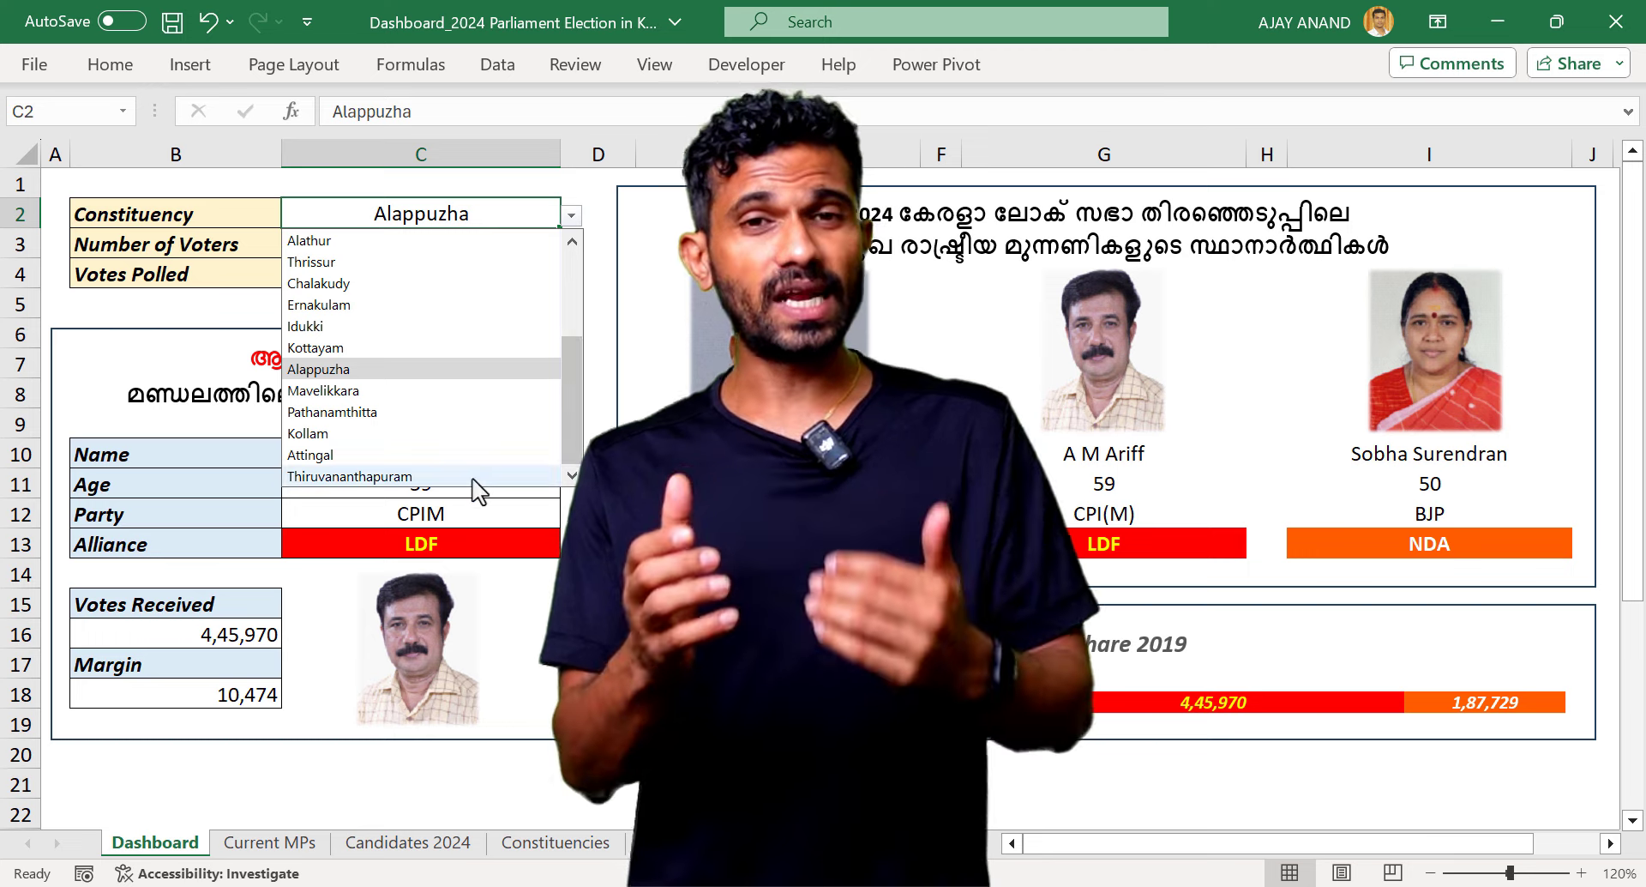
Set the dashboard's constituency to Thiruvananthapuram and reopen the list of constituencies
click(476, 476)
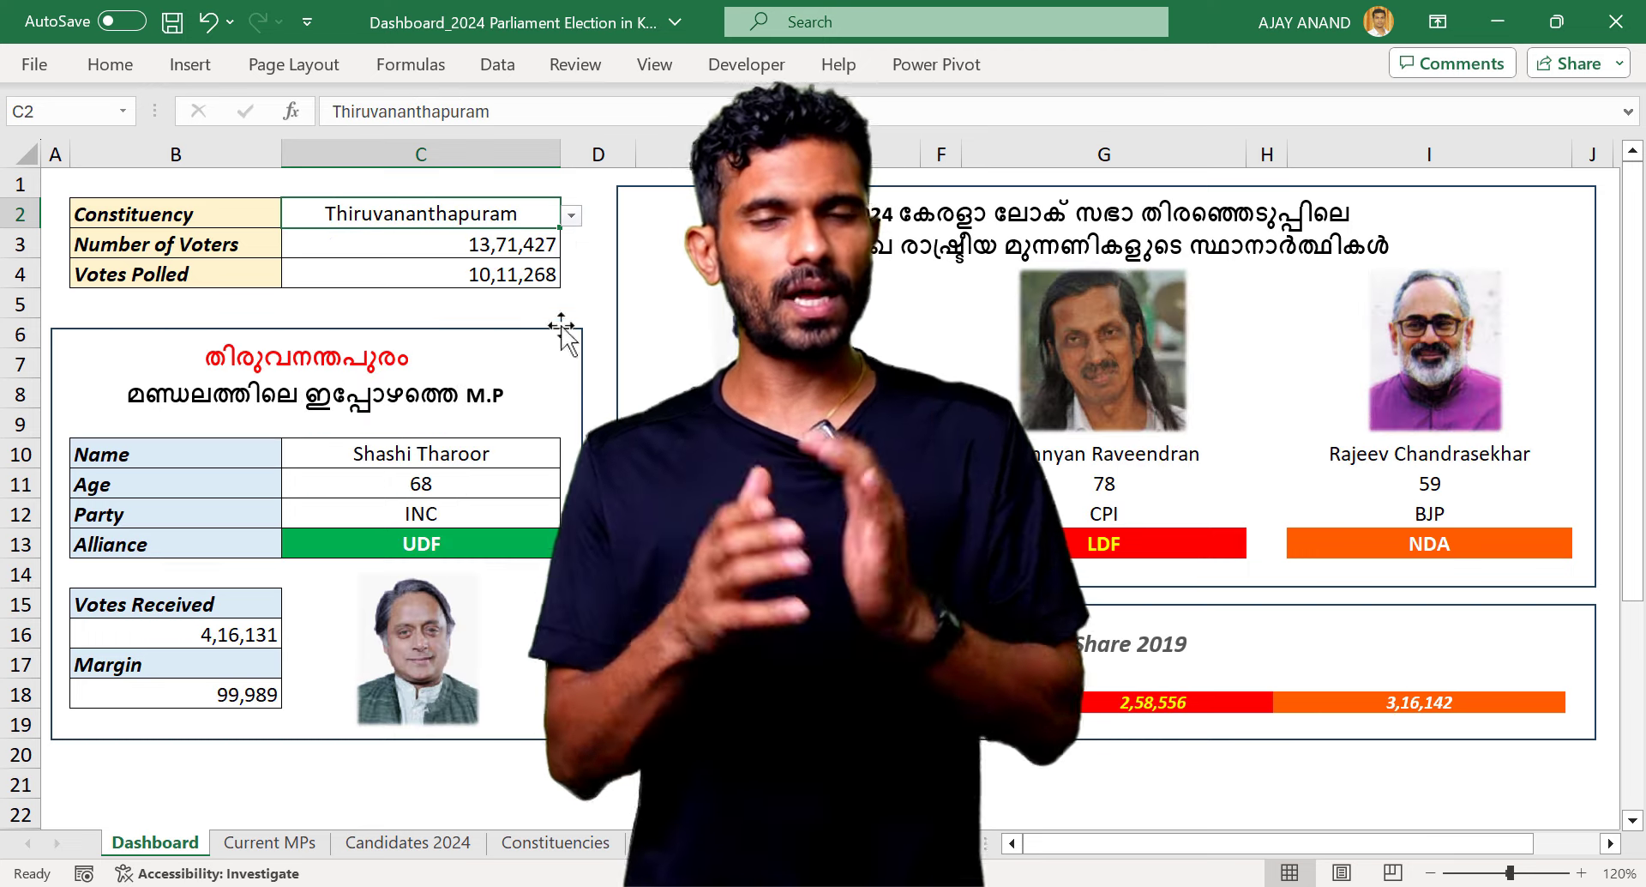
click(571, 215)
scroll(574, 320, up, 2)
scroll(575, 320, up, 2)
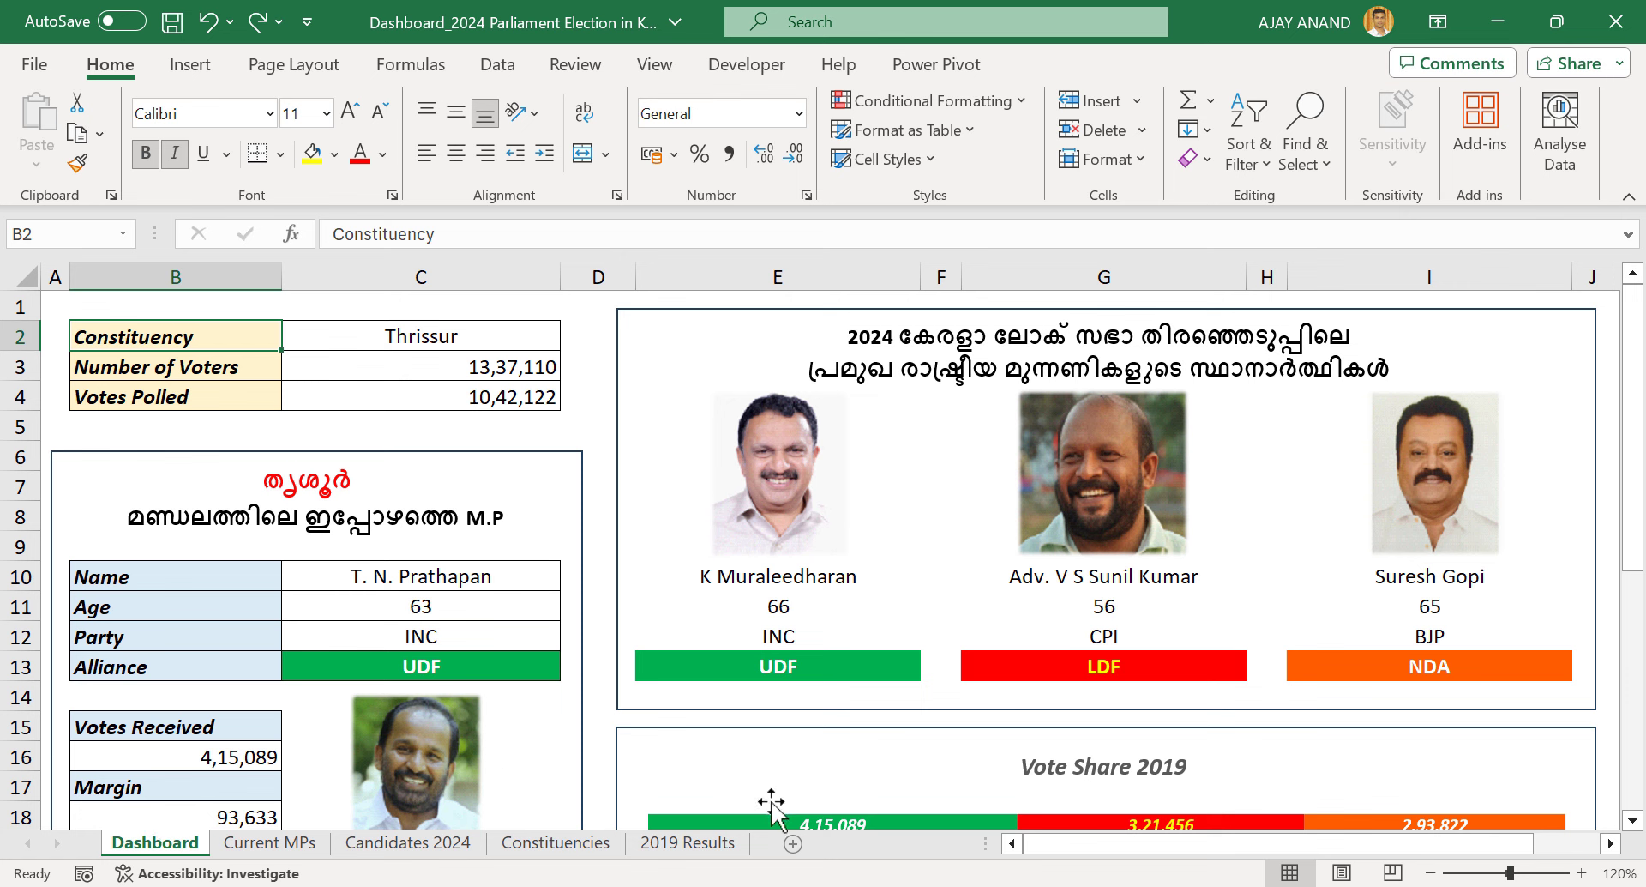
Collapse the ribbon to give the dashboard more room
right_click(583, 69)
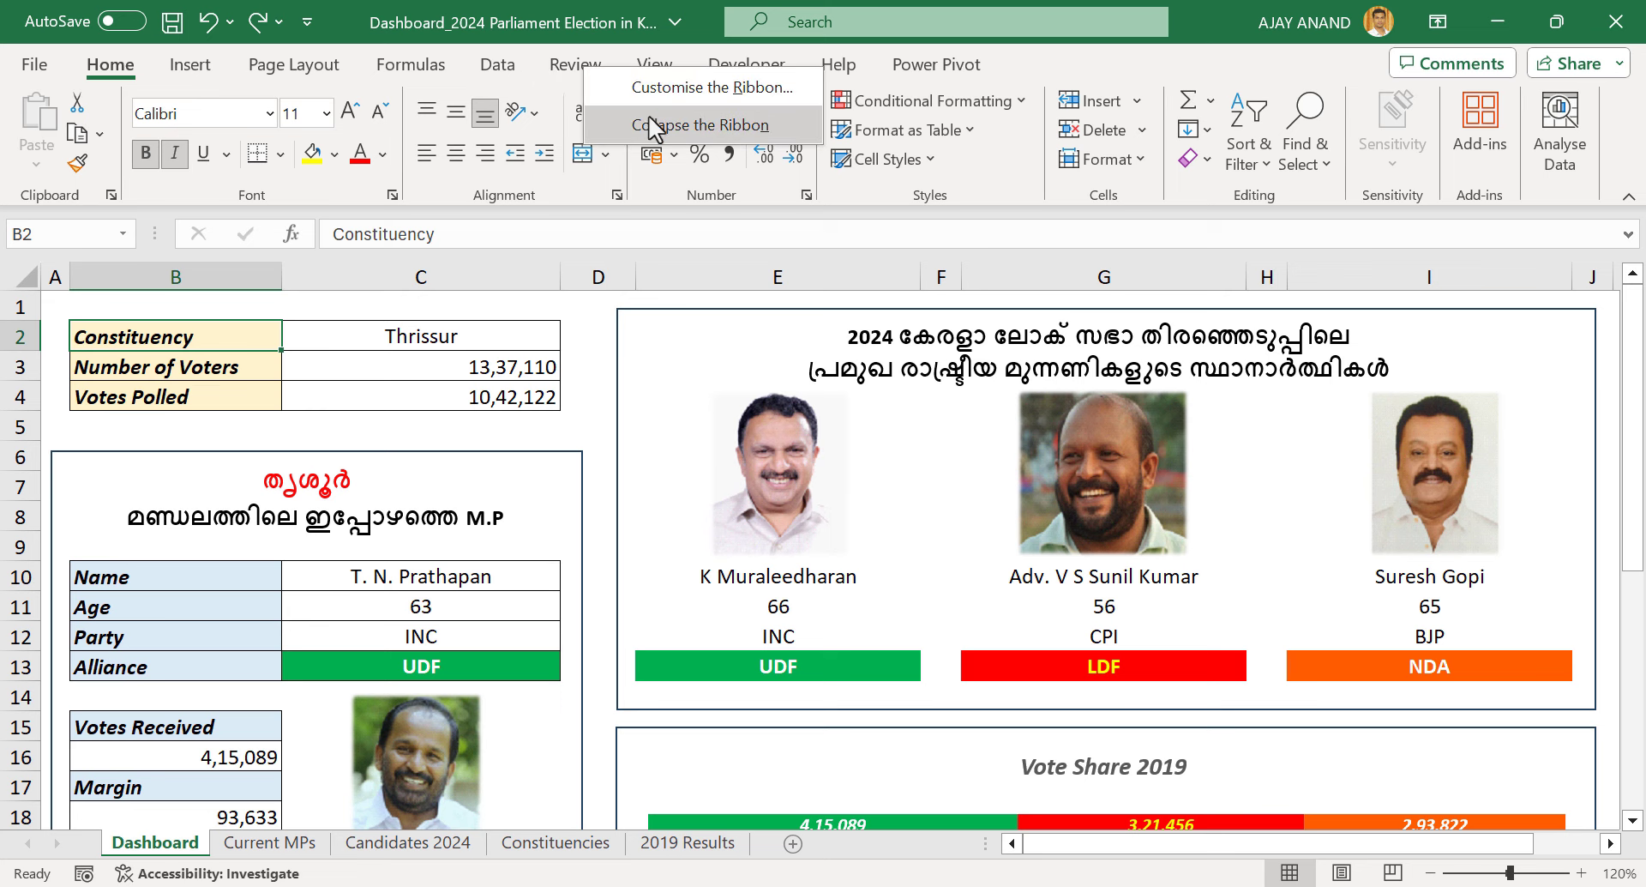
click(789, 130)
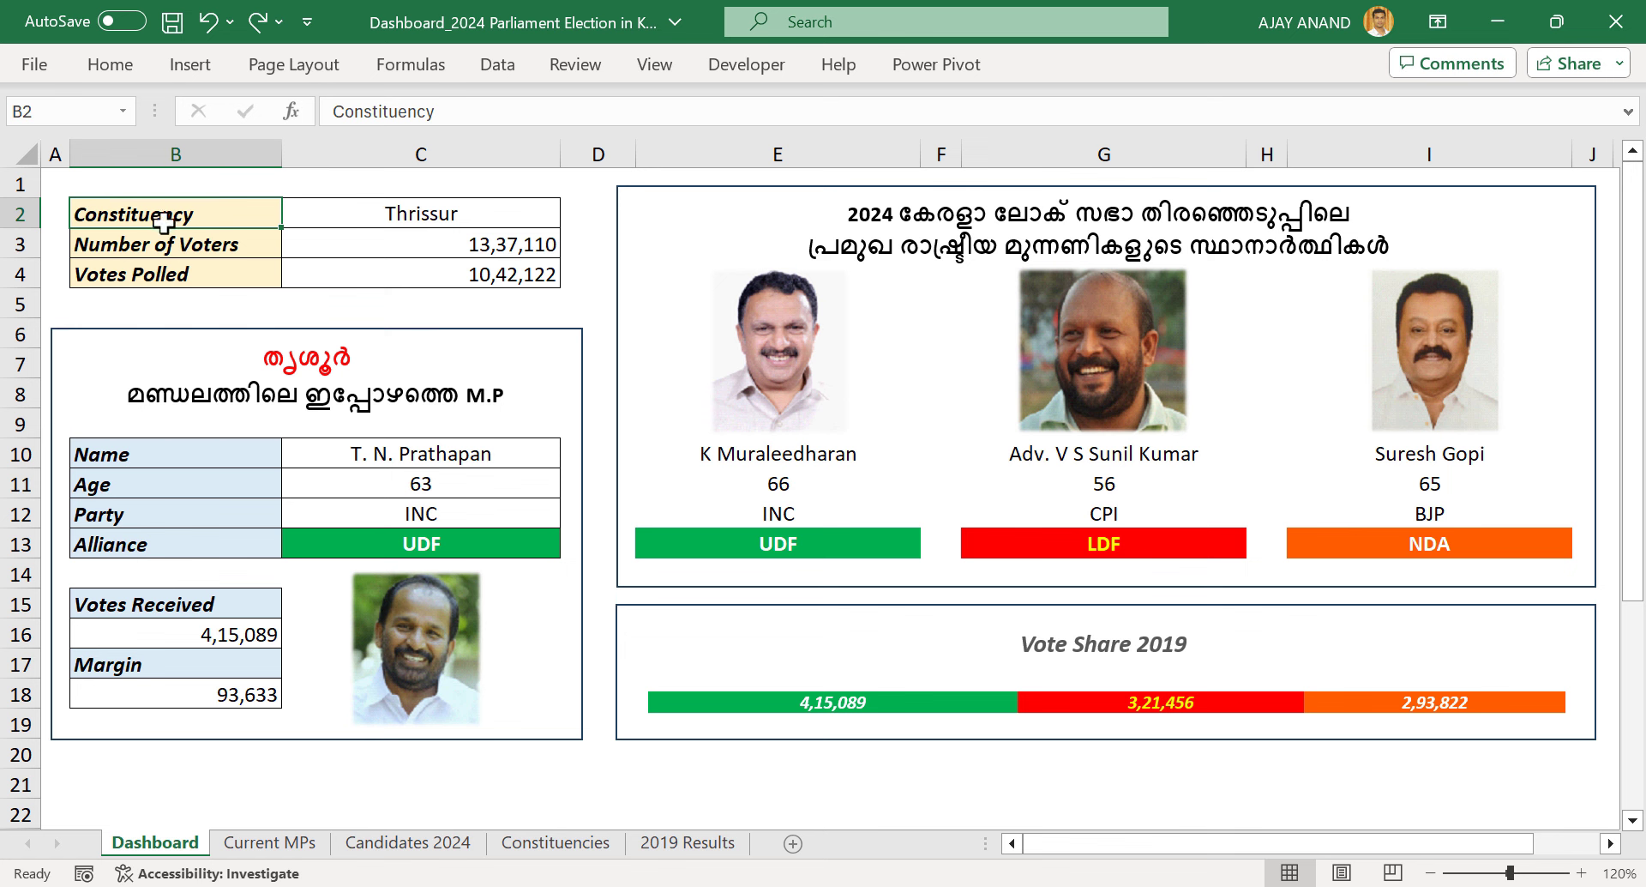
Look through the full list of constituencies in C2 and set the dashboard's constituency to Alappuzha
click(526, 213)
click(570, 216)
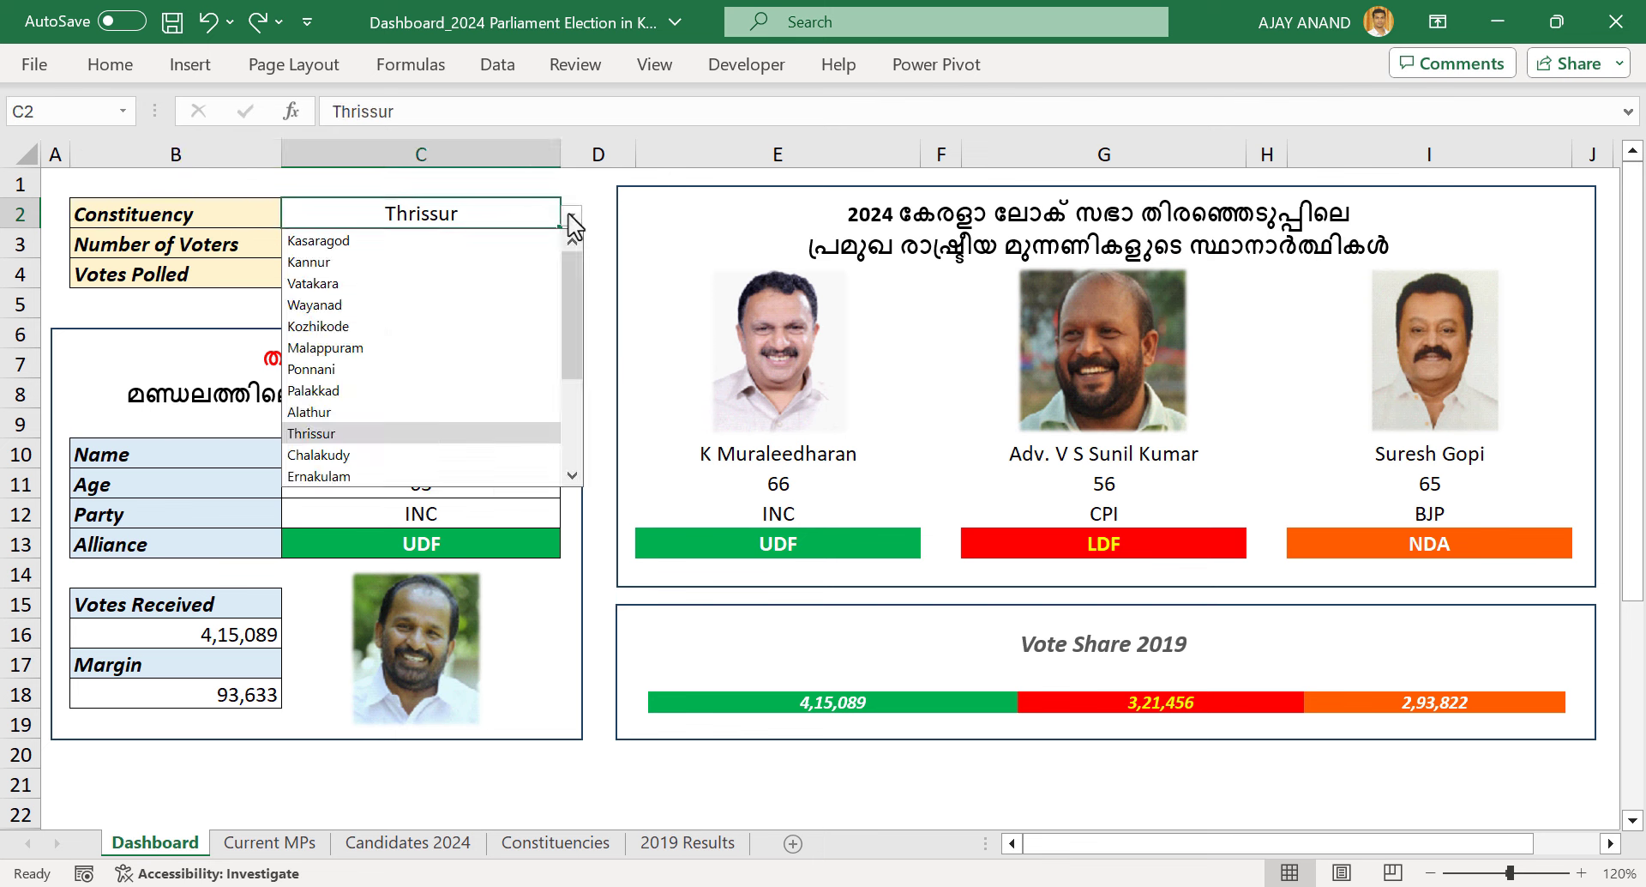
drag(579, 328, 563, 419)
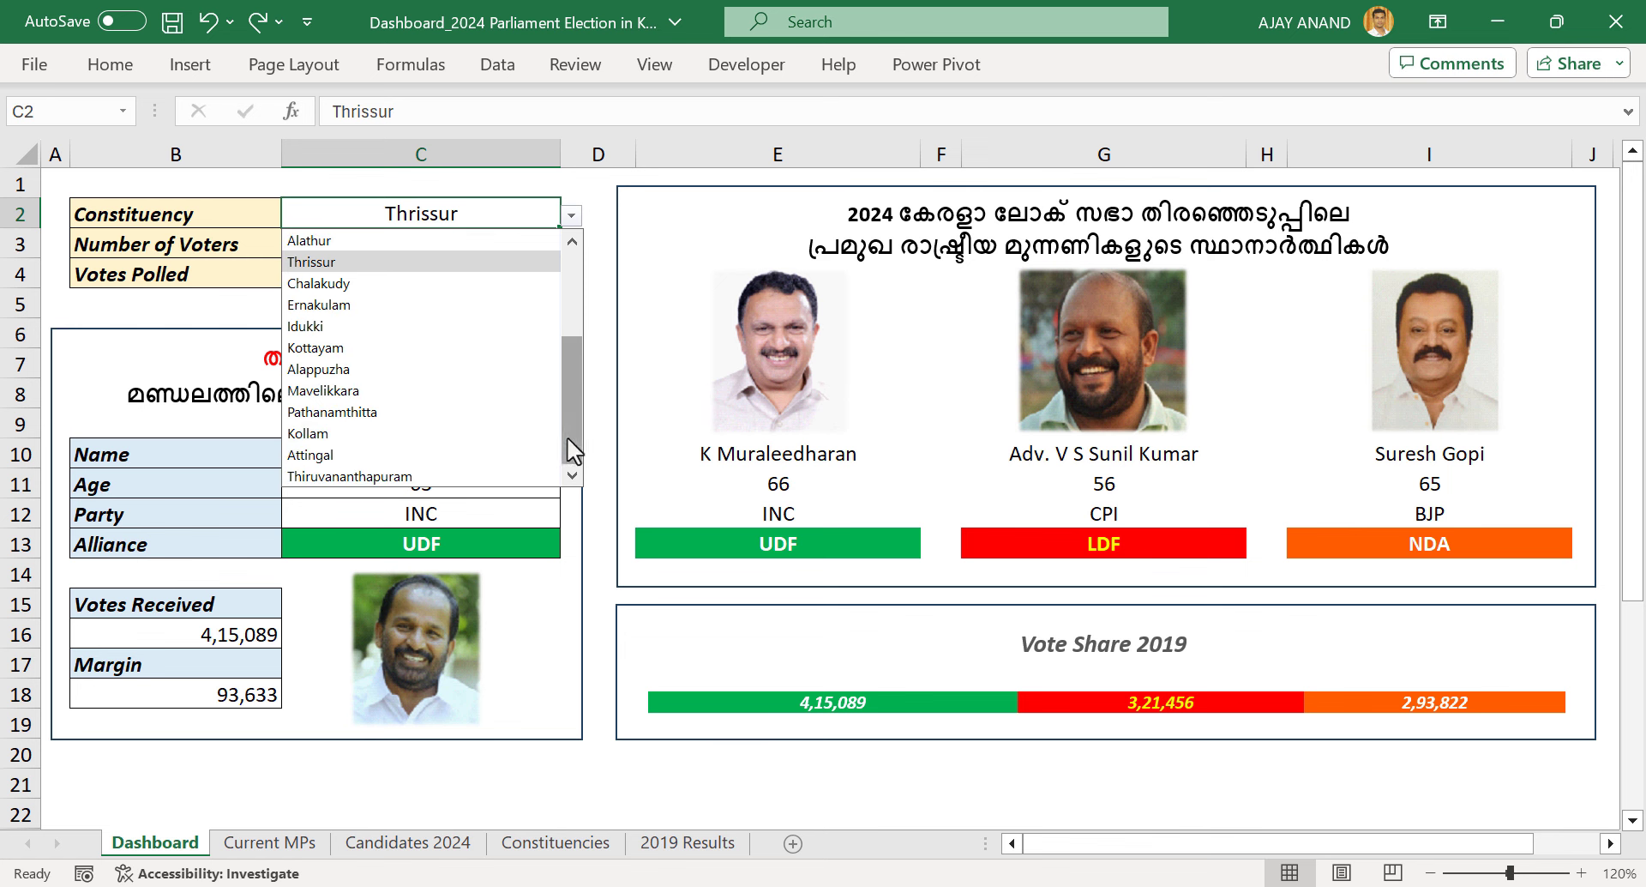
drag(568, 436, 571, 330)
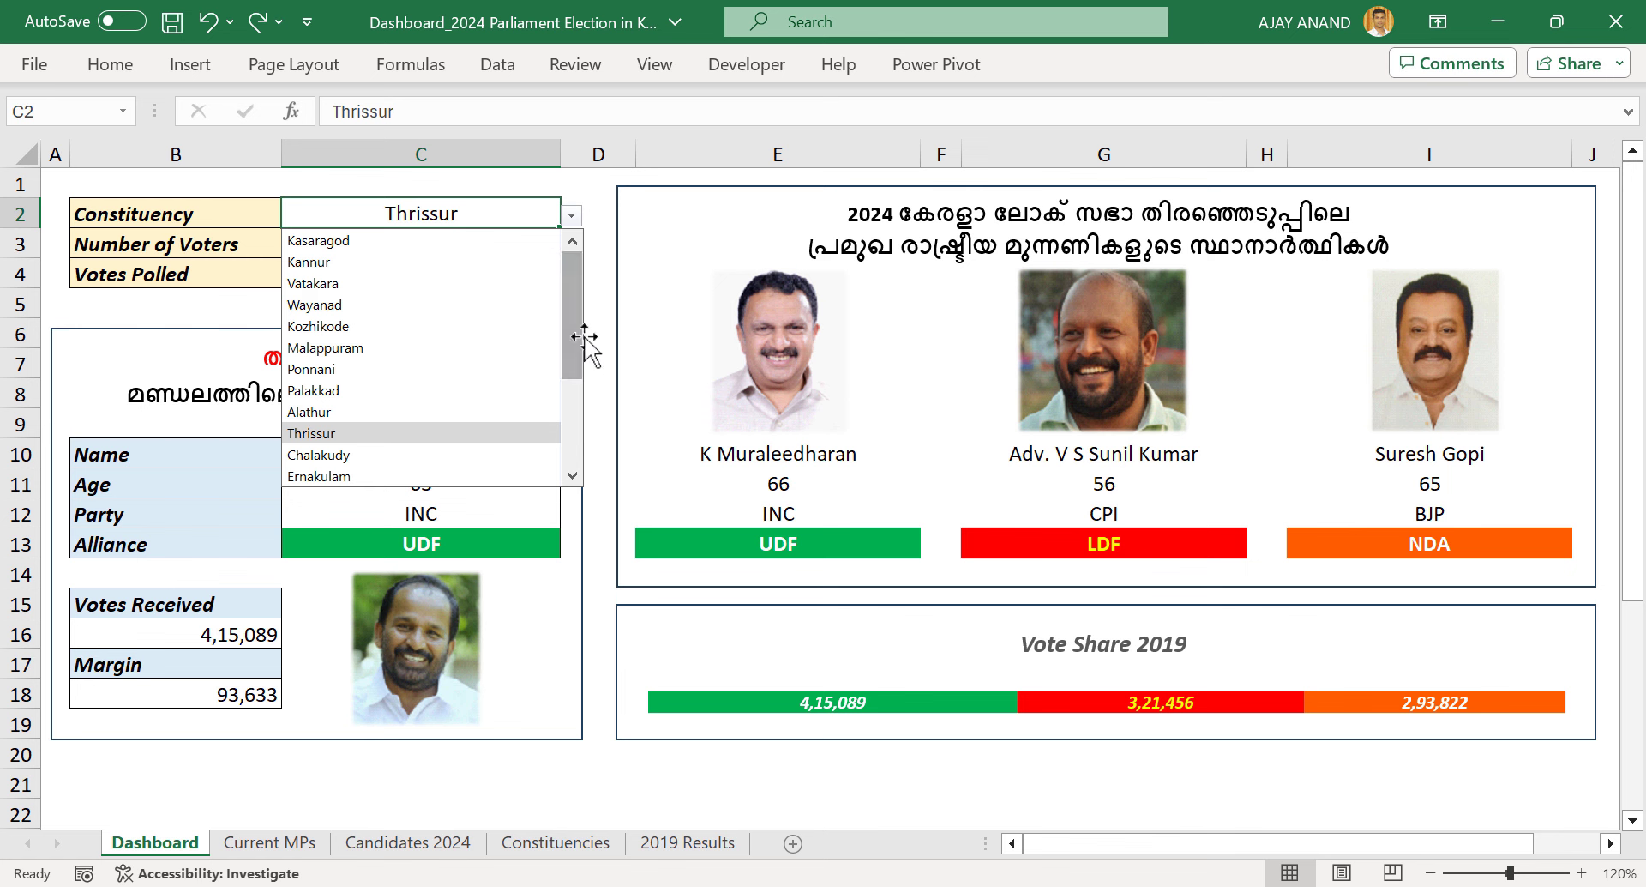
drag(577, 342, 520, 471)
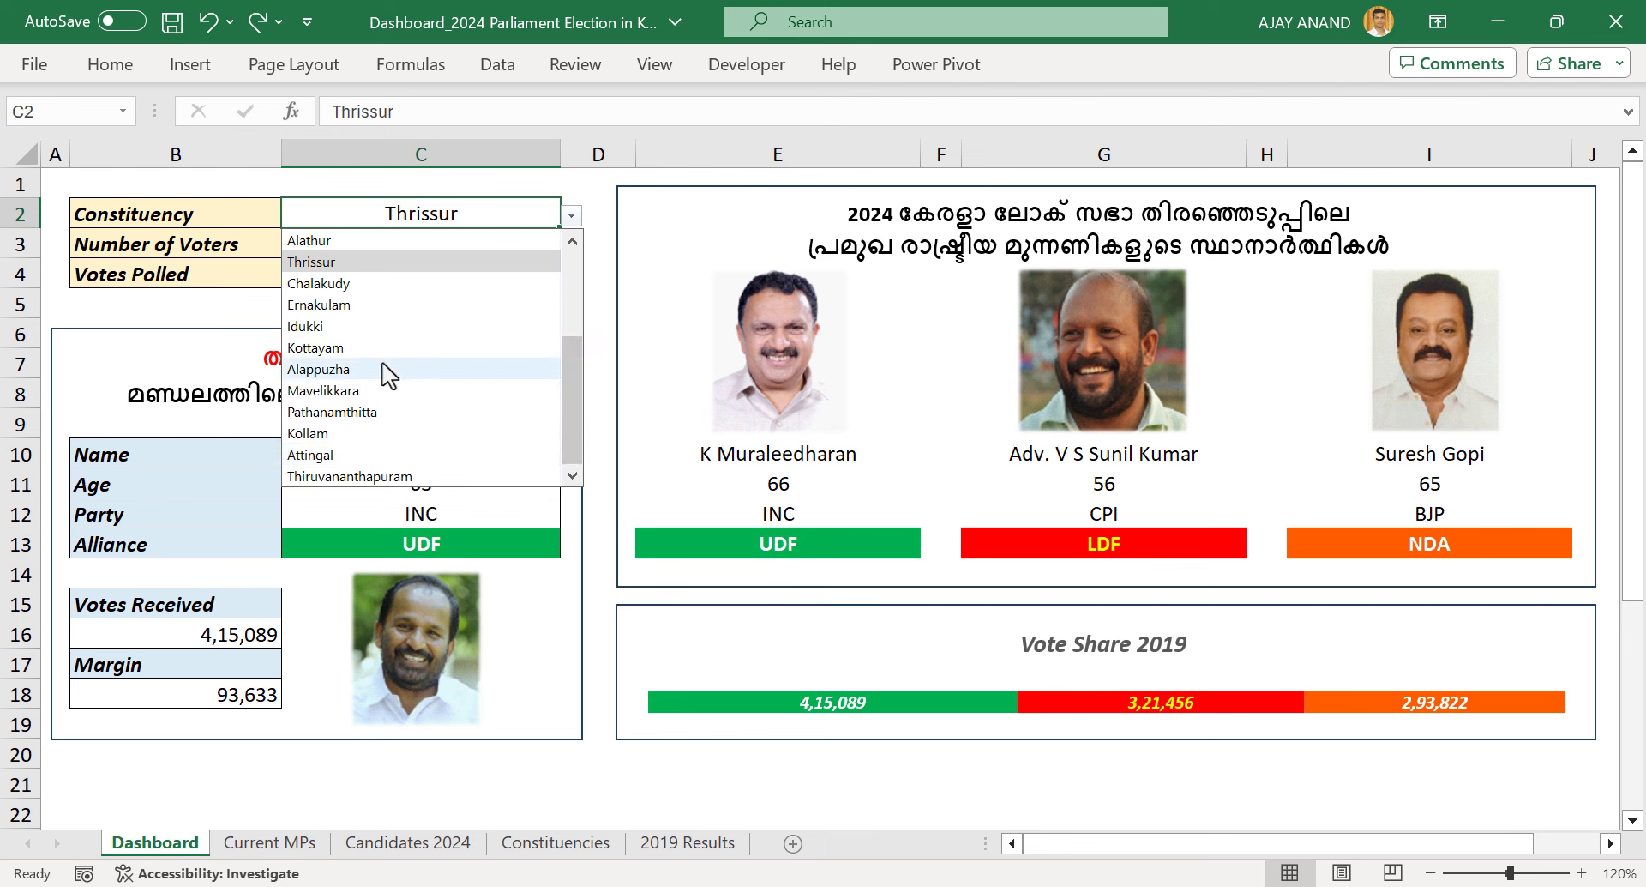
click(458, 373)
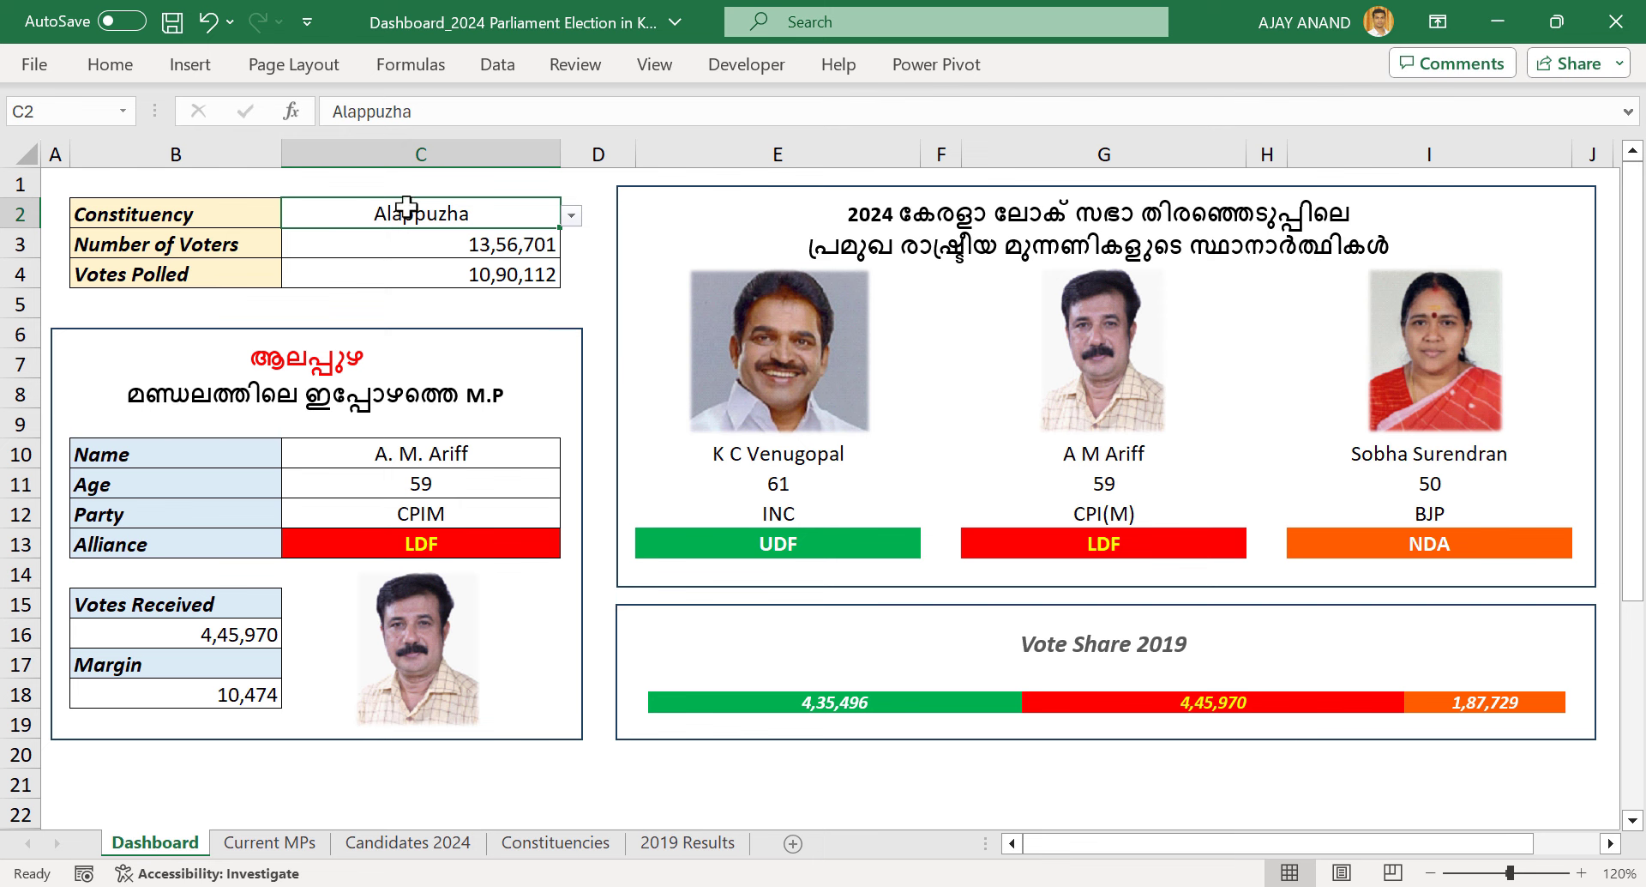
Switch the constituency in C2 to Thiruvananthapuram
click(571, 216)
drag(570, 312, 567, 390)
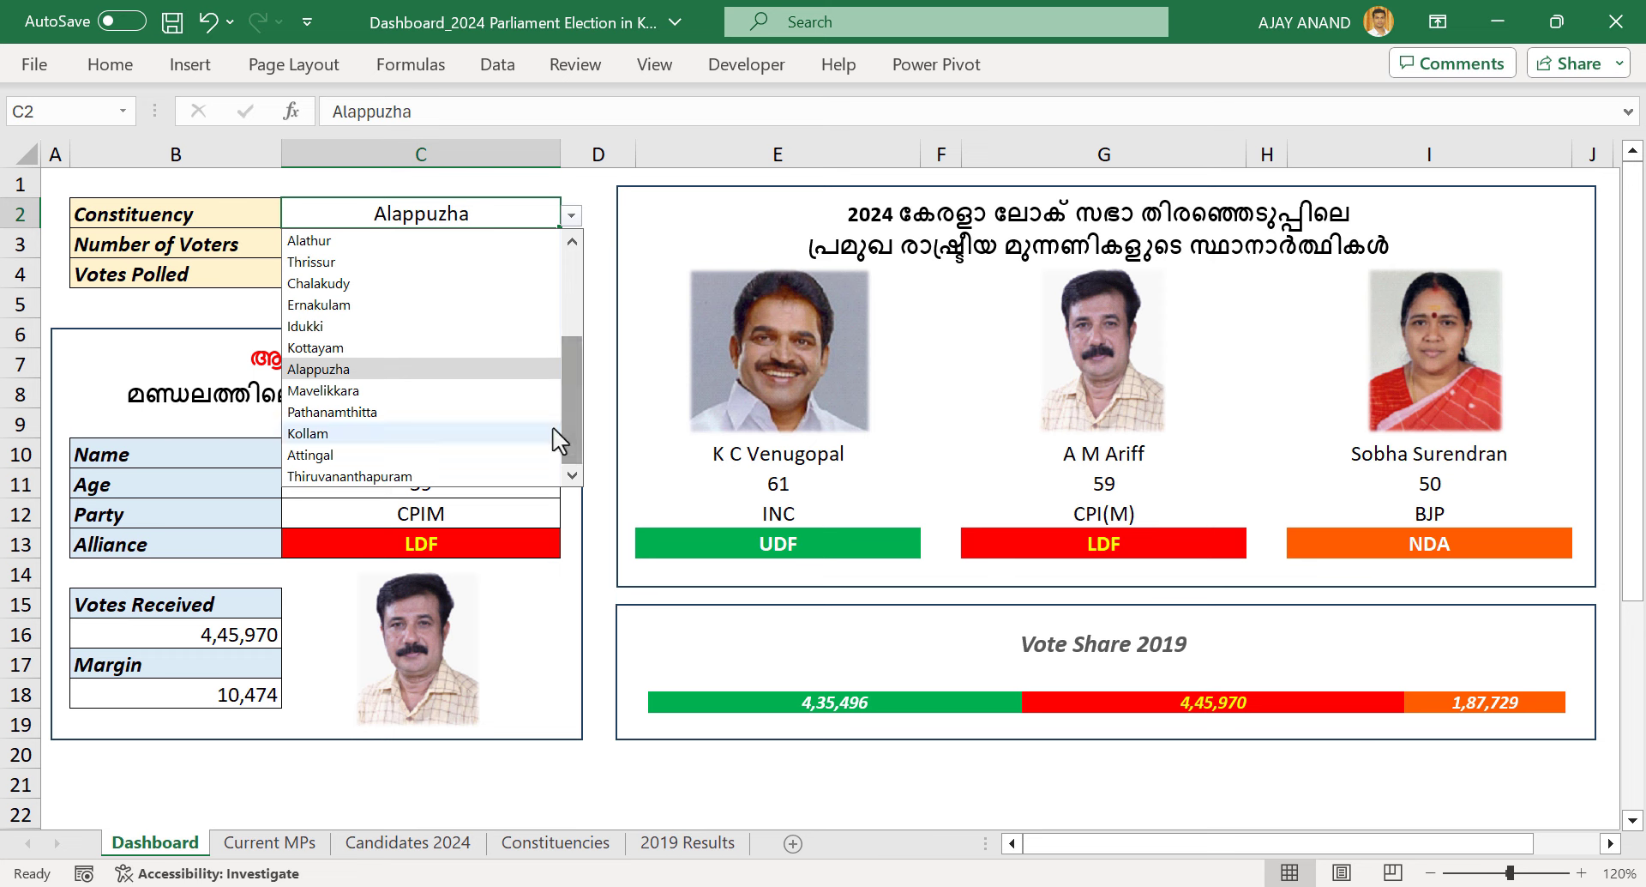
click(463, 476)
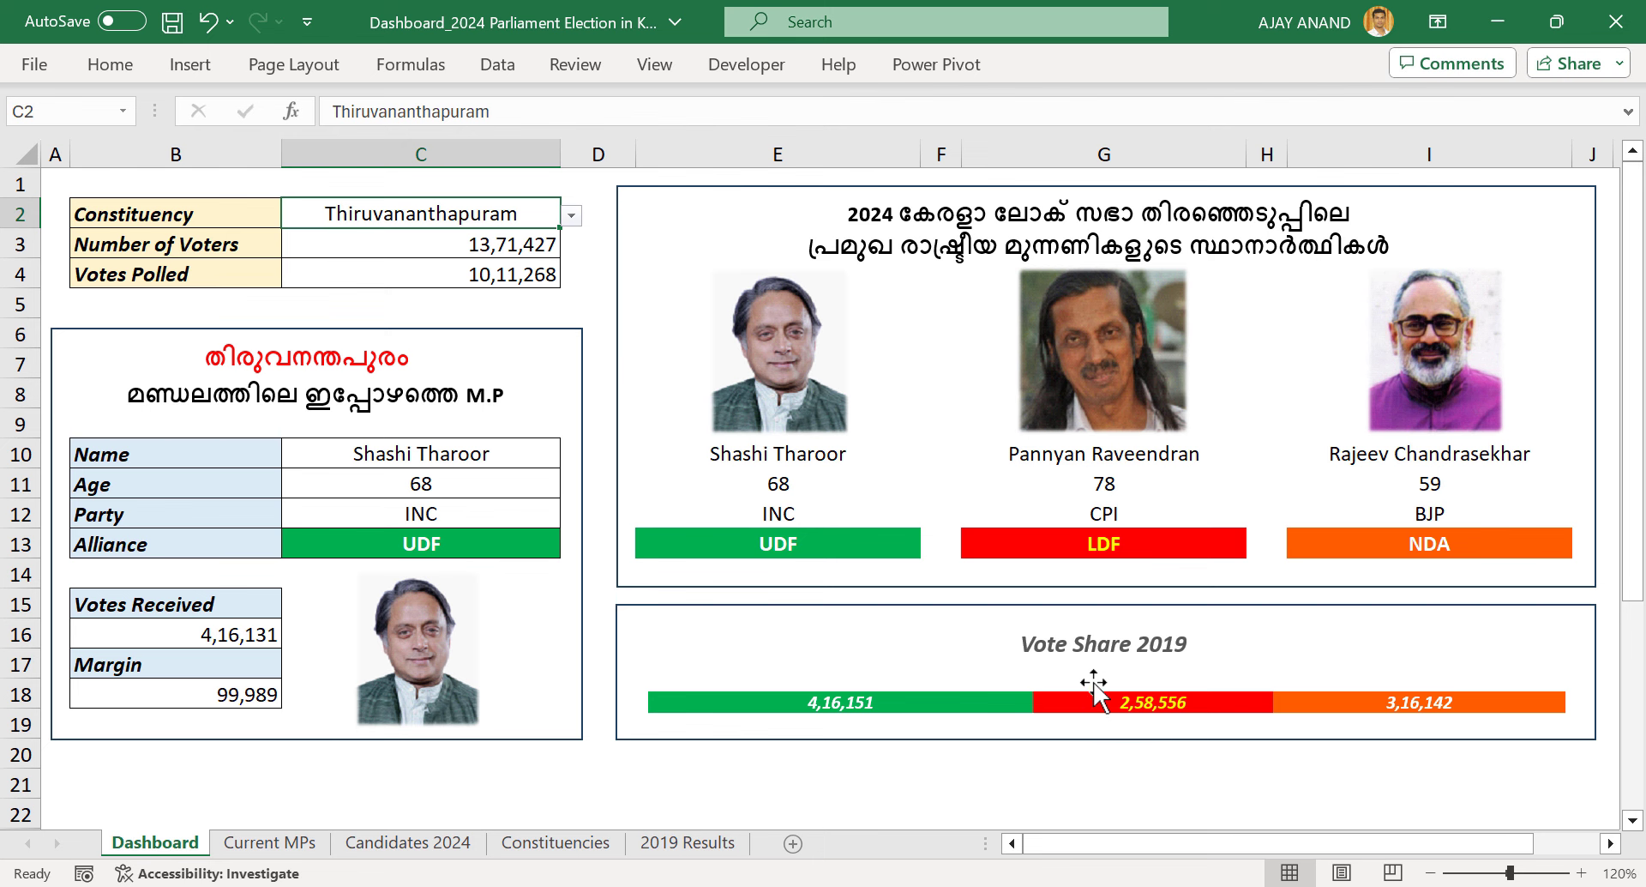
Change the constituency in C2 to Ponnani
click(571, 216)
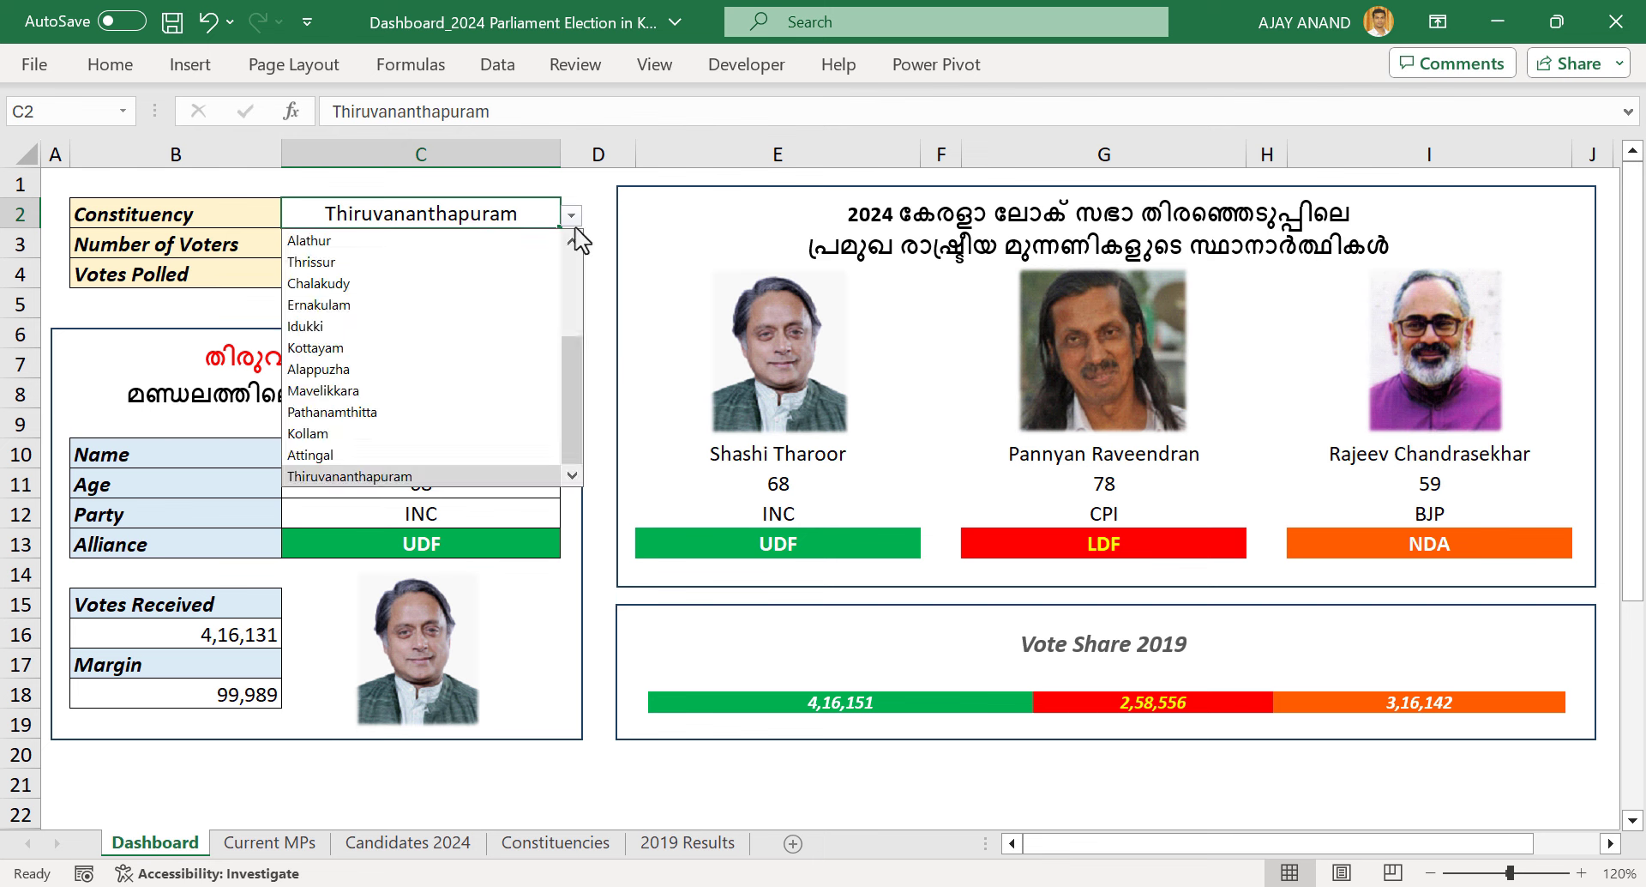
scroll(576, 353, up, 2)
scroll(576, 353, up, 1)
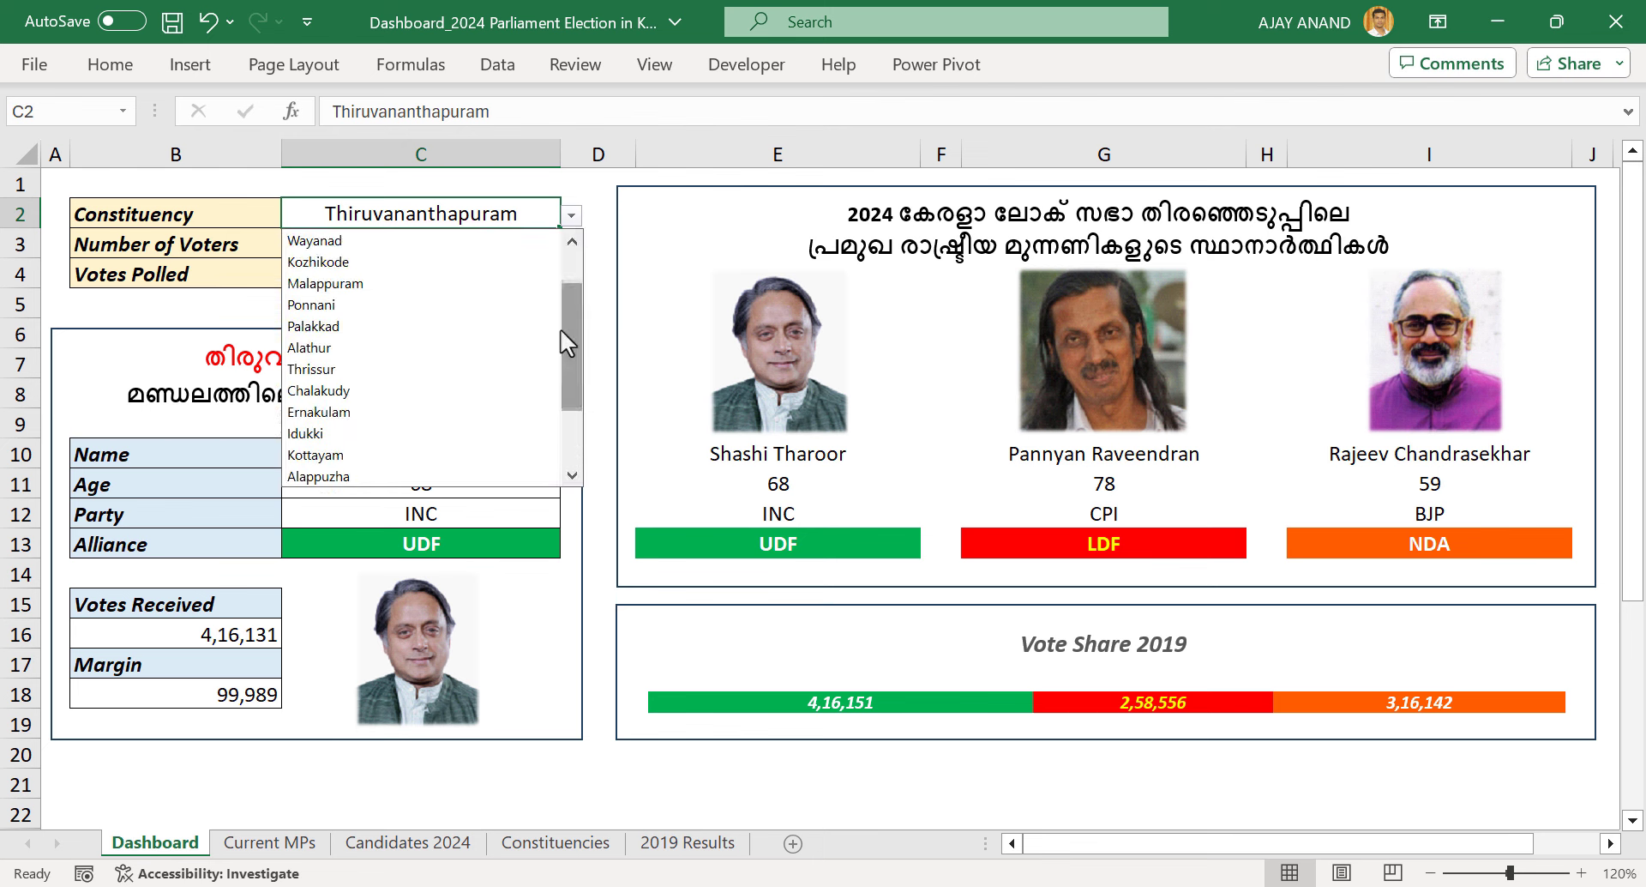
click(459, 306)
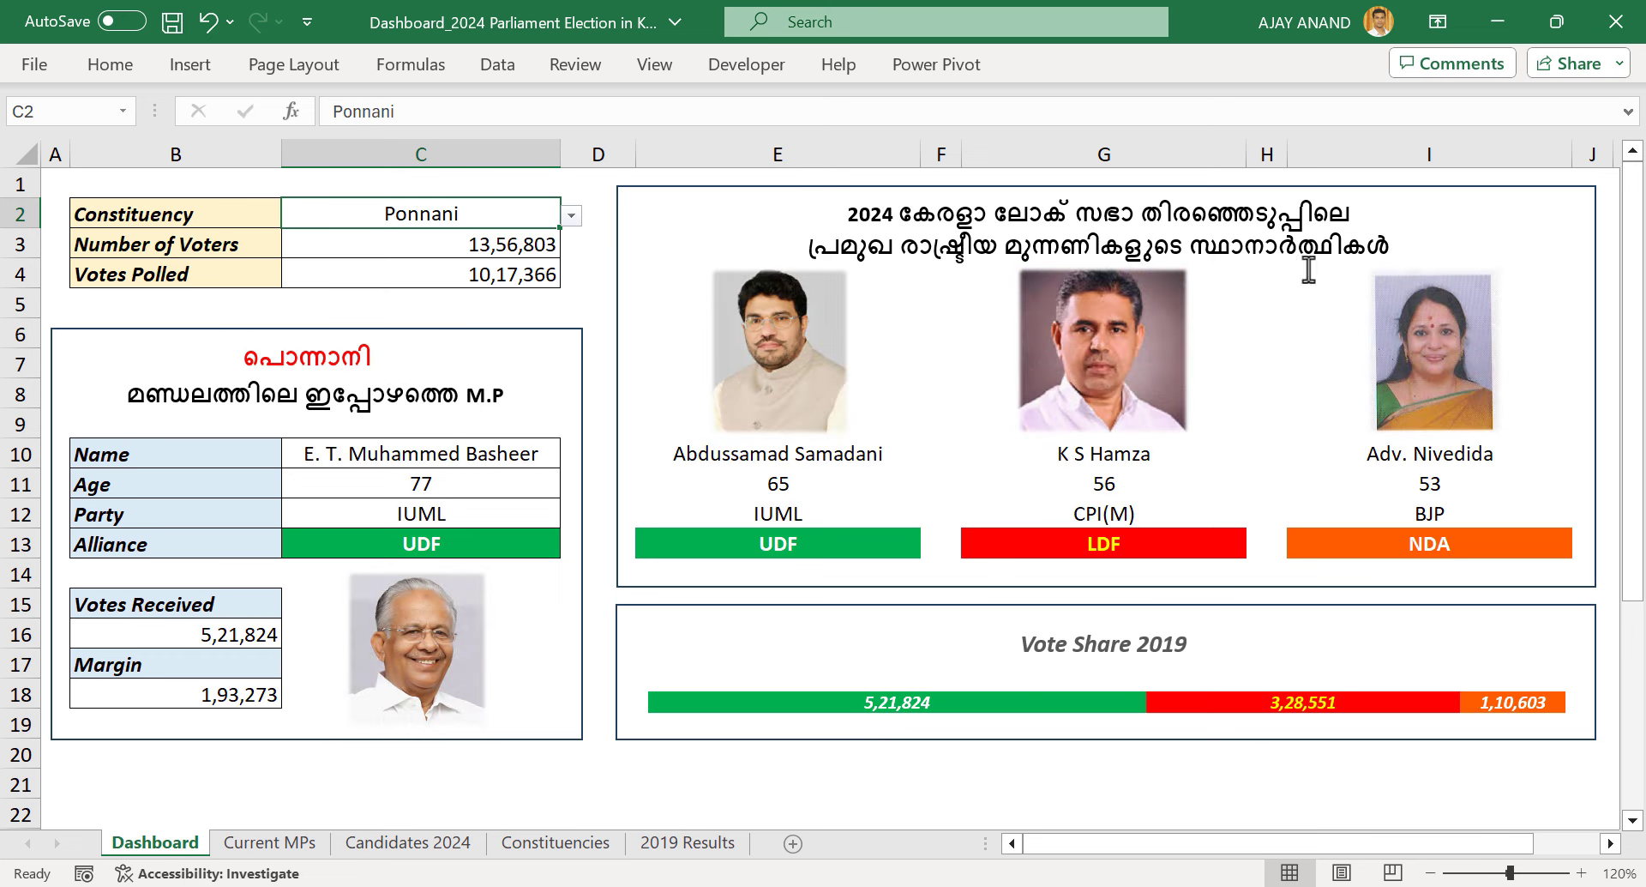
Review the Current MPs, Candidates 2024, Constituencies and 2019 Results sheets, and return to the Dashboard sheet
click(270, 842)
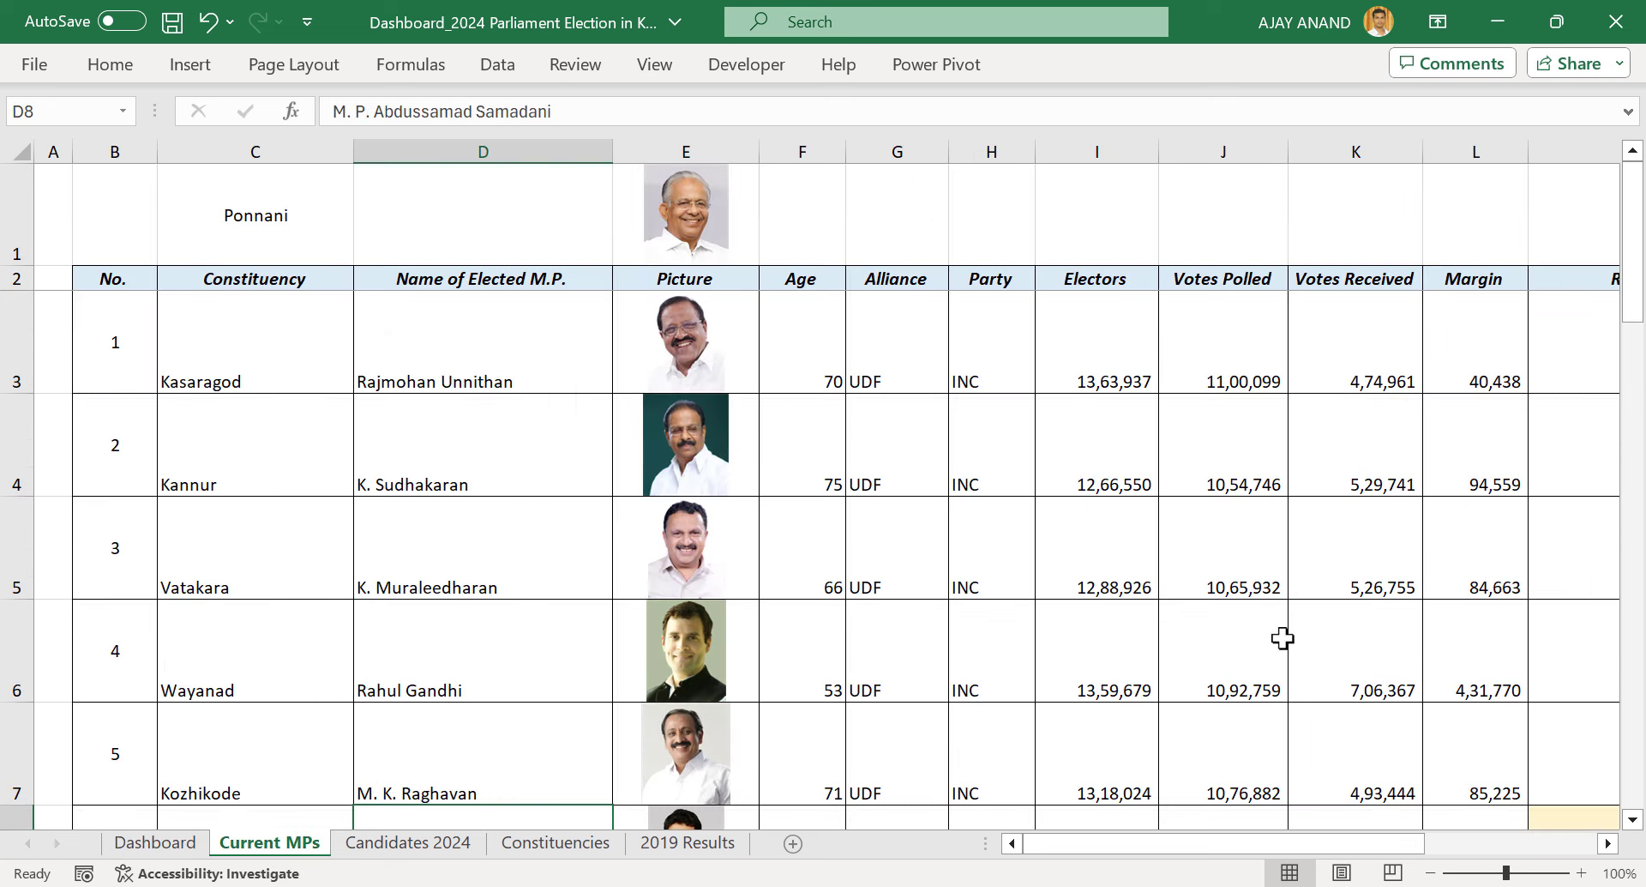
scroll(1283, 638, down, 5)
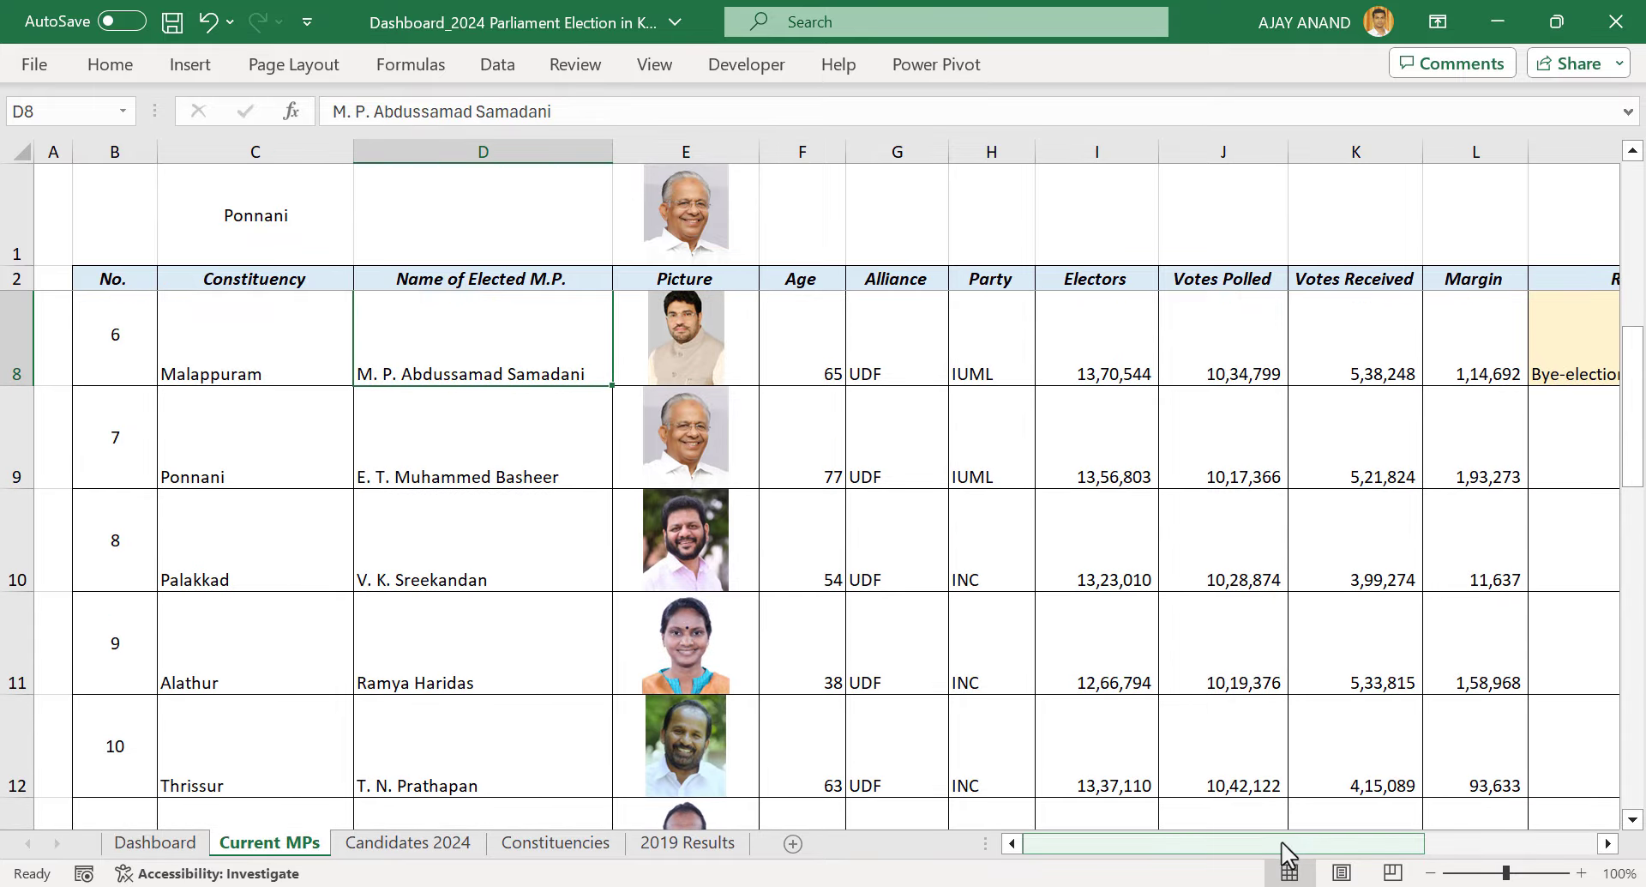
drag(1284, 844, 1140, 853)
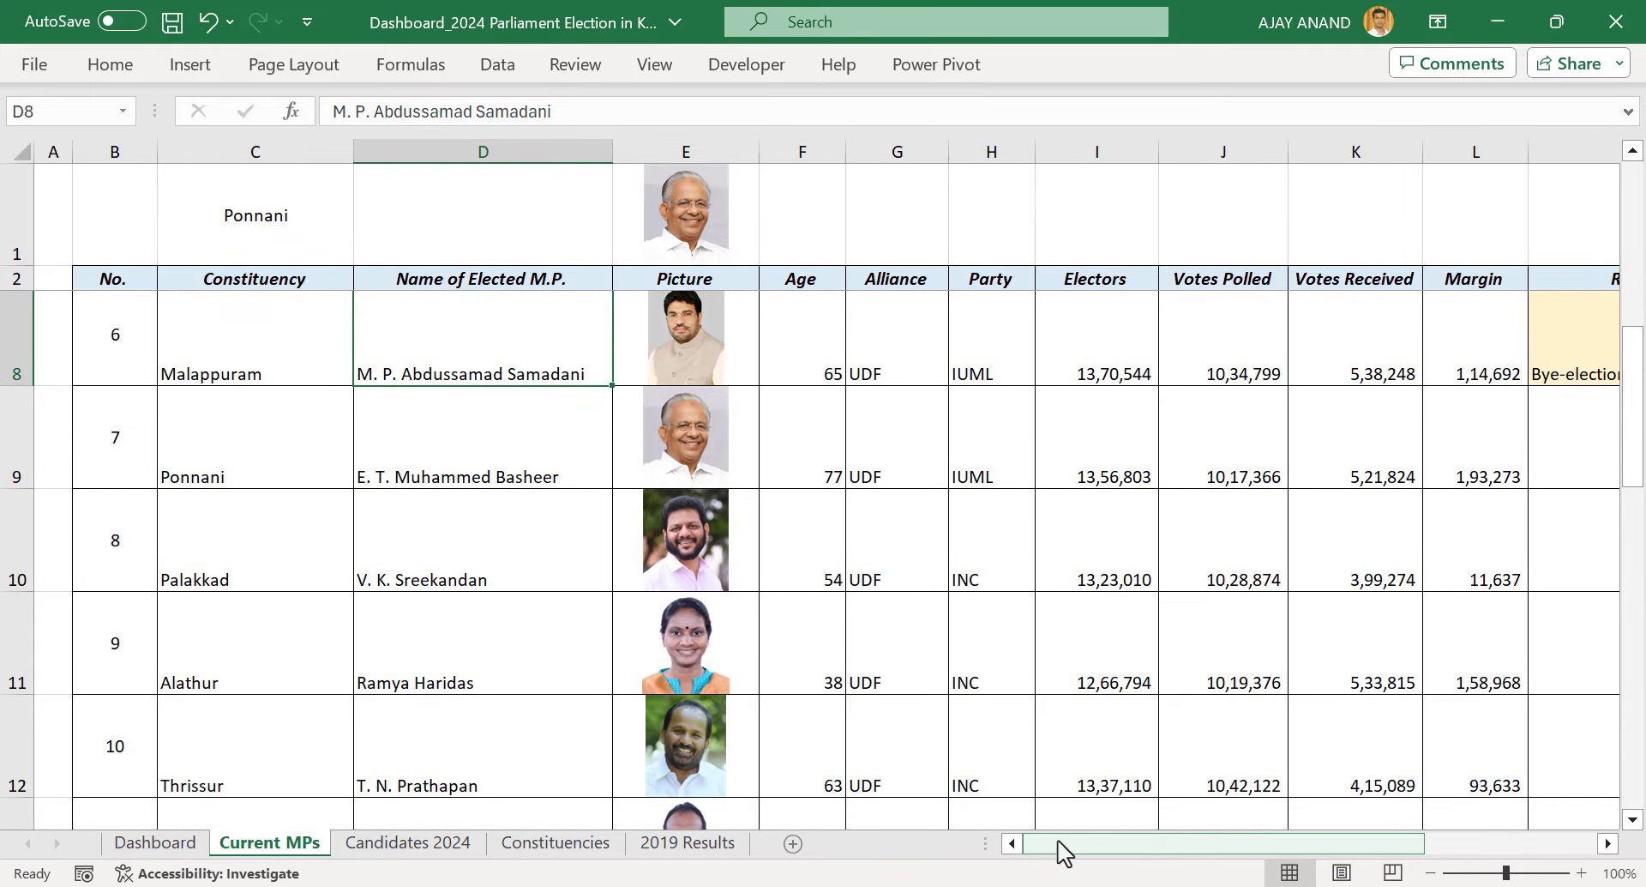
click(408, 842)
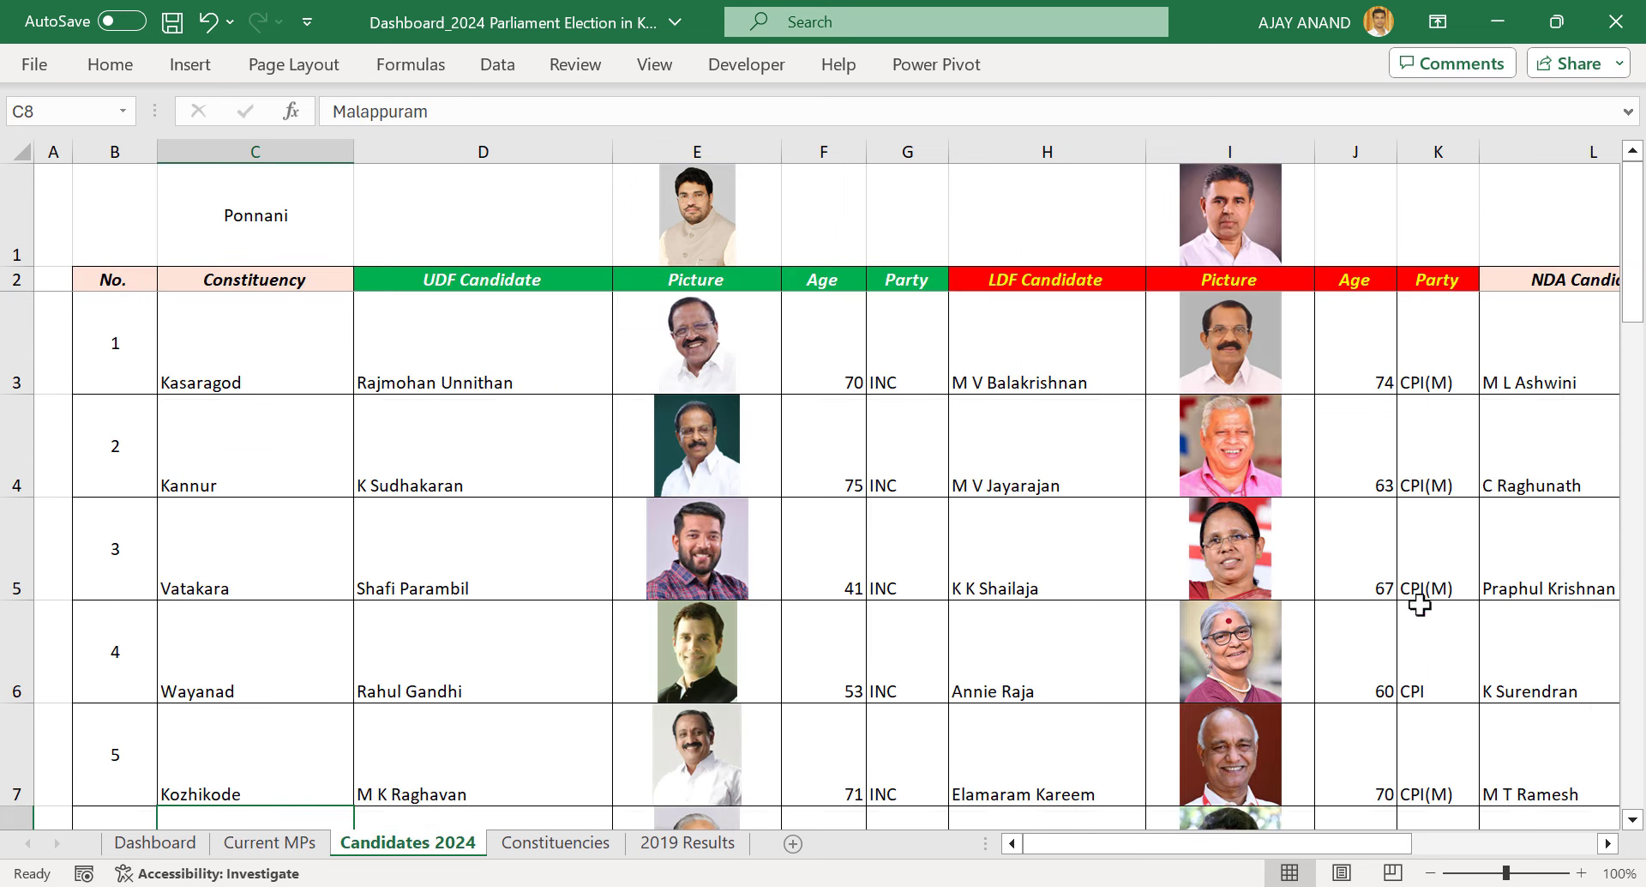
drag(1277, 847, 1072, 866)
scroll(634, 515, down, 1)
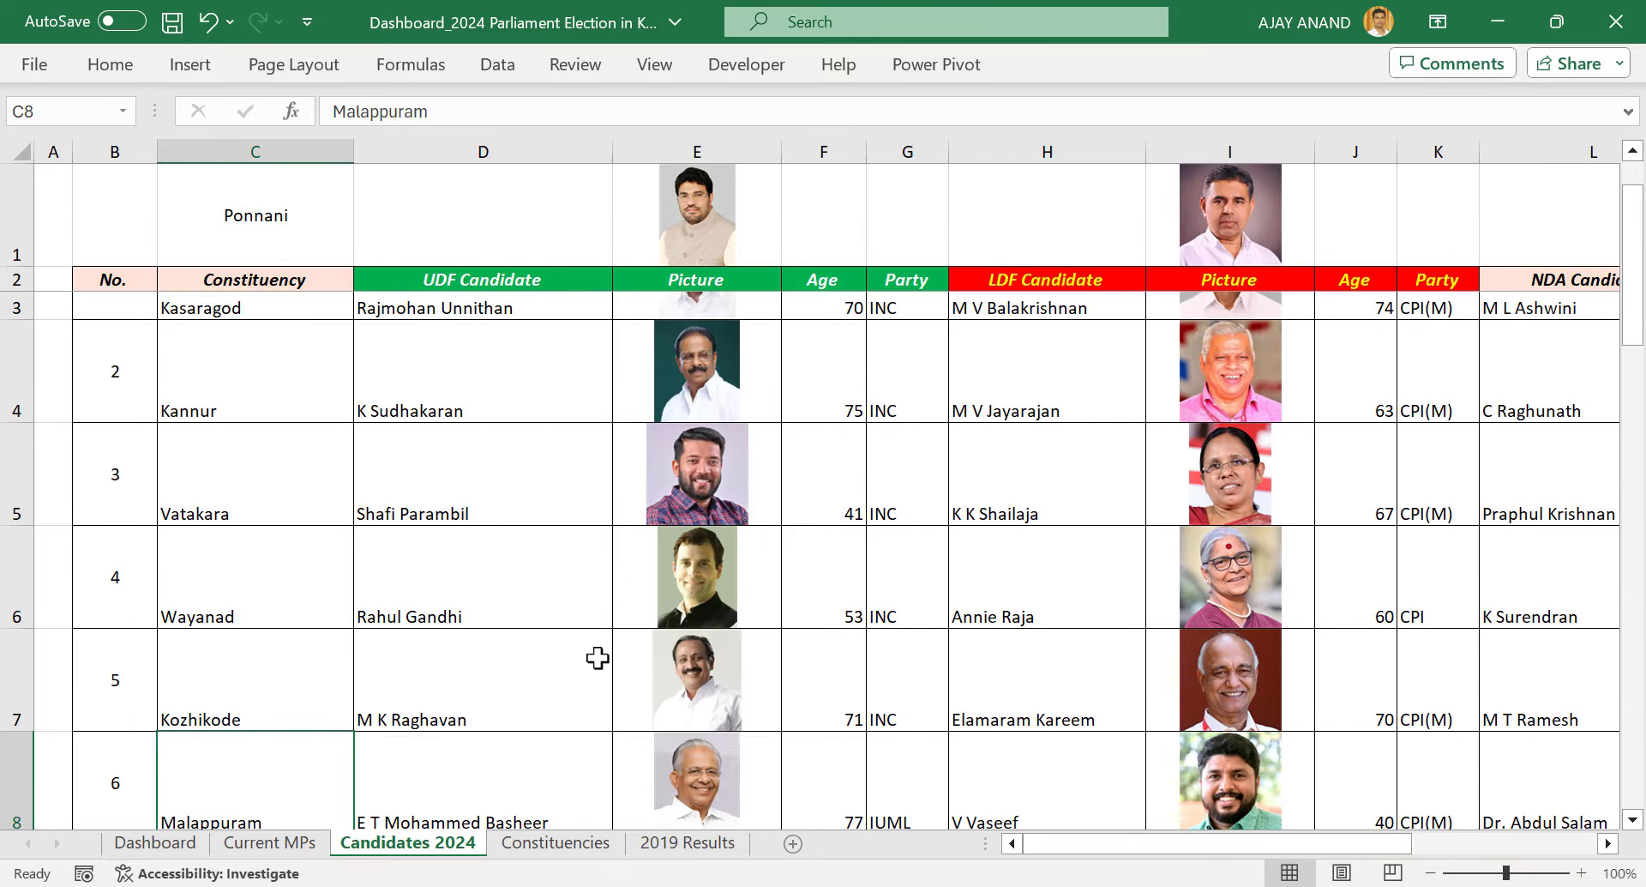
click(523, 845)
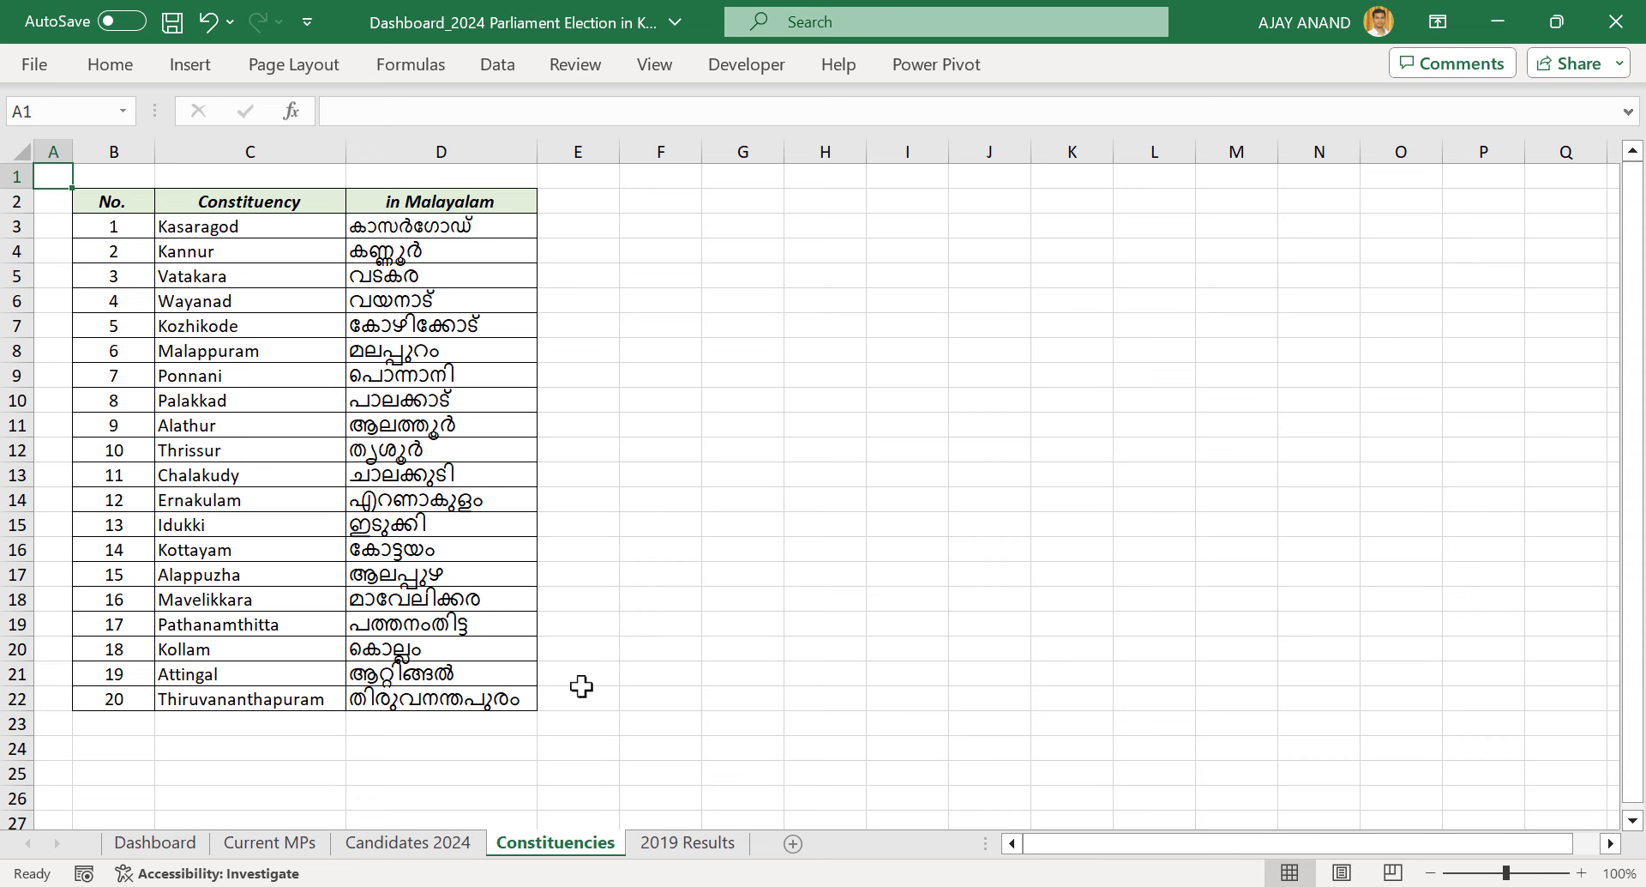
click(690, 843)
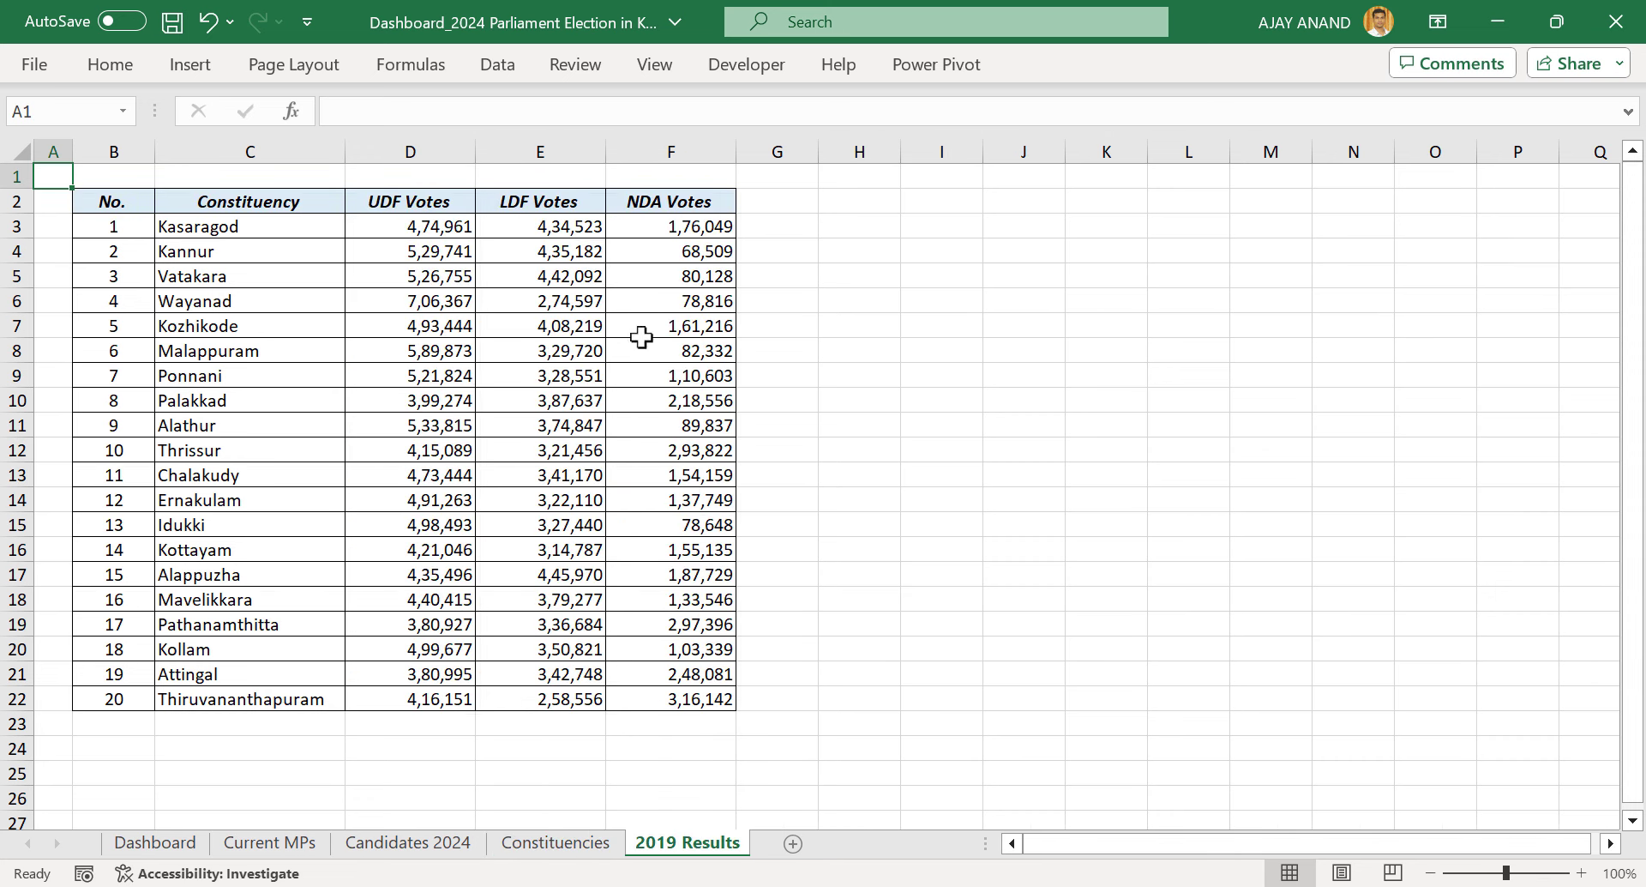
click(180, 843)
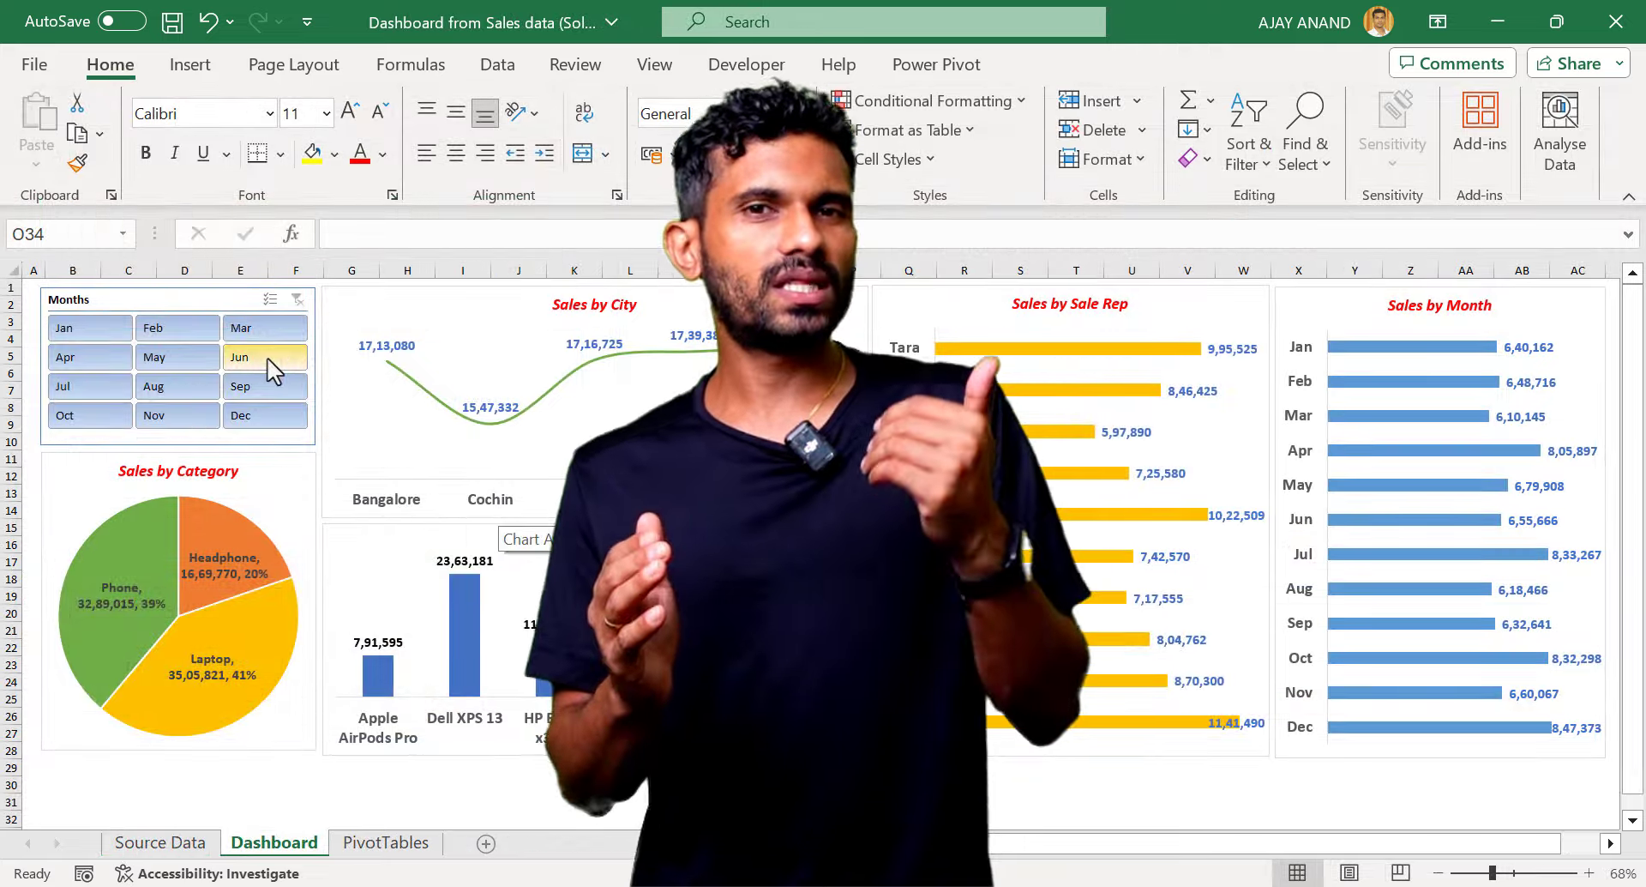
Filter the sales dashboard by Jun, by Aug together with Jan, Apr and Jul, and clear the Months filter
click(266, 356)
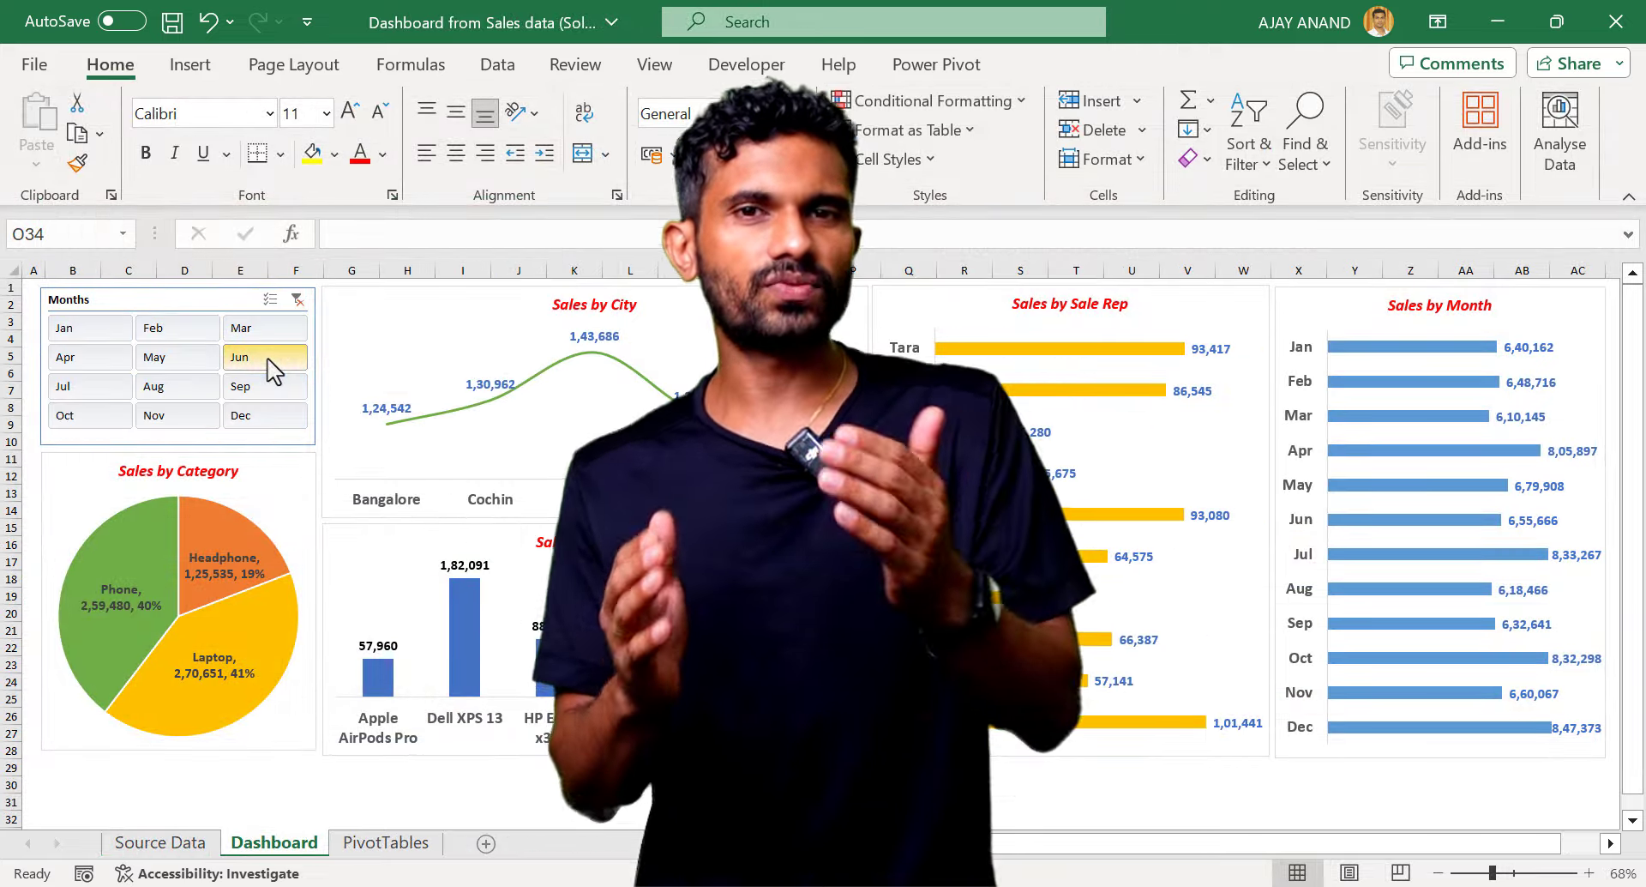
click(159, 386)
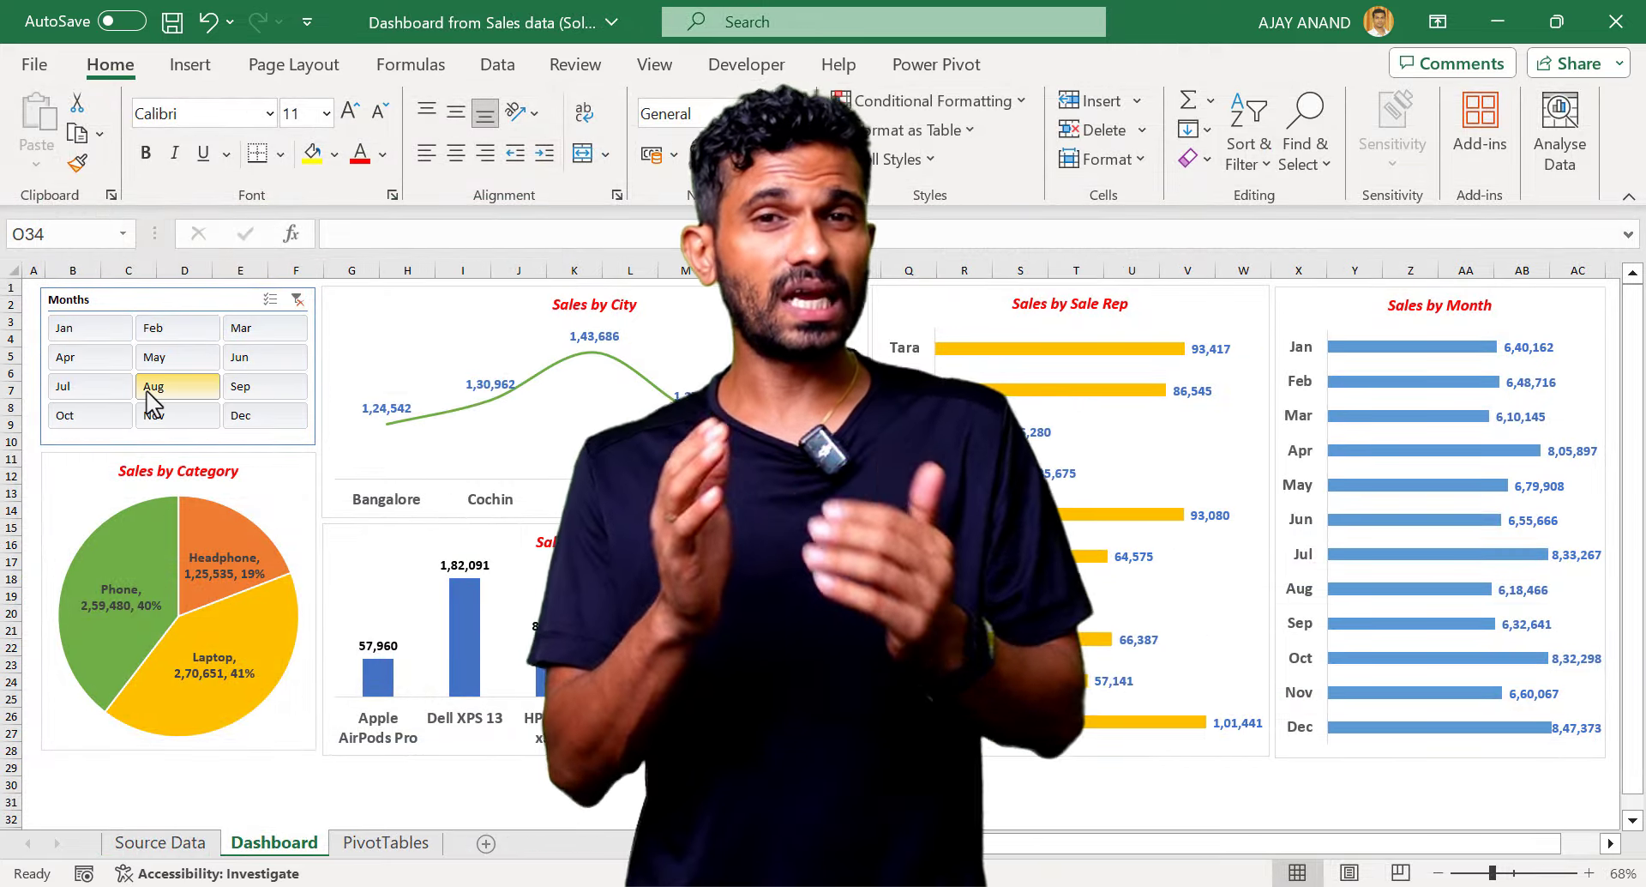
ctrl+click(101, 332)
ctrl+click(101, 360)
ctrl+click(101, 390)
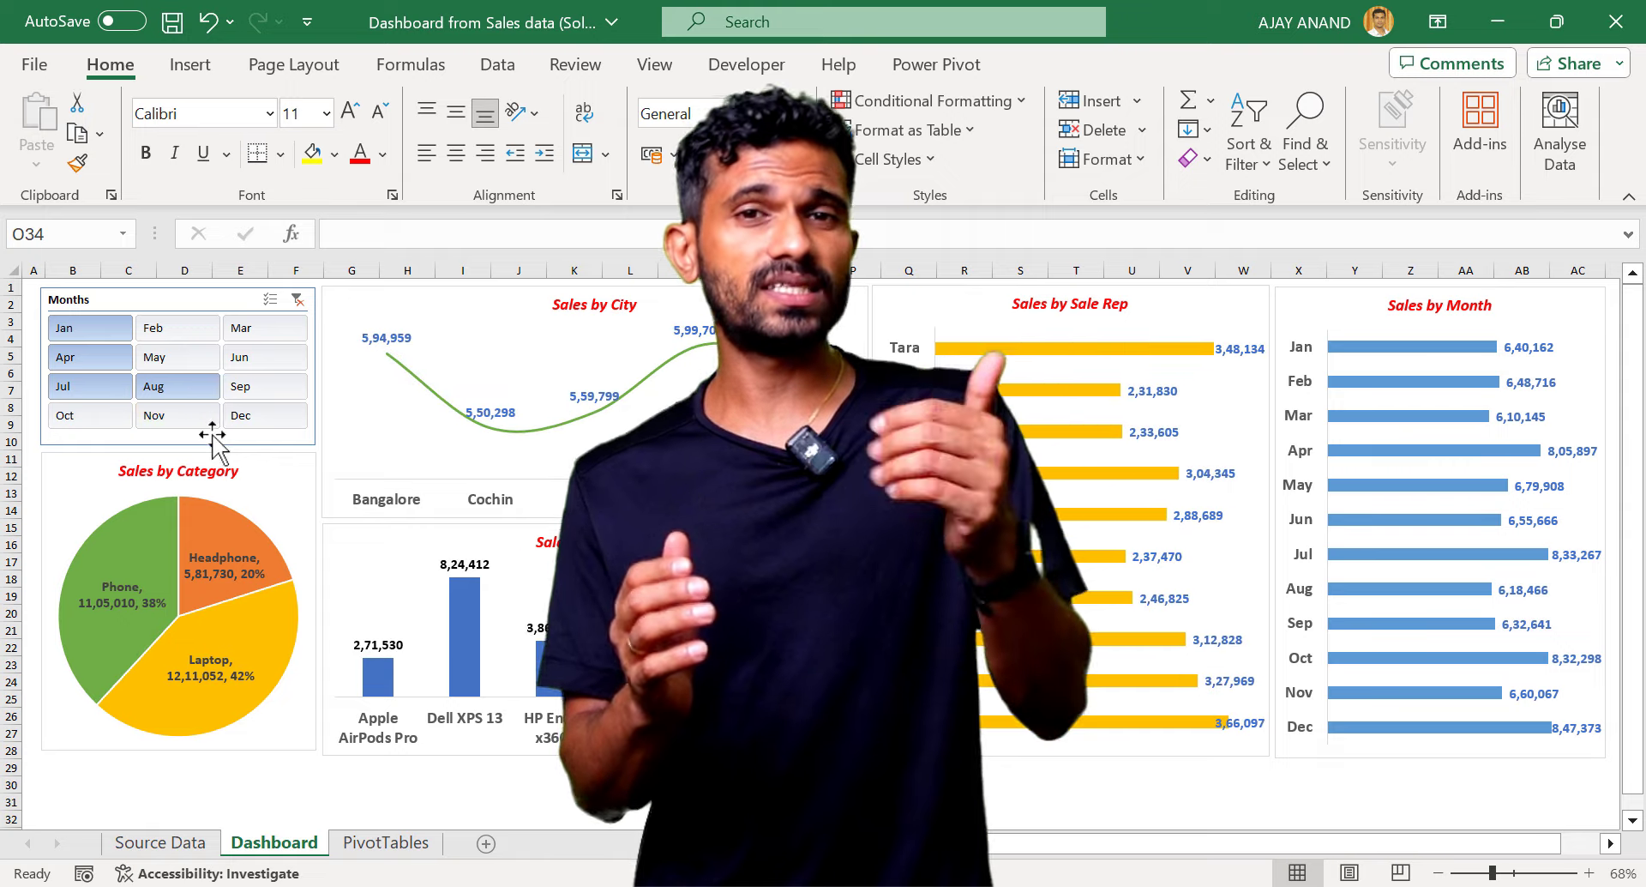
click(296, 300)
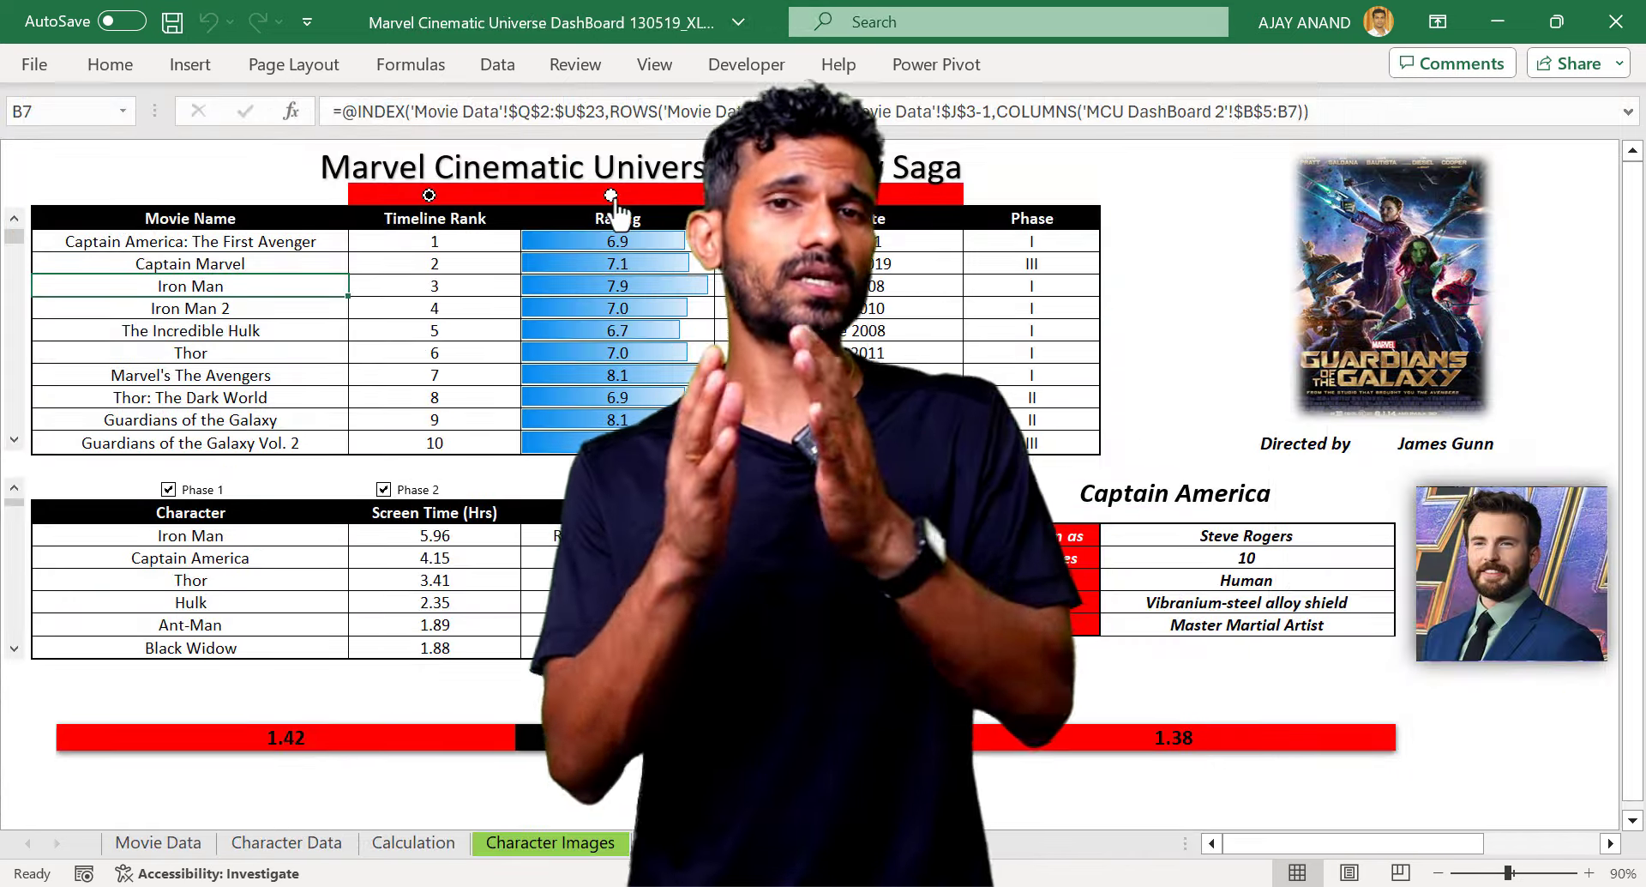
Sort the Marvel movie table by rating, timeline rank and date, and display the details of Iron Man 3 and Iron Man 2
click(610, 196)
click(429, 195)
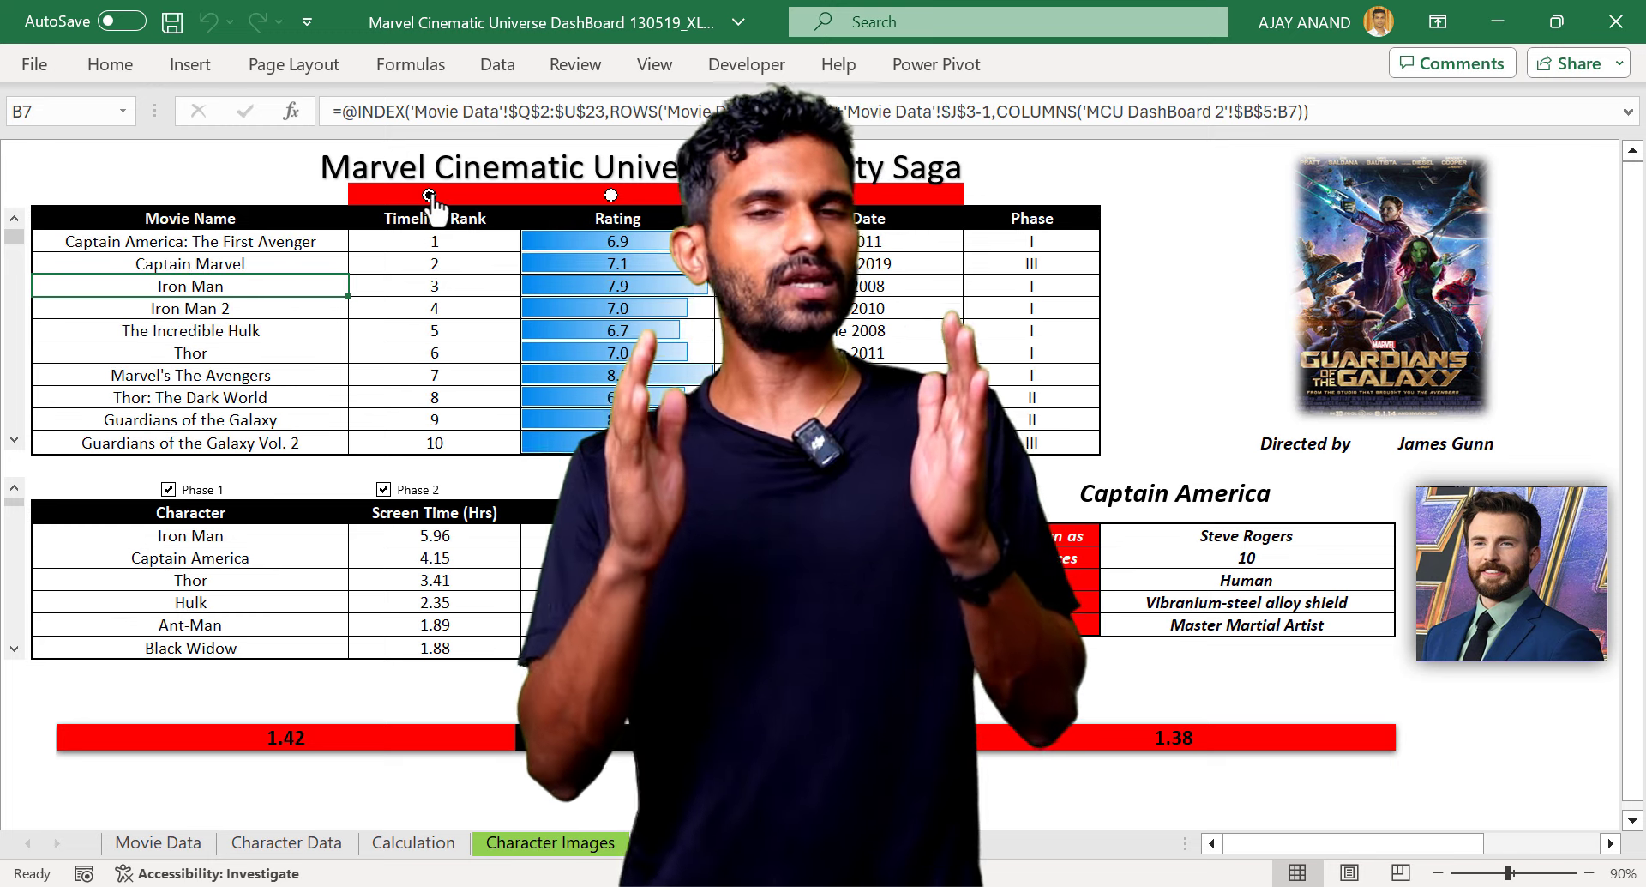
click(832, 196)
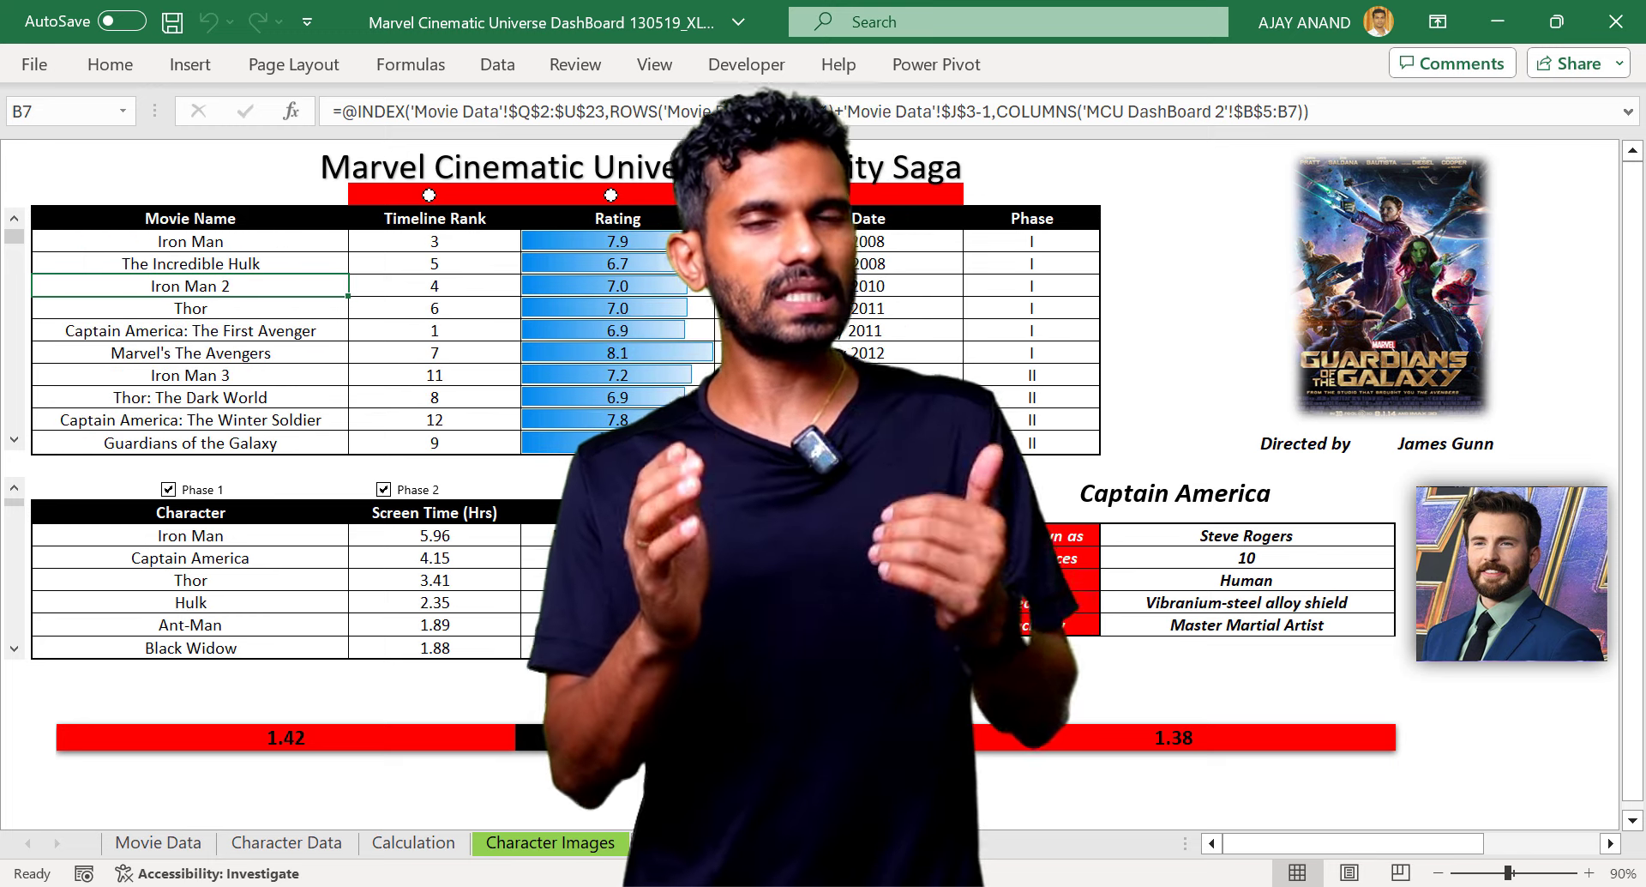
click(274, 381)
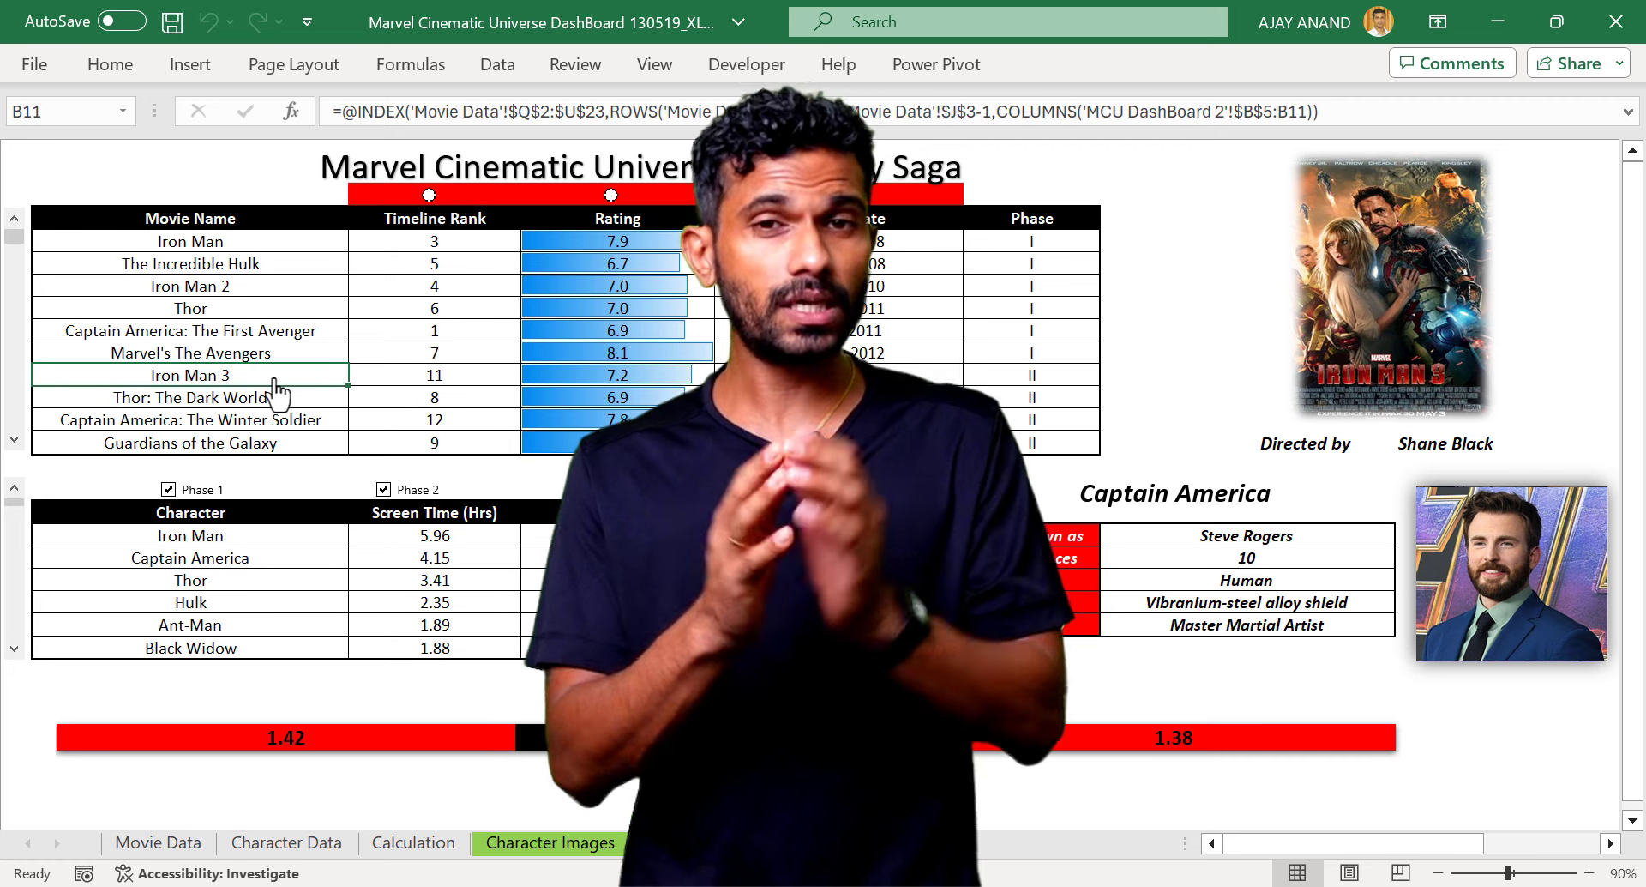
click(275, 288)
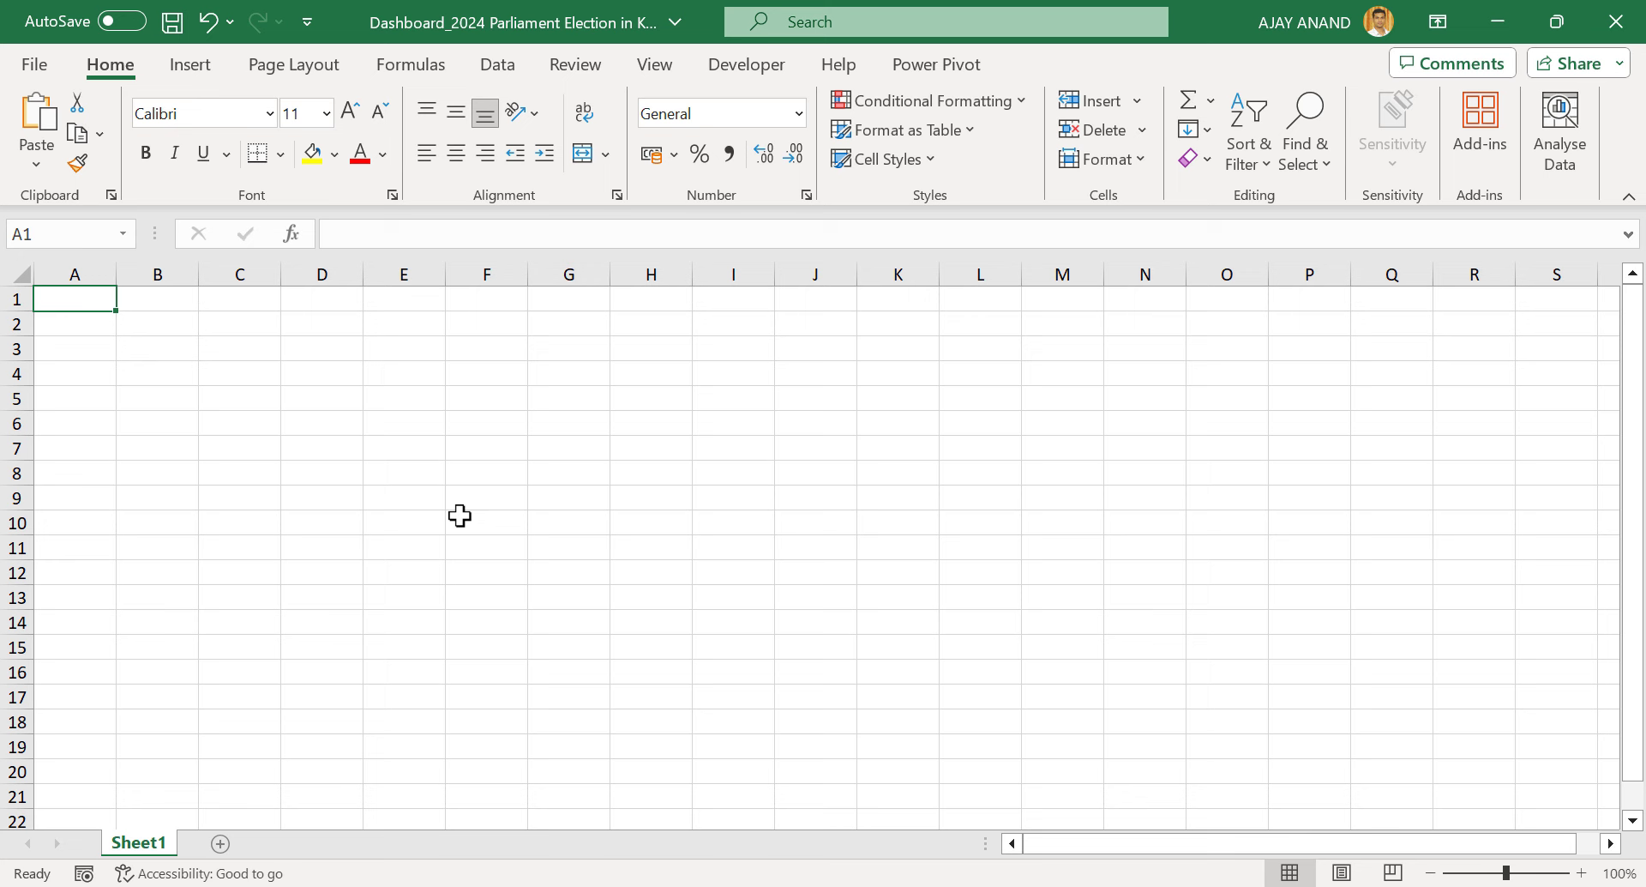
Switch to the Chrome browser and search Google for "kerala member of parliament"
key(alt+Tab)
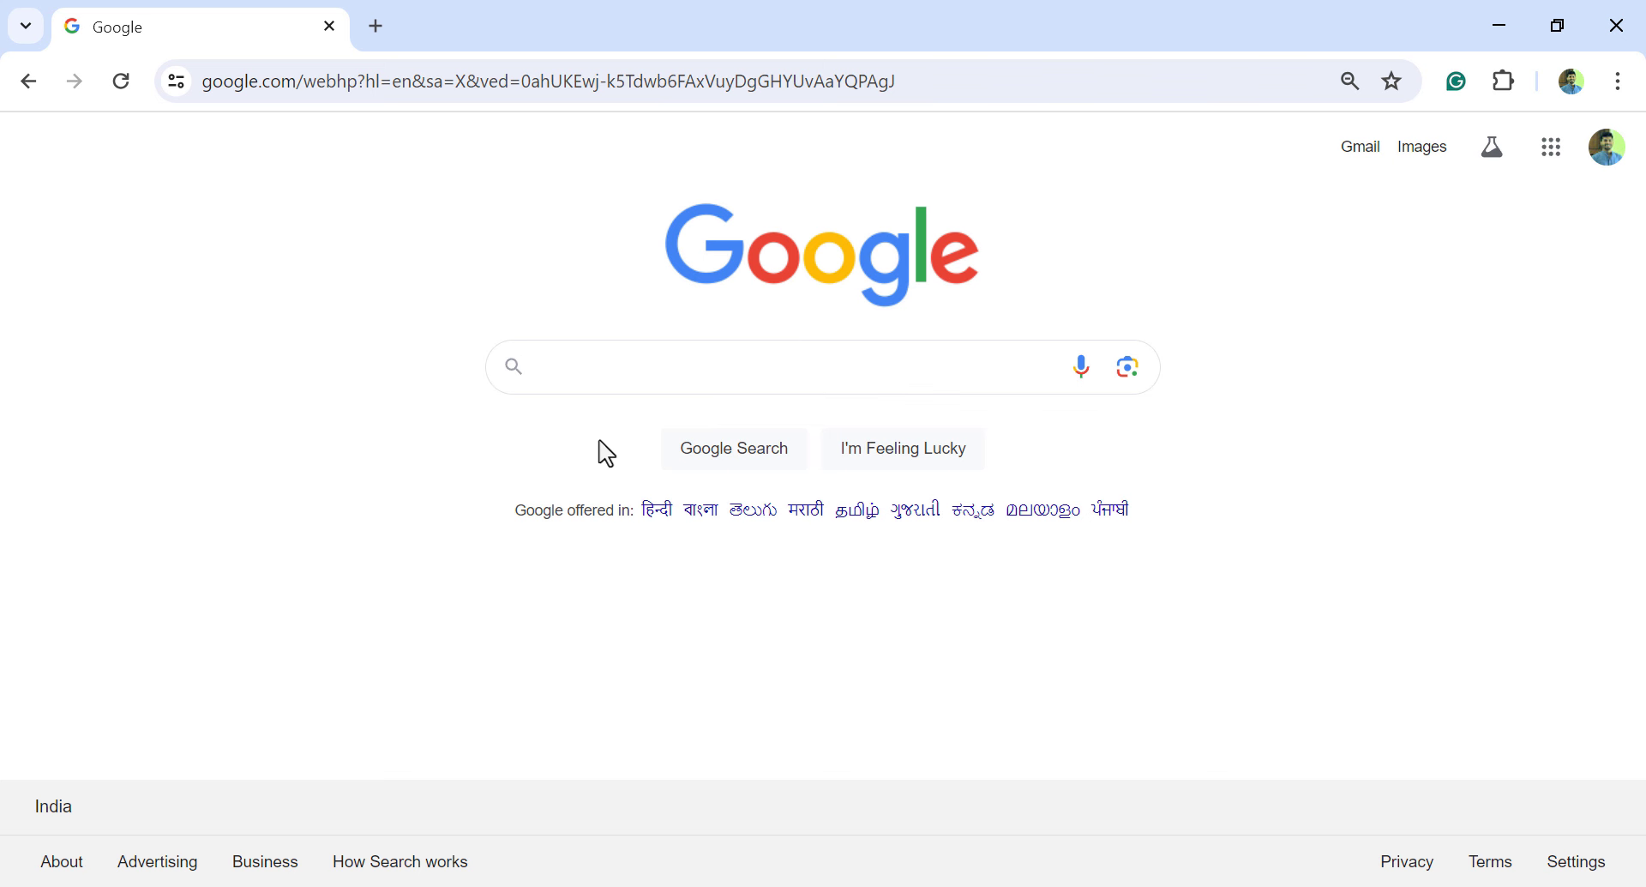
text(Kerala mem)
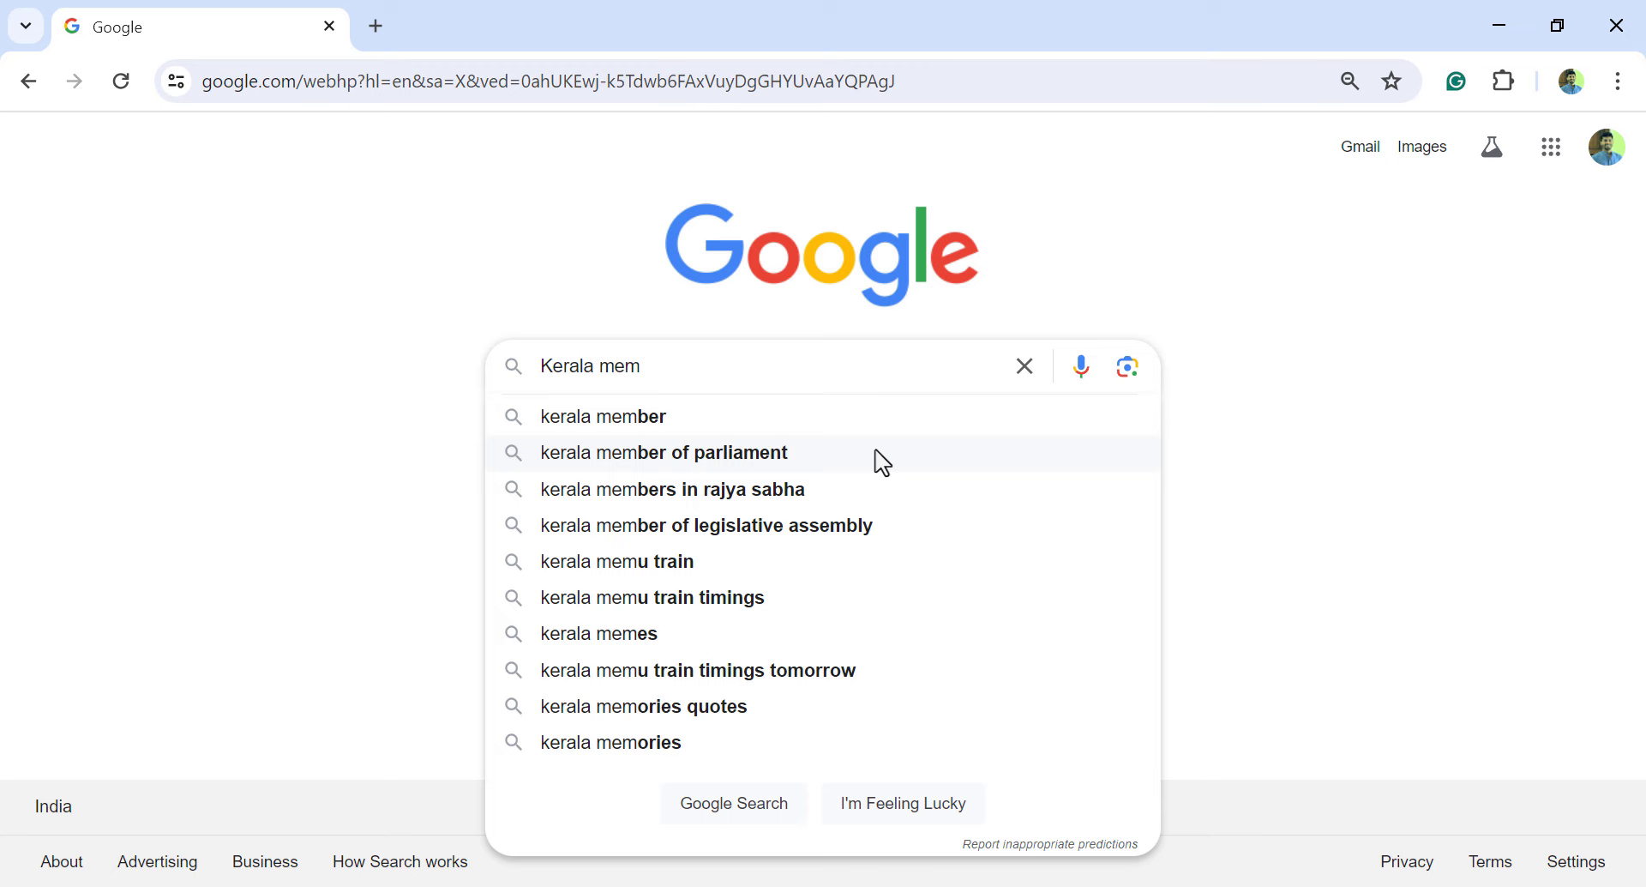
click(883, 463)
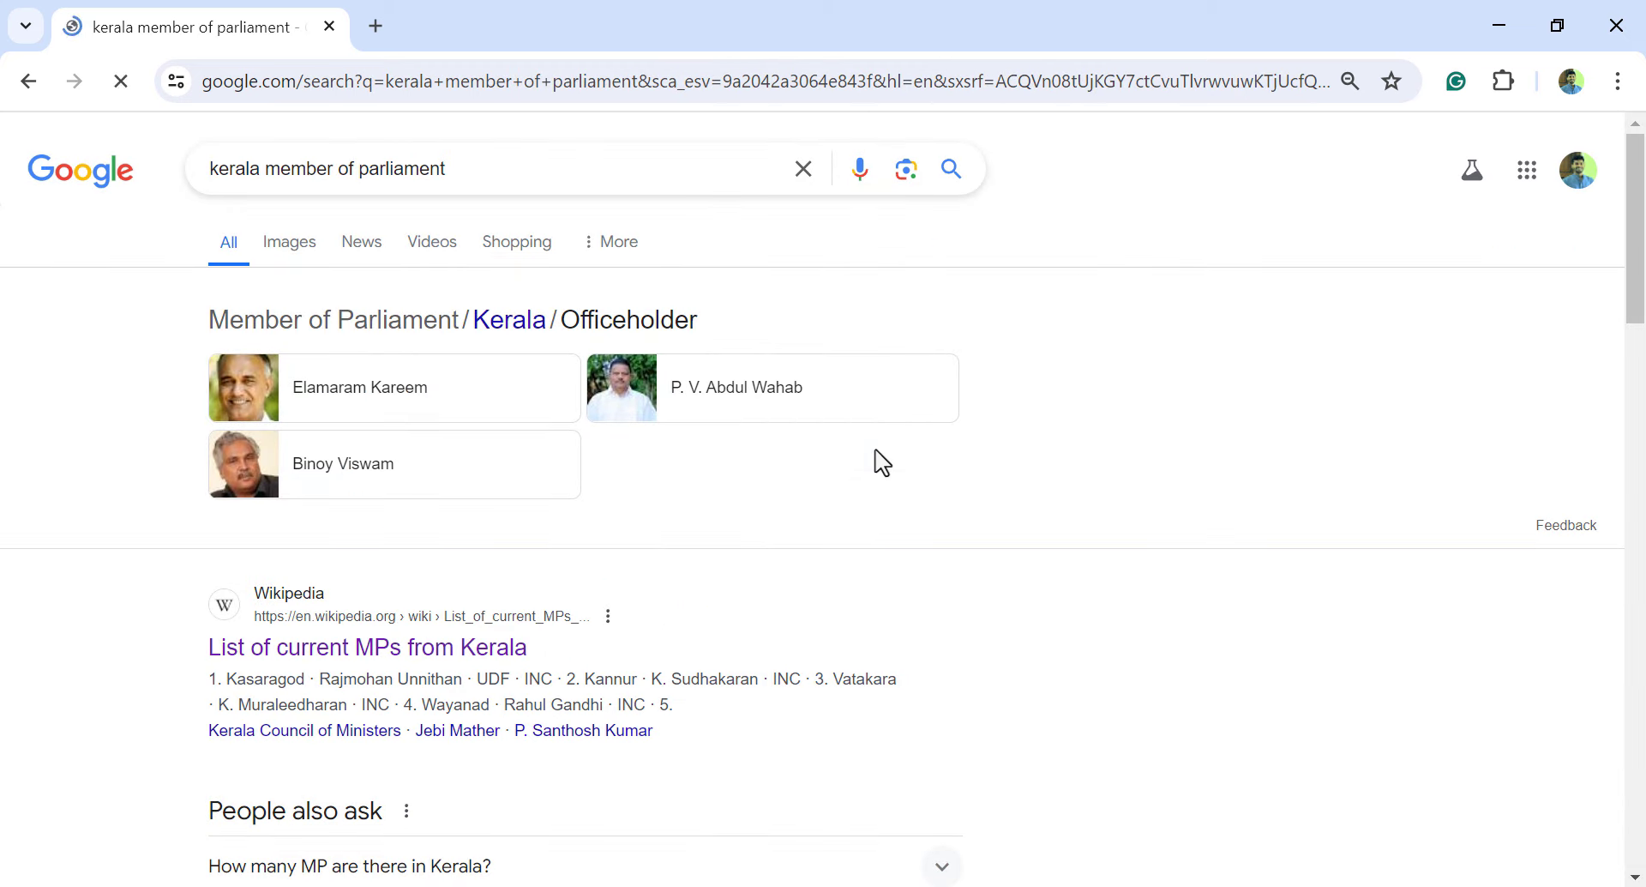
Open Wikipedia's "List of current MPs from Kerala" article and locate the table of Lok Sabha MPs
click(380, 667)
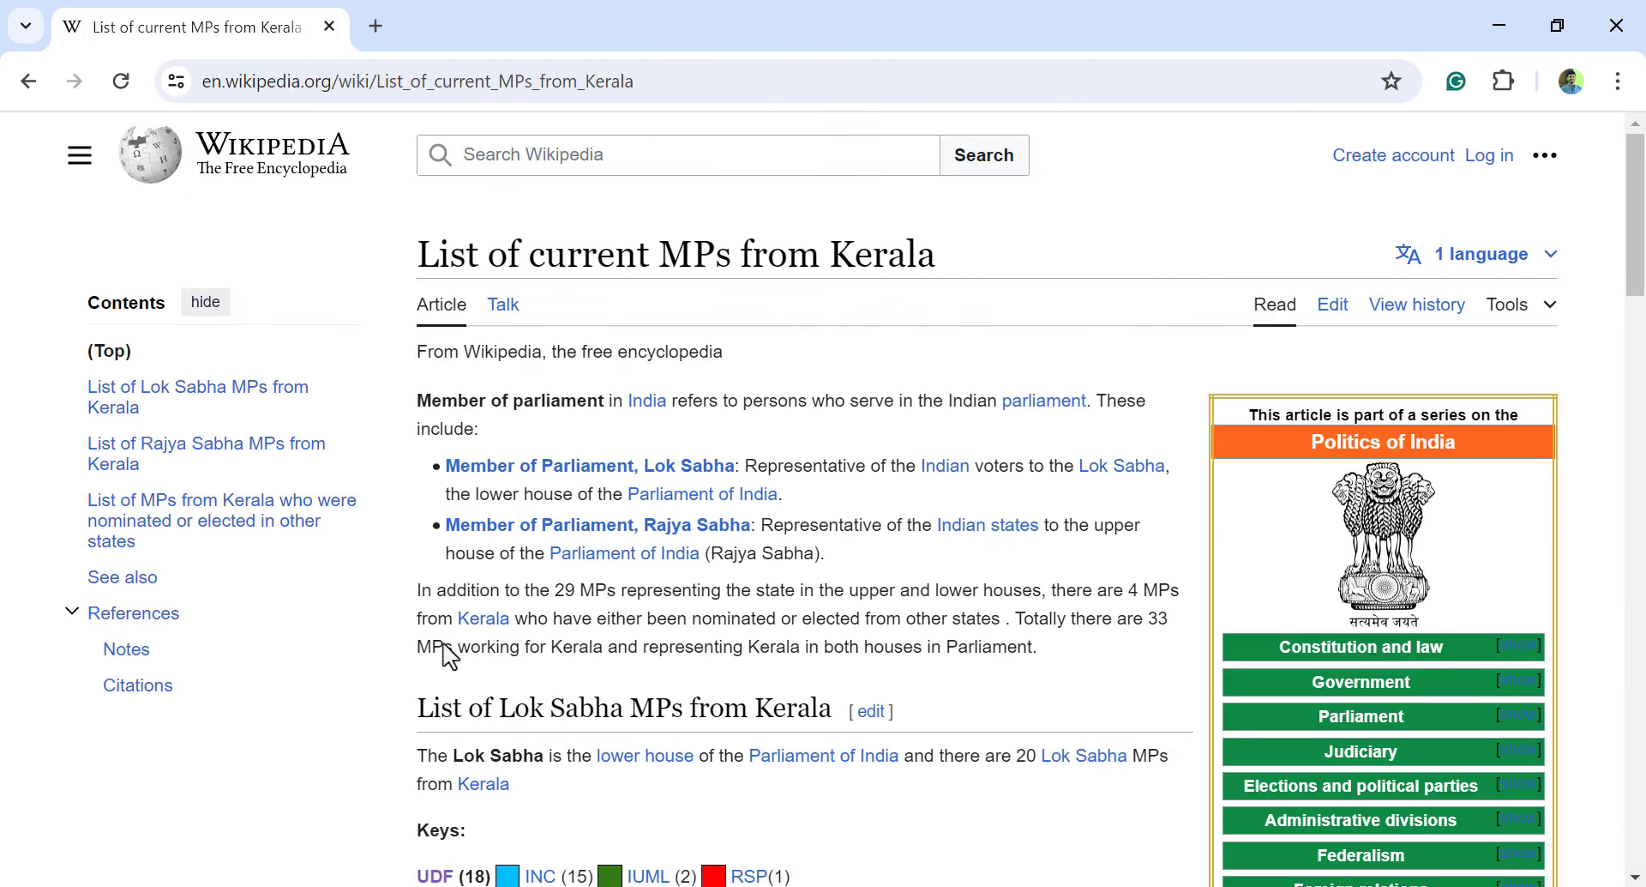
scroll(682, 504, down, 1)
scroll(681, 504, down, 7)
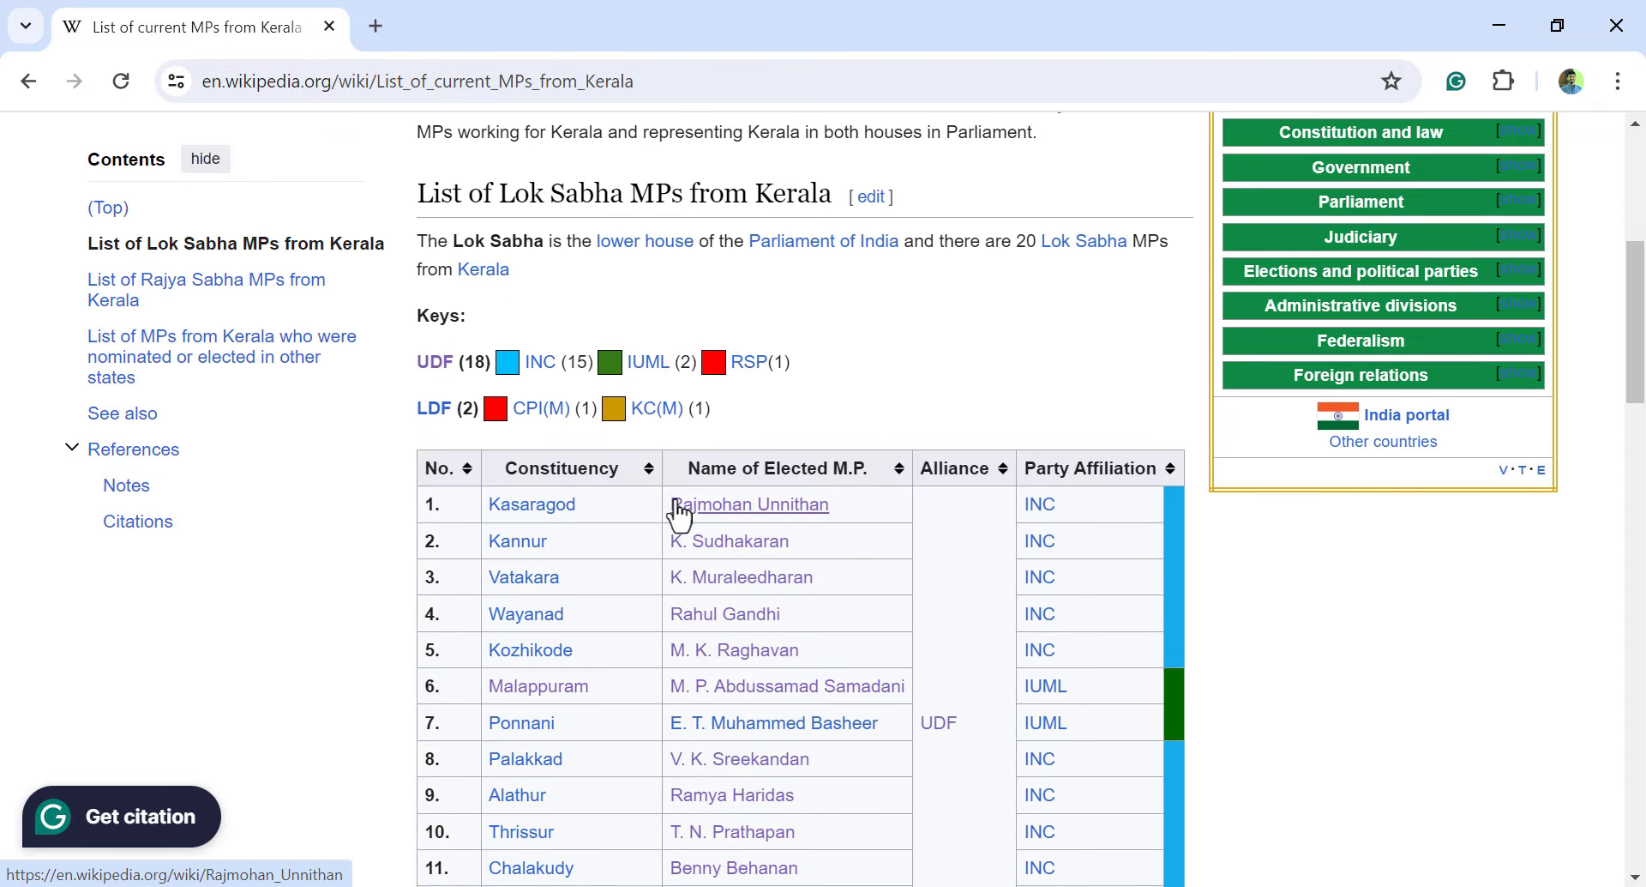
Copy the whole table of Lok Sabha MPs from Kerala, from the header row through row 20, Thiruvananthapuram
scroll(943, 626, down, 5)
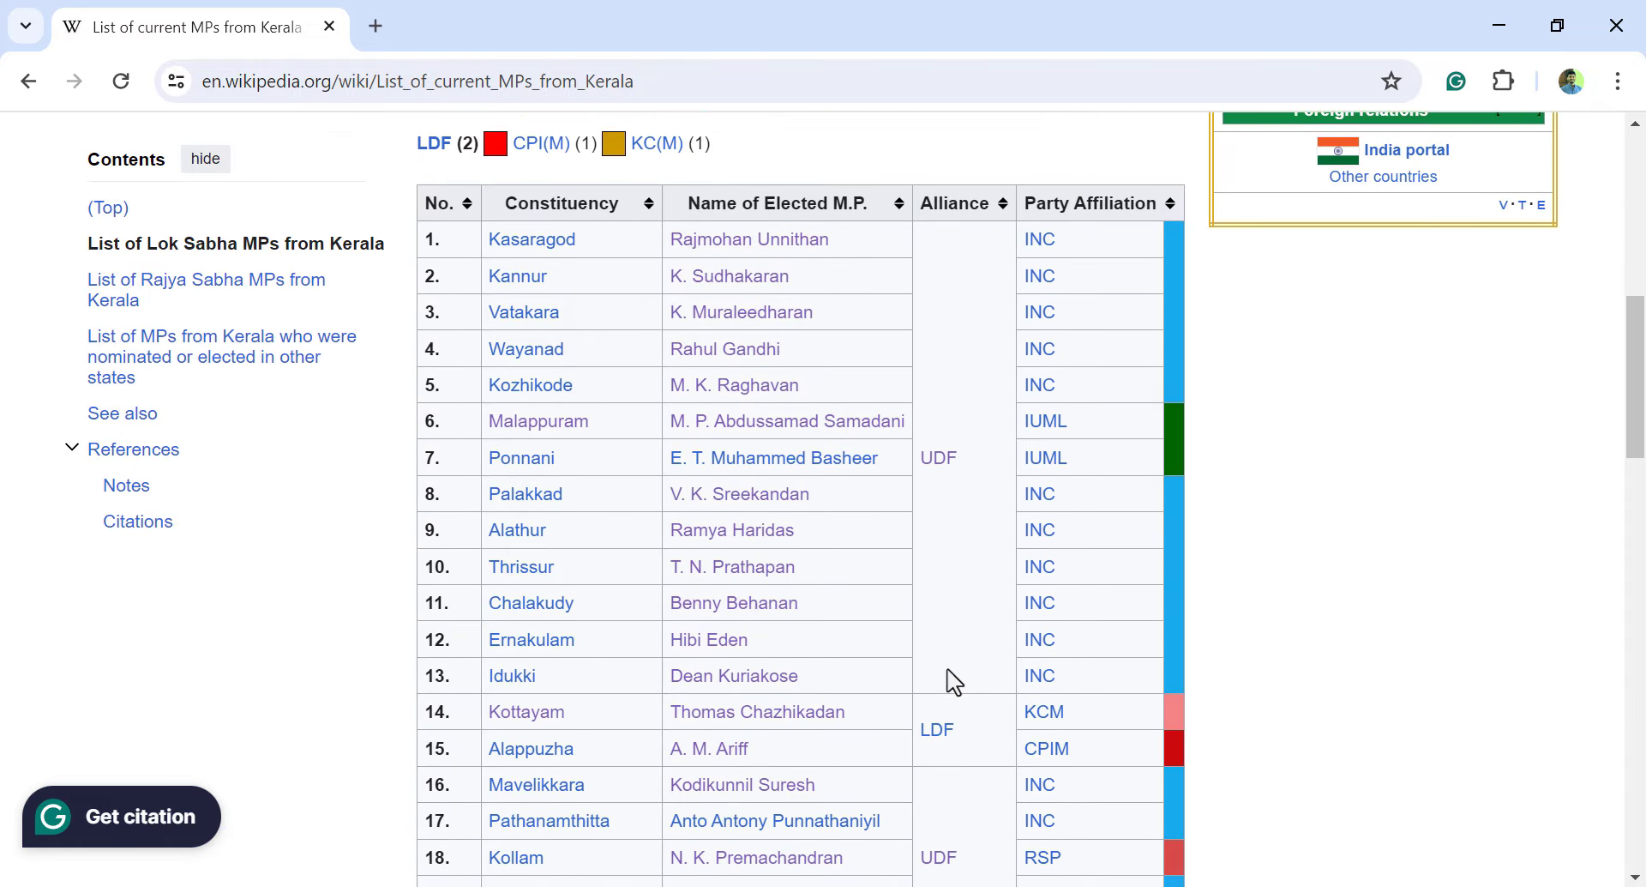
scroll(904, 486, up, 5)
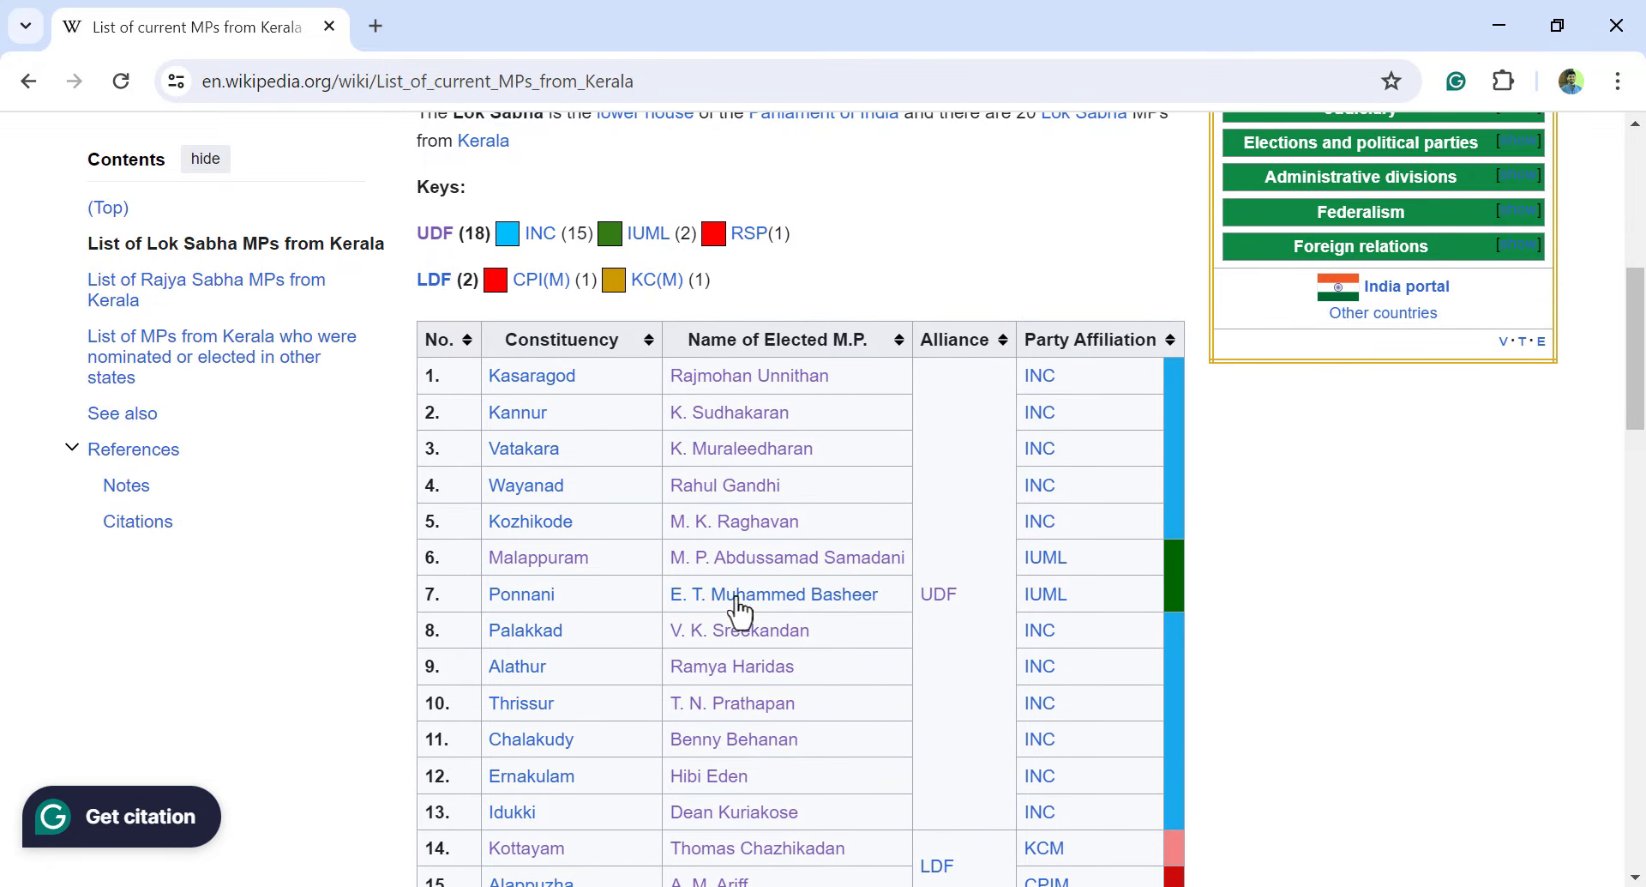
drag(433, 336, 1125, 809)
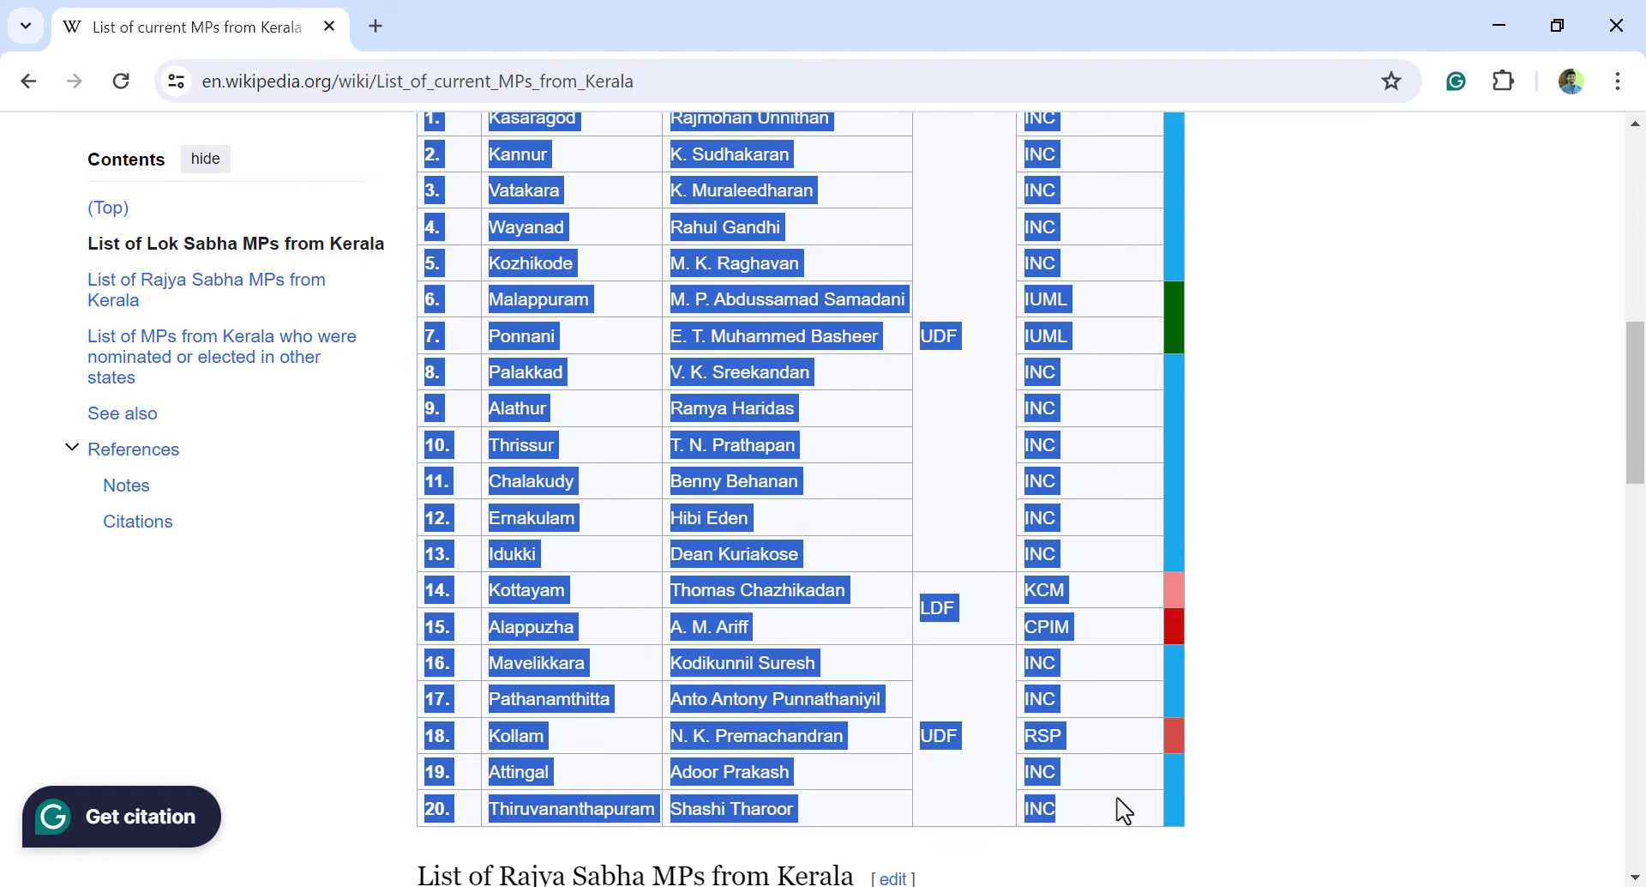
right_click(790, 591)
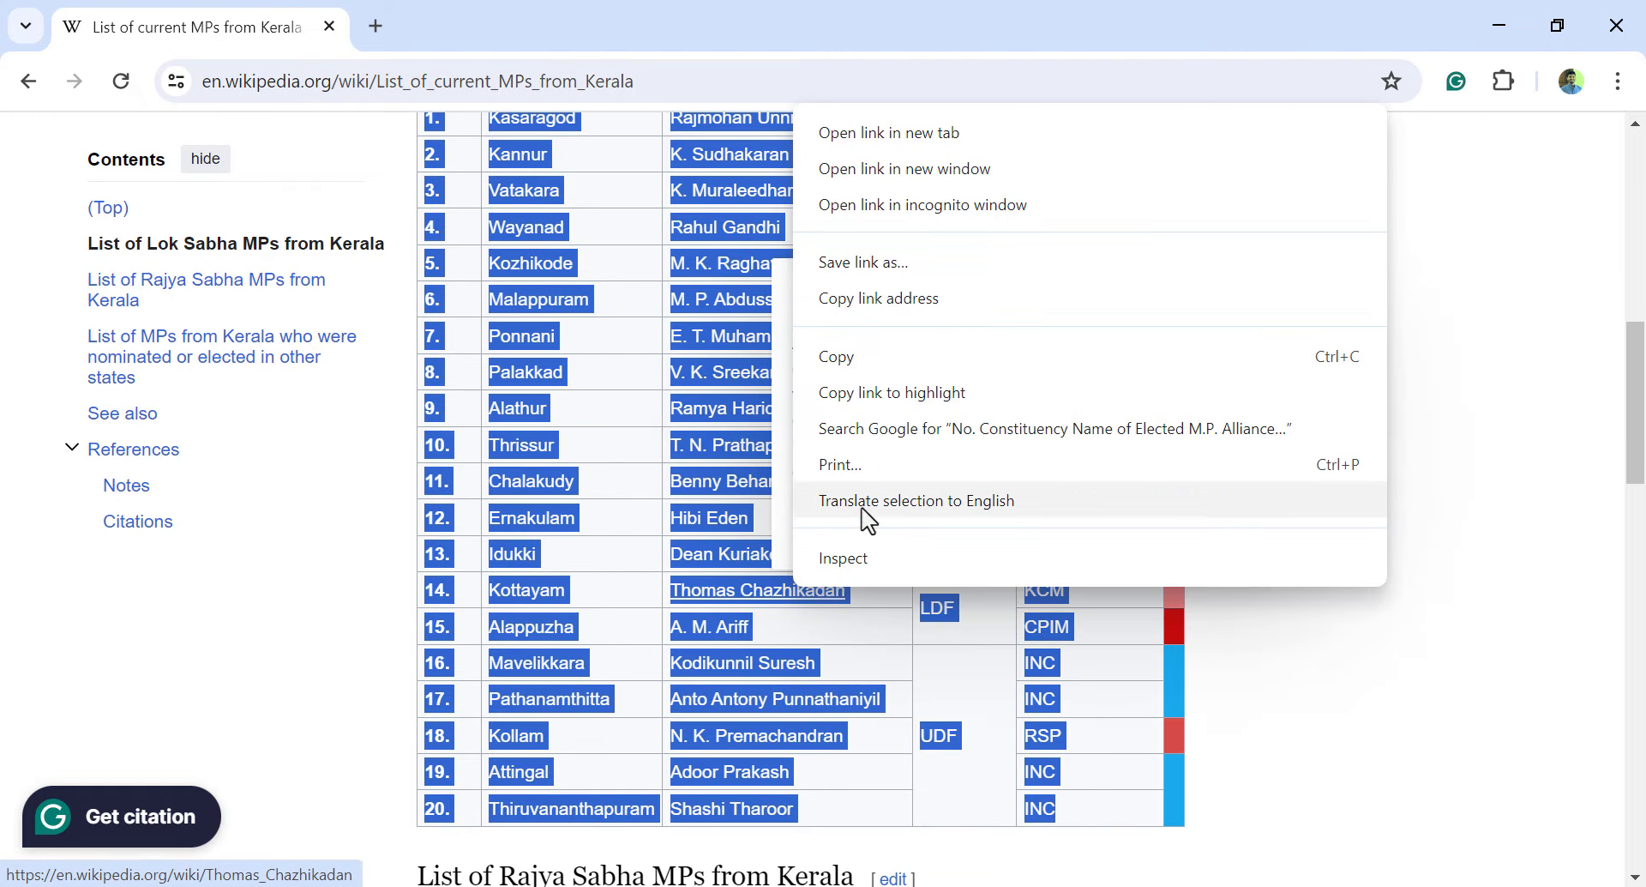
click(935, 358)
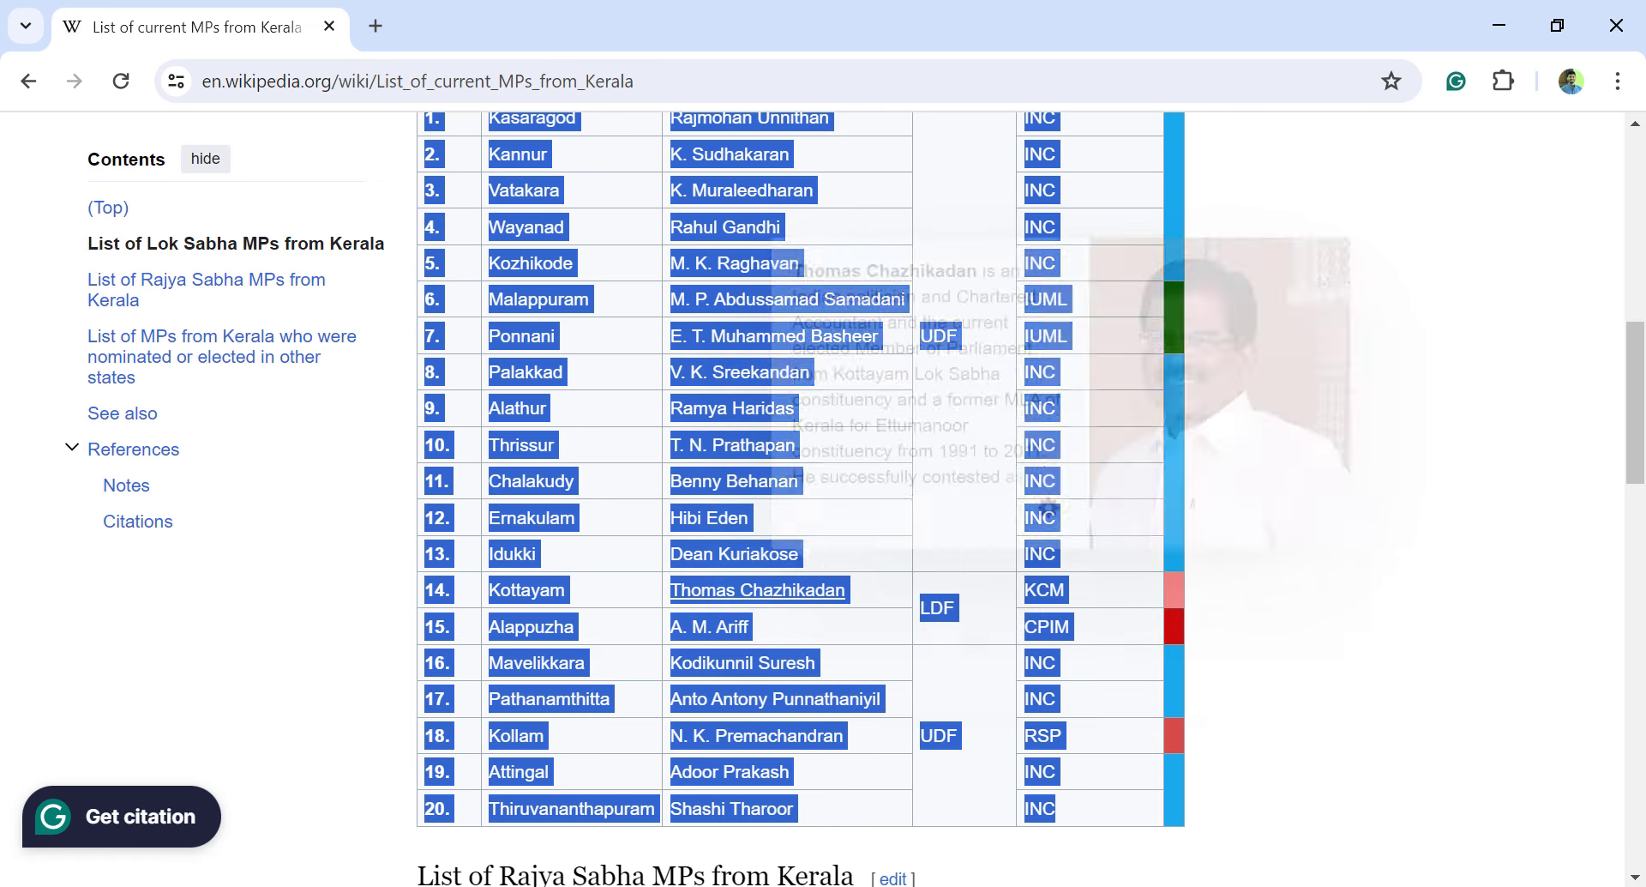
Switch to the Excel workbook and paste the copied MP table at cell B2 of Sheet1, matching the destination formatting
click(936, 785)
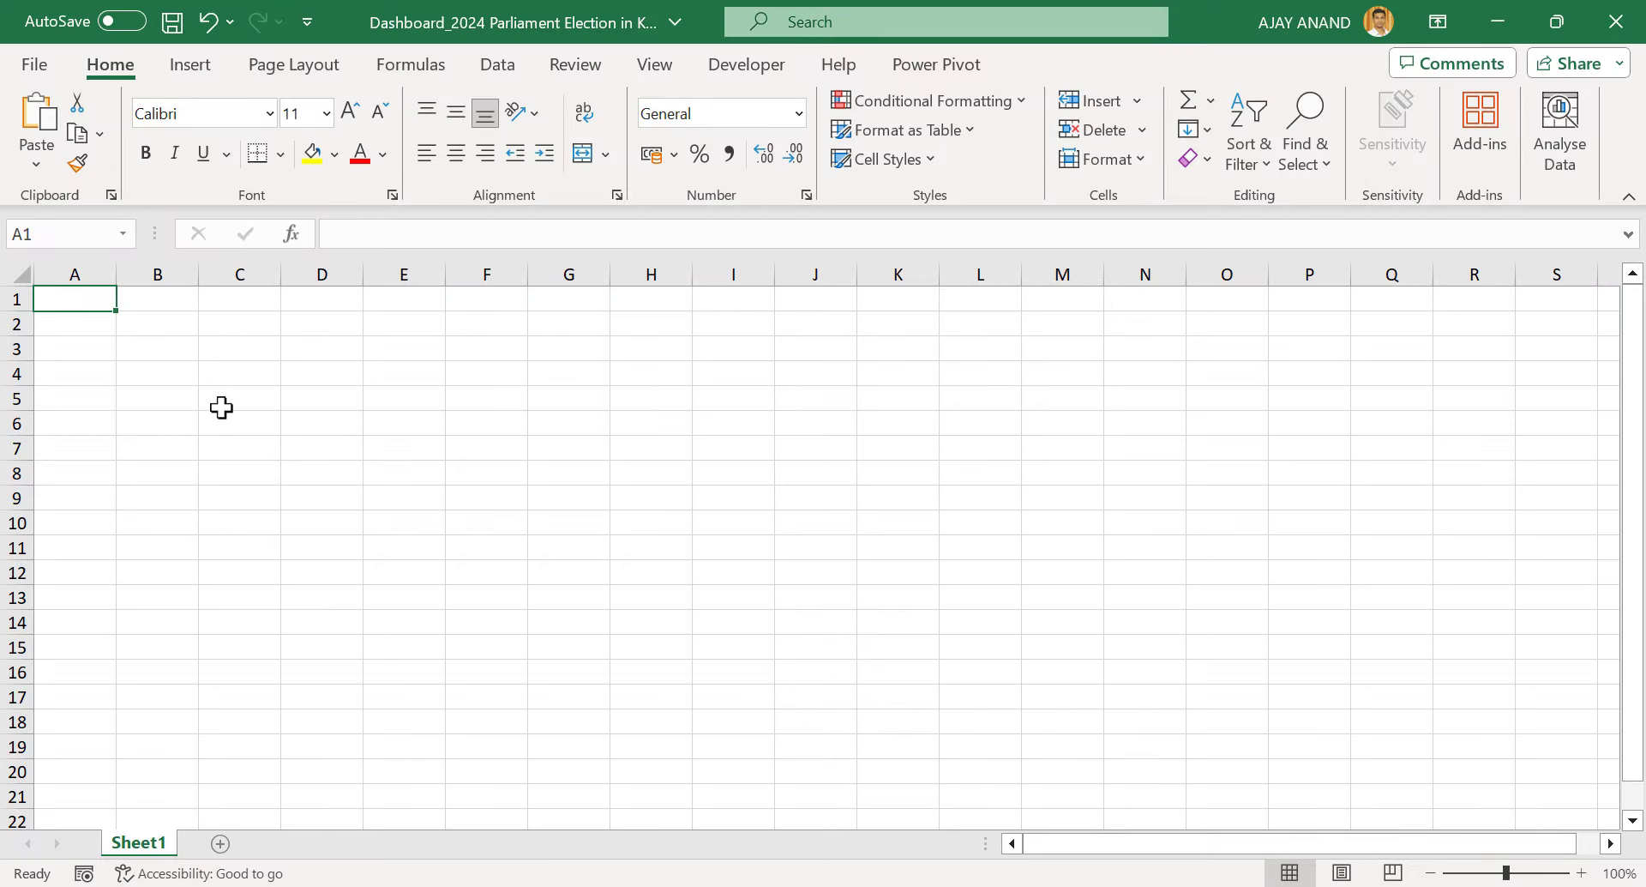
right_click(182, 324)
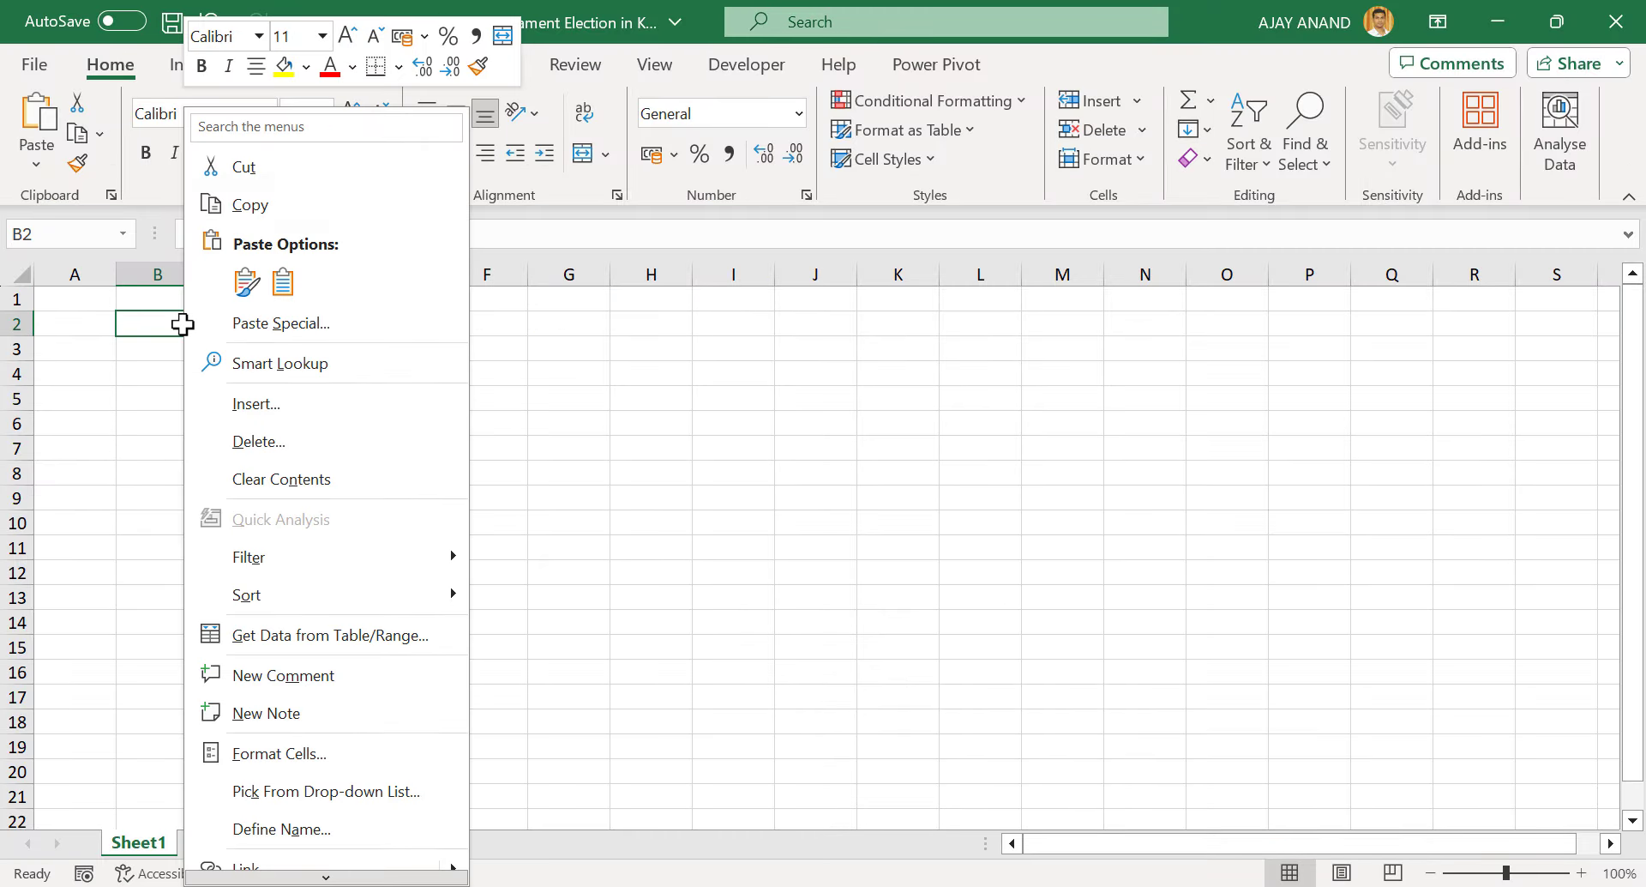
click(283, 290)
click(731, 548)
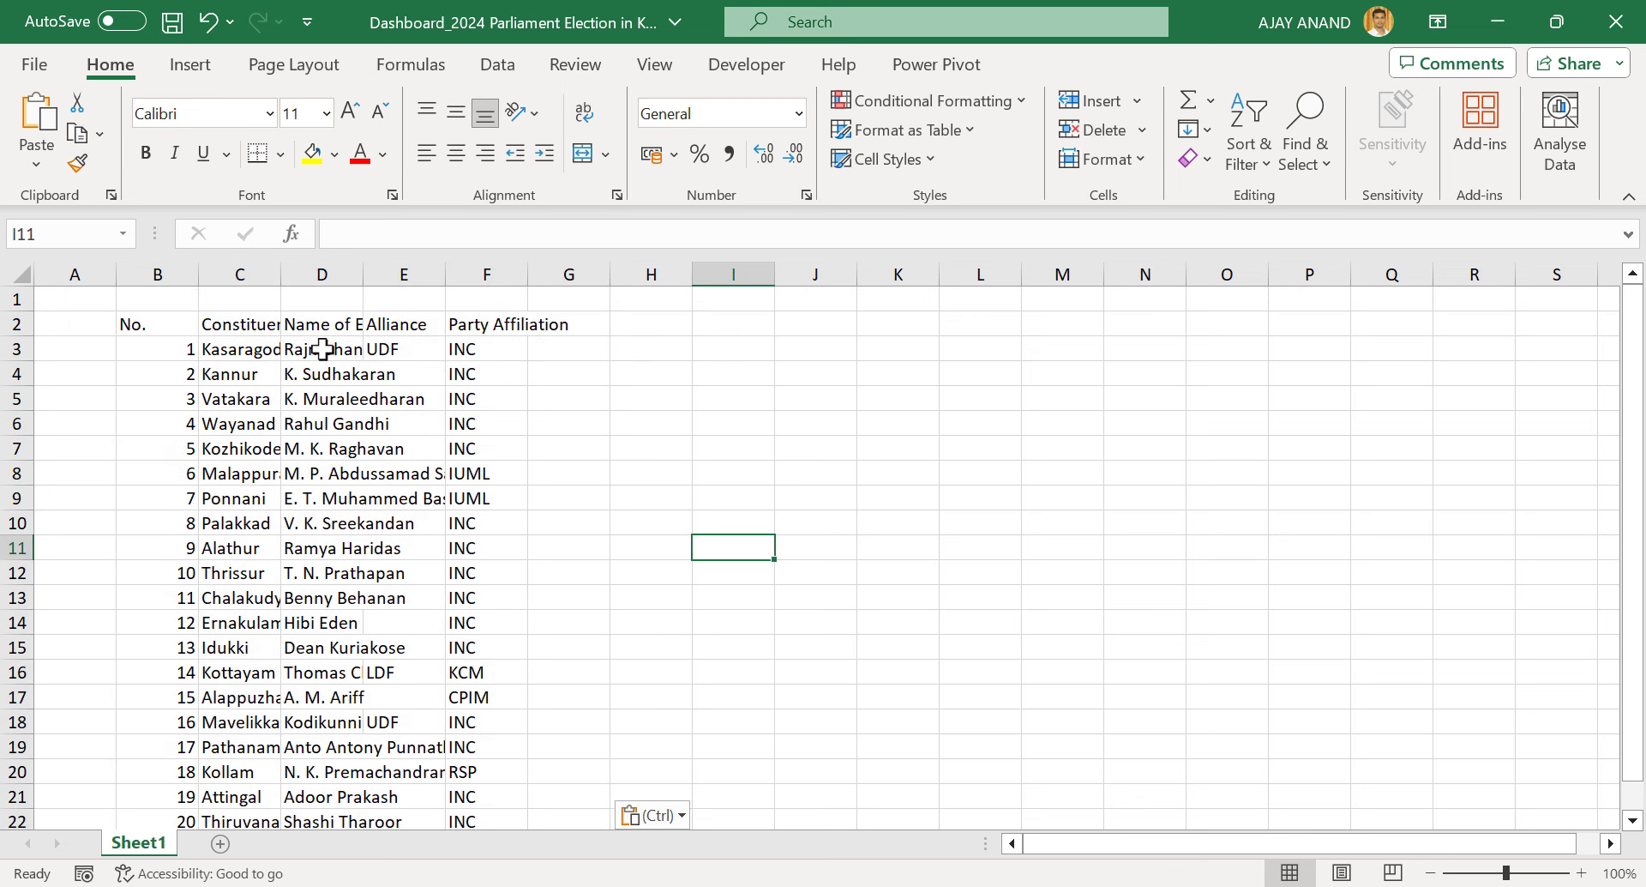
Widen columns C to F so the constituency, MP name, alliance and party affiliation entries fit
drag(281, 275, 635, 269)
drag(803, 275, 841, 274)
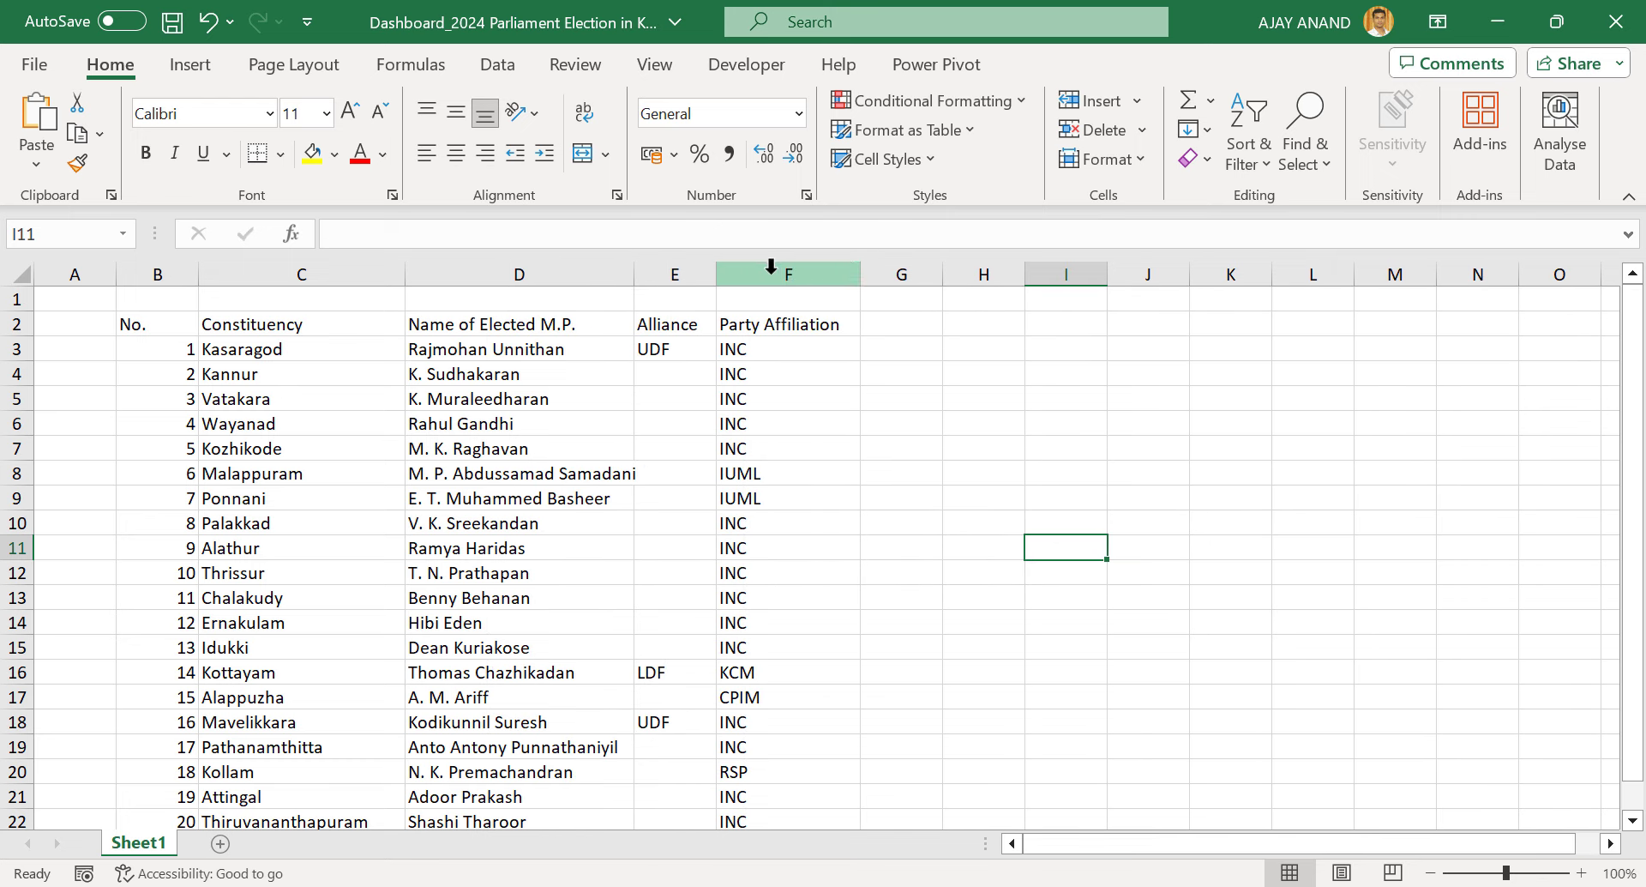
drag(716, 274, 677, 275)
Fill the blank Alliance cells with UDF down to E15, LDF down to E17 and UDF down to E22
click(741, 347)
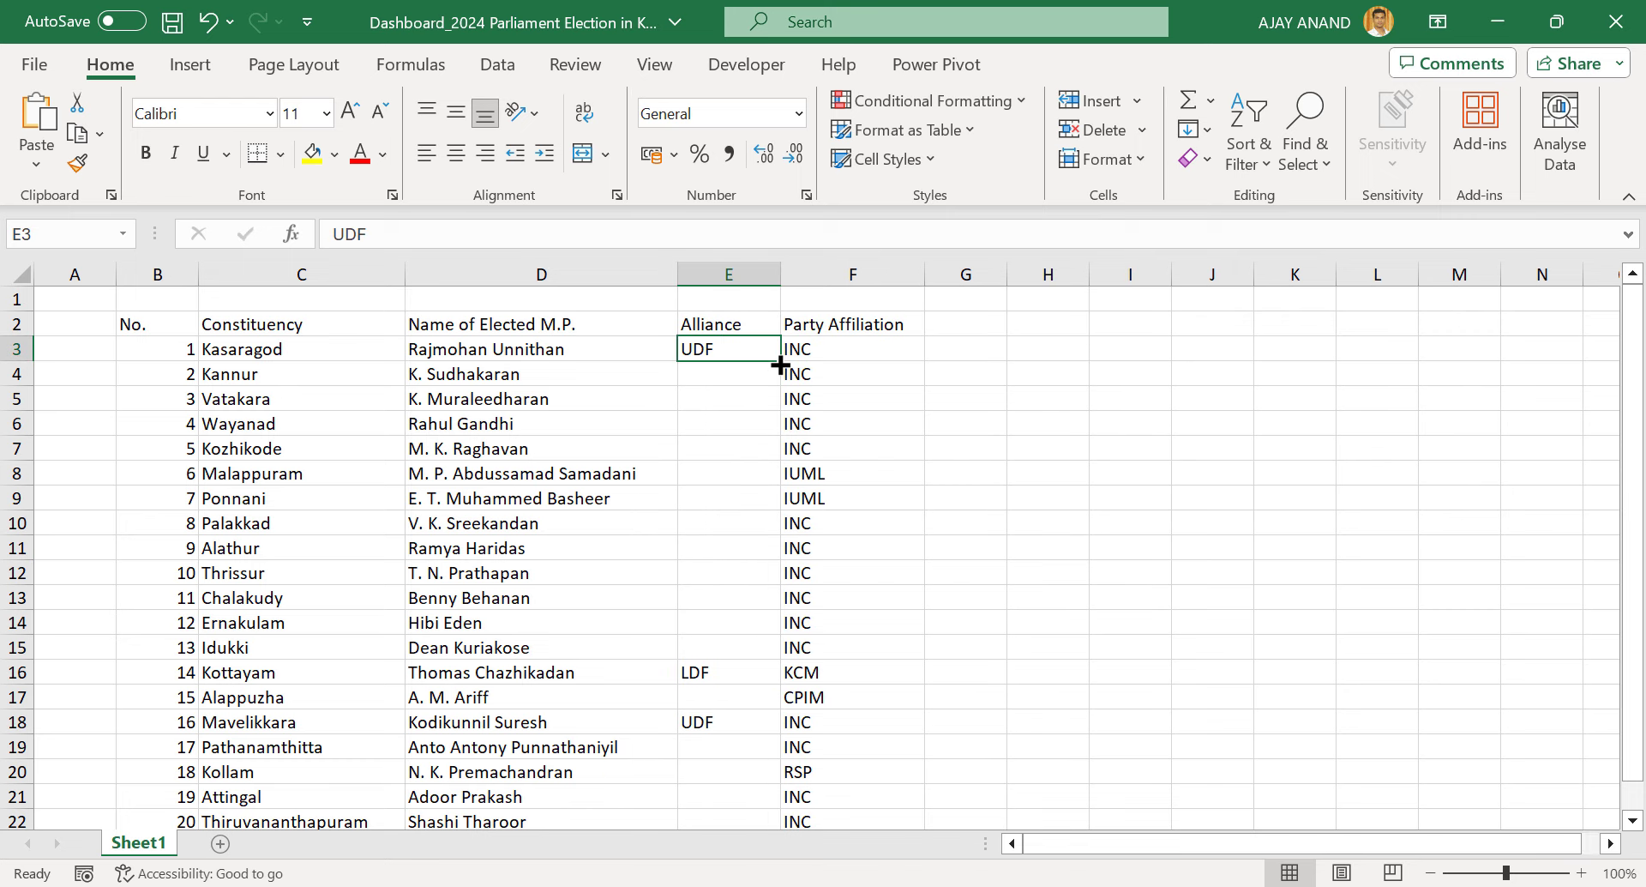
drag(780, 364, 780, 658)
scroll(743, 515, down, 2)
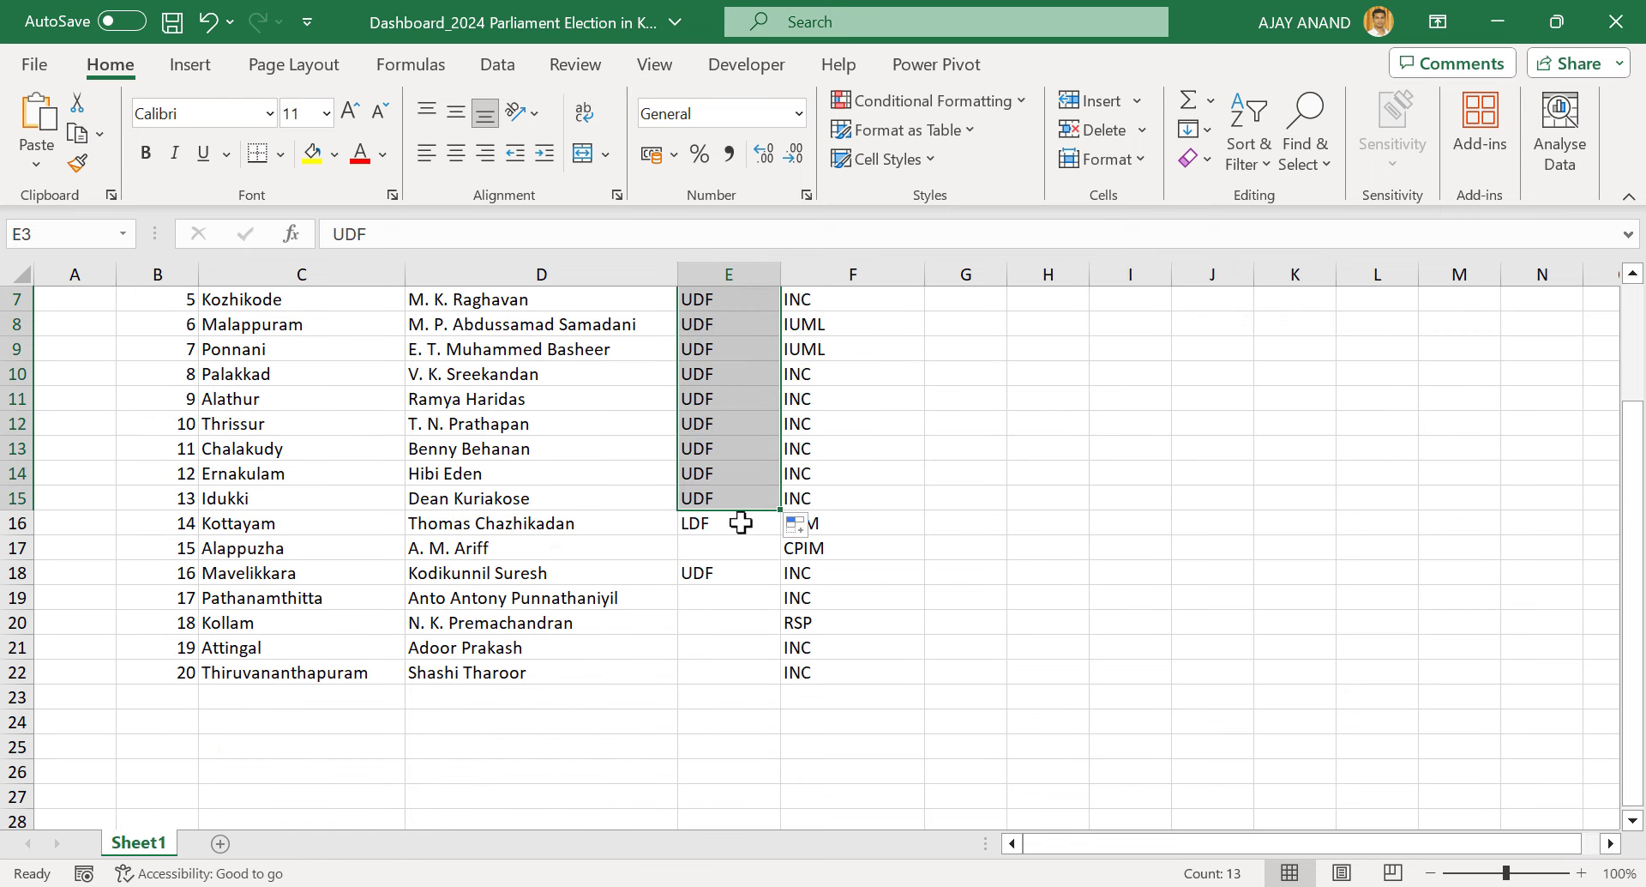
click(741, 523)
drag(780, 535, 764, 680)
click(751, 573)
scroll(738, 577, up, 2)
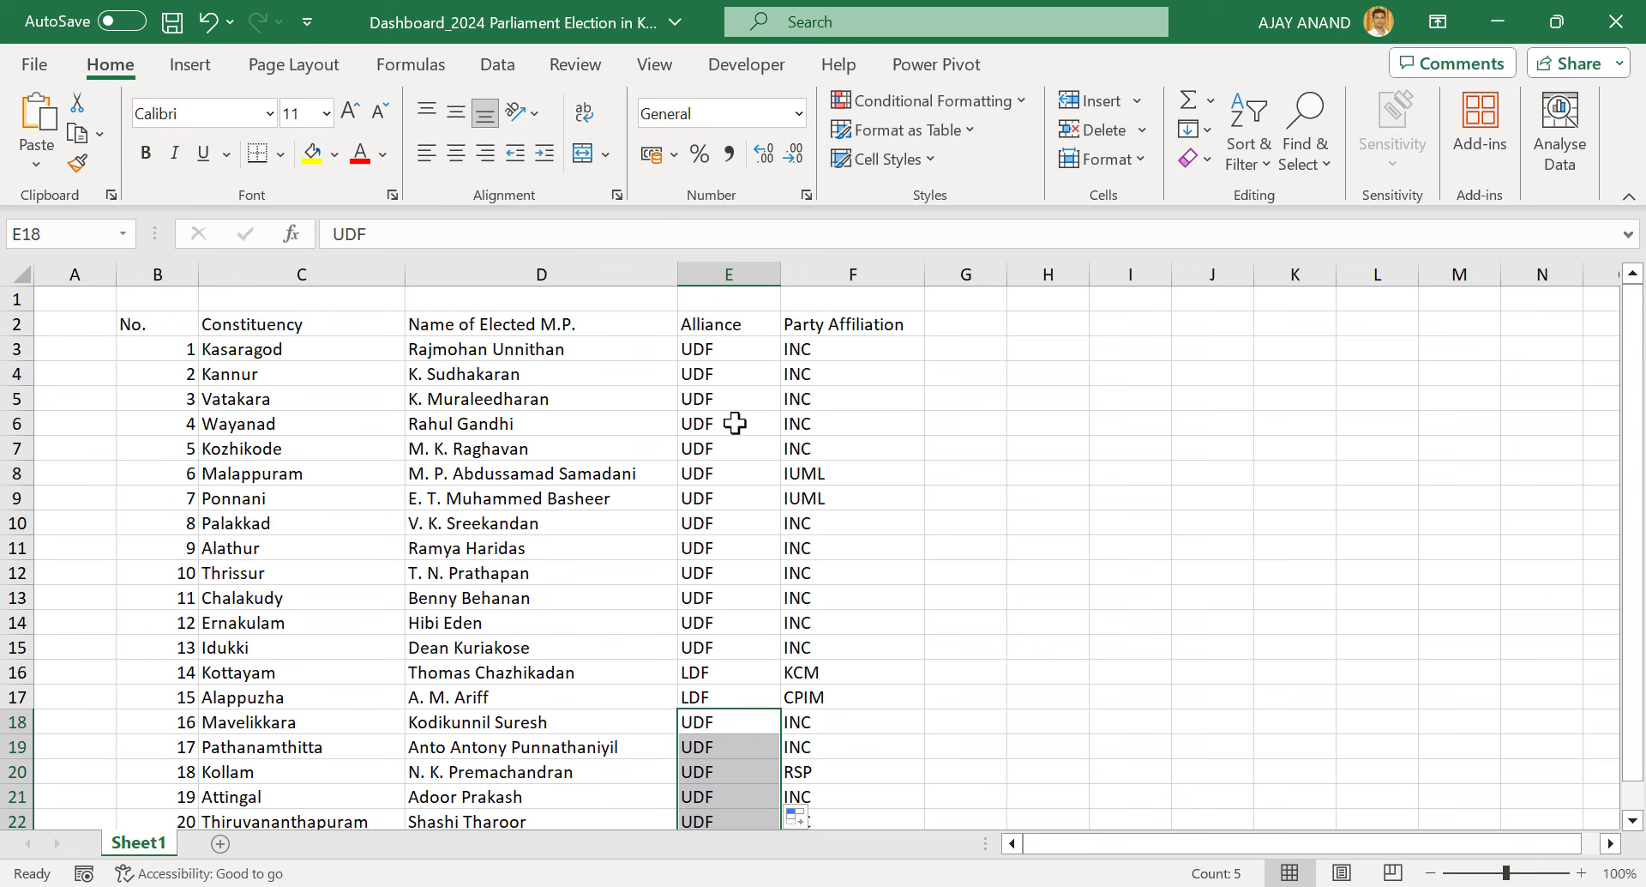
Shorten the "Party Affiliation" header in cell F2 to "Party"
click(849, 324)
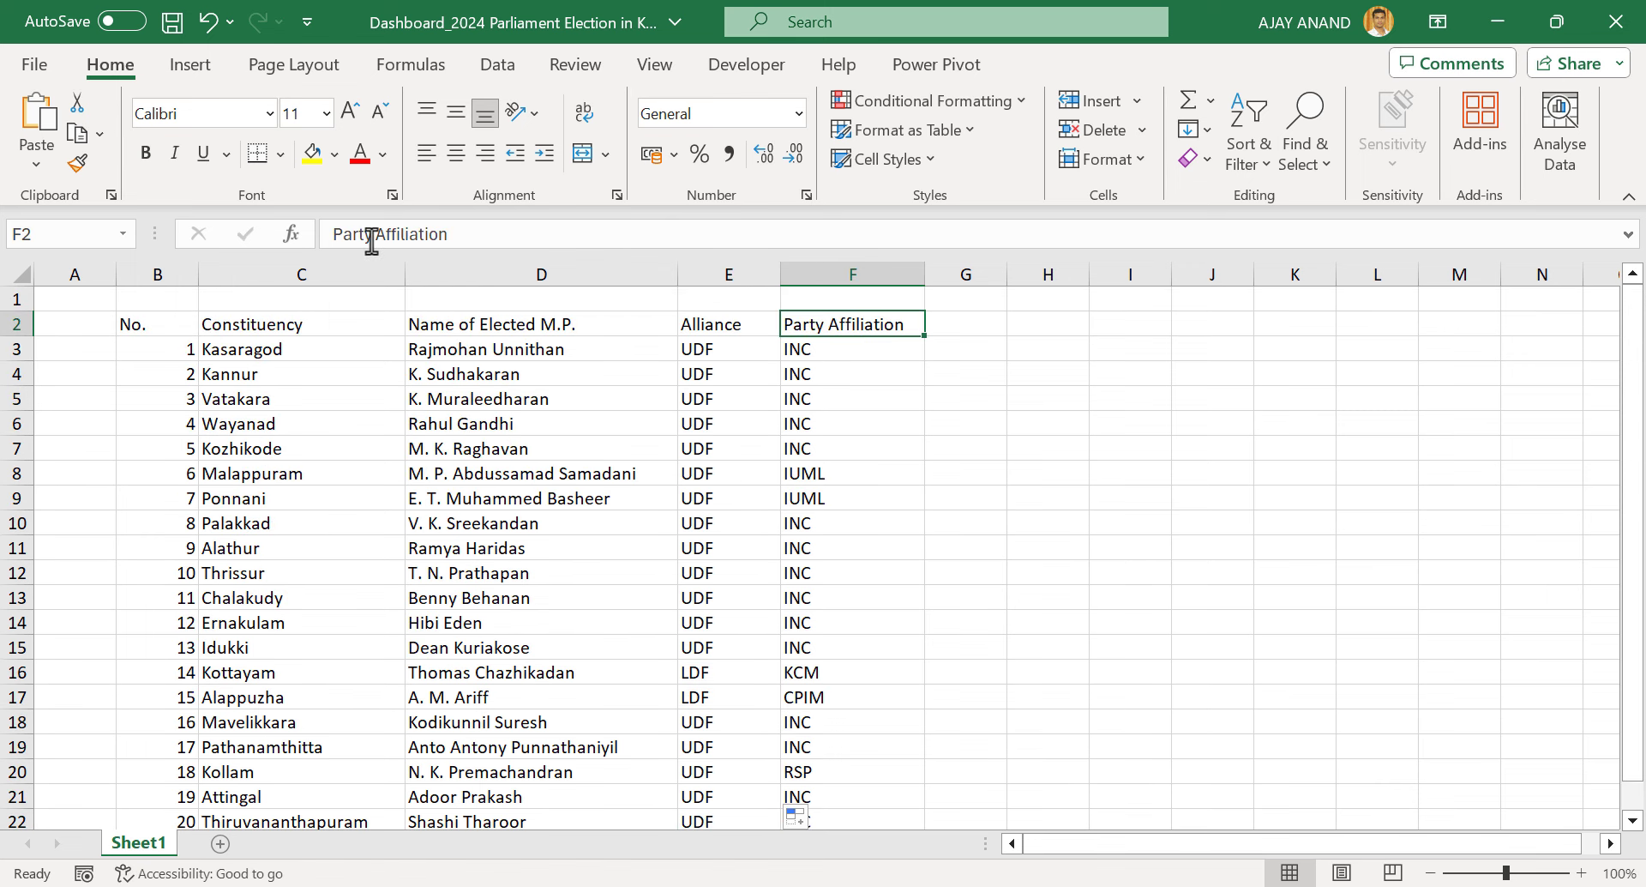
drag(373, 234, 522, 238)
key(BackSpace)
key(Return)
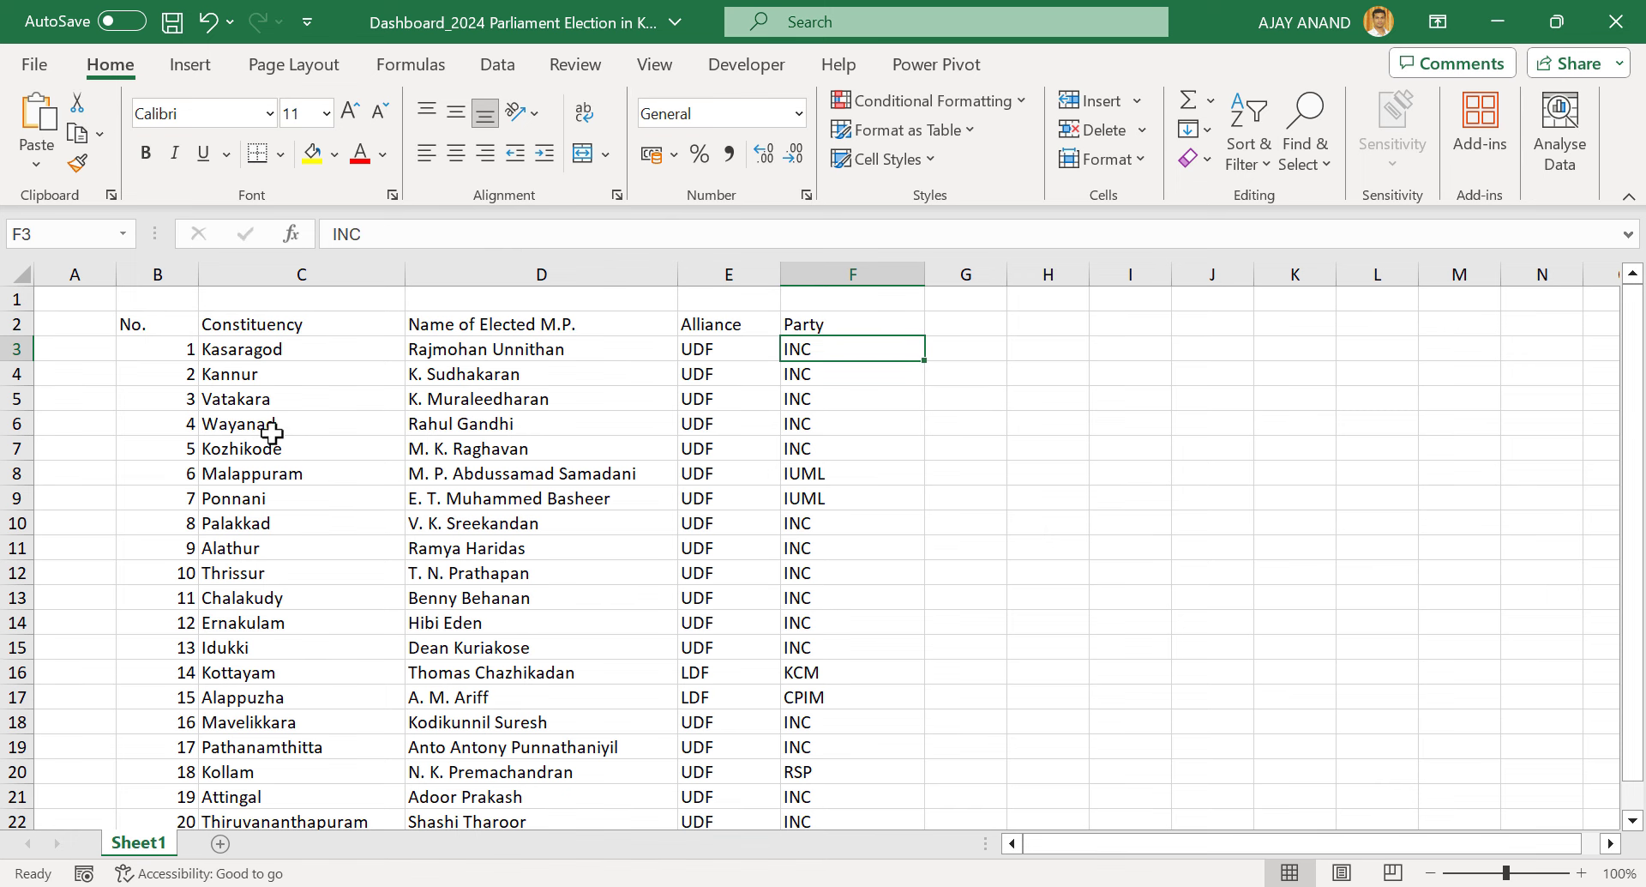
scroll(667, 595, down, 2)
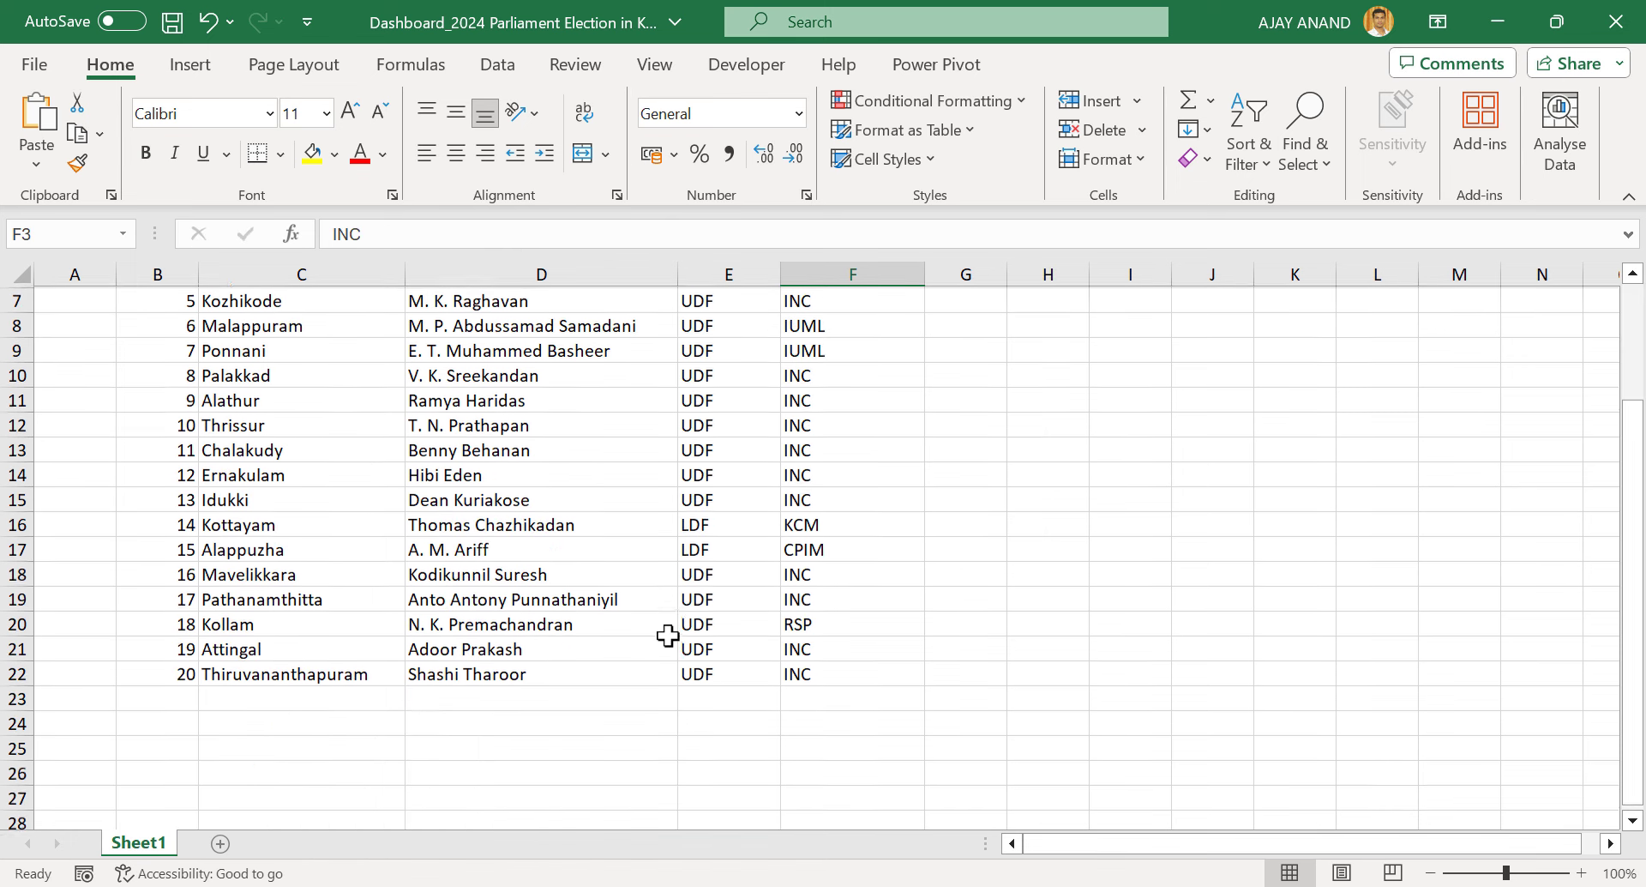
scroll(668, 636, up, 2)
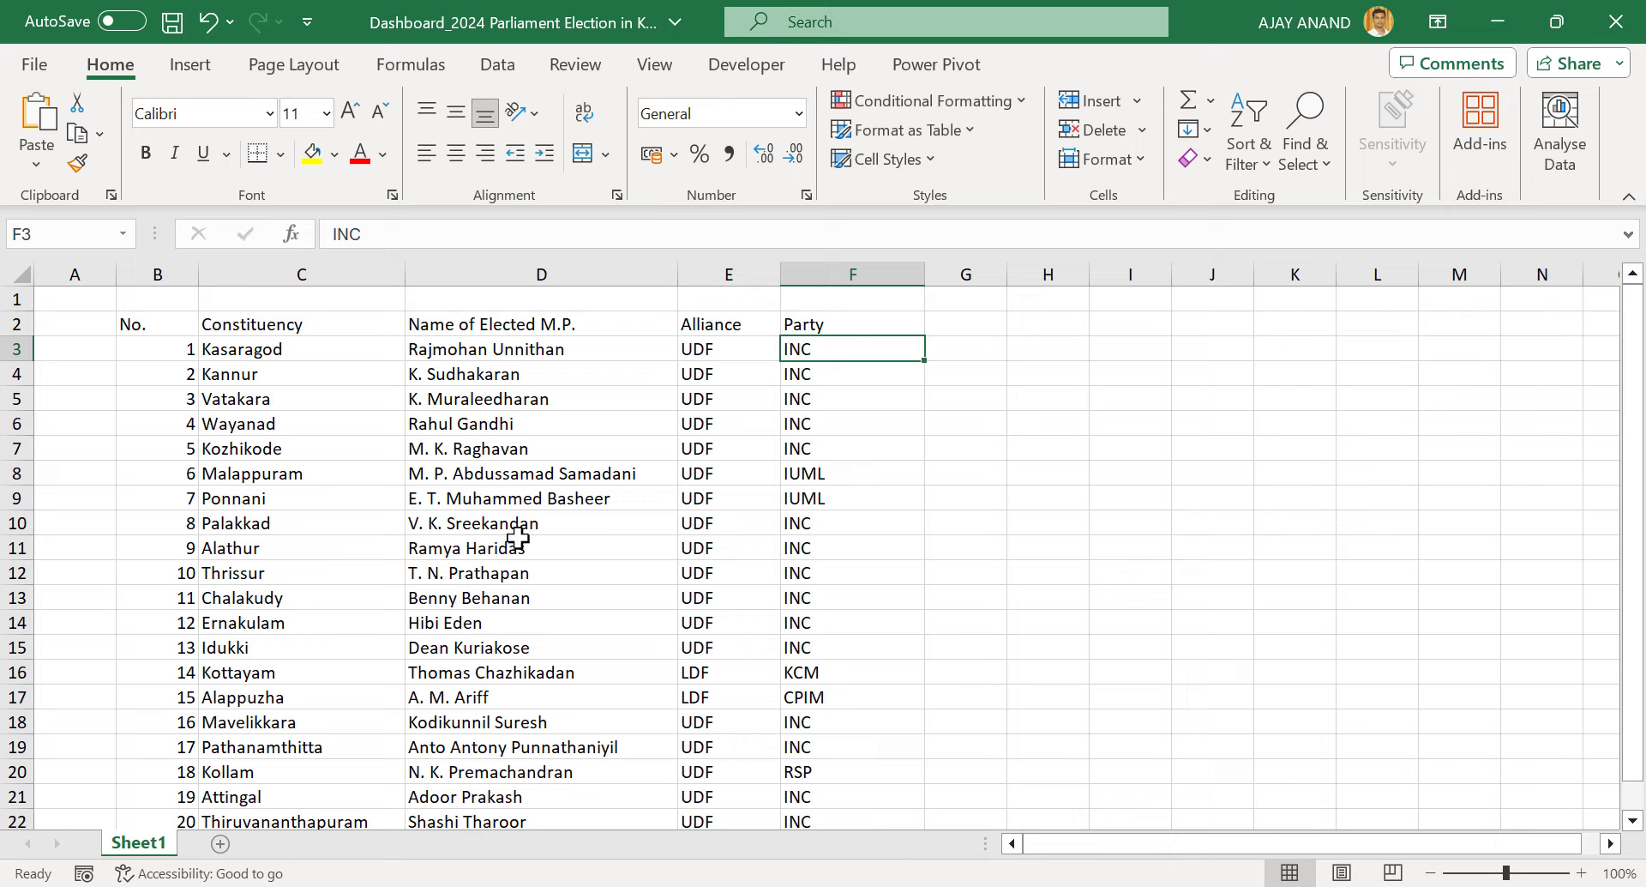
Switch to Chrome, open the Kasaragod MP's Wikipedia article from the table and look up the age in the personal details
click(663, 885)
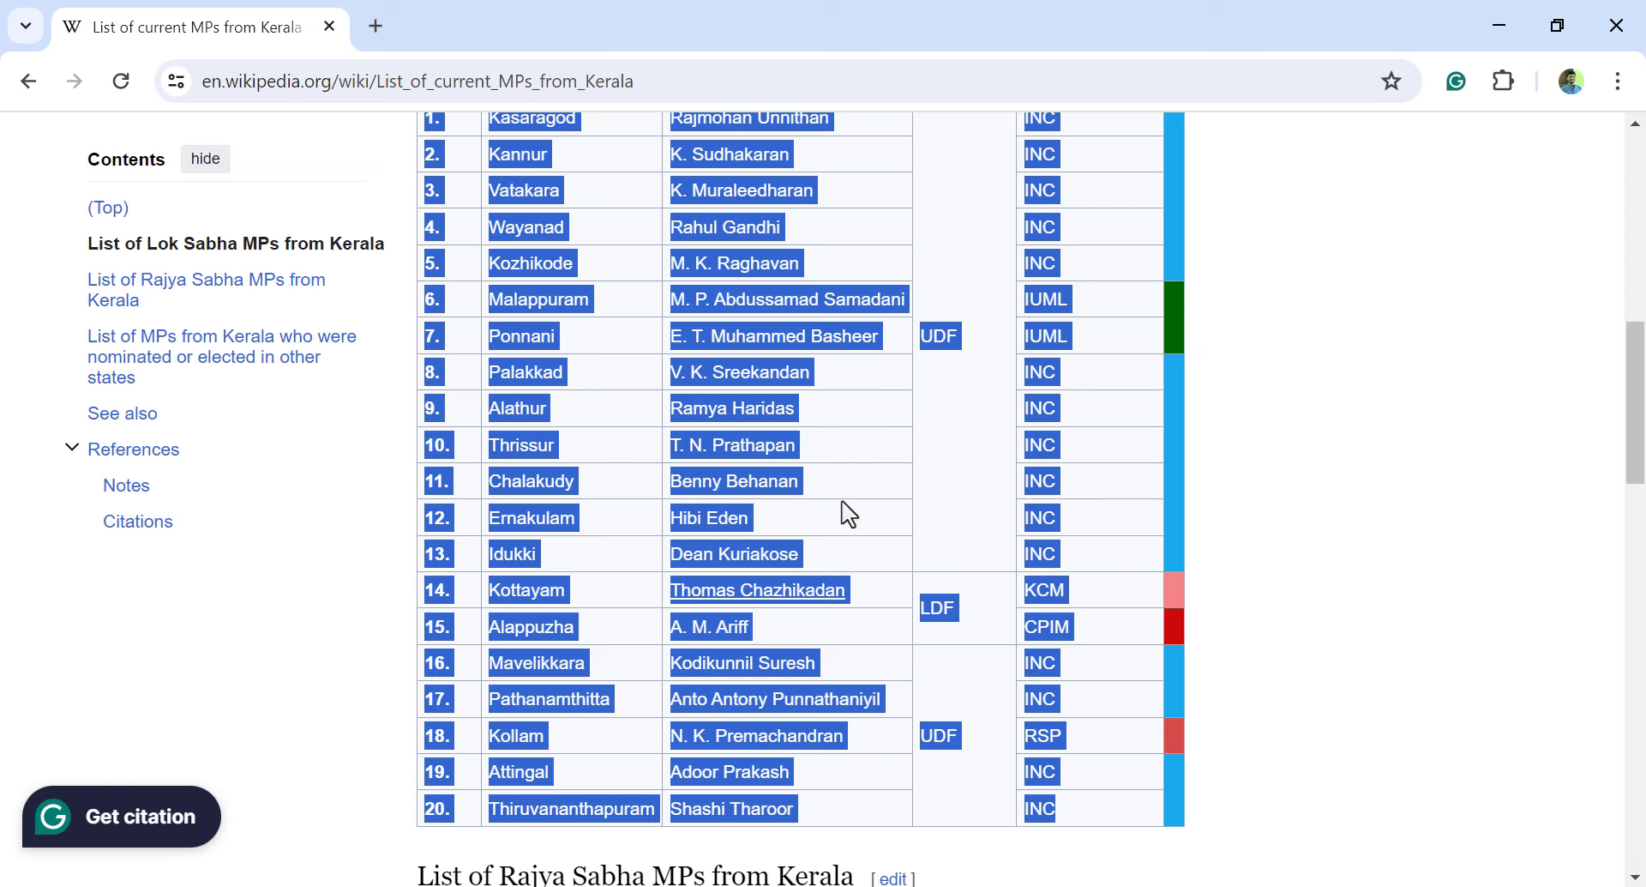
click(1223, 393)
scroll(900, 399, up, 3)
scroll(871, 399, up, 1)
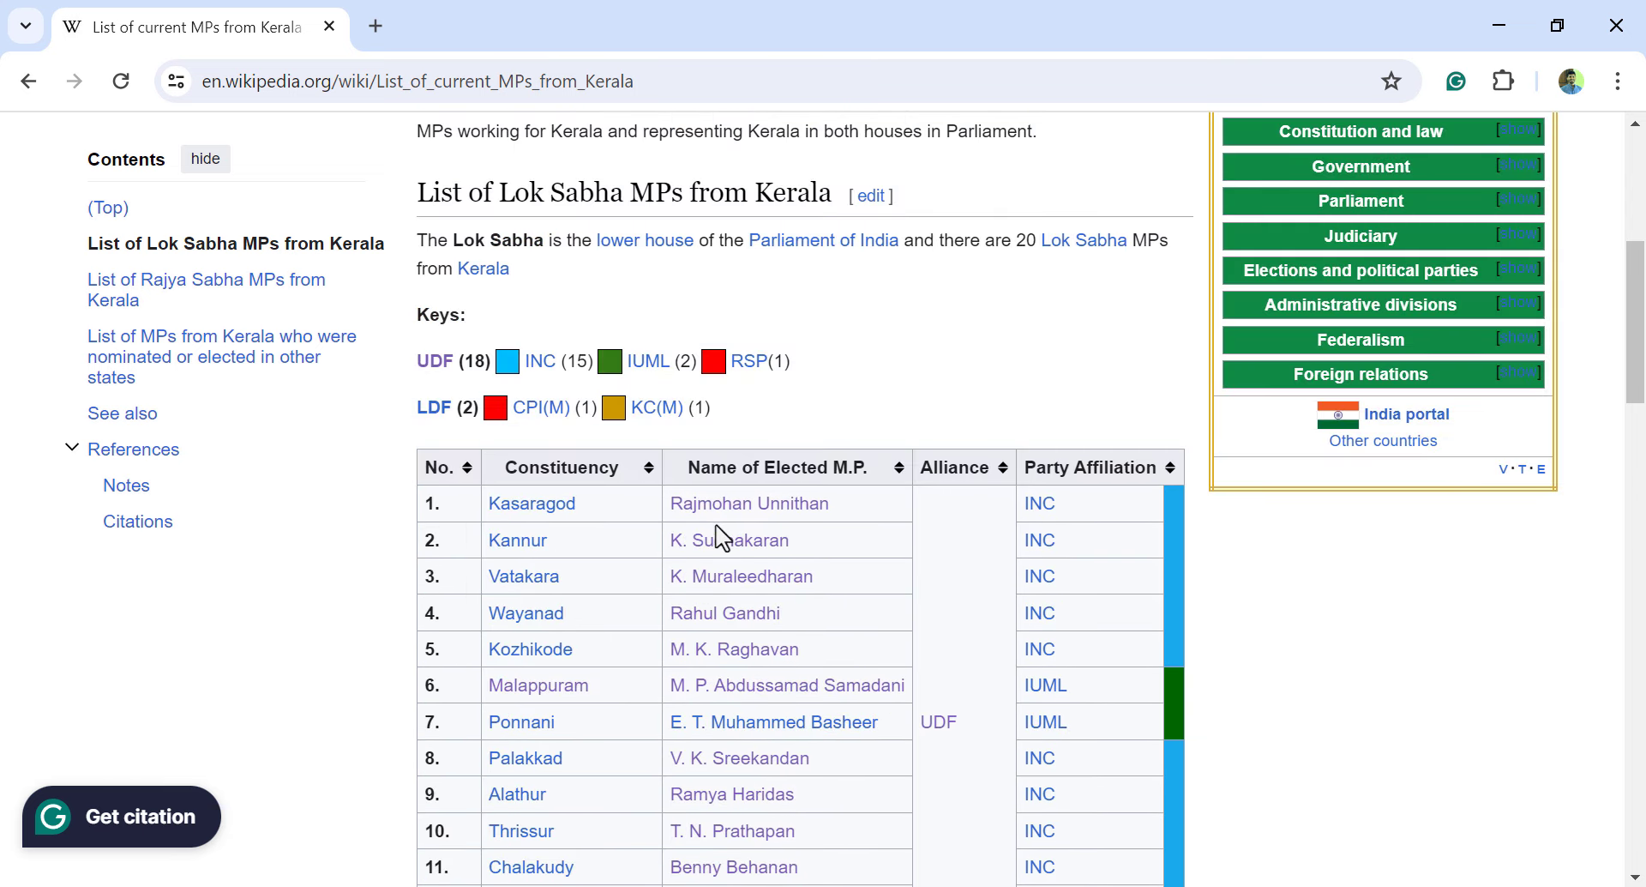
click(776, 506)
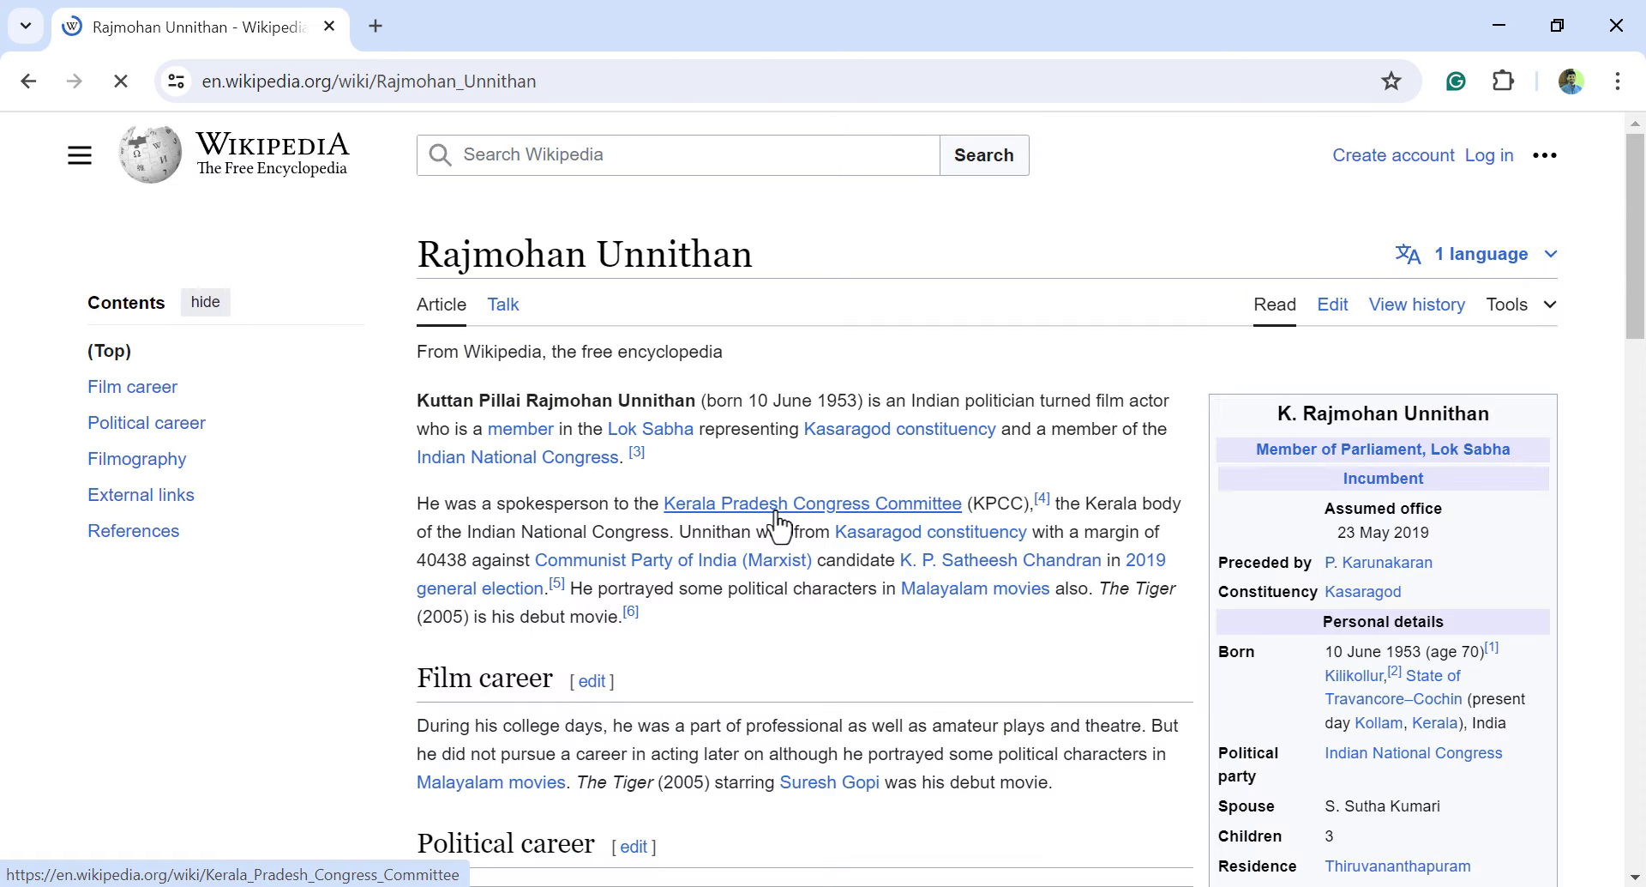
scroll(1363, 481, down, 3)
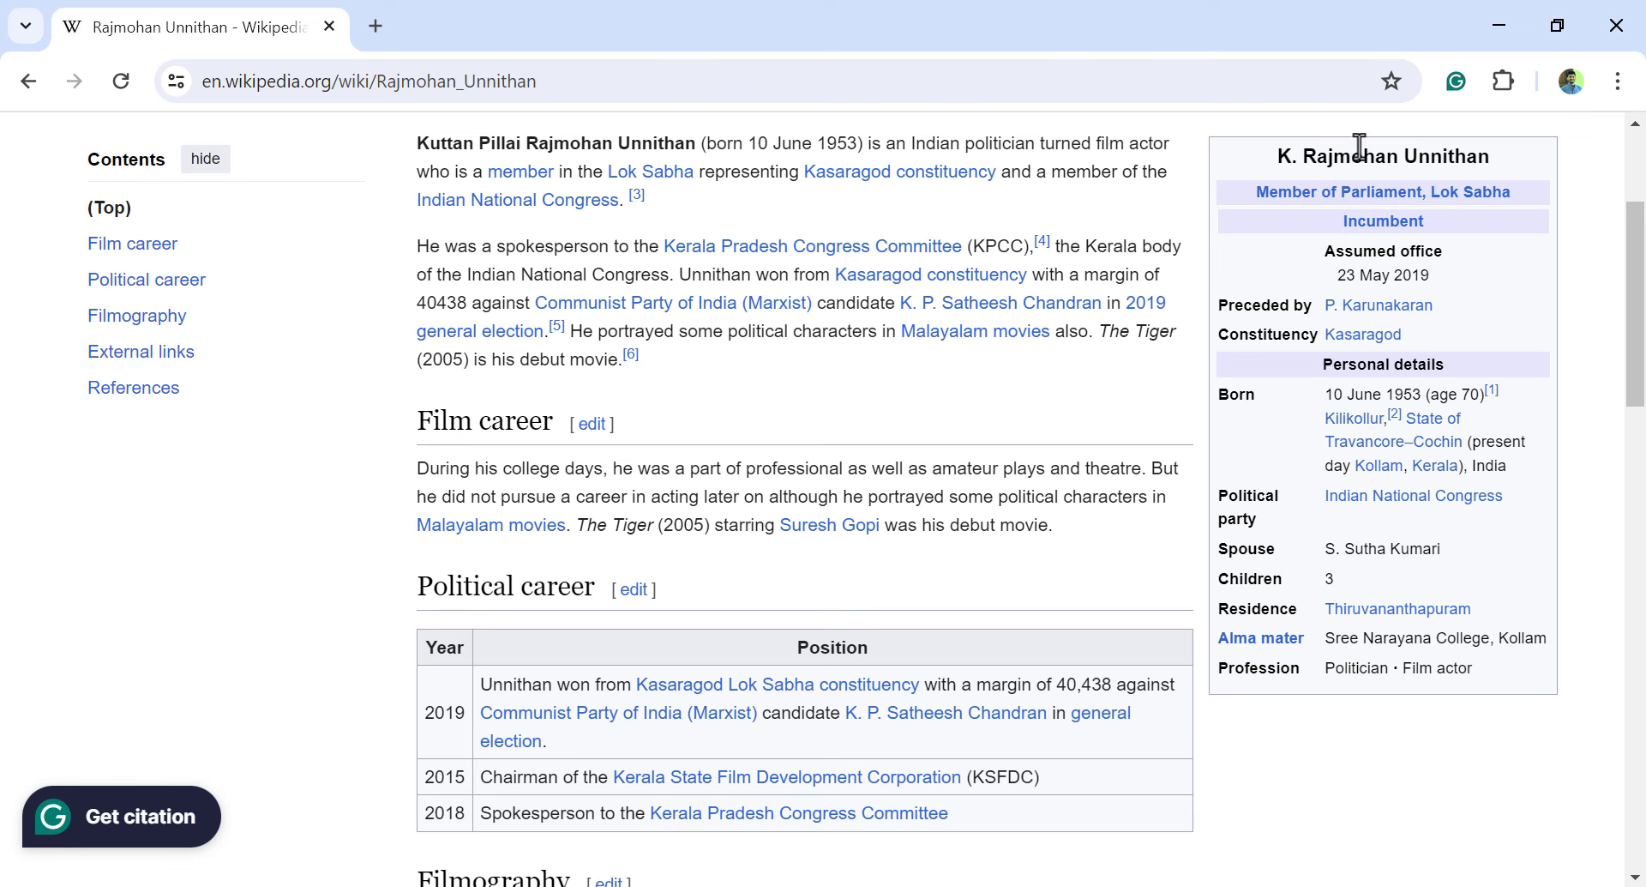
drag(1320, 394, 1477, 371)
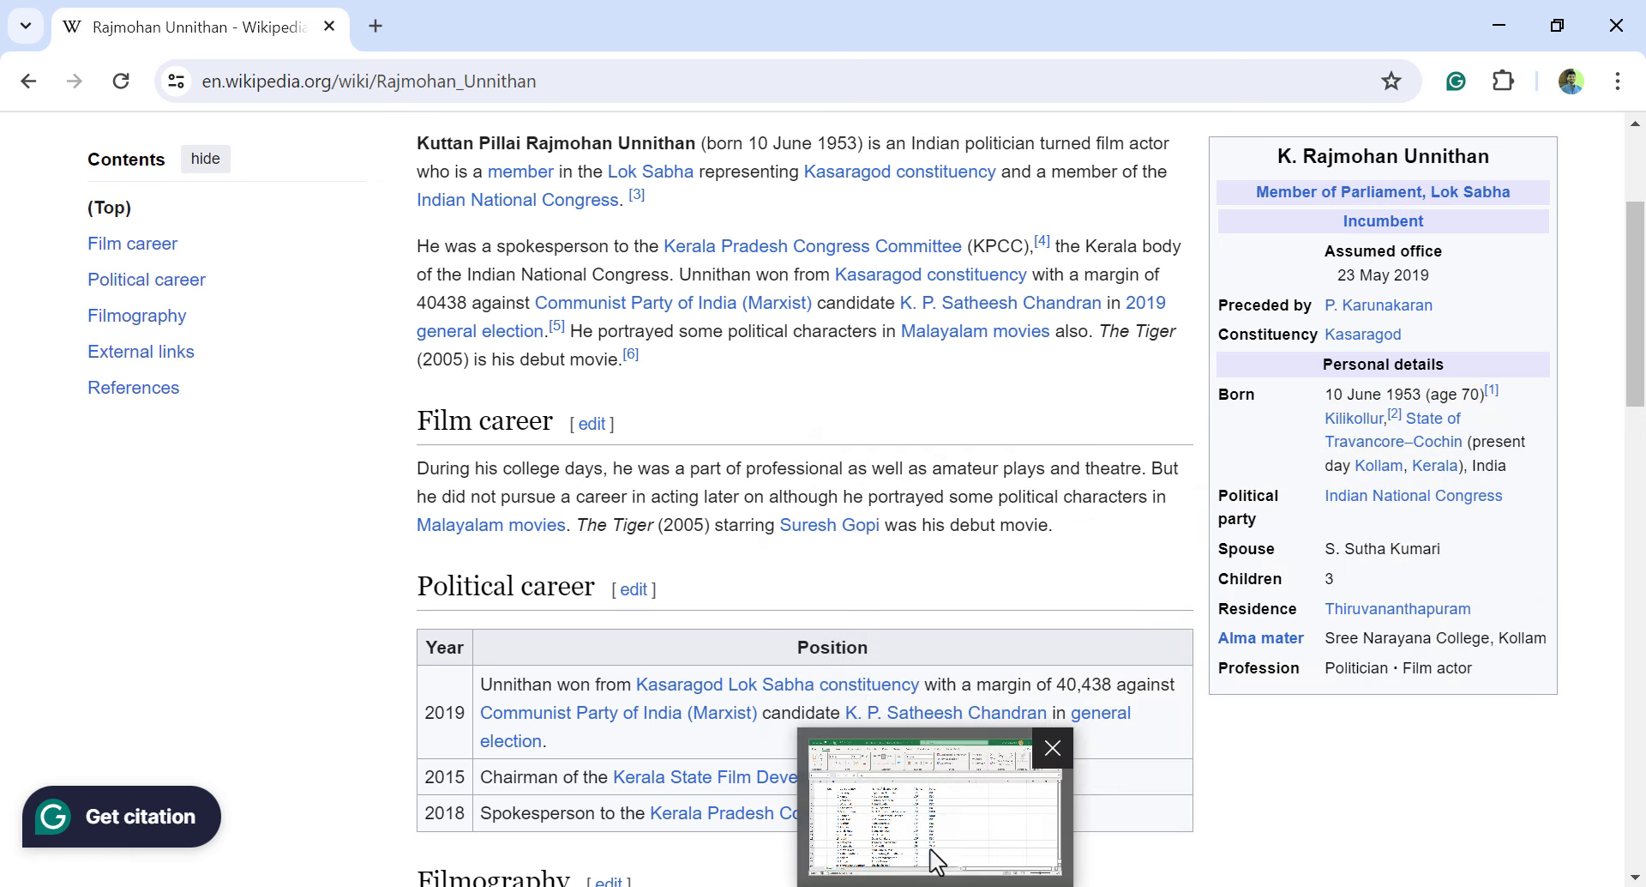
Switch back to Excel, insert two blank columns before Alliance and narrow the first of them, column E
click(942, 827)
right_click(724, 274)
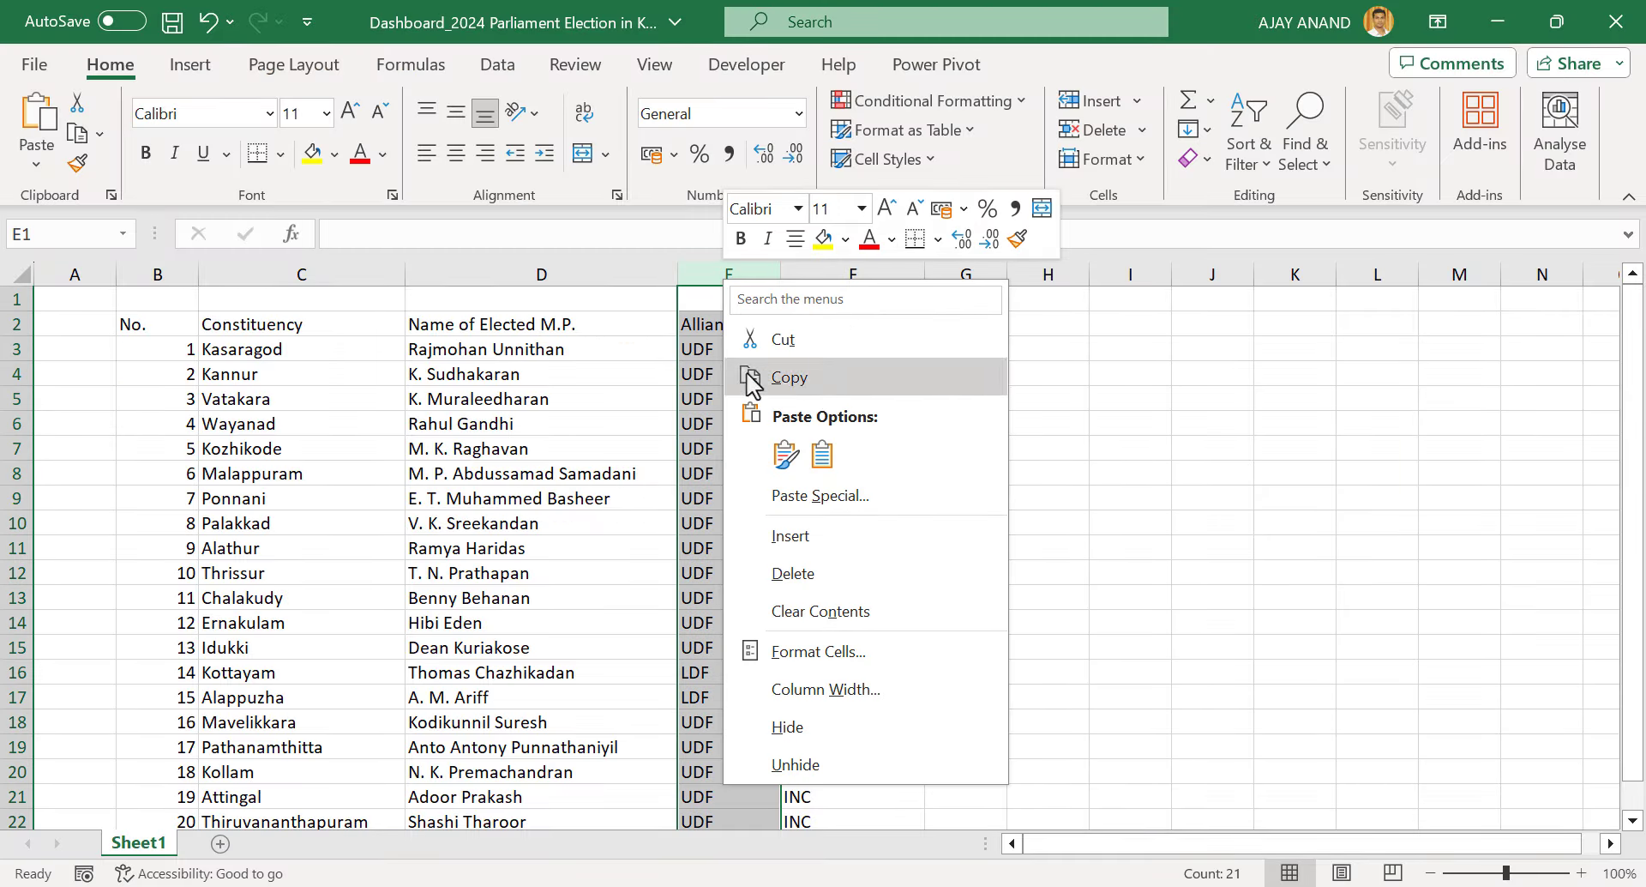
click(793, 533)
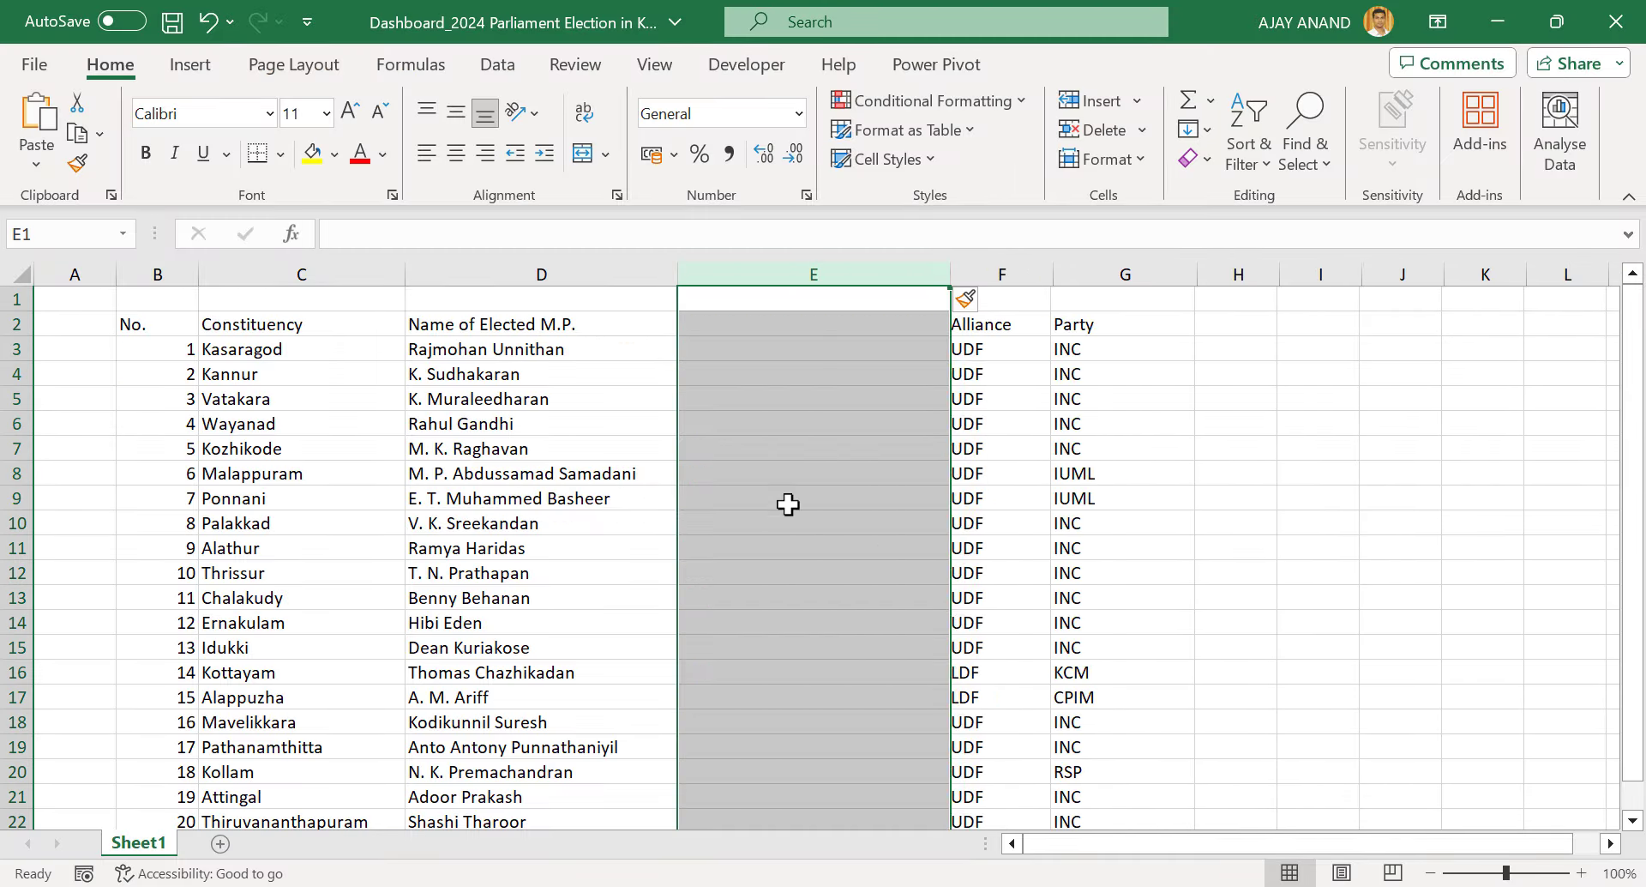
right_click(796, 272)
click(884, 517)
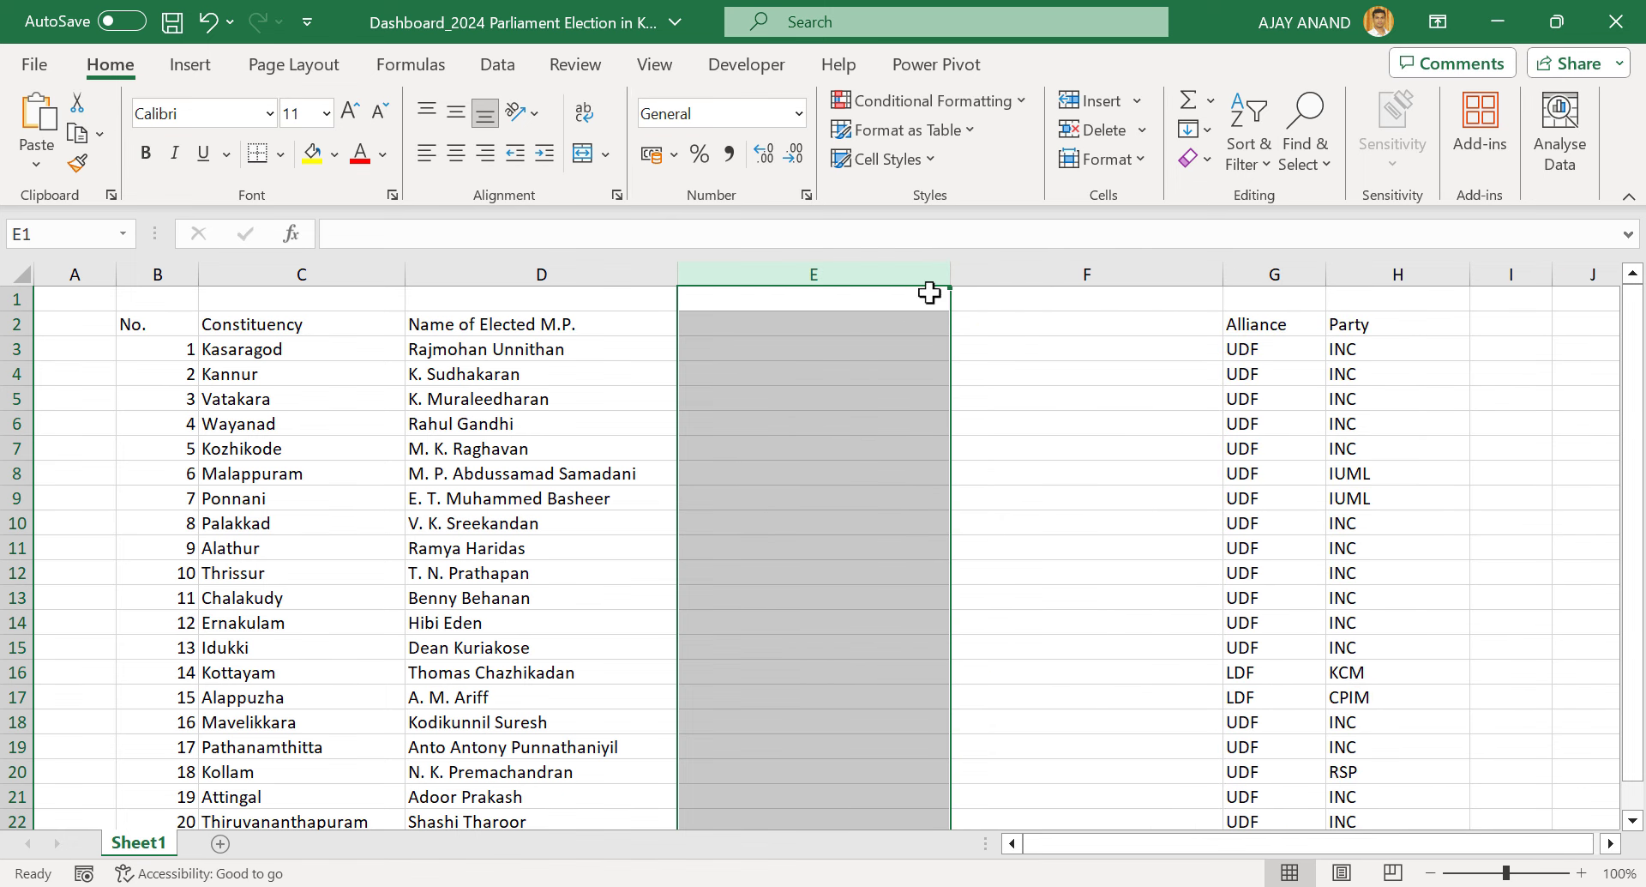
drag(950, 272, 824, 275)
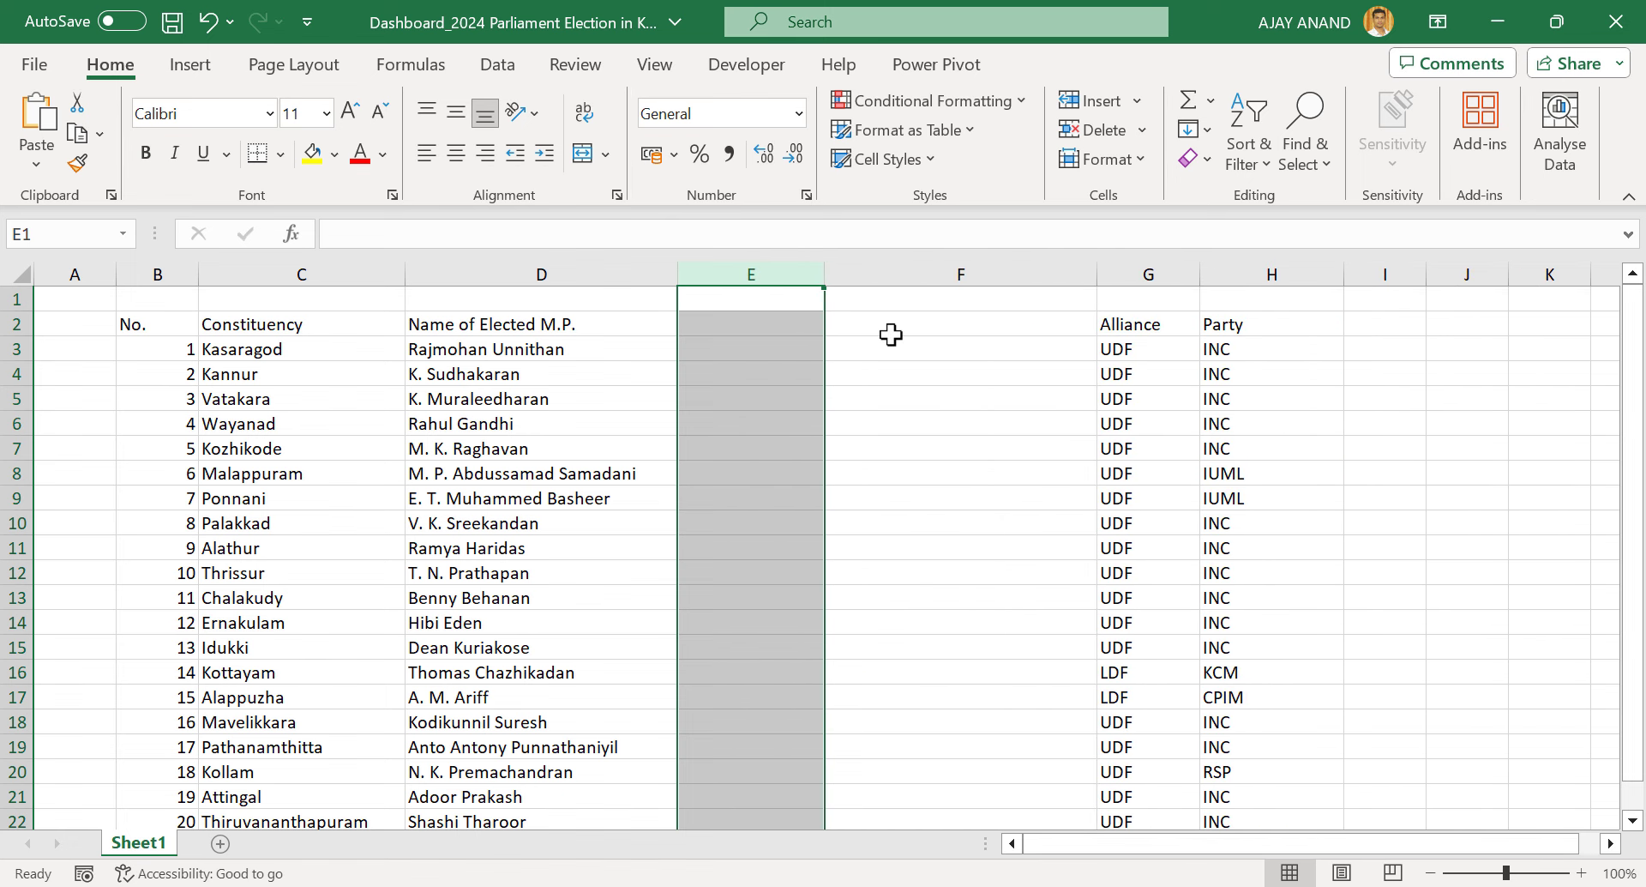
Enter the headers "Picture" in cell E2 and "Age" in cell F2
click(783, 330)
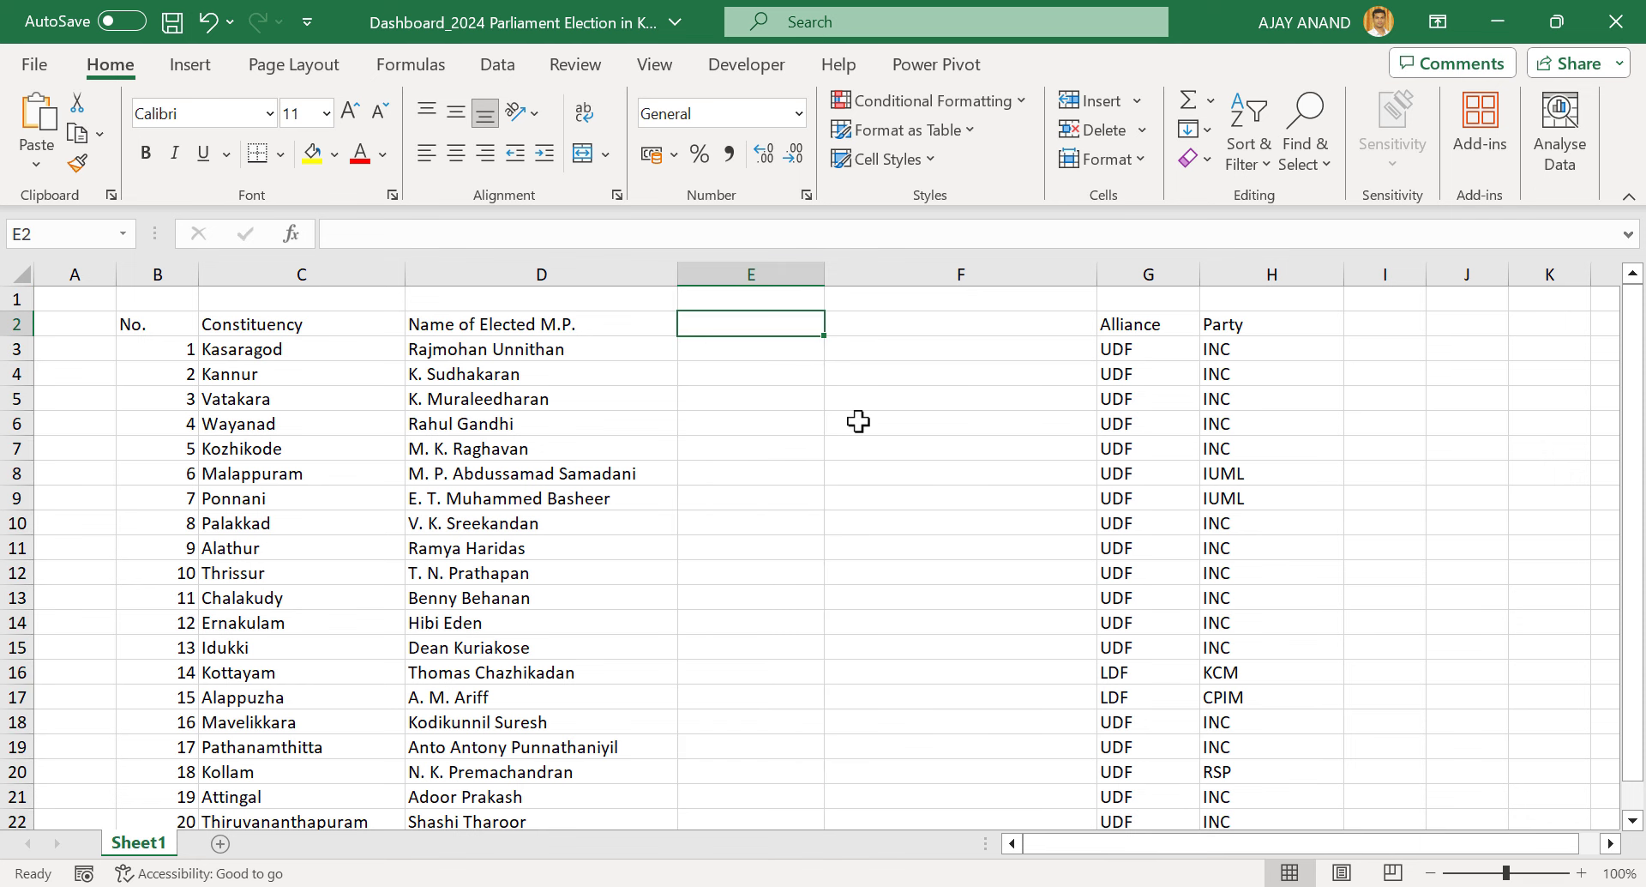
text(Picture)
key(Tab)
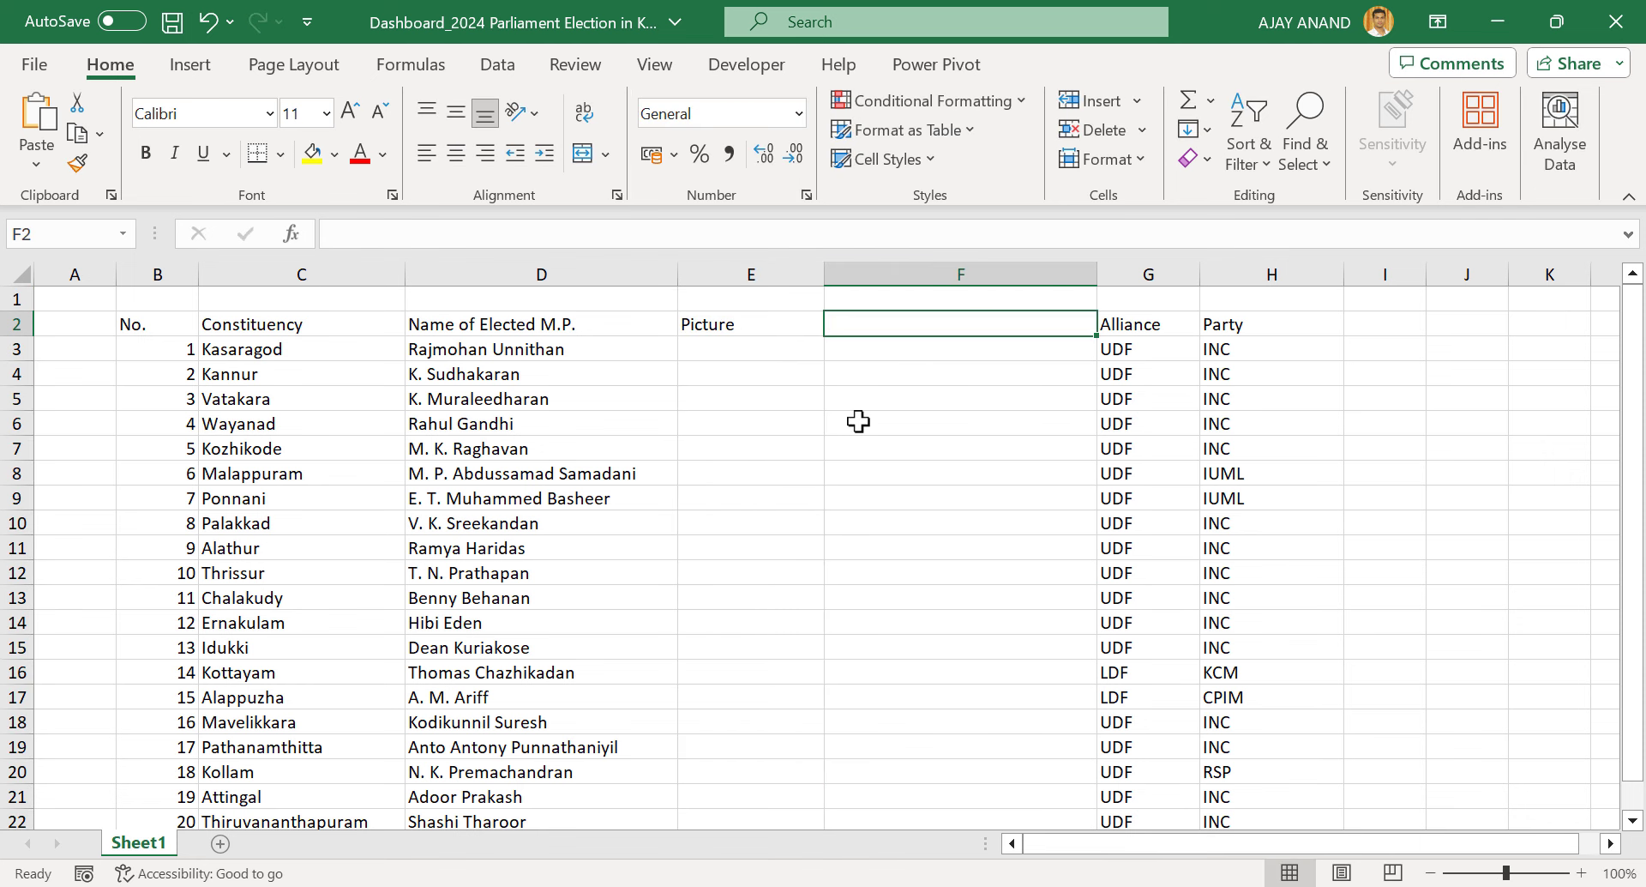
text(Age)
key(Return)
key(Tab)
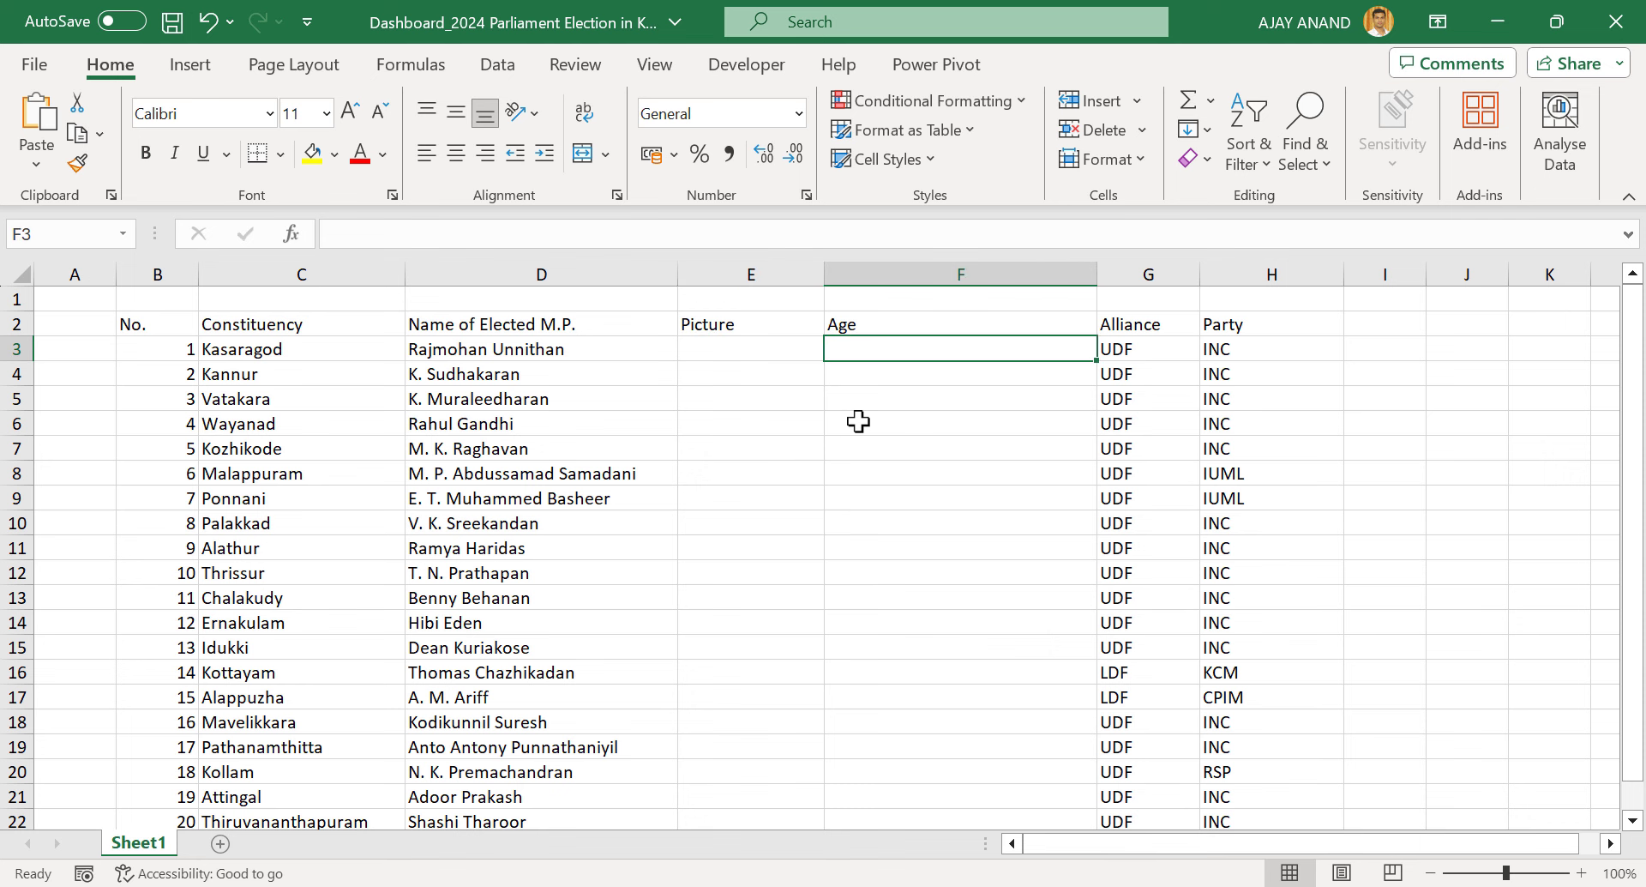
Enter 70 as the Kasaragod MP's age in cell F3 and narrow the Age column
text(70)
key(Return)
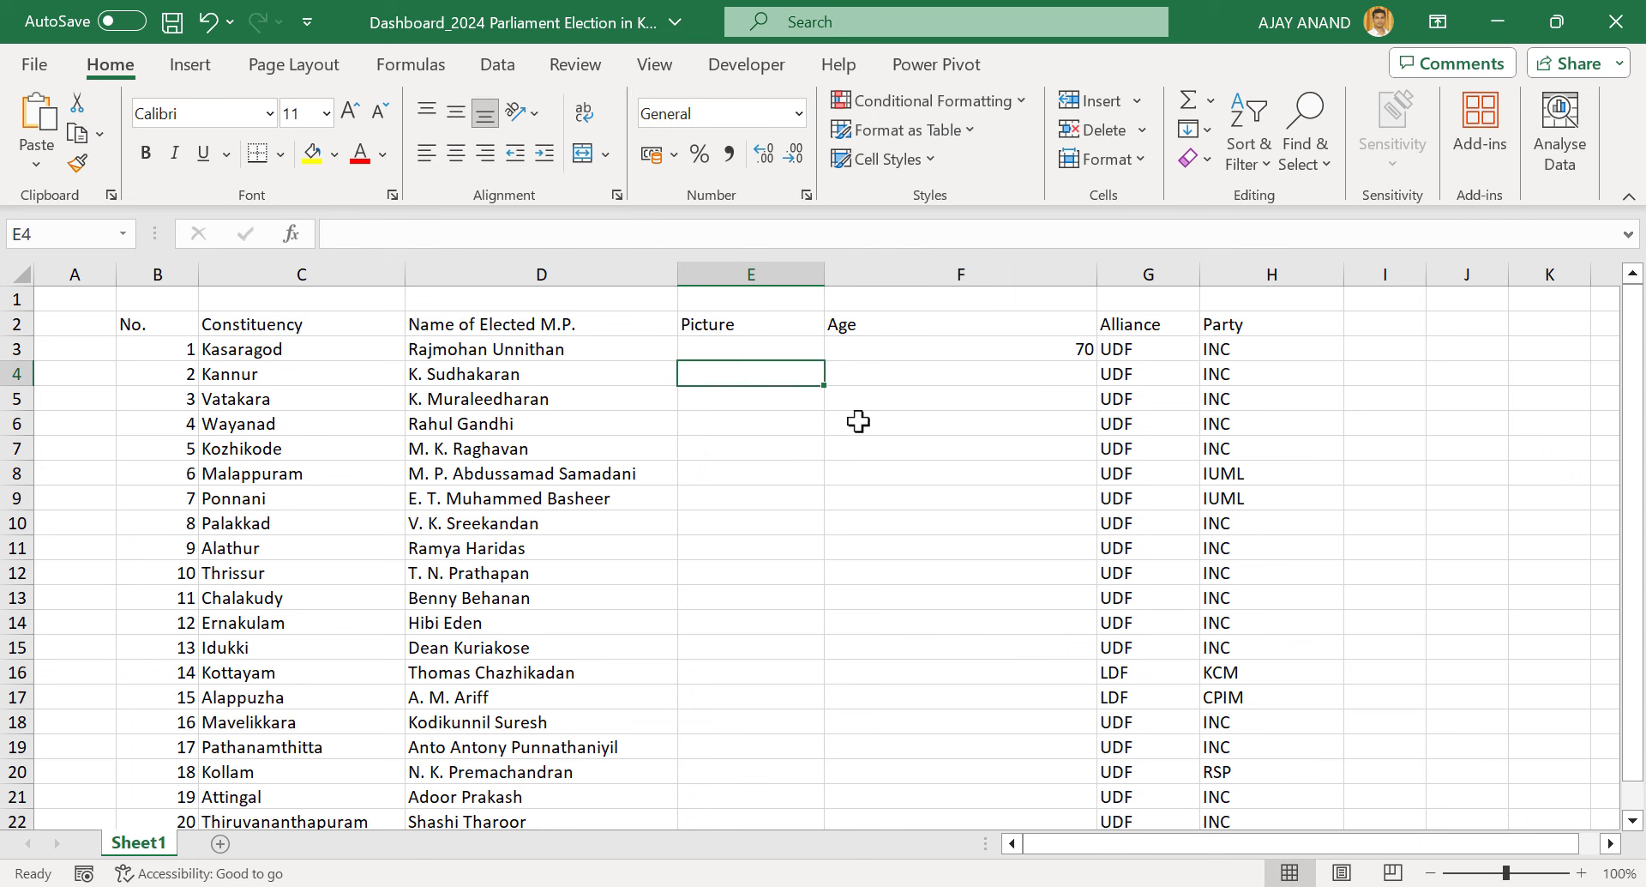
drag(1096, 285, 909, 287)
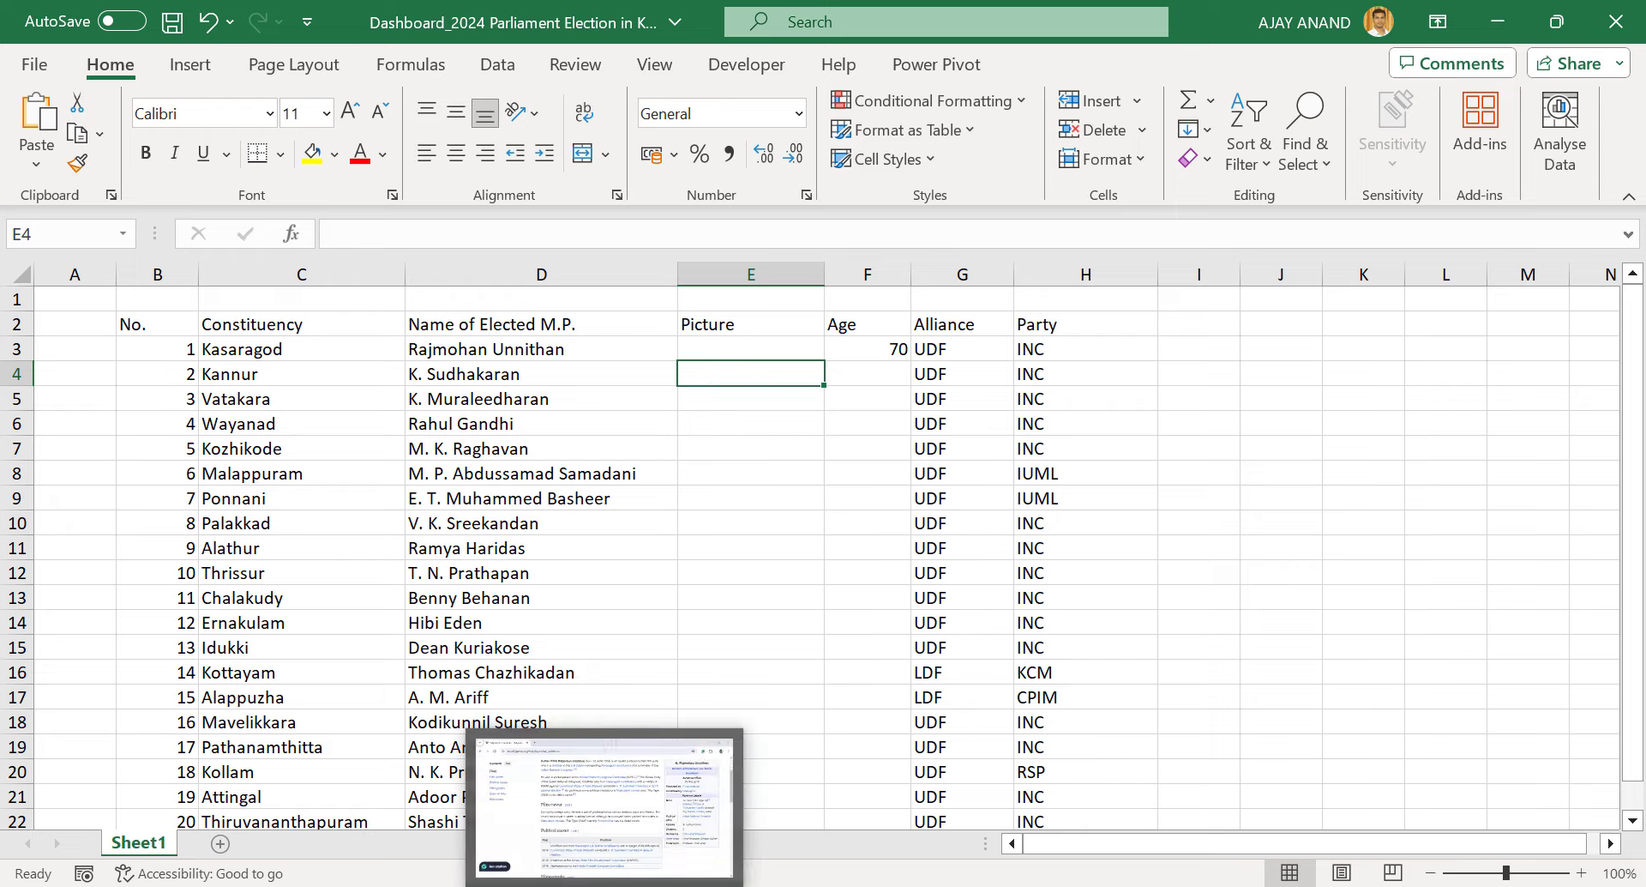
Switch to Chrome, go back to the MP list, open the Kannur MP's article and look up the age
click(682, 806)
click(30, 83)
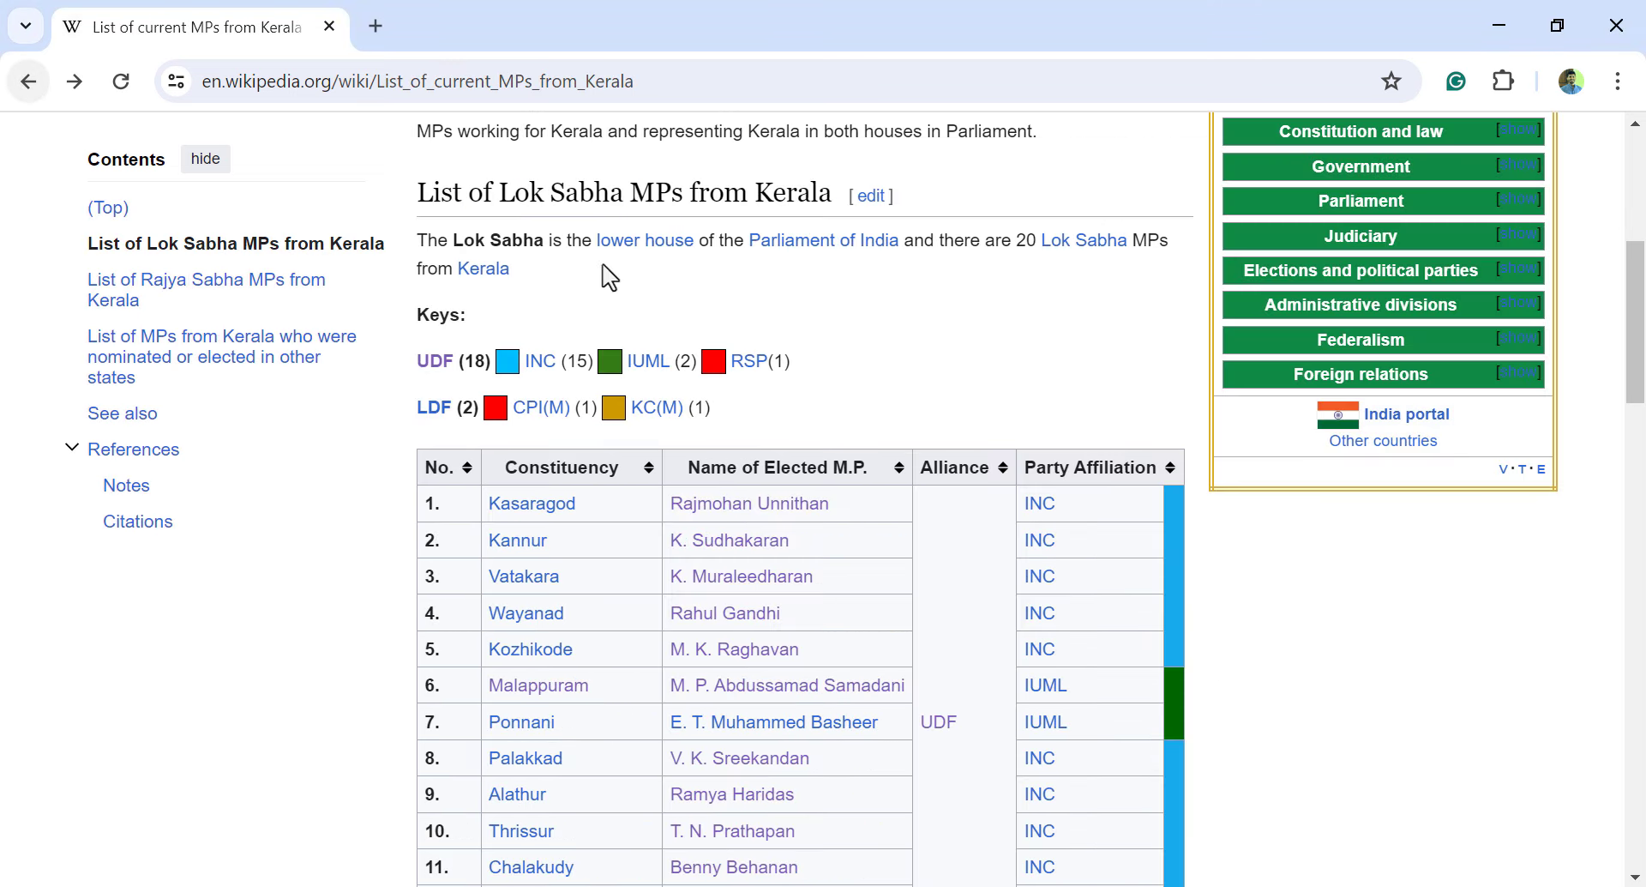
click(743, 542)
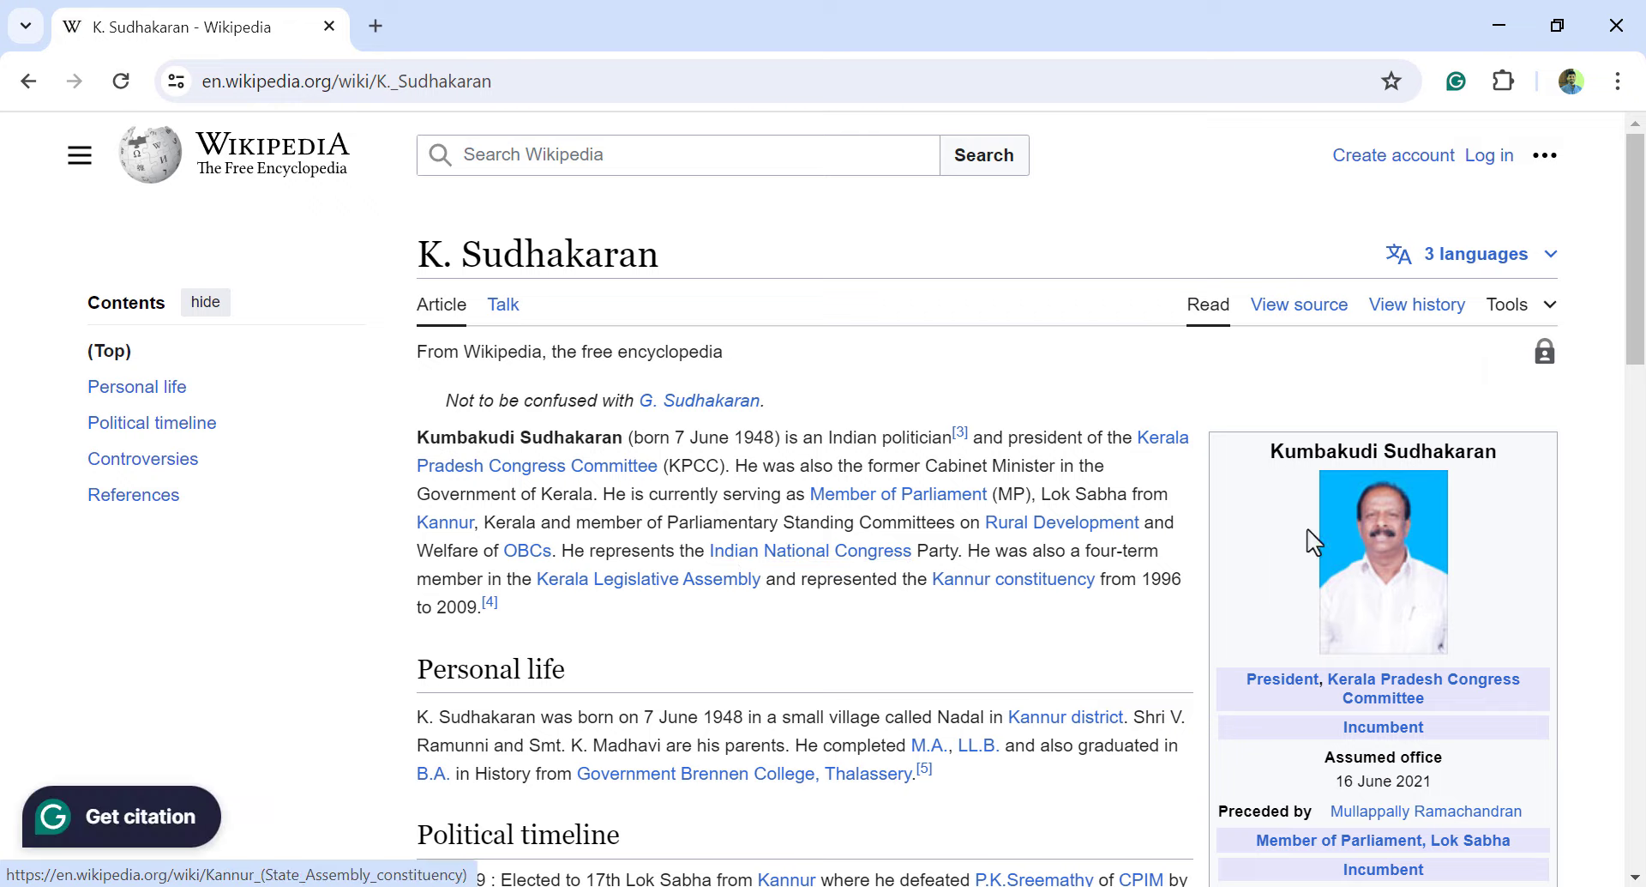
scroll(1359, 549, down, 5)
scroll(1376, 547, down, 6)
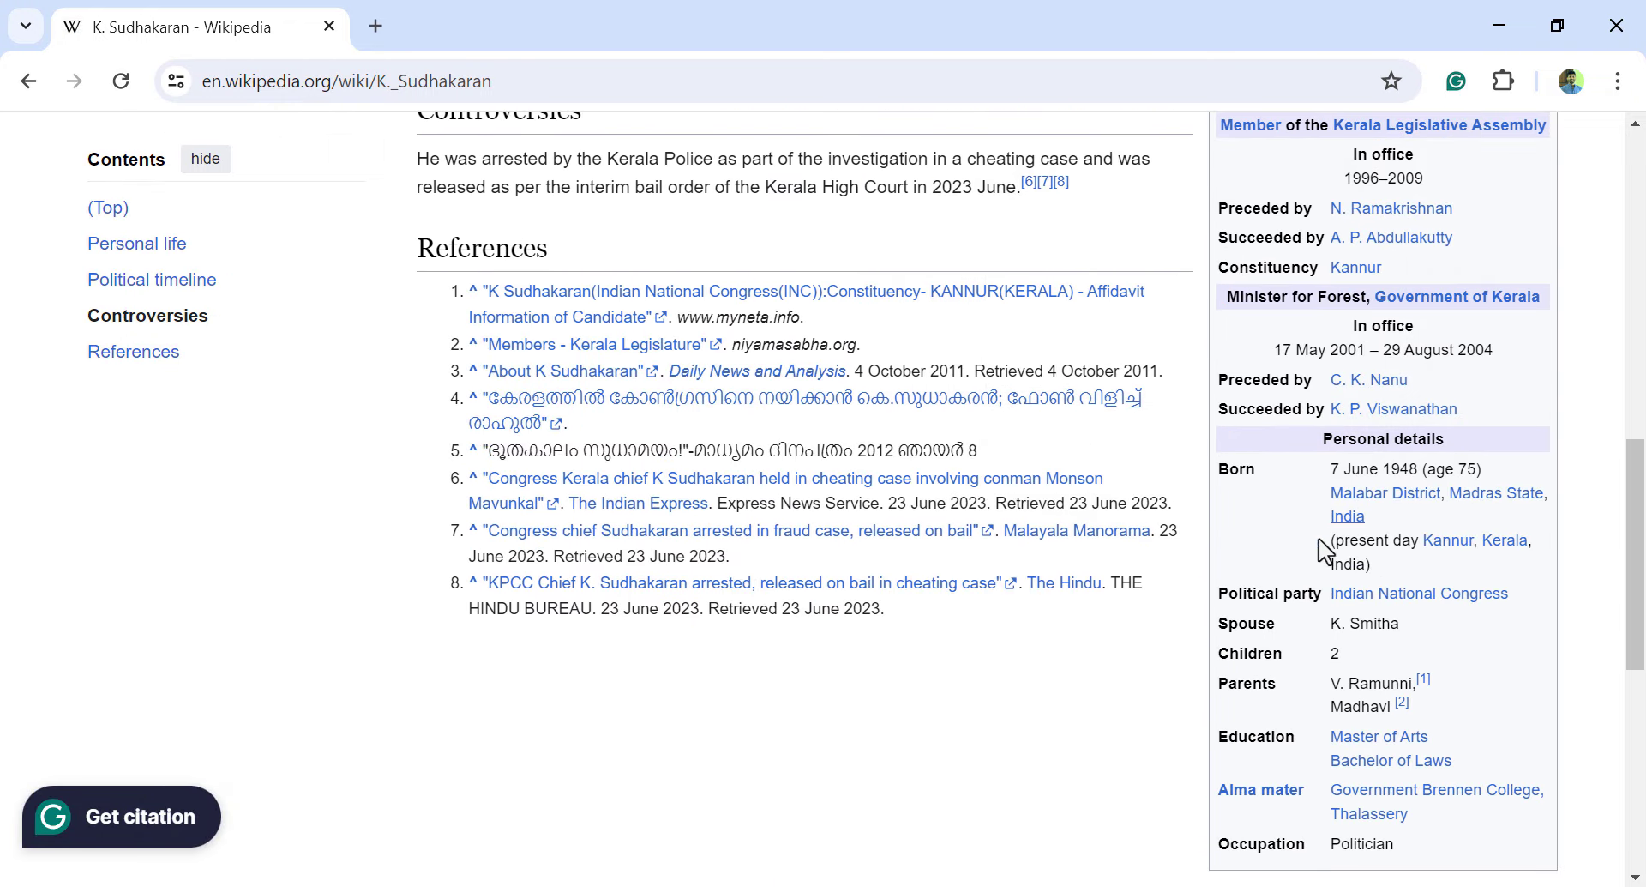
Switch back to Excel and enter 75 as the Kannur MP's age in cell F4
click(929, 886)
click(871, 377)
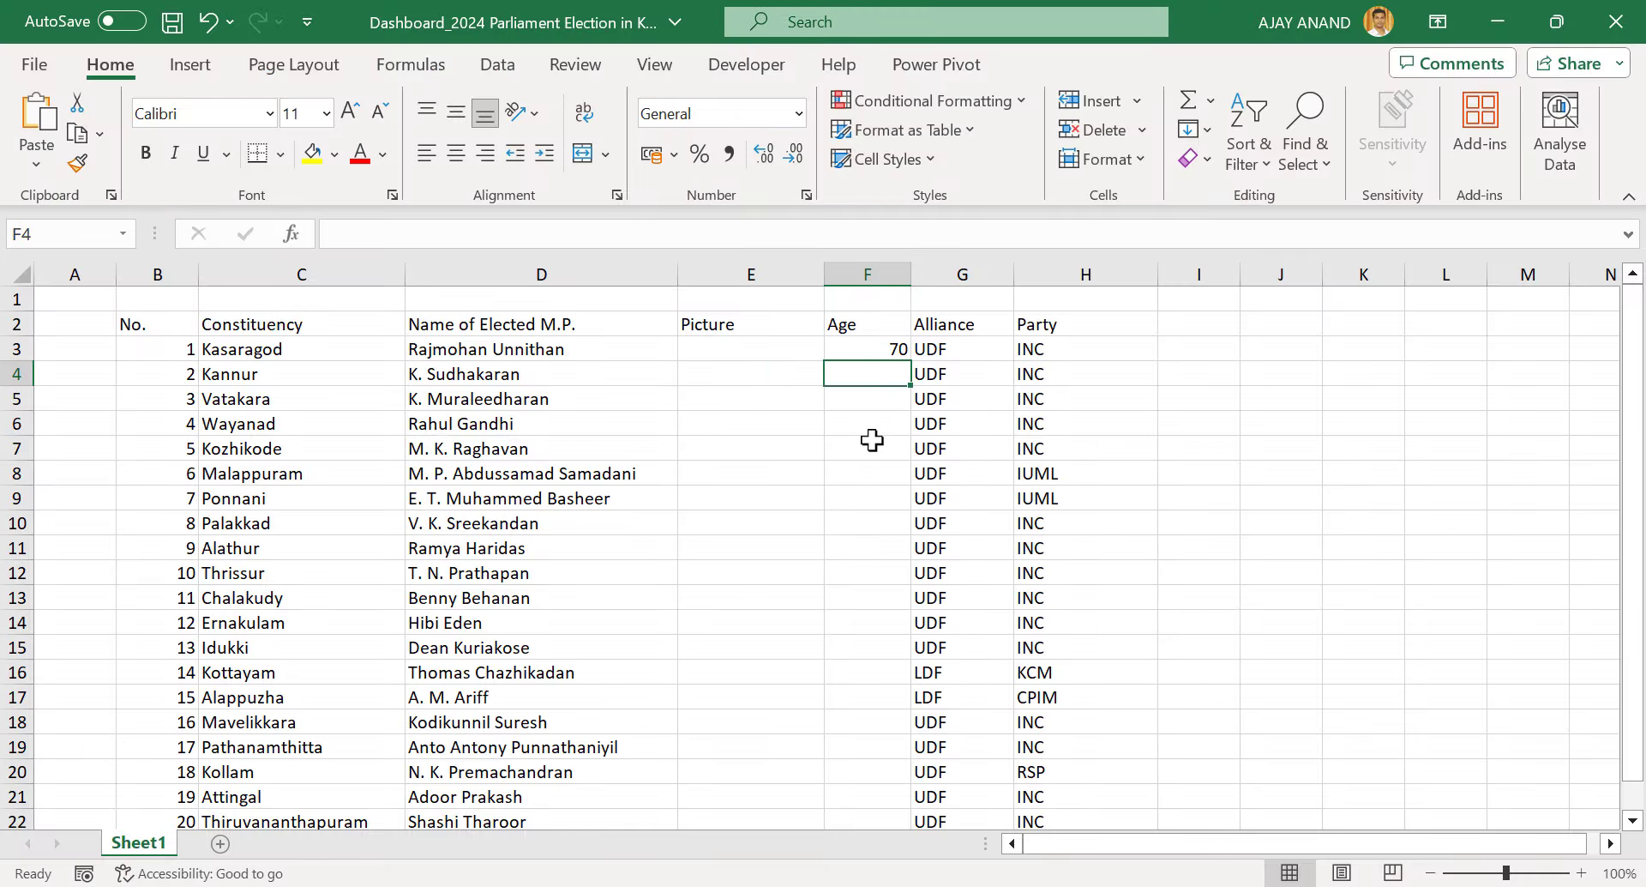
text(75)
key(Return)
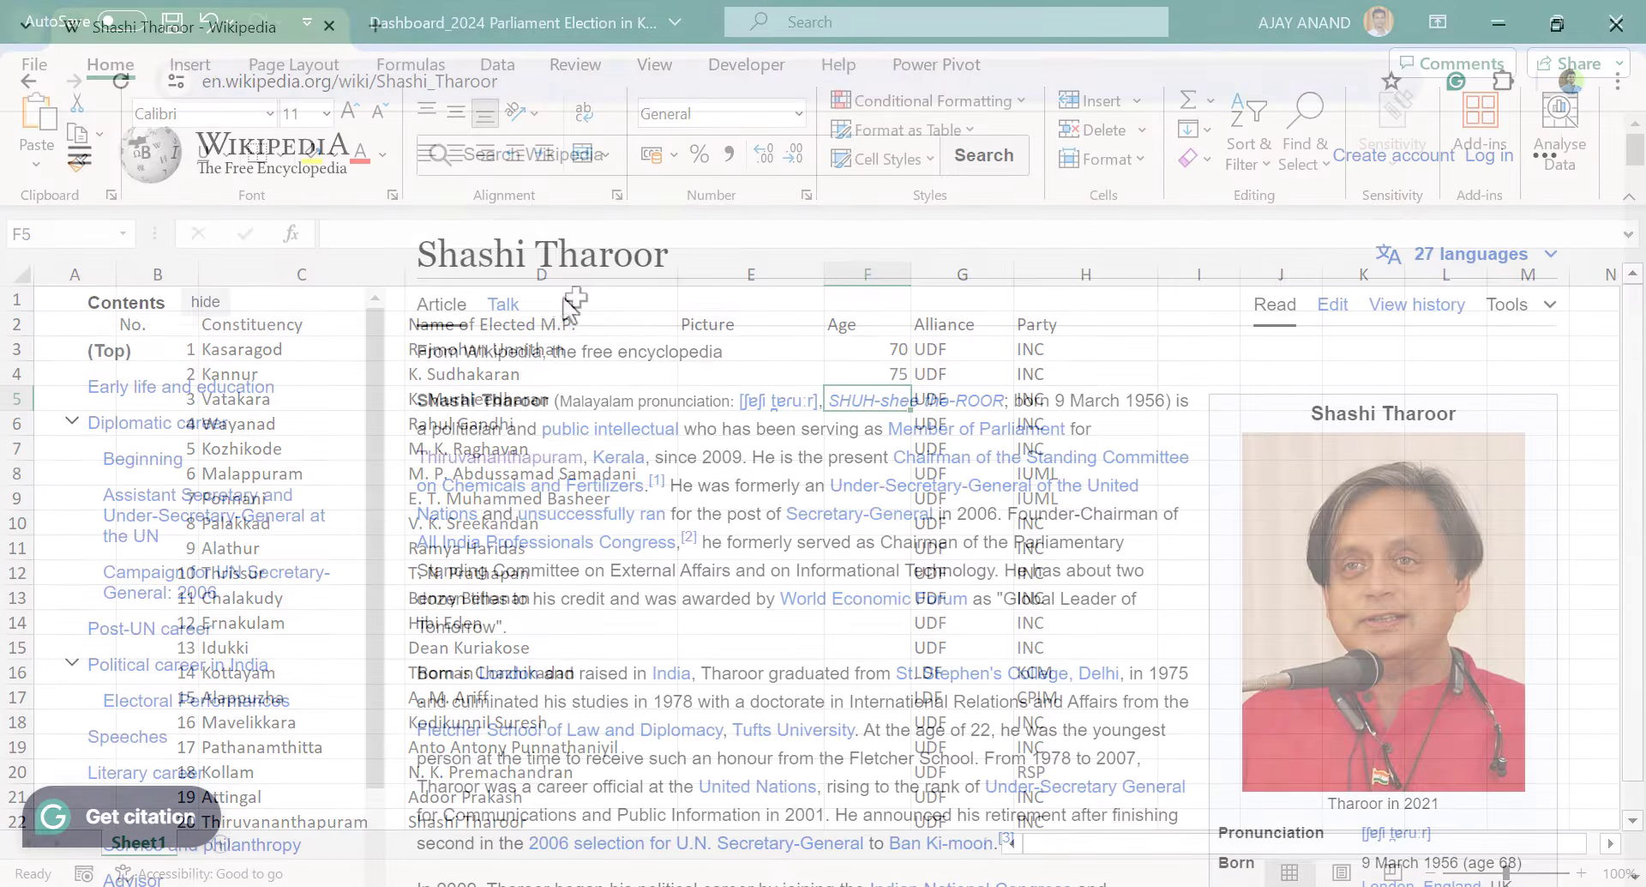
Enter 68 as the Thiruvananthapuram MP's age in cell F22
scroll(1320, 476, down, 4)
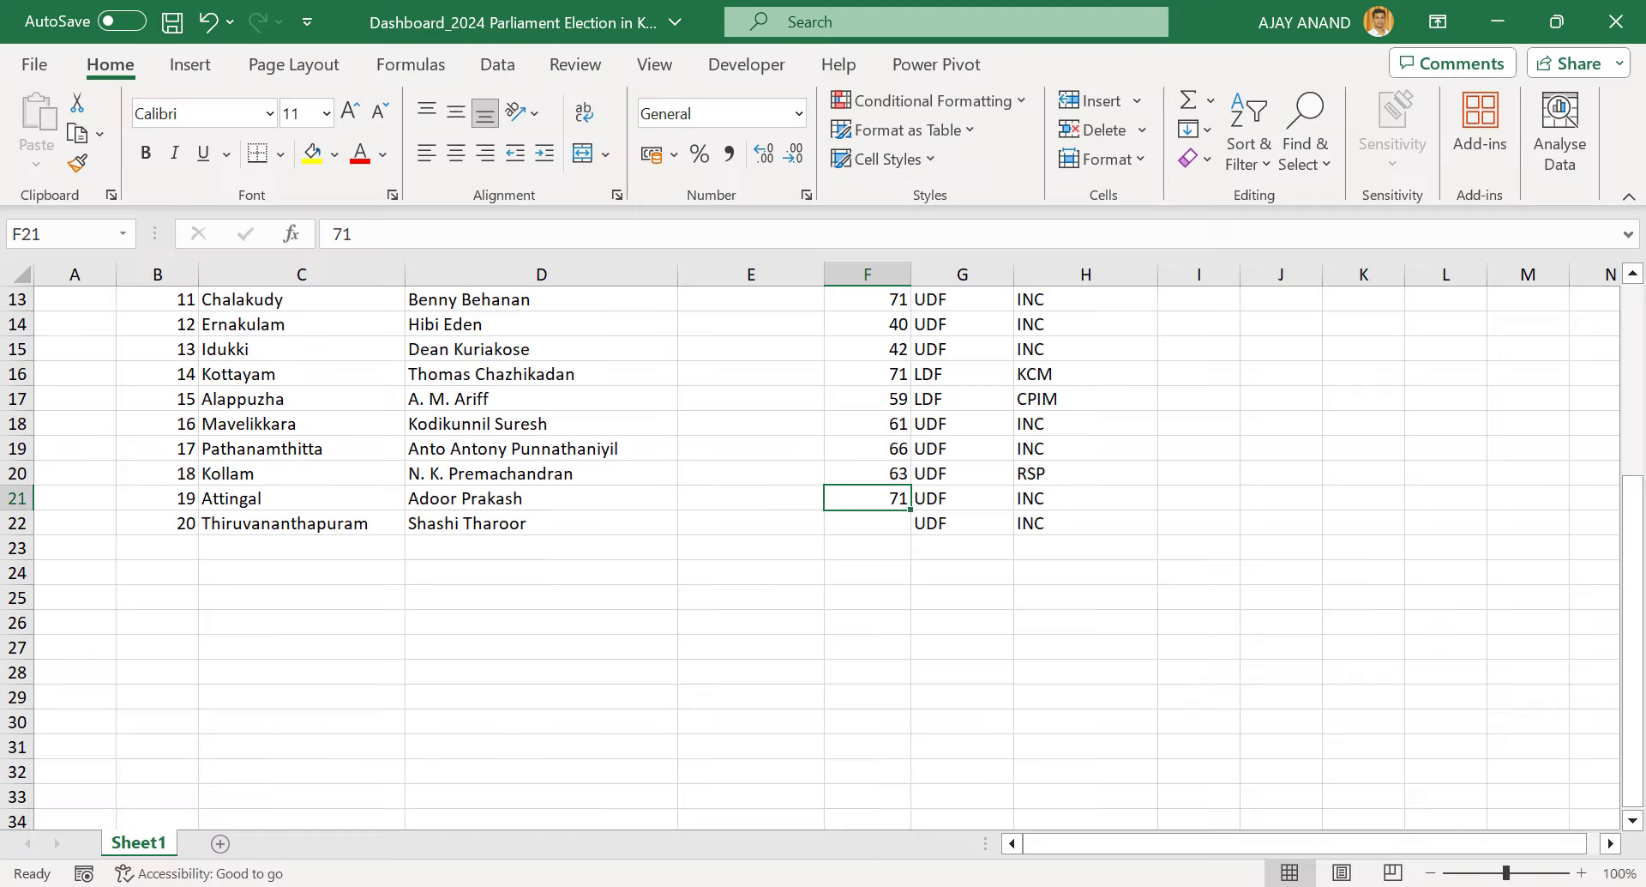
click(875, 523)
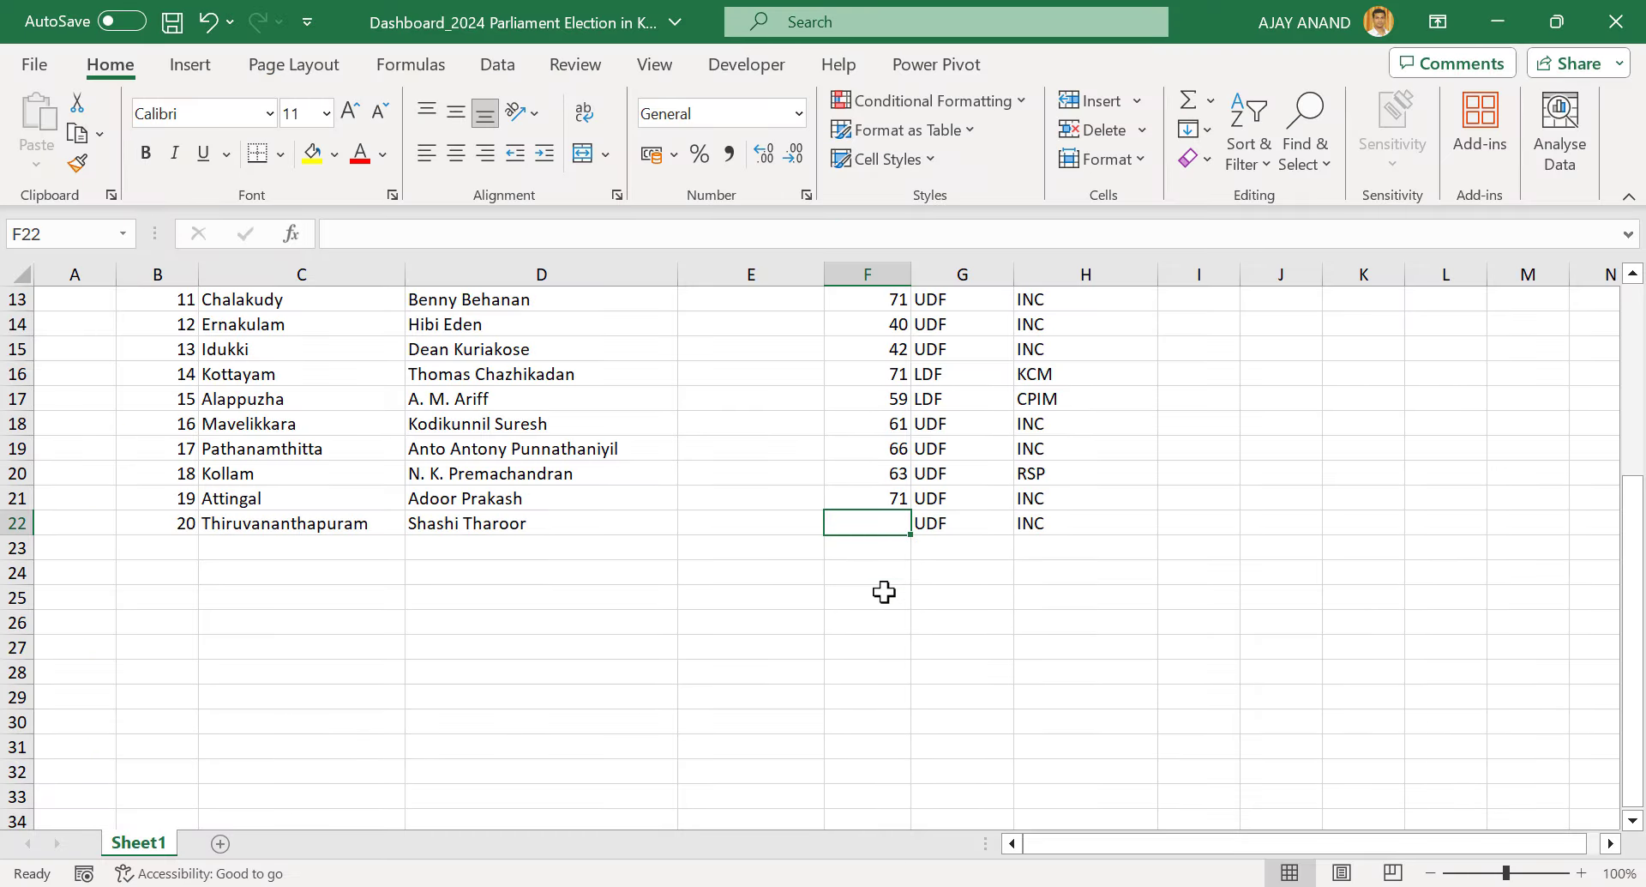
text(68)
key(Return)
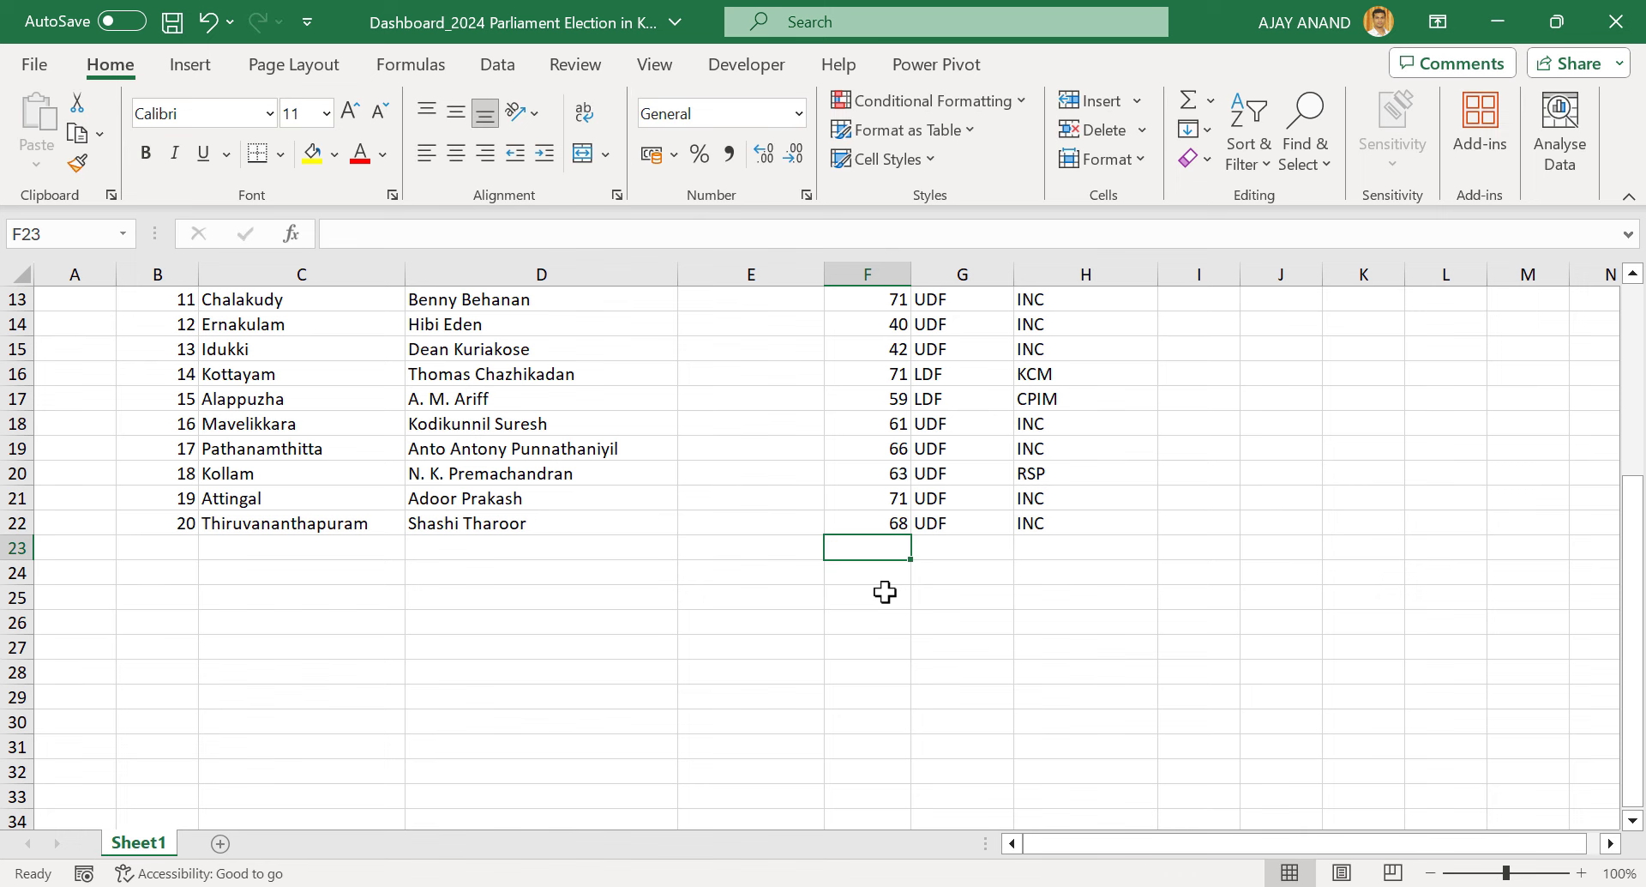
scroll(929, 592, up, 4)
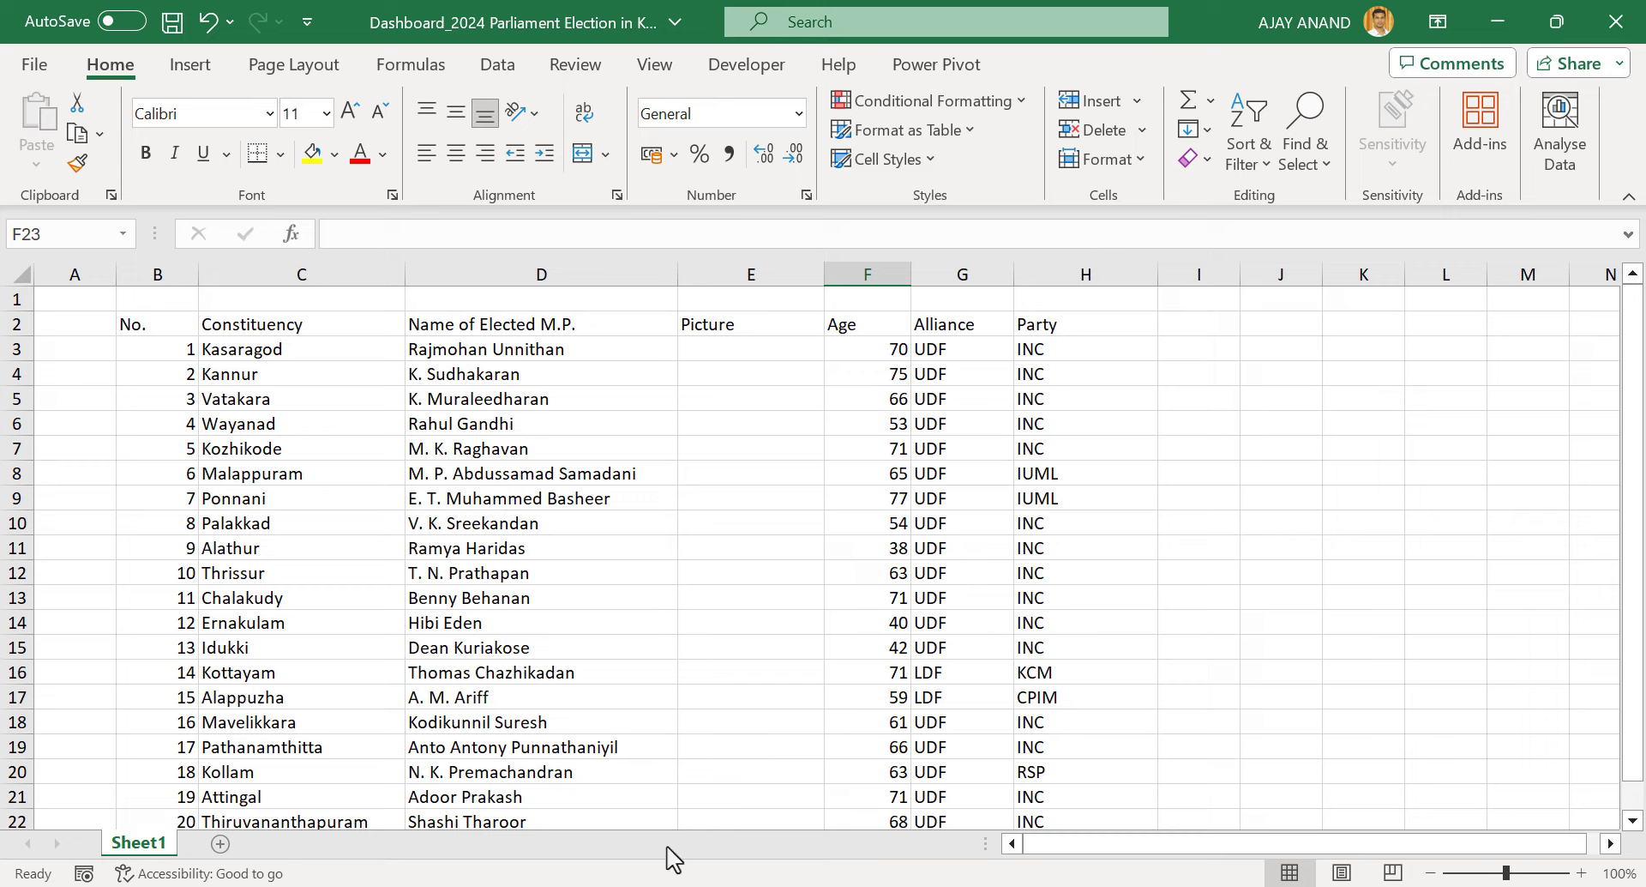
Switch to Chrome, look through the Kerala MP list page and go back to the Google search results
key(alt+Tab)
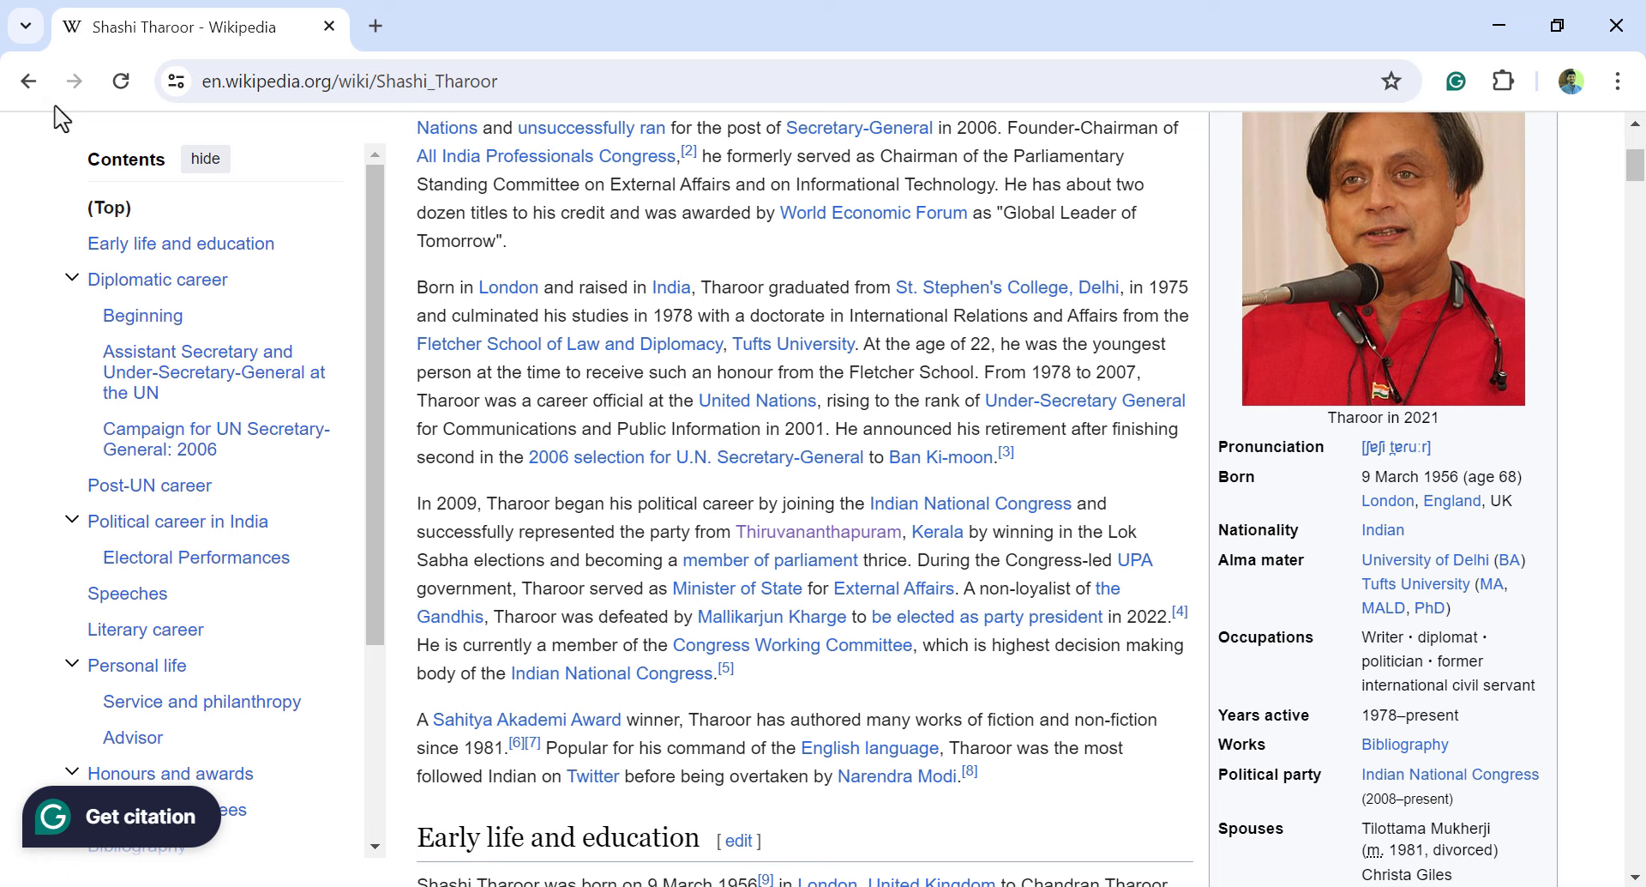
click(29, 86)
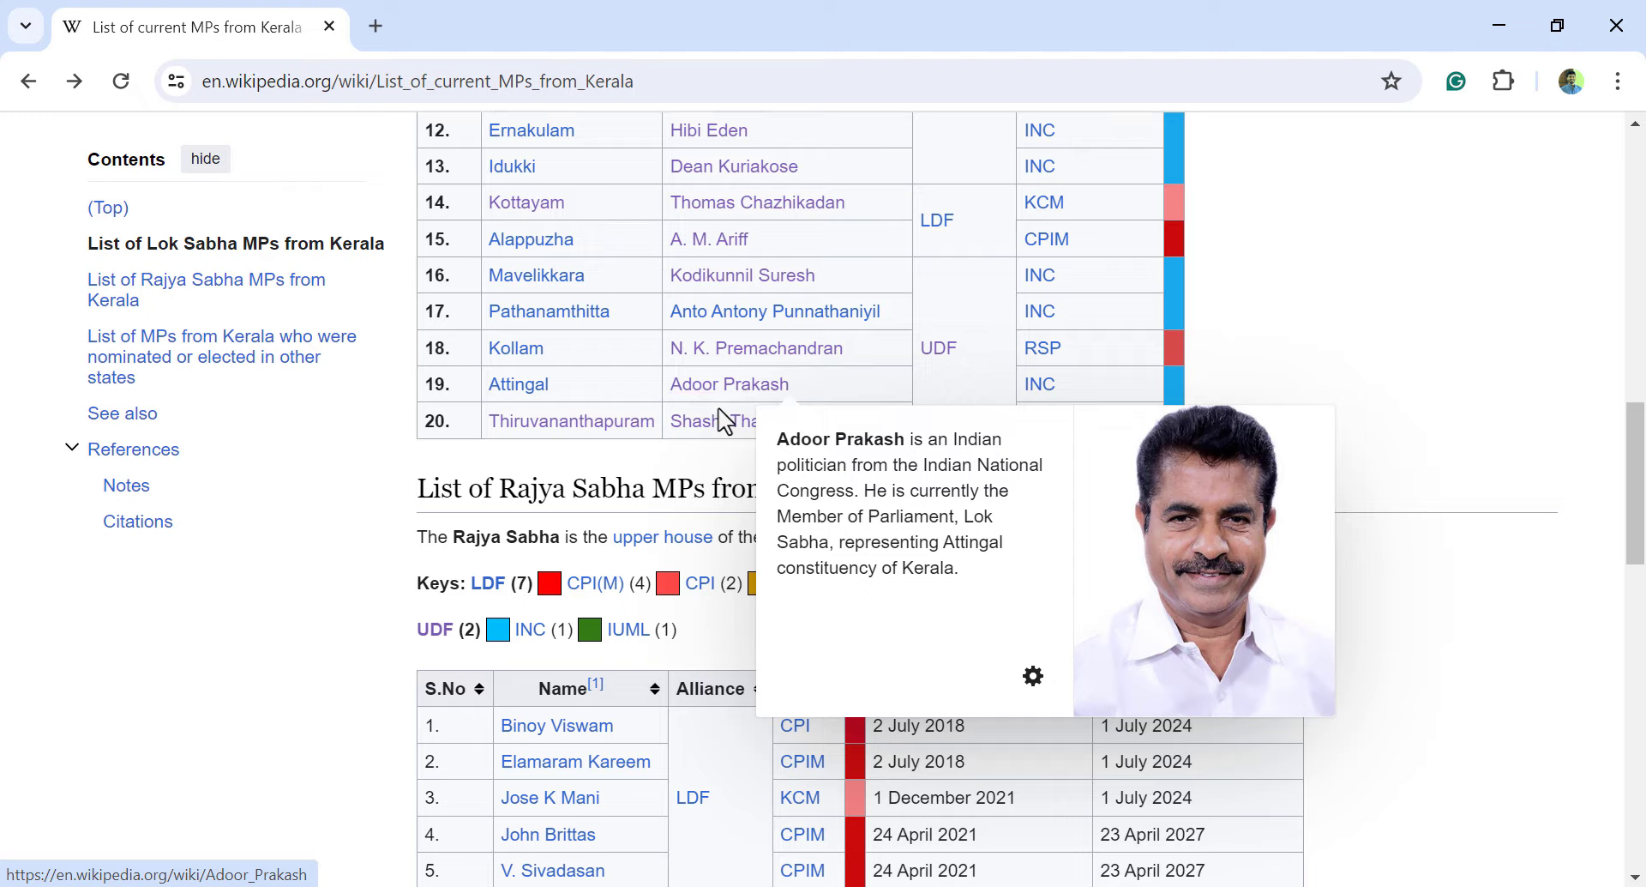
scroll(725, 422, down, 4)
scroll(724, 423, down, 3)
scroll(514, 300, up, 5)
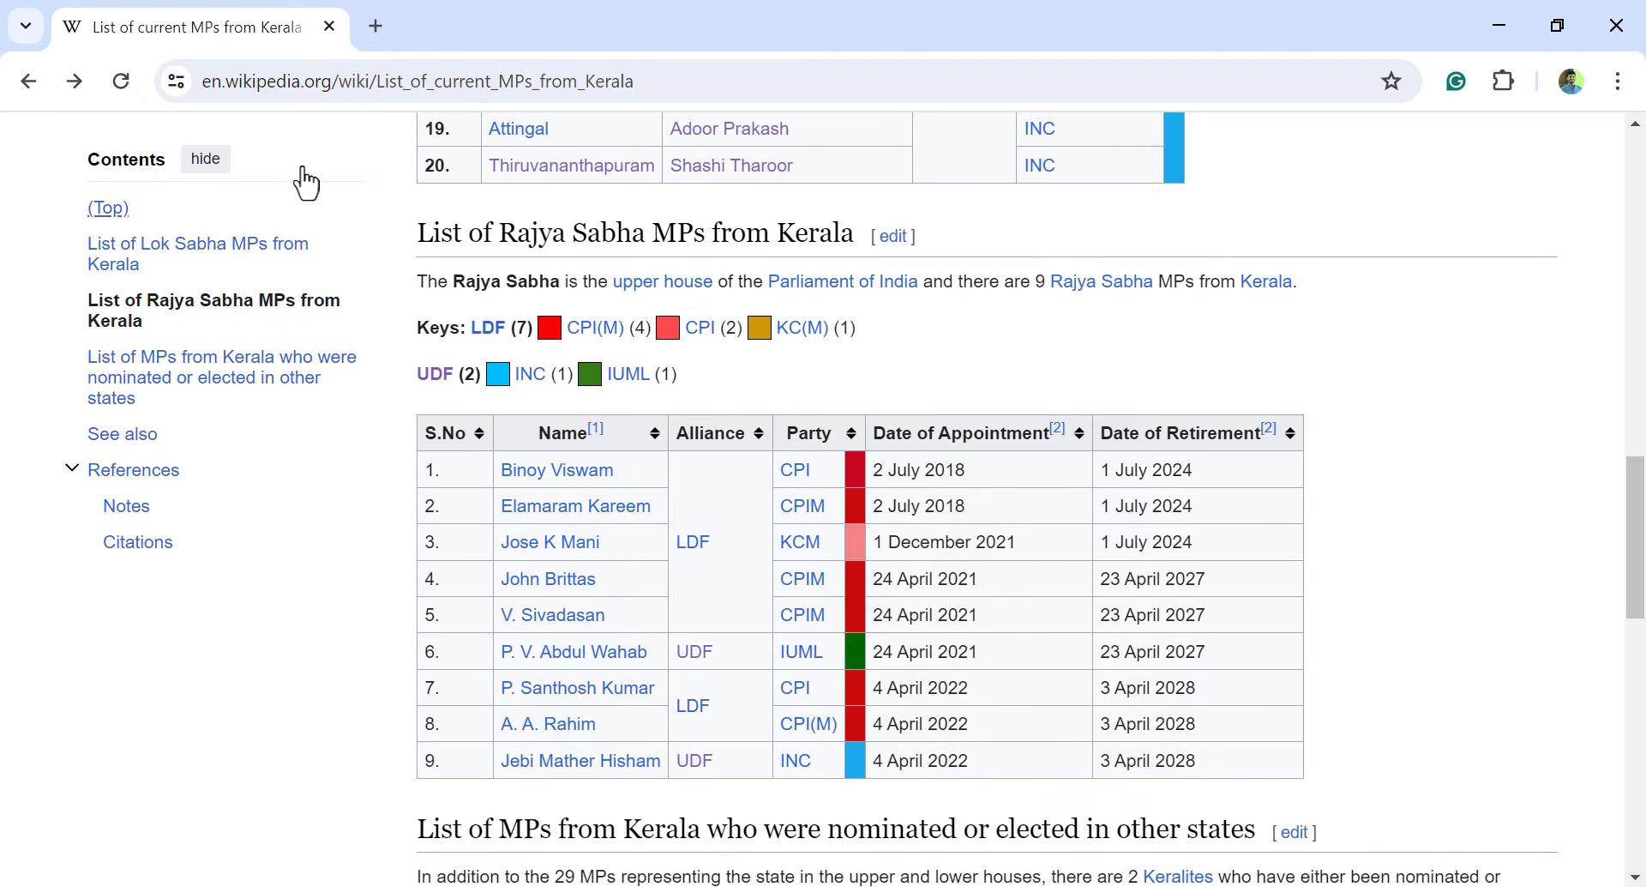
click(29, 82)
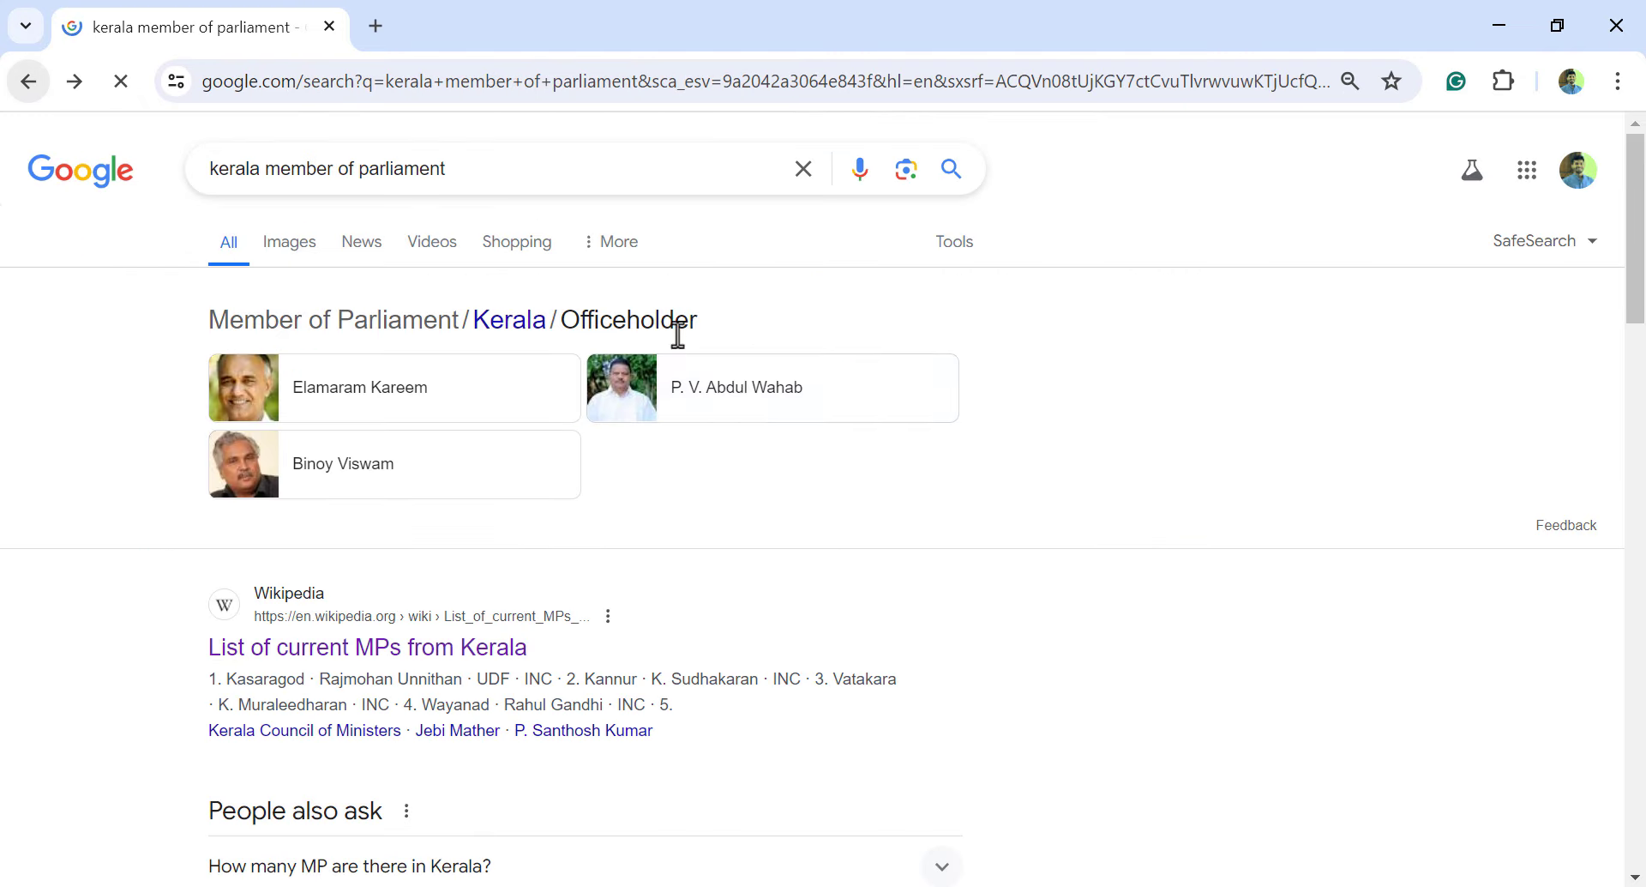
Search Google for "kerala general election 2019" and open the Wikipedia article on the 2019 Indian general election in Kerala
click(804, 169)
text(Keral)
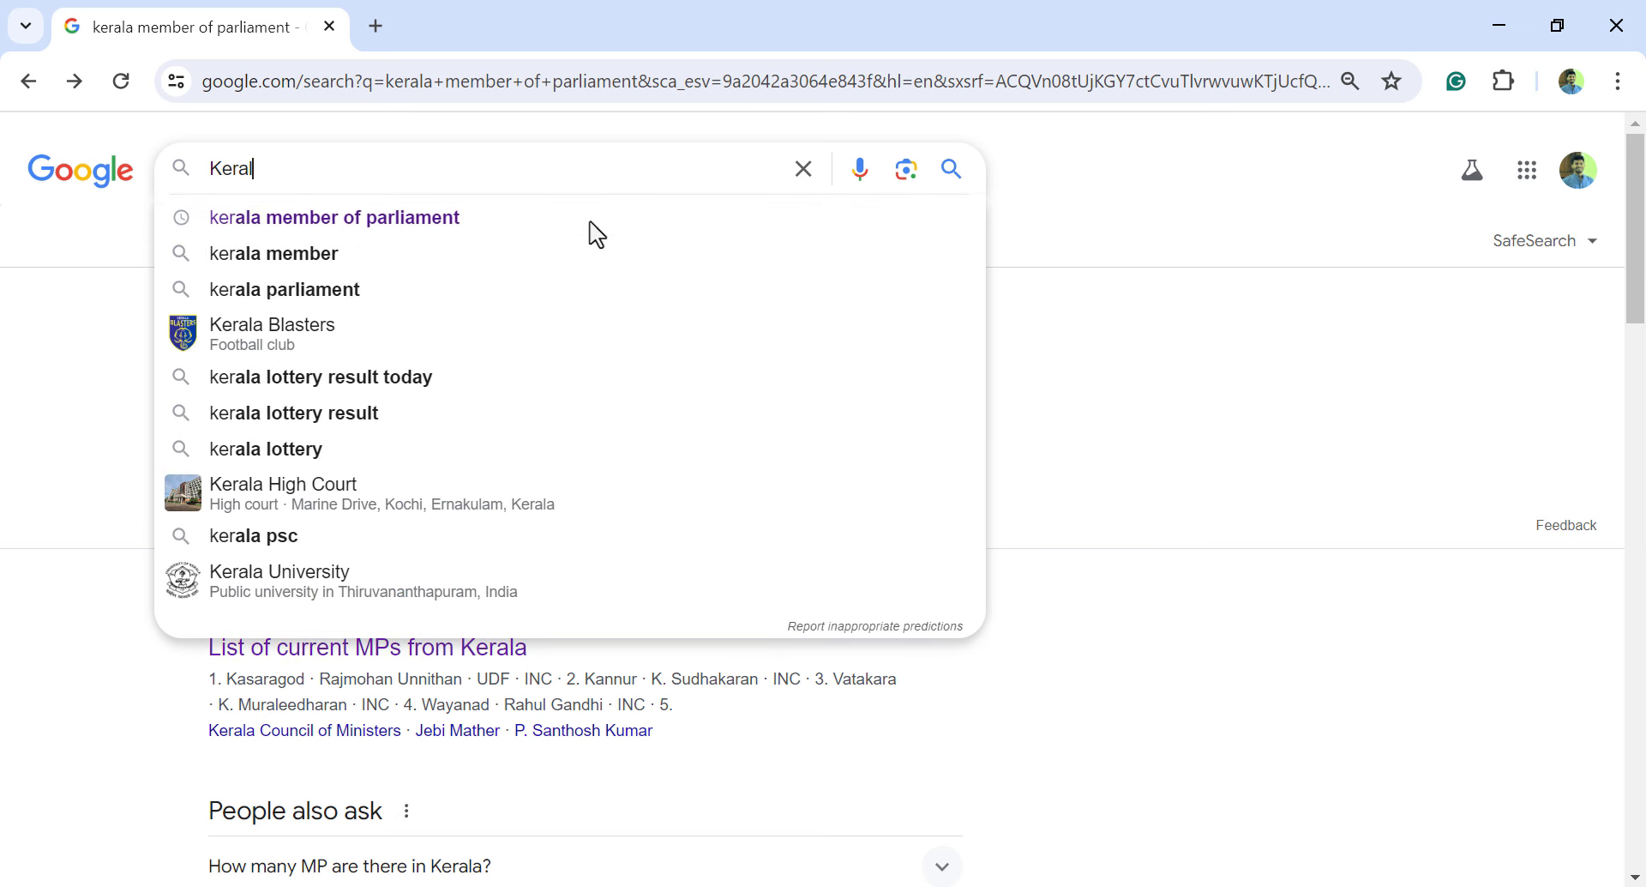
text(a genera)
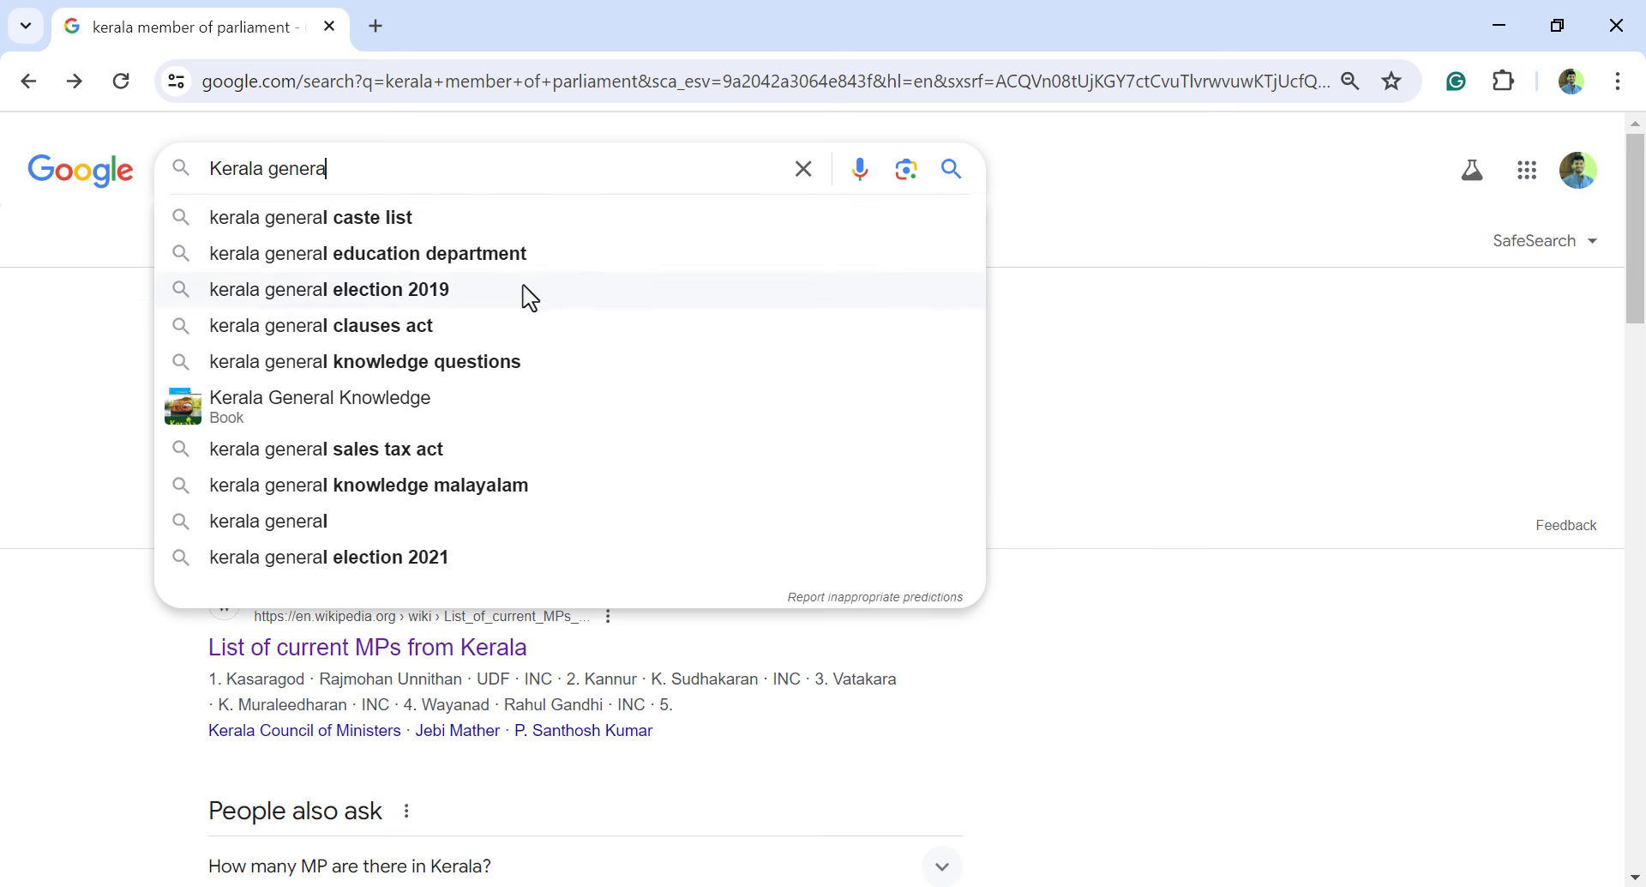
click(516, 298)
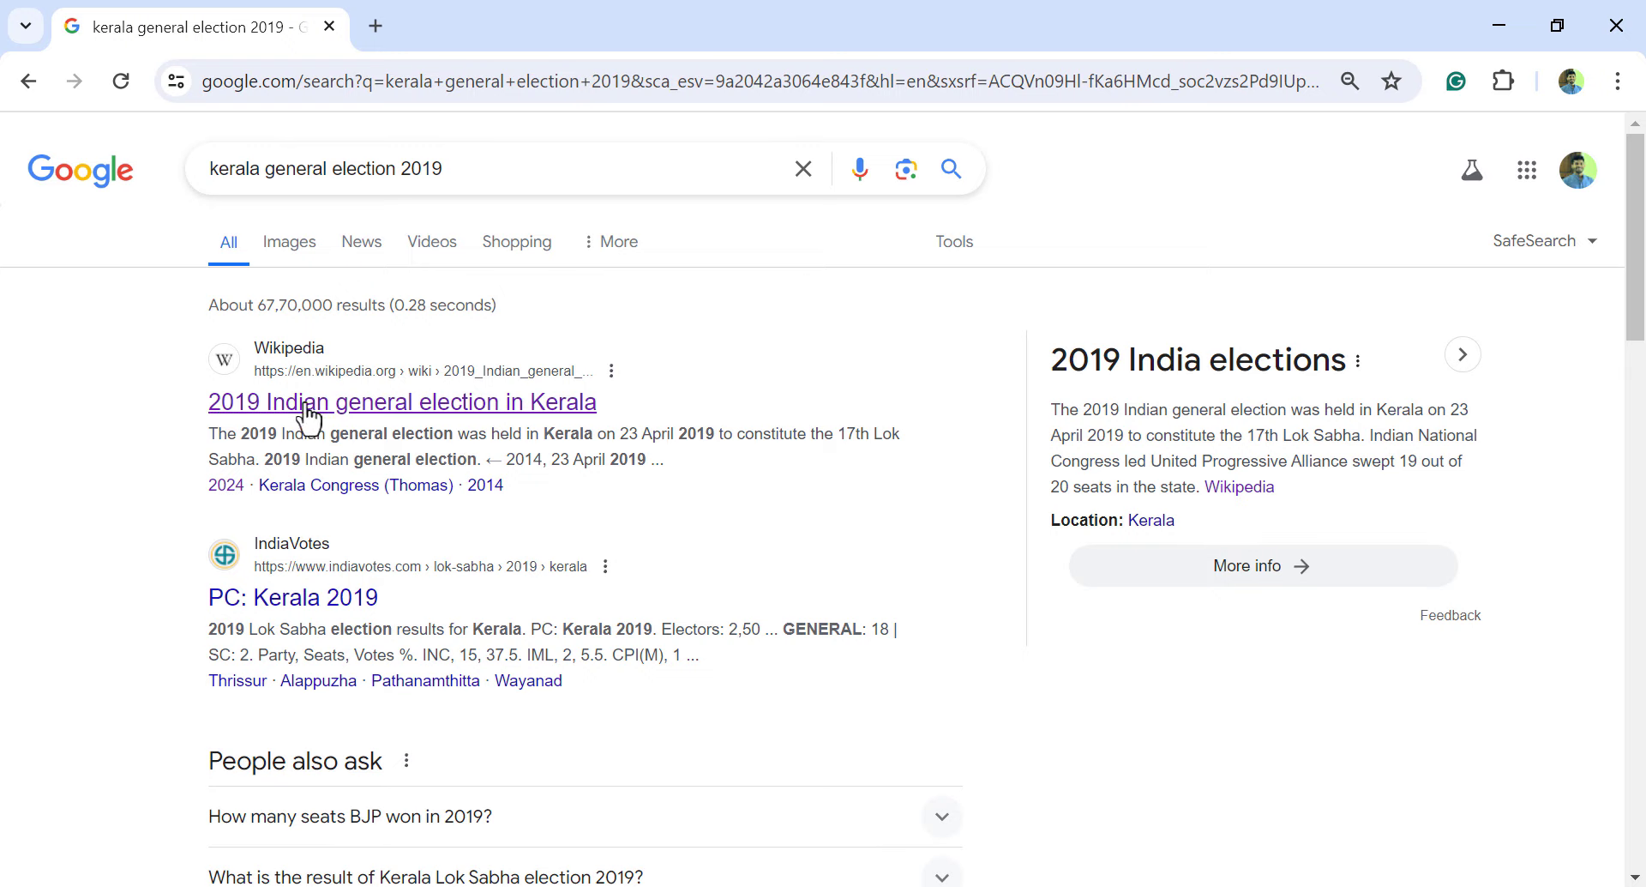
click(443, 421)
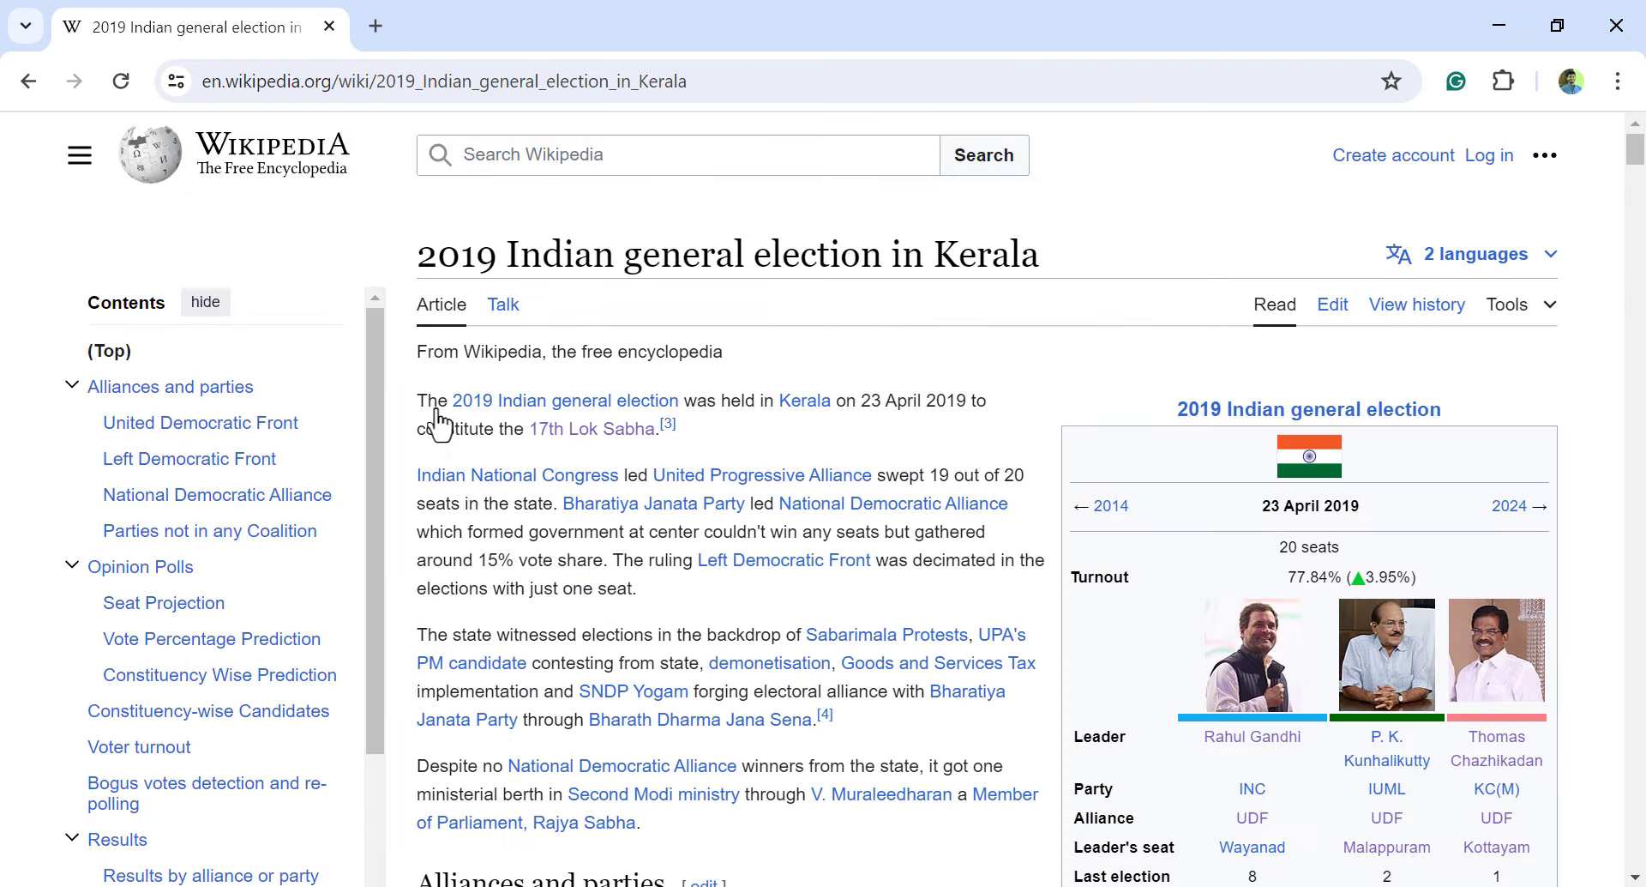
Copy the article's entire Voter turnout table, from the header row through Thiruvananthapuram
scroll(696, 422, down, 5)
scroll(696, 422, down, 20)
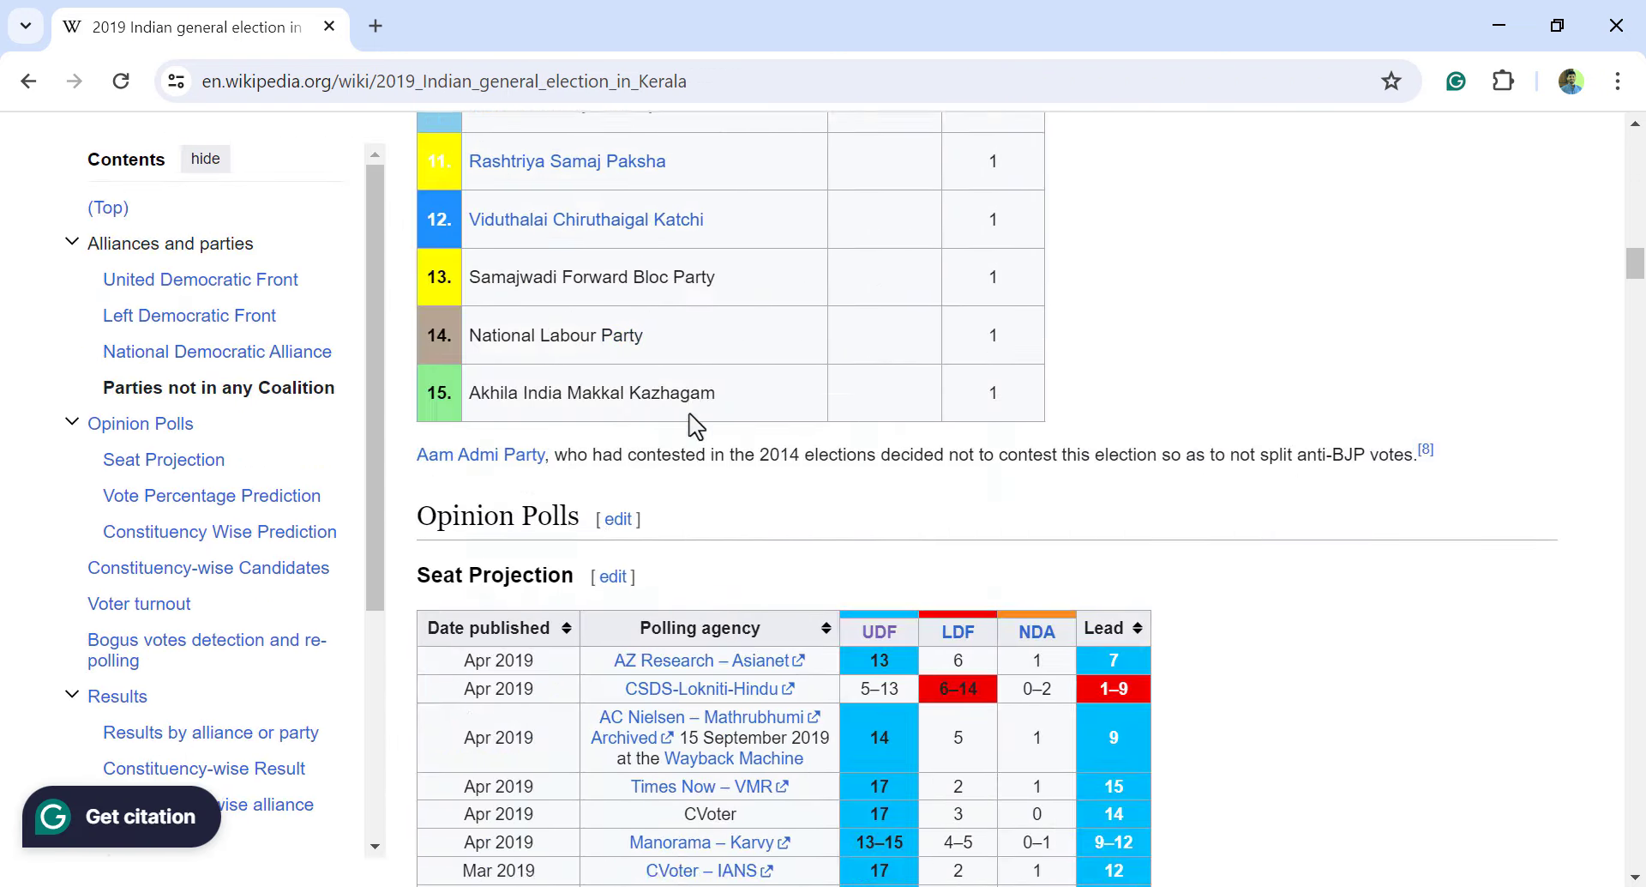
scroll(694, 431, down, 14)
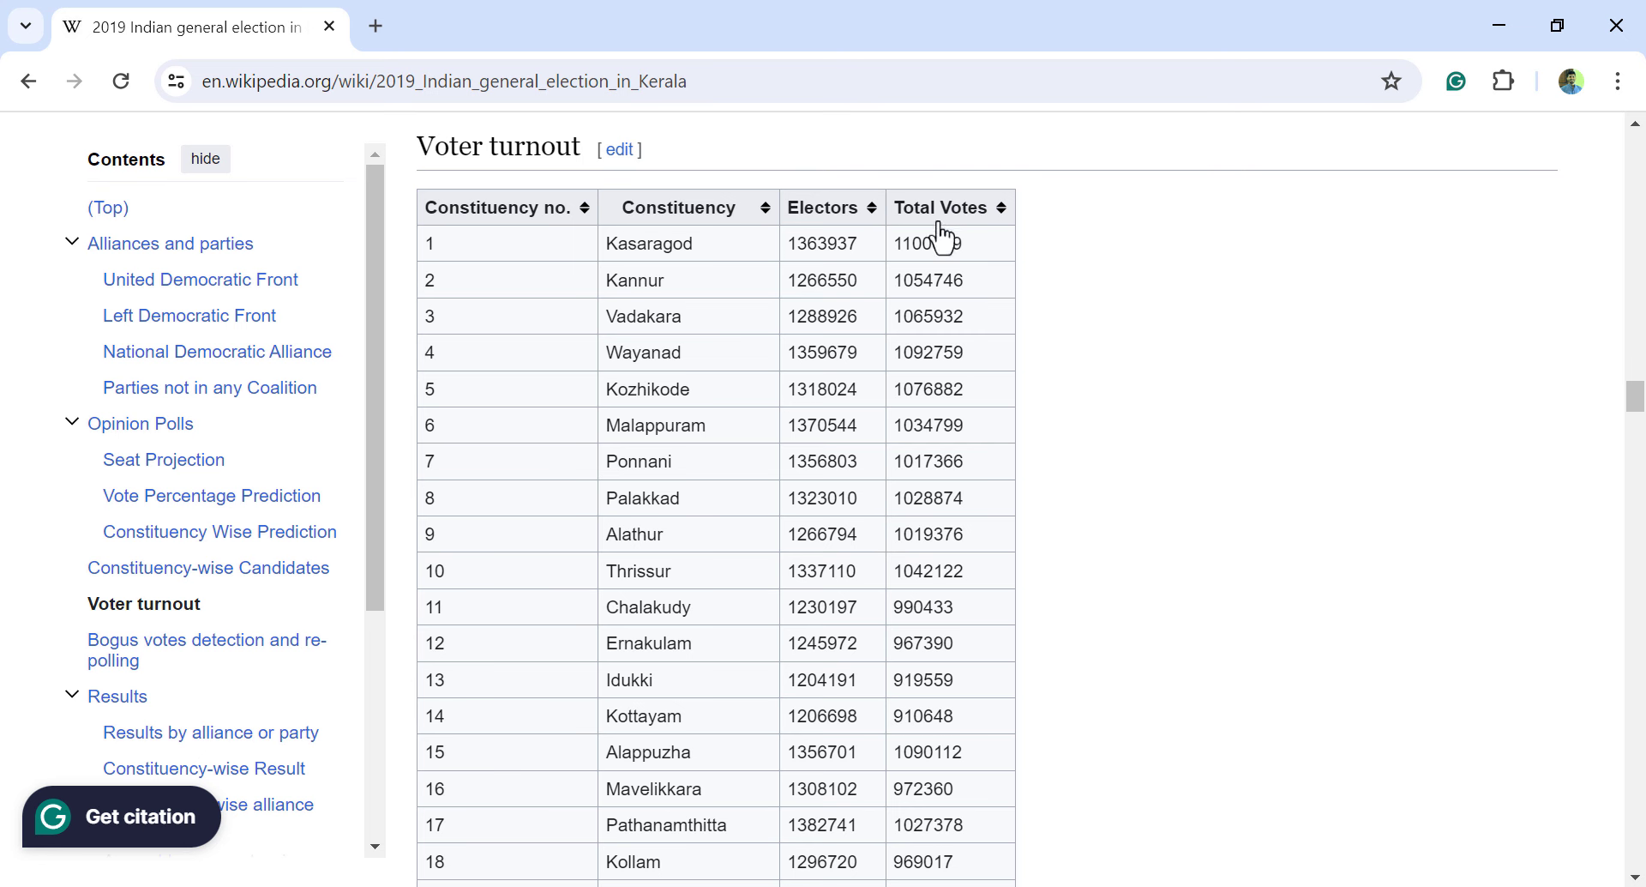
scroll(892, 570, down, 6)
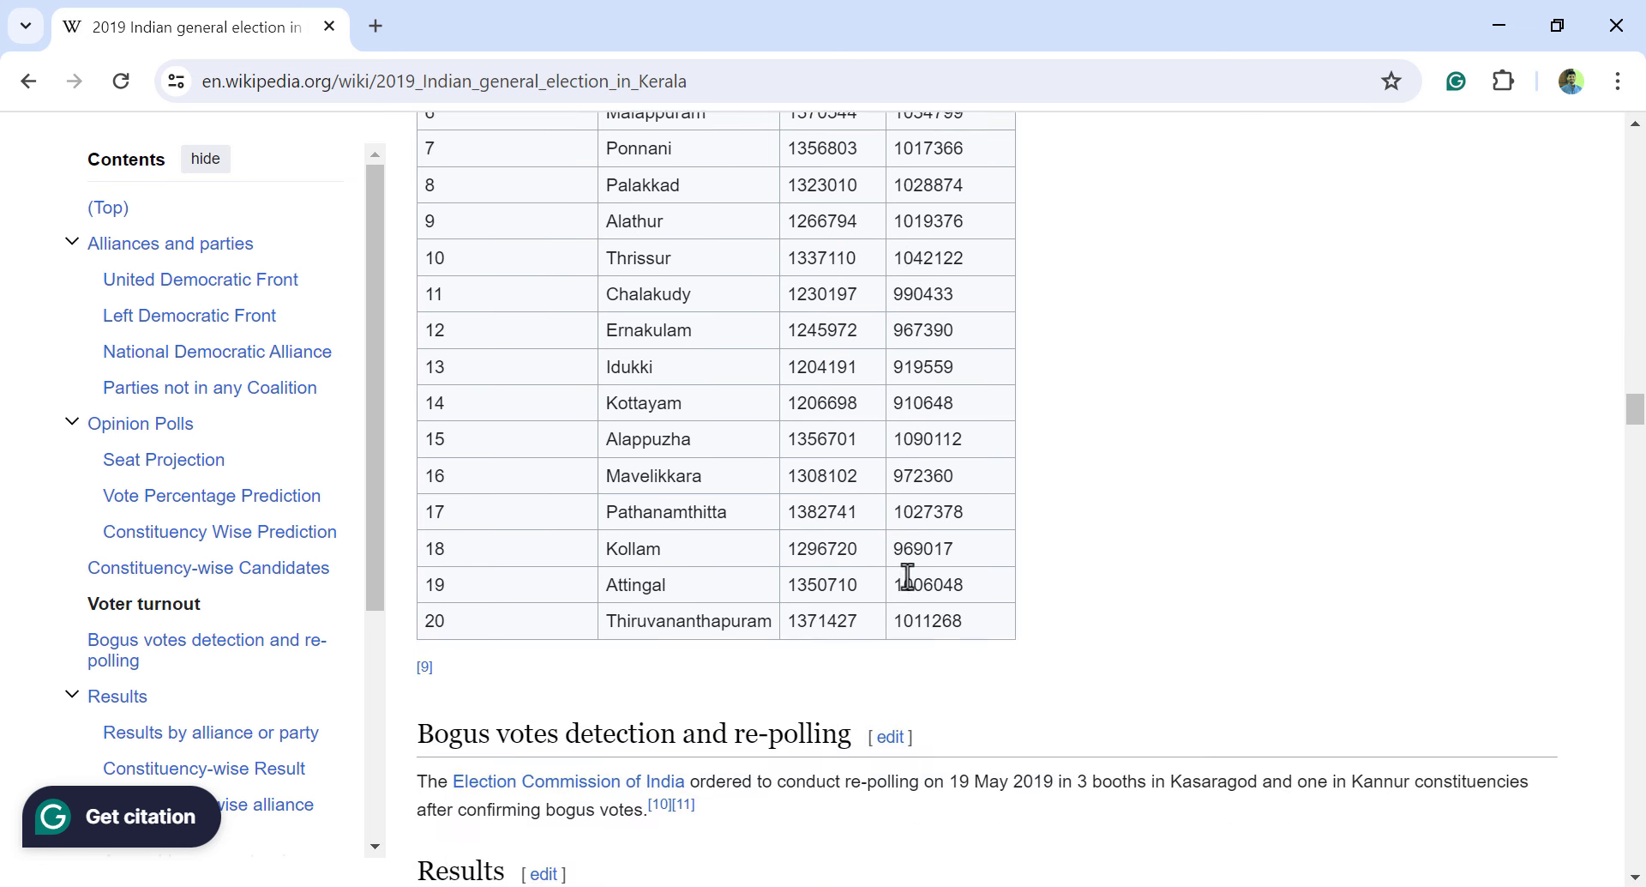
scroll(838, 581, up, 6)
click(471, 203)
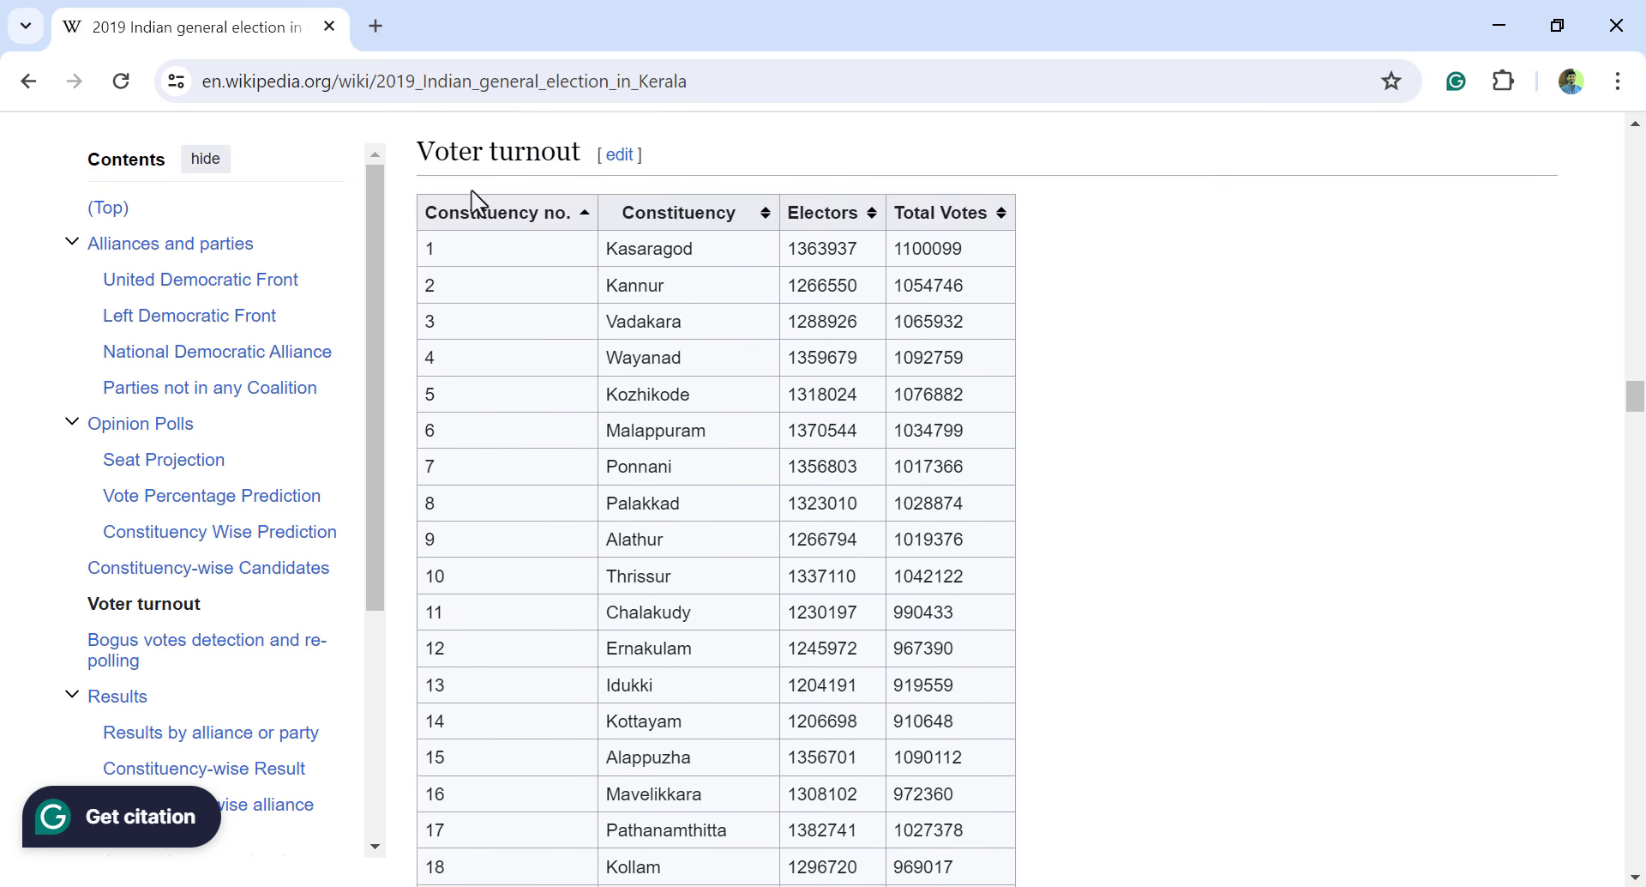
scroll(507, 228, up, 1)
drag(422, 233, 997, 830)
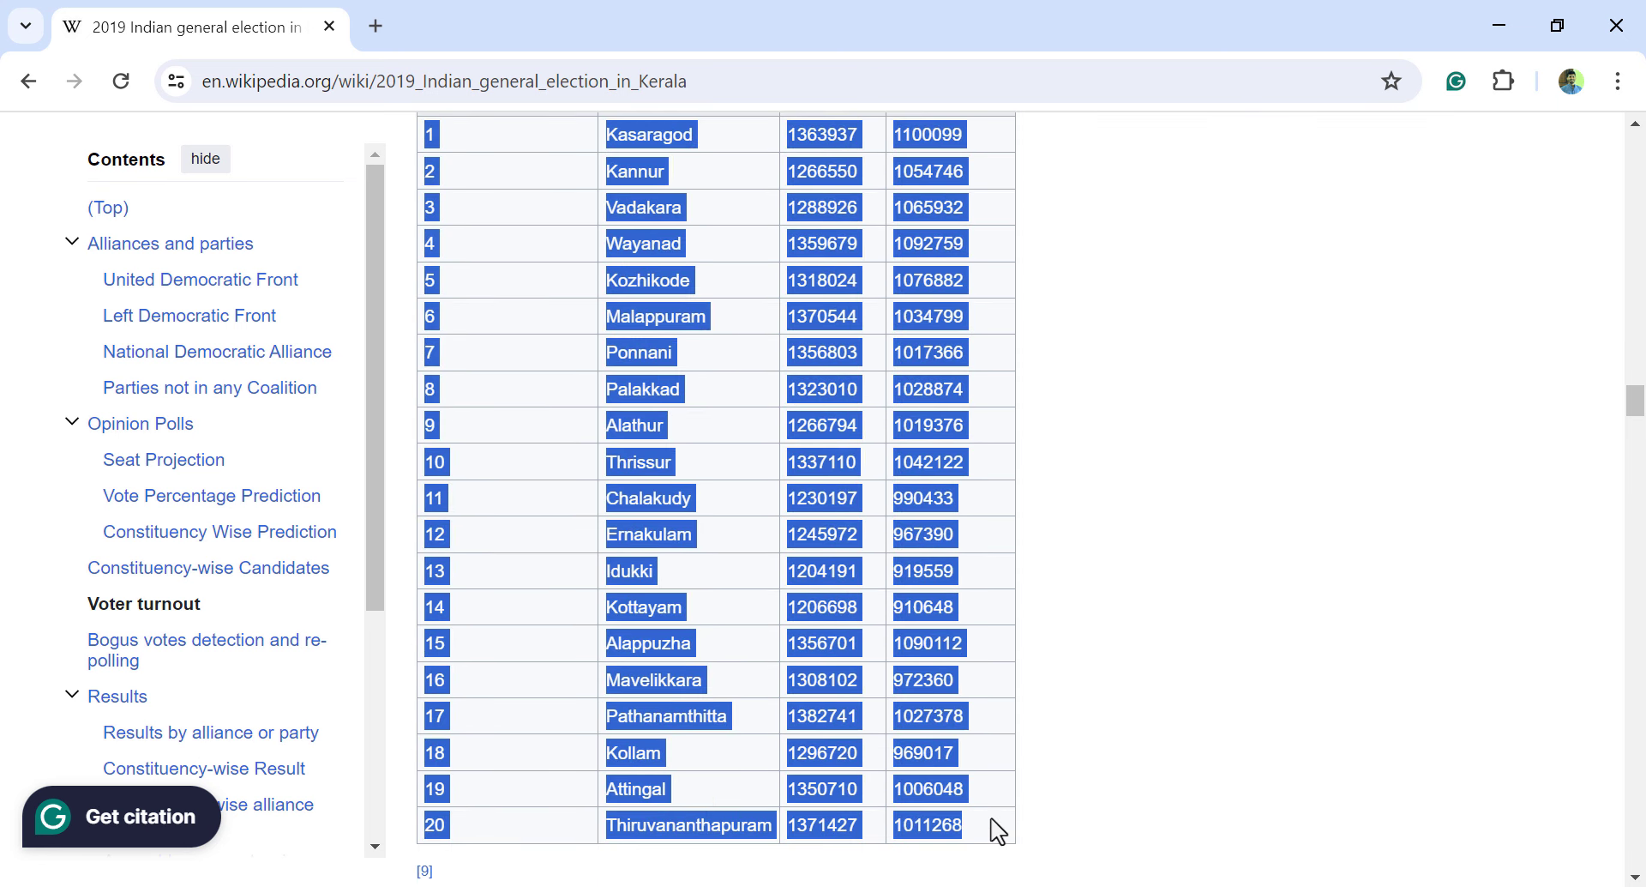
right_click(932, 532)
click(990, 564)
Switch to Excel and paste the copied turnout table at cell I2 with the destination formatting
click(892, 844)
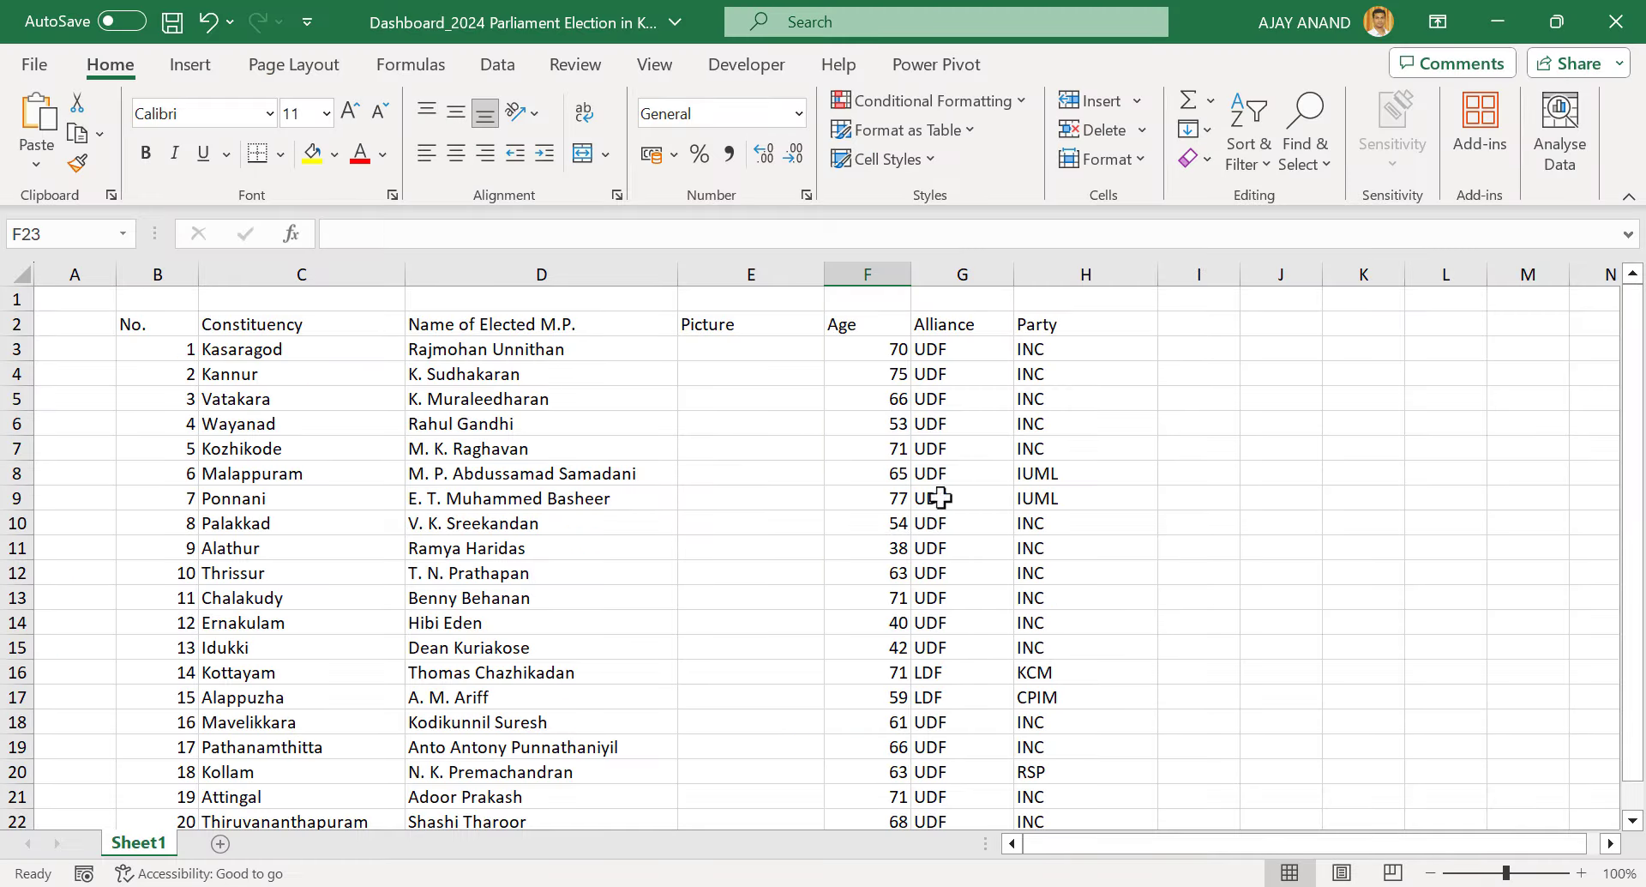
right_click(1185, 330)
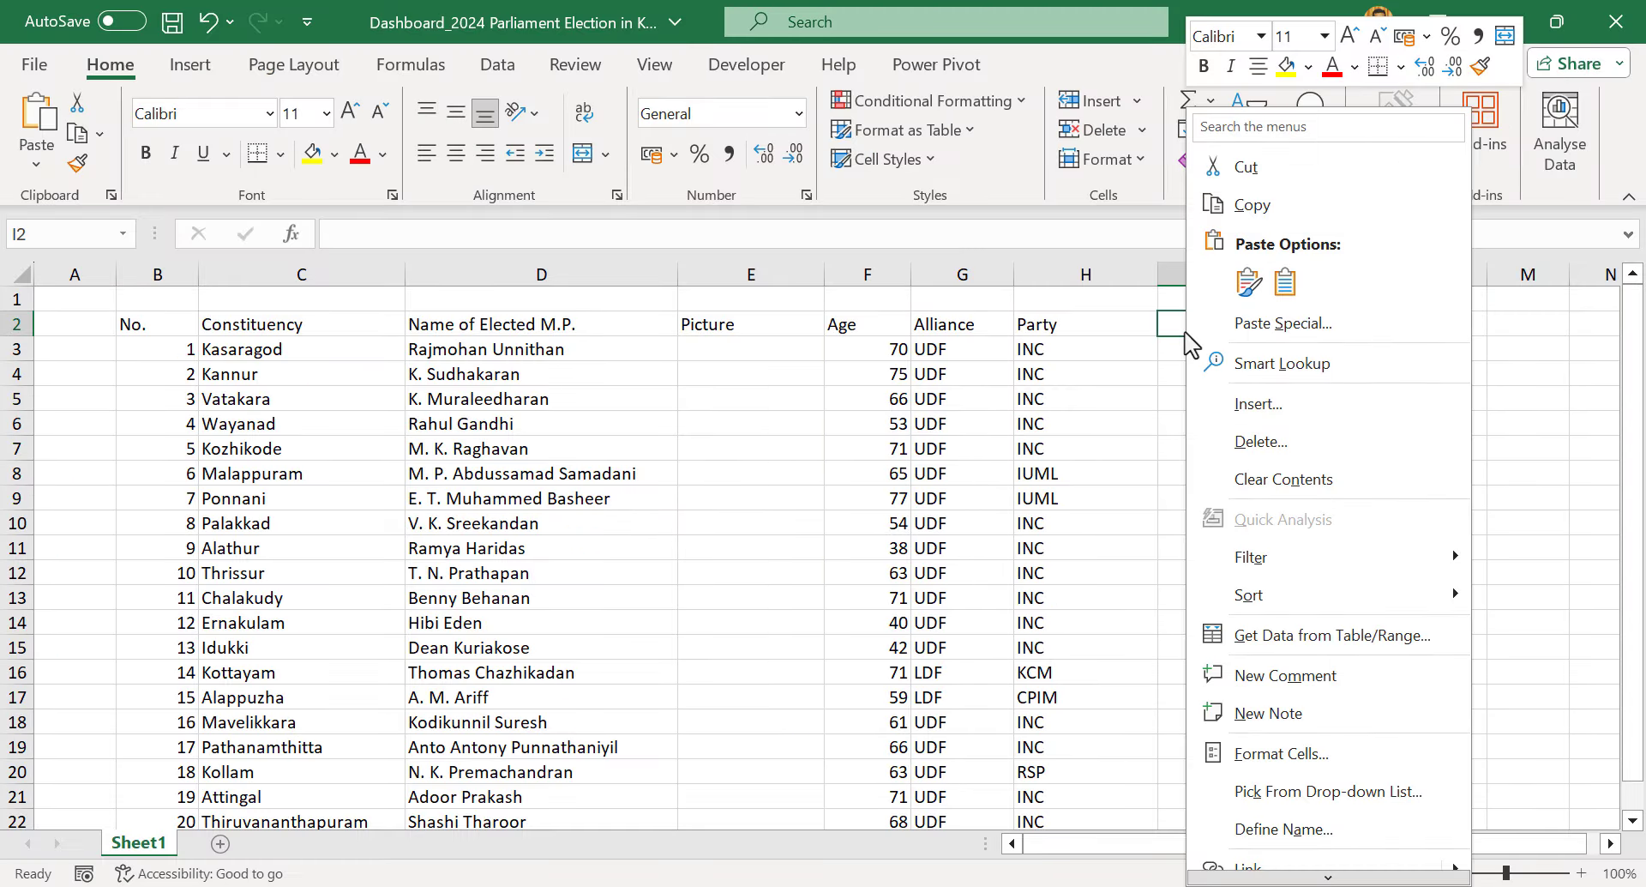
click(1209, 221)
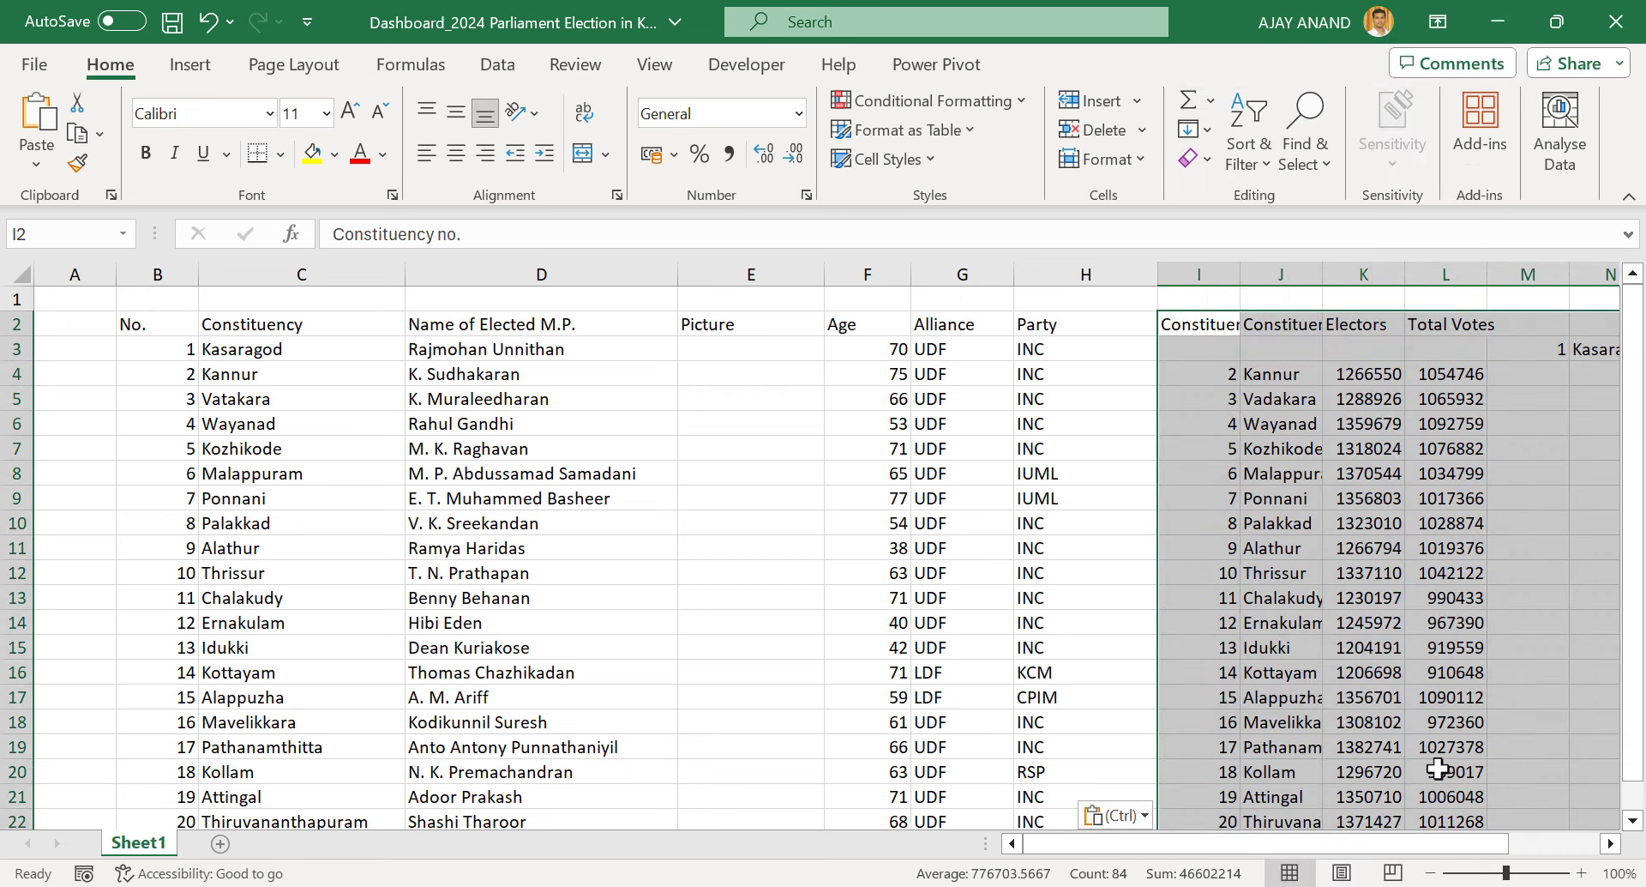
Delete the pasted constituency number and constituency name columns, I and J
click(1611, 843)
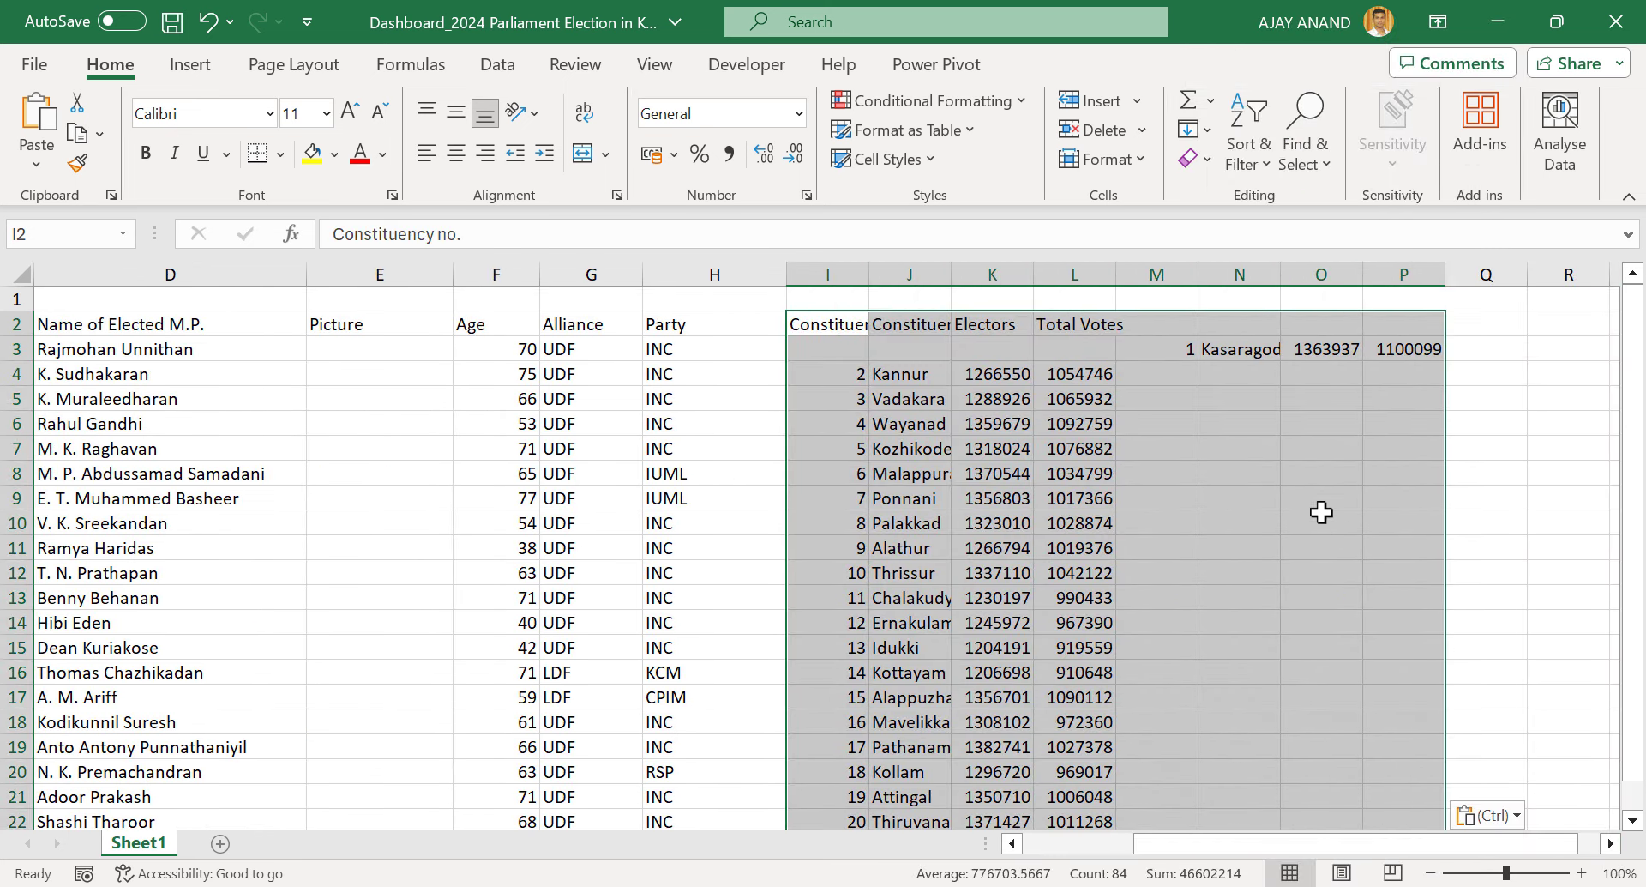
drag(911, 274, 837, 272)
right_click(838, 273)
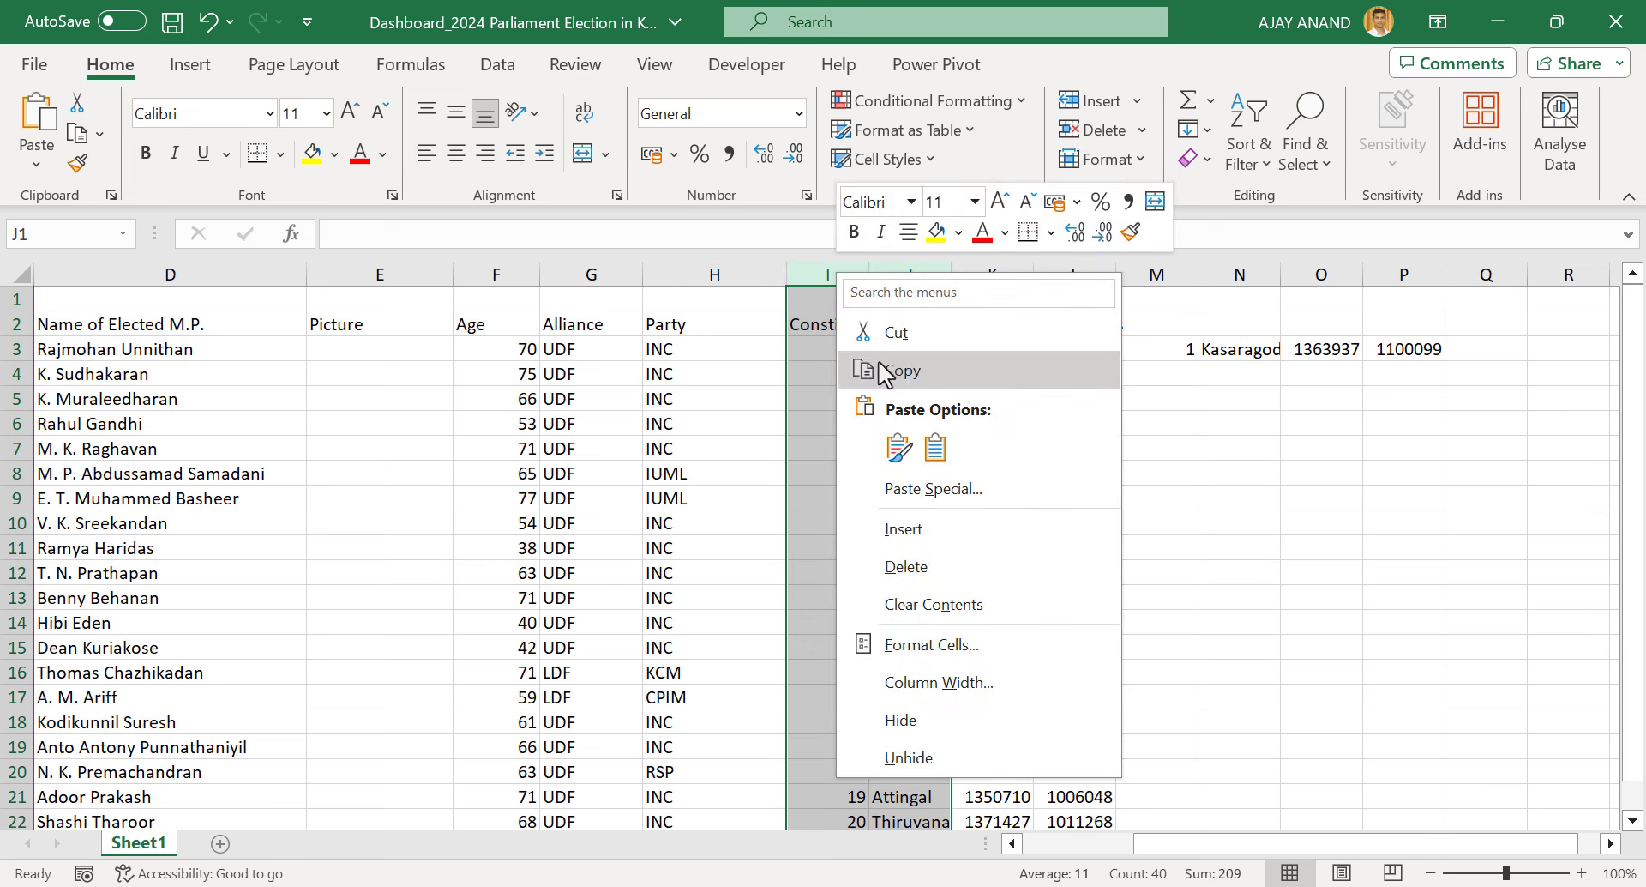
click(943, 569)
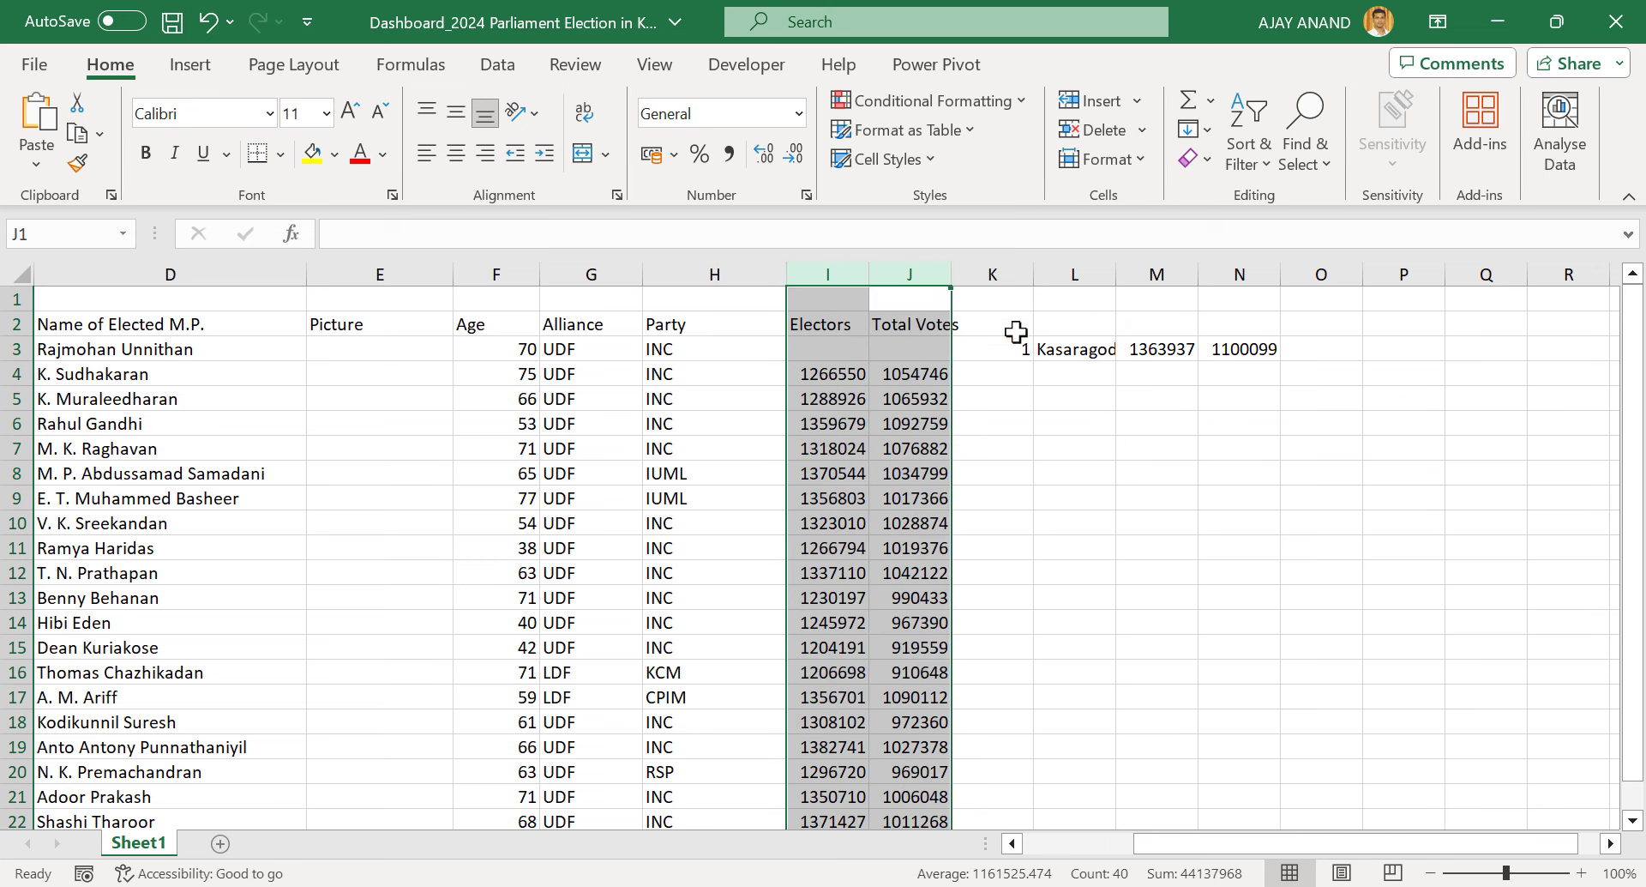
Move Kasaragod's electors and total votes figures into I3:J3 and clear the leftover entries in columns K and L
drag(995, 274, 1183, 272)
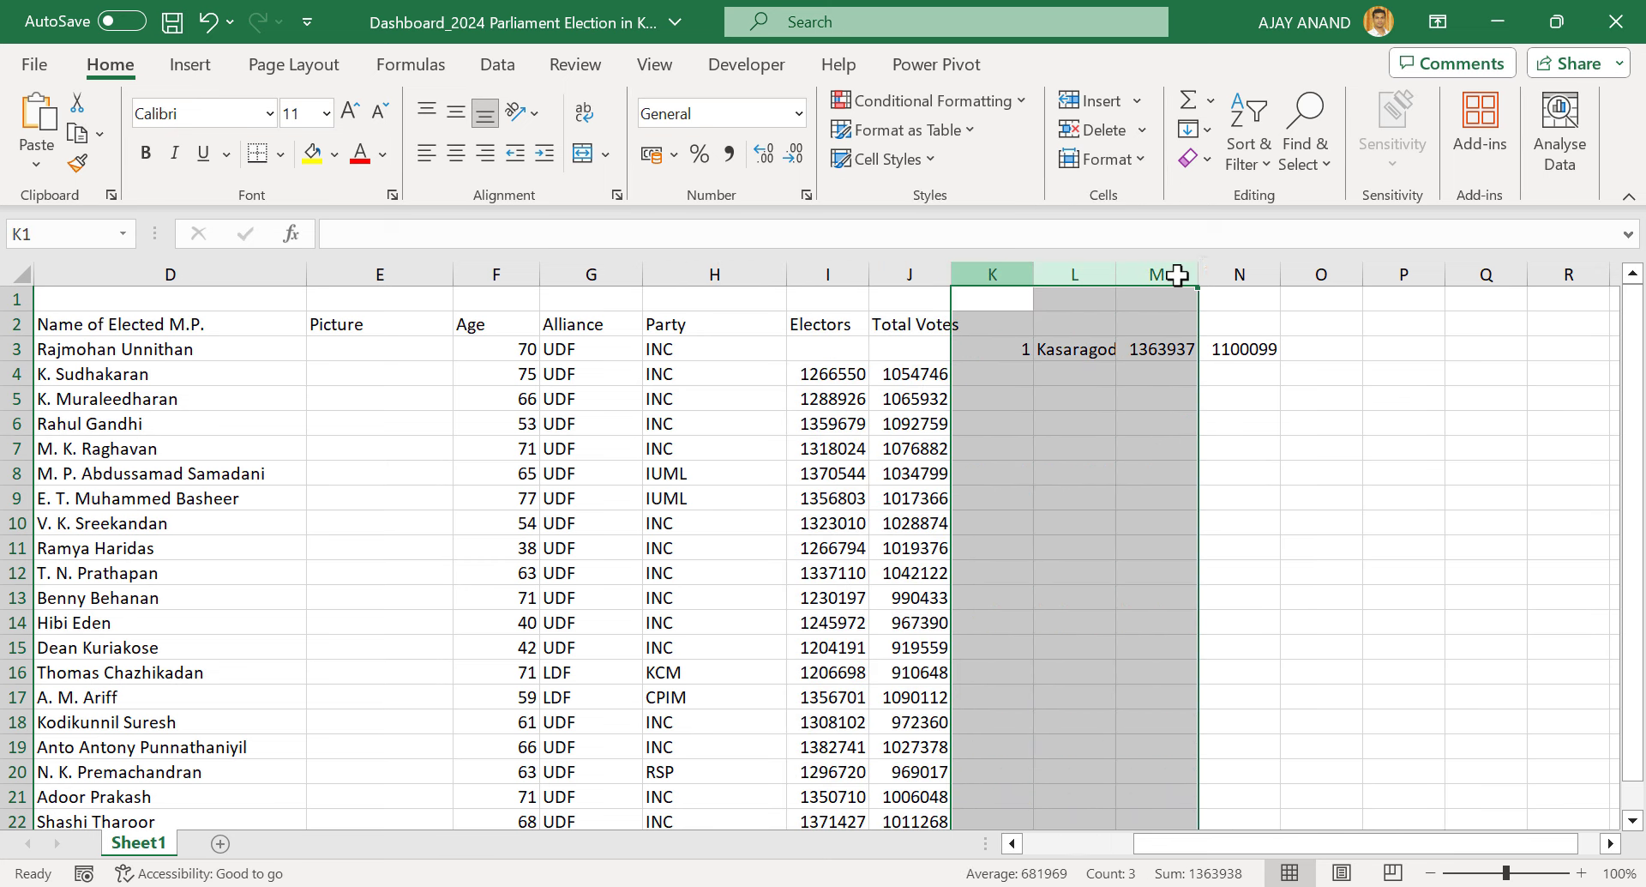
click(1134, 393)
drag(1142, 354, 926, 358)
drag(994, 275, 1100, 269)
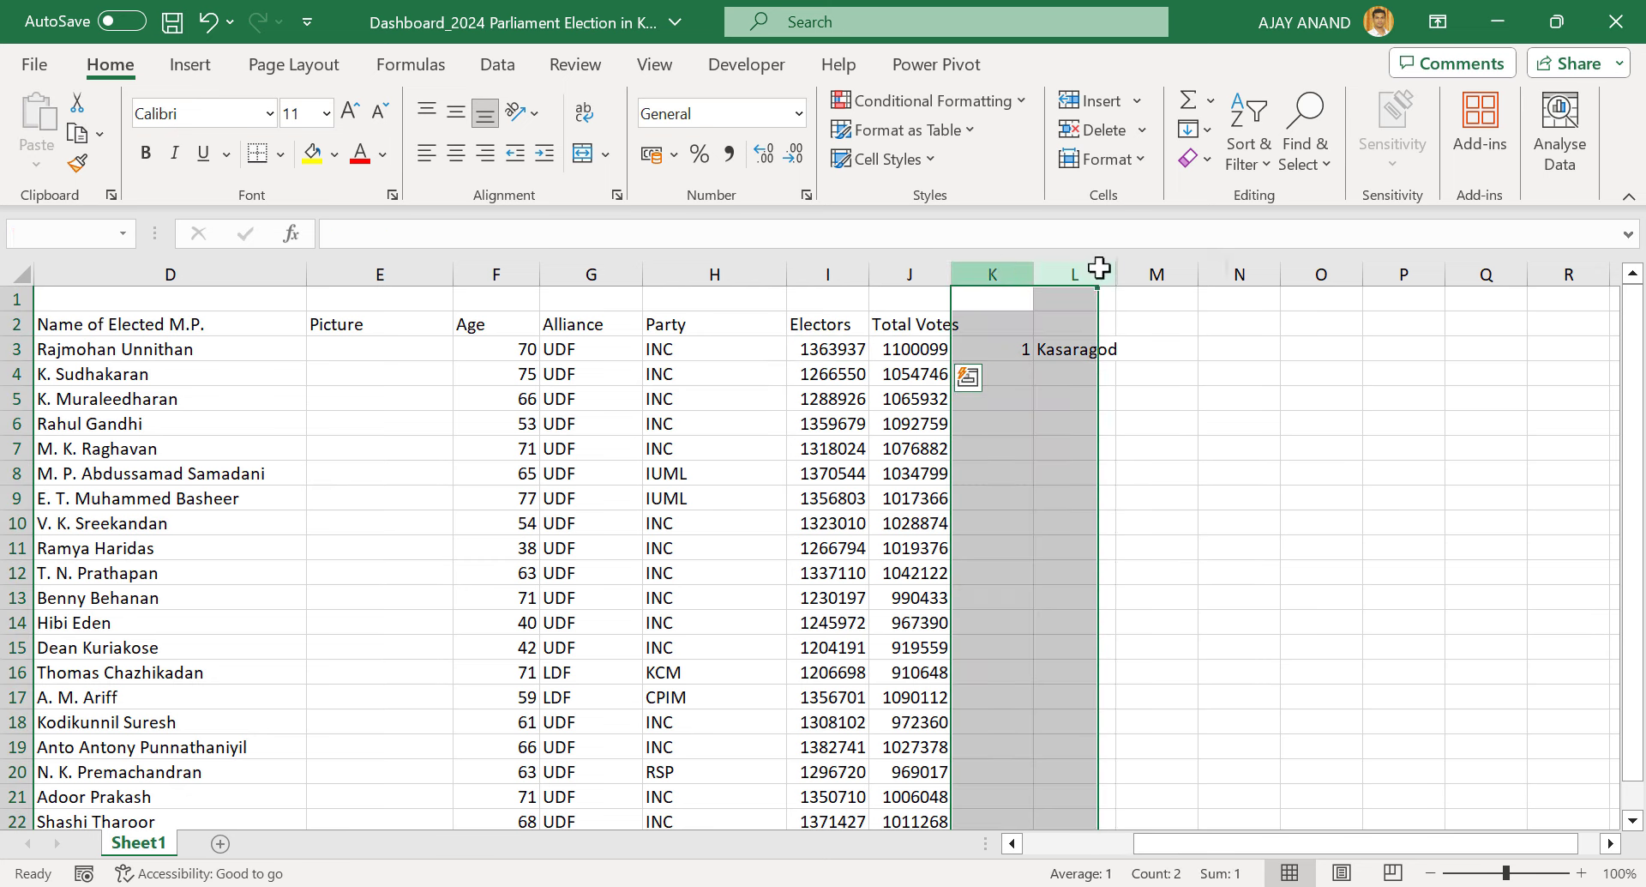
key(Delete)
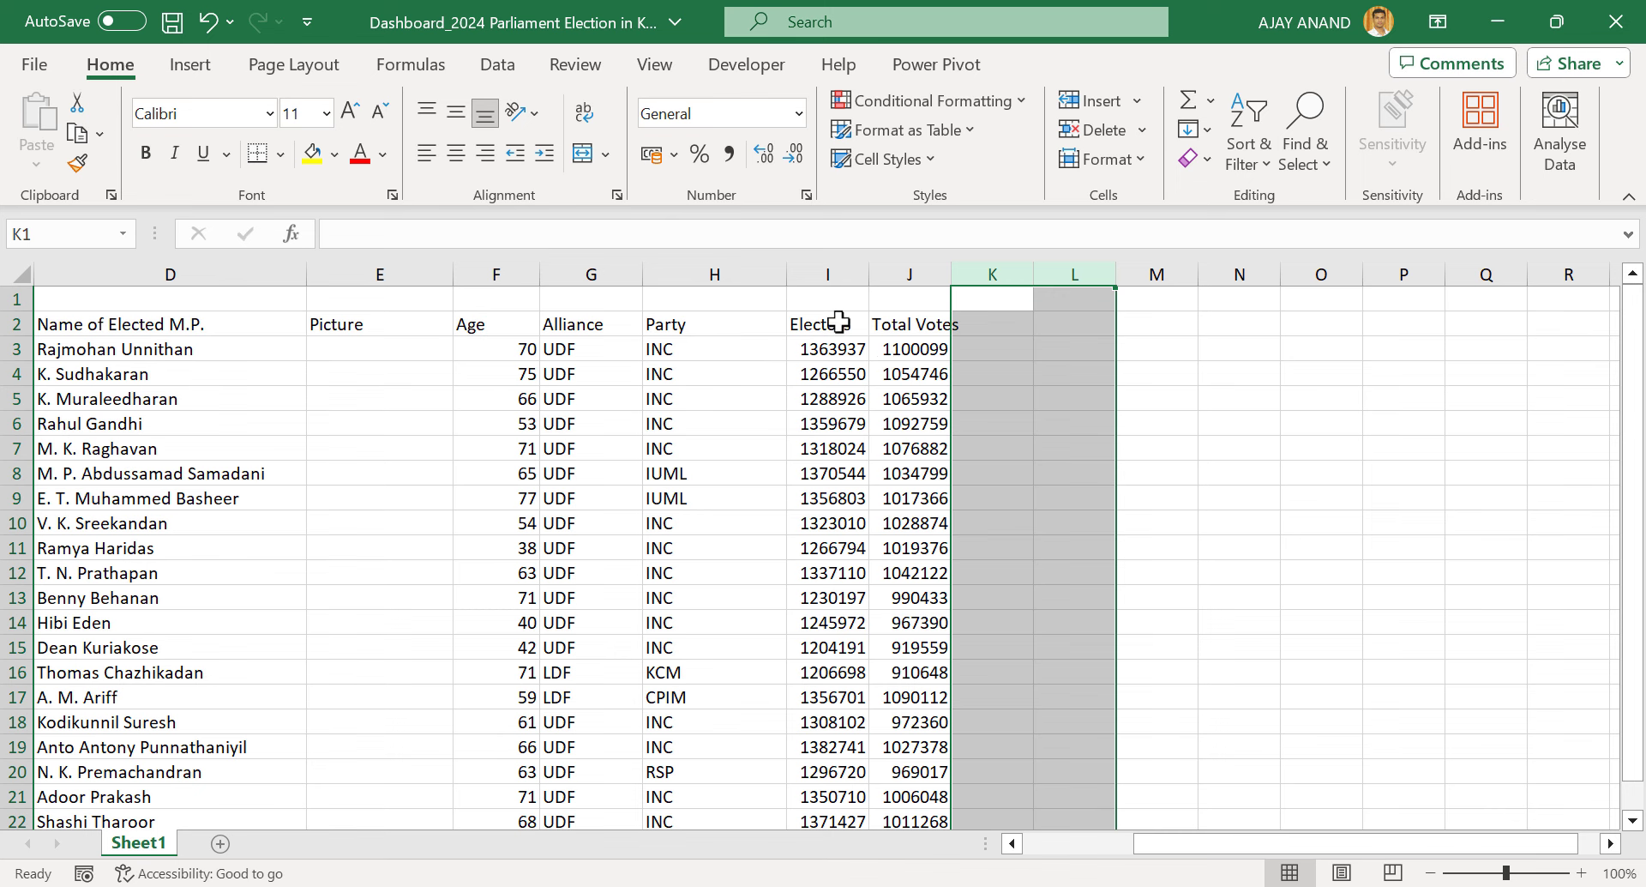
Change the header in J2 to "Votes Polled", widen that column and narrow the Party column
click(897, 322)
text(Votes Polled)
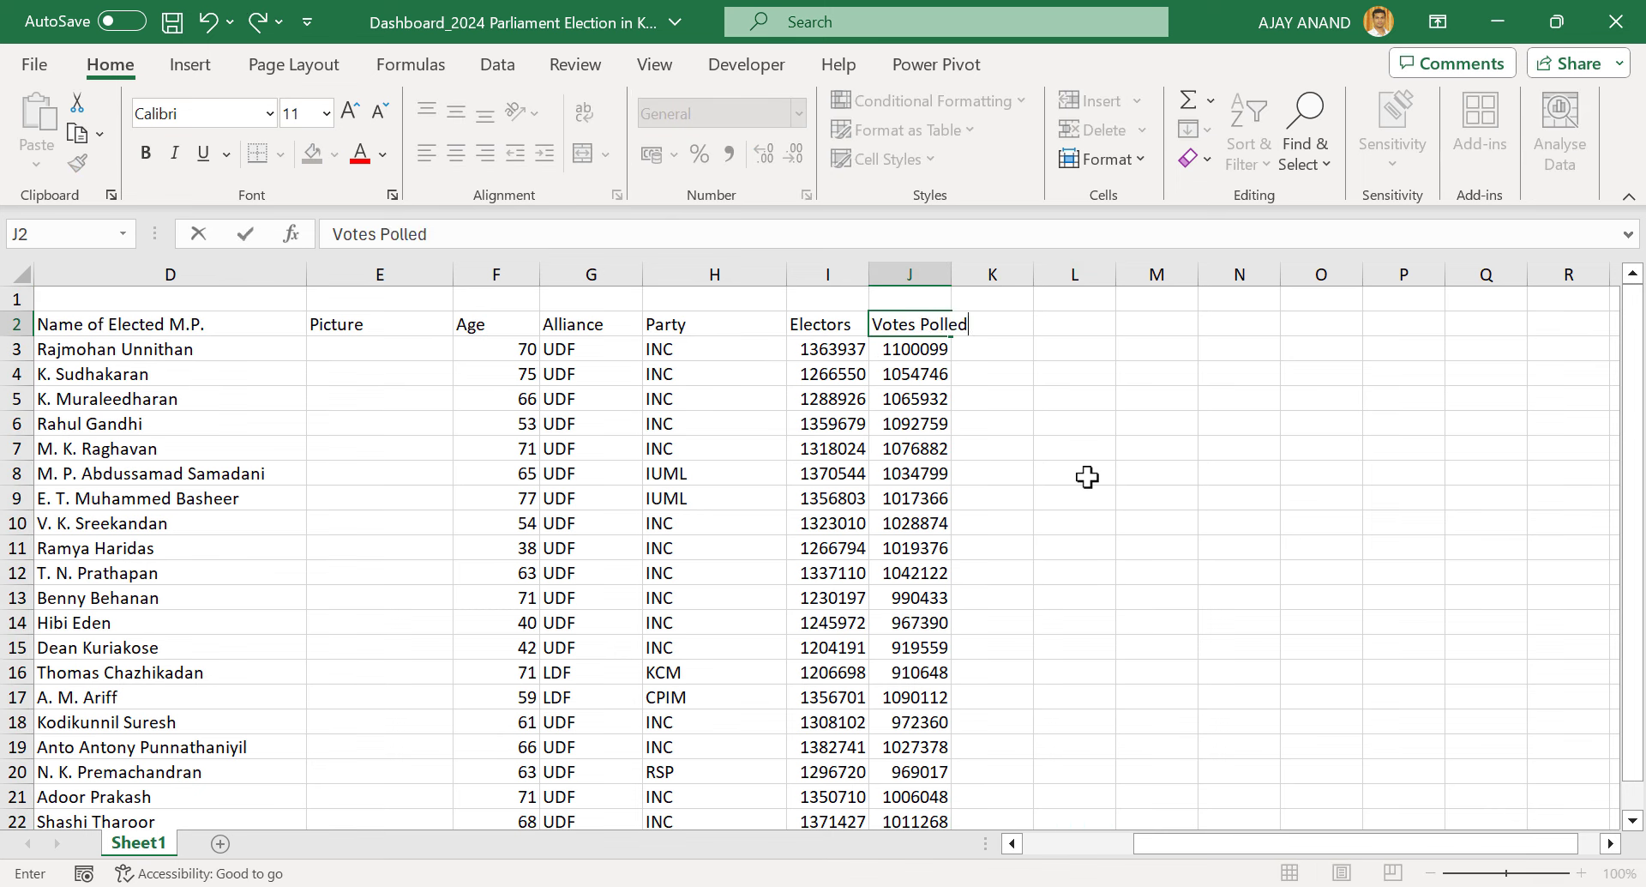
key(Return)
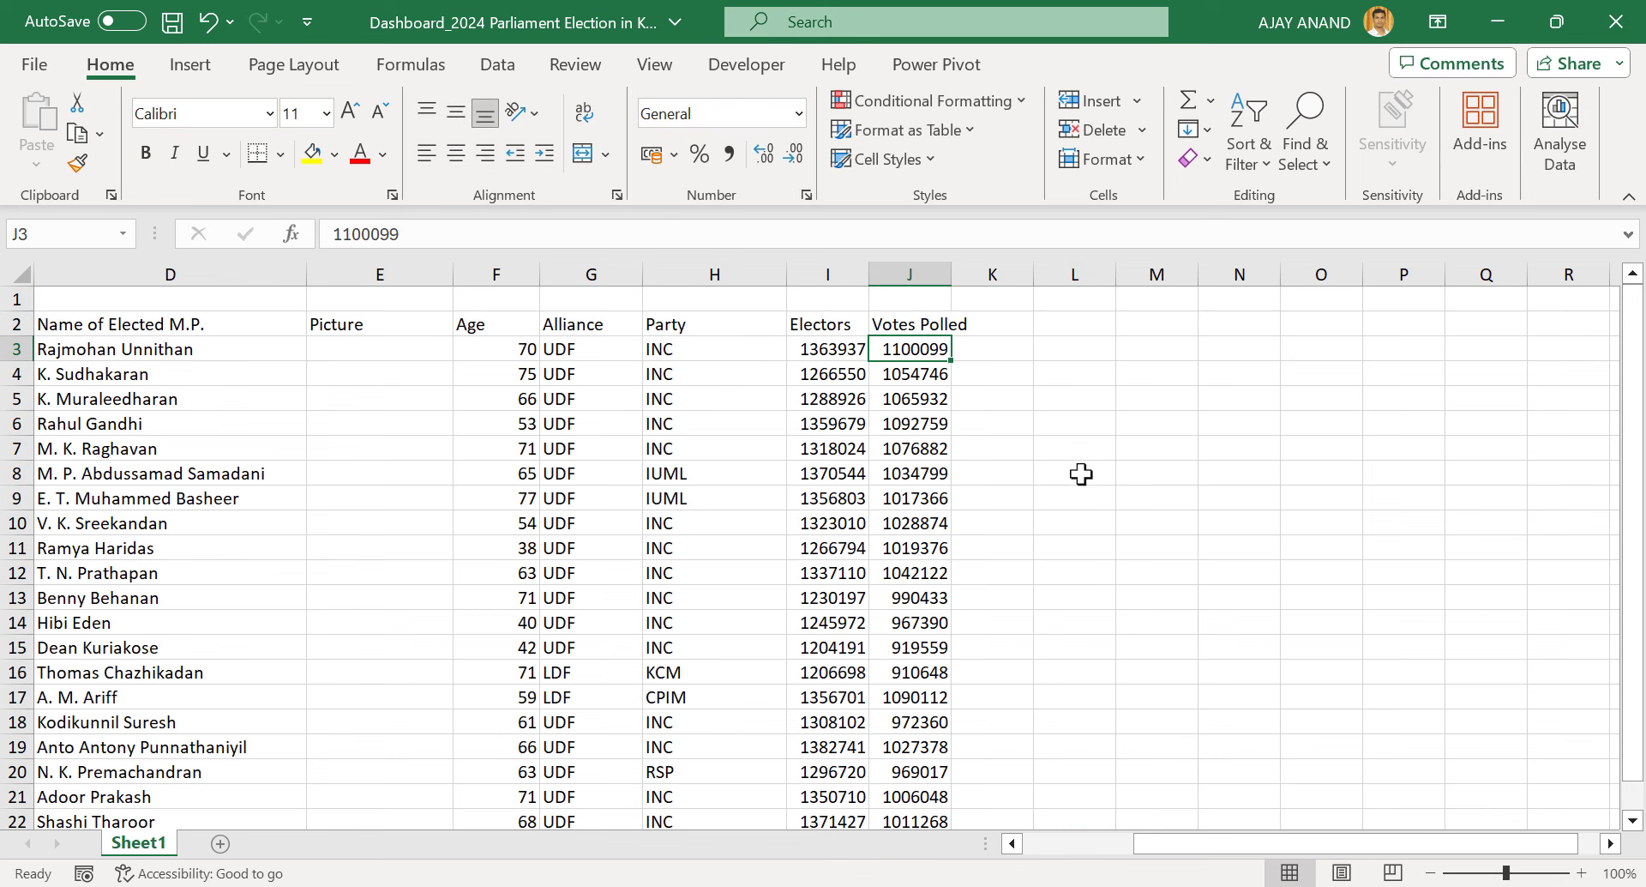
drag(870, 262, 986, 274)
drag(786, 275, 730, 277)
Enter the headers "Votes Received" in K2 and "Margin" in L2, and widen column K to fit its header
click(988, 321)
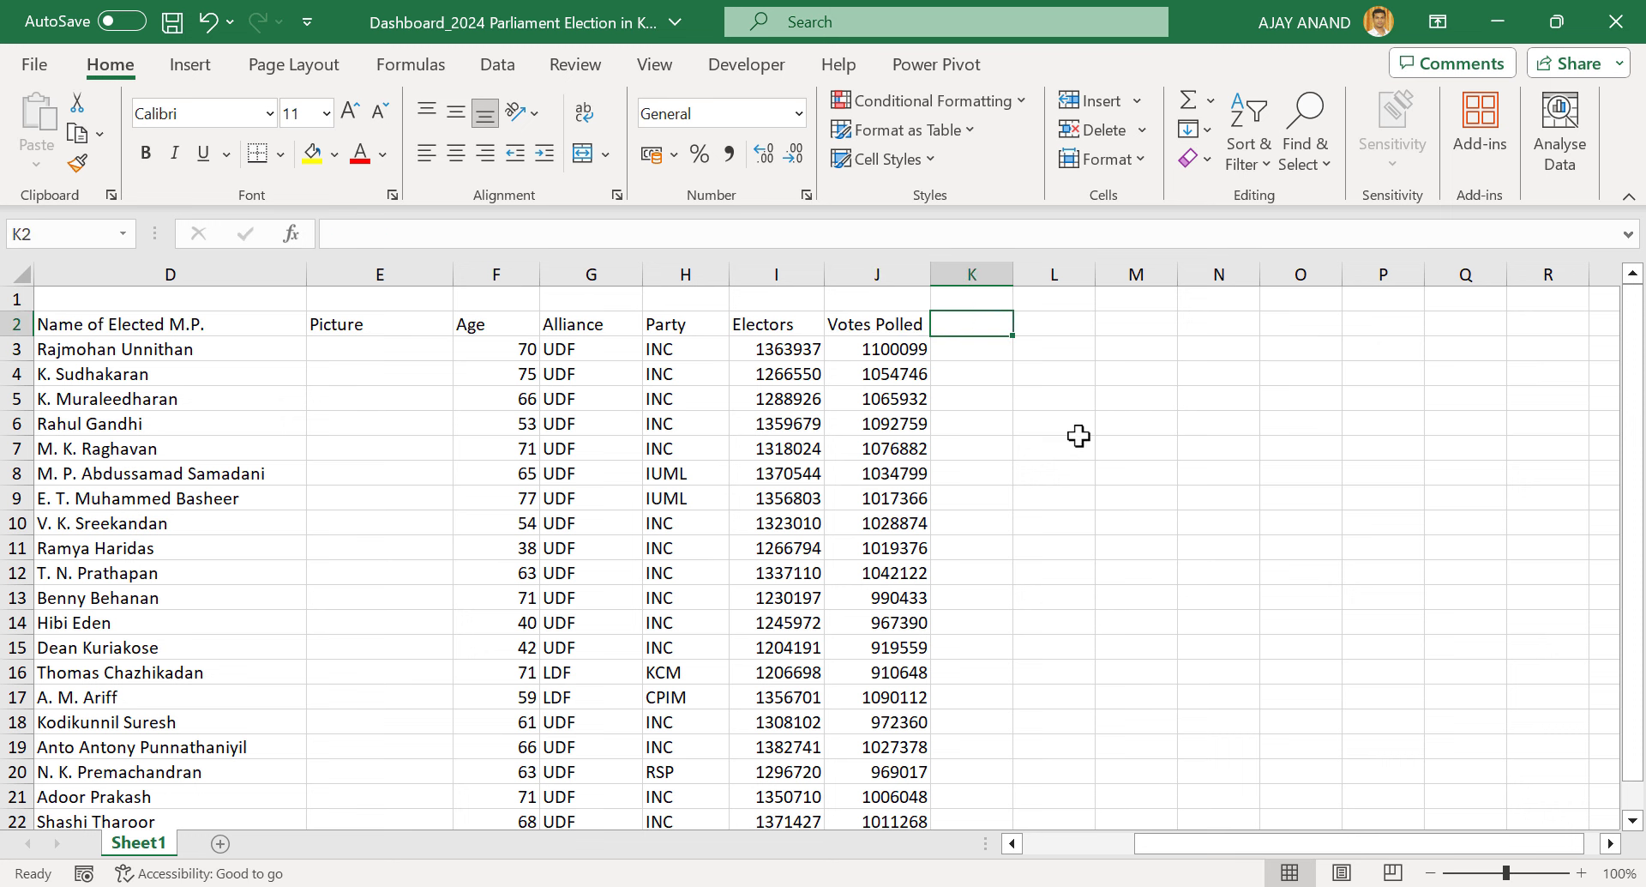
text(Votes R)
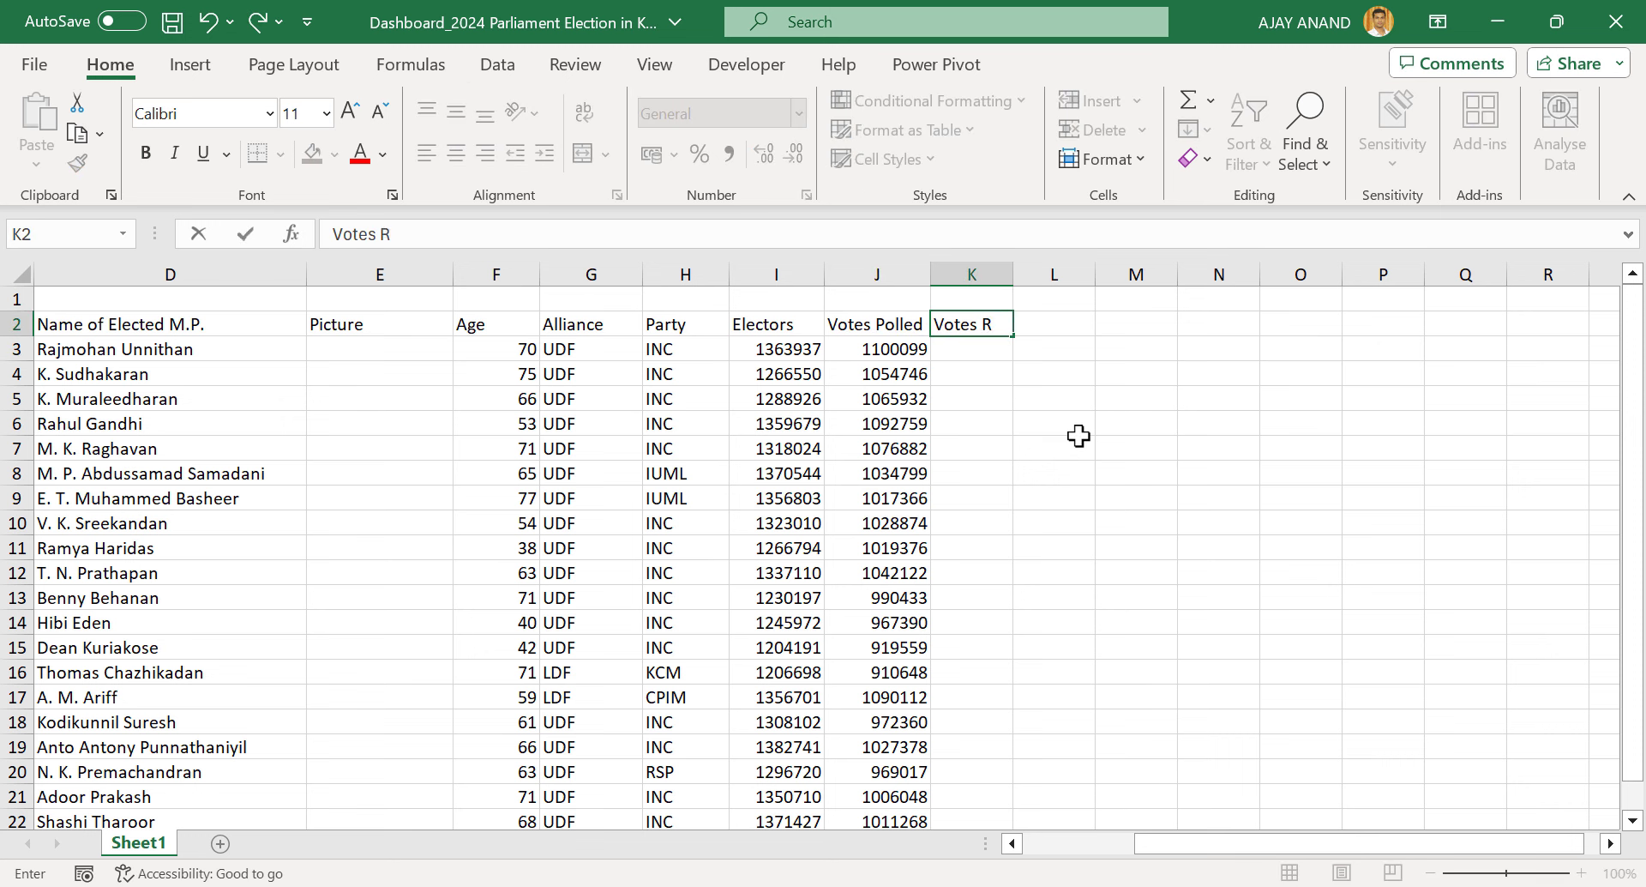
text(eceived)
key(Tab)
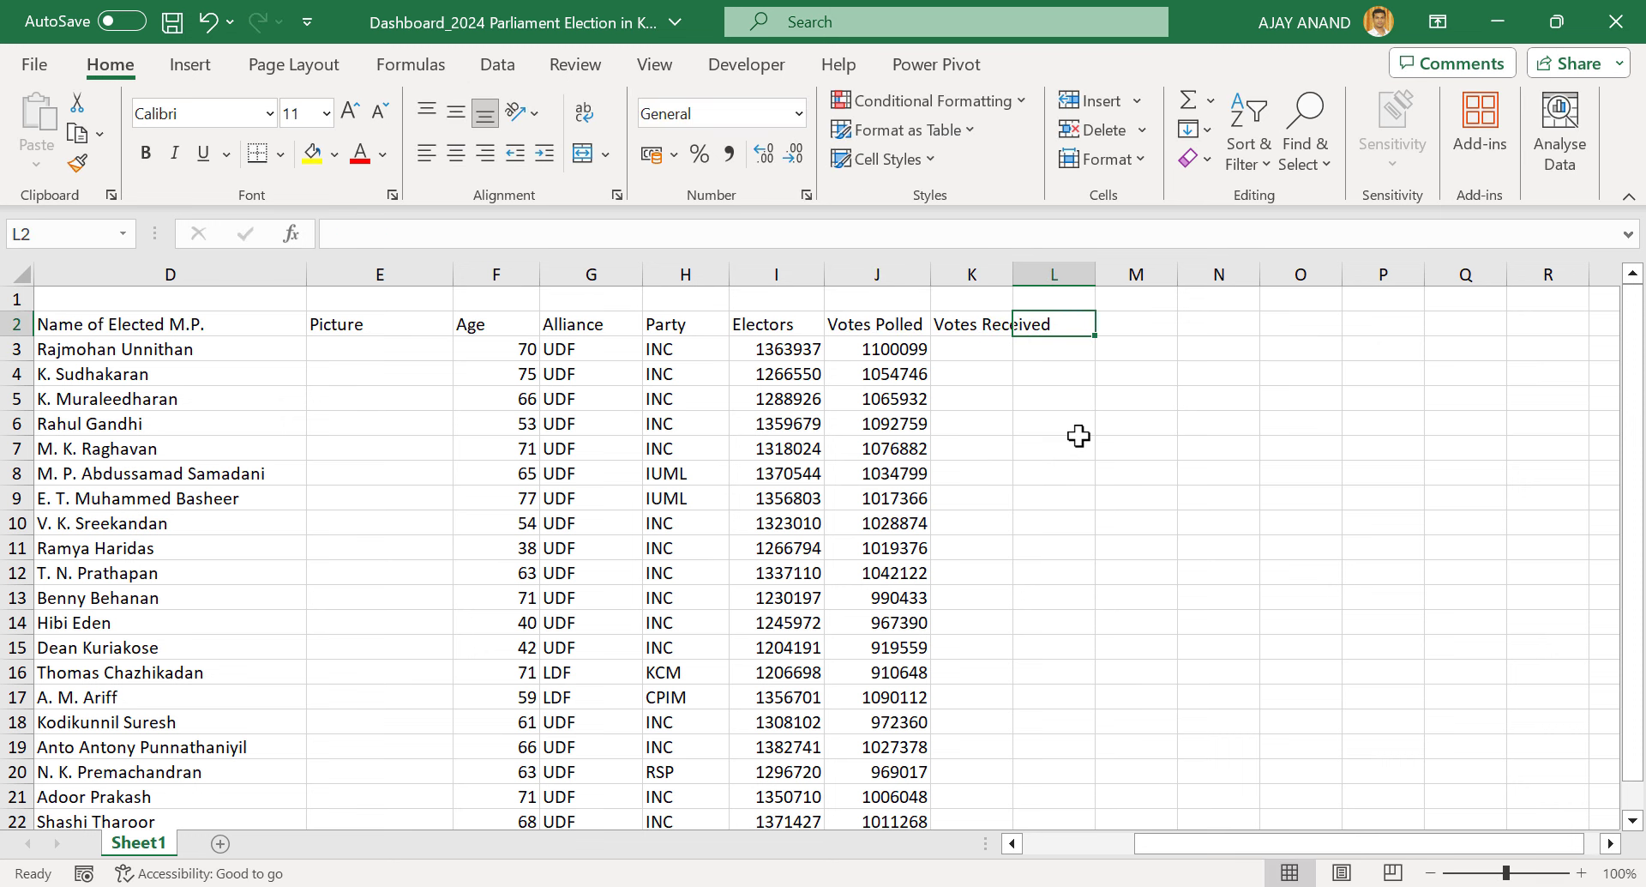
text(Margin)
key(Return)
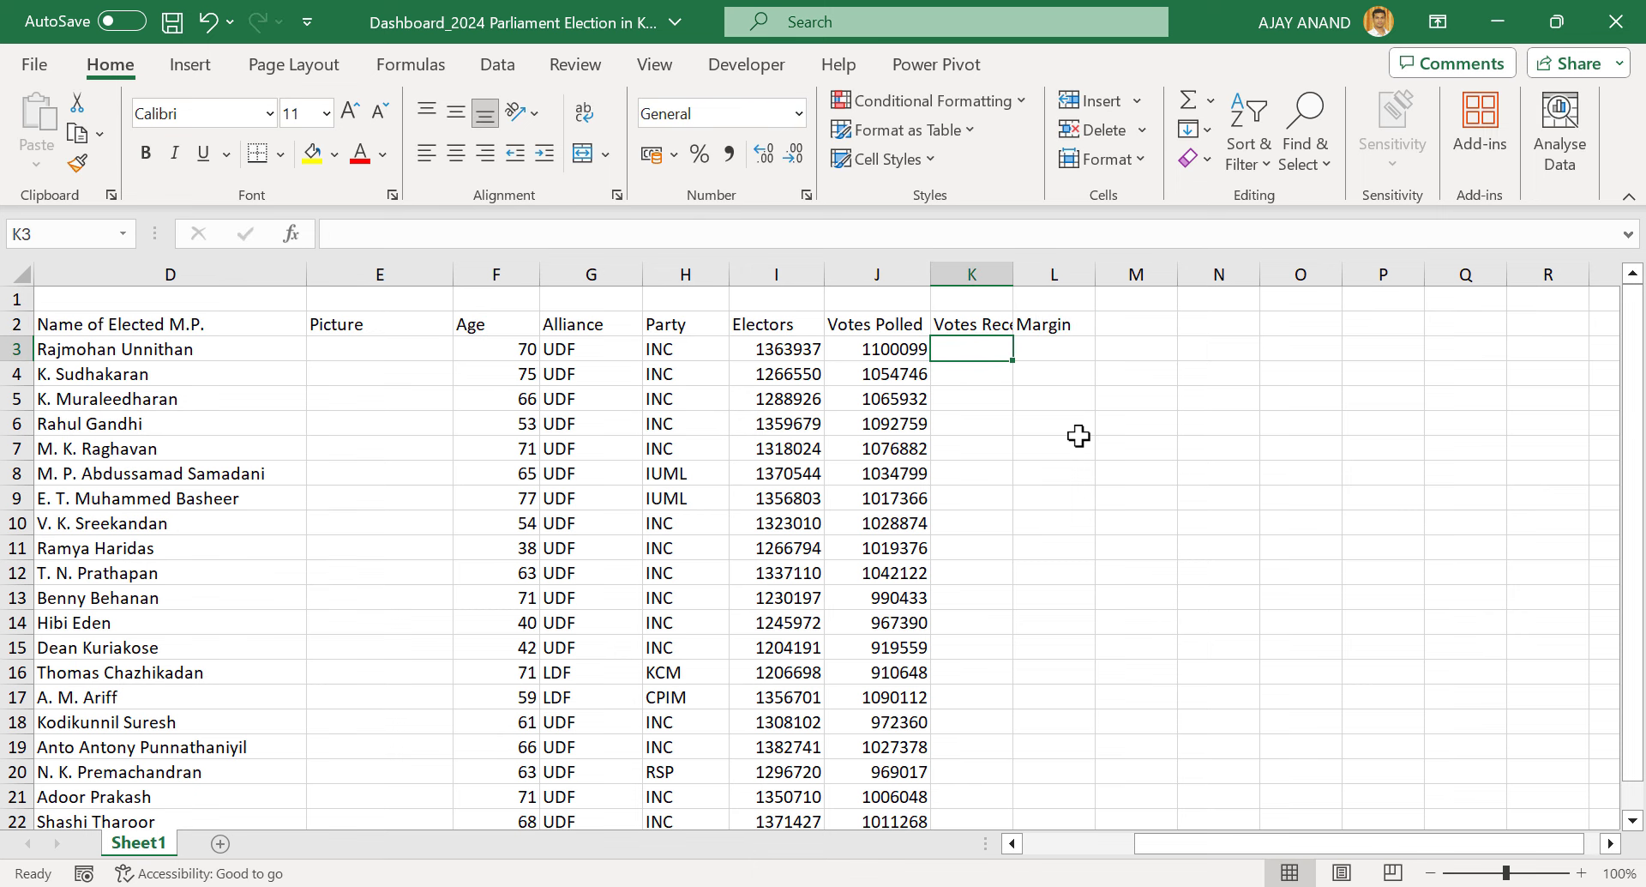
drag(1013, 265, 1097, 264)
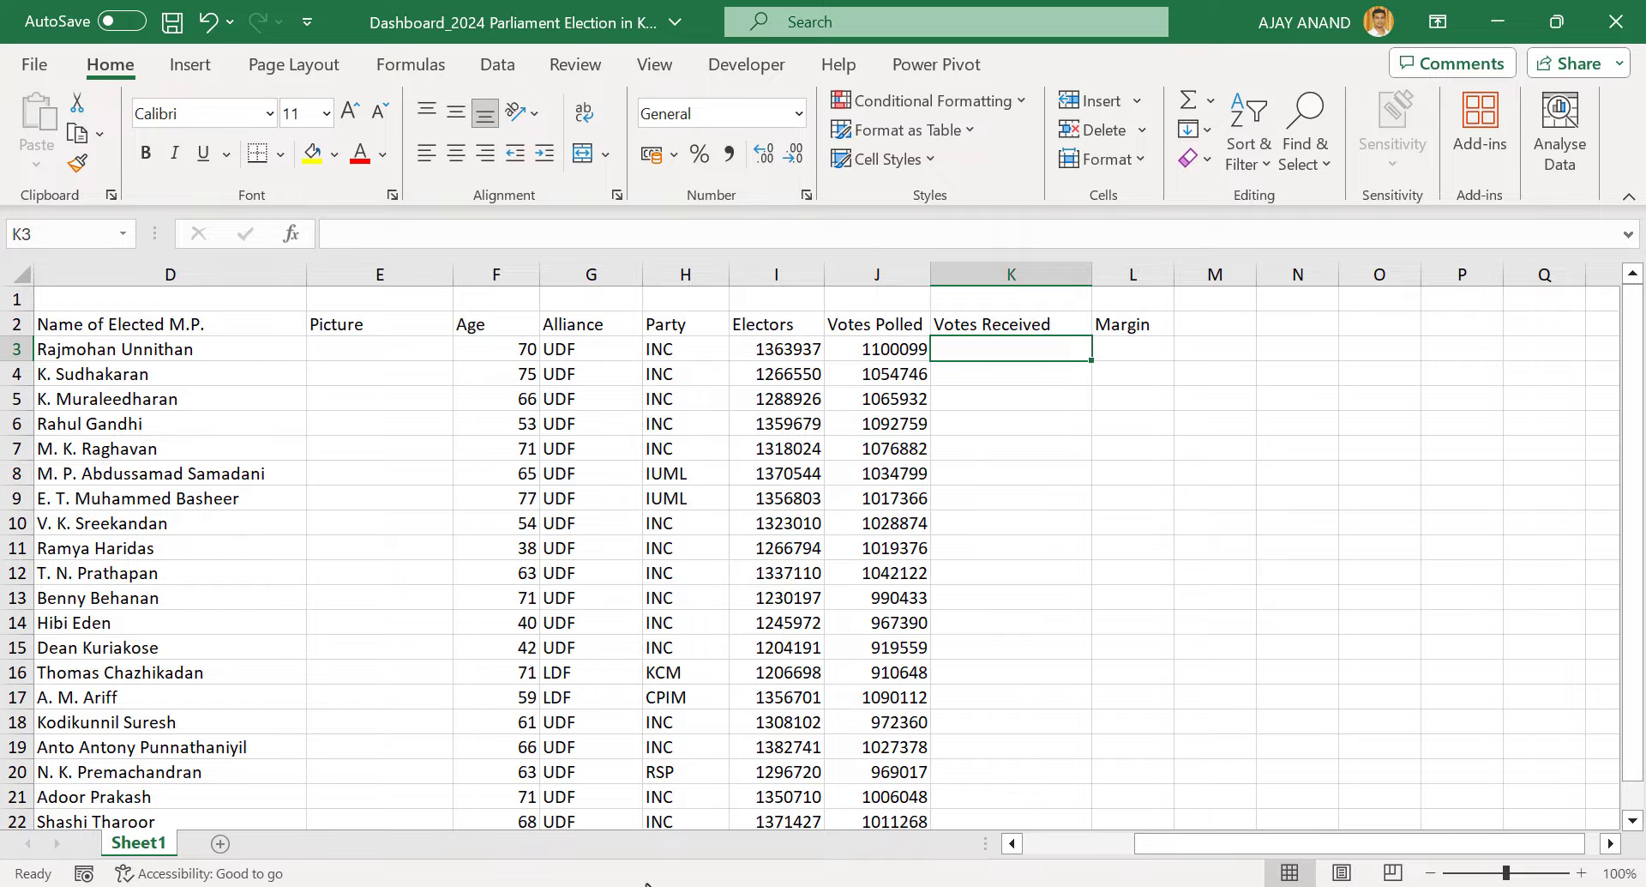
Switch to the Wikipedia election page and examine the margins in the constituency-wise result and the constituency wise alliance votes tables
key(alt+Tab)
click(1107, 521)
scroll(1106, 522, down, 15)
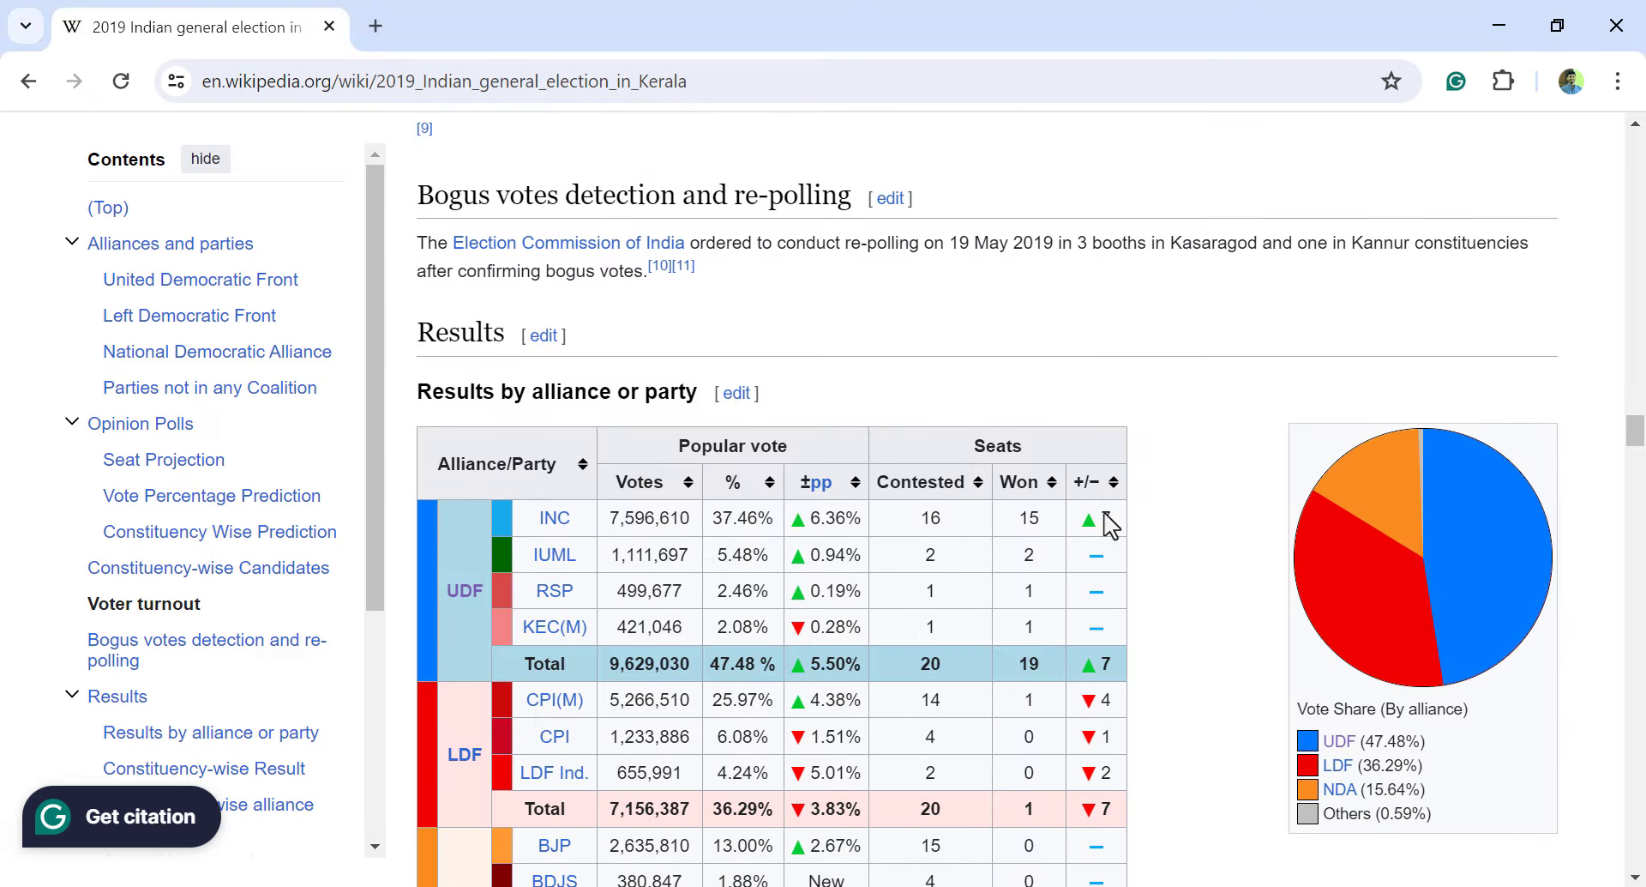
scroll(1109, 514, up, 2)
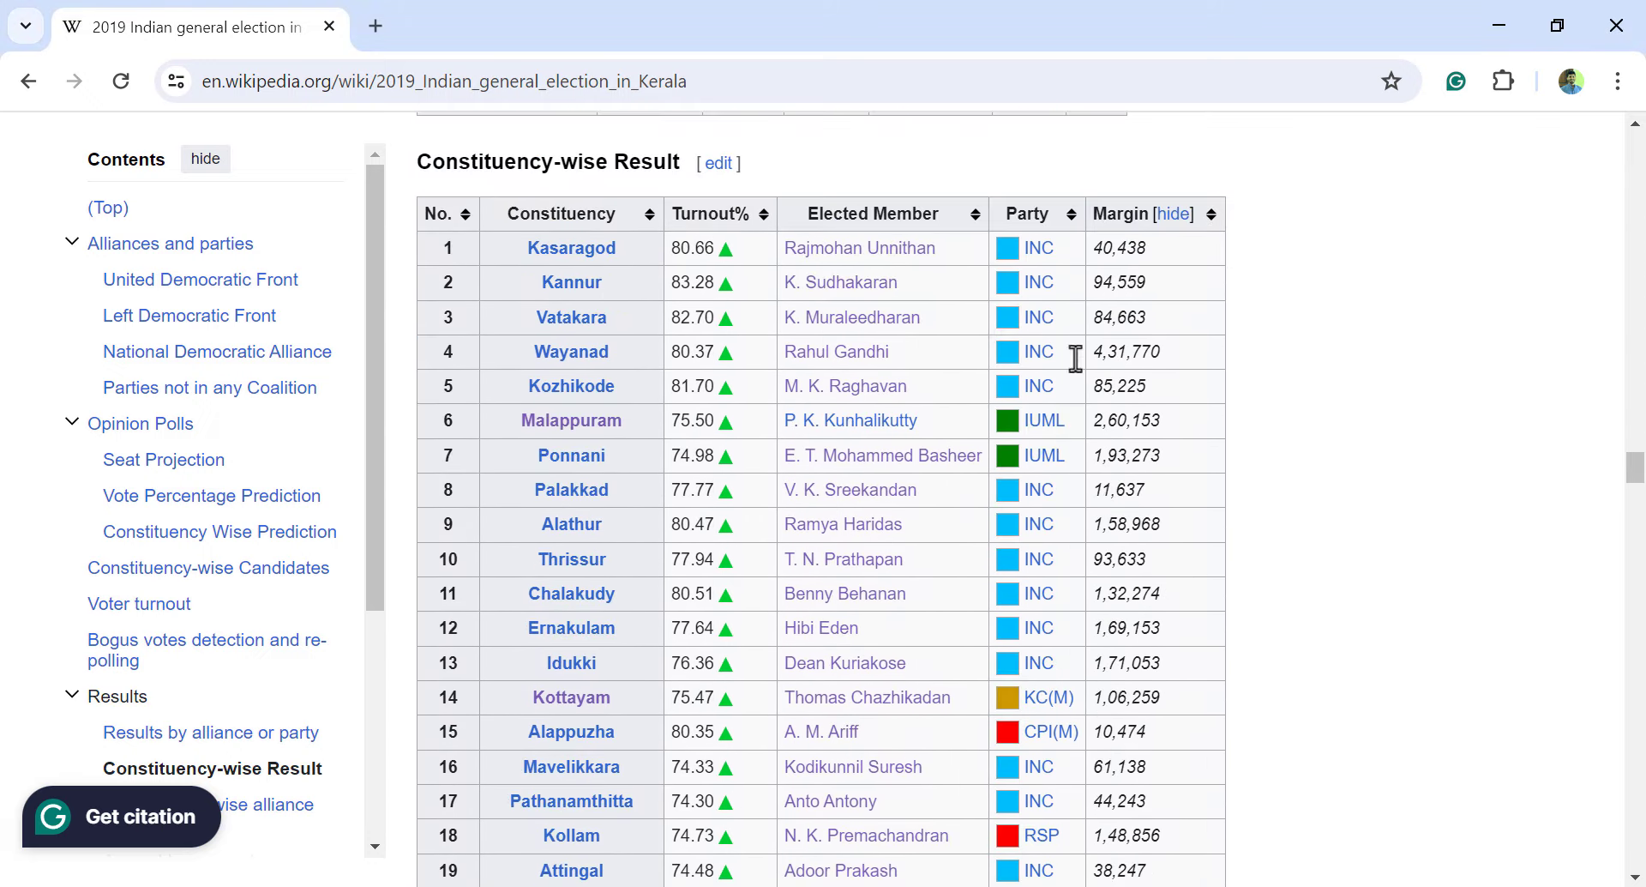
scroll(1106, 251, down, 9)
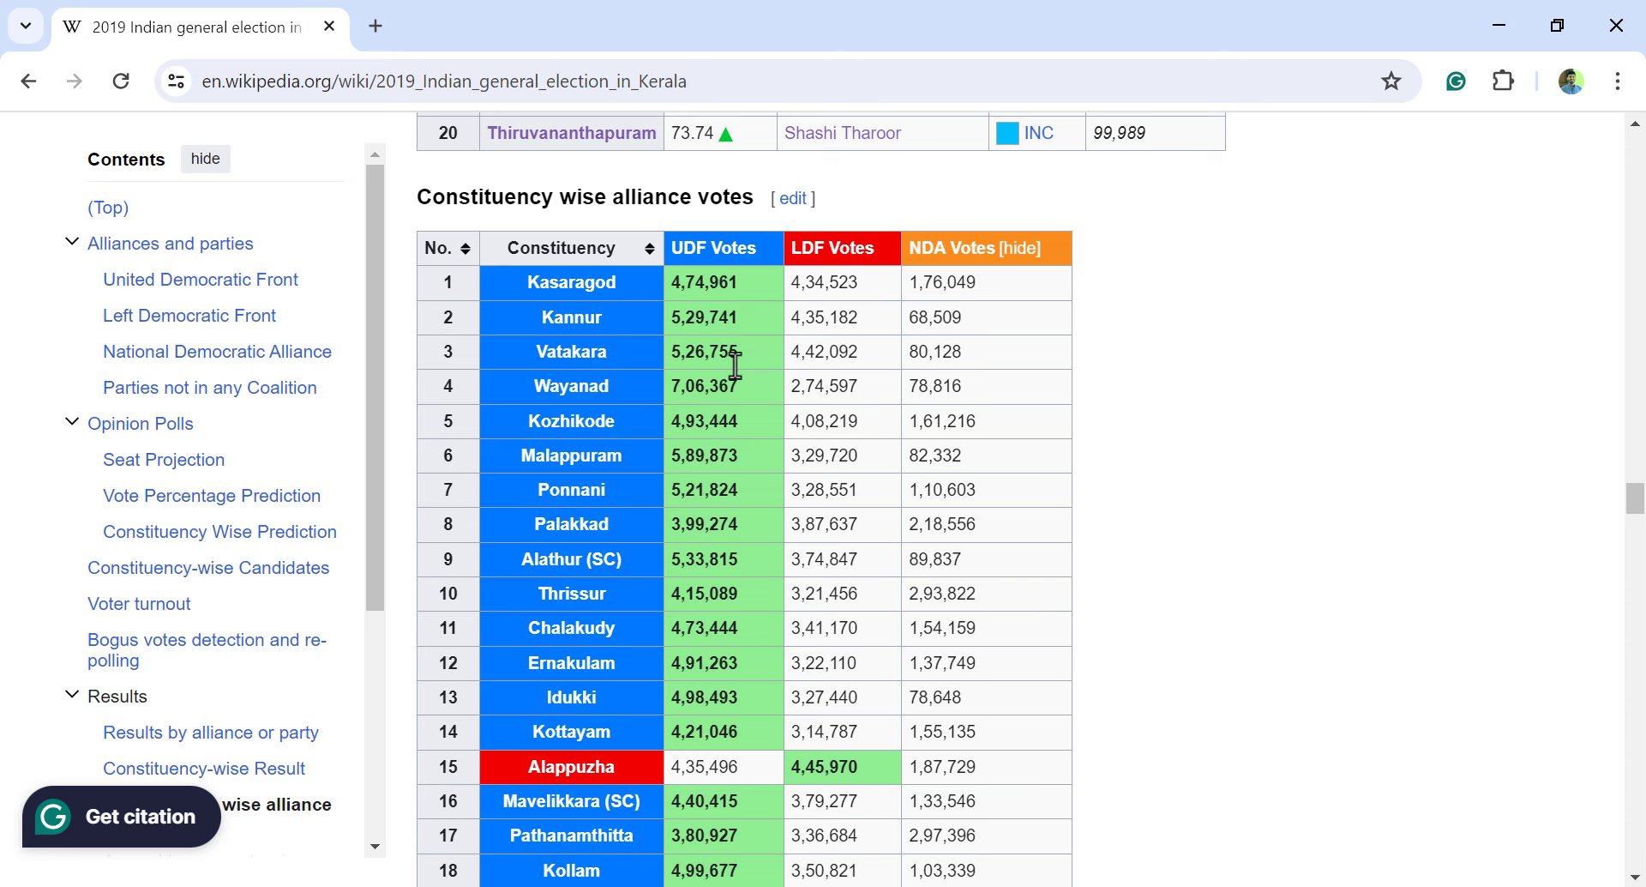
scroll(782, 524, down, 3)
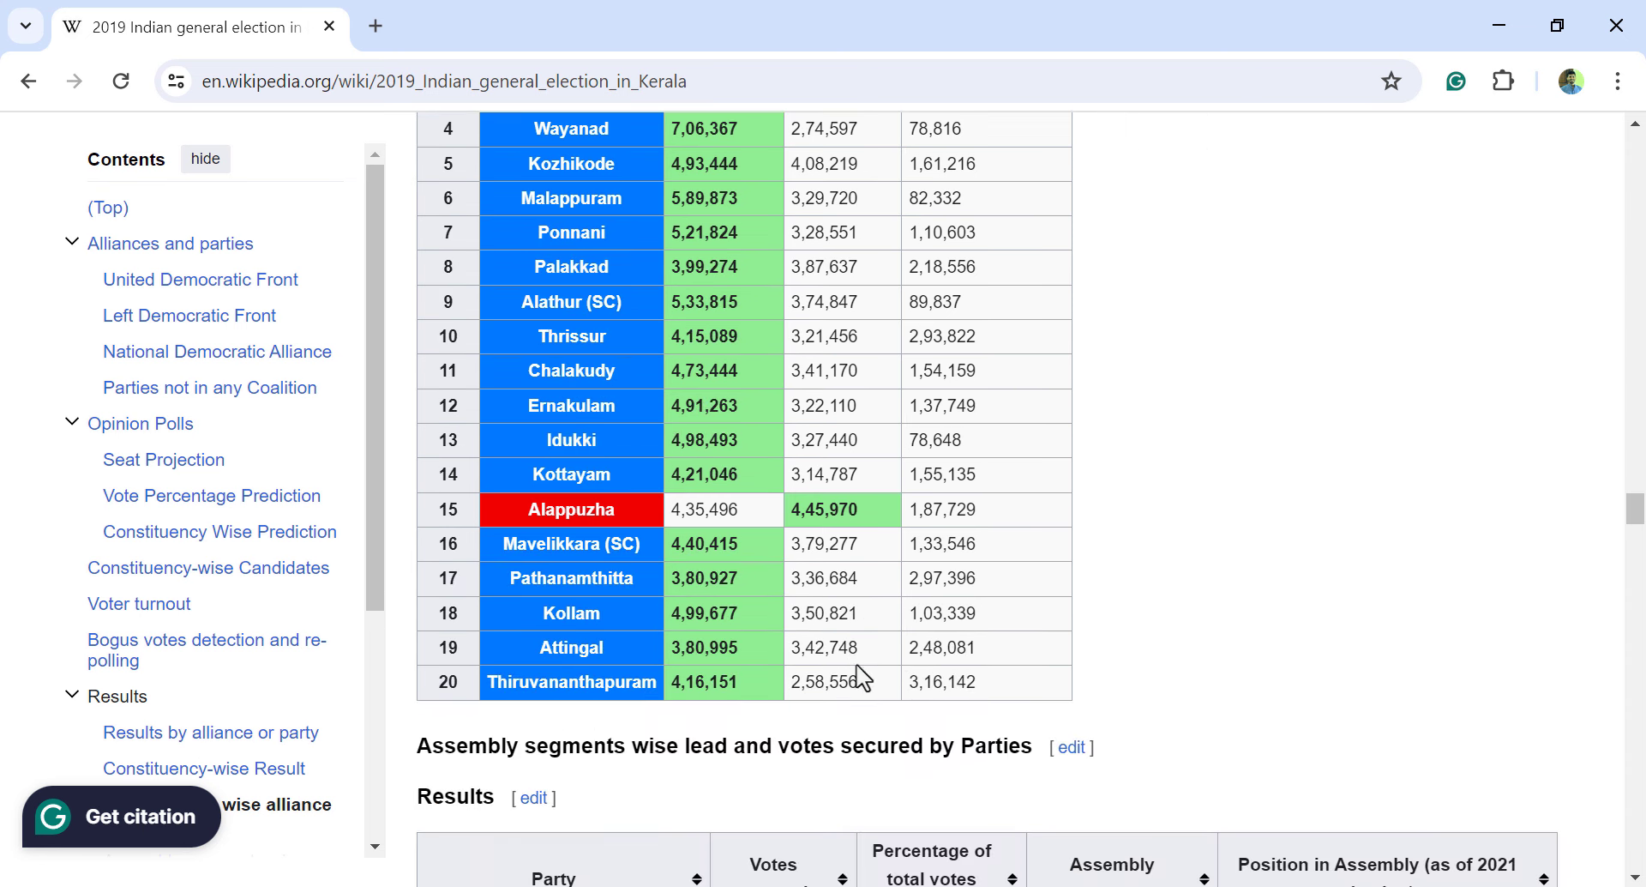
scroll(860, 669, up, 14)
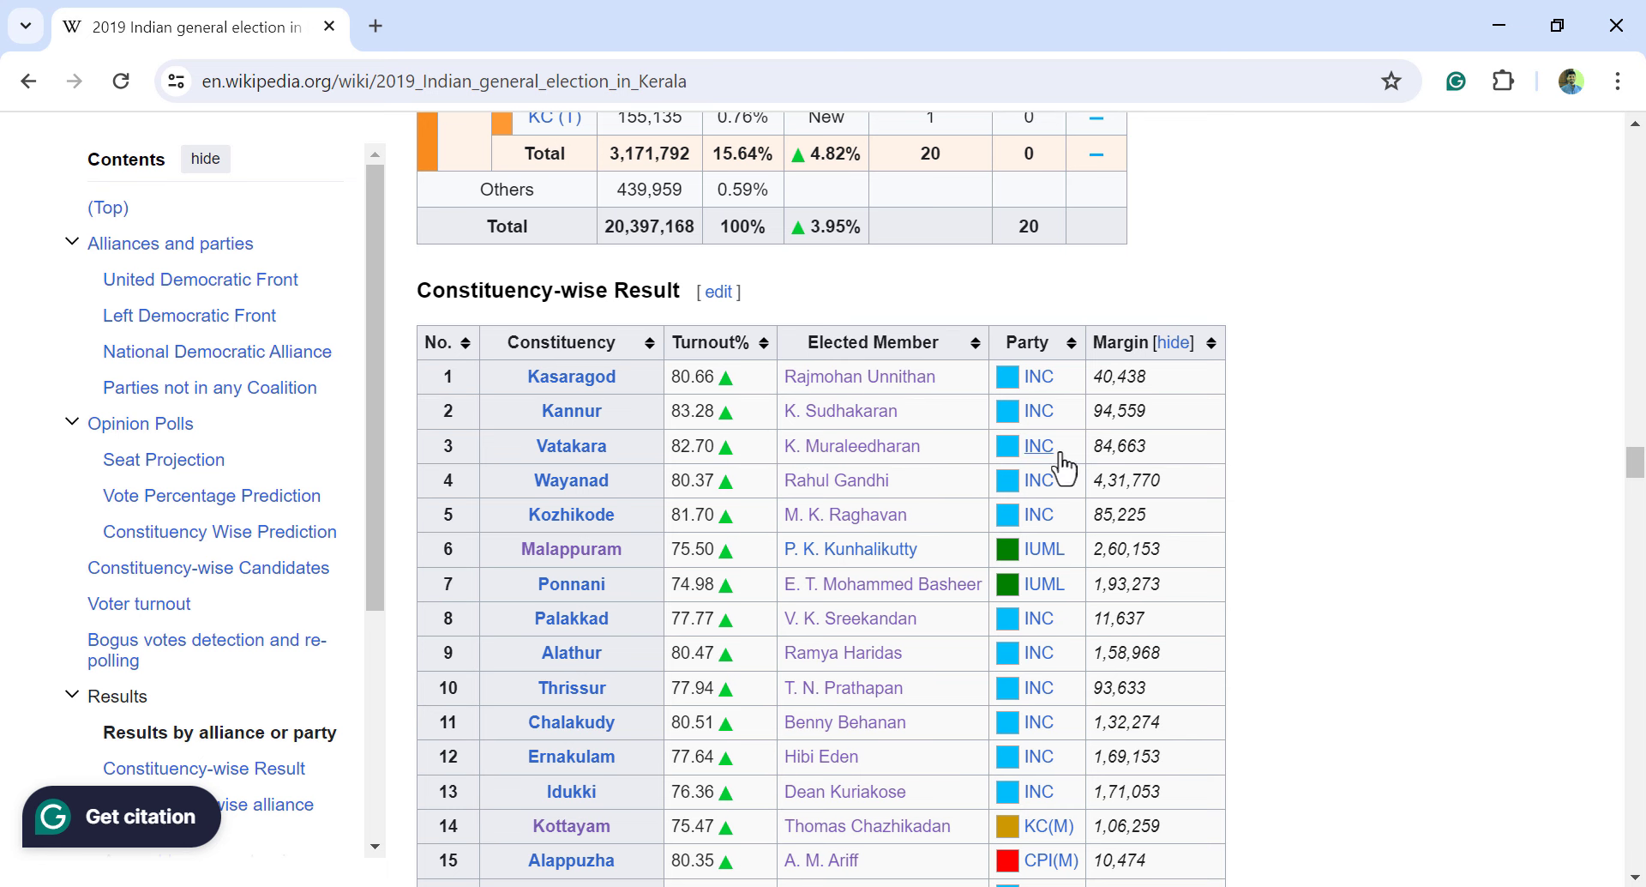
scroll(1122, 375, down, 3)
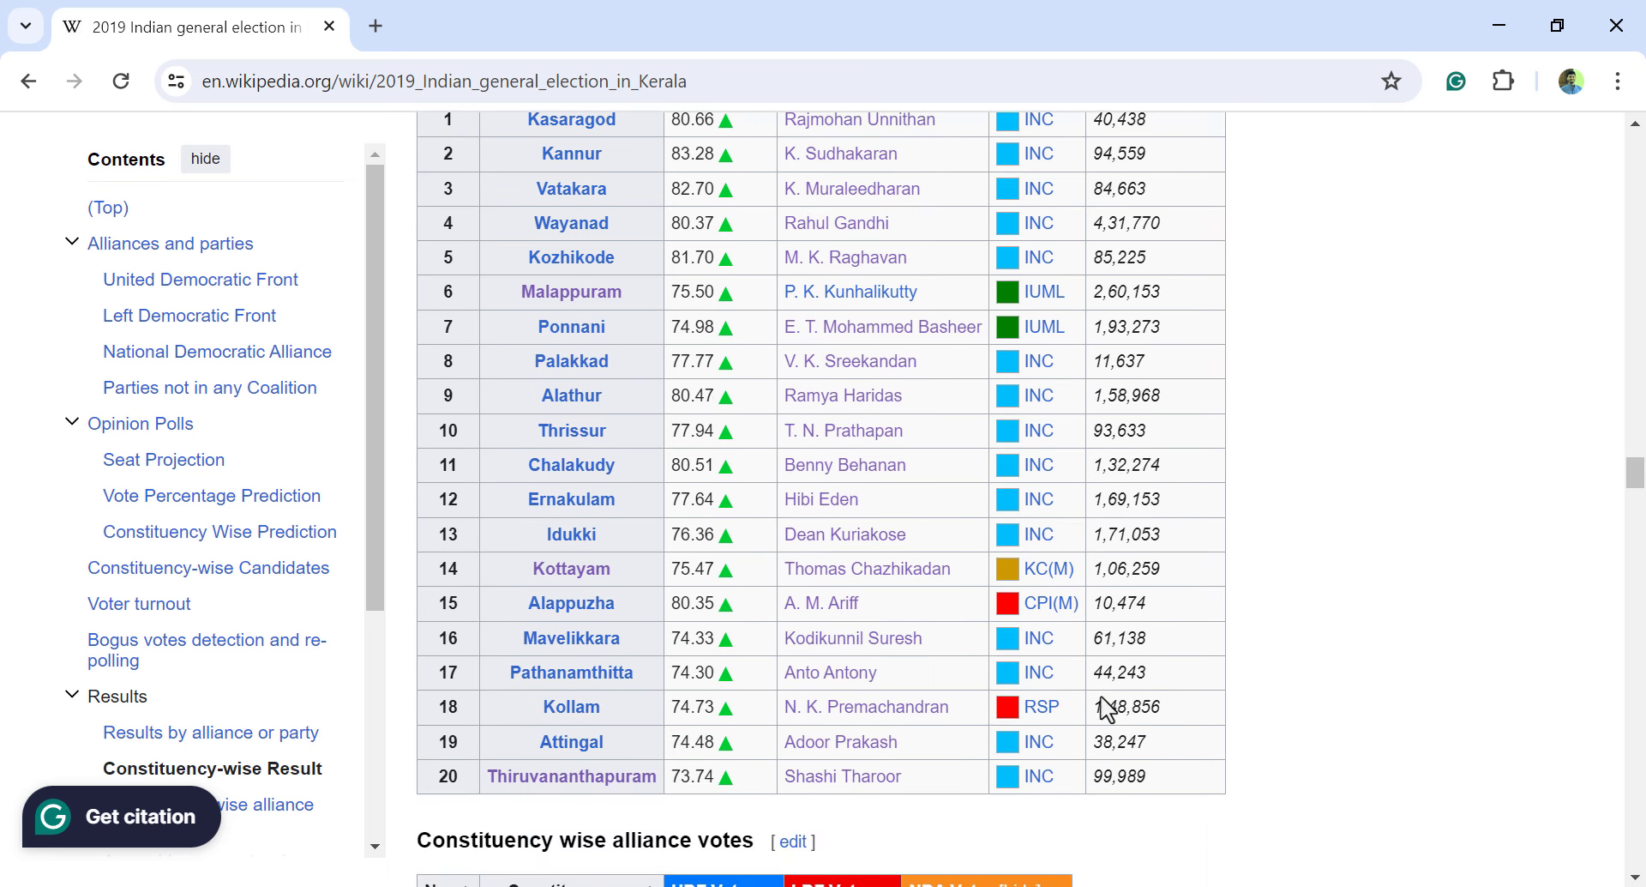
scroll(1123, 522, down, 10)
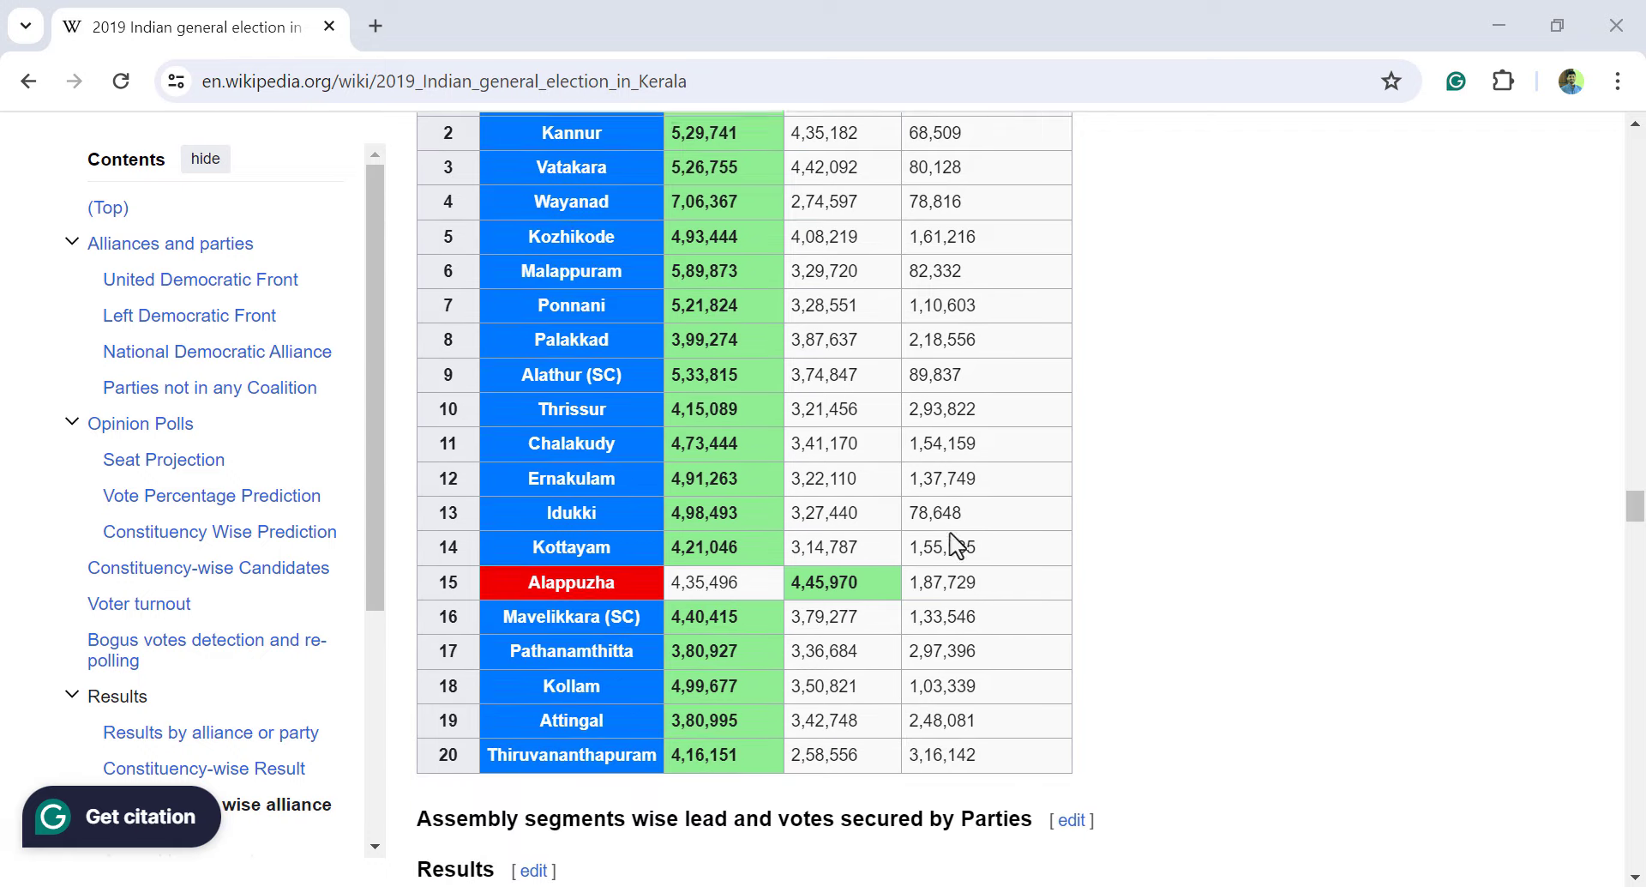
scroll(885, 555, up, 12)
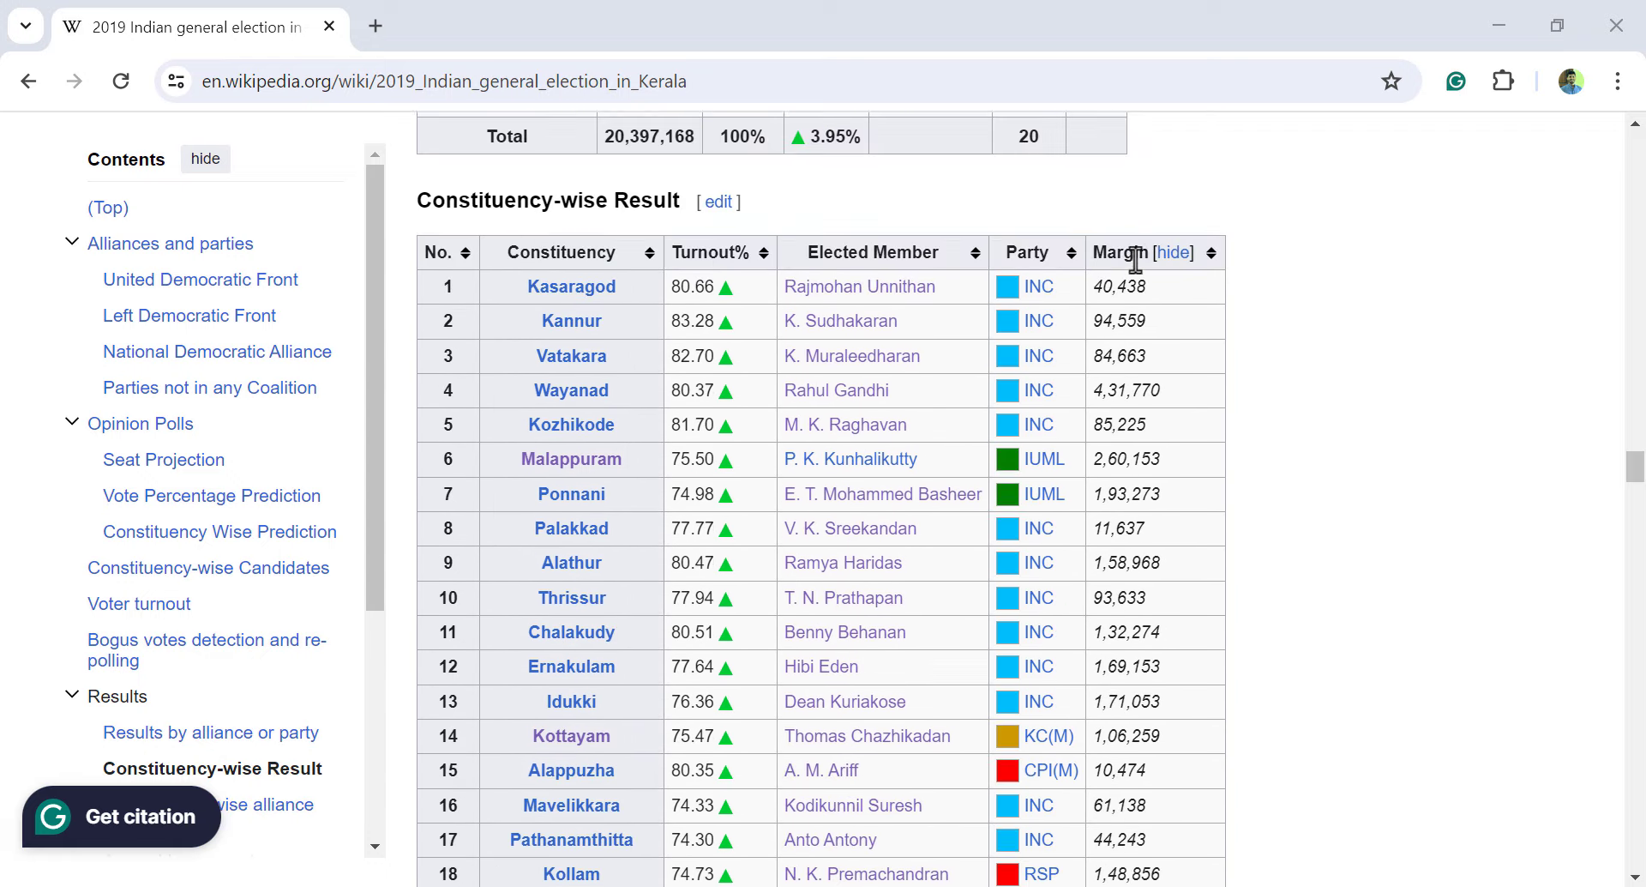
scroll(1150, 257, down, 5)
scroll(1173, 348, down, 5)
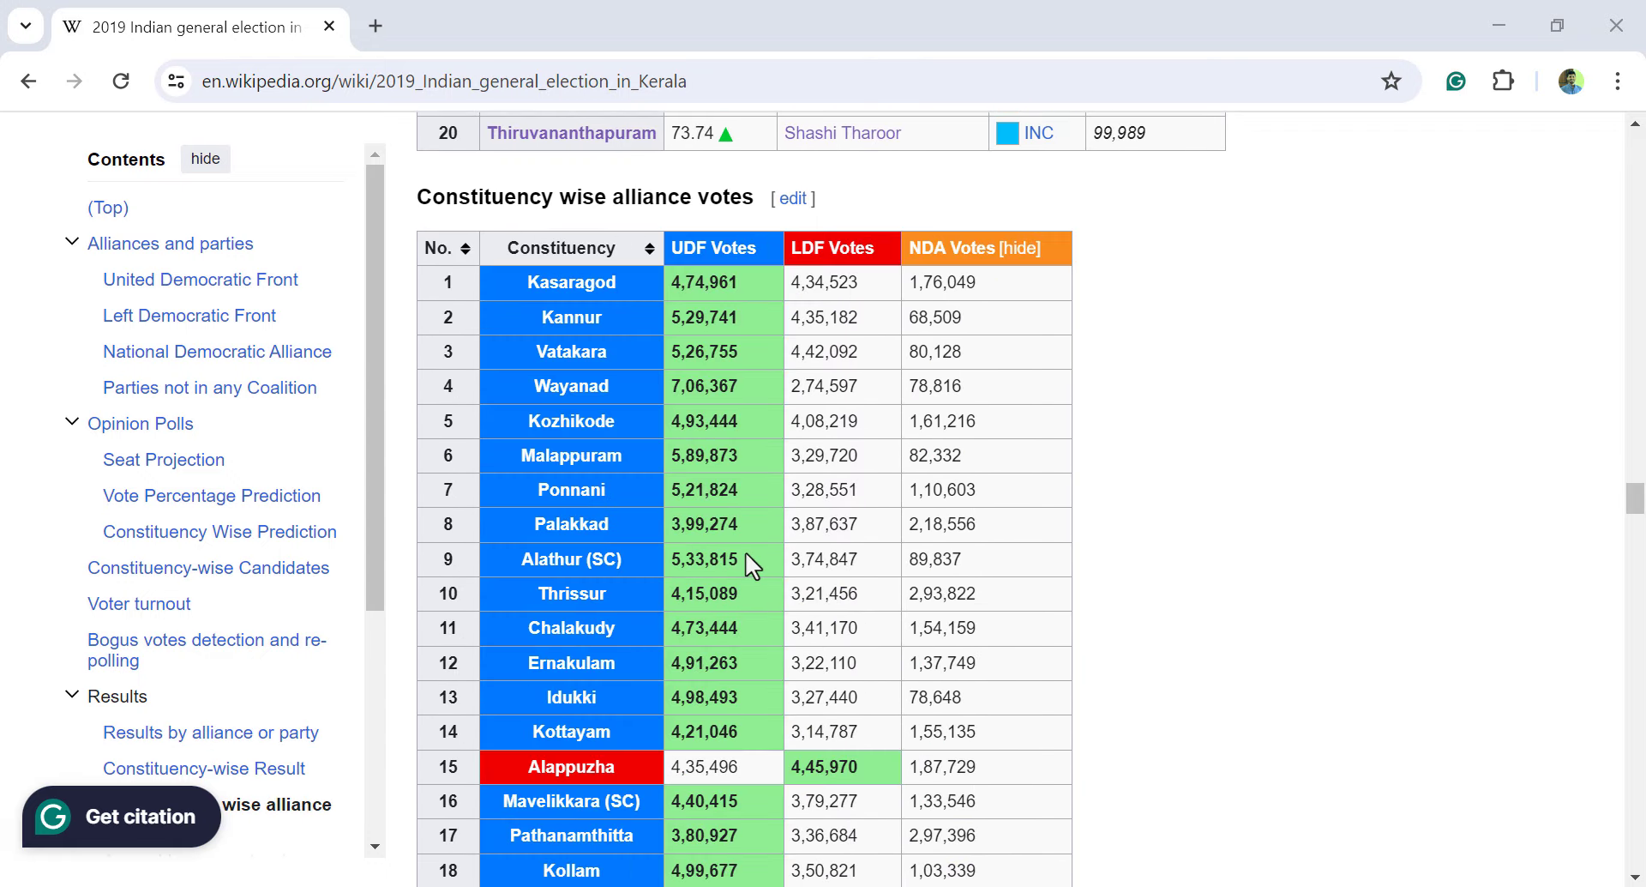
scroll(763, 624, down, 2)
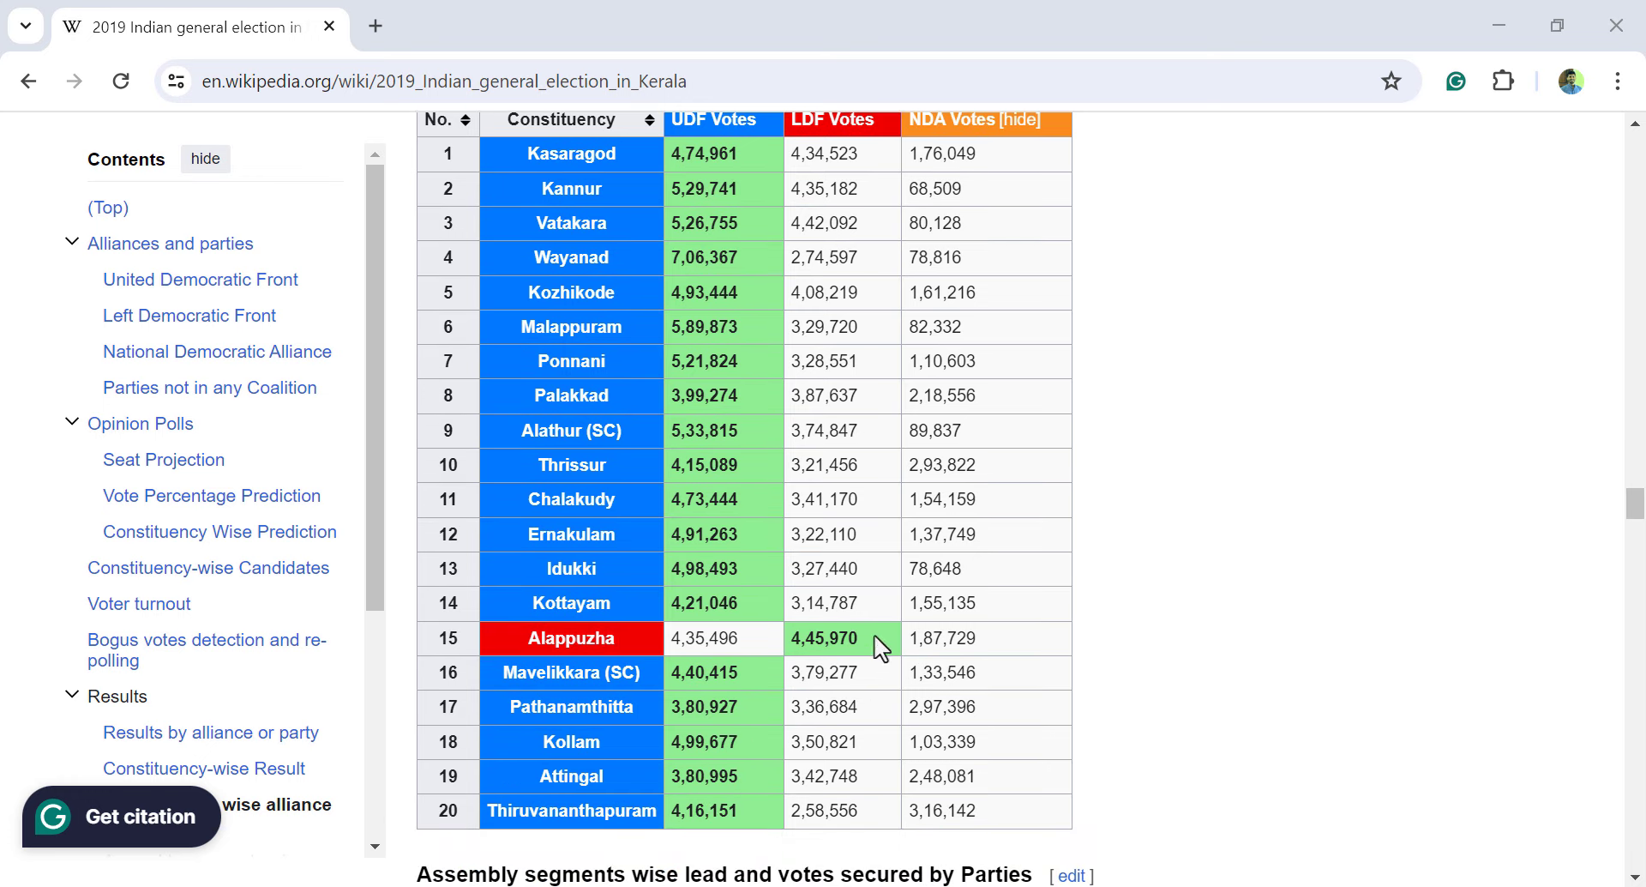
scroll(749, 530, up, 11)
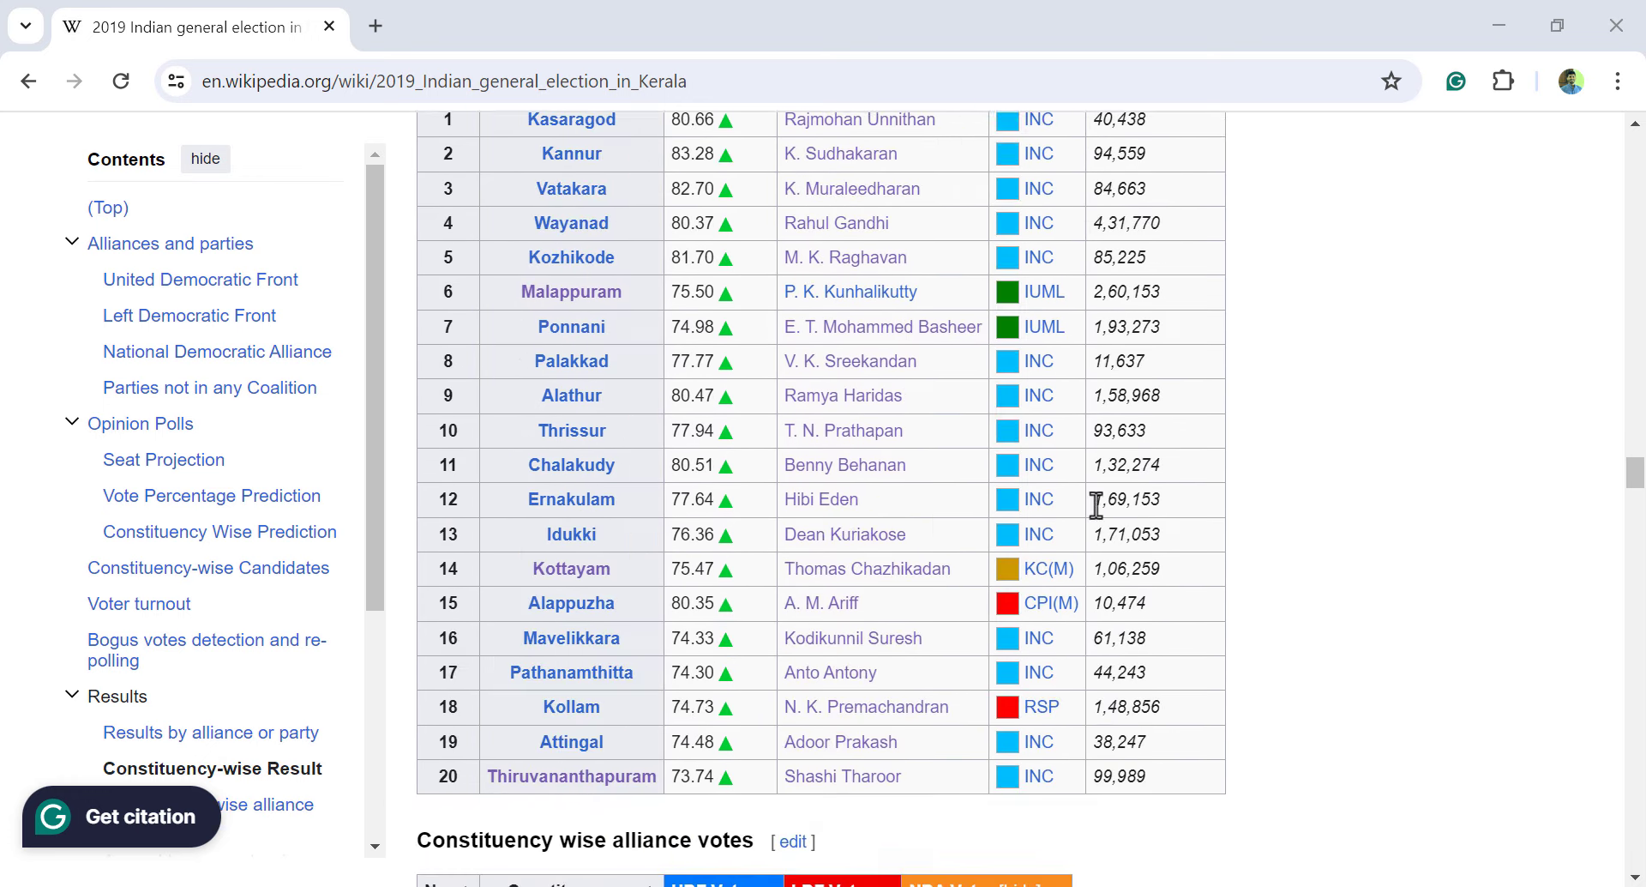
scroll(1143, 526, down, 3)
scroll(1100, 472, down, 6)
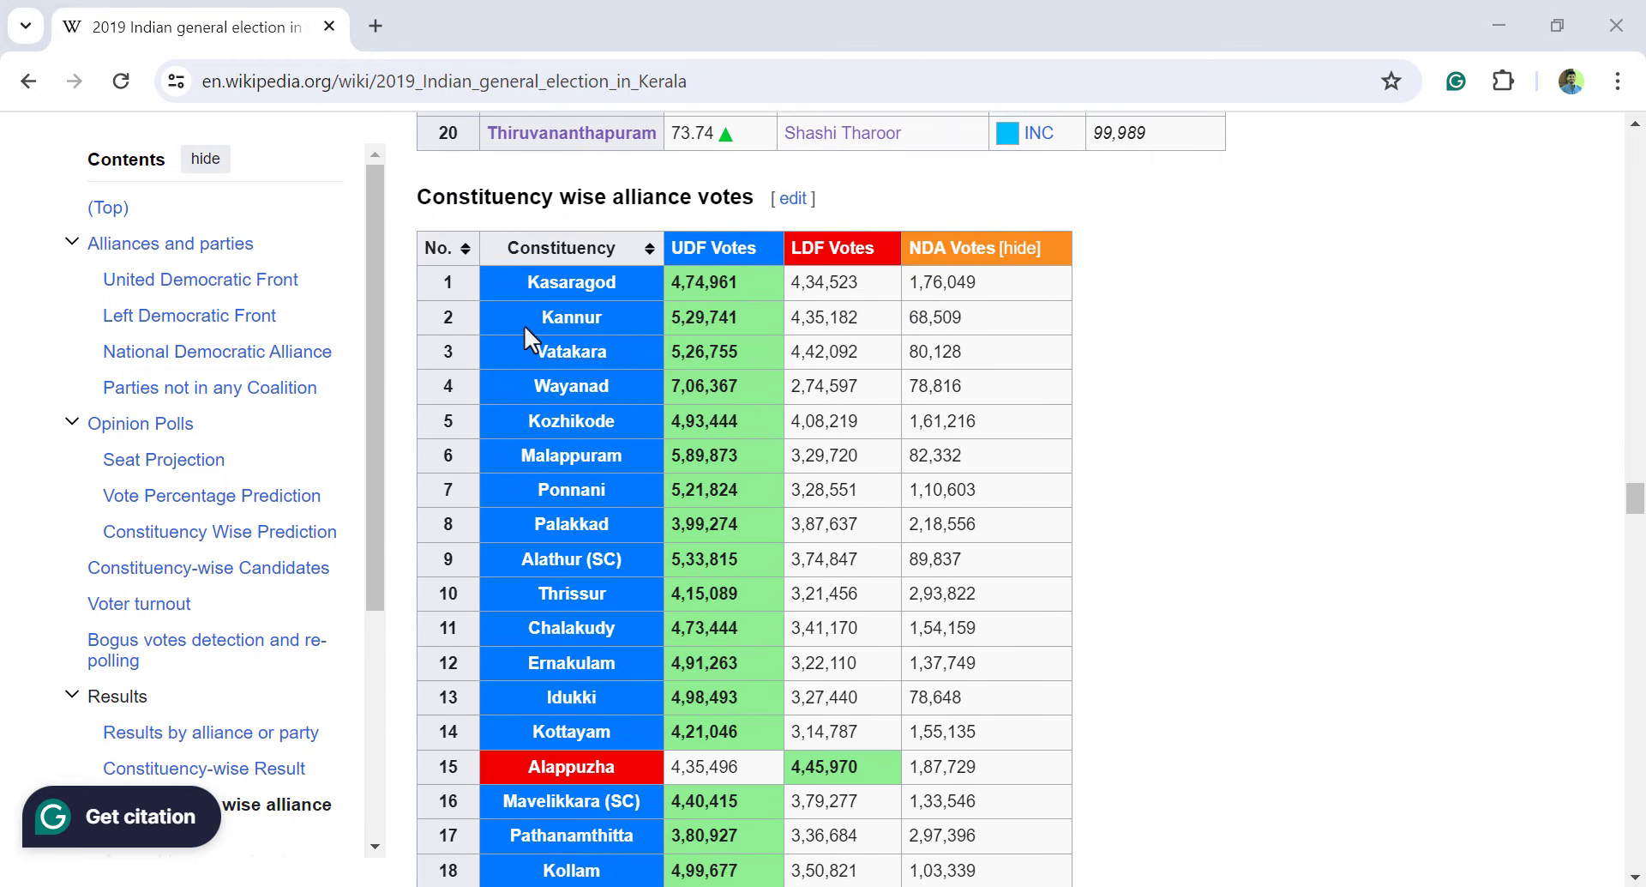
Copy the whole constituency wise alliance votes table from Wikipedia and paste it into the Excel sheet starting at N2
drag(461, 240, 1053, 836)
scroll(1059, 853, down, 1)
right_click(938, 504)
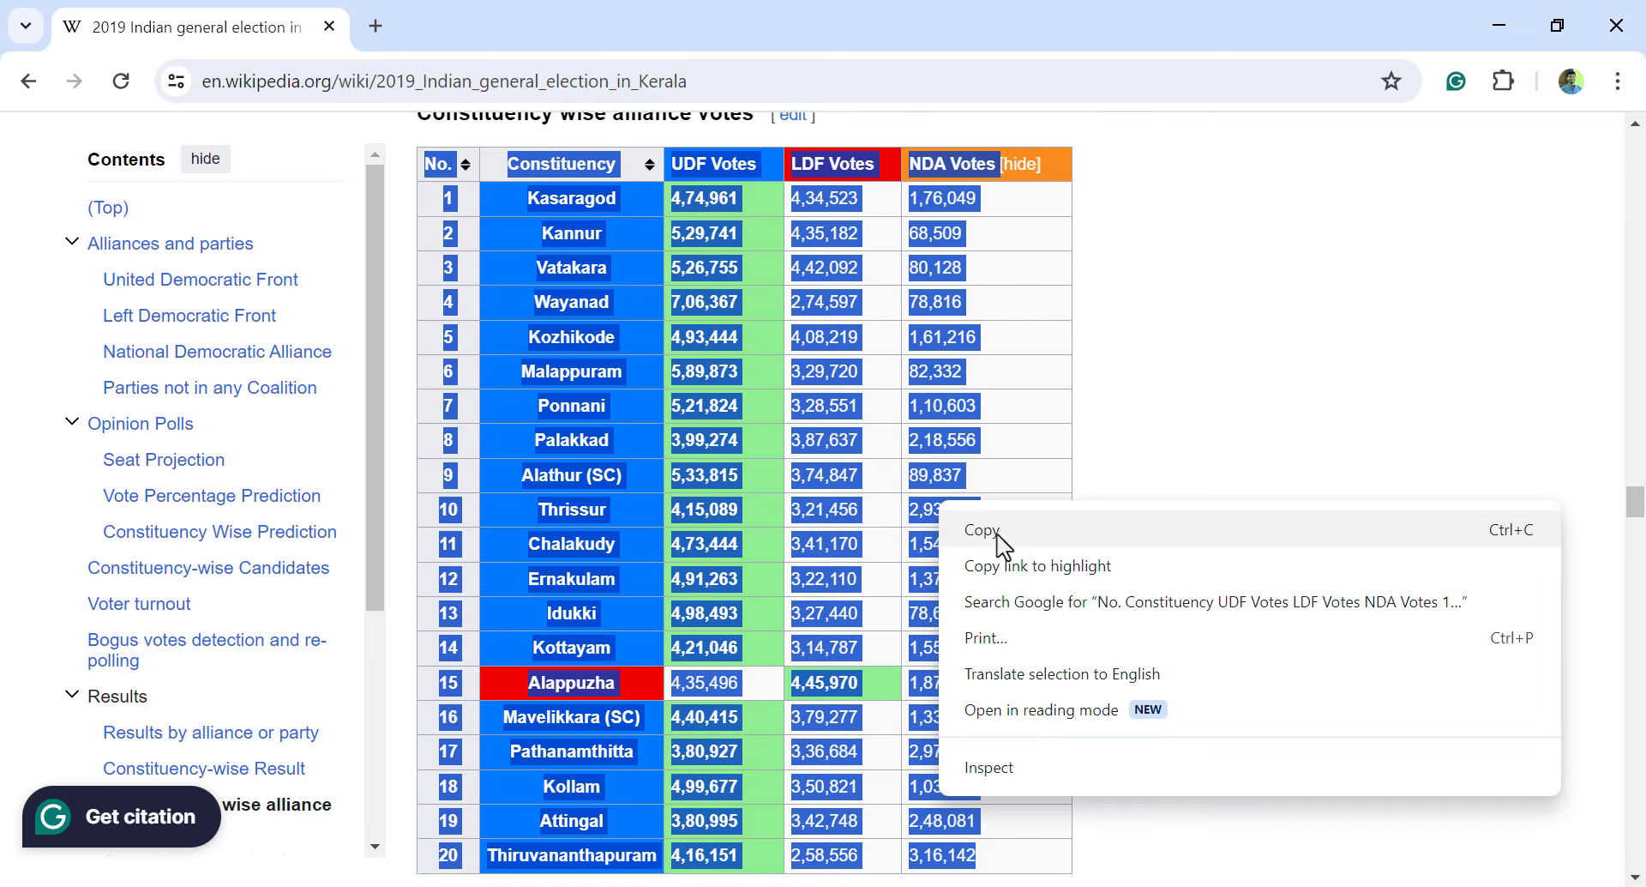
click(998, 529)
key(alt+Tab)
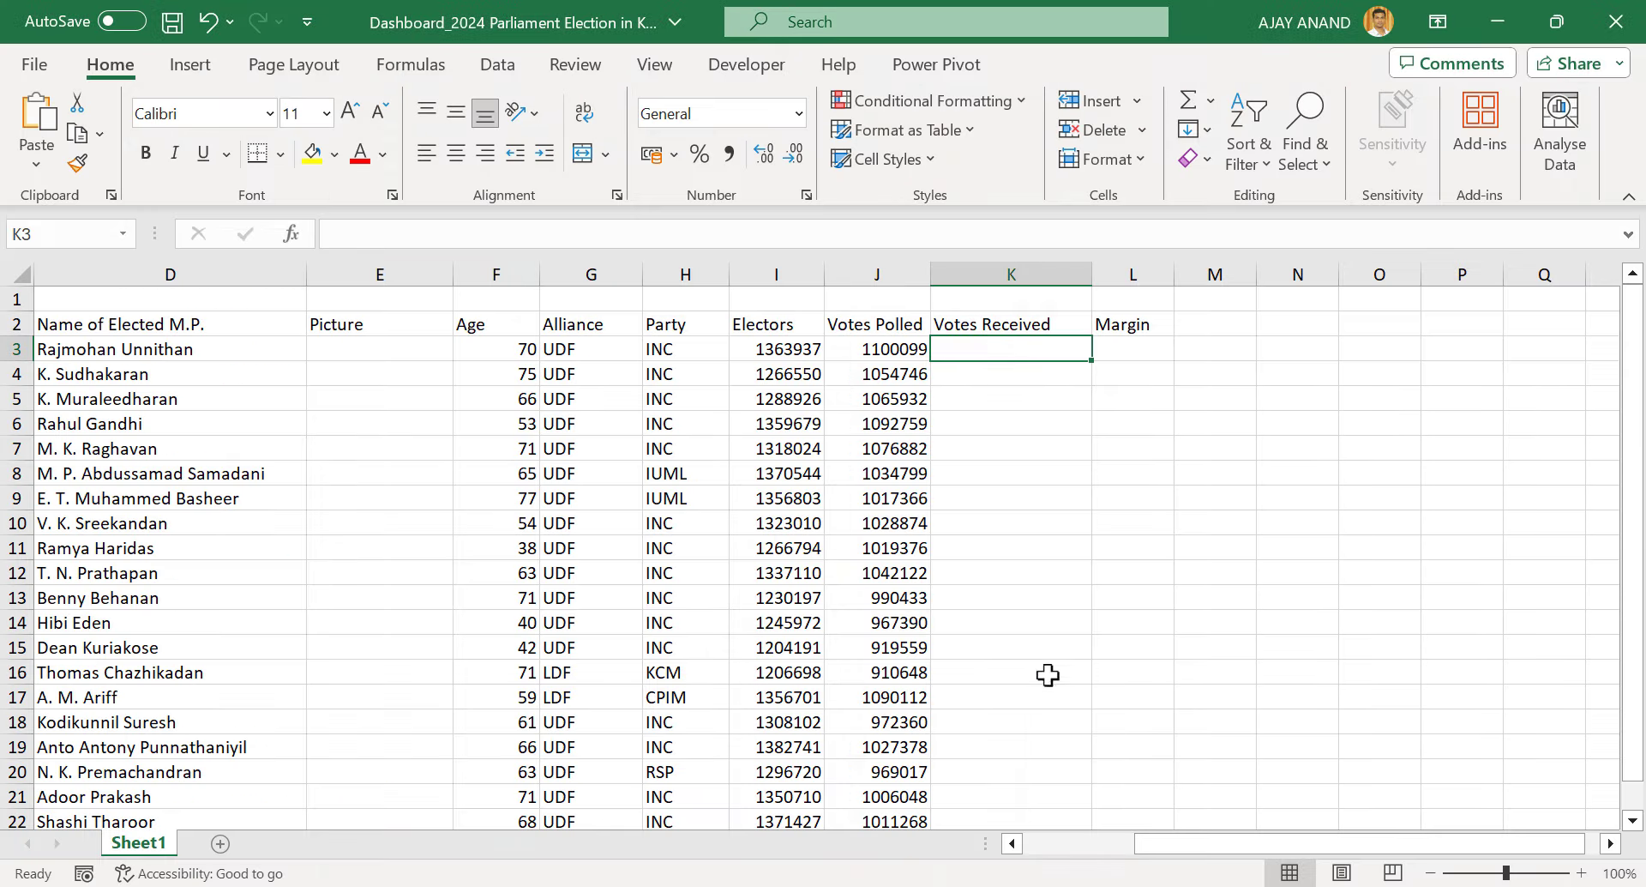
right_click(1285, 324)
click(1363, 253)
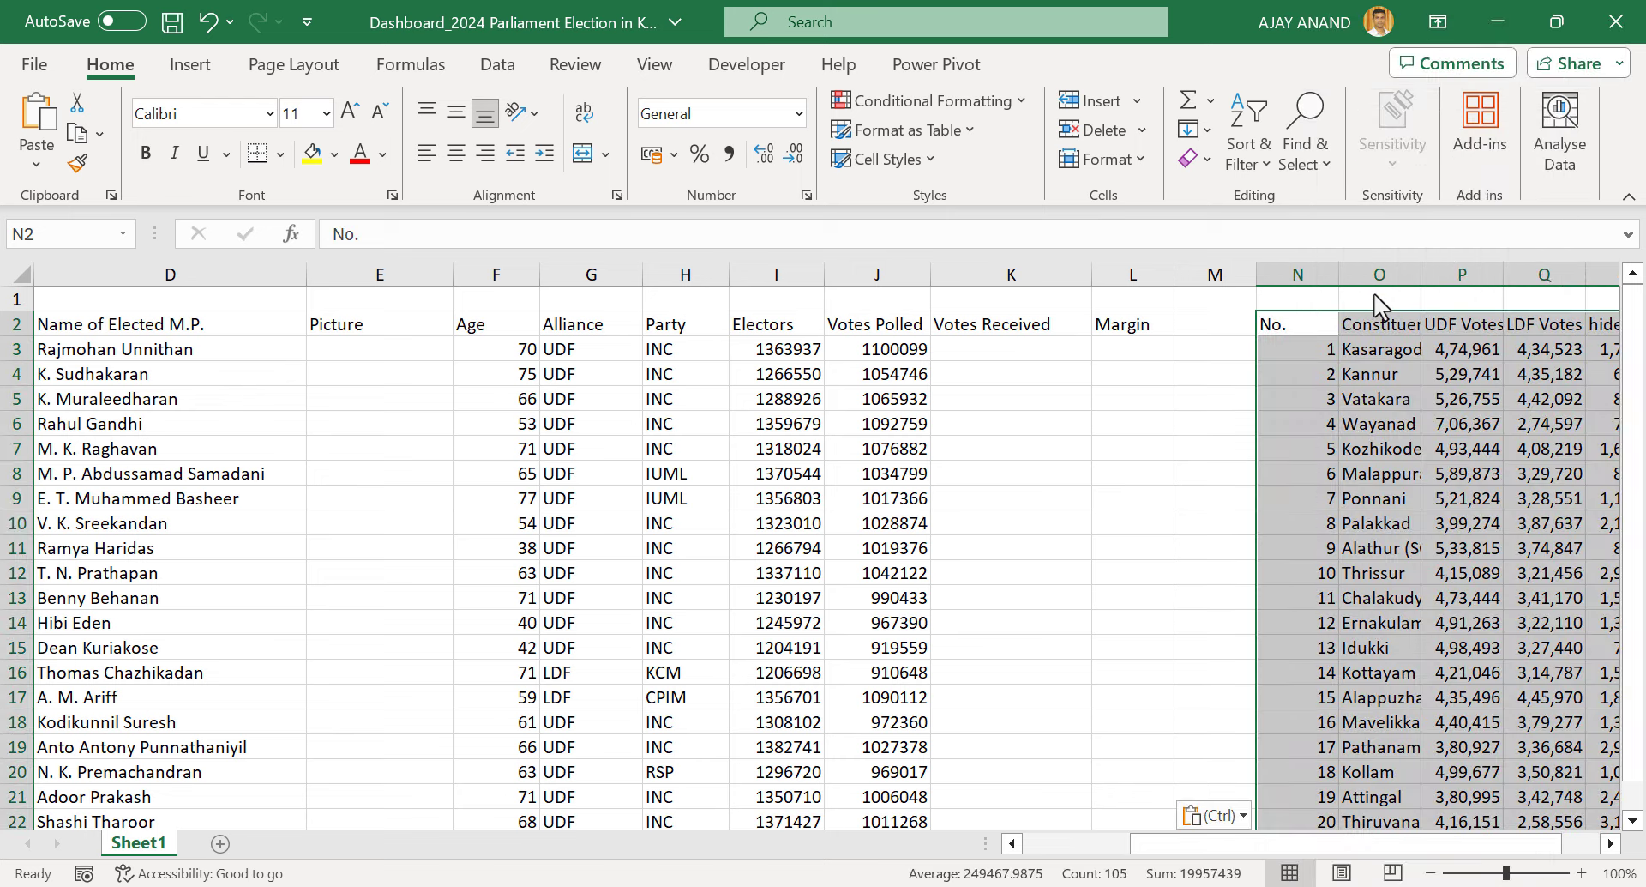
click(1610, 843)
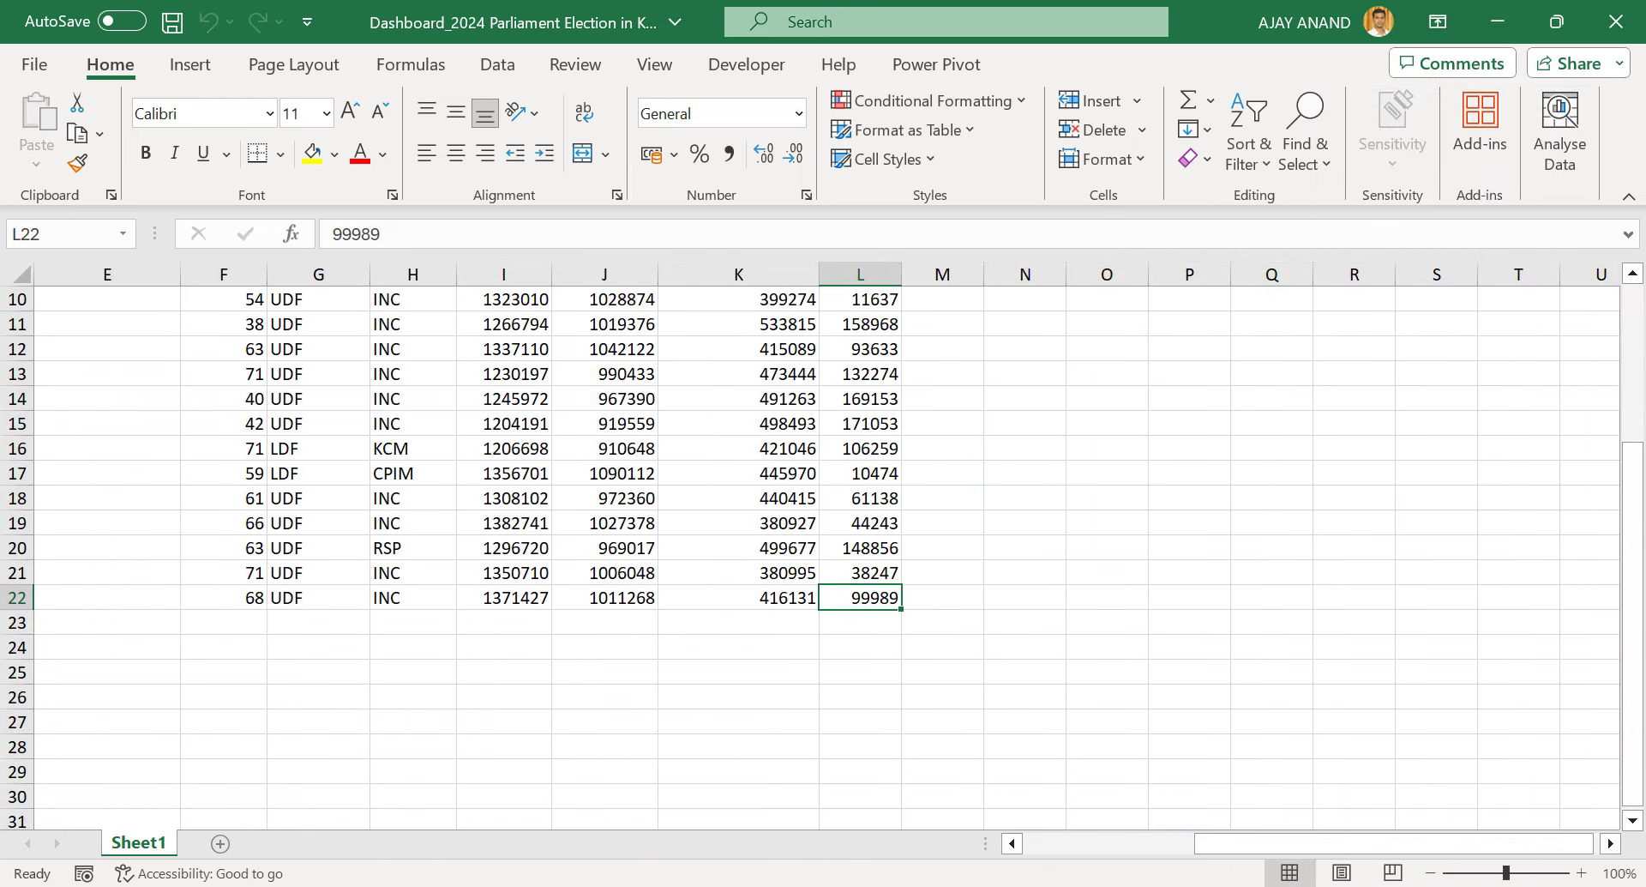
key(alt+Tab)
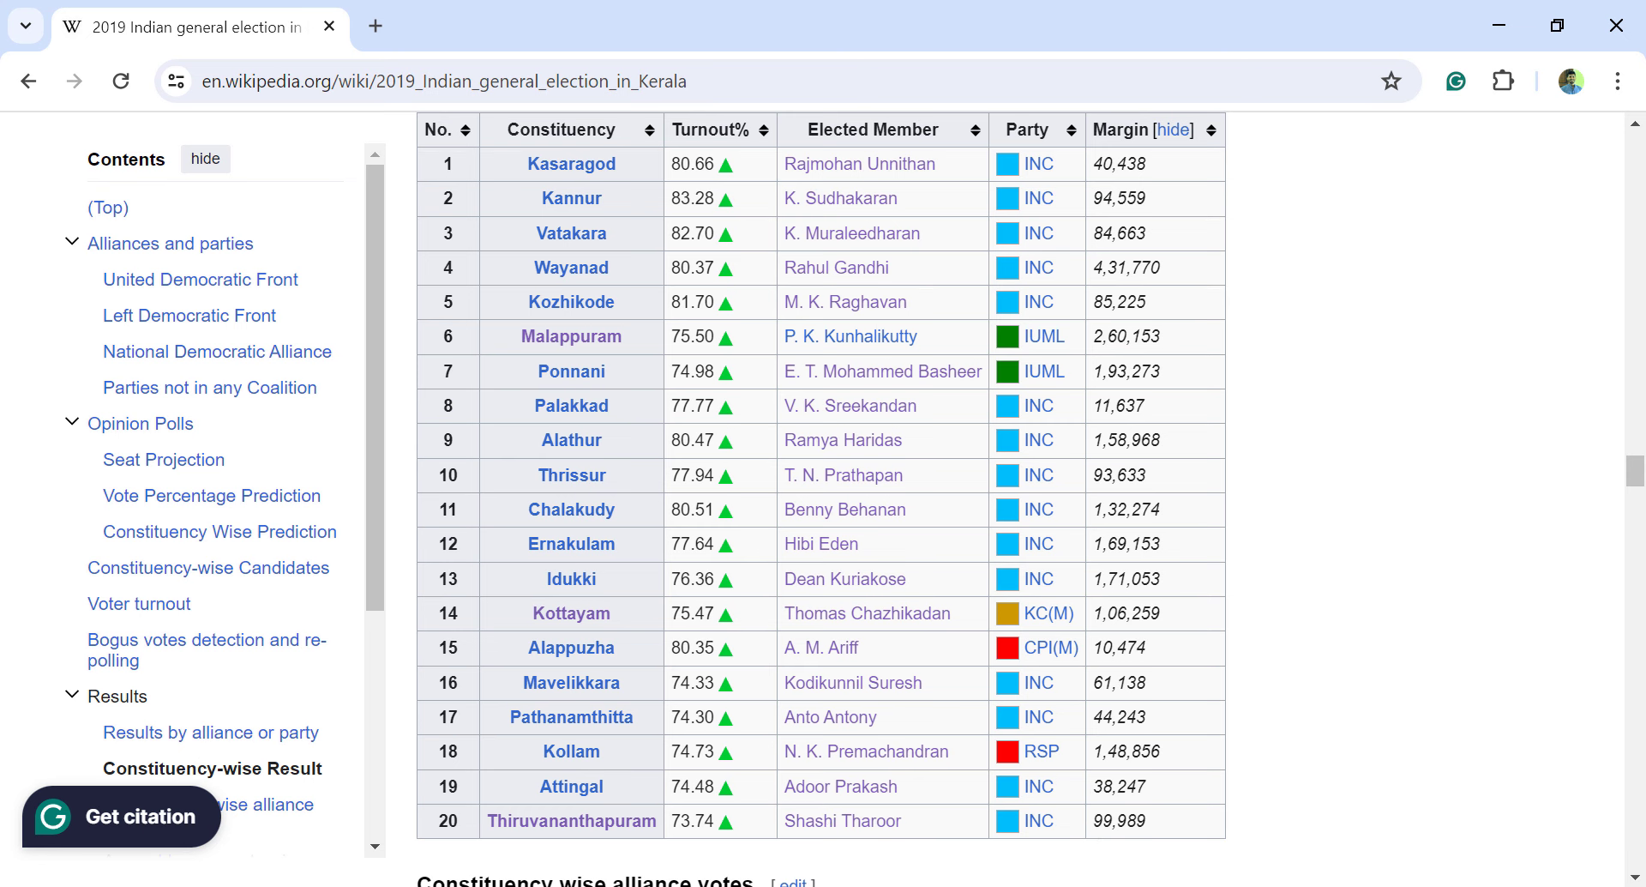
click(892, 840)
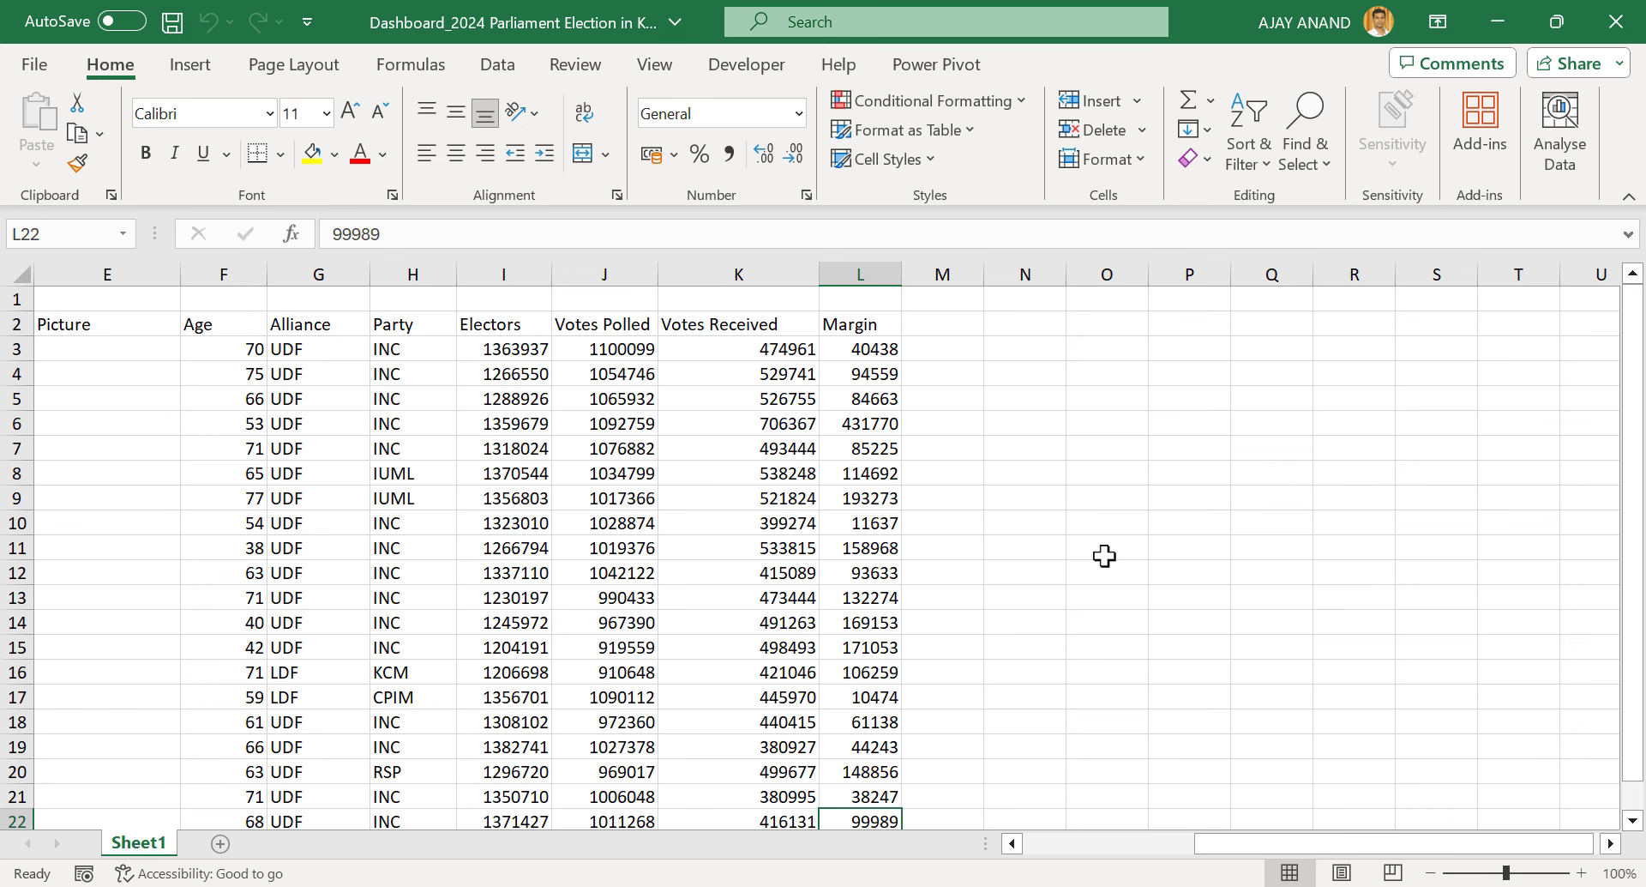
Enter the header "Remarks" in M2, next to the Margin column
click(941, 326)
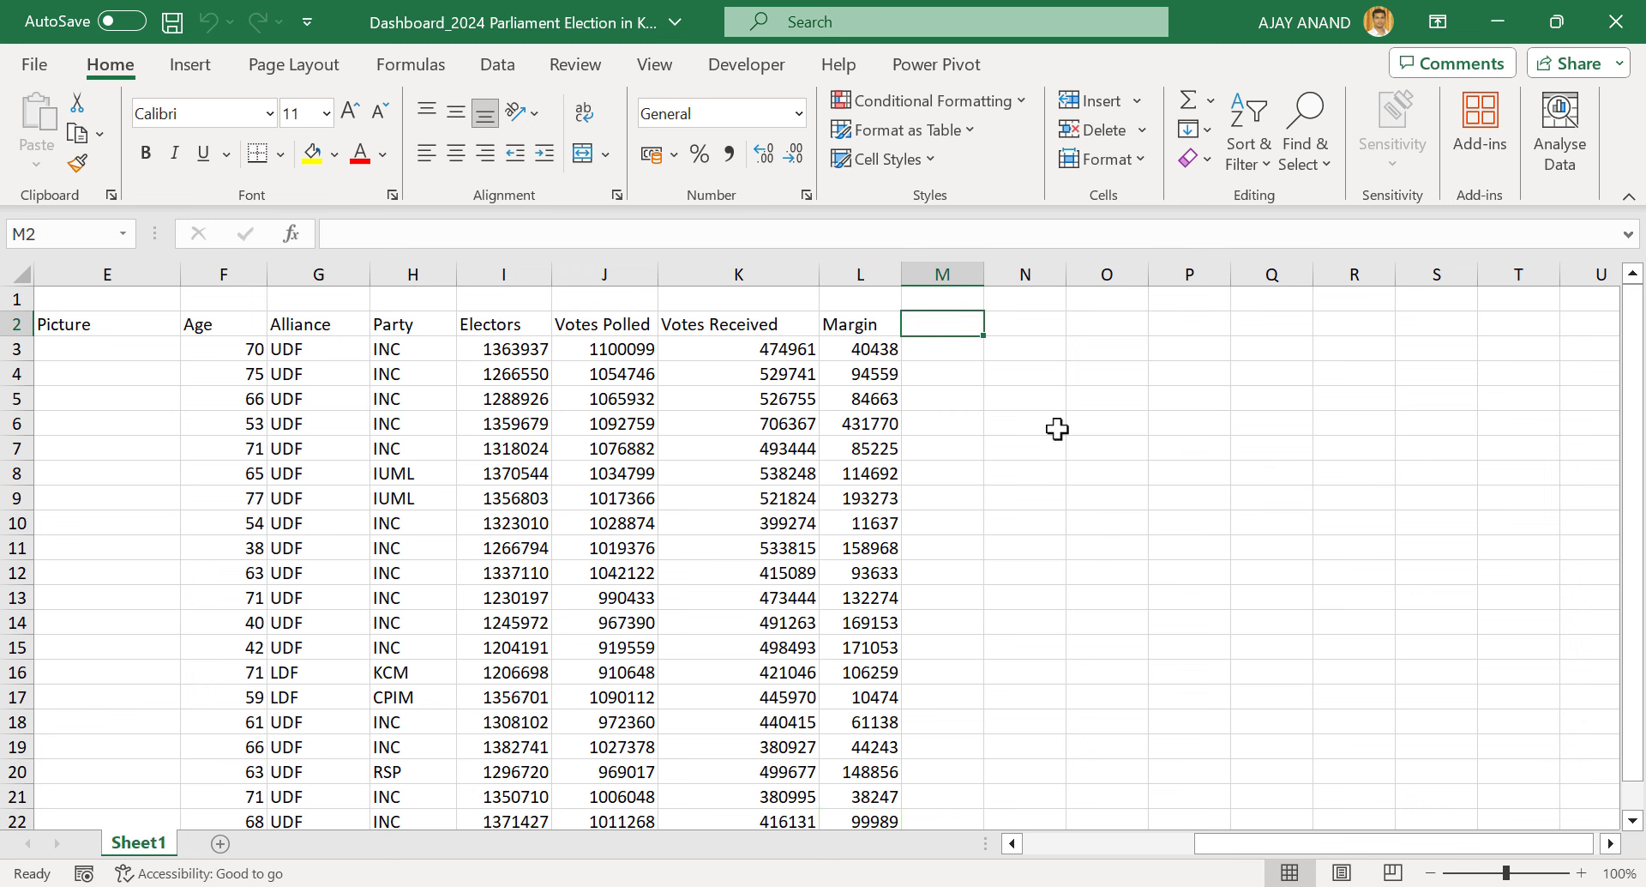
text(Remarks)
key(Return)
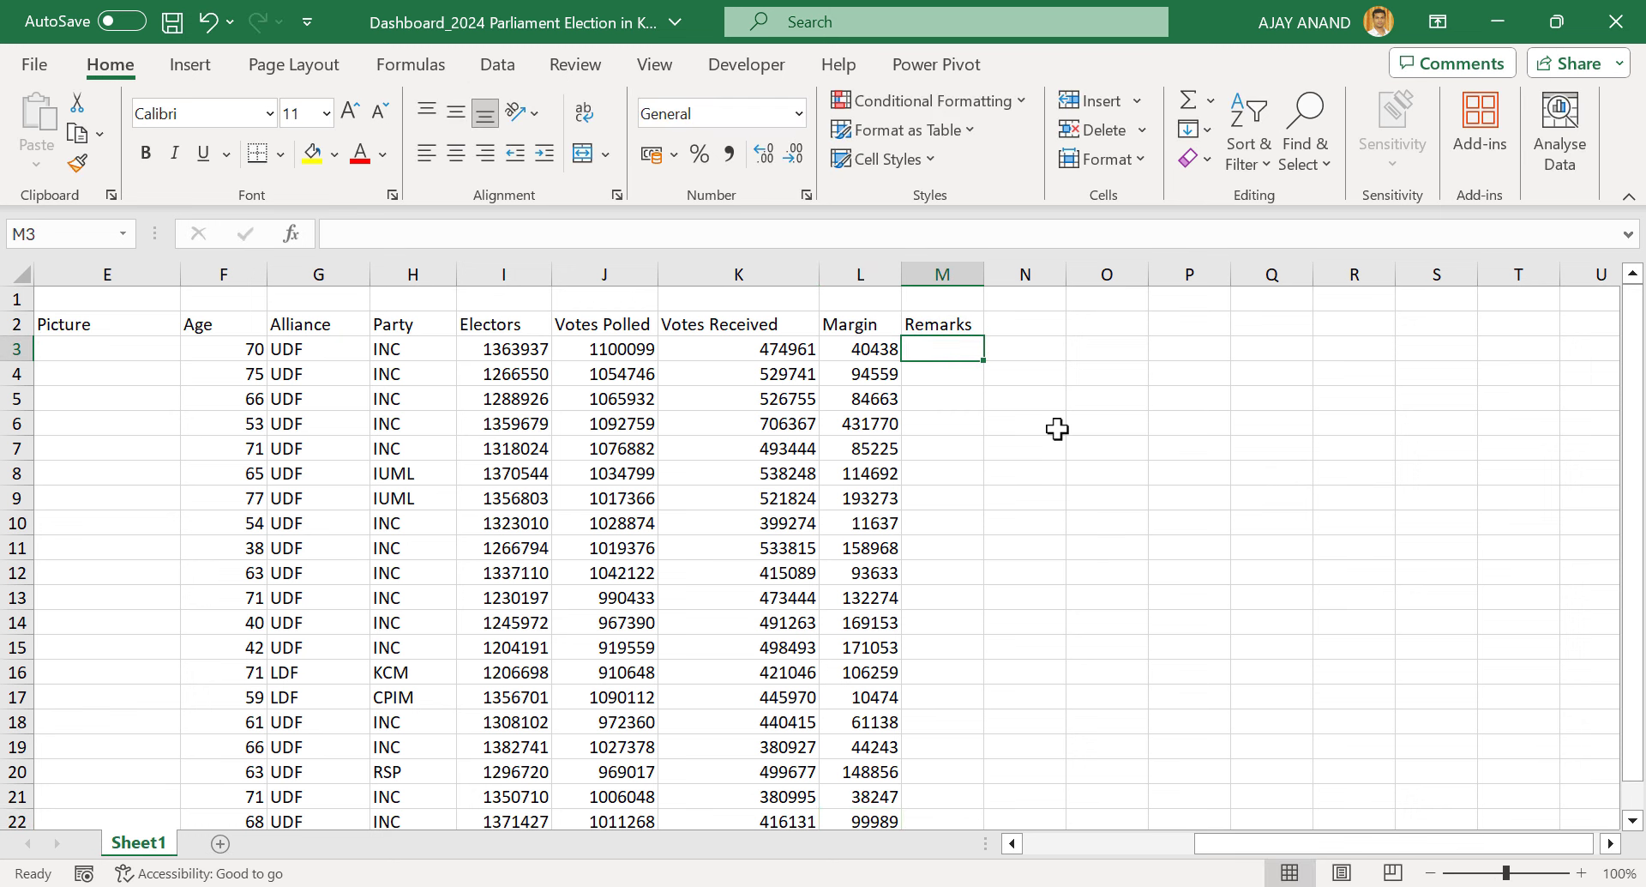
Centre the constituency numbers in column B both vertically and horizontally
drag(1242, 844, 1068, 852)
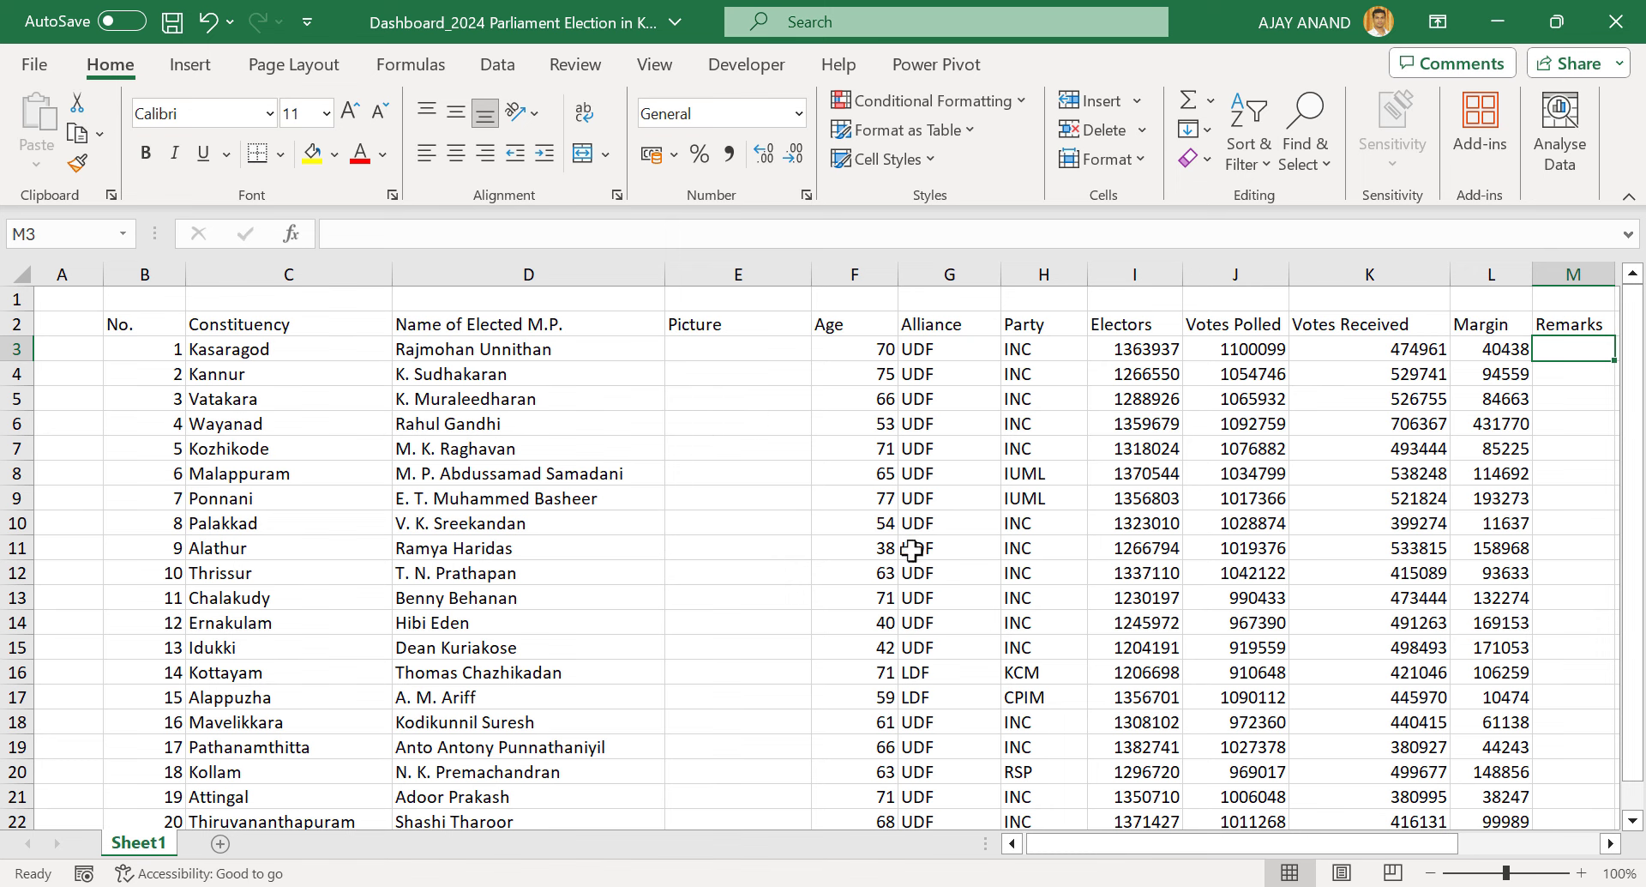
click(147, 272)
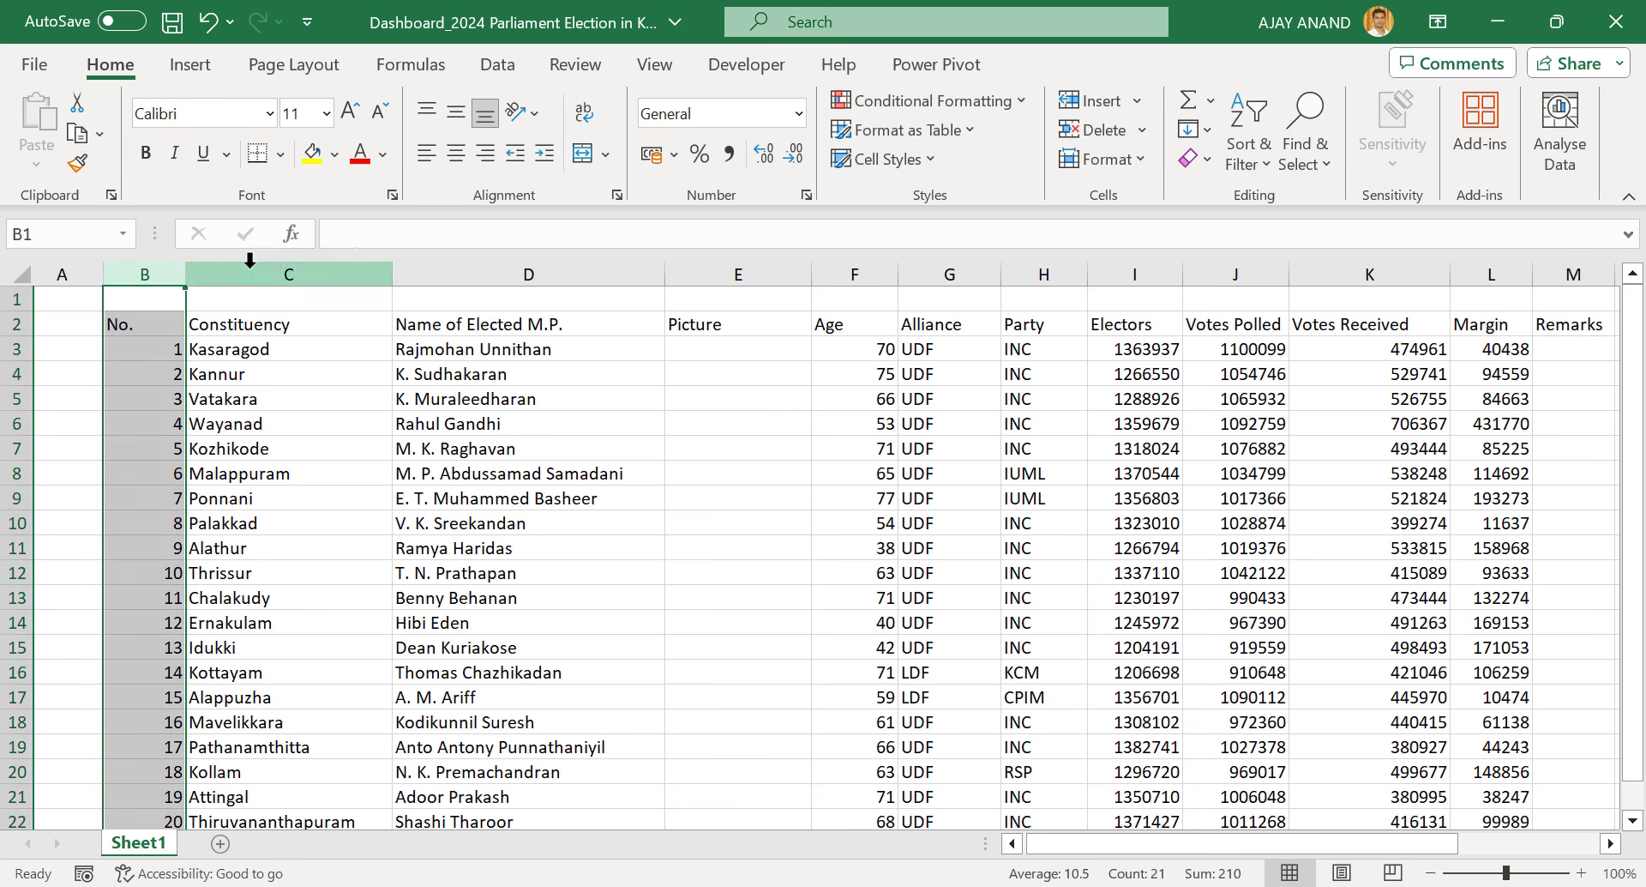
click(457, 112)
click(456, 152)
Apply all borders to the whole data table, including its header row
click(178, 353)
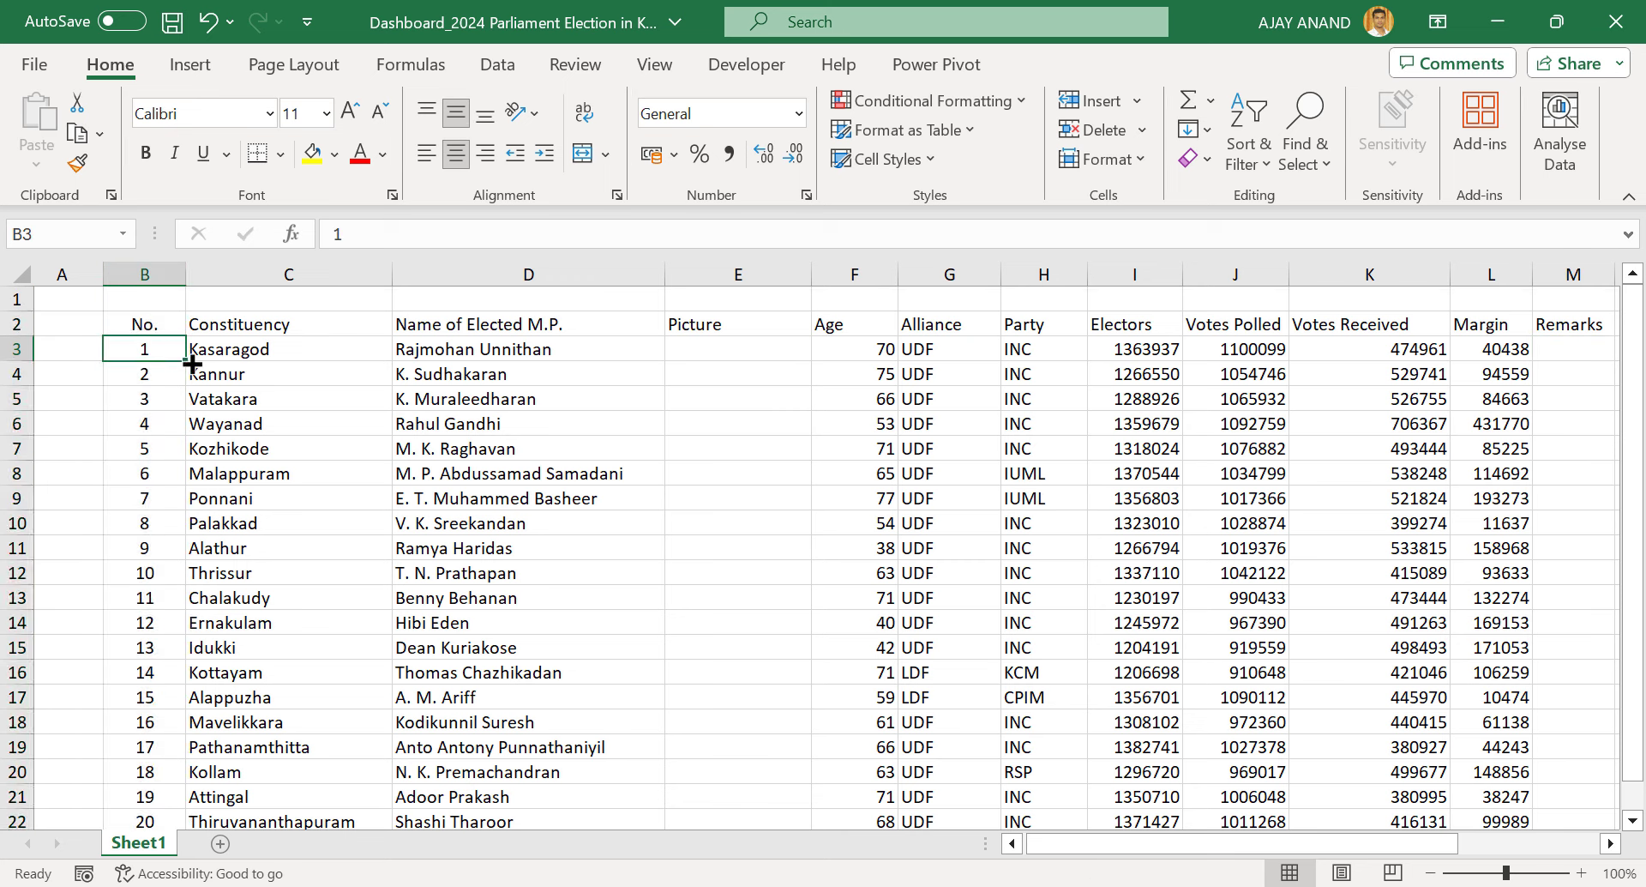
key(ctrl+a)
click(281, 154)
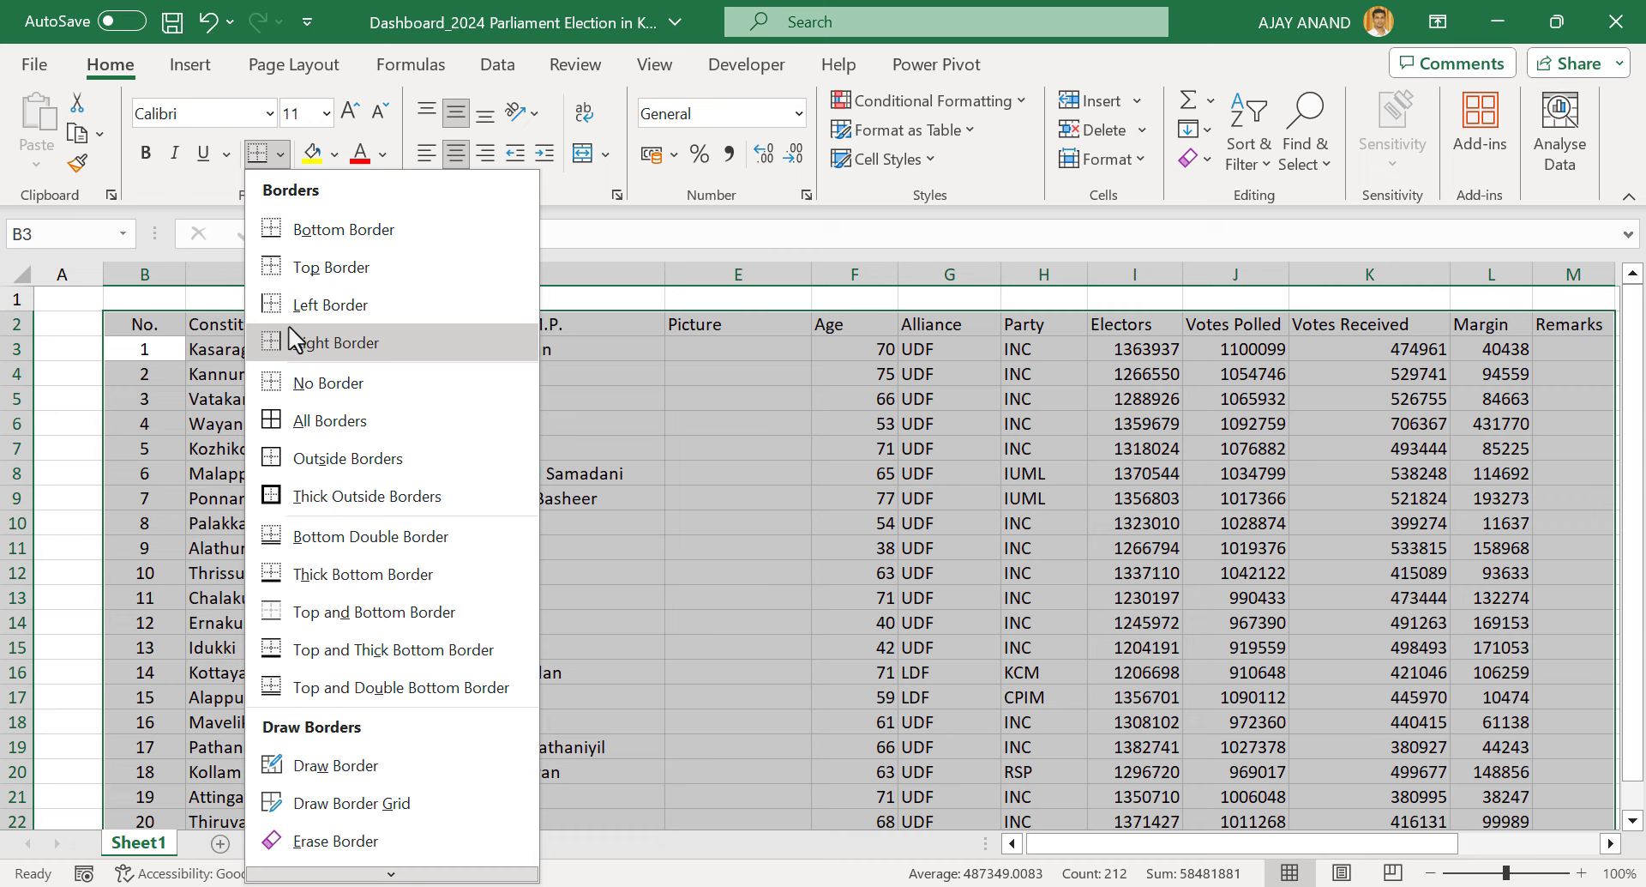
click(327, 420)
Fill the header row B2:M2 with light blue
click(135, 322)
key(ctrl+shift+Right)
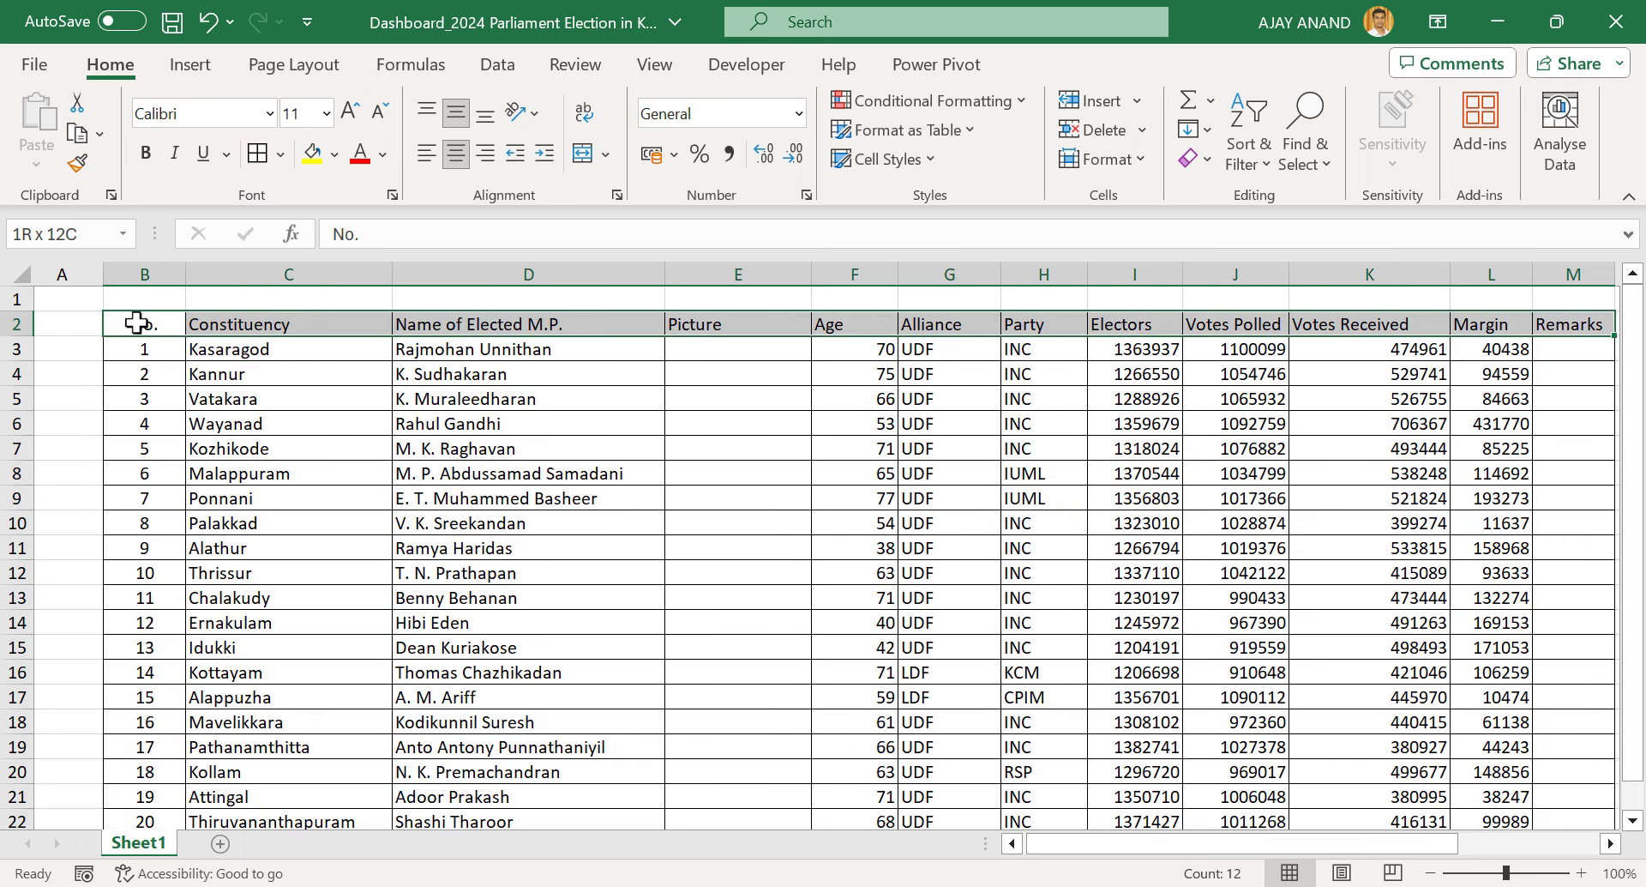
click(335, 153)
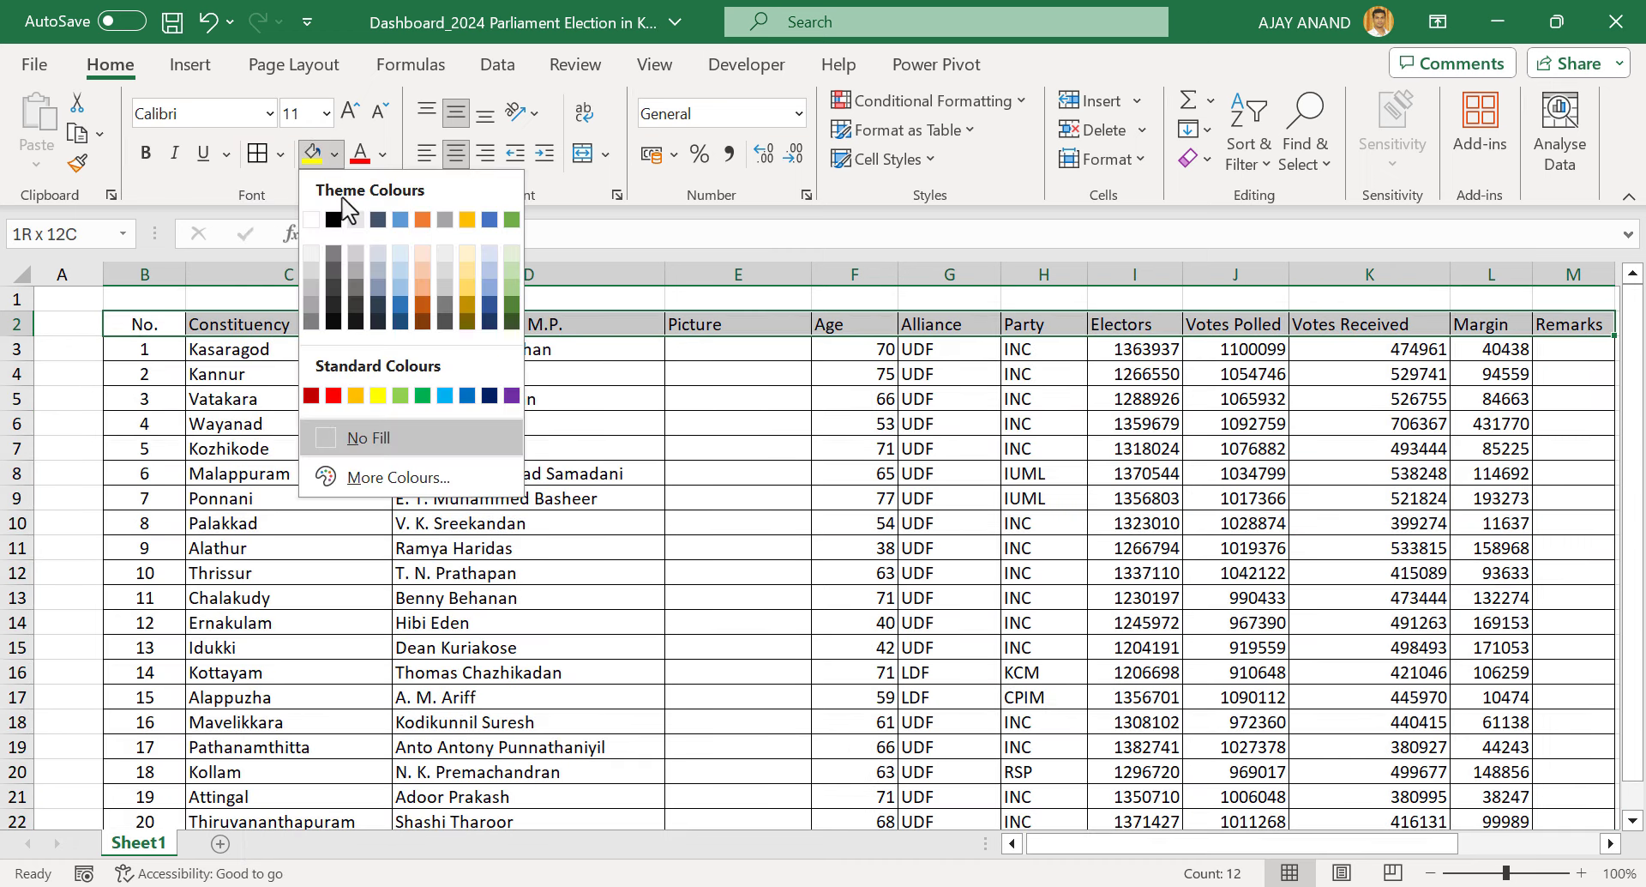
click(400, 257)
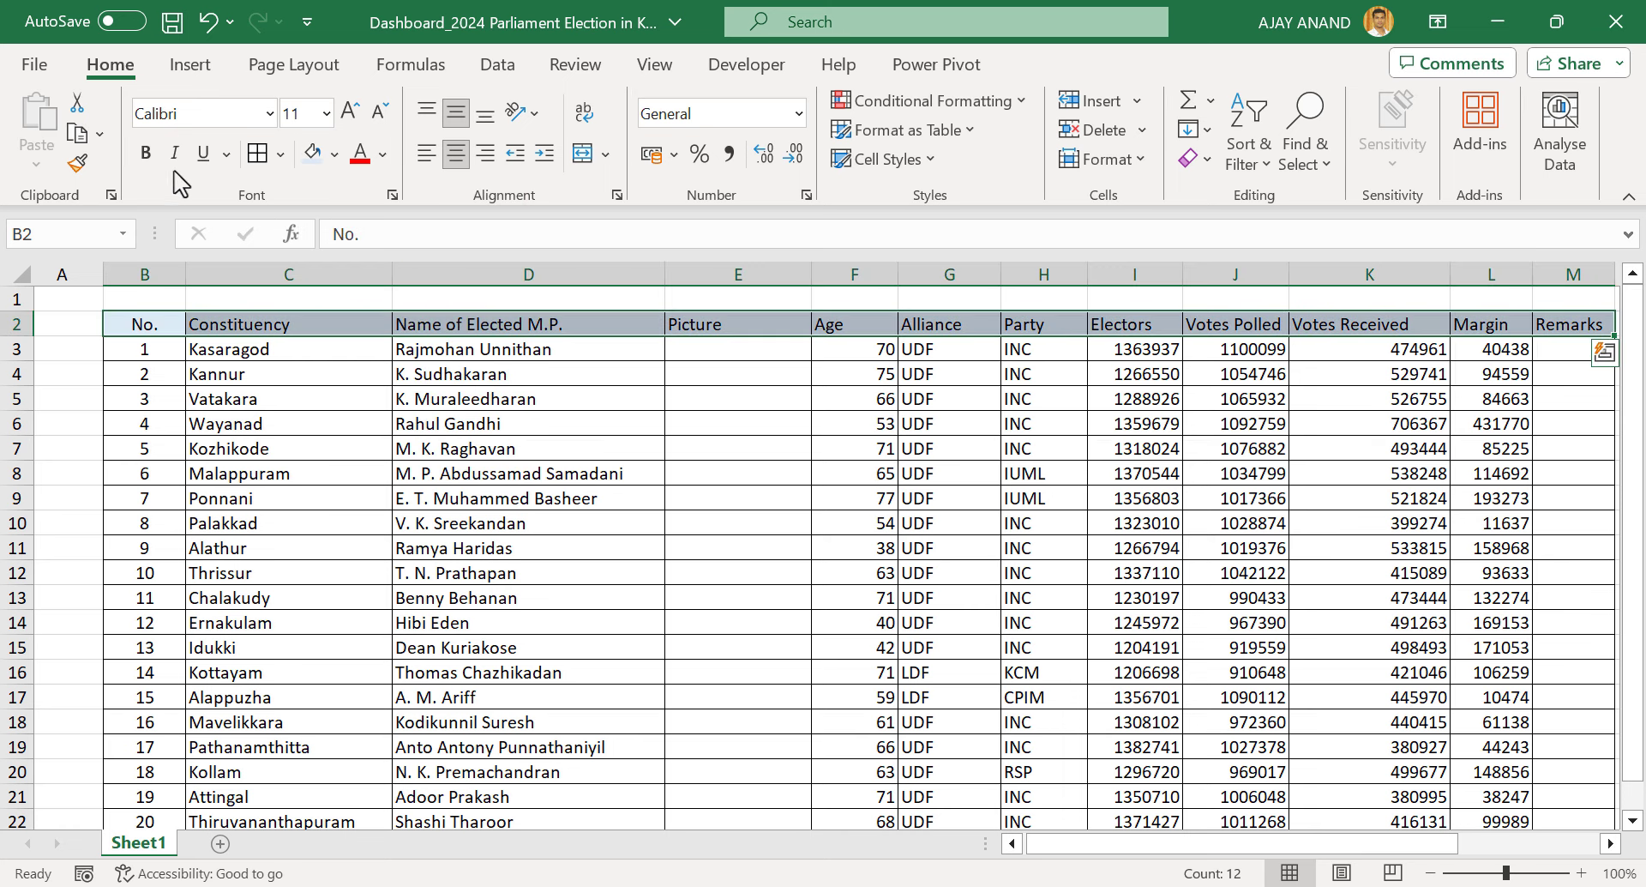
Make the headers in B2:M2 bold and italic and centre them vertically and horizontally
click(144, 155)
click(175, 154)
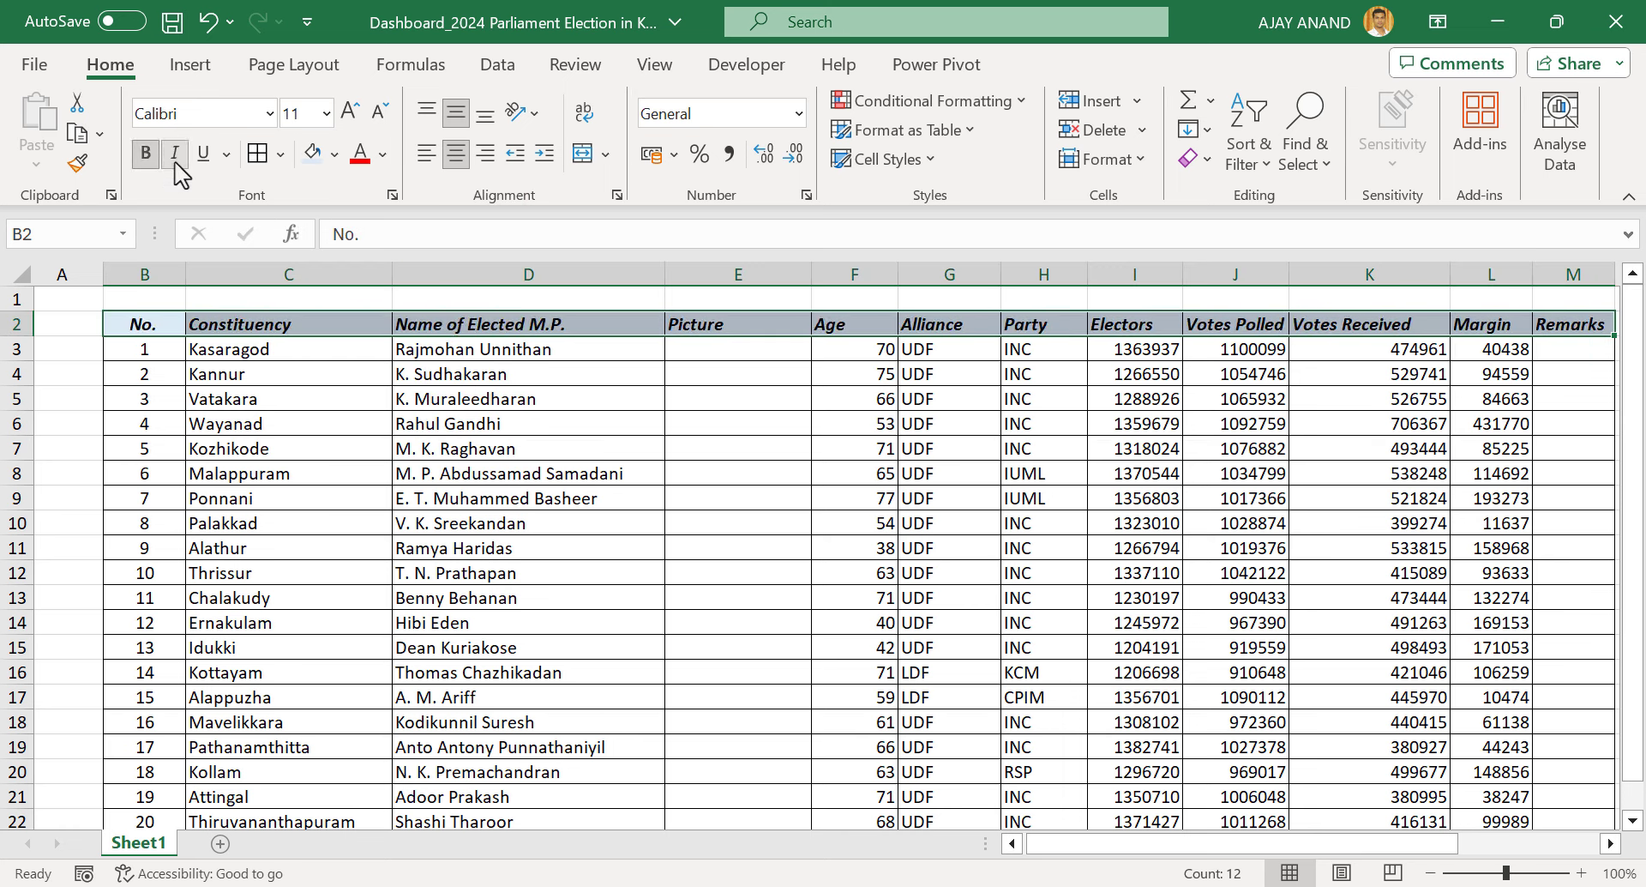
click(459, 116)
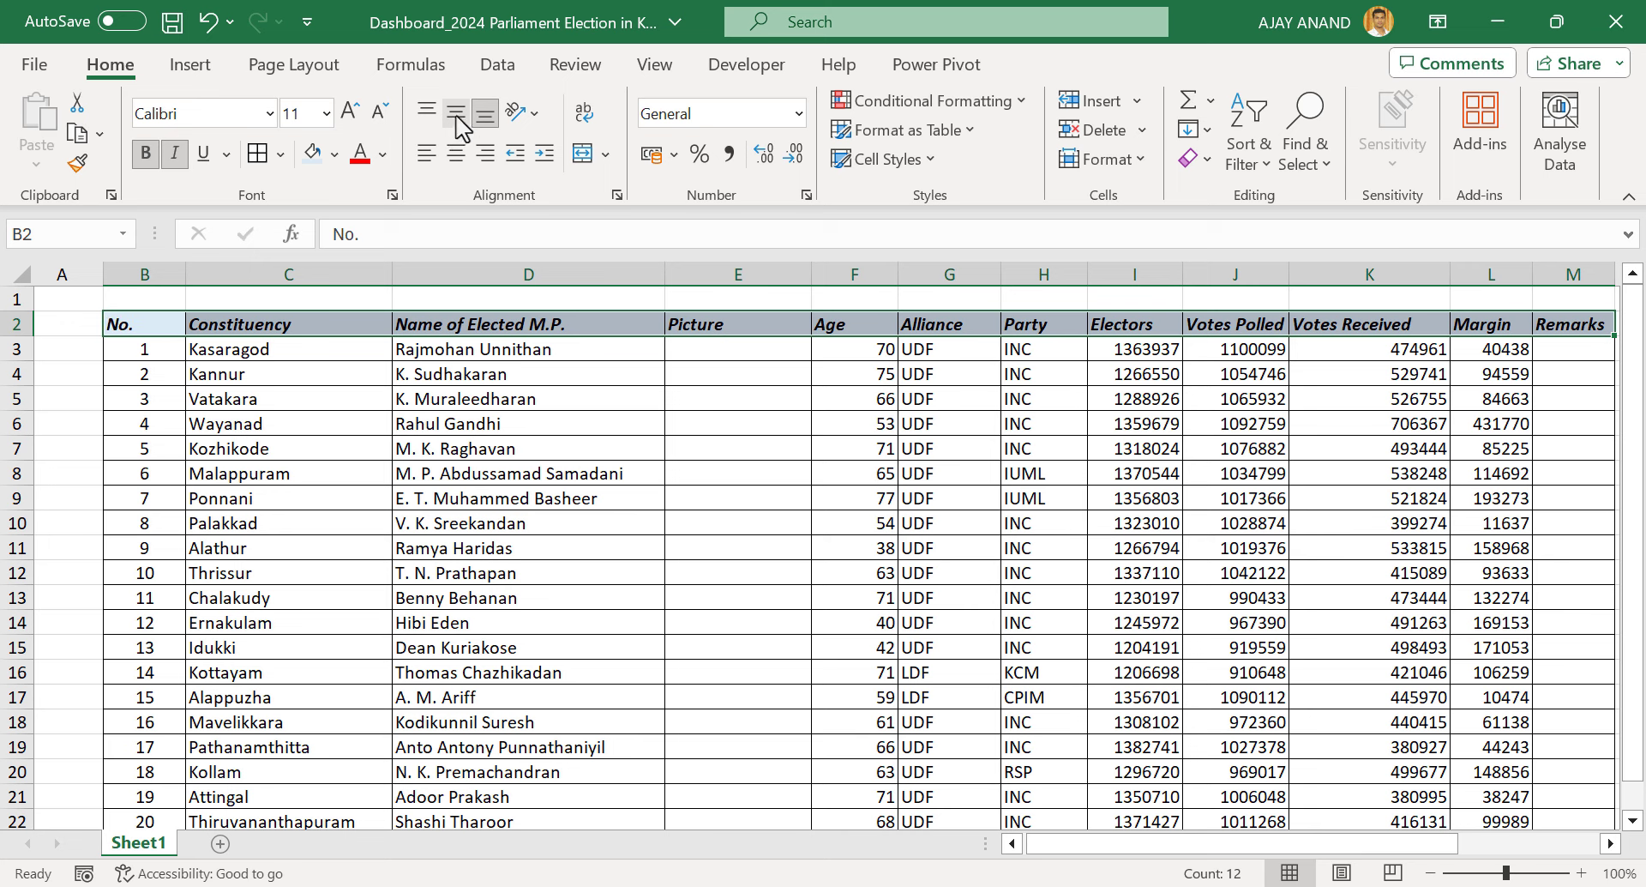
click(457, 154)
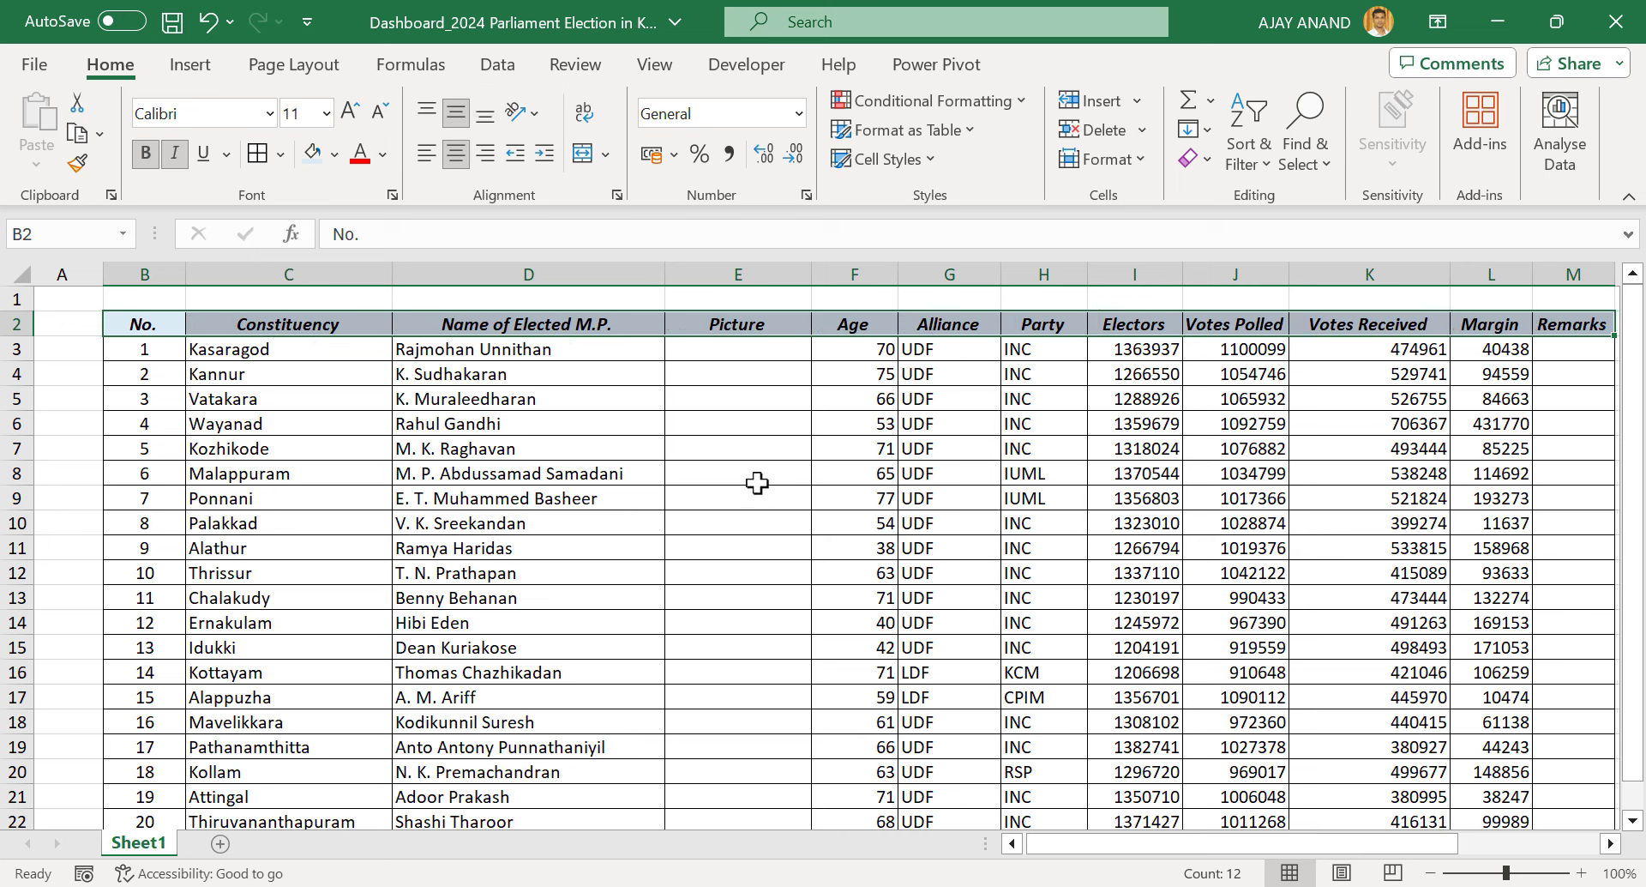
click(420, 476)
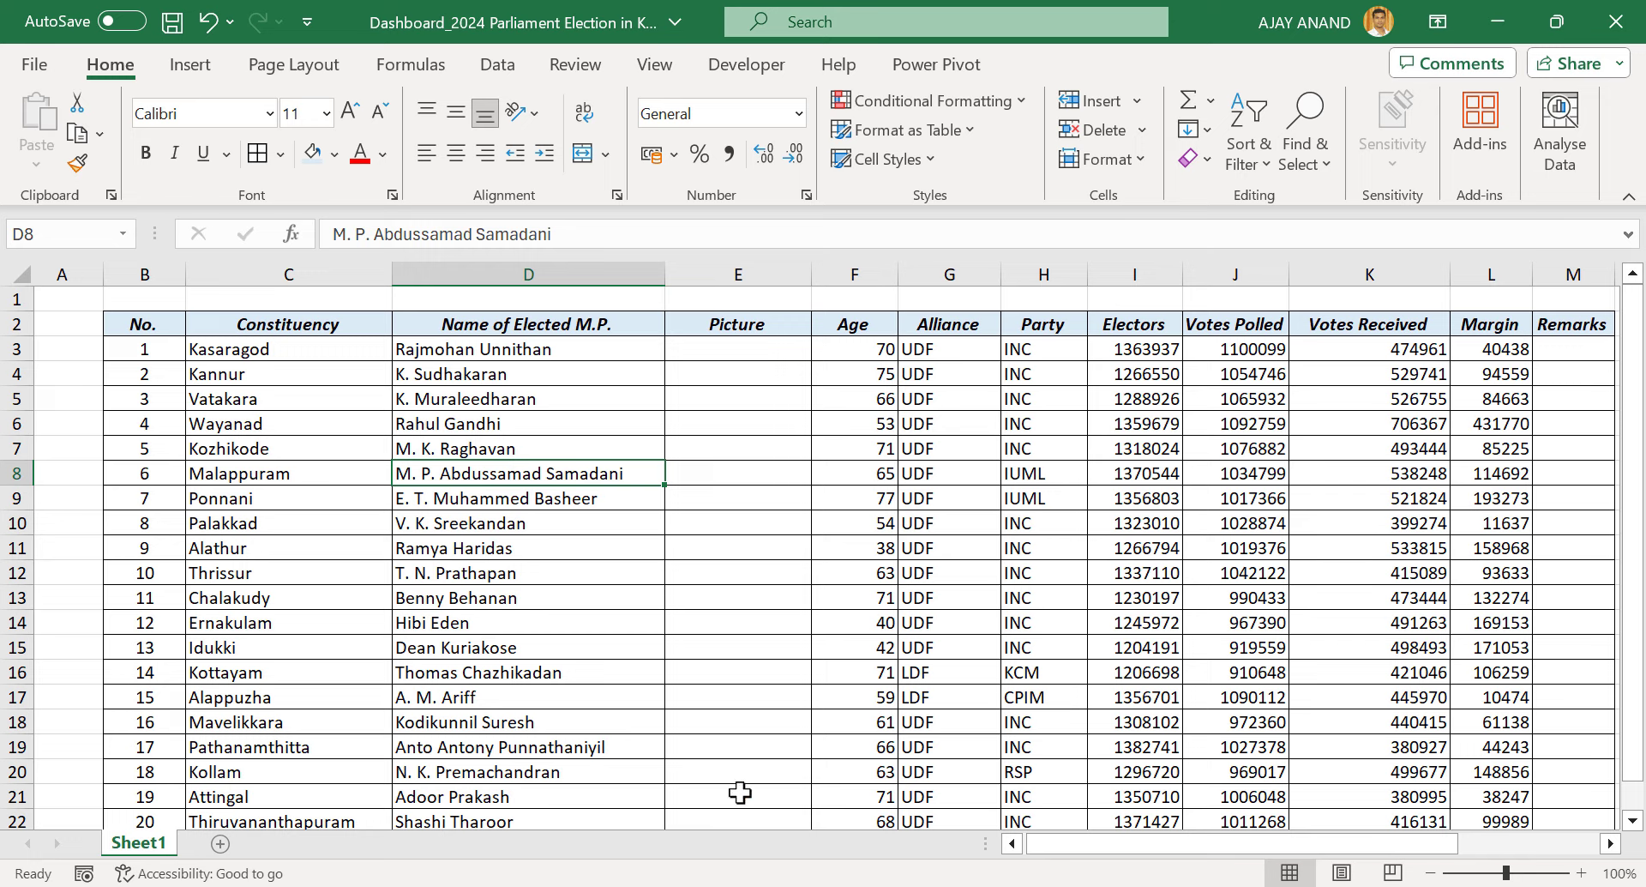
Switch to the browser and look up the 2021 bye-election result on the Malappuram constituency's Wikipedia page
key(alt+Tab)
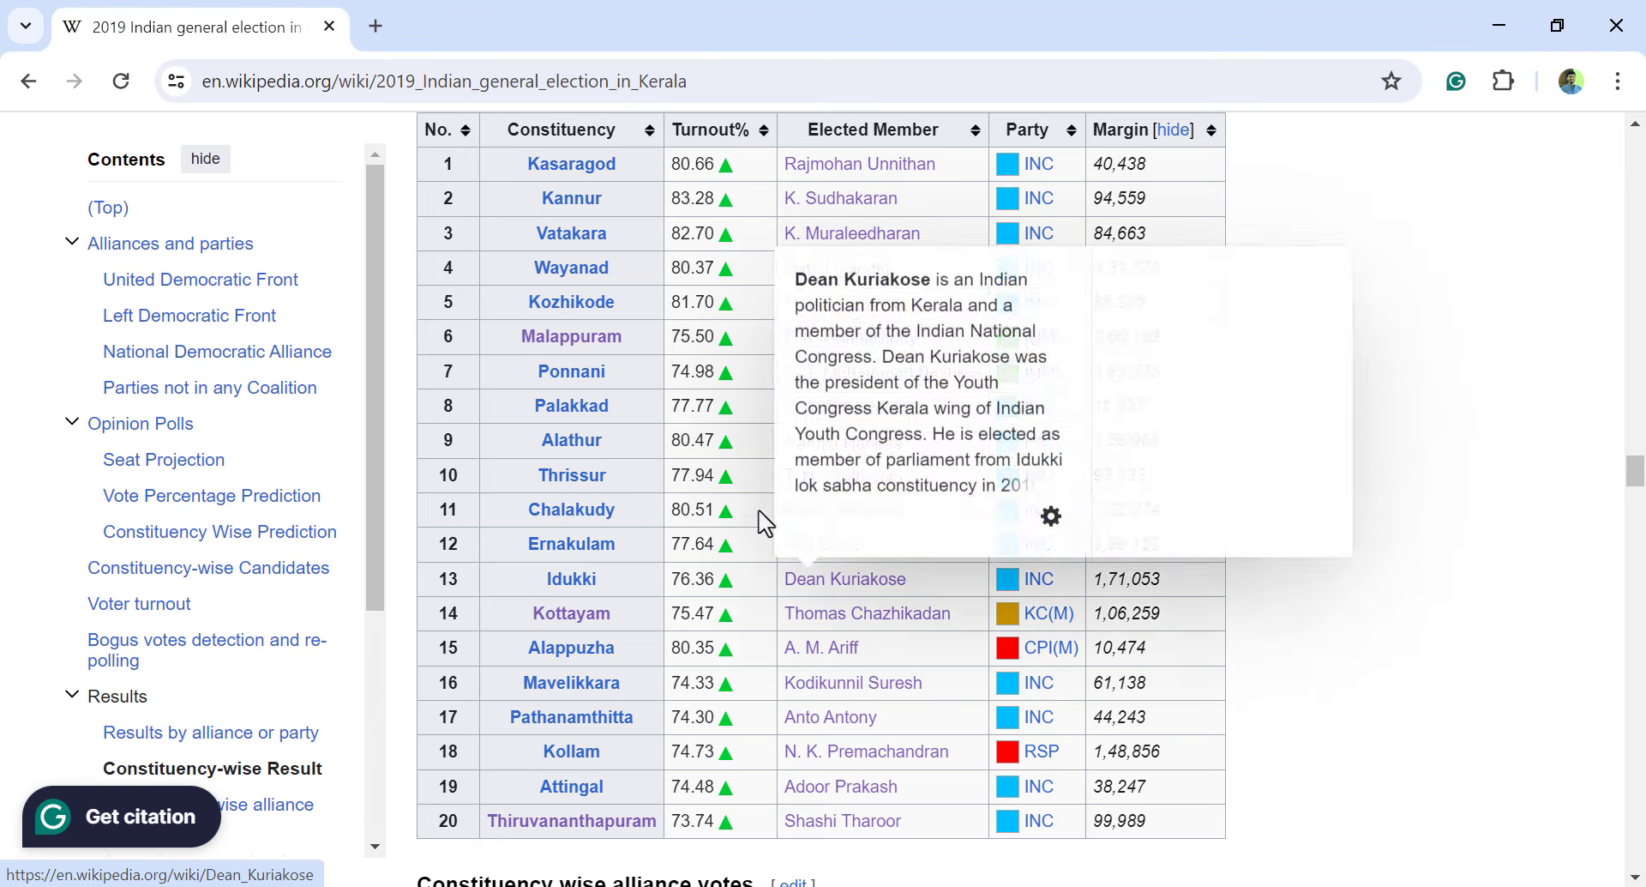
scroll(688, 553, down, 2)
scroll(686, 543, down, 8)
scroll(716, 527, up, 12)
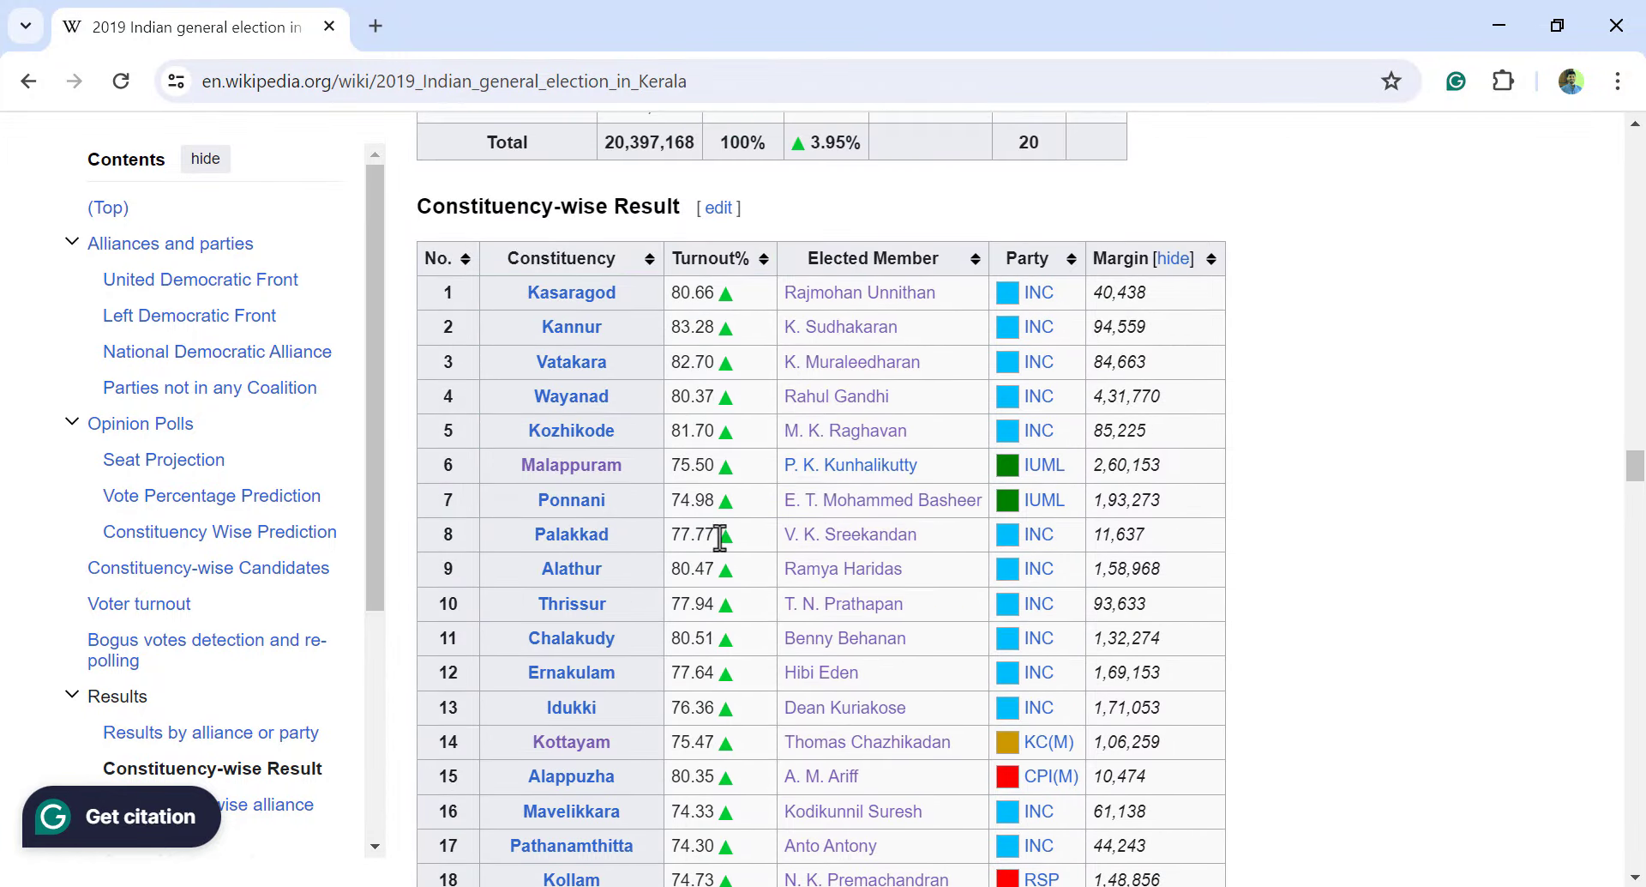
click(596, 475)
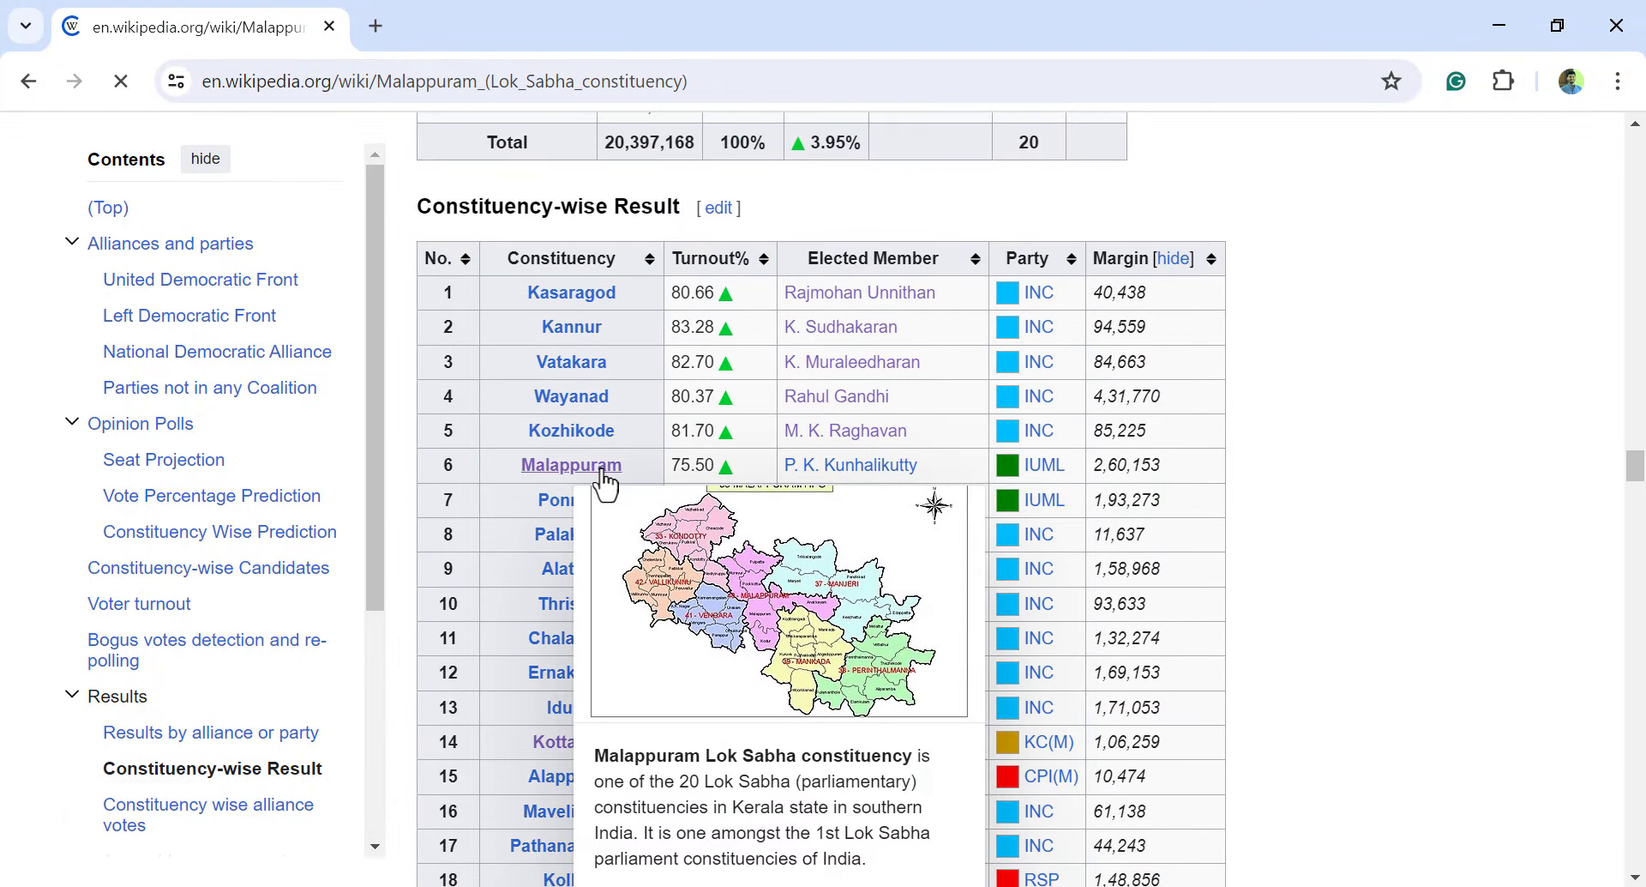
scroll(680, 522, down, 7)
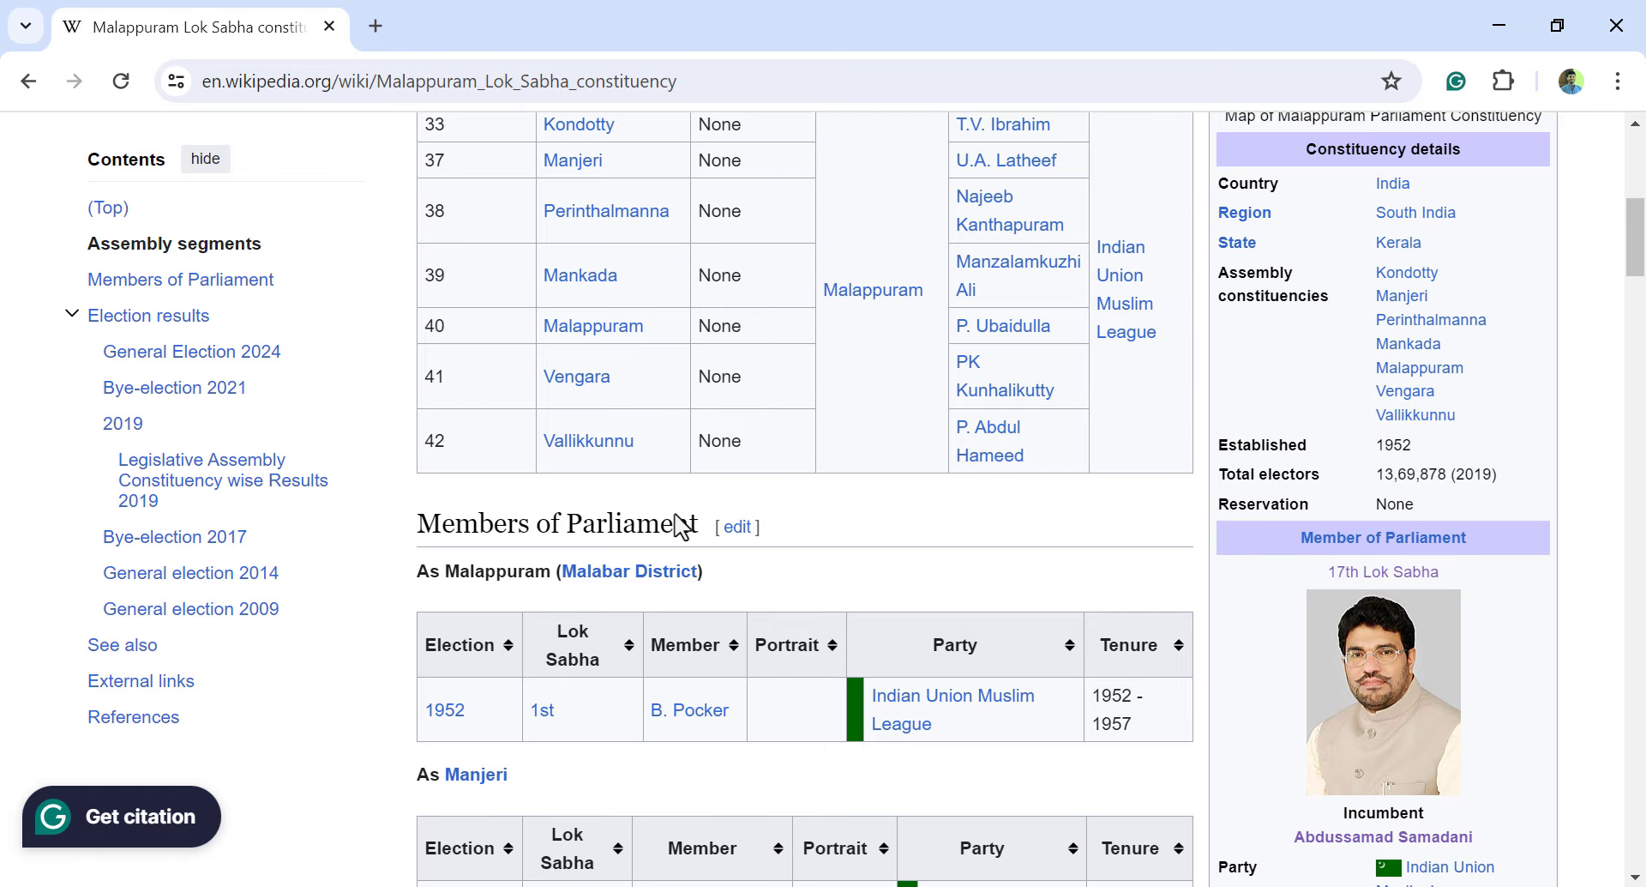
scroll(680, 524, down, 12)
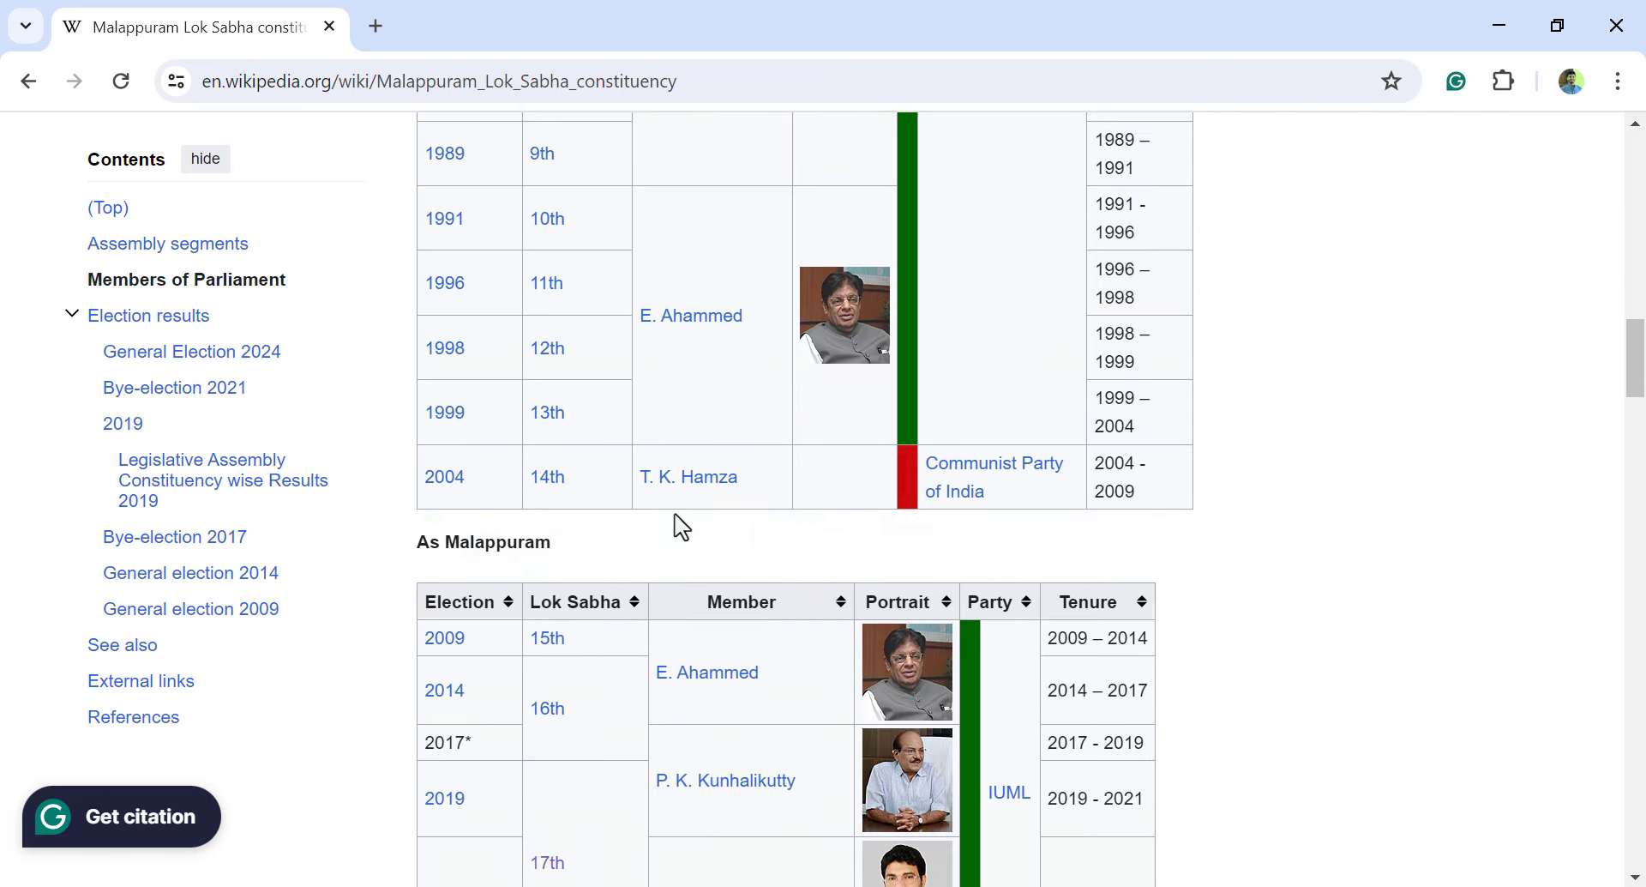
scroll(680, 524, down, 15)
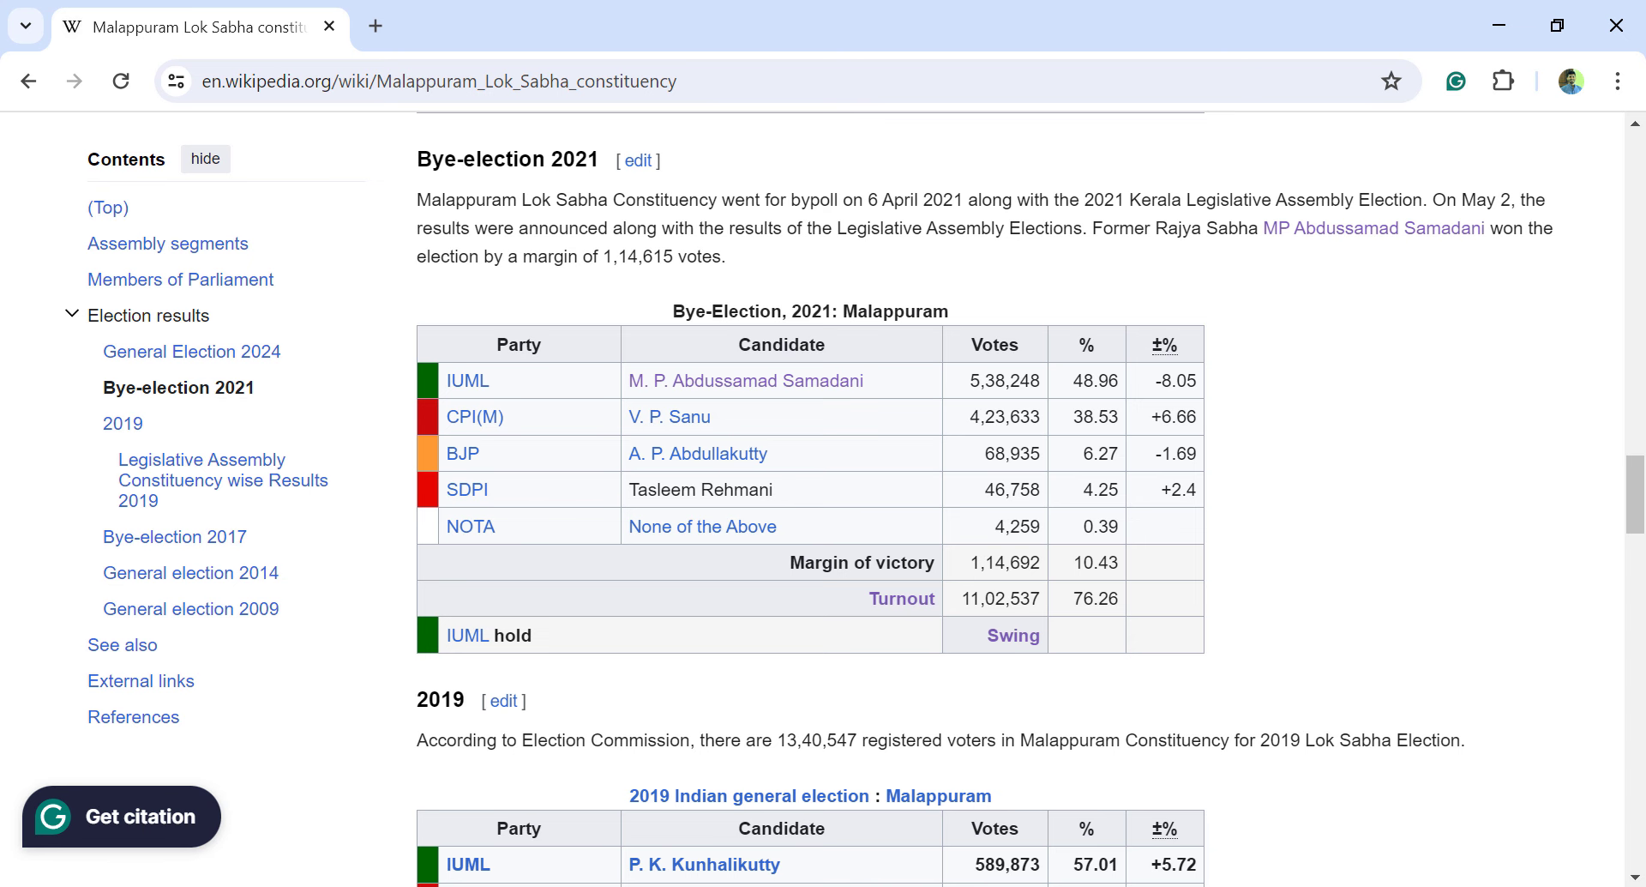
Back in Excel, widen the Remarks column and enter "Bye-election 2021" in M8 for Malappuram
key(alt+Tab)
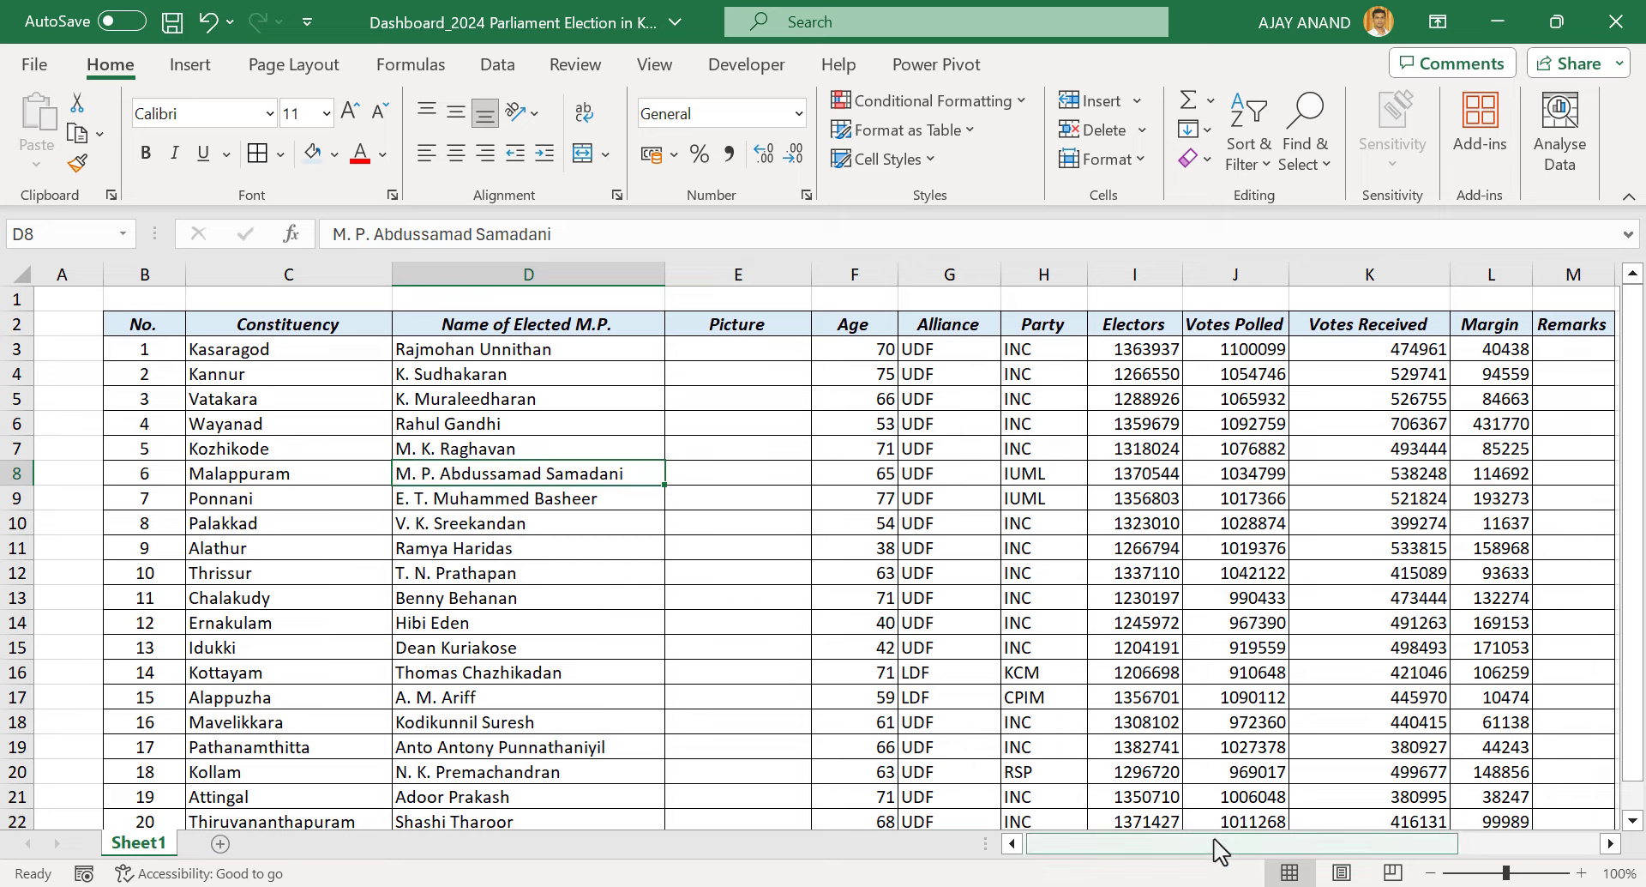
drag(1218, 849, 1359, 850)
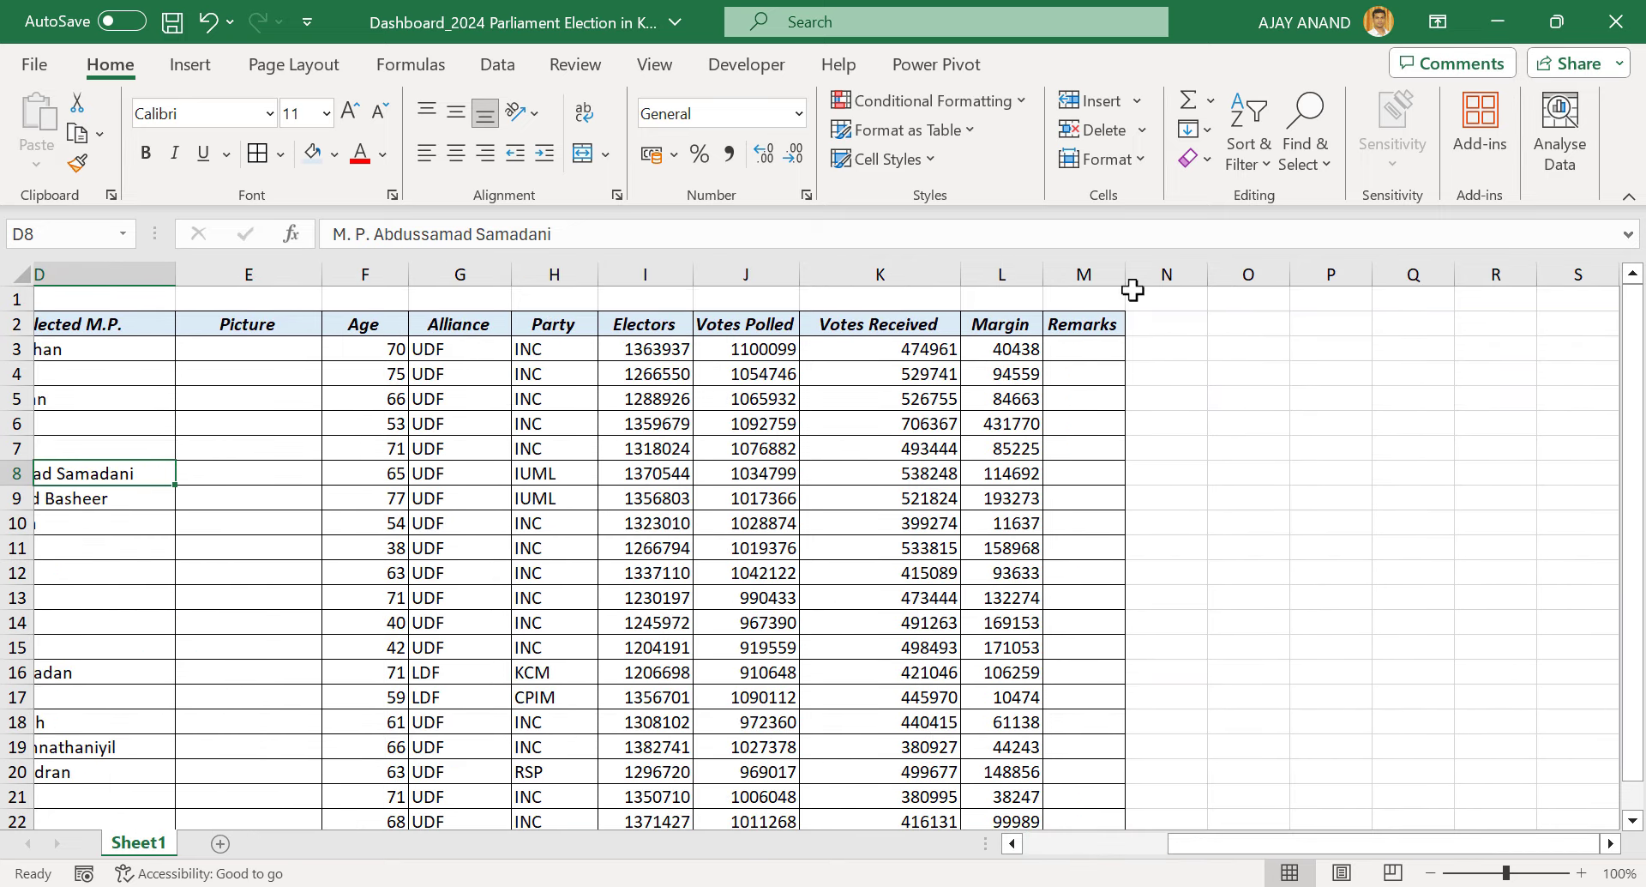
drag(1126, 274, 1280, 281)
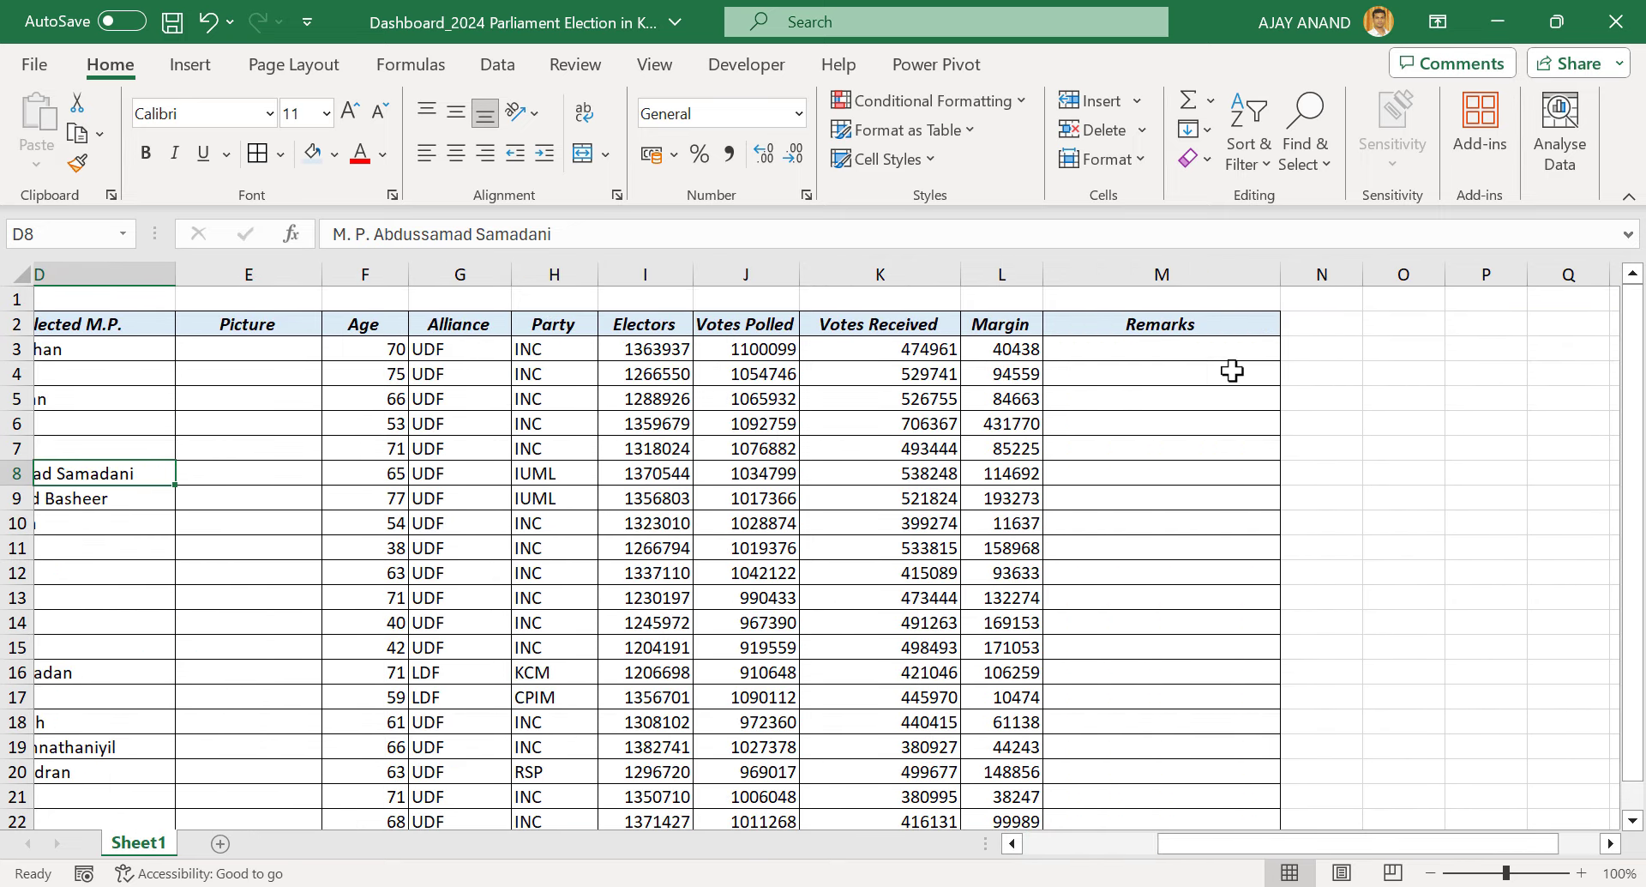
click(1119, 472)
text(Bye-election 2021)
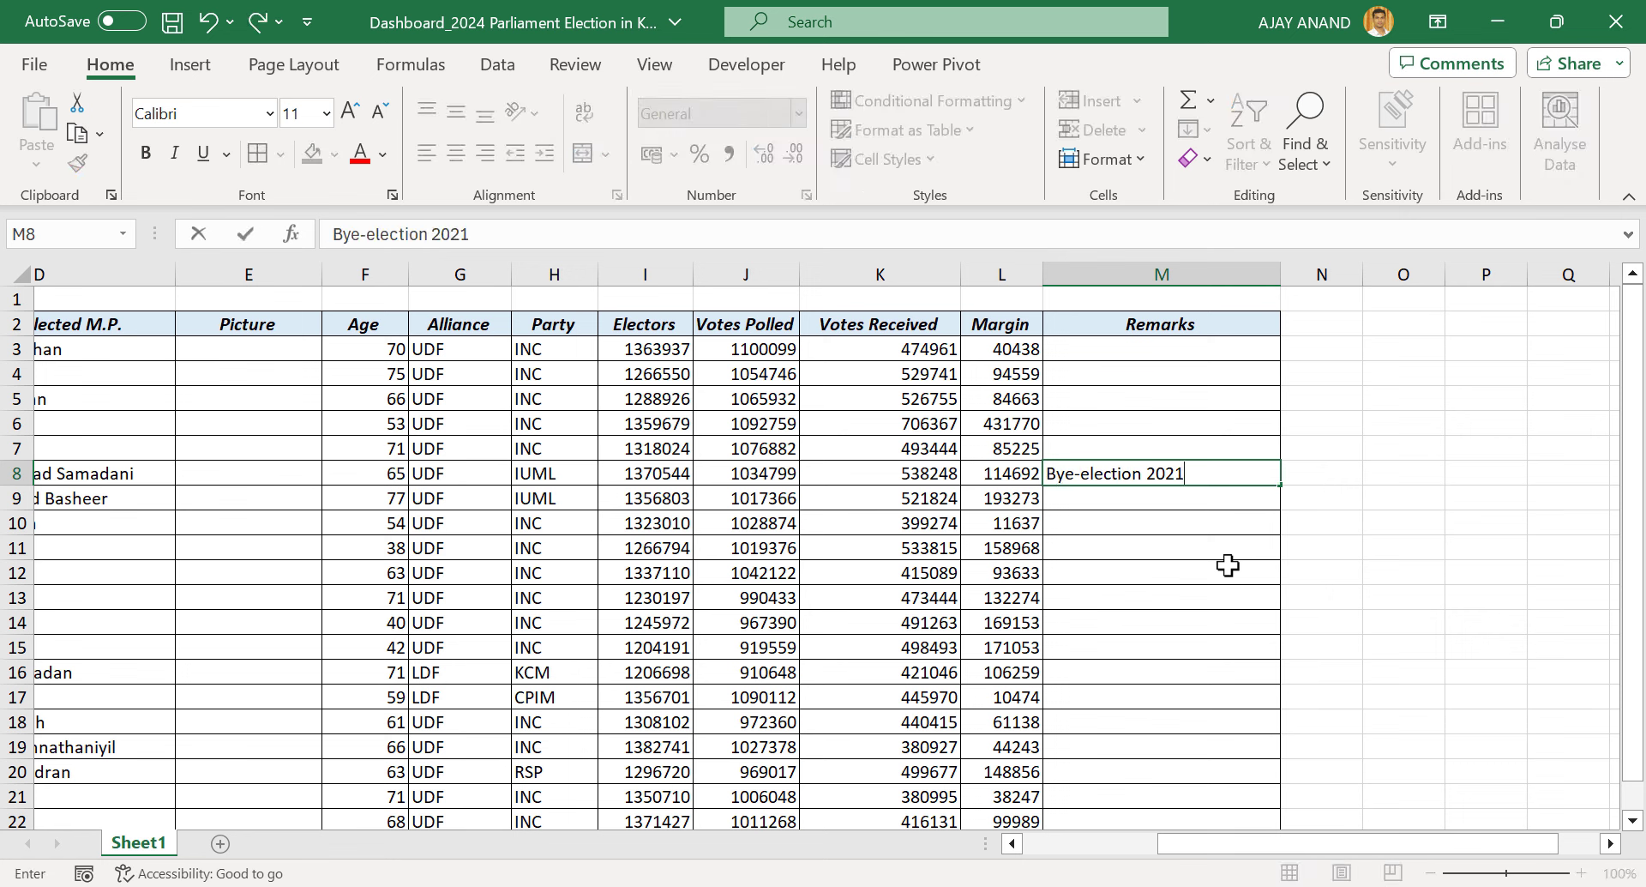
key(Return)
Fill the Malappuram remark cell M8 with light gold
click(1243, 474)
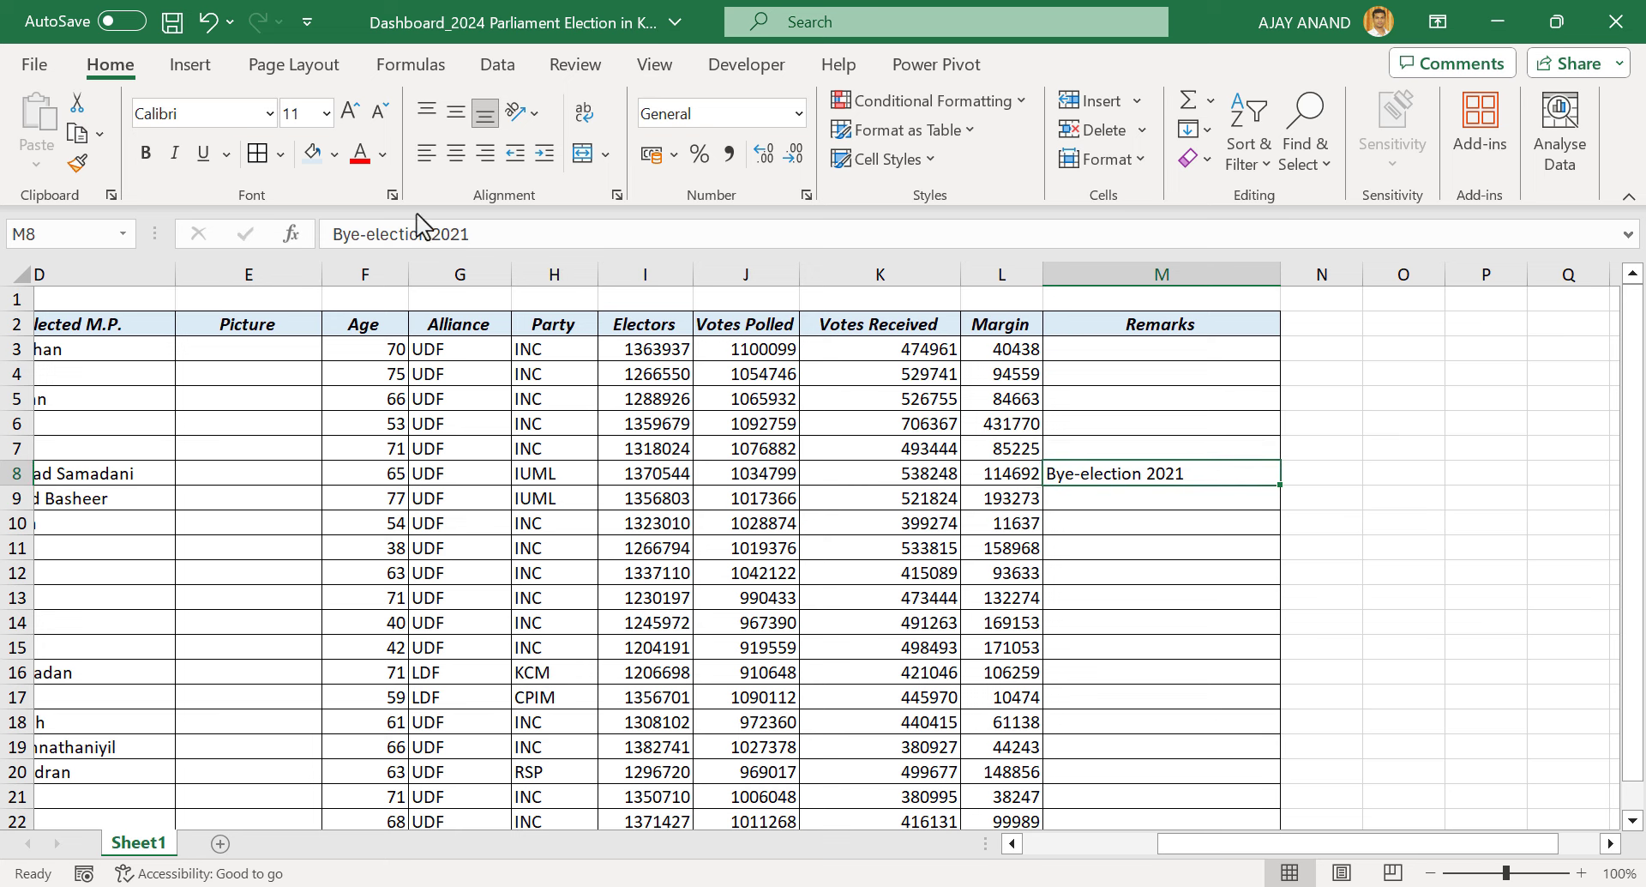
click(332, 154)
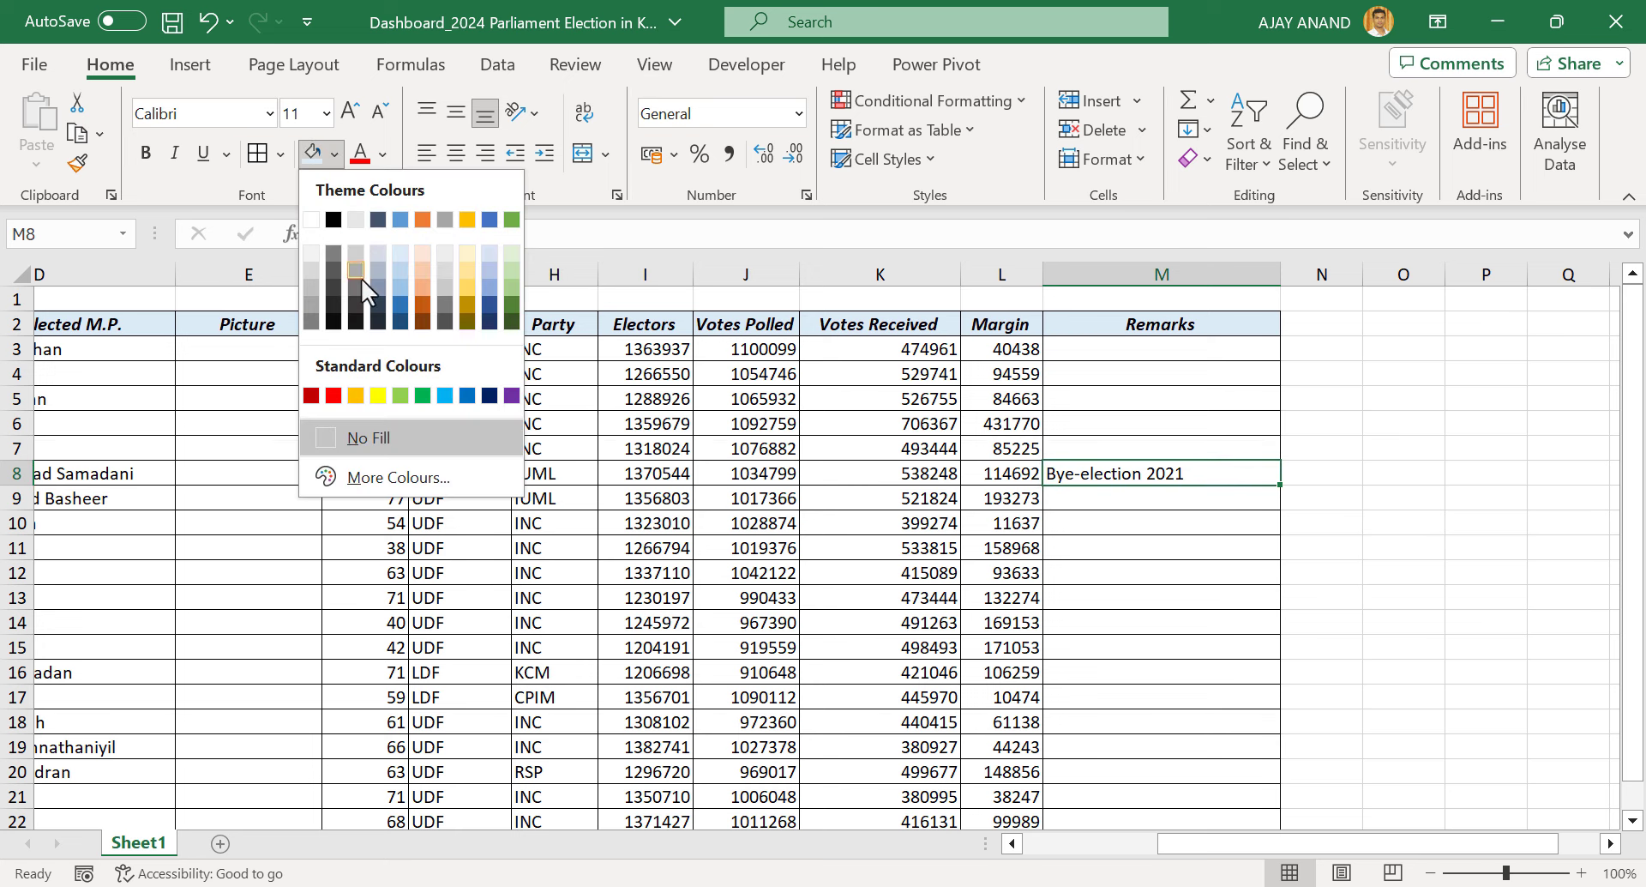
click(467, 259)
Format the electors, votes and margin figures in I3:L22 with comma separators and no decimal places
drag(1239, 843, 1184, 843)
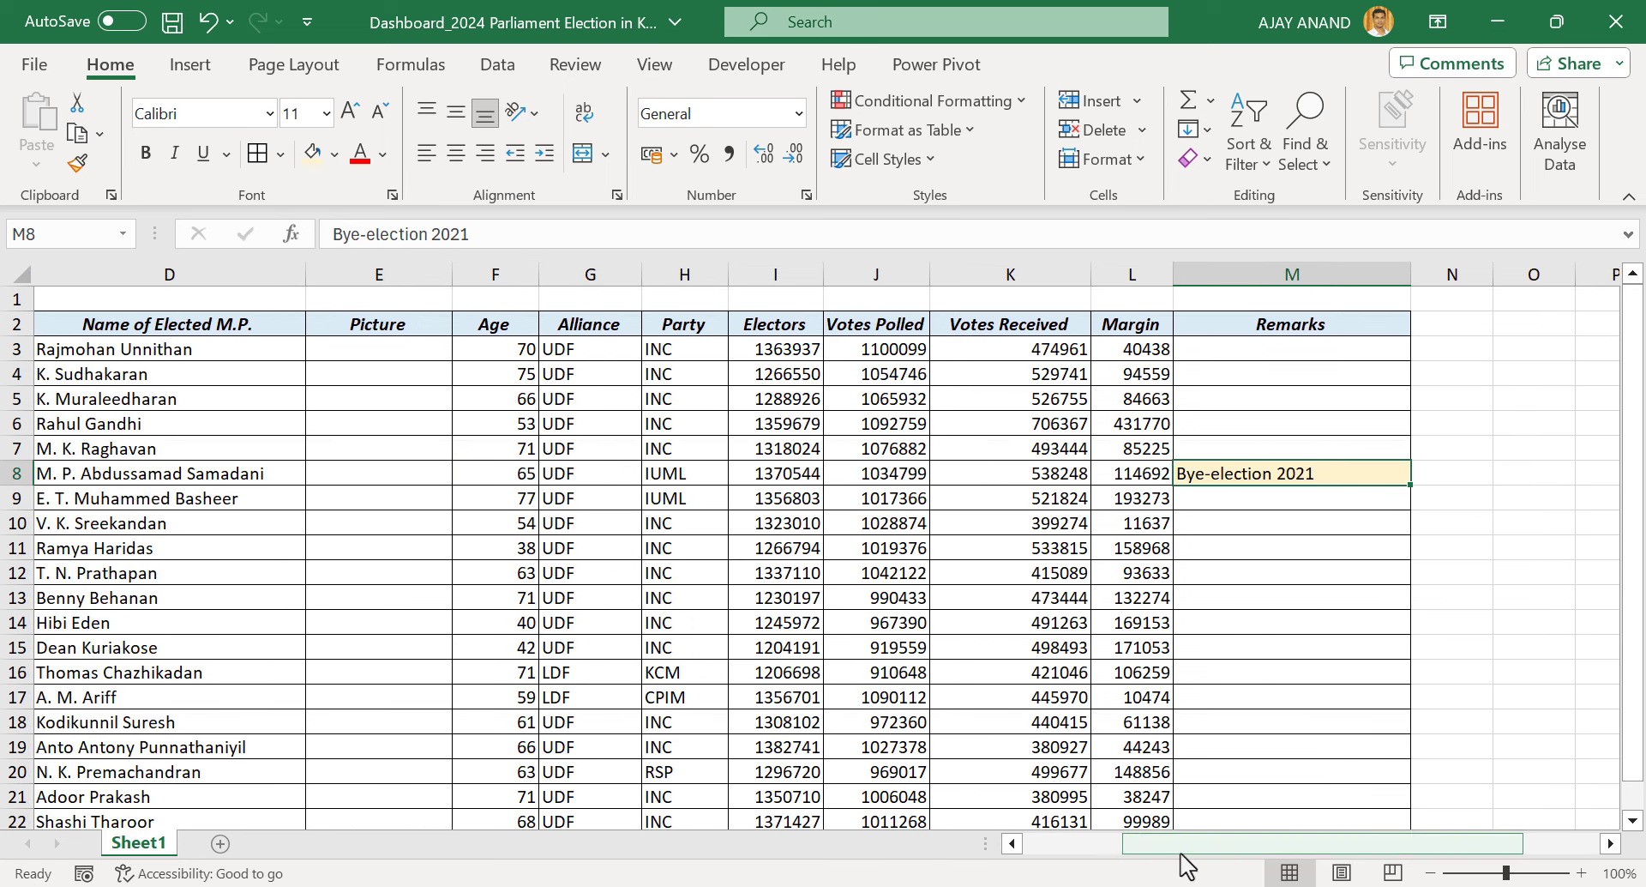
drag(796, 349, 1140, 449)
scroll(1042, 454, down, 4)
click(798, 113)
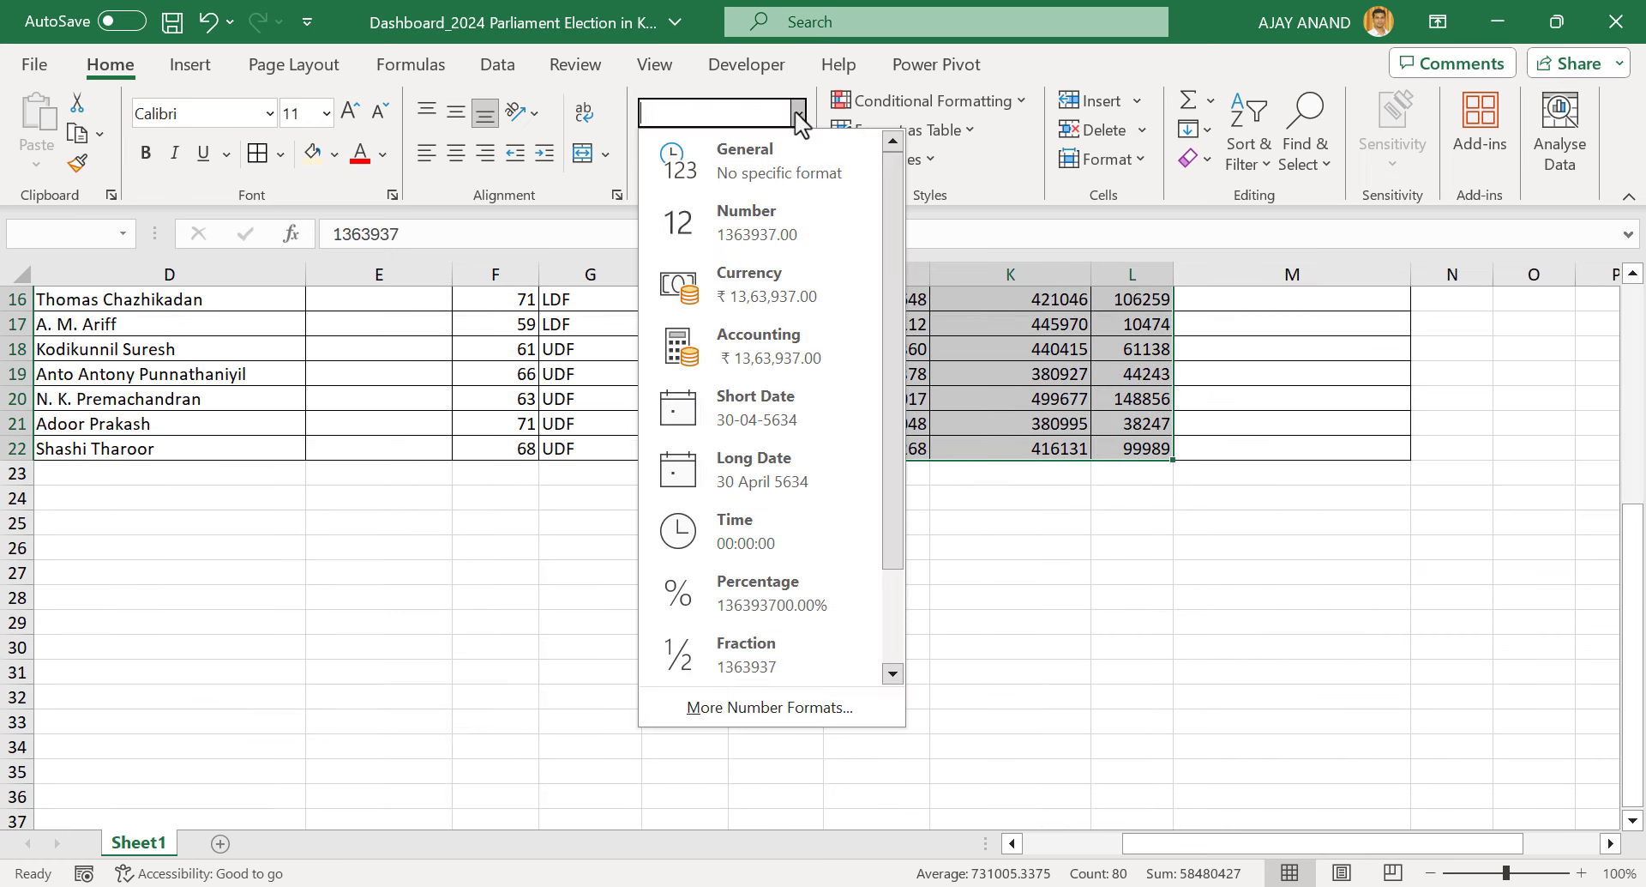
click(779, 229)
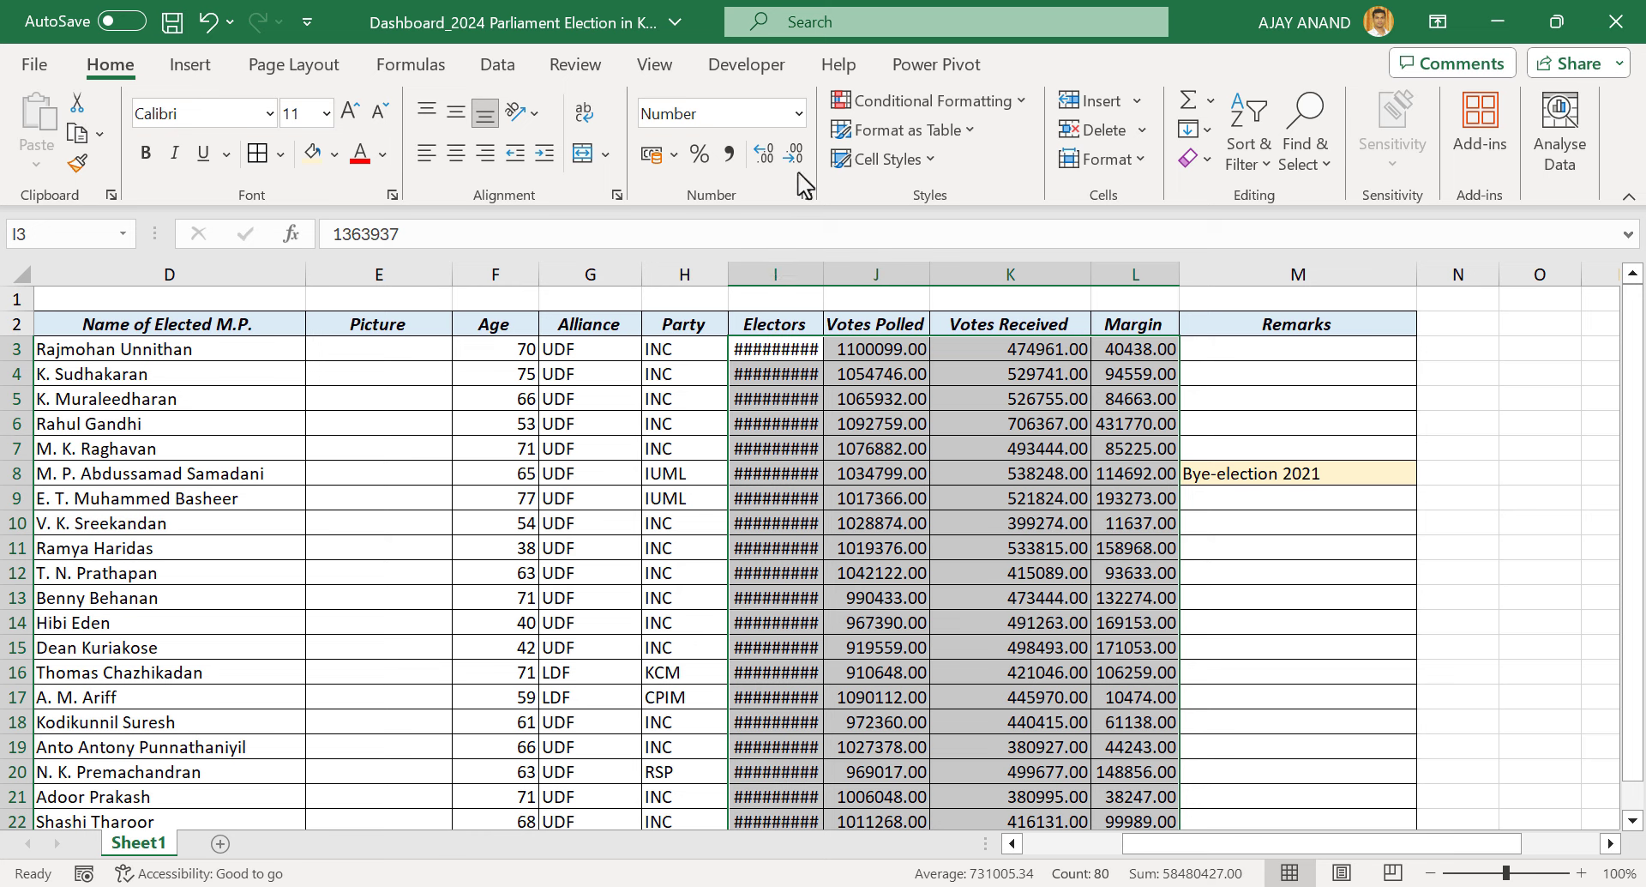
click(795, 154)
click(795, 154)
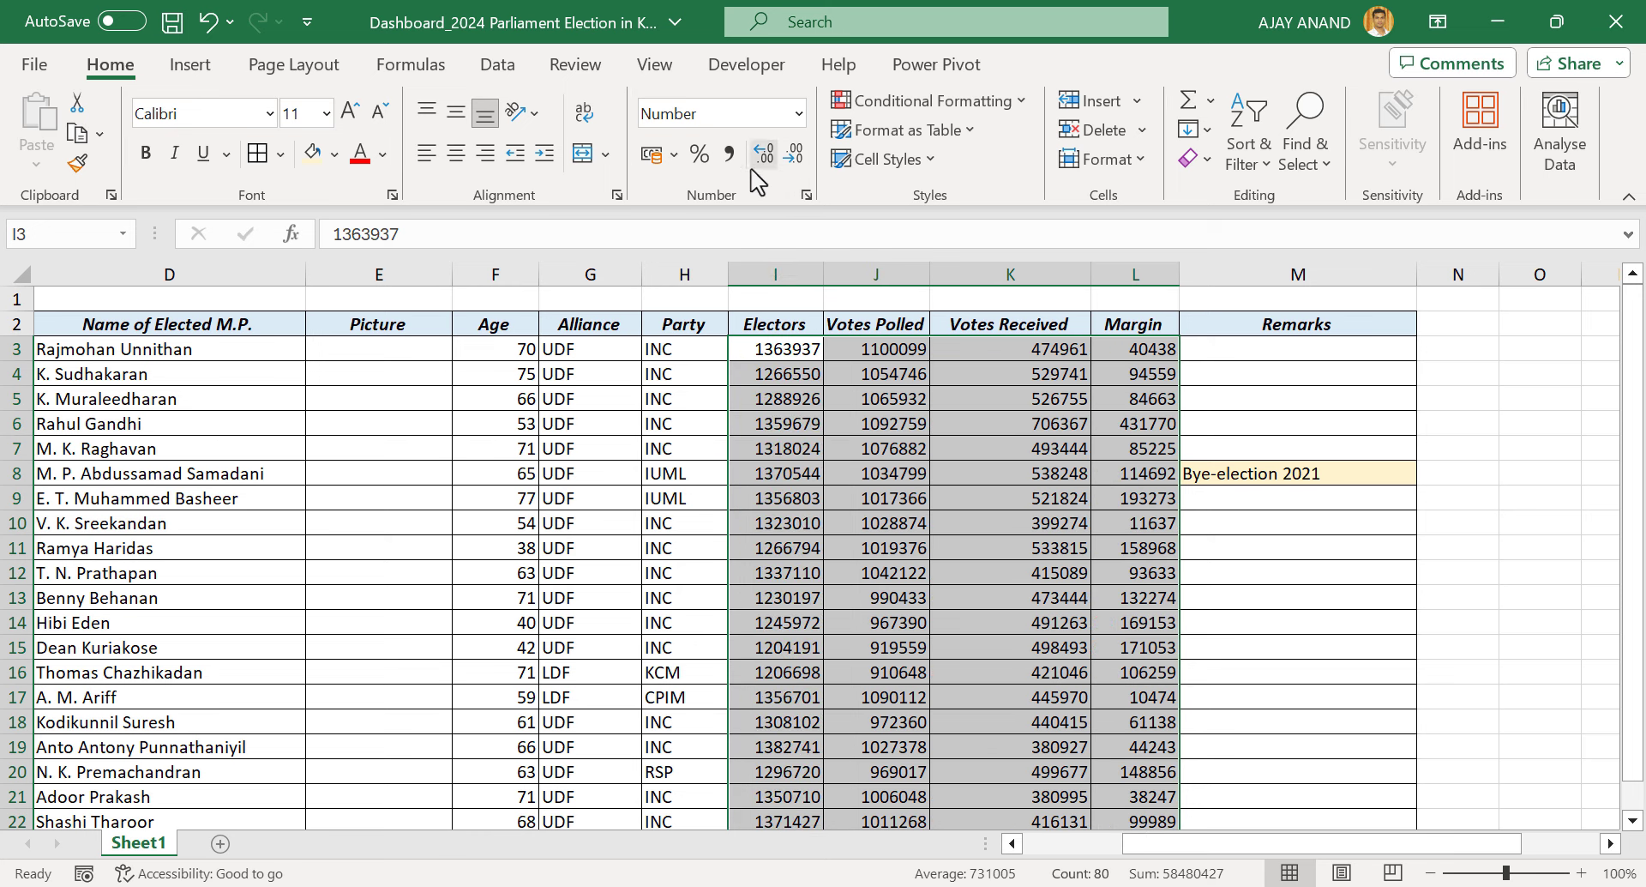
click(729, 155)
click(795, 155)
click(794, 155)
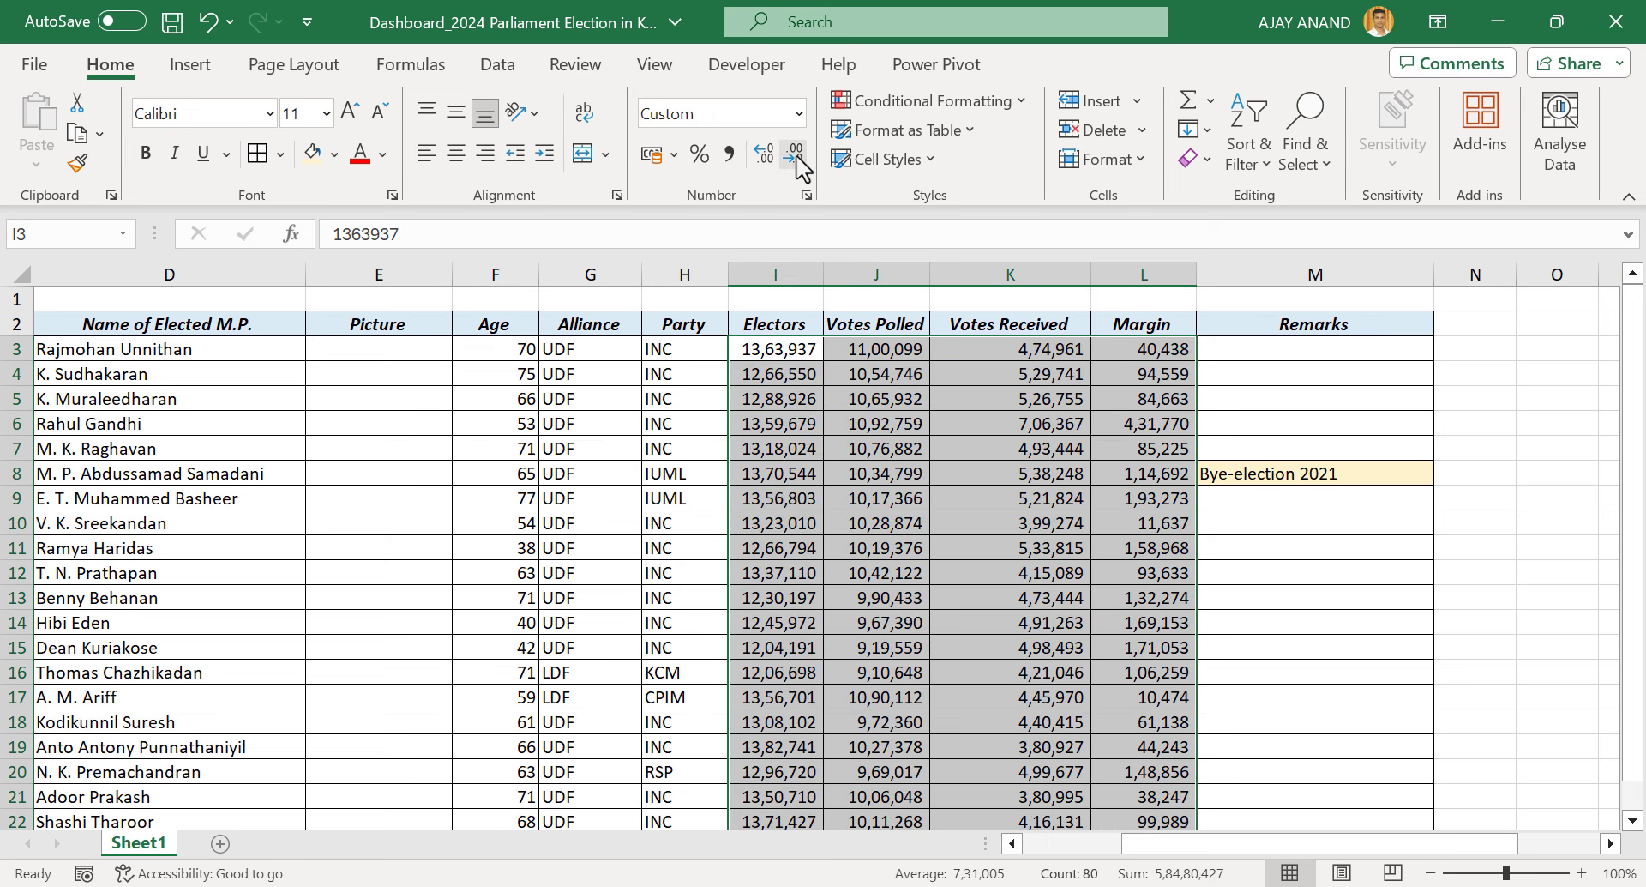
Widen the Electors and Votes Polled columns slightly and narrow the Votes Received column
click(891, 495)
drag(820, 279, 852, 278)
drag(957, 276, 982, 275)
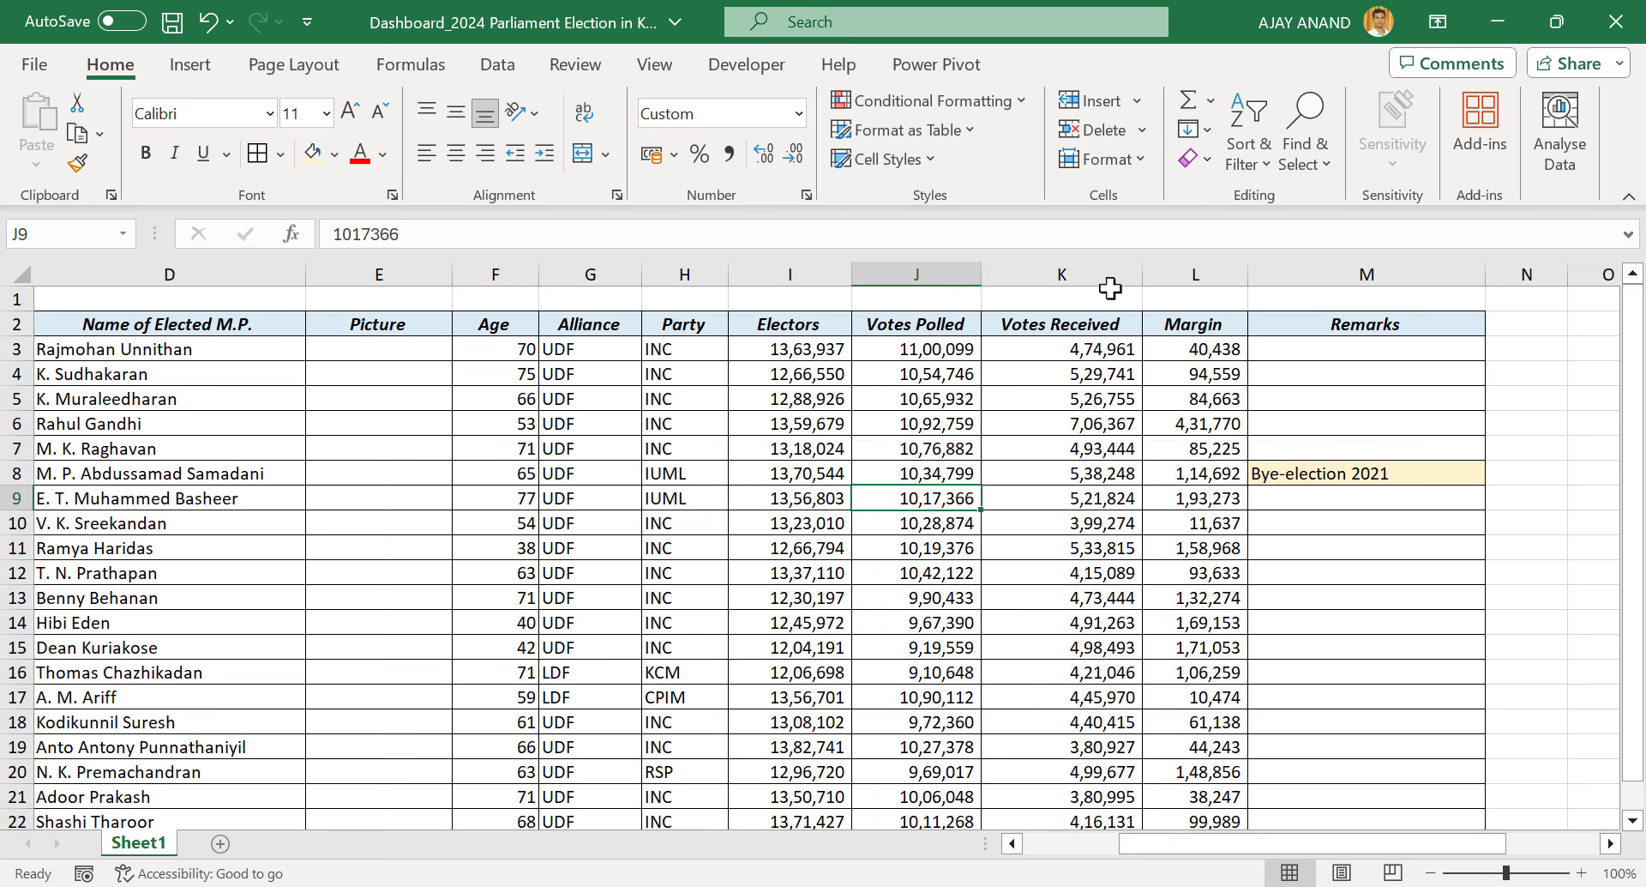
drag(1140, 273, 1116, 274)
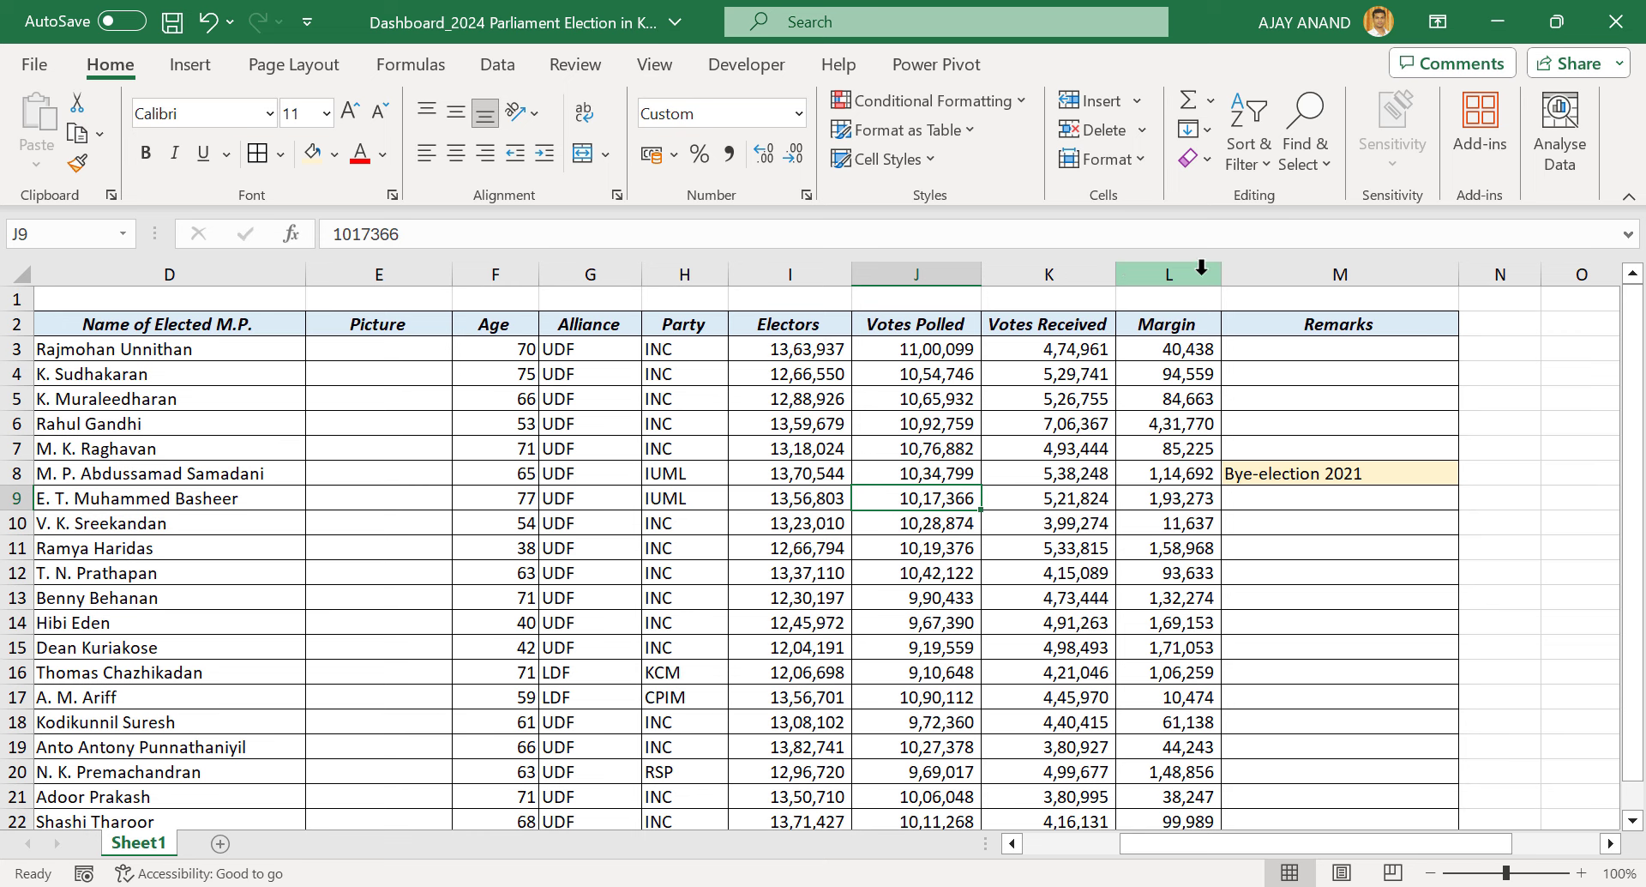
Narrow the empty column A, the Constituency column and the Name of Elected M.P. column
scroll(1183, 515, down, 5)
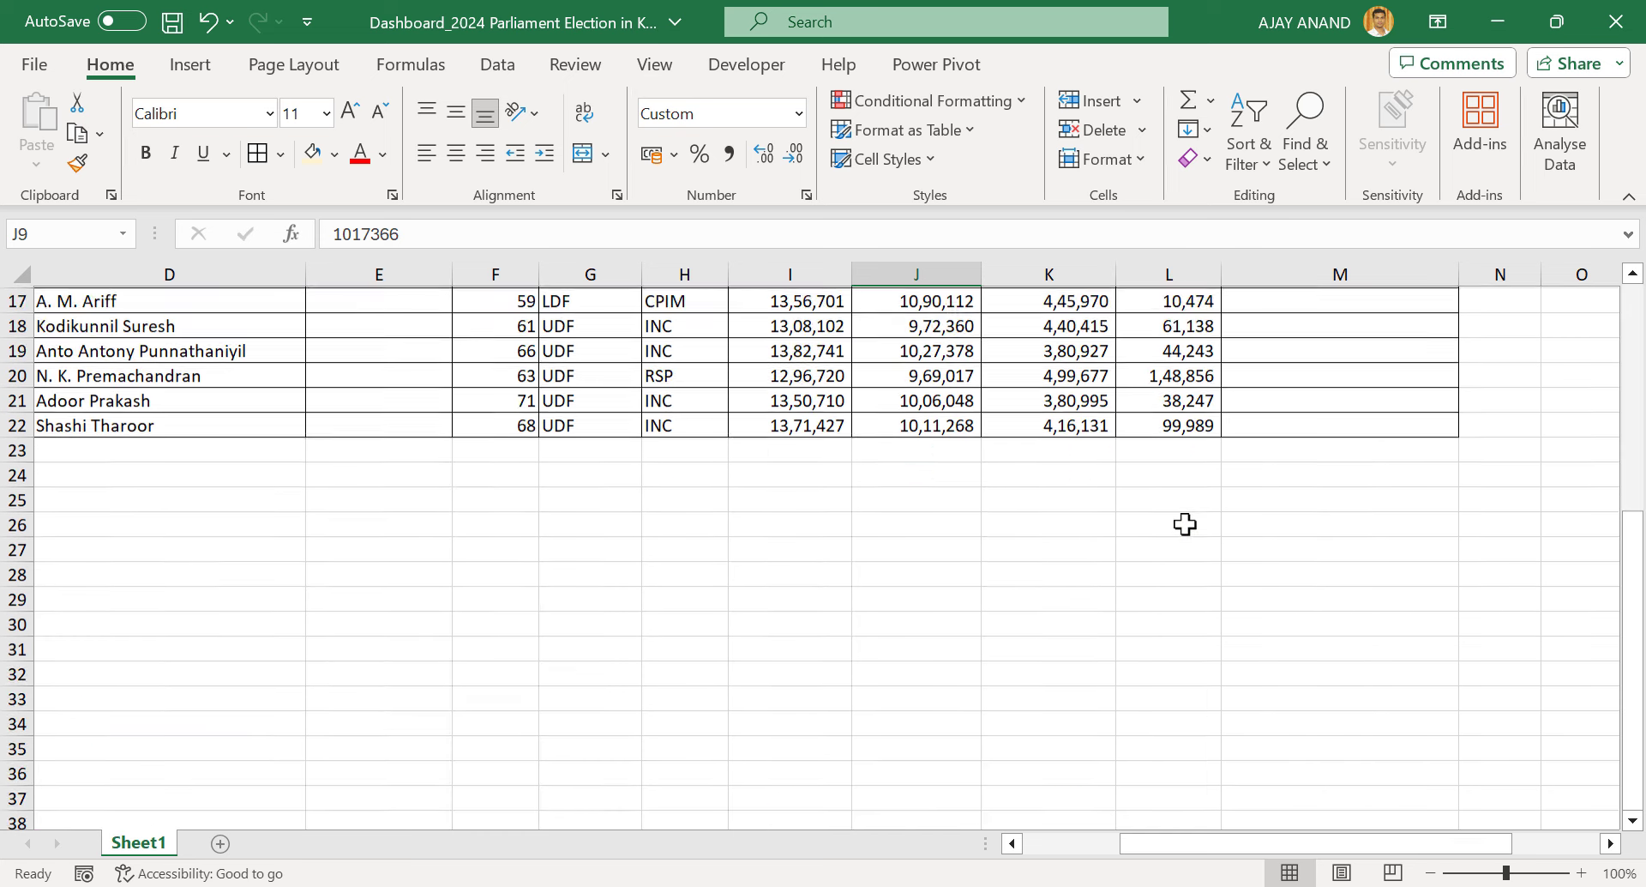
scroll(1183, 522, up, 5)
drag(1187, 843, 1094, 843)
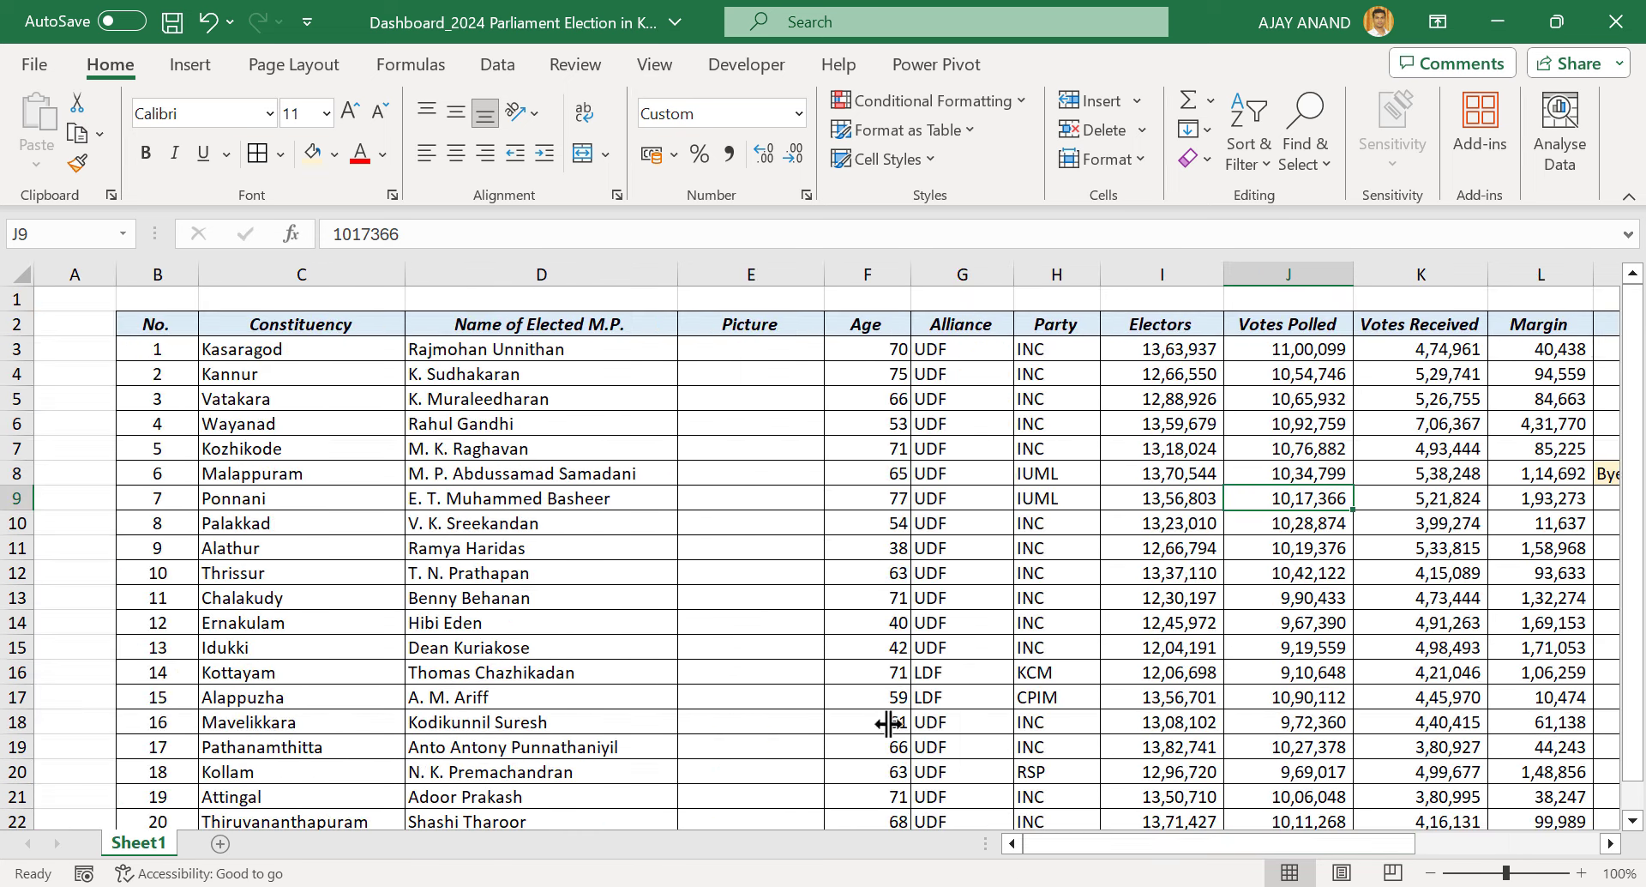
drag(117, 273, 72, 274)
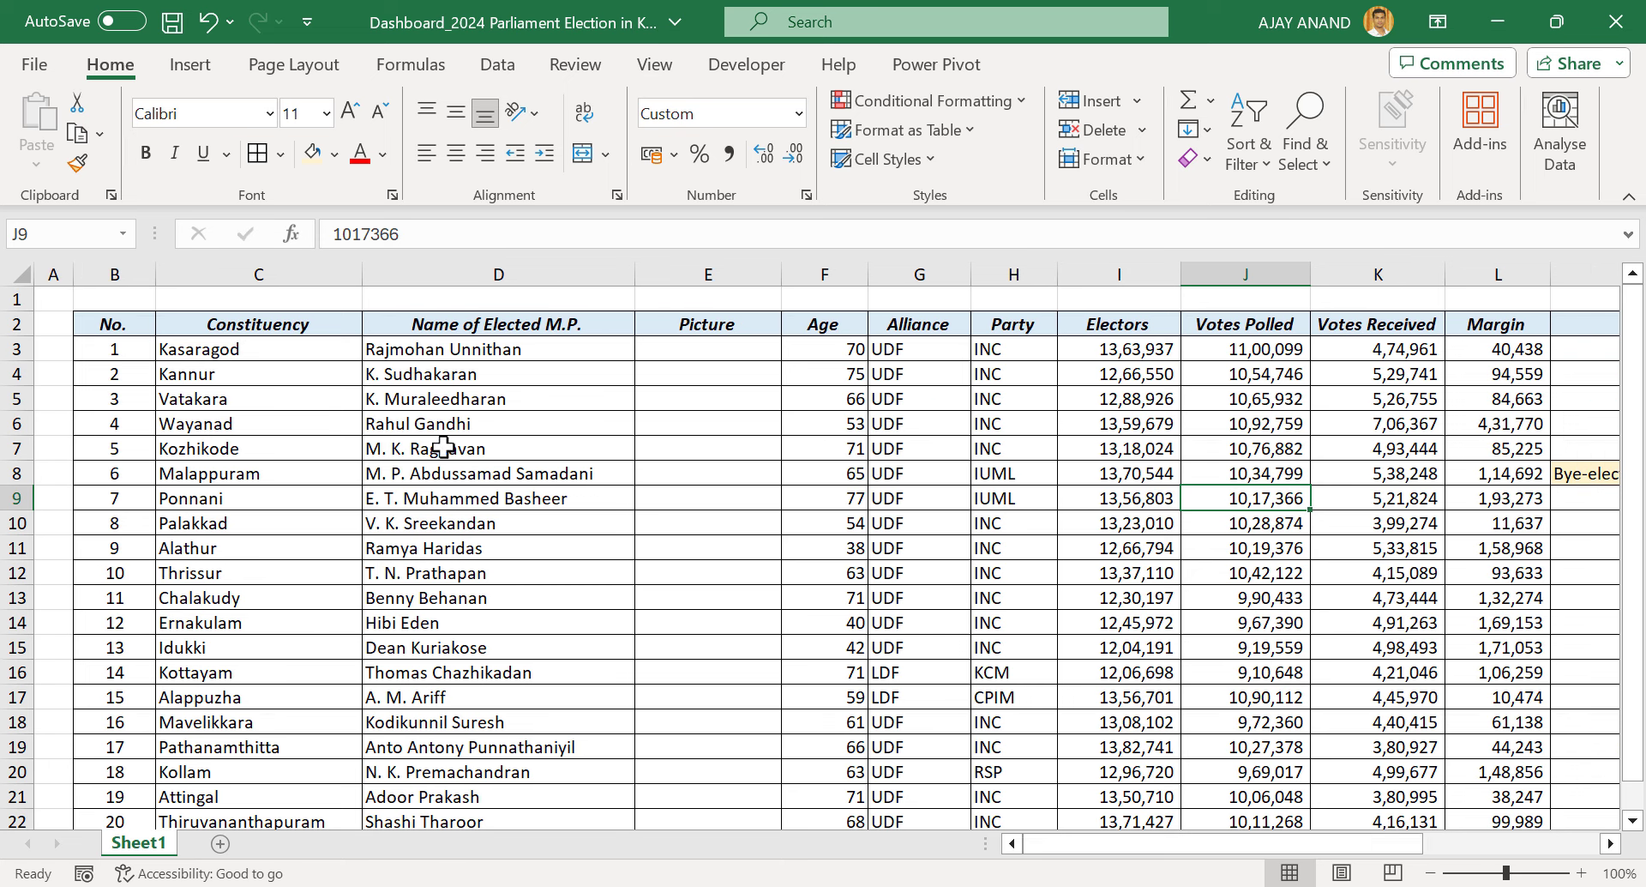
mouse_move(362, 274)
mouse_down()
mouse_move(332, 274)
mouse_move(349, 275)
mouse_up()
scroll(441, 506, down, 2)
scroll(440, 522, up, 2)
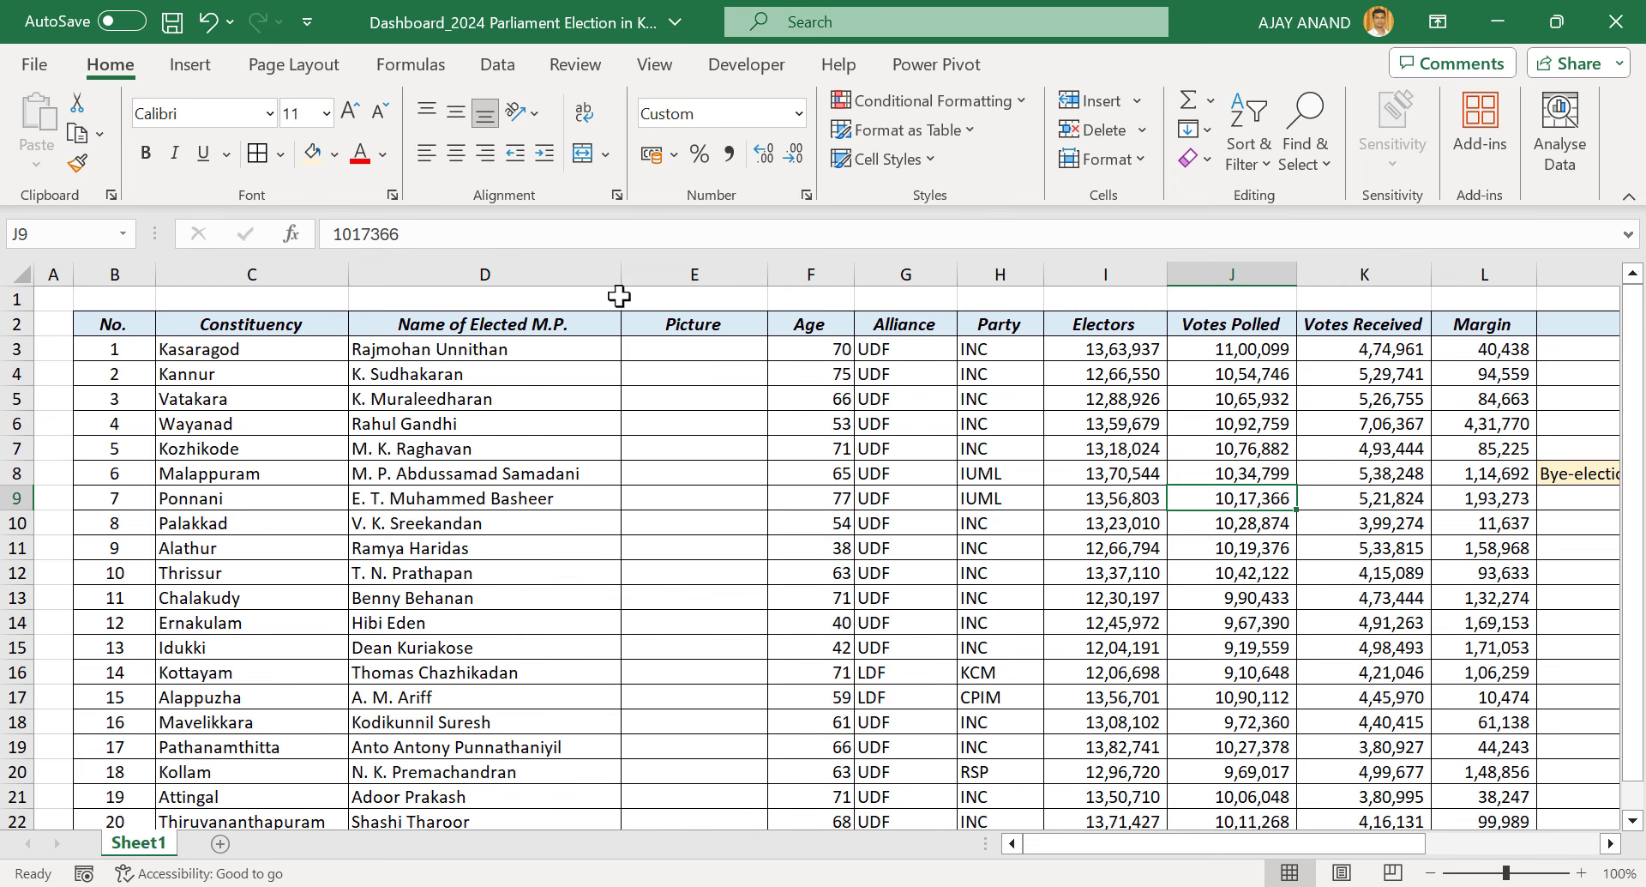
drag(621, 275, 601, 274)
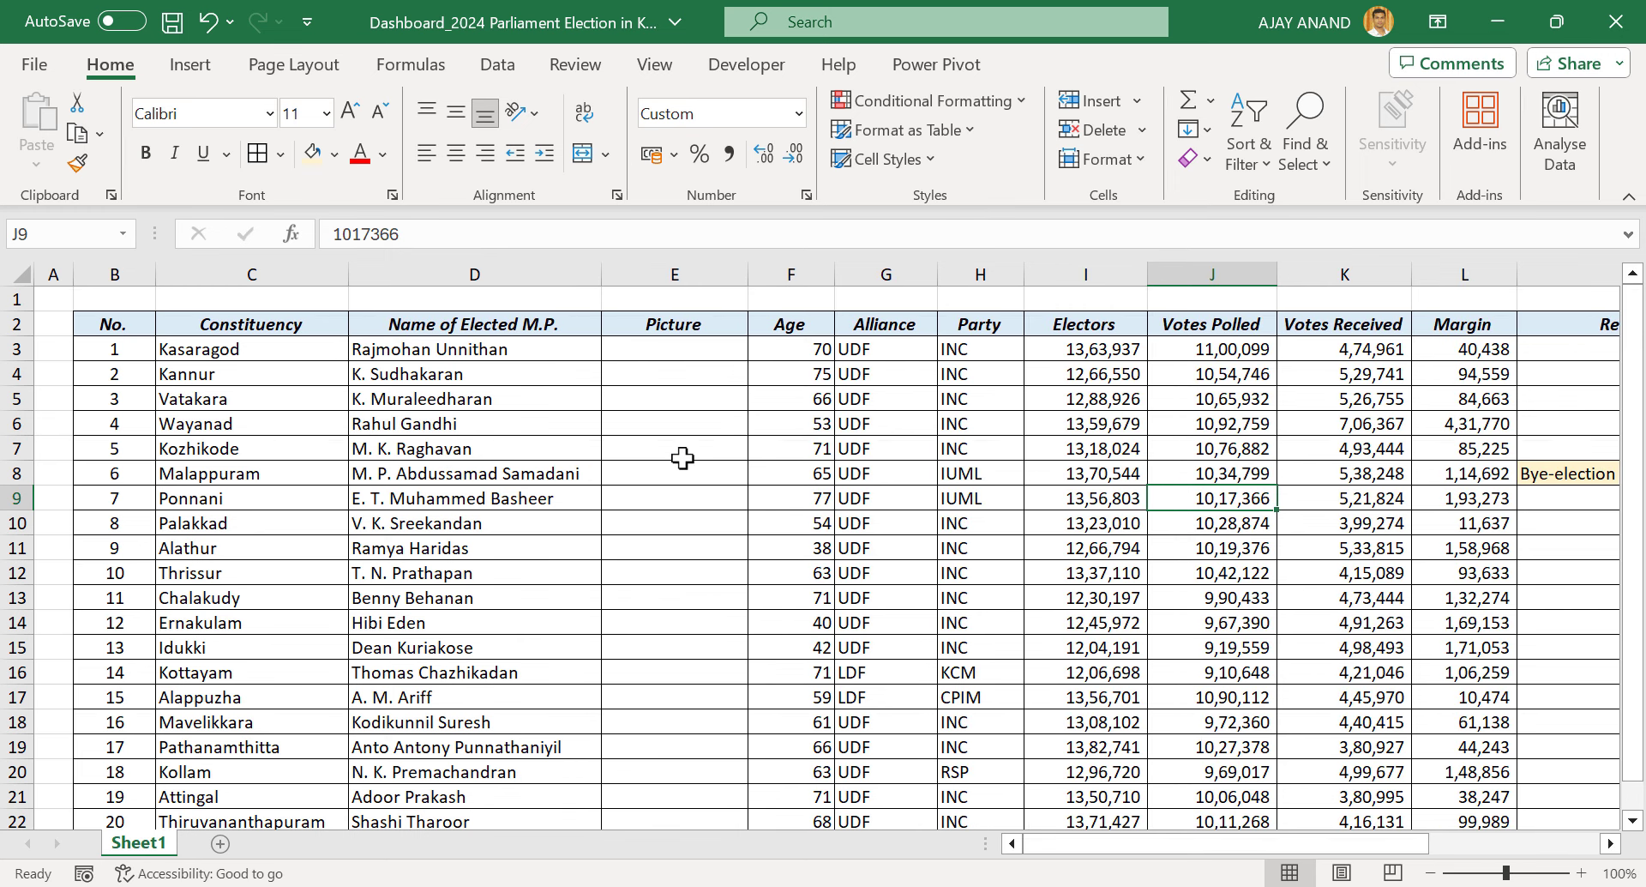
Rename Sheet1 as "Current MPs"
double_click(142, 843)
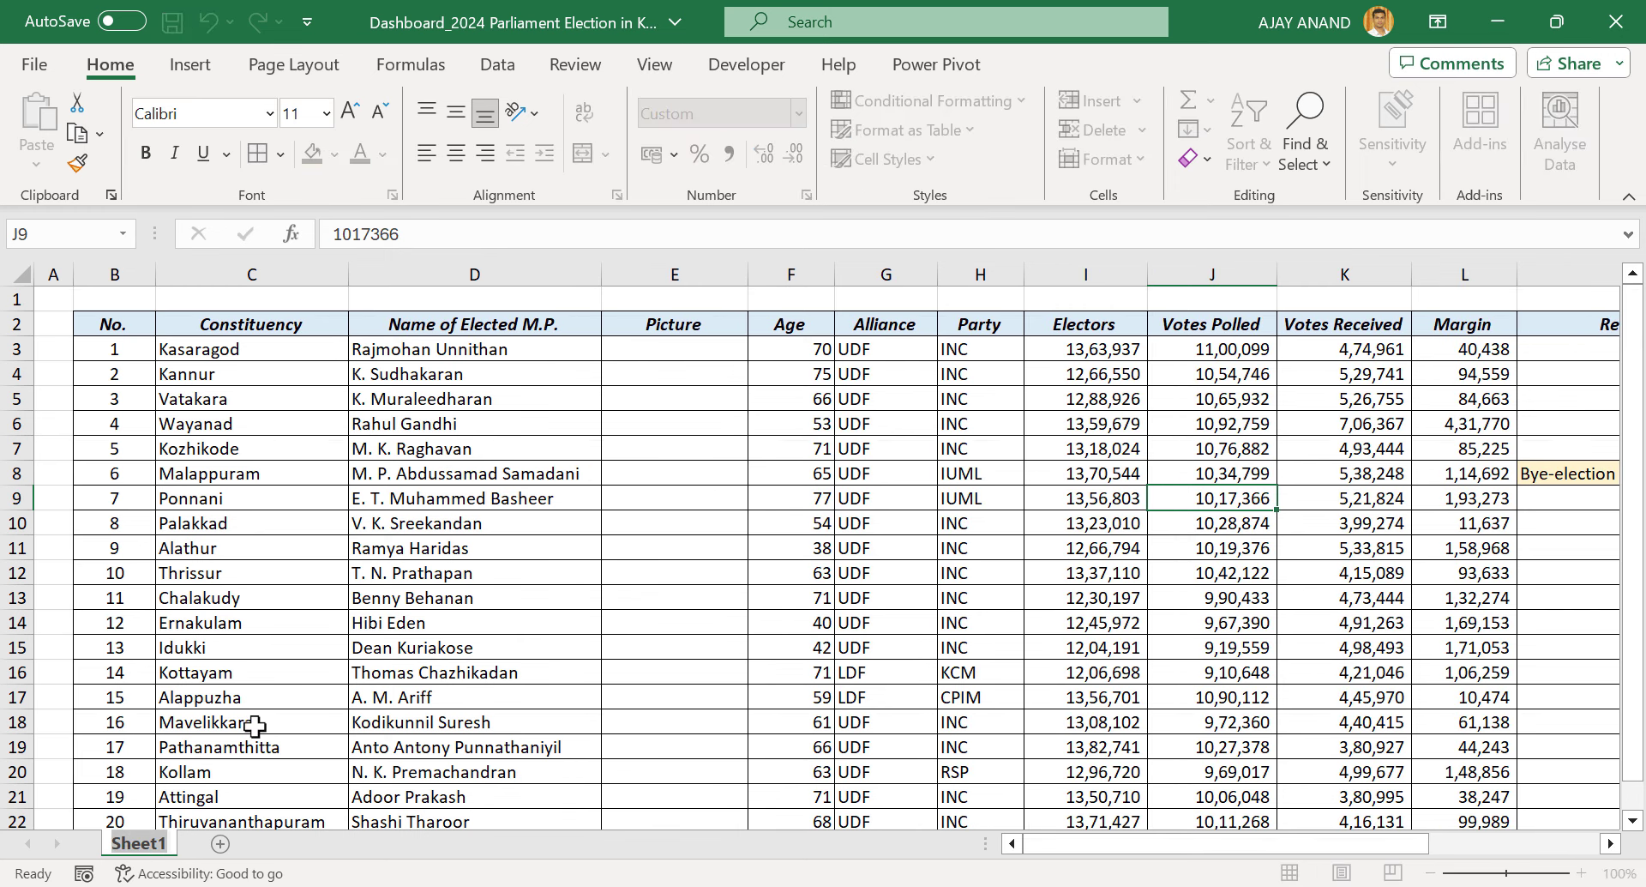
text(Current MPs)
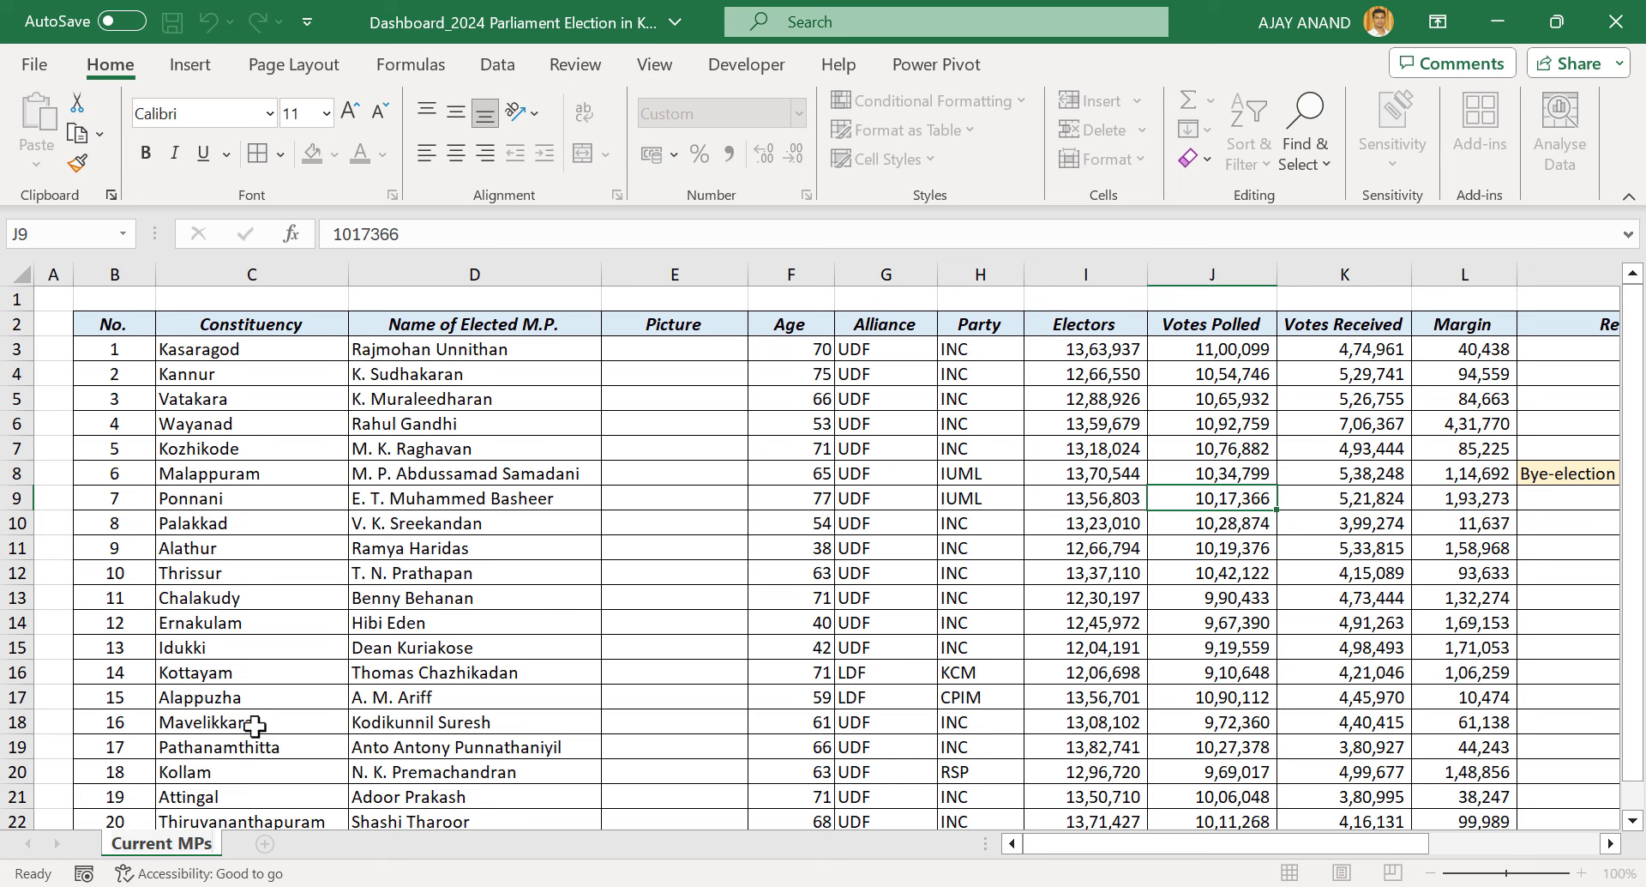
key(Return)
Add a new worksheet and name it "Candidates 2024"
click(265, 844)
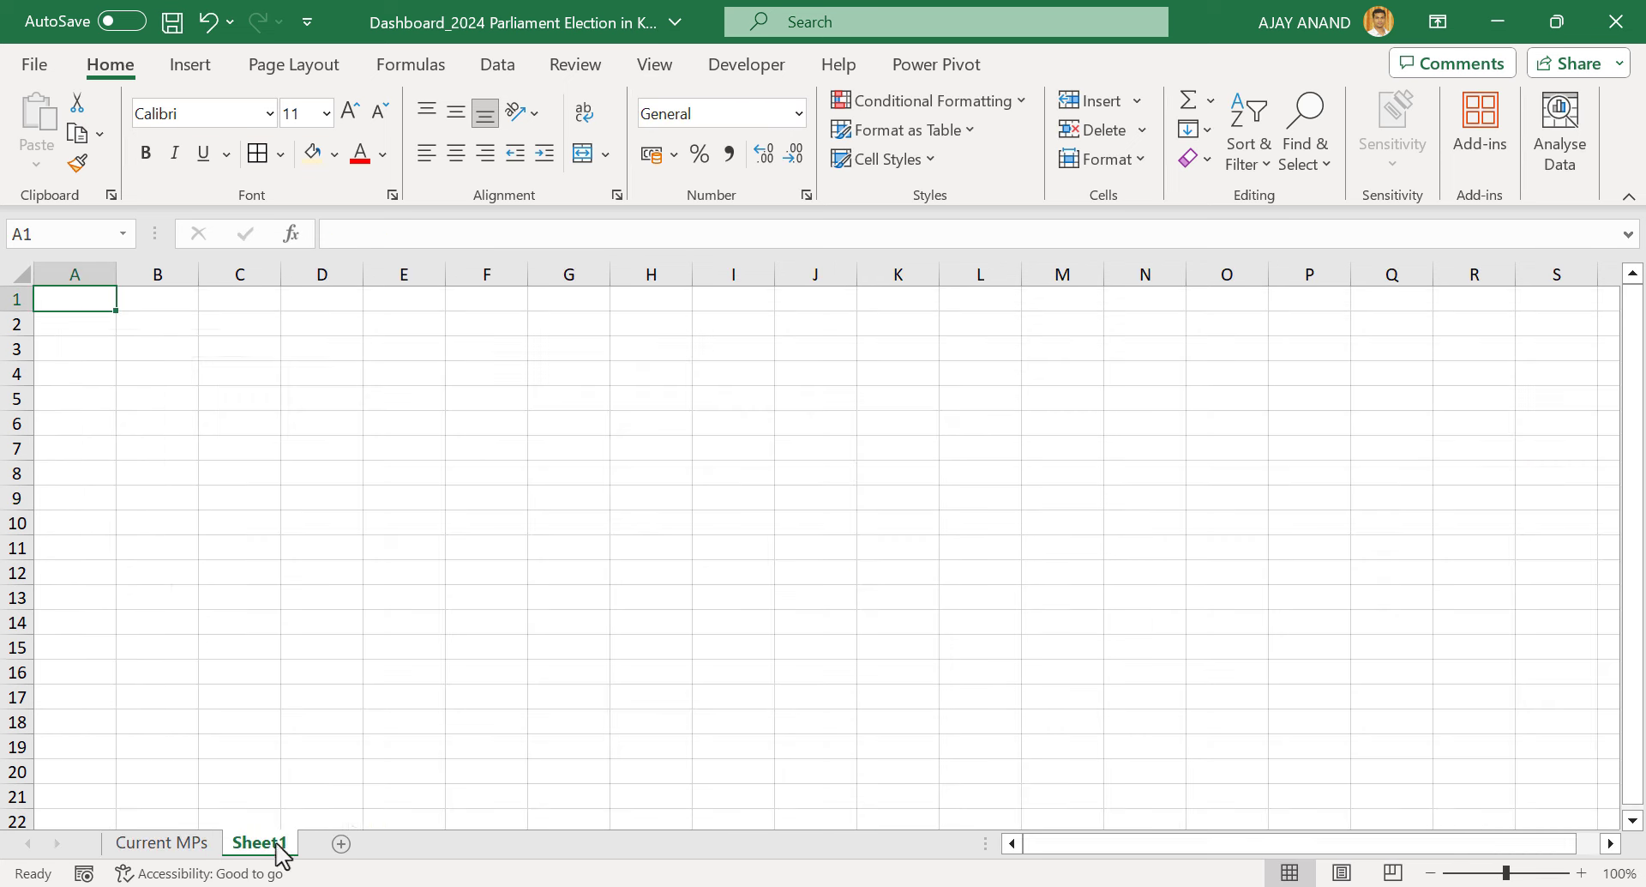
double_click(268, 840)
text(Candidates)
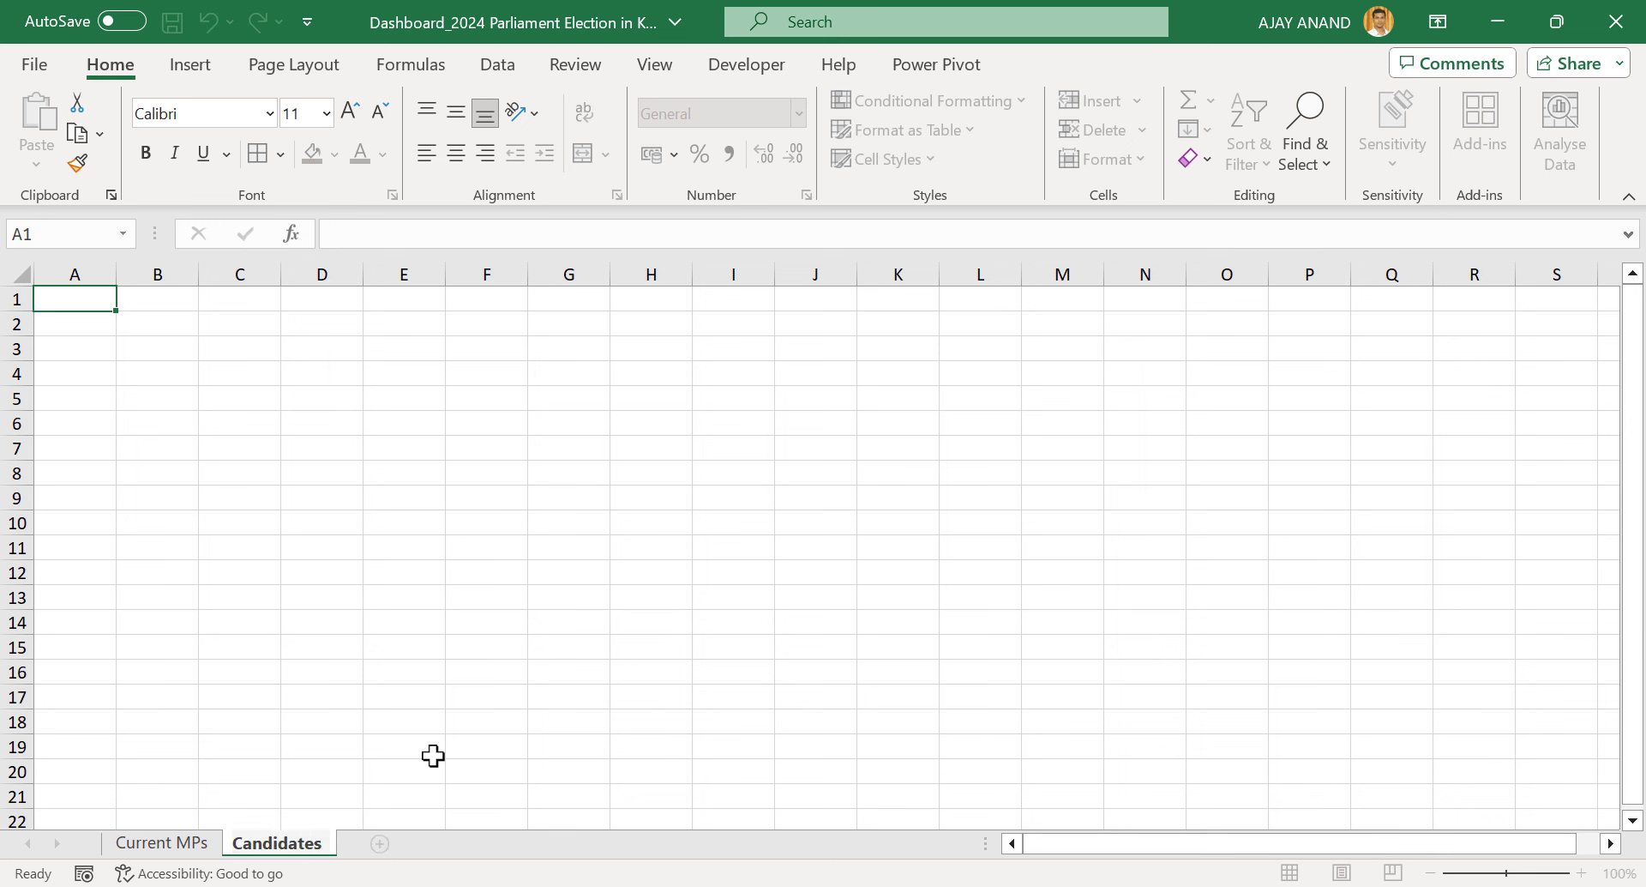
text( 2024)
key(Return)
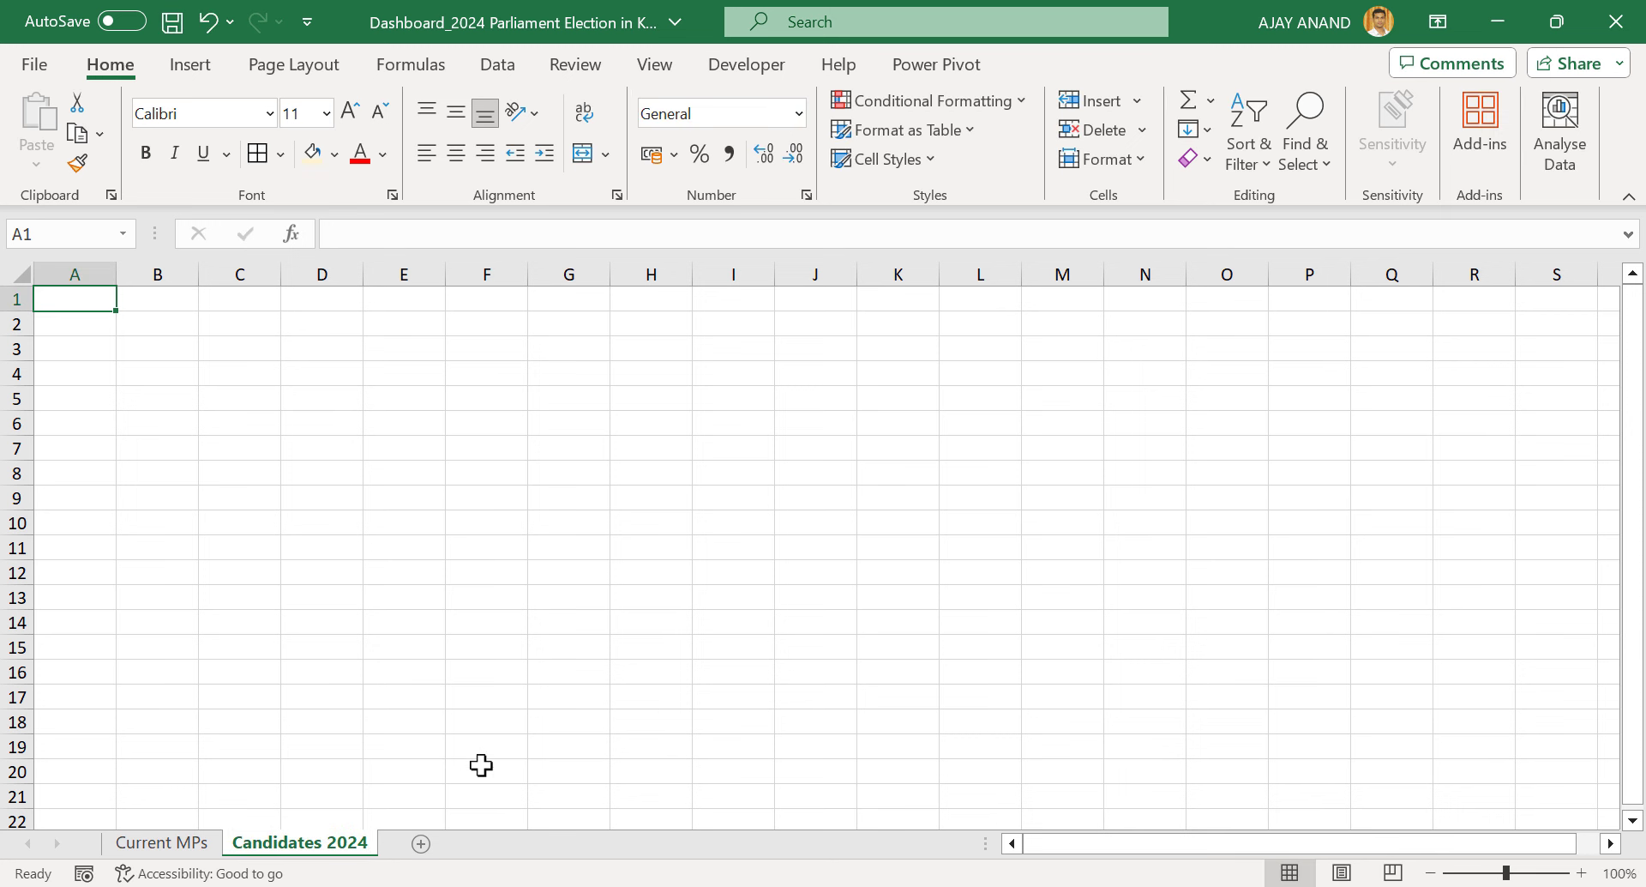
Switch to the browser, return to the Google results and search for "kerala general election 2024"
key(alt+Tab)
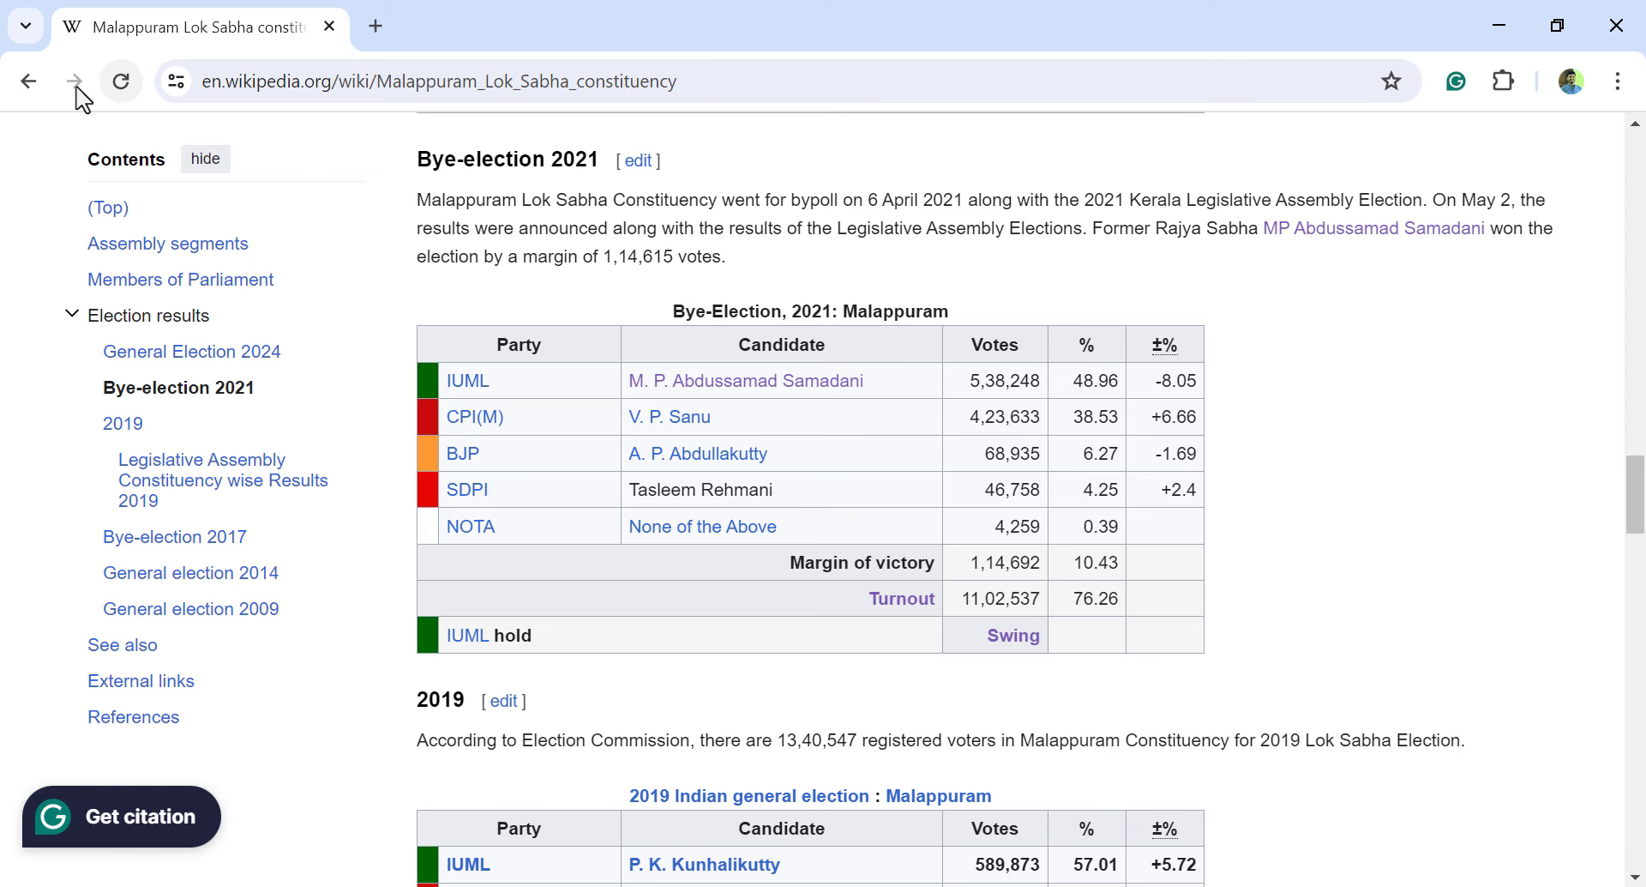
click(28, 84)
click(28, 84)
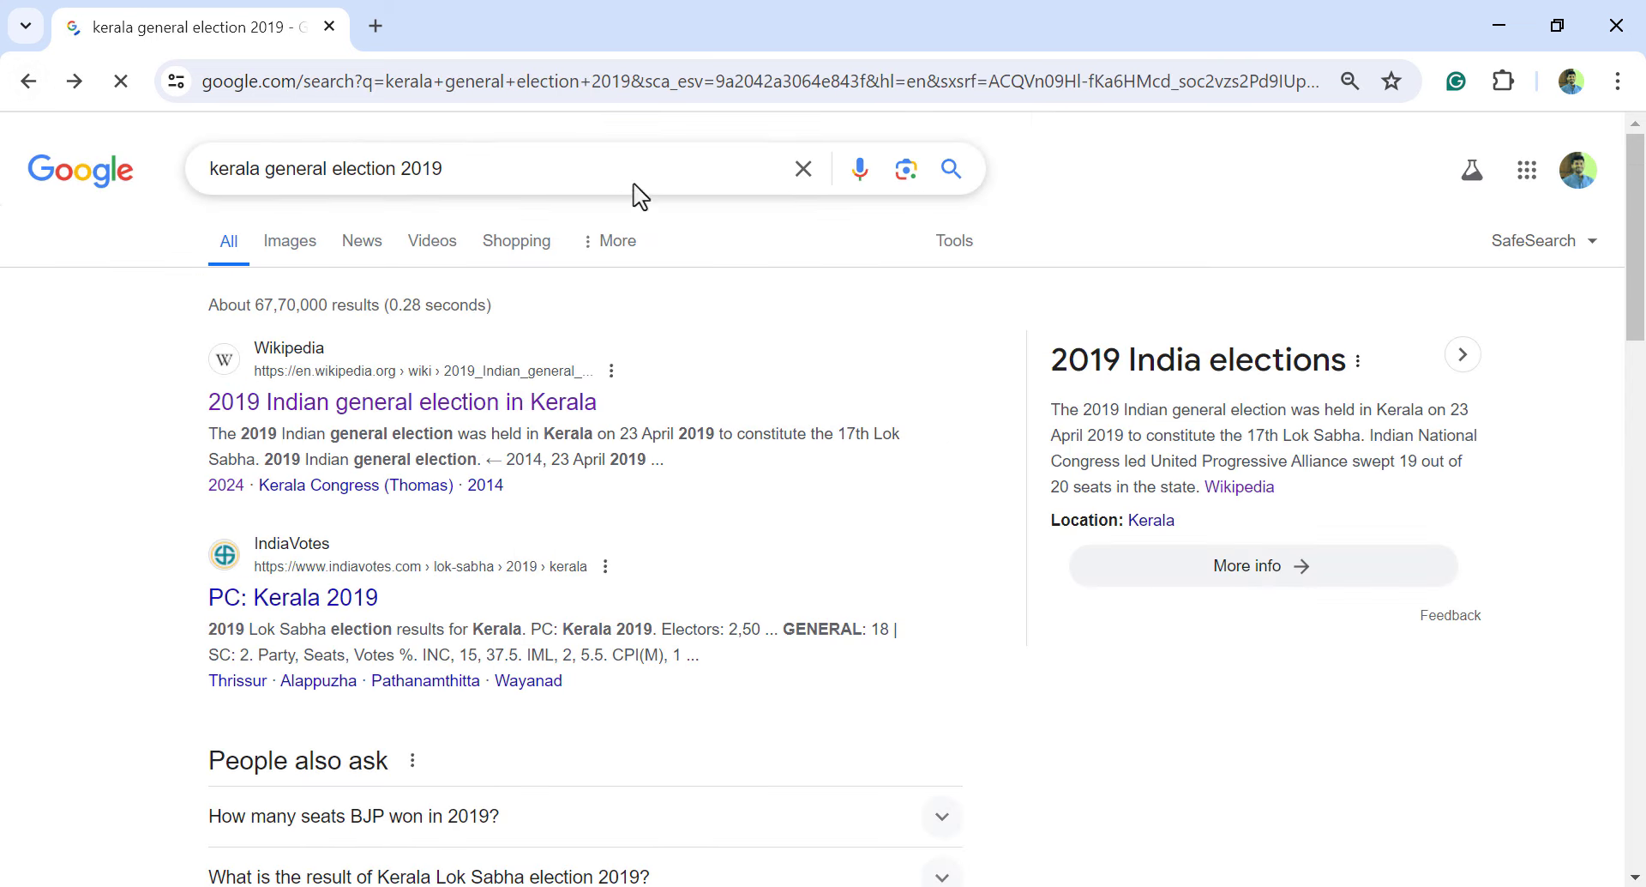
click(803, 174)
text(ke)
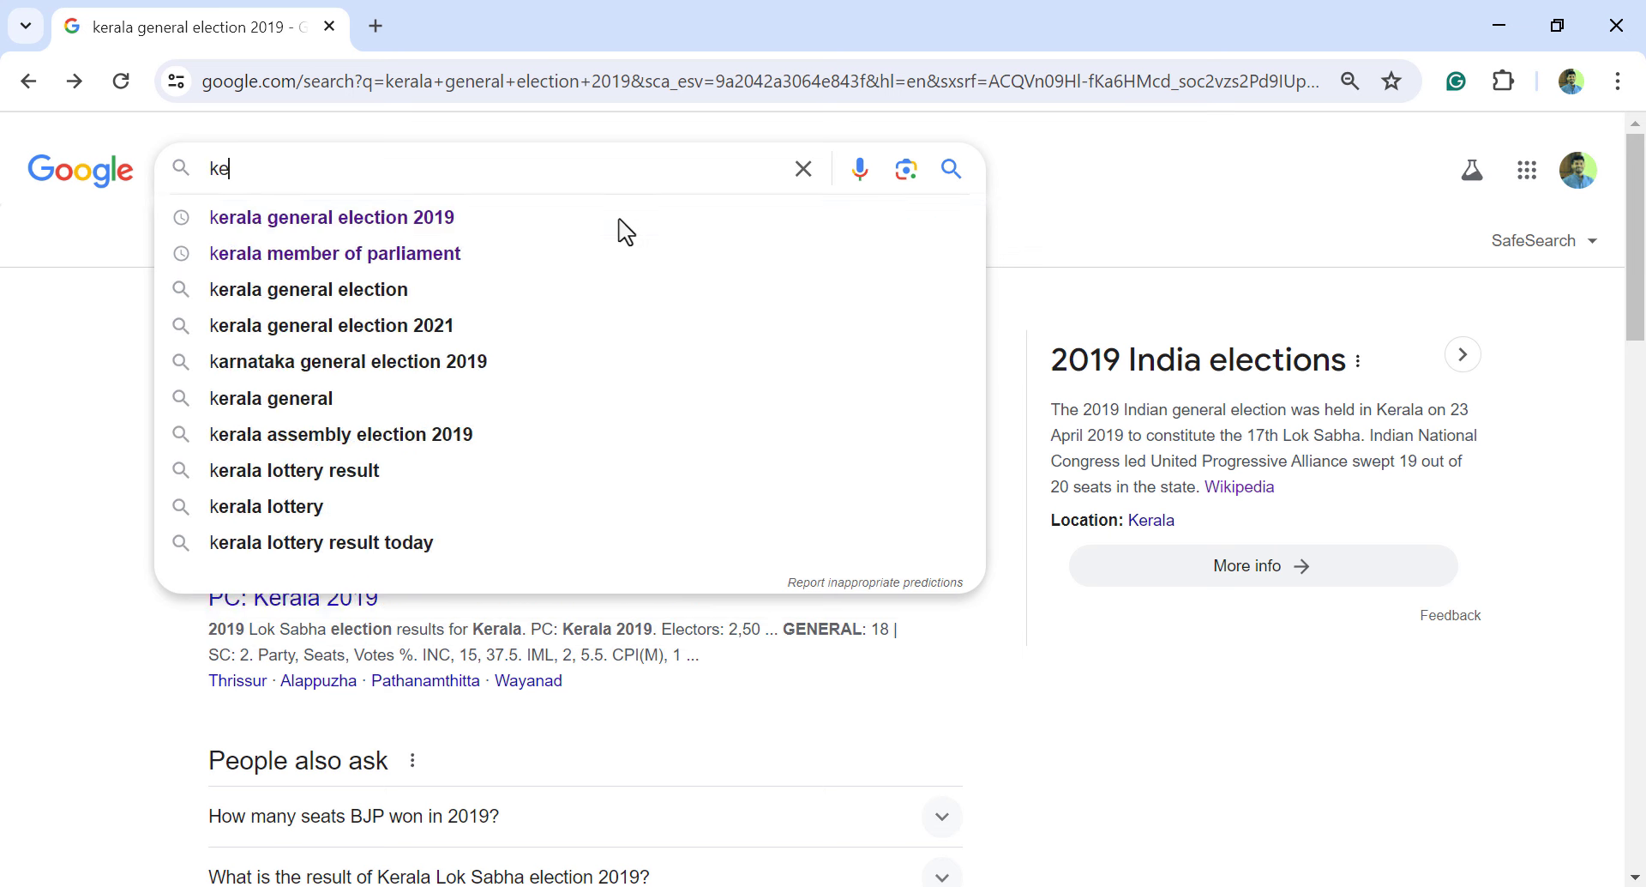
text(rala general)
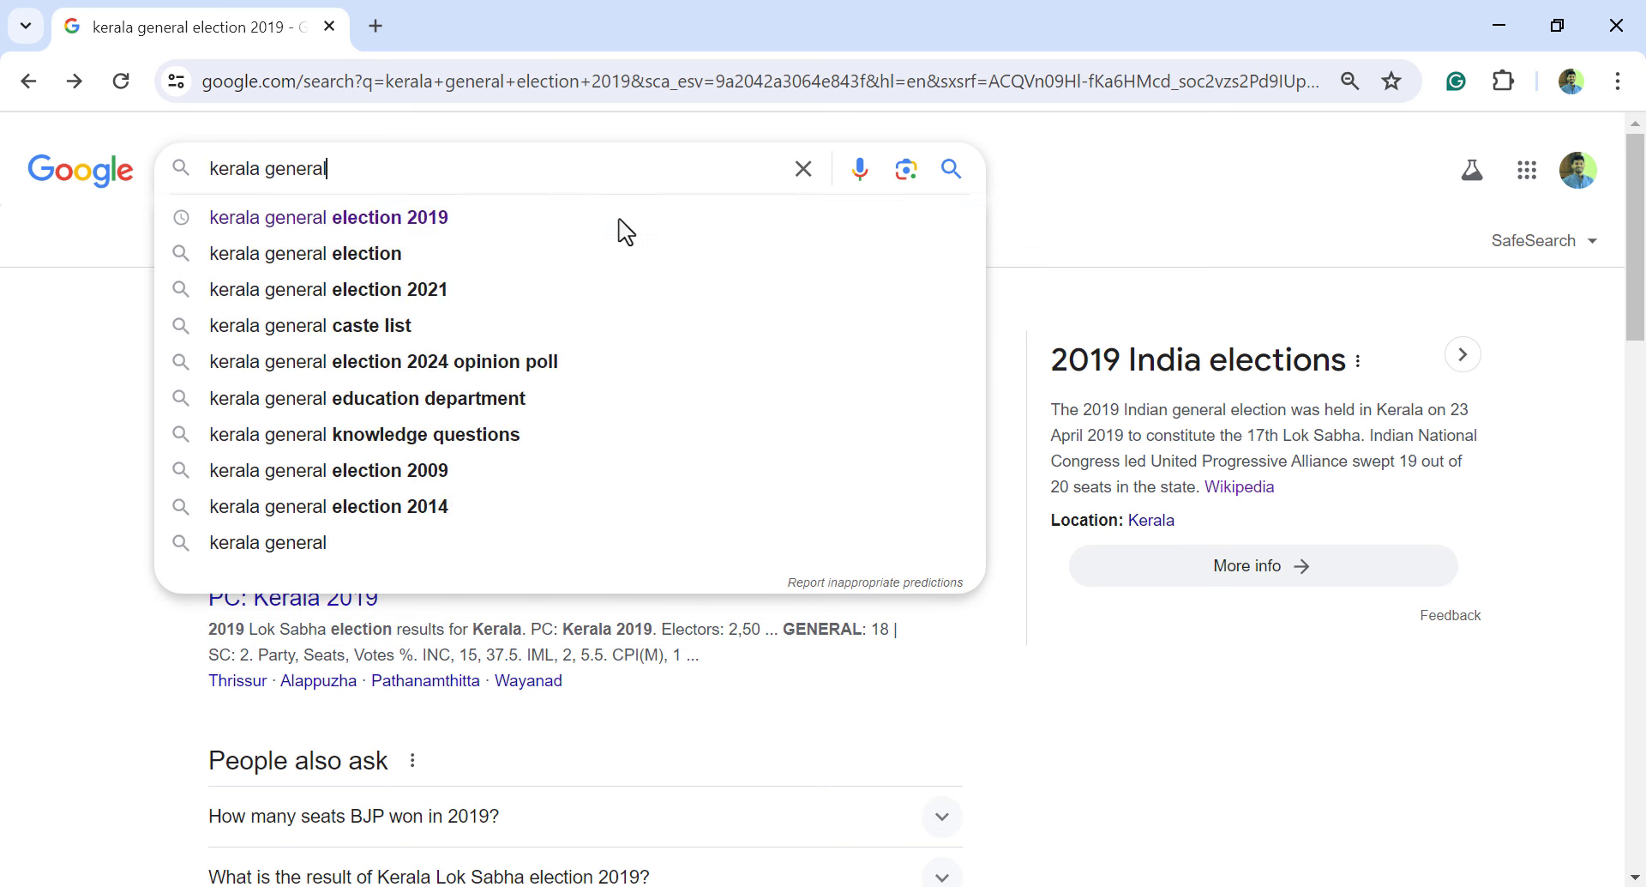
text( election 2024)
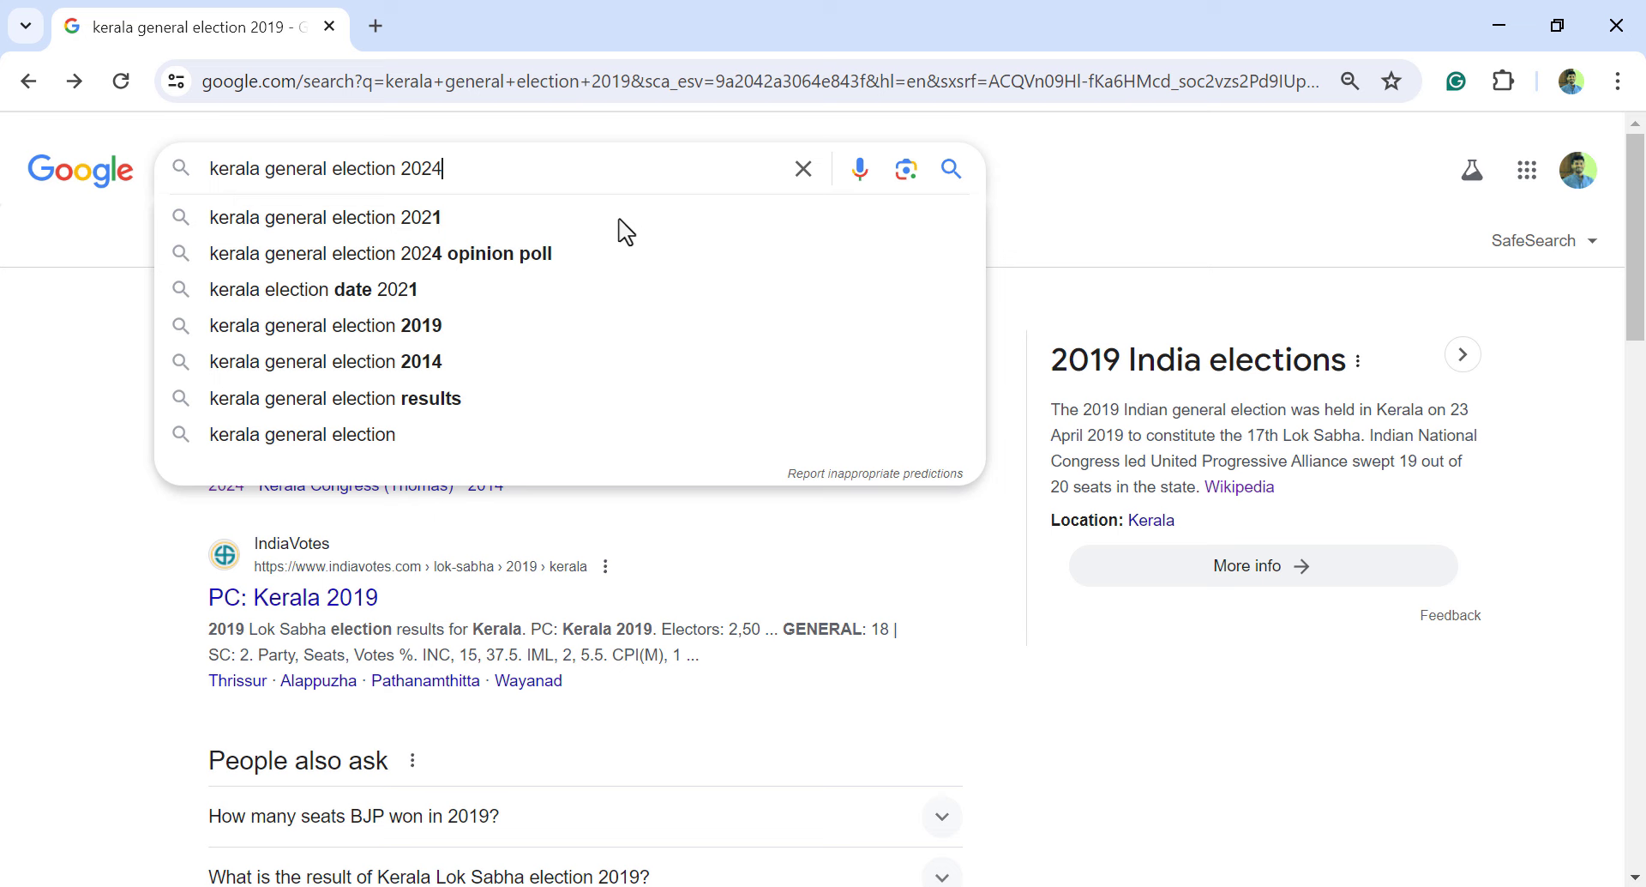
key(Return)
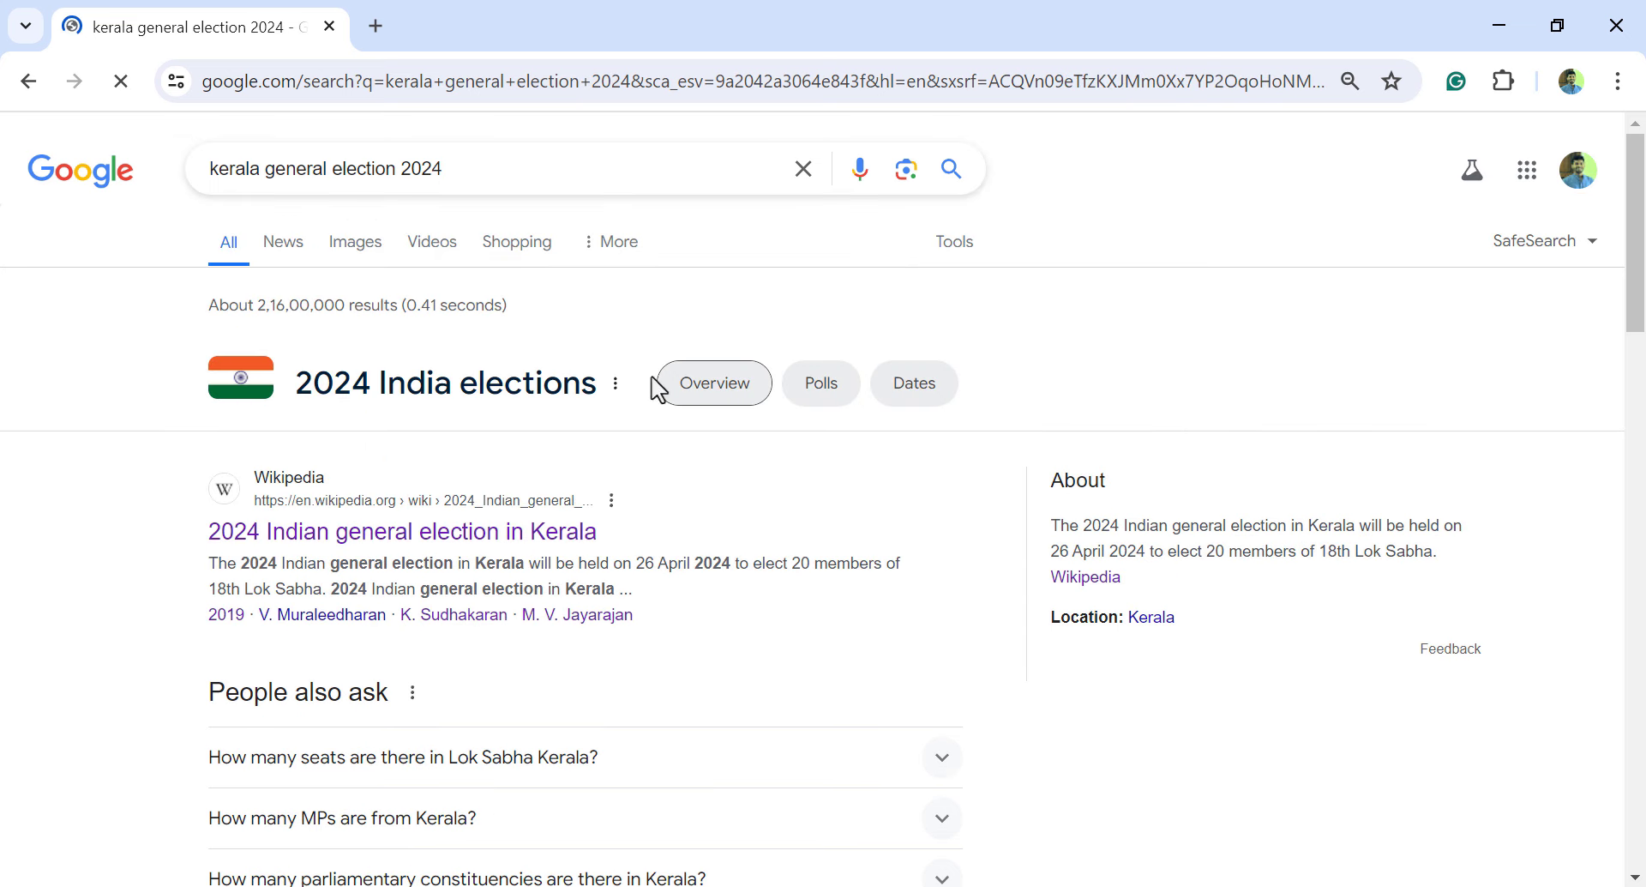
Open the Wikipedia article "2024 Indian general election in Kerala" and look through its Candidates table of 20 constituencies
click(386, 548)
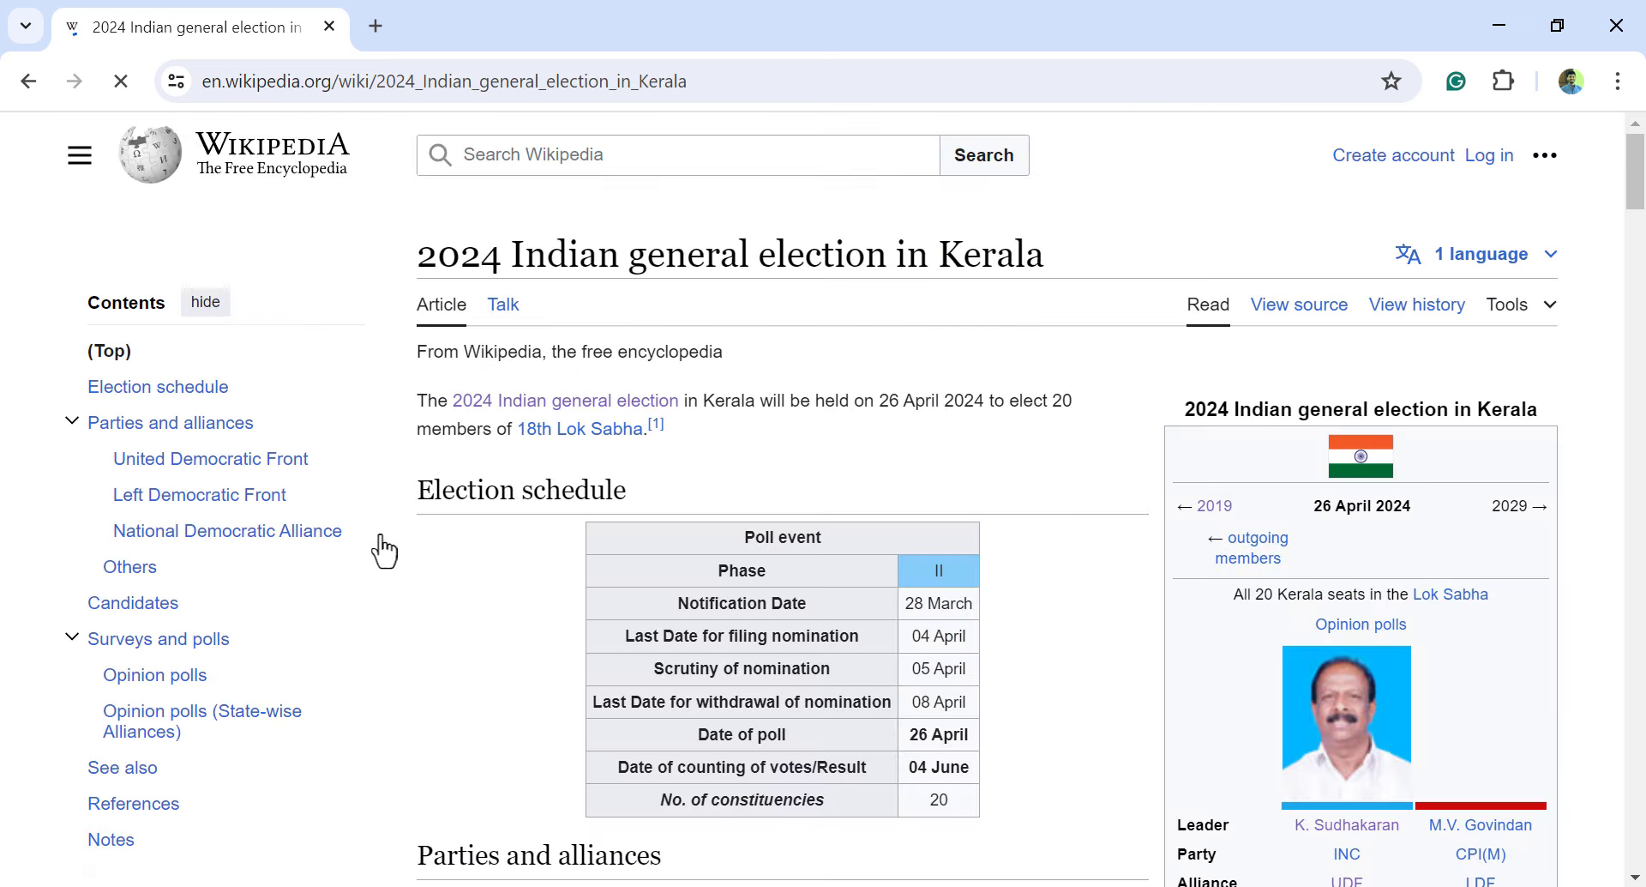
scroll(1017, 546, down, 8)
scroll(1020, 545, down, 20)
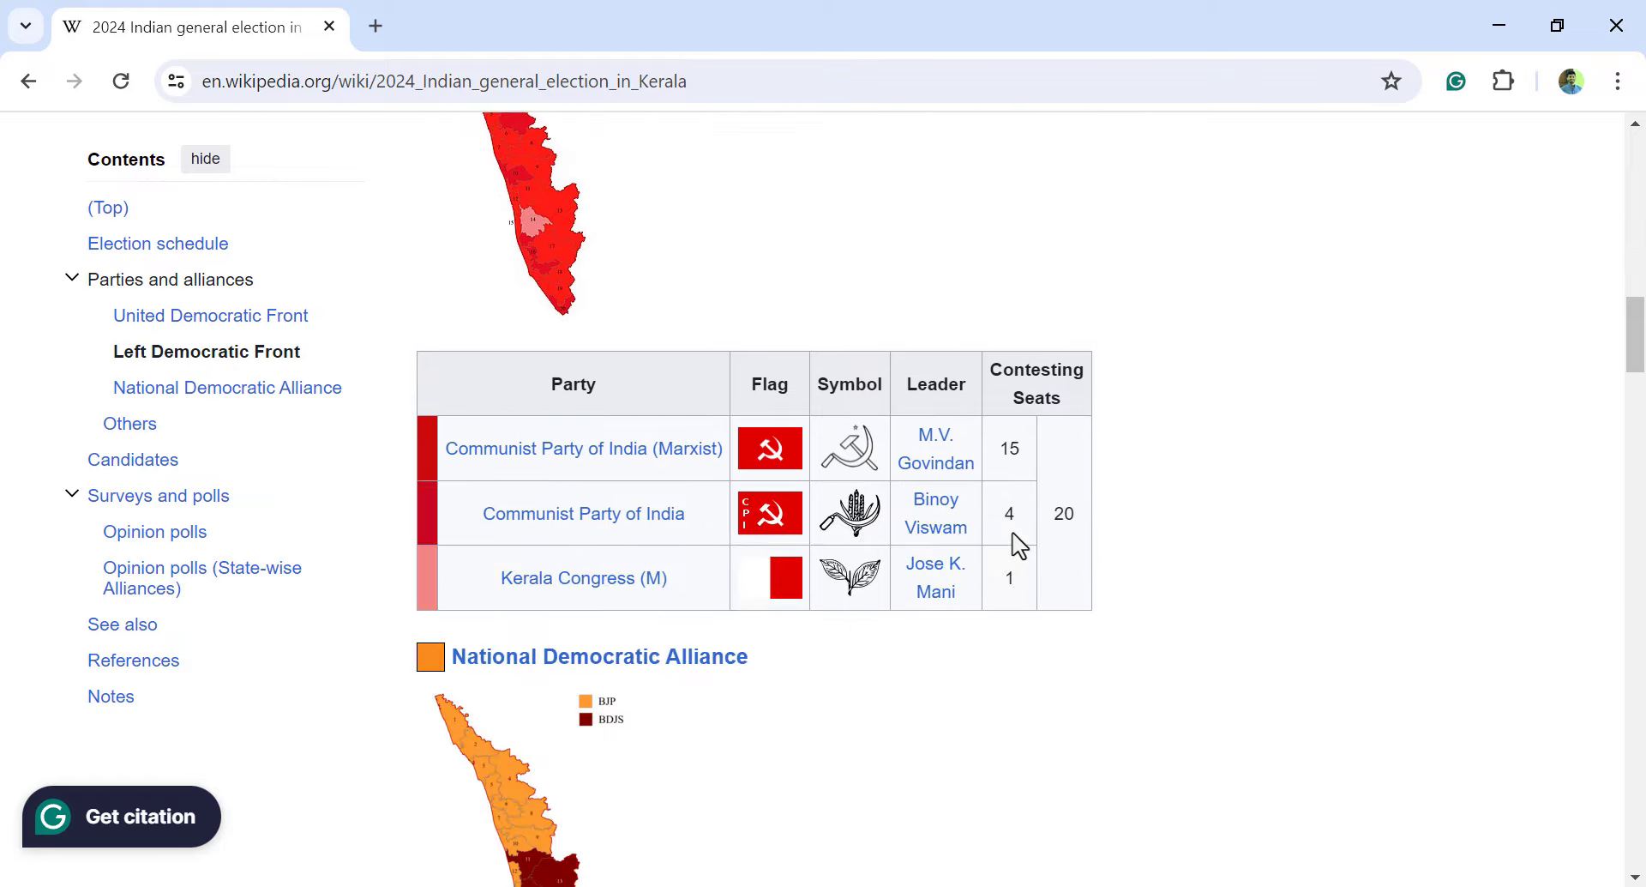
scroll(1012, 545, up, 3)
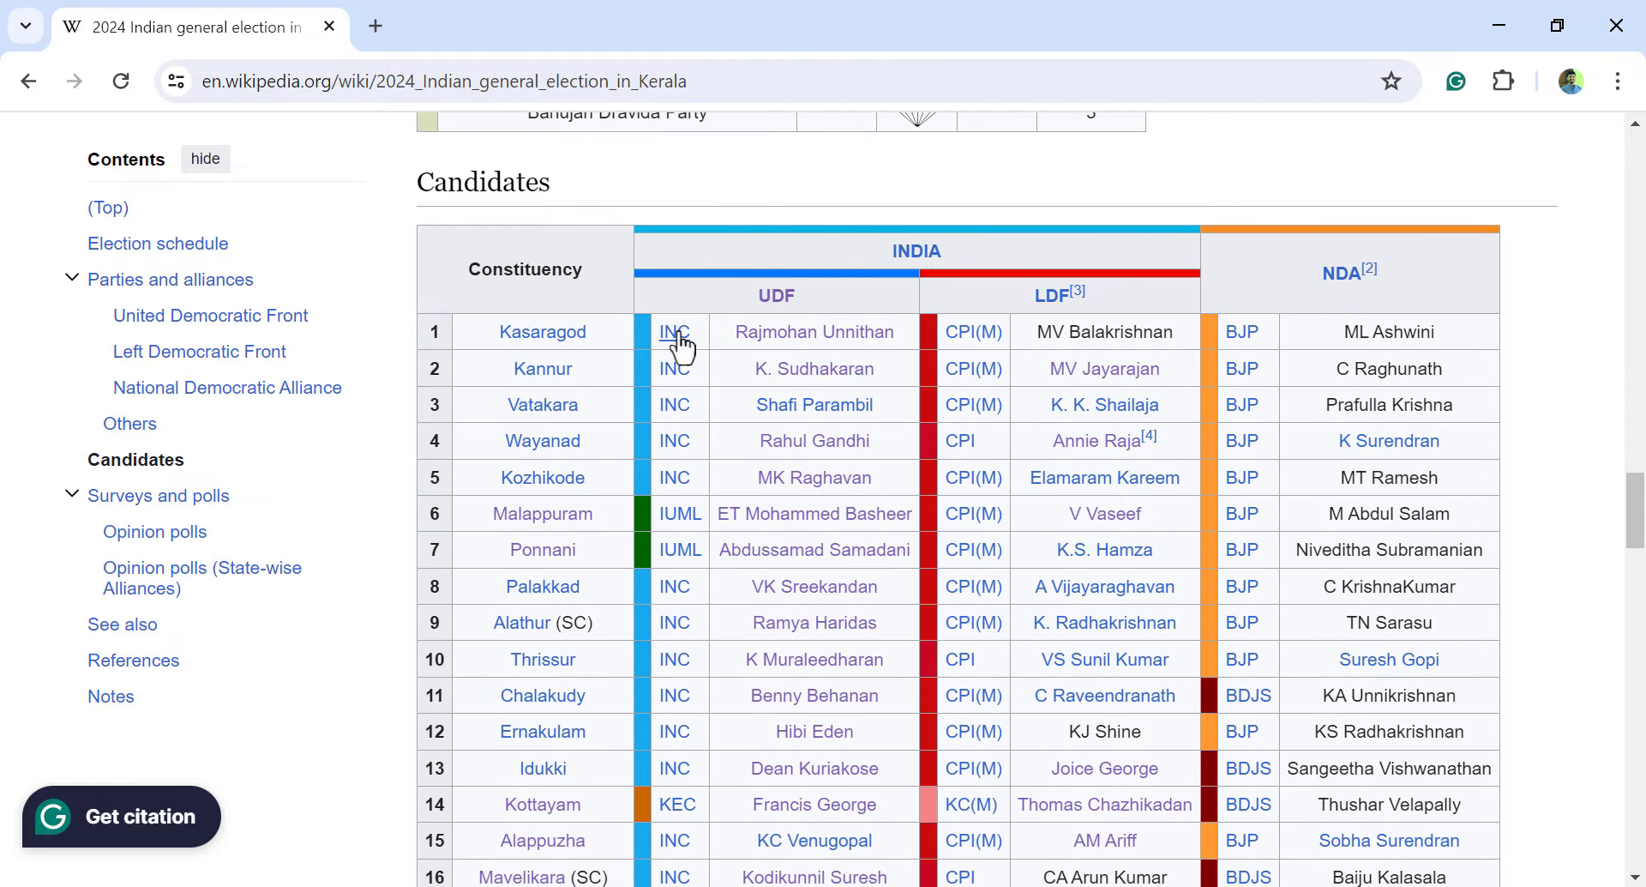
scroll(1352, 617, down, 5)
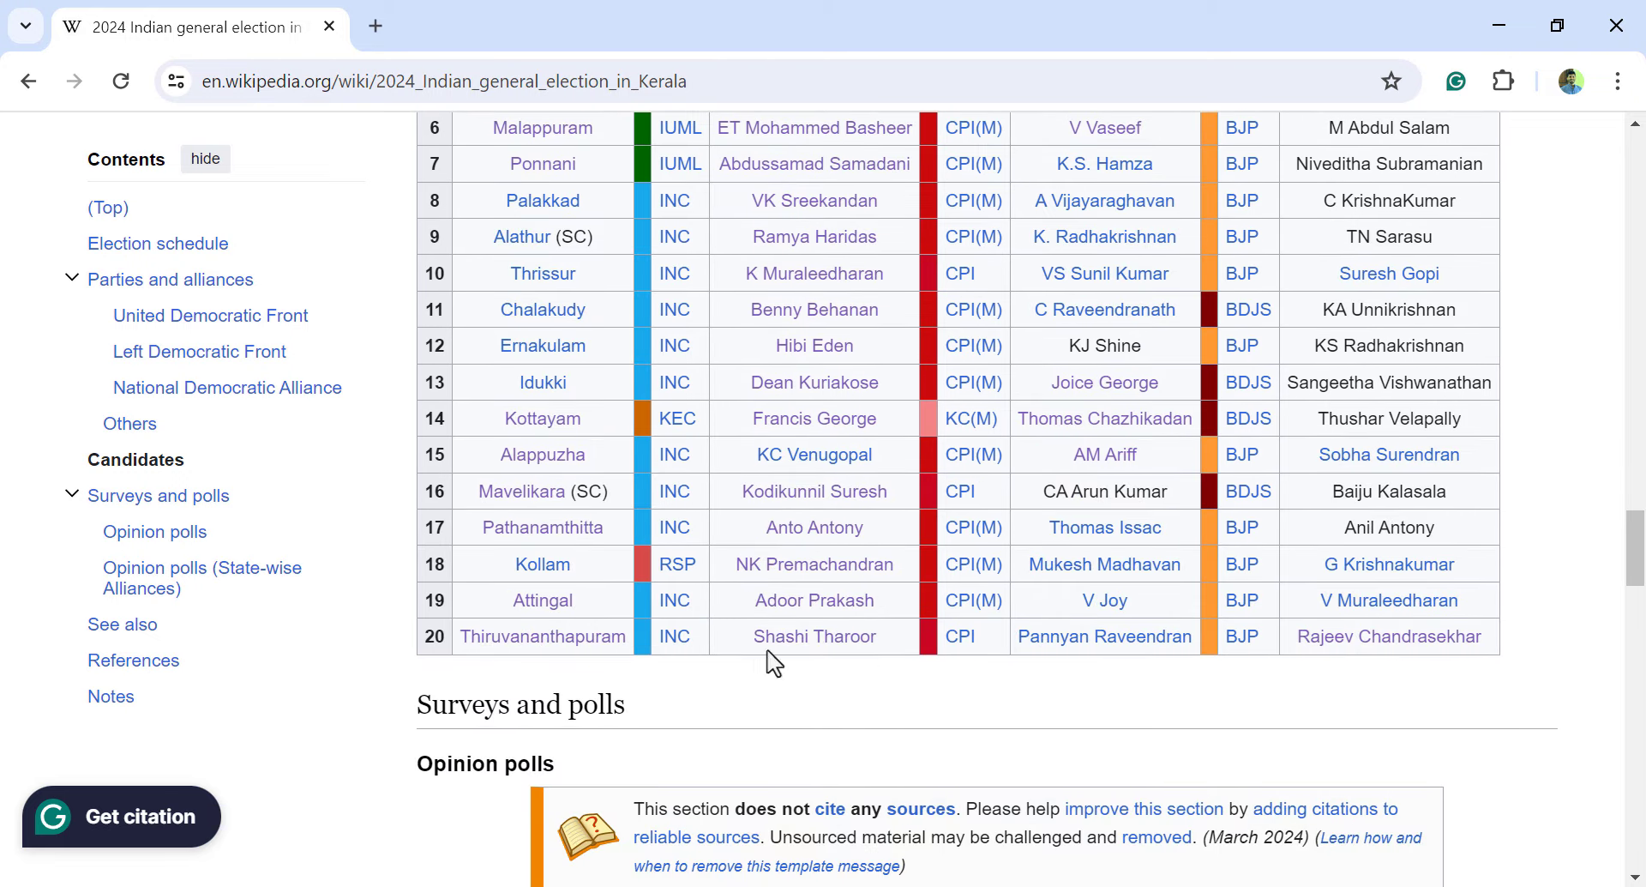
scroll(764, 601, up, 5)
scroll(1457, 468, down, 2)
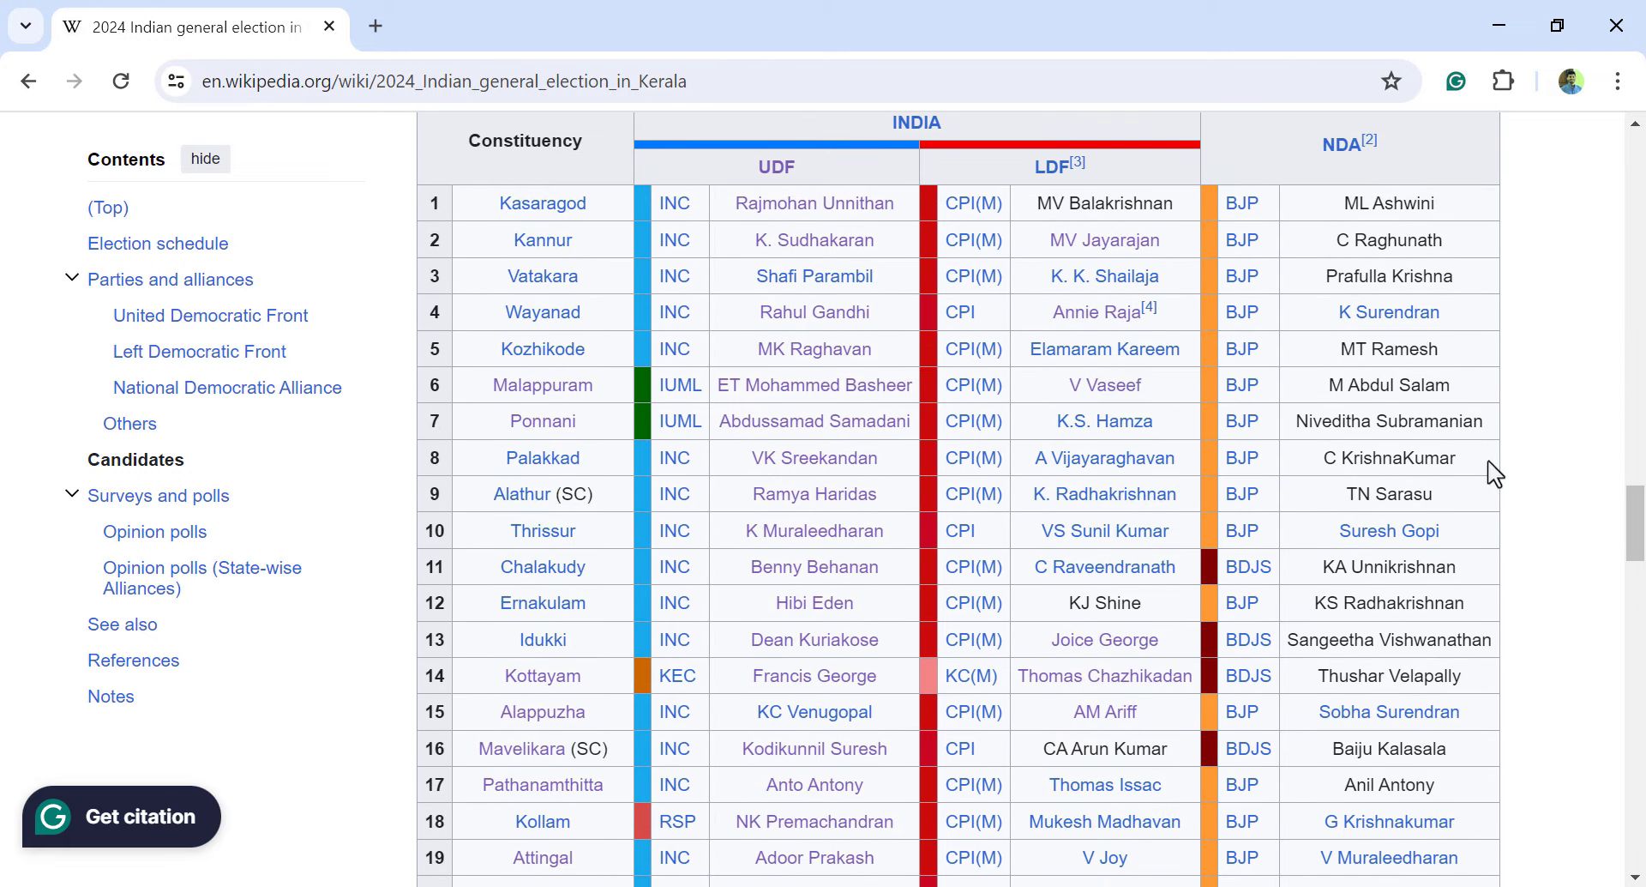
scroll(1440, 561, up, 2)
scroll(1394, 613, down, 3)
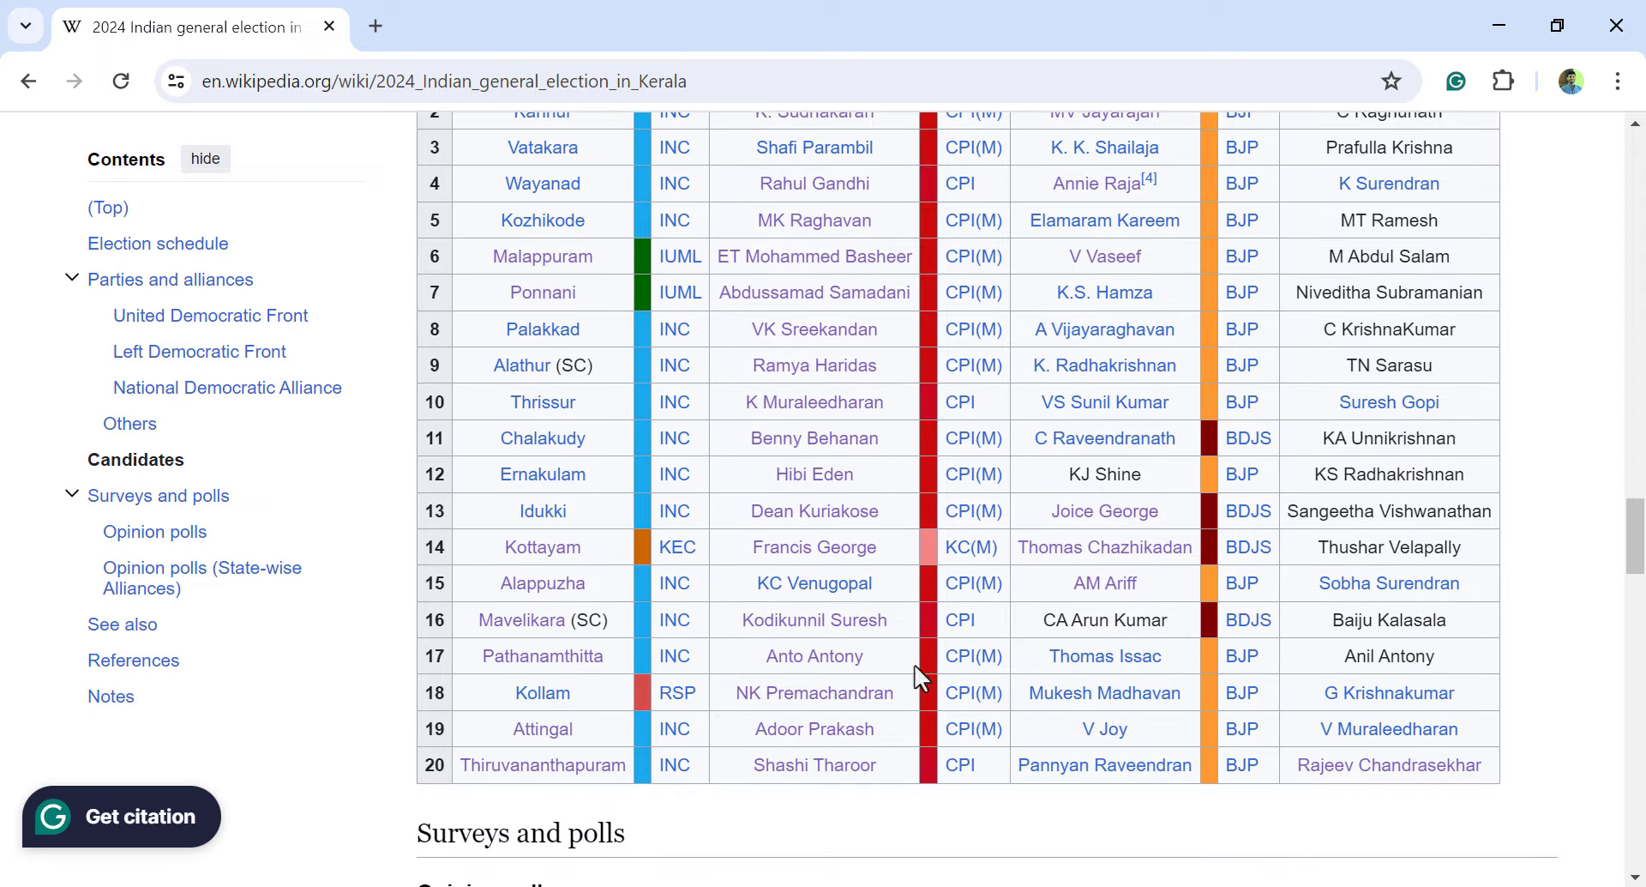
scroll(632, 470, up, 3)
Copy the whole Candidates table, from the Constituency heading through the Thiruvananthapuram row
drag(480, 268, 1489, 356)
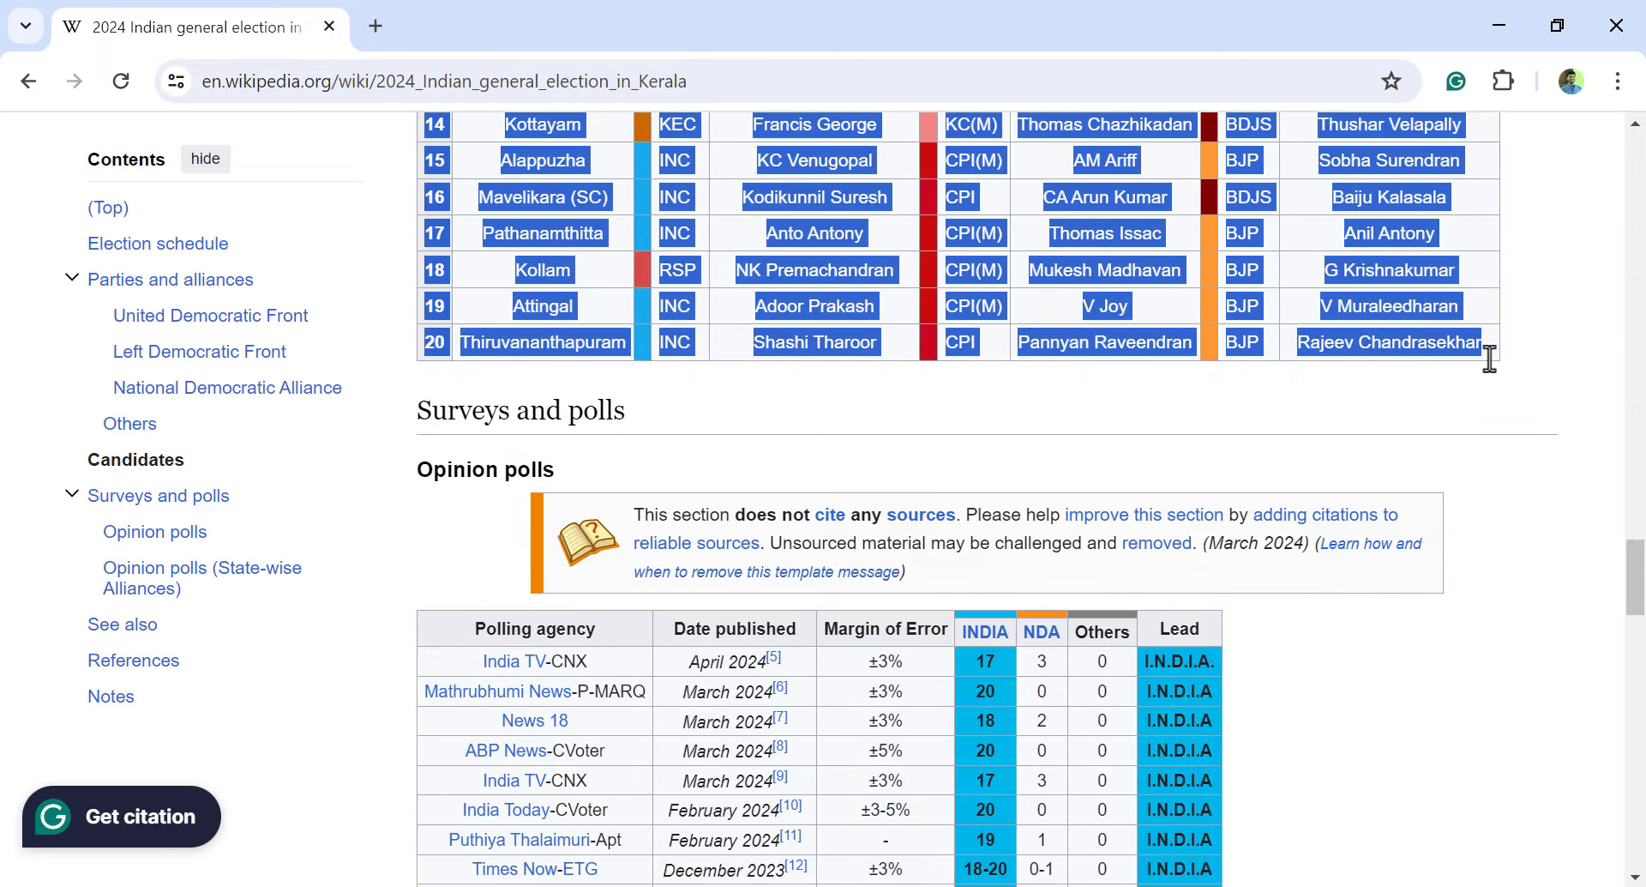
scroll(1346, 367, up, 2)
scroll(1346, 367, up, 4)
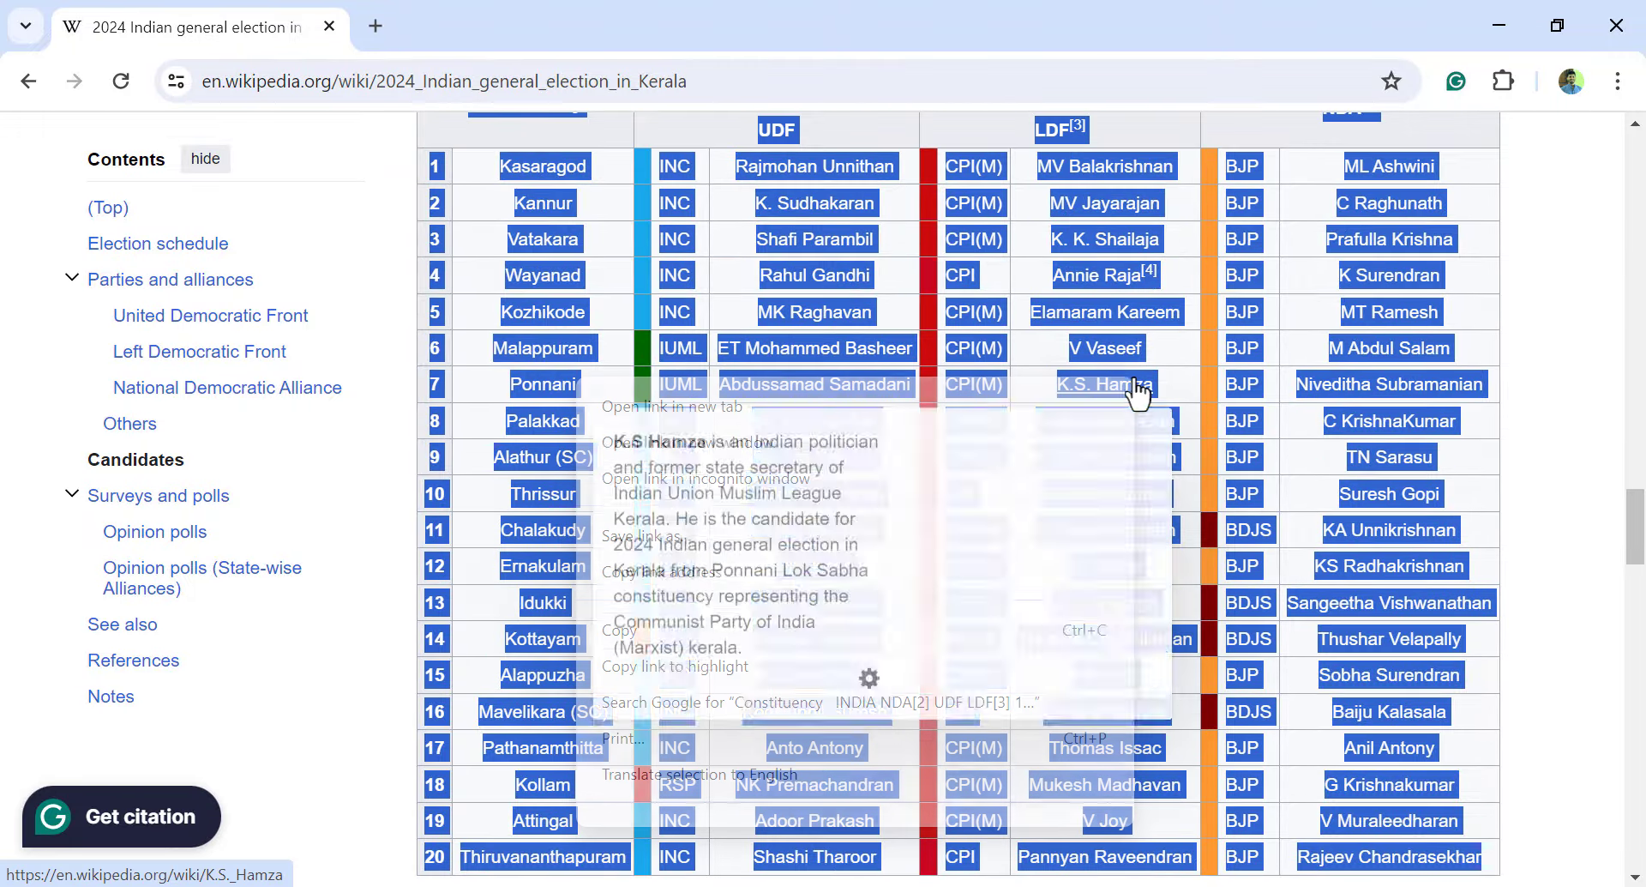
right_click(1136, 379)
click(803, 635)
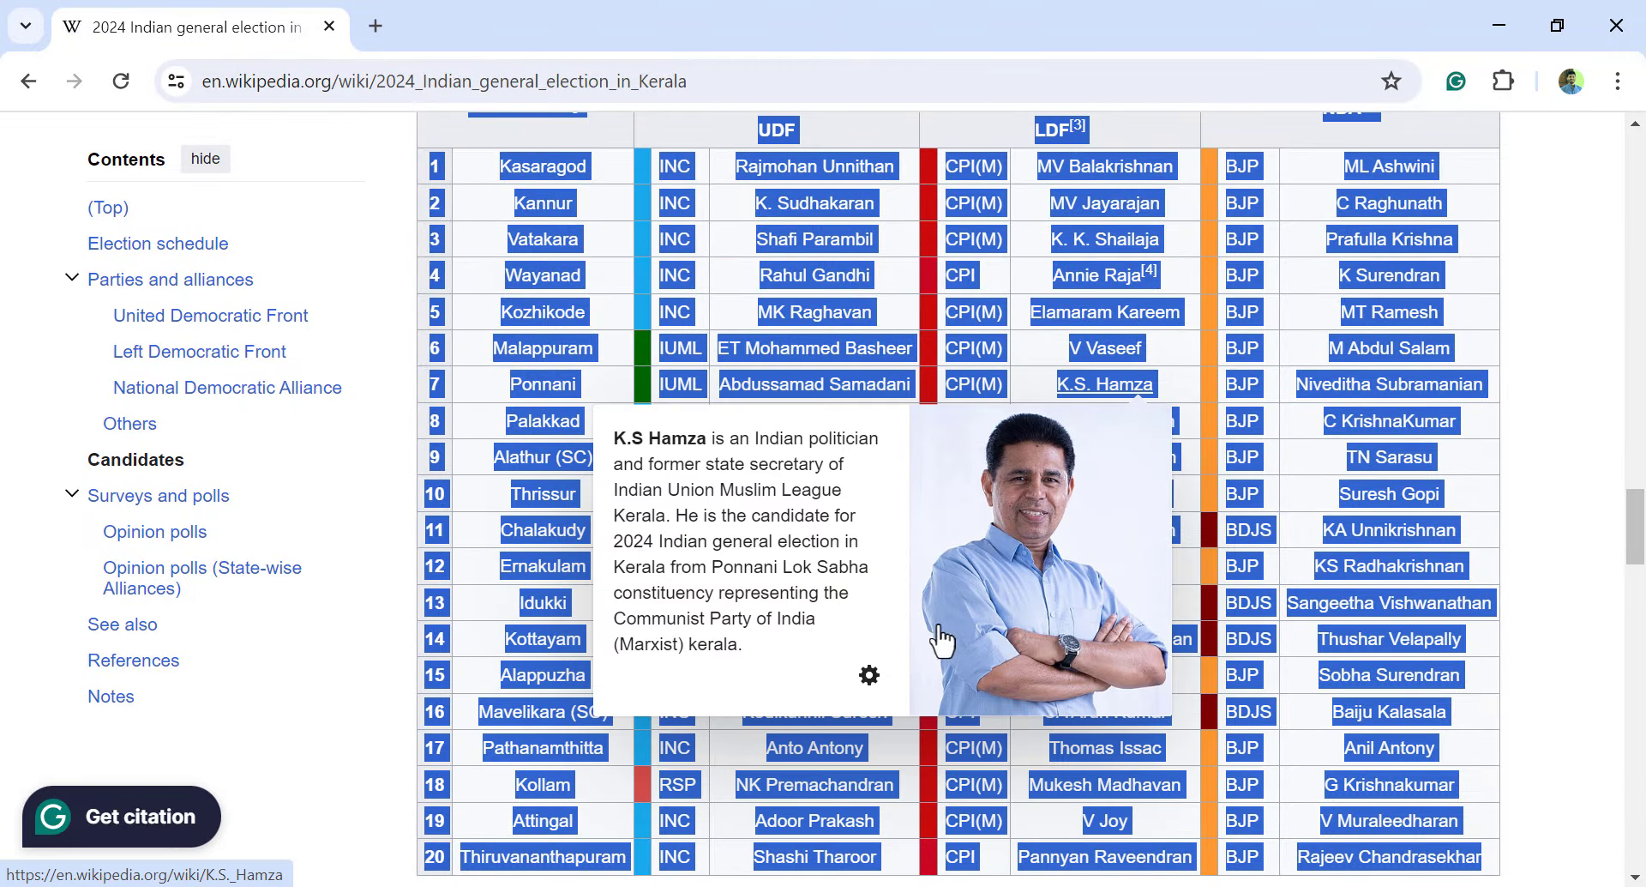
Switch to Excel, paste the table at B2 of the Candidates 2024 sheet and widen column C to fit the constituency names
key(alt+Tab)
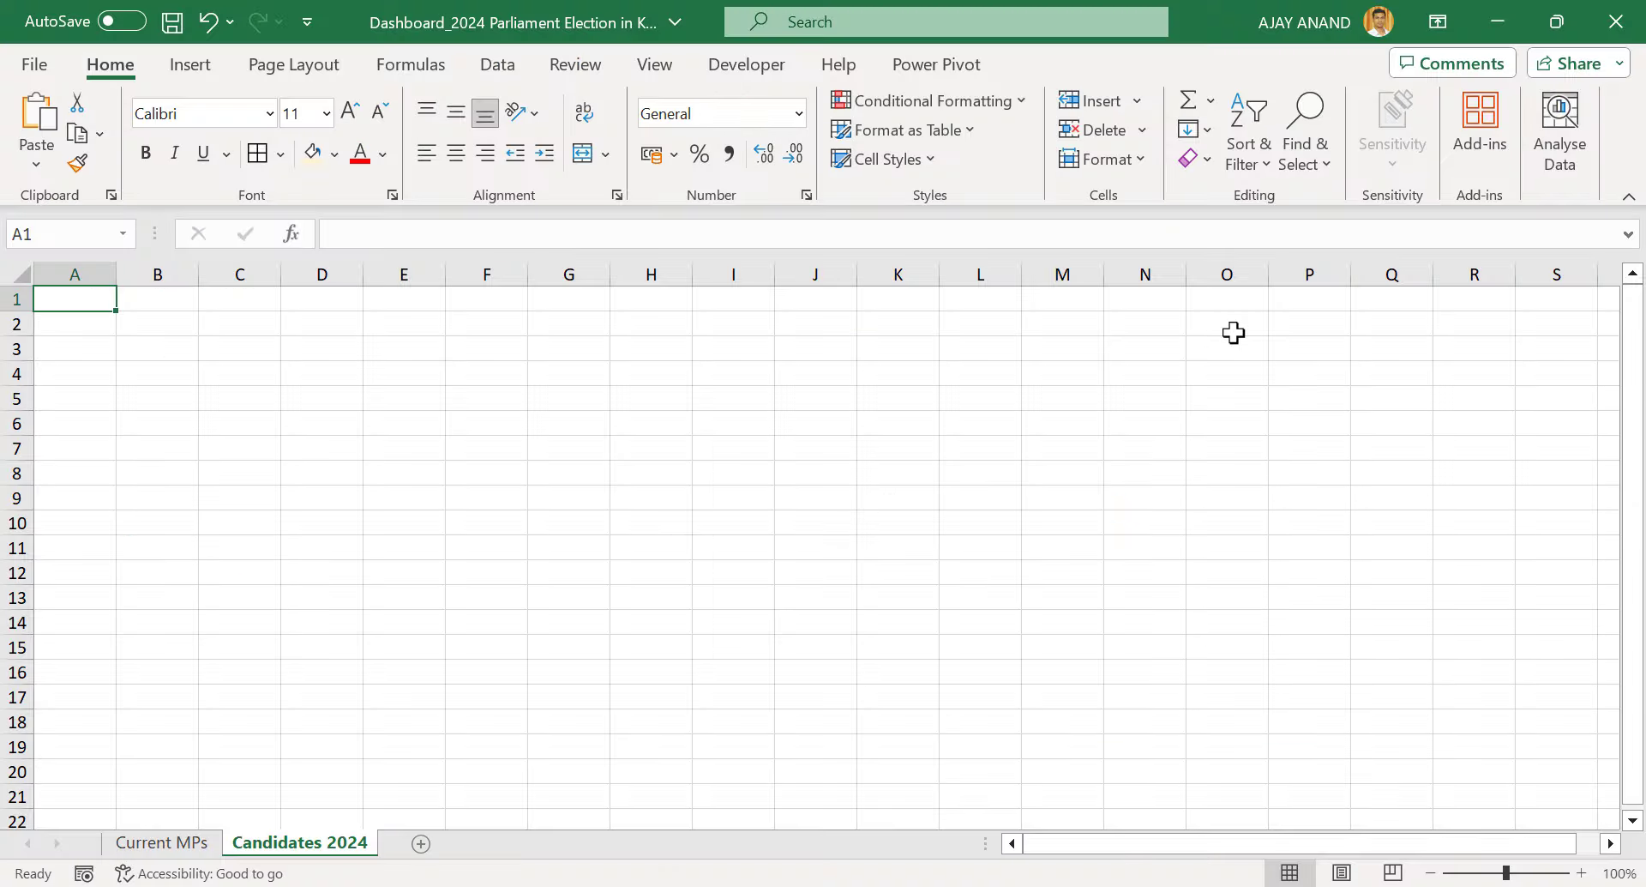
right_click(173, 321)
click(271, 281)
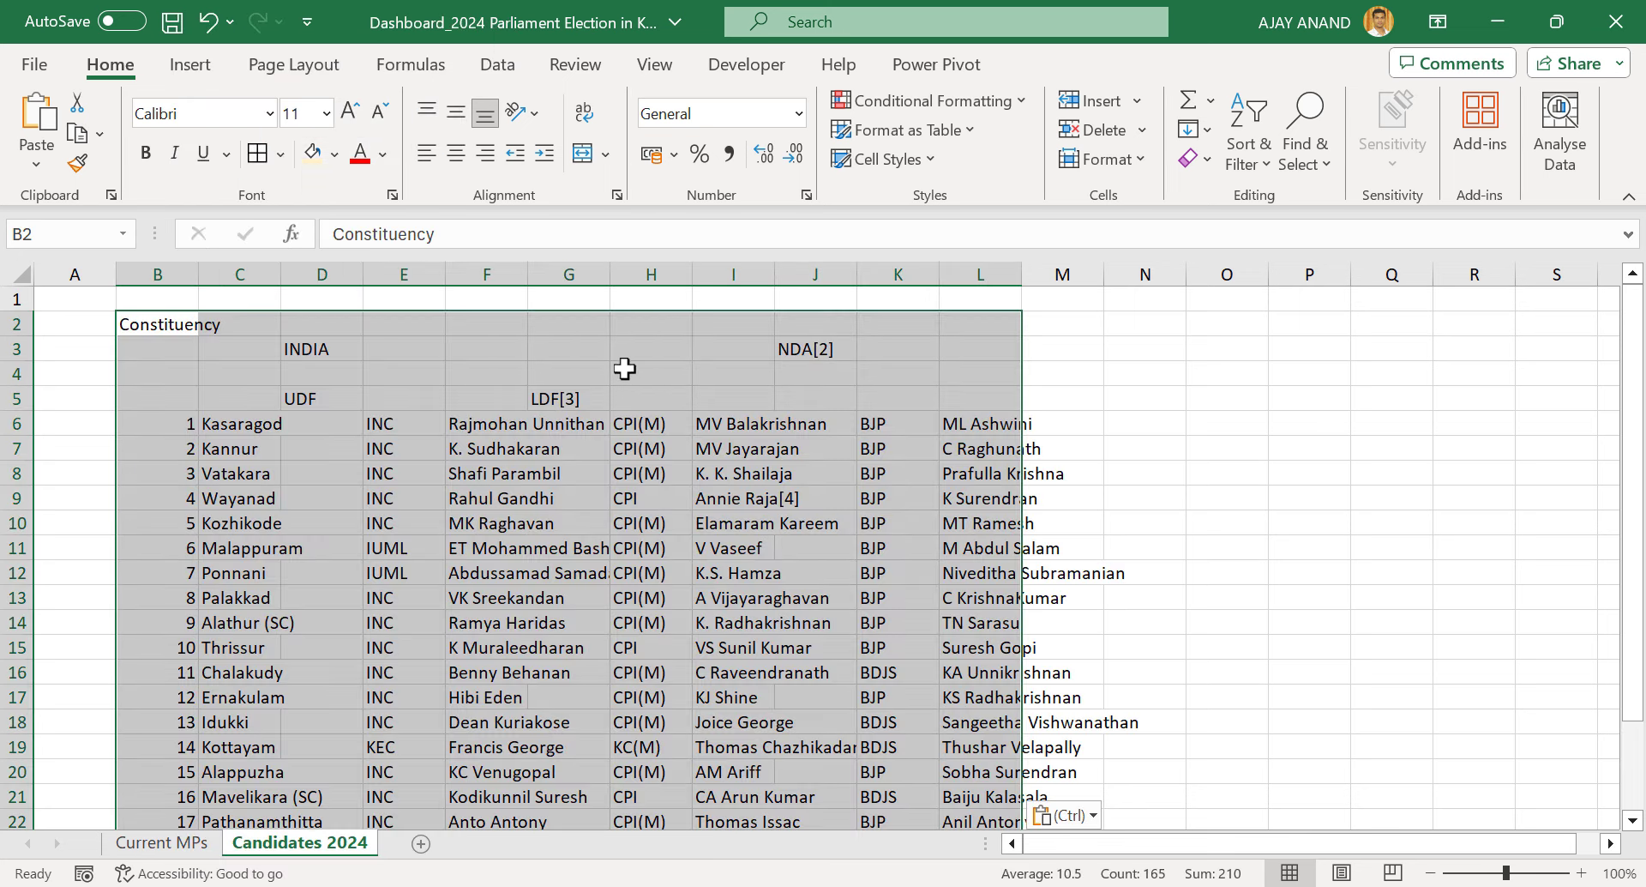
click(440, 389)
double_click(281, 274)
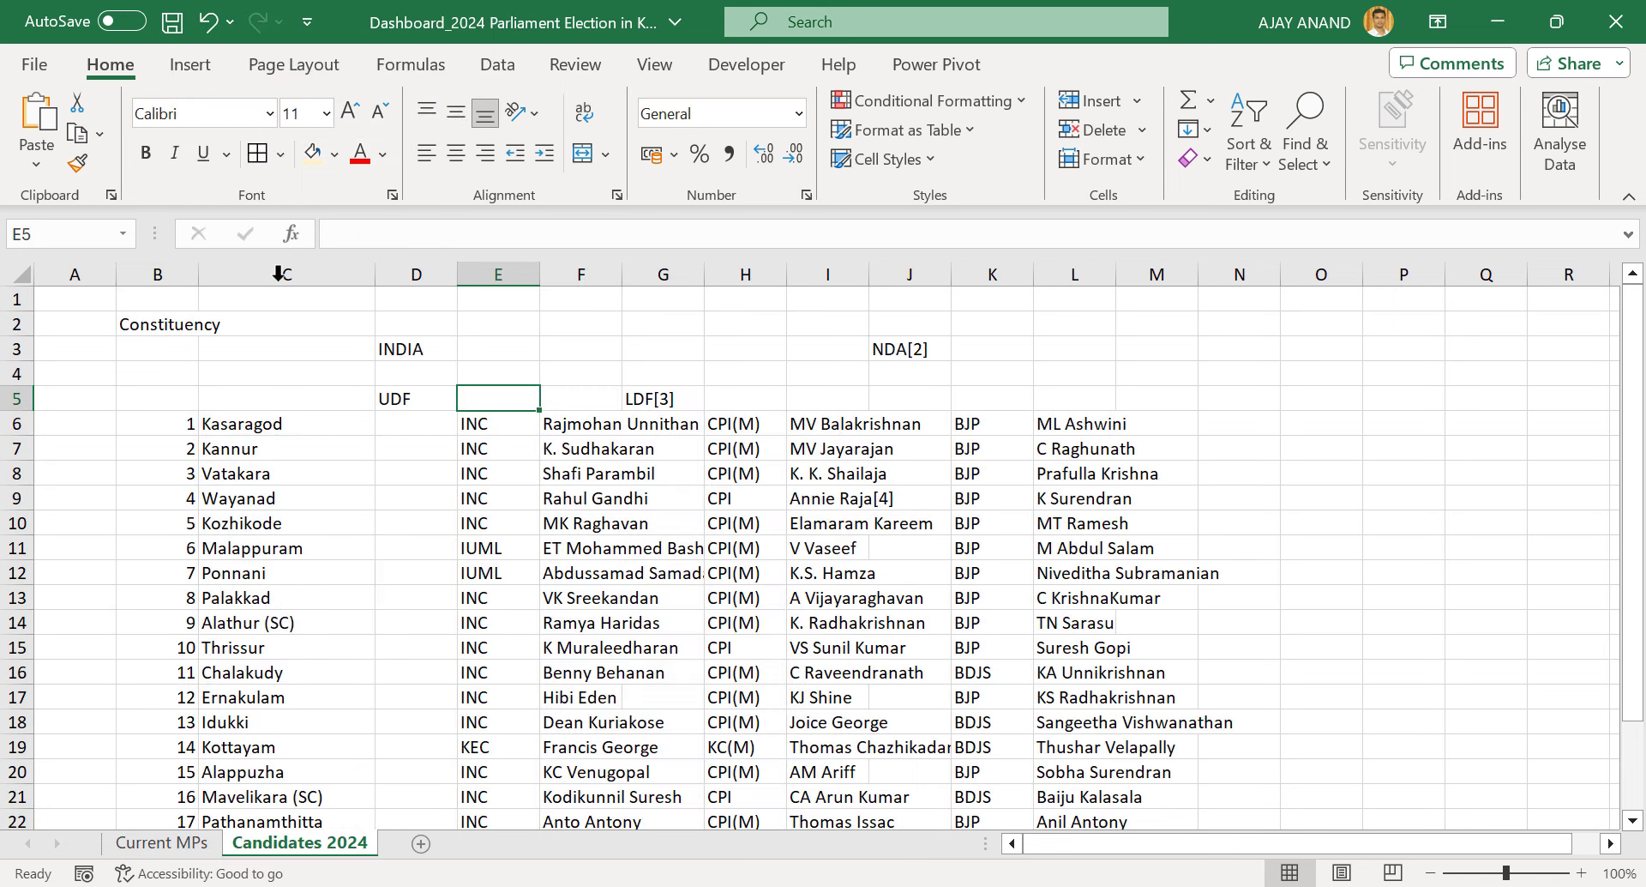
drag(375, 275, 388, 274)
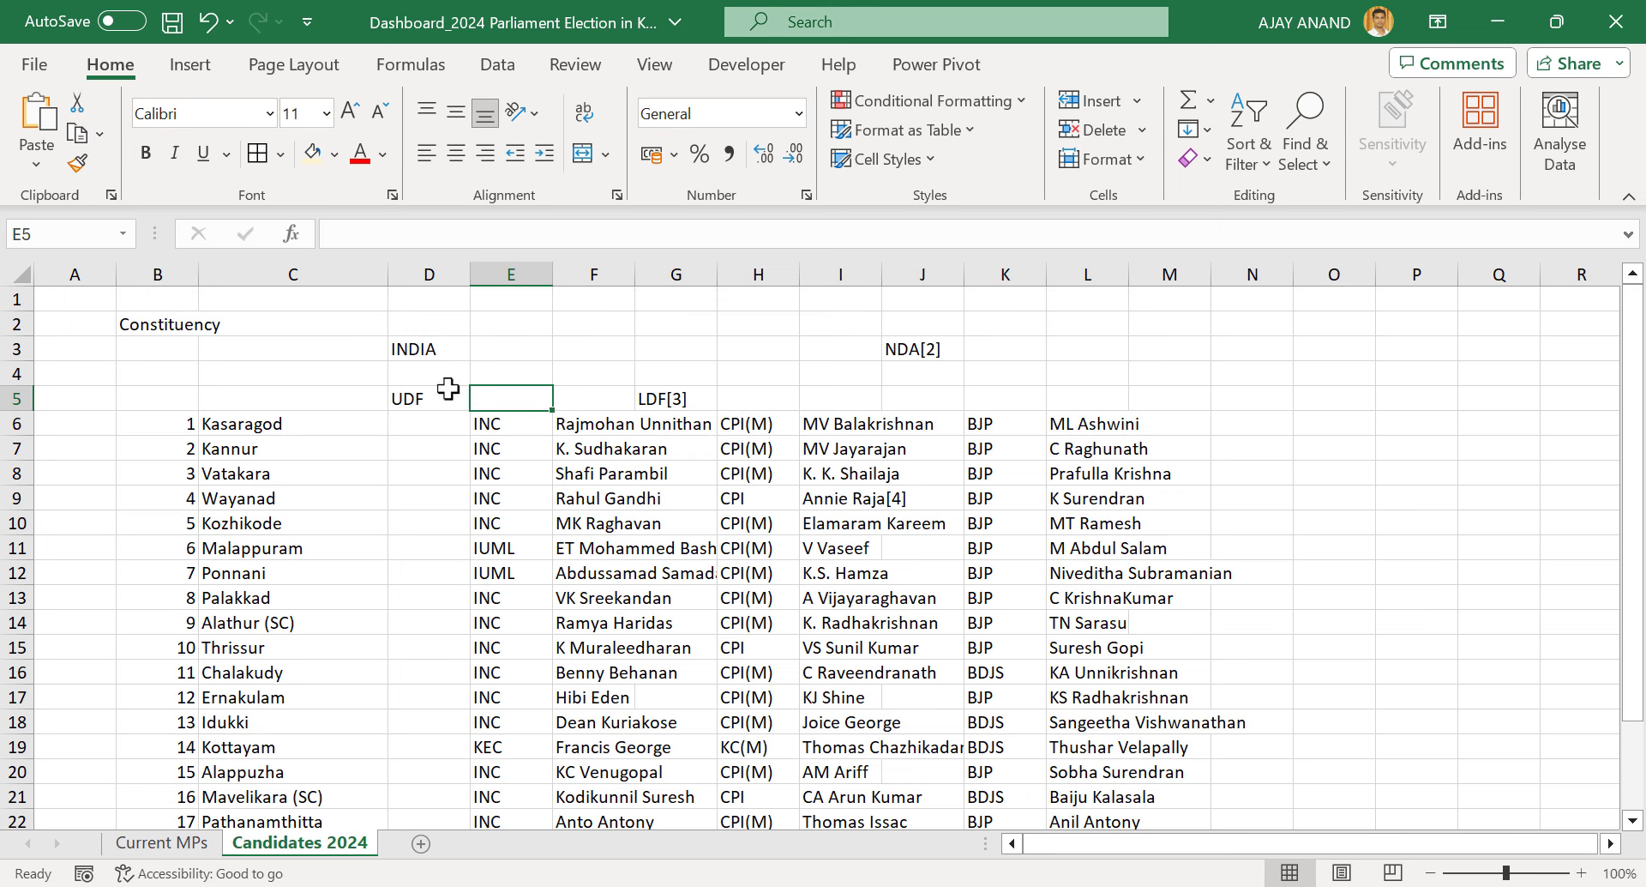
Delete the pasted heading rows 2 to 5 above the first constituency
scroll(453, 402, down, 1)
scroll(452, 402, up, 1)
drag(35, 398, 22, 326)
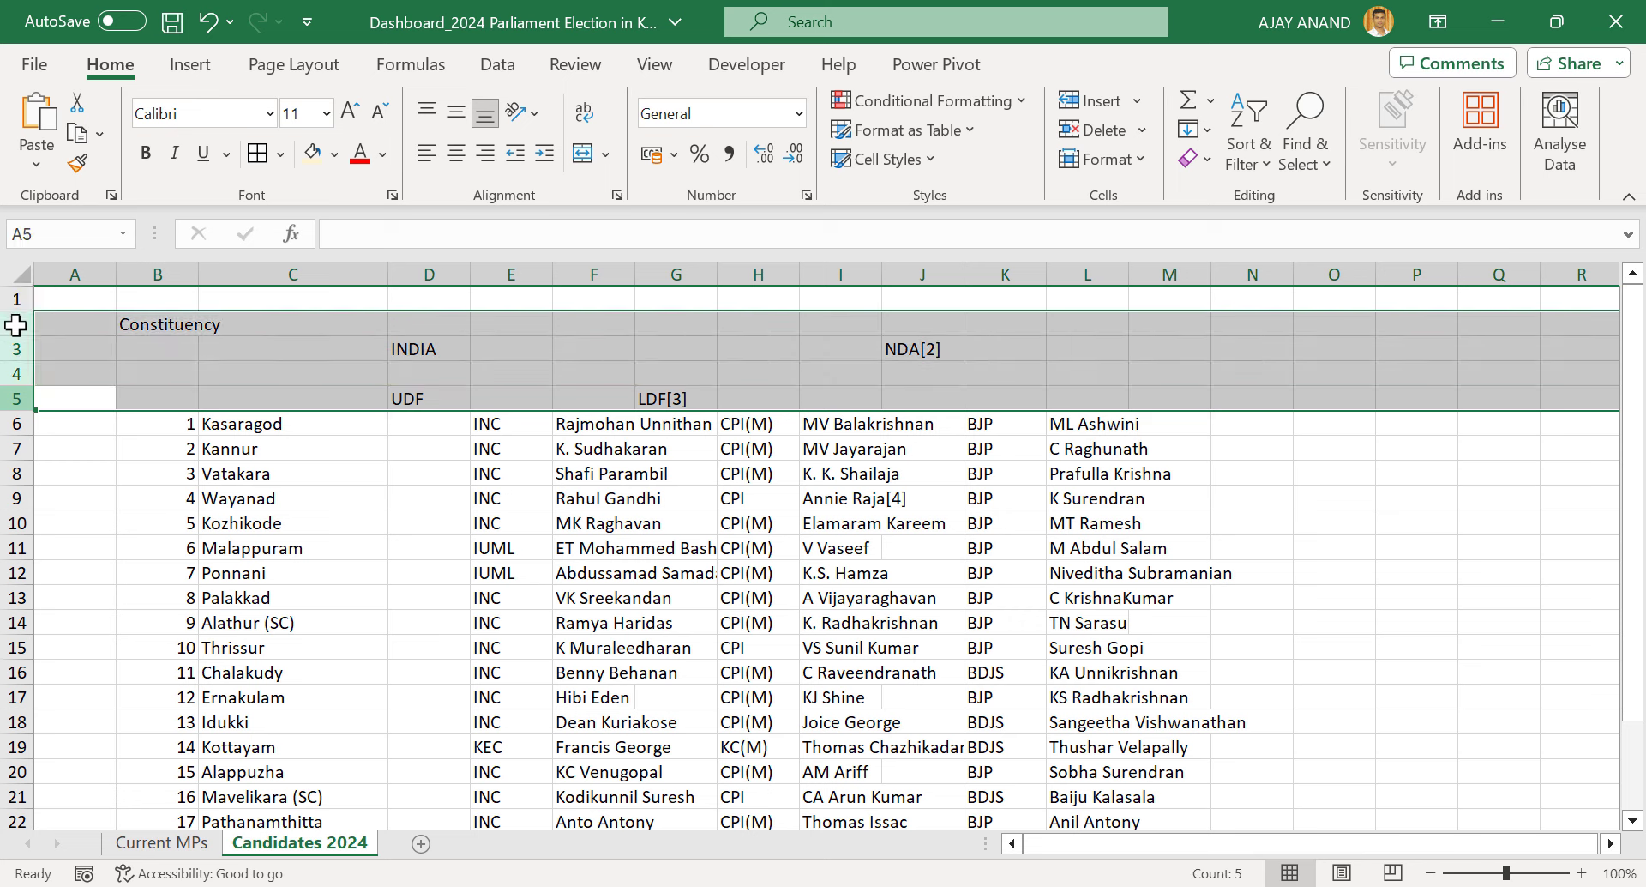
right_click(21, 326)
click(158, 619)
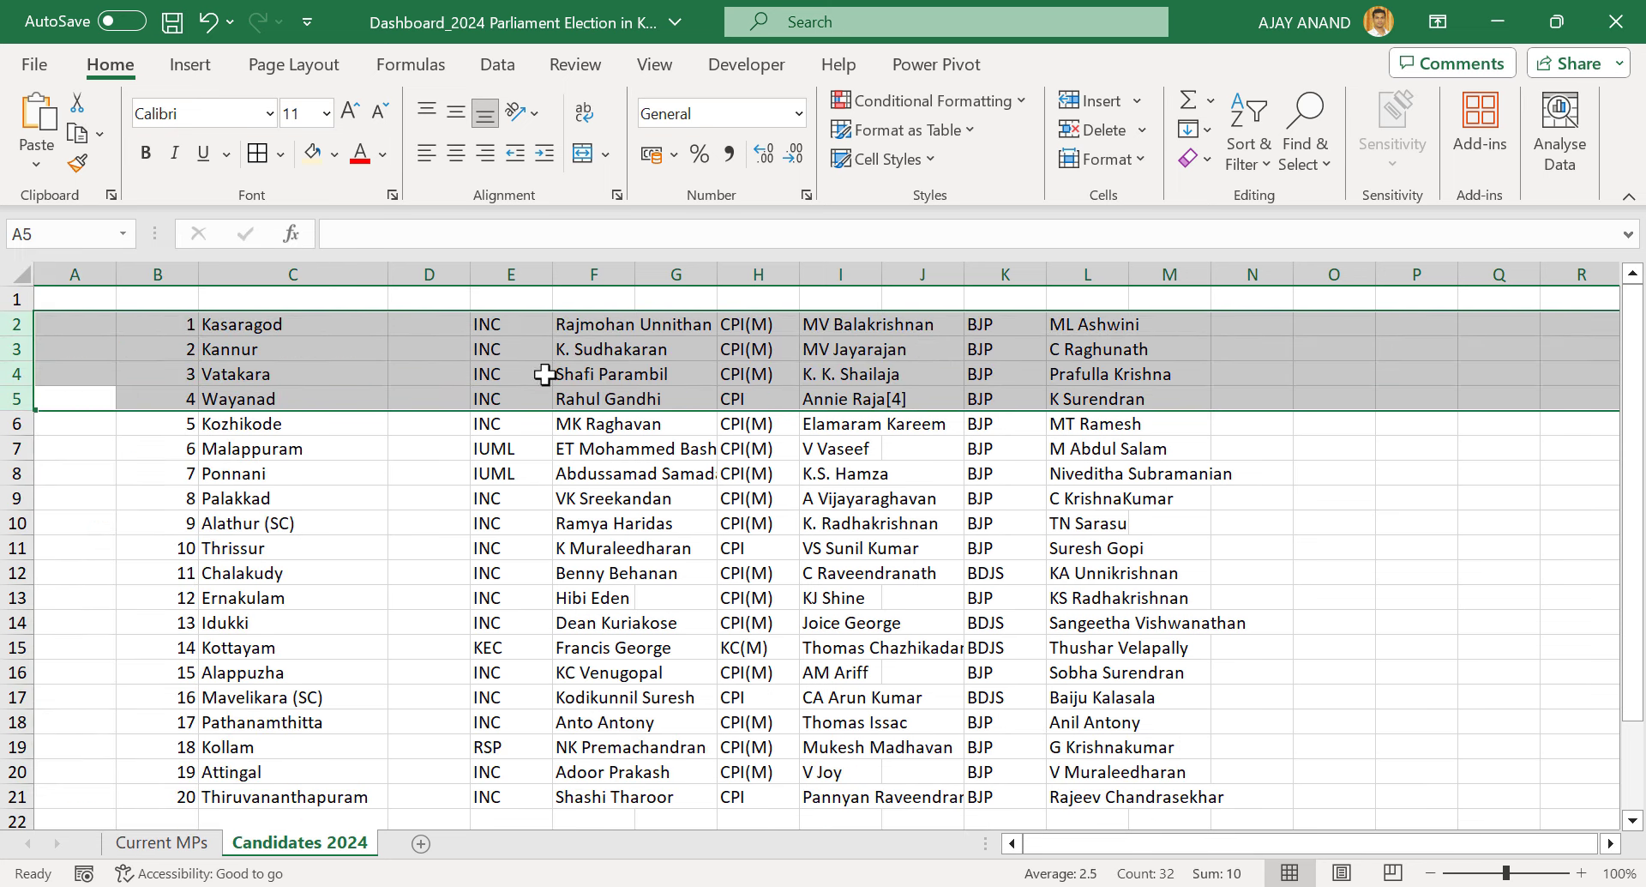
Fit the widths of the three candidate name columns F, I and L to their contents
click(599, 273)
double_click(639, 273)
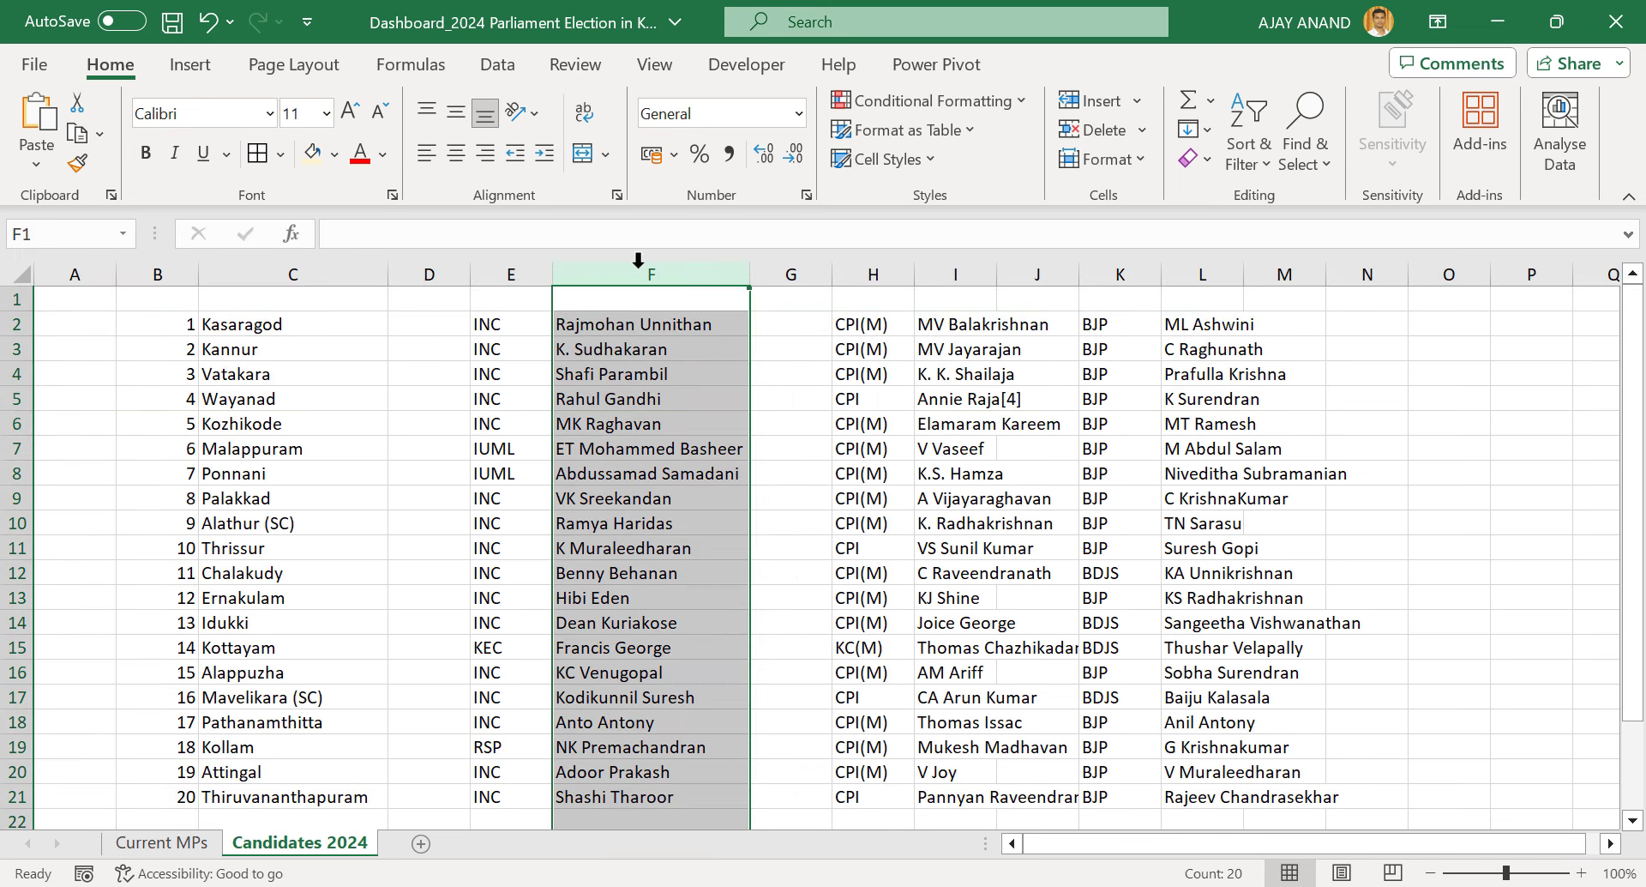
double_click(997, 274)
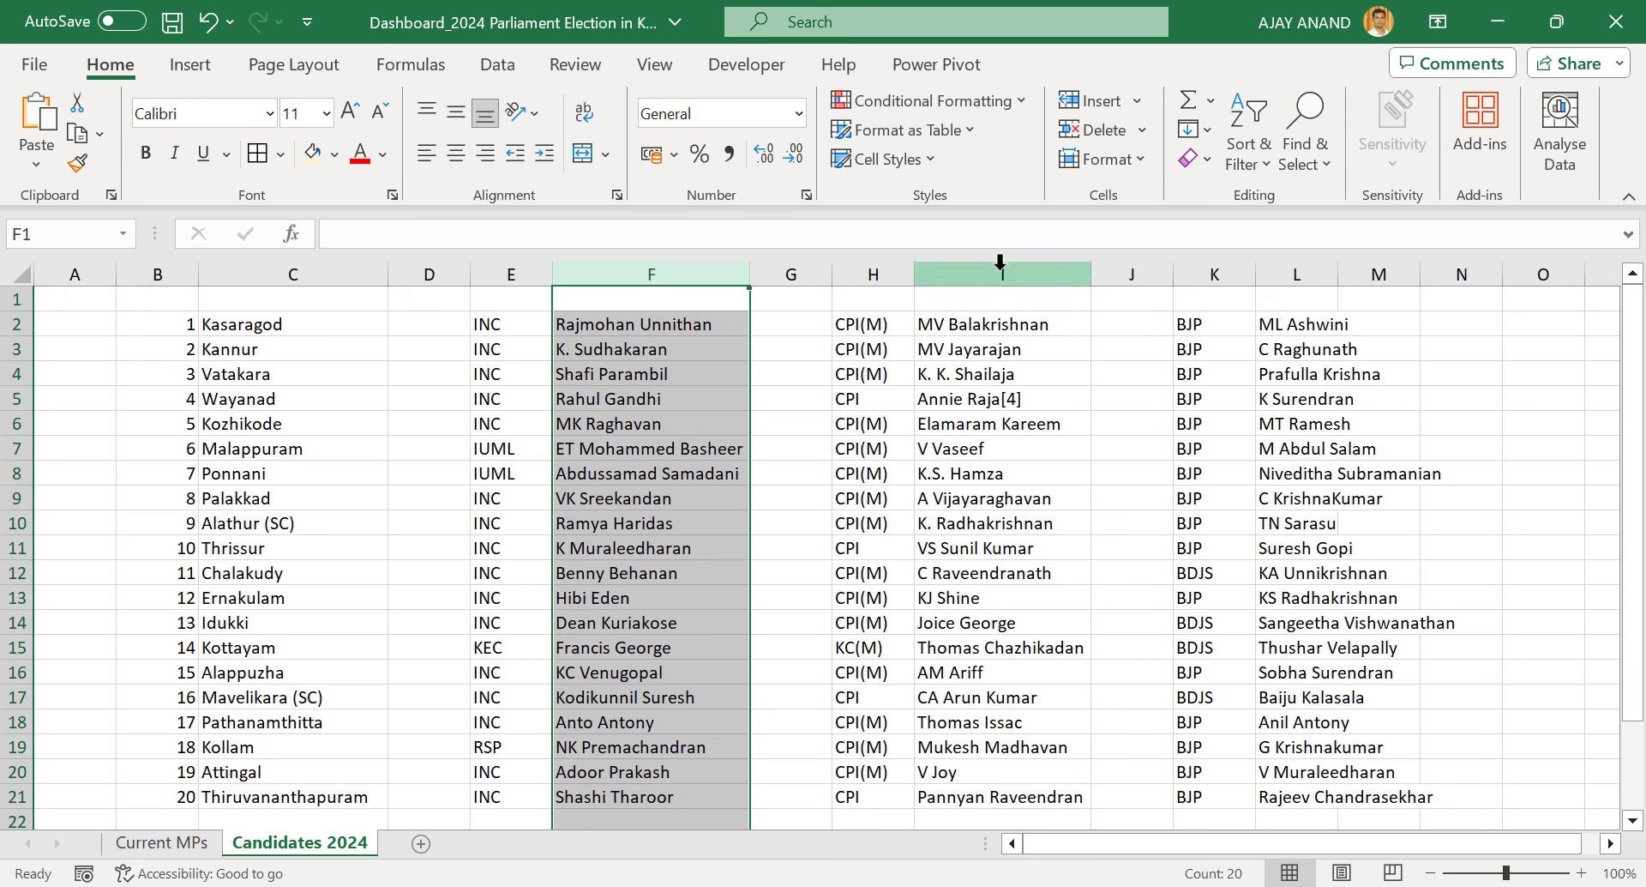
click(1294, 272)
double_click(1338, 273)
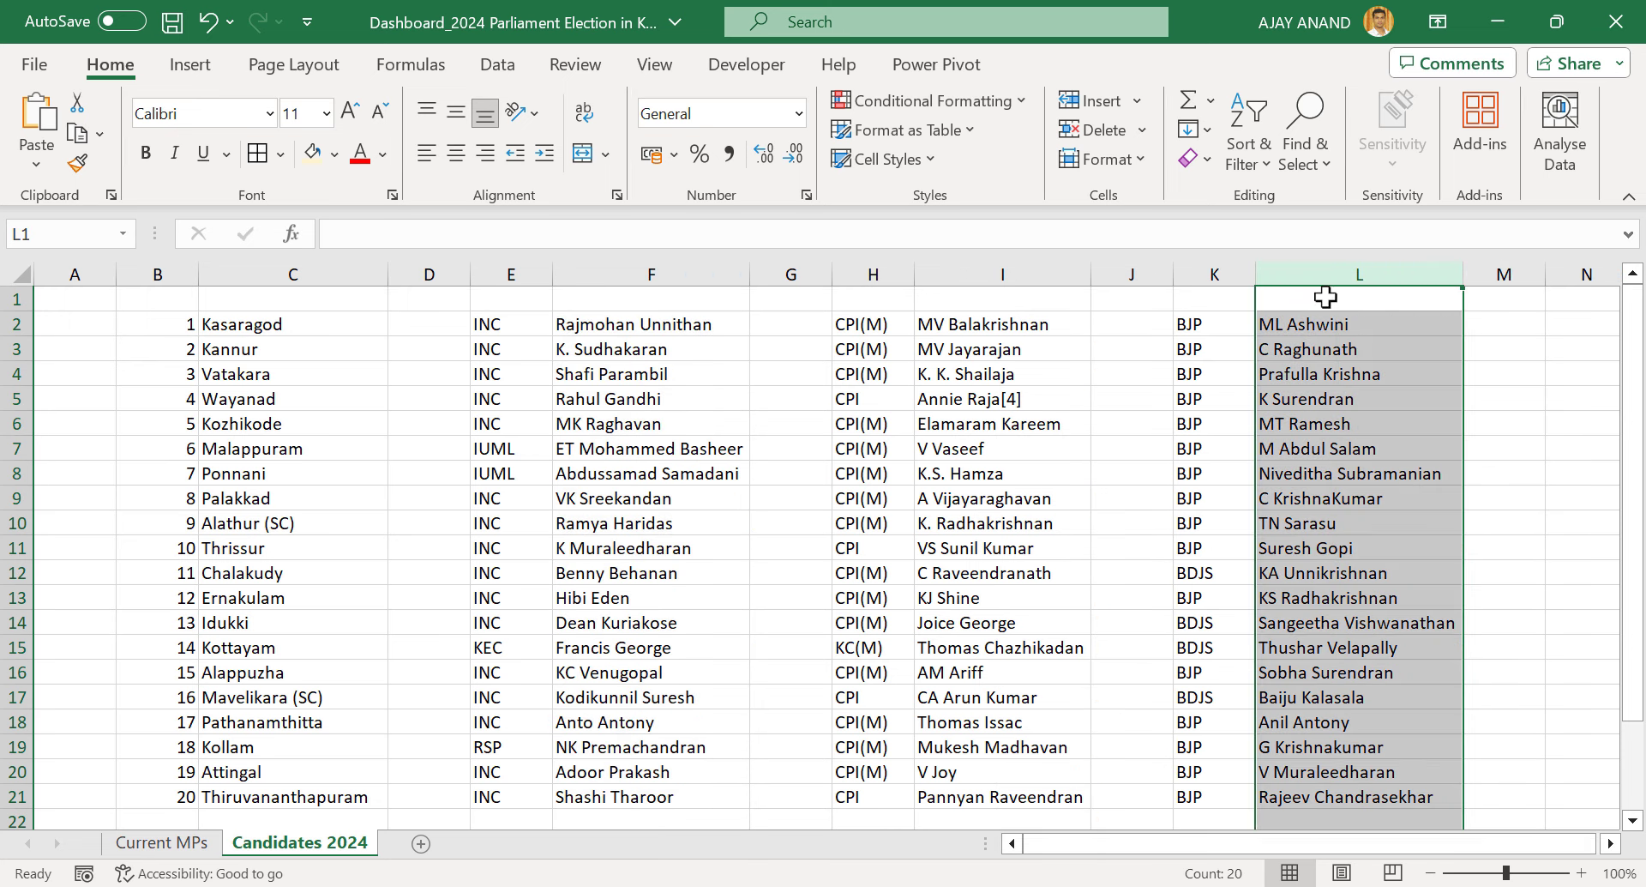
Insert a blank row 2 above the data and copy the No. and Constituency headers from Current MPs into B2:C2
right_click(17, 324)
click(135, 685)
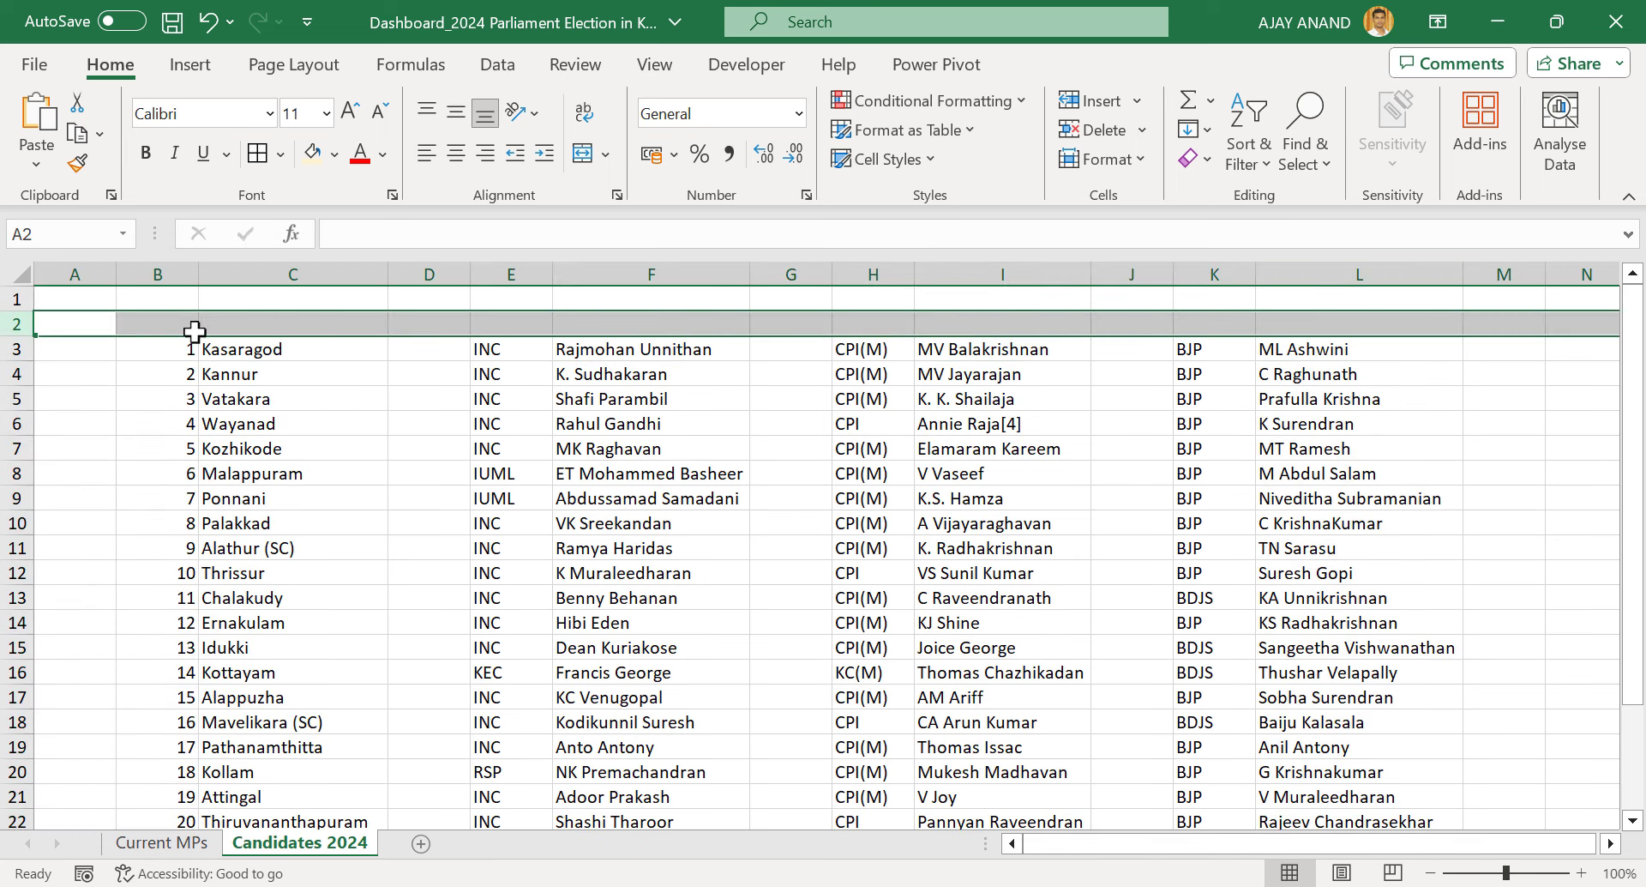
click(163, 843)
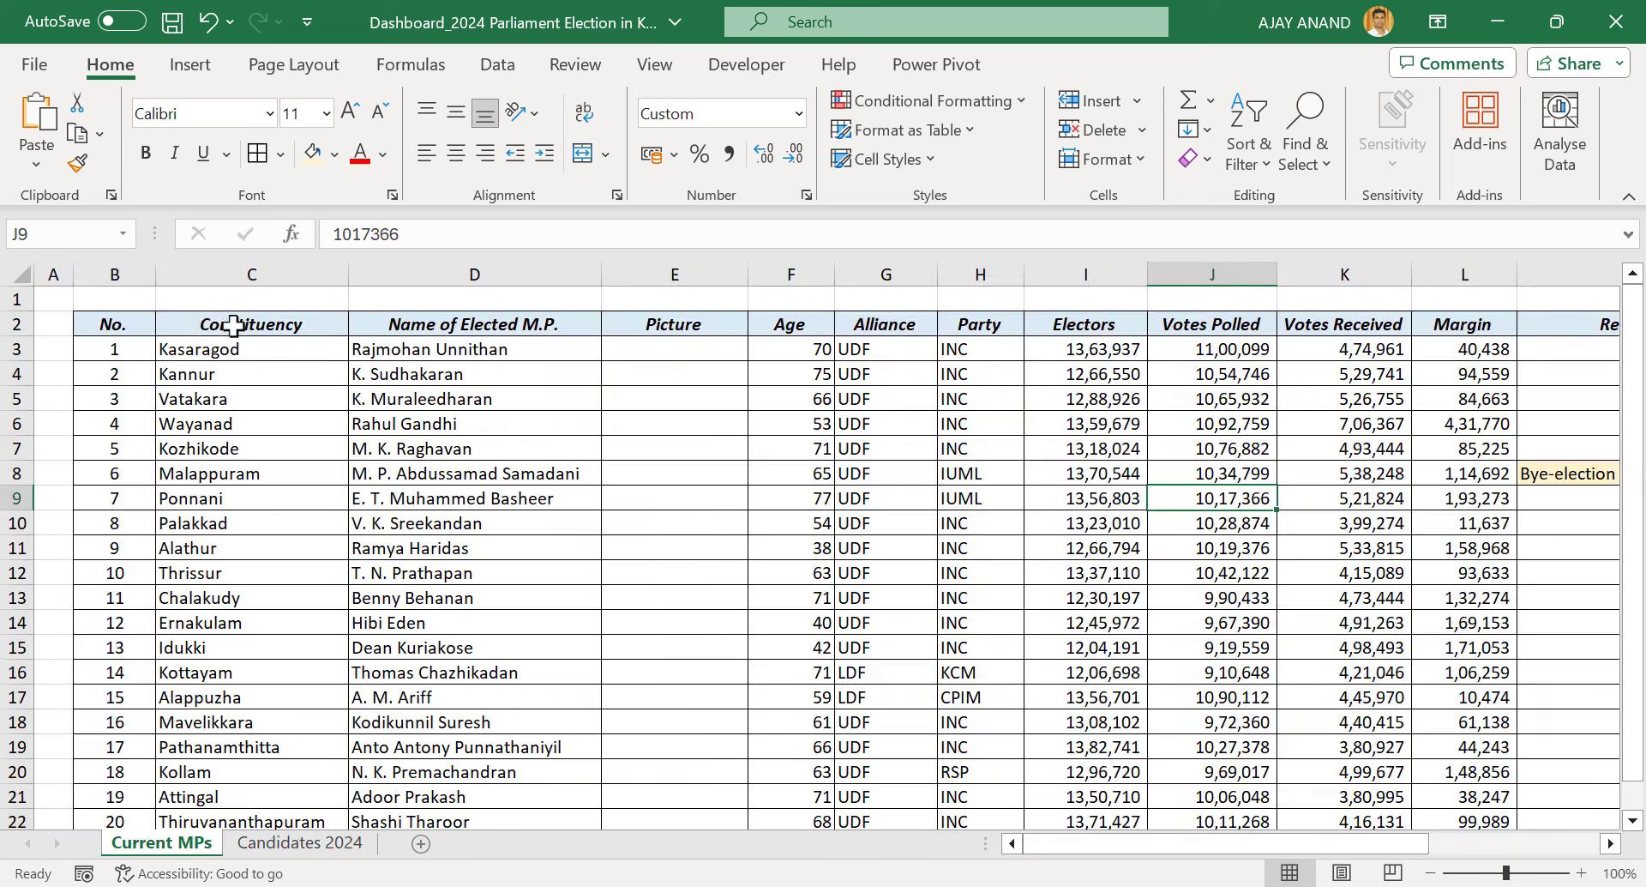
drag(120, 322, 249, 323)
key(ctrl+c)
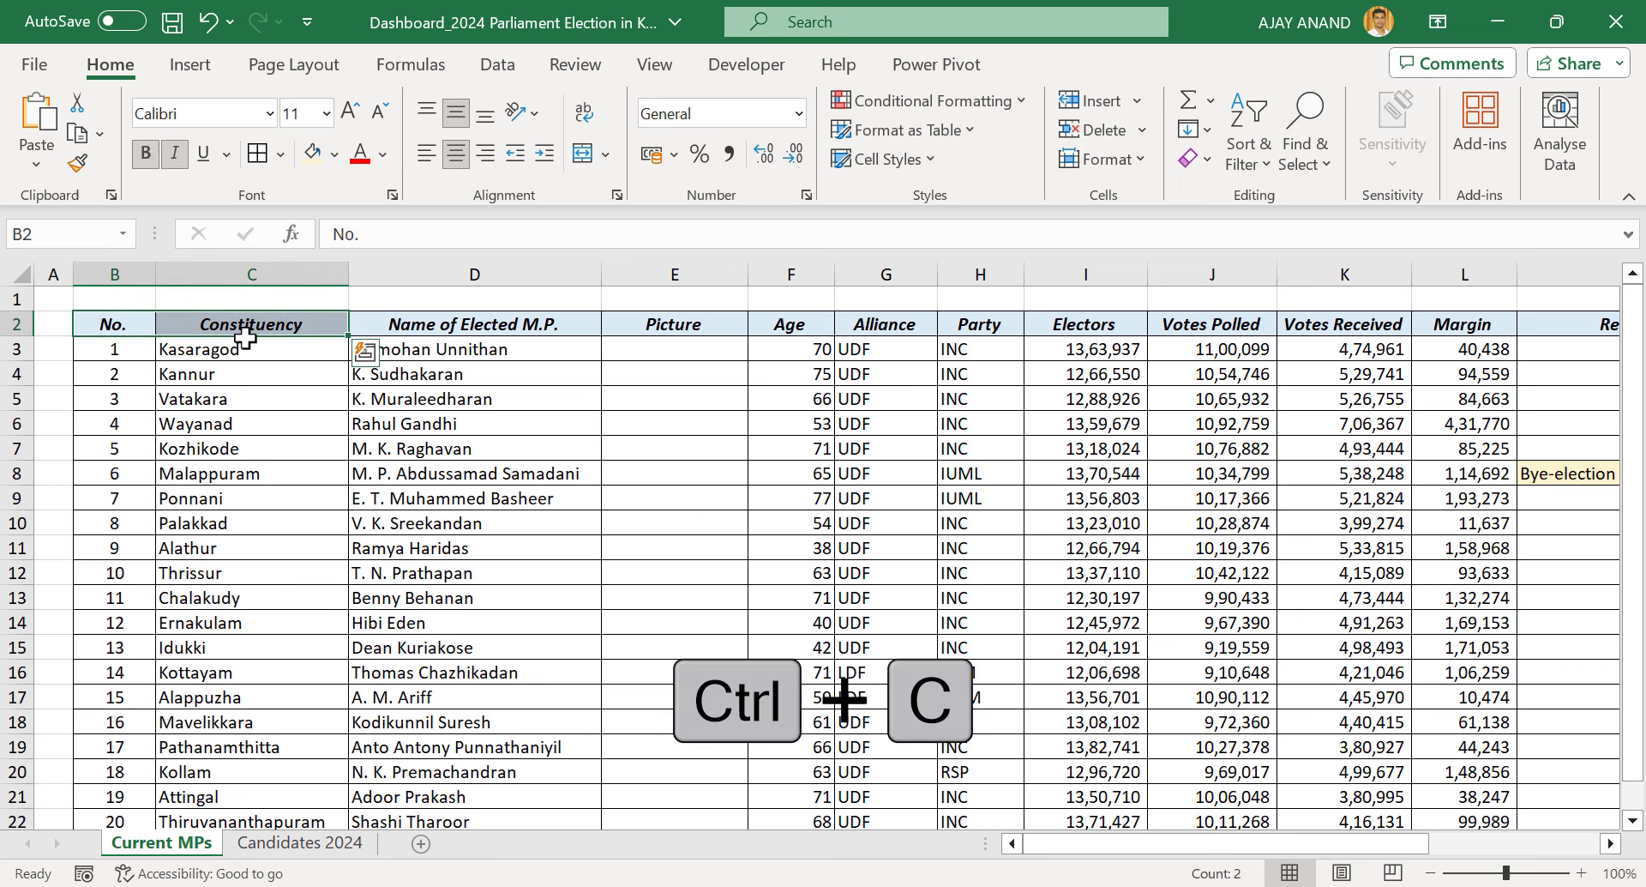
click(296, 843)
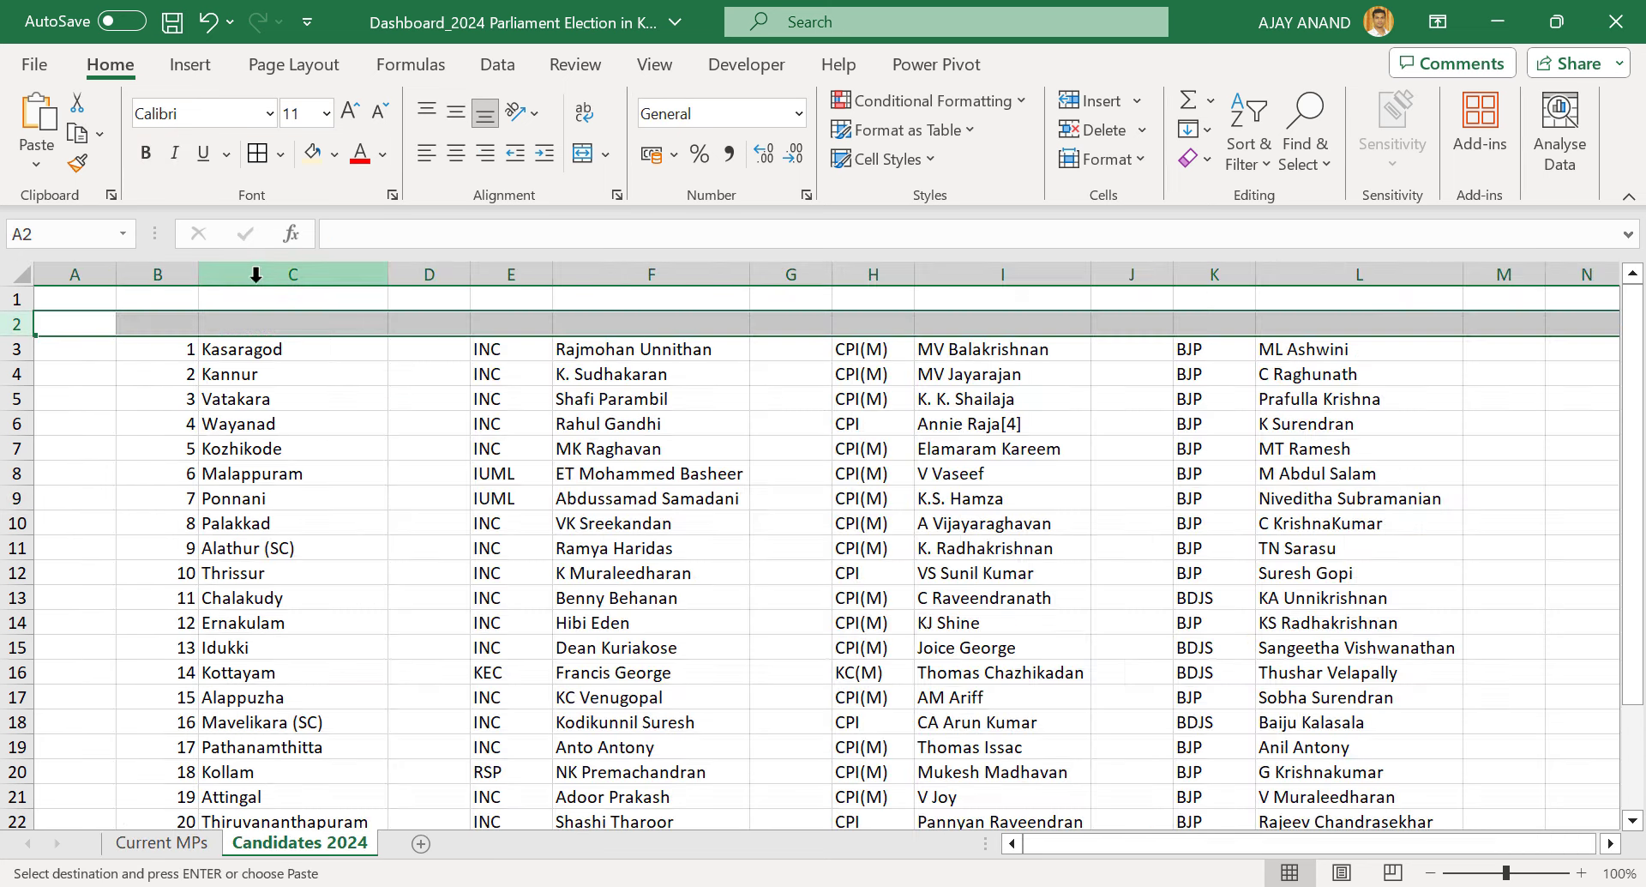
click(174, 318)
key(ctrl+v)
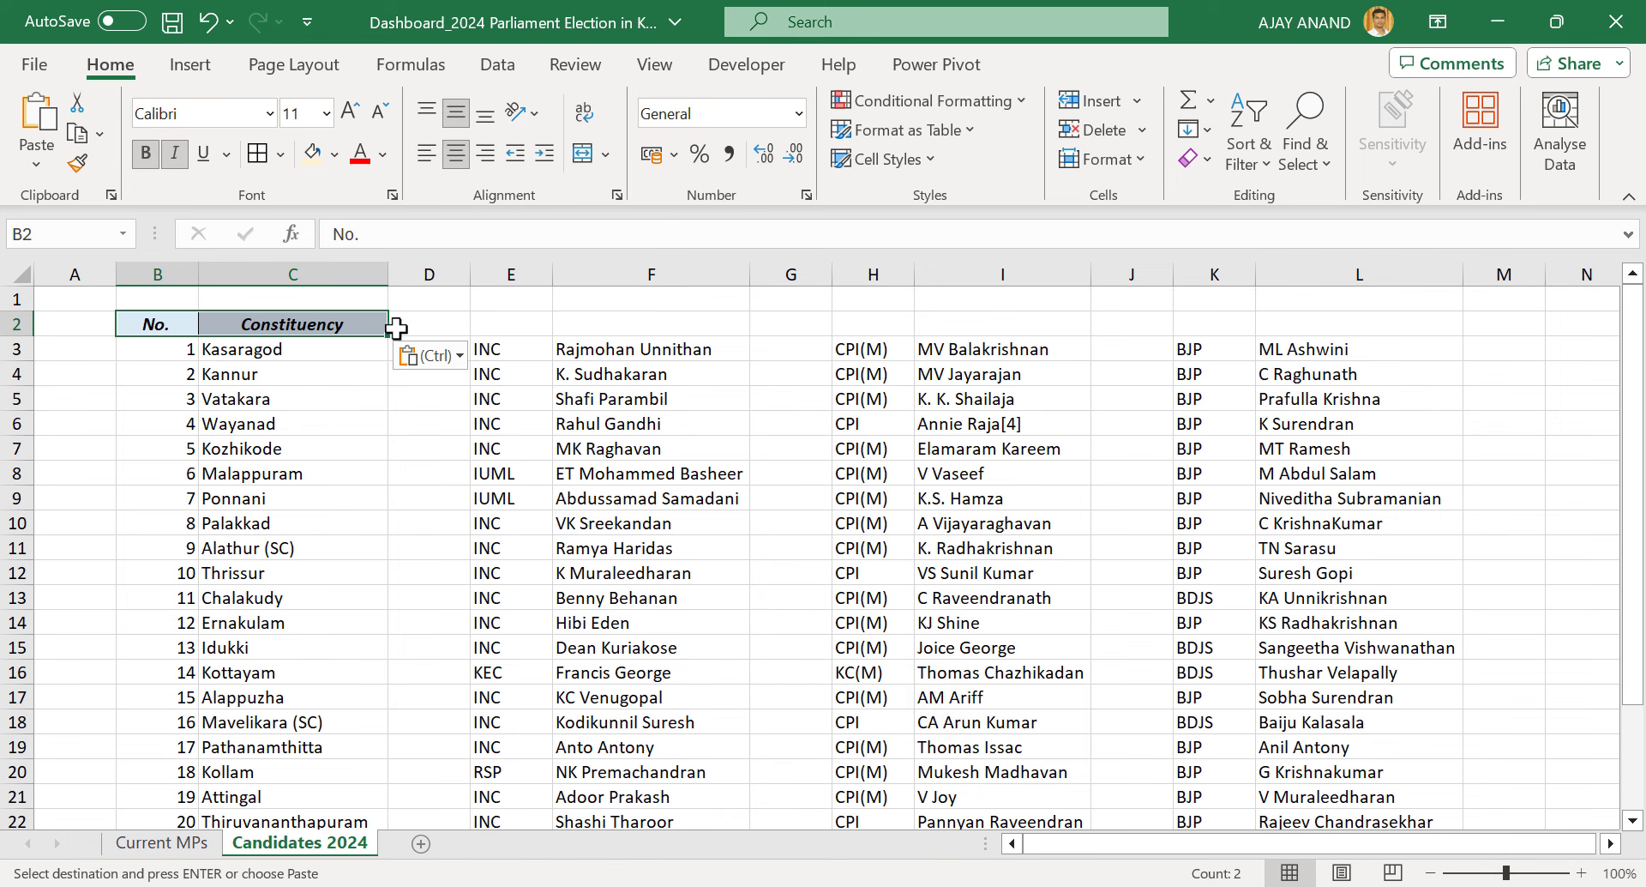
Enter the header "UDF Candidate" in cell D2
click(397, 332)
text(UDF Candidate)
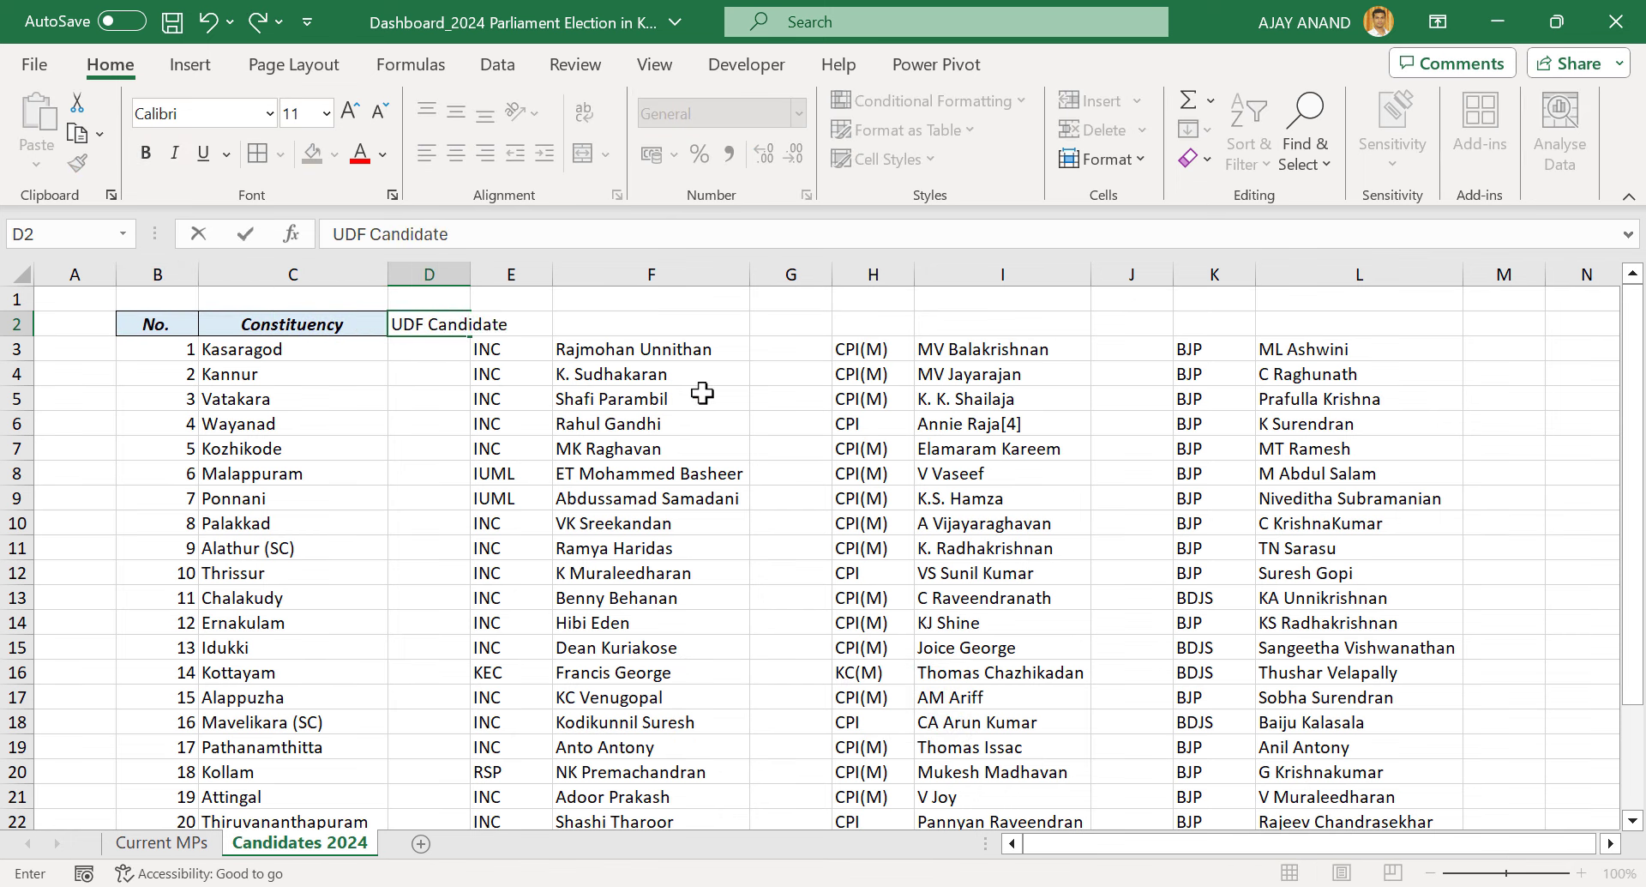
key(Tab)
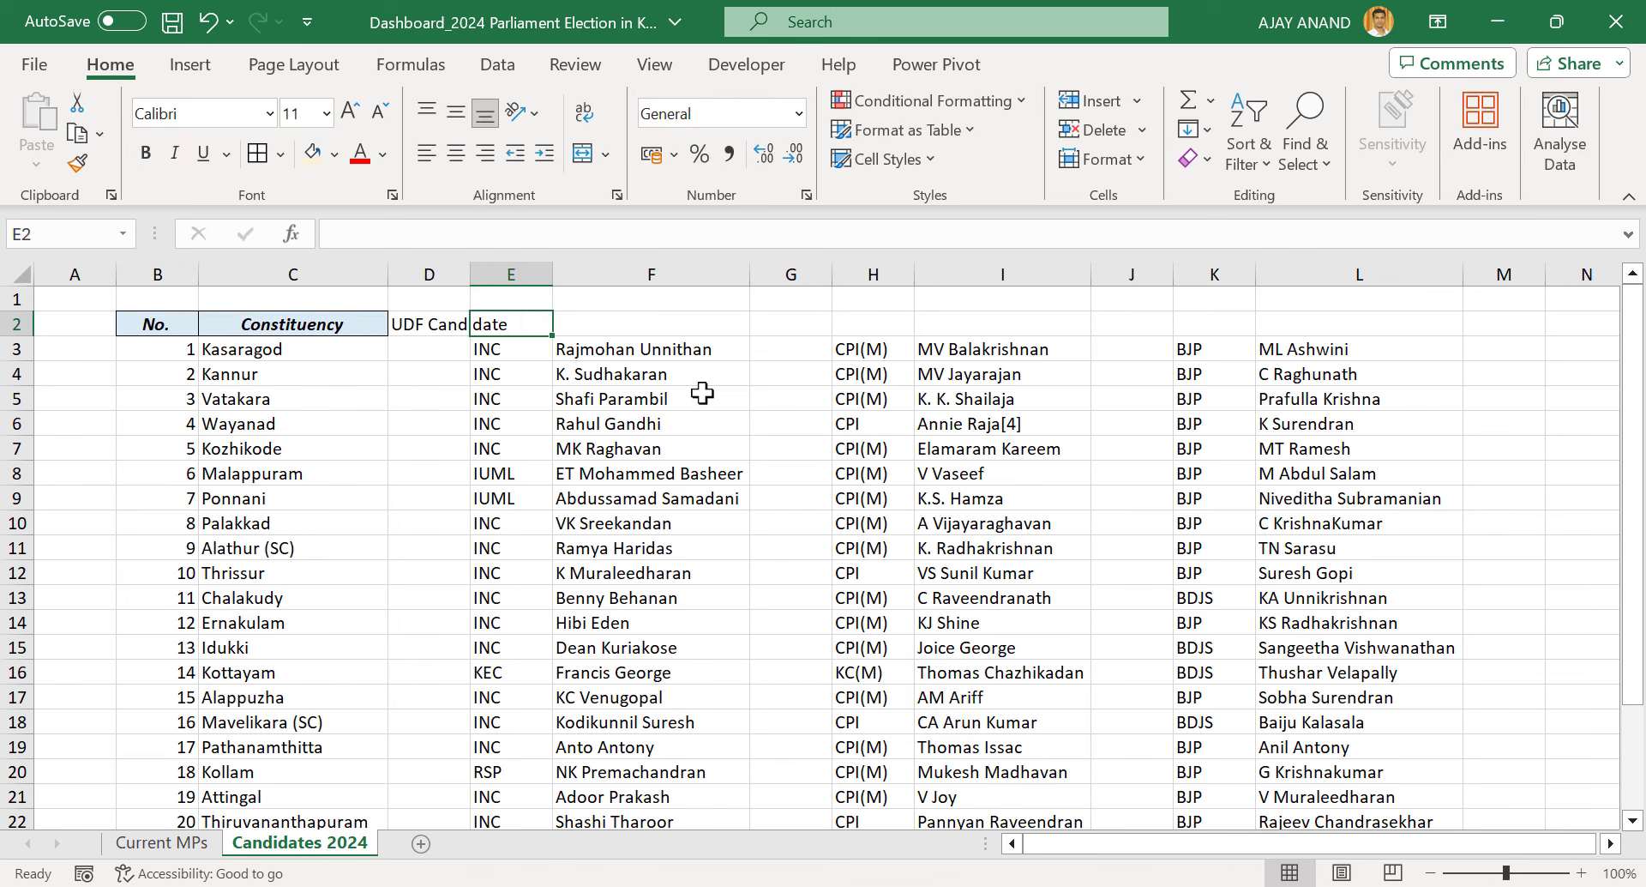
Move the UDF candidate names from column F to column D, starting at D3, and fit column D to its contents
click(671, 358)
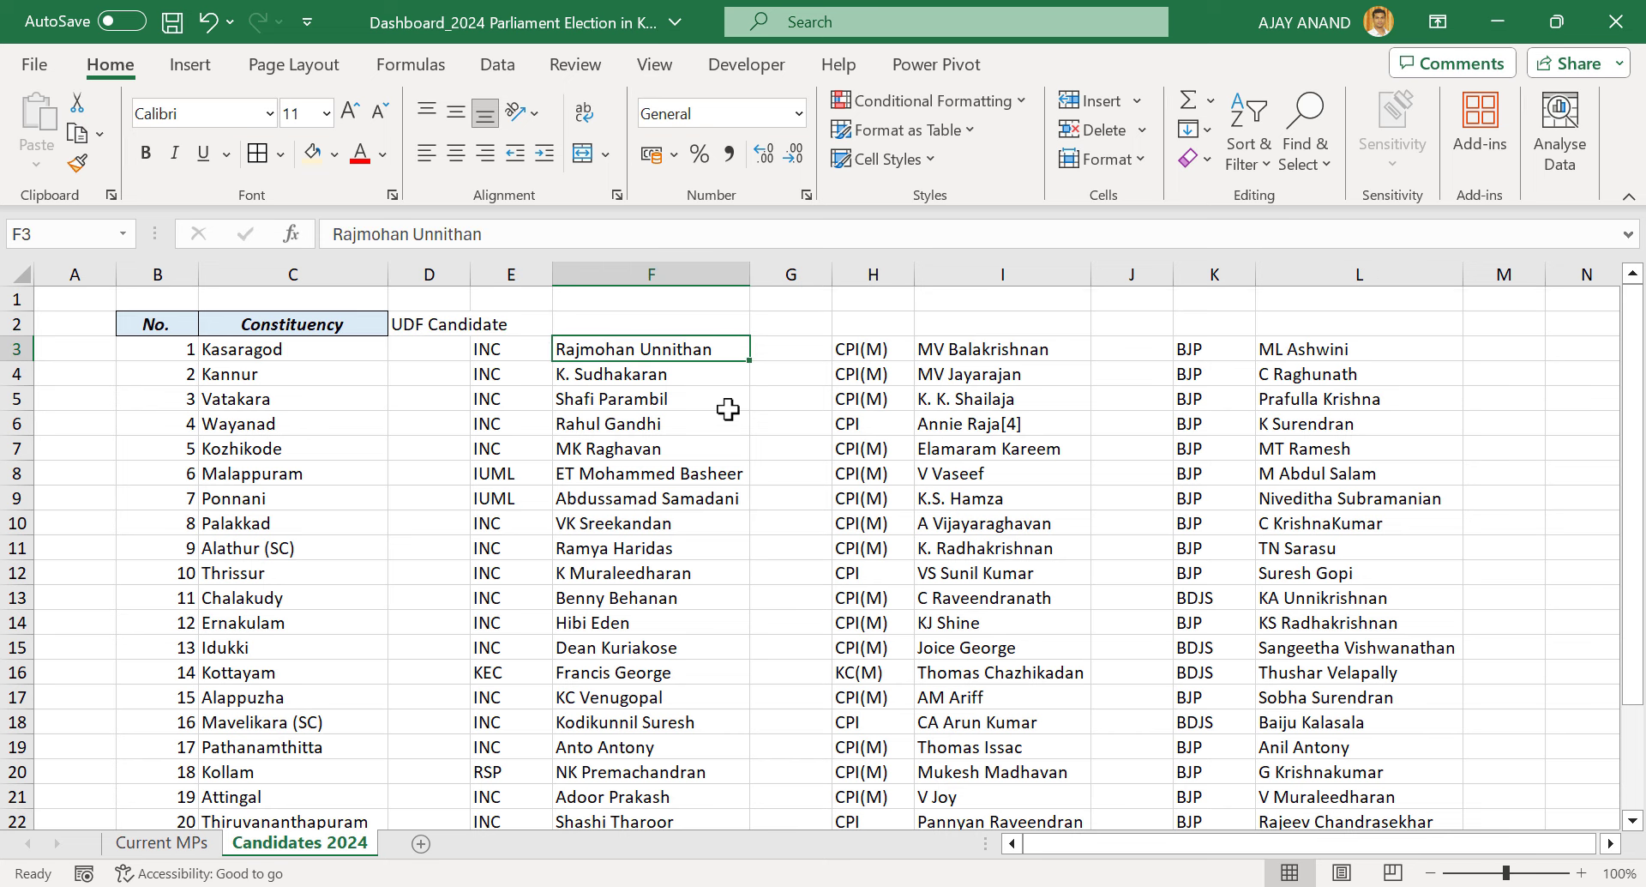
key(ctrl+shift+Down)
key(ctrl+x)
key(Left)
key(Left)
key(ctrl+v)
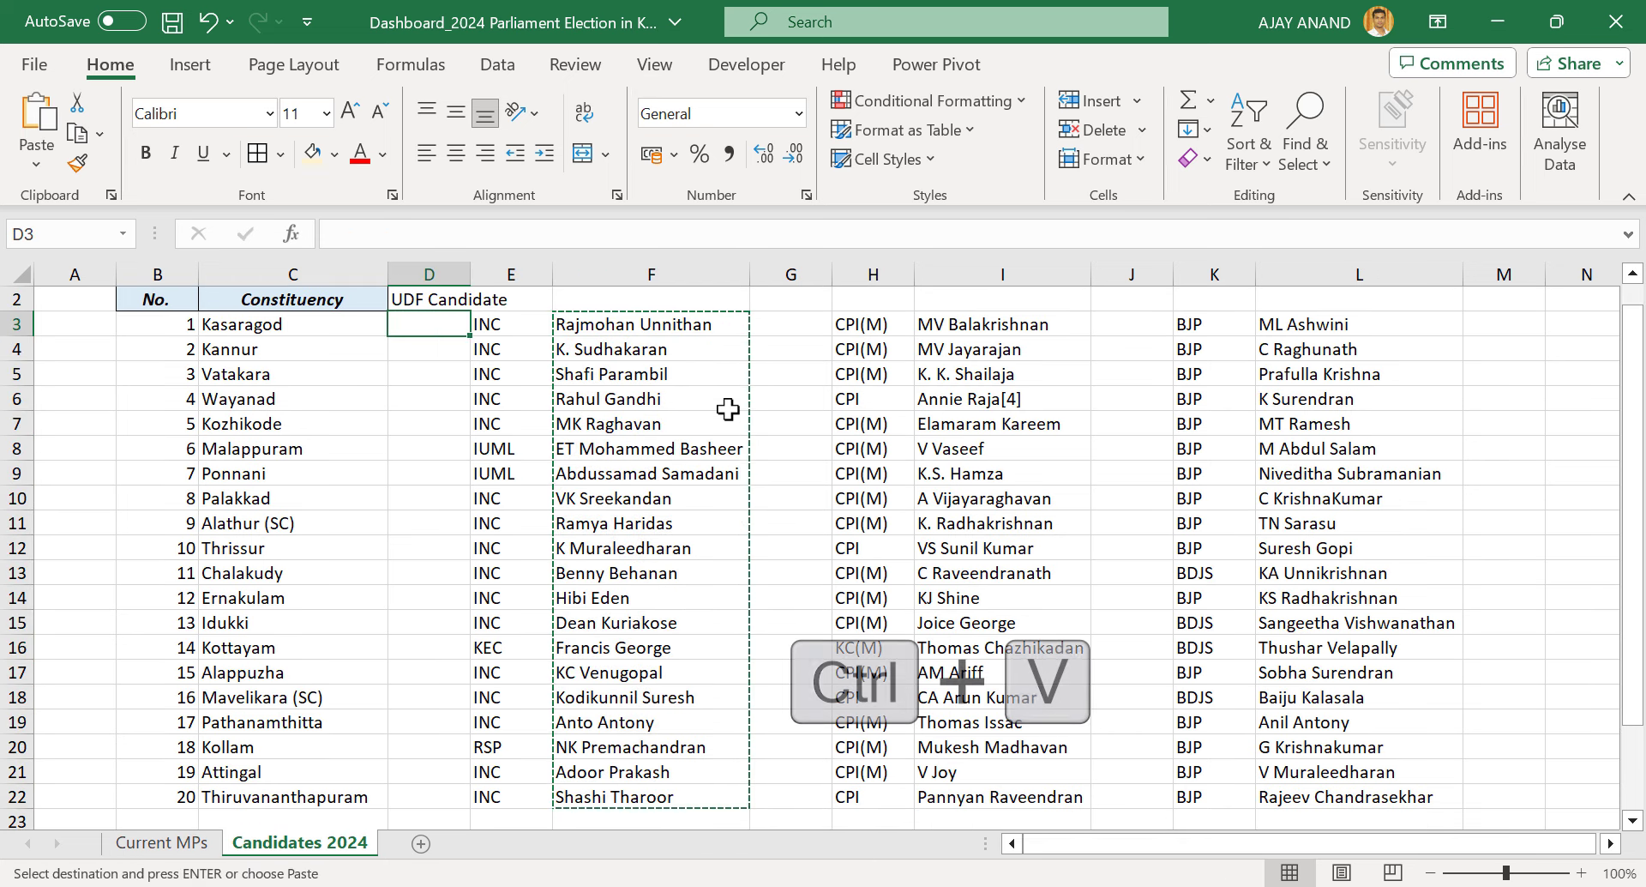
double_click(472, 273)
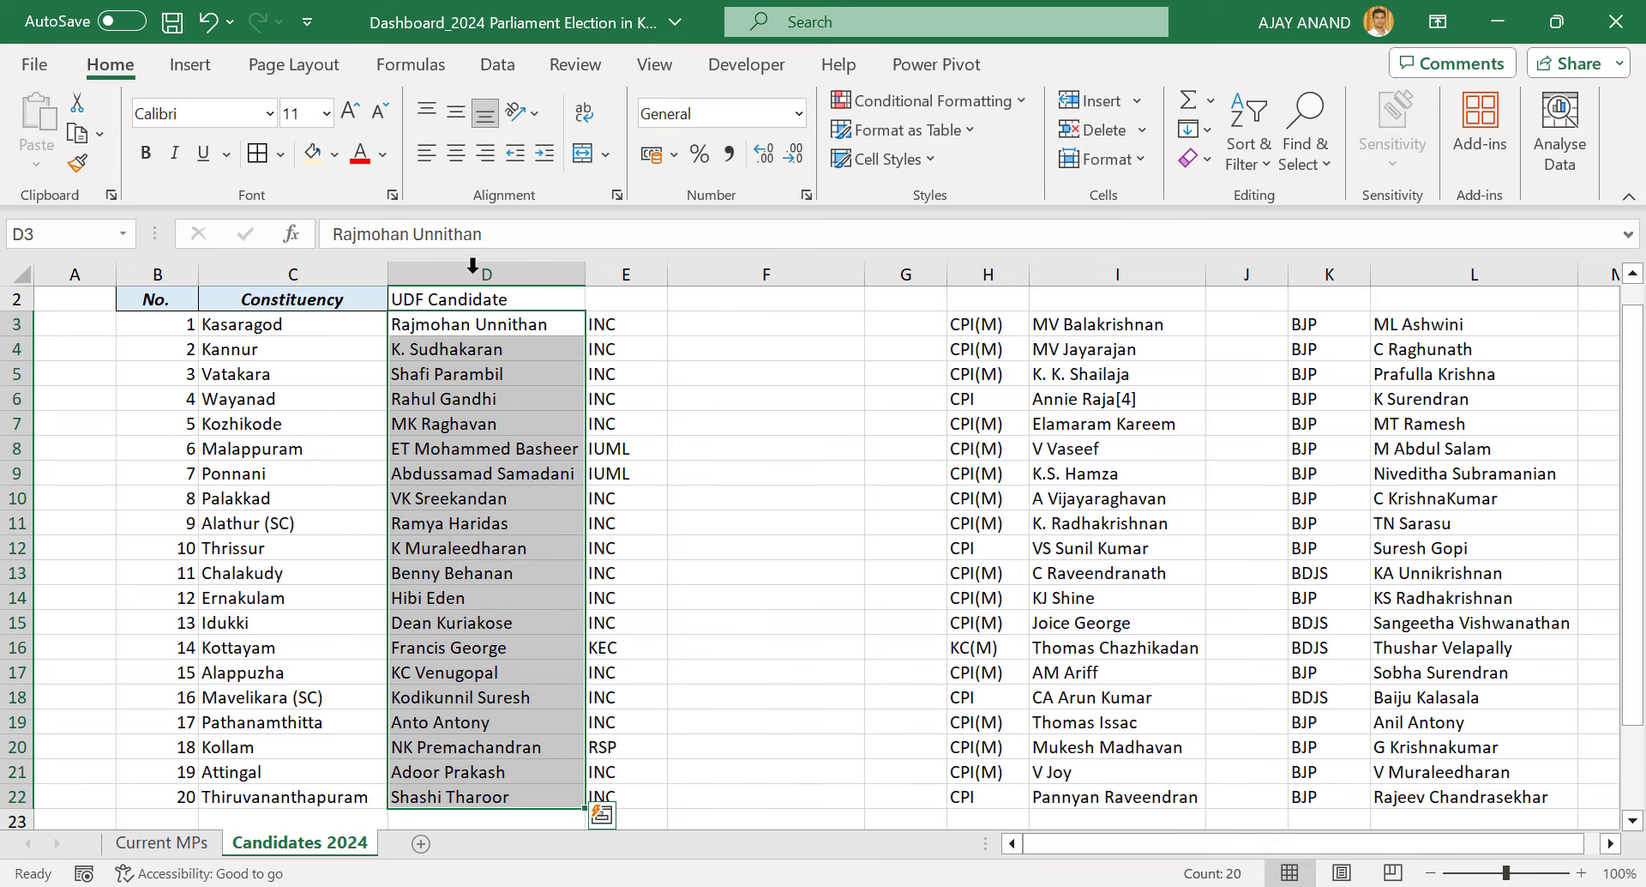
scroll(630, 377, up, 1)
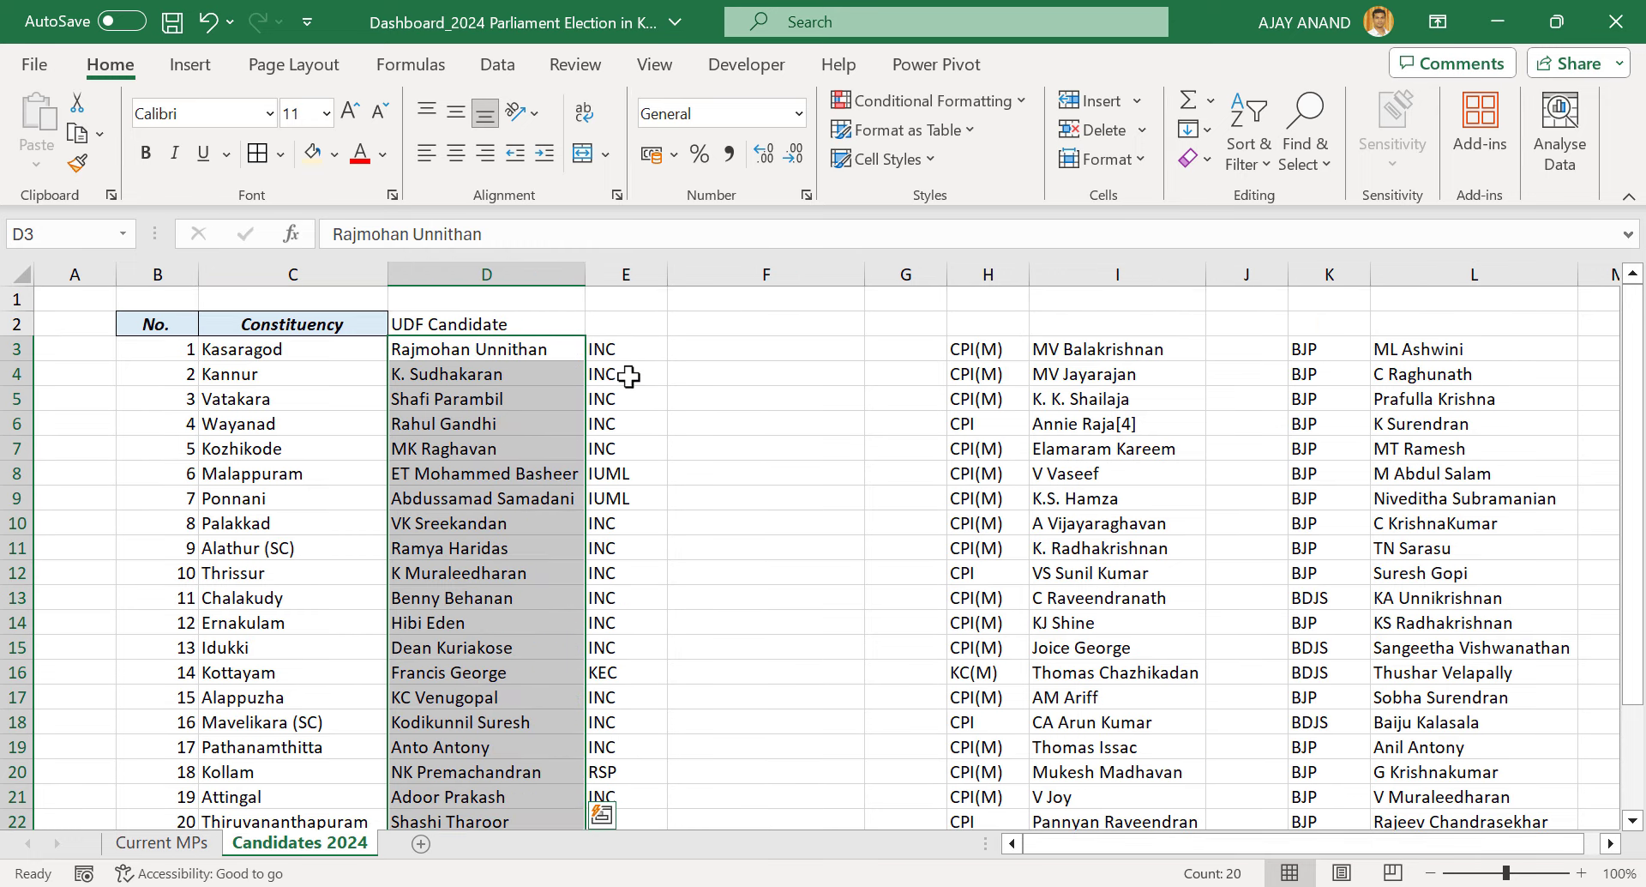
Insert a blank column E before the UDF party column and head it "Picture" in E2
click(610, 273)
right_click(614, 273)
click(691, 530)
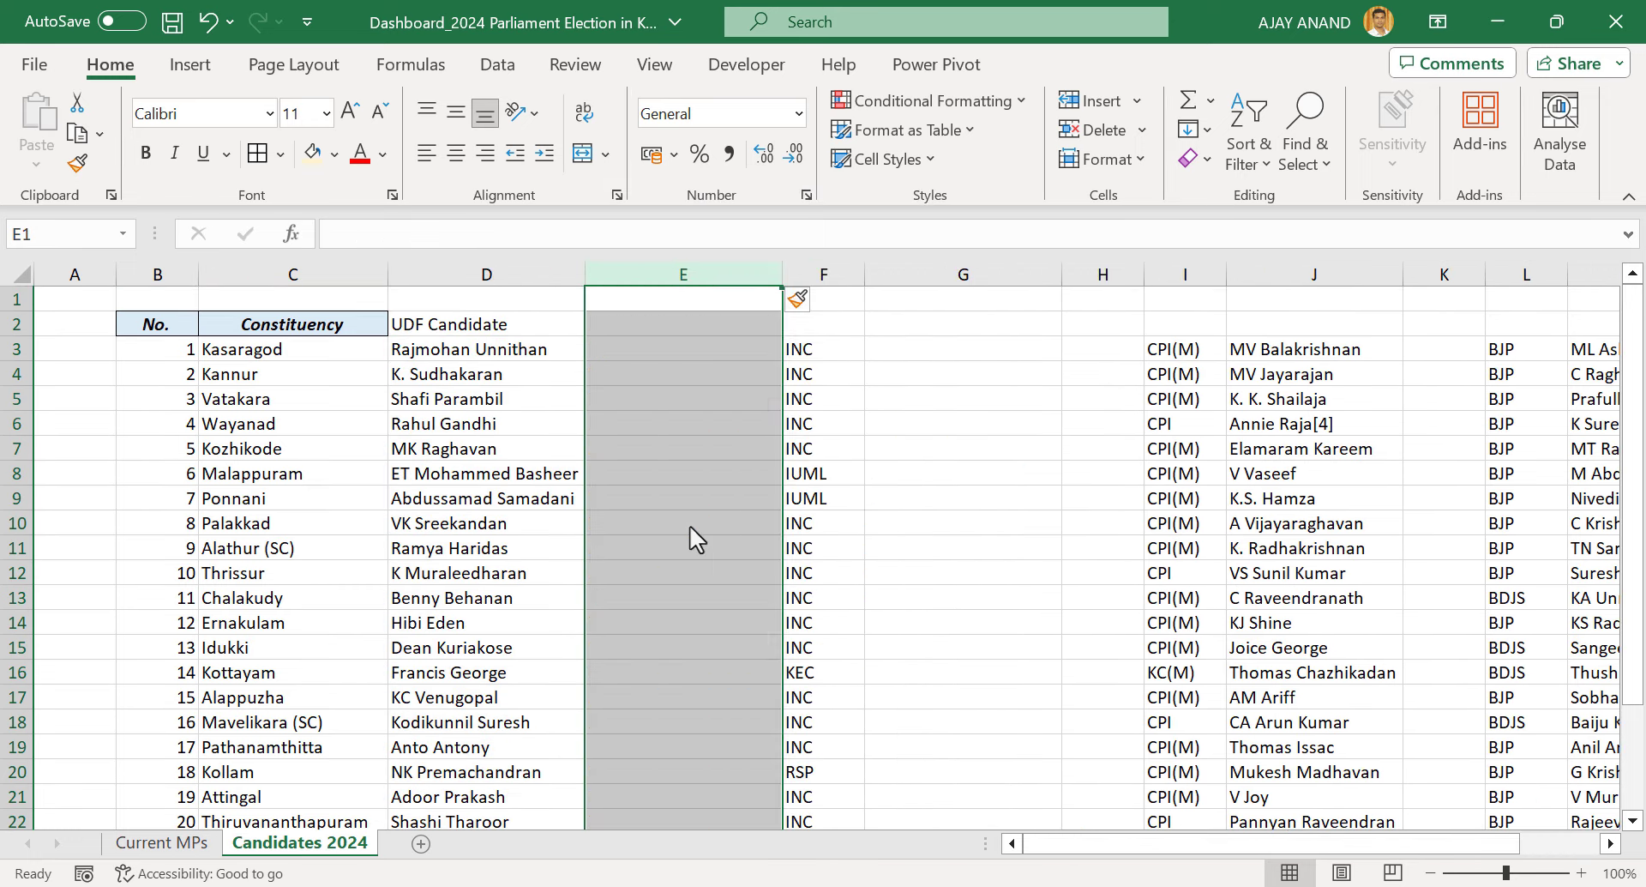
key(Down)
text(P)
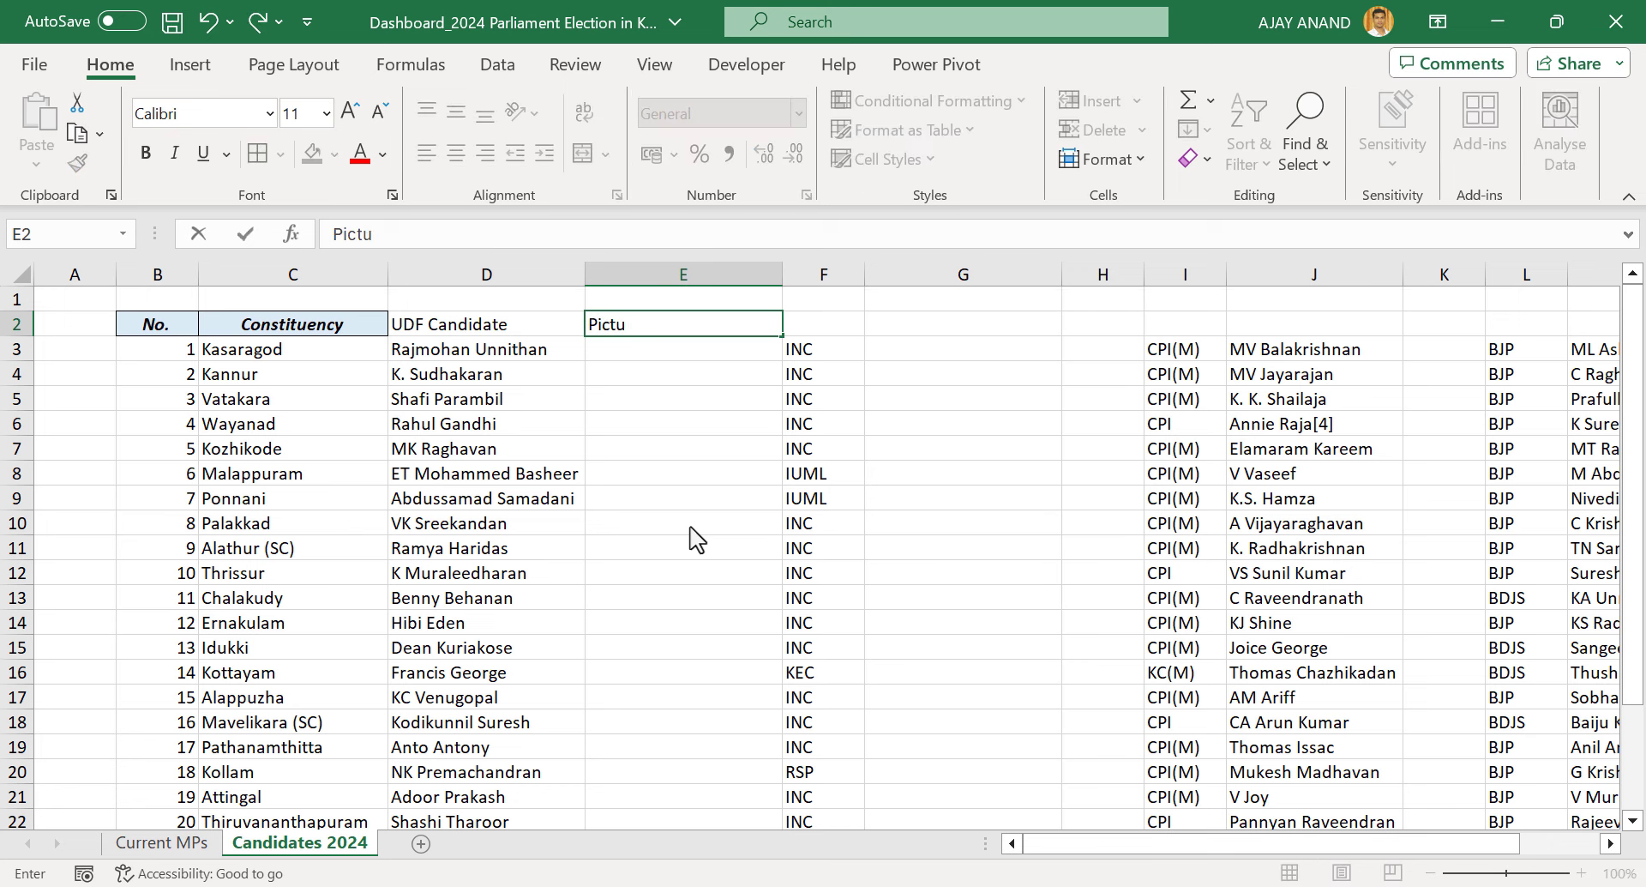
key(Tab)
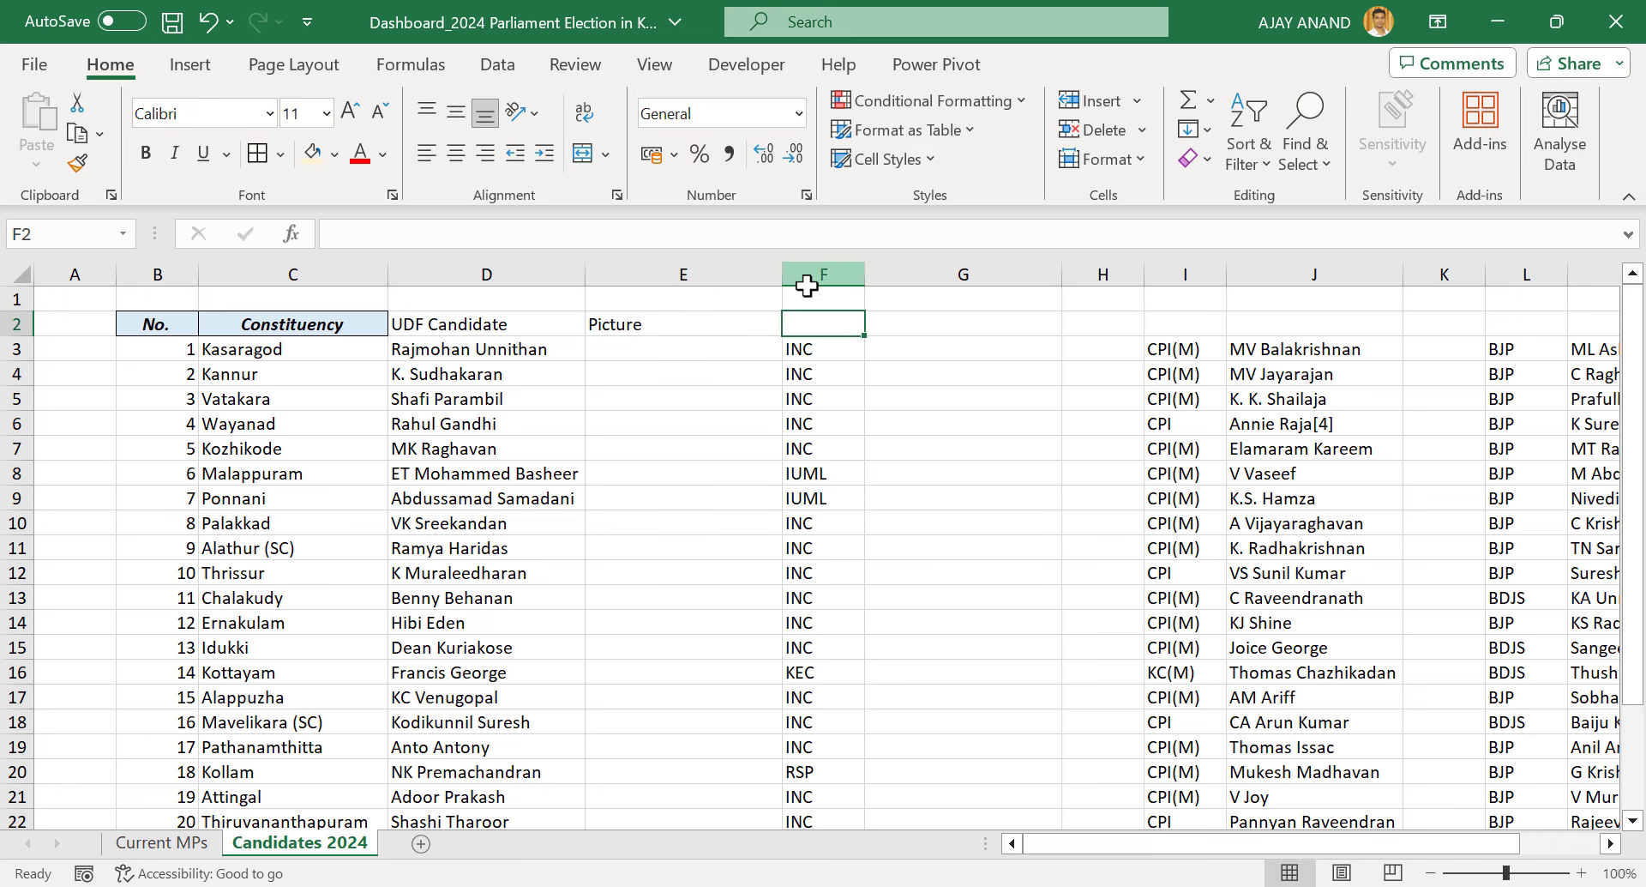
Insert another column before the UDF parties, head it "Age" in F2, and head the party column "Party" in G2
right_click(808, 278)
click(838, 543)
click(827, 324)
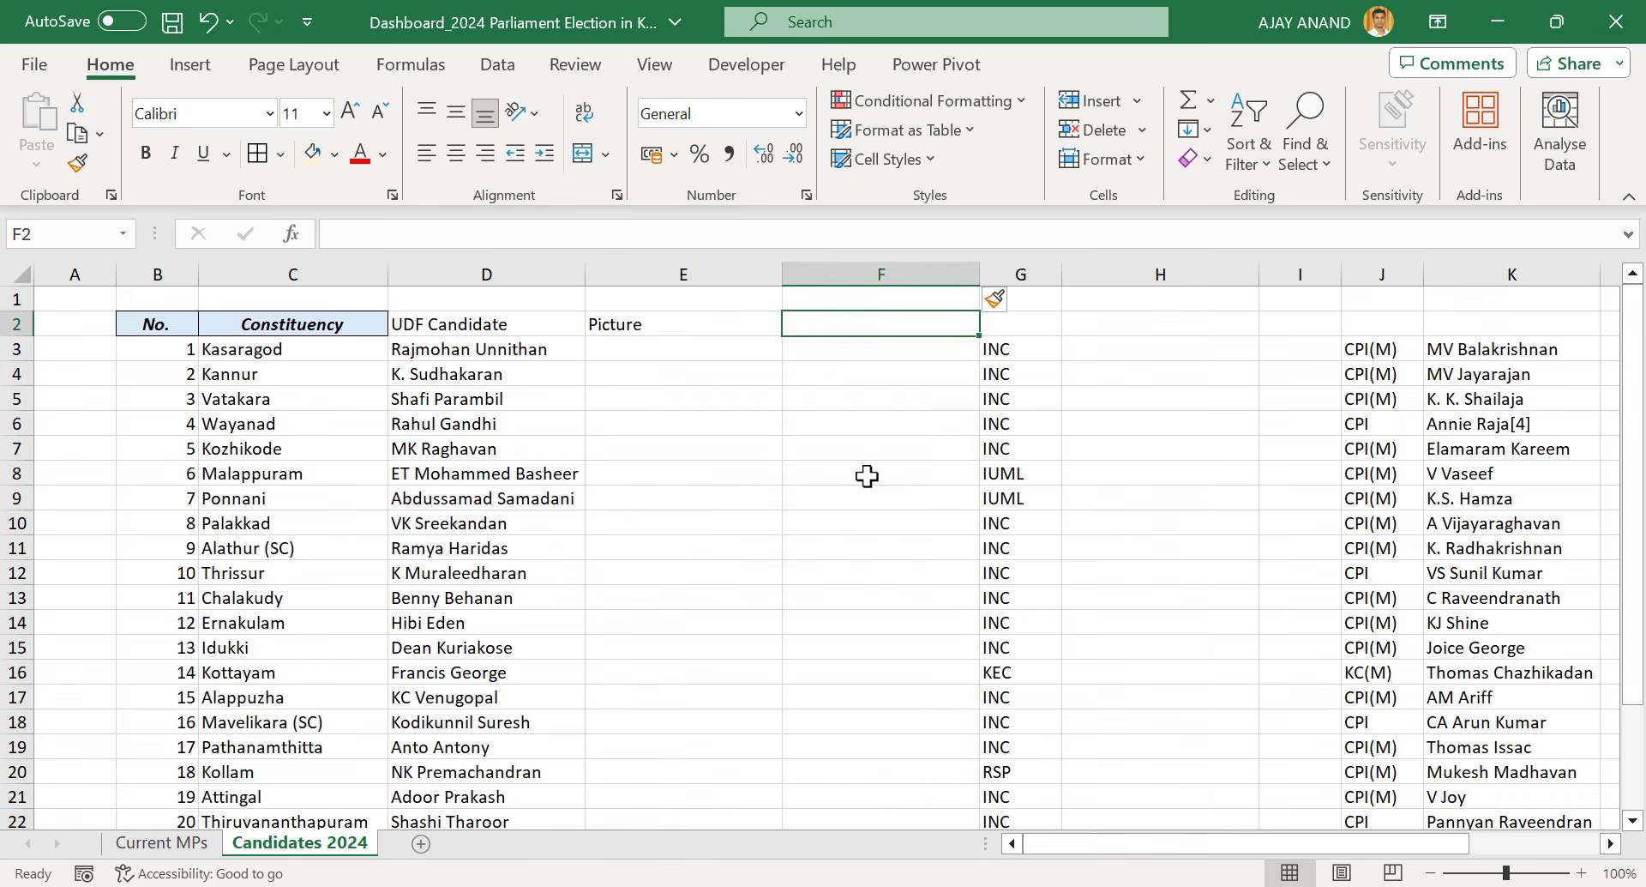
text(Age)
key(Tab)
text(Pa)
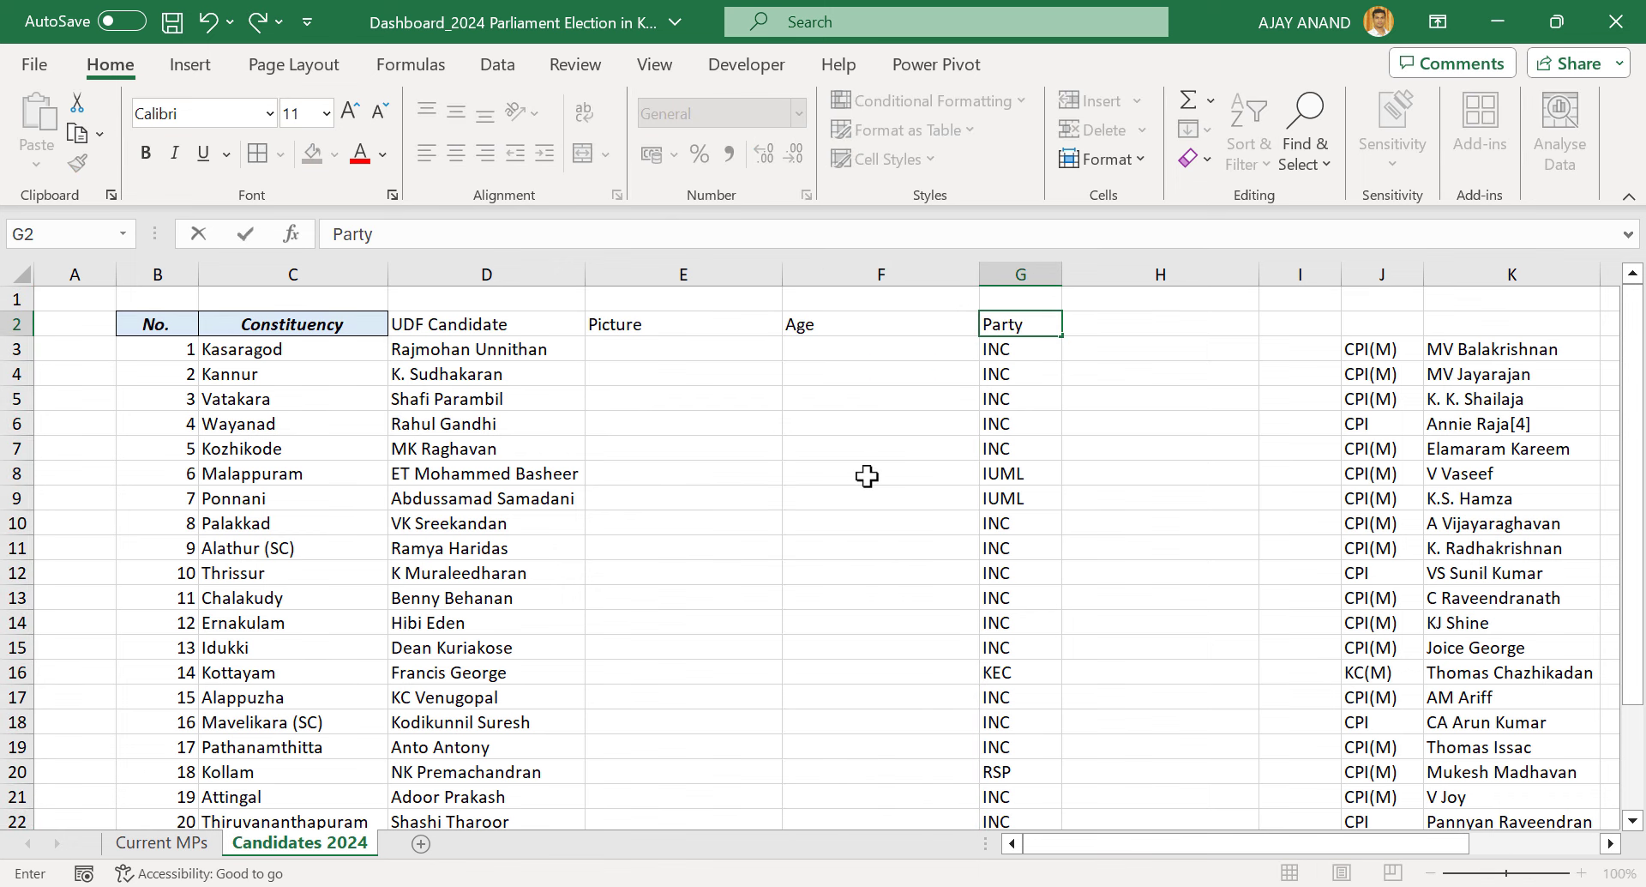
key(Tab)
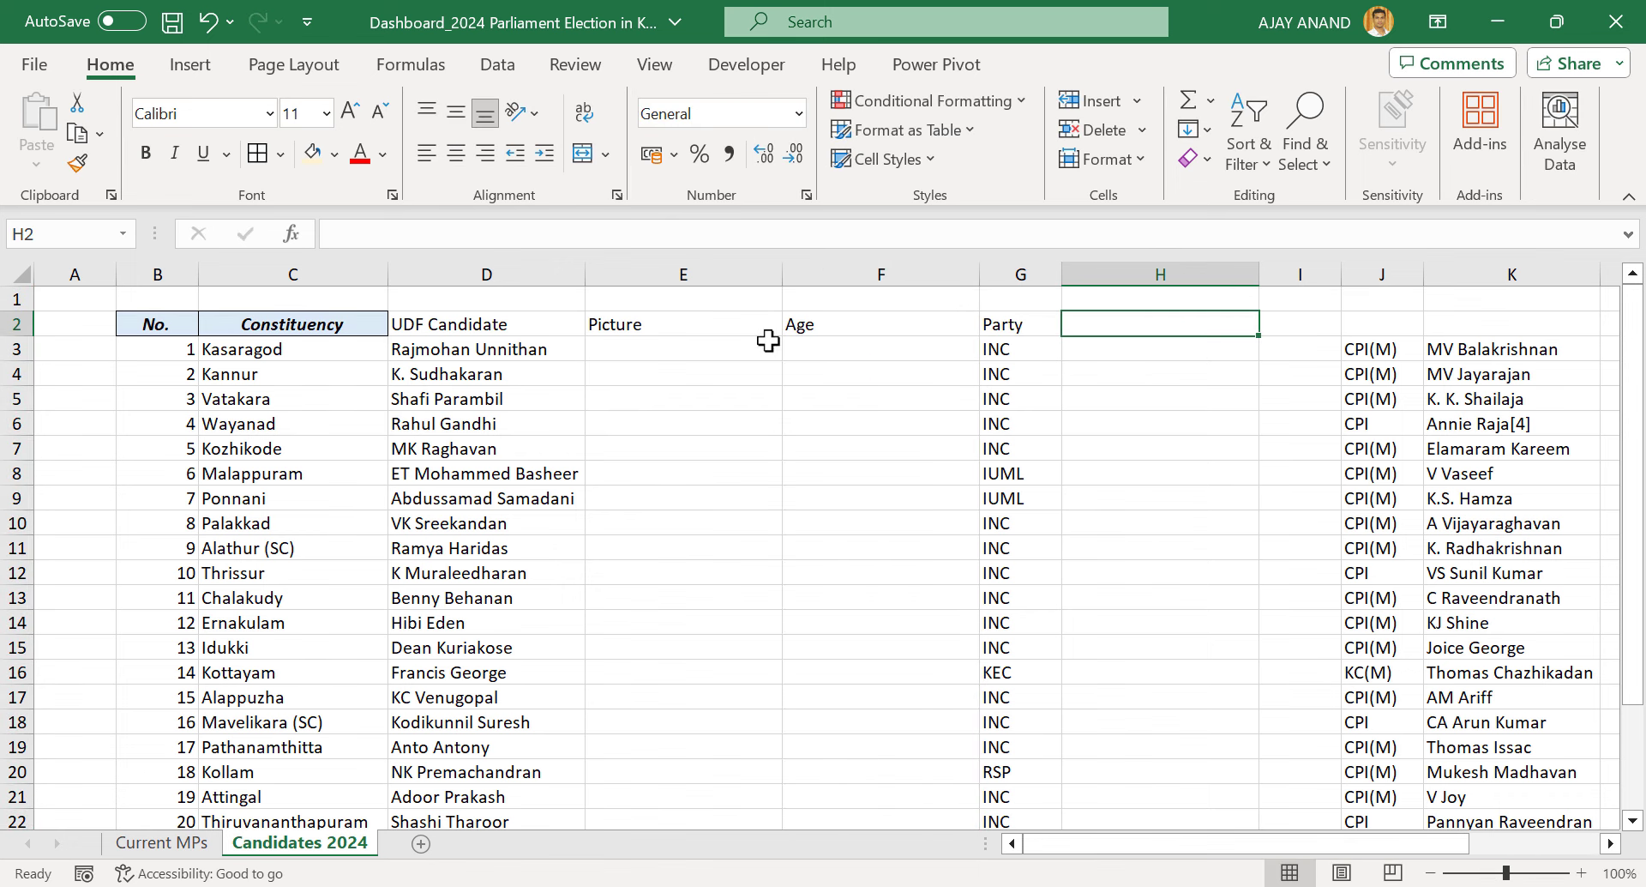
Narrow the UDF Picture and Age columns, E and F
drag(777, 273, 709, 274)
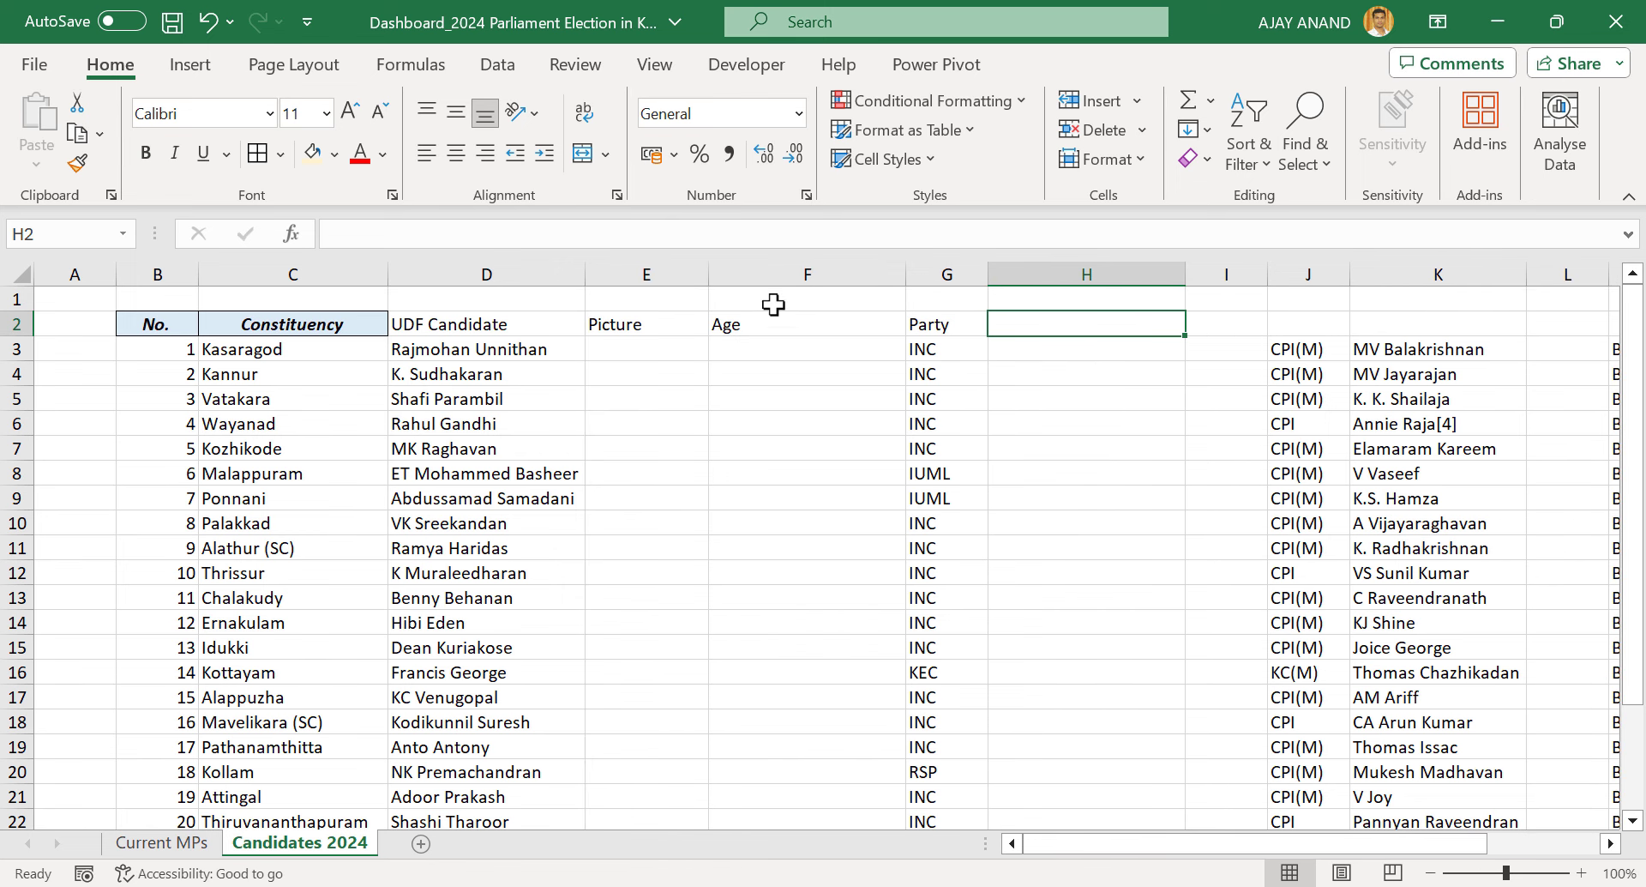
drag(905, 273, 793, 275)
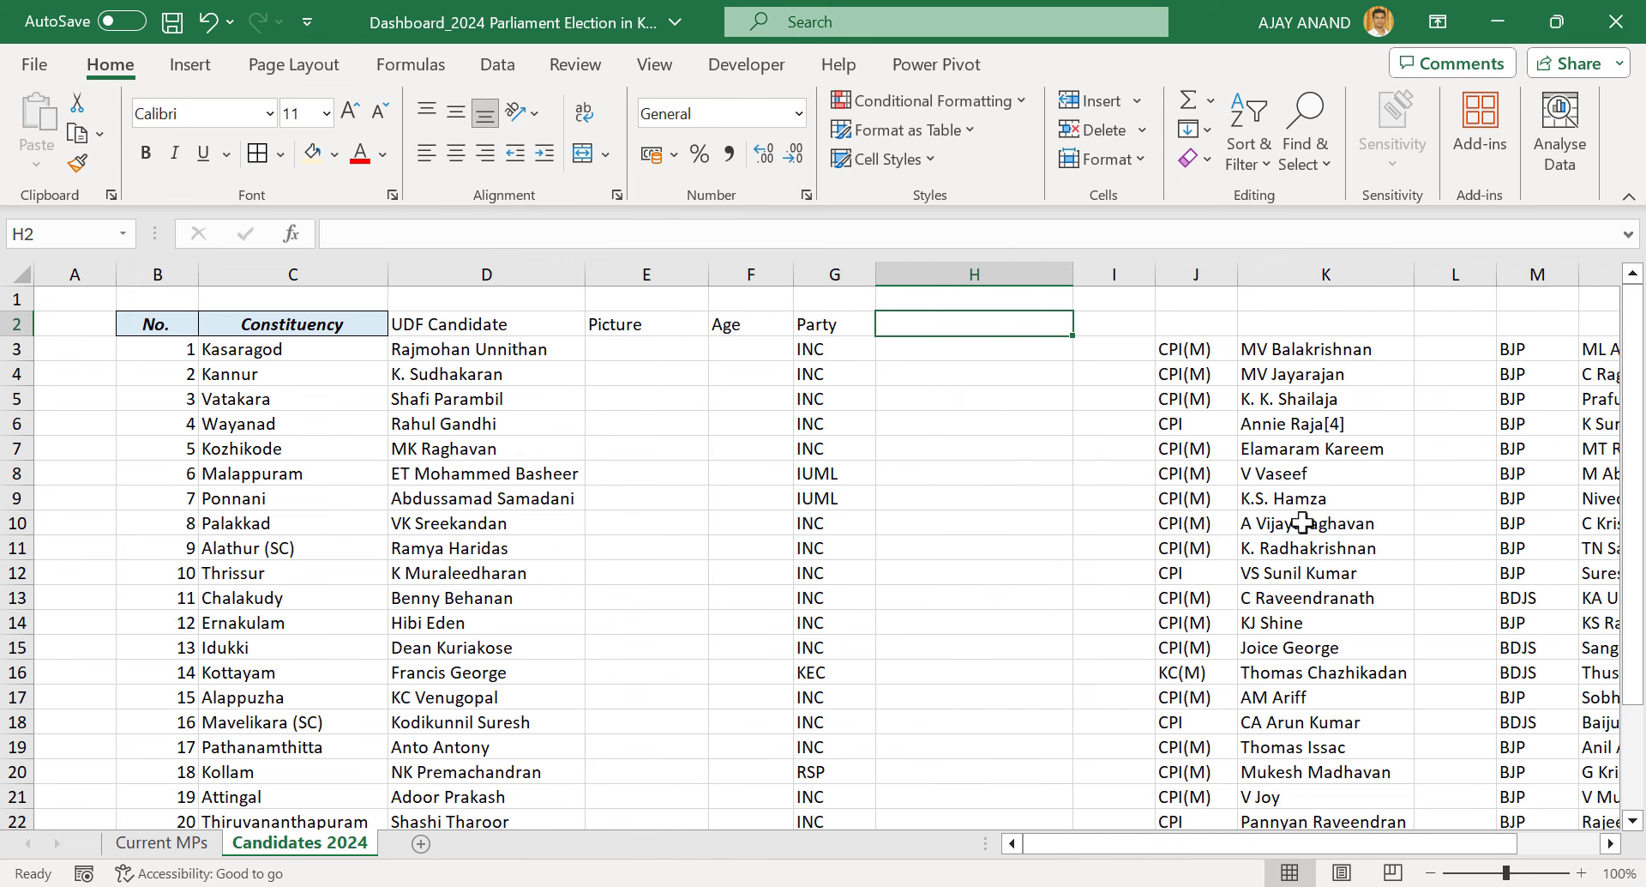
Move the LDF candidate names from column K to column H, starting at H3
click(1303, 349)
scroll(1335, 517, down, 3)
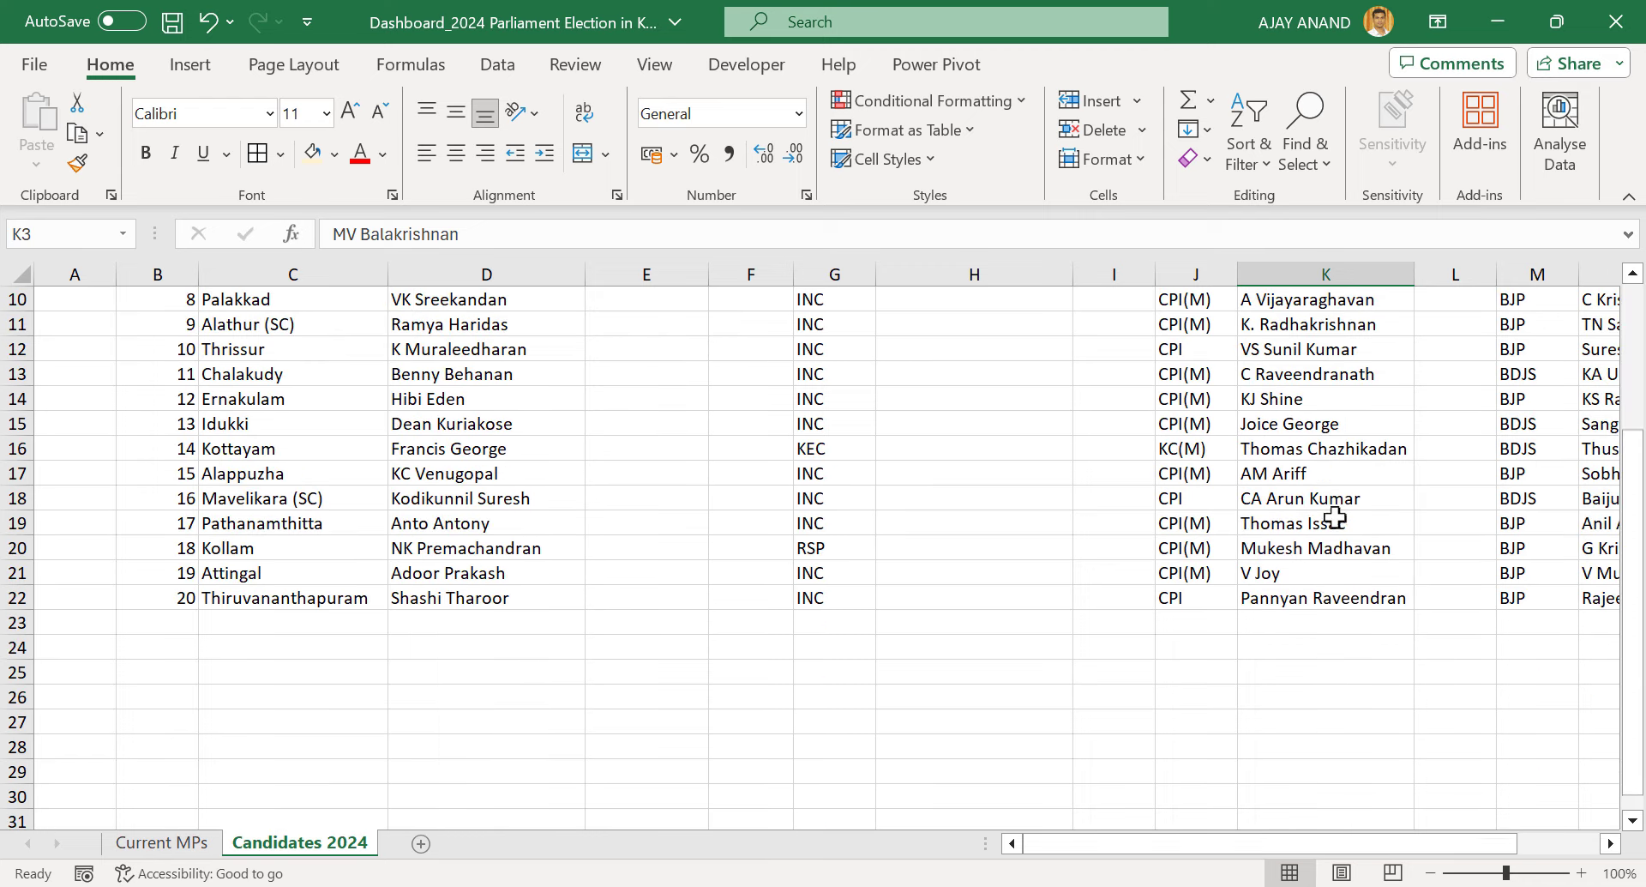
shift+click(1328, 600)
key(ctrl+x)
scroll(1226, 498, up, 3)
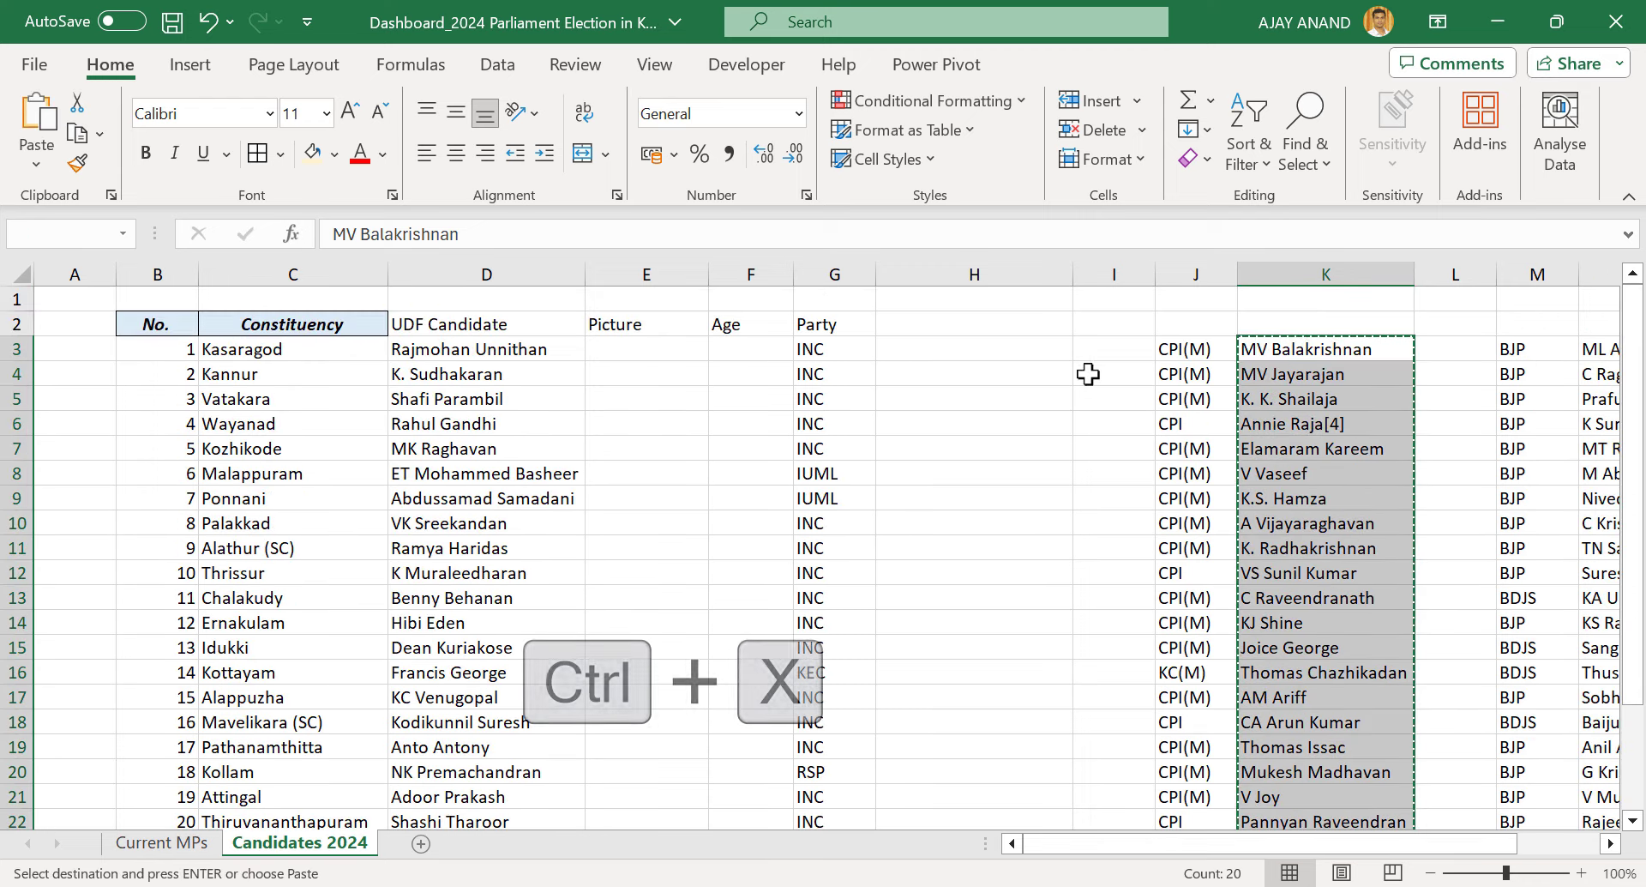
click(1015, 350)
key(ctrl+v)
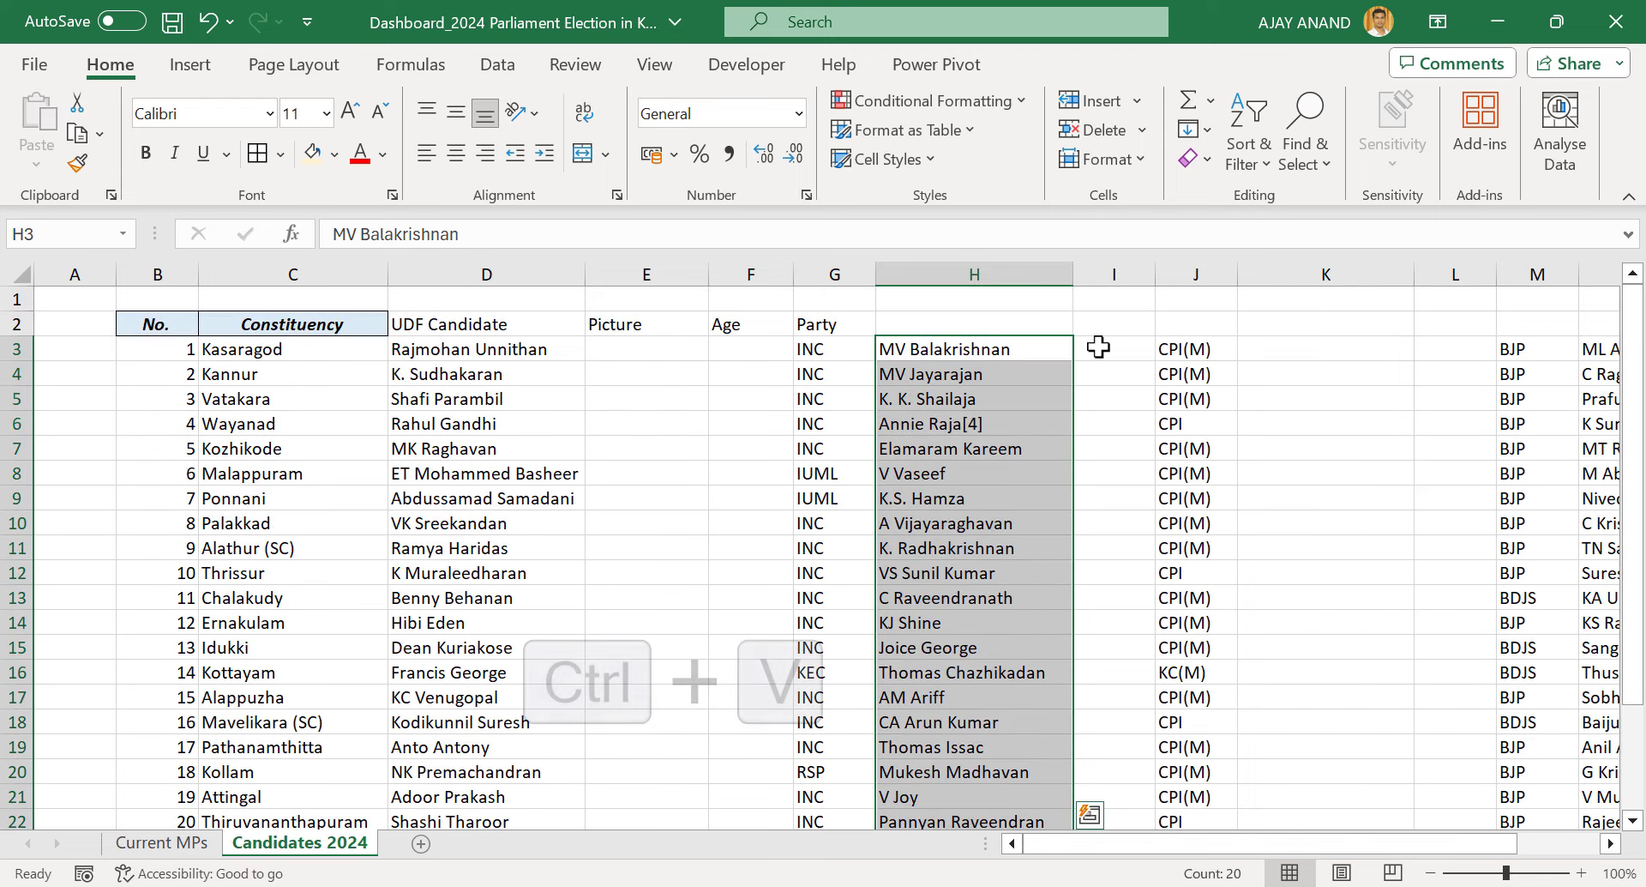
Insert a blank column I and copy the Picture and Age headers from E2:F2 to I2:J2
click(1102, 346)
right_click(1110, 259)
click(1176, 544)
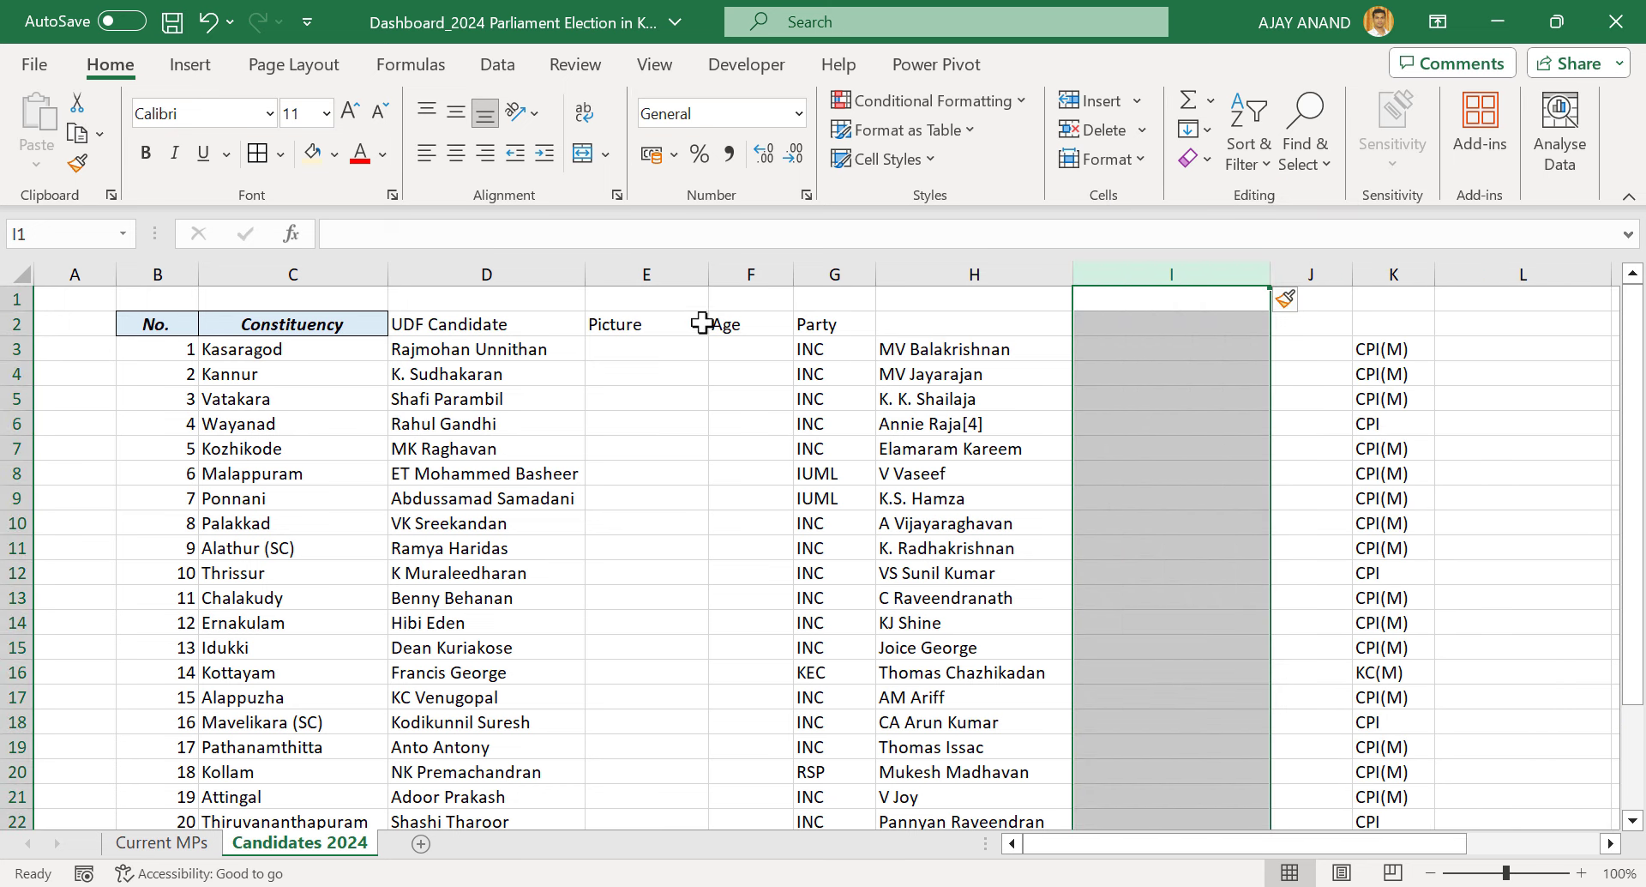
drag(652, 321, 712, 316)
key(ctrl+x)
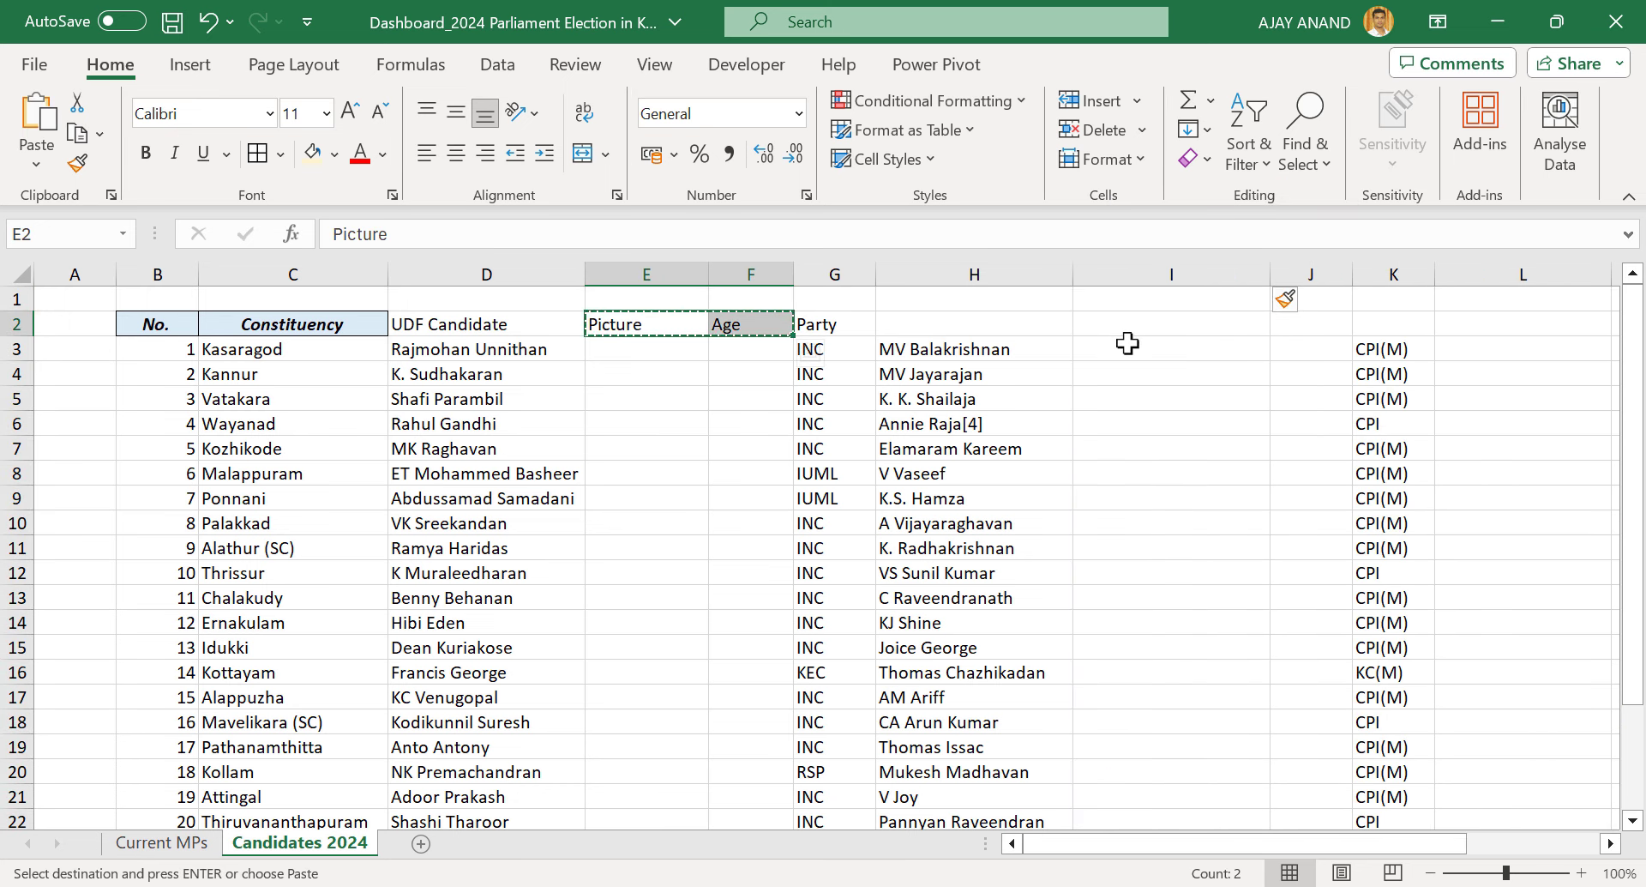
click(1126, 318)
key(ctrl+v)
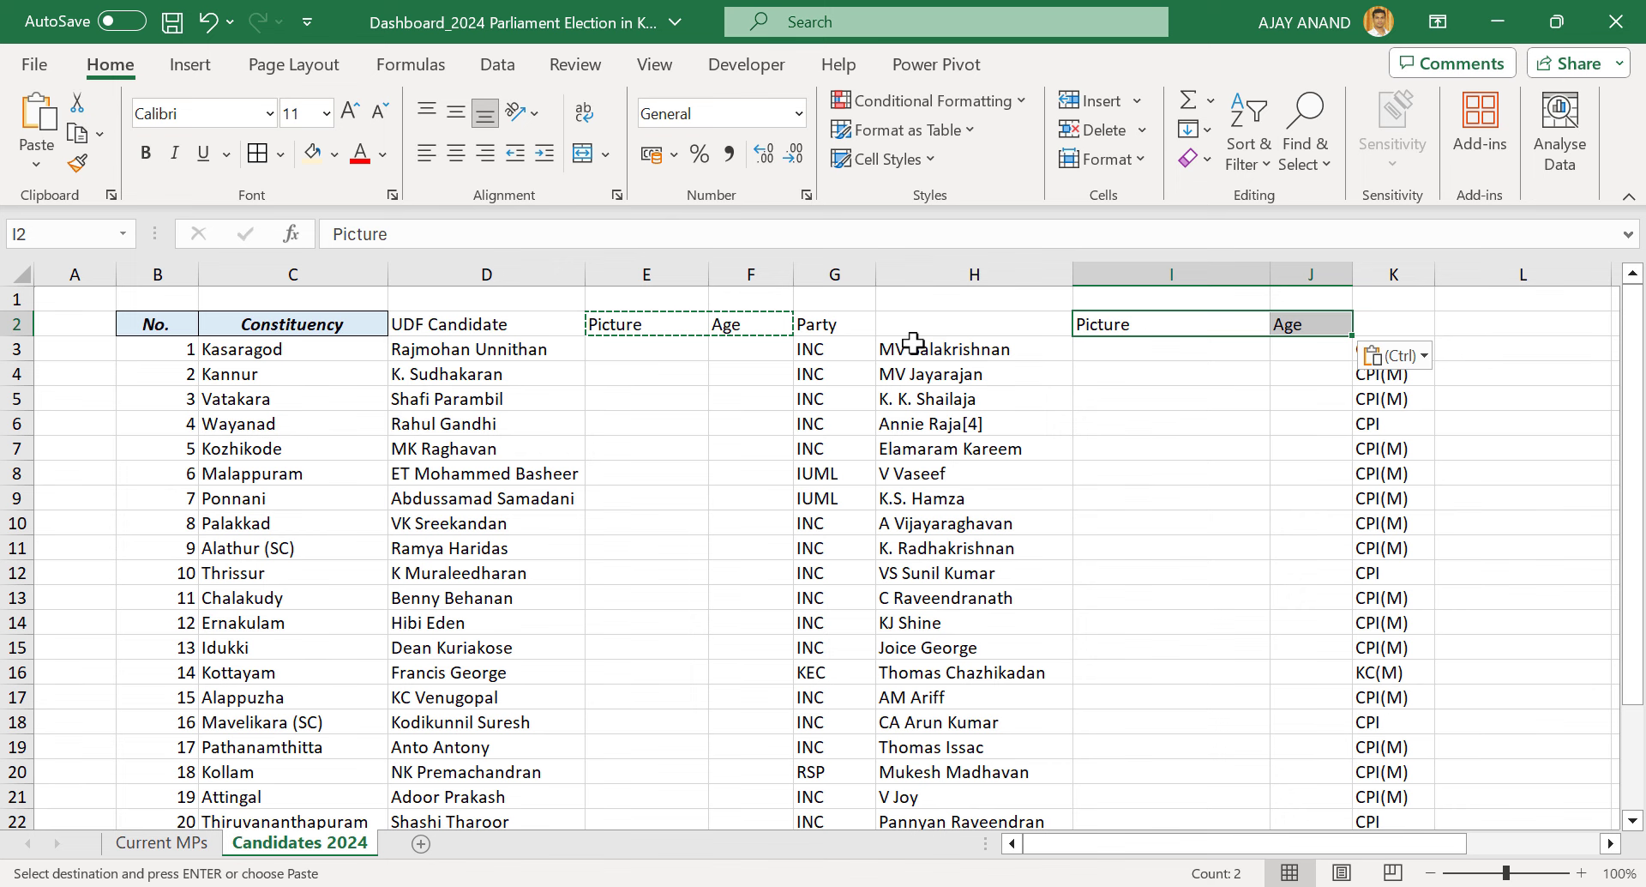
Copy the UDF Candidate header to H2 and change it to "LDF Candidate"
click(514, 326)
key(ctrl+c)
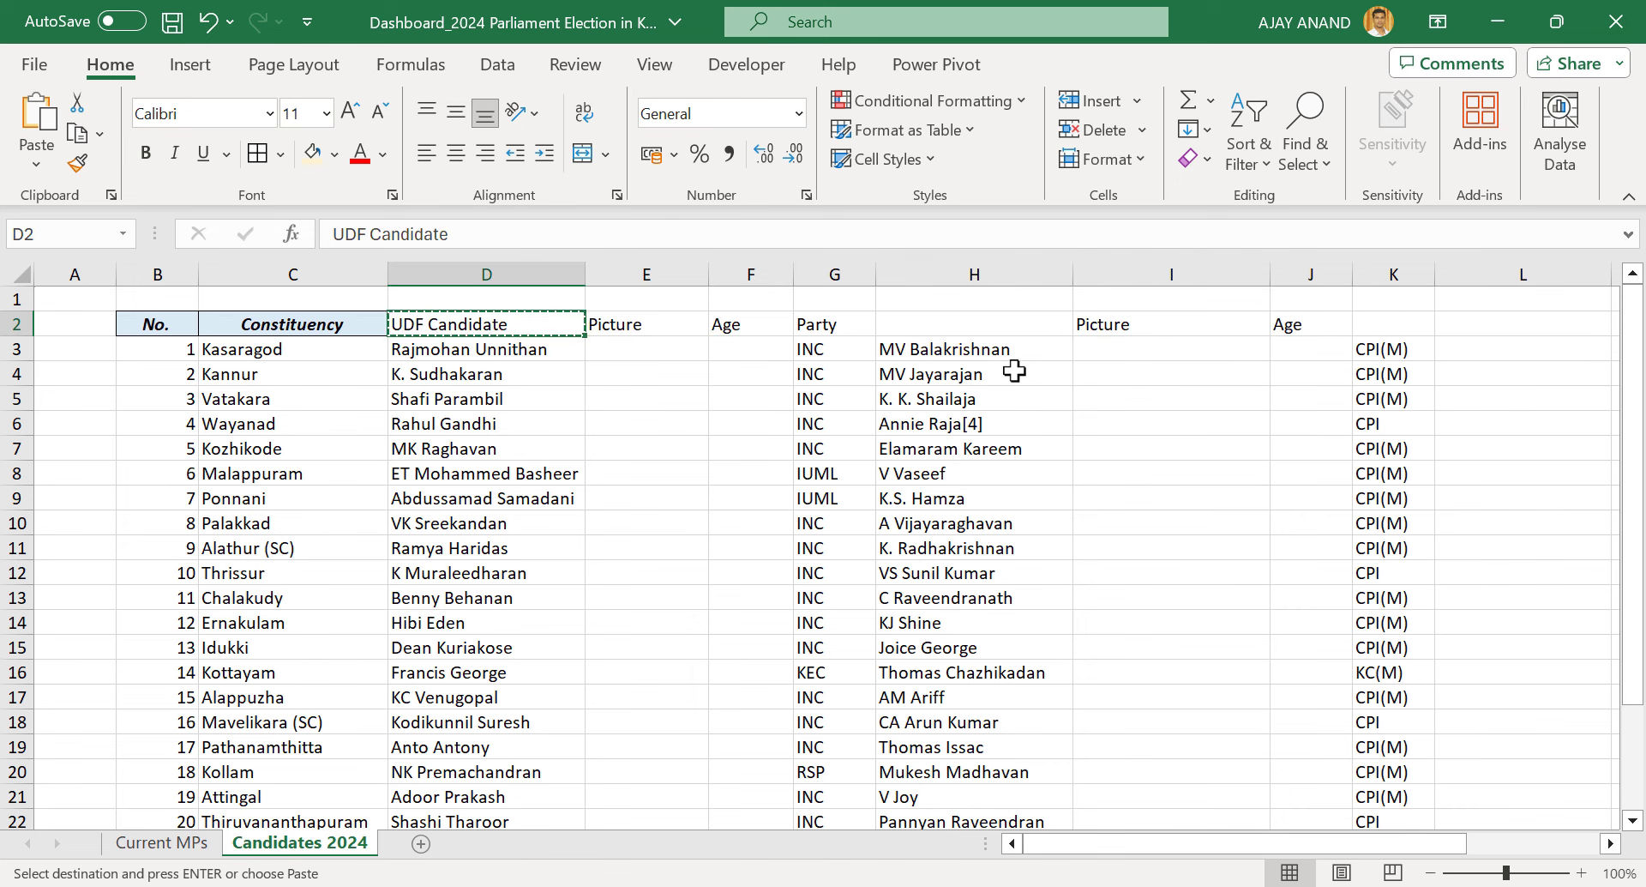
click(986, 324)
key(ctrl+v)
drag(370, 234, 312, 234)
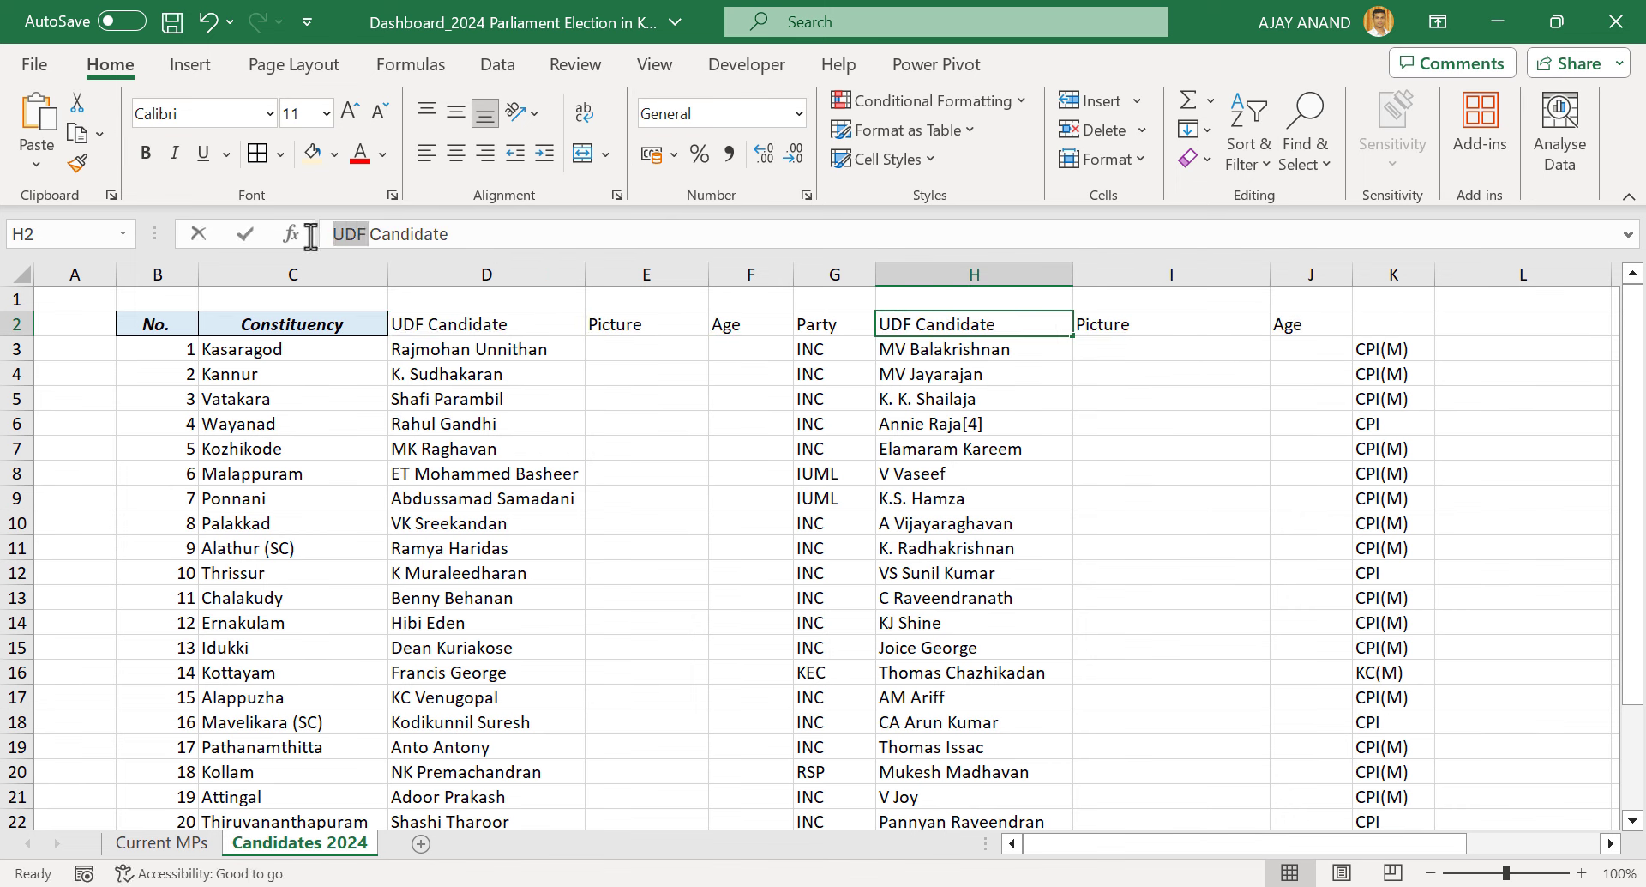
text(LDF)
key(Return)
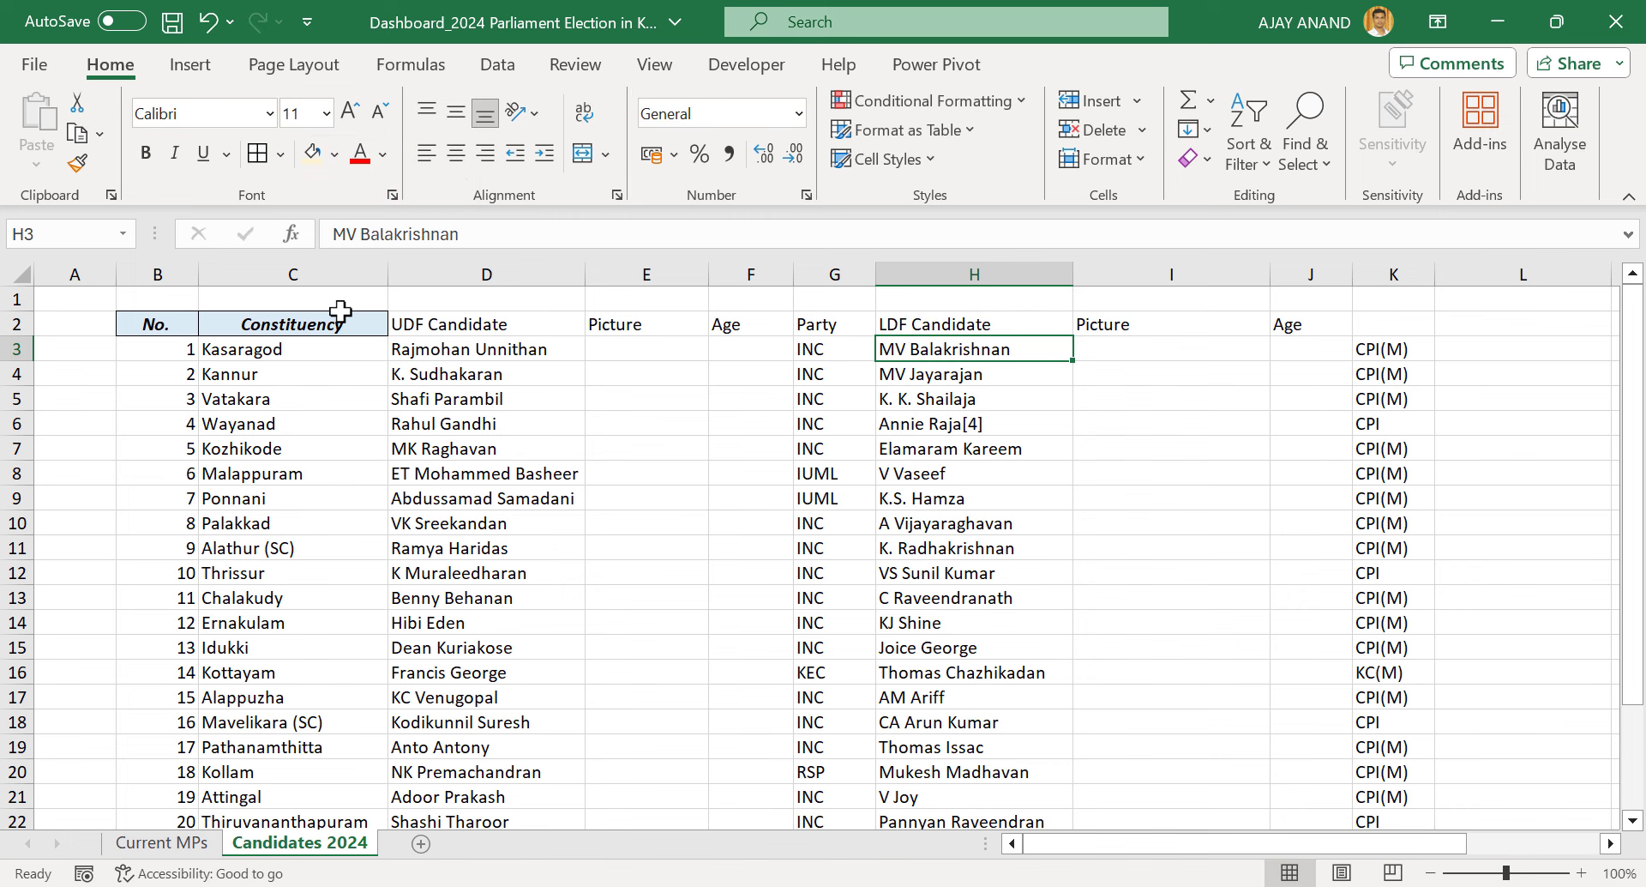
Remove the footnote mark "[4]" from the Wayanad LDF candidate's name in H6
double_click(997, 423)
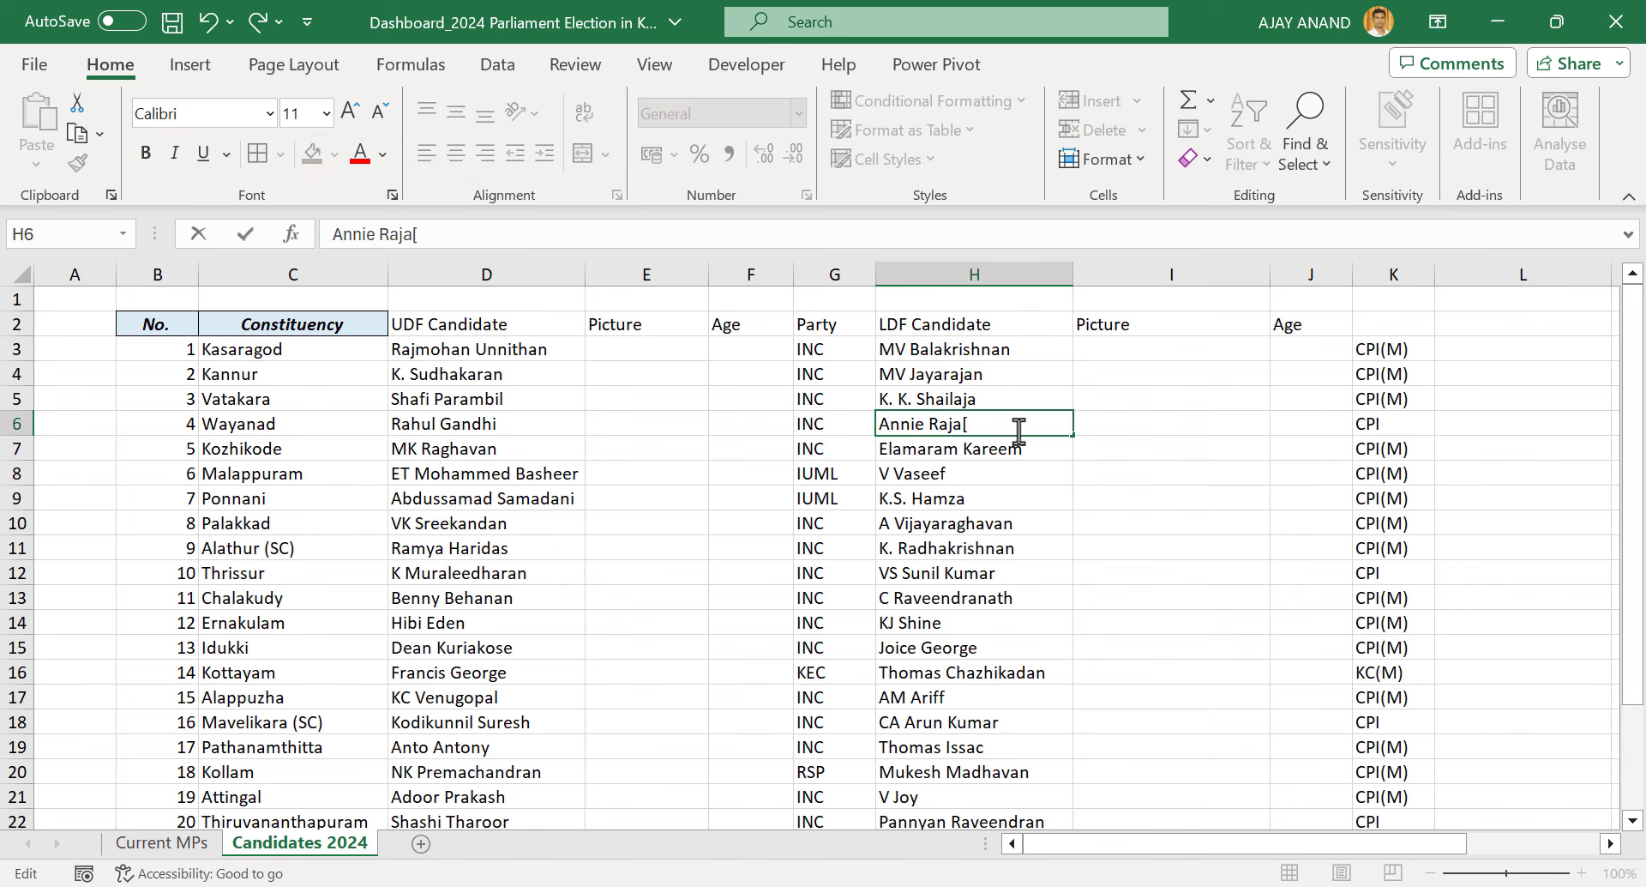
key(Return)
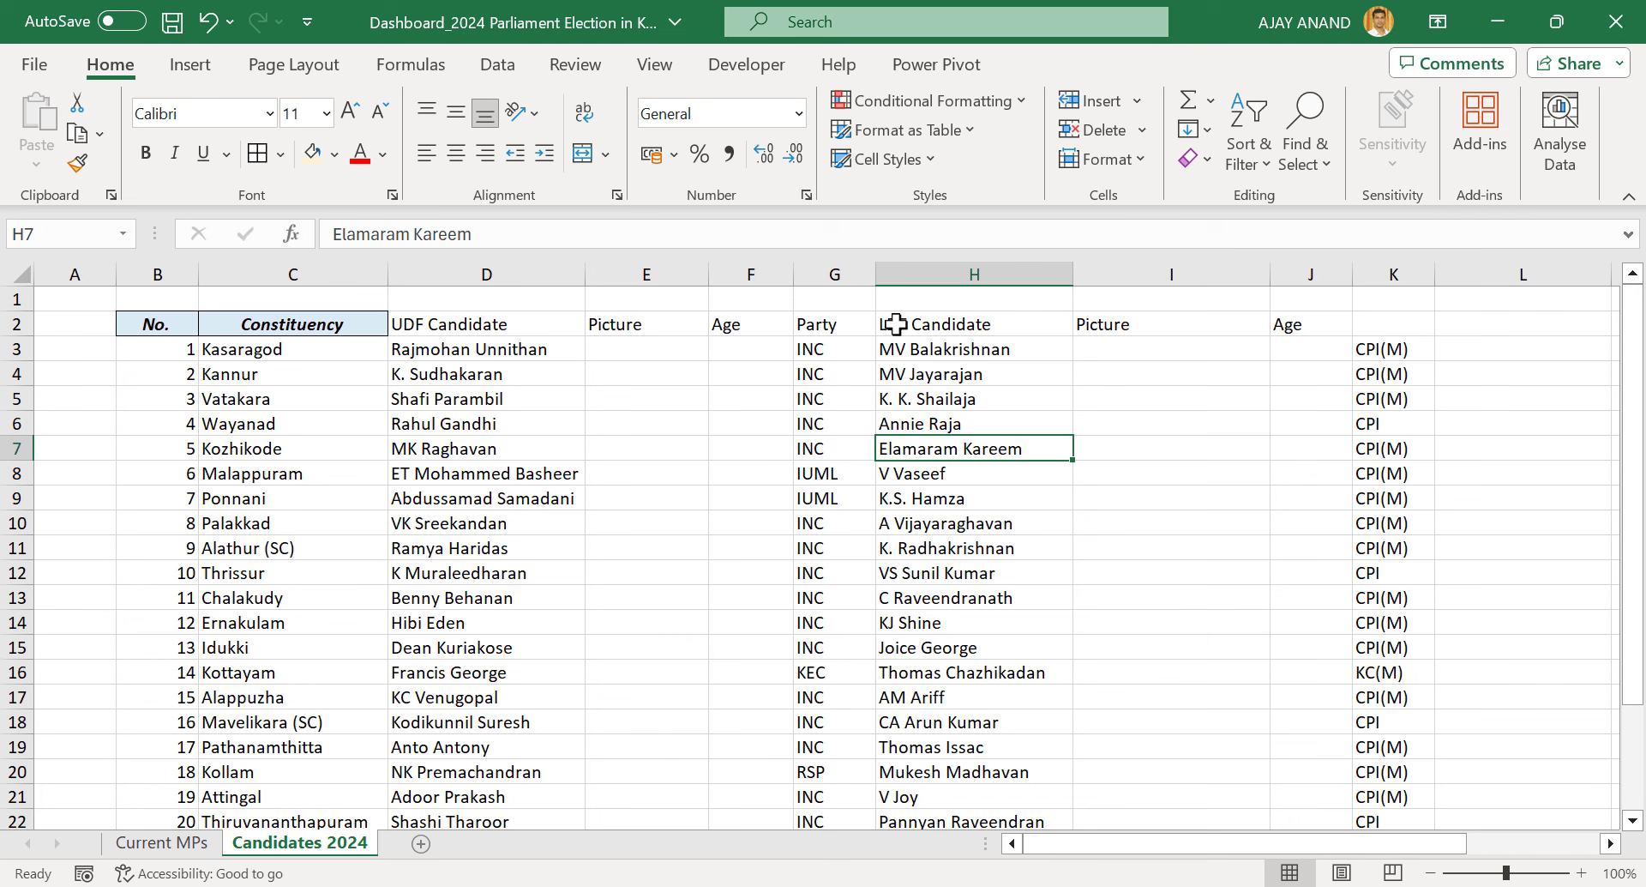
Narrow the LDF Picture column I and enter the header "Party" in K2
drag(1270, 272, 1186, 272)
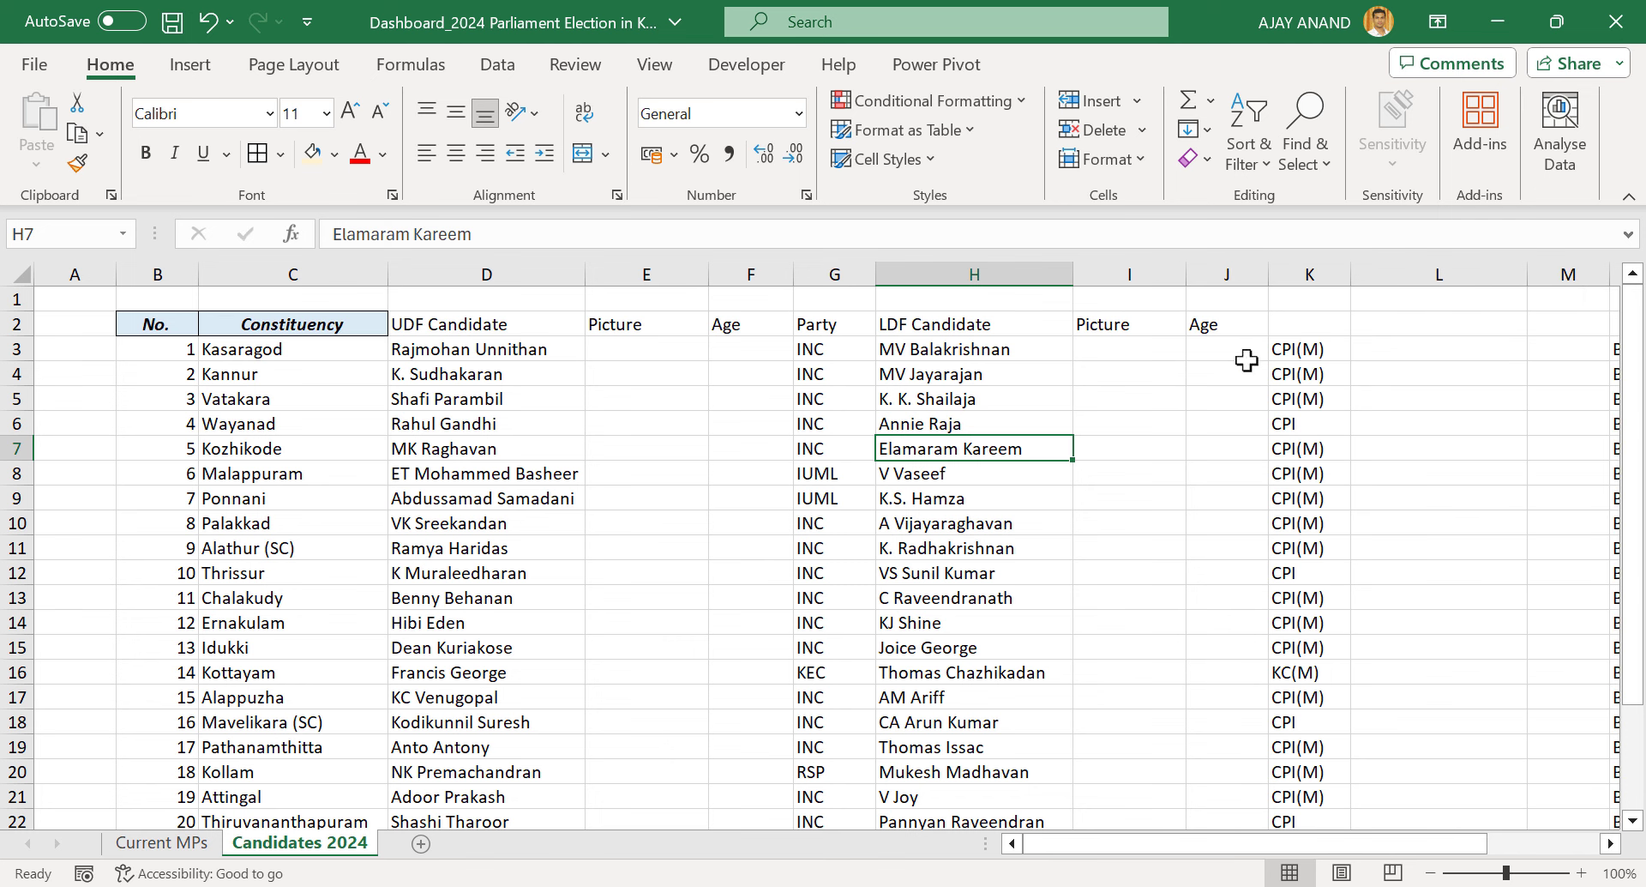
click(1294, 330)
text(P)
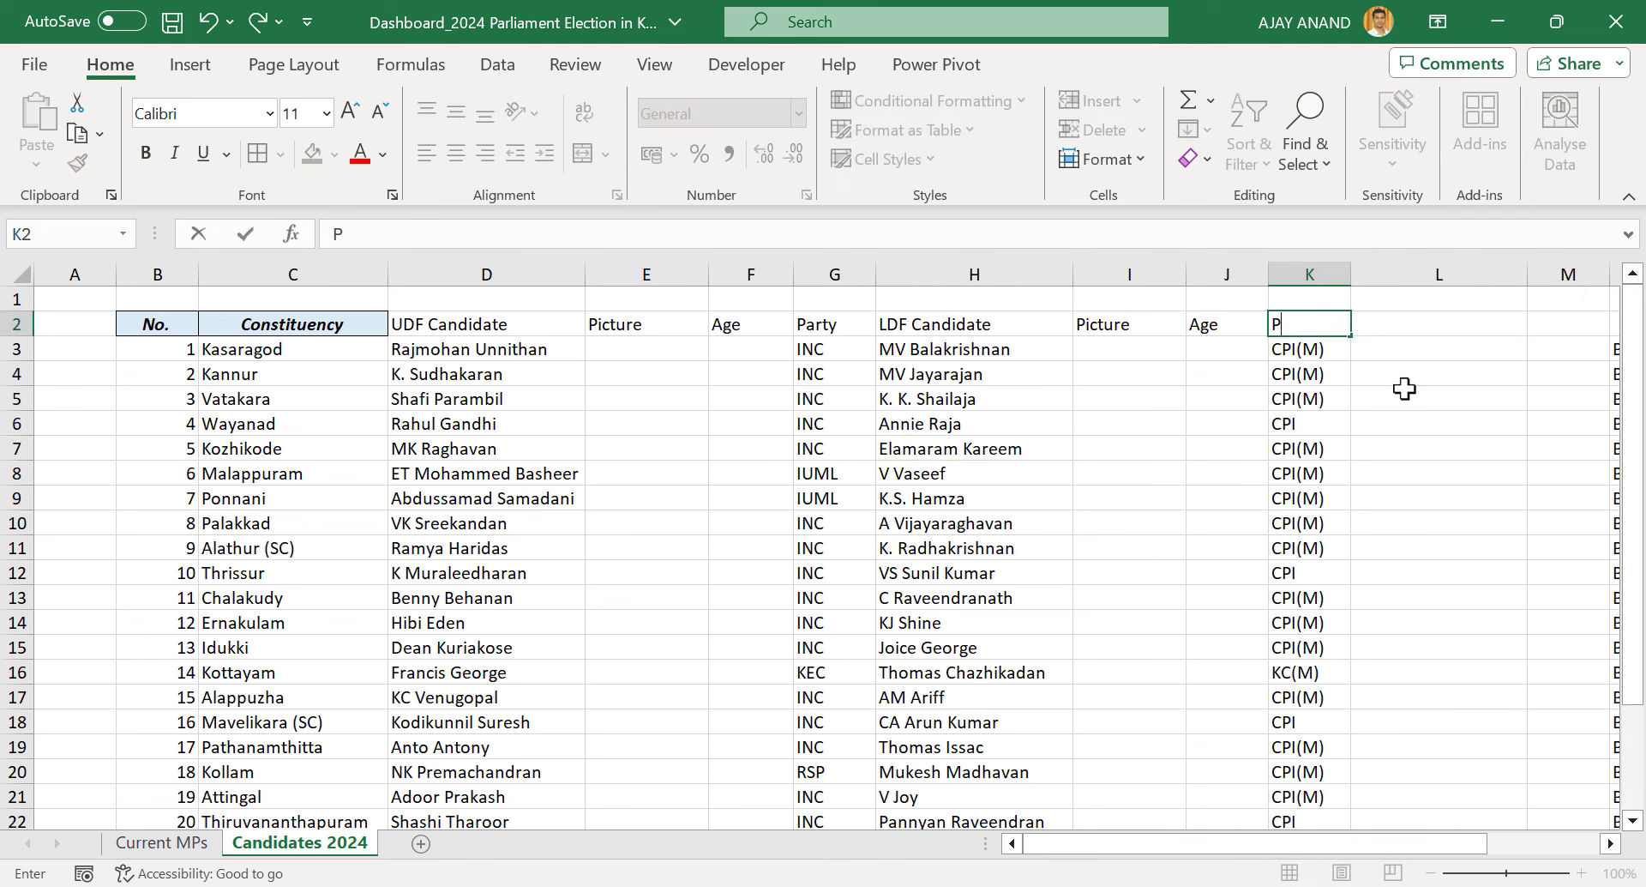
text(arty)
key(Tab)
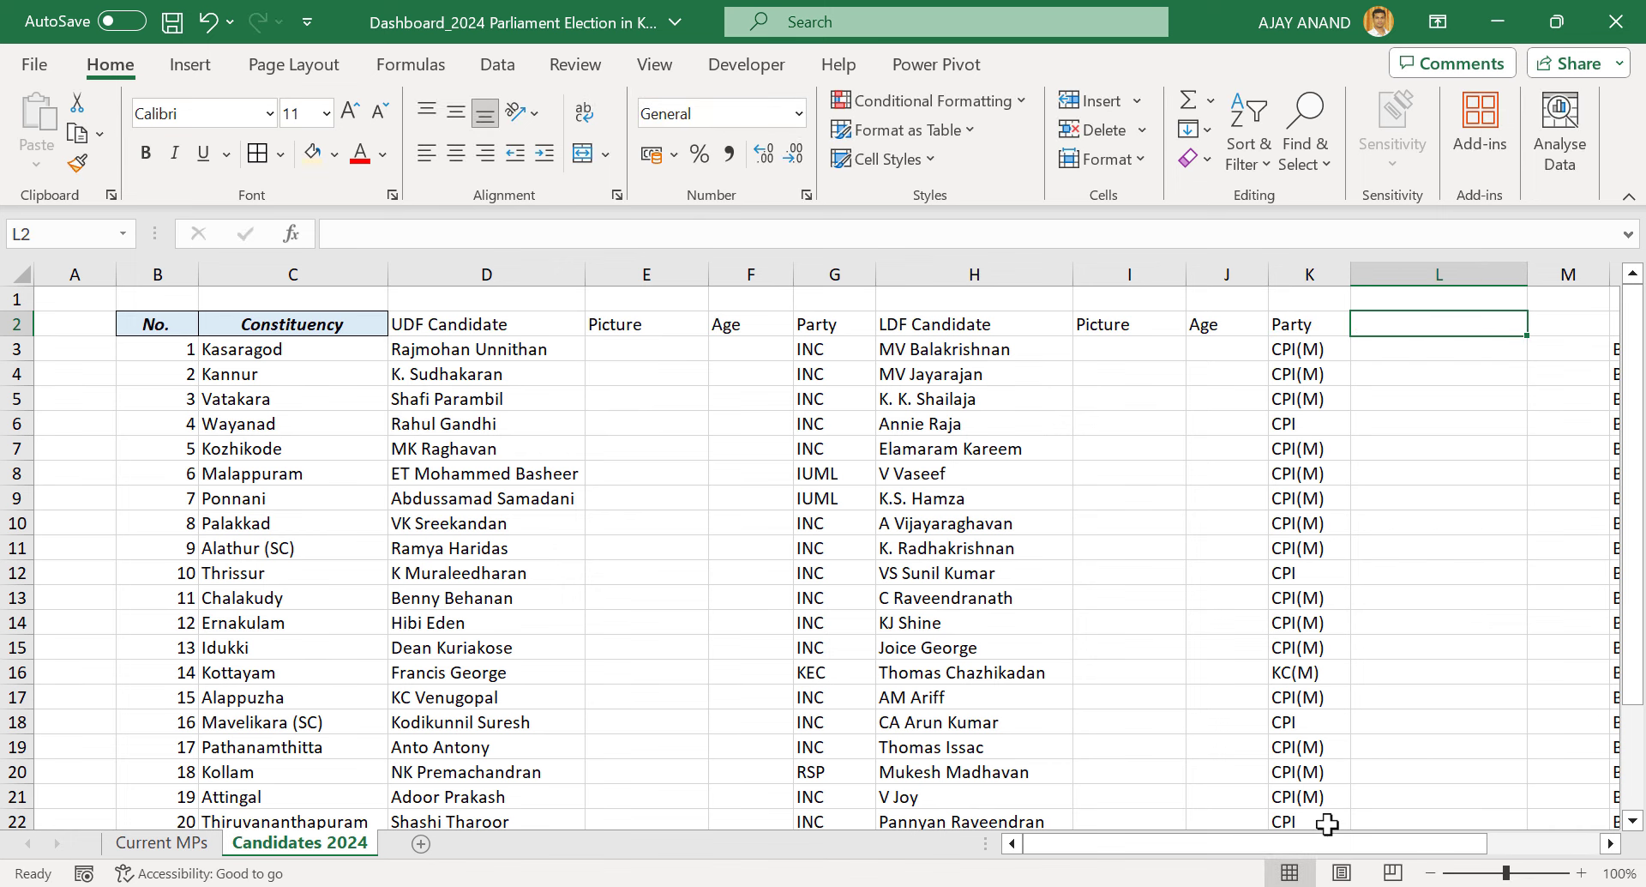
Enter the header "NDA Candidate" in L2
drag(1329, 843, 1482, 842)
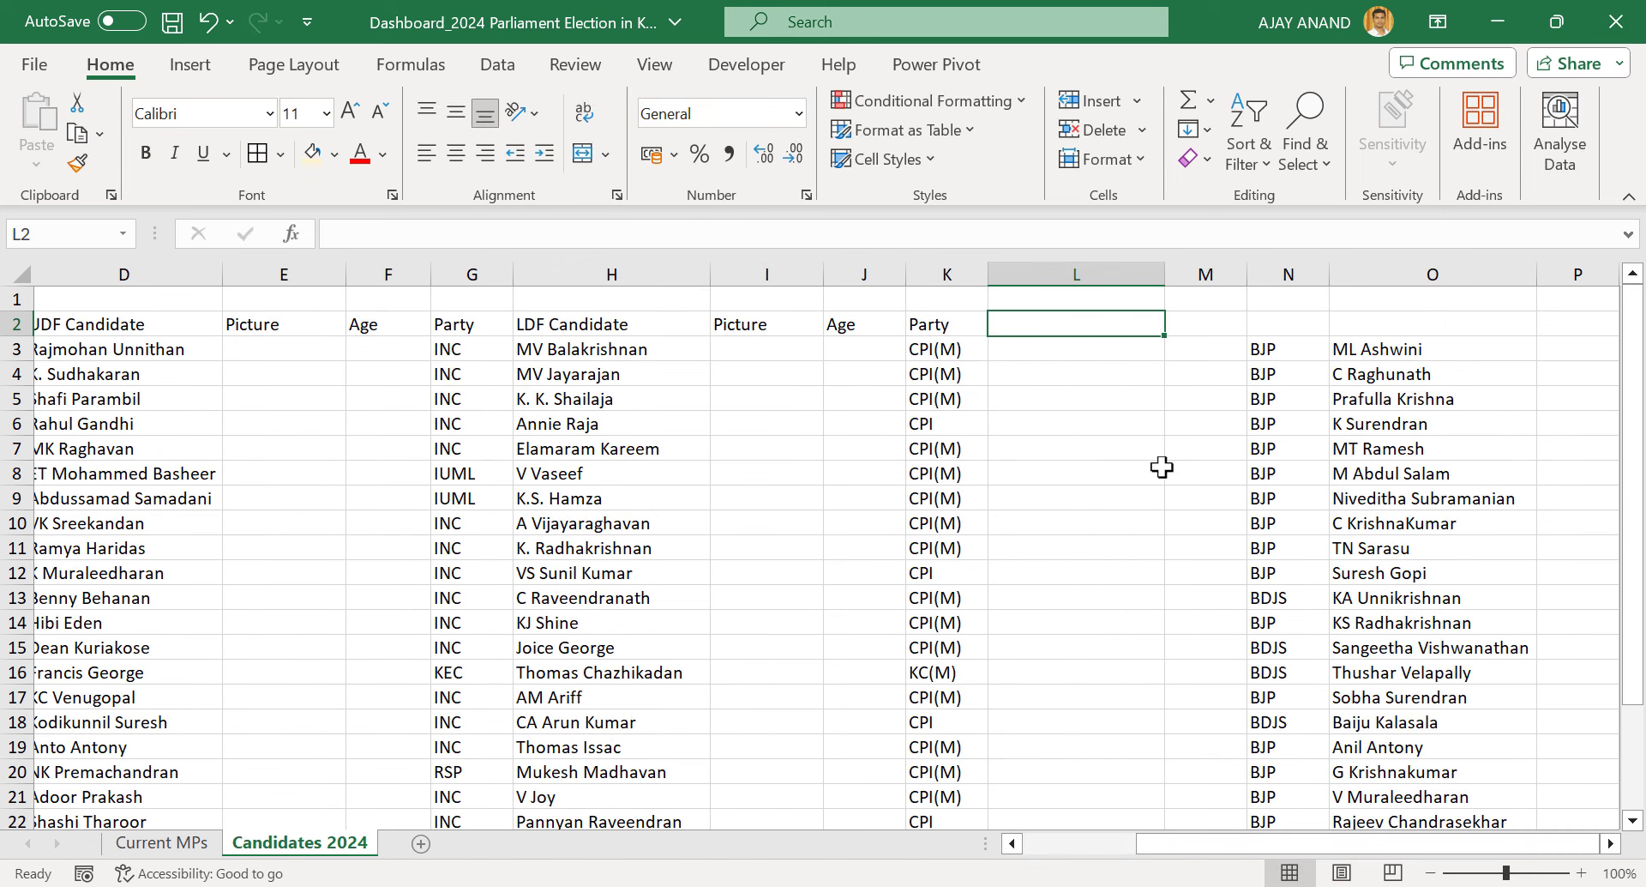
text(NDA)
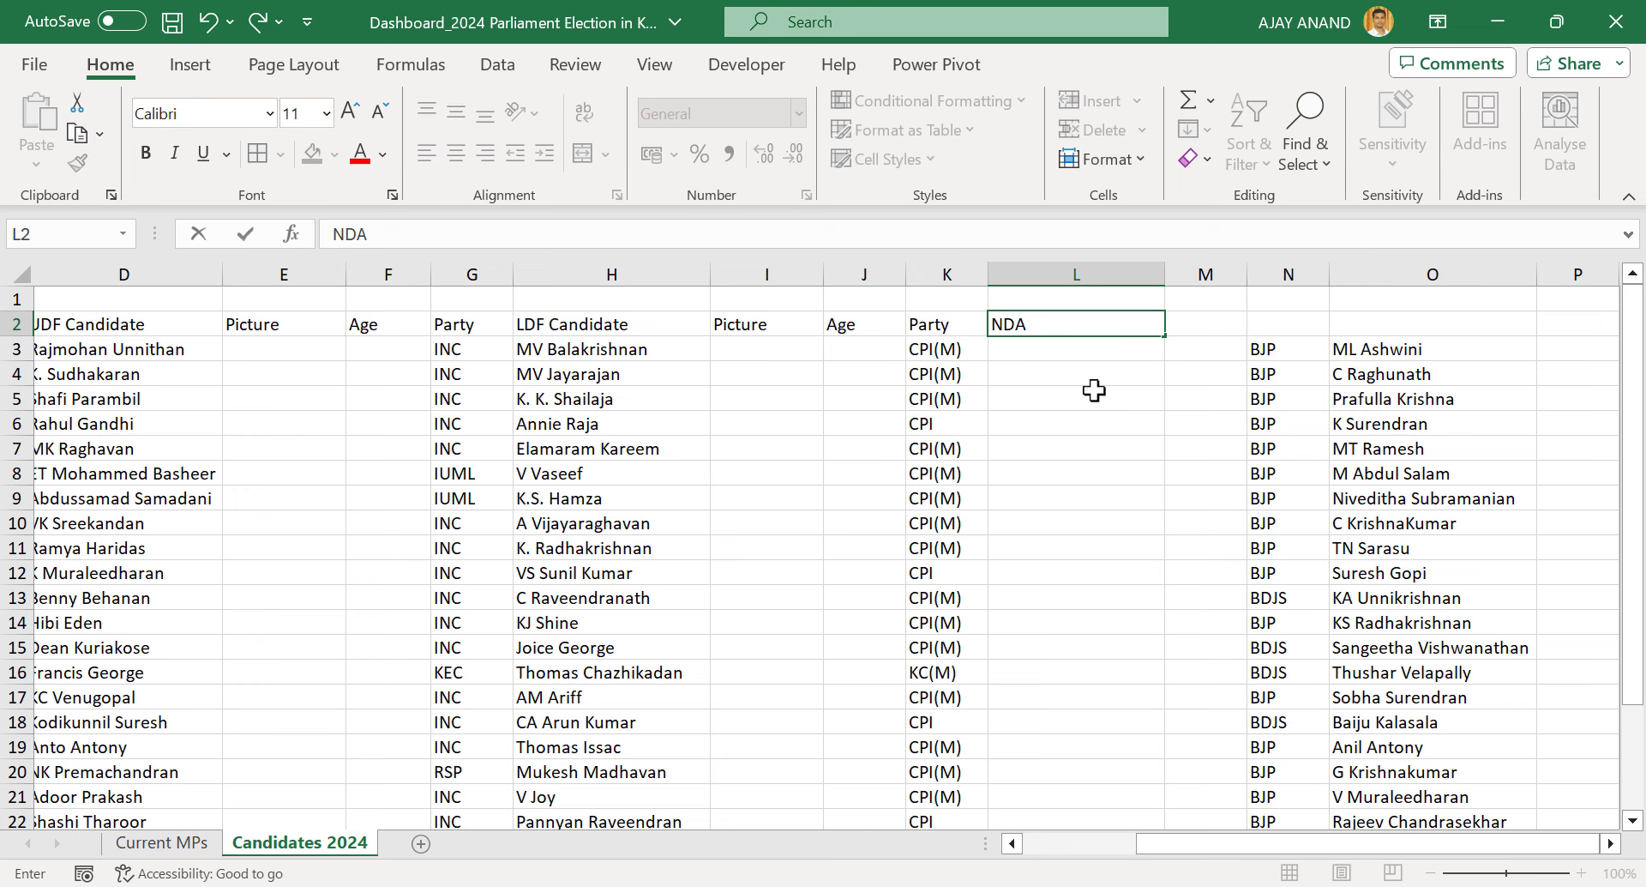
text( Candidate)
key(Tab)
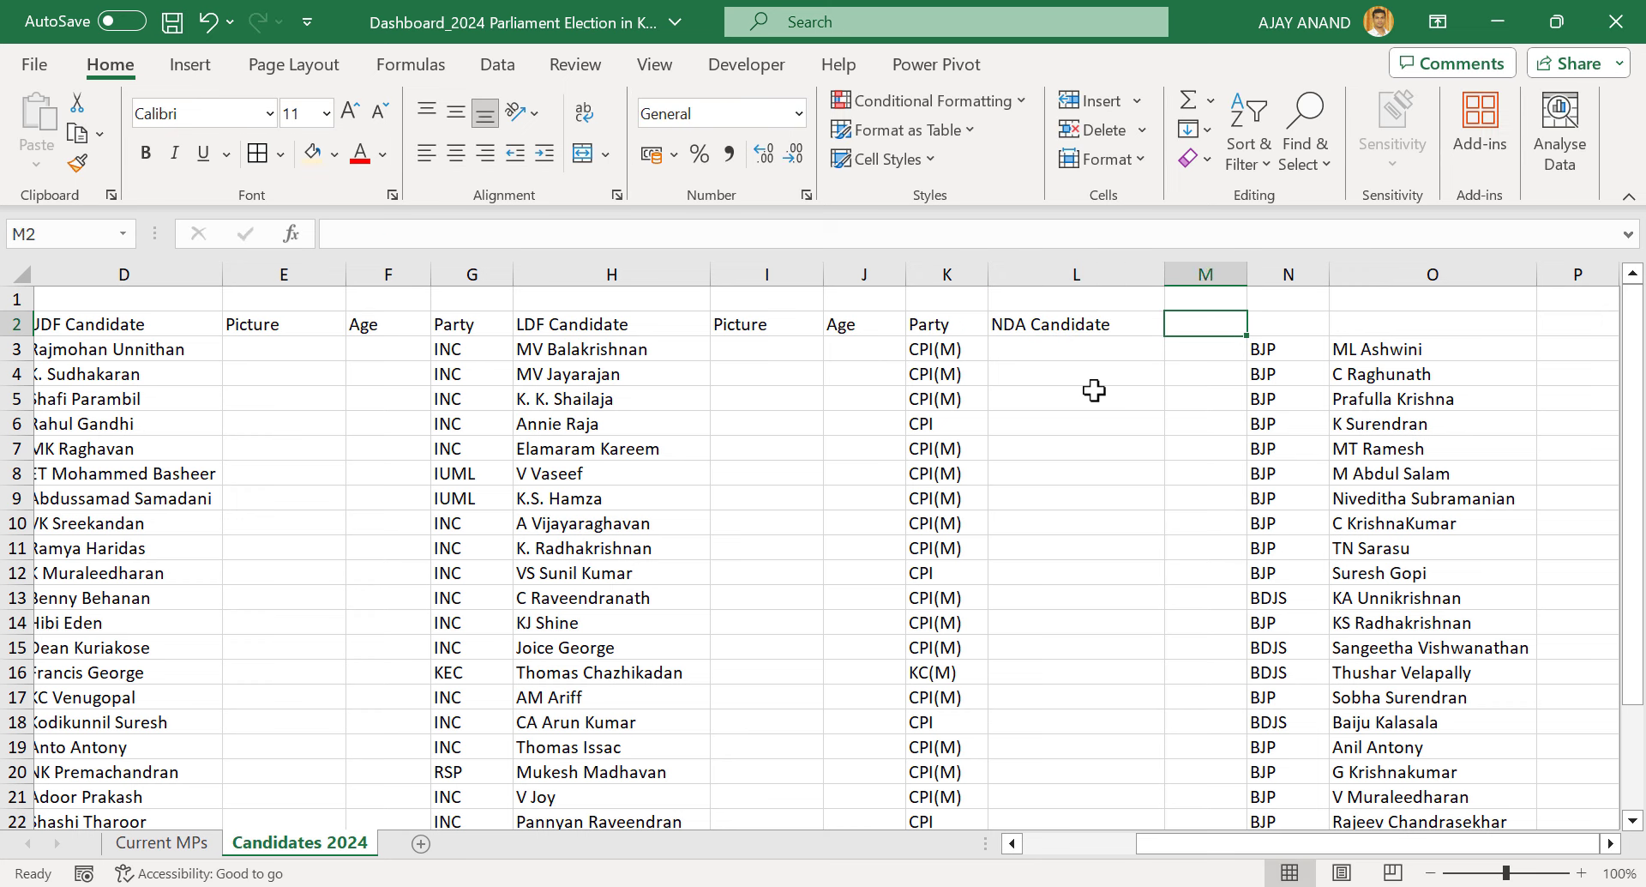
Move the NDA candidate names from column O to column L, starting at L3
key(Tab)
key(Down)
key(Right)
key(ctrl+shift+Down)
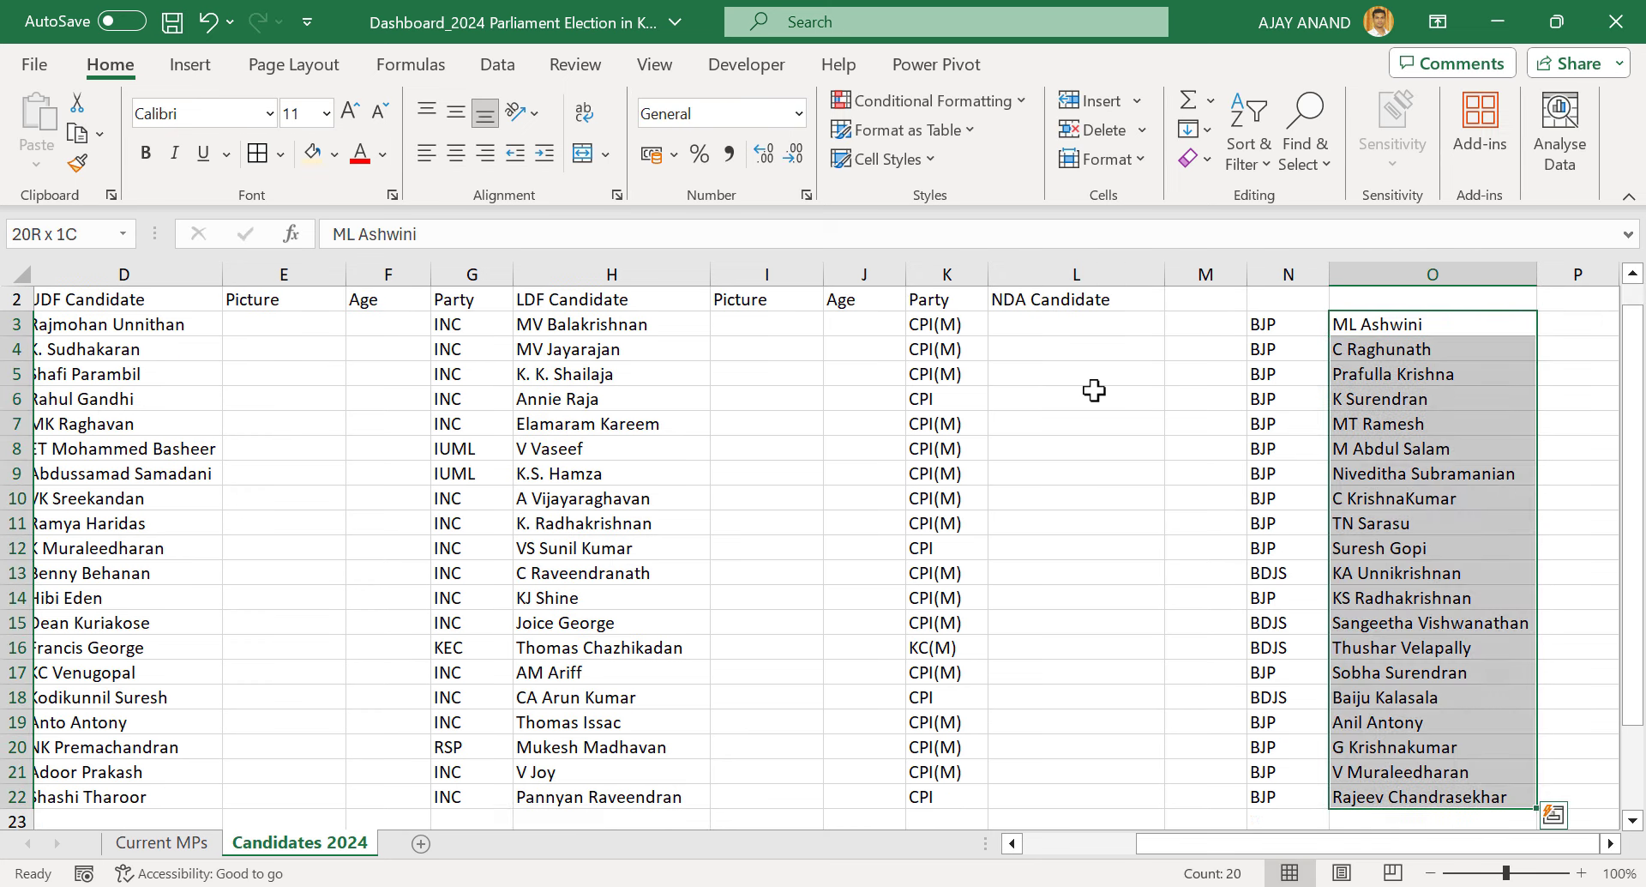
key(ctrl+c)
key(Left)
key(Left)
key(Left)
key(ctrl+v)
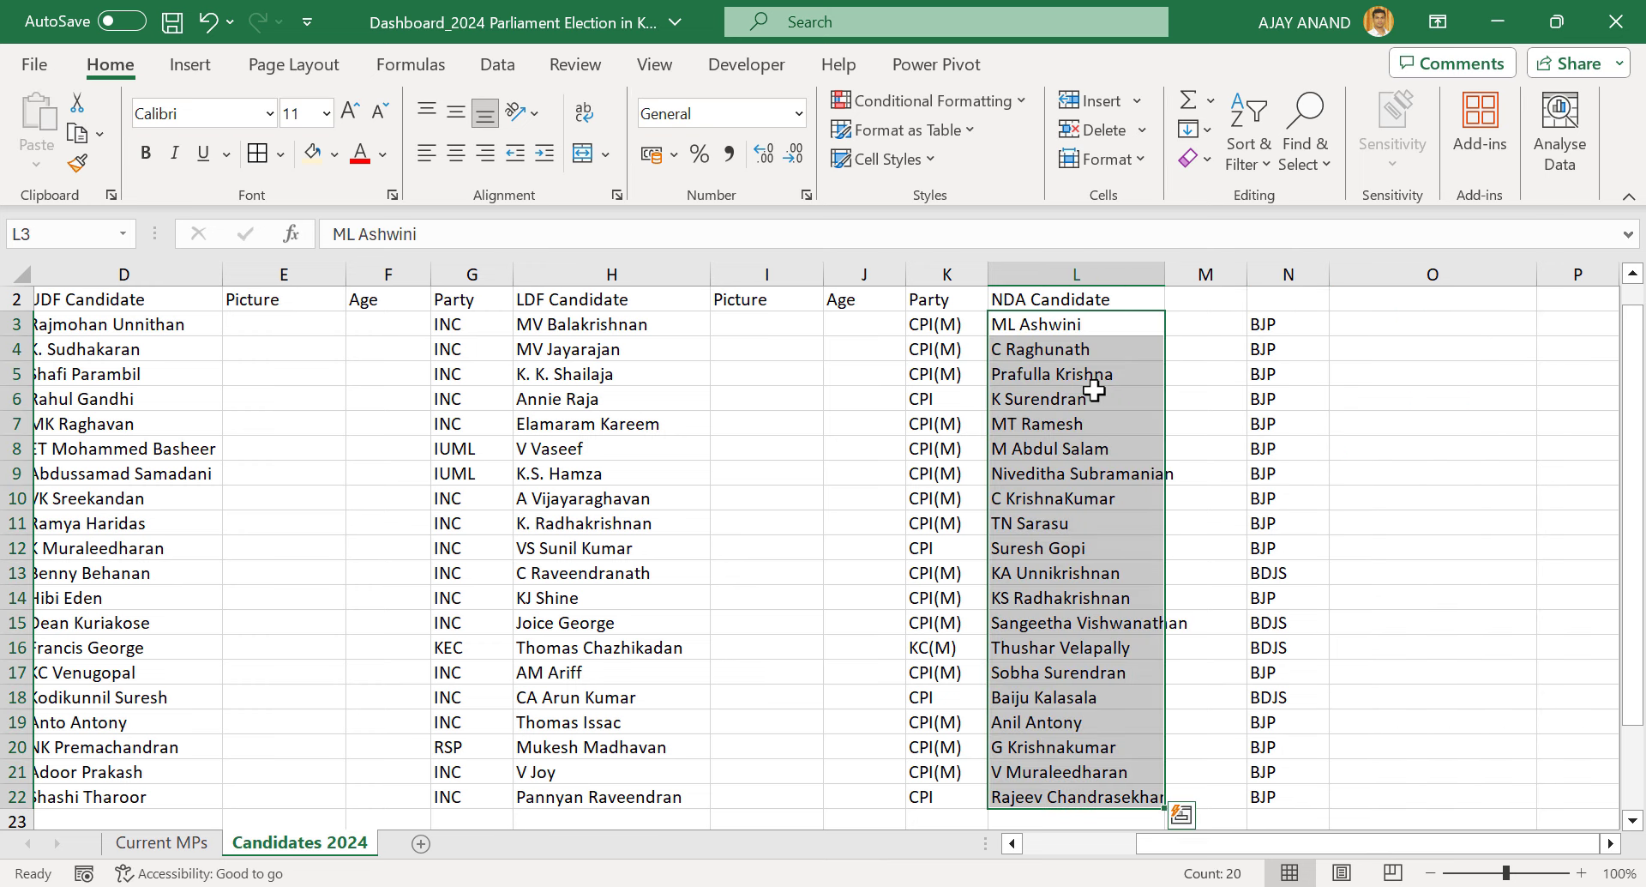
key(Up)
key(Up)
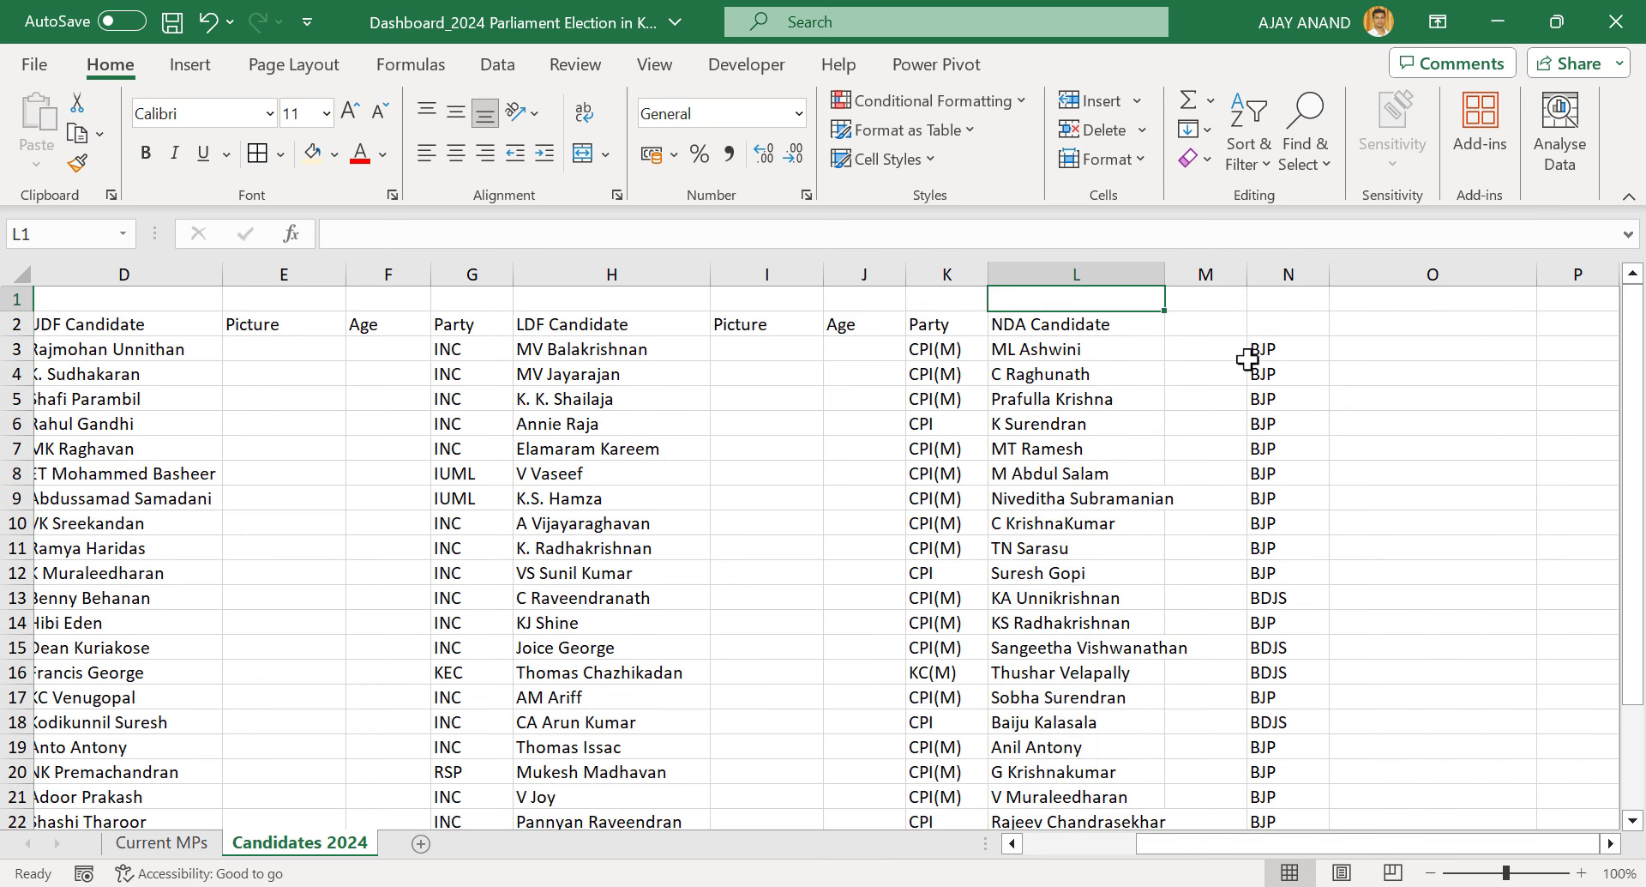
Insert a blank column M and copy the Picture, Age and Party headers from I2:K2 to M2:O2
click(1201, 275)
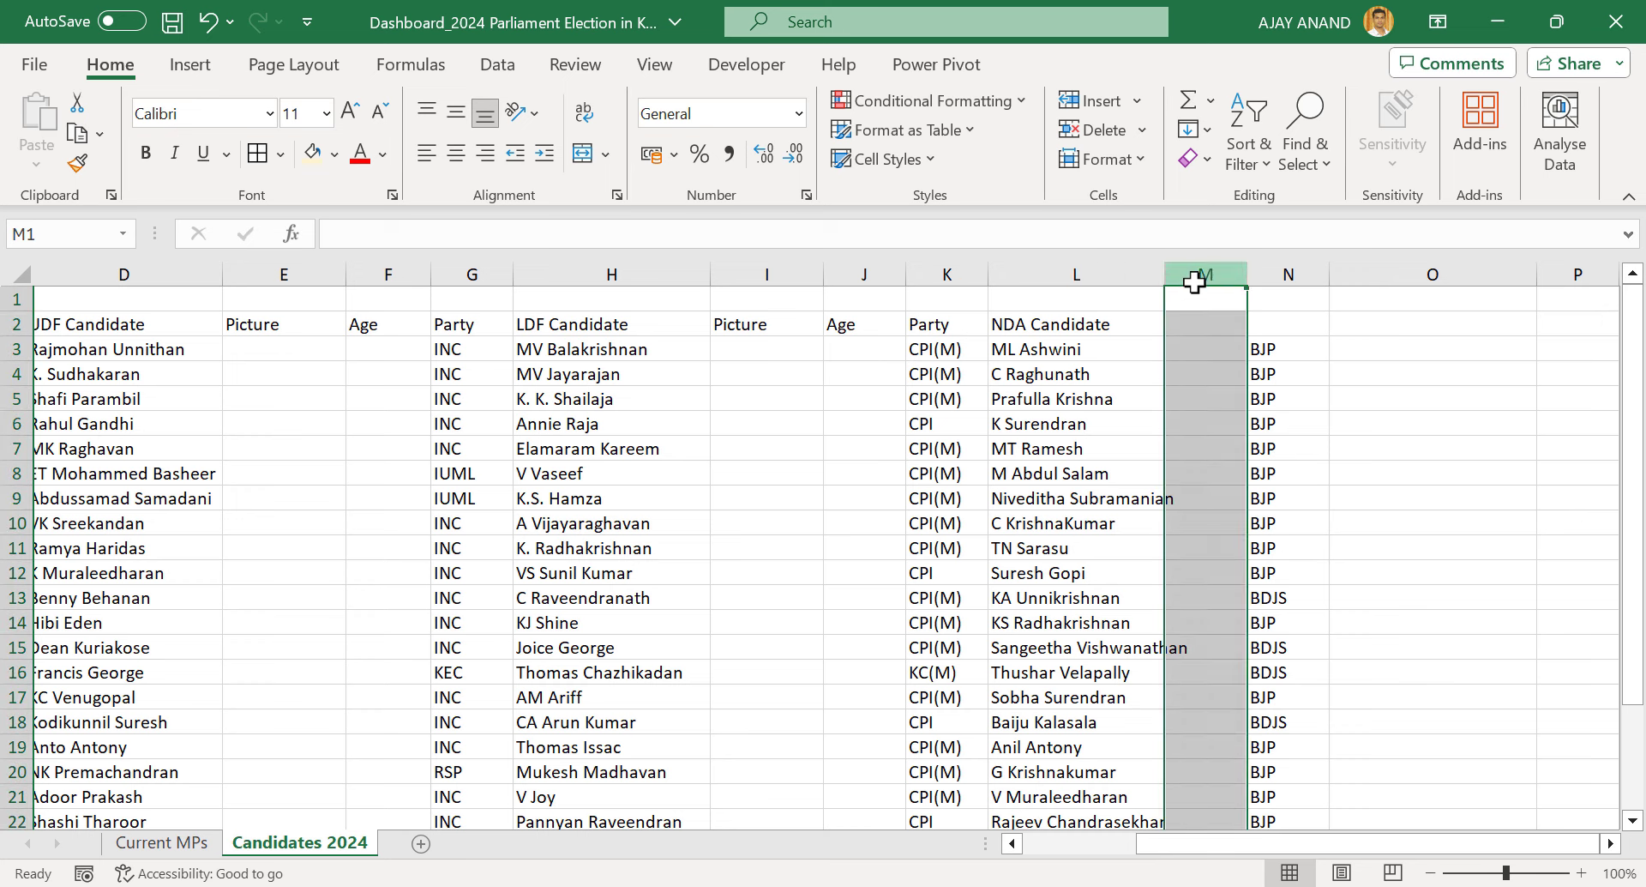
right_click(1179, 283)
click(1282, 645)
drag(753, 325, 940, 325)
key(ctrl+c)
click(1243, 334)
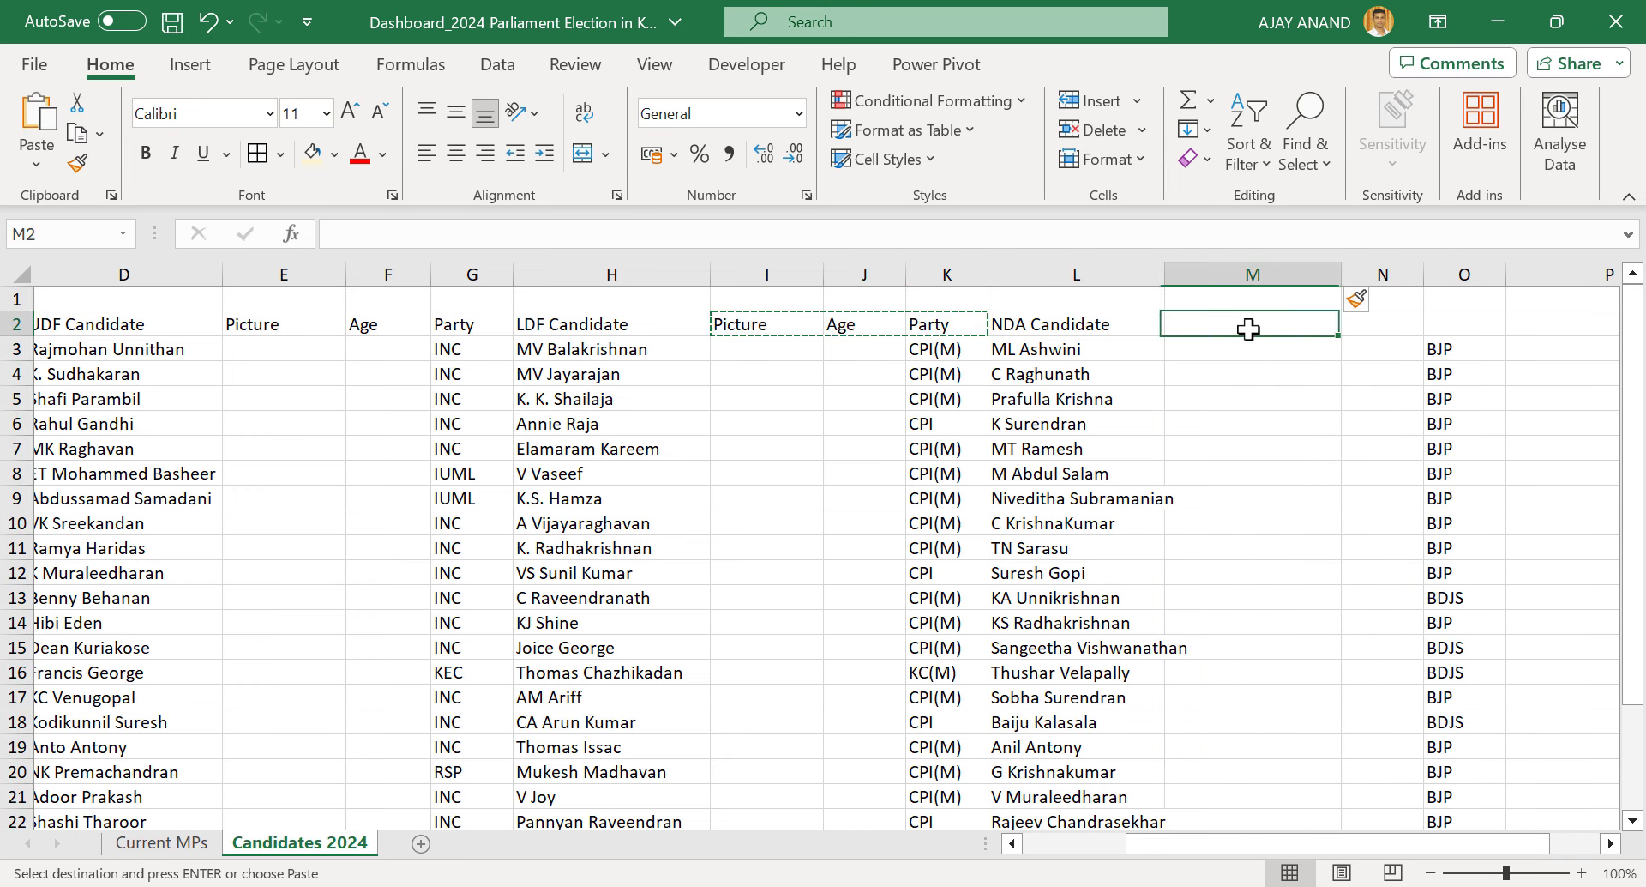
key(ctrl+v)
click(1293, 391)
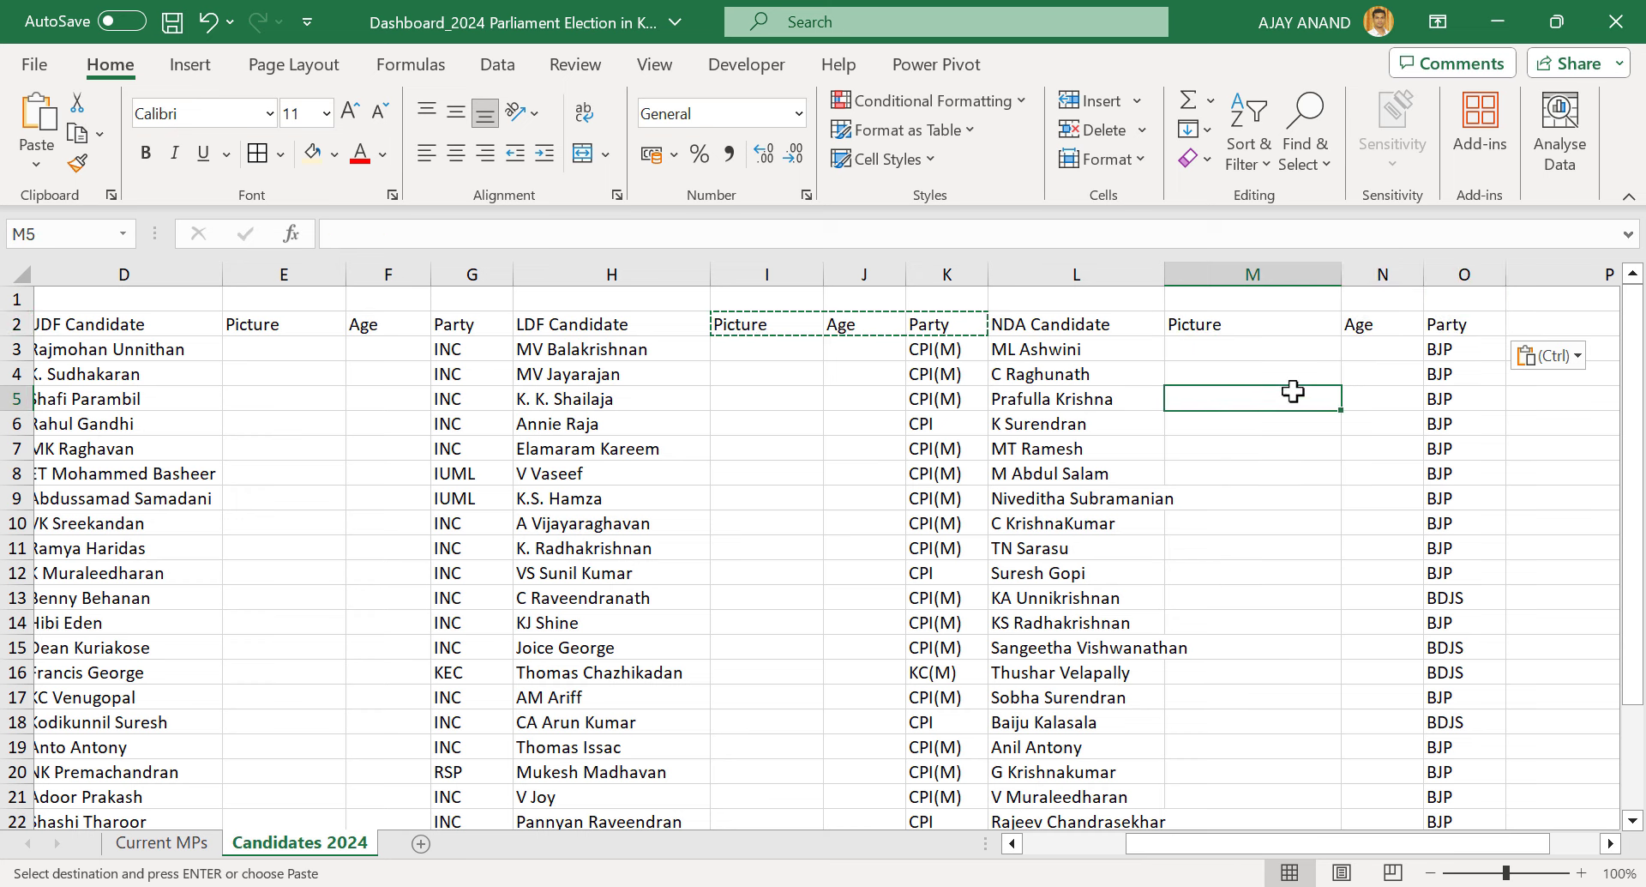
Fit column L to the NDA candidate names, then widen it slightly
double_click(1164, 273)
scroll(1389, 454, down, 2)
scroll(1389, 454, up, 2)
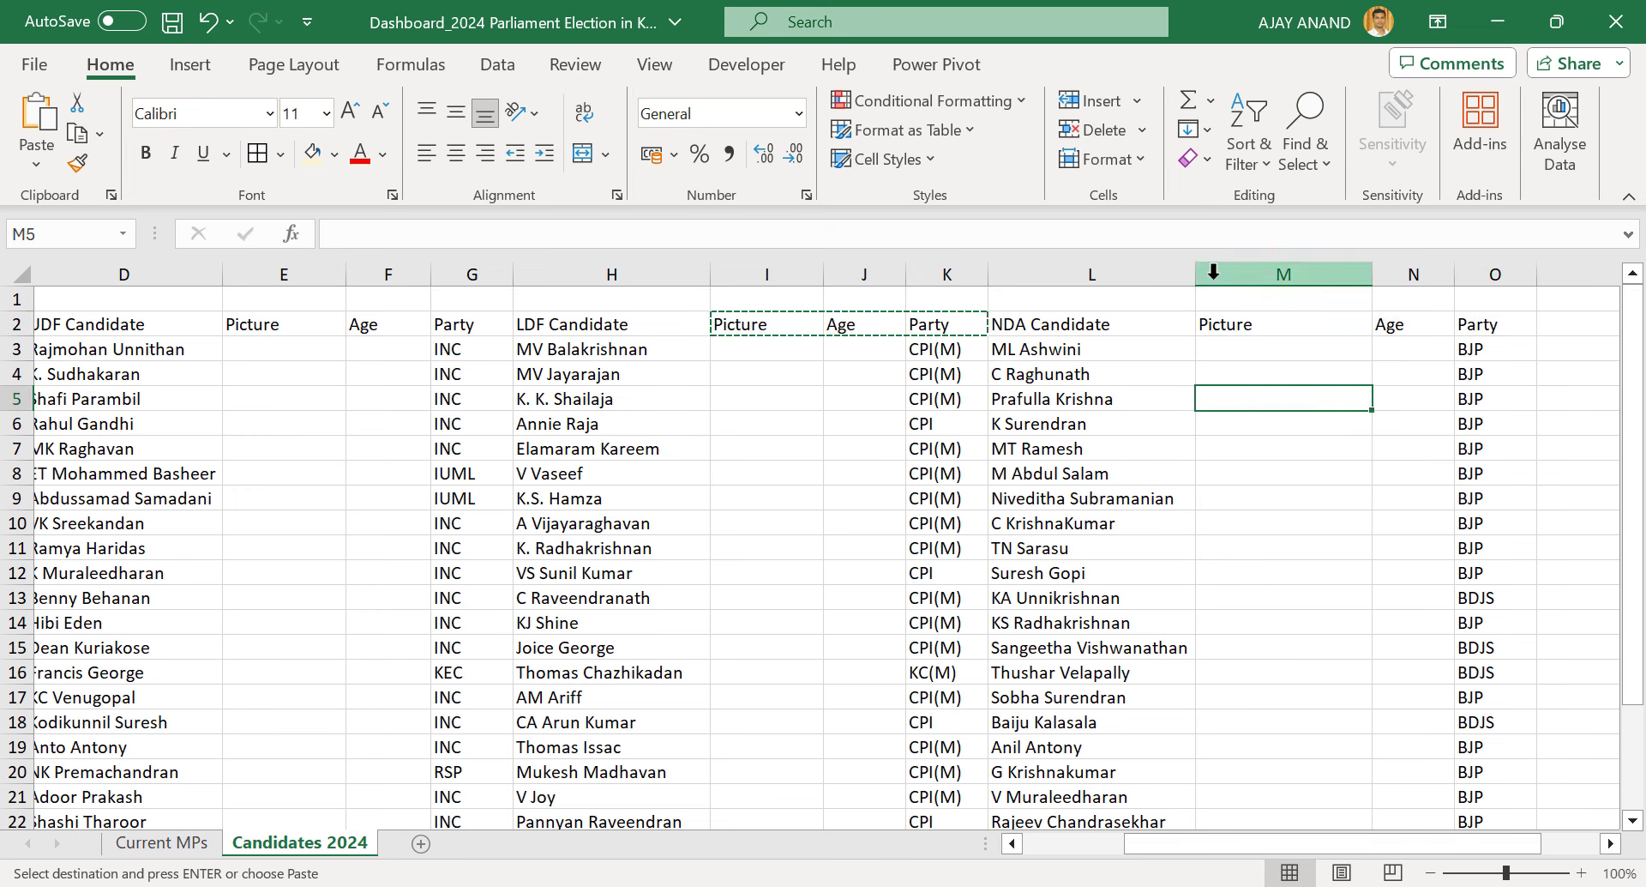
drag(1195, 275, 1215, 275)
Apply all borders to the whole candidates table
drag(1236, 844, 1138, 844)
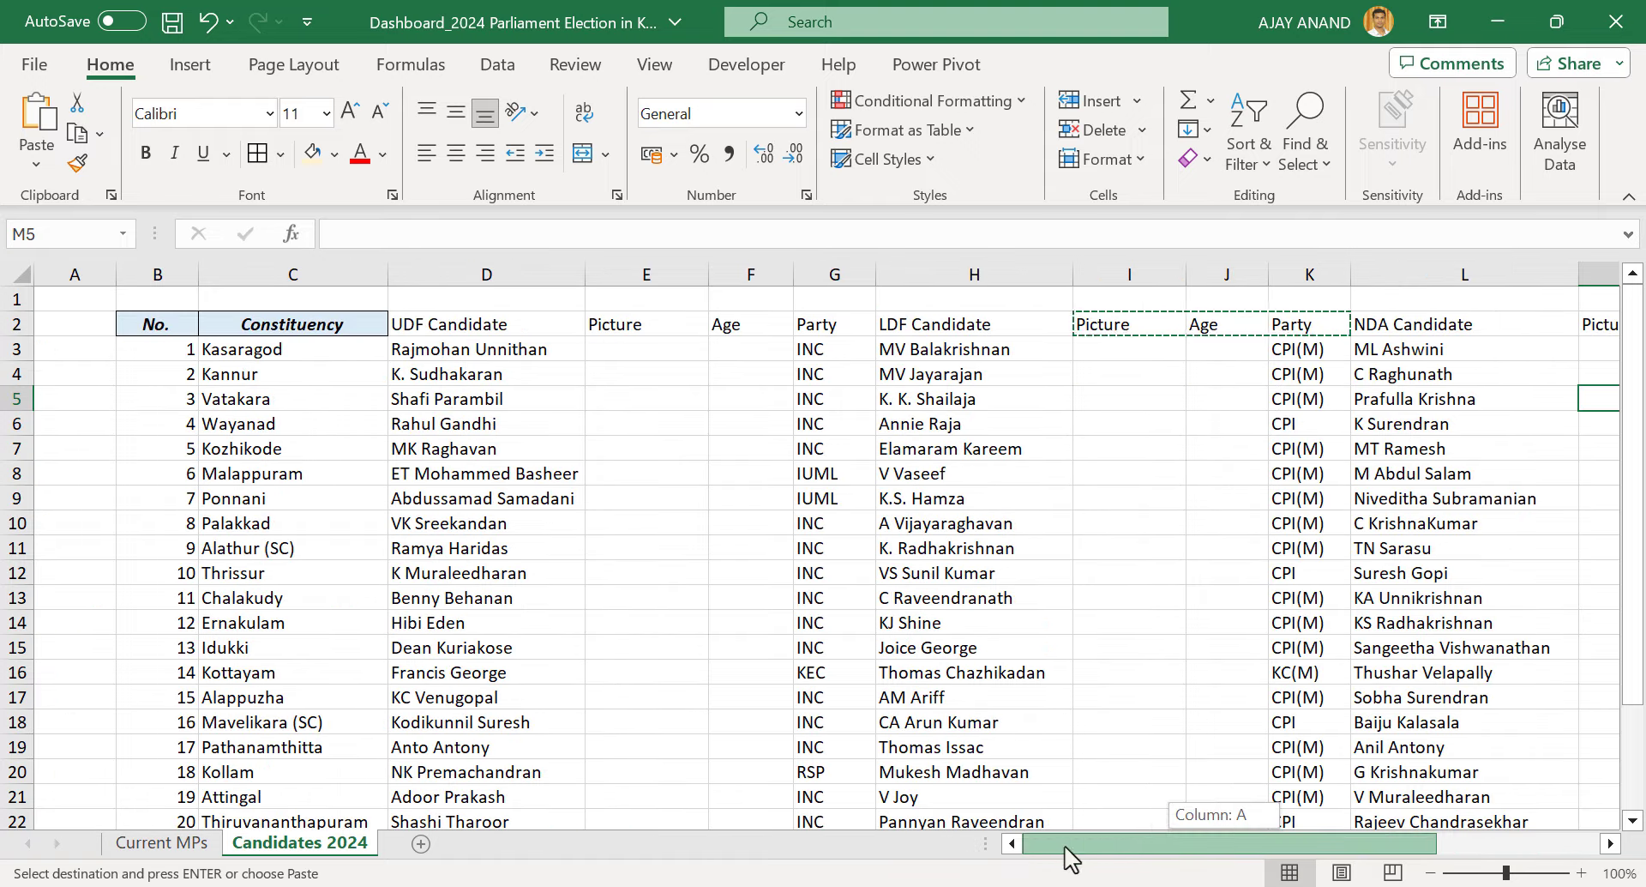
click(645, 573)
key(ctrl+a)
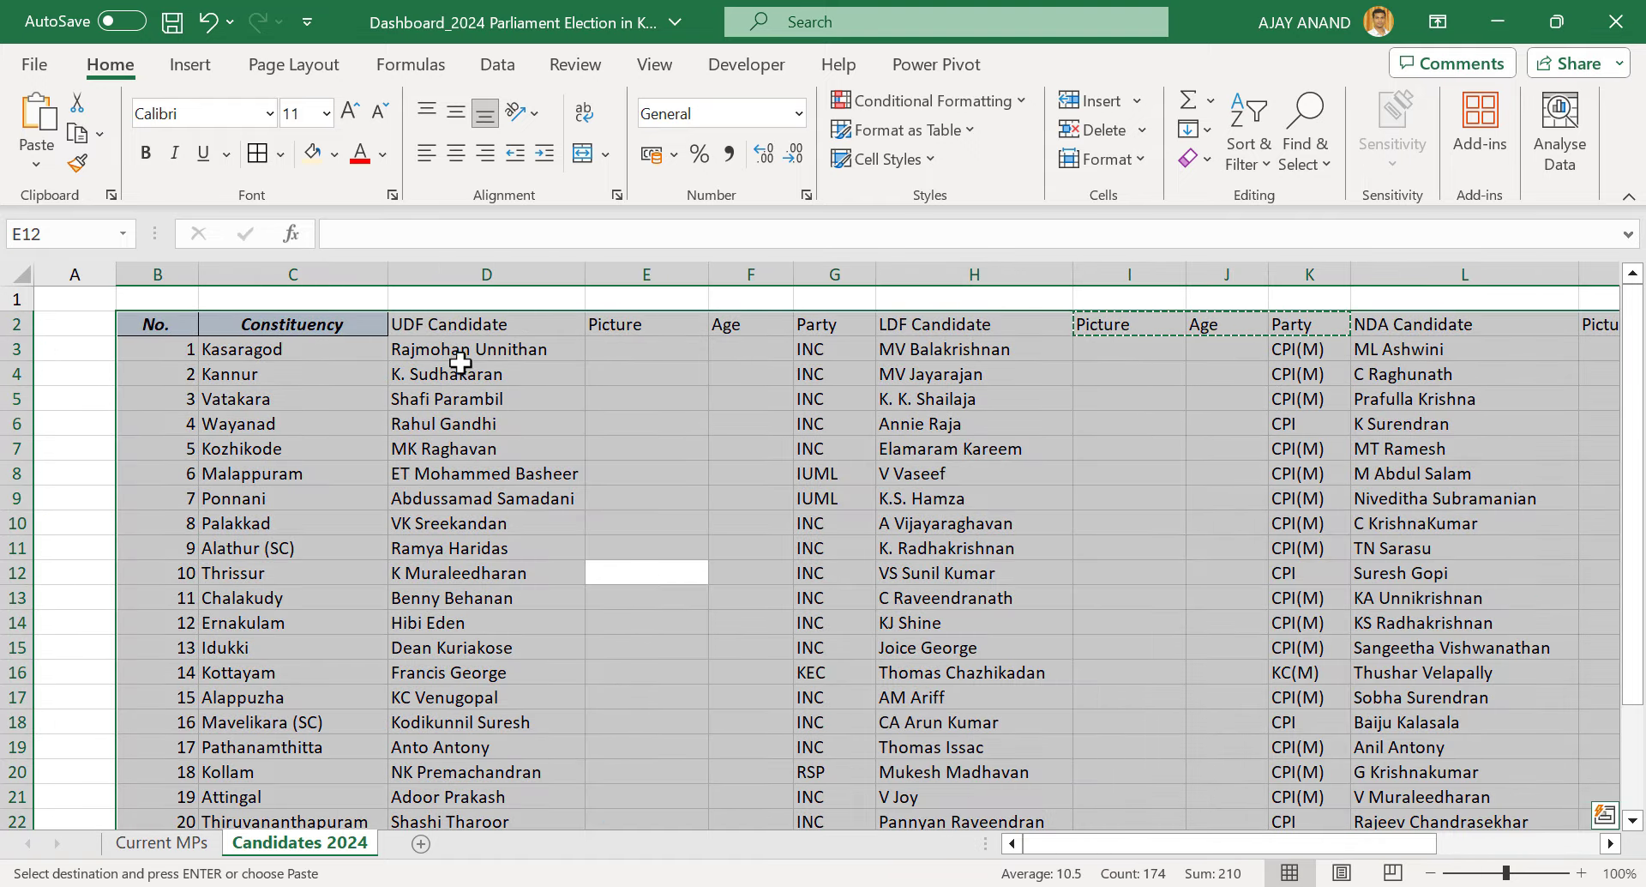
click(282, 156)
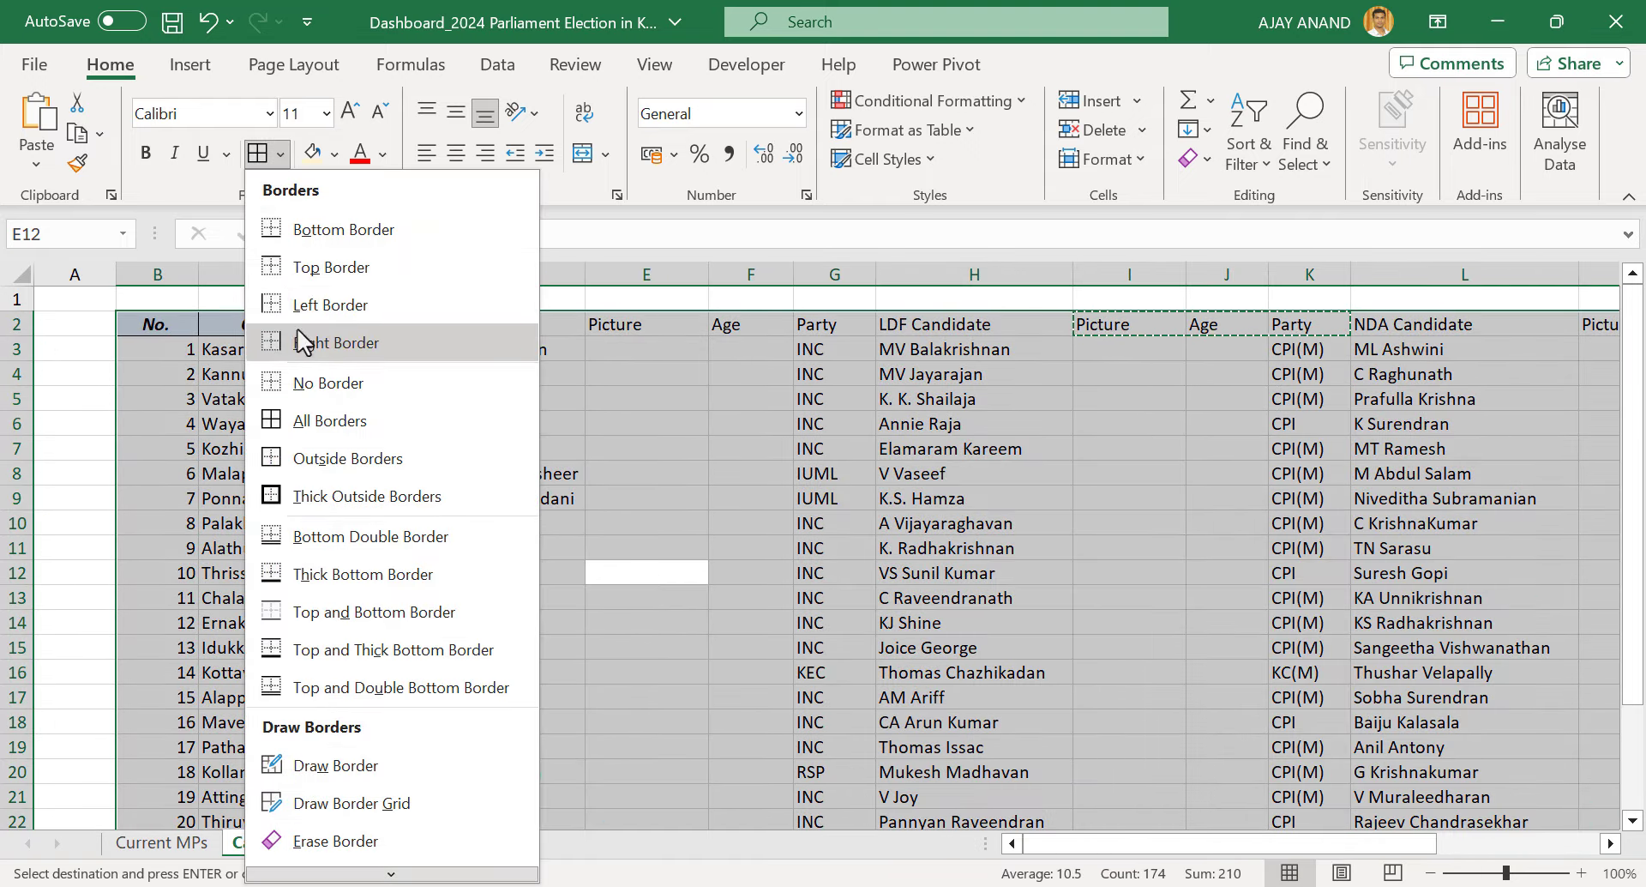
click(306, 429)
click(695, 520)
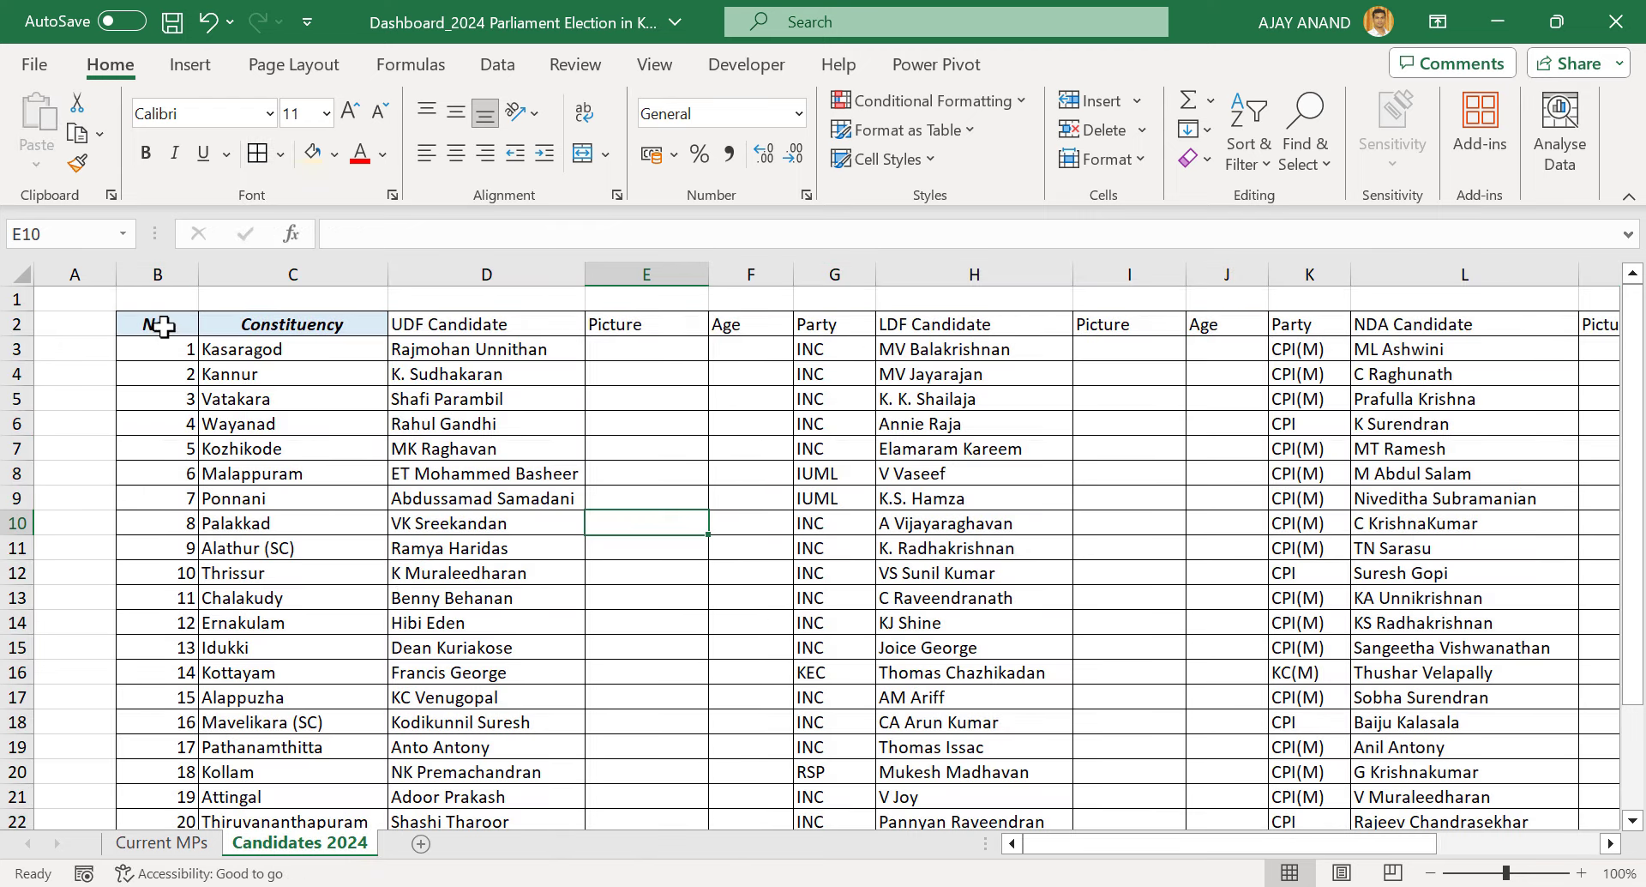
Fill the No. and Constituency headers in B2:C2 with light orange
drag(163, 325, 292, 325)
click(343, 159)
click(419, 257)
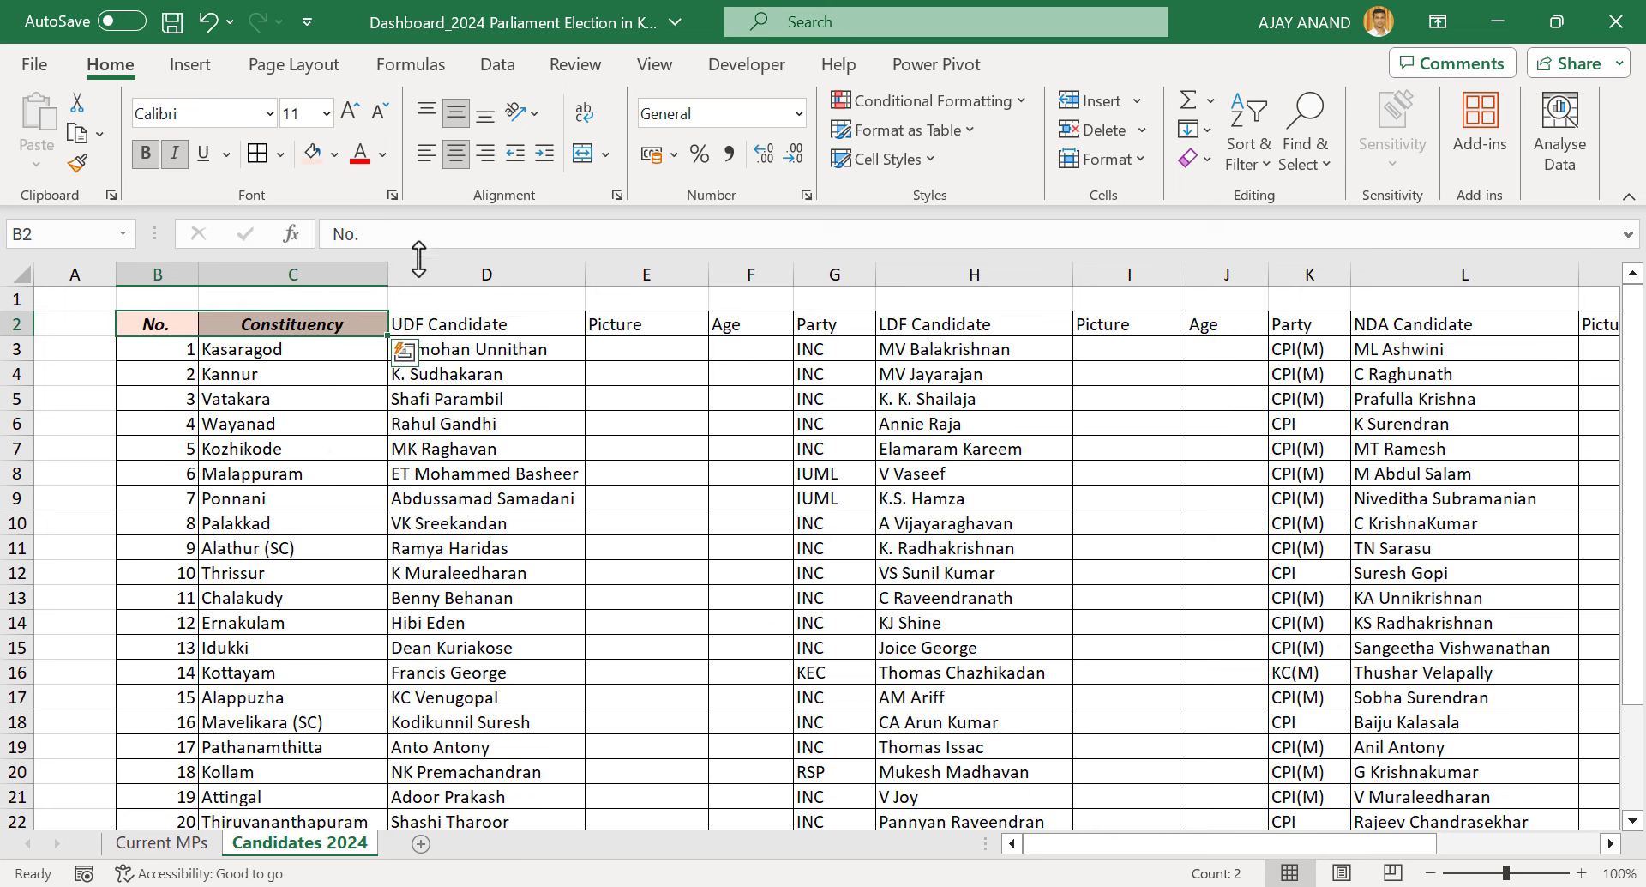
Centre the header row 2 and make it bold and italic
click(17, 324)
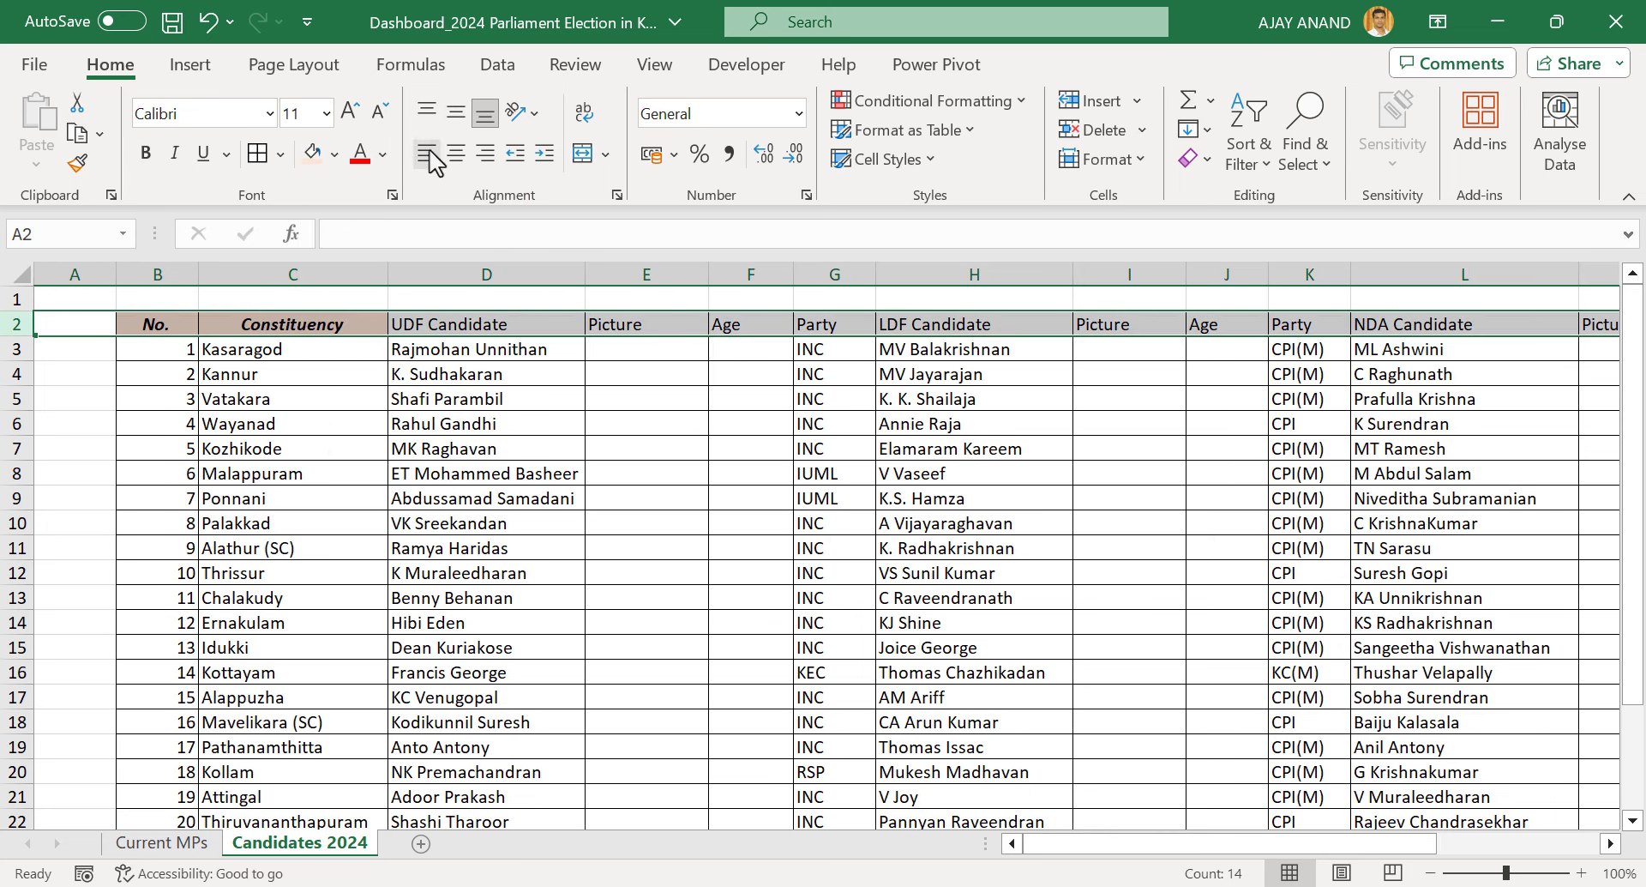
click(456, 154)
click(148, 155)
click(176, 154)
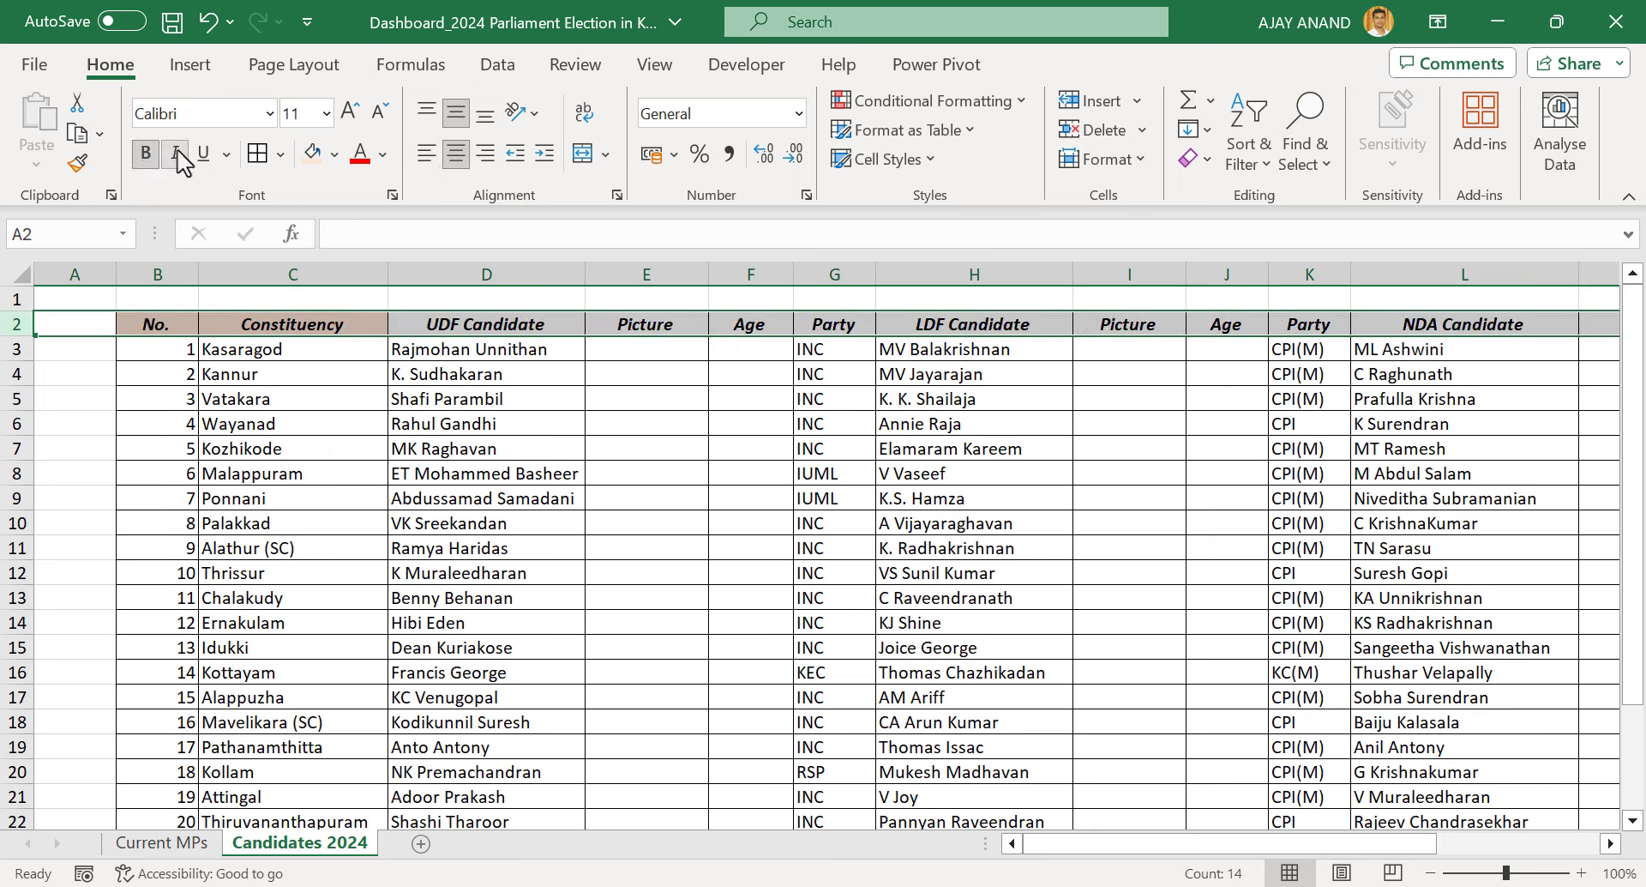
Fill the UDF headers in D2:G2 with green
drag(429, 326, 822, 322)
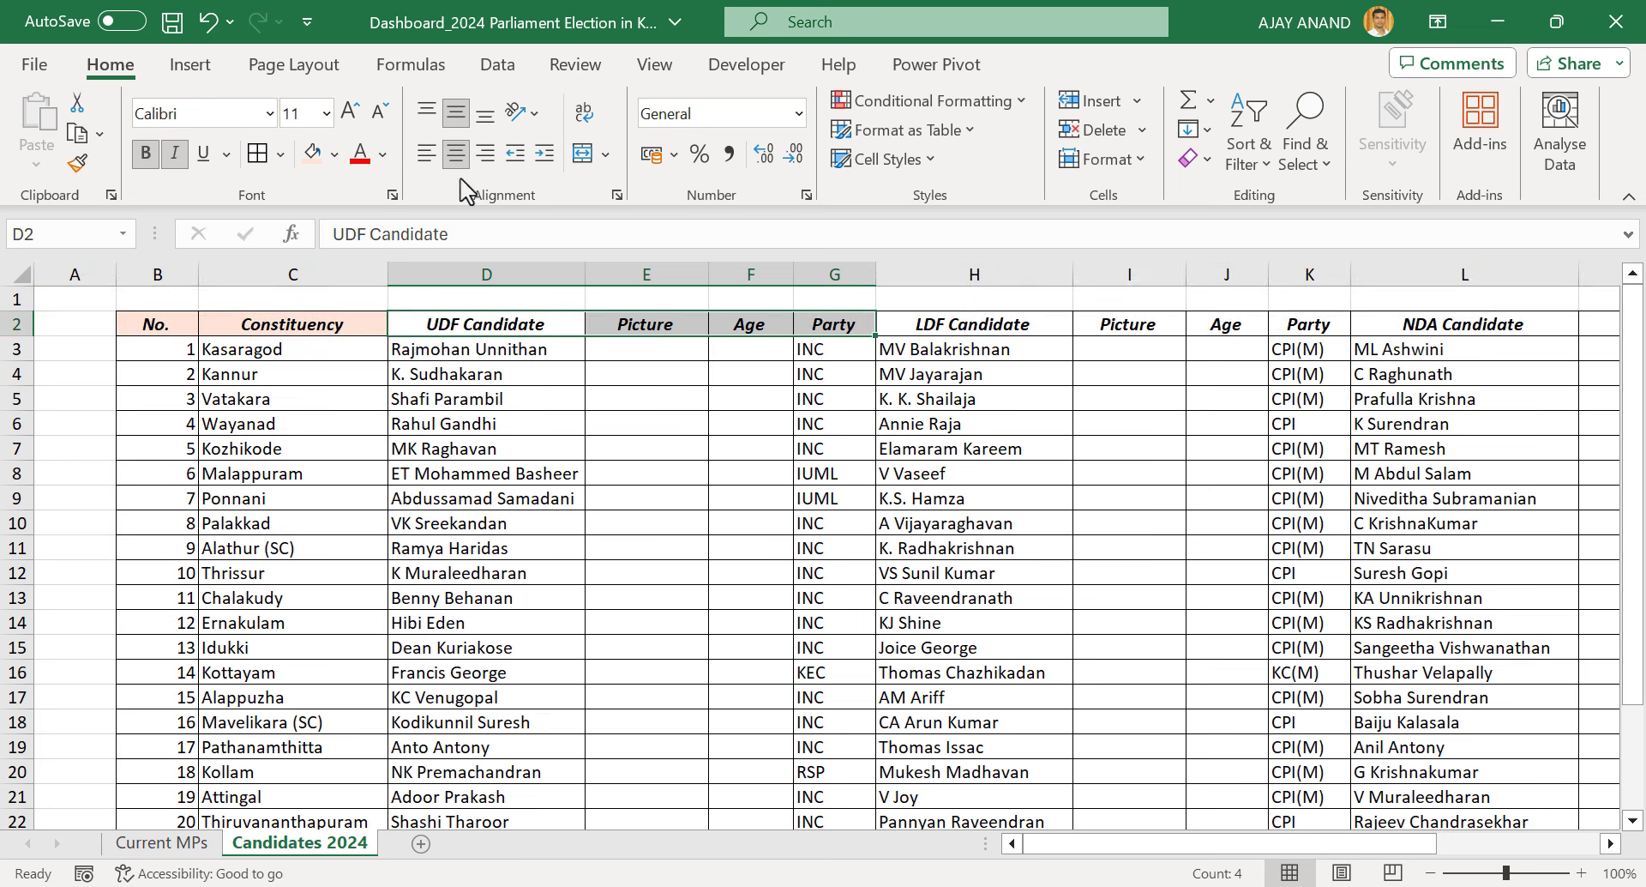
click(333, 156)
click(427, 395)
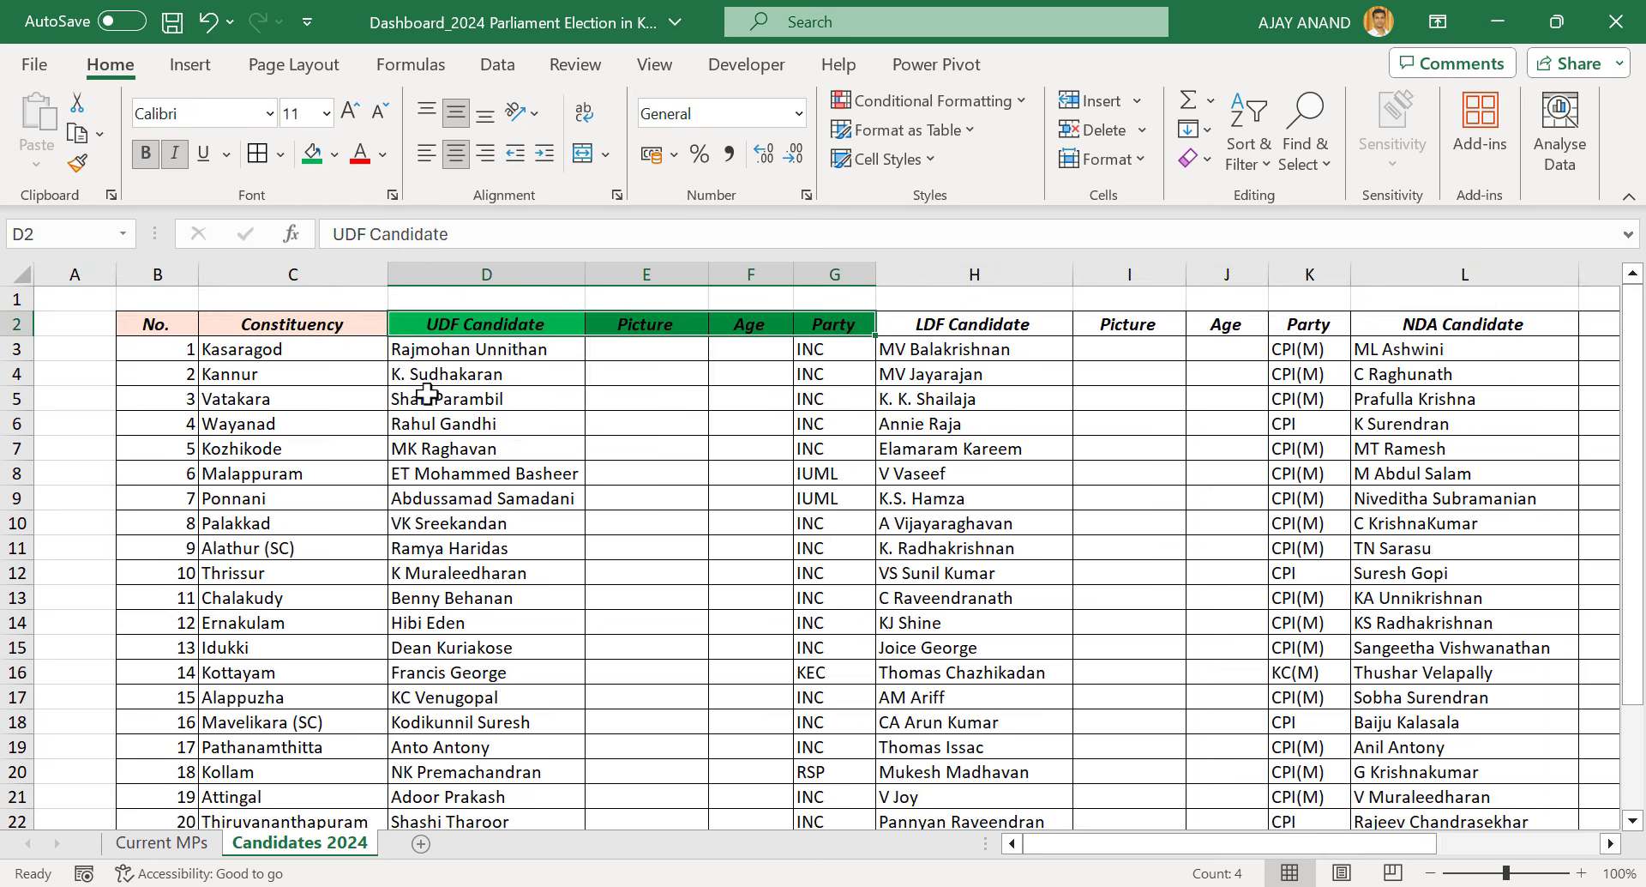
Set the font colour of the UDF headers in D2:G2 to white
click(383, 163)
click(367, 259)
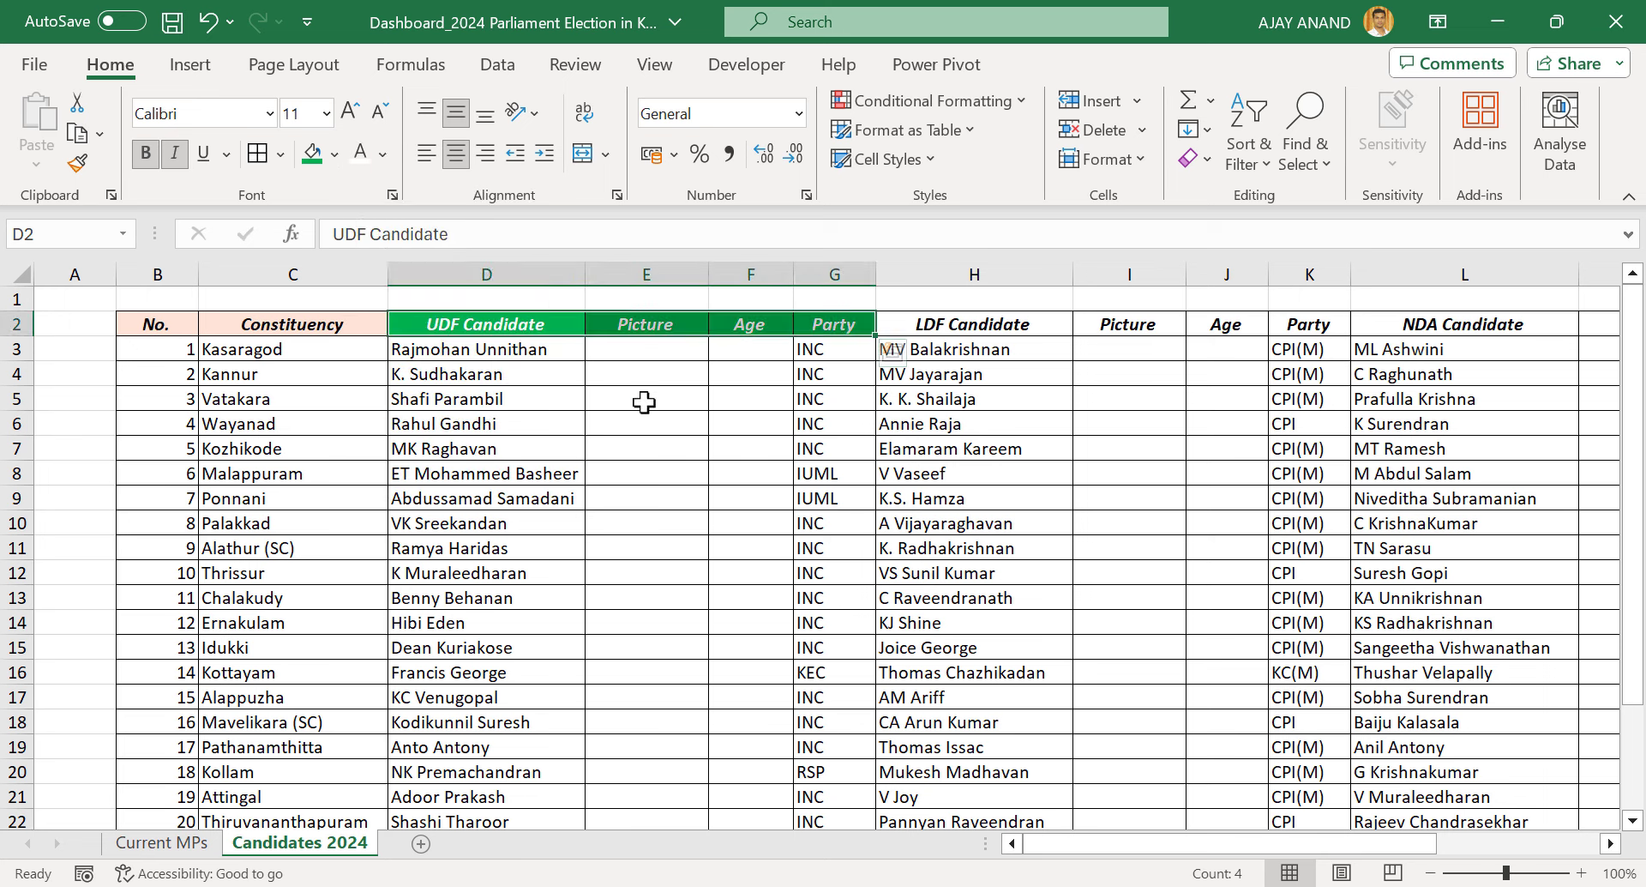
click(750, 398)
Fill the LDF headers in H2:K2 with red and set their font colour to yellow
drag(940, 317, 1304, 324)
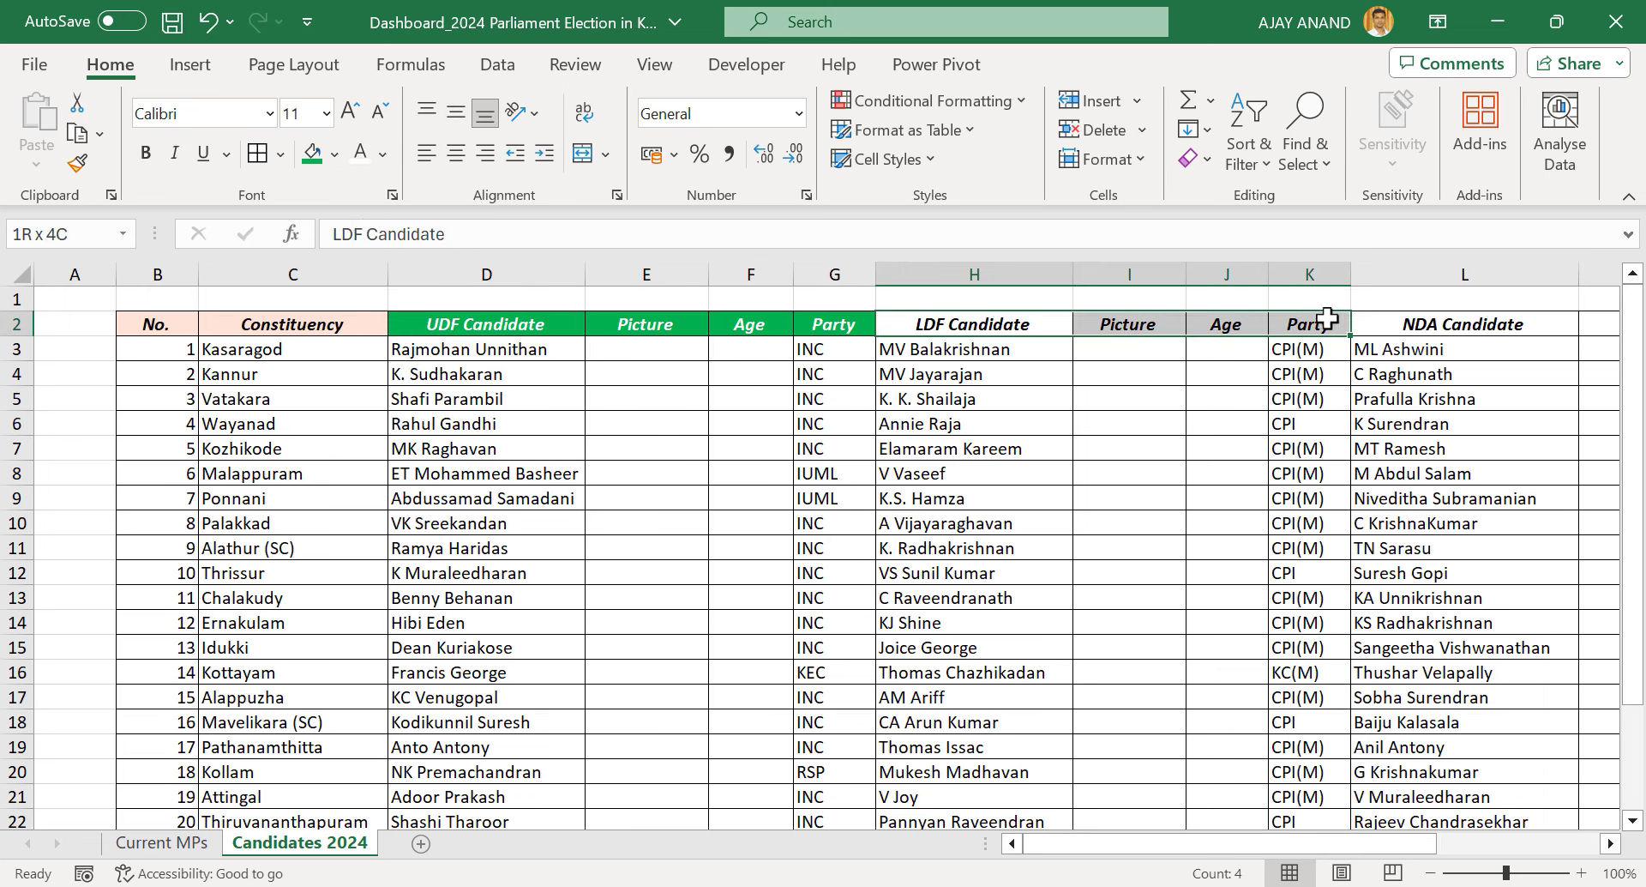
click(334, 156)
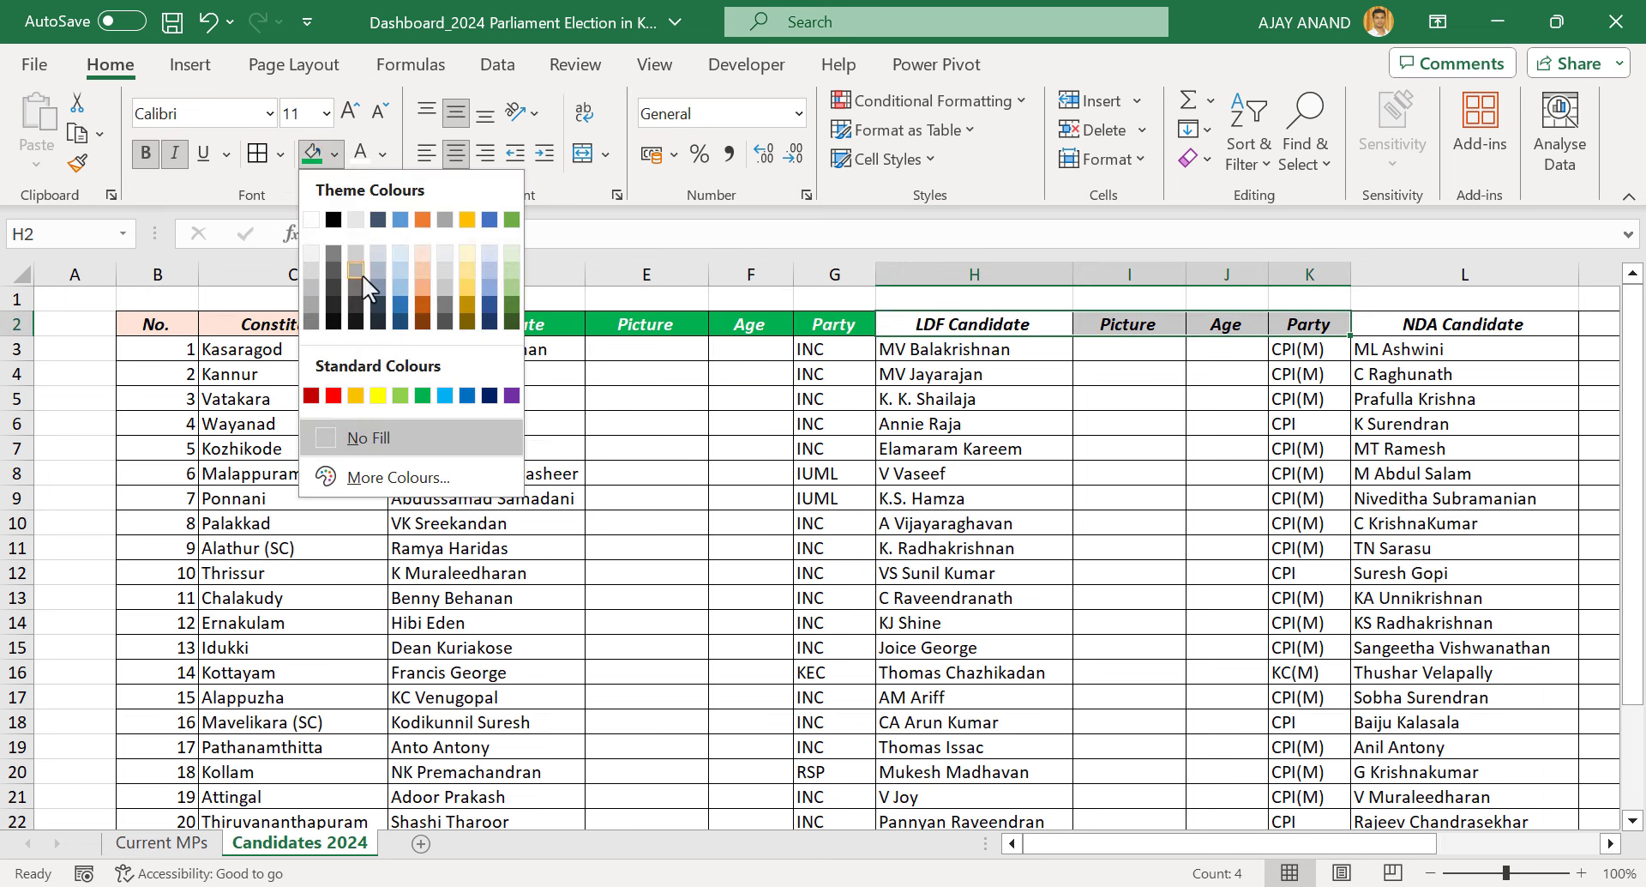
click(338, 394)
click(383, 155)
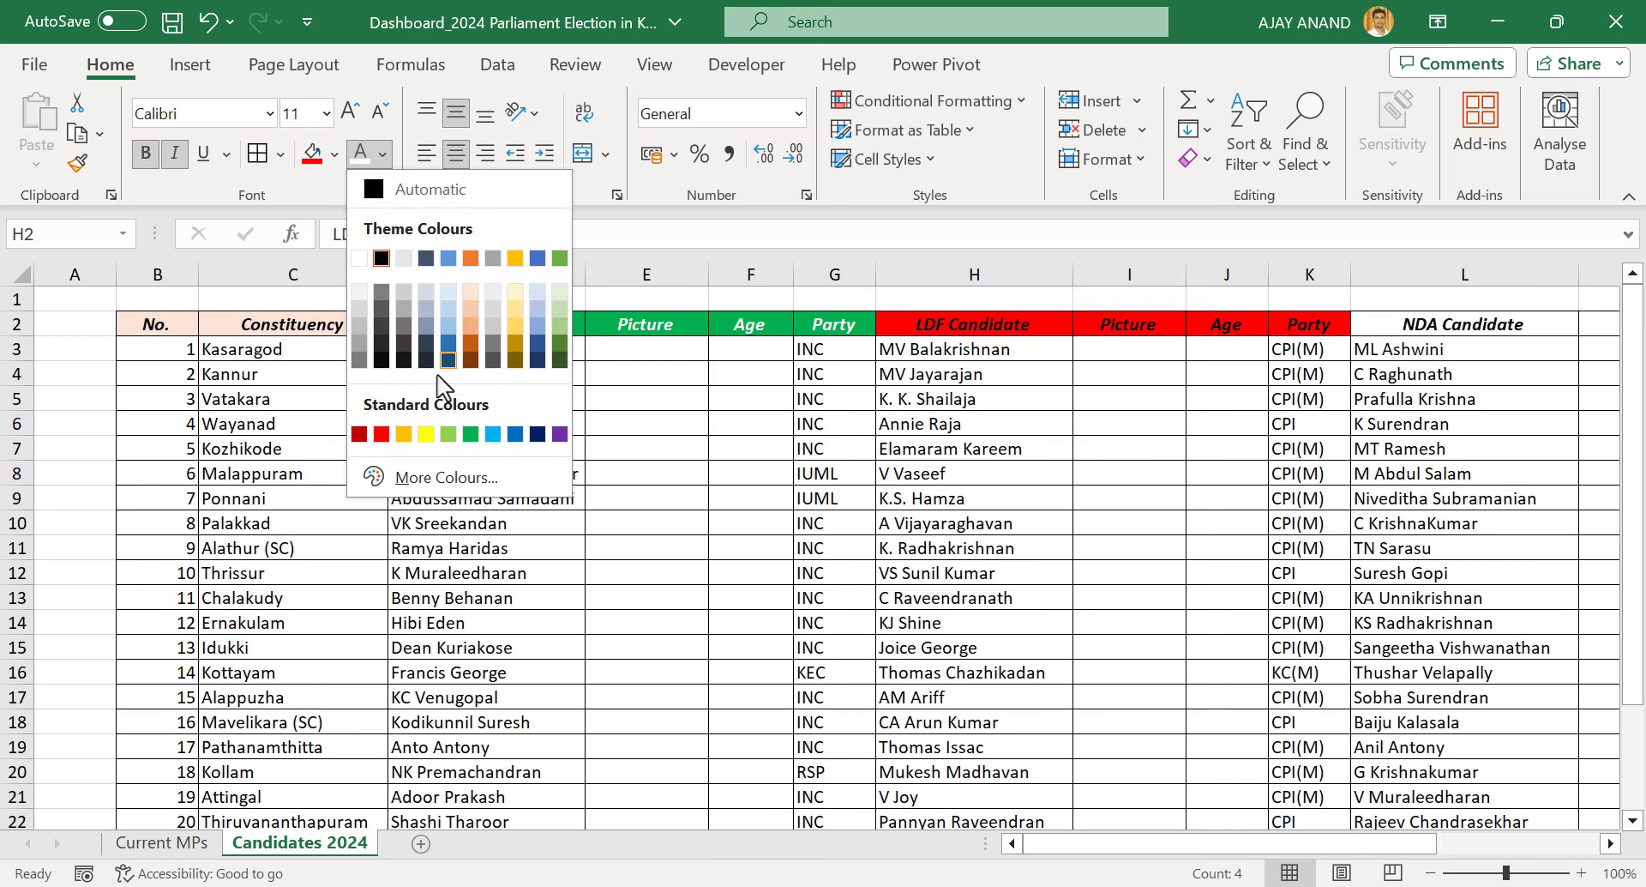
click(429, 437)
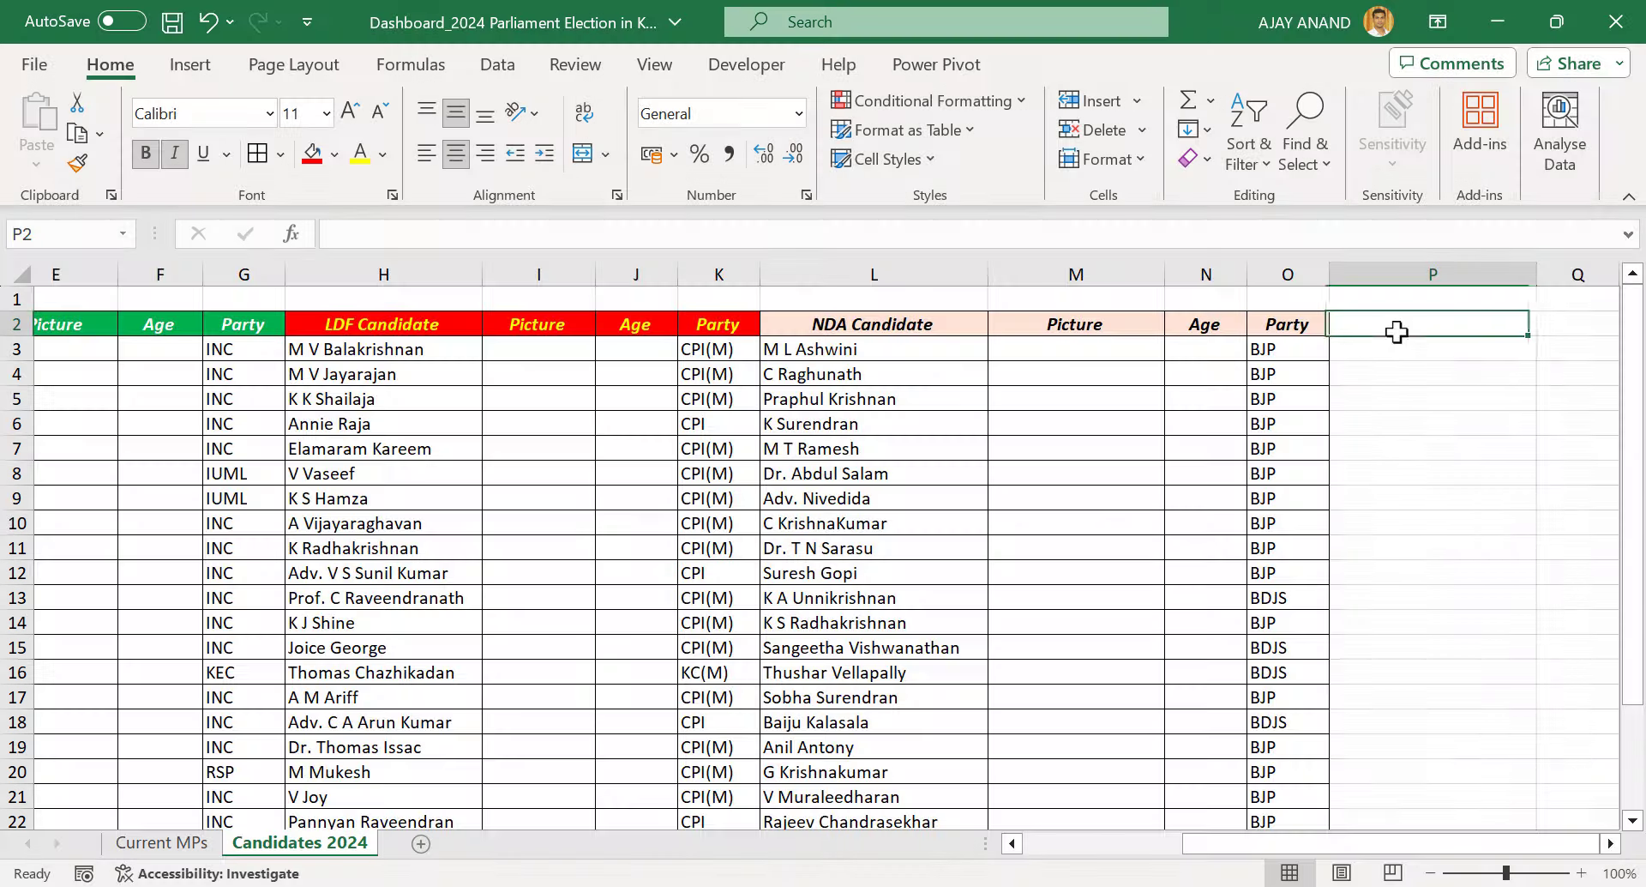
Add a Remarks header in P2 and copy the formatting of the Party header in O2 onto it
text(Remar)
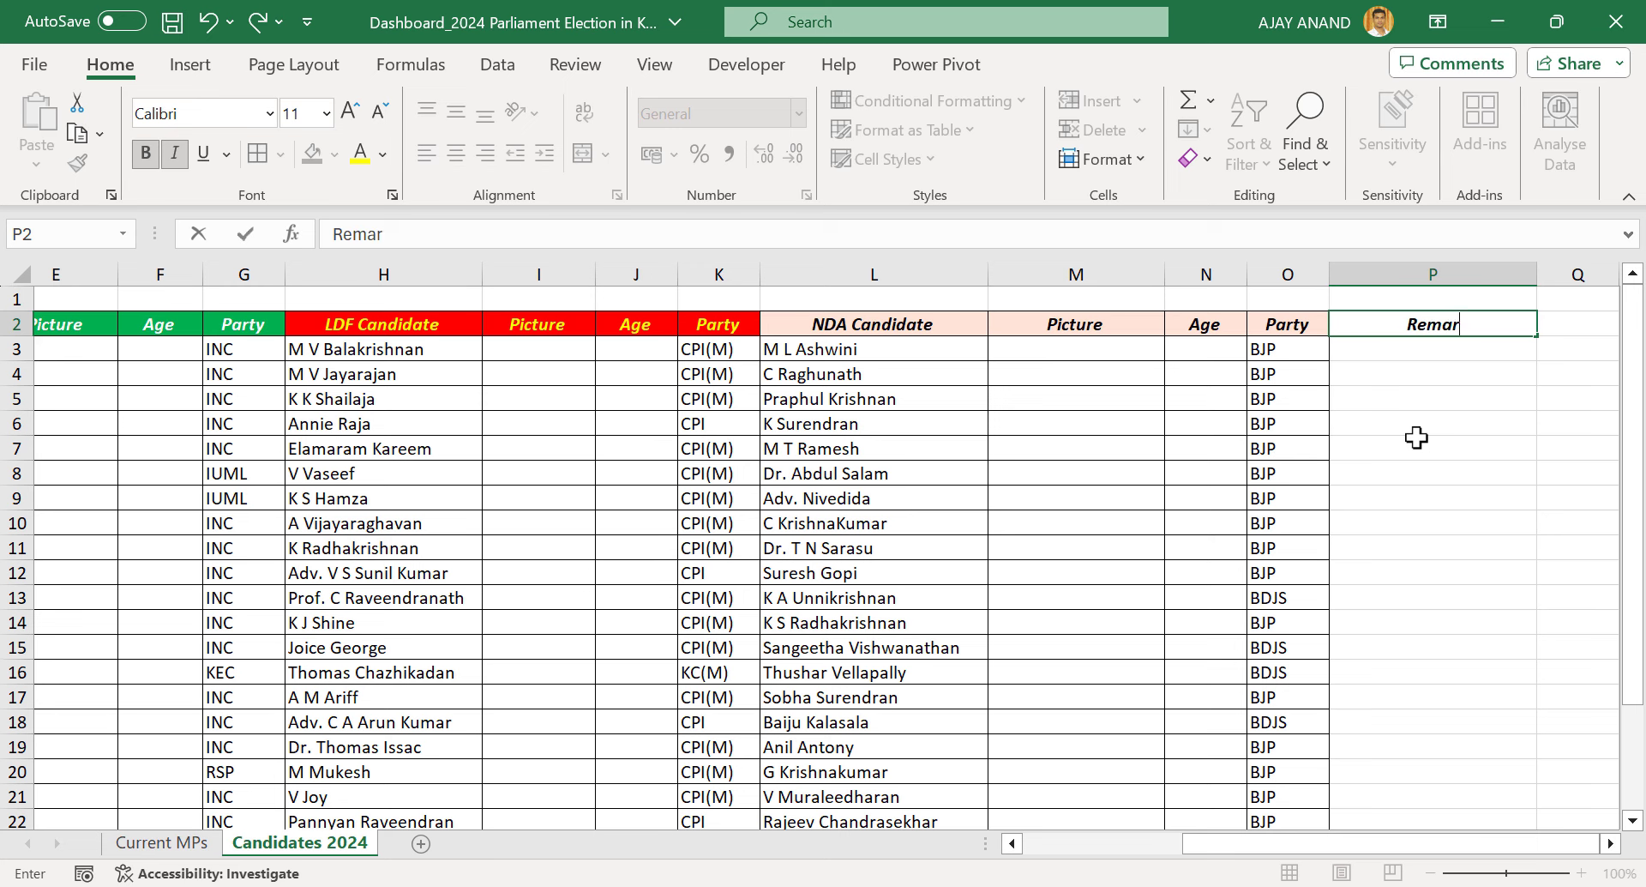
text(ks)
key(Return)
click(1293, 323)
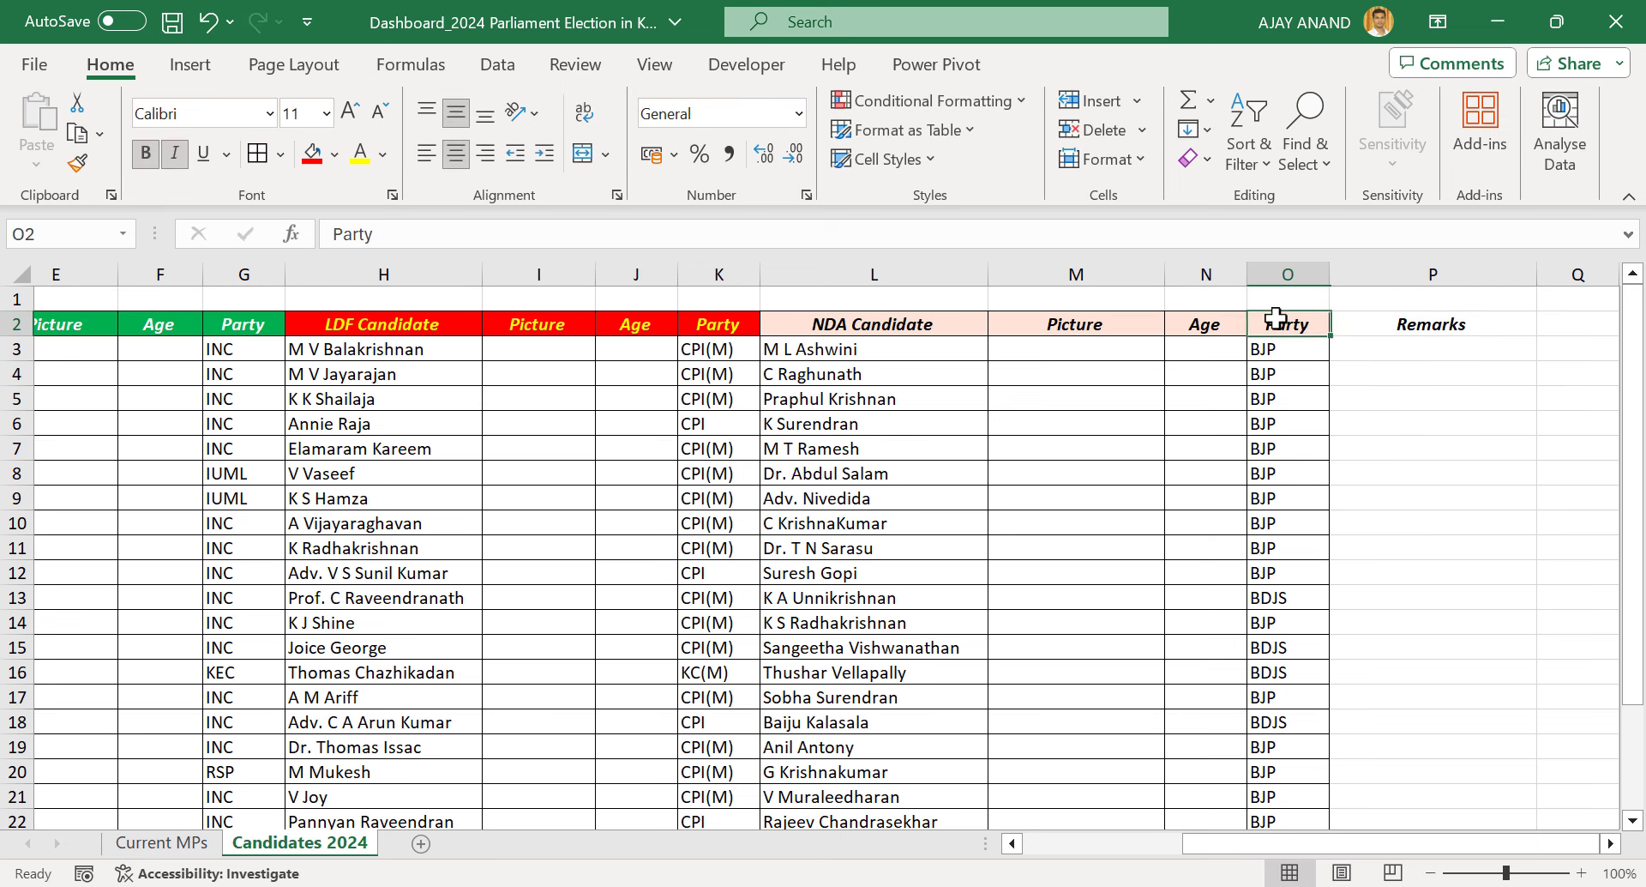
click(77, 163)
click(1468, 331)
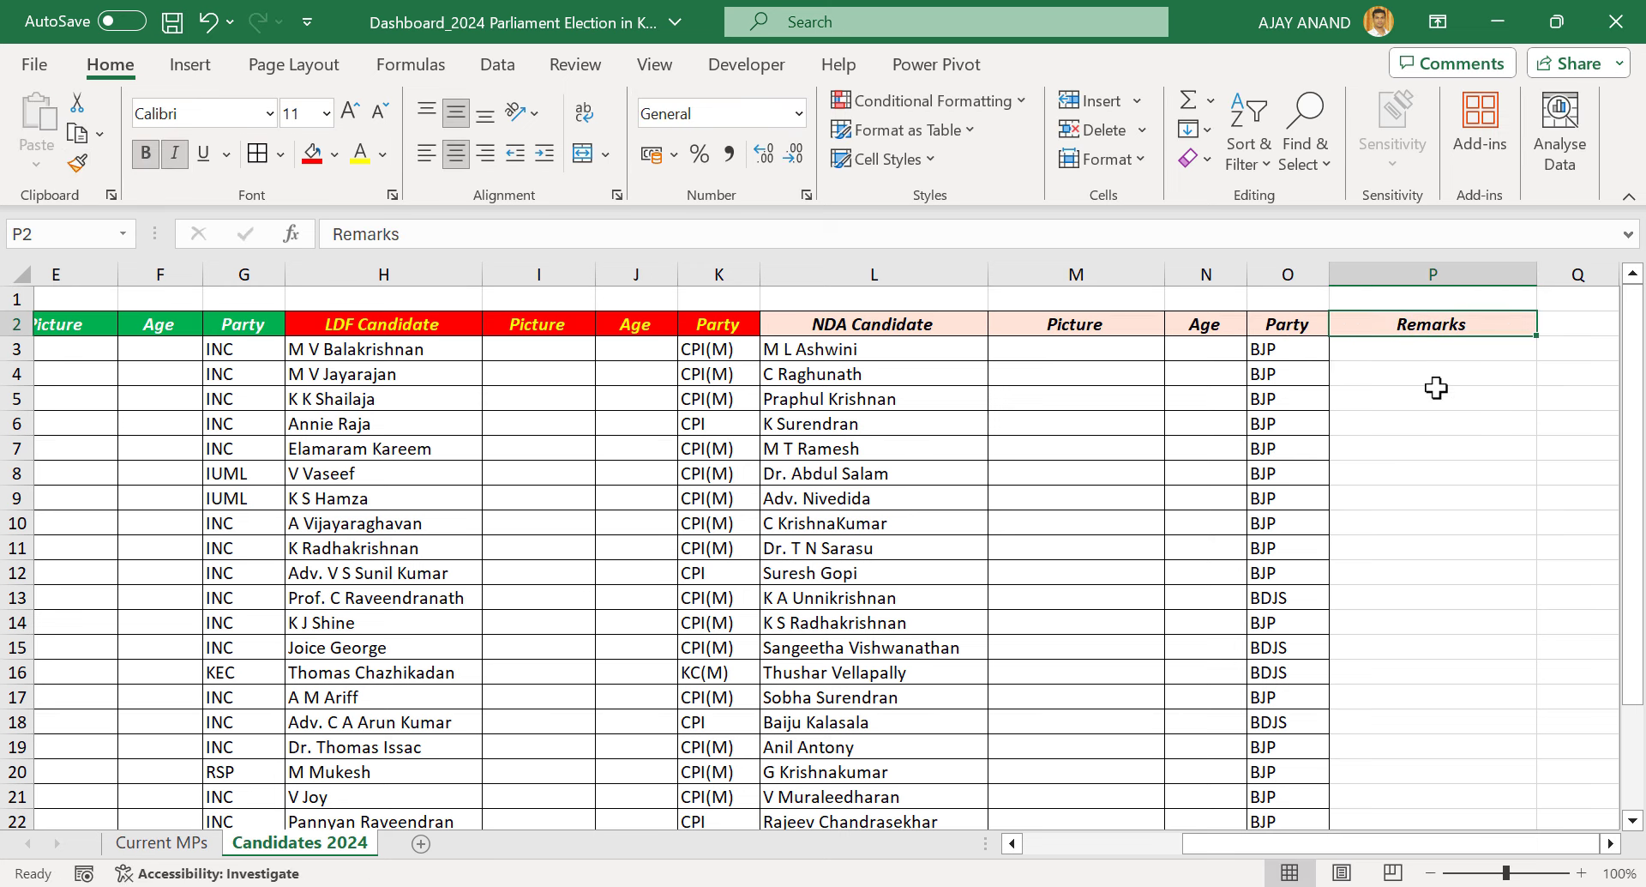
Apply all borders to the Remarks column in P2:P22
scroll(1438, 428, down, 3)
shift+click(1411, 590)
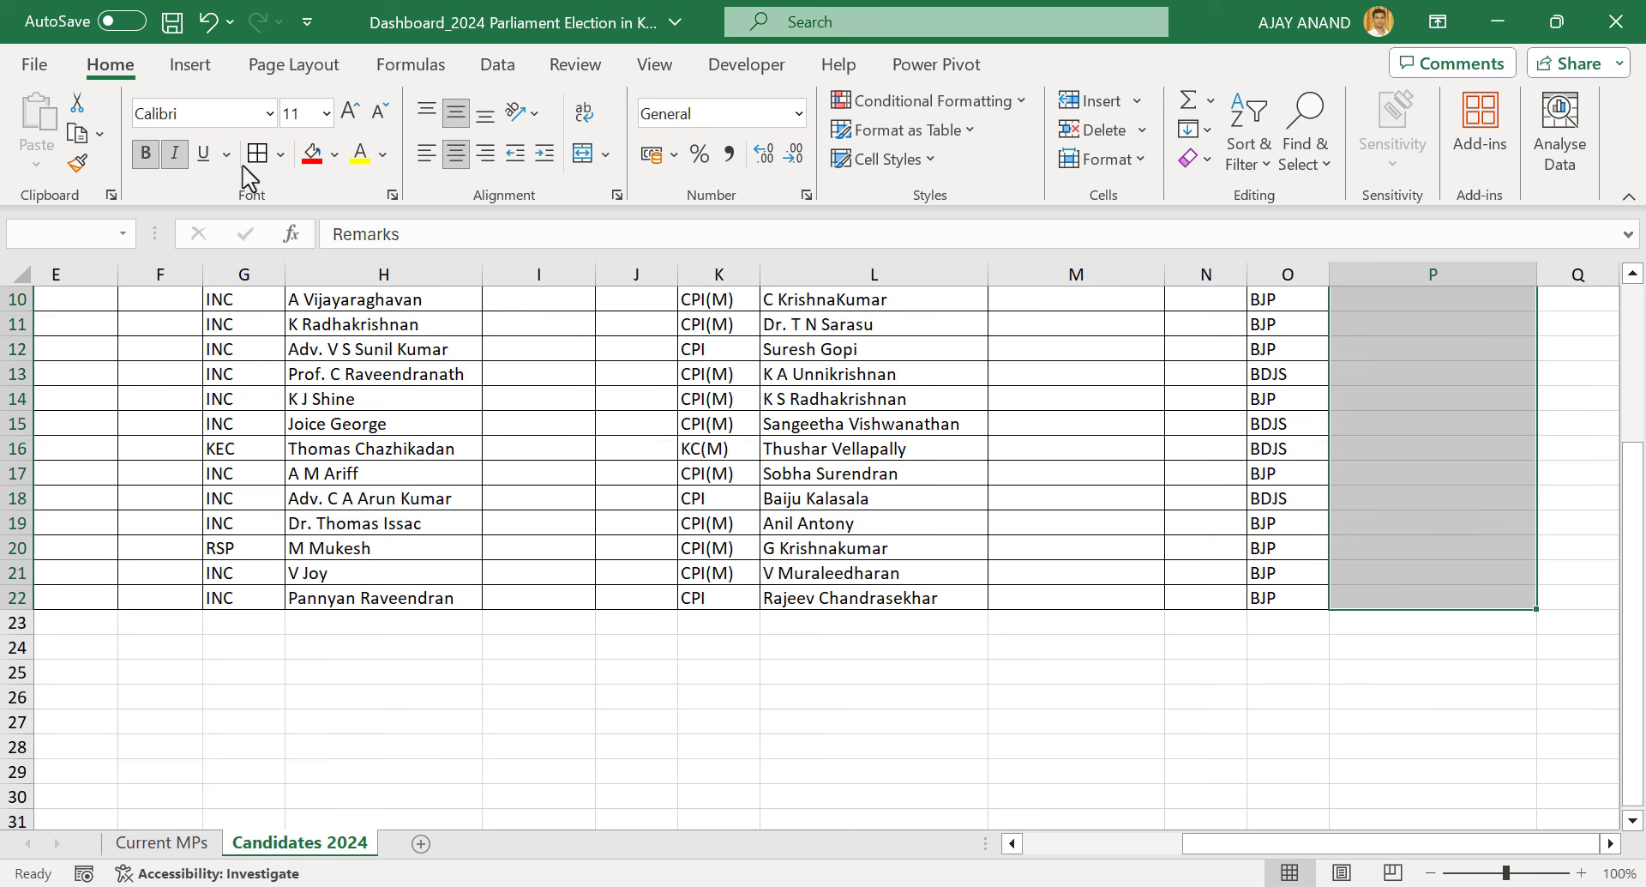
scroll(378, 292, up, 3)
click(438, 594)
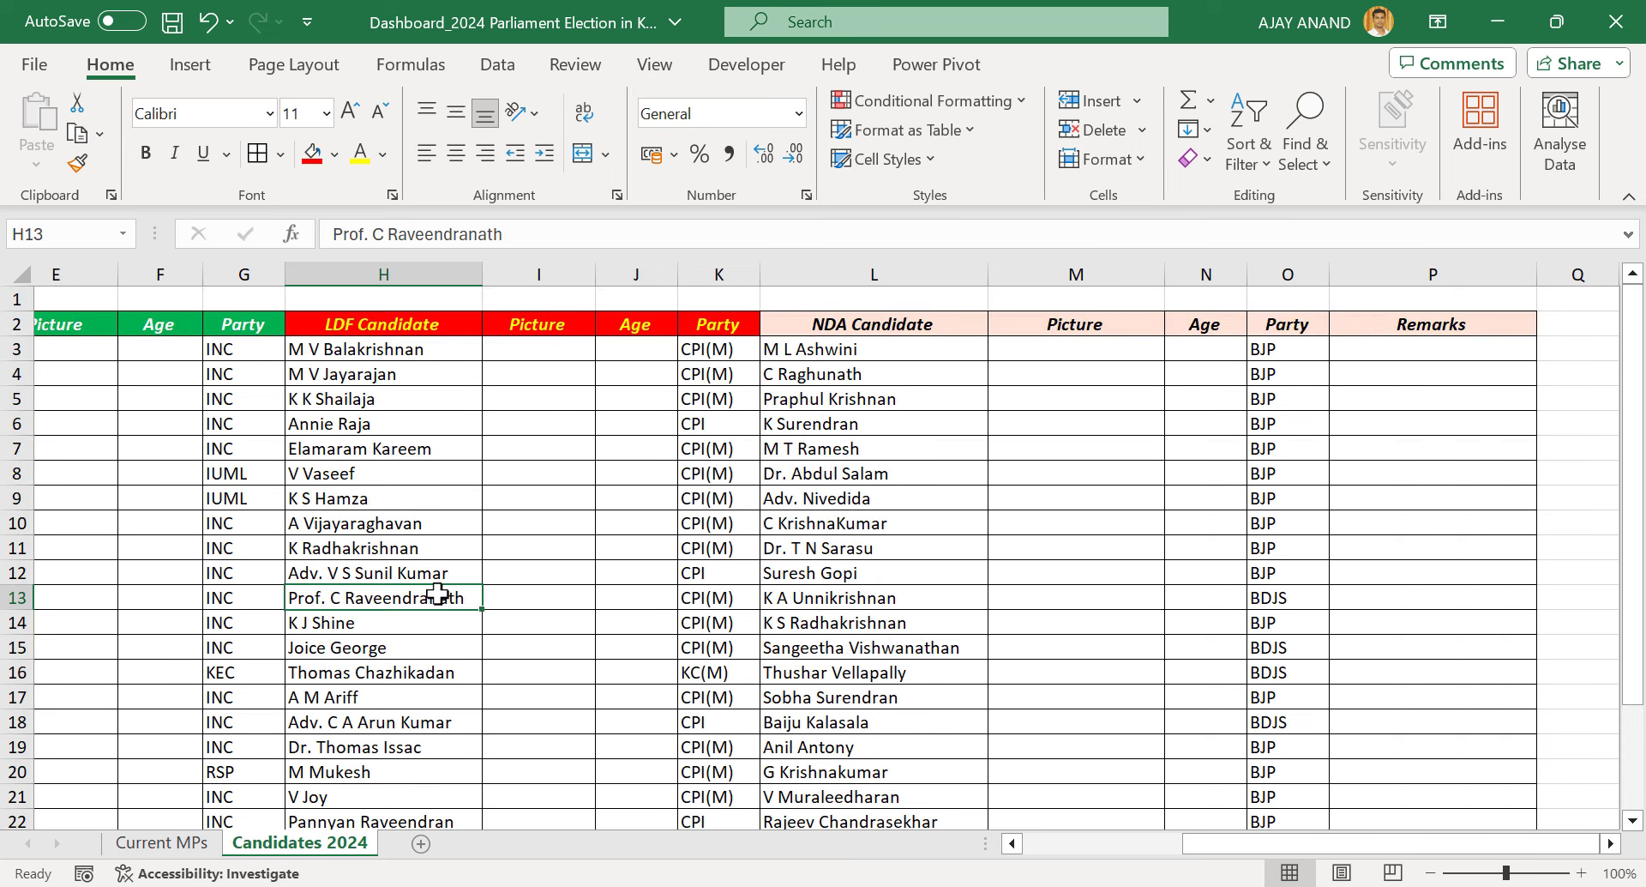
Enter SC Reservation in the Remarks column for the Mavelikkara constituency, cell P18
key(Left)
key(Left)
key(Left)
key(Left)
key(Left)
key(Left)
key(Left)
key(Down)
key(Down)
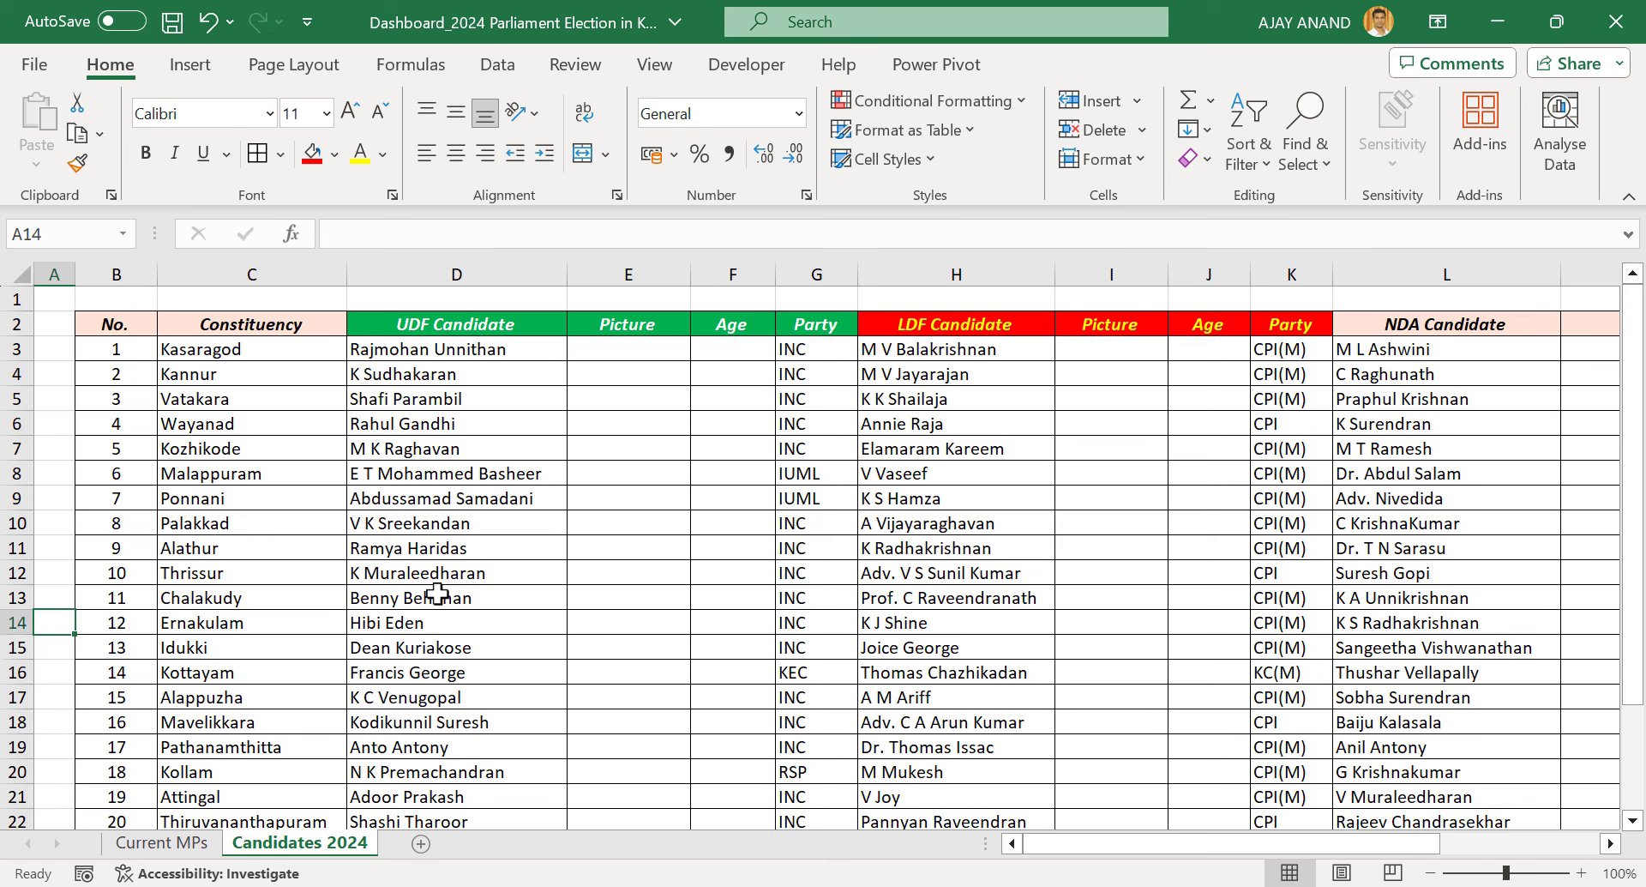
key(Right)
key(Right)
key(Down)
key(Down)
key(Down)
key(Right)
key(Right)
key(Right)
key(Right)
key(Right)
key(Right)
key(Right)
key(Right)
key(Right)
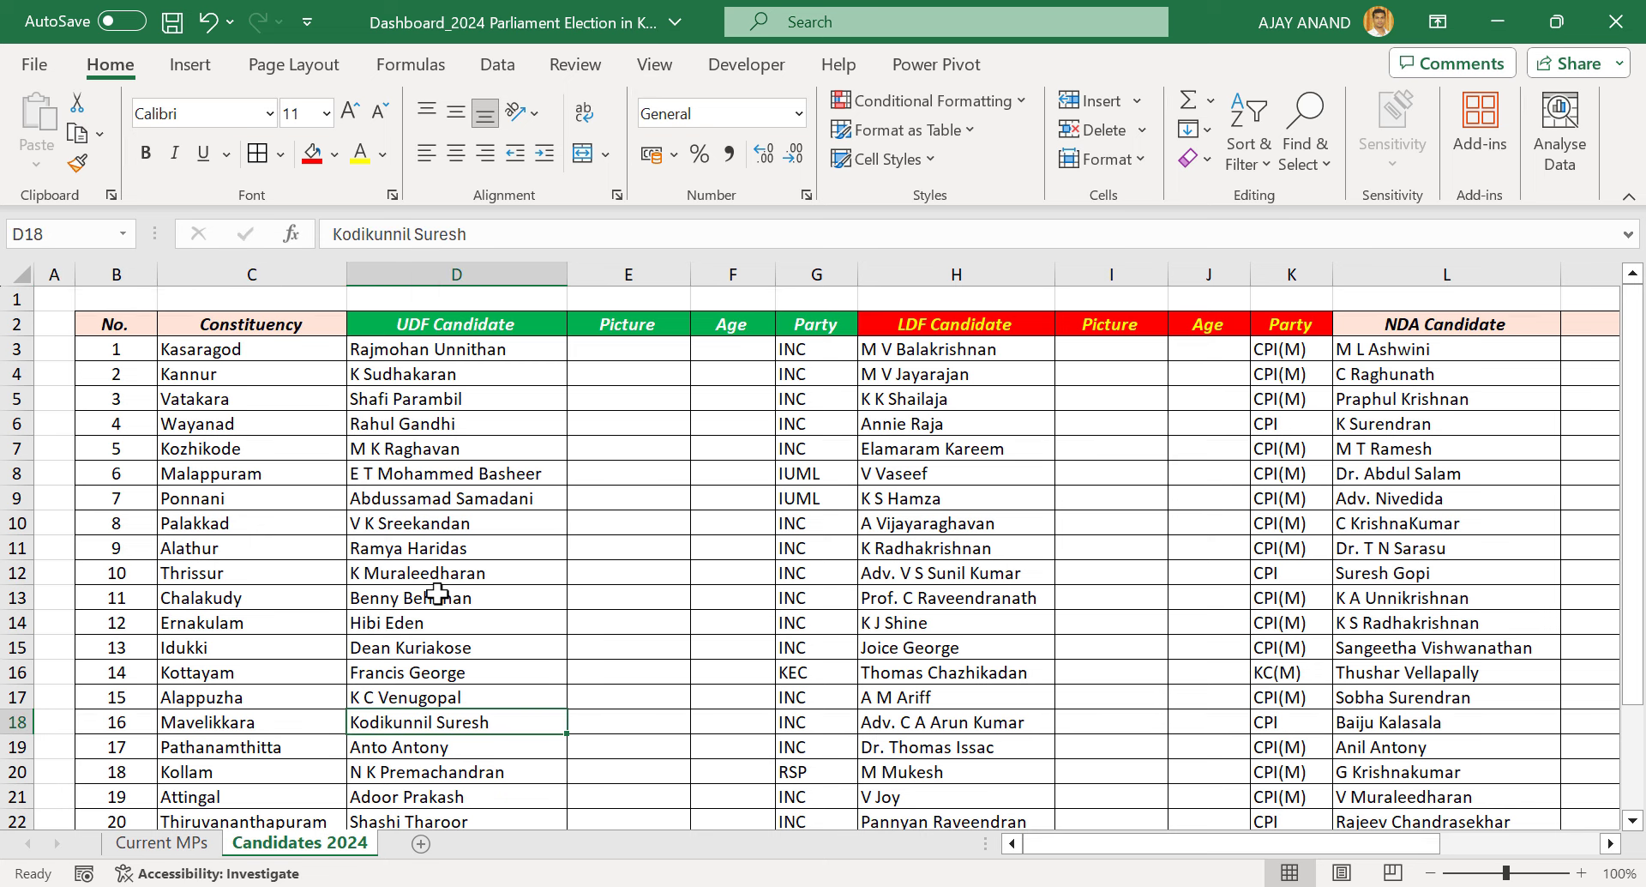
key(Right)
key(Right)
key(Right)
key(Right)
text(S)
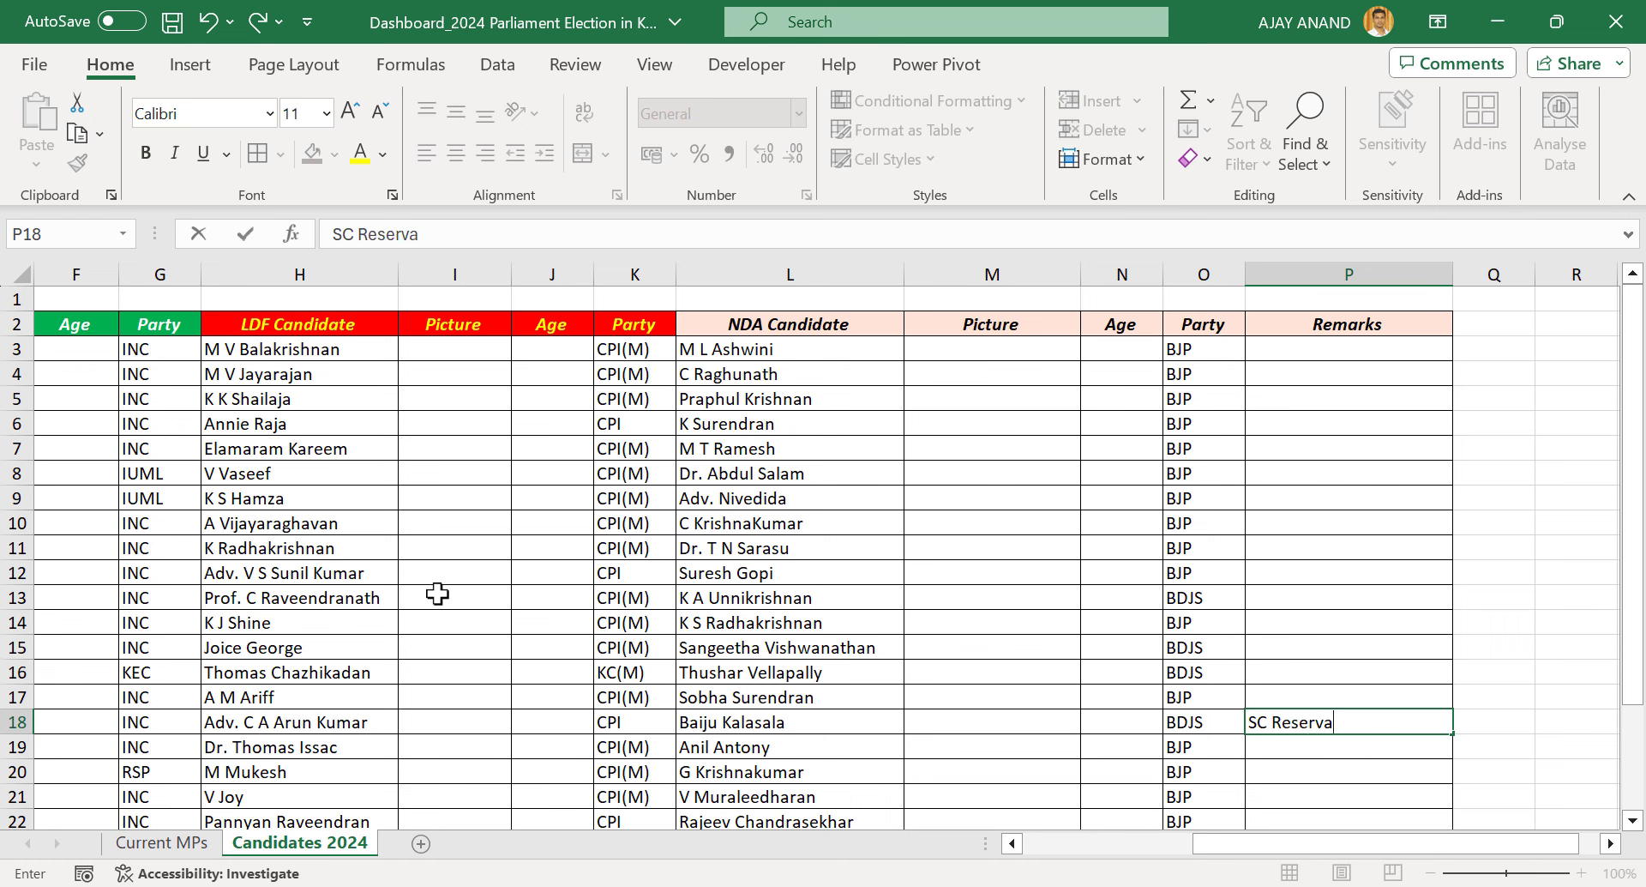
text(C Reservation)
key(Return)
key(Up)
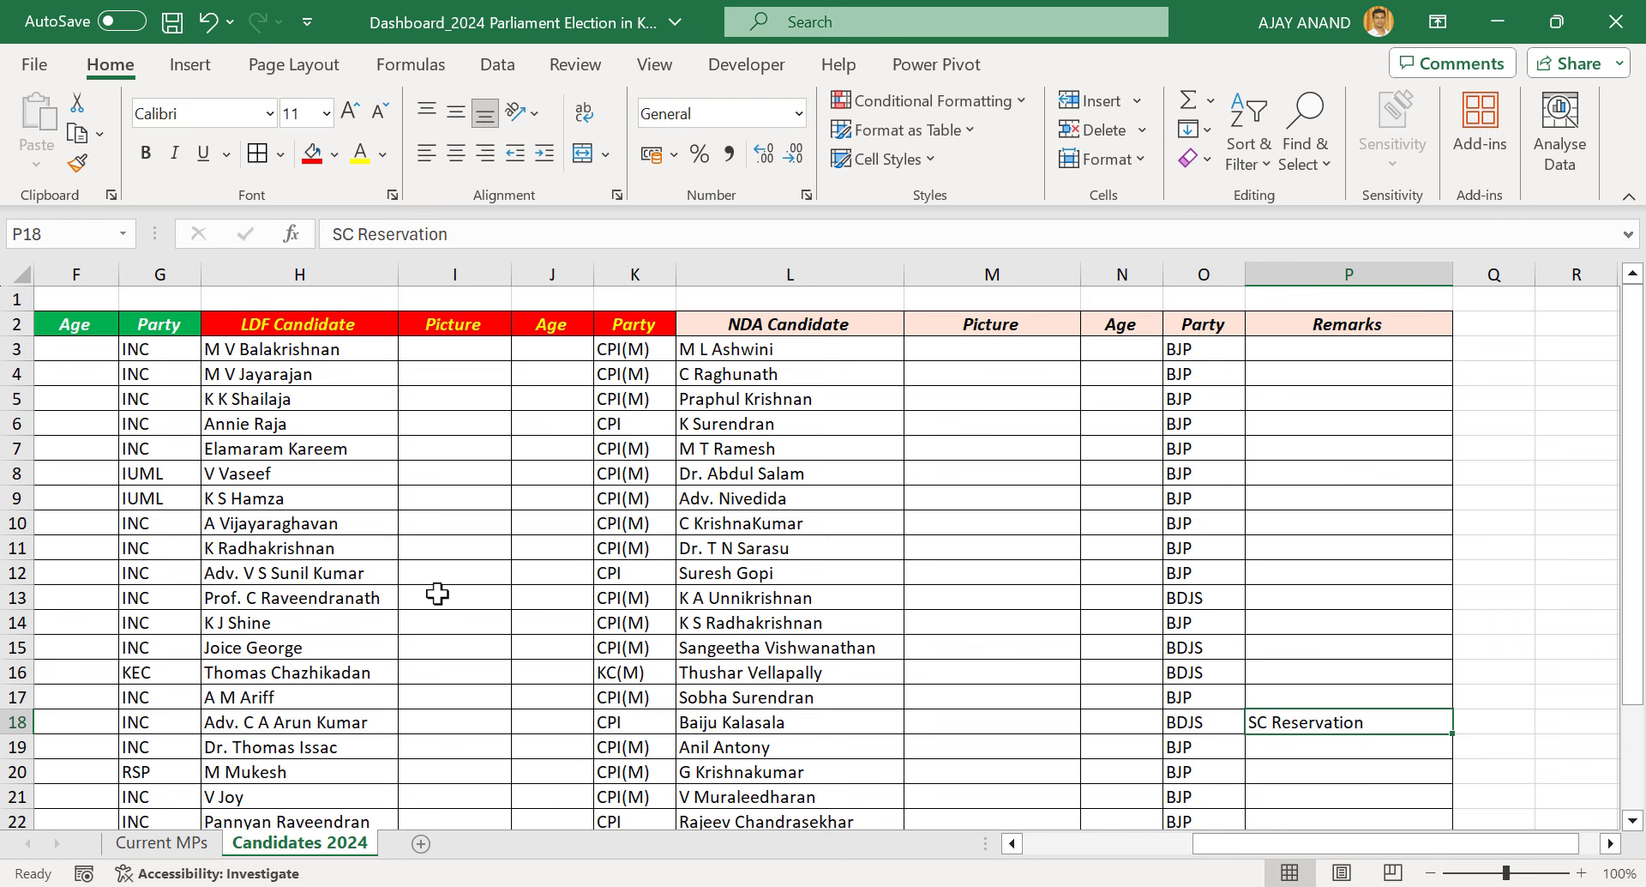
Copy the SC Reservation remark from P18 to the Alathur row in P11
key(ctrl+c)
key(Down)
key(Down)
key(Left)
key(Home)
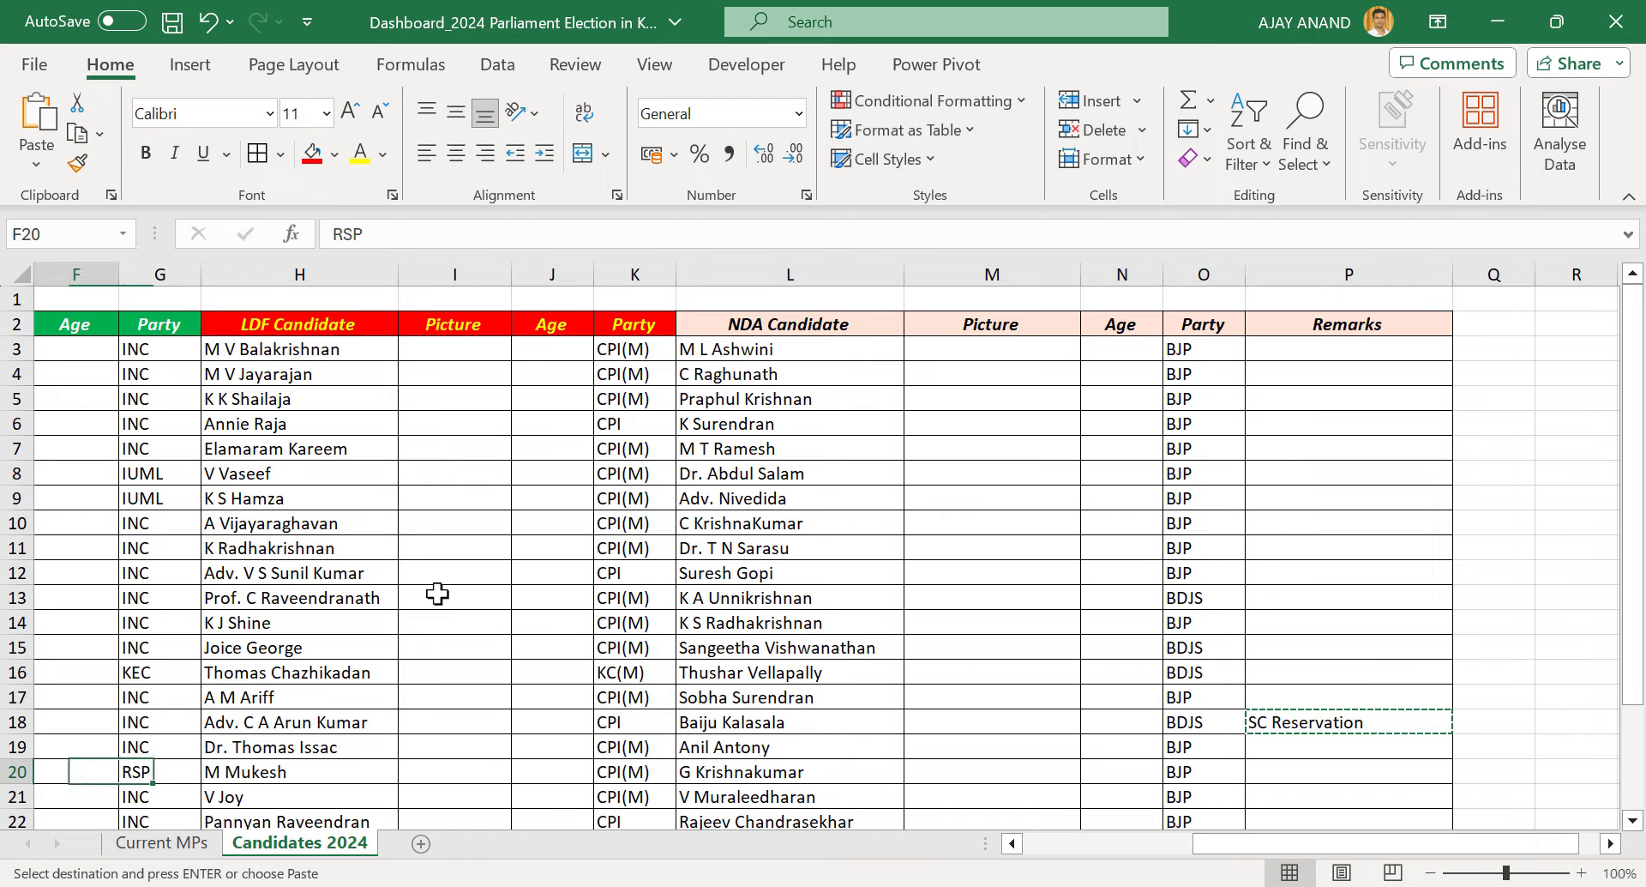
key(Down)
key(Down)
key(Up)
key(Up)
key(Up)
key(Up)
key(Up)
key(Up)
key(Up)
key(Up)
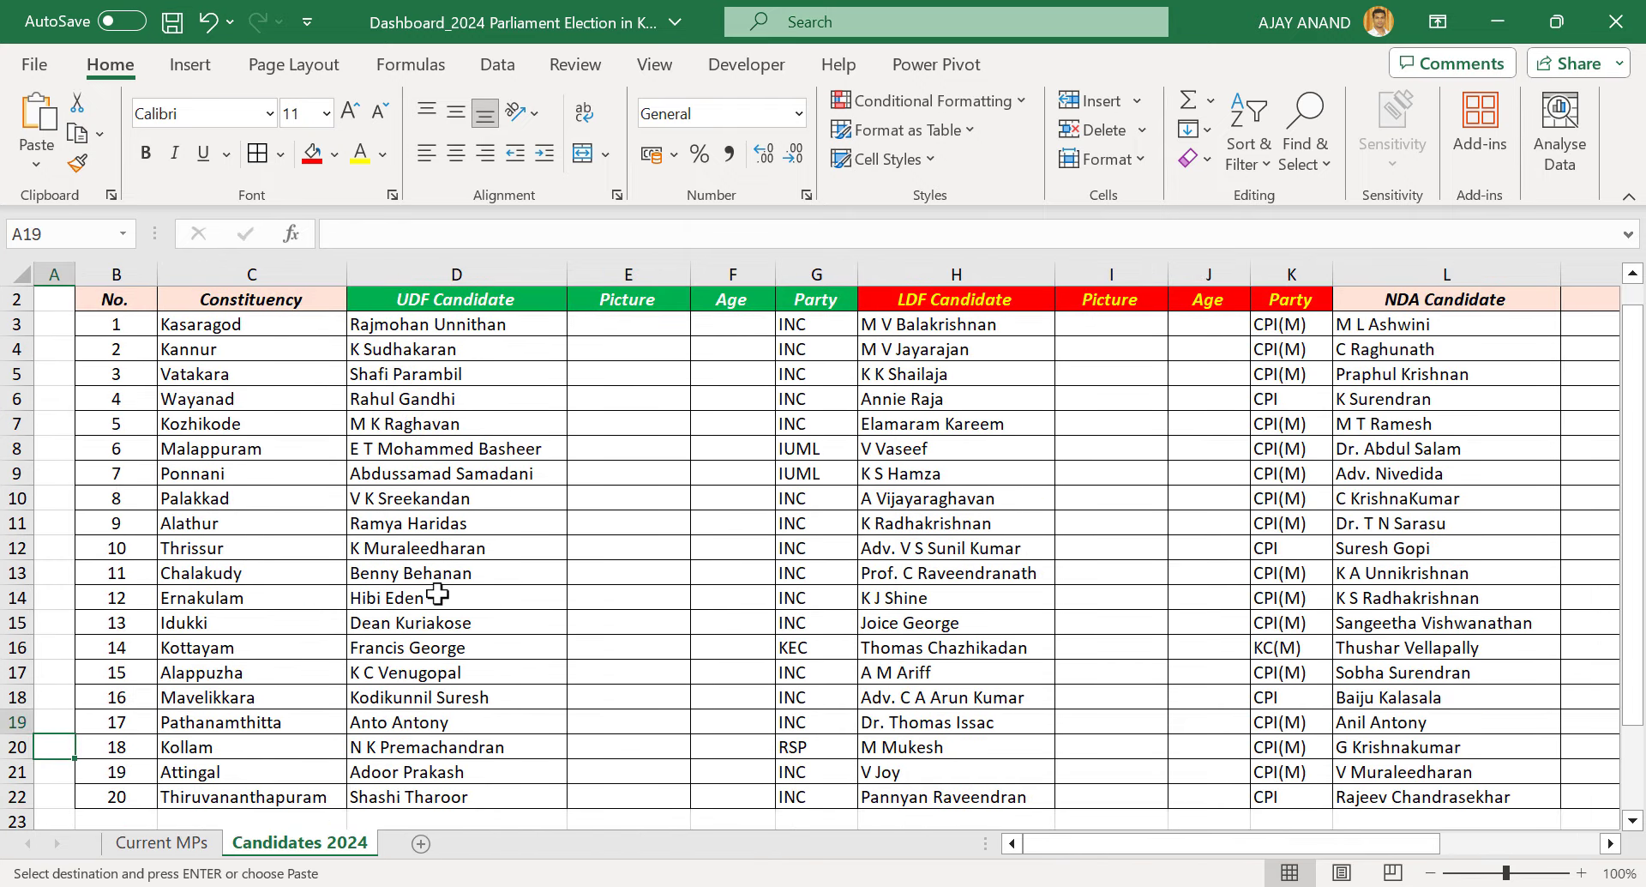
key(Up)
key(Up)
key(Up)
key(Right)
key(Right)
key(Right)
key(Right)
key(Right)
key(Right)
key(Right)
key(Right)
key(Right)
key(Right)
key(Right)
key(Right)
key(Right)
key(Right)
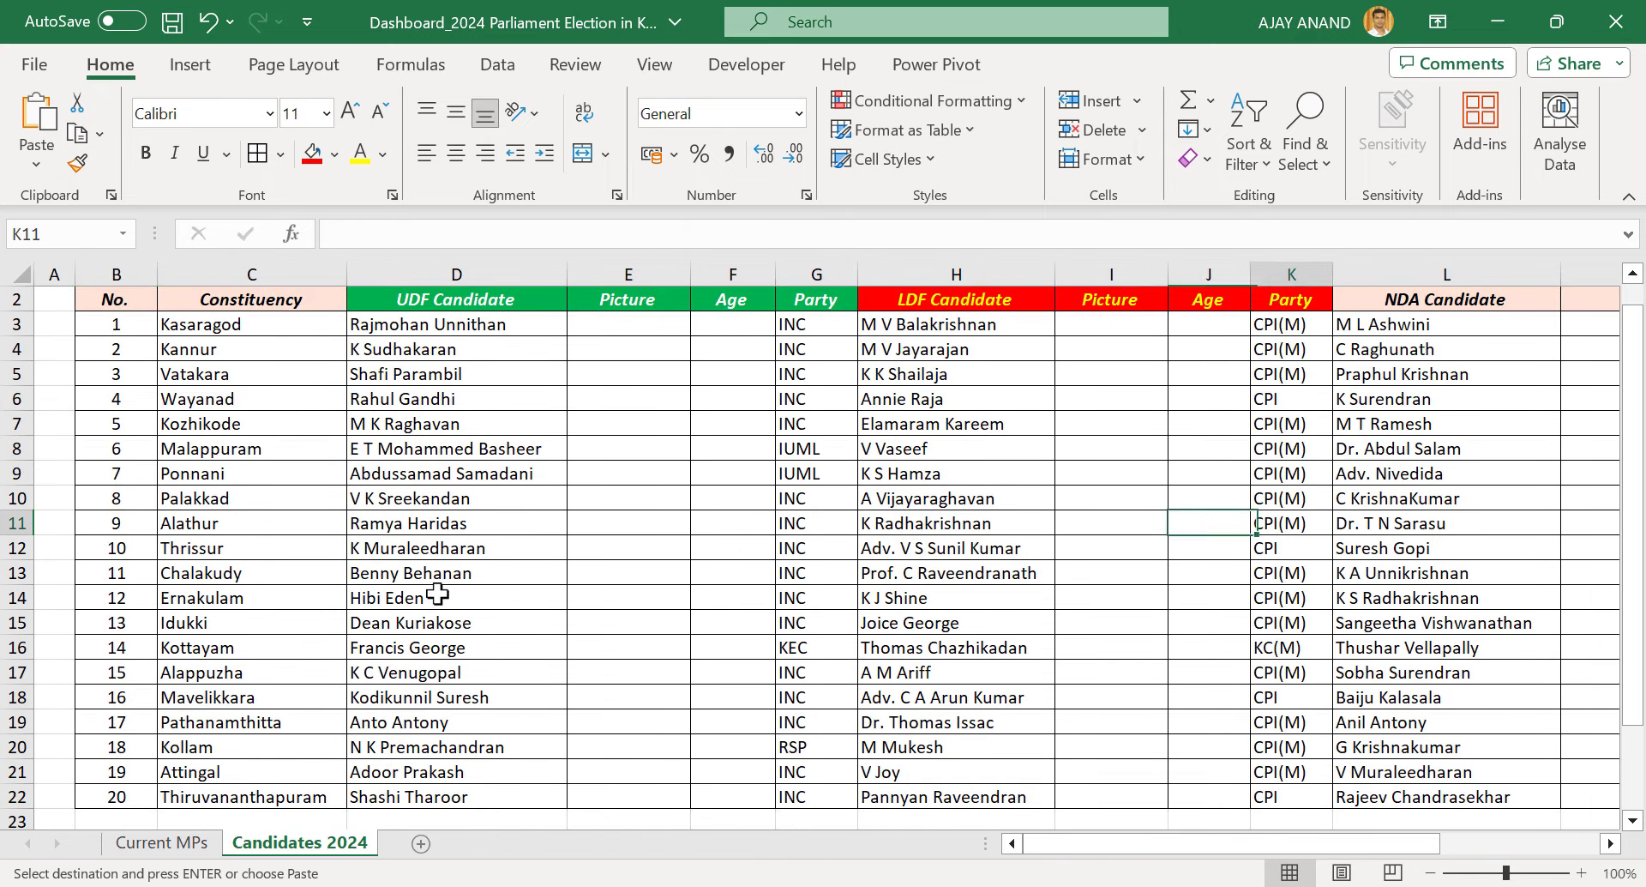
key(Right)
key(Return)
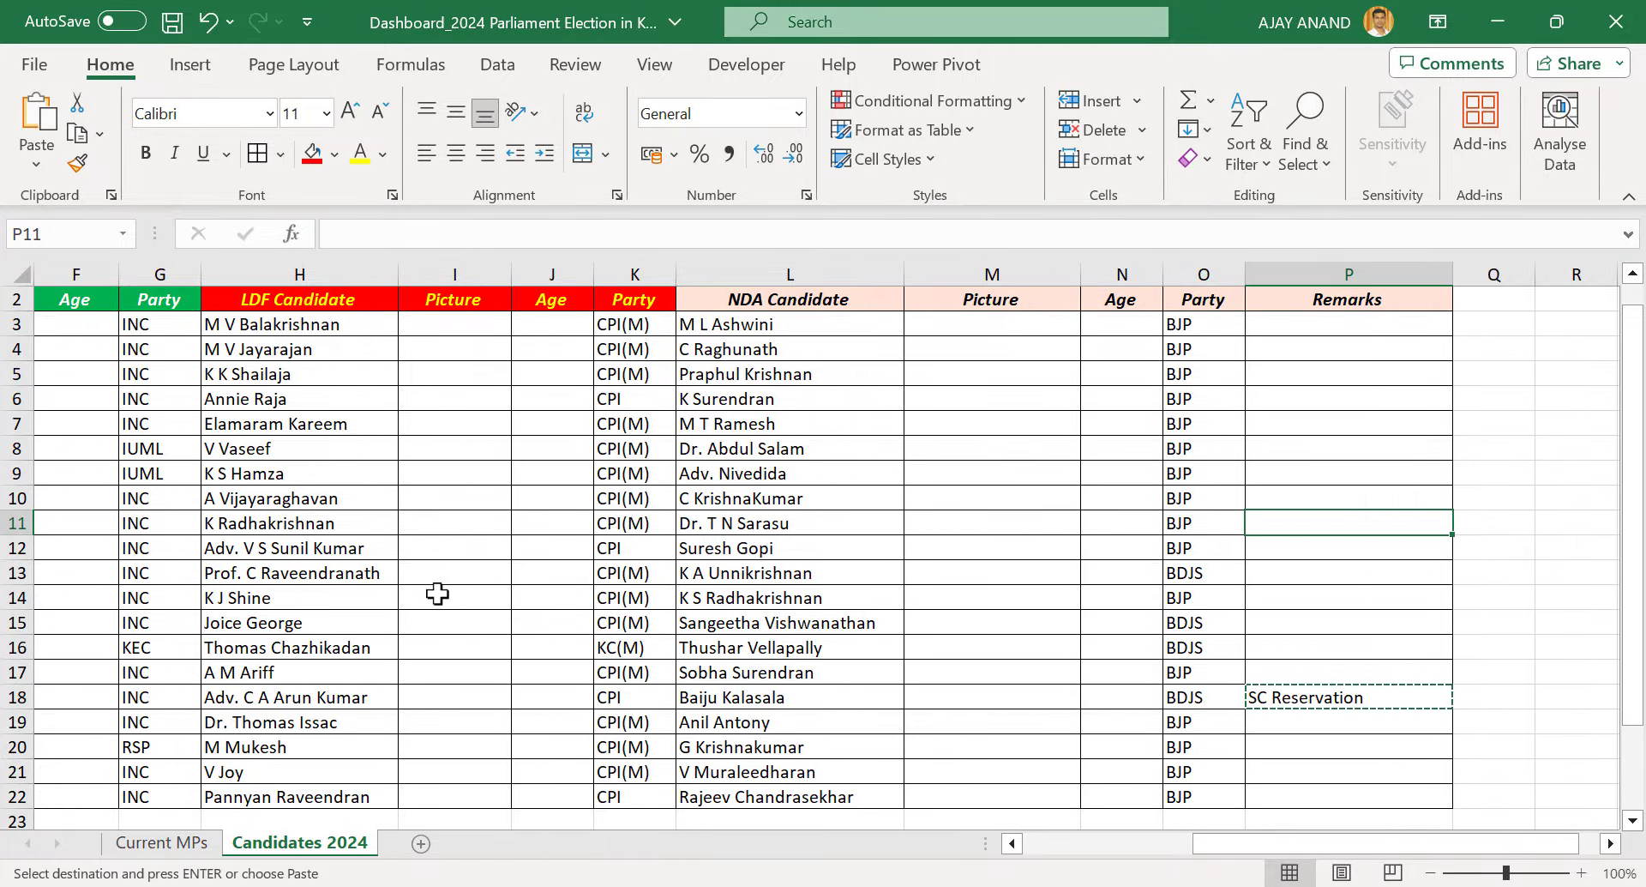
drag(1324, 844, 1115, 845)
scroll(711, 648, up, 1)
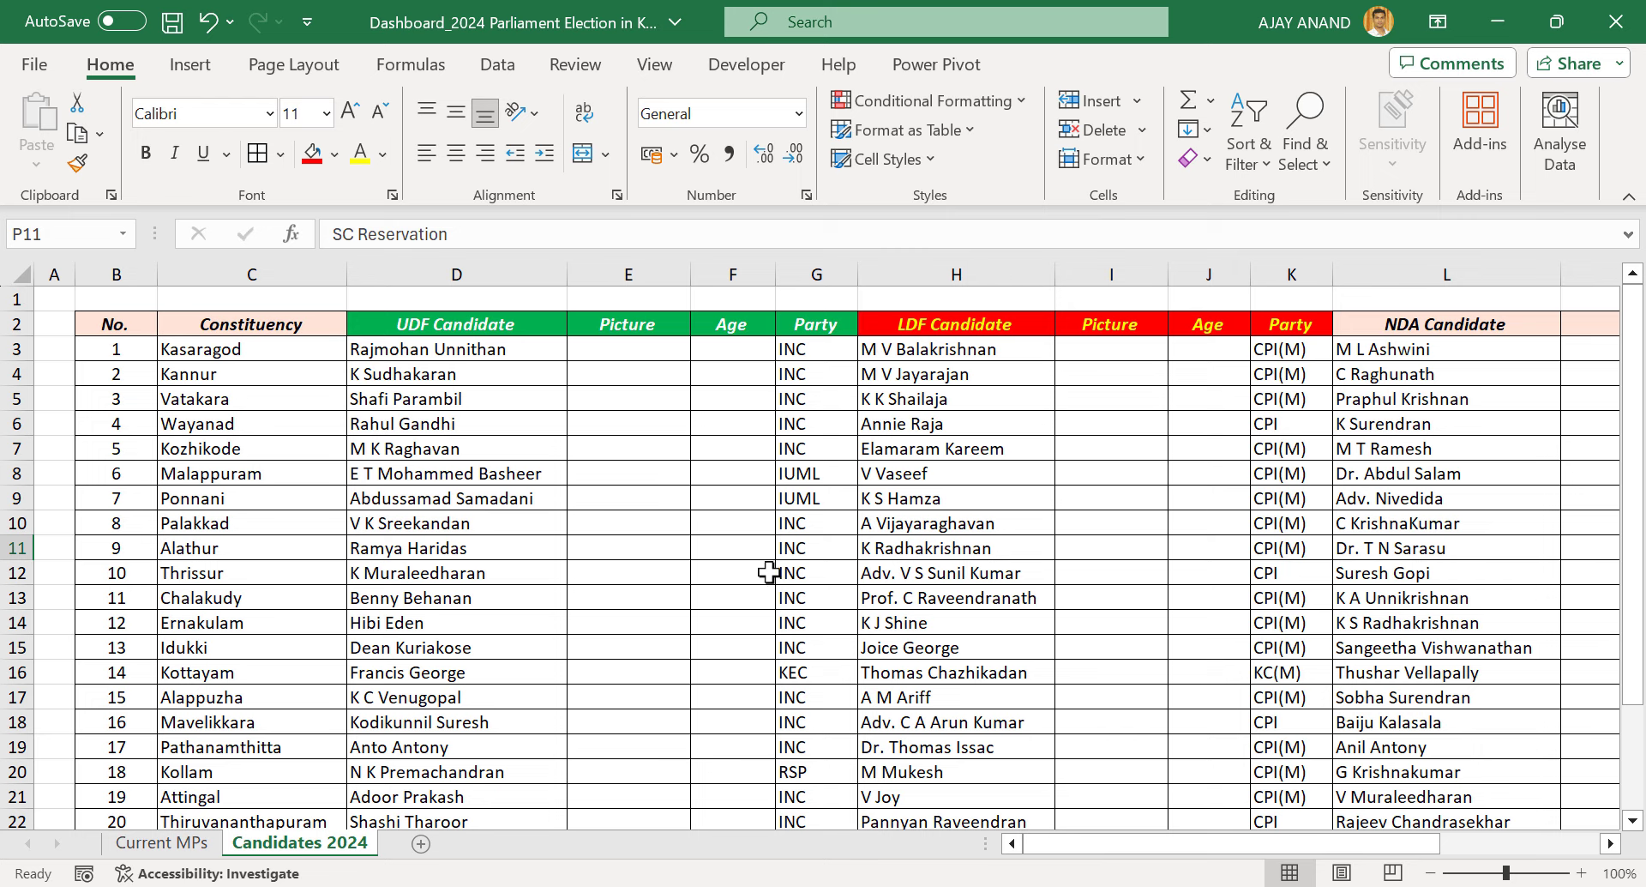
Switch to Chrome and search Google in a new tab for "election commission+2024 parliament election+candidates+Affidavit"
key(alt+Tab)
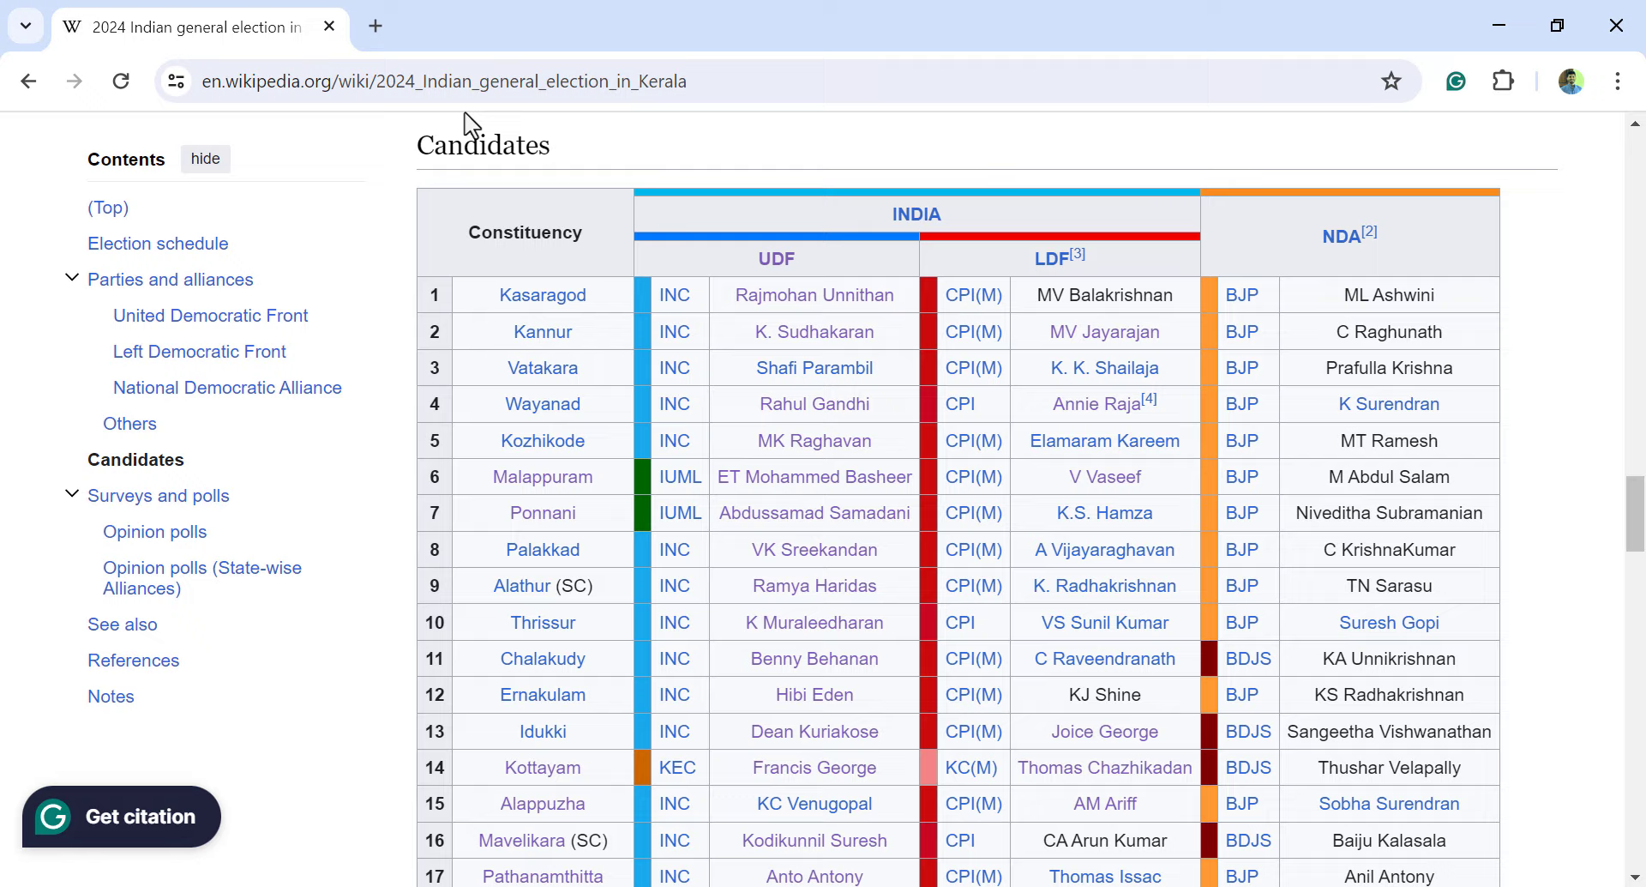
click(376, 26)
text(google)
key(Return)
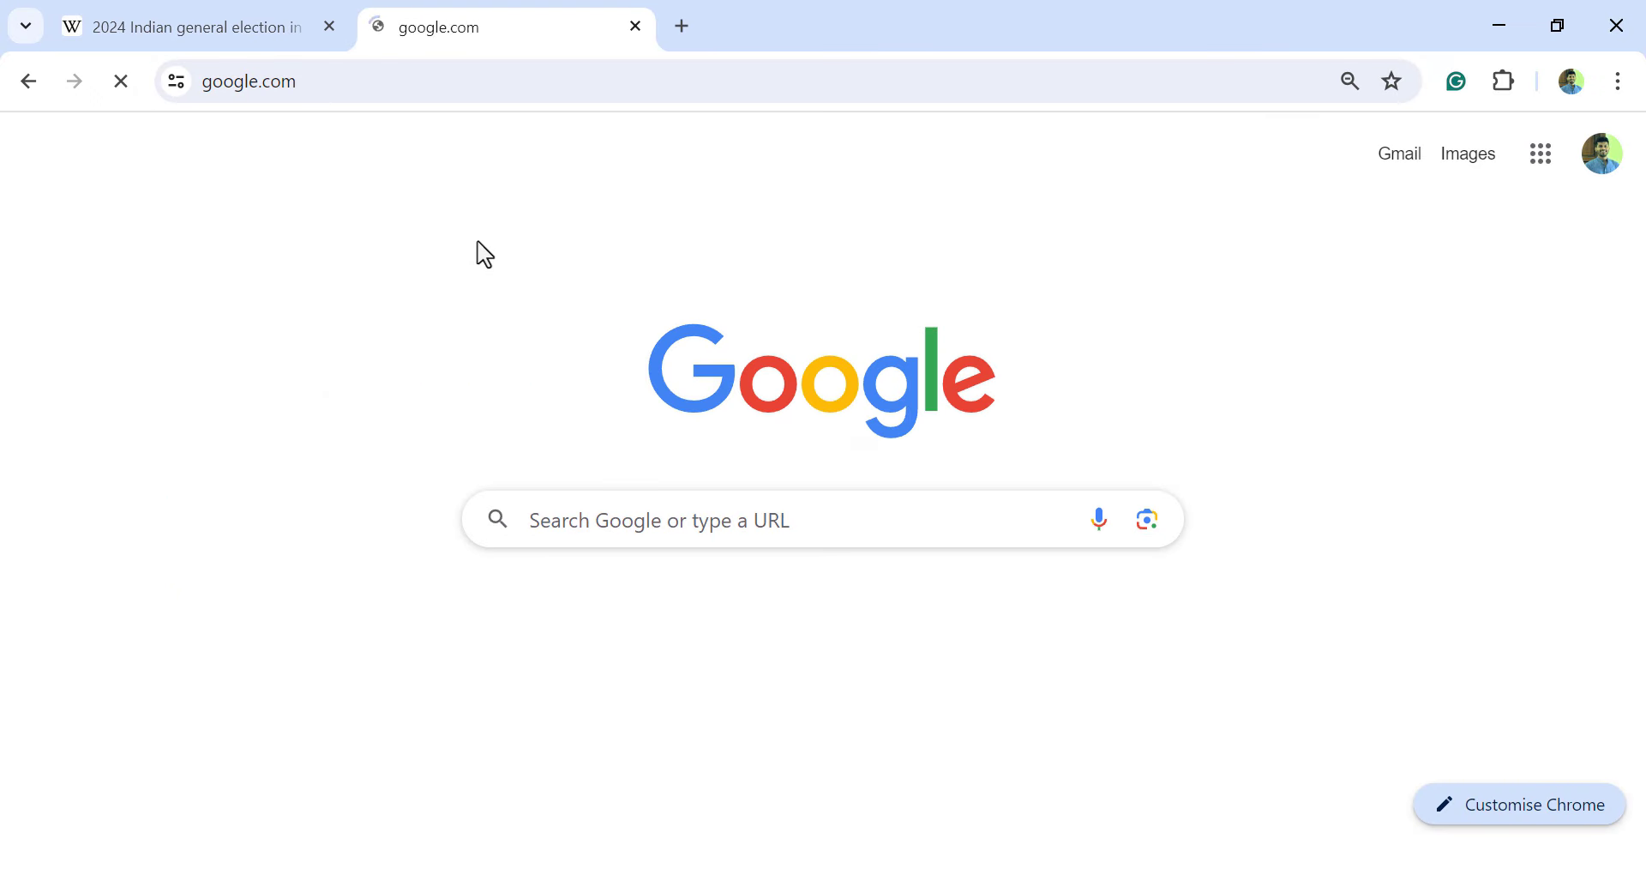
text(elec)
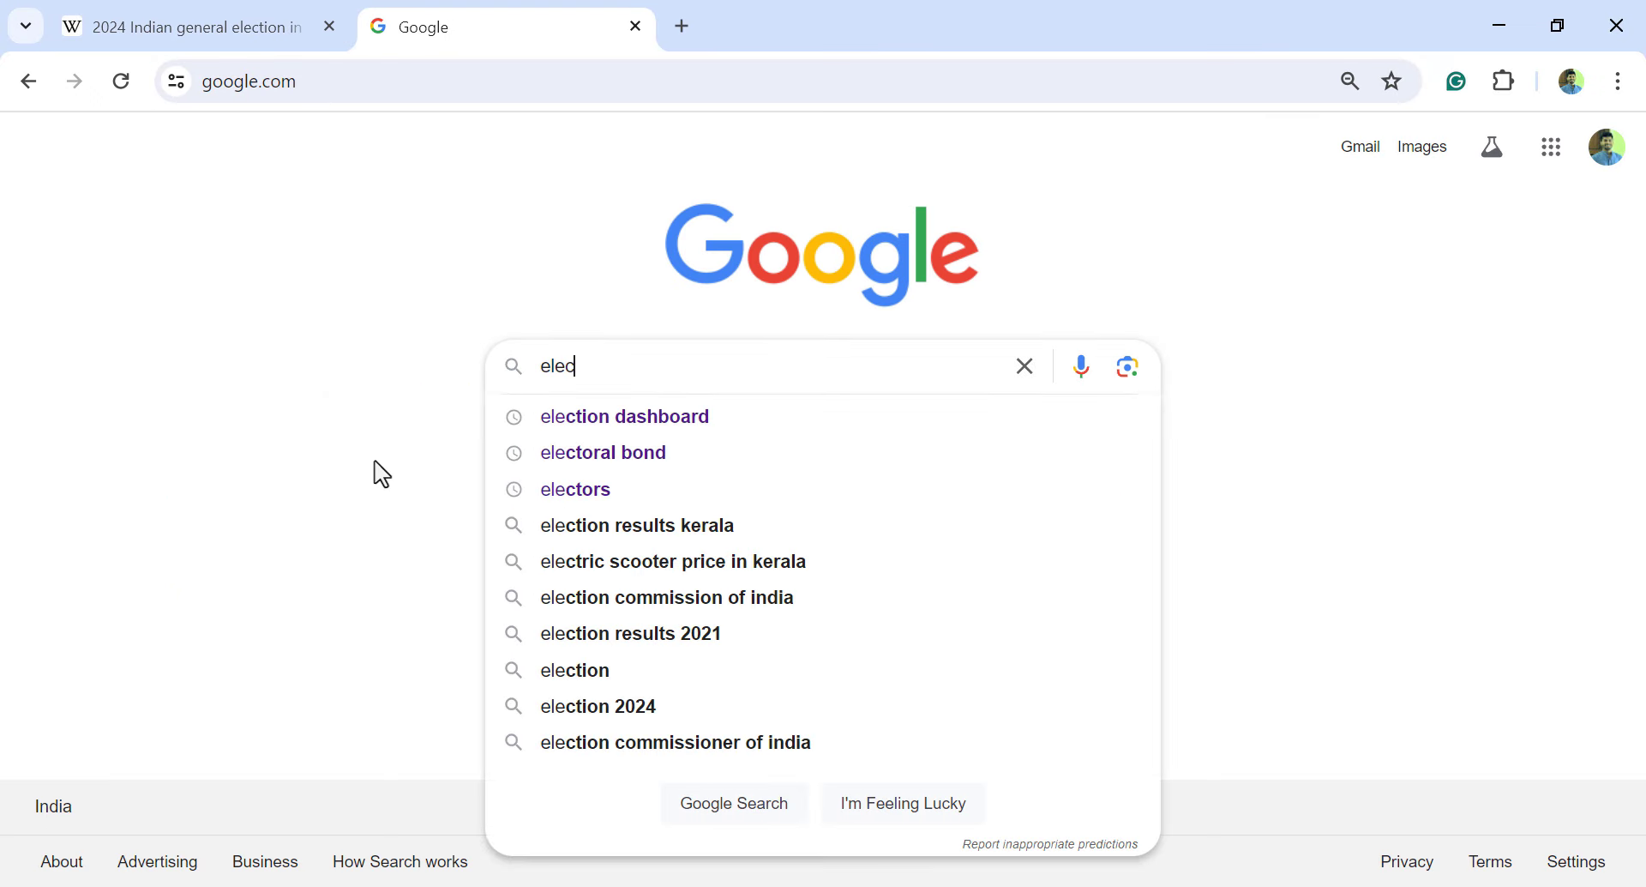
text(tion commission+2024)
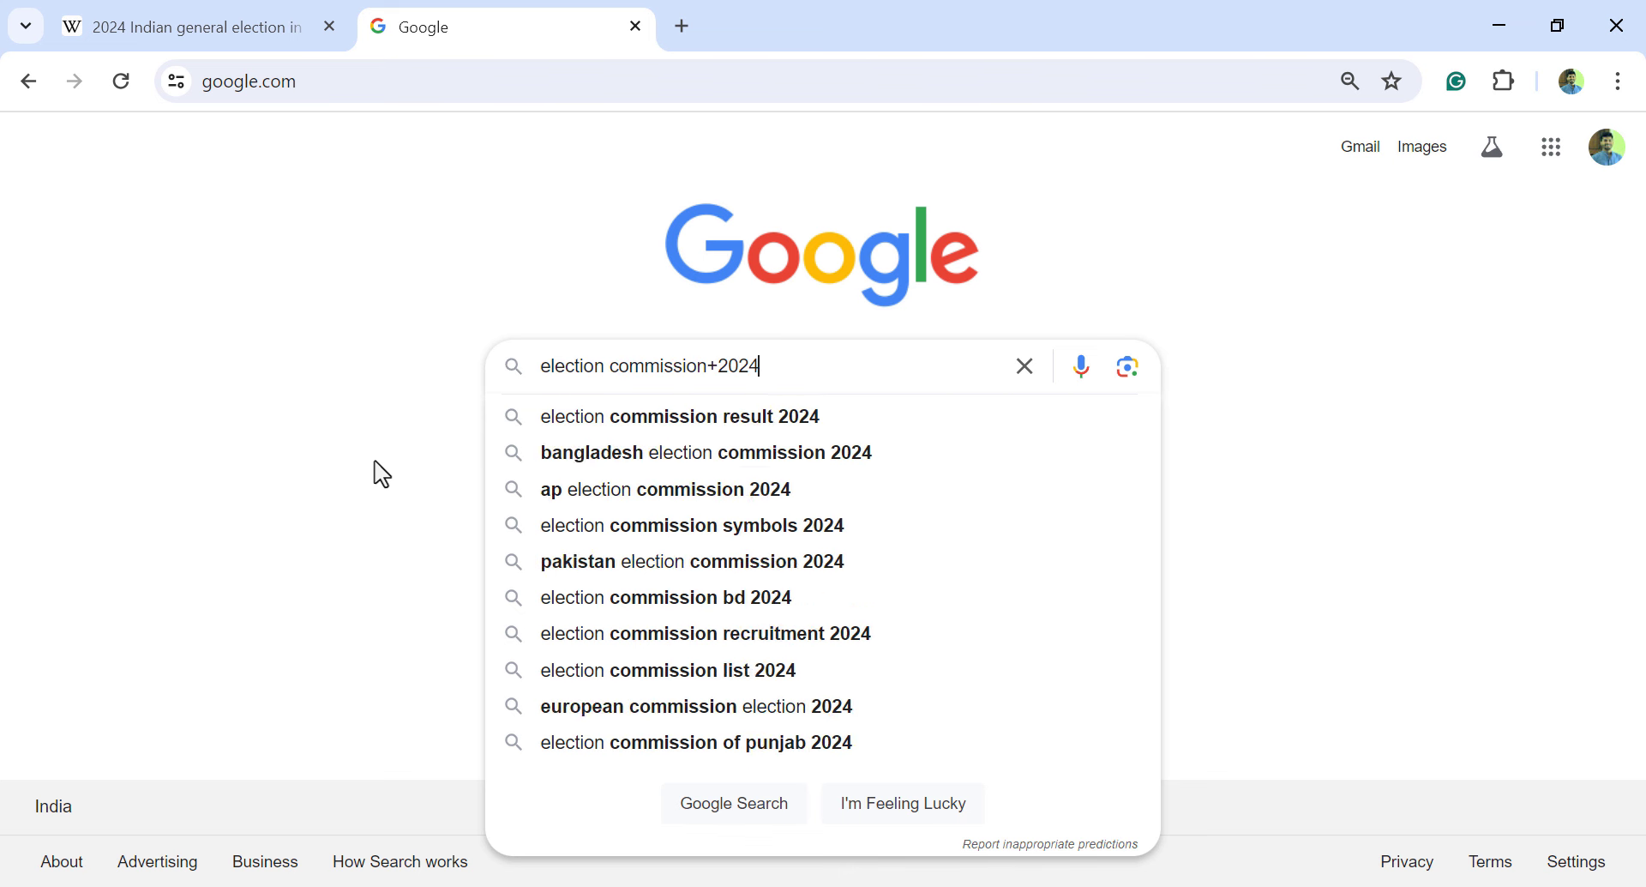
text( parliament election+candidates+Affidavit)
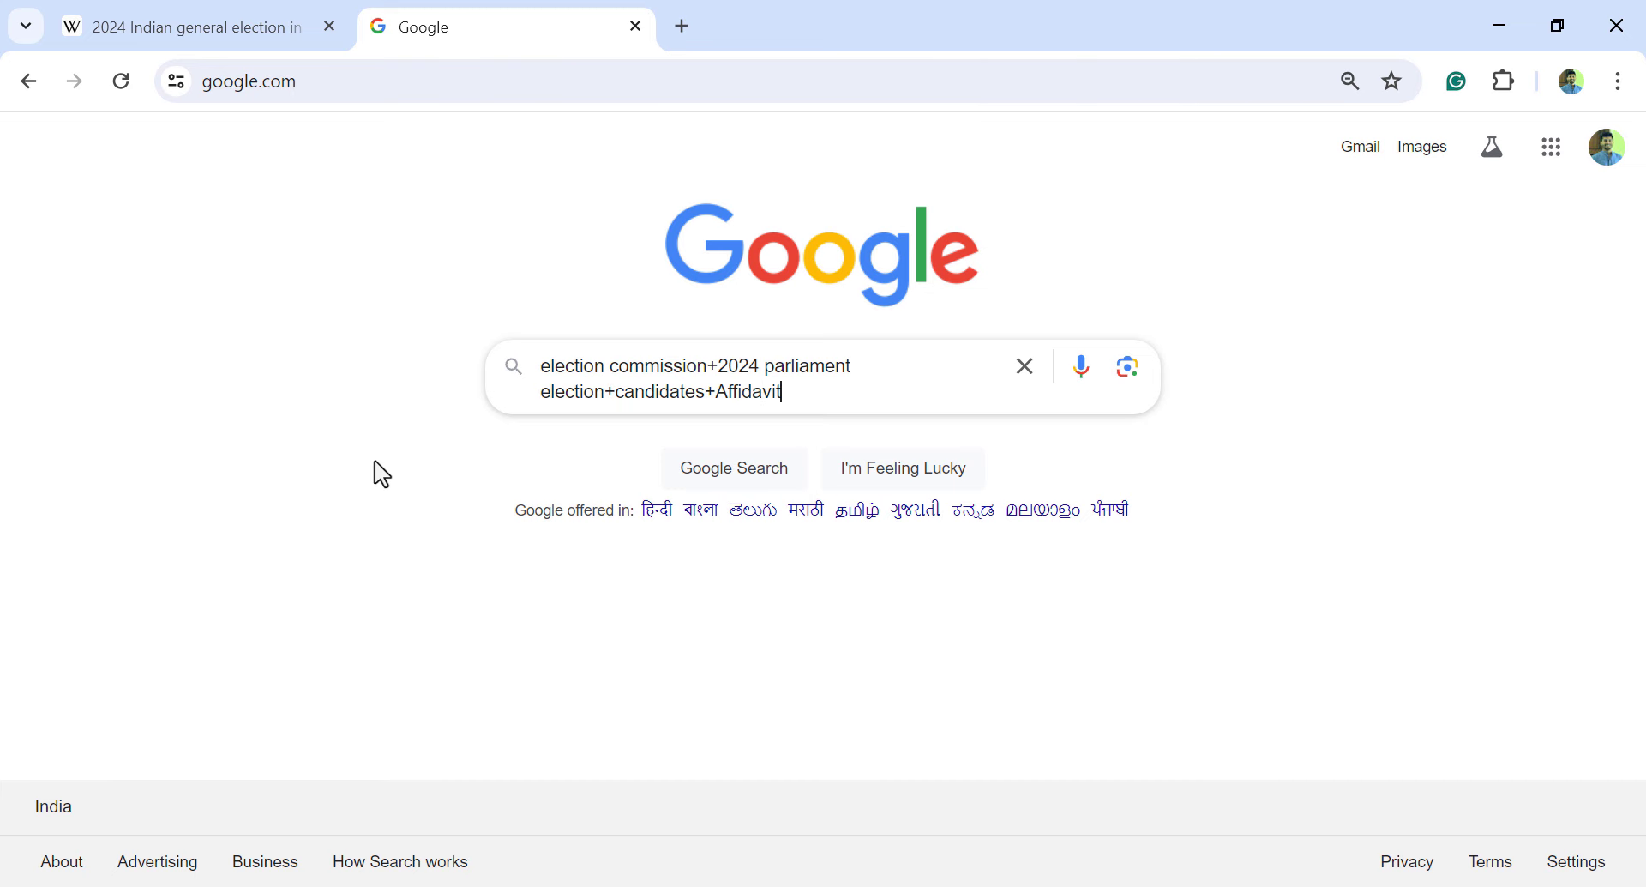
key(Return)
Open the Election Commission of India result titled General Election 2024 PC - Candidate Affidavit
scroll(404, 496, down, 4)
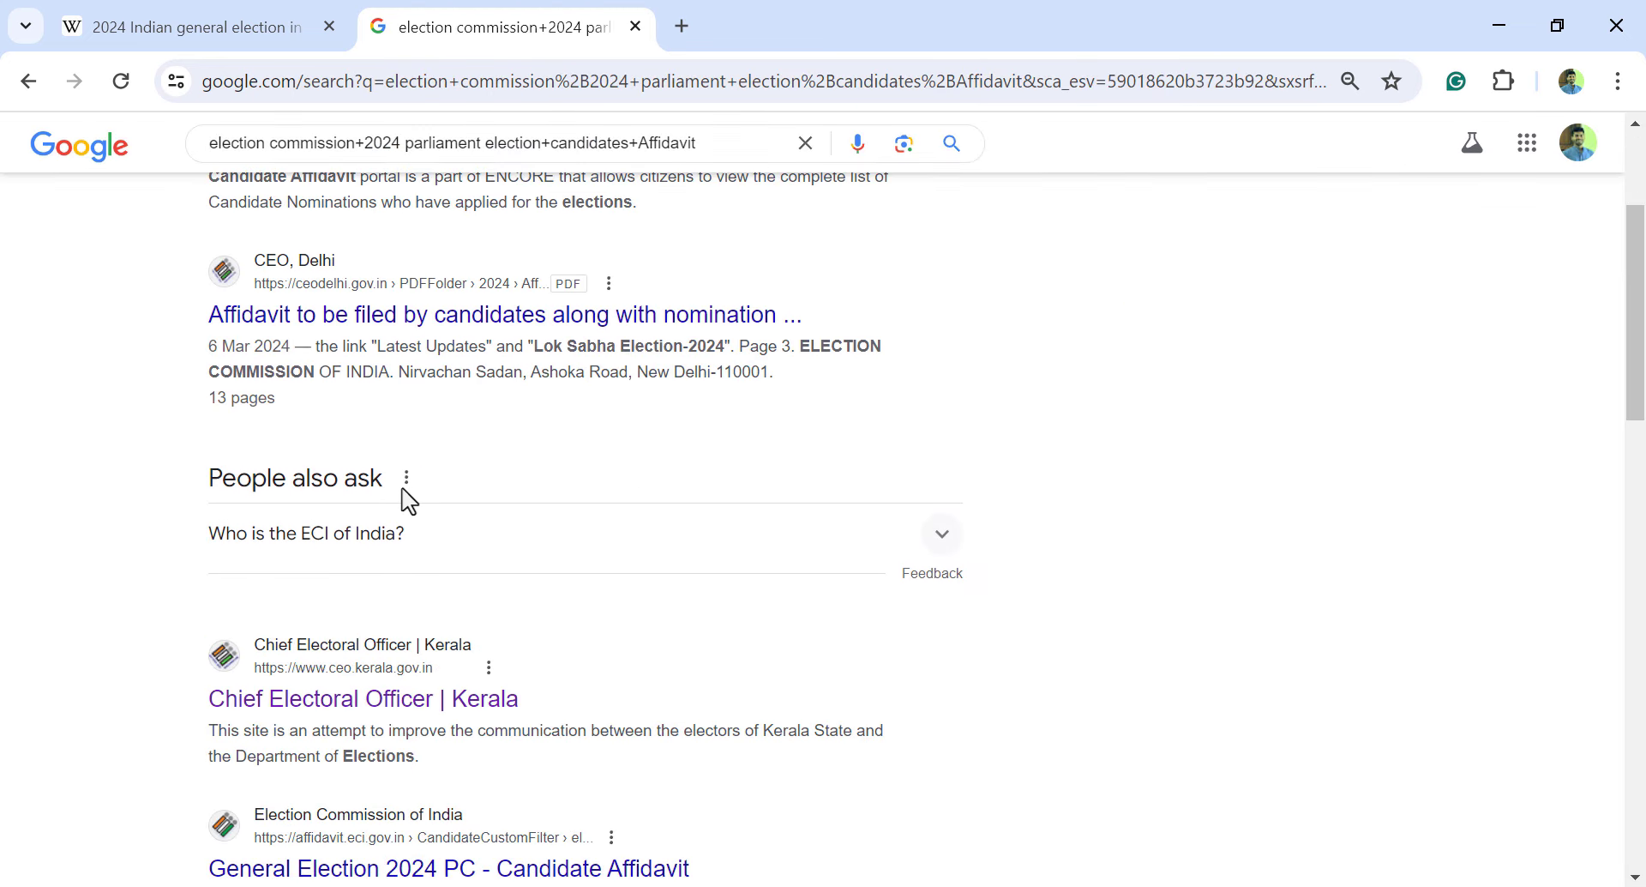
scroll(404, 506, down, 3)
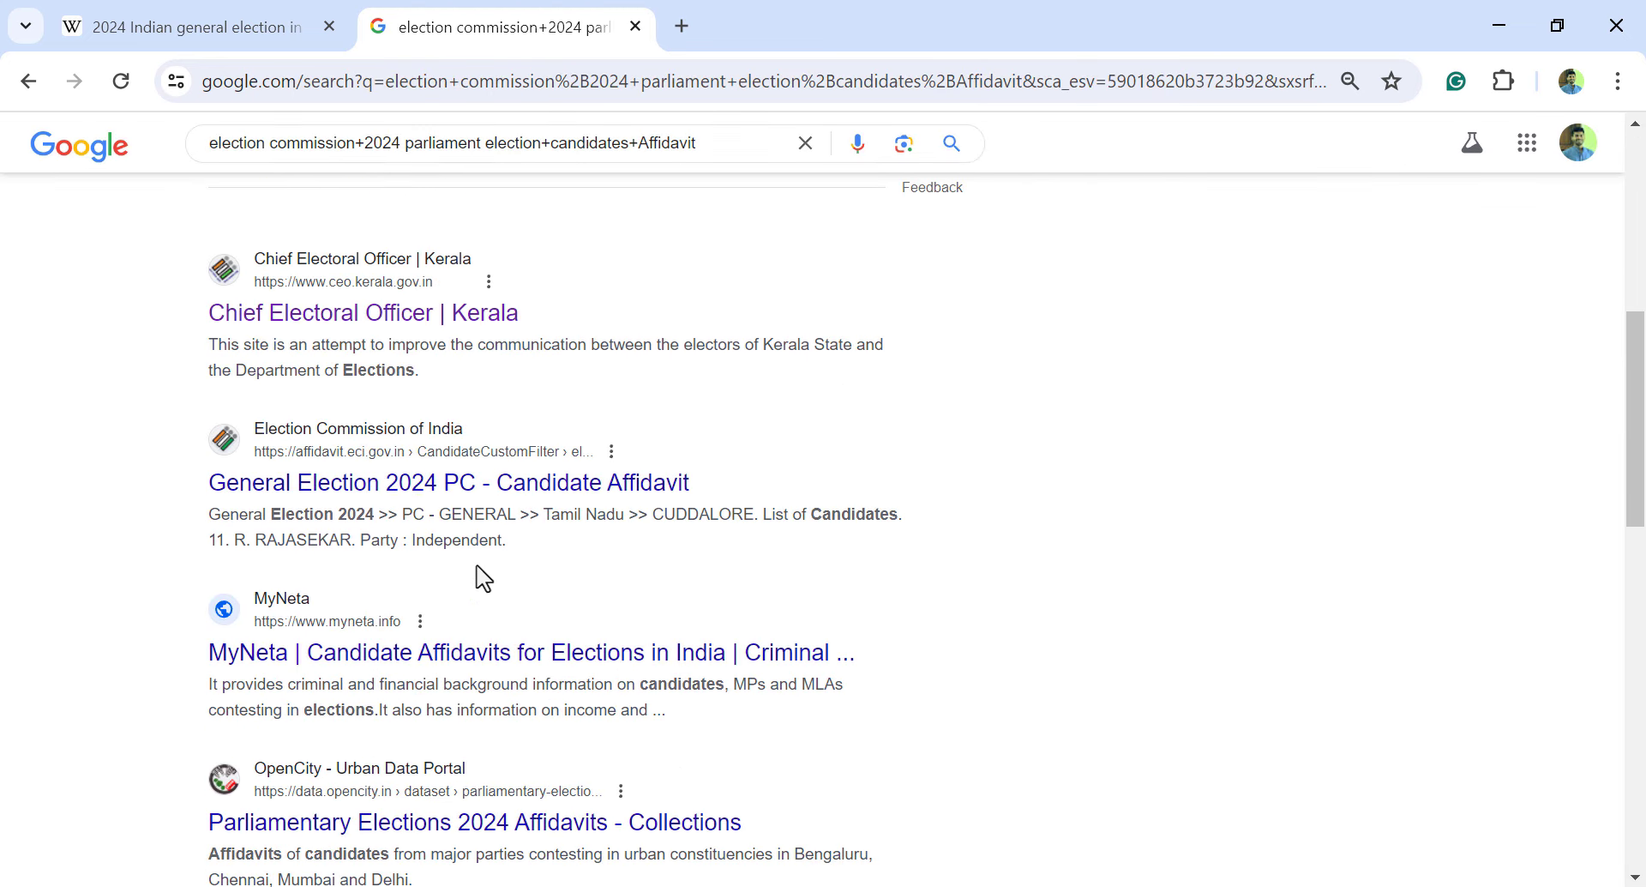
click(406, 484)
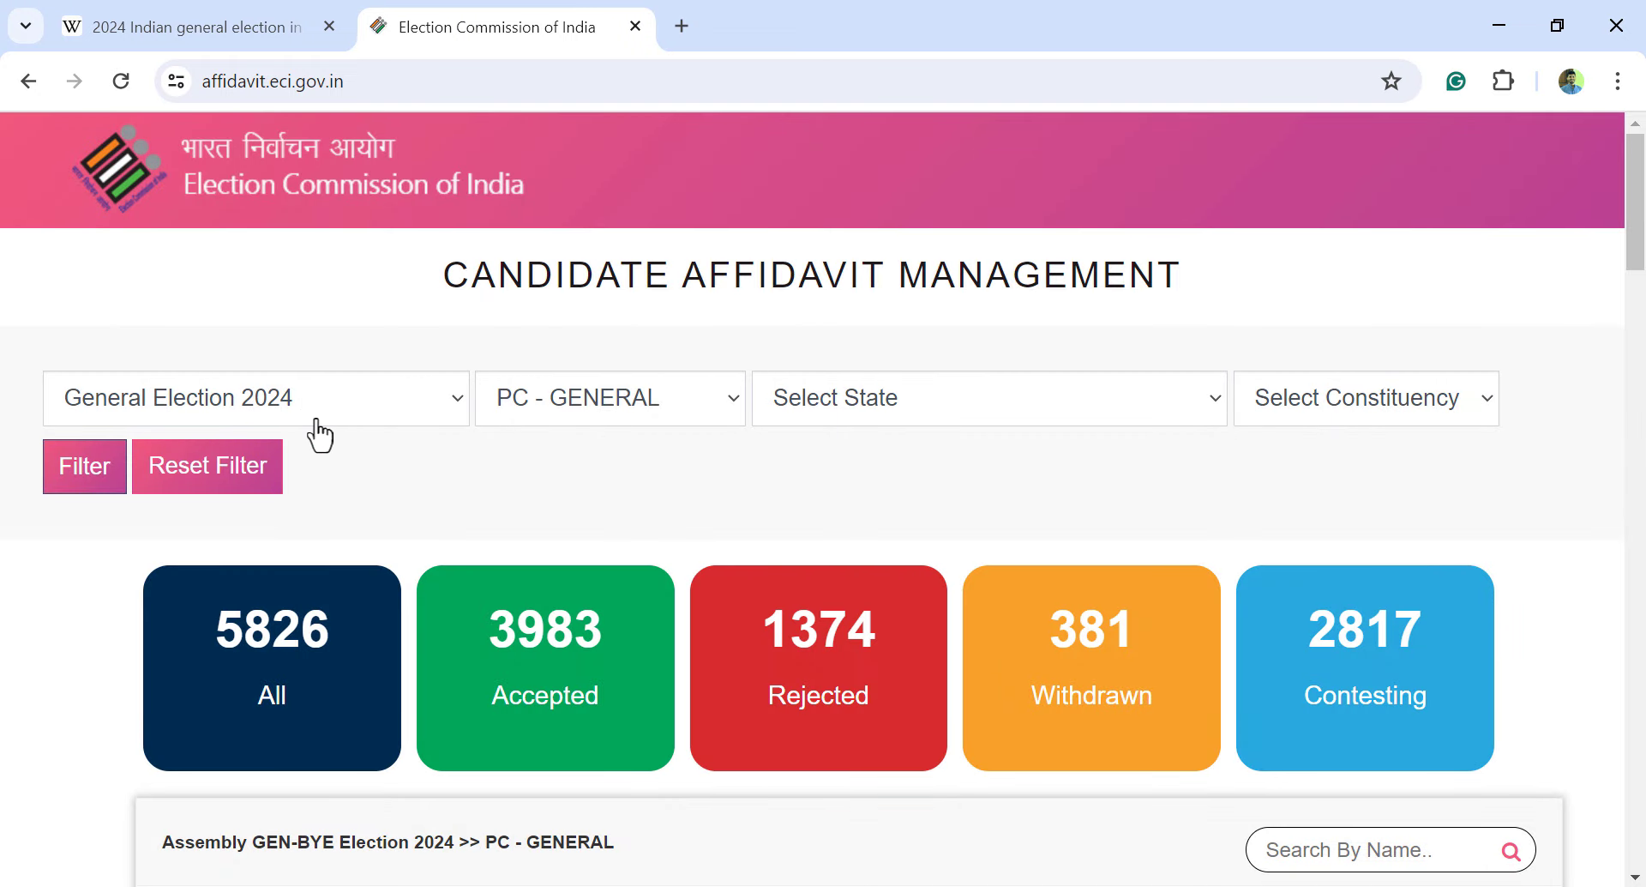
Filter the General Election 2024 candidate affidavits by the state Kerala and look over the candidate list
click(1057, 410)
scroll(986, 541, down, 3)
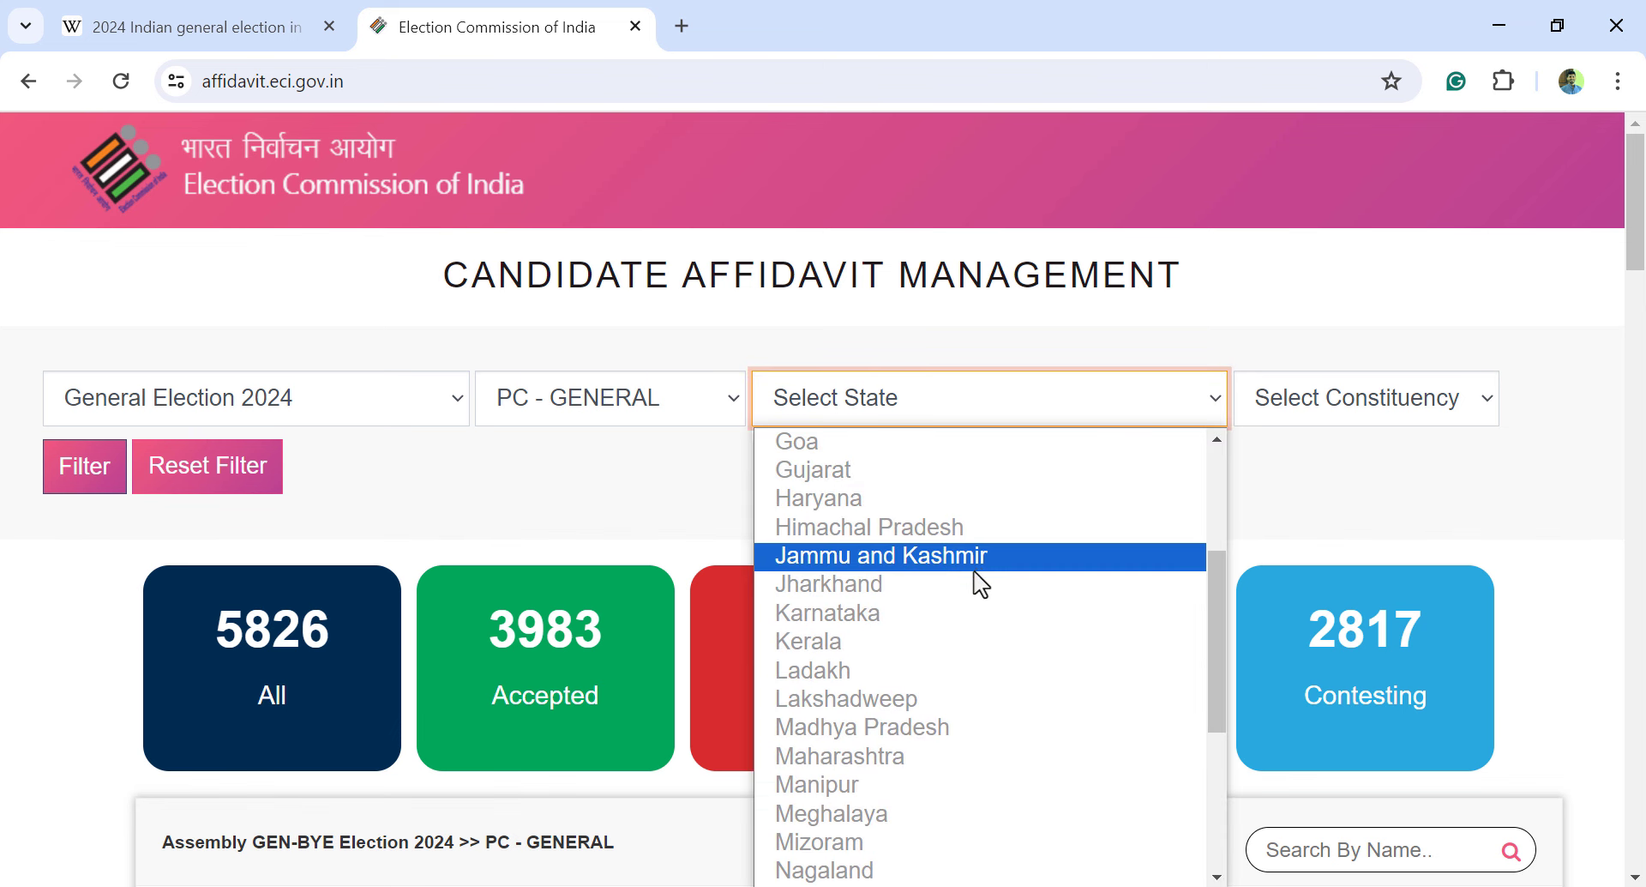
click(871, 641)
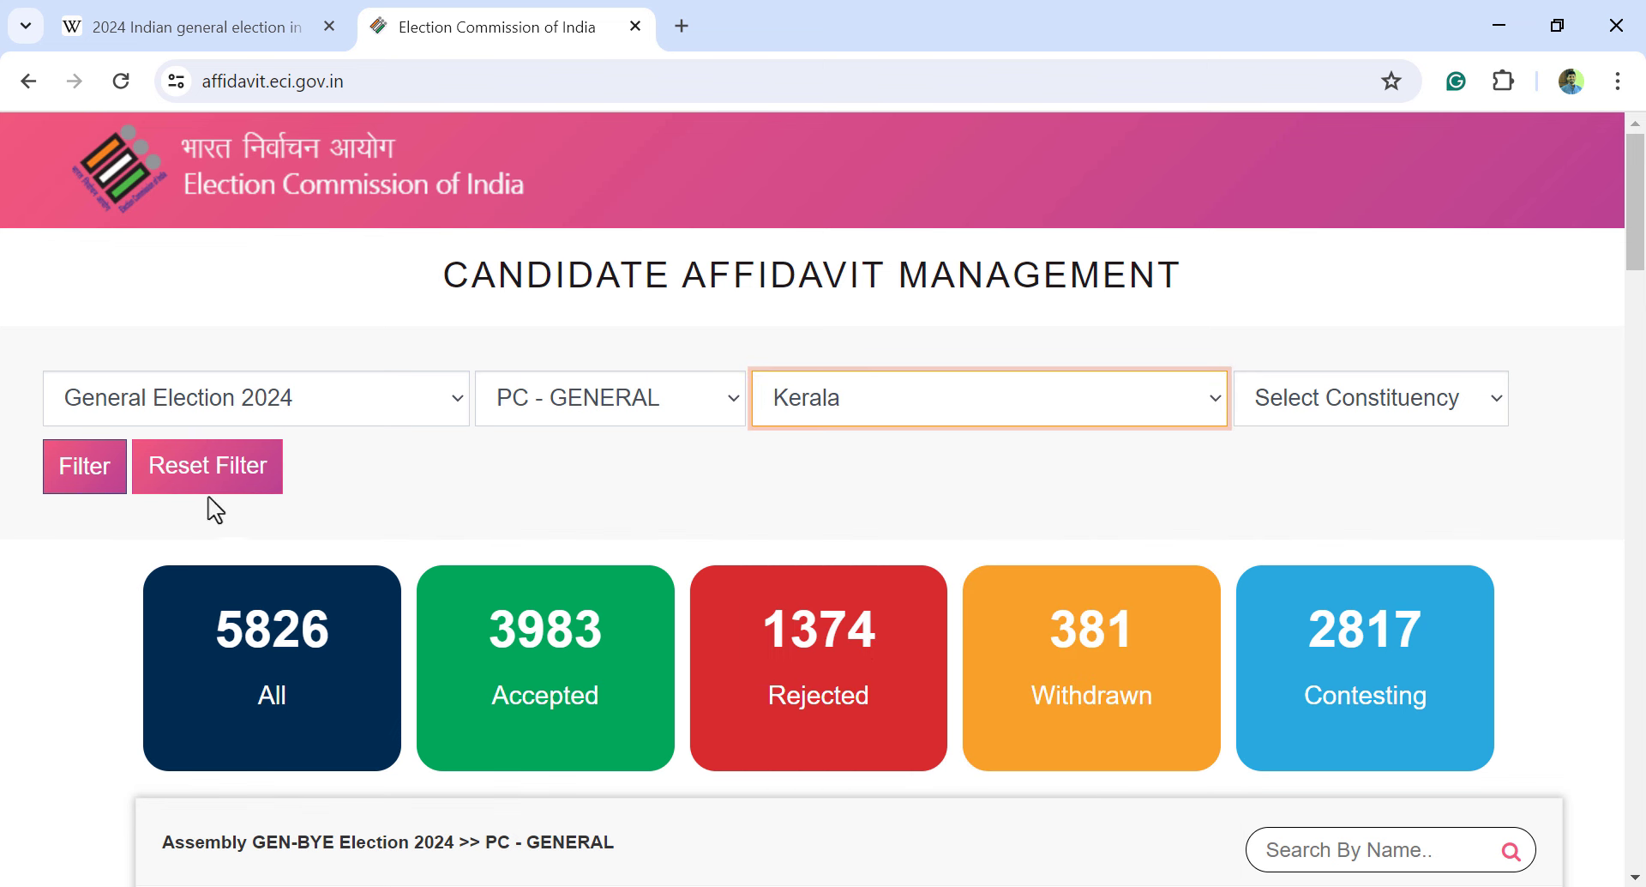
click(89, 476)
scroll(738, 489, down, 5)
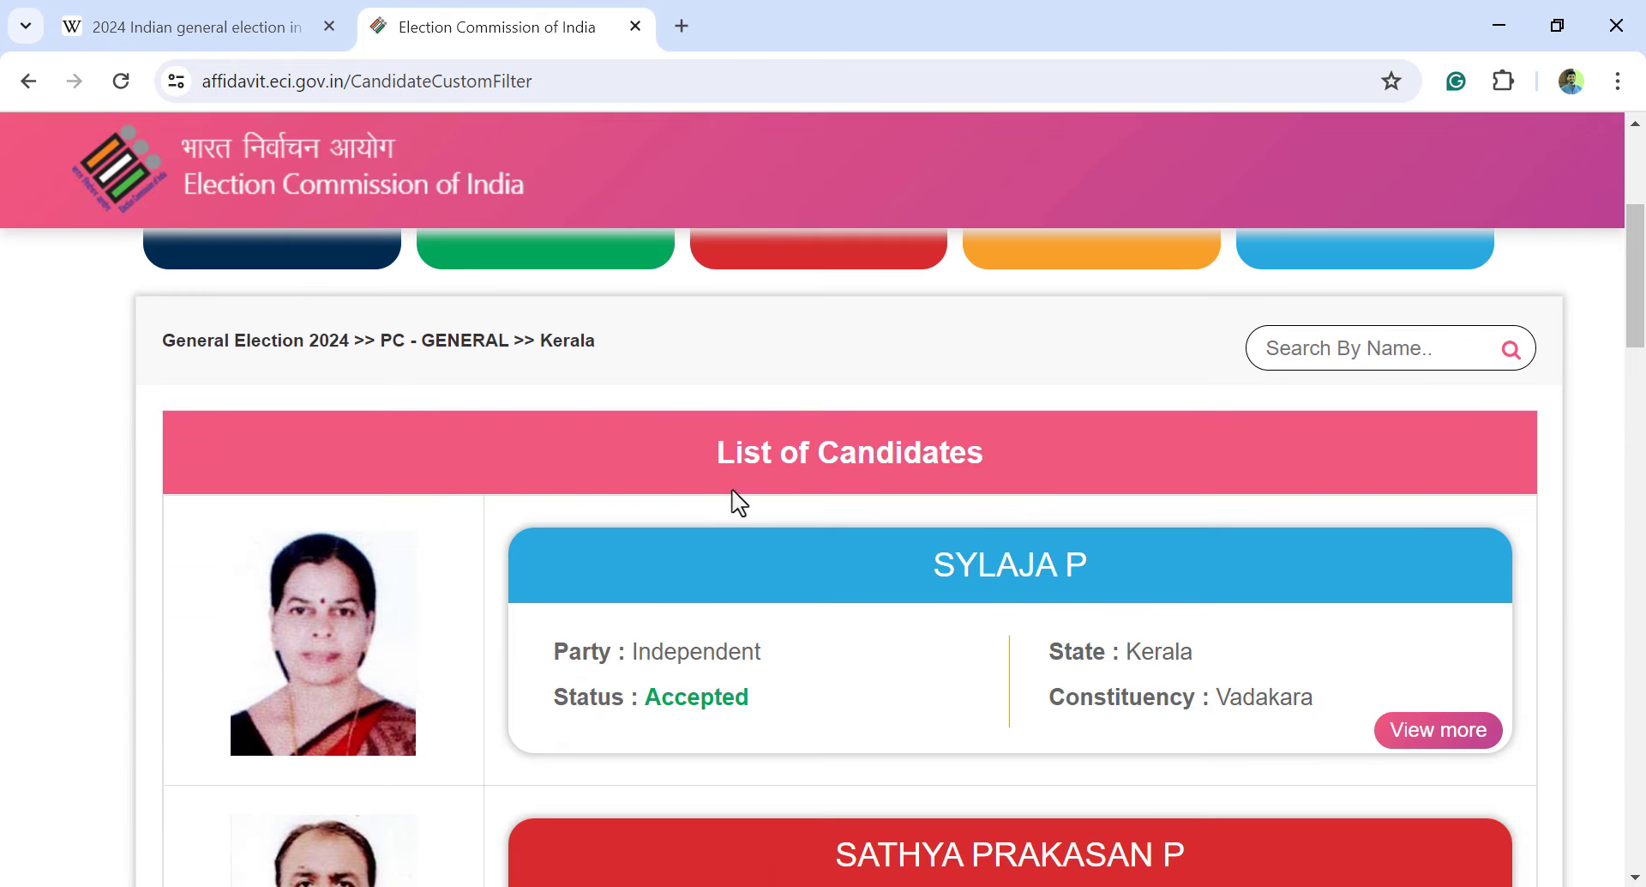
scroll(711, 510, up, 6)
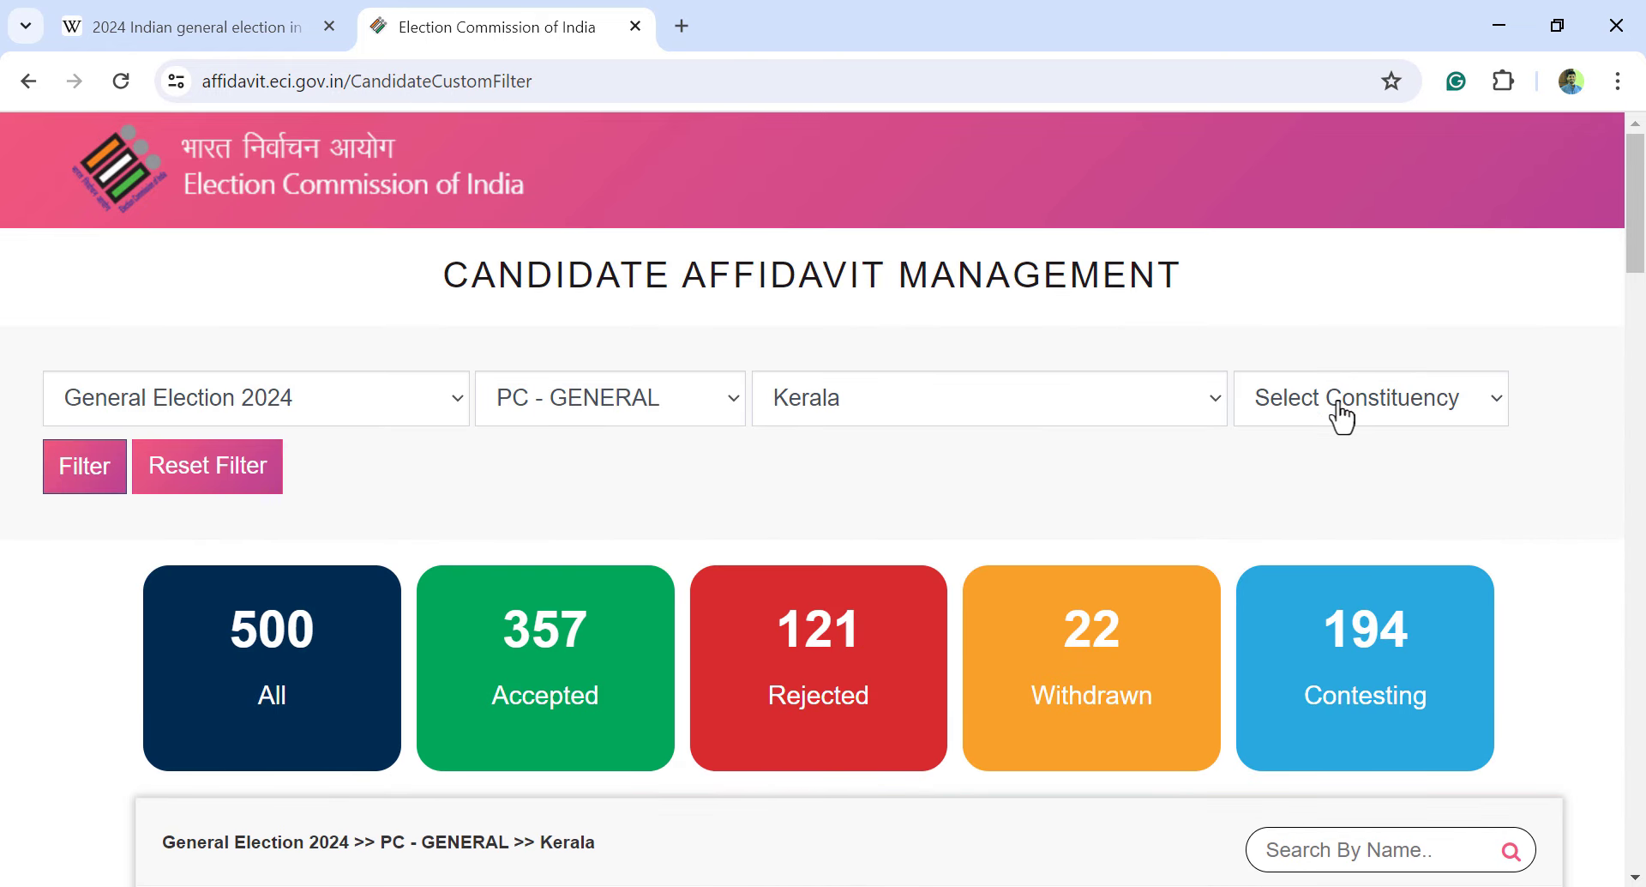
Narrow the Kerala affidavits to the Alappuzha constituency and view its list of candidates
click(1340, 418)
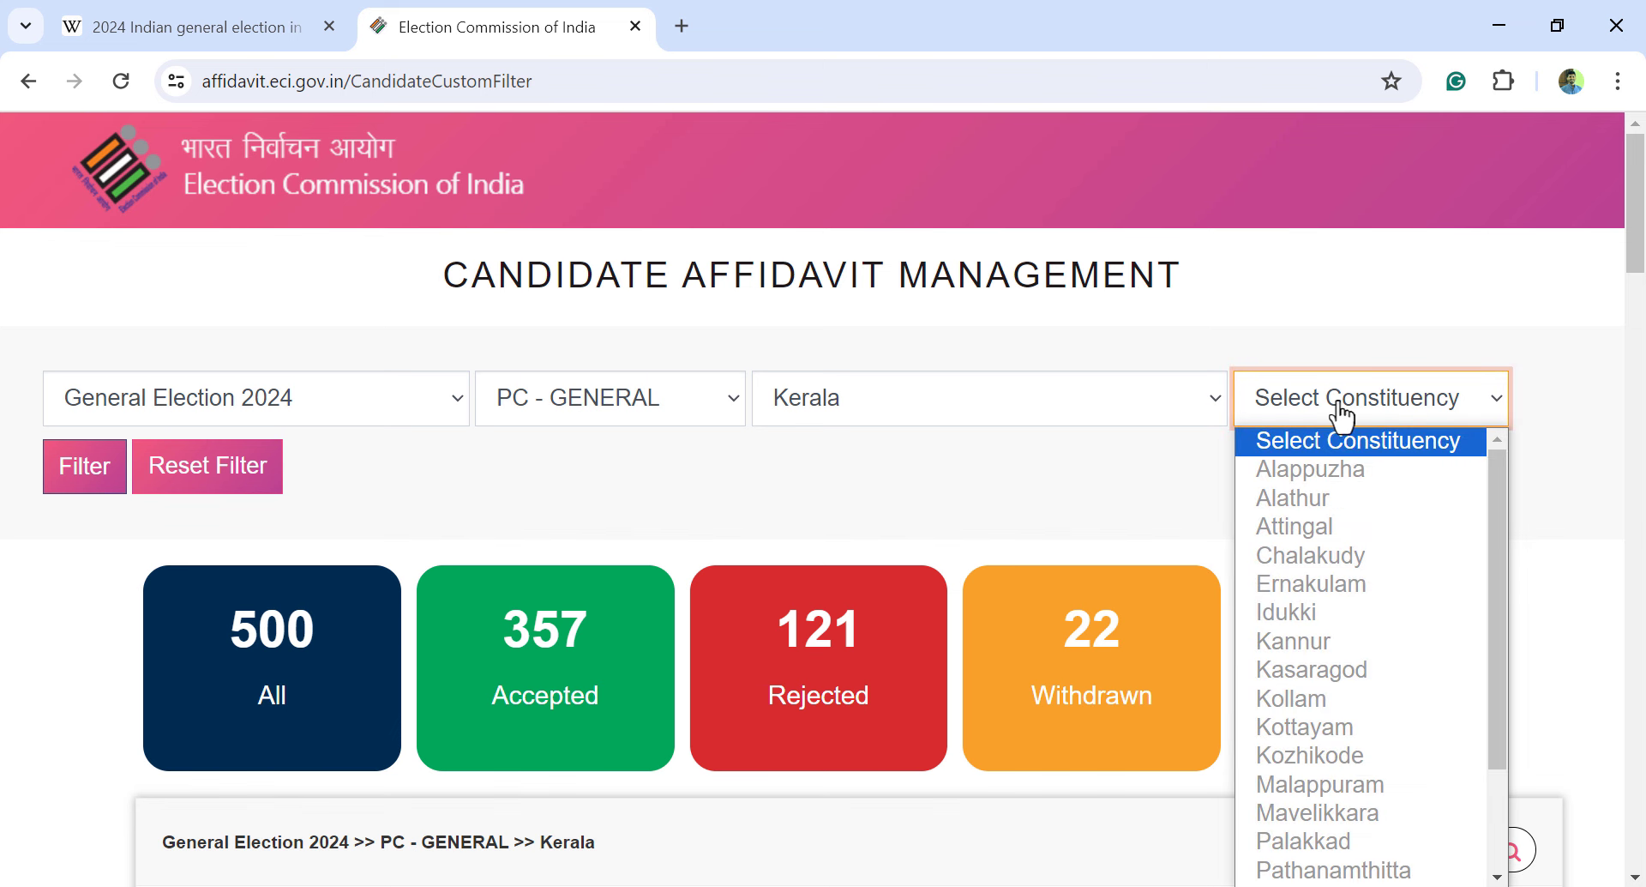
click(1403, 468)
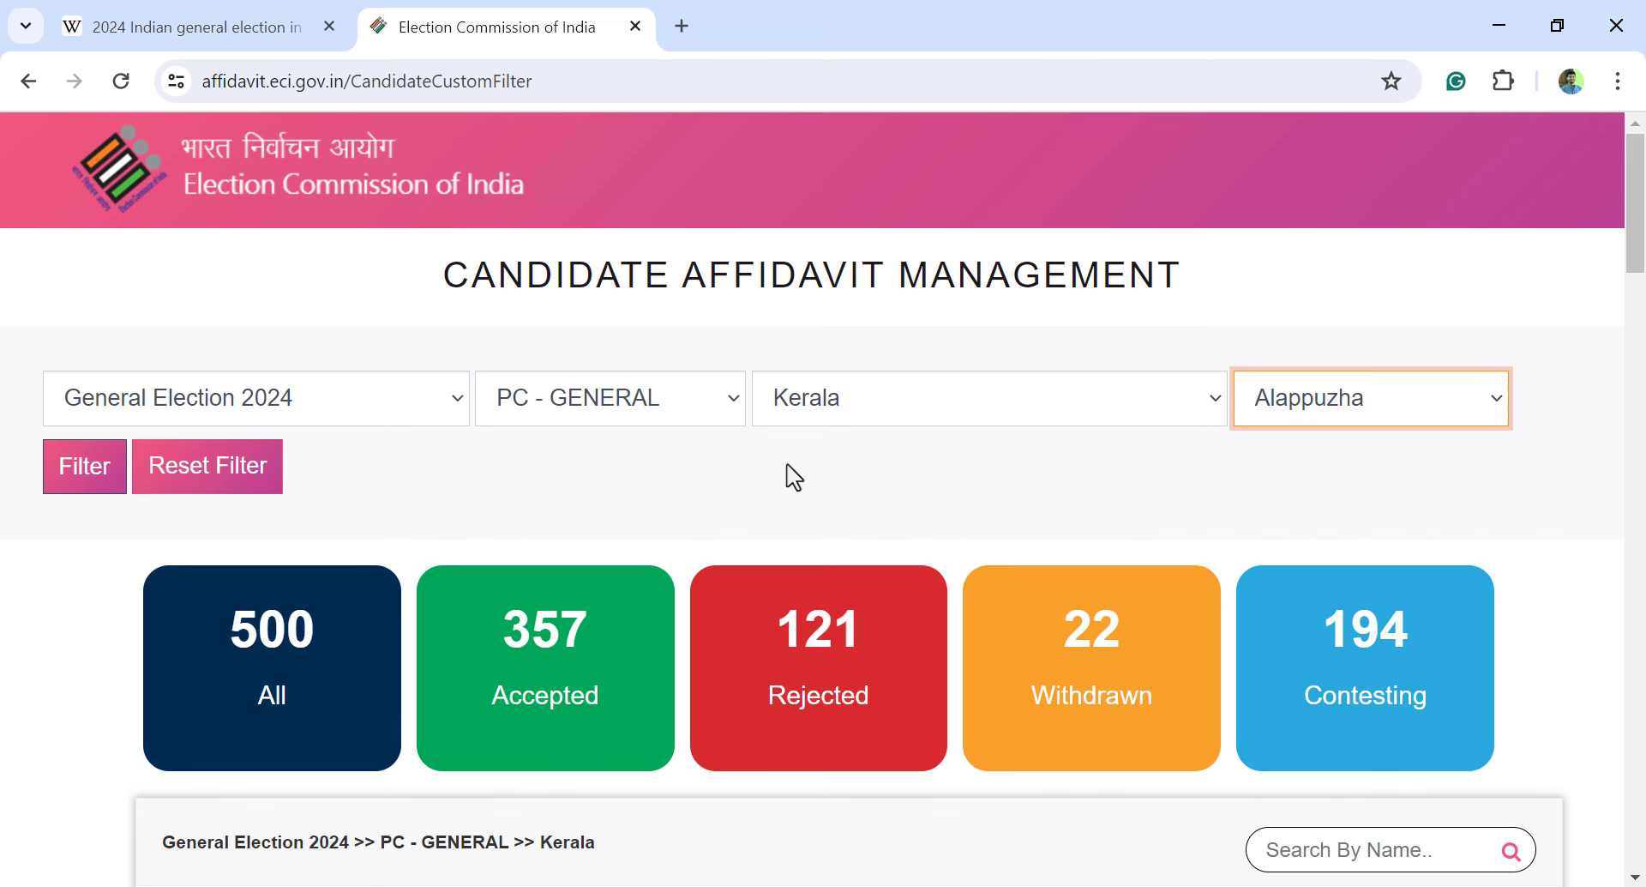
click(64, 474)
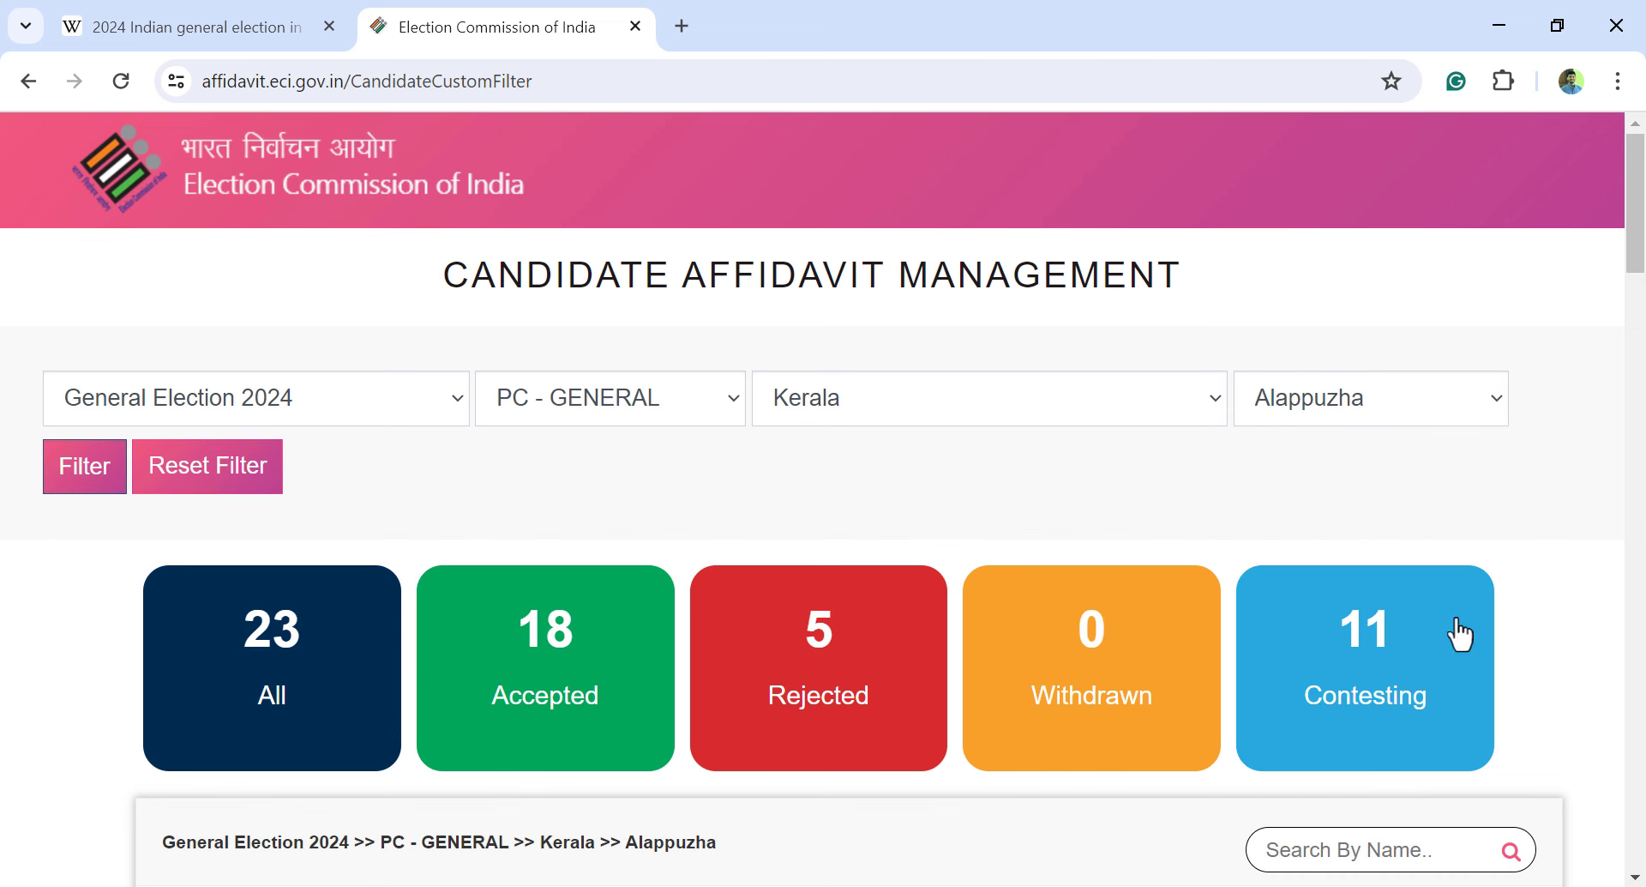
scroll(963, 437, down, 7)
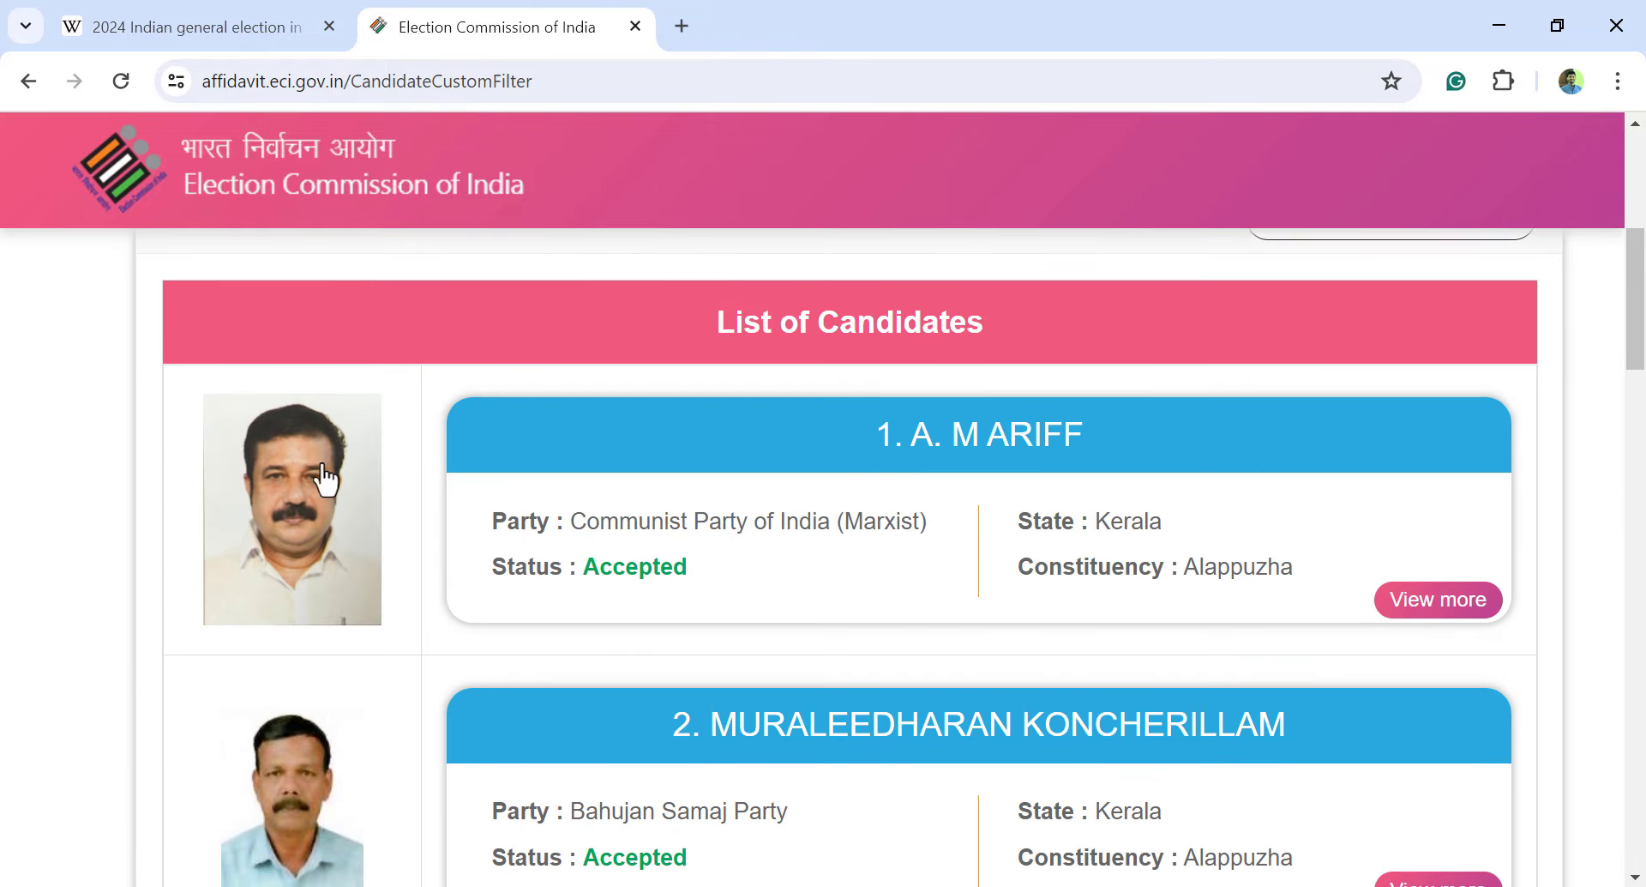
Look through the Alappuzha candidates and open A. M Ariff's details, going down to the age under Candidate Personal Details
scroll(325, 480, down, 8)
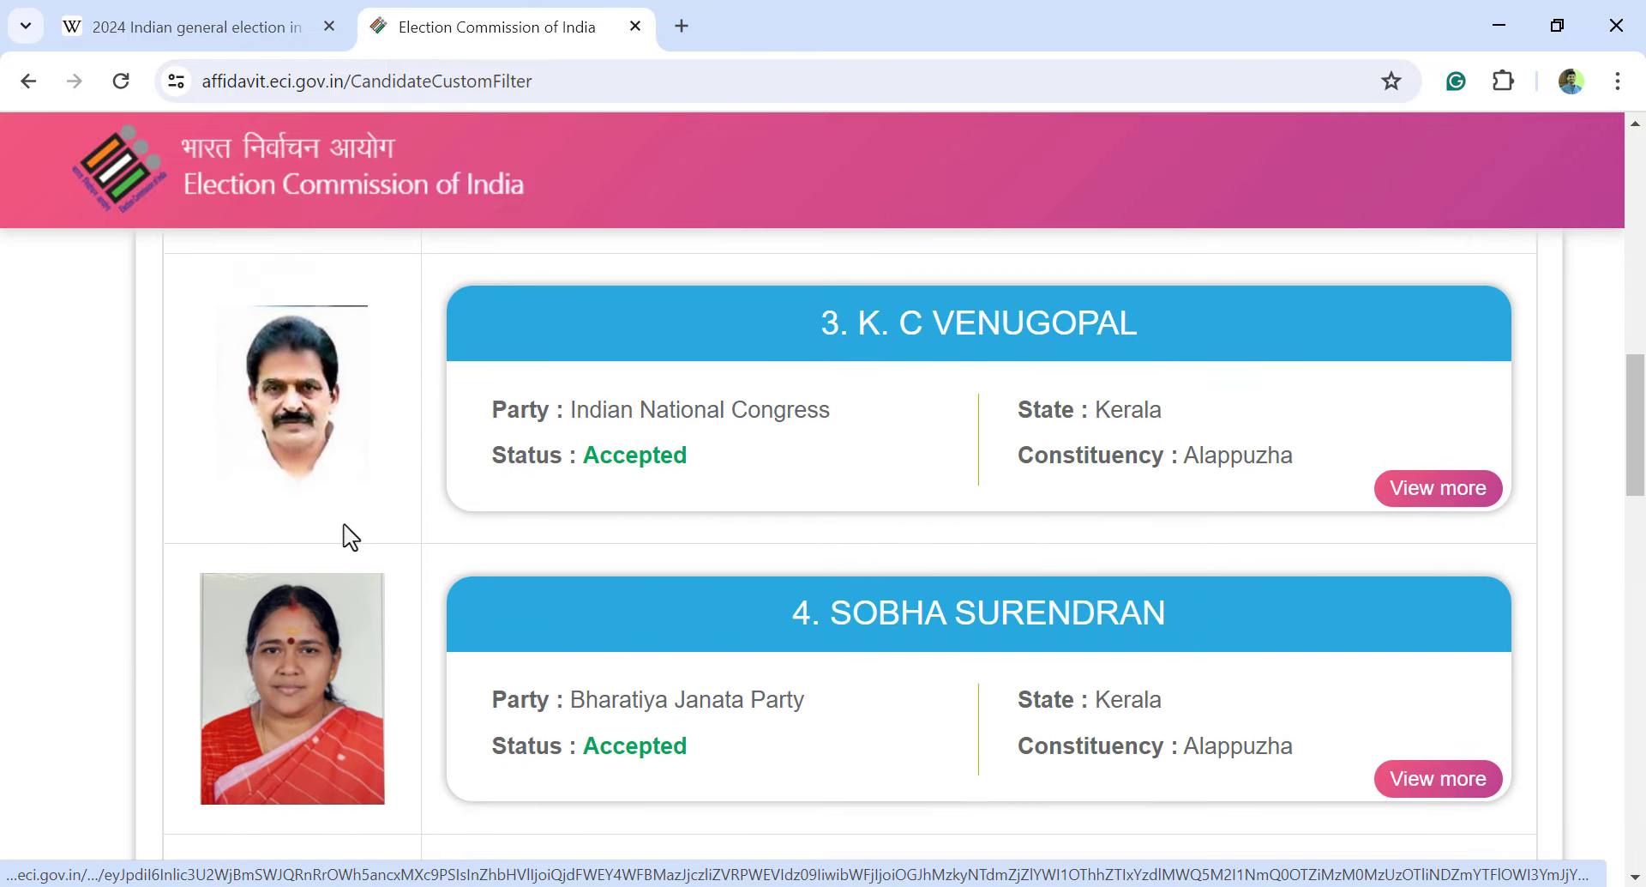
scroll(334, 591, down, 6)
scroll(601, 634, up, 11)
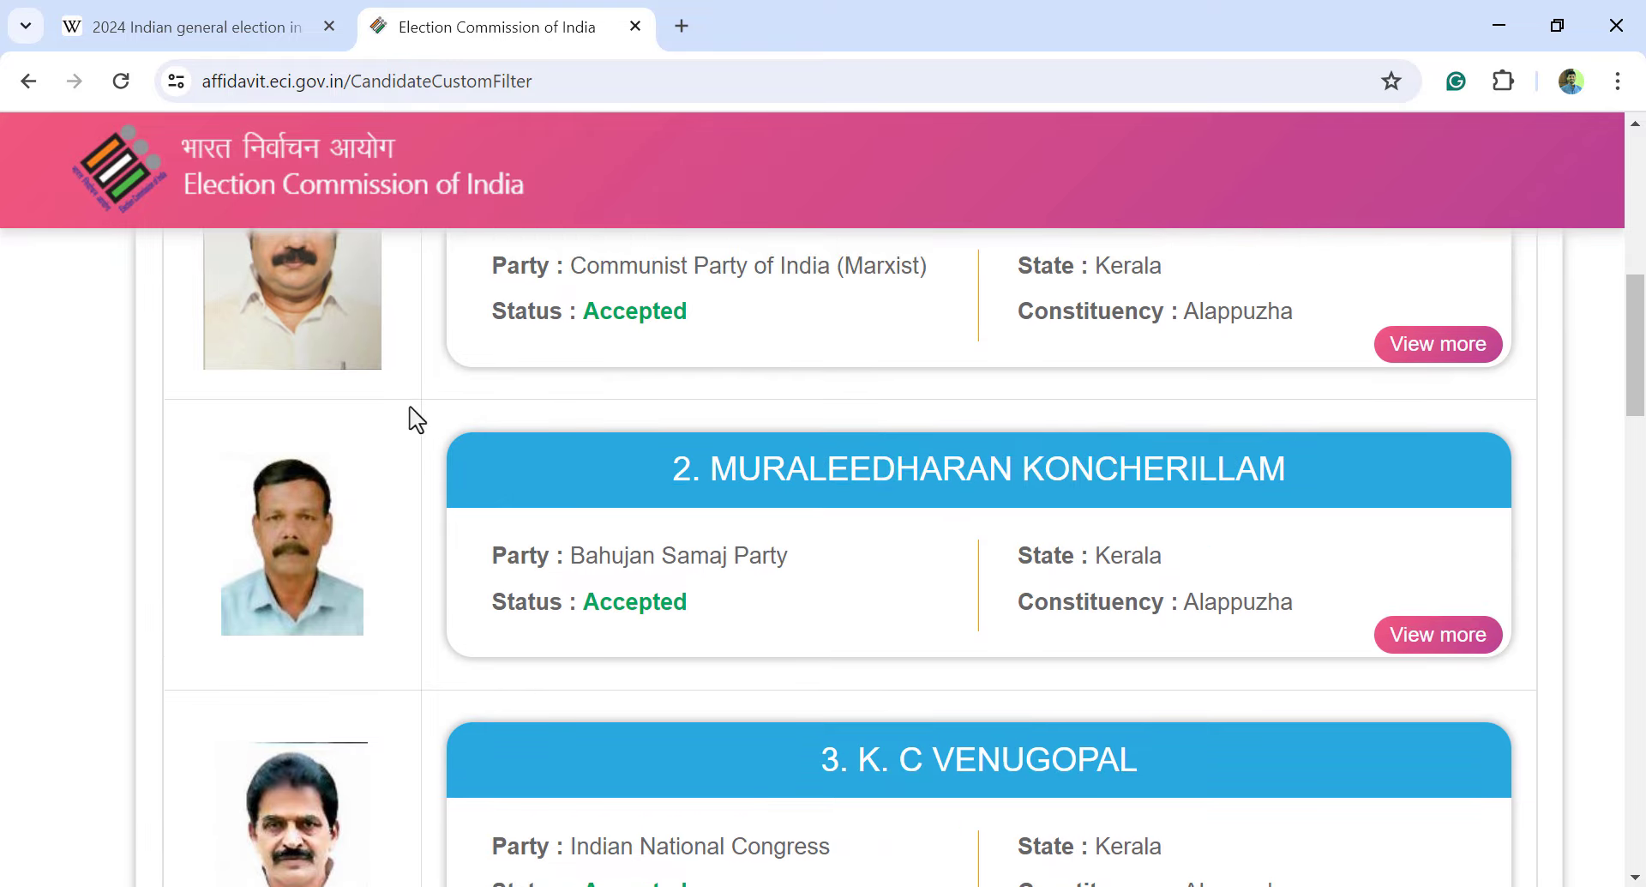
scroll(417, 420, up, 3)
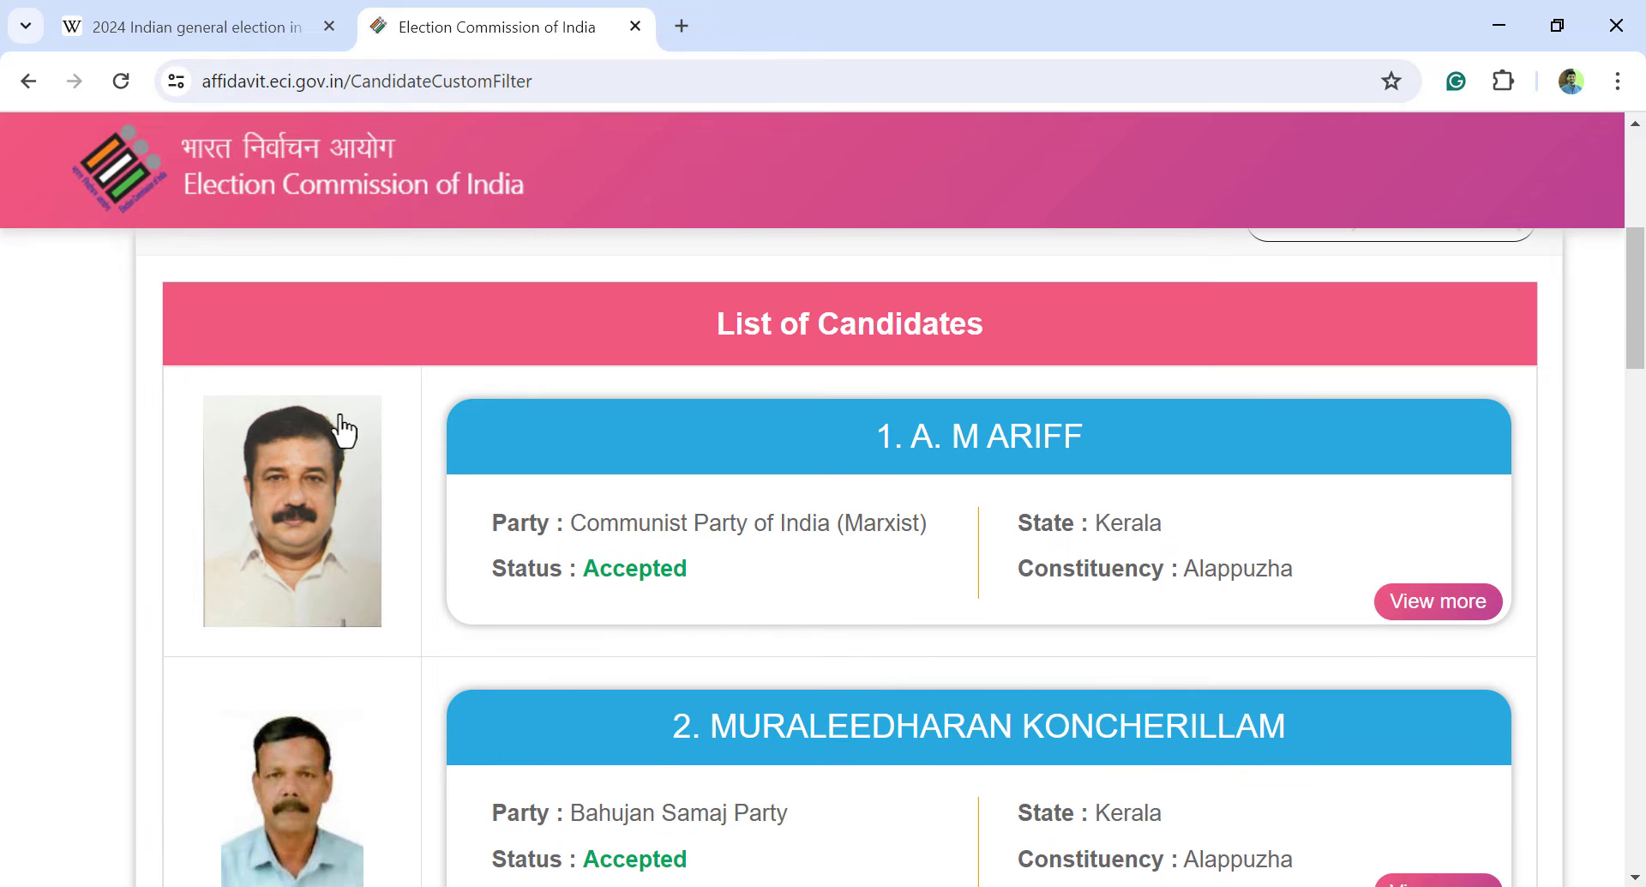
click(1433, 611)
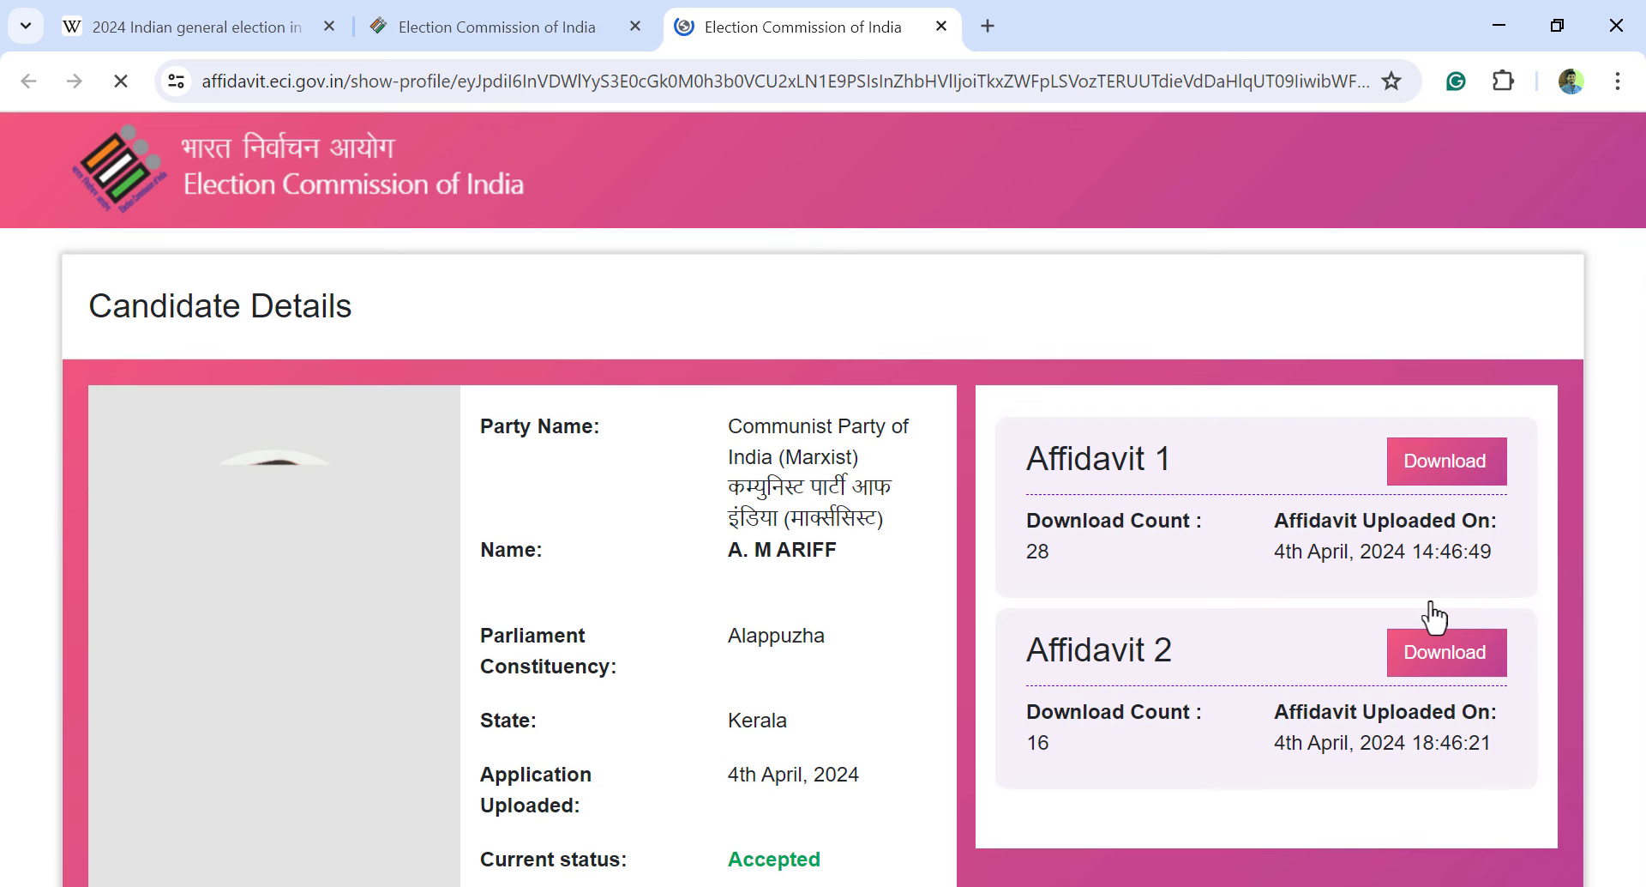
scroll(780, 622, down, 8)
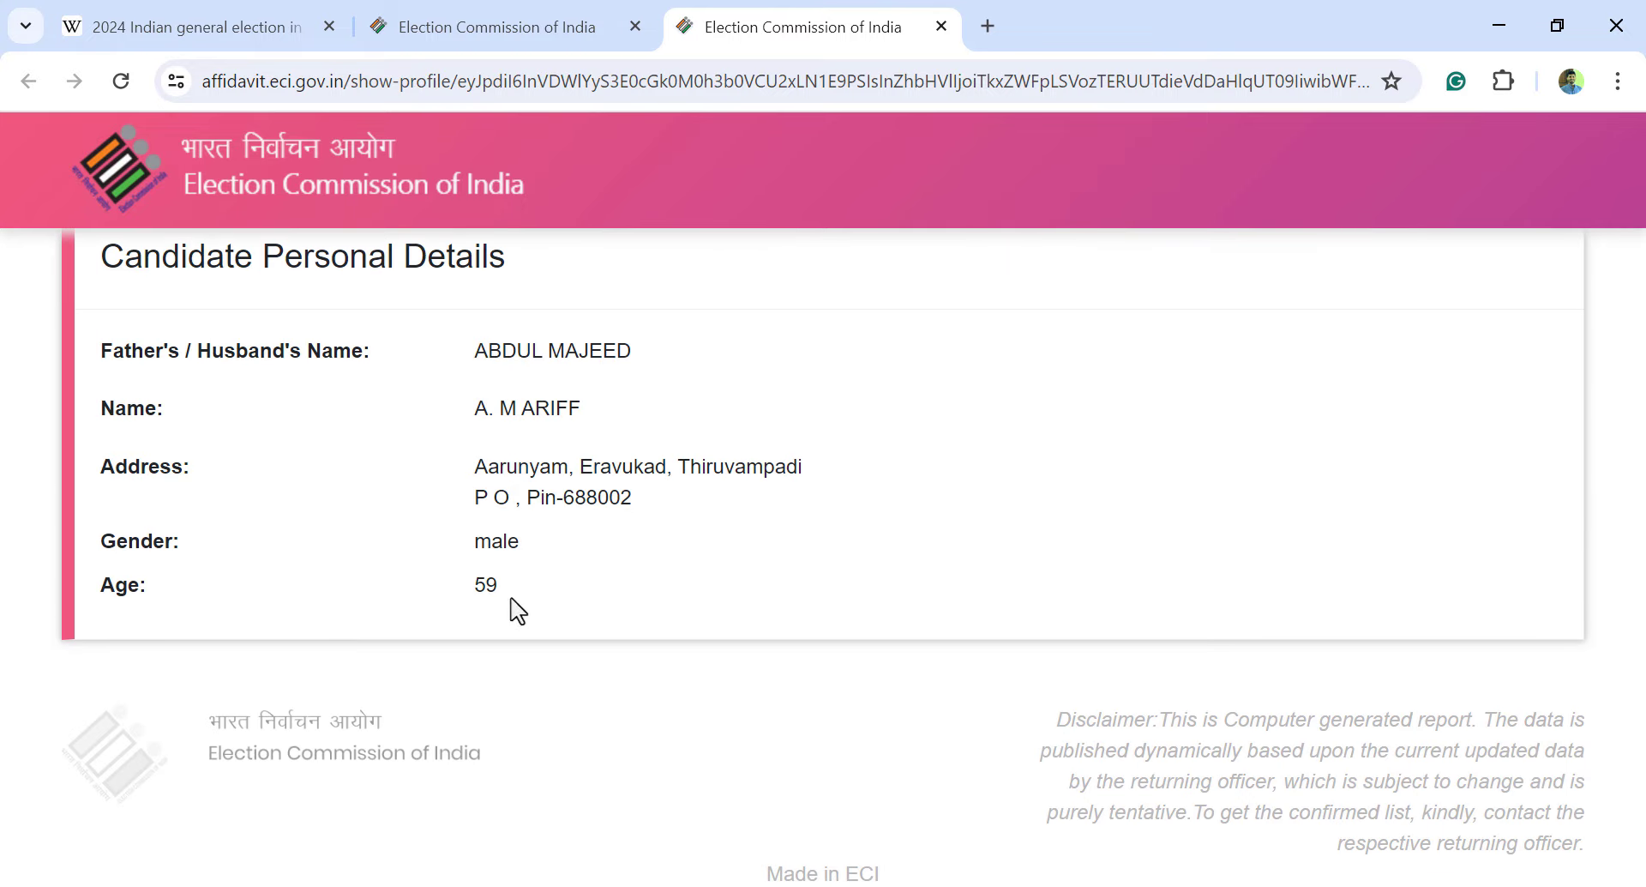
Switch to Excel and enter 59 as the age of Alappuzha's LDF candidate
mouse_move(861, 884)
click(874, 828)
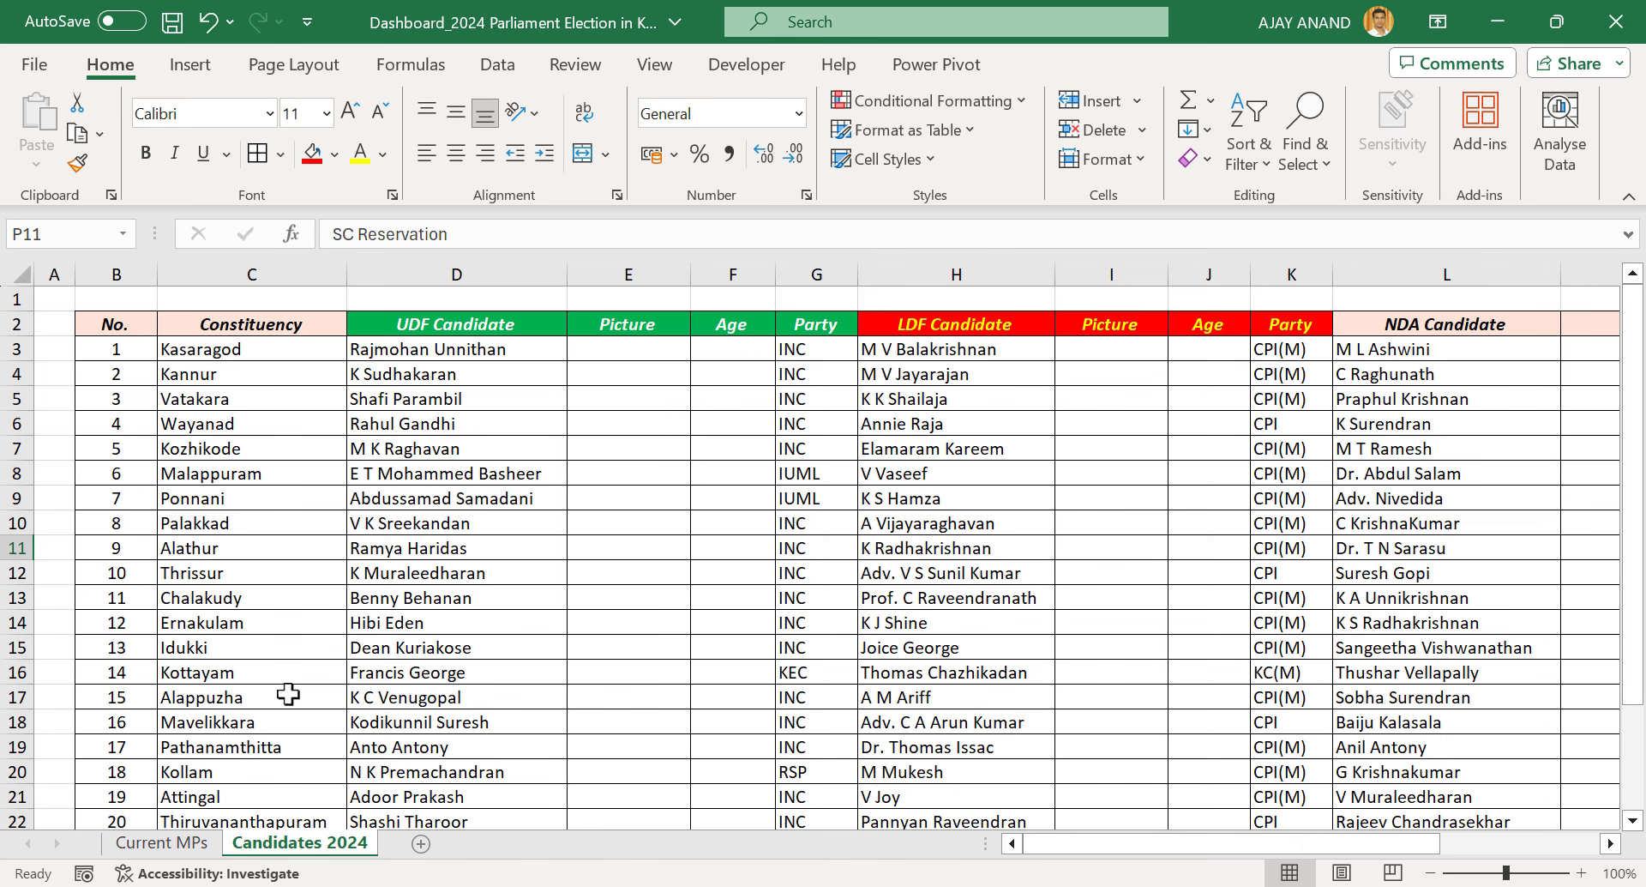
click(1188, 701)
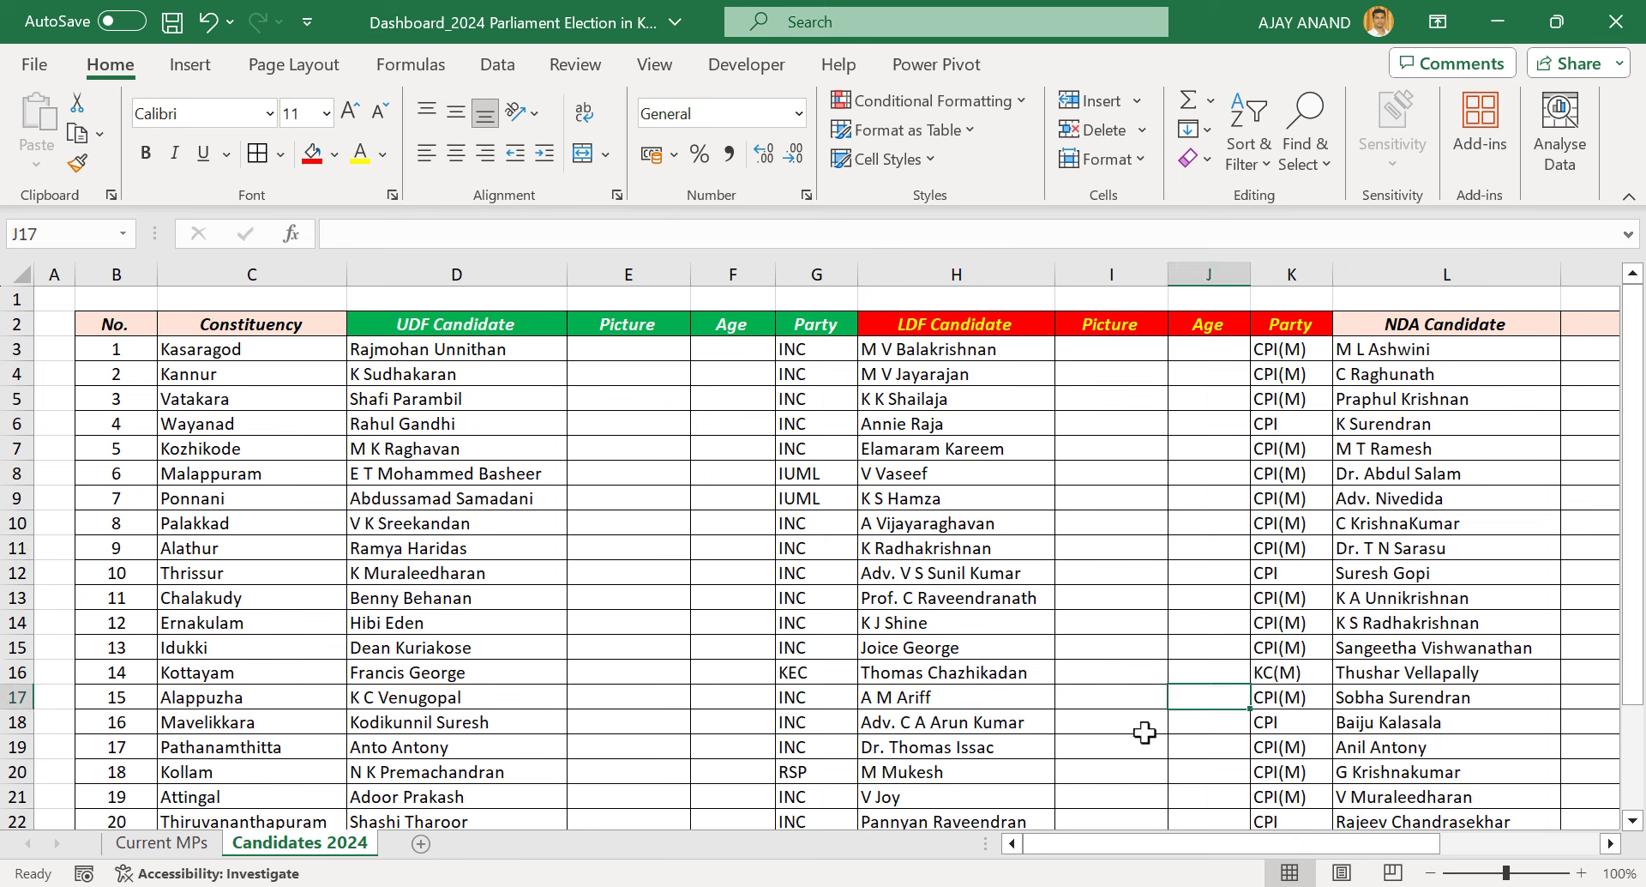
text(59)
key(Return)
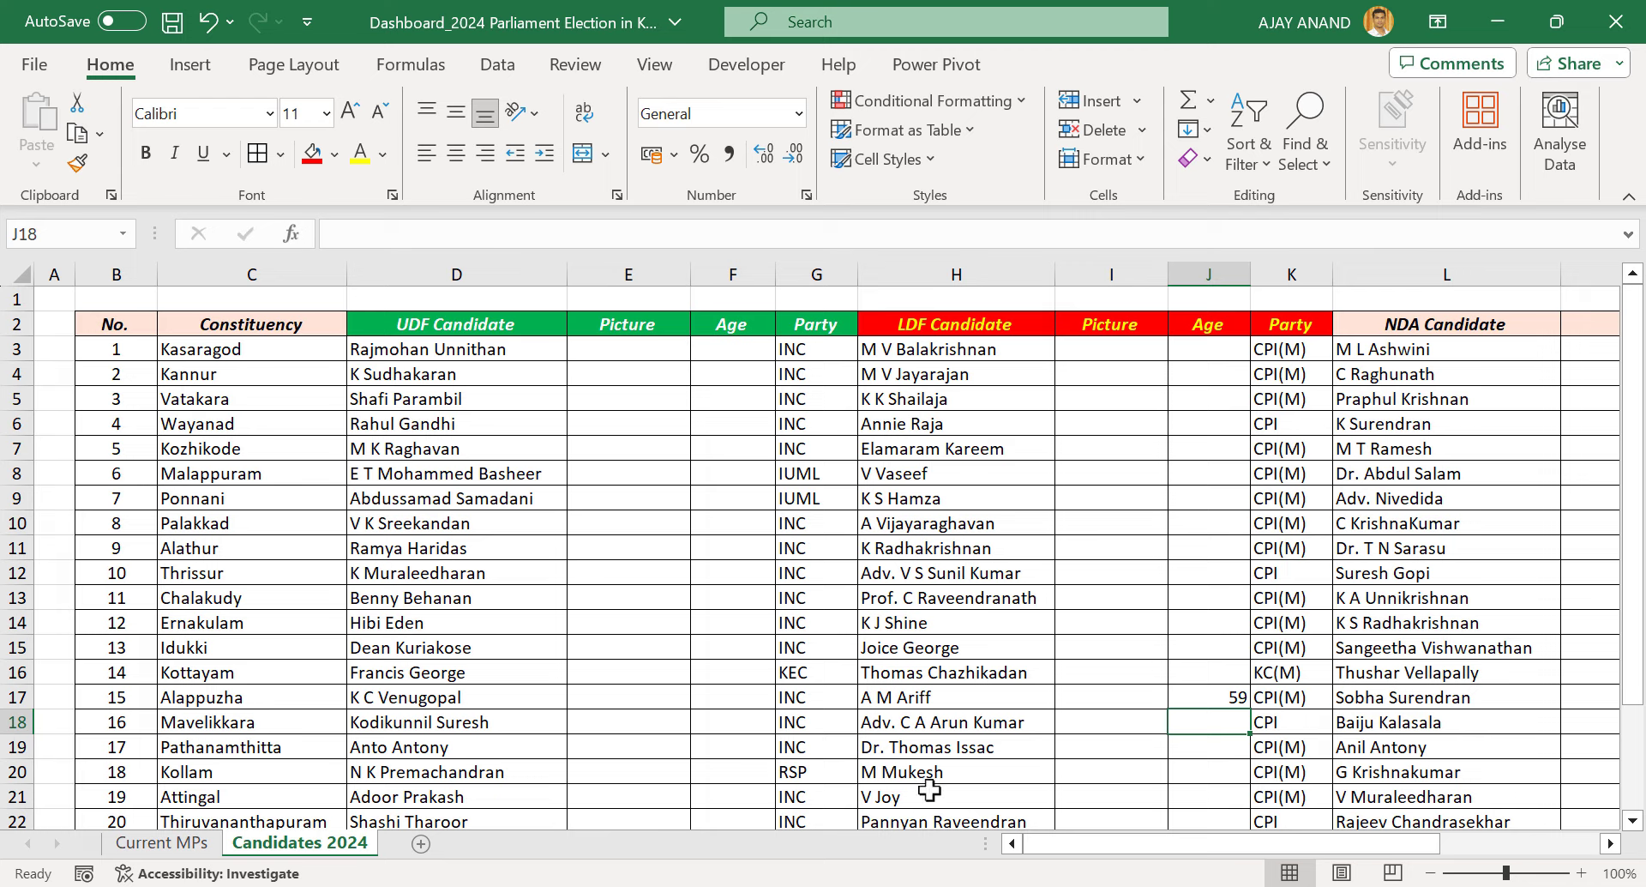
Switch to Chrome and start saving A. M Ariff's photo, choosing the desktop folder 2024 Parliament Election in Kerala
mouse_move(583, 883)
click(625, 838)
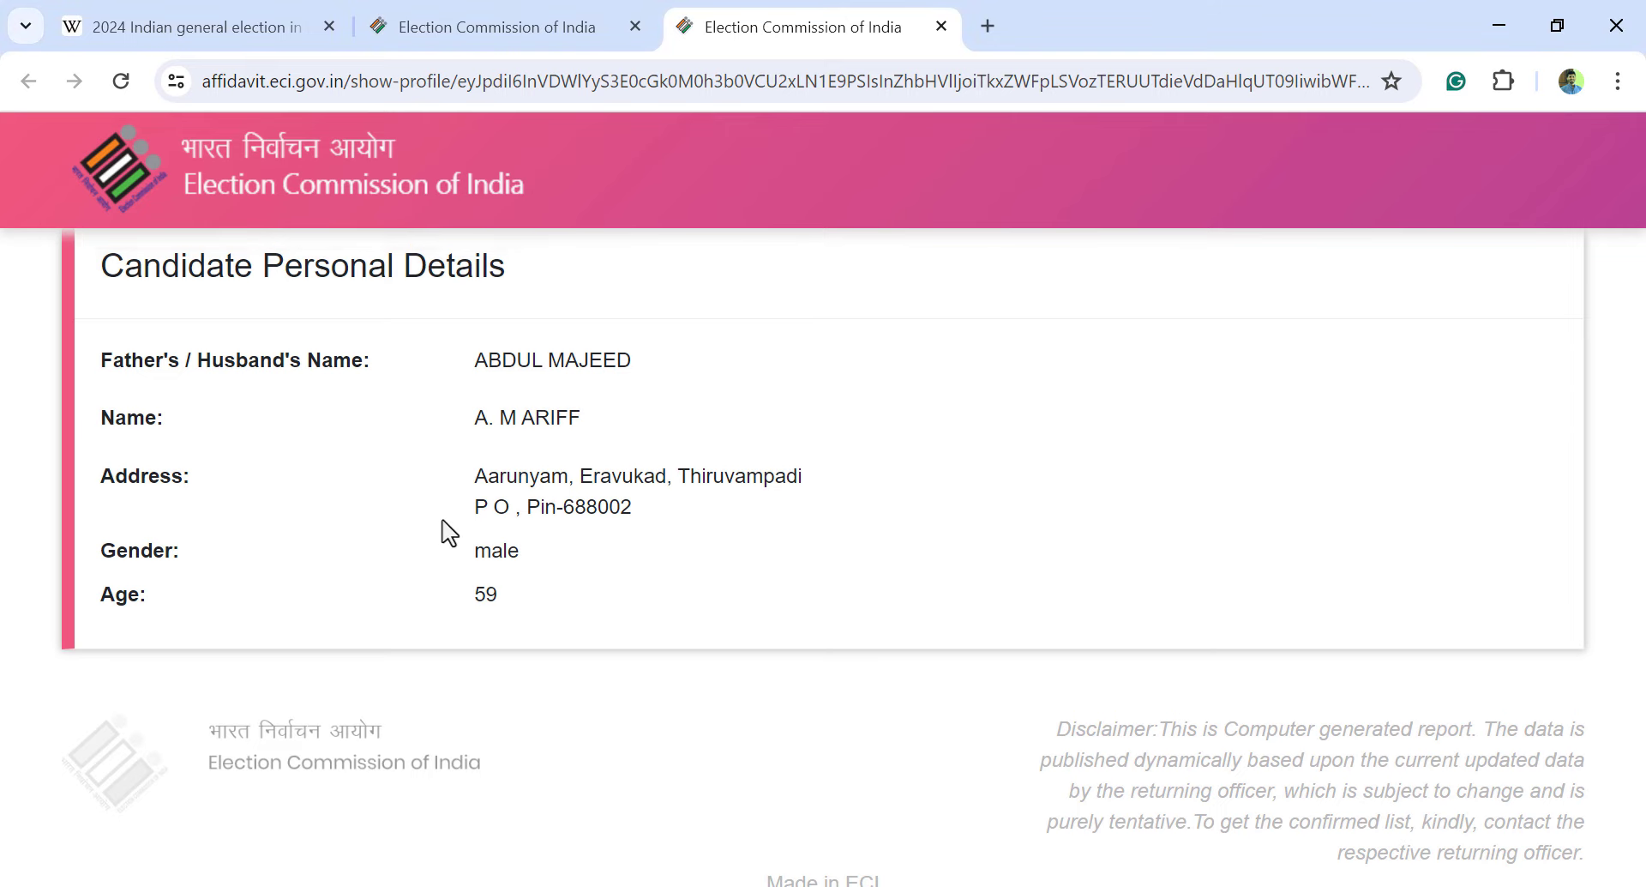
scroll(447, 533, up, 10)
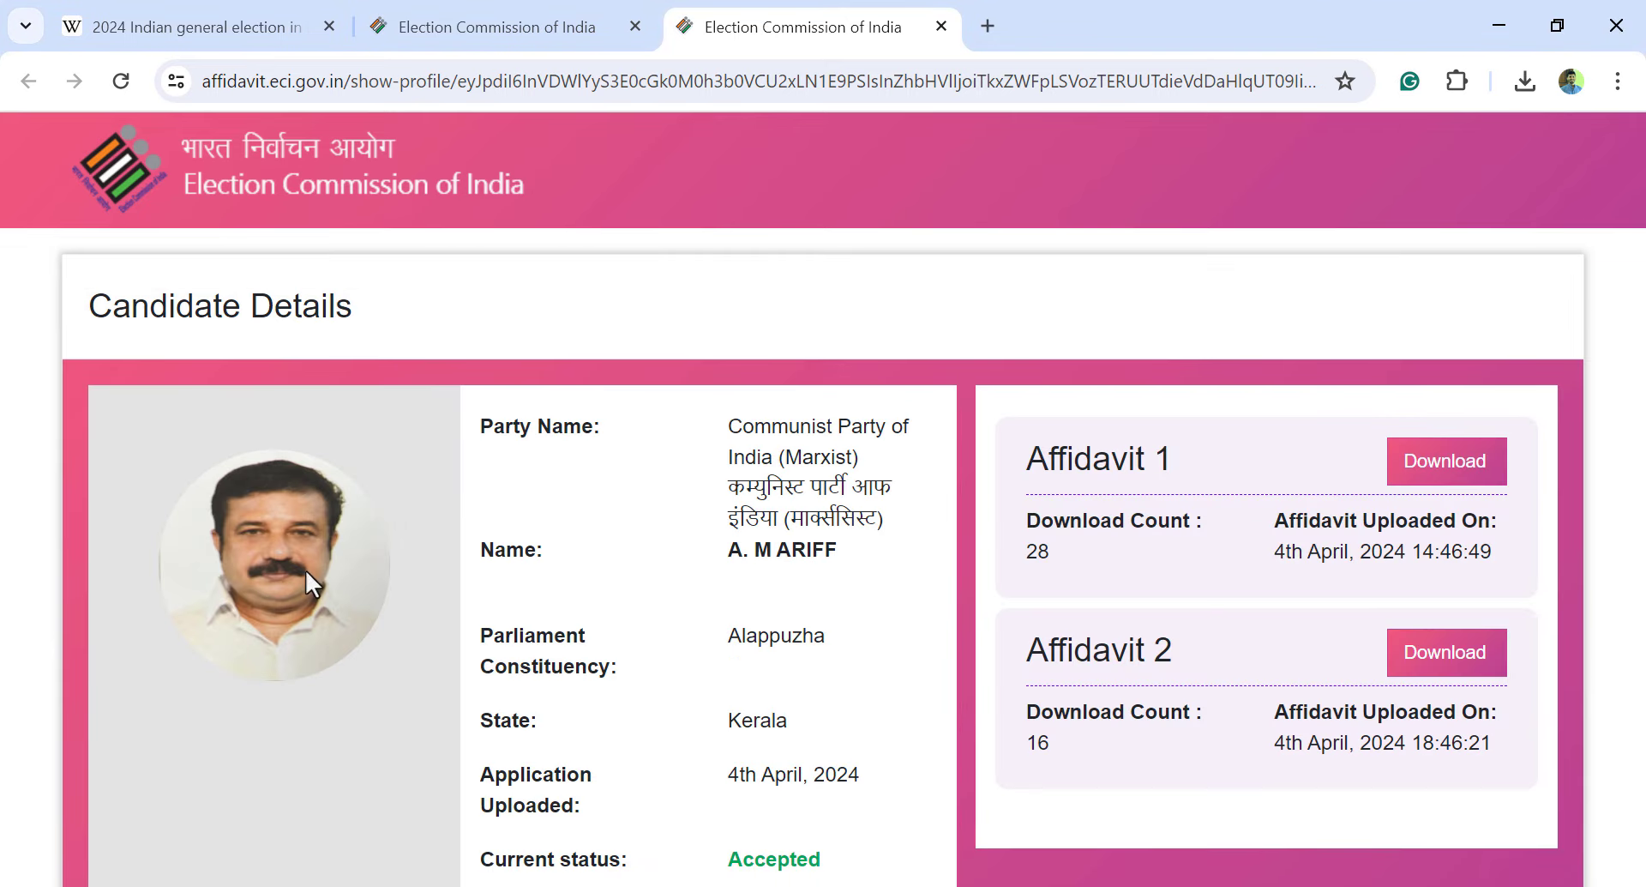
right_click(304, 530)
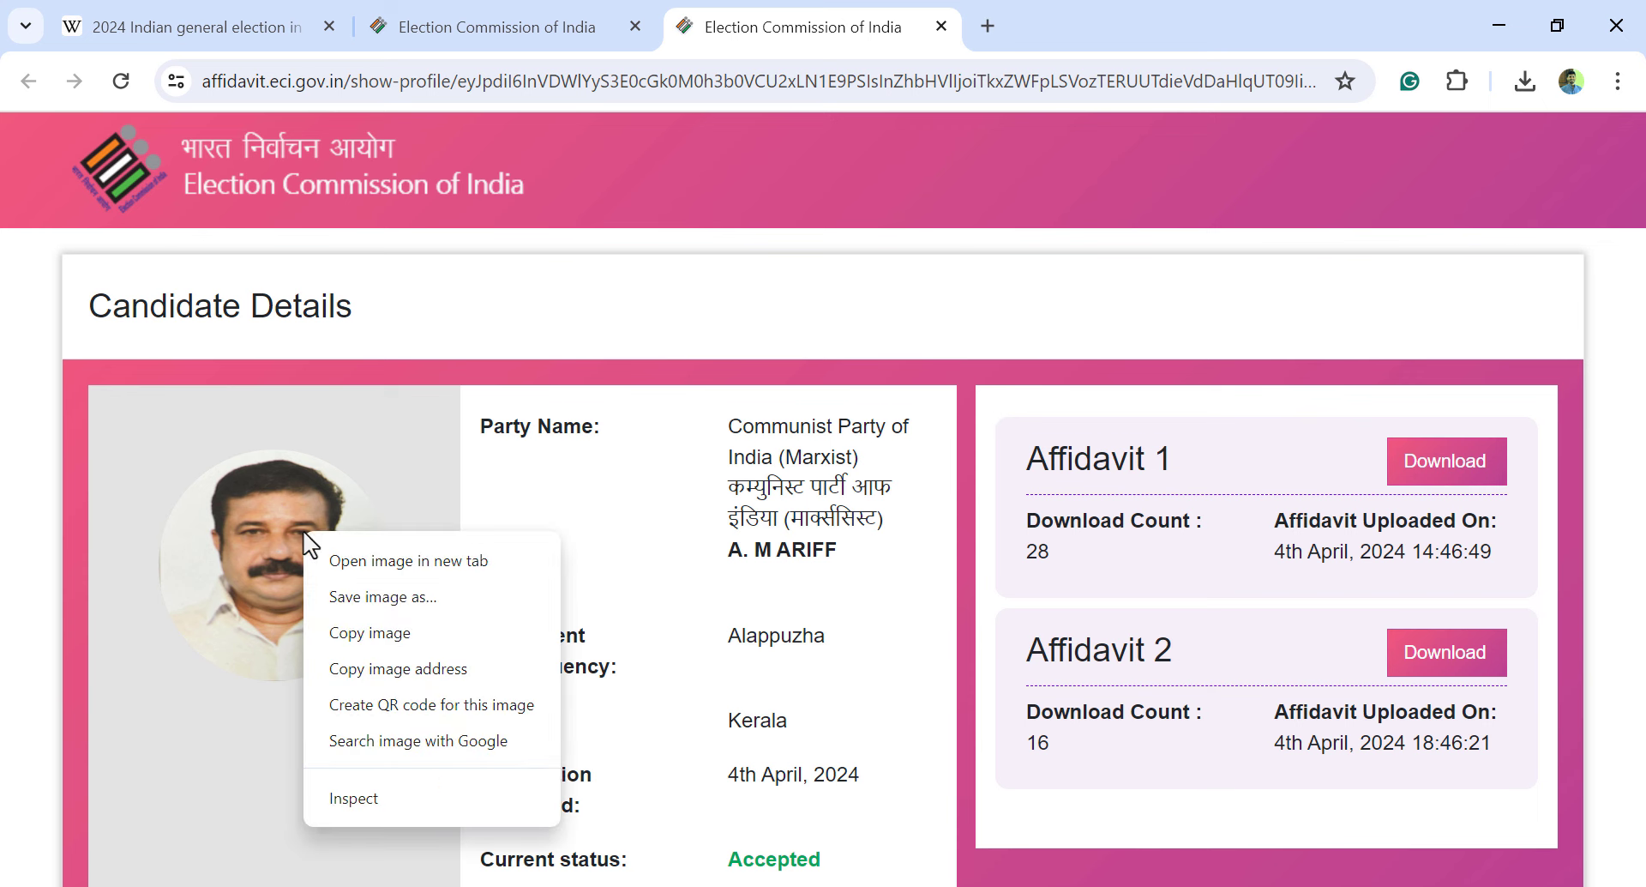
click(468, 598)
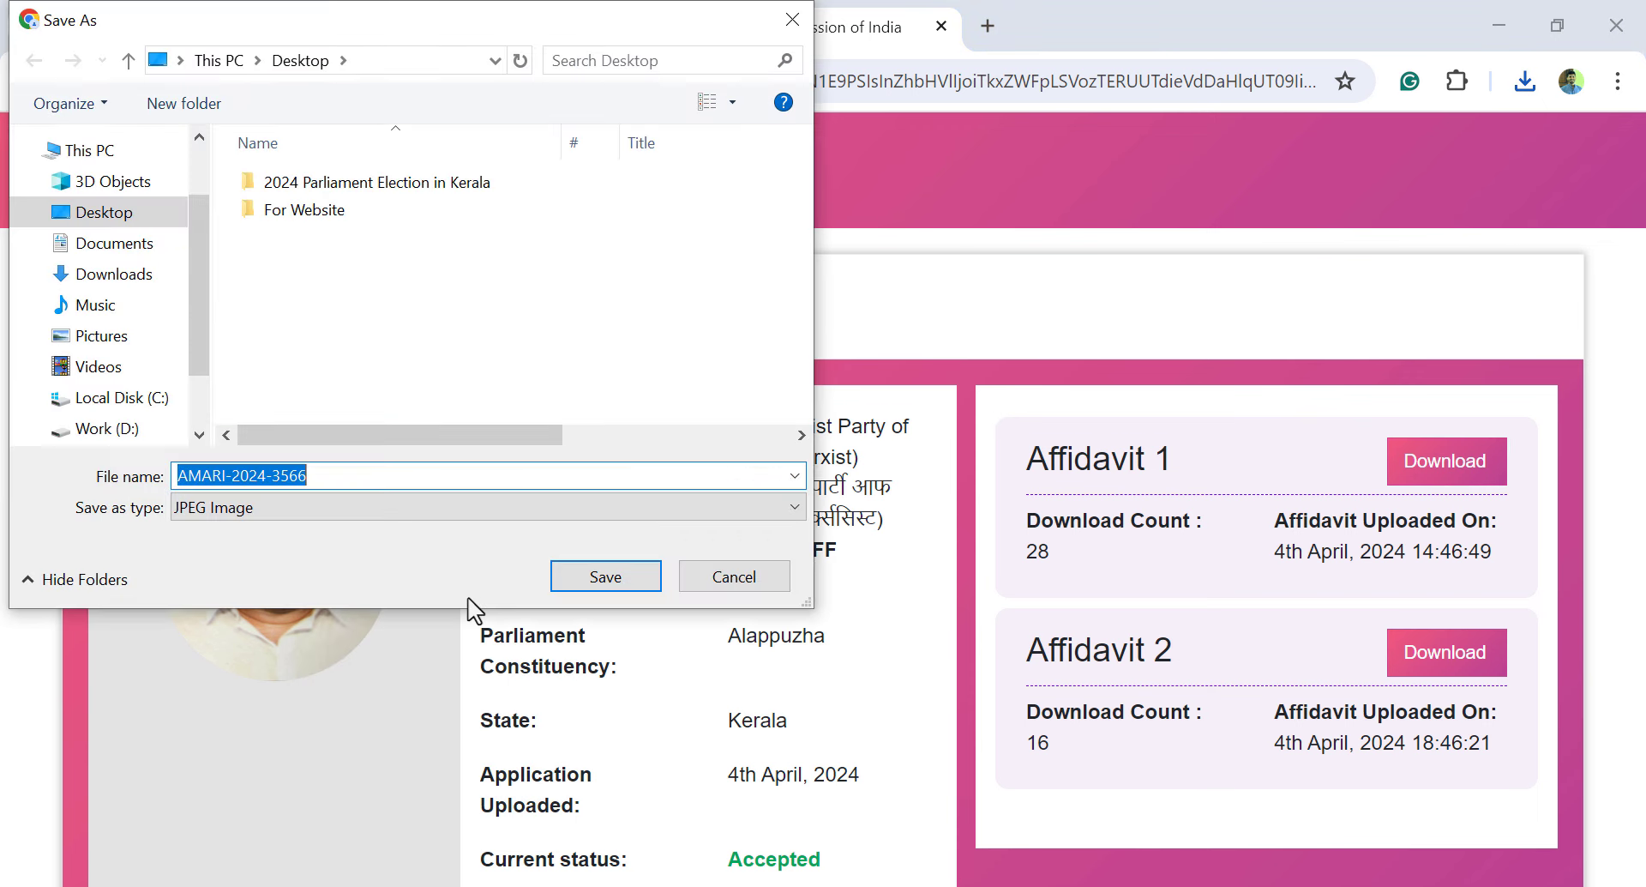
double_click(448, 184)
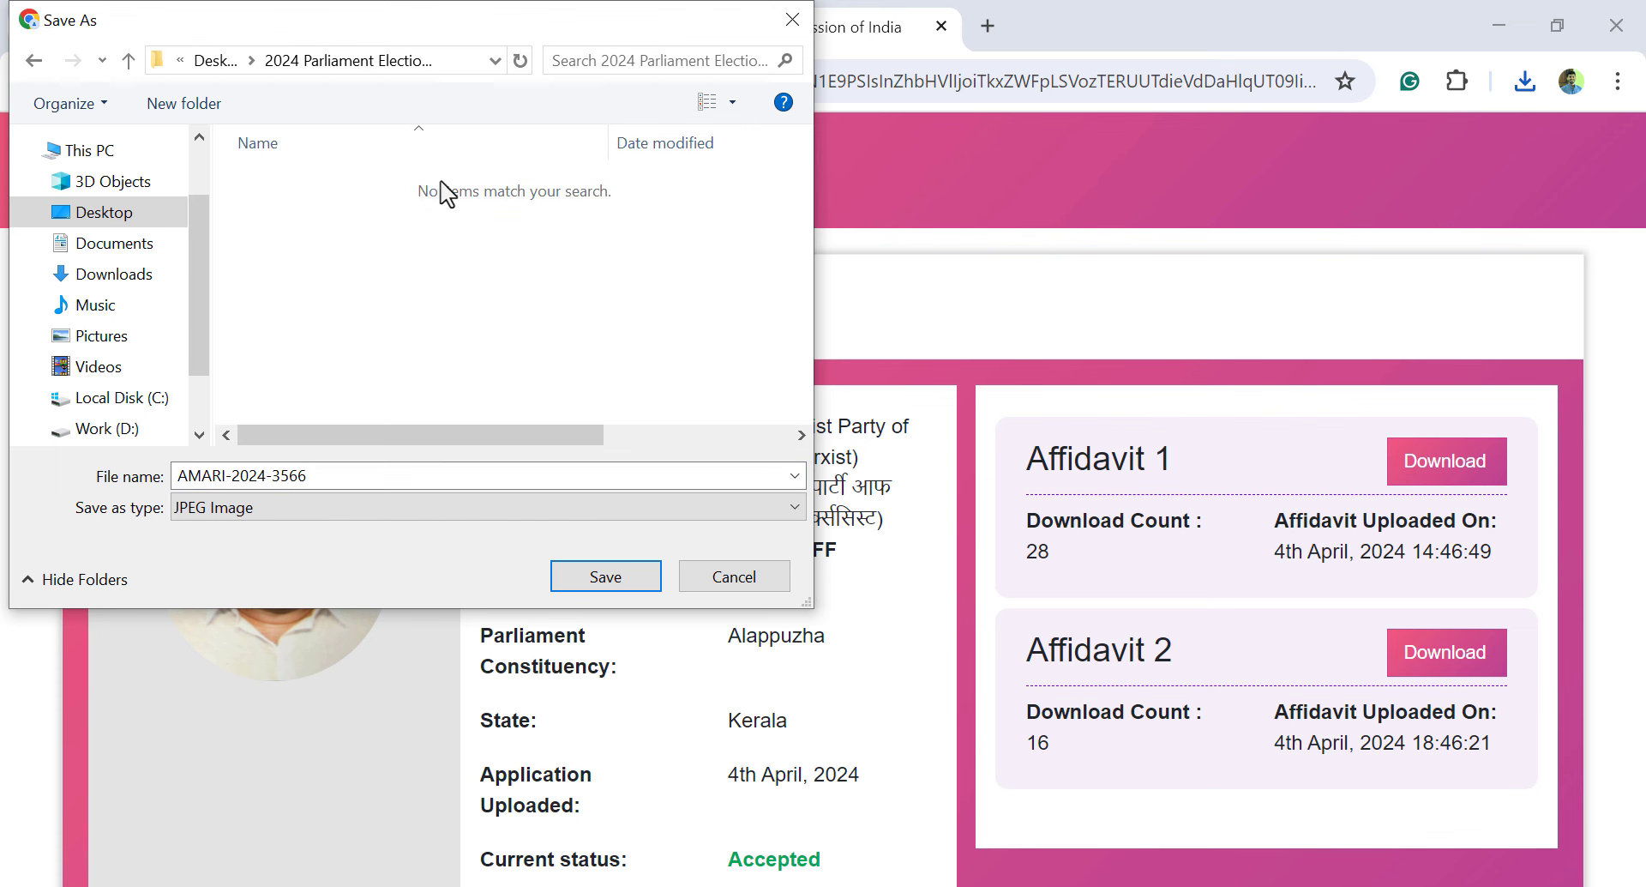
Create a folder named "Candidates 2024" inside the 2024 Parliament Election in Kerala folder
right_click(311, 287)
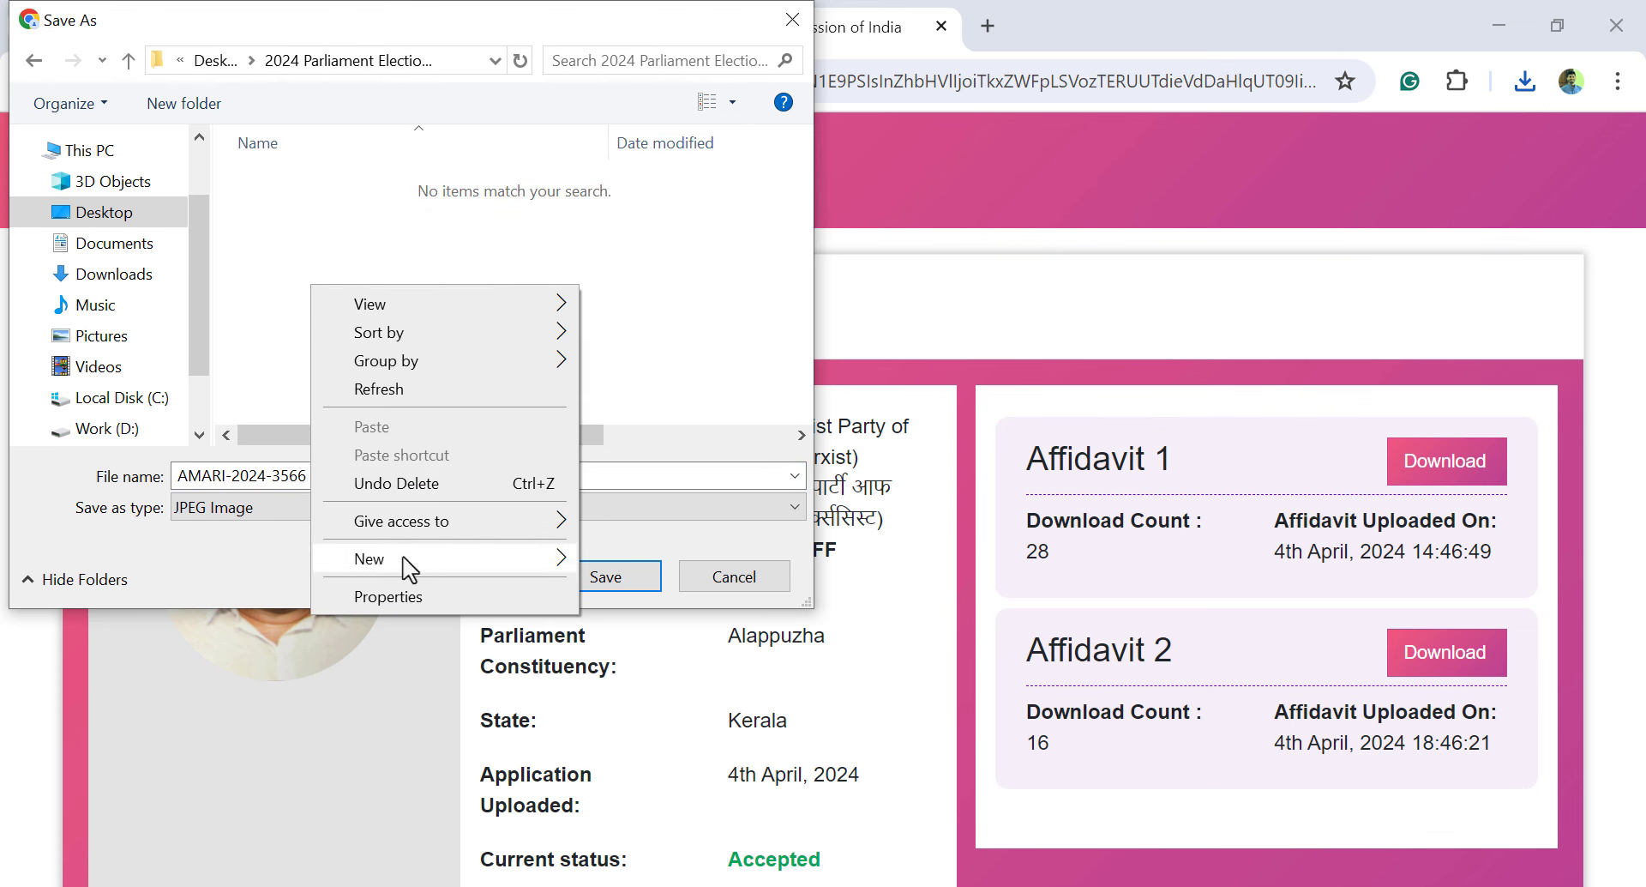
mouse_move(409, 567)
click(652, 563)
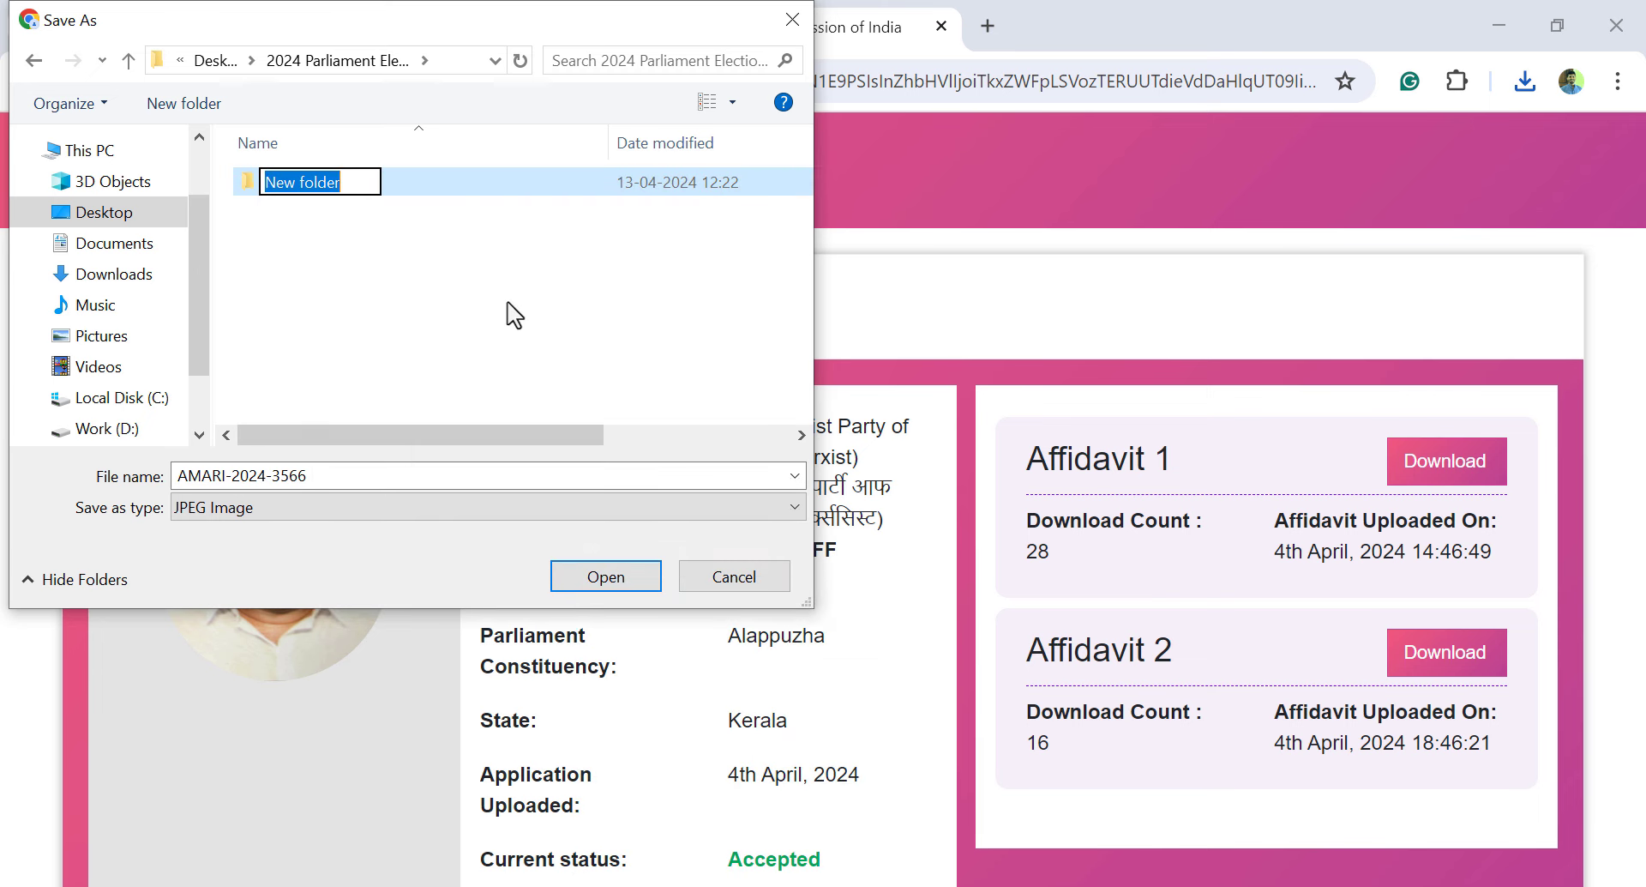
text(Candidate)
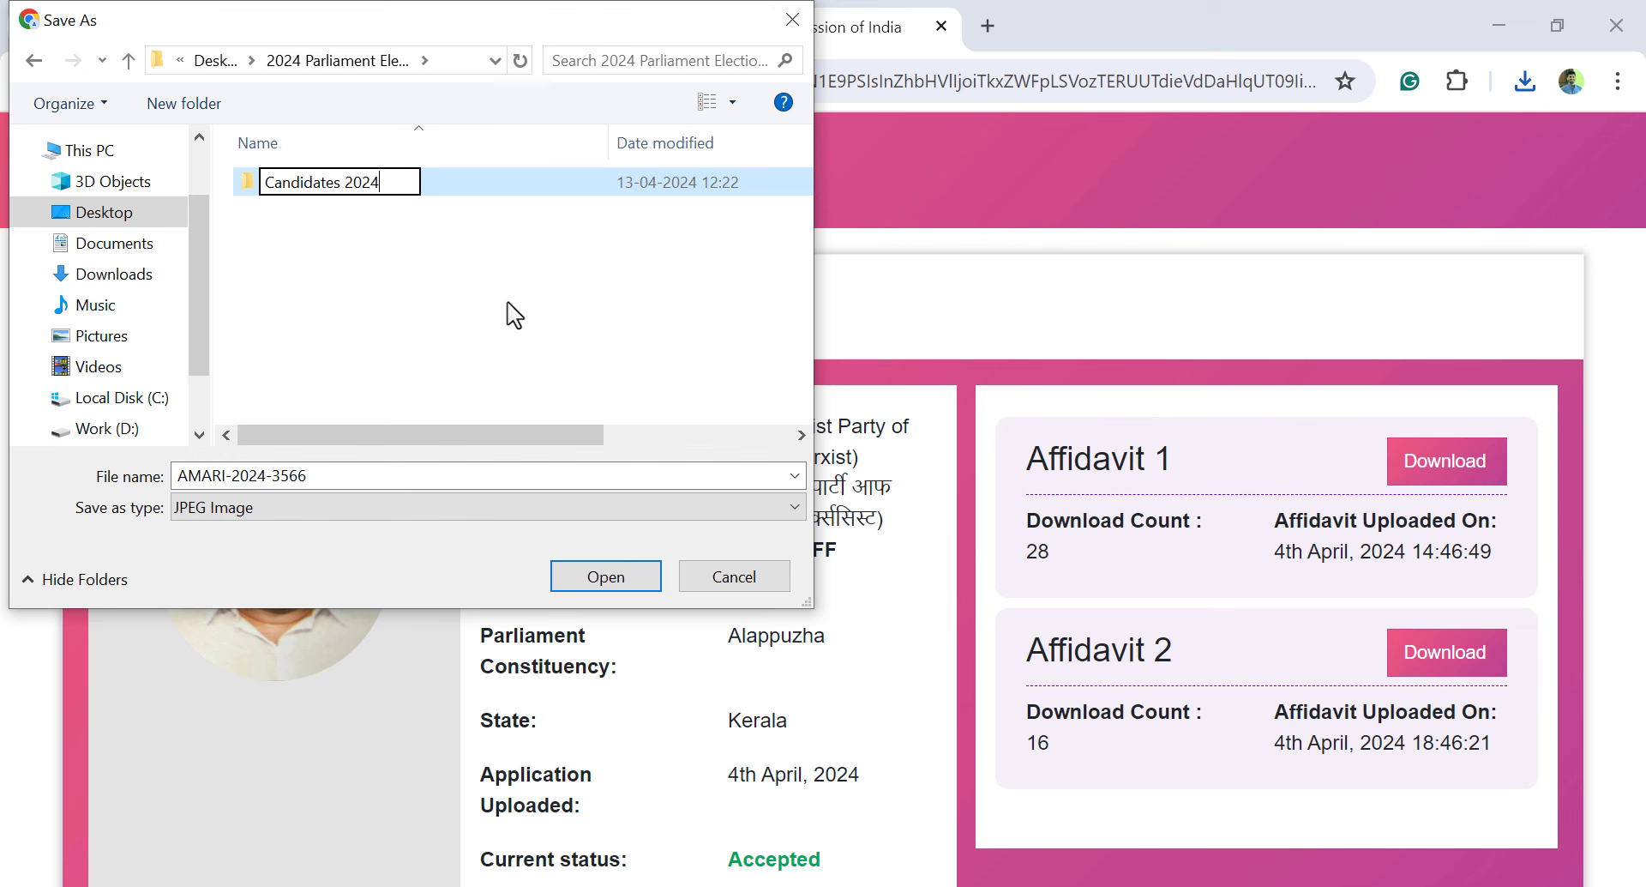
text(s 2024)
key(Return)
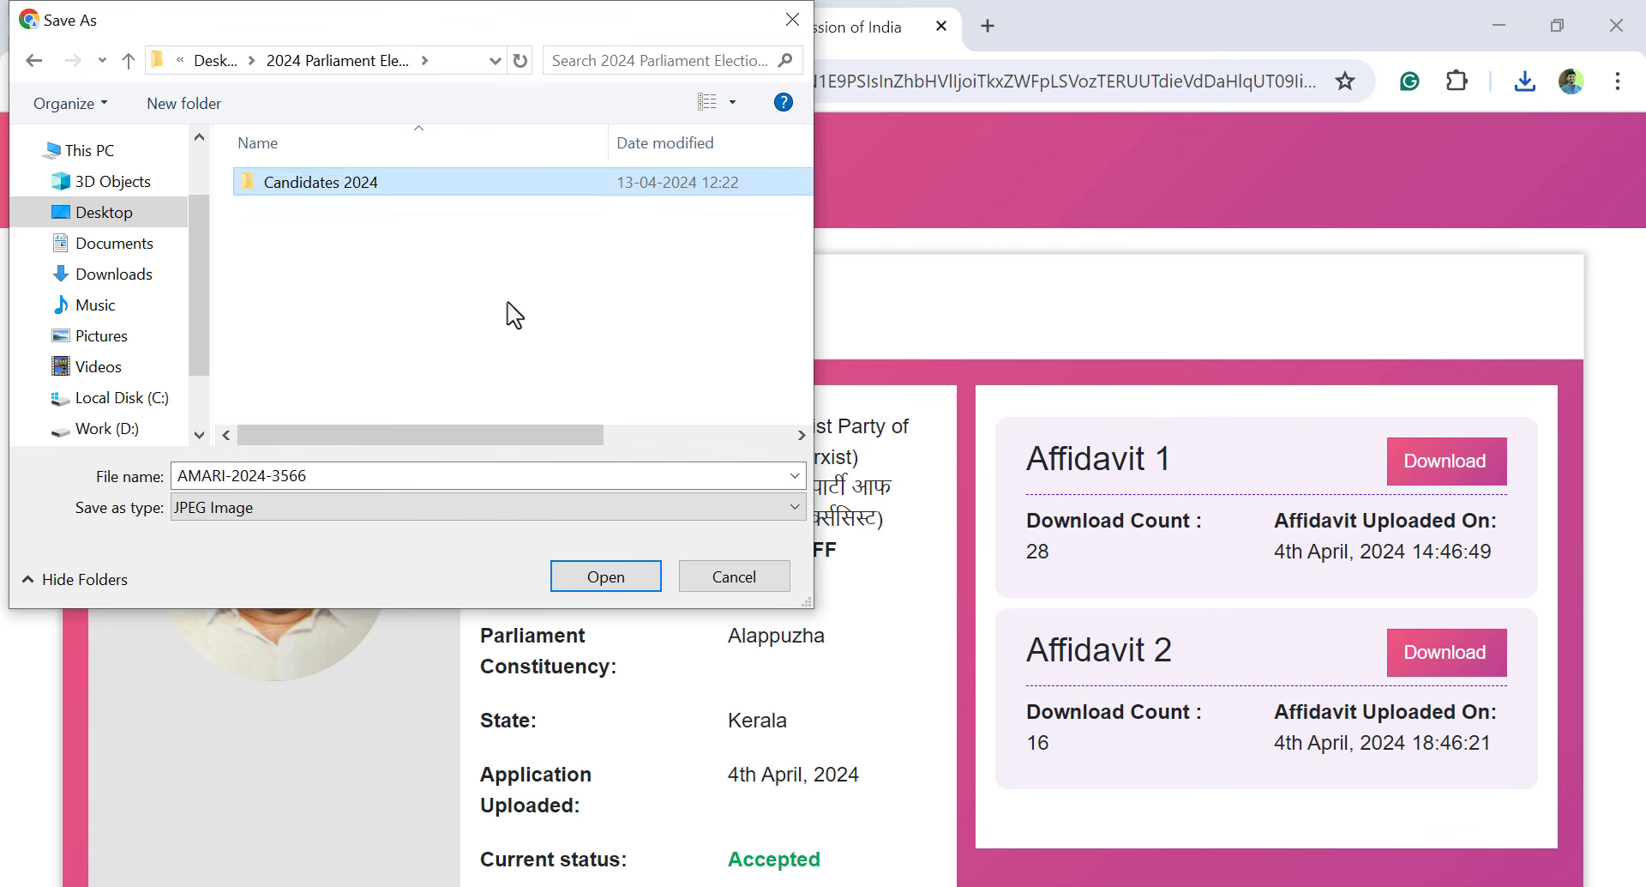
Create a subfolder named "LDF Candidates" inside the Candidates 2024 folder
double_click(383, 190)
right_click(319, 238)
mouse_move(478, 518)
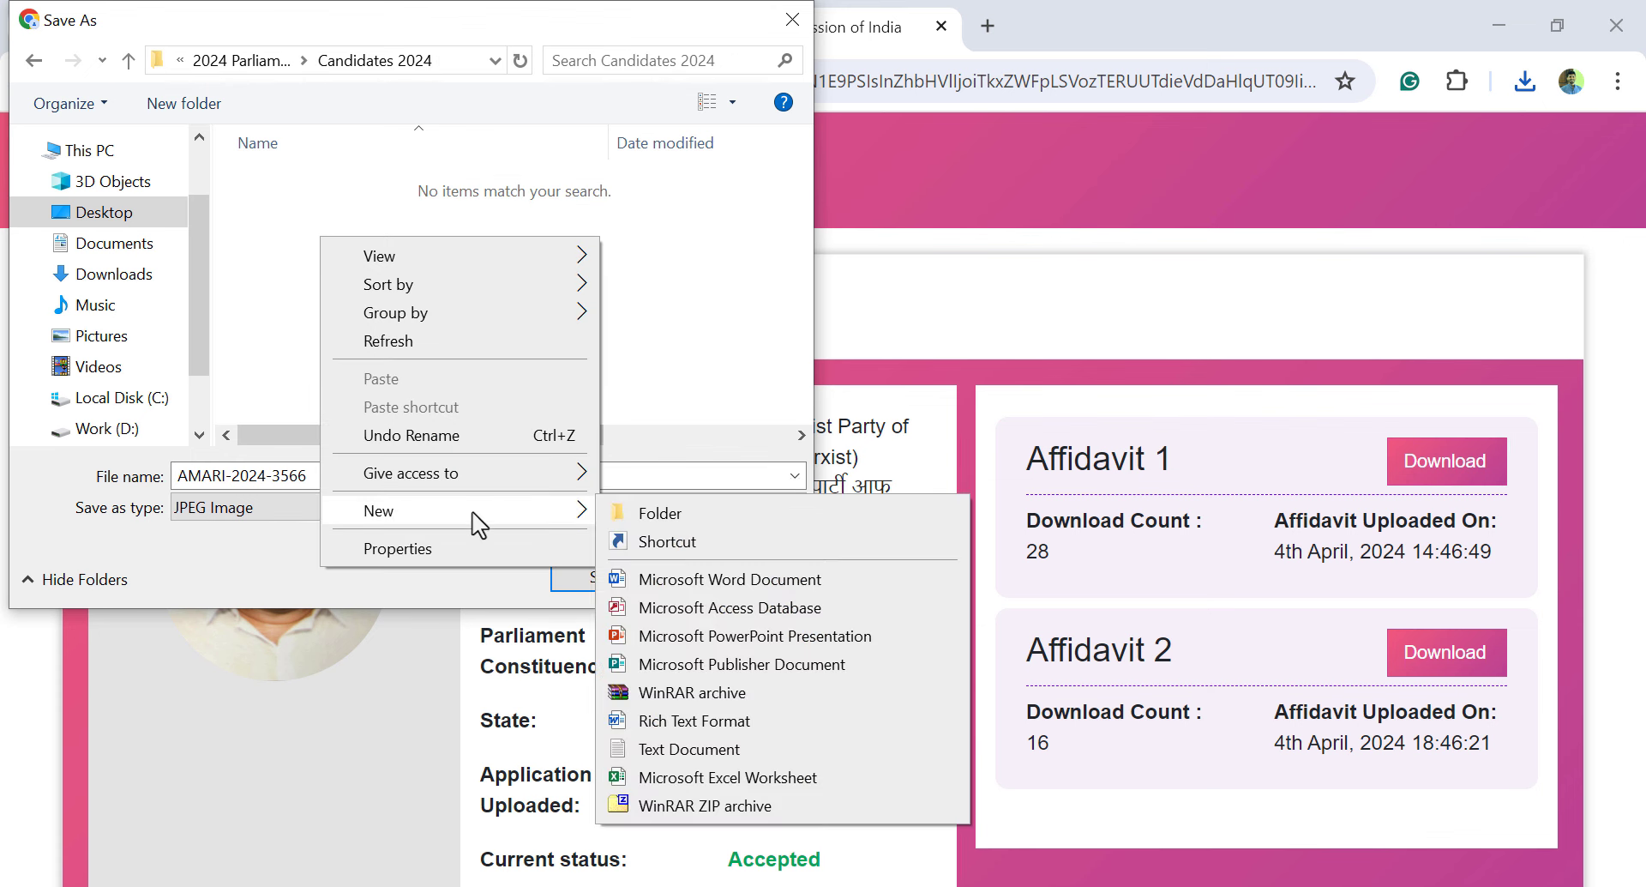
click(659, 513)
text(L)
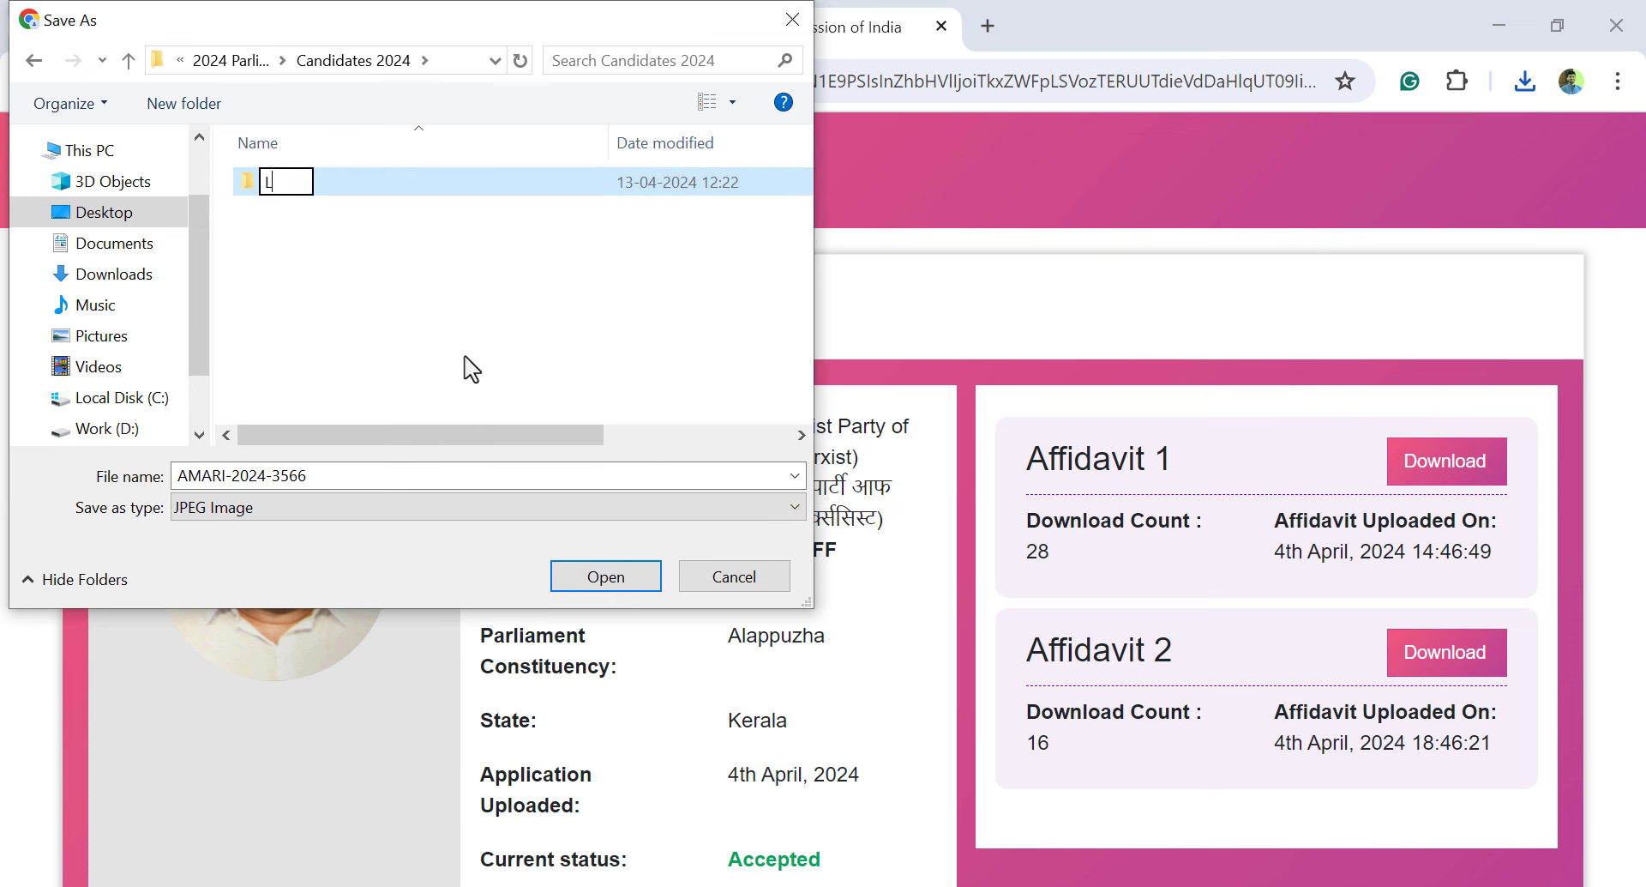
text(DF Candidates)
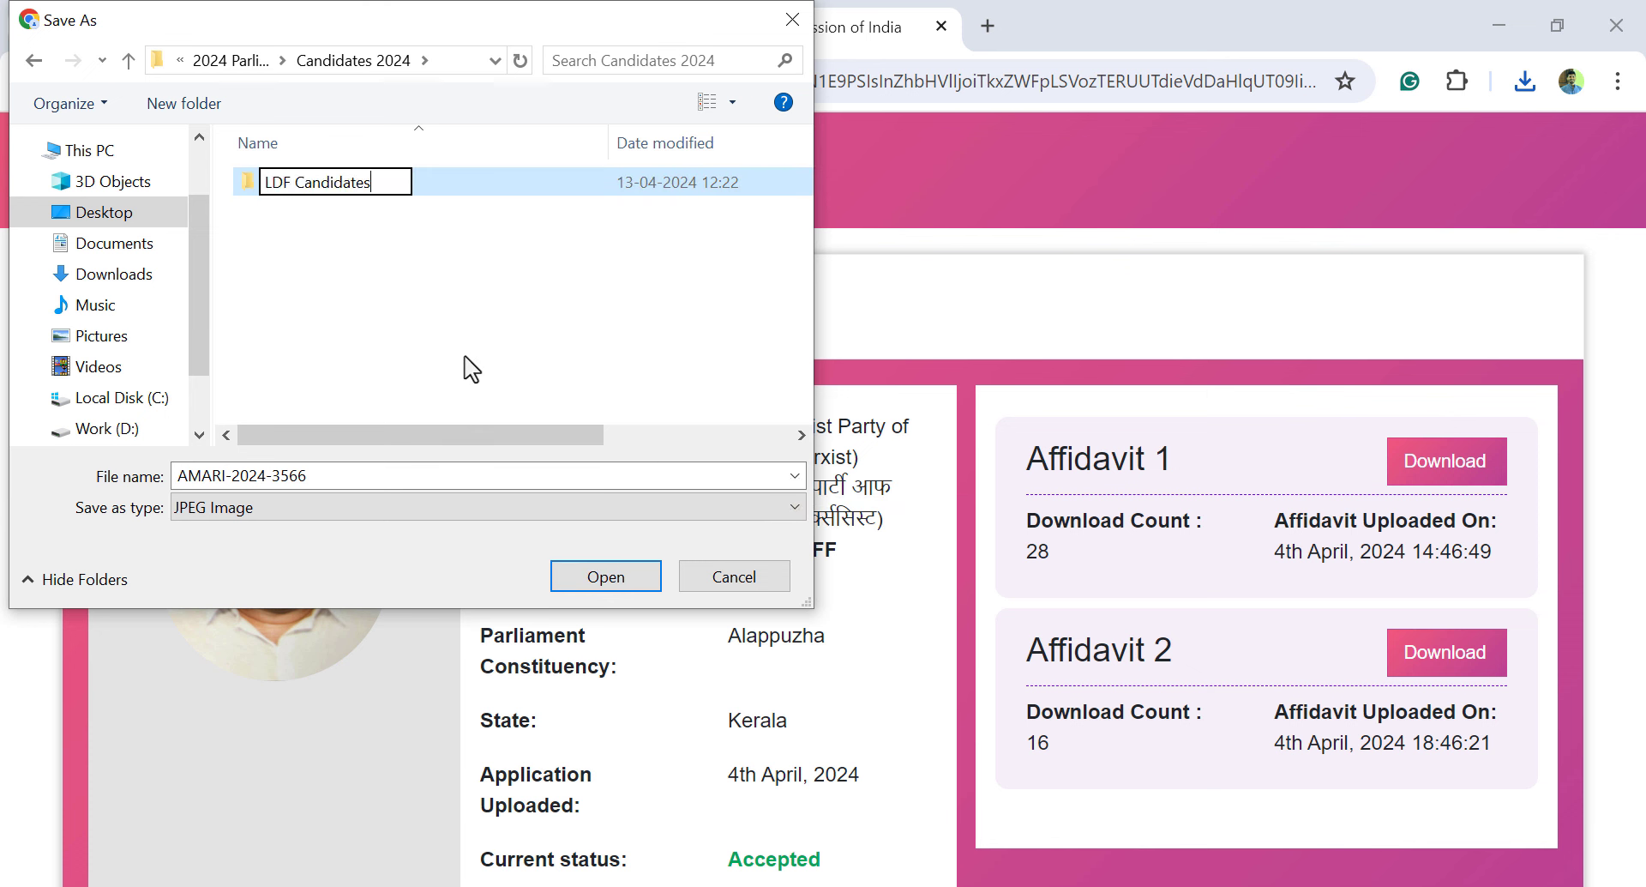
key(Return)
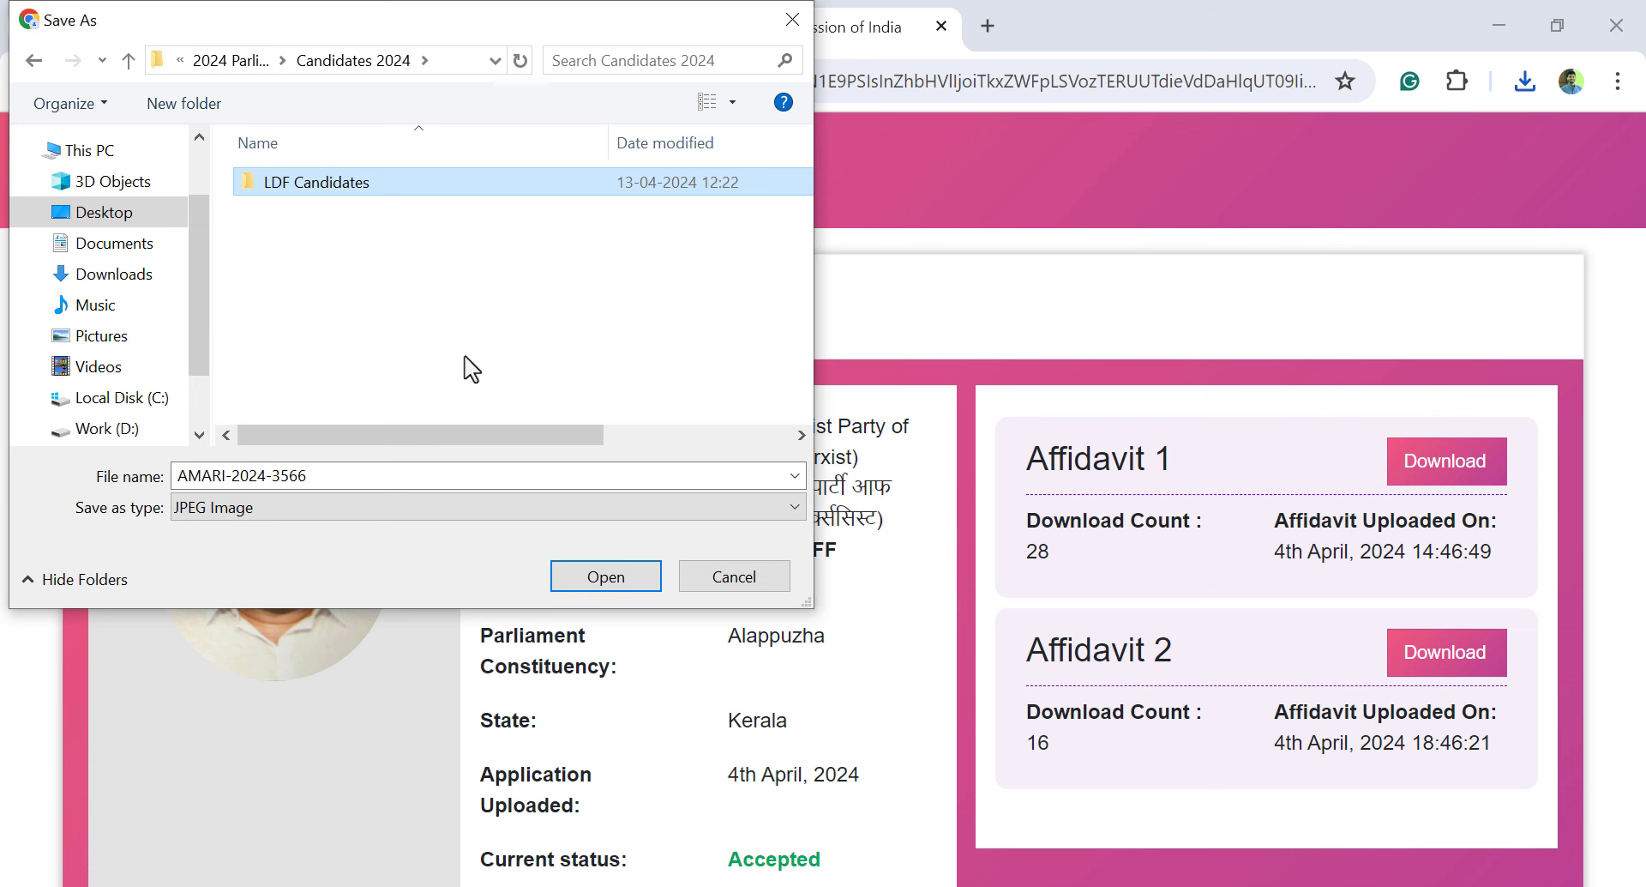
Save the candidate's photo in the LDF Candidates folder as a JPEG image named "15. A M Ariff"
key(Return)
click(340, 472)
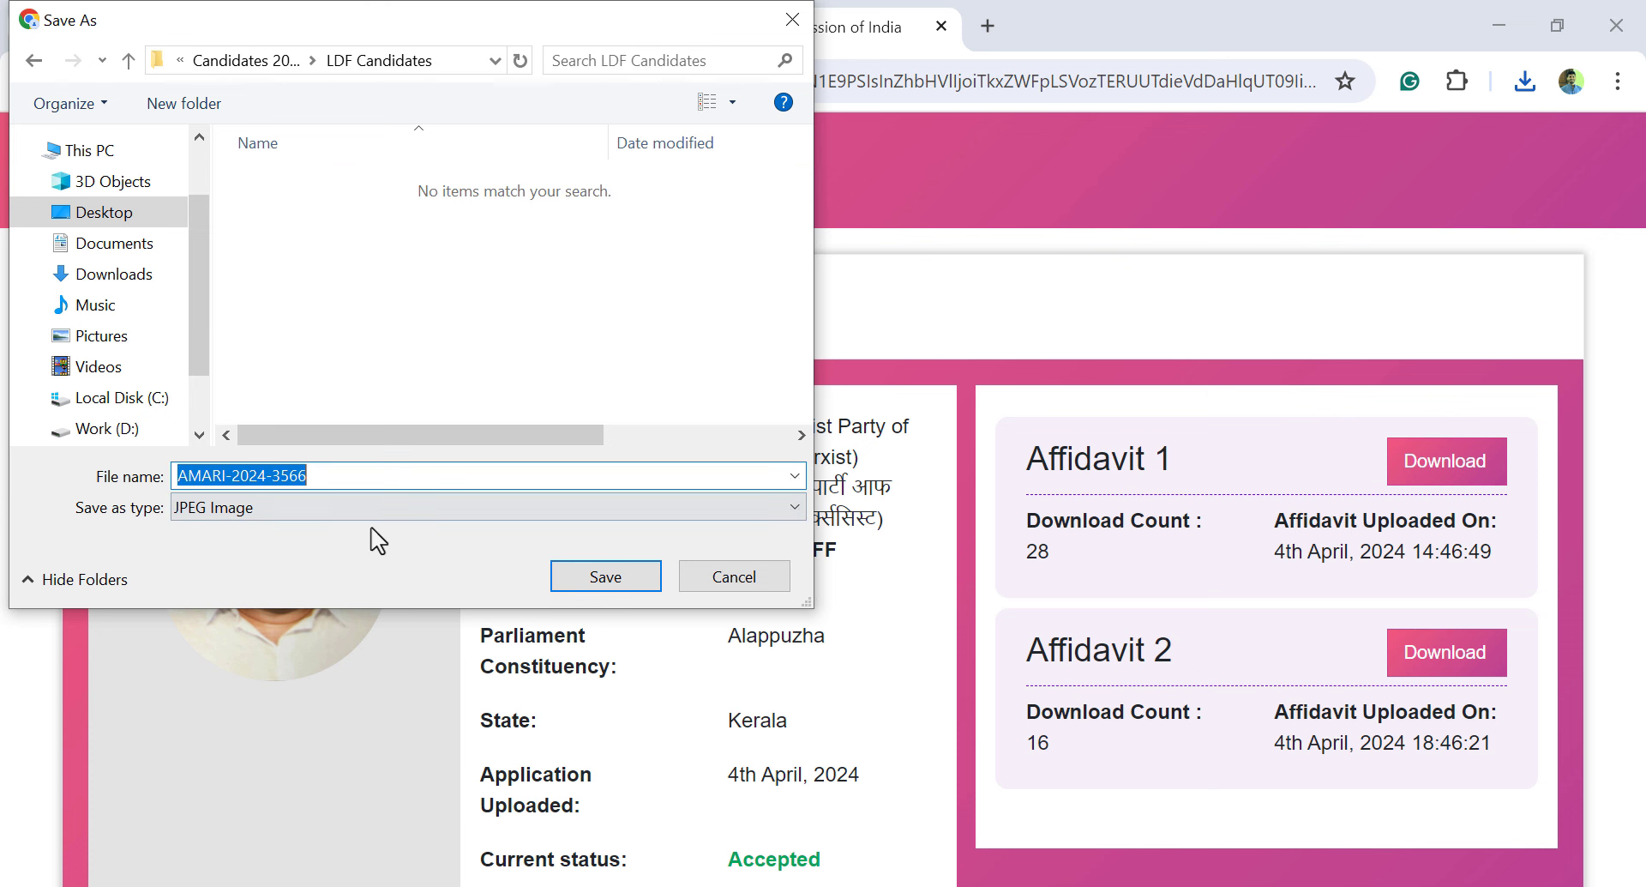
key(BackSpace)
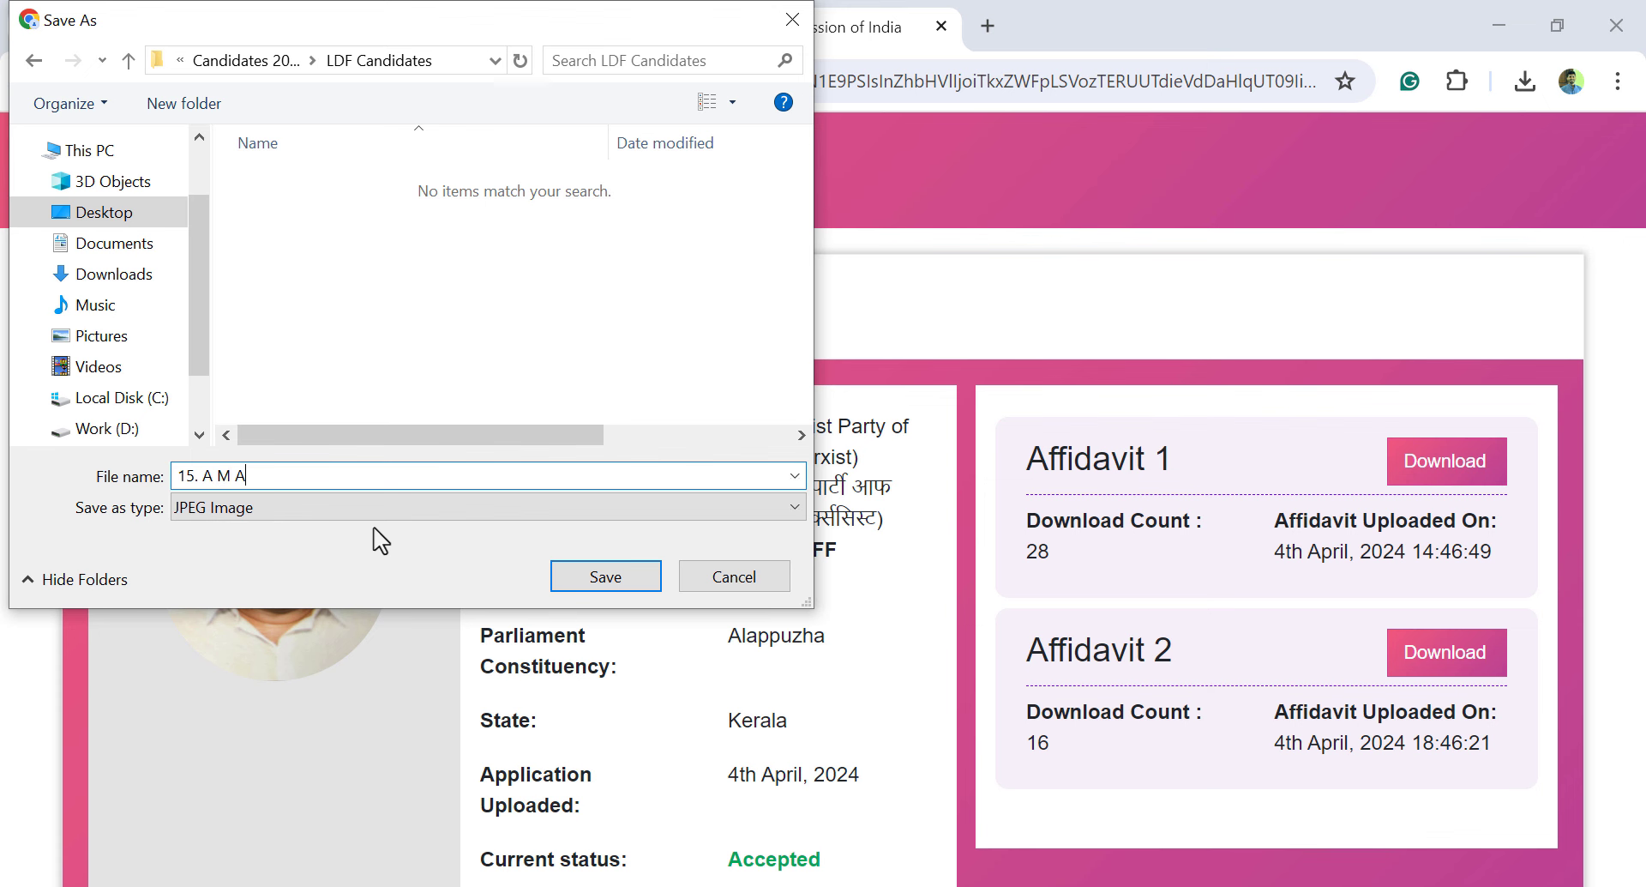
text(15. A M Ariff)
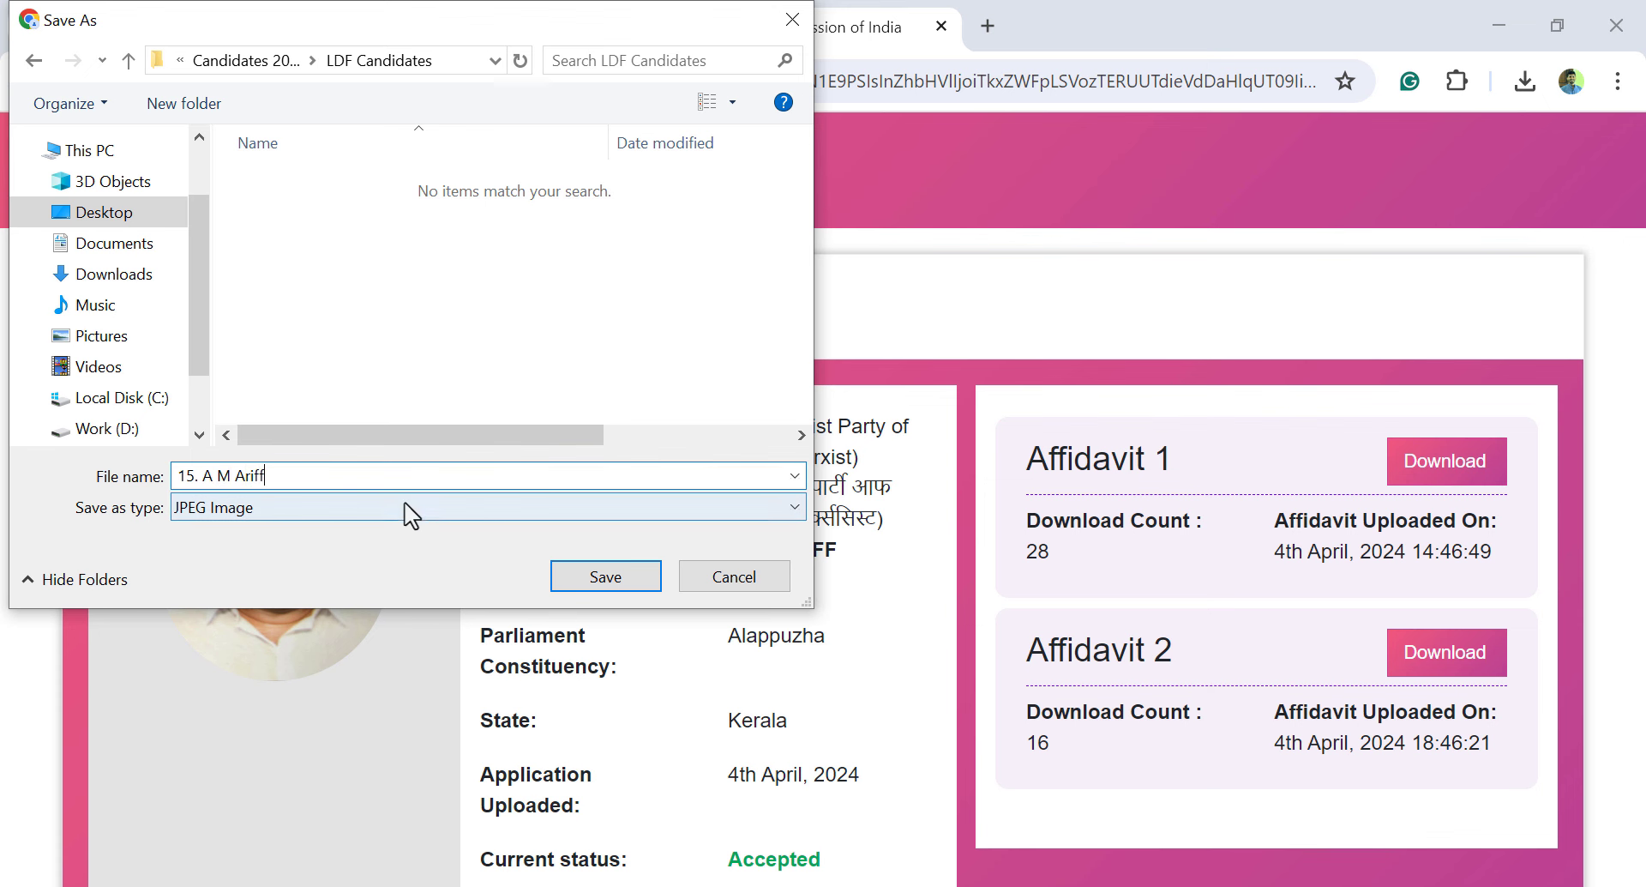
click(638, 576)
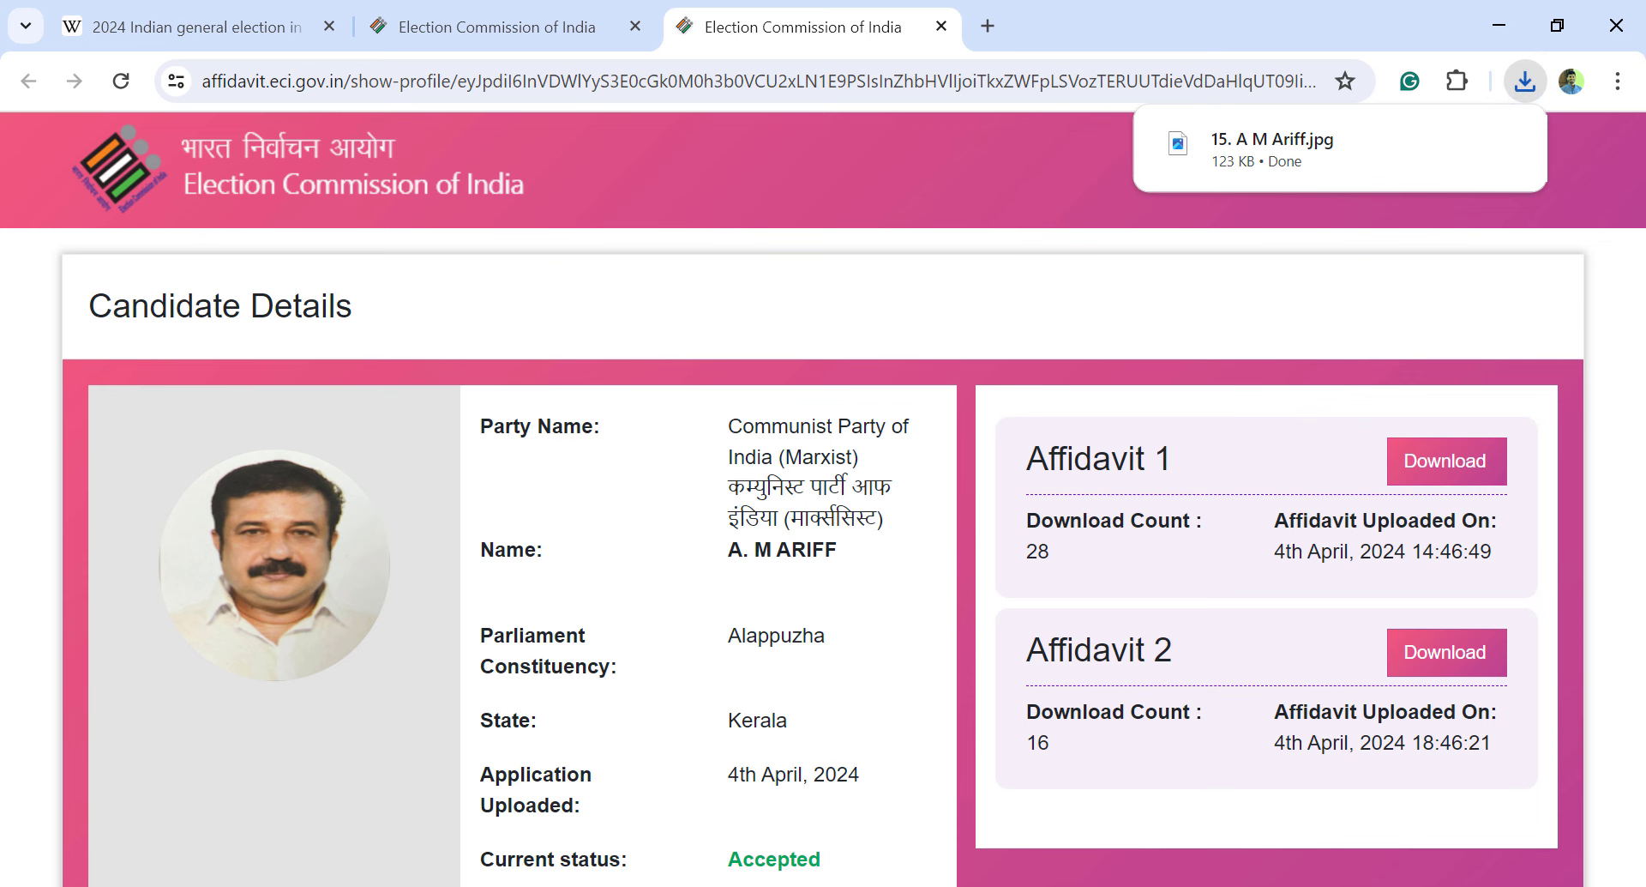
Switch to File Explorer, view the saved photo in Candidates 2024 > LDF Candidates, and close the viewer
click(1110, 838)
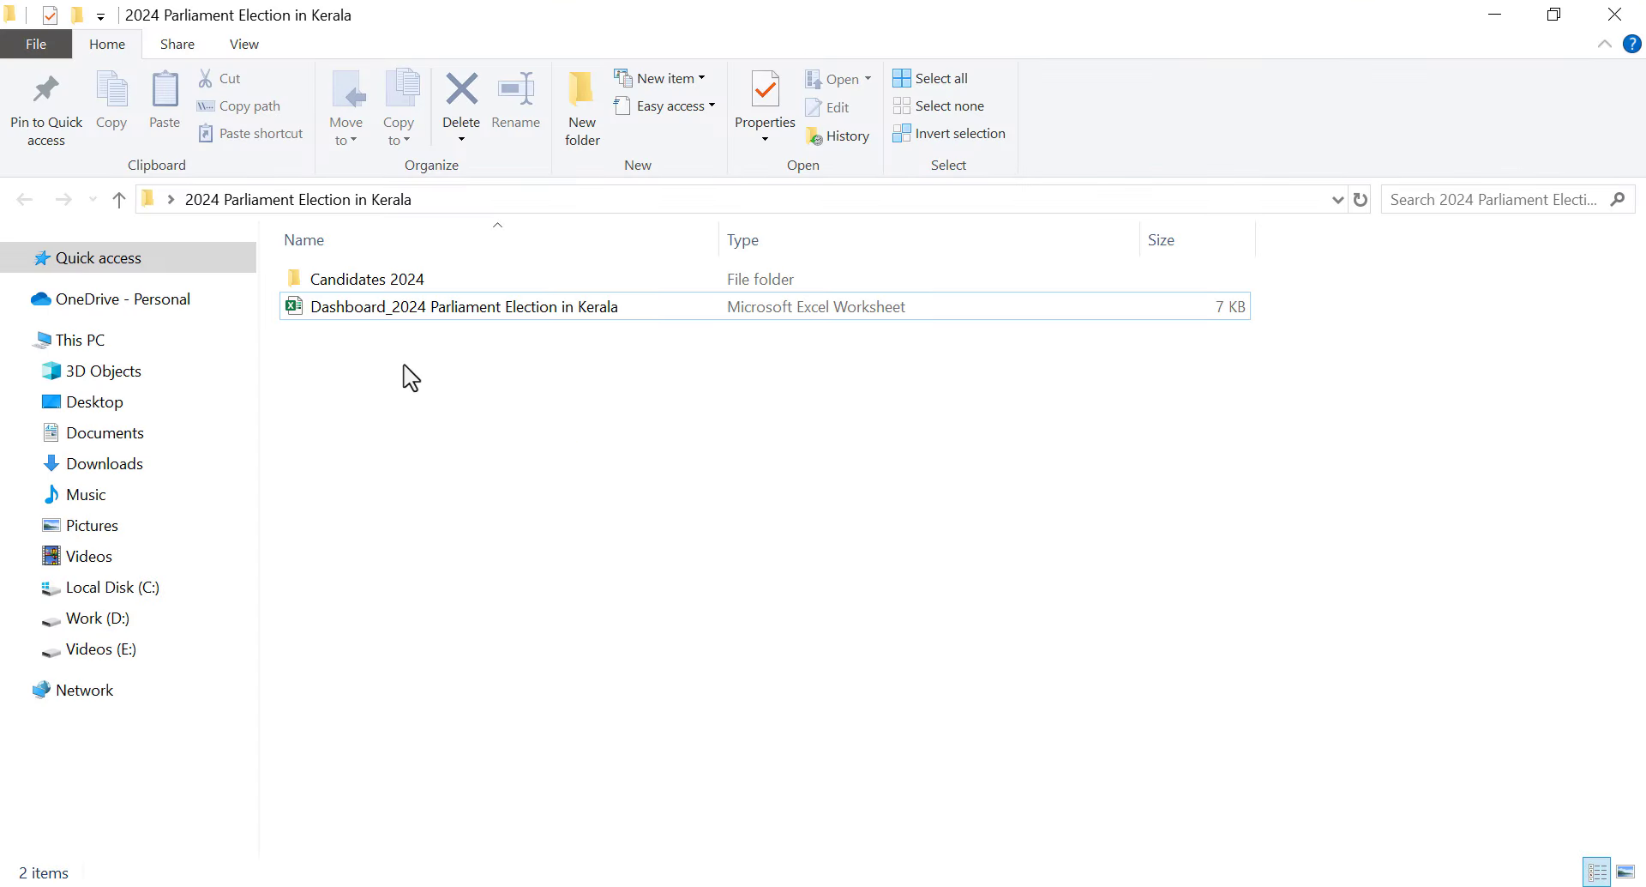
double_click(440, 281)
double_click(422, 276)
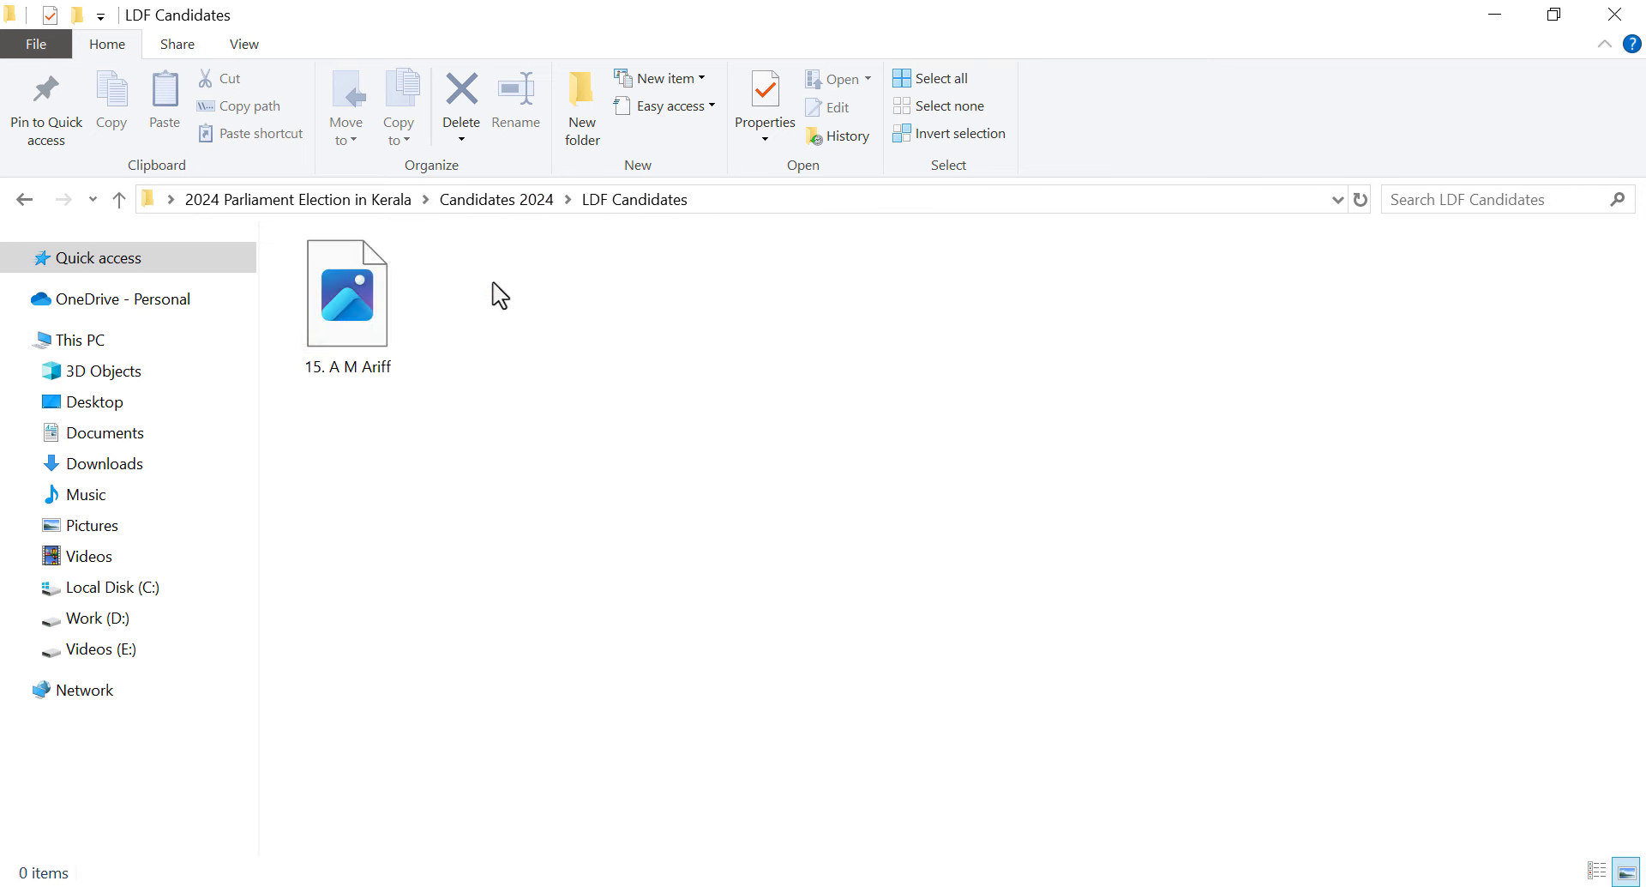
double_click(383, 311)
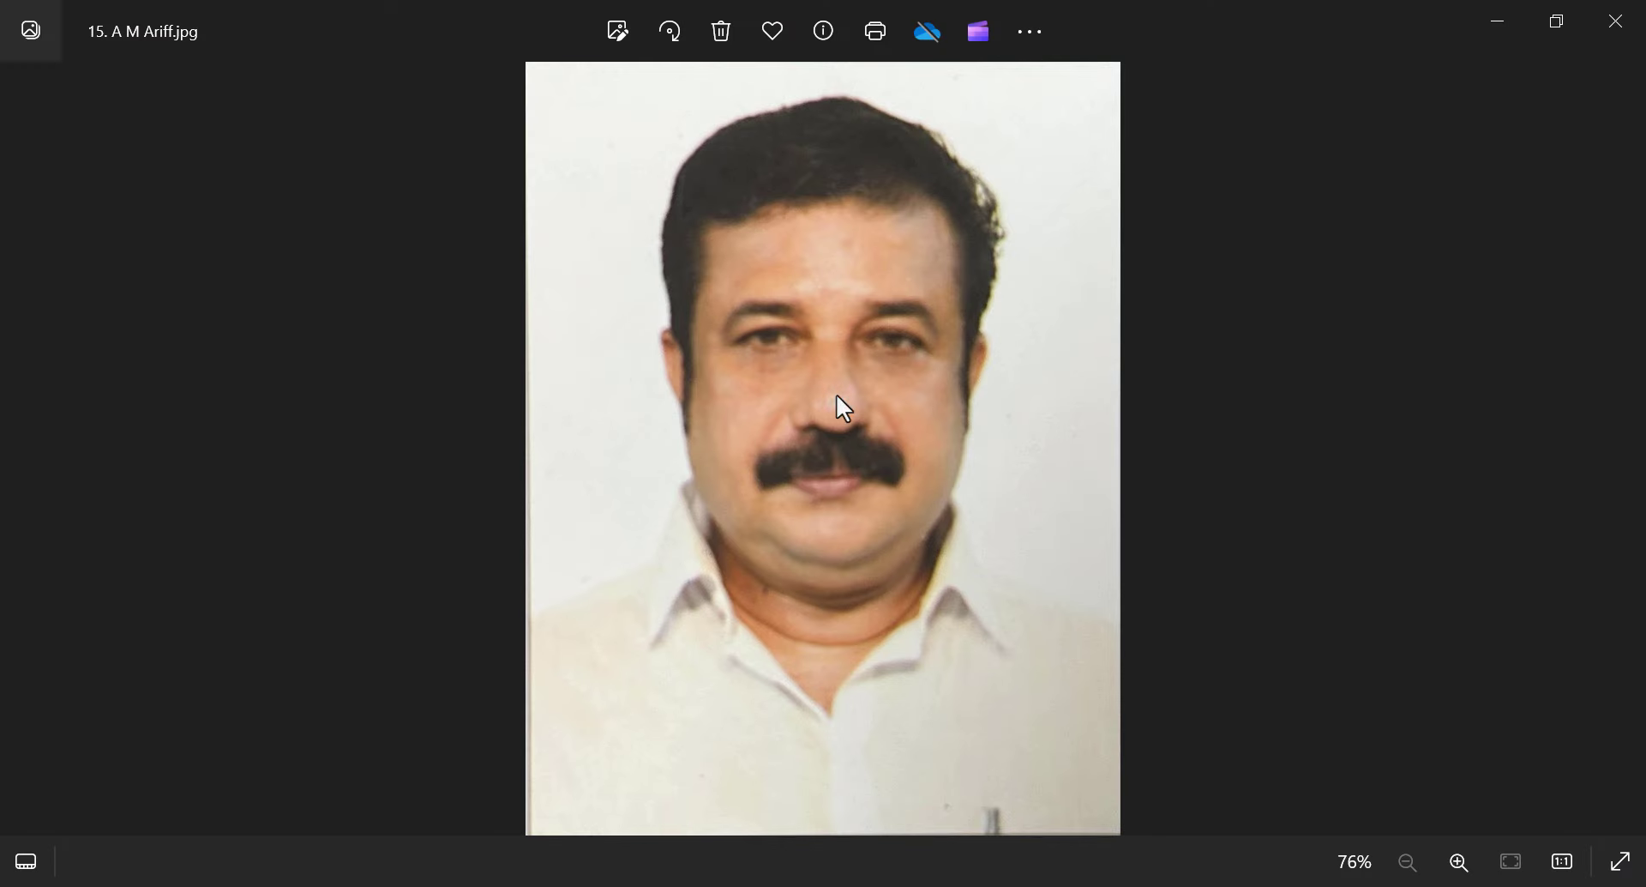
click(1616, 20)
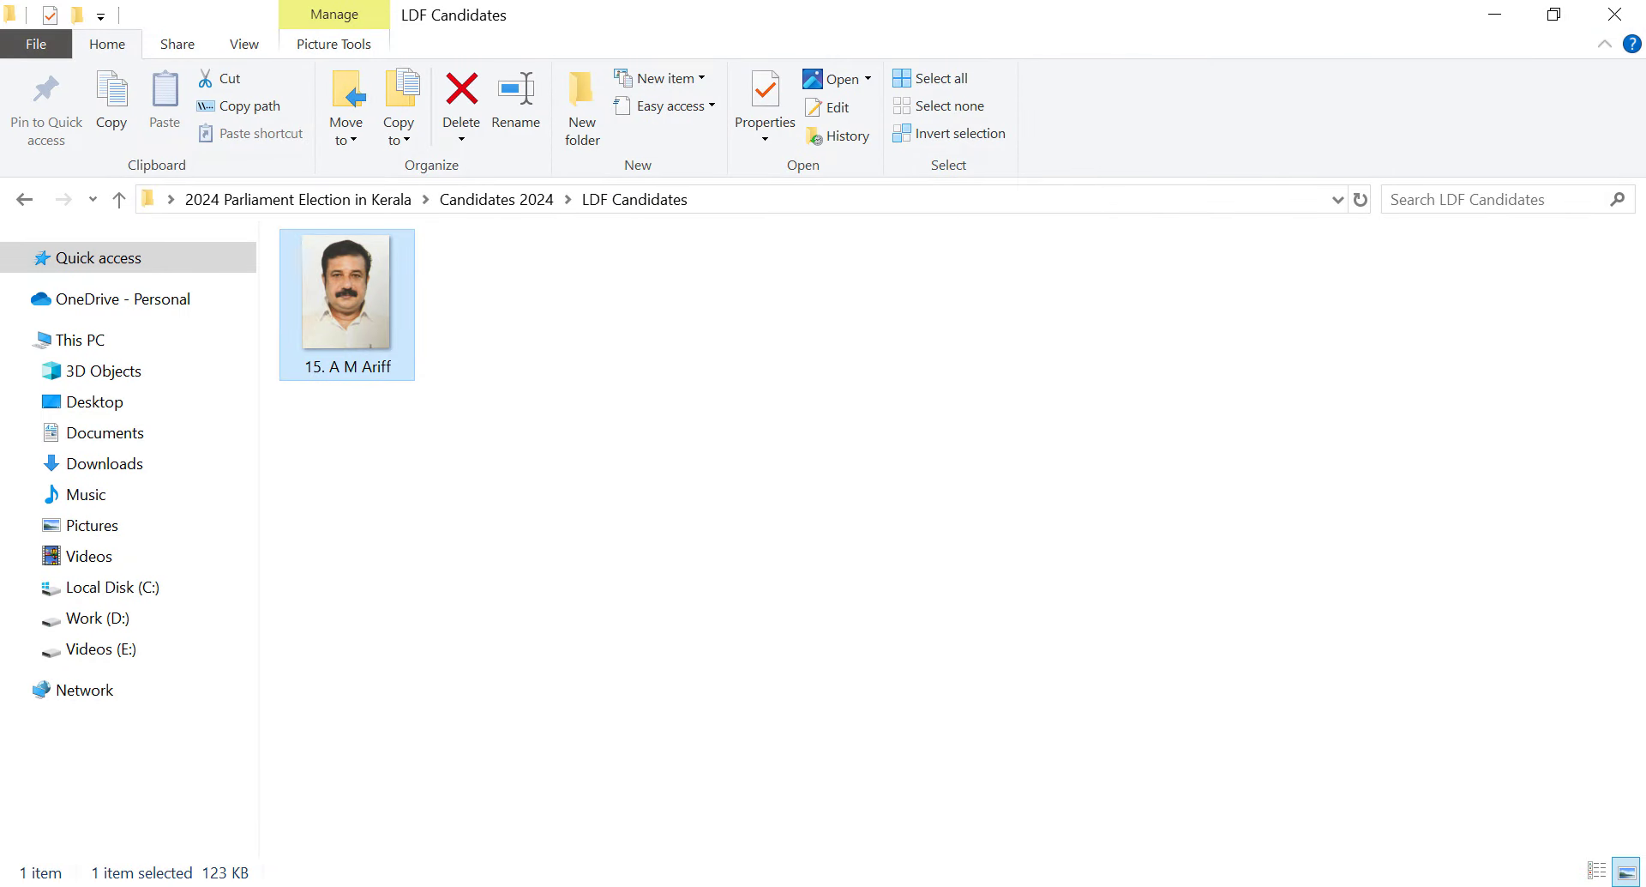
Switch to Chrome, open K. C Venugopal's details from the Alappuzha candidate list, and look up the age
key(alt+Tab)
click(535, 22)
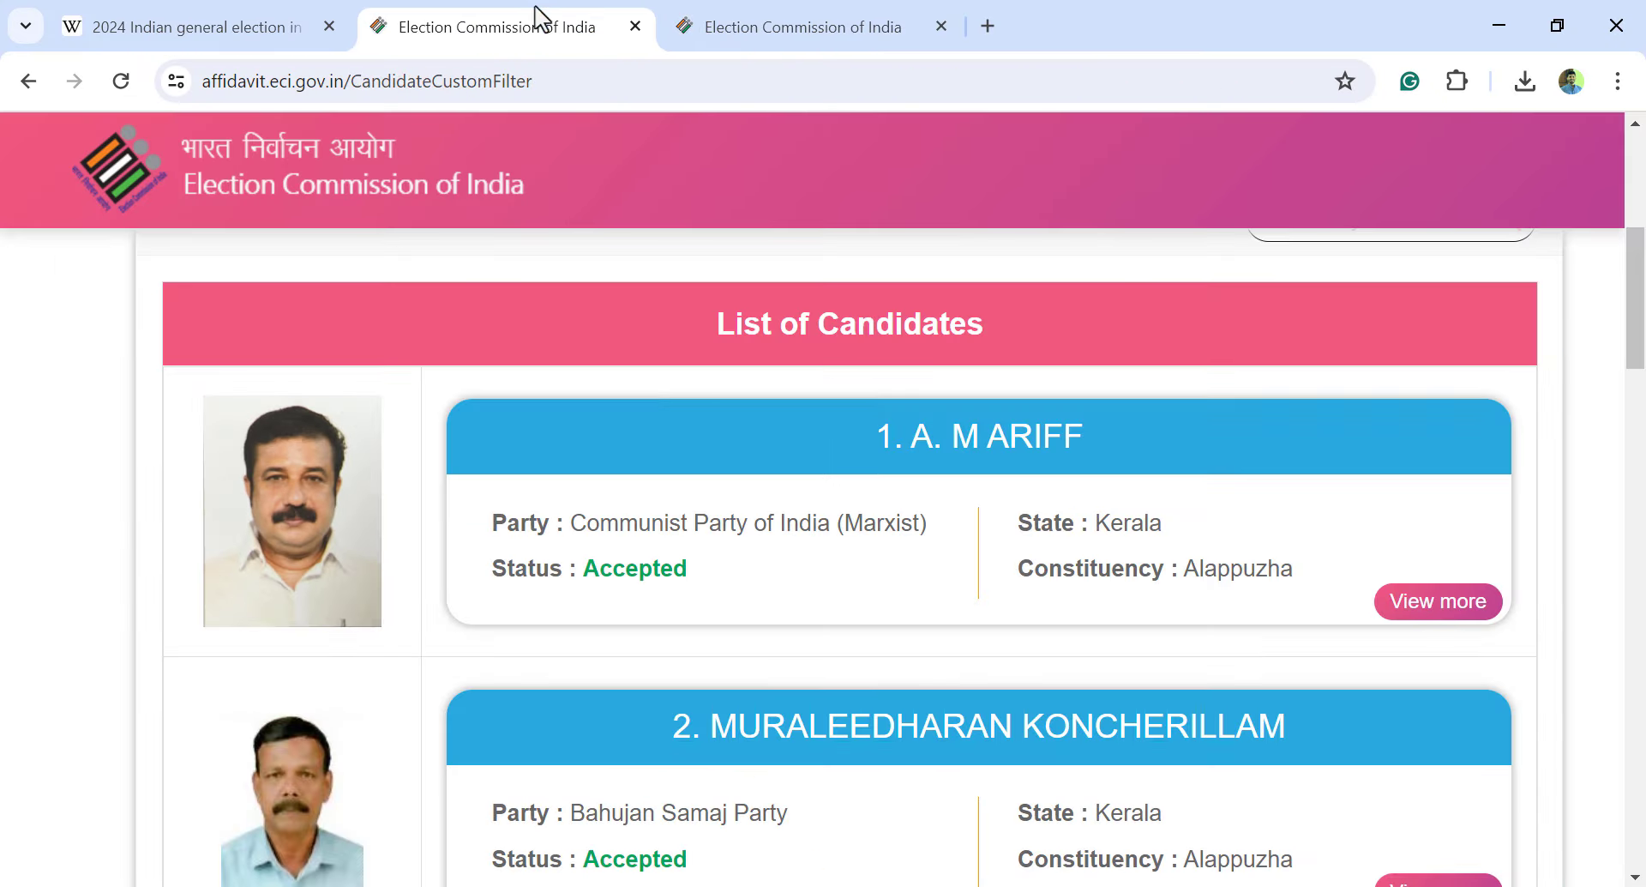
scroll(712, 476, down, 4)
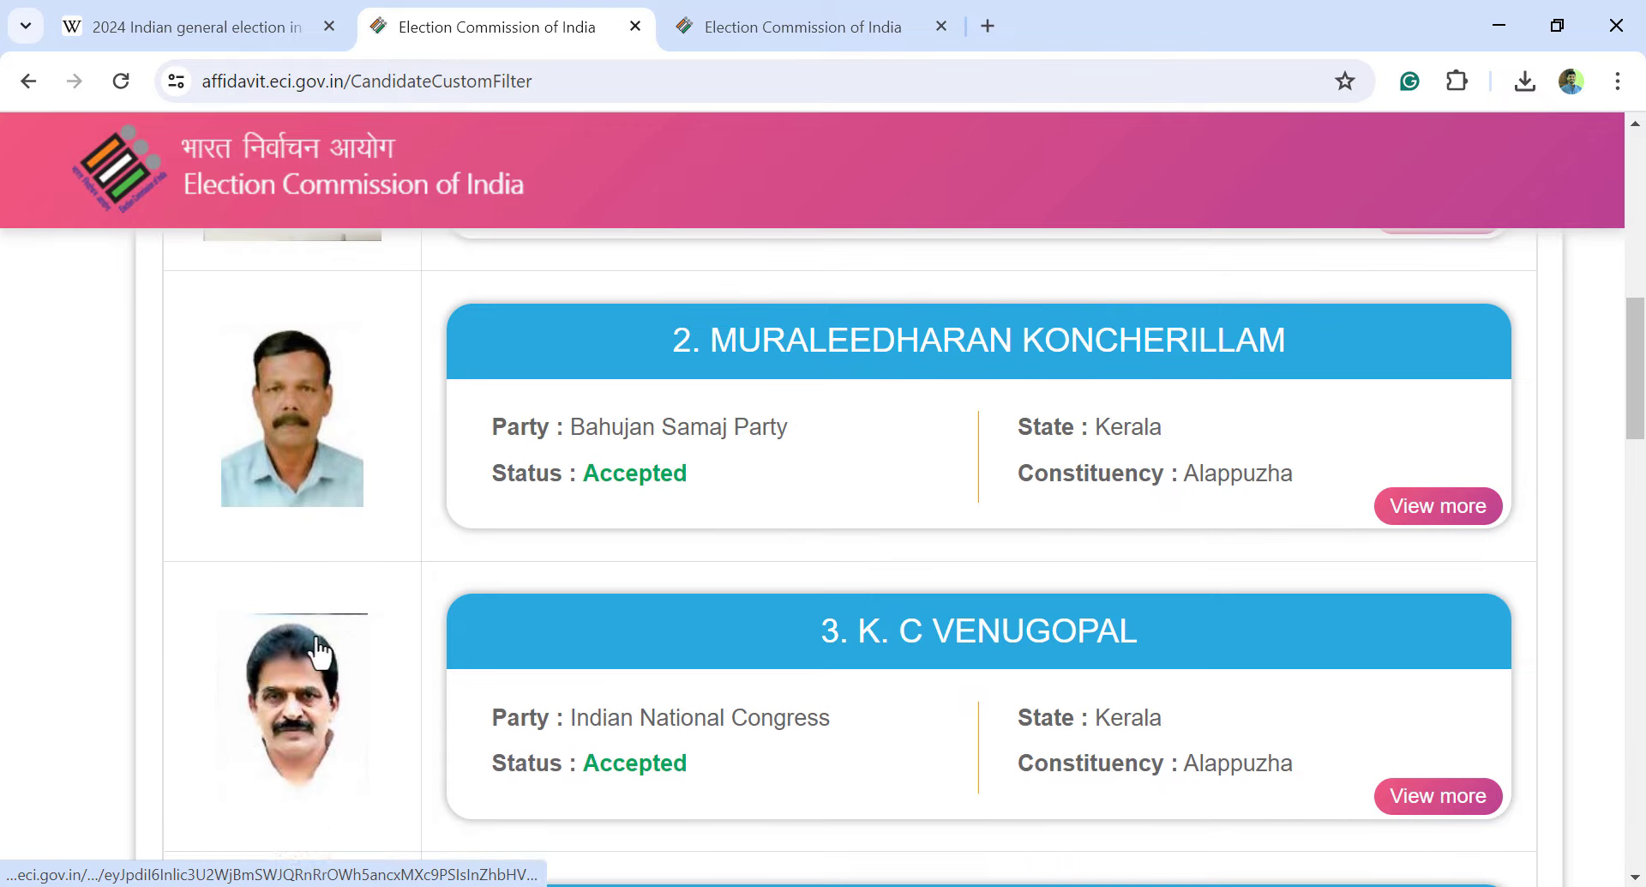
scroll(321, 652, down, 2)
scroll(953, 659, down, 2)
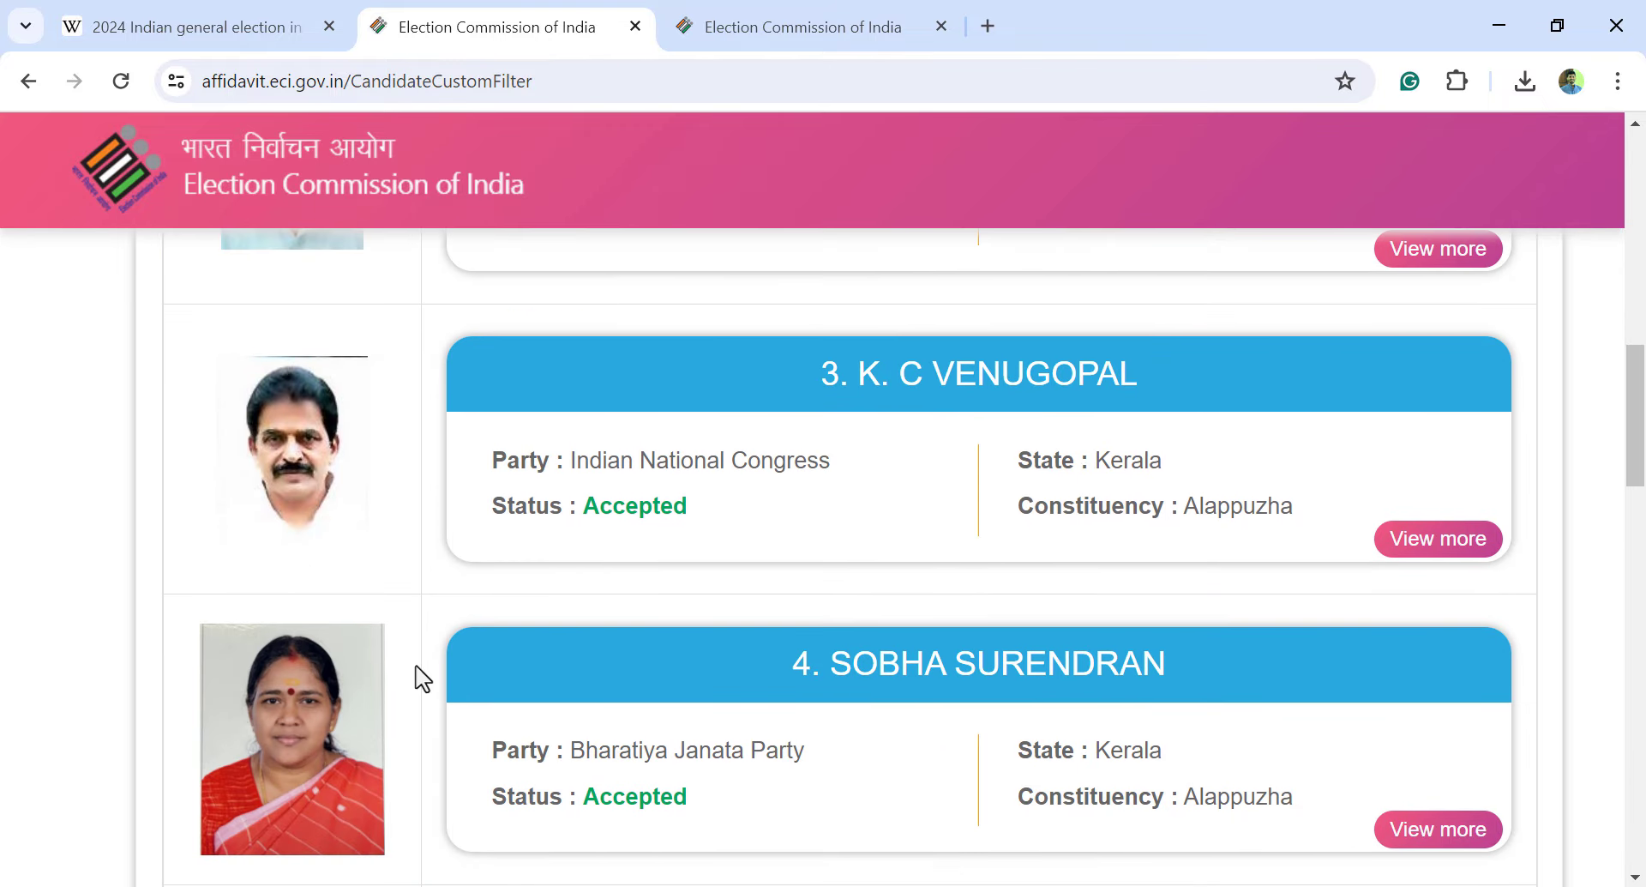
click(1391, 540)
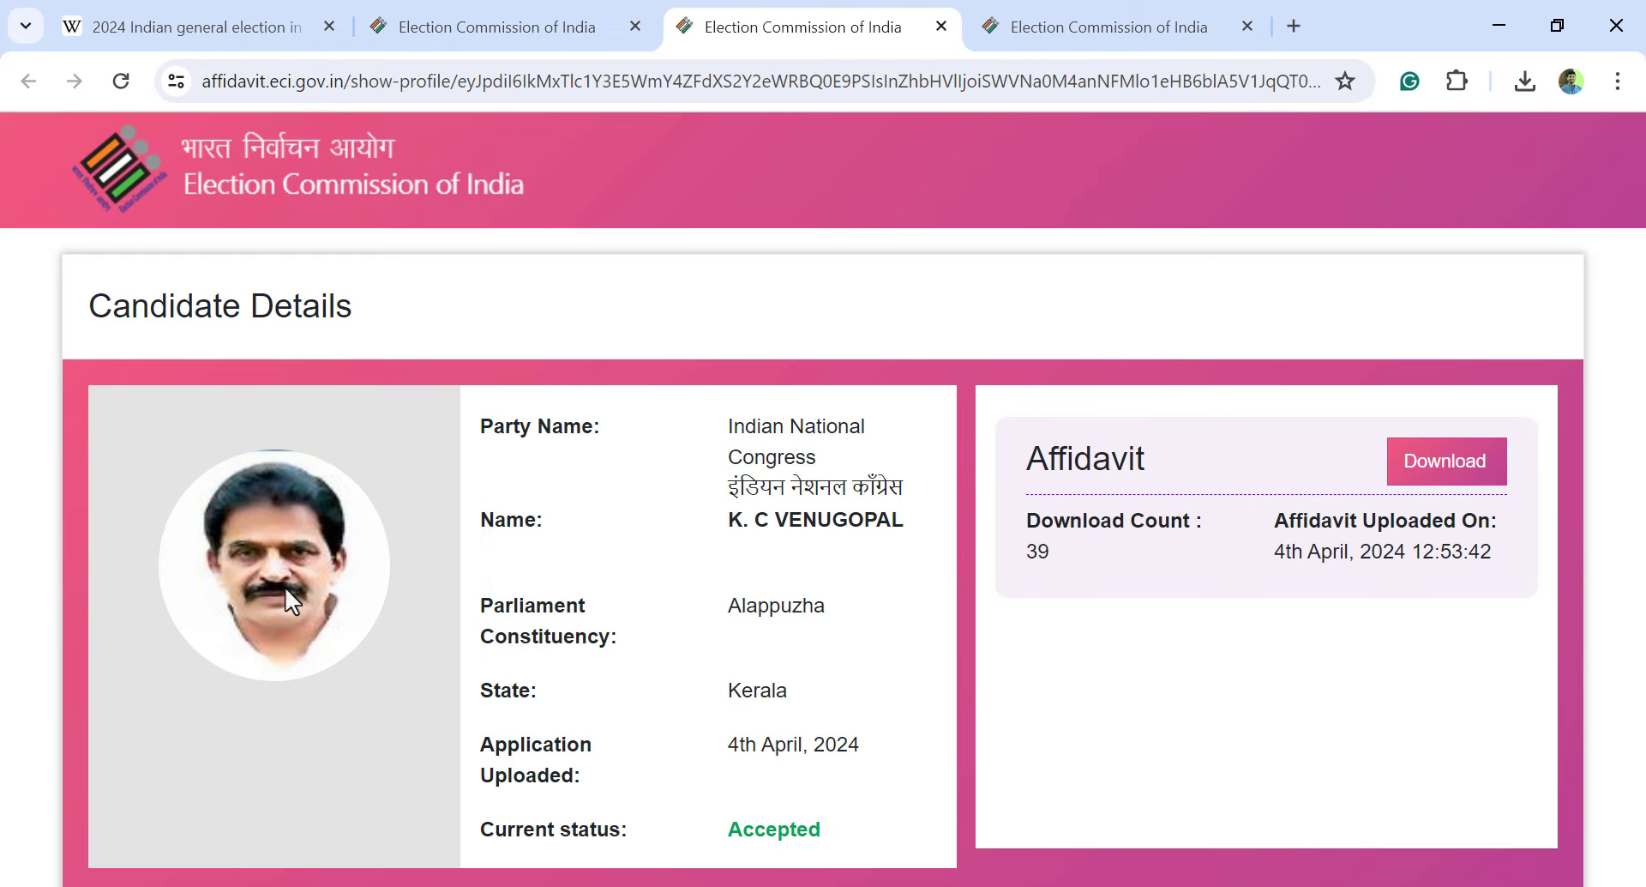
scroll(733, 580, down, 6)
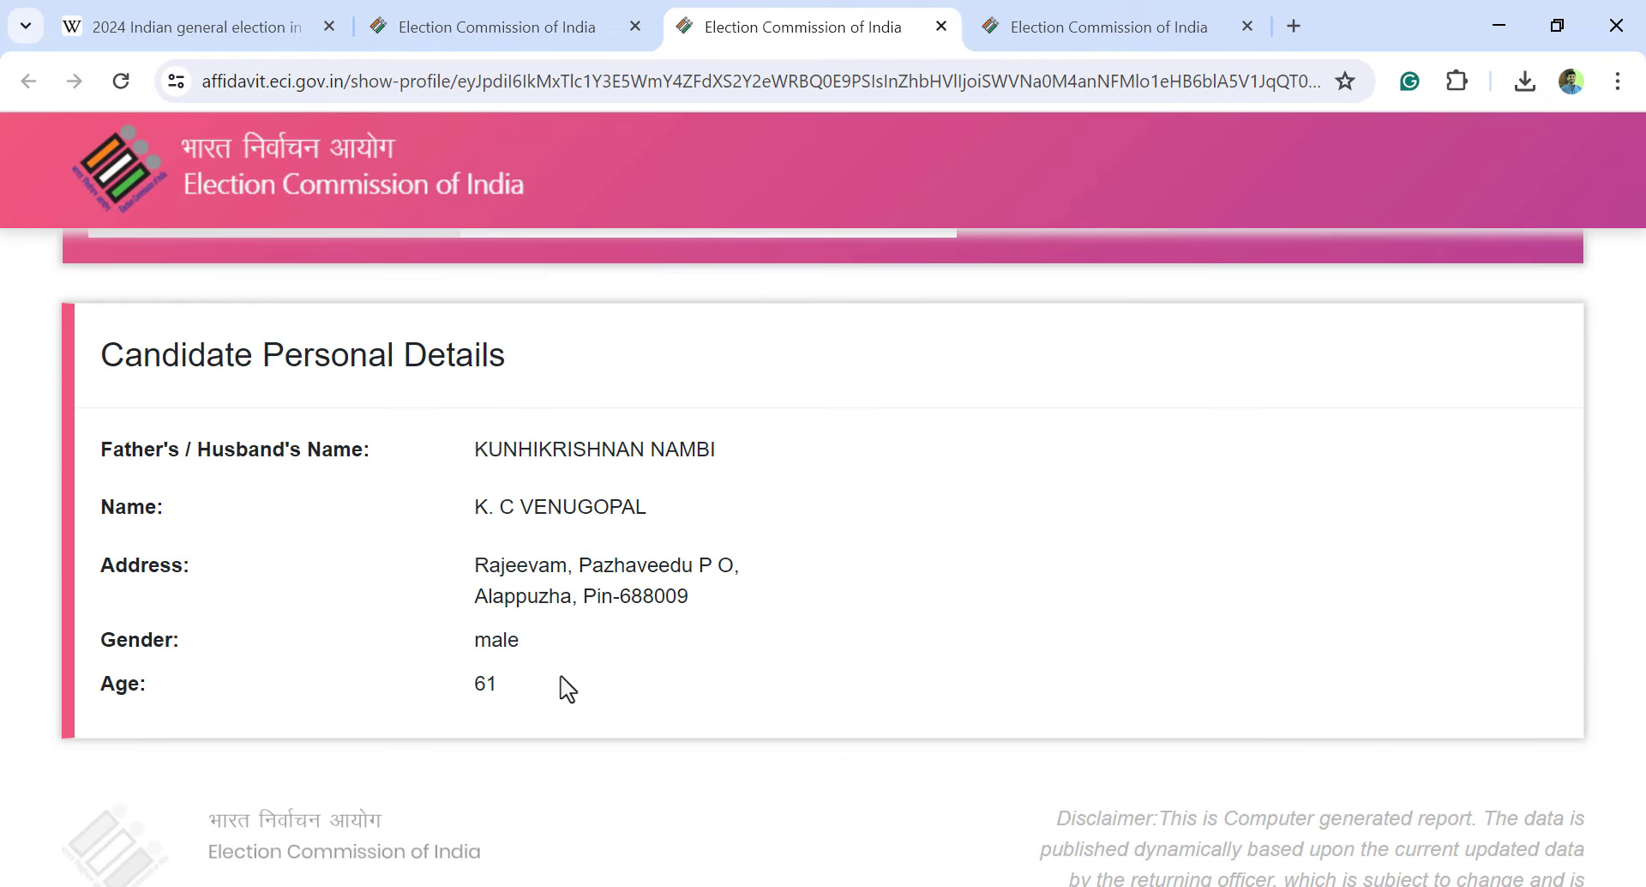
Switch to Excel and enter 61 as K C Venugopal's age in the Alappuzha row of the Candidates 2024 sheet
click(913, 885)
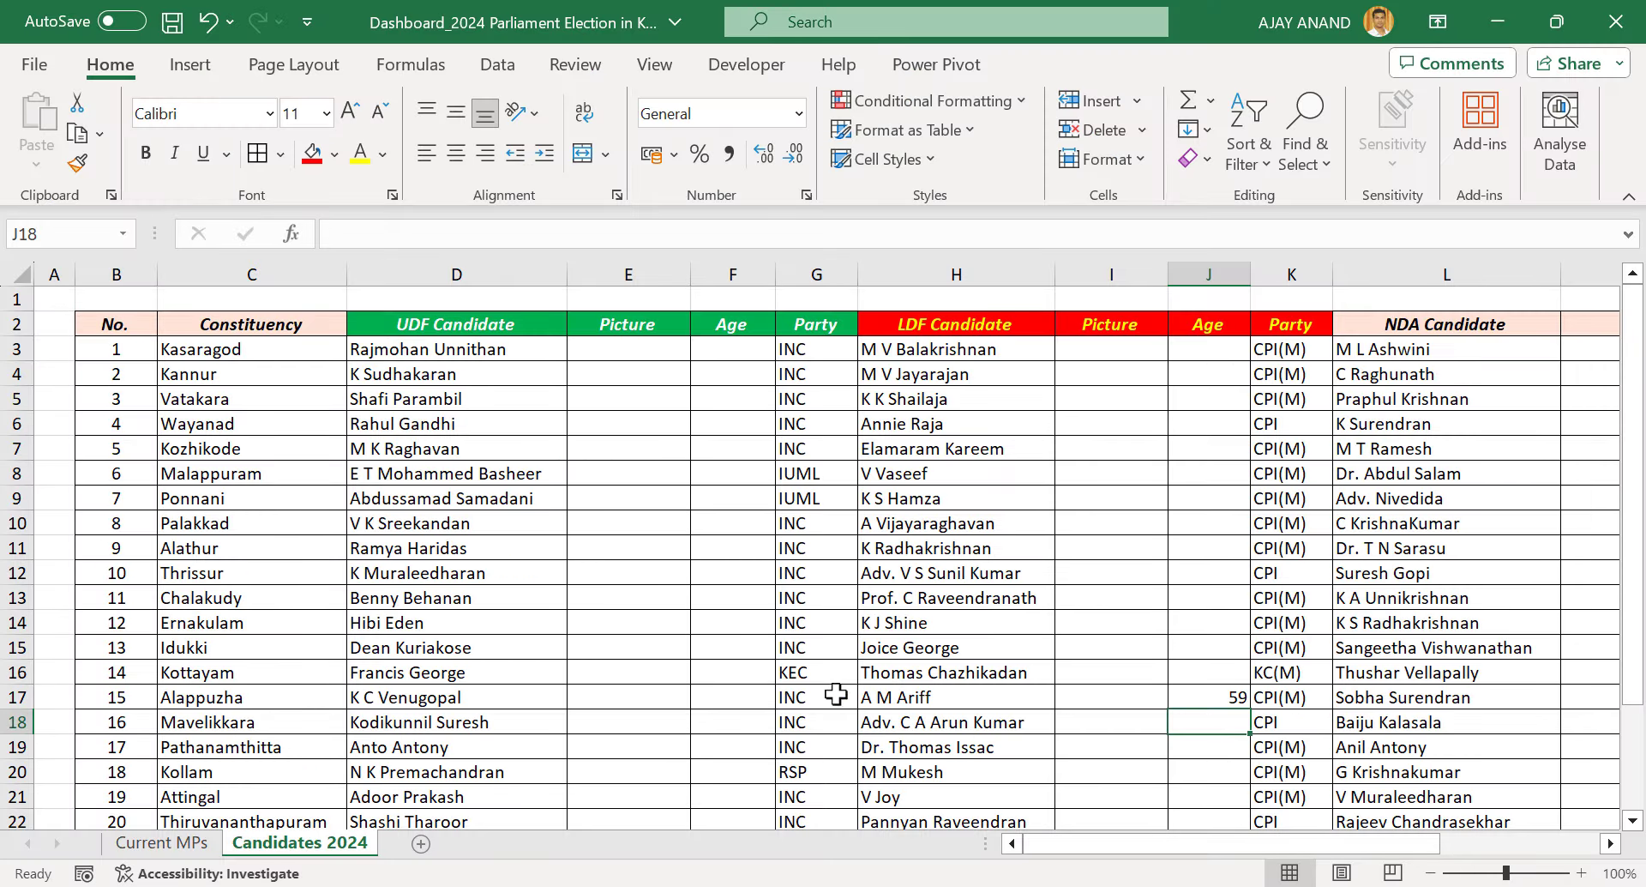
click(744, 699)
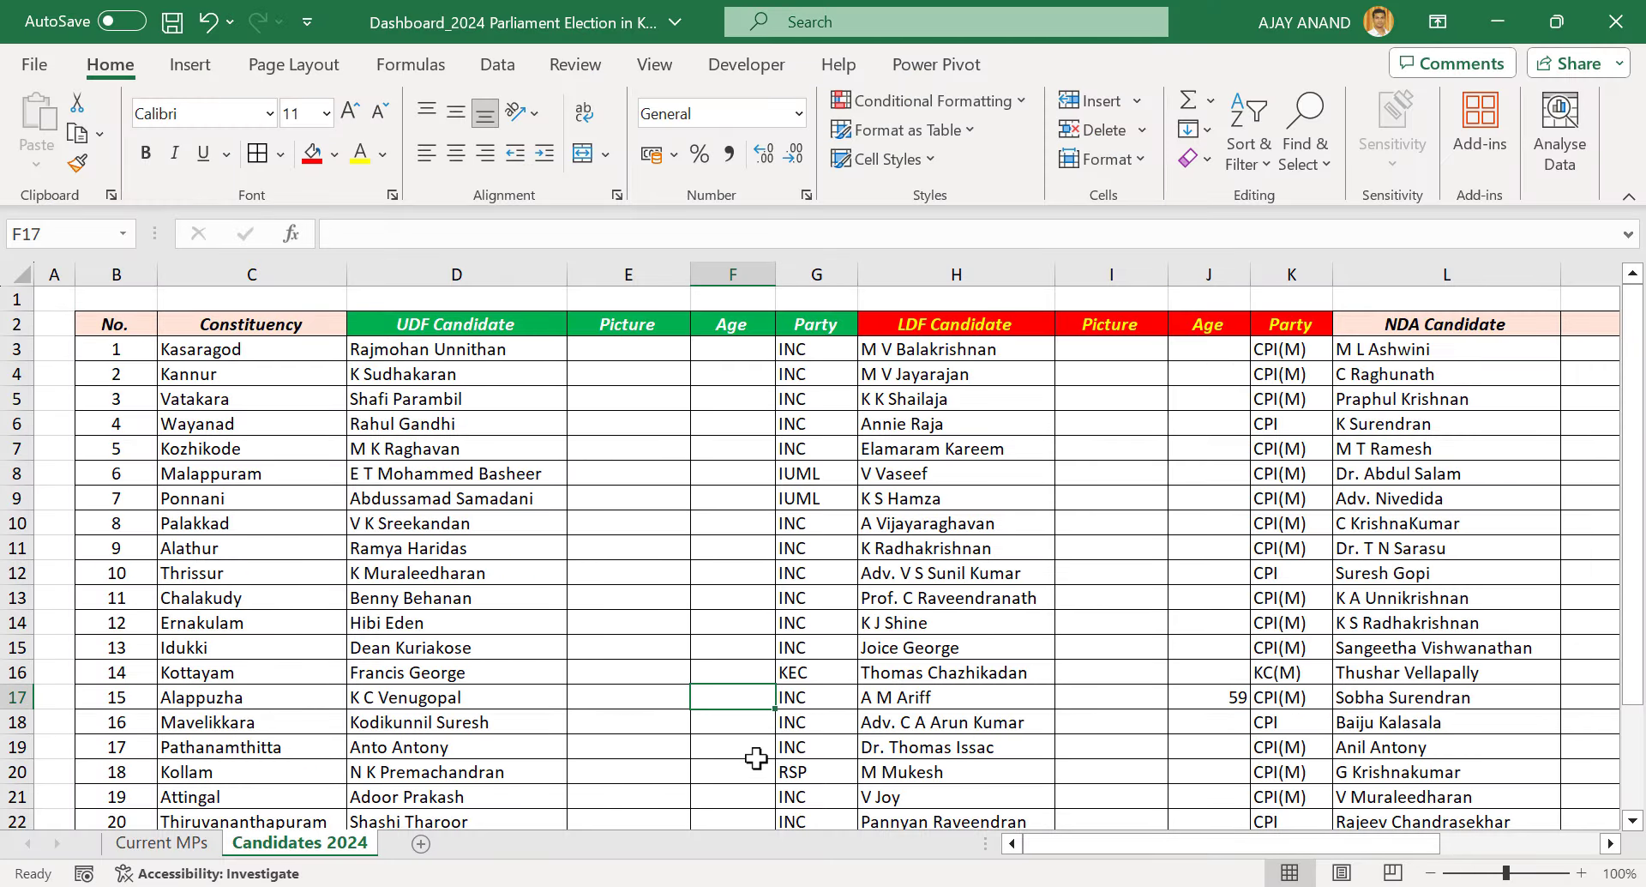
text(61)
key(Return)
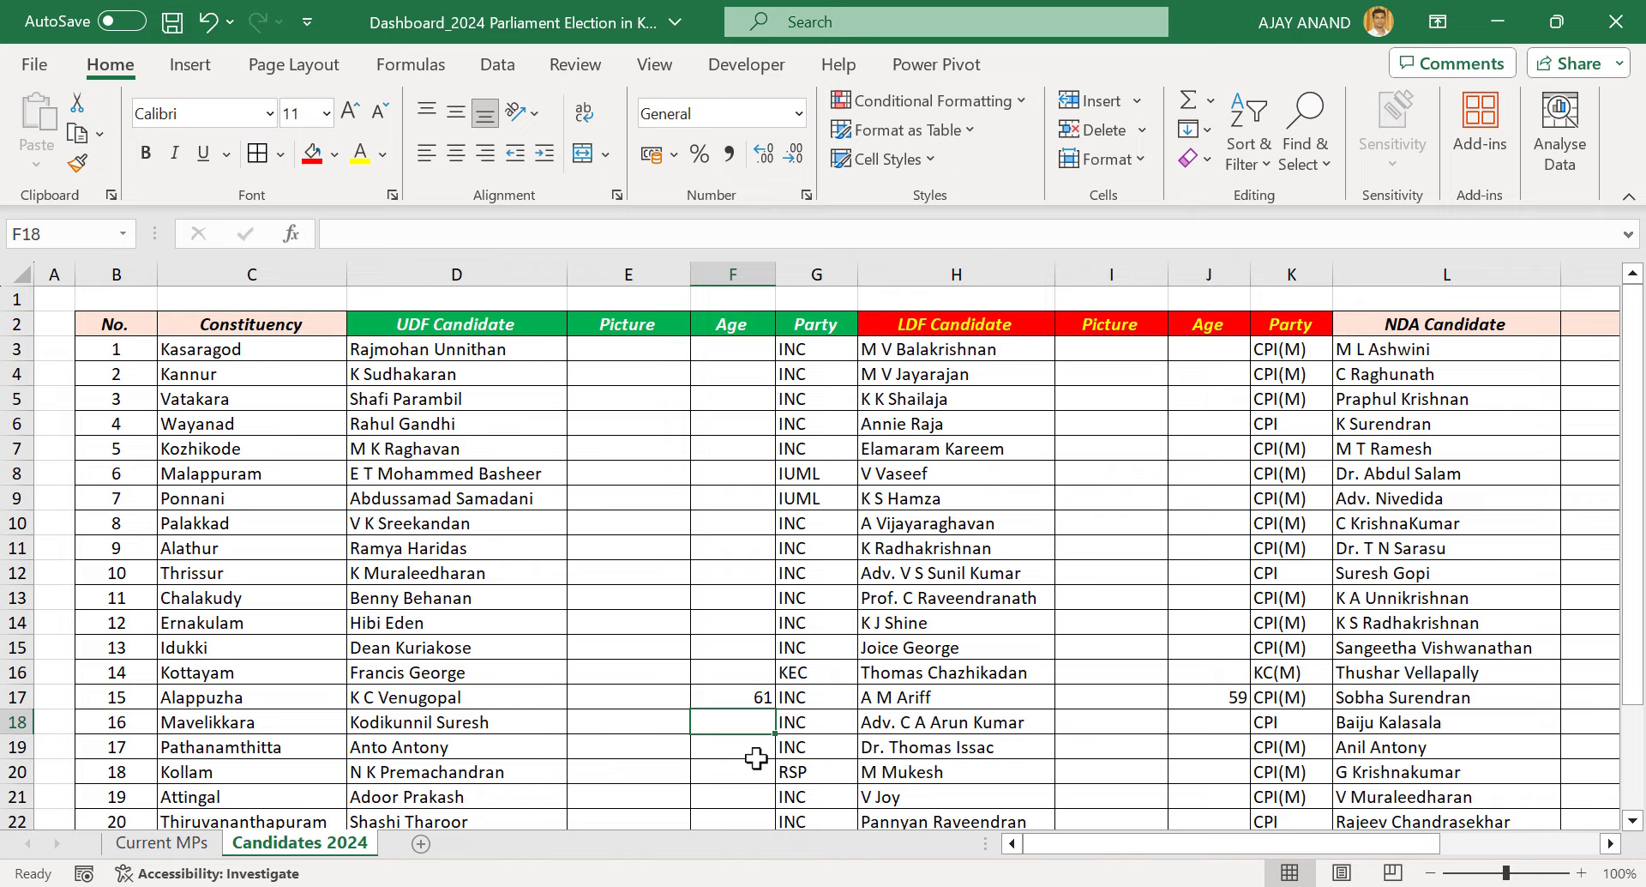
Switch to Chrome, start saving K. C Venugopal's photo, and create a subfolder named "UDF Candidates" inside Candidates 2024
key(alt+Tab)
scroll(615, 539, up, 5)
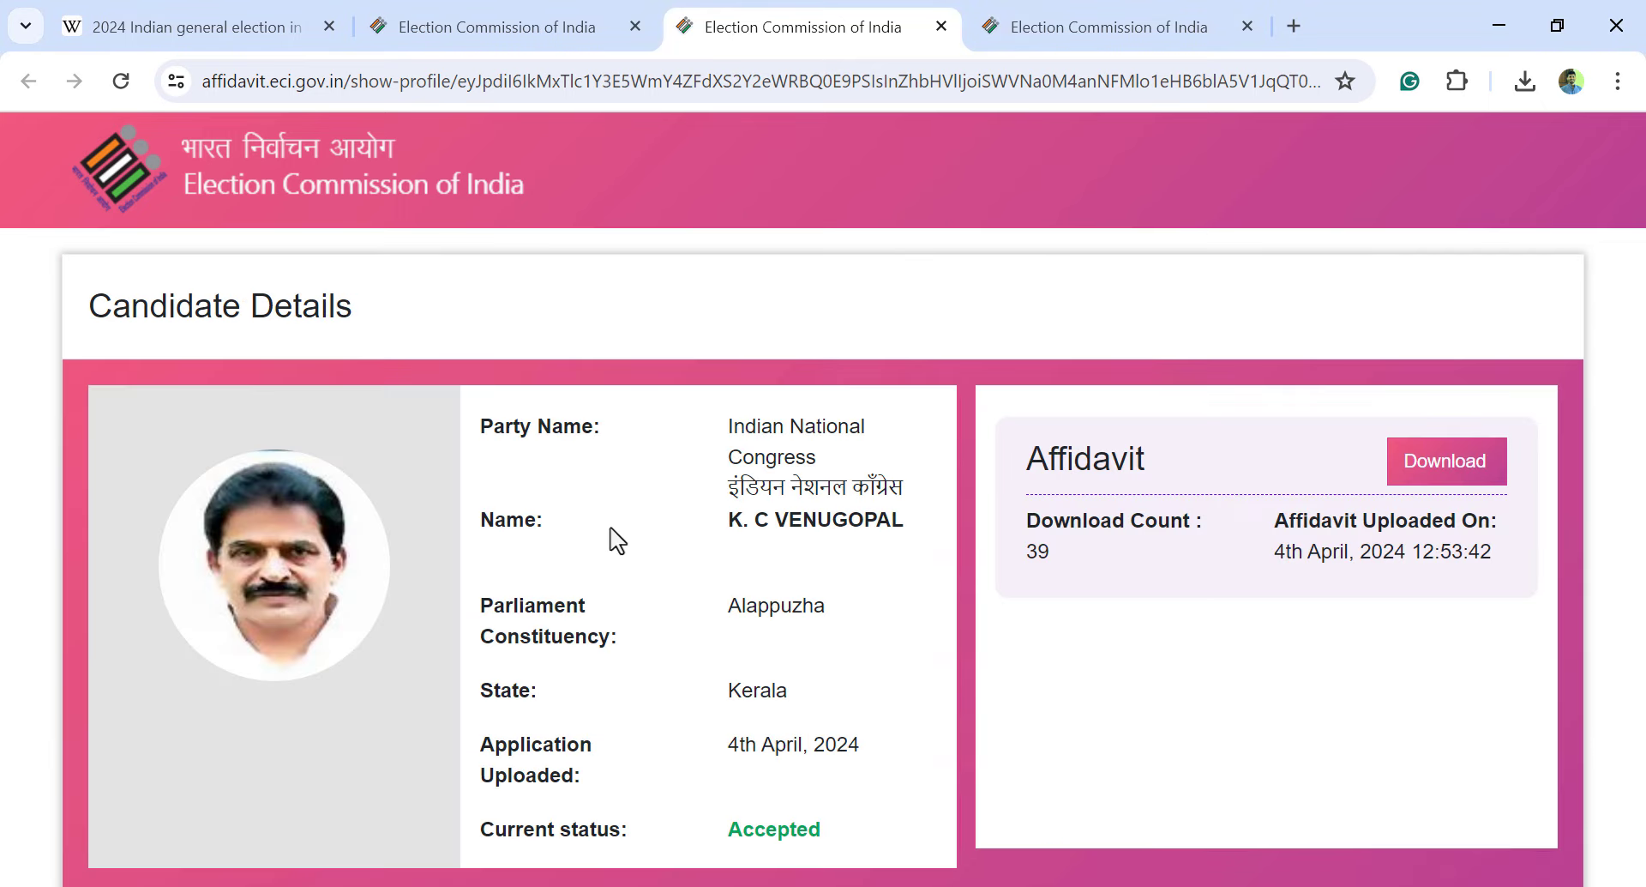
right_click(327, 537)
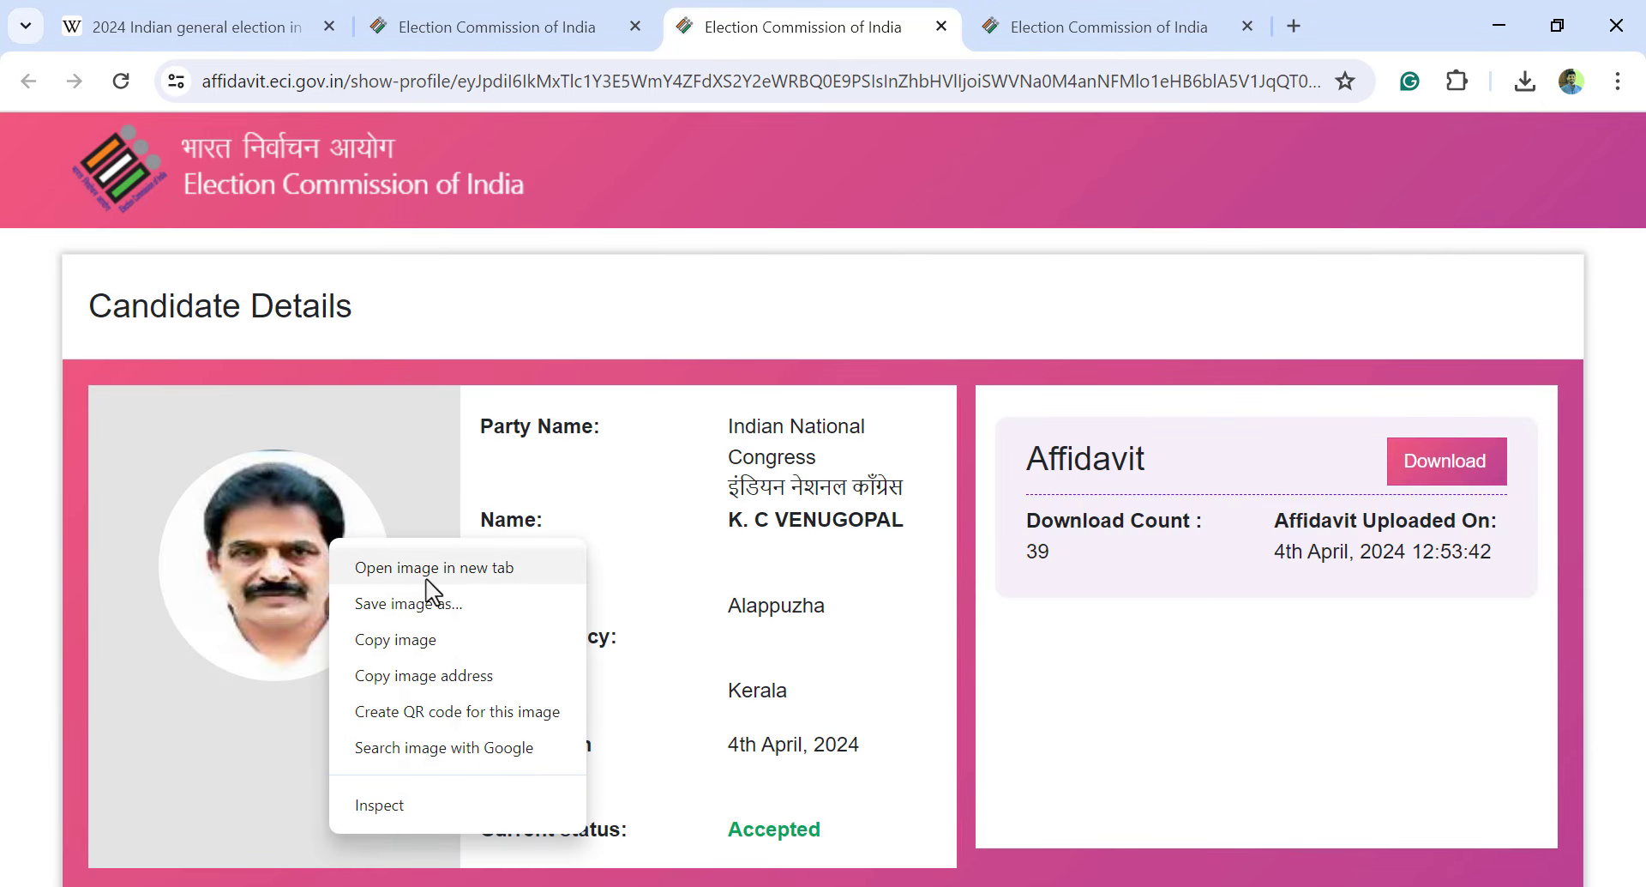
click(479, 600)
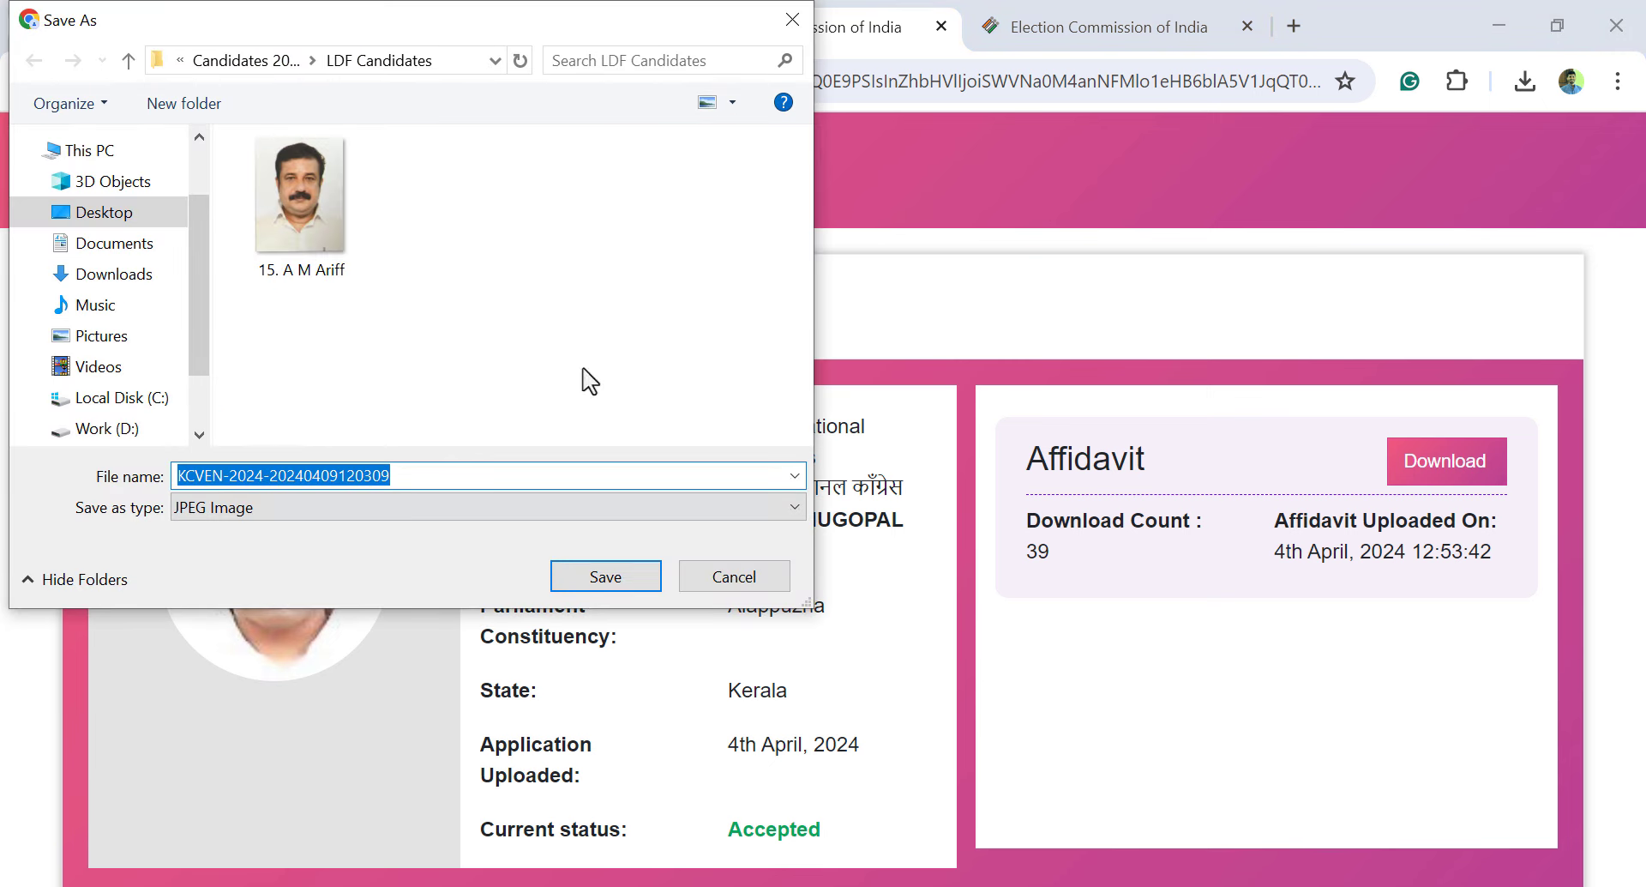
click(257, 67)
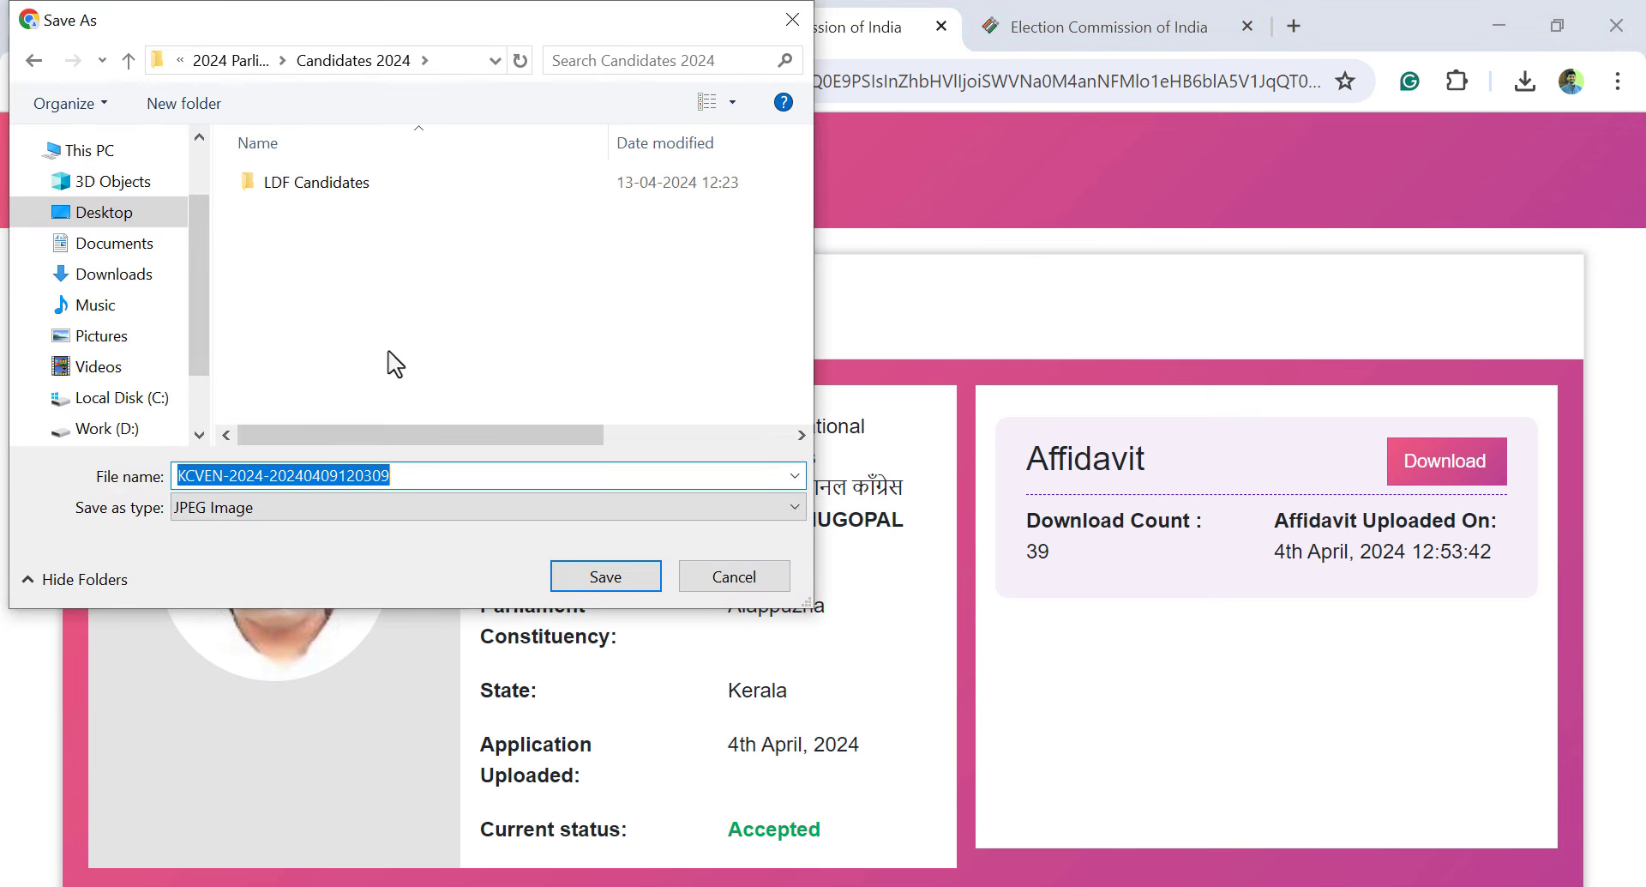
right_click(385, 302)
mouse_move(553, 575)
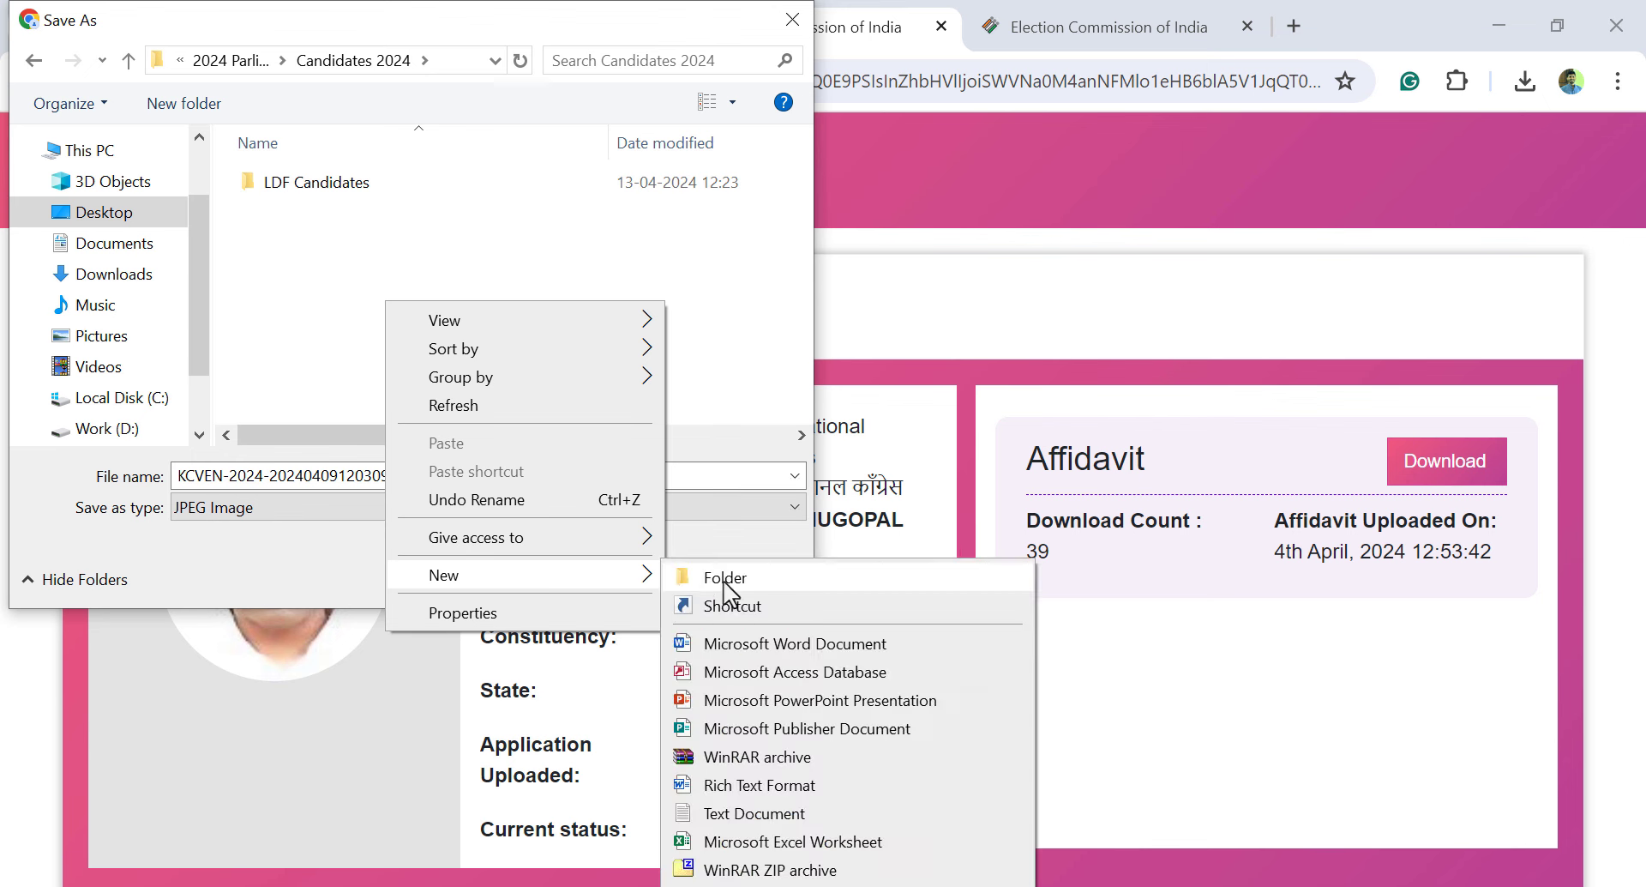
click(712, 576)
text(UDF Can)
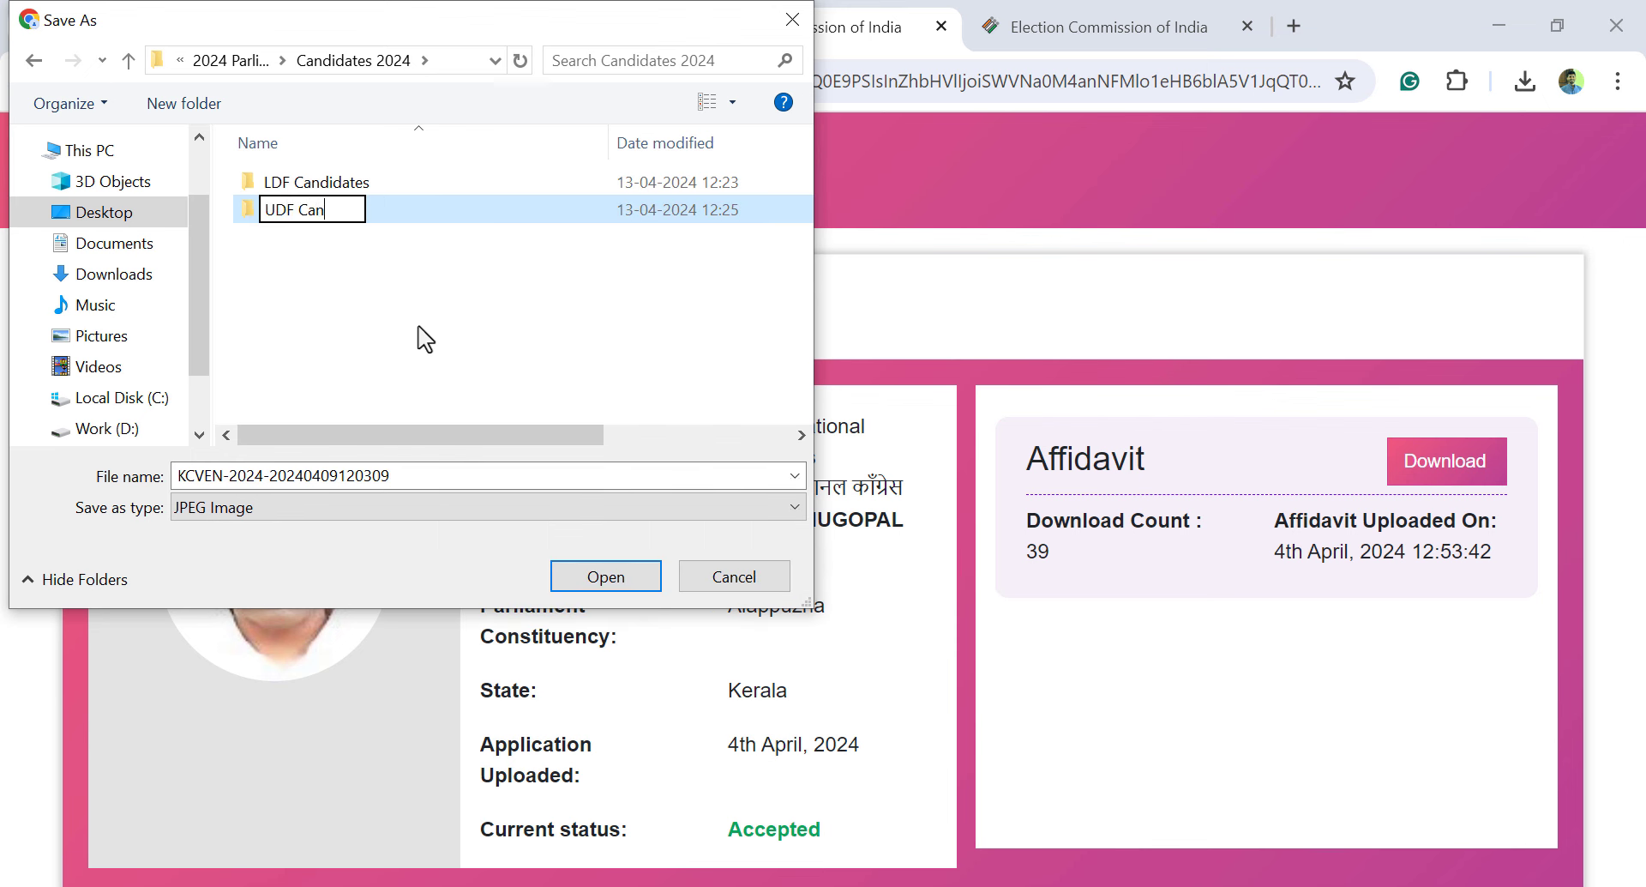
text(didates)
key(Return)
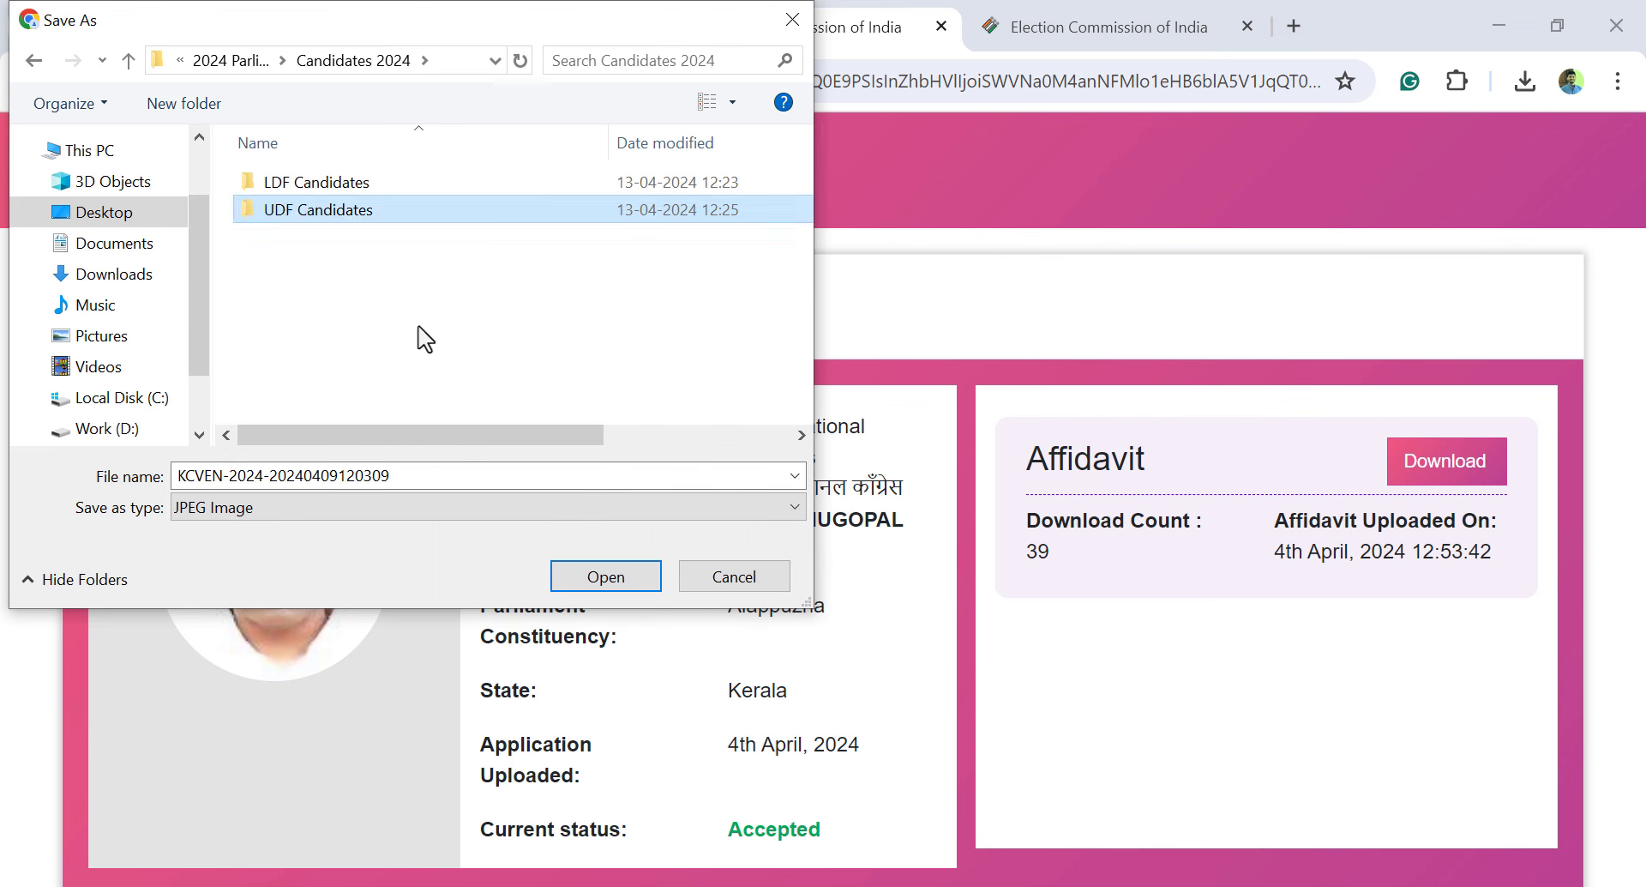
Save the photo in the UDF Candidates folder as a JPEG image named "15. K C Venugopal"
key(Return)
double_click(427, 458)
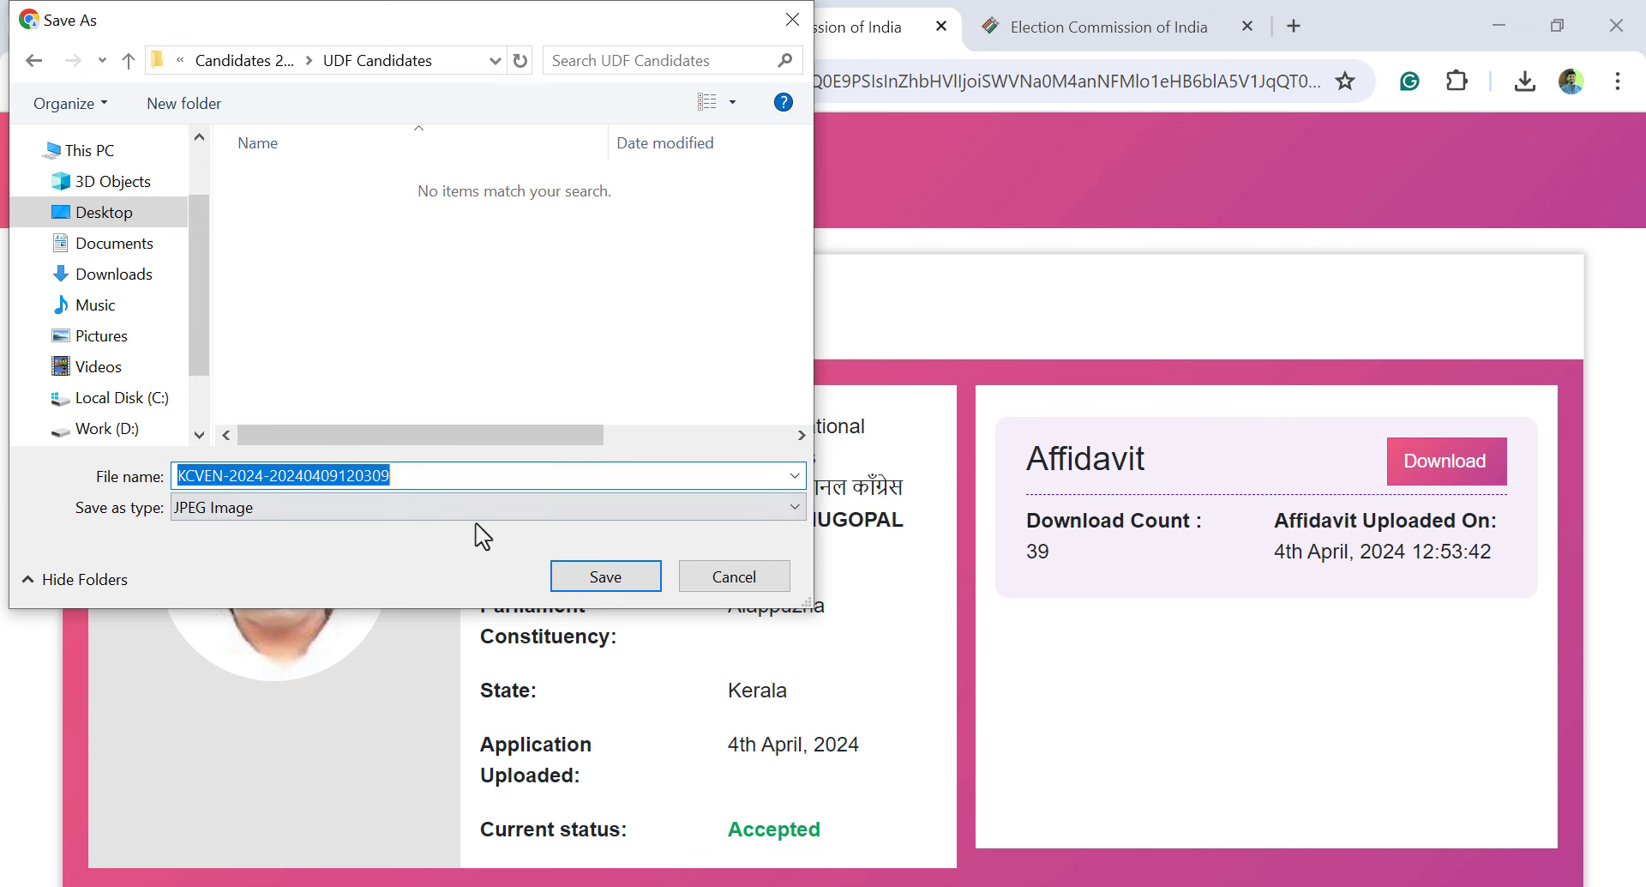
text(15. K C Venugo)
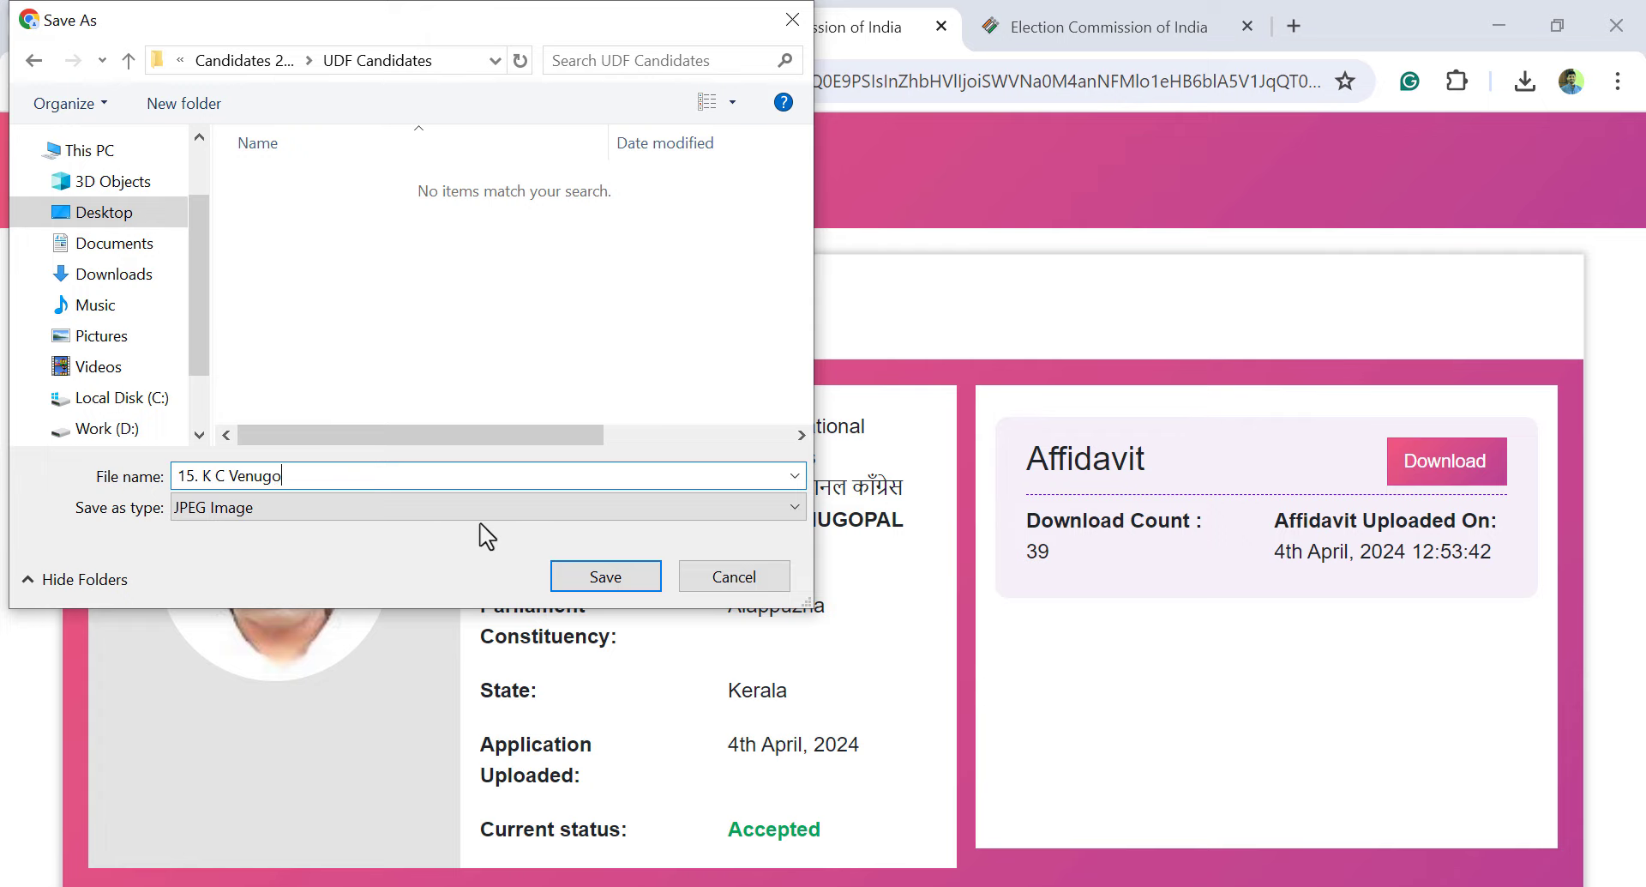
text(pal)
key(Return)
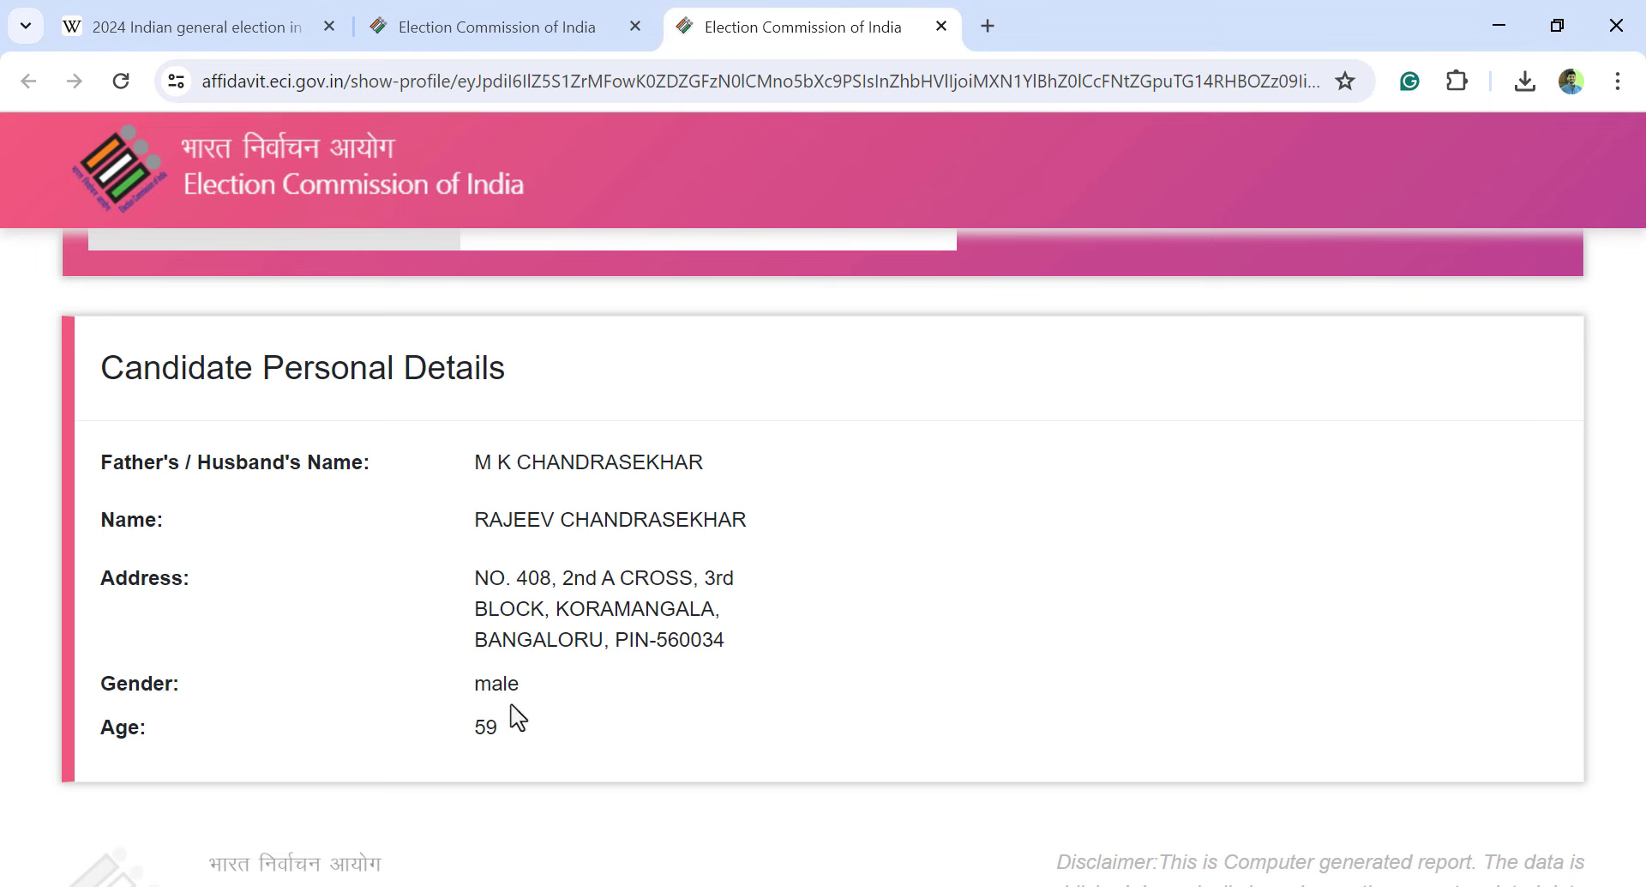
Switch to File Explorer and review the saved candidate photos in the NDA Candidates and LDF Candidates folders
scroll(515, 686, up, 5)
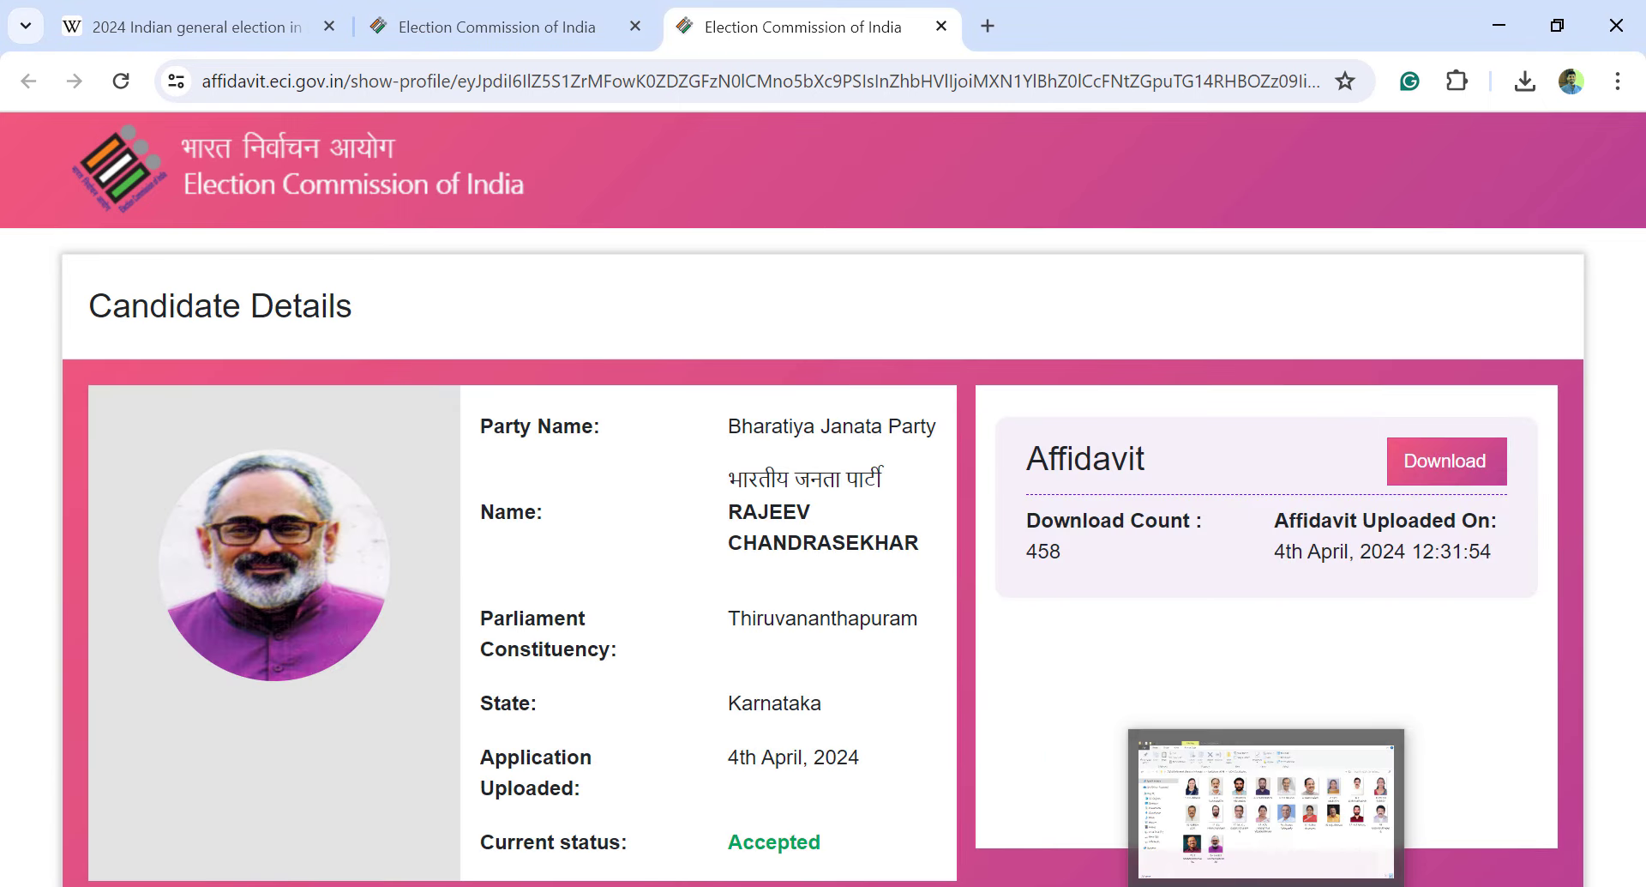
click(1264, 802)
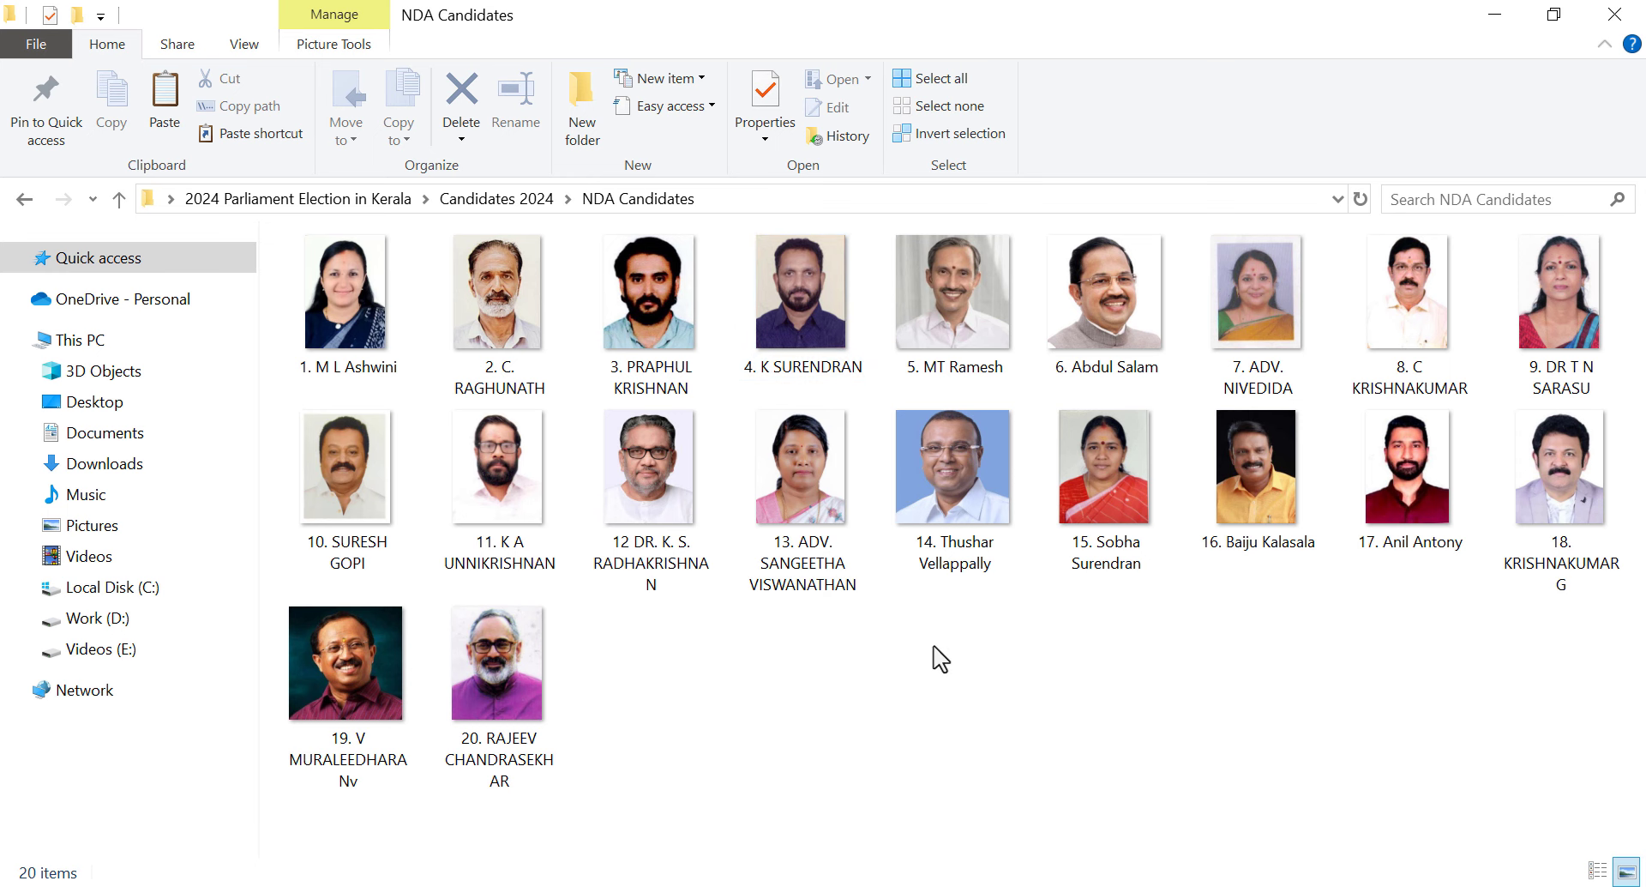
click(511, 200)
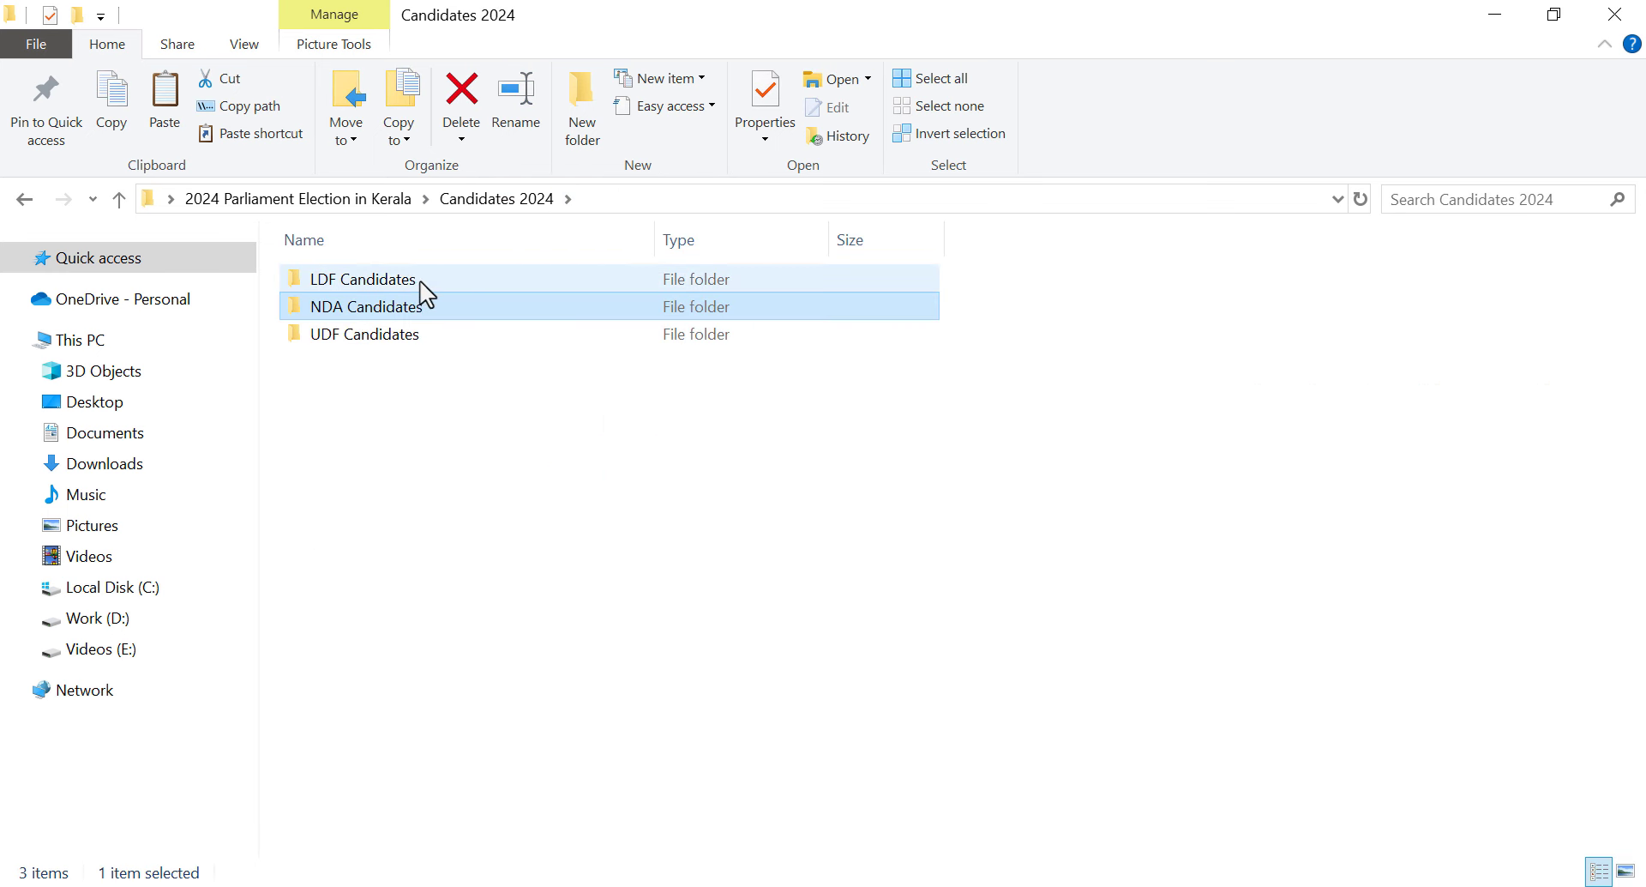
click(394, 282)
double_click(400, 283)
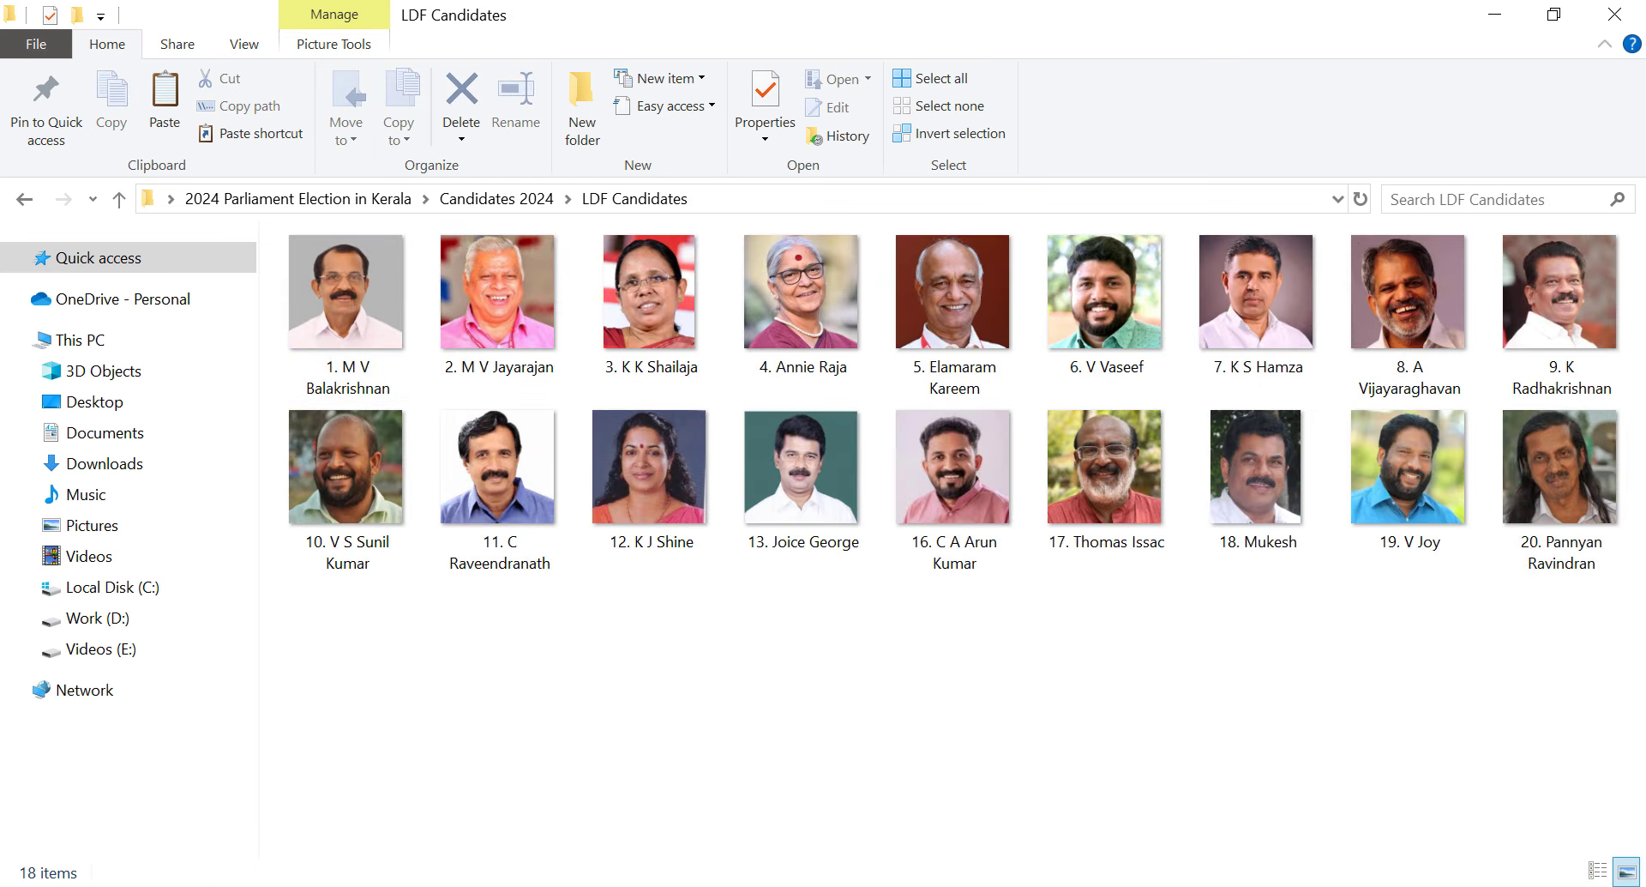
Switch to Excel and review the age columns for all three fronts on the Candidates 2024 sheet
key(alt+Tab)
scroll(686, 639, up, 4)
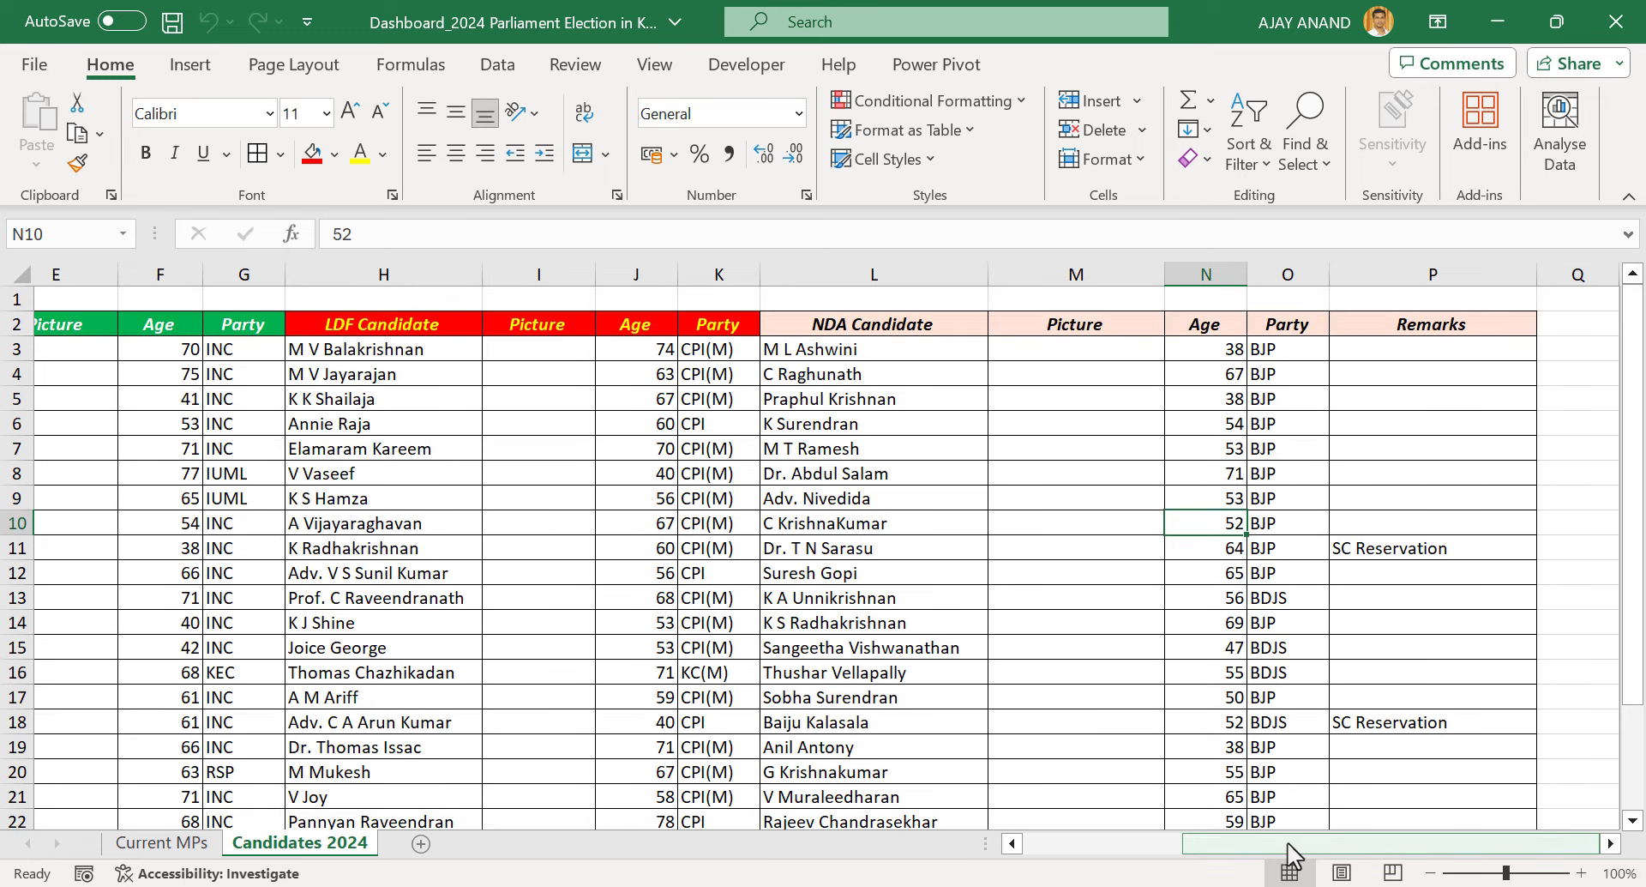
drag(1299, 847, 1068, 852)
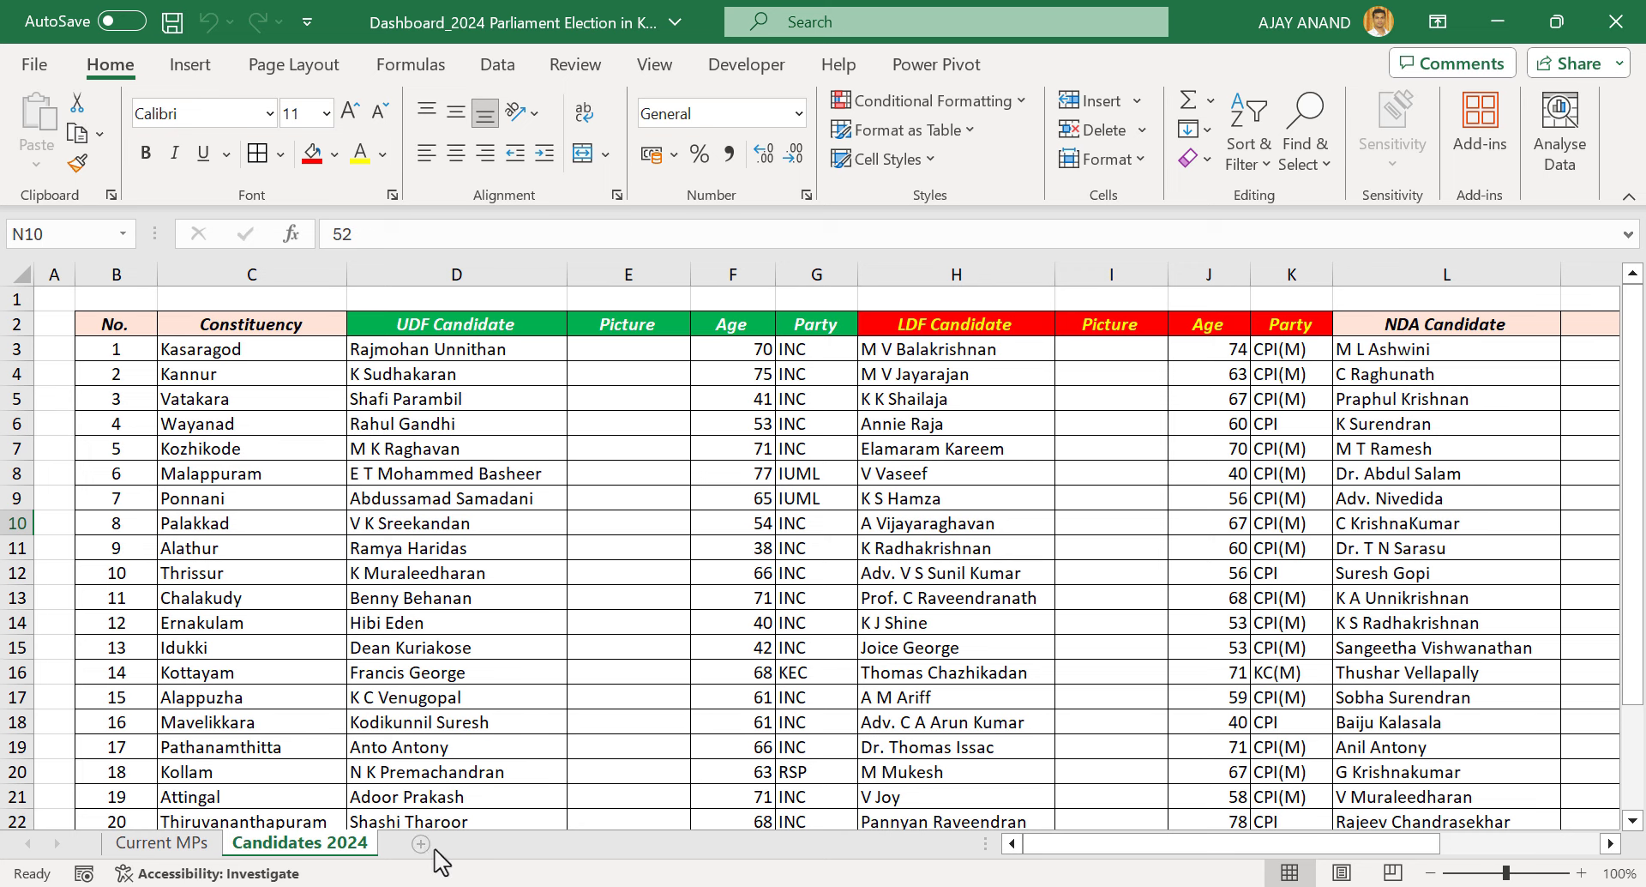
Add a new worksheet after Candidates 2024 and name it "Constituencies"
click(421, 843)
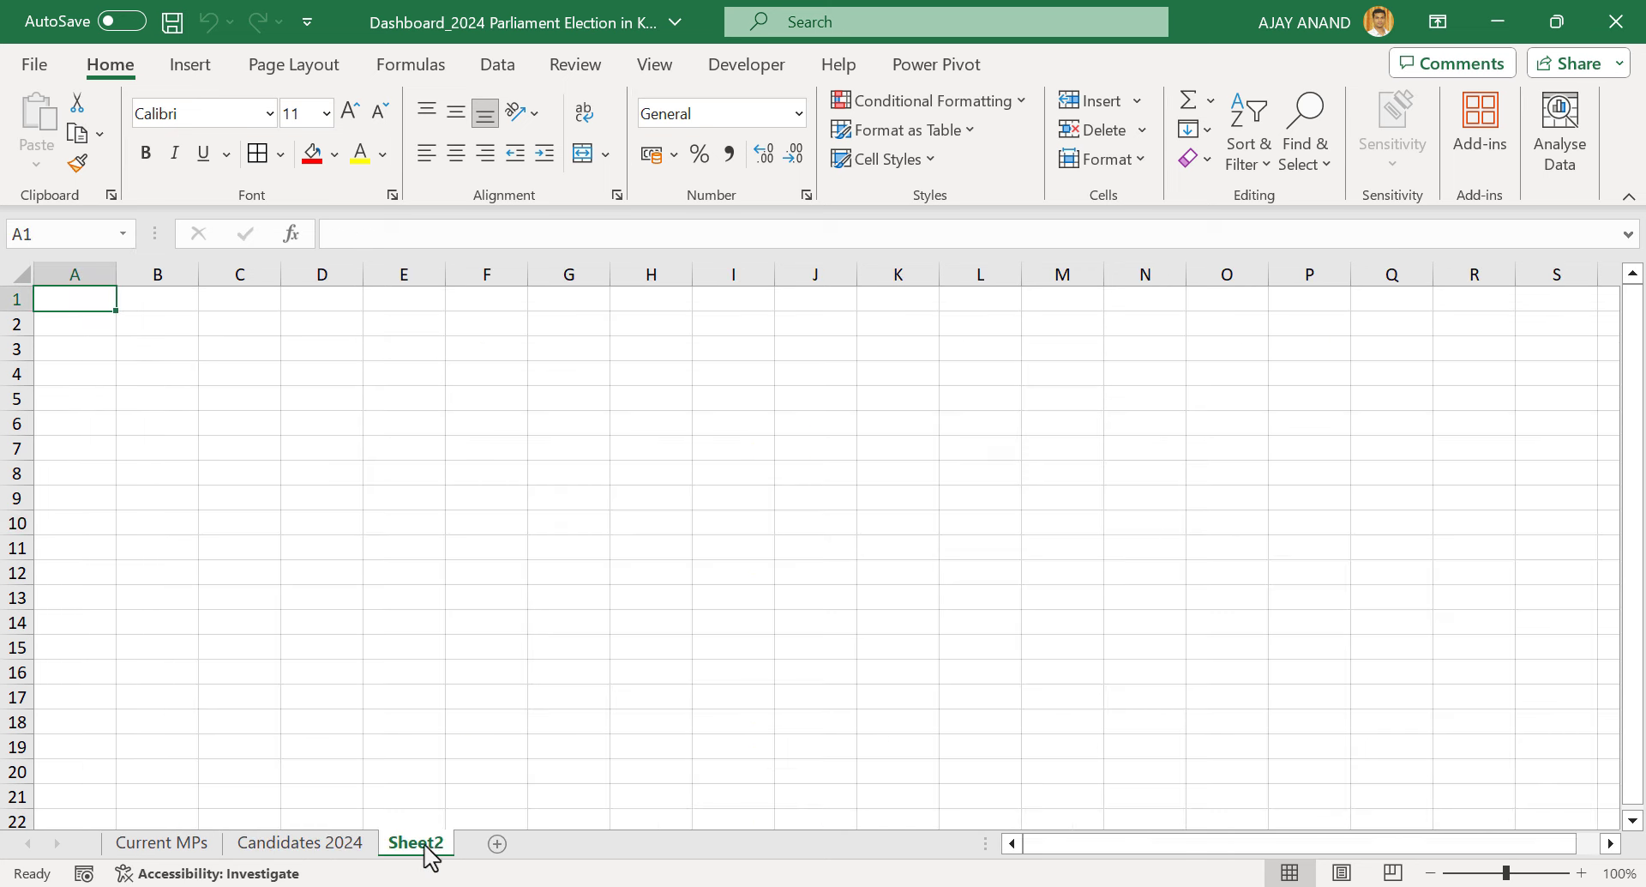
double_click(433, 844)
text(Constituencies)
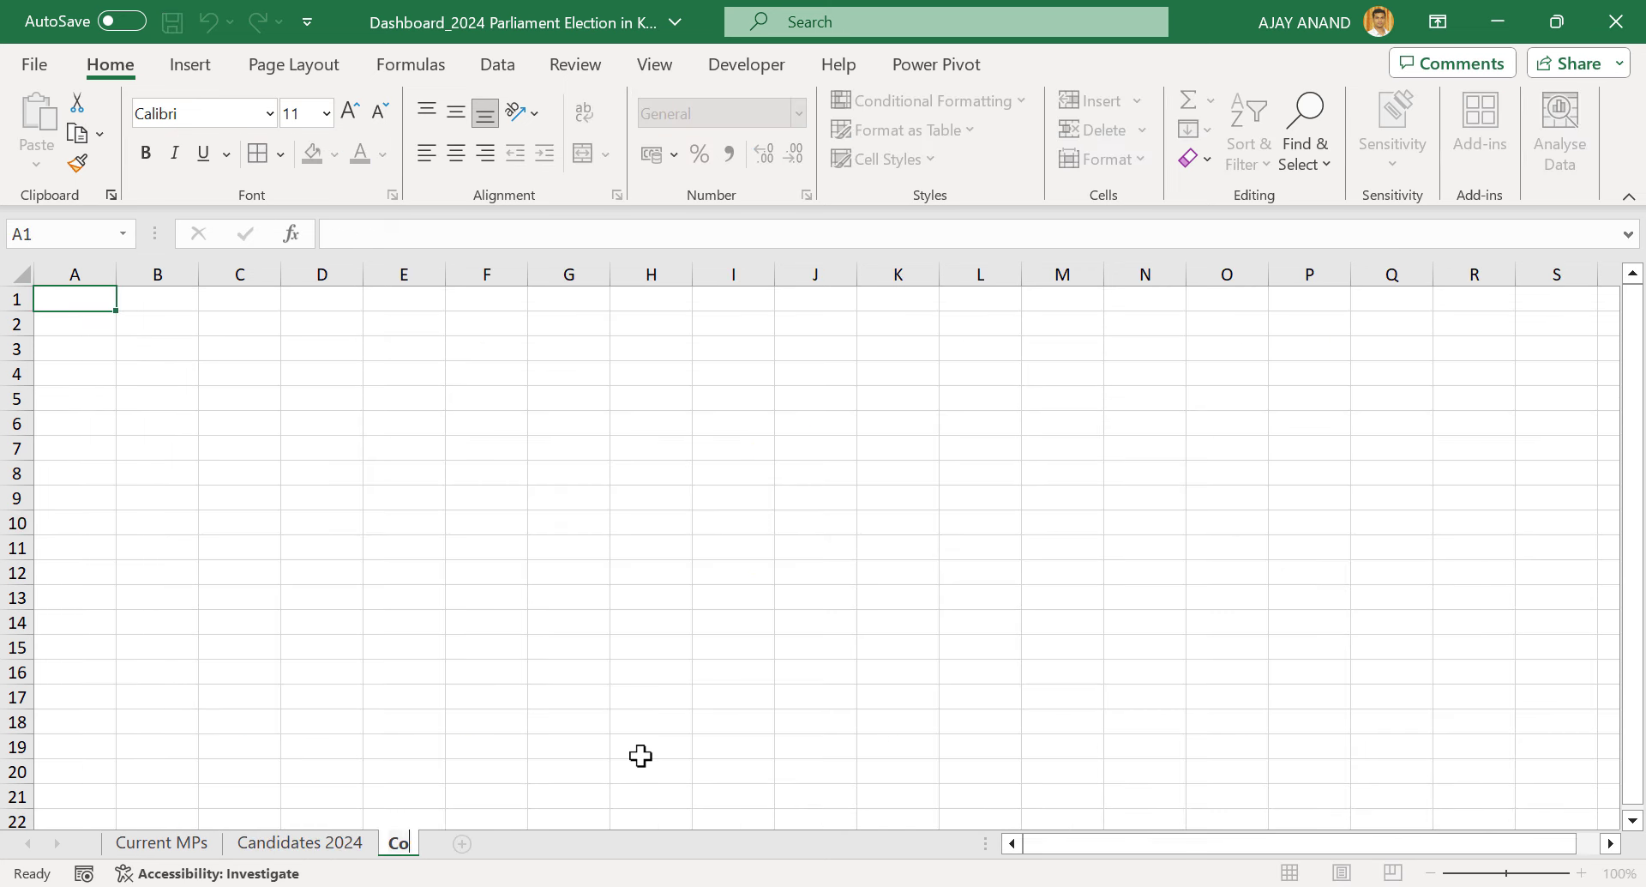
key(Return)
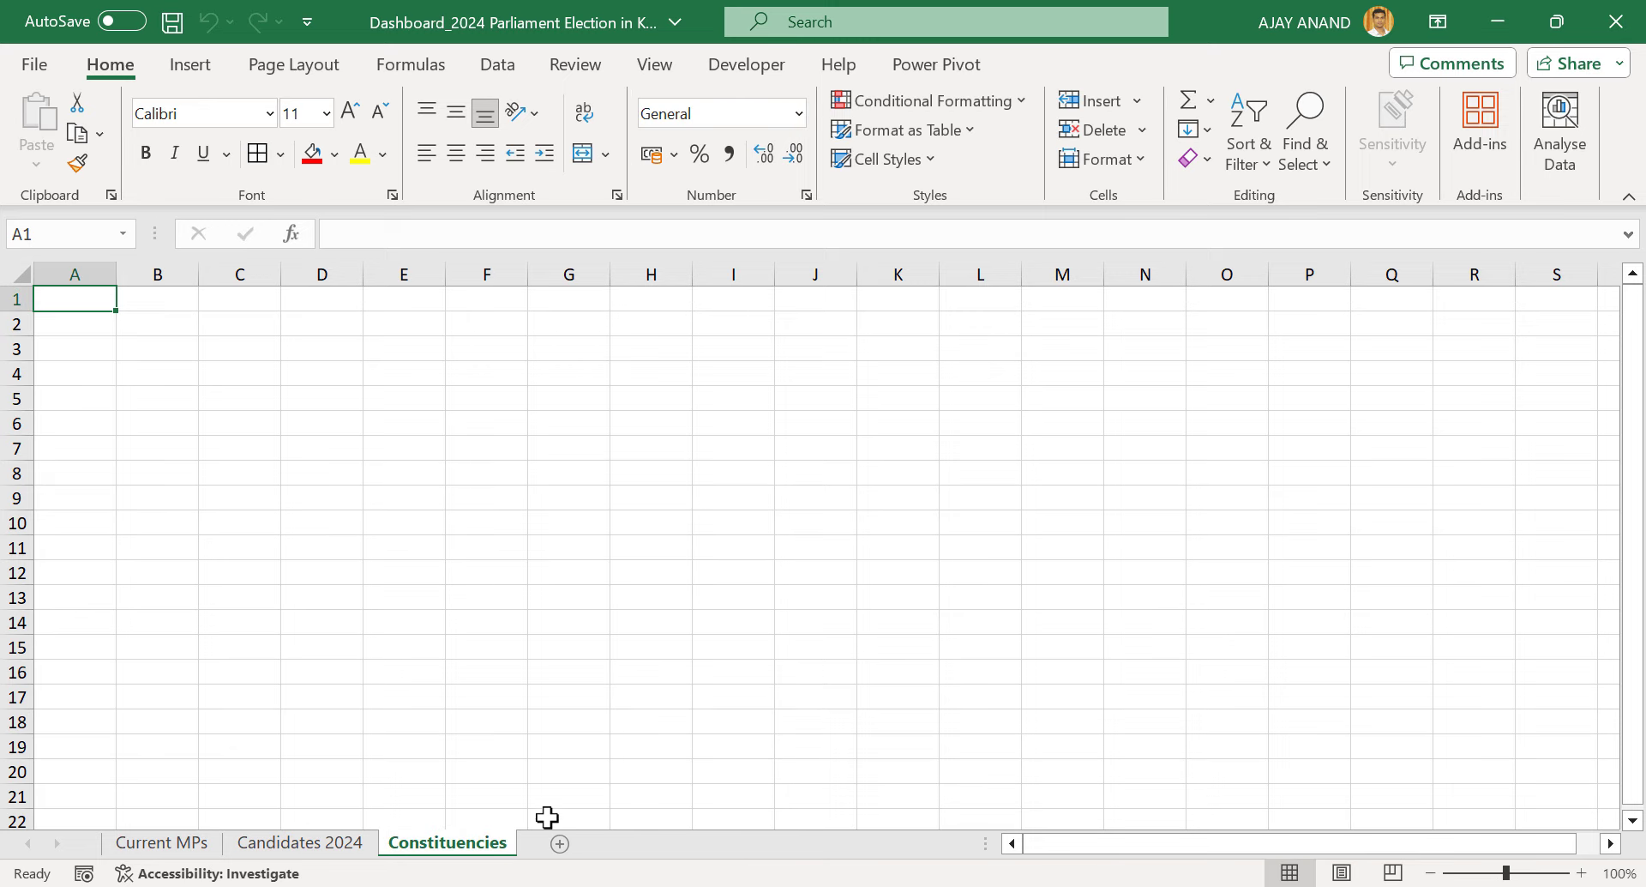
Copy the No. and Constituency columns with their headings from Candidates 2024 and paste them unformatted at B2 of the Constituencies sheet
click(332, 847)
click(130, 326)
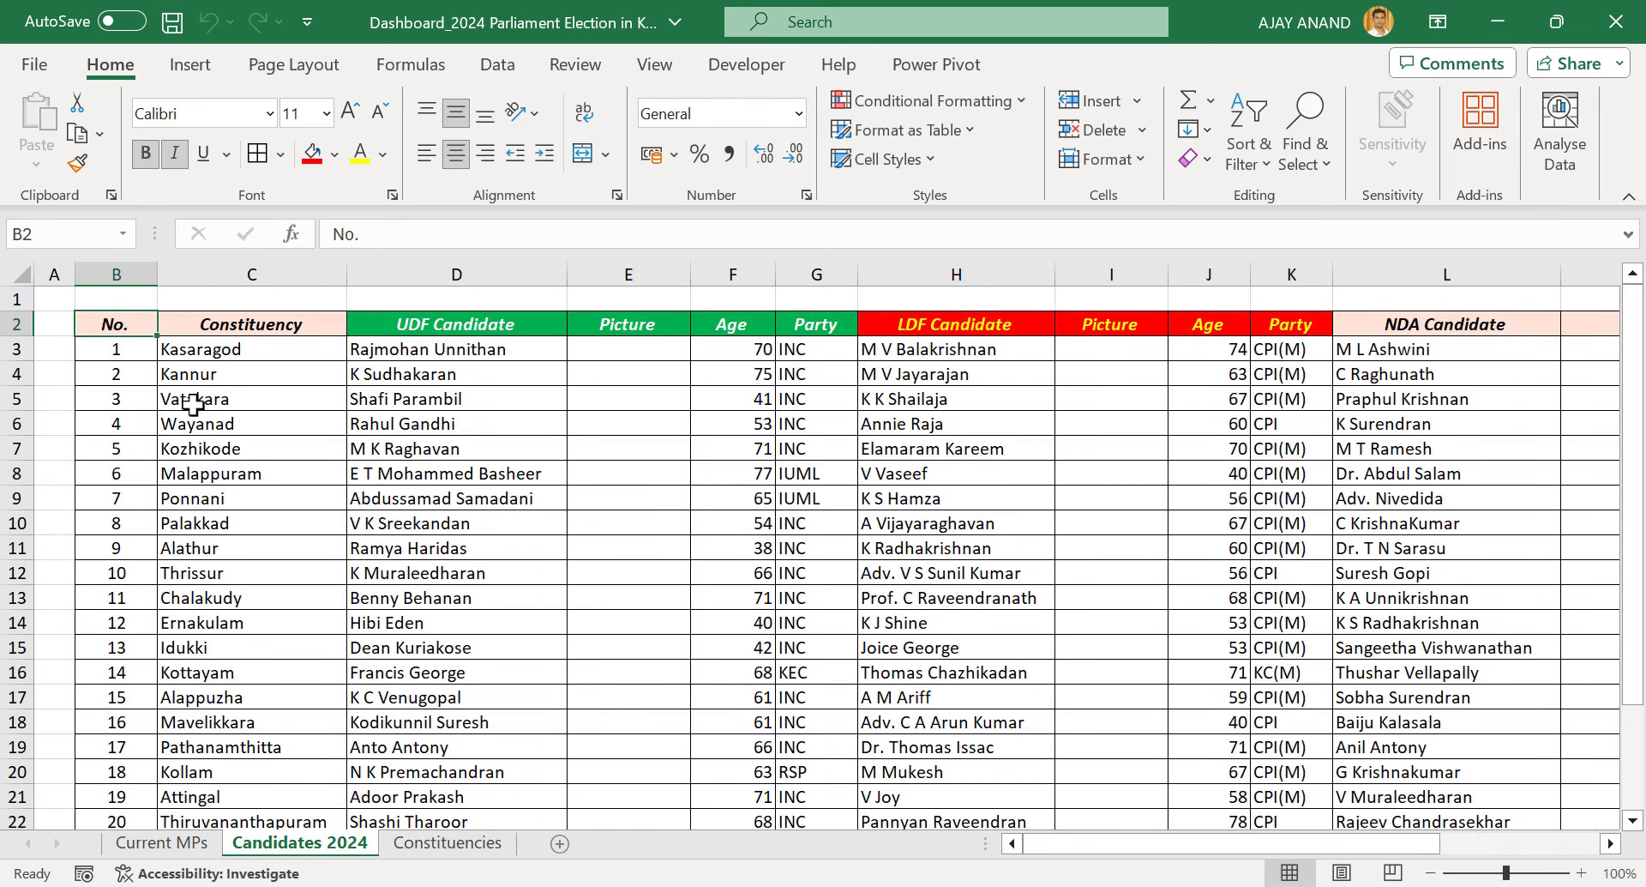
key(shift+Right)
key(ctrl+shift+Down)
right_click(193, 404)
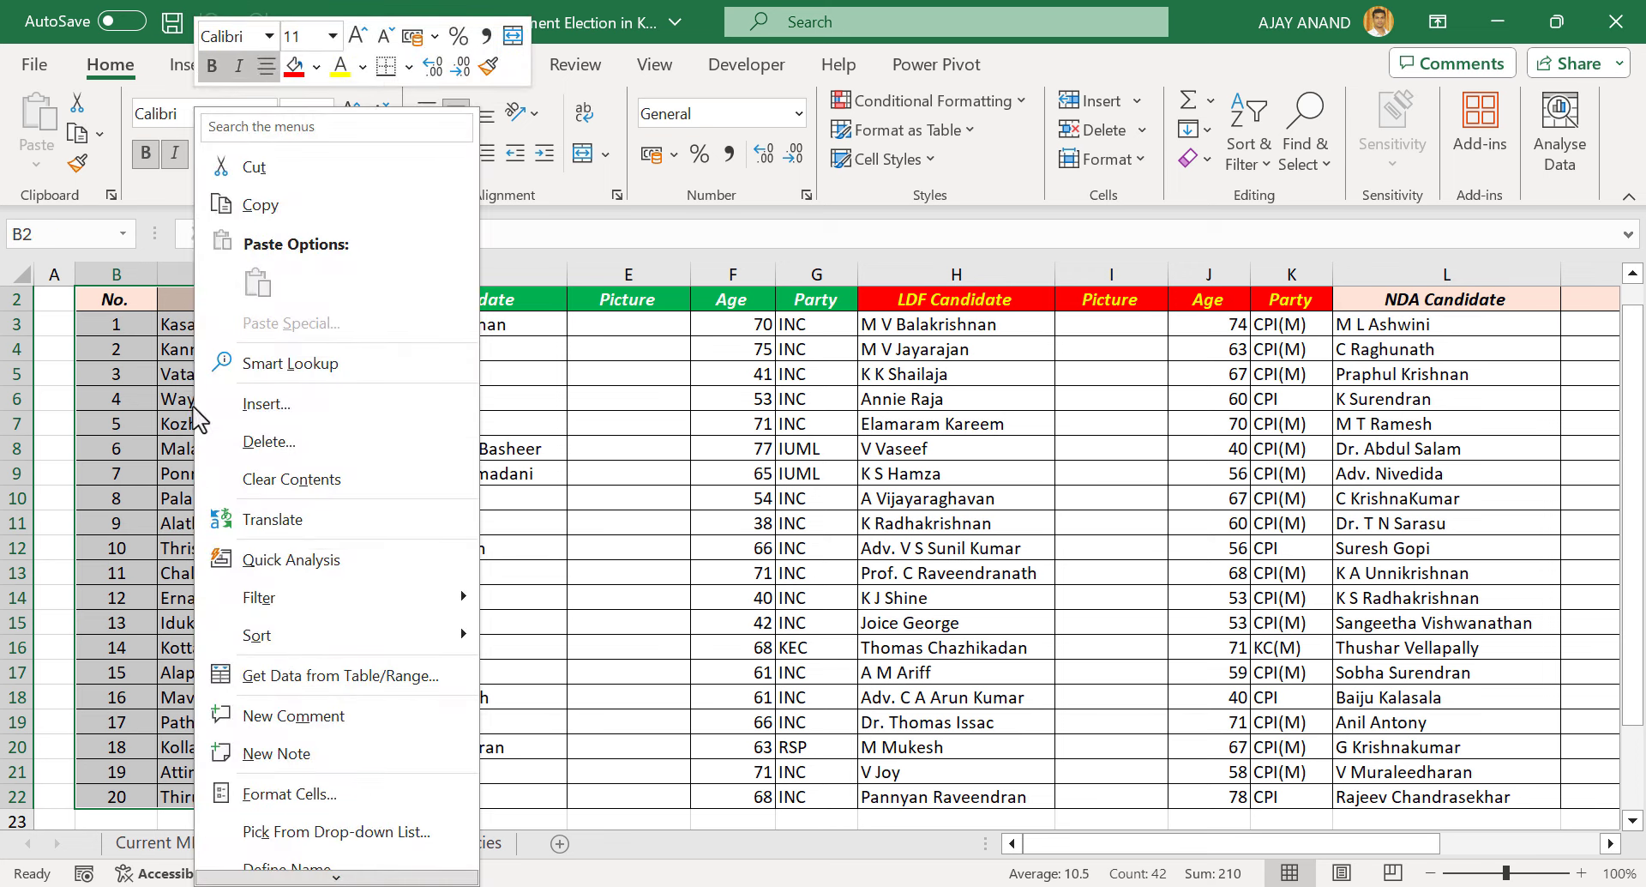
click(244, 209)
scroll(337, 436, up, 1)
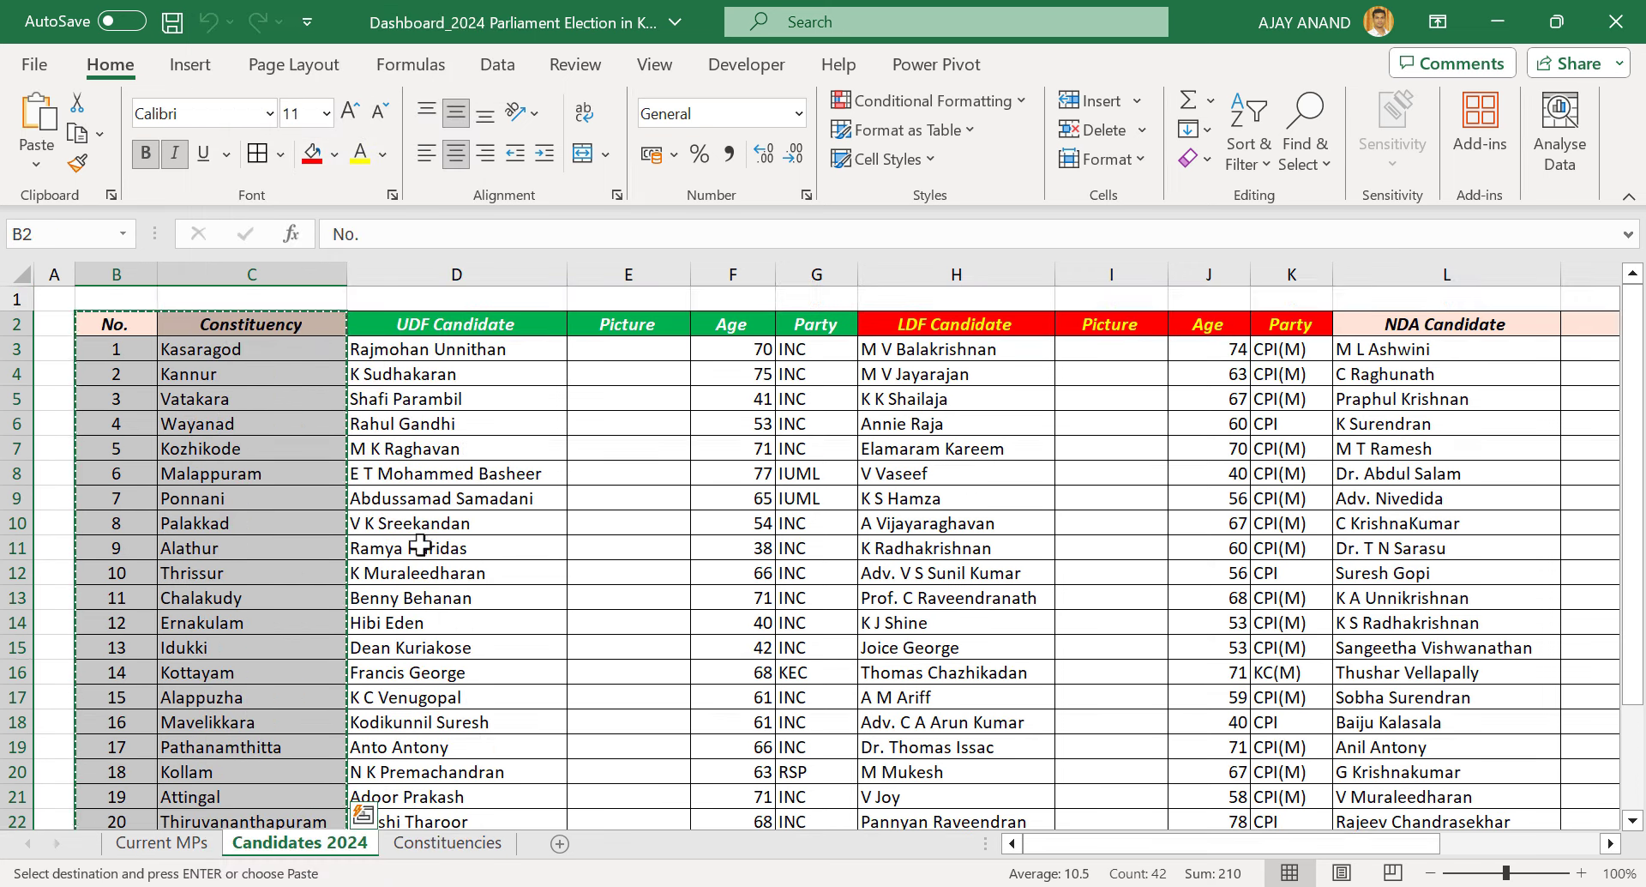
click(447, 843)
right_click(169, 323)
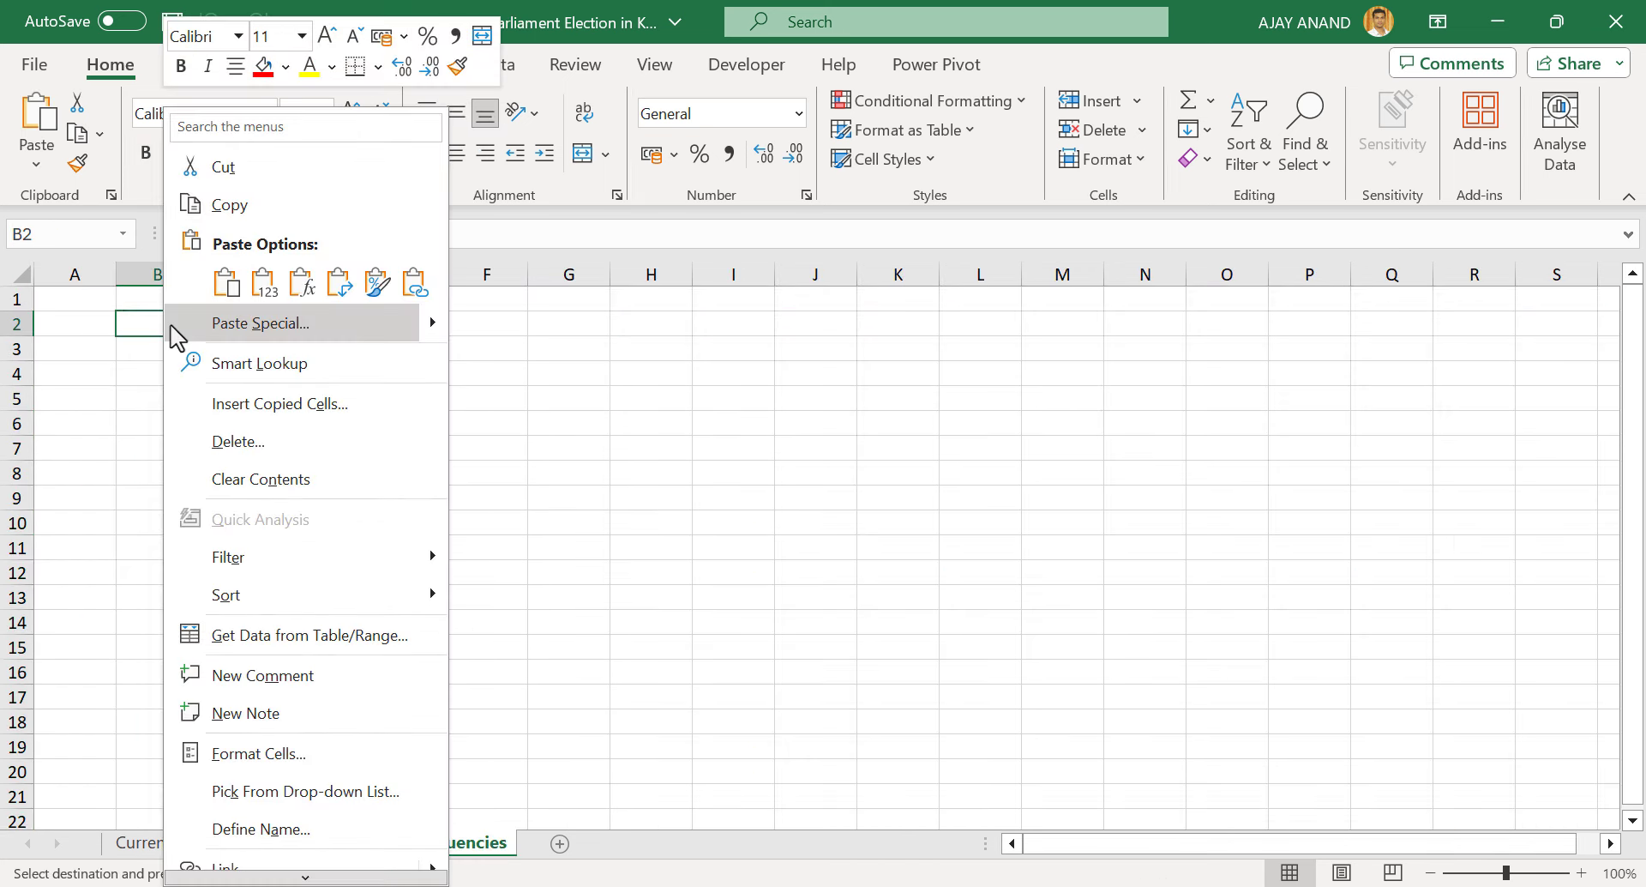
click(228, 281)
click(378, 424)
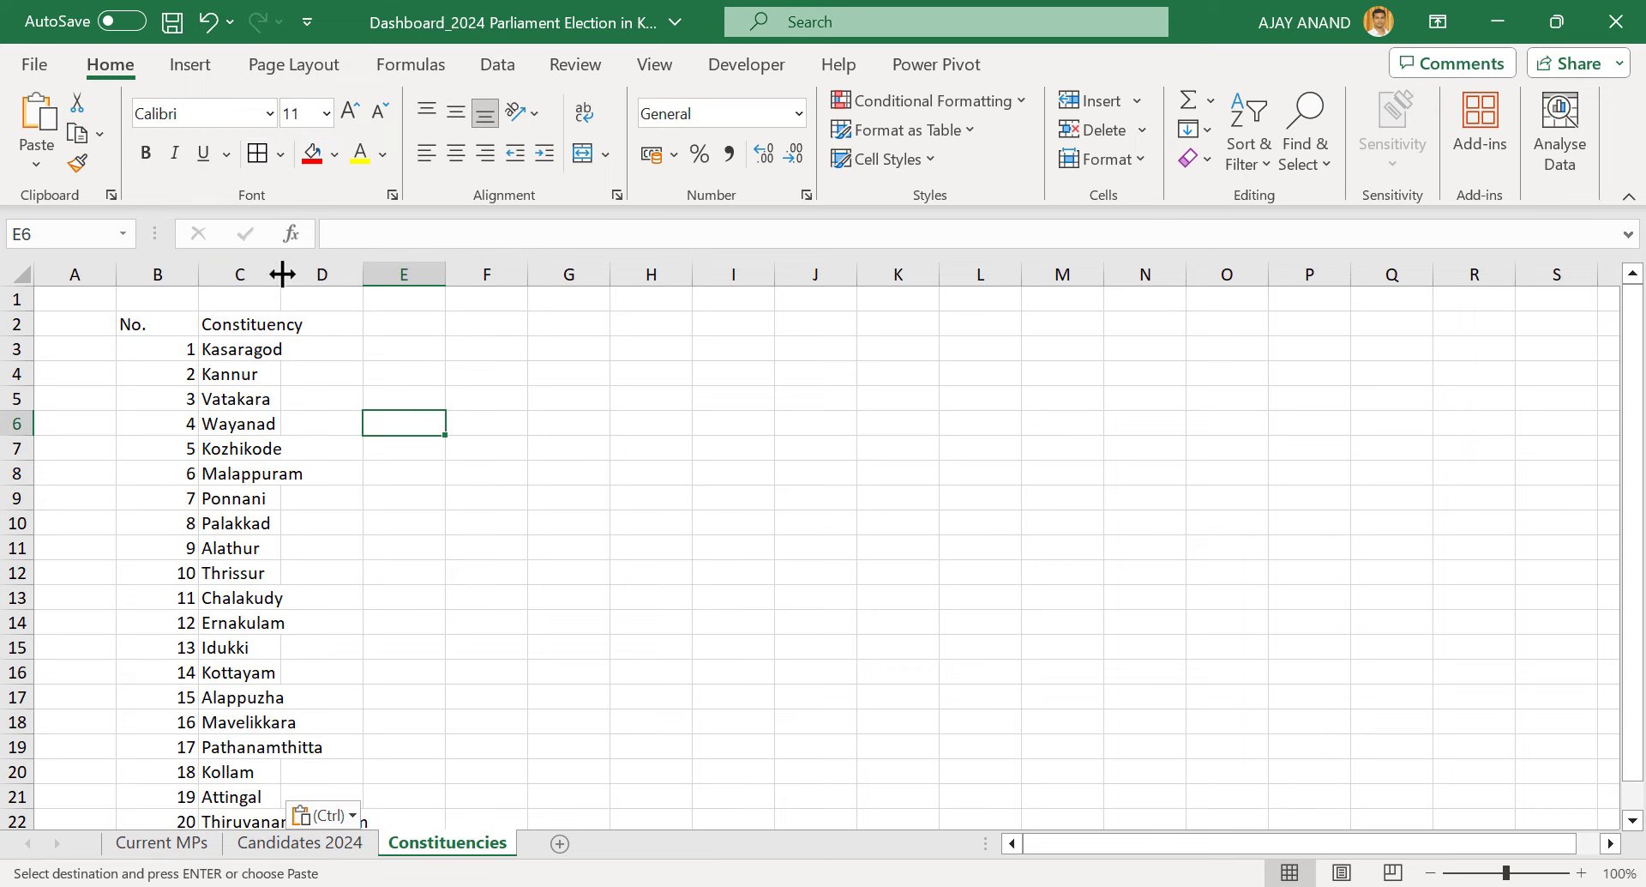
Widen column C to fit the constituency names and centre the contents of column B
drag(283, 273, 374, 273)
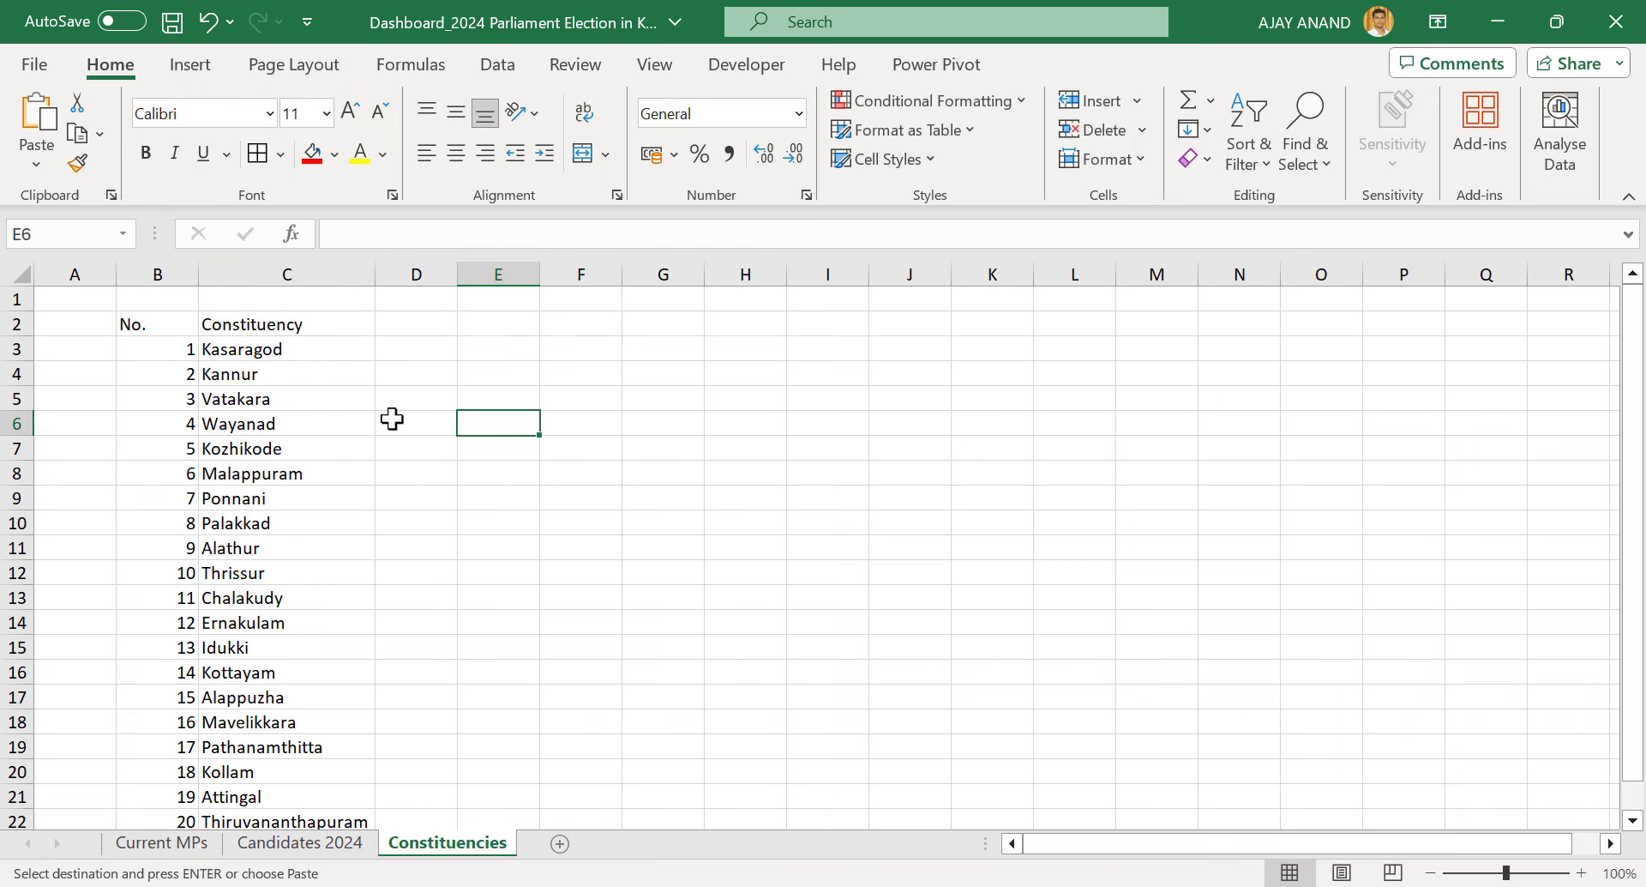
click(180, 274)
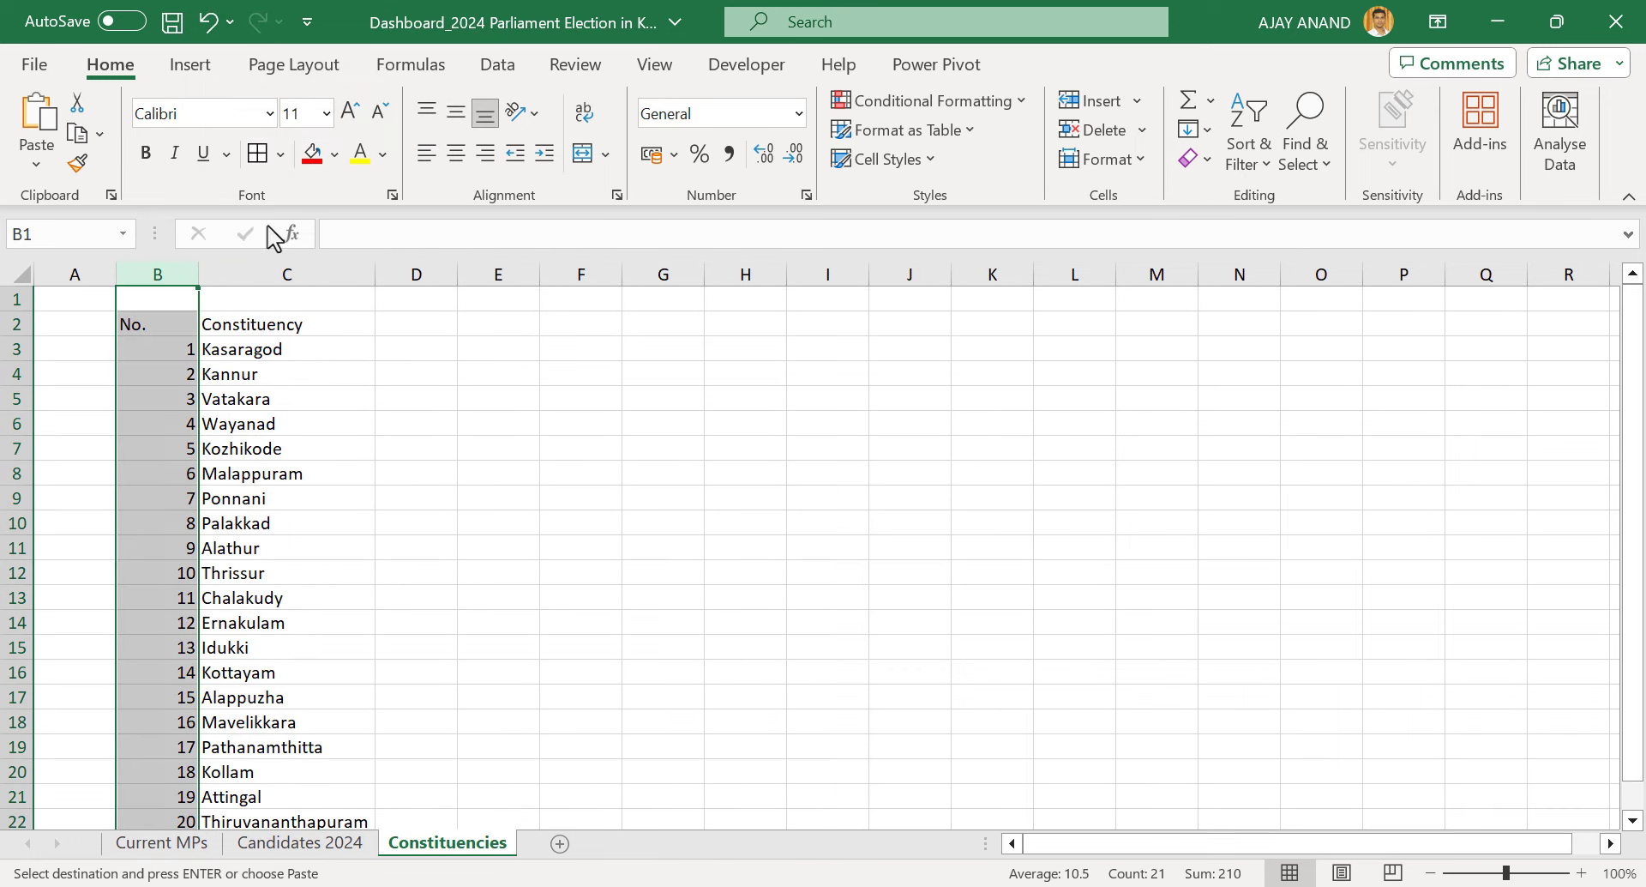
click(457, 154)
Enter the heading "in Malayalam" in cell D2 beside the Constituency heading
click(427, 325)
text(i)
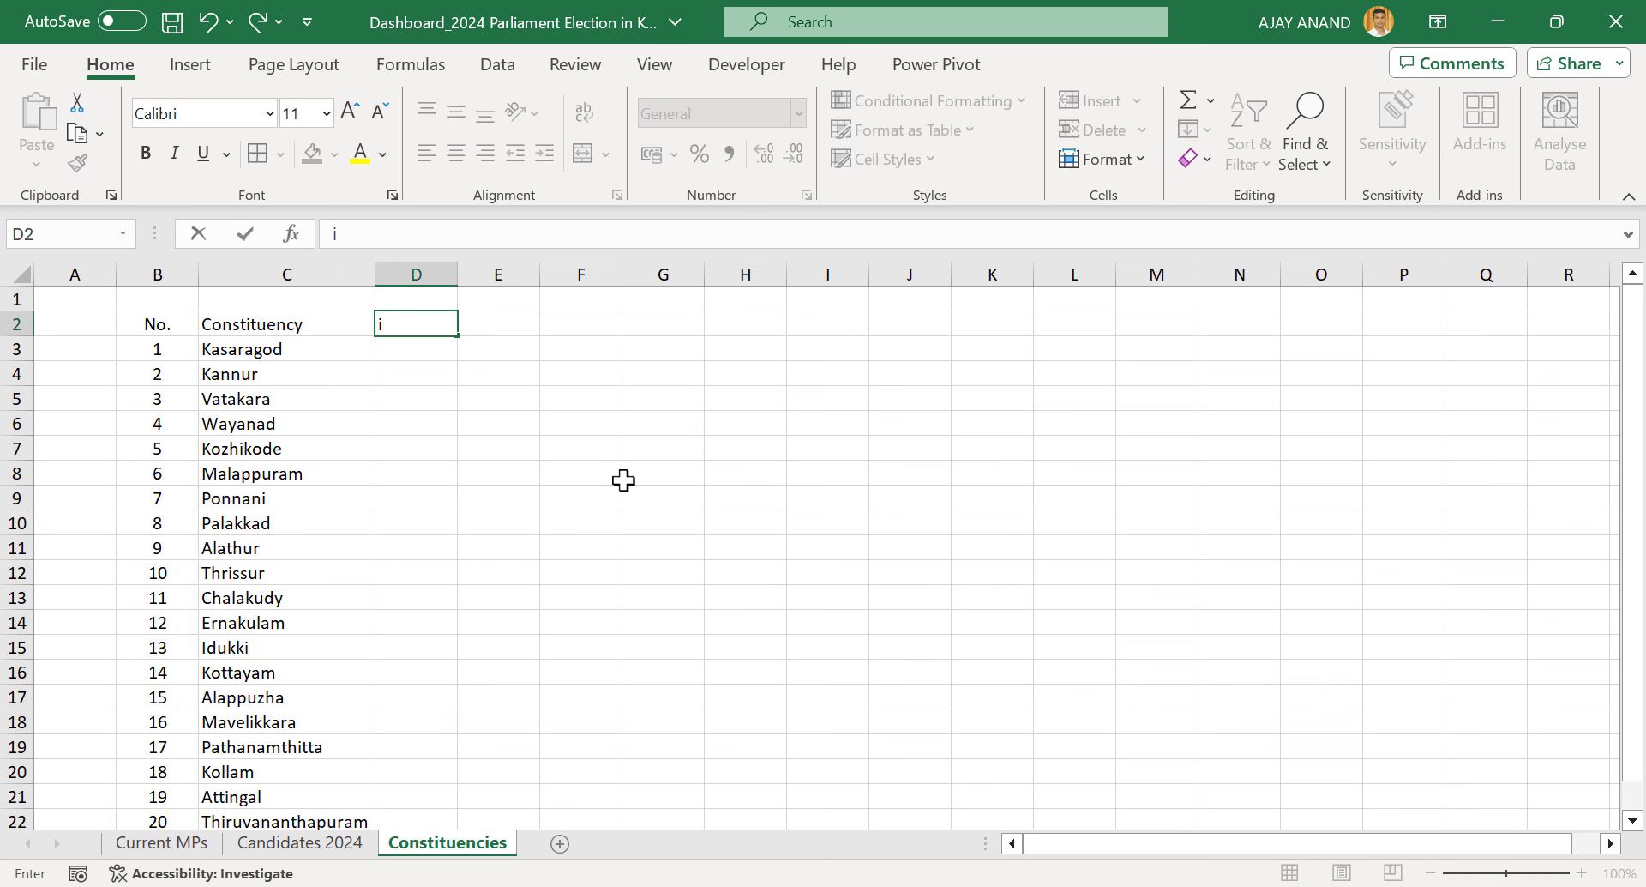
text(n Malayala)
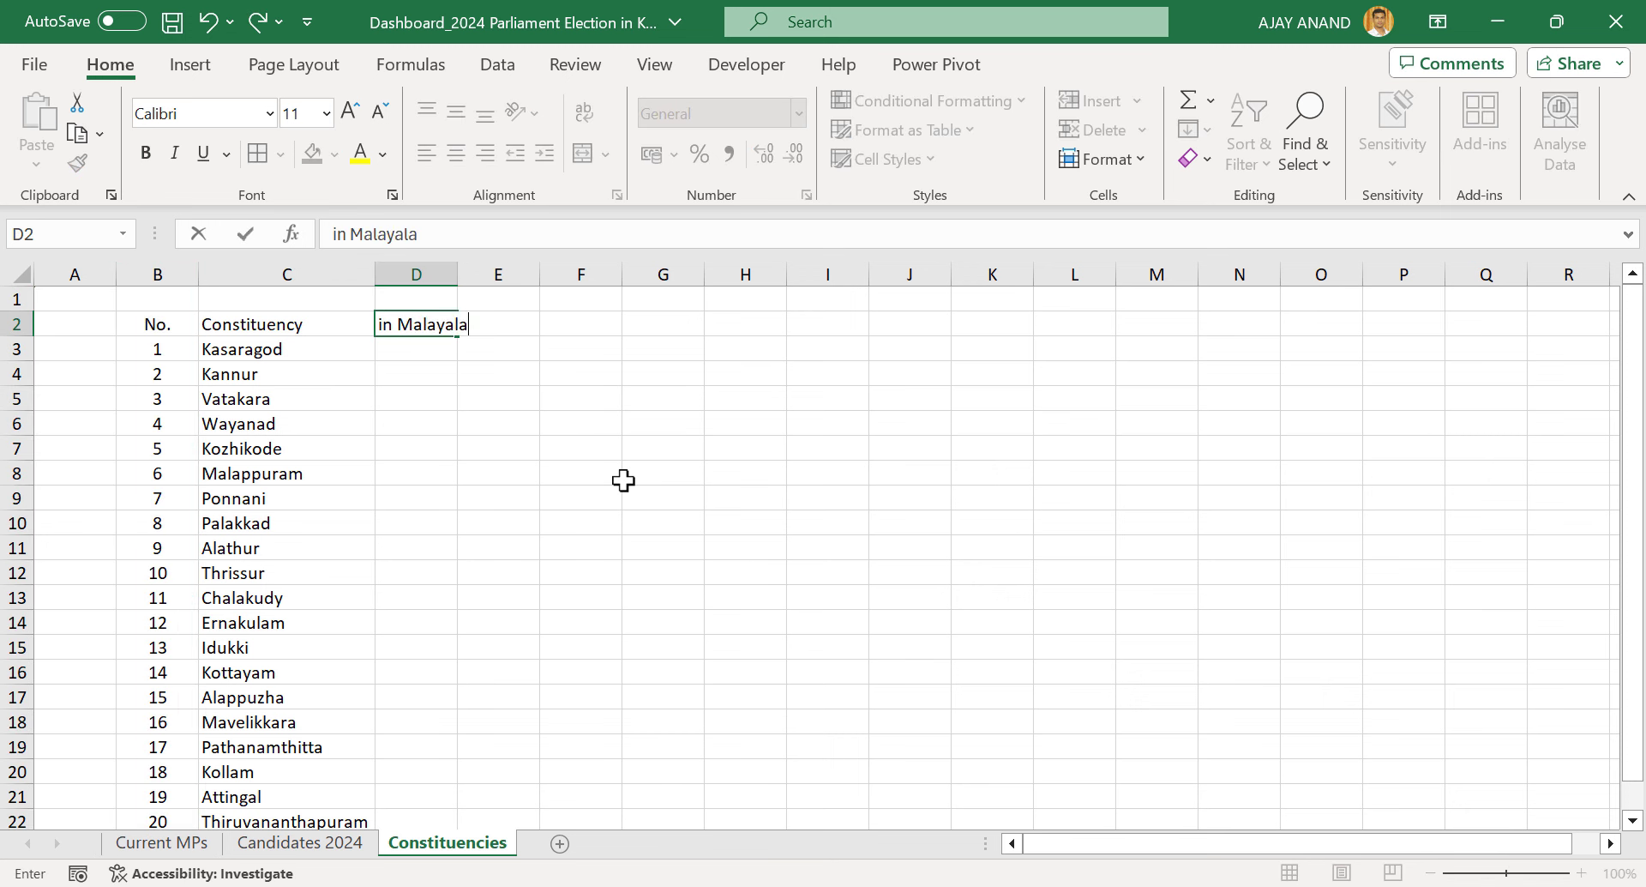
text(m)
key(Return)
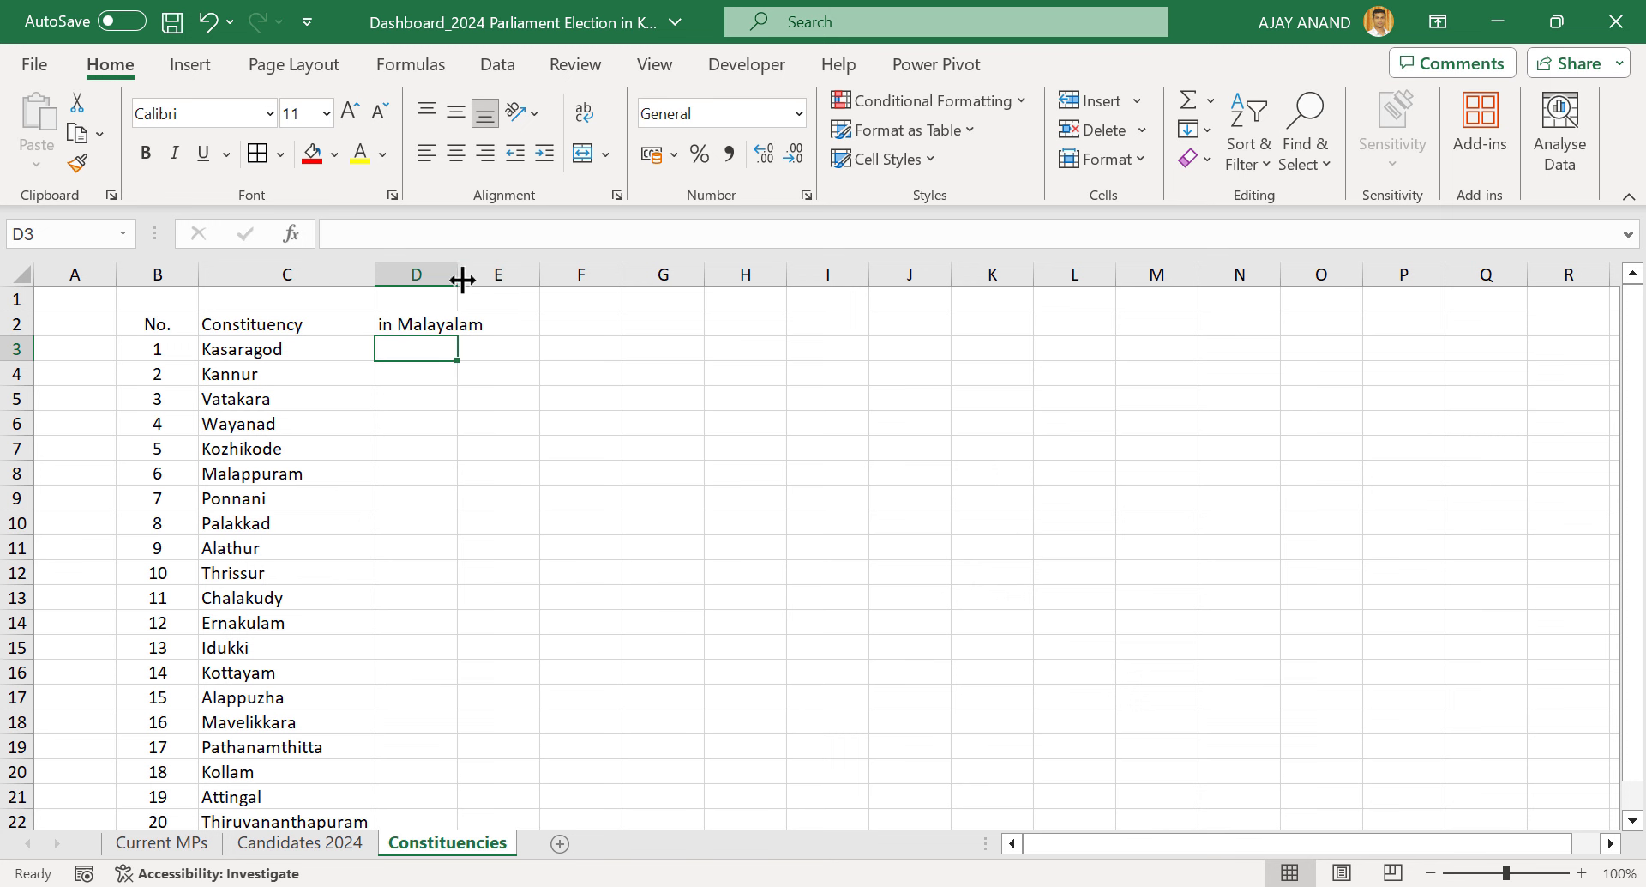
Widen column D to fit its heading and narrow the empty column A
drag(462, 280, 556, 275)
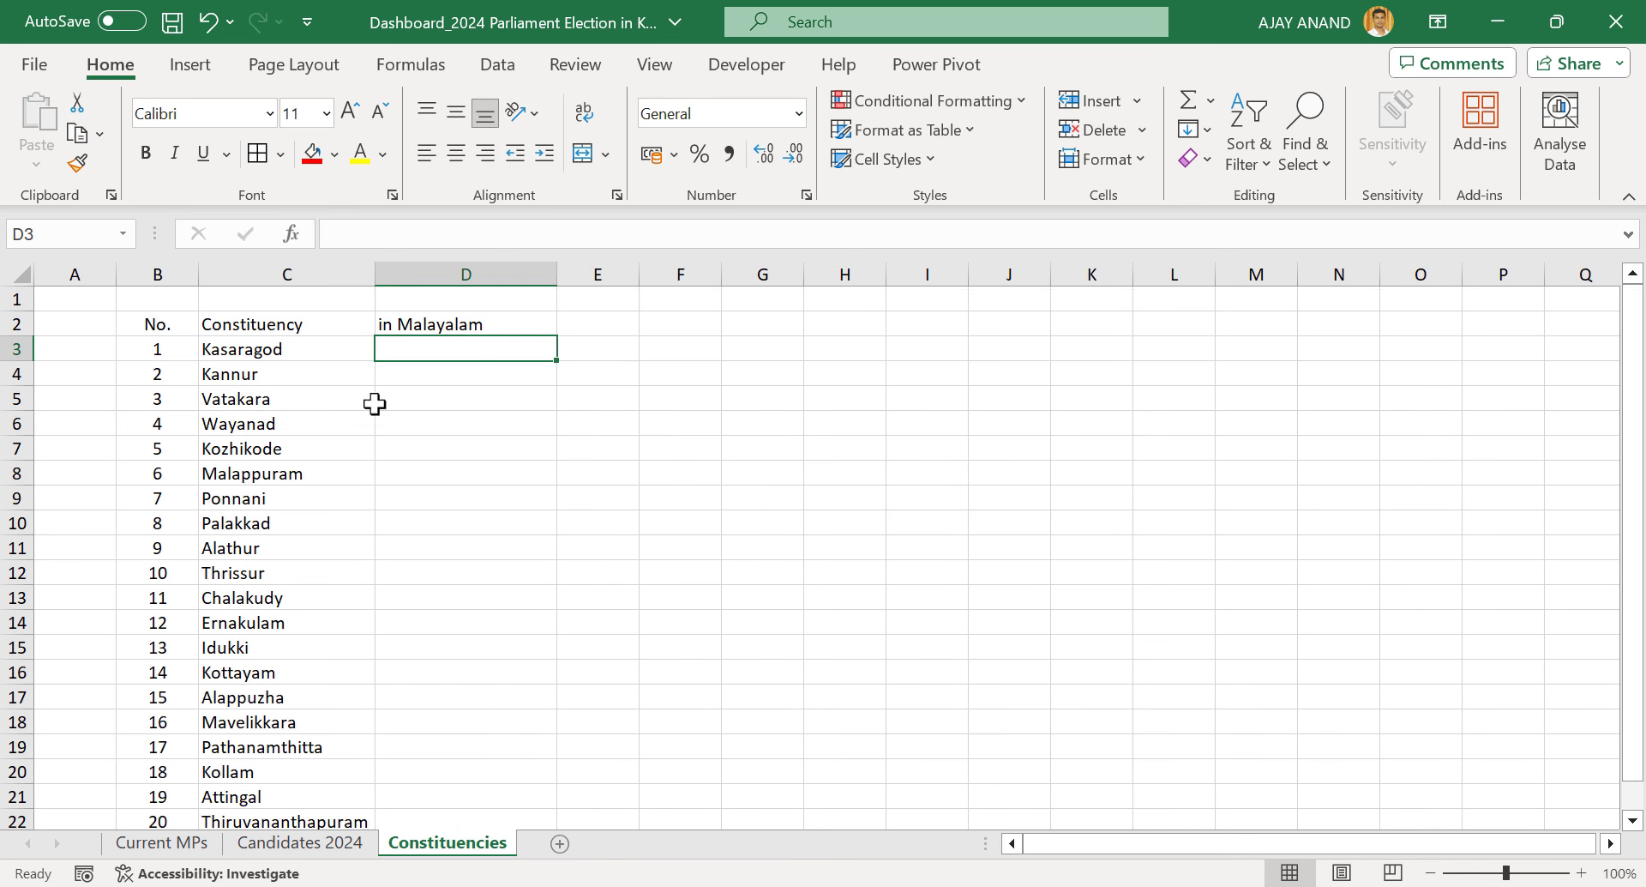
drag(115, 275, 92, 276)
drag(83, 277, 81, 275)
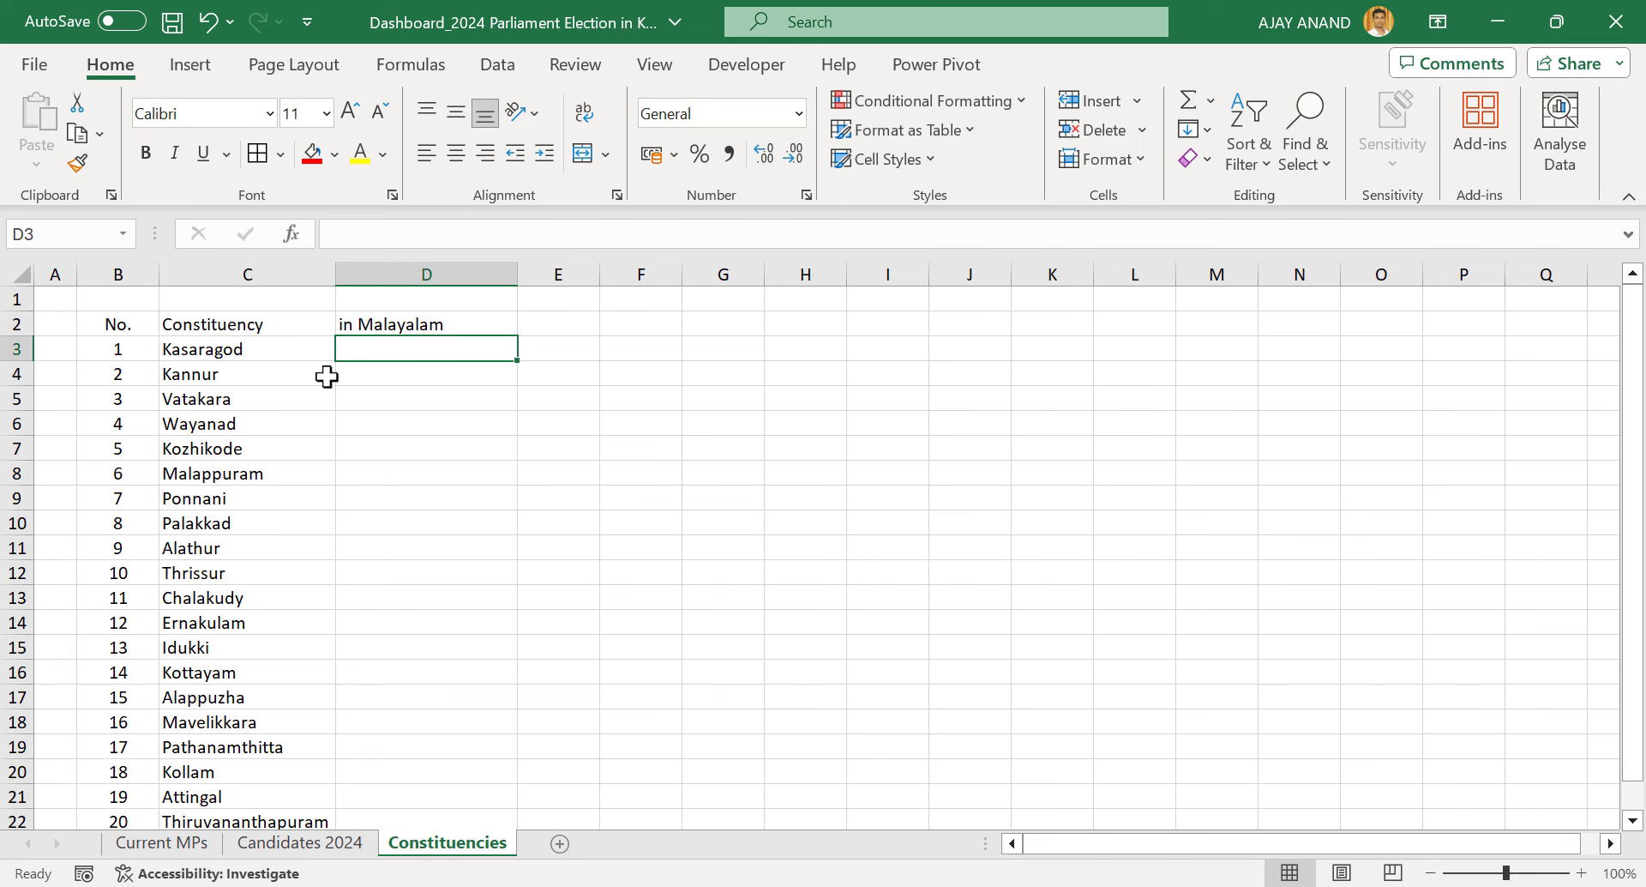
Switch to Chrome and open the Malayalam transliteration page kuttipencil.in/google/ in a new tab
key(alt+Tab)
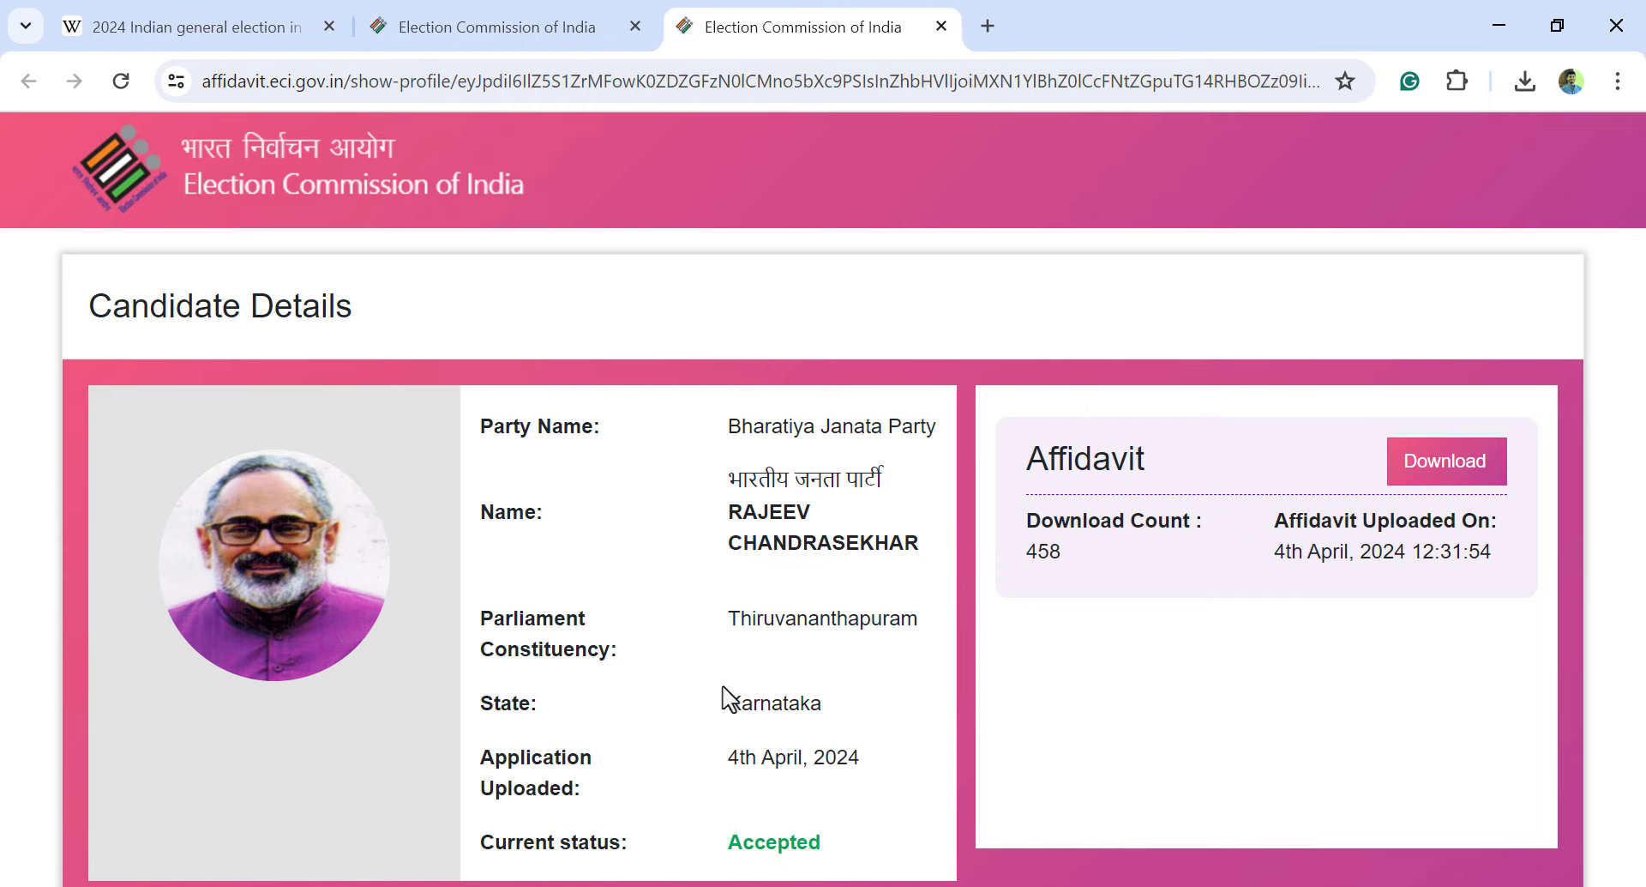
click(986, 24)
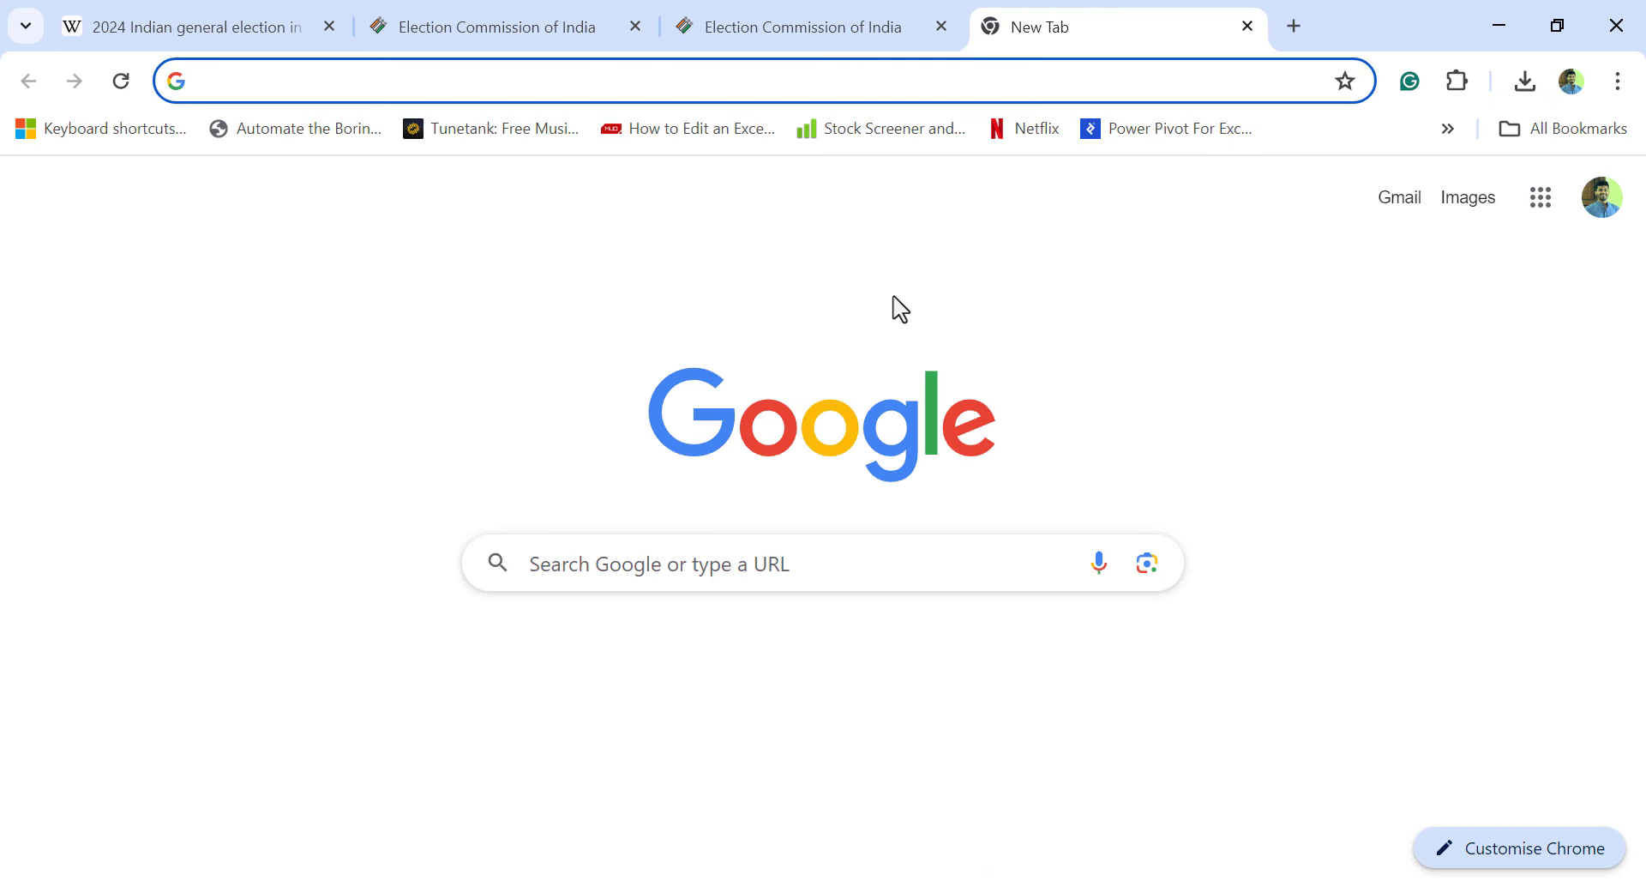
text(kuttipencil.in/google/)
key(Return)
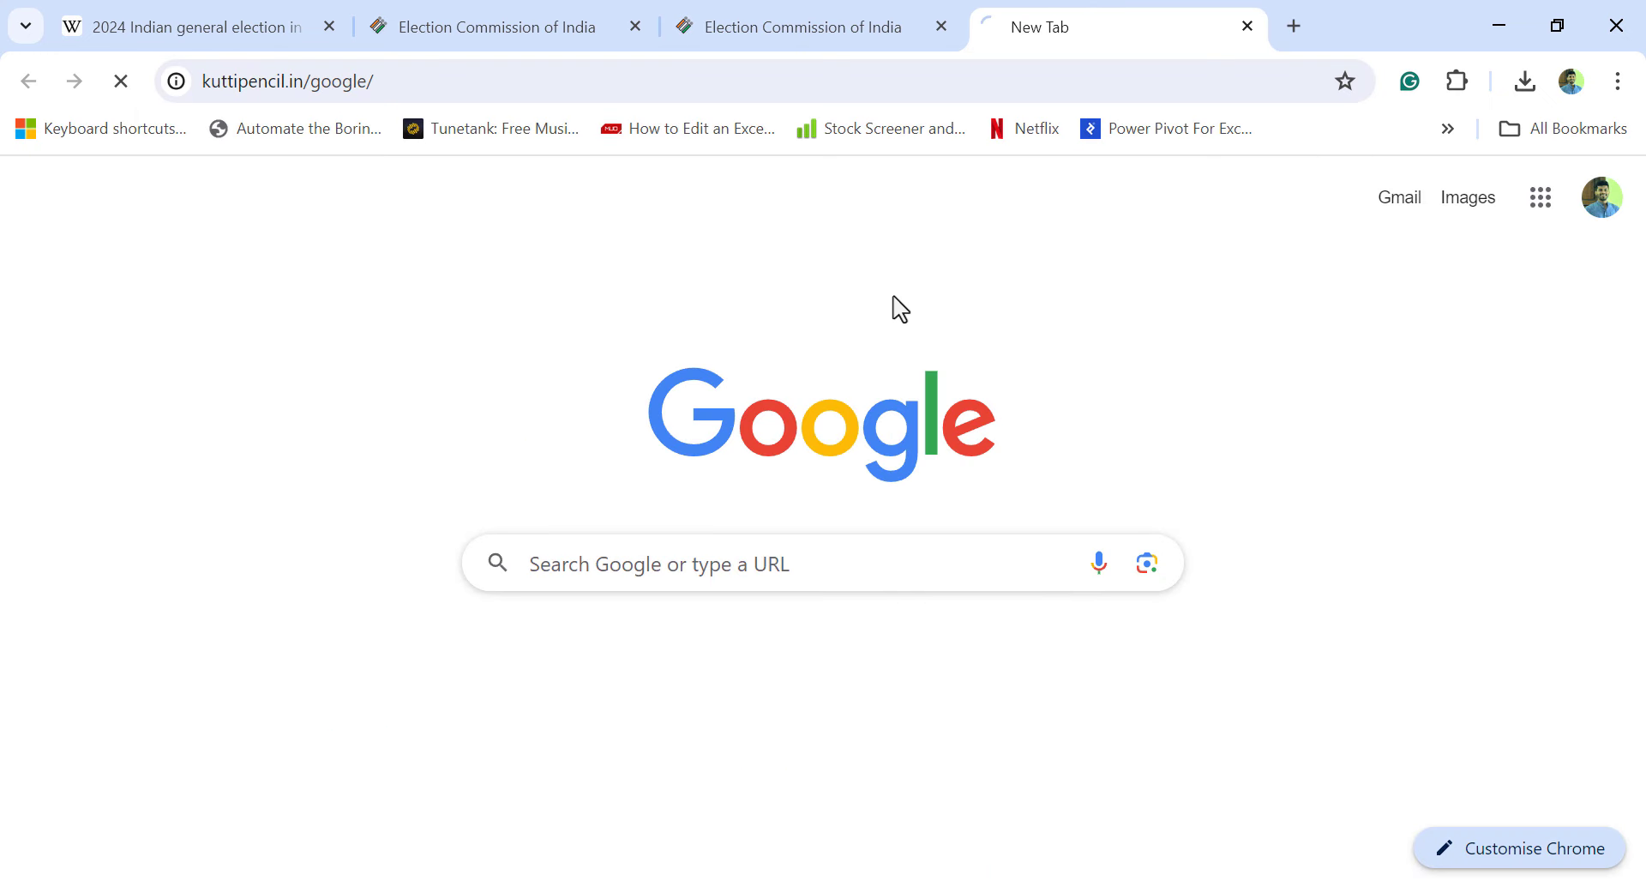
Replace the sample text in the transliteration box with Kasaragod's Malayalam name, കാസർഗോഡ്, correcting the spelling of its first part
drag(367, 340, 92, 323)
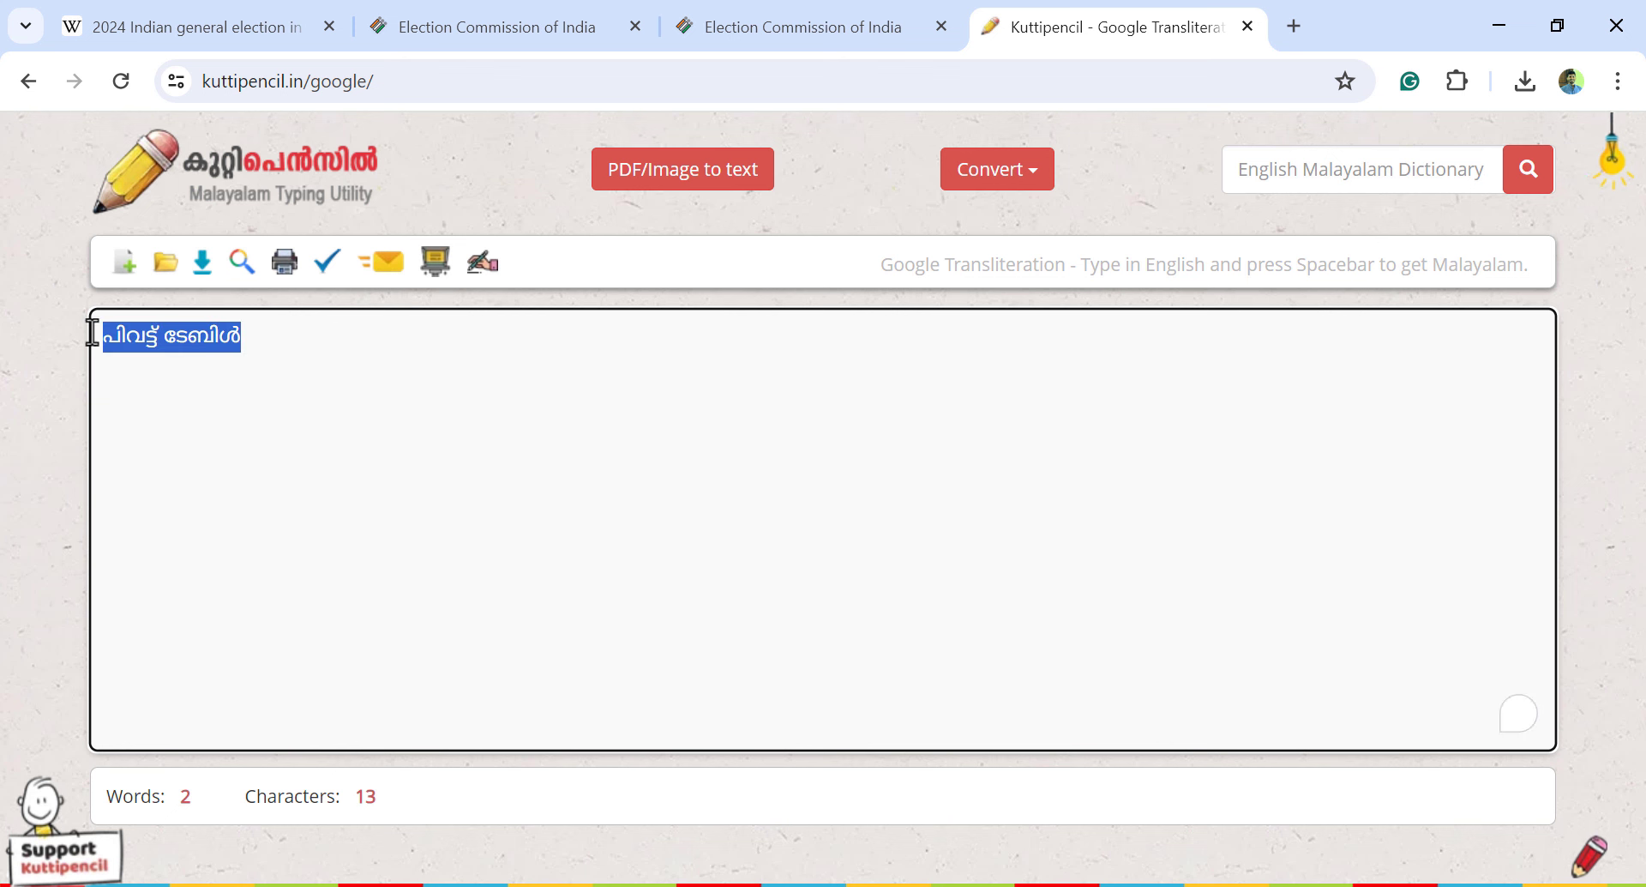
key(BackSpace)
text(kasar)
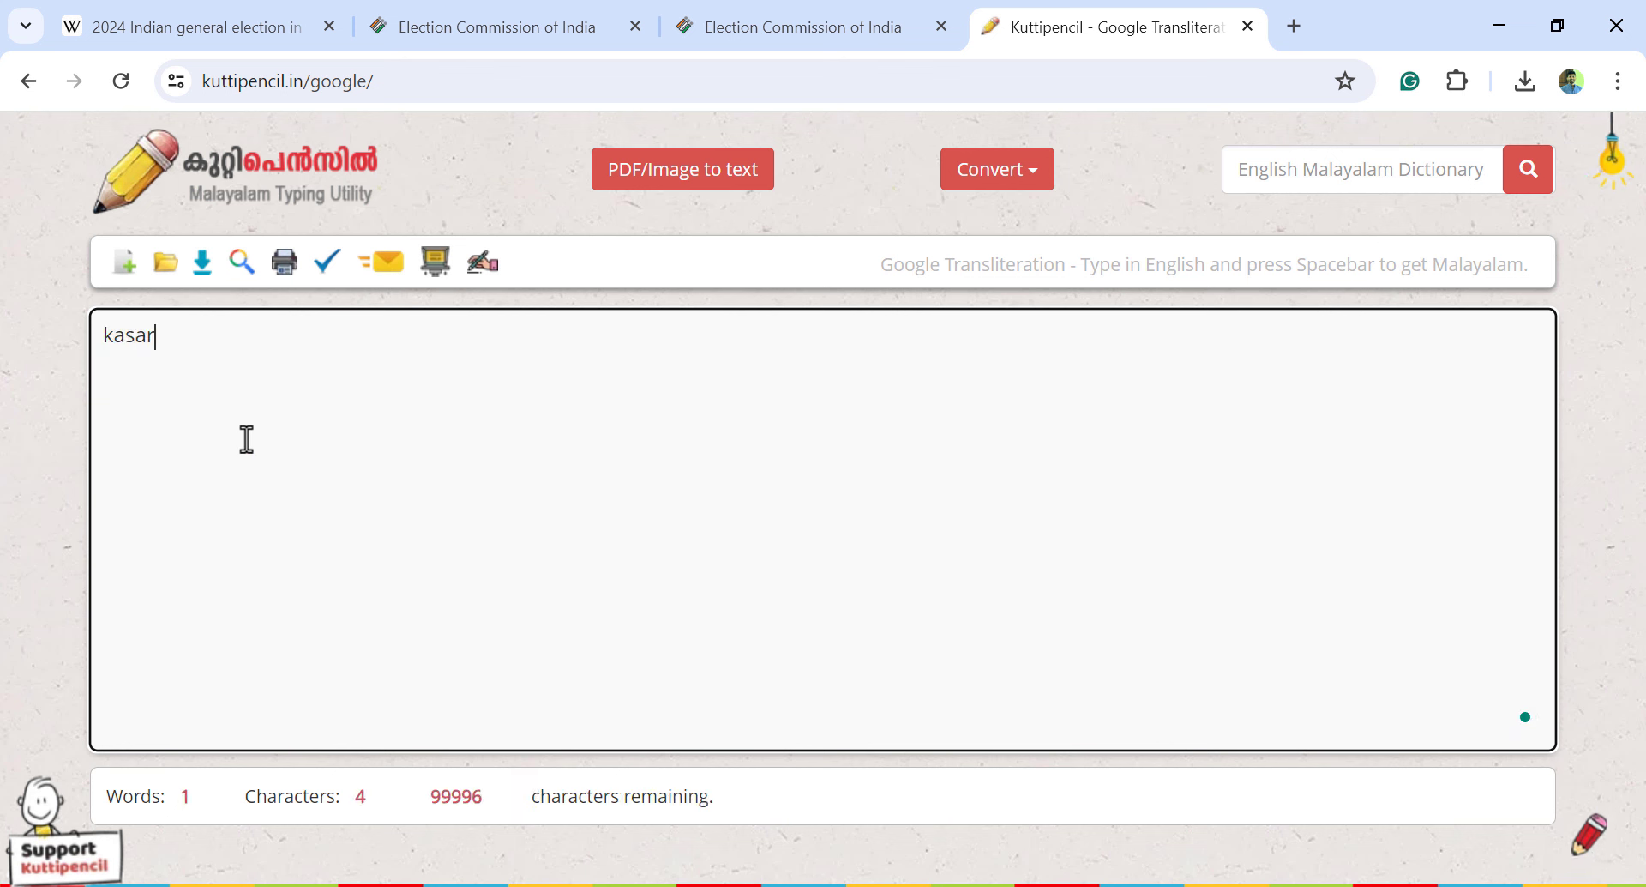
text(god)
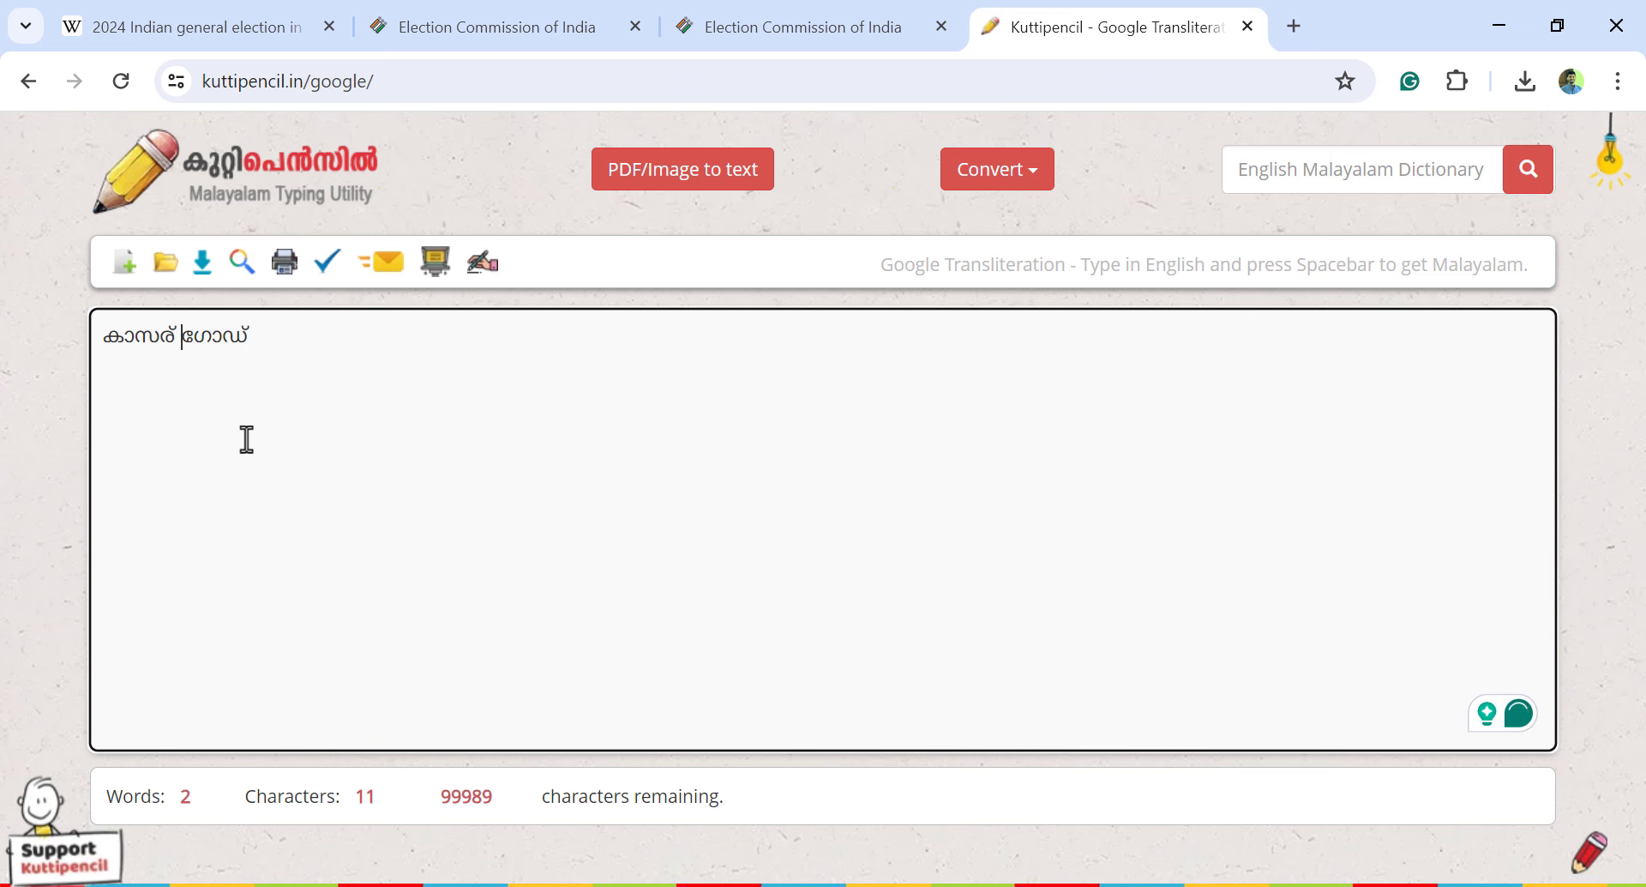
key(BackSpace)
key(Down)
key(Down)
key(Down)
key(Return)
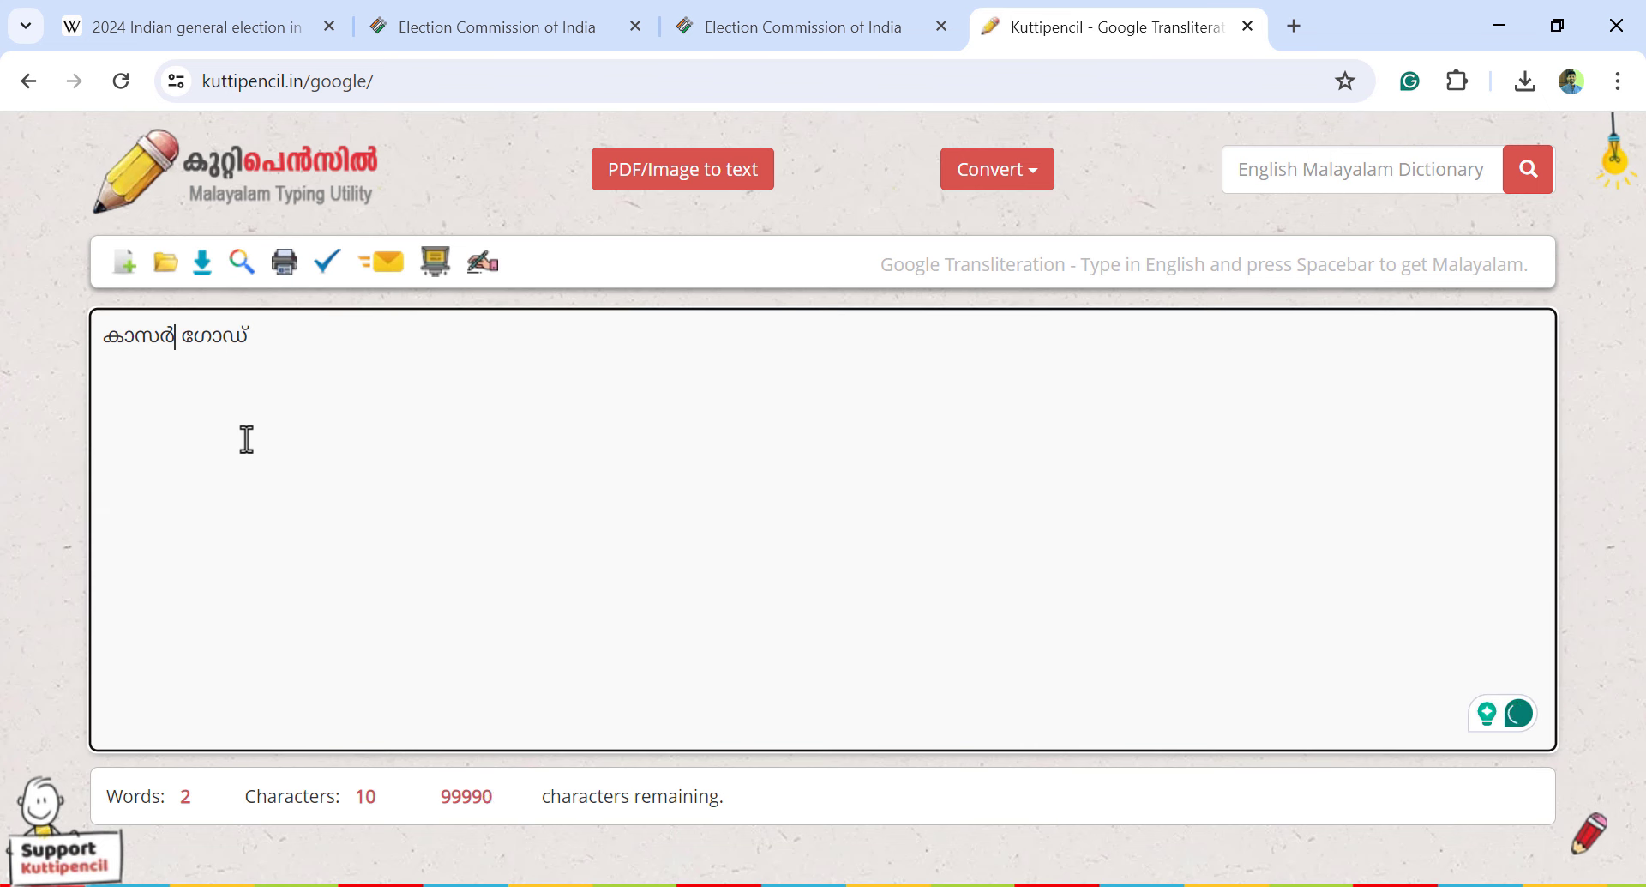
Copy കാസർഗോഡ് from the transliteration box and paste it into cell D3 of the Constituencies sheet in Excel
drag(249, 337, 100, 339)
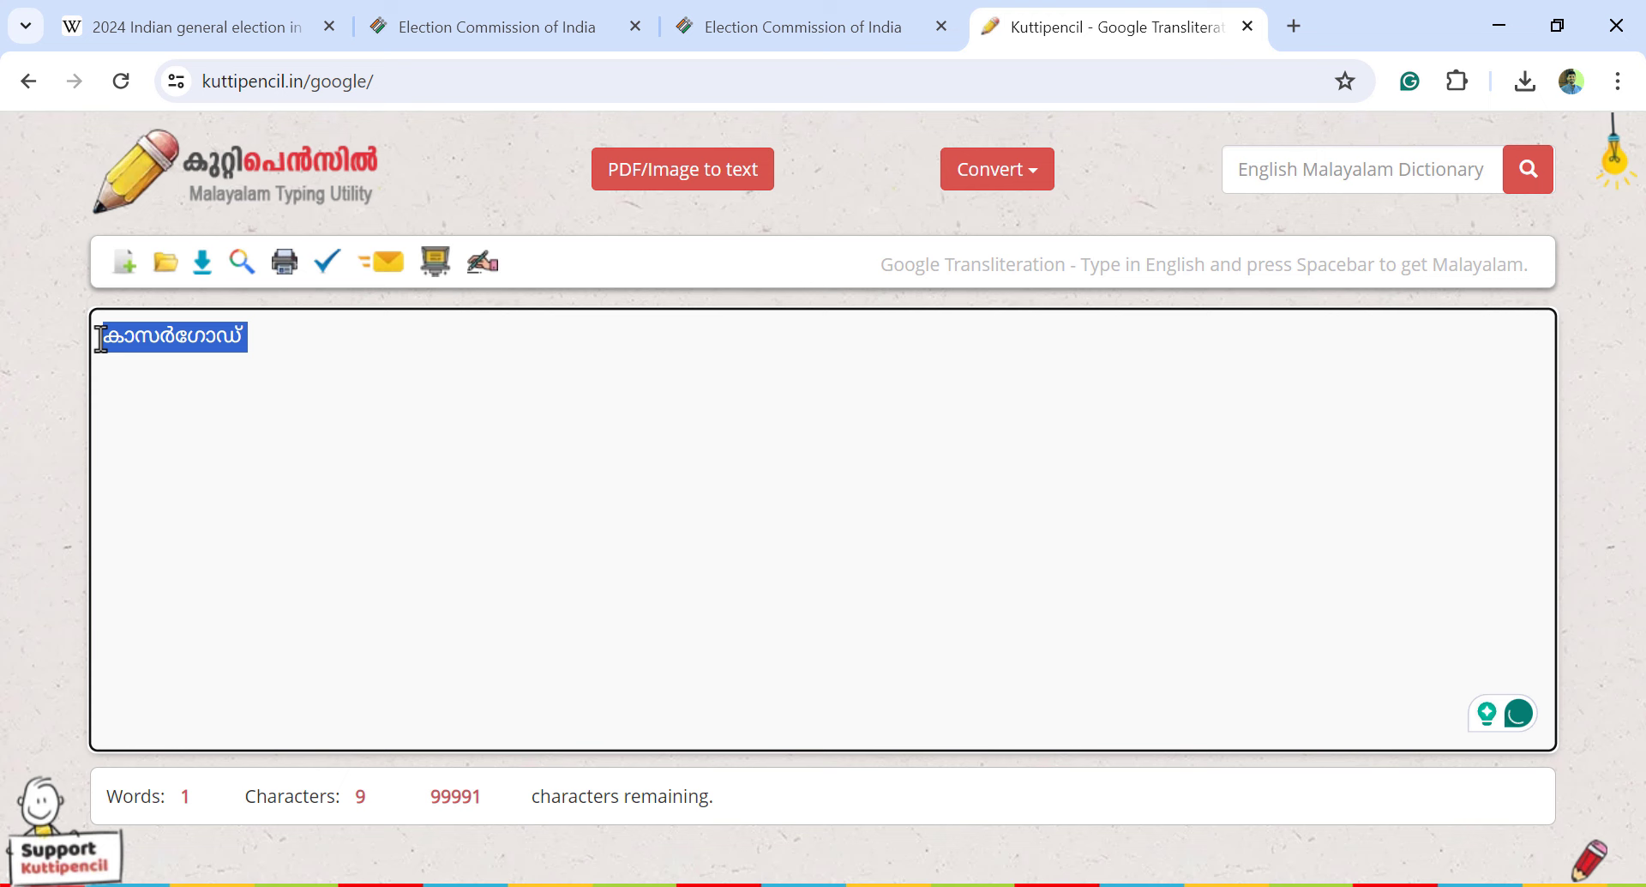
right_click(228, 343)
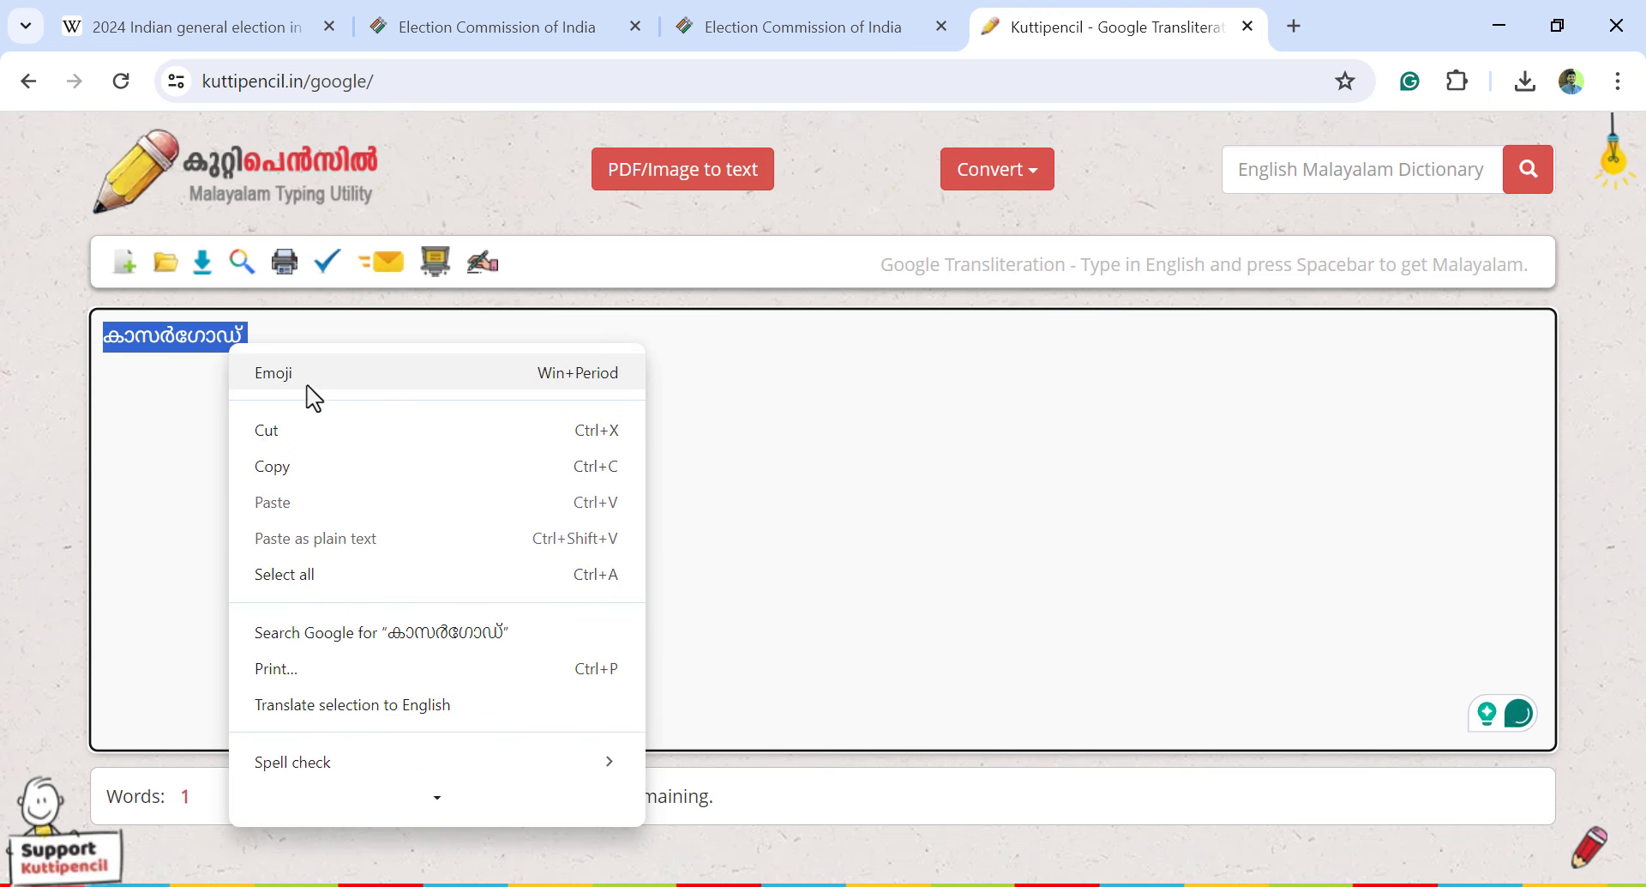
click(356, 475)
key(alt+Tab)
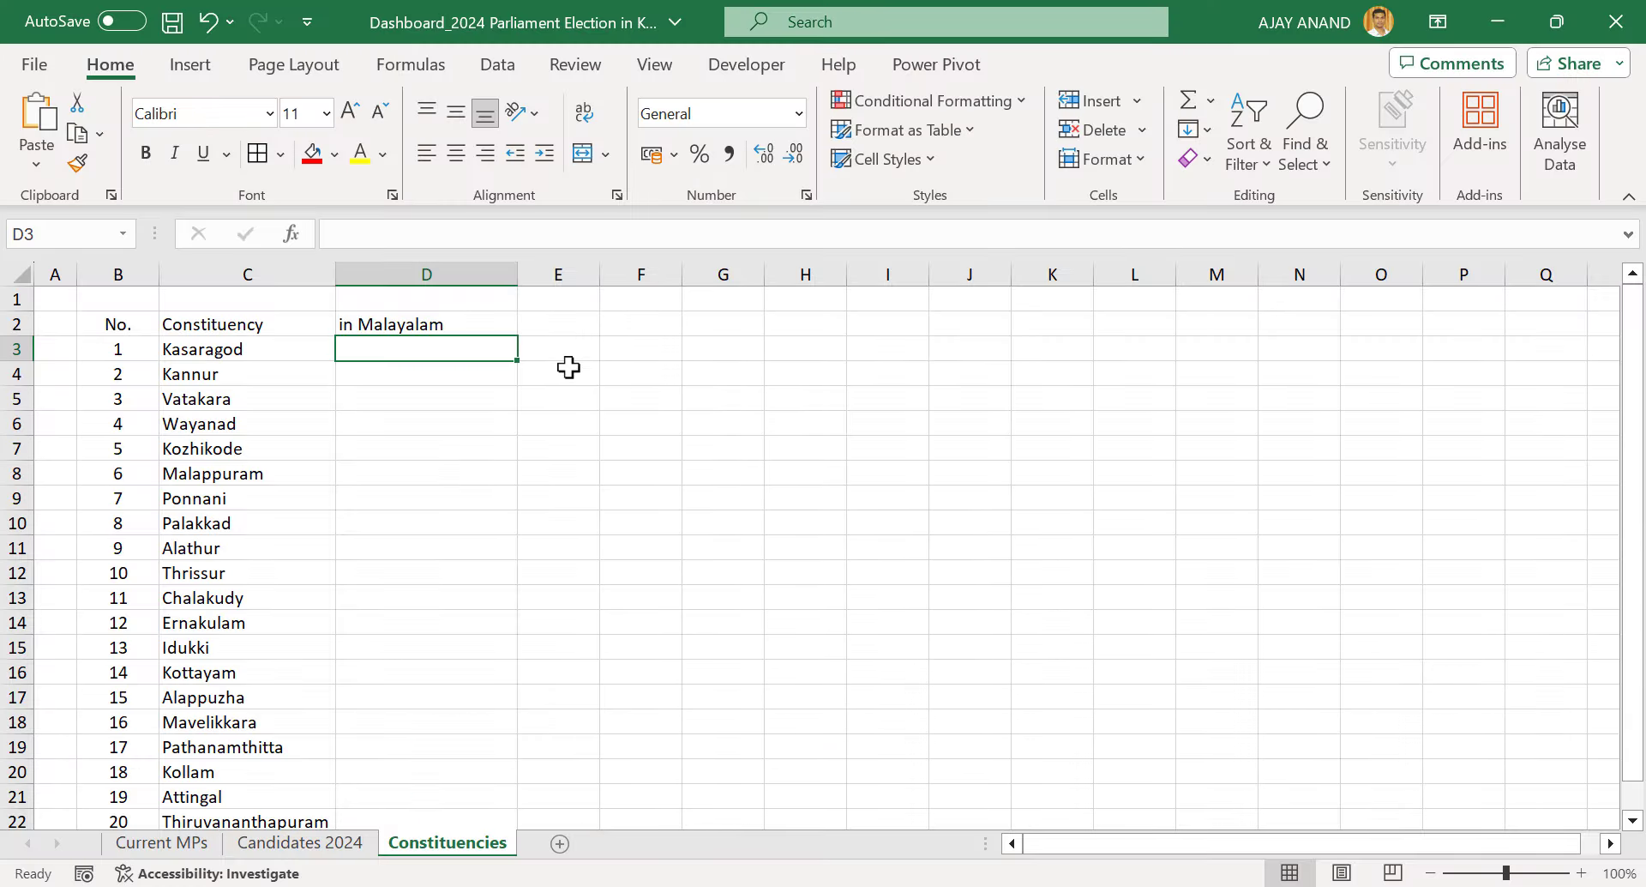
right_click(452, 348)
click(475, 270)
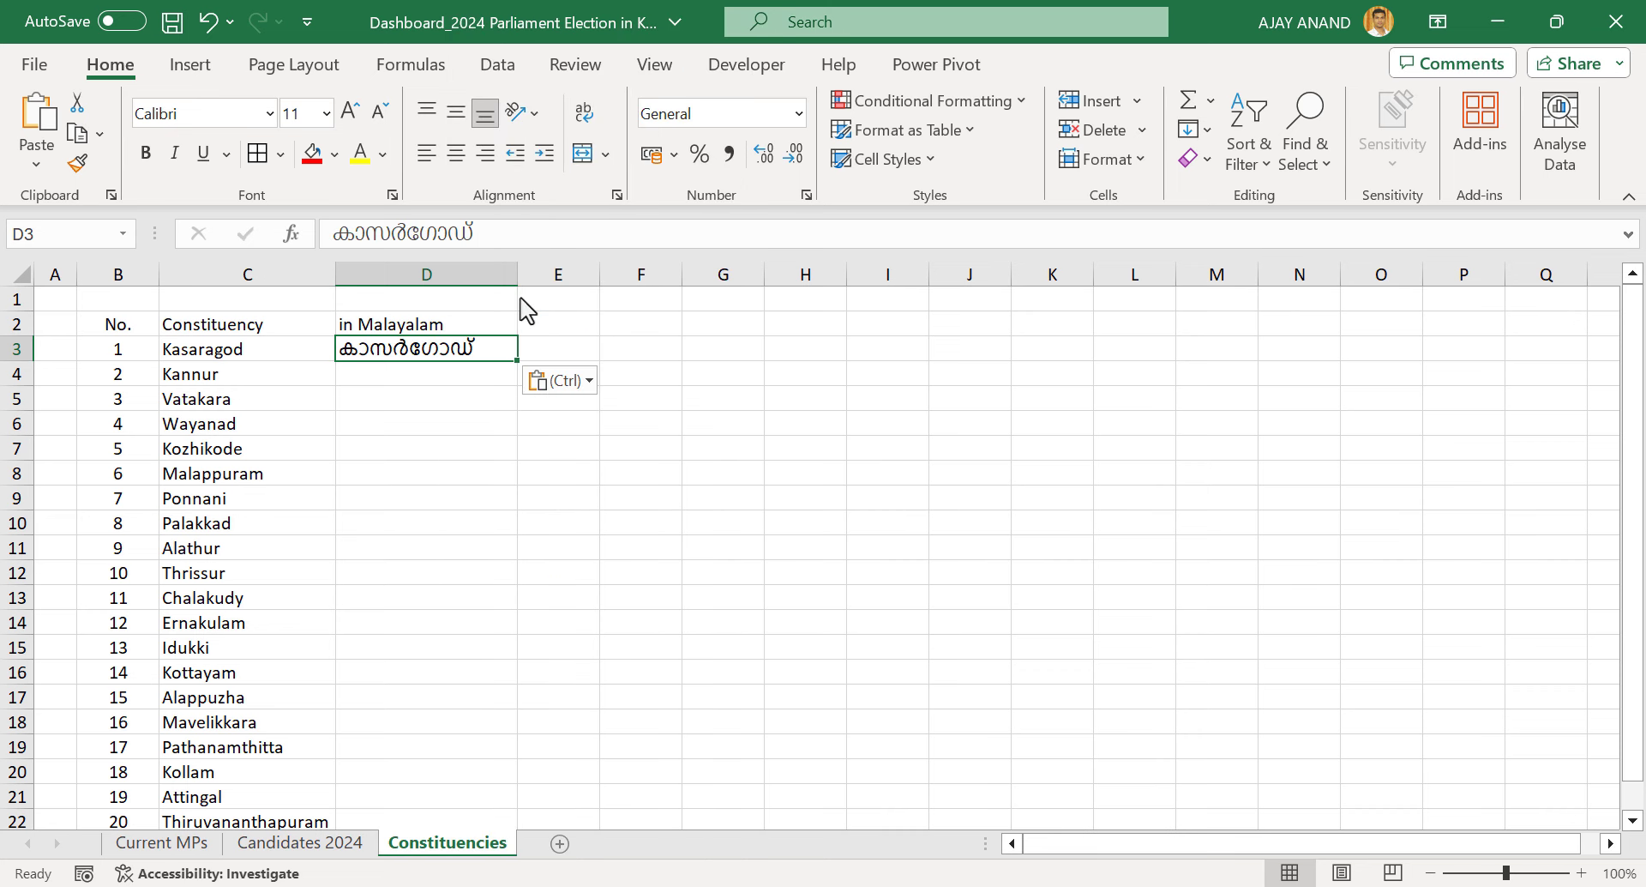
key(Escape)
Switch to the Kuttipencil page in Chrome, transliterate Thiruvananthapuram as തിരുവനന്തപുരം and copy the word
key(alt+Tab)
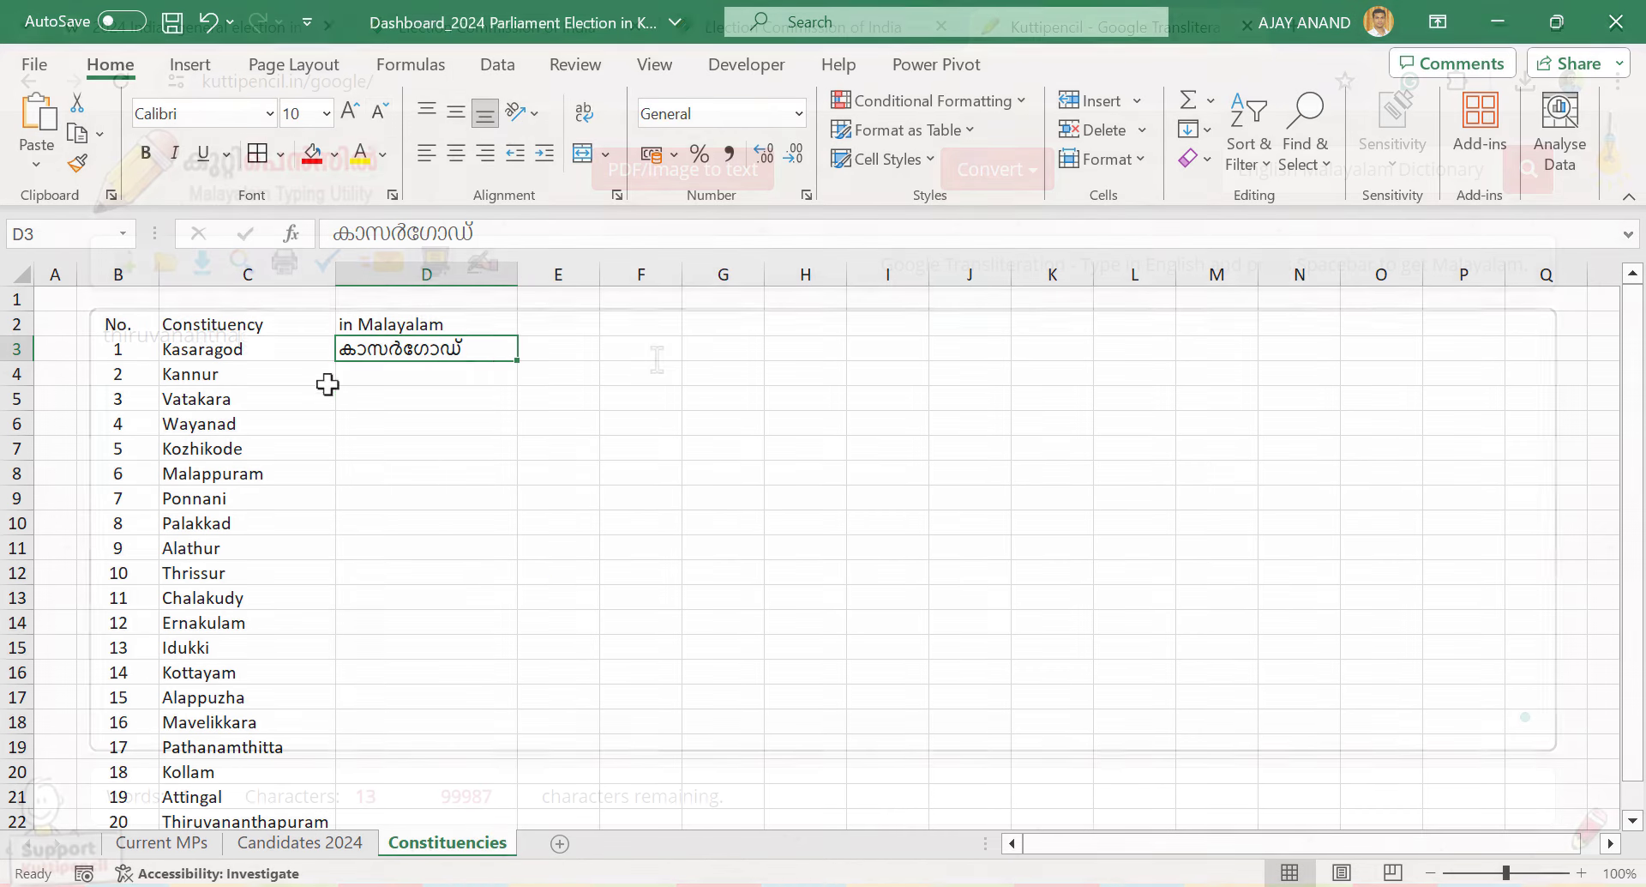
key(space)
key(BackSpace)
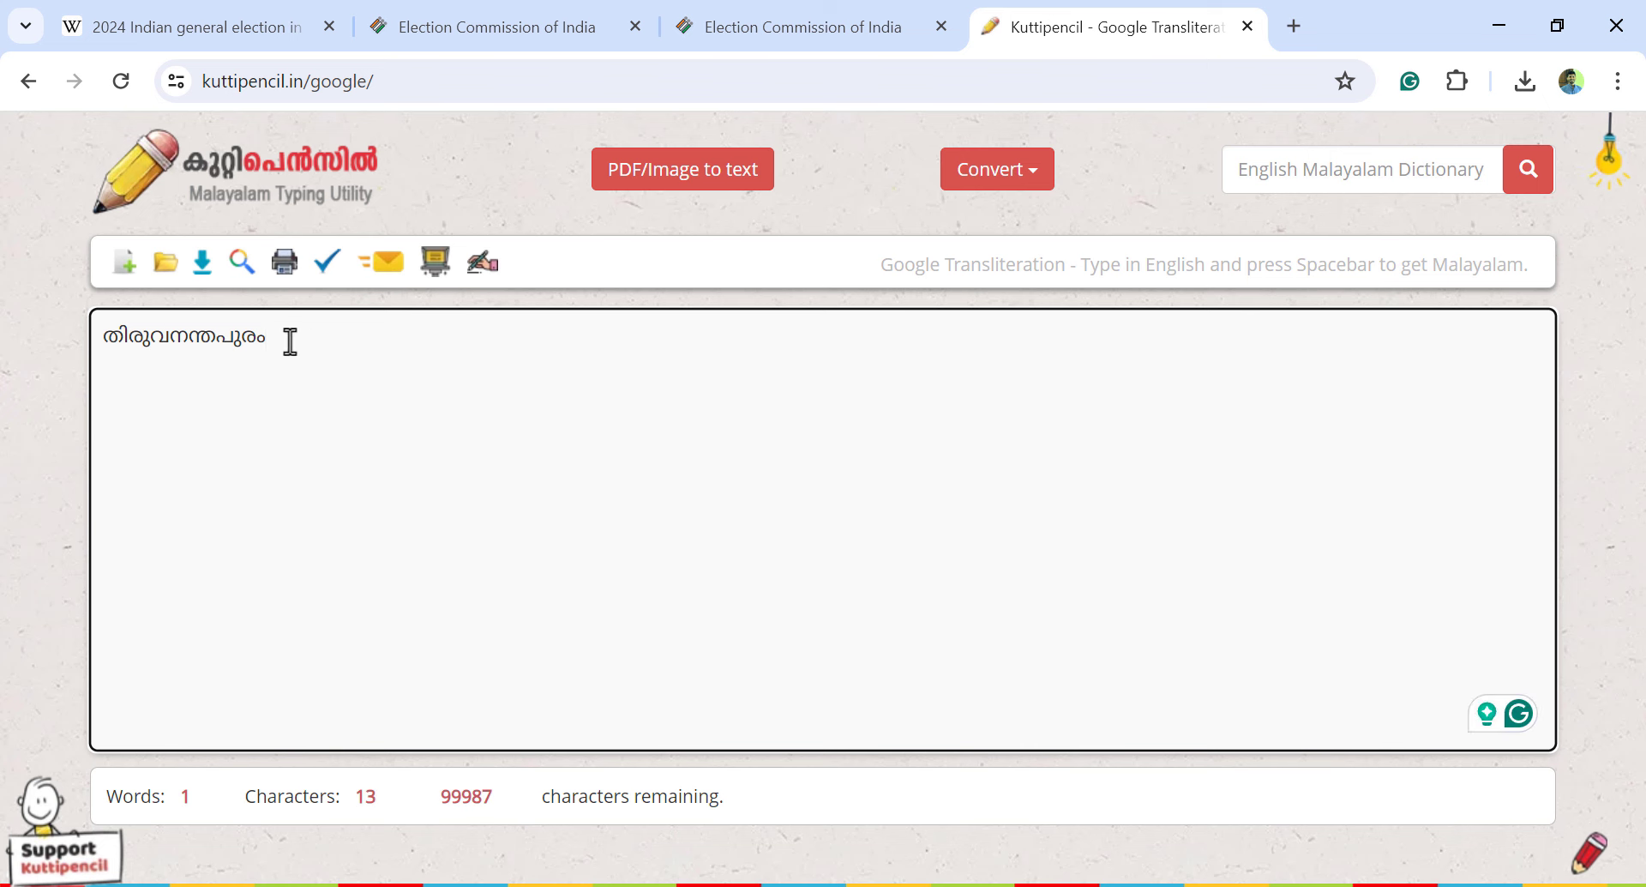
drag(286, 338, 109, 347)
right_click(172, 337)
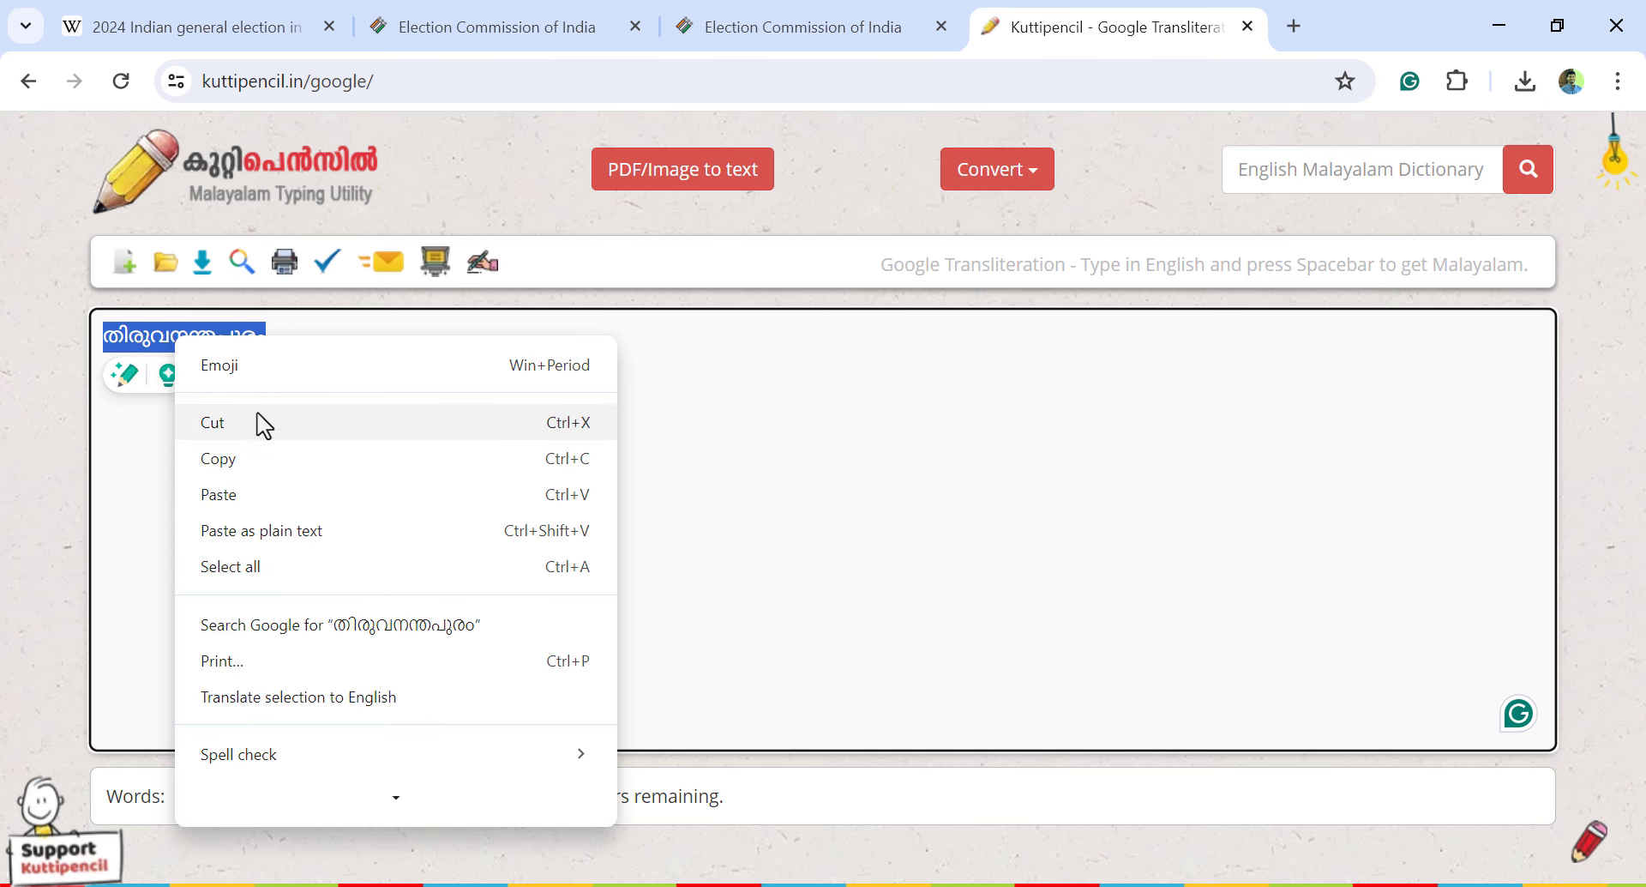
click(258, 457)
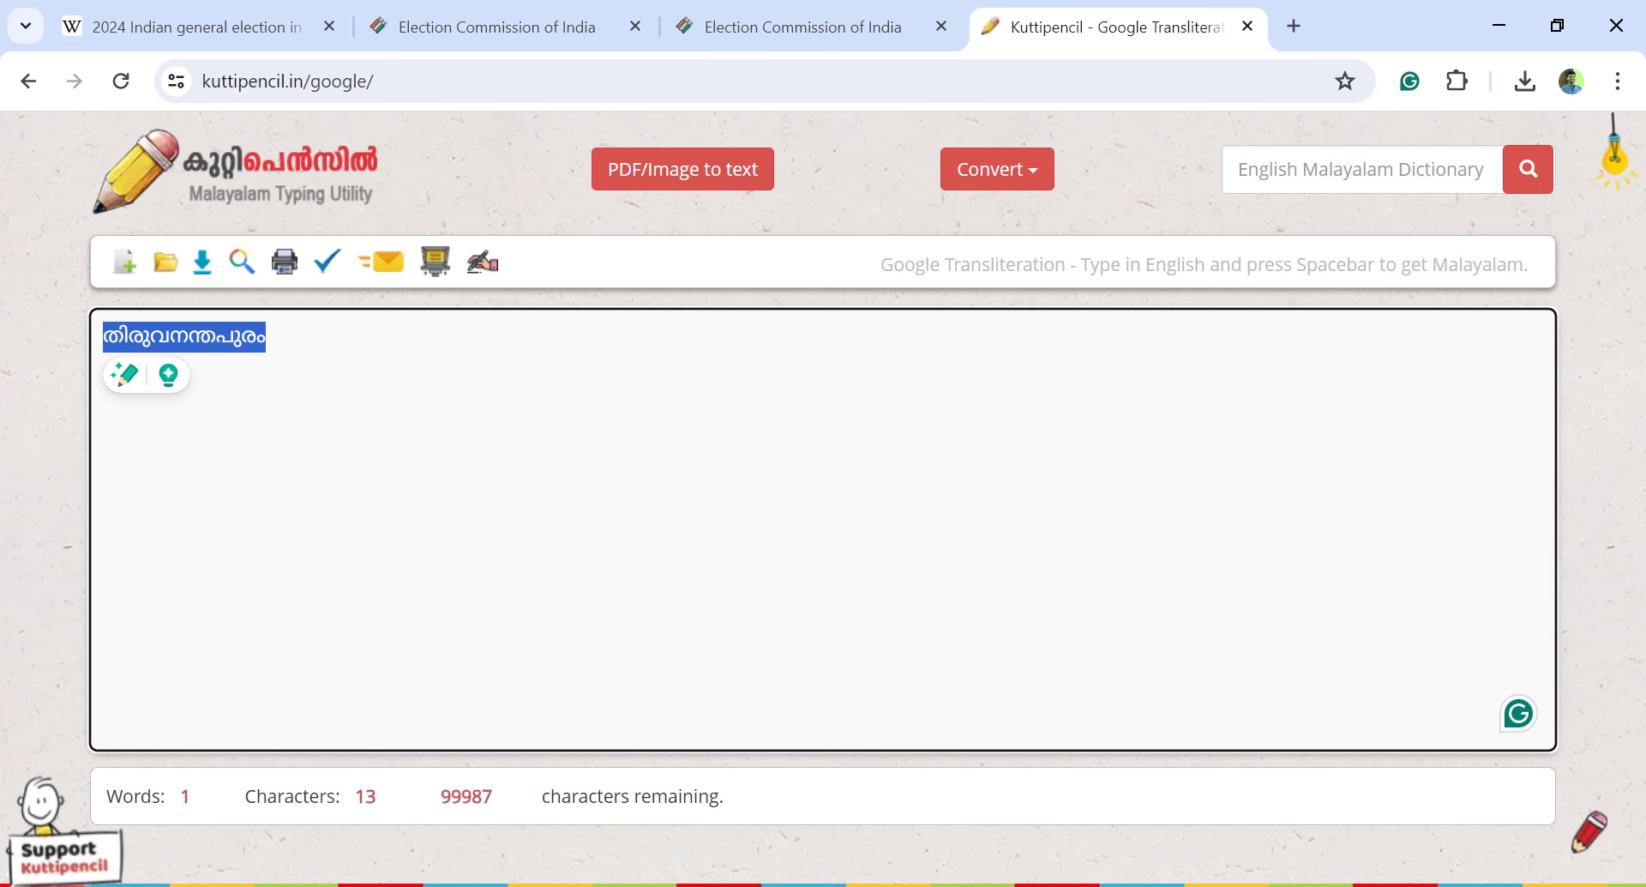
Switch to Excel and paste the copied Malayalam name into cell D22 beside Thiruvananthapuram
mouse_move(926, 885)
click(933, 845)
right_click(449, 600)
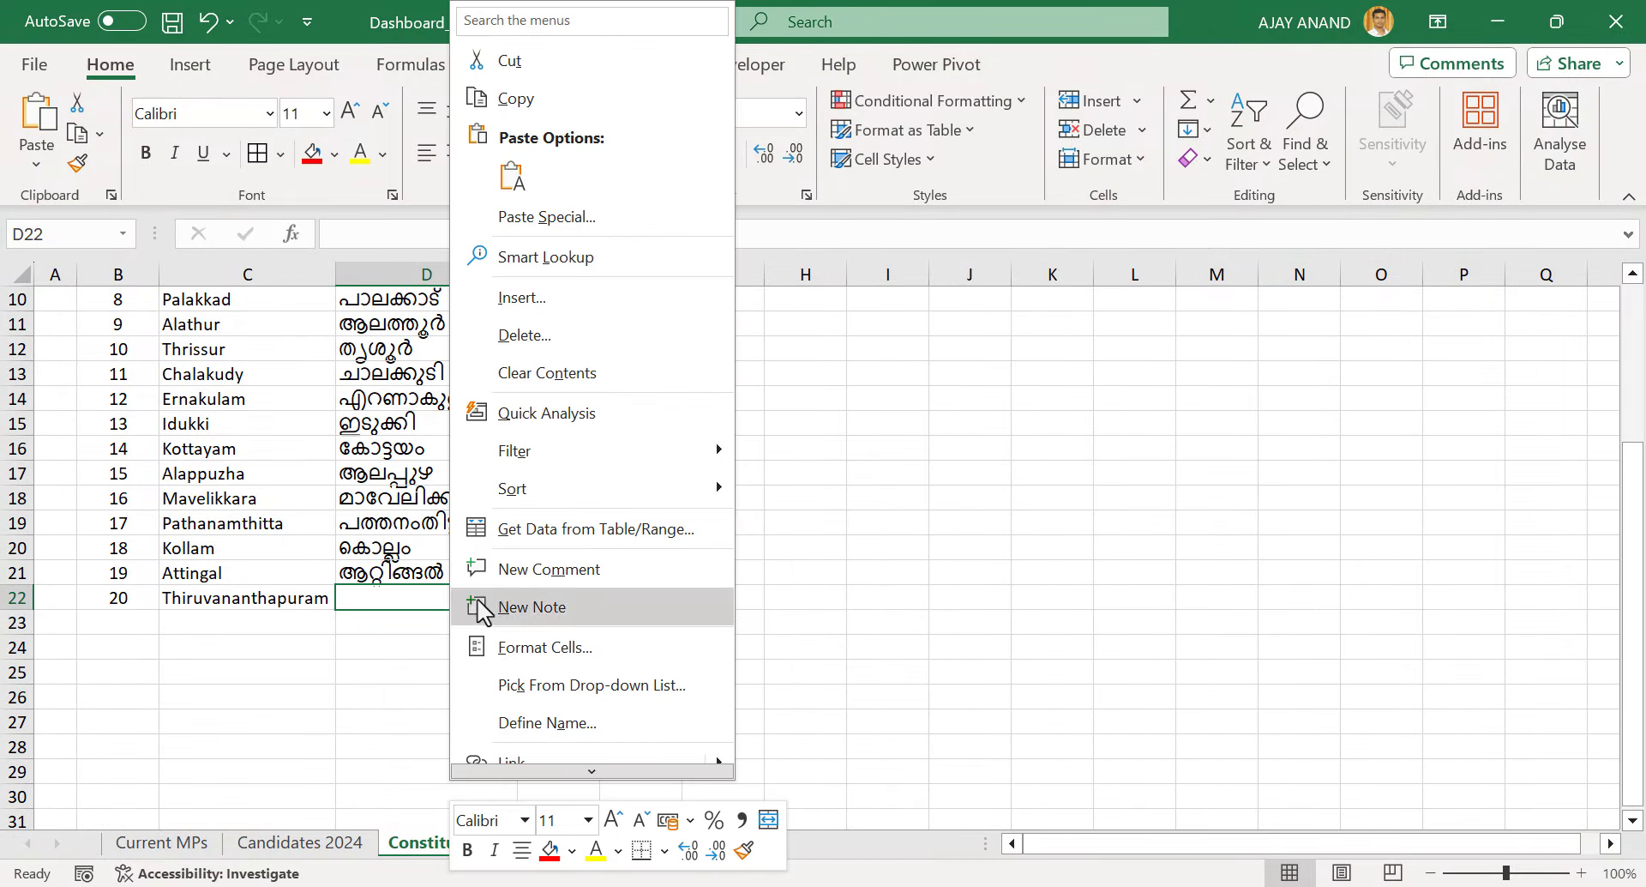
click(504, 174)
scroll(597, 542, up, 3)
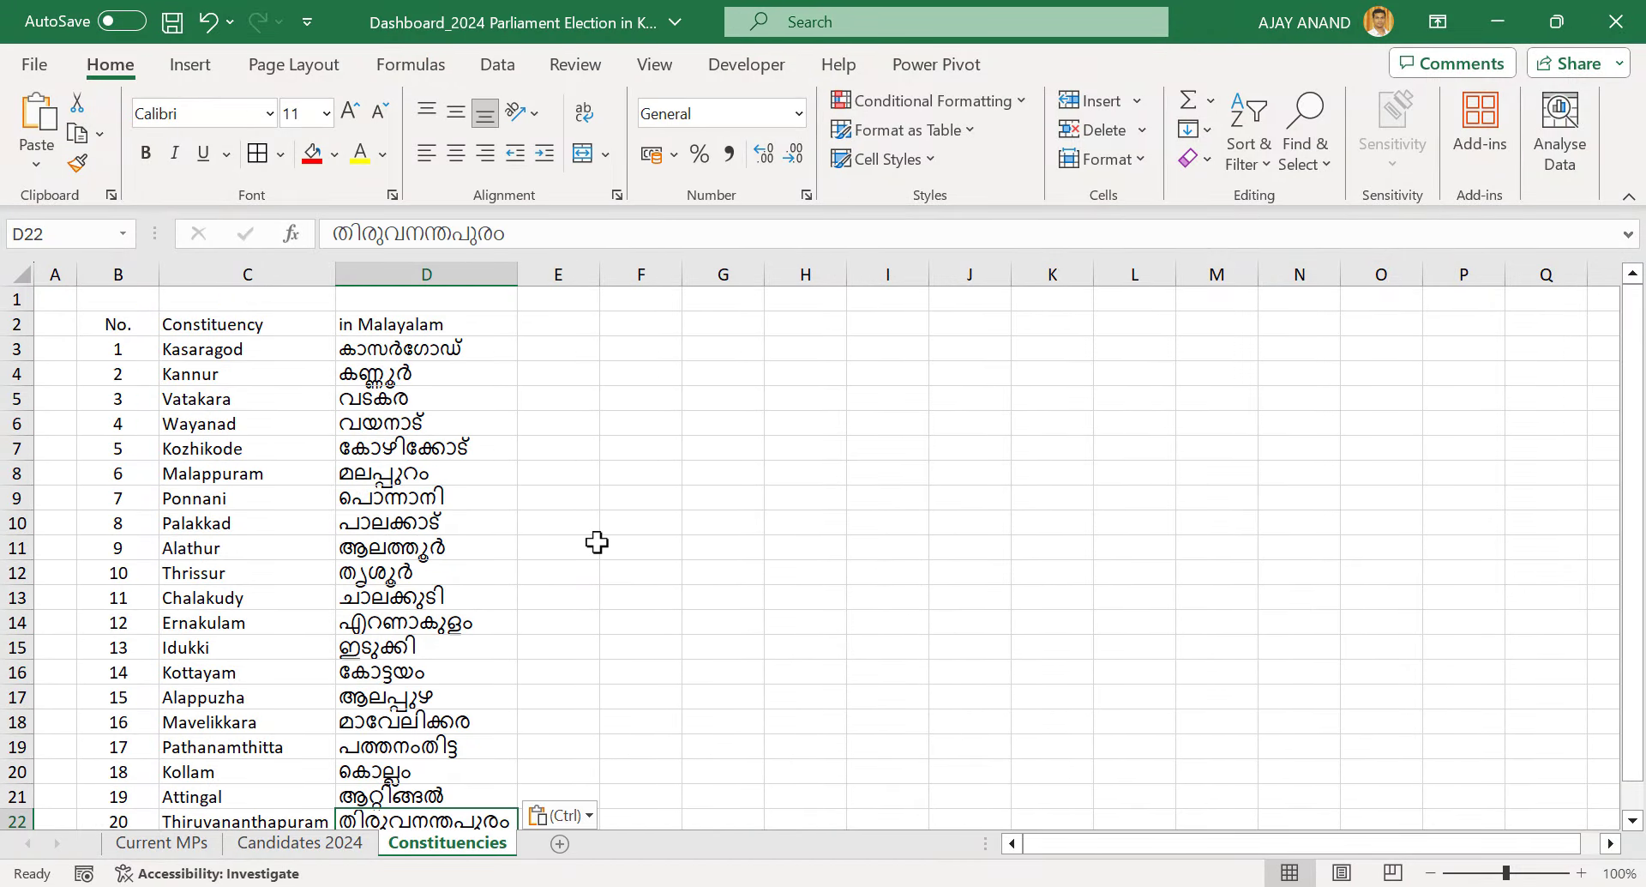
Widen columns C and D slightly and apply all borders to the whole constituency table
drag(336, 275, 349, 274)
drag(532, 275, 541, 274)
click(375, 399)
key(ctrl+a)
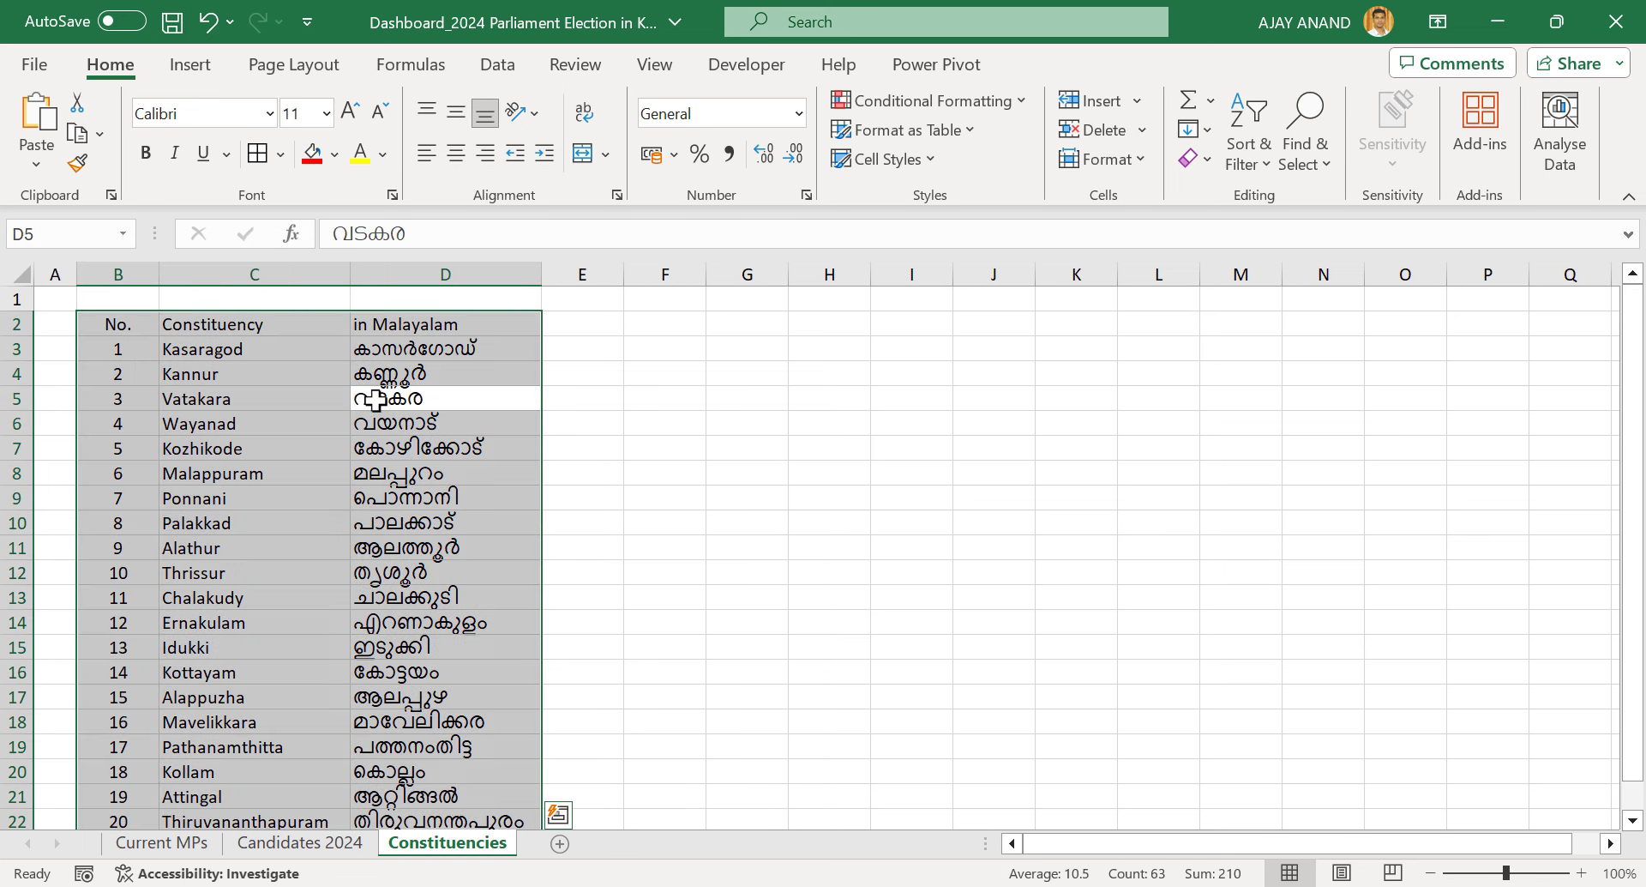
click(257, 154)
Make the table headings in B2:D2 bold, italic and centred, with a light green fill
drag(120, 323, 446, 323)
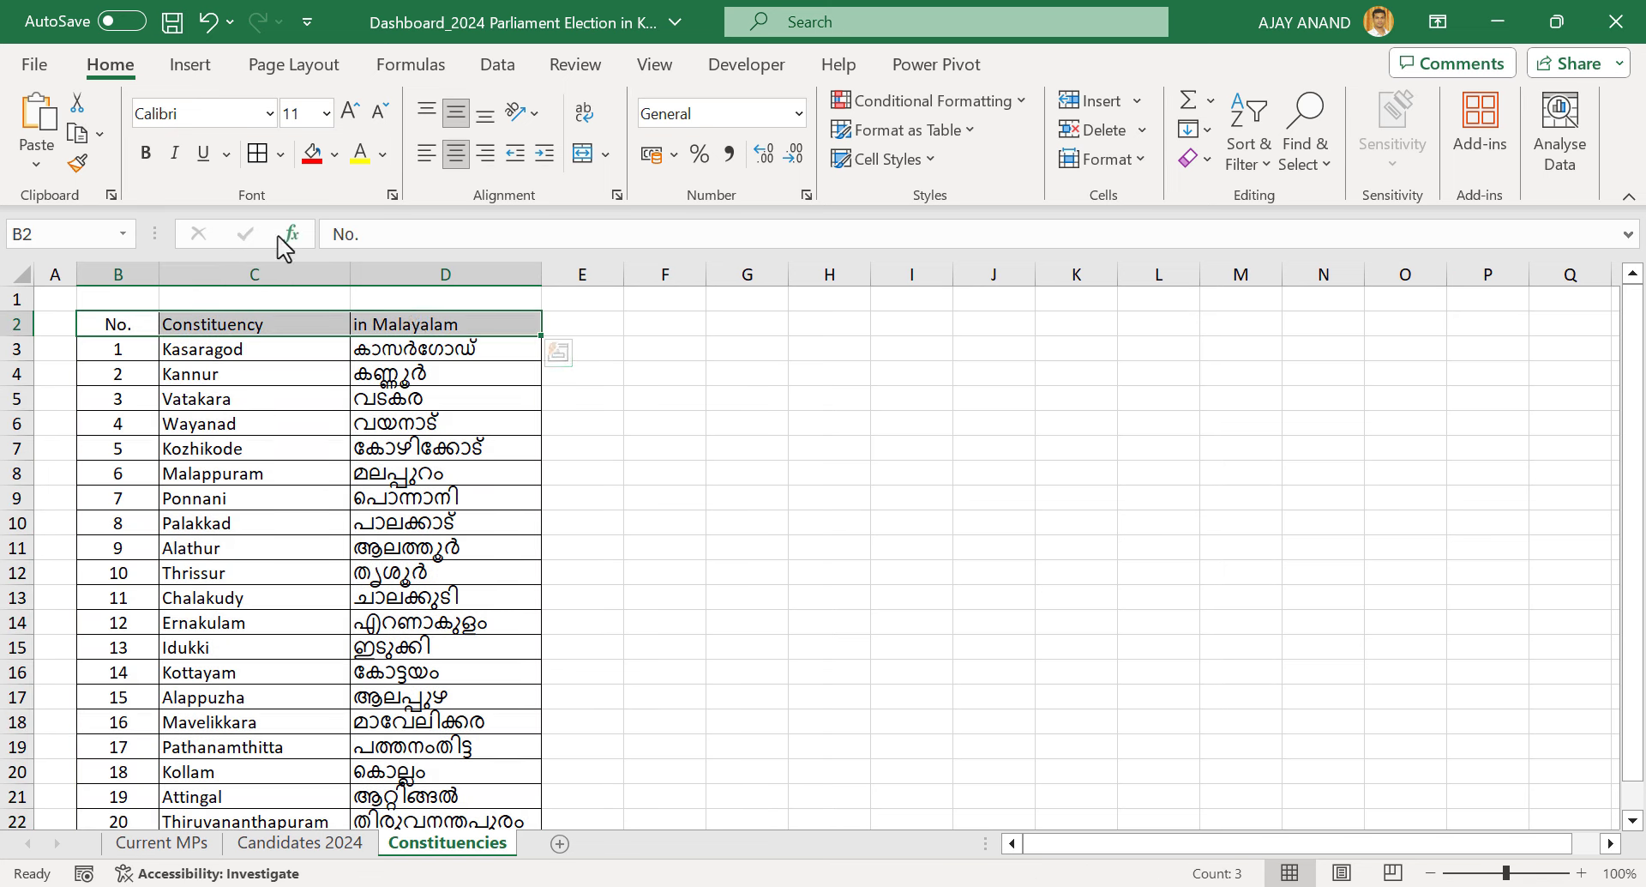
click(145, 153)
click(175, 153)
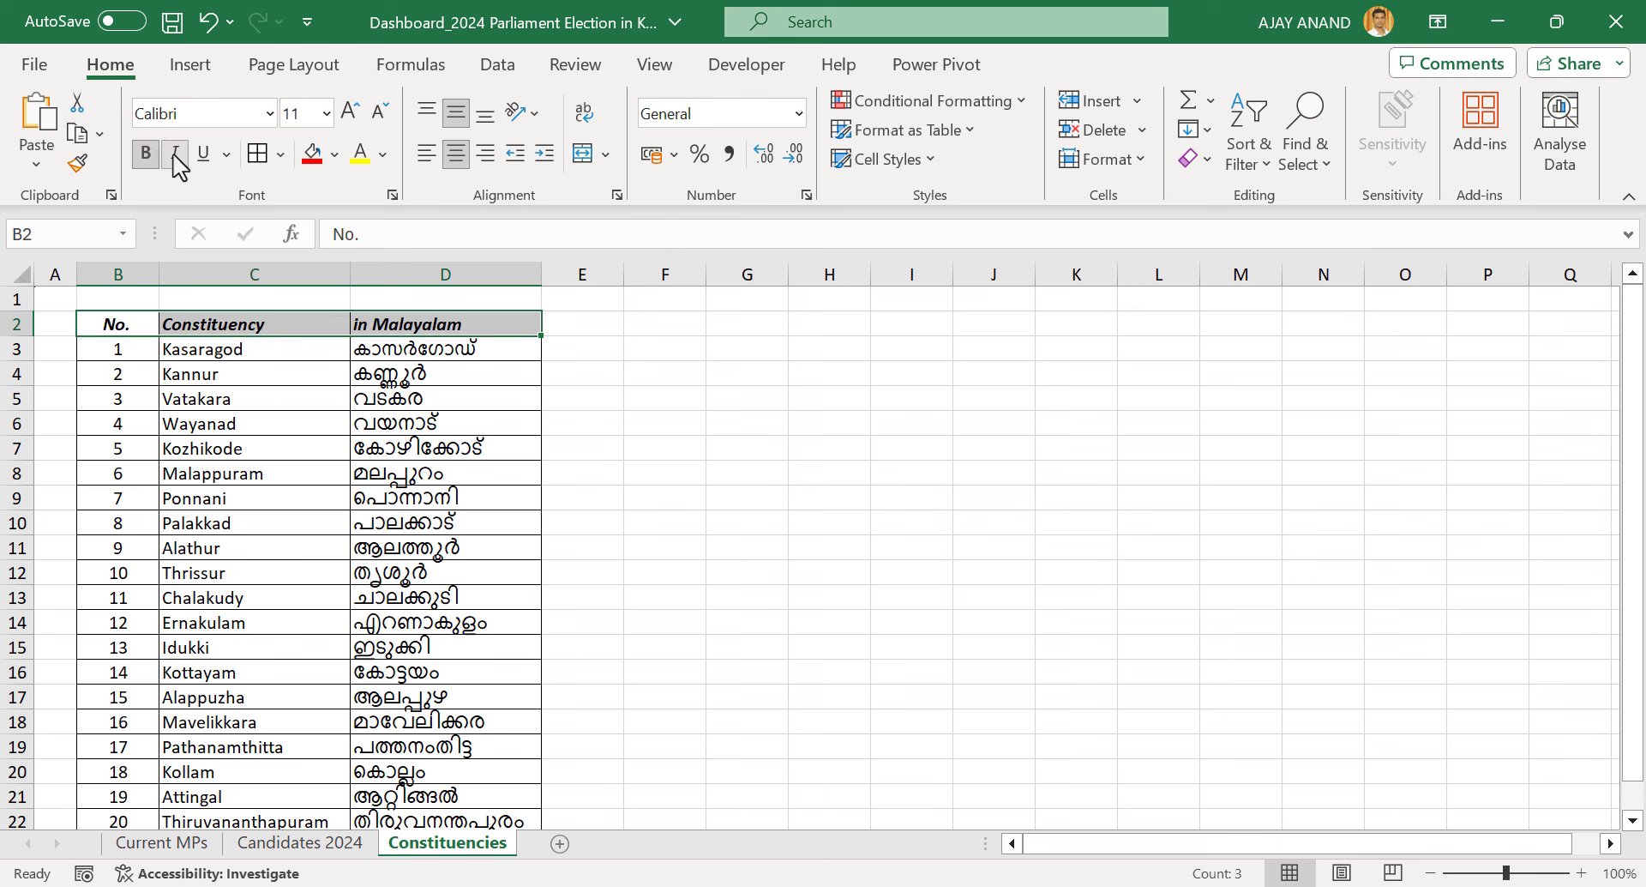
click(457, 154)
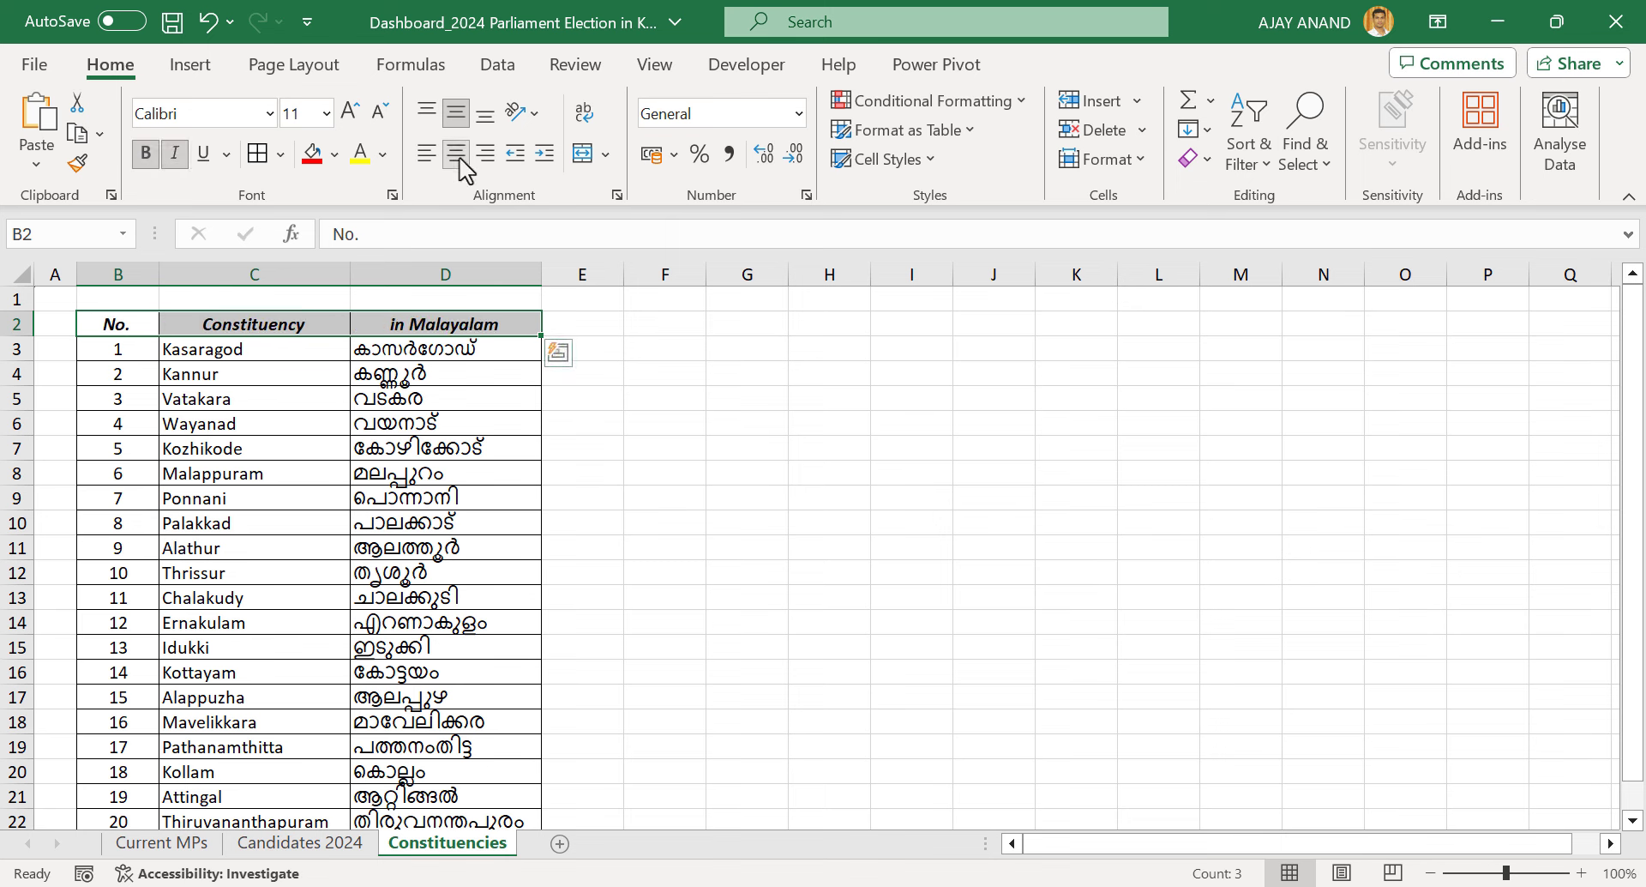
click(334, 155)
click(512, 266)
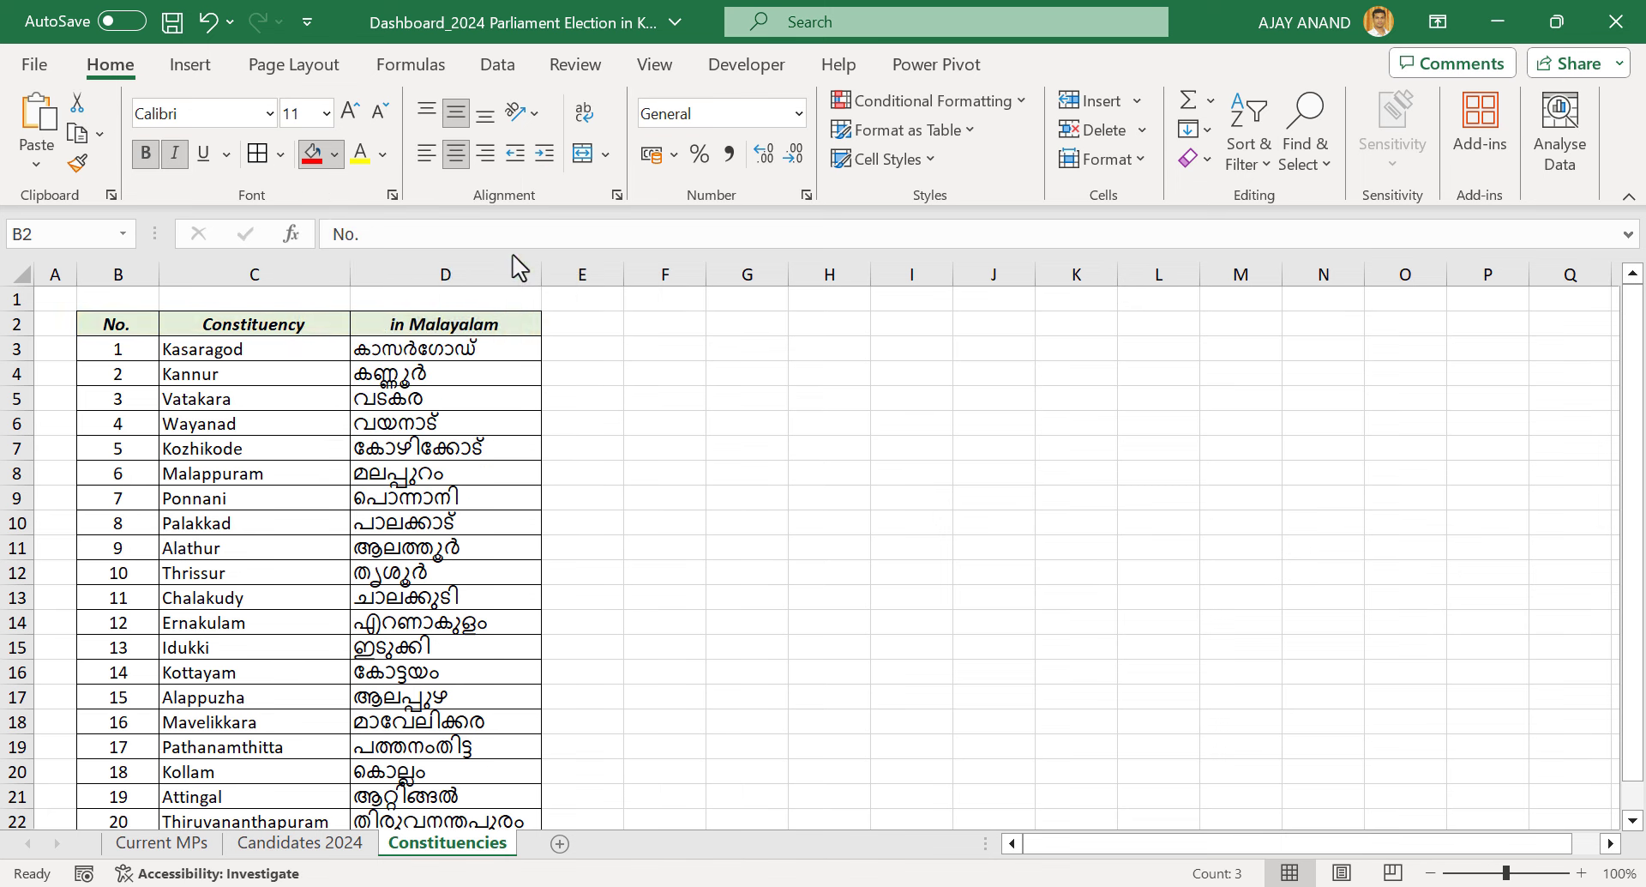
Add a new worksheet after Constituencies and name it 2019 Results
click(561, 845)
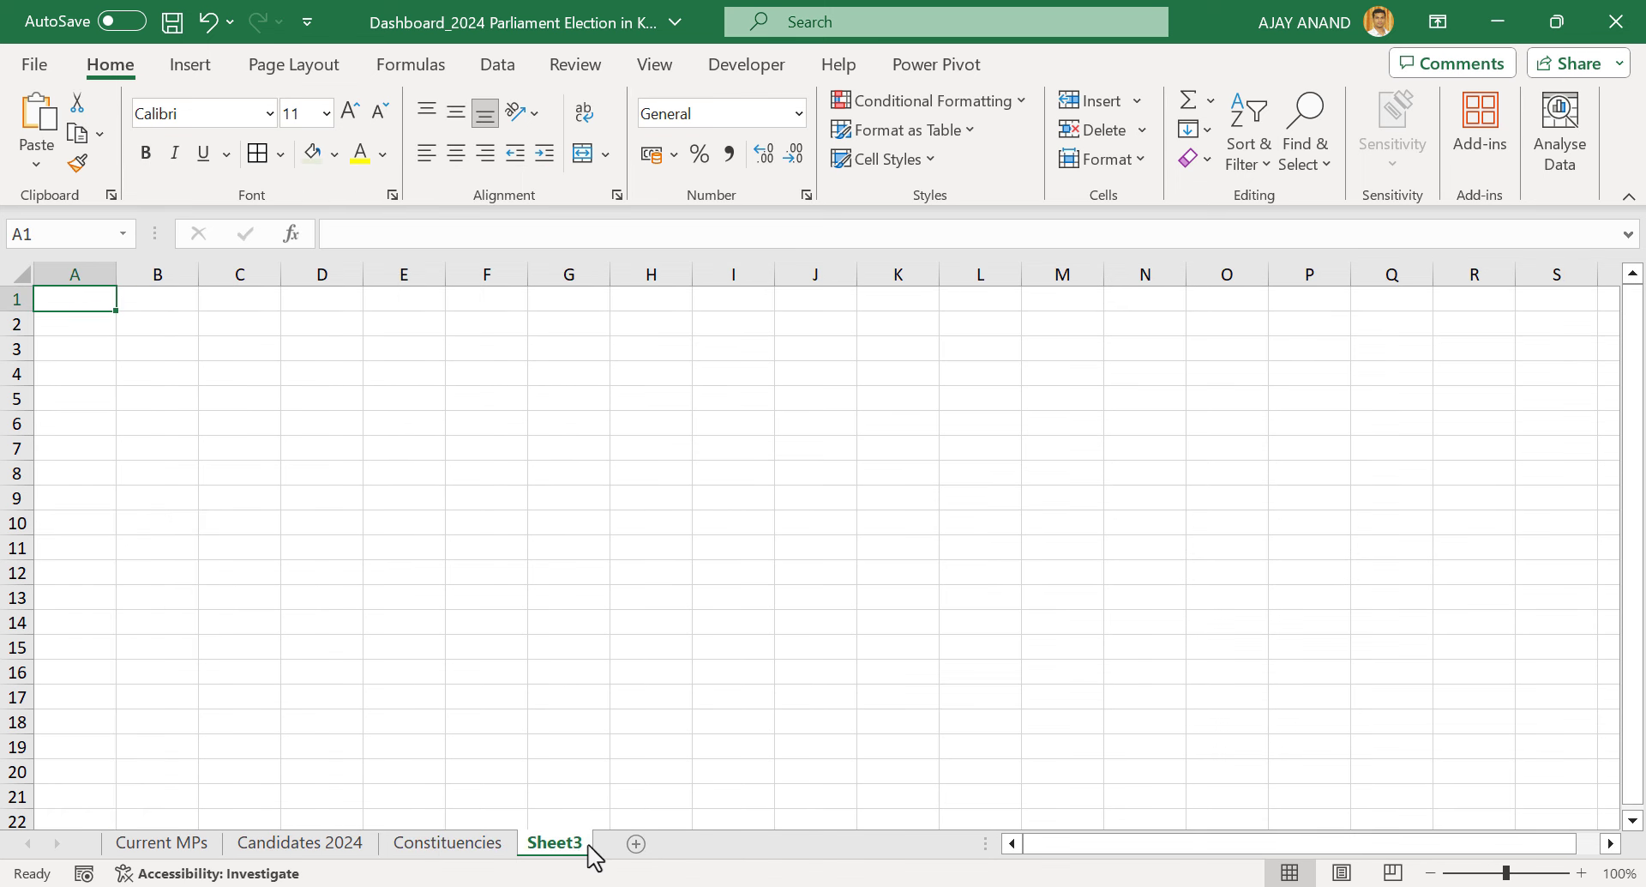
text(2019)
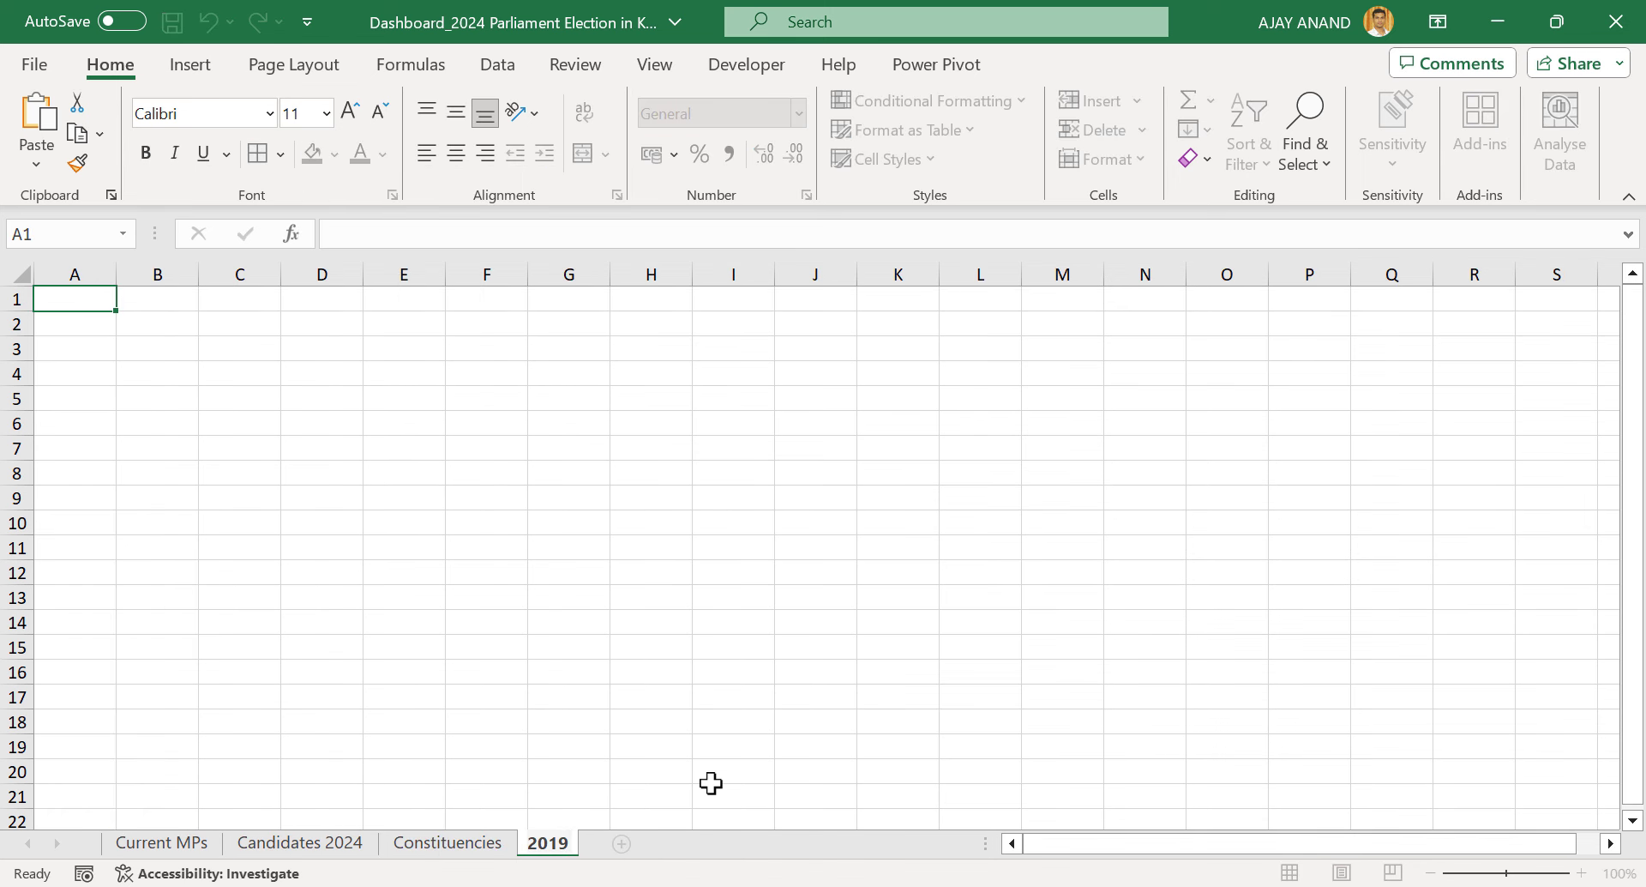
text( Results)
key(Return)
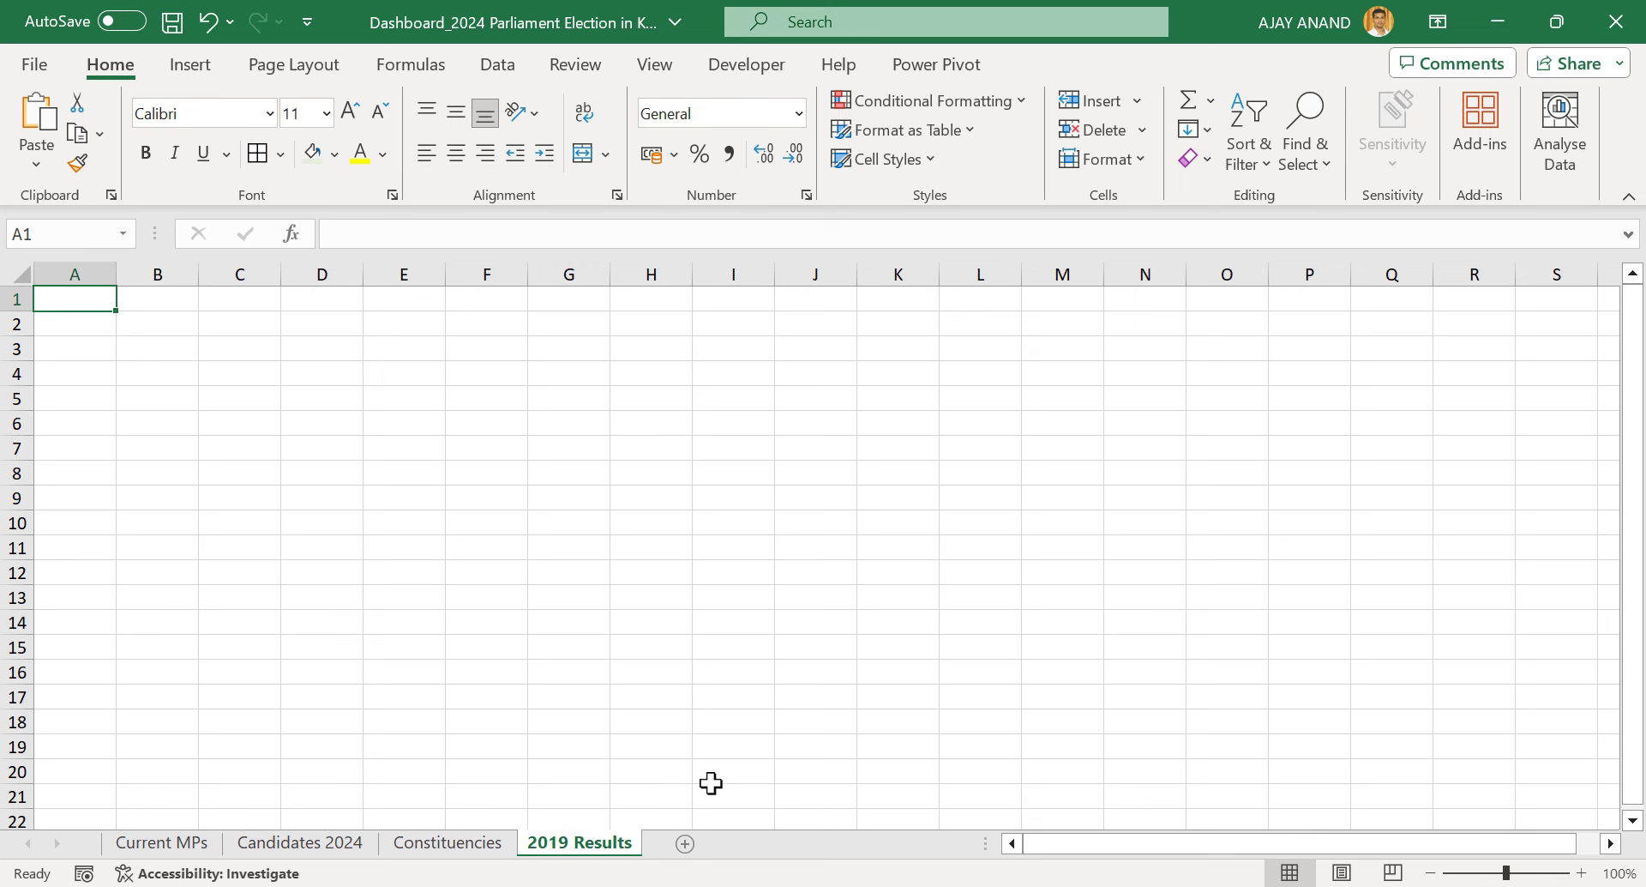
Switch to Chrome and close the two Election Commission tabs and the Kuttipencil tab
key(alt+Tab)
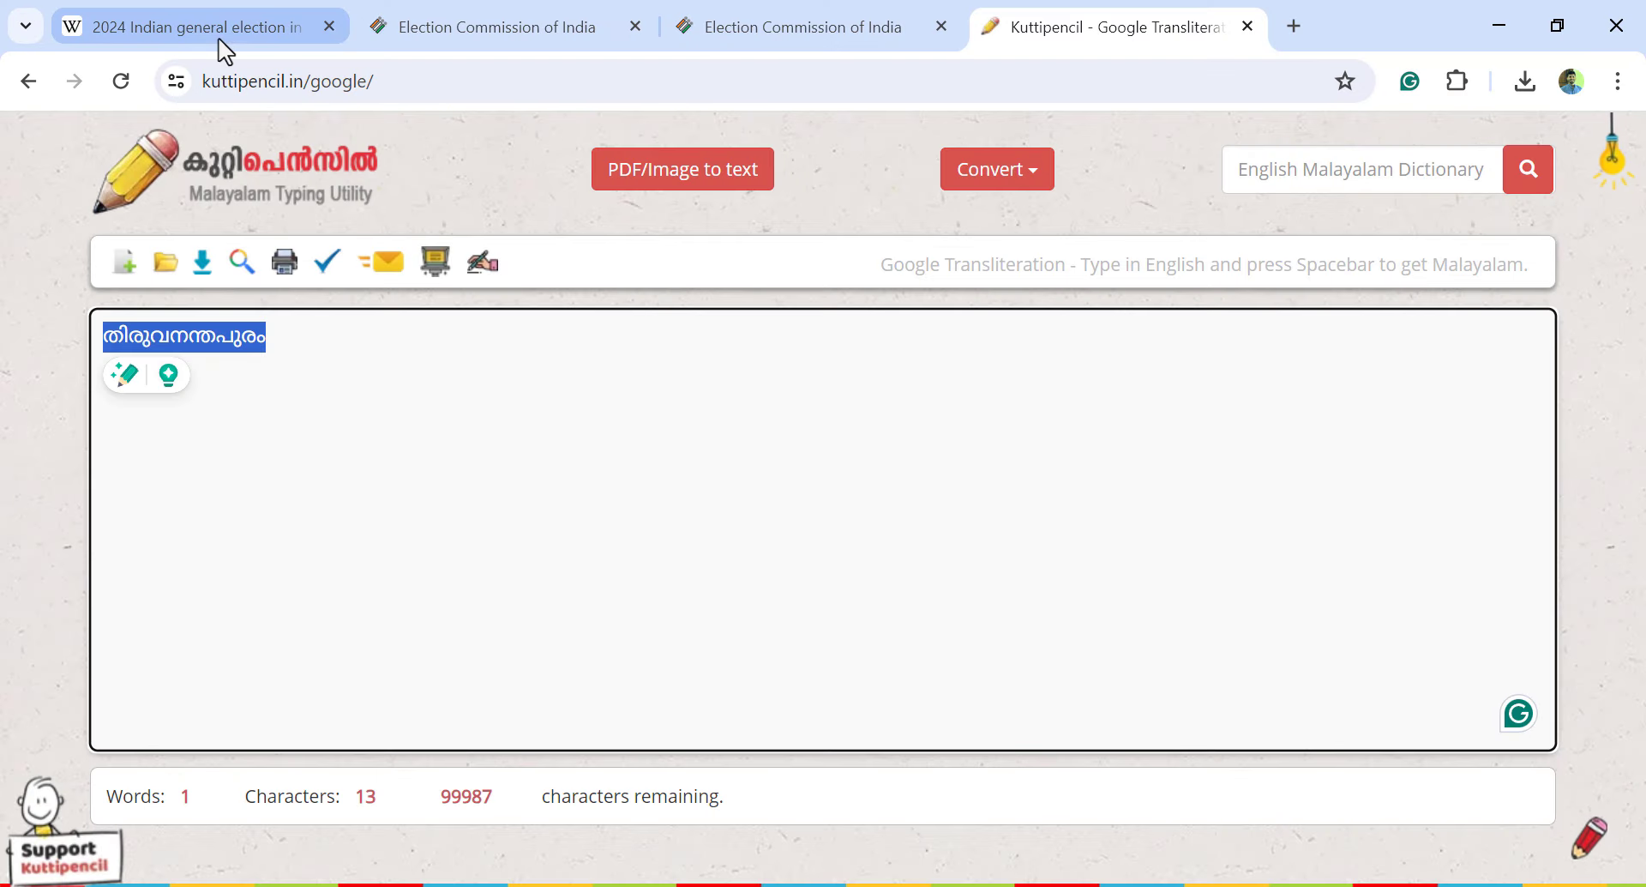
click(634, 28)
click(634, 27)
click(635, 28)
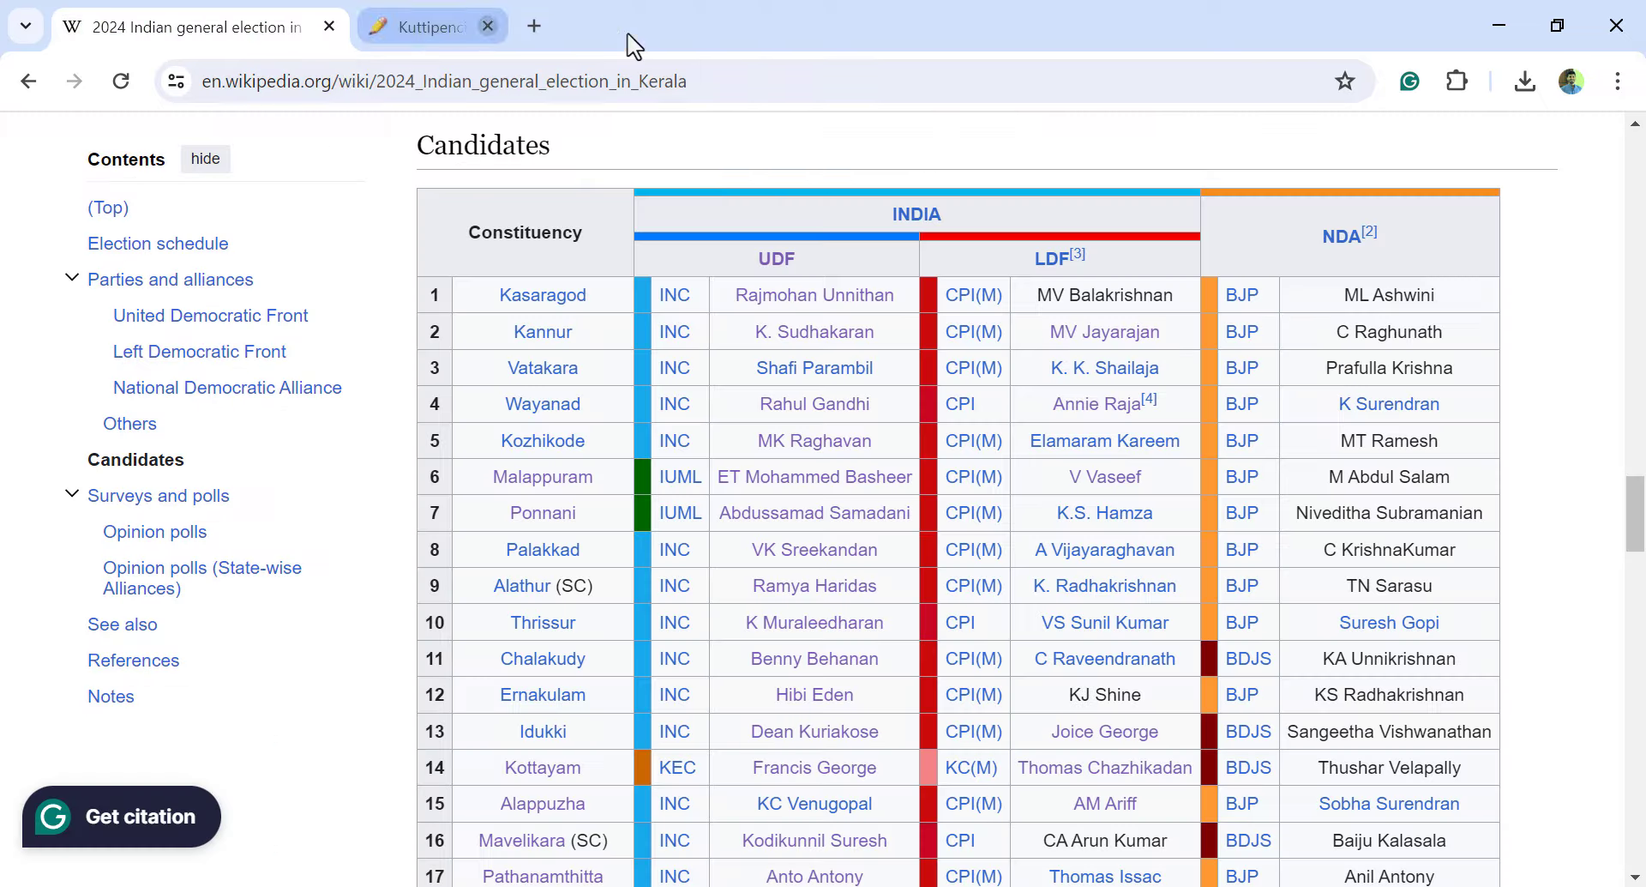
Go back from the 2024 election article to the Google results and search for "kerala general election 2019"
scroll(1020, 489, down, 7)
scroll(1032, 500, up, 16)
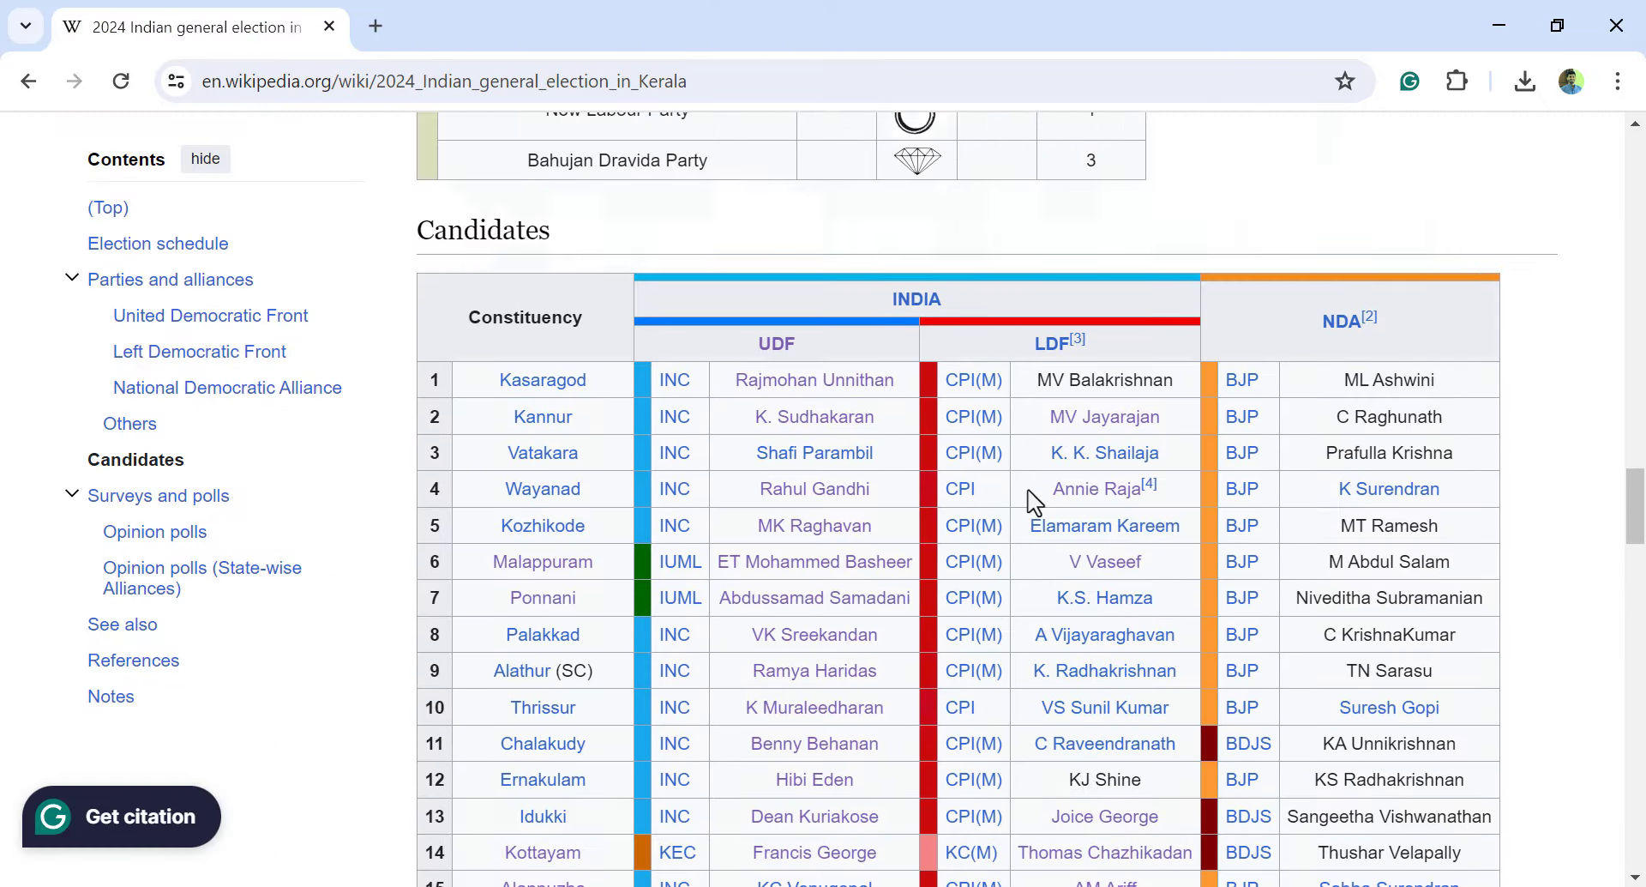
scroll(1035, 501, up, 20)
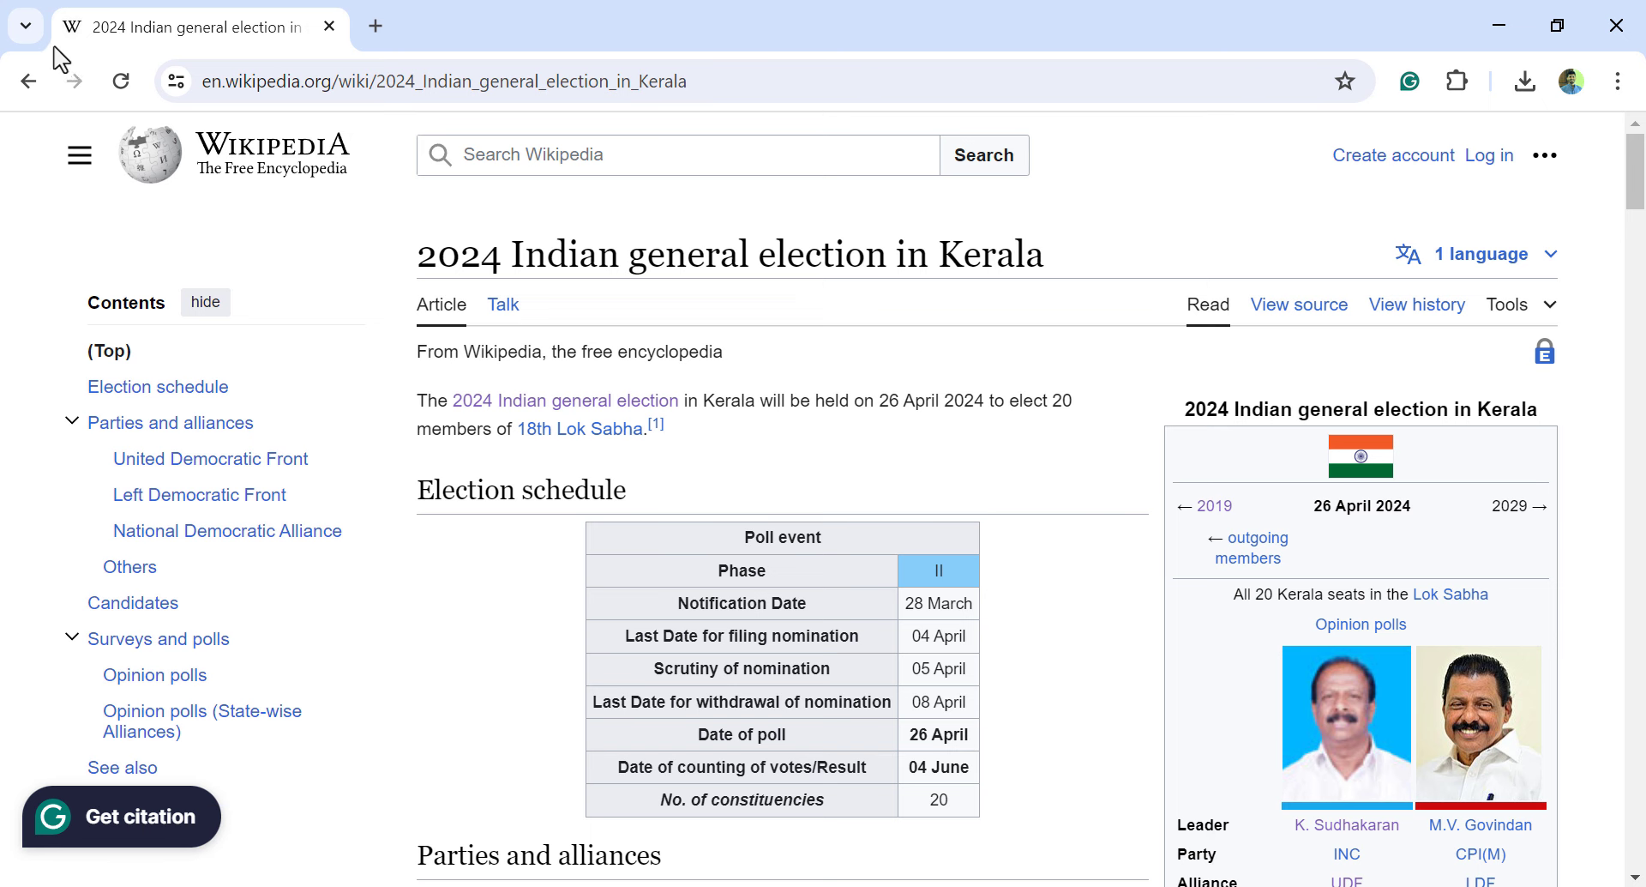
click(28, 81)
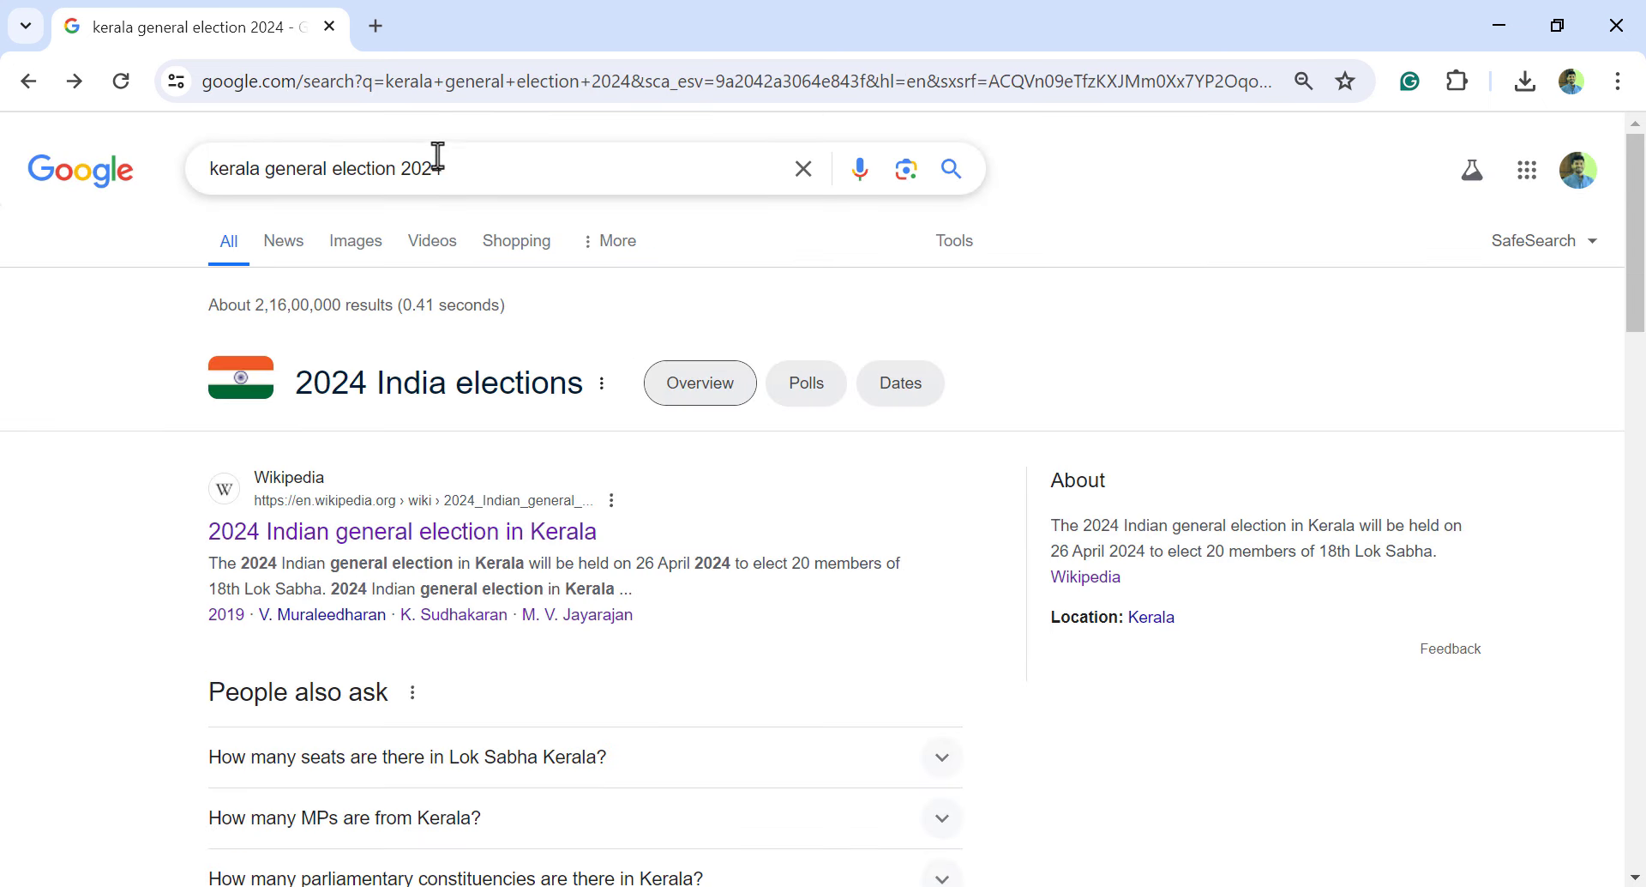
drag(420, 164, 479, 165)
text(19)
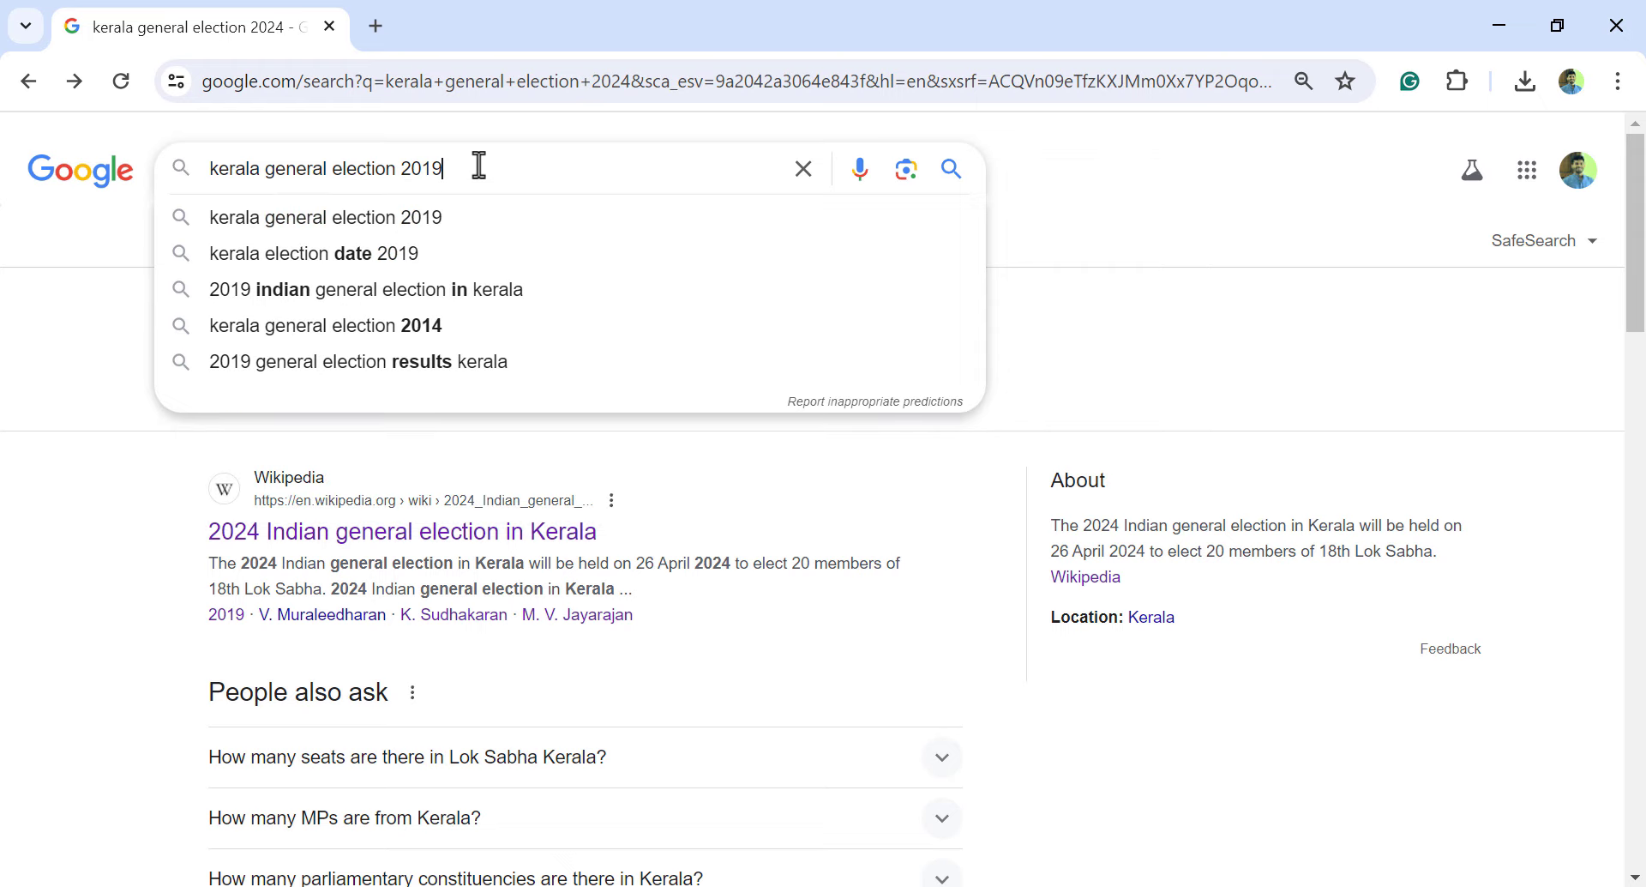
key(Return)
Open the Wikipedia article 2019 Indian general election in Kerala and find its table of votes by constituency and alliance
click(461, 403)
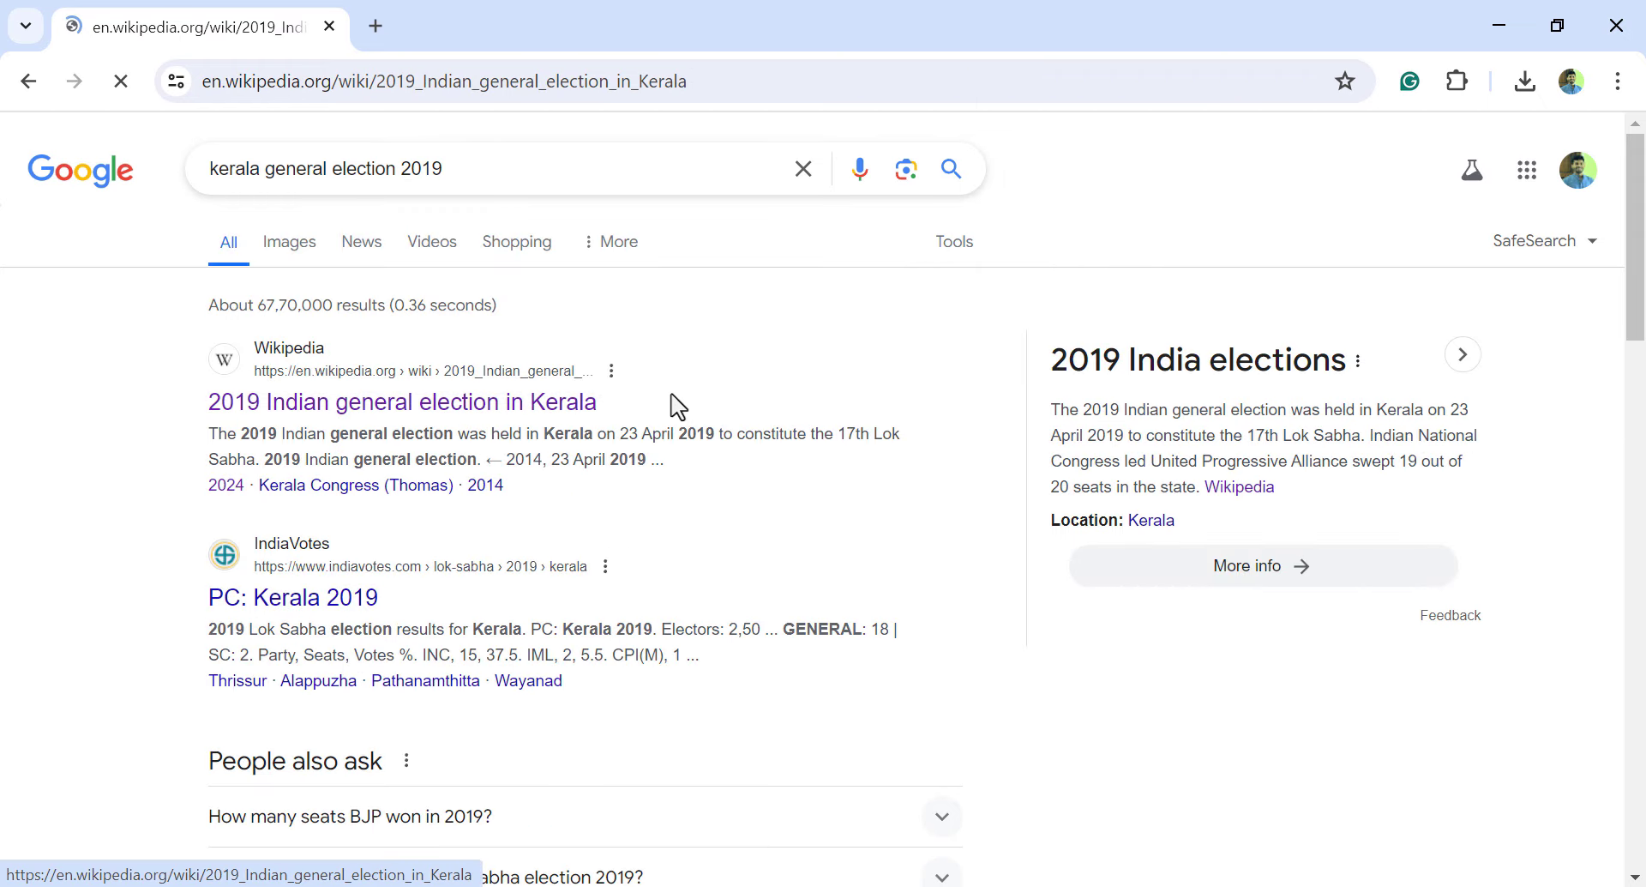
scroll(775, 493, down, 15)
scroll(776, 485, down, 20)
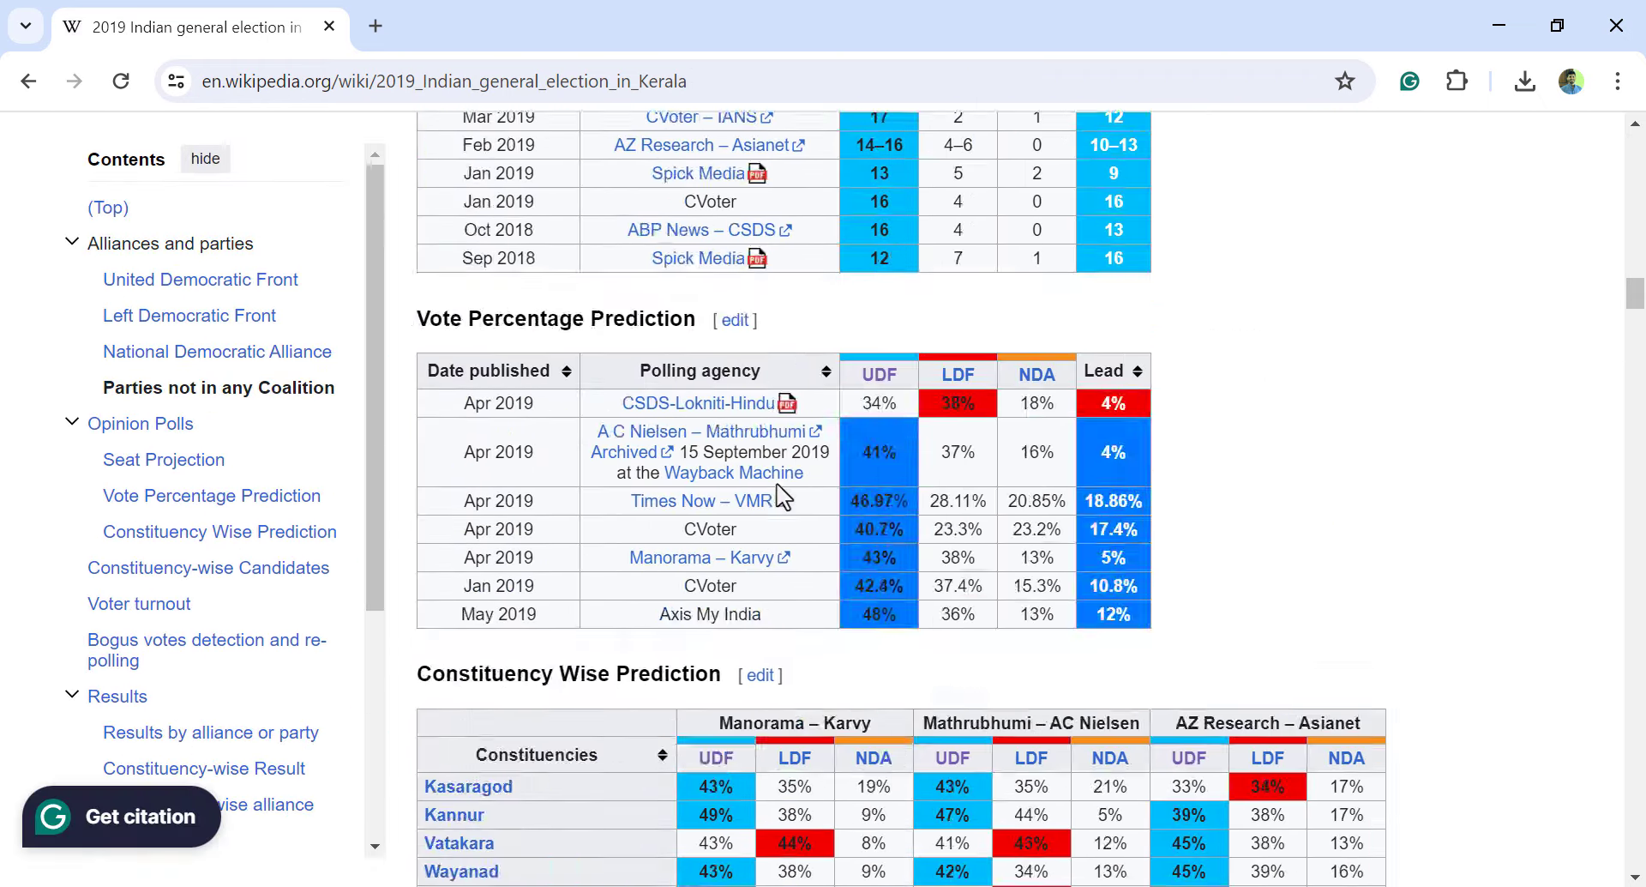
scroll(782, 496, down, 20)
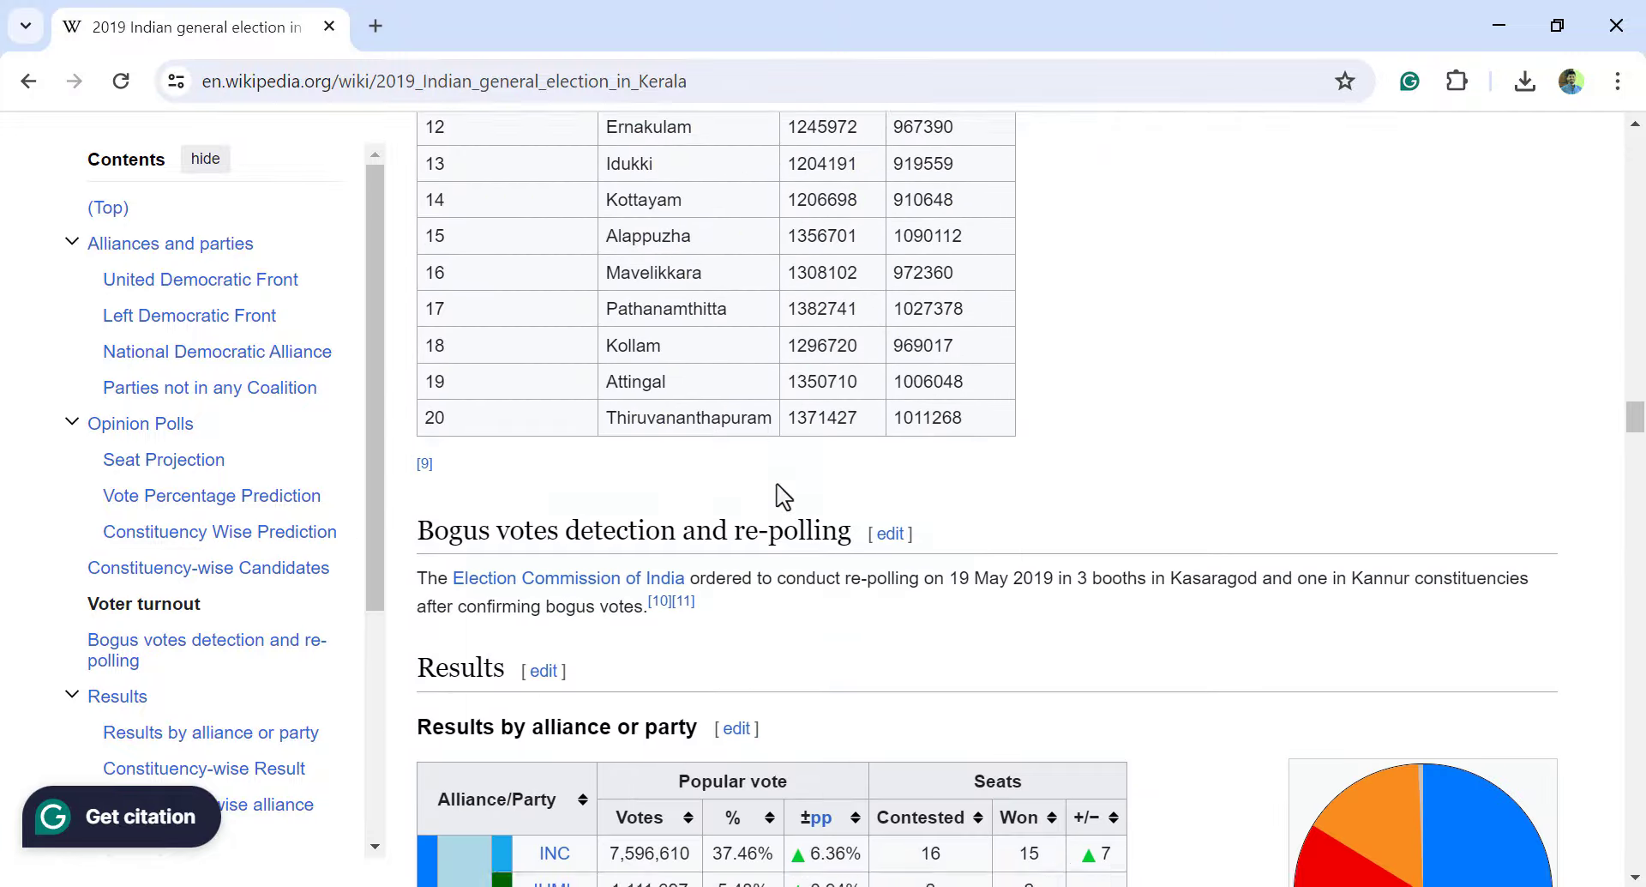
scroll(782, 495, down, 3)
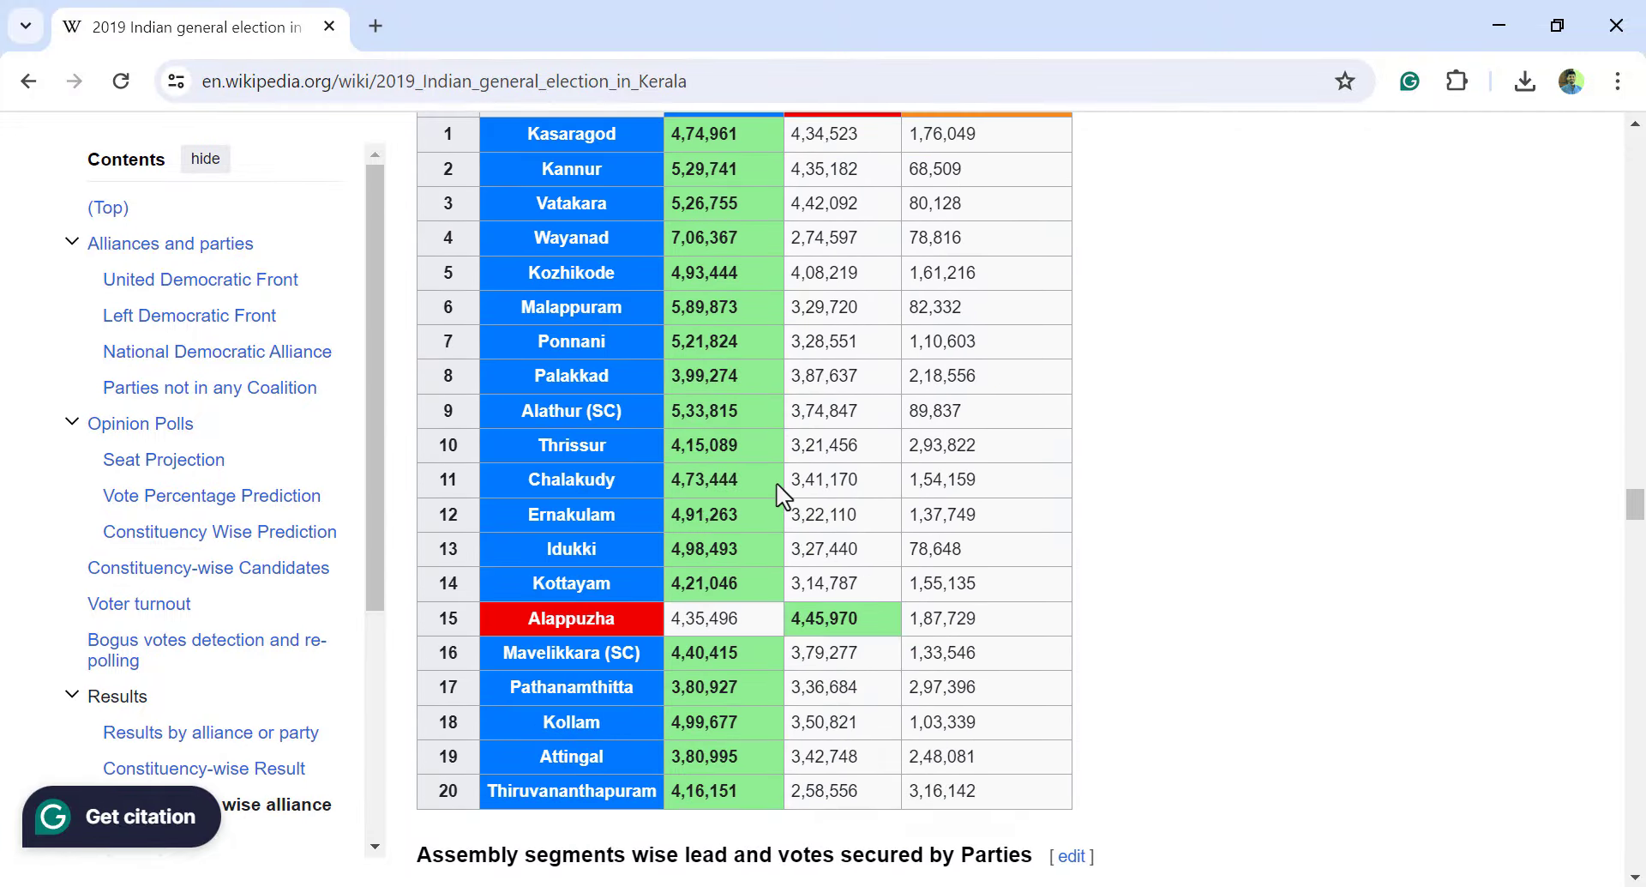
Copy the whole Constituency wise alliance votes table, from its header row through Thiruvananthapuram
scroll(782, 496, up, 2)
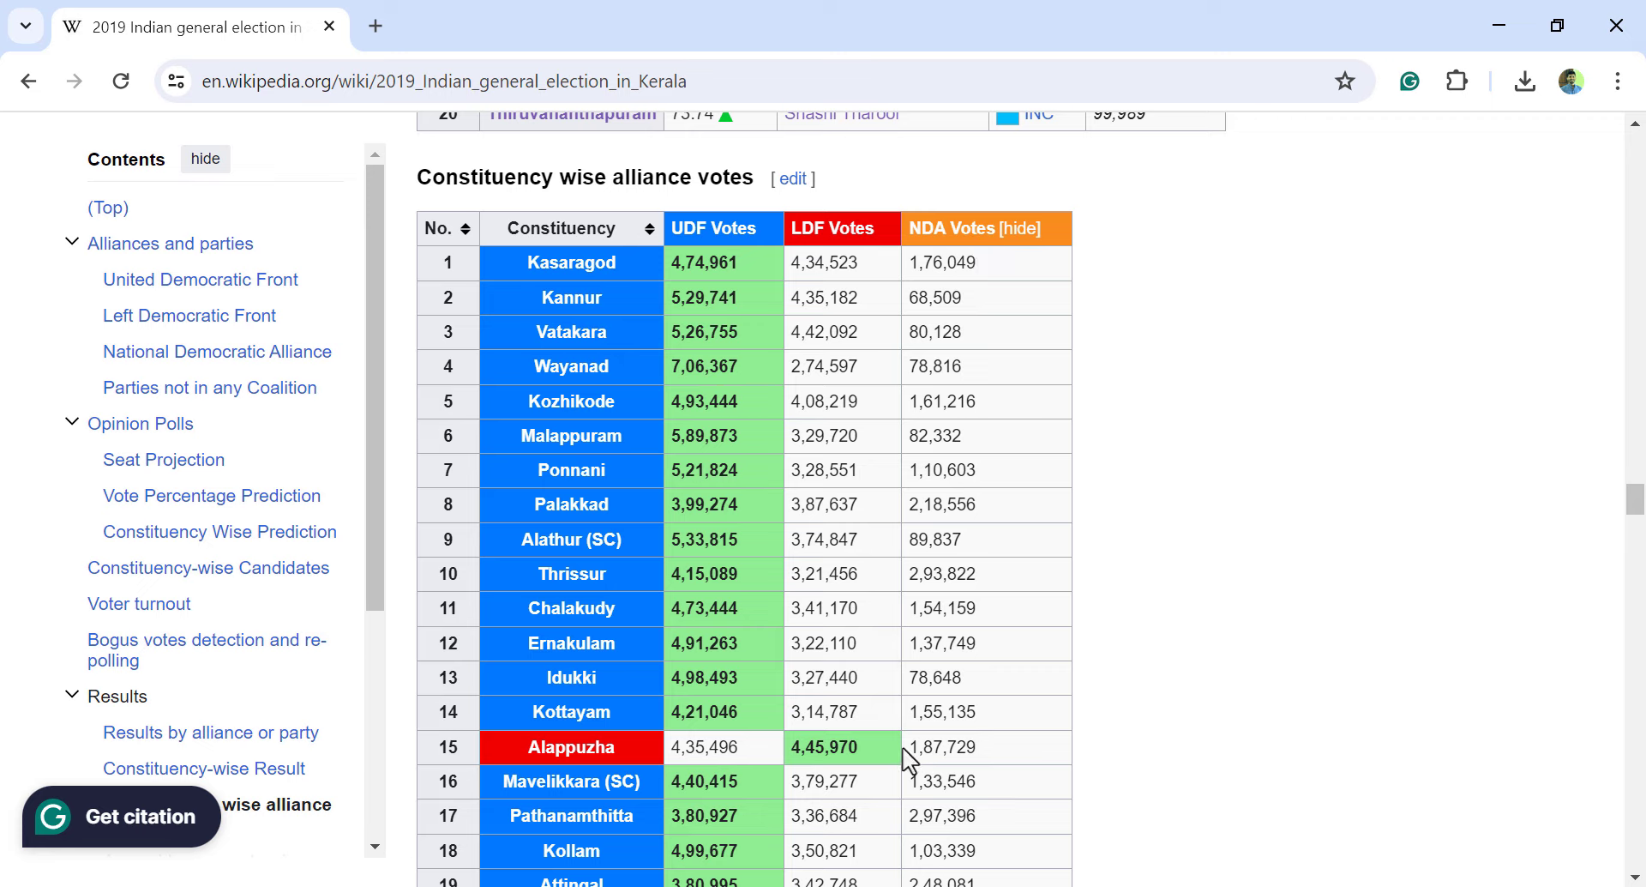
scroll(904, 754, down, 3)
scroll(801, 775, up, 3)
drag(439, 225, 1032, 722)
right_click(961, 494)
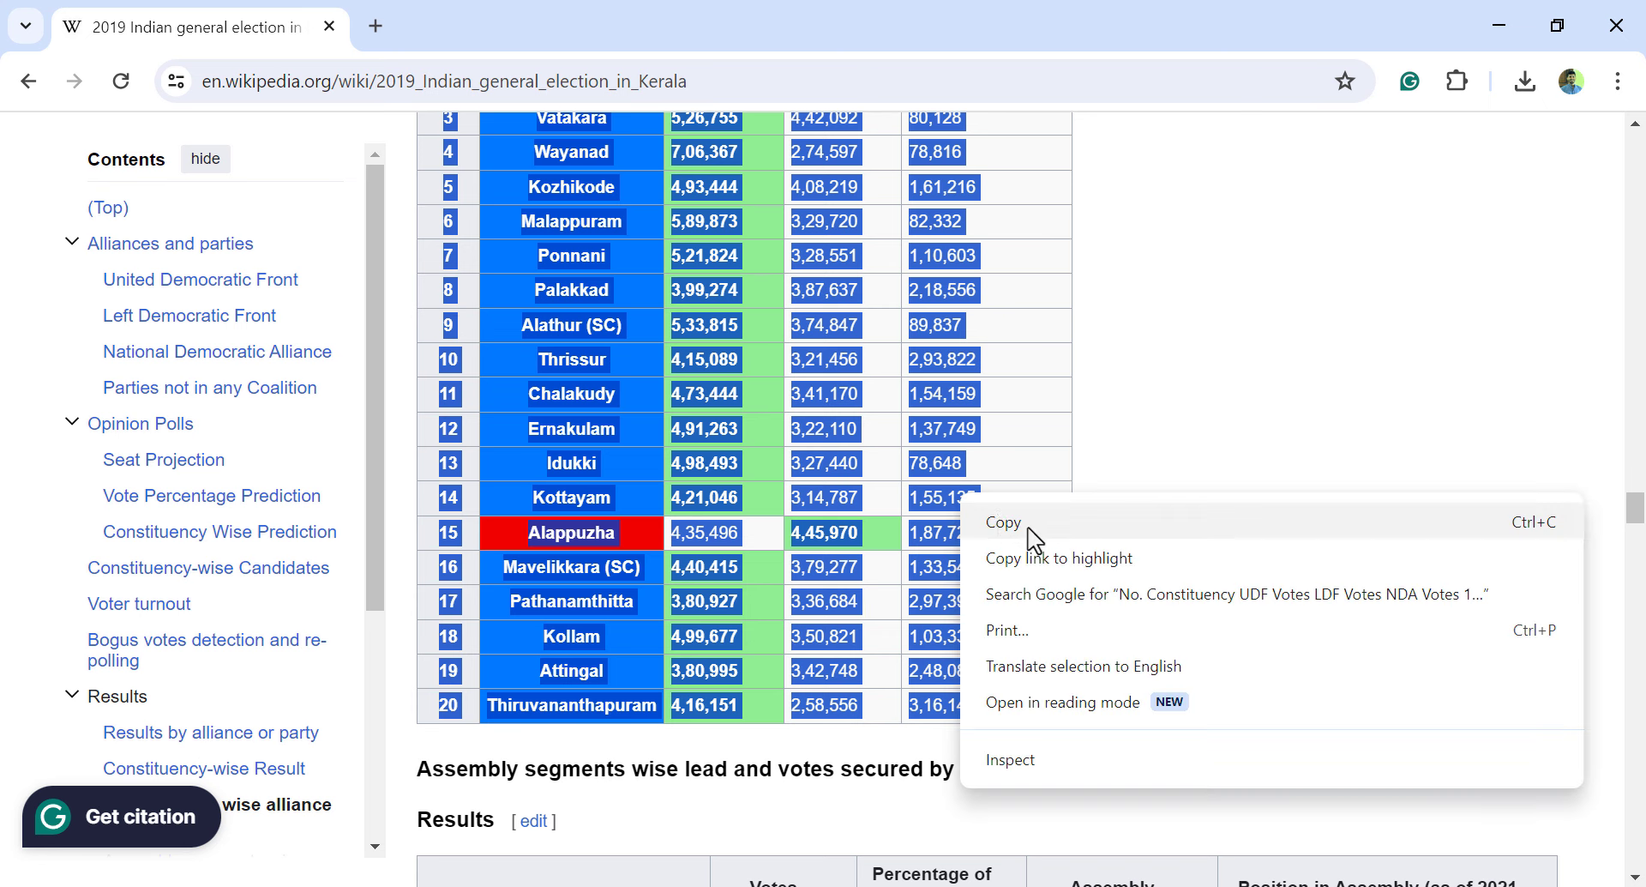
click(1029, 523)
Switch to Excel, paste the table at B2 of 2019 Results matching destination formatting, and autofit the Constituency column
key(alt+Tab)
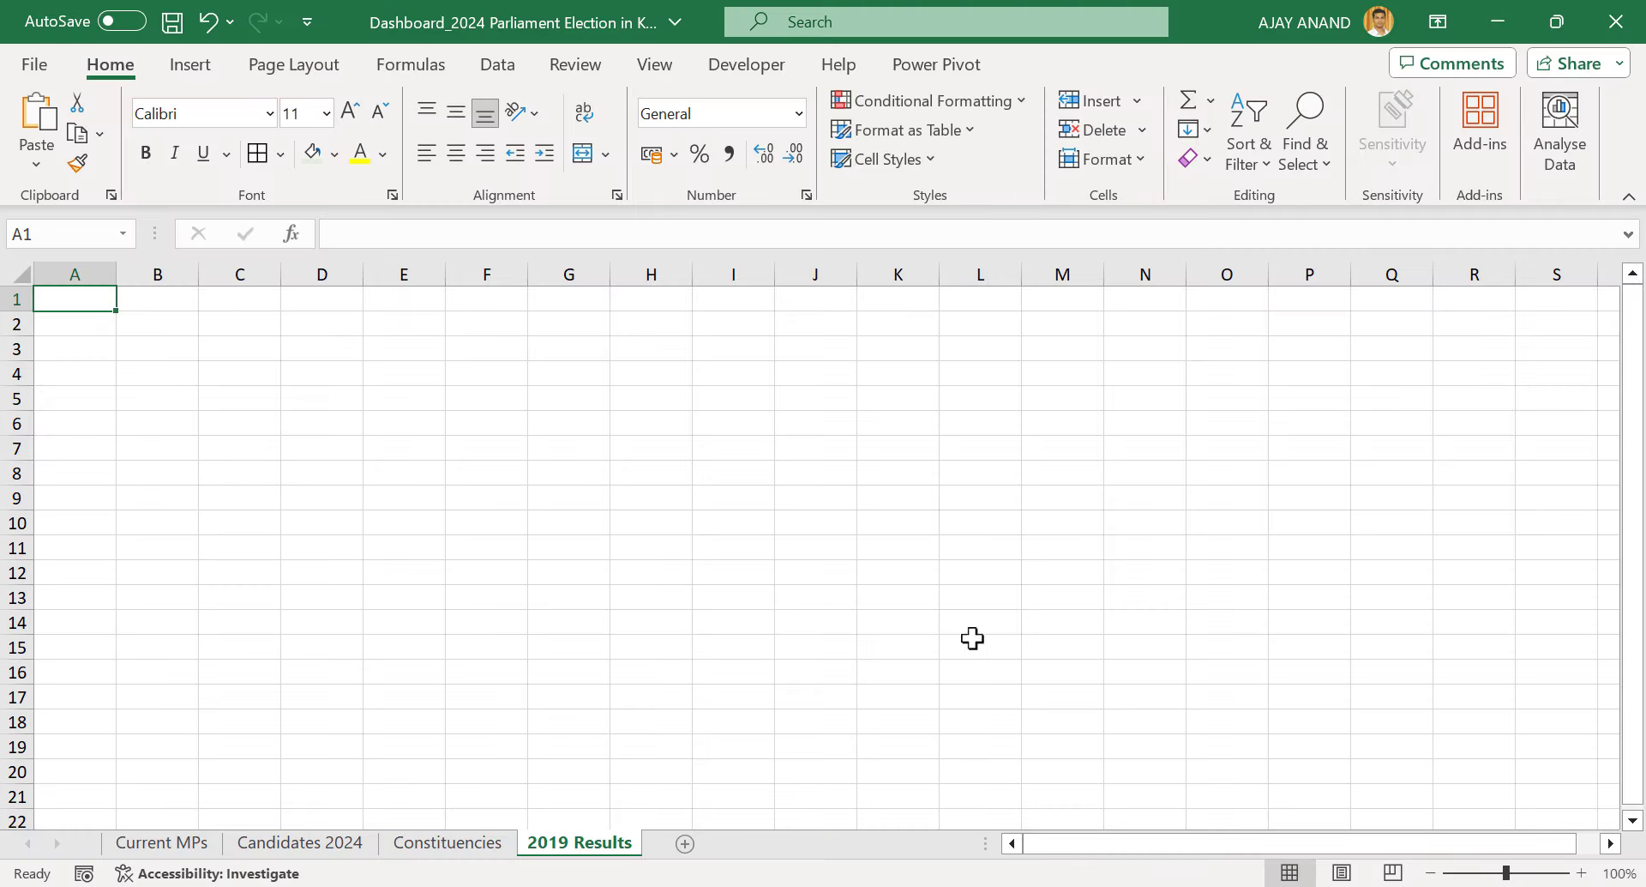
right_click(190, 327)
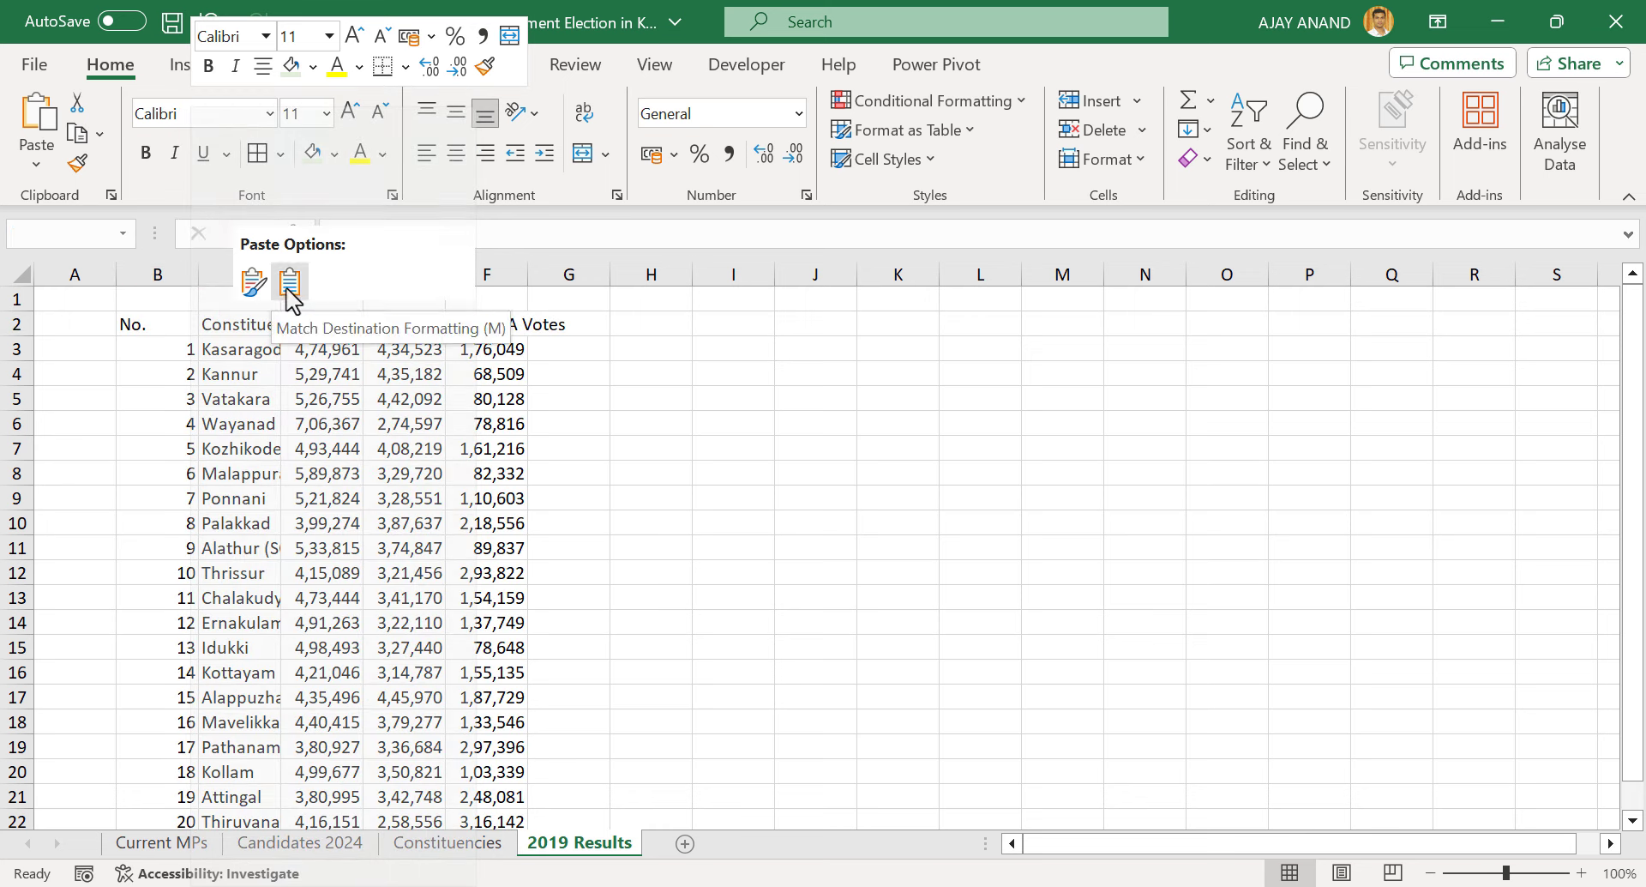
click(289, 283)
click(287, 393)
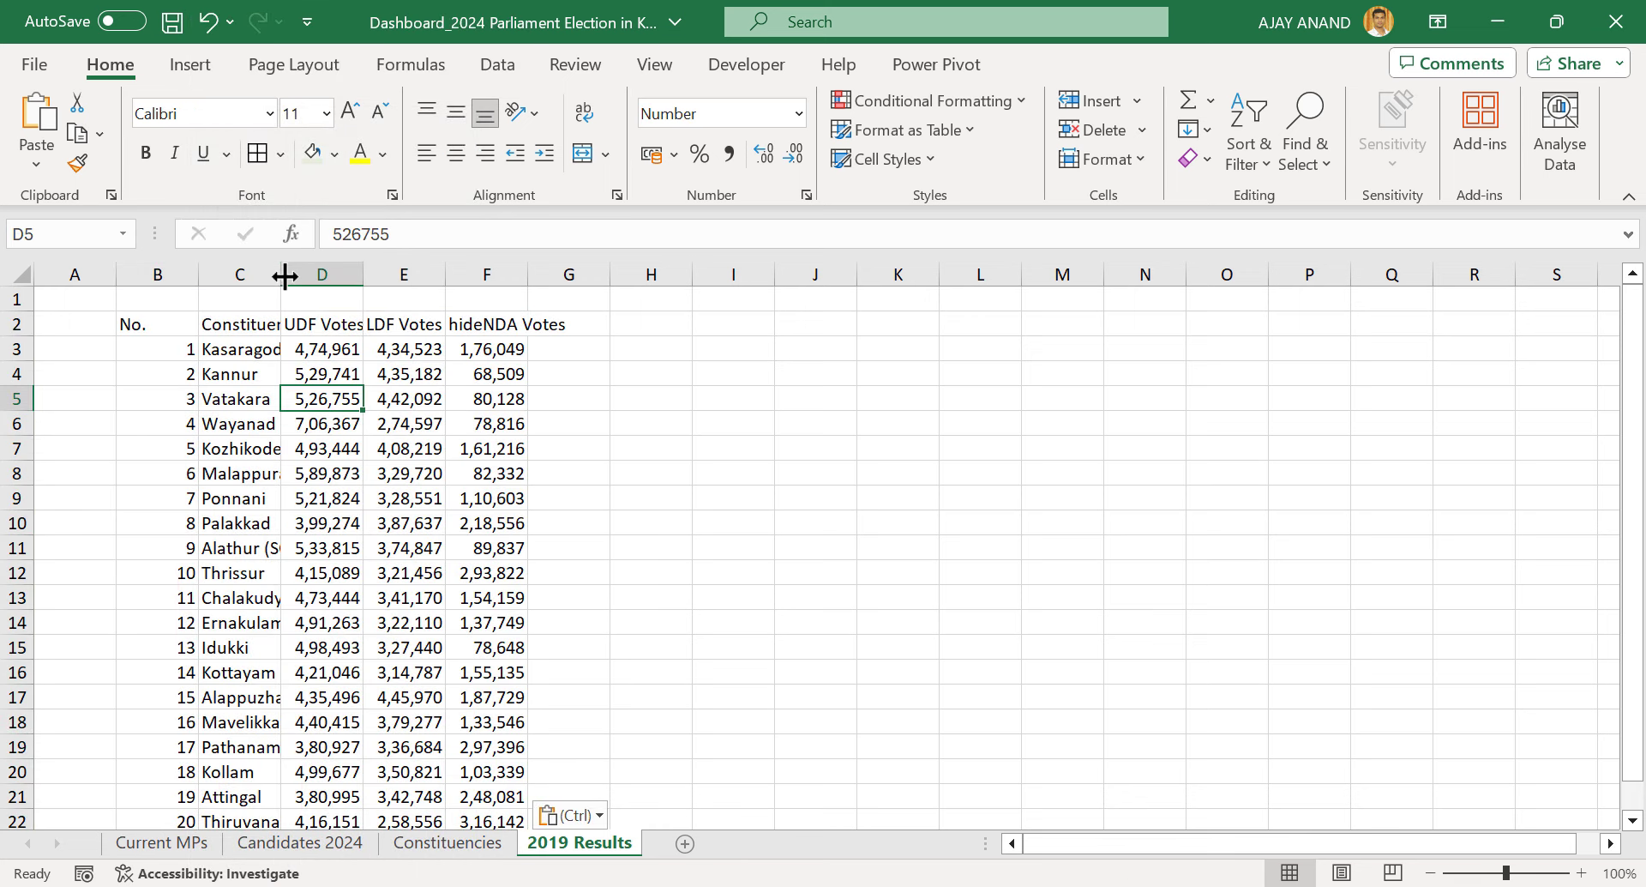
double_click(282, 268)
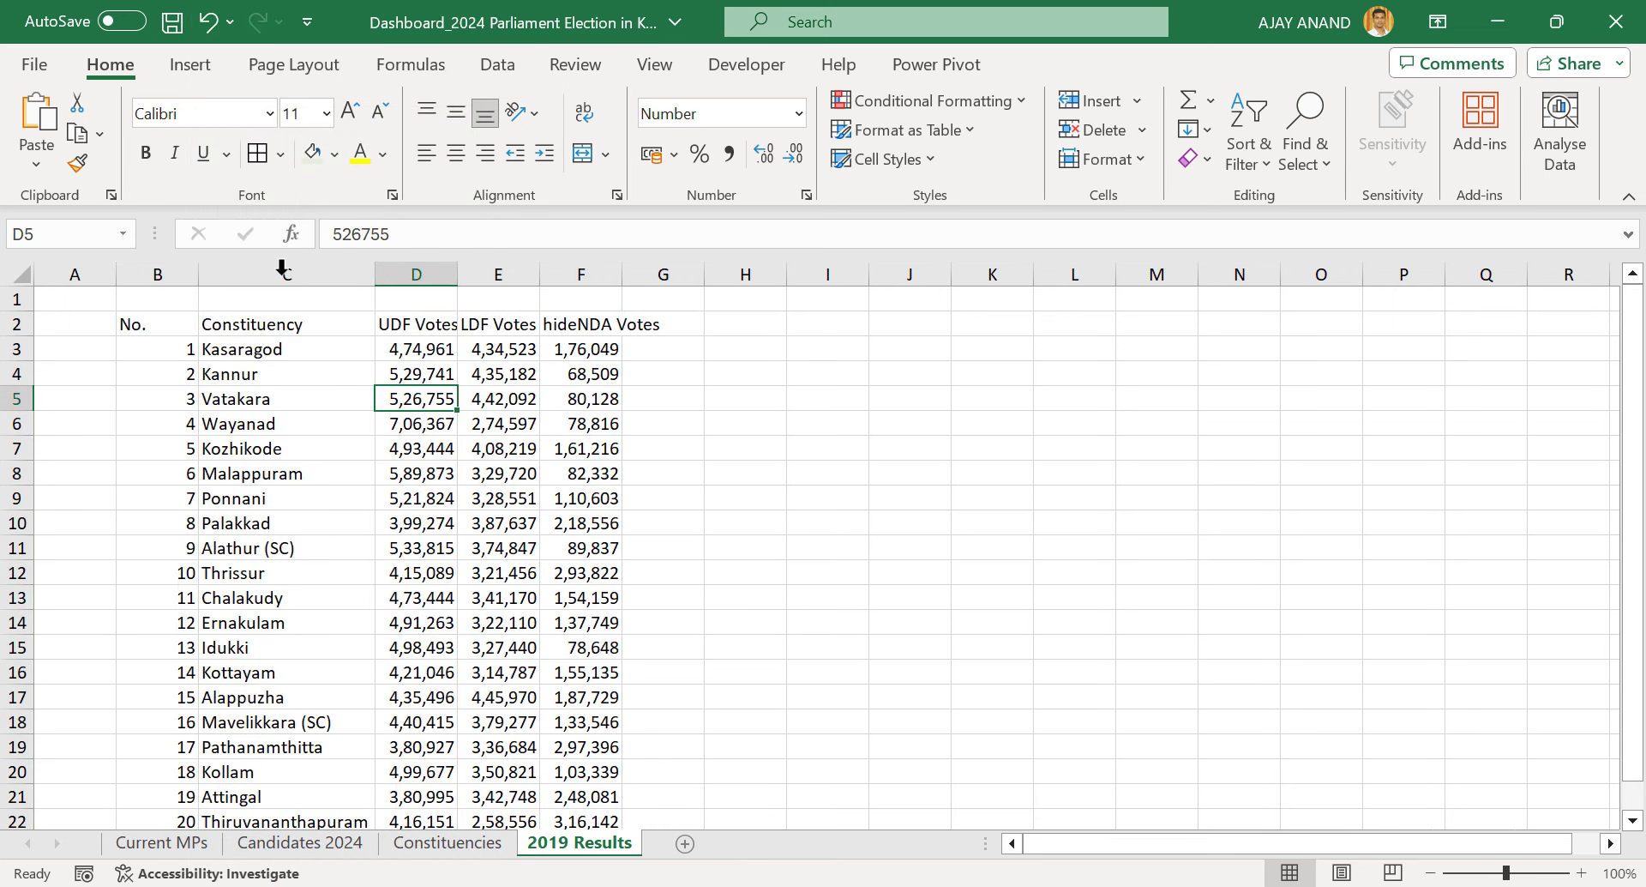
AutoFit the widths of columns D to F to their contents on the 2019 Results sheet
drag(442, 274, 583, 272)
double_click(455, 274)
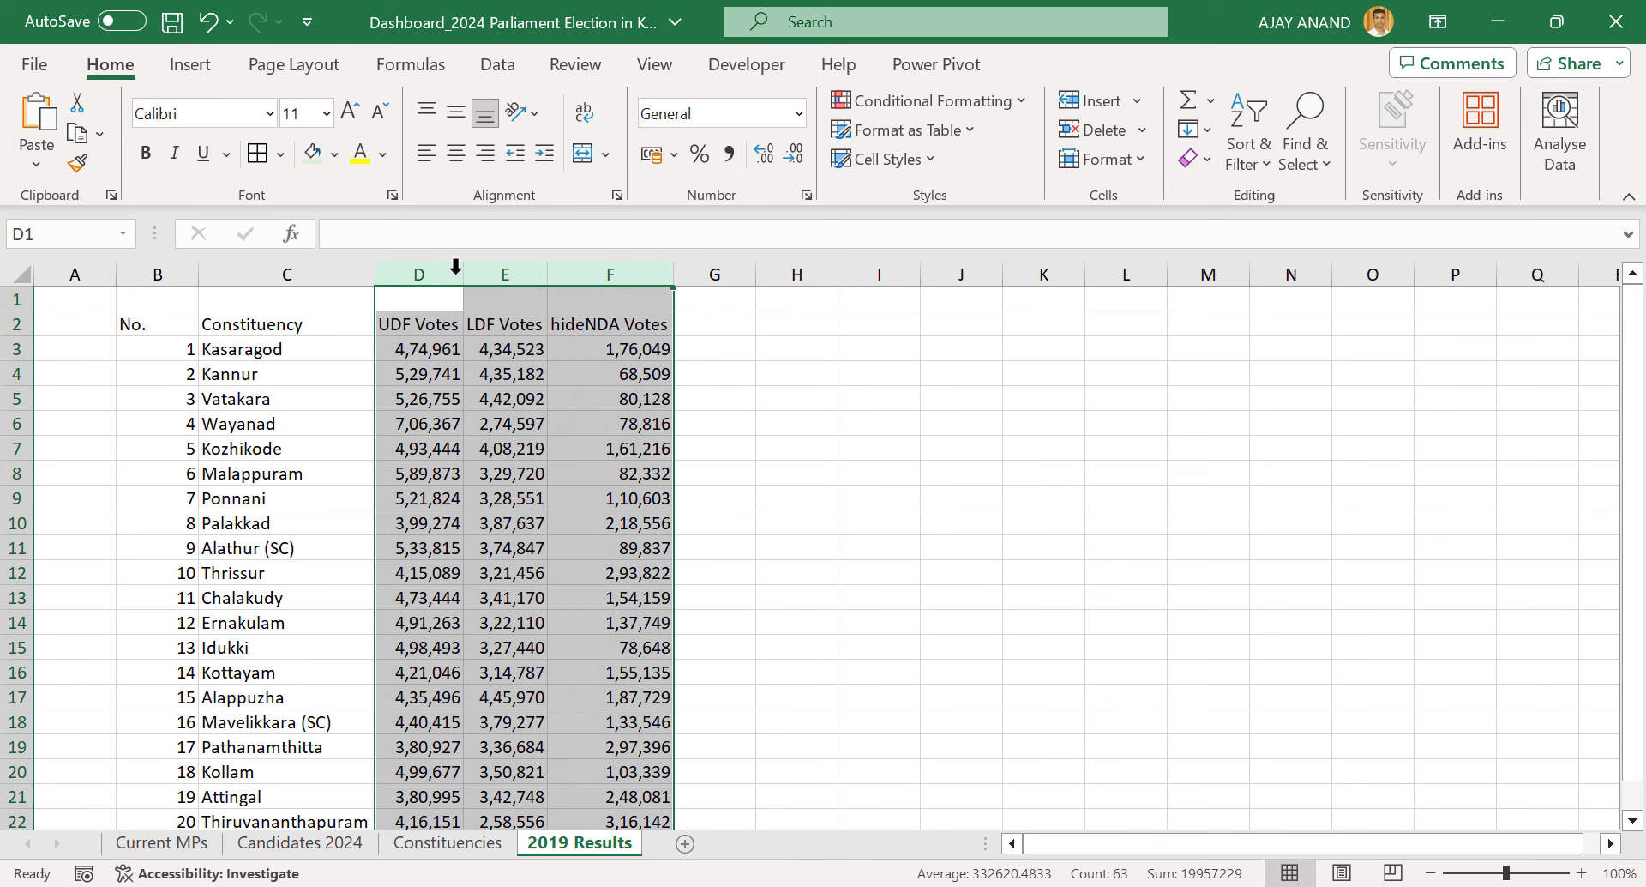
click(629, 373)
Correct the header in cell F2 to read "NDA Votes" by removing the stray prefix
click(607, 324)
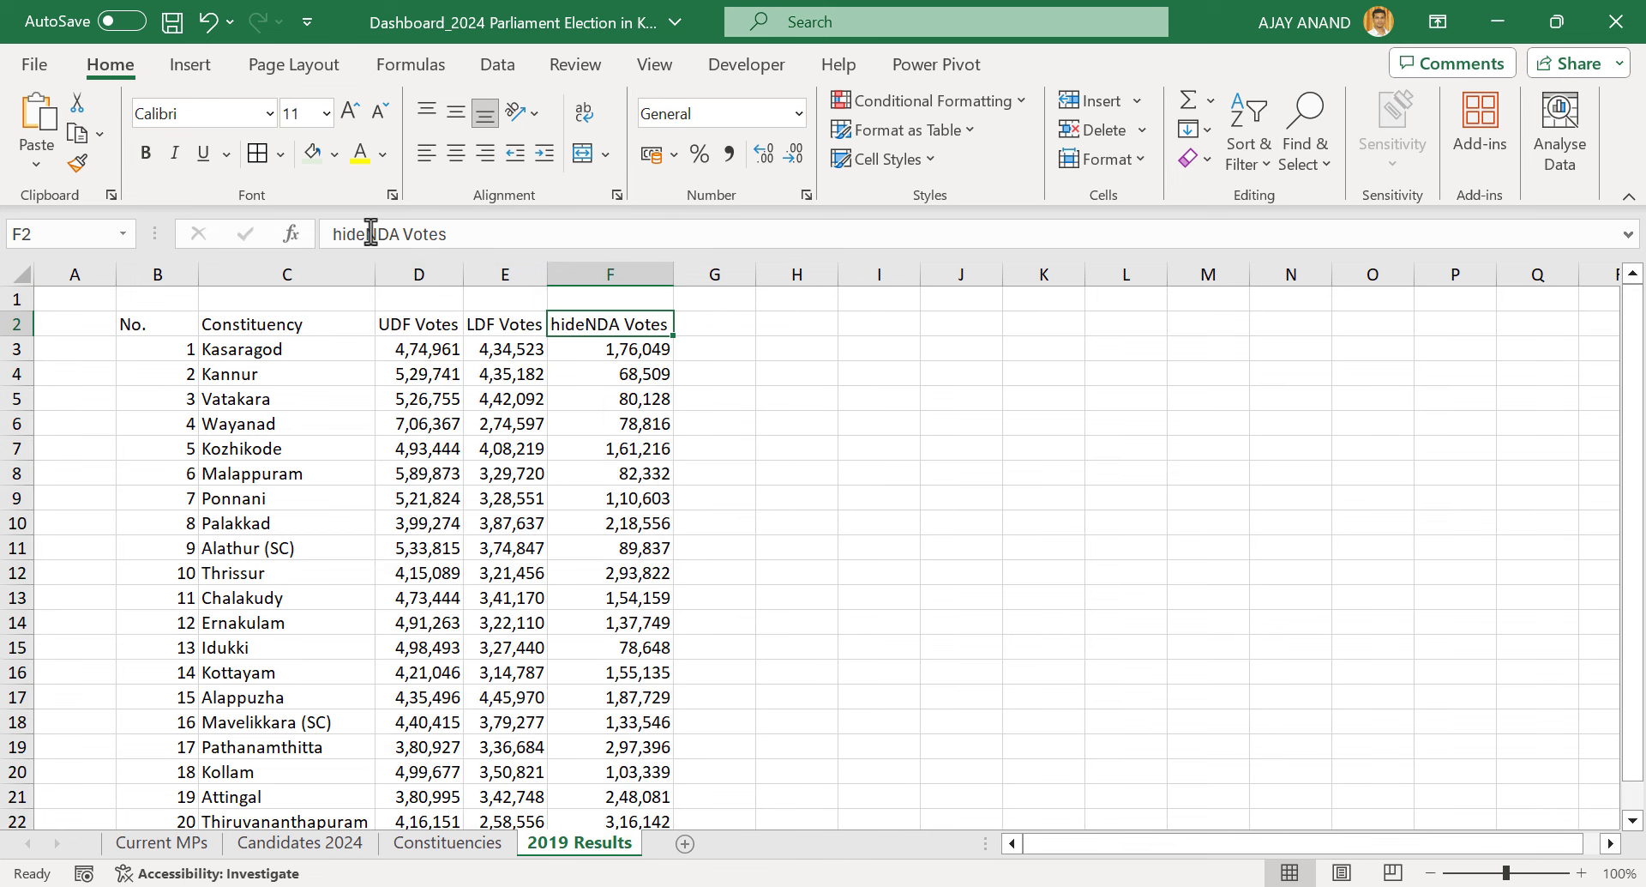
drag(366, 233, 319, 234)
key(BackSpace)
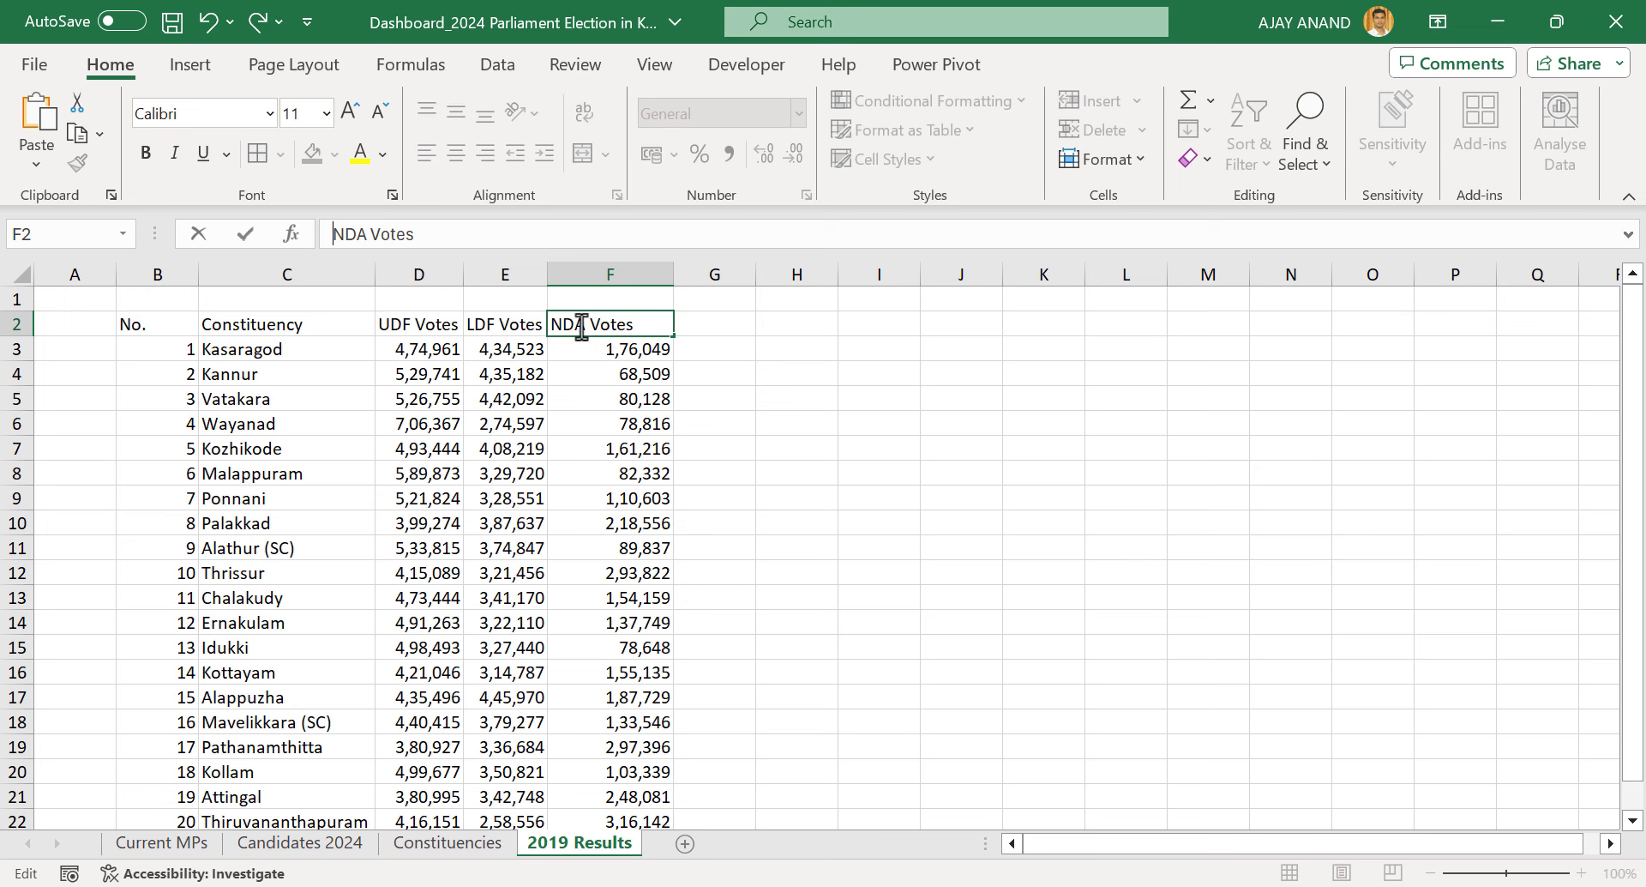
click(586, 407)
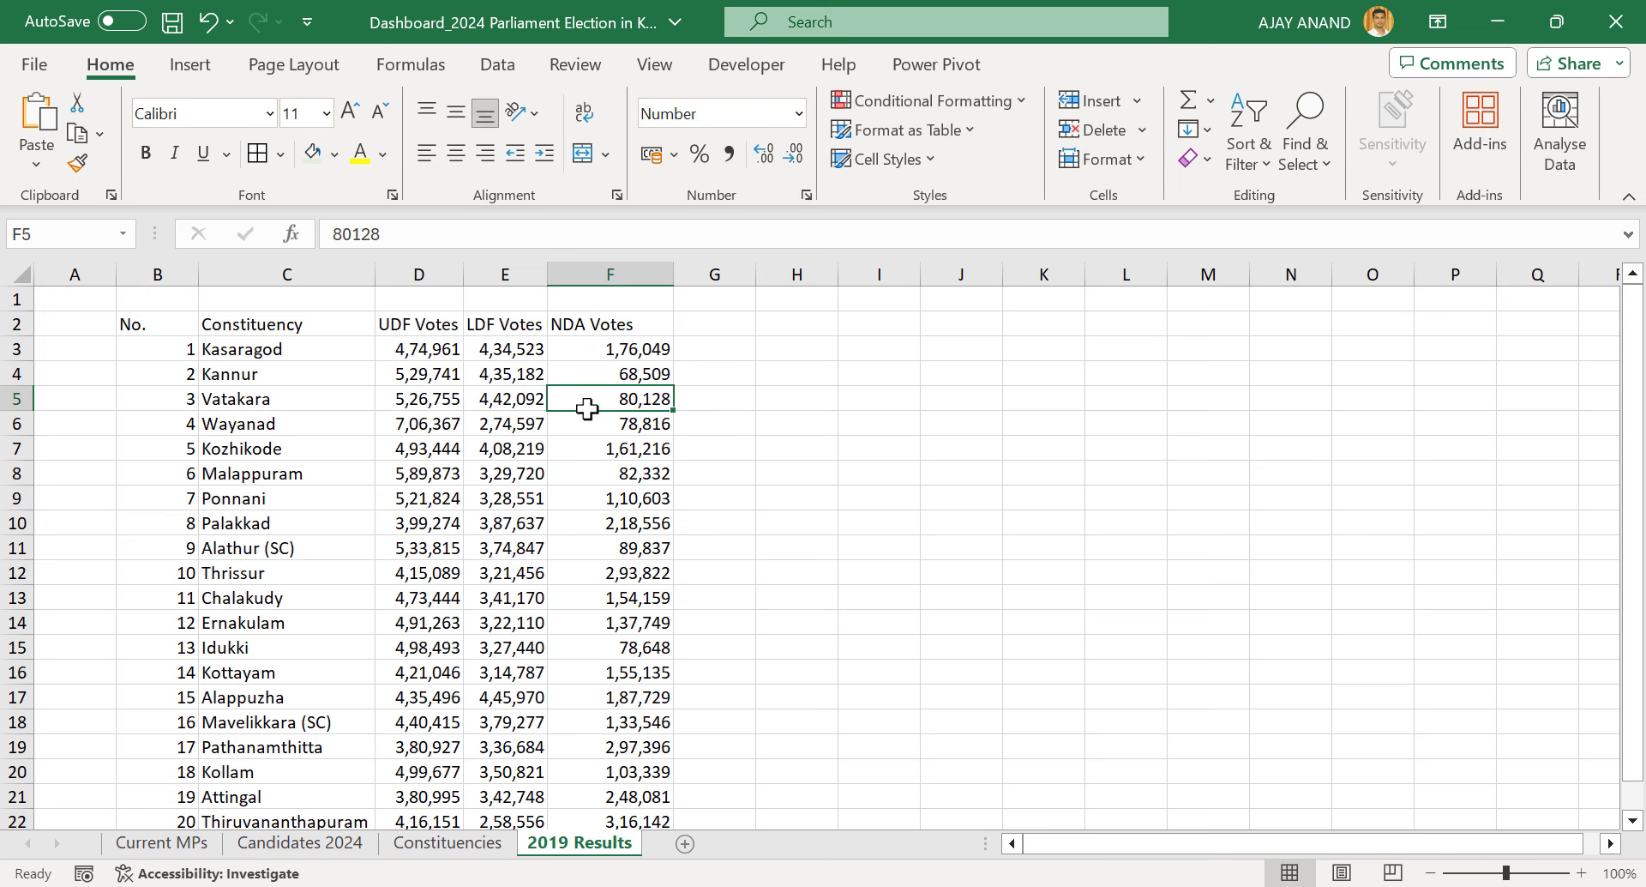
Copy the No. and Constituency columns, headers included, from B2:C22 on the Current MPs sheet
click(163, 844)
click(263, 348)
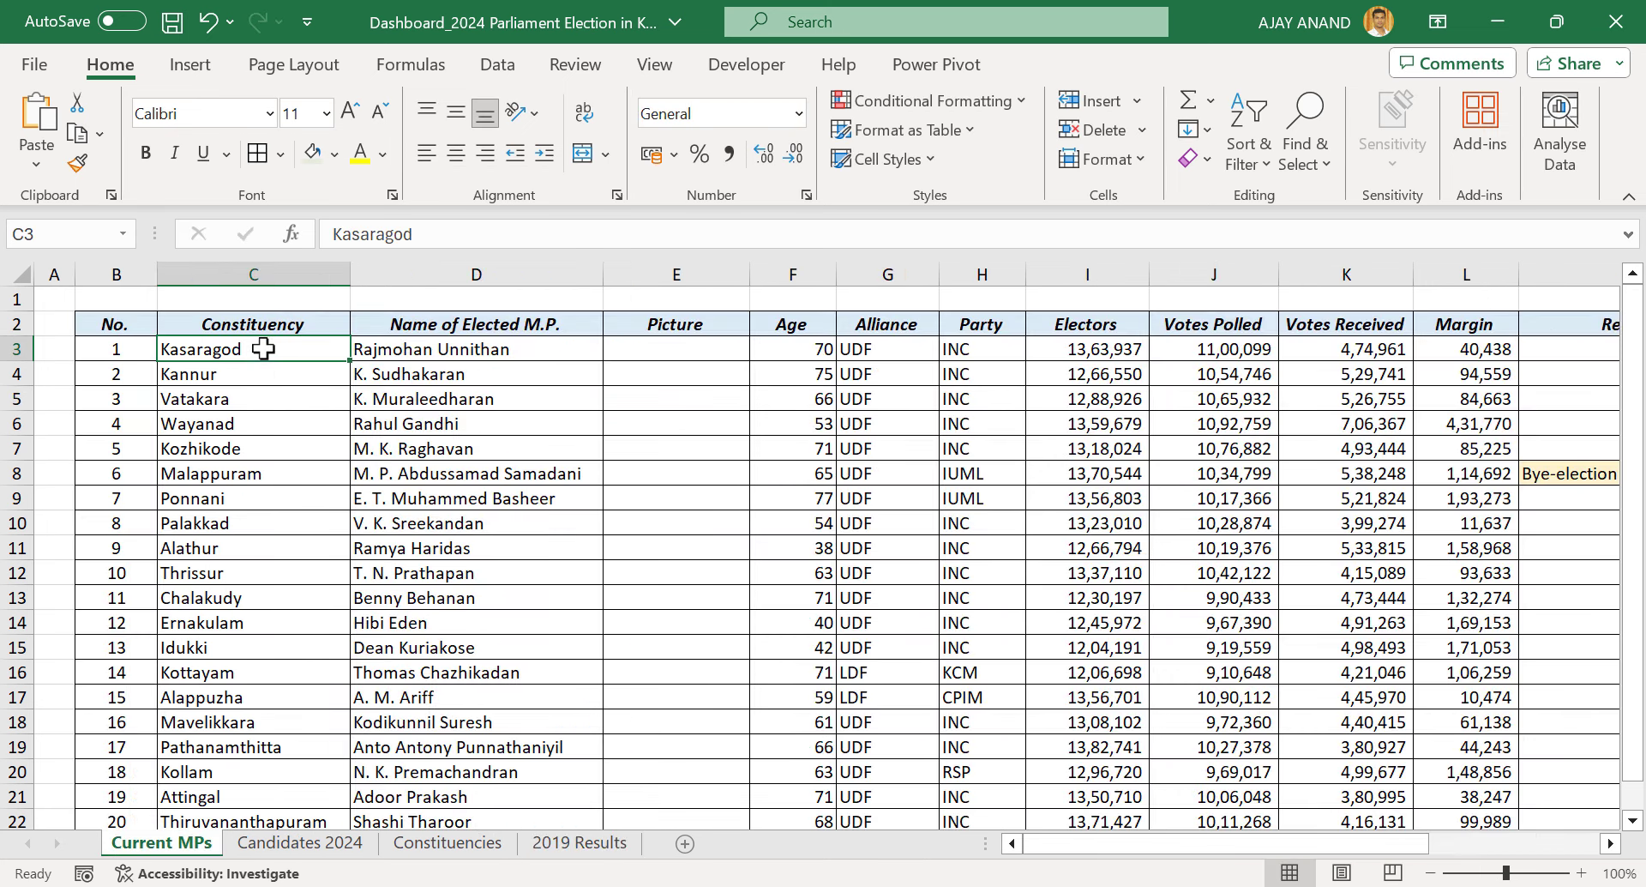
click(129, 318)
key(ctrl+shift+Down)
key(shift+Right)
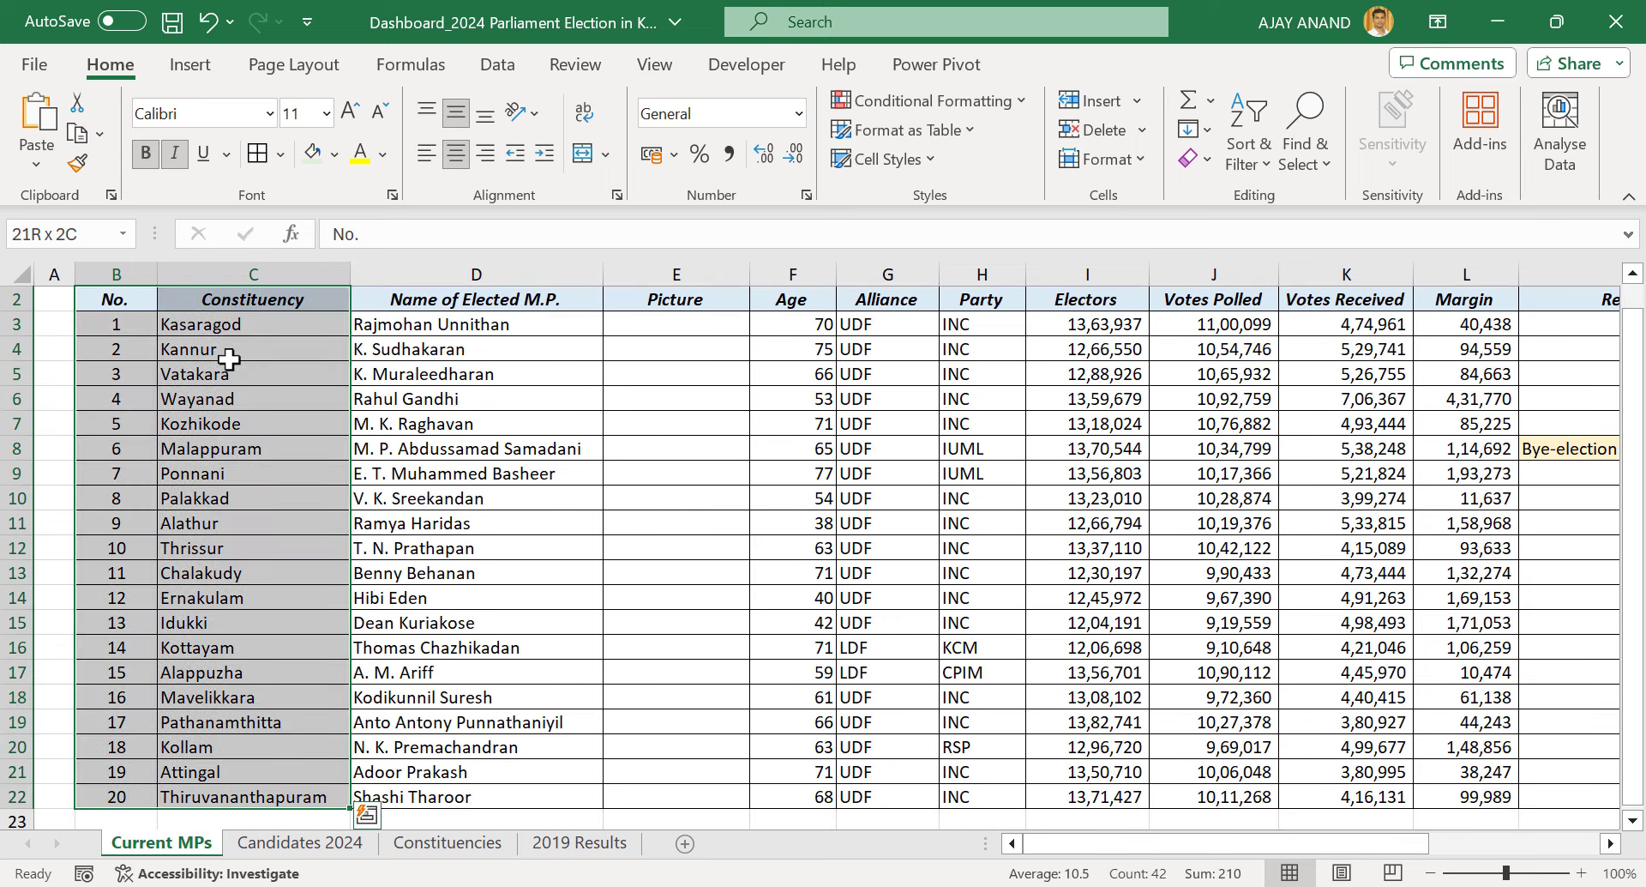
key(ctrl+c)
Paste the copied No. and Constituency columns over the existing ones starting at B2 on the 2019 Results sheet
click(567, 844)
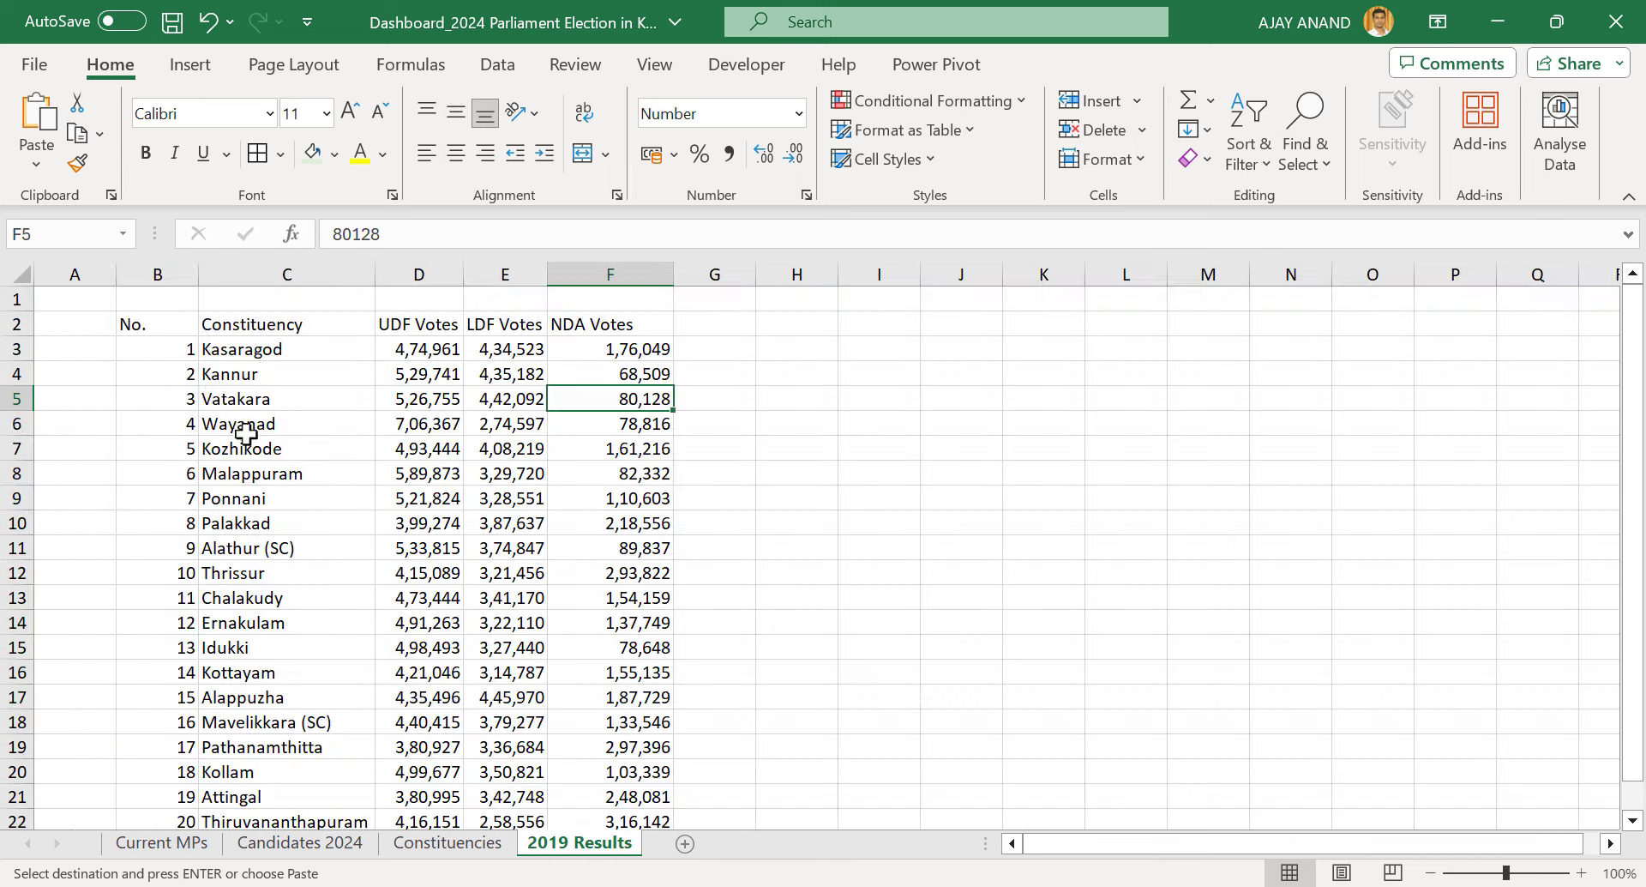
click(158, 323)
key(ctrl+v)
click(312, 417)
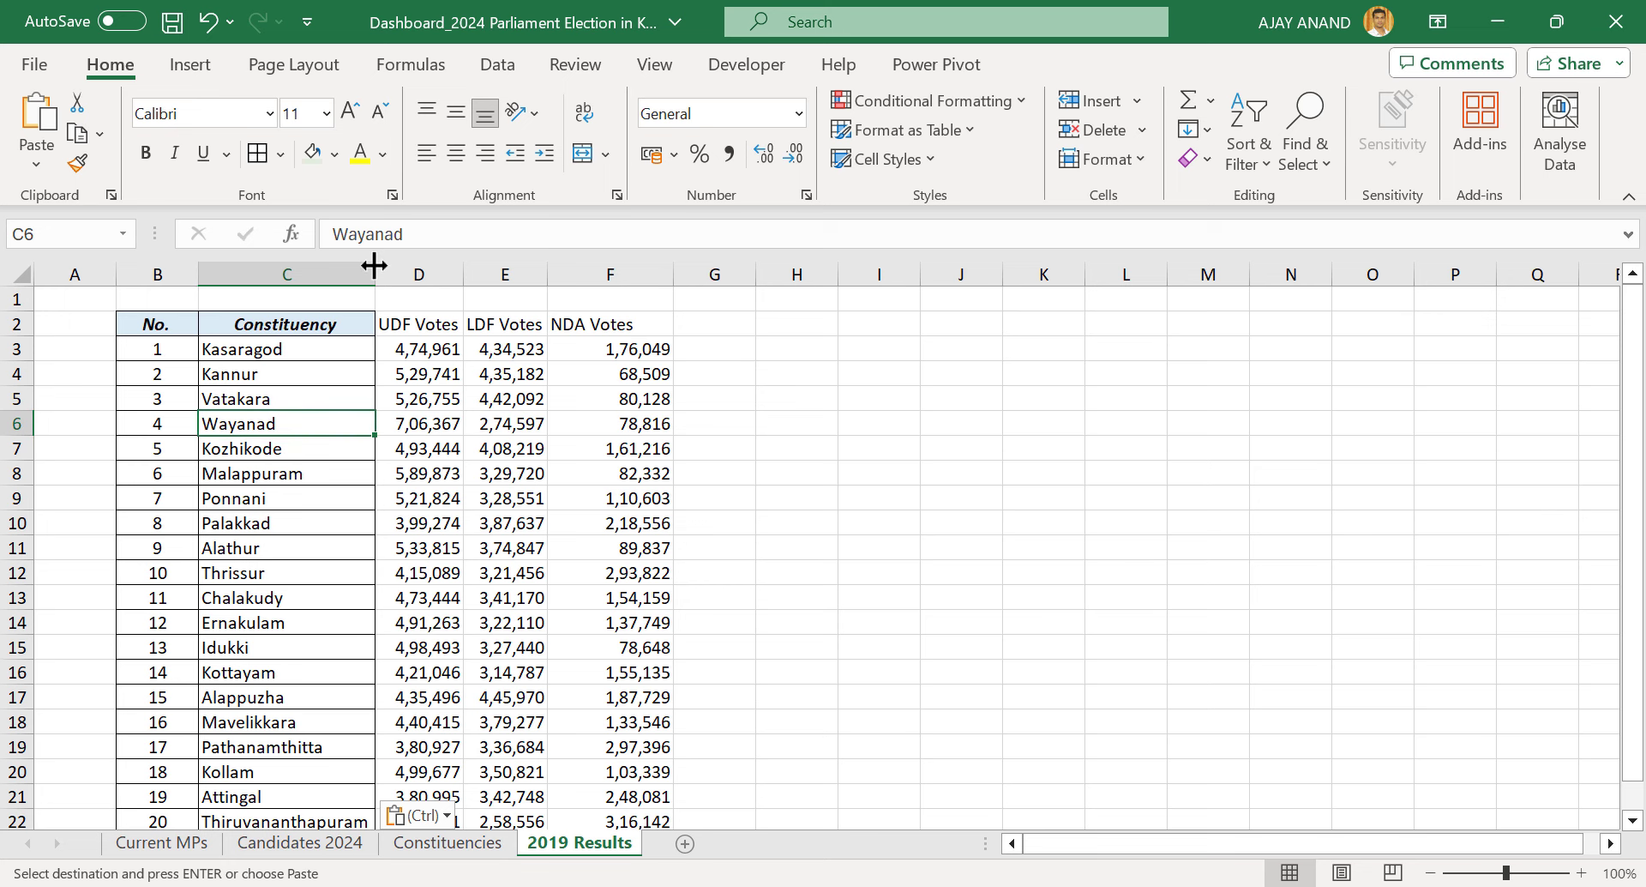
scroll(433, 472, down, 2)
scroll(433, 473, up, 2)
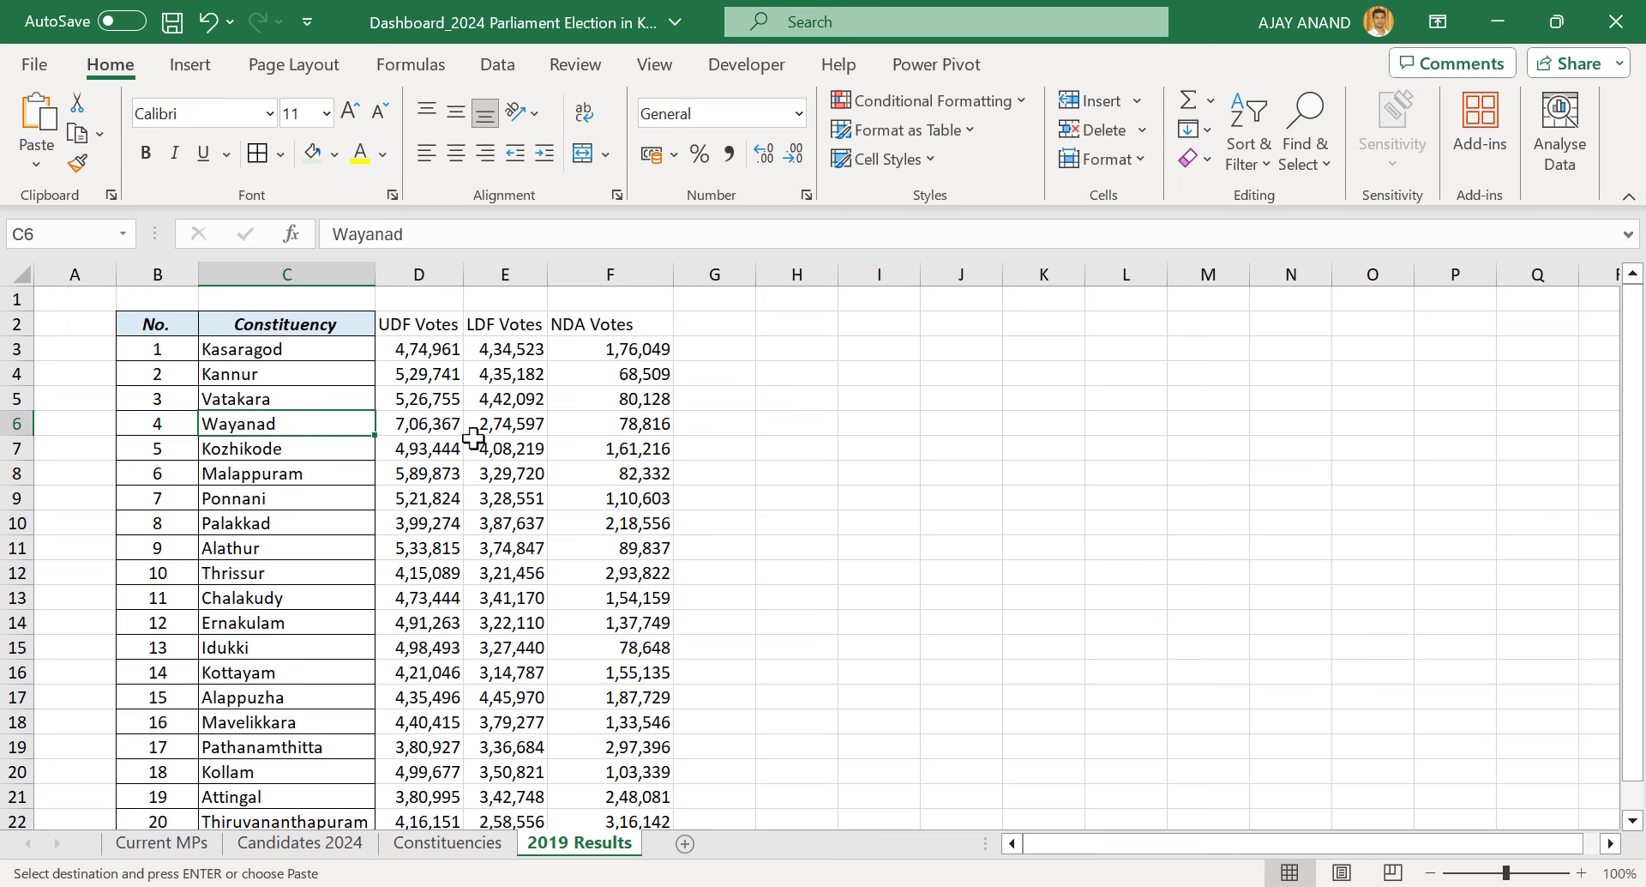
Copy the Constituency header's formatting onto the vote headers D2:F2 and apply all borders to the whole results table
click(309, 328)
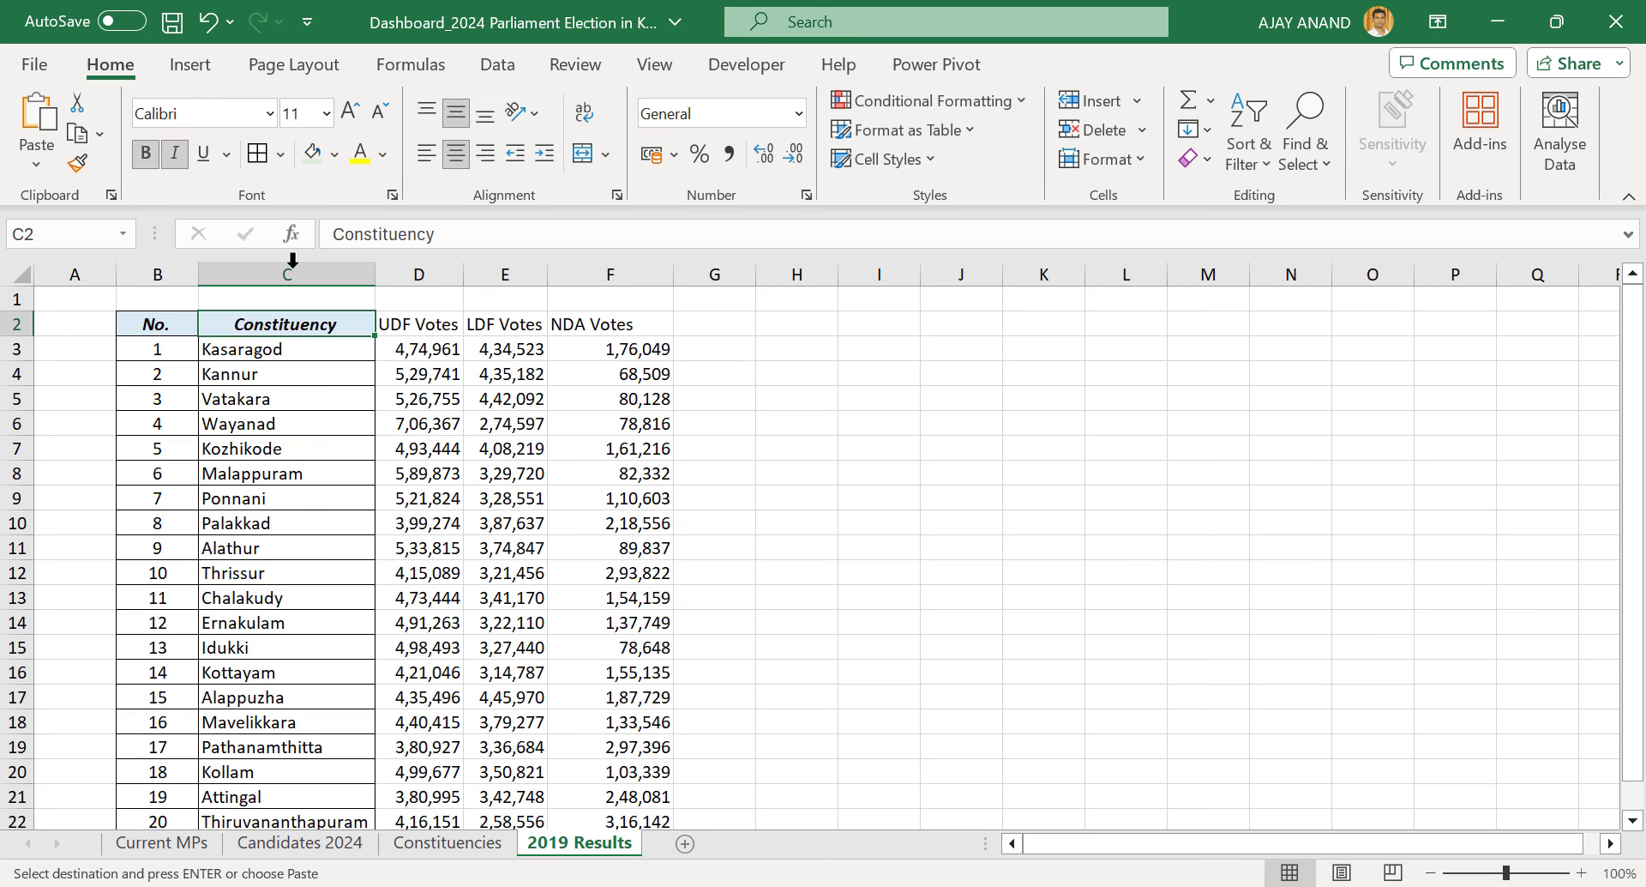
click(76, 163)
drag(418, 324, 625, 324)
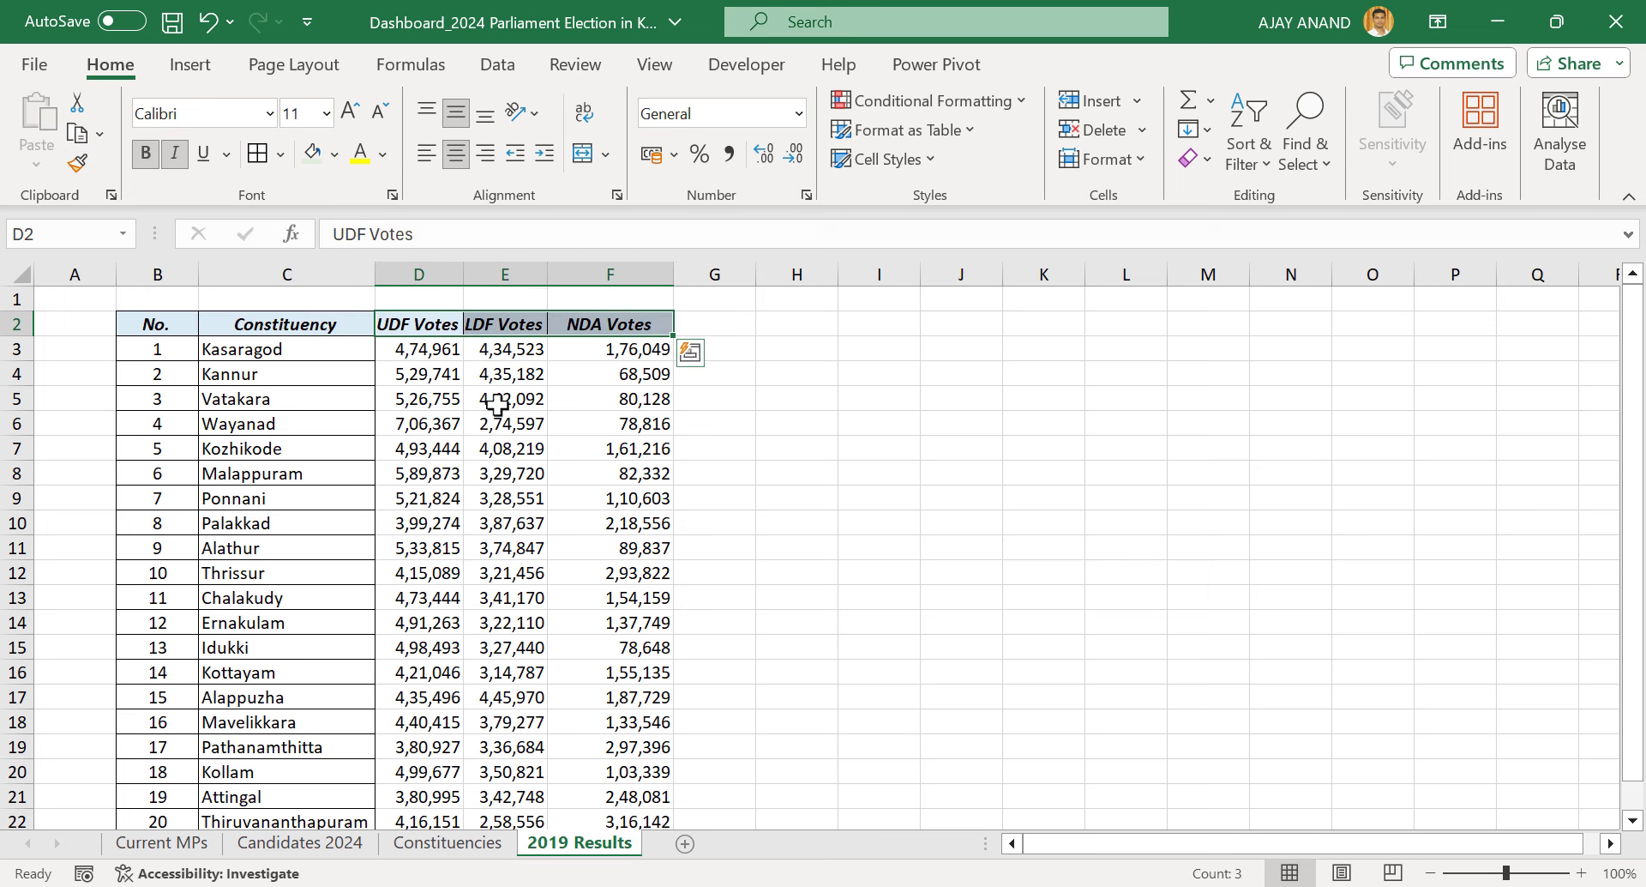
click(477, 427)
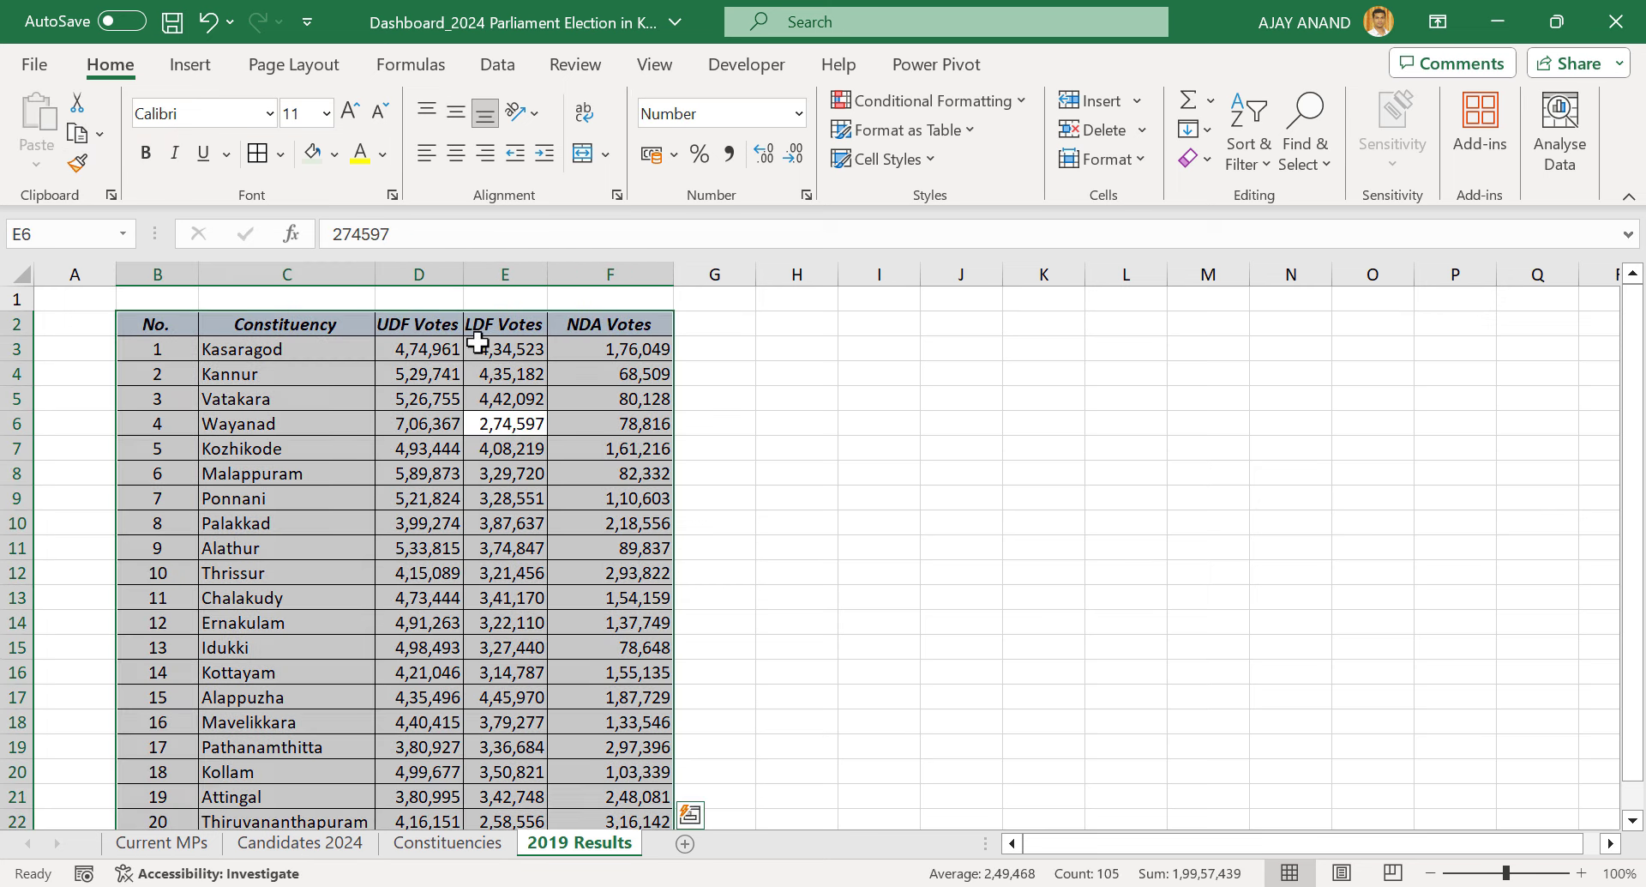
Widen the UDF, LDF and NDA Votes columns together to one equal width
click(419, 275)
ctrl+click(637, 266)
shift+click(637, 266)
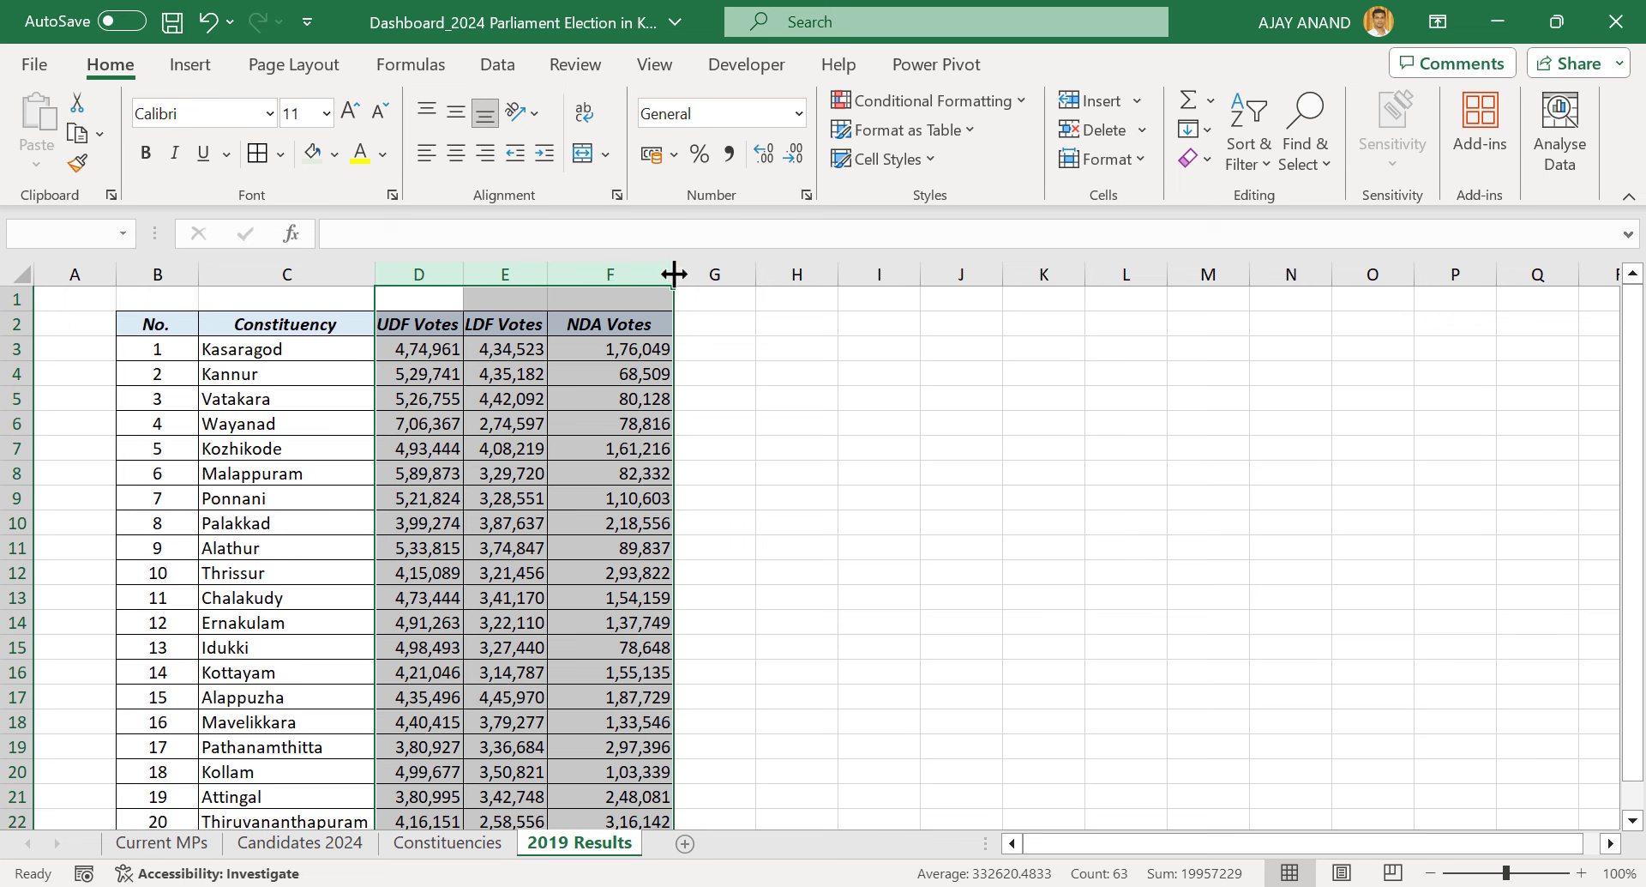
drag(673, 273, 678, 273)
click(656, 474)
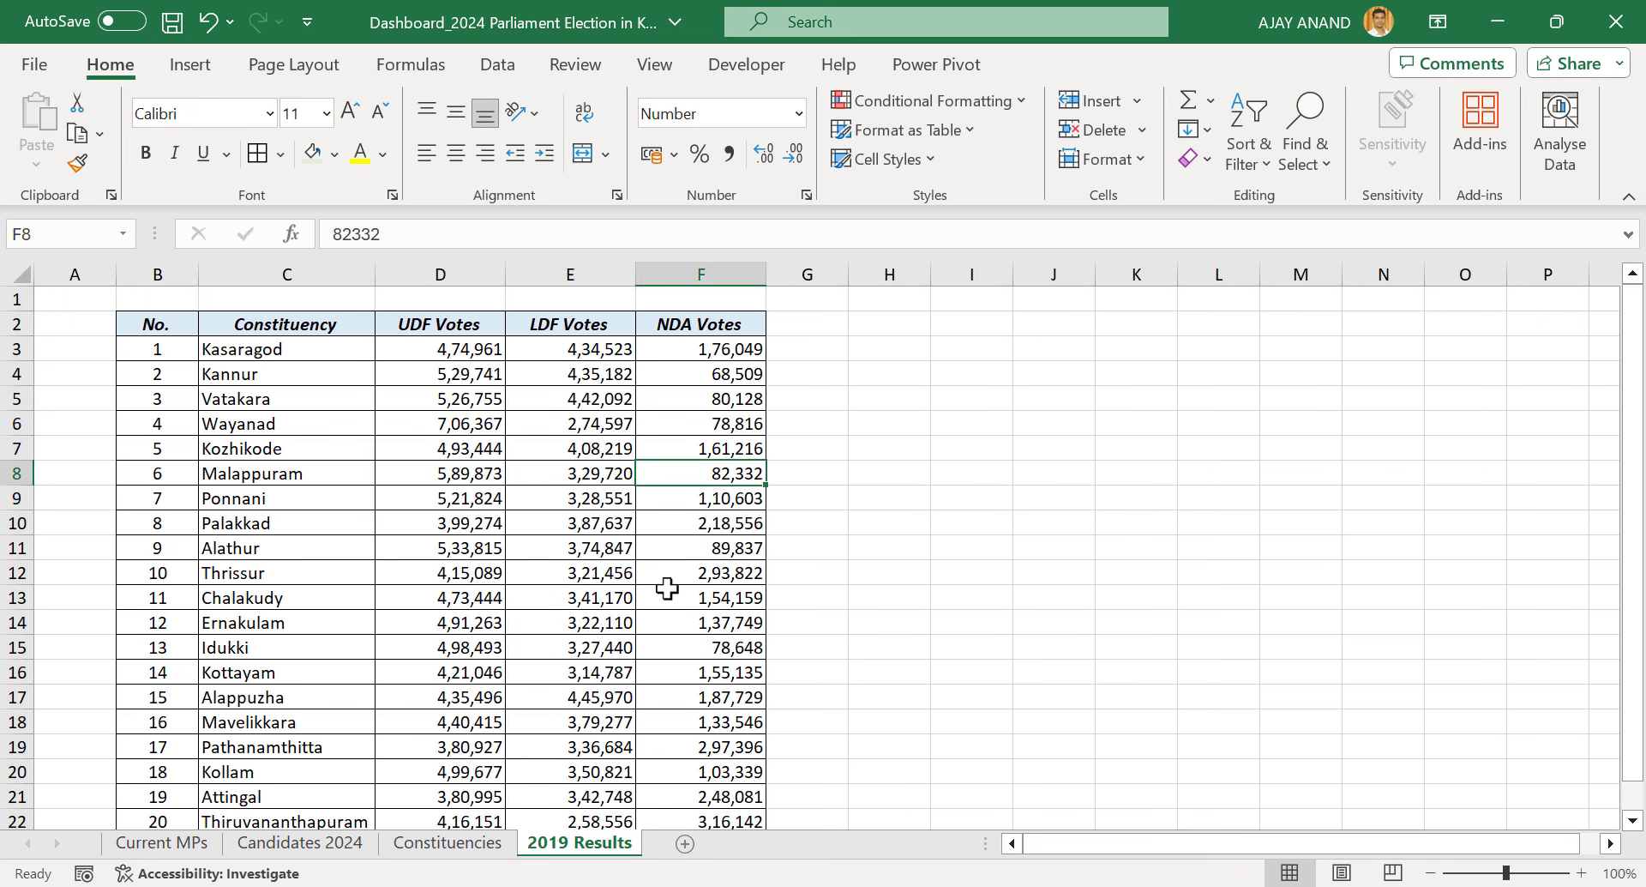
Widen the Constituency column slightly on the 2019 Results sheet
scroll(667, 589, down, 2)
scroll(667, 588, up, 2)
scroll(667, 588, down, 1)
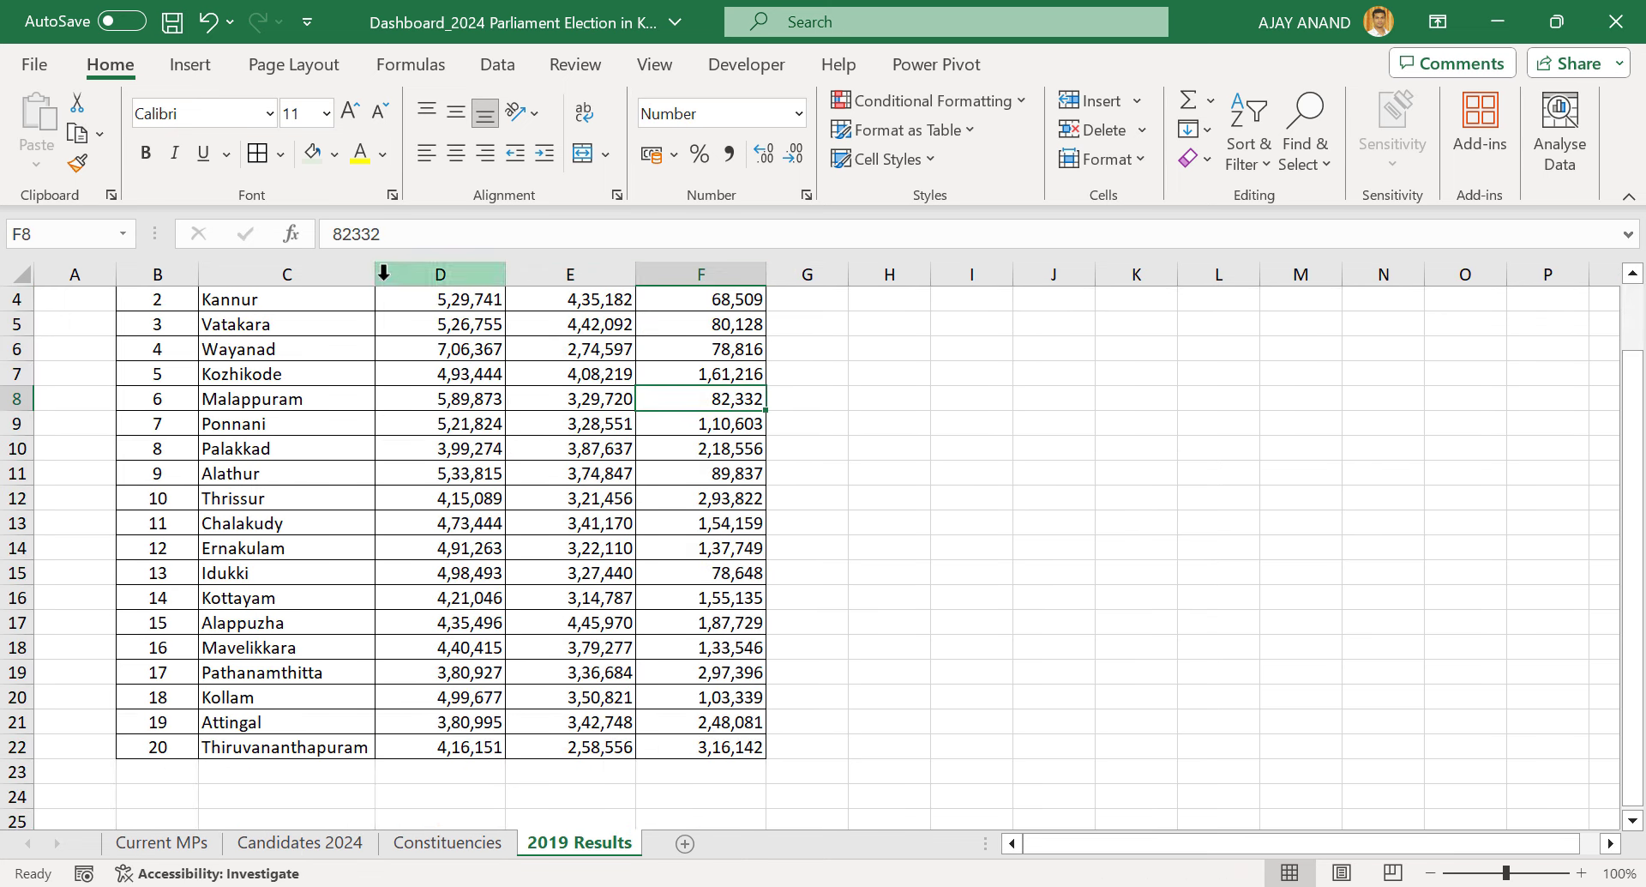
drag(375, 272, 388, 273)
scroll(405, 467, up, 1)
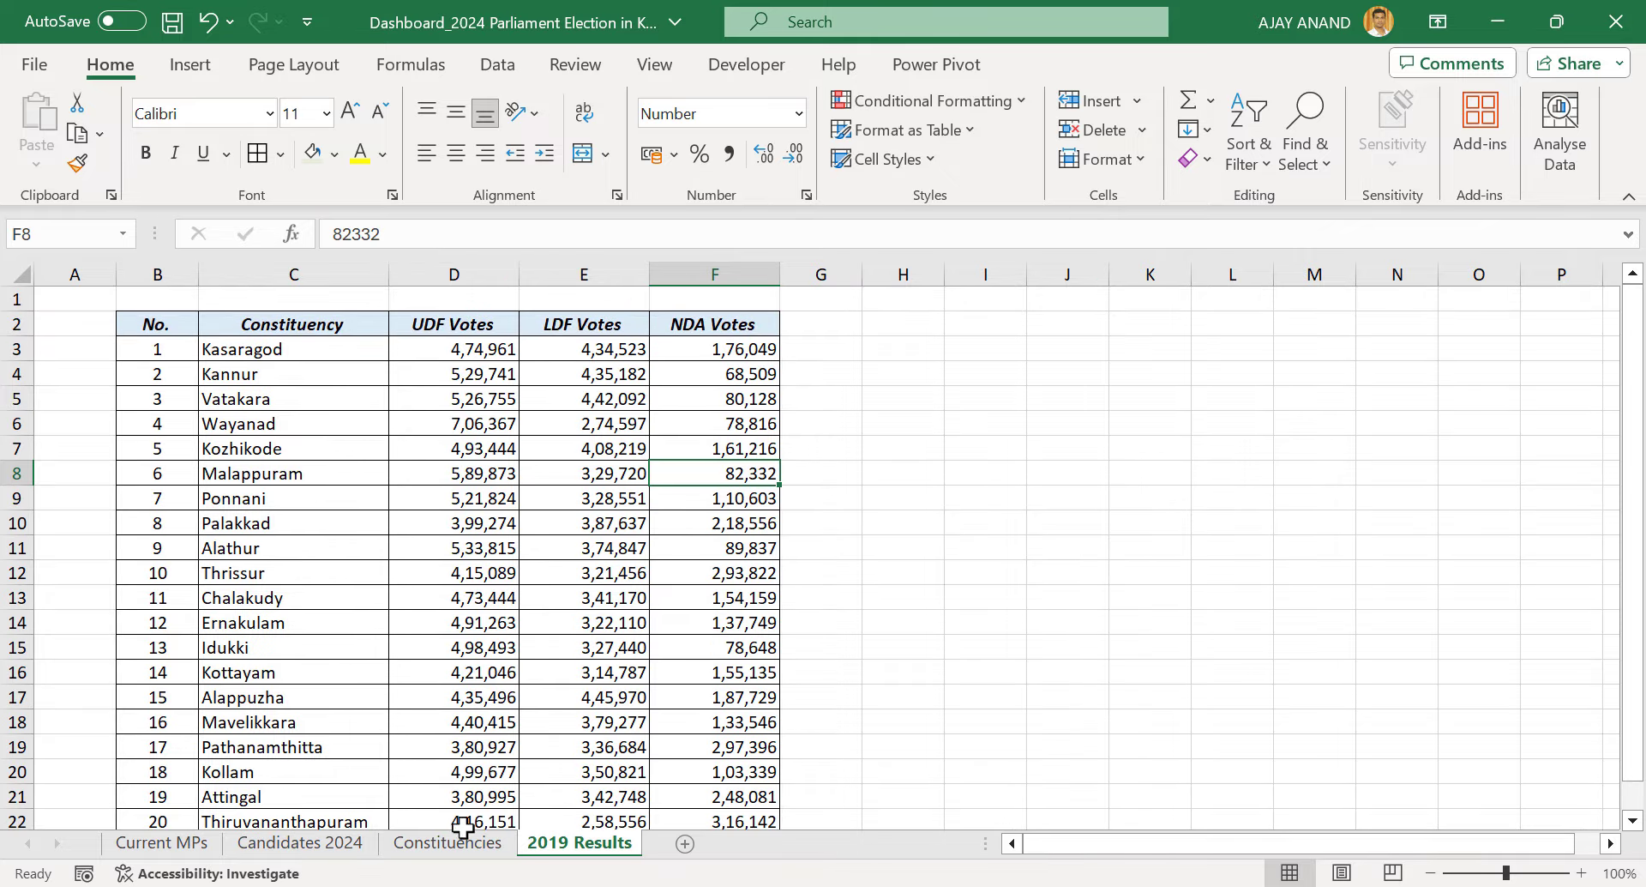
Look over the Constituencies and Candidates 2024 sheets, and return to the list of elected MPs on the Current MPs sheet
click(463, 842)
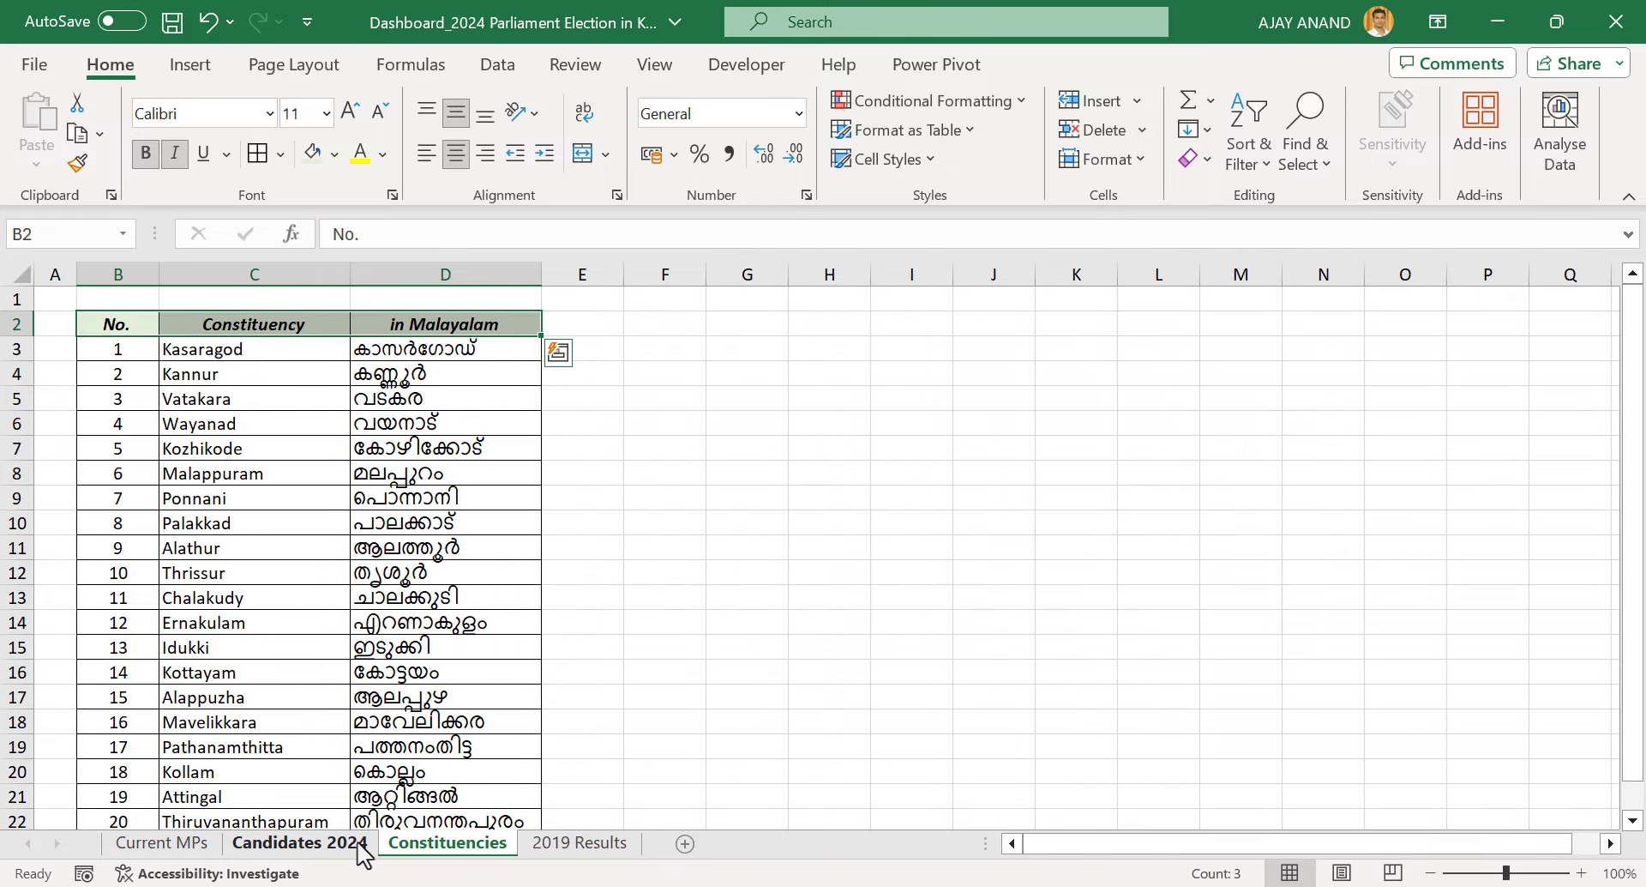
click(313, 845)
click(455, 598)
click(171, 843)
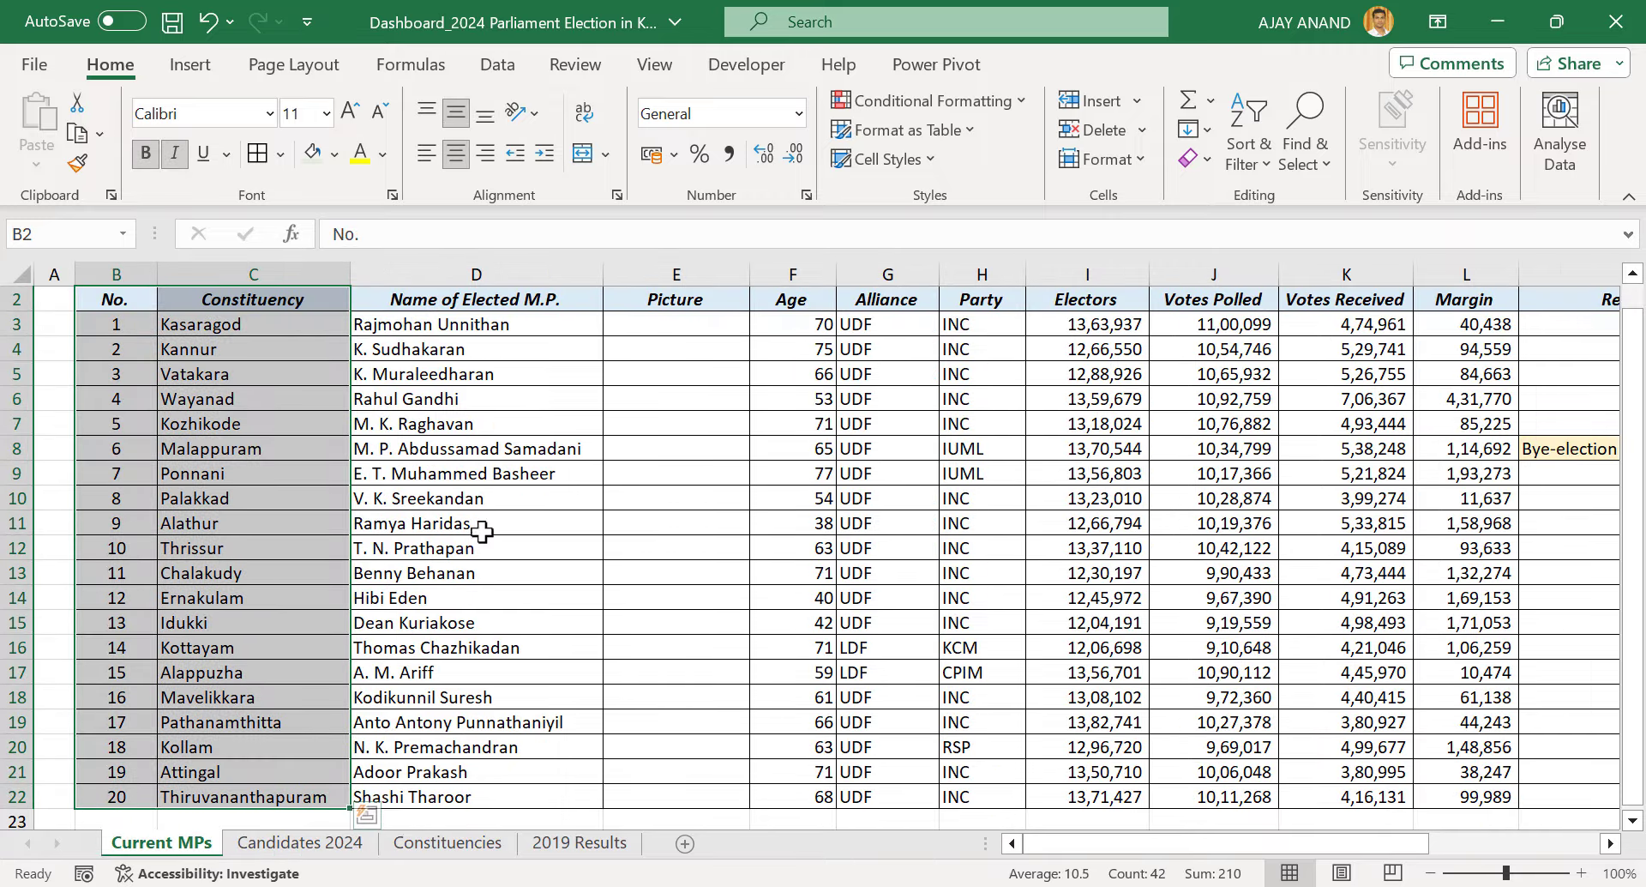
click(562, 478)
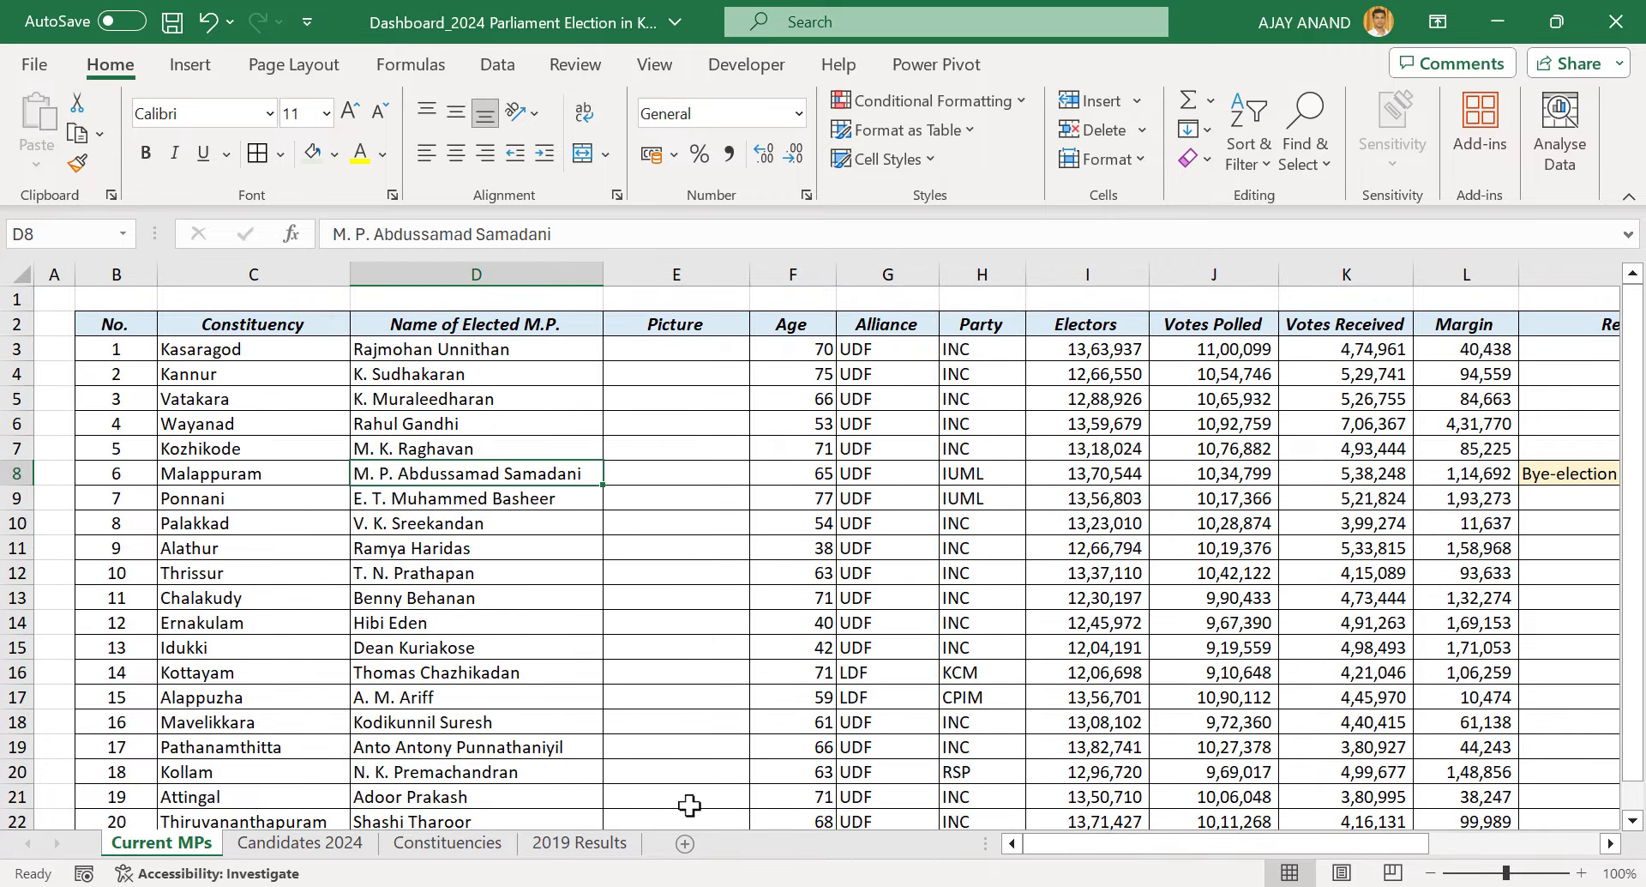
Switch to Chrome and search Google Images for Rajmohan Unnithan in a new tab
key(alt+Tab)
click(378, 27)
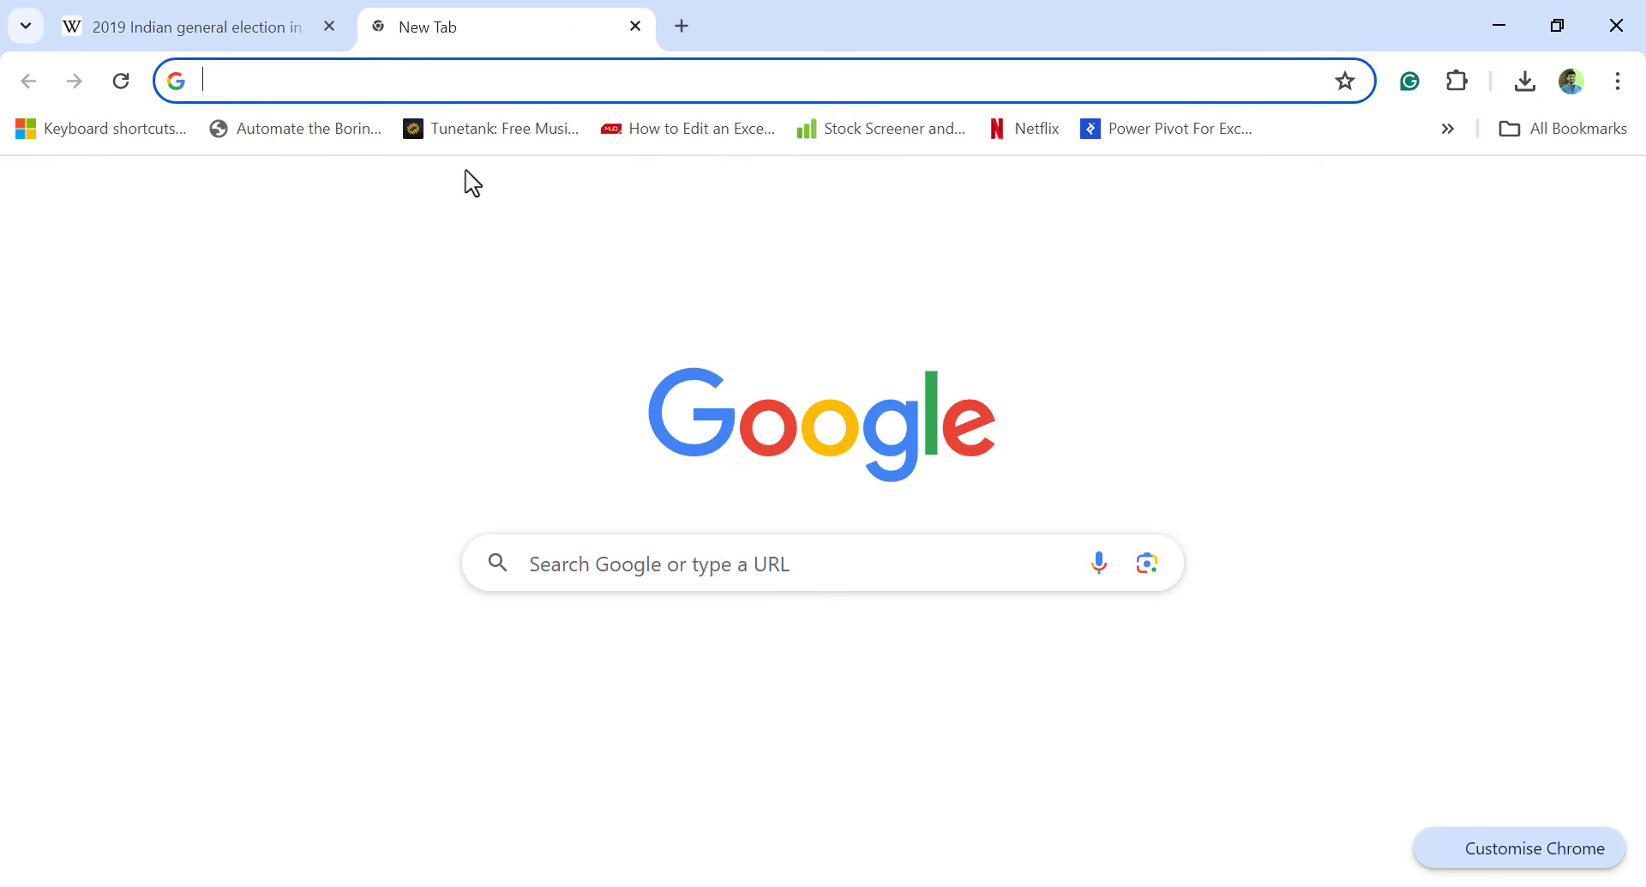
text(rajmoh)
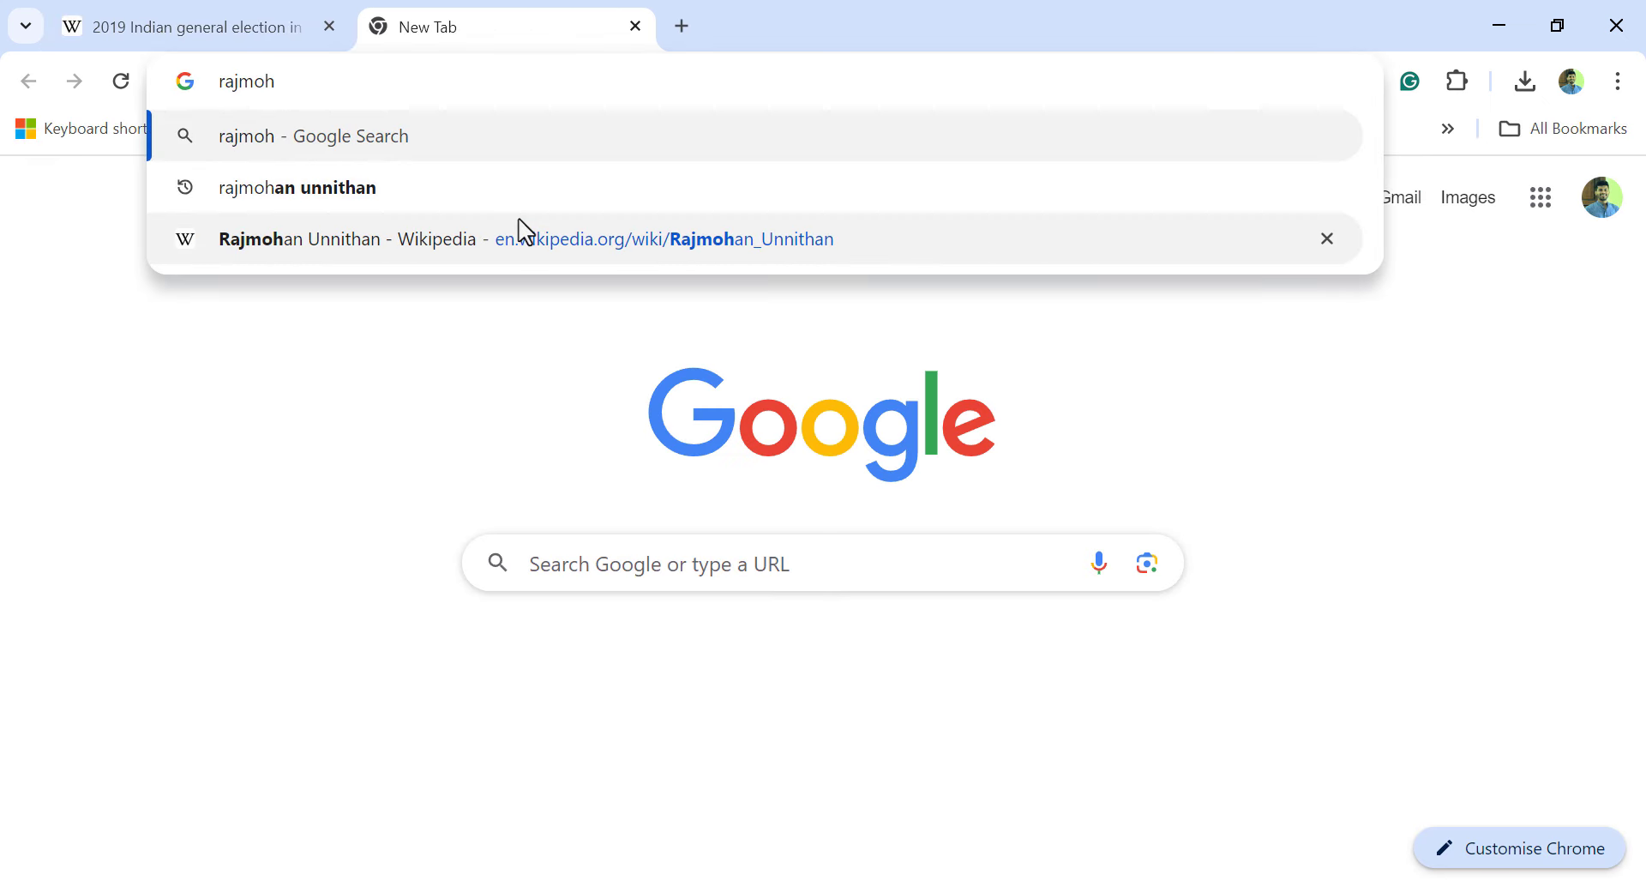
key(Down)
key(Return)
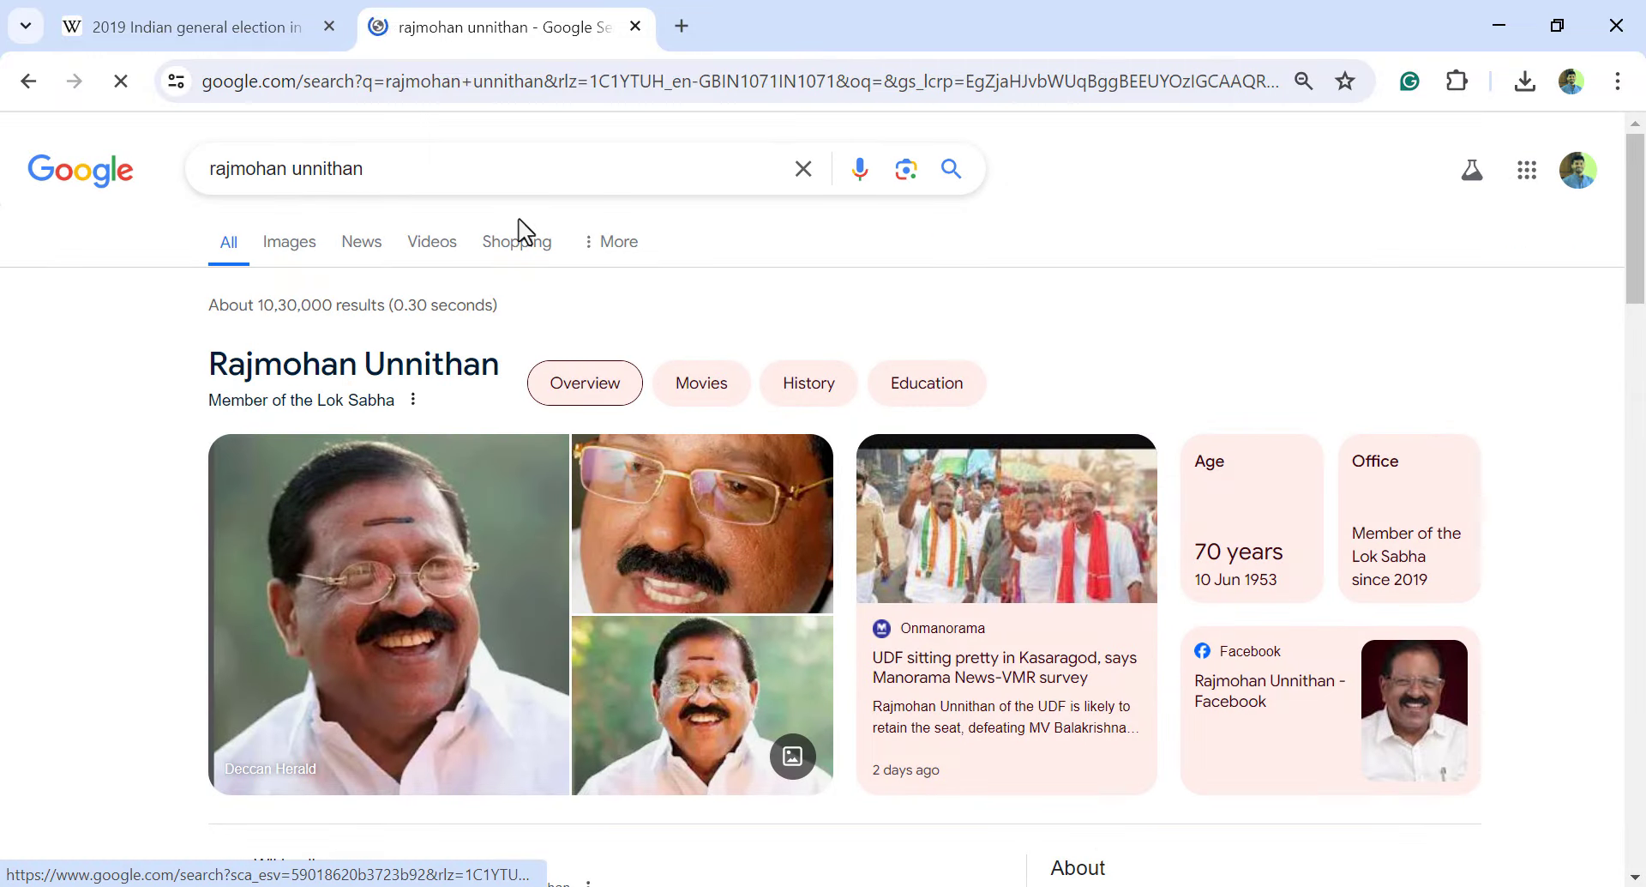
click(300, 253)
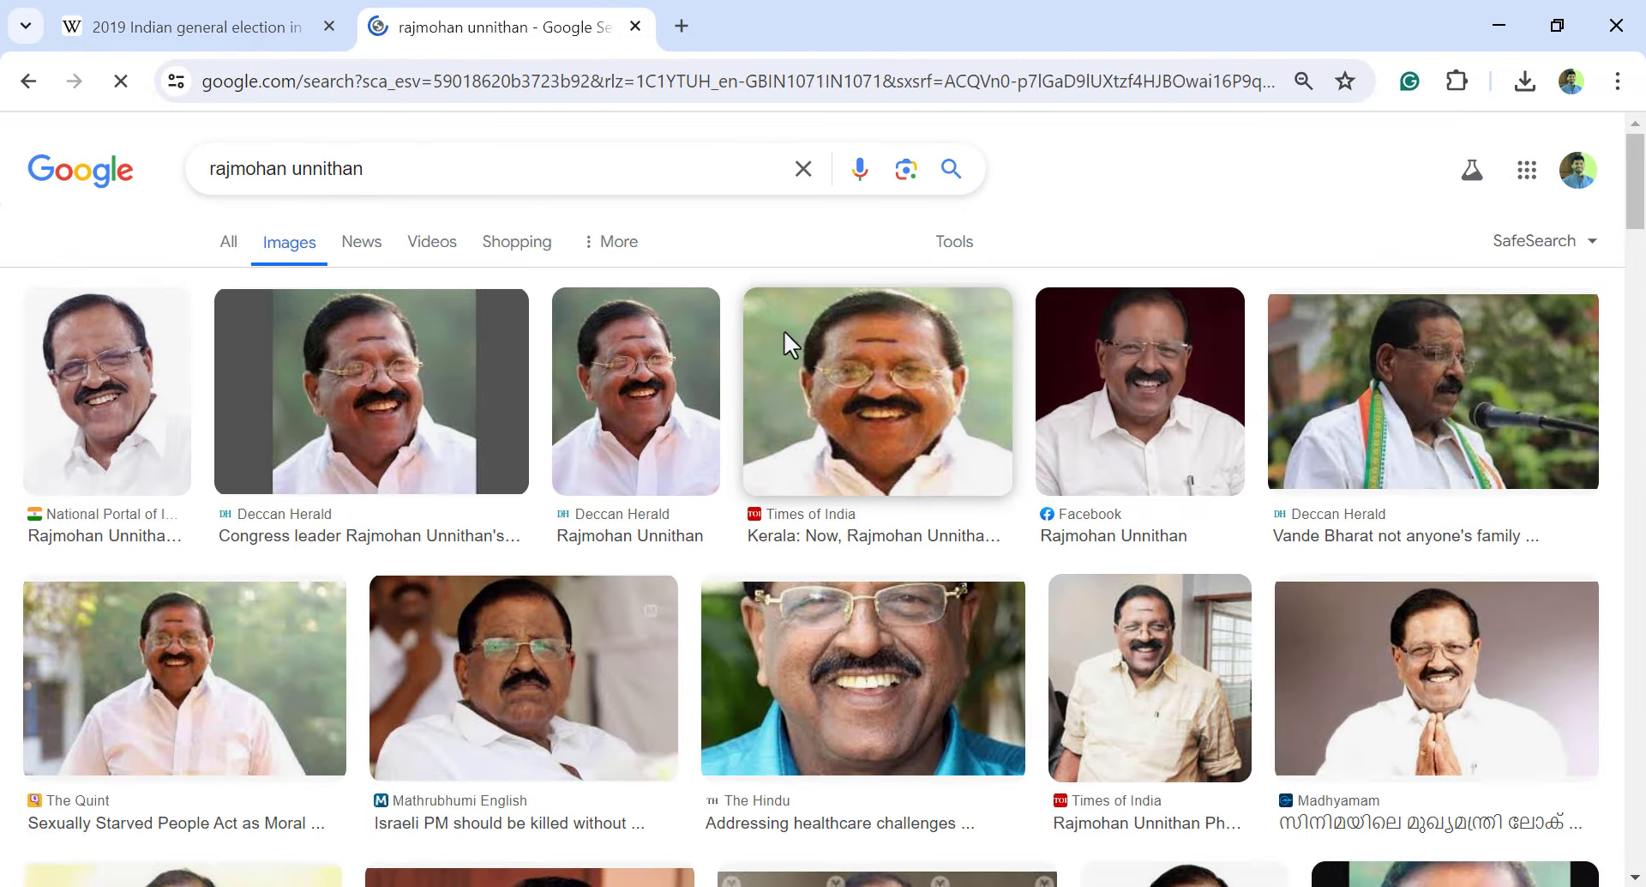
Browse the image results, open the National Portal of India portrait and start saving it as an image file
scroll(784, 331, down, 3)
scroll(784, 331, down, 3)
scroll(783, 342, up, 6)
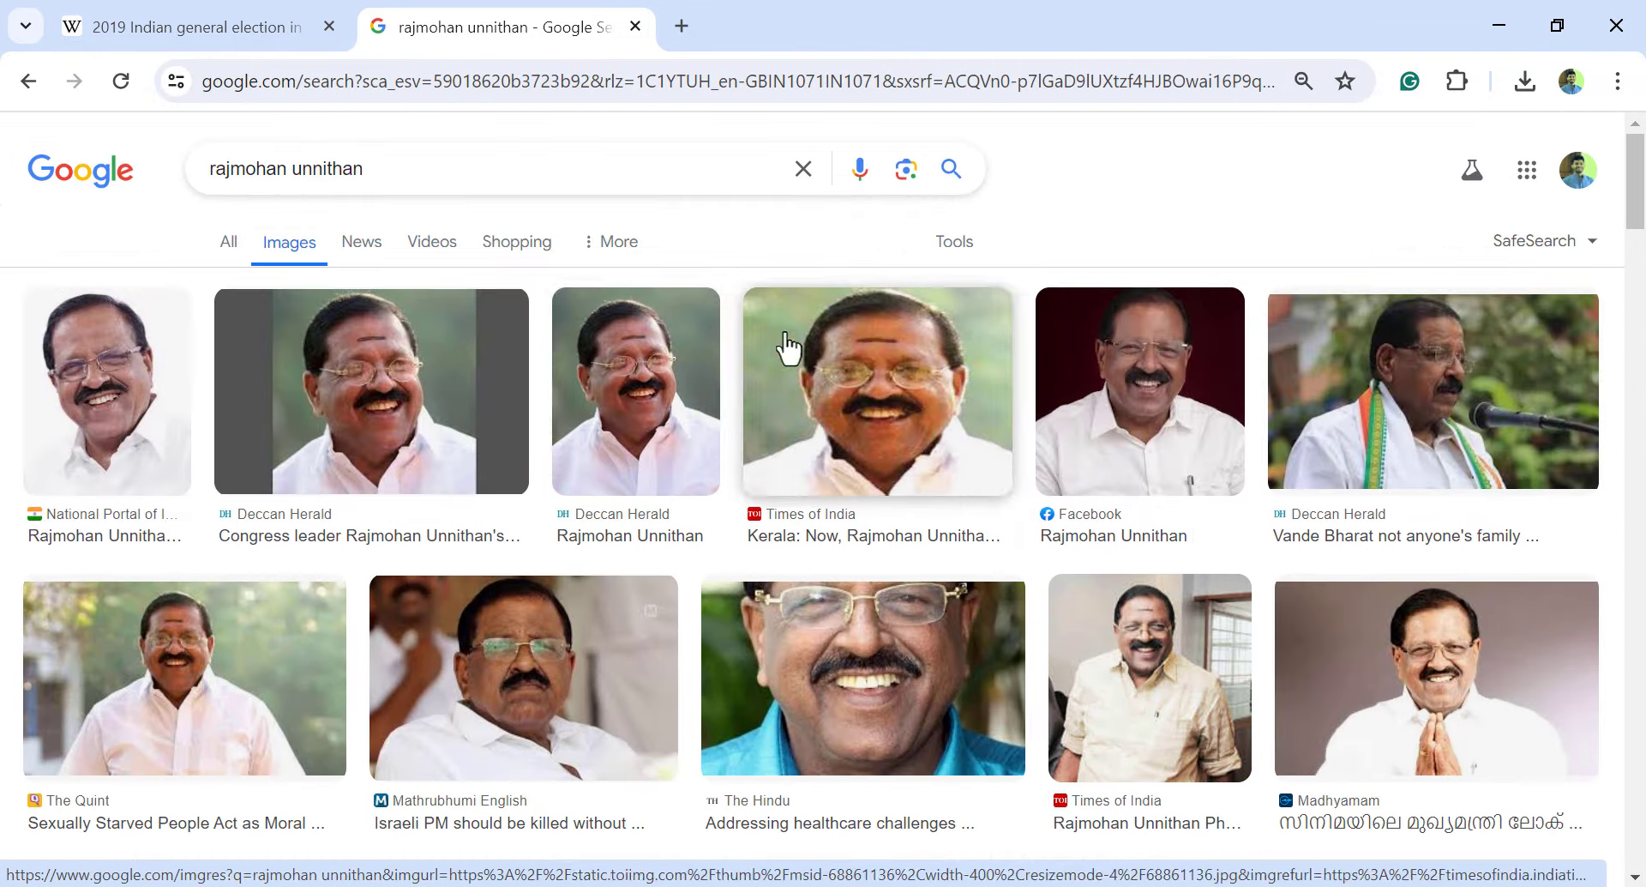
click(142, 378)
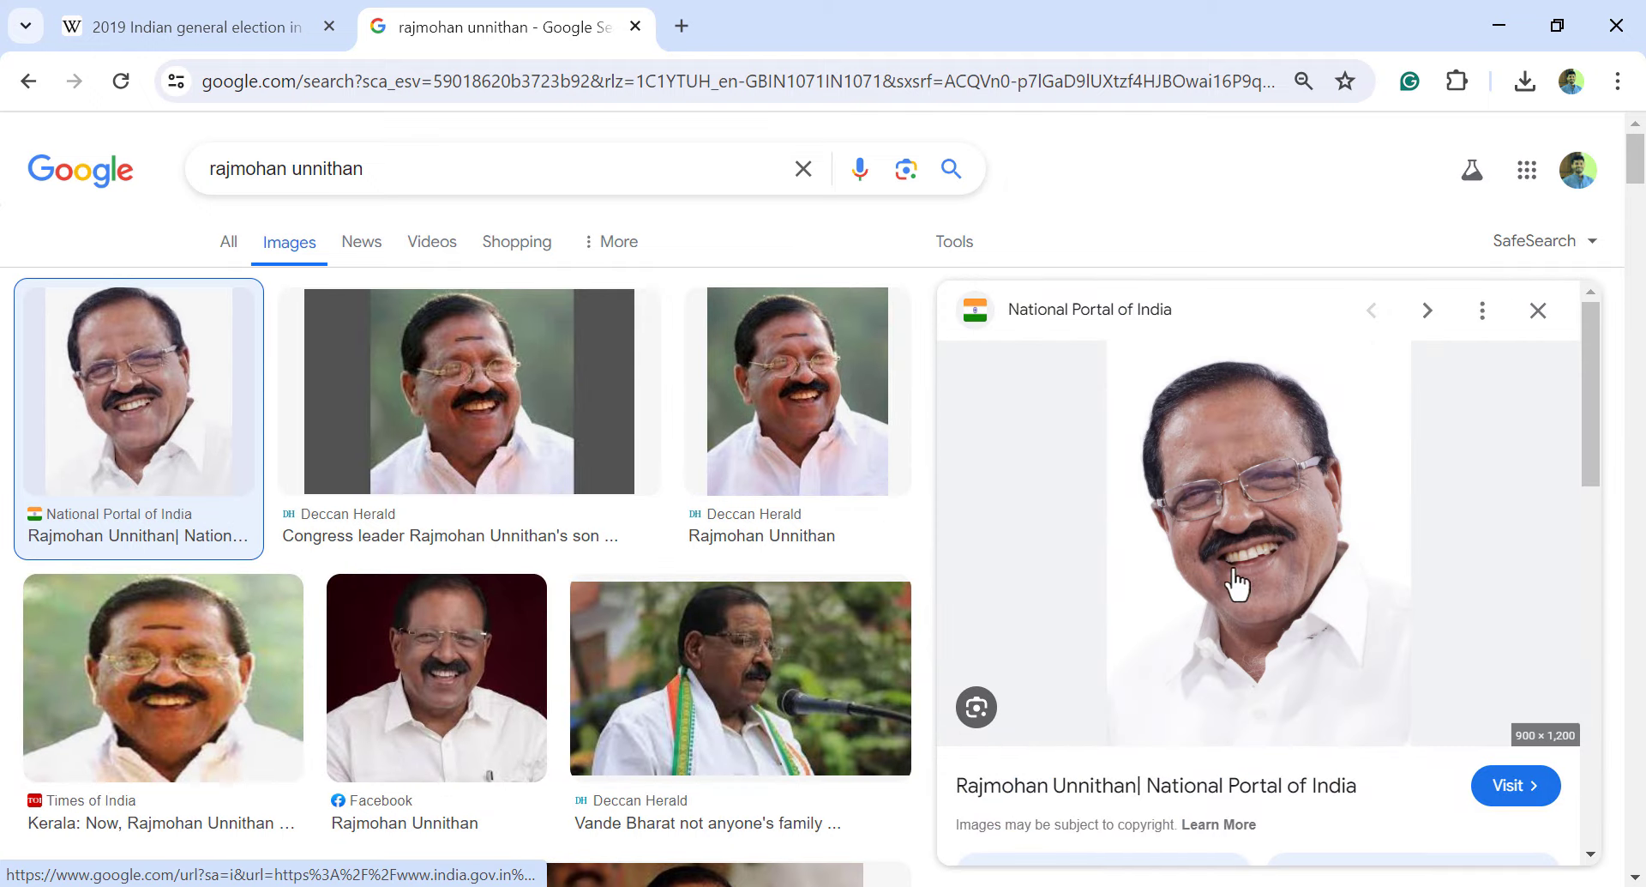
right_click(1384, 522)
scroll(1368, 489, down, 2)
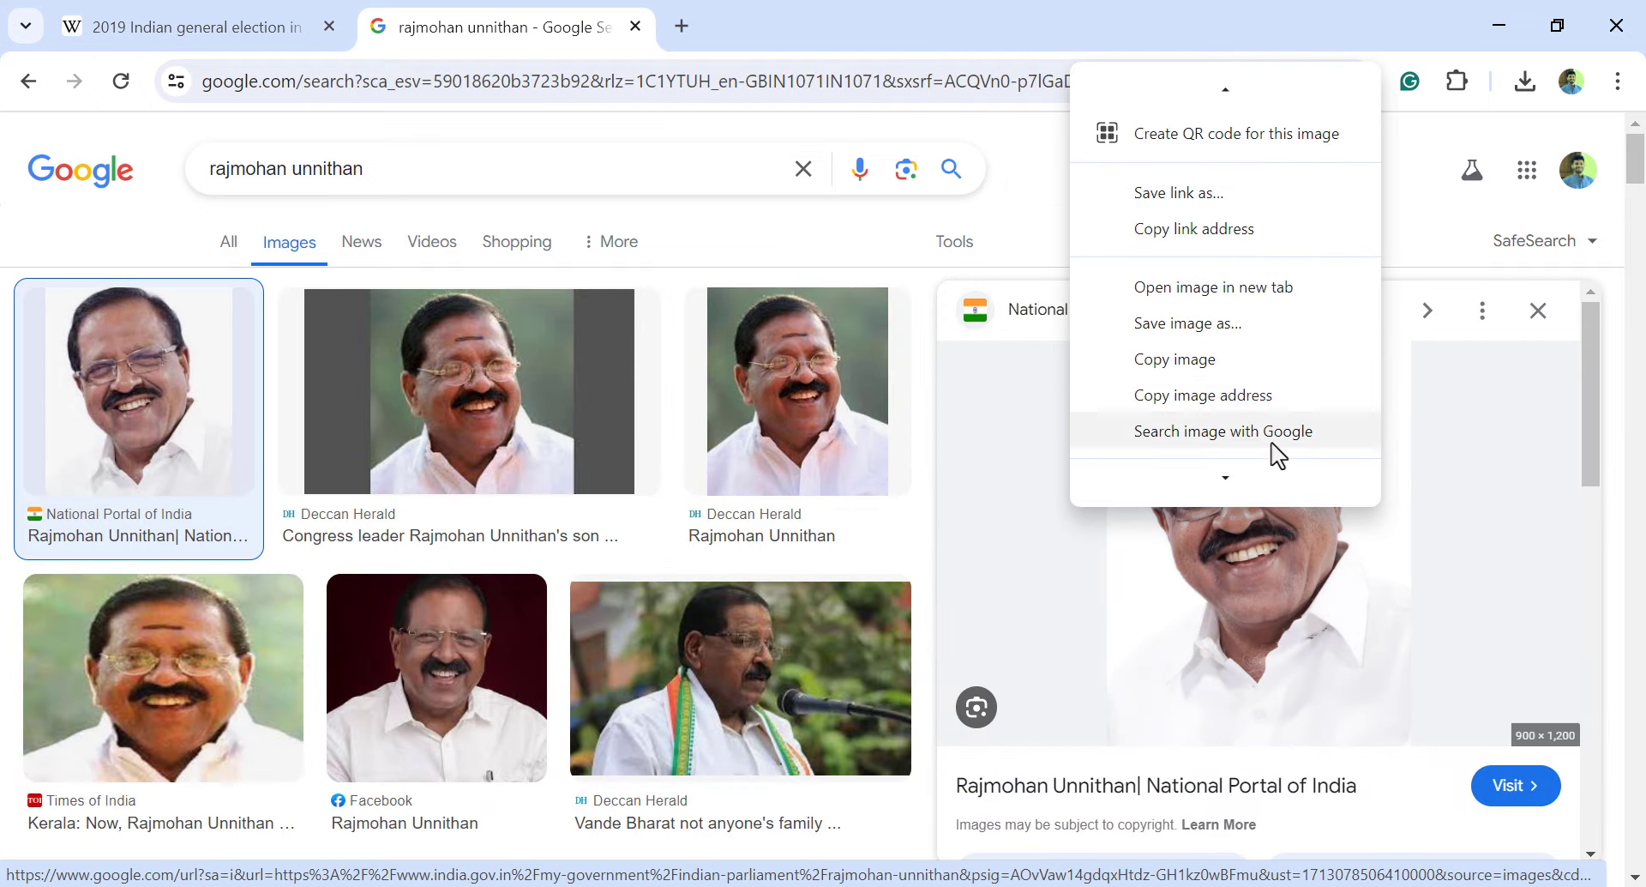
click(1278, 334)
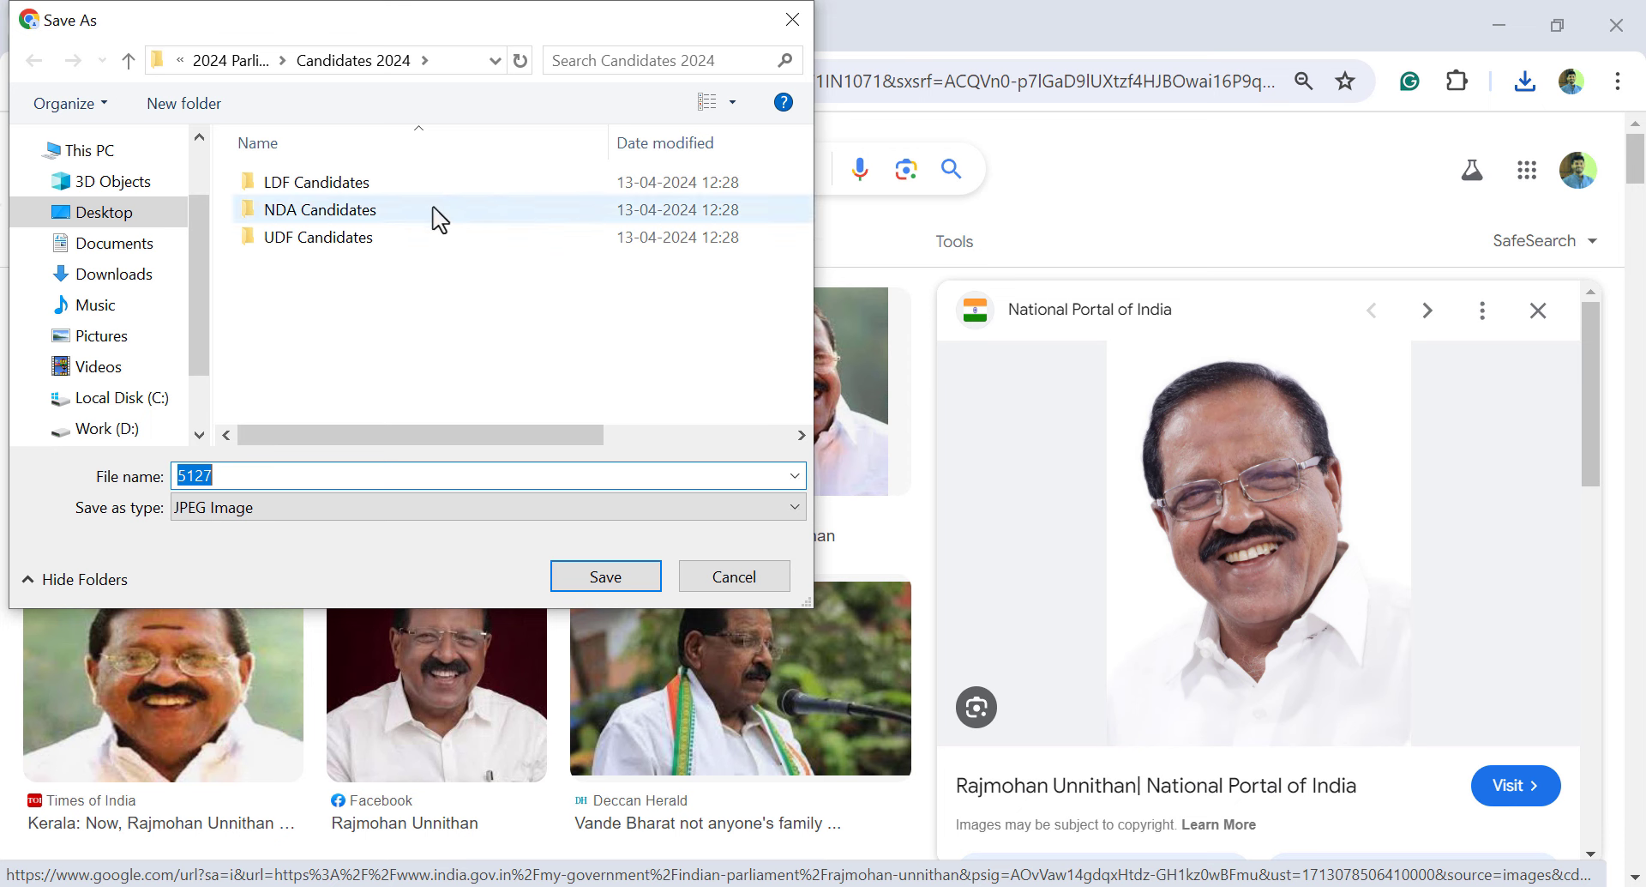
Create a folder named "Current MPs" inside the 2024 Parliament Election folder as the save location
click(244, 61)
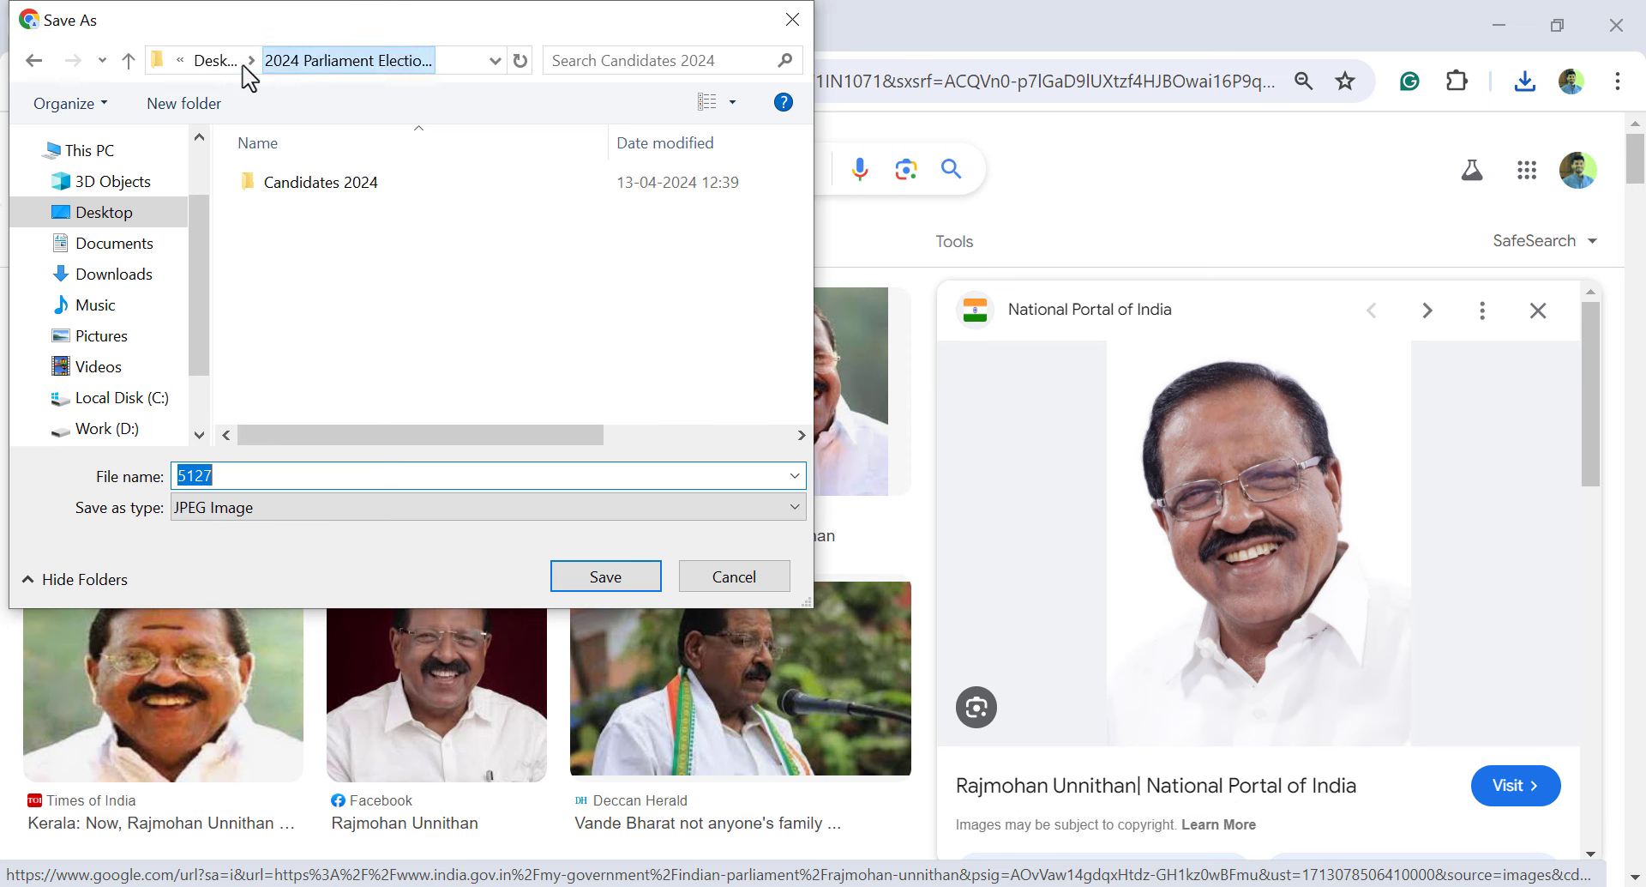
right_click(357, 244)
mouse_move(525, 515)
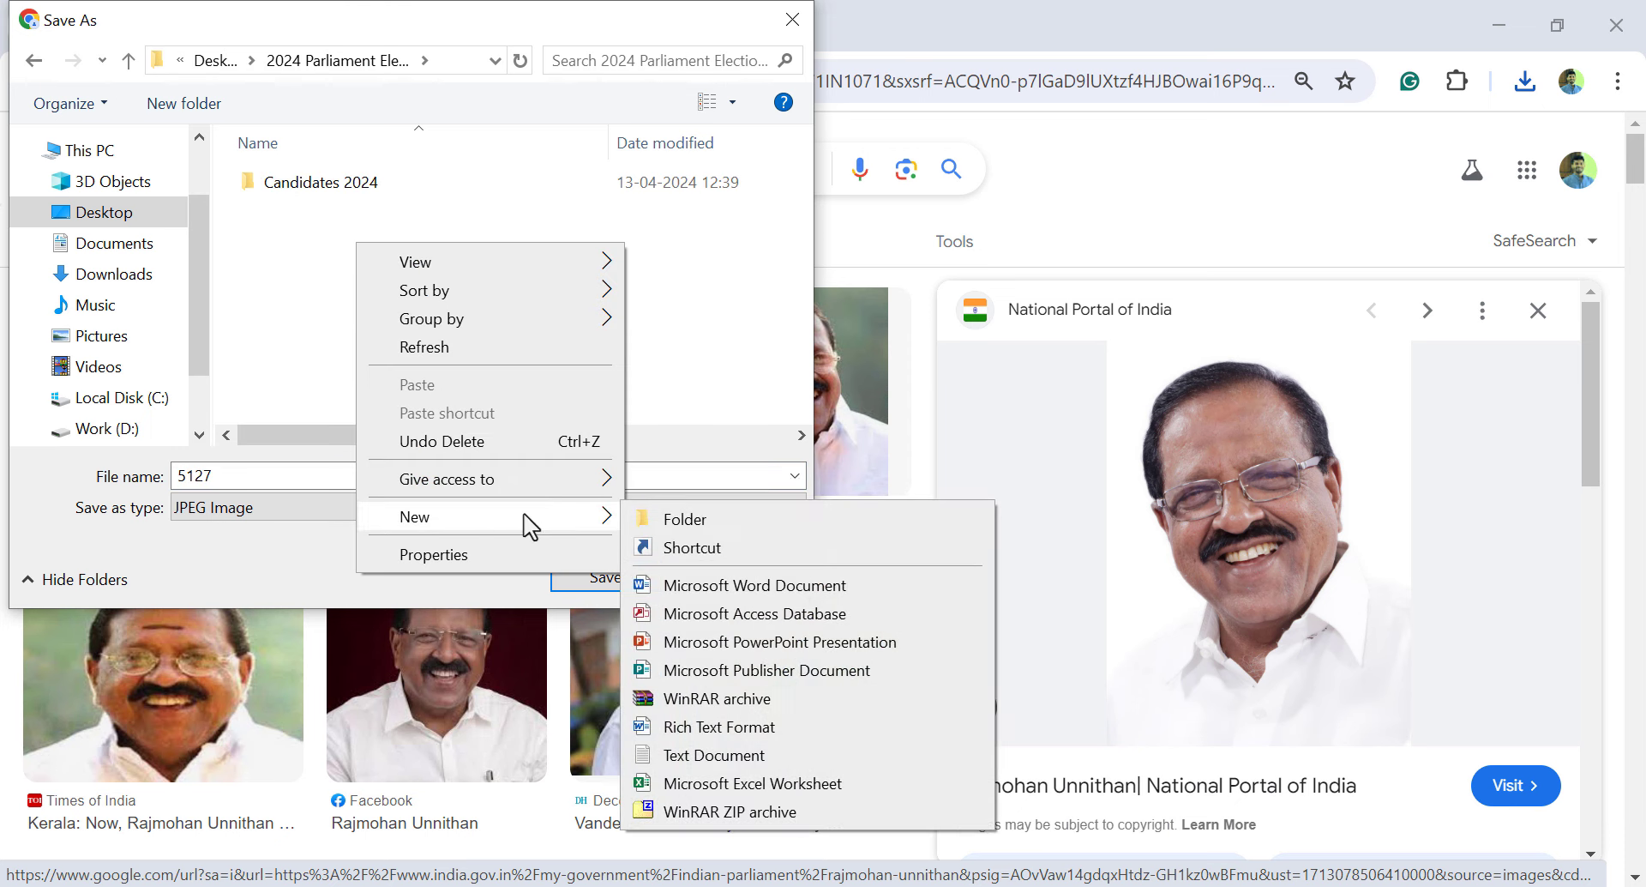
click(678, 519)
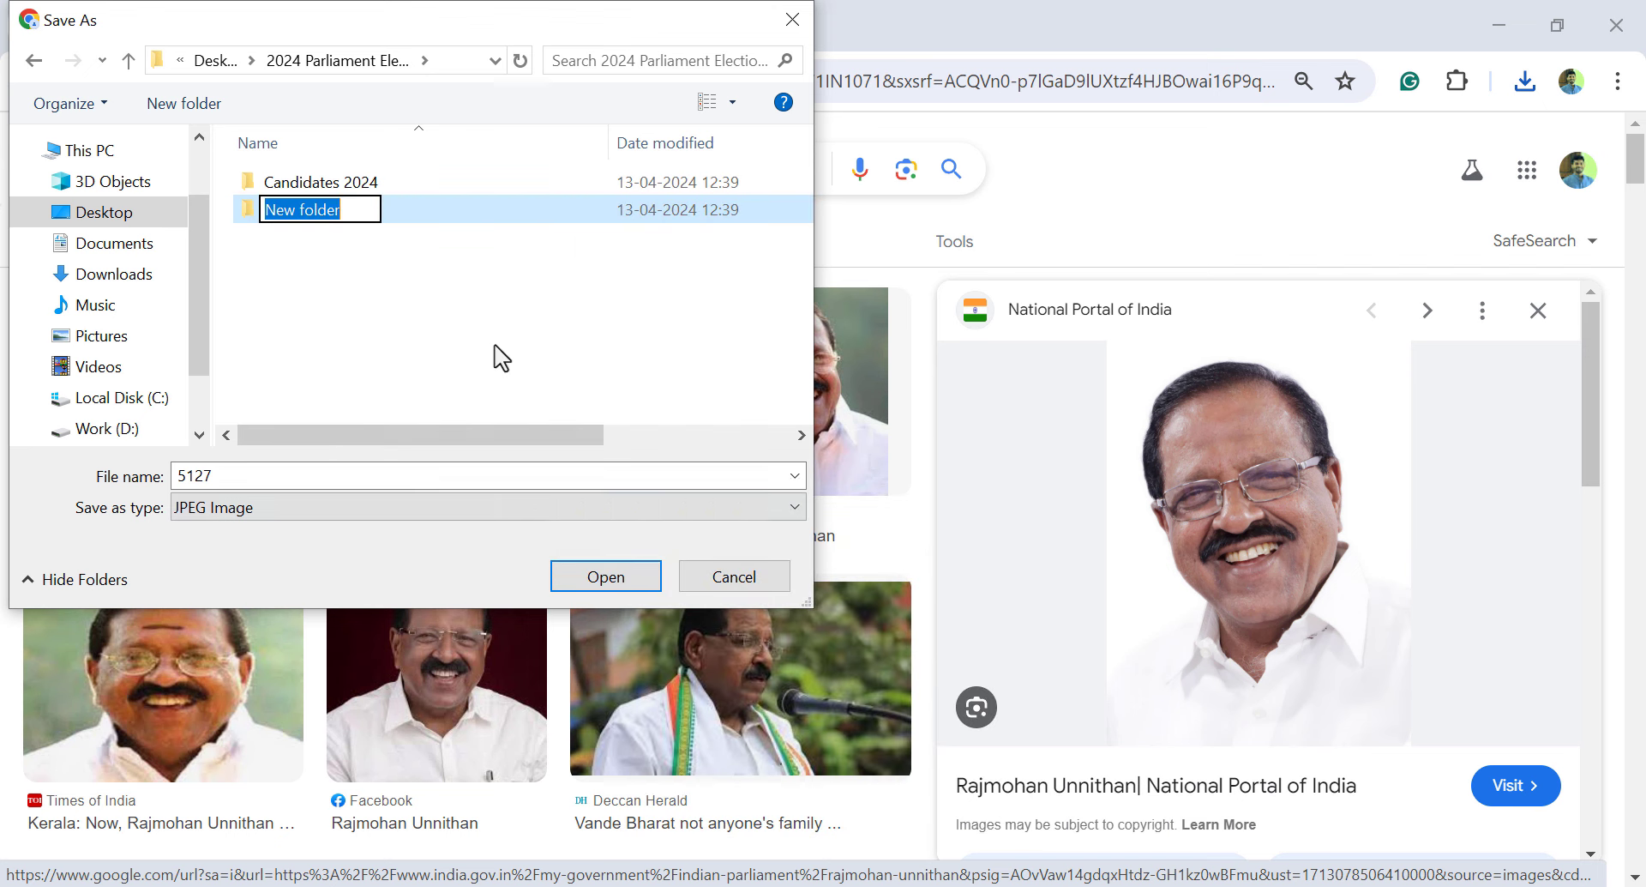
text(Current MPs)
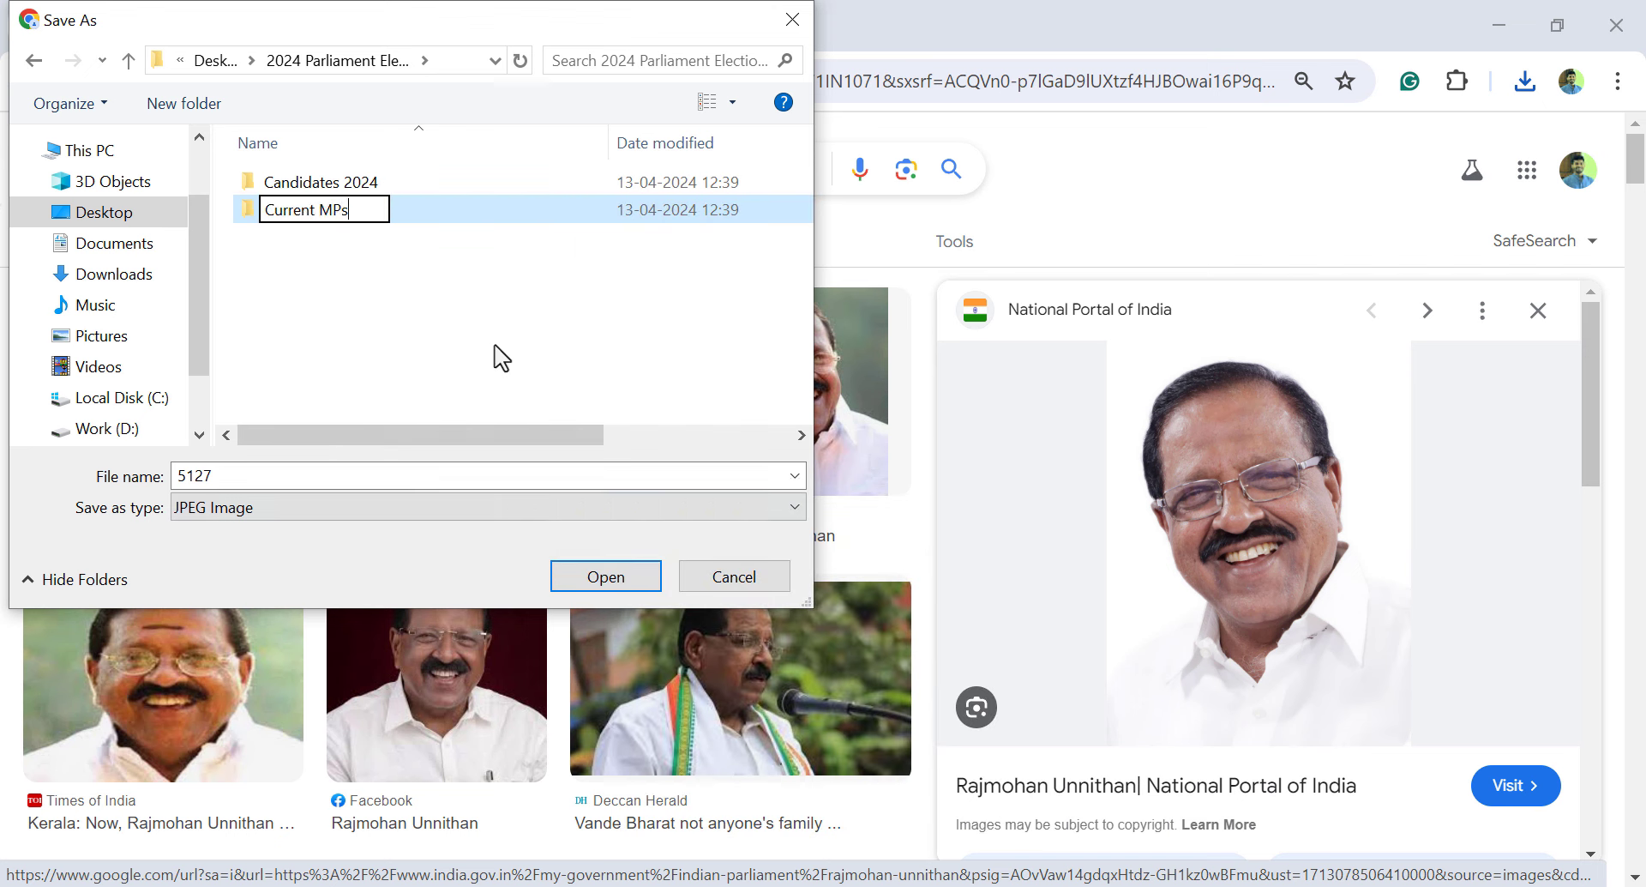
key(Return)
Save the portrait as "1. Rajmohan Unnithan" in the Current MPs folder and open that folder in File Explorer
key(Return)
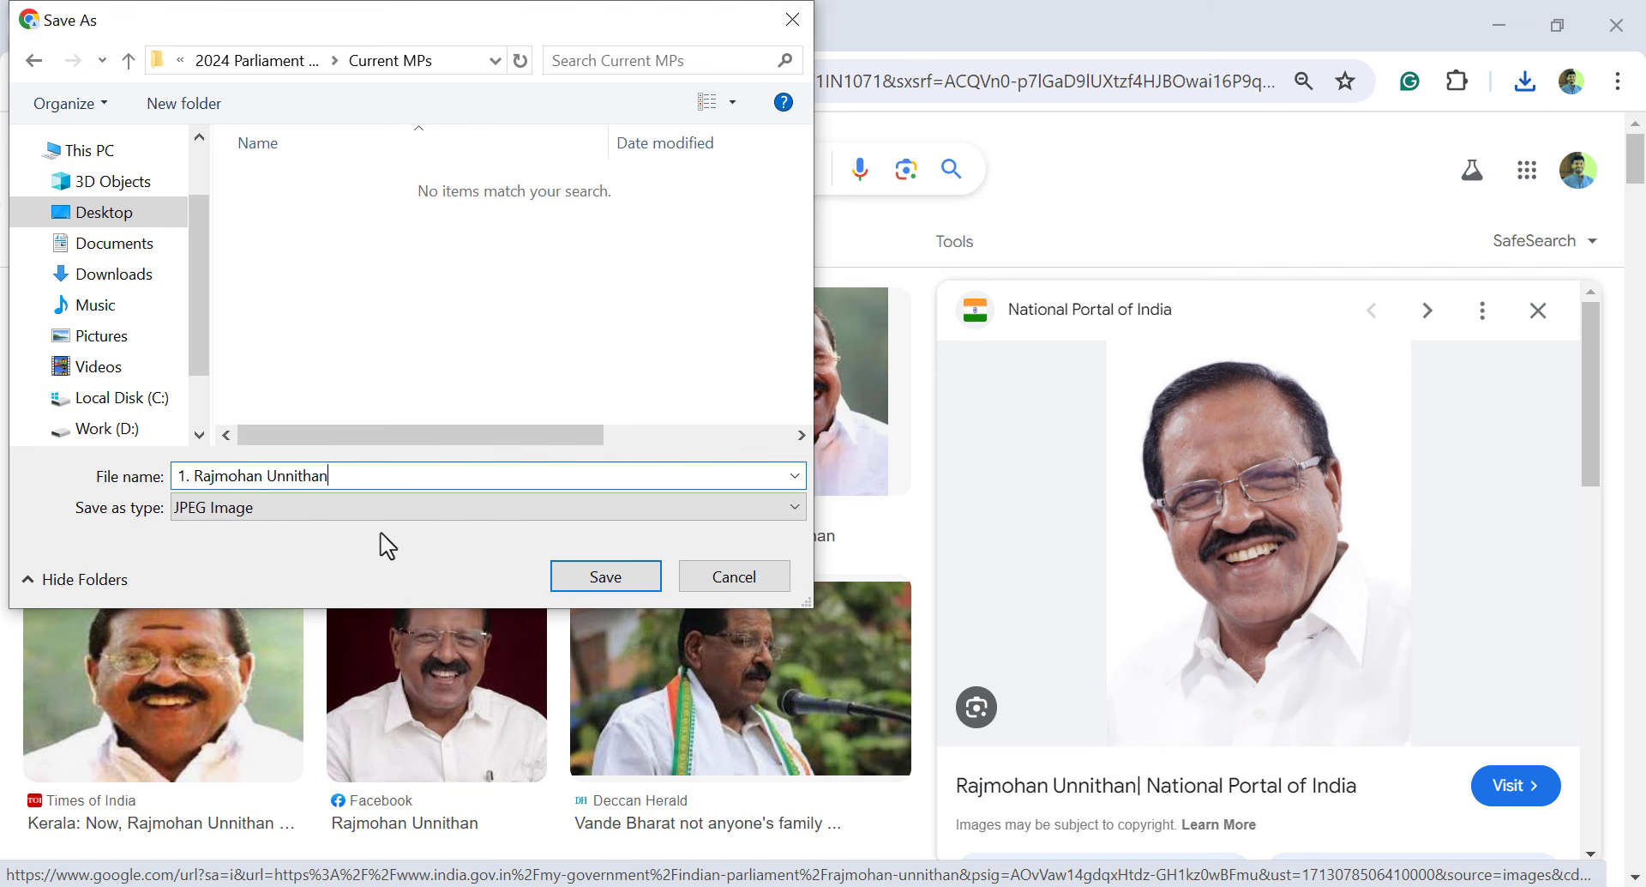
key(Return)
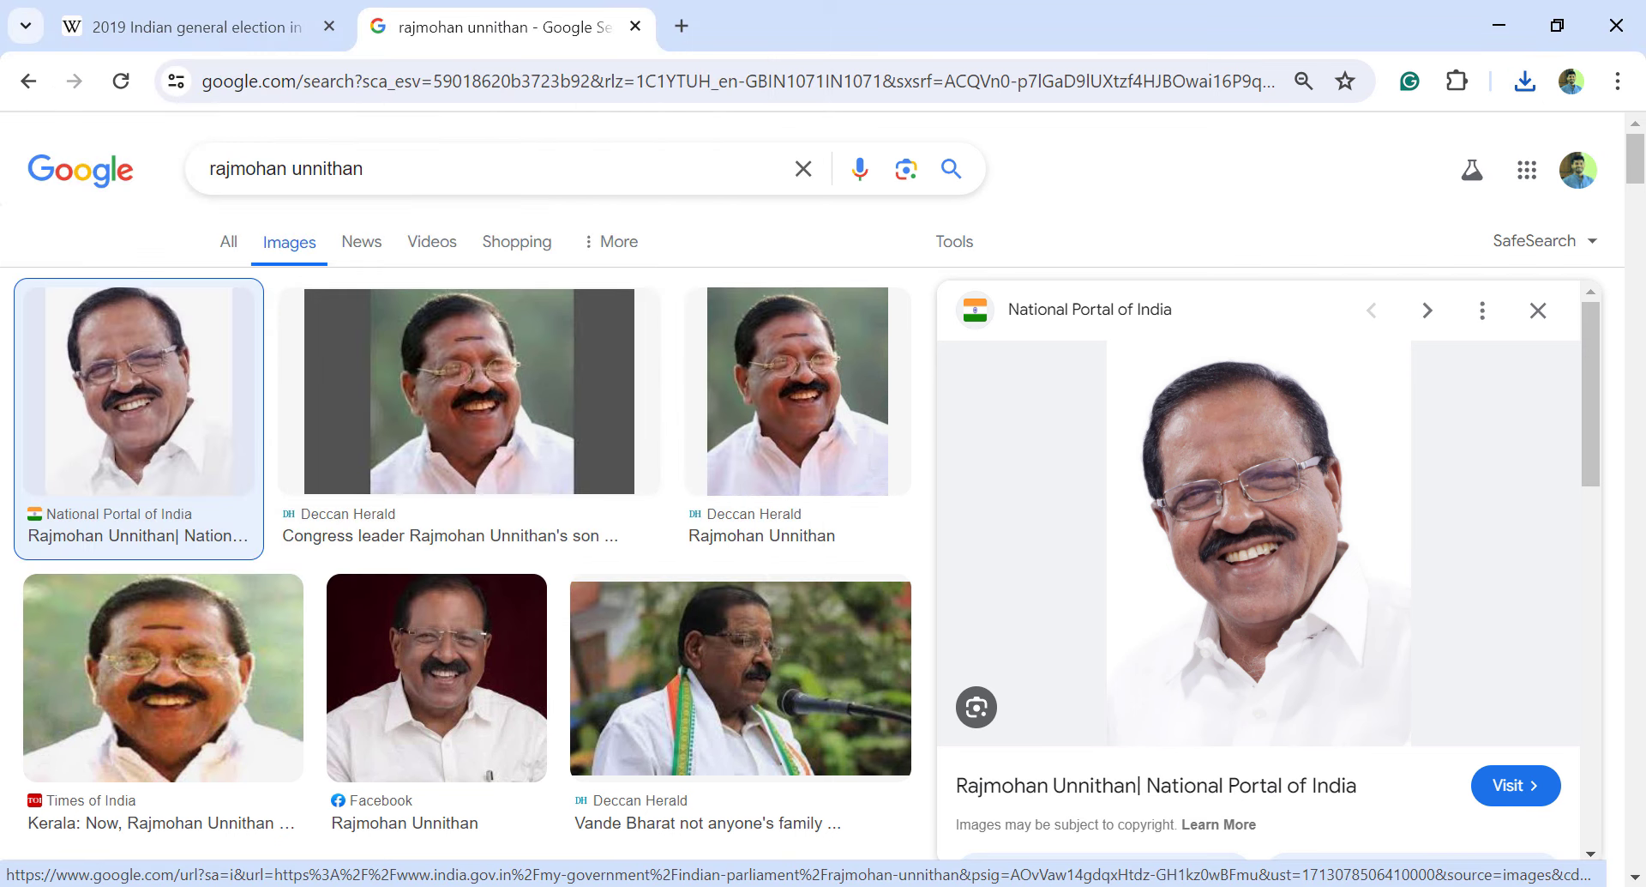
click(1278, 825)
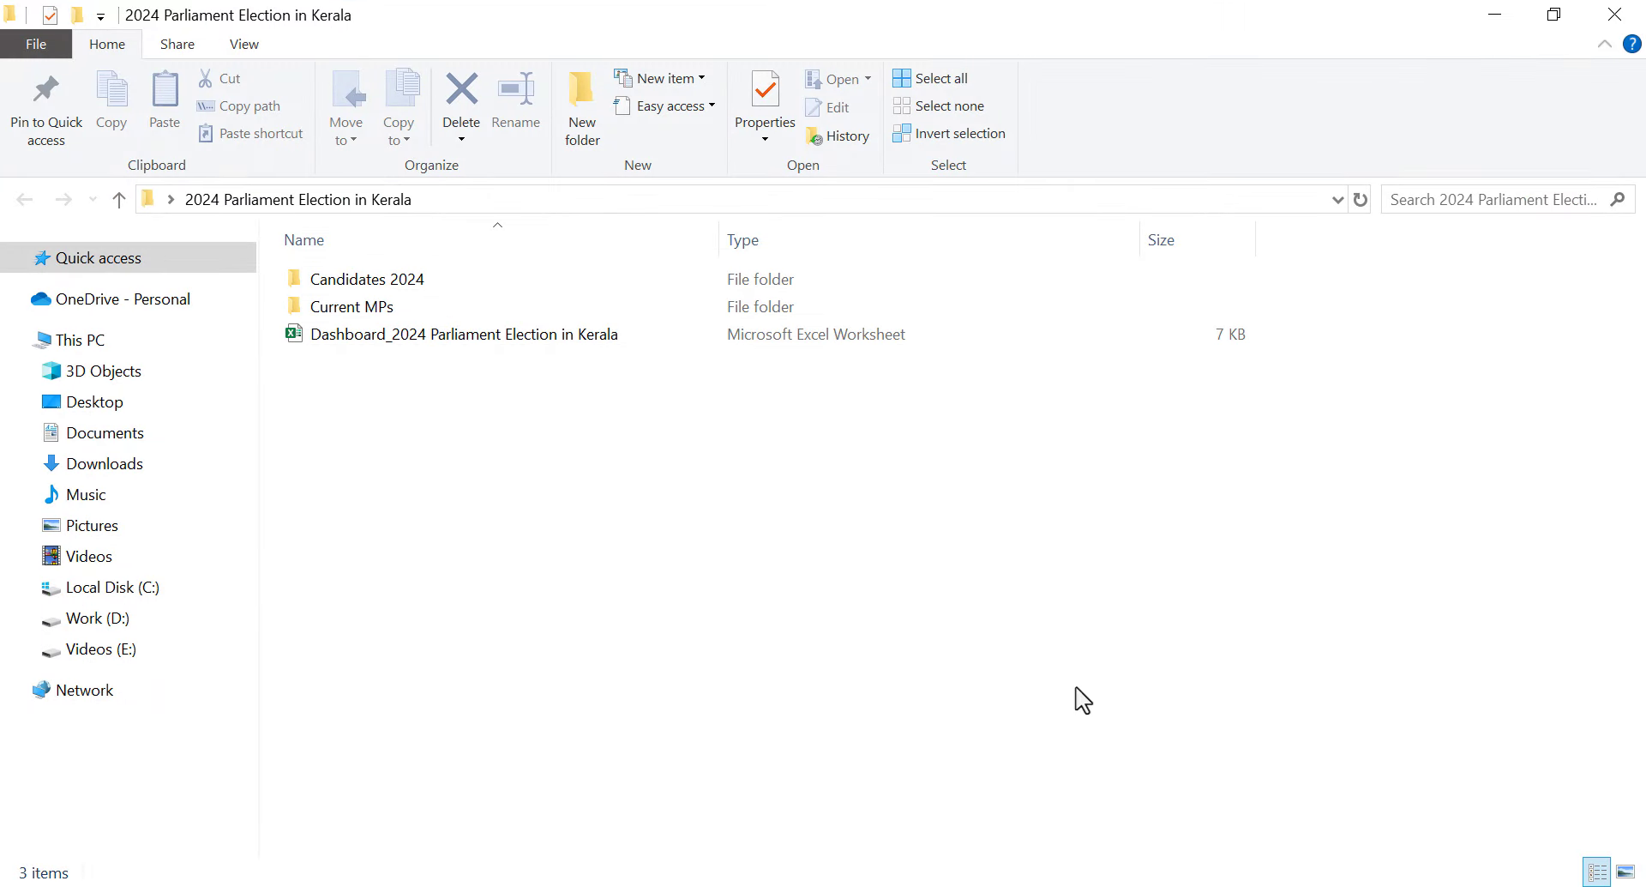
double_click(410, 310)
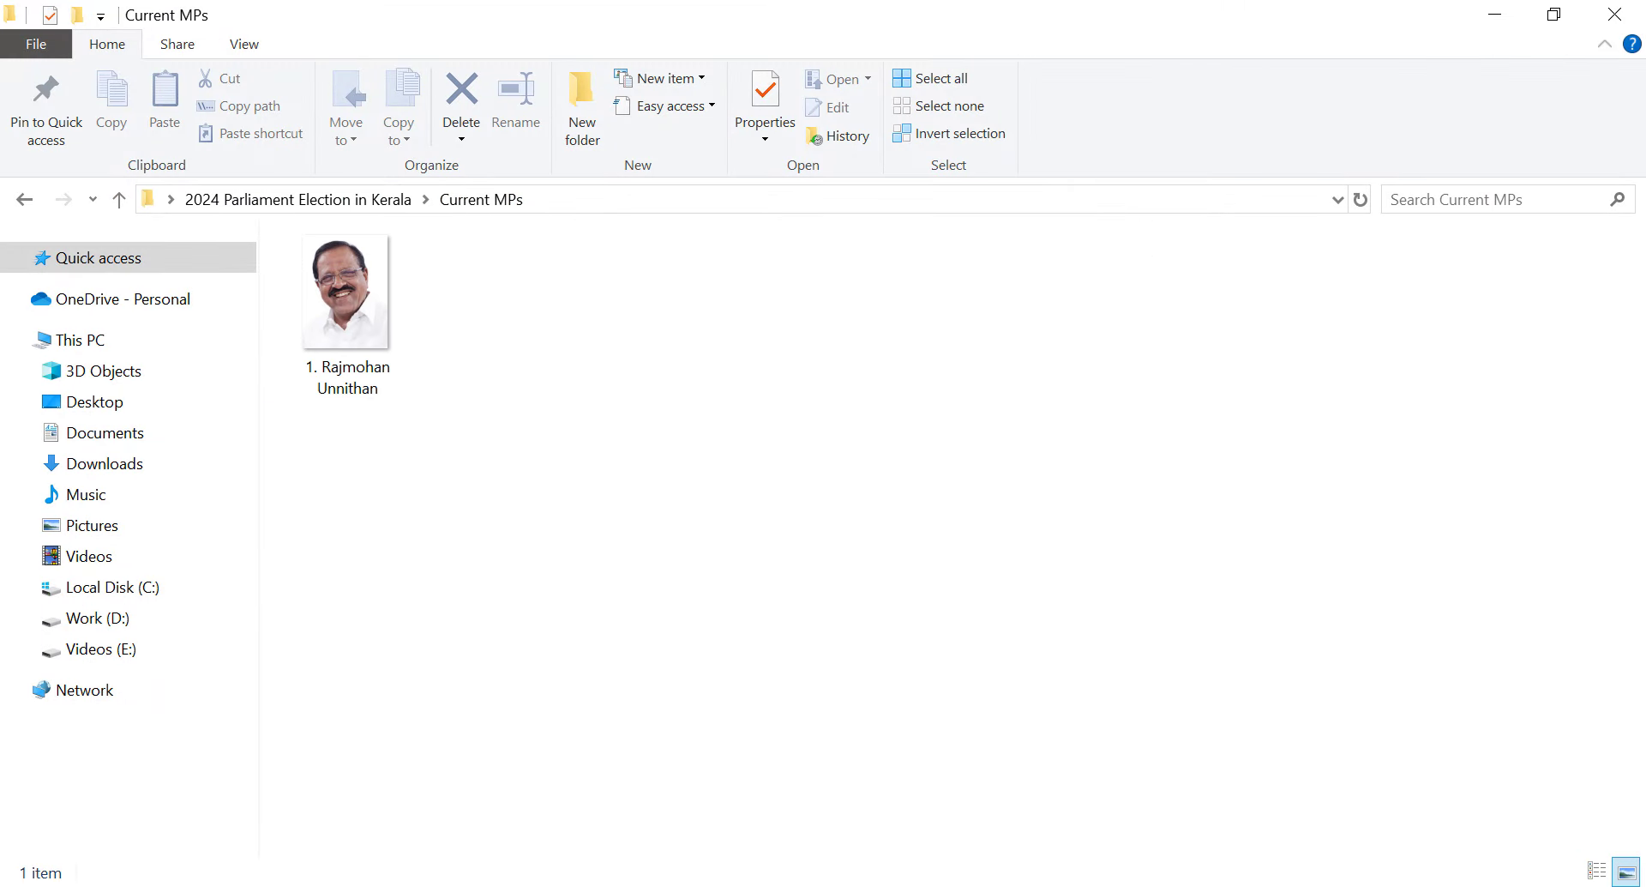
Switch to Chrome and search Google Images for K Sudhakaran
key(alt+Tab)
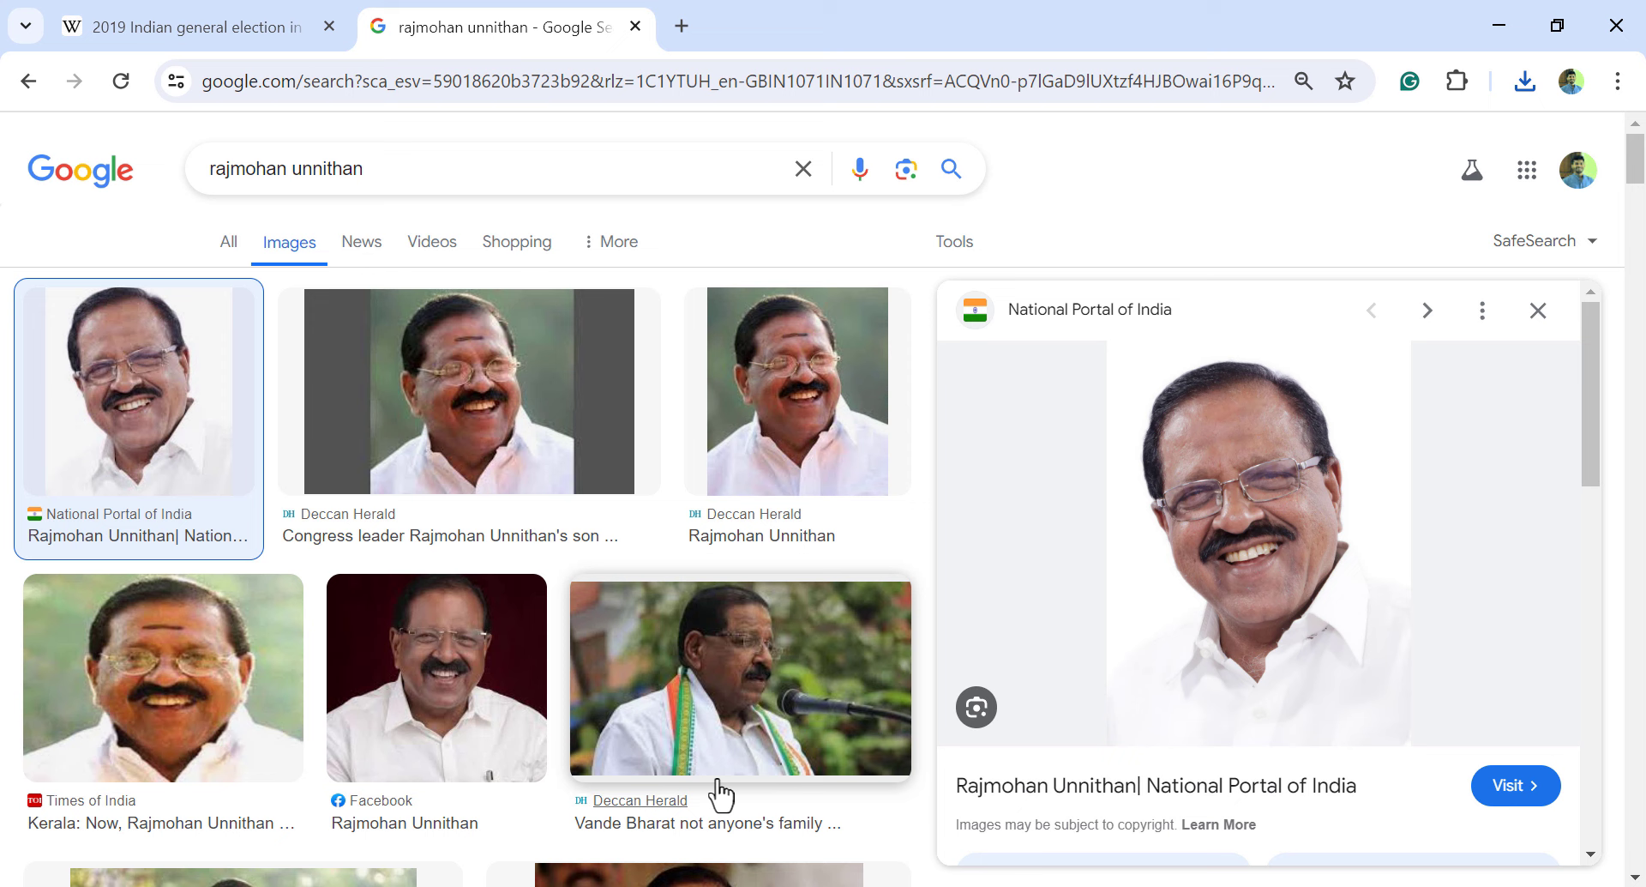
triple_click(295, 167)
text(K Su)
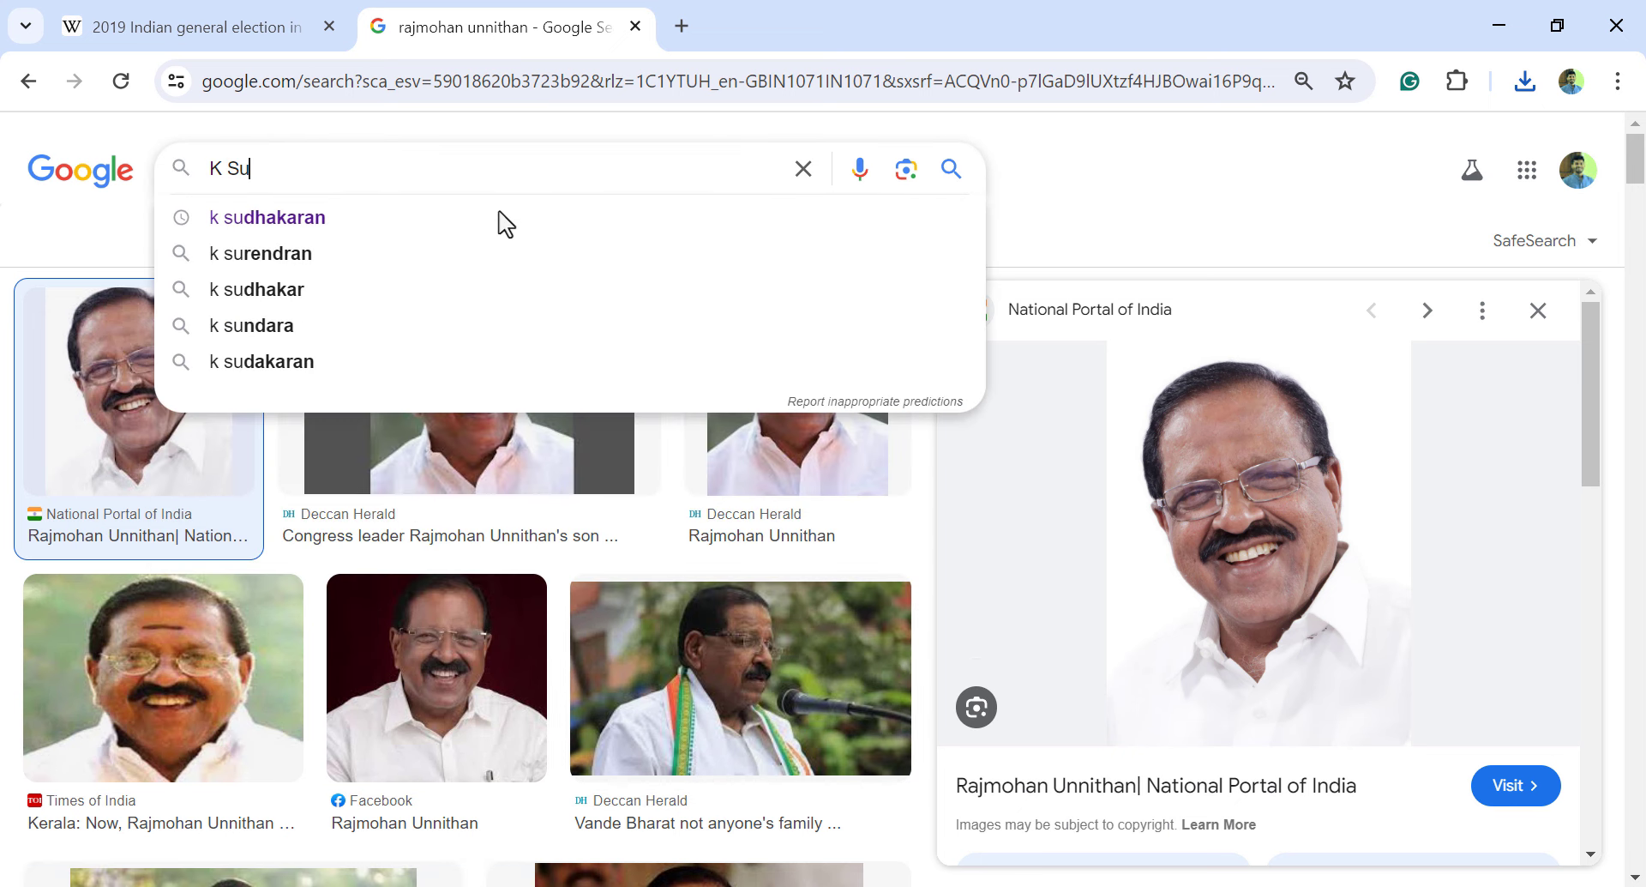
click(506, 219)
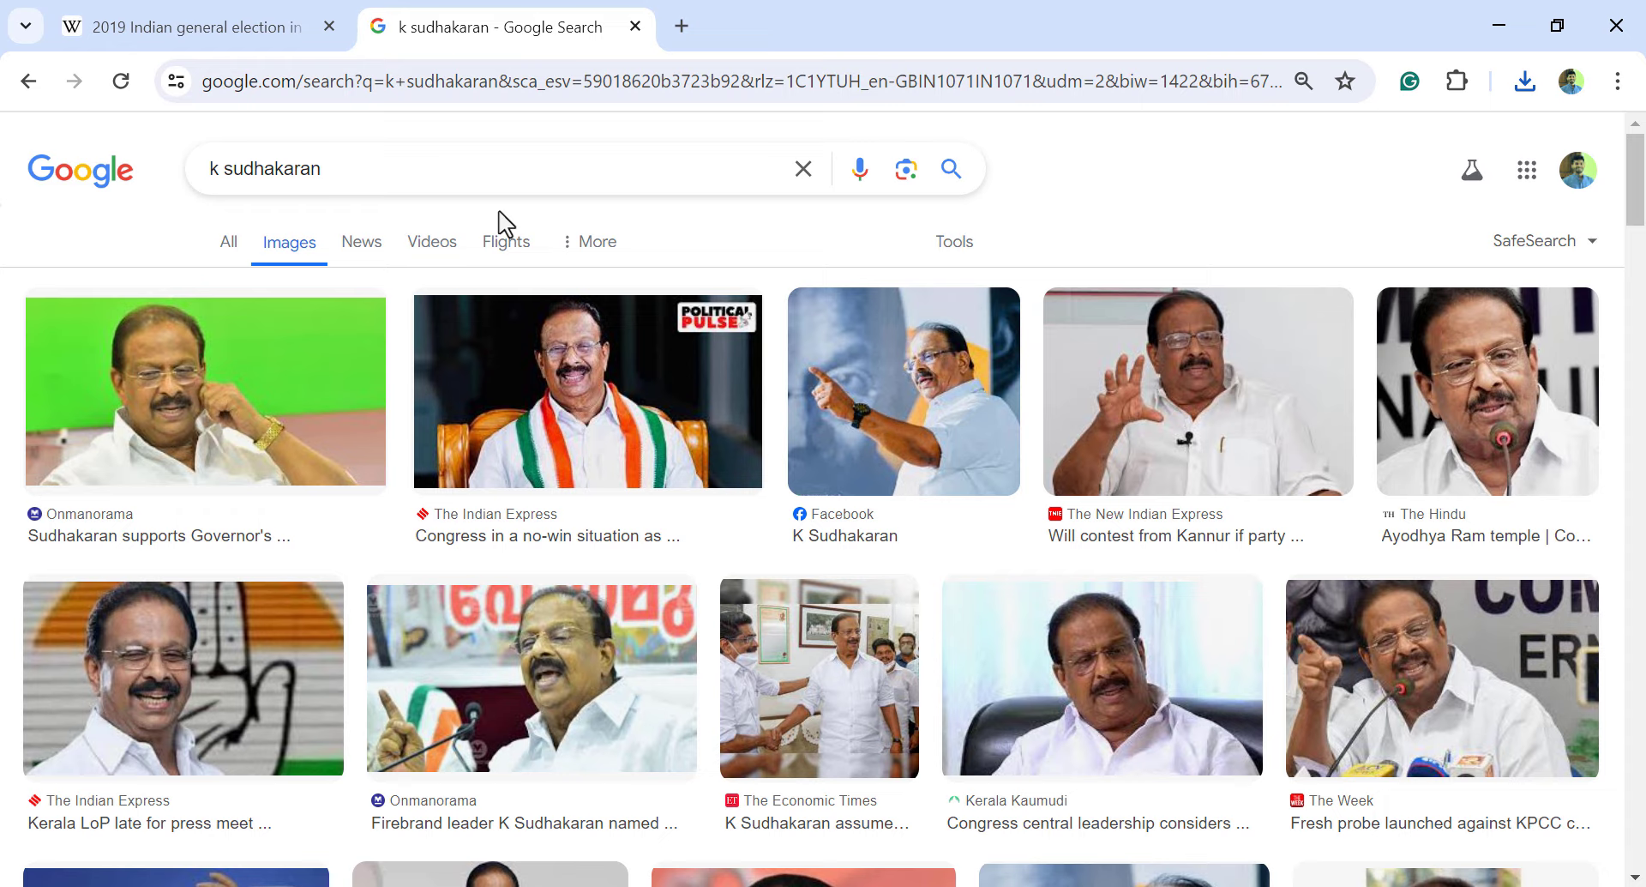
scroll(506, 225, down, 5)
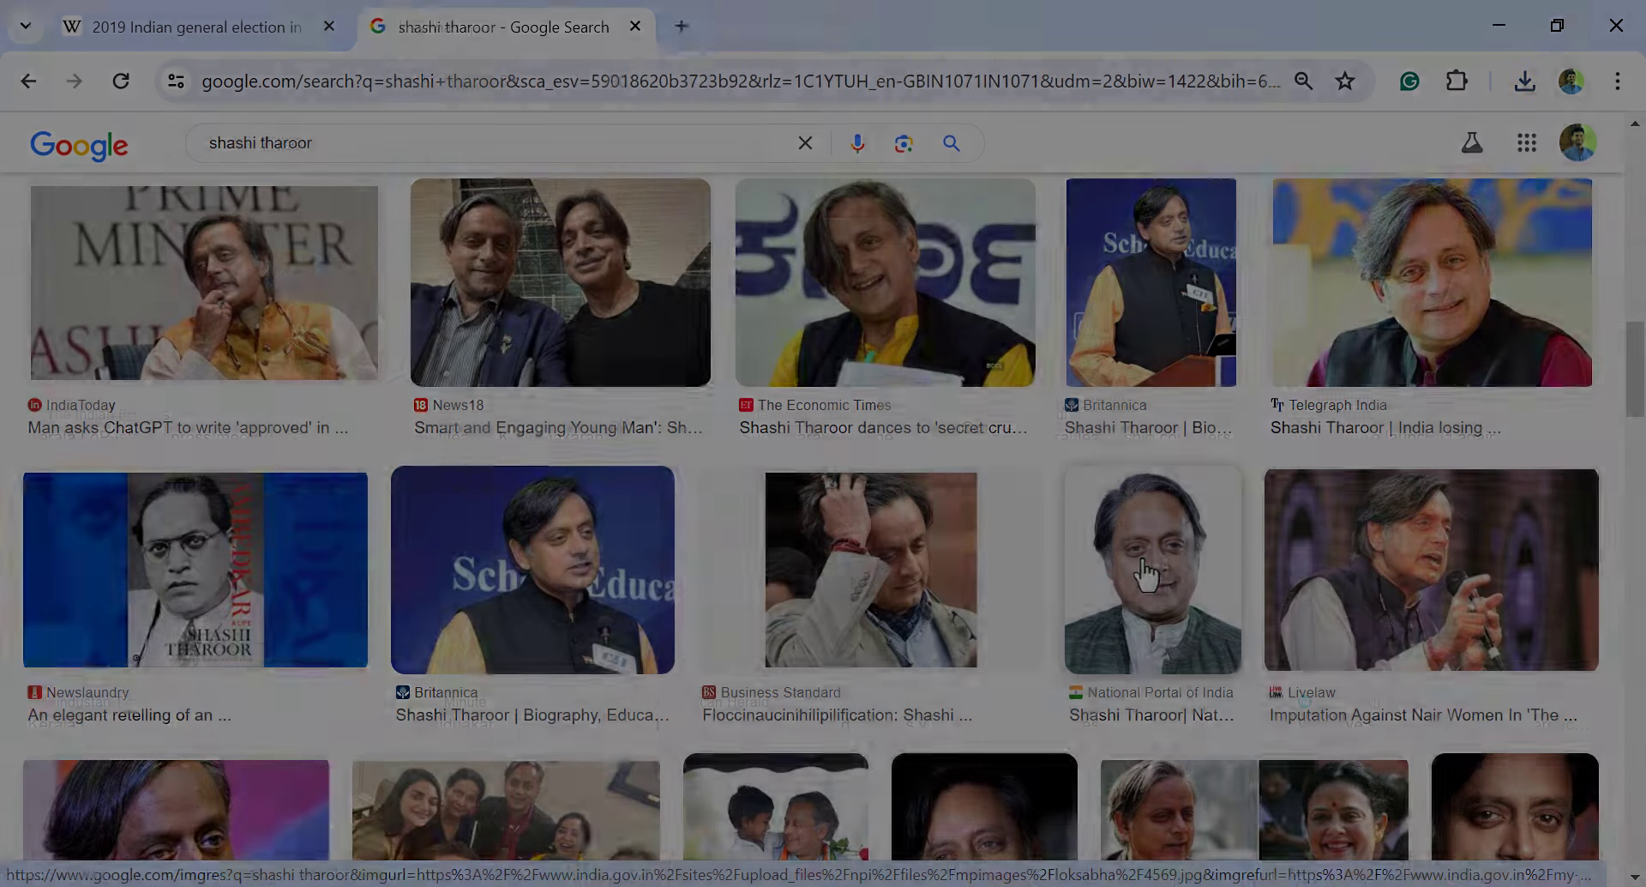
Save the National Portal of India portrait of Shashi Tharoor as "20. Shashi Taroor" in the Current MPs folder and view that folder in File Explorer
right_click(1146, 574)
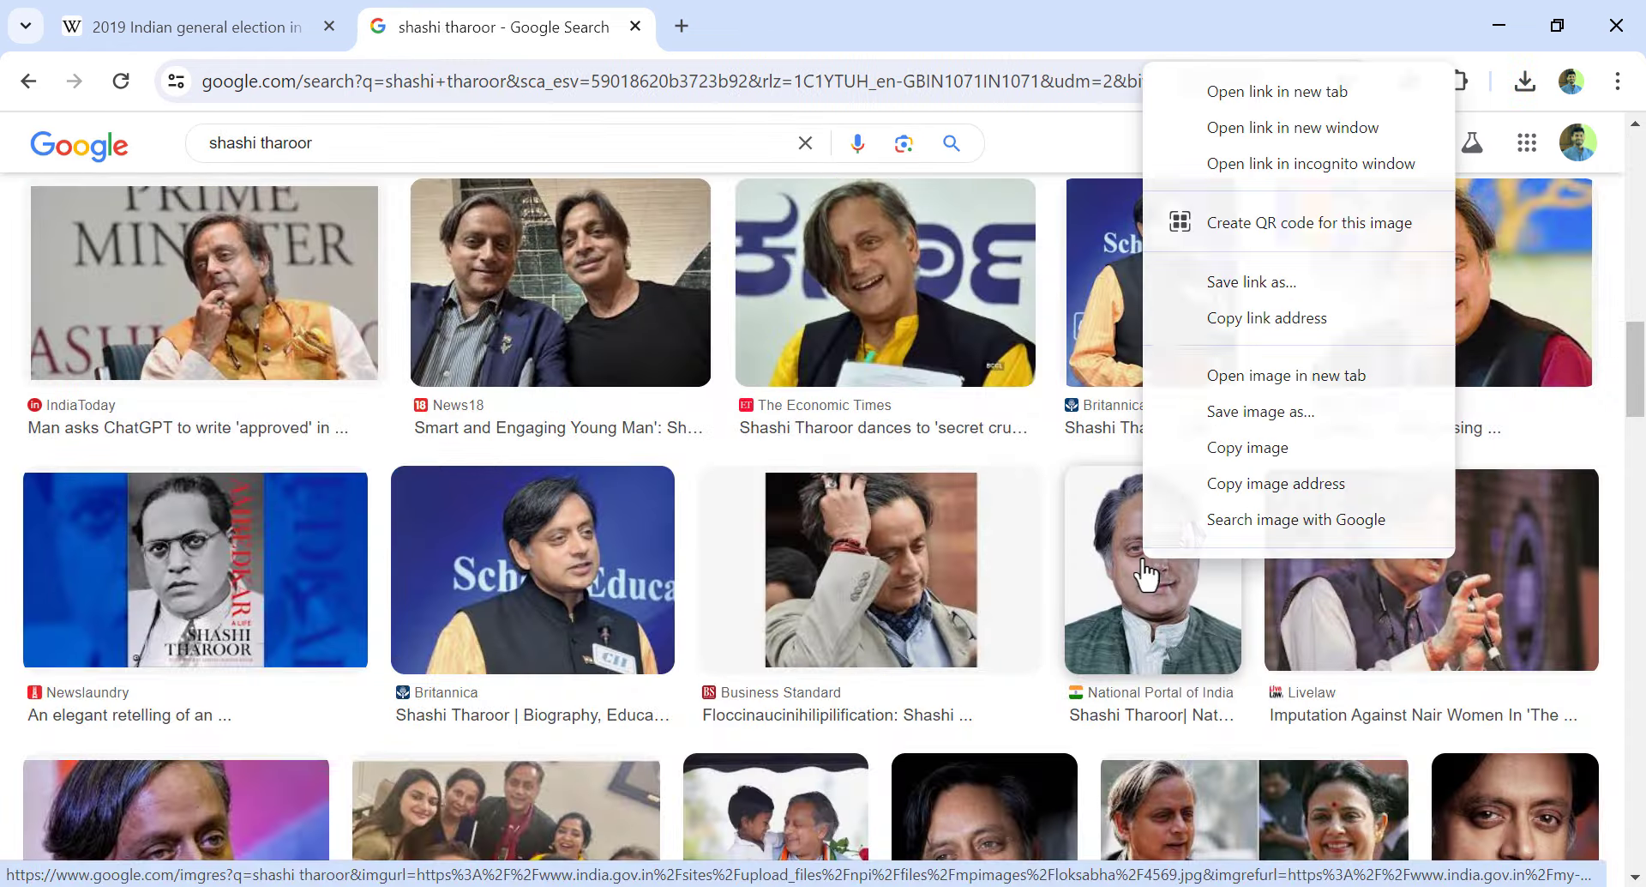
click(1309, 433)
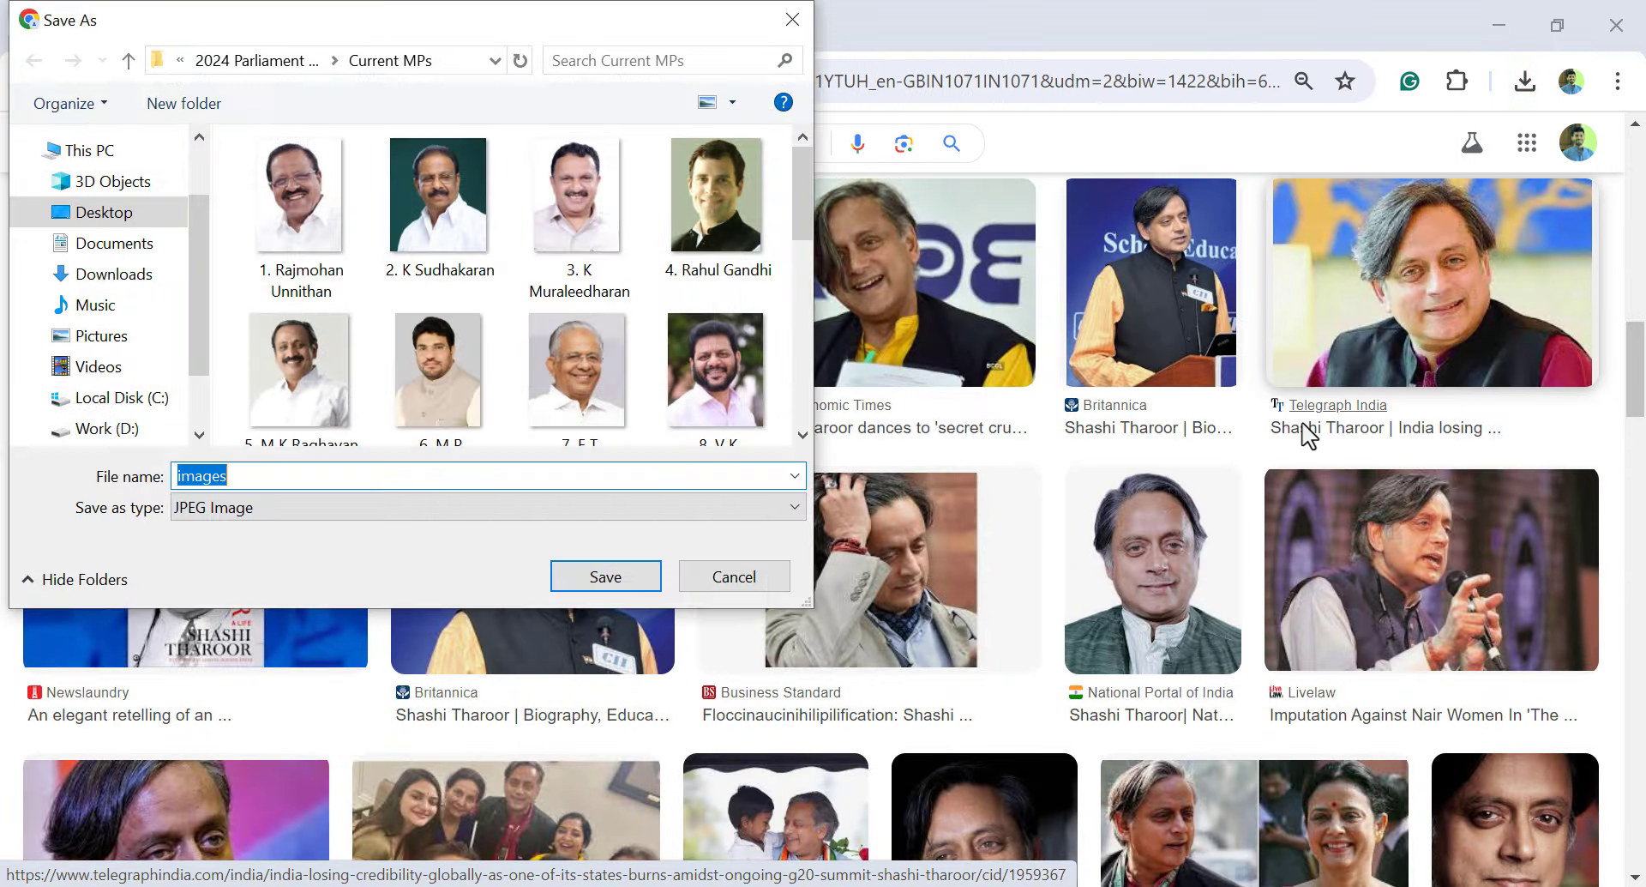
scroll(493, 360, down, 3)
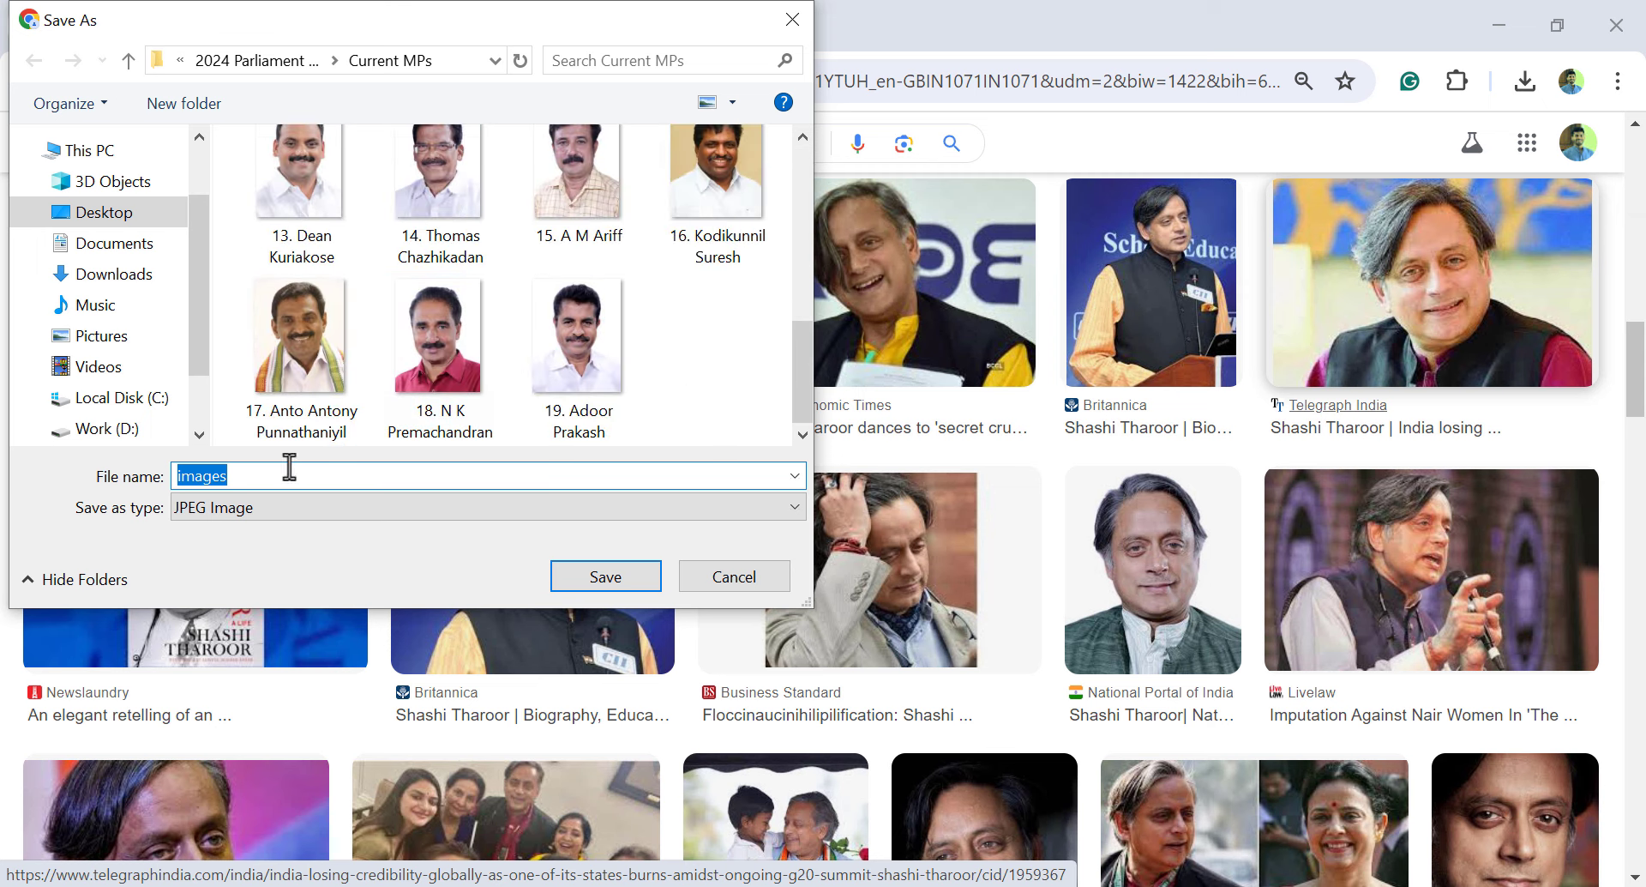
text(20. Shashi Ta)
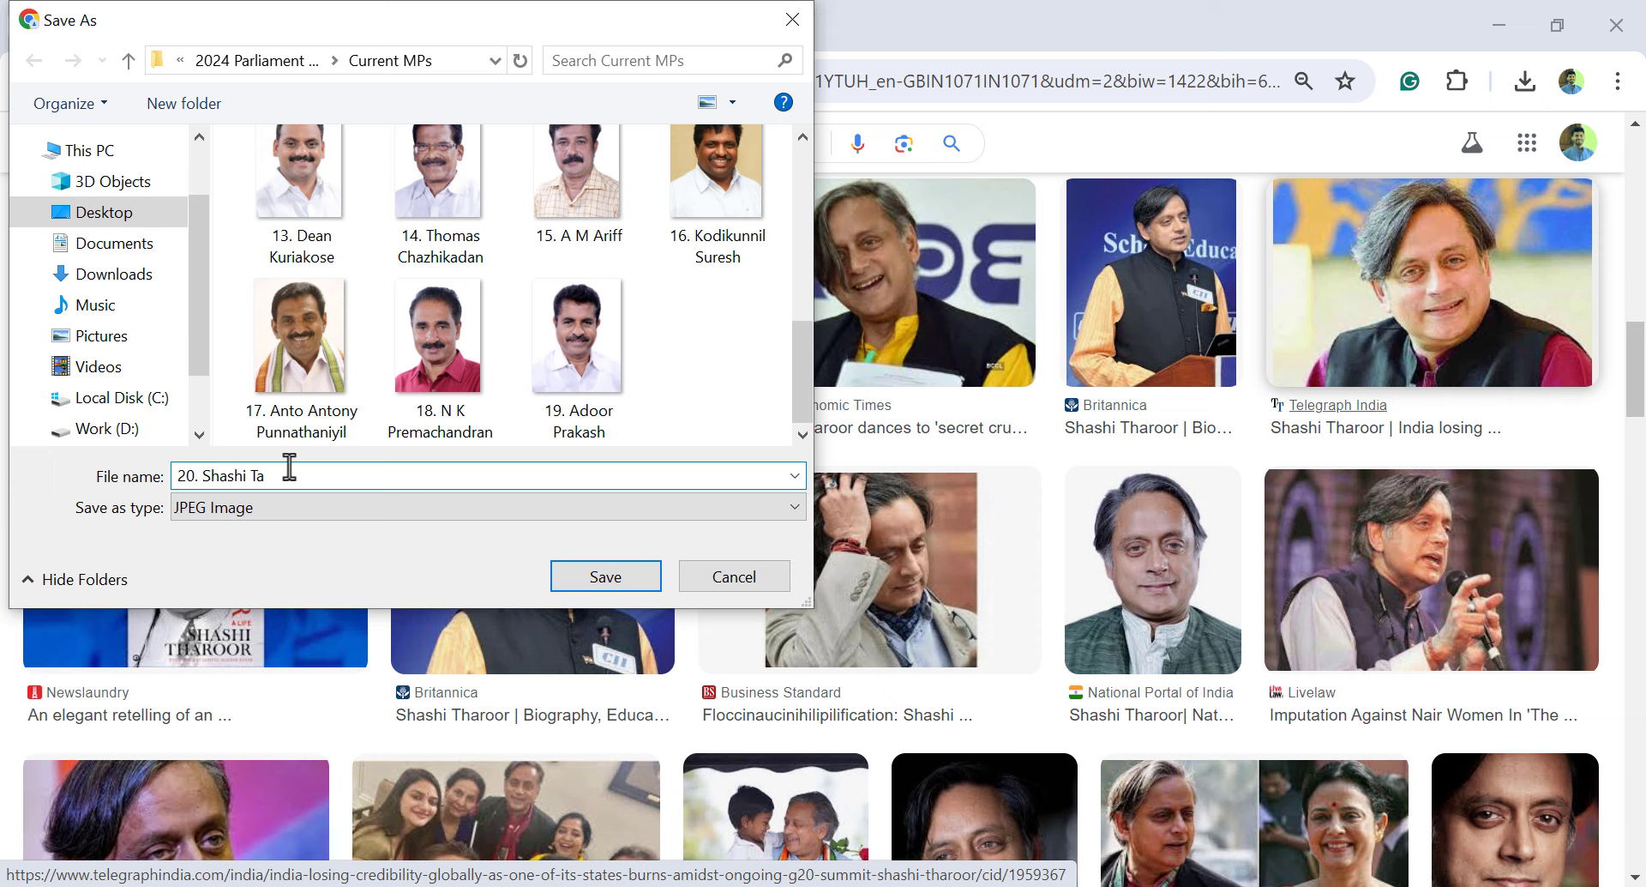
text(roor)
key(Return)
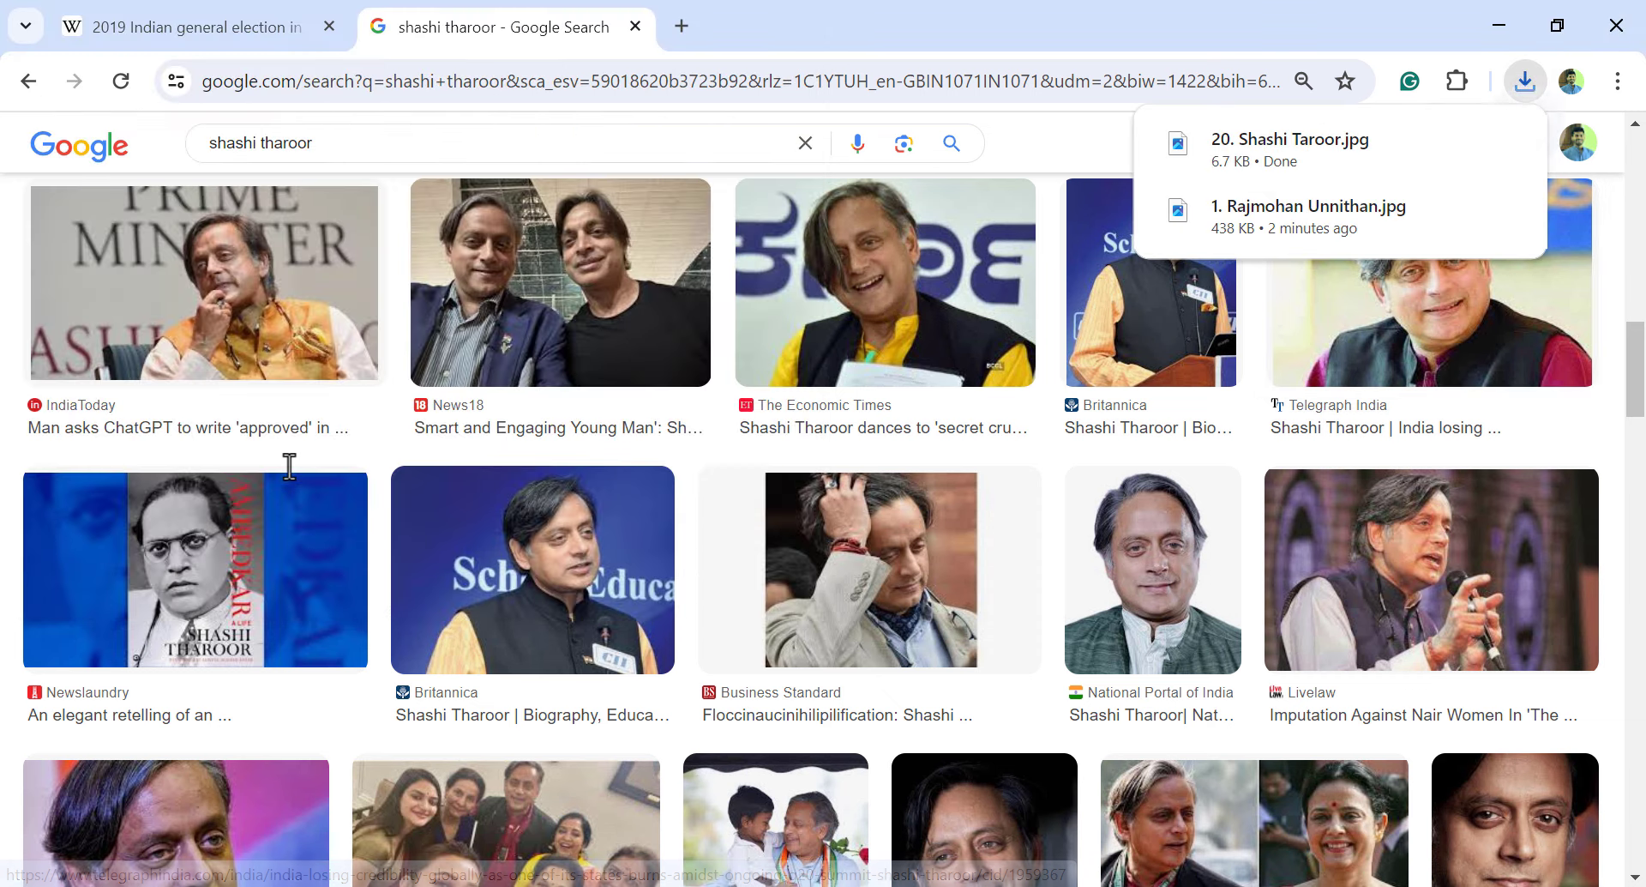
click(1218, 885)
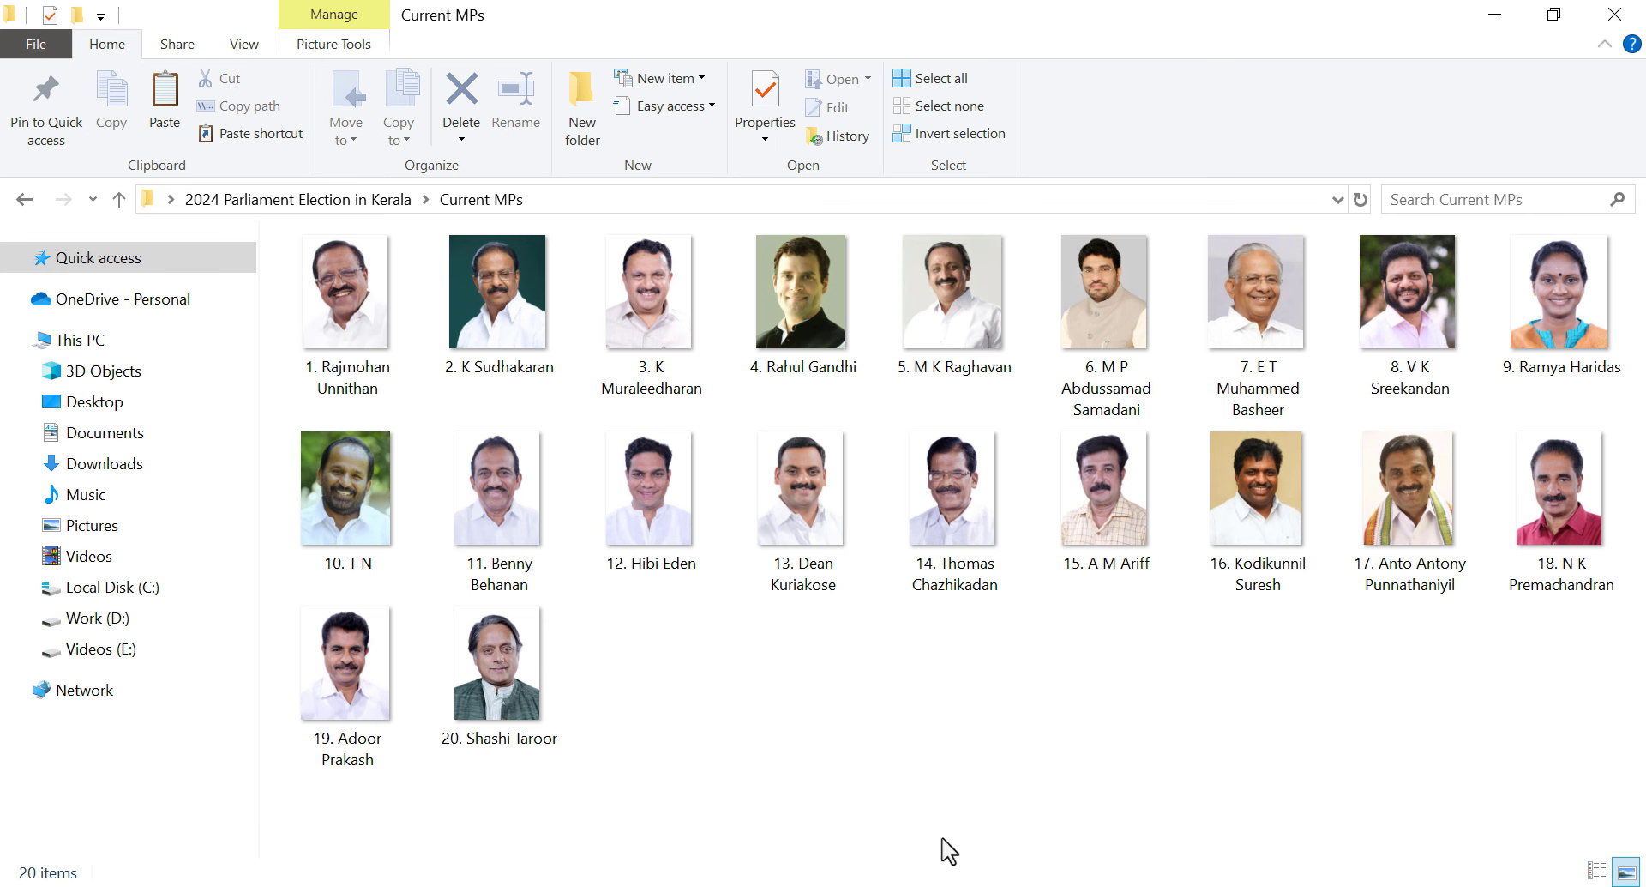
Switch to the Excel workbook and set the height of rows 3 to 22 on the Current MPs sheet to 60
key(alt+Tab)
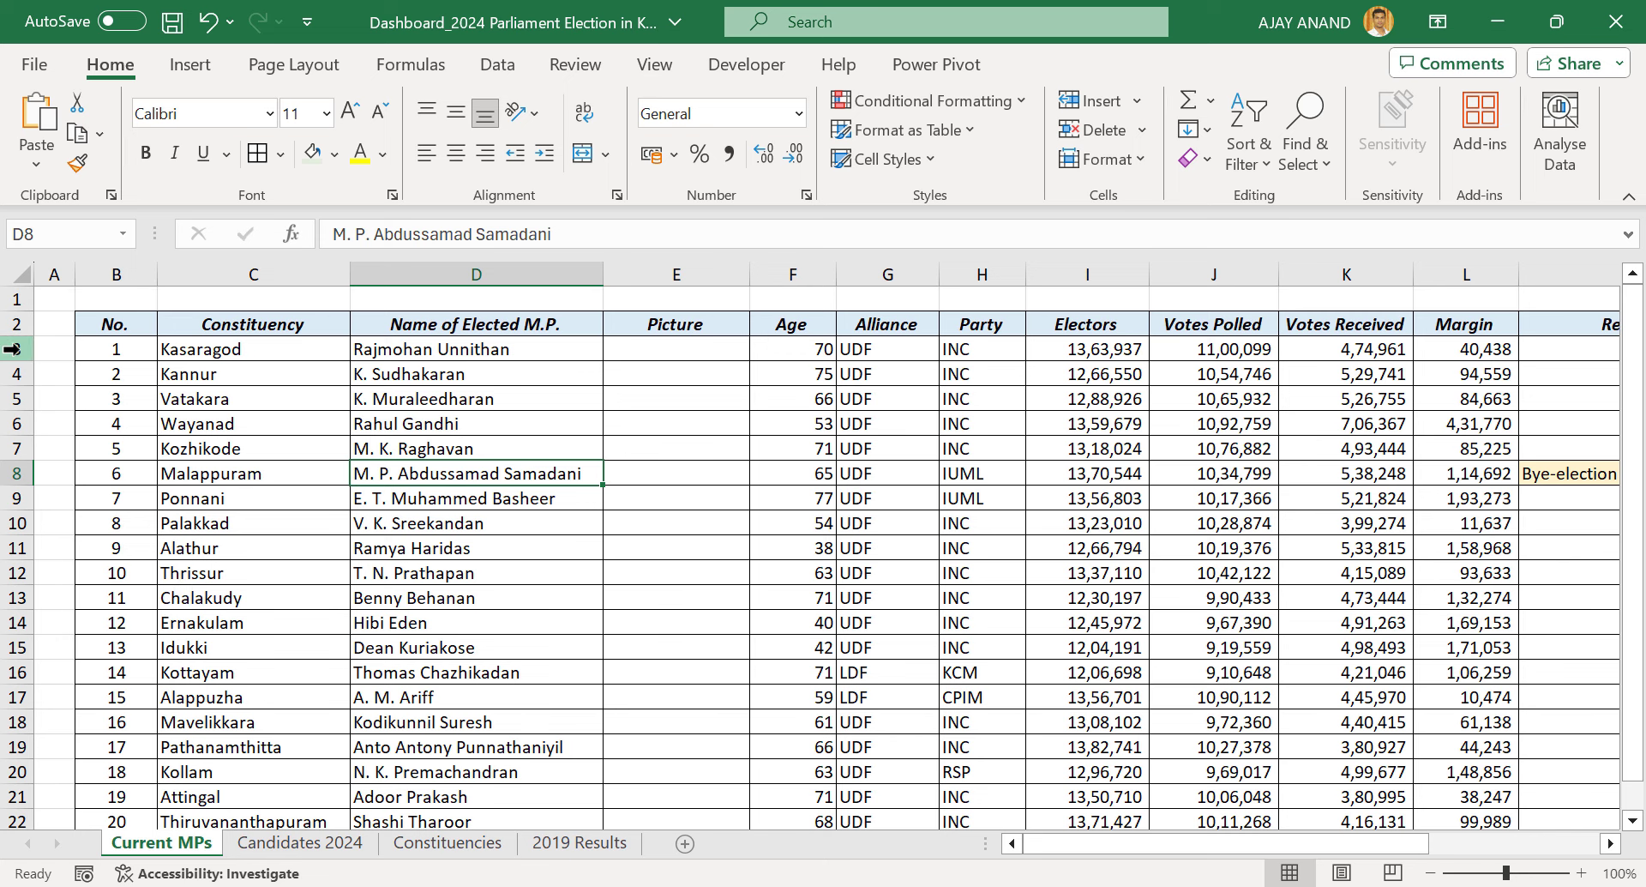
drag(14, 348, 30, 773)
right_click(26, 497)
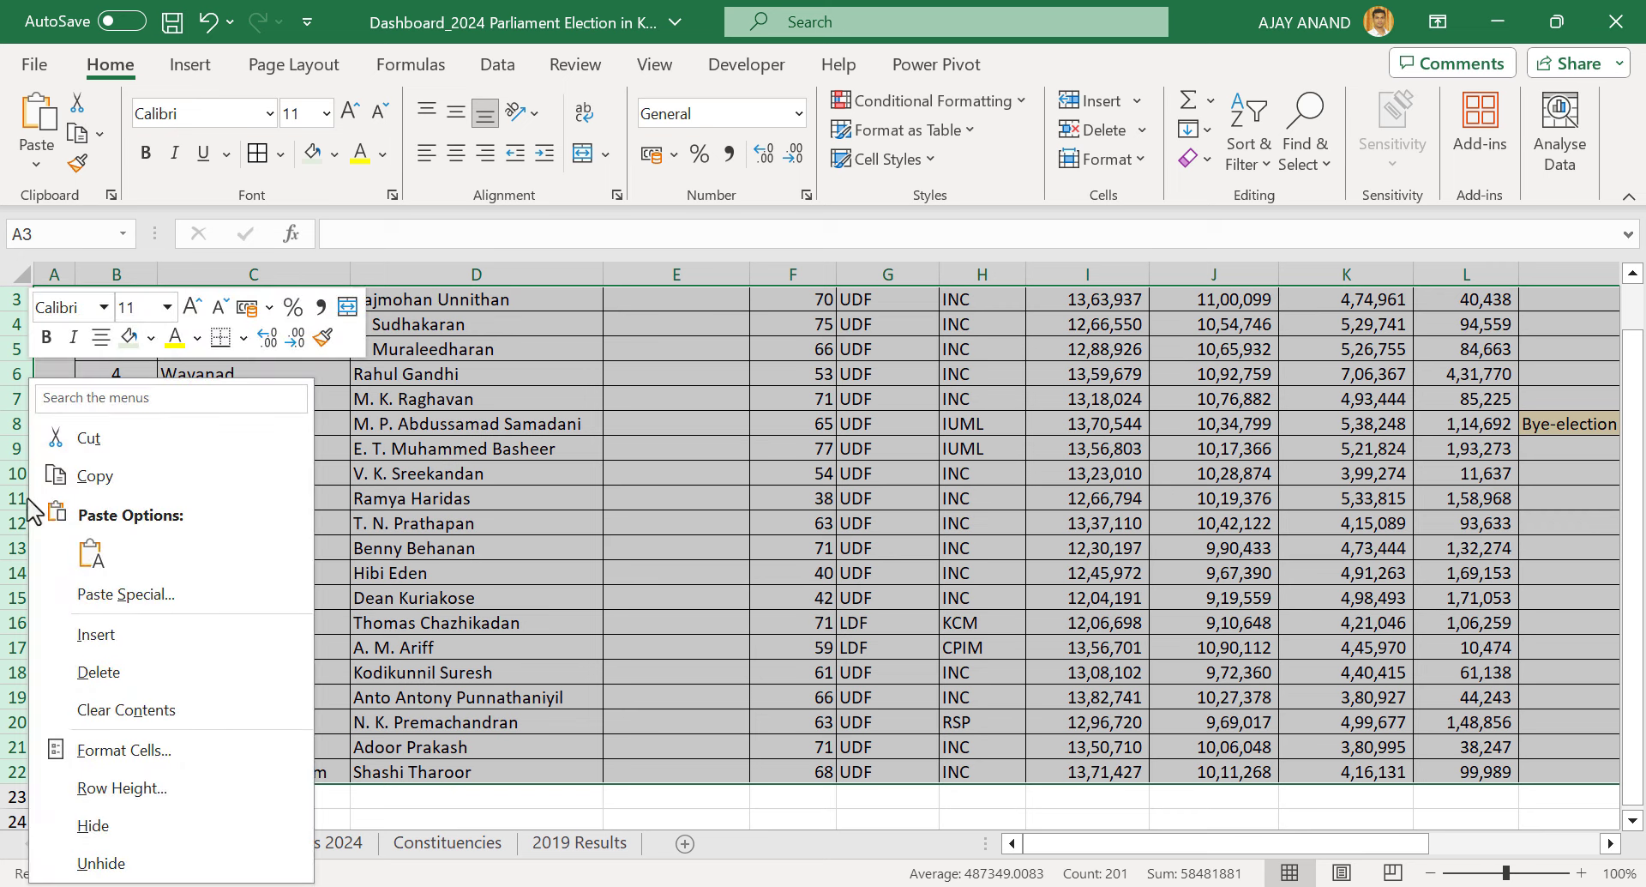
click(198, 795)
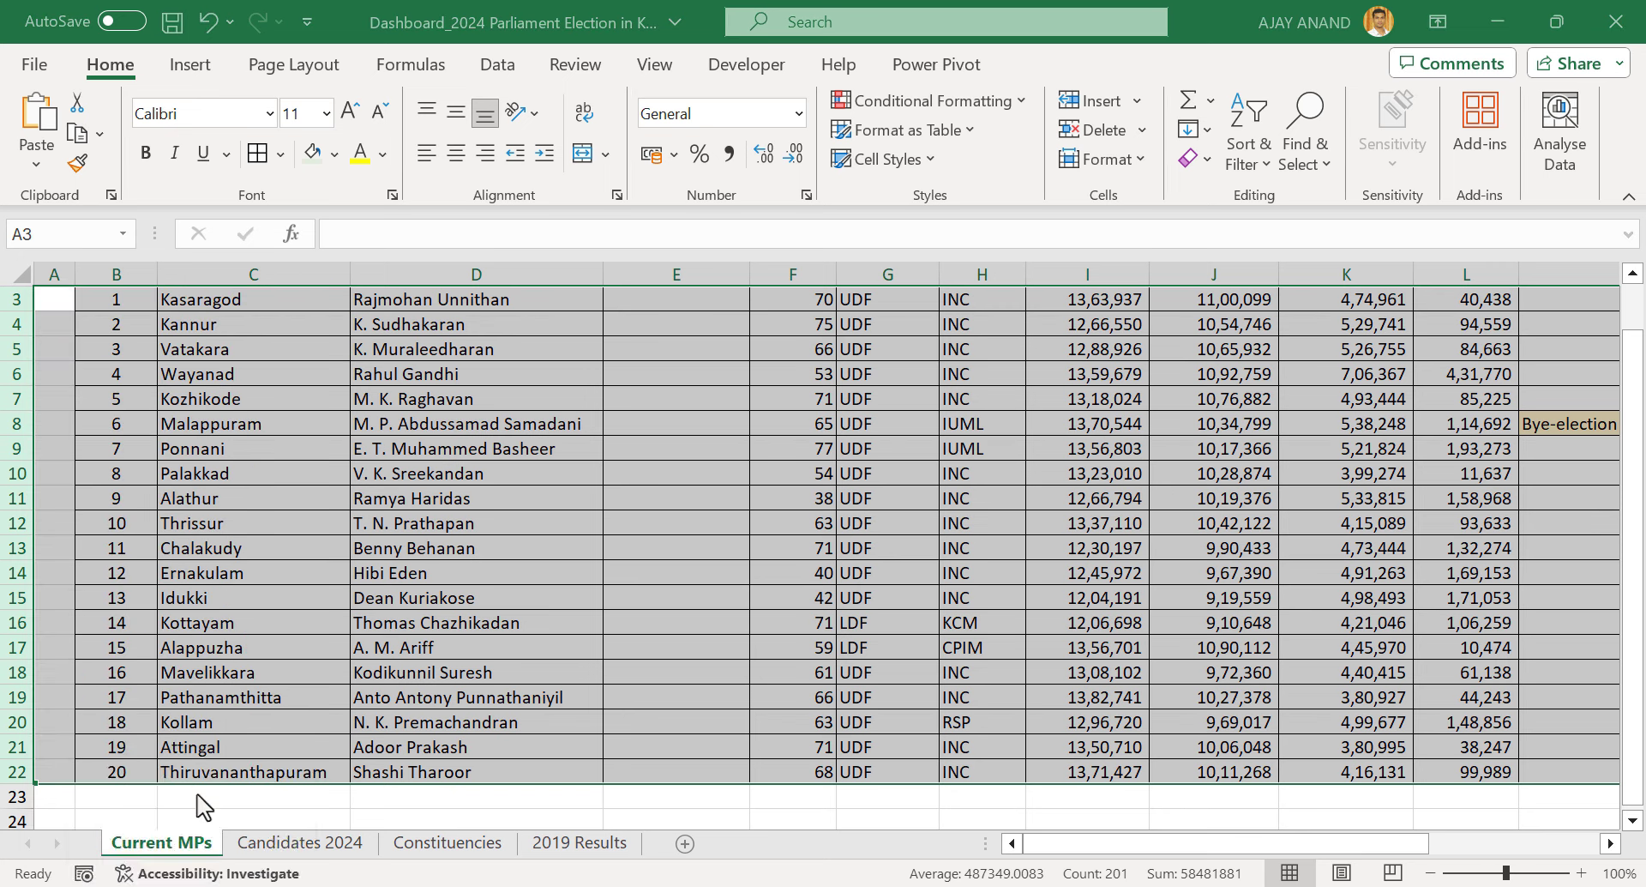
drag(183, 776, 415, 460)
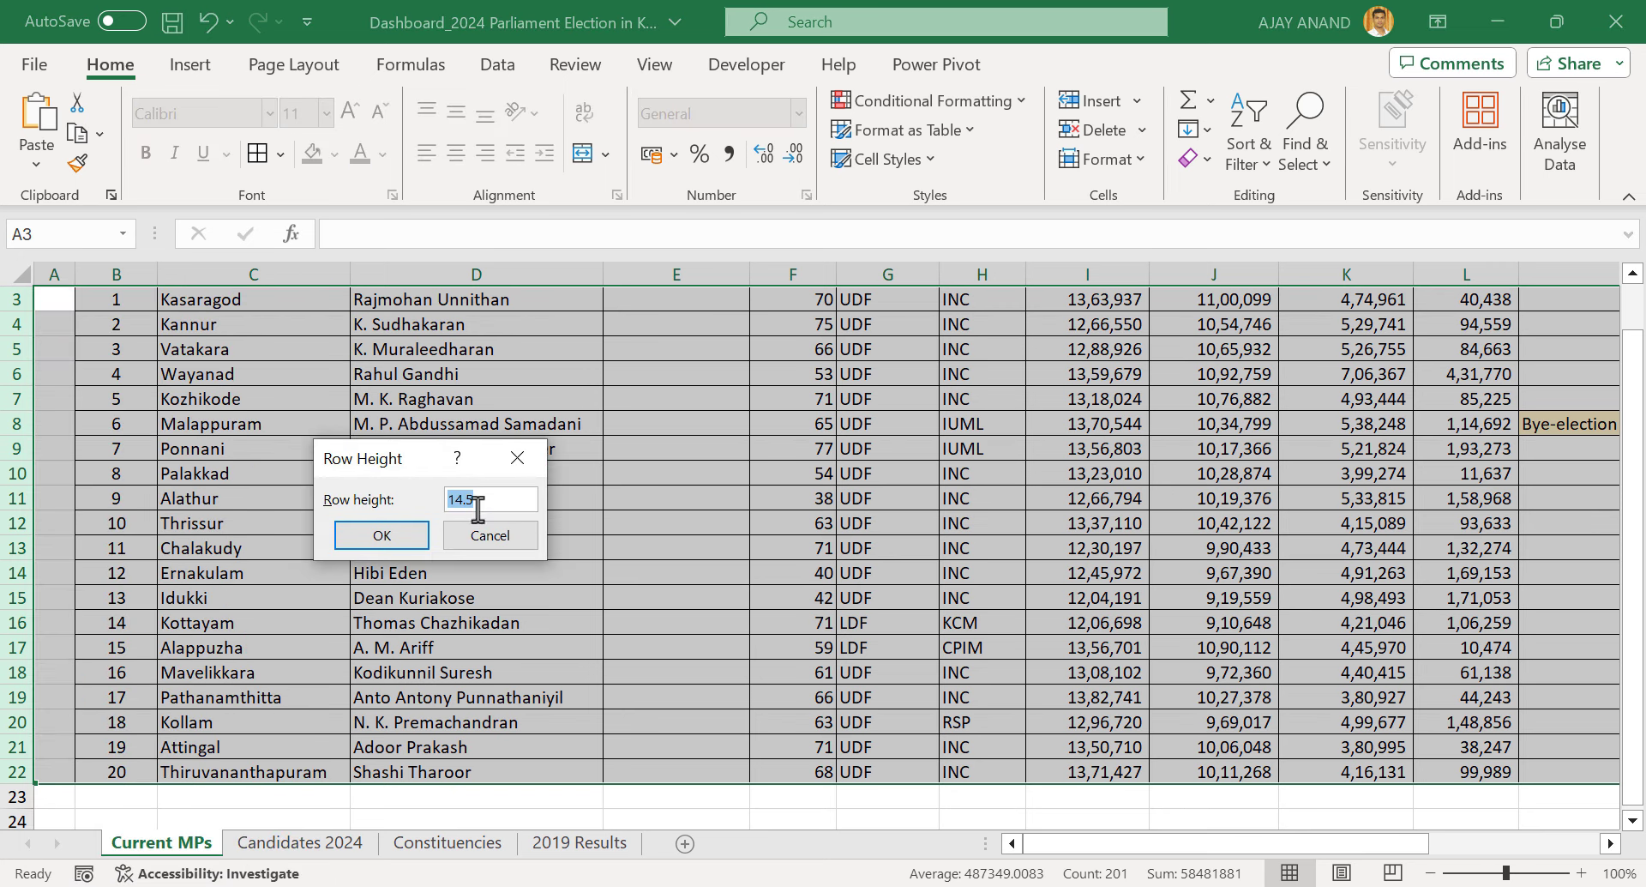
text(60)
click(396, 538)
click(643, 498)
scroll(697, 533, up, 1)
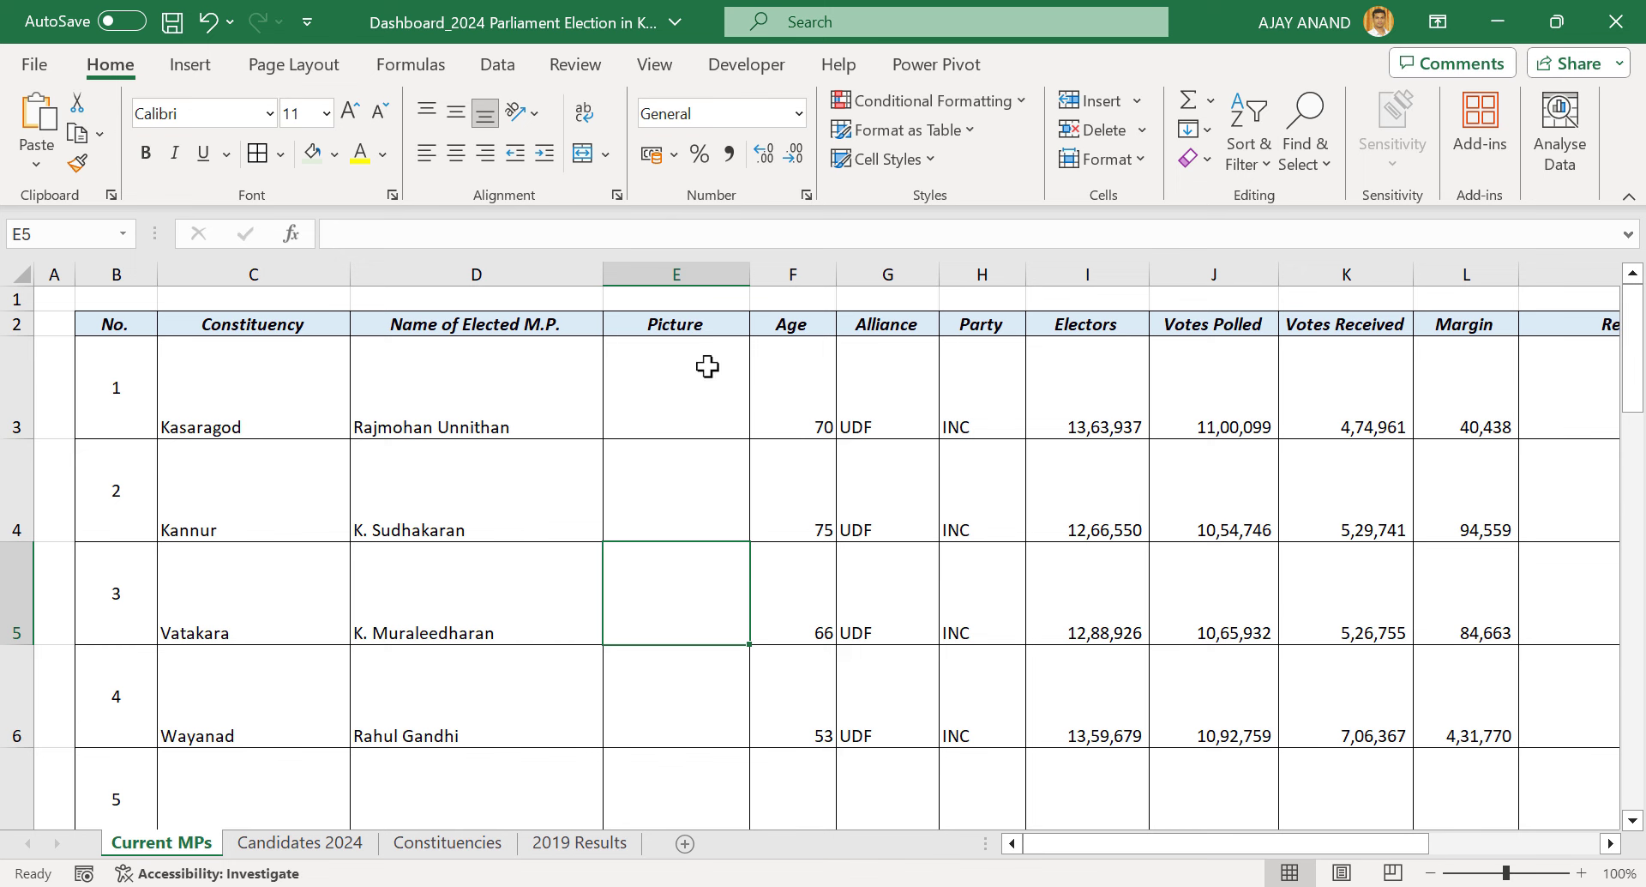
Place the picture "1. Rajmohan Unnithan" from the Desktop's Current MPs folder inside cell E3 and centre it horizontally
click(695, 372)
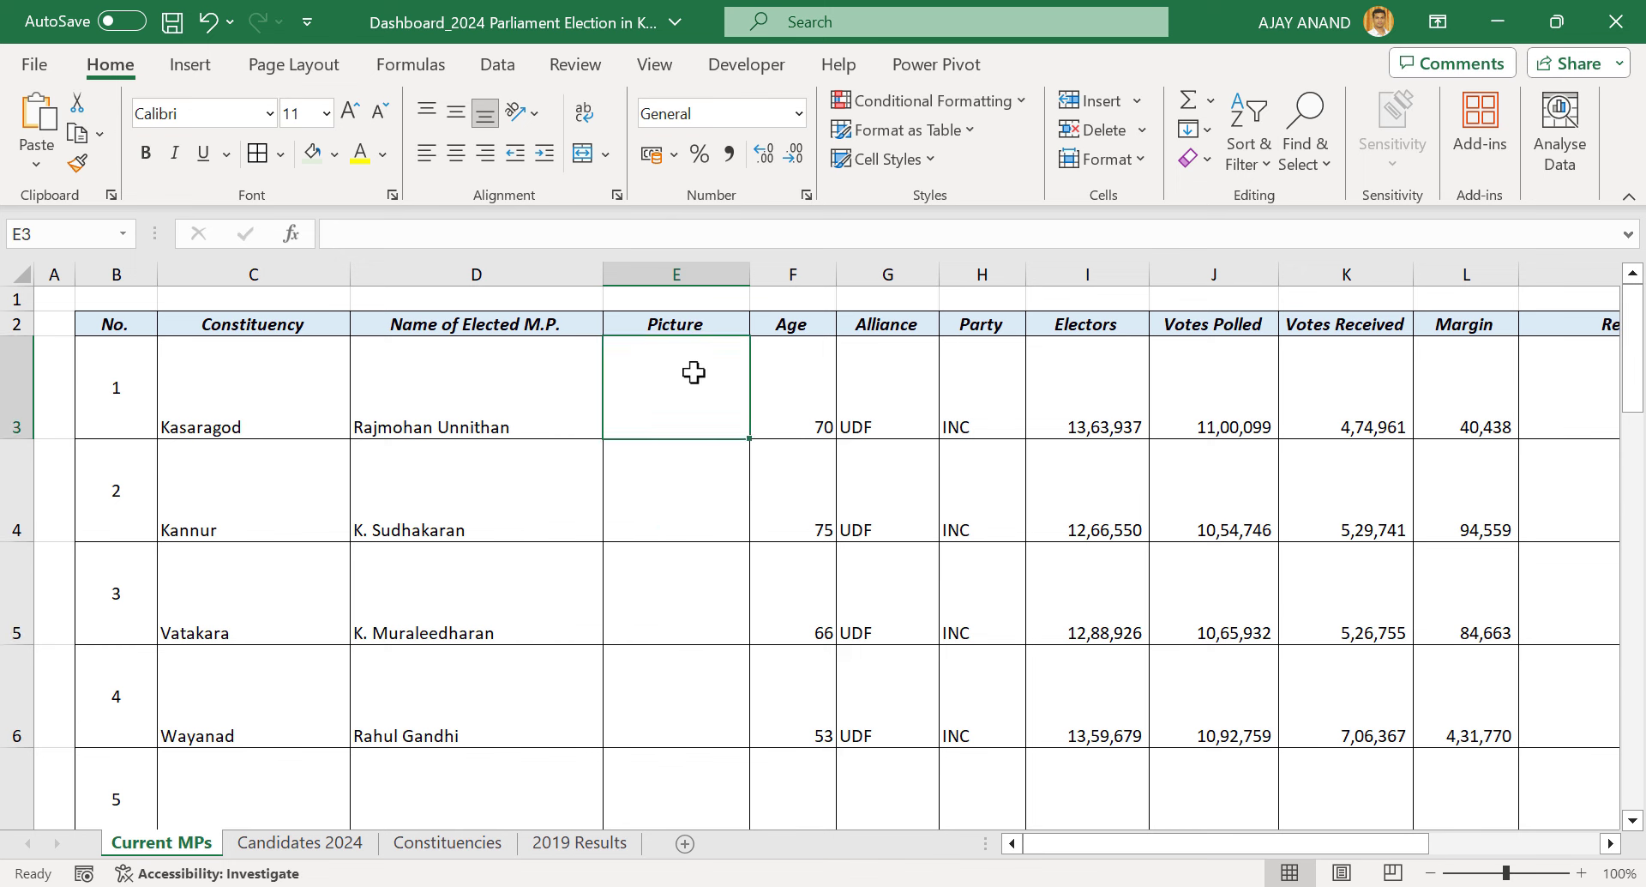
click(190, 65)
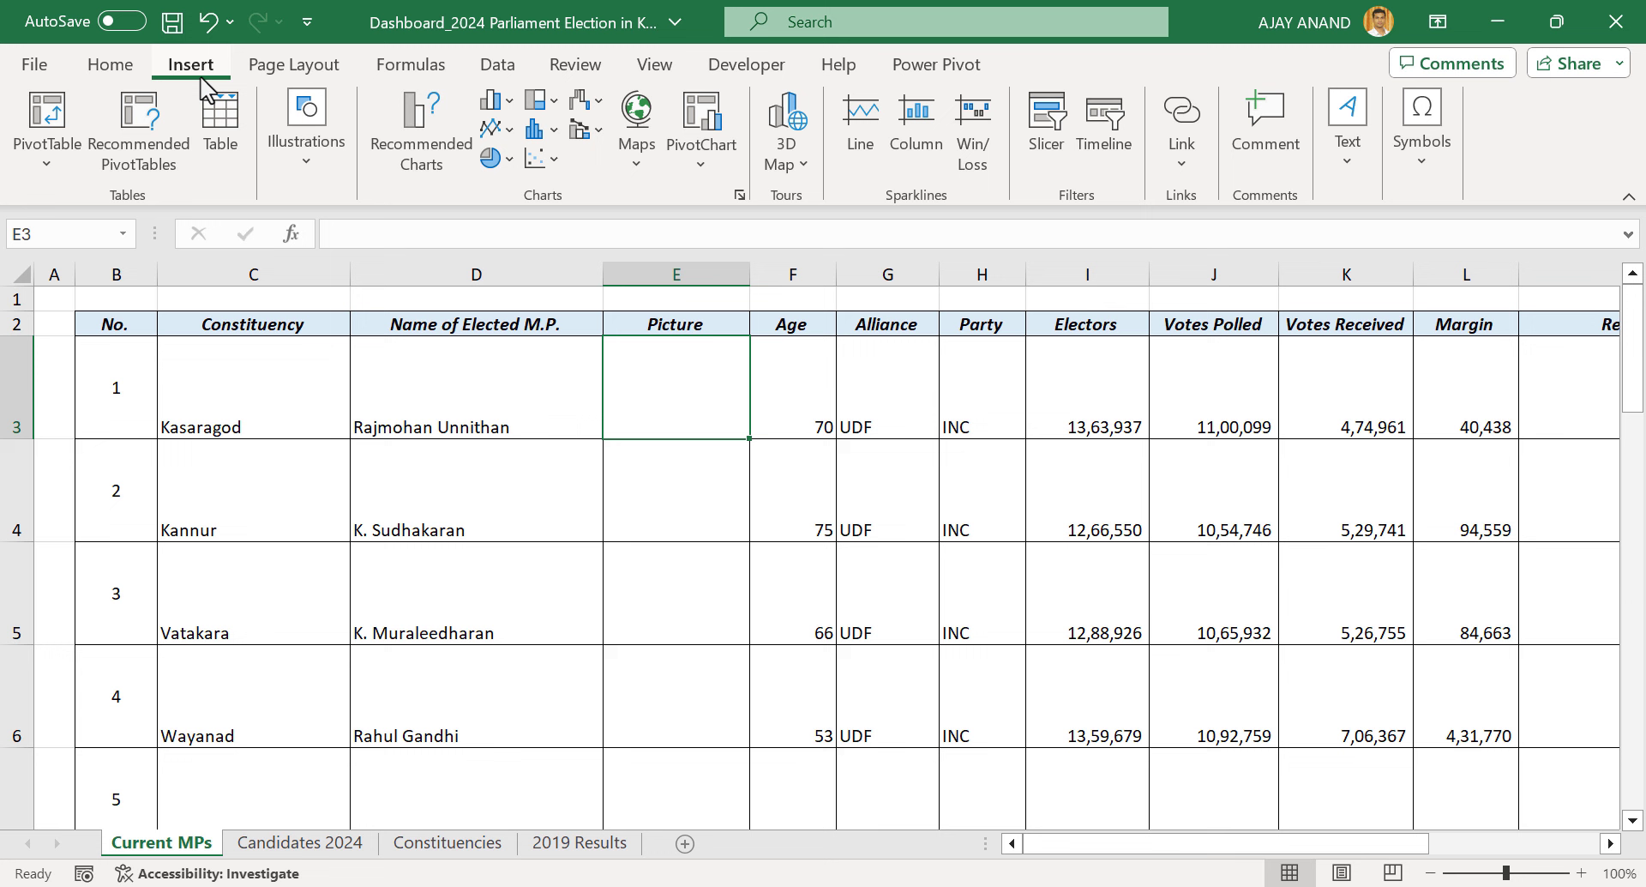
click(298, 163)
click(302, 296)
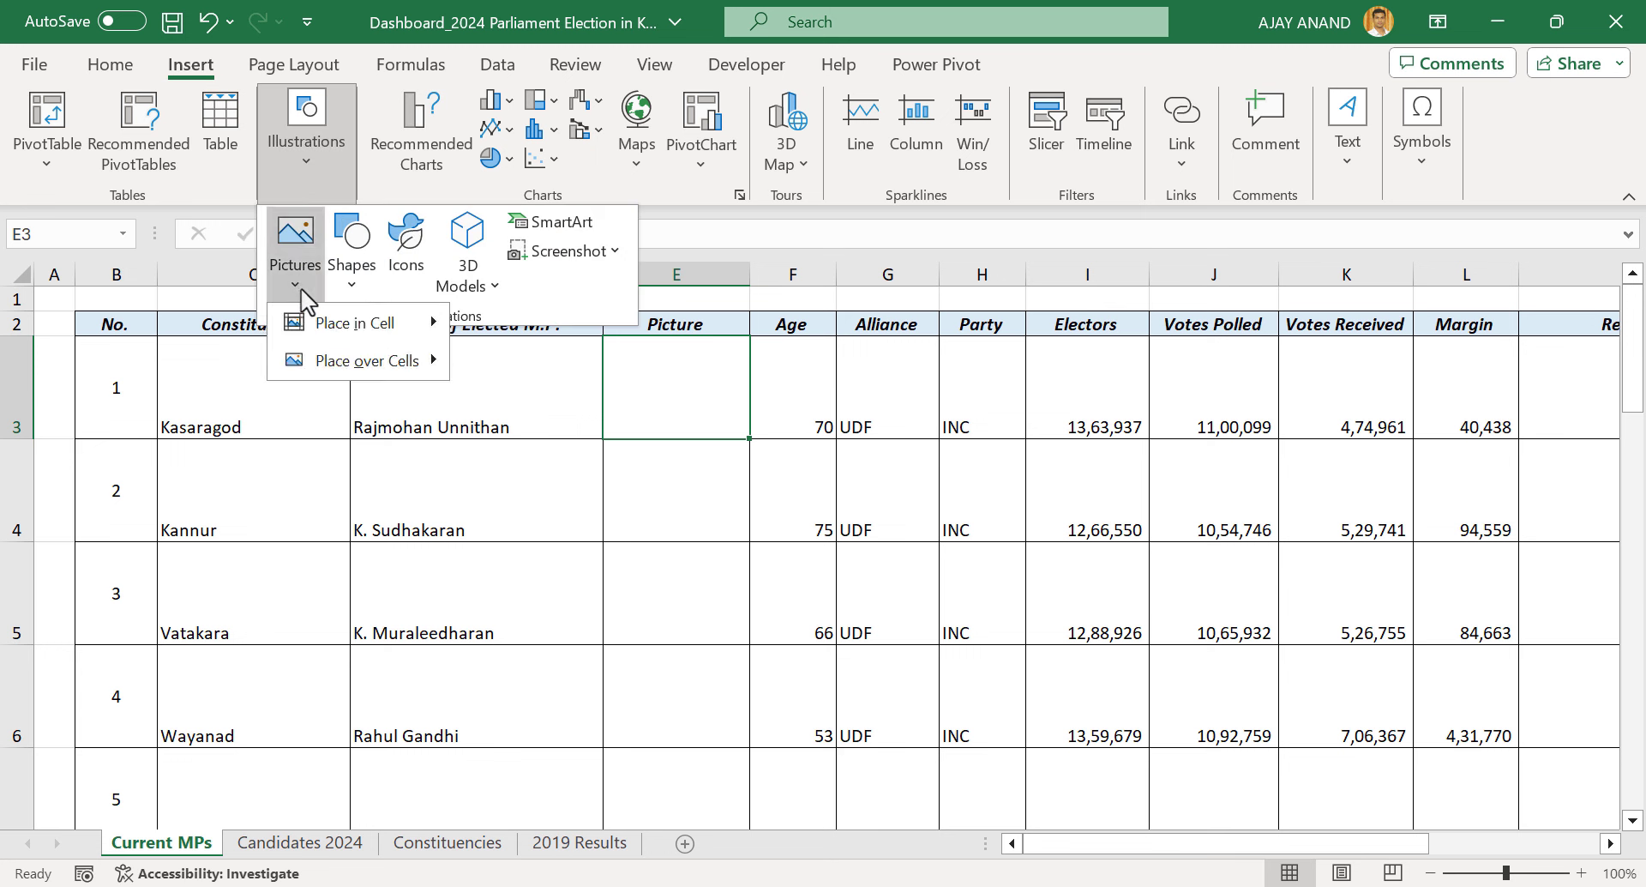
mouse_move(411, 335)
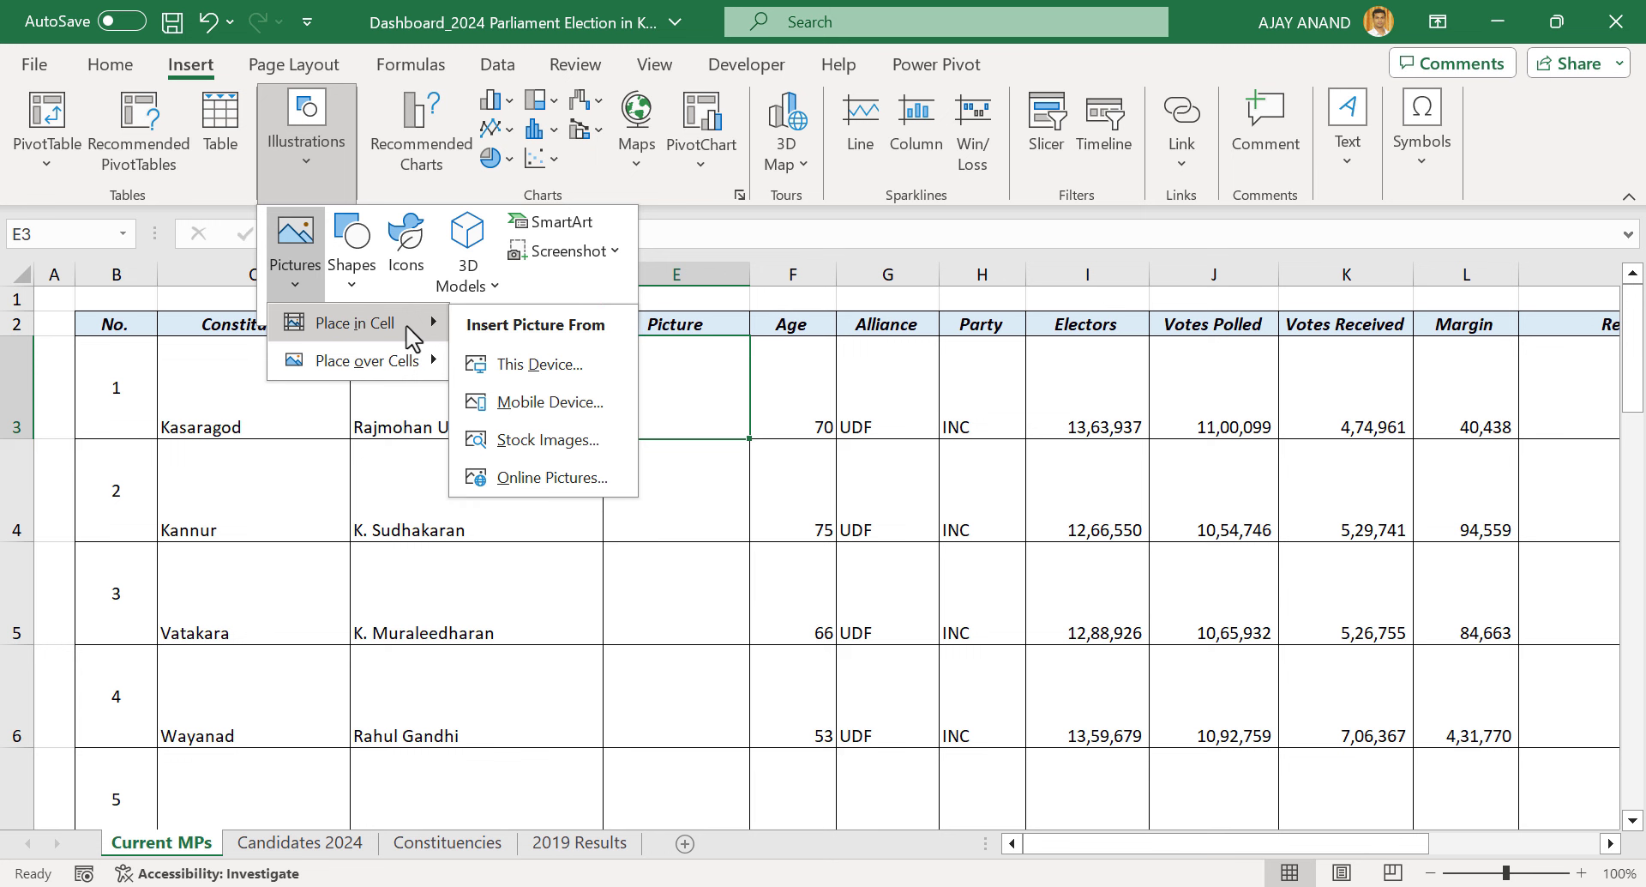
mouse_move(390, 377)
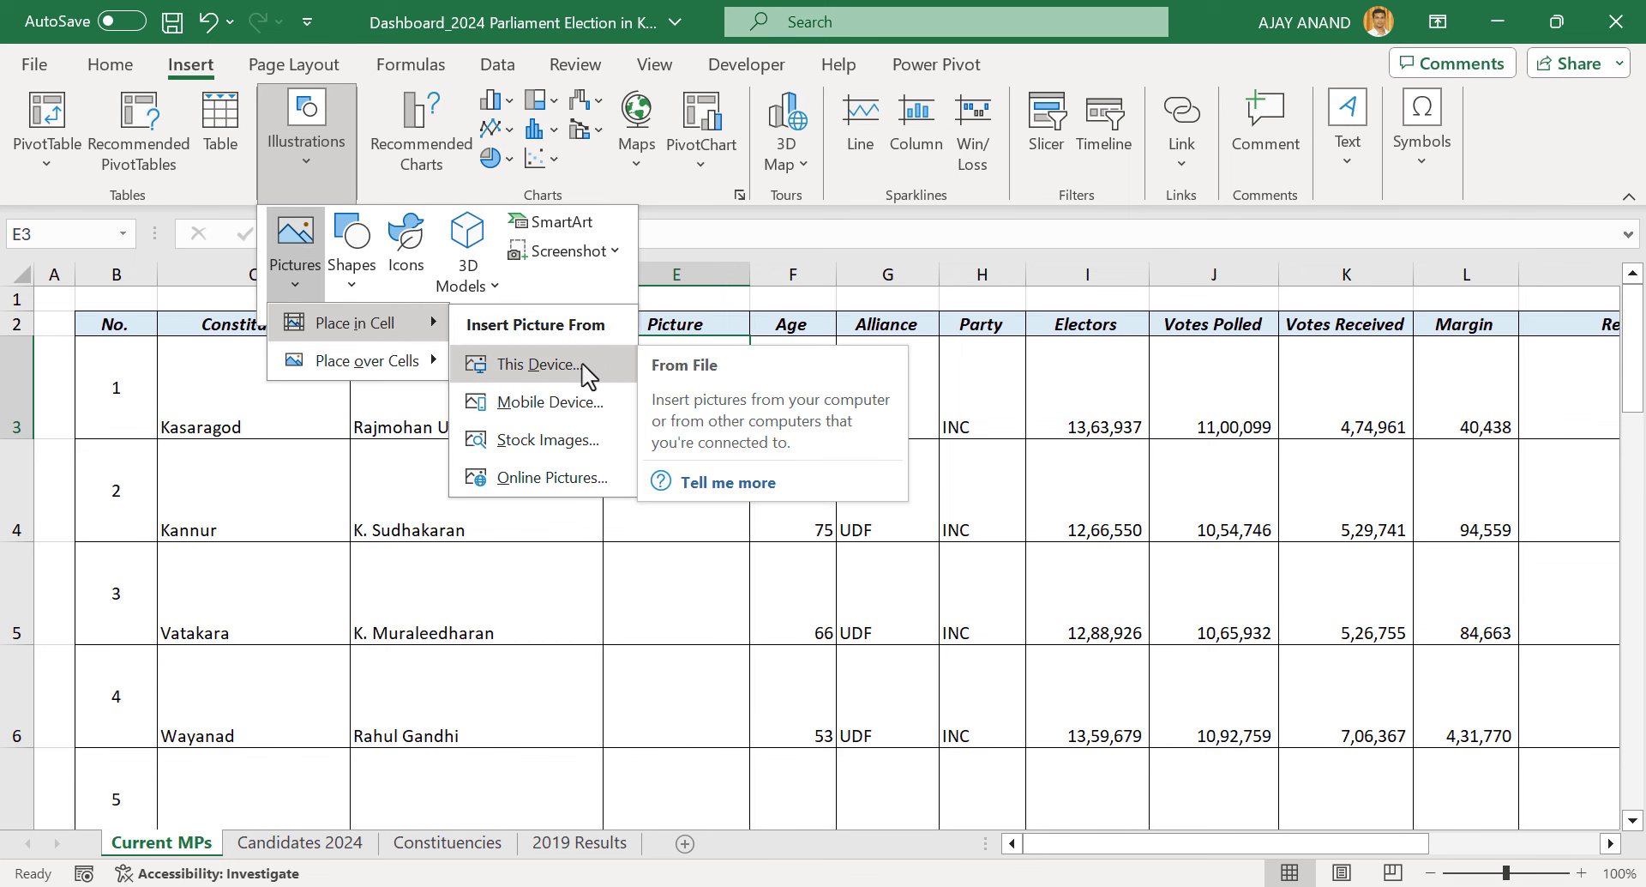
click(540, 365)
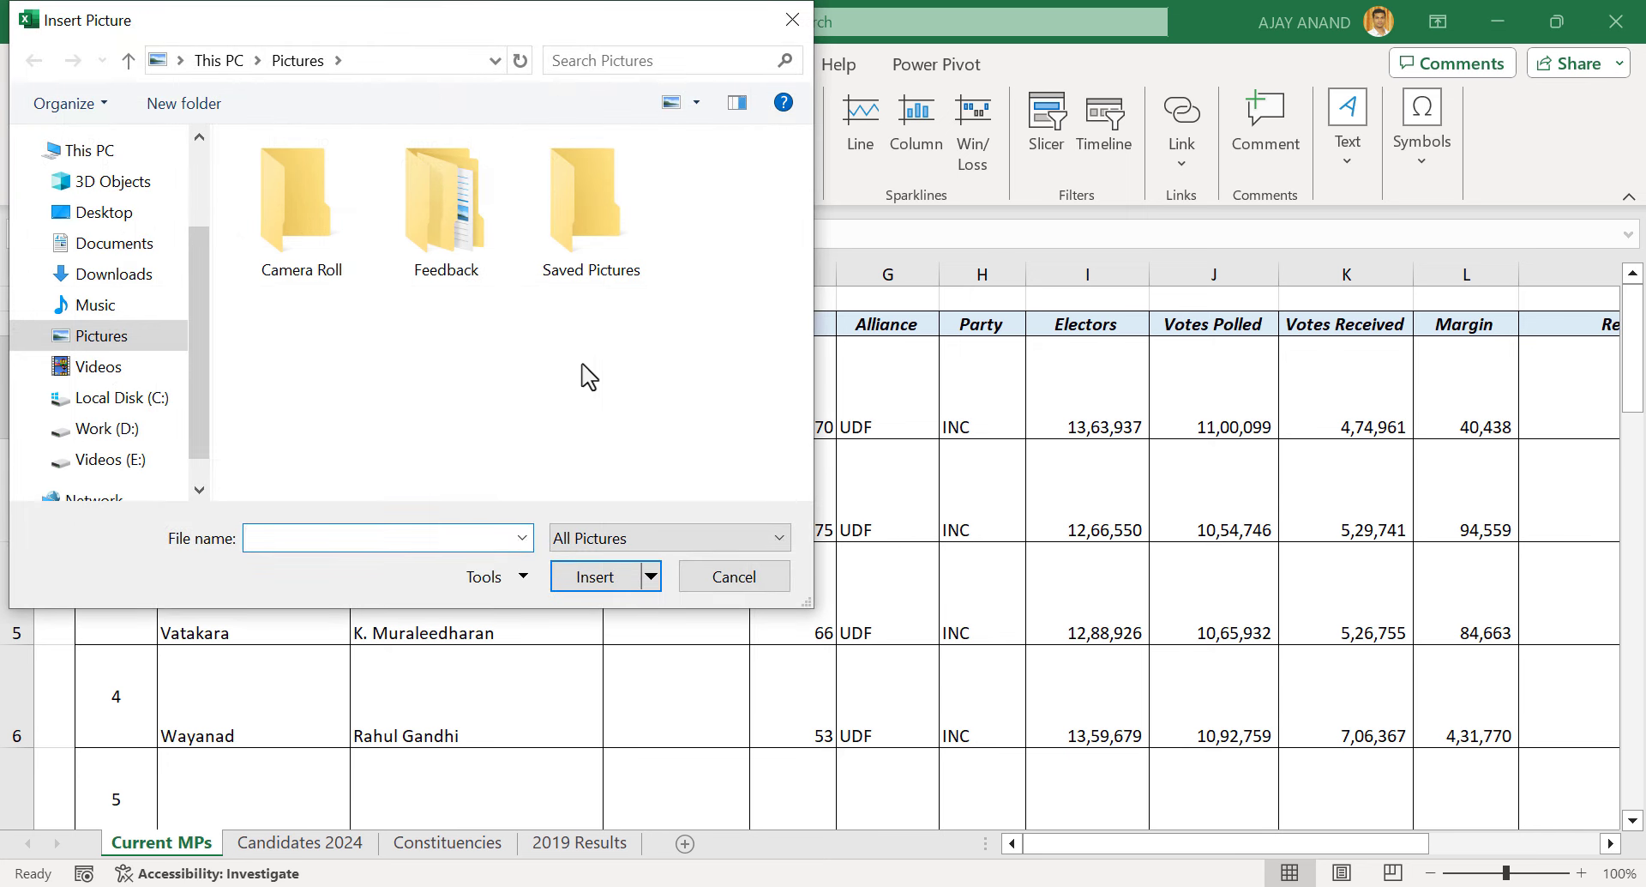
click(74, 216)
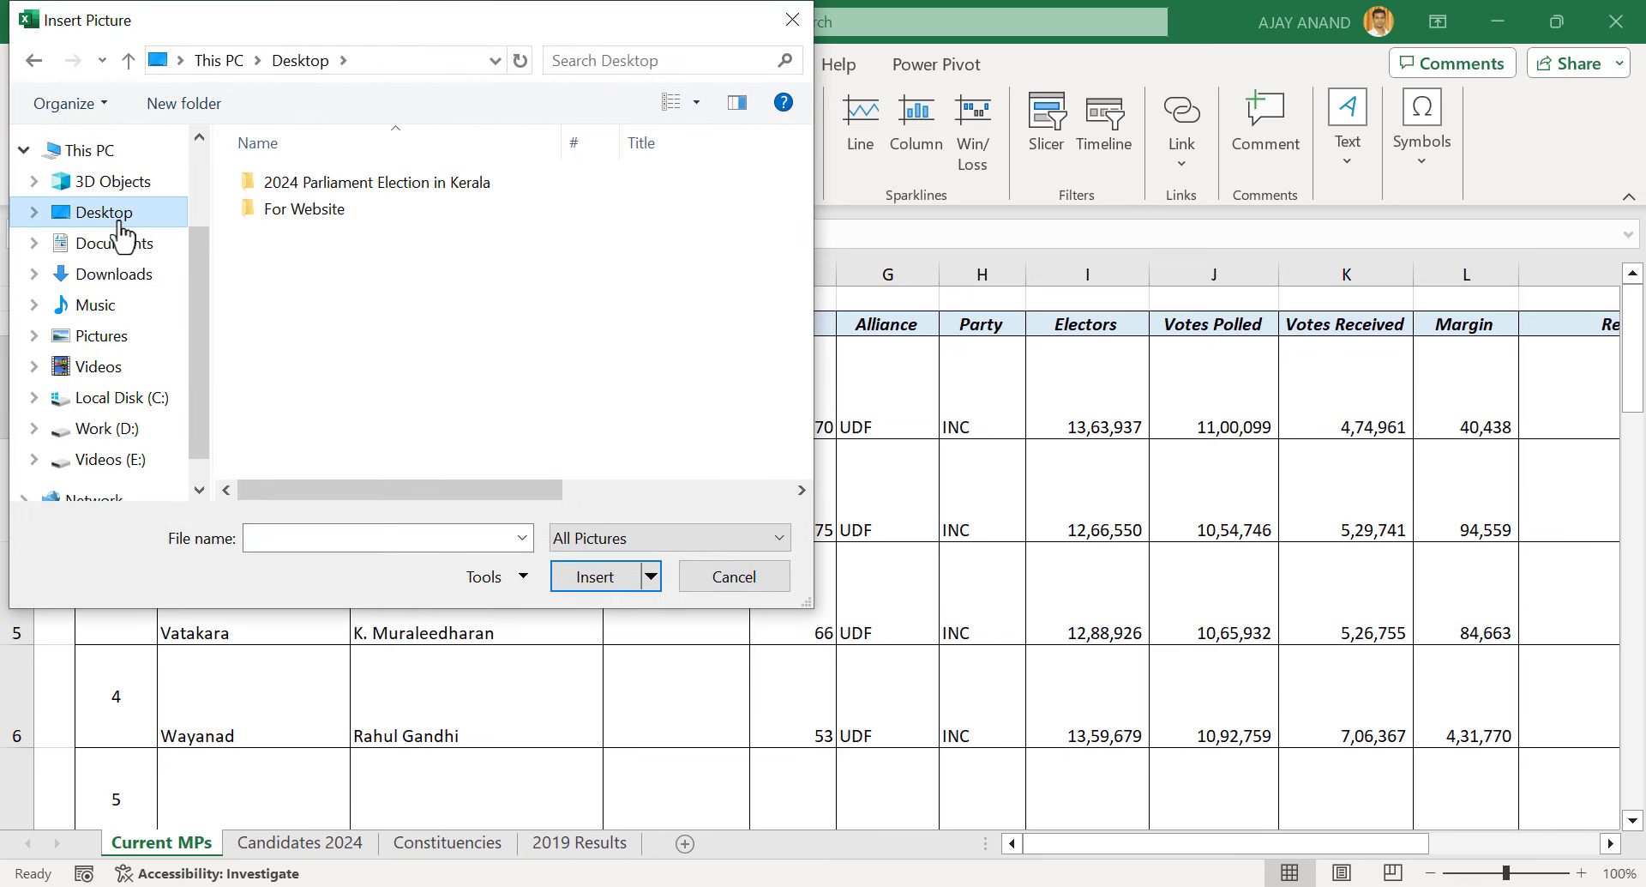
double_click(403, 184)
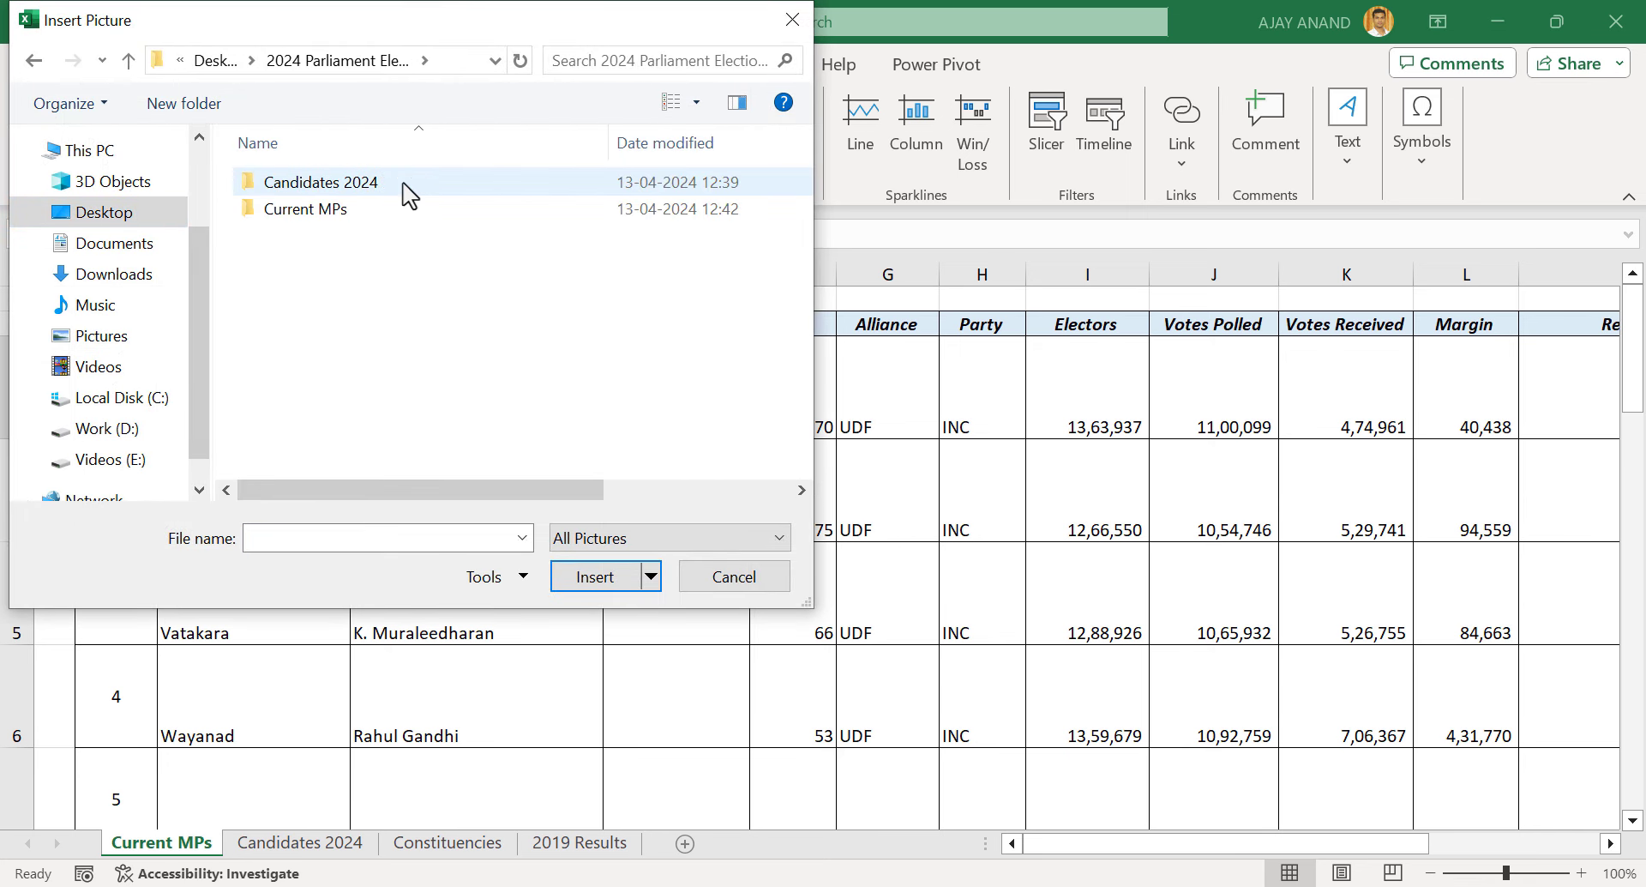
double_click(372, 208)
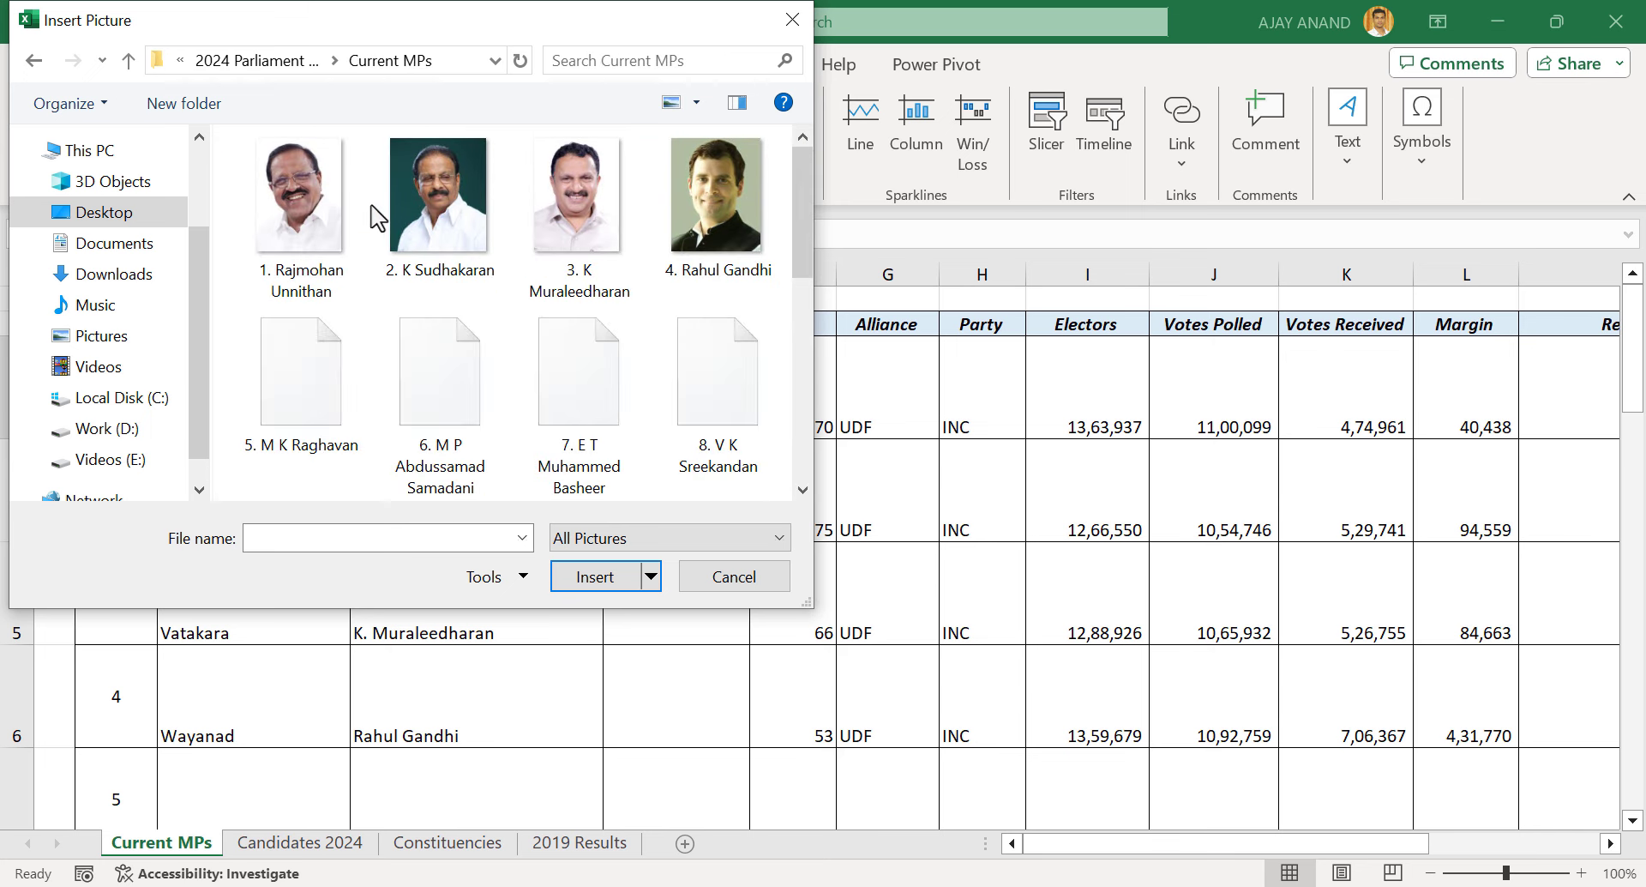
click(309, 251)
click(594, 580)
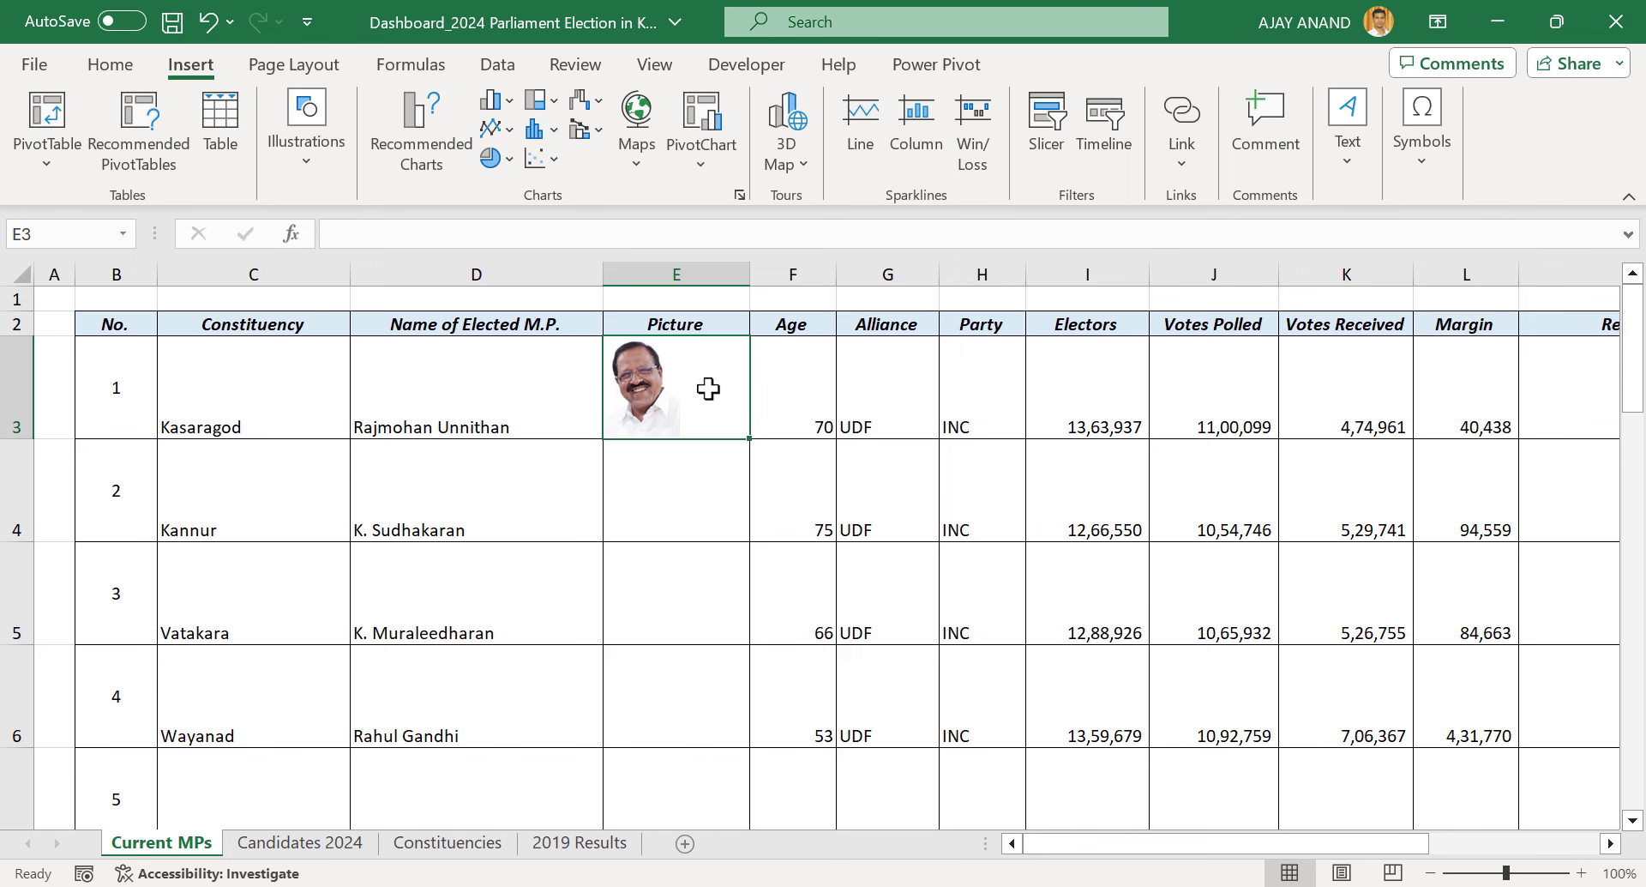
click(110, 65)
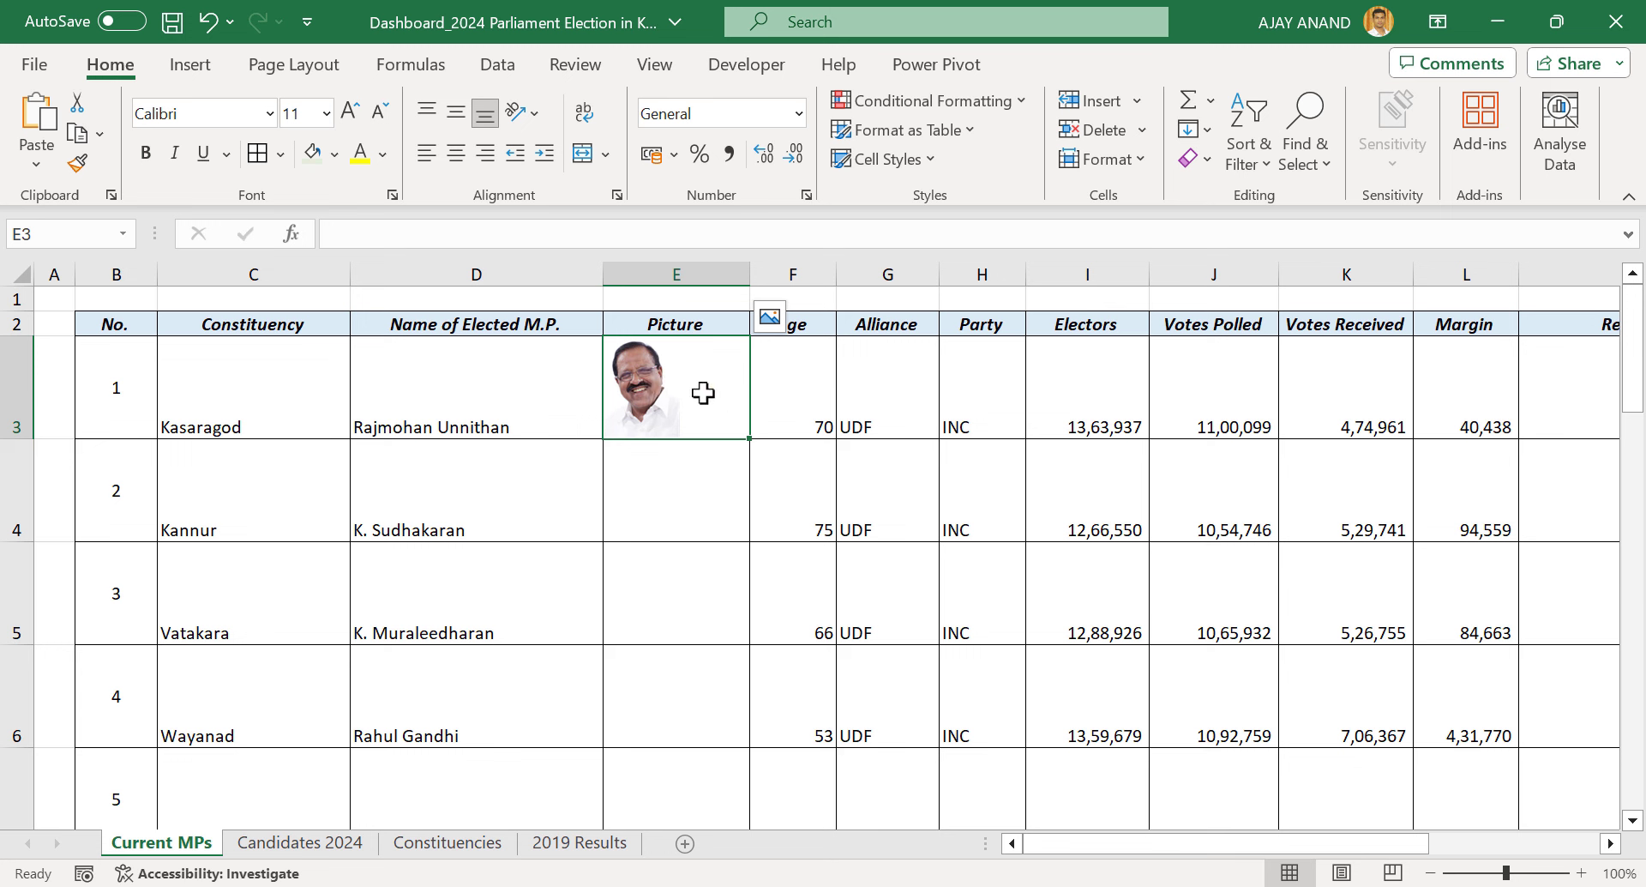
click(455, 152)
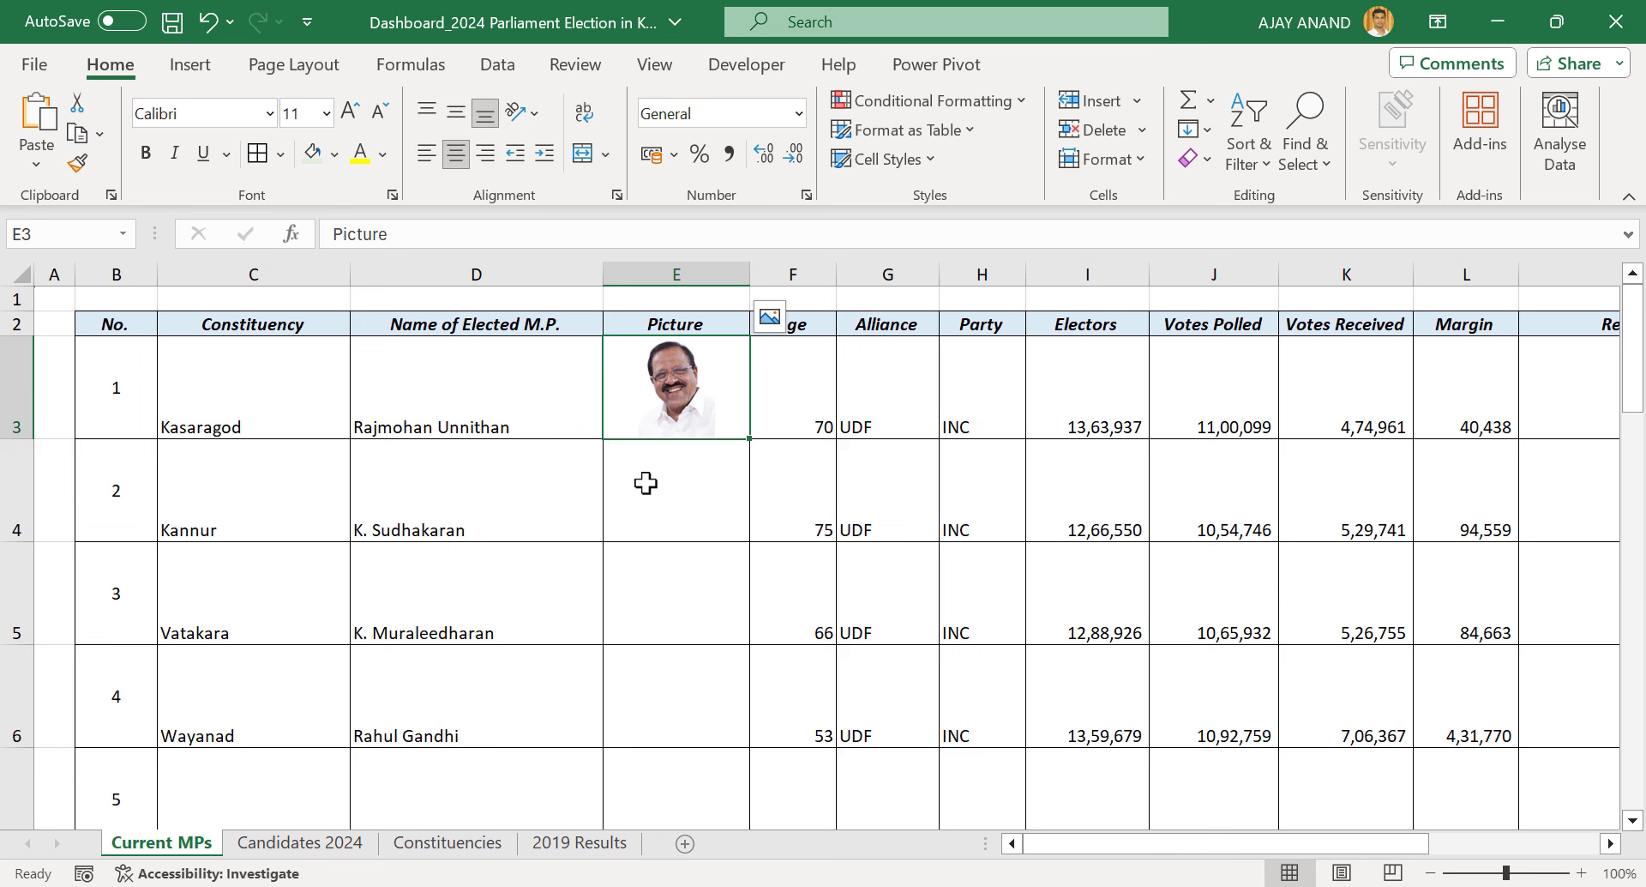
Insert the picture "2. K Sudhakaran" from this device at cell E4, placed over the cells
click(698, 481)
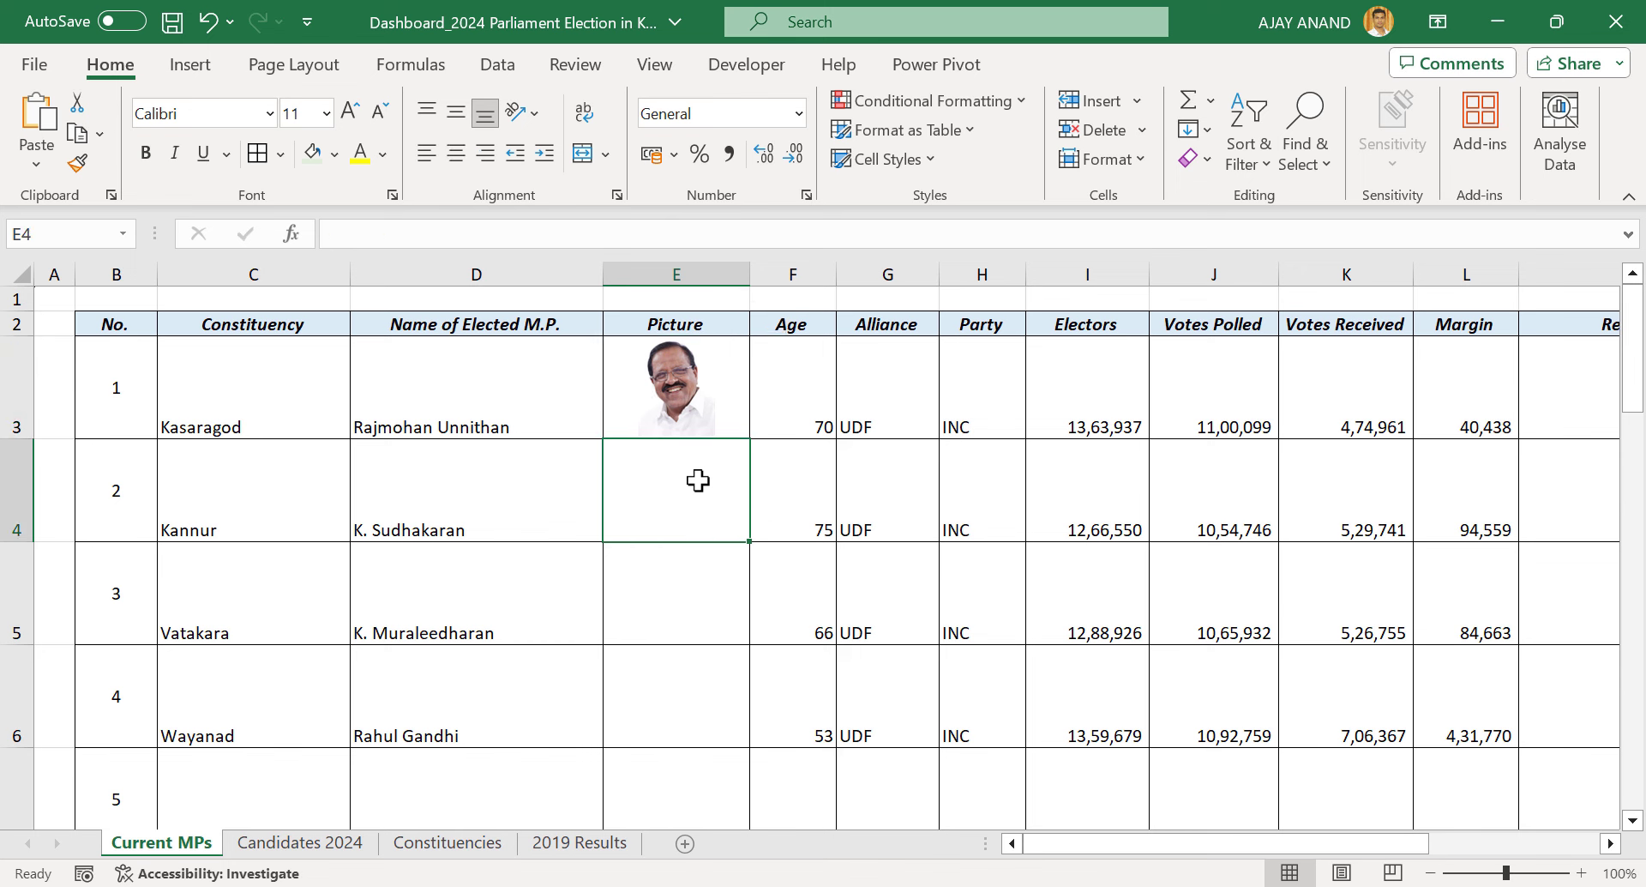
click(190, 64)
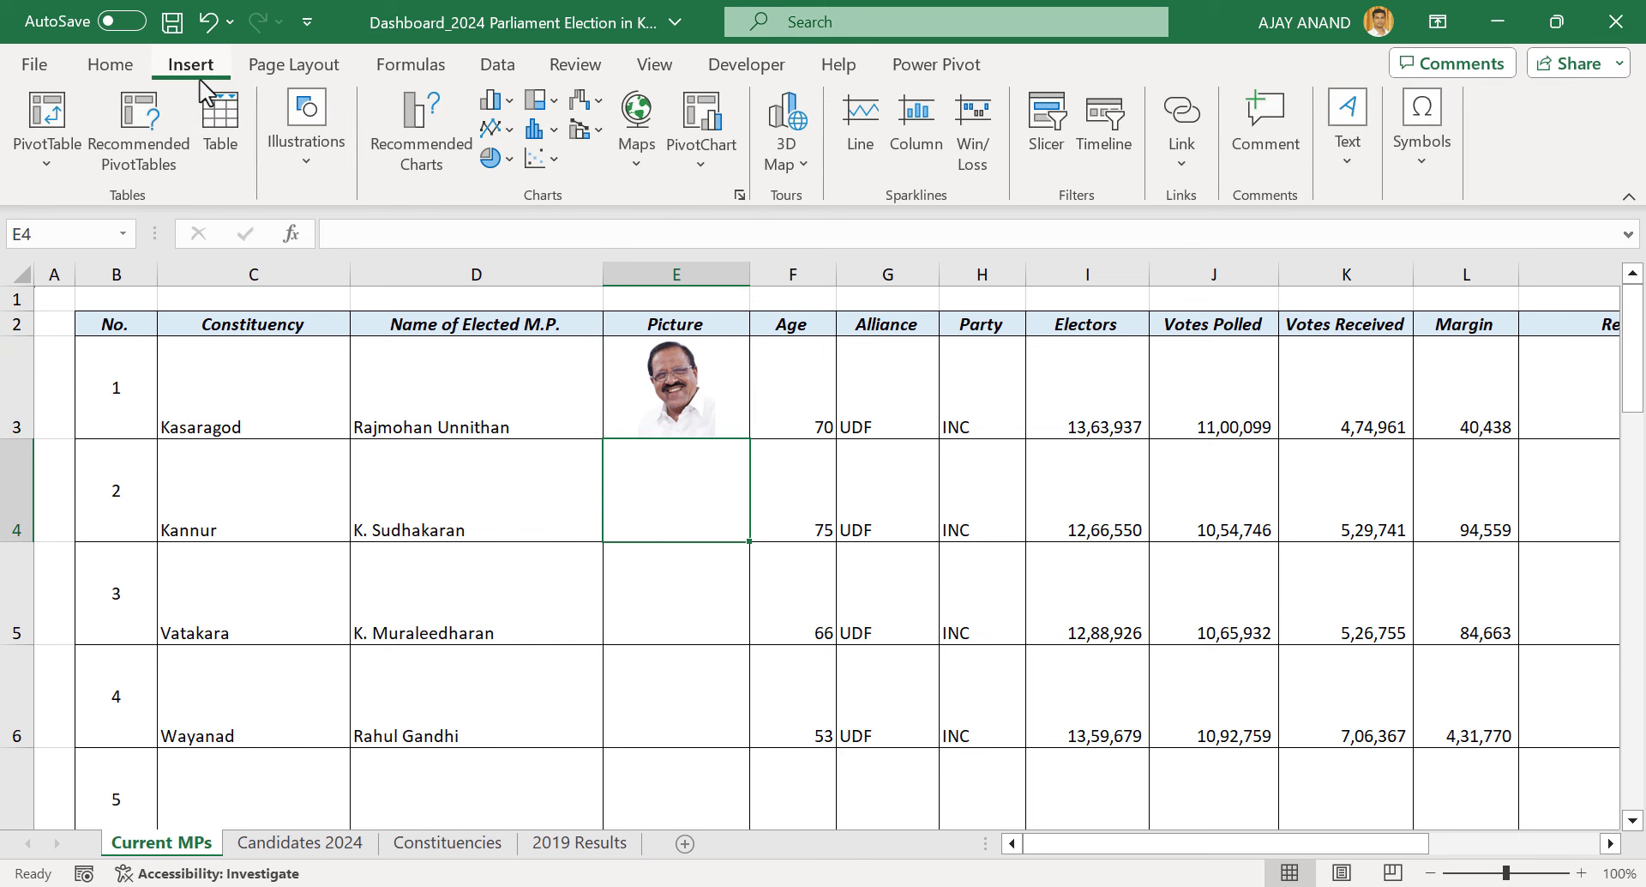
click(328, 163)
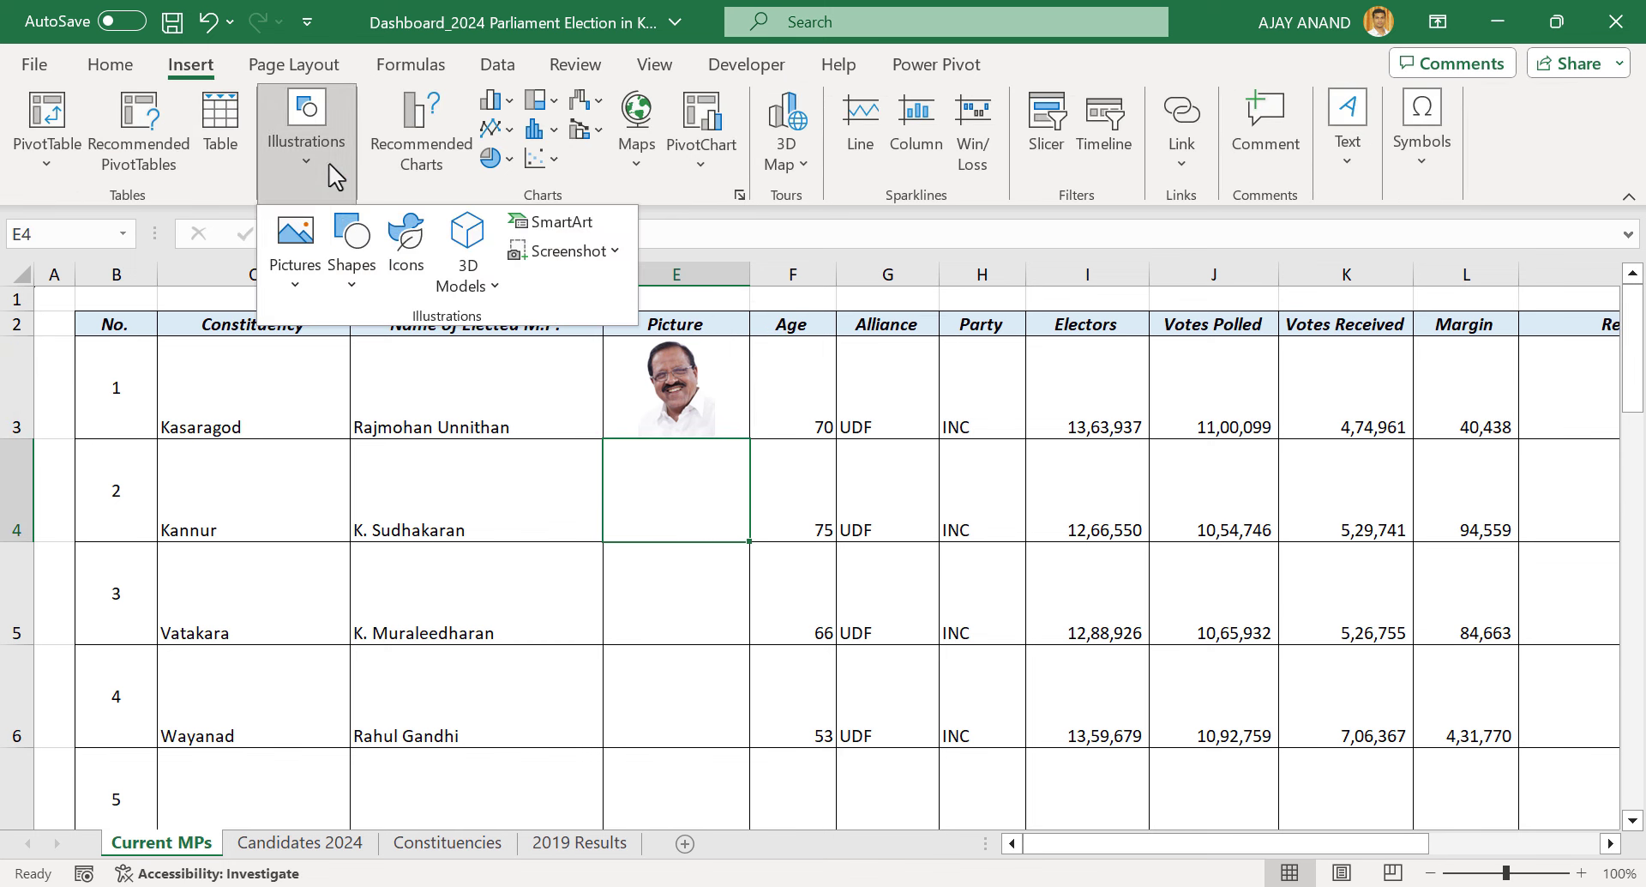
click(310, 295)
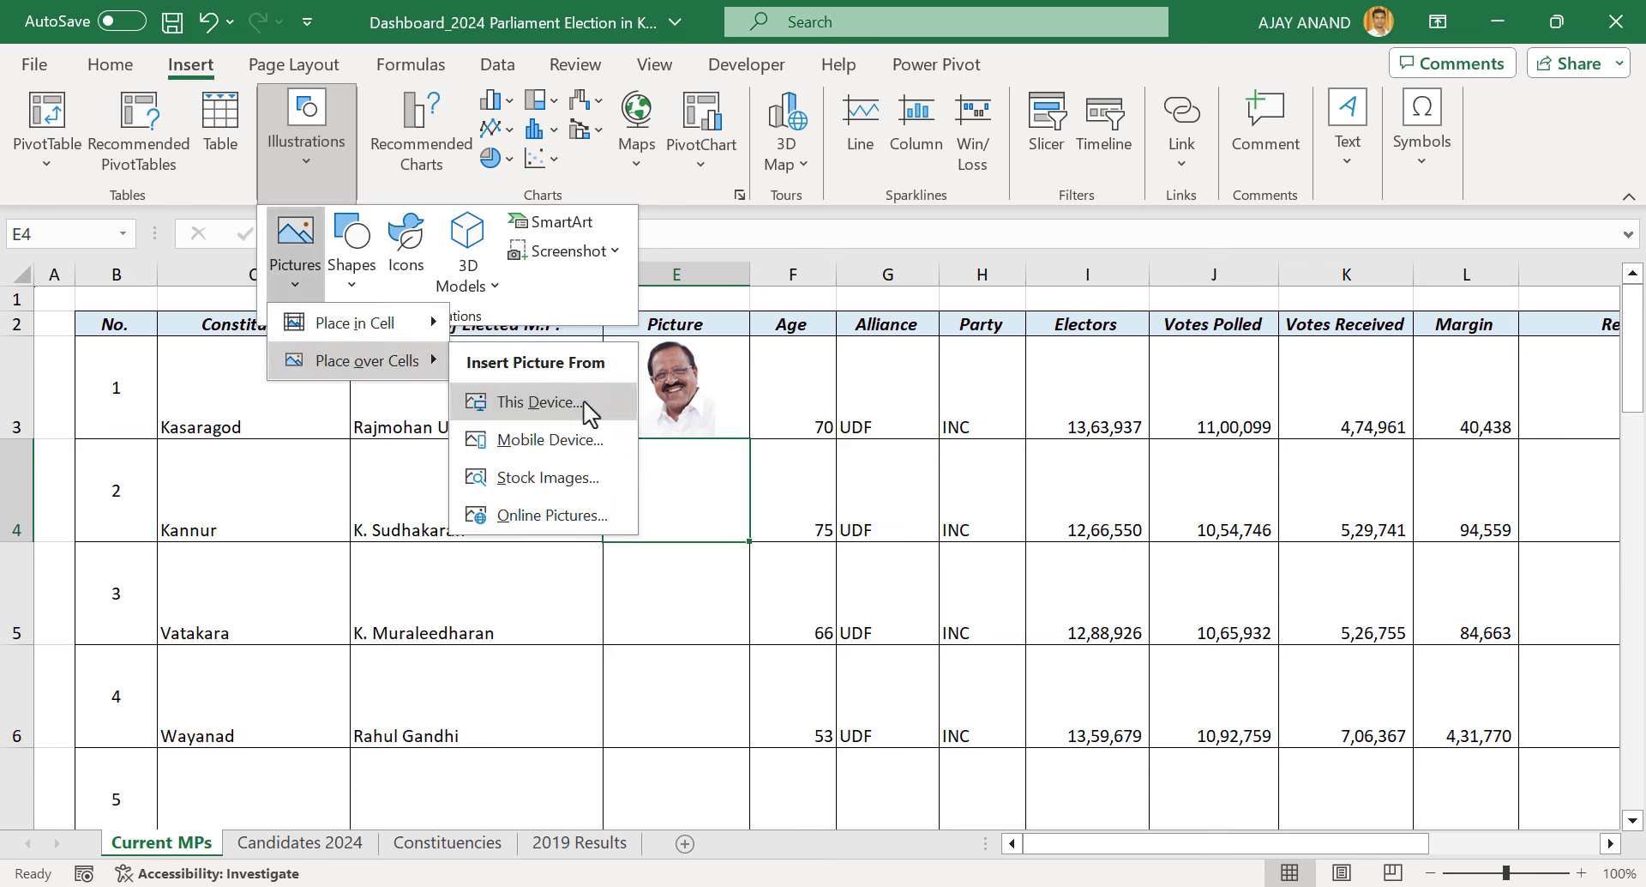
click(539, 403)
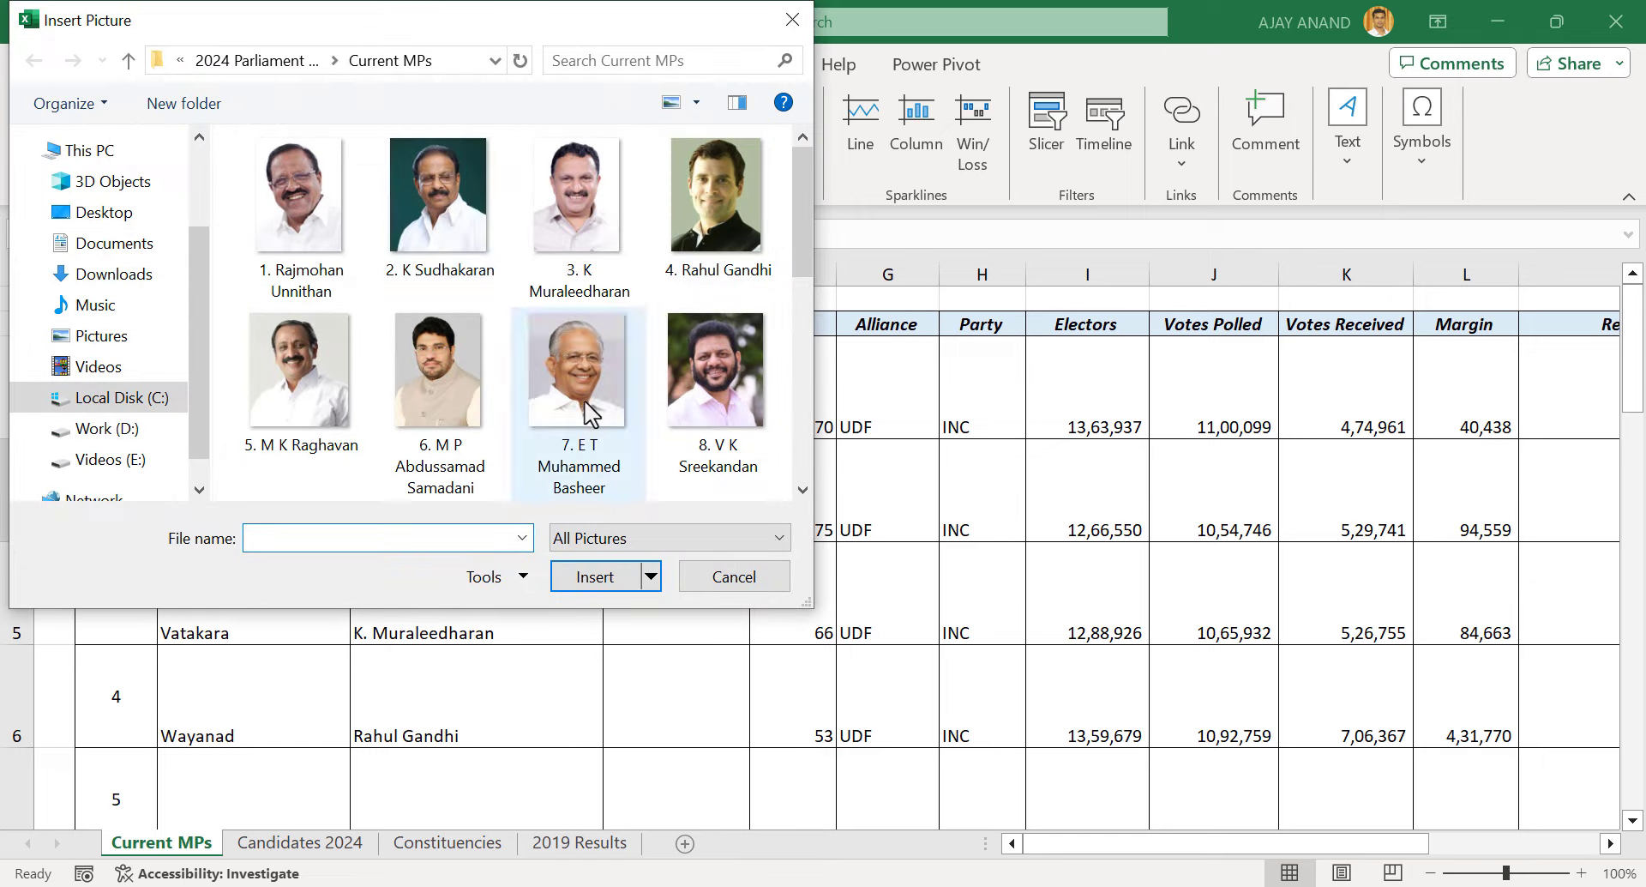
click(452, 219)
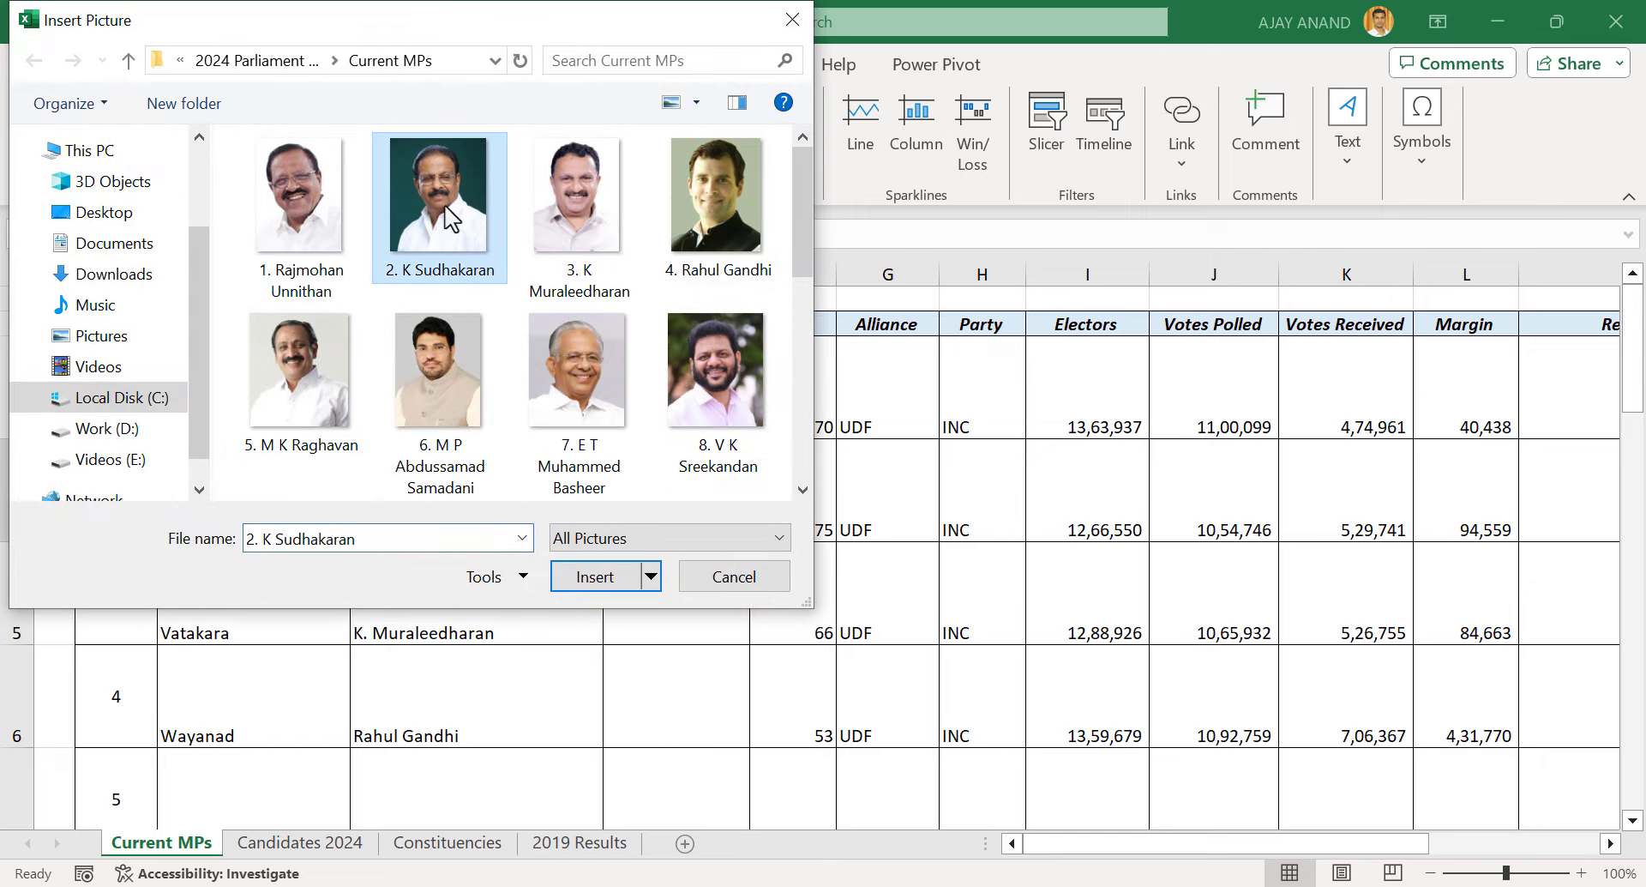
click(585, 584)
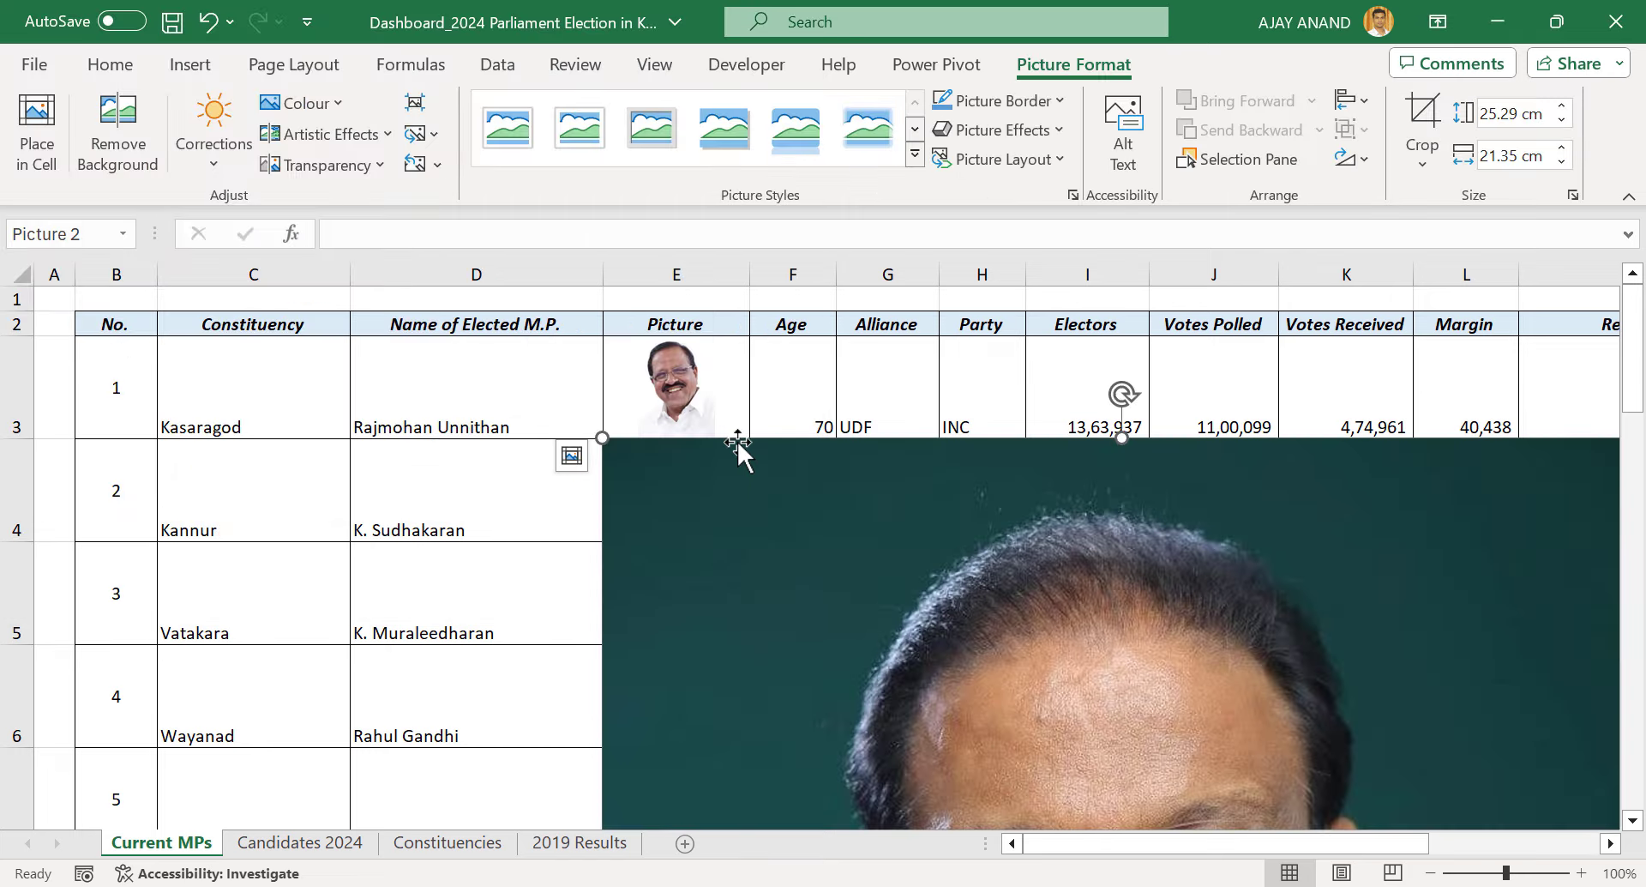
Set the inserted picture's height to 2.5 cm, then shrink it to about 1.99 cm and centre it over cell E4
scroll(734, 448, down, 3)
scroll(867, 559, up, 2)
click(1534, 116)
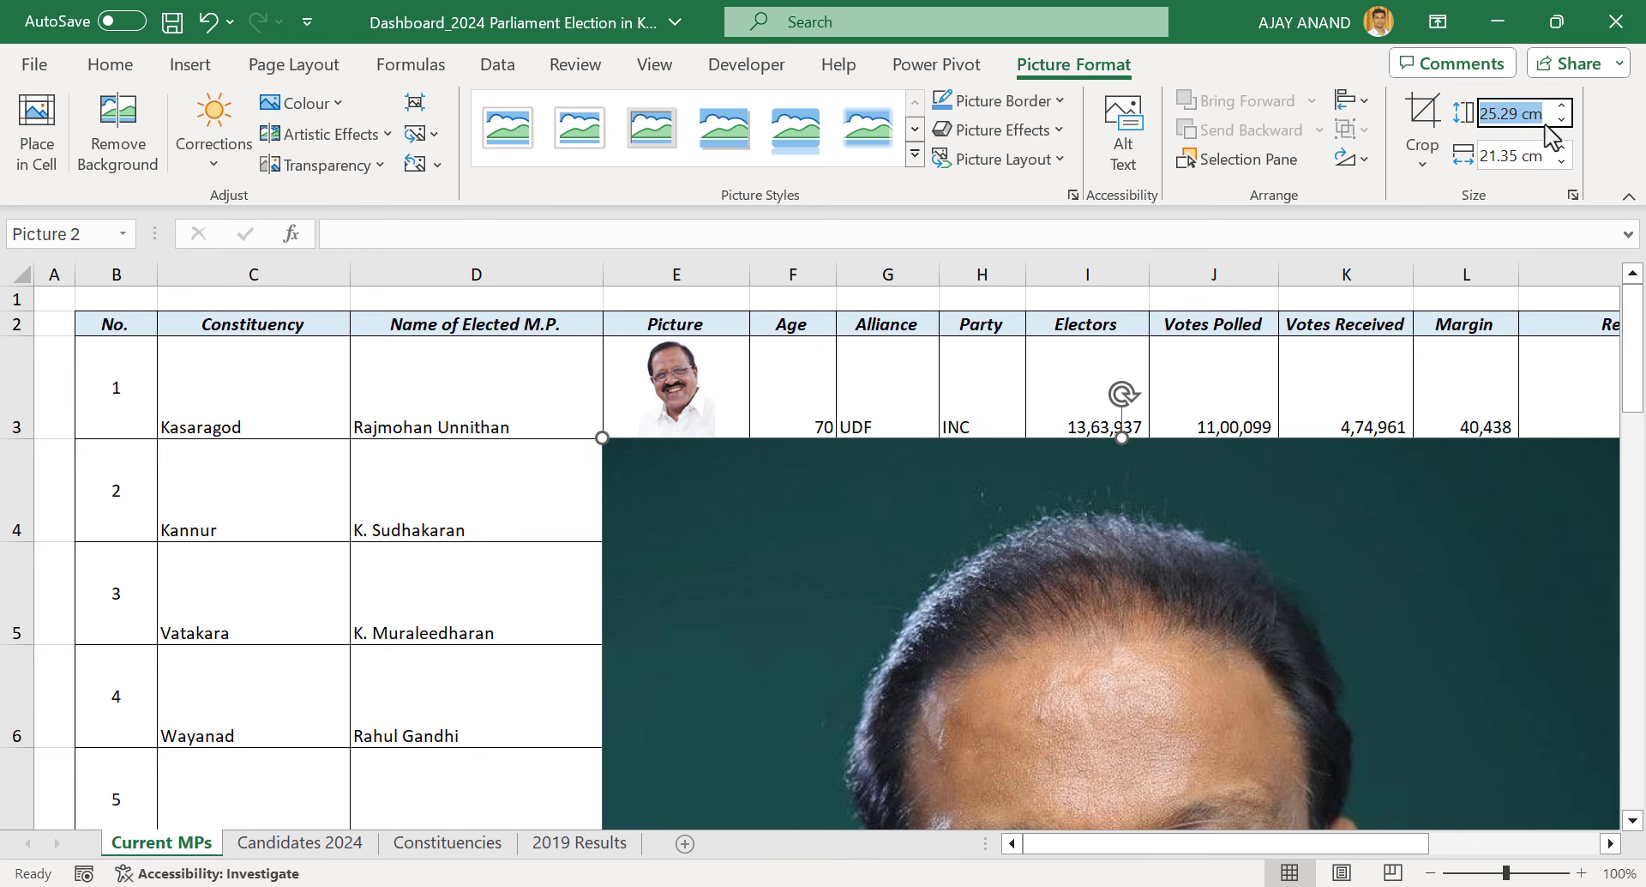
text(2.5)
key(Return)
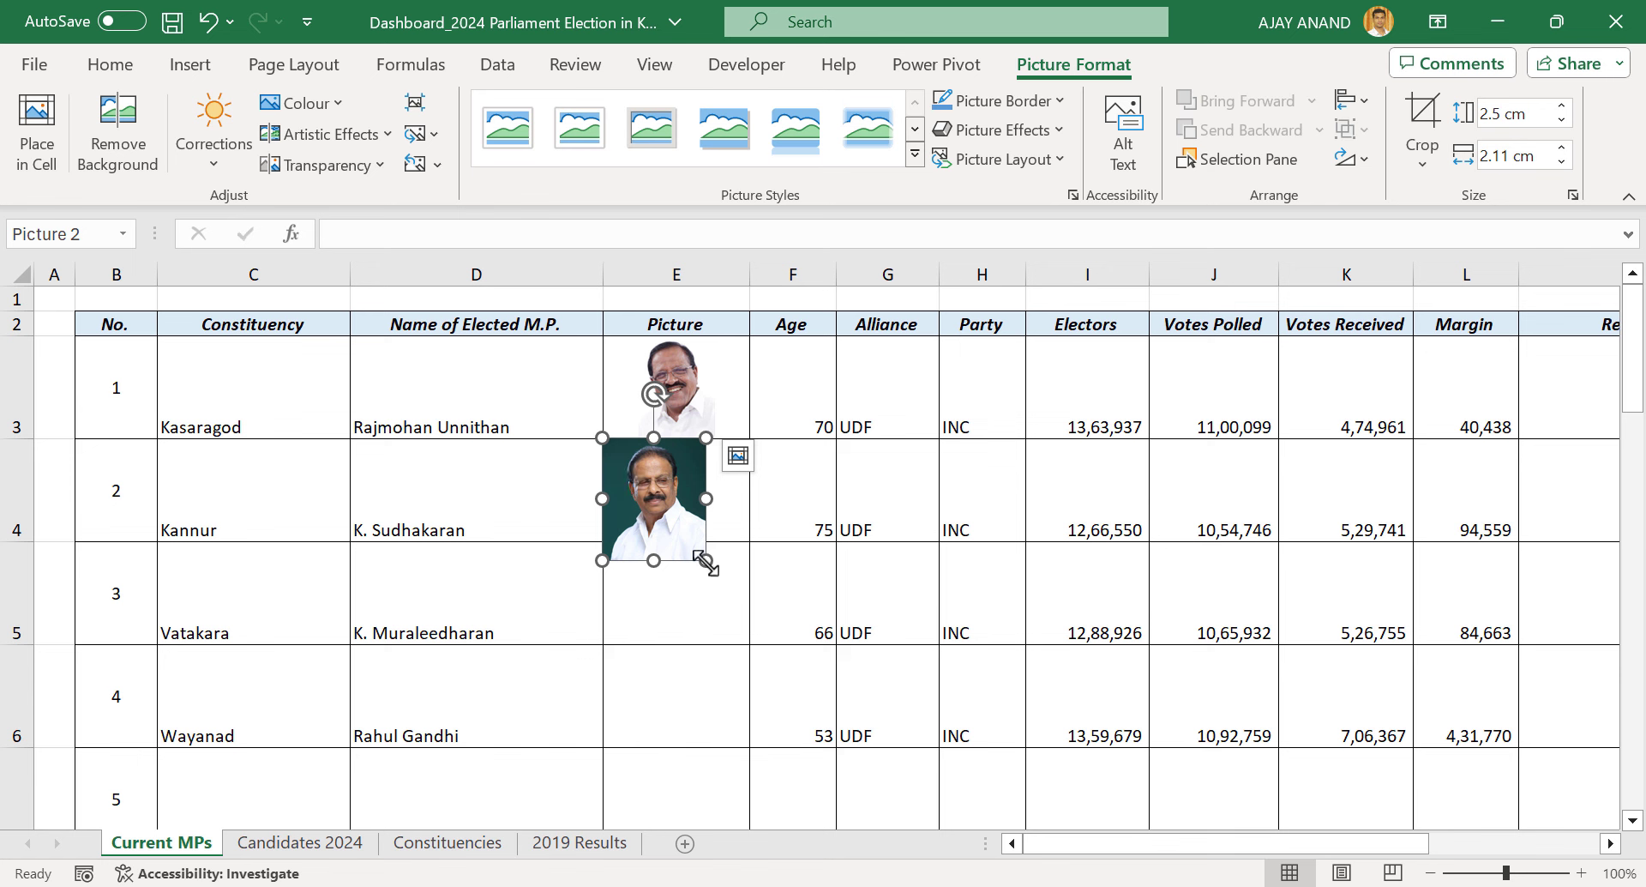
drag(705, 561, 687, 490)
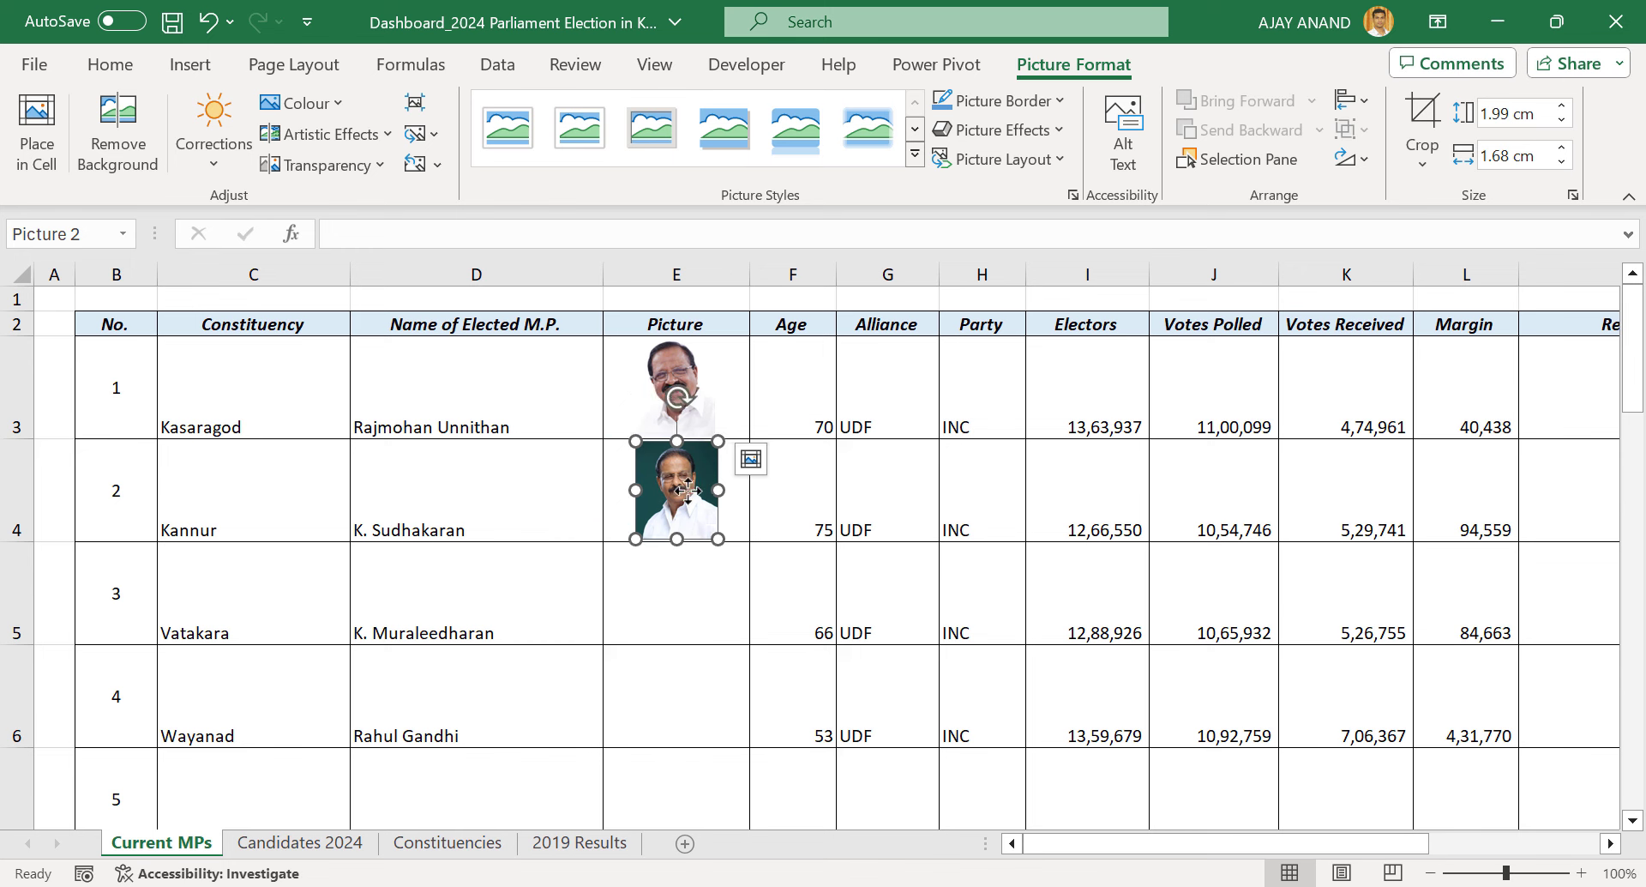
click(688, 599)
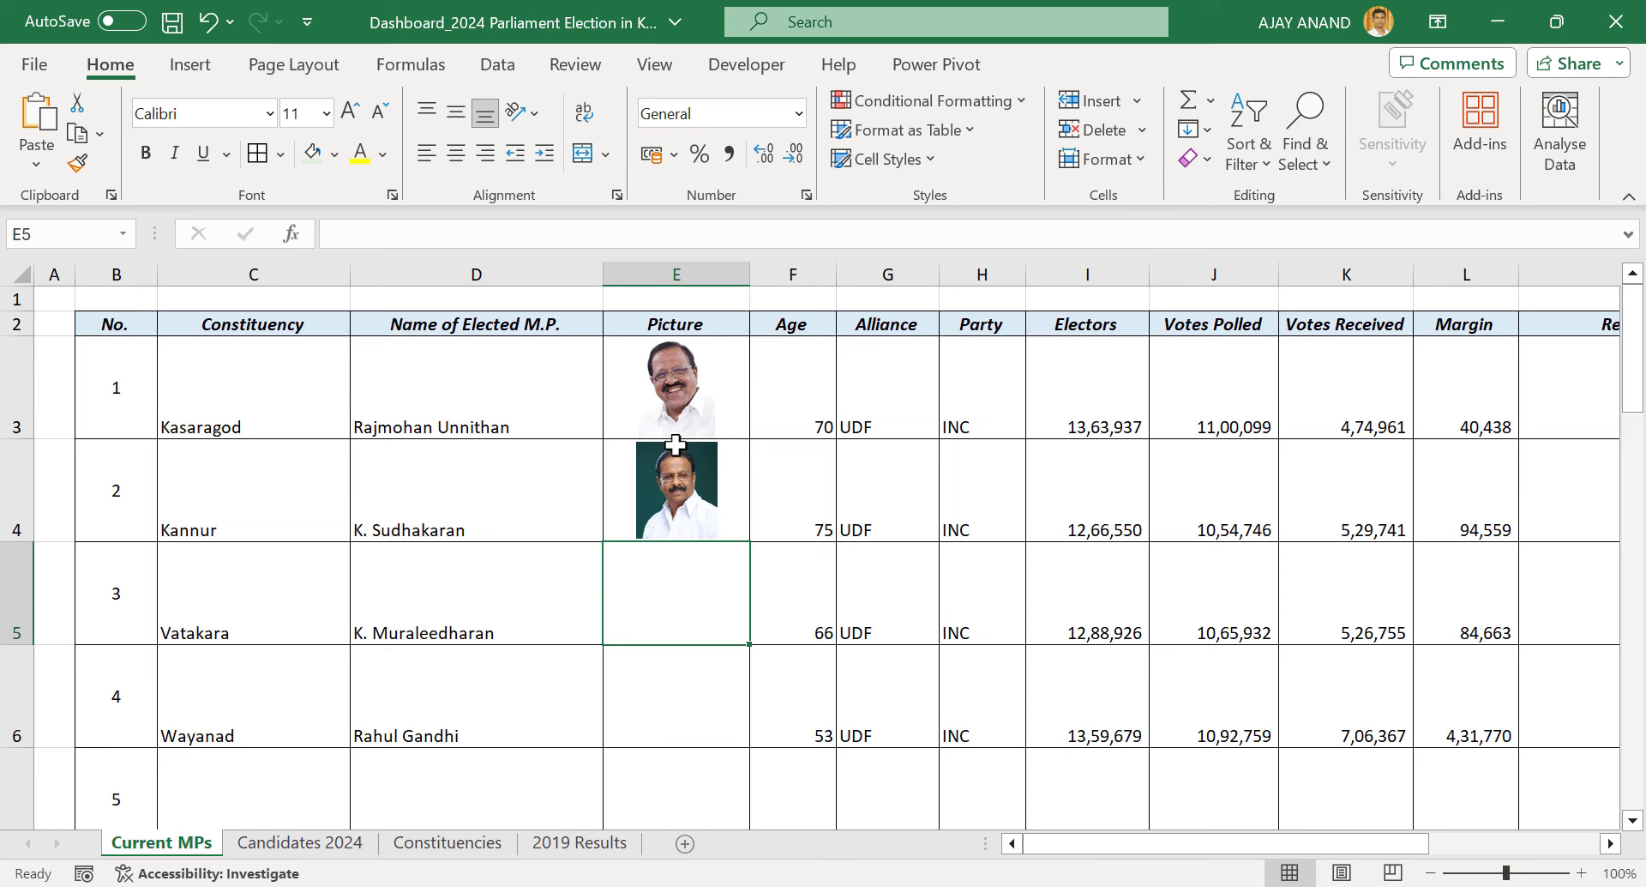
Review the Picture column of the Current MPs sheet down to row 22
scroll(660, 591, down, 1)
scroll(688, 549, down, 5)
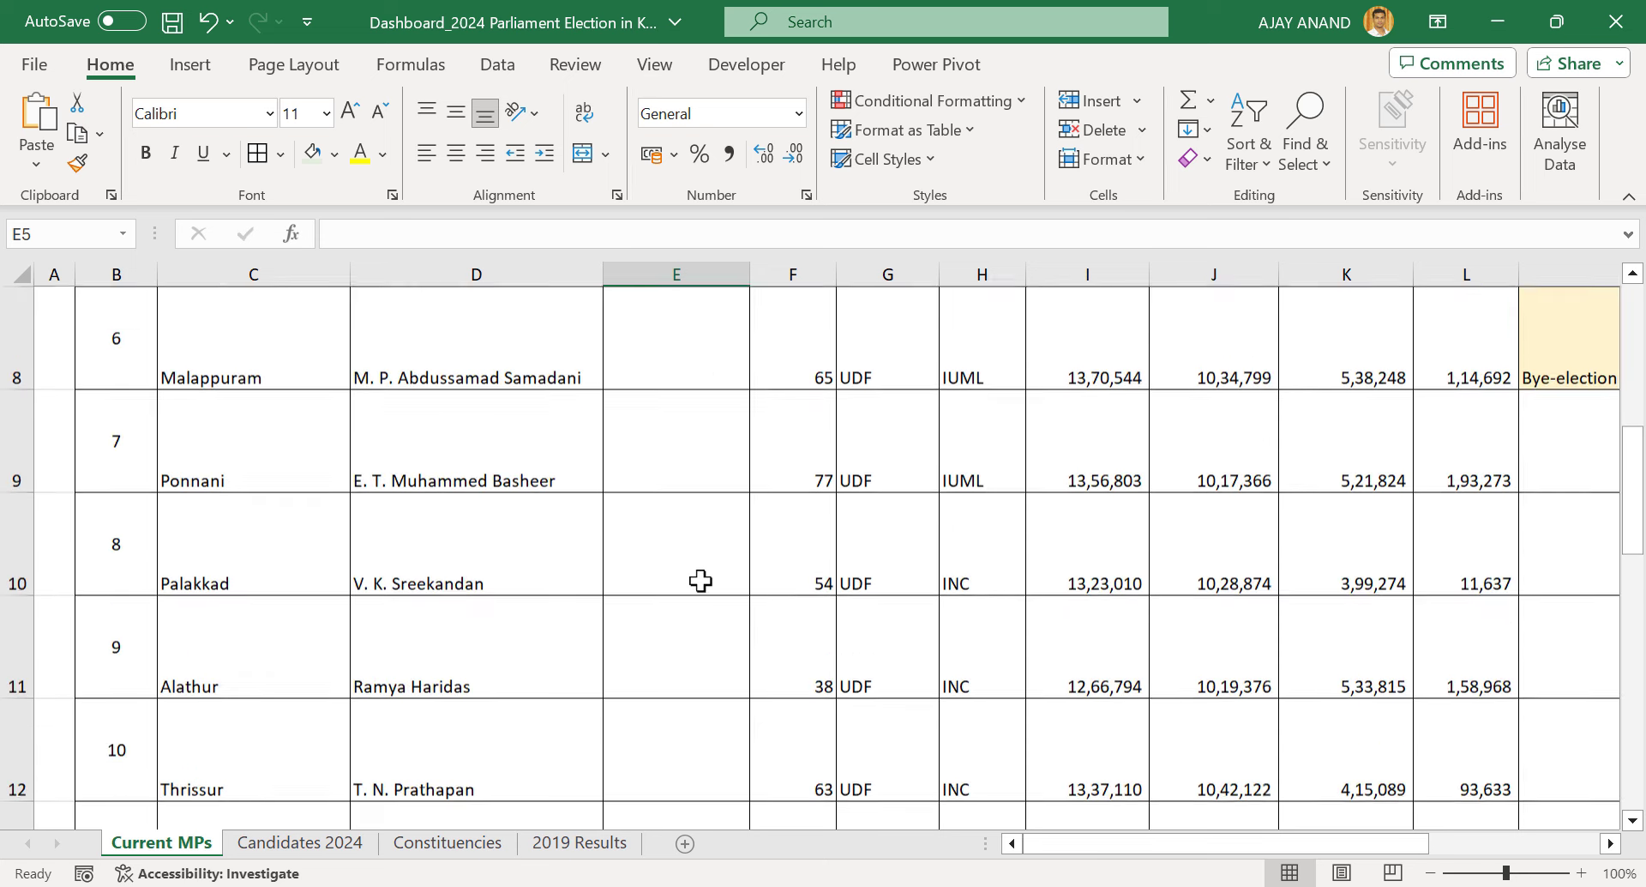
scroll(700, 647, down, 4)
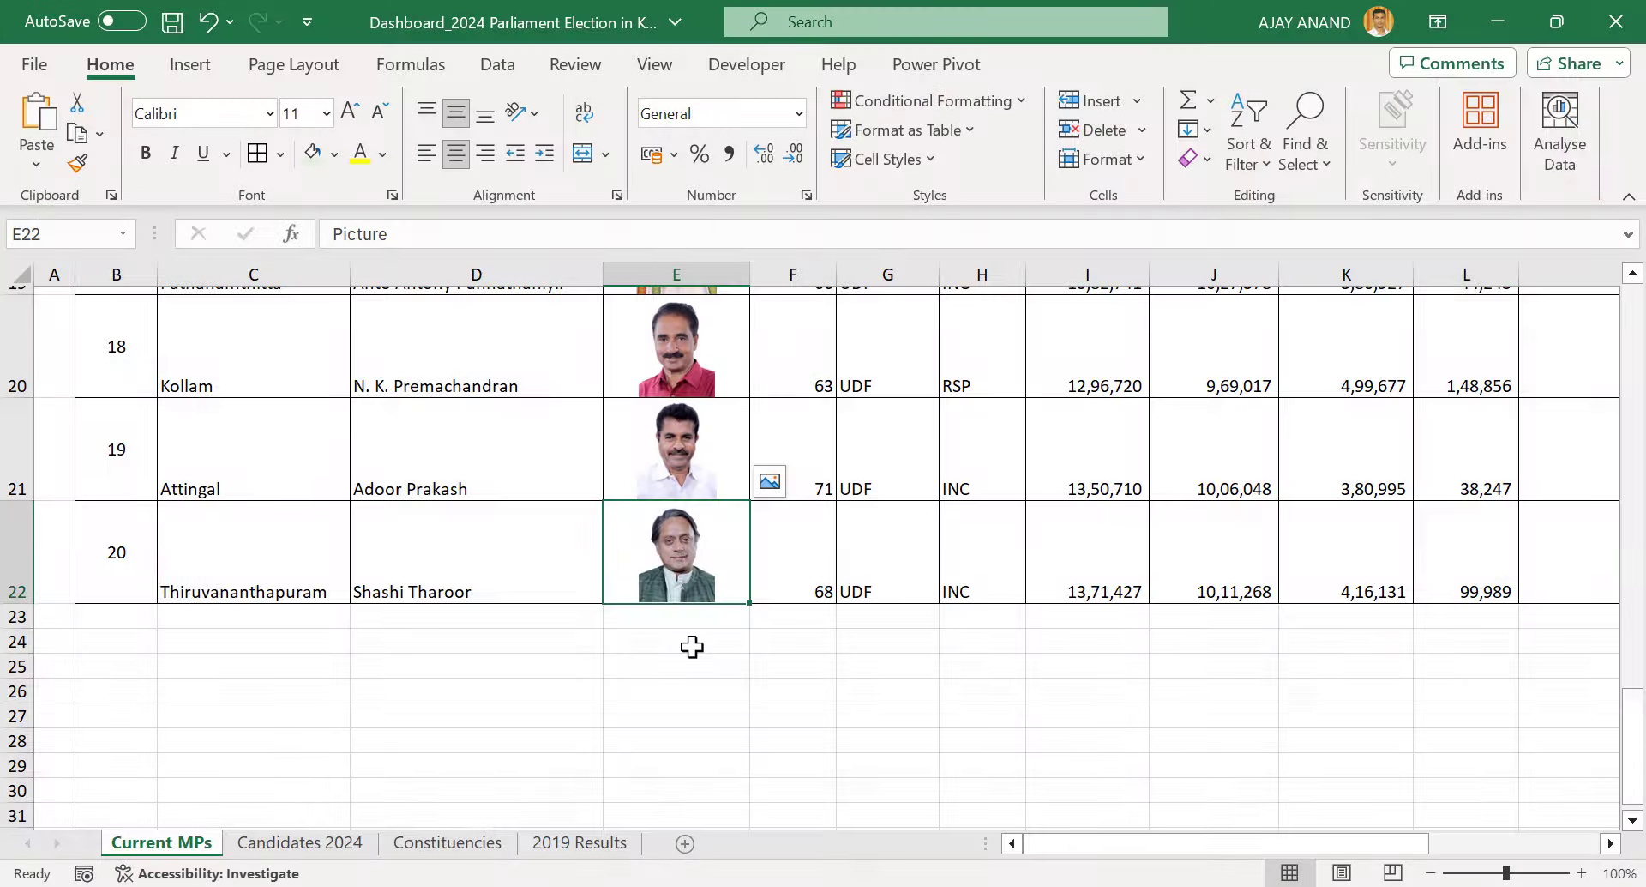
scroll(691, 647, up, 5)
scroll(686, 519, up, 2)
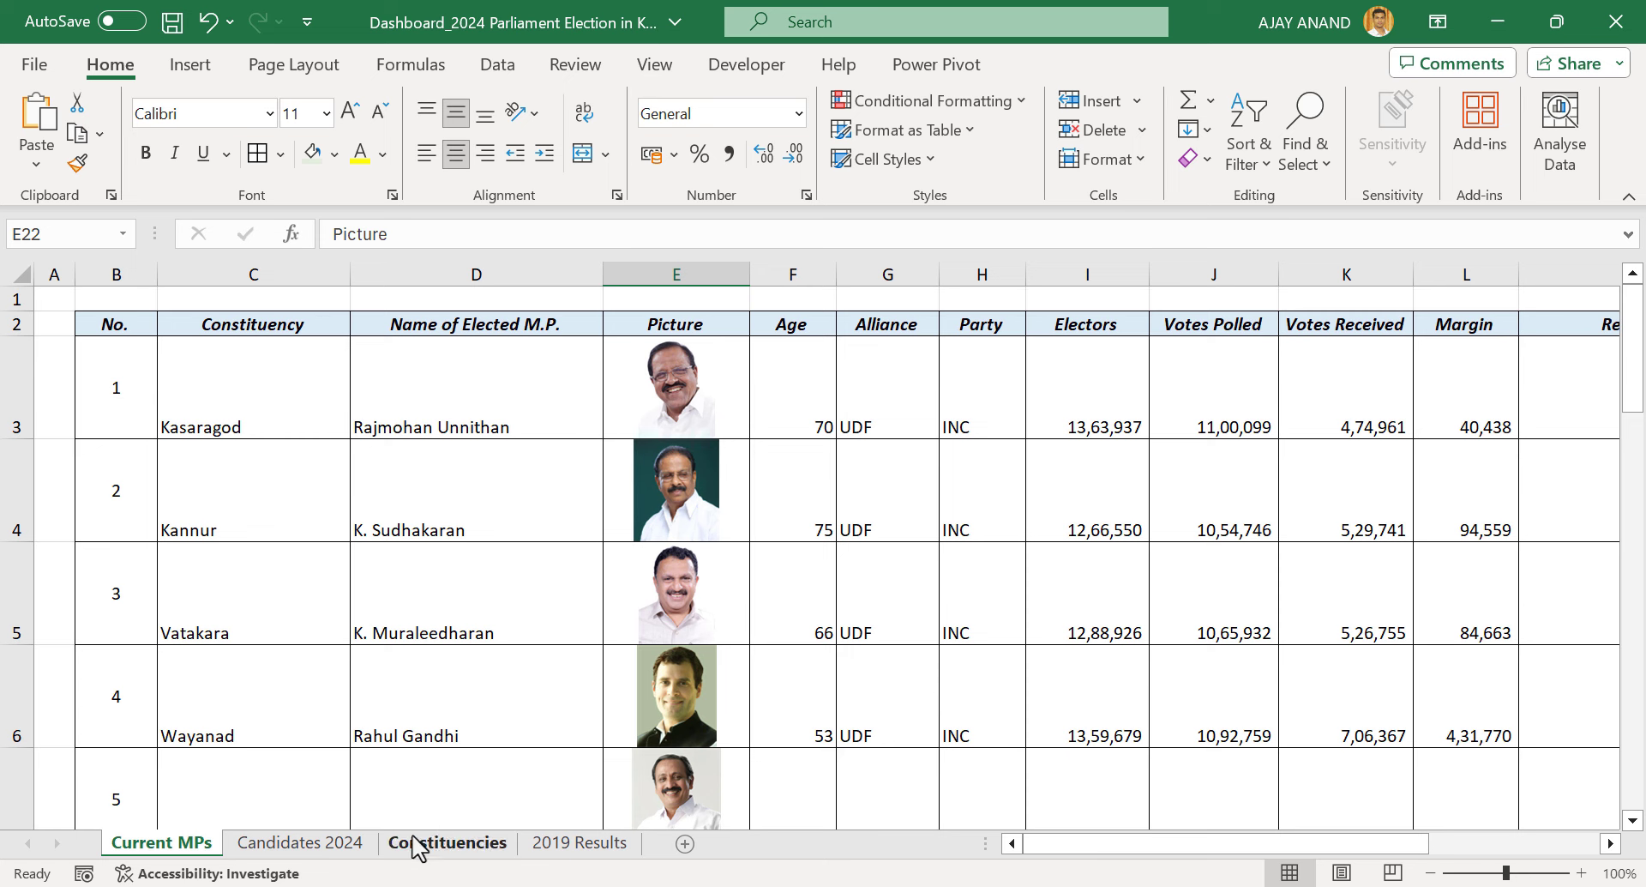
Set the height of rows 3 to 22 on the Candidates 2024 sheet to 60
click(314, 846)
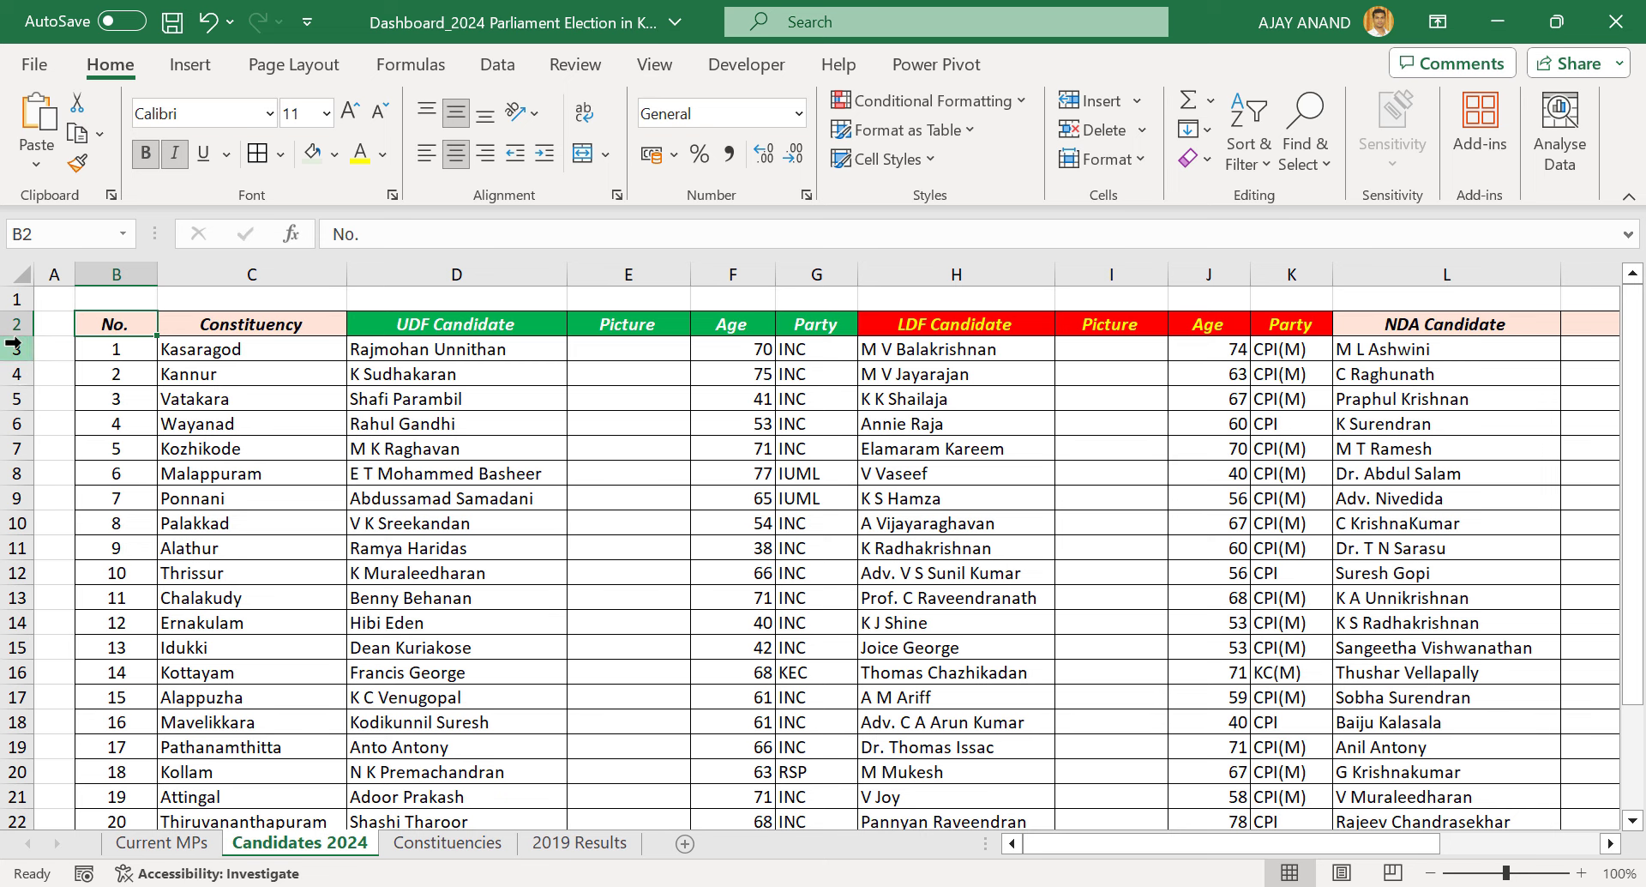
drag(17, 350, 19, 828)
right_click(23, 512)
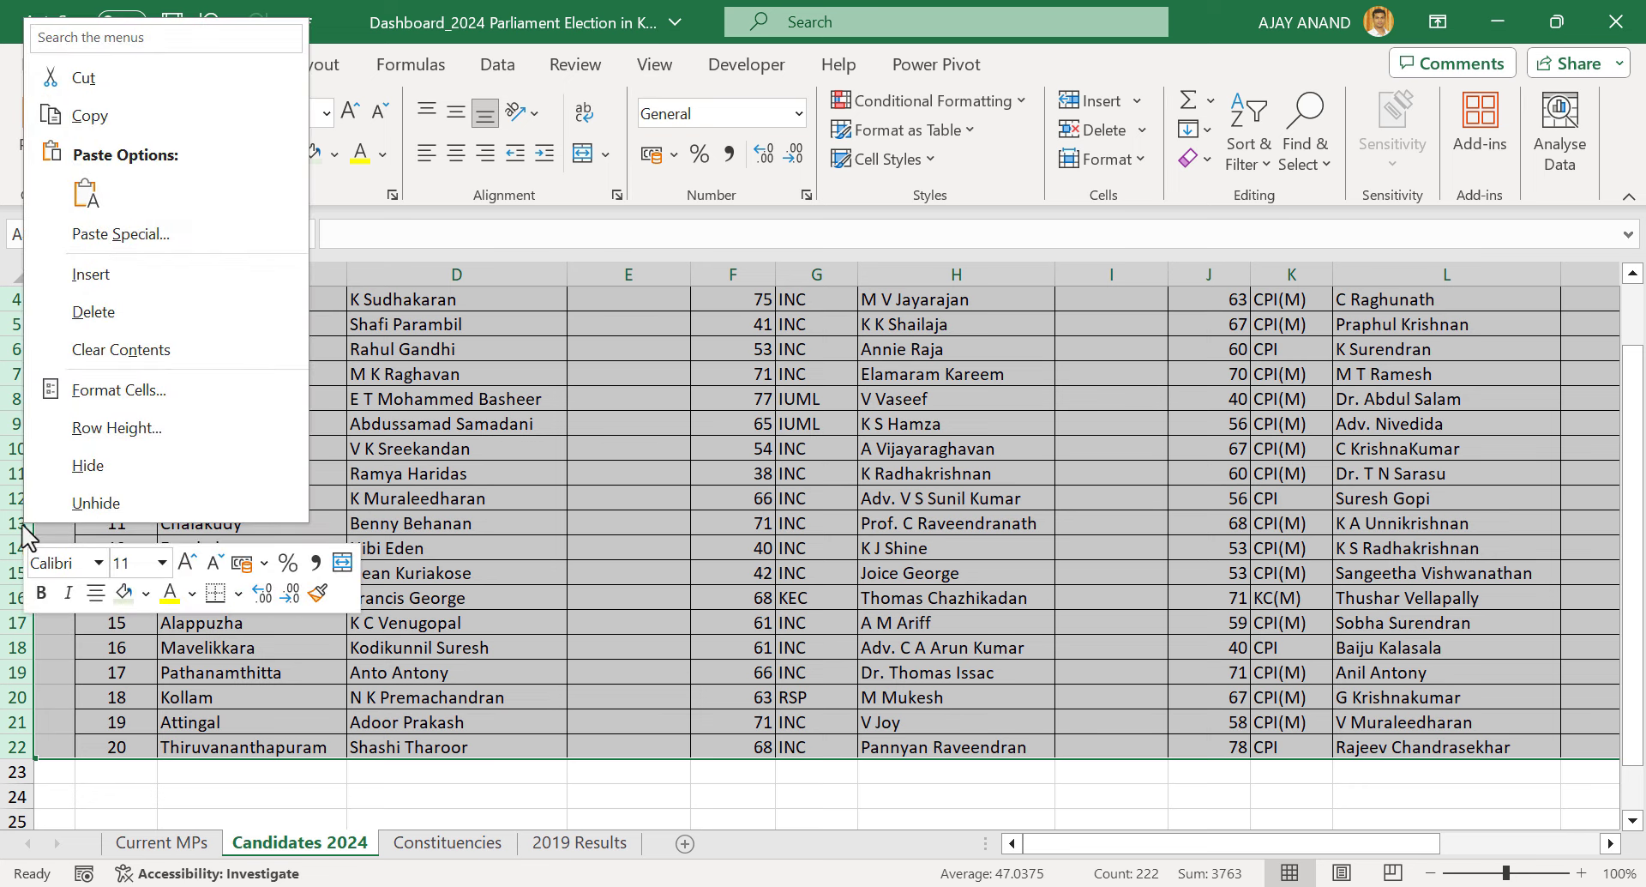
click(120, 427)
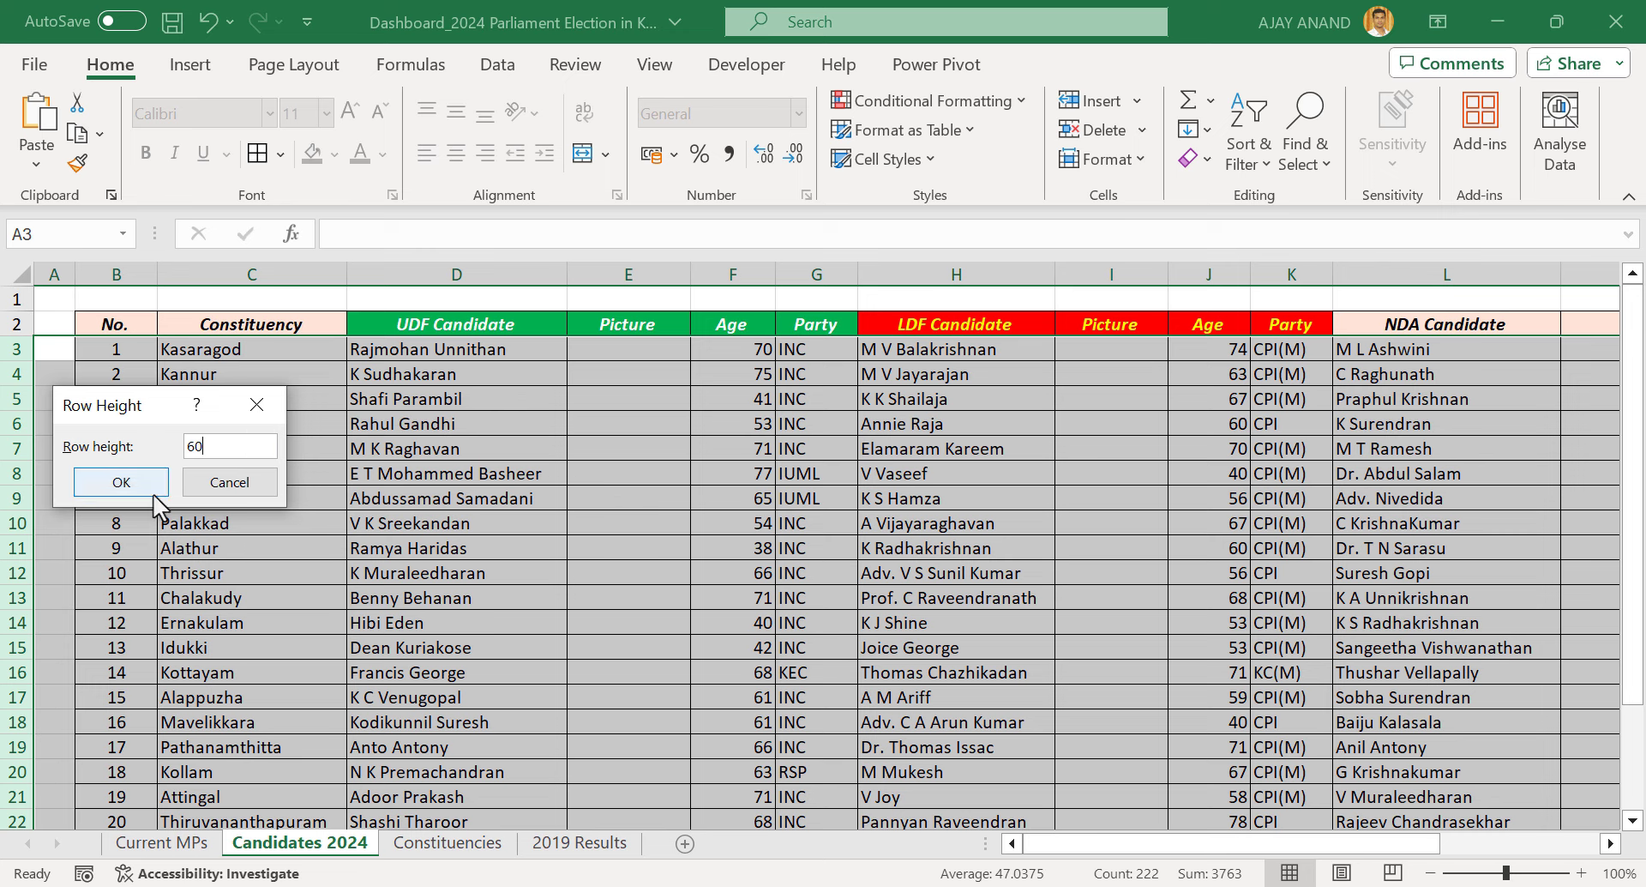
click(128, 482)
click(686, 525)
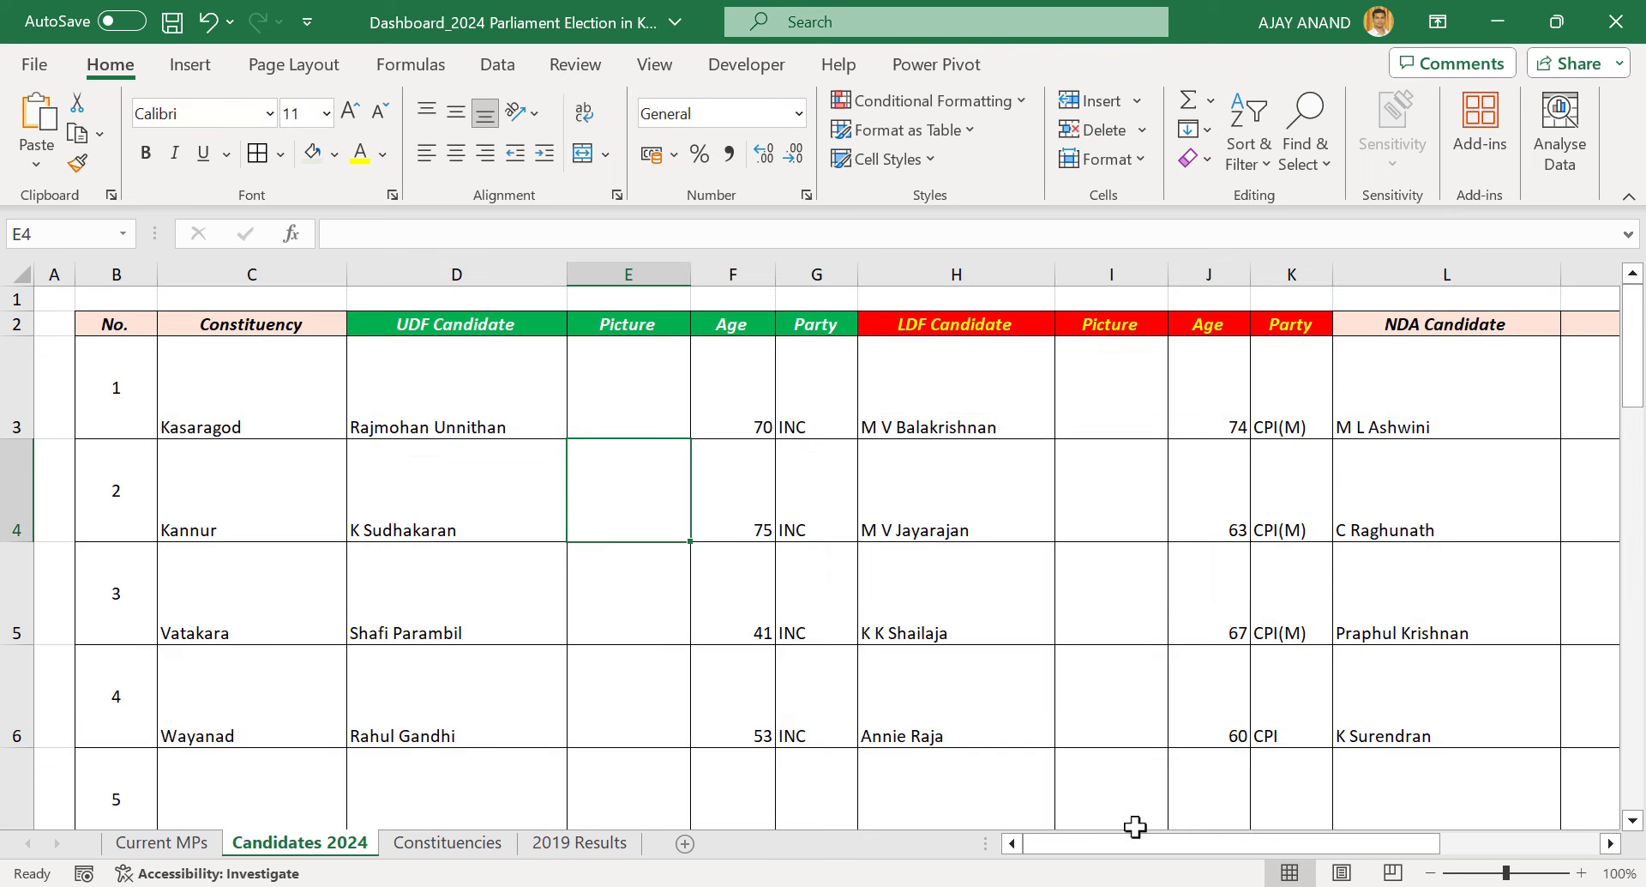
Give the three Picture columns E, I and M on the Candidates 2024 sheet one common width, slightly narrower than column M
drag(1137, 842, 1209, 855)
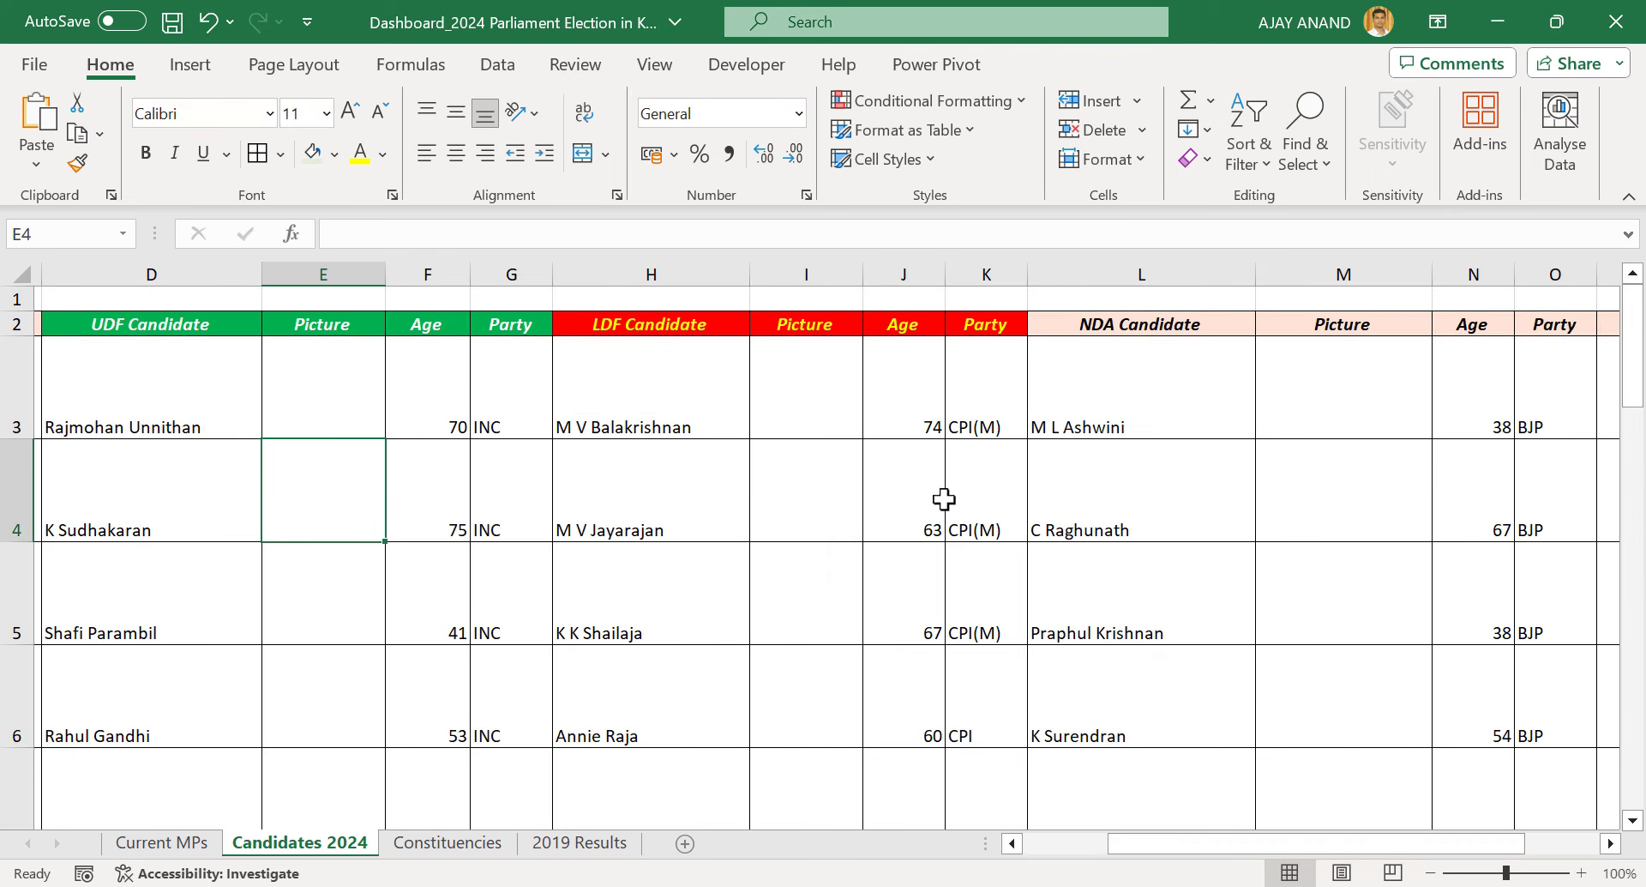
click(807, 415)
click(324, 267)
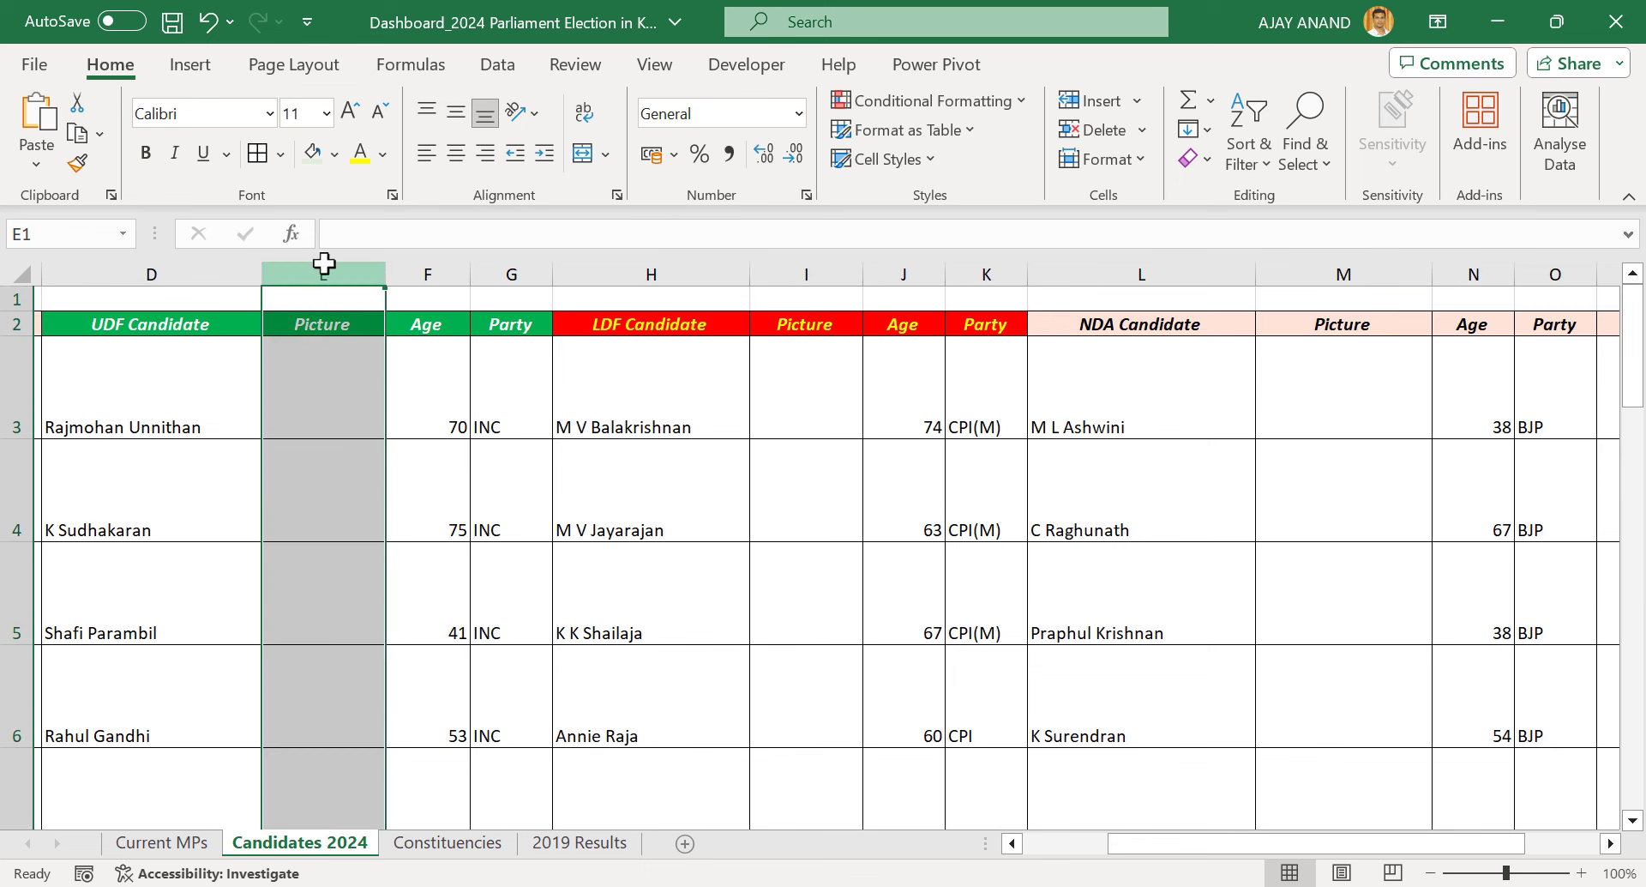
ctrl+click(805, 268)
ctrl+click(1344, 266)
drag(1430, 272, 1423, 271)
Insert the first picture from the LDF Candidates folder within Candidates 2024 at cell I3, placed over the cells
click(905, 419)
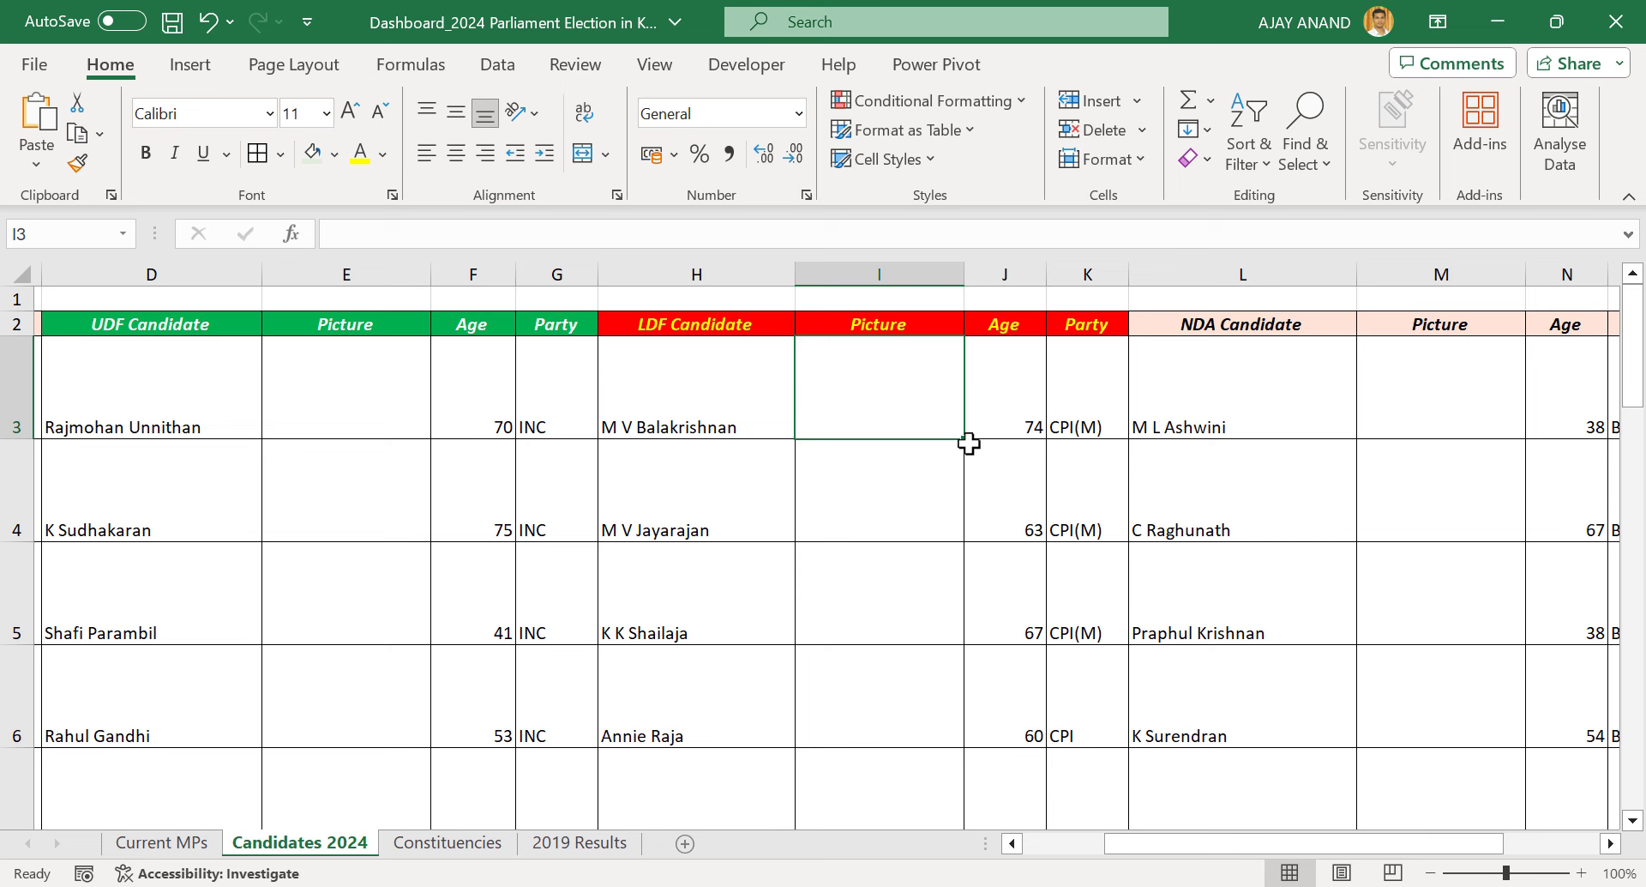
click(191, 65)
click(305, 159)
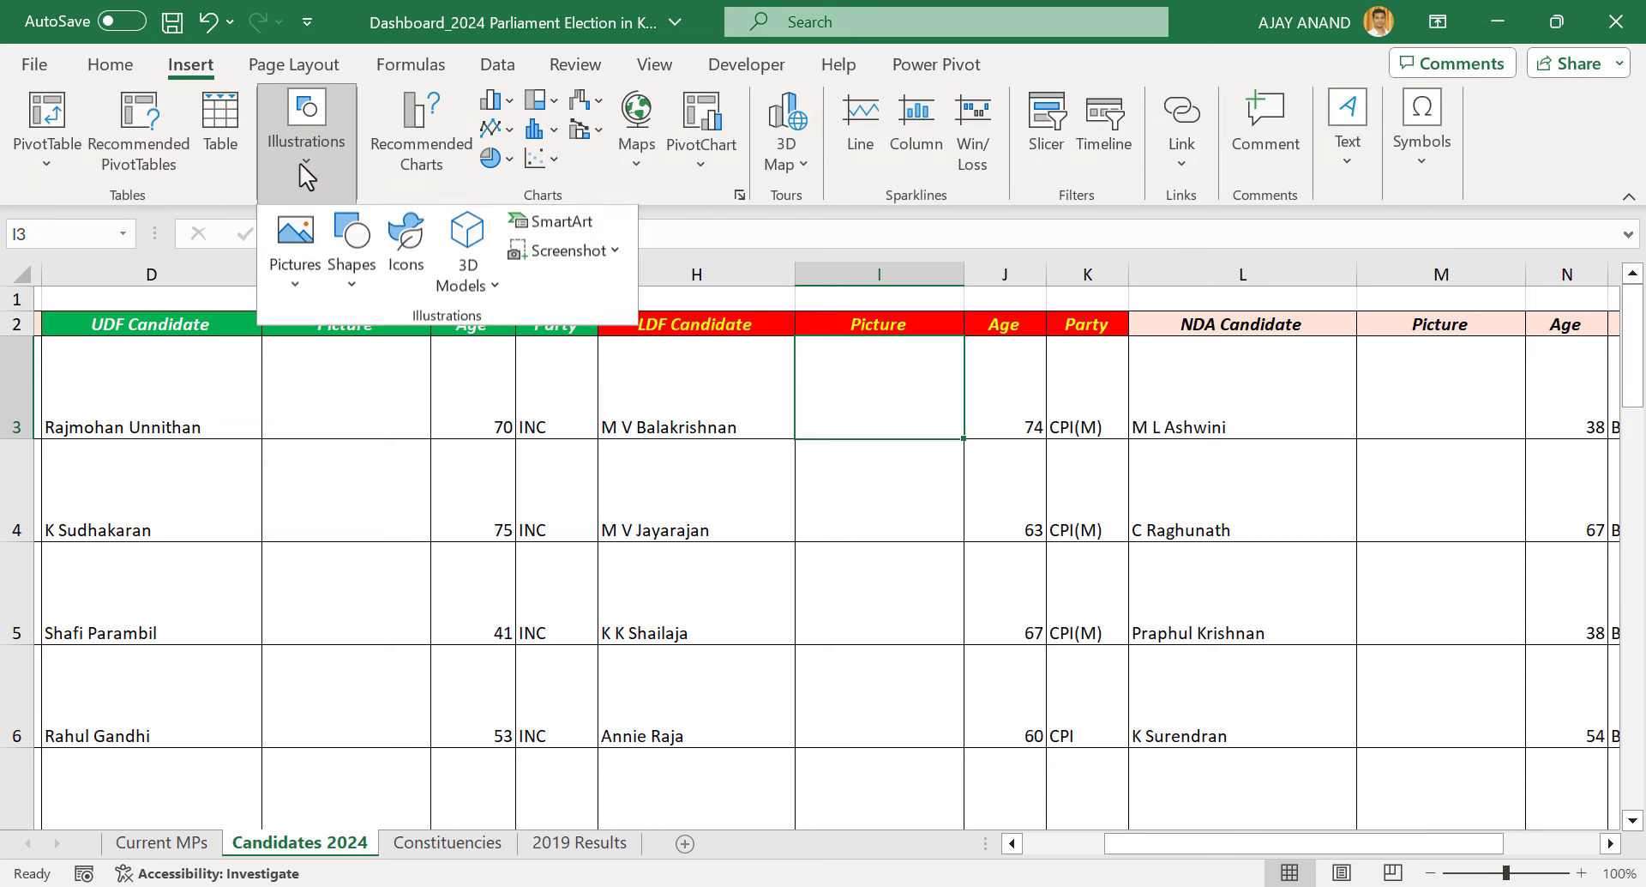
click(295, 266)
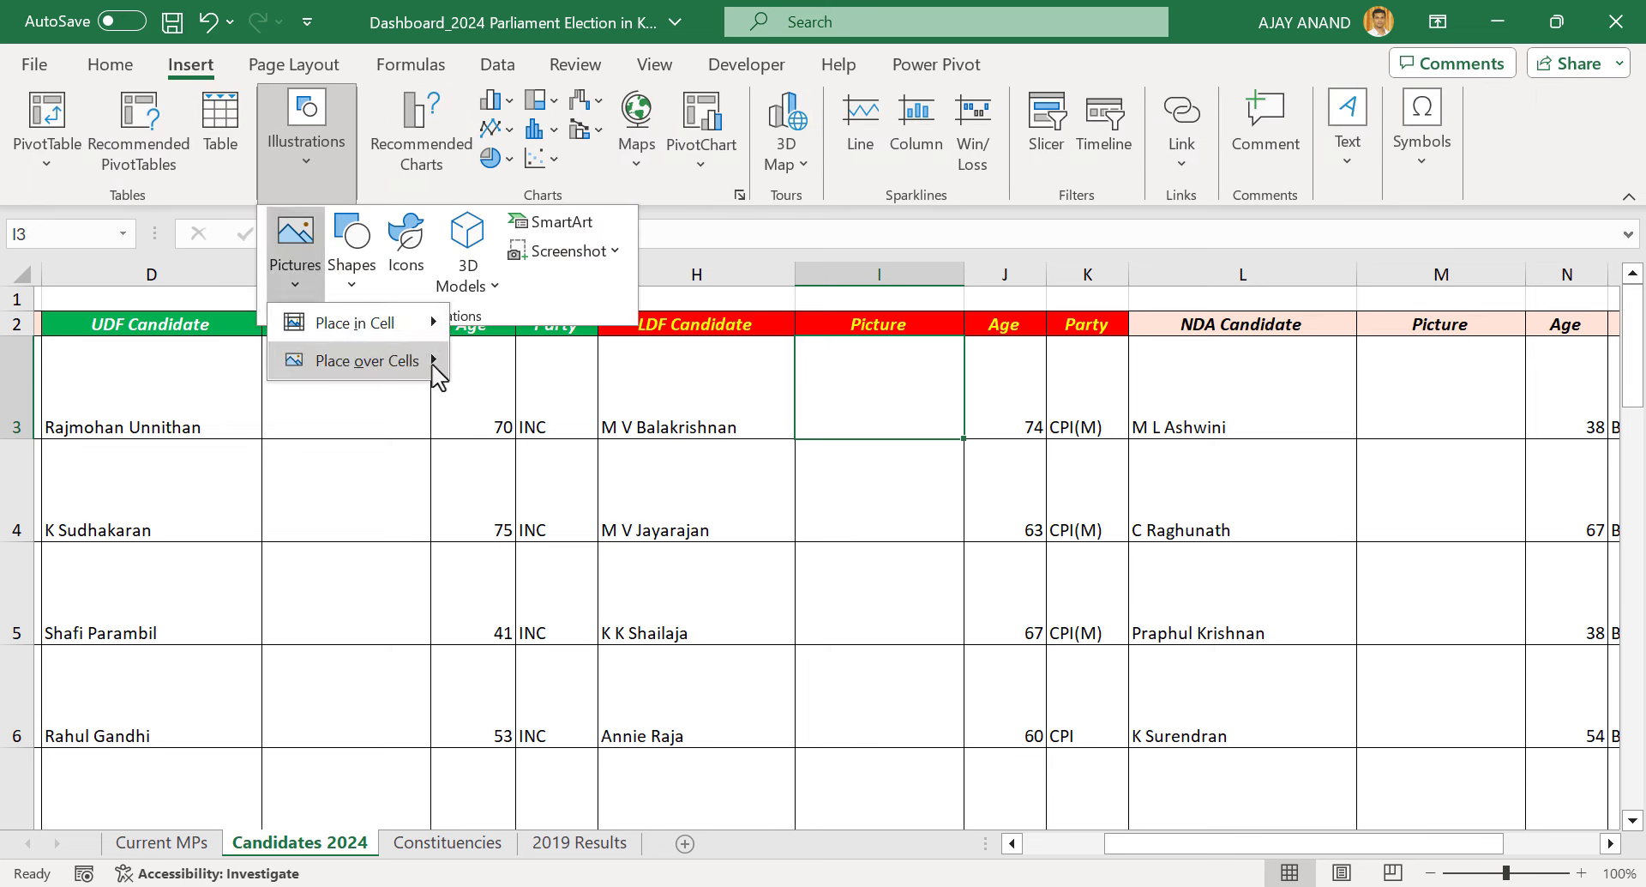
mouse_move(439, 369)
click(480, 400)
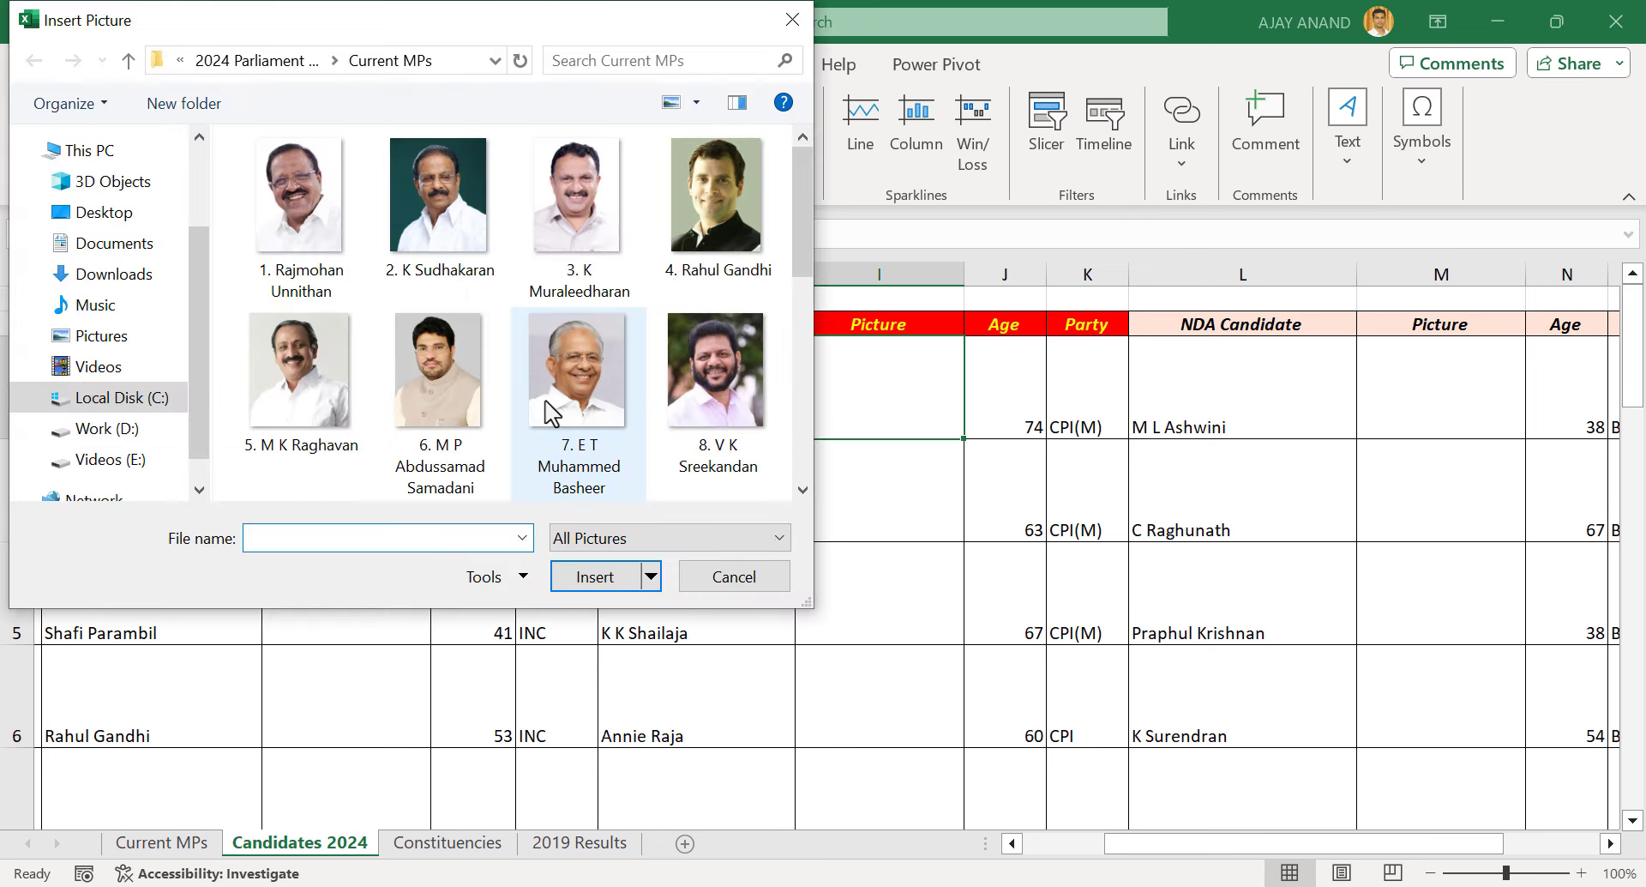
click(283, 62)
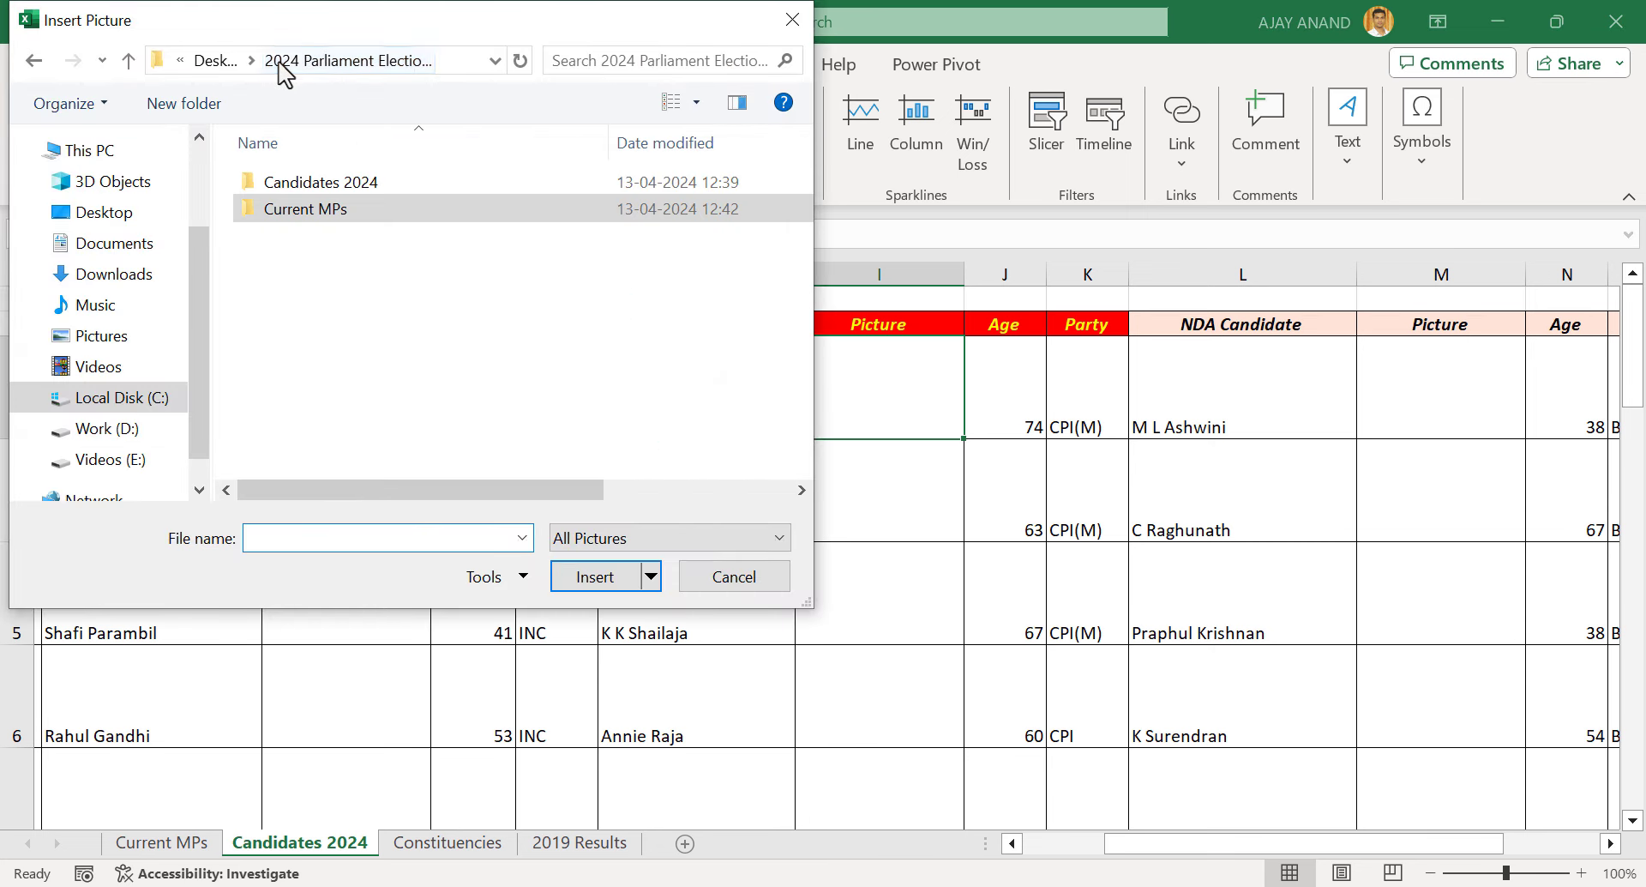
double_click(366, 186)
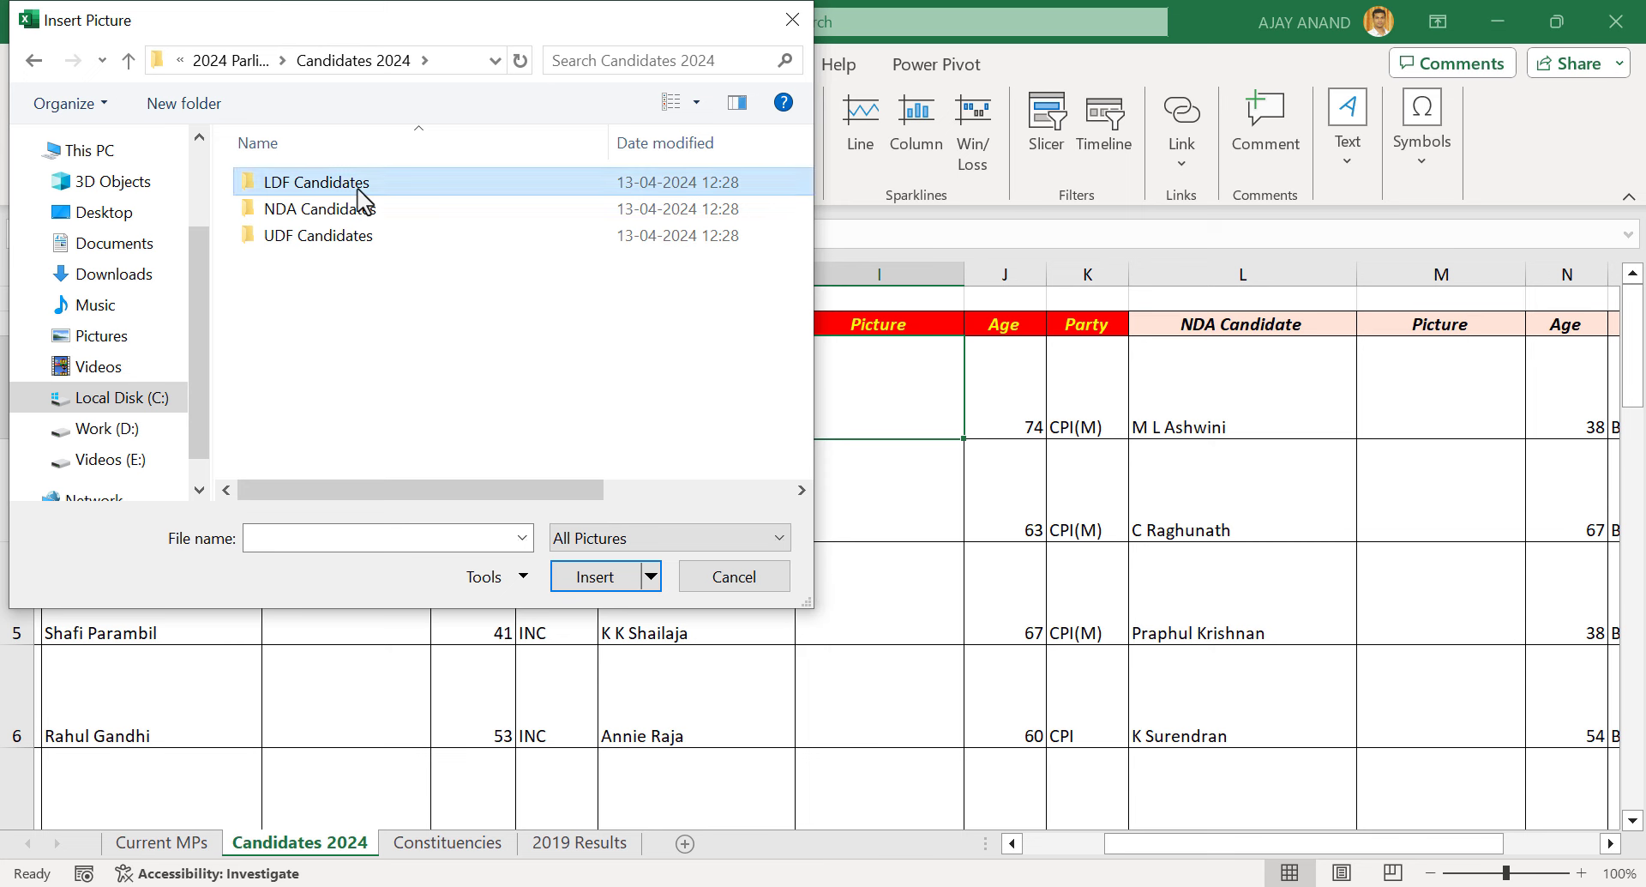
double_click(359, 183)
click(301, 202)
click(590, 576)
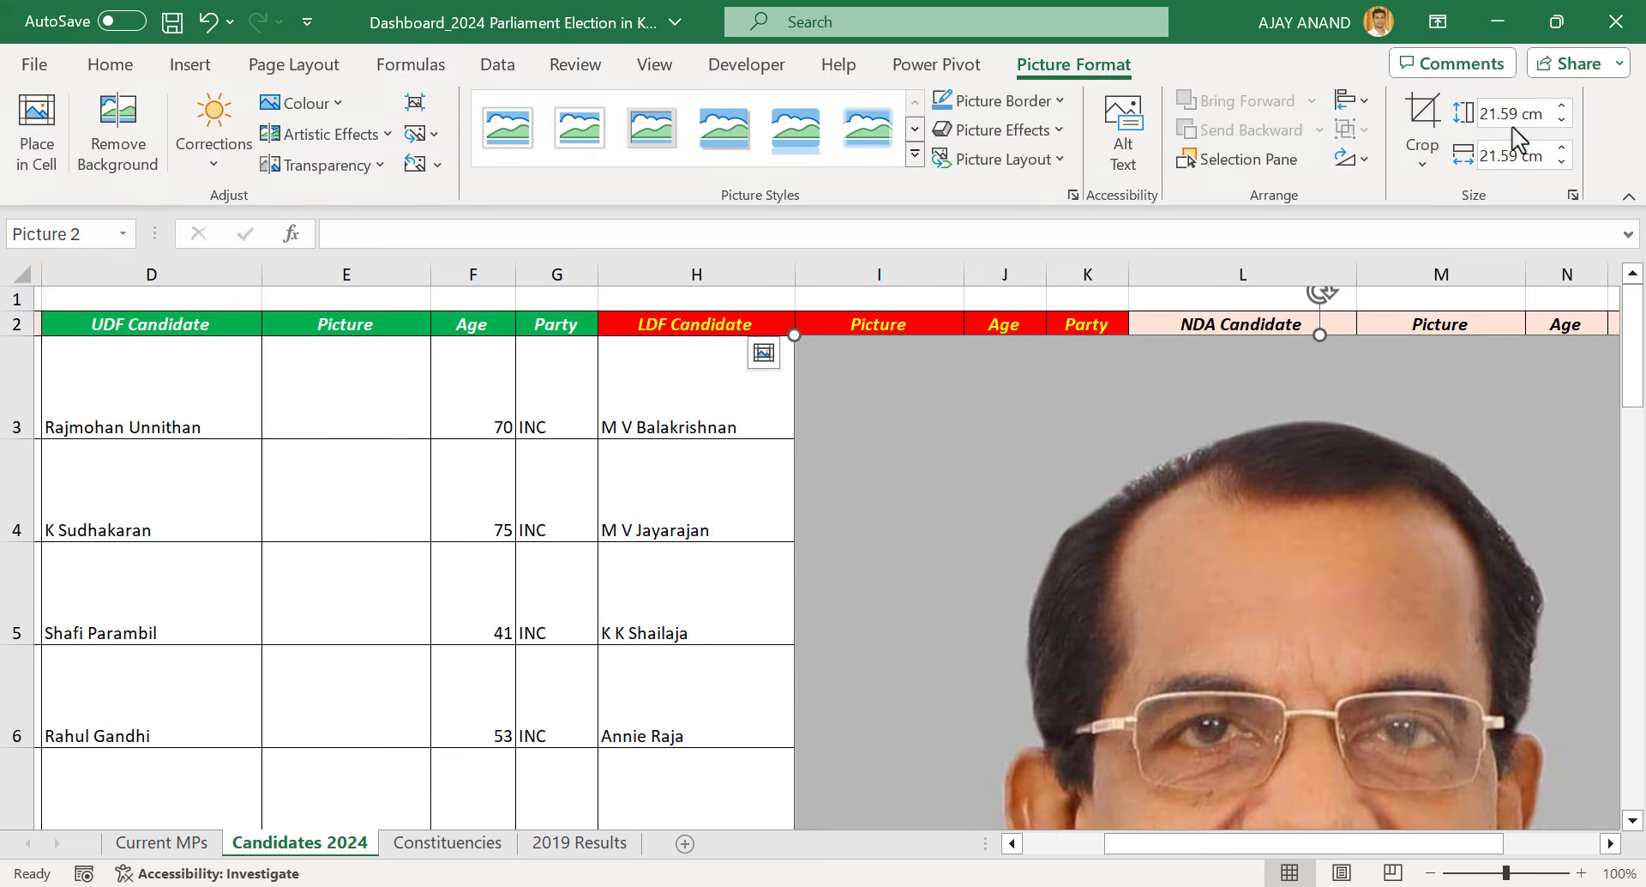
Set the LDF candidate picture's height to 2.5 cm, then shrink it to about 1.96 cm and centre it over cell I3
click(1513, 120)
text(2.5)
key(Return)
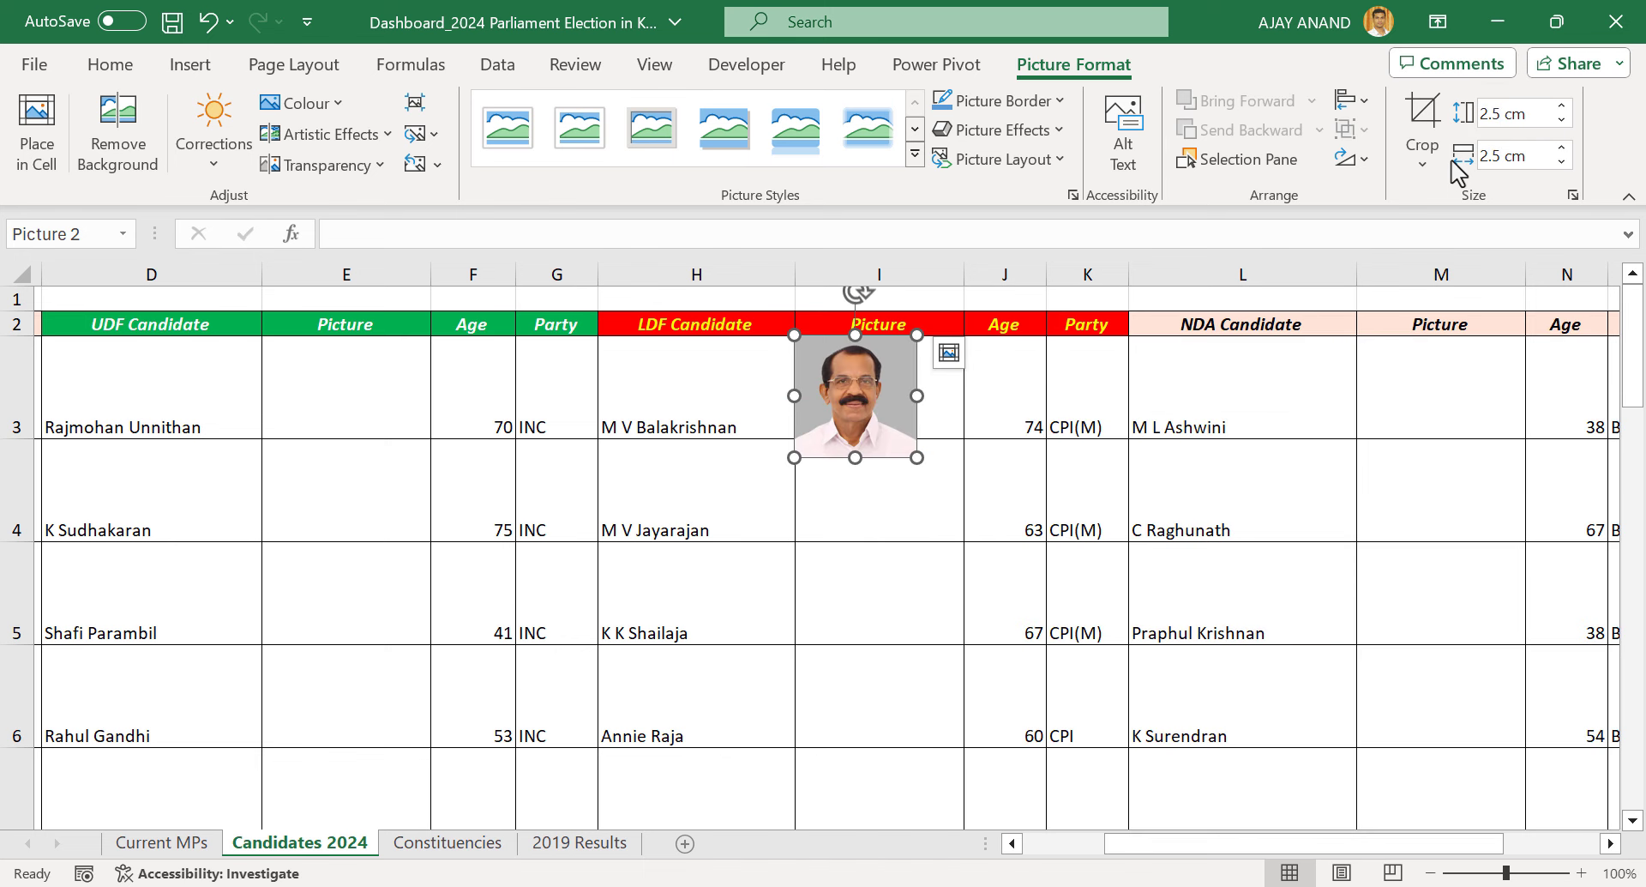
drag(918, 454, 888, 403)
Start inserting the next LDF candidate's picture at cell I4
click(888, 496)
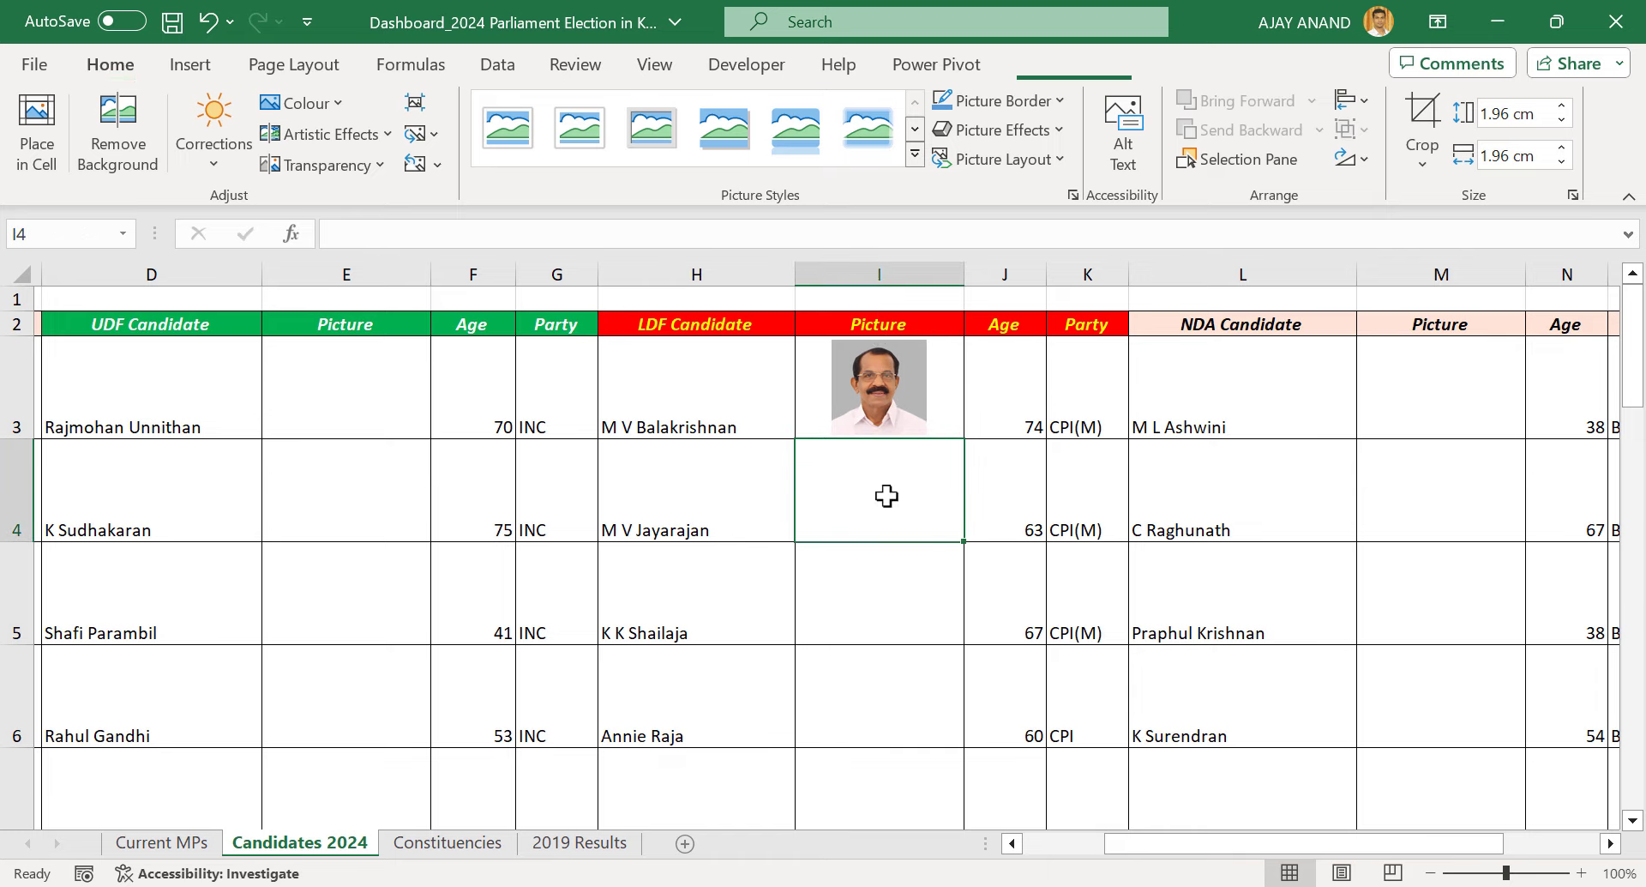
click(189, 69)
click(303, 129)
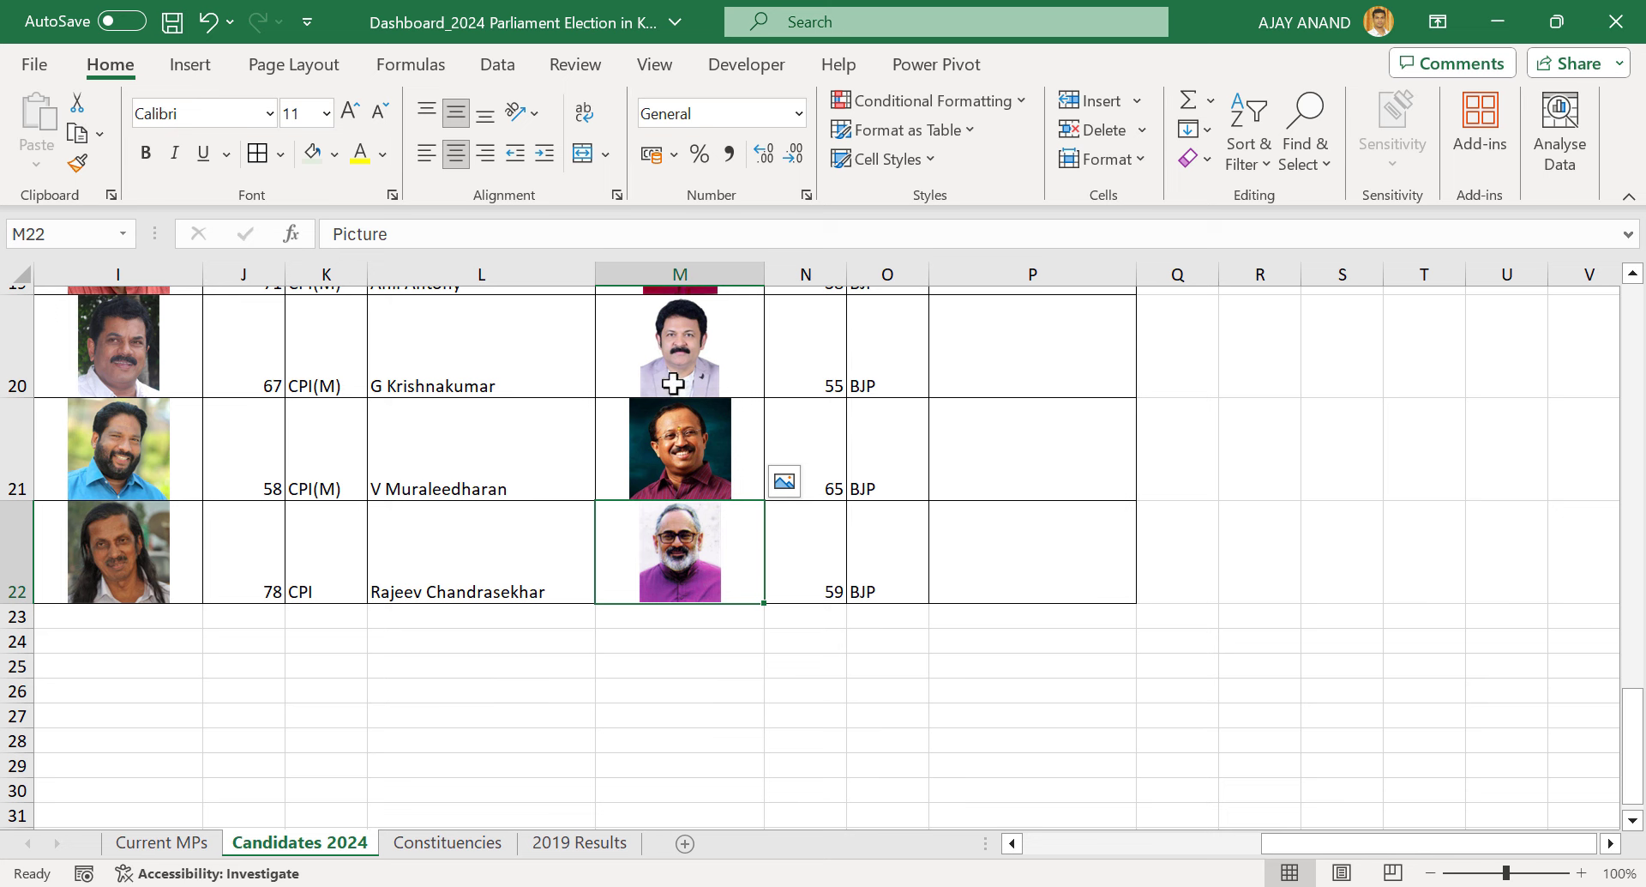
Review the UDF, LDF and NDA candidate pictures across the Candidates 2024 sheet
scroll(1083, 683, up, 2)
drag(1285, 843, 934, 857)
scroll(957, 577, up, 6)
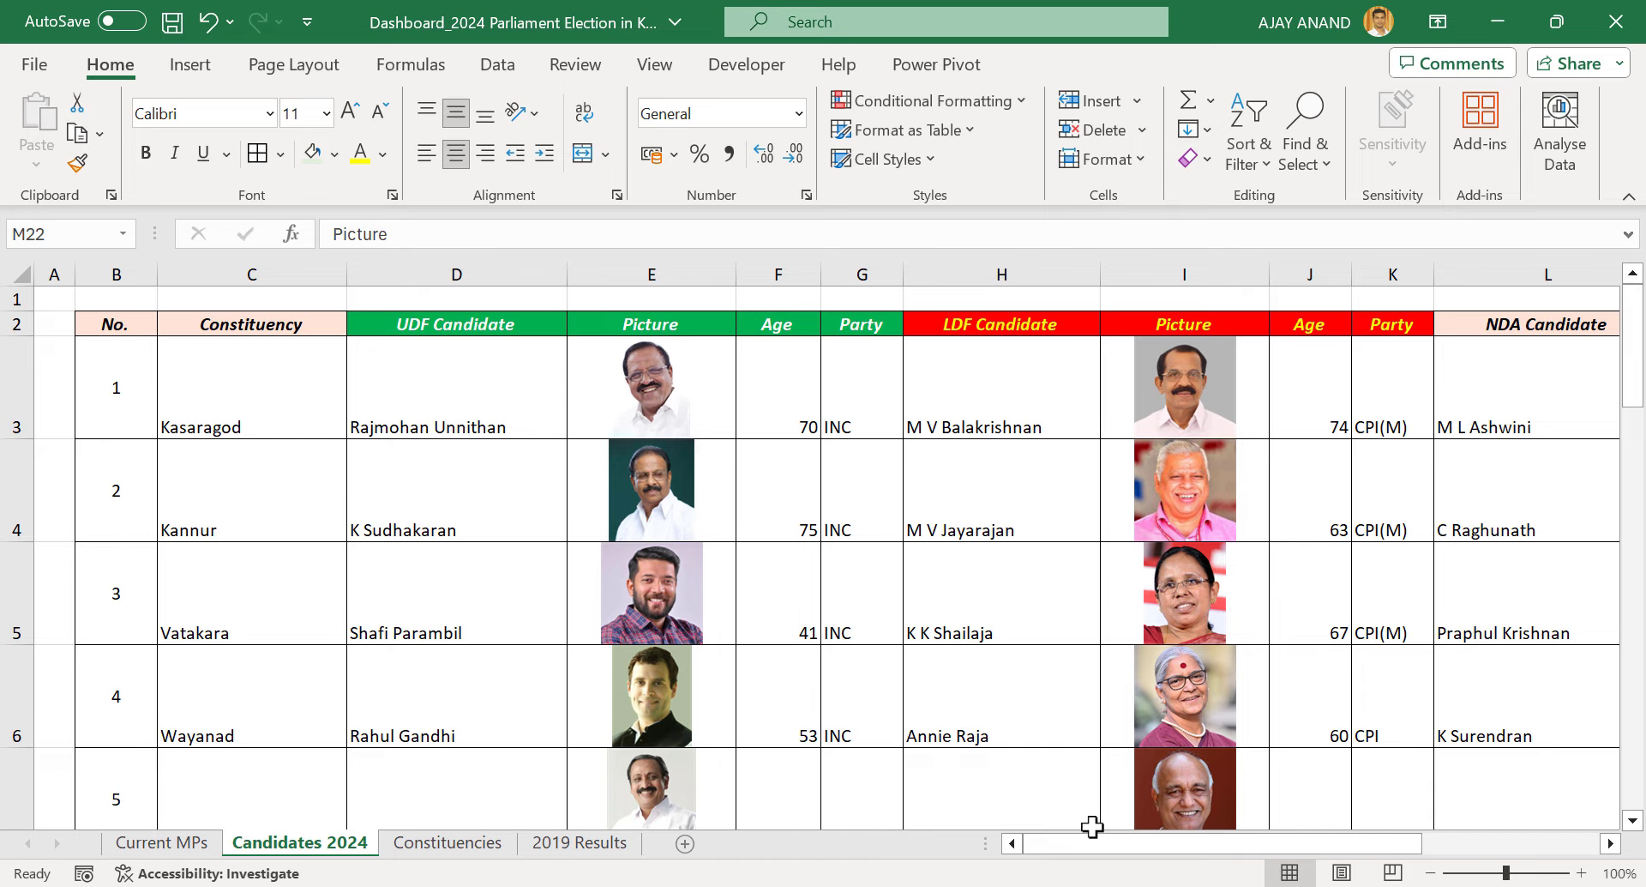
drag(1093, 843, 1393, 851)
drag(1275, 843, 929, 845)
Add a new sheet named "Dashboard" and move it in front of the Current MPs sheet
click(202, 842)
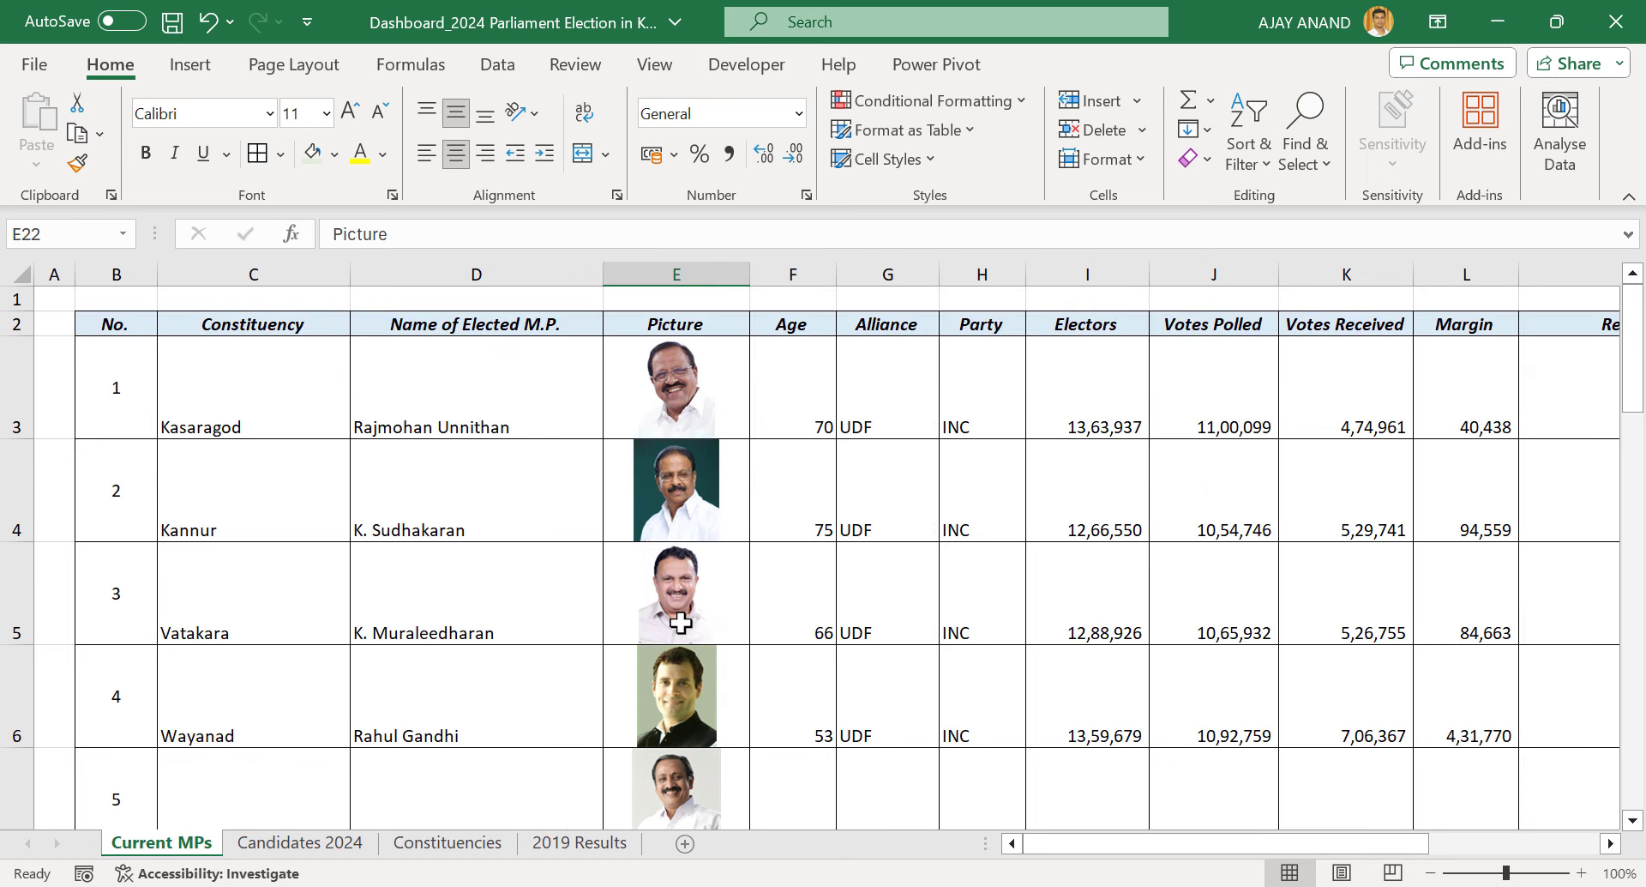
click(683, 843)
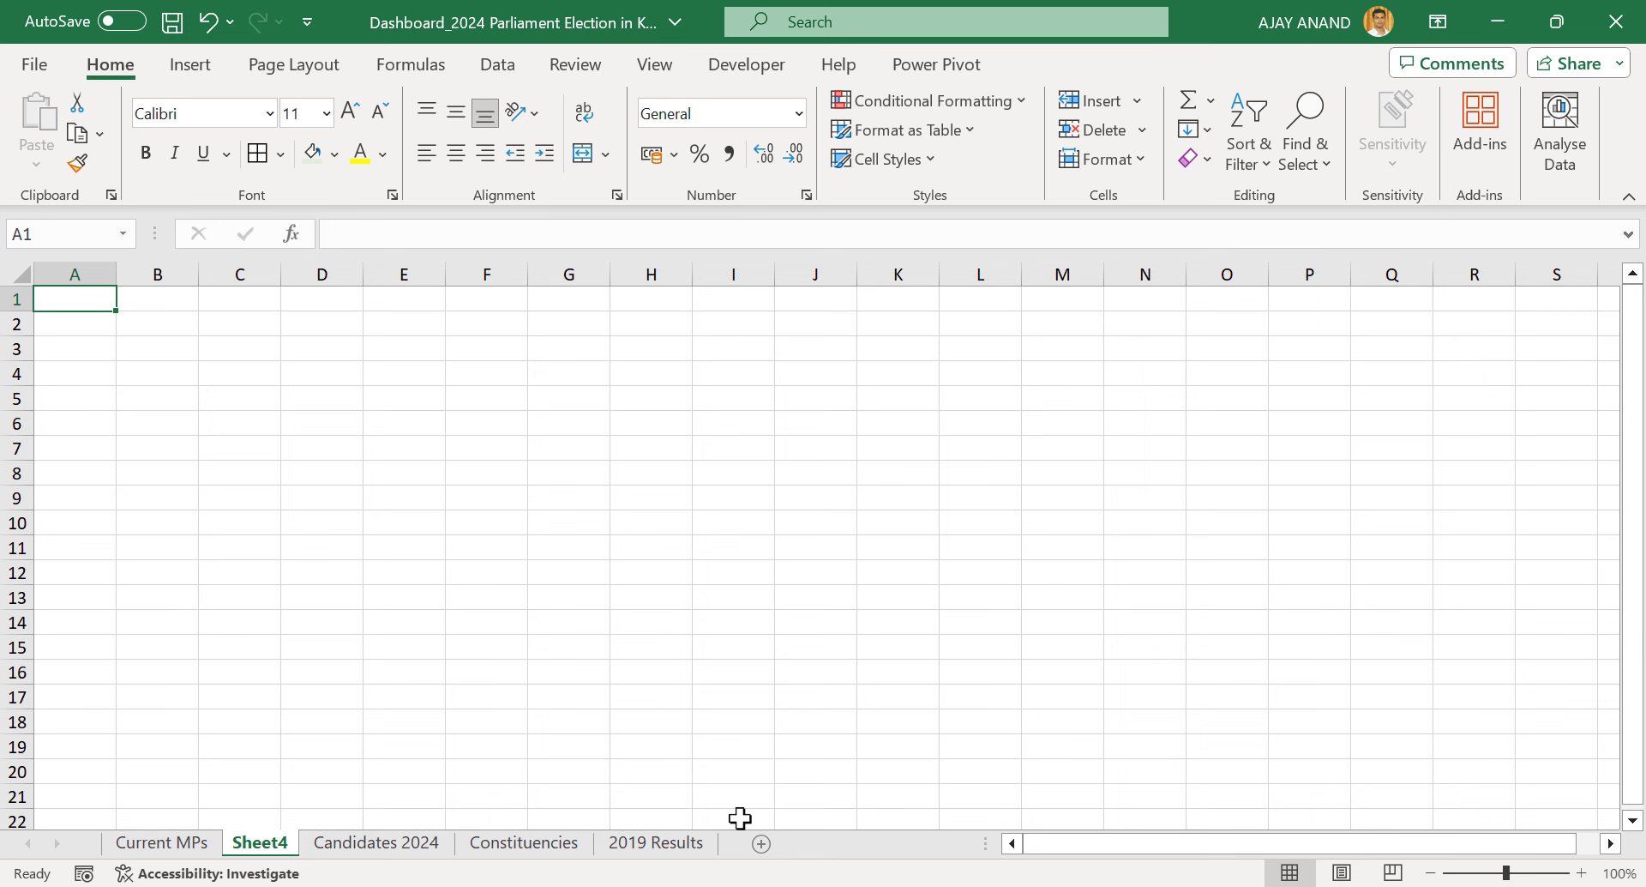
double_click(276, 843)
text(Dashboard)
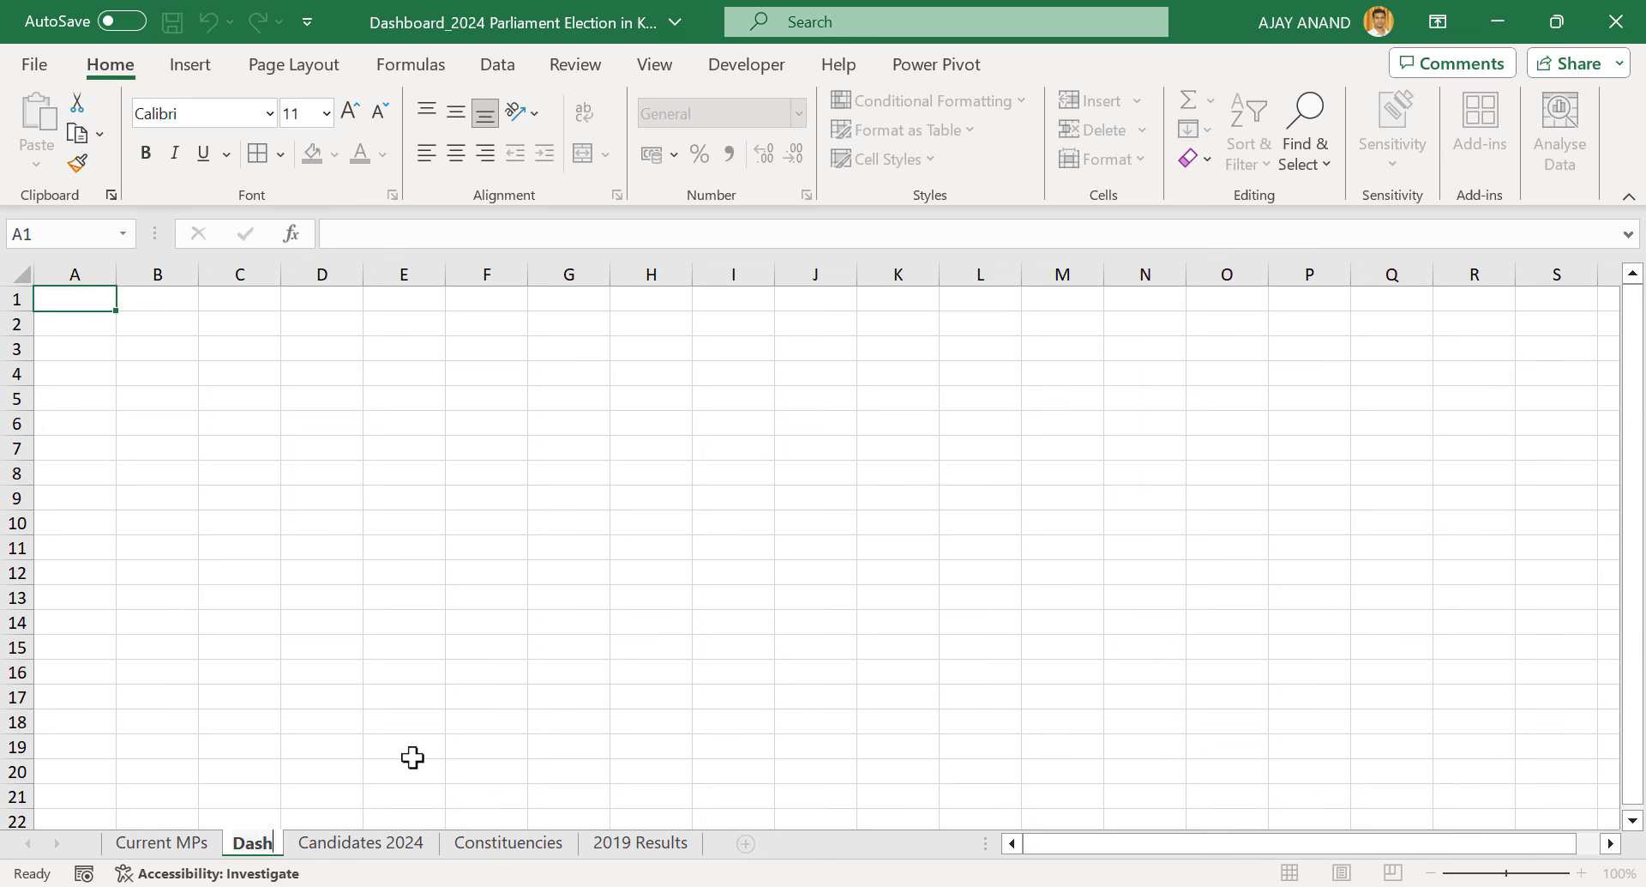
key(Return)
drag(292, 844, 155, 836)
Enter "Constituency" in cell B2 of the Dashboard sheet and widen column B to about twice its width
click(165, 315)
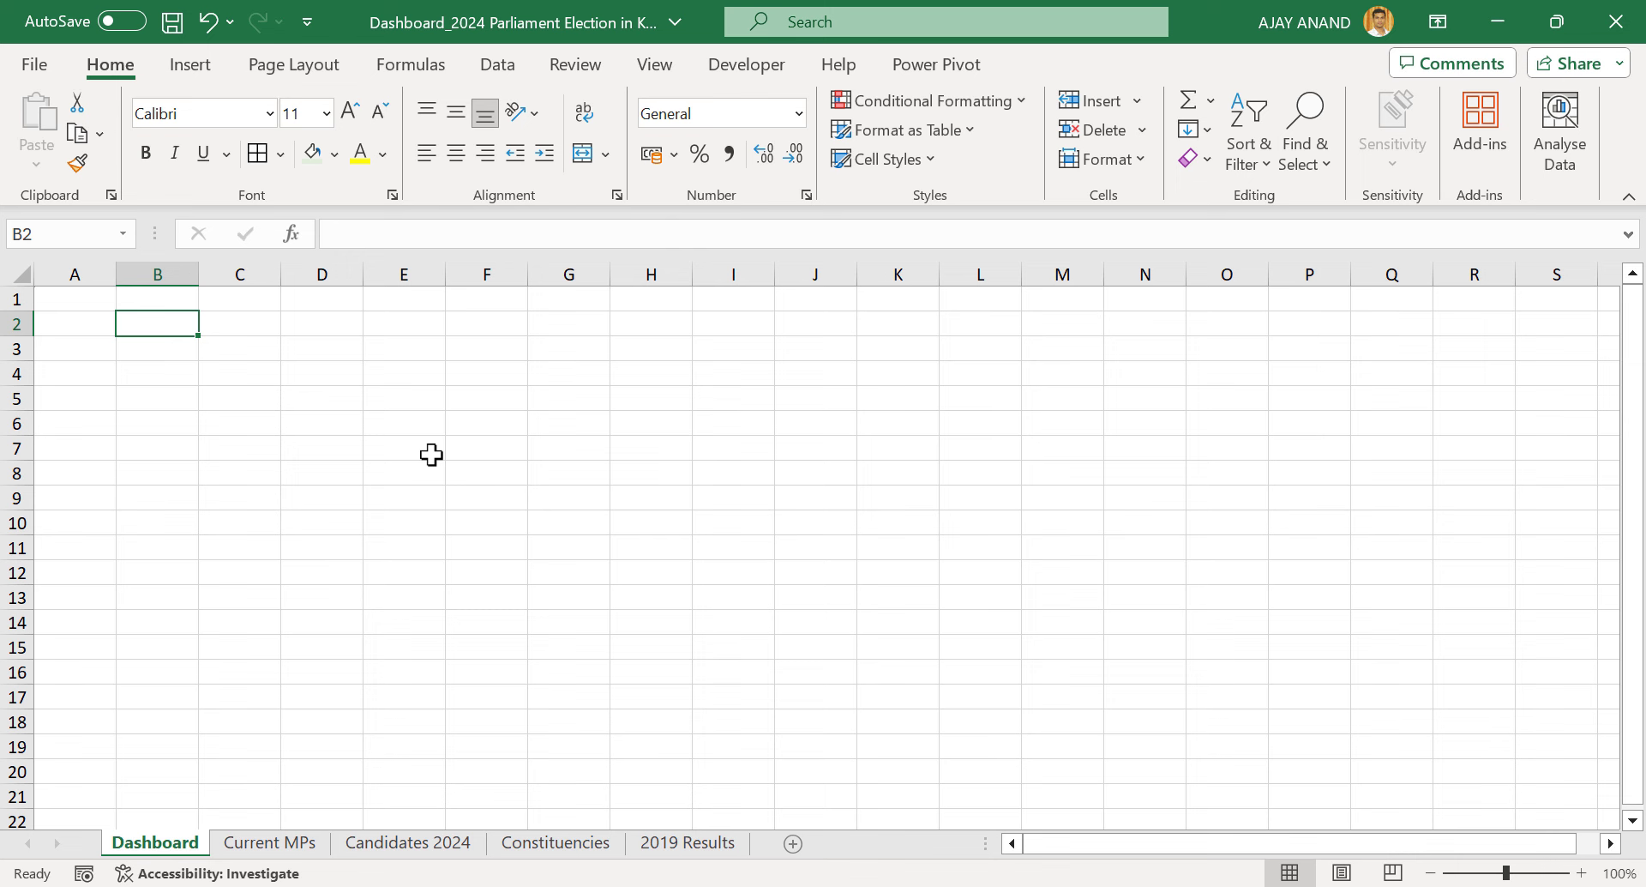
text(Constituency)
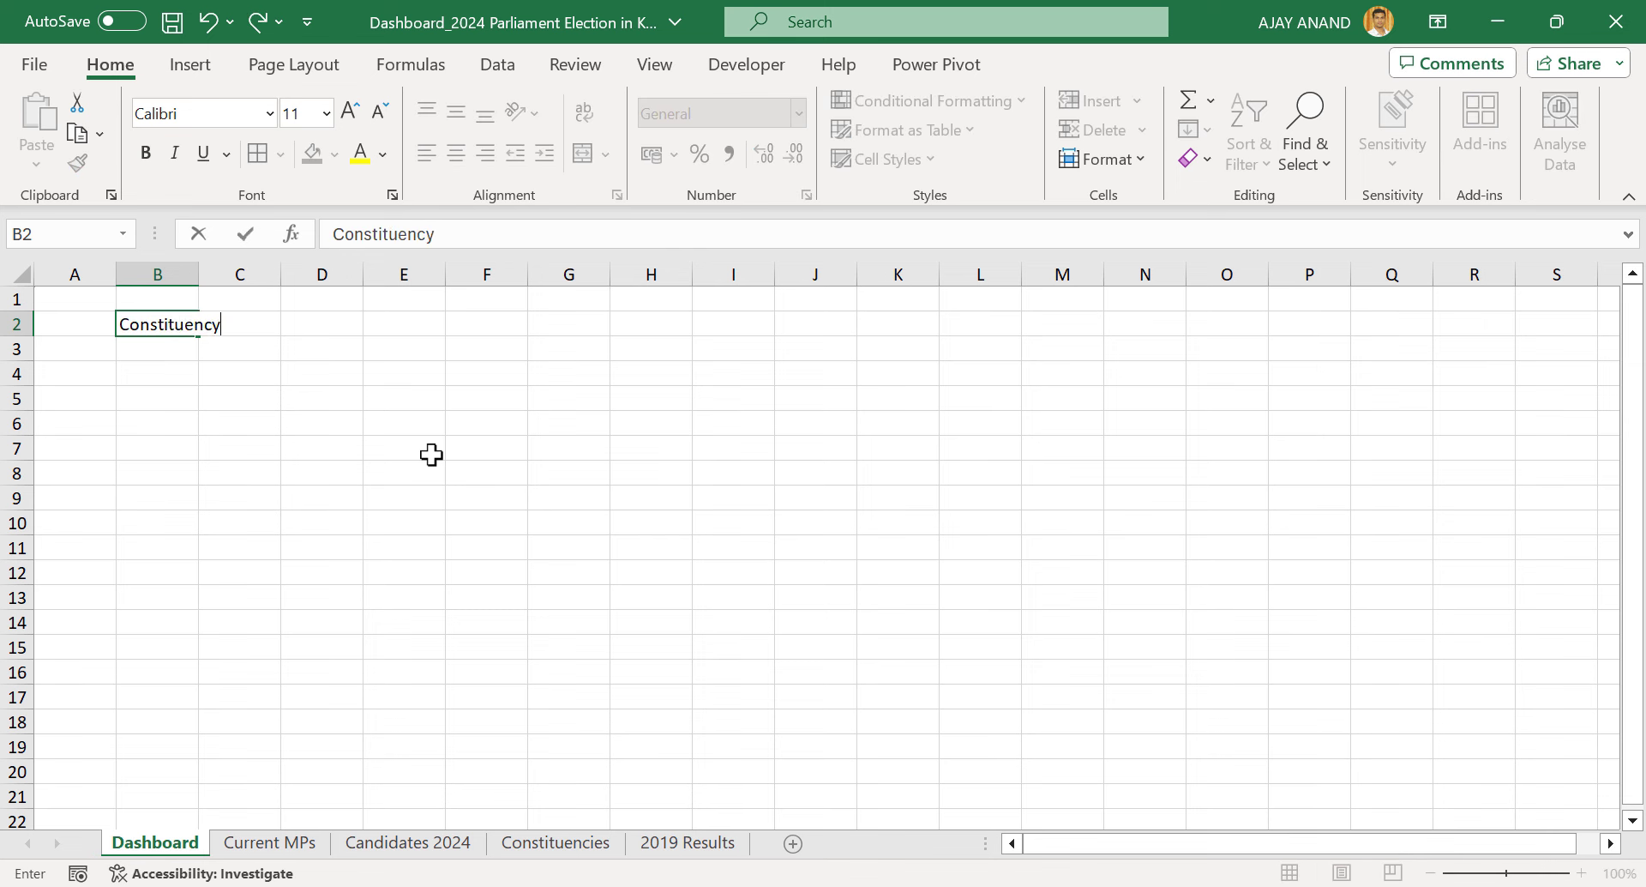
key(Return)
click(193, 266)
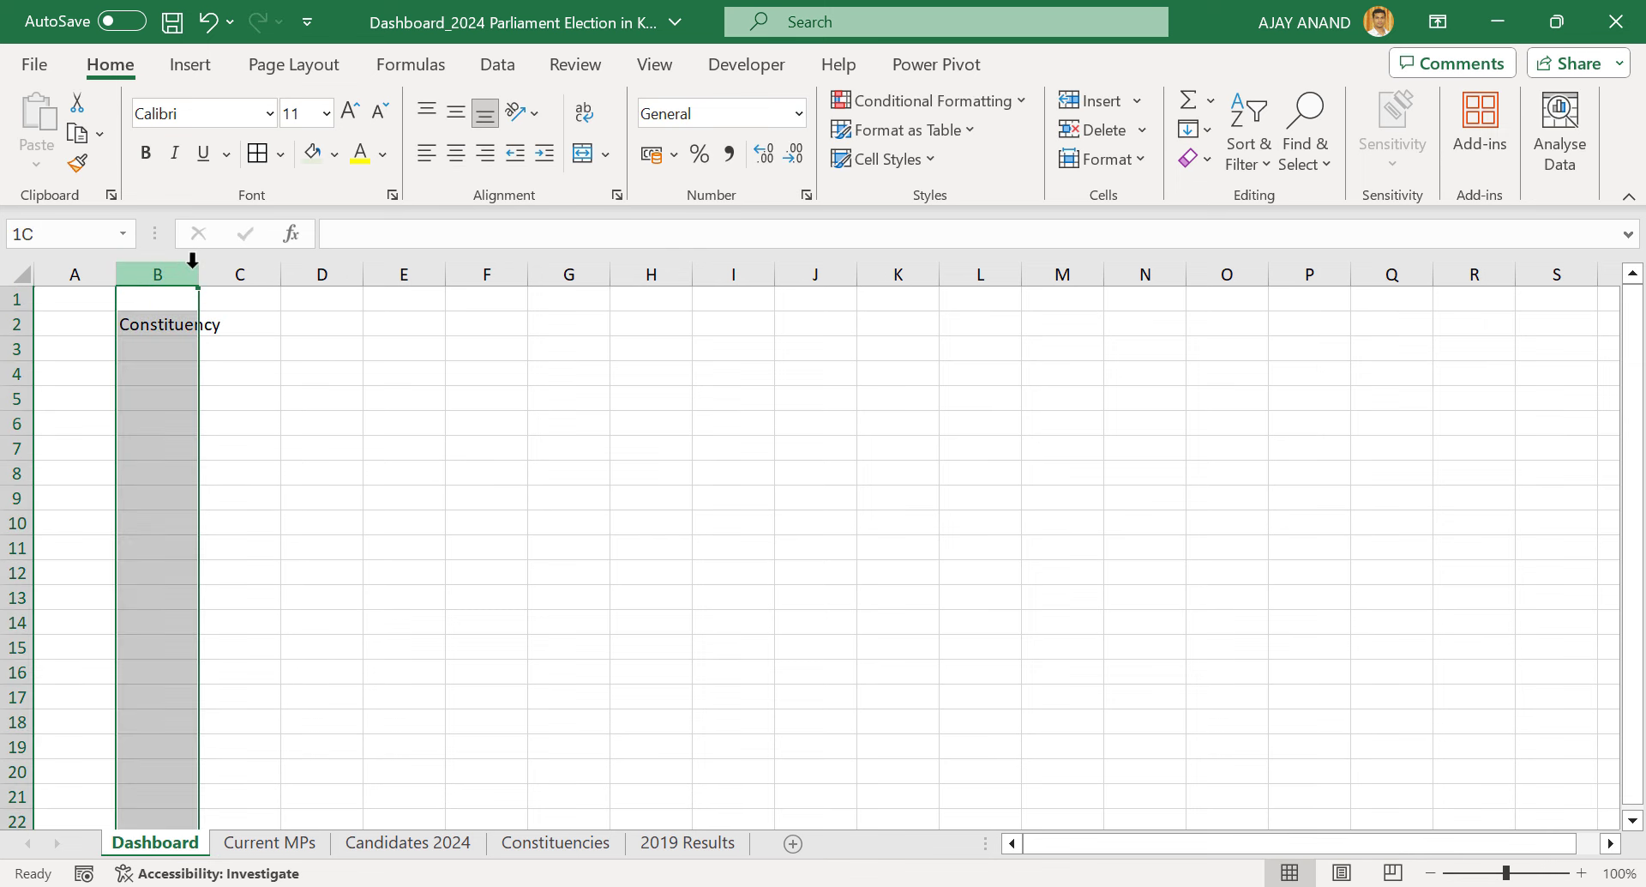
drag(198, 271, 293, 272)
Add the labels "Number of Voters" in cell B3 and "Votes Polled" in cell B4
click(219, 355)
text(Number of Voters)
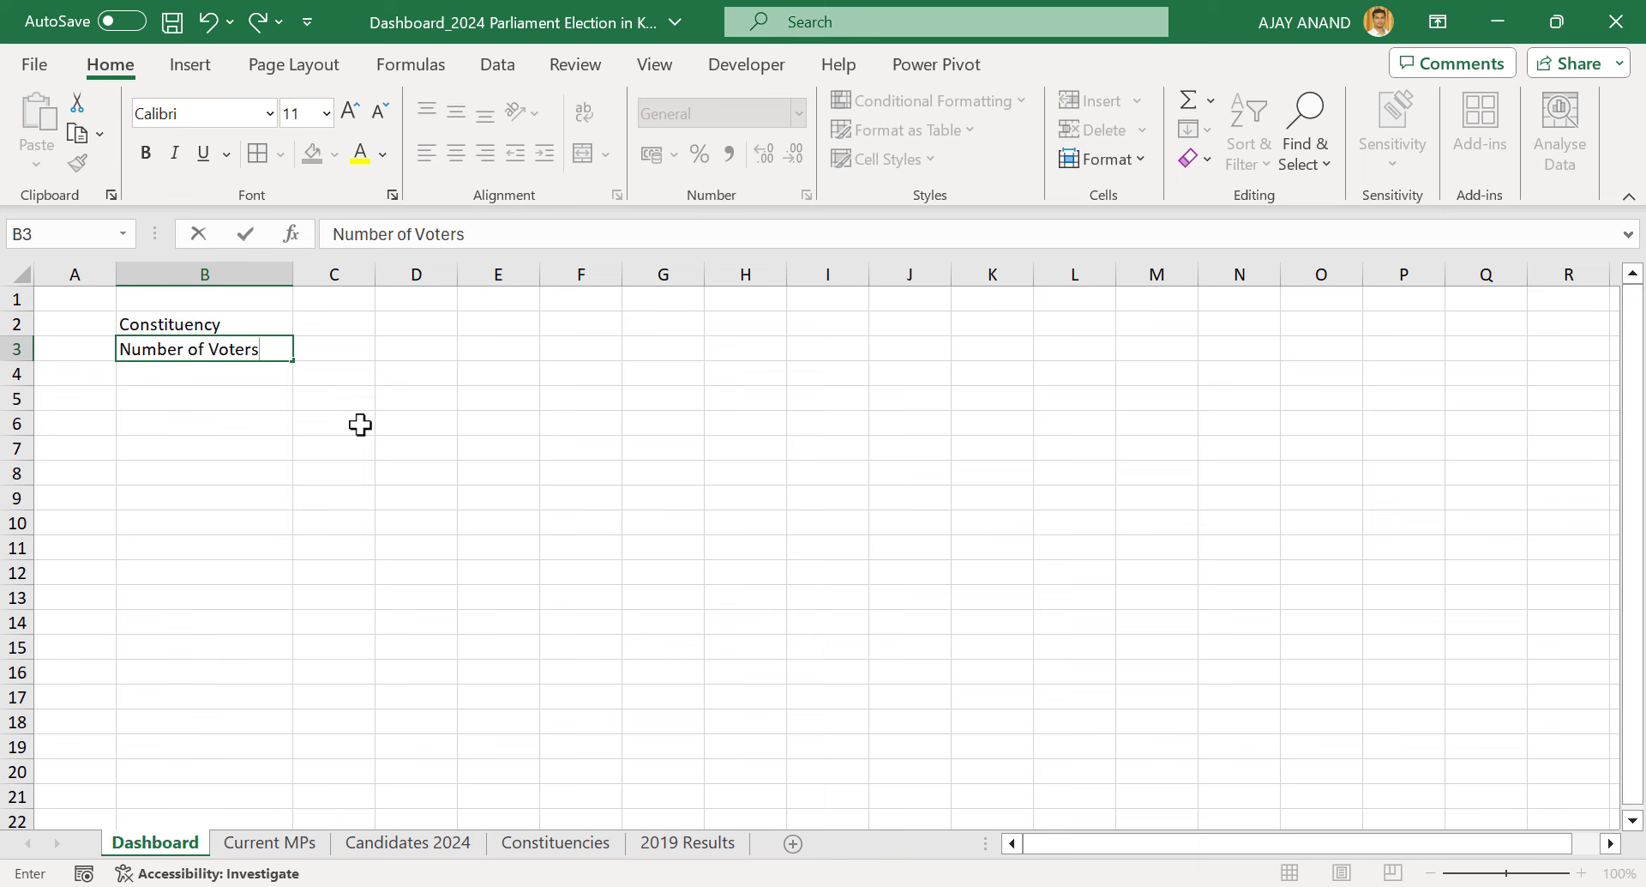
key(Return)
text(Votes)
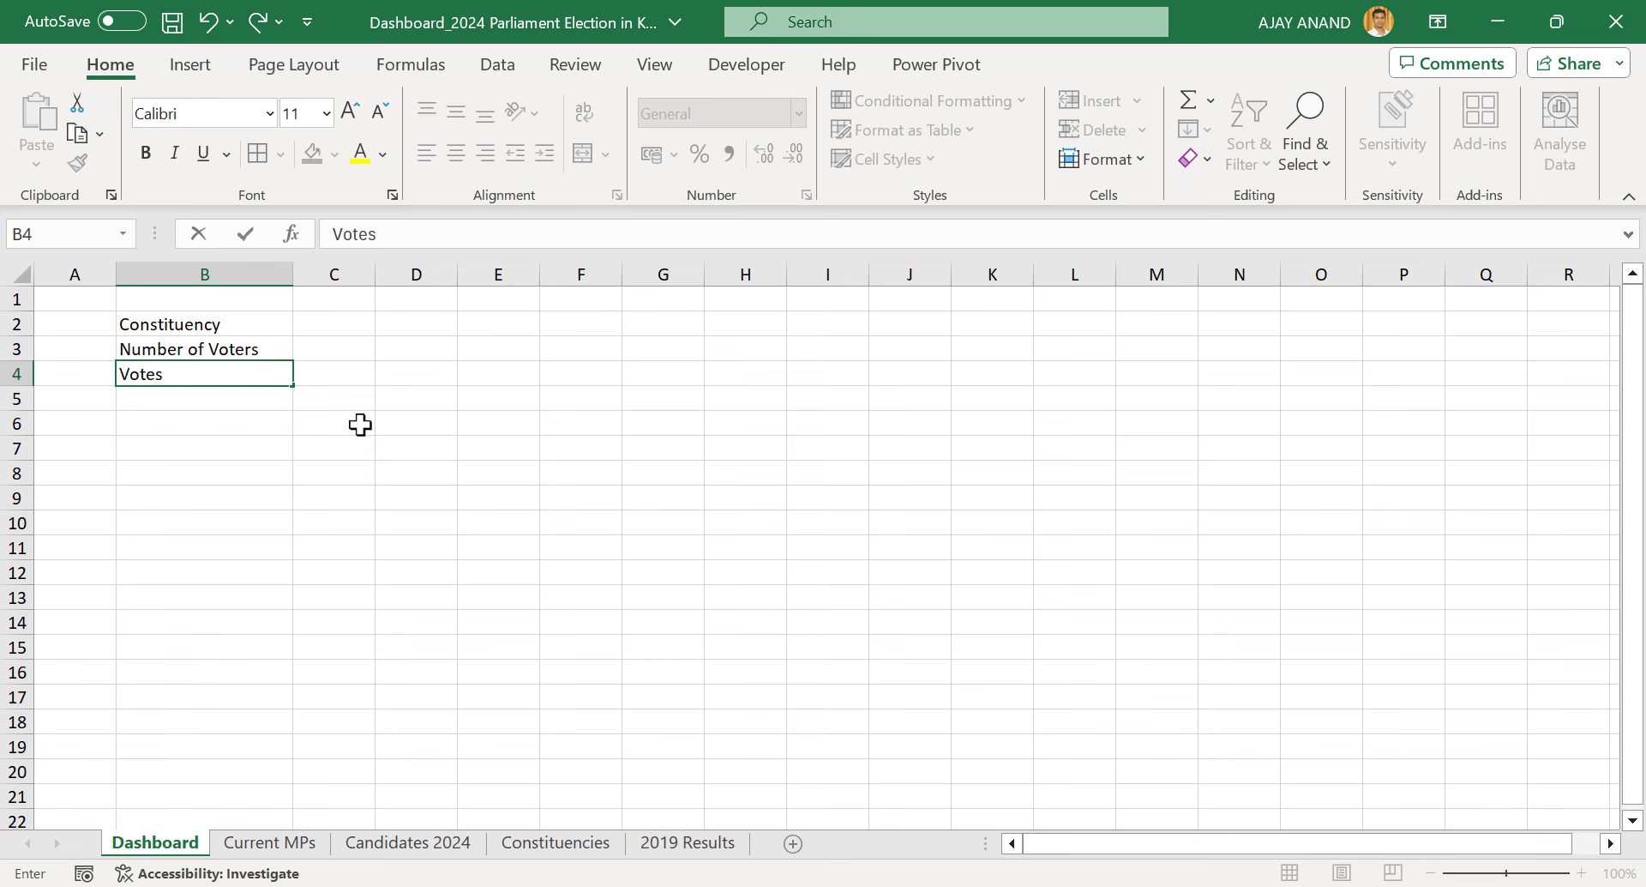
text( Polled)
key(Return)
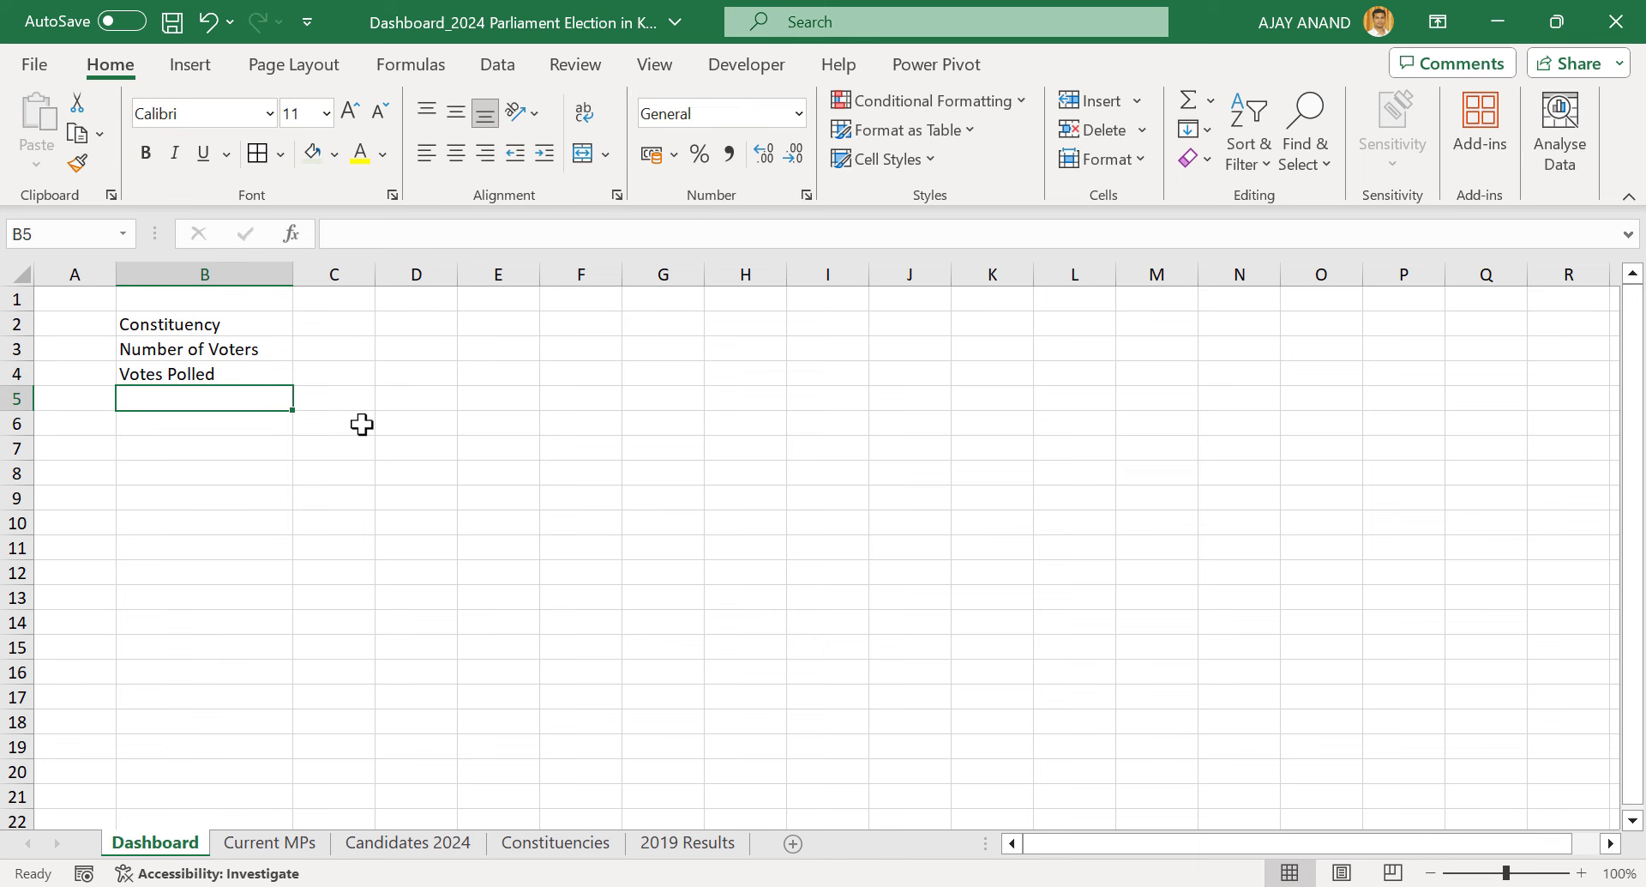
Set the width of column C on the Dashboard sheet to 24
click(332, 273)
right_click(334, 276)
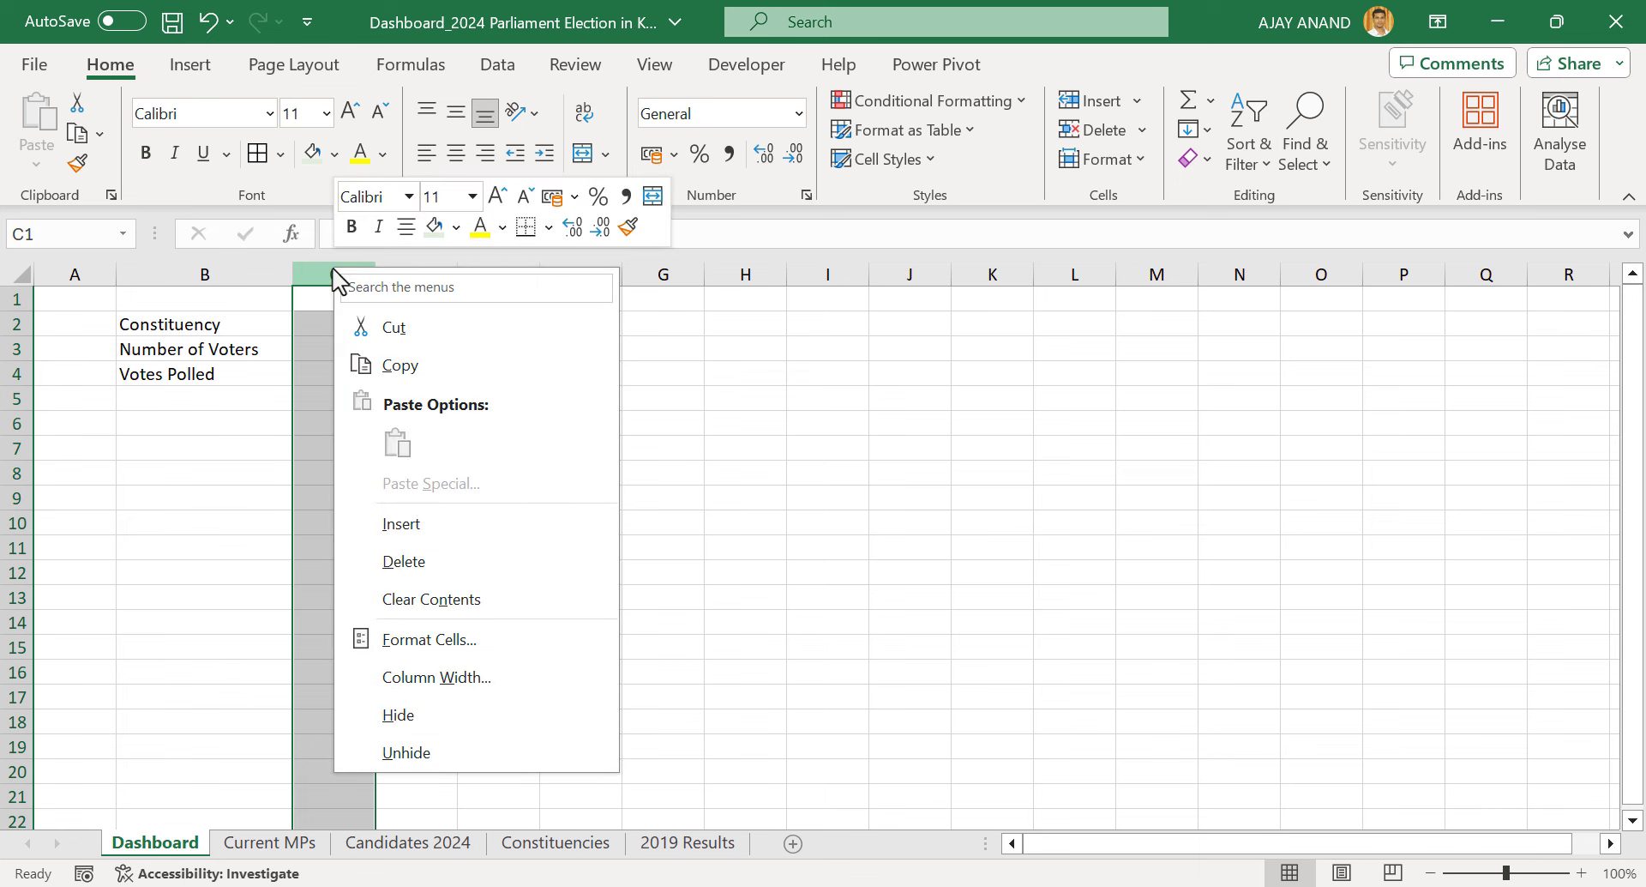
click(435, 676)
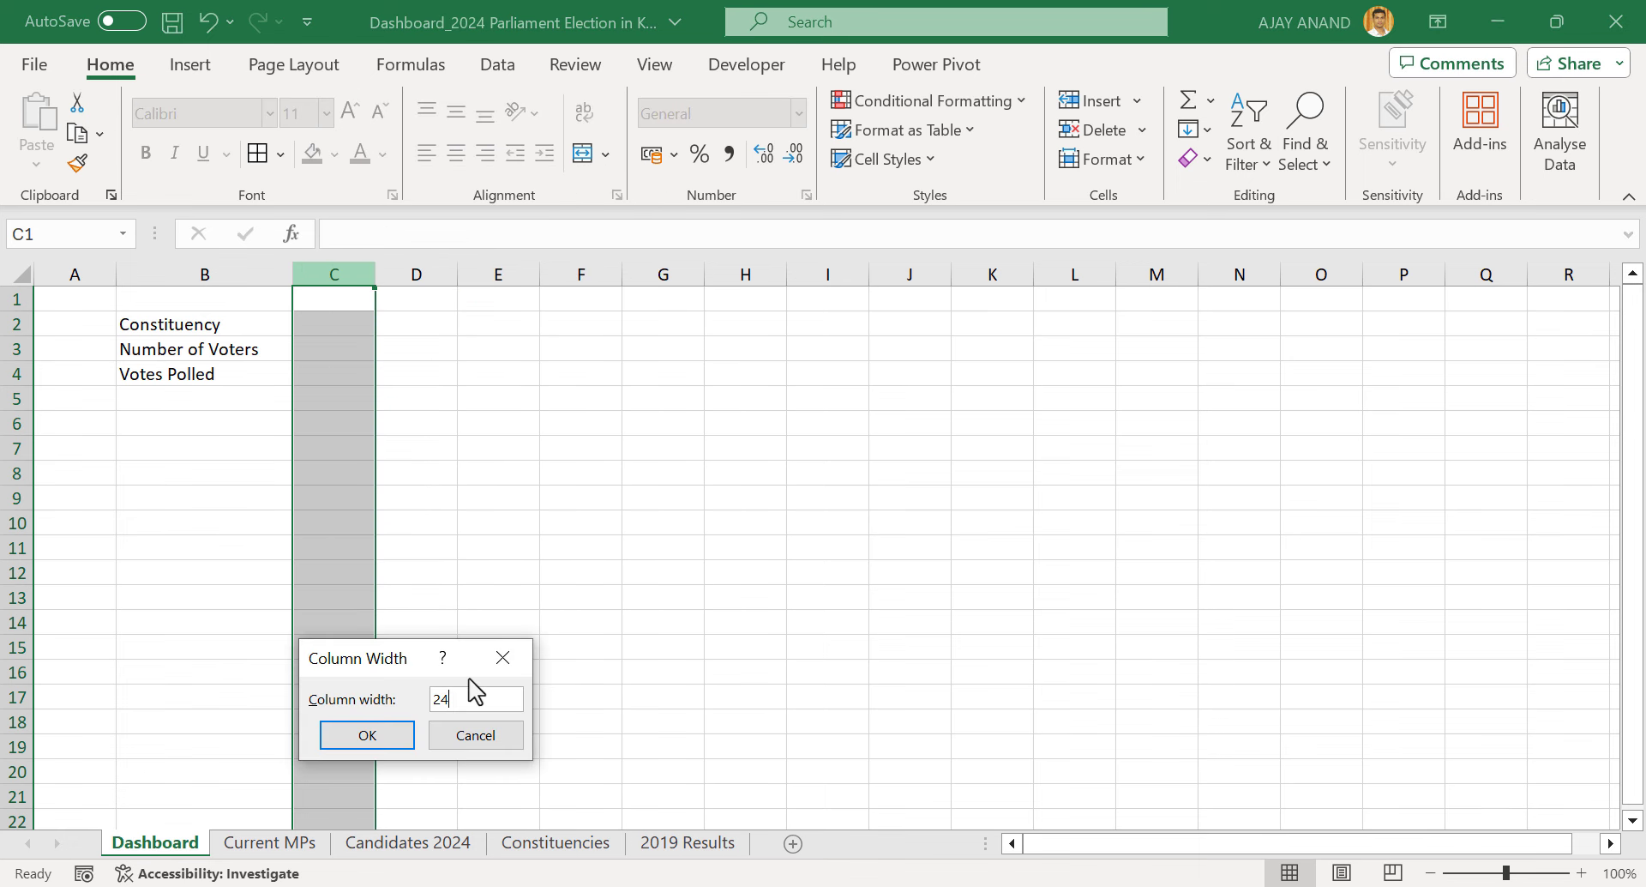
text(24)
key(Return)
Add all borders to B2:C4 and format the labels in B2:B4 with a light gold fill, bold and italic
drag(249, 330, 373, 365)
click(257, 154)
click(251, 327)
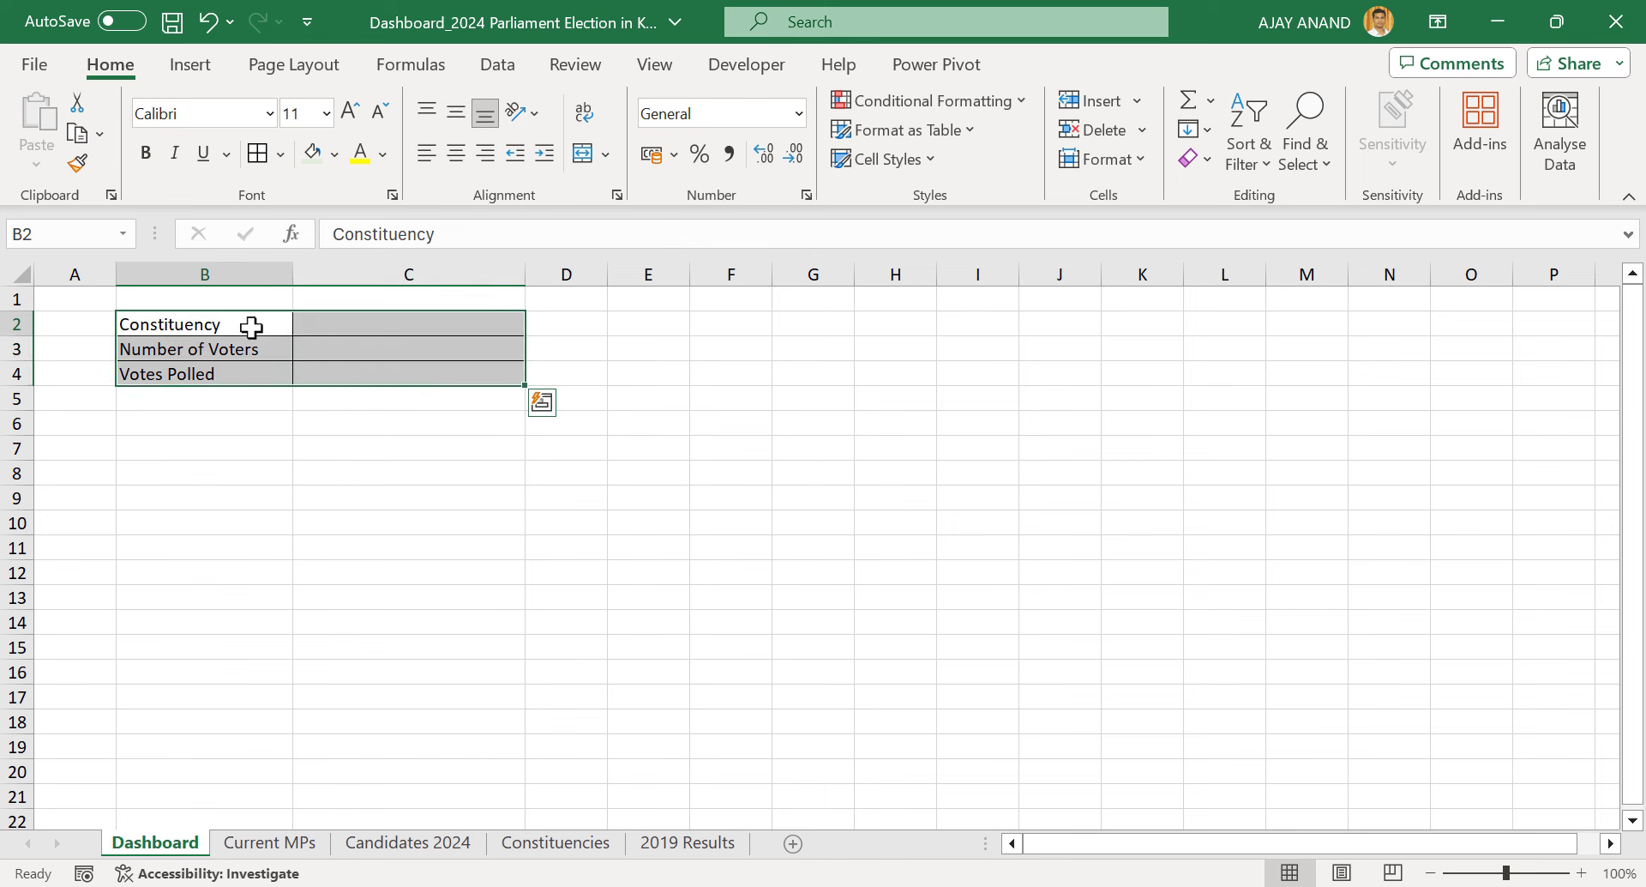
drag(251, 328, 248, 374)
click(334, 154)
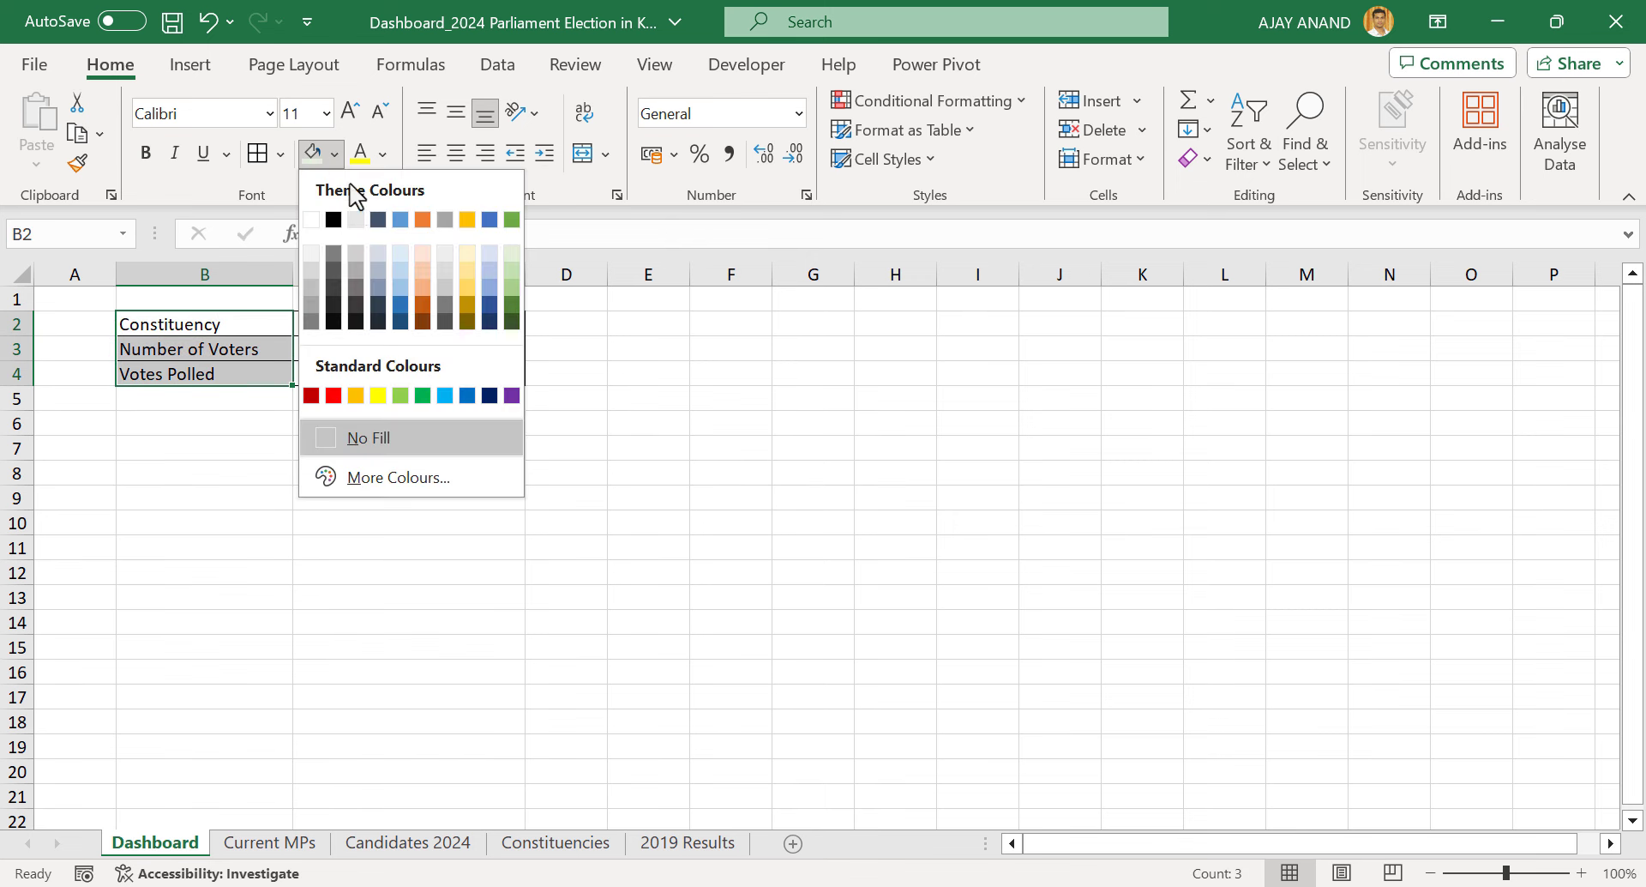
click(468, 253)
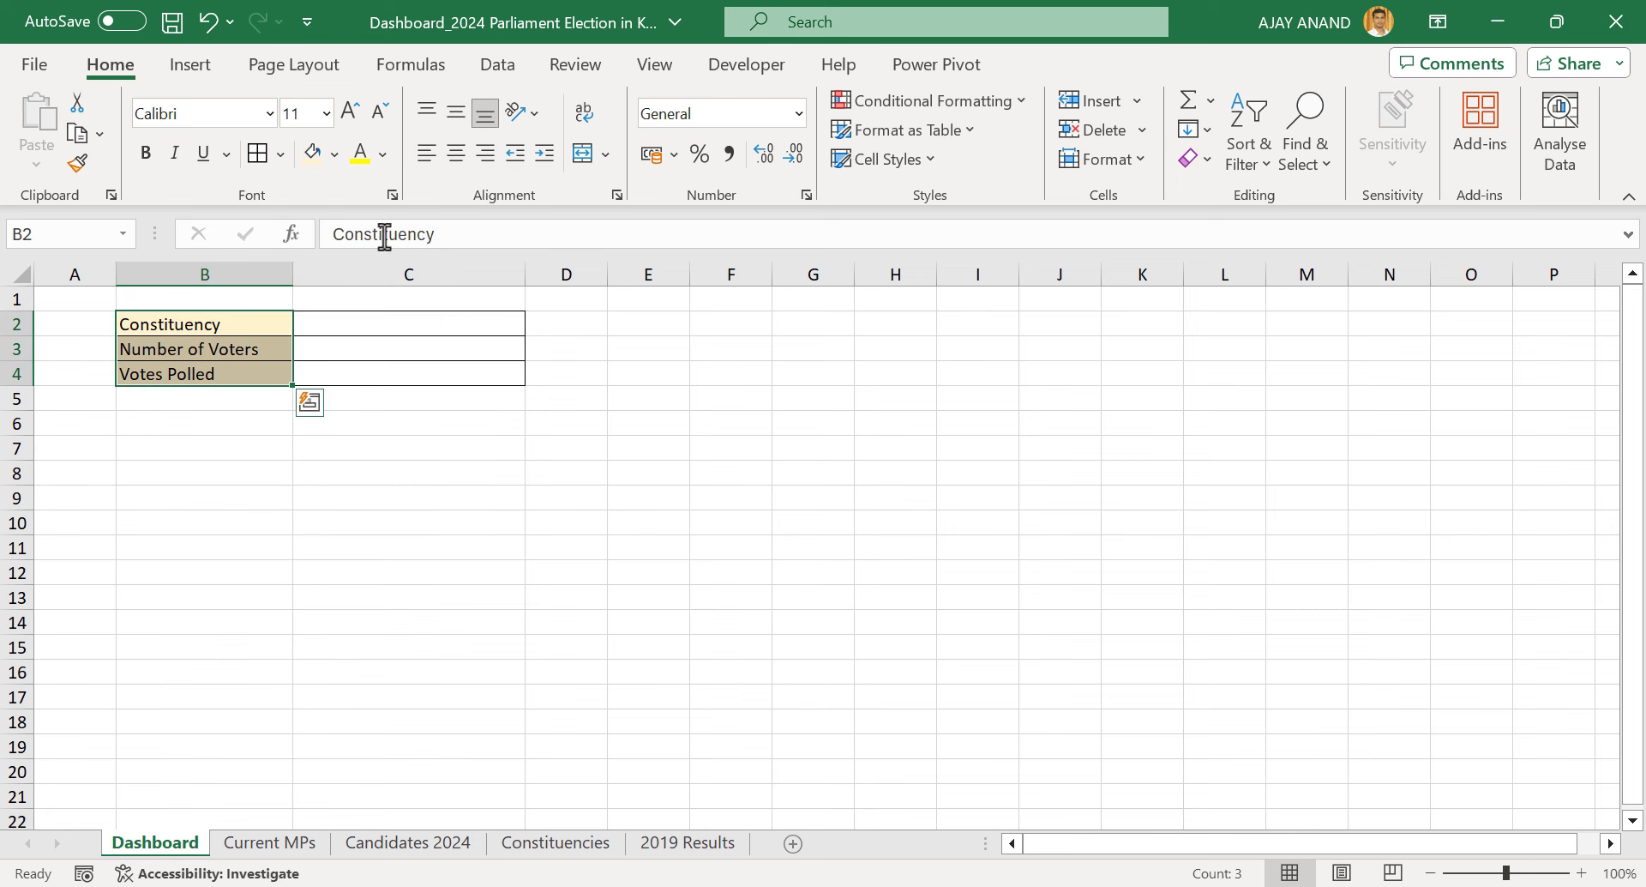
click(145, 155)
click(176, 156)
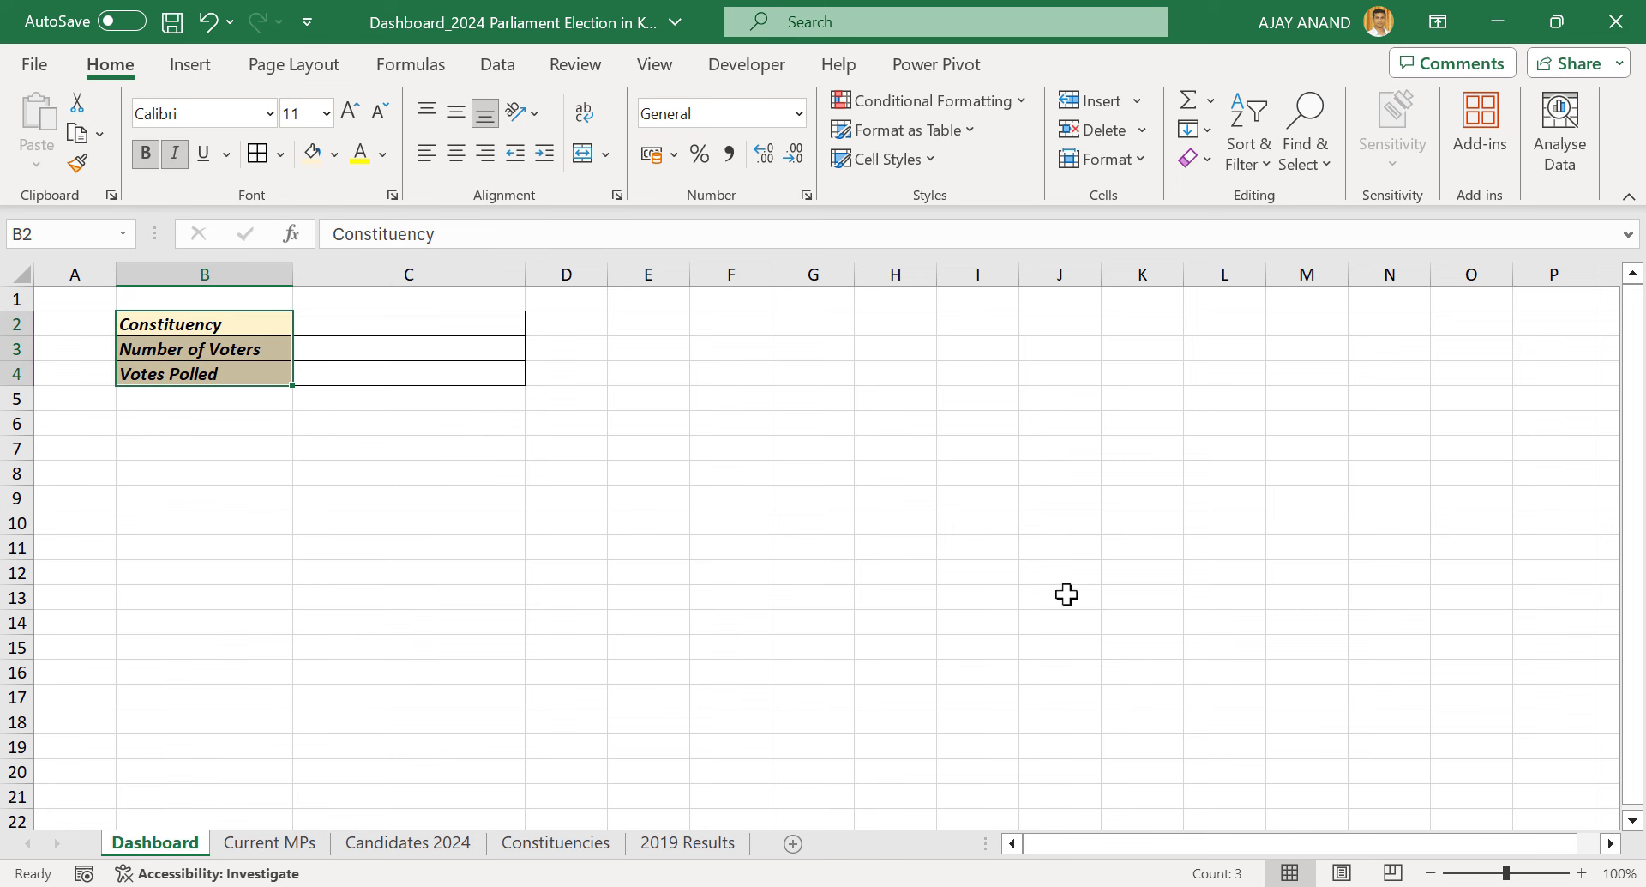
Enter the labels "Name", "Age", "Party" and "Alliance" in cells B10 to B13
click(1582, 872)
click(1582, 872)
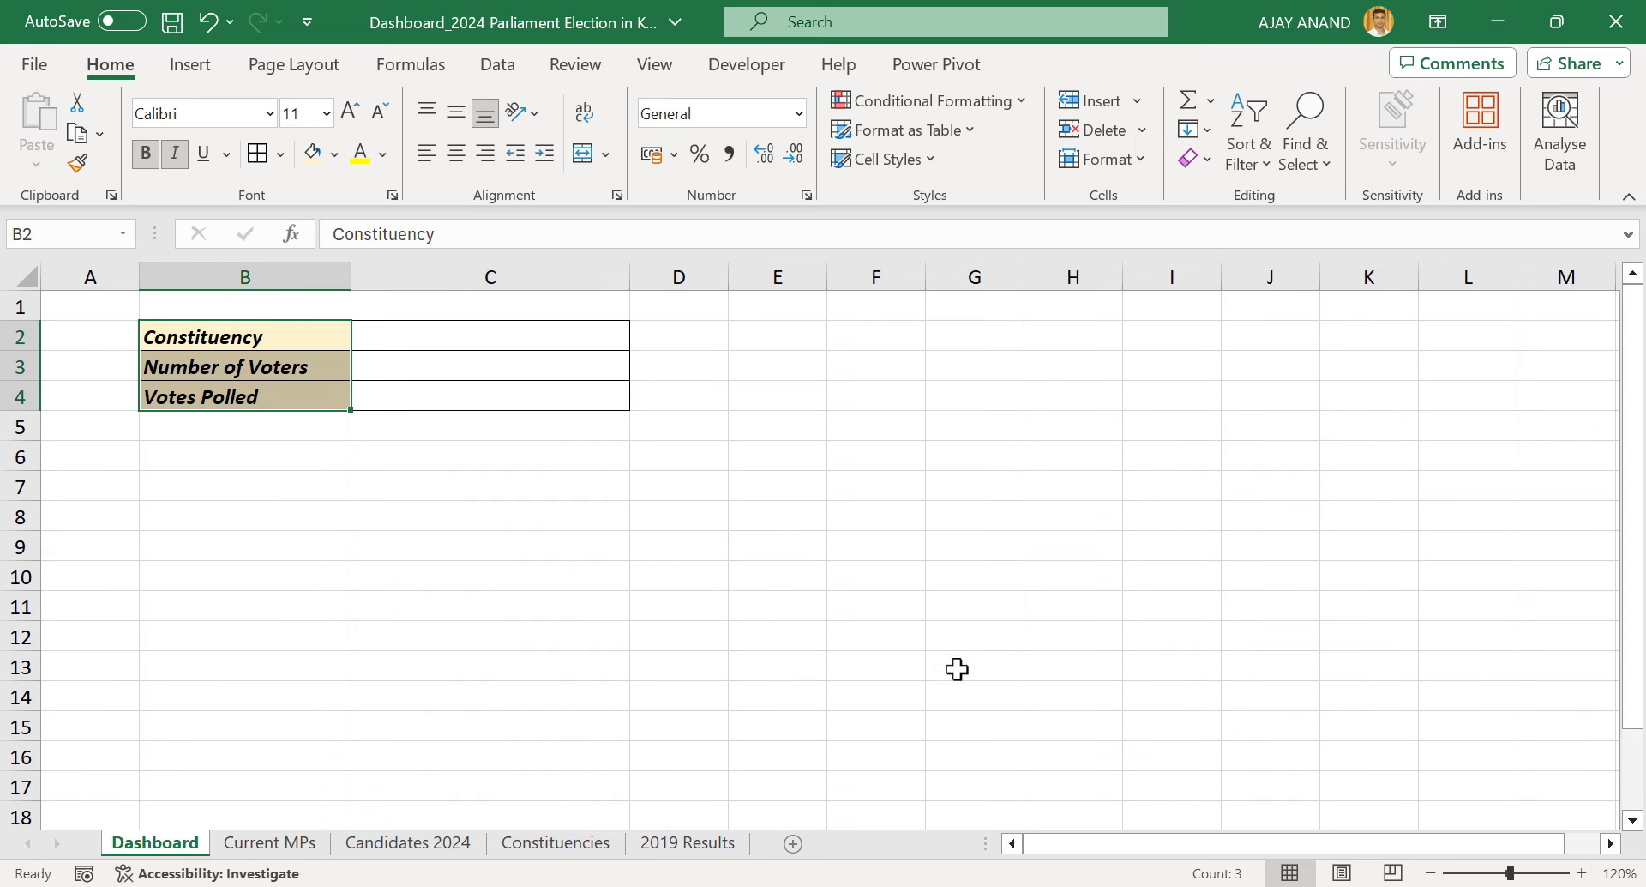
click(228, 577)
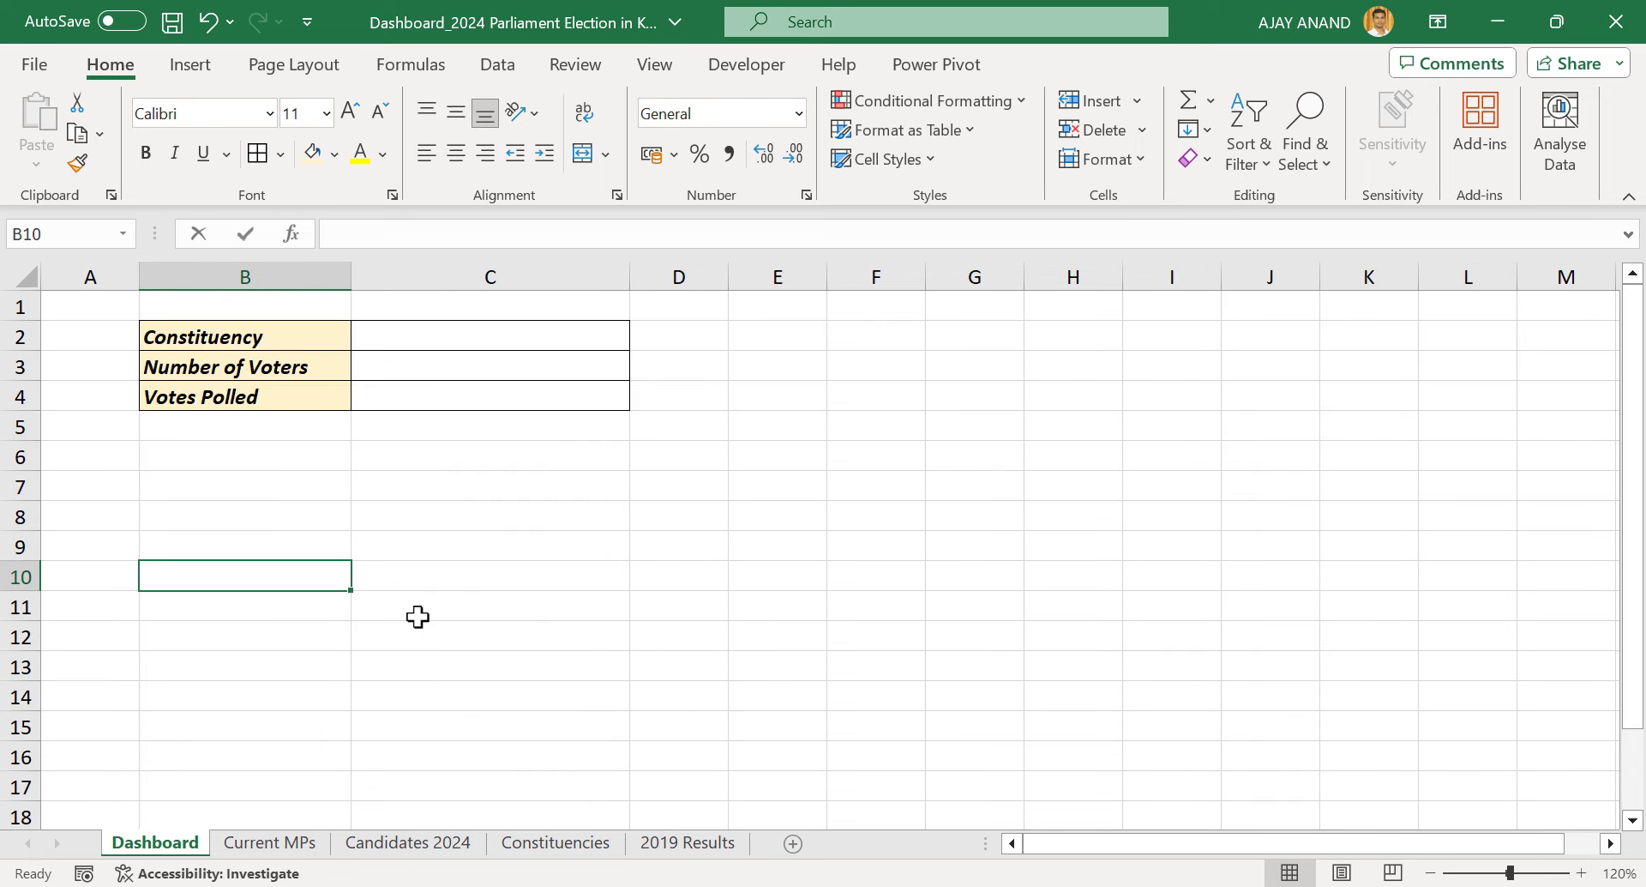
text(Name)
key(Return)
text(Age)
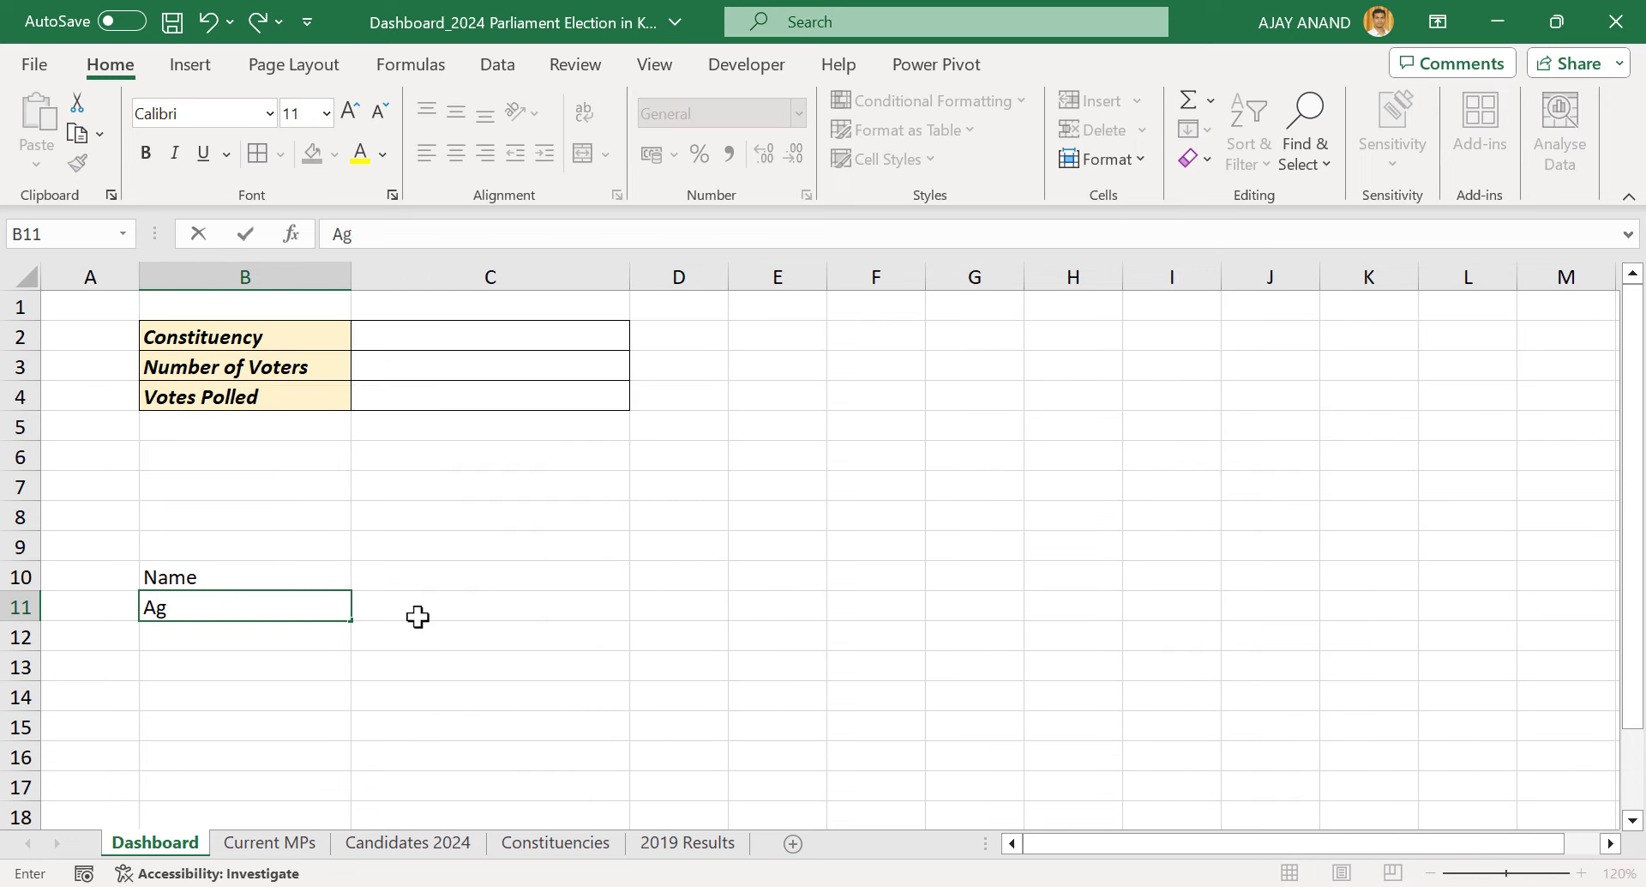
key(Return)
text(Party)
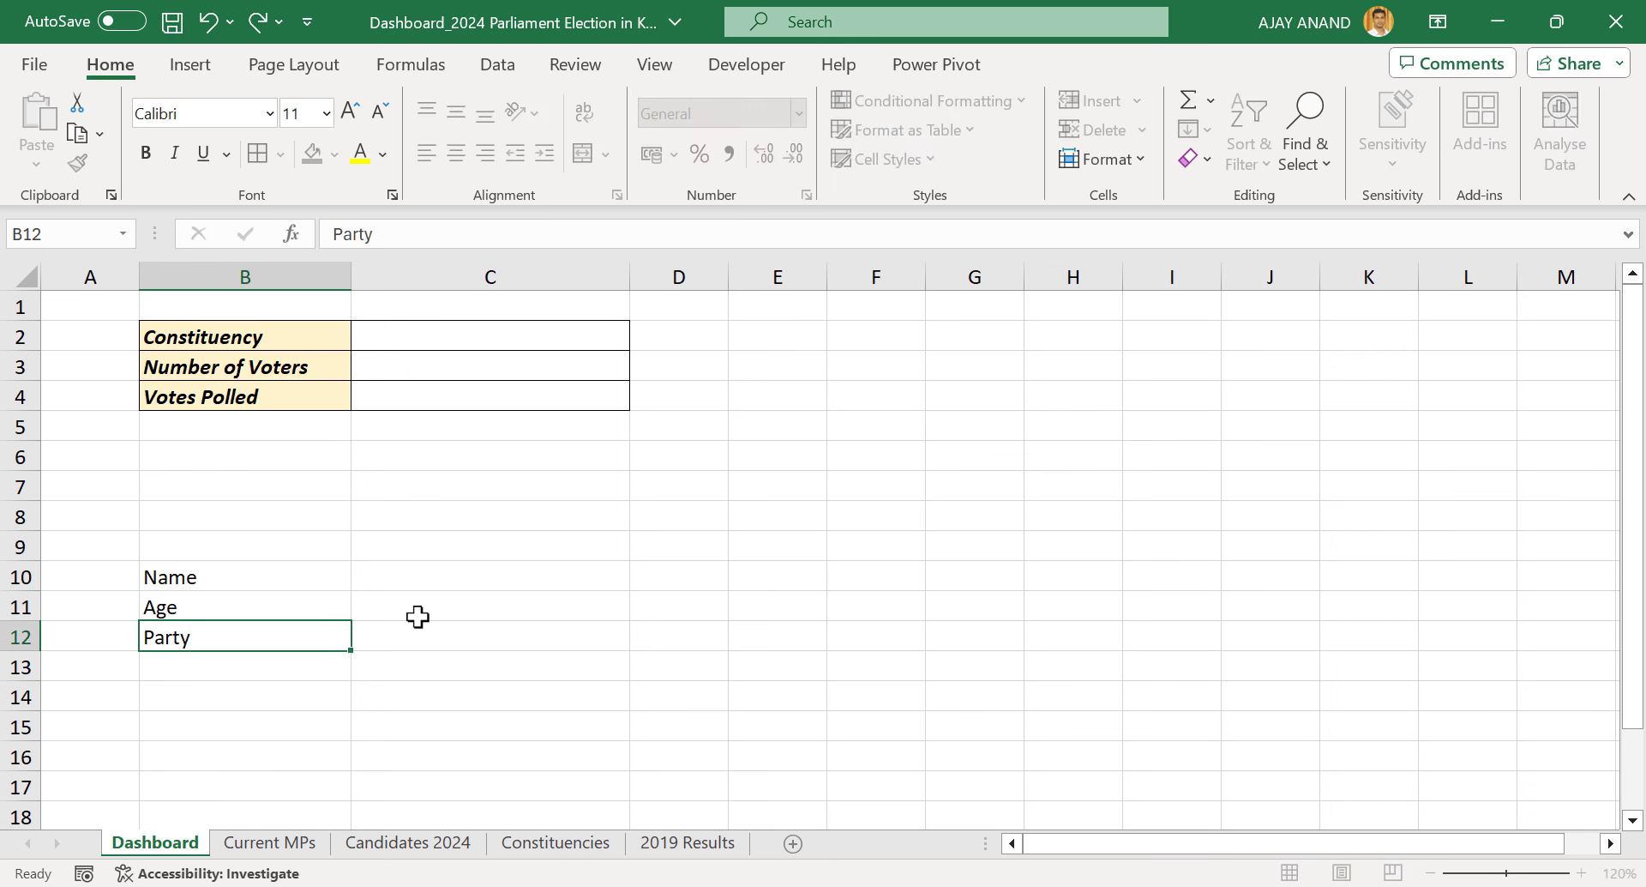
key(Return)
text(Alli)
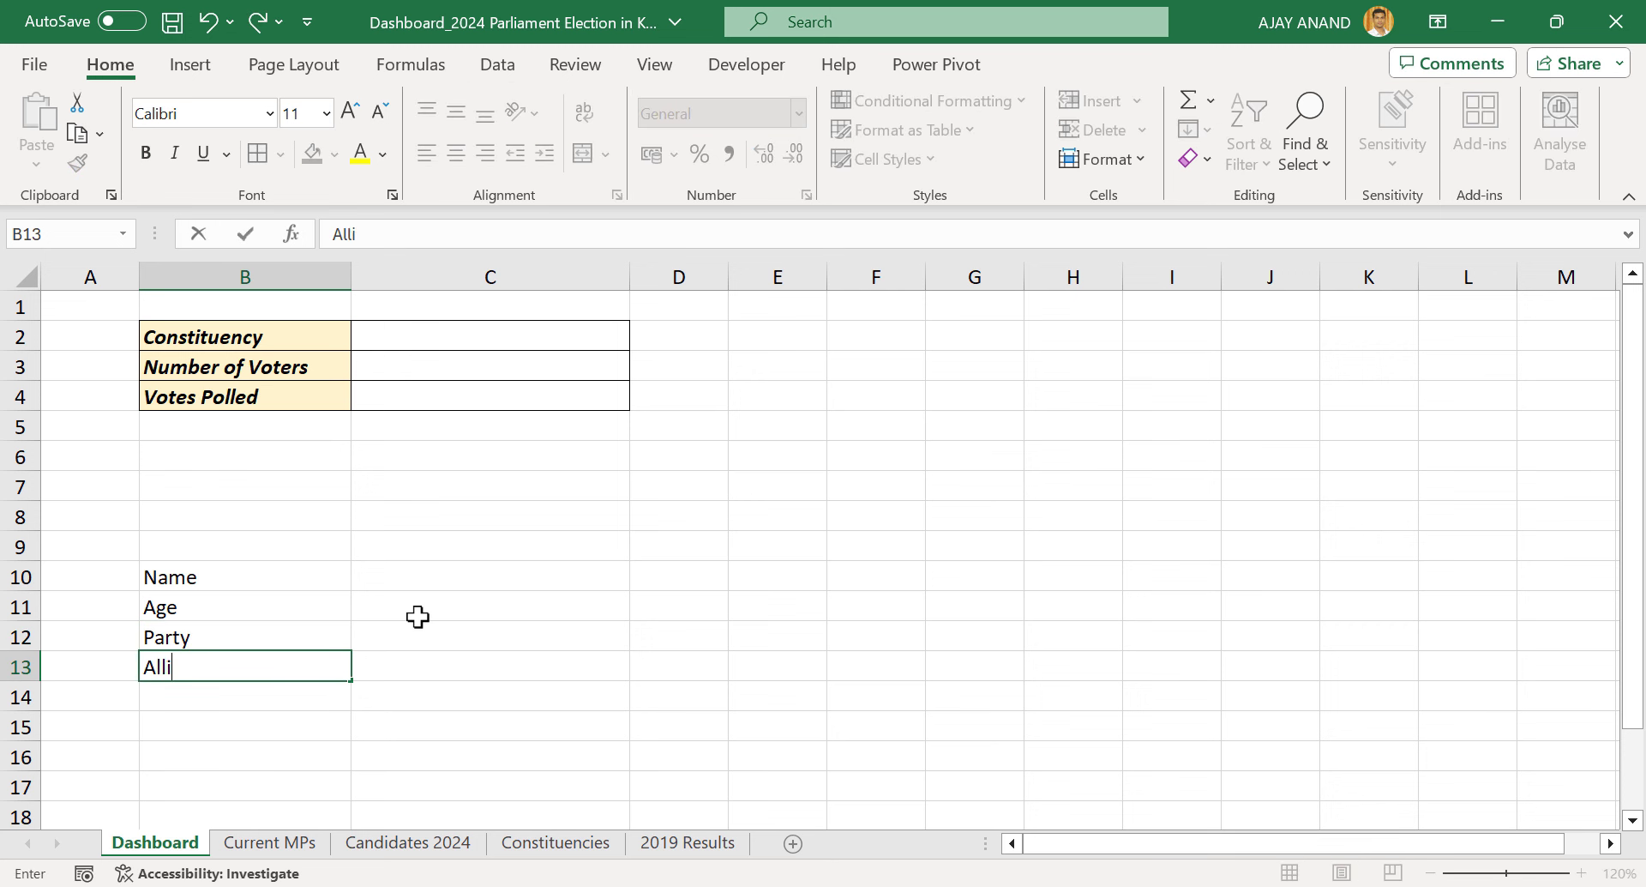
text(ance)
key(Return)
Enter "Votes Received" in cell B15 and "Margin" in cell B17, and narrow column A to about a third of its width
key(Return)
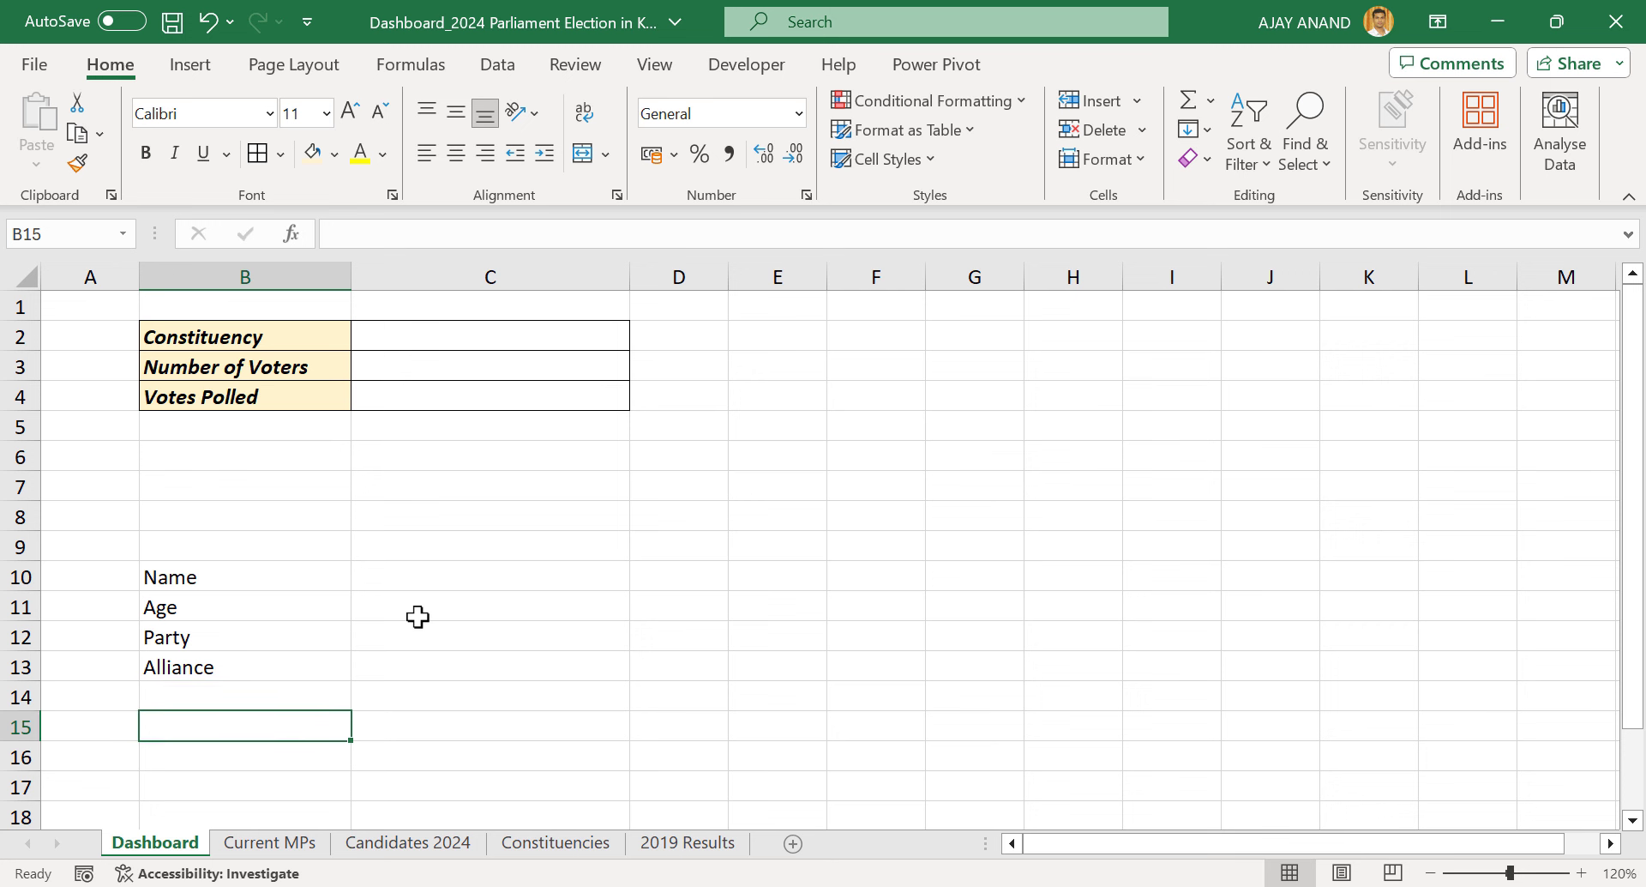
text(Votes Receiv)
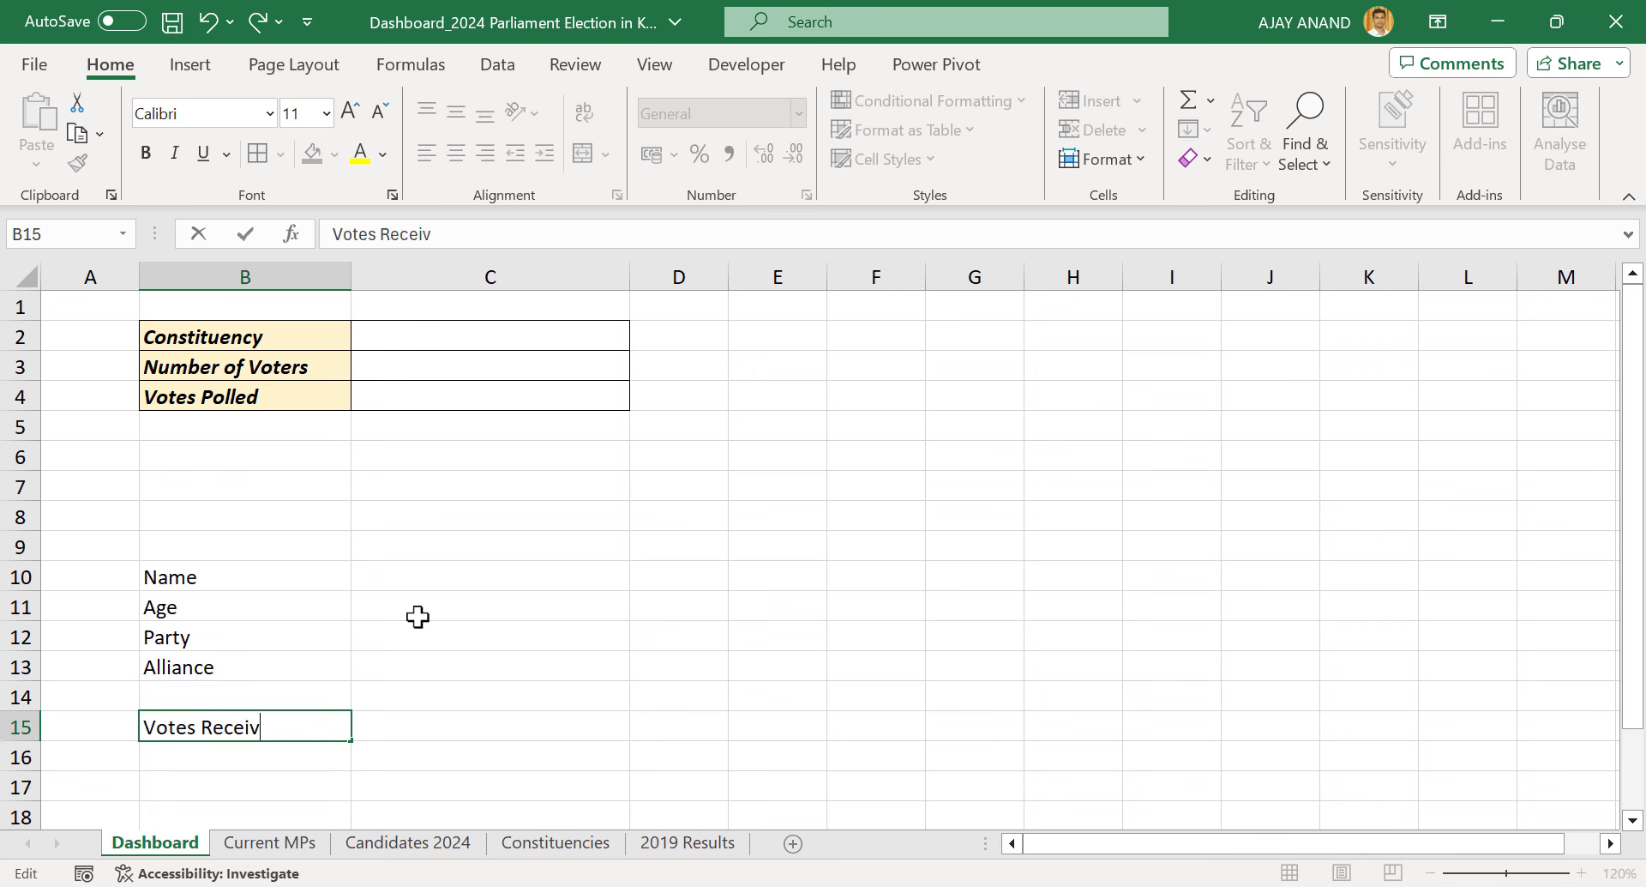
text(ed)
key(Return)
key(Return)
text(Margin)
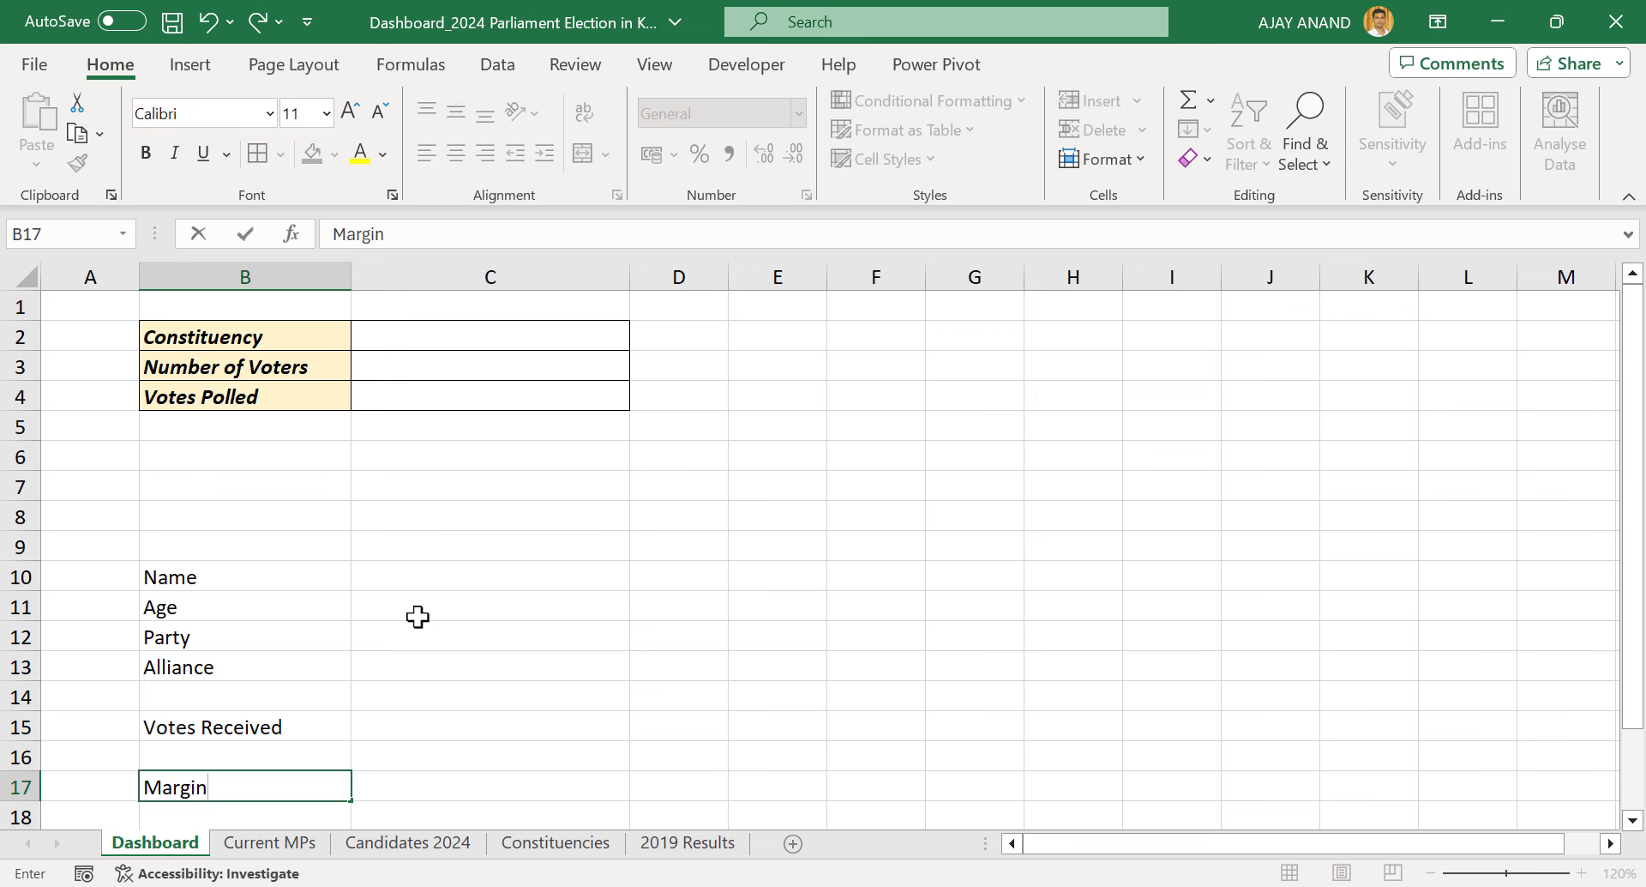
key(Return)
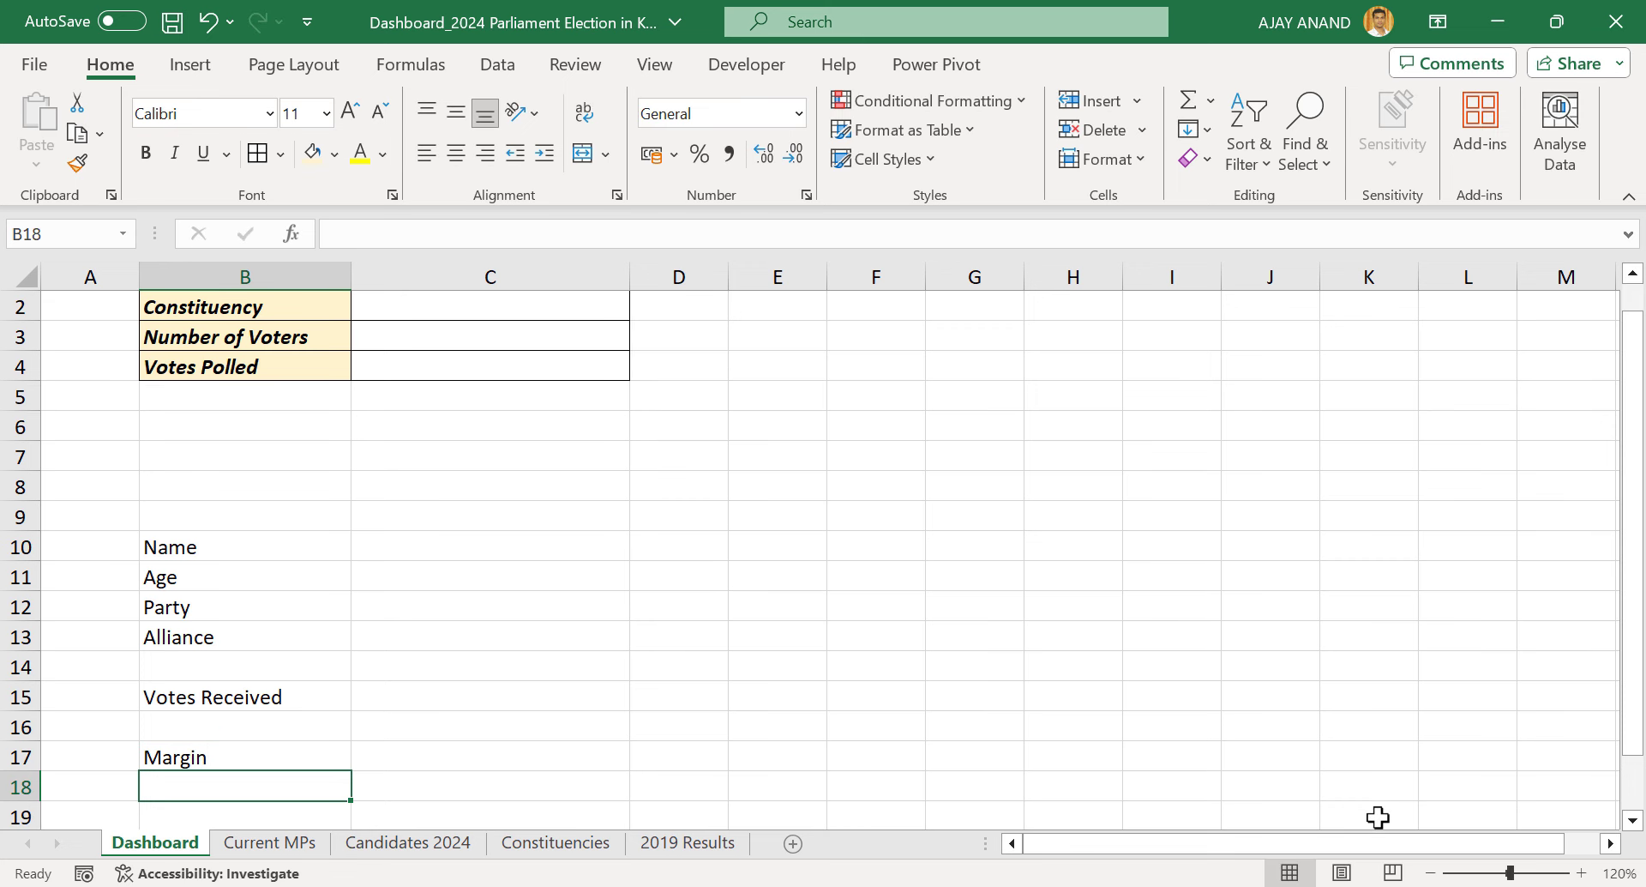
click(1428, 872)
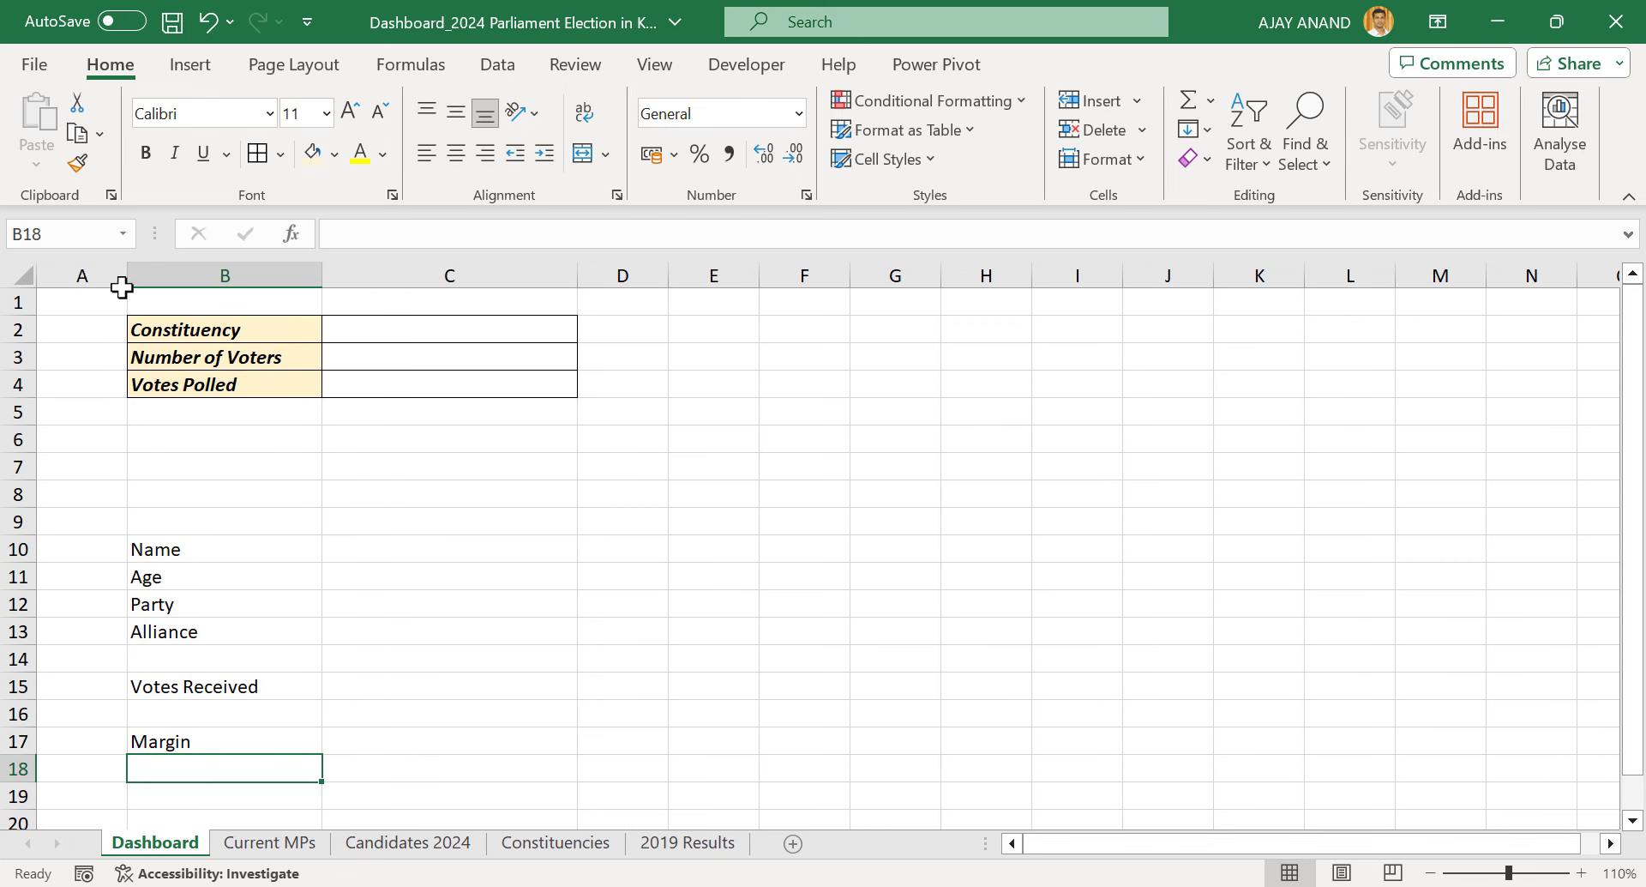
drag(127, 275, 62, 278)
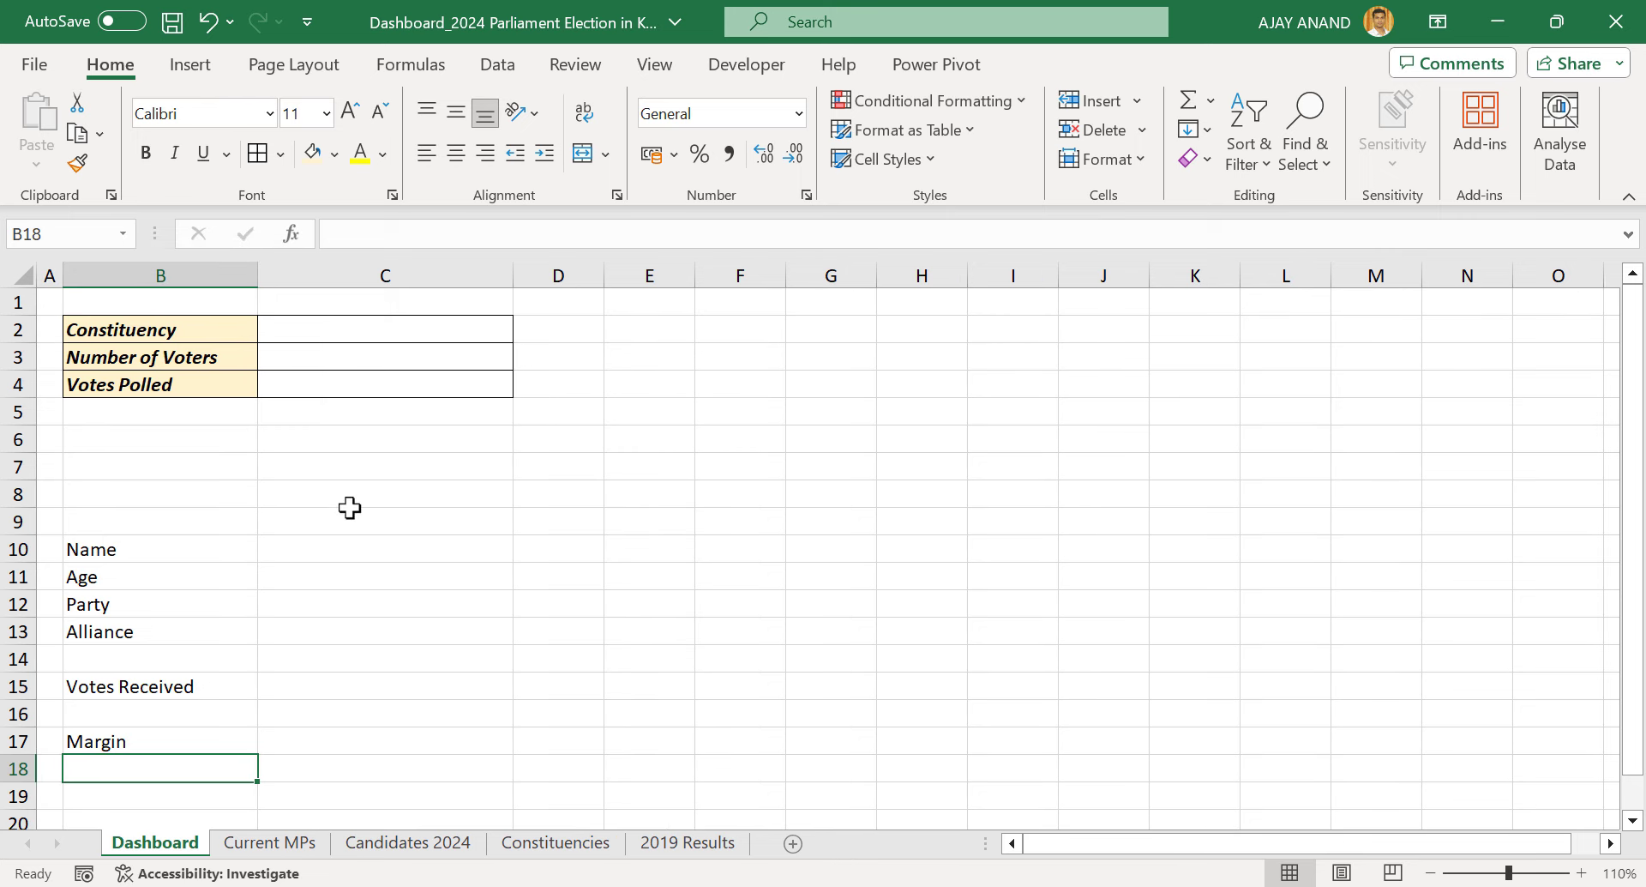
Add all borders to B10:C13 and format the labels in B10:B13 as bold italic with a light blue fill
drag(226, 557, 378, 637)
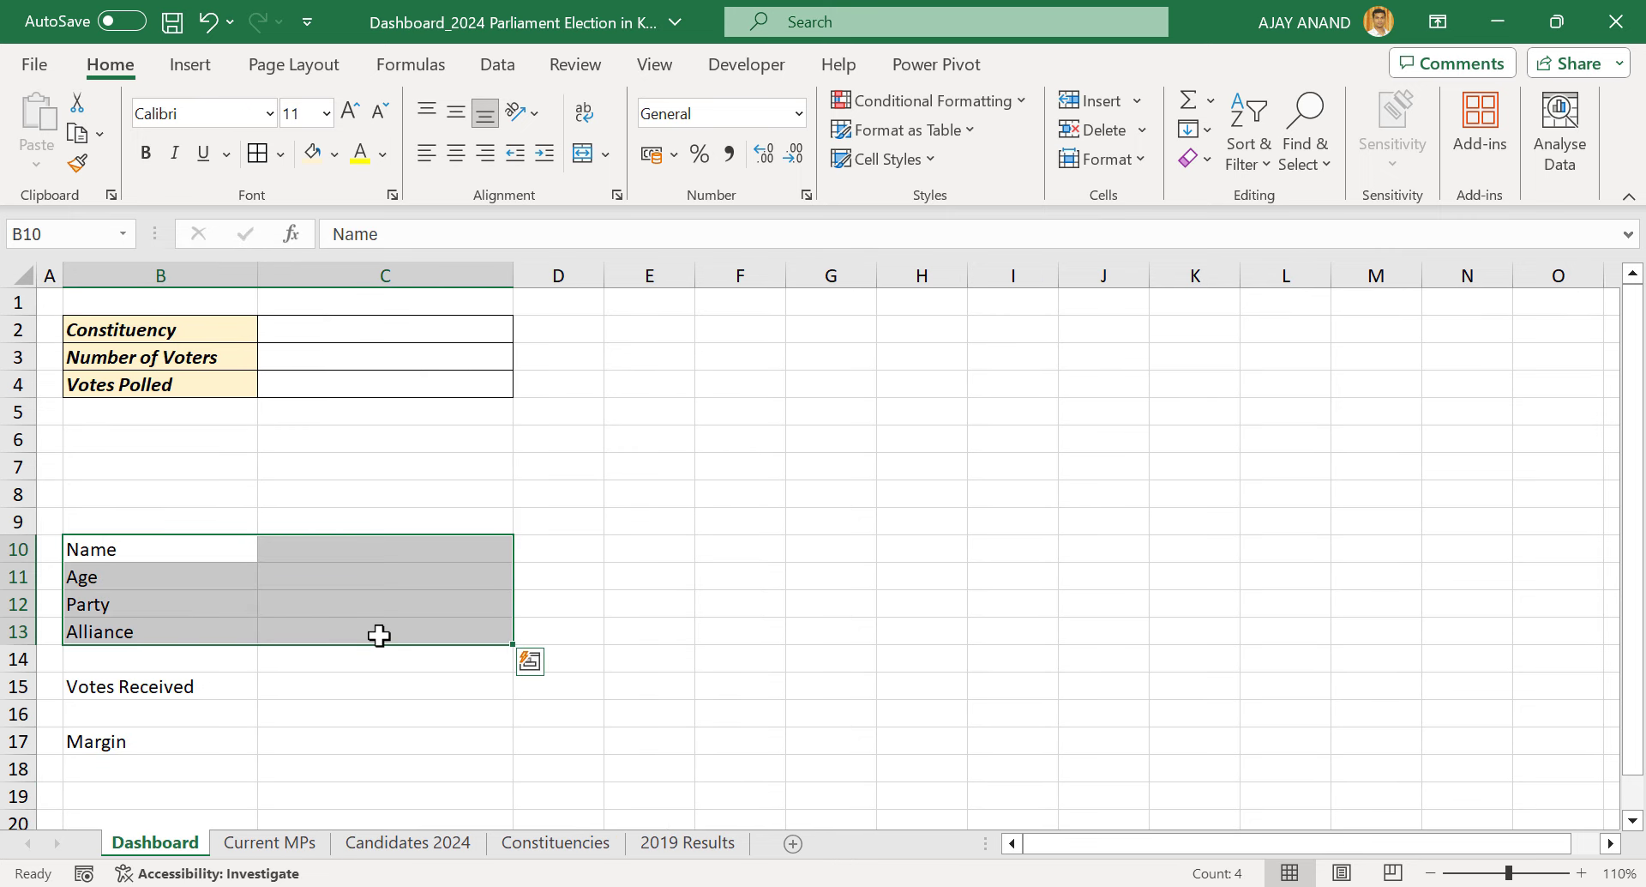
drag(184, 553, 182, 629)
click(146, 152)
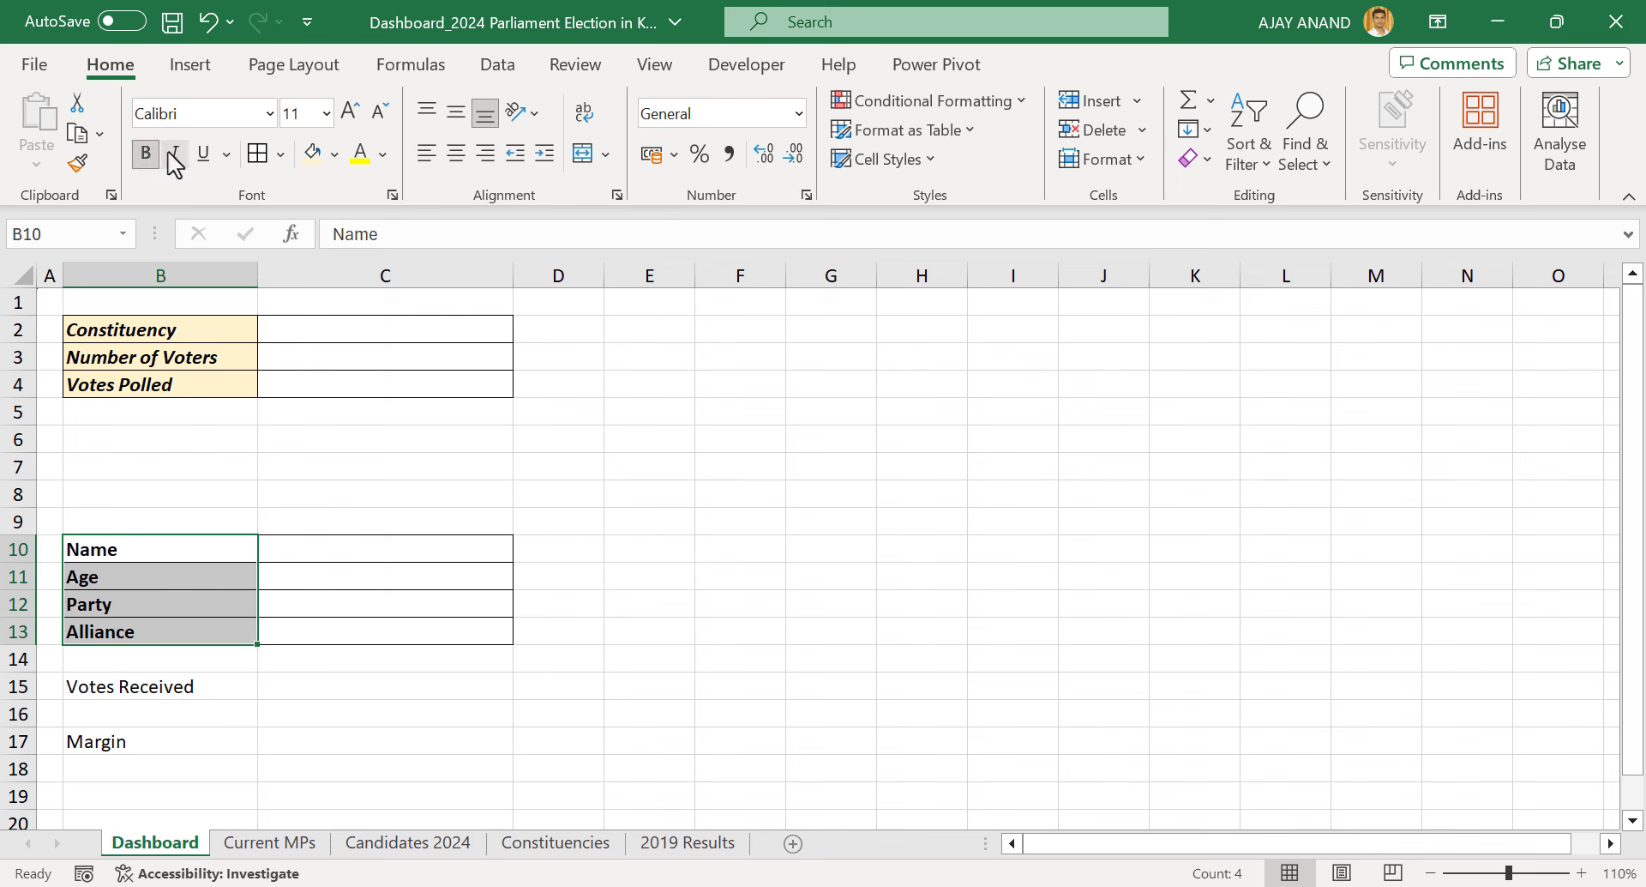
click(174, 152)
click(334, 155)
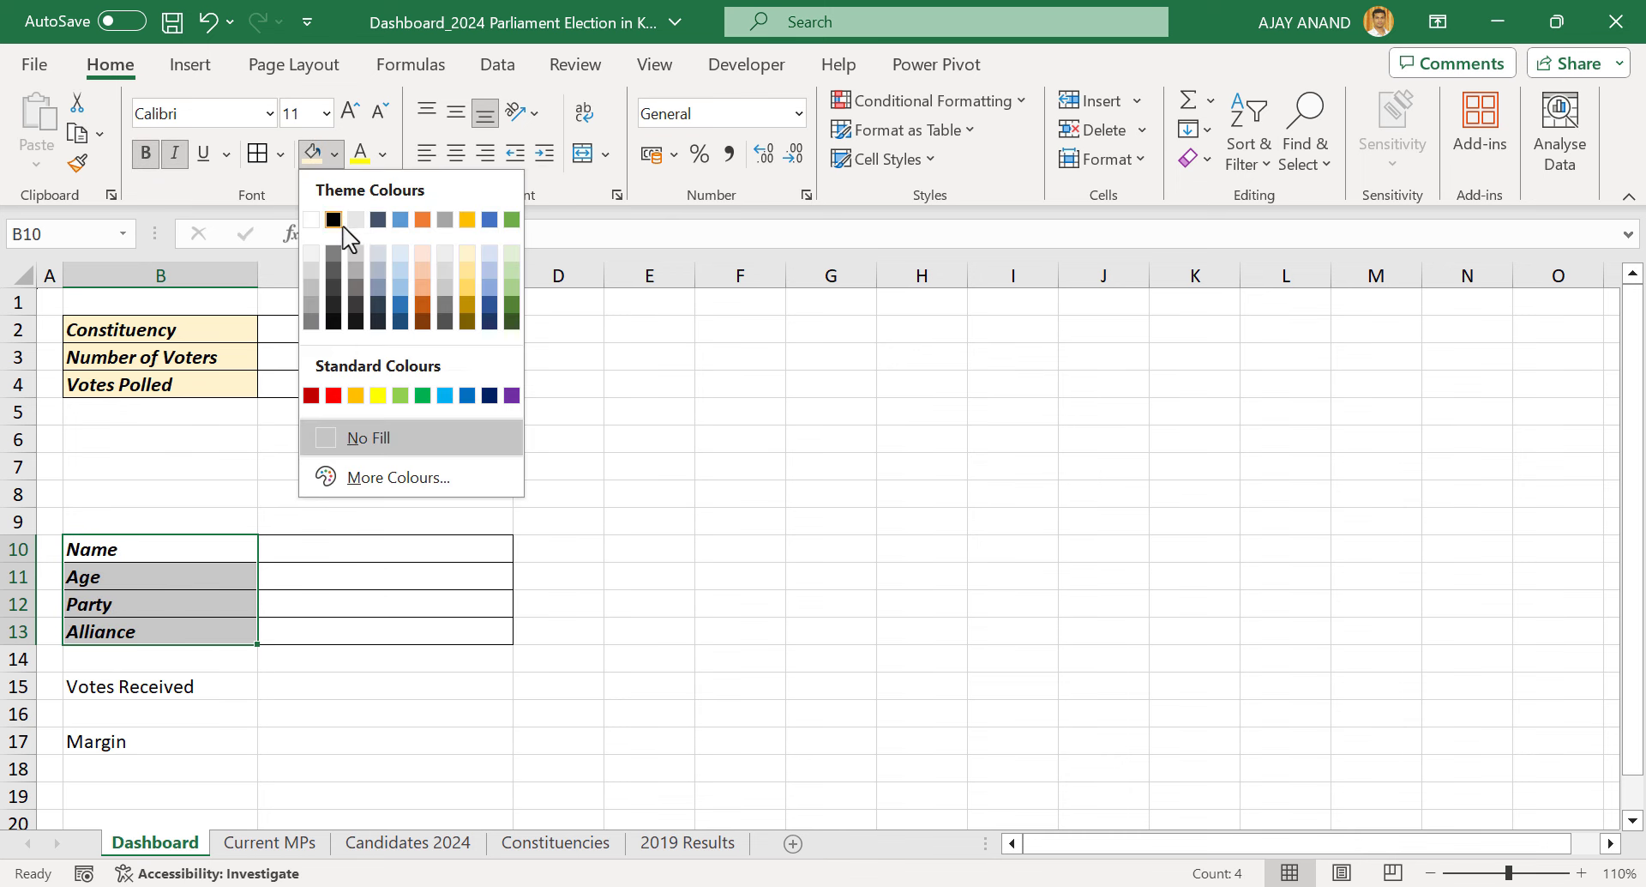
click(408, 260)
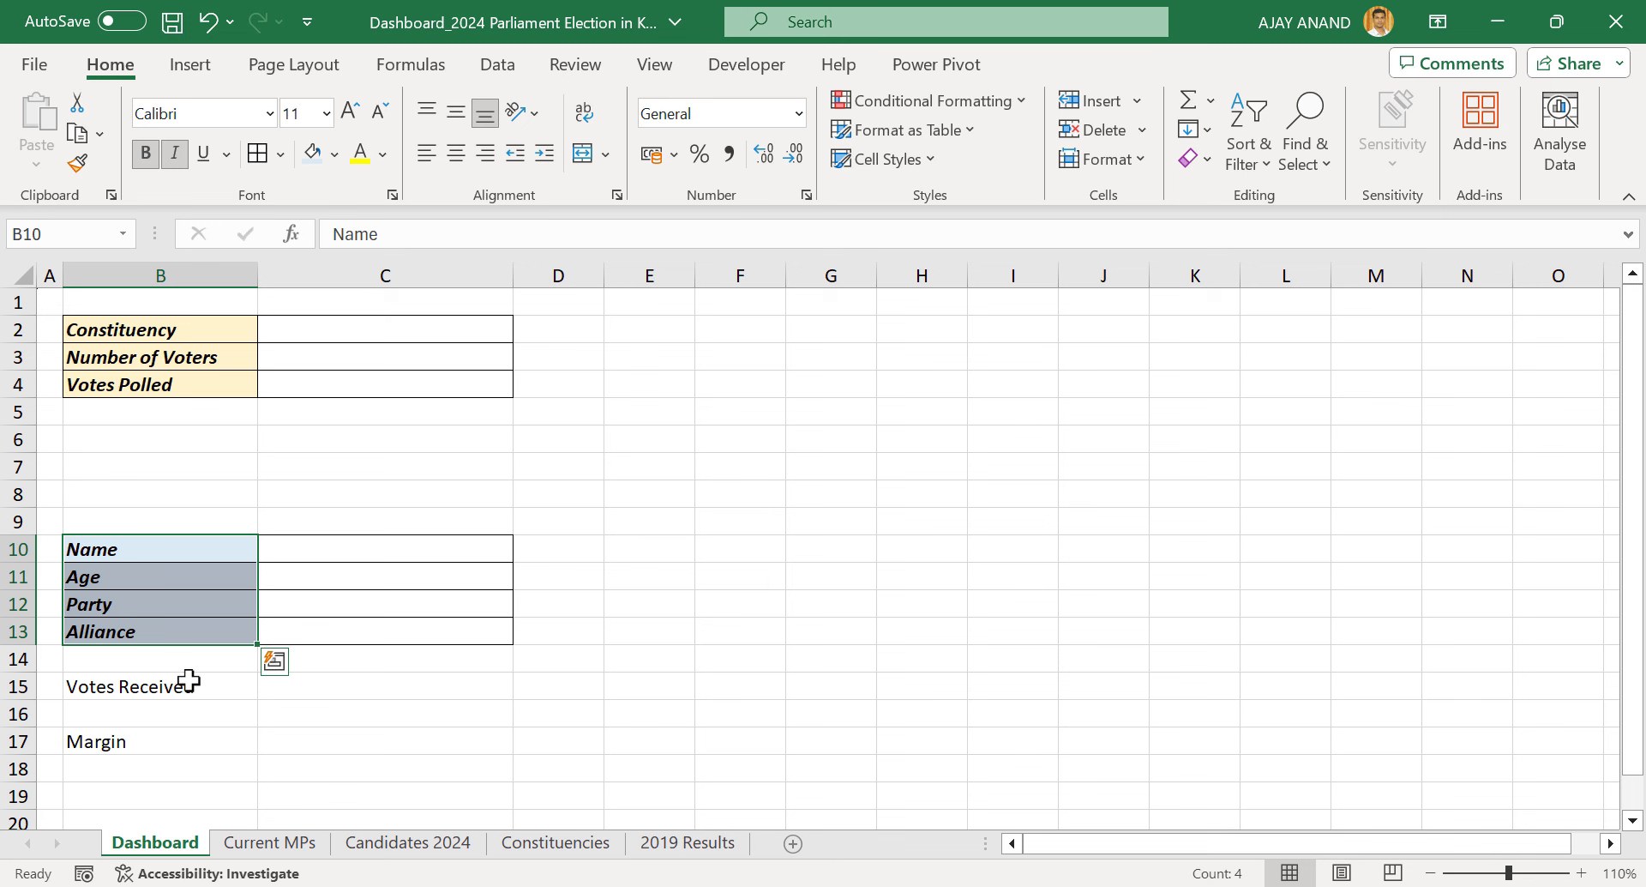
Add all borders to B15:B18 and copy the formatting of the Alliance label to Votes Received and Margin
drag(188, 680, 180, 761)
click(259, 158)
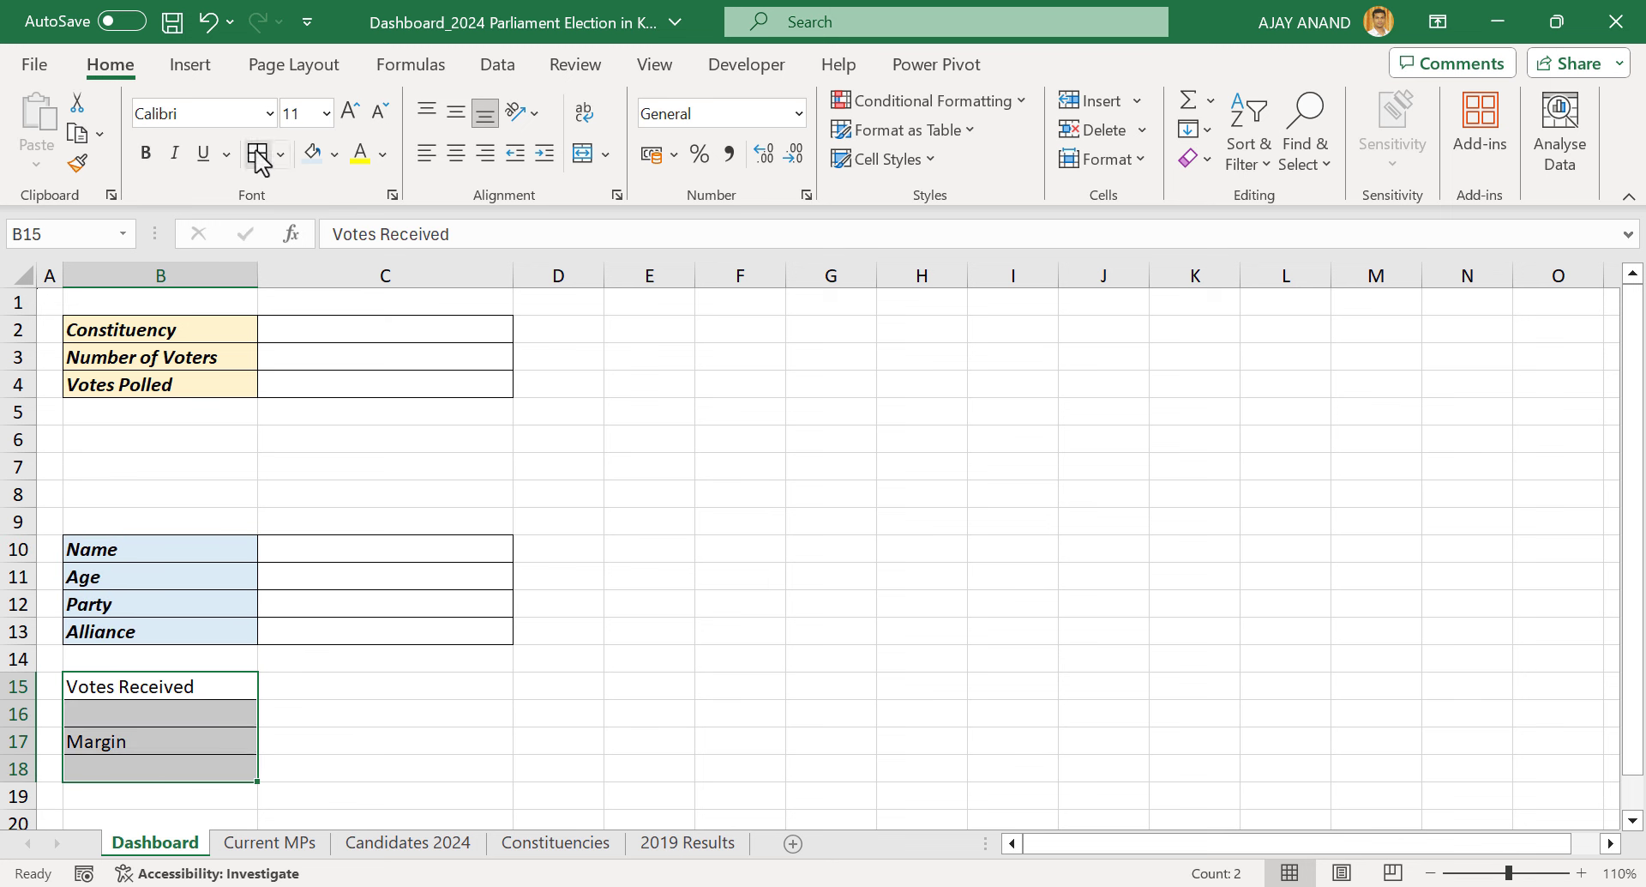
click(175, 633)
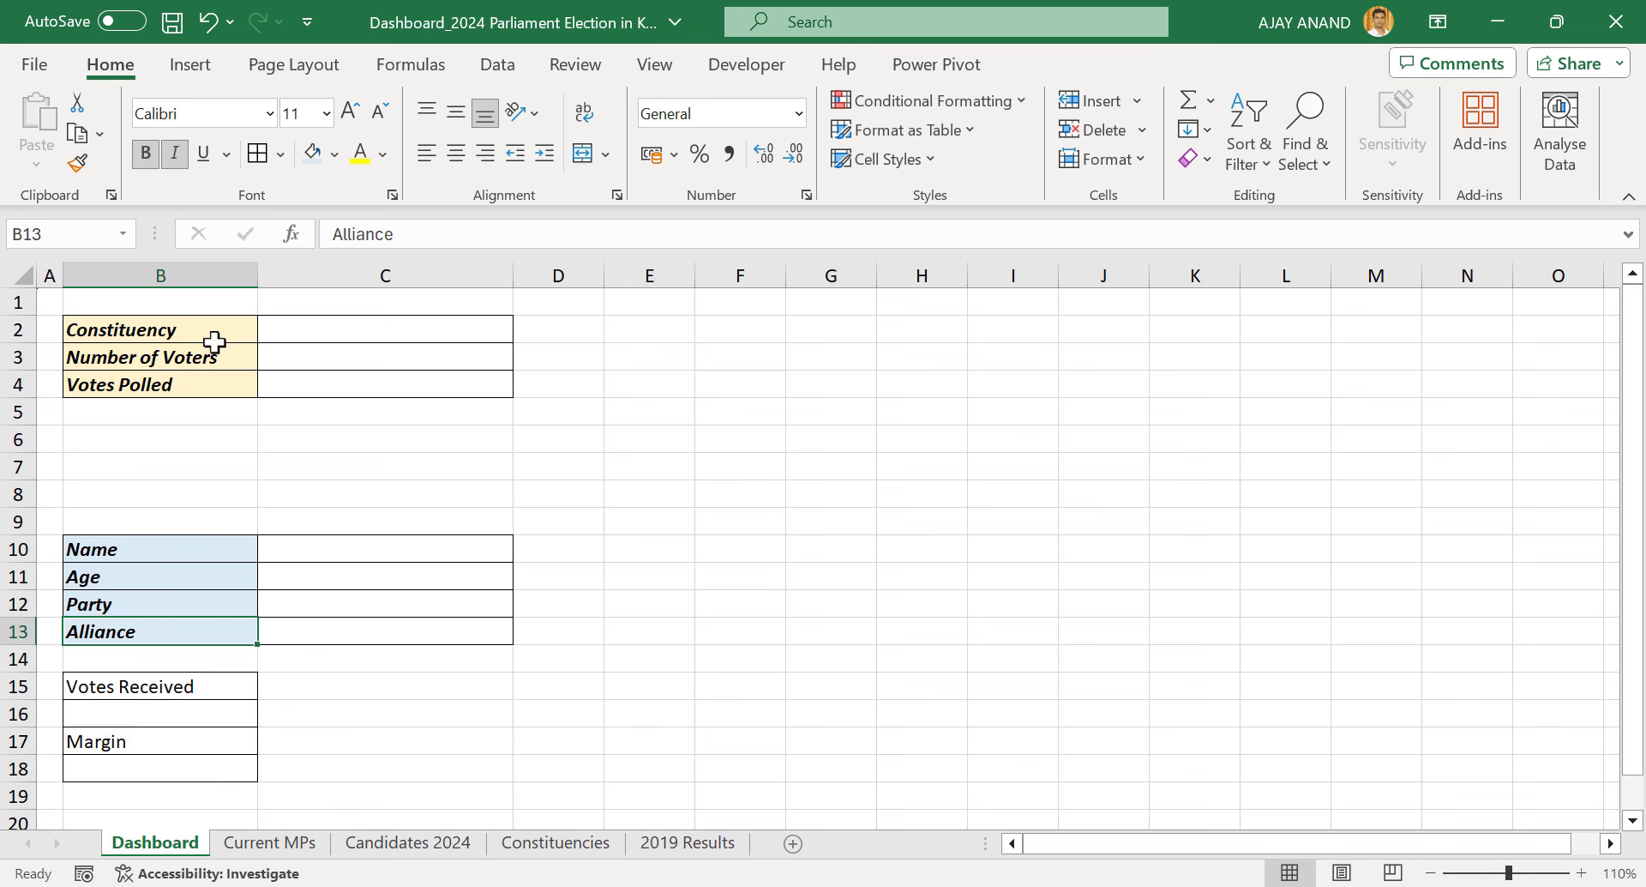
click(79, 163)
click(161, 686)
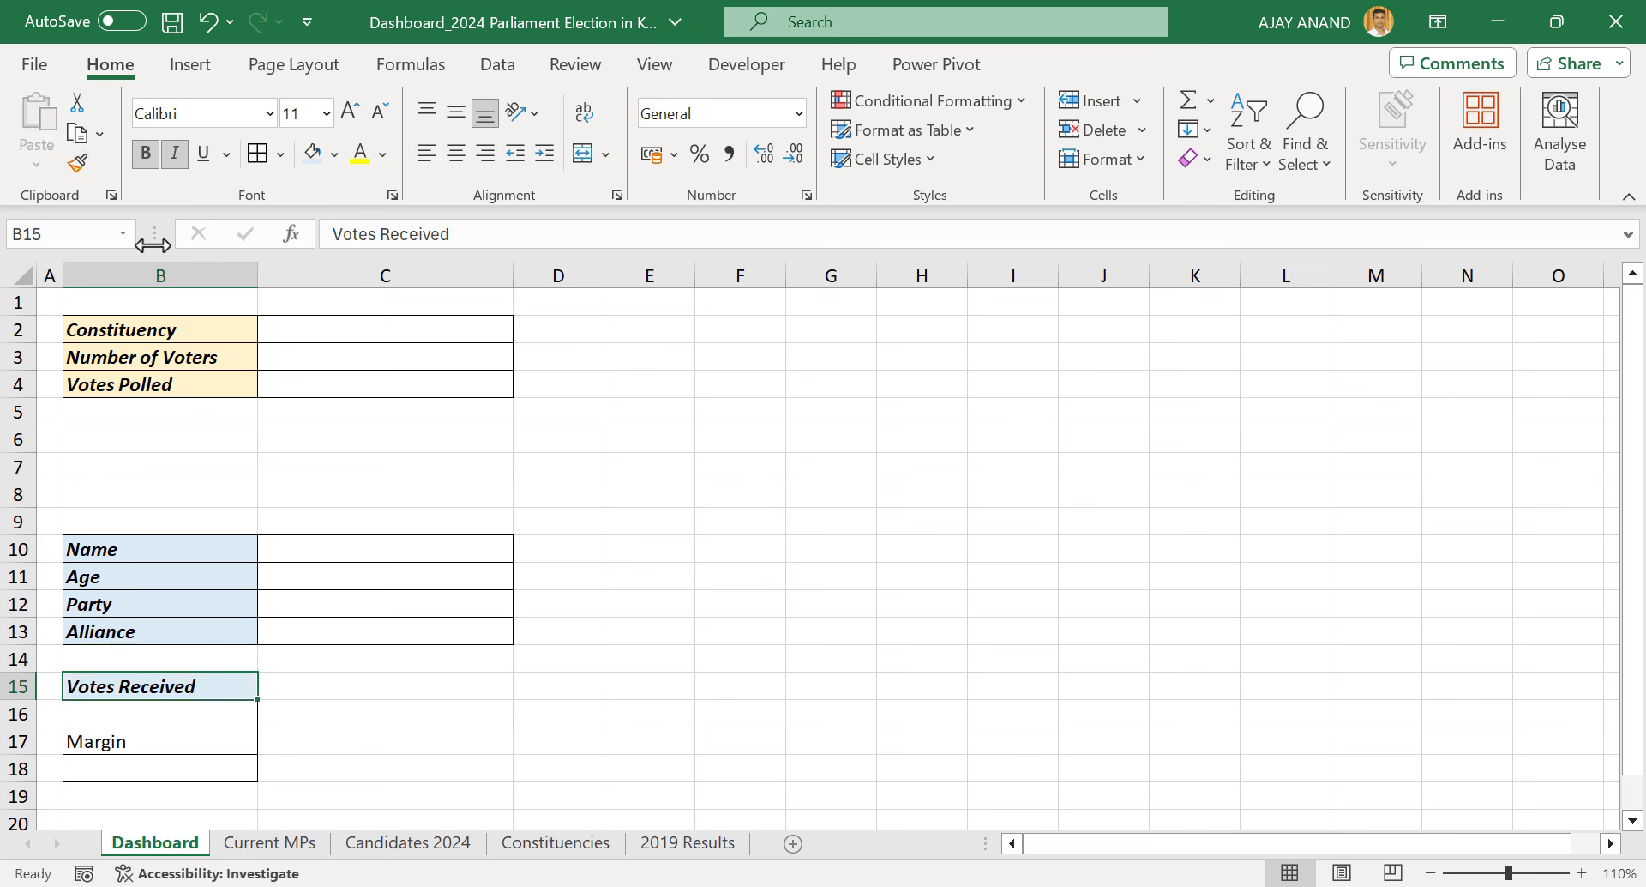
click(77, 163)
click(179, 742)
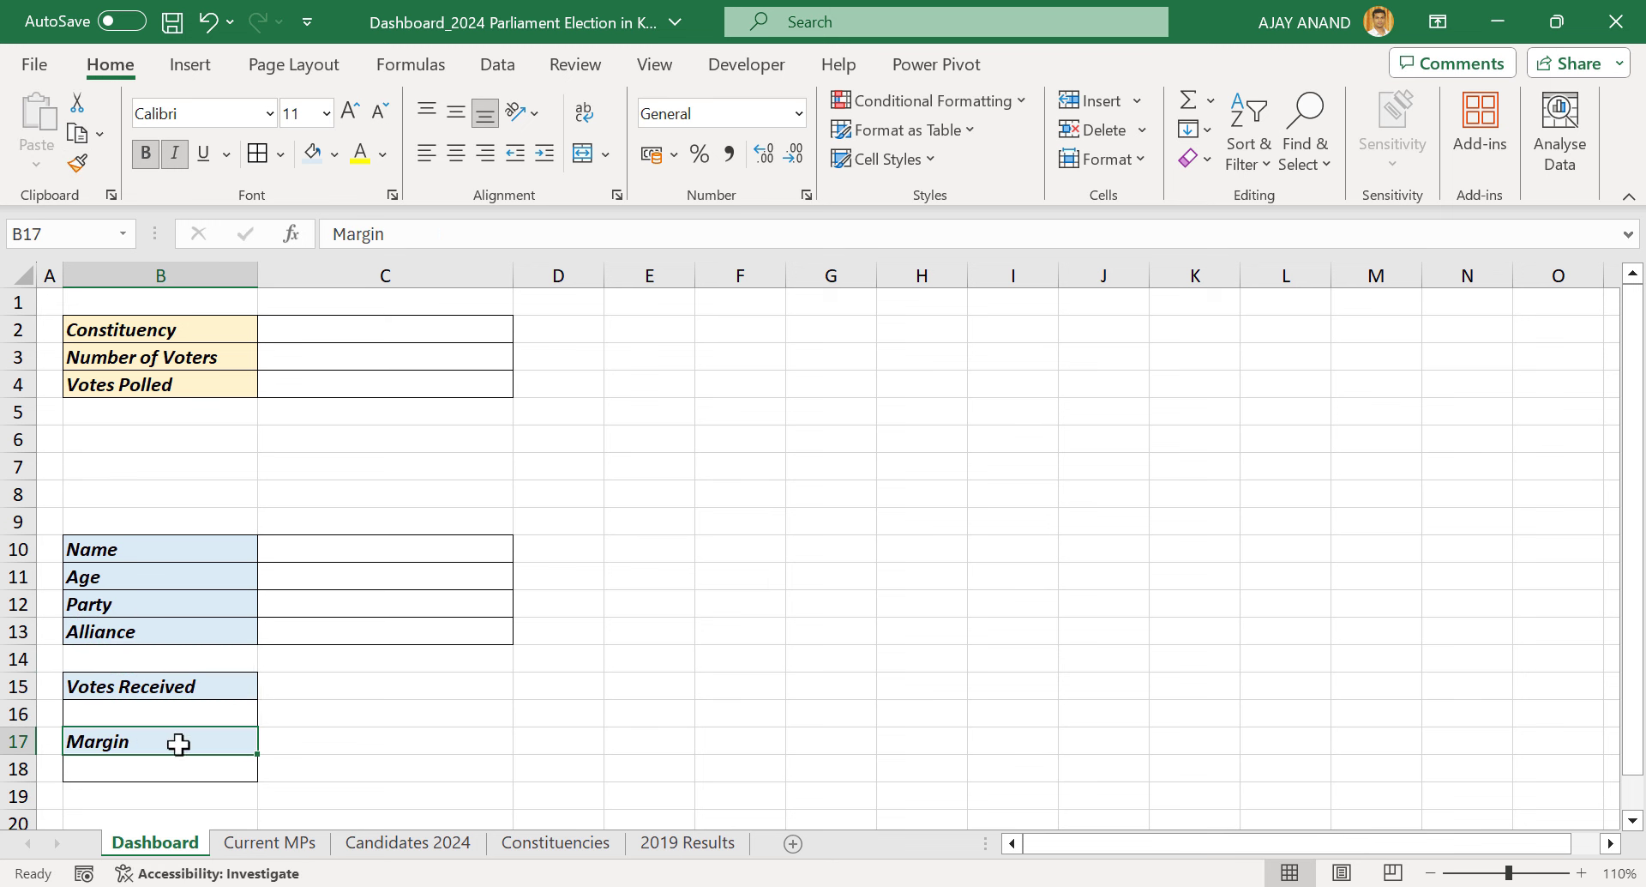
Add a data validation list to cell C2 using the constituency names in Constituencies!$C$3:$C$22 as the source
click(388, 327)
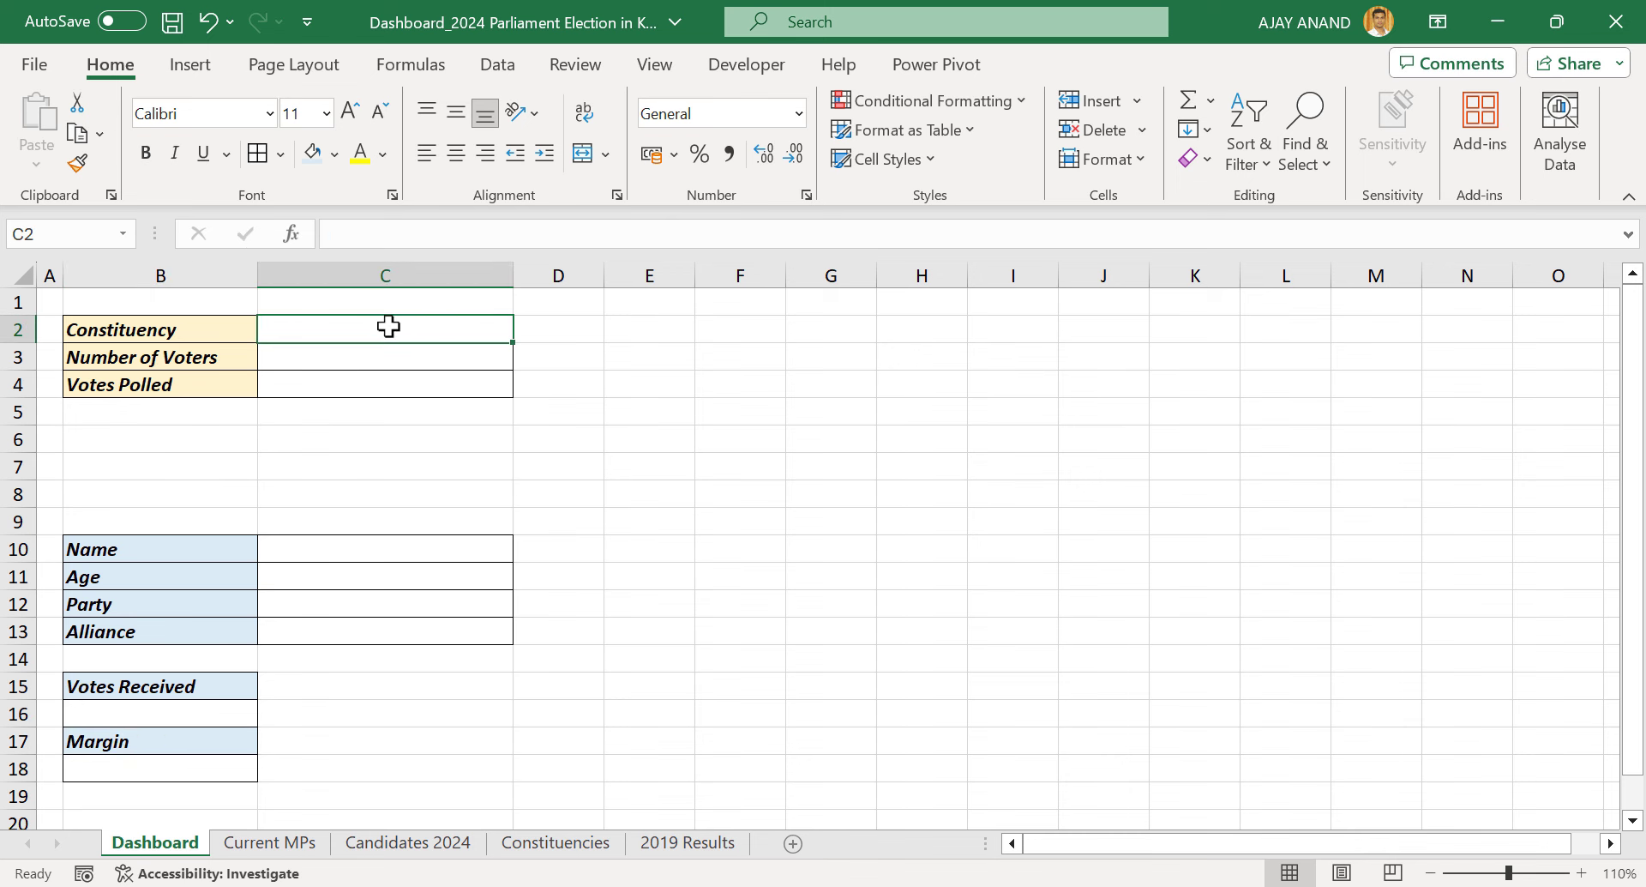
click(500, 67)
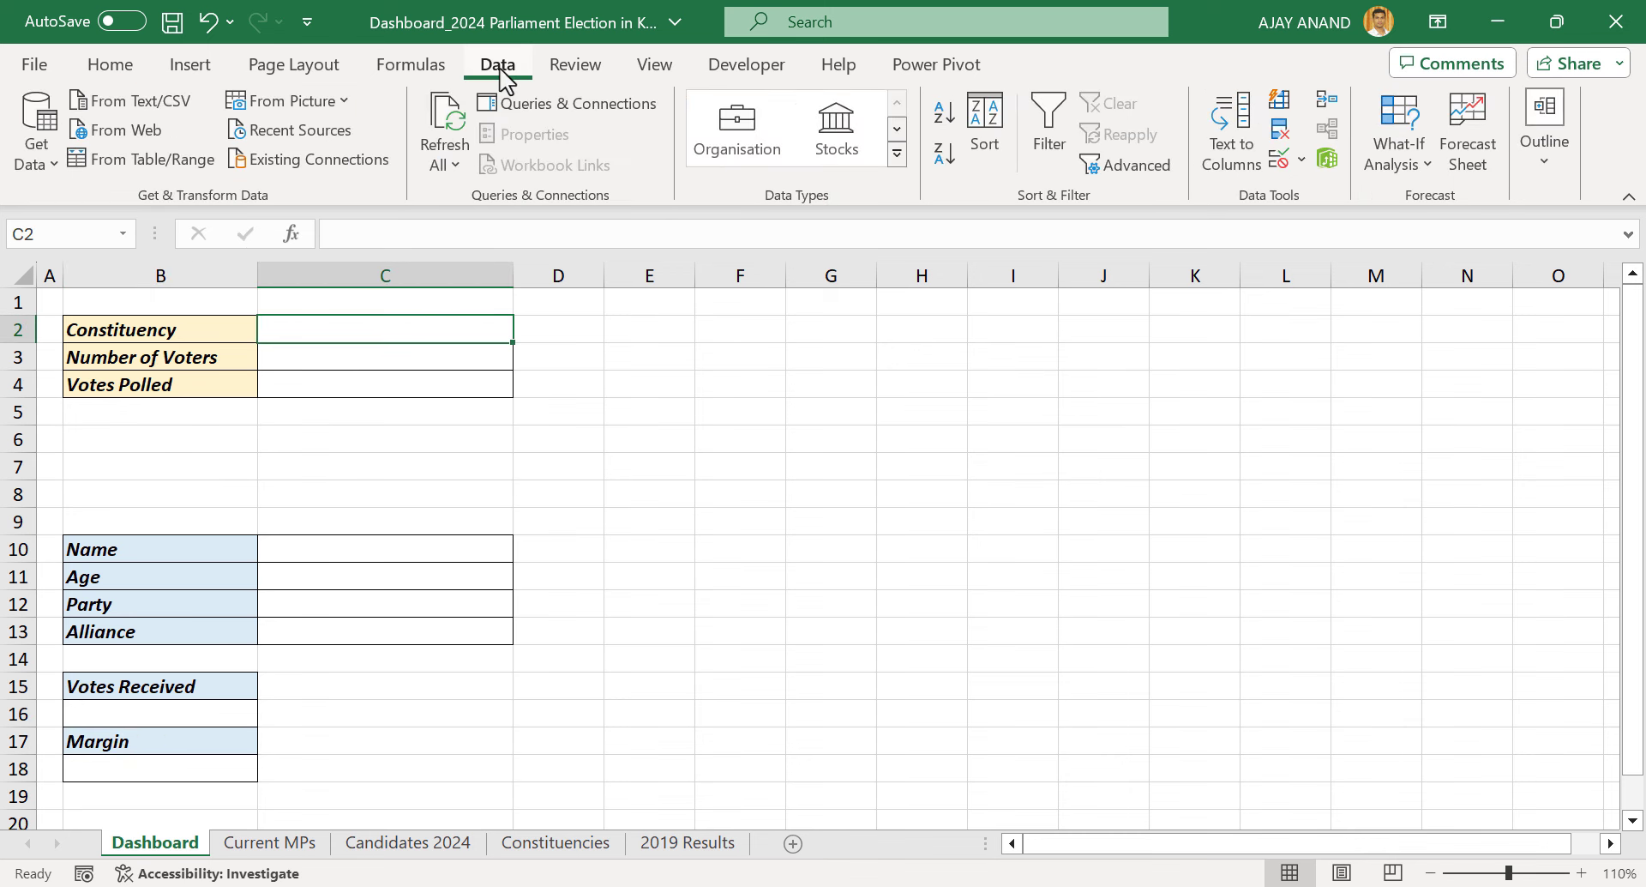
click(1281, 161)
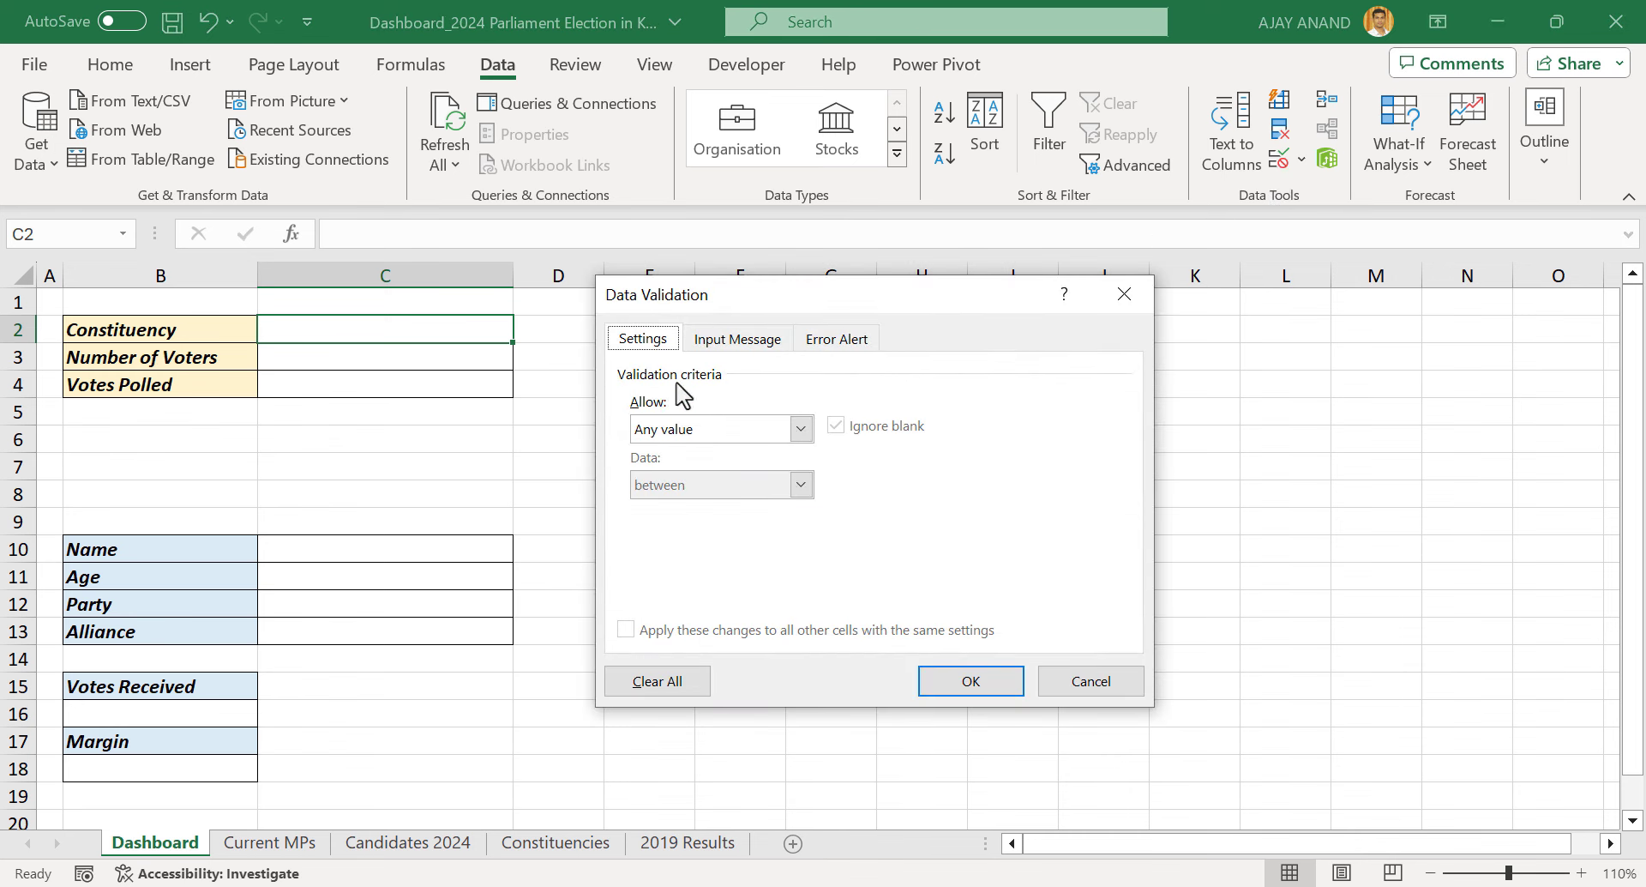
click(803, 429)
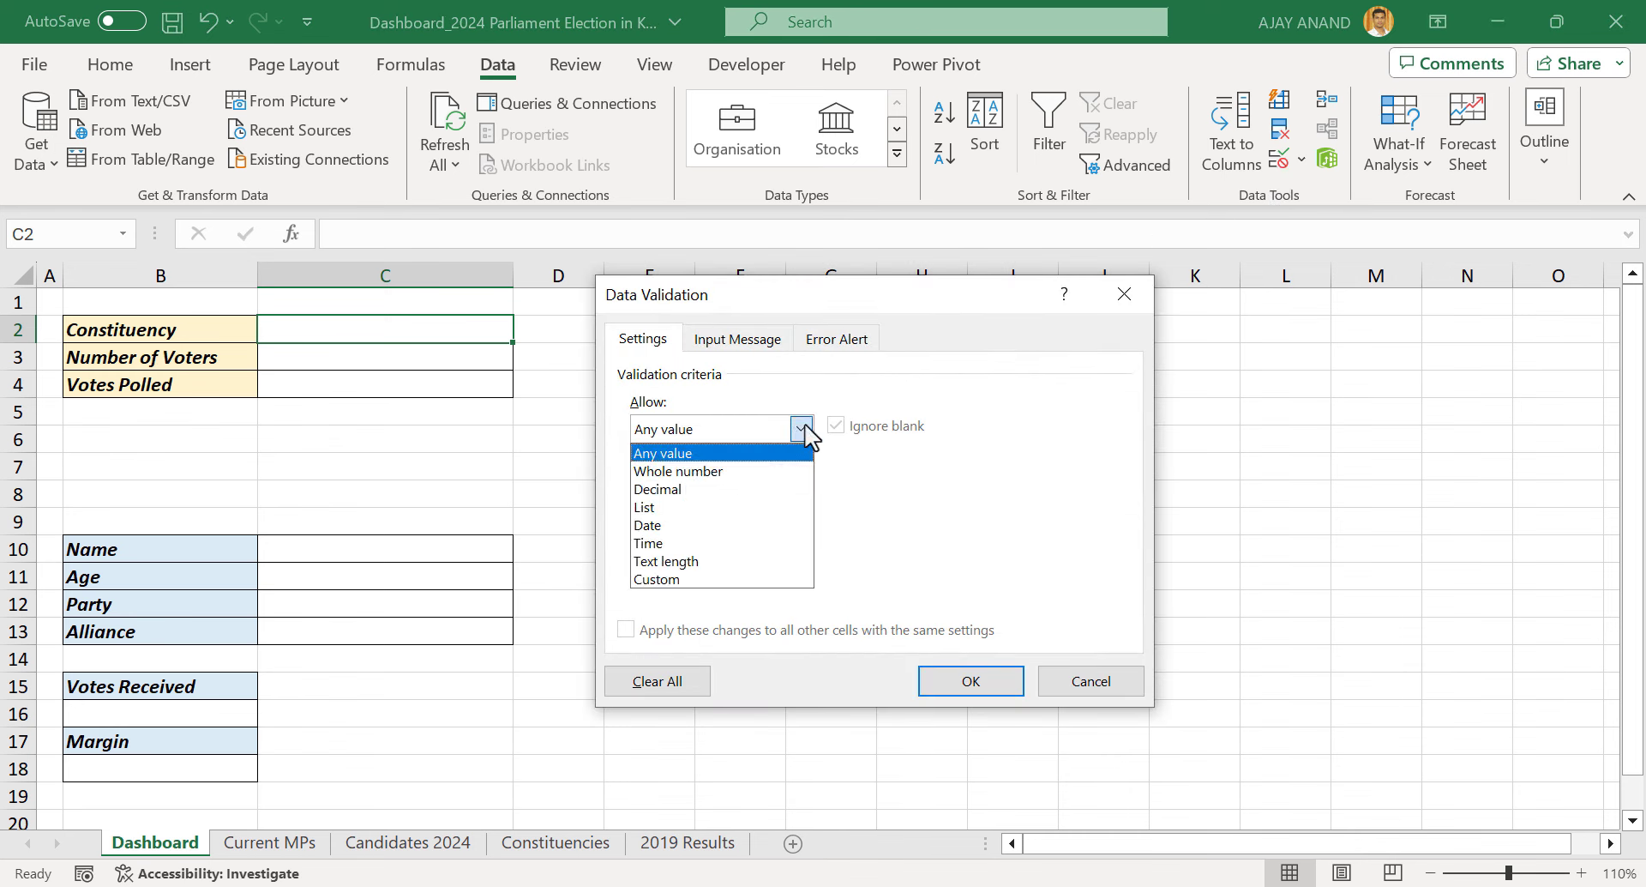
click(735, 508)
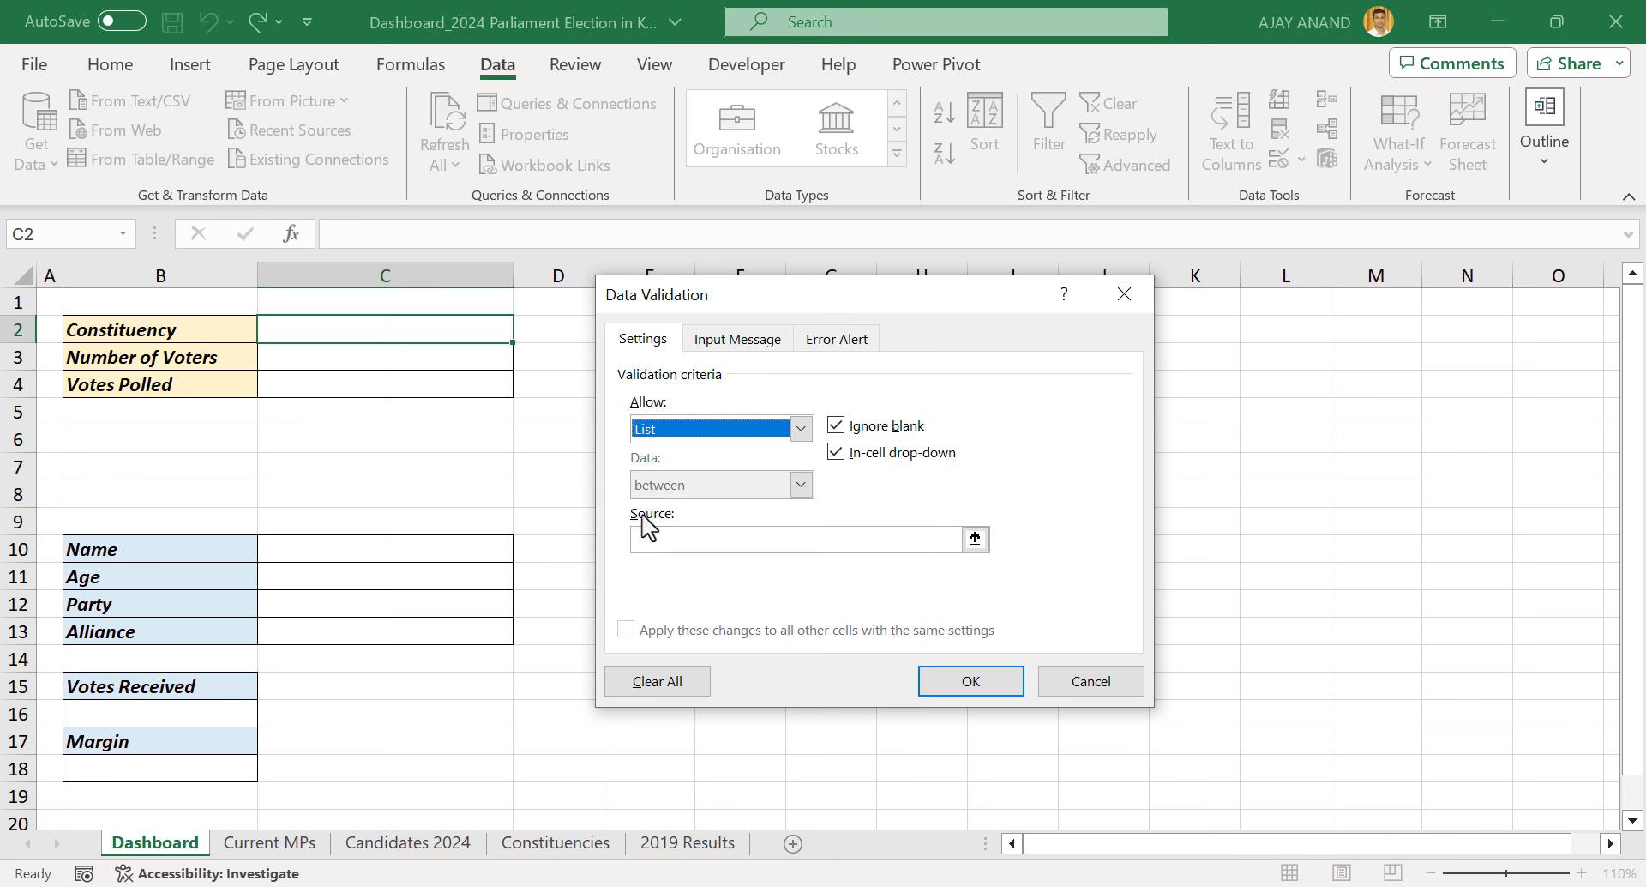
click(974, 539)
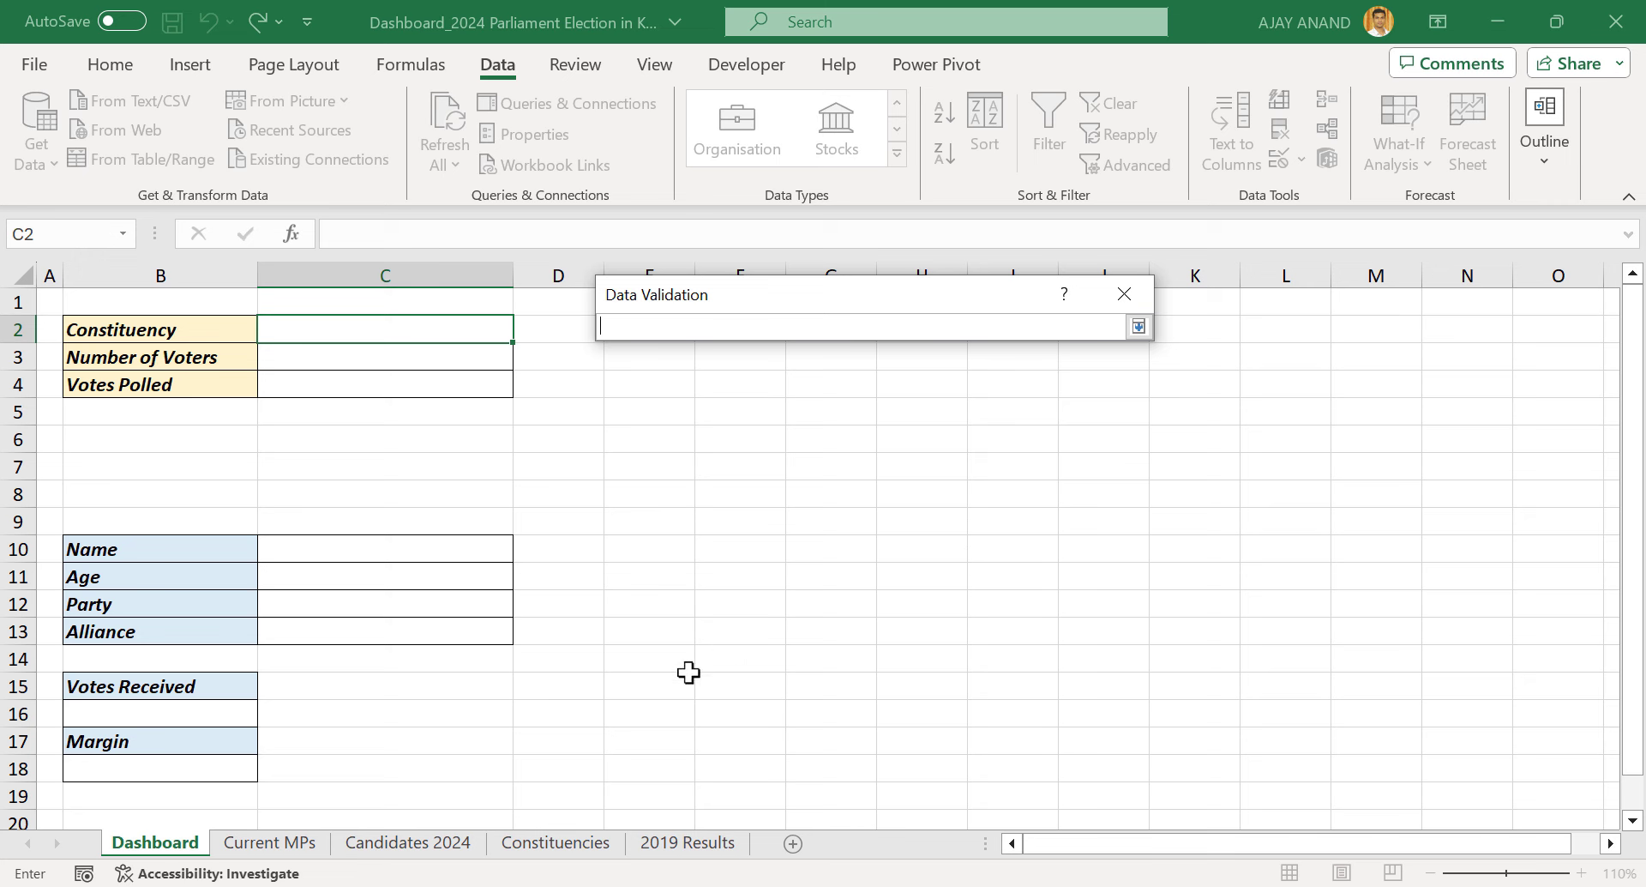
click(575, 861)
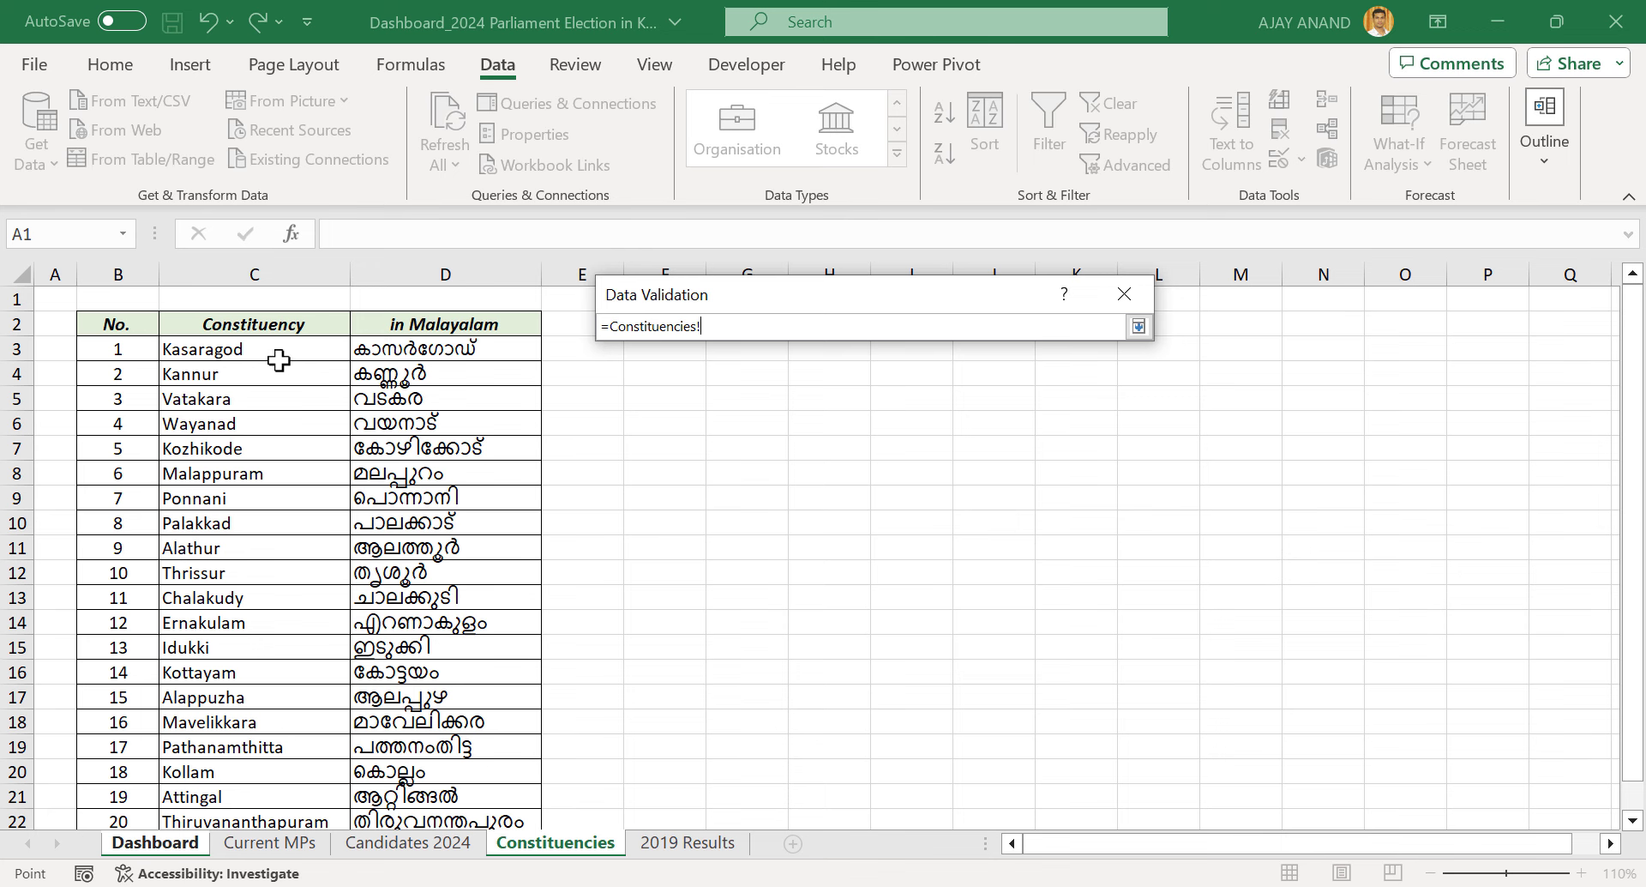
drag(279, 360, 288, 776)
scroll(386, 457, up, 1)
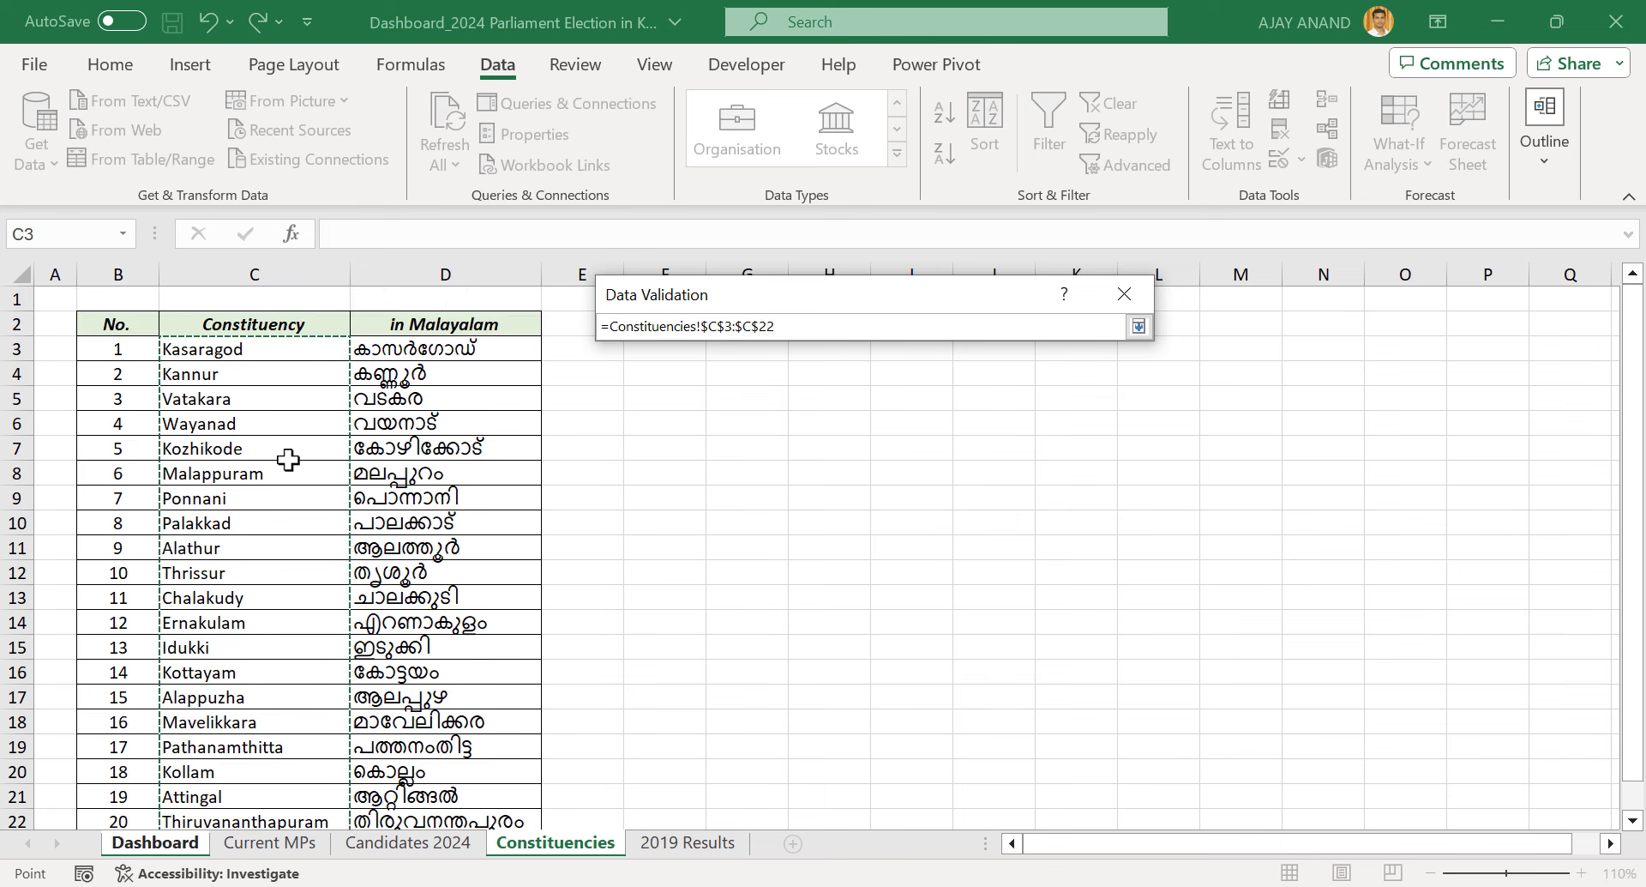
click(1138, 327)
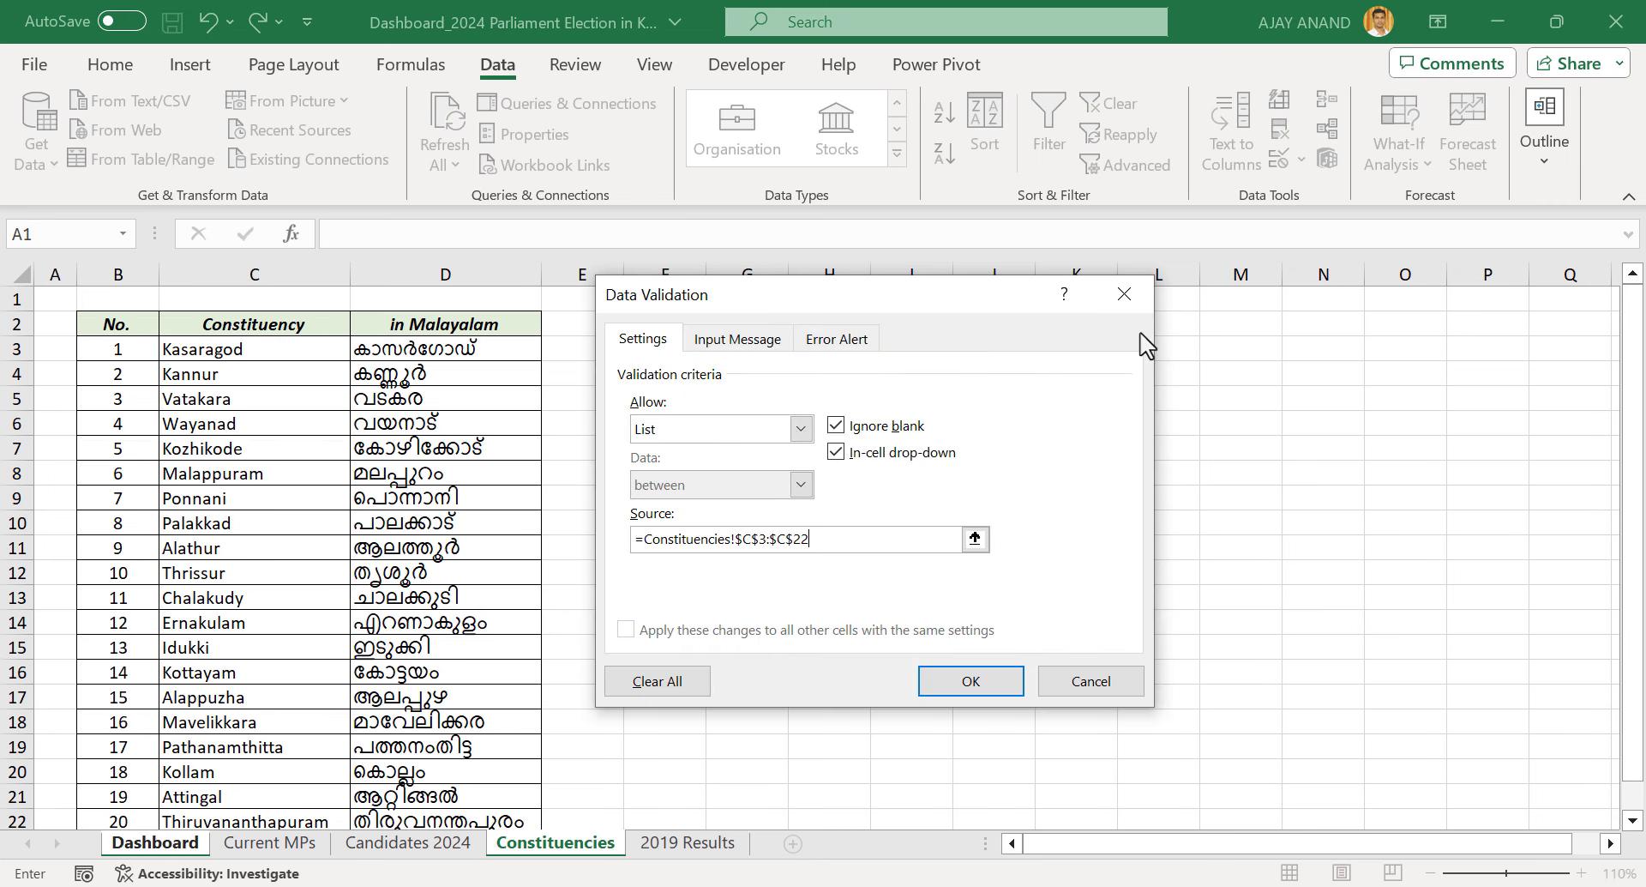
click(990, 683)
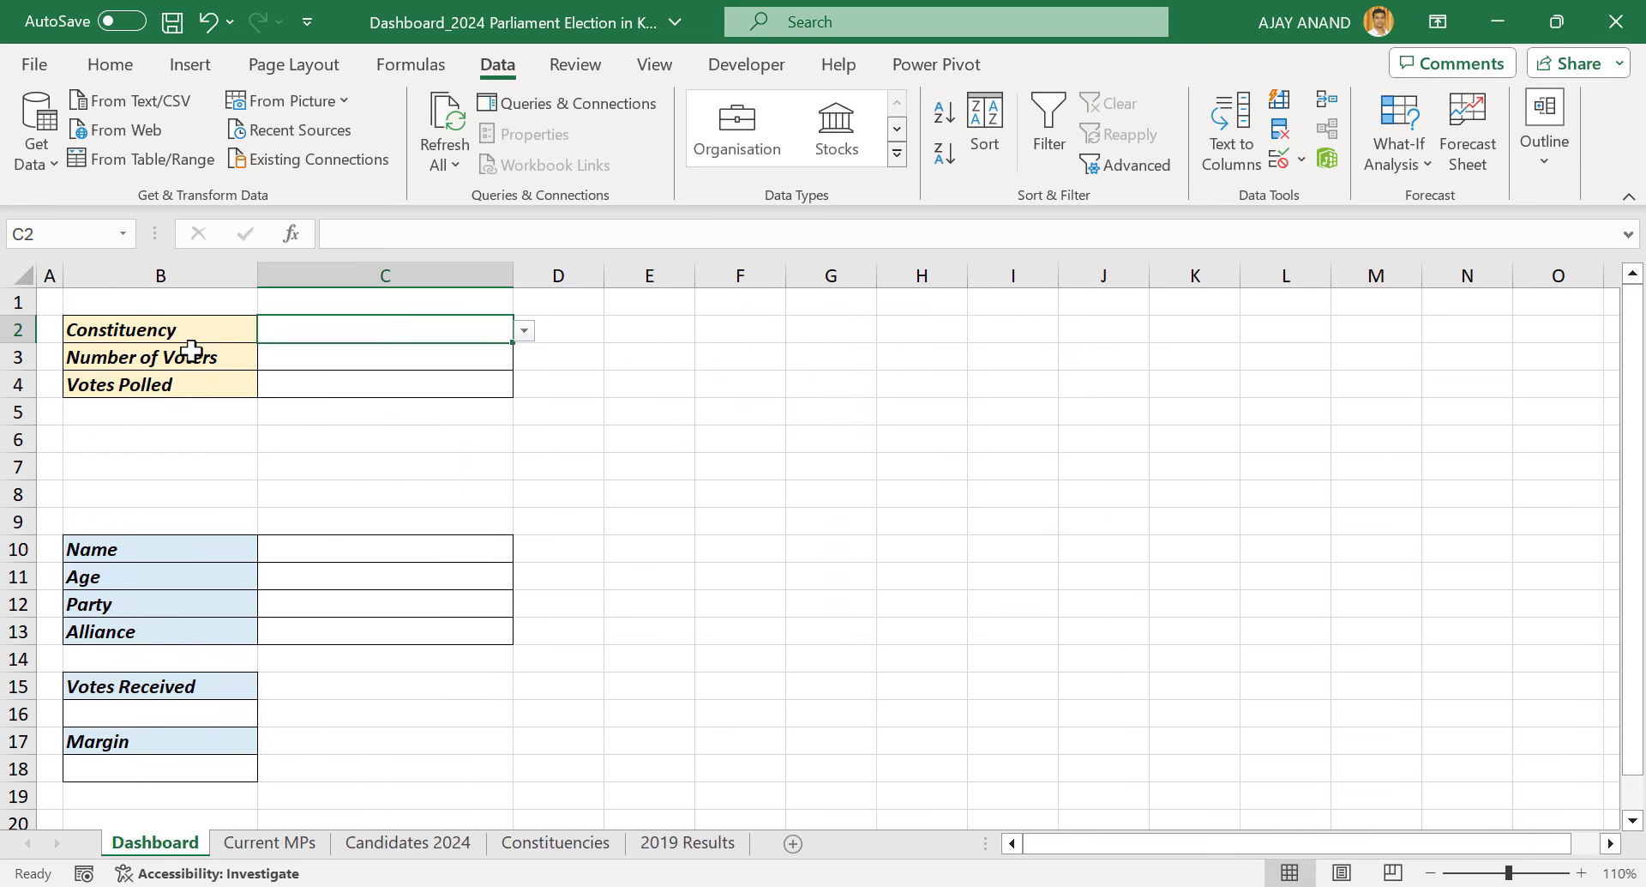
Choose Alappuzha from the constituency drop-down list in cell C2
click(523, 331)
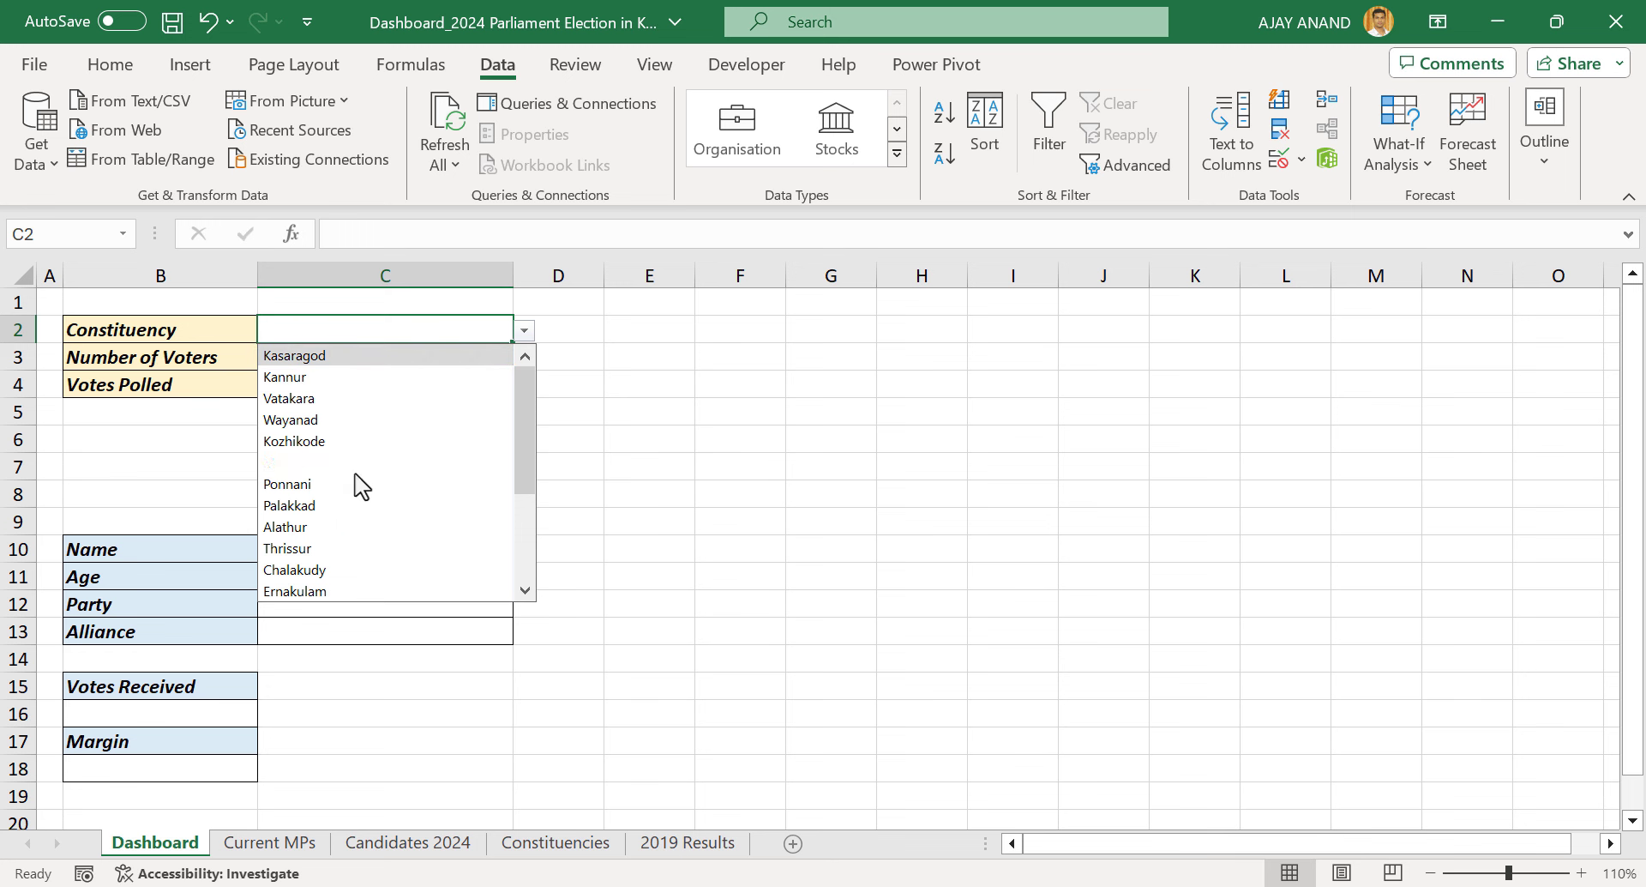
drag(525, 495, 518, 434)
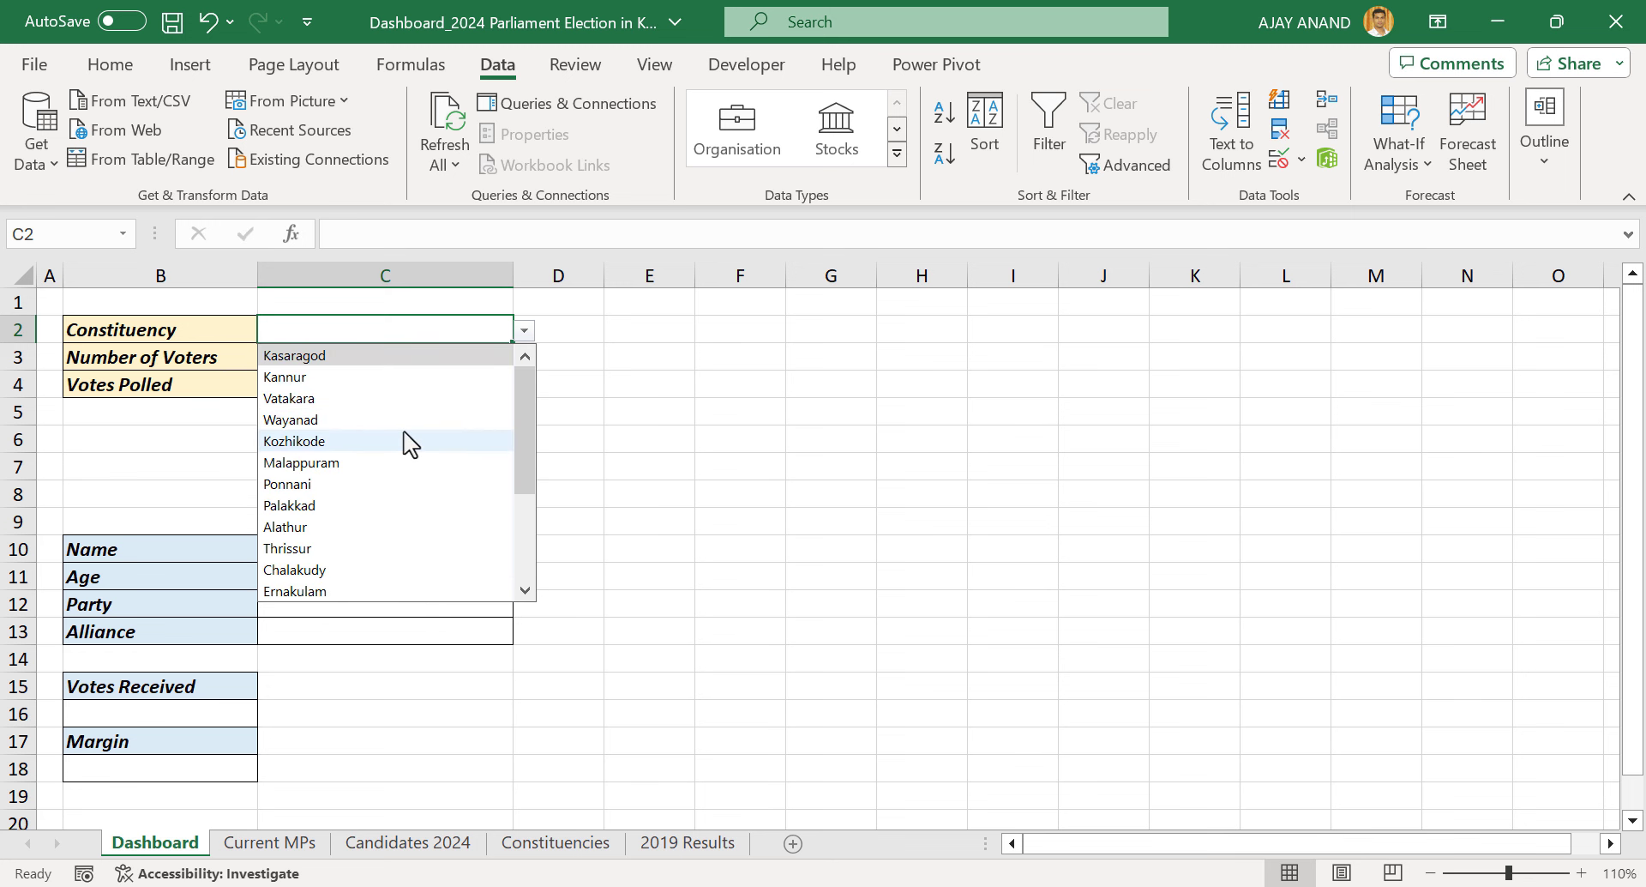
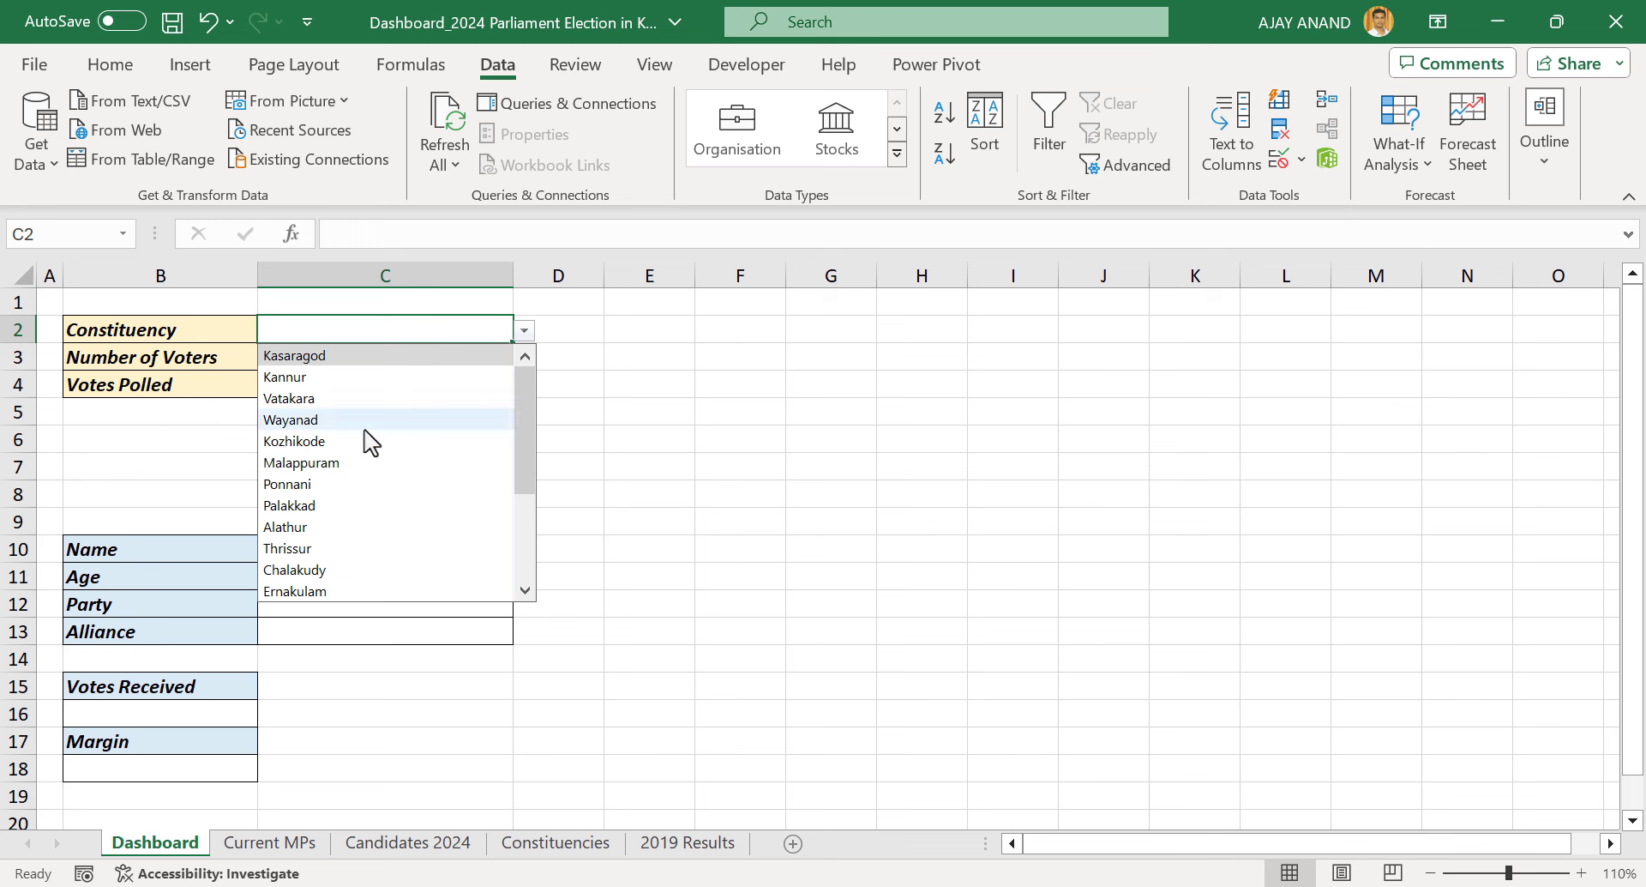
scroll(408, 514, down, 2)
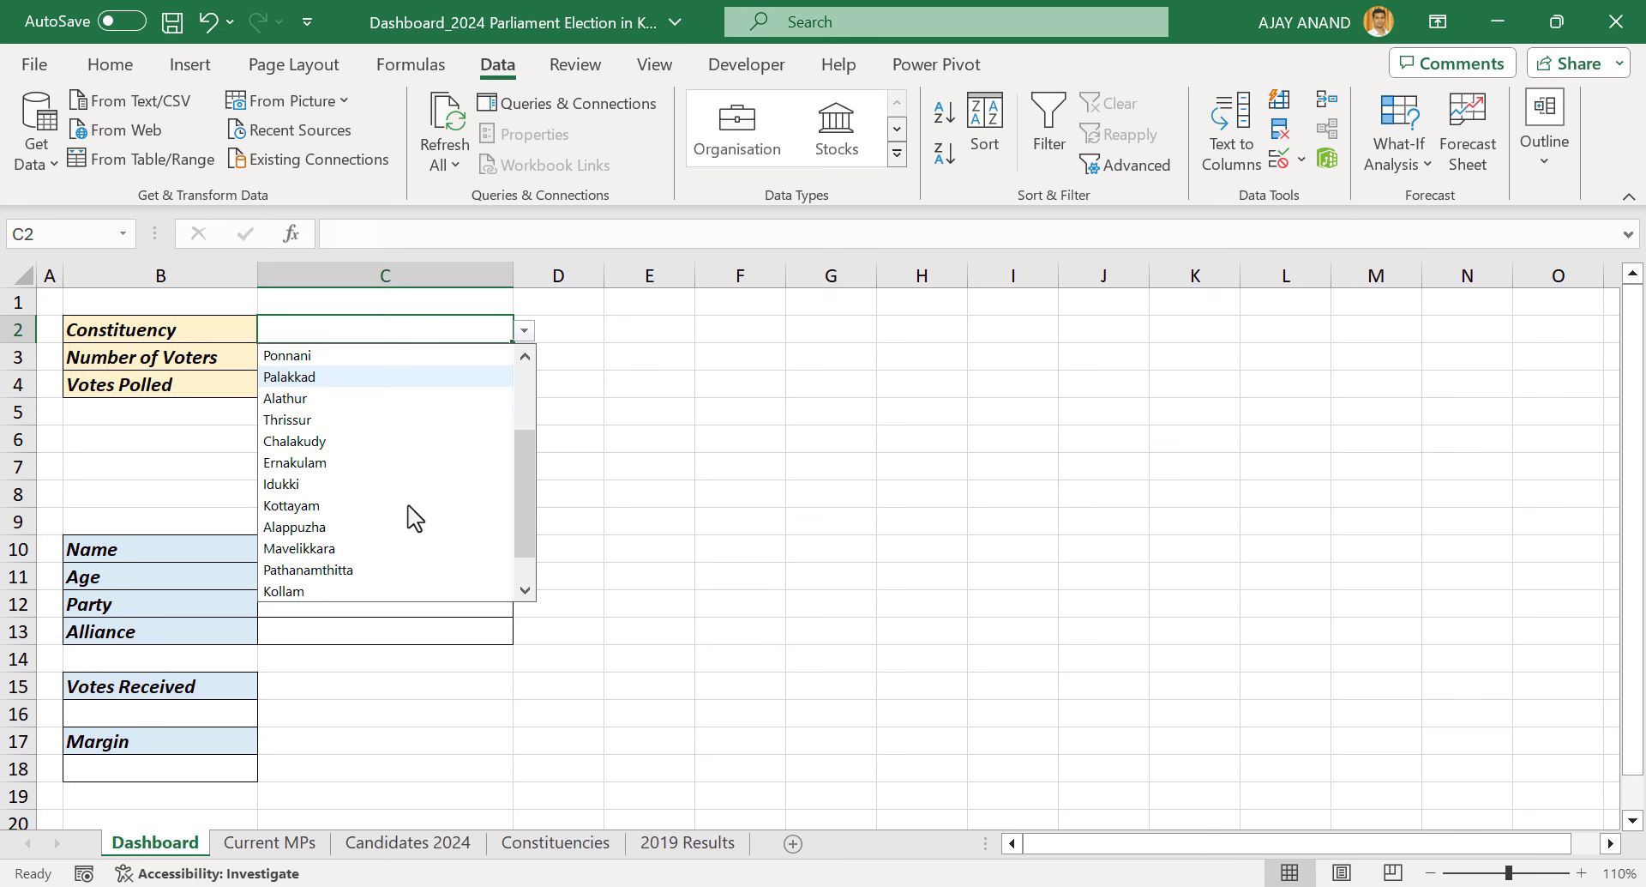
click(397, 527)
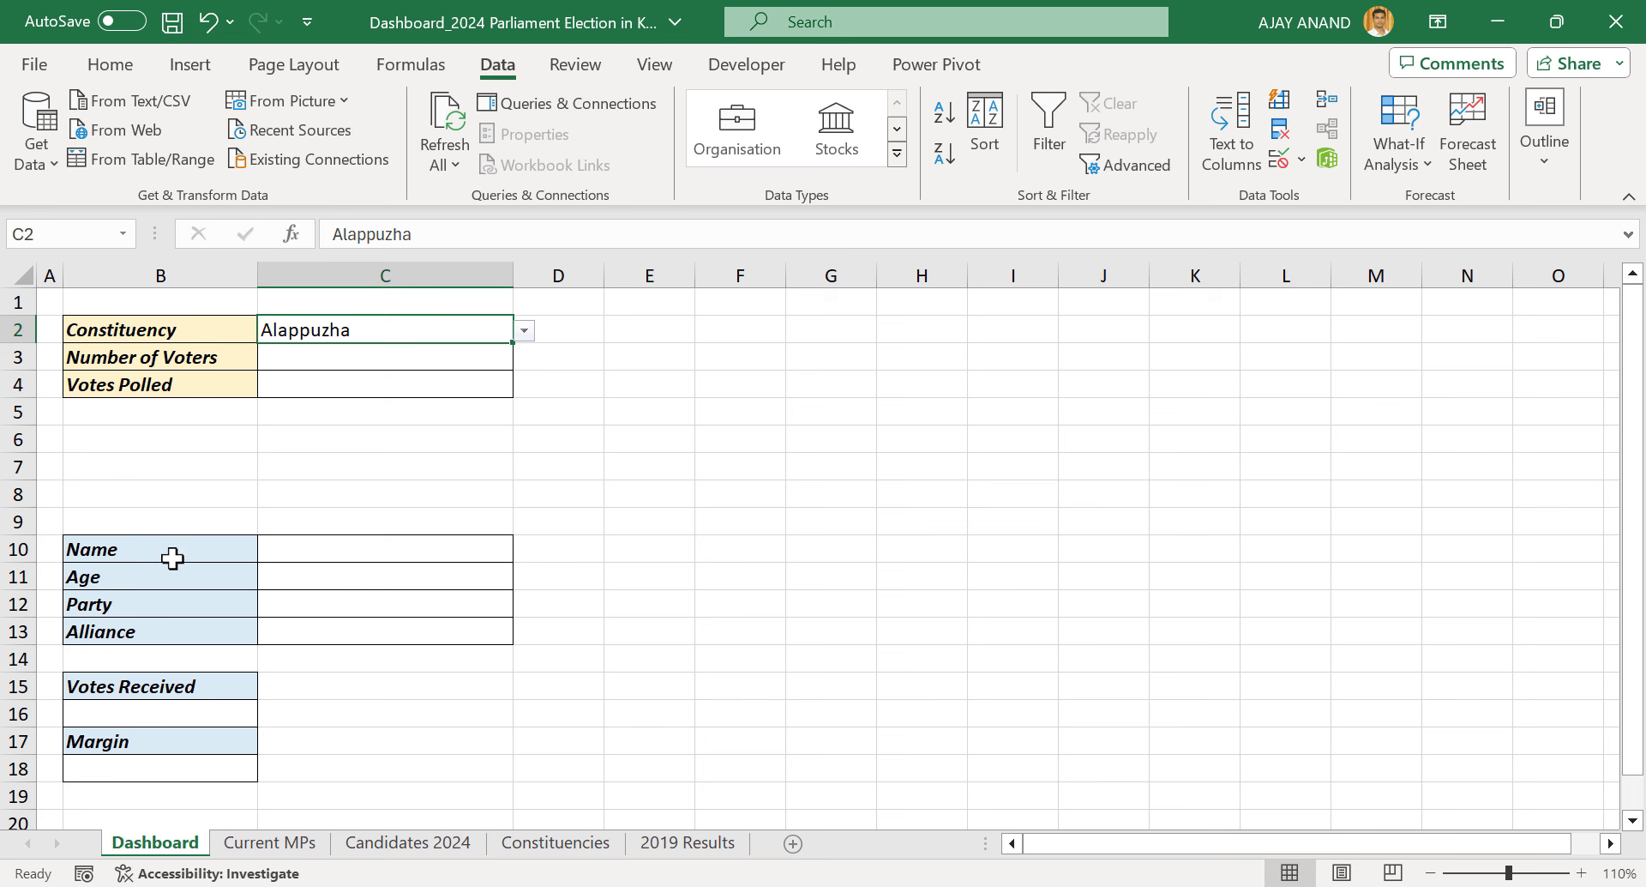
Enter =VLOOKUP(C2,'Current MPs'!C3:L22,2,FALSE) in cell C10 to look up the MP's name
click(377, 554)
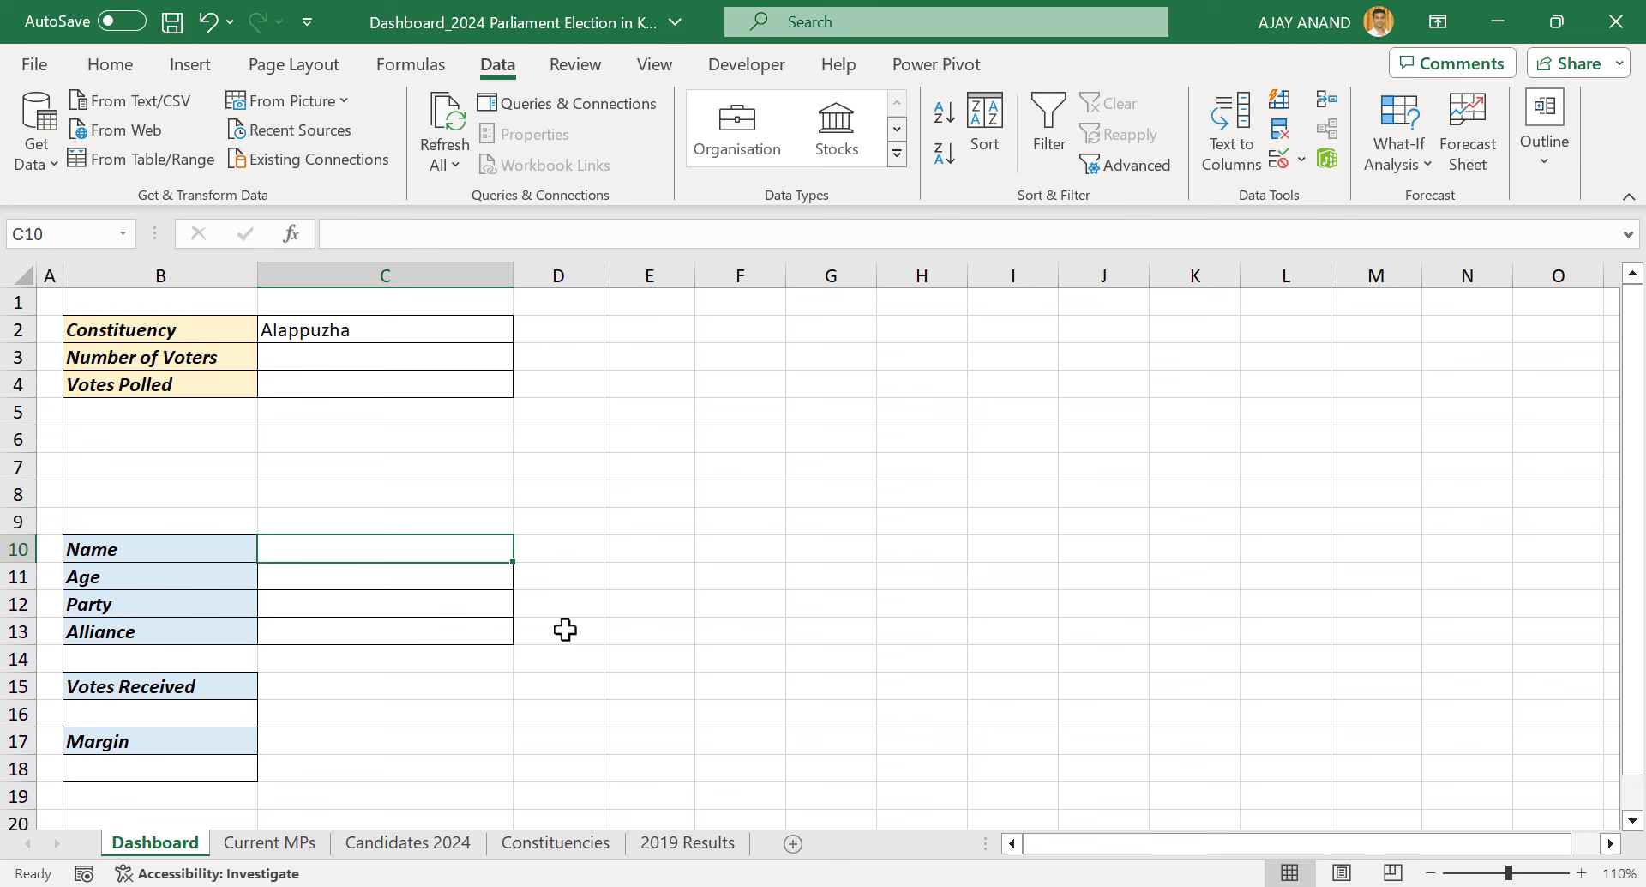
text(=VL)
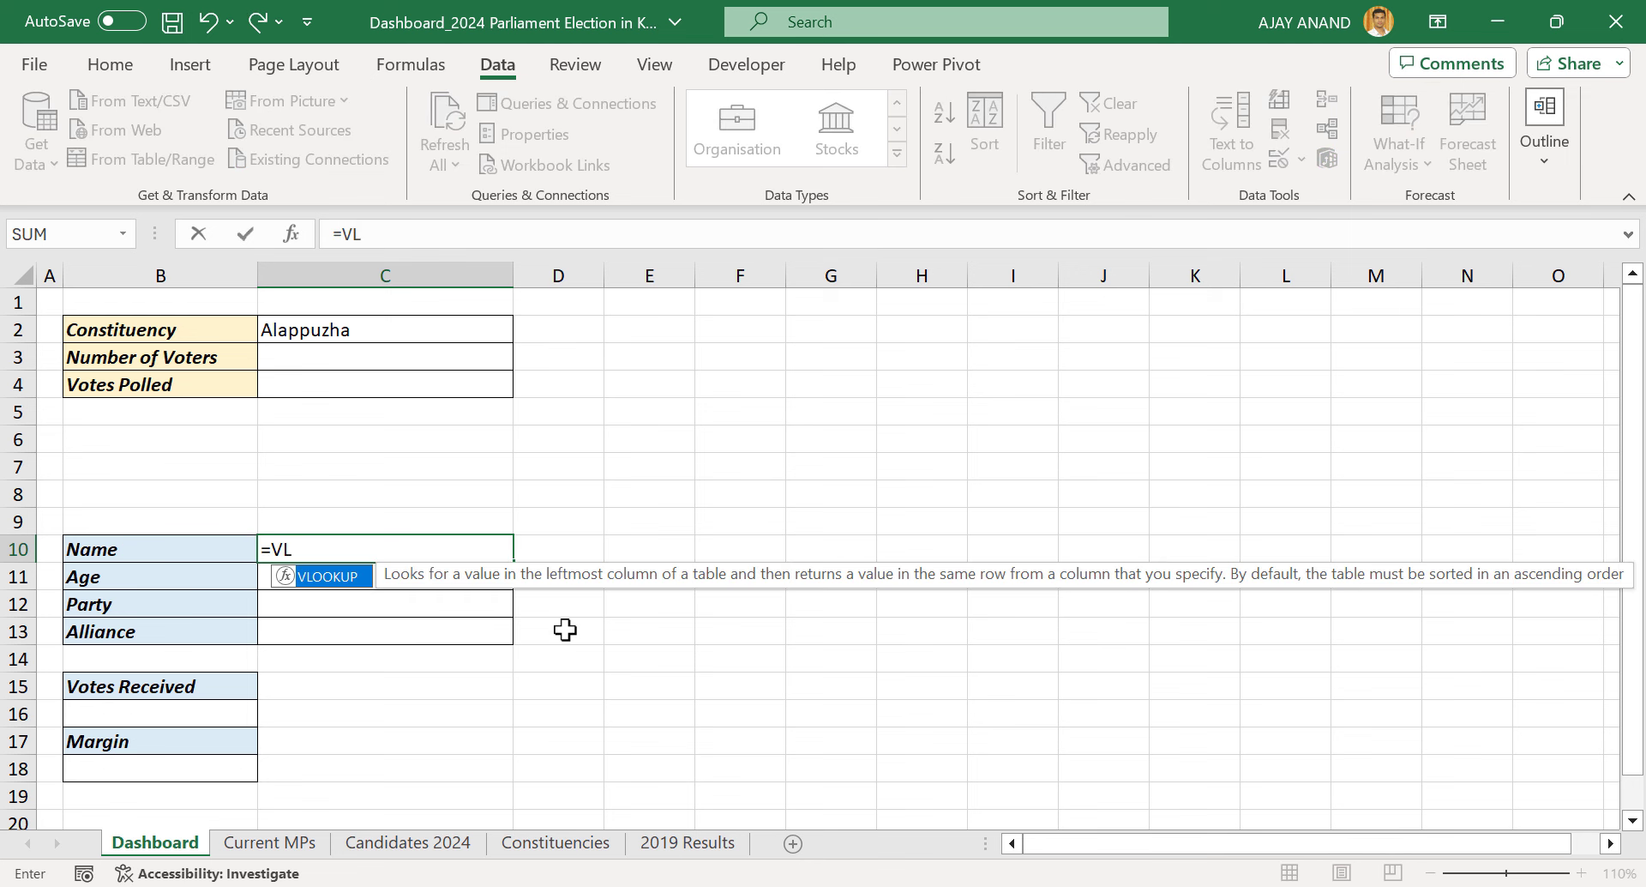
text(OOKUP()
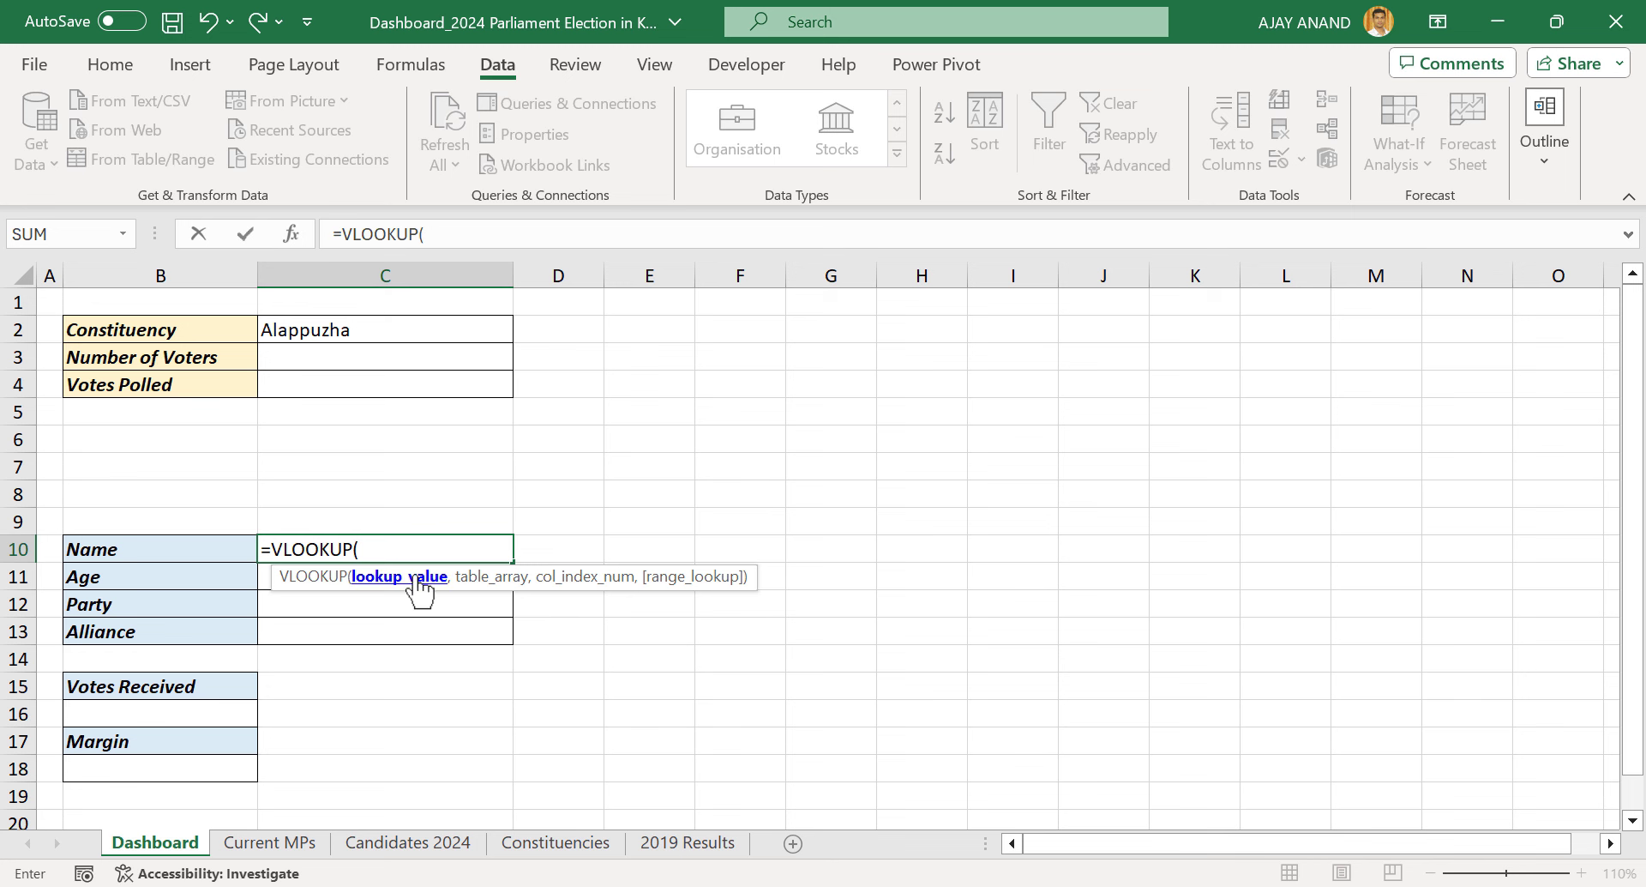
click(385, 333)
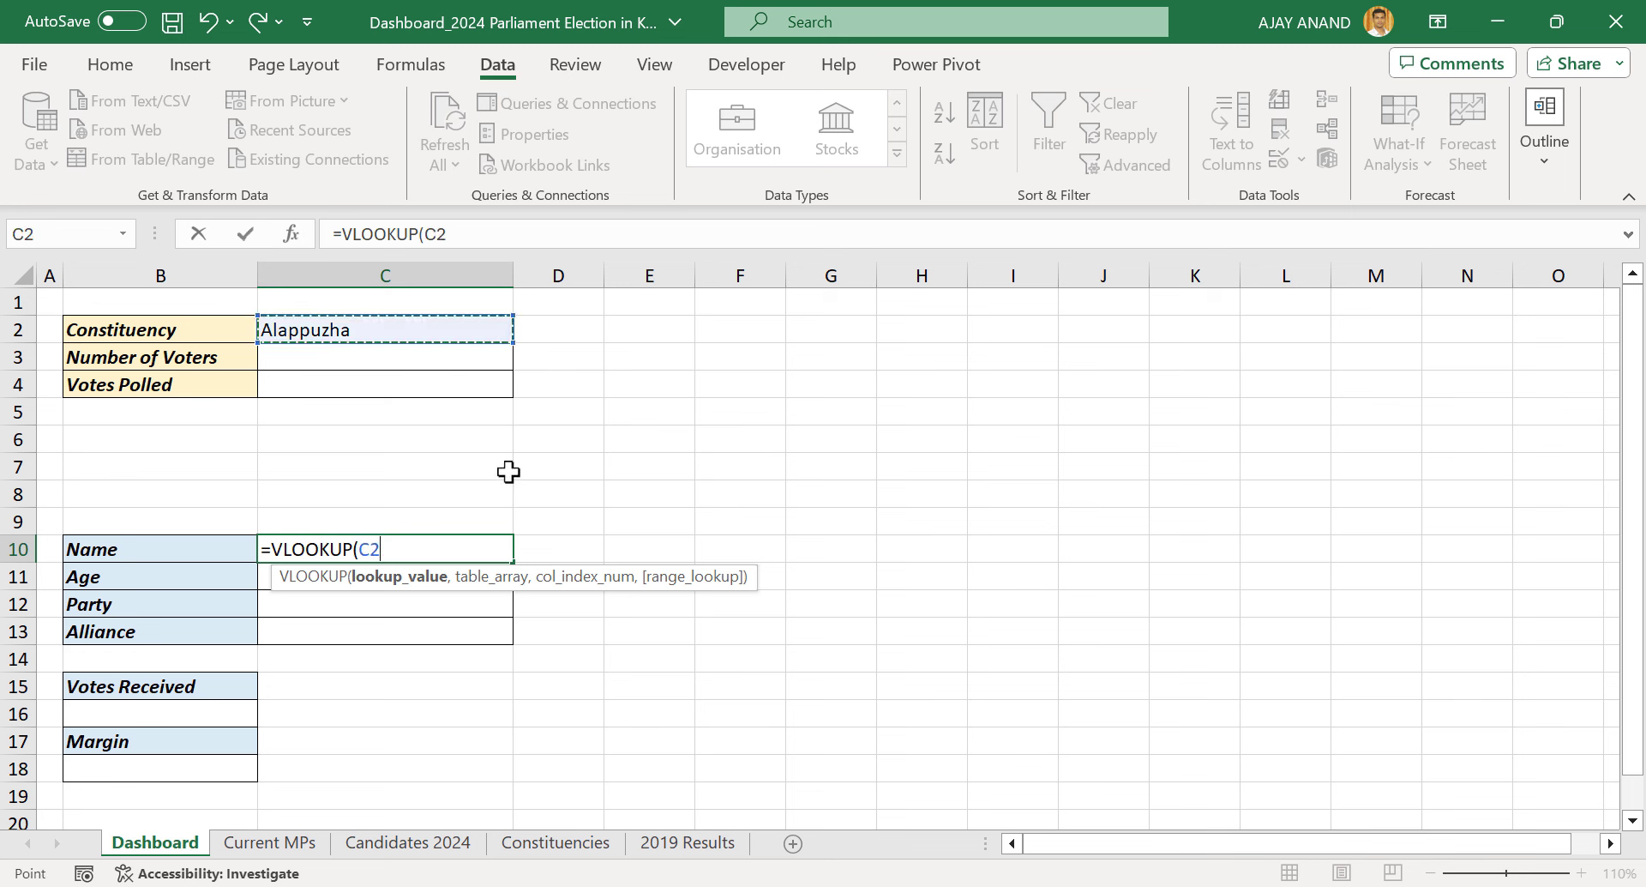
text(,'Current MPs'!)
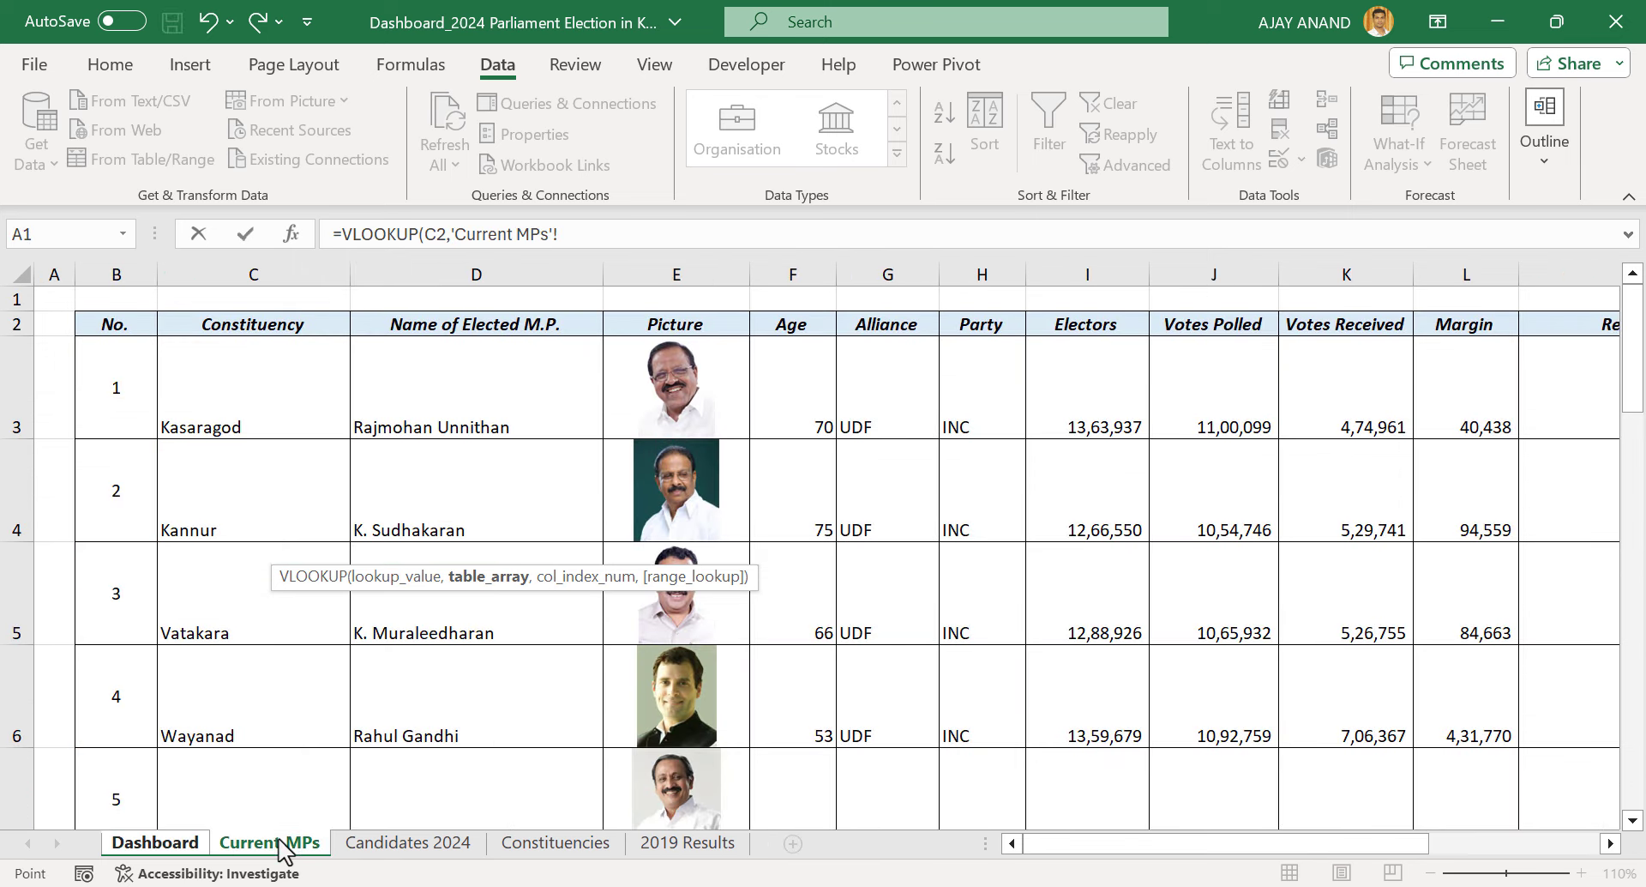
click(285, 850)
drag(247, 383, 1183, 786)
scroll(1062, 695, up, 6)
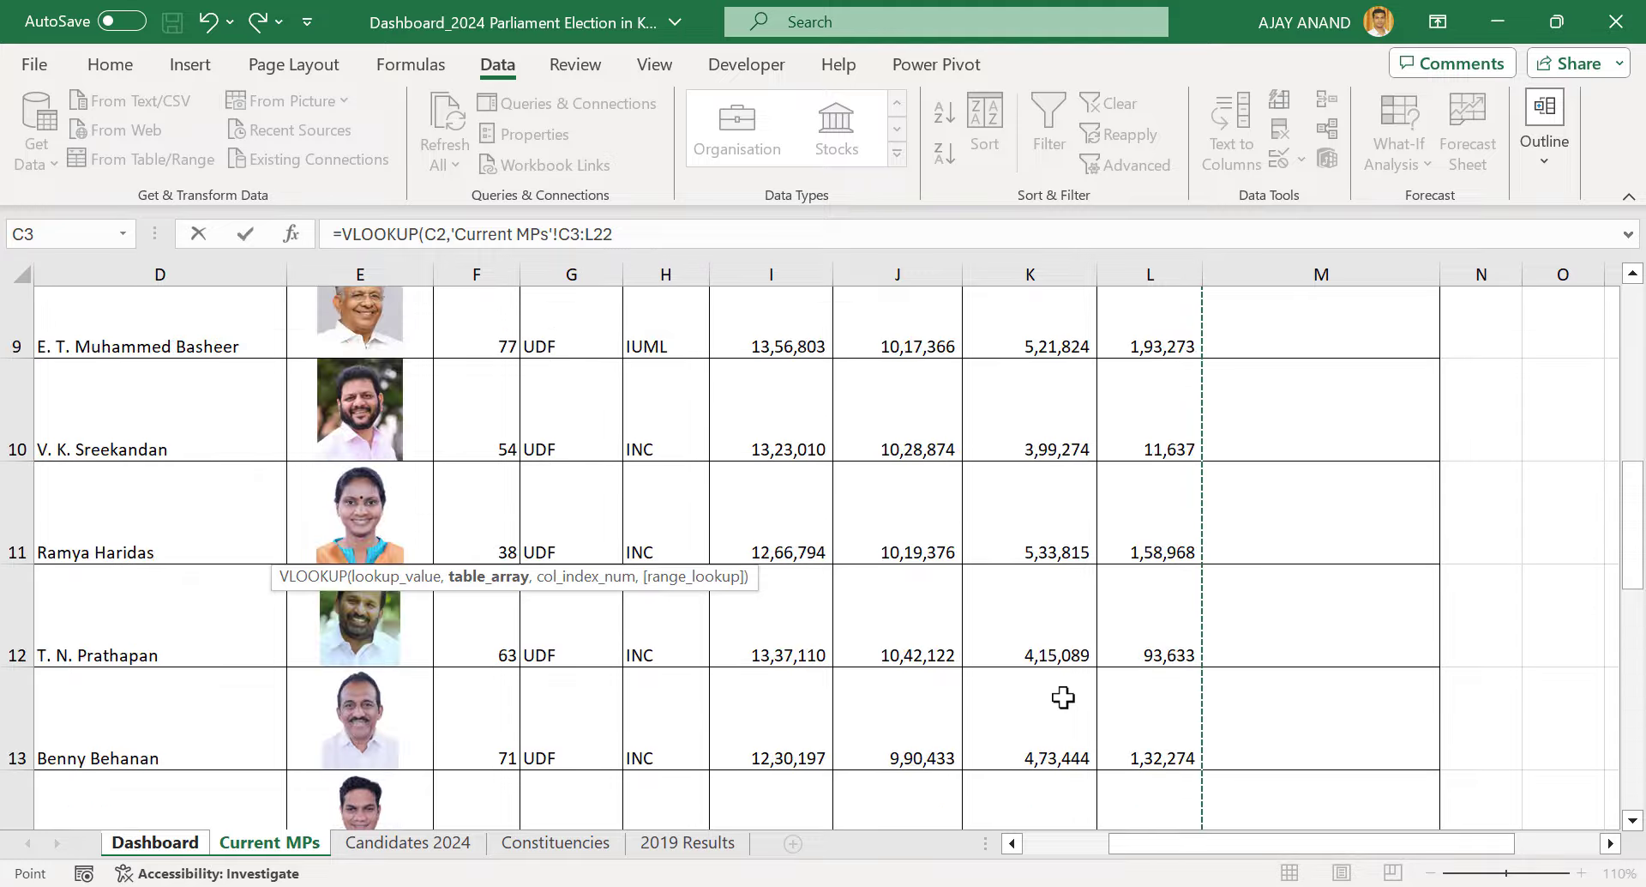
scroll(1063, 697, up, 1)
drag(1311, 854, 1114, 854)
click(642, 243)
text(,)
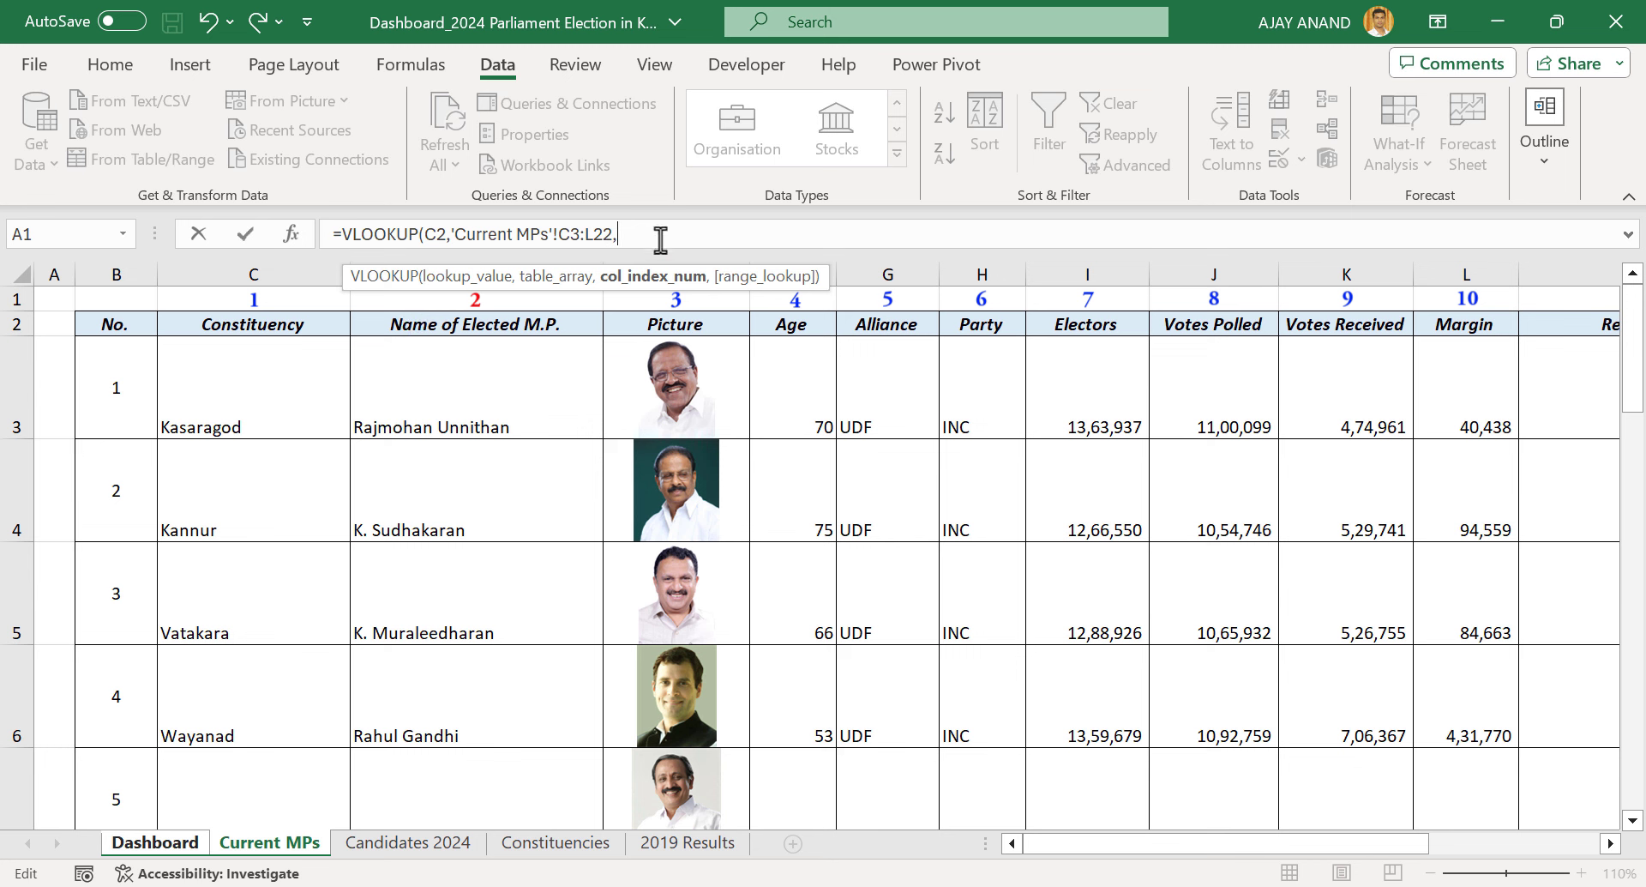
text(2,)
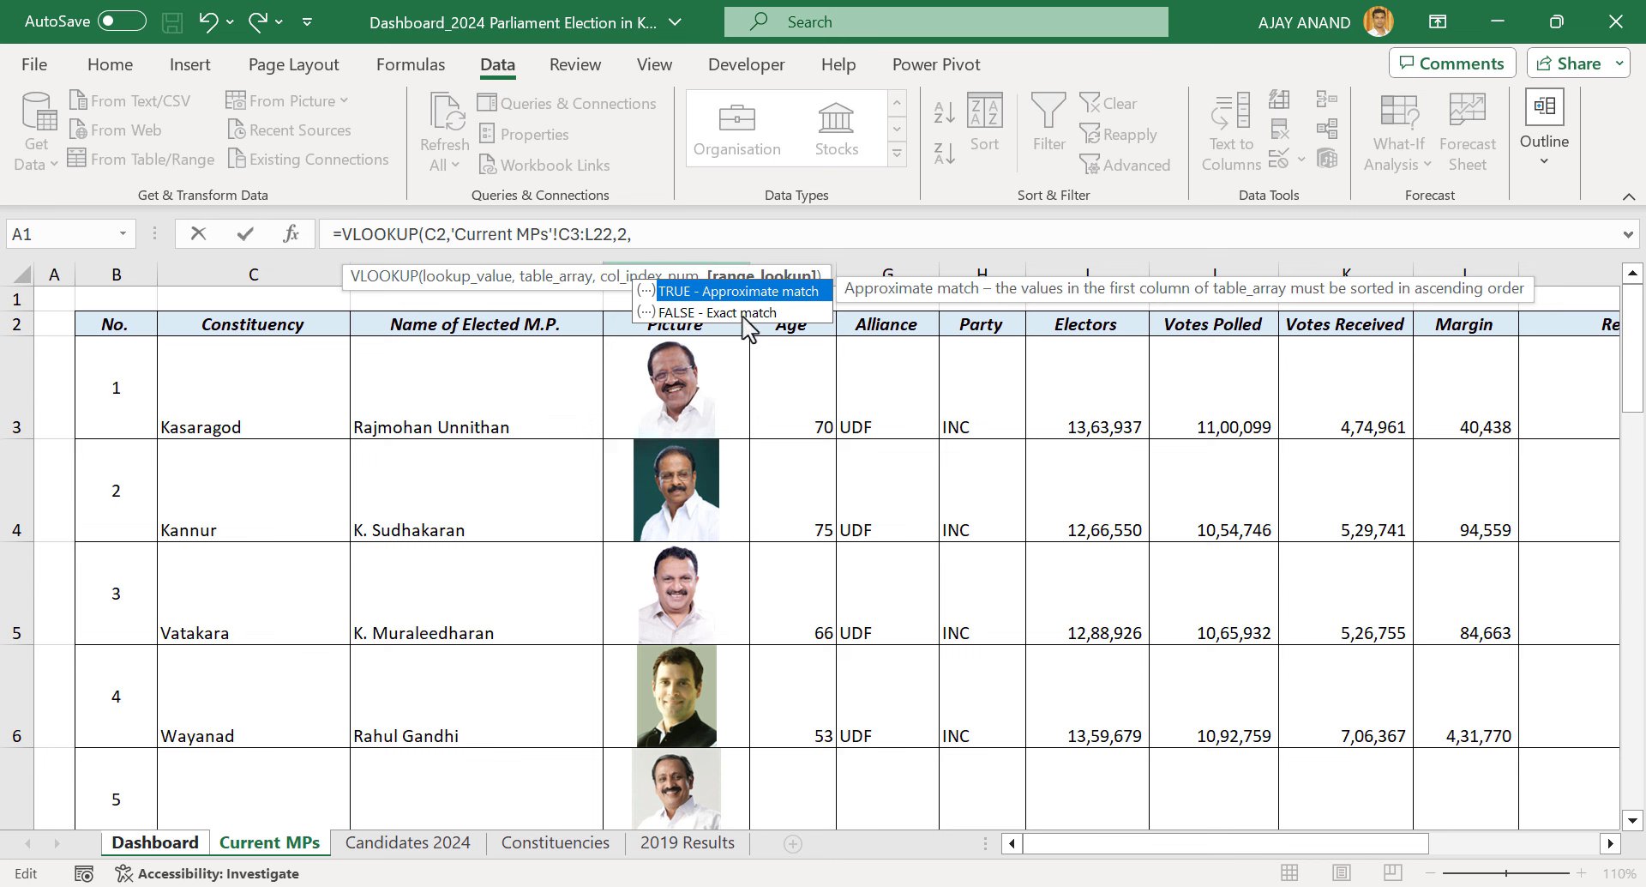
double_click(743, 314)
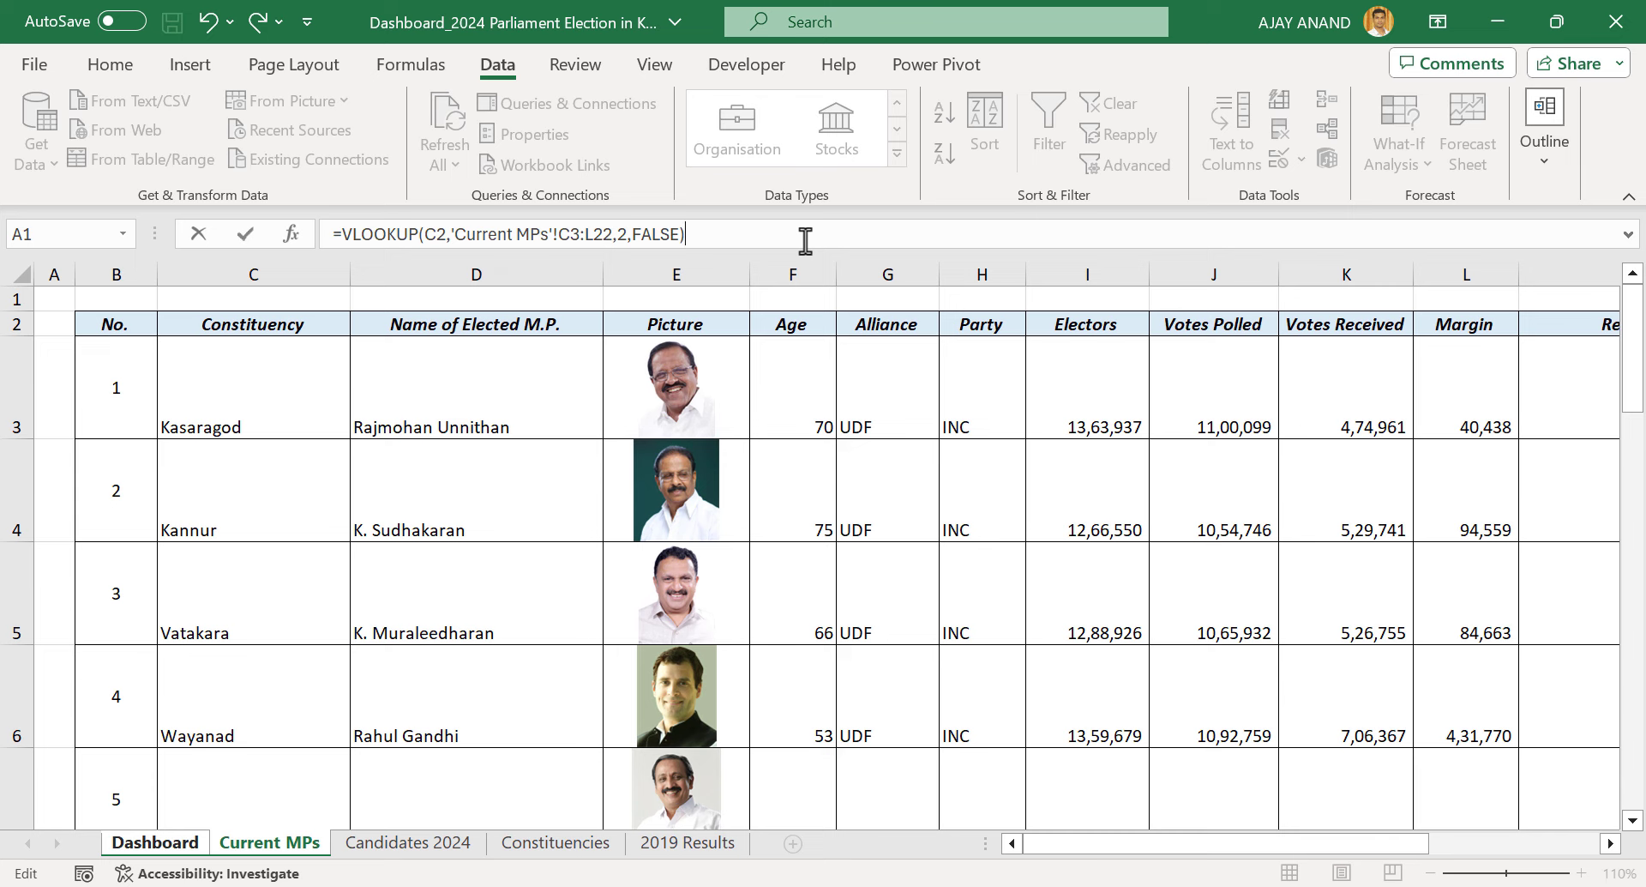
key(Return)
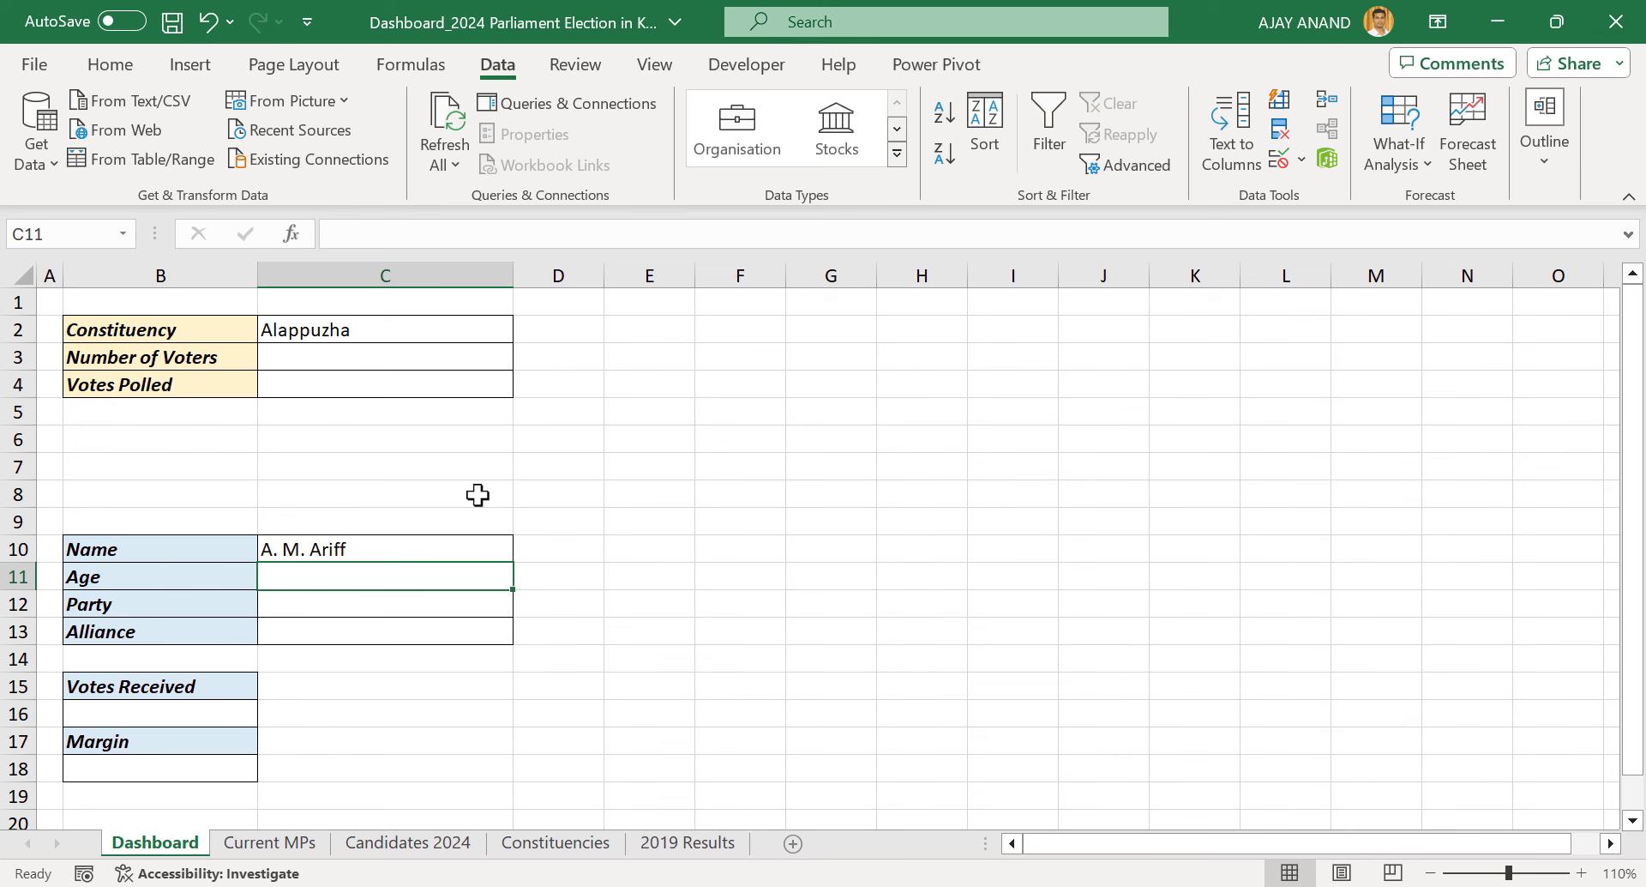
Test the name lookup by setting the constituency in C2 to Chalakudy and finally to Thiruvananthapuram
click(490, 326)
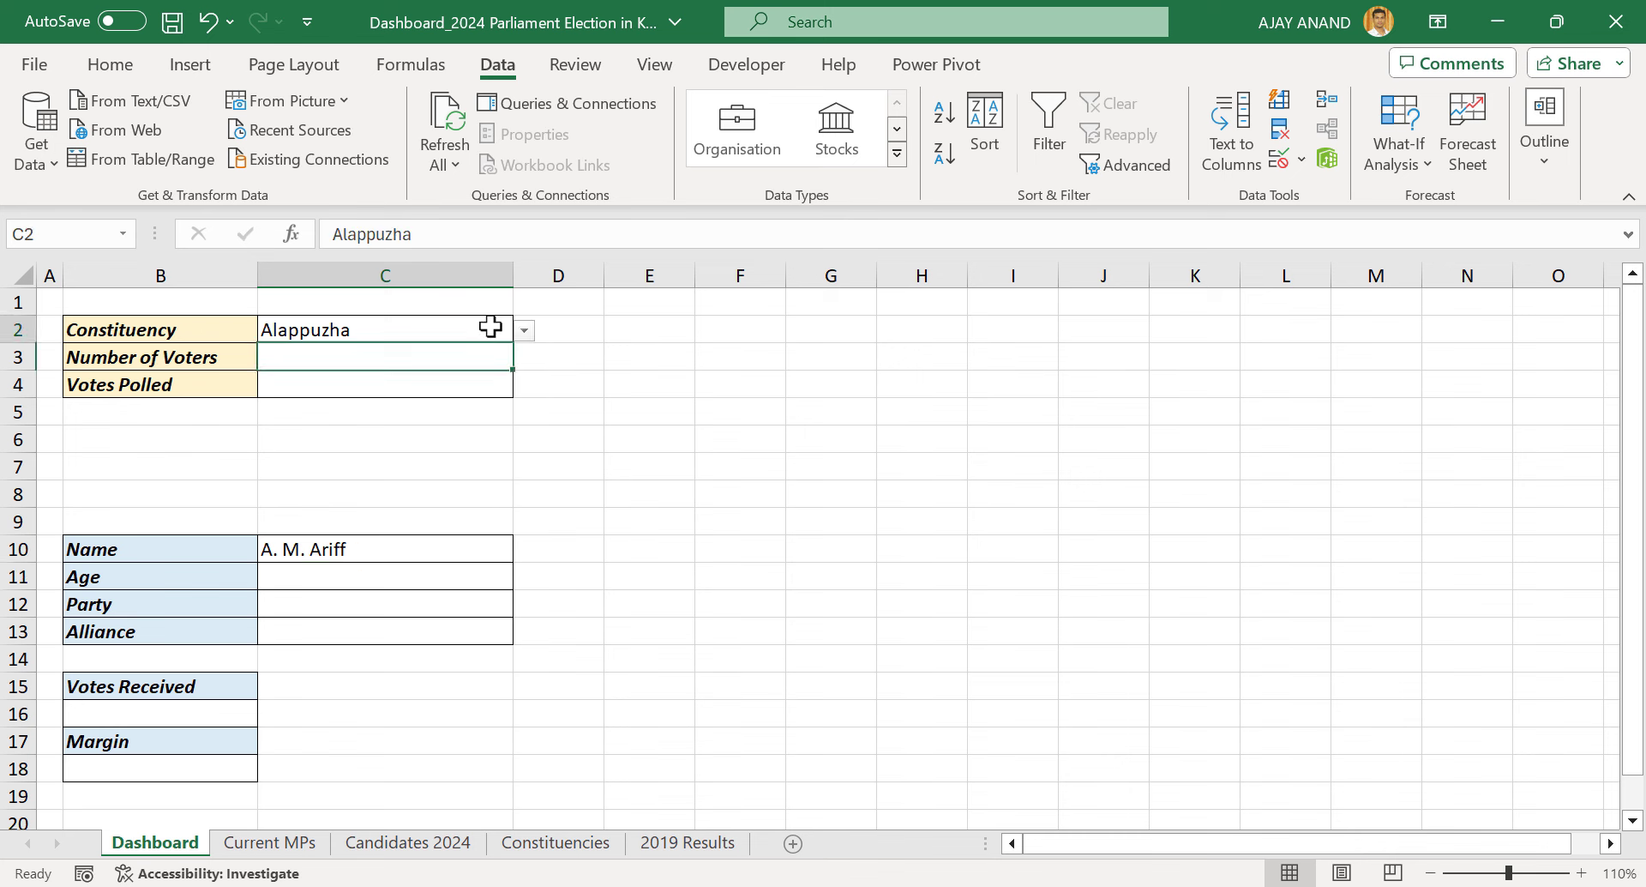
click(521, 334)
click(460, 398)
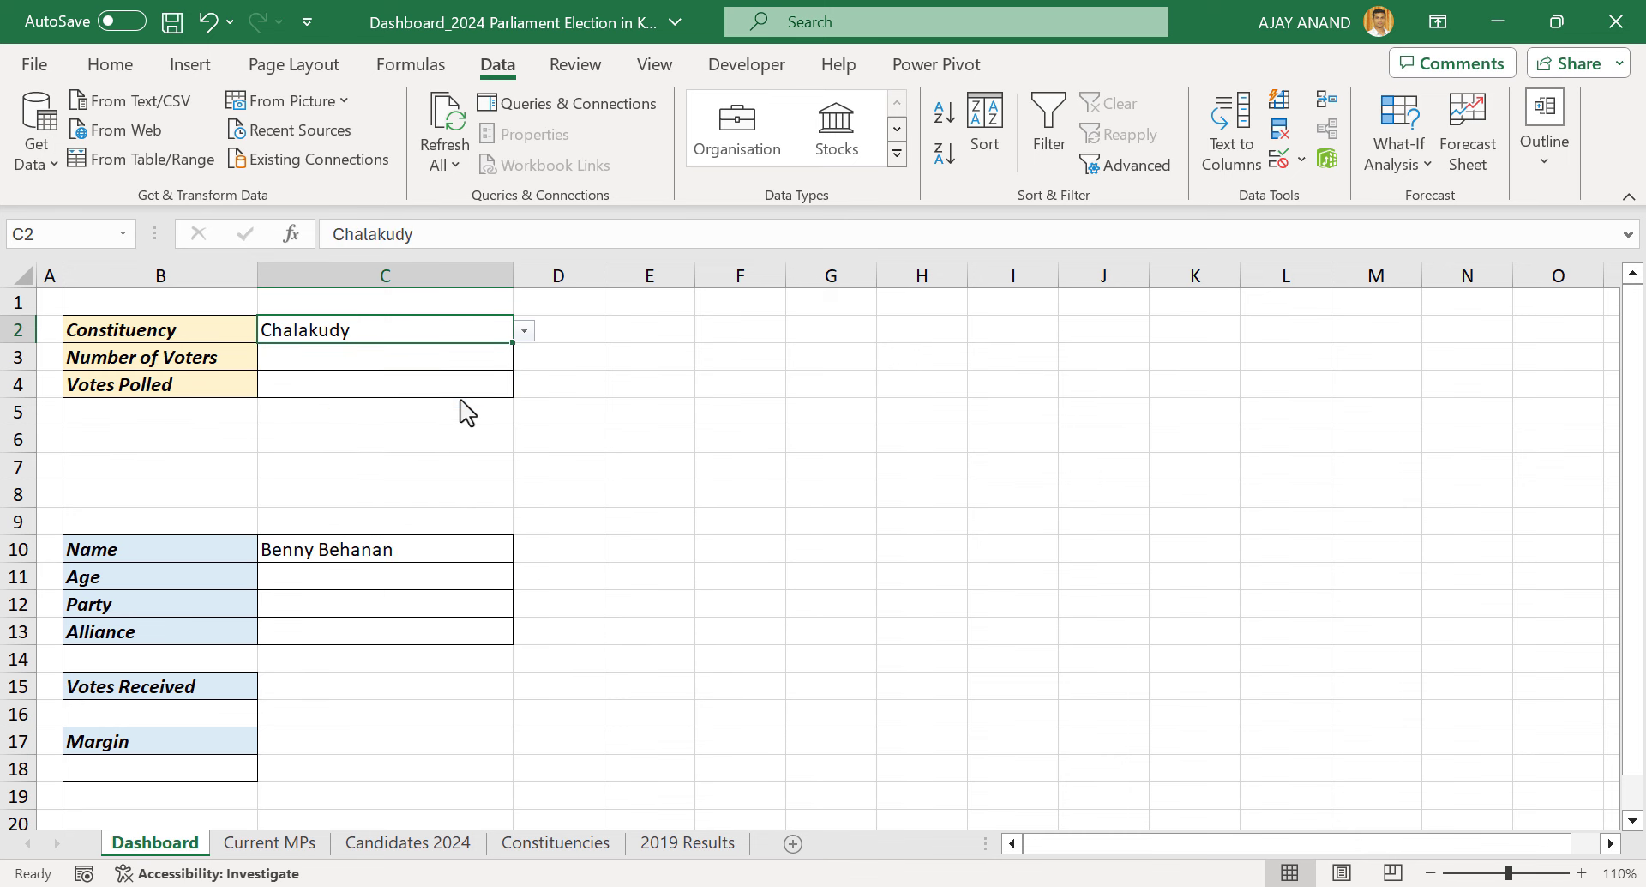
click(524, 331)
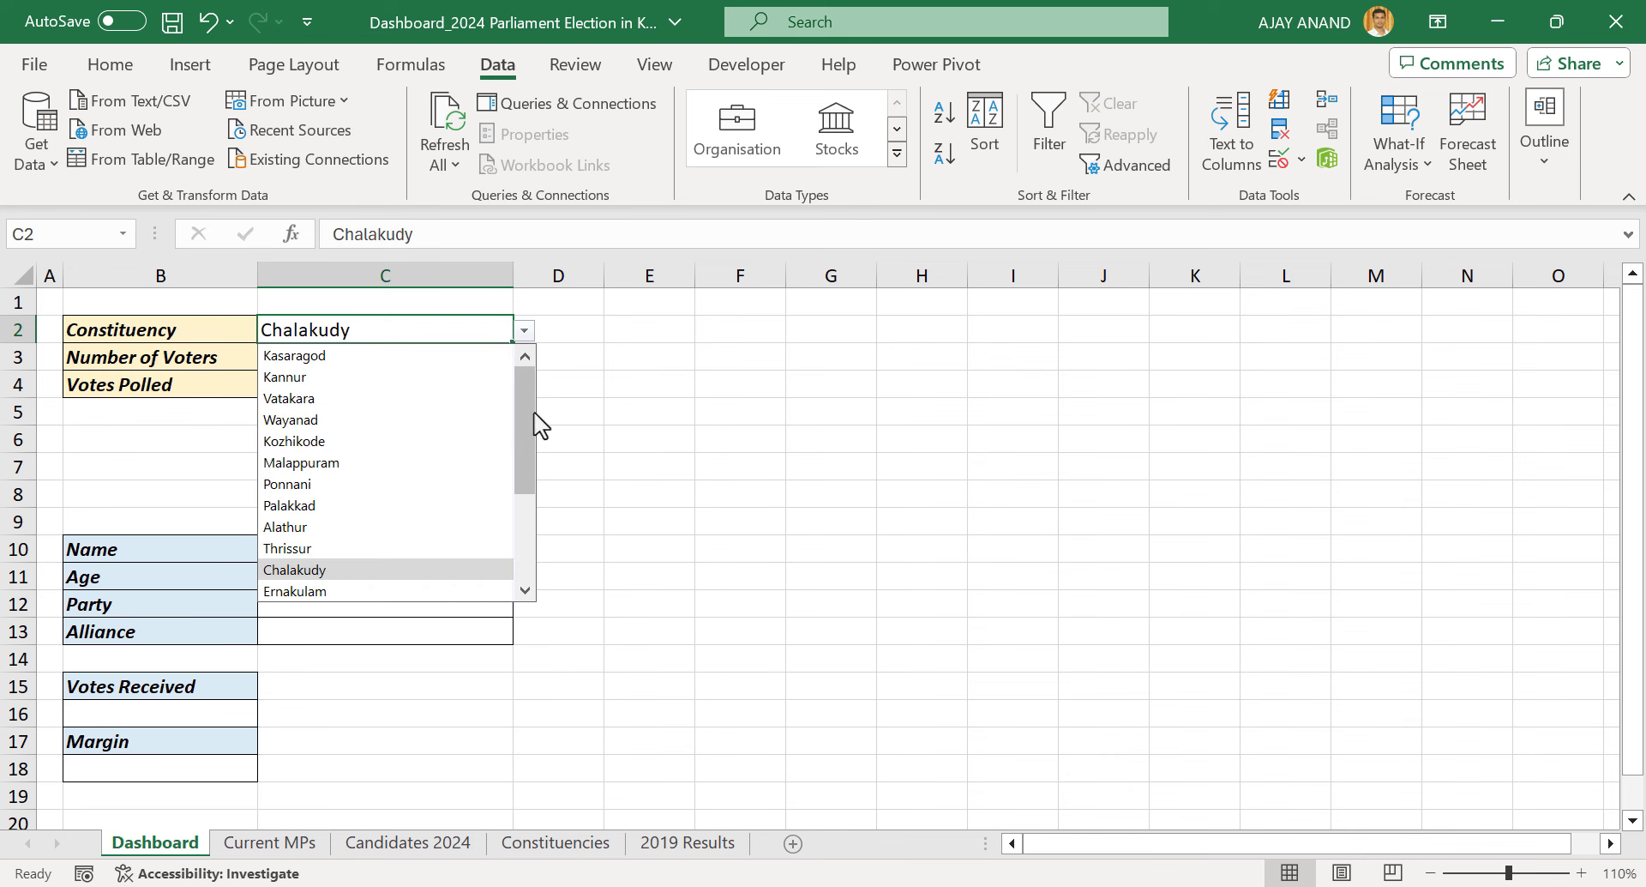
drag(536, 427, 537, 512)
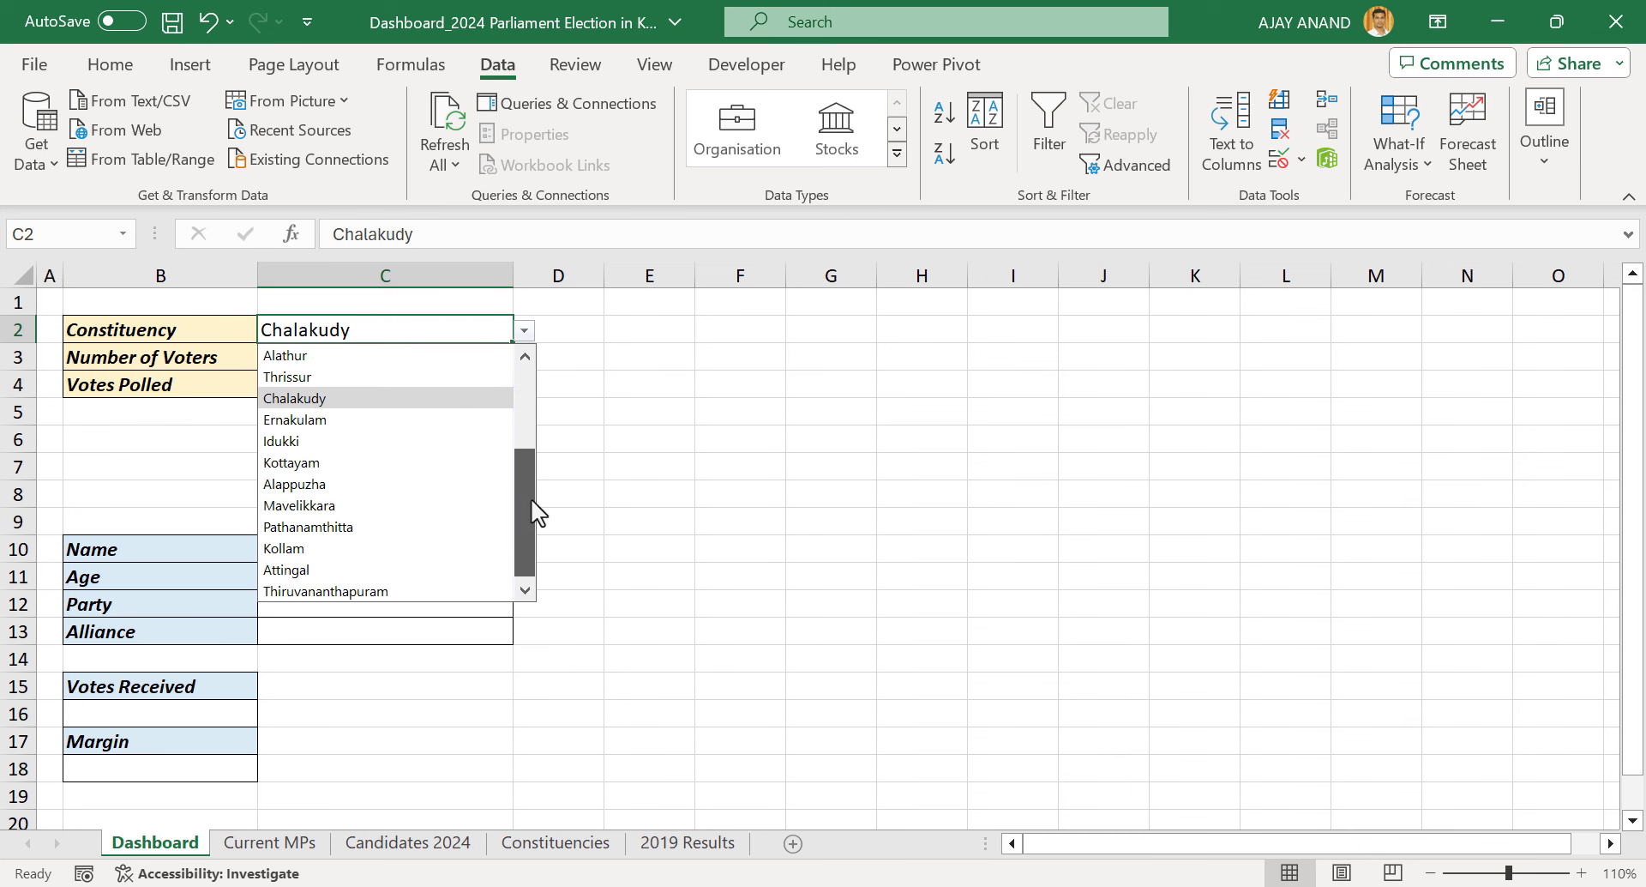
click(427, 592)
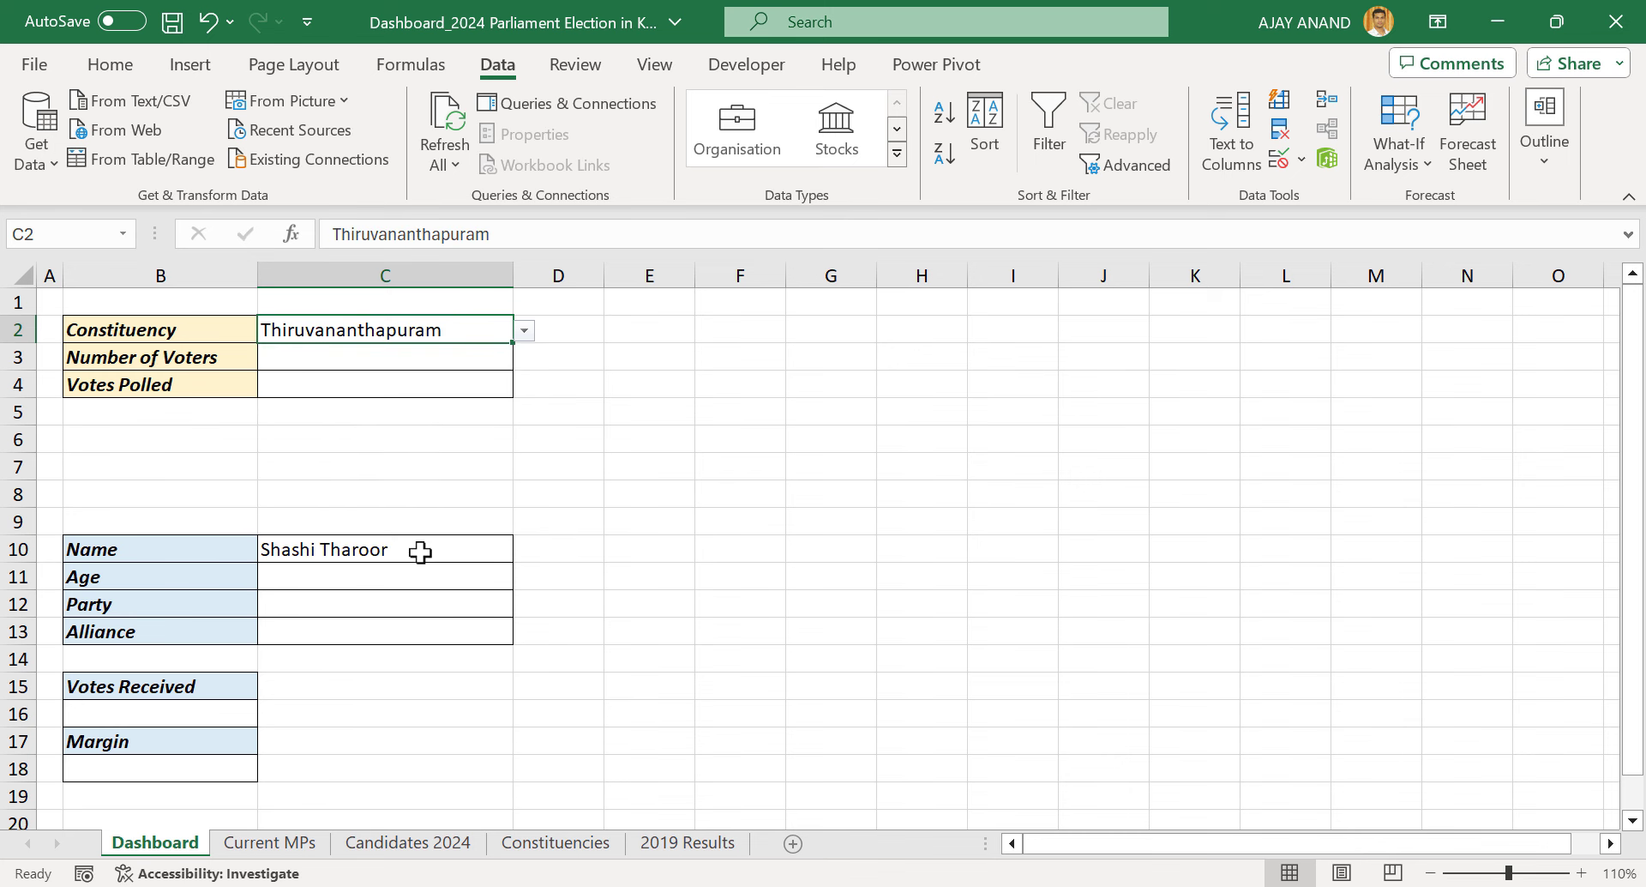
Centre the contents of cells C10:C13 horizontally
drag(420, 552, 419, 639)
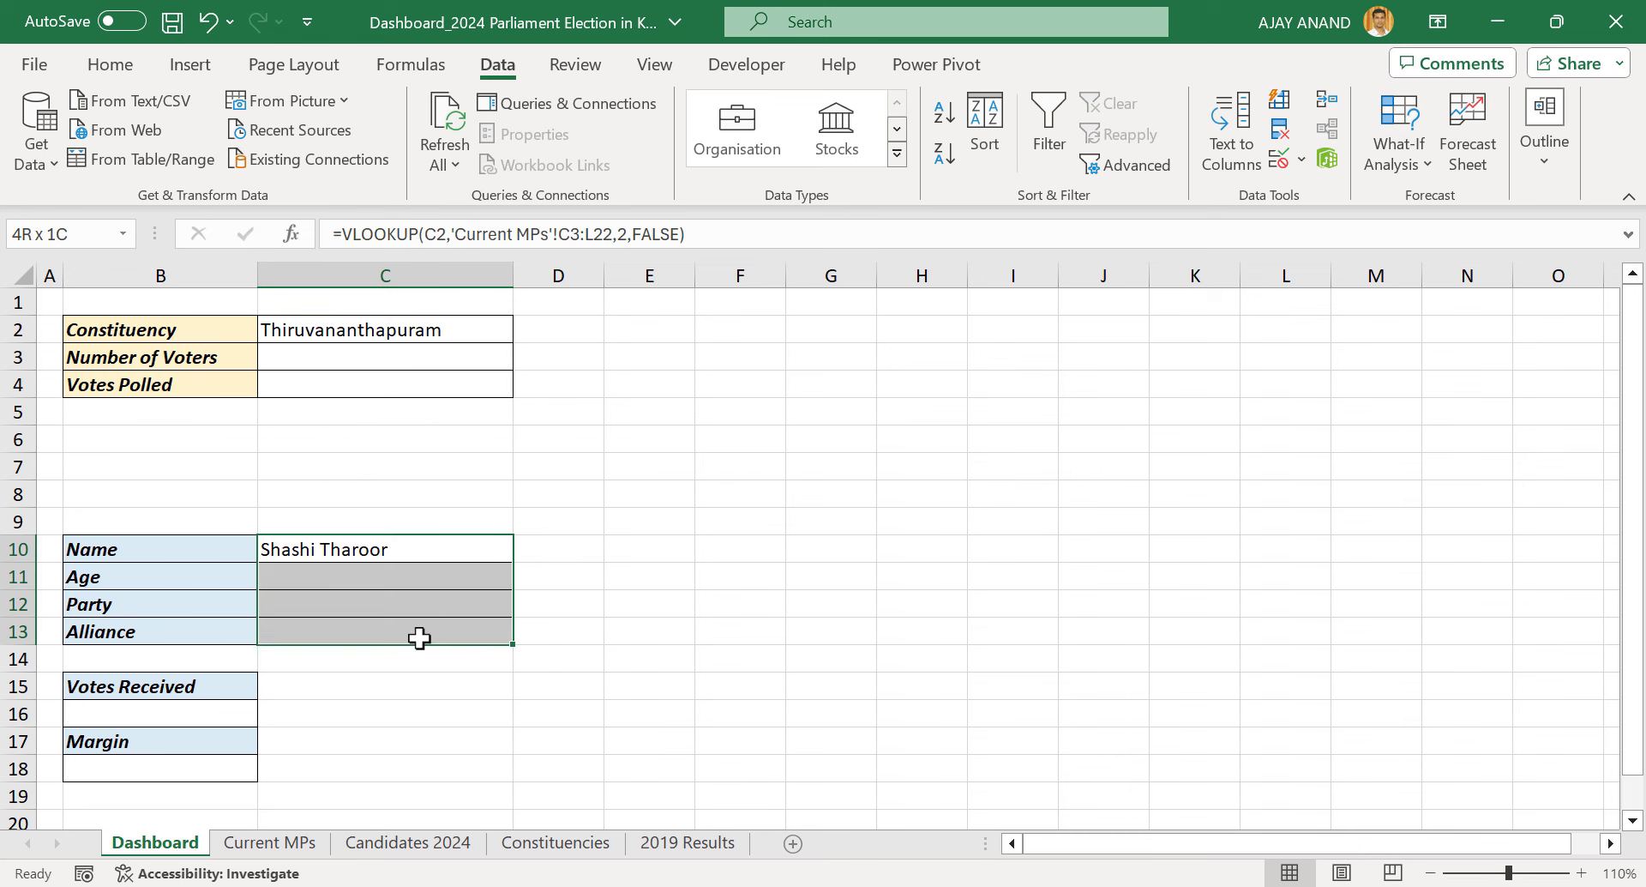
click(111, 65)
click(455, 154)
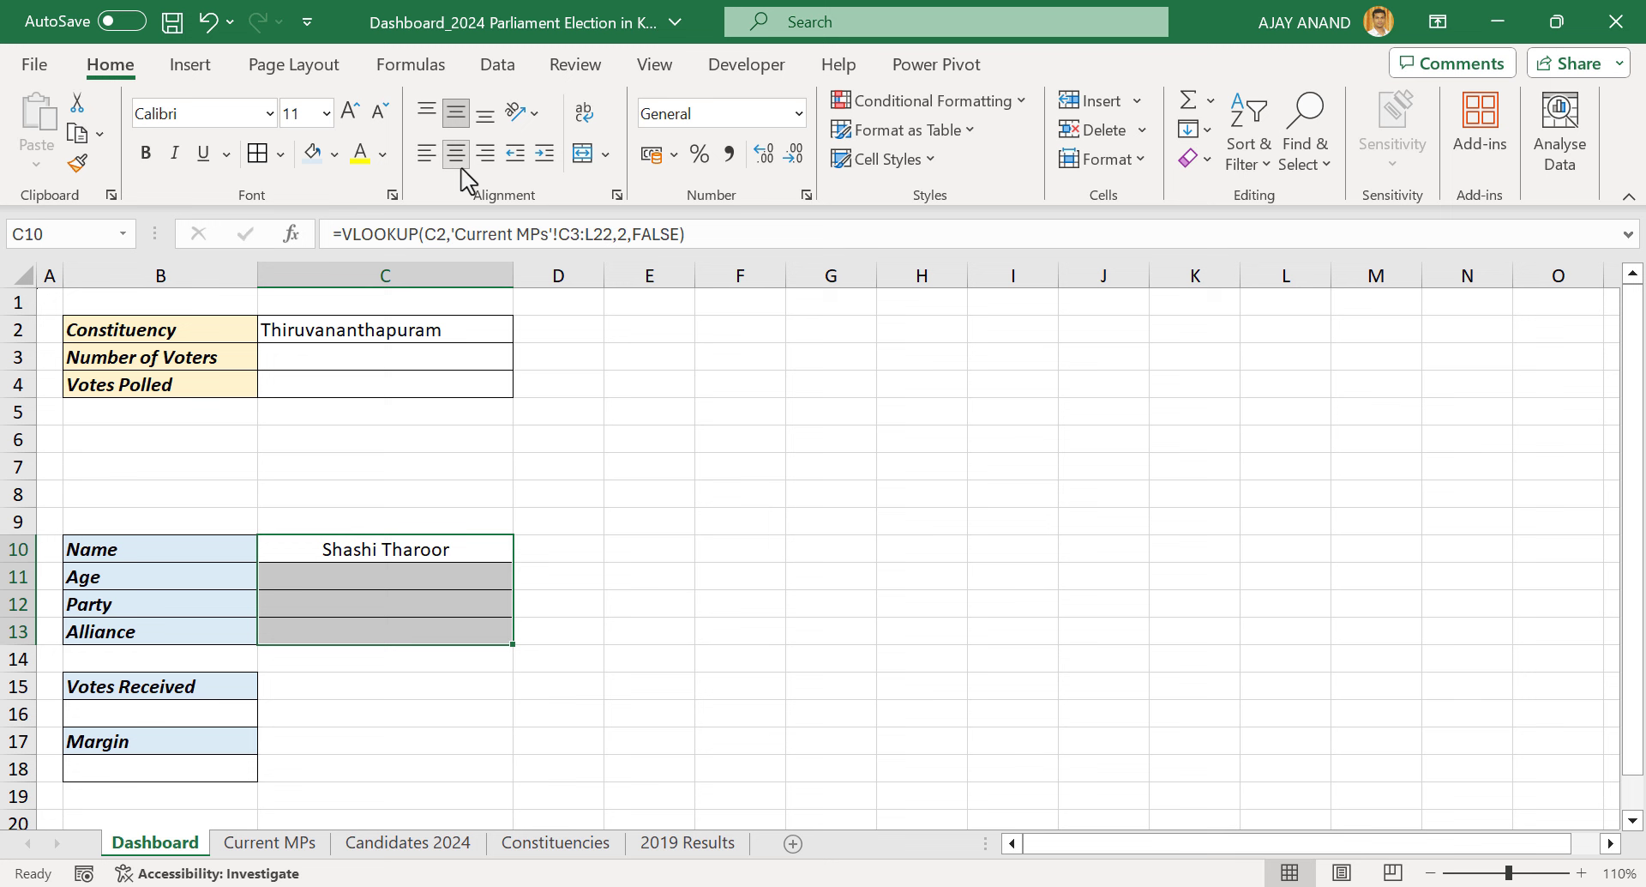
Copy the VLOOKUP formula text from C10 and enter it unchanged in the Age cell C11
click(504, 542)
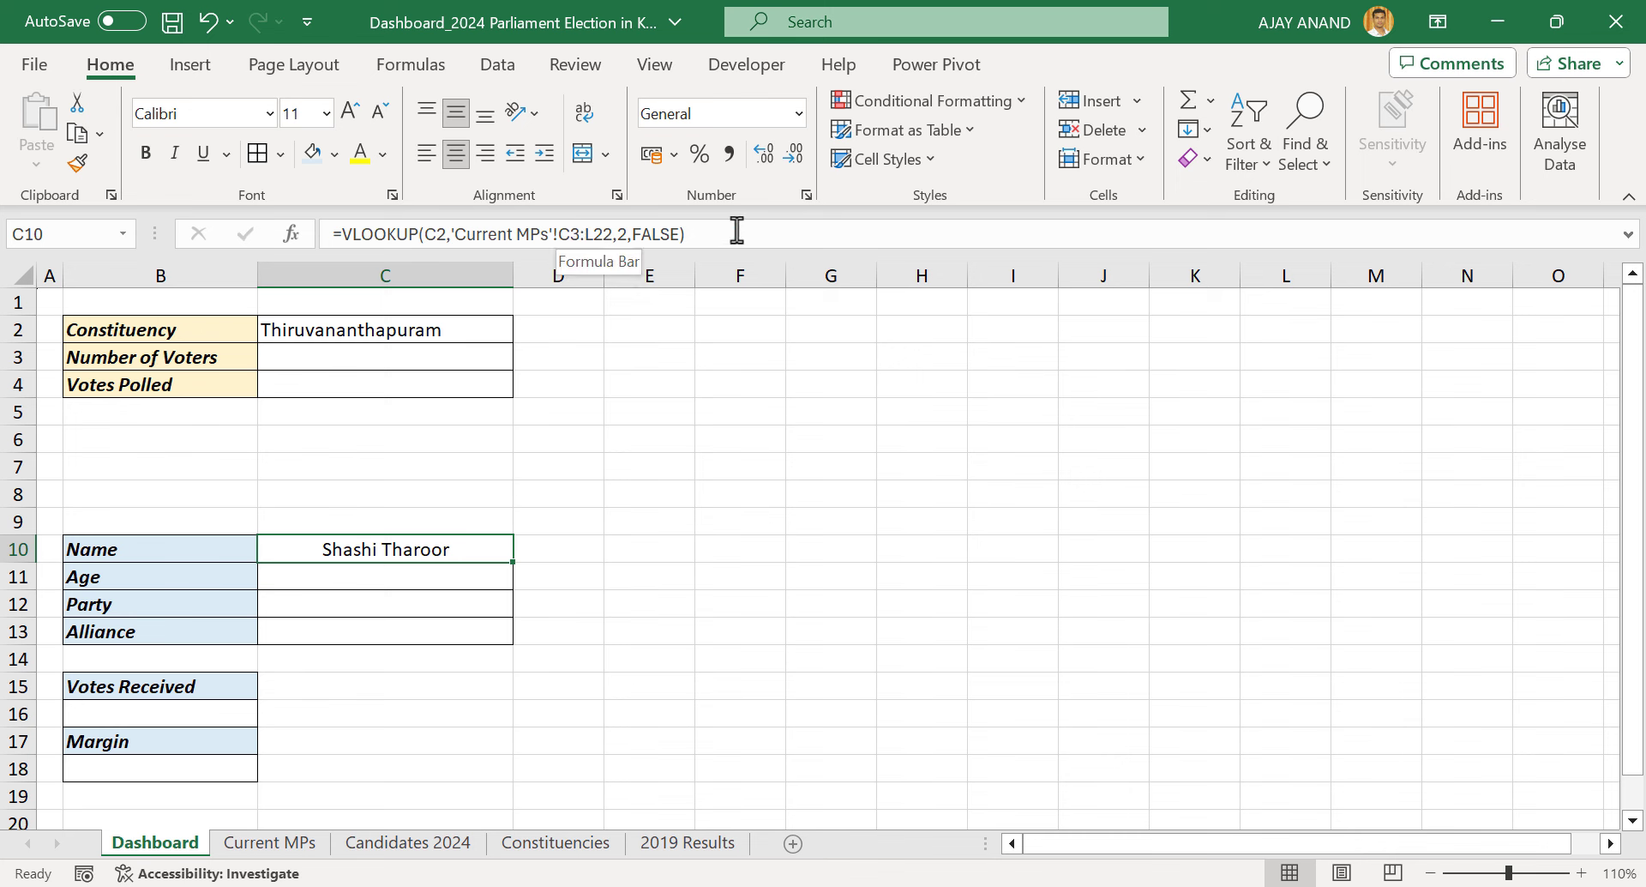
drag(737, 230, 330, 231)
right_click(519, 235)
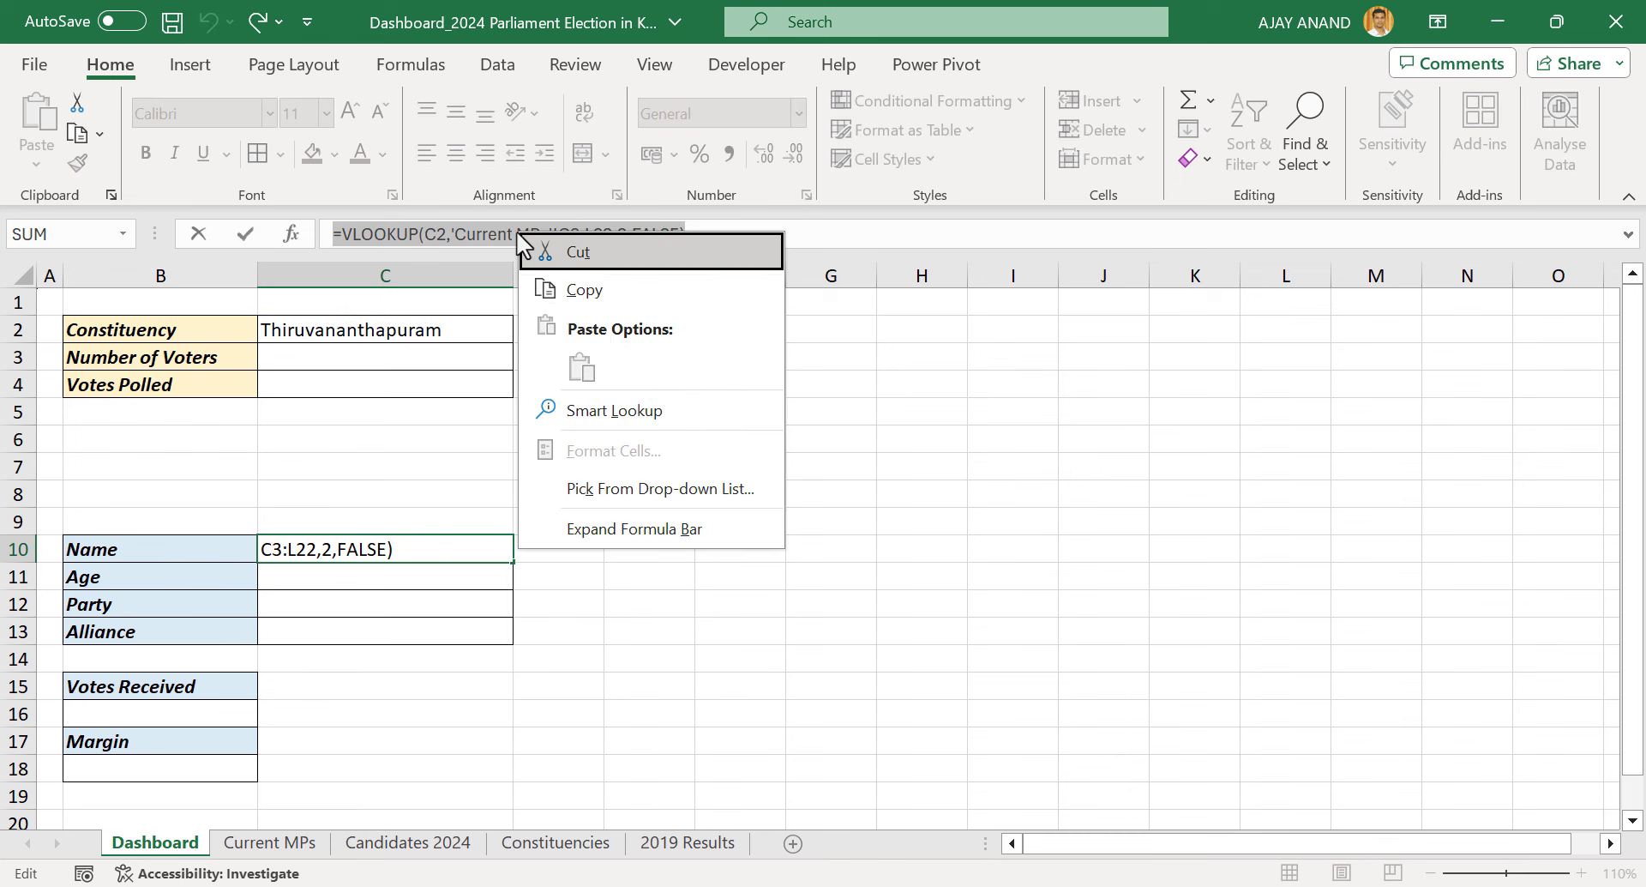
click(596, 292)
key(Escape)
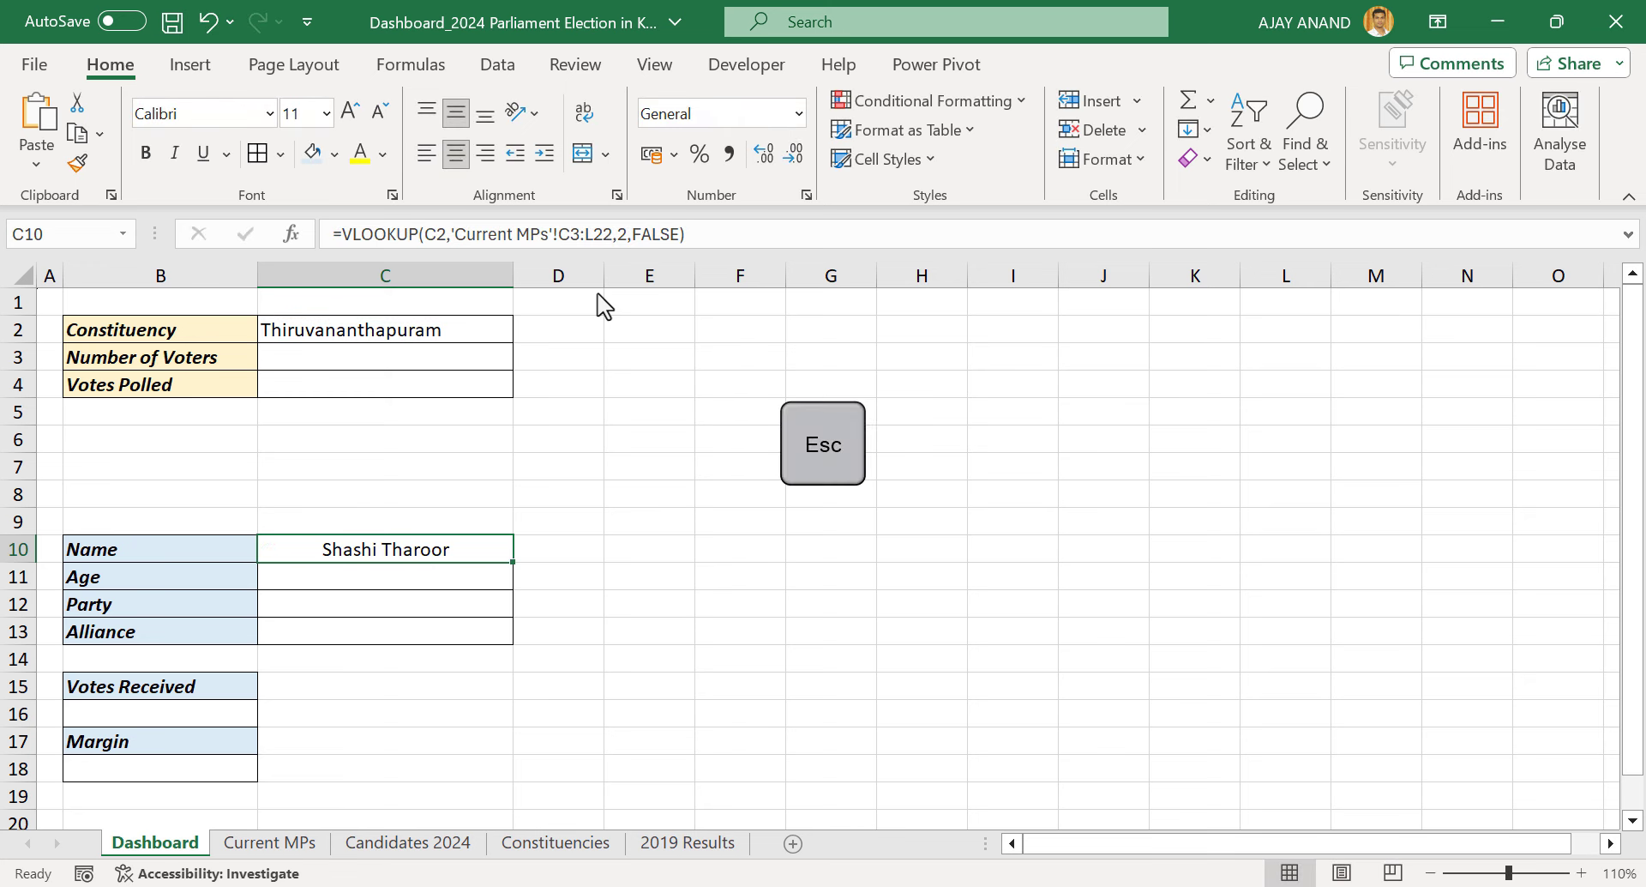
click(336, 576)
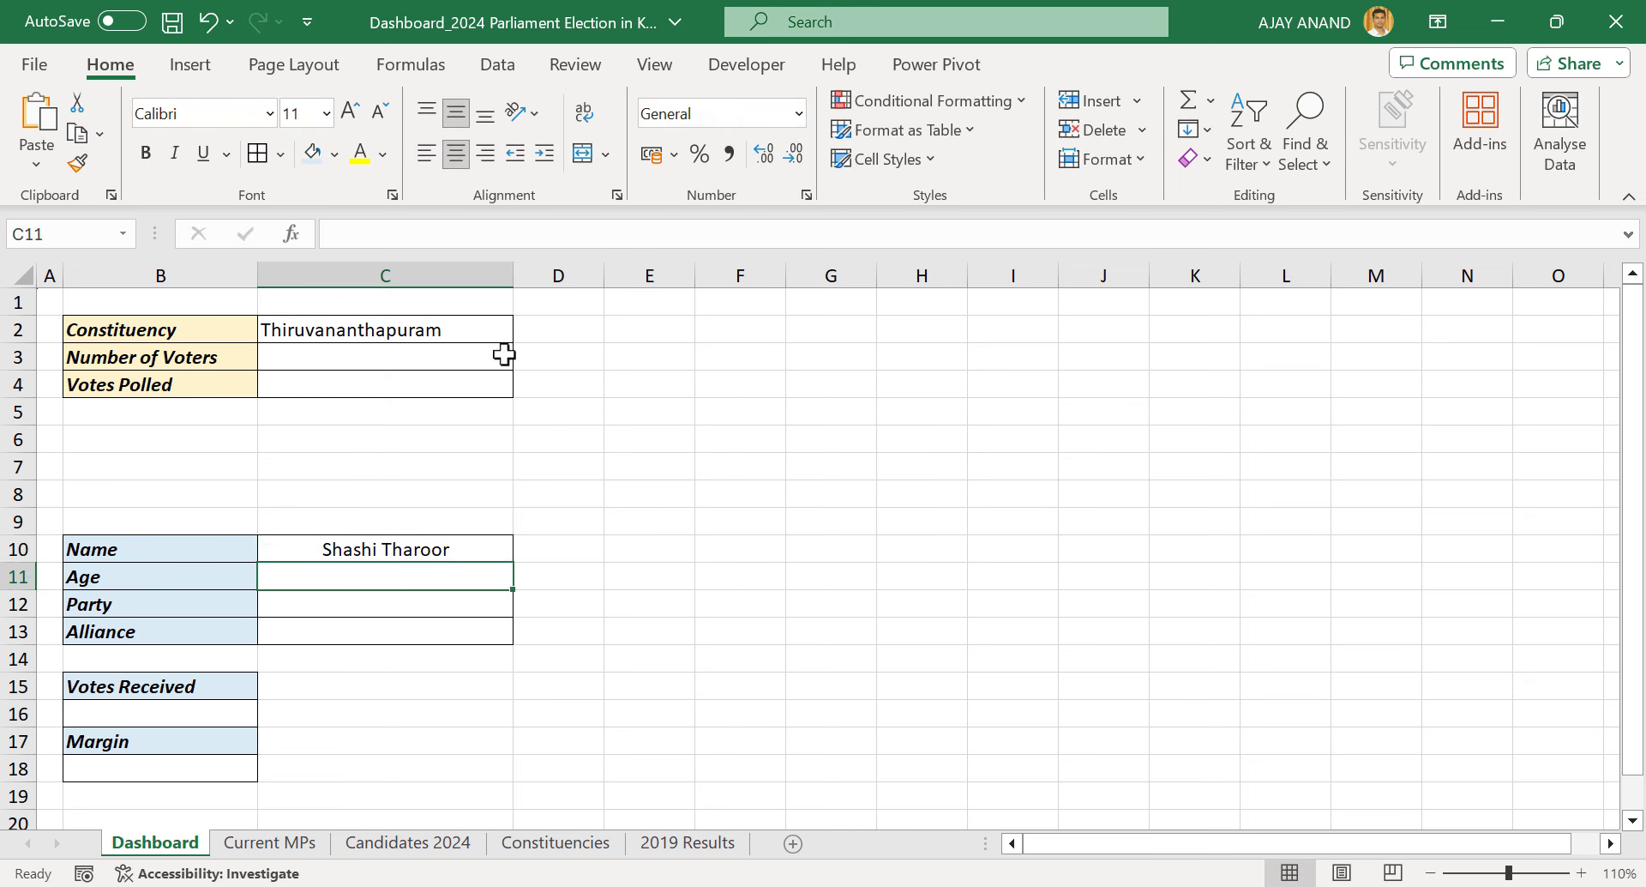
click(380, 237)
right_click(380, 237)
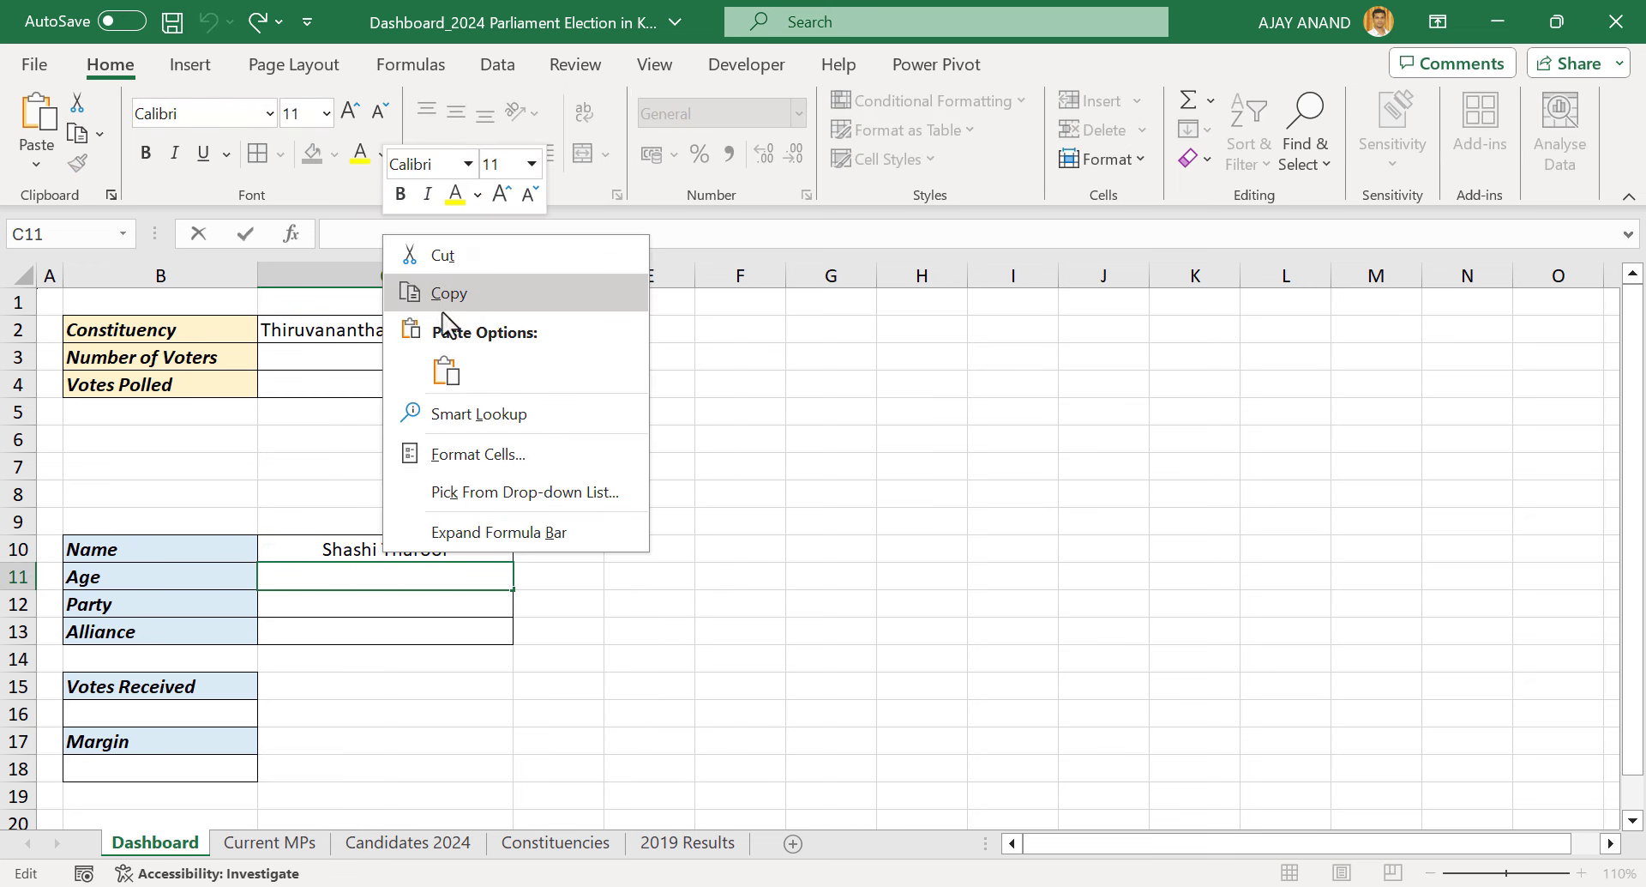
click(444, 370)
key(Return)
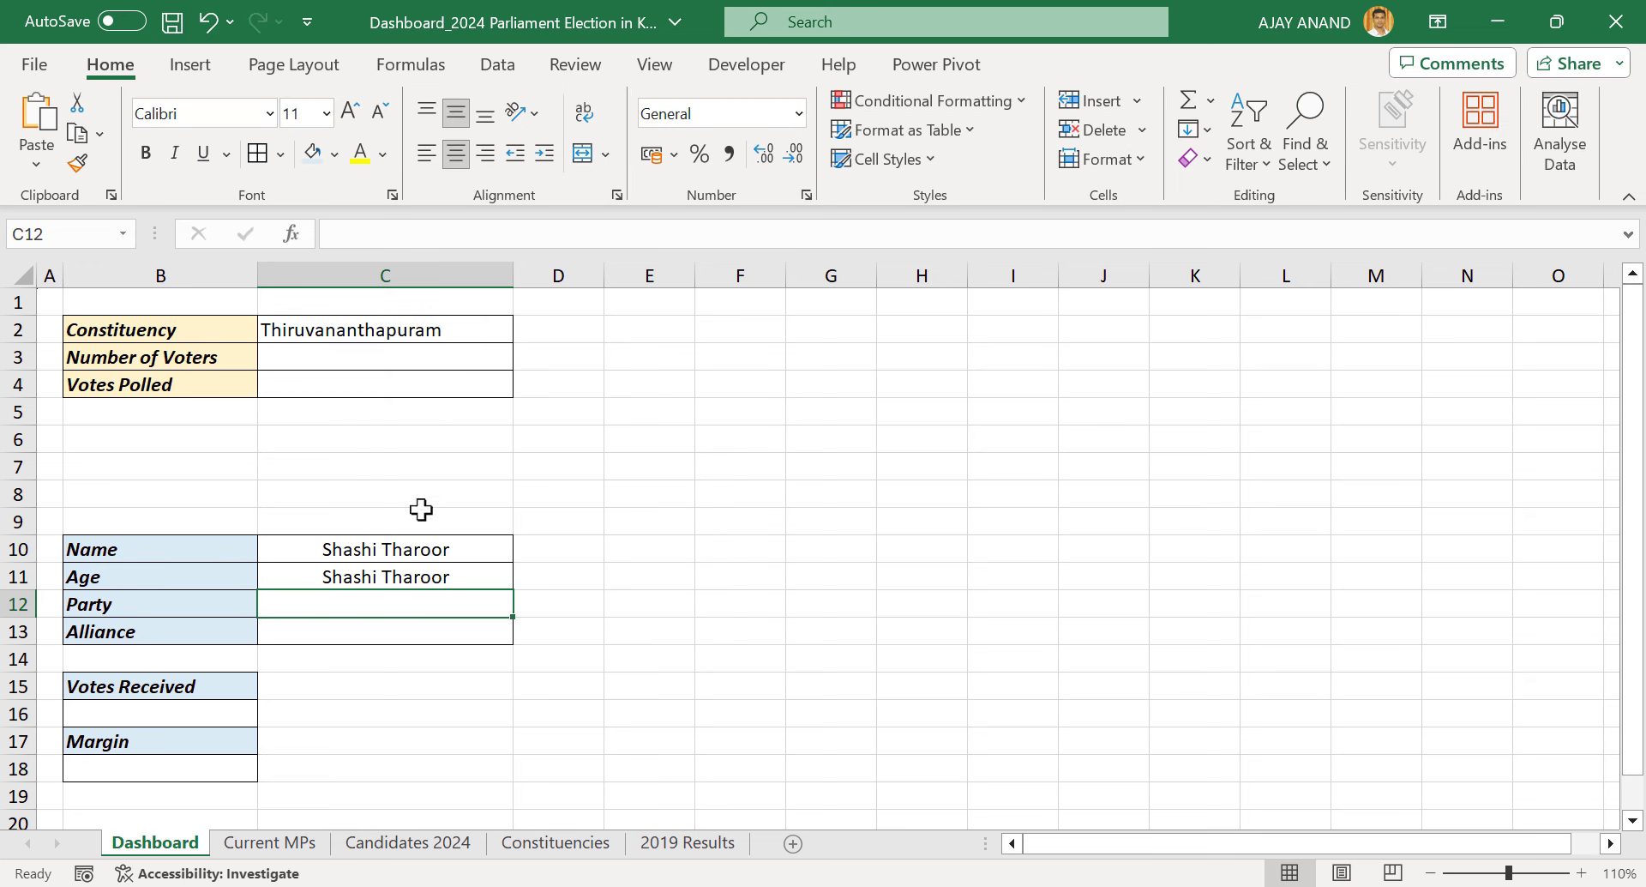
Set the column index in C11's VLOOKUP formula to 4, matching the Age column in the Current MPs sheet
click(254, 843)
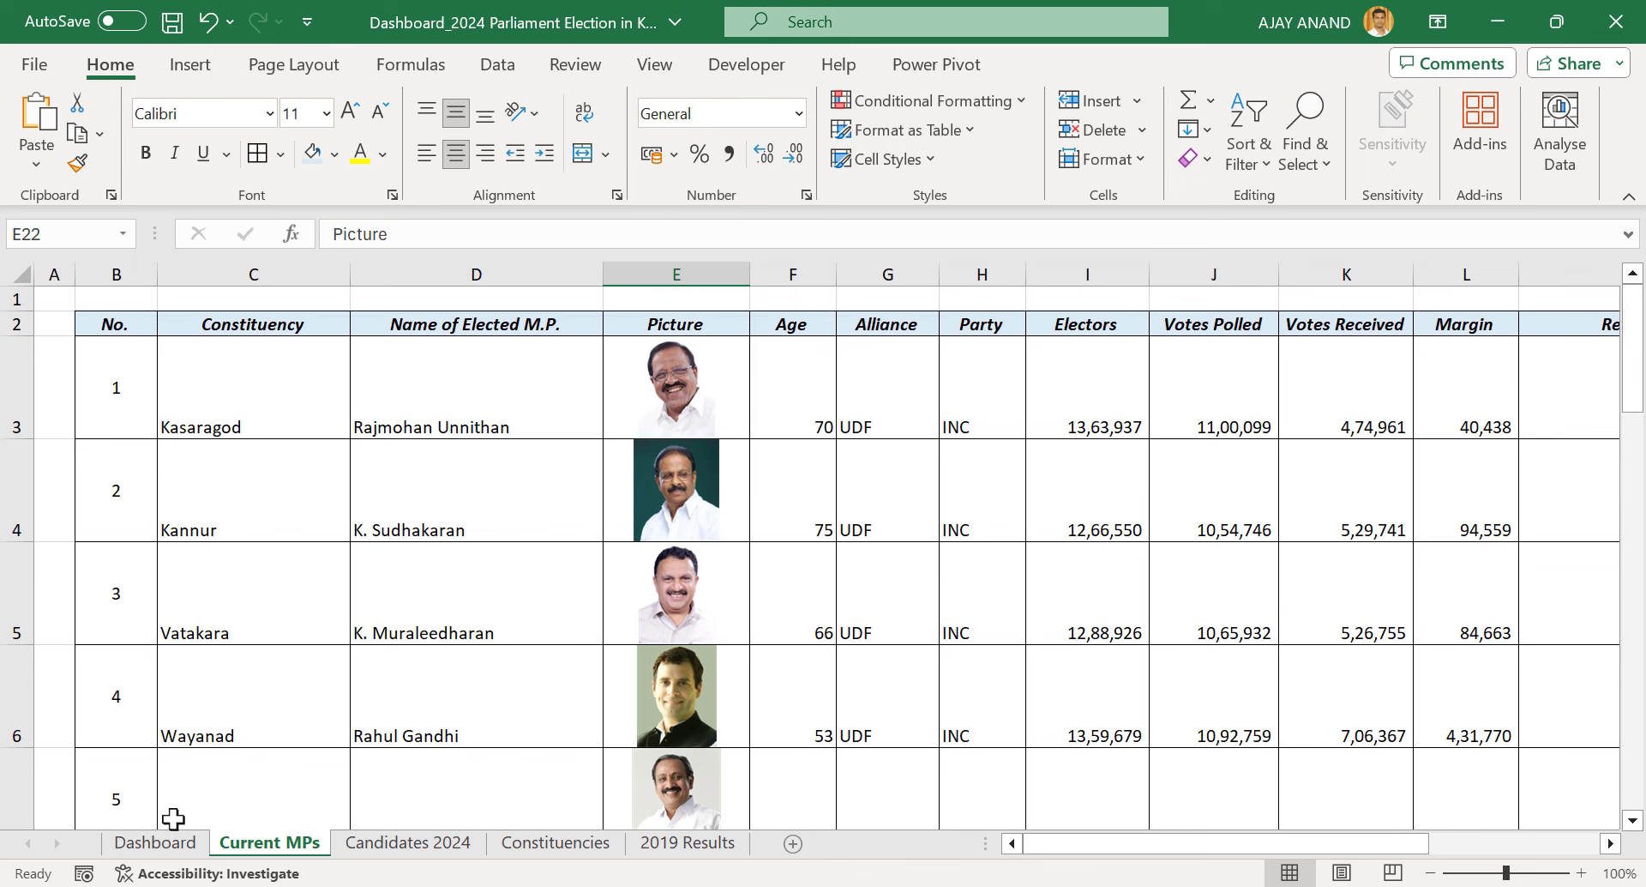
click(187, 832)
click(427, 581)
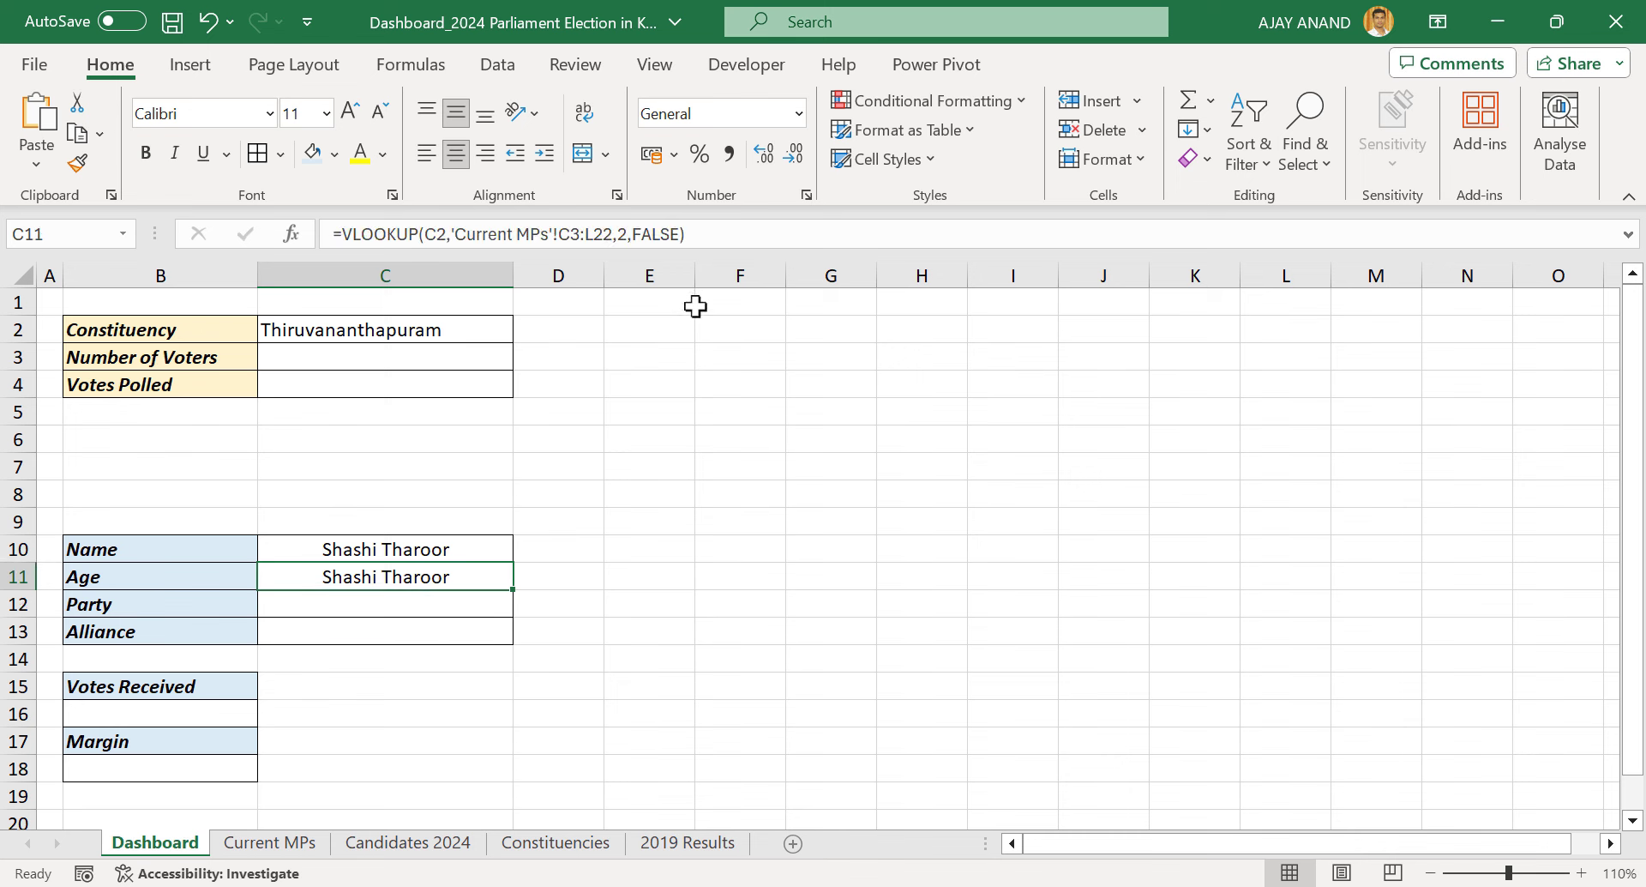
click(617, 234)
double_click(619, 234)
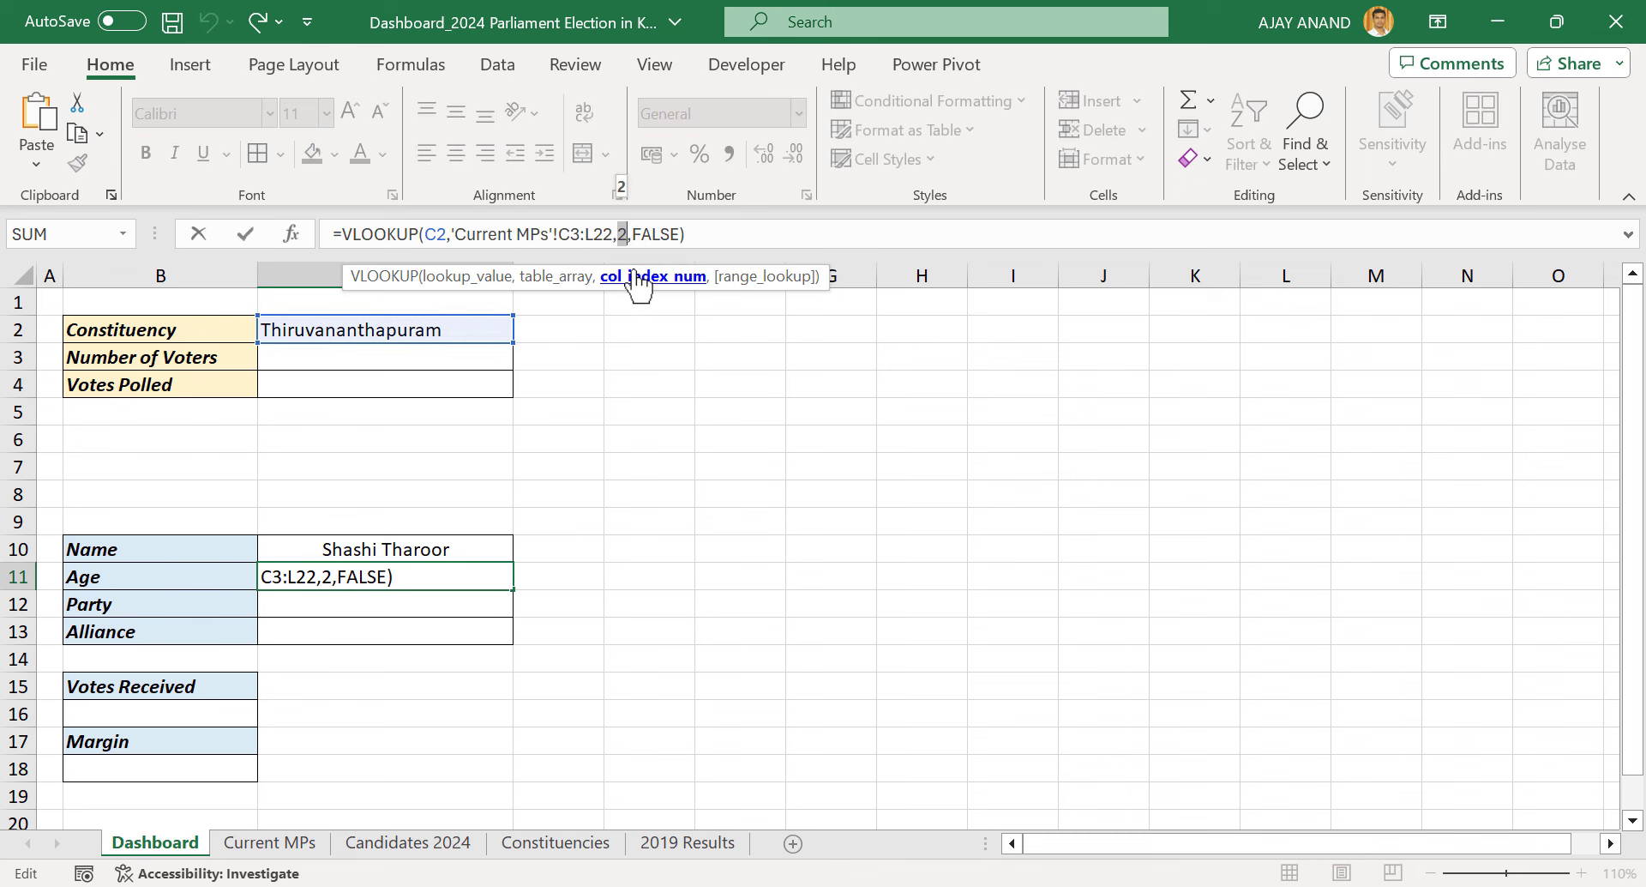
text(4)
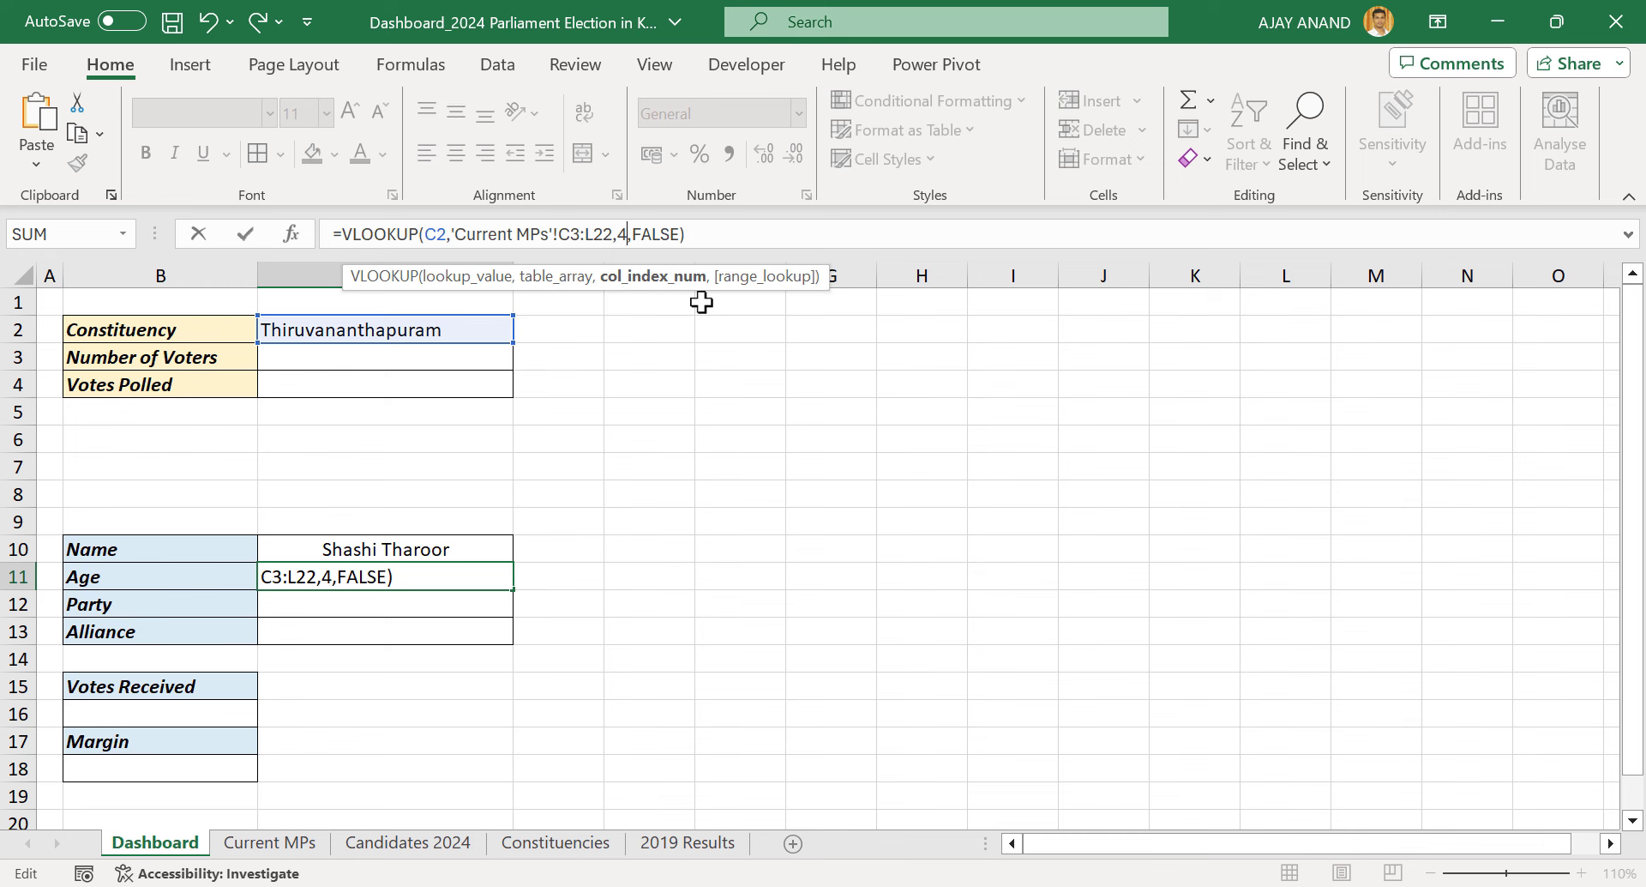
key(Return)
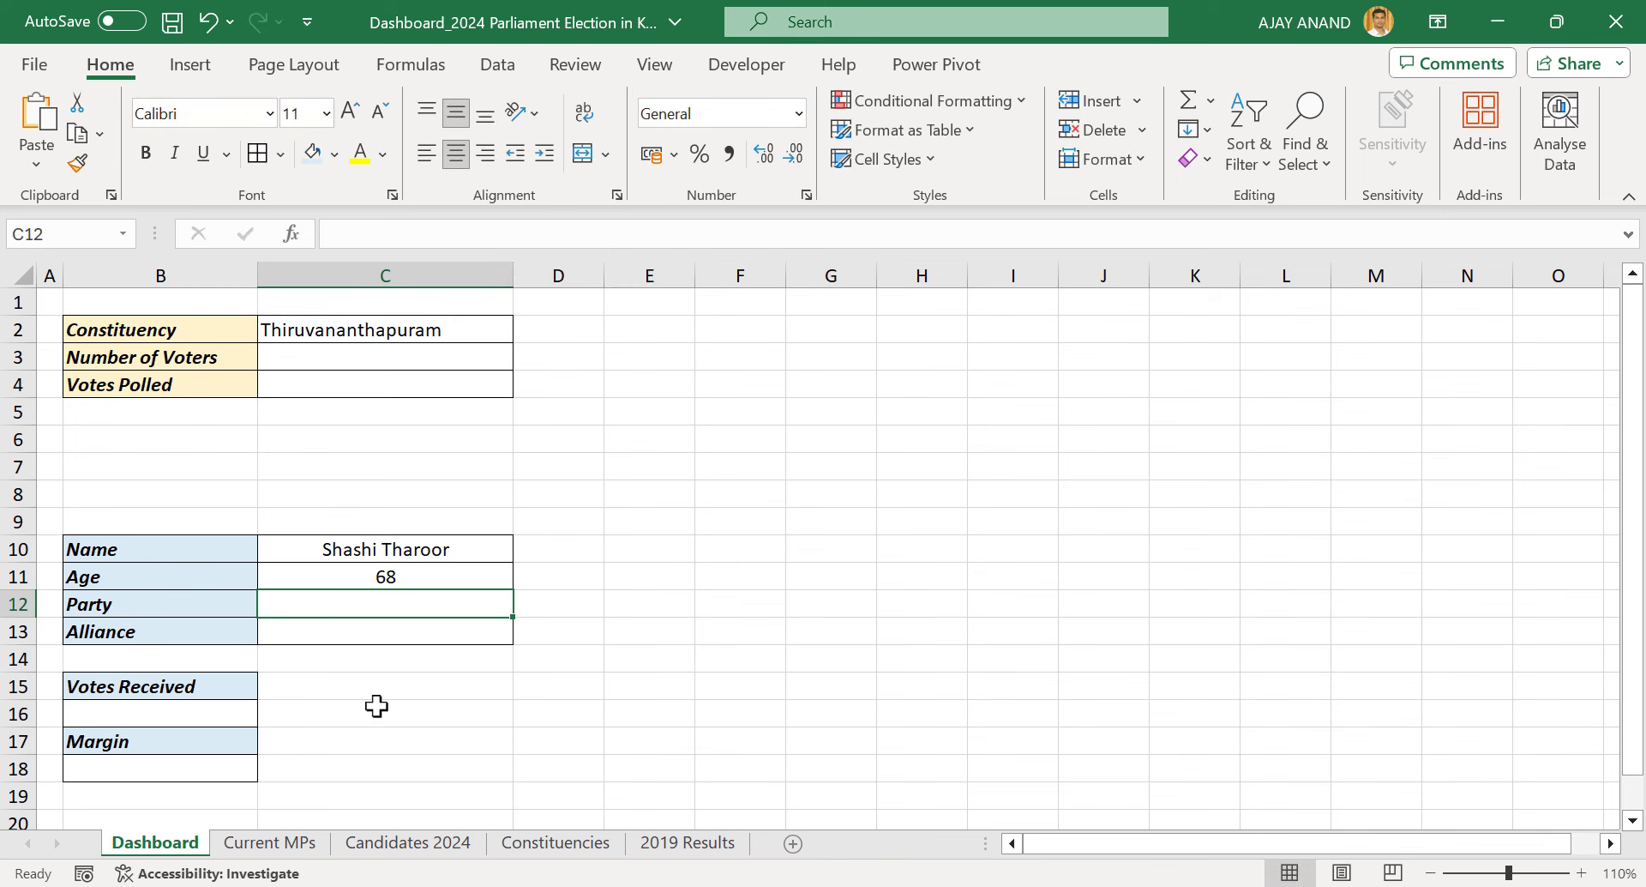
Check the age listed in the Thiruvananthapuram row of the Current MPs sheet against the lookup result
click(296, 843)
scroll(539, 565, down, 4)
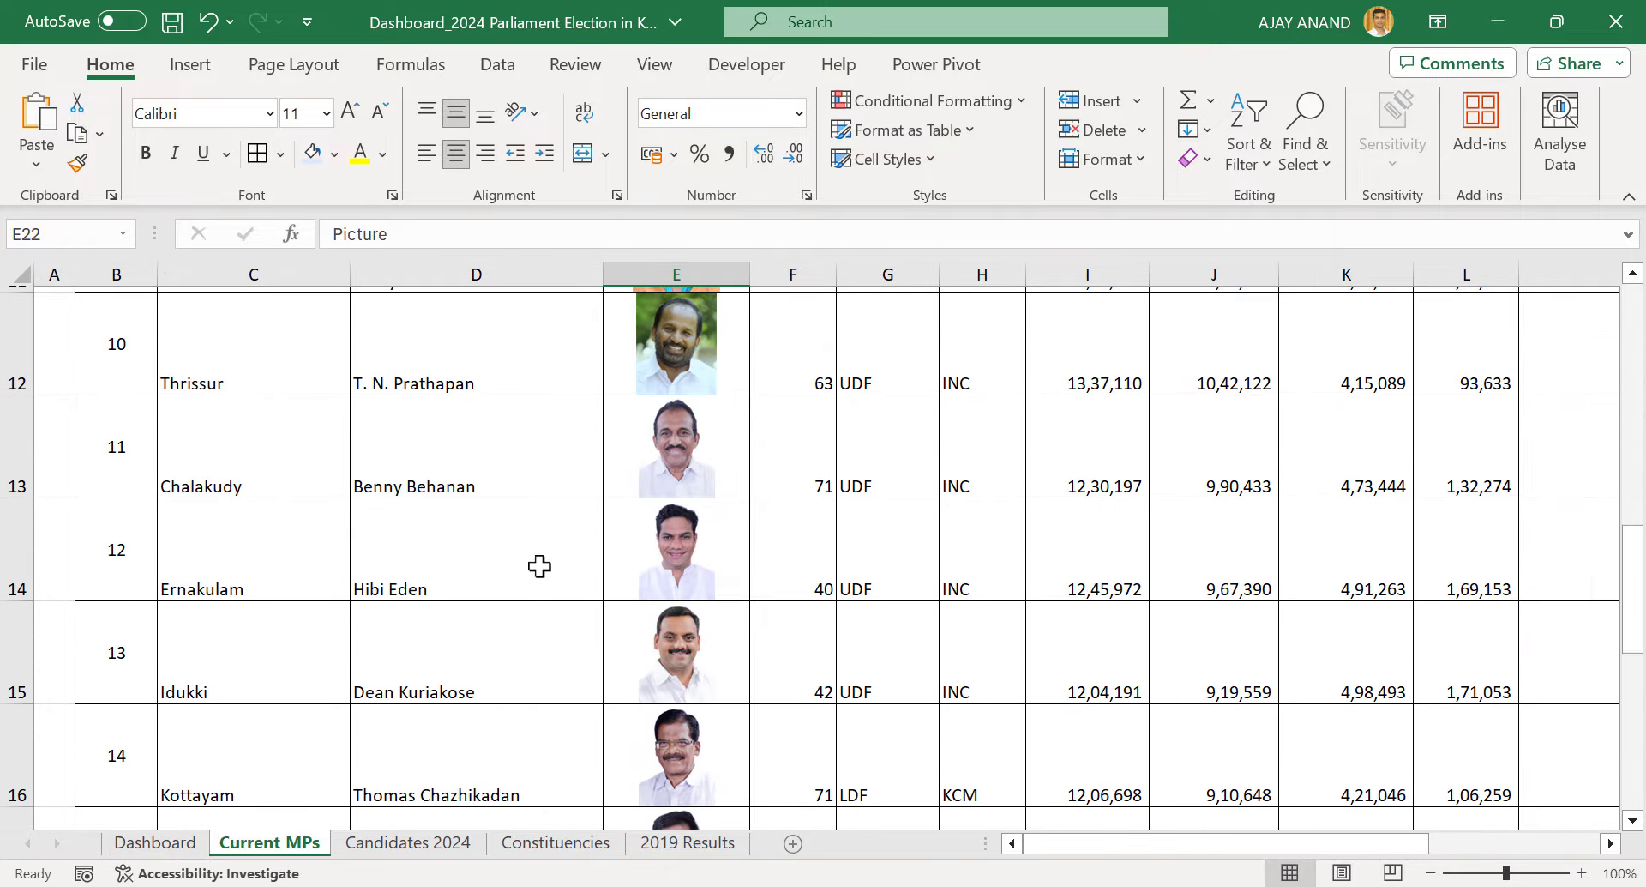
scroll(539, 566, down, 3)
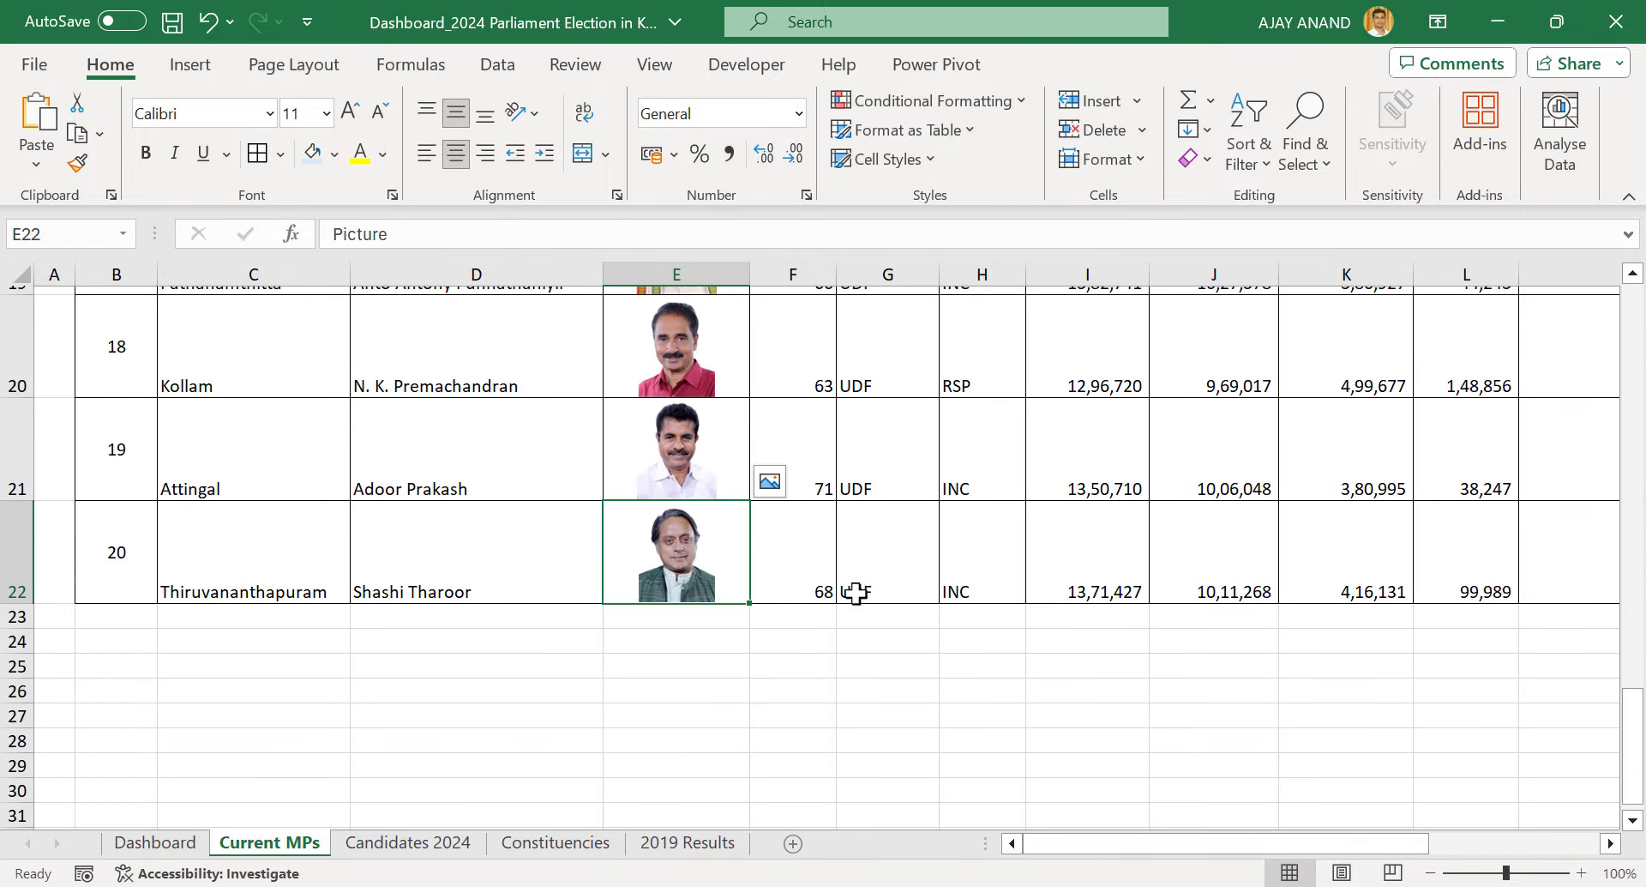
Return to the Dashboard sheet and change the constituency selected in C2 to Kasaragod
scroll(837, 535, up, 6)
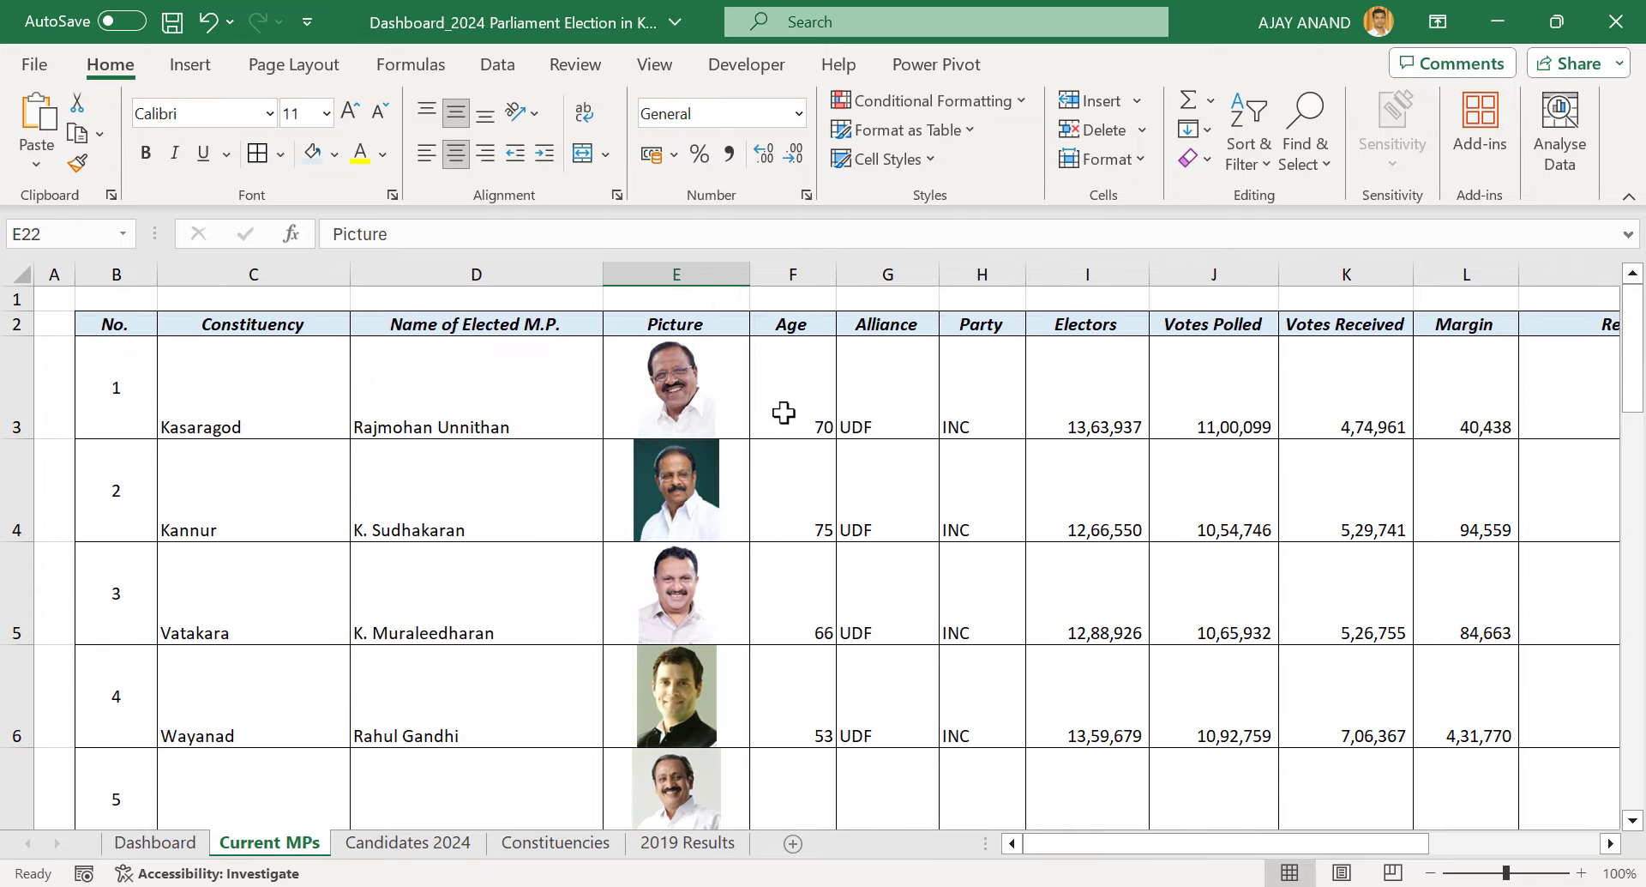
click(155, 843)
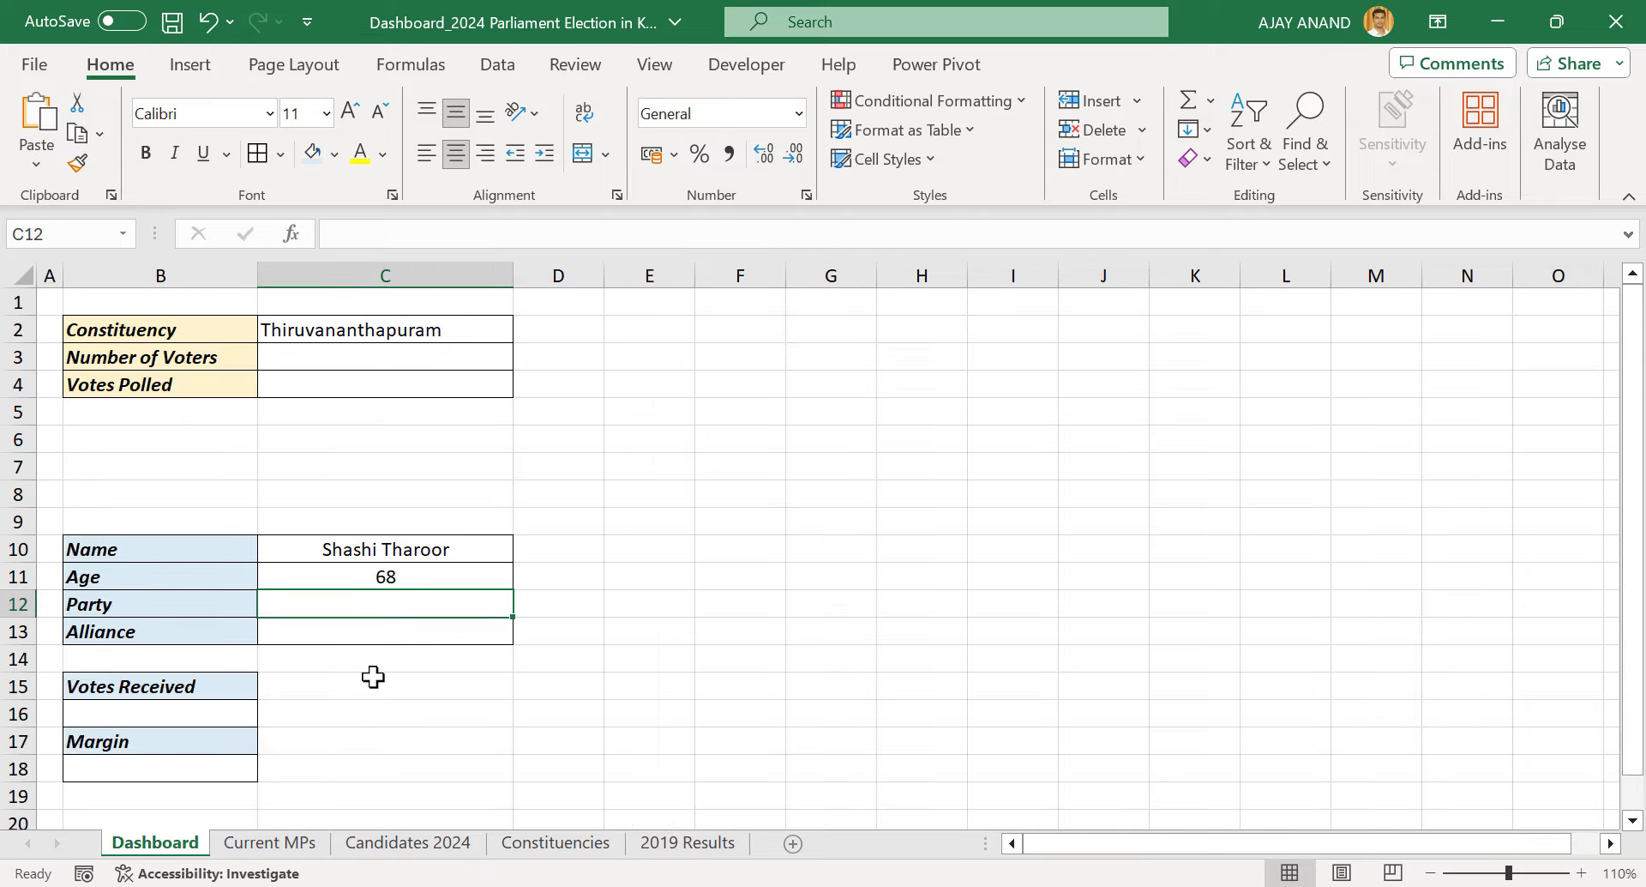
click(497, 324)
click(523, 330)
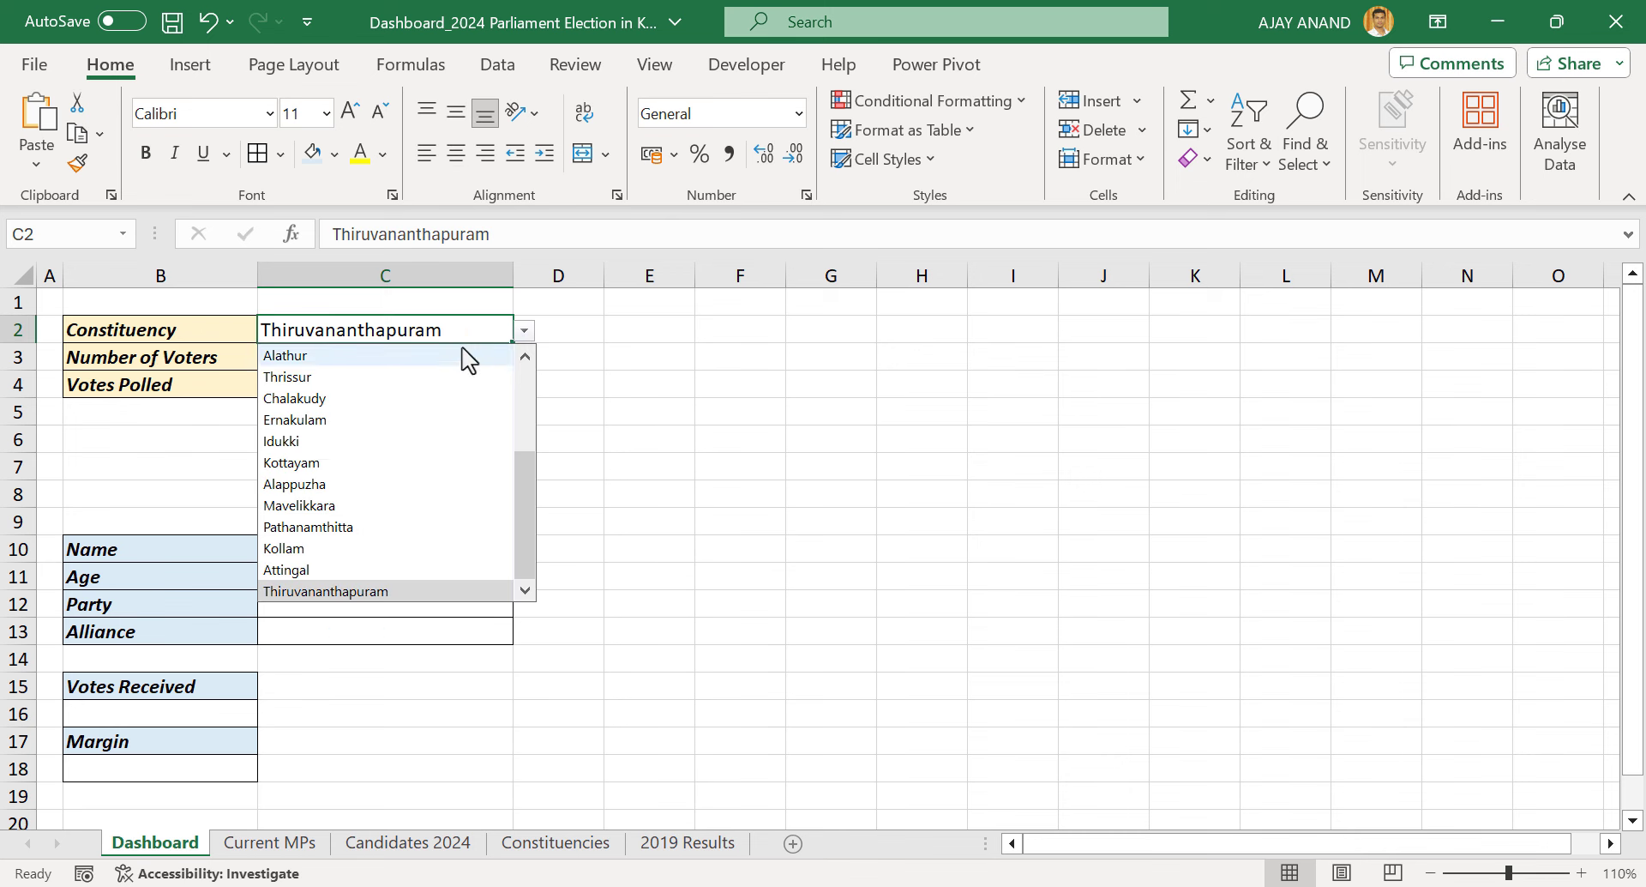
drag(518, 497, 525, 386)
click(463, 357)
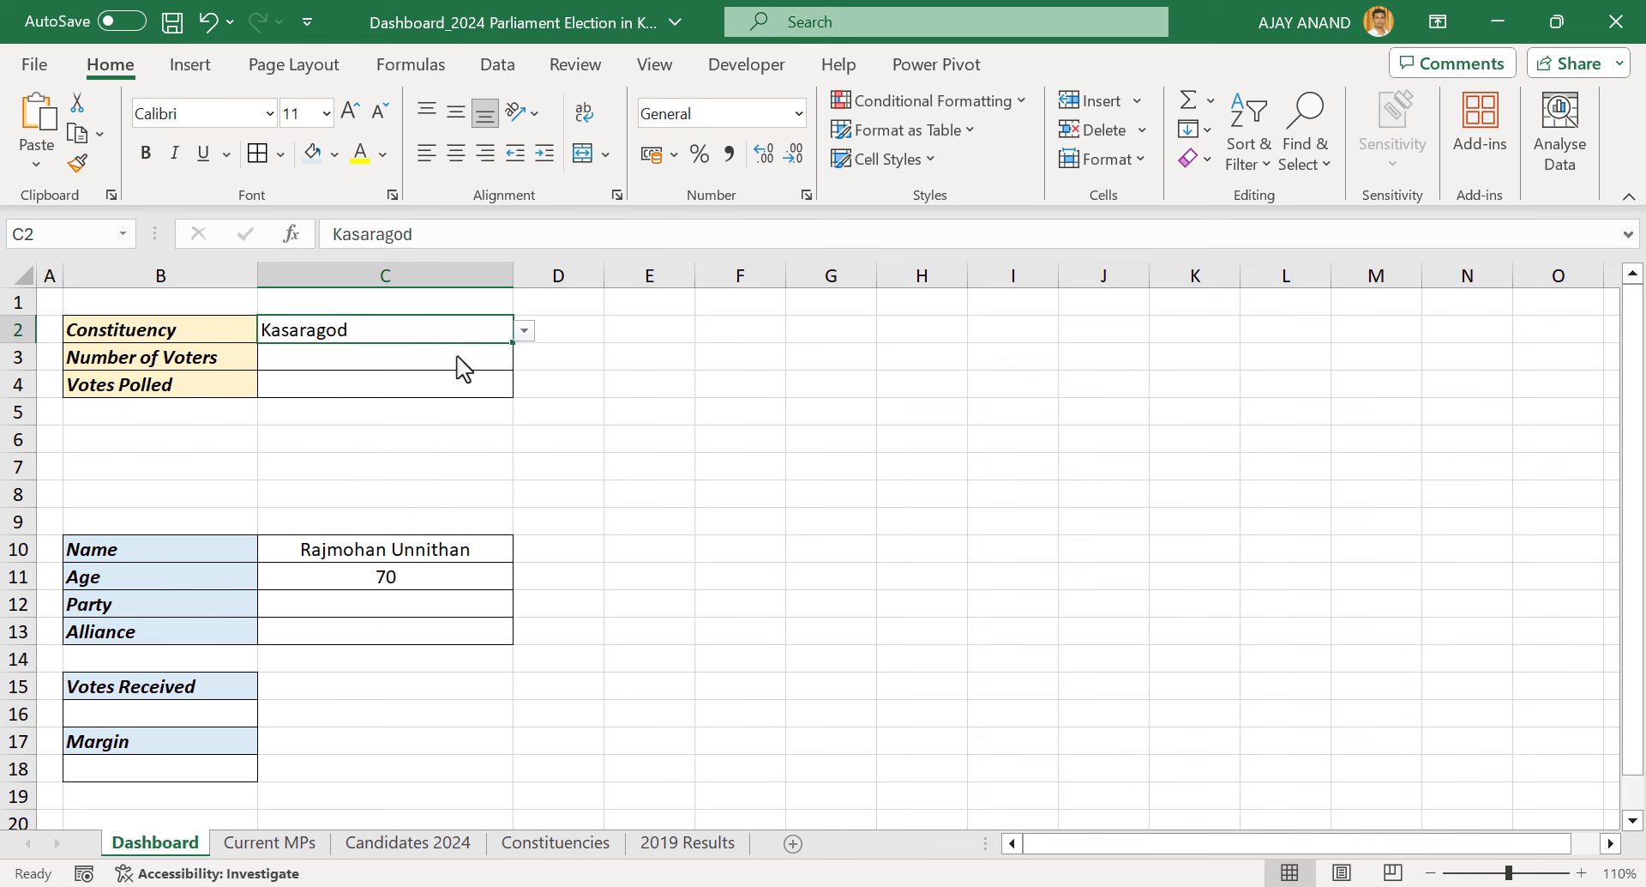
Enter the copied formula =VLOOKUP(C2,'Current MPs'!C3:L22,2,FALSE) in the Party cell C12 and the Alliance cell C13
click(388, 608)
click(441, 235)
text(=VLOOKUP(C2,'Current MPs'!C3:L22,2,FALSE))
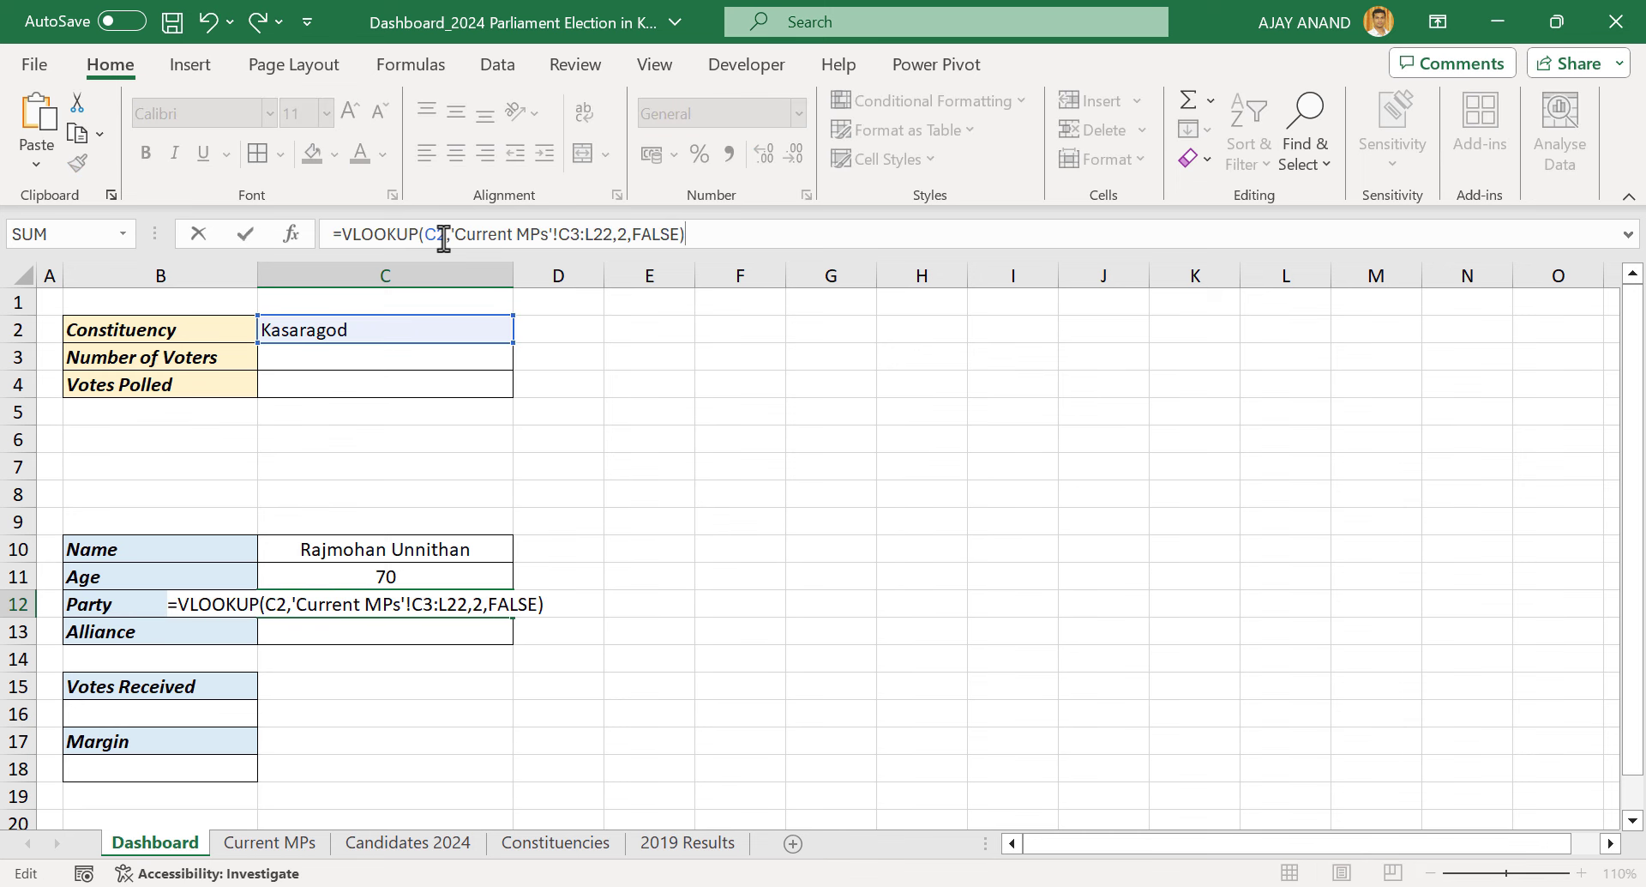
key(Return)
key(ctrl+v)
key(Return)
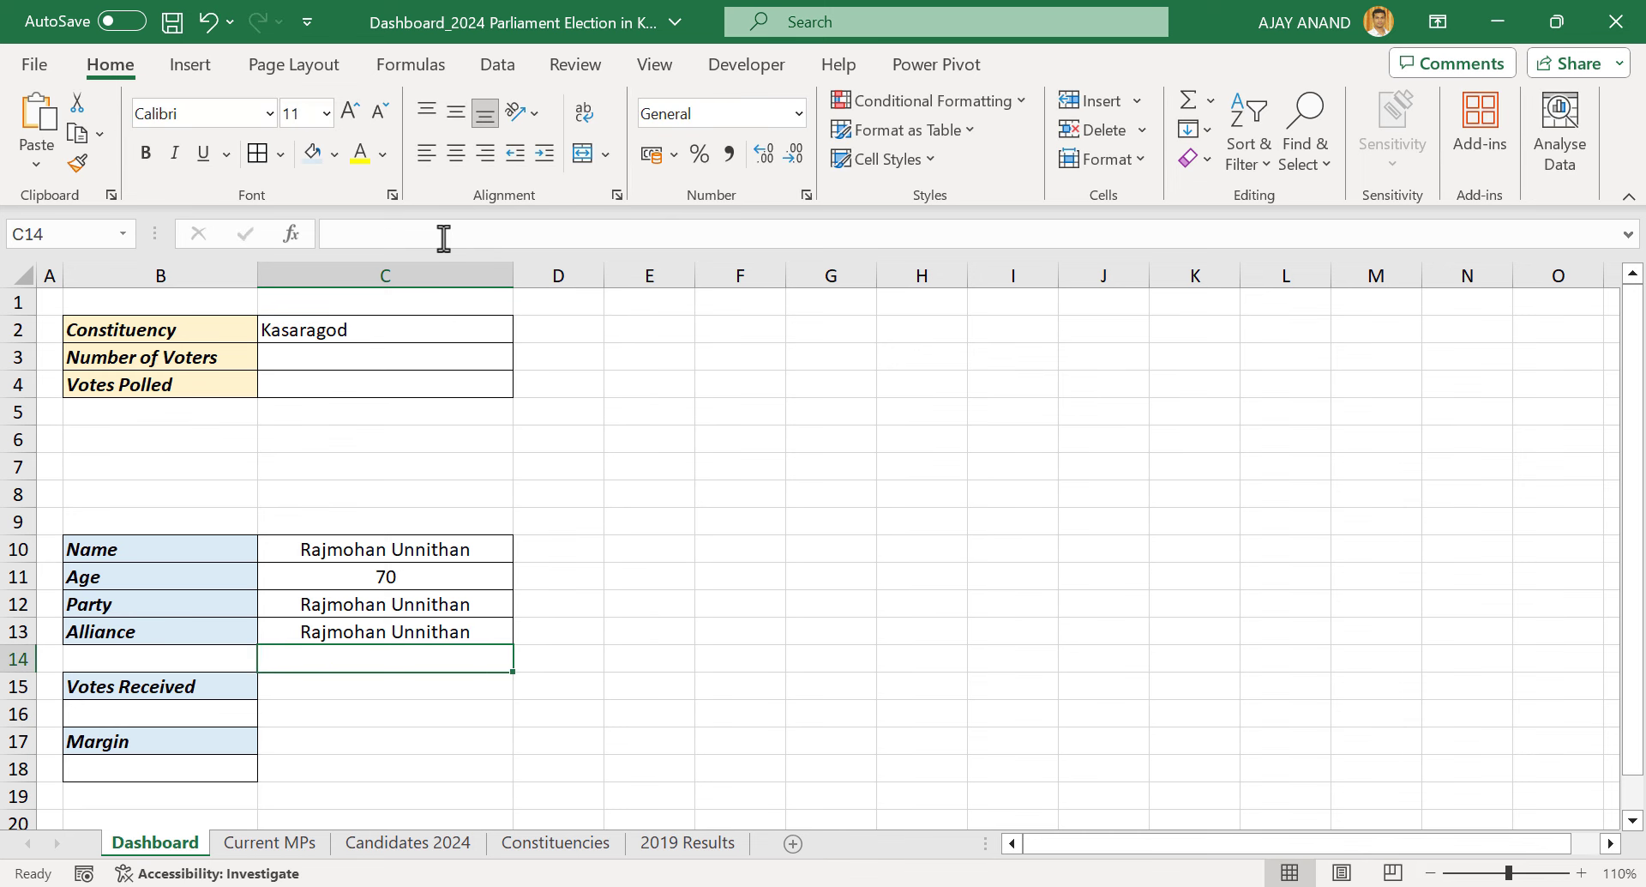
Enter =VLOOKUP(C2,'Current MPs'!C3:L22,2,FALSE) in B16 under Votes Received and in B18 under Margin
double_click(193, 712)
text(=VLOOKUP(C2,'Current MPs'!C3:L22,2,FALSE))
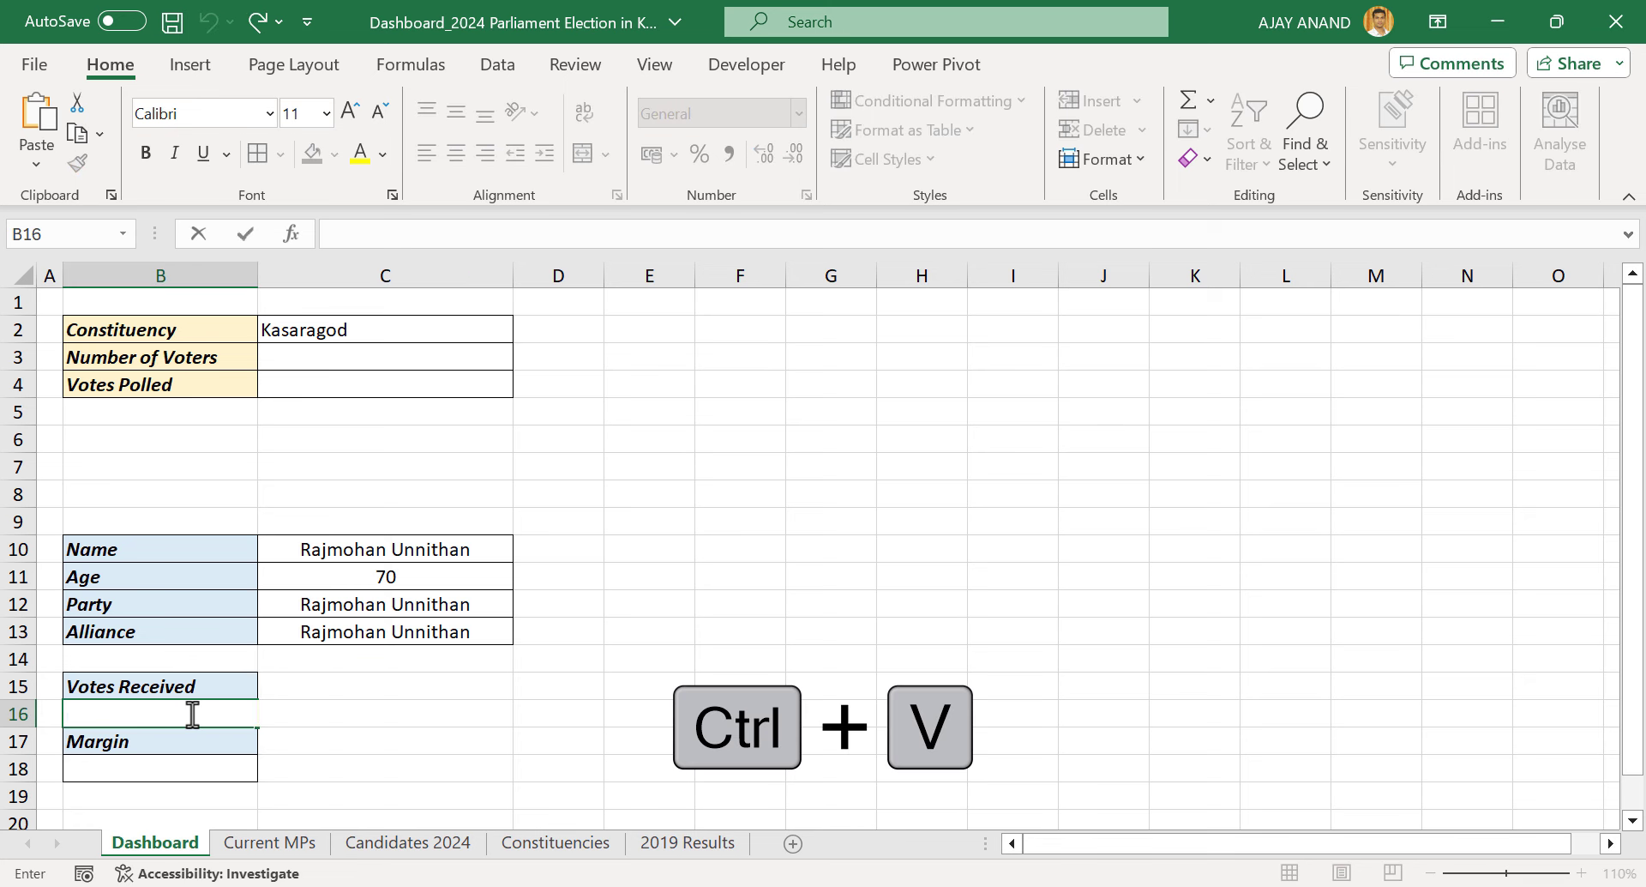
key(Return)
double_click(204, 769)
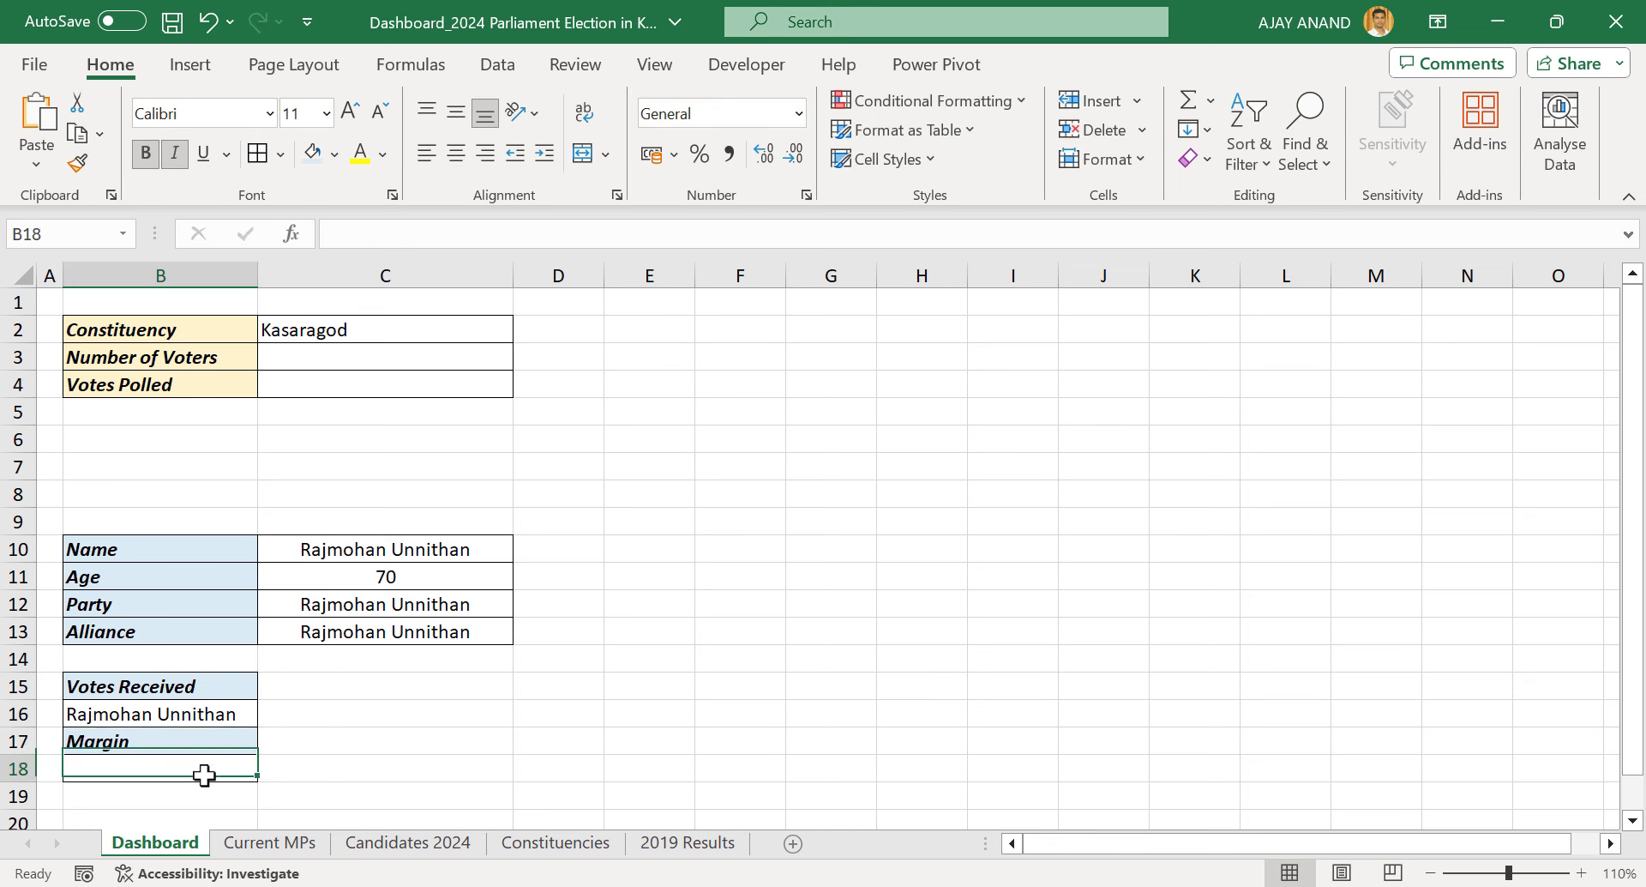
text(=VLOOKUP(C2,'Current MPs'!C3:L22,2,FALSE))
key(Return)
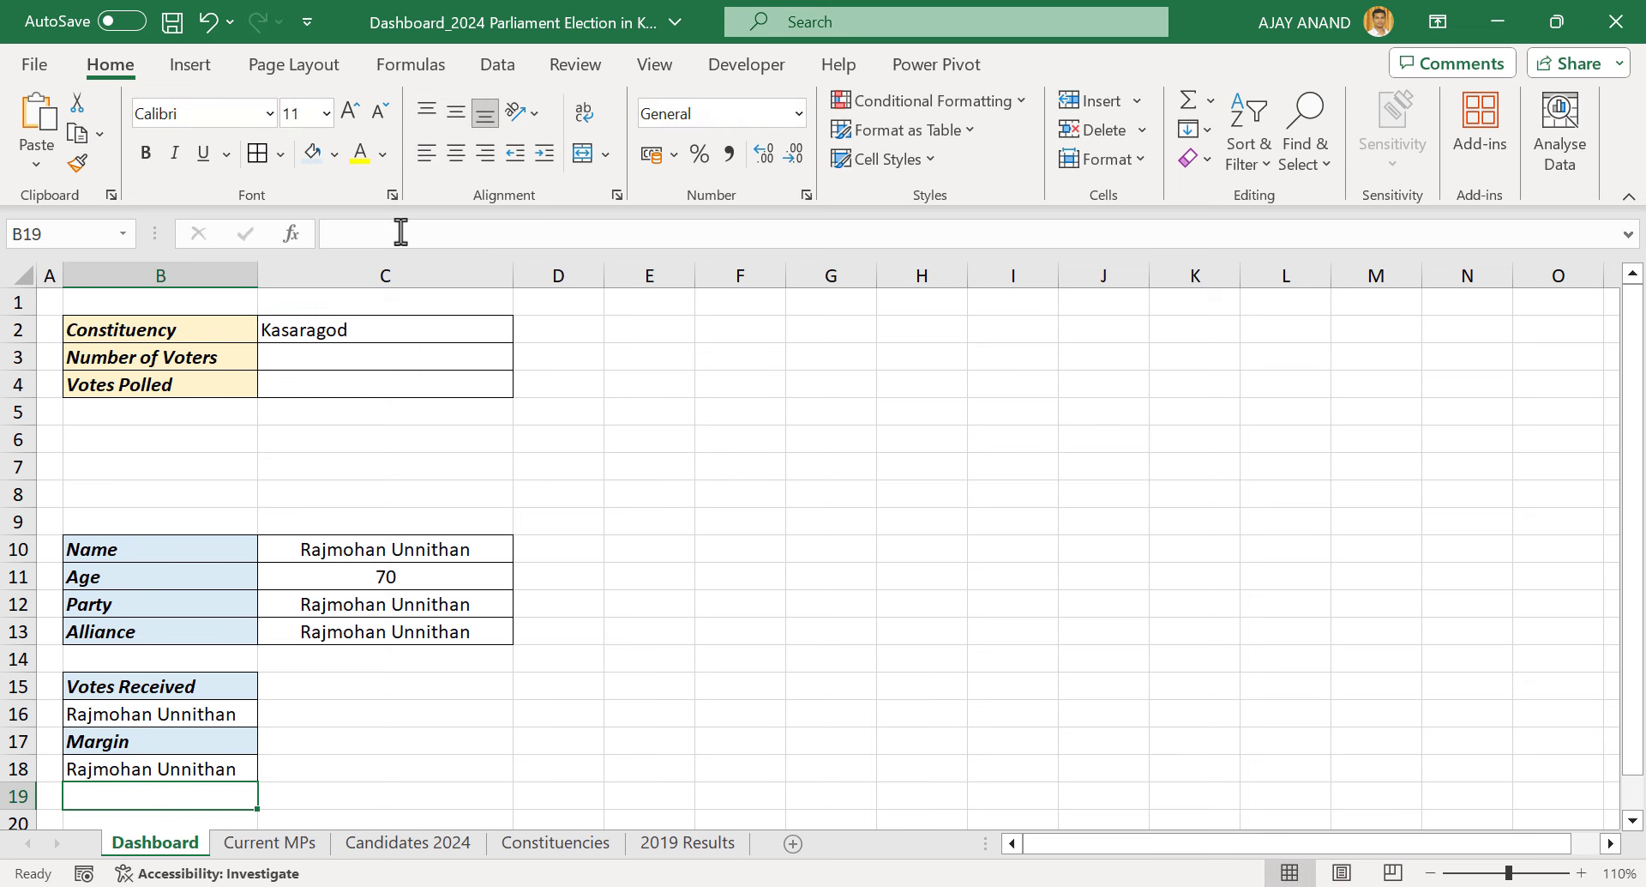
Enter =VLOOKUP(C2,'Current MPs'!C3:L22,2,FALSE) in the Number of Voters cell C3 and the Votes Polled cell C4
click(409, 343)
click(405, 241)
text(=VLOOKUP(C2,'Current MPs'!C3:L22,2,FALSE))
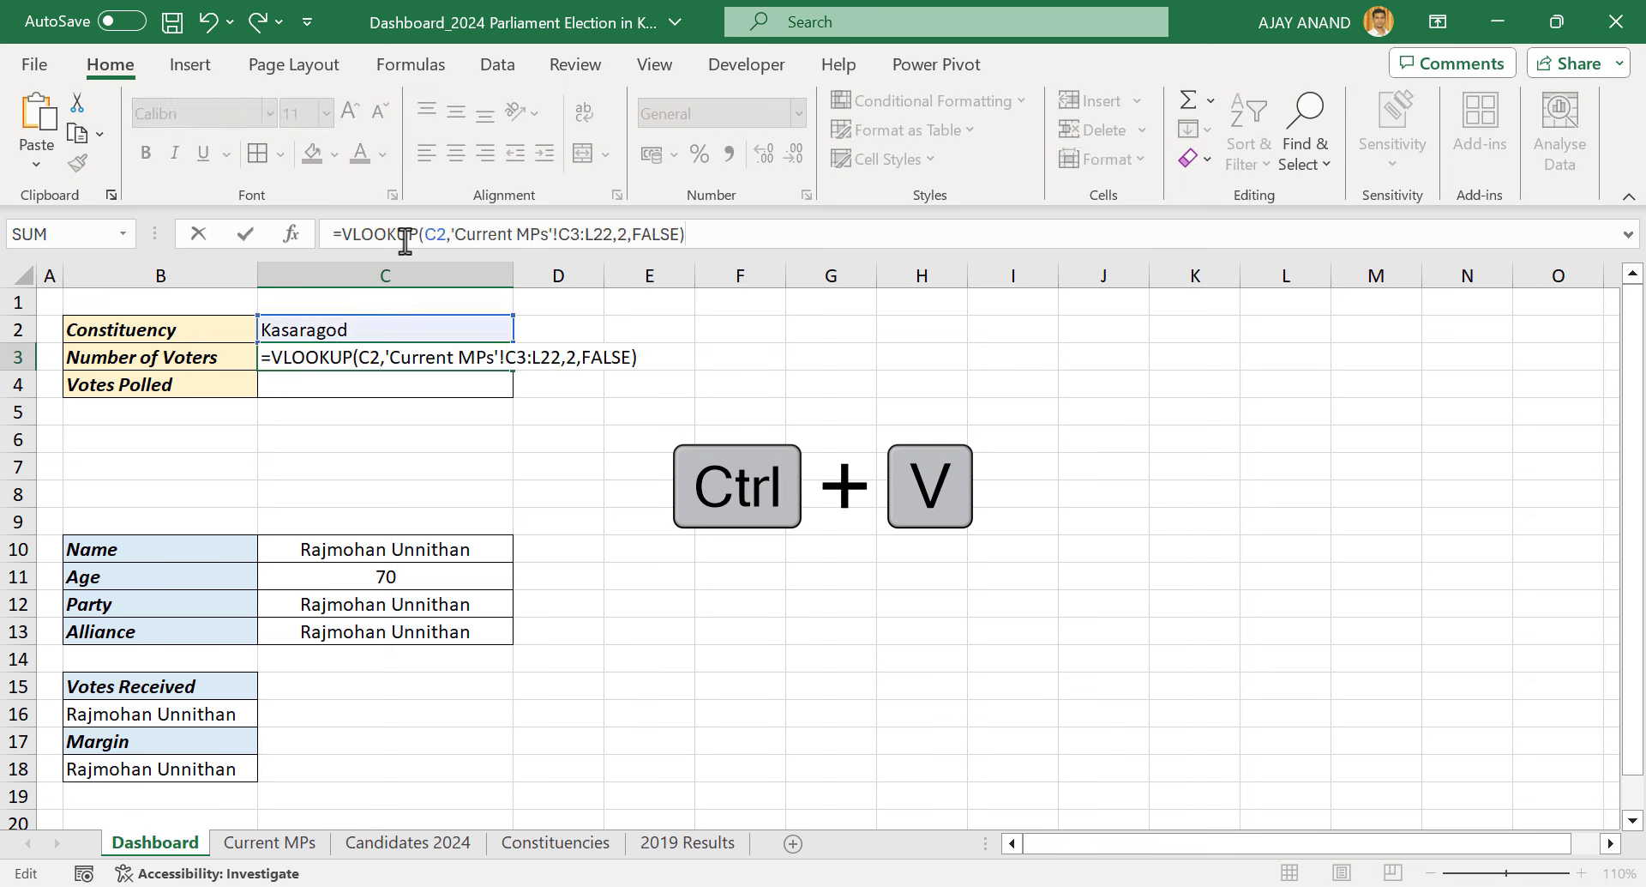
key(Return)
click(421, 234)
text(=VLOOKUP(C2,'Current MPs'!C3:I22,2,FALSE))
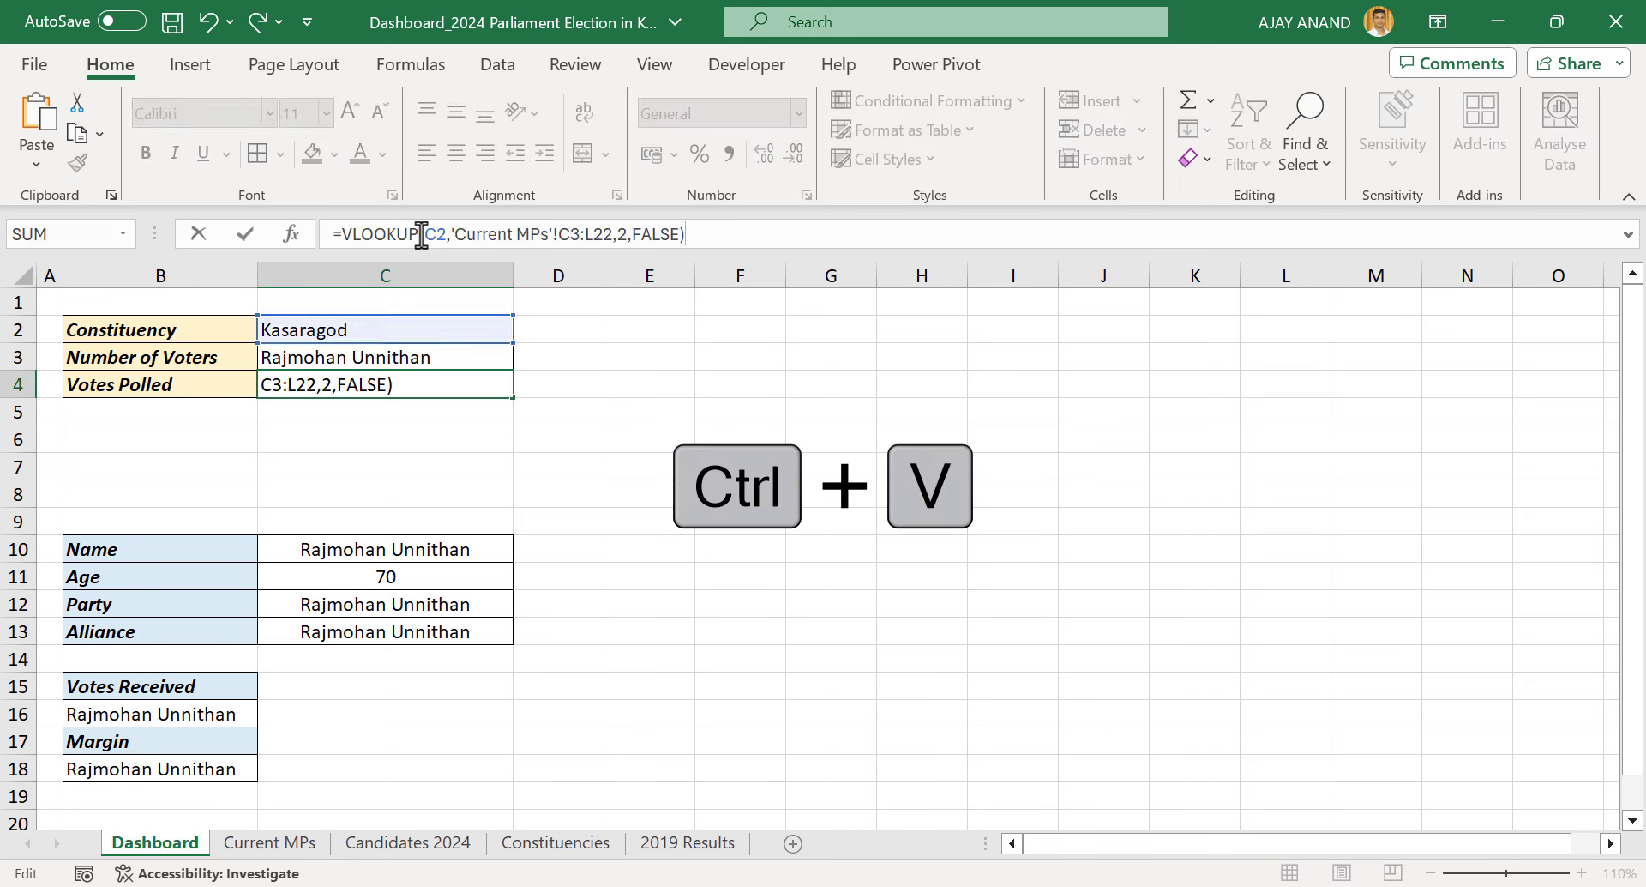
key(Return)
Set the column index in C12's VLOOKUP formula to 6, matching the Party column in the Current MPs sheet
click(447, 599)
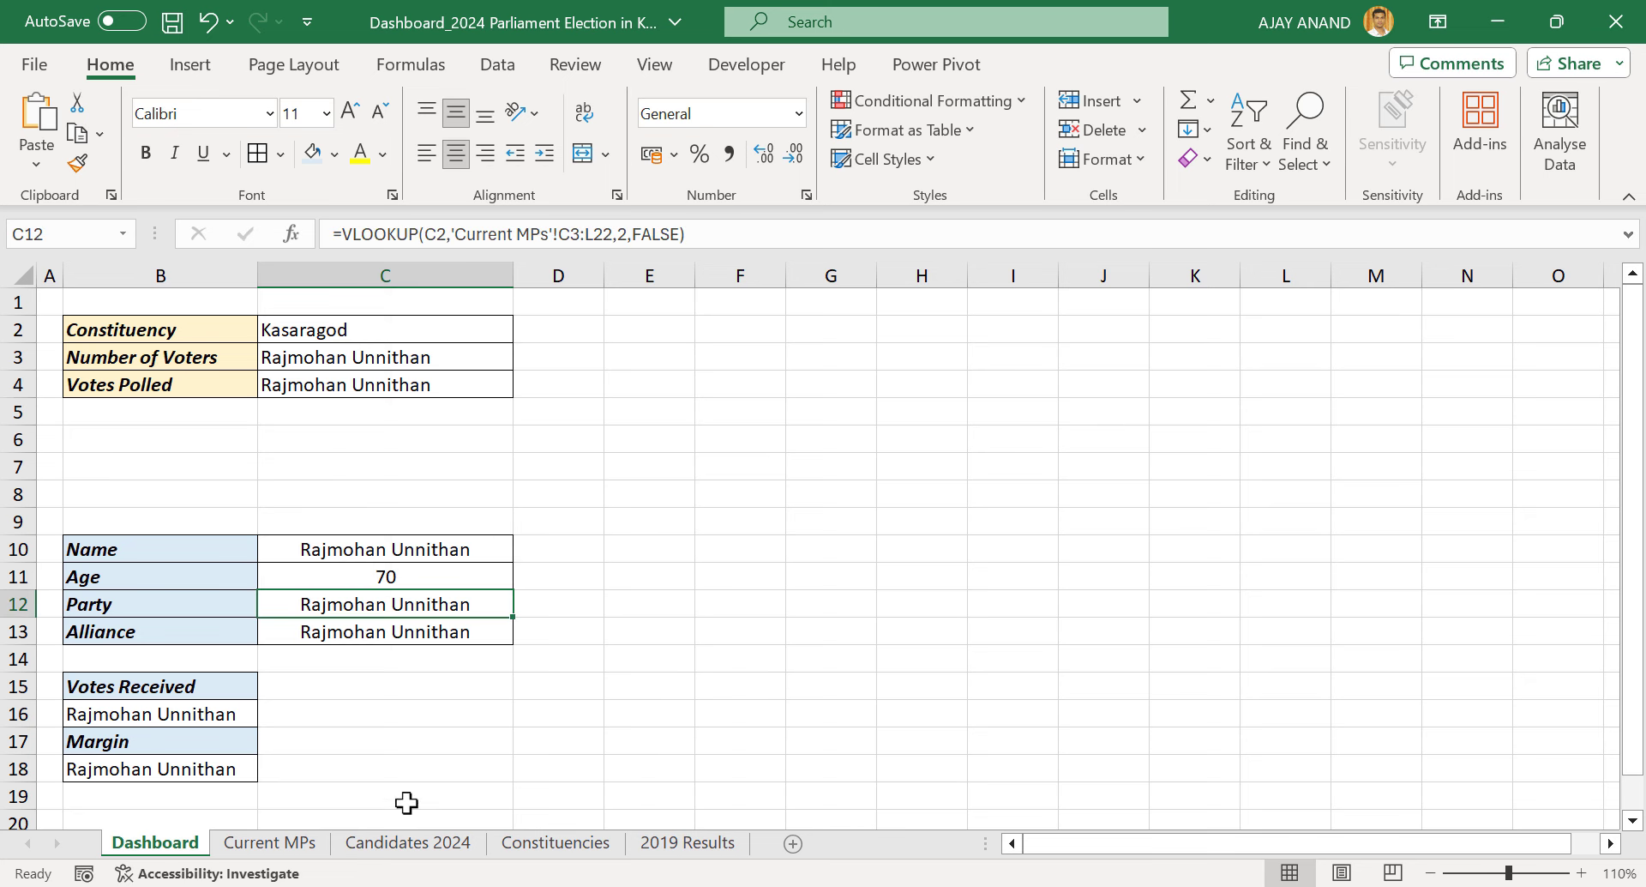
click(292, 847)
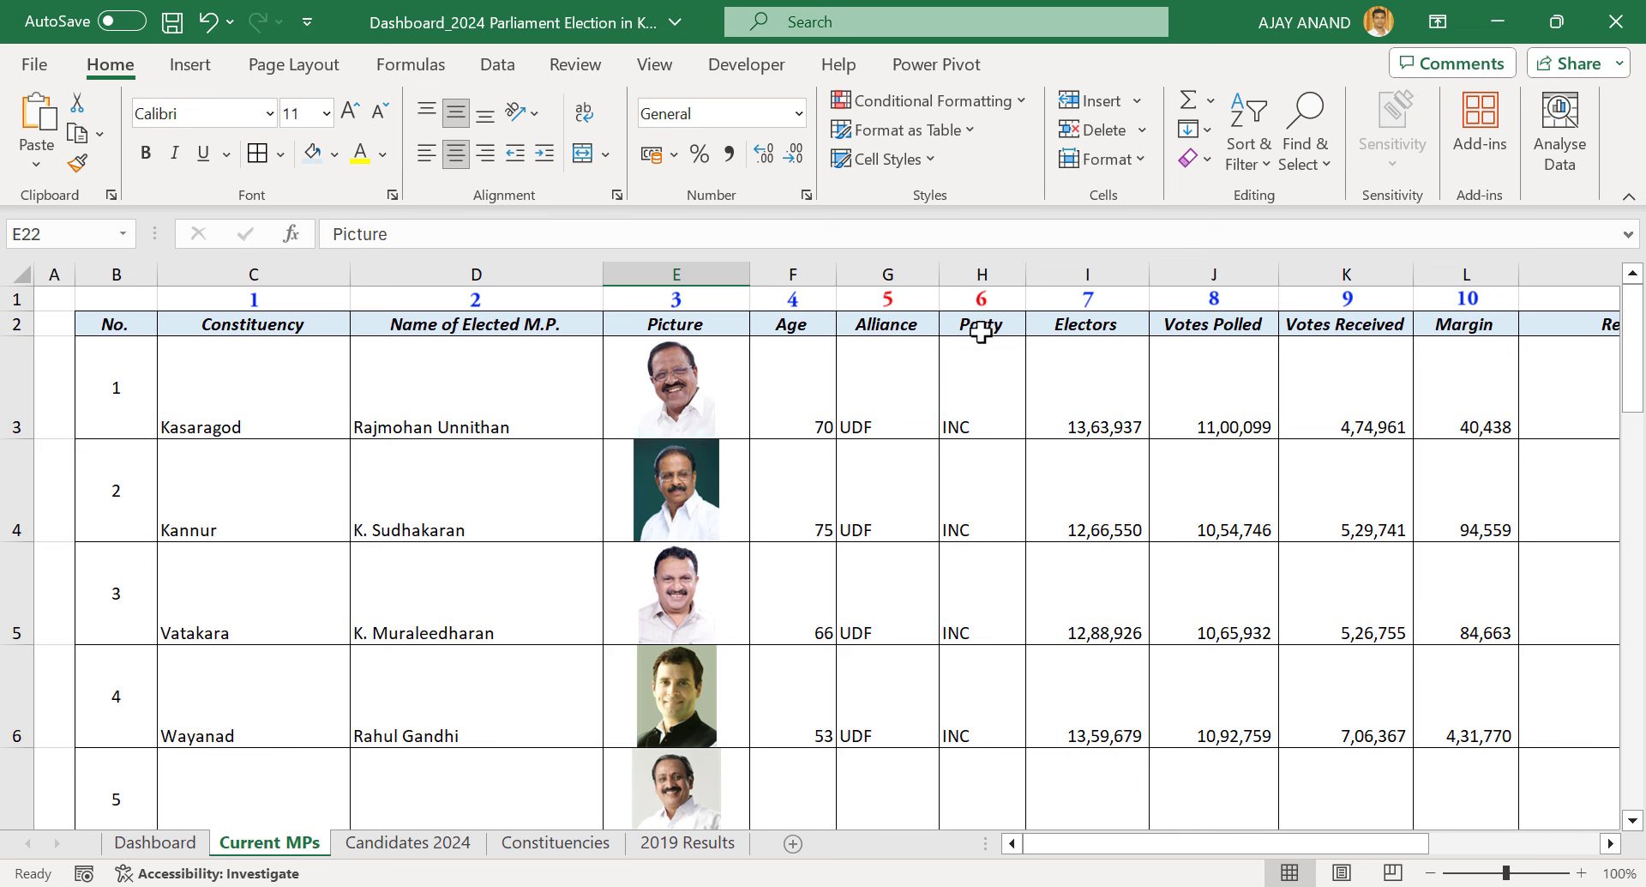
click(152, 845)
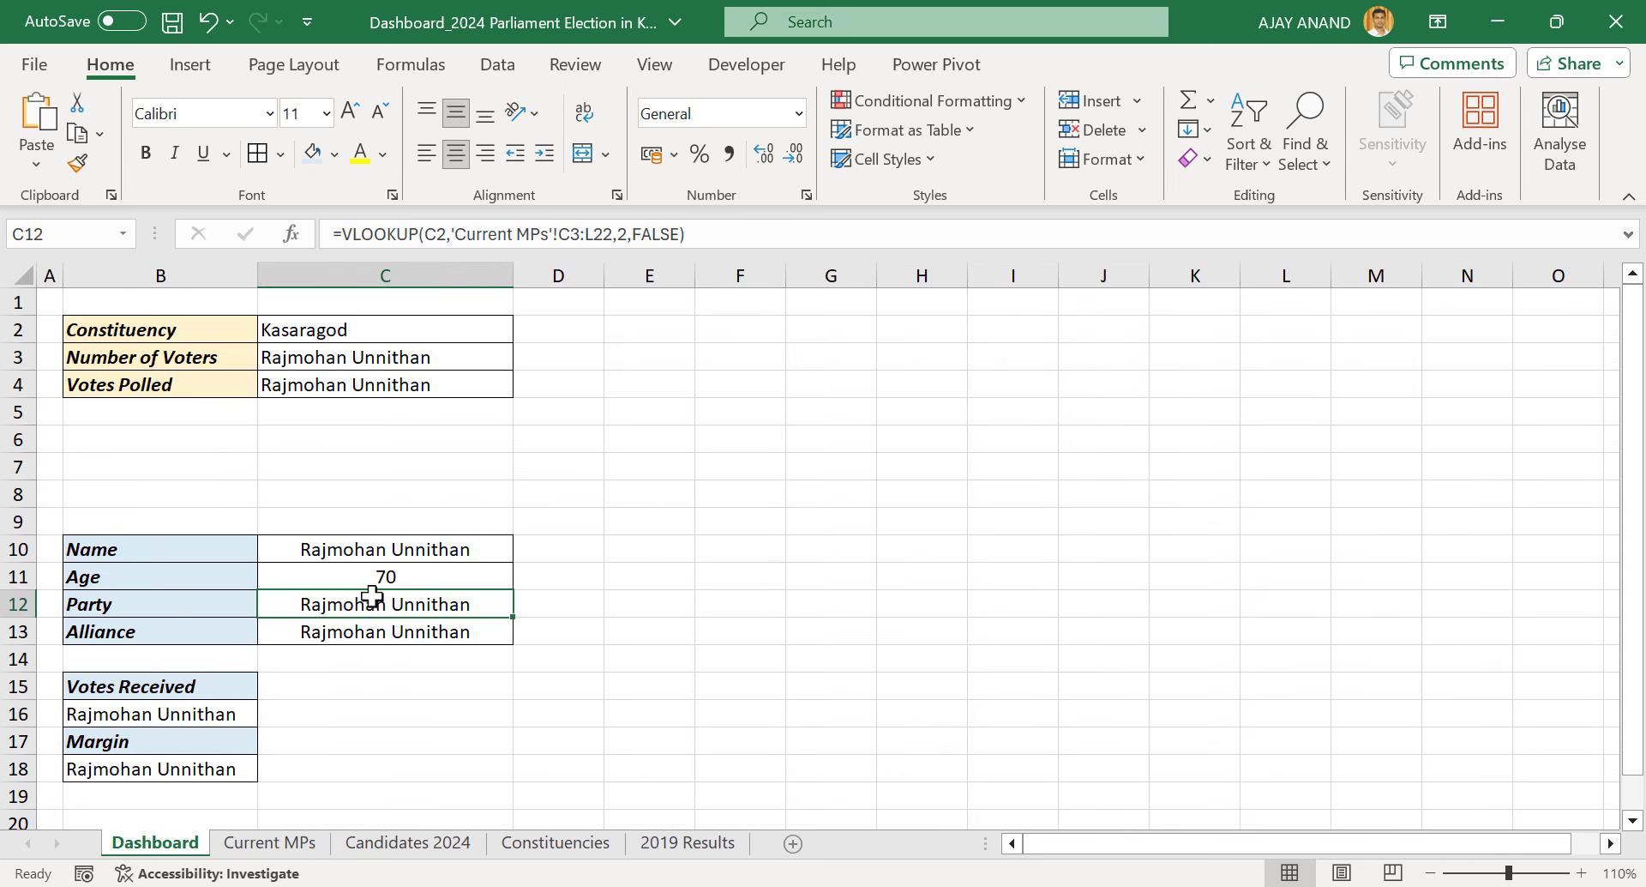
double_click(620, 233)
text(4)
key(Return)
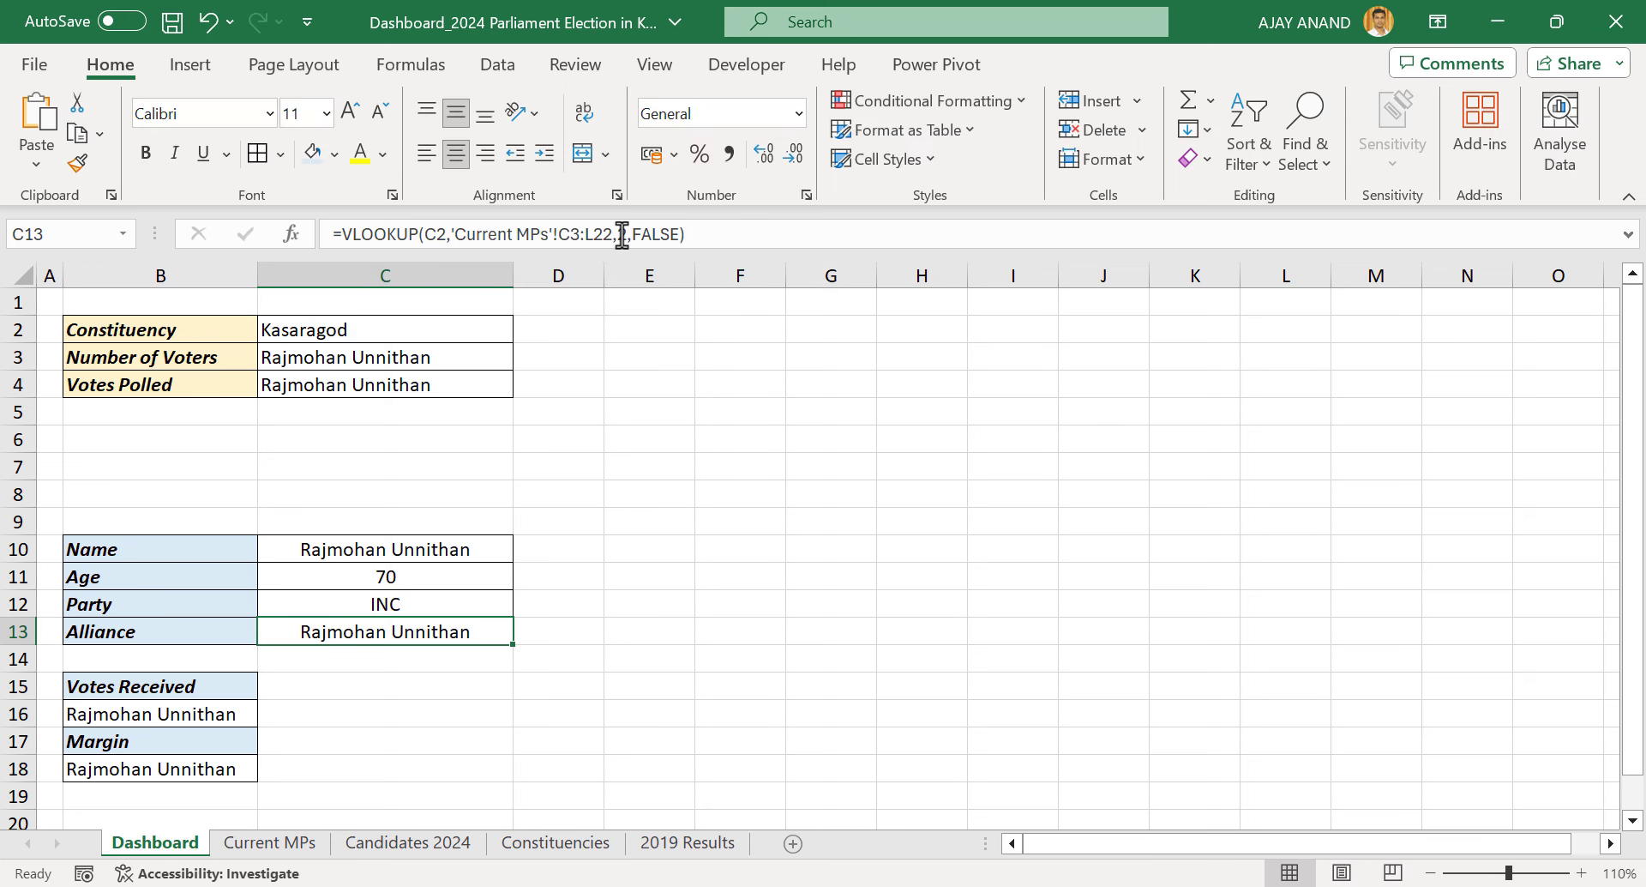
Set the column index in C13's VLOOKUP formula to 5, matching the Alliance column
double_click(621, 233)
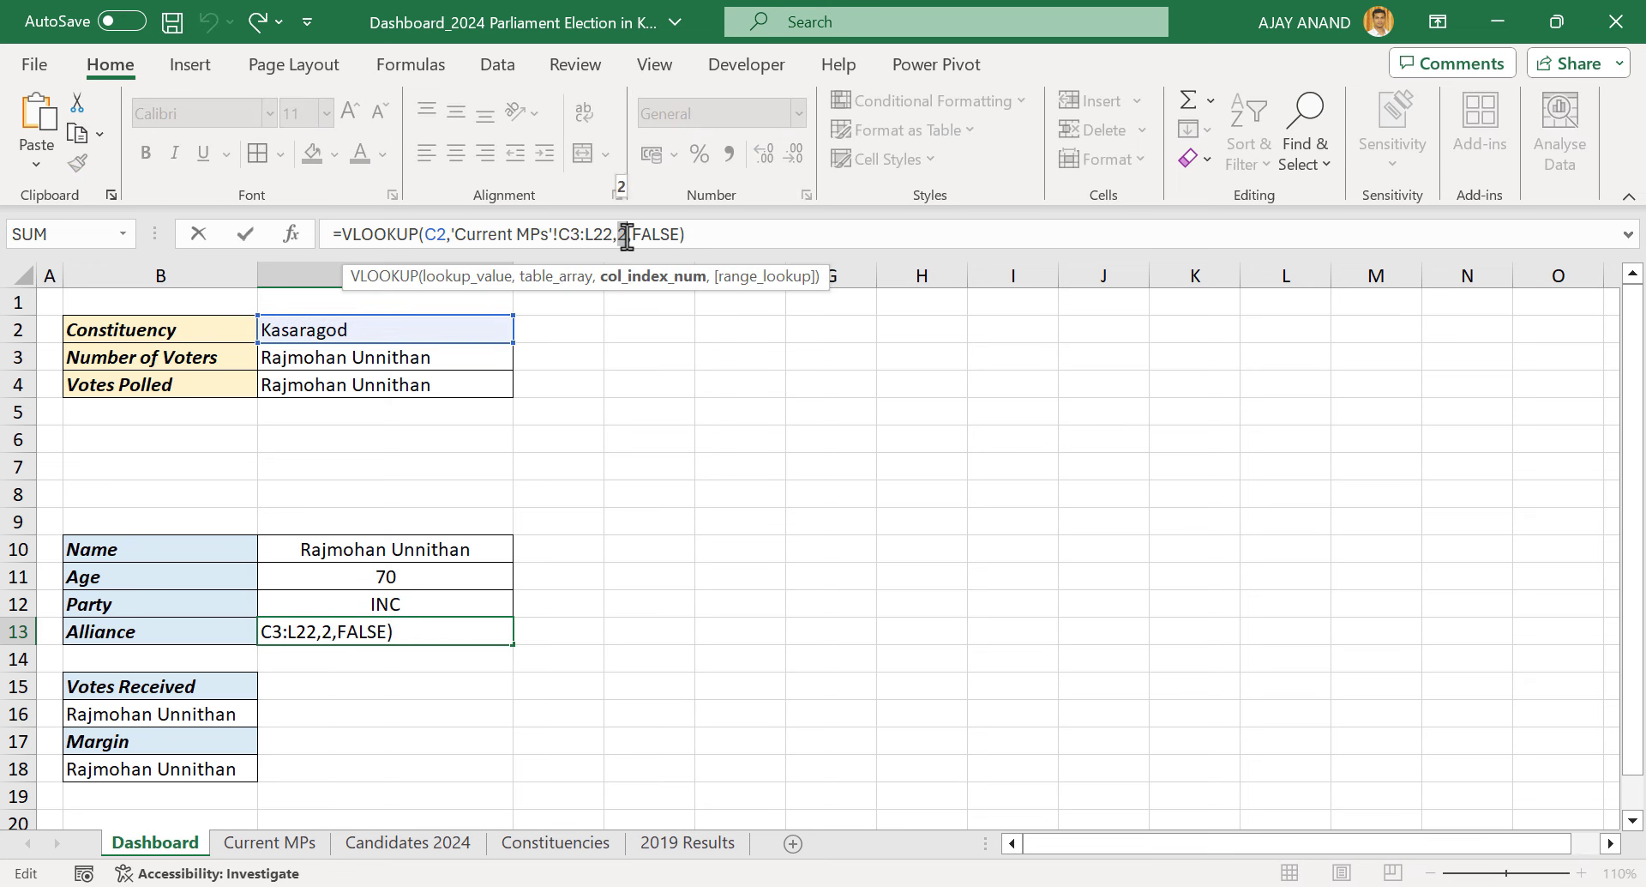
text(5)
key(Return)
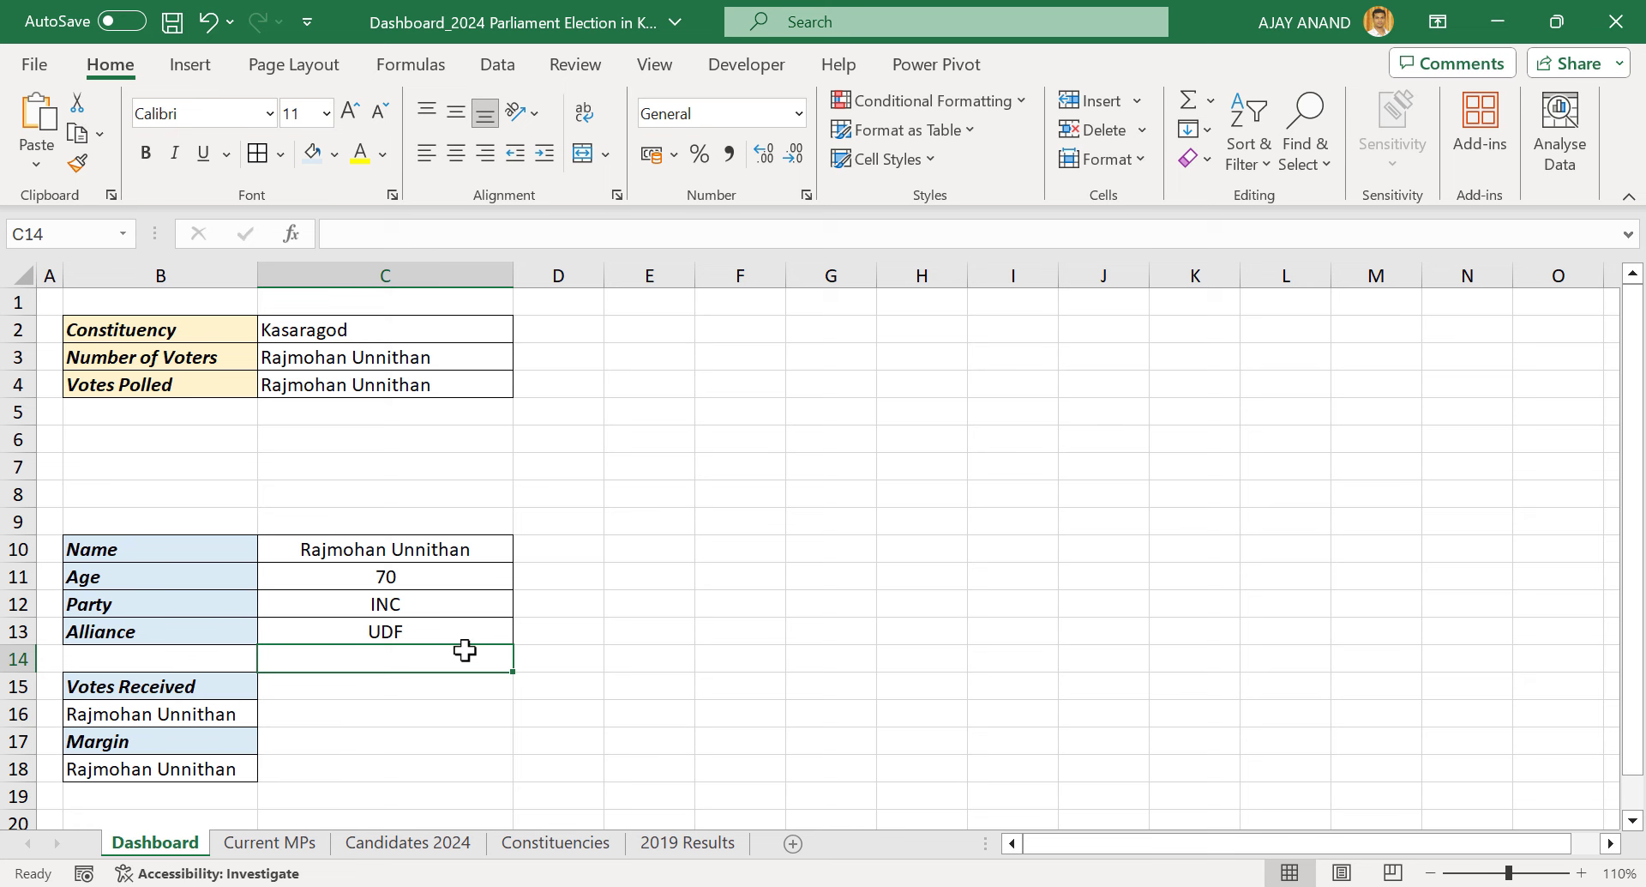
Set the column index in B16's VLOOKUP formula to 9, matching the Votes Received column in the Current MPs sheet
click(296, 843)
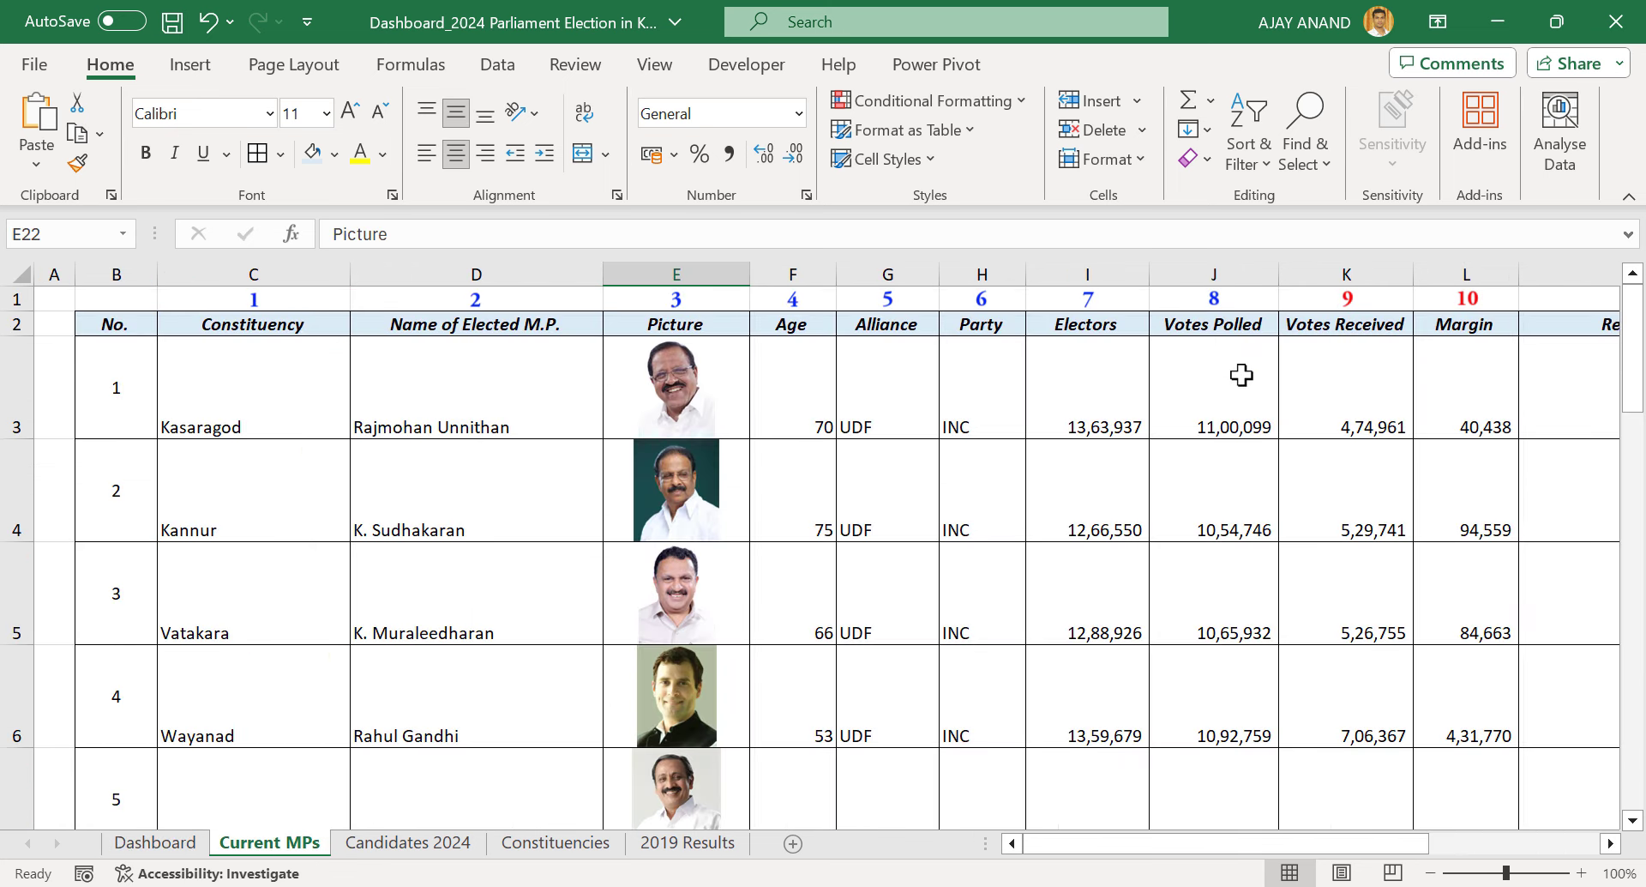
click(155, 843)
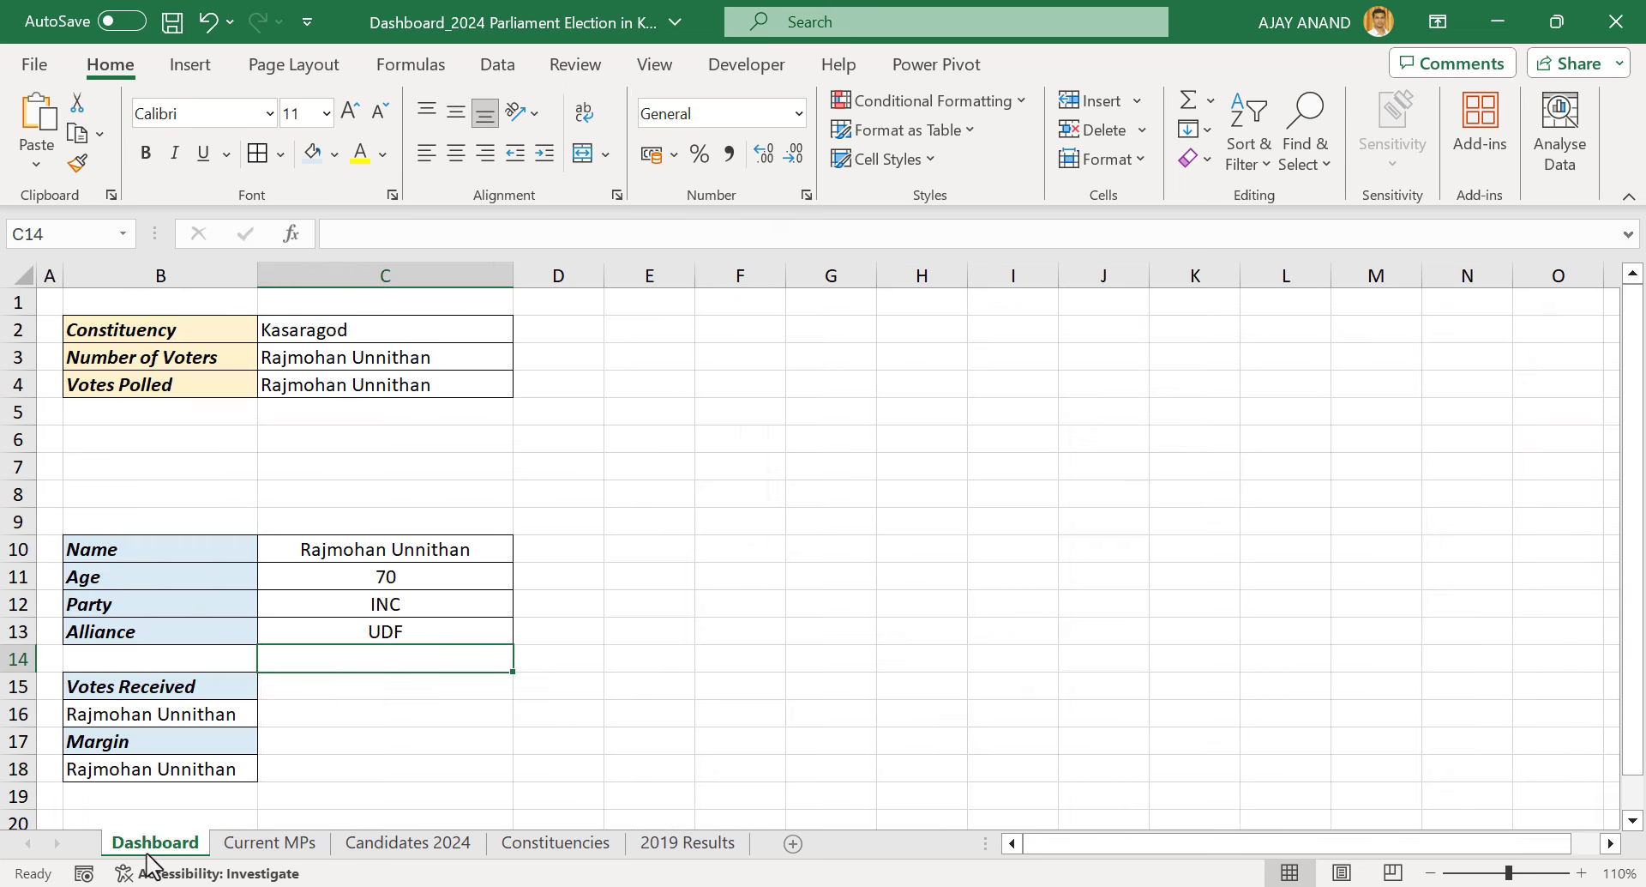
click(184, 714)
click(625, 239)
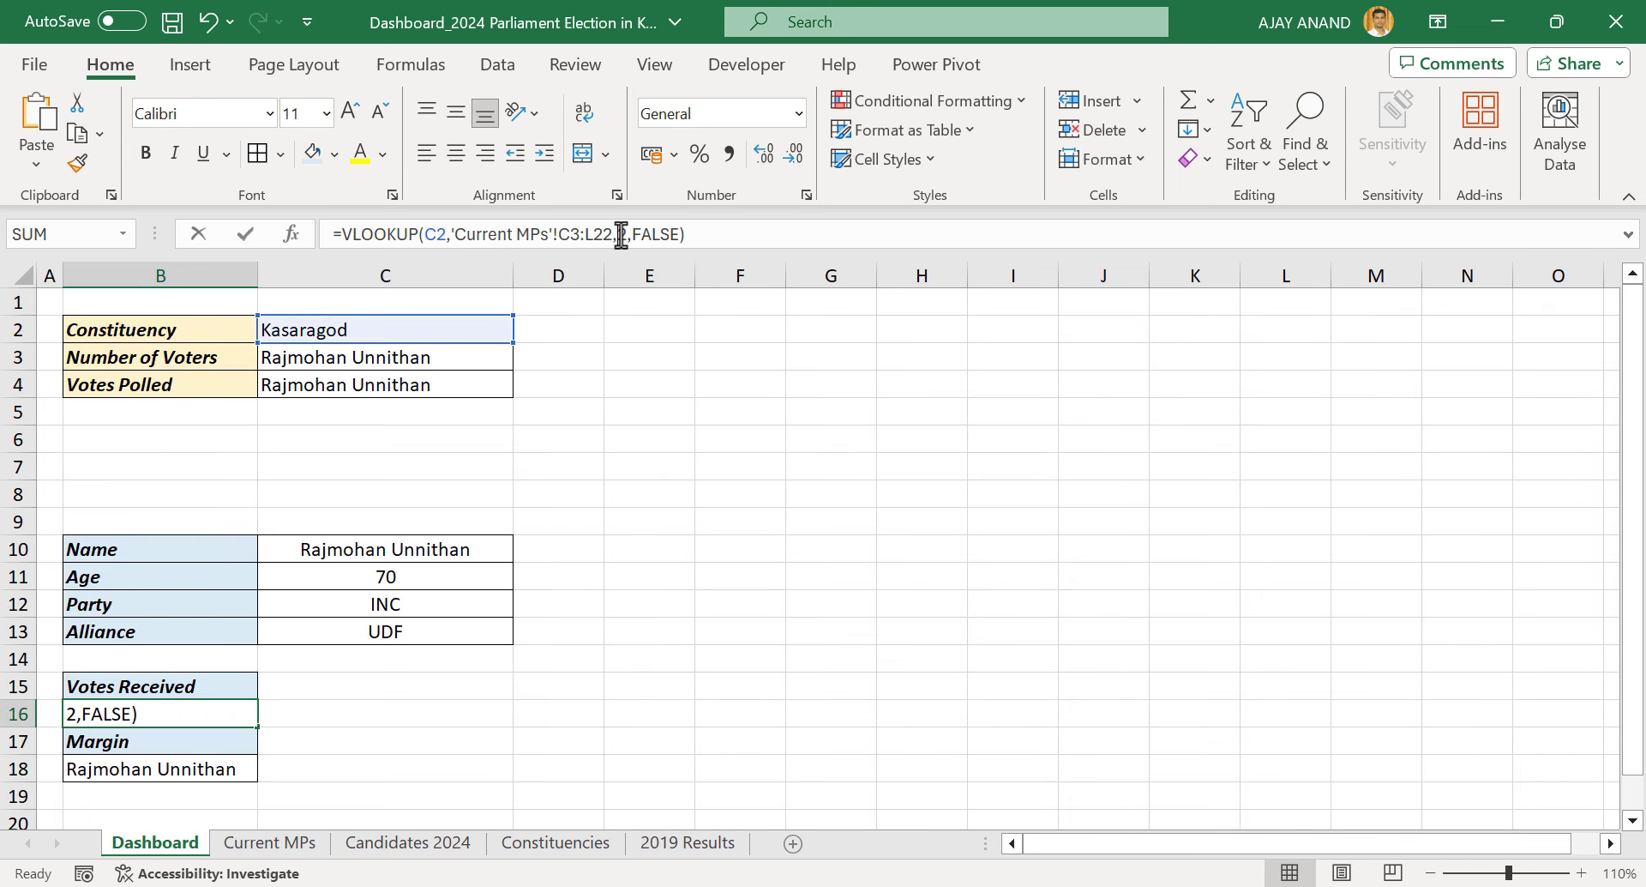
key(Return)
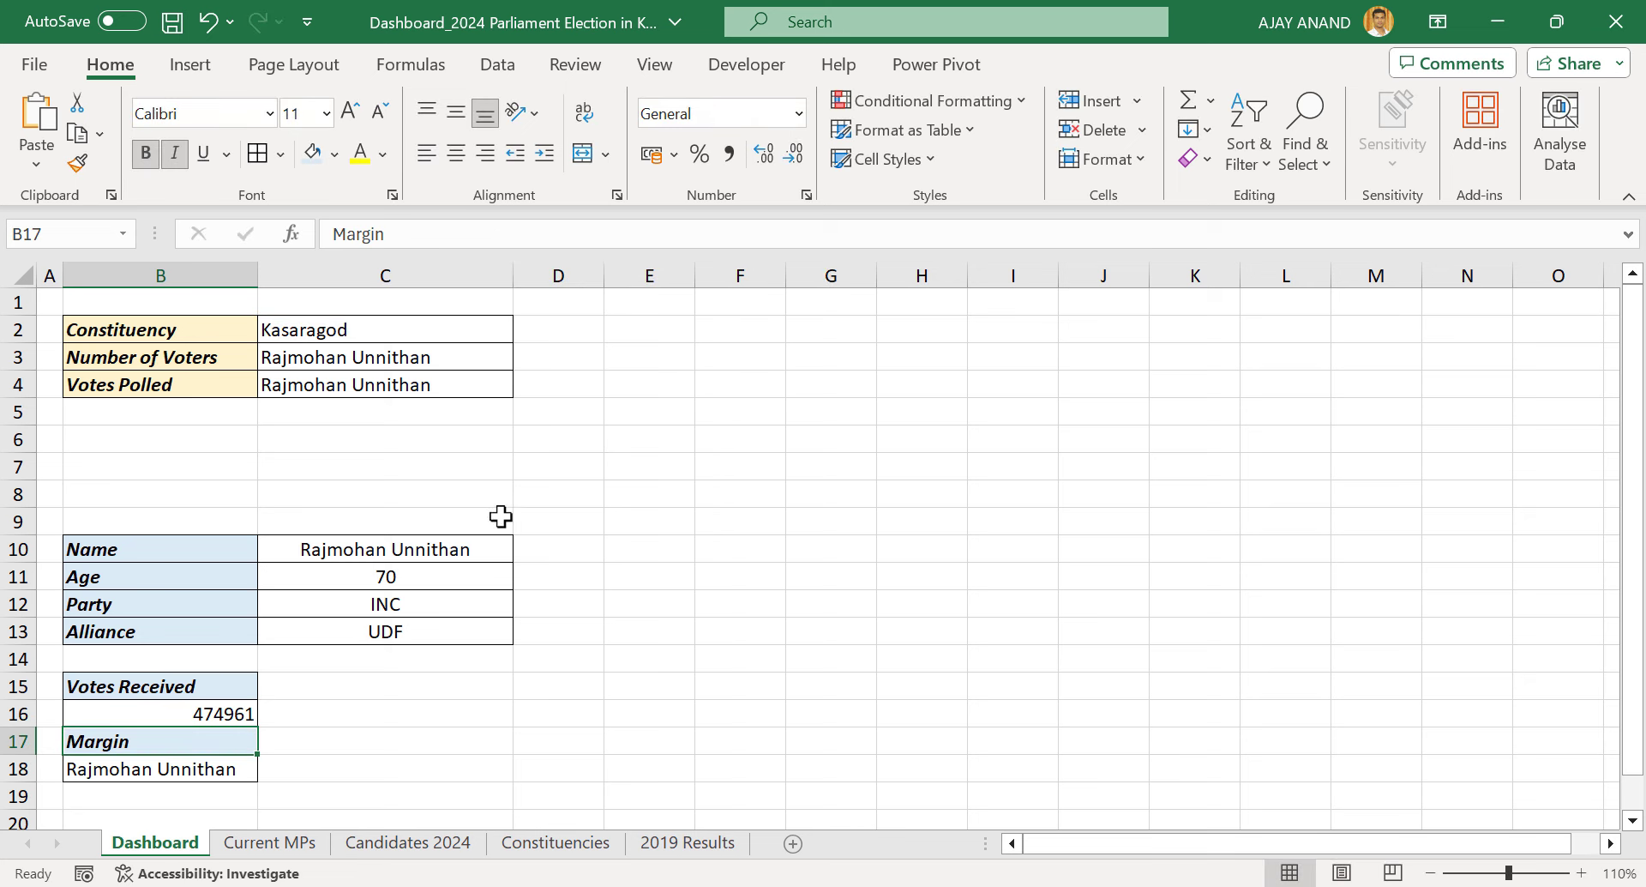
Set the column index in B18's VLOOKUP formula to 10, matching the Margin column
click(210, 769)
click(617, 237)
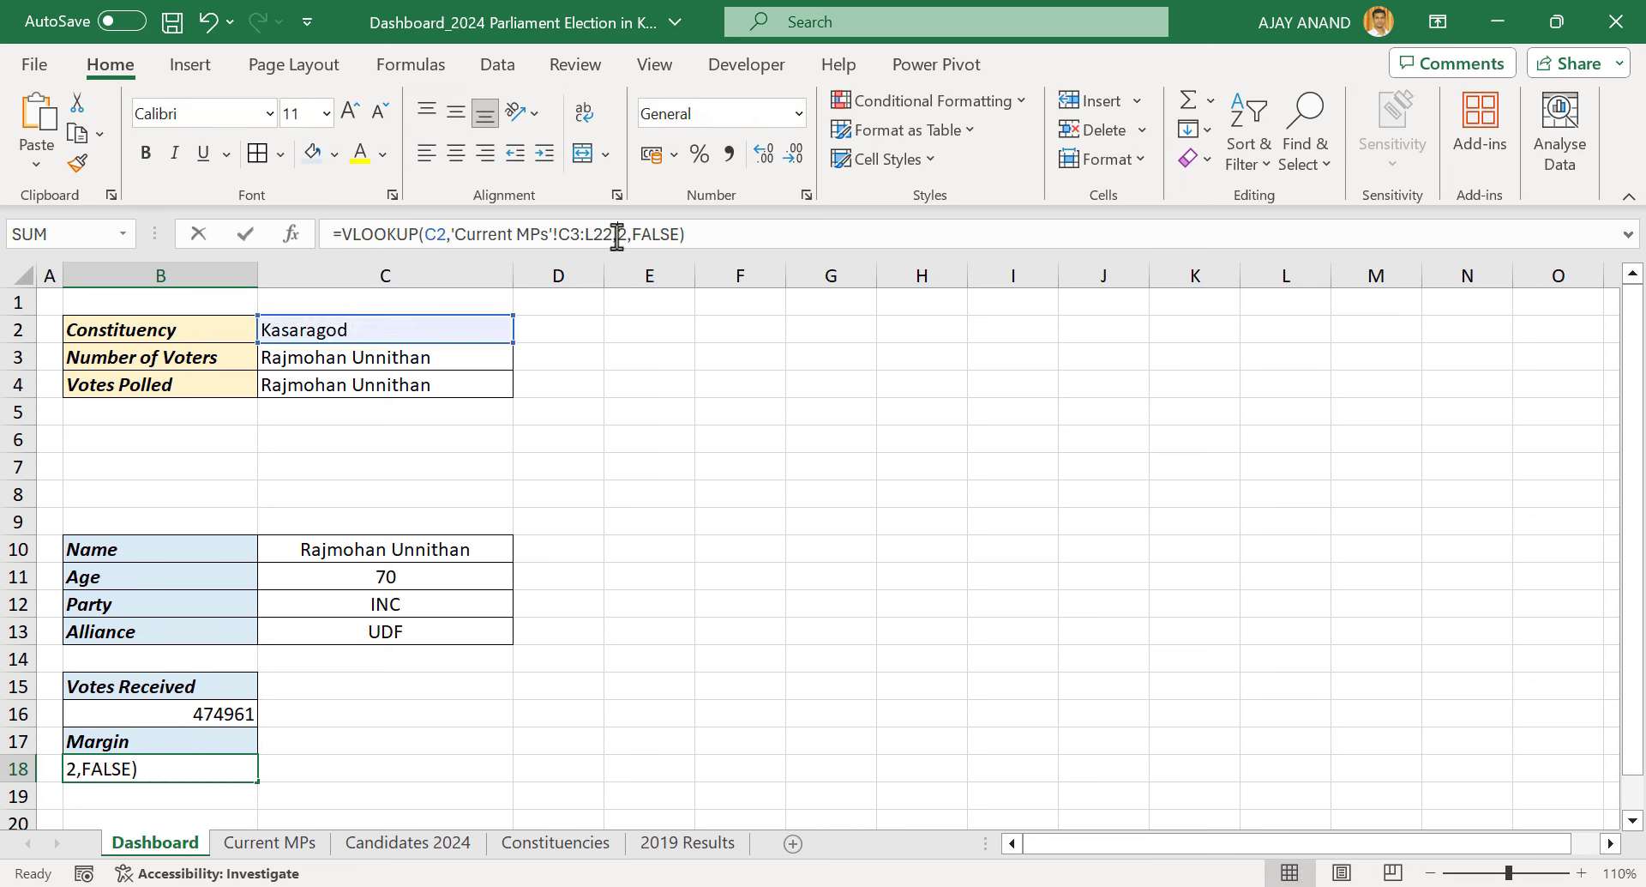
key(Delete)
text(10)
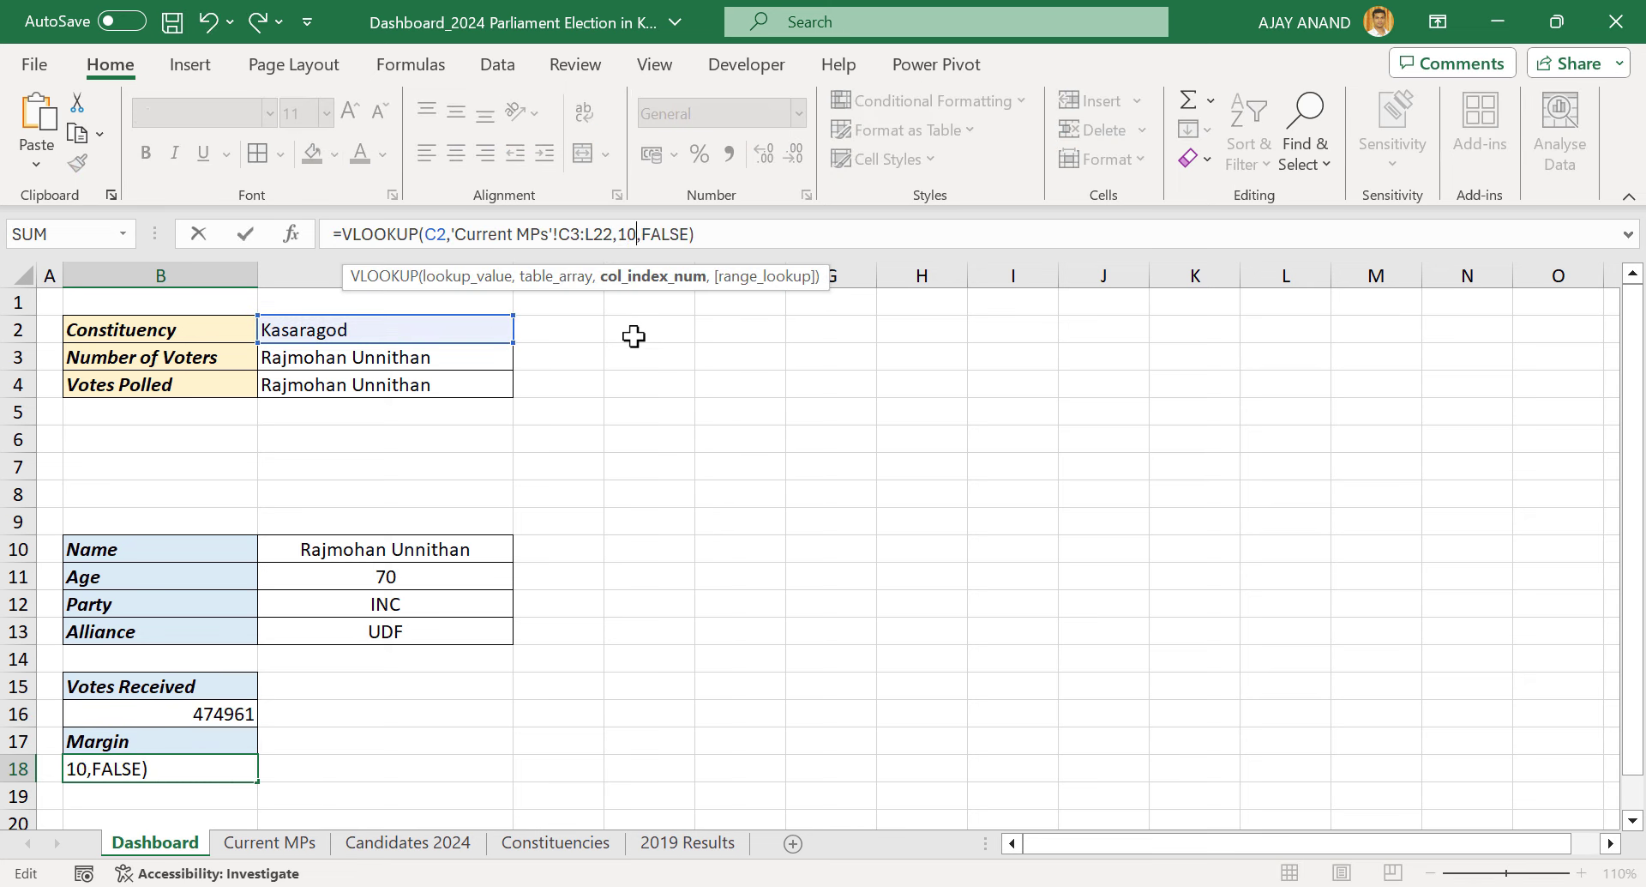
key(Return)
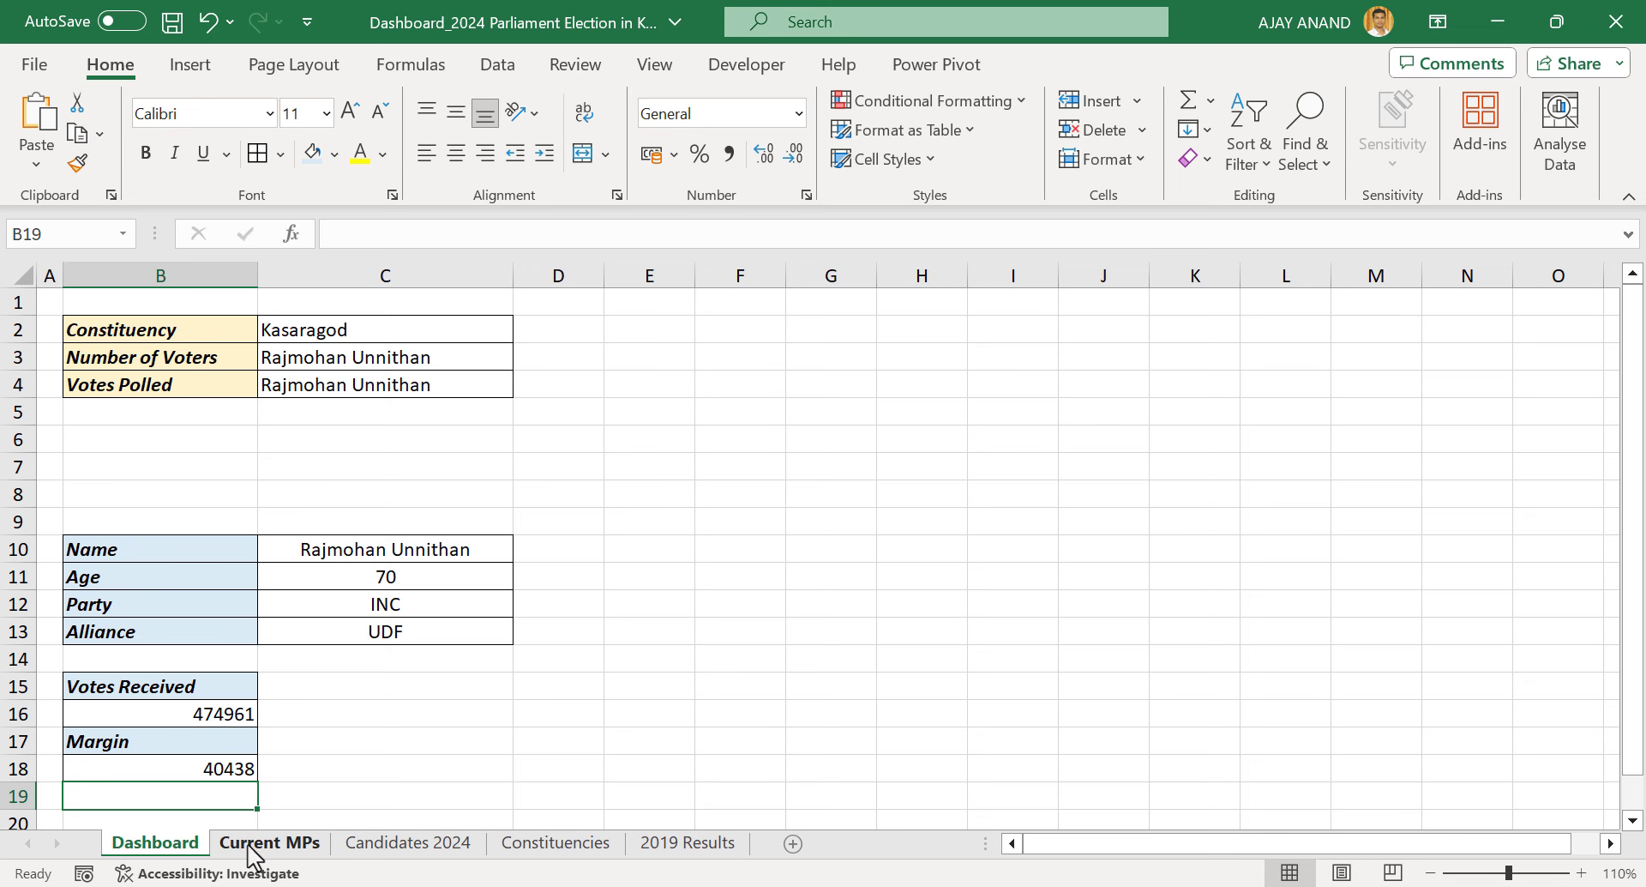
Set the column index in C3's VLOOKUP formula to 7, matching the Electors column in the Current MPs sheet
click(273, 842)
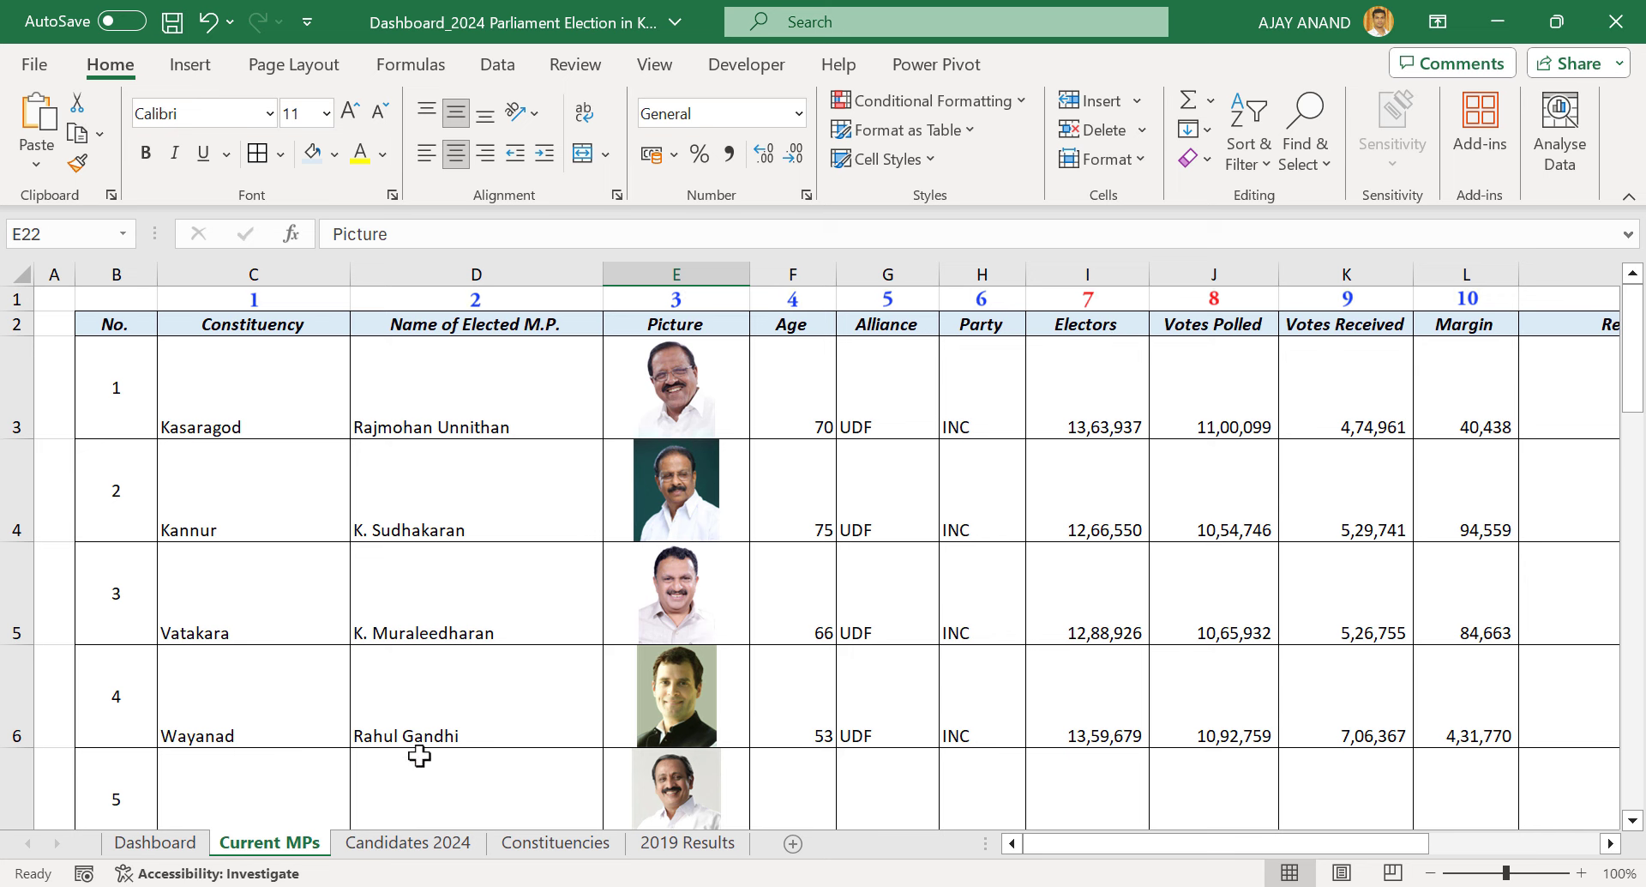
click(159, 841)
click(420, 360)
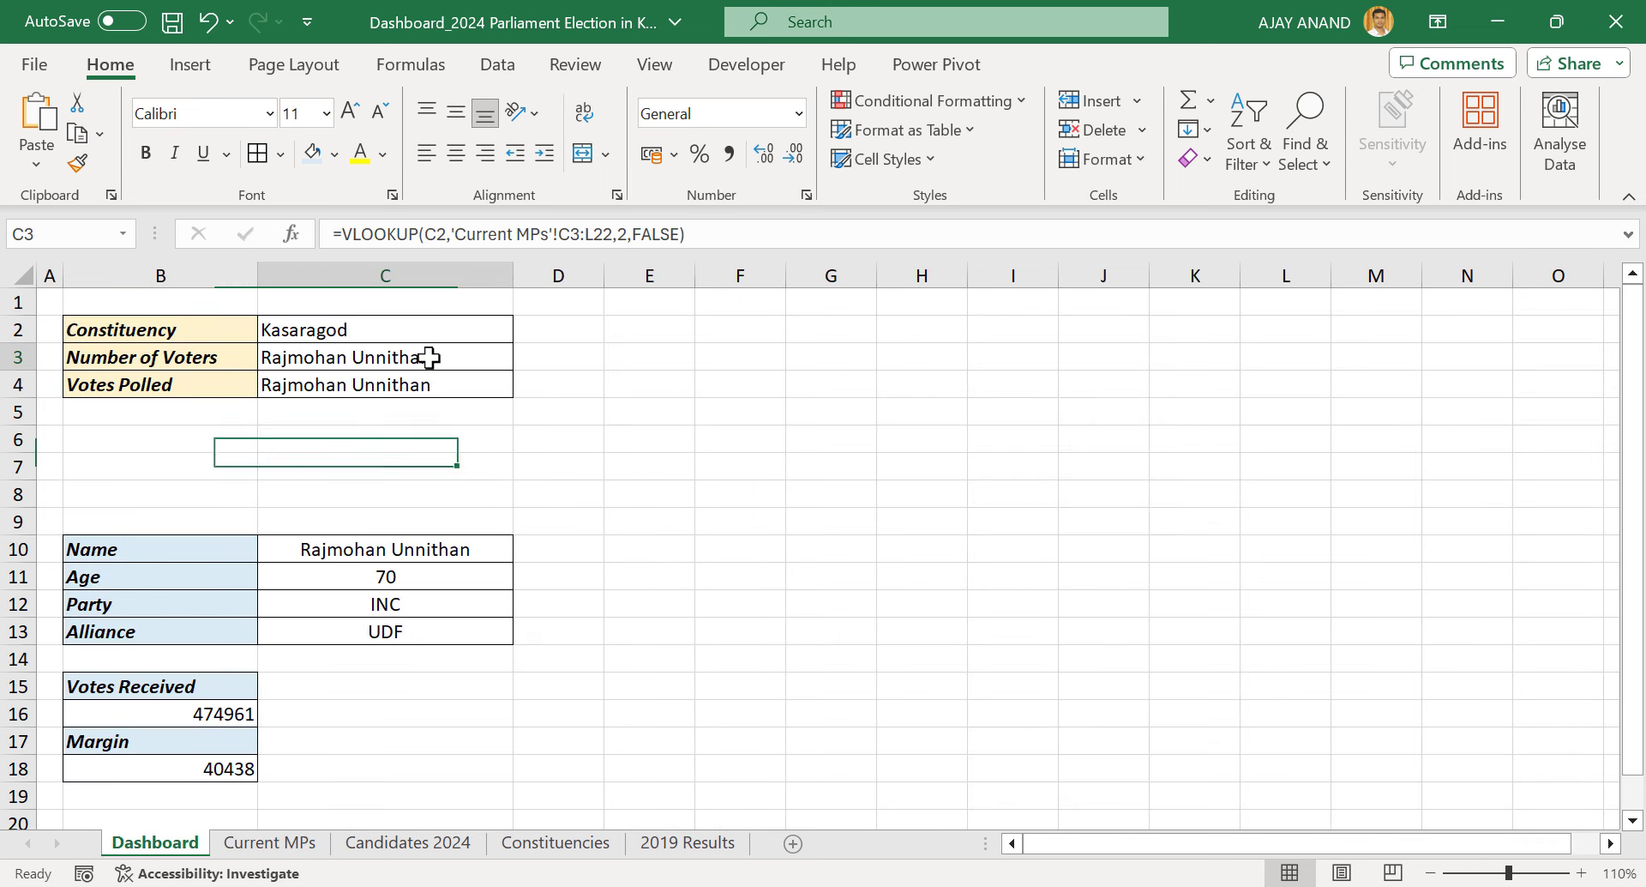
click(623, 234)
double_click(623, 234)
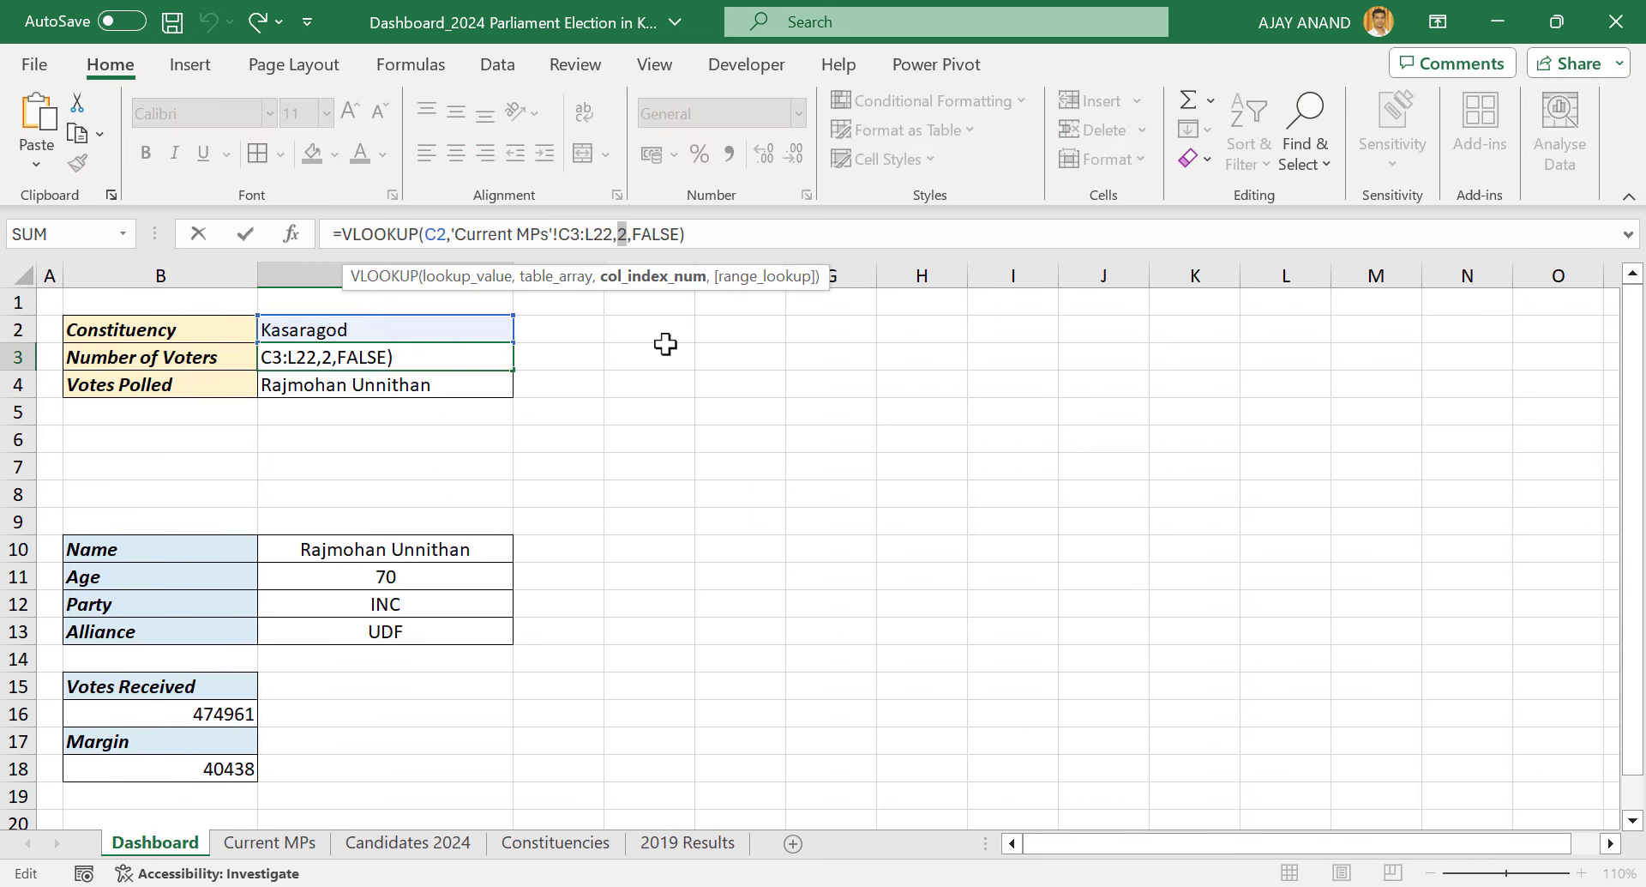
key(Return)
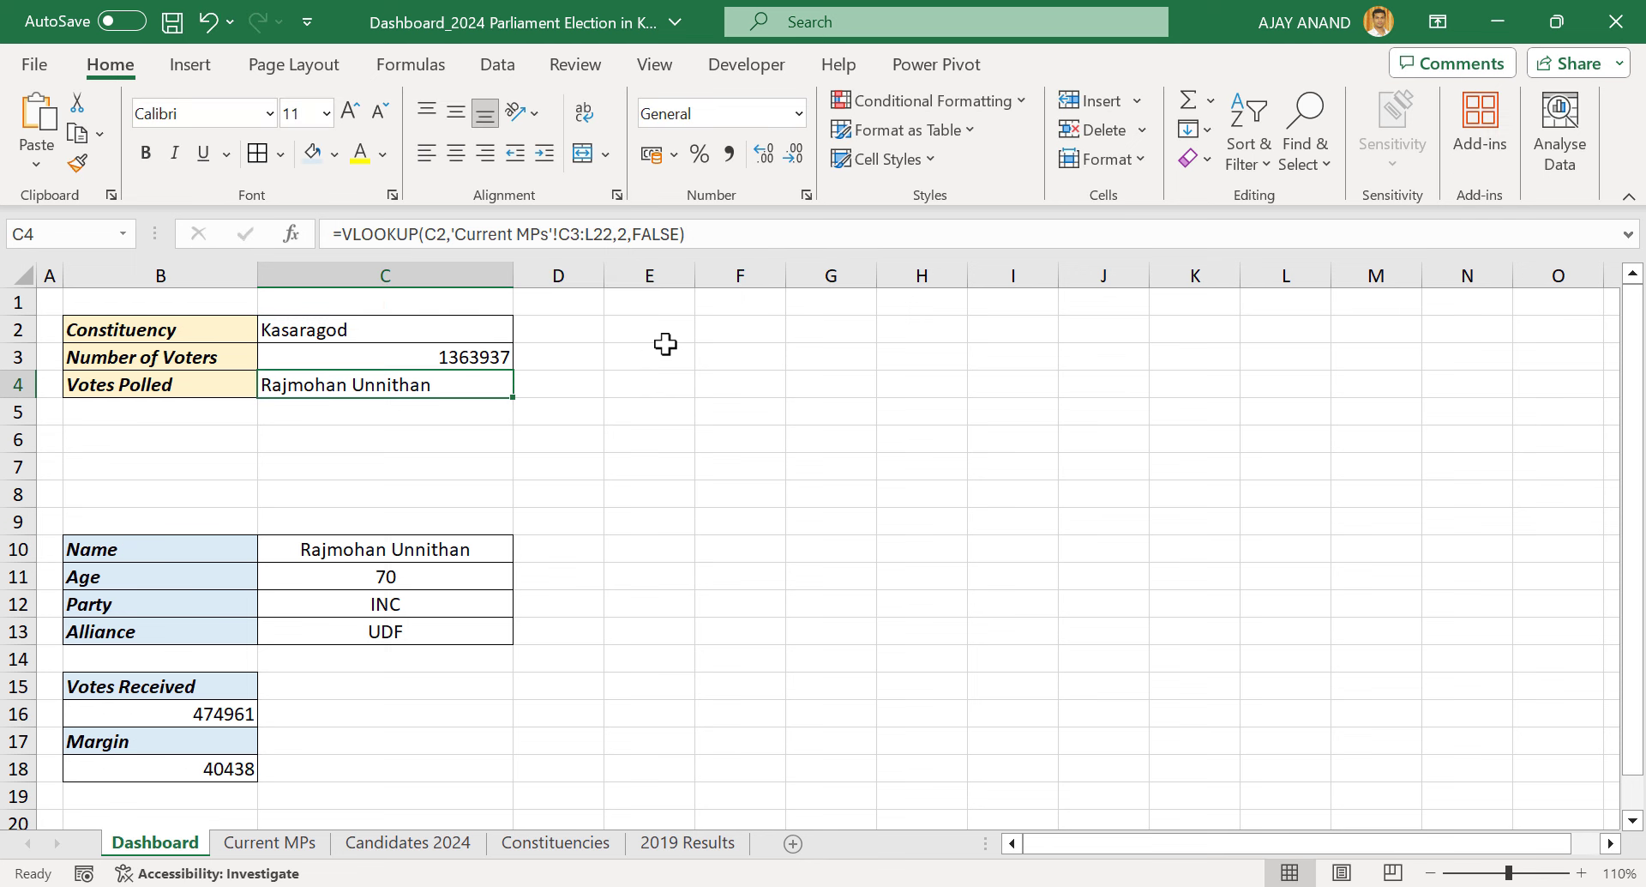
Set the column index in C4's VLOOKUP formula to 8, matching the Votes Polled column
double_click(620, 234)
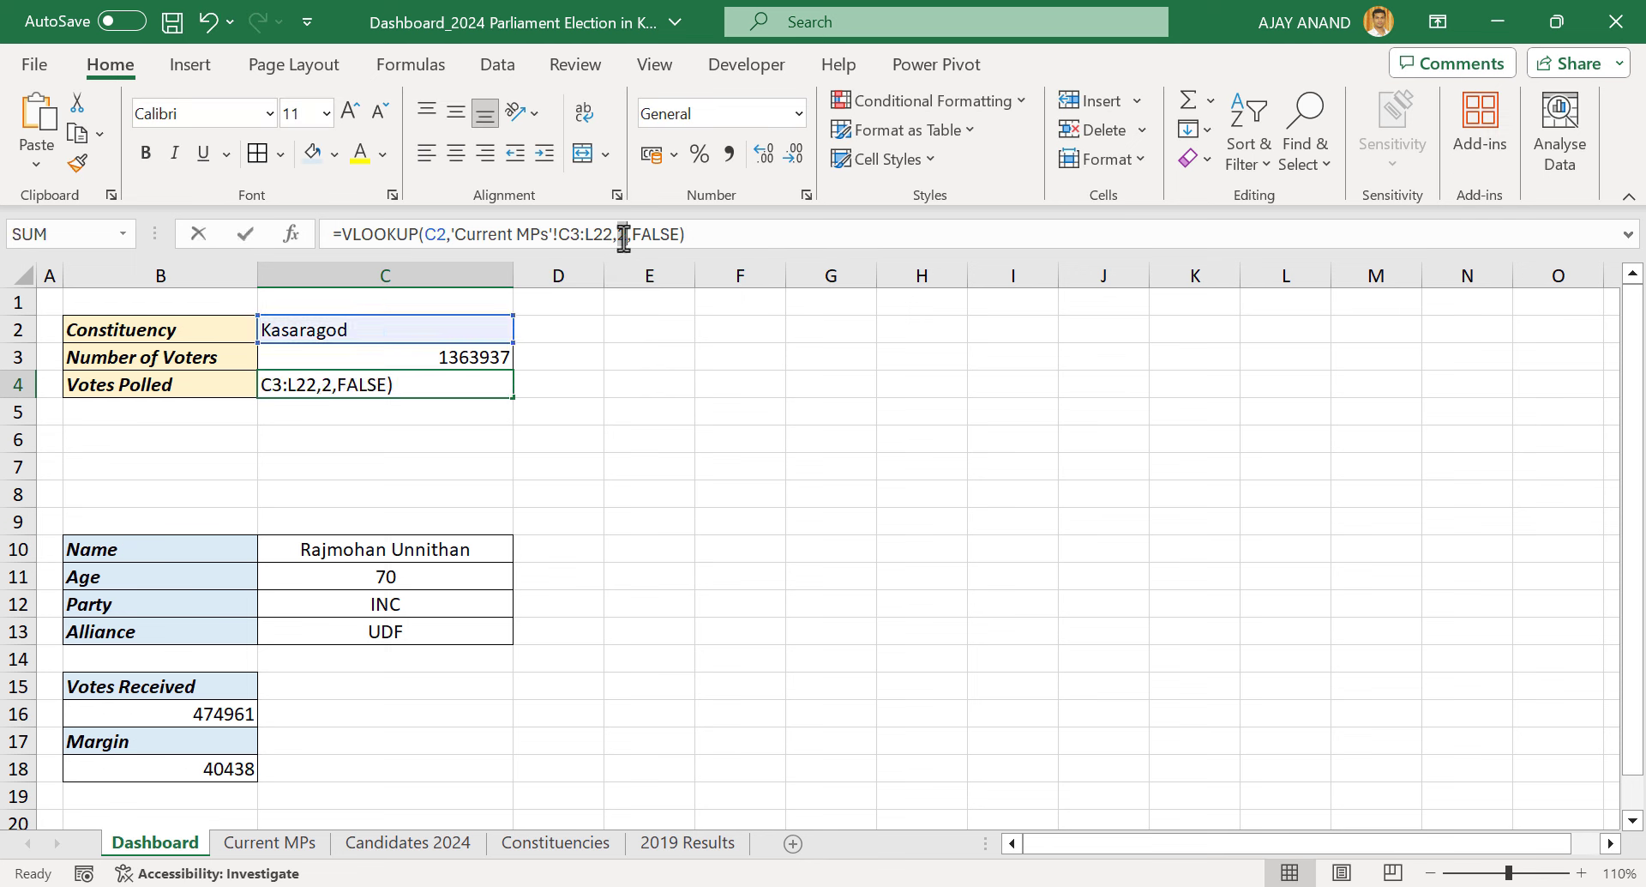
text(3)
key(Return)
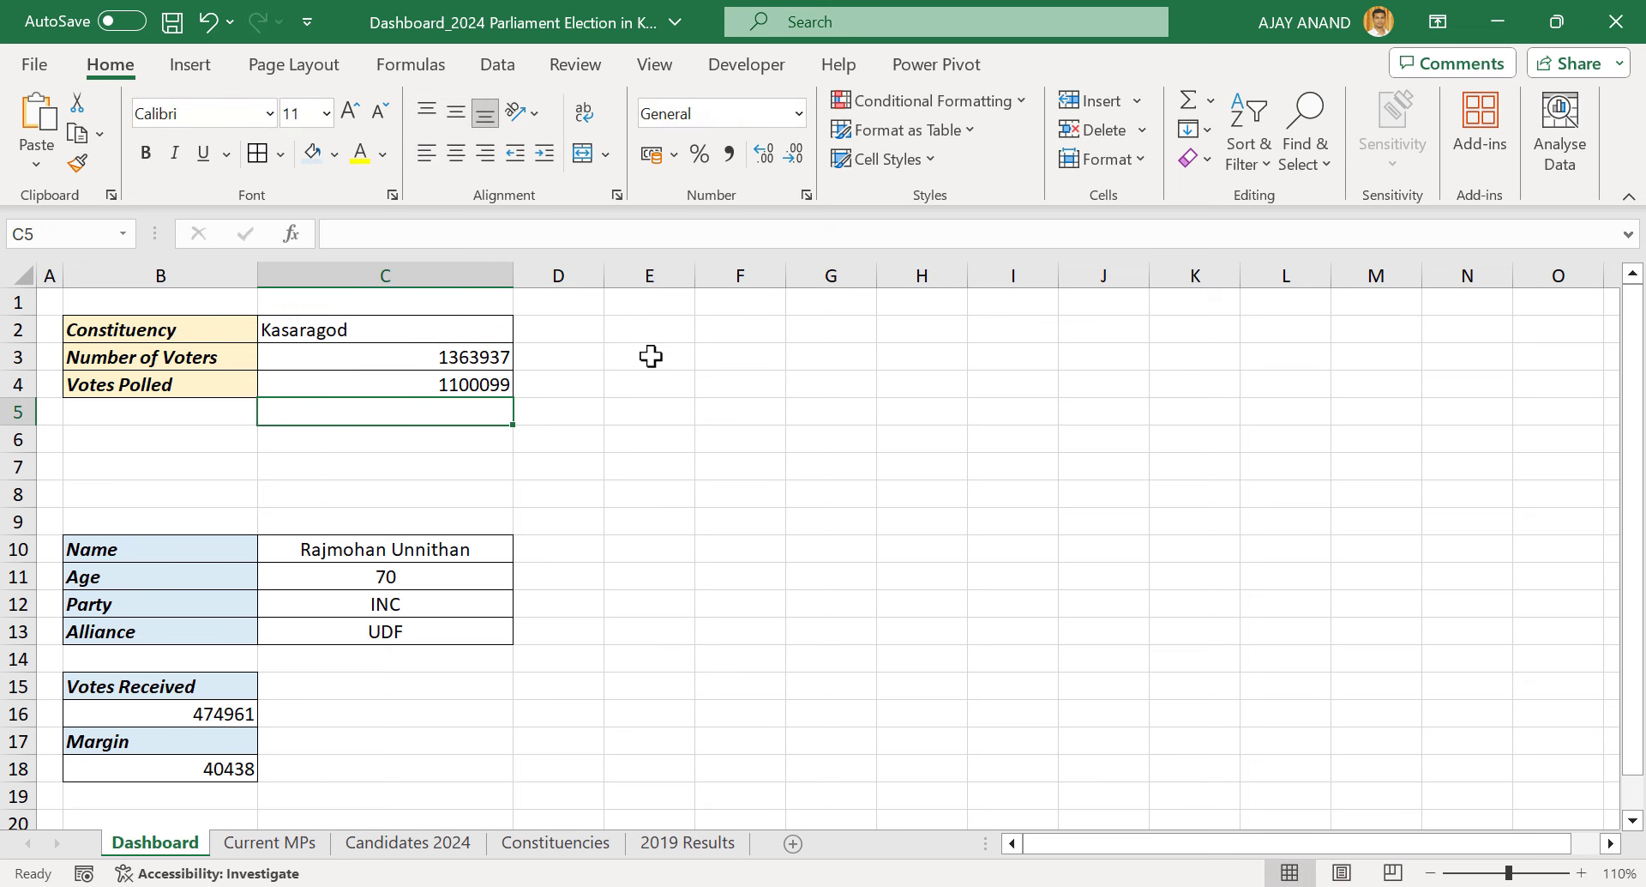
Change the Dashboard's constituency in C2 to Thrissur and check the looked-up details against the Current MPs sheet
click(493, 319)
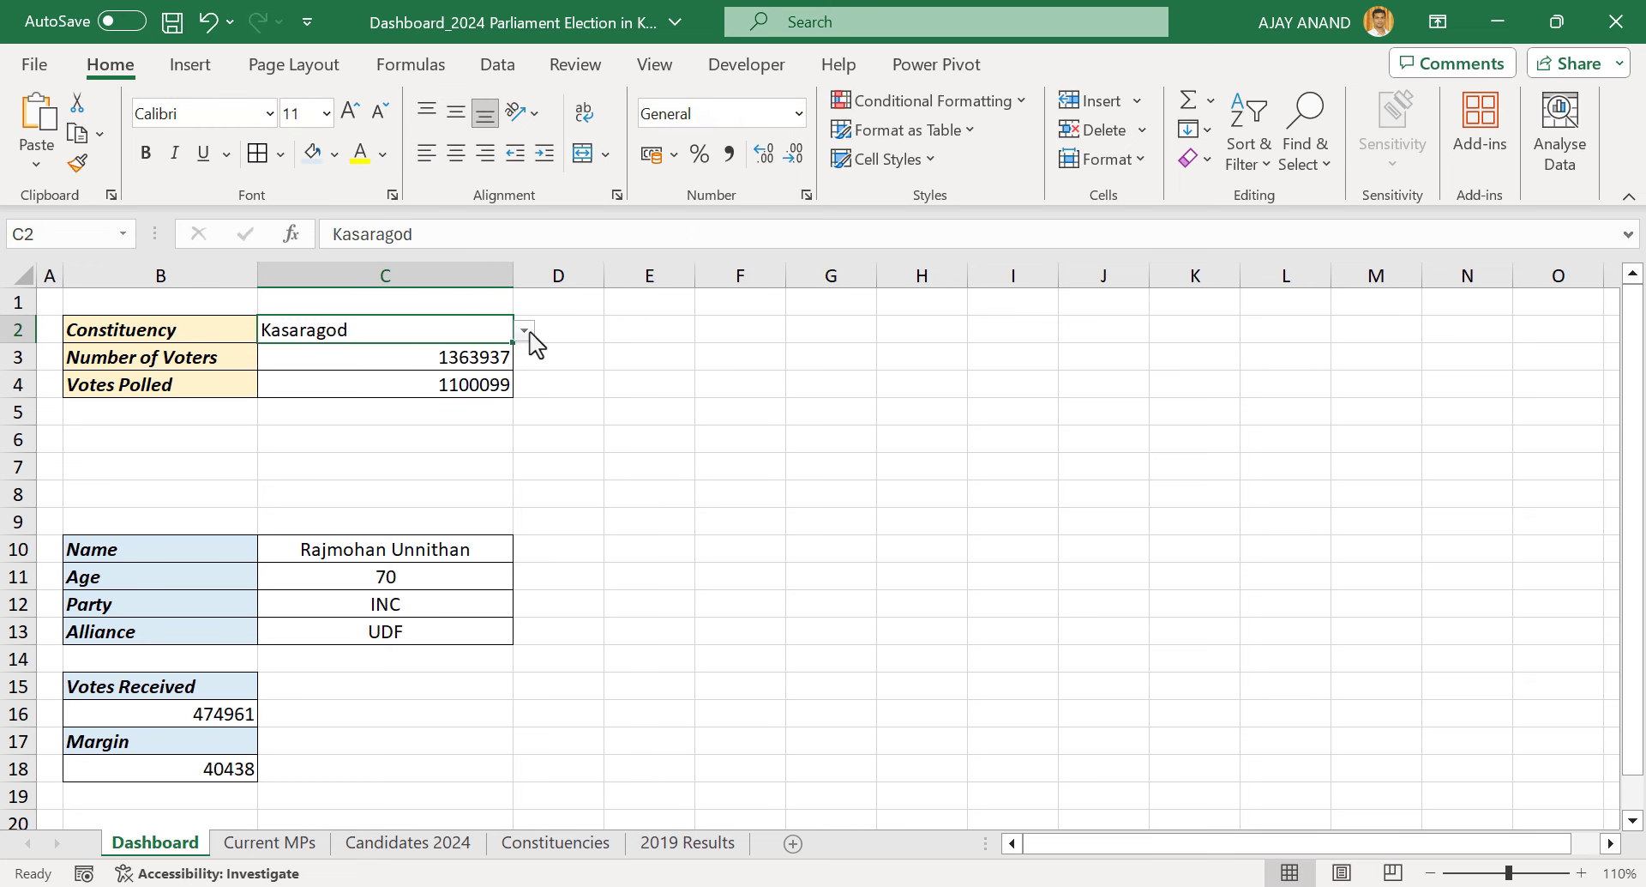
click(524, 331)
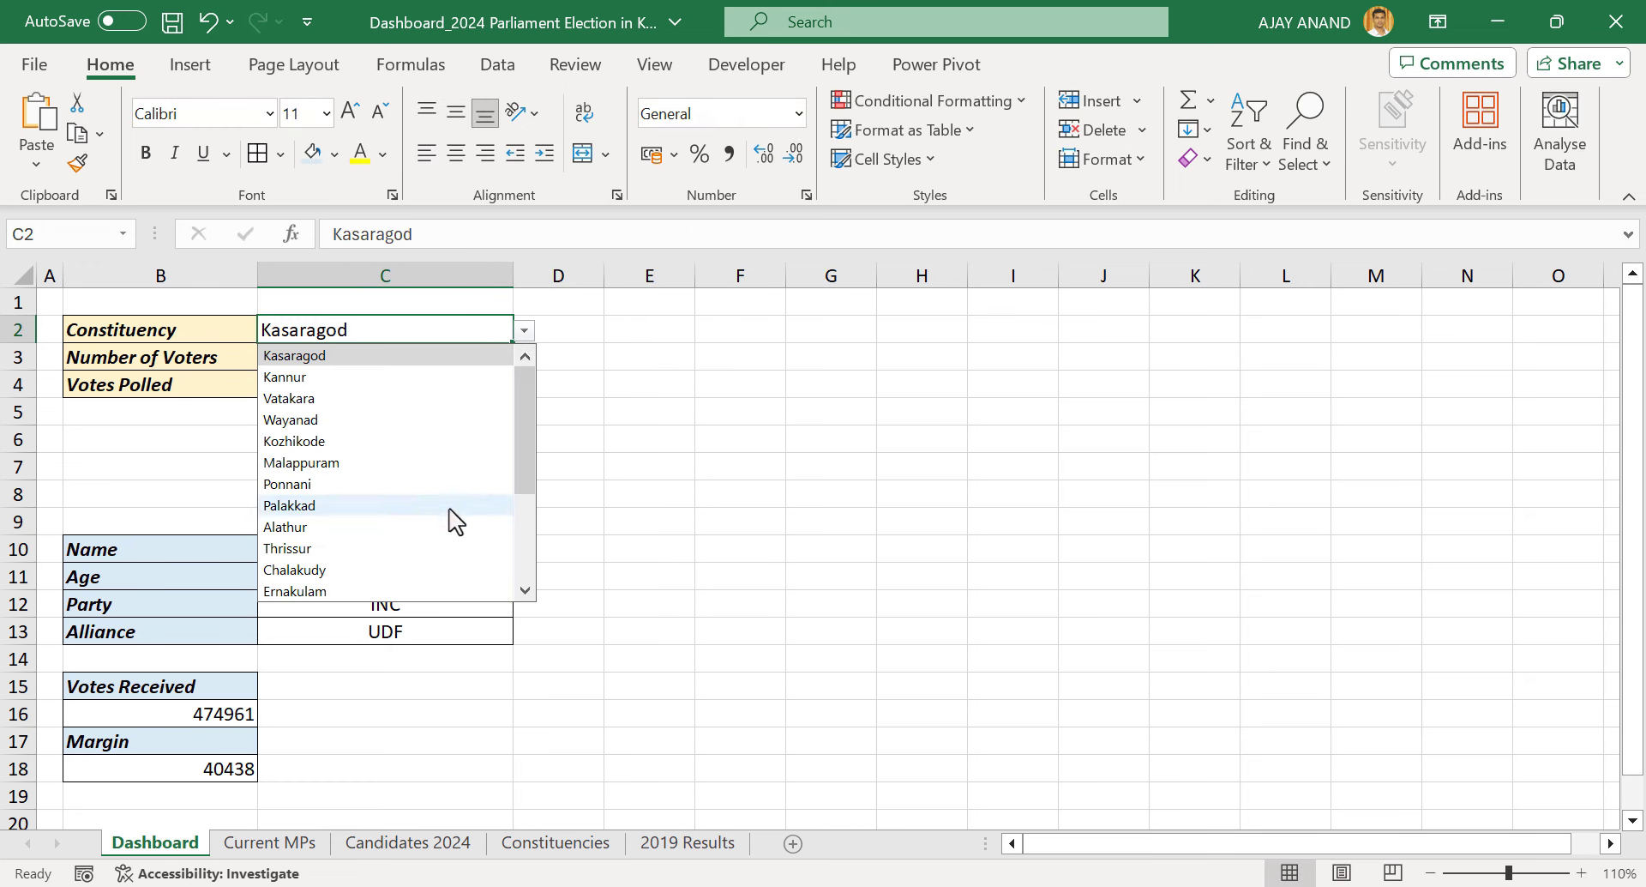
click(446, 553)
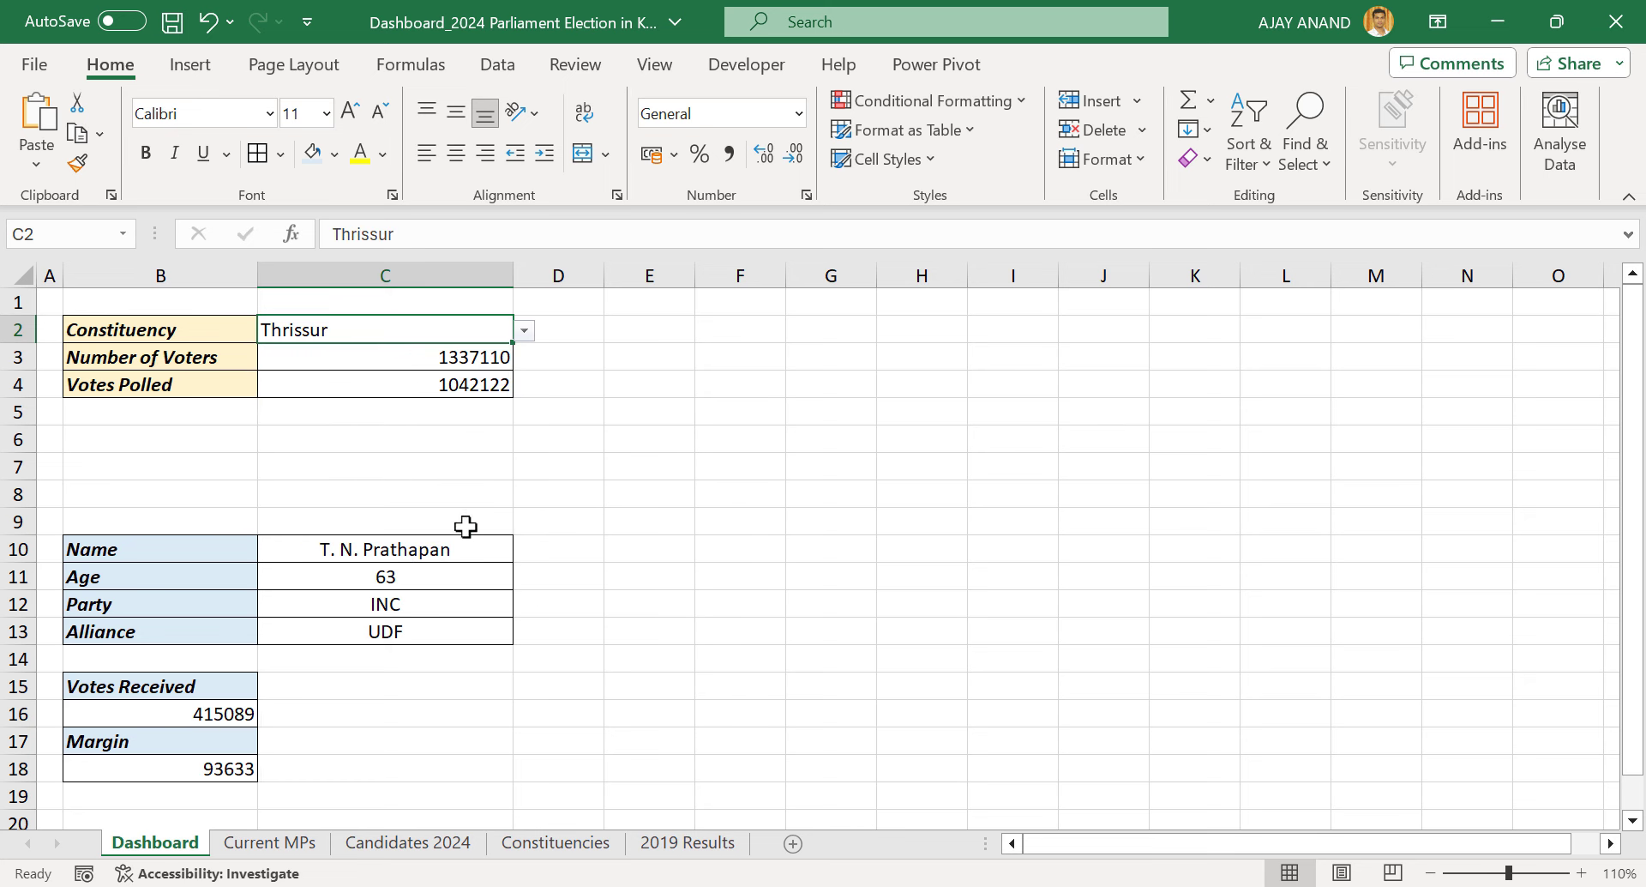
click(271, 847)
scroll(571, 590, down, 2)
scroll(574, 591, up, 3)
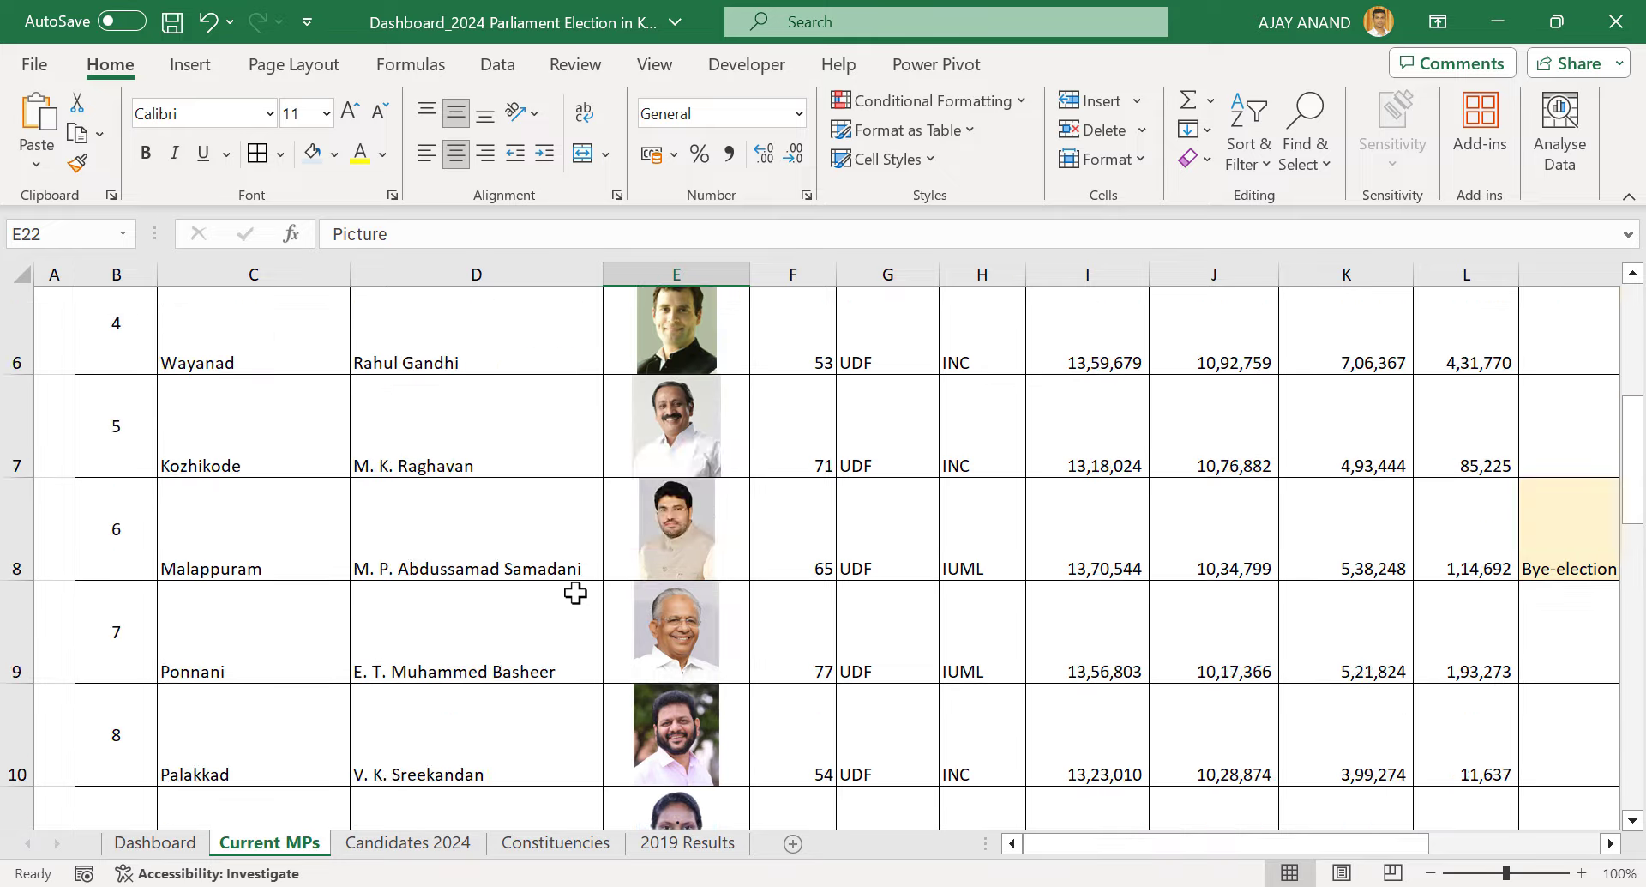
Freeze the header rows above row 3 in the Current MPs sheet and check the Thrissur record against its column headings
click(17, 386)
click(654, 64)
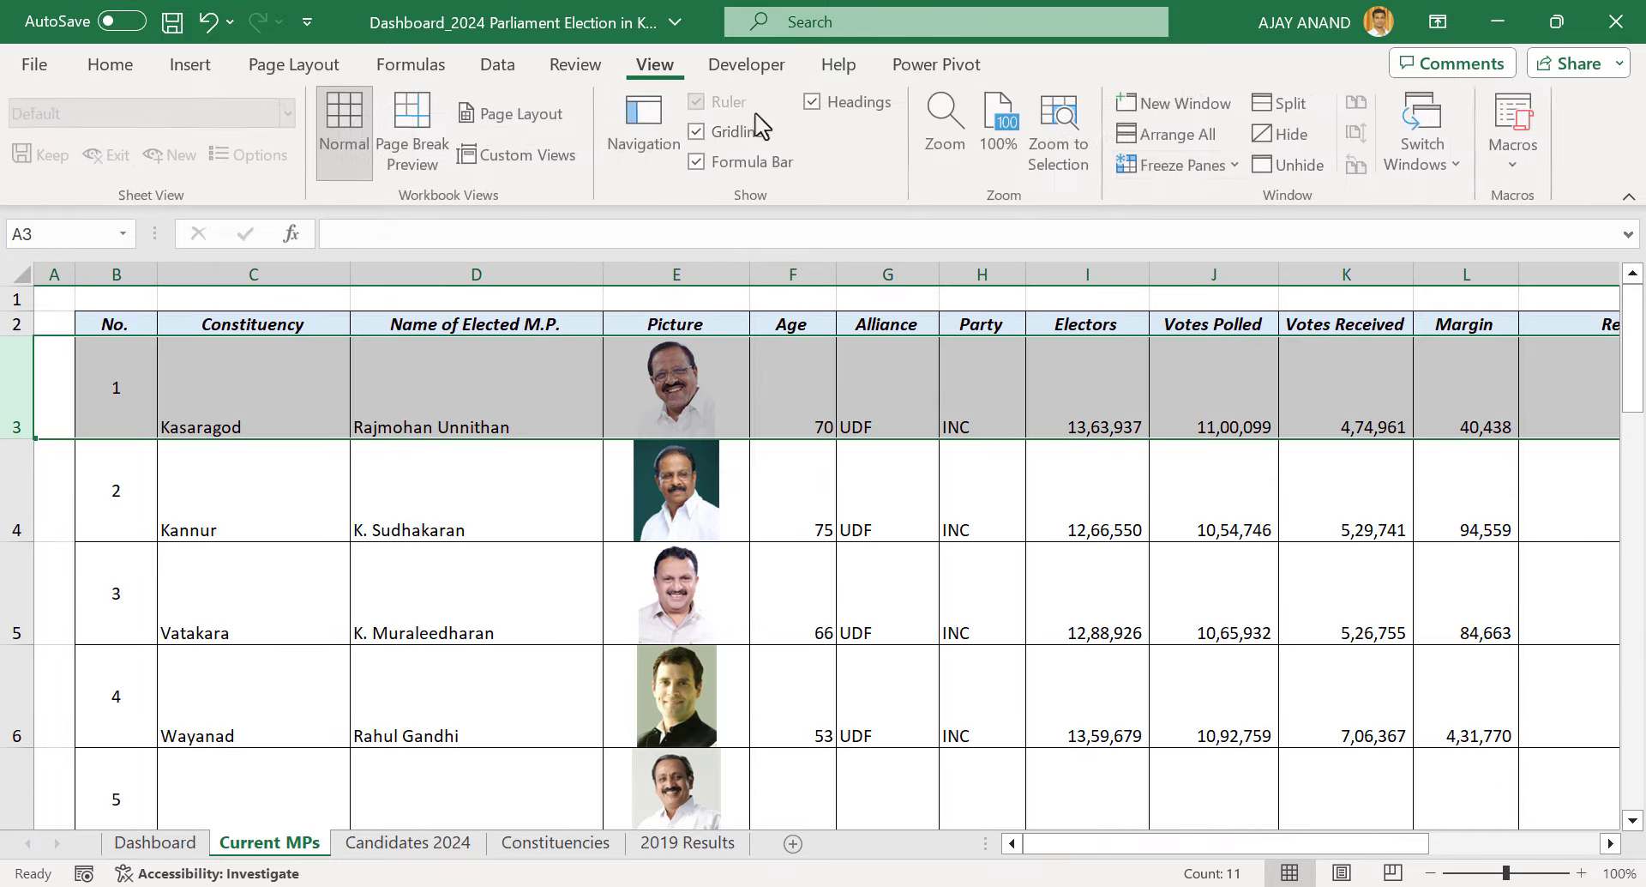
click(1196, 165)
click(1204, 221)
scroll(752, 611, down, 3)
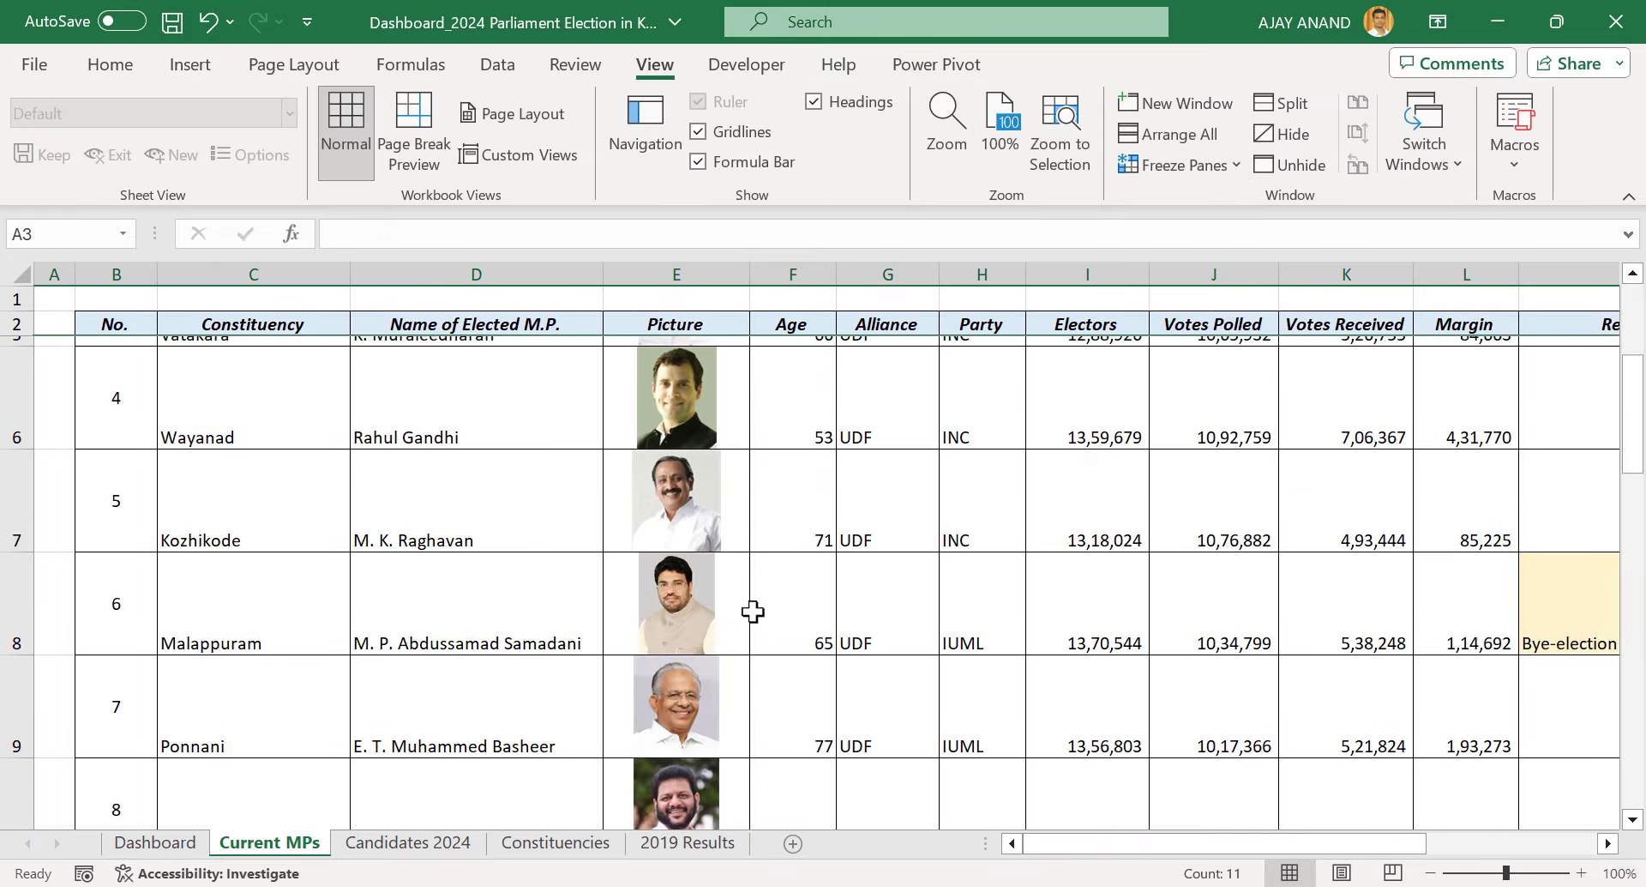
scroll(599, 549, down, 1)
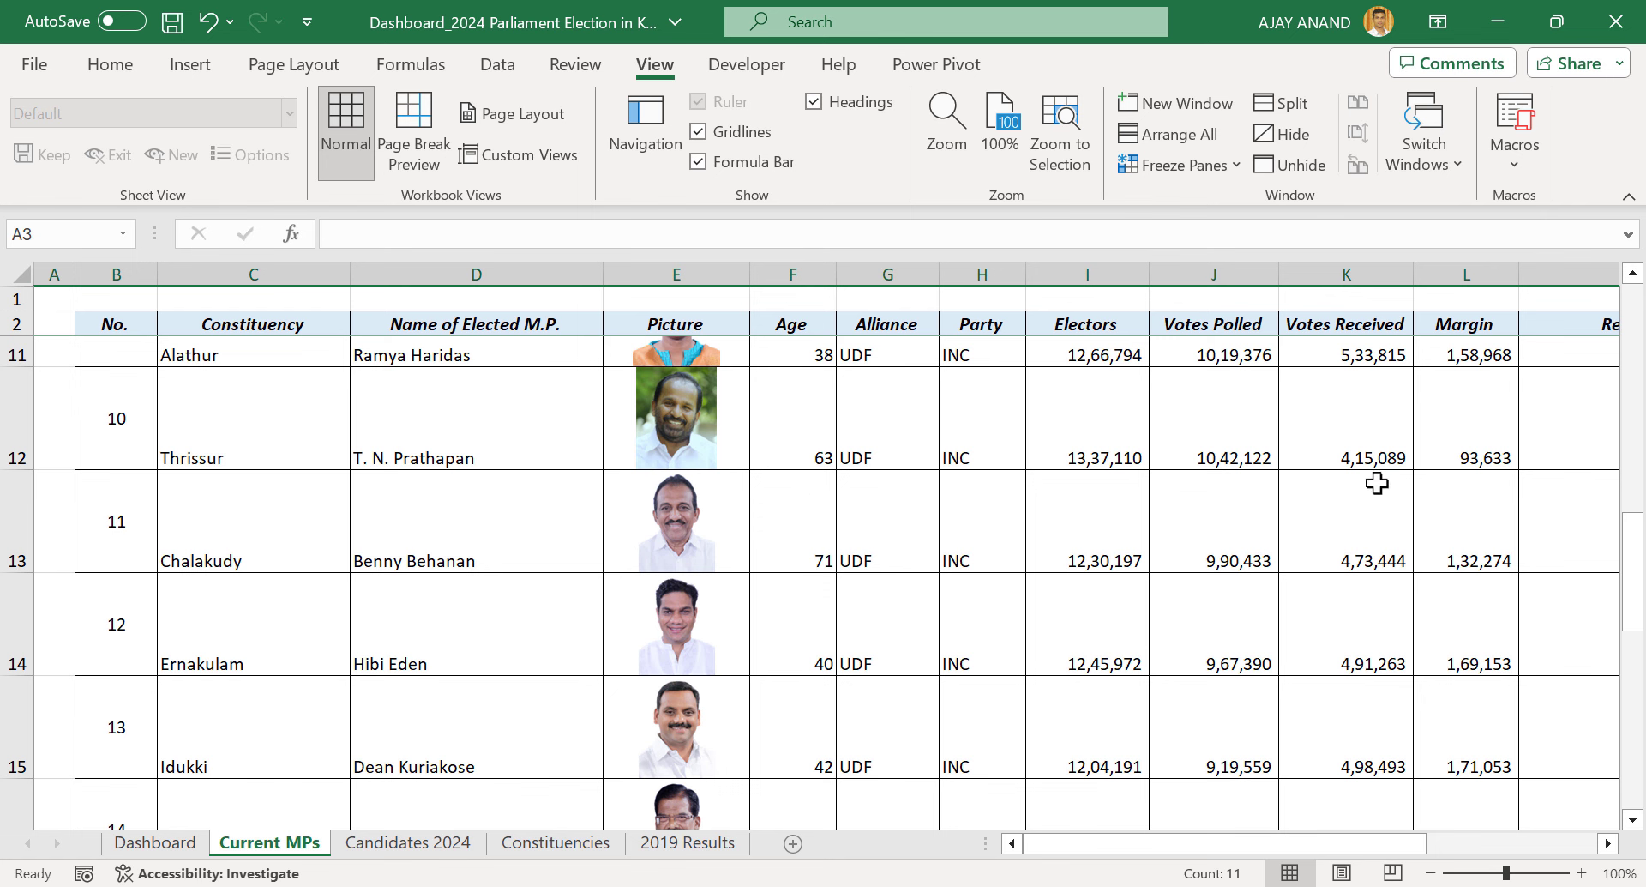
Format the Dashboard's voter figures in C3:C4 as numbers with a 1000 separator and 0 decimal places
click(175, 847)
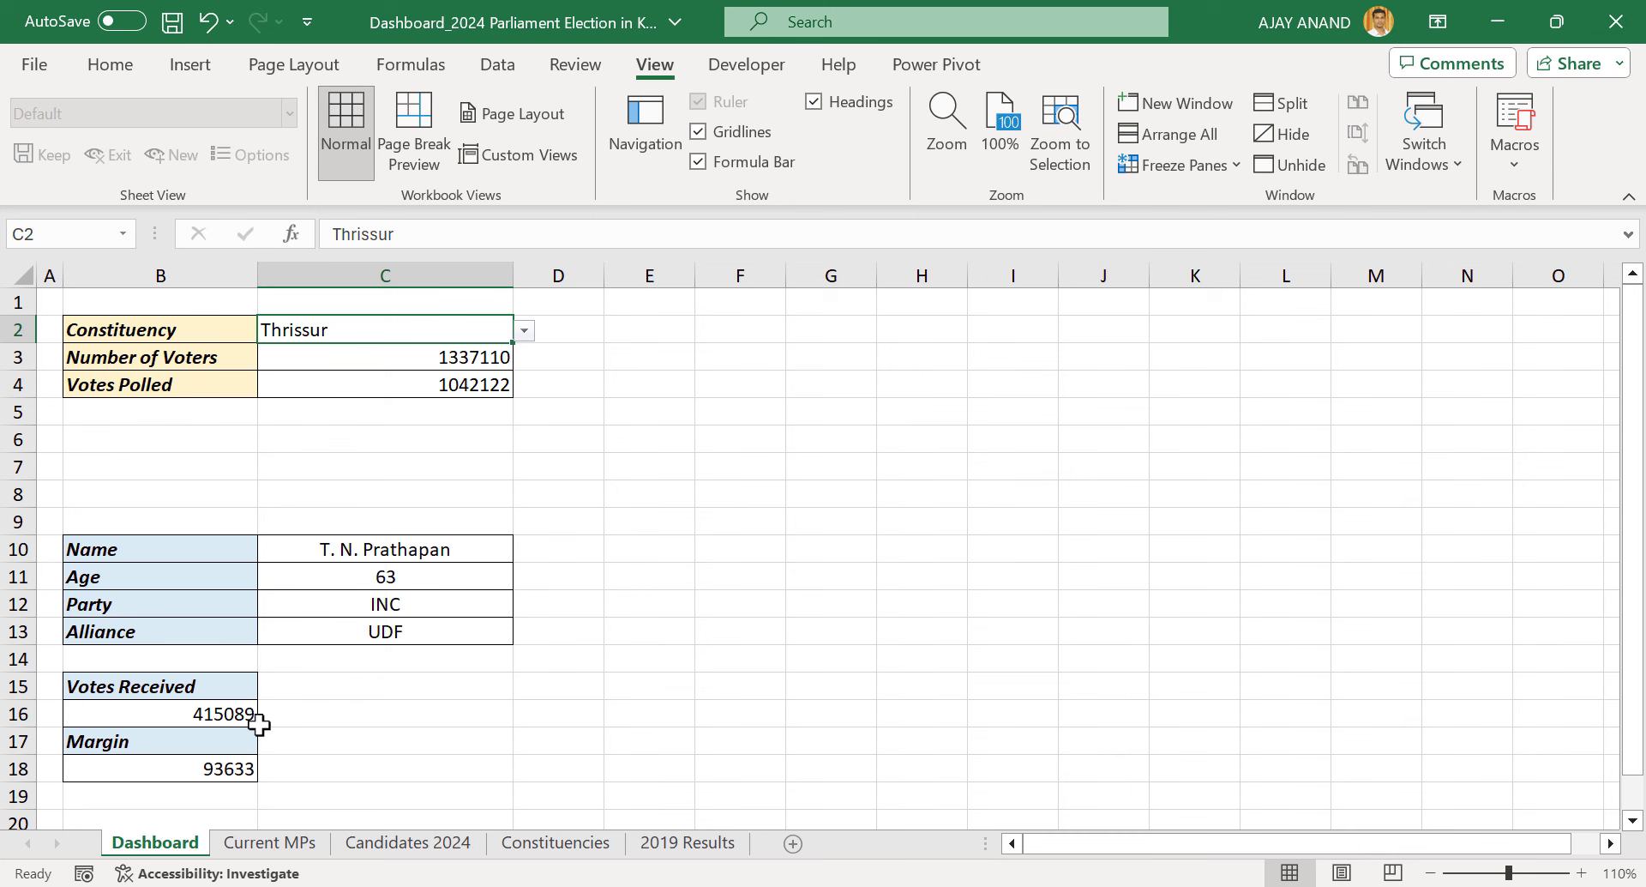
drag(450, 357, 448, 383)
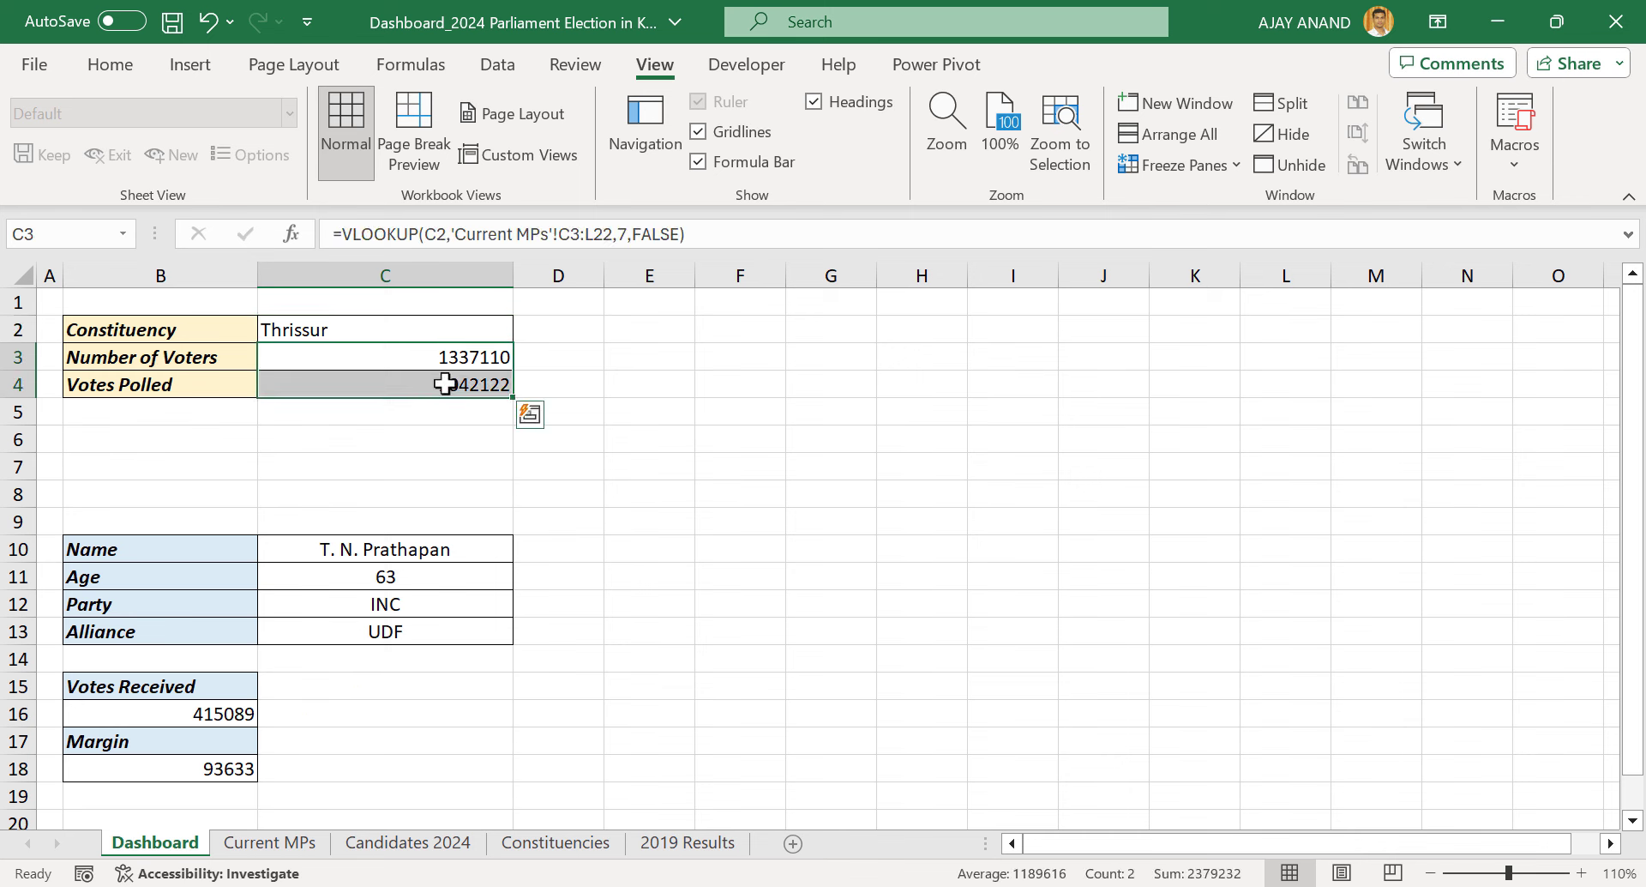
right_click(377, 379)
click(533, 750)
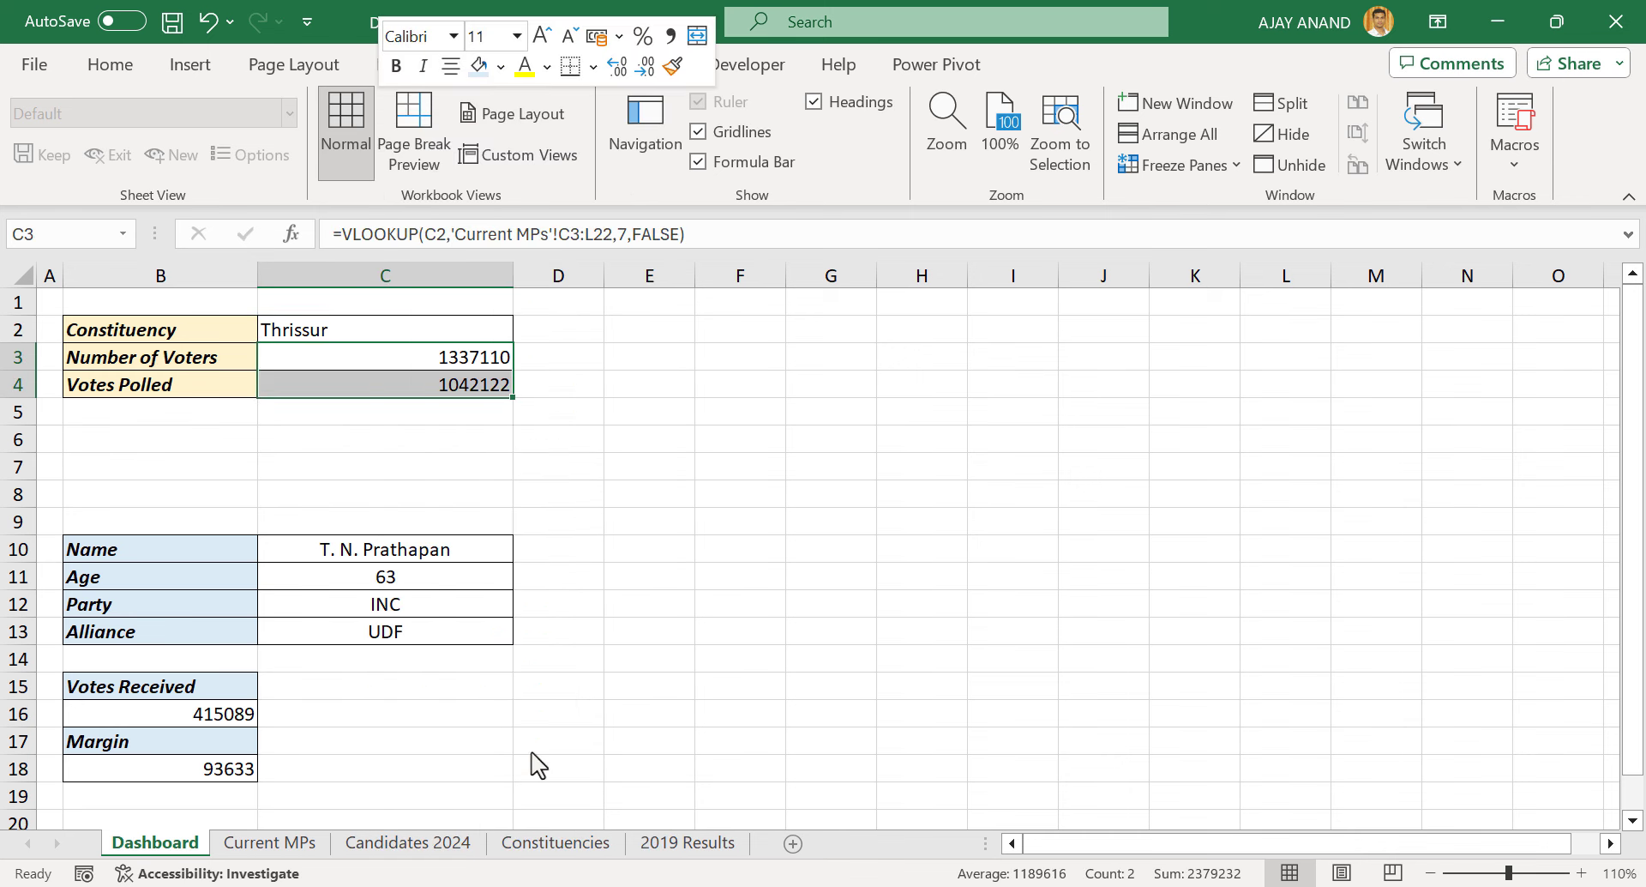
click(310, 359)
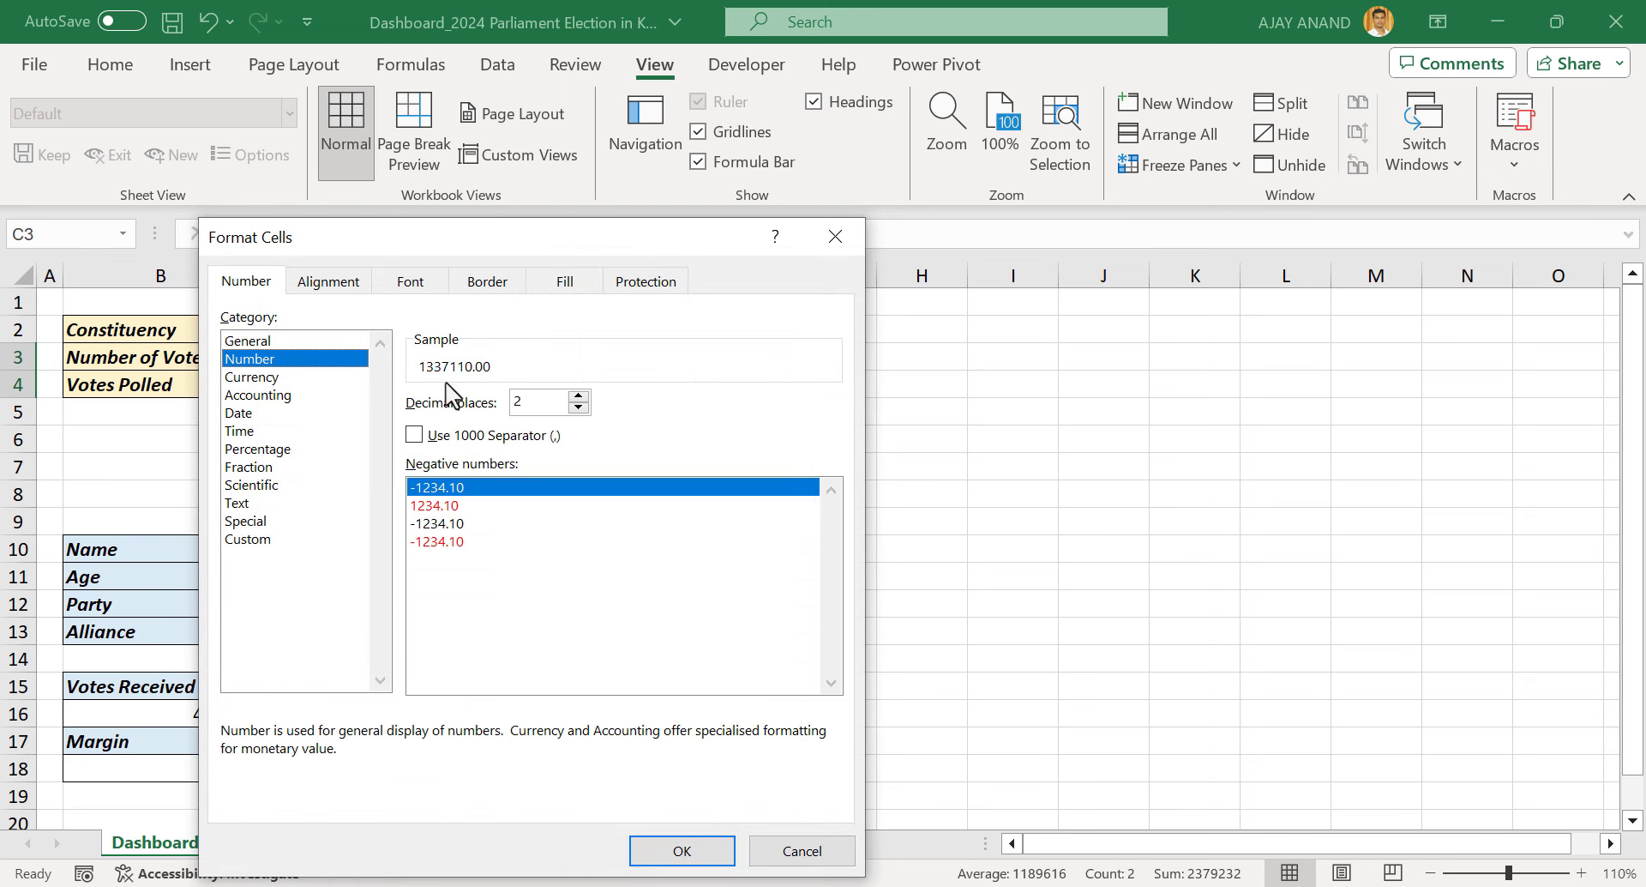
click(425, 435)
click(579, 406)
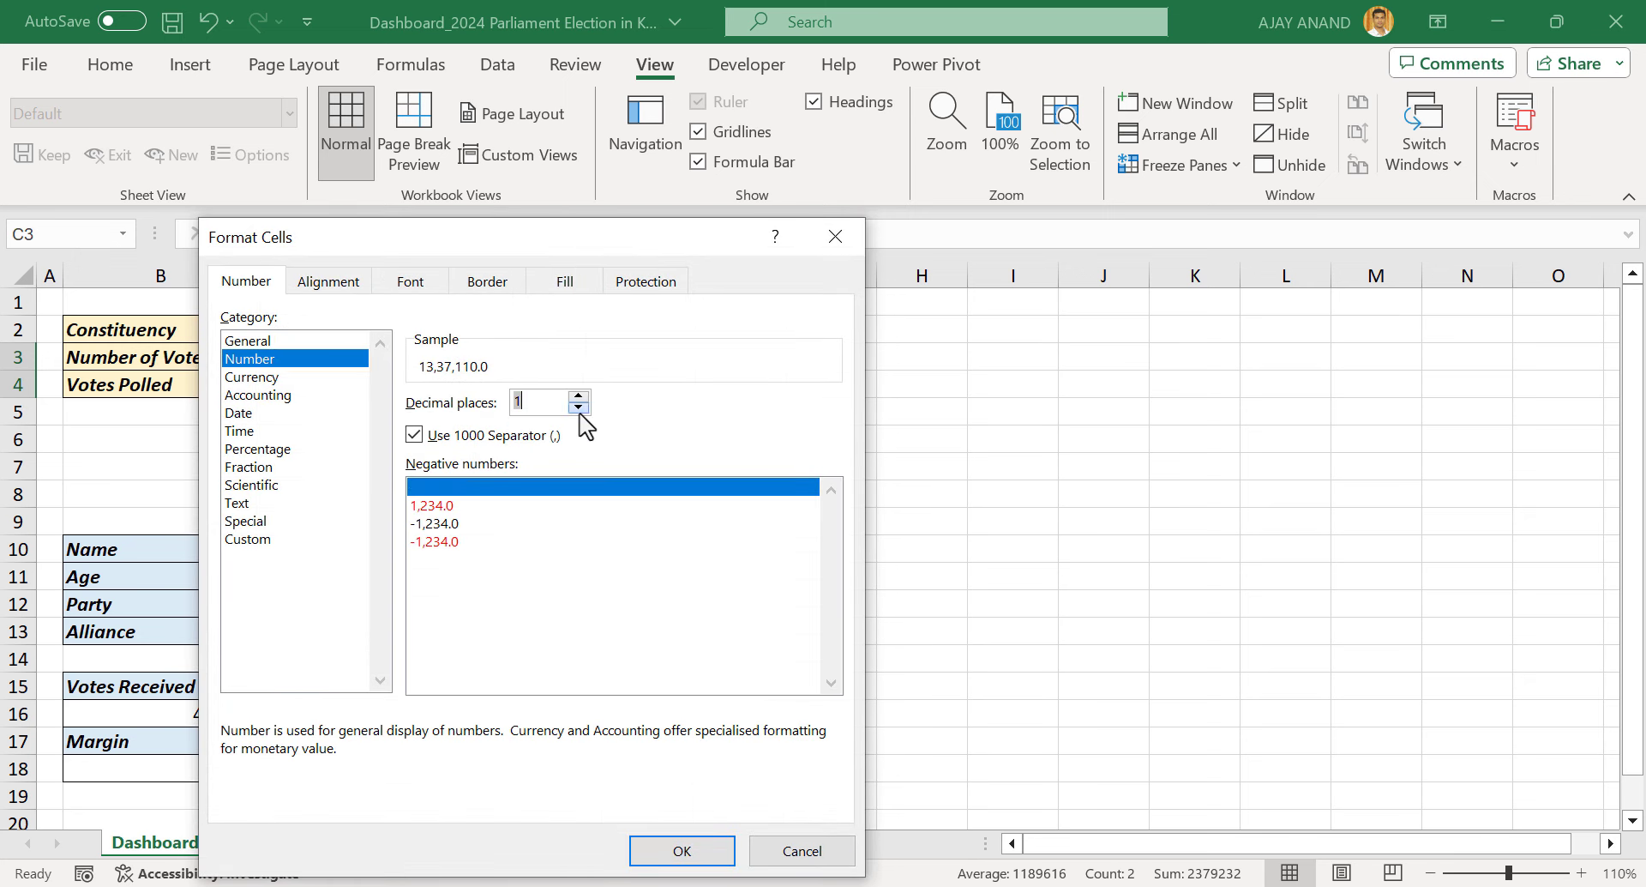
click(666, 846)
Copy C3's number format to the Votes Received and Margin values in B16 and B18, and centre the constituency in C2
click(443, 352)
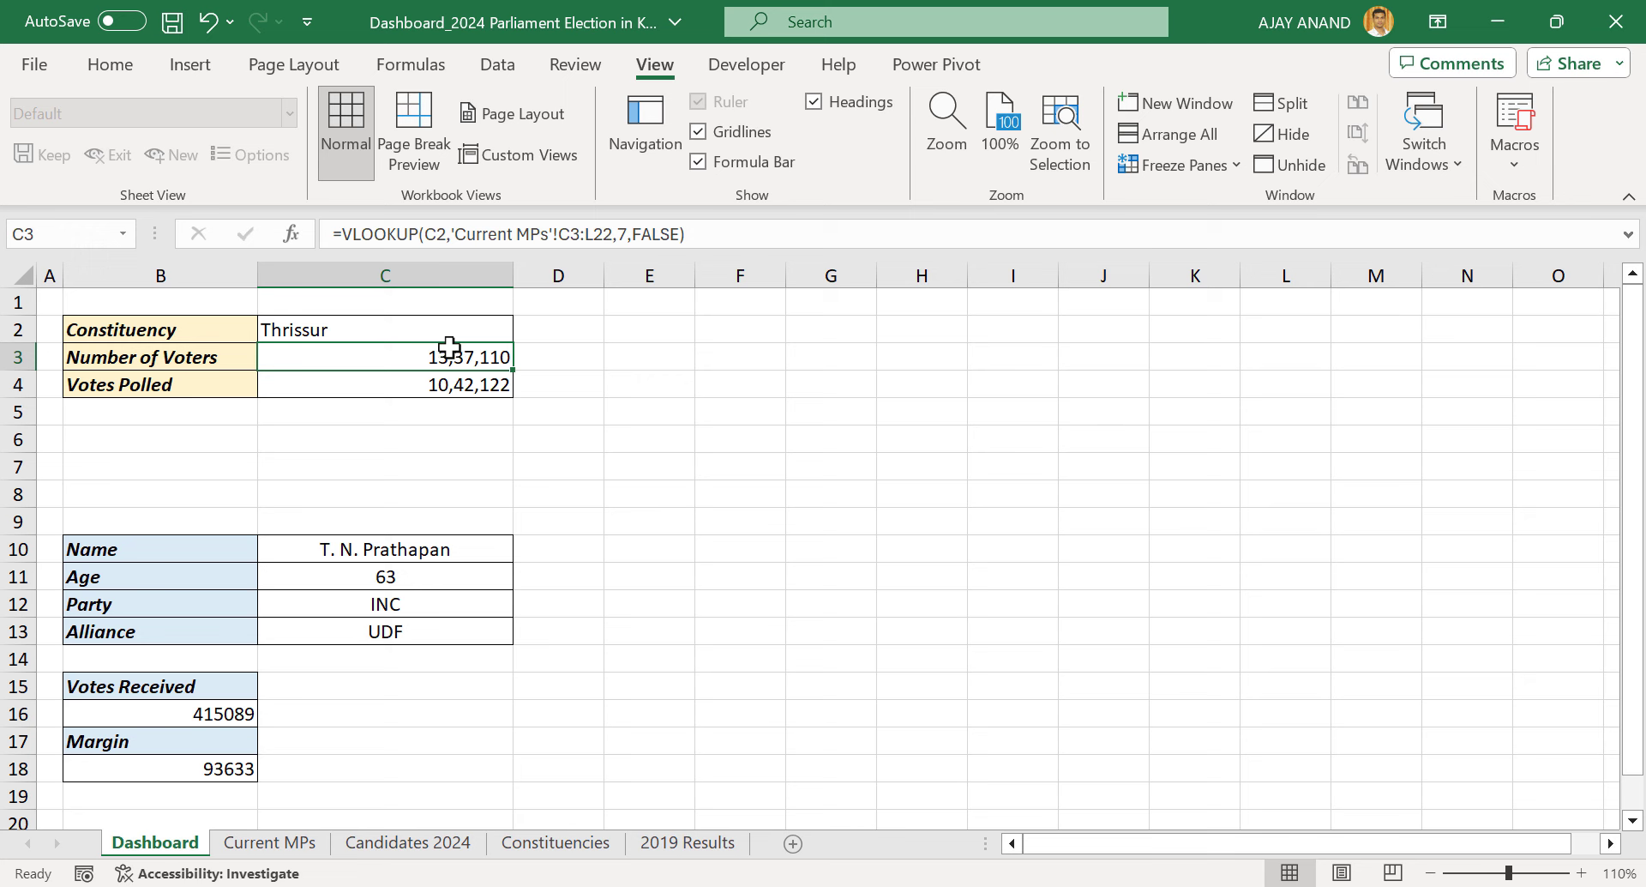
click(103, 67)
click(79, 168)
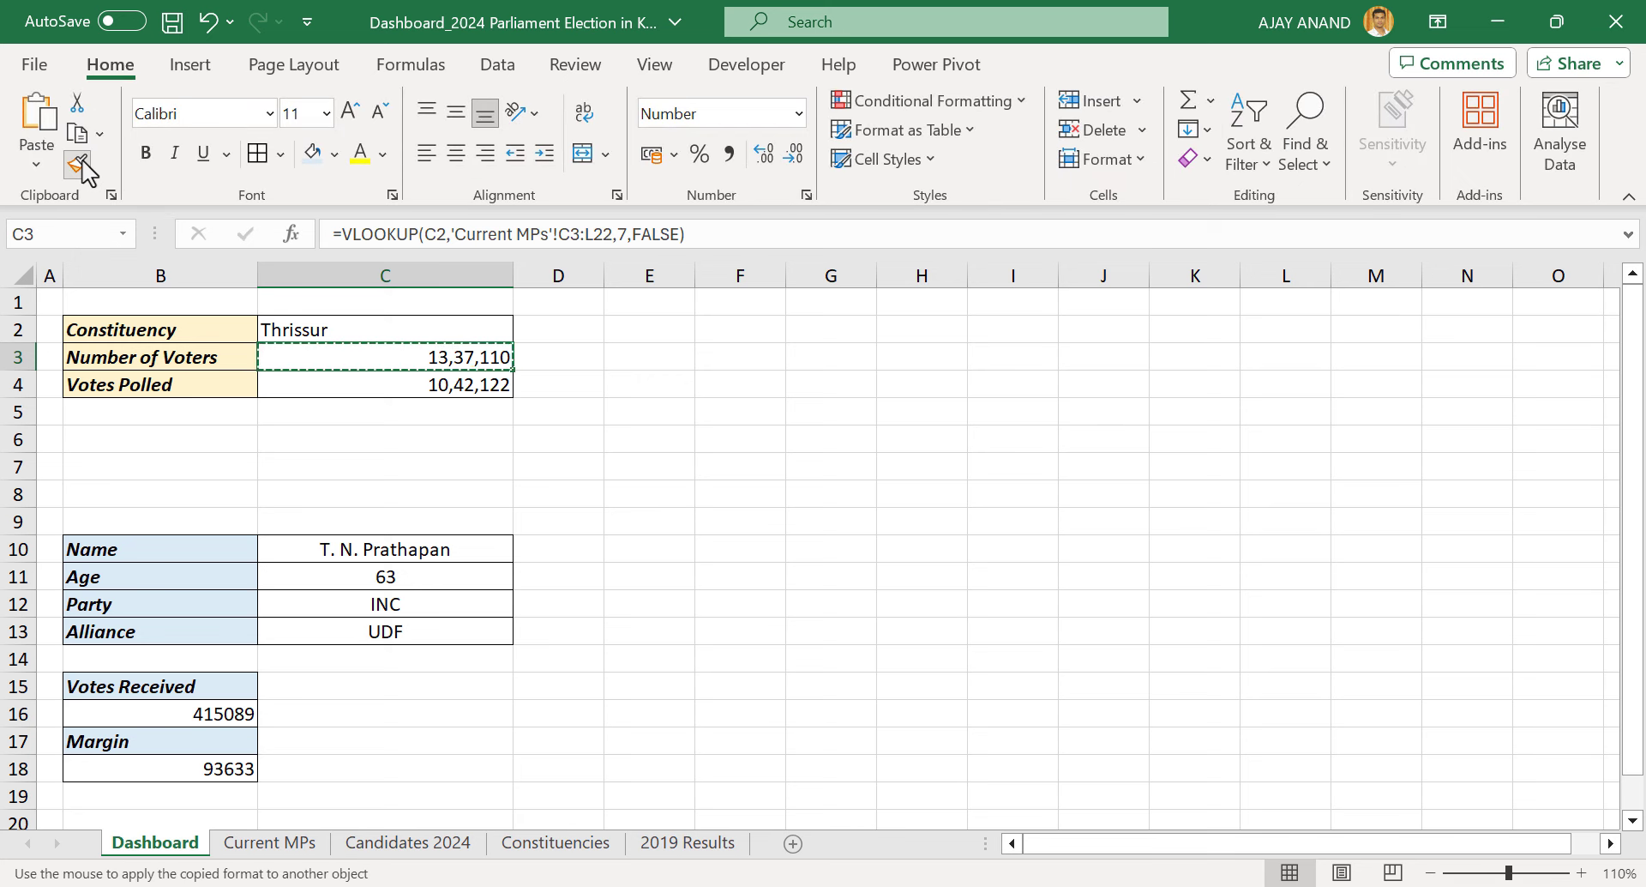
click(234, 712)
click(81, 164)
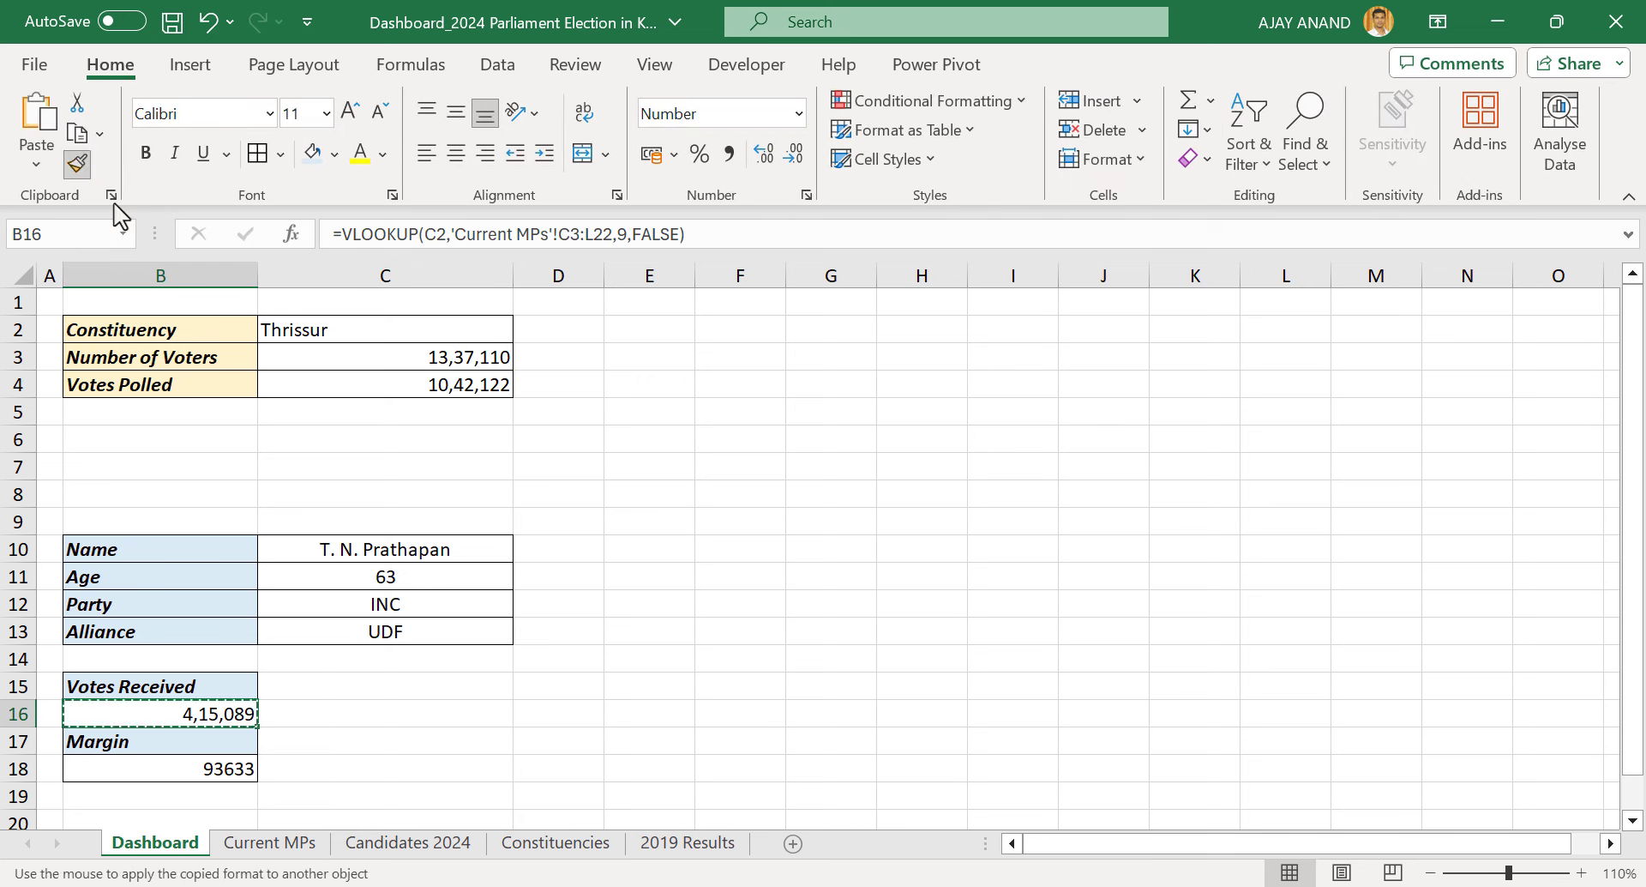
click(235, 769)
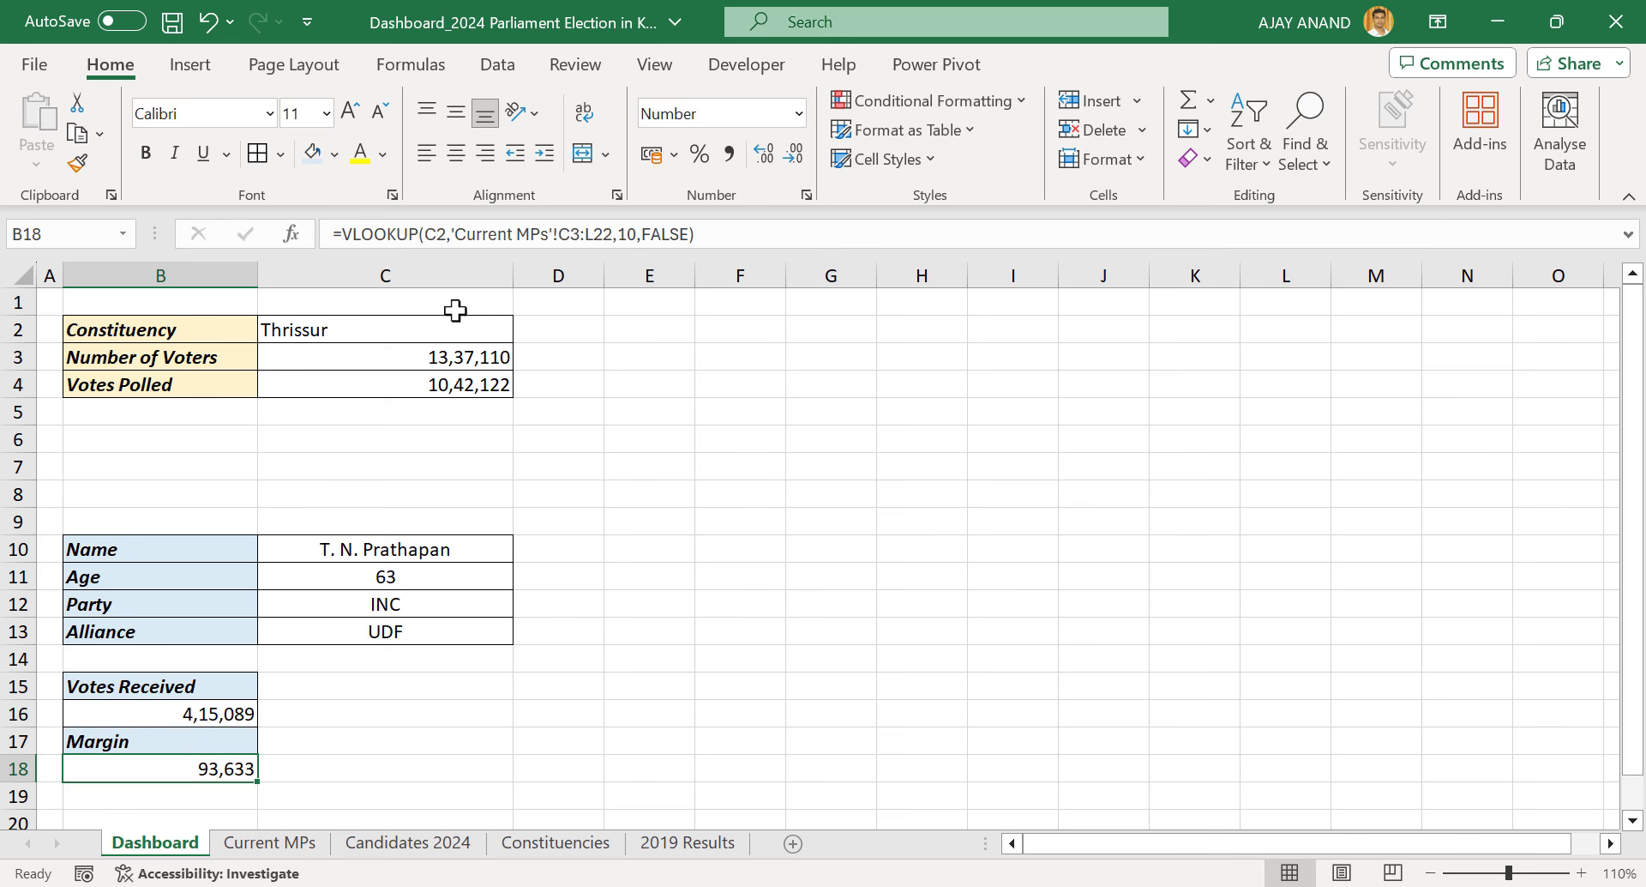
click(410, 327)
click(456, 153)
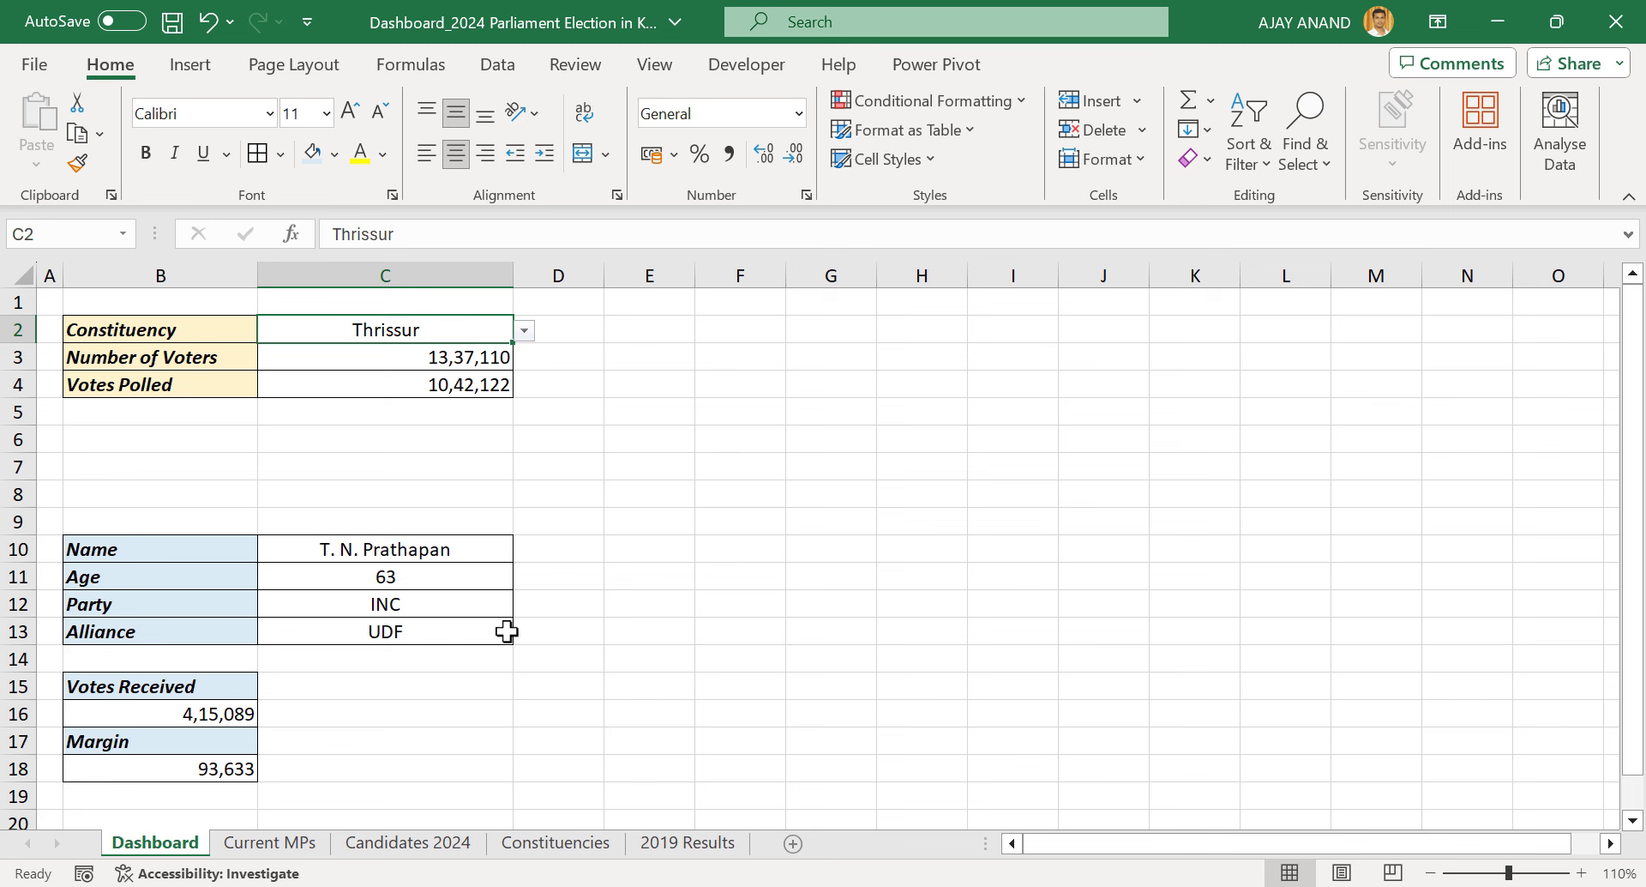
Set up an Equal To highlight rule on the Alliance value in C13 for the text UDF
click(437, 627)
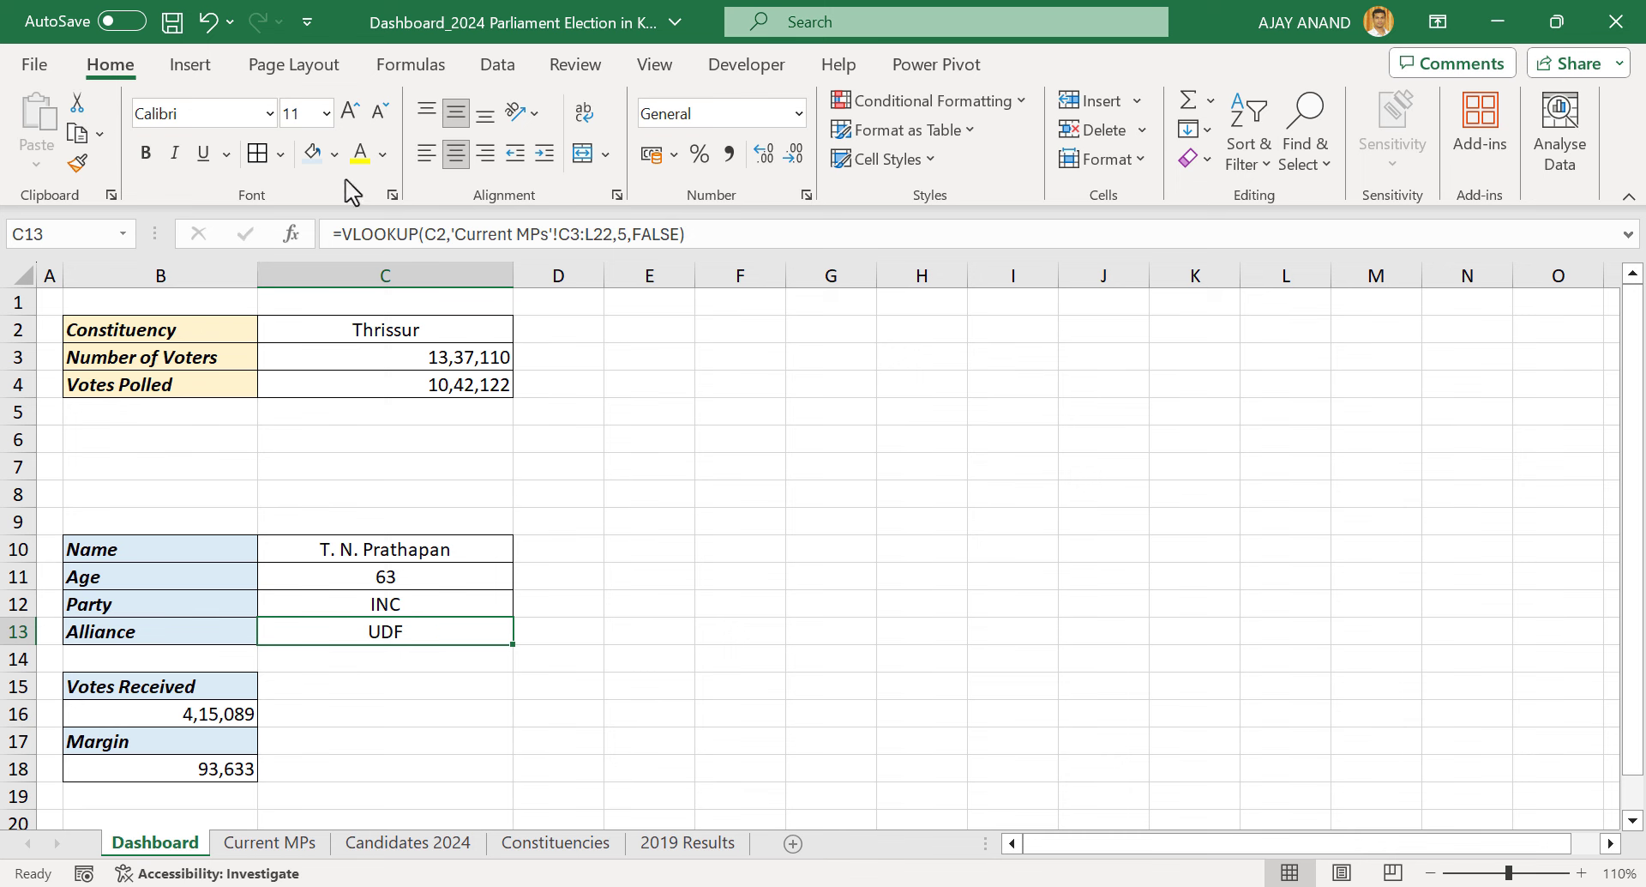
click(966, 103)
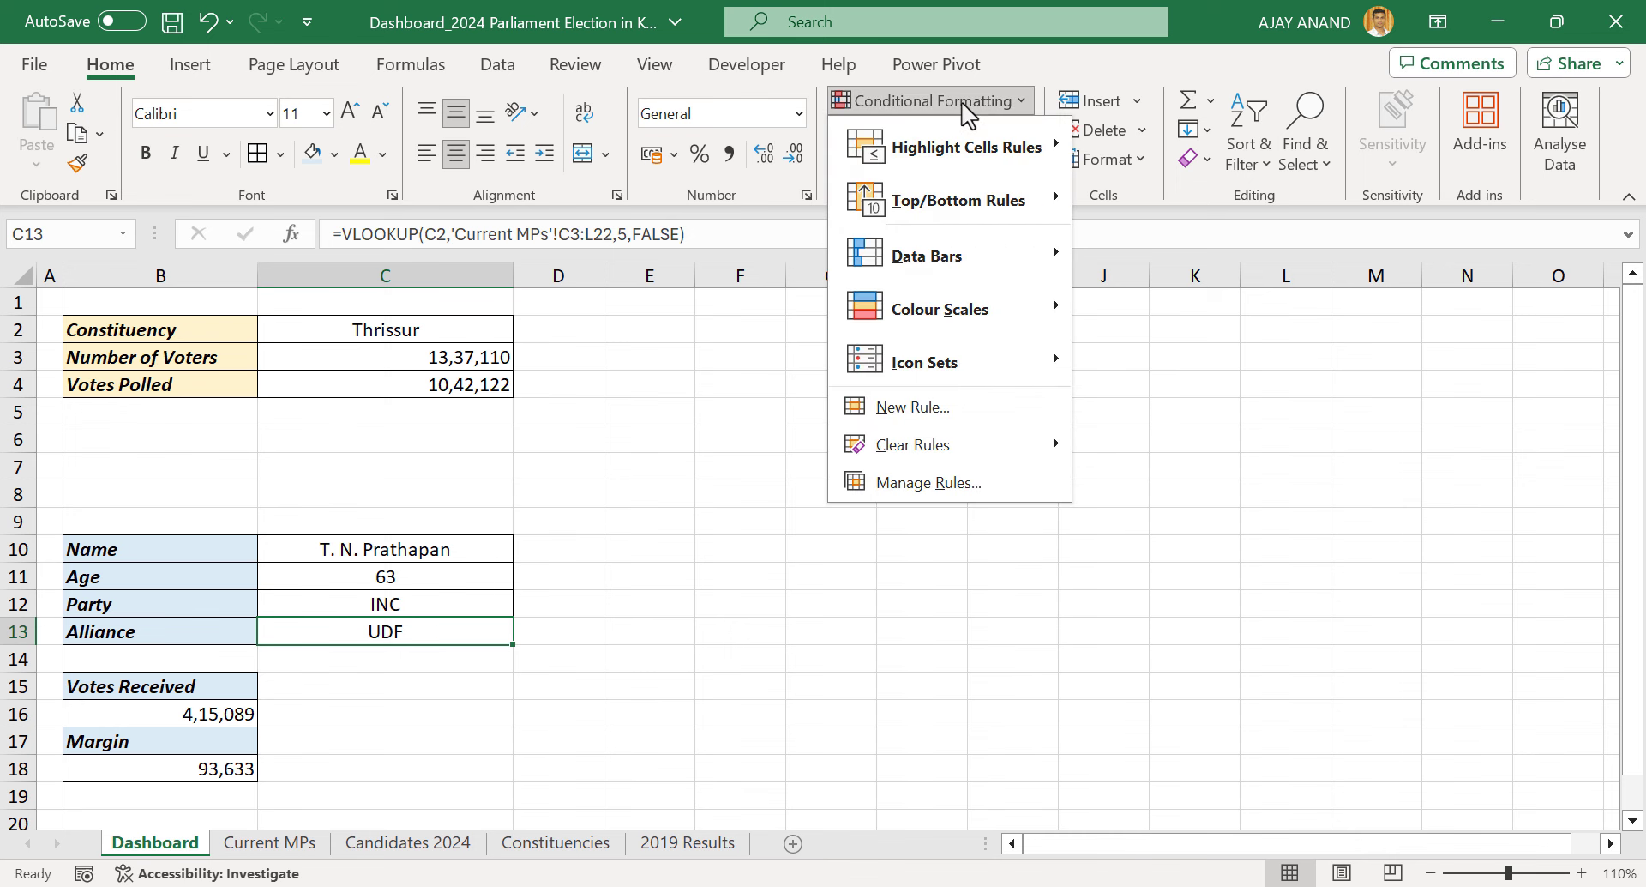
mouse_move(996, 161)
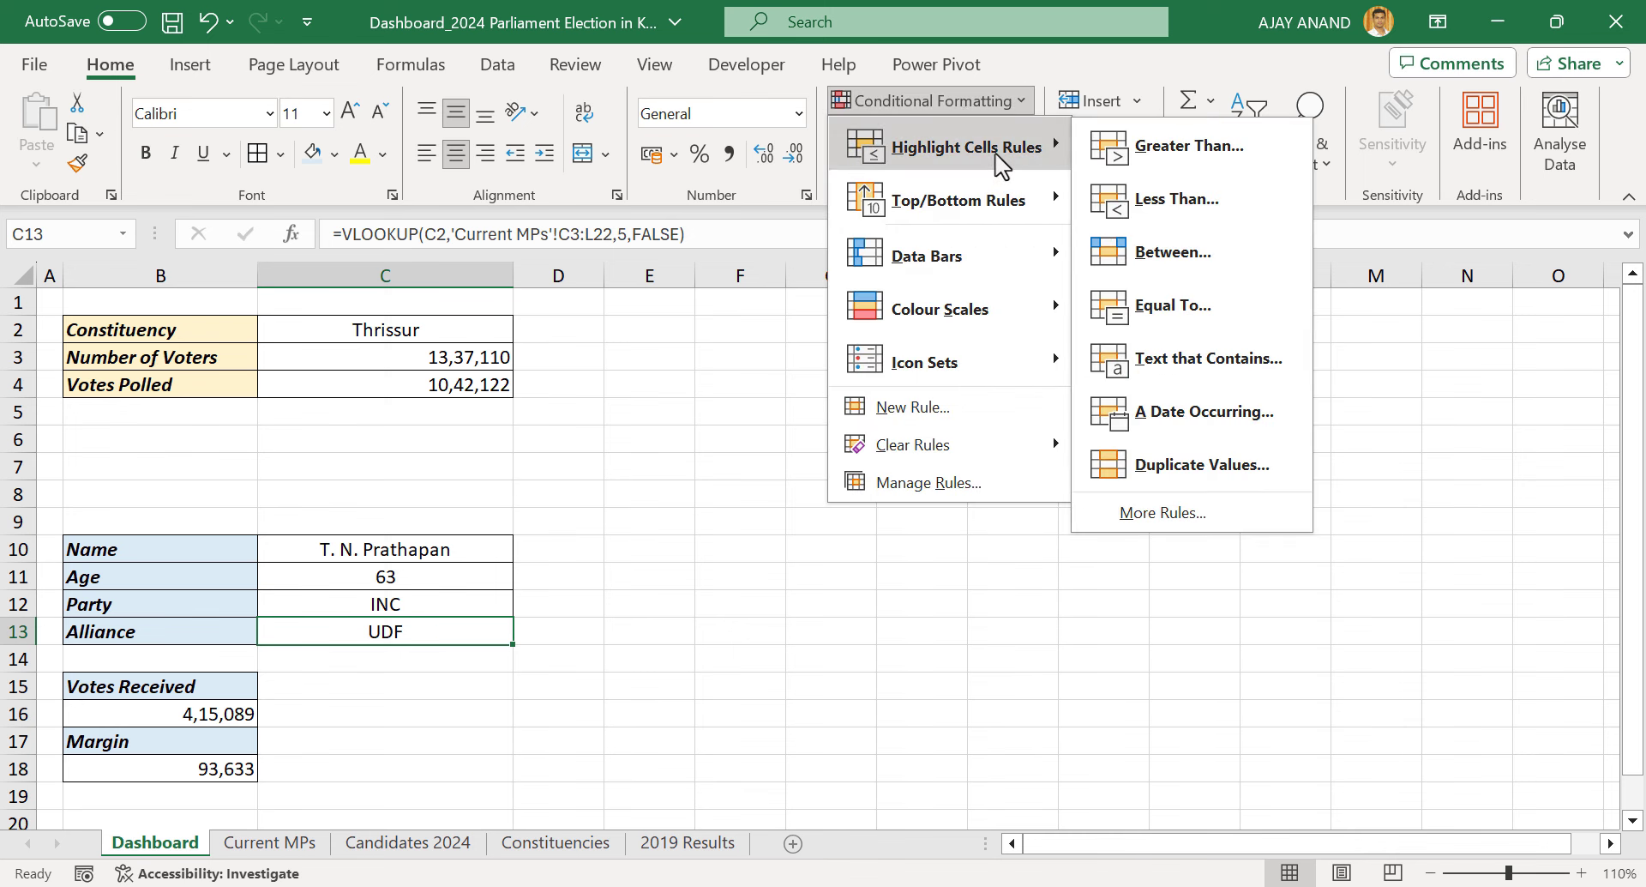
click(1222, 297)
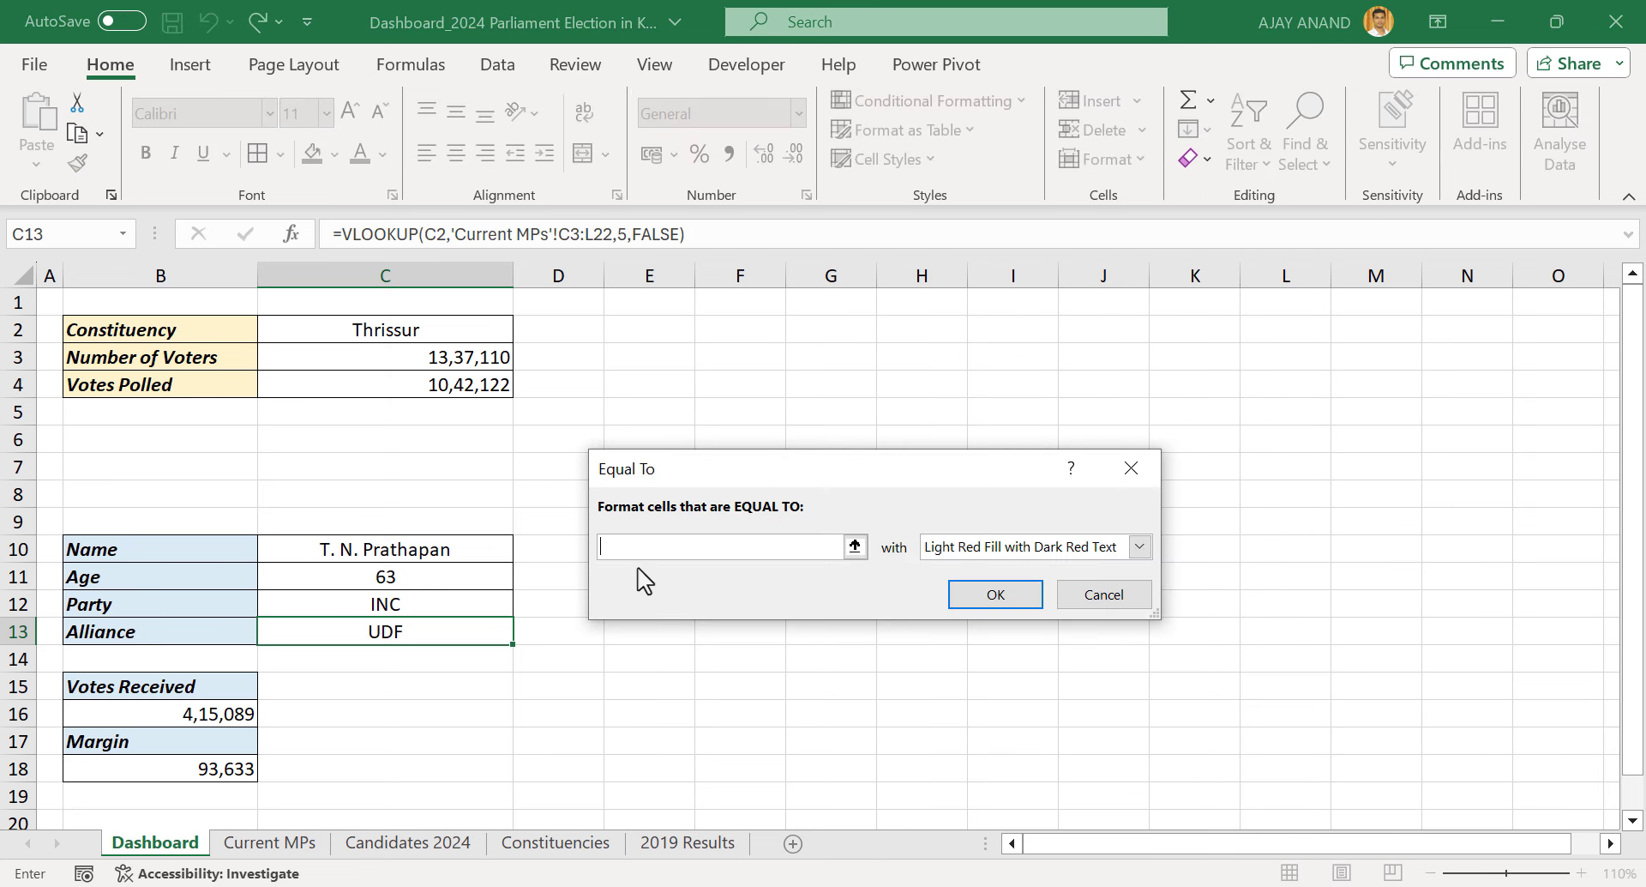
text(UDF)
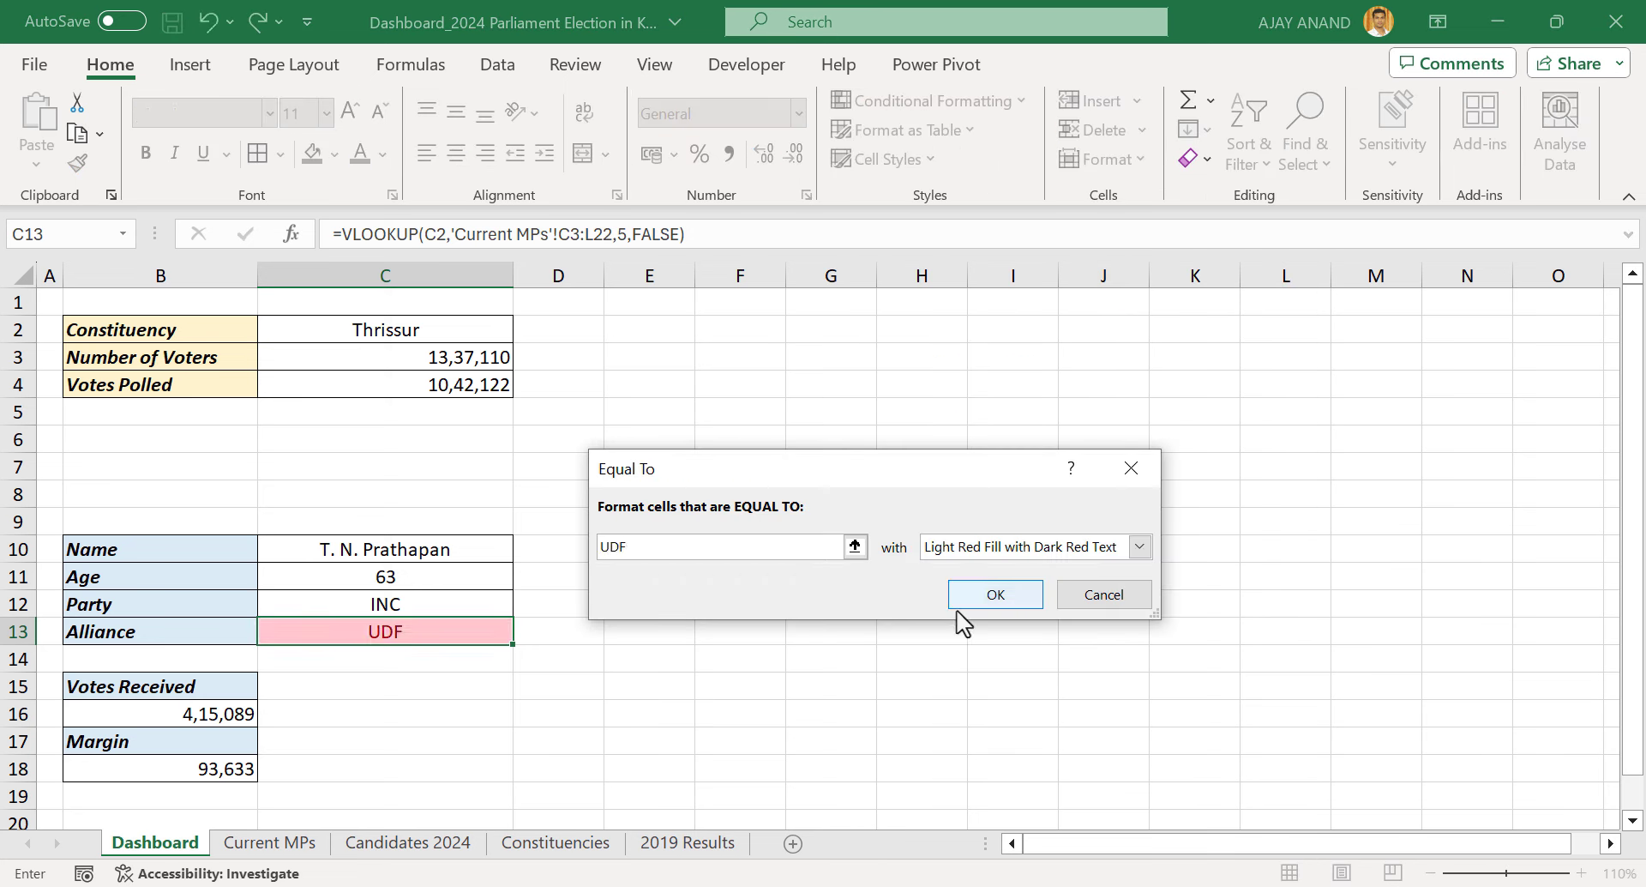
Give the UDF rule a customised format with a green fill and white font, and apply it
click(1140, 547)
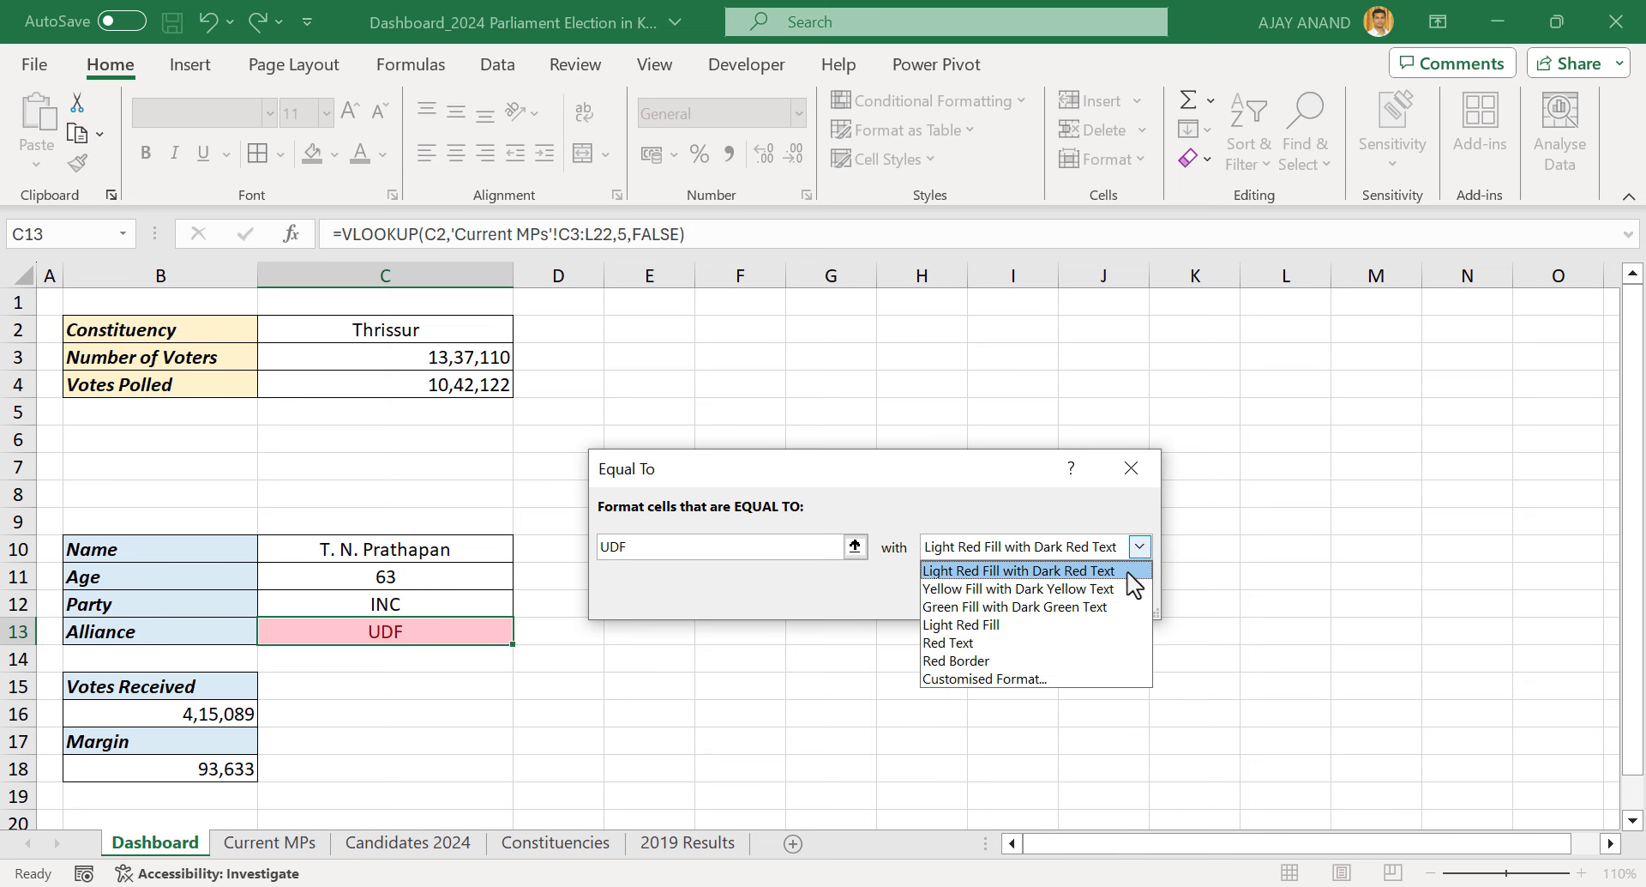
click(1068, 678)
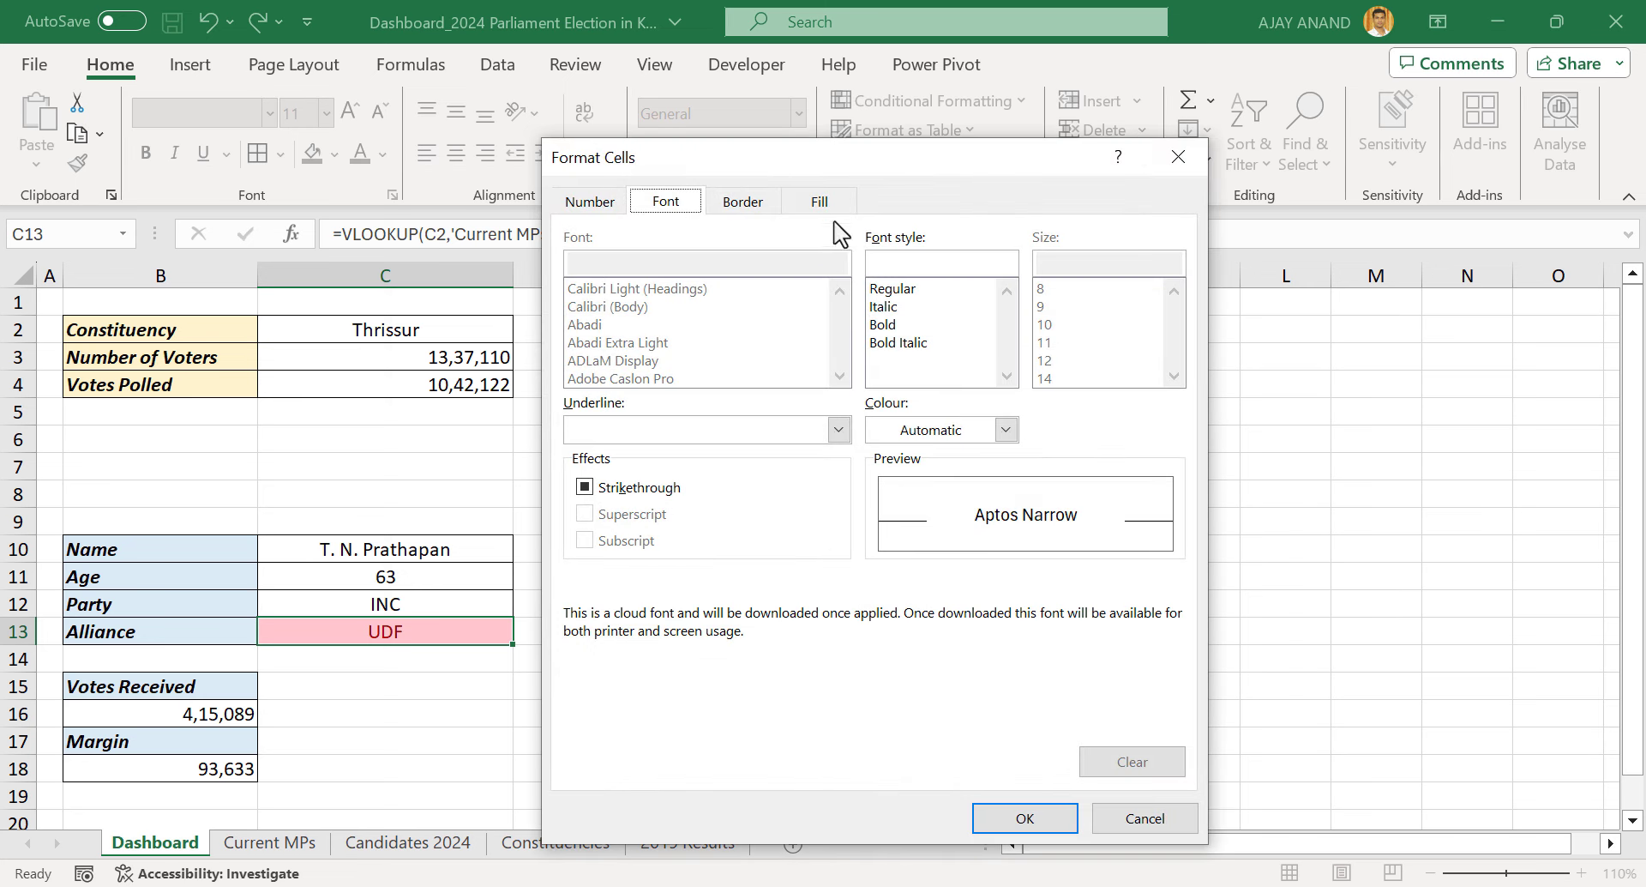
click(822, 206)
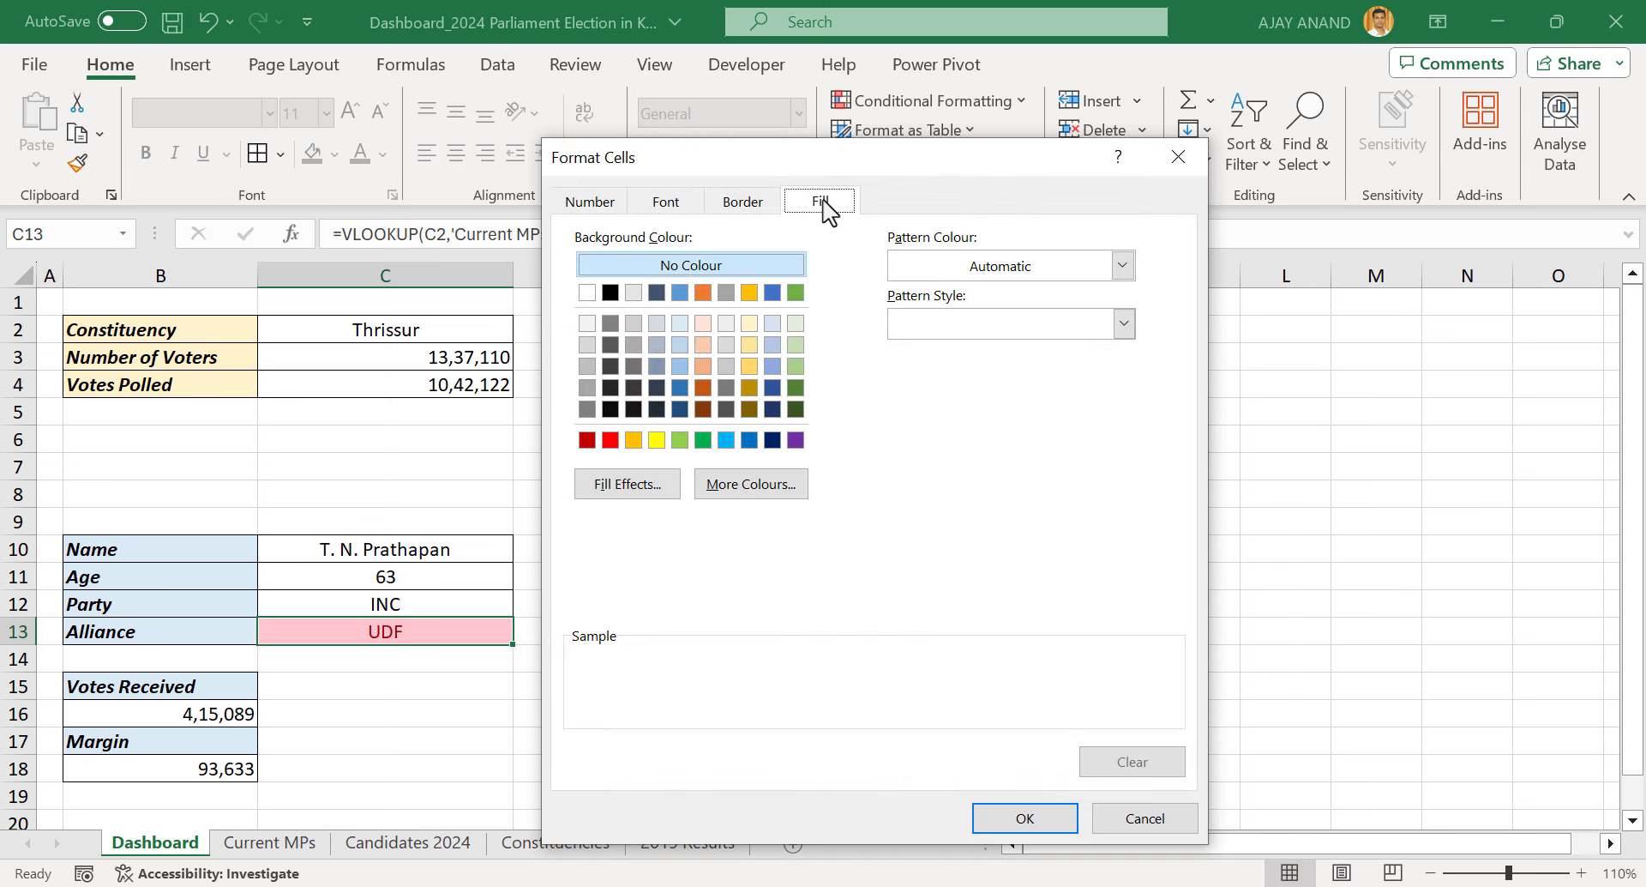
click(703, 440)
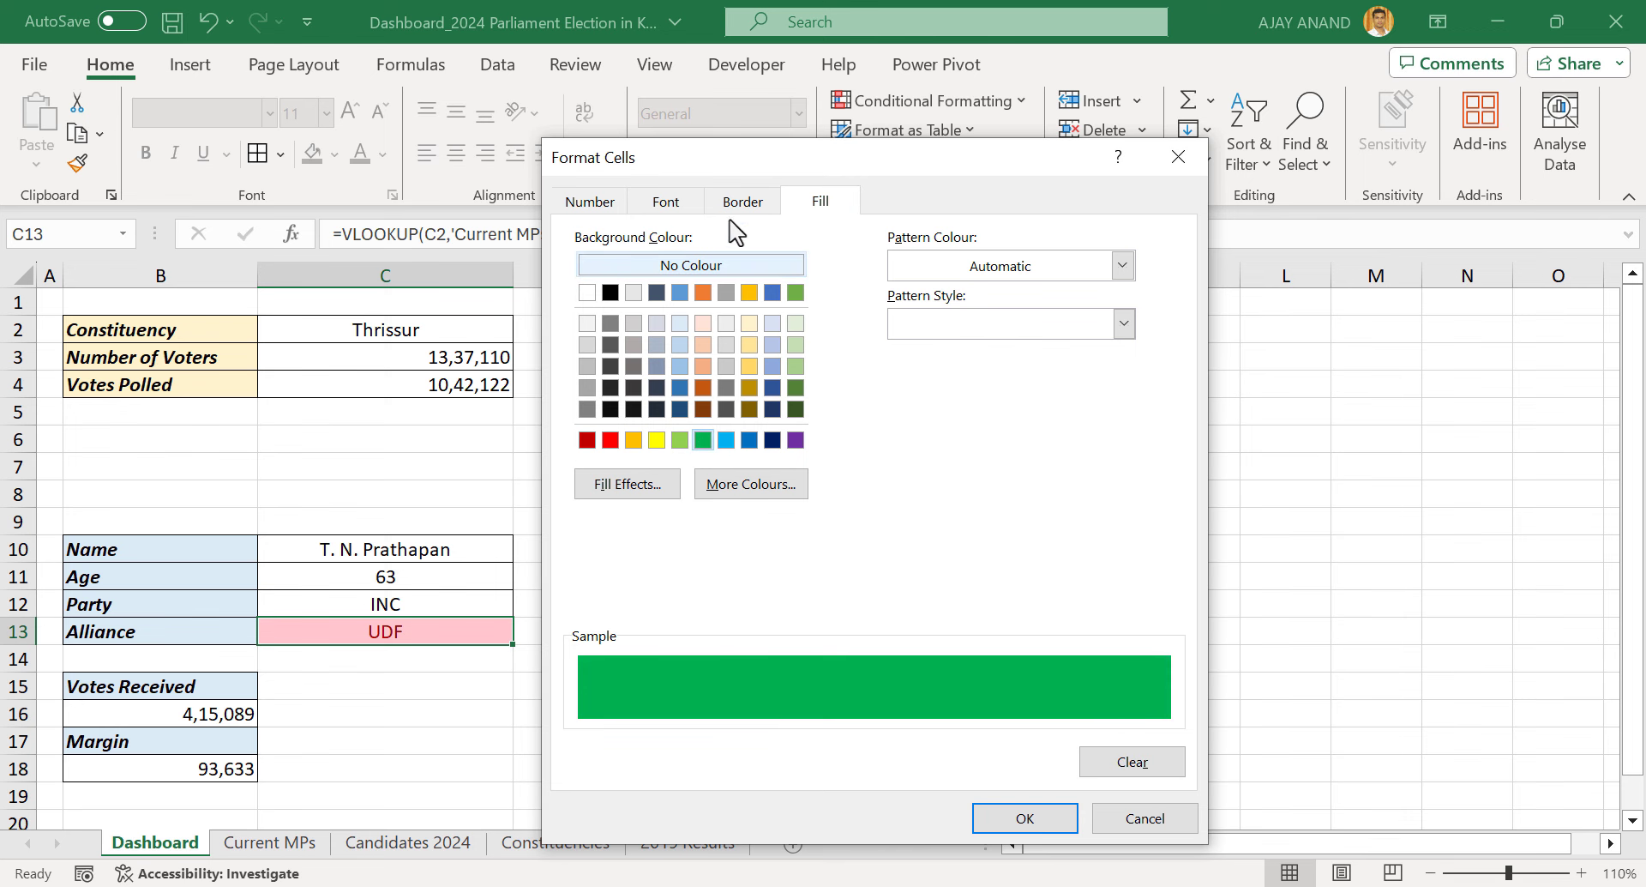
click(670, 204)
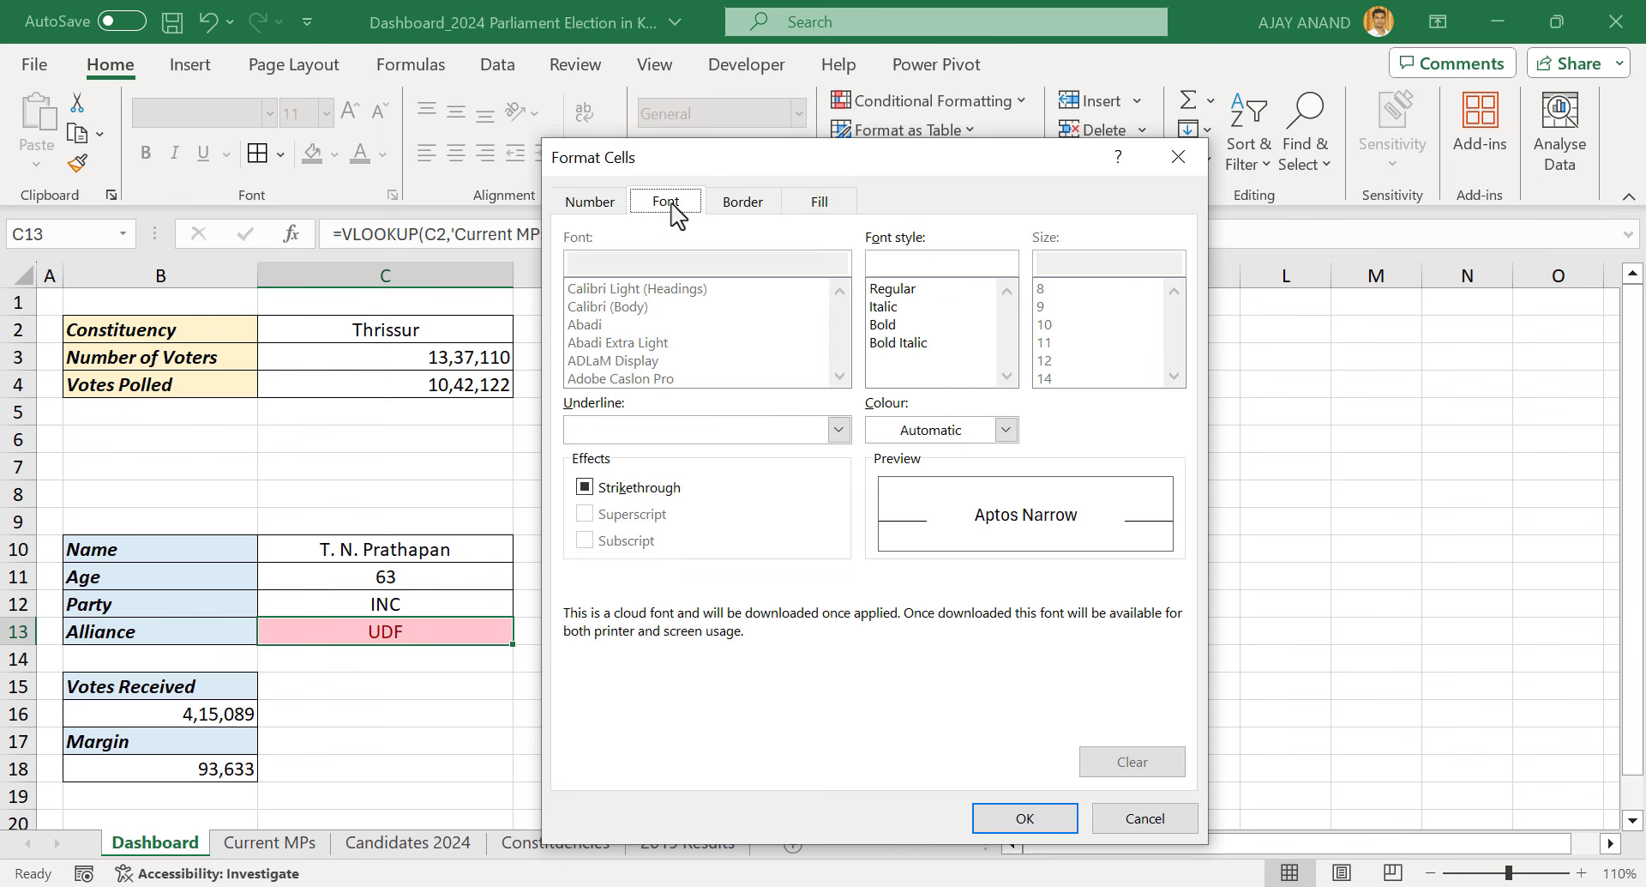
click(1003, 431)
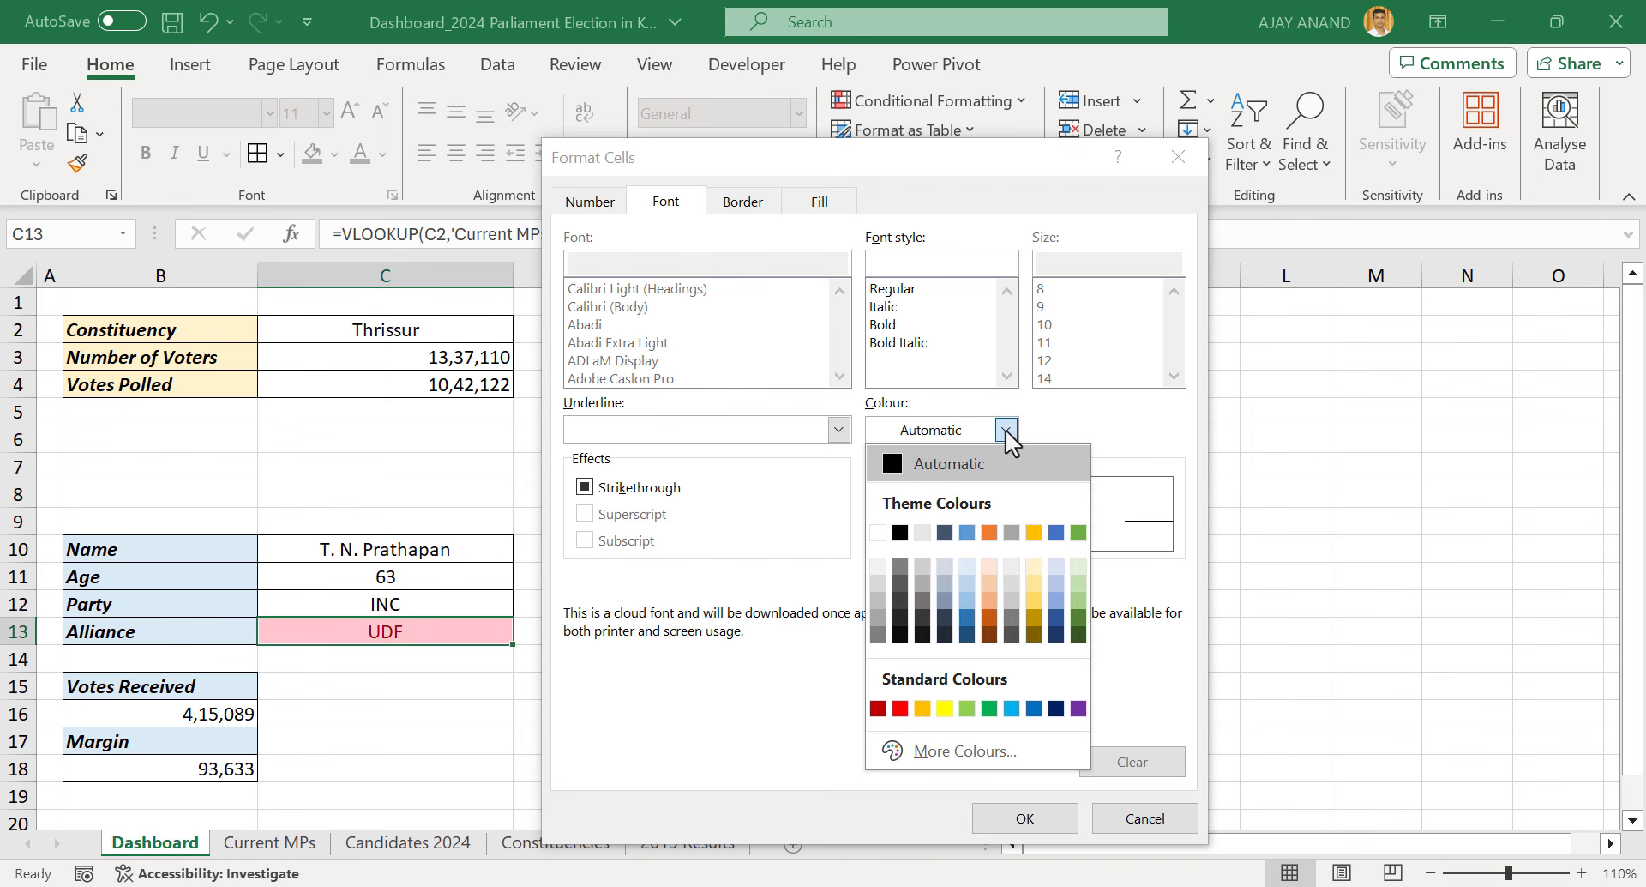
click(884, 532)
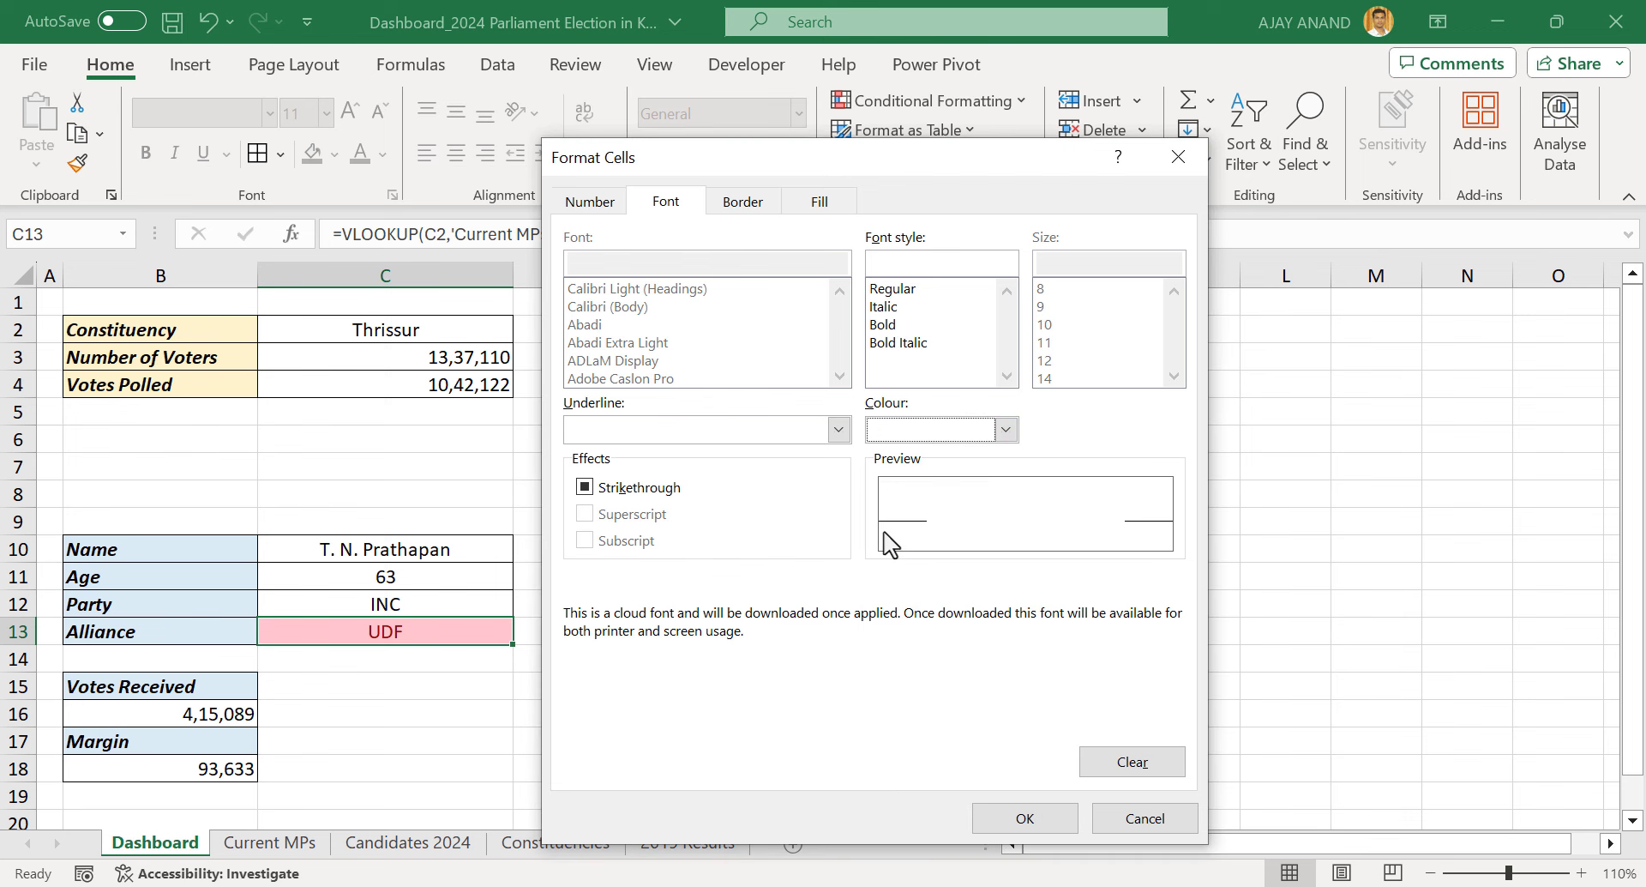
click(1017, 819)
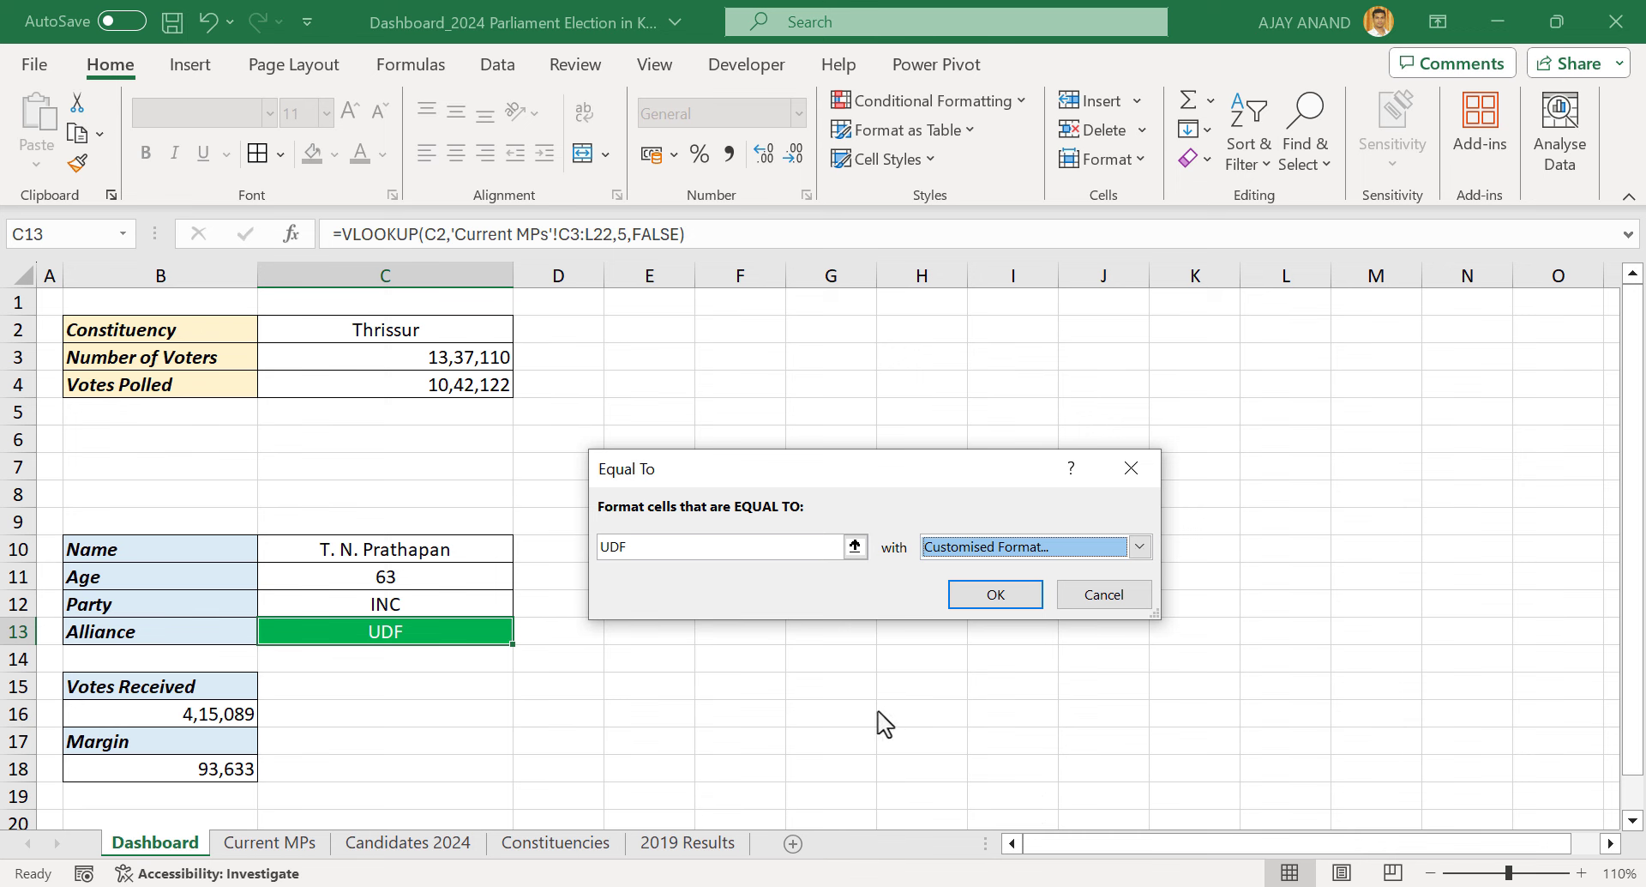
click(987, 598)
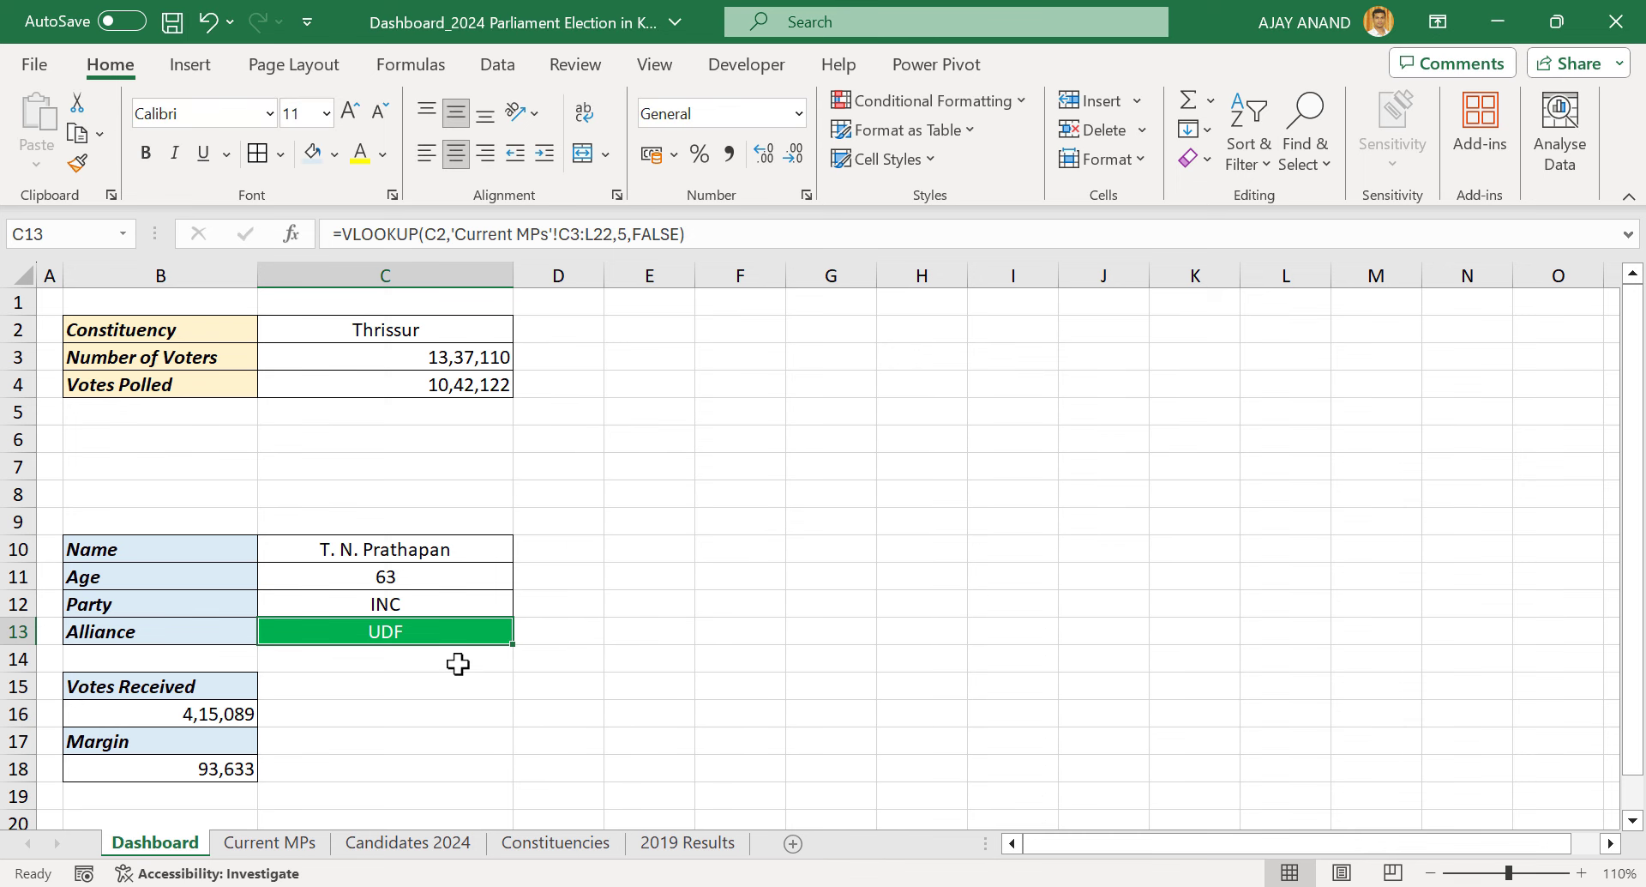
Add an Equal To highlight rule for LDF to C13 with a customised red fill and yellow font
click(989, 103)
mouse_move(995, 148)
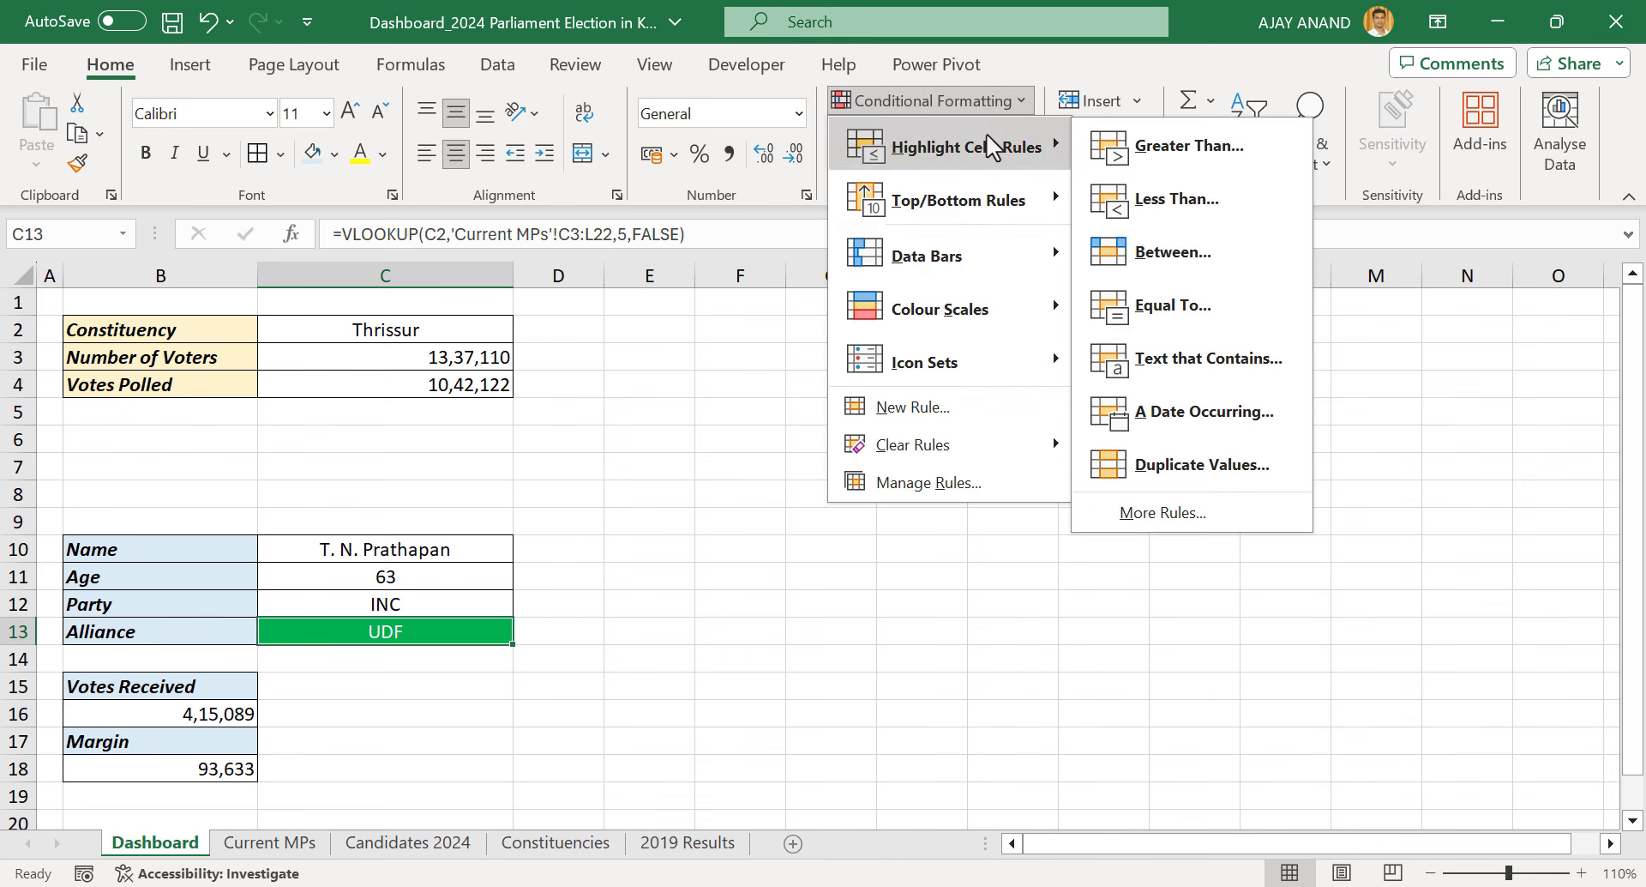
click(1232, 313)
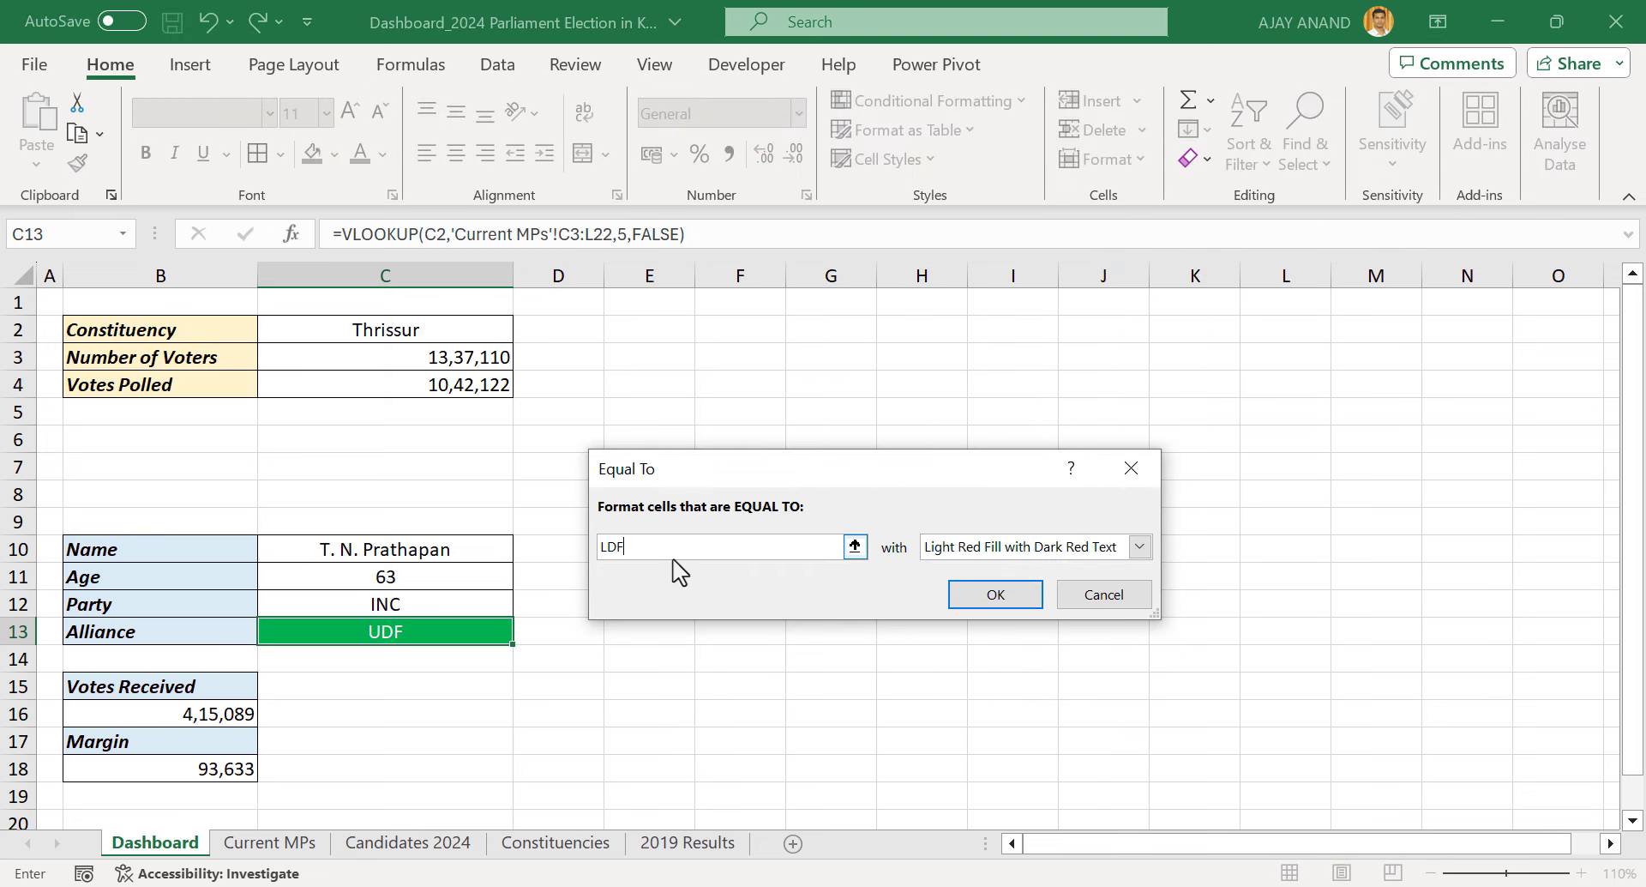
click(1139, 546)
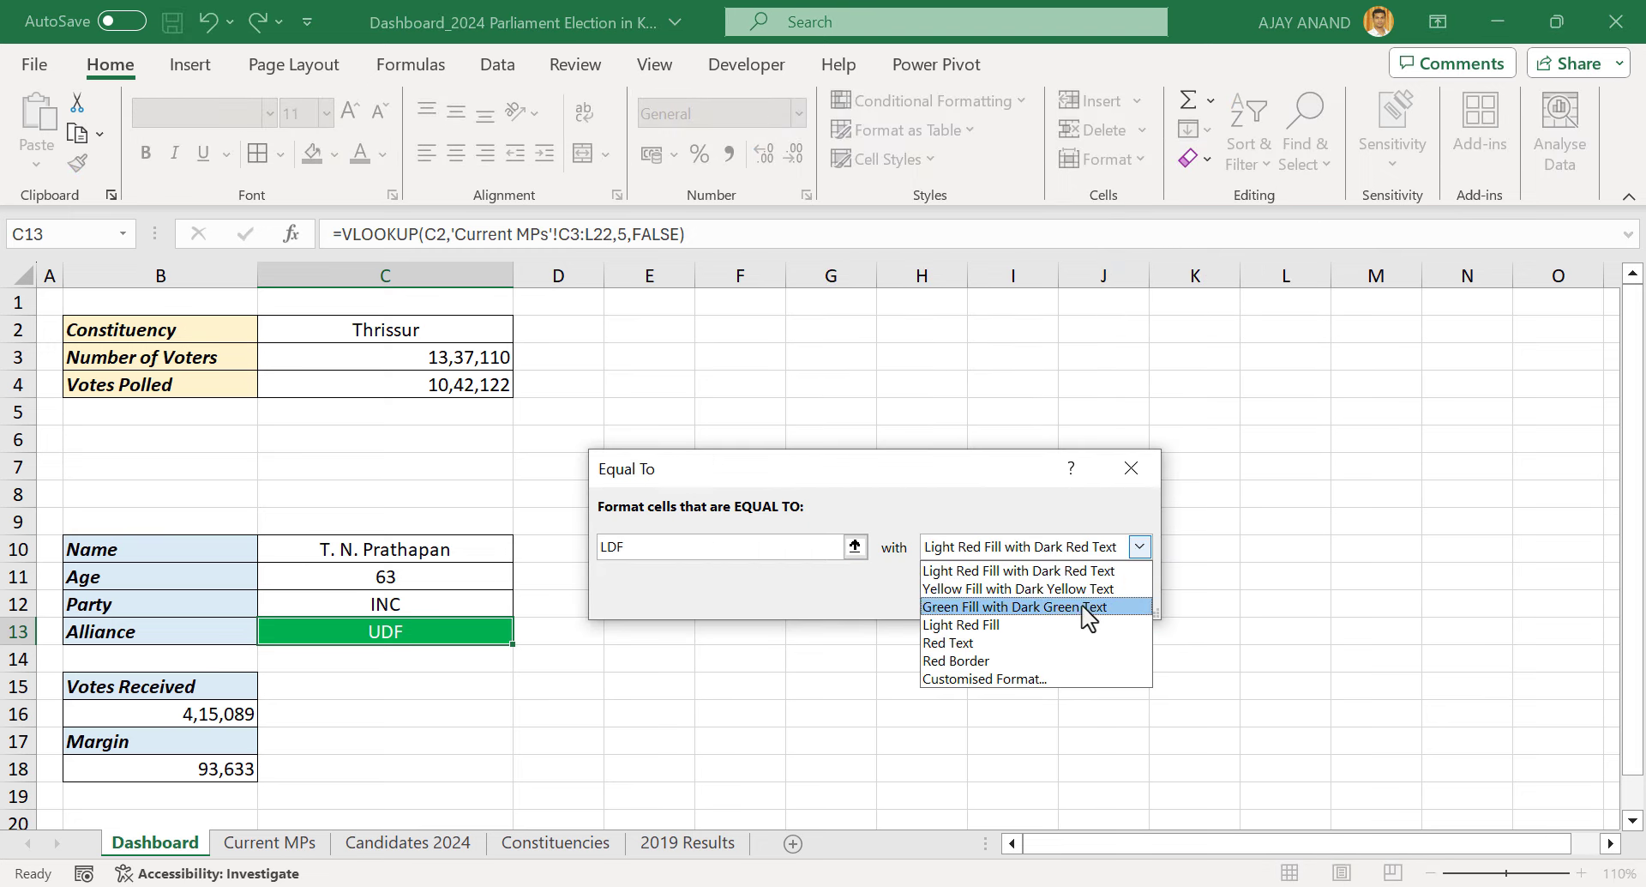
click(1063, 679)
click(849, 202)
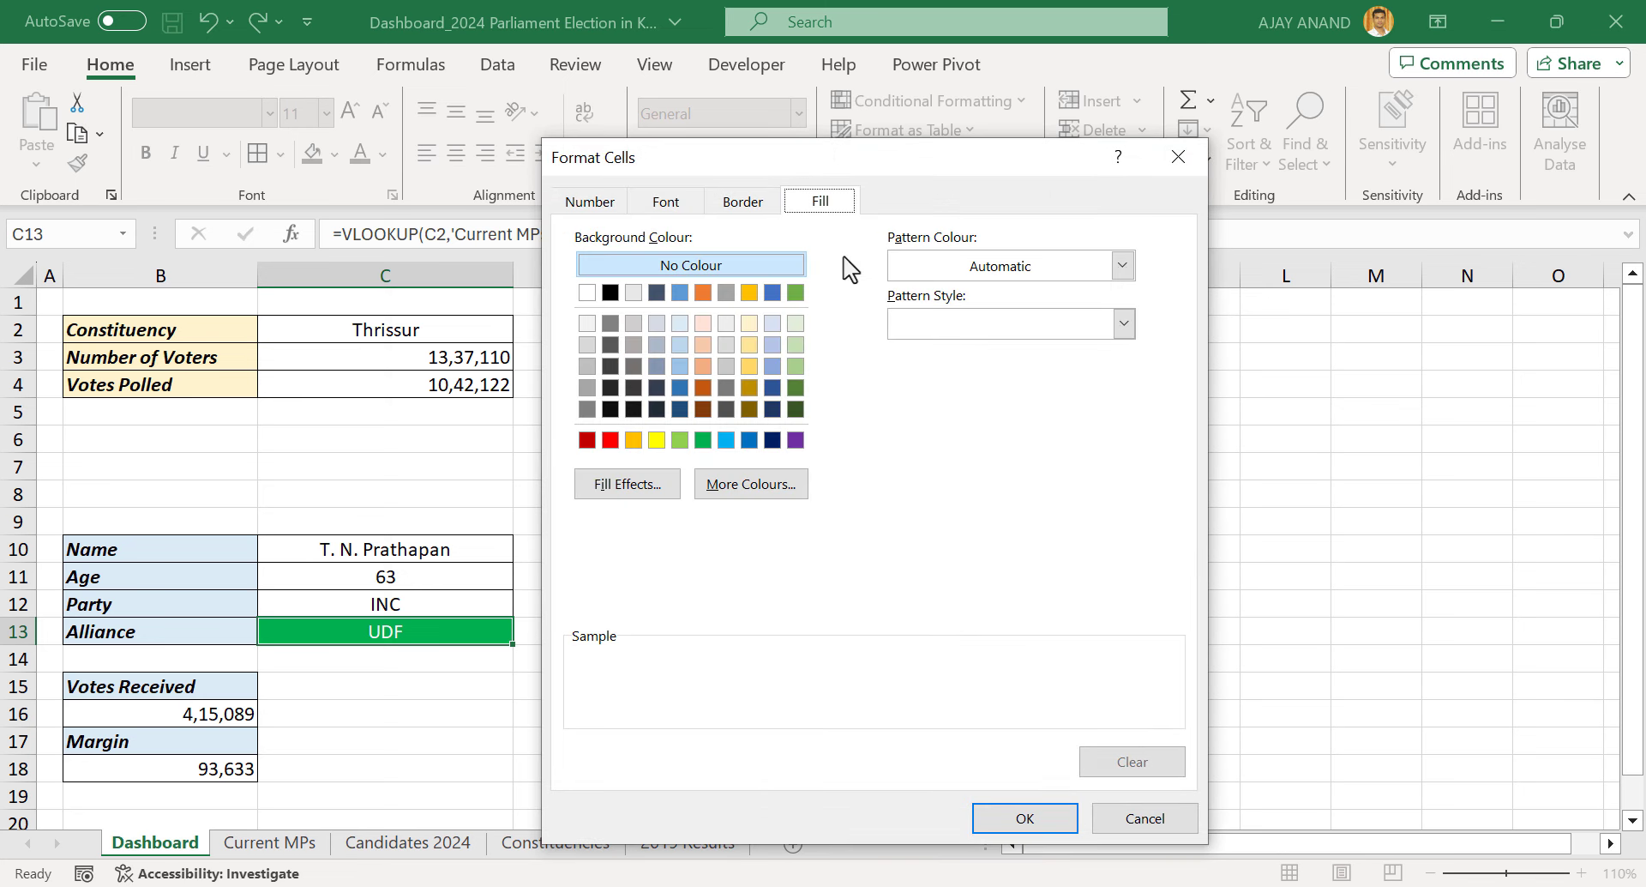
click(610, 440)
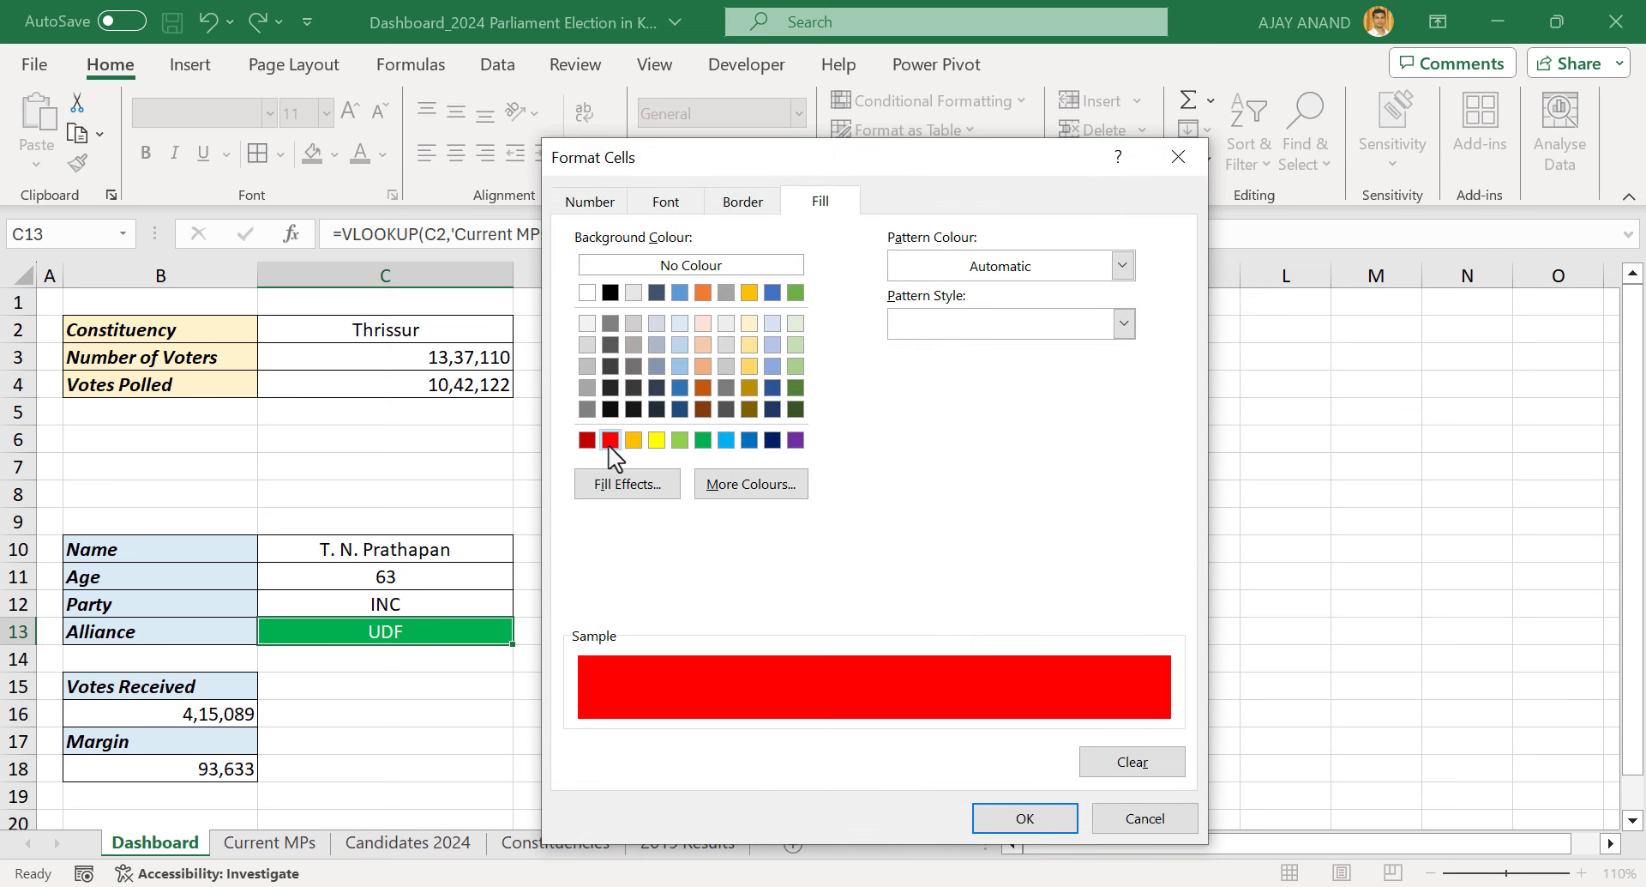
click(684, 210)
click(1005, 429)
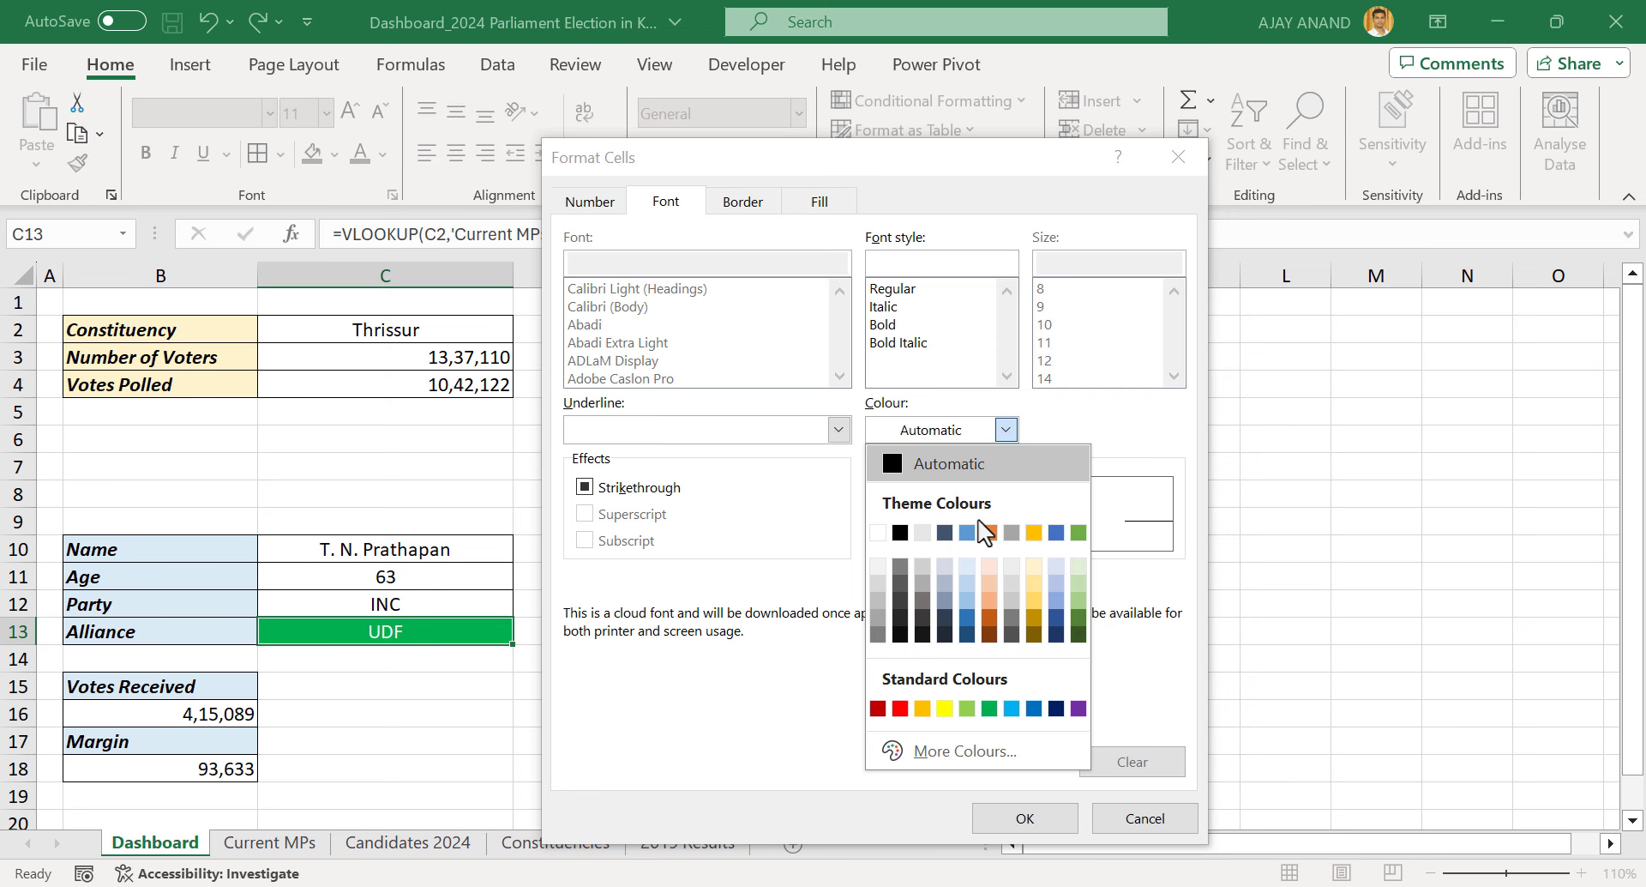
click(944, 708)
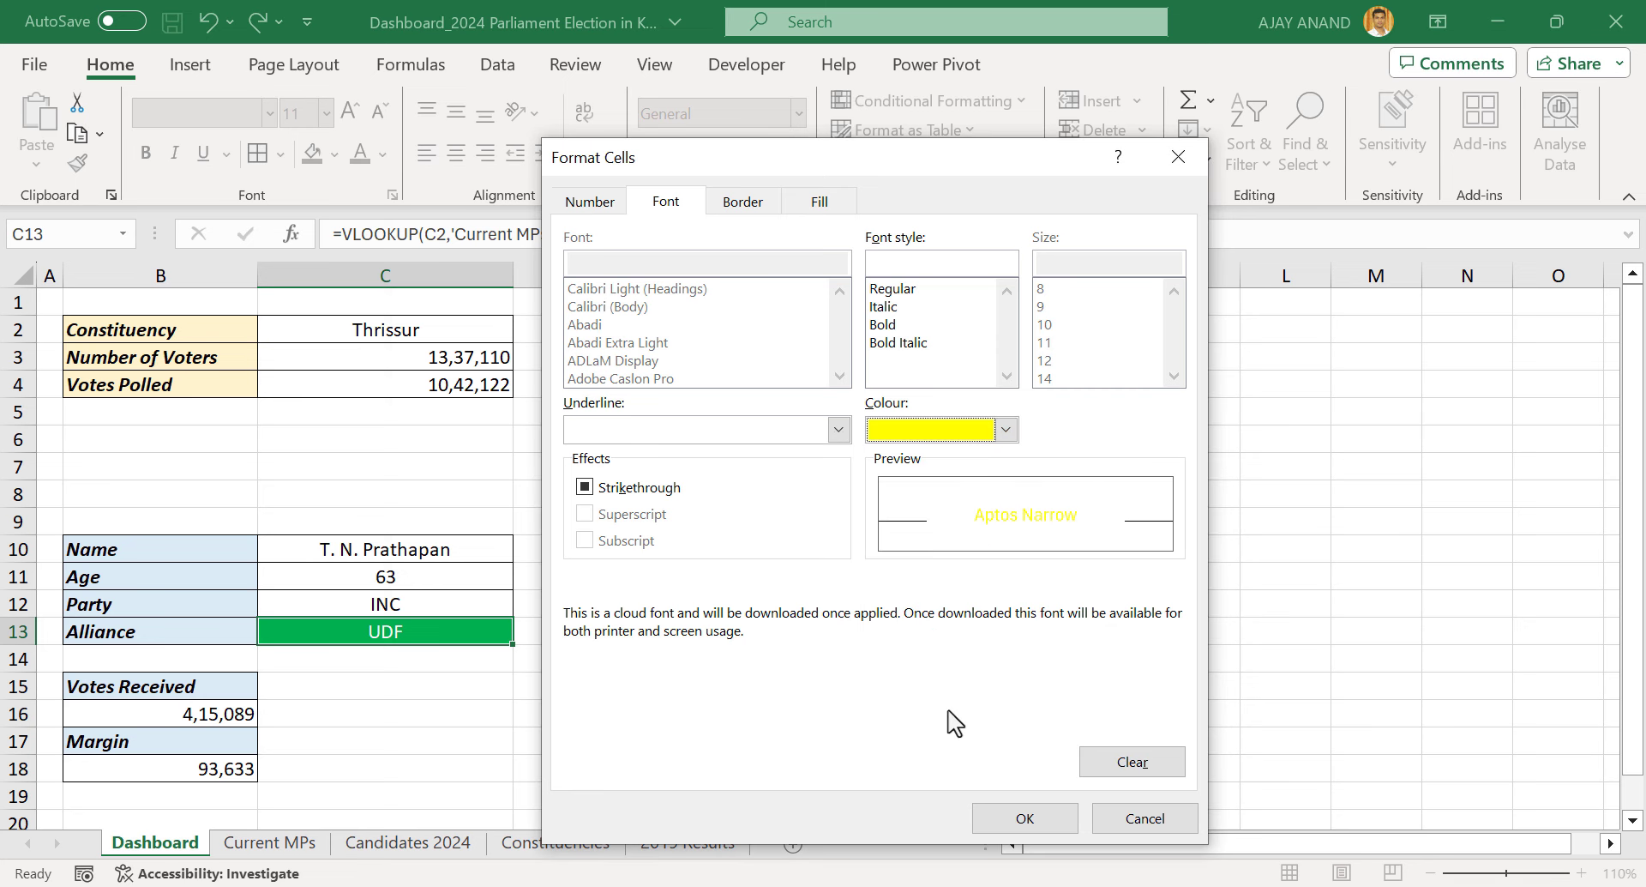
click(1025, 818)
click(1008, 595)
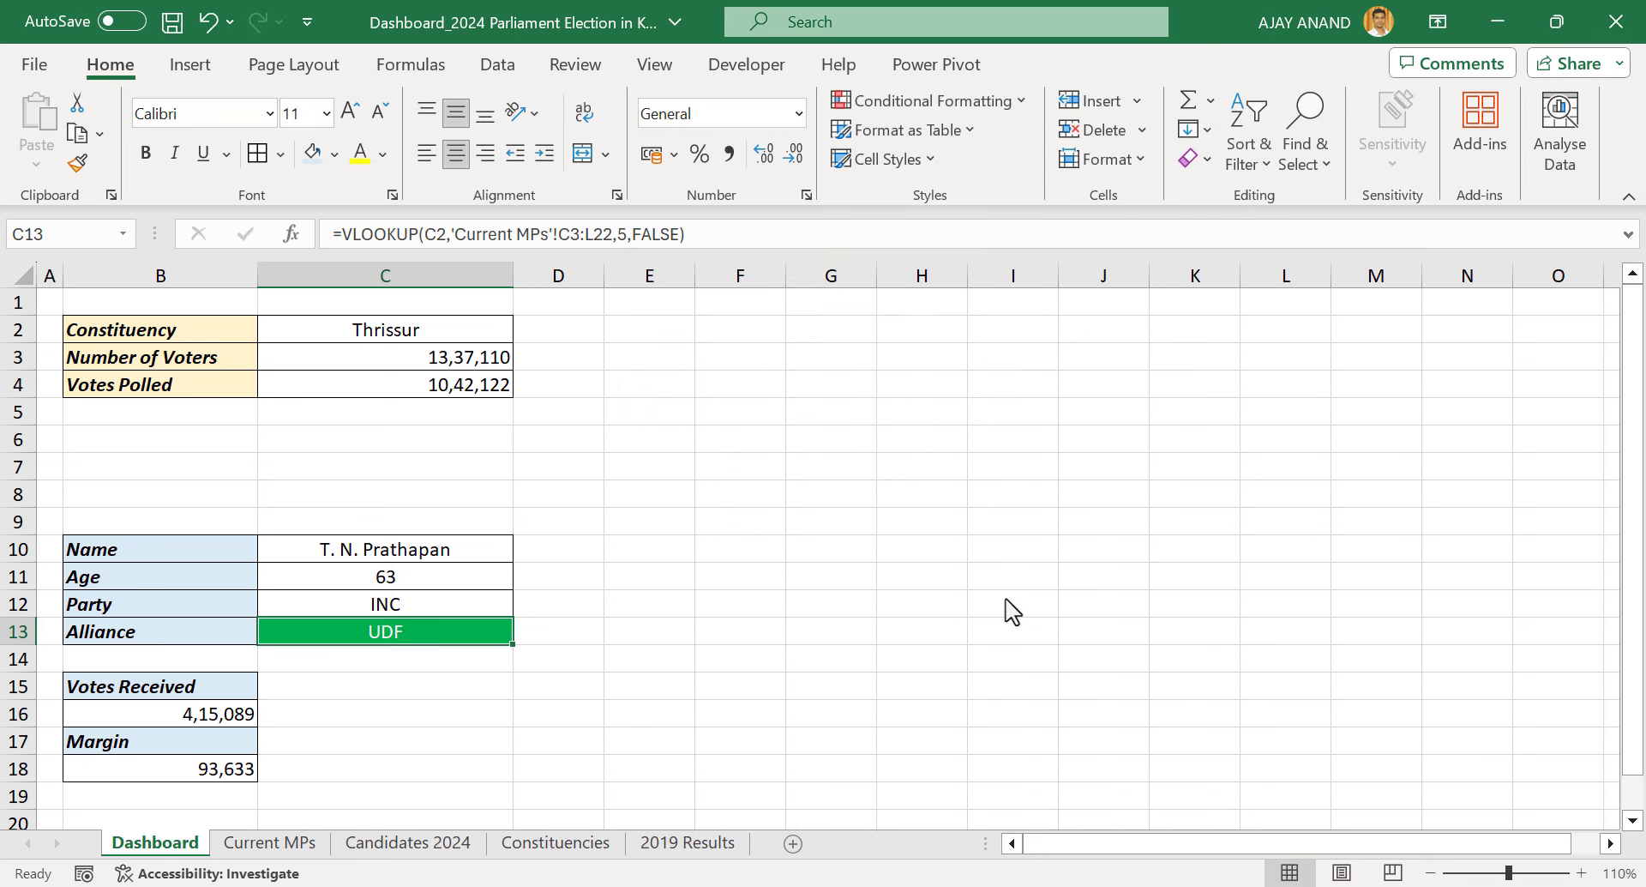
Add an Equal To highlight rule for NDA to C13 with a customised light orange fill and white font
click(1016, 101)
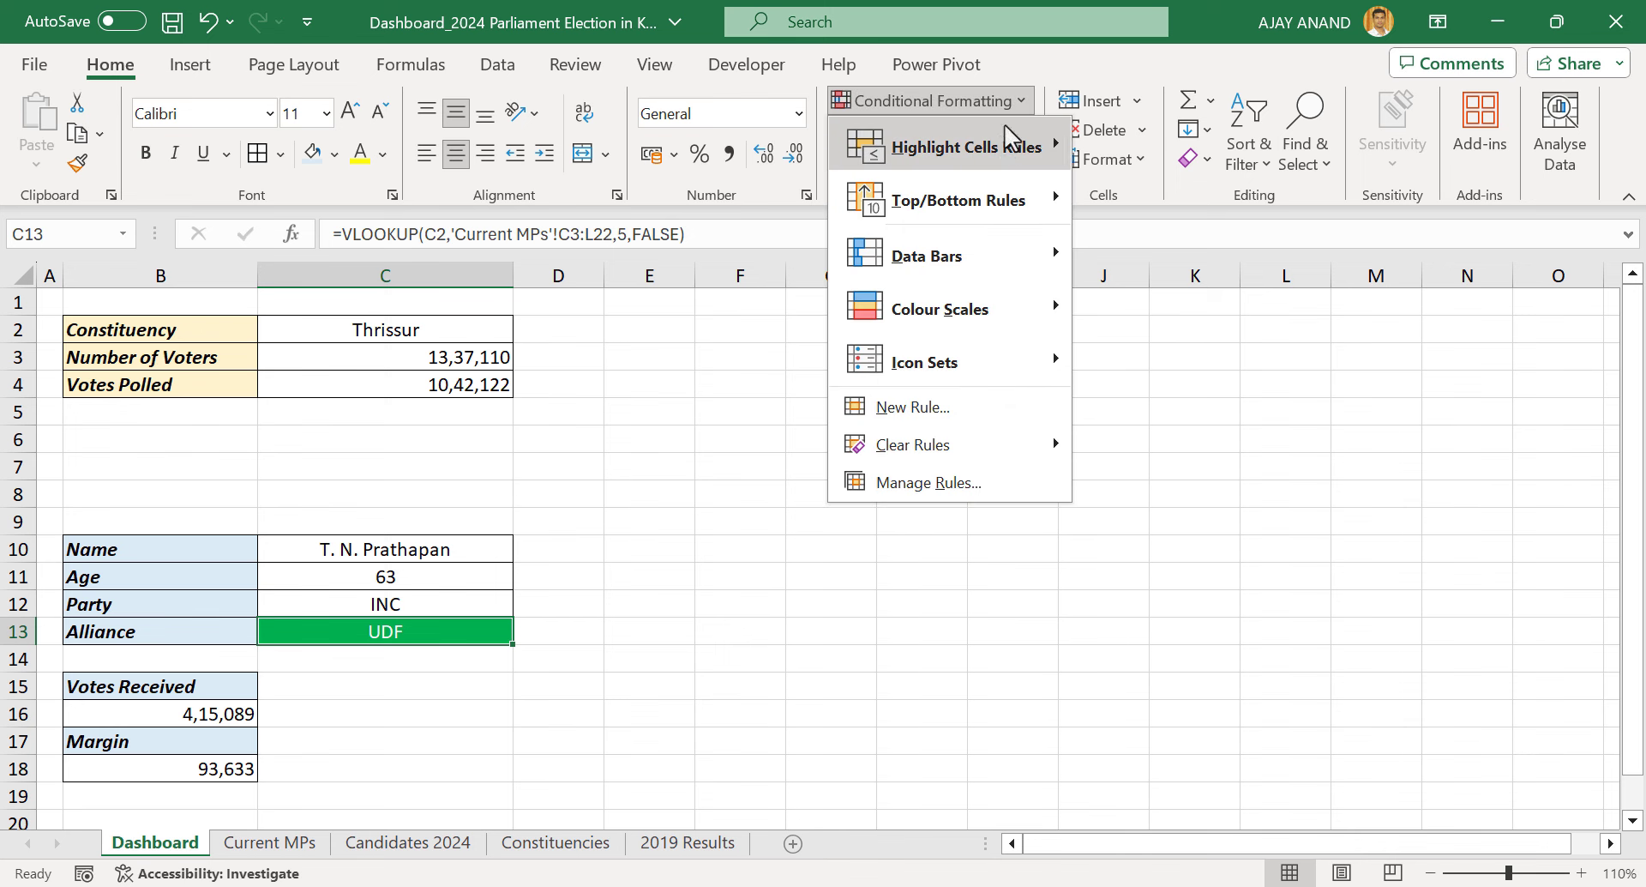
mouse_move(1011, 141)
click(1213, 314)
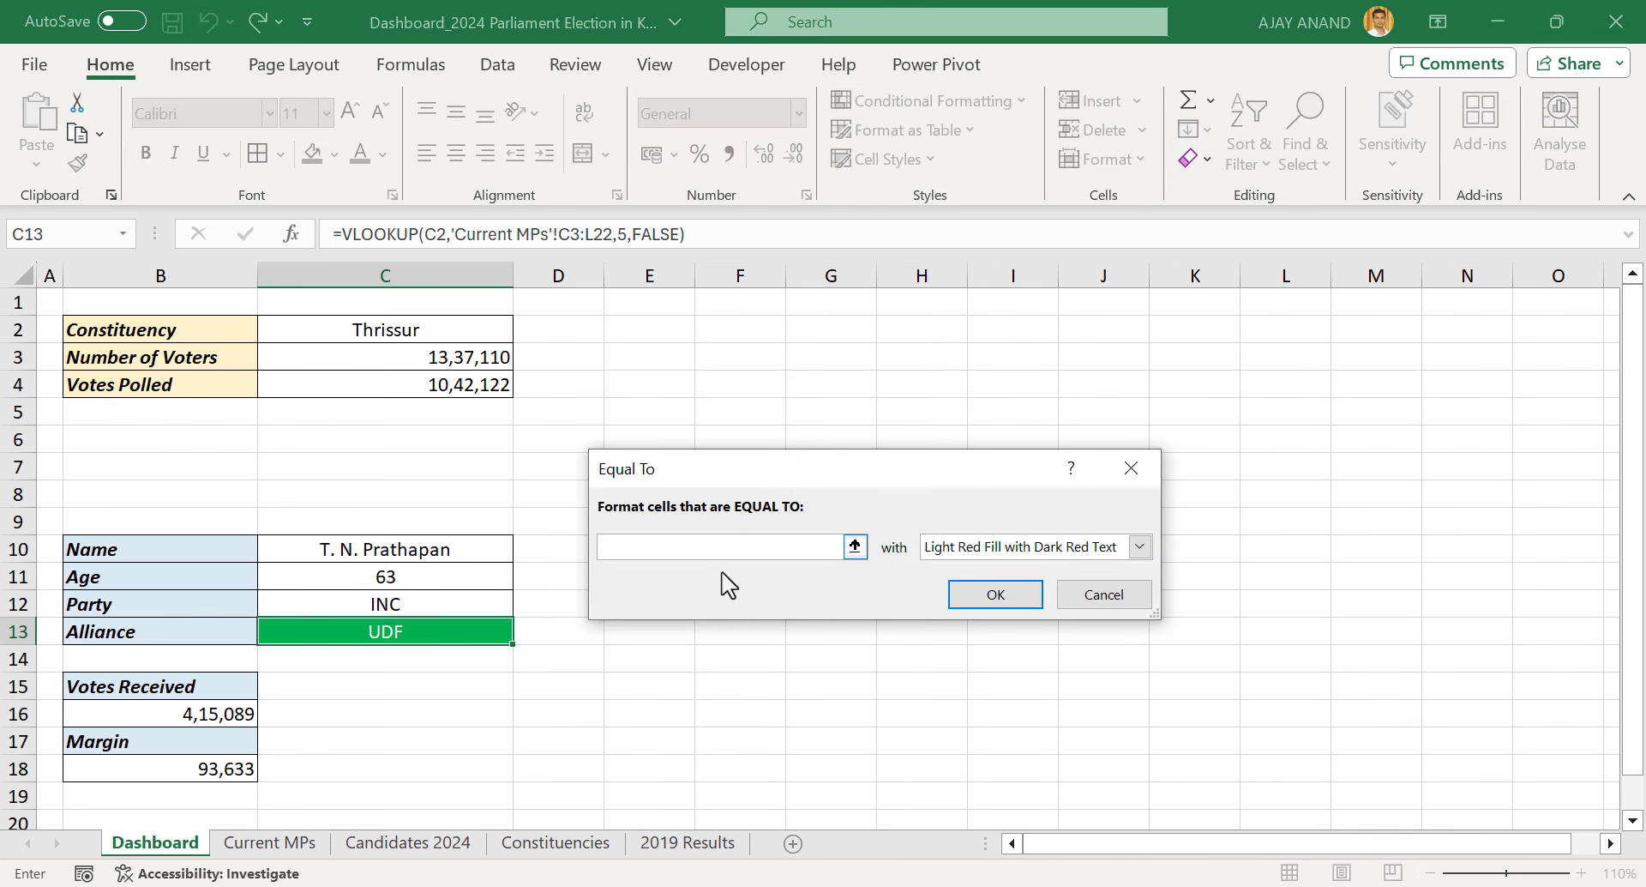
click(1140, 546)
click(1072, 685)
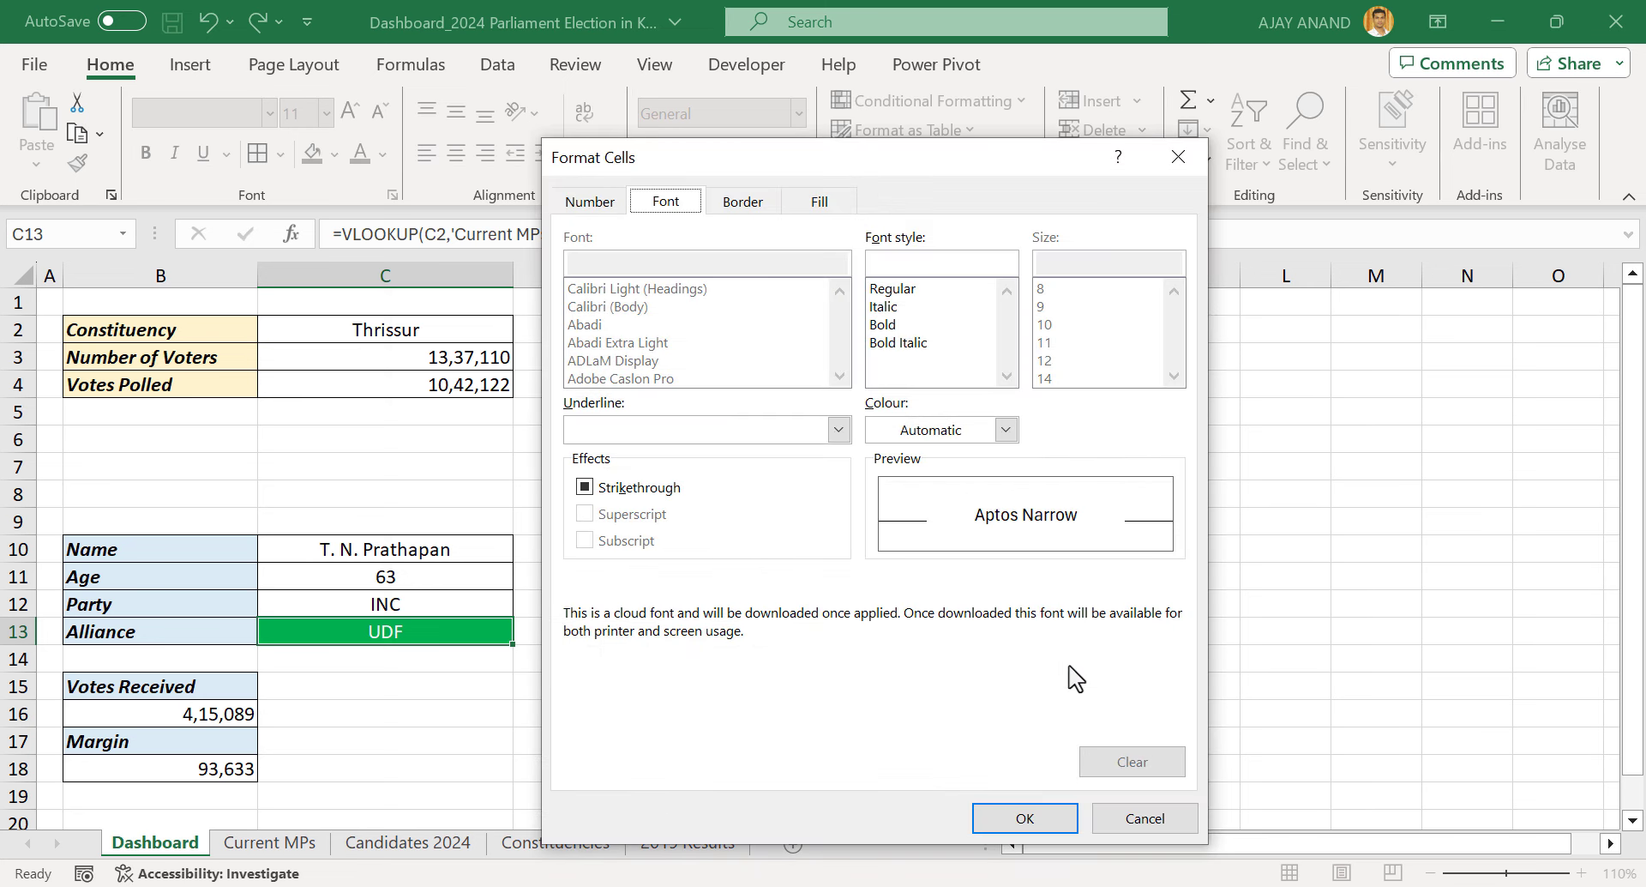
click(844, 204)
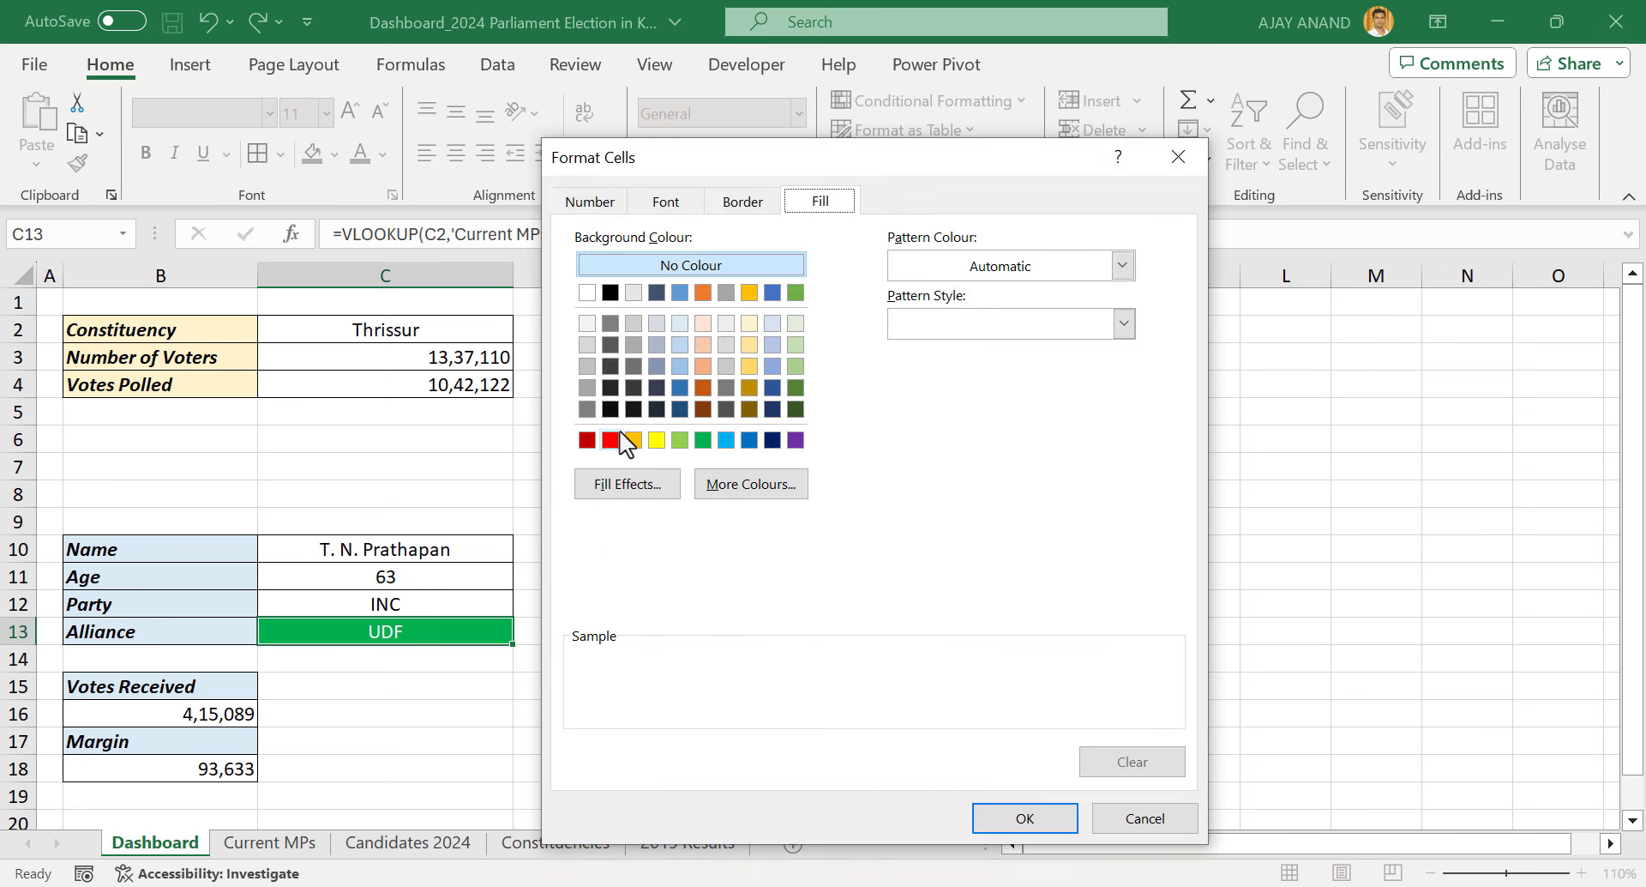
click(704, 373)
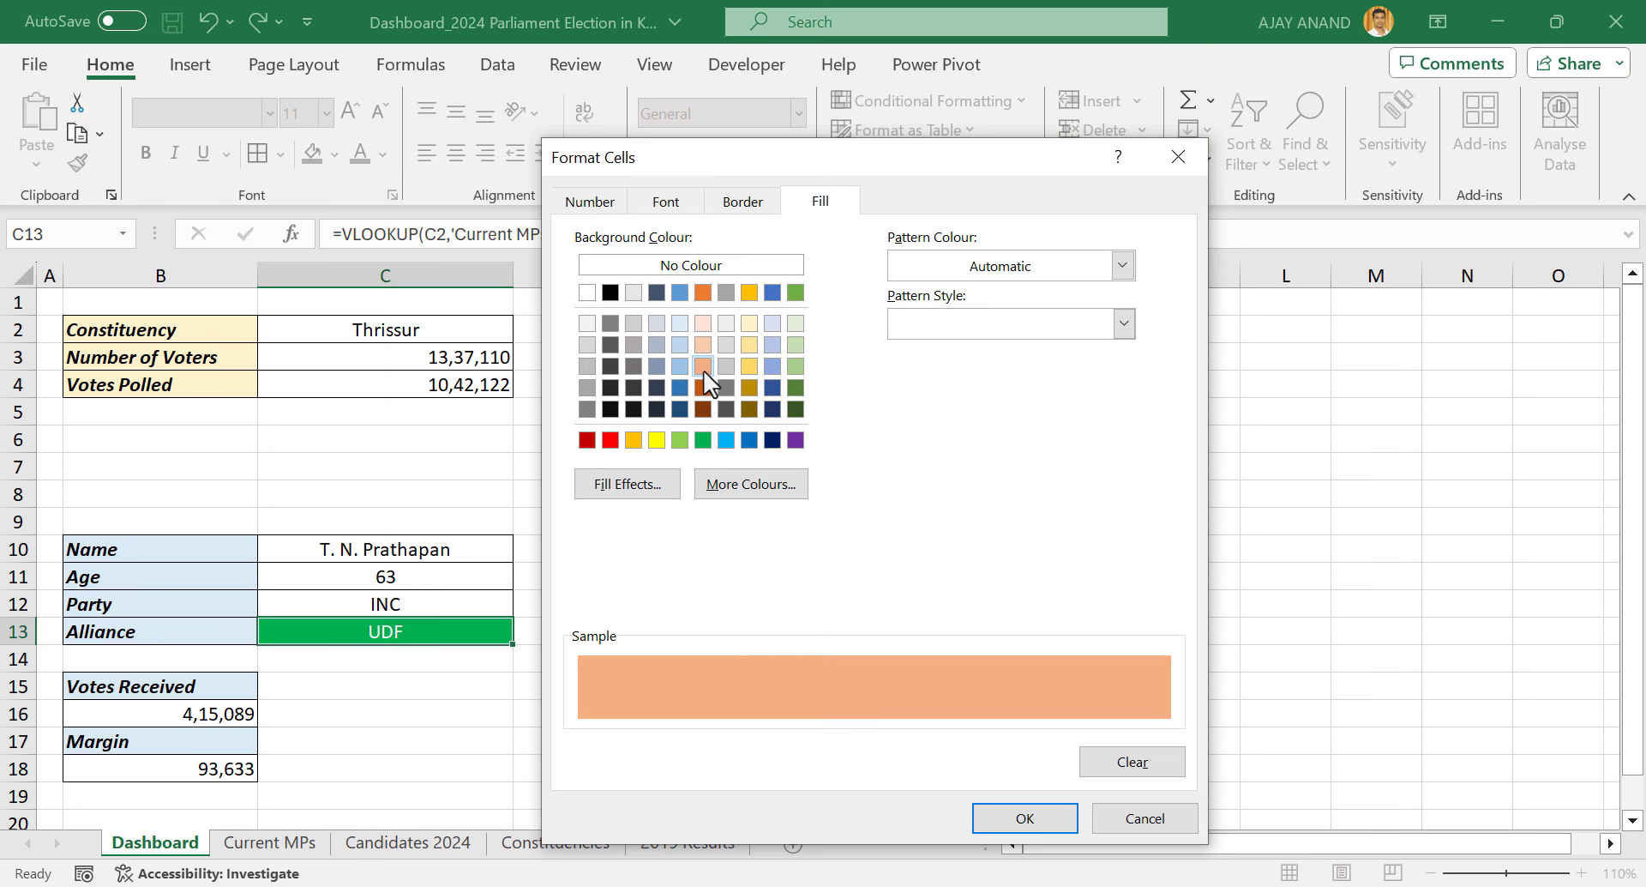
click(685, 205)
click(1005, 429)
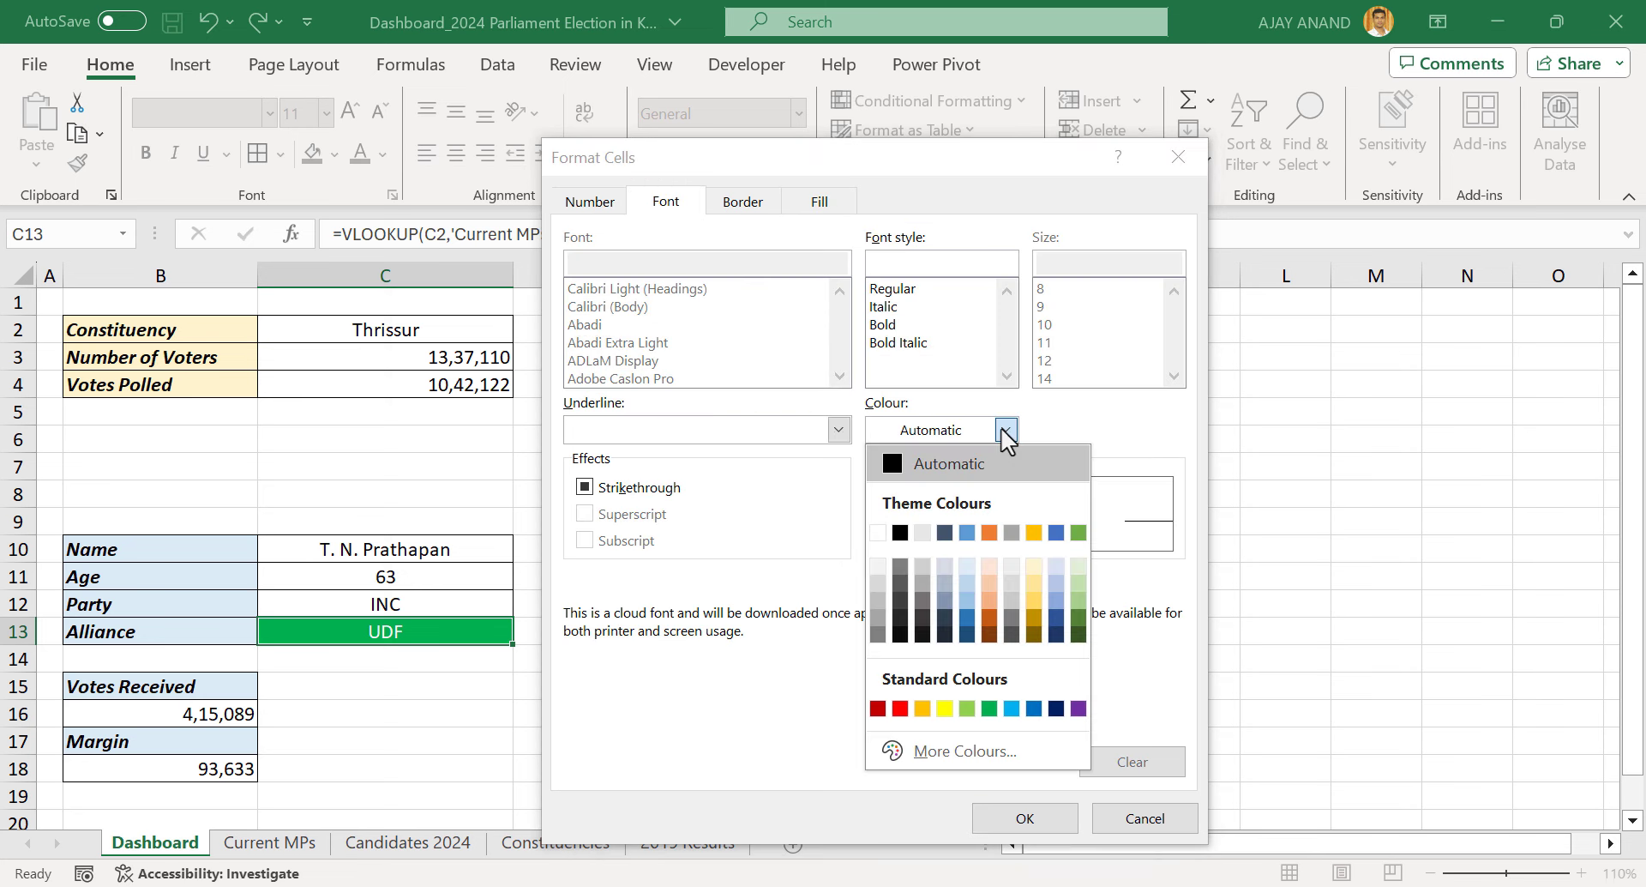
click(884, 538)
click(1027, 819)
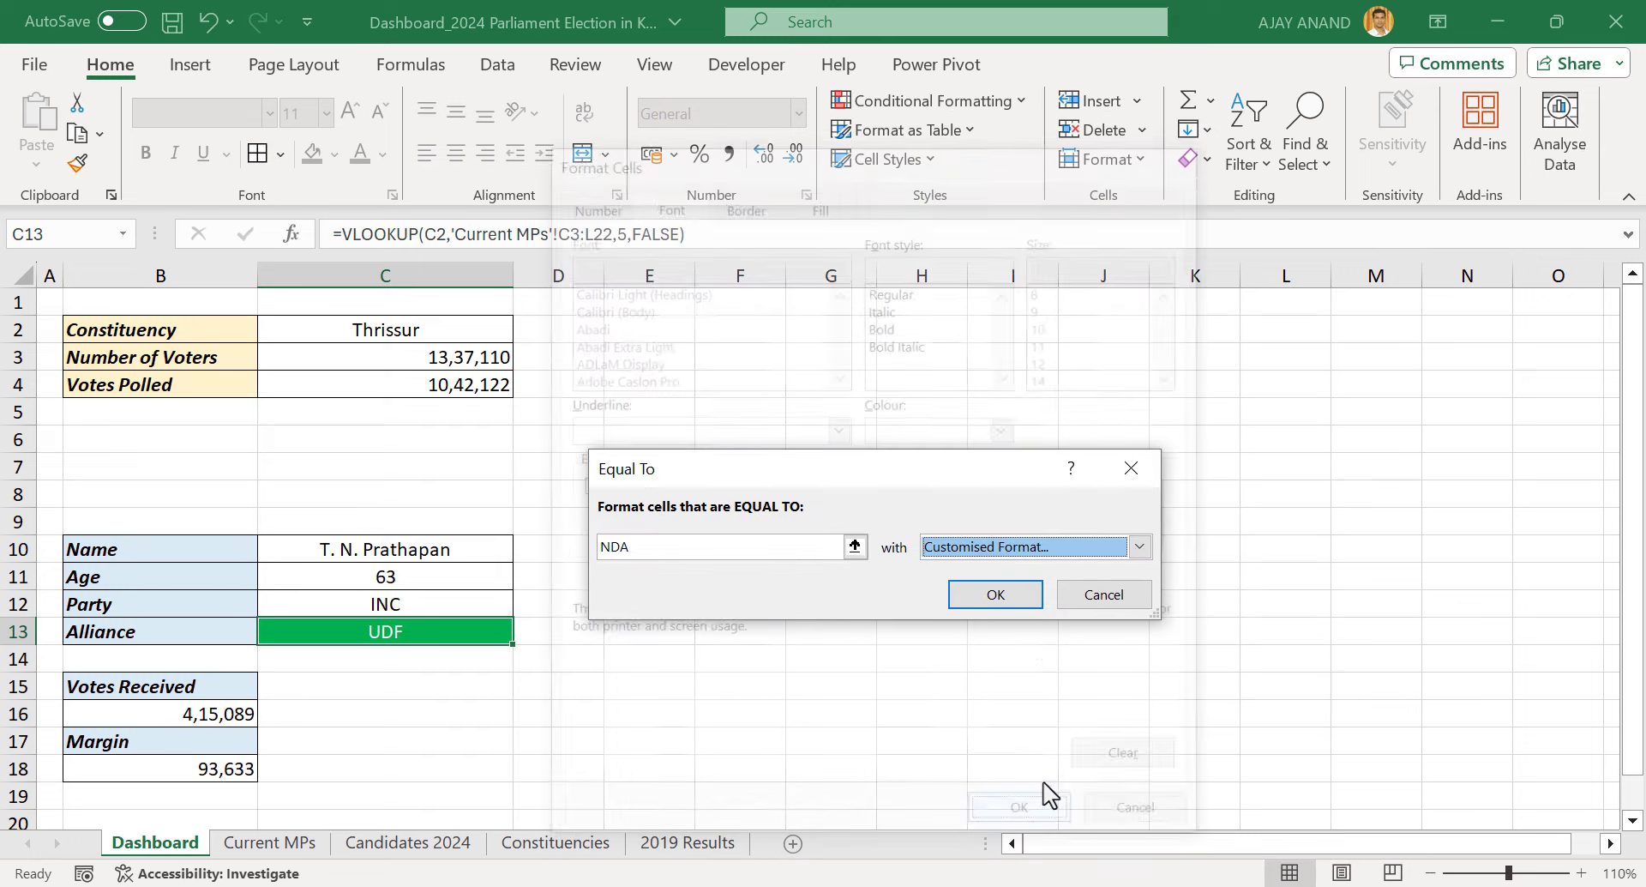
click(995, 598)
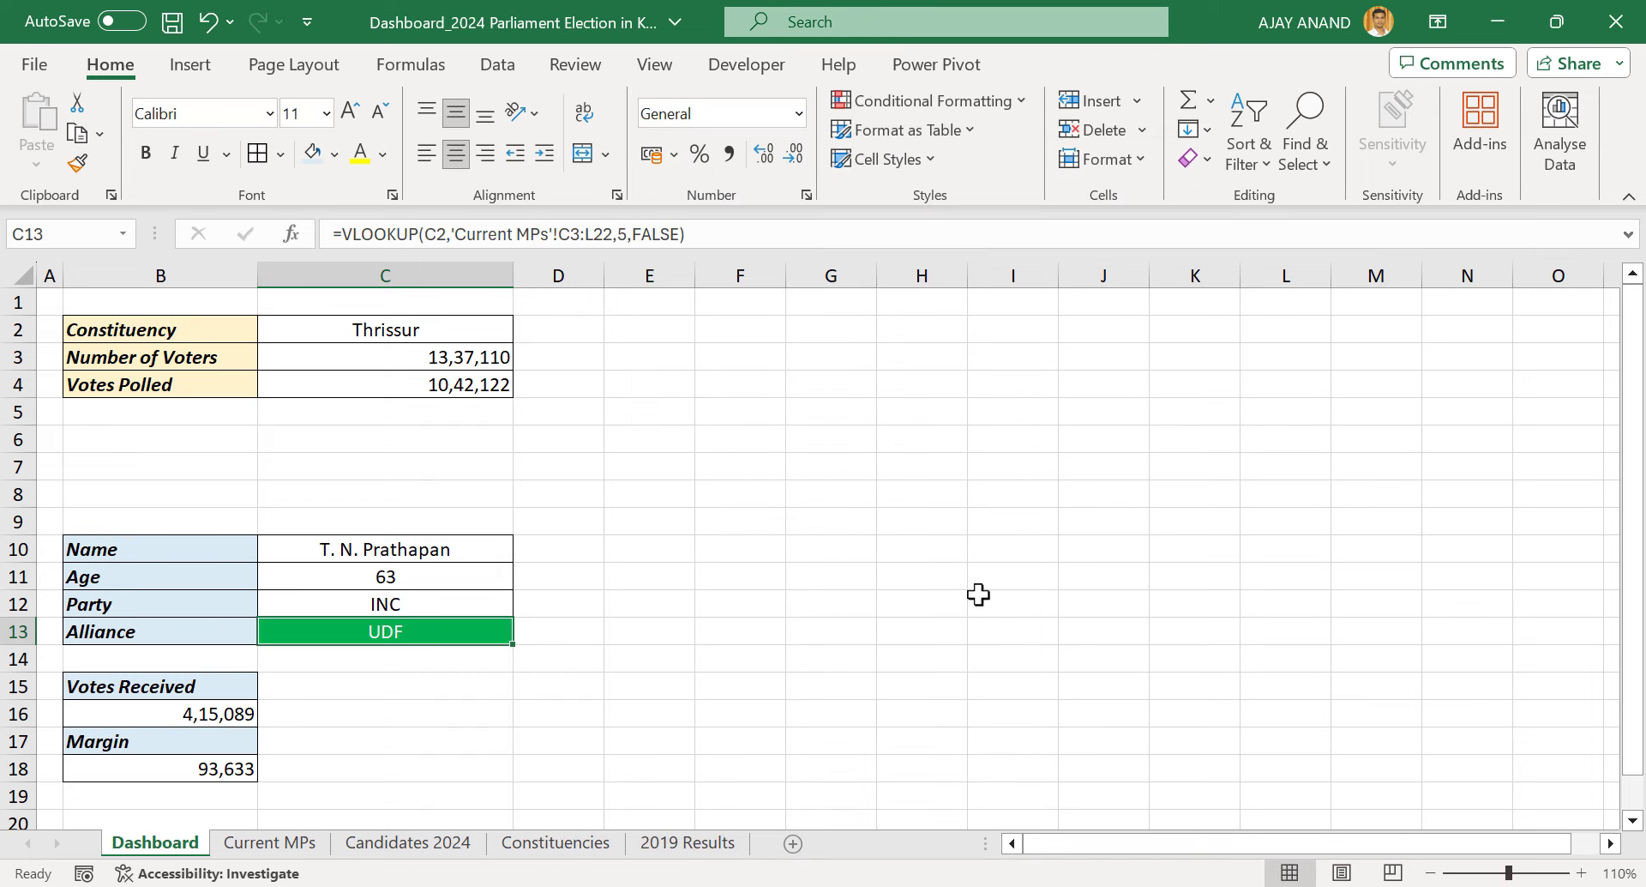
Check the alliance colours in C13 by choosing Alappuzha and Malappuram as the constituency in C2, and make C13 bold
click(497, 332)
click(524, 331)
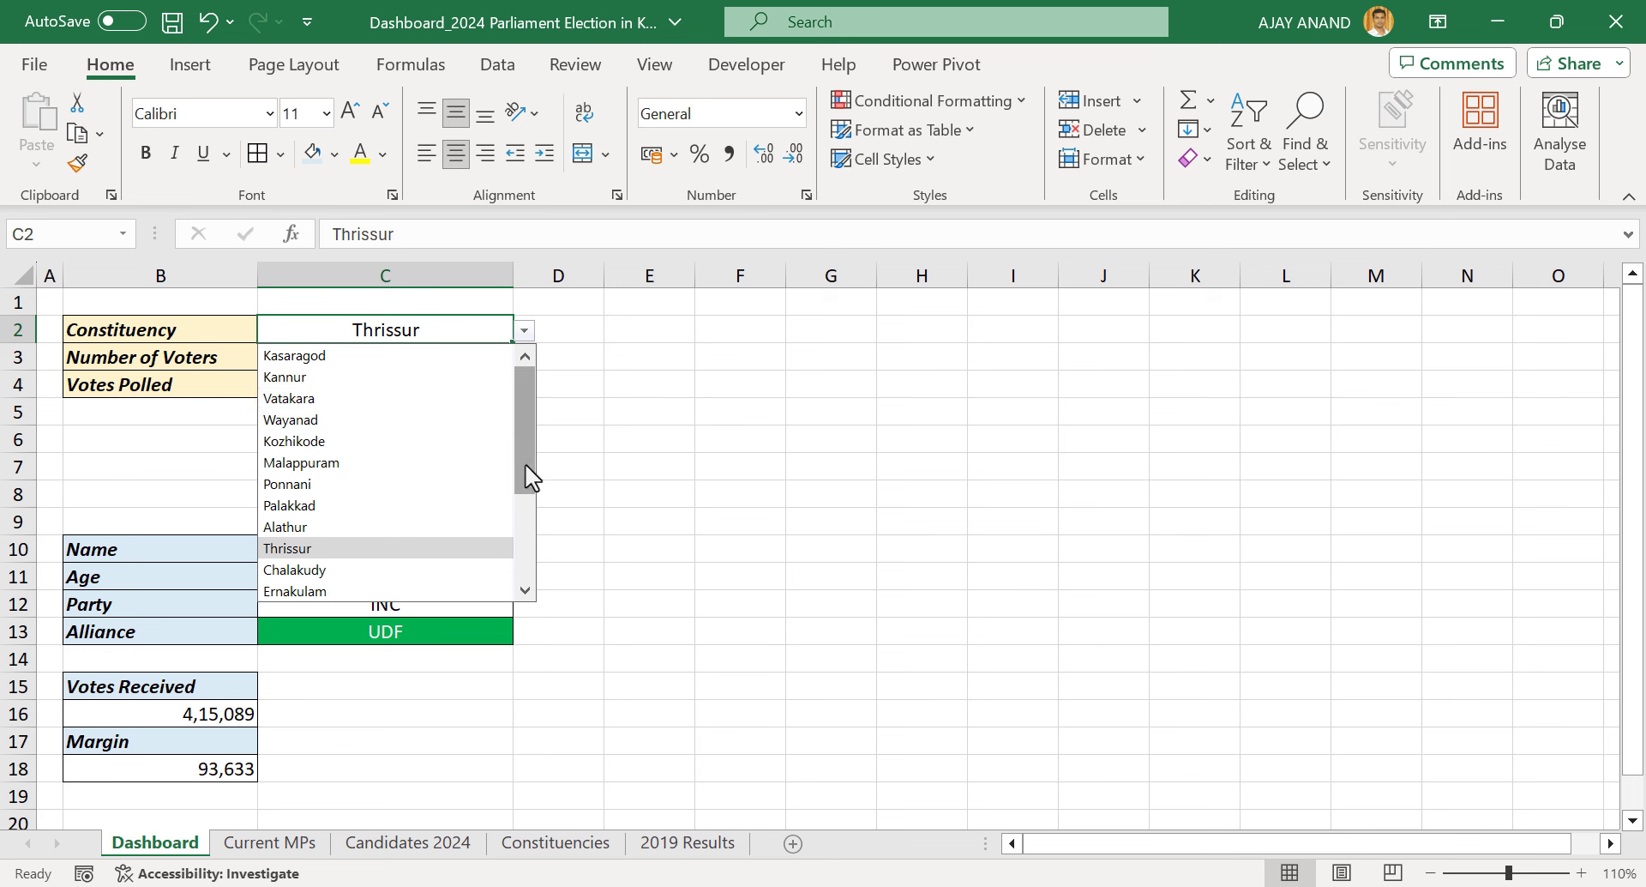
drag(525, 470, 528, 520)
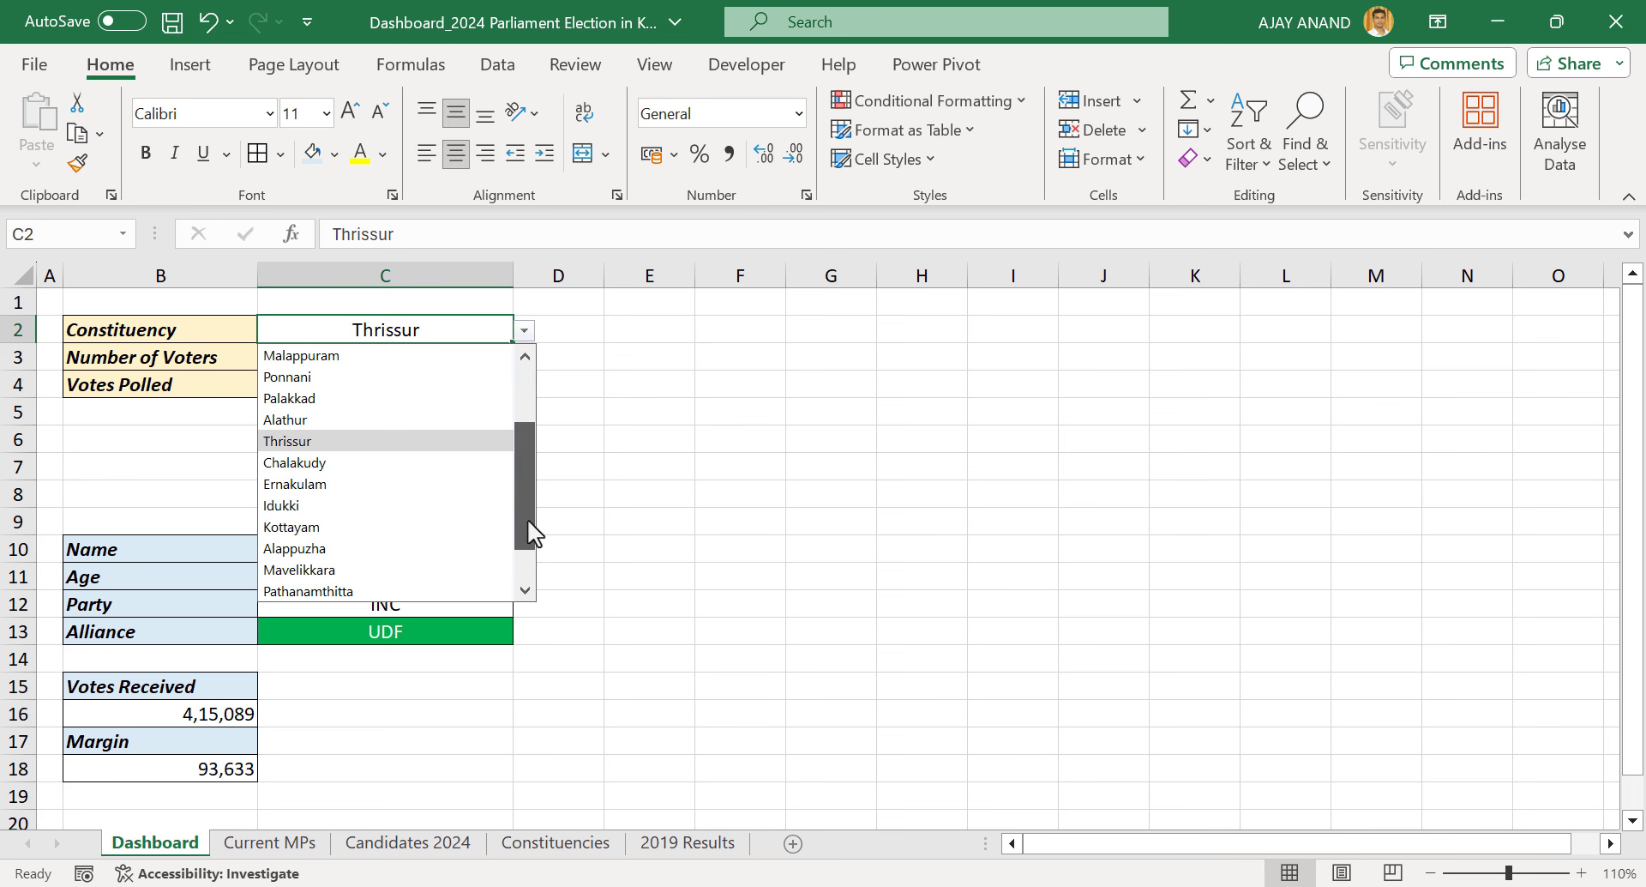
click(432, 549)
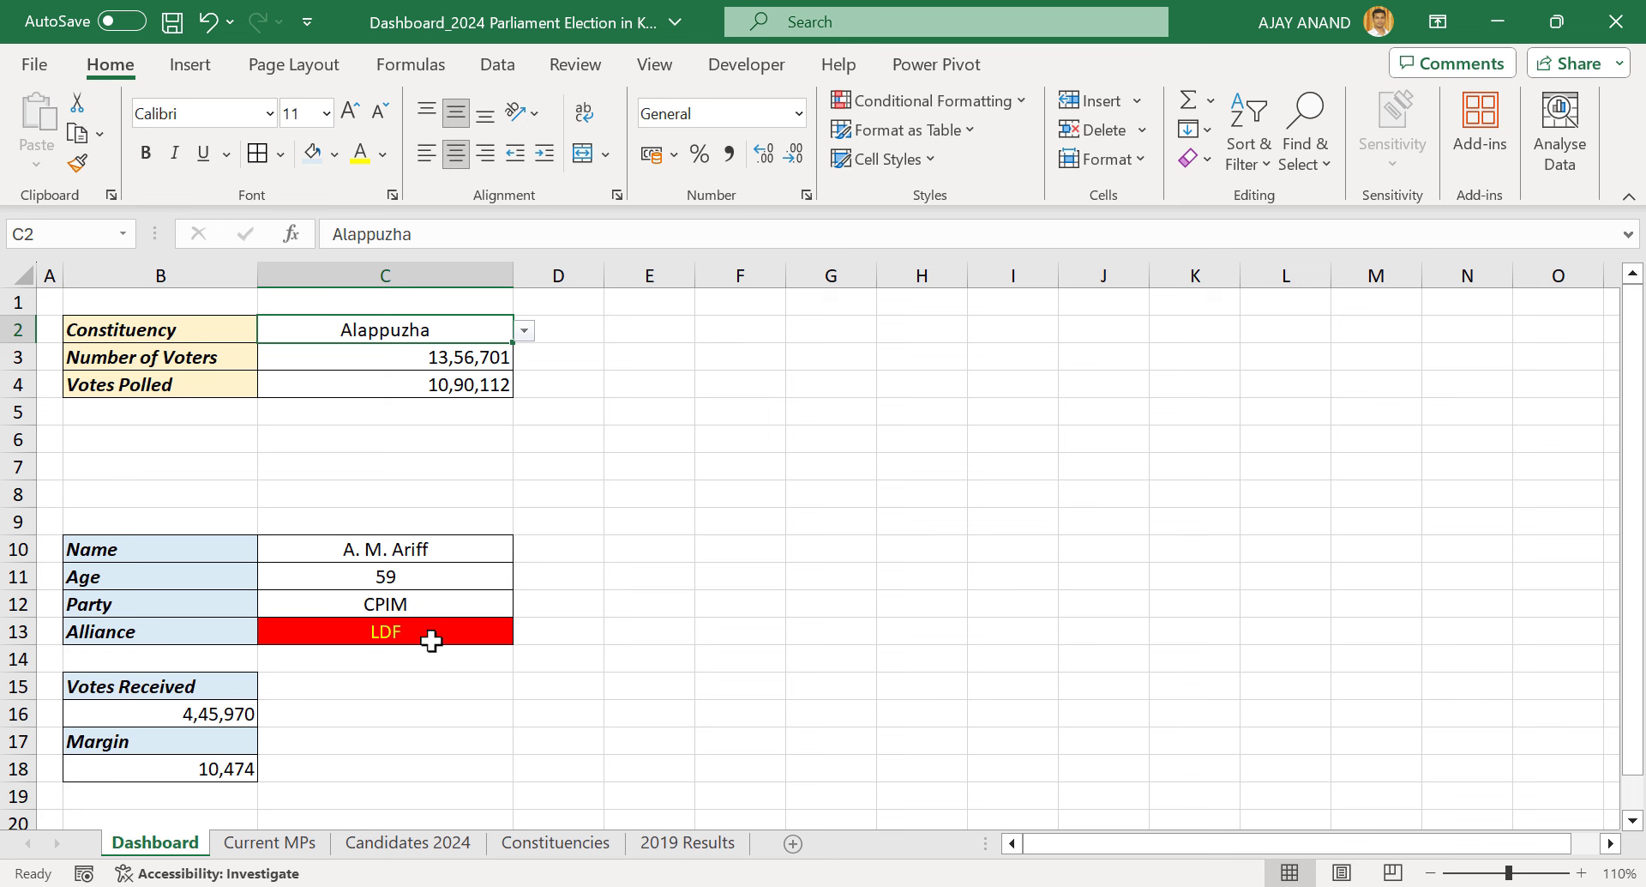
click(523, 332)
click(469, 401)
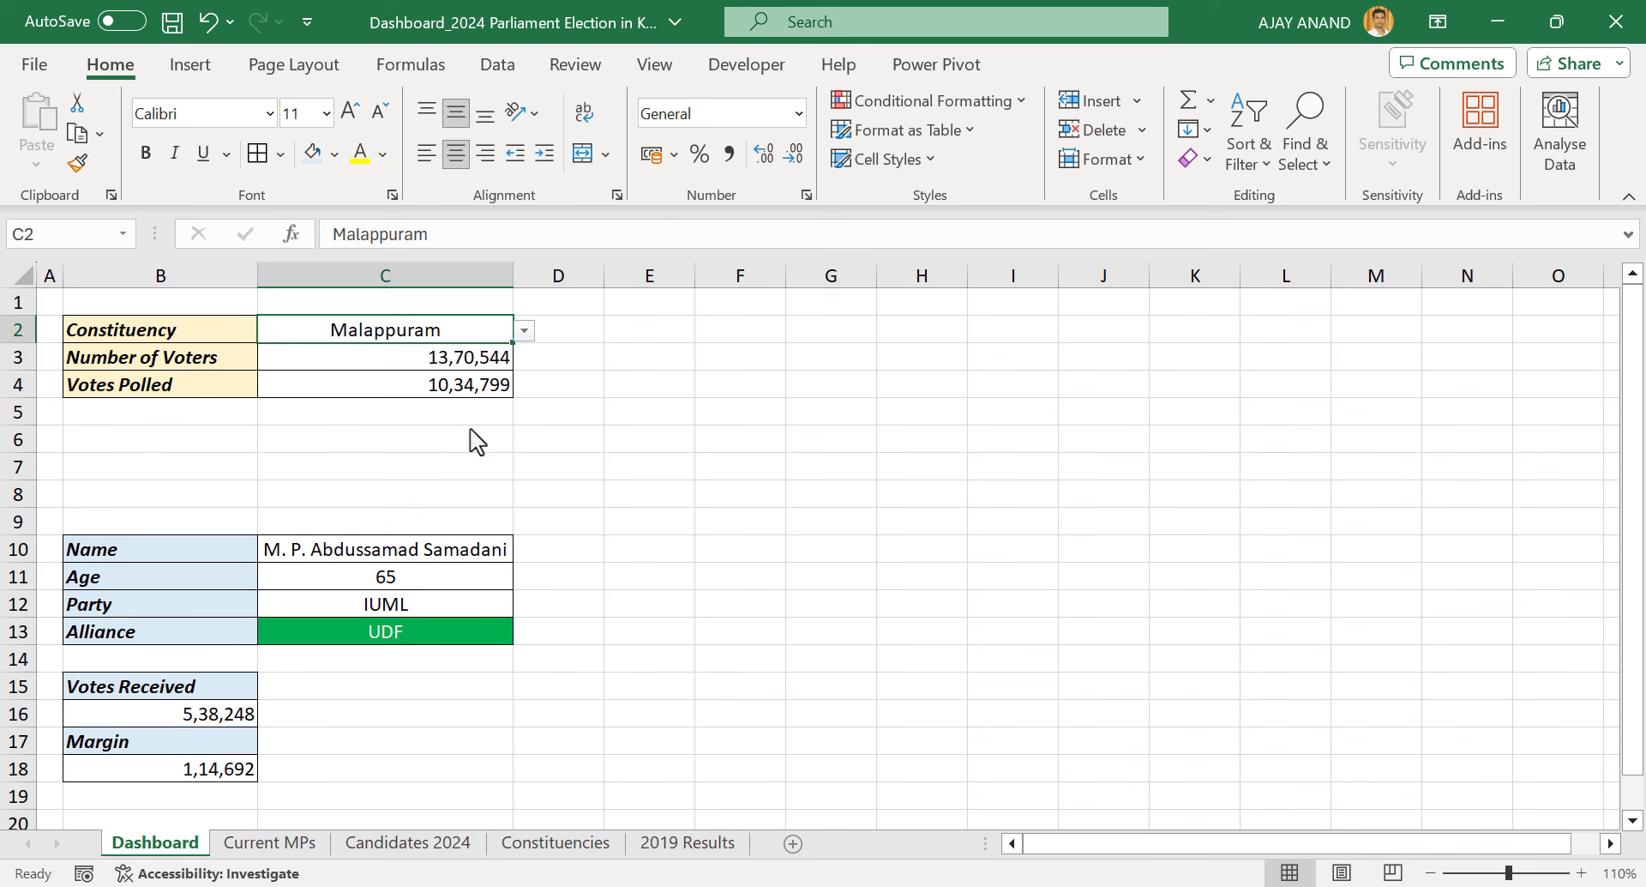
click(436, 636)
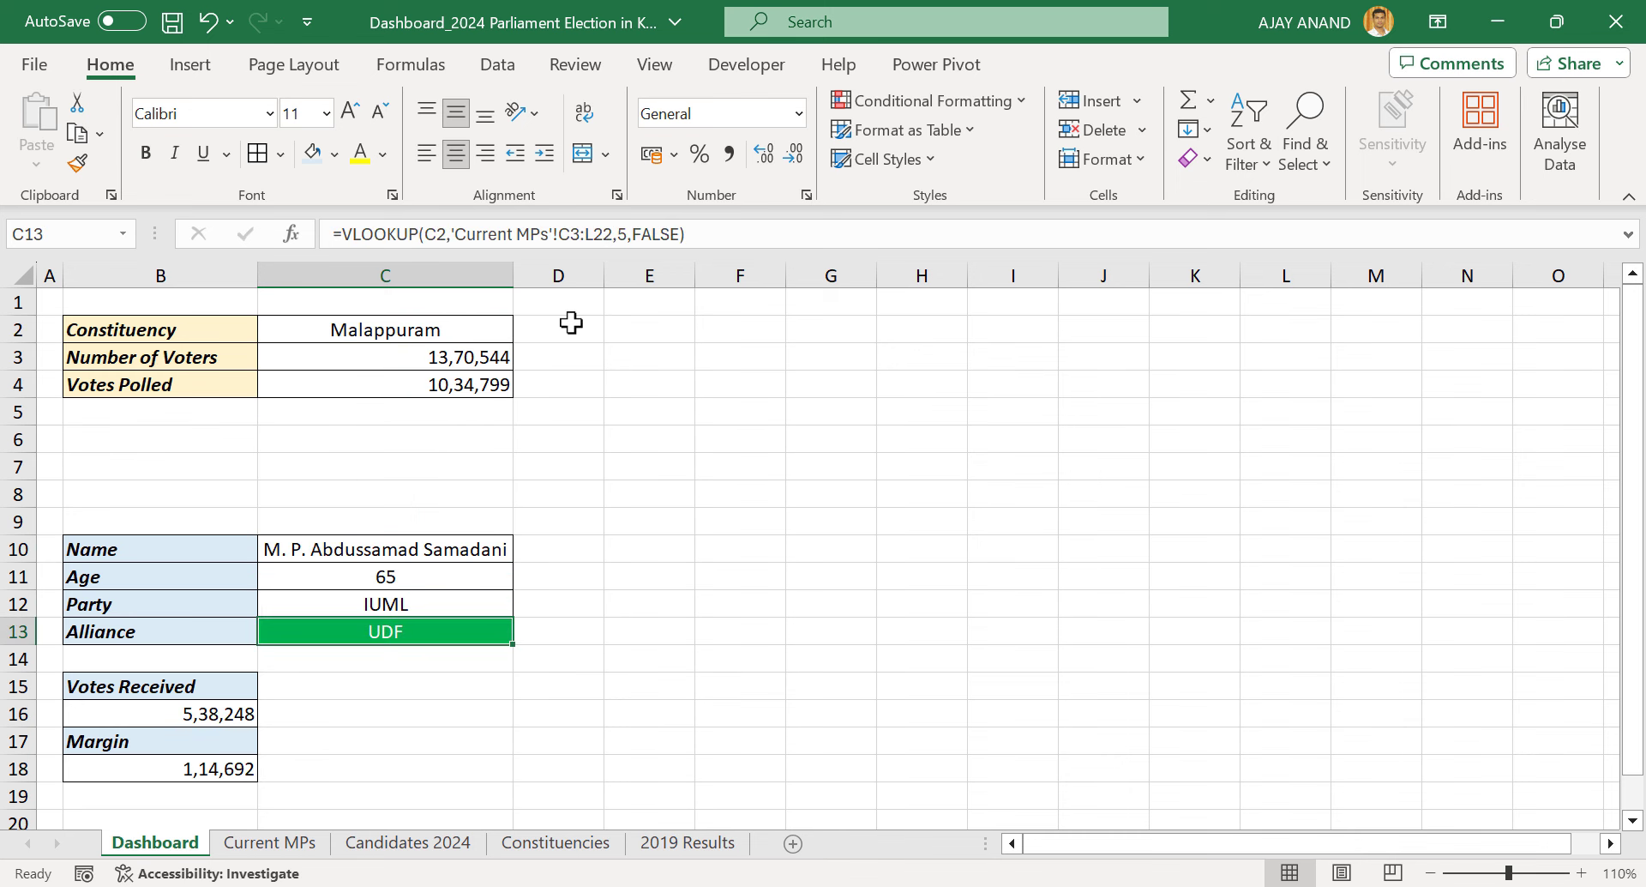
click(145, 152)
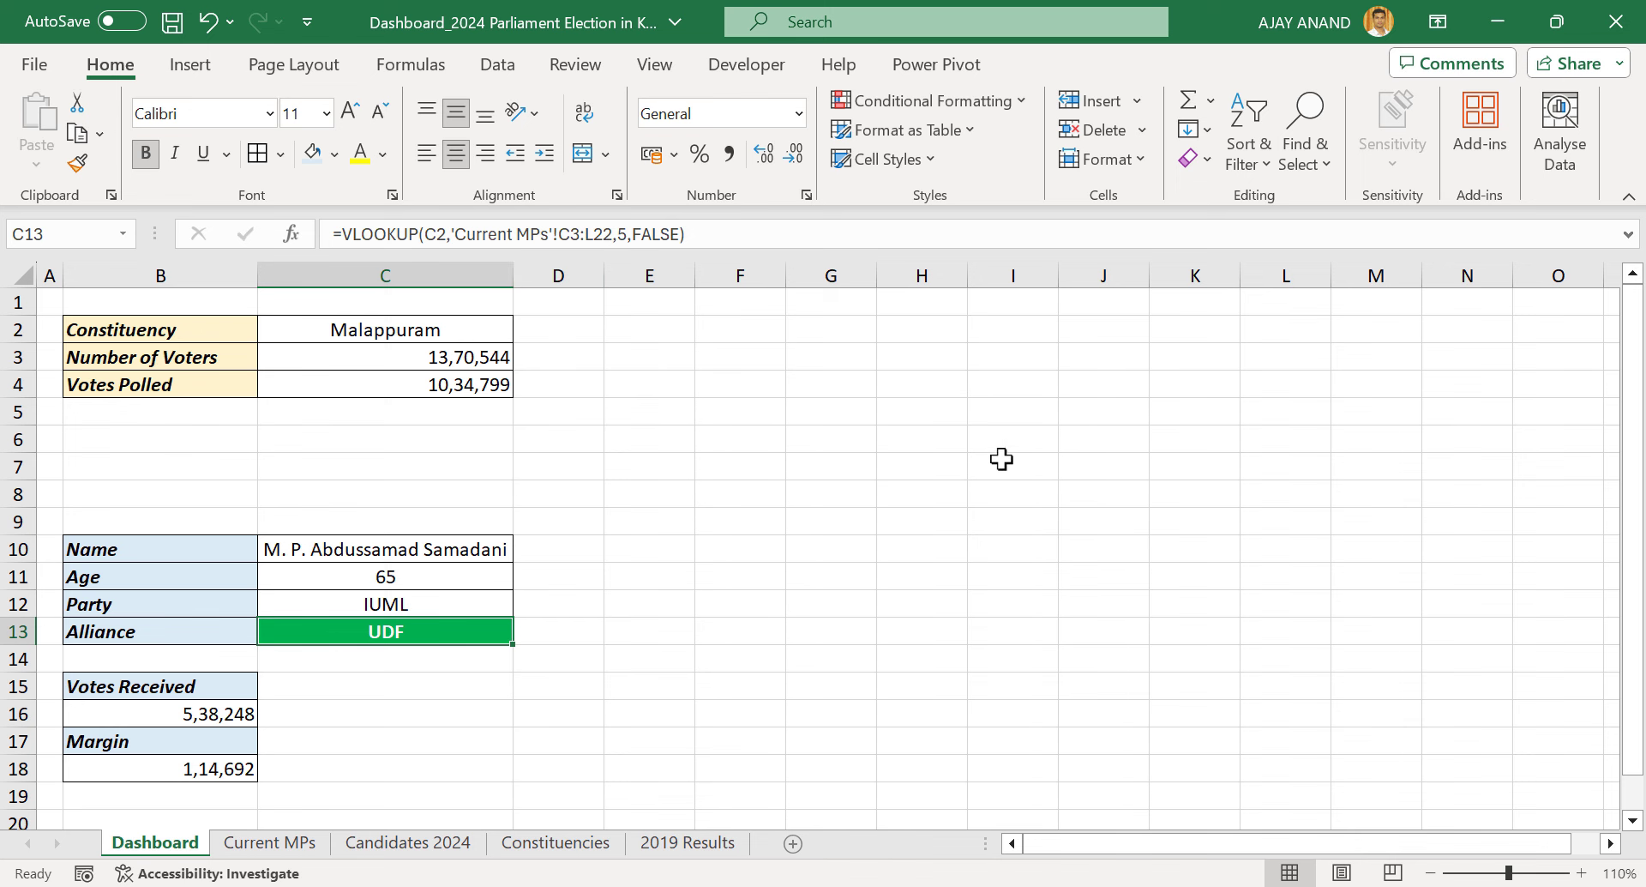
Set the width of column D to 6 and widen column E to about the width of column C
right_click(559, 276)
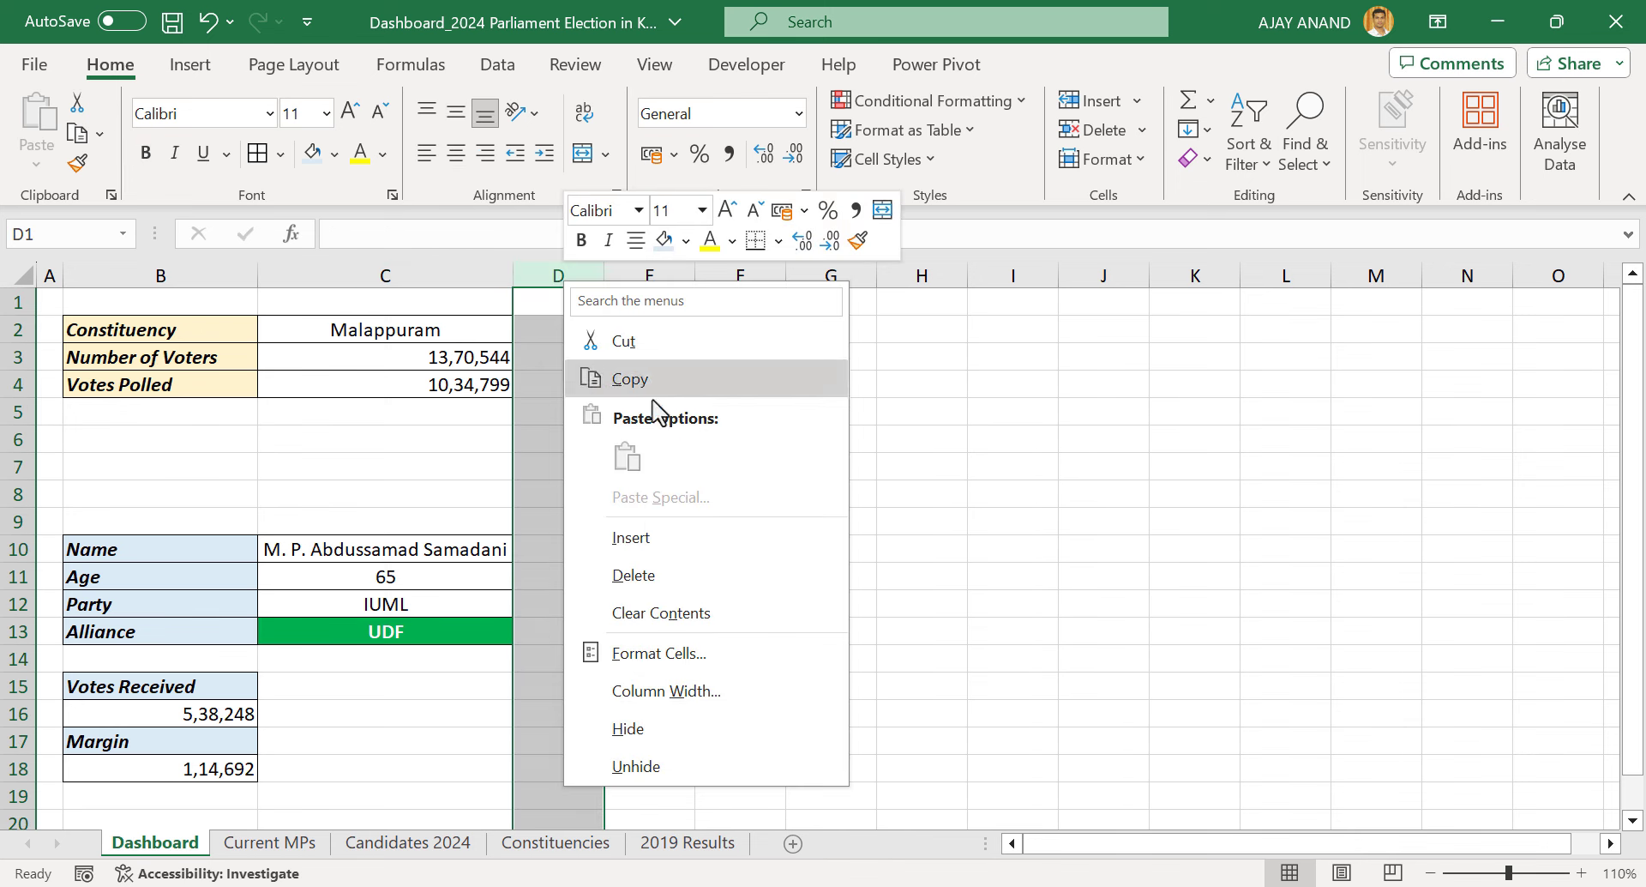
click(678, 696)
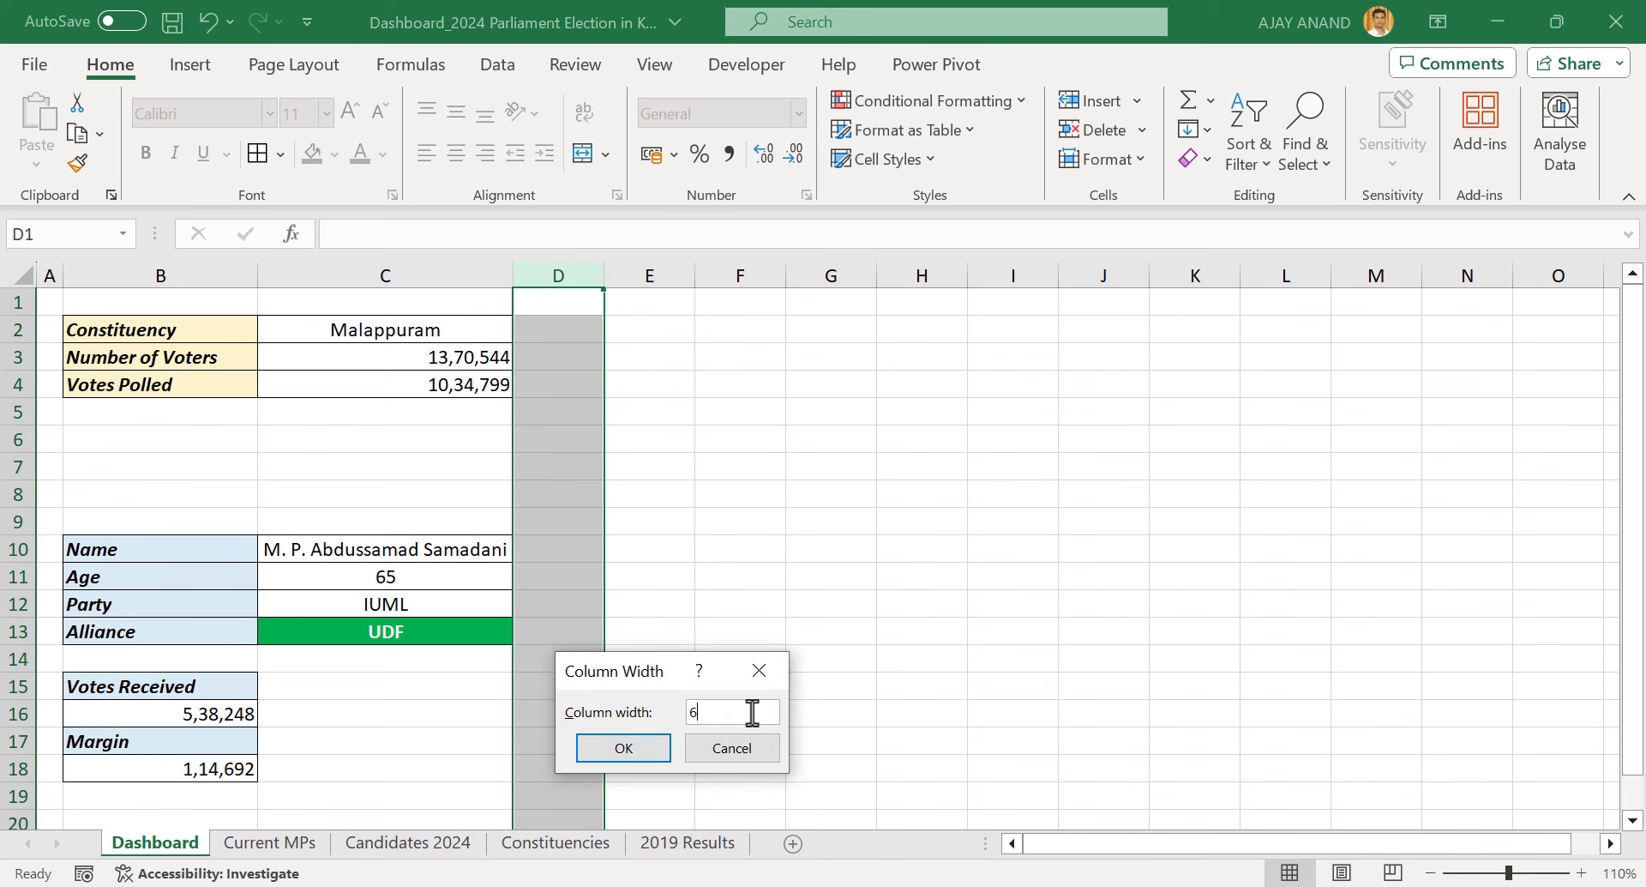
key(Return)
click(651, 275)
right_click(643, 276)
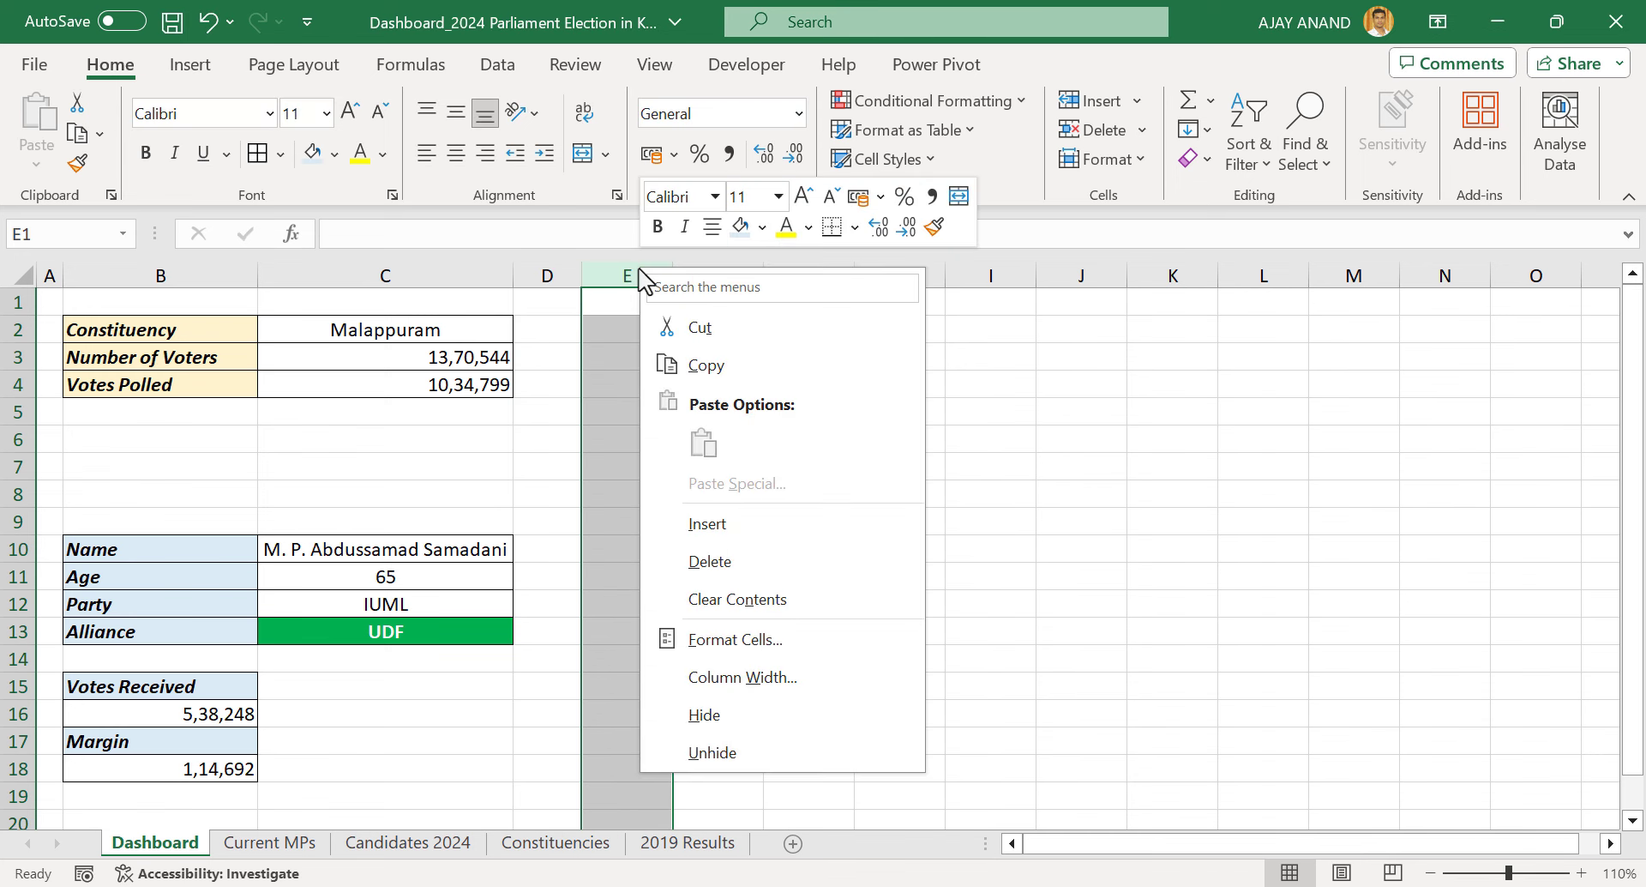
click(799, 686)
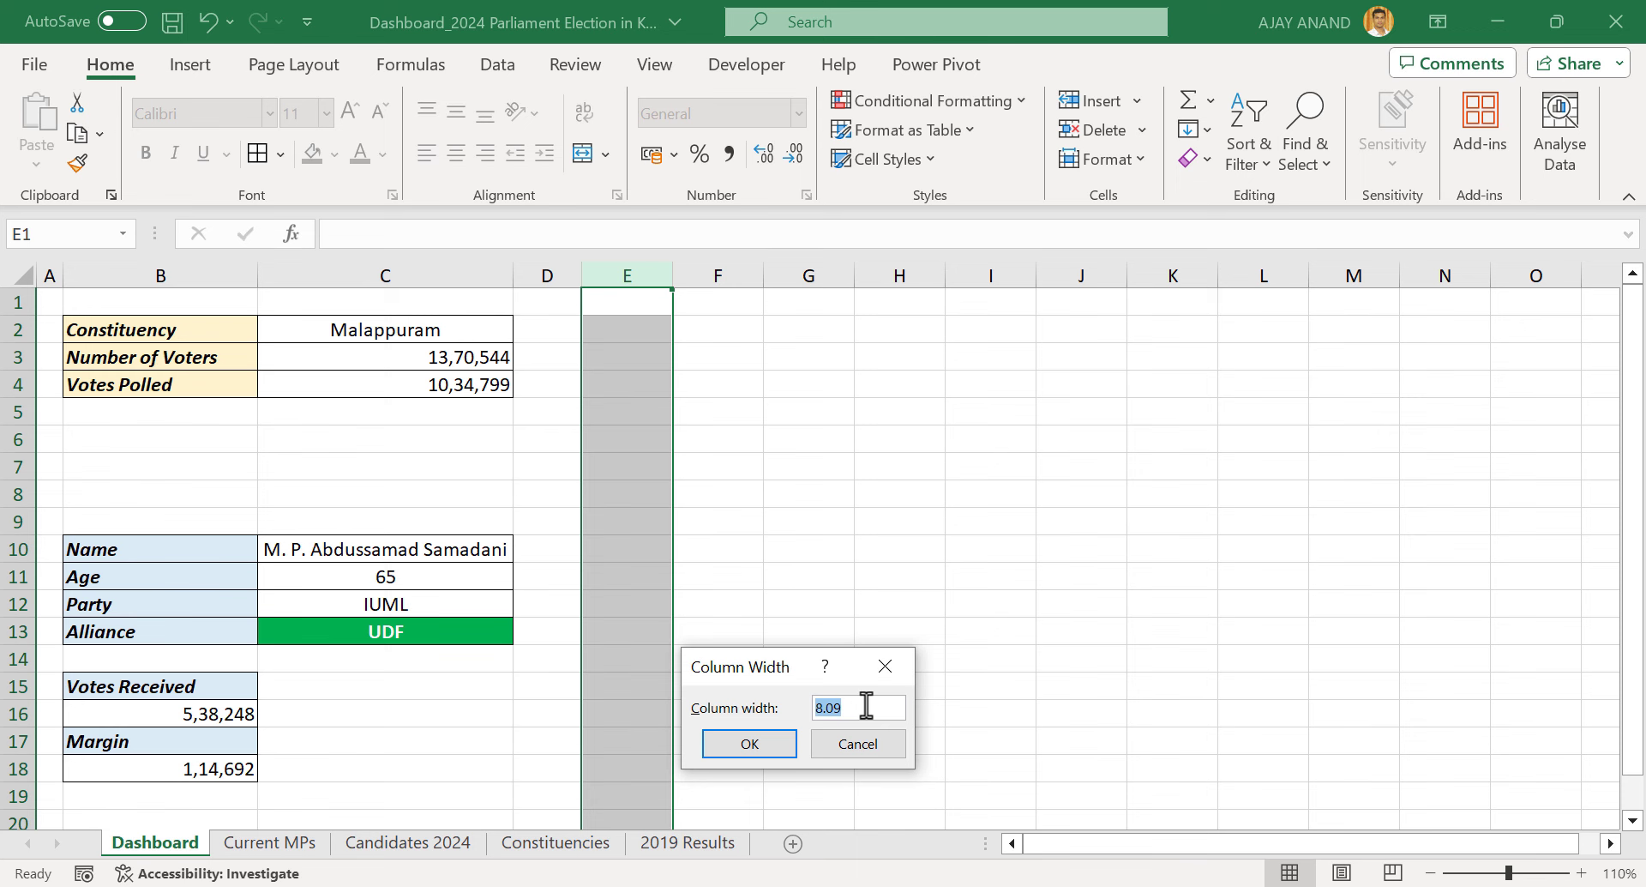
key(Return)
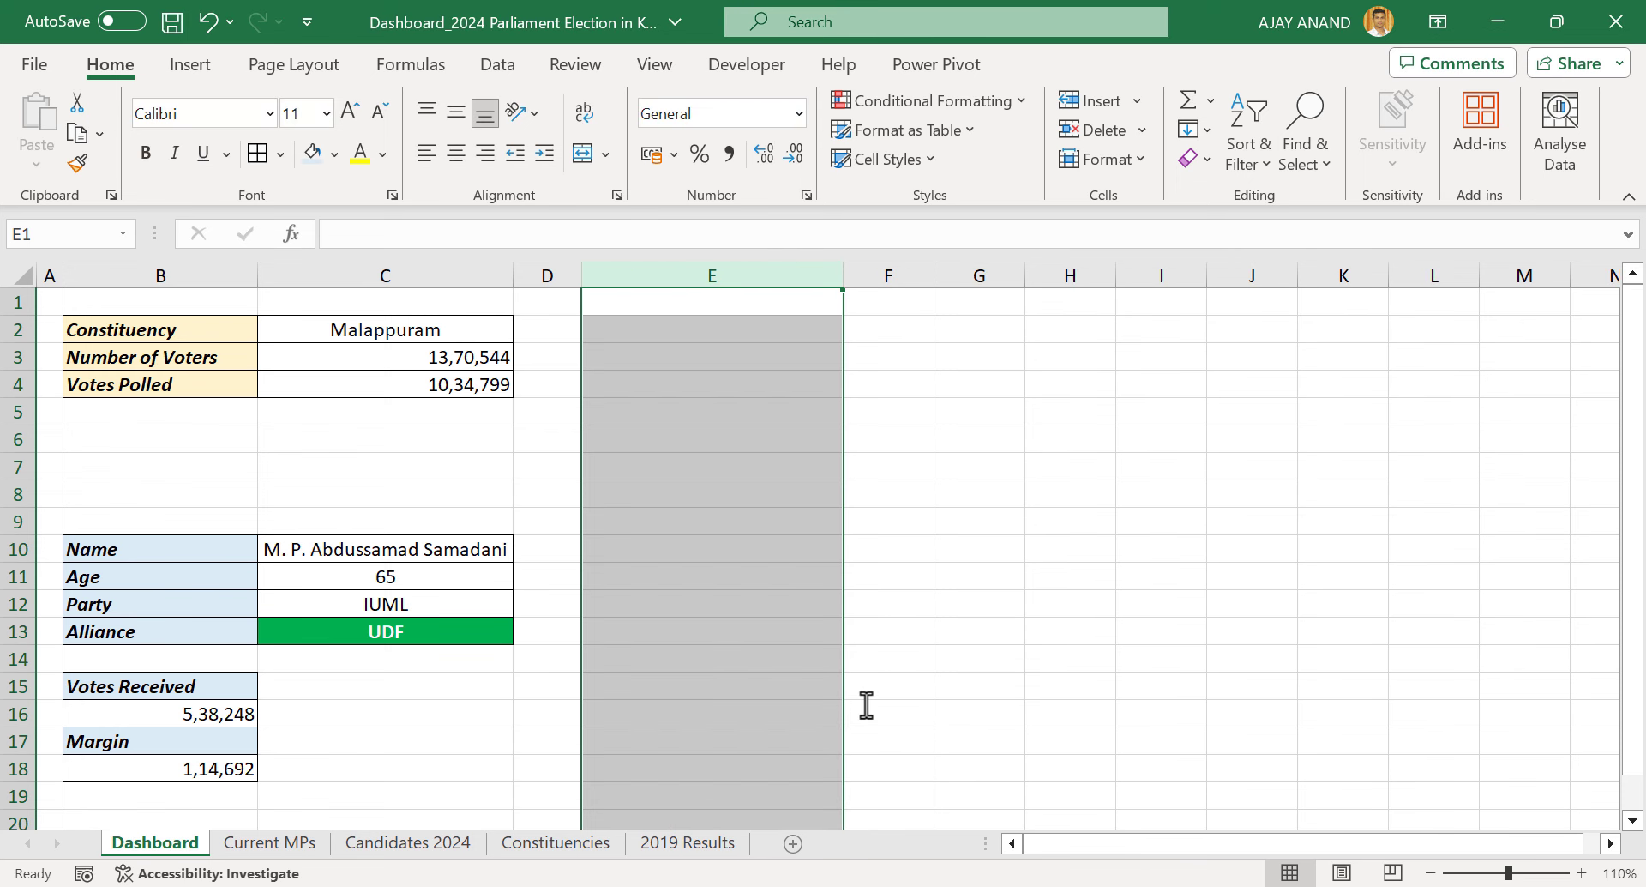
Narrow column F to a thin spacer column by changing its column width
click(896, 276)
right_click(905, 276)
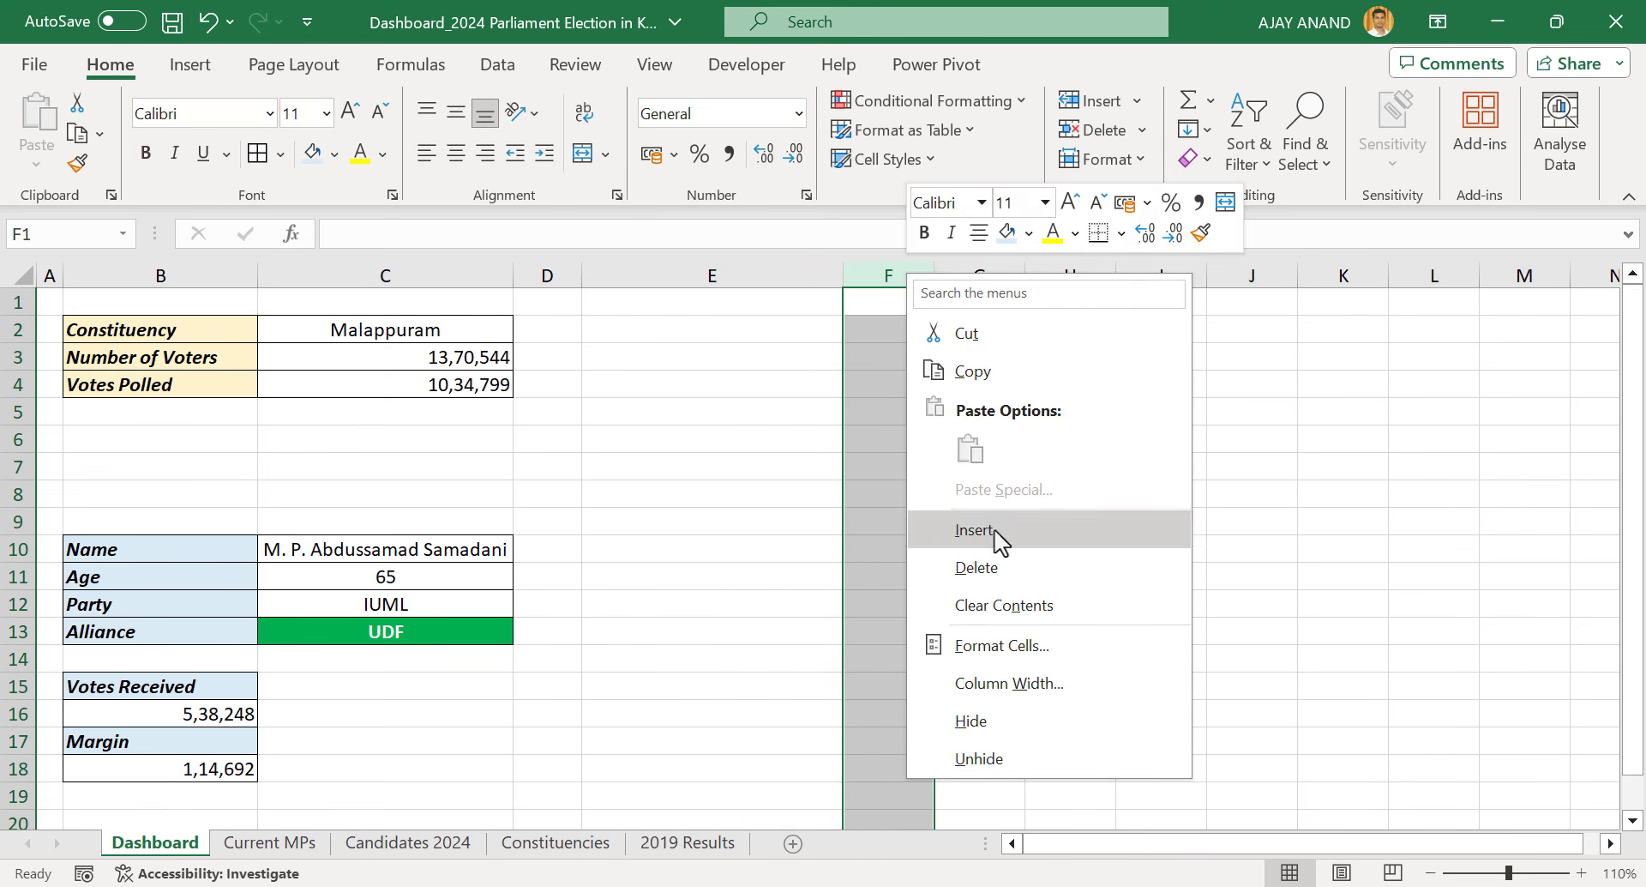
click(1012, 639)
key(Return)
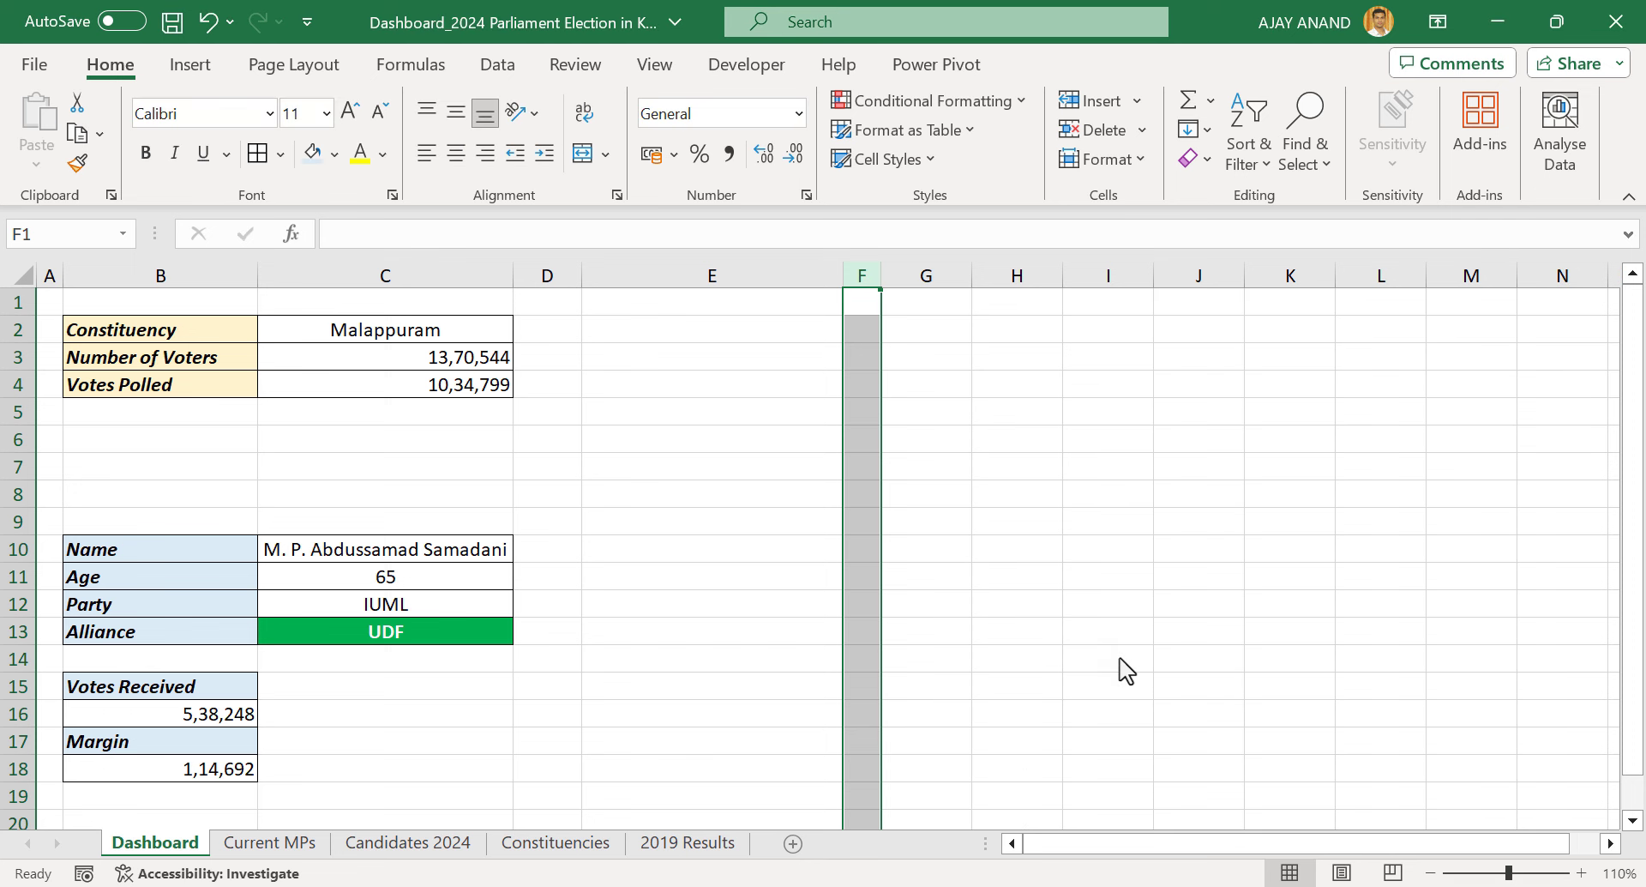
Copy columns E:F onto columns G:H and I:J to repeat their widths
drag(772, 275, 854, 273)
key(ctrl+c)
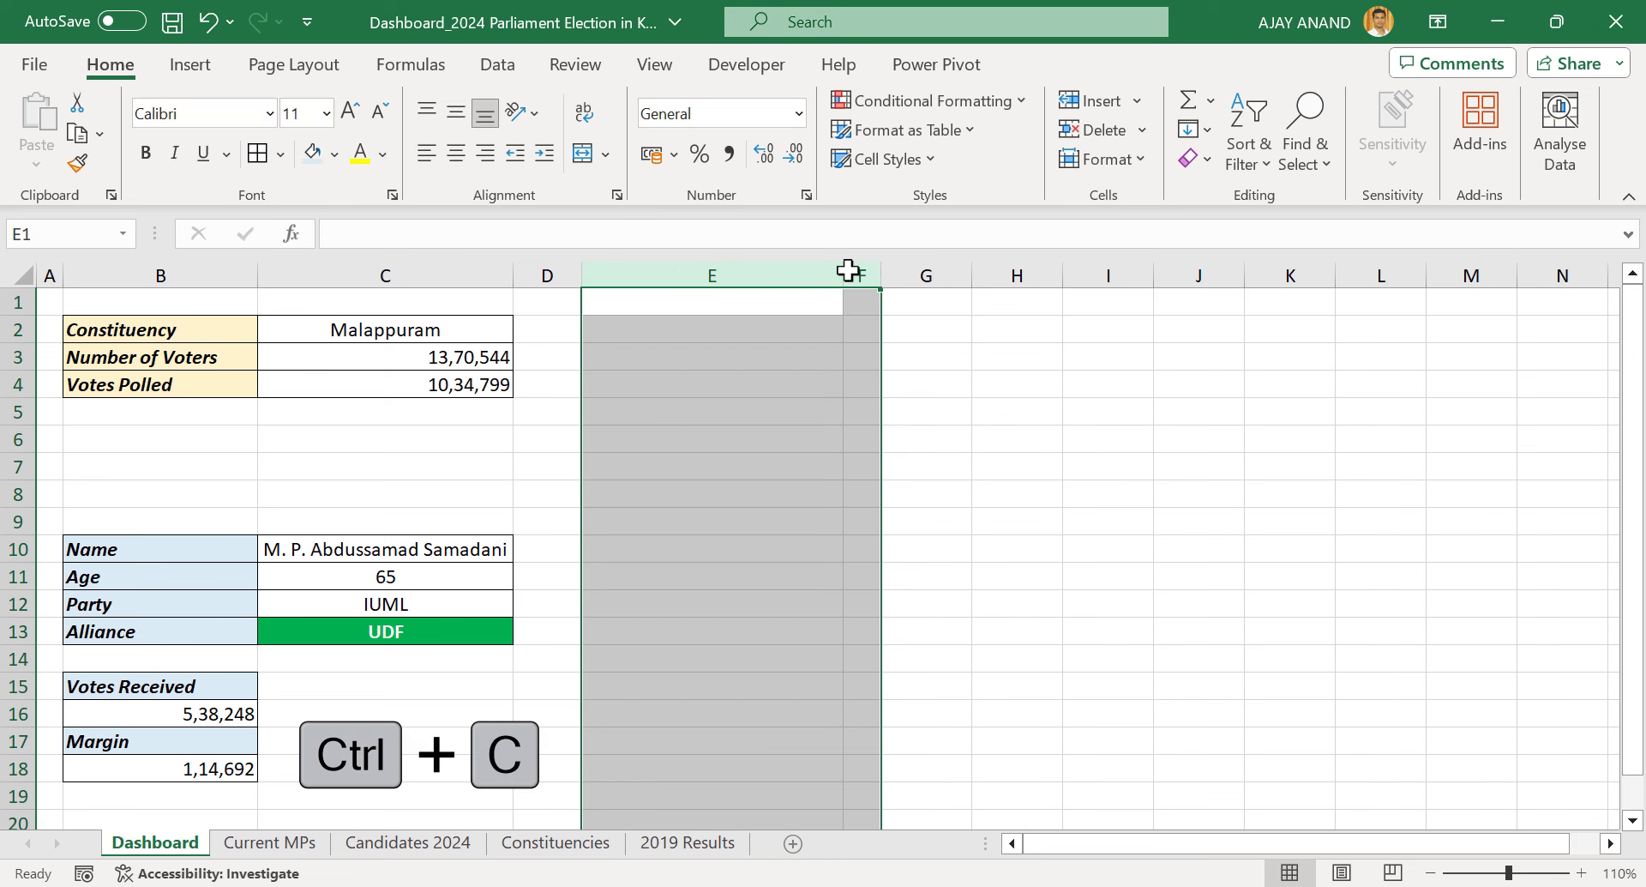
click(931, 275)
key(ctrl+v)
click(1222, 275)
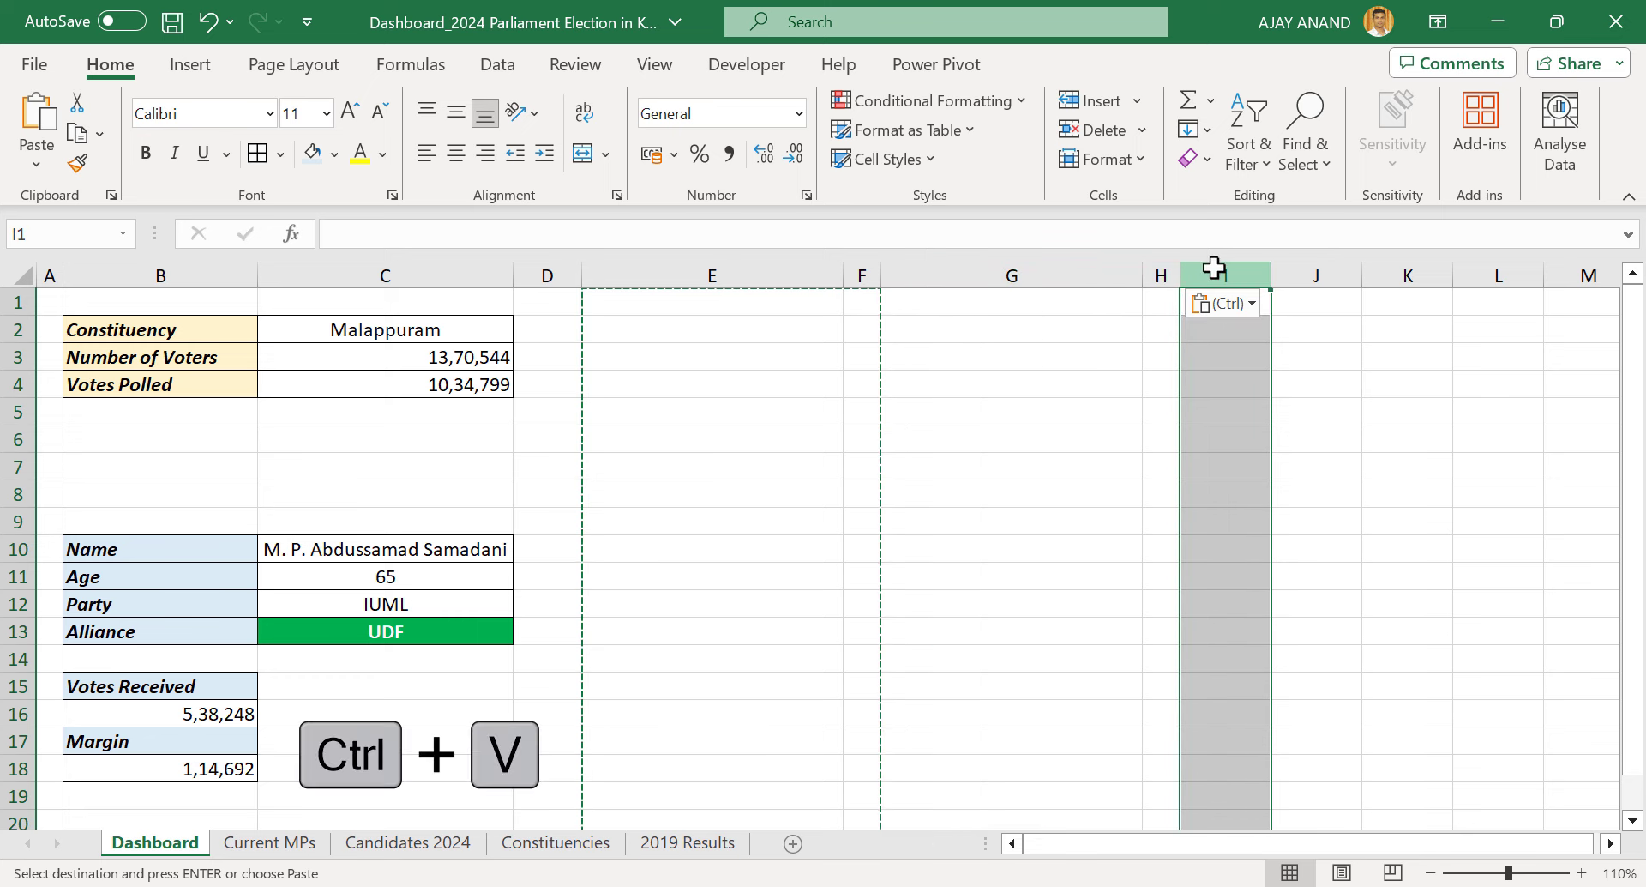
key(ctrl+v)
Start a VLOOKUP formula in E10 with C2 as the lookup value and 'Candidates 2024'!C3:O22 as the table array
click(691, 546)
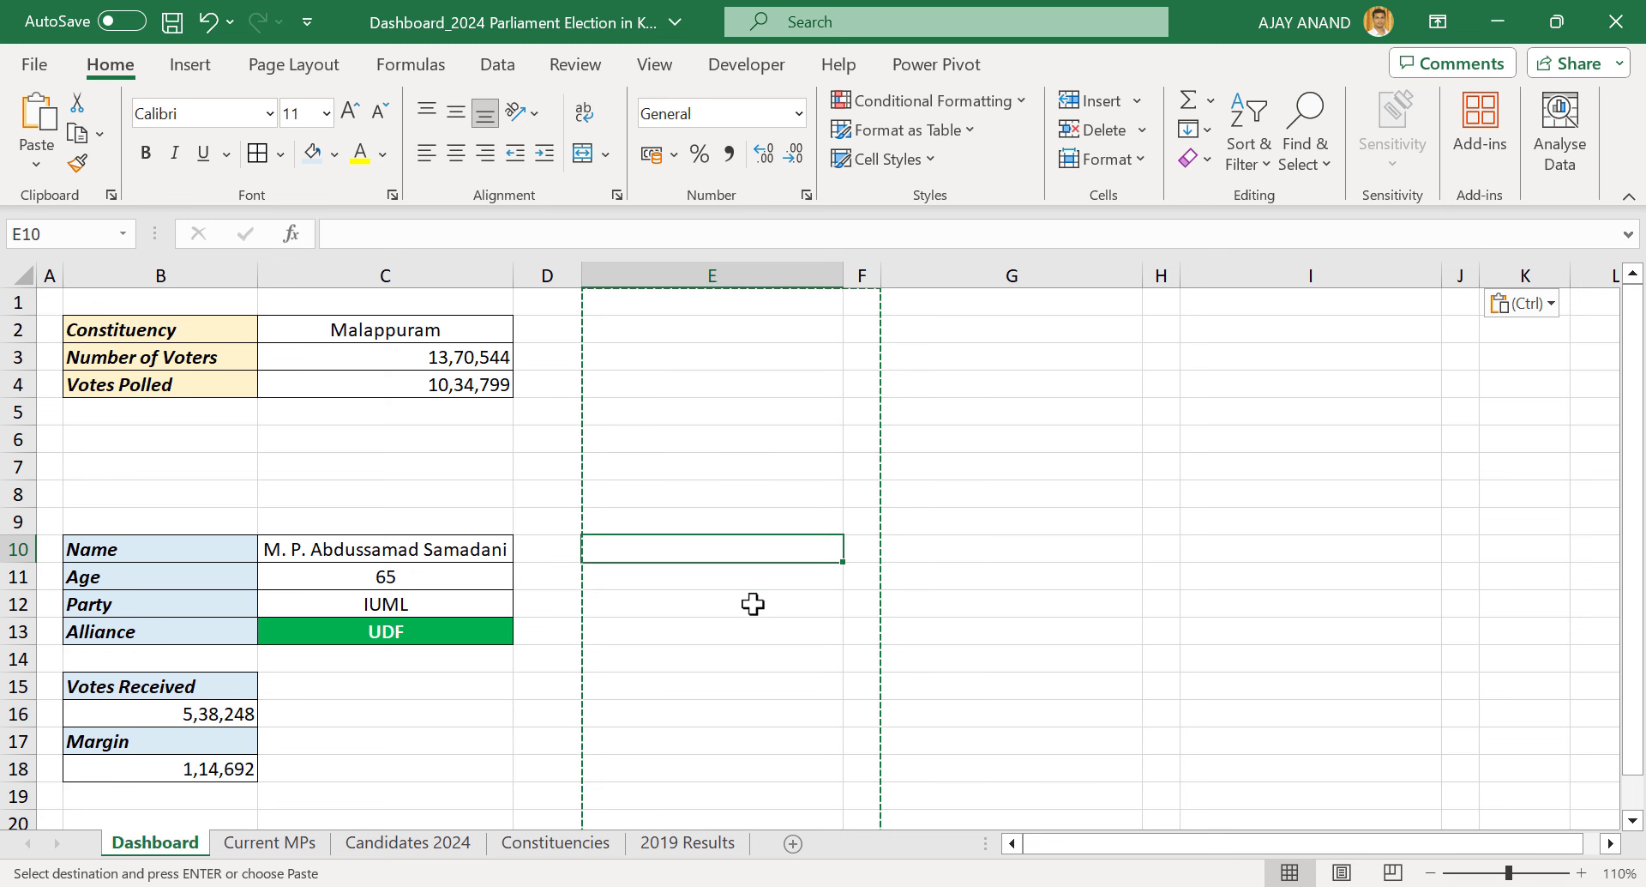
text(=VLO)
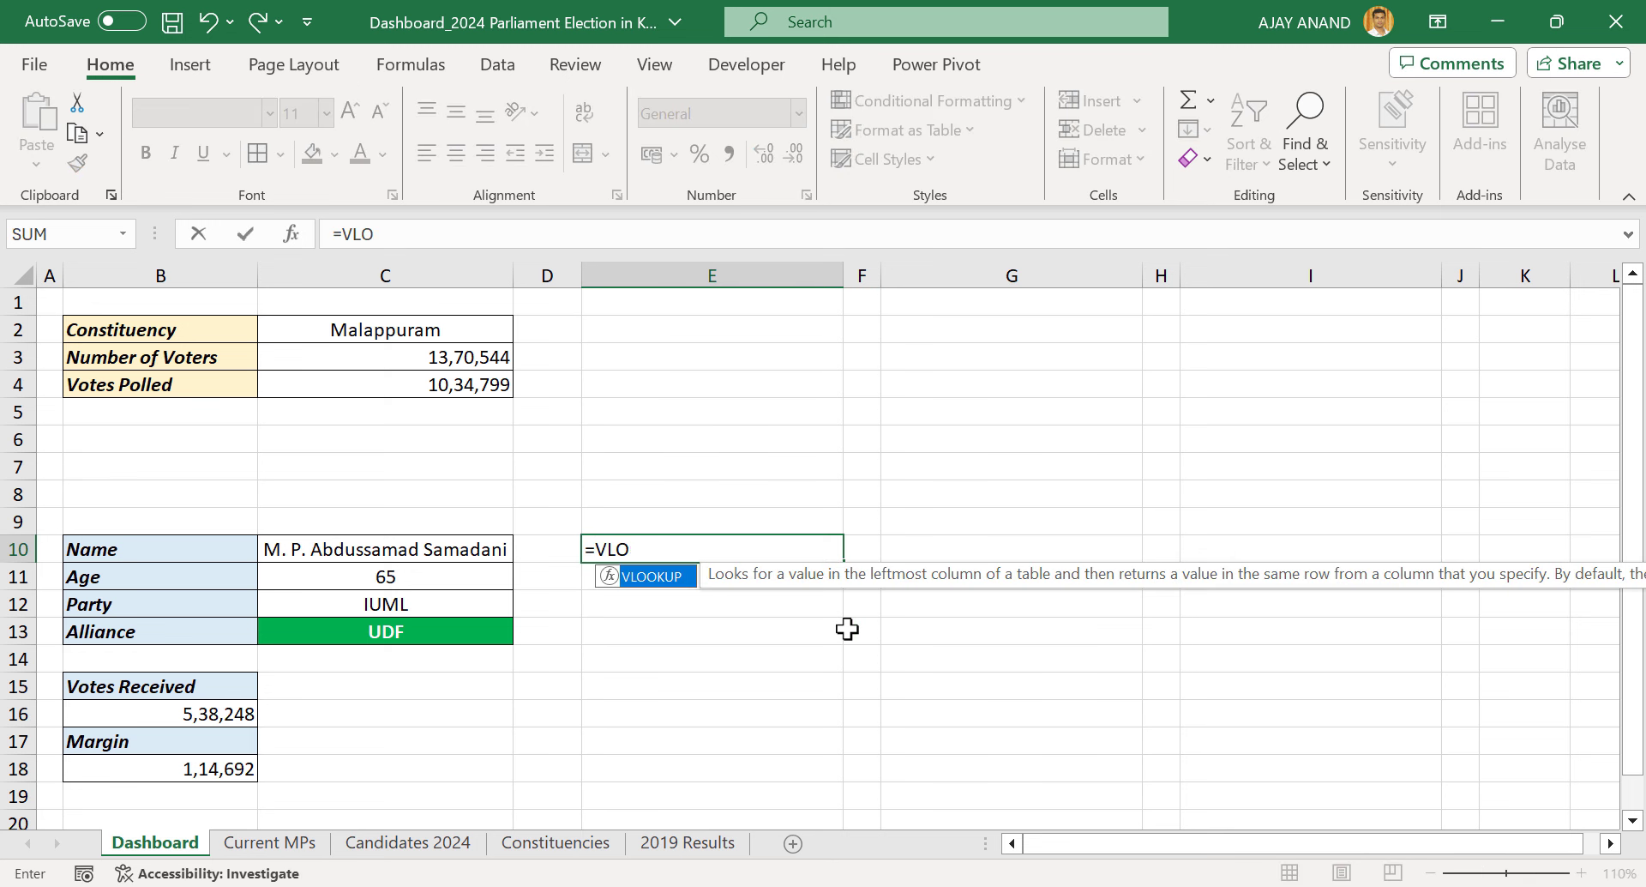
text(OKUP()
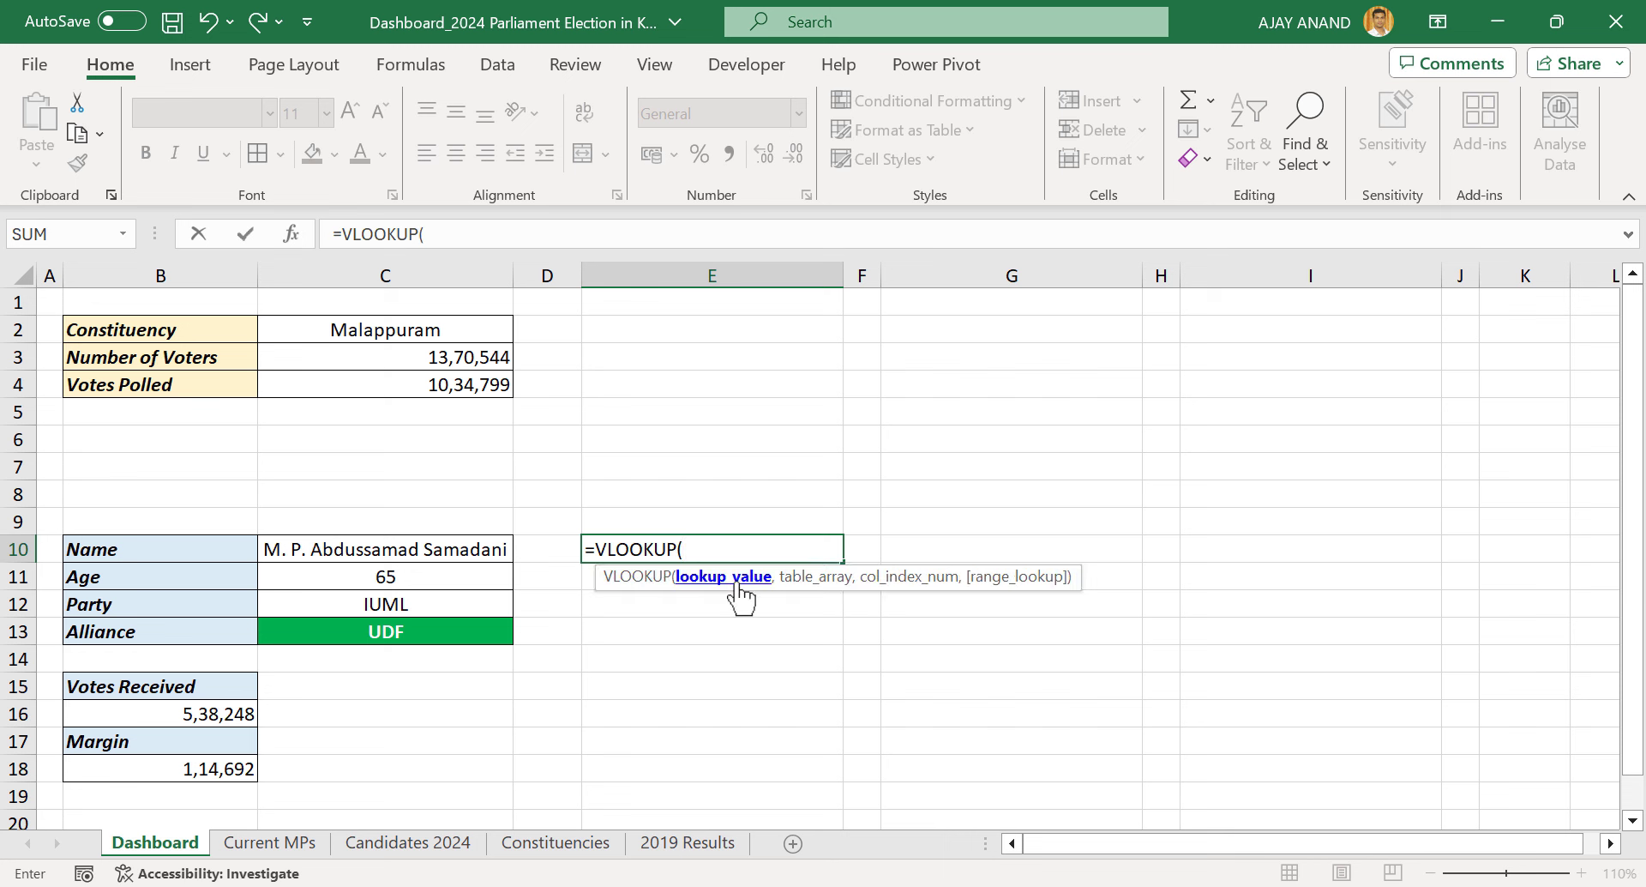
click(467, 328)
text(,)
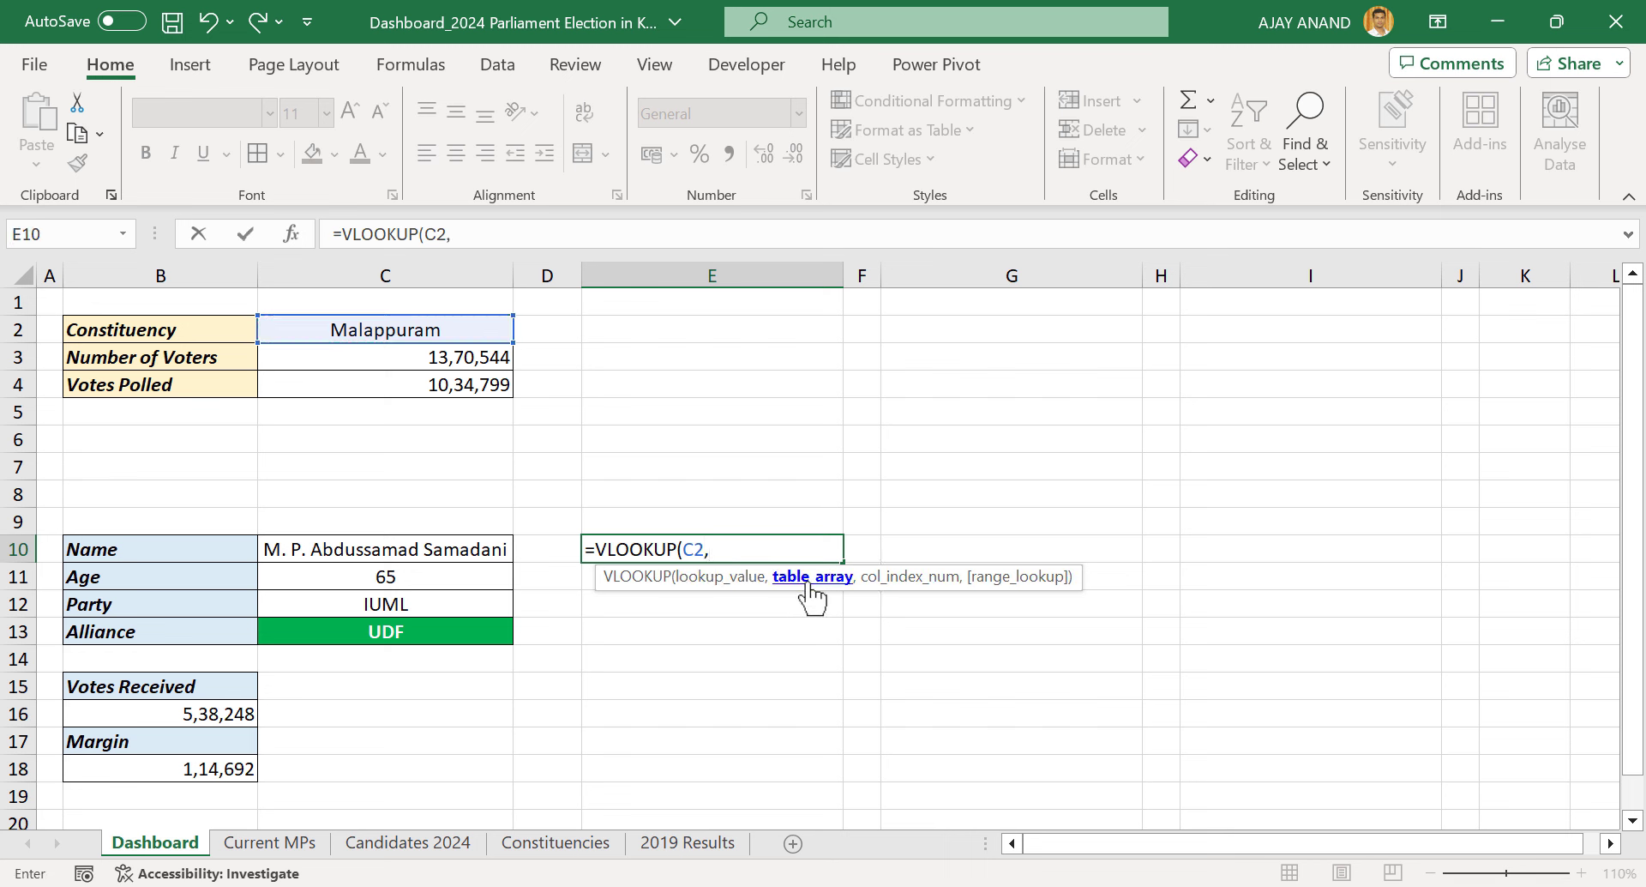
click(415, 844)
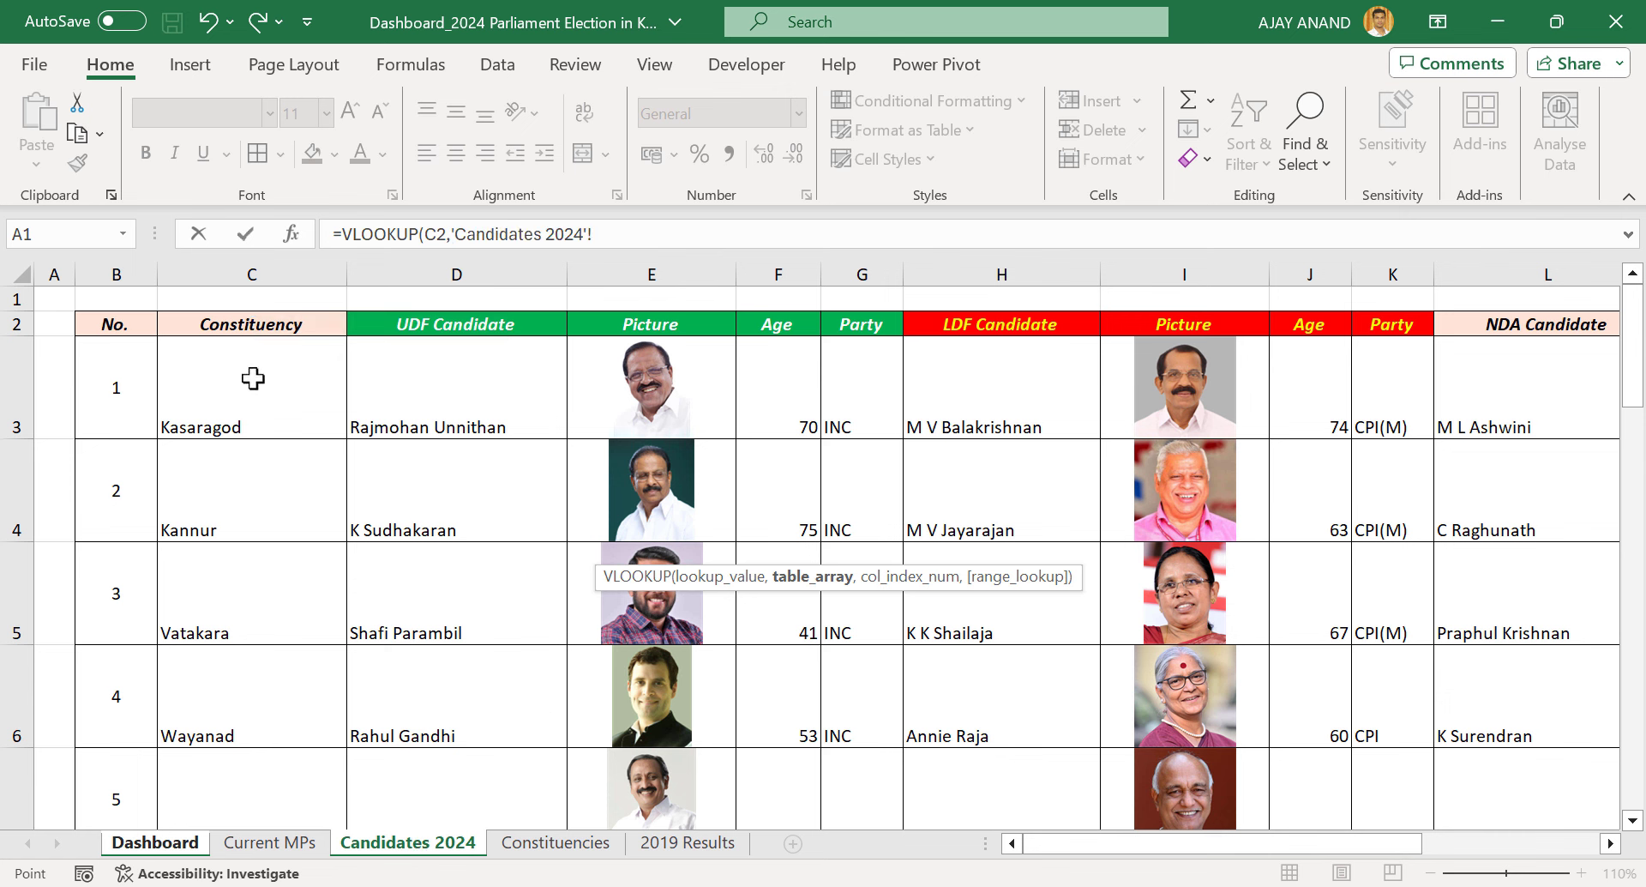
drag(253, 378, 1257, 658)
scroll(1257, 658, up, 3)
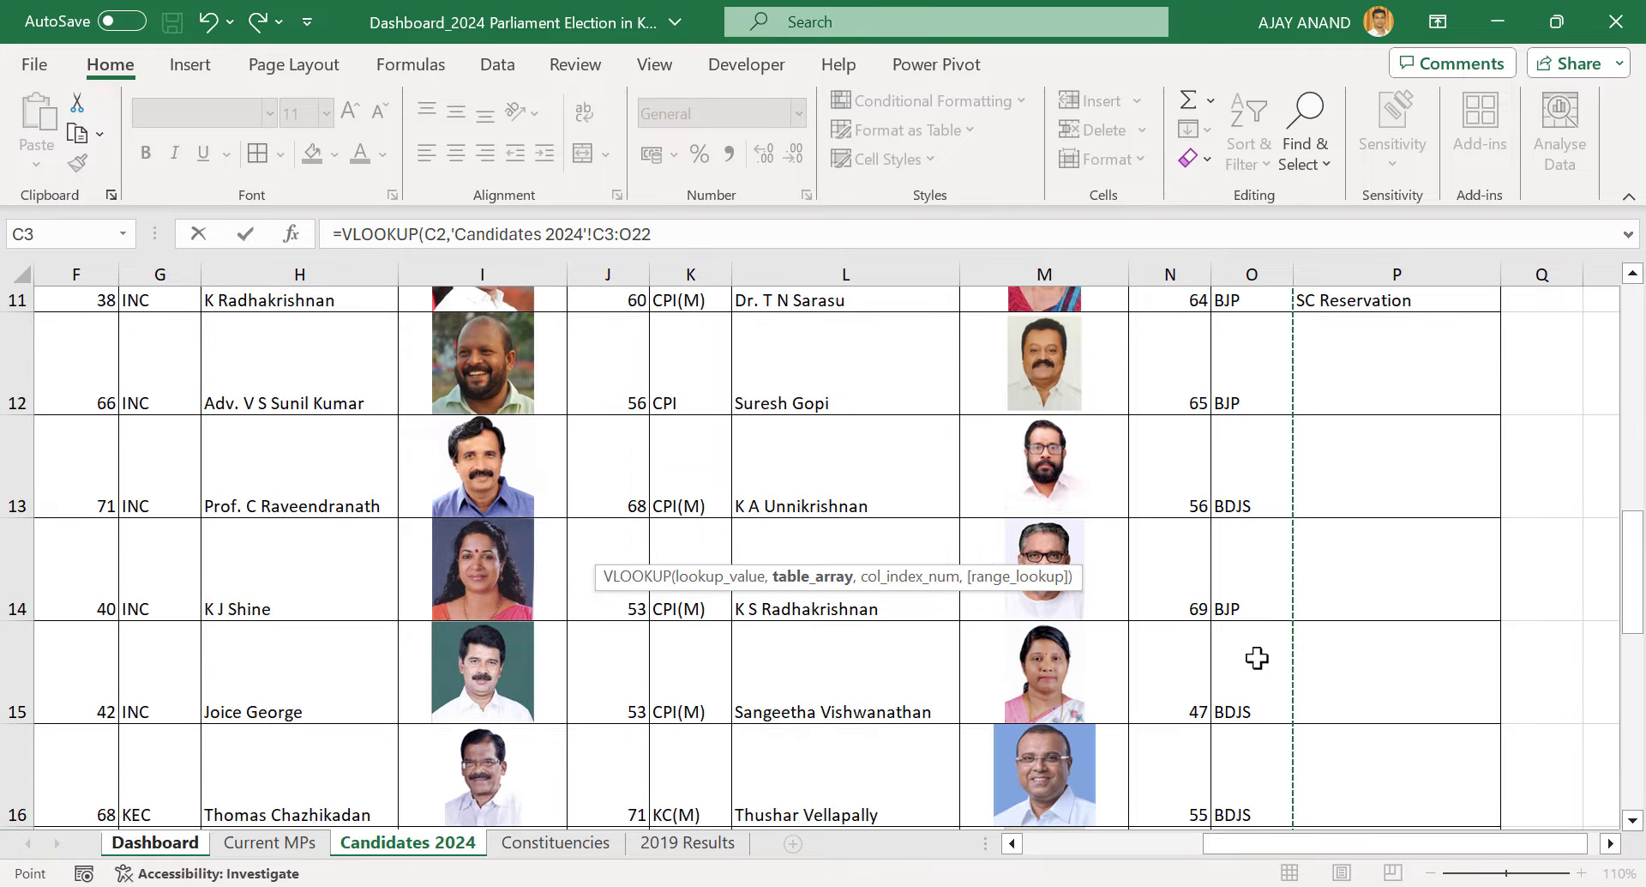
scroll(1257, 658, up, 4)
drag(1287, 845, 1063, 855)
text(,)
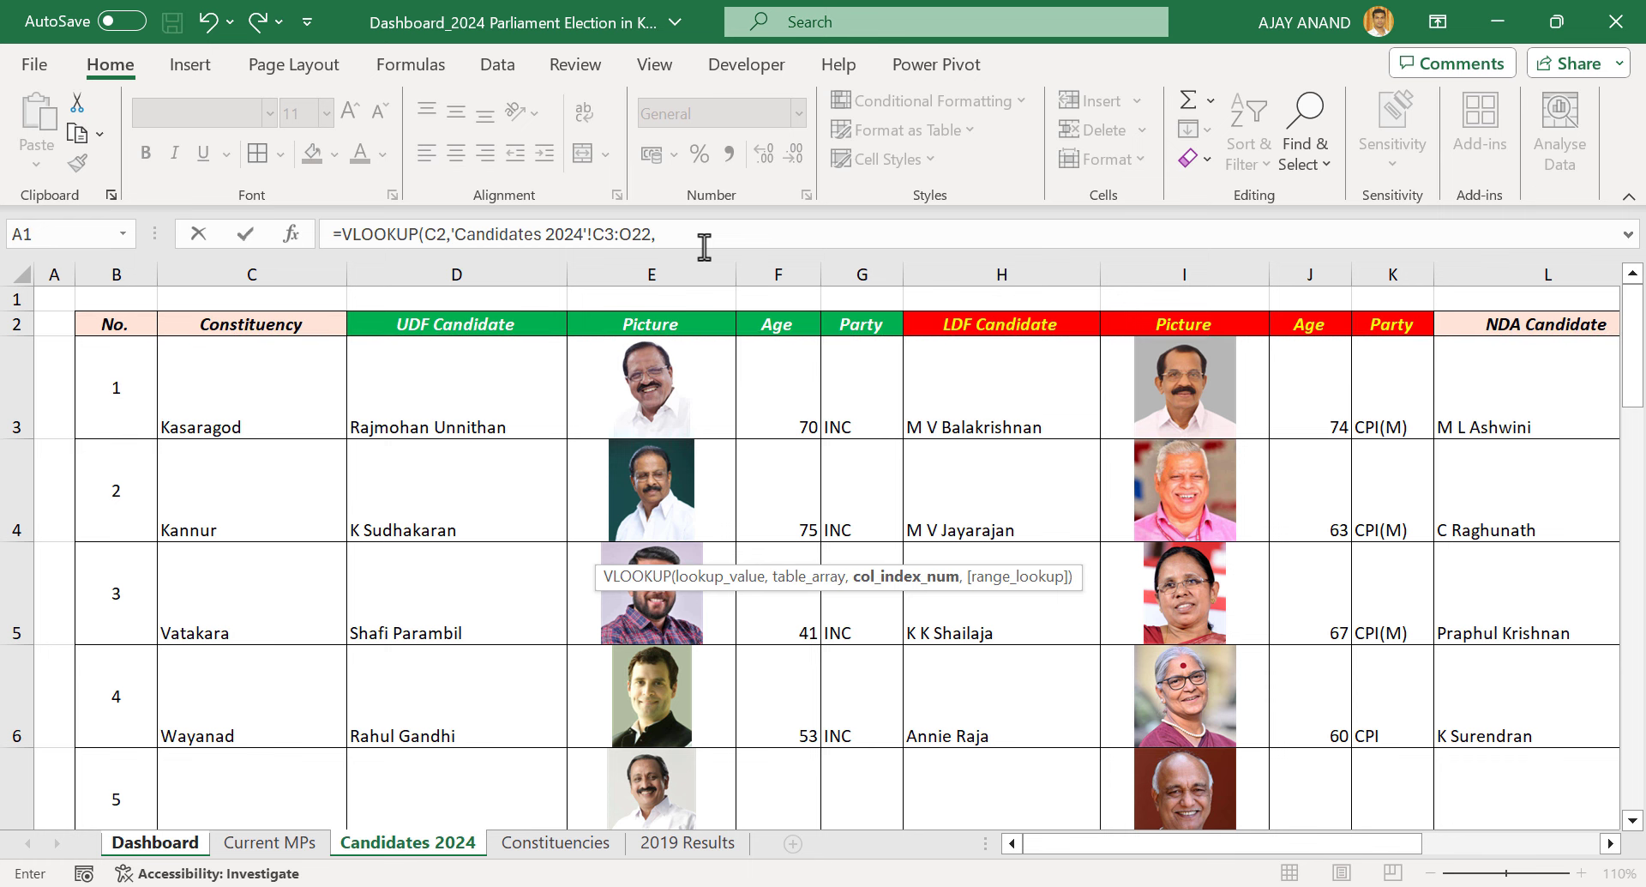
Complete the E10 VLOOKUP with column index 2 and FALSE for an exact match to return the UDF candidate
drag(853, 565, 686, 260)
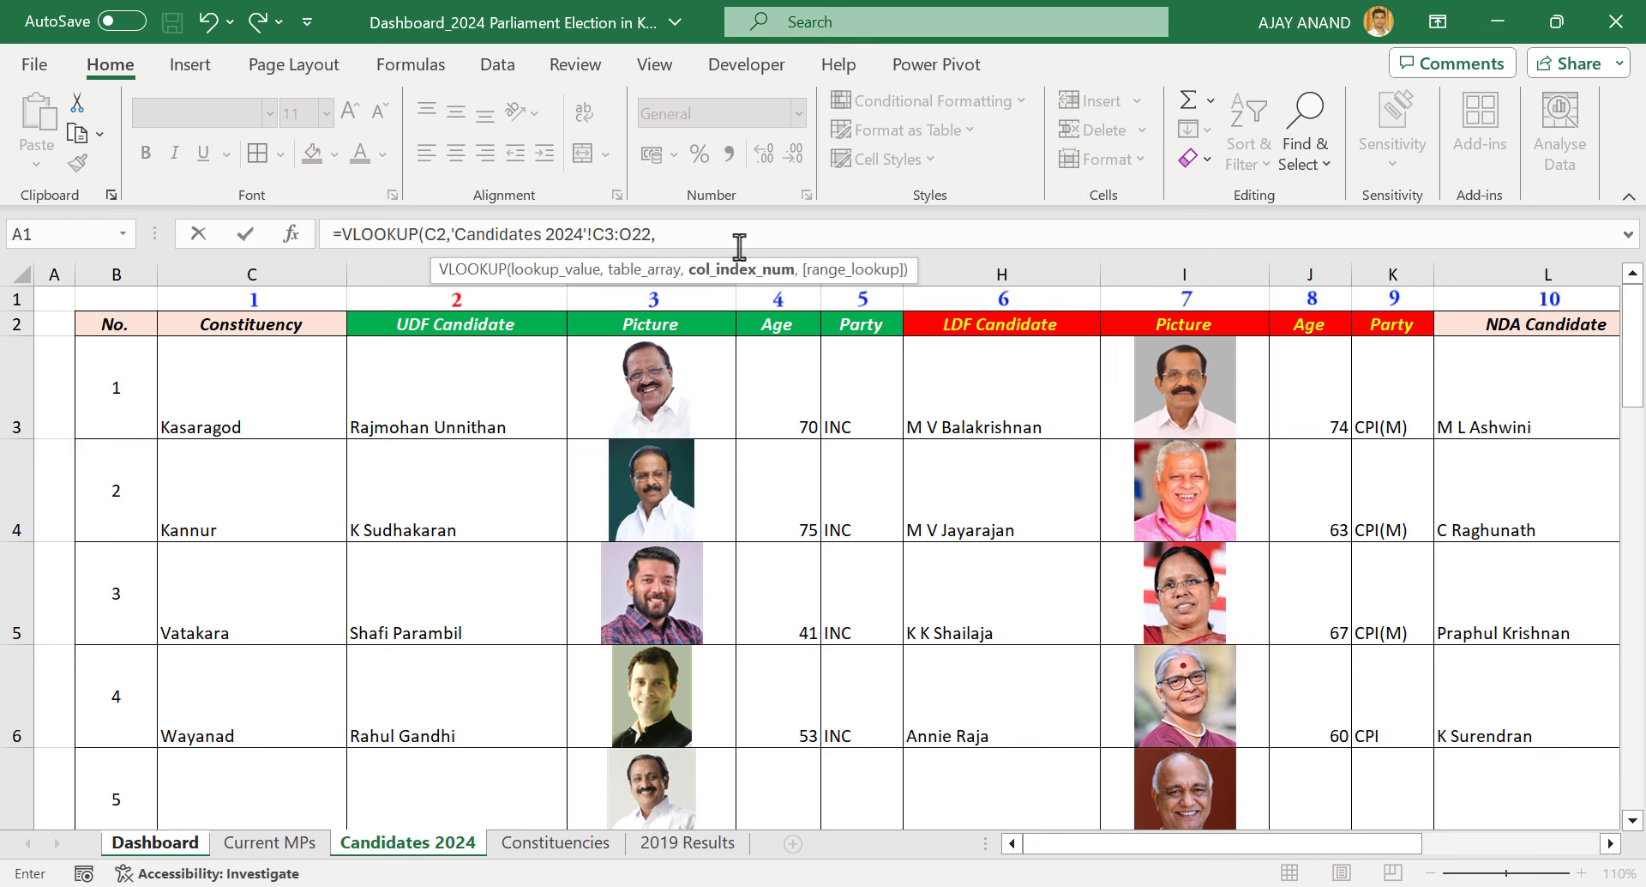
text(2,)
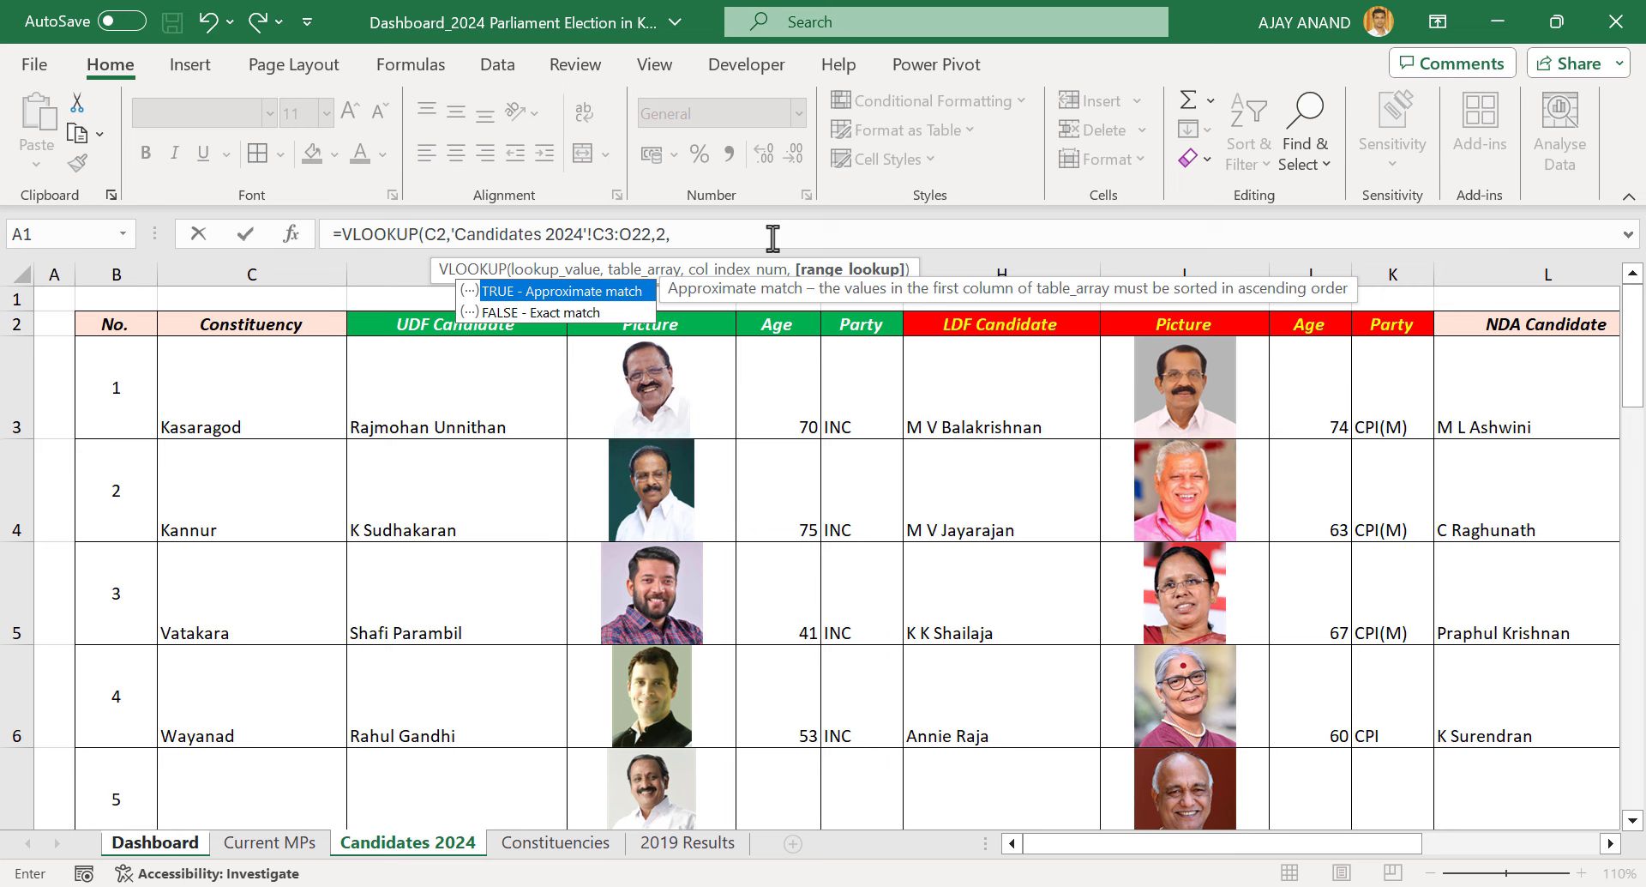
text(FALSE))
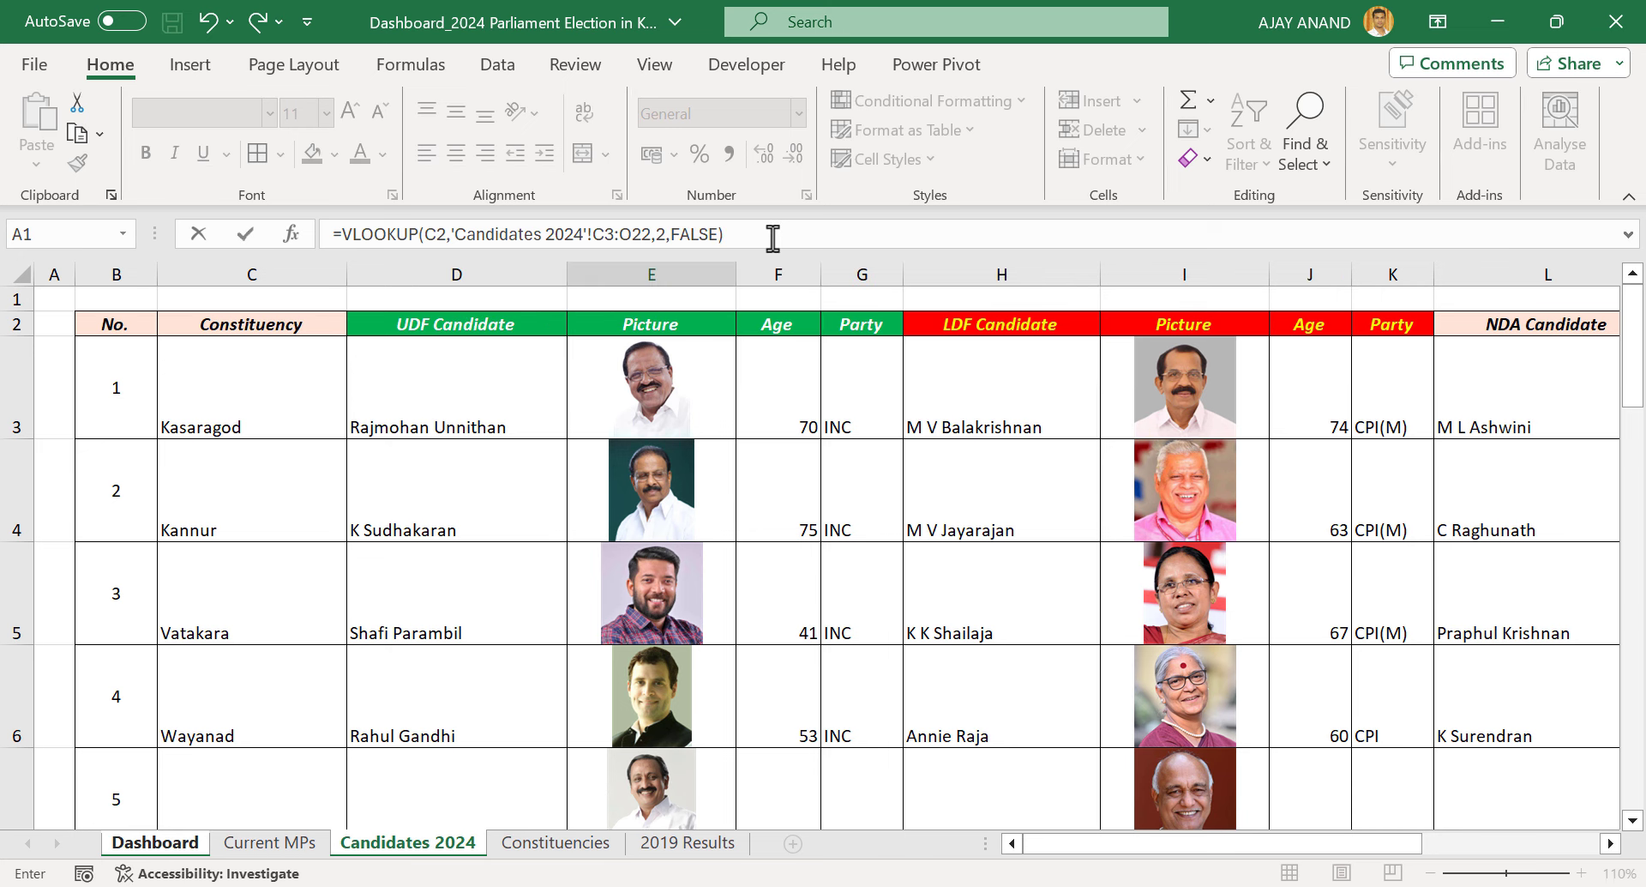
key(Return)
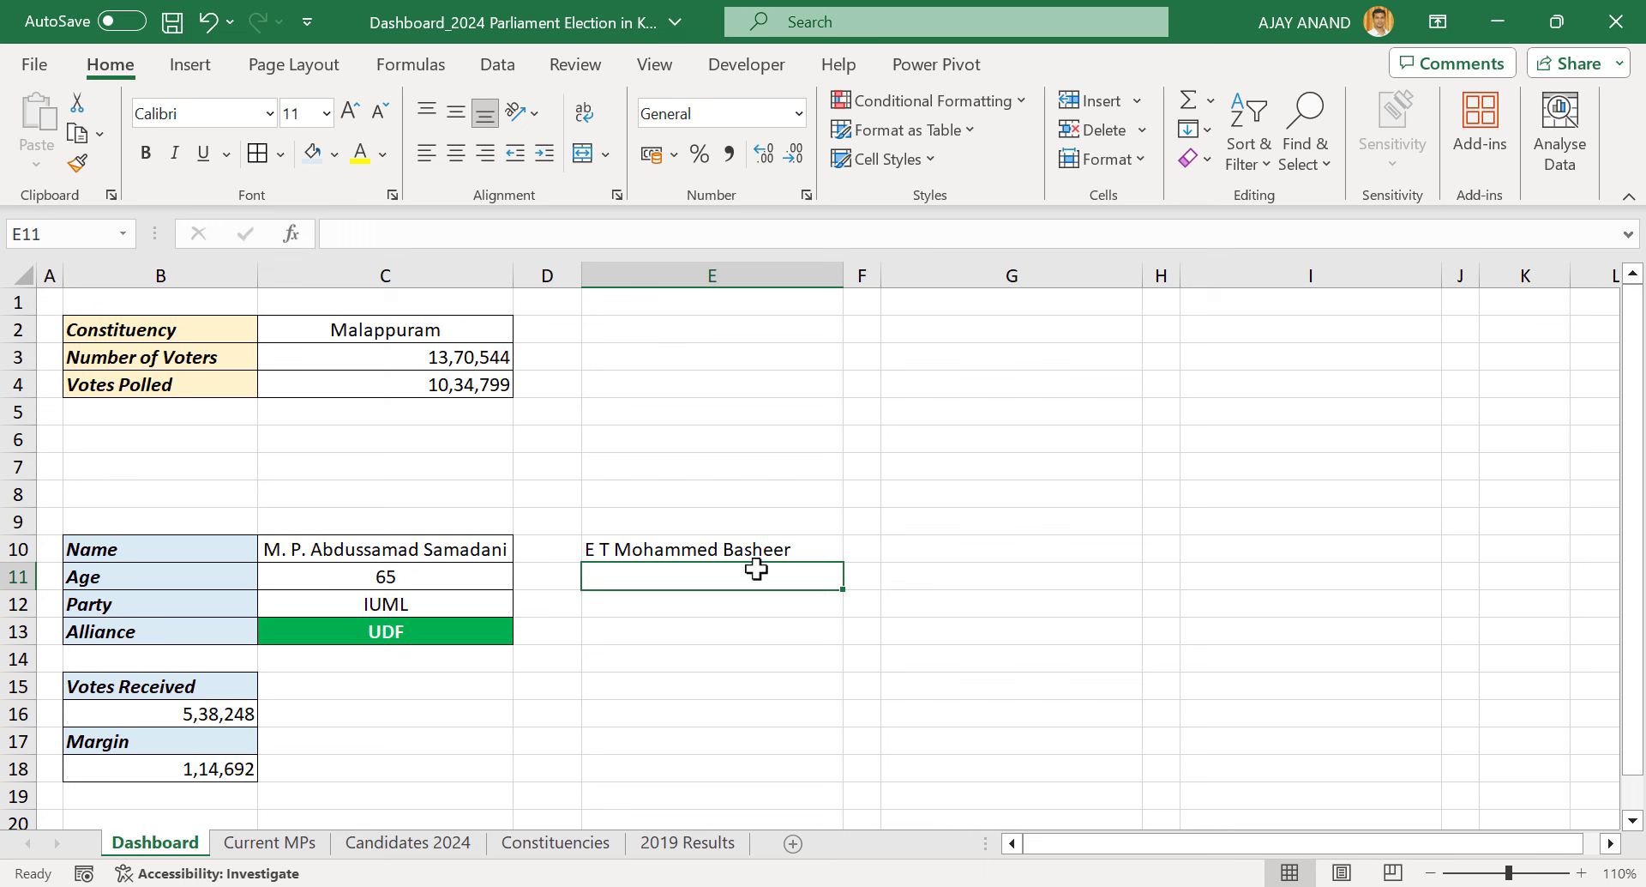
Switch the constituency in C2 to Thrissur to test the candidate lookup
click(486, 329)
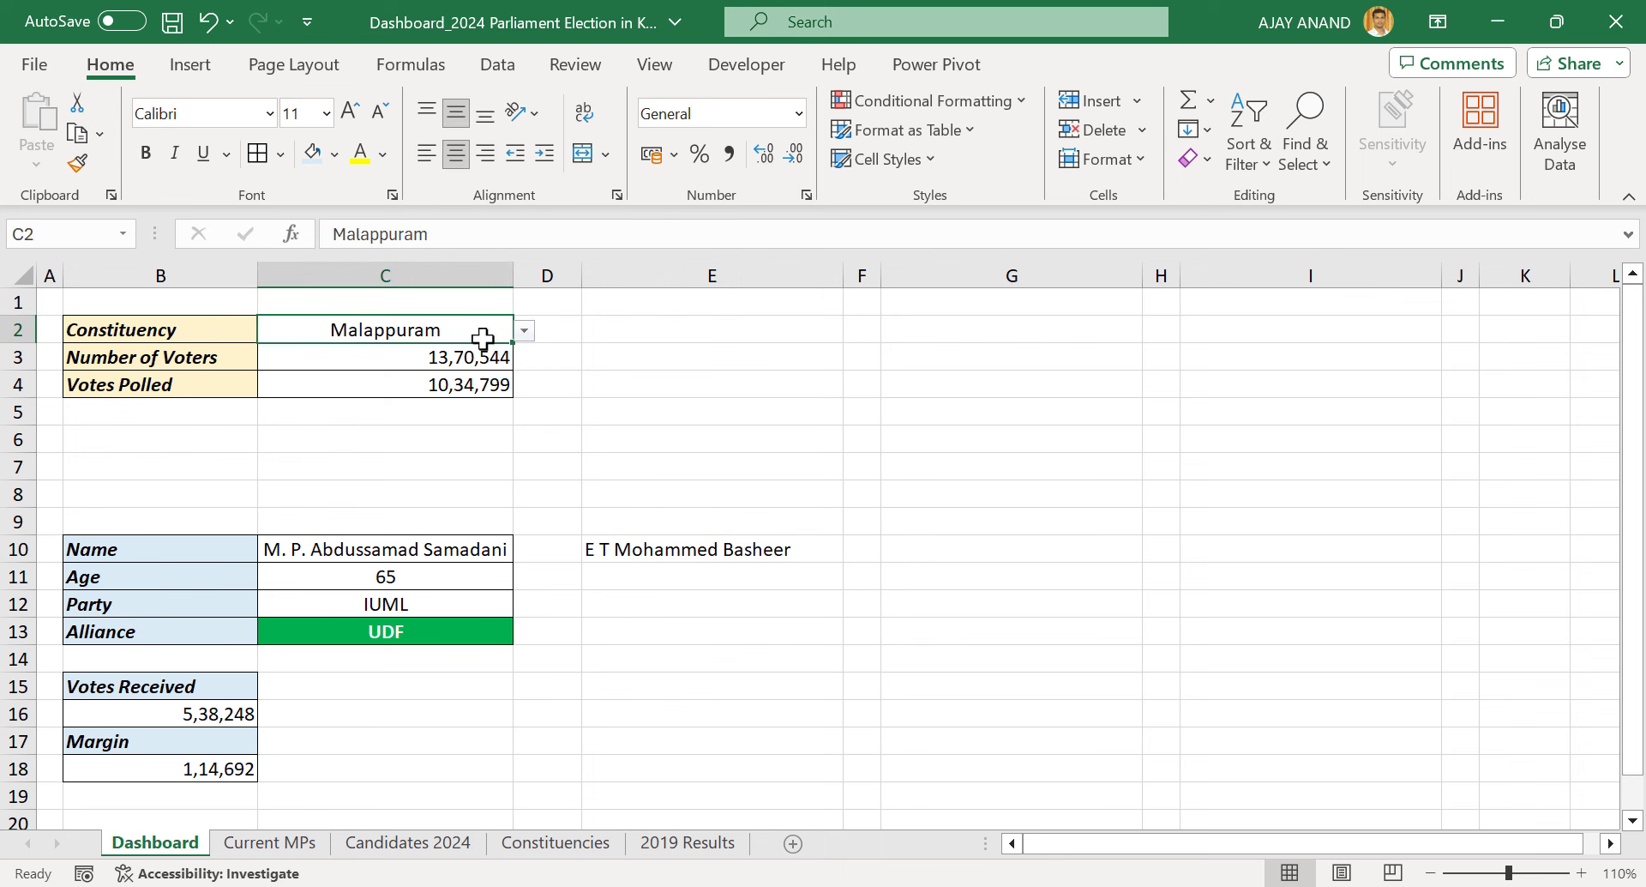
click(524, 330)
click(383, 507)
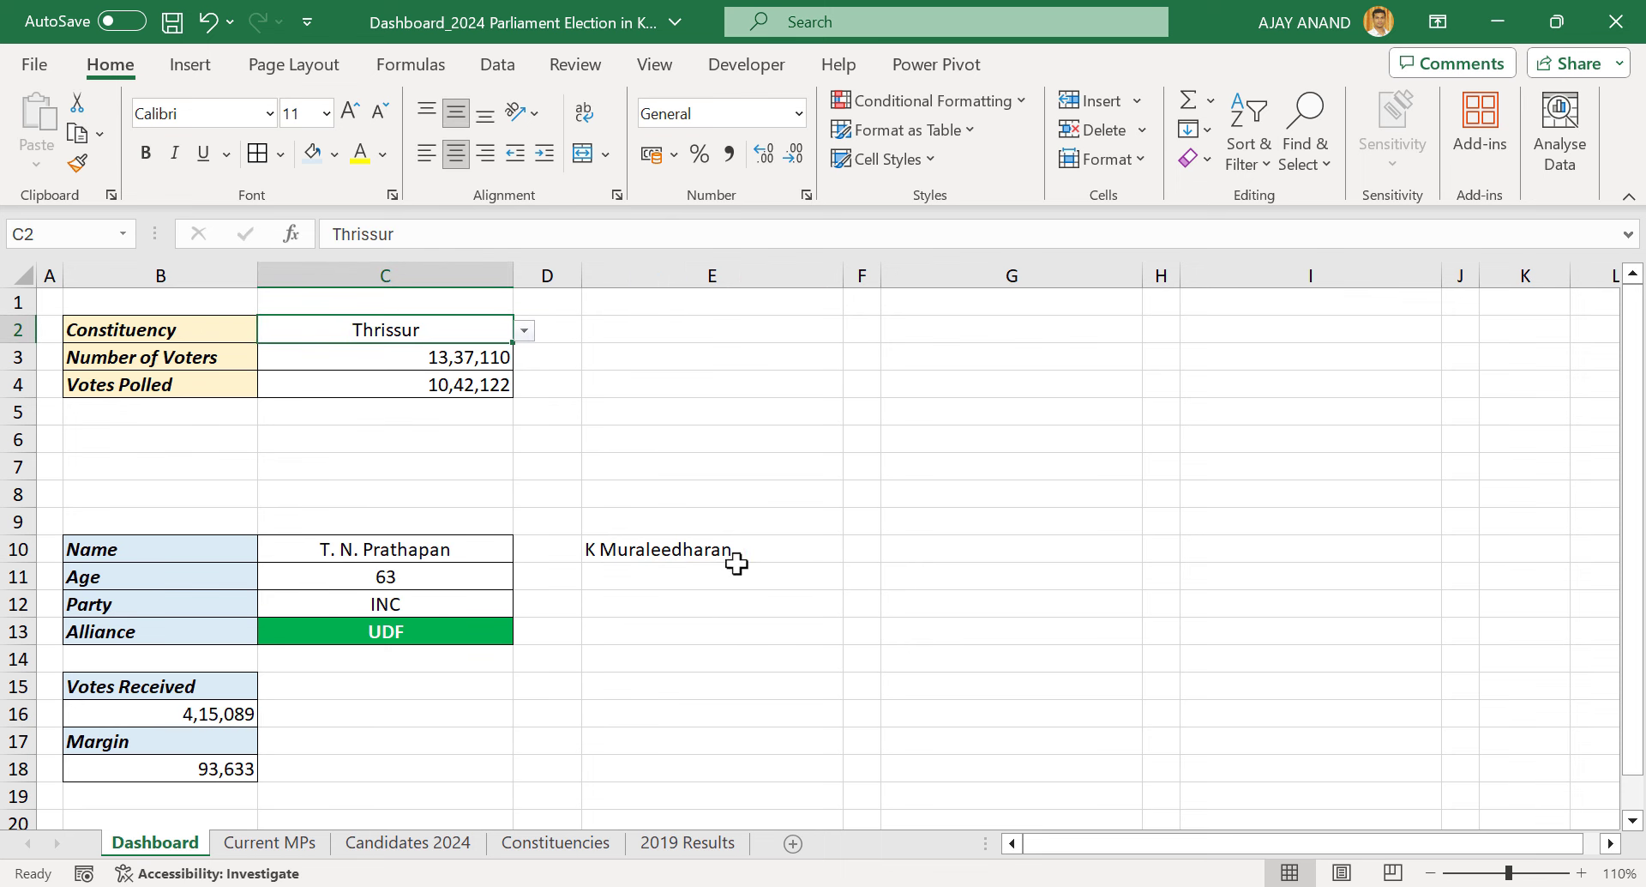
Centre the contents of columns E, G and I horizontally
click(785, 274)
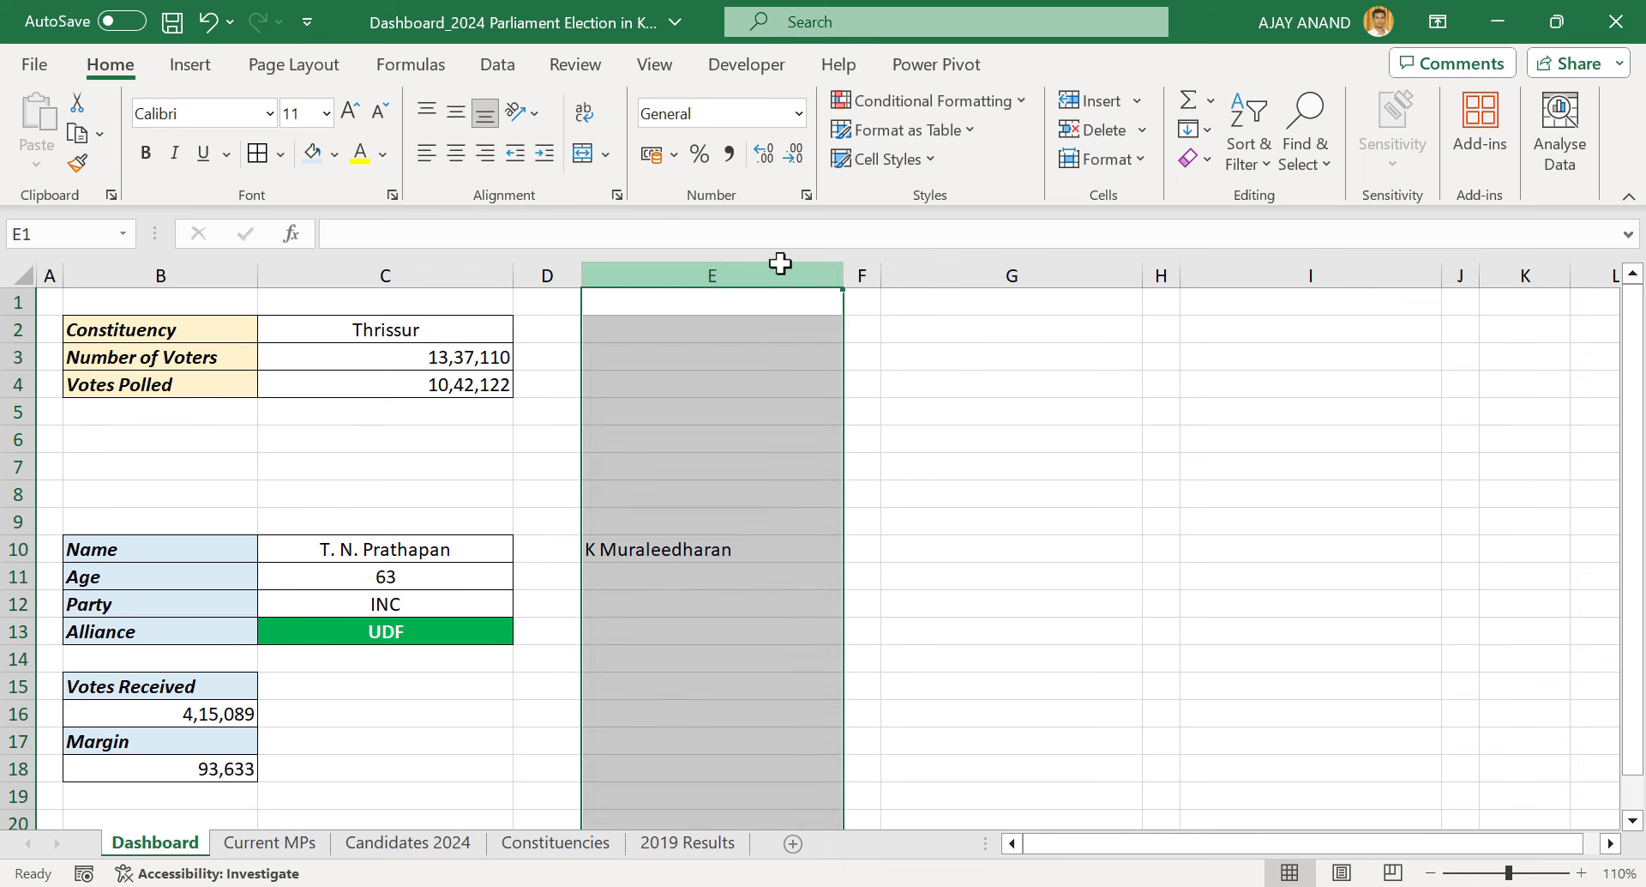
click(457, 153)
click(1048, 274)
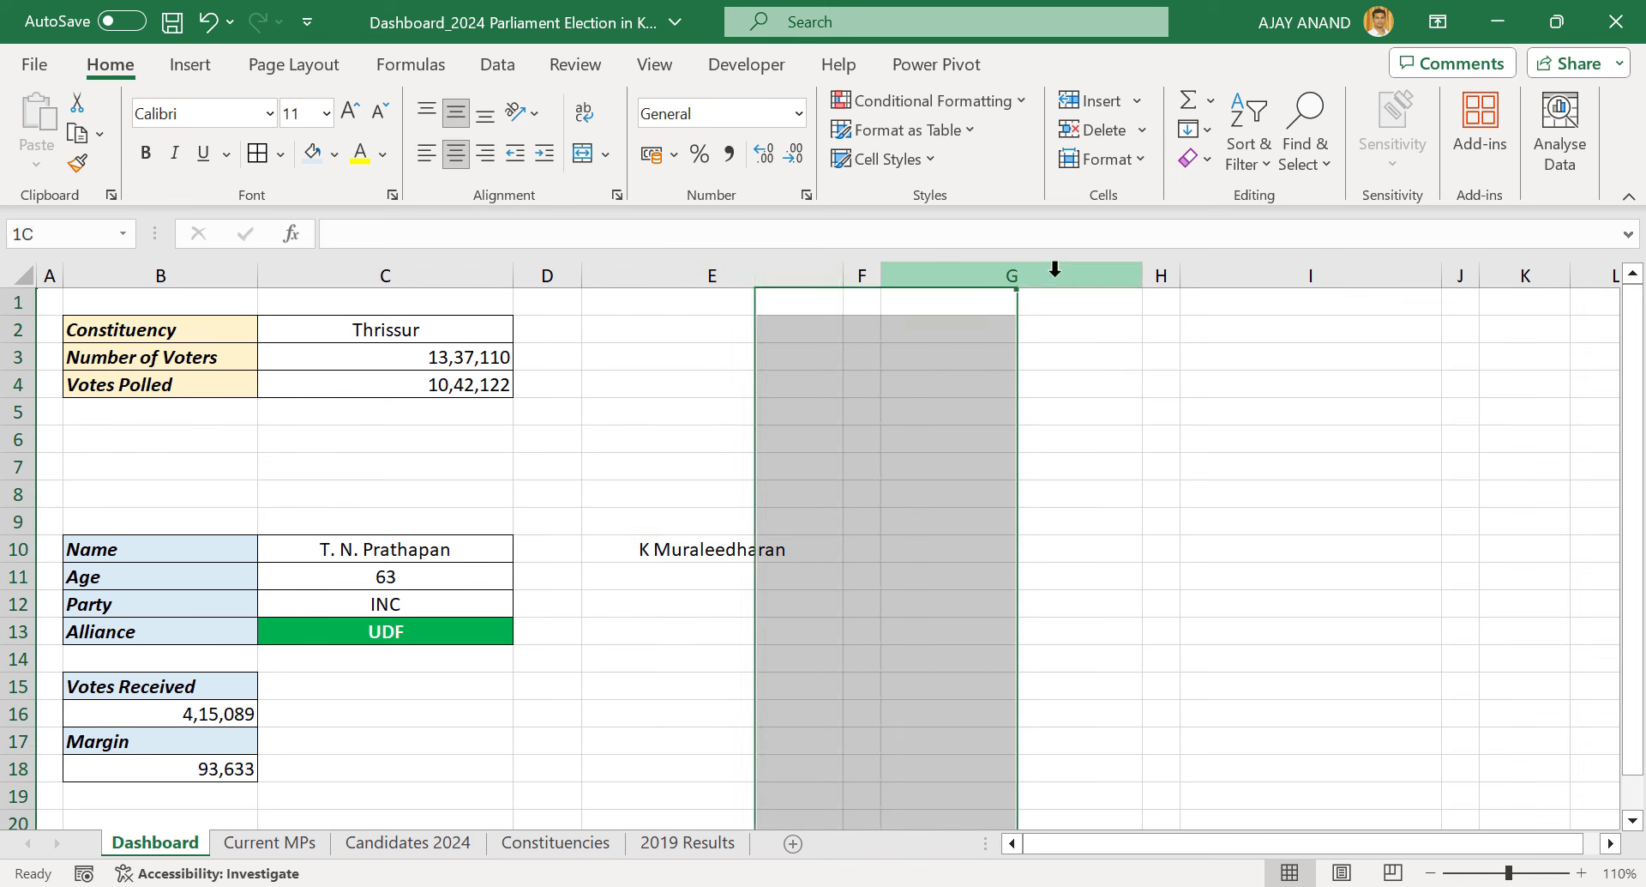
ctrl+click(1275, 274)
click(456, 153)
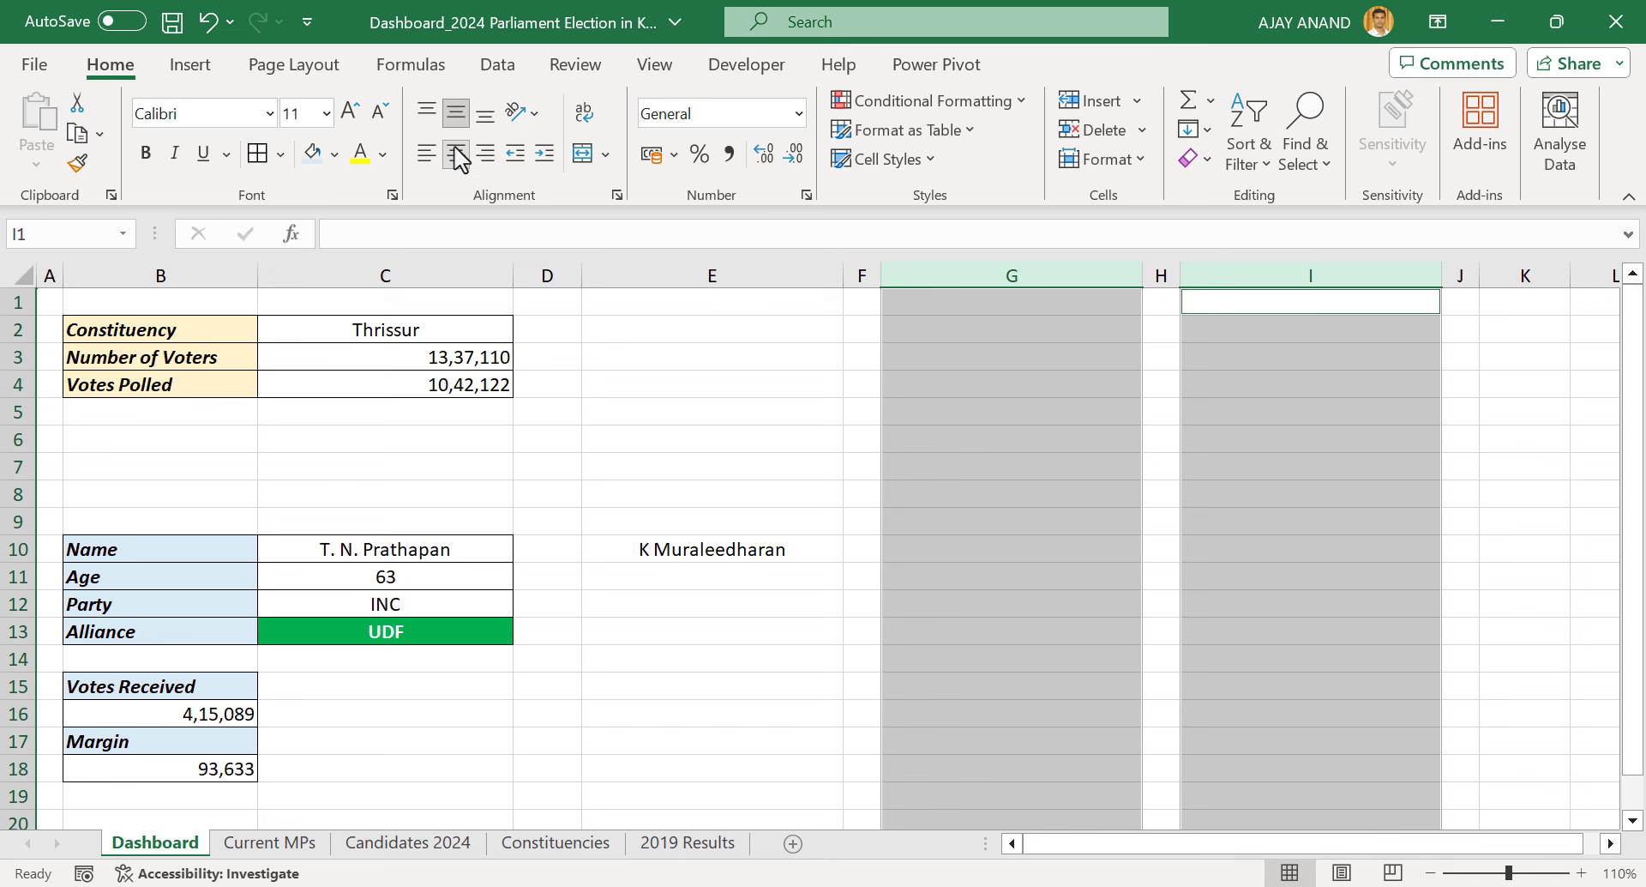
click(728, 586)
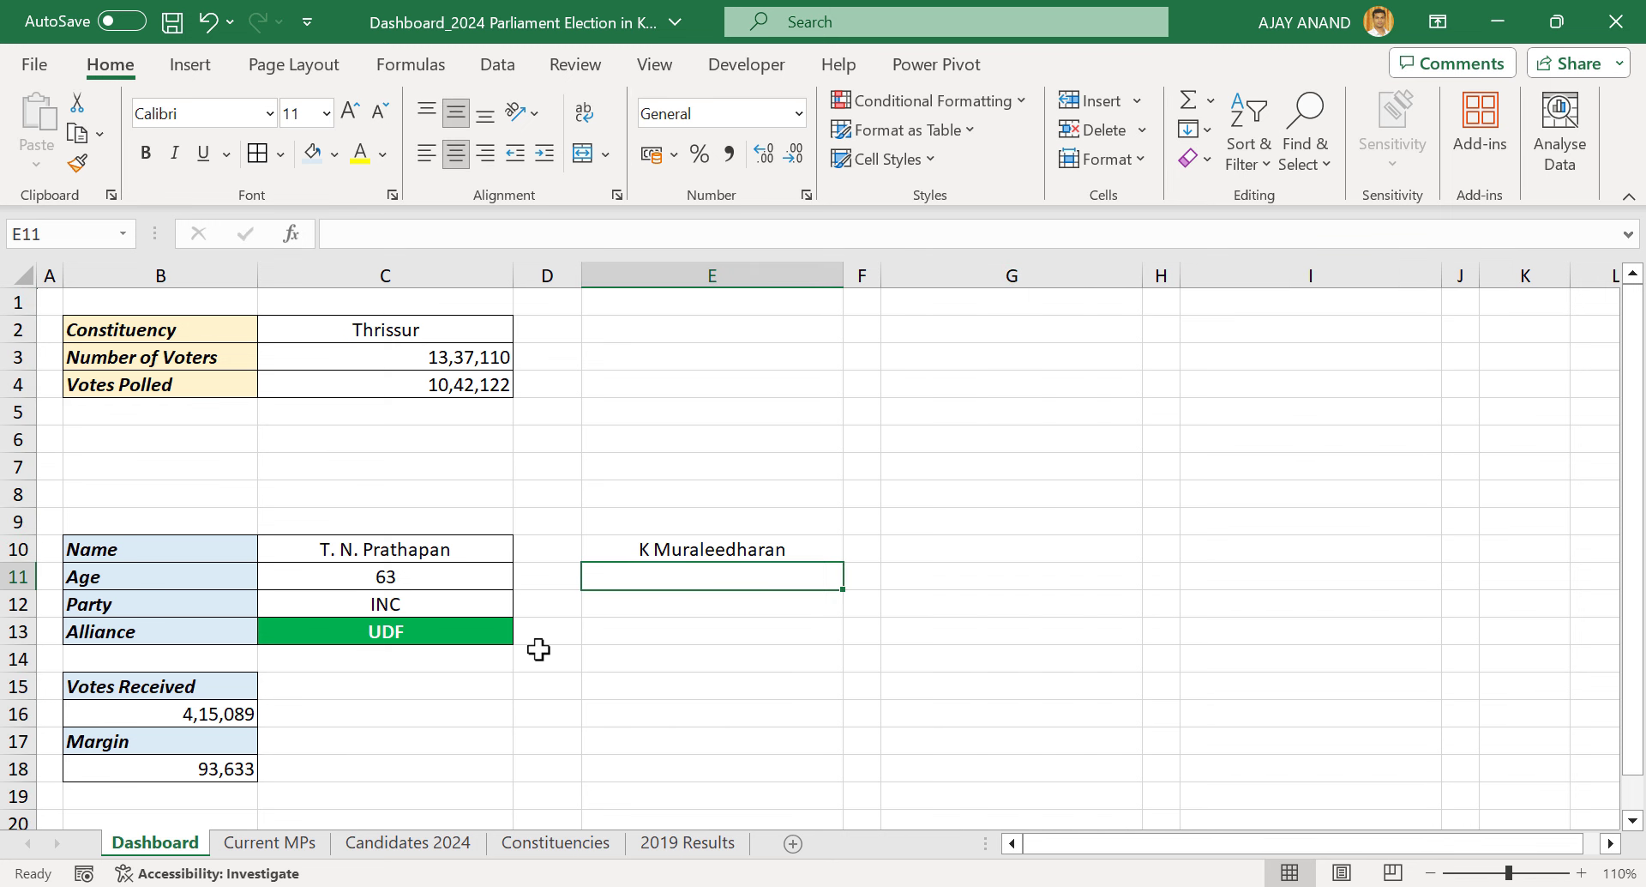
Copy the full VLOOKUP formula text from E10, leaving the cell unchanged
click(783, 548)
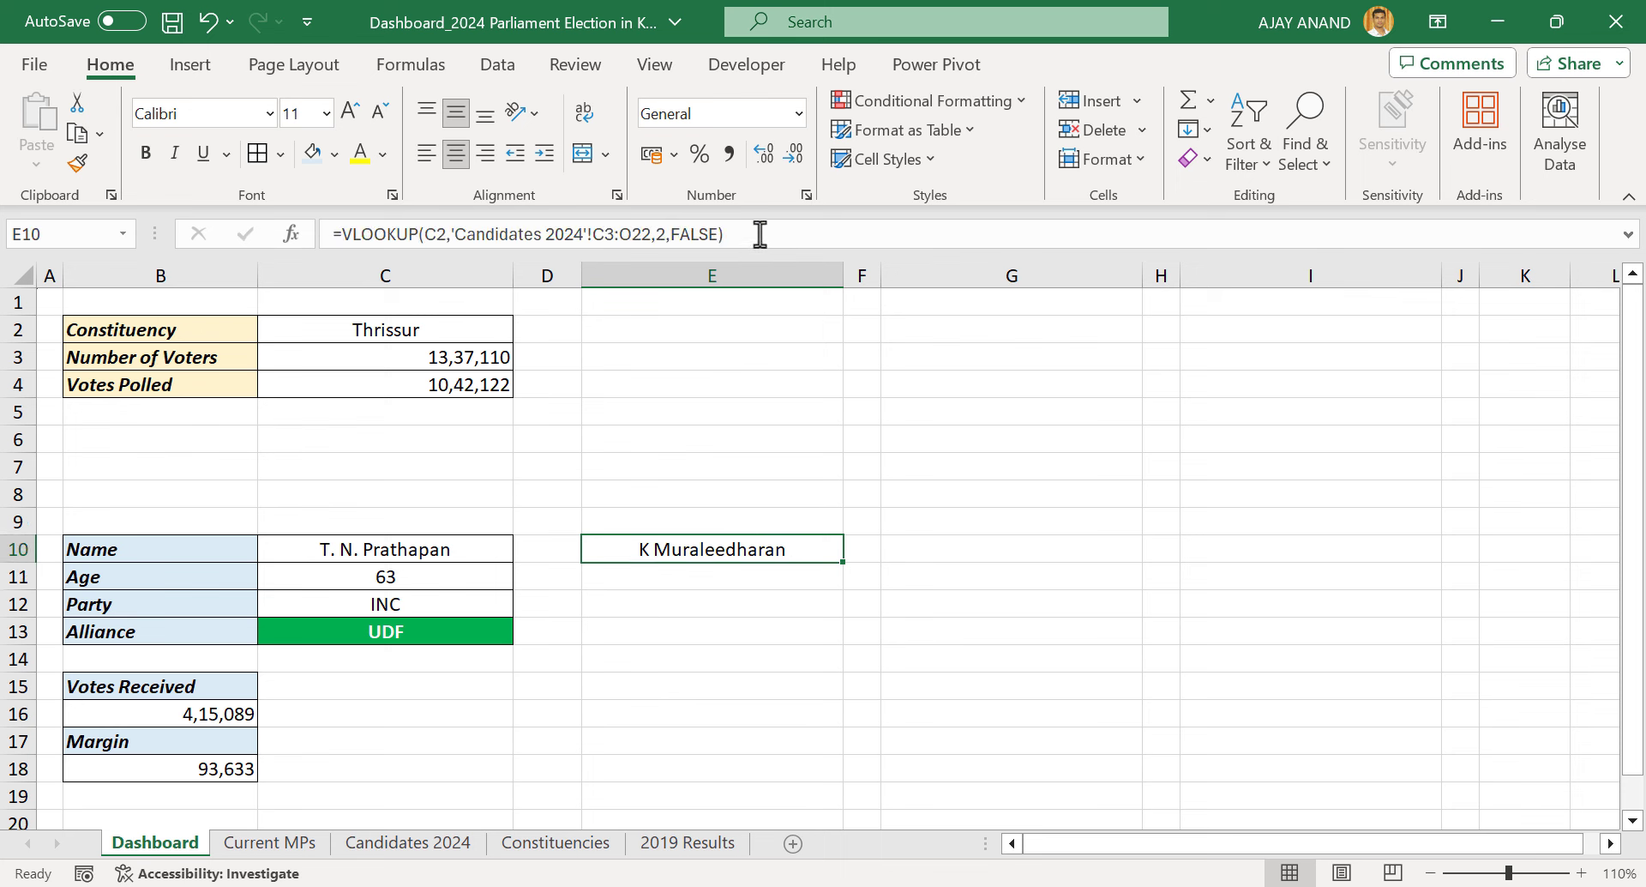
drag(761, 235, 320, 228)
right_click(507, 231)
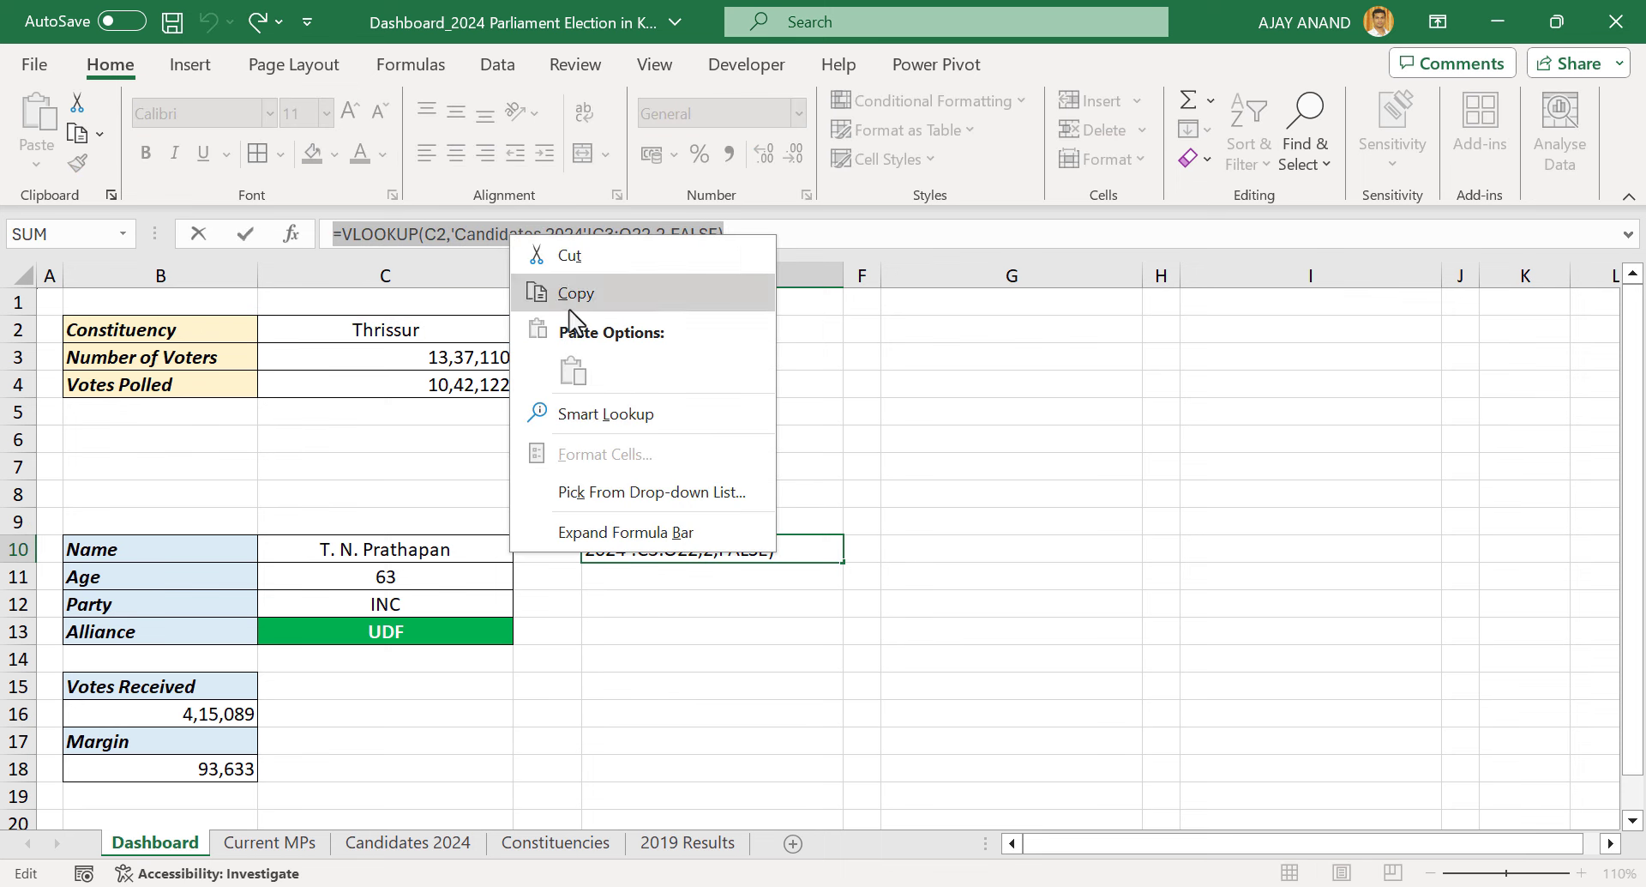
click(596, 297)
key(Escape)
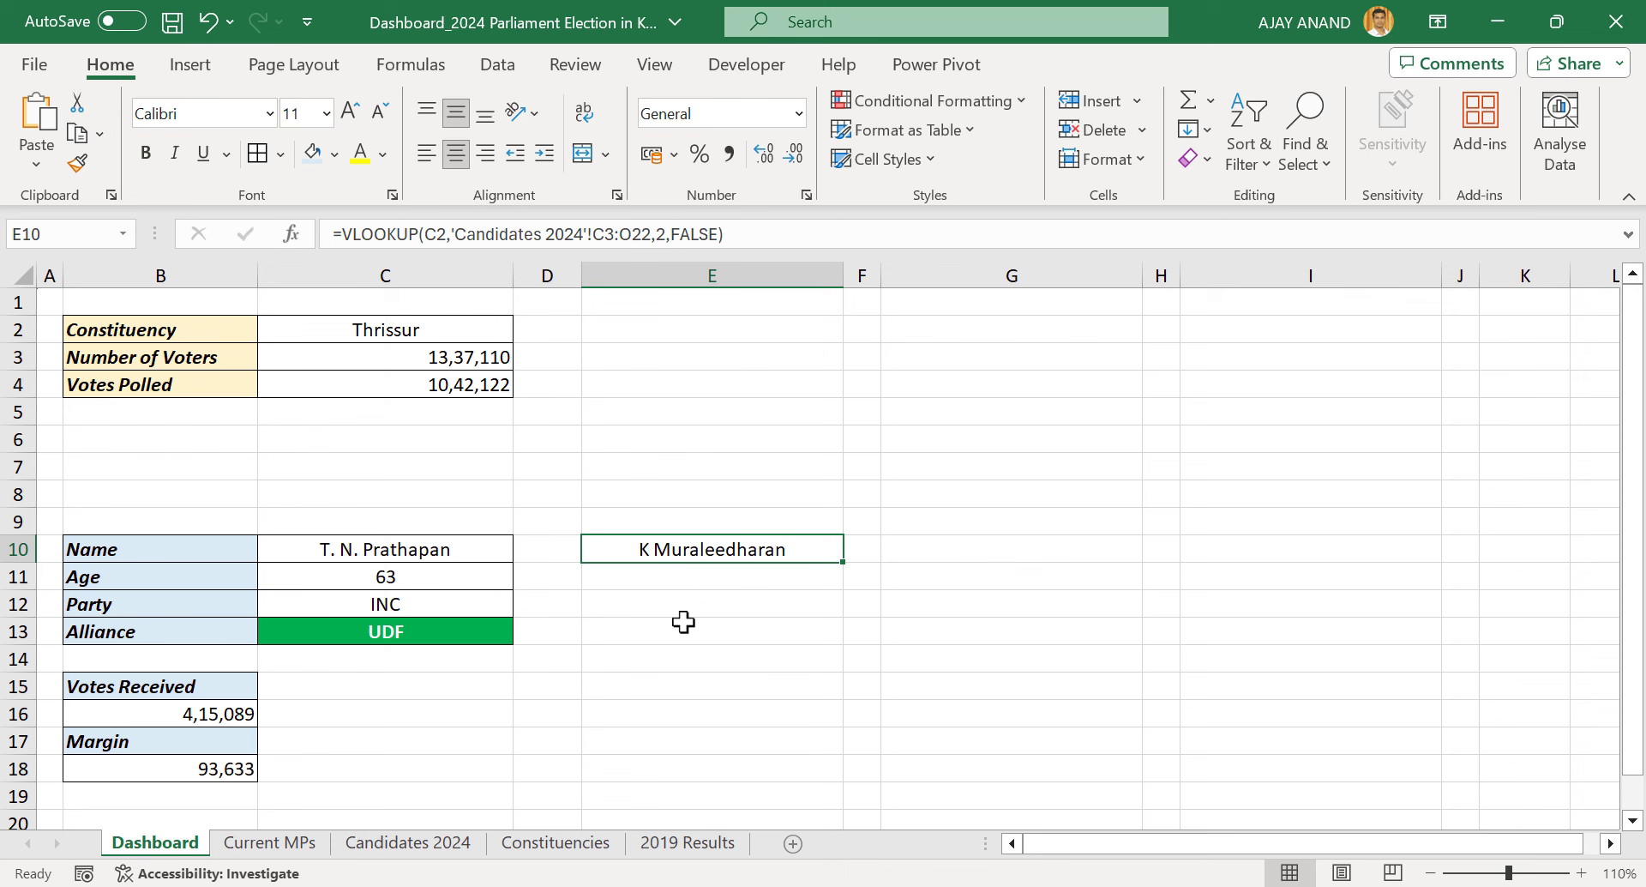
Paste the copied VLOOKUP formula into E11 and E12
click(729, 580)
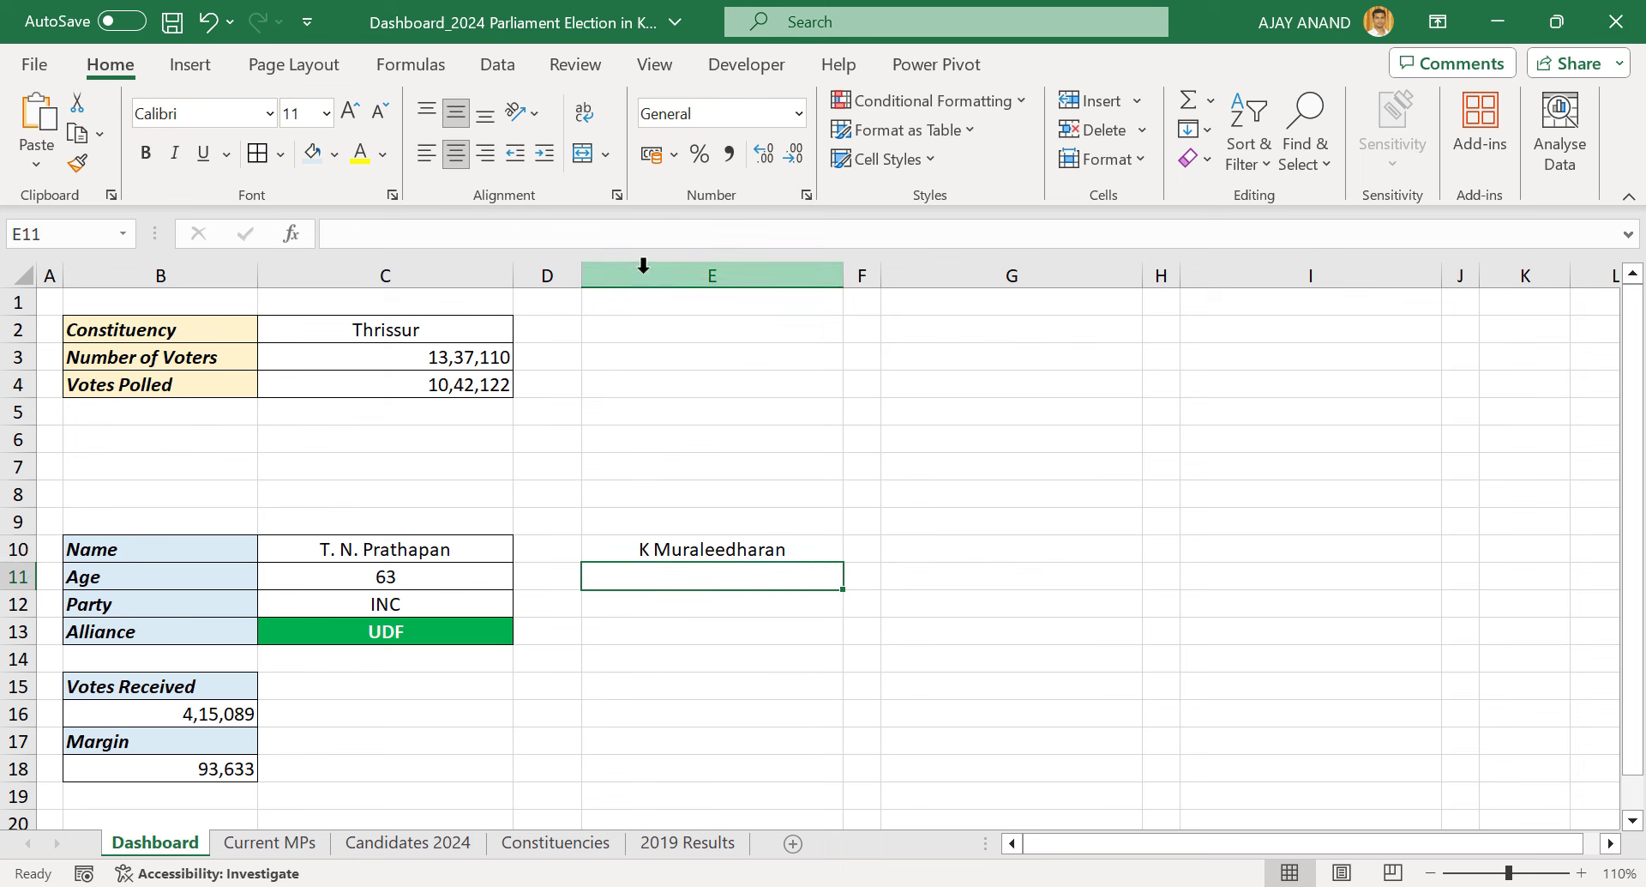
right_click(474, 243)
click(541, 375)
key(Return)
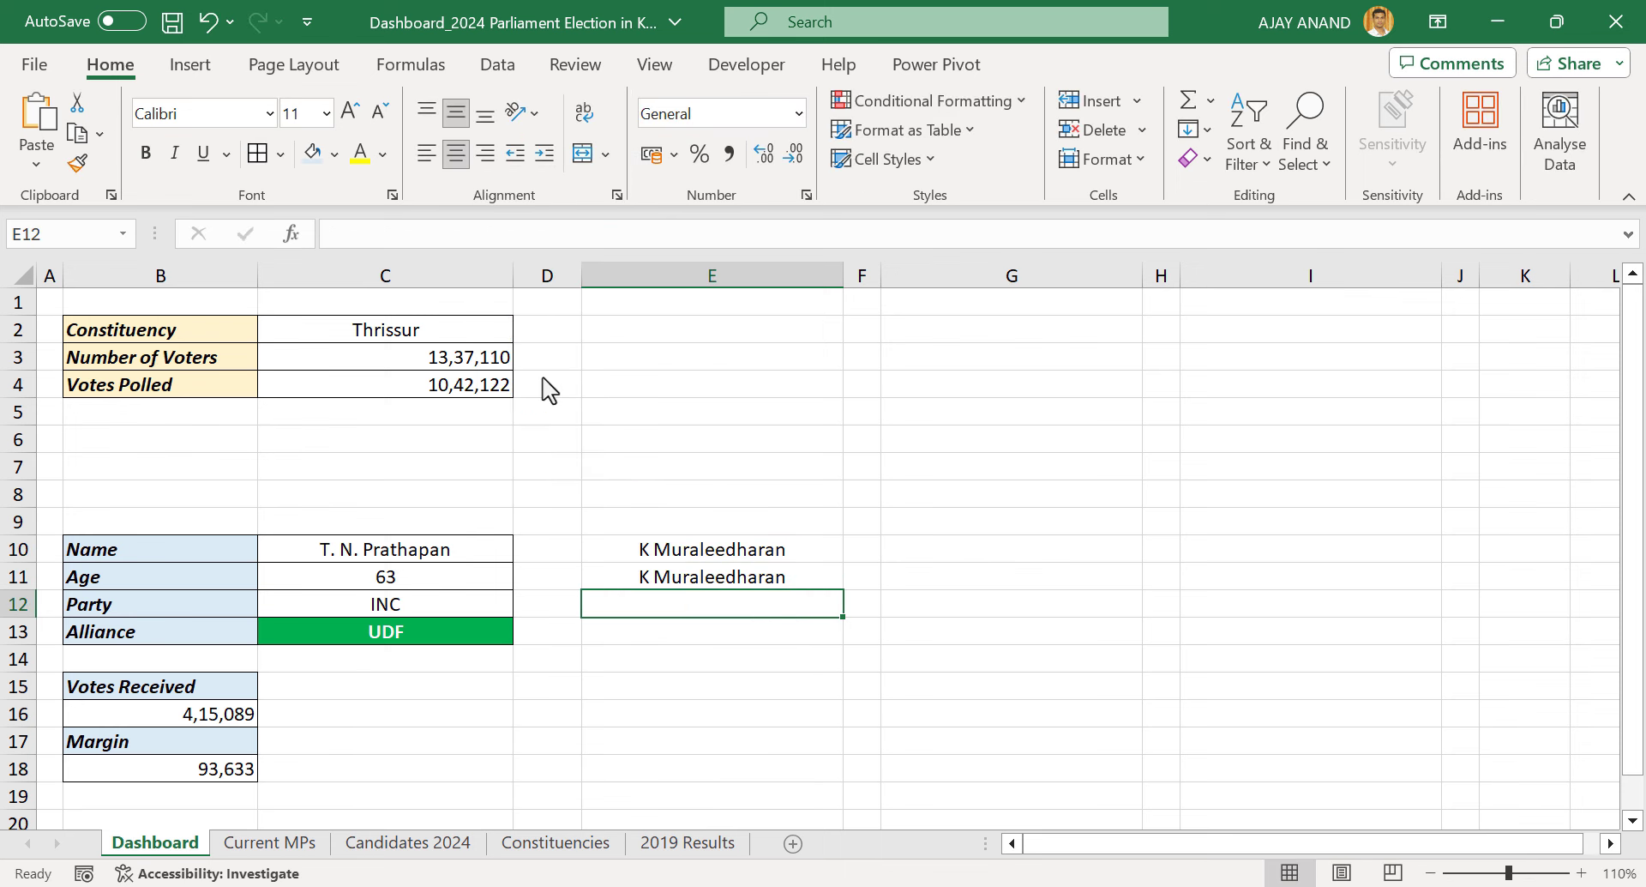
click(463, 235)
right_click(463, 235)
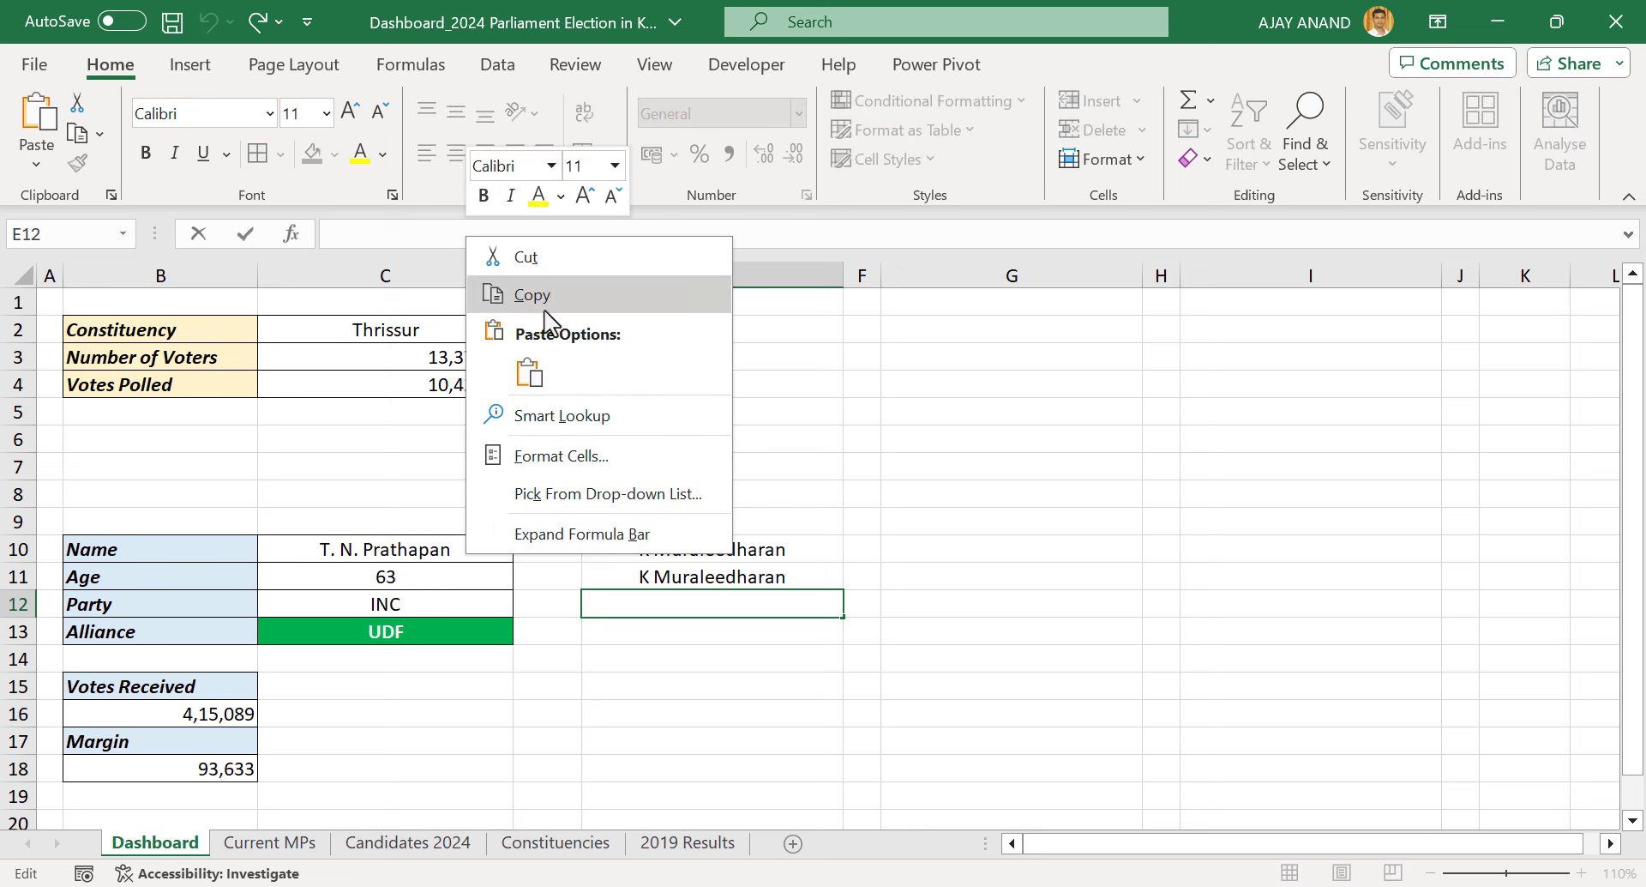
click(541, 378)
key(Return)
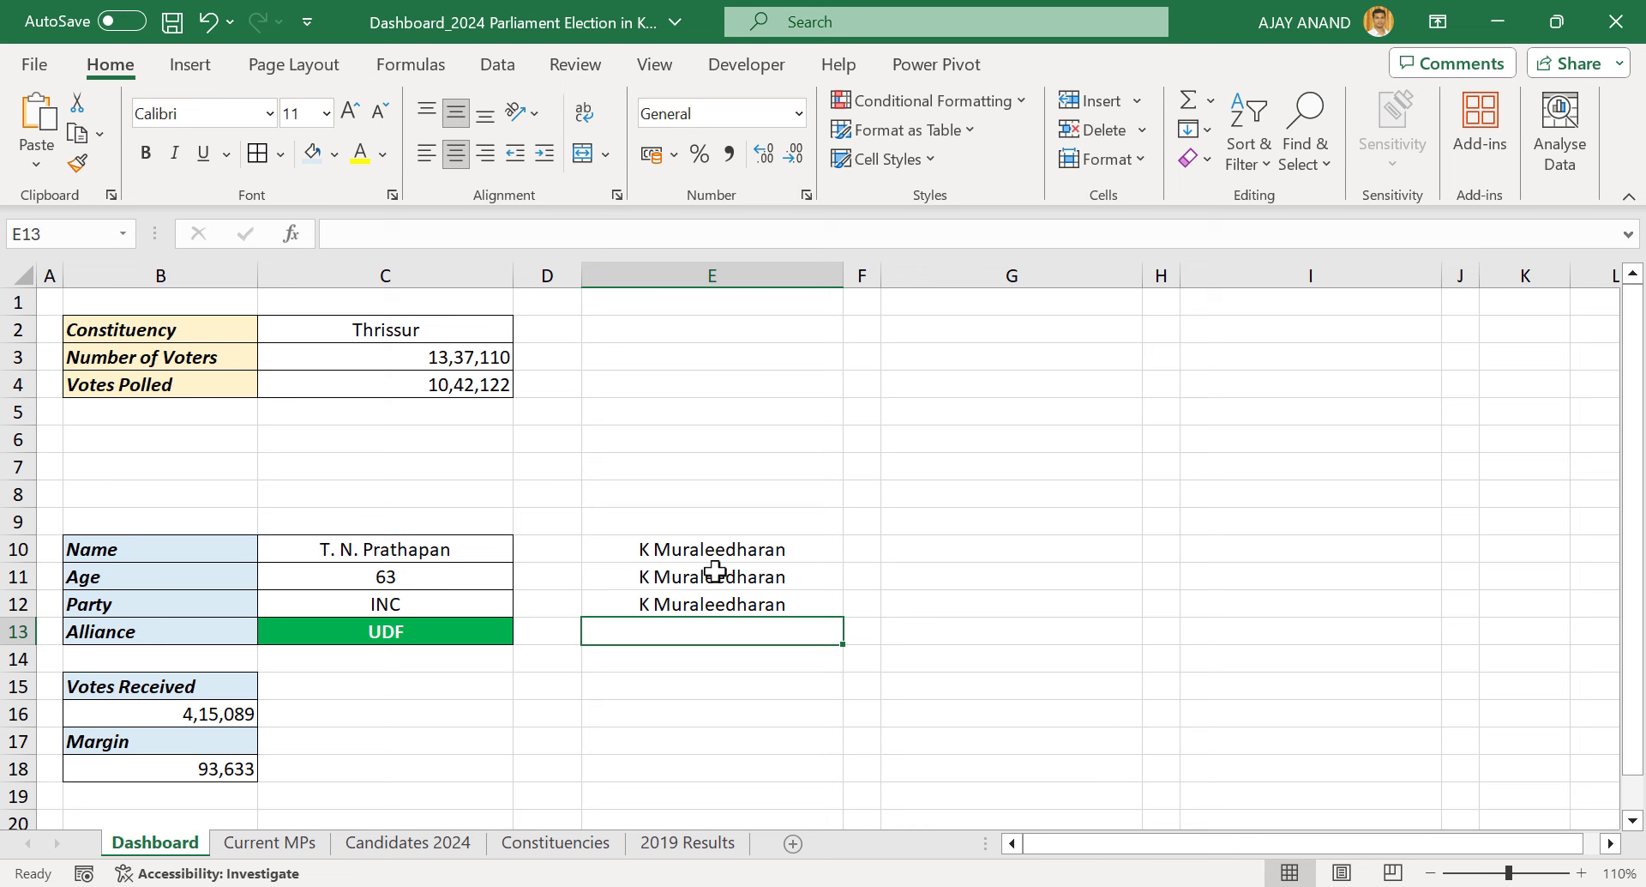
Look up the UDF age column's number on the Candidates 2024 sheet and set the VLOOKUP column index in E11 to 4
click(395, 843)
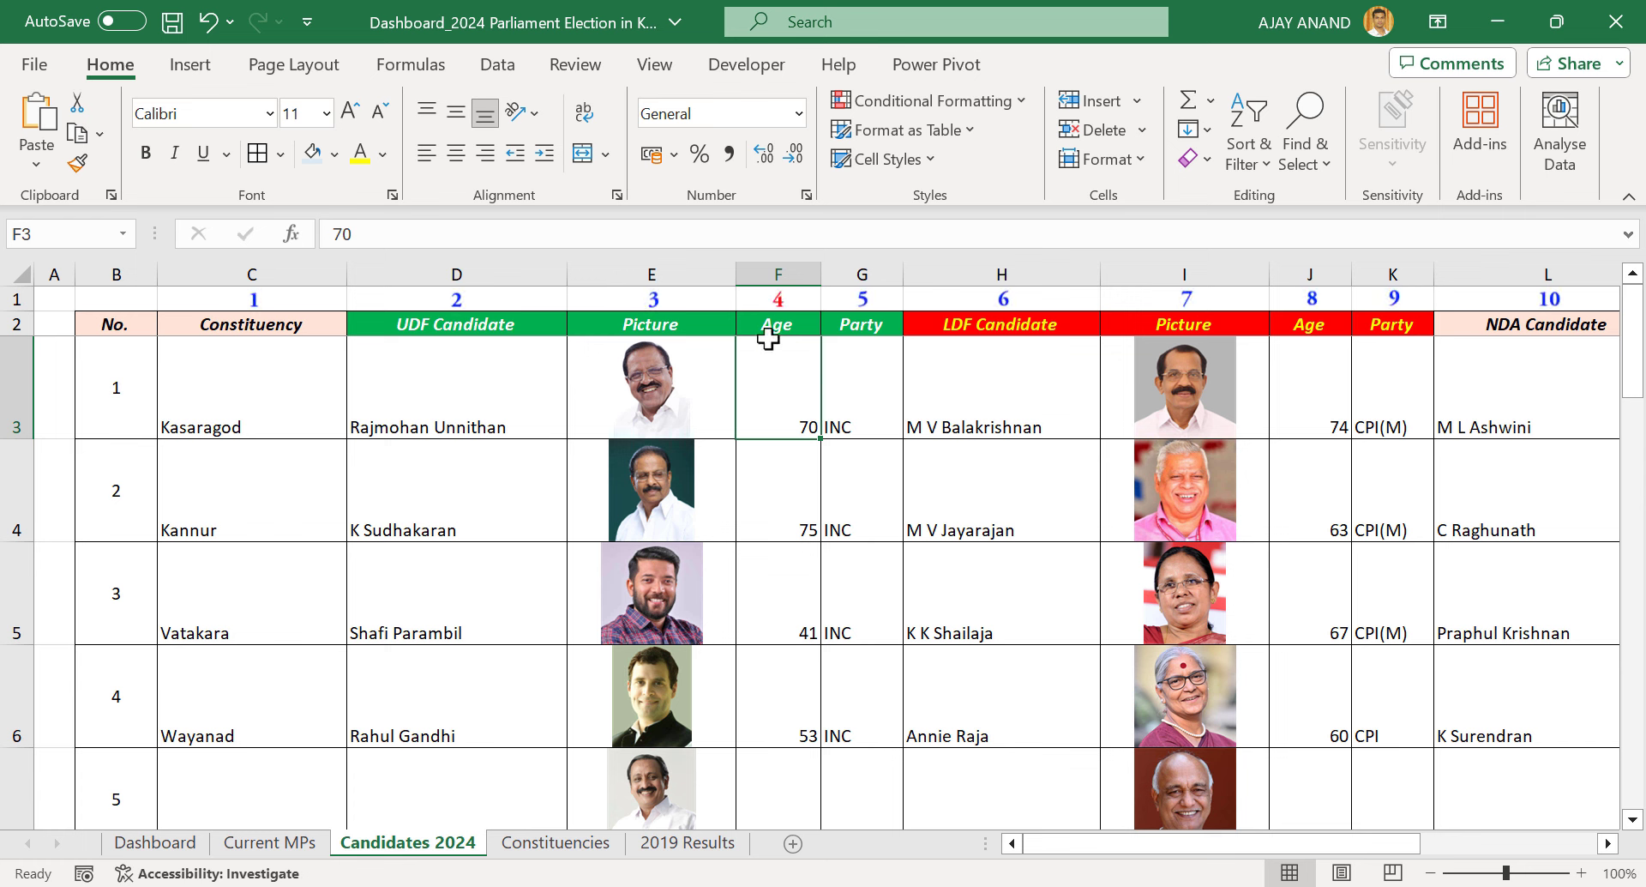
click(154, 842)
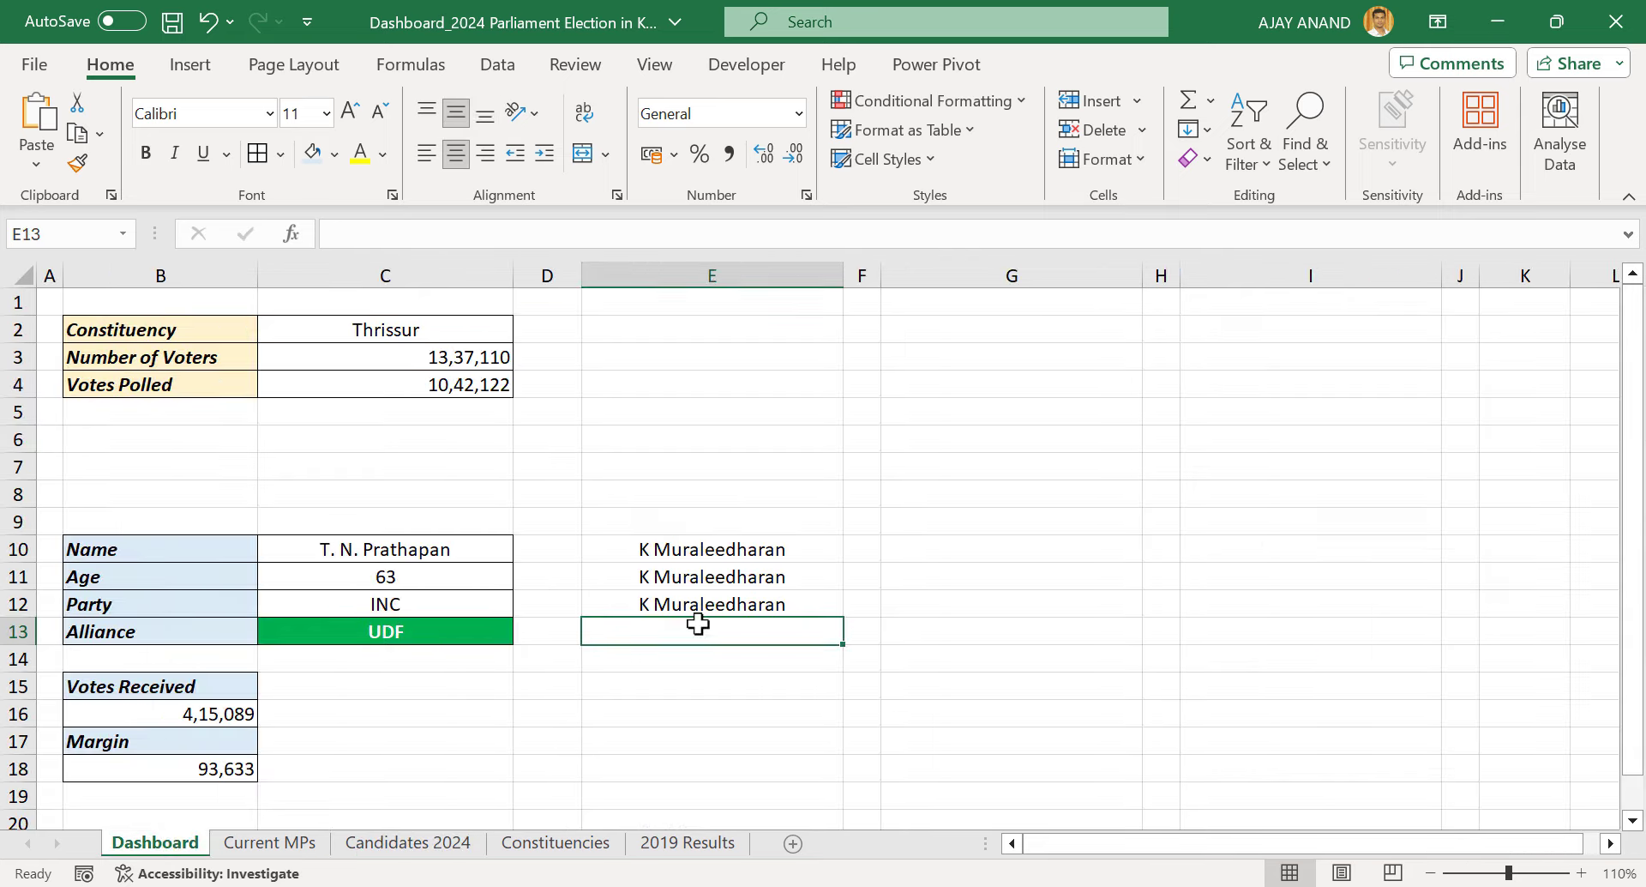
click(720, 573)
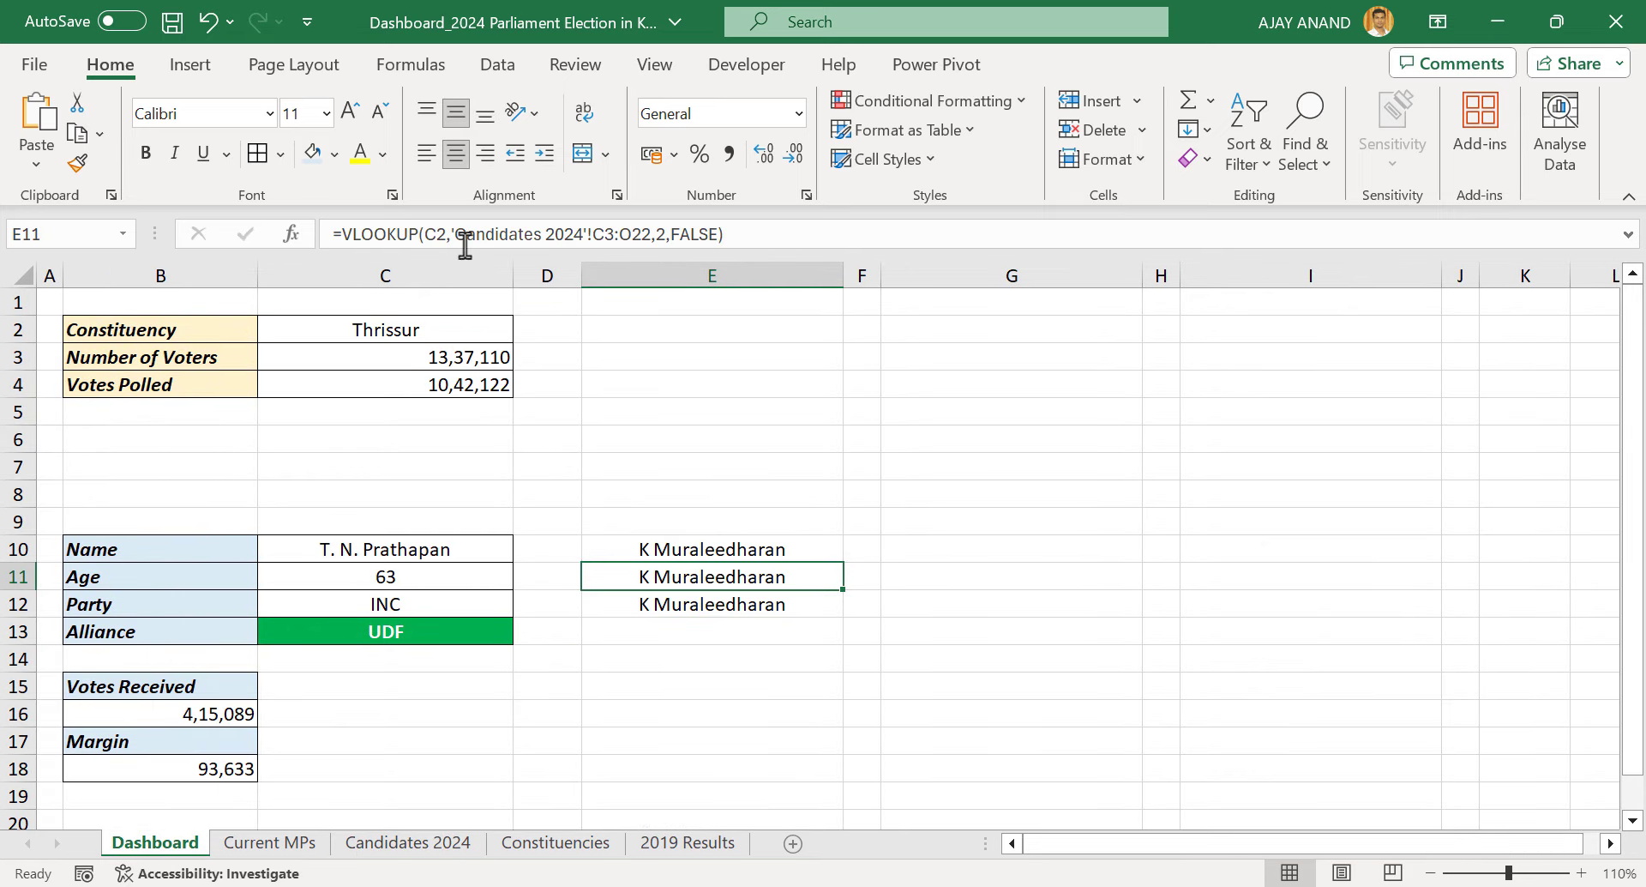
double_click(658, 233)
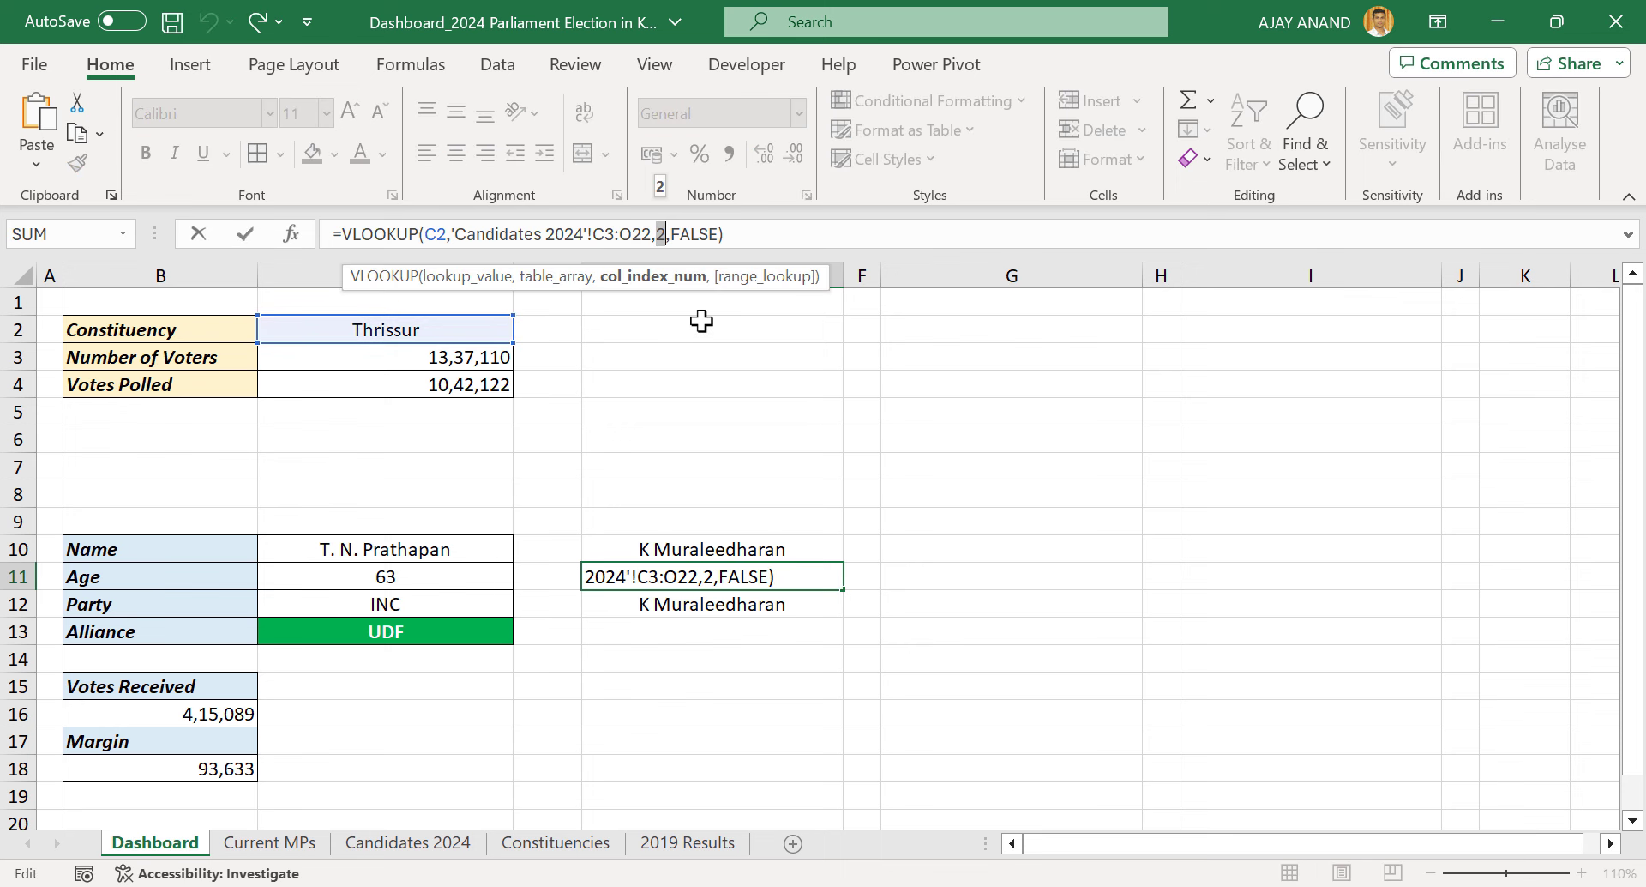
text(4)
key(Return)
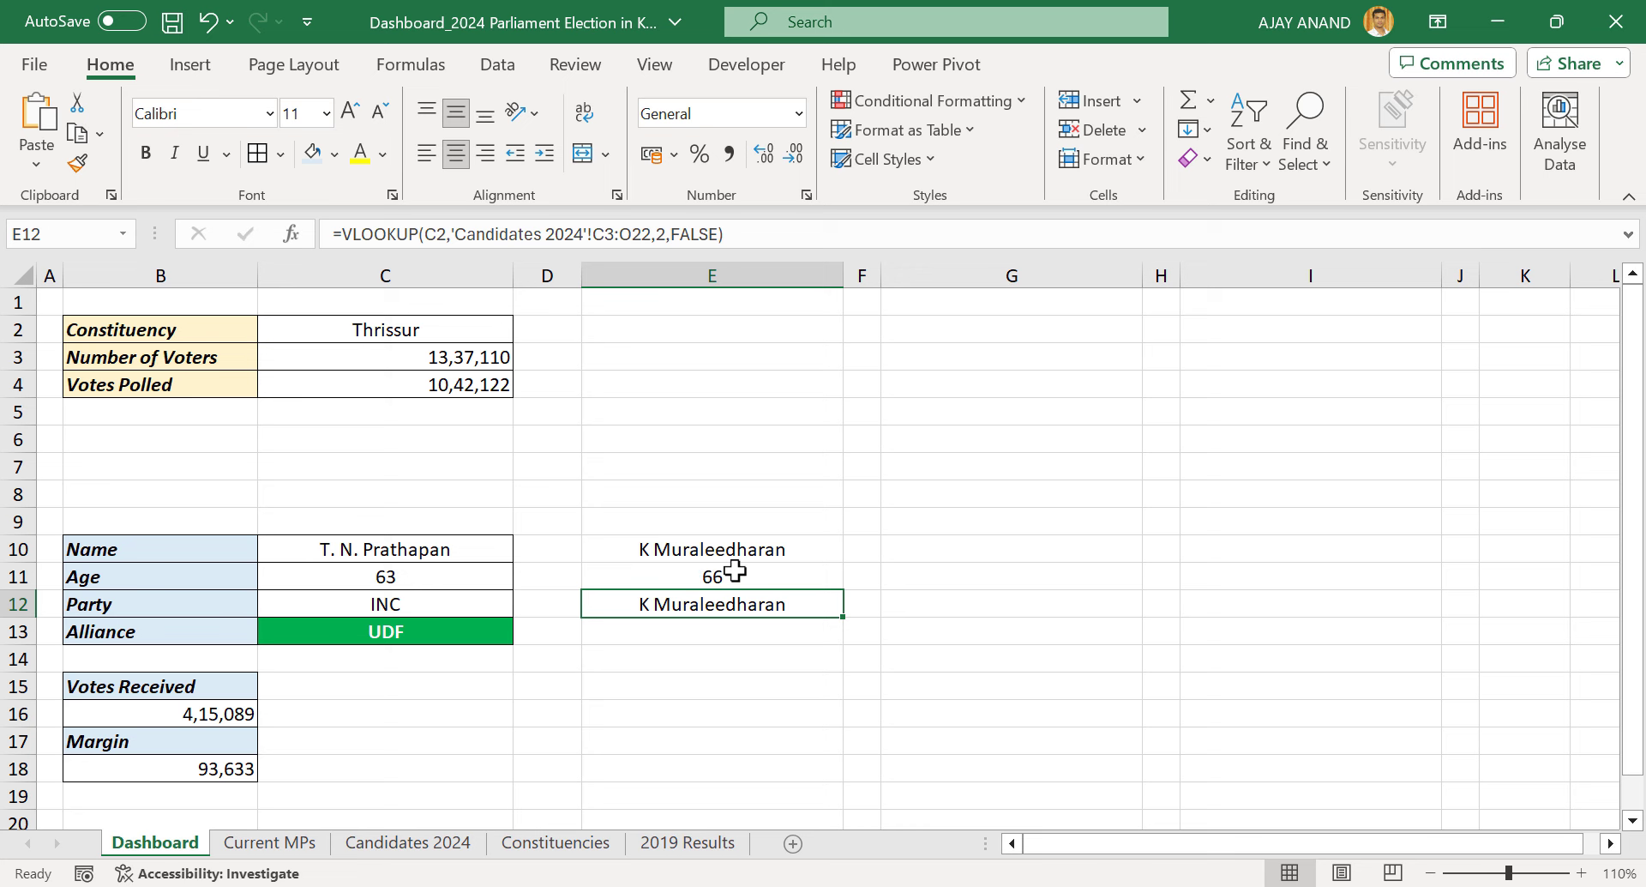
Check the Thrissur UDF candidate's age on the Candidates 2024 sheet against the Dashboard result
click(429, 842)
scroll(797, 471, down, 5)
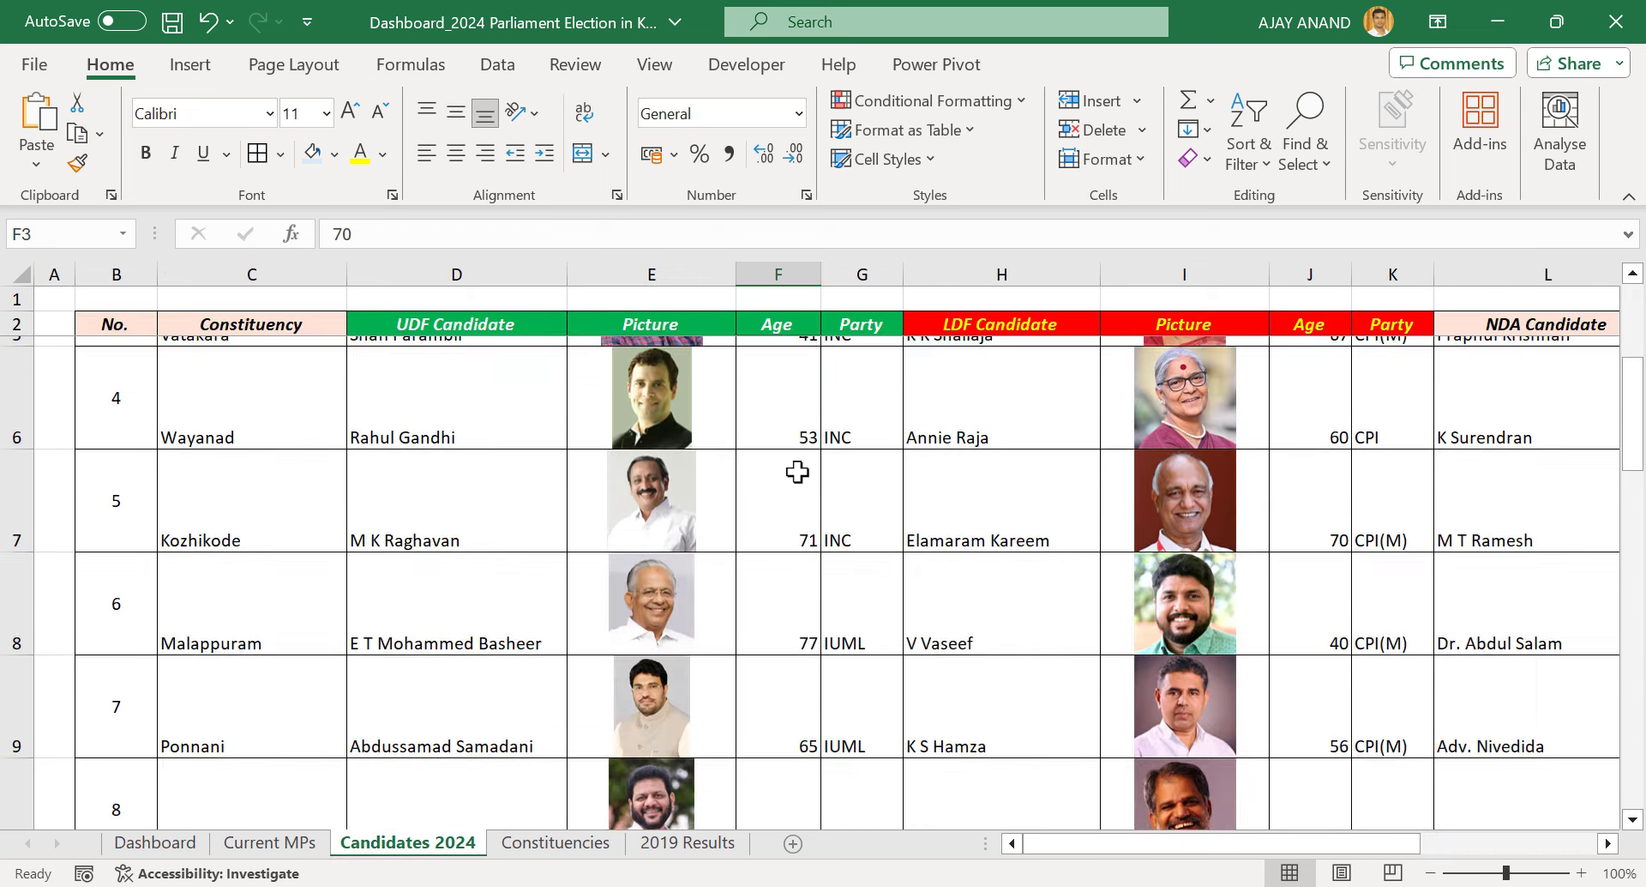
scroll(800, 474, down, 2)
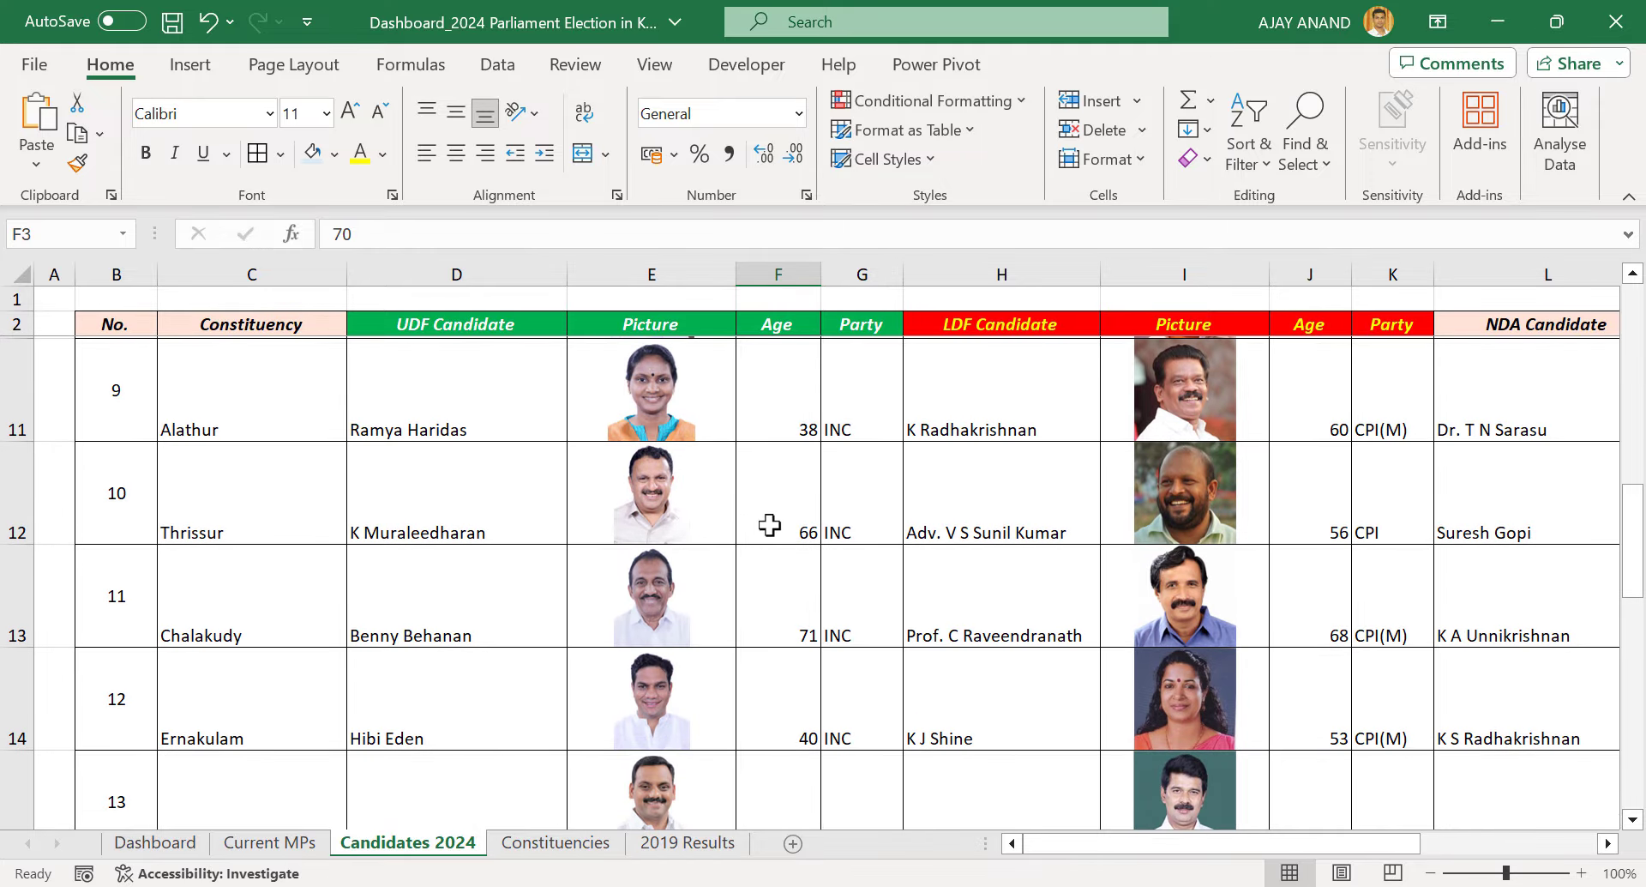
click(154, 842)
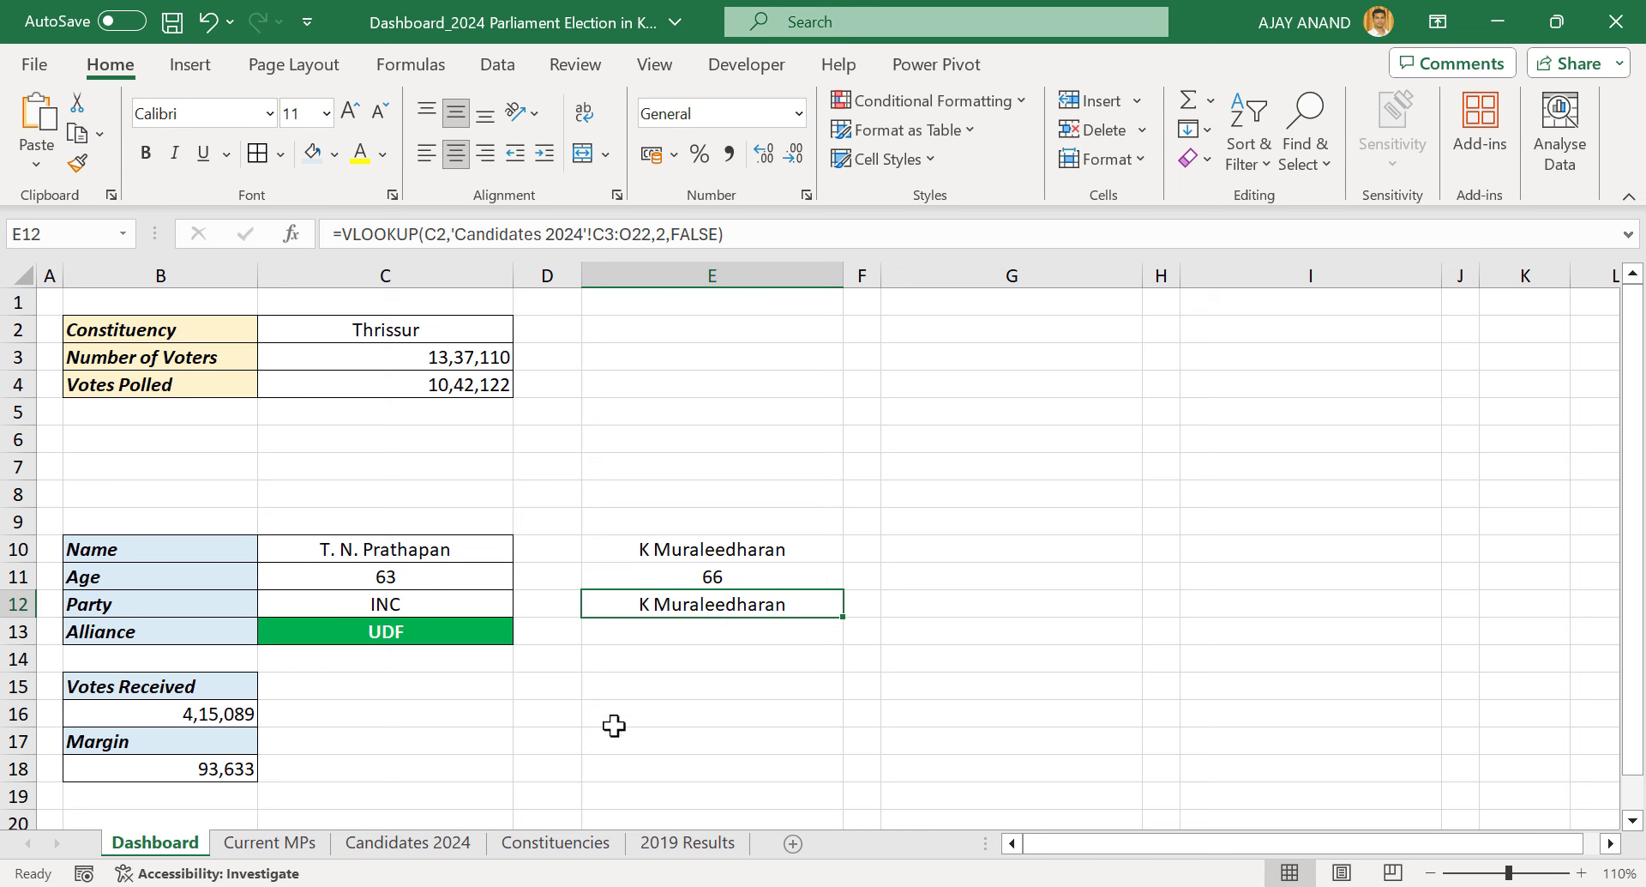
Set the VLOOKUP column index in the Dashboard's E12 to 5 to return the UDF candidate's party
click(428, 844)
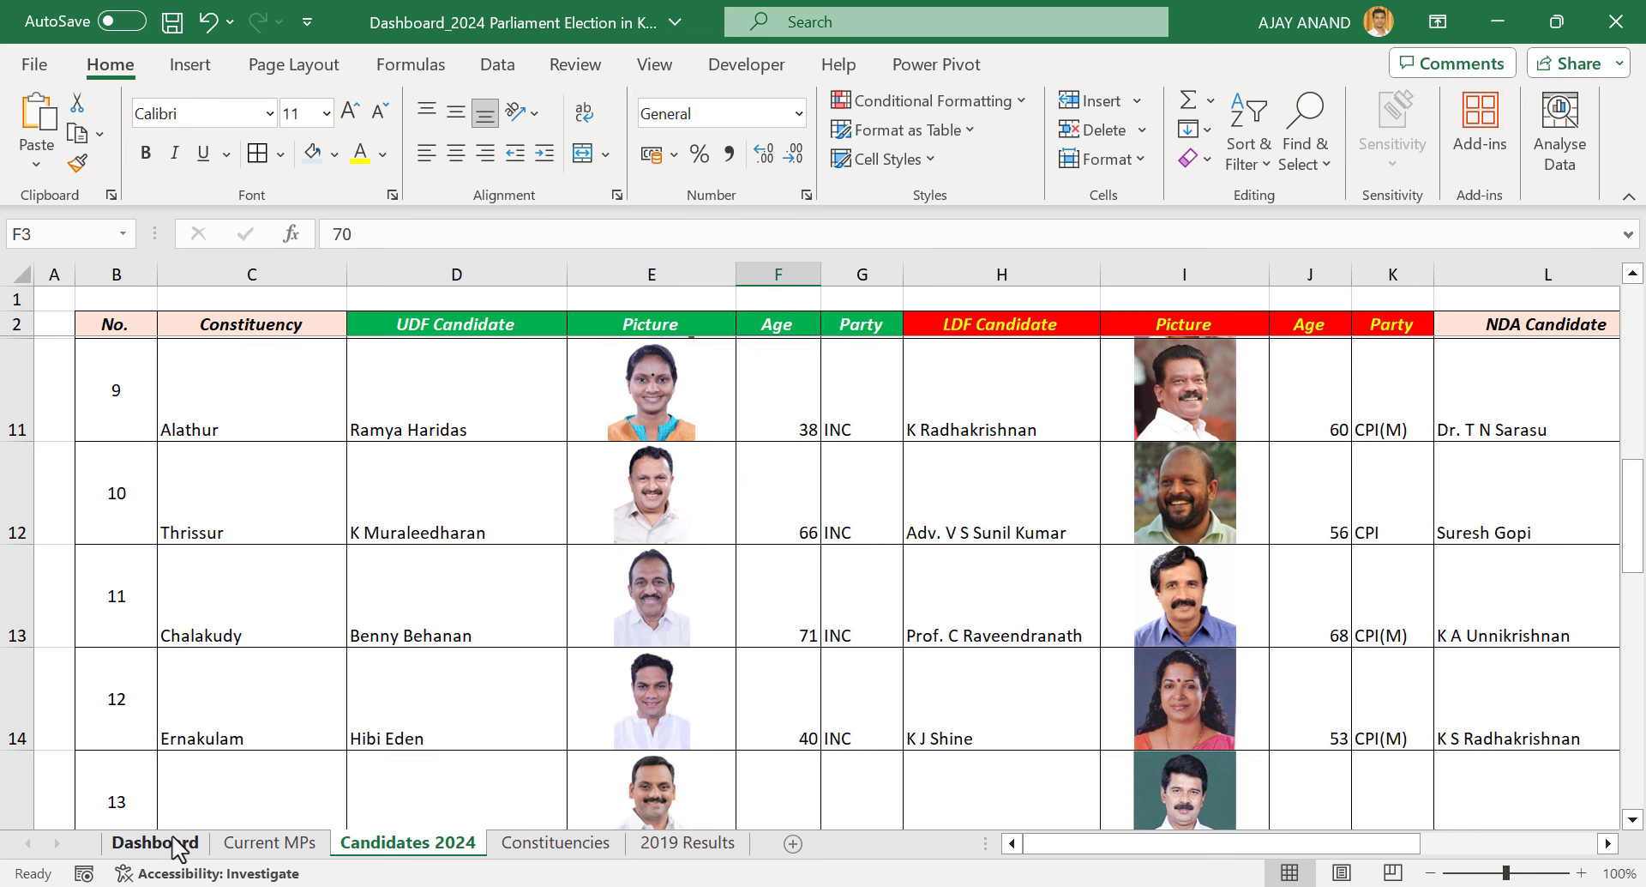
click(146, 842)
double_click(660, 234)
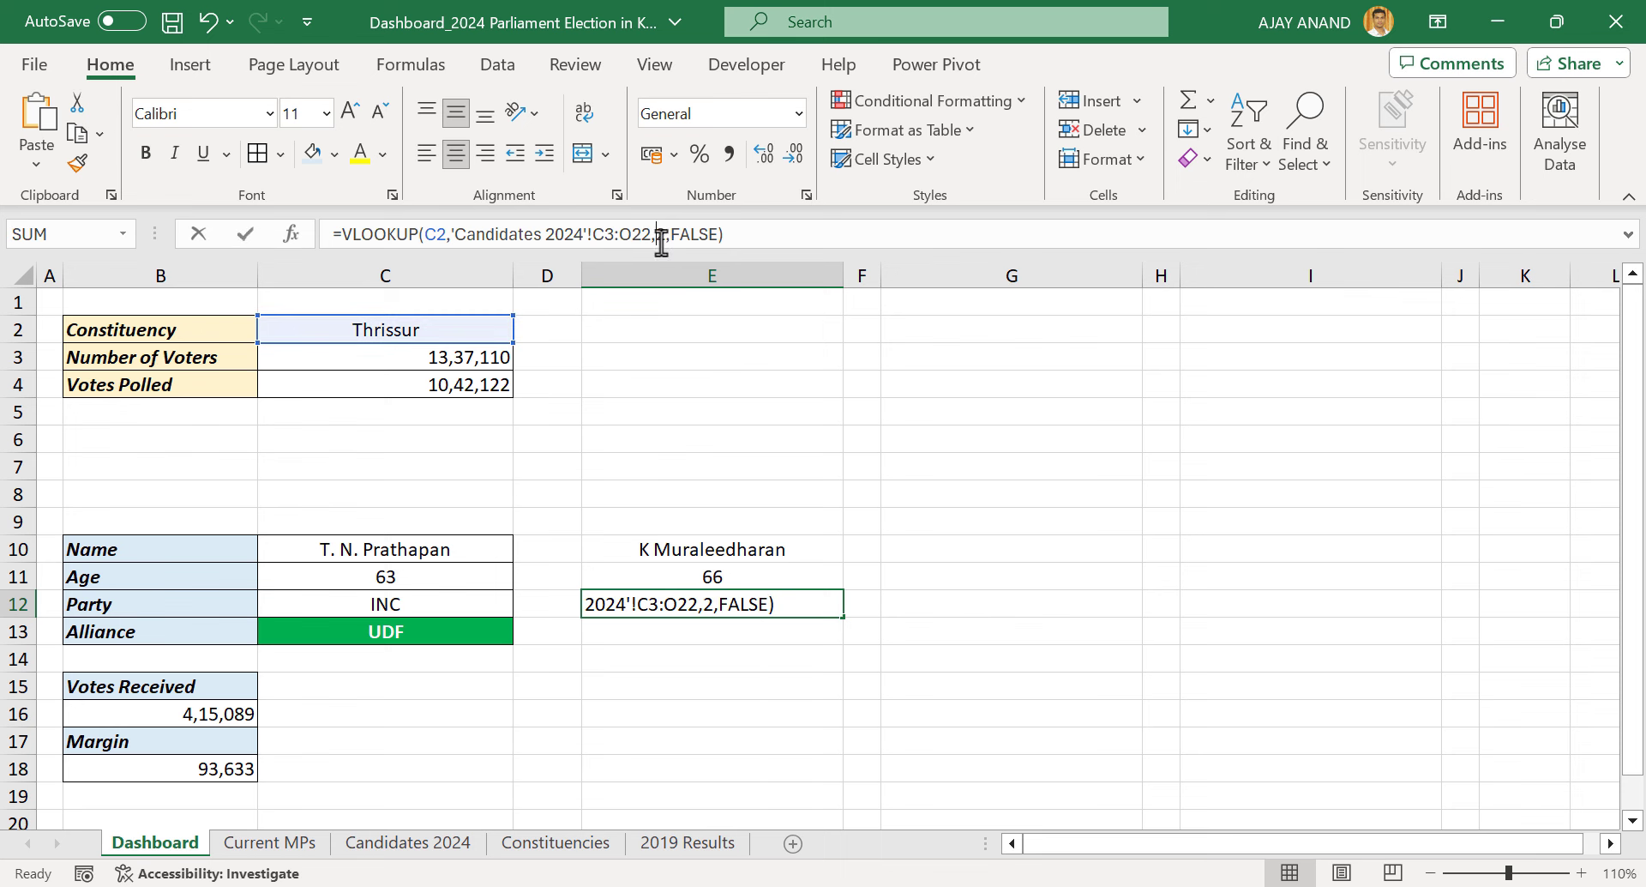
text(5)
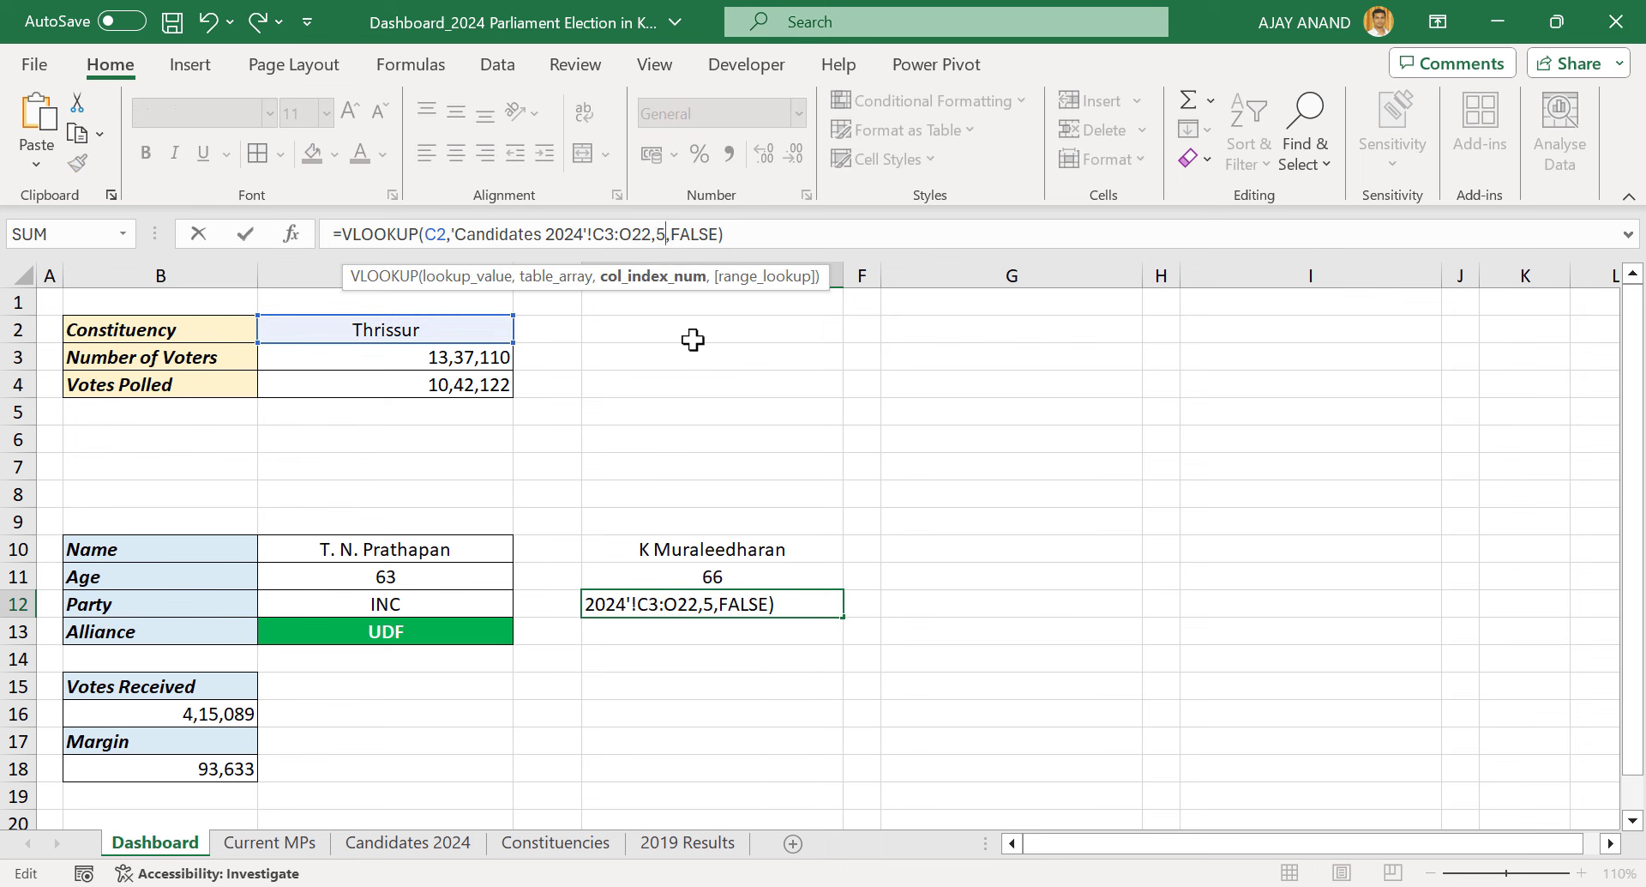
key(Return)
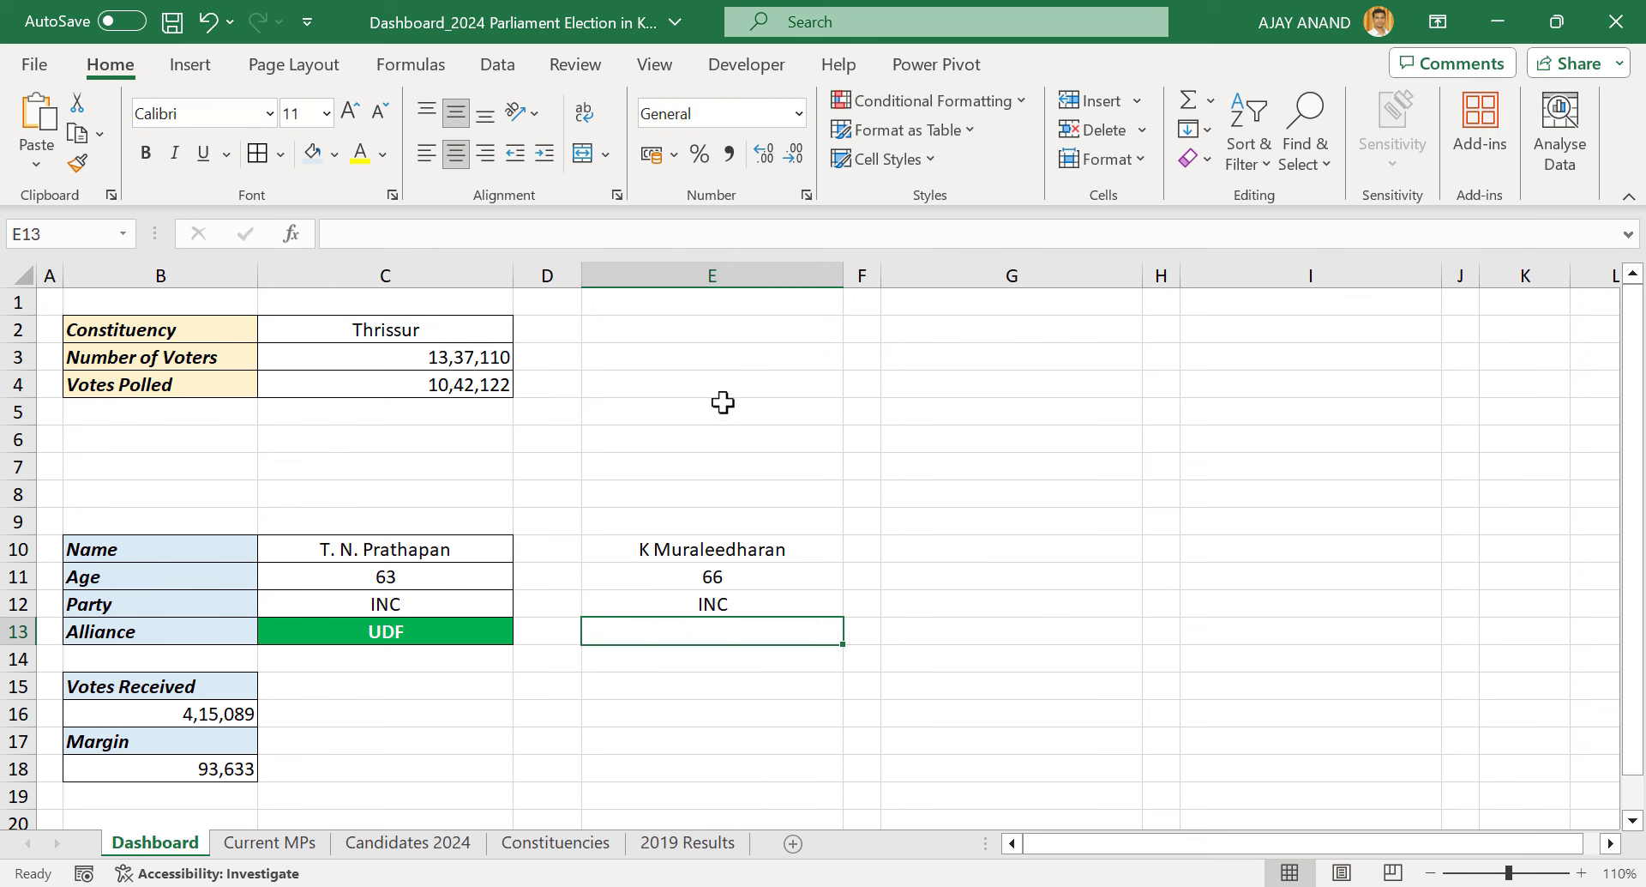
Change the constituency in C2 to Ponnani to test the name, age and party lookups
click(509, 330)
click(525, 331)
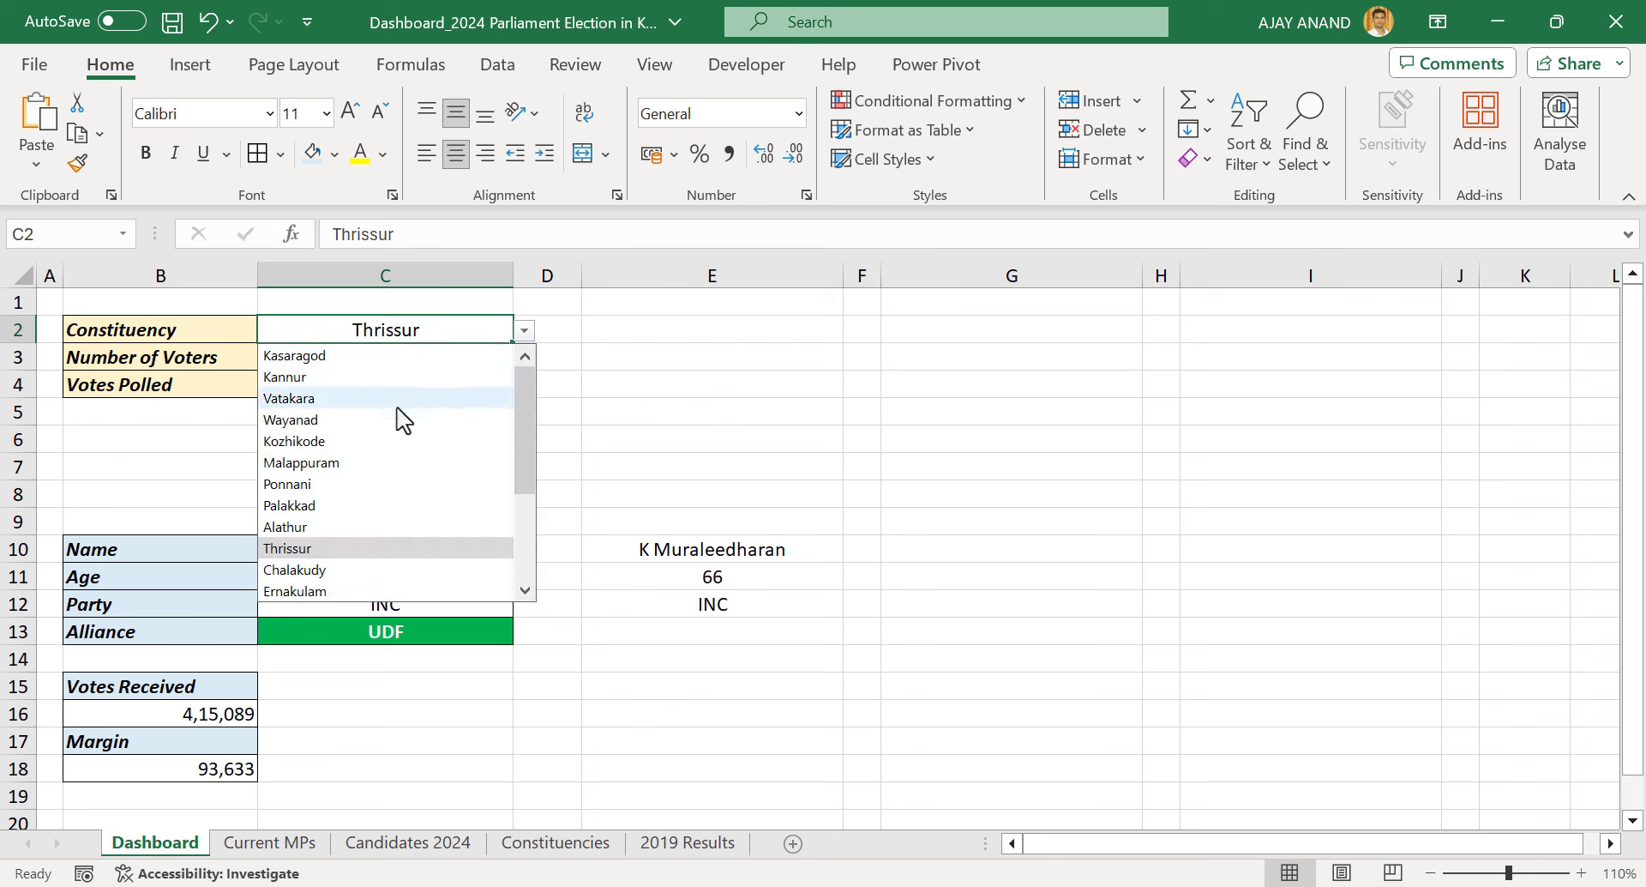
click(363, 483)
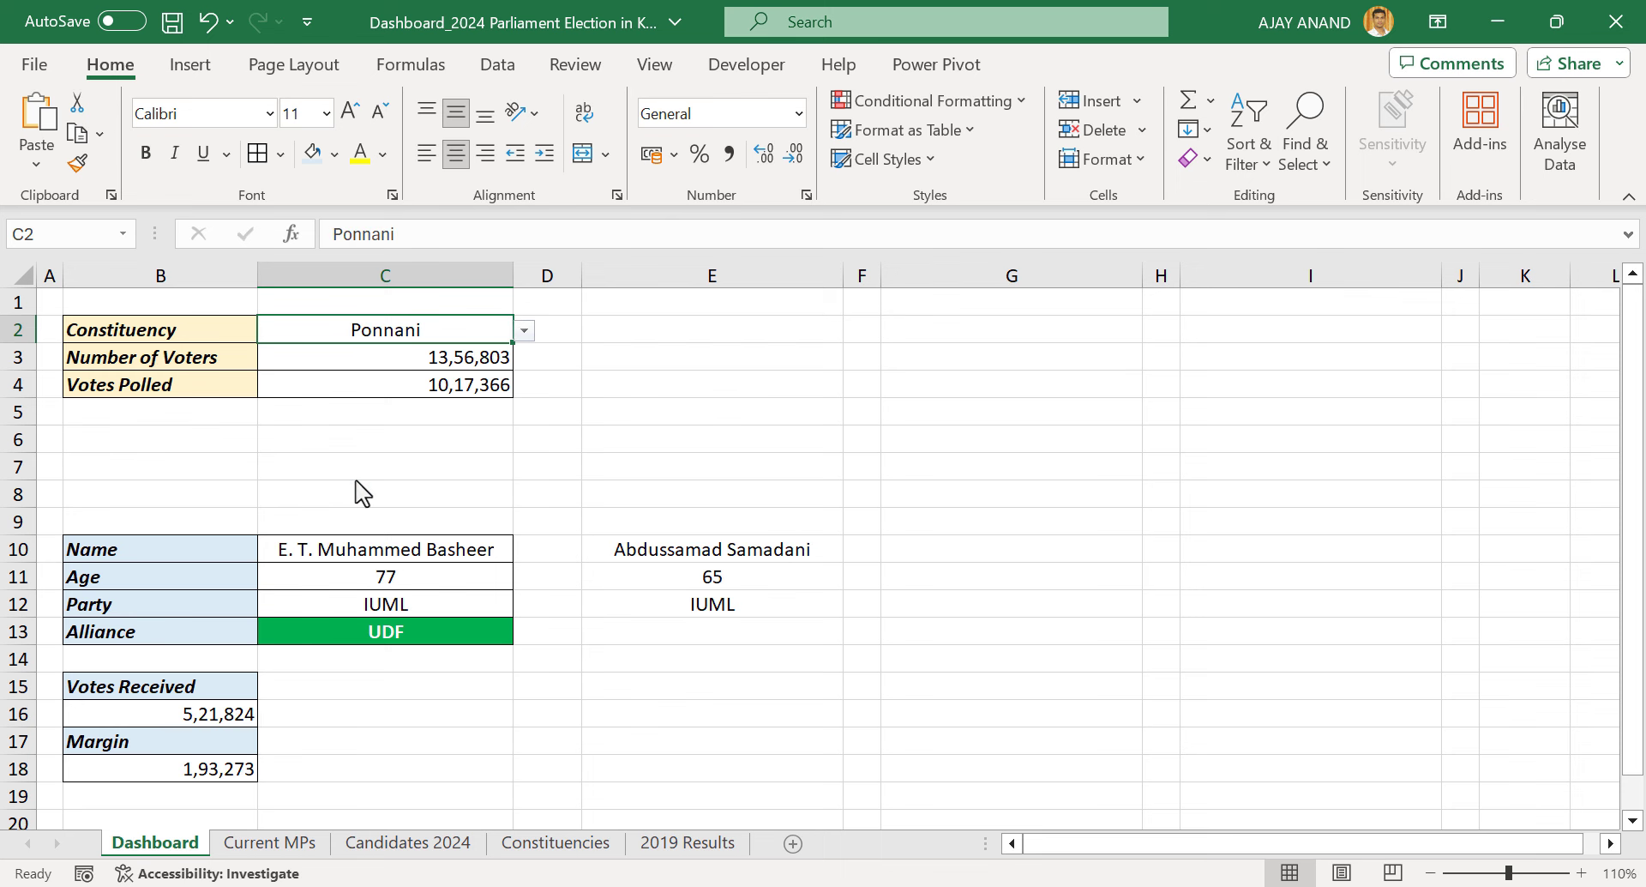
Enter UDF as the alliance in E13 and format it with a green fill and bold white text
click(708, 632)
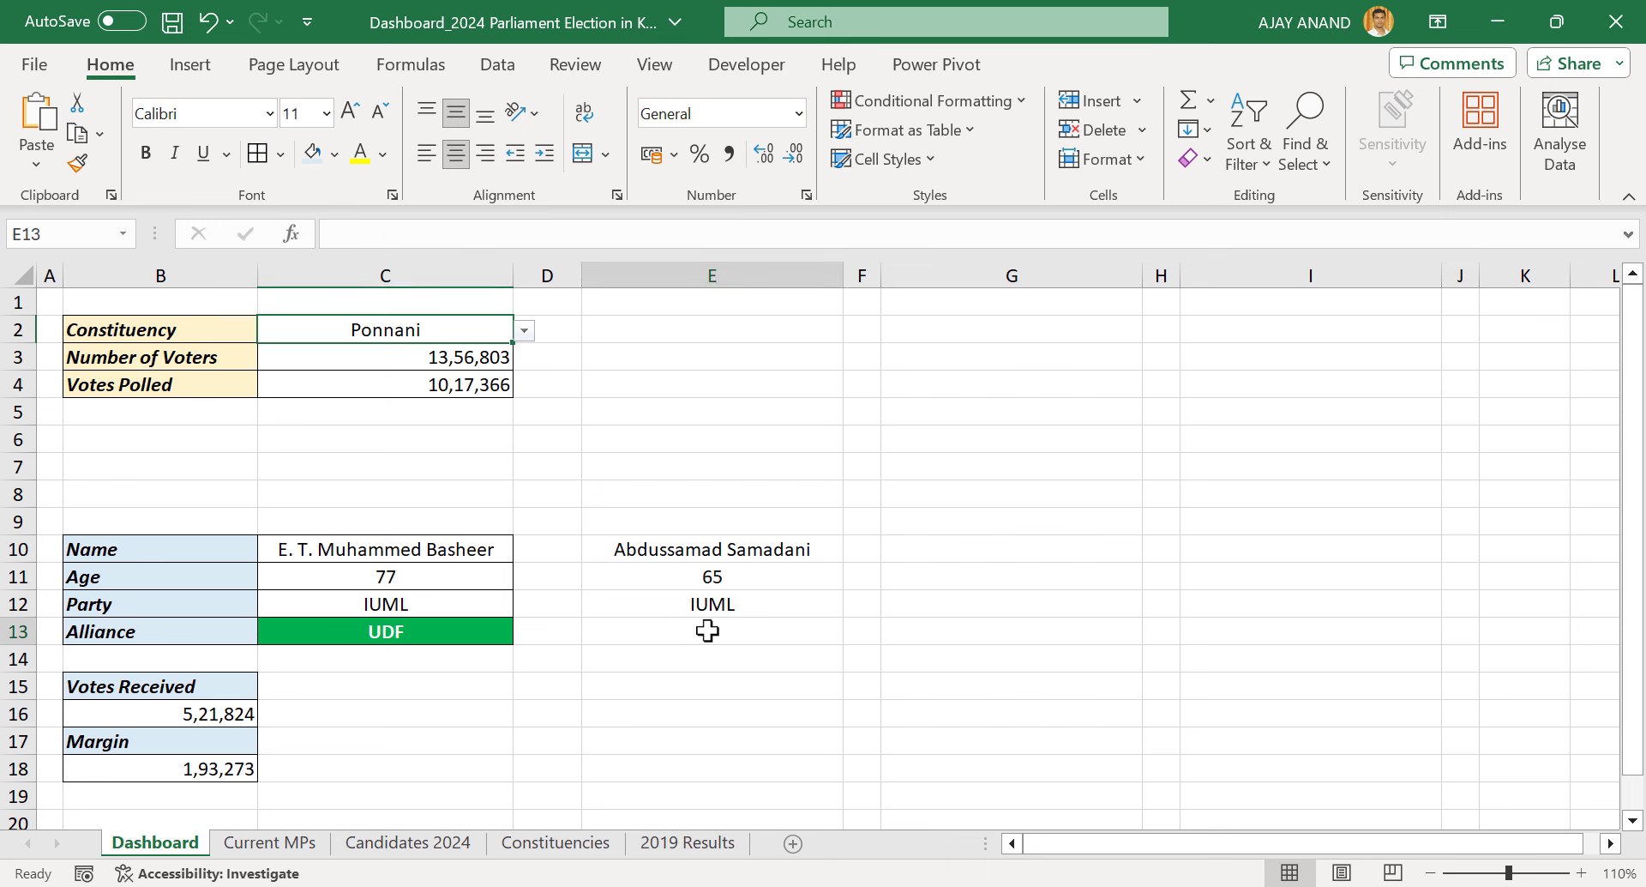
text(UDF)
key(Return)
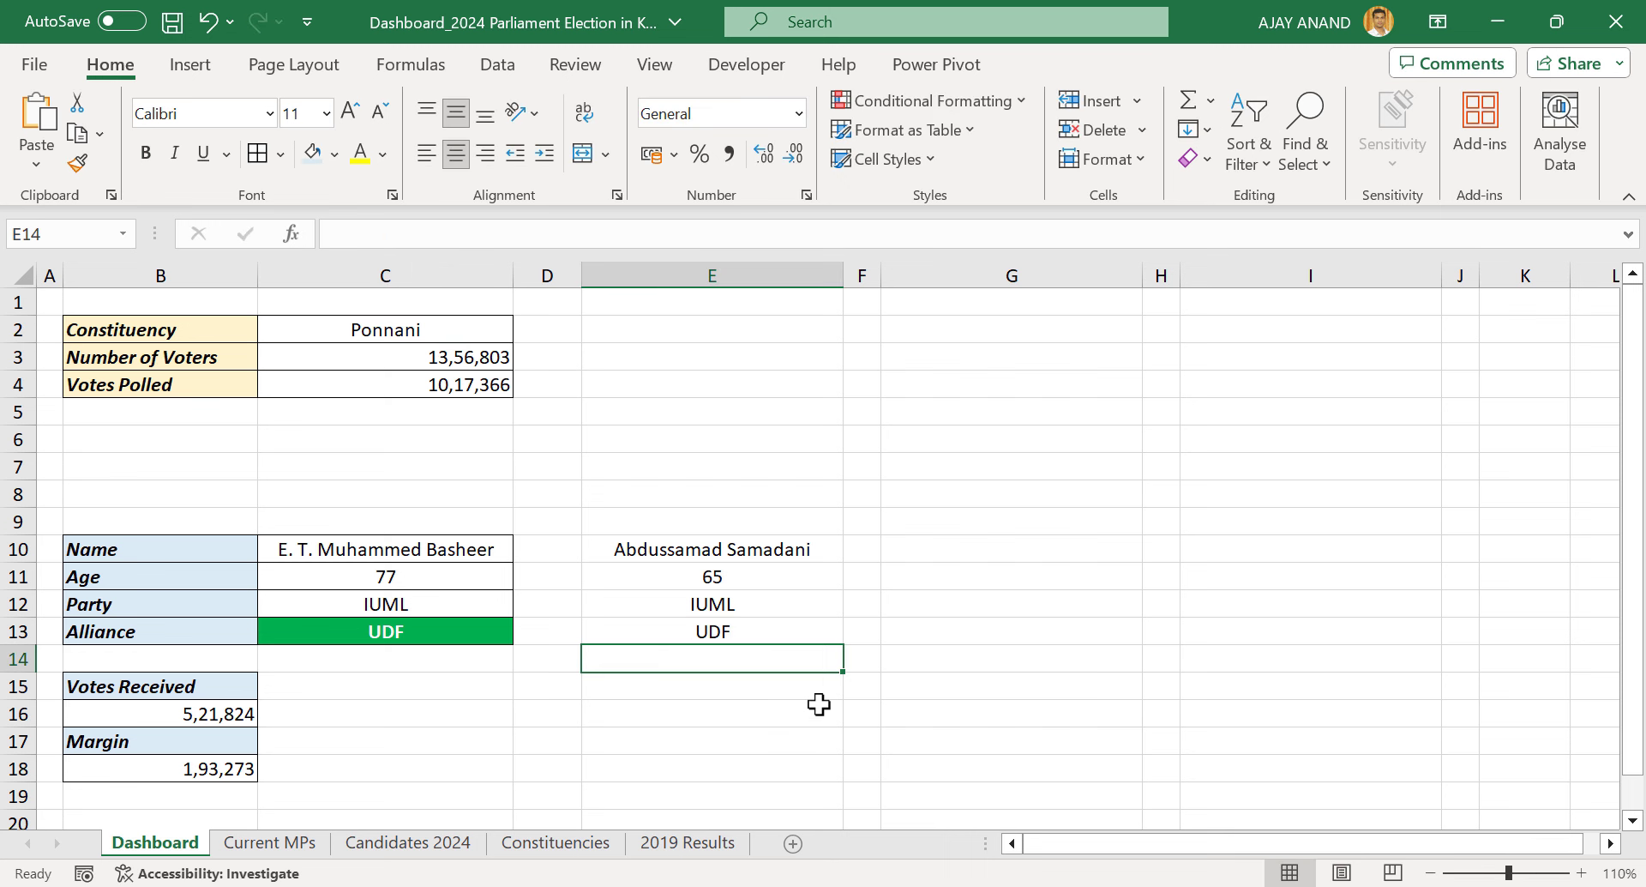
click(811, 633)
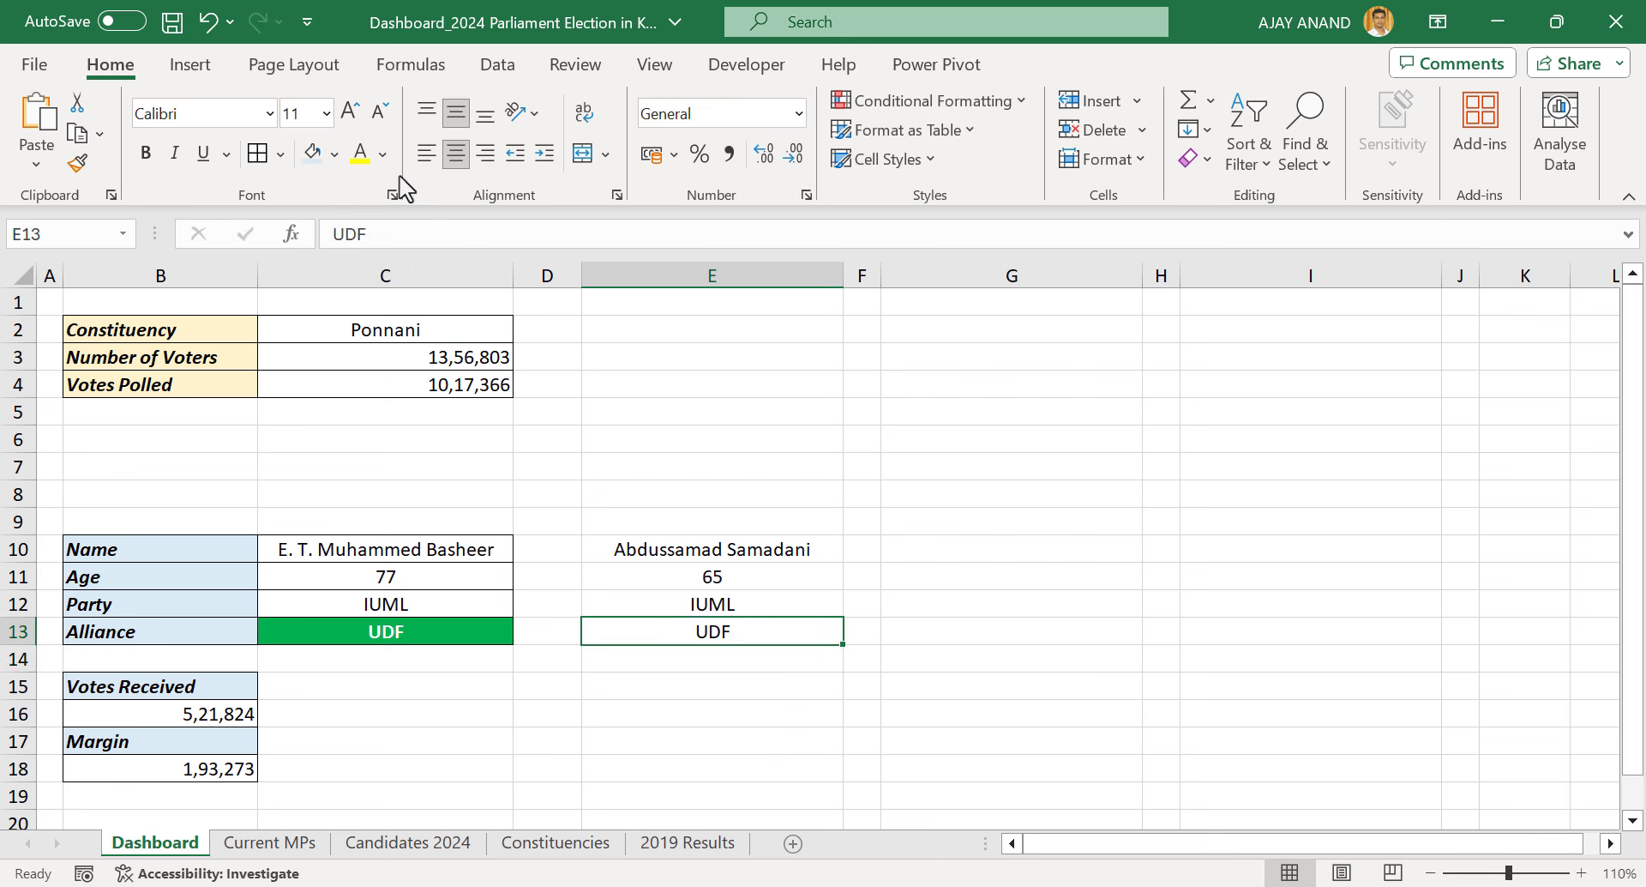
click(335, 154)
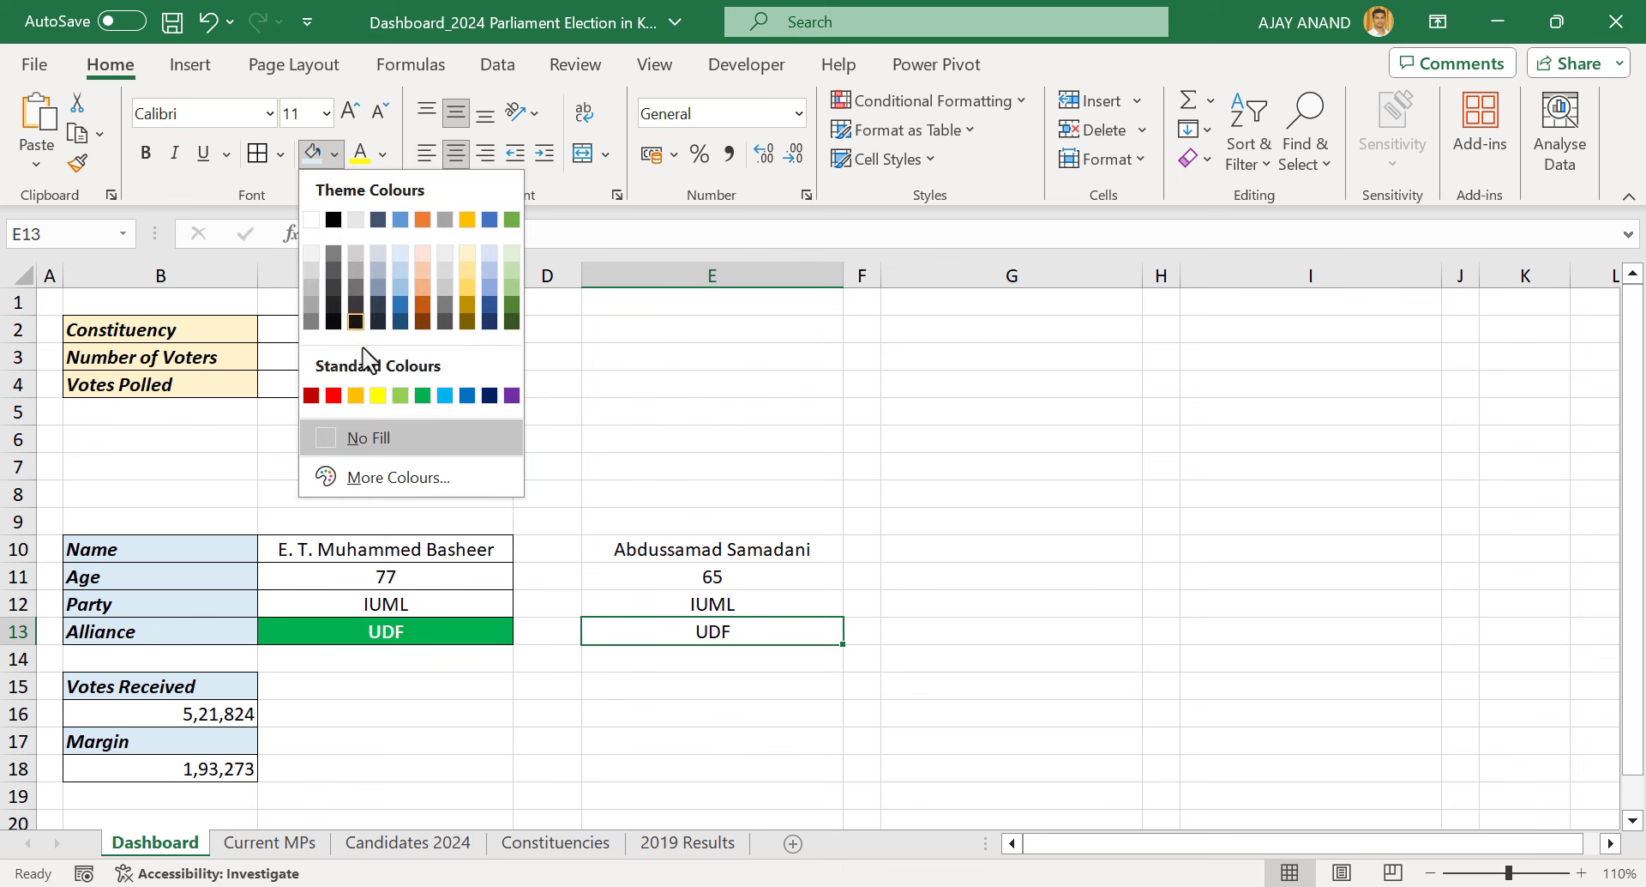
click(424, 388)
click(382, 154)
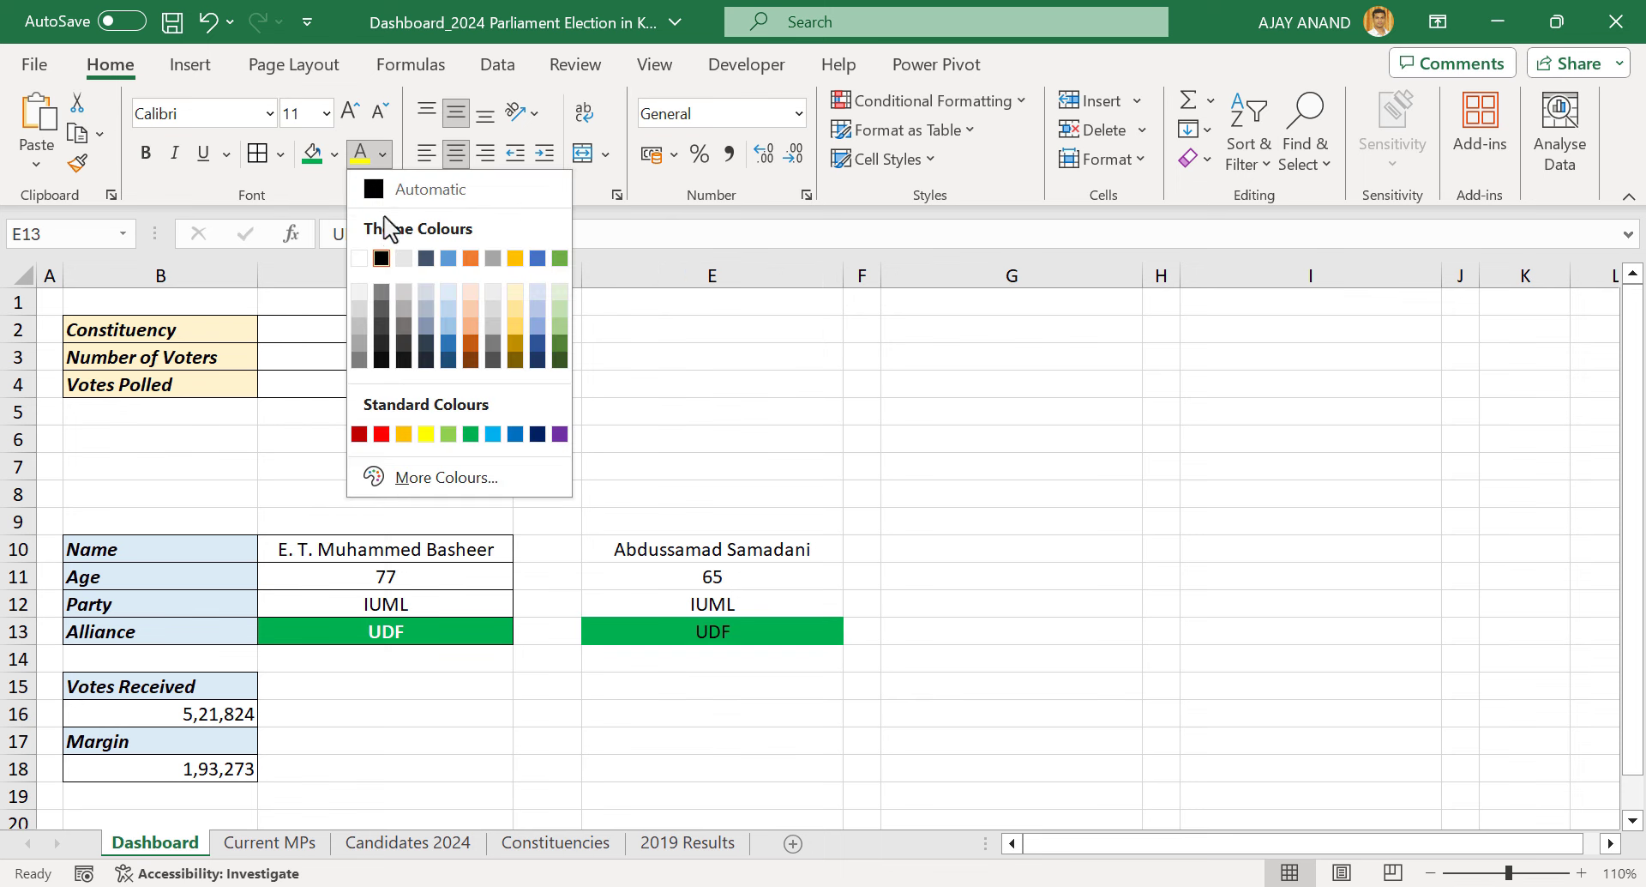
click(360, 258)
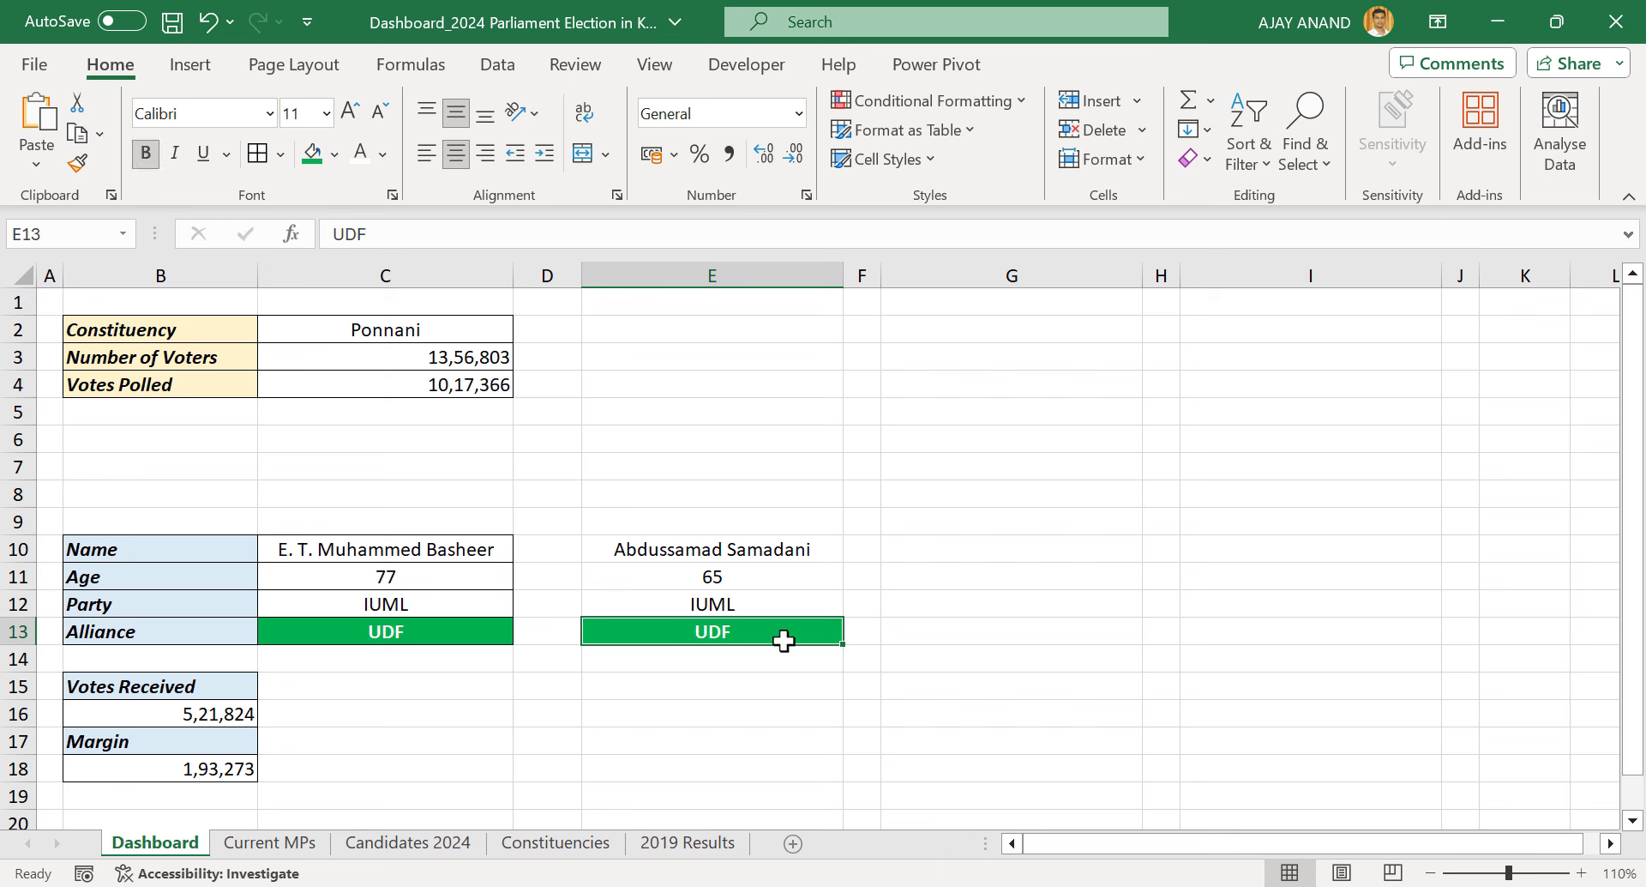
Enter the alliance names LDF in G13 and NDA in I13 of the Dashboard's Alliance row
click(943, 636)
text(LDF)
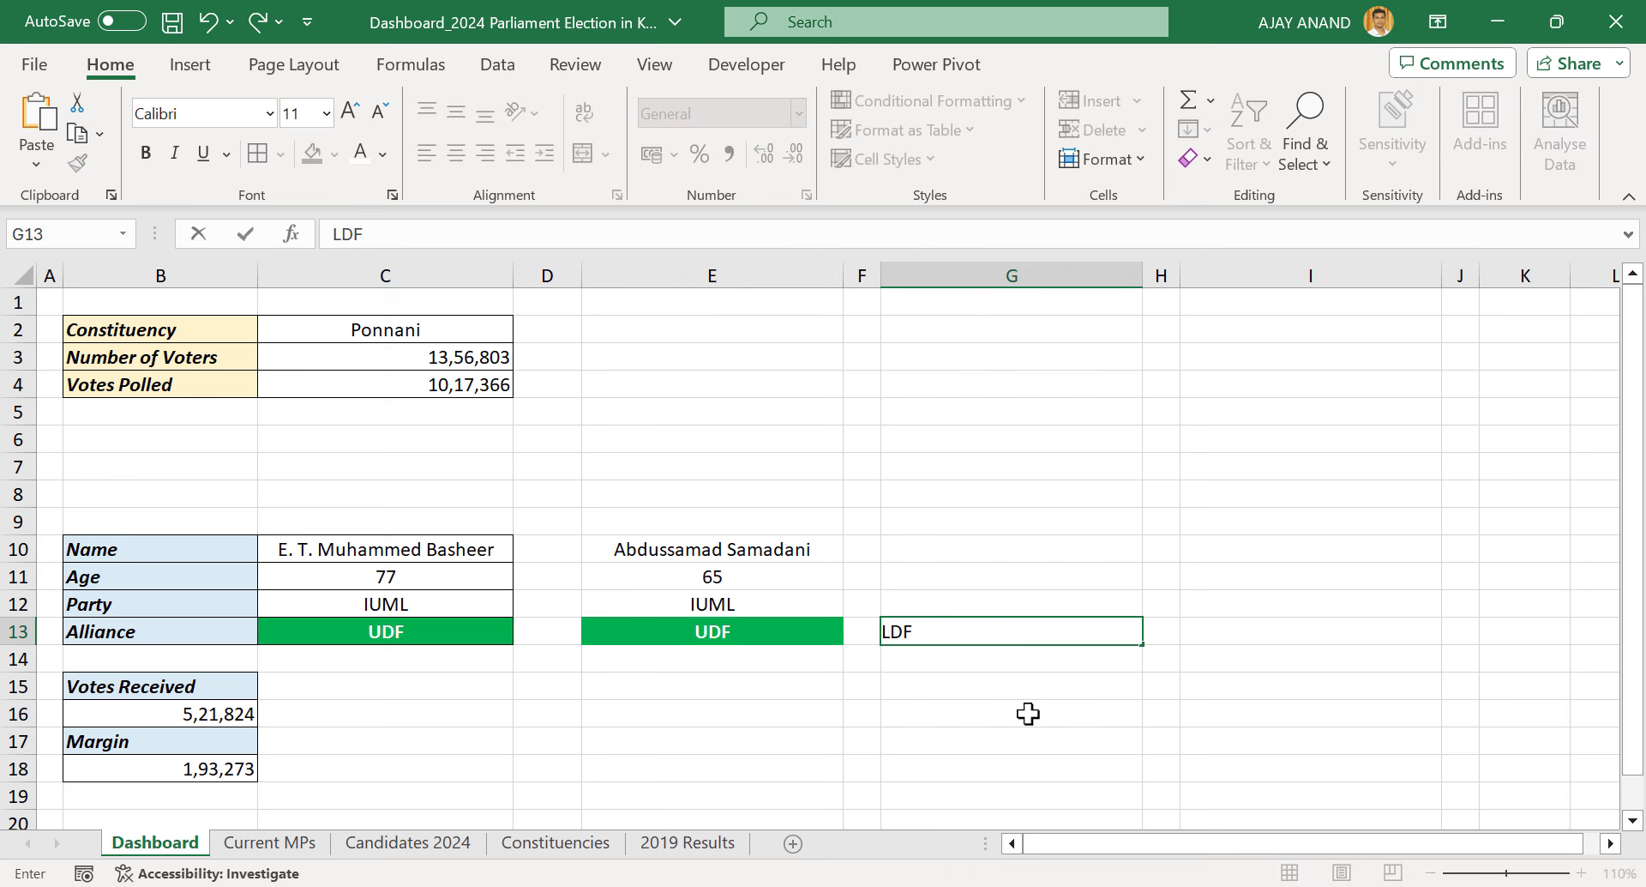
key(Tab)
key(Tab)
text(ND)
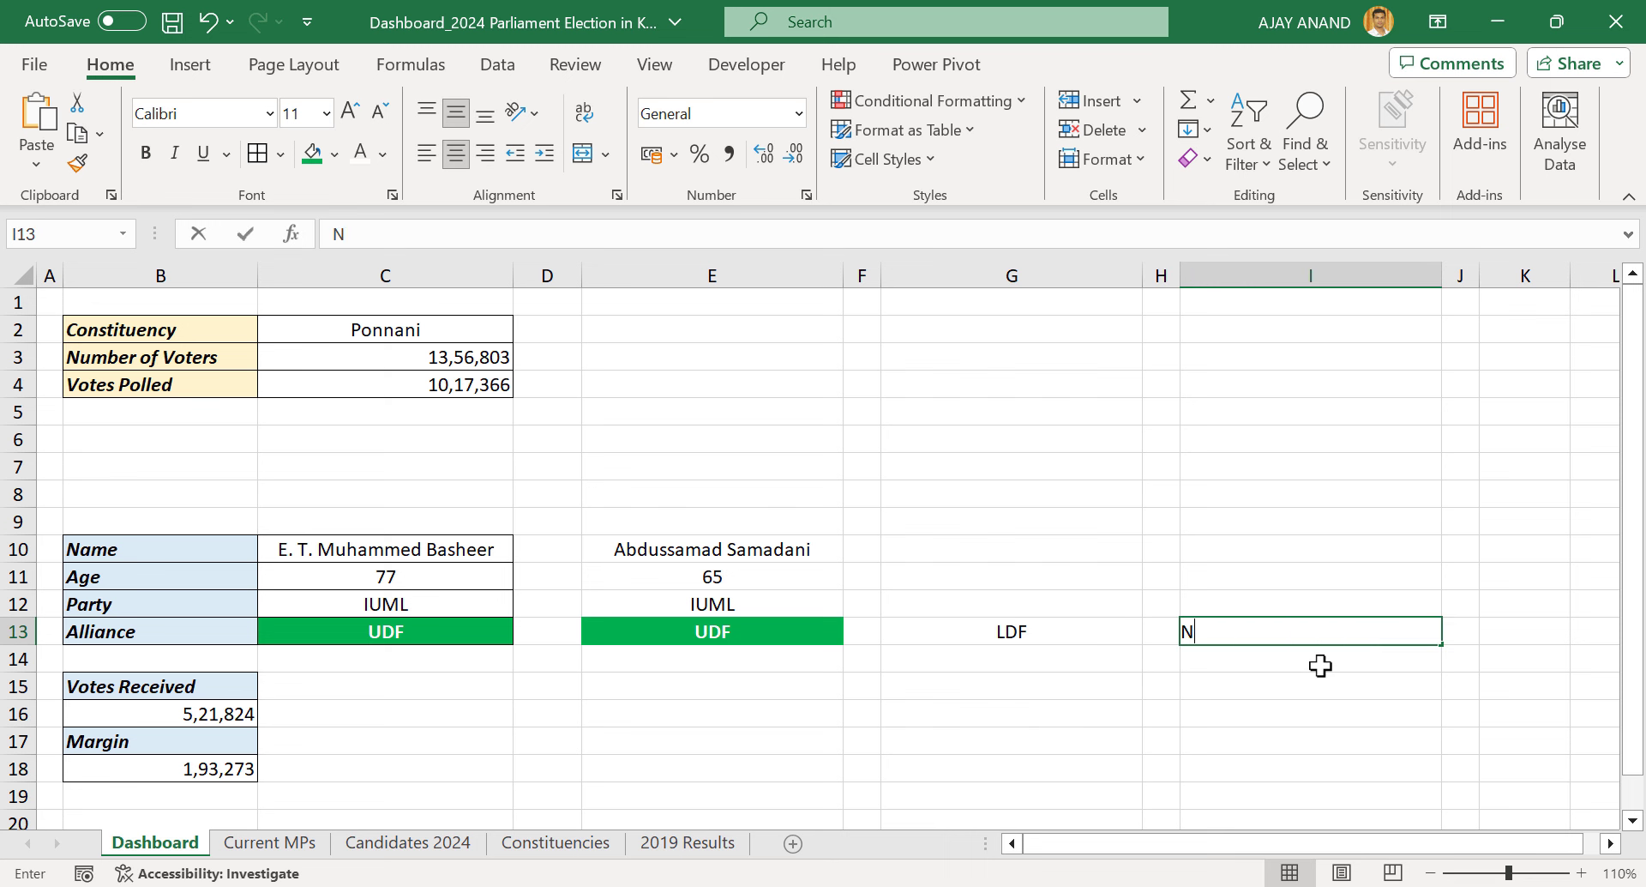
key(Return)
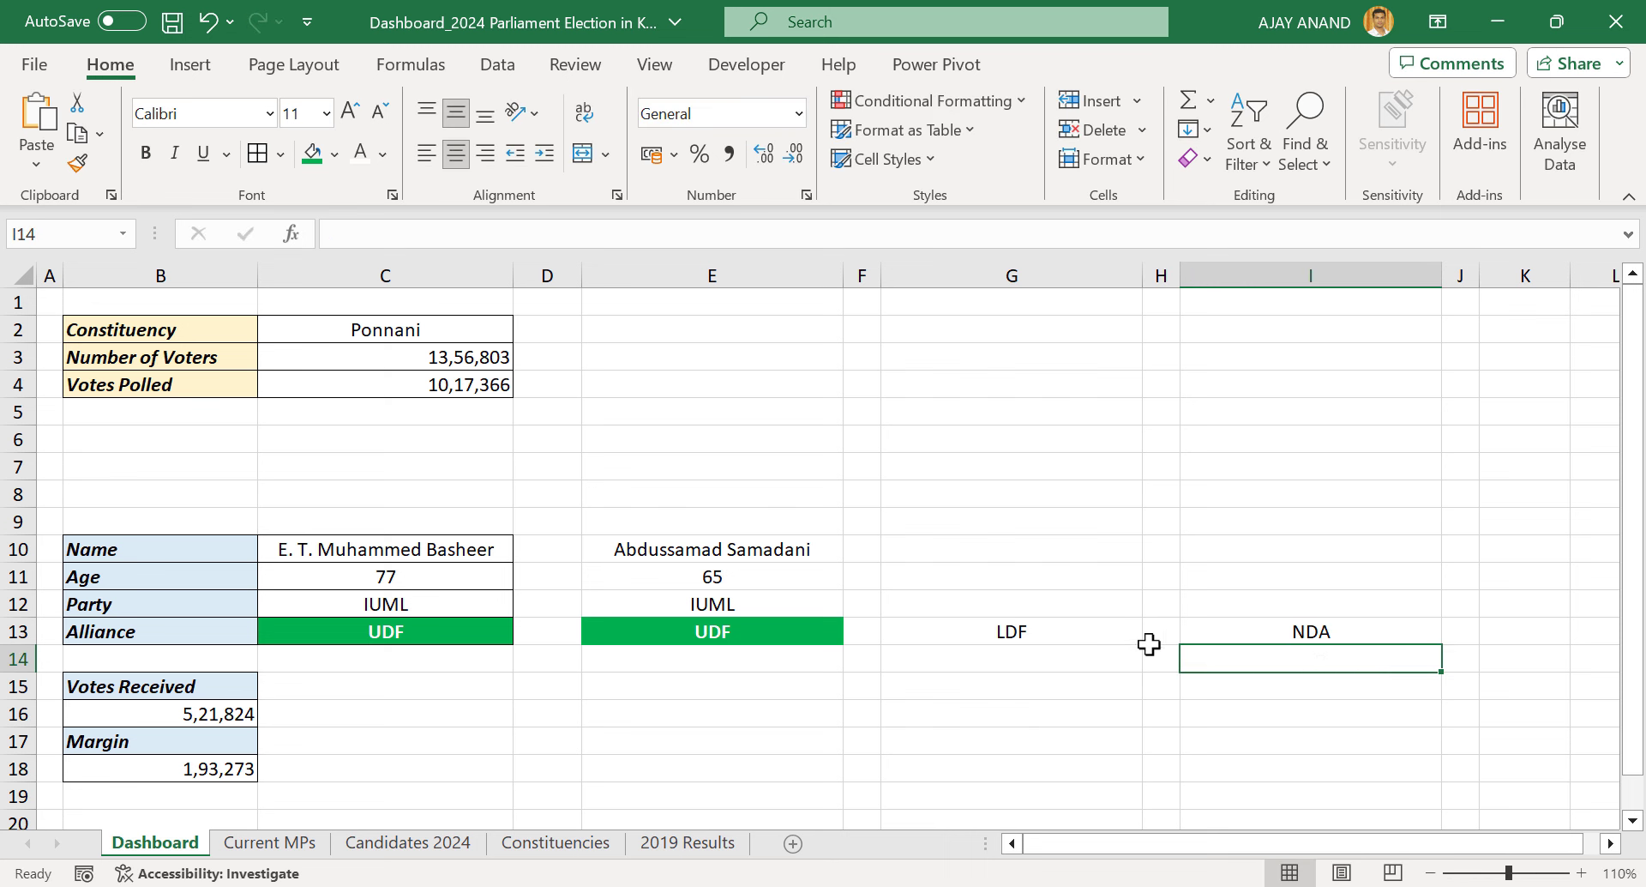
Format the LDF cell G13 with a red fill and bold yellow text
click(1051, 633)
click(335, 154)
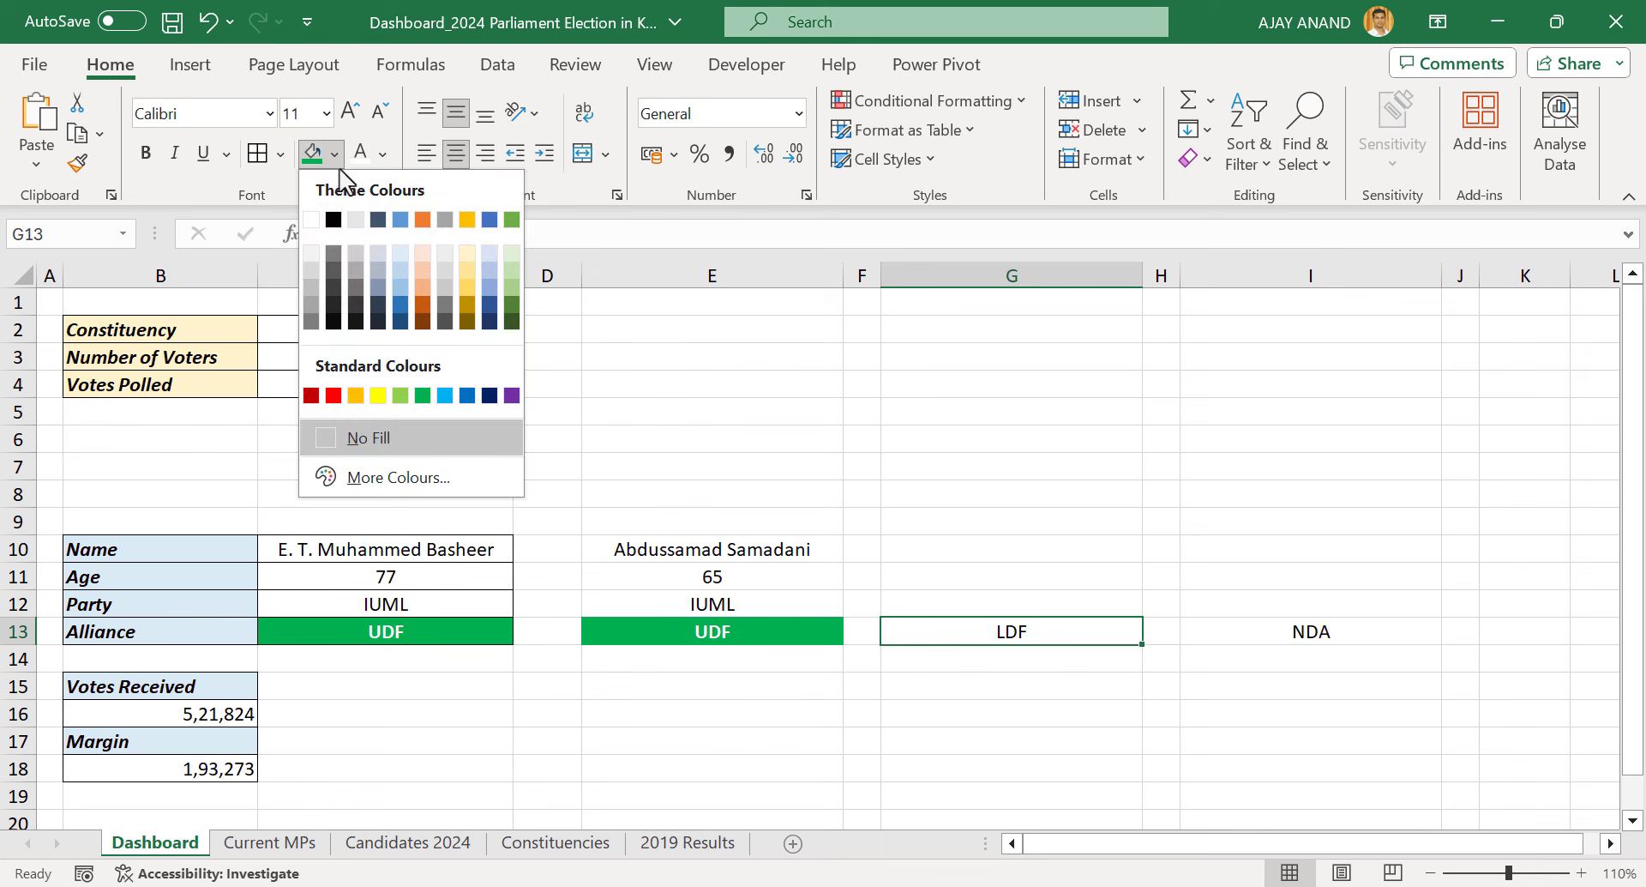
click(333, 395)
click(382, 154)
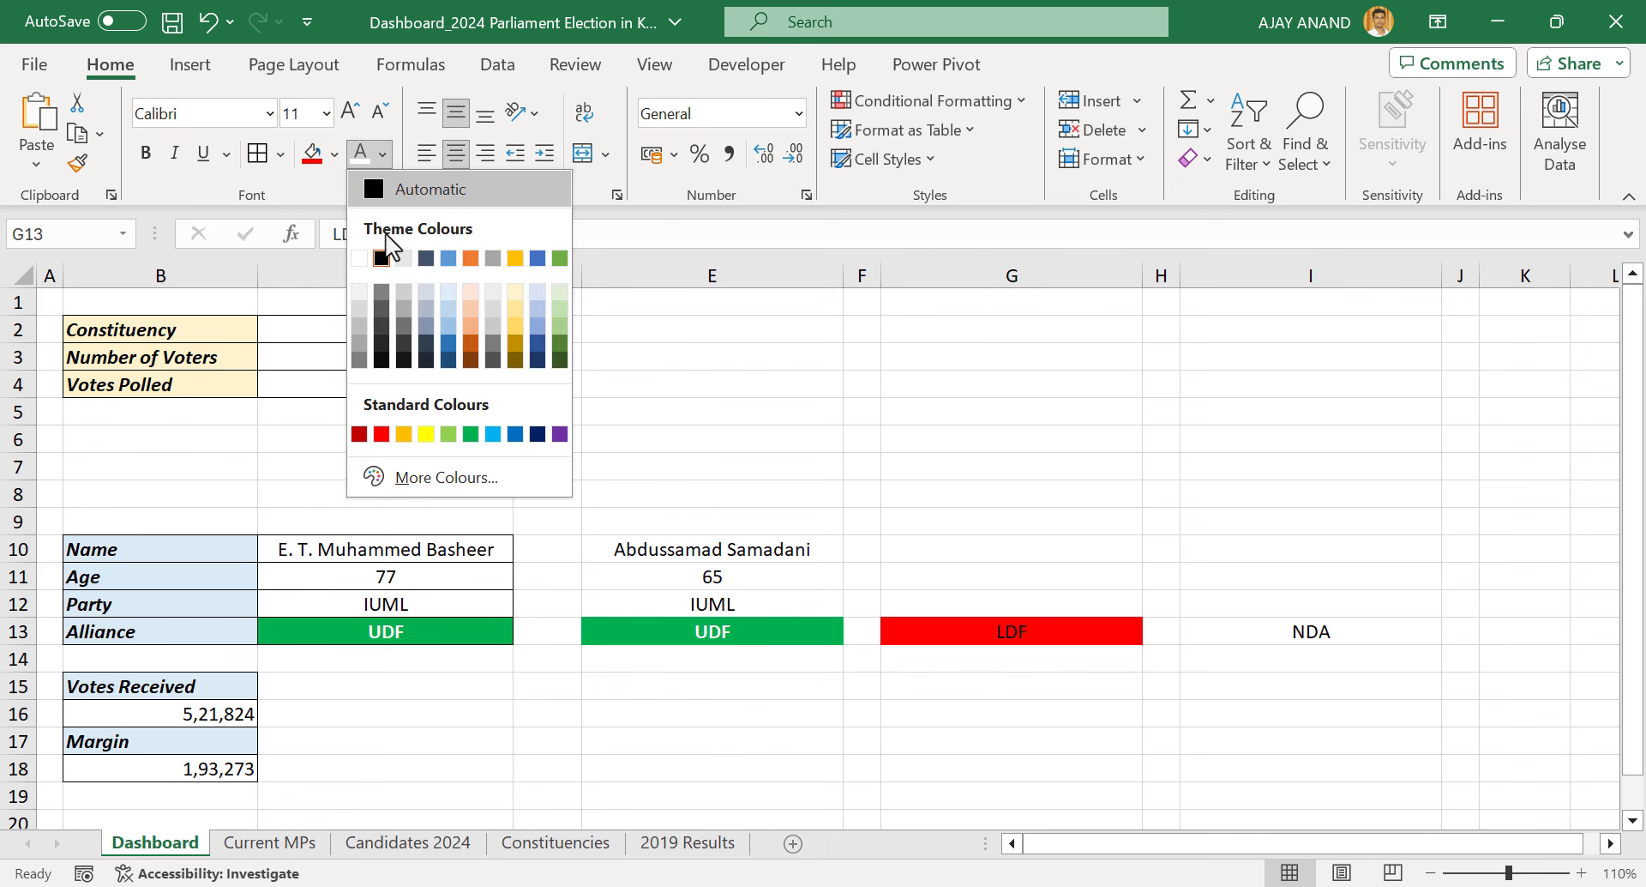
click(426, 435)
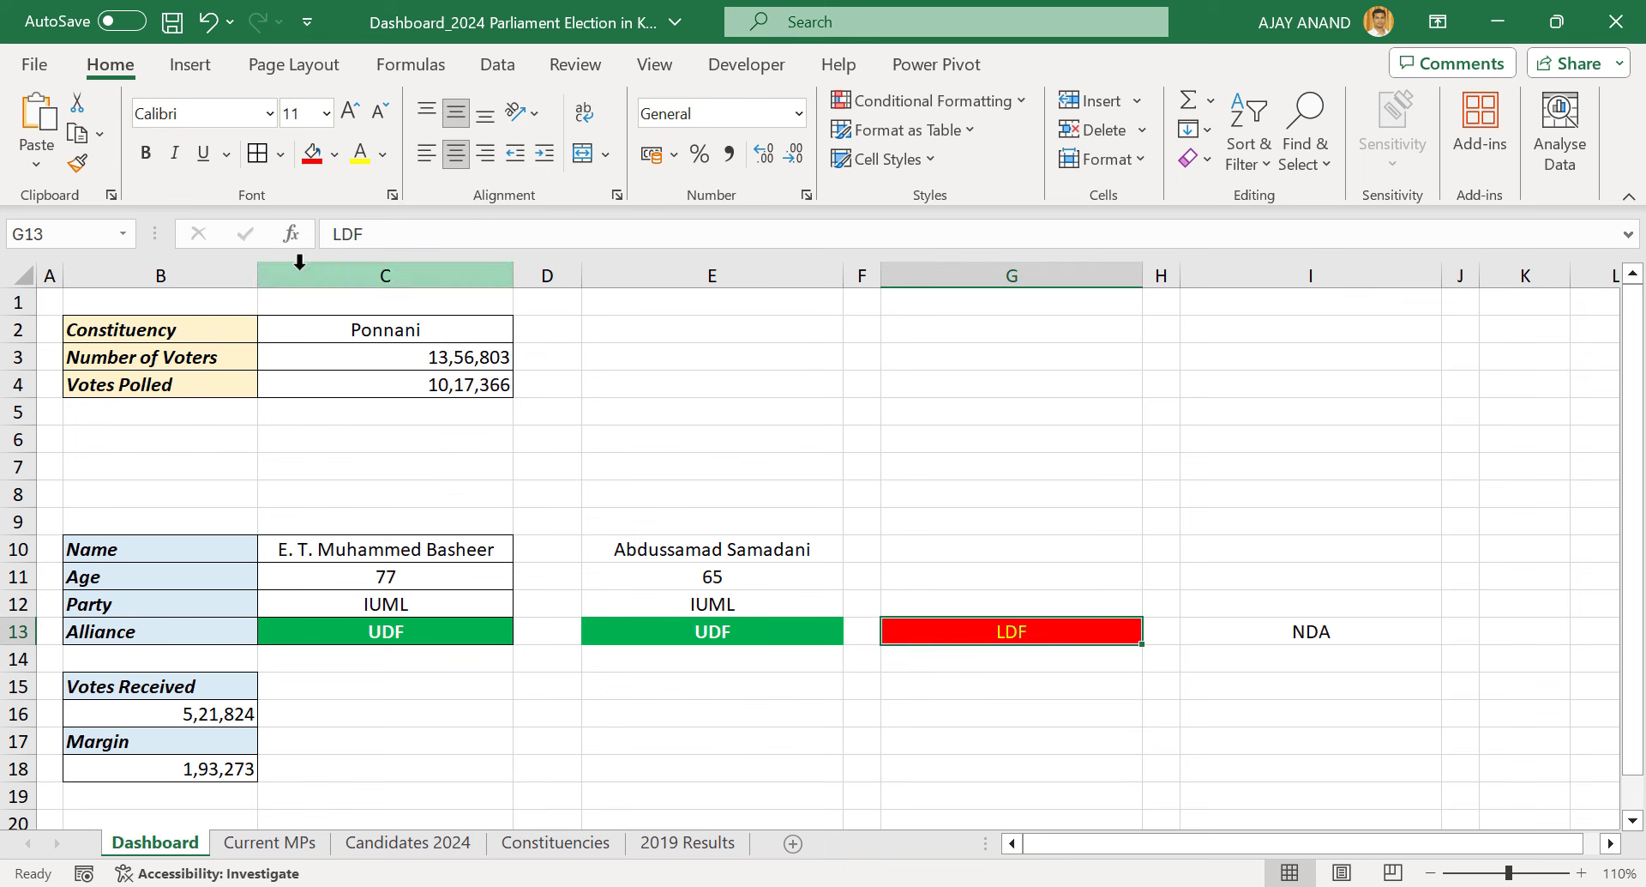
click(149, 157)
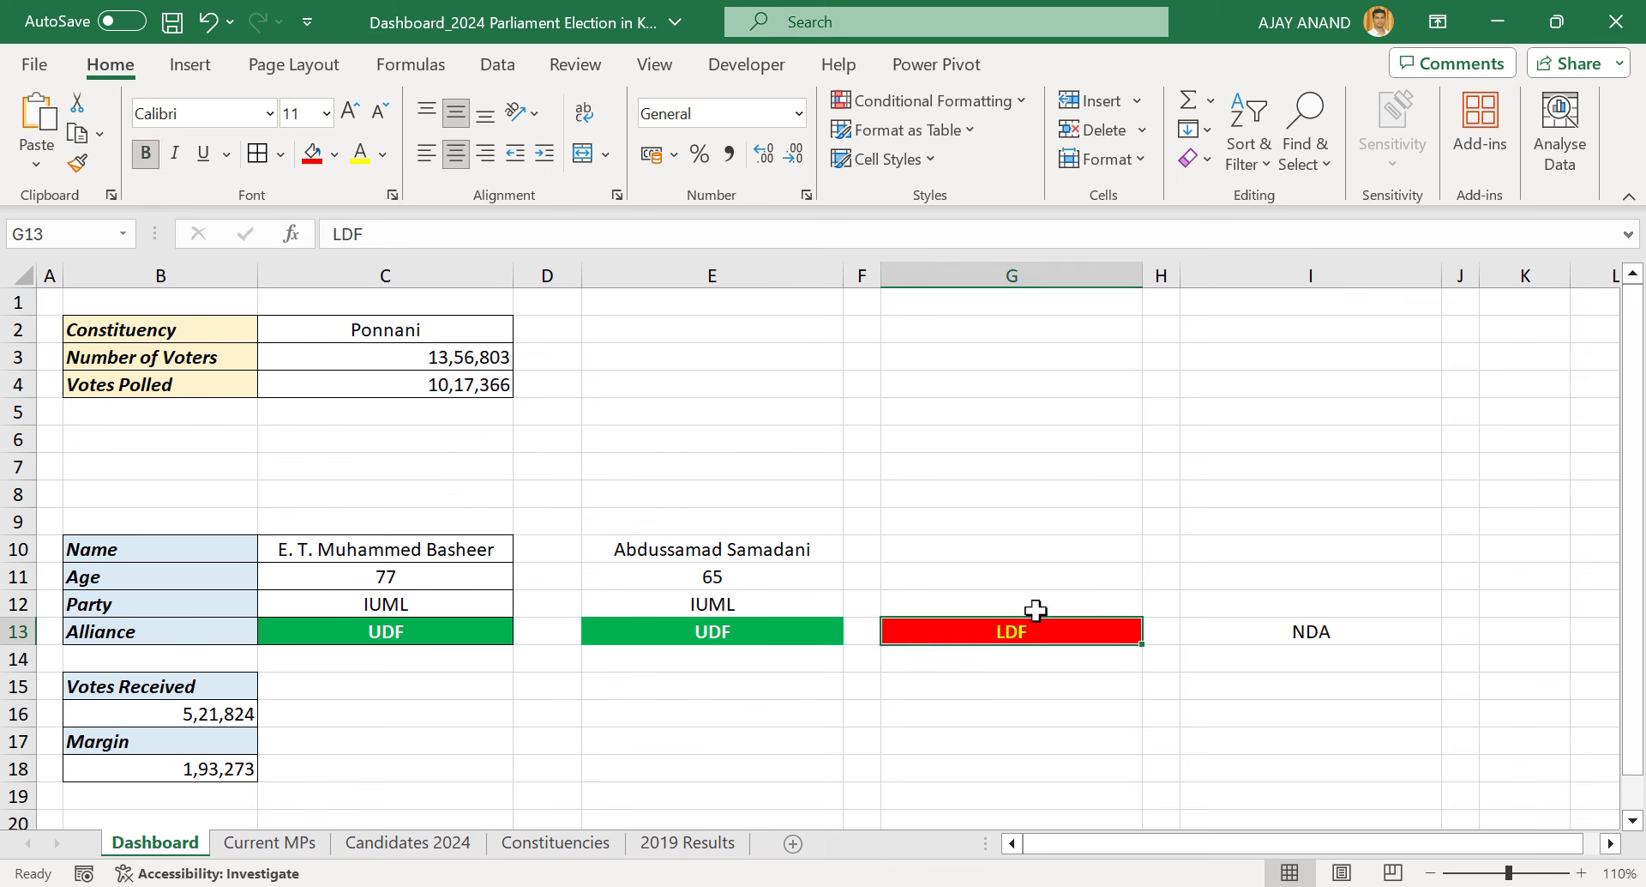
Format the NDA cell I13 with a custom orange fill and bold white text
click(1309, 635)
click(334, 155)
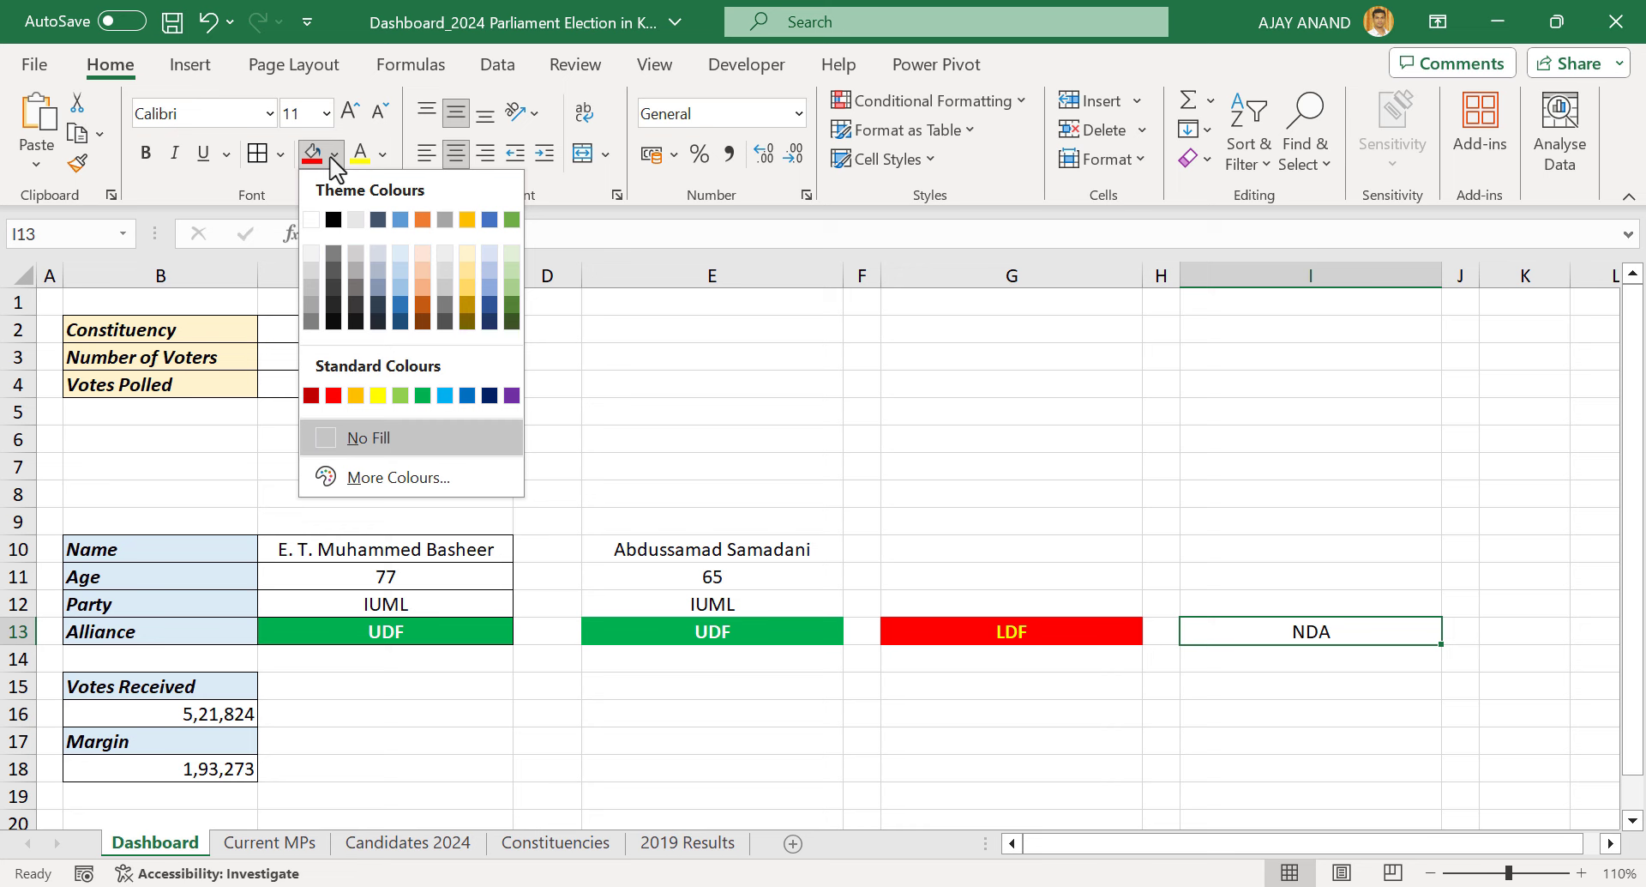
click(440, 478)
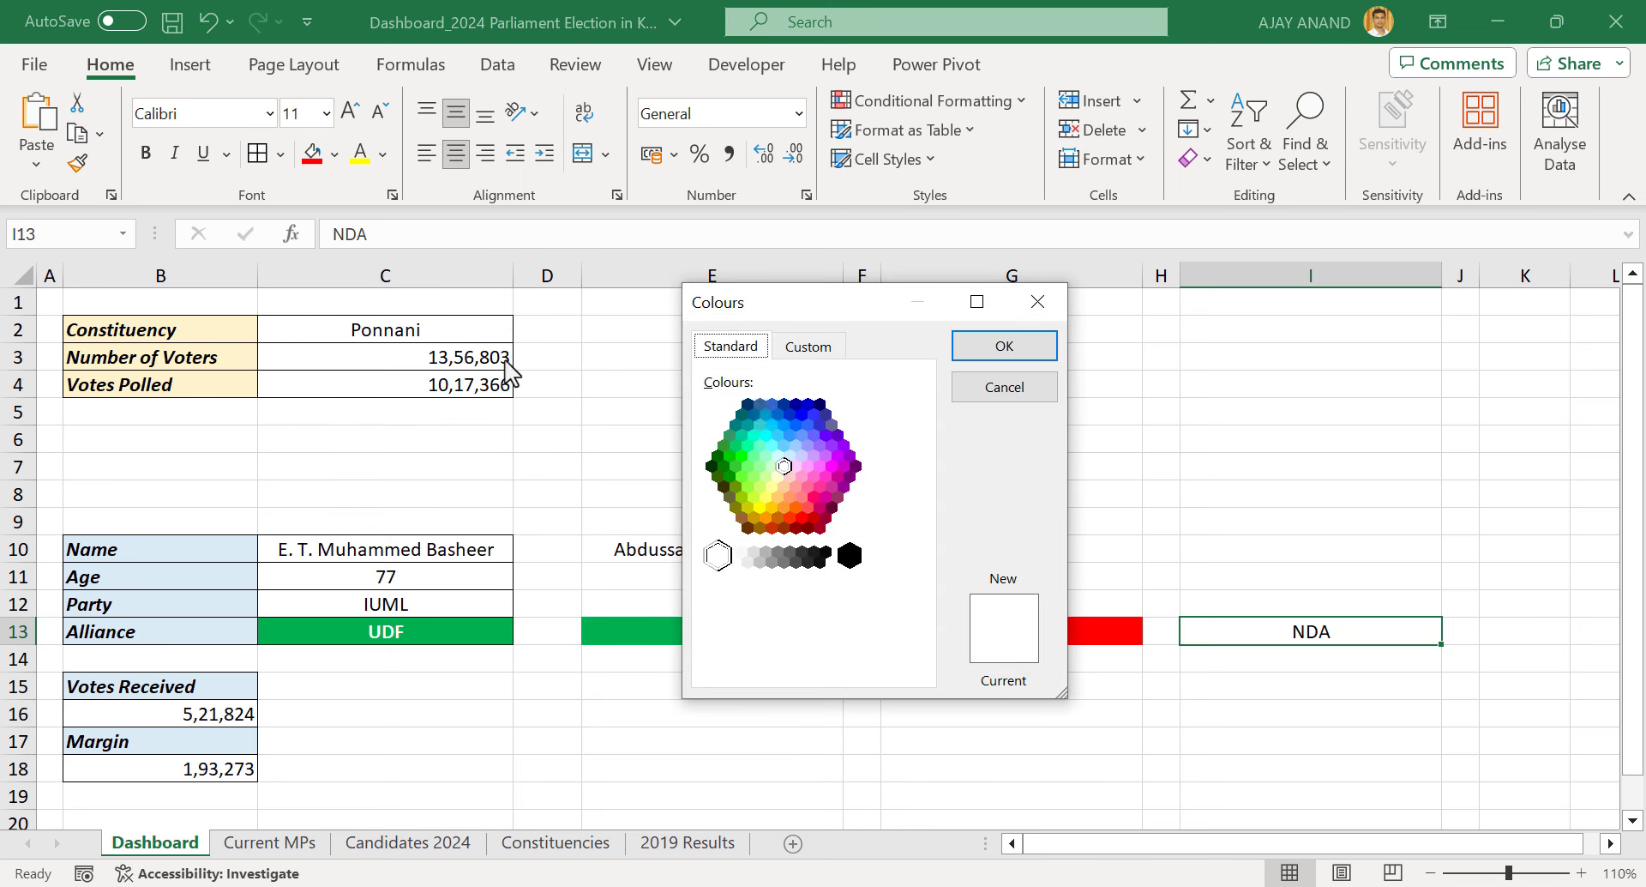
click(809, 346)
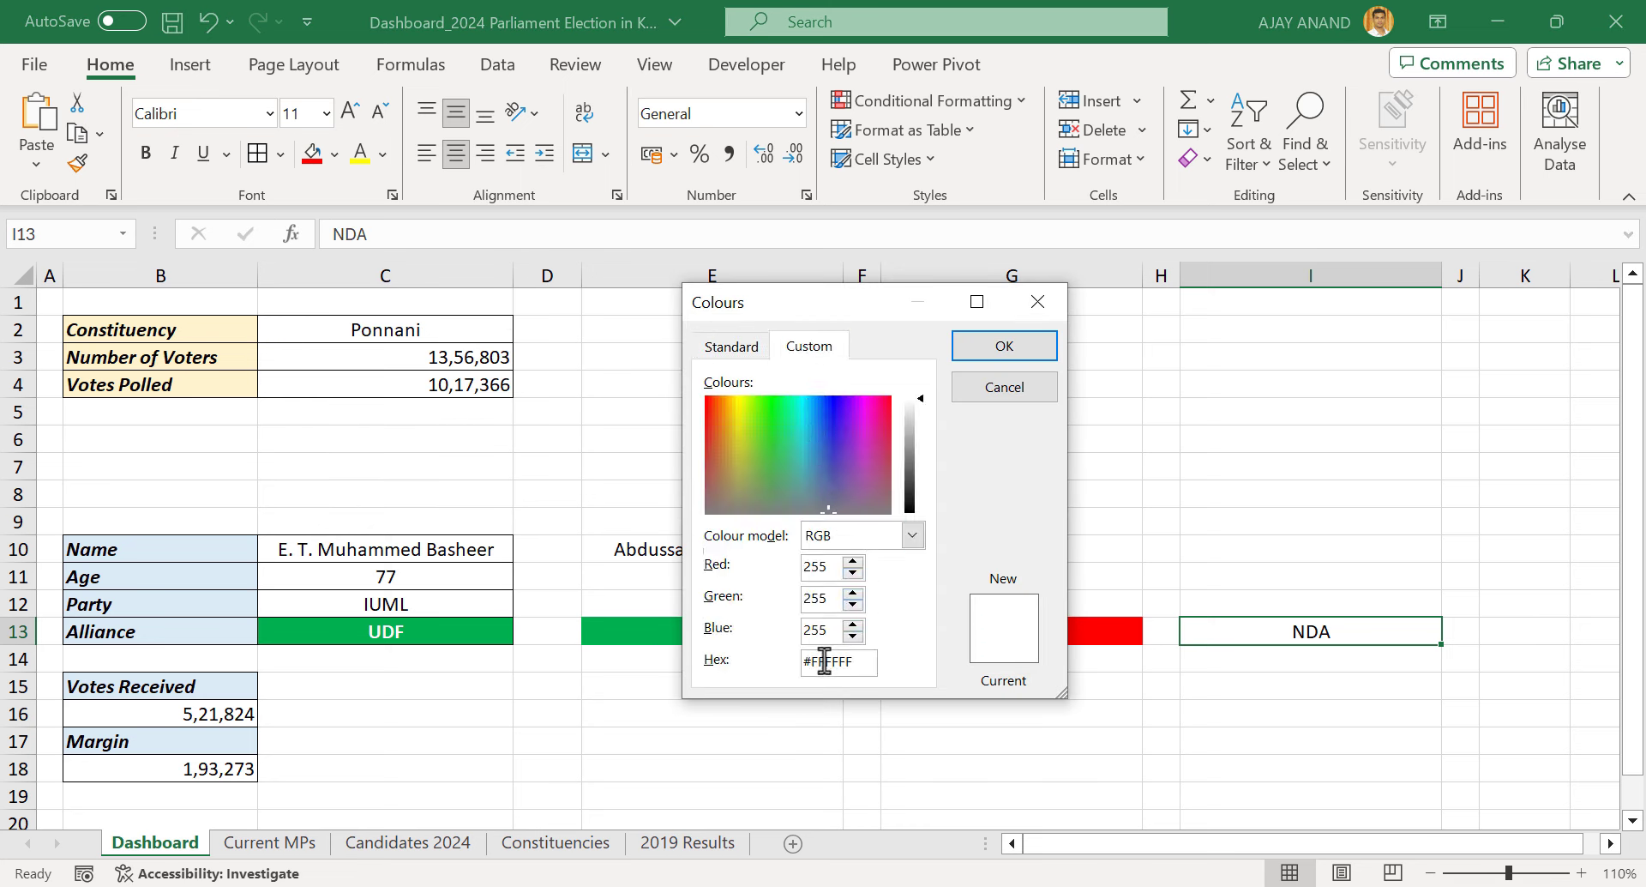
drag(826, 660, 870, 661)
click(997, 344)
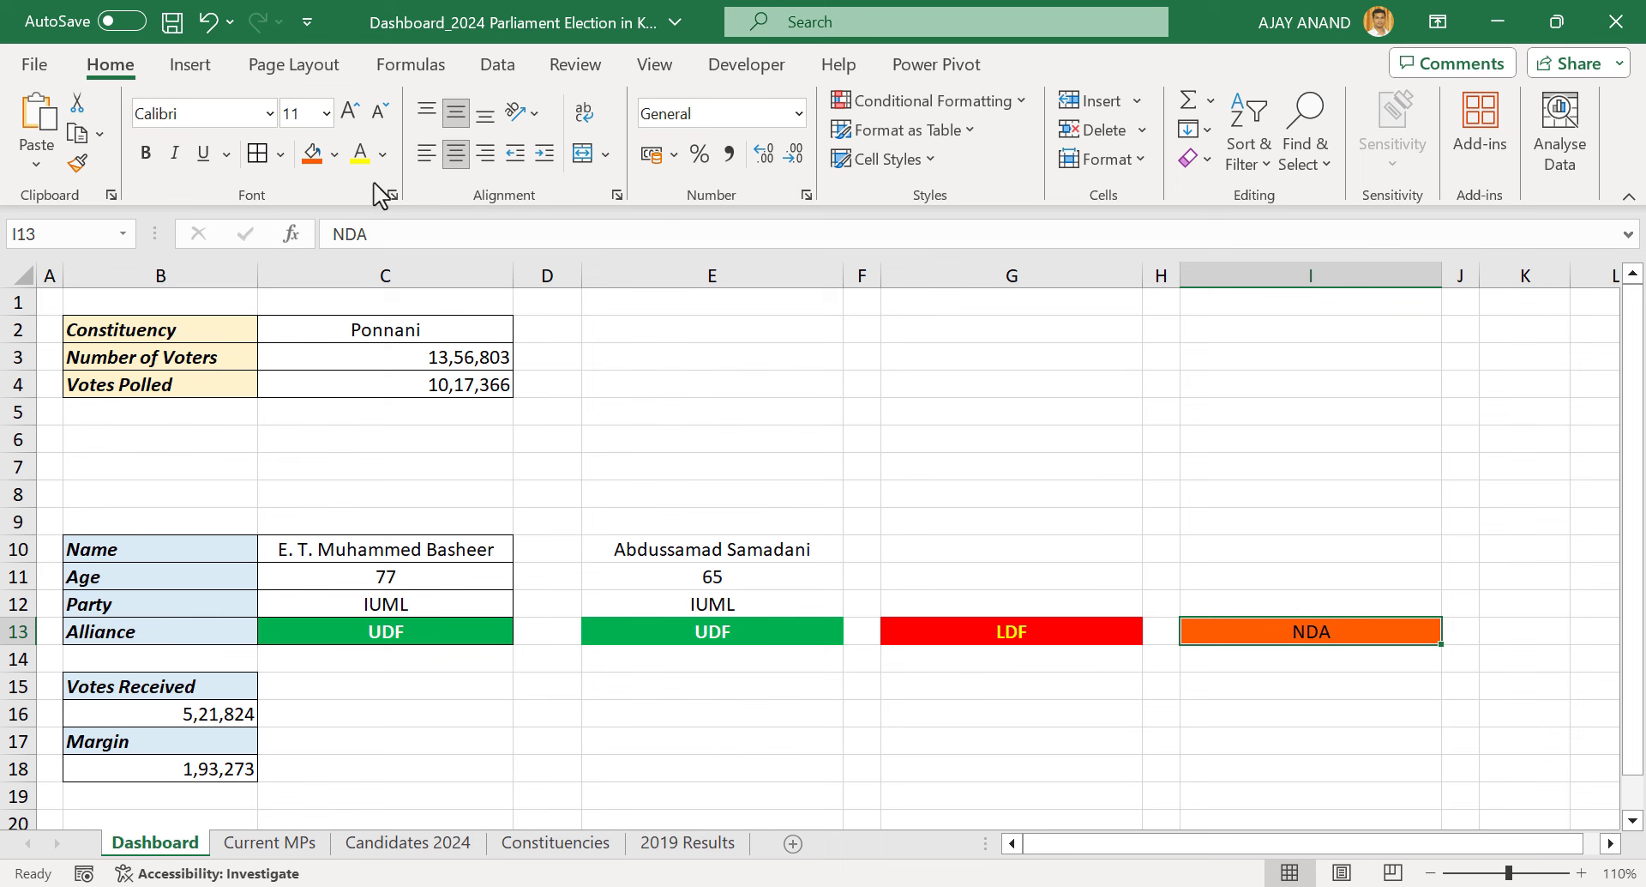
click(382, 154)
click(367, 256)
click(145, 153)
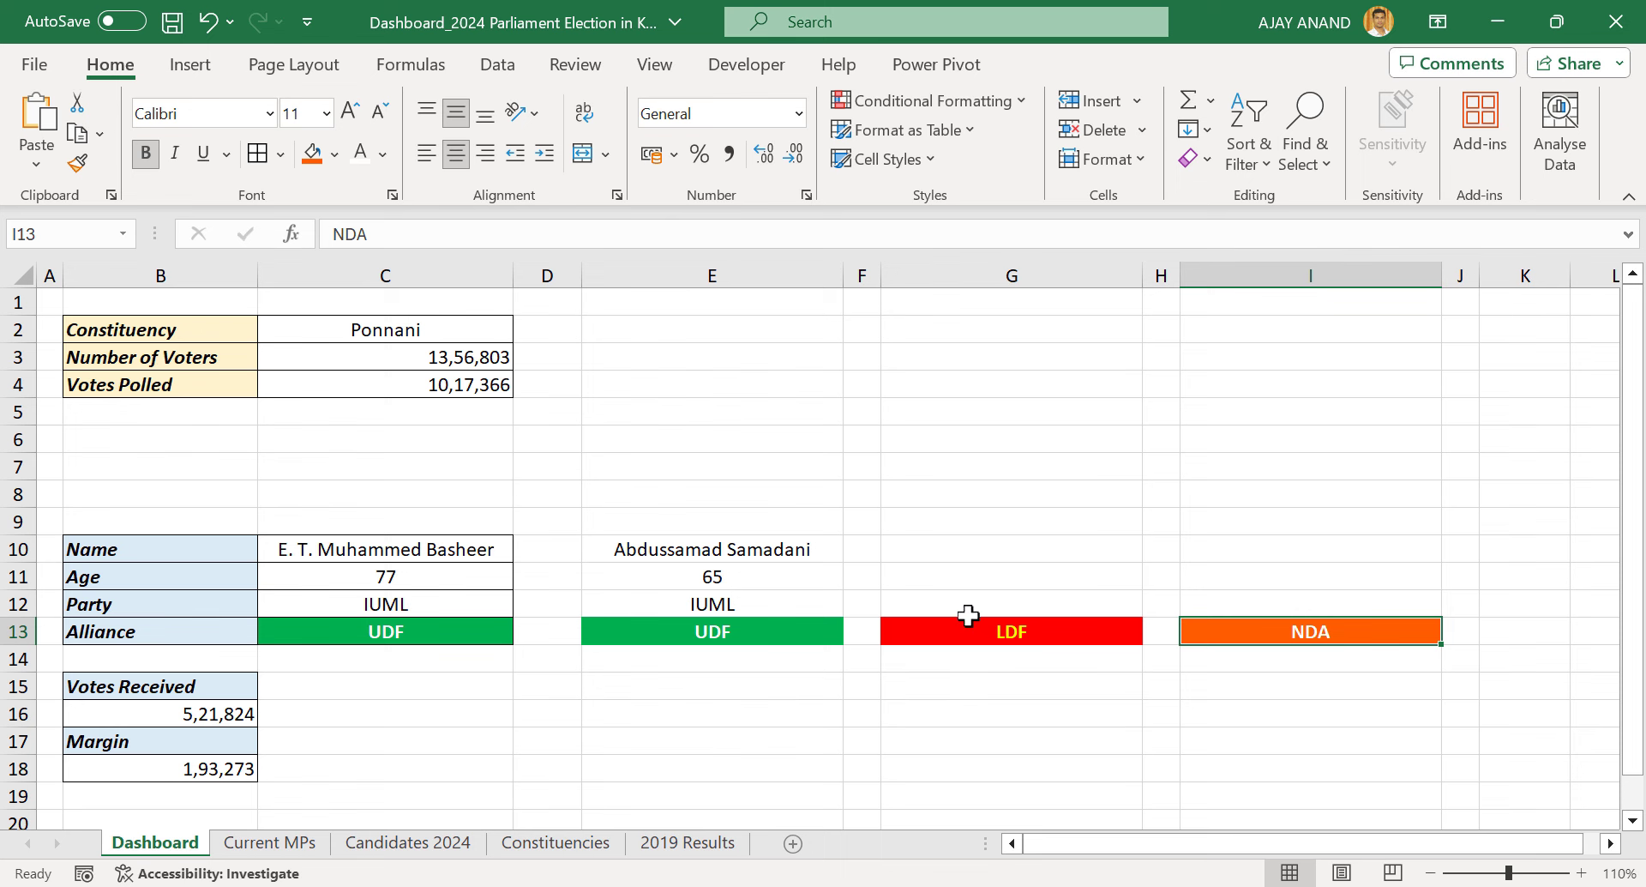
Copy the UDF name formula =VLOOKUP(C2,'Candidates 2024'!C3:O22,2,FALSE) from E10 into the LDF name cell G10
click(711, 549)
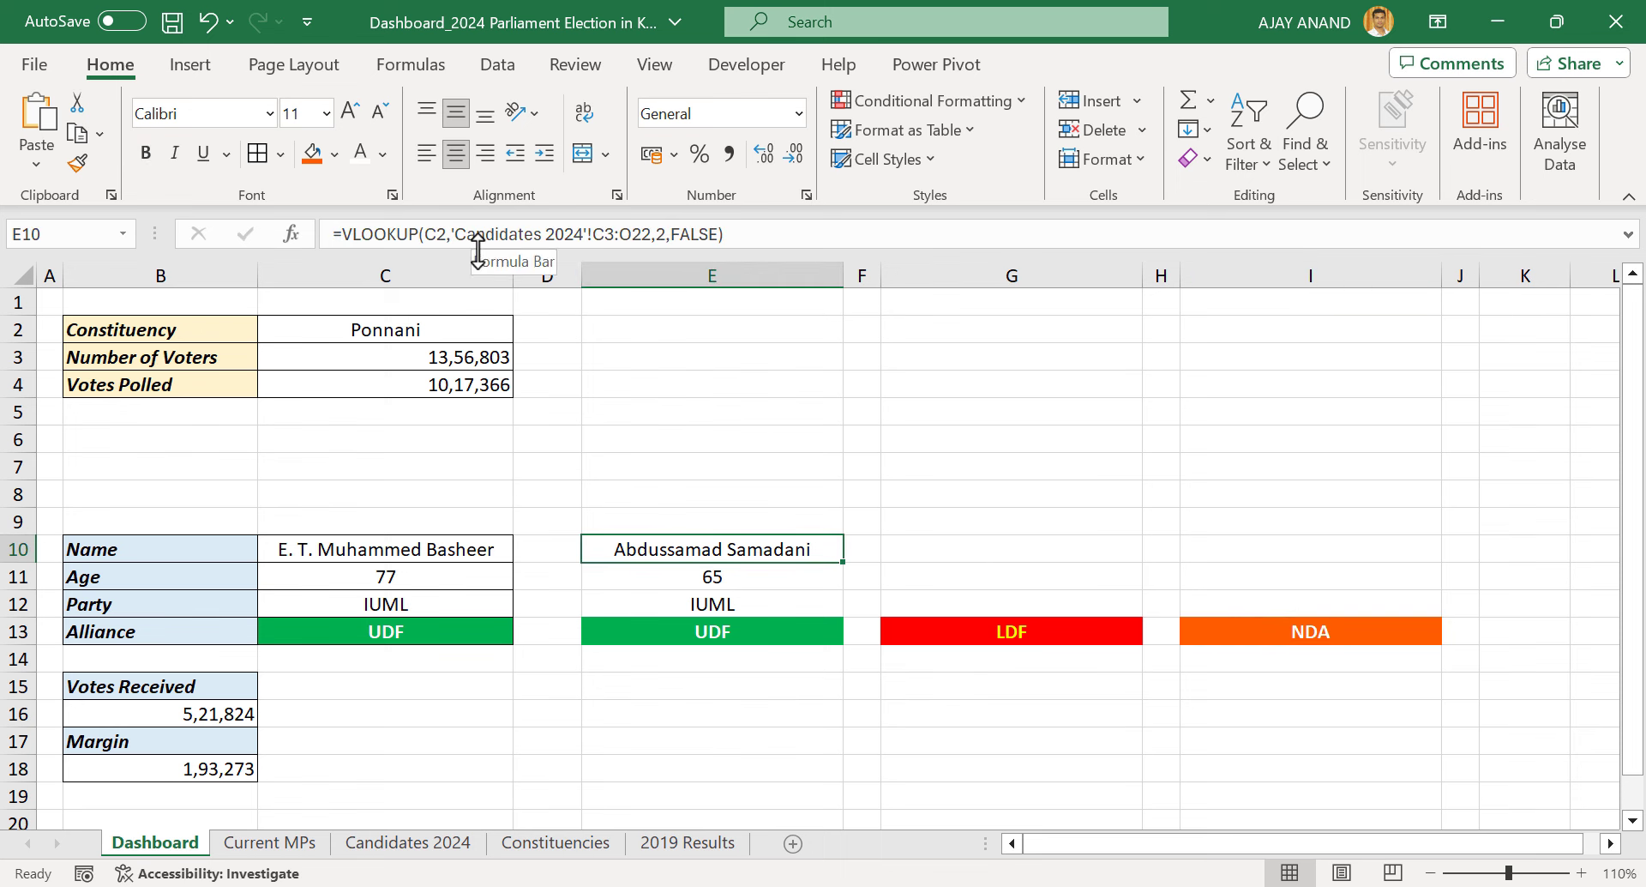
triple_click(452, 243)
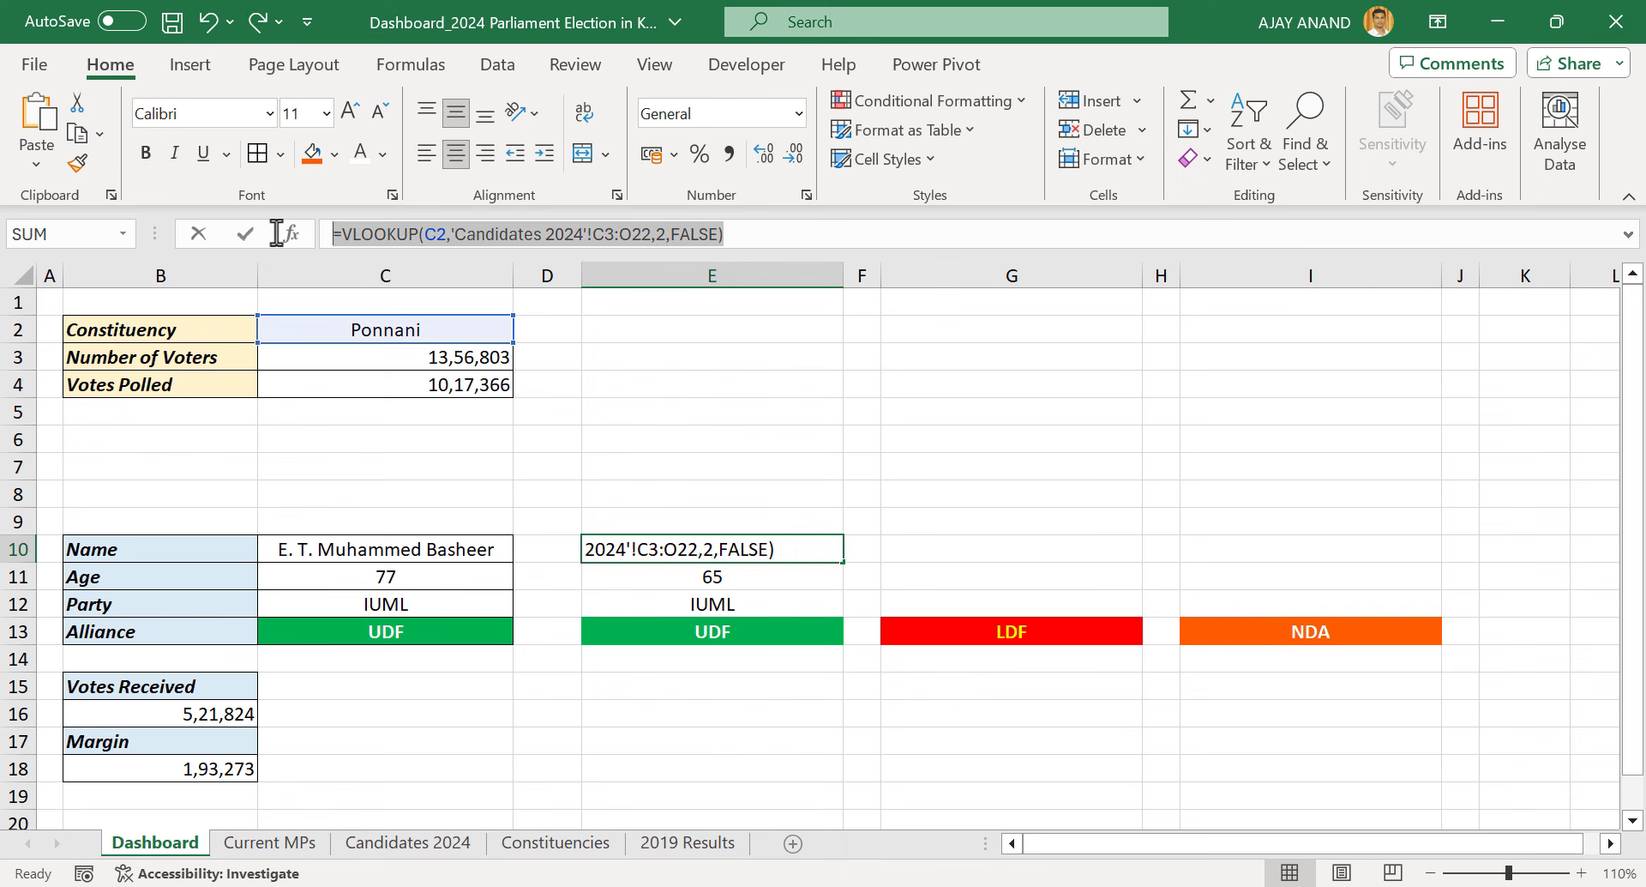
right_click(560, 239)
click(622, 295)
key(Escape)
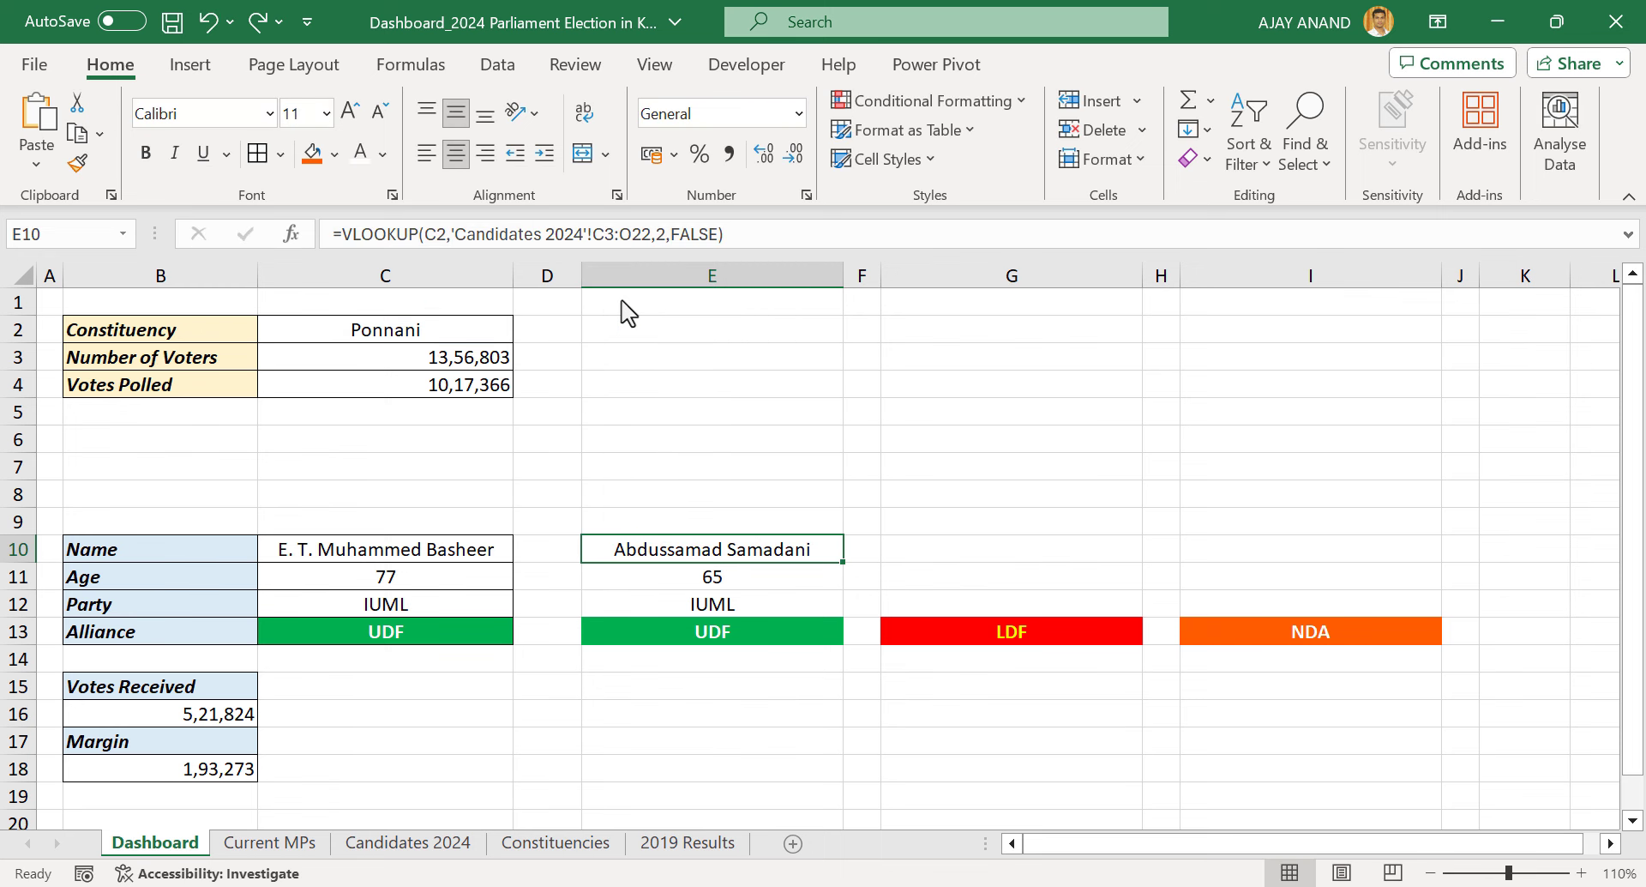
click(1020, 552)
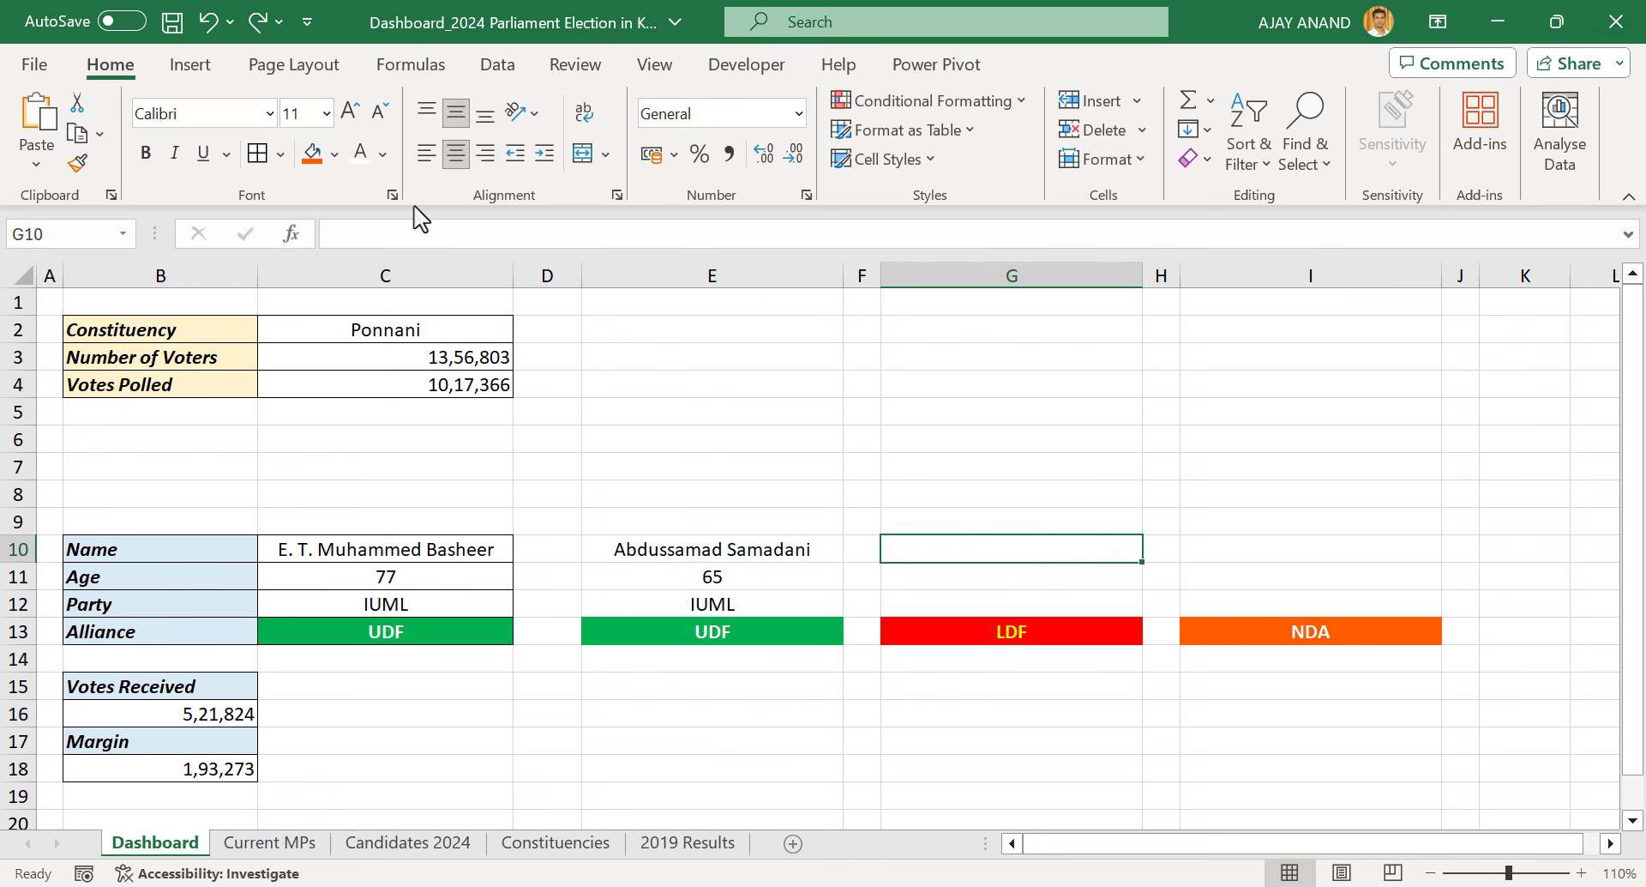
right_click(362, 226)
click(433, 359)
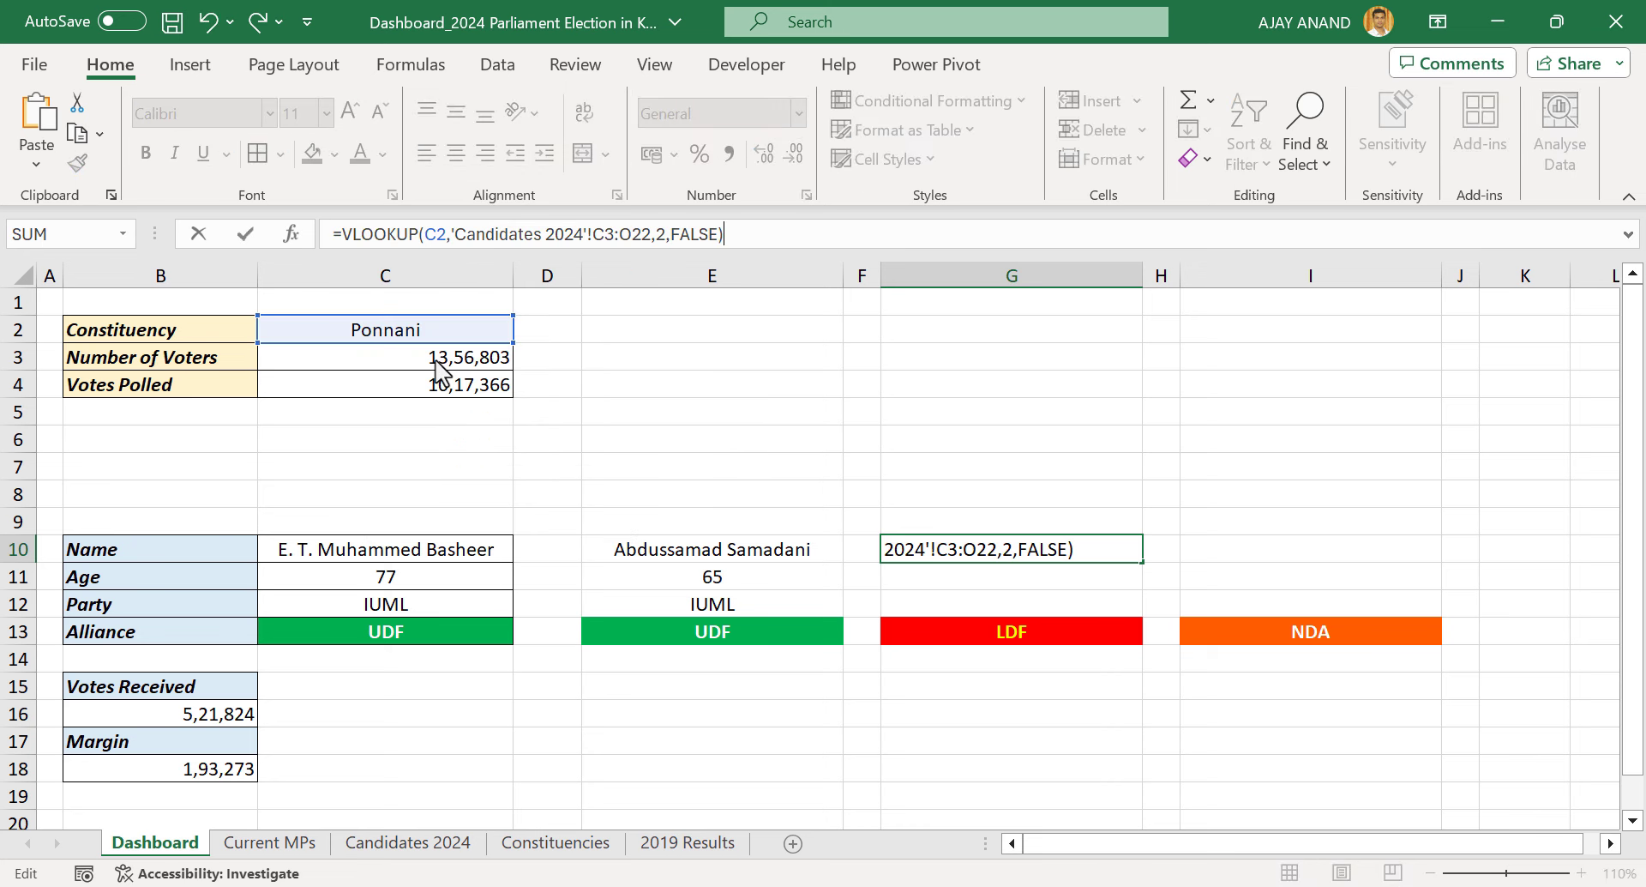
key(Return)
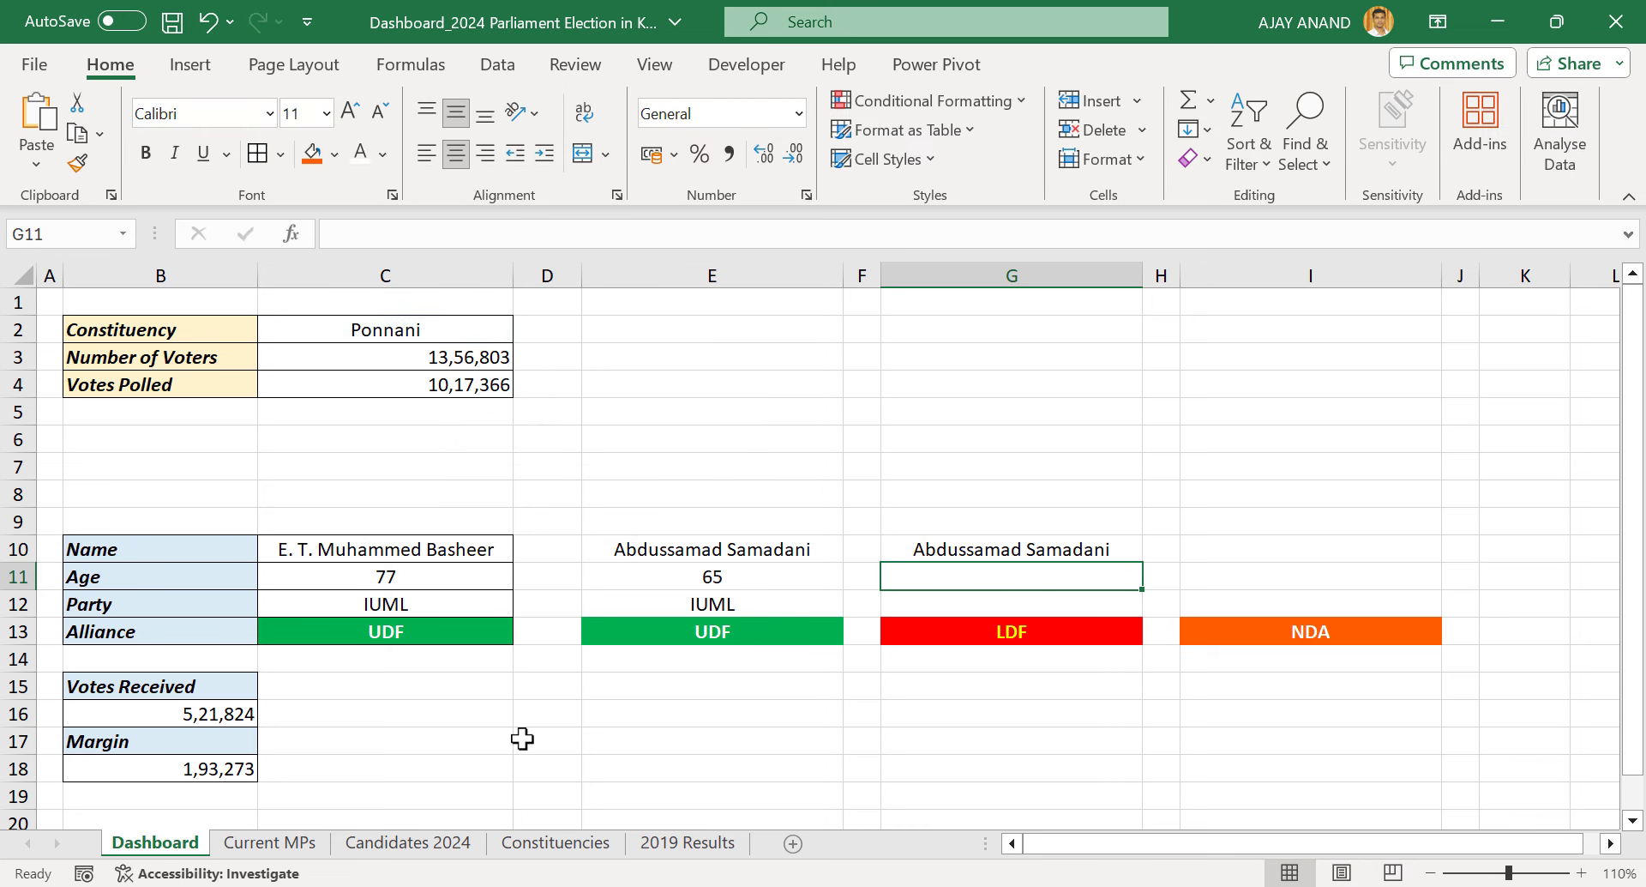
Check the LDF Candidate column's number on the Candidates 2024 sheet and set the VLOOKUP column index in the Dashboard's G10 to 6
click(409, 842)
scroll(954, 451, up, 1)
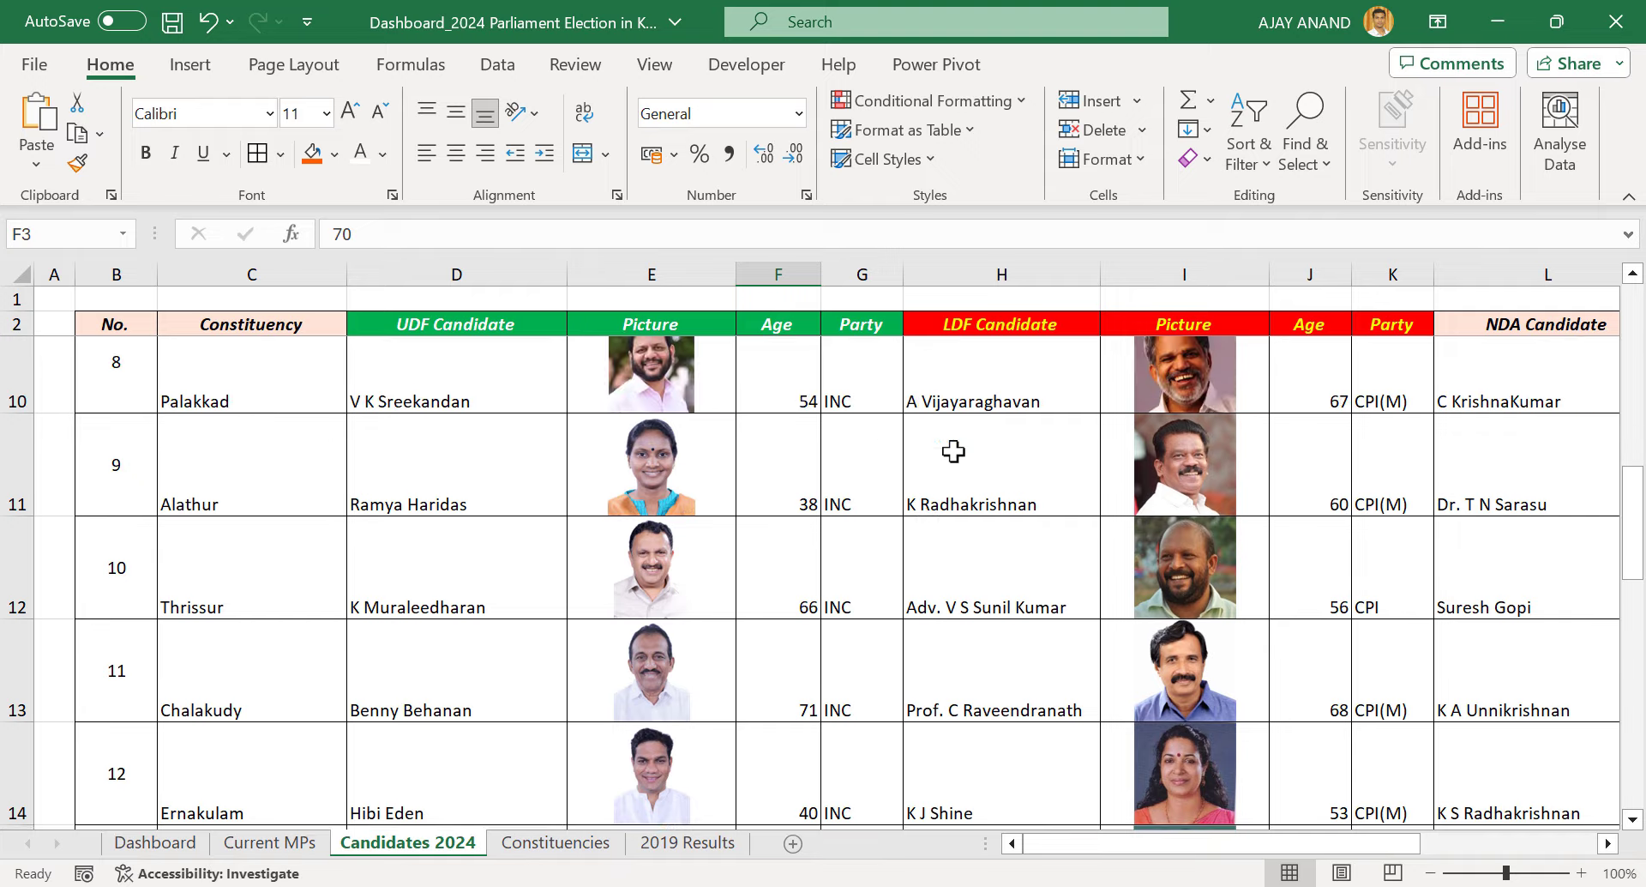
scroll(954, 451, up, 3)
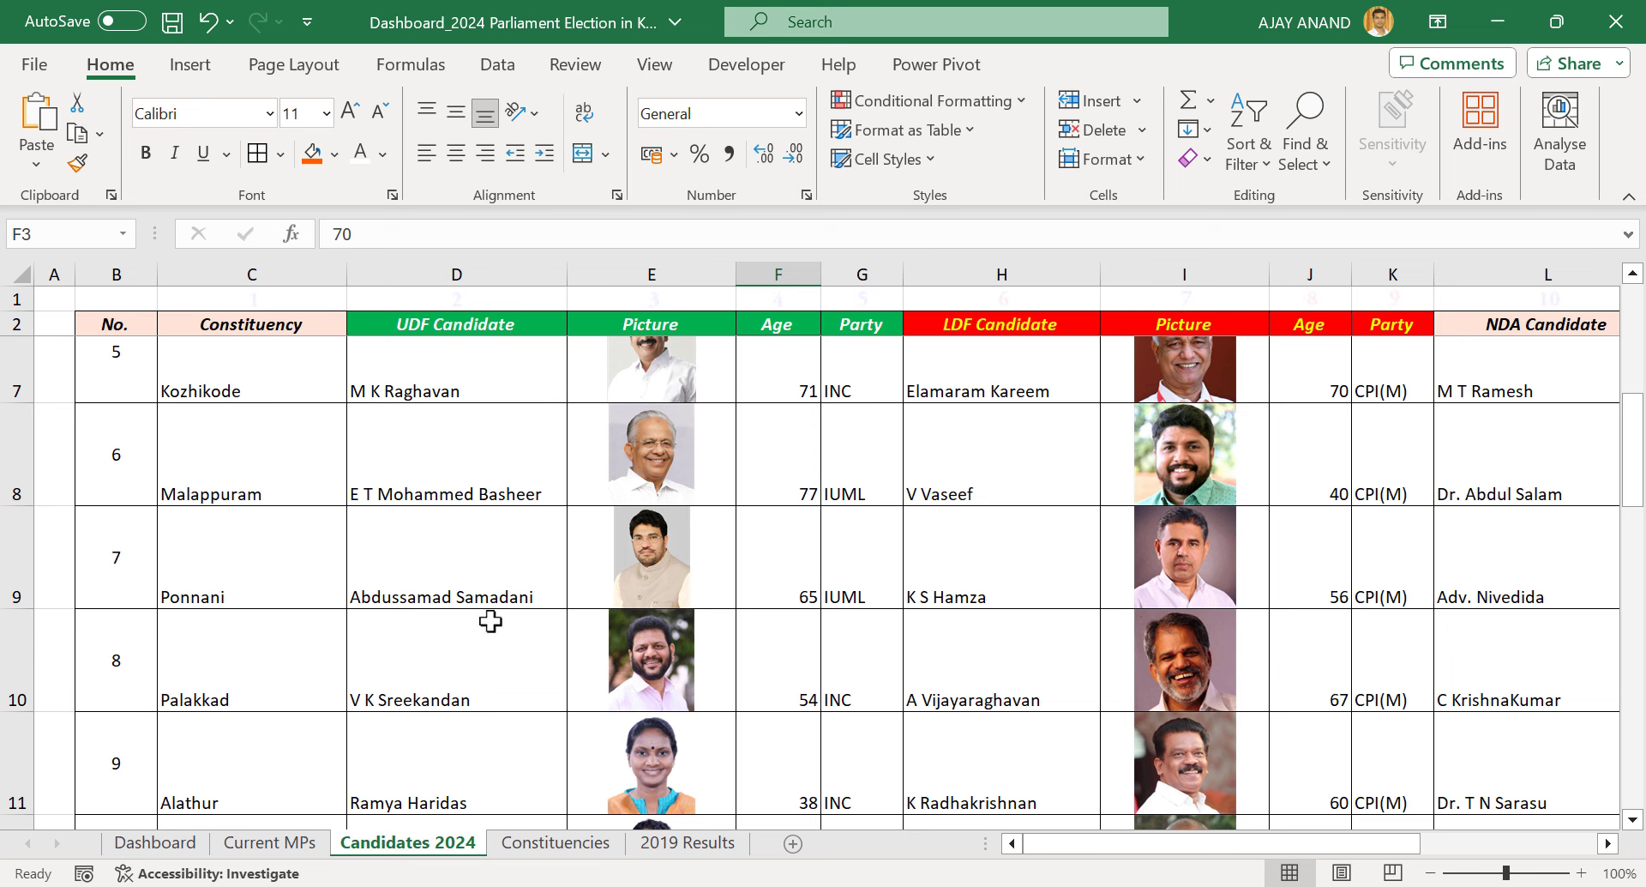
click(152, 842)
click(1013, 550)
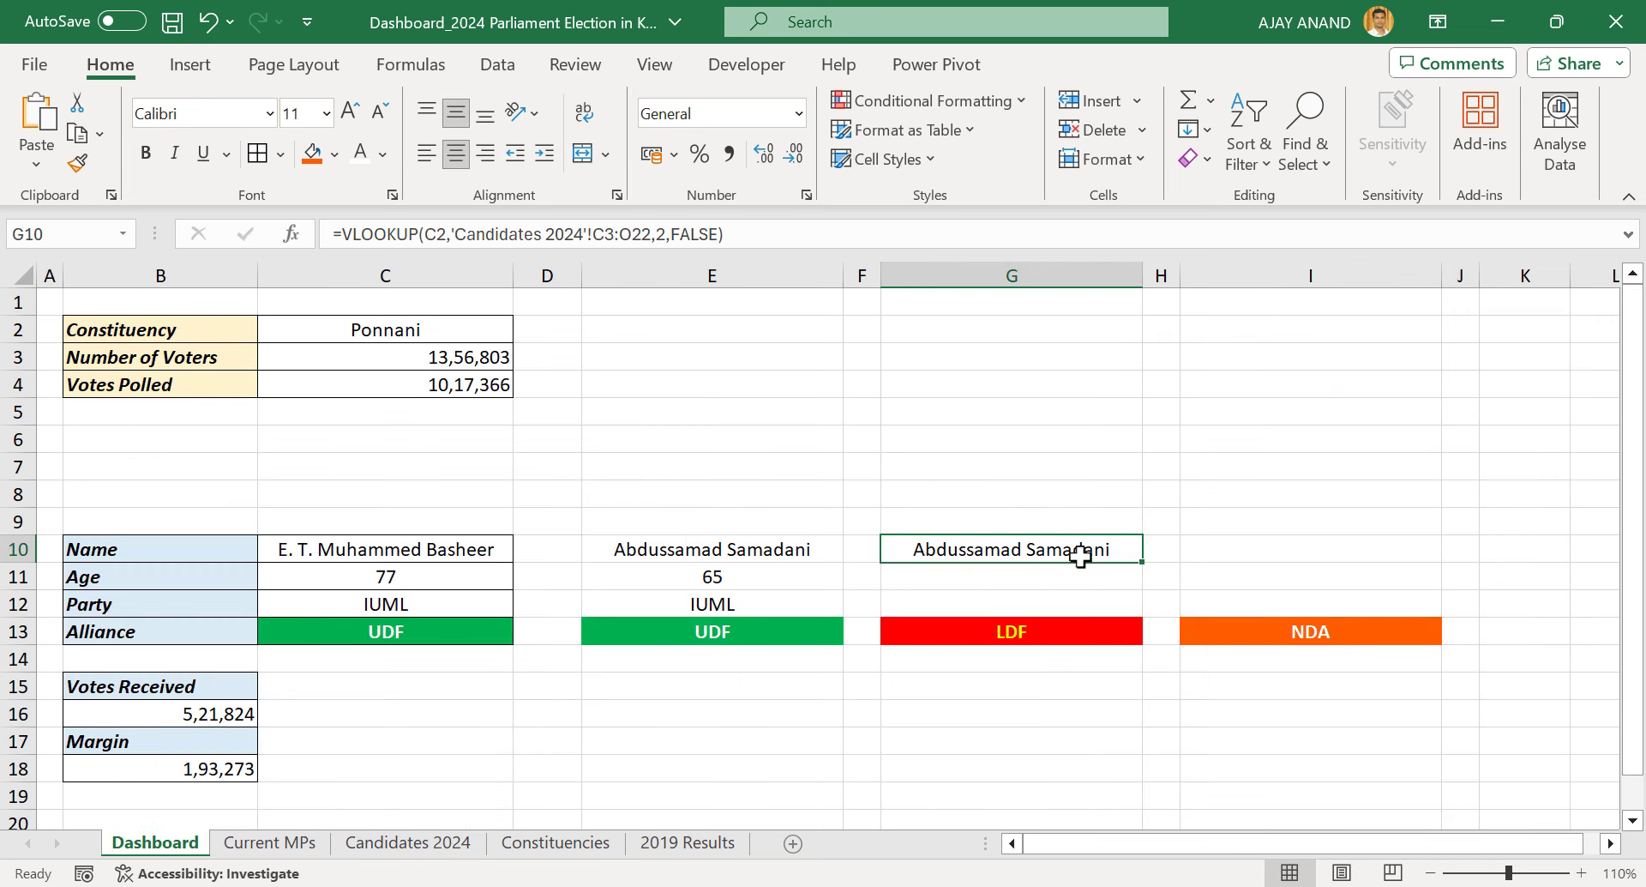
click(658, 232)
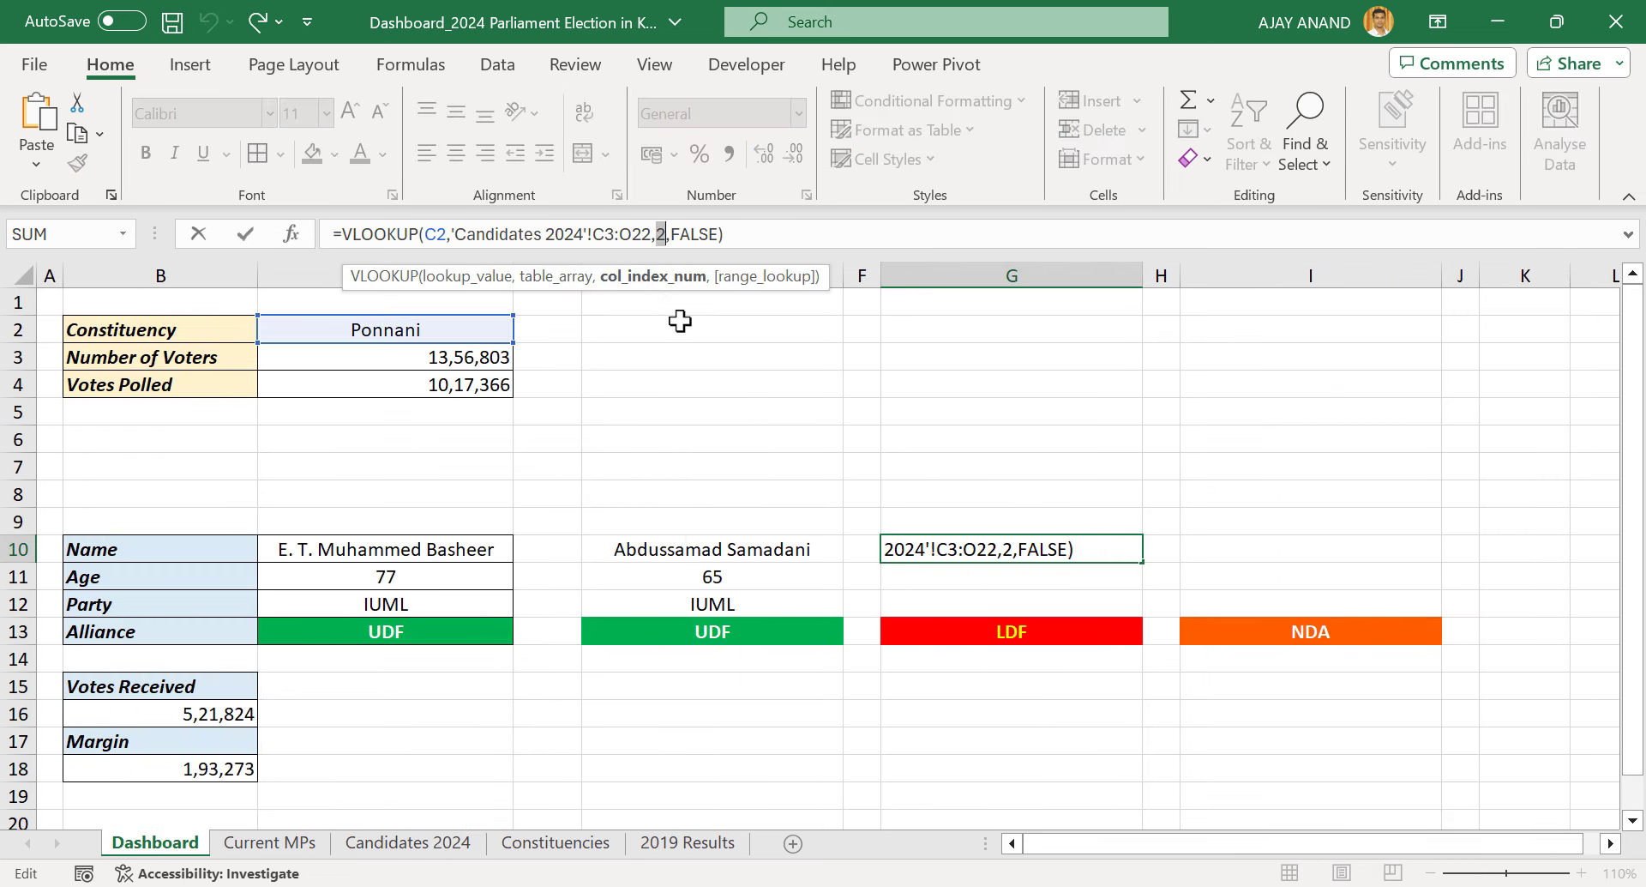
key(BackSpace)
text(6)
key(Return)
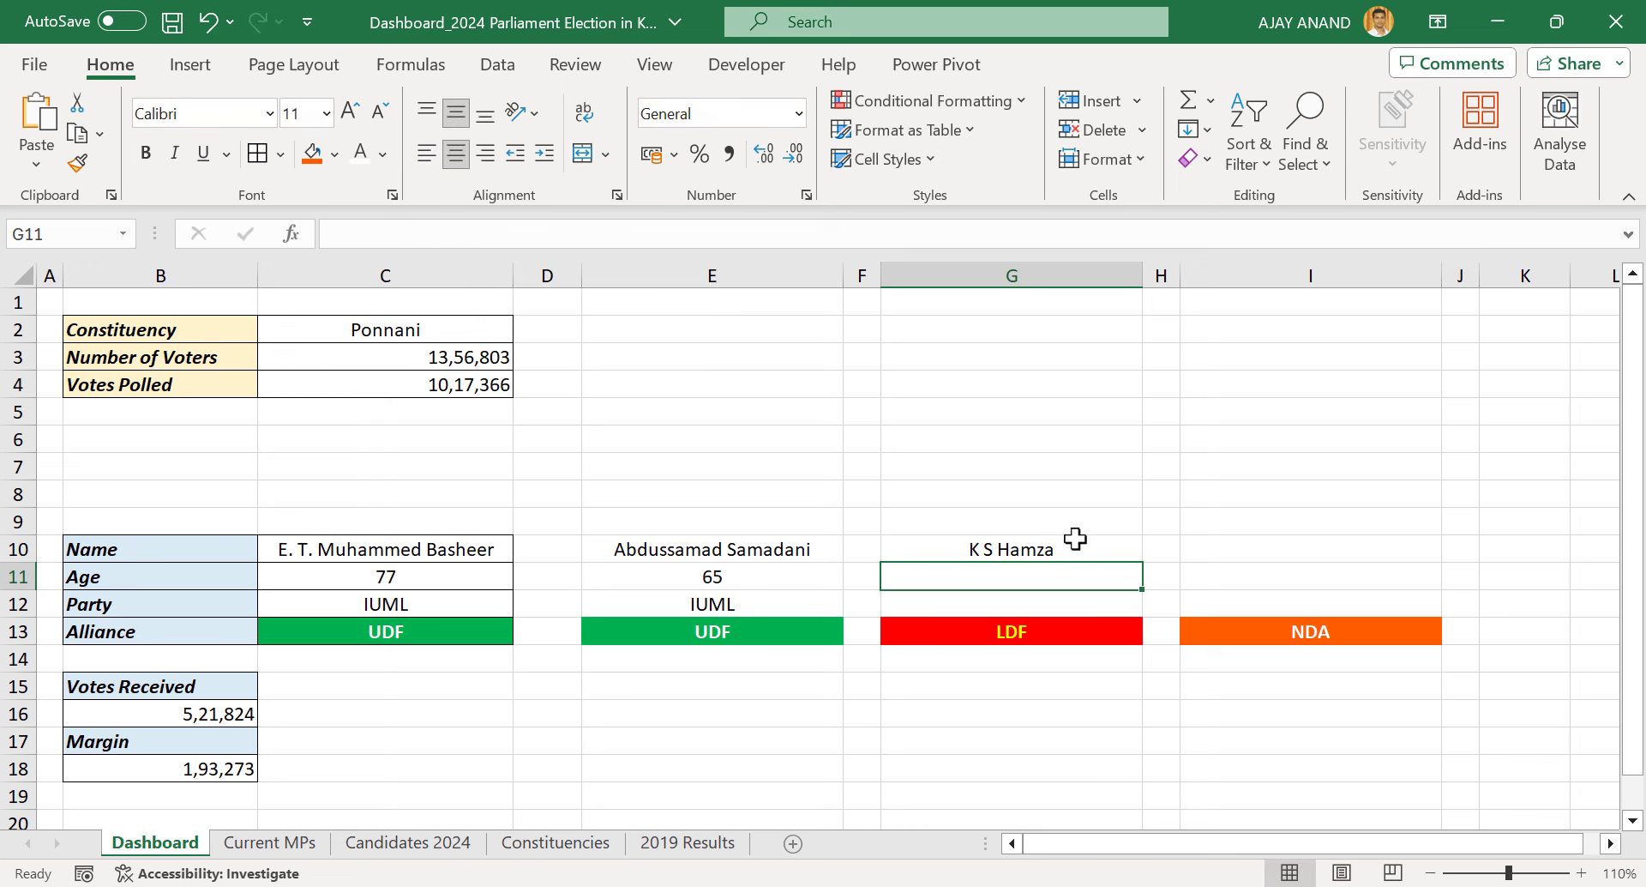
Copy the LDF candidate's name lookup formula from G10 into the age cell G11
click(1075, 538)
drag(727, 233, 318, 233)
key(ctrl+c)
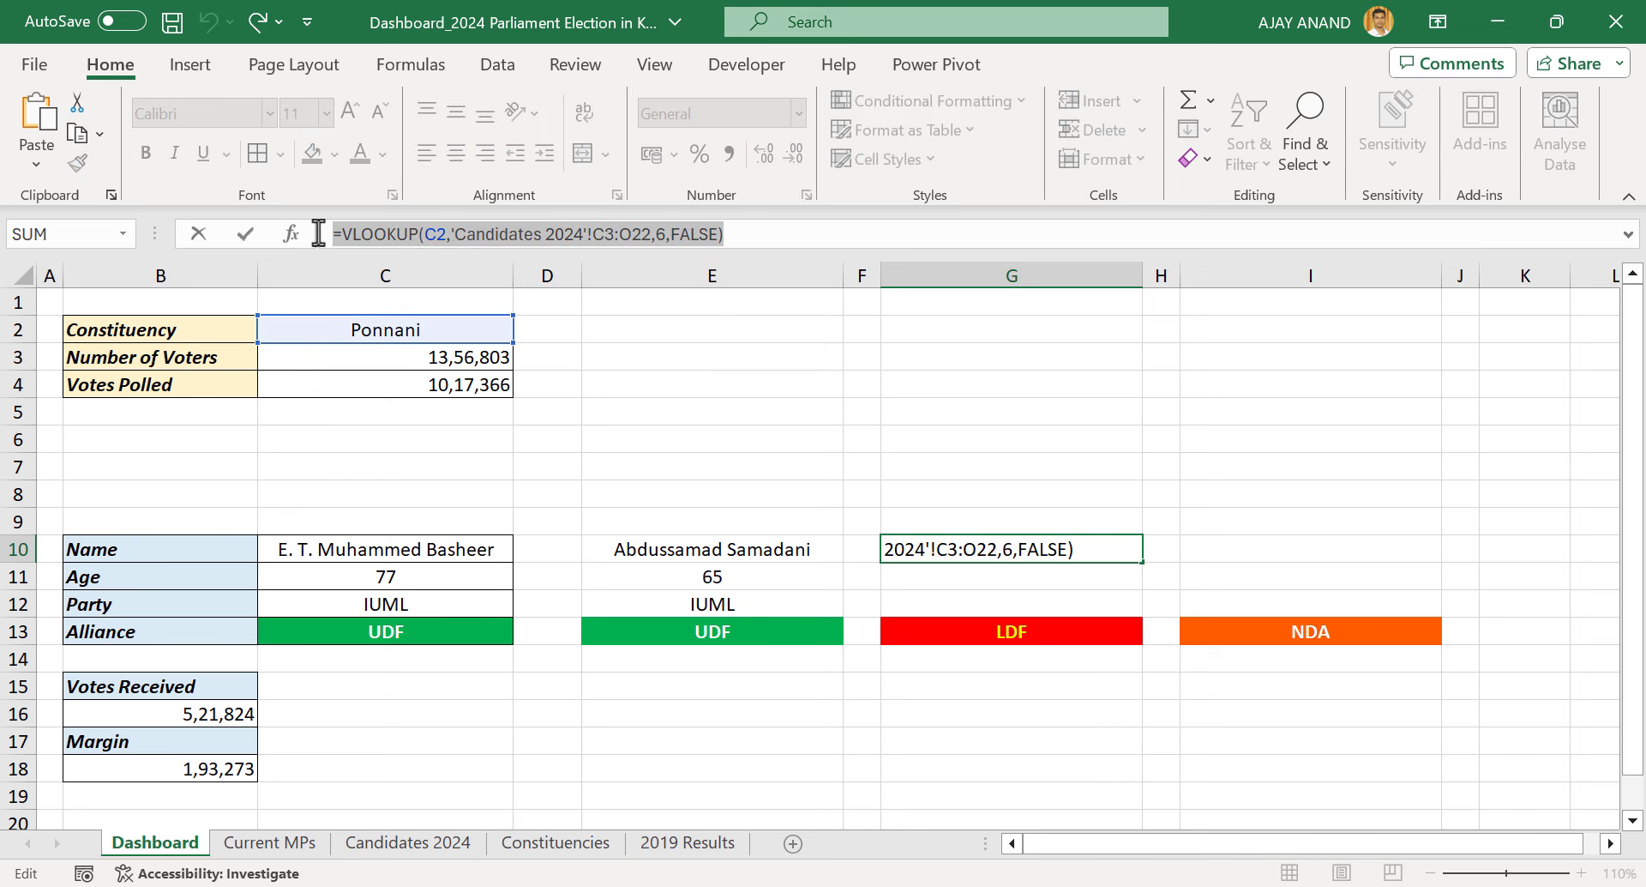
key(Escape)
double_click(955, 577)
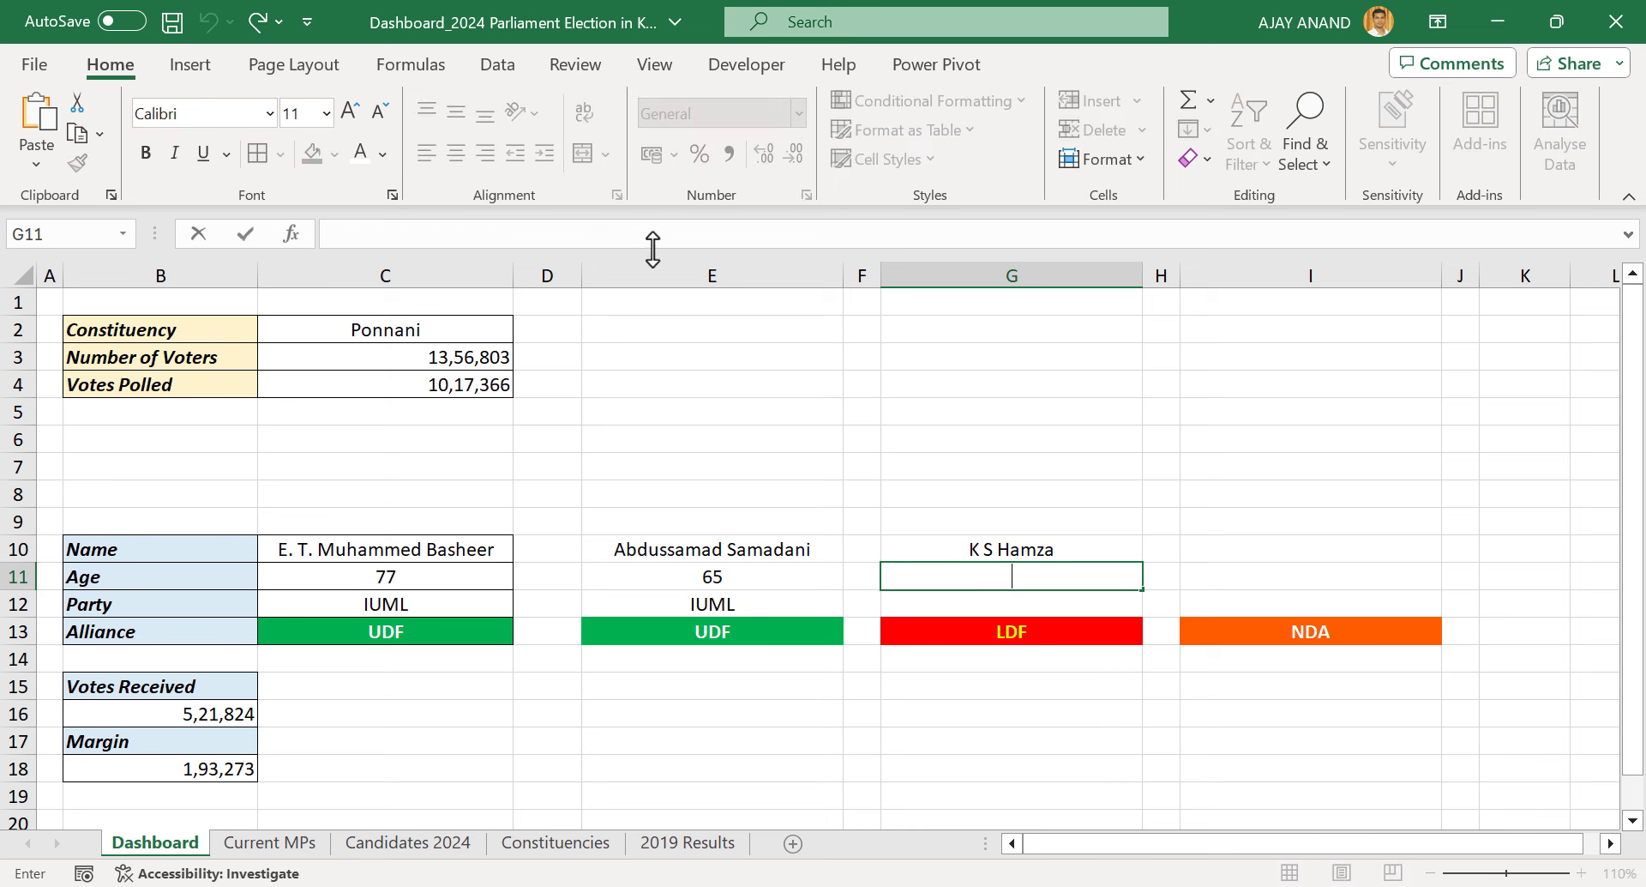
key(ctrl+v)
key(Return)
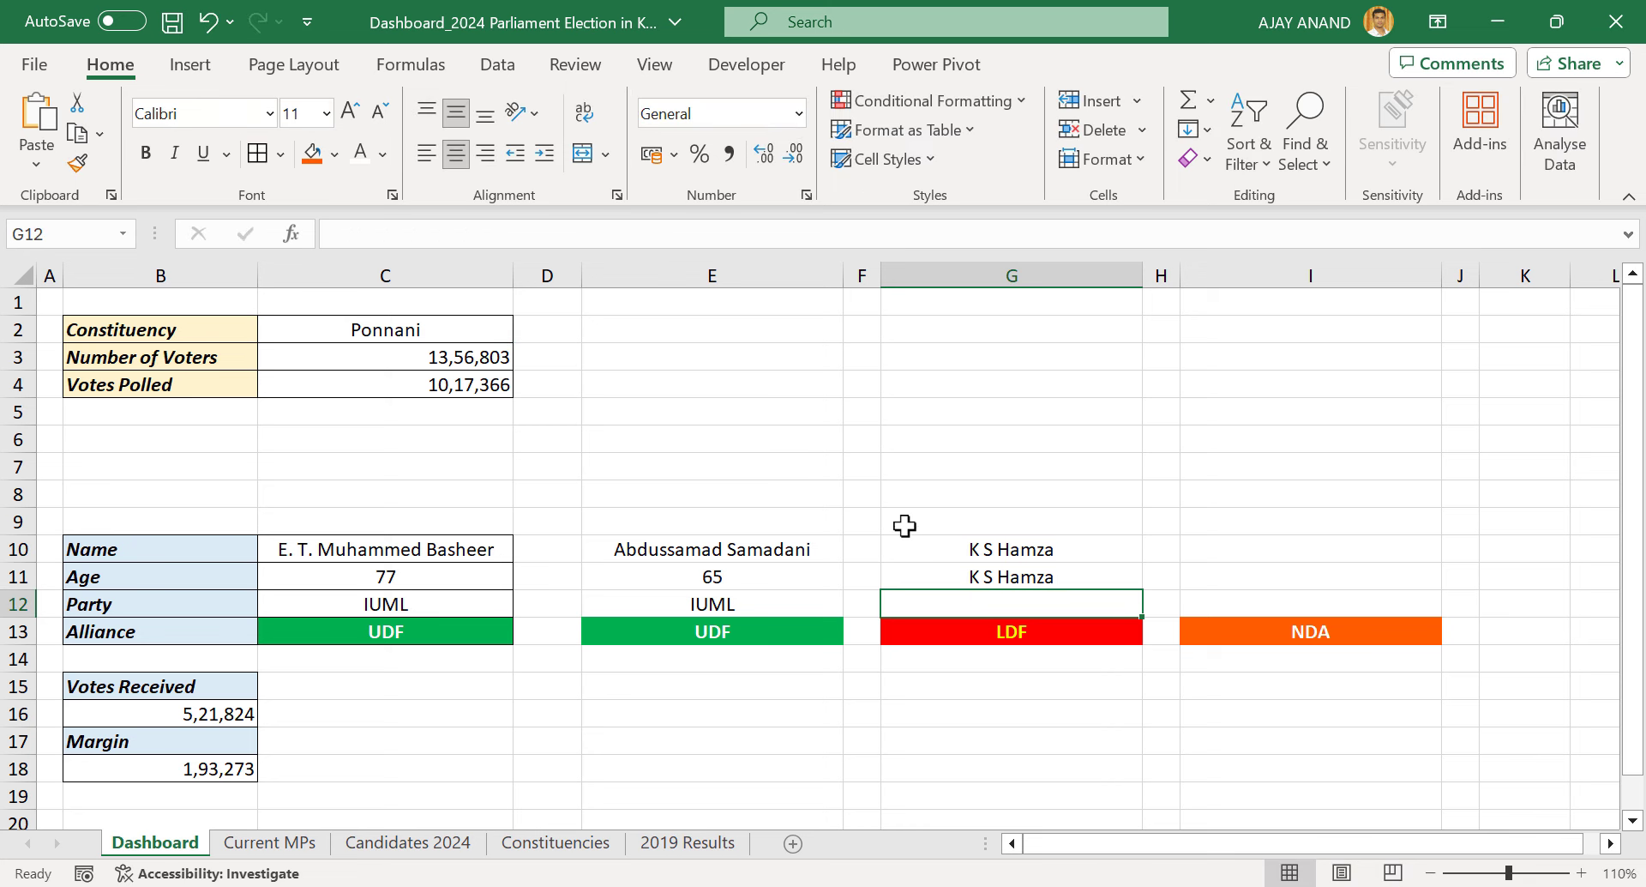
Set the VLOOKUP column index in G11 to 8 to return the LDF candidate's age
click(952, 574)
click(660, 234)
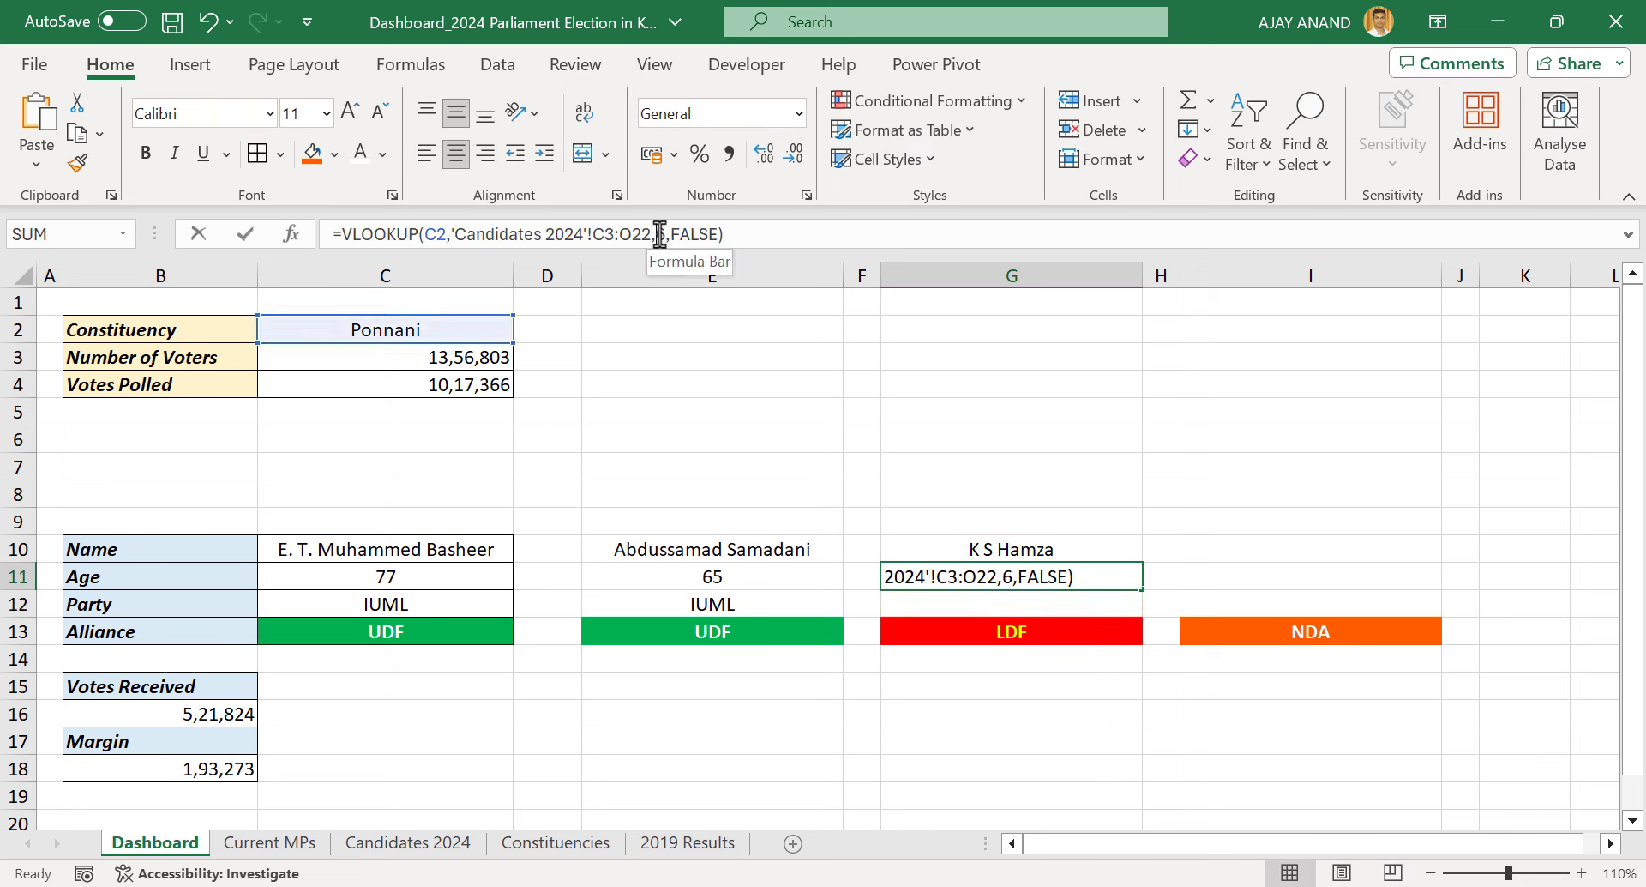
key(Delete)
text(8)
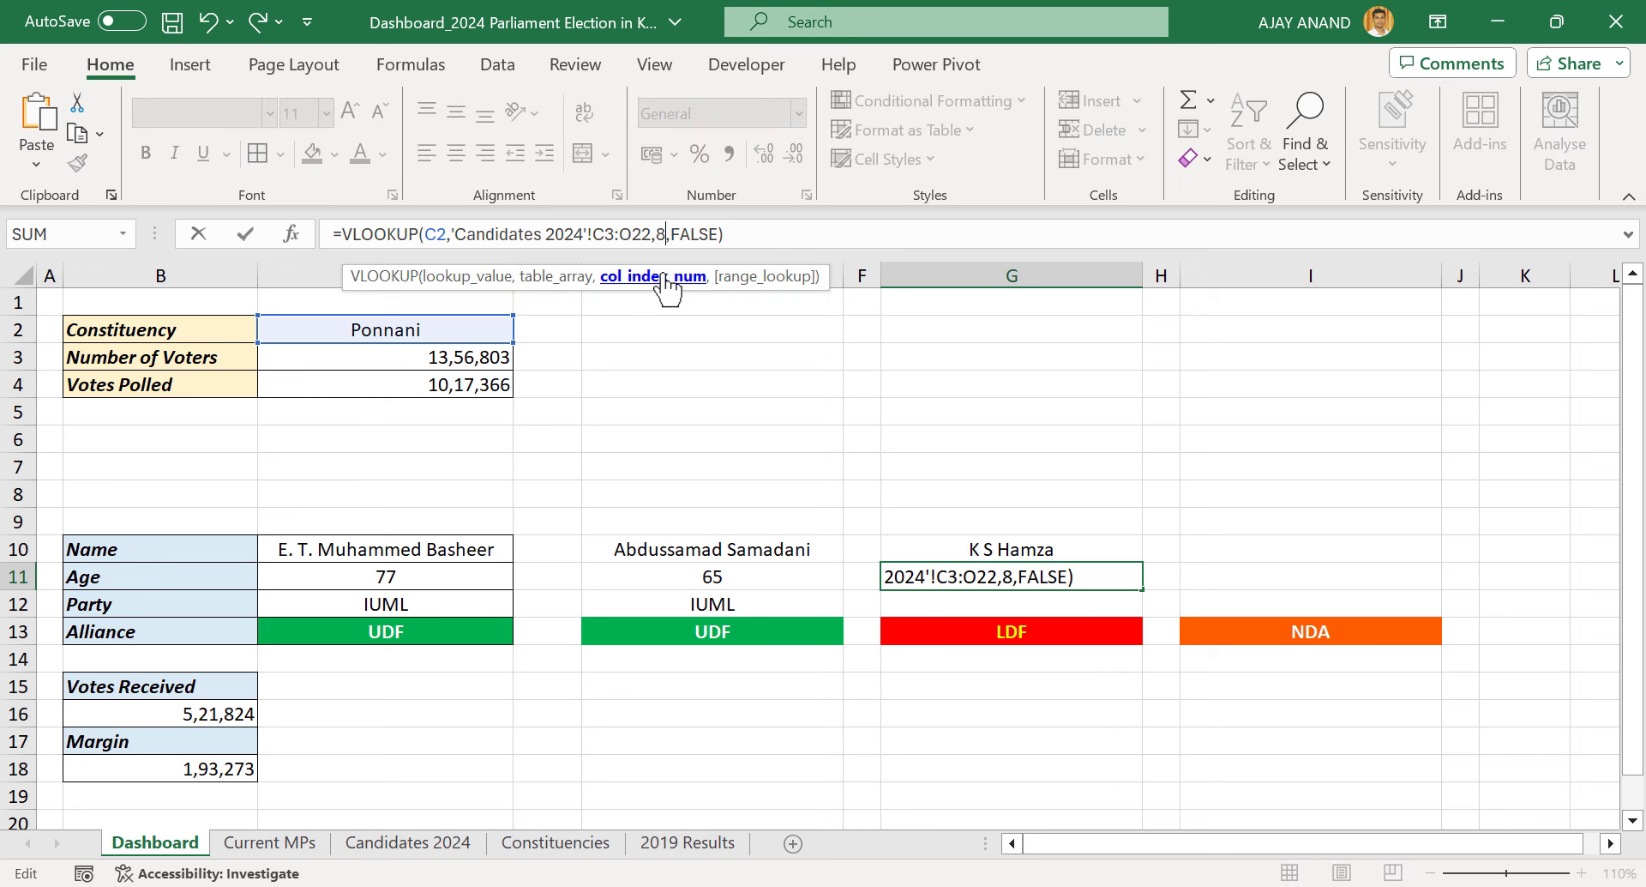
key(Return)
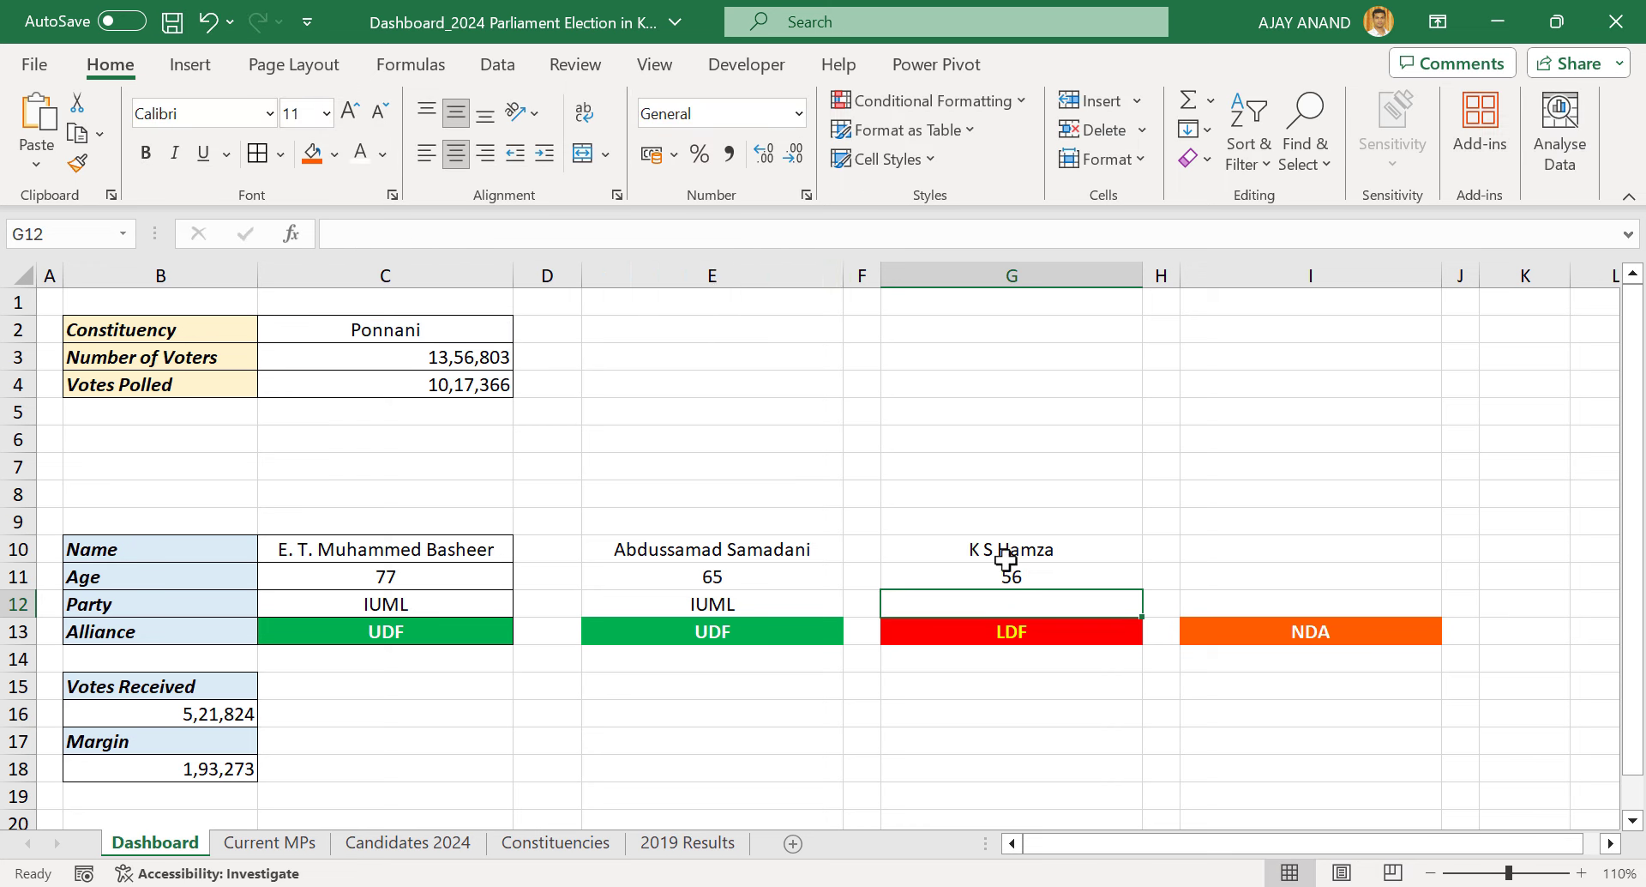
Paste the copied LDF lookup formula into G12 and set its column index to 9 to return the party
click(493, 240)
key(ctrl+v)
key(Return)
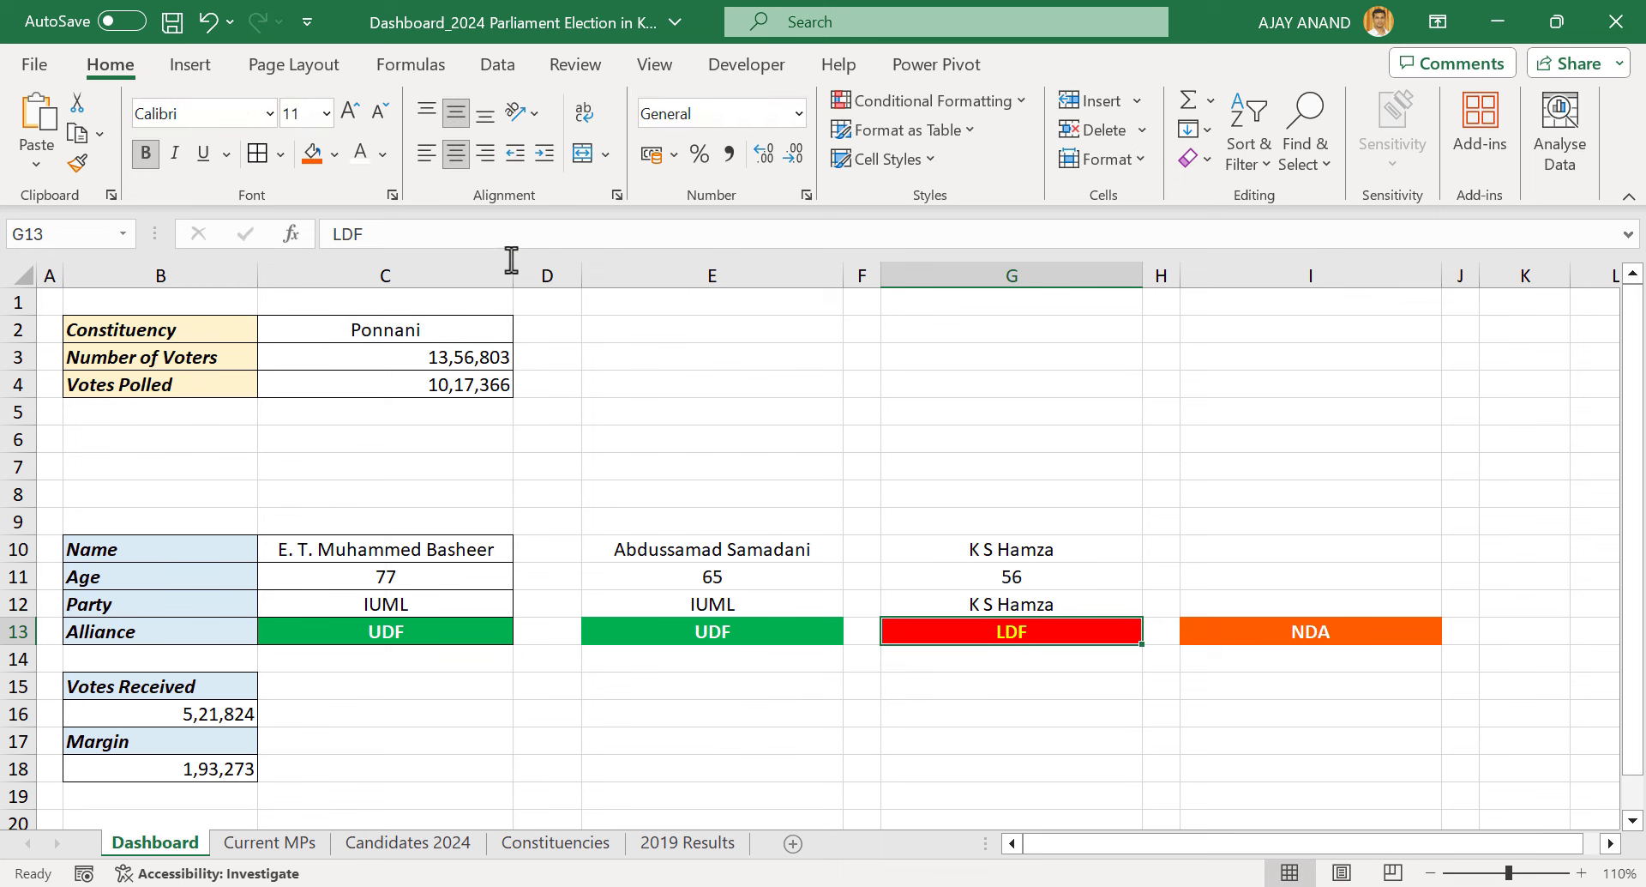
click(1004, 600)
click(657, 234)
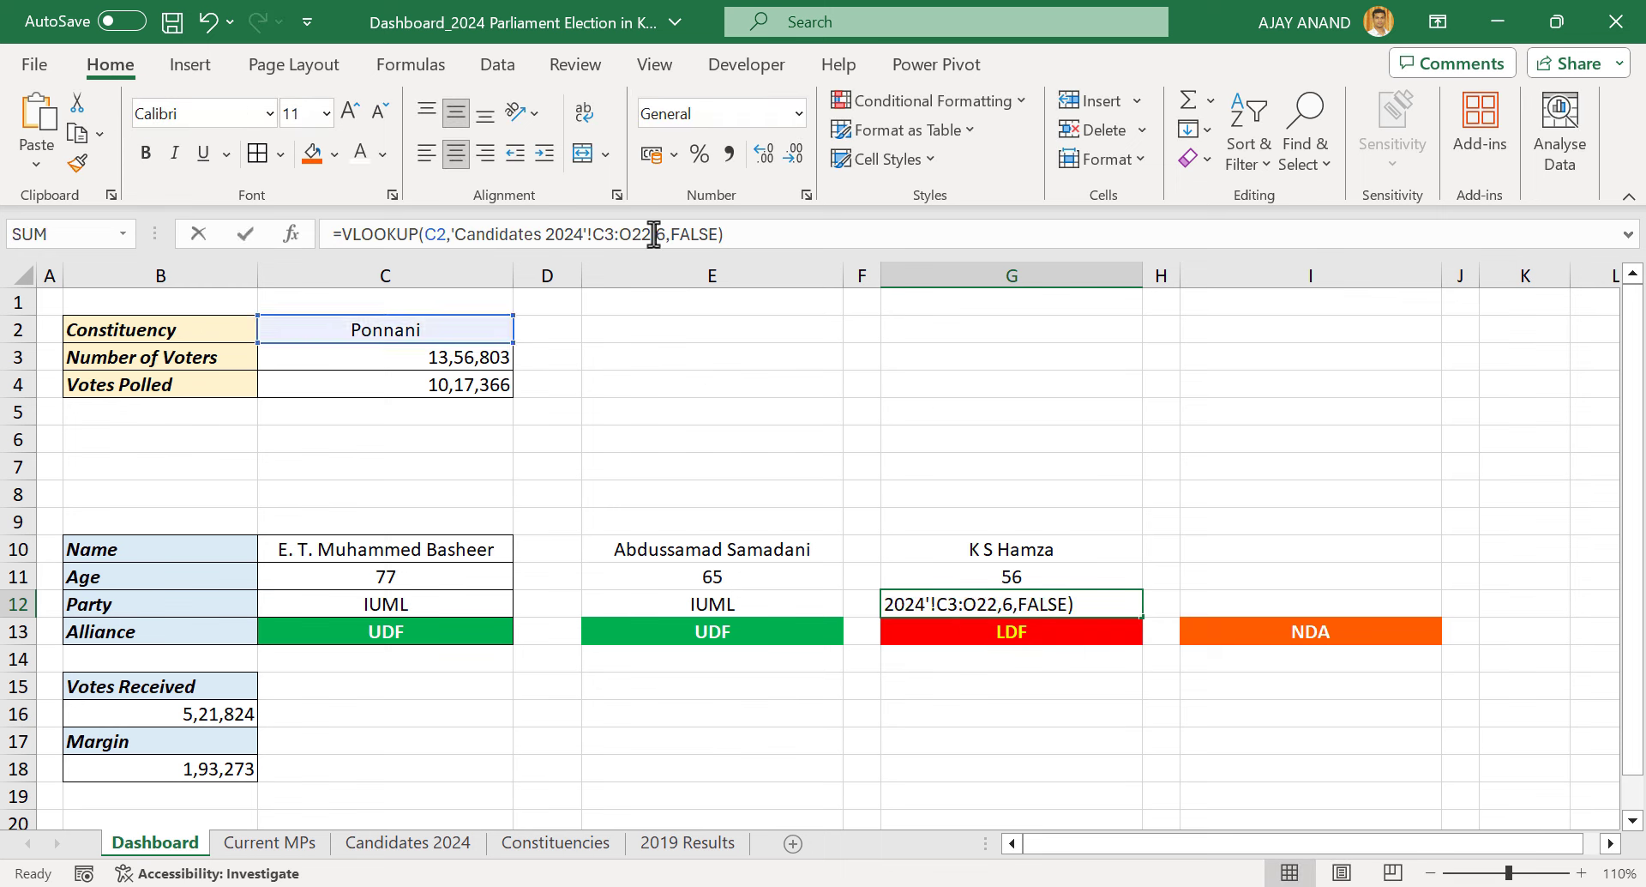
double_click(663, 235)
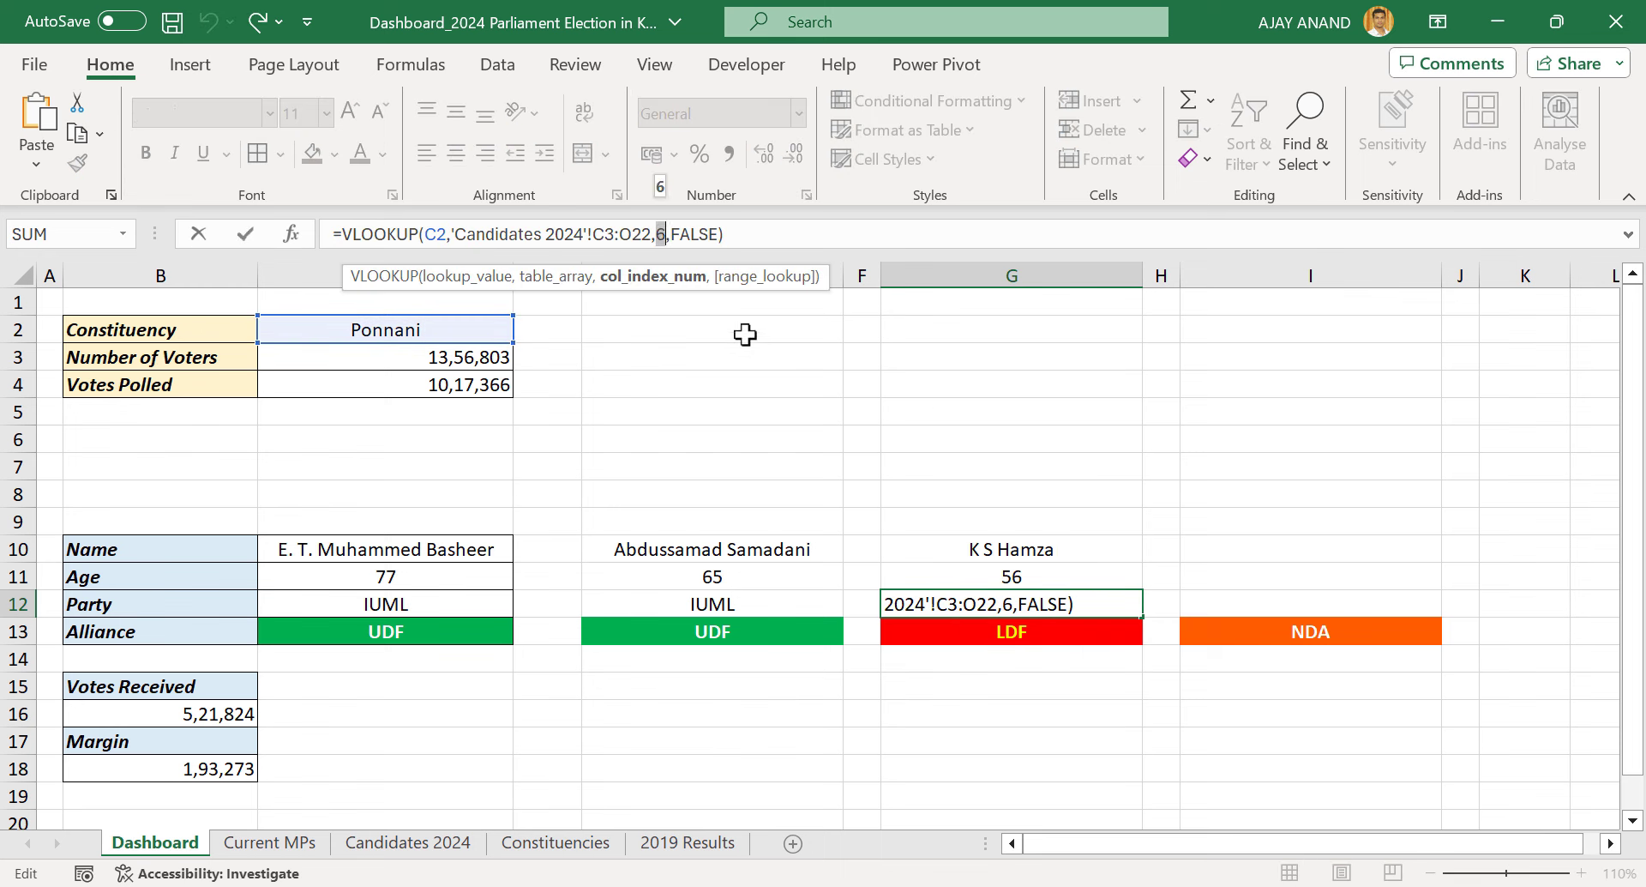
text(9)
key(Return)
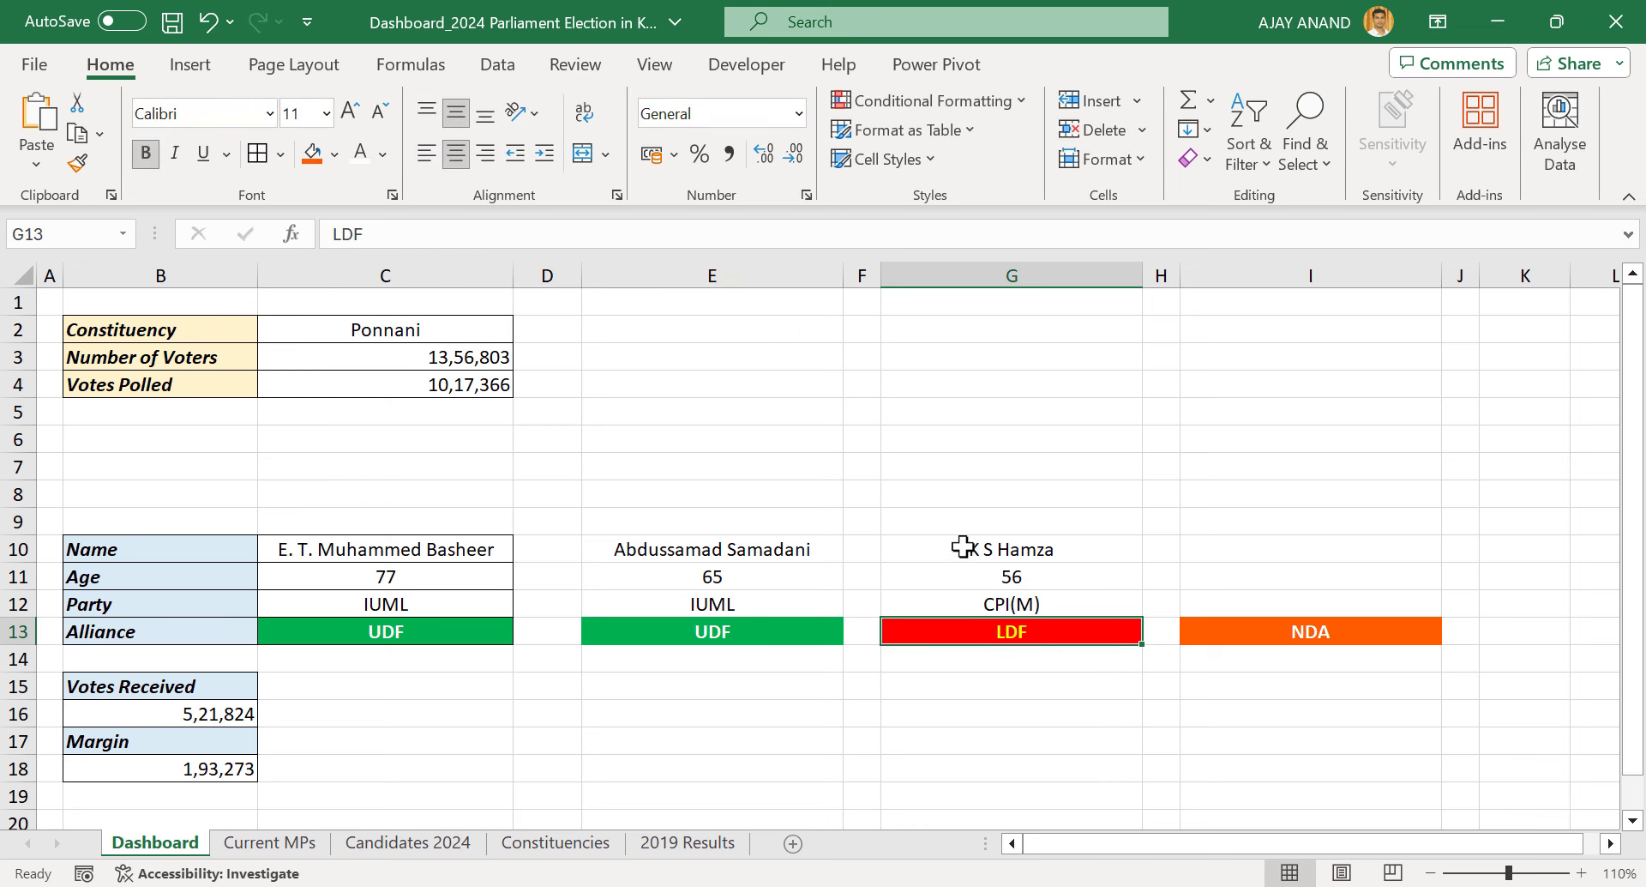
Check the Ponnani LDF candidate's name, age and party on the Candidates 2024 sheet against the Dashboard results
click(407, 842)
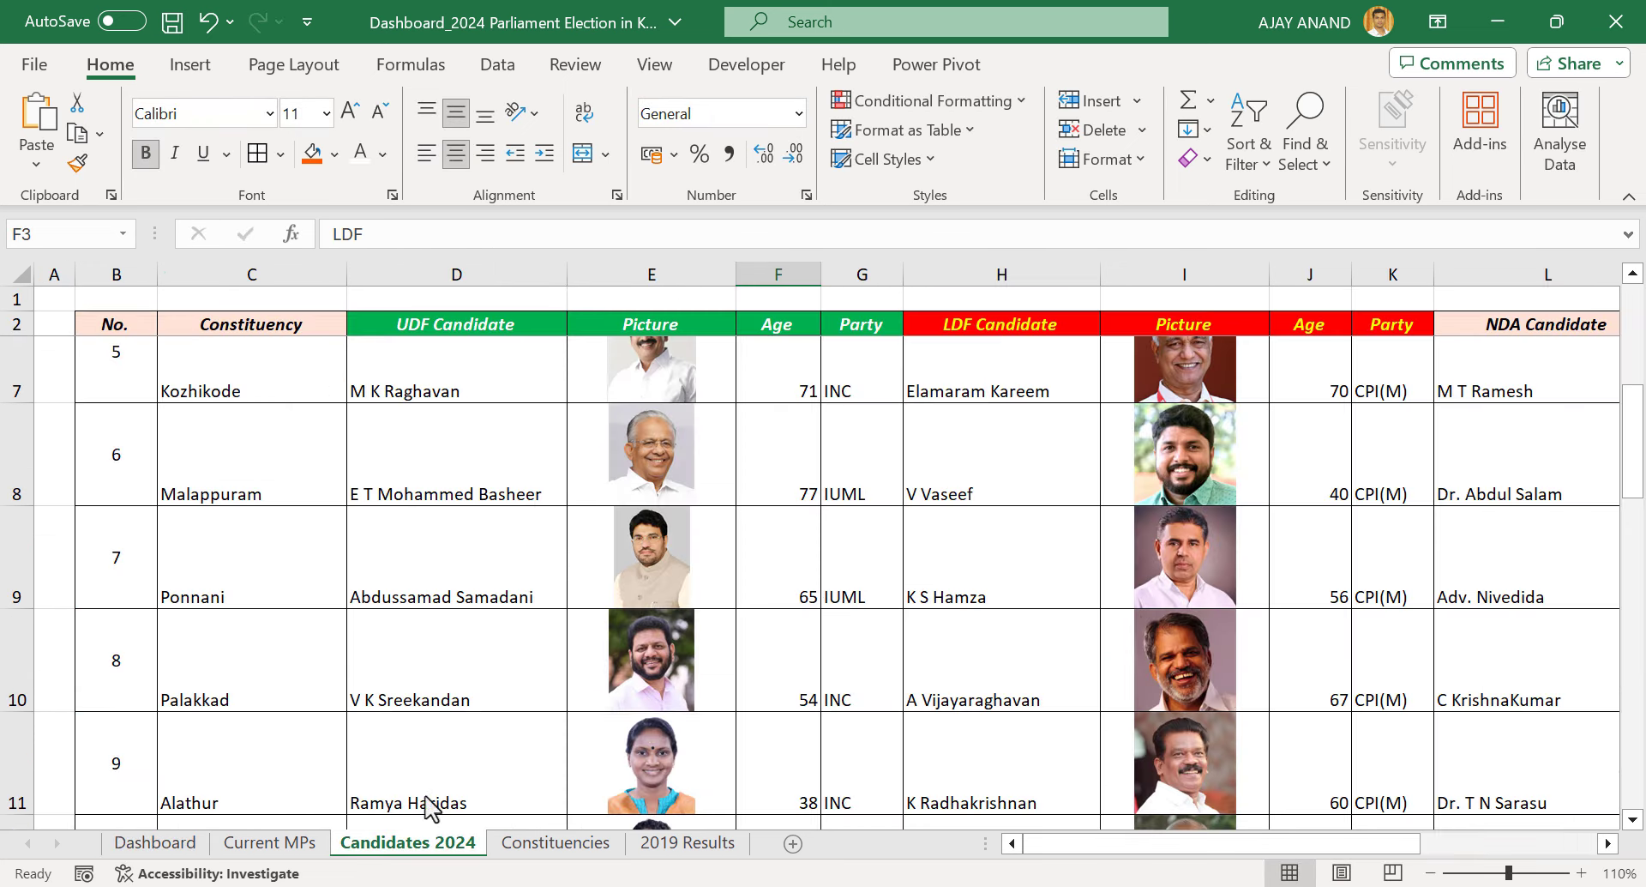
scroll(558, 504, down, 2)
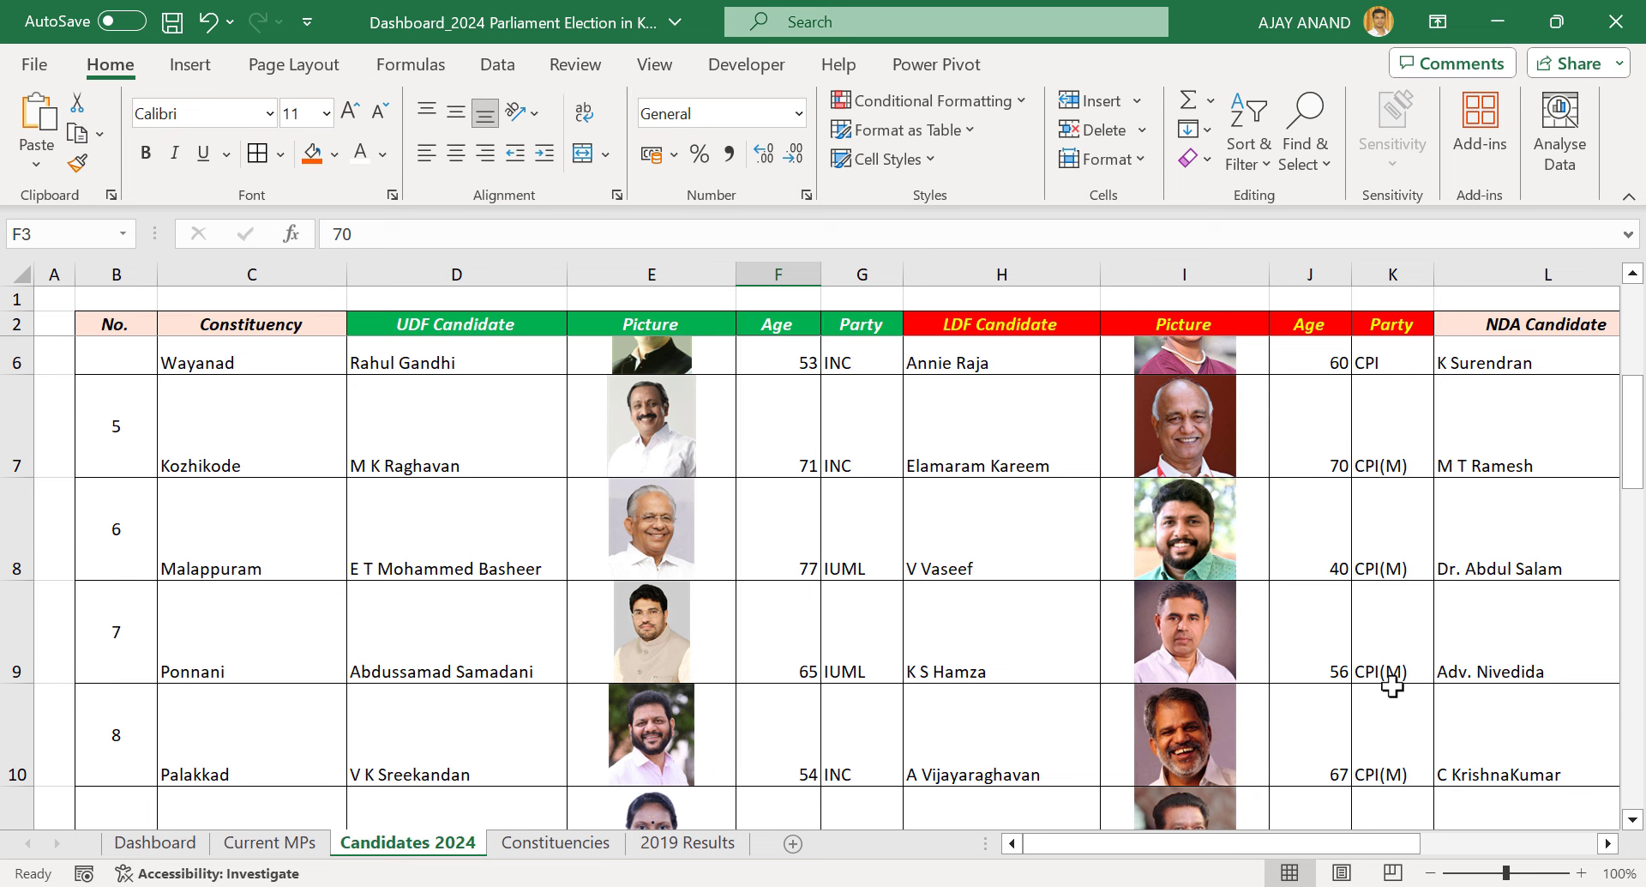
Return to the Dashboard sheet and choose Alappuzha as the constituency in C2 to test the LDF candidate lookups
click(155, 842)
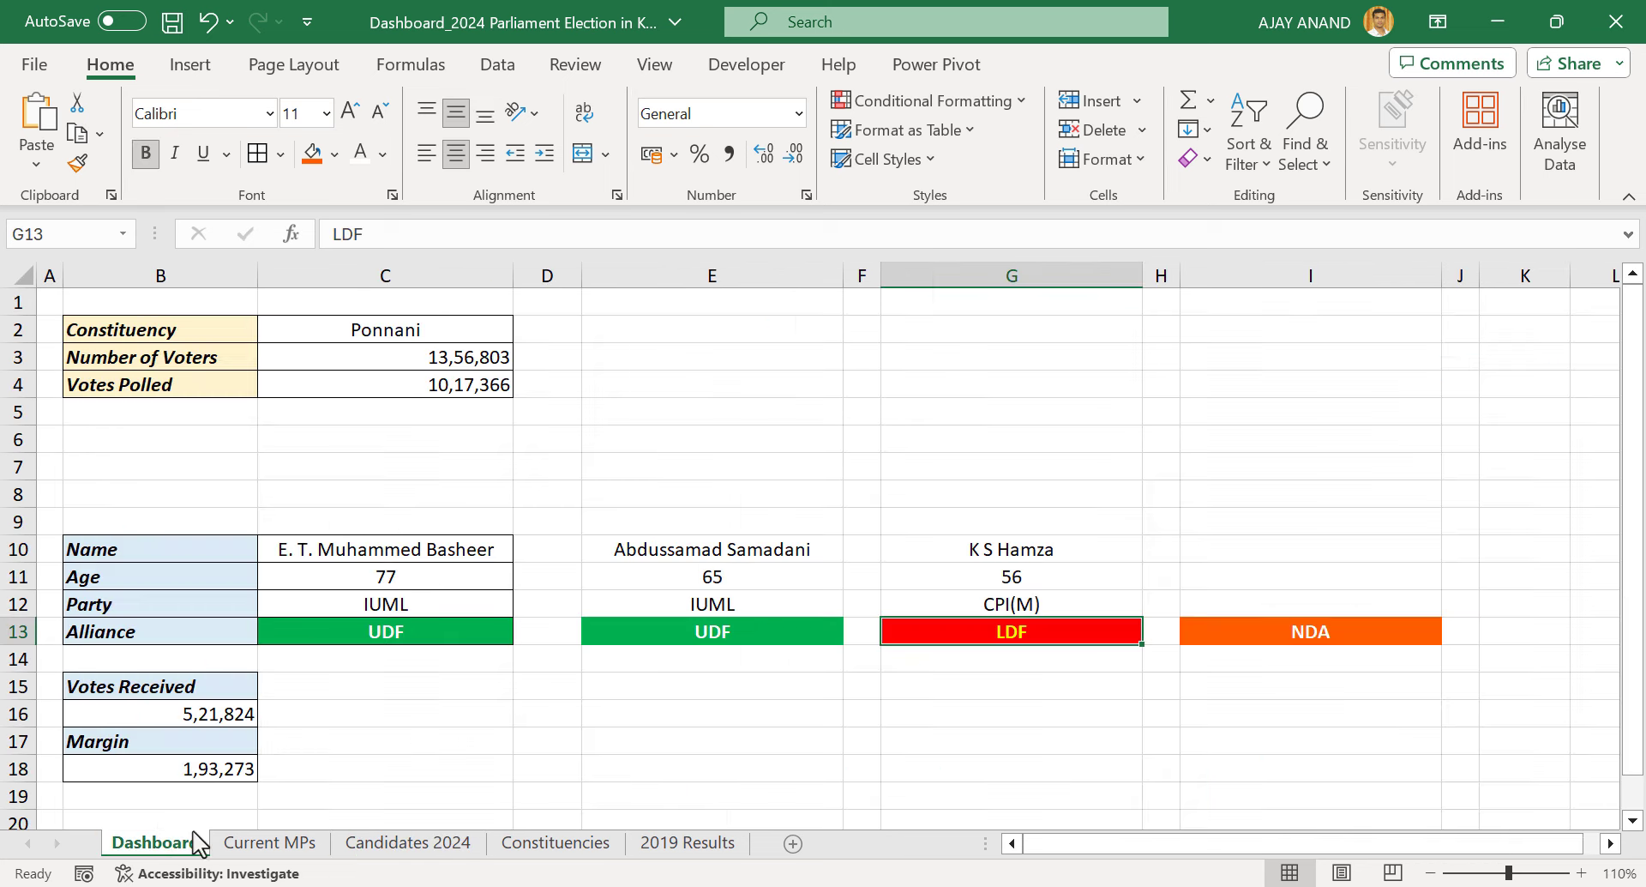
click(488, 329)
click(524, 330)
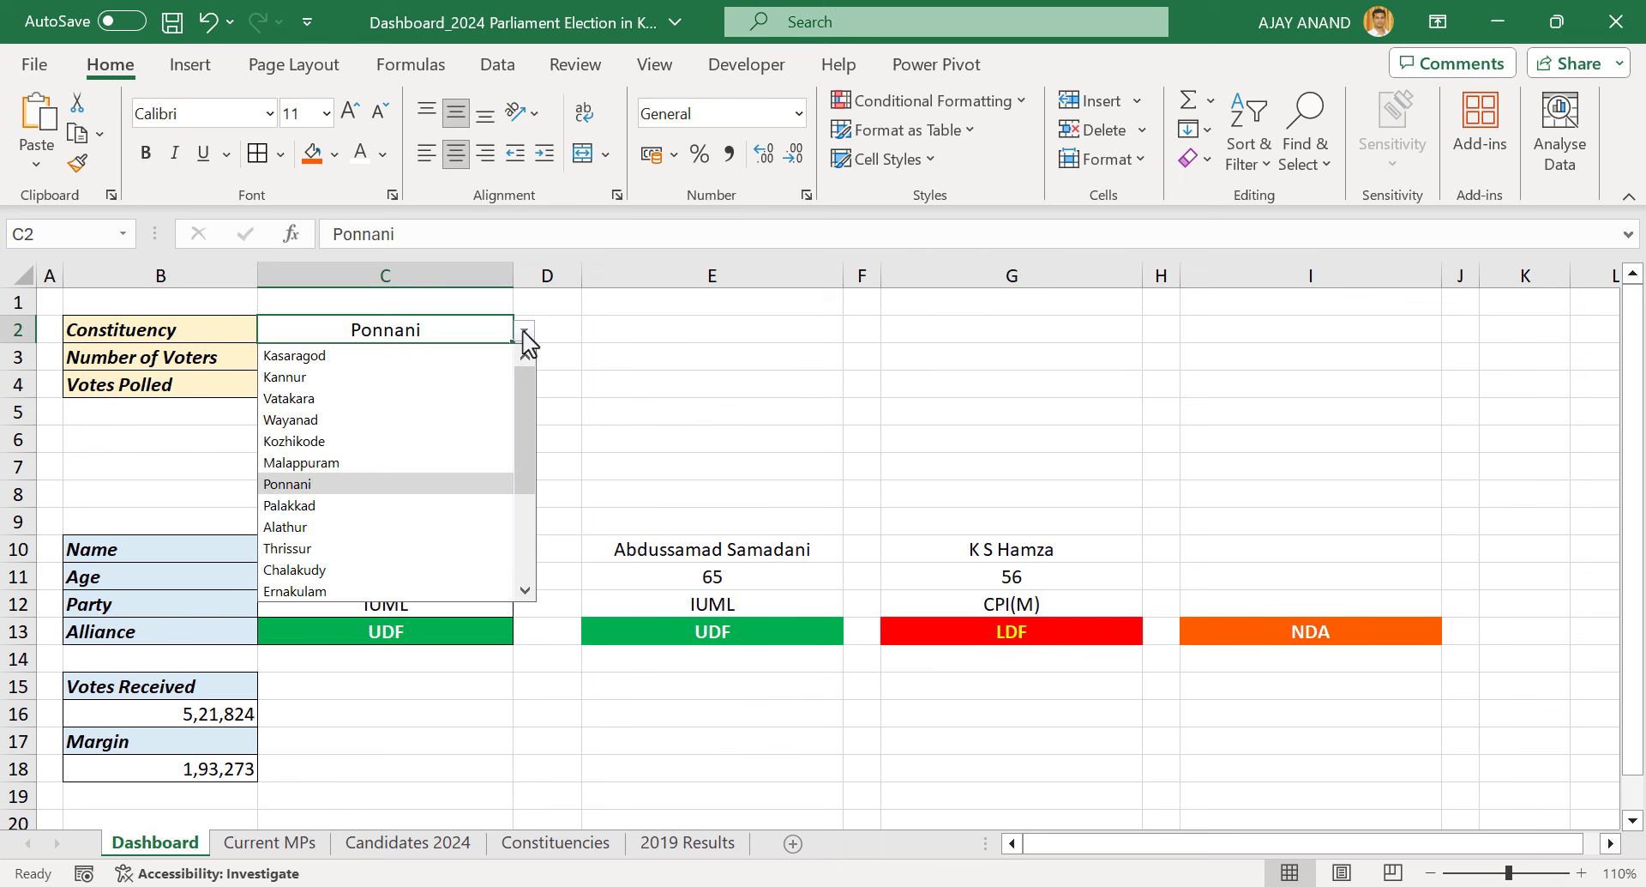
scroll(418, 539, down, 2)
click(418, 526)
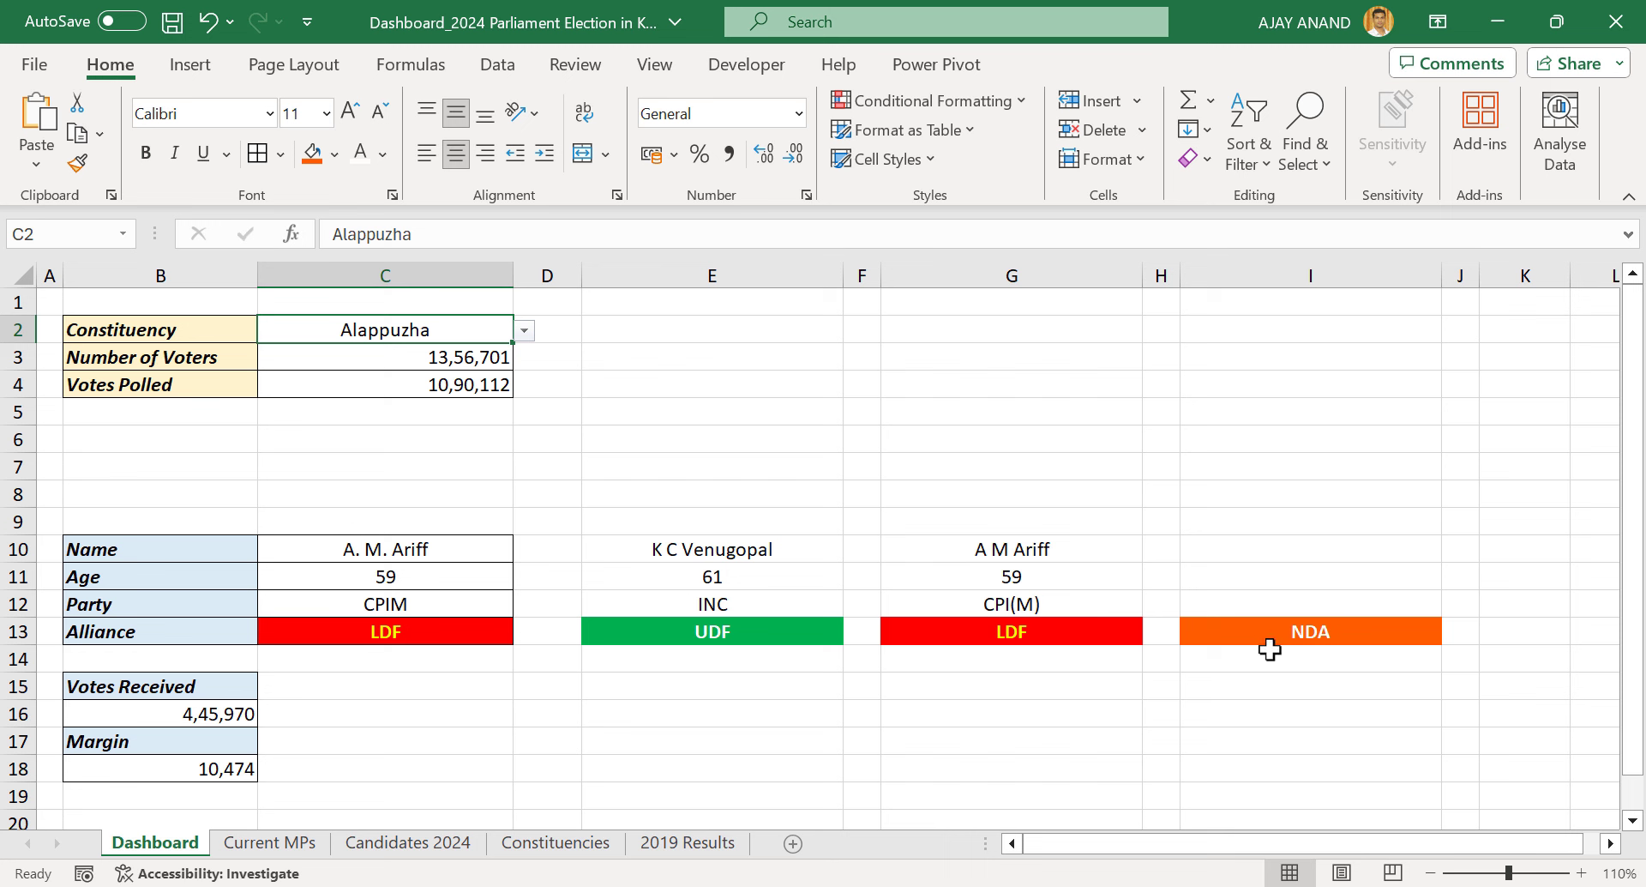
Copy the LDF candidate's name lookup formula from G10 into the NDA candidate's name cell I10
click(1119, 538)
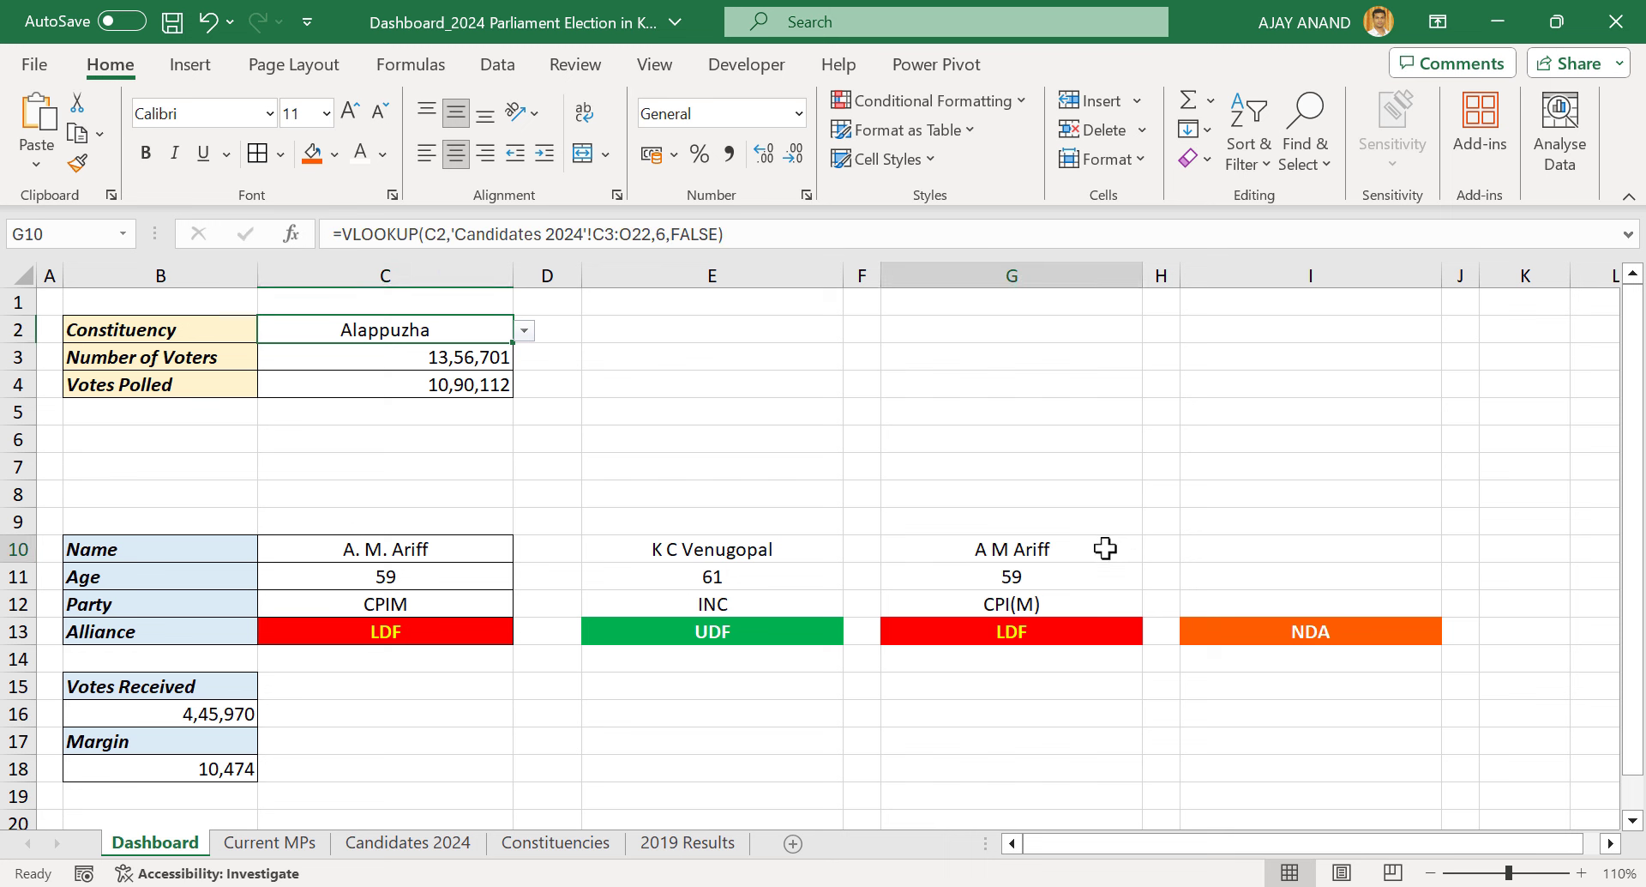
drag(765, 234, 326, 238)
right_click(455, 232)
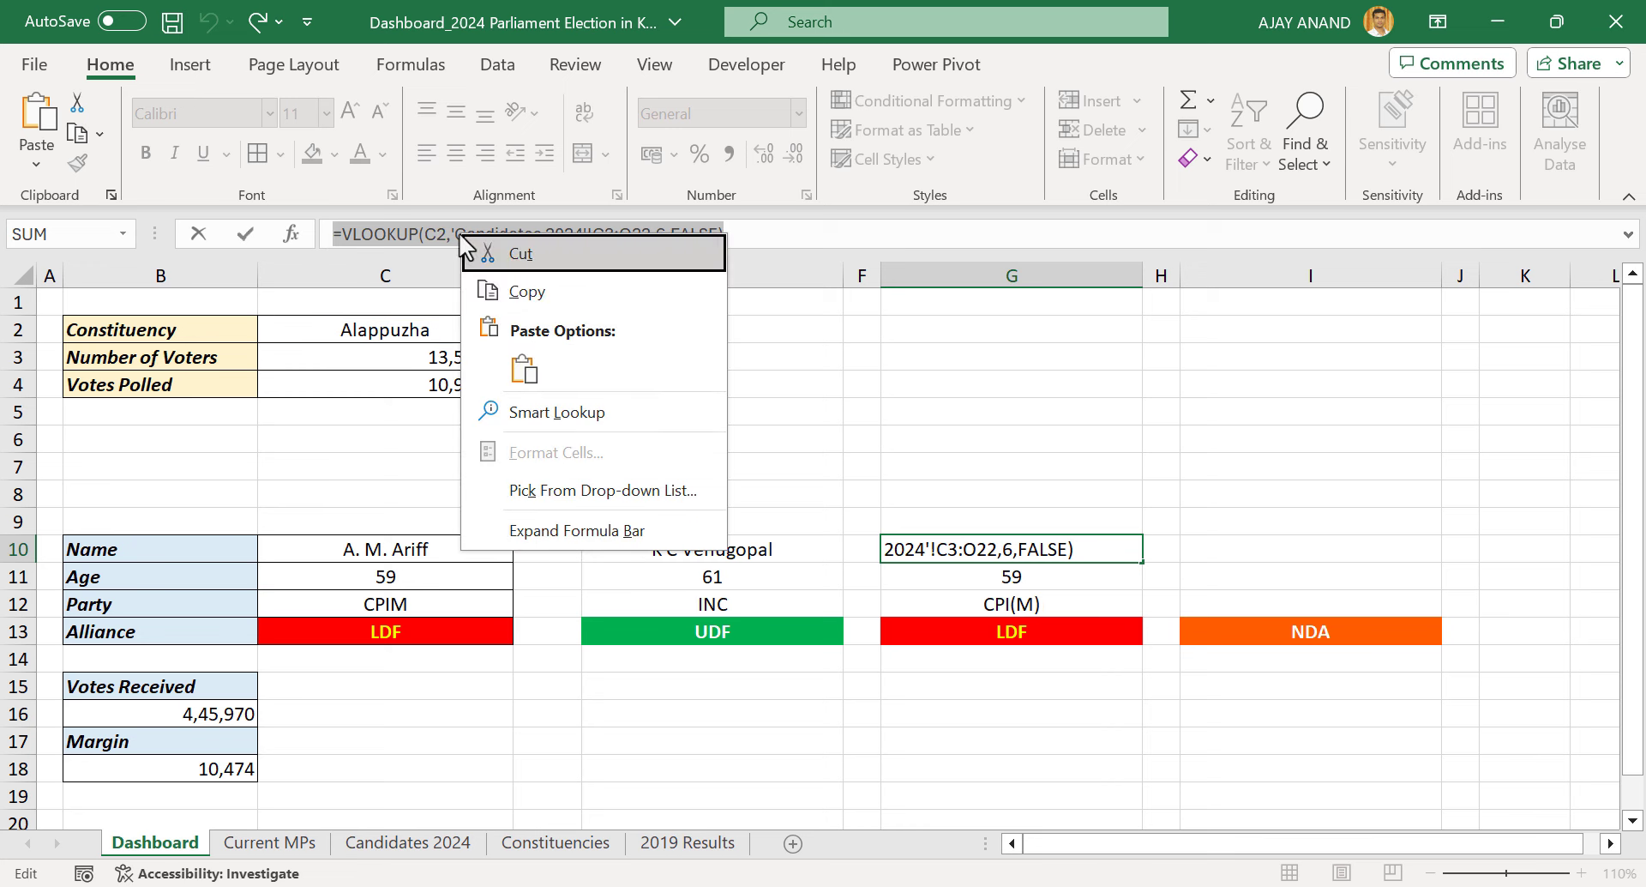
click(525, 285)
key(Escape)
click(1268, 553)
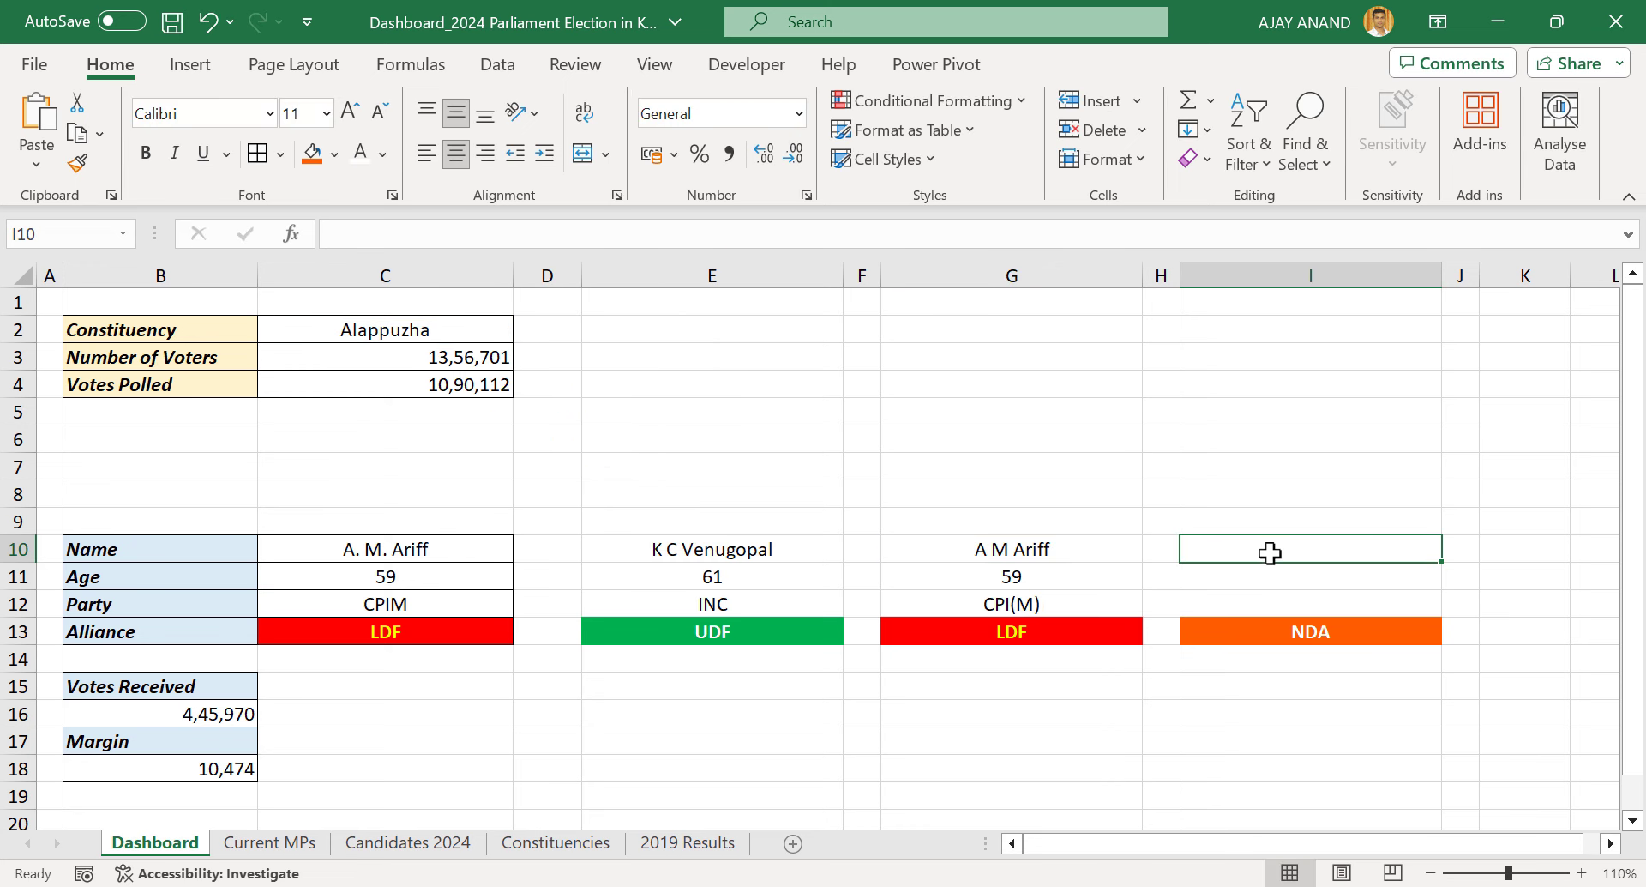
click(513, 234)
key(ctrl+v)
key(Return)
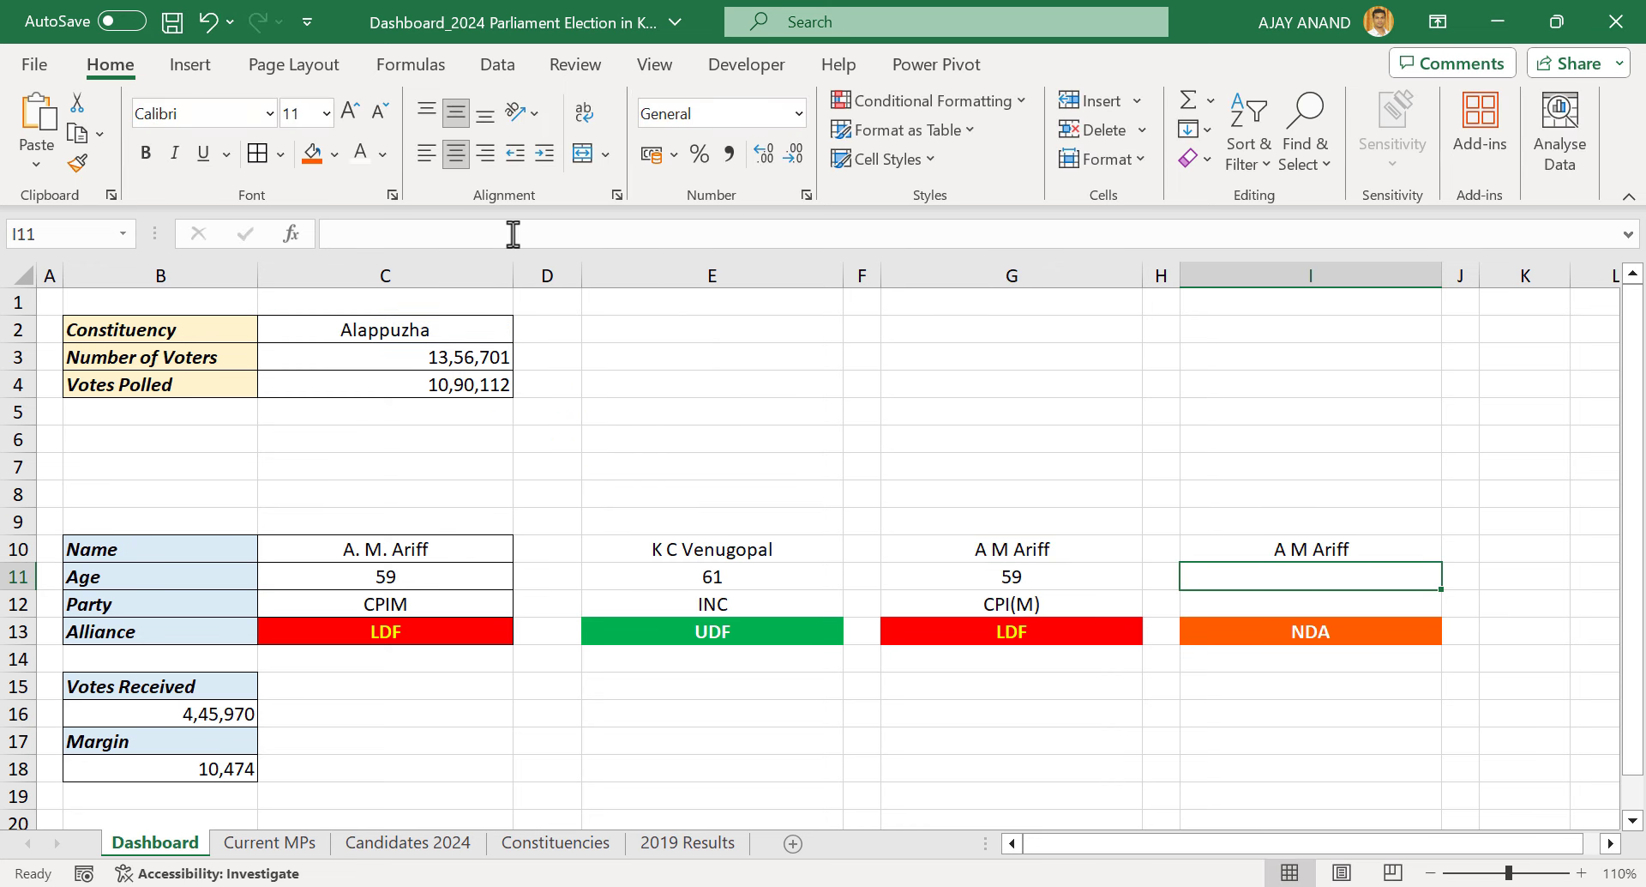
Paste the same lookup formula into the NDA candidate's age and party cells, I11 and I12
click(447, 230)
key(ctrl+v)
key(Return)
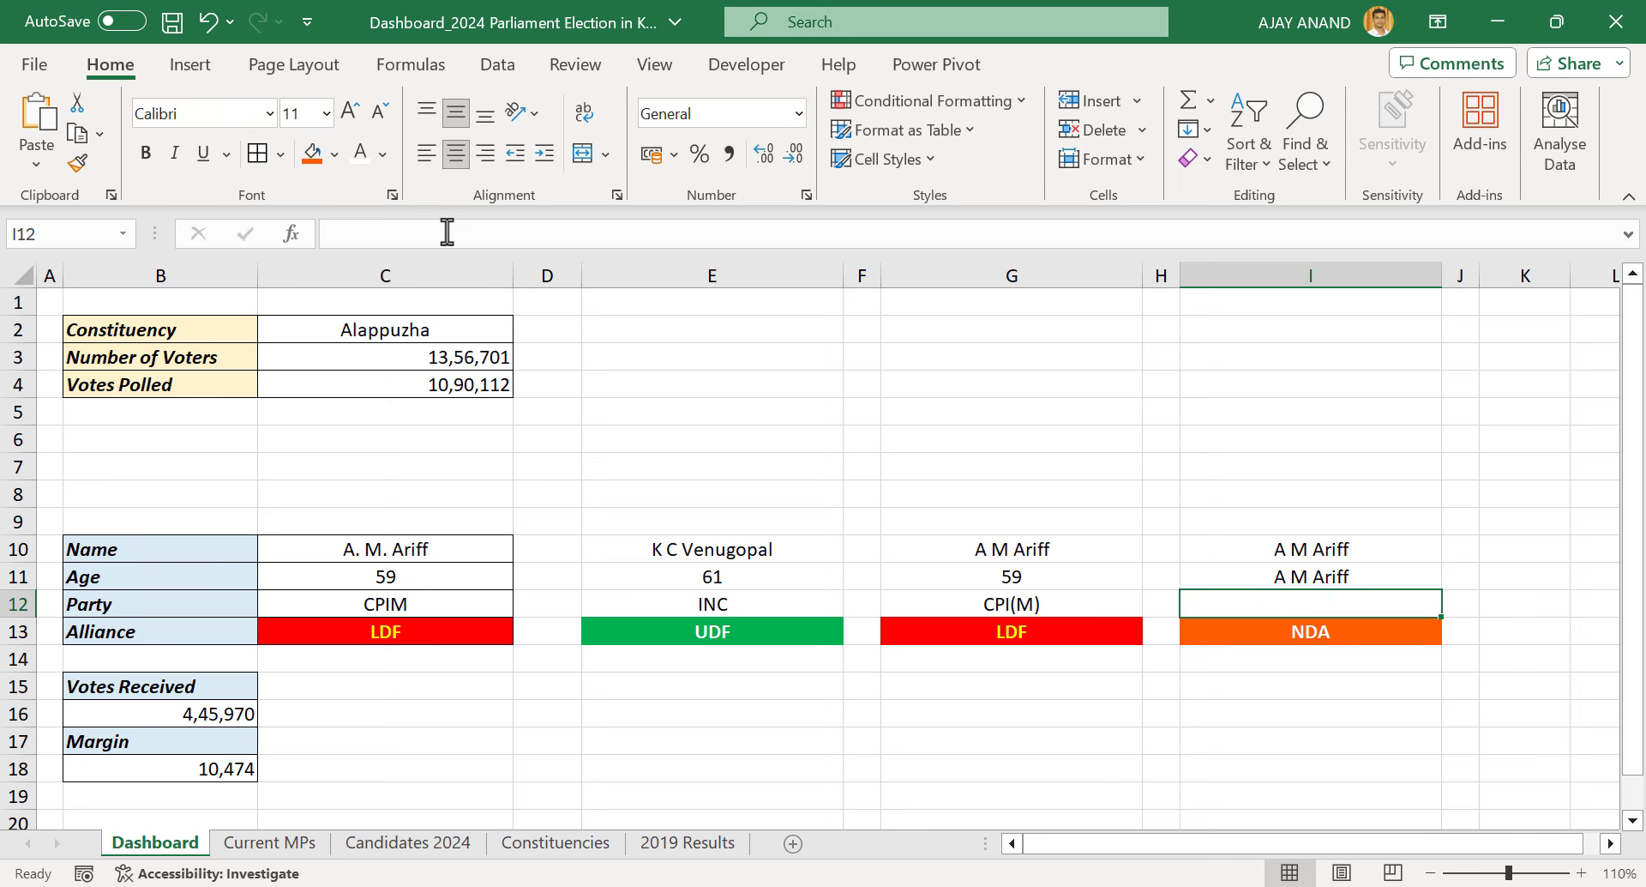
key(ctrl+v)
key(Return)
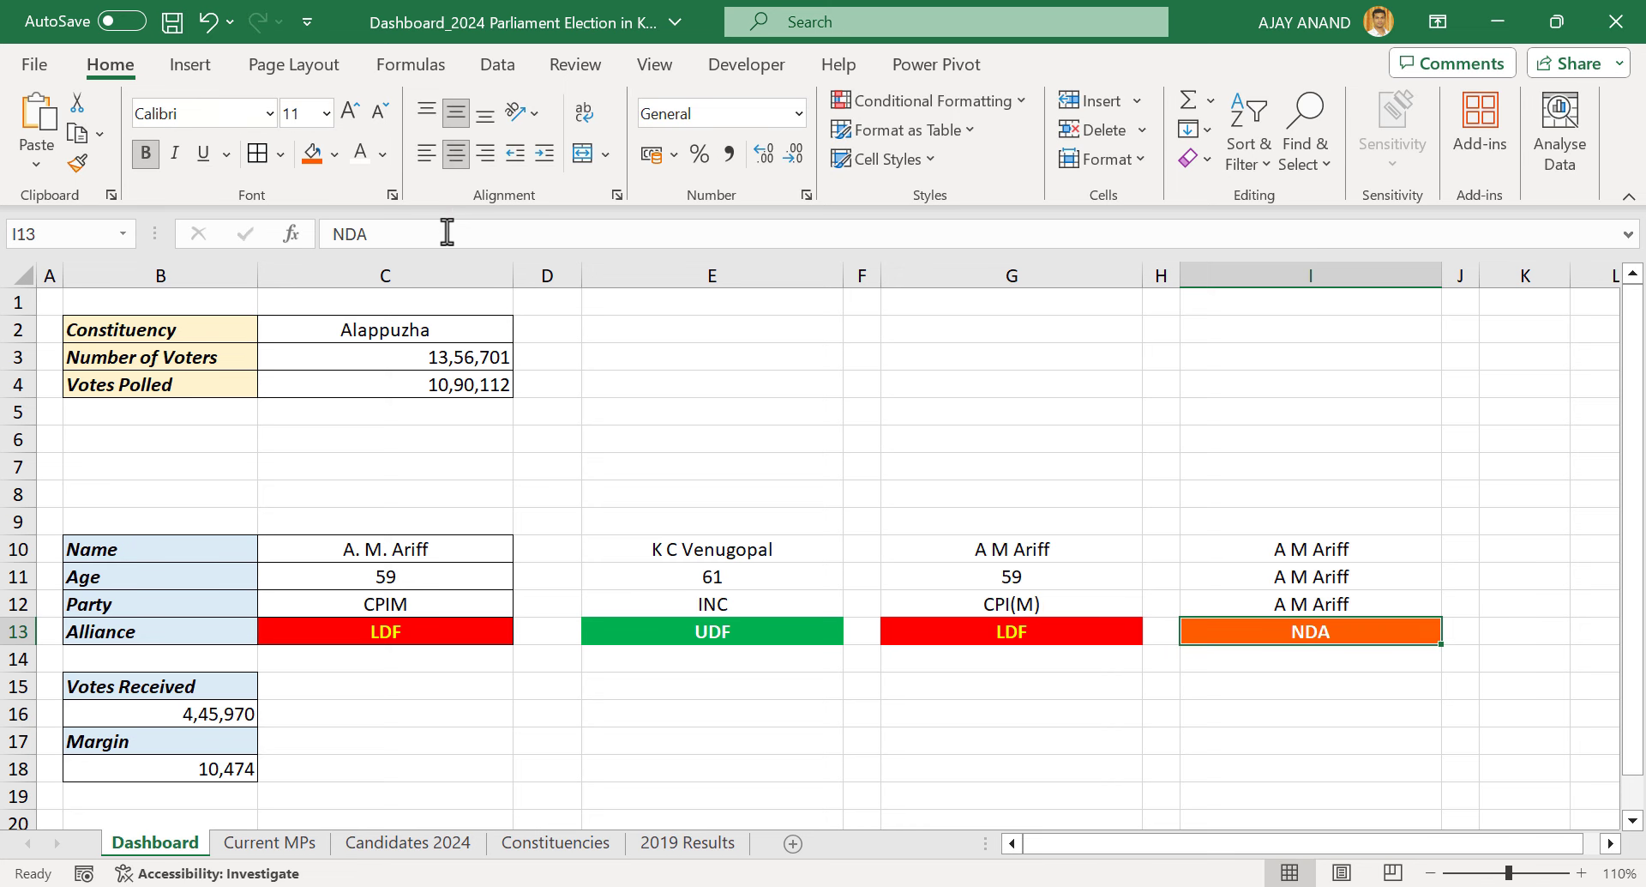
Locate the NDA columns on the Candidates 2024 sheet and set the VLOOKUP column index in Dashboard cell I10 to 10 for the name
click(408, 842)
scroll(948, 529, up, 2)
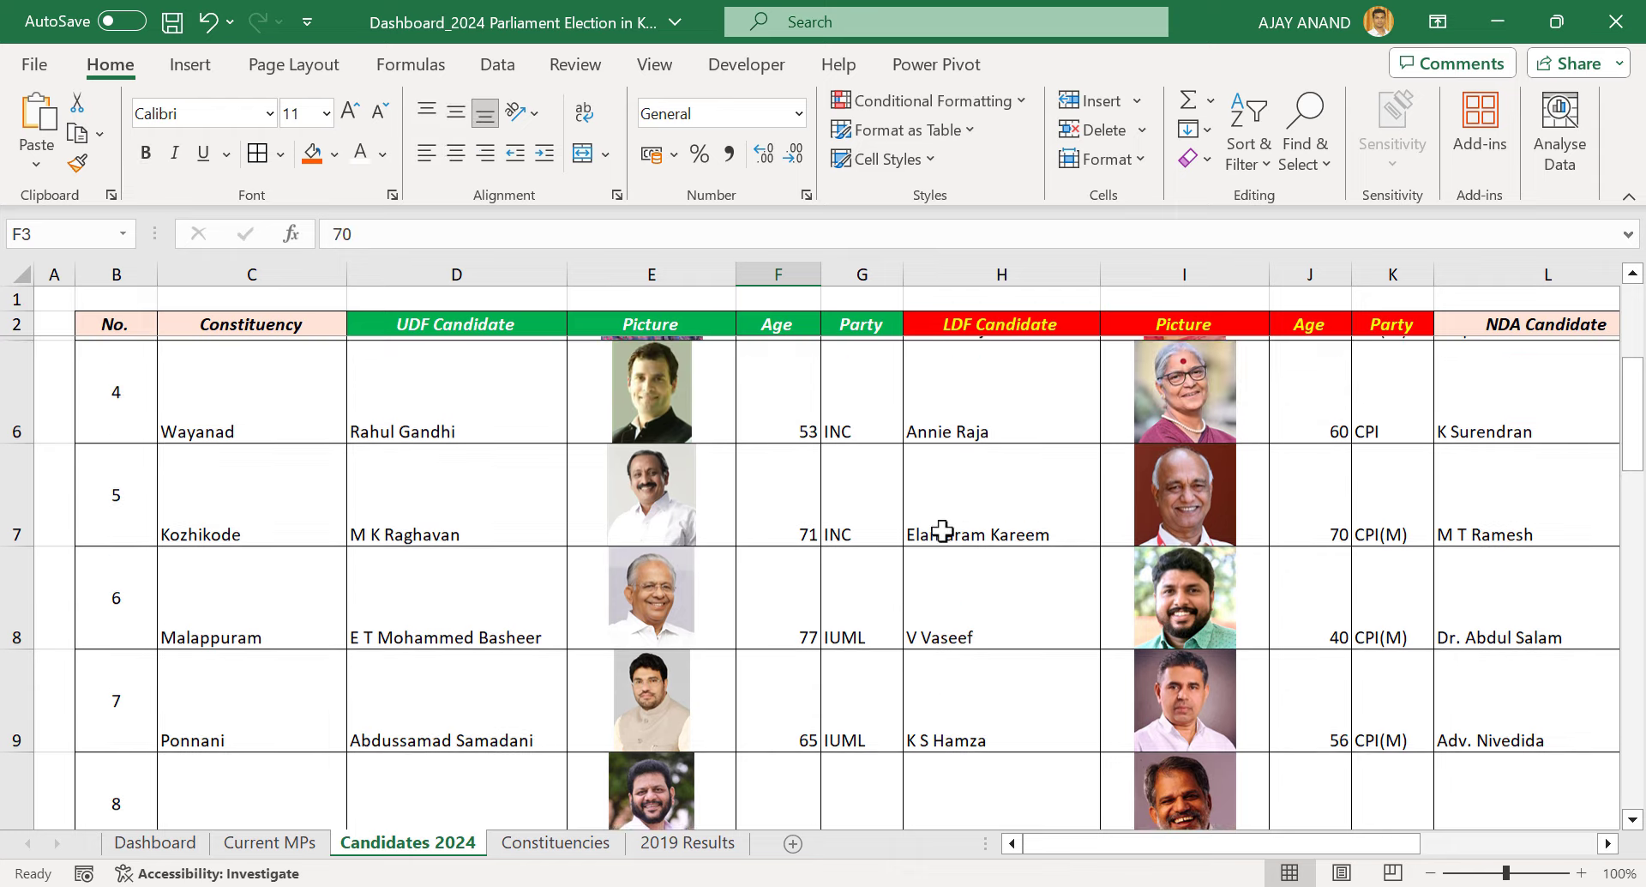
drag(1214, 852, 1449, 851)
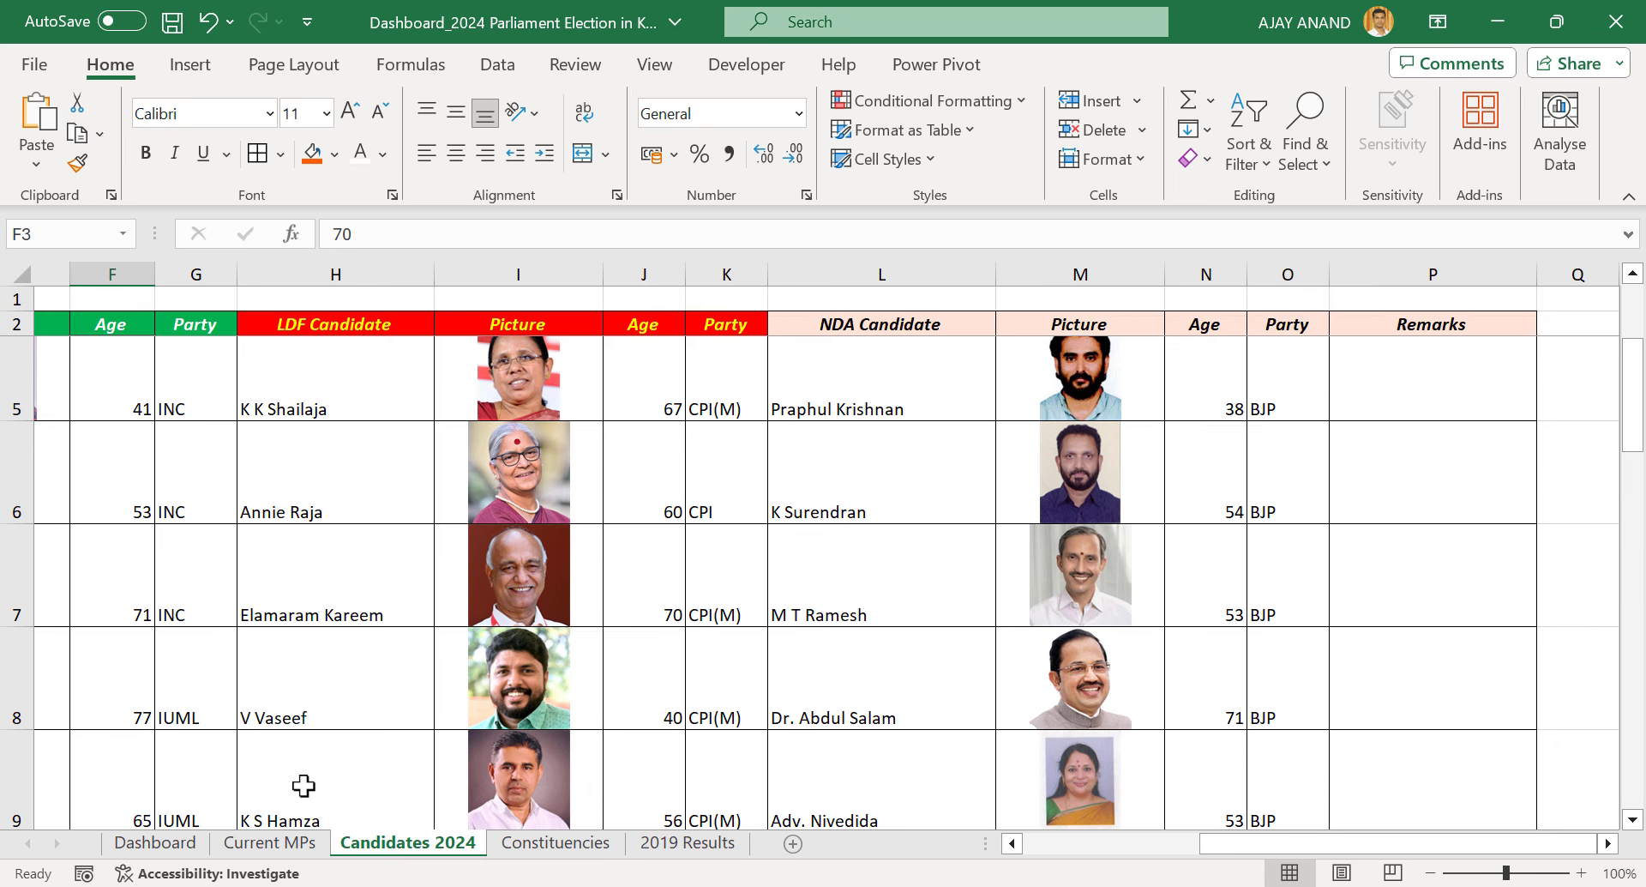
click(154, 842)
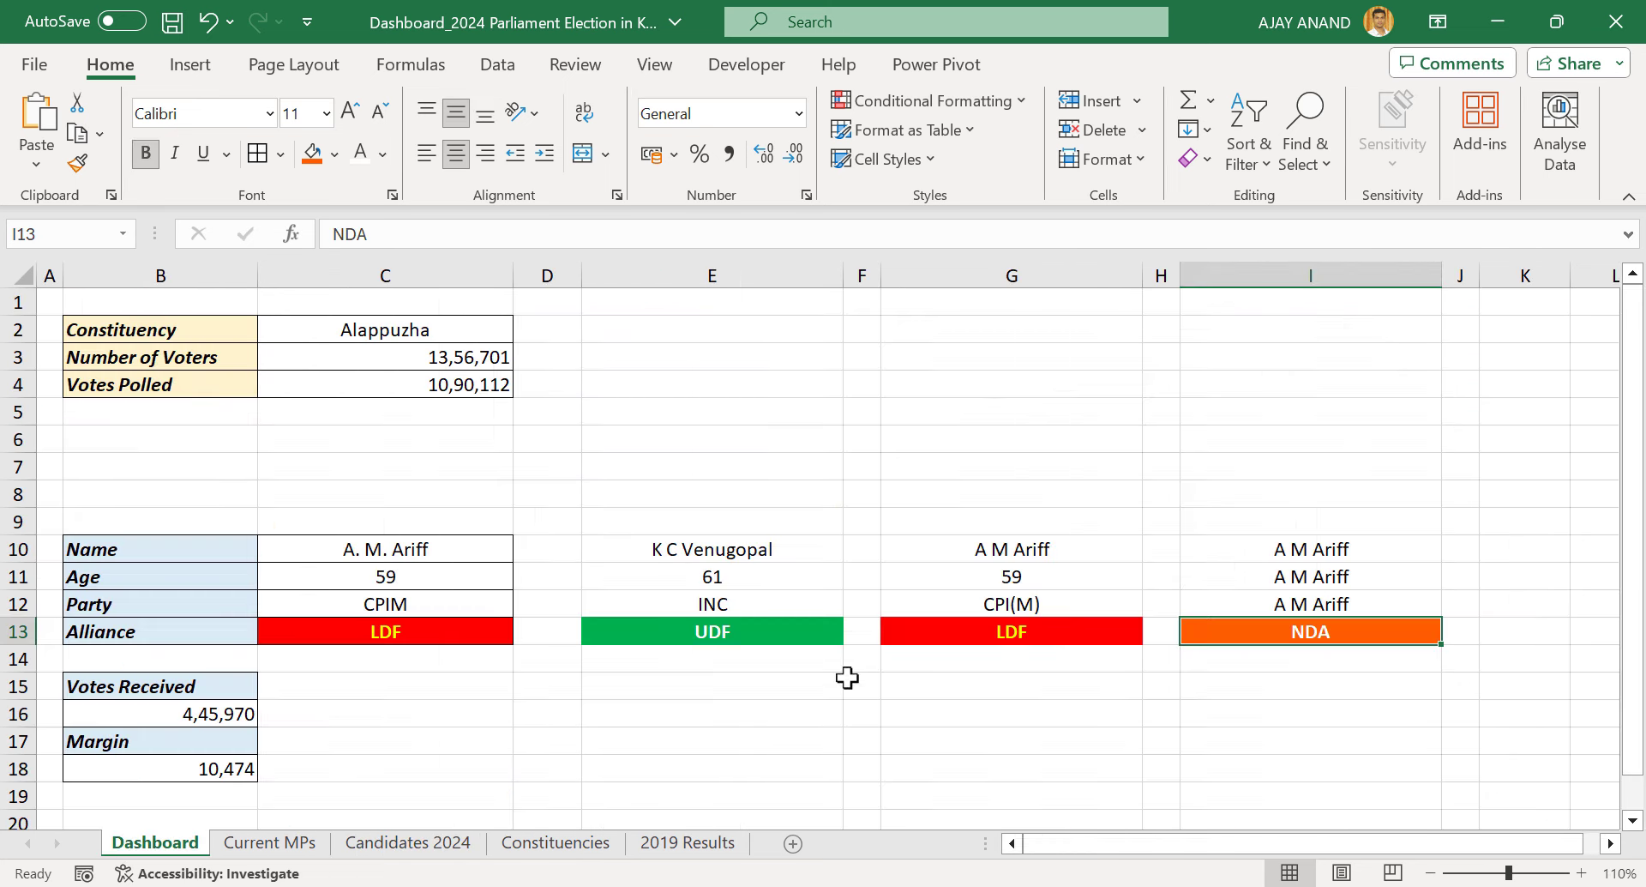
click(1324, 538)
click(662, 235)
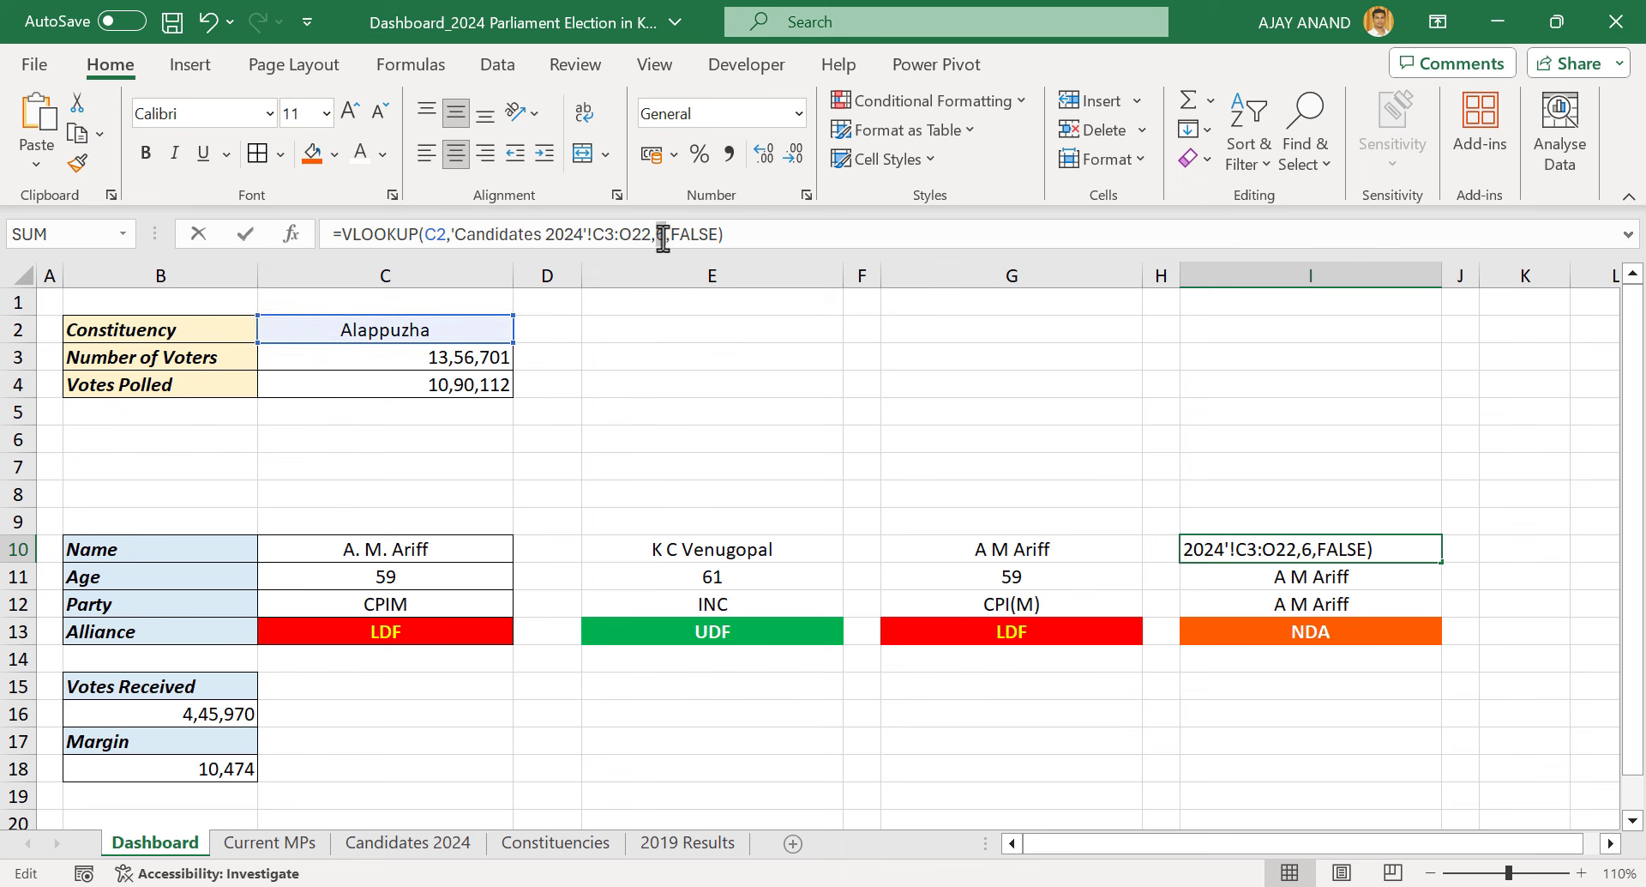
double_click(661, 235)
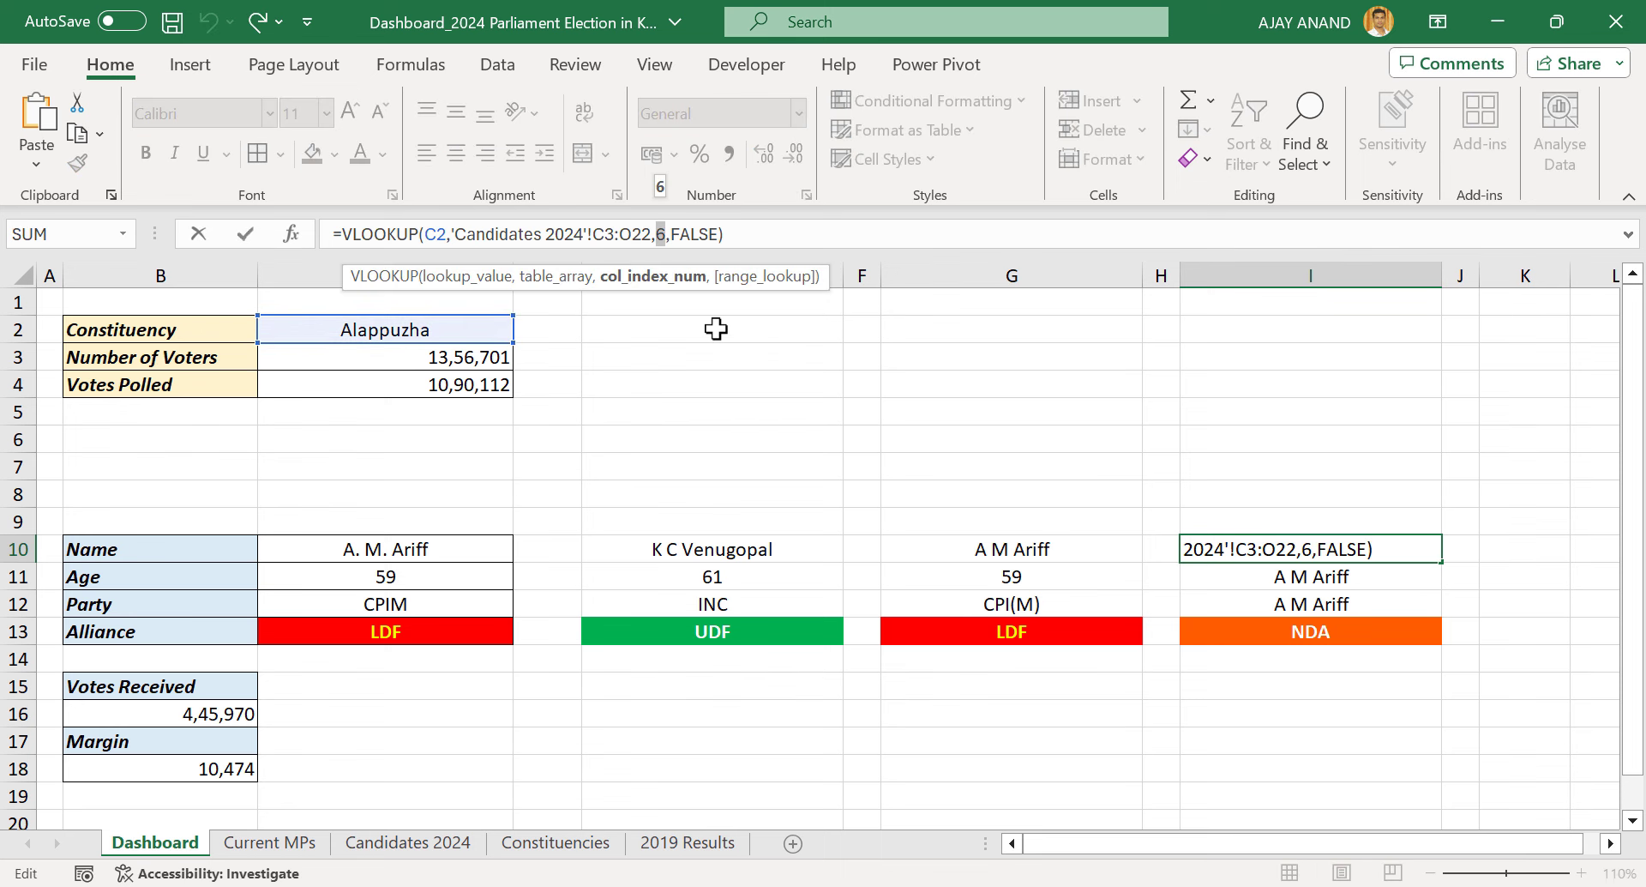
text(10)
key(Return)
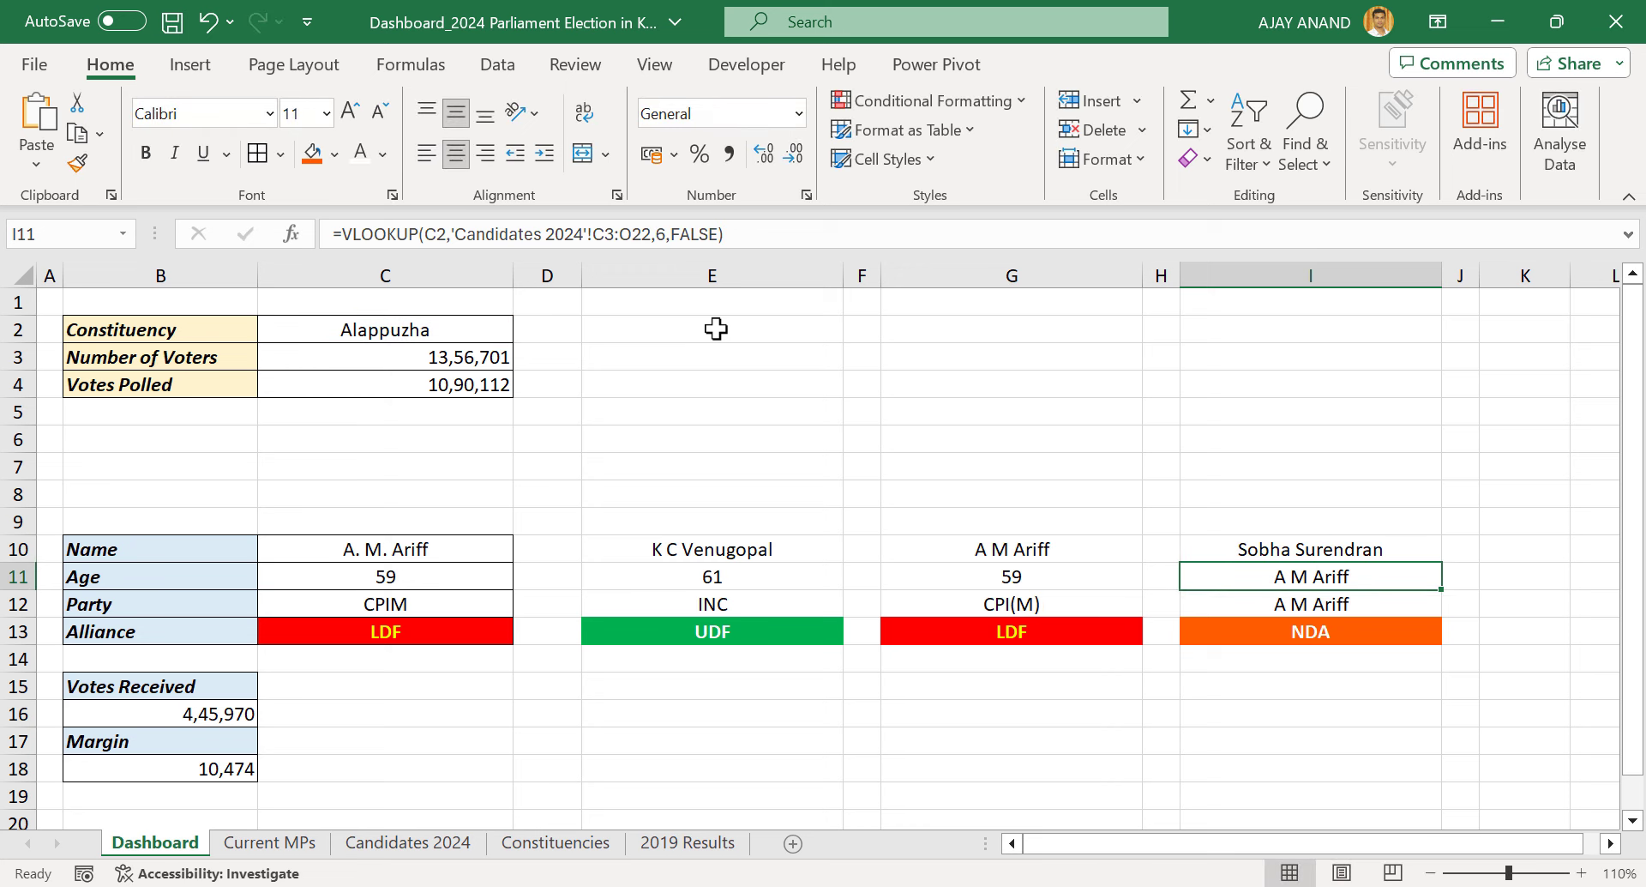
Set the VLOOKUP column index to 12 in I11 for the NDA candidate's age and to 13 in I12 for the party
click(673, 227)
double_click(663, 234)
text(12)
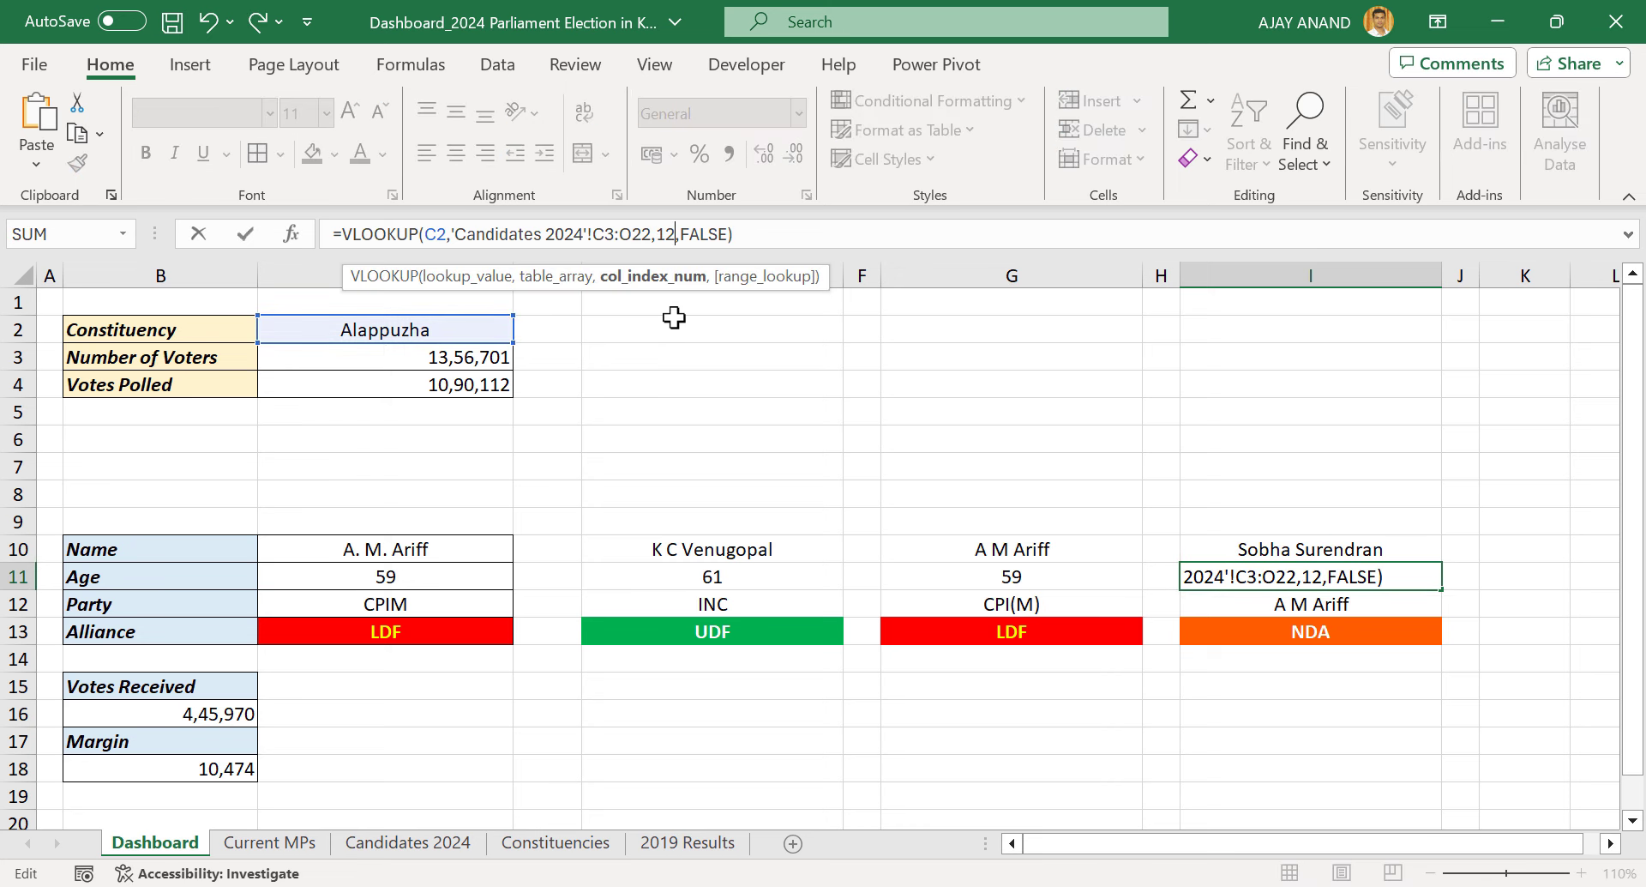
key(Return)
click(676, 237)
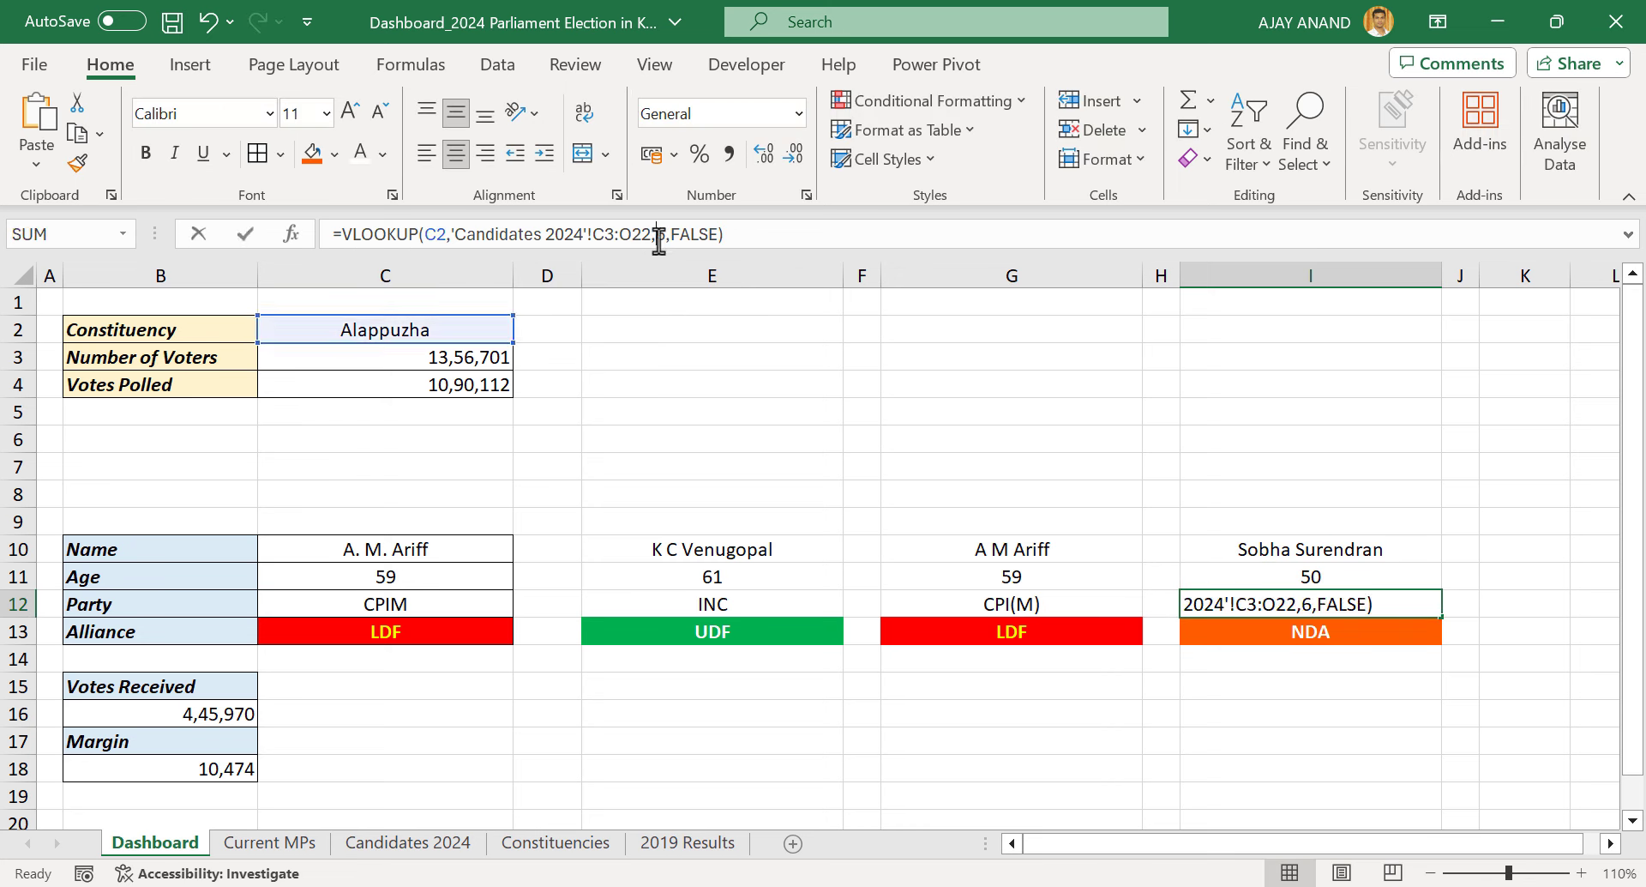
double_click(662, 234)
text(13)
key(Return)
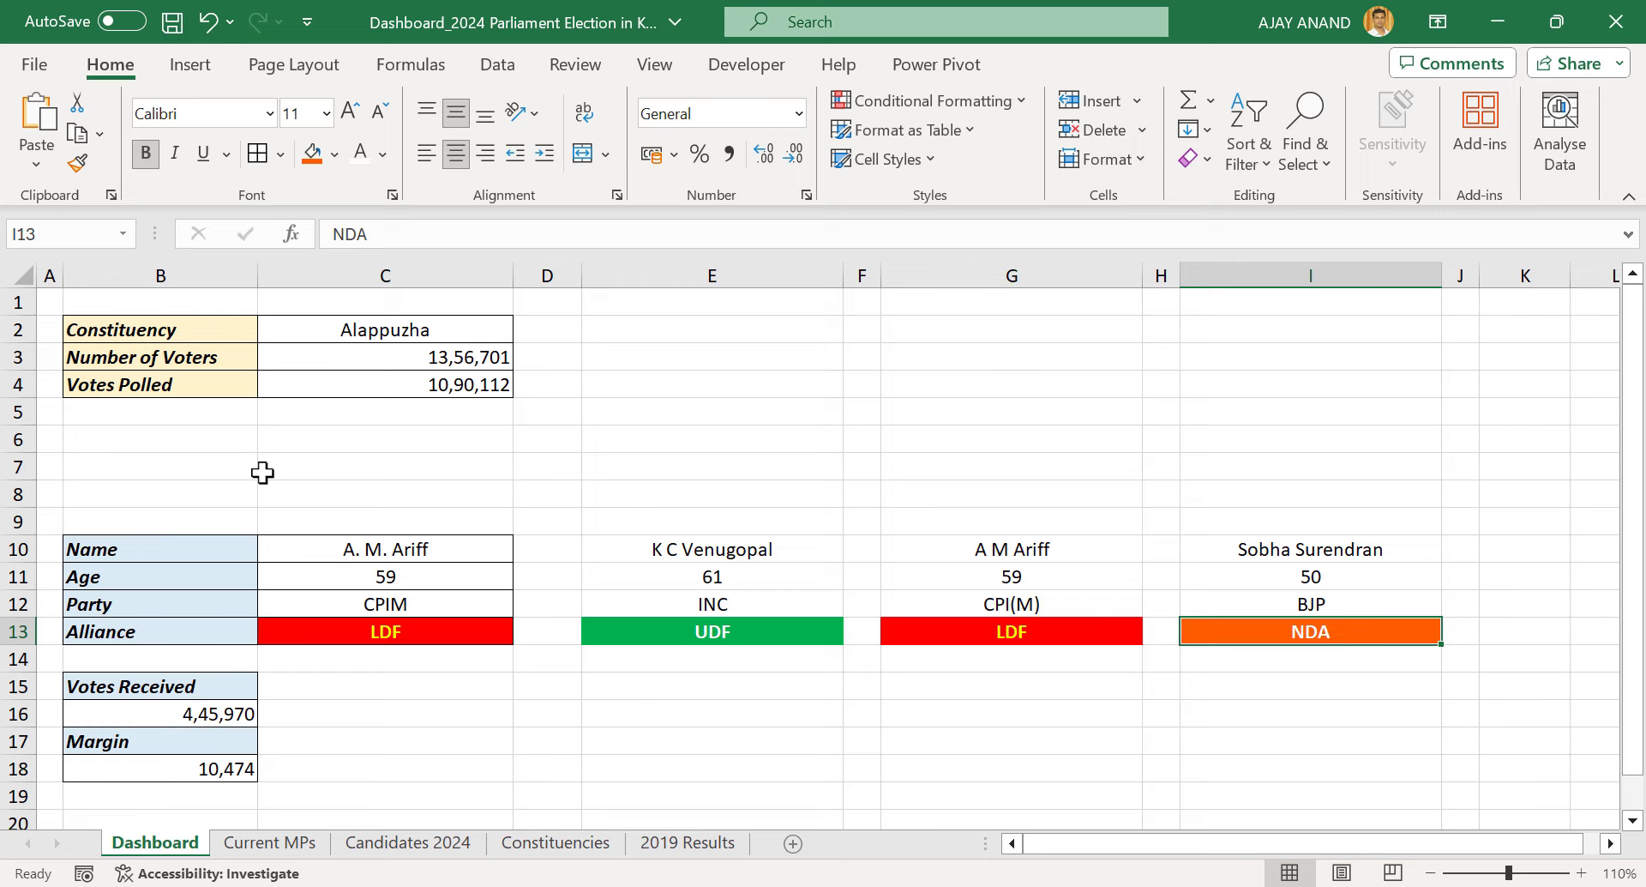
Enter the label "For Text box in Malayalam" in cell B24 below the Dashboard tables
scroll(262, 472, down, 4)
click(196, 611)
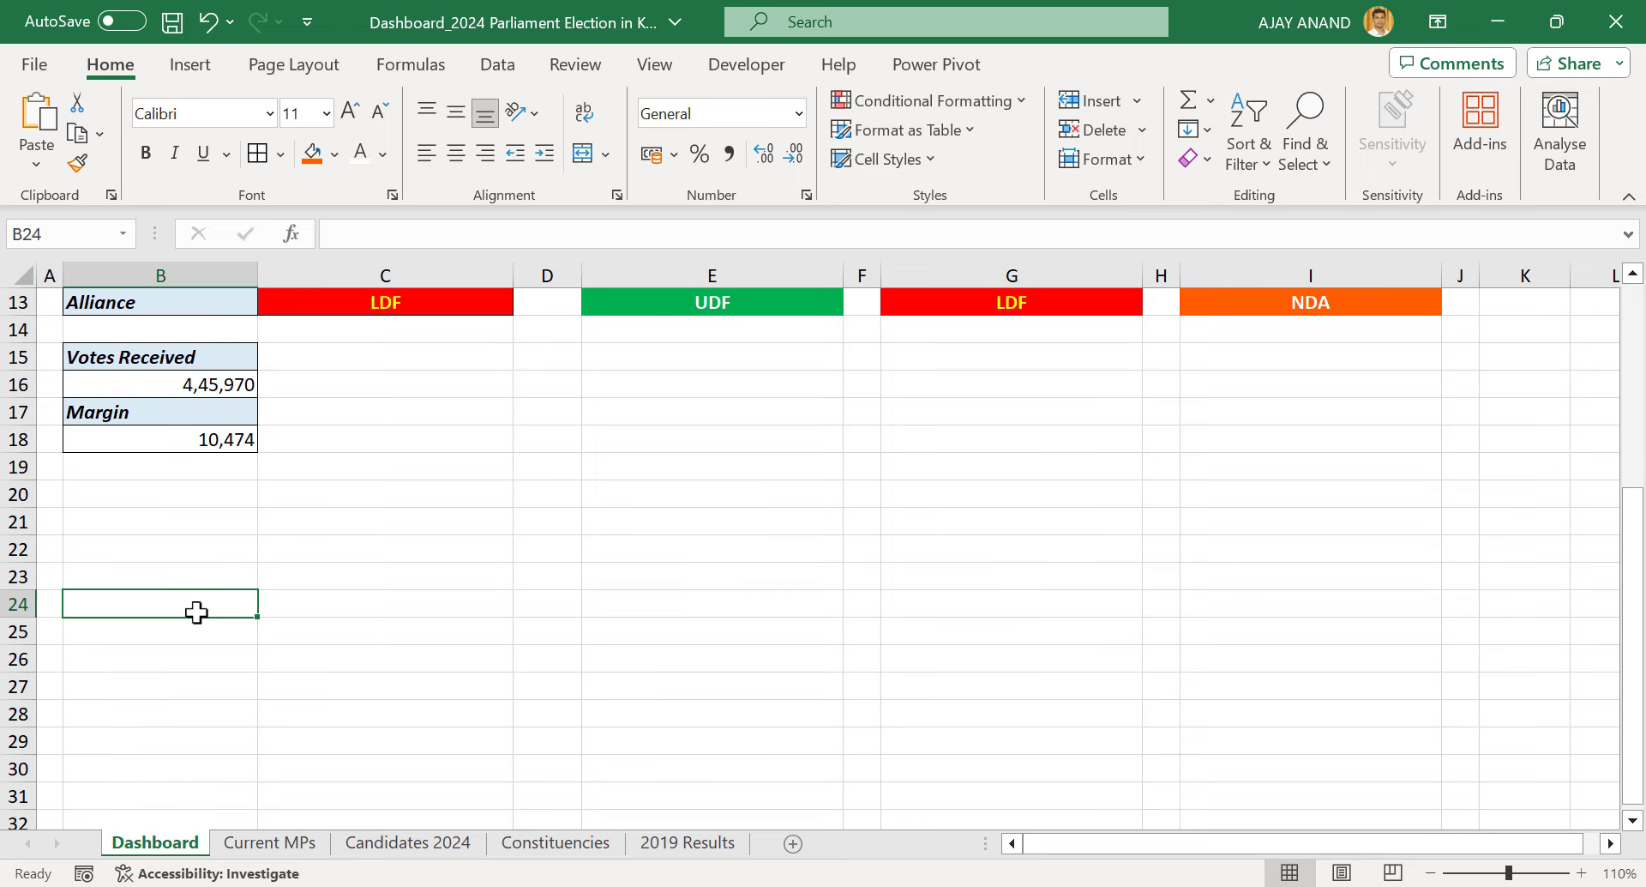
text(For Text bo)
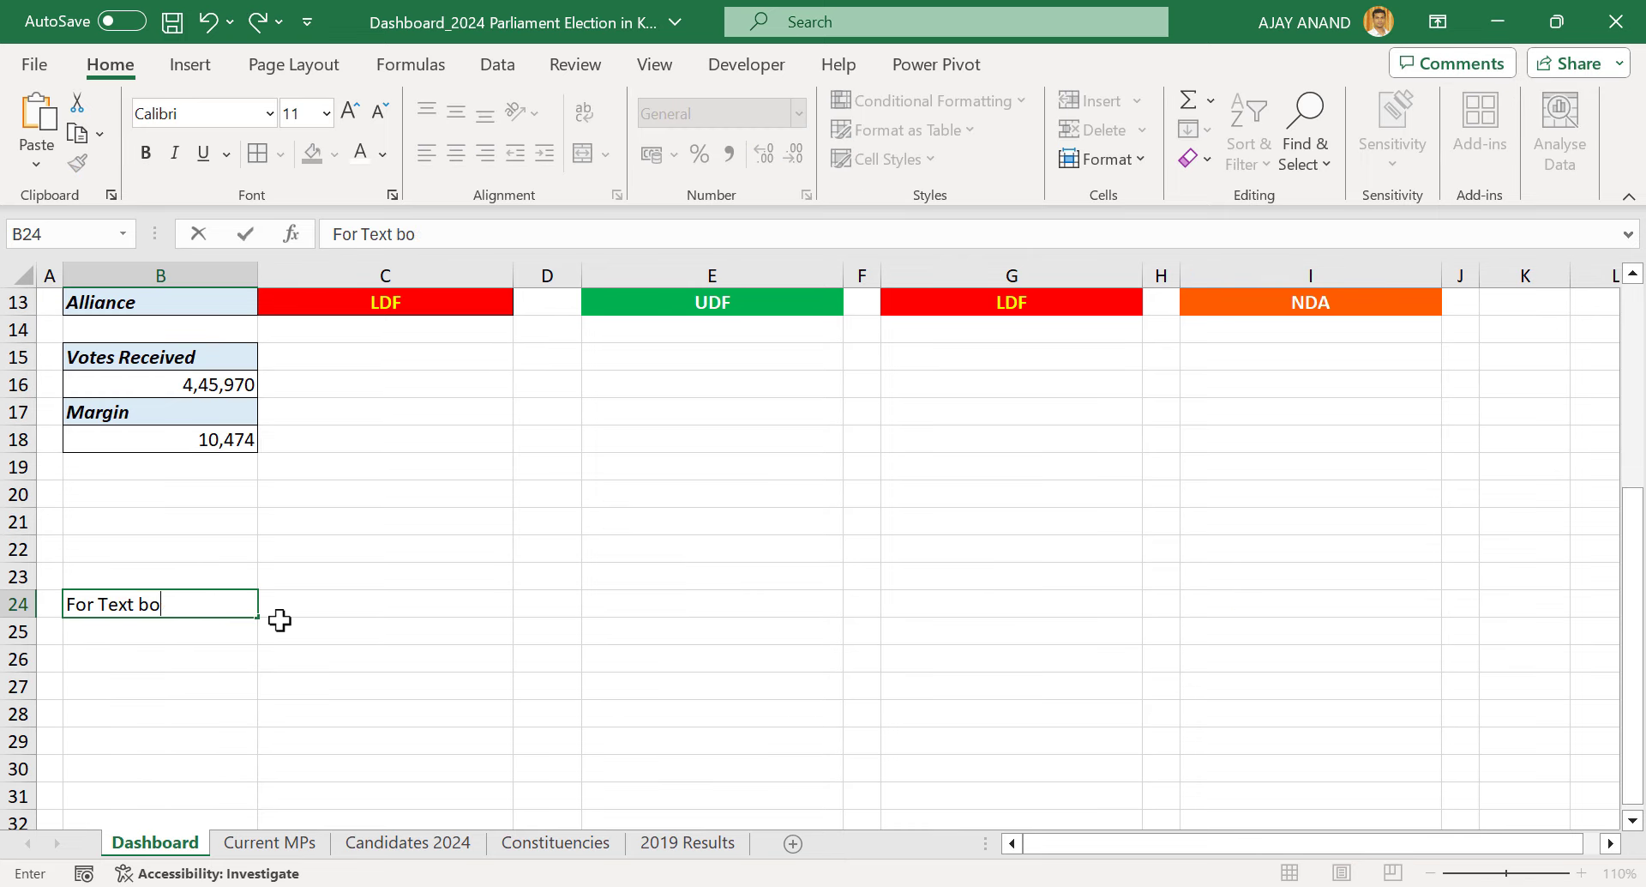
text(x in Malayalam)
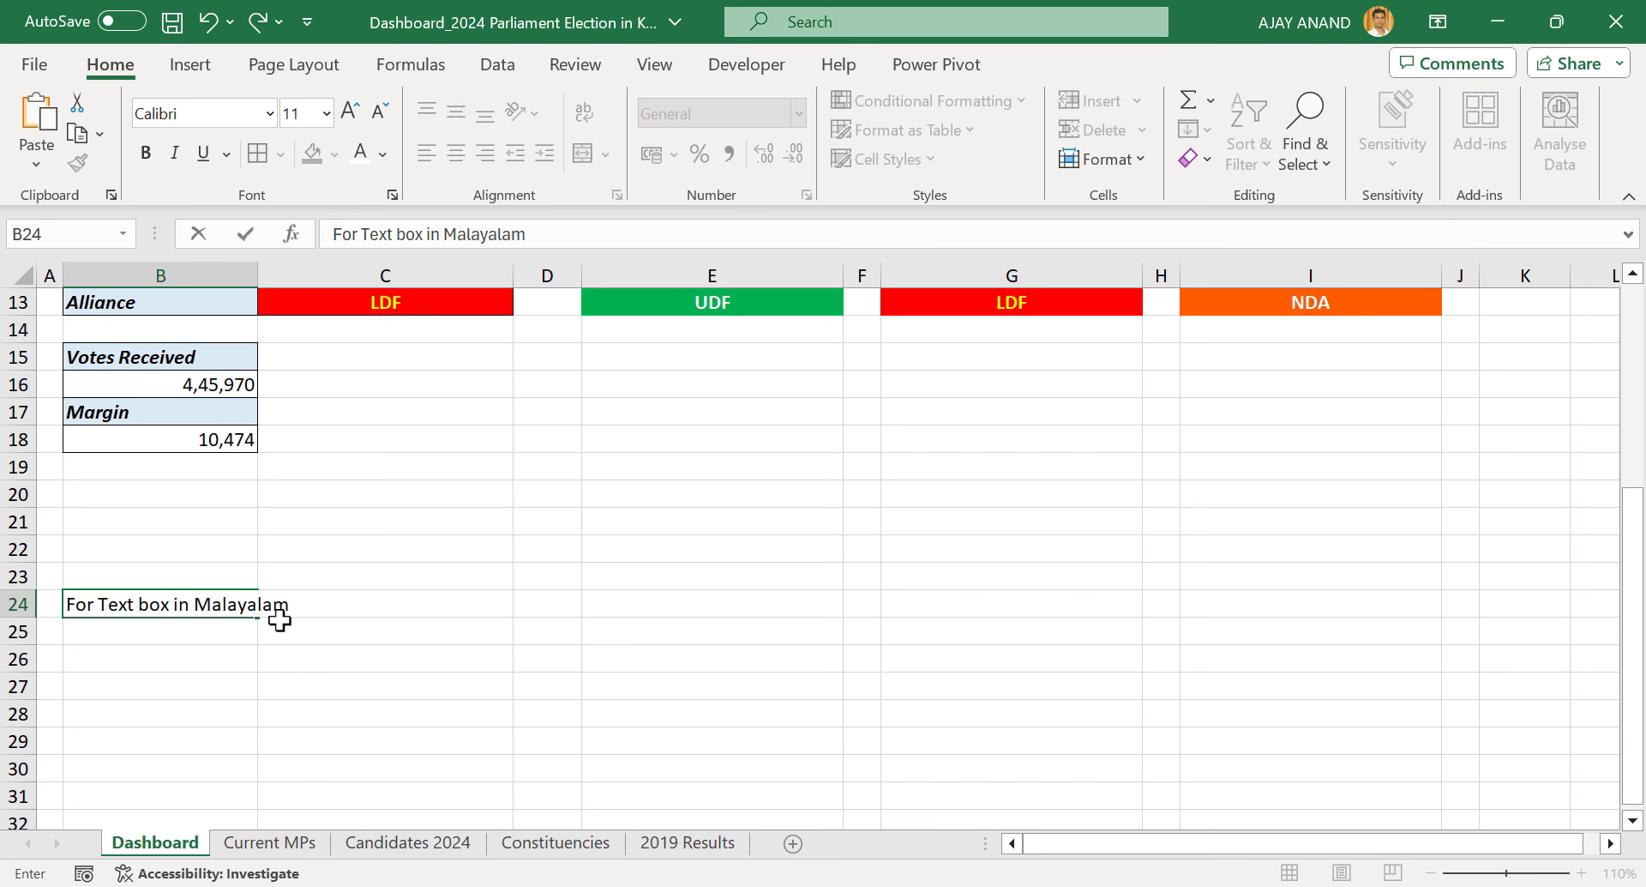
key(Return)
Enter =VLOOKUP(C2,Constituencies!C3:D22,2,FALSE) in B25 to return the selected constituency's name in Malayalam
text(=)
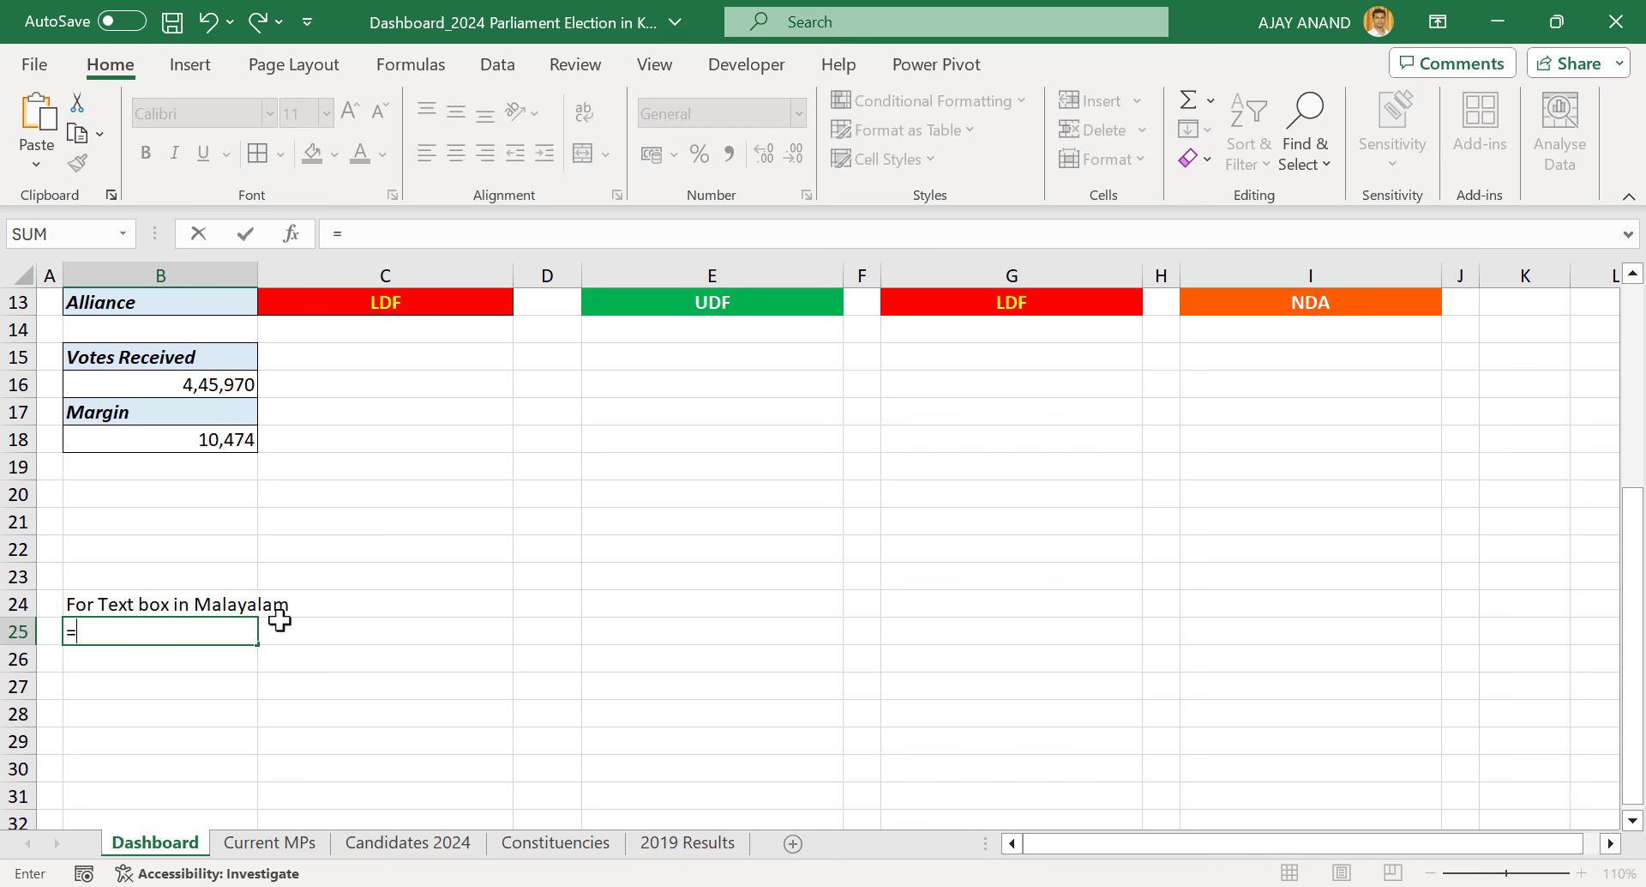
text(VLOOKUP)
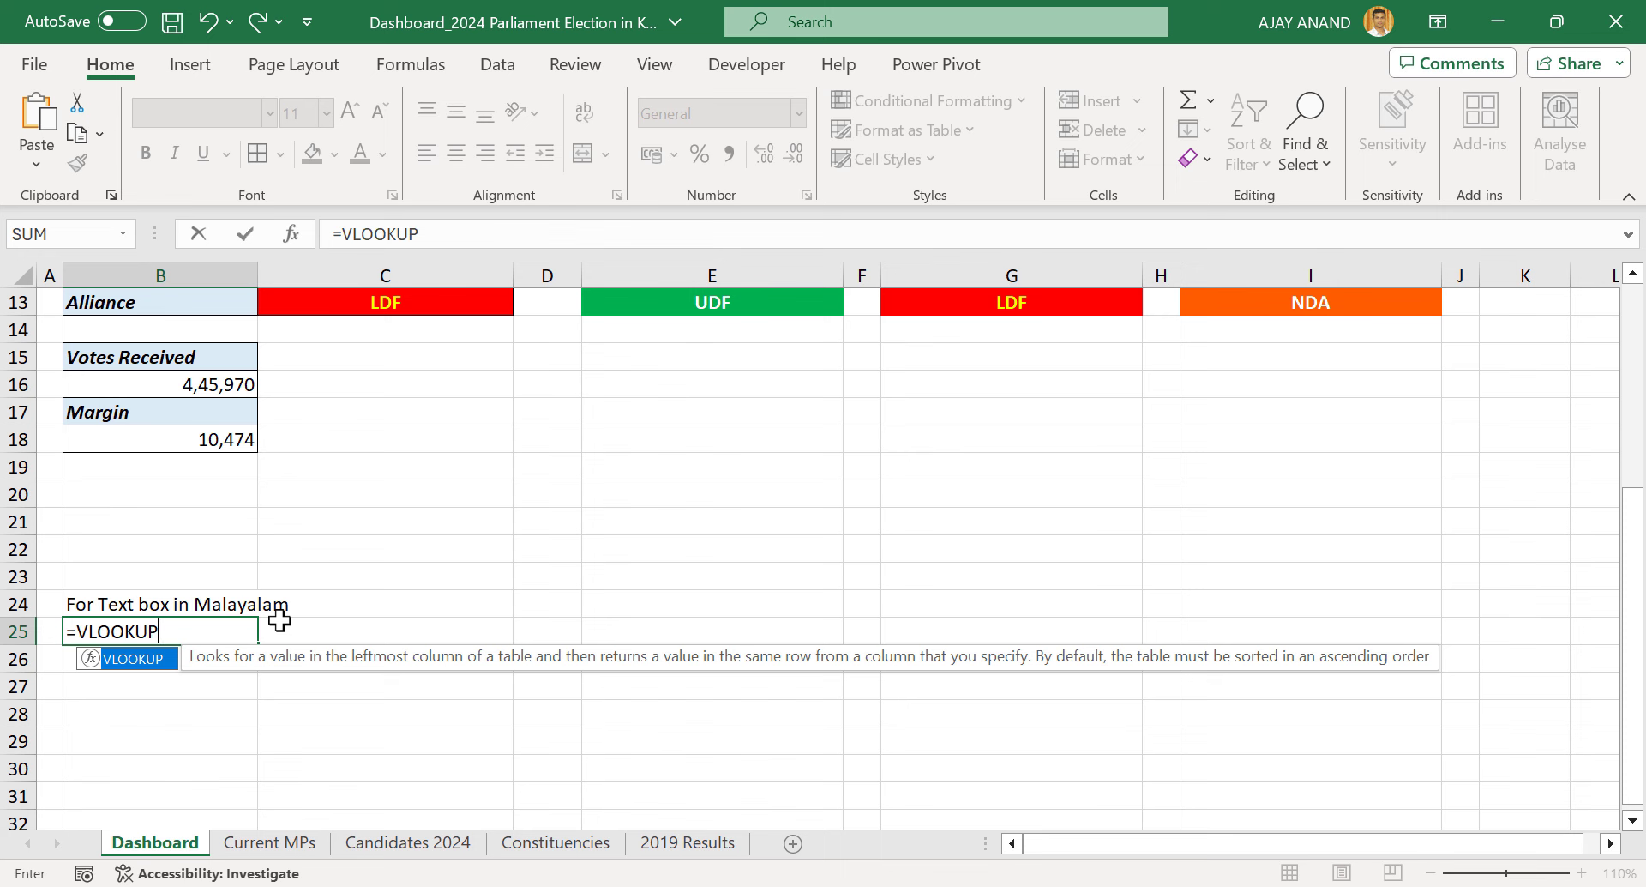
text(()
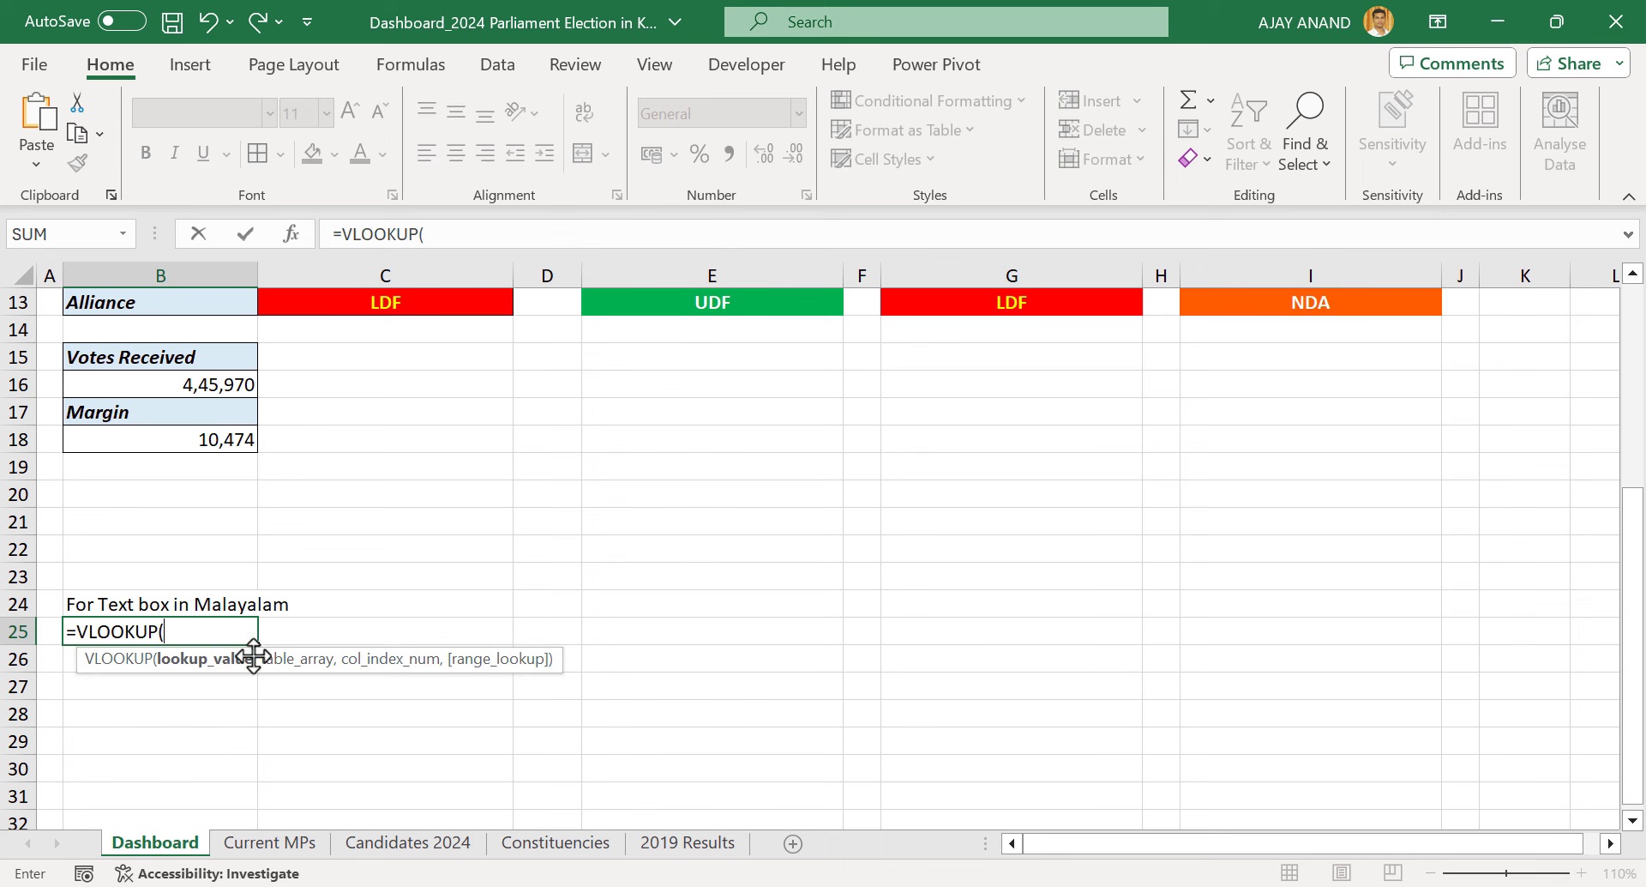
scroll(408, 546, up, 4)
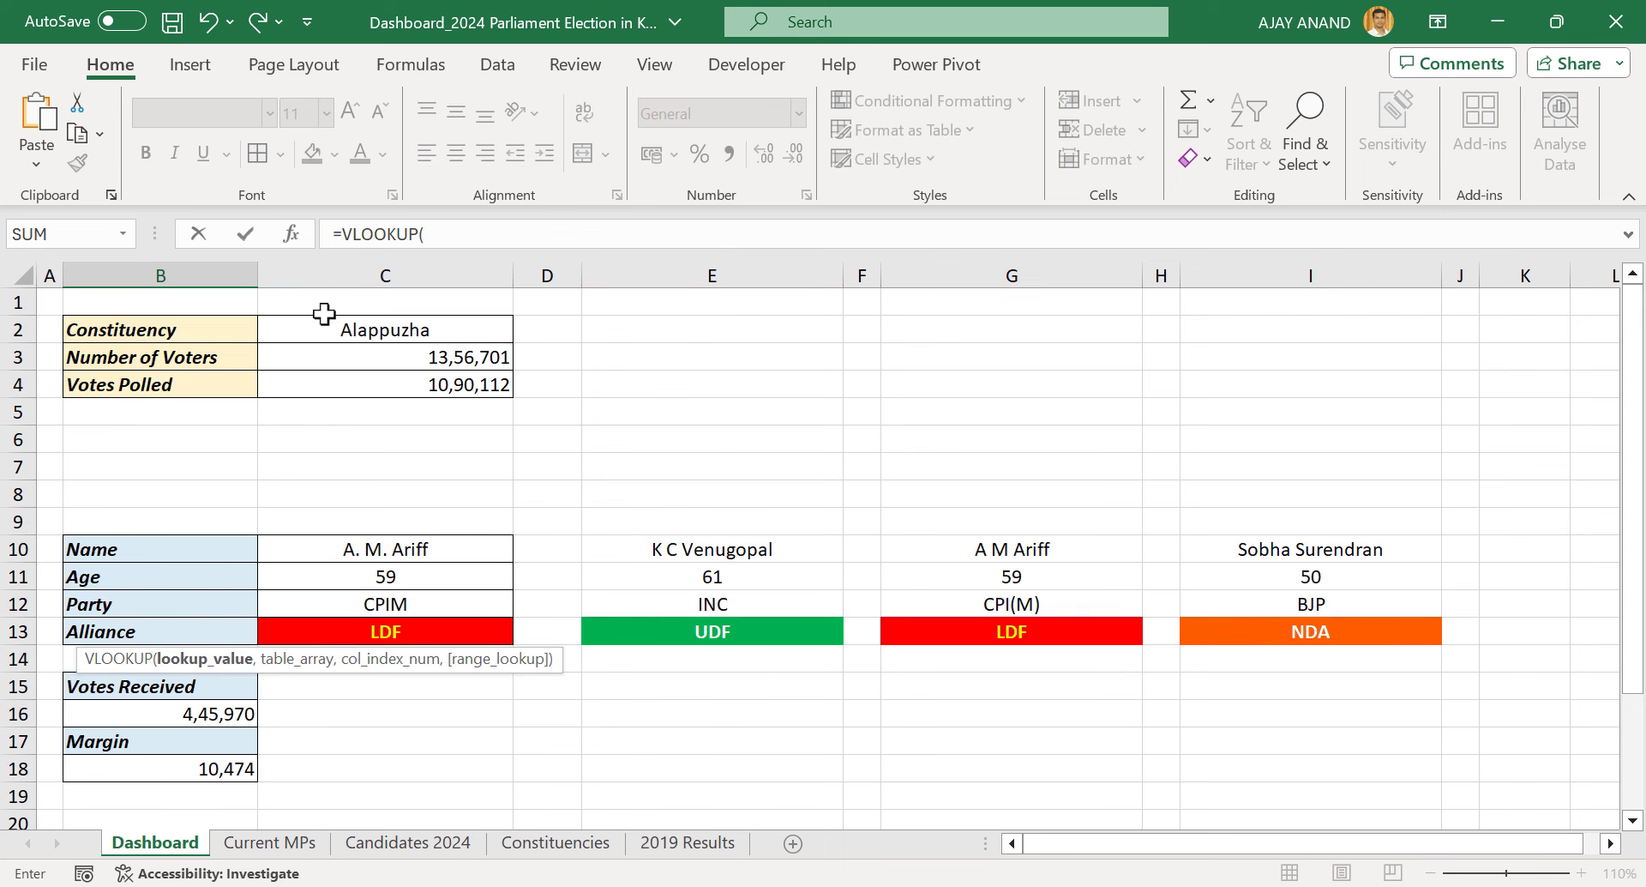
click(467, 330)
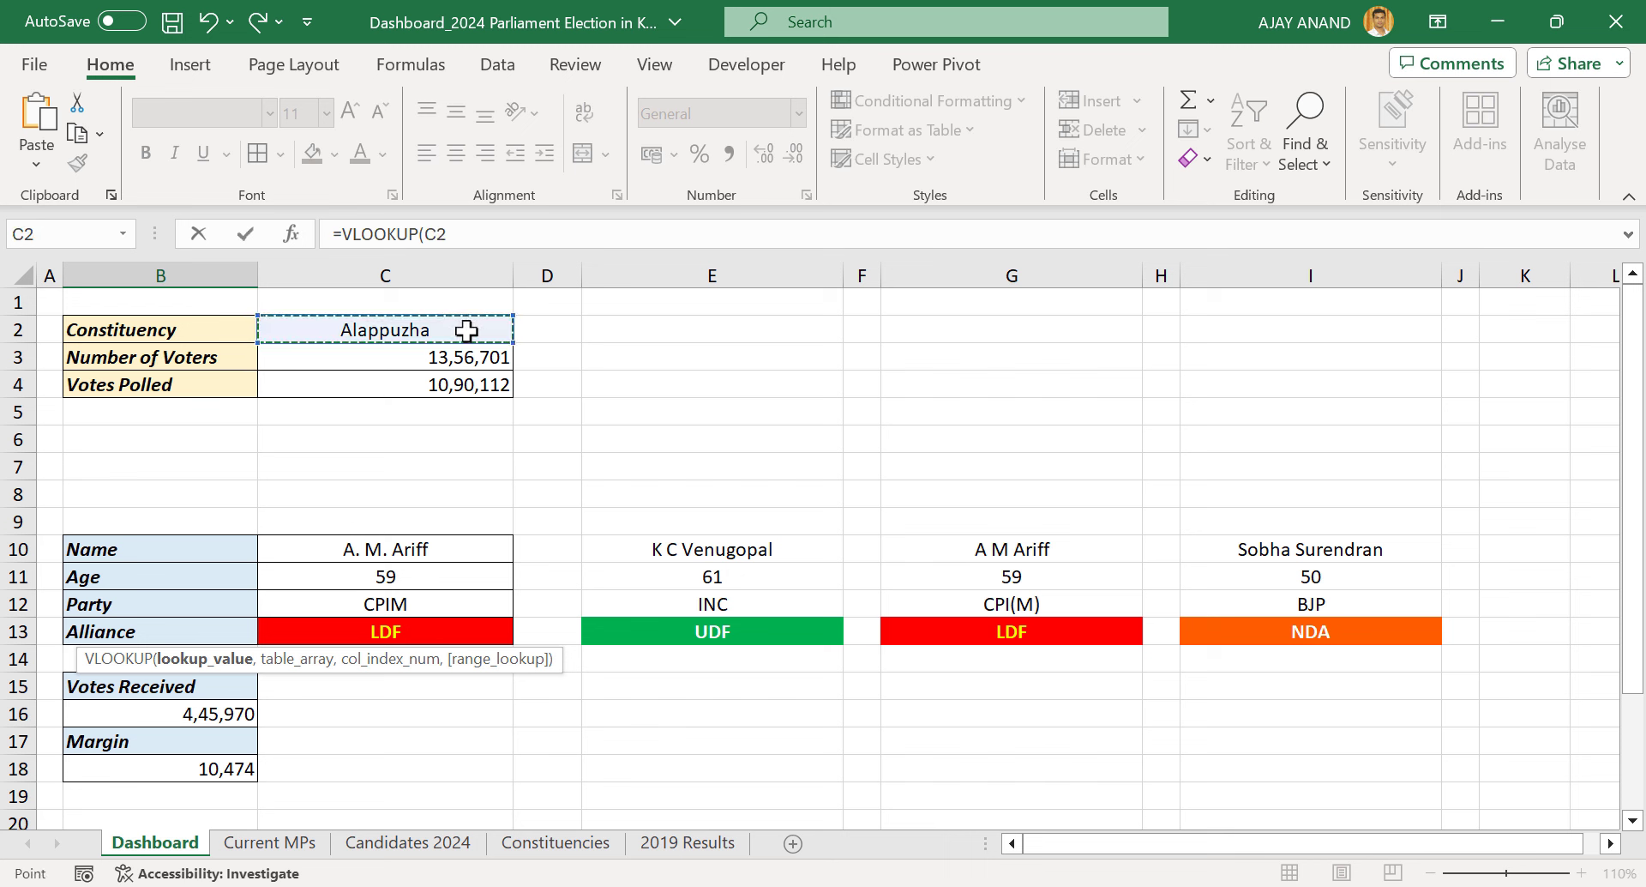
text(,)
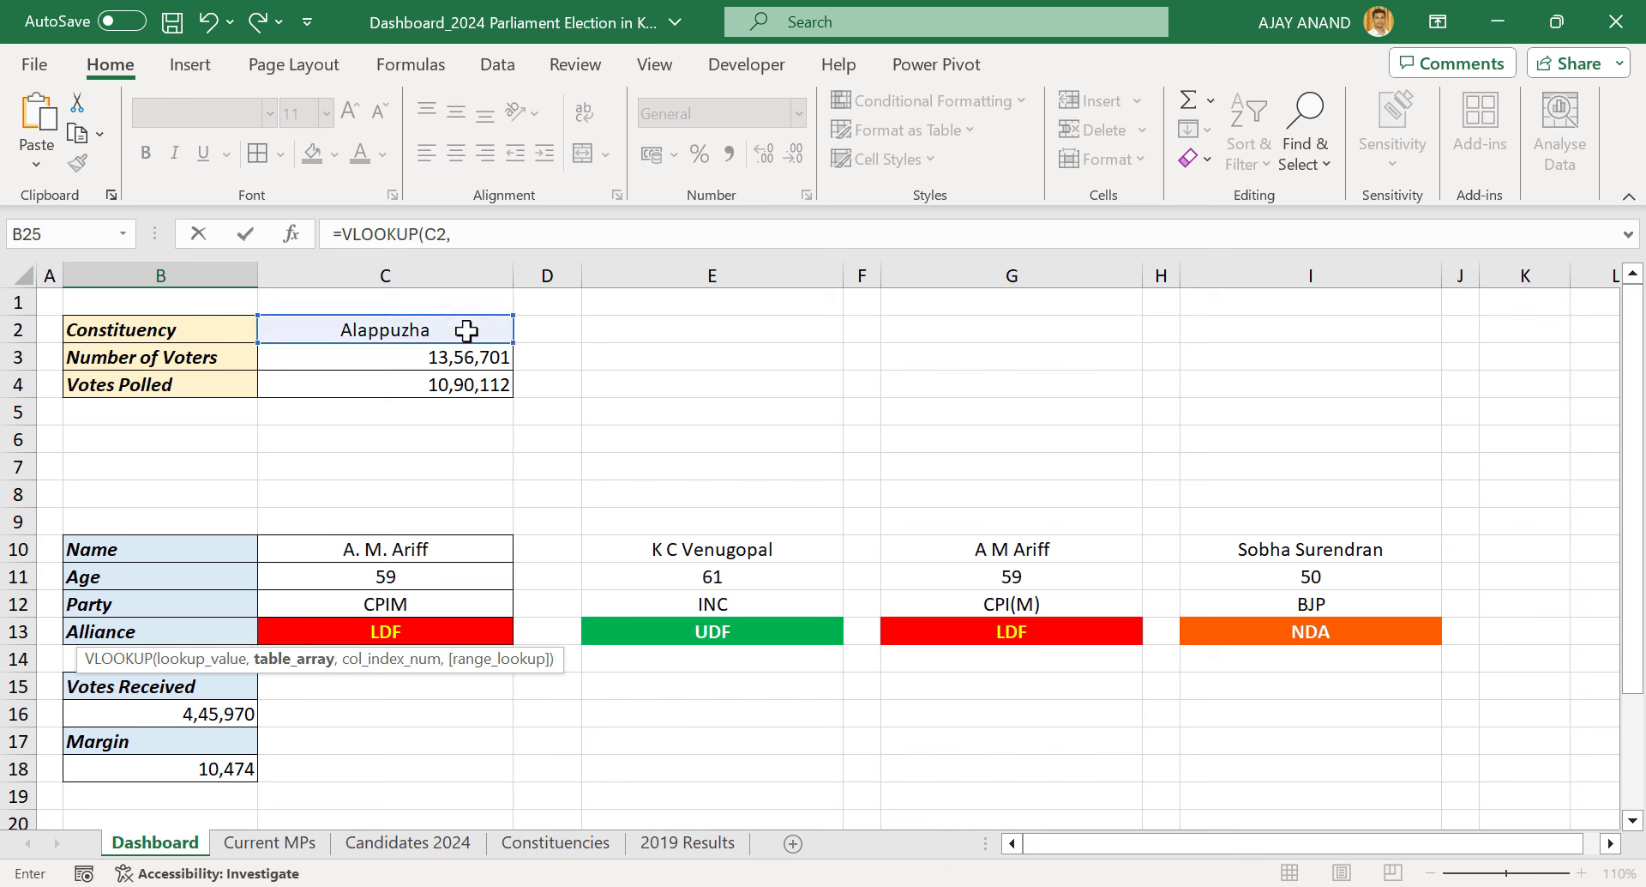
click(557, 843)
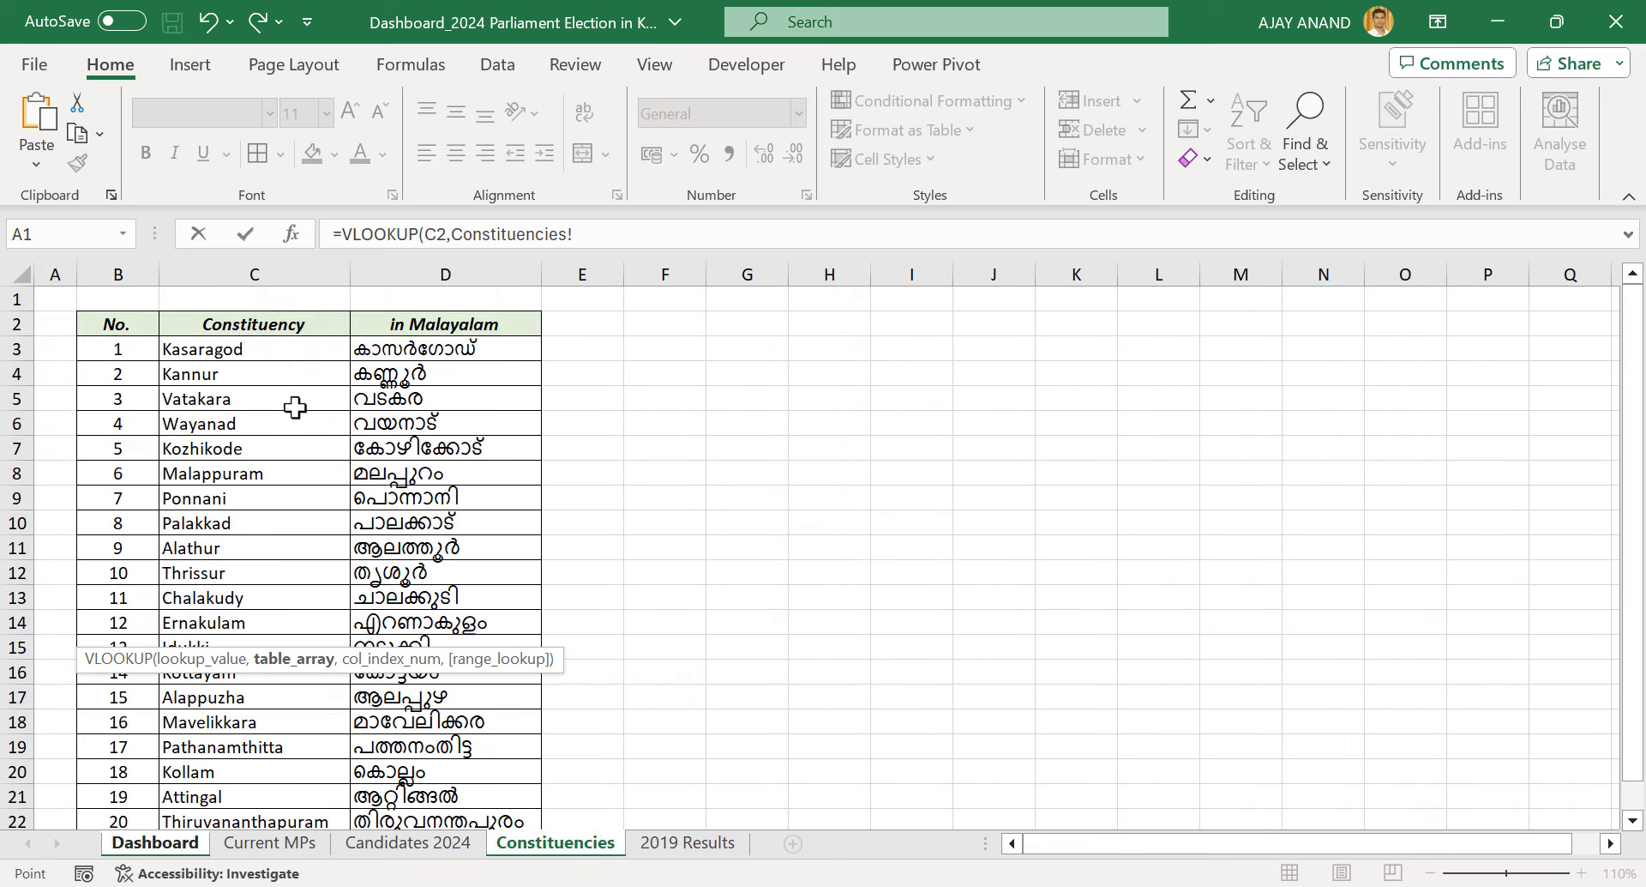
drag(323, 349, 478, 772)
scroll(536, 371, up, 1)
text(,2,FALSE)
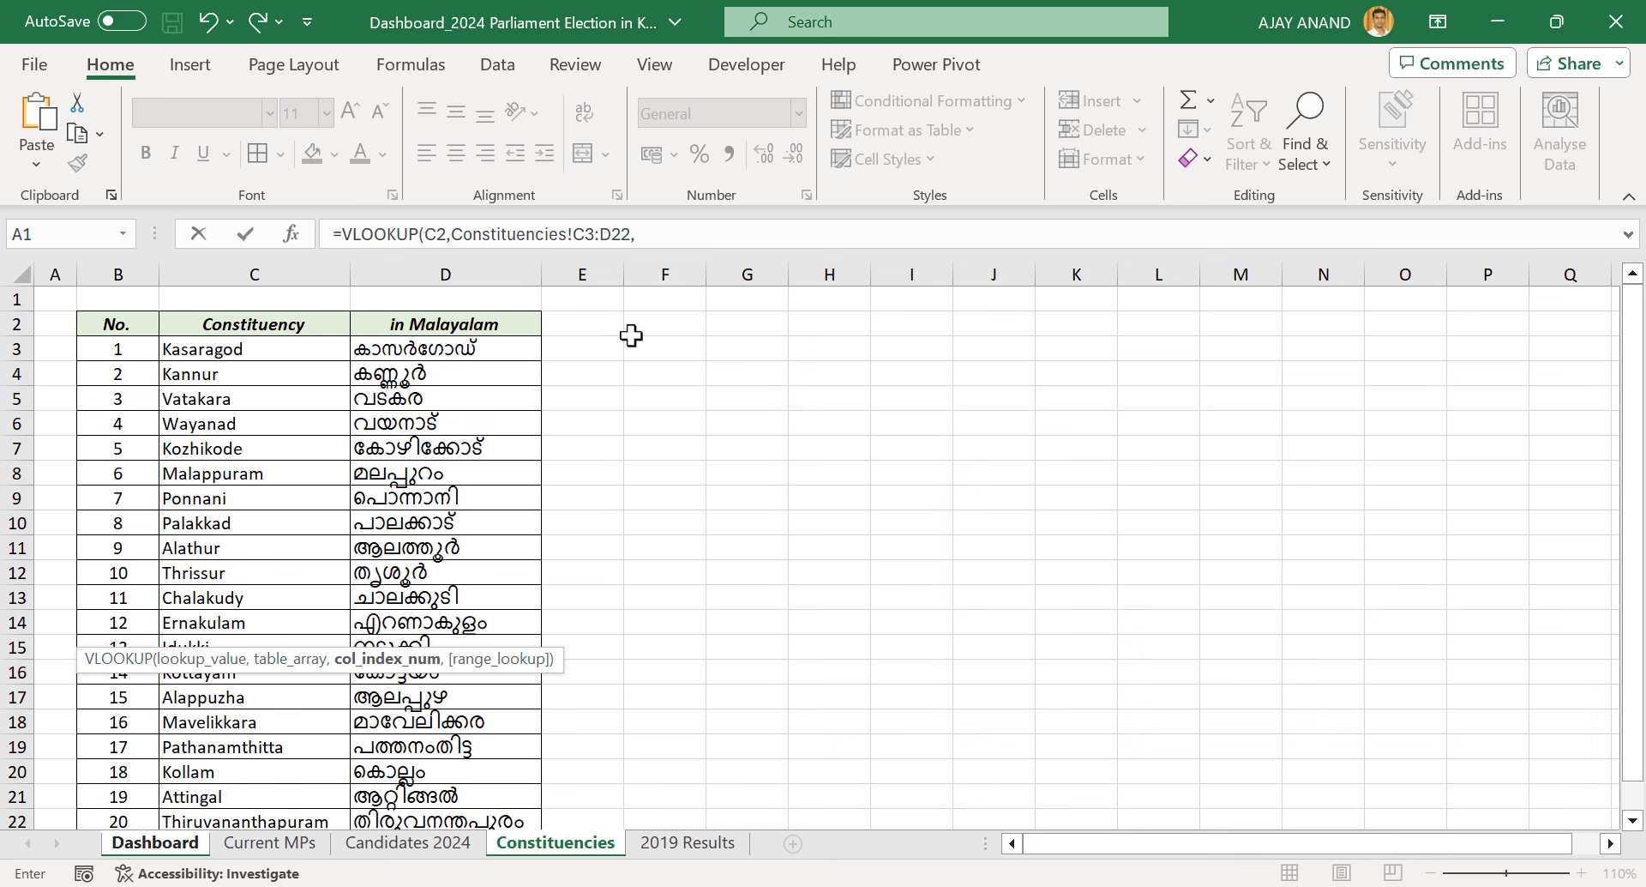
text(2,FALSE)
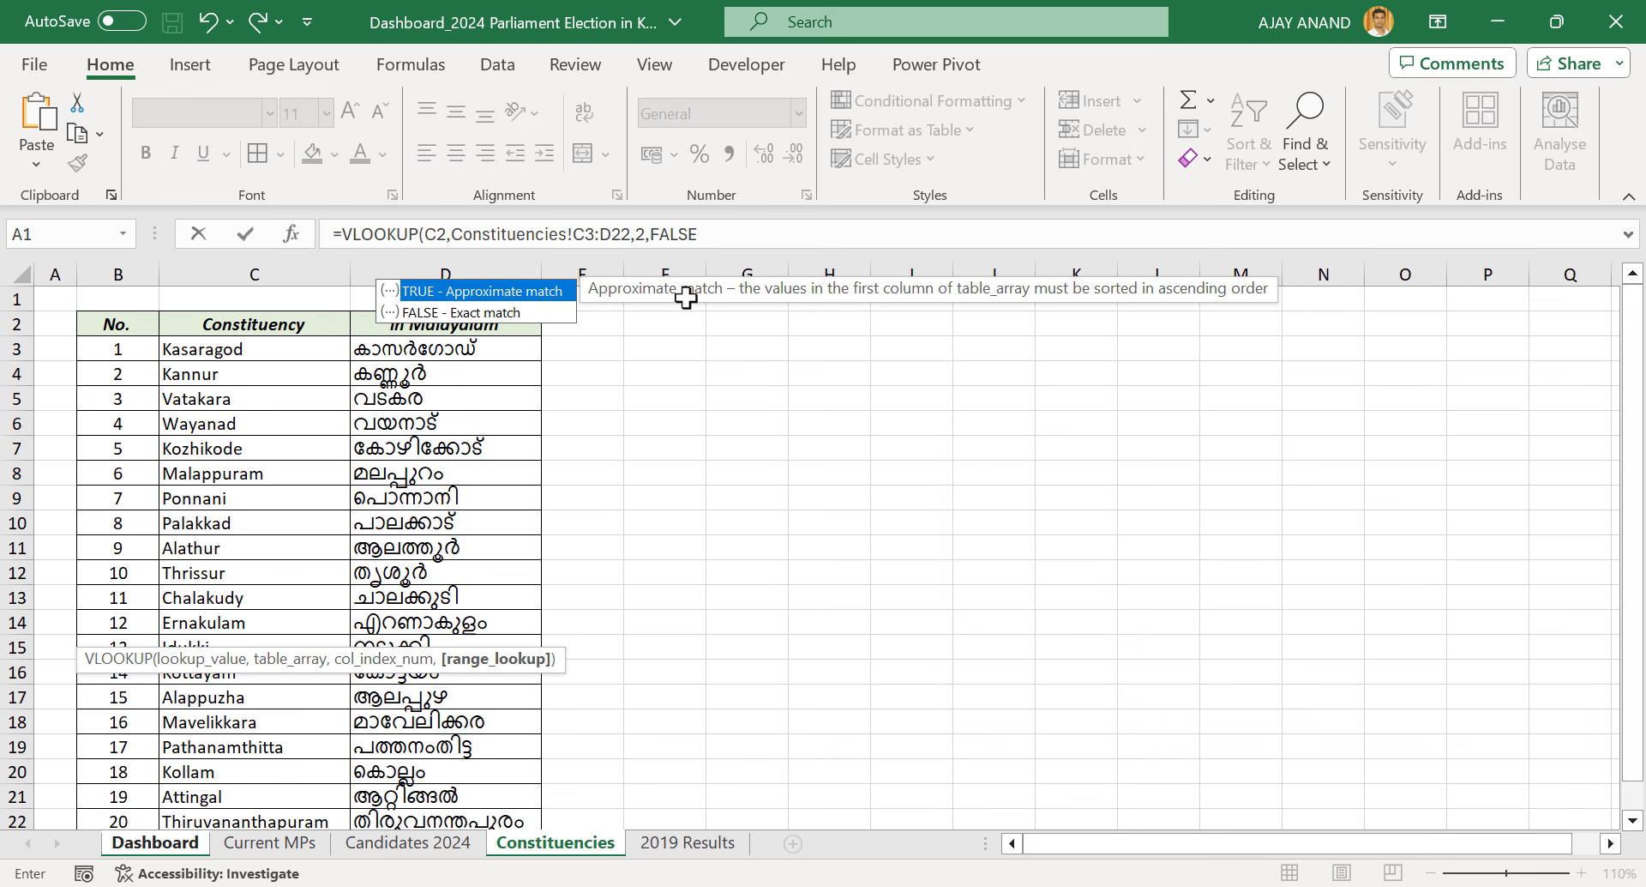
text())
key(Return)
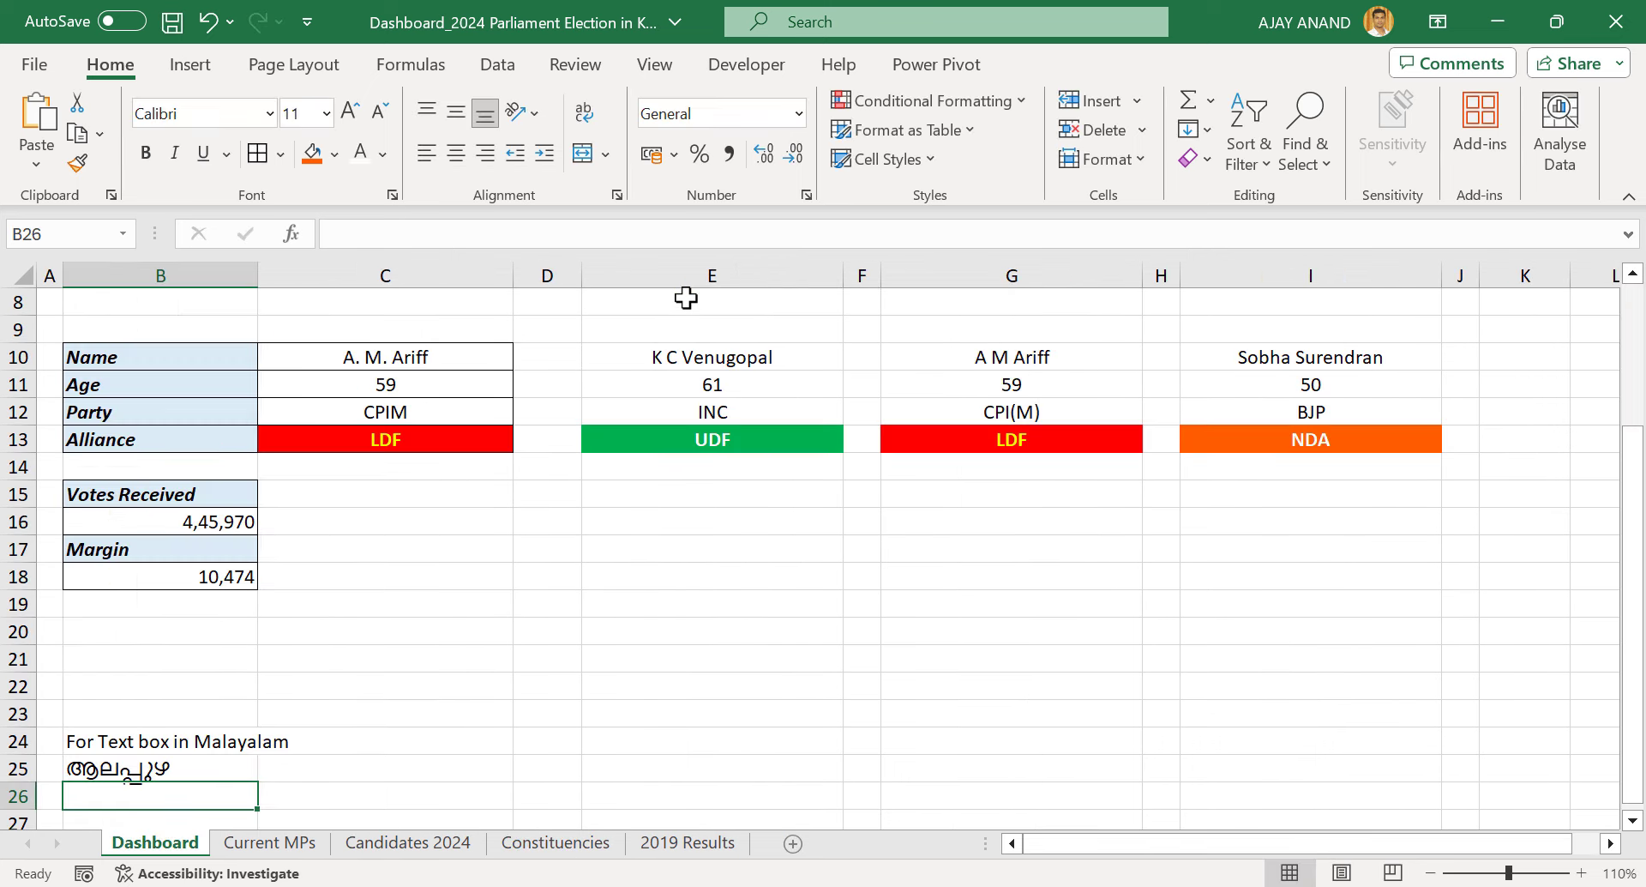
Compare the Malayalam name in B25 with the selected constituency, and change the constituency in C2 to Chalakudy
scroll(204, 769, up, 3)
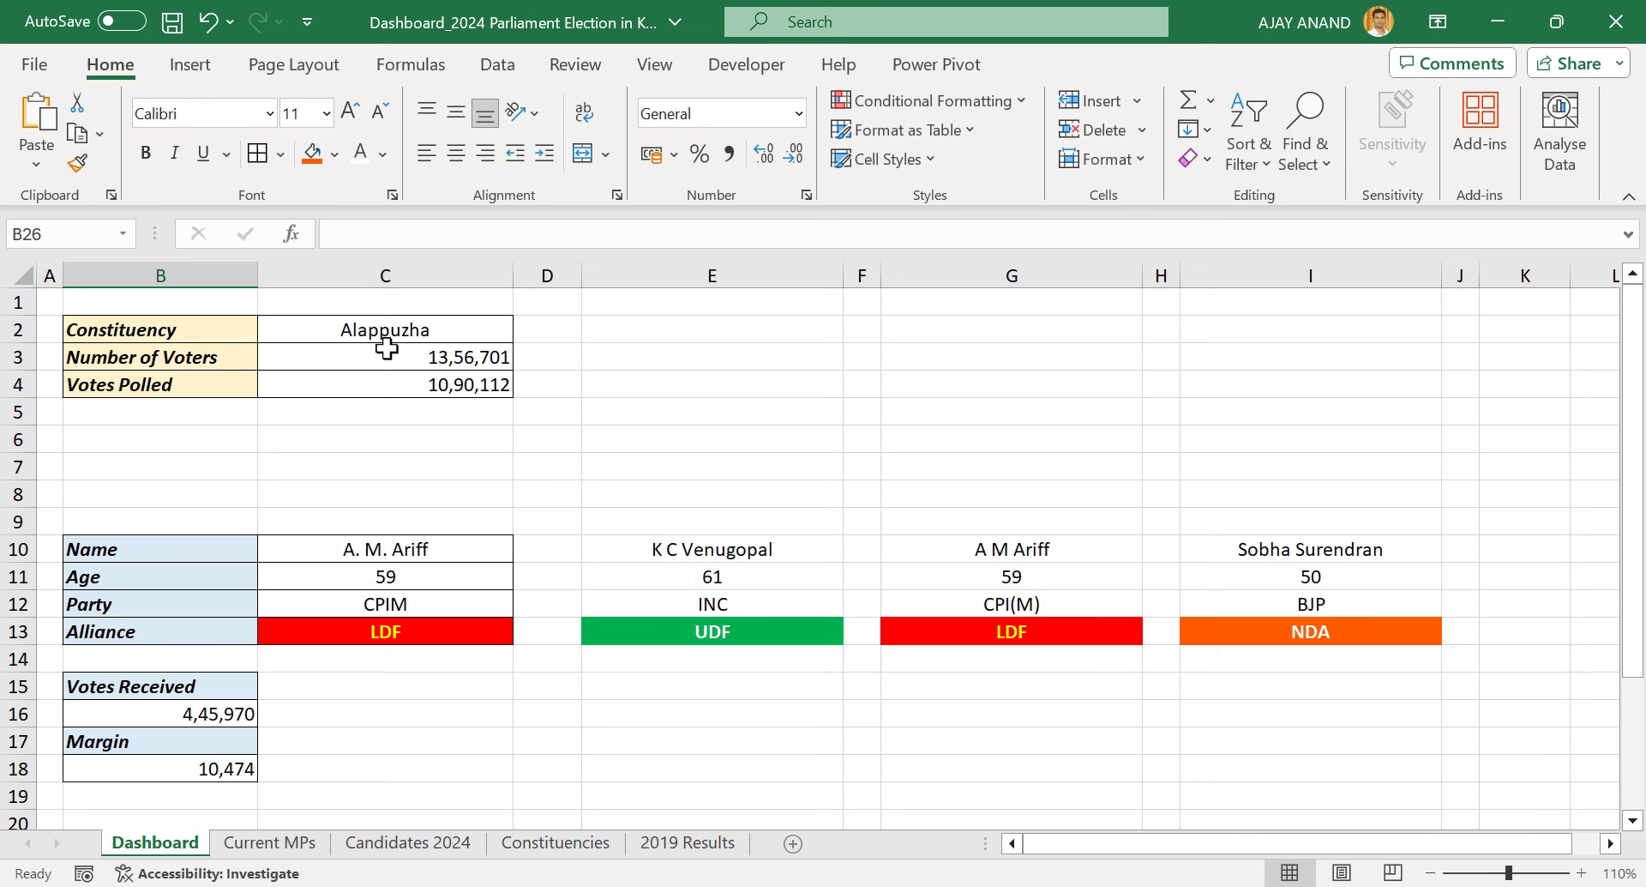
scroll(386, 348, down, 4)
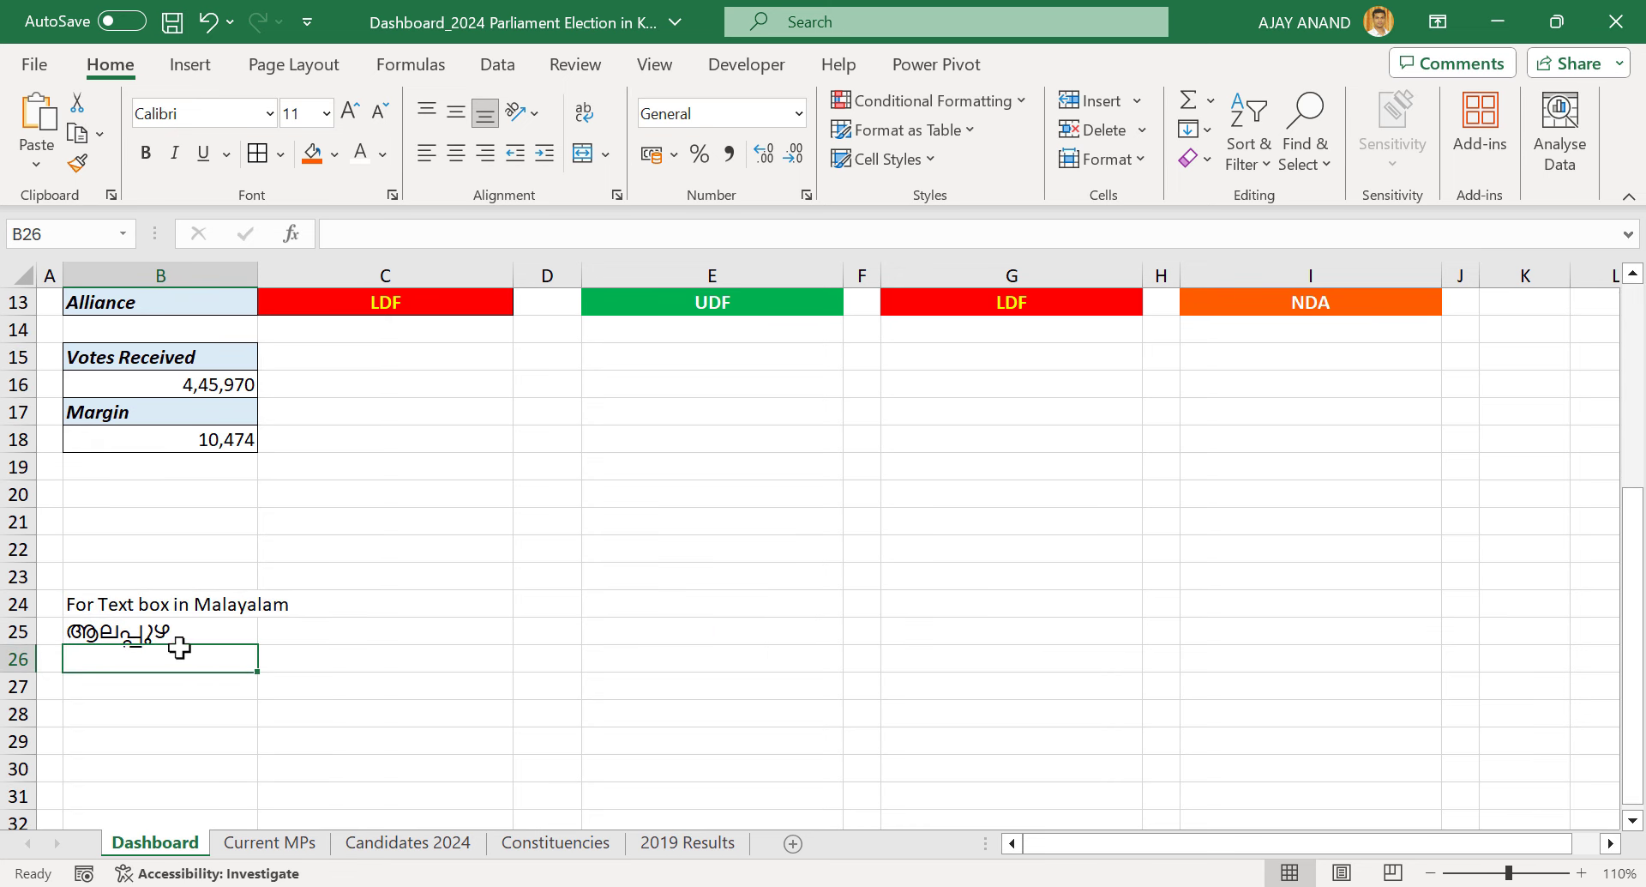
scroll(179, 649, up, 4)
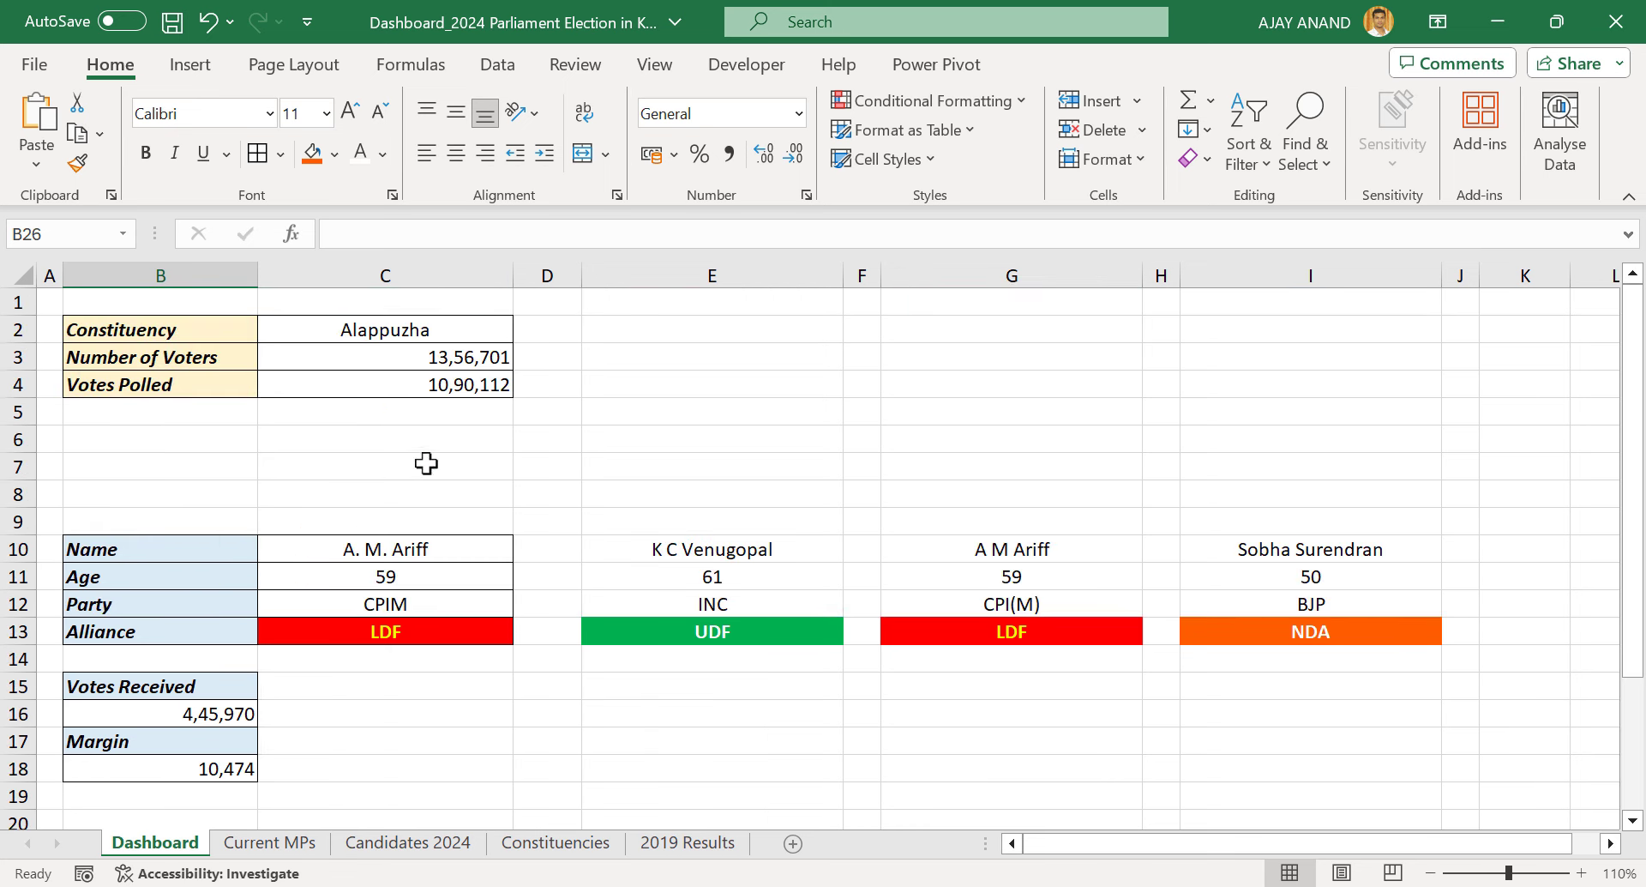
click(492, 326)
click(525, 333)
click(415, 397)
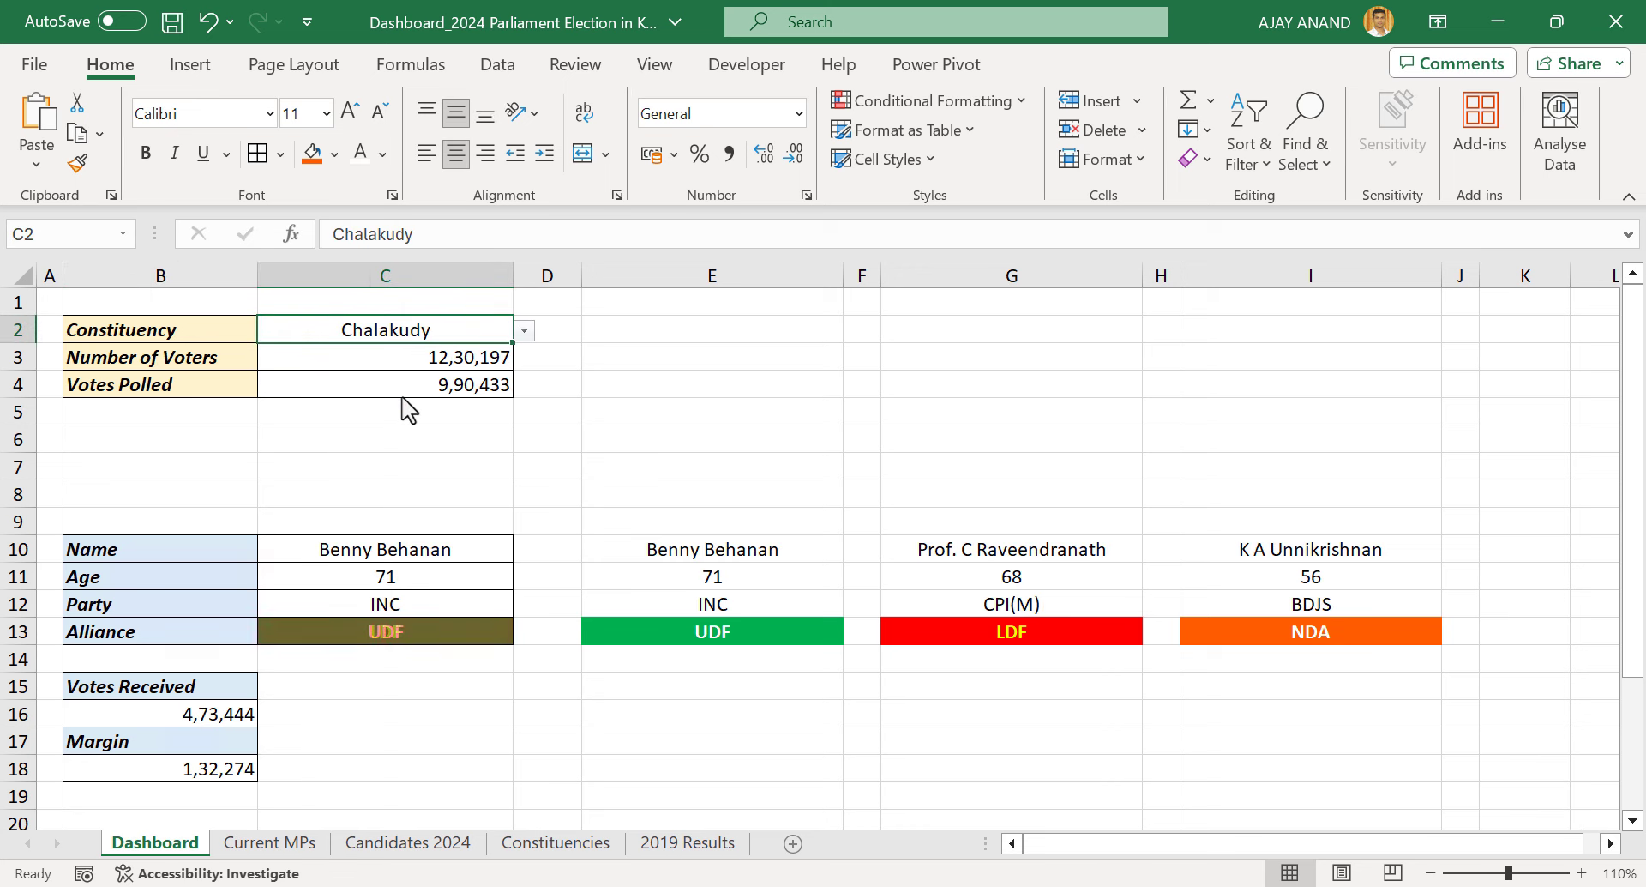
Check the Malayalam constituency name in B25 against the constituency selected in C2
scroll(423, 480, down, 1)
scroll(423, 481, down, 3)
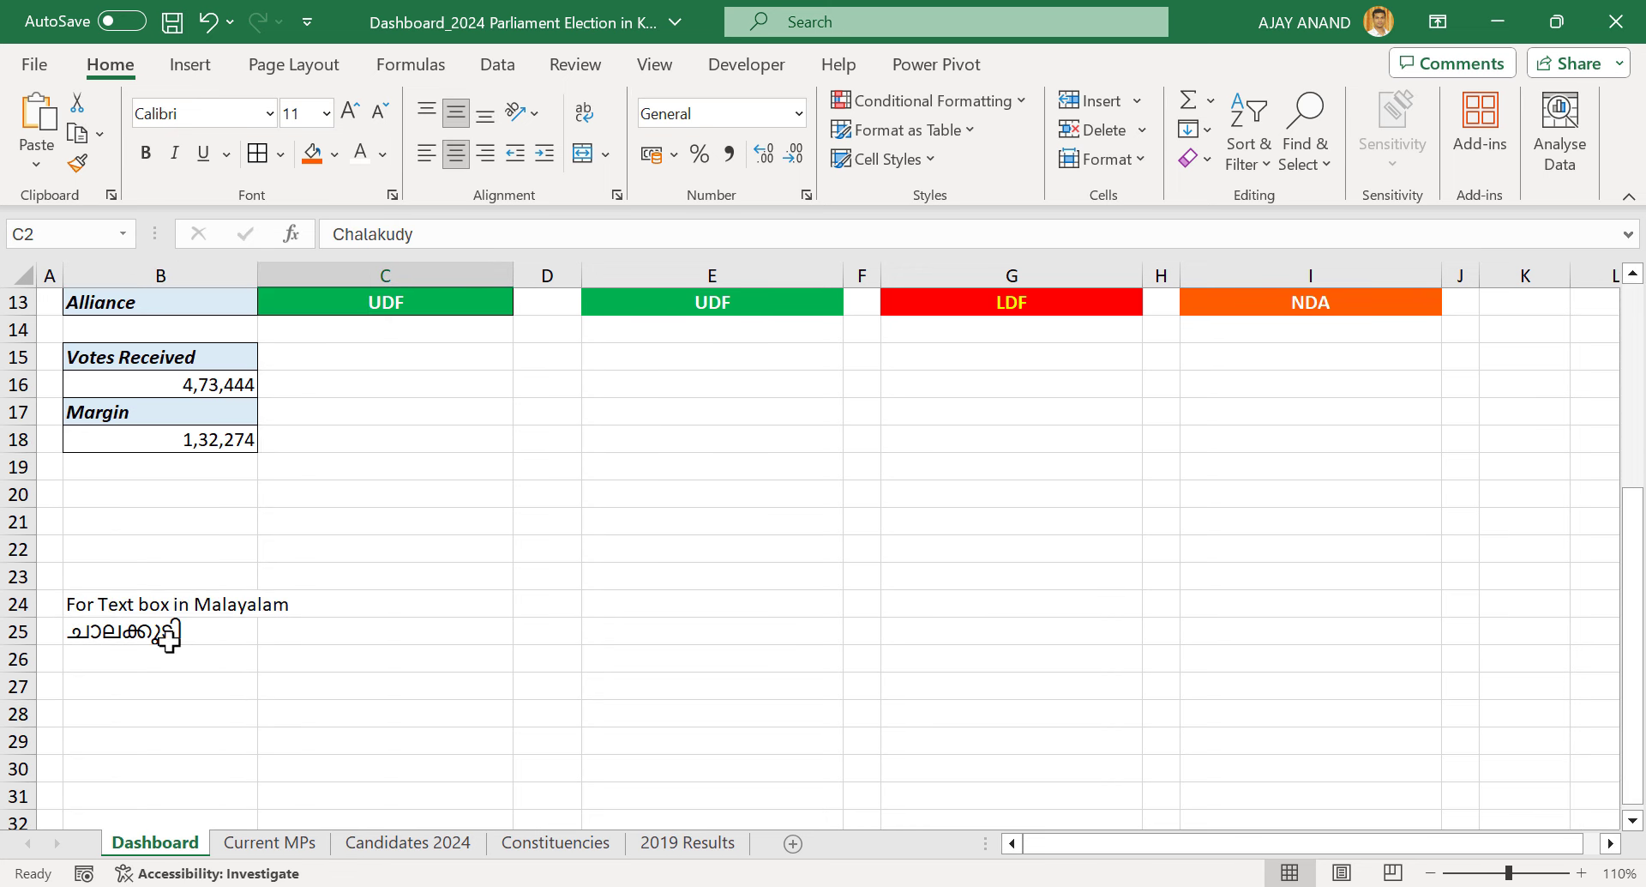
scroll(169, 636, up, 3)
scroll(169, 636, down, 3)
scroll(150, 647, up, 4)
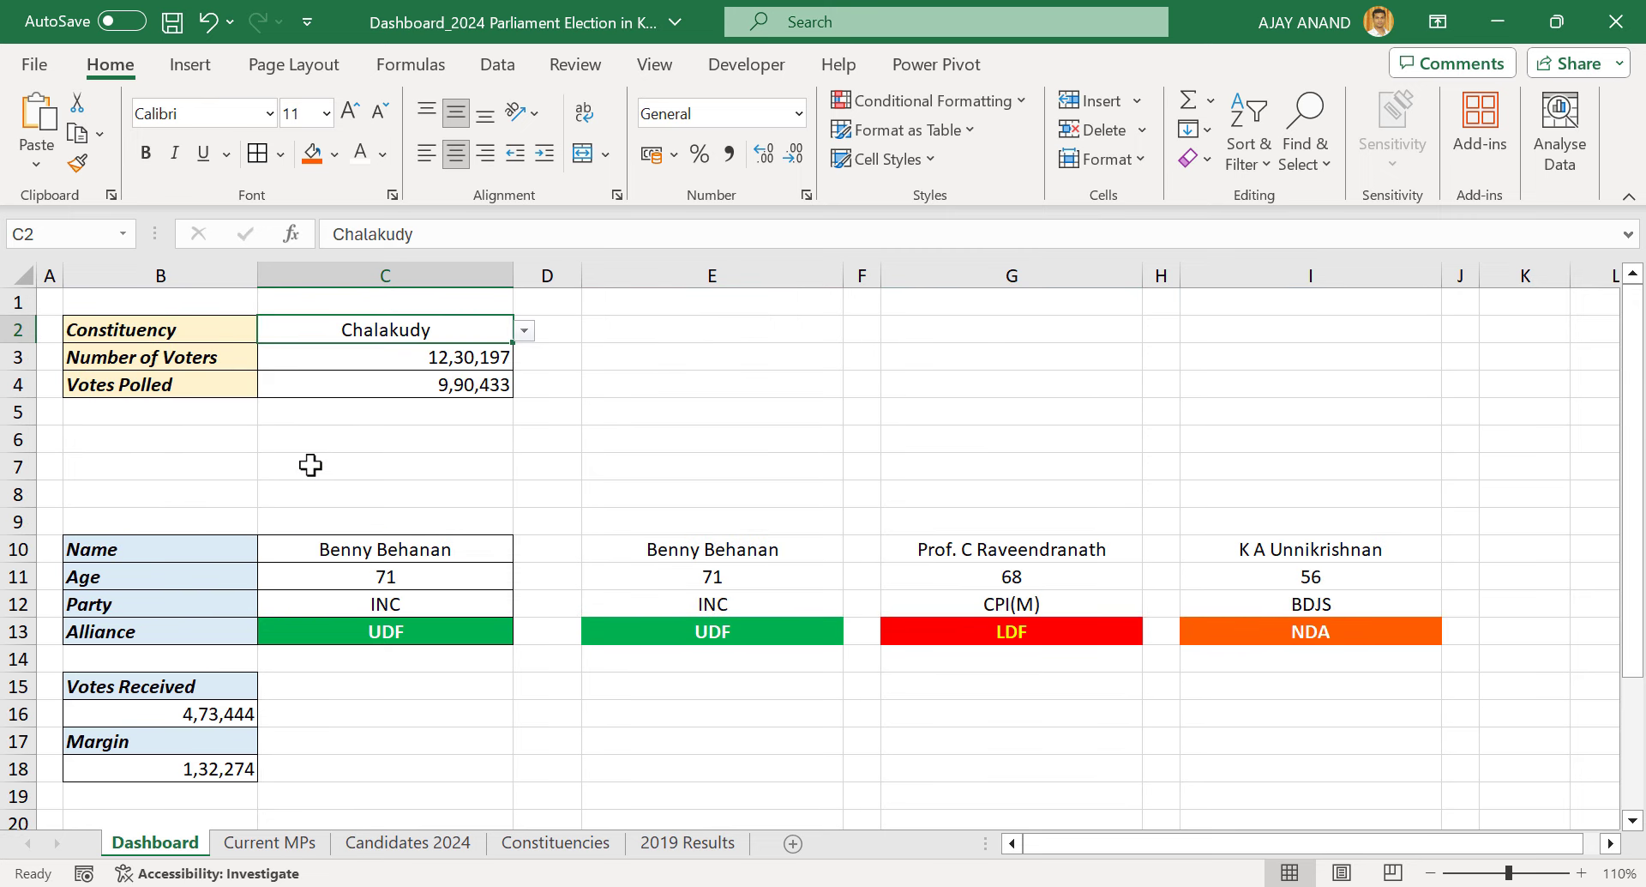
Start inserting a rectangle shape in the empty area below the Votes Polled row of the Dashboard sheet
click(191, 65)
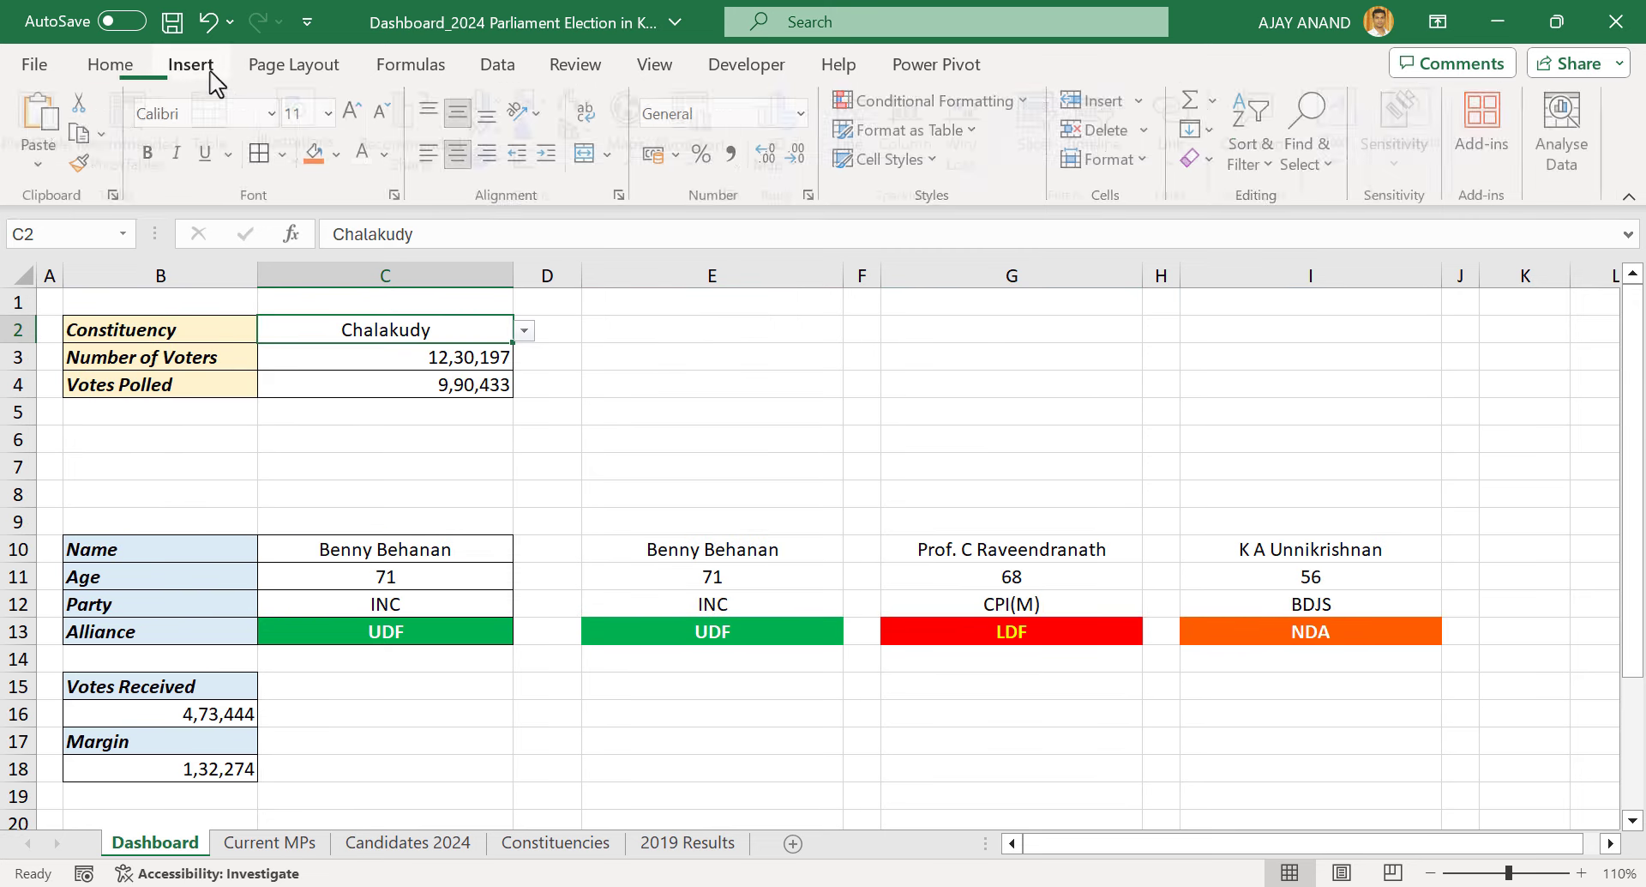
click(311, 162)
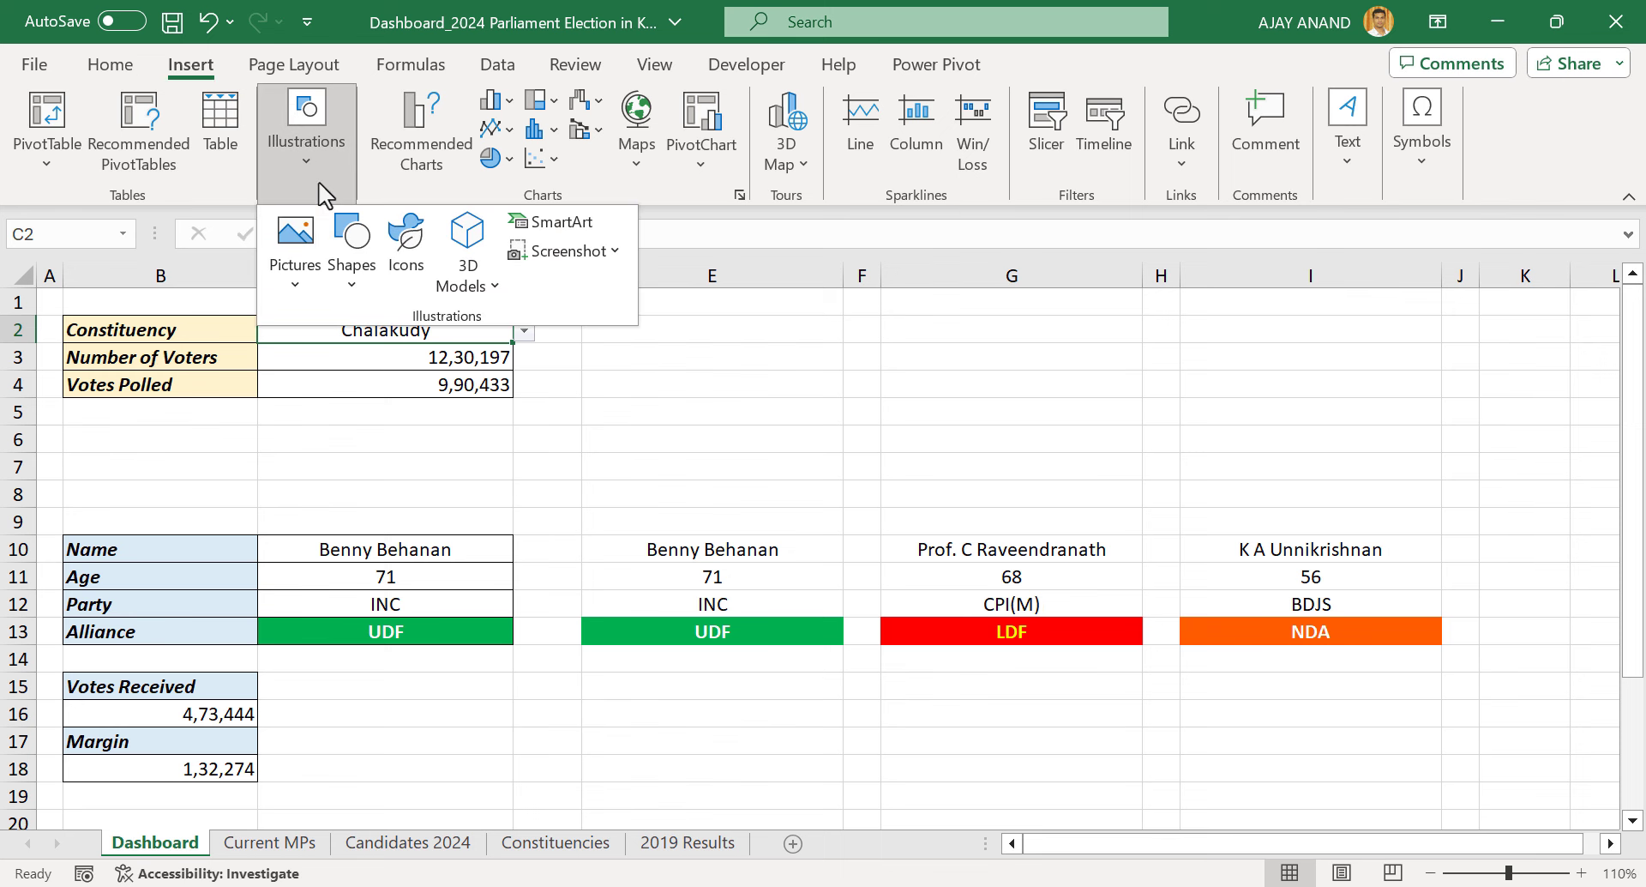
click(351, 286)
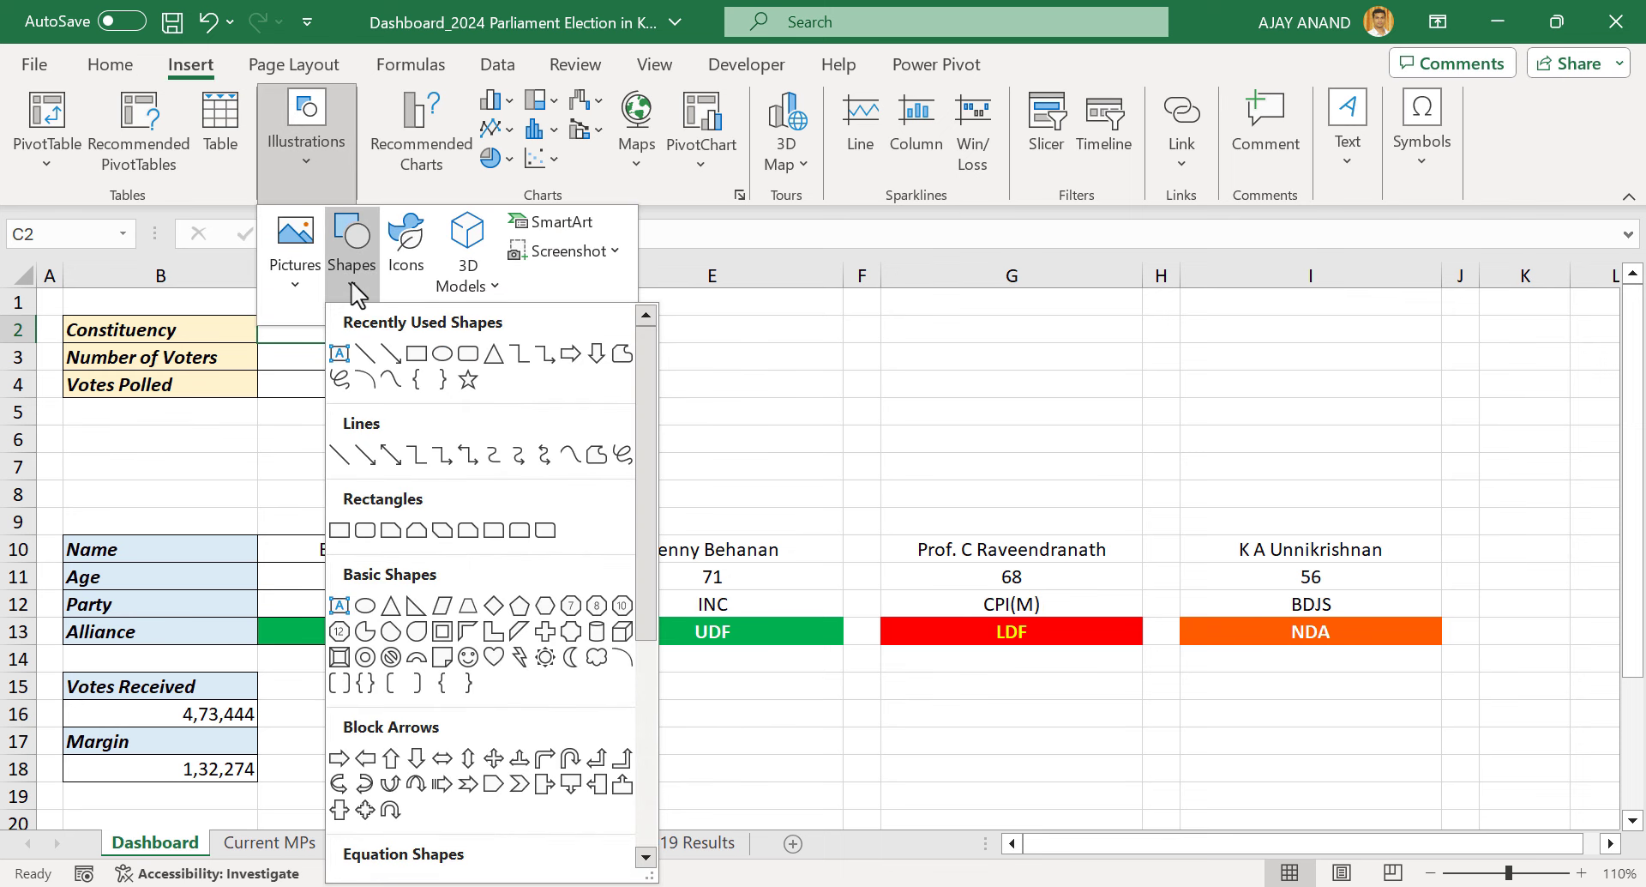
click(416, 358)
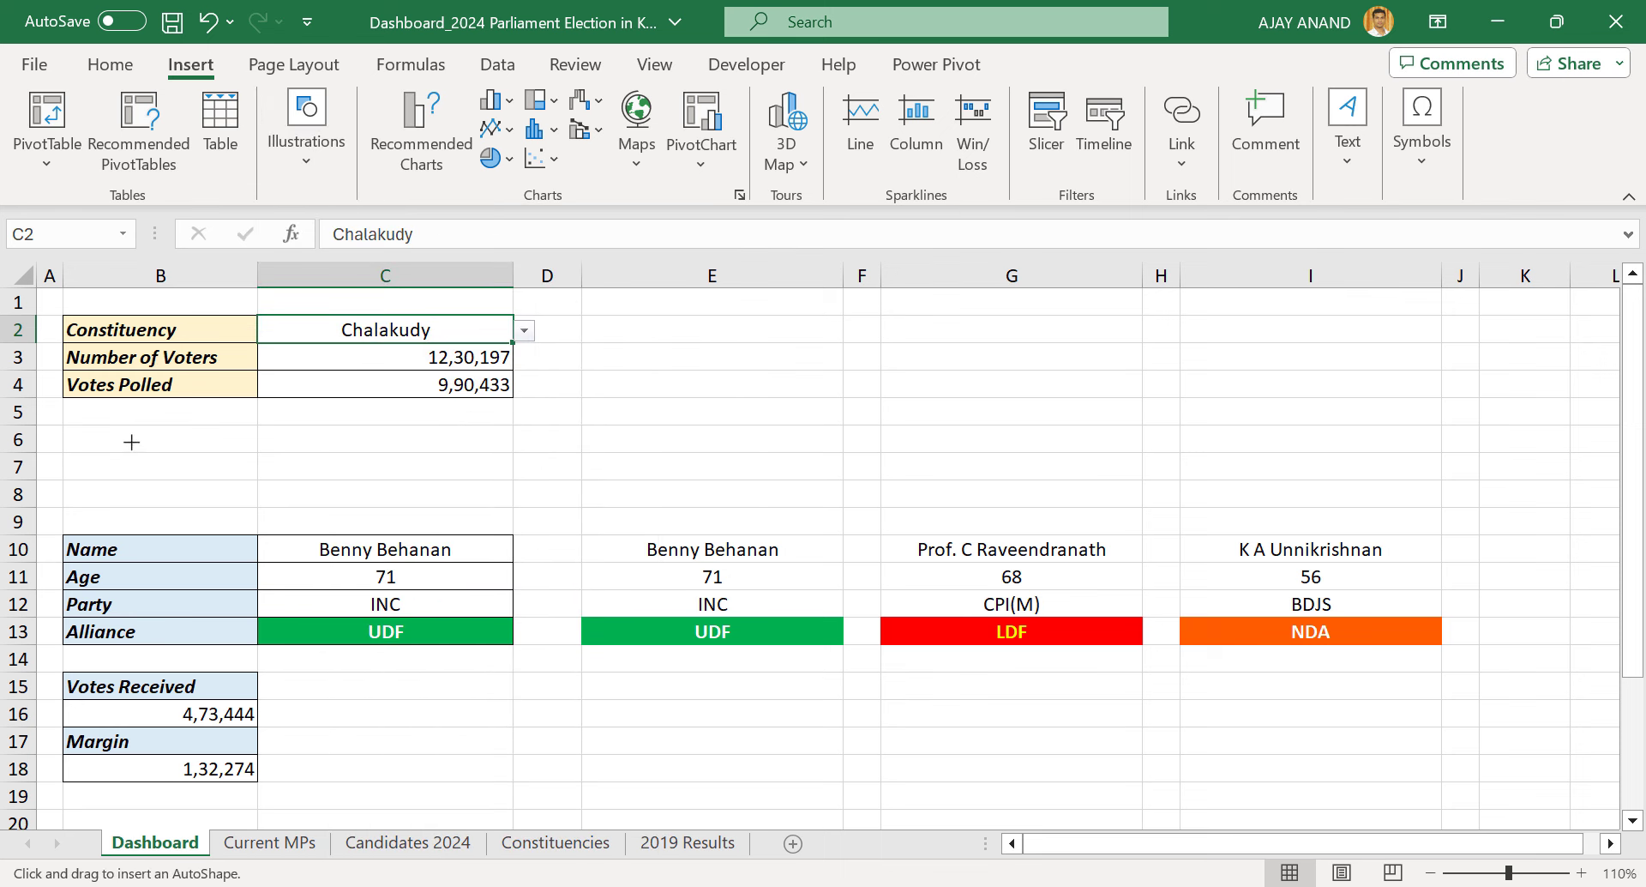
Draw a rectangle about 0.79 cm high and 5.66 cm wide below the Votes Polled row, with no fill and no outline
drag(131, 441, 434, 486)
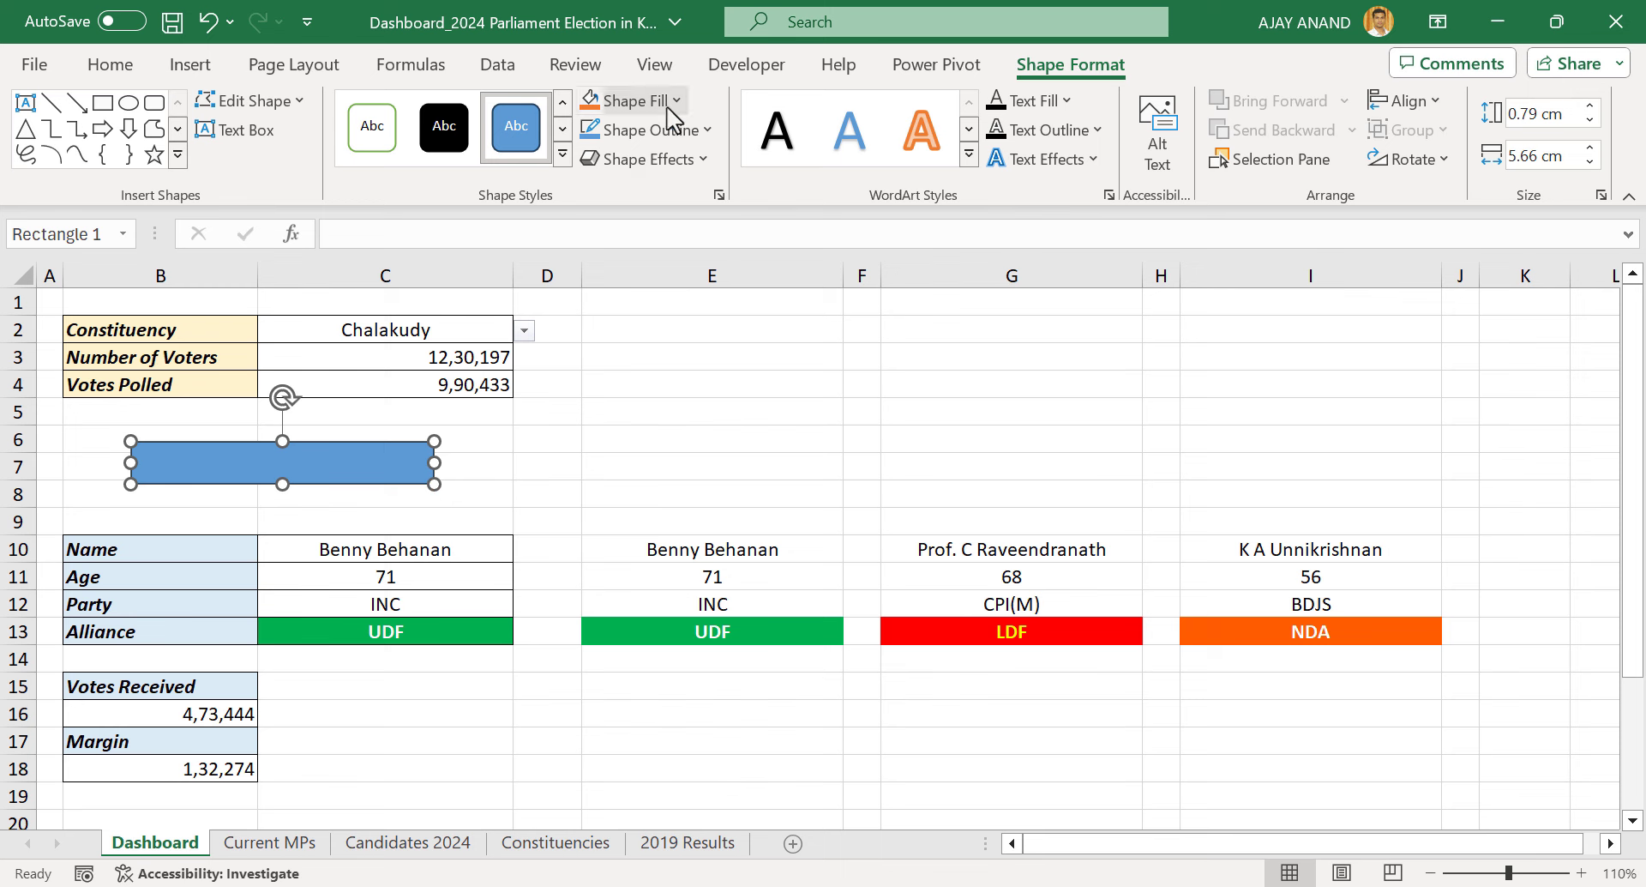
click(635, 101)
click(659, 495)
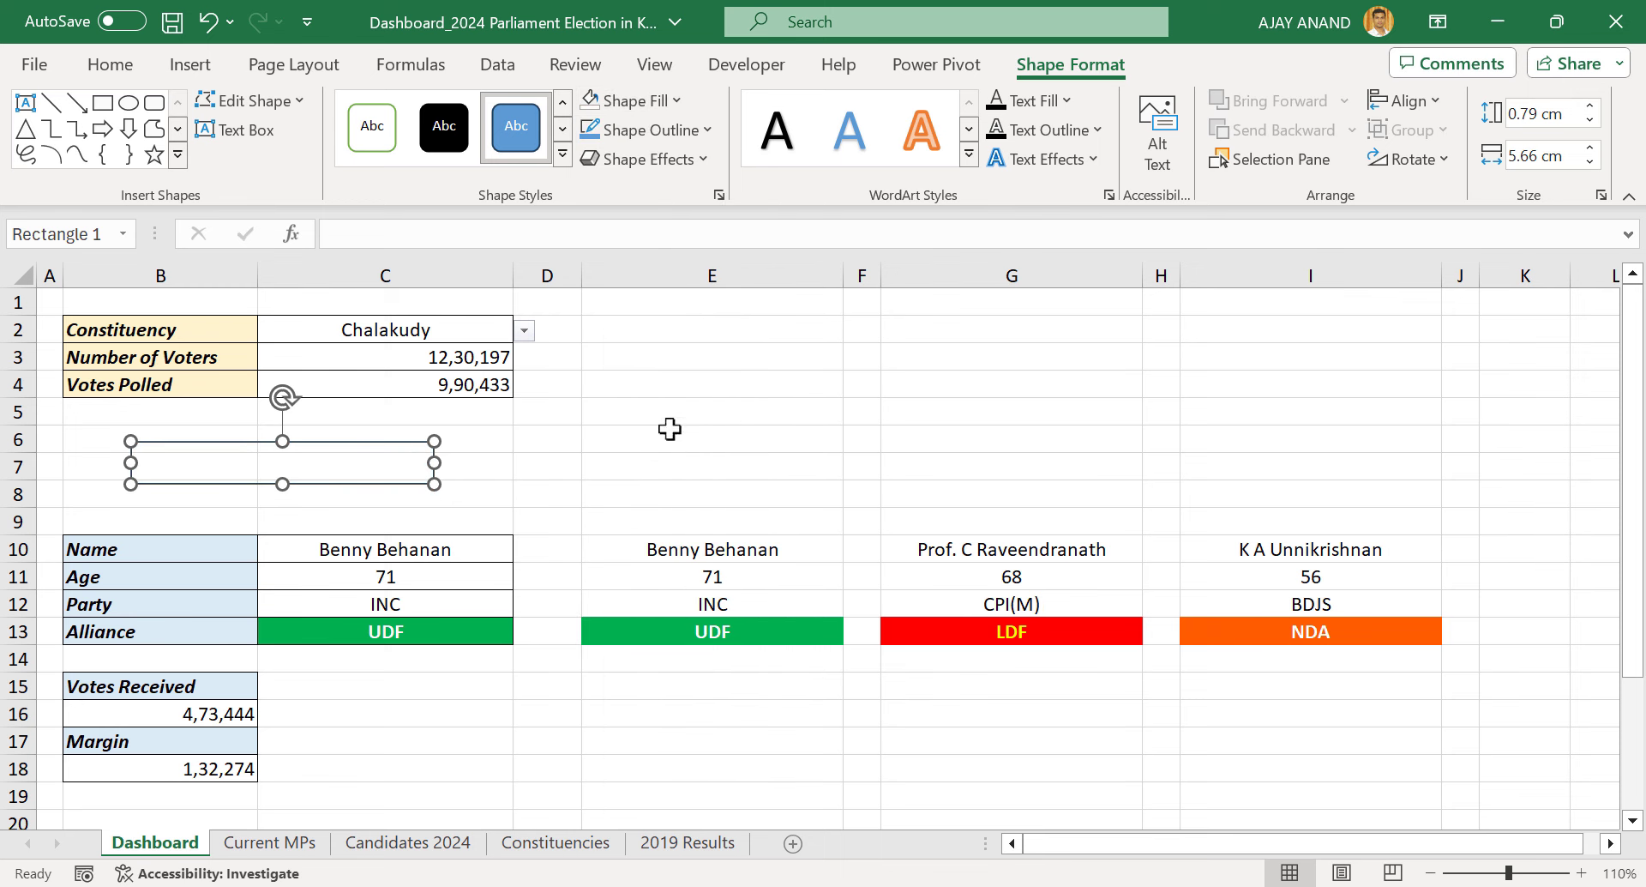
click(697, 131)
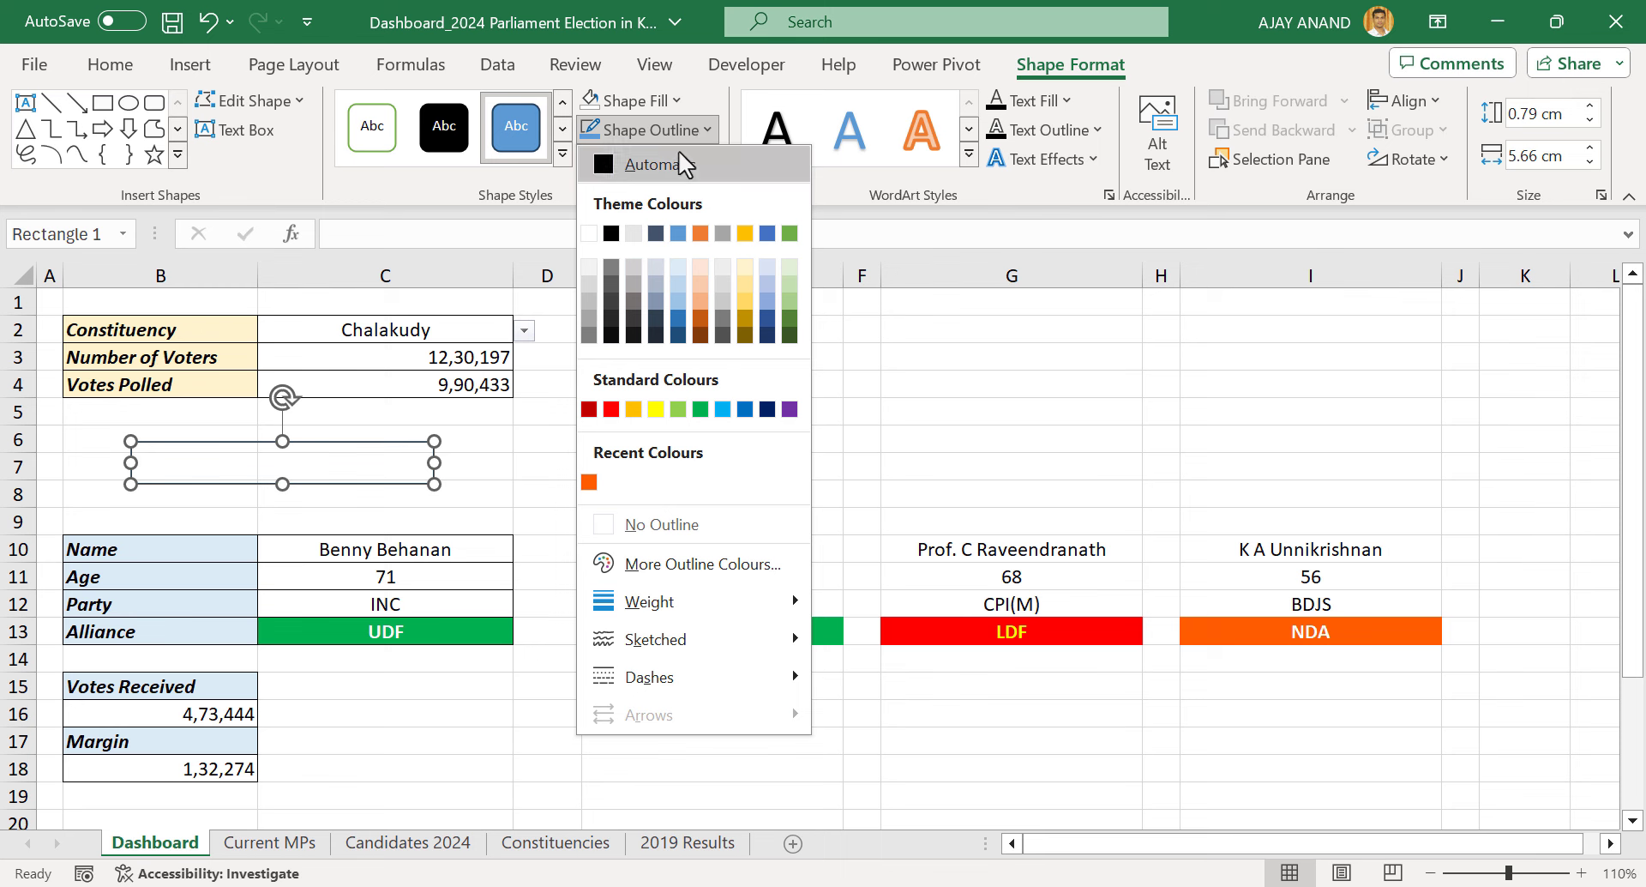
click(674, 535)
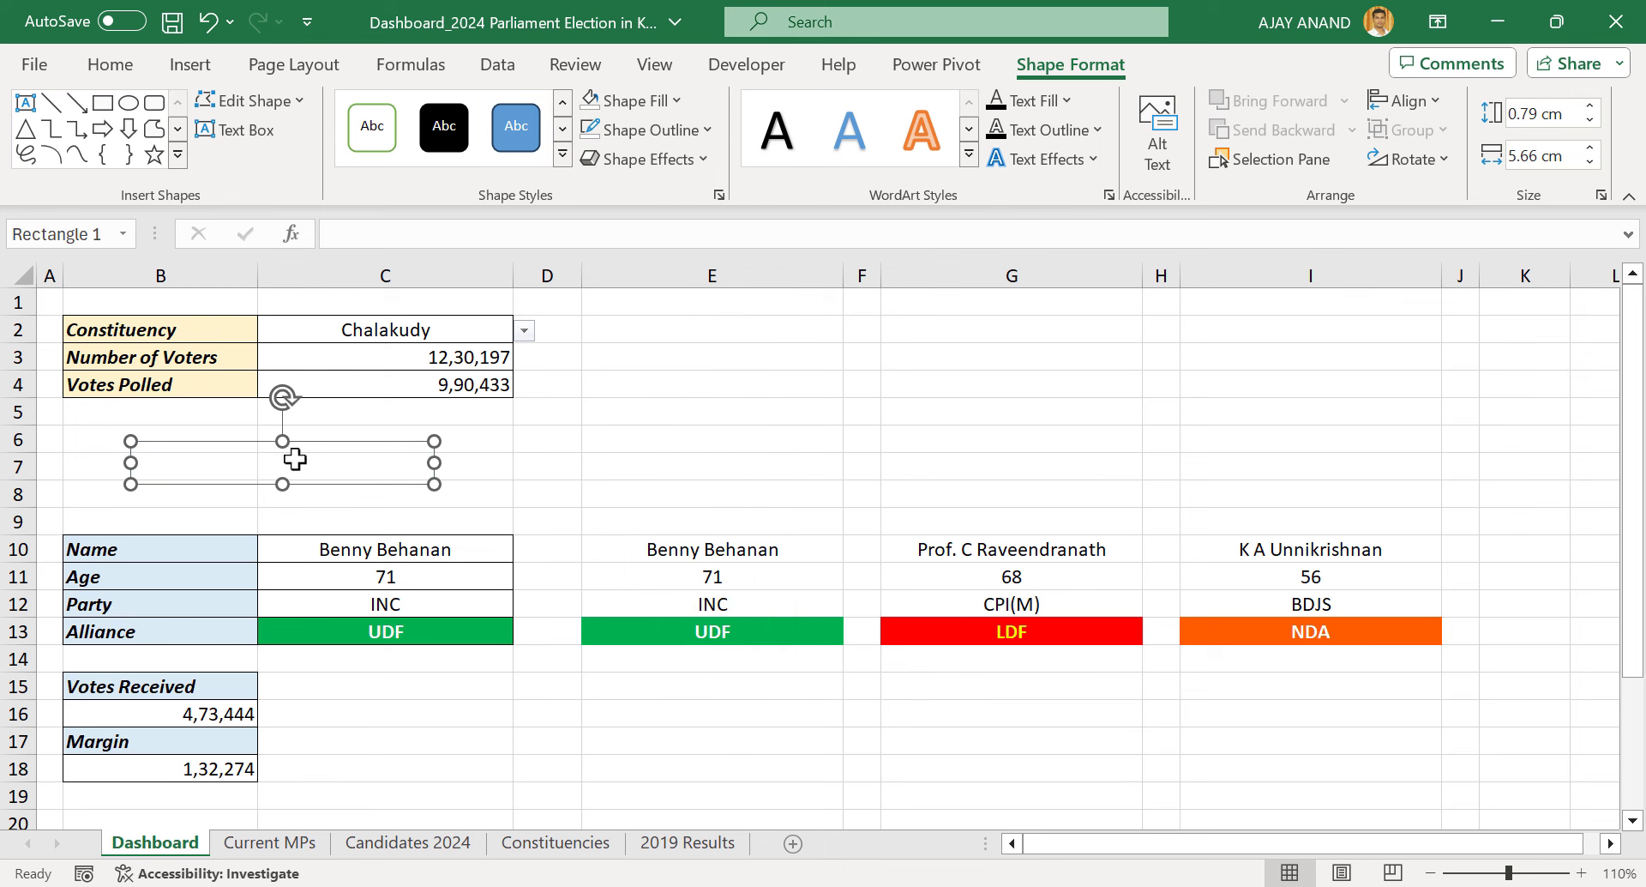
click(472, 457)
Link the rectangle's text to the Malayalam constituency name with the formula =$B$25
click(338, 463)
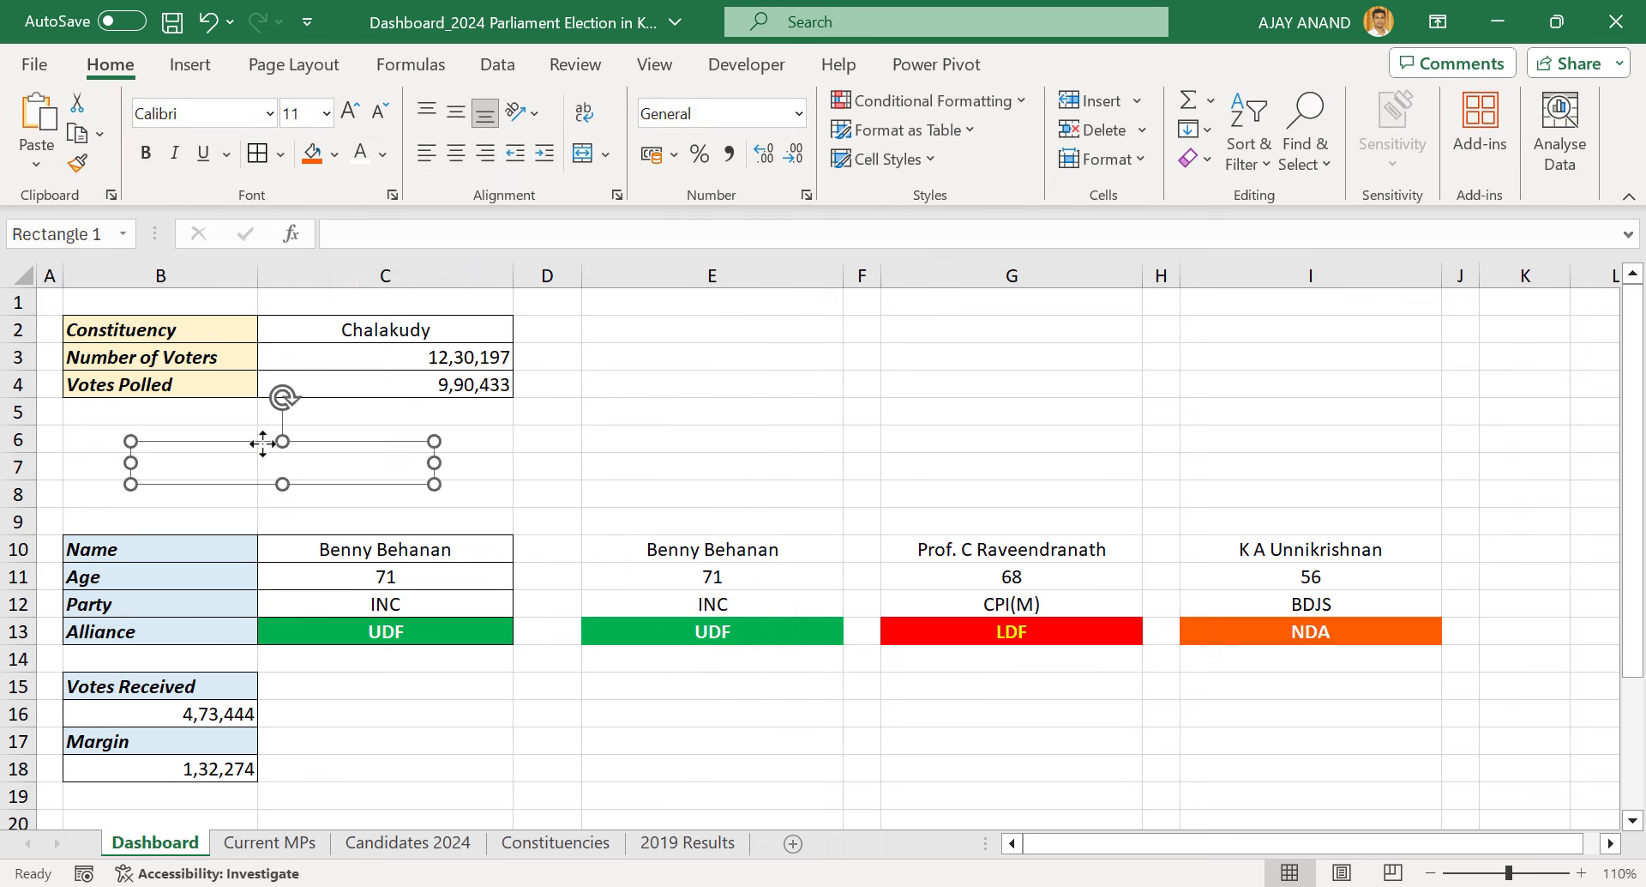
click(367, 242)
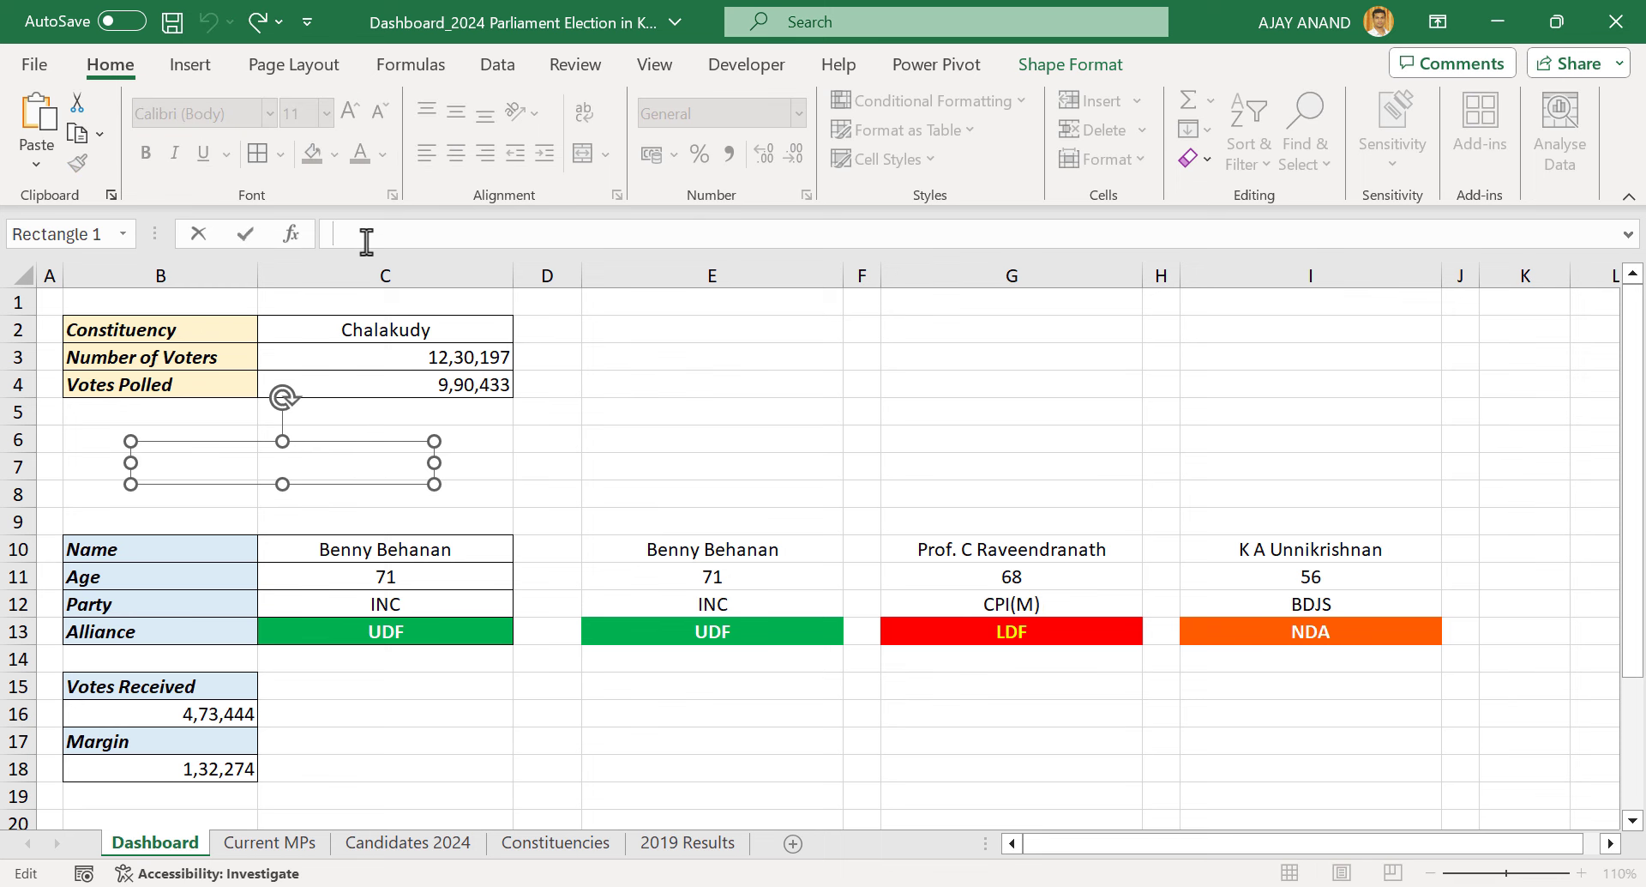
text(=)
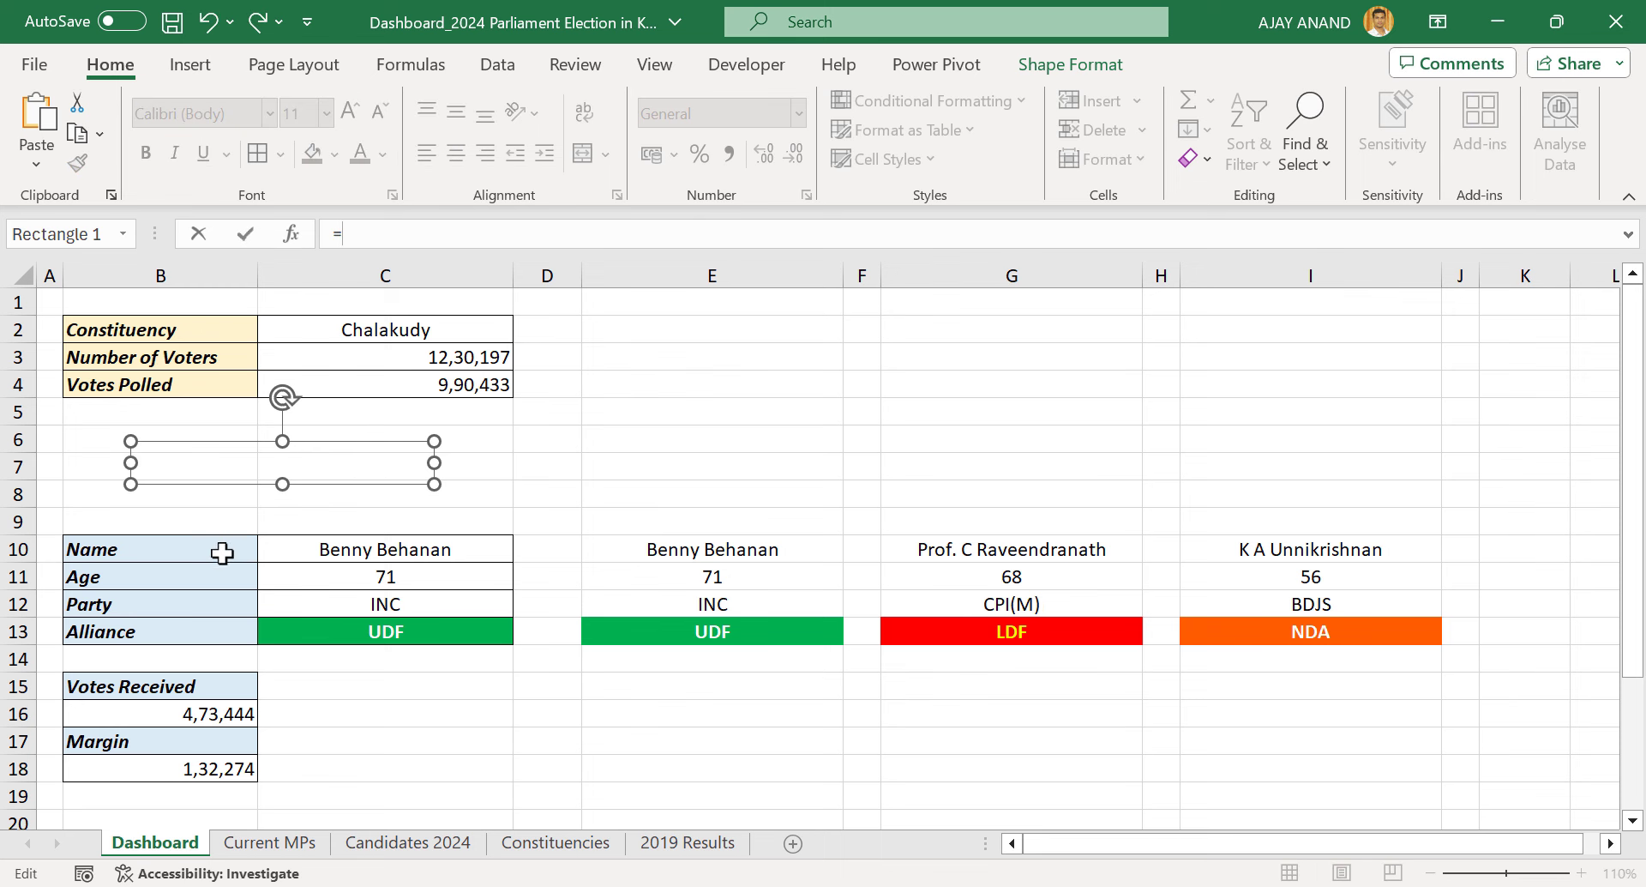
scroll(222, 553, down, 5)
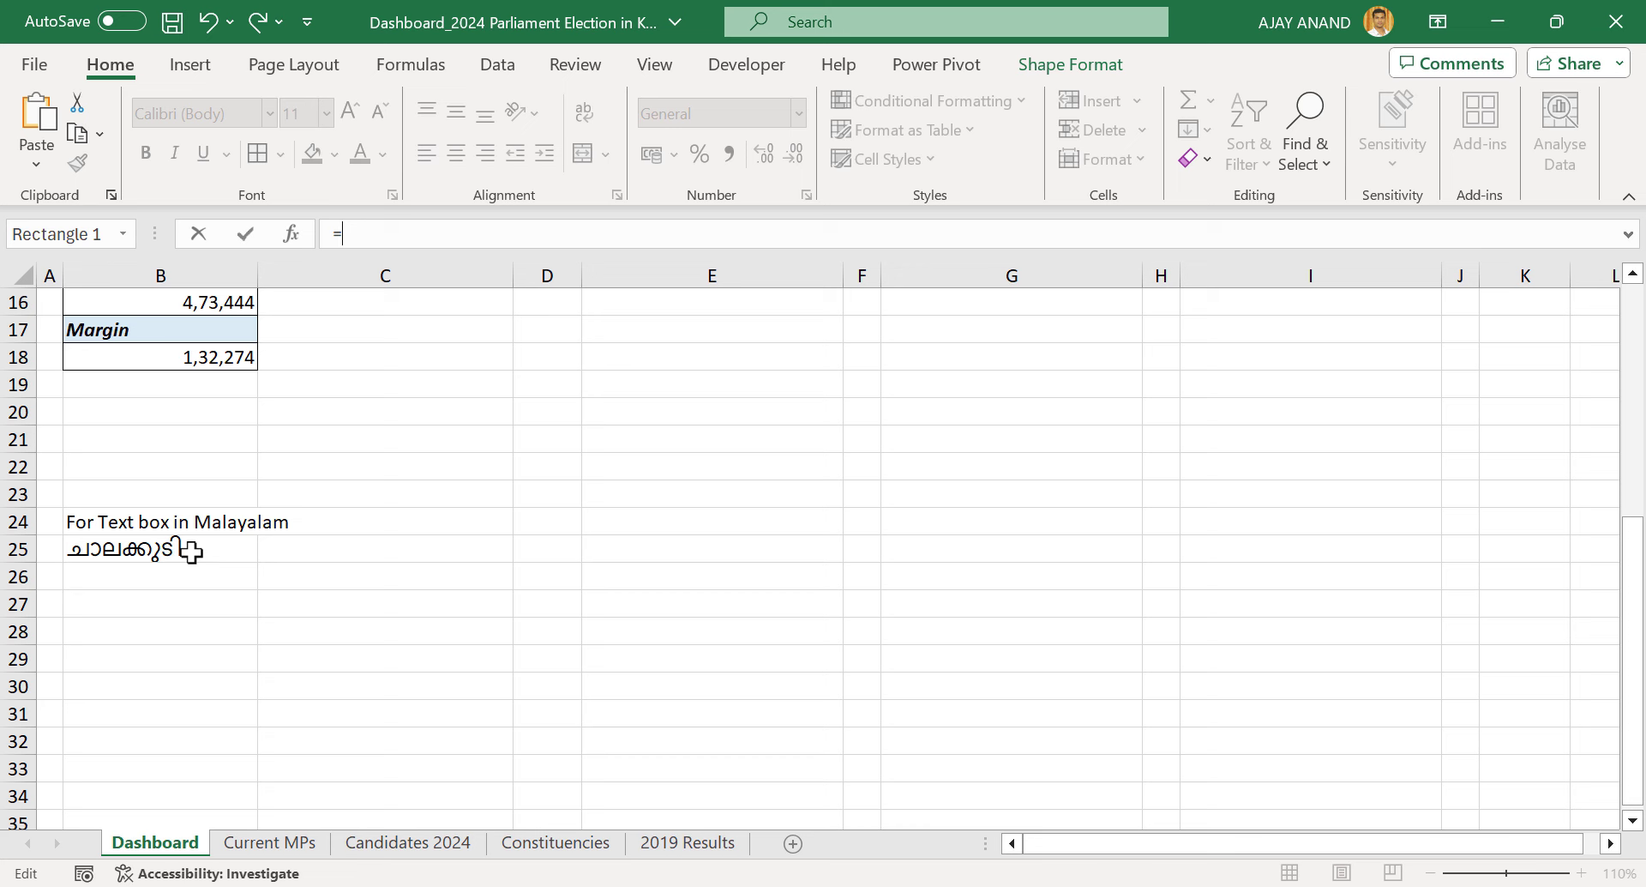
click(190, 550)
scroll(373, 440, up, 5)
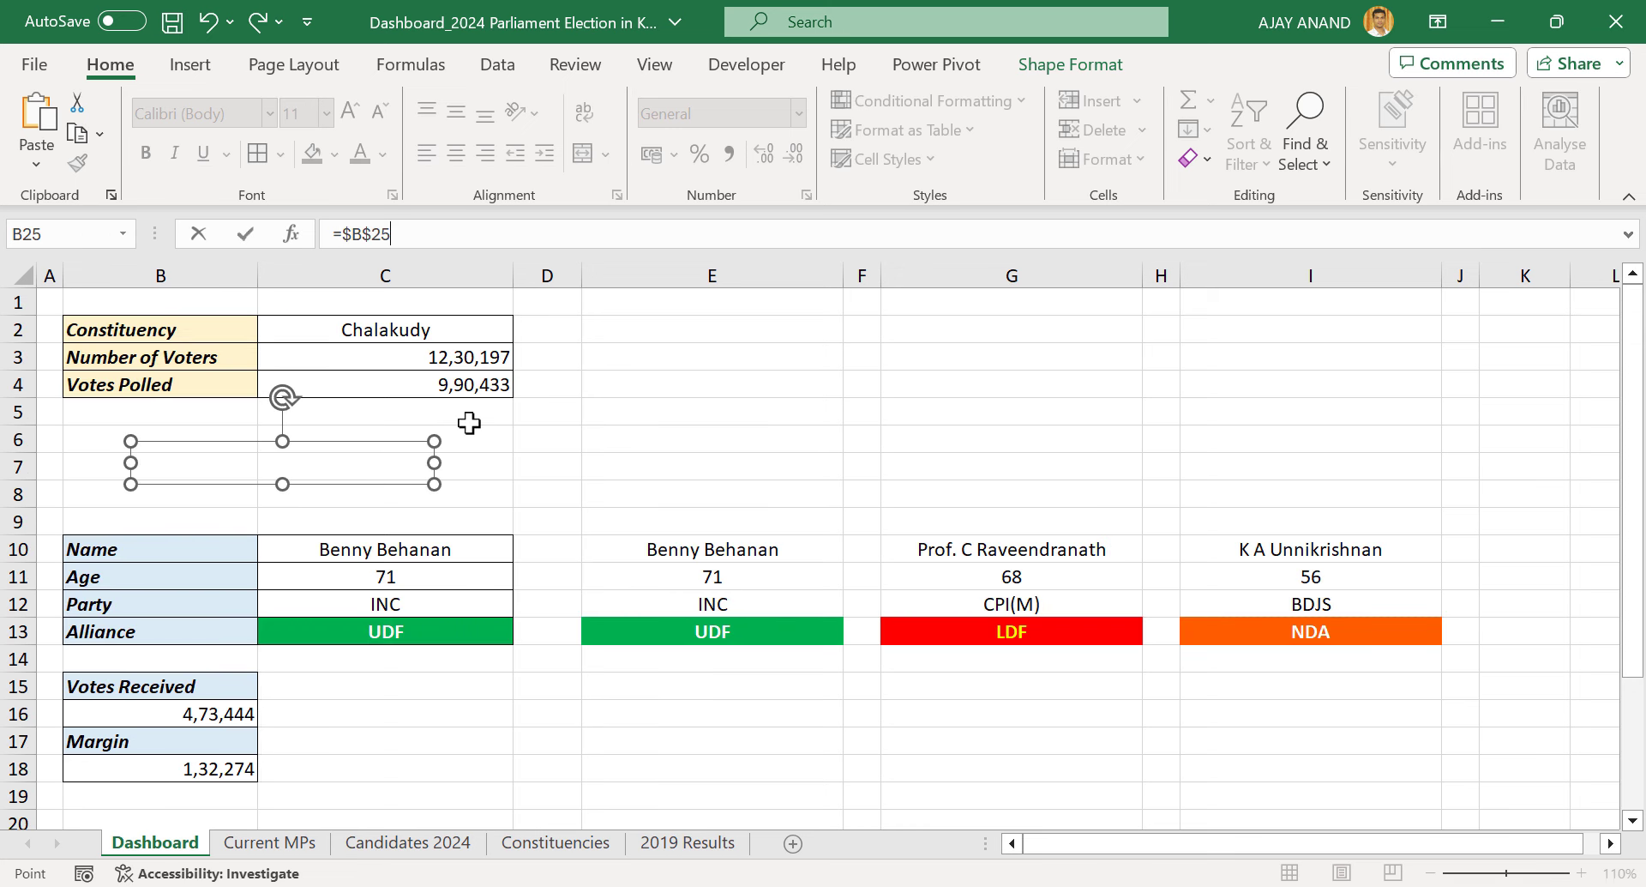
key(Return)
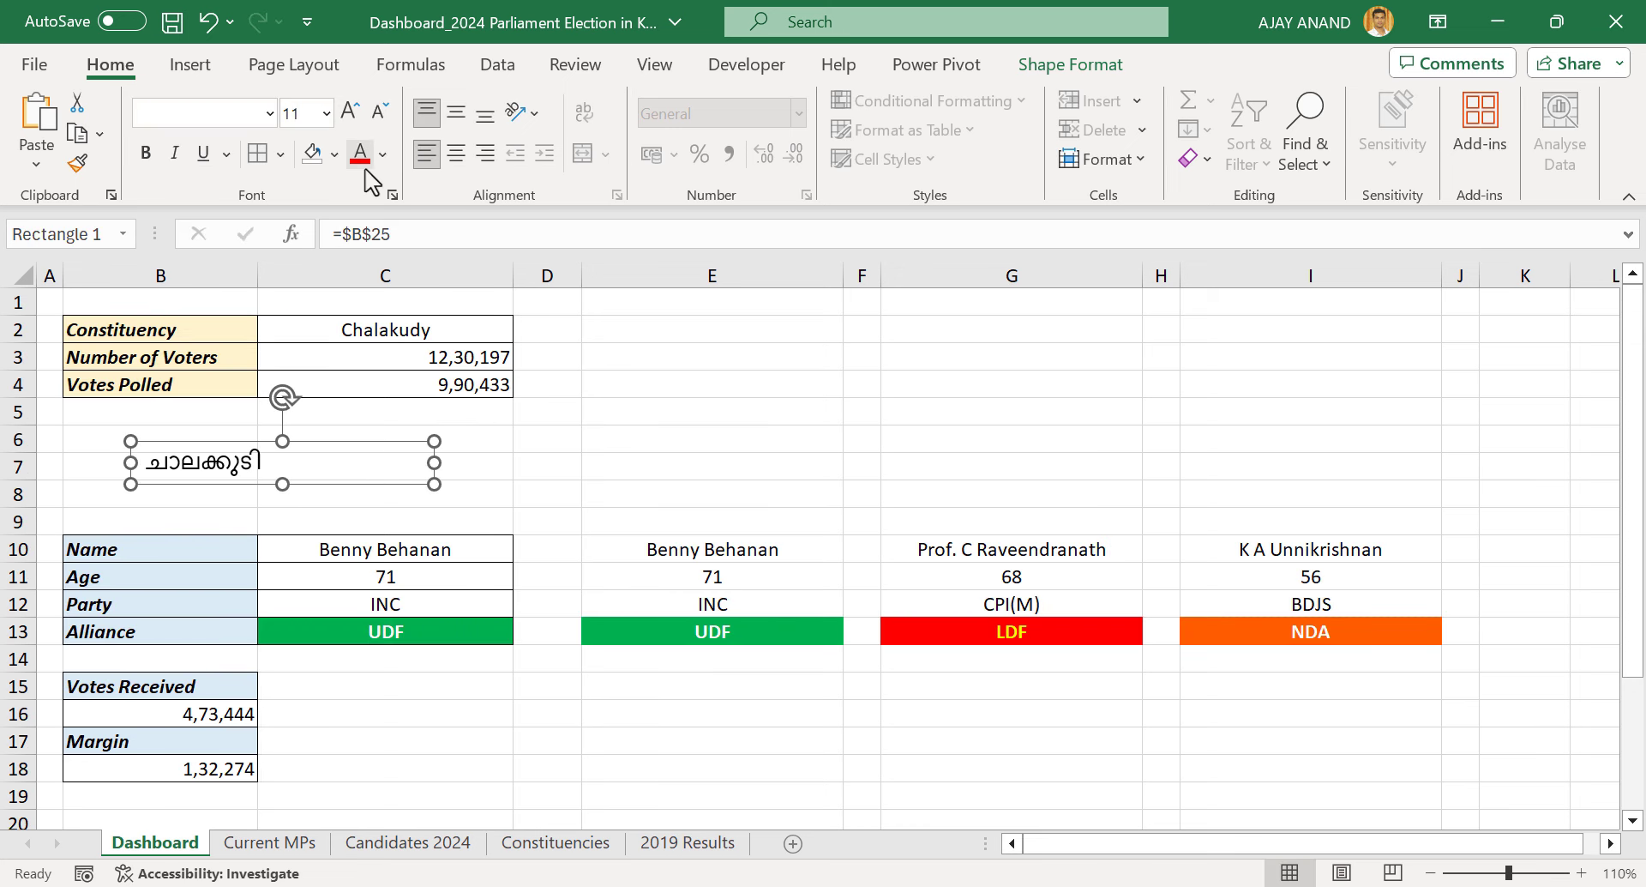
Centre the rectangle's text vertically and horizontally and colour it red
click(459, 130)
click(459, 156)
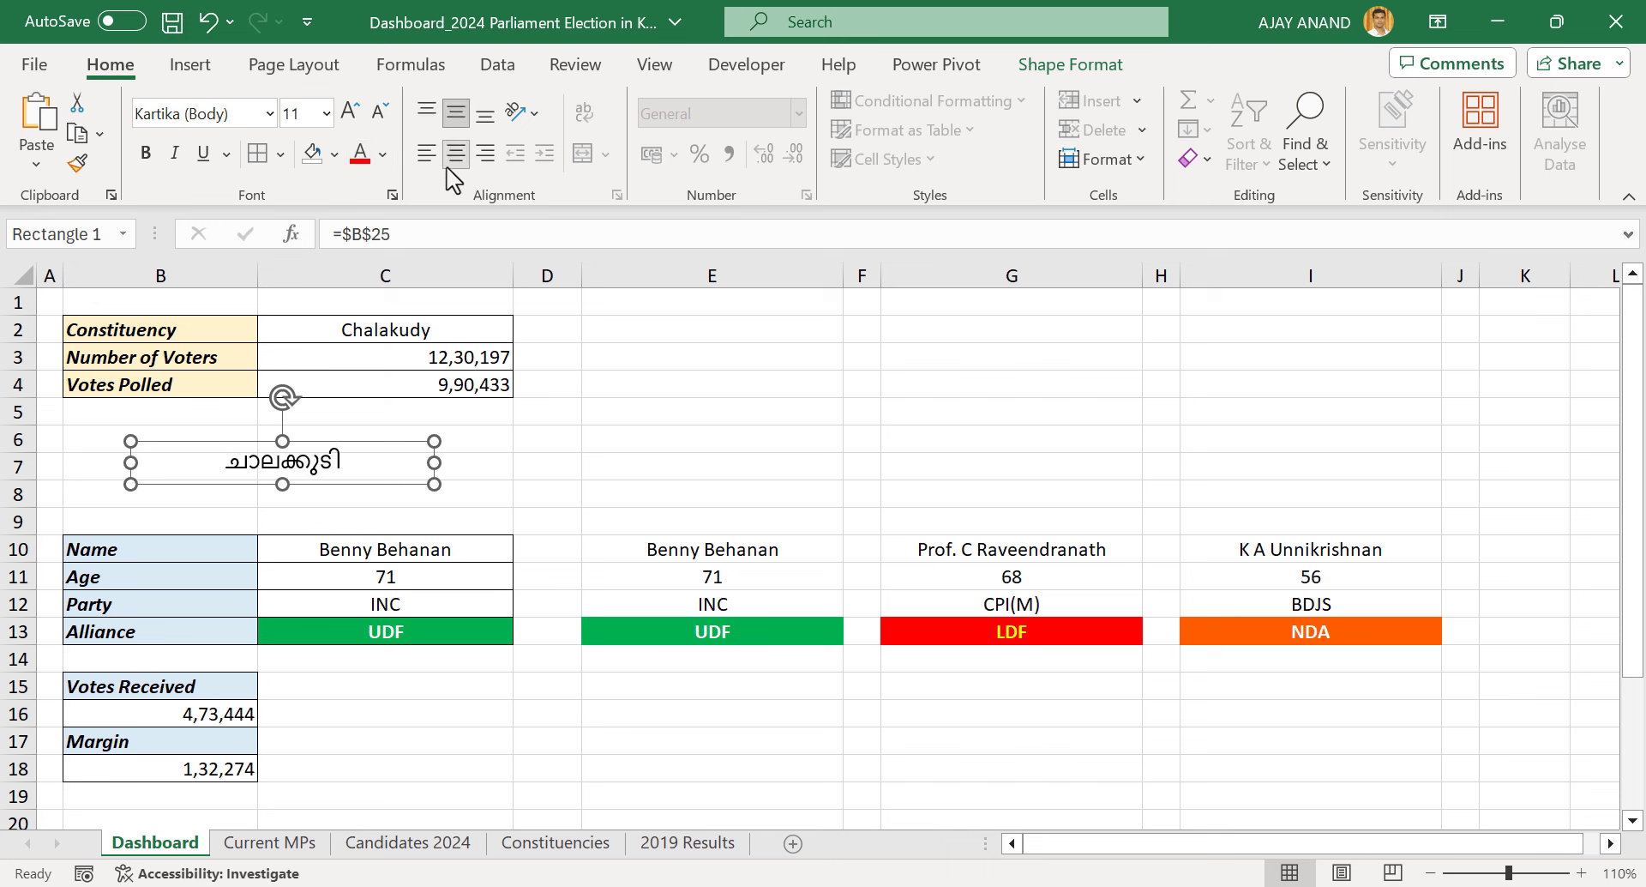
click(360, 155)
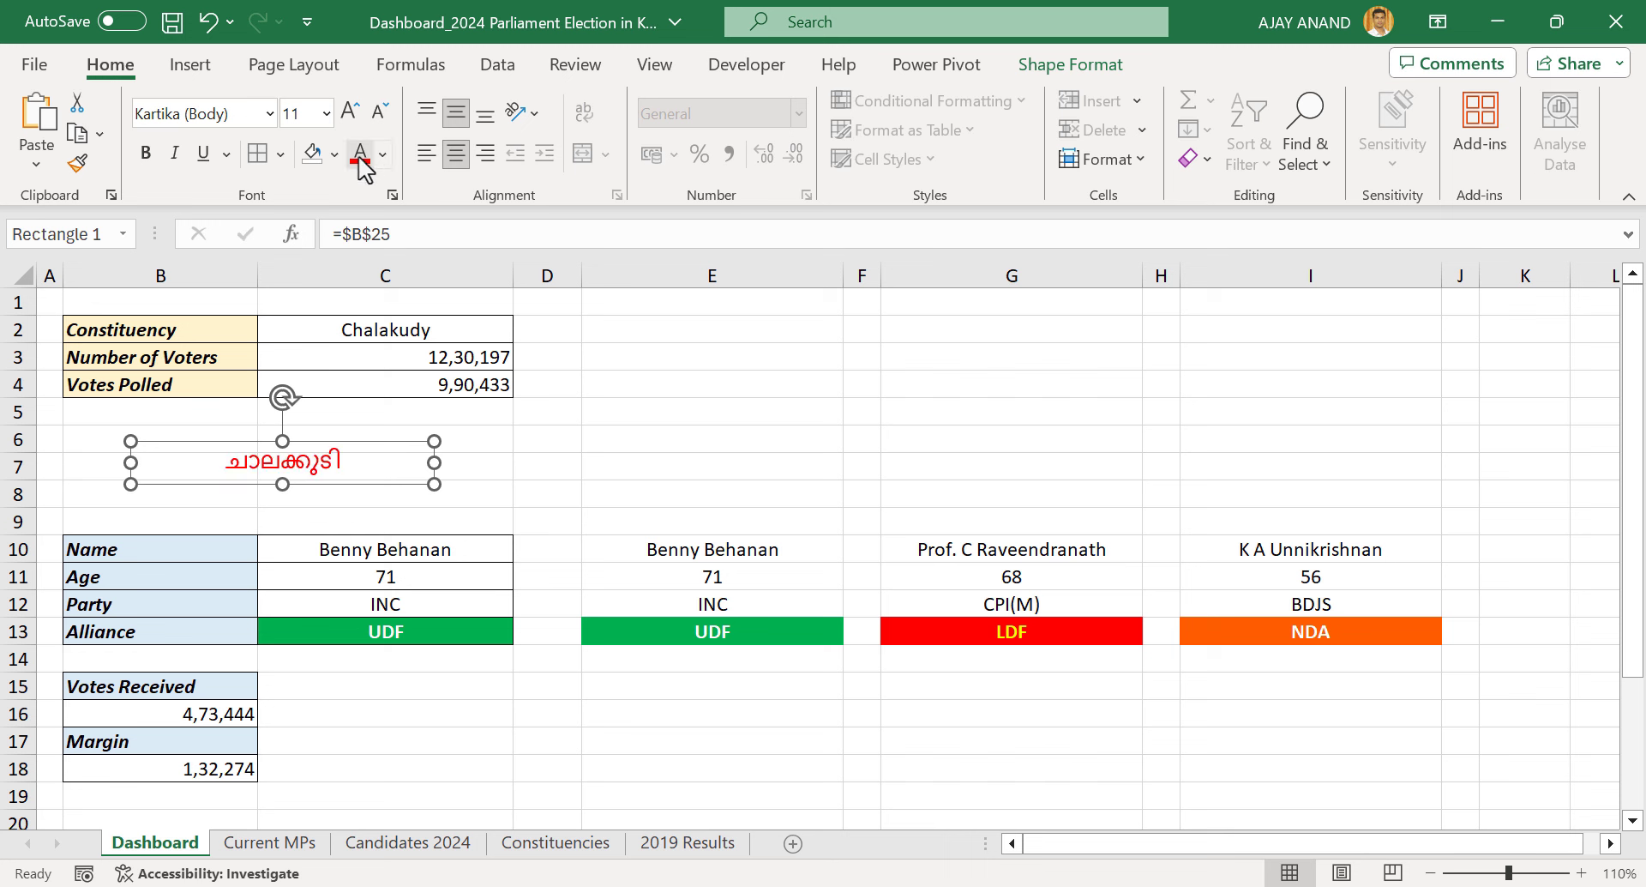
click(531, 463)
Nudge the Malayalam constituency name rectangle slightly upward, then deselect it
click(323, 444)
key(Up)
key(Up)
key(Up)
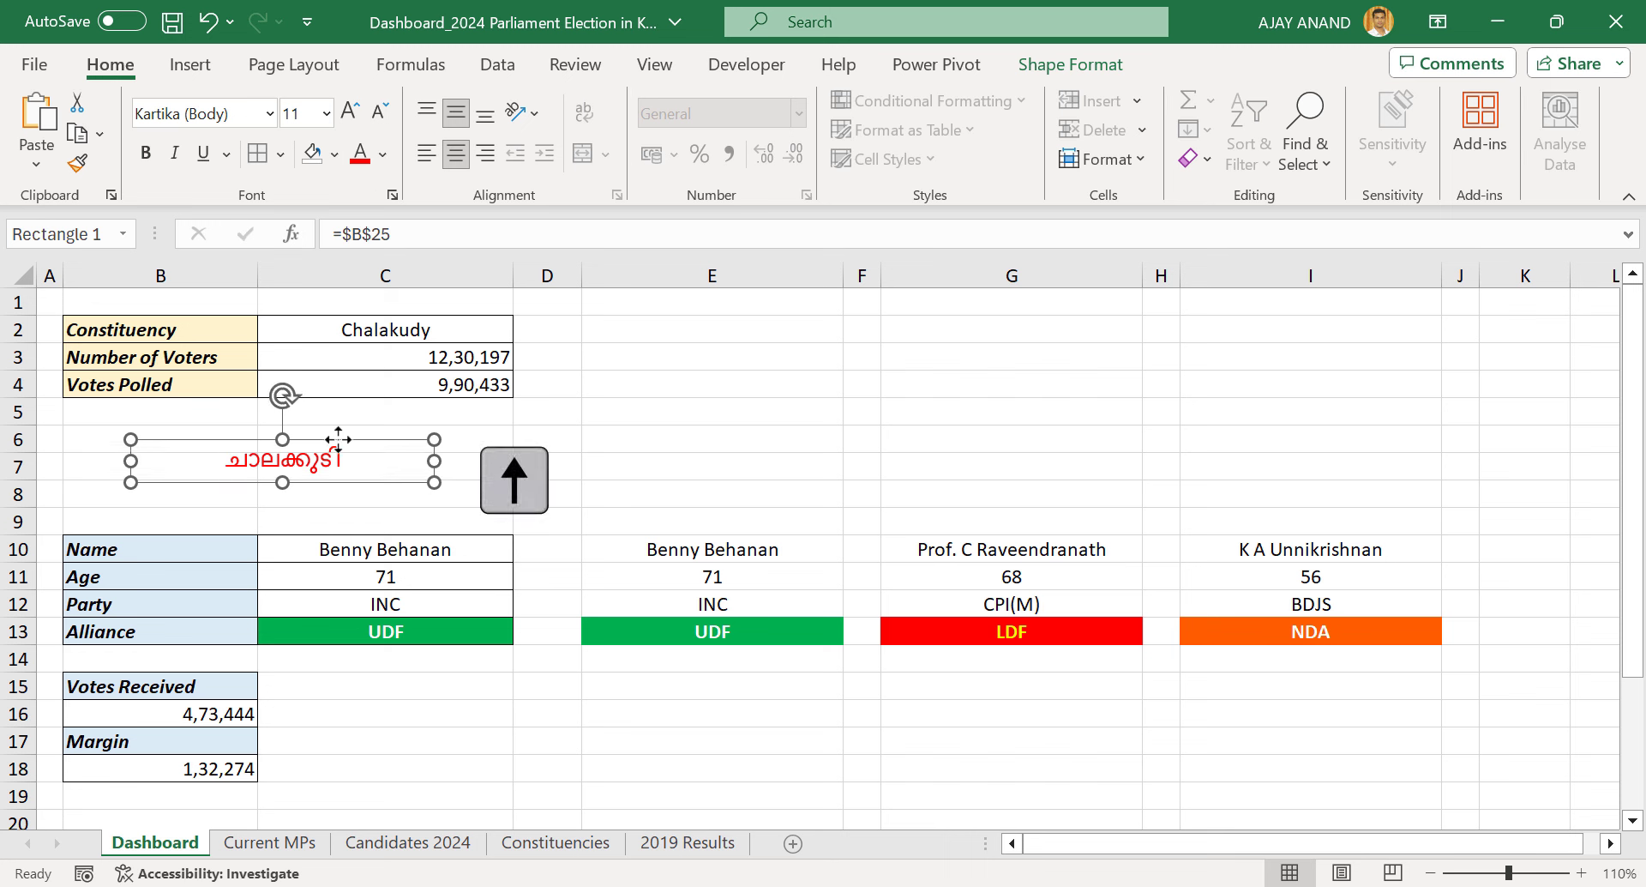
click(652, 449)
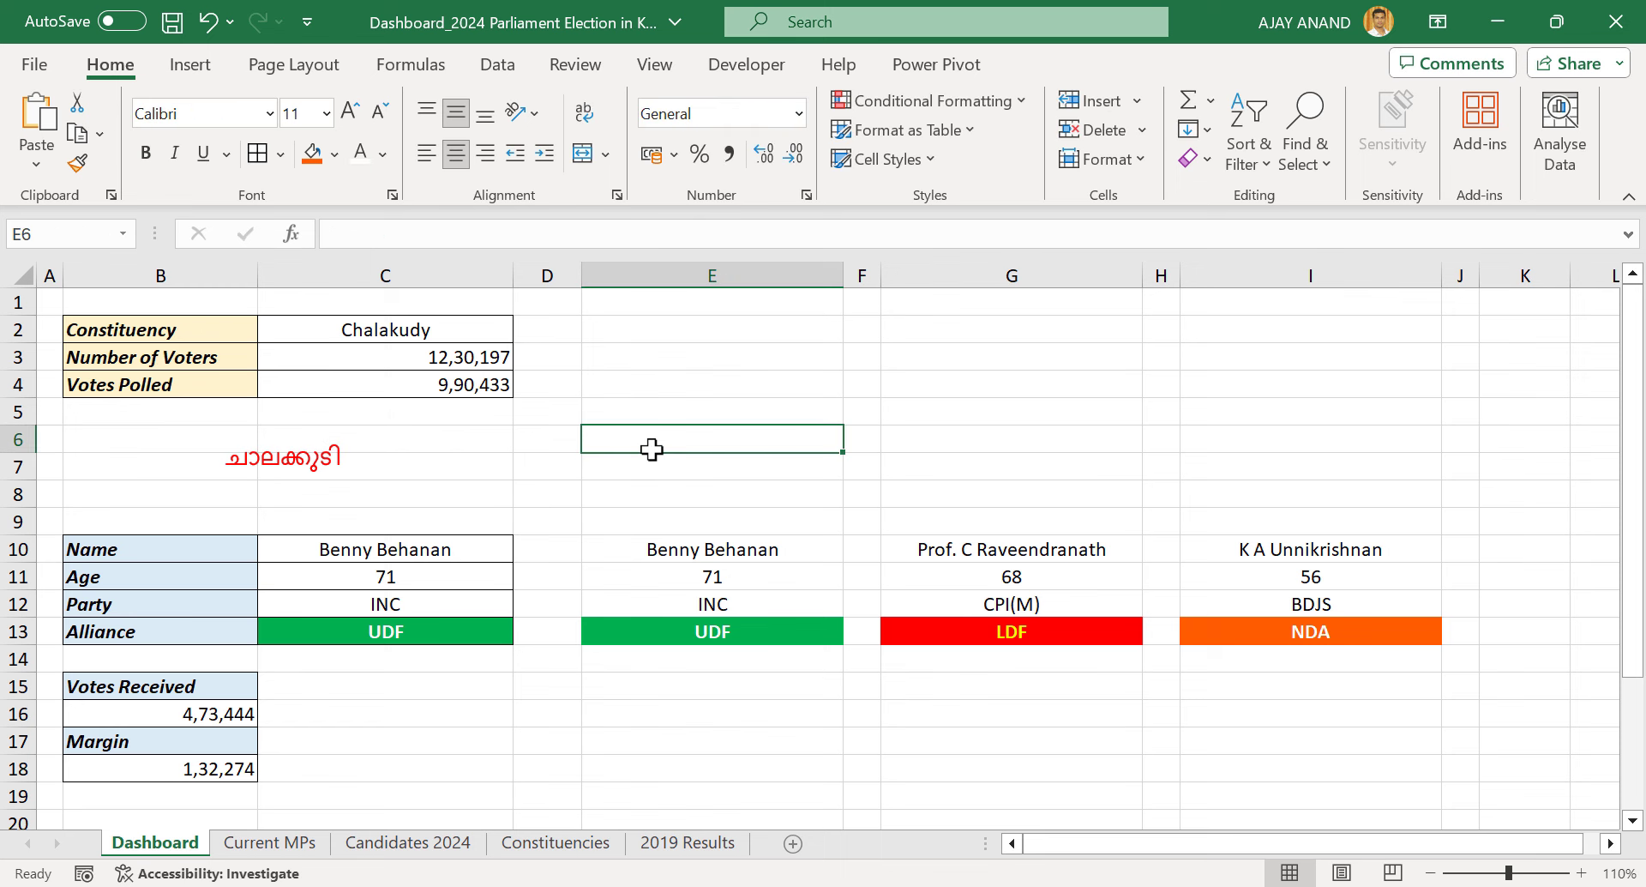
Choose Vatakara as the constituency in C2 and shift the linked Malayalam name rectangle slightly to the left
click(510, 339)
click(524, 330)
click(377, 409)
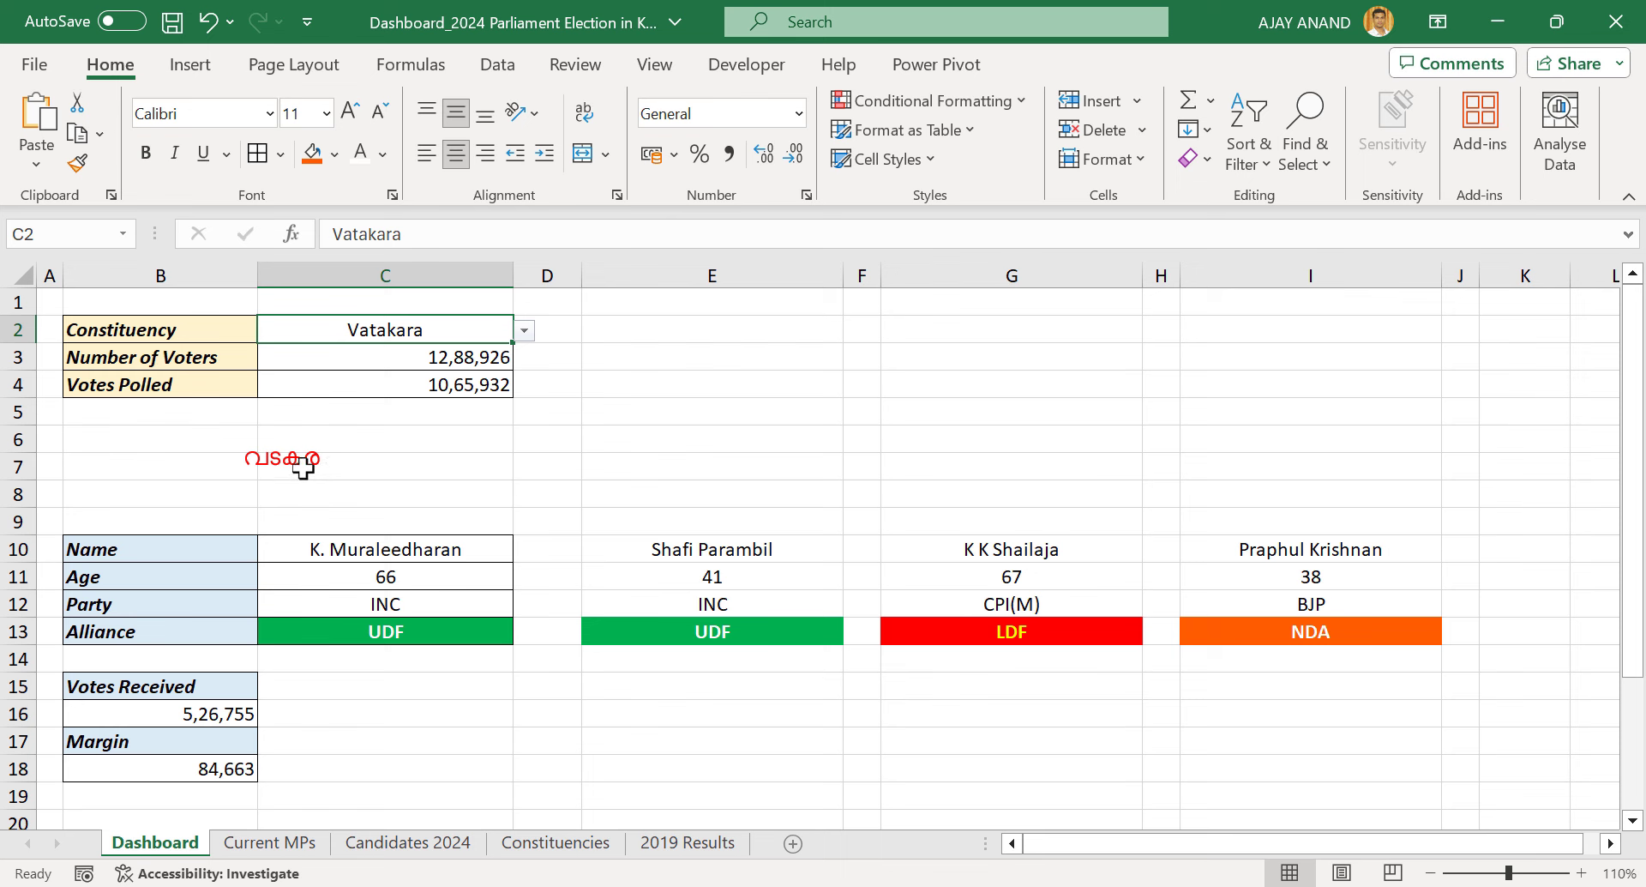
click(329, 460)
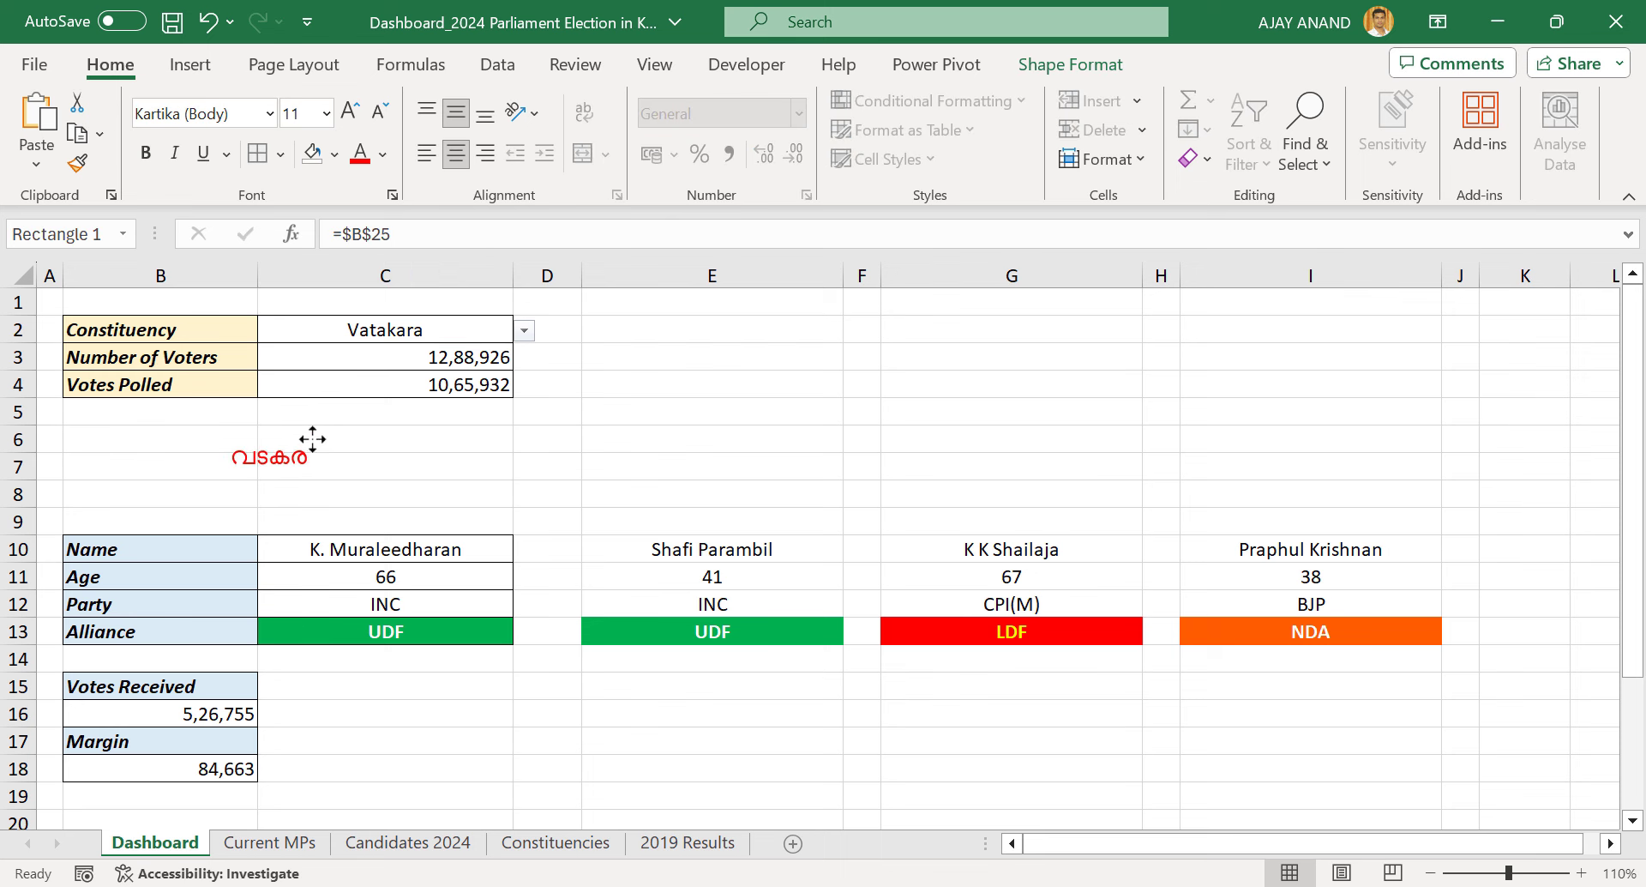
key(Escape)
Insert a text box about 0.83 cm high and 8.32 cm wide across columns B and C, just above the Name row
click(191, 65)
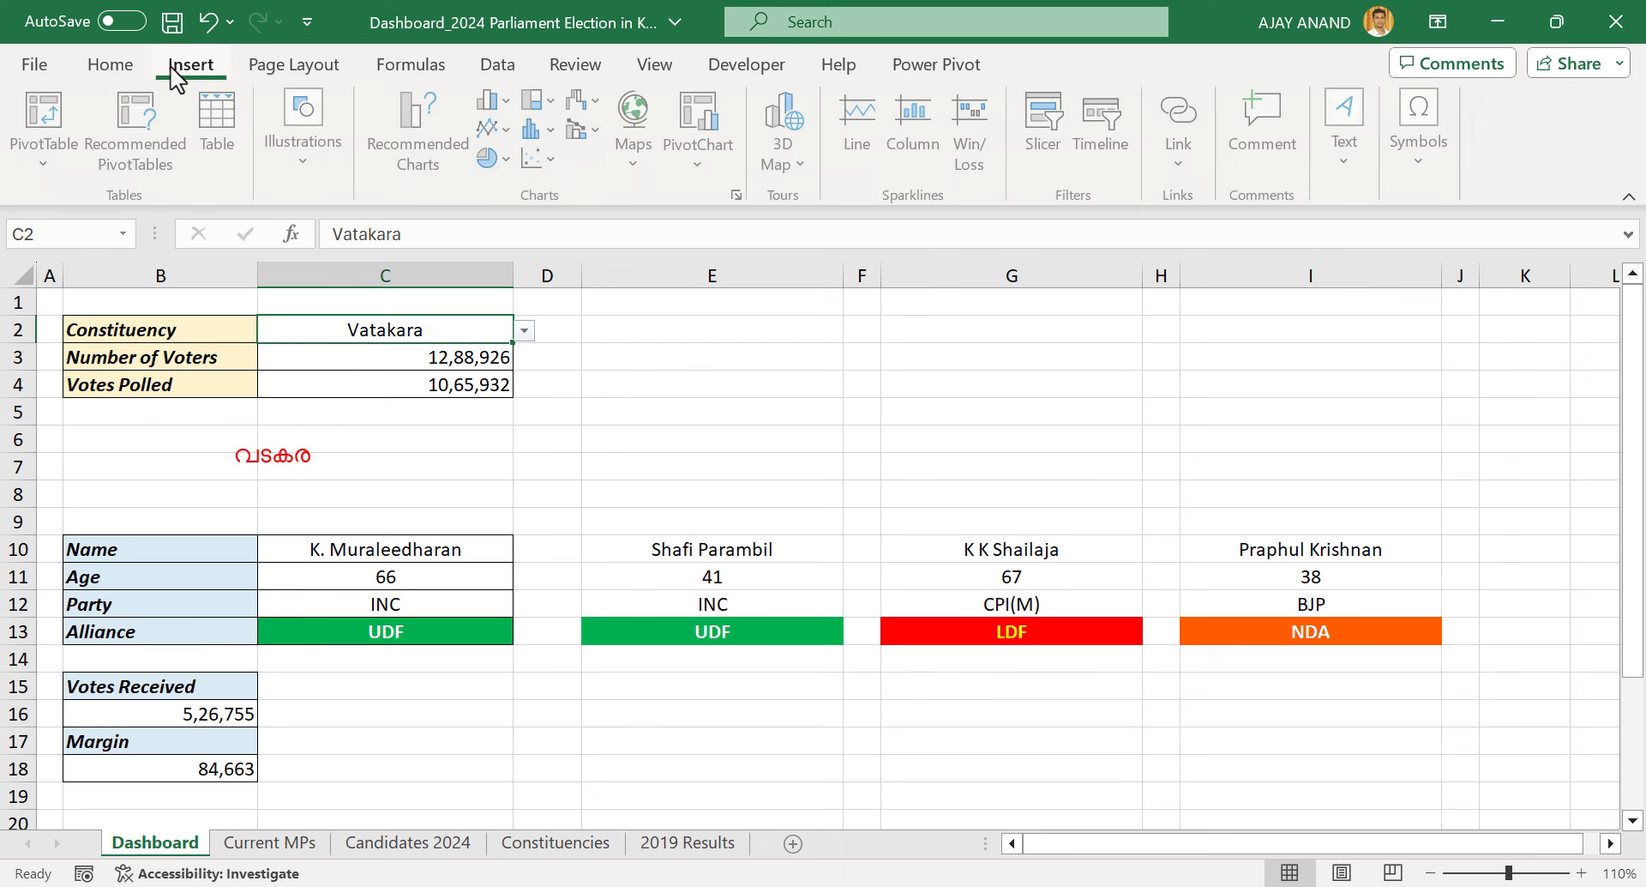
click(1353, 161)
click(1348, 238)
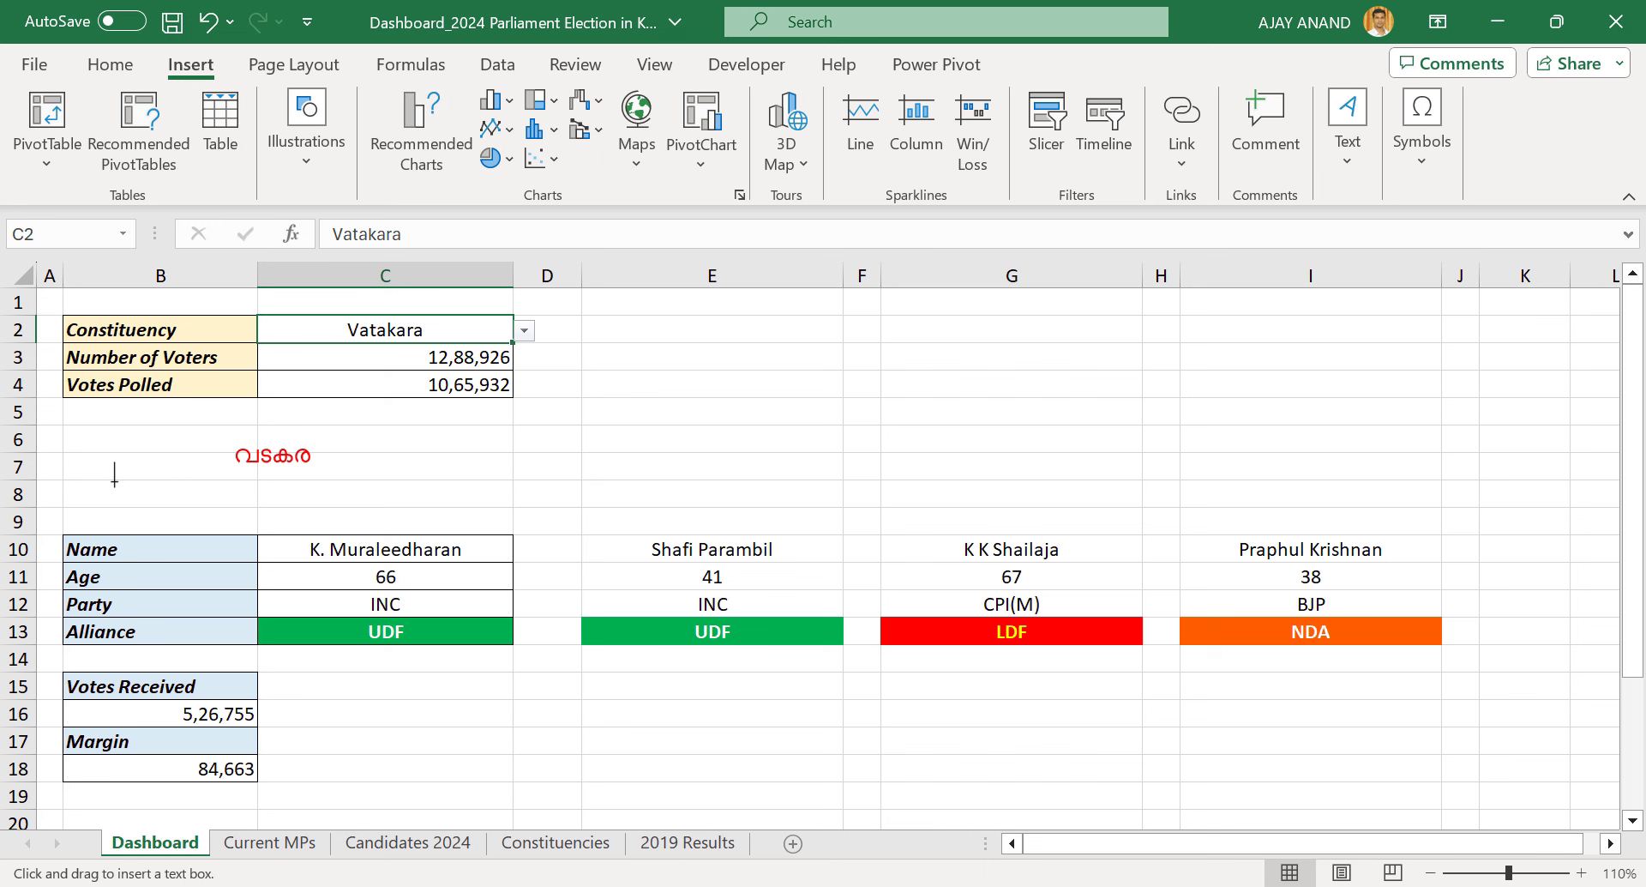
drag(68, 482, 513, 527)
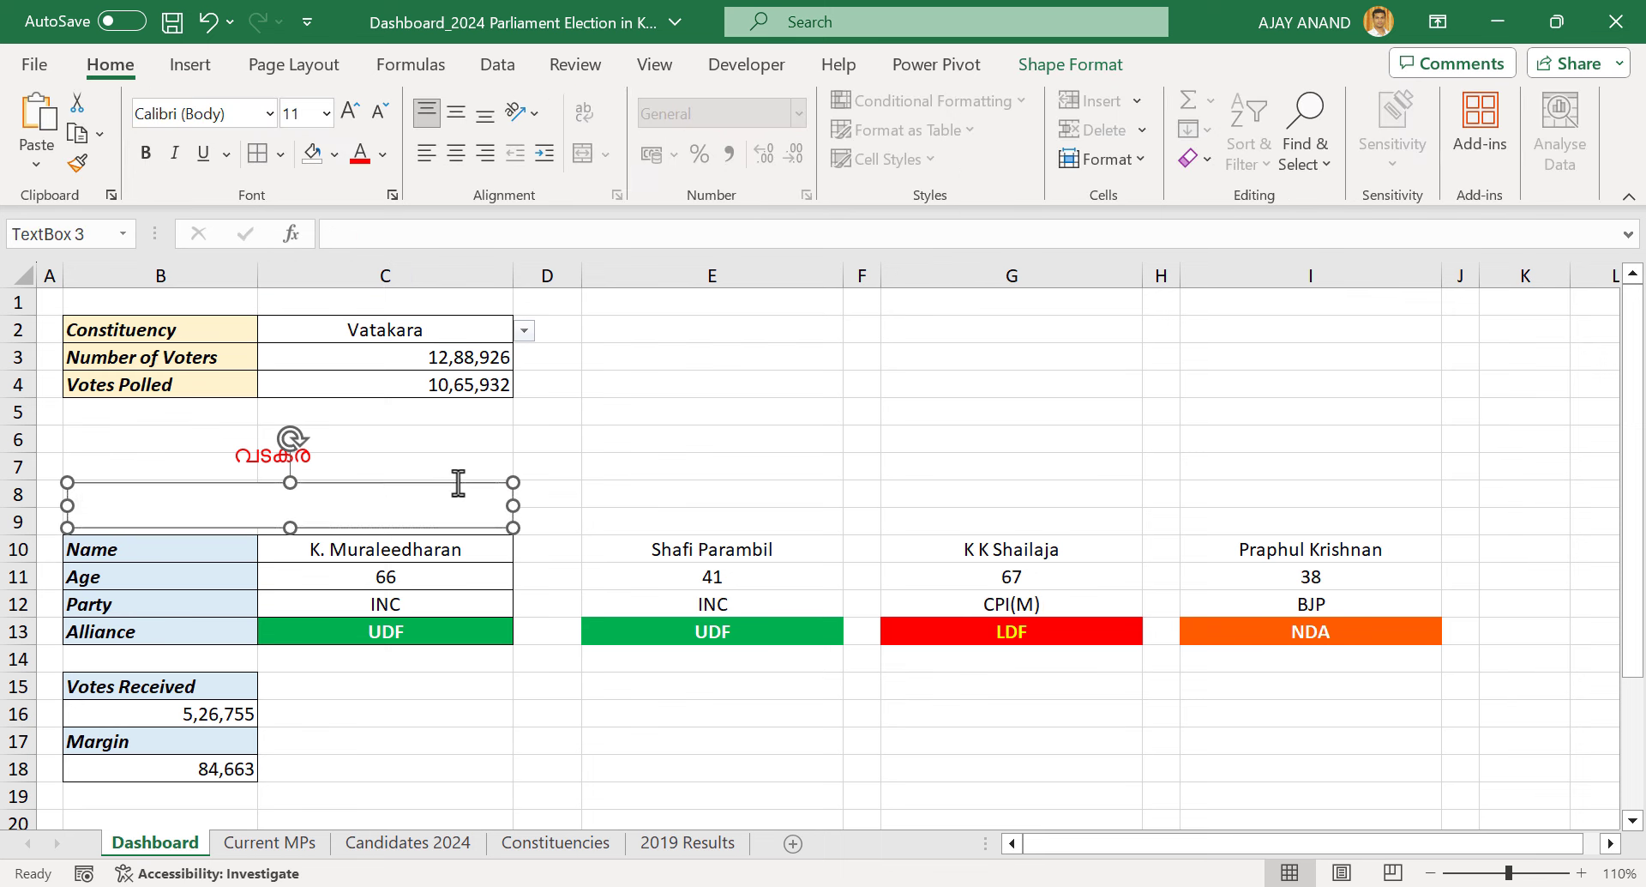
drag(456, 481, 455, 473)
Remove the fill and the outline from the new text box, then deselect it
click(1071, 64)
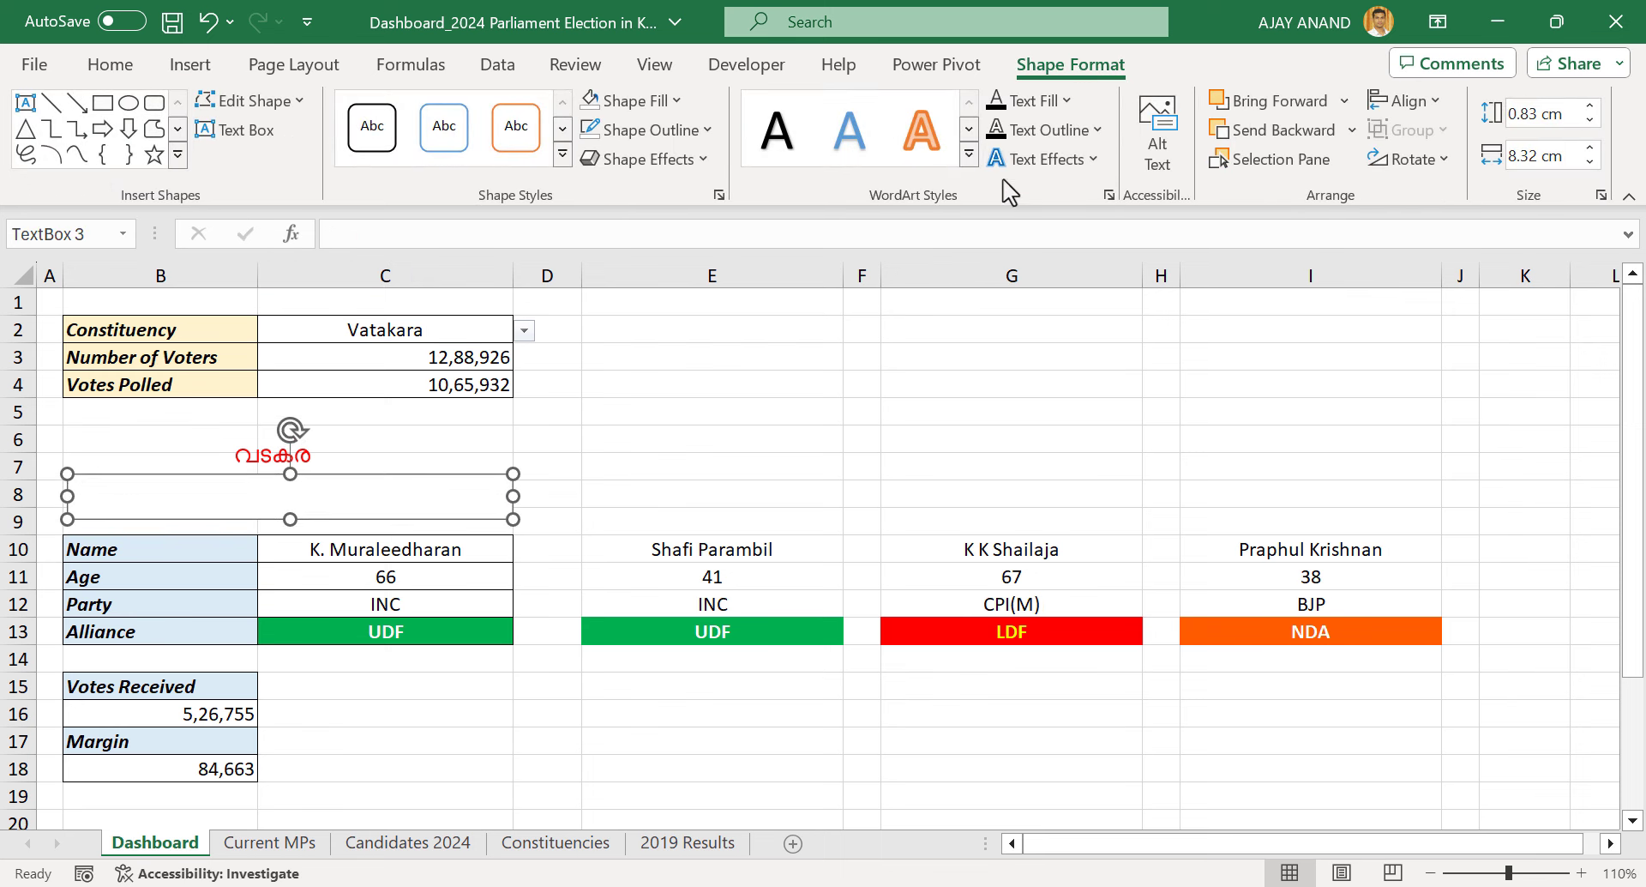
click(688, 103)
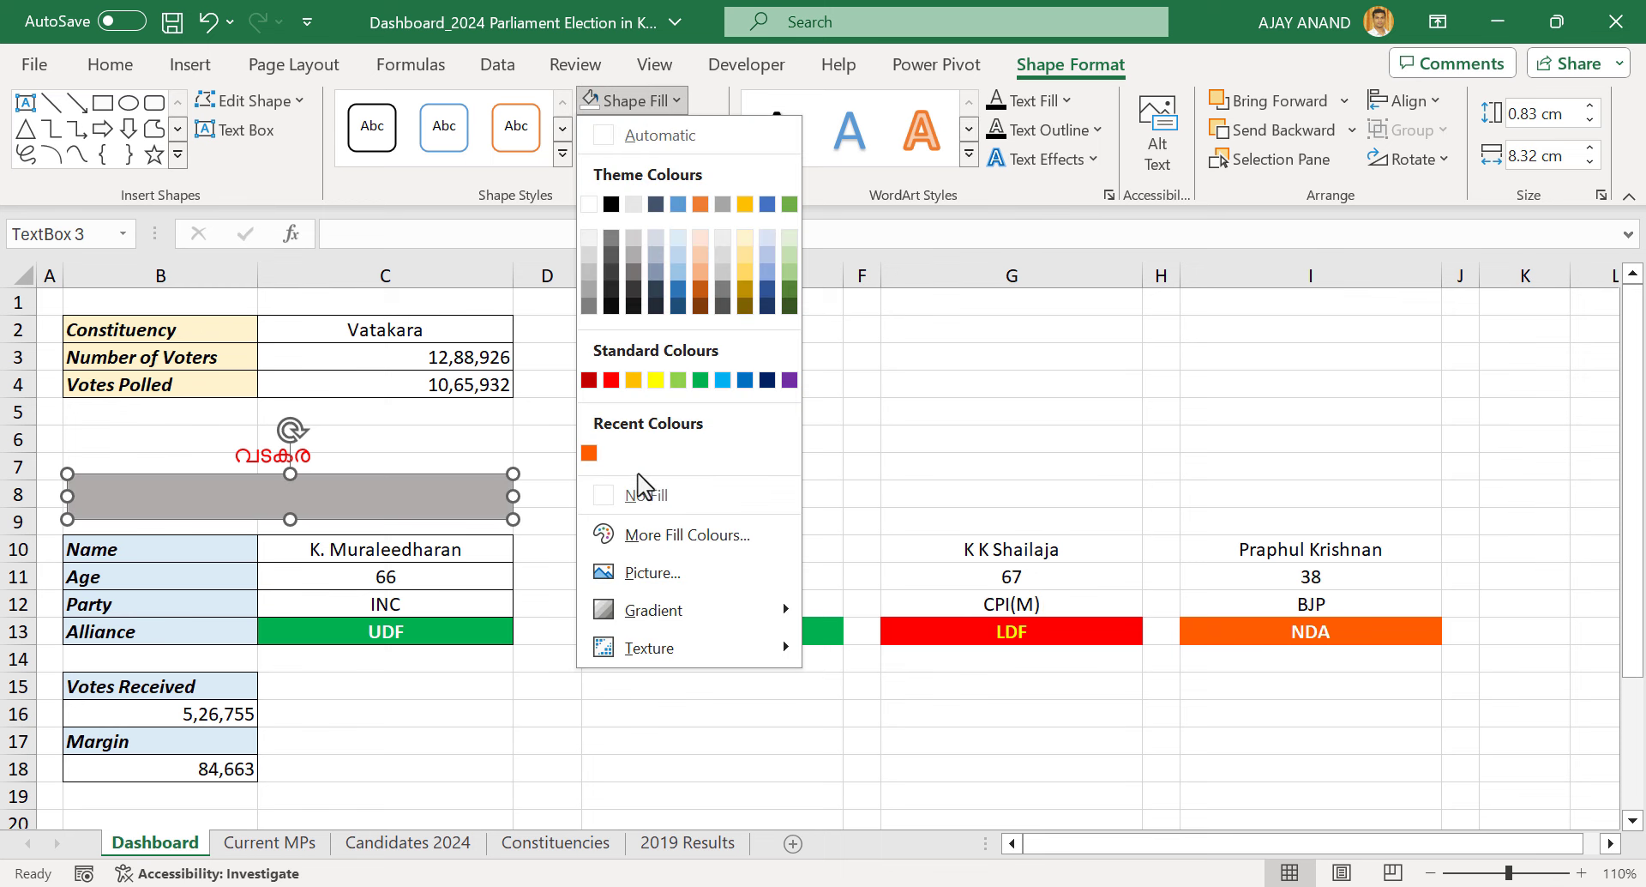
click(645, 487)
click(684, 133)
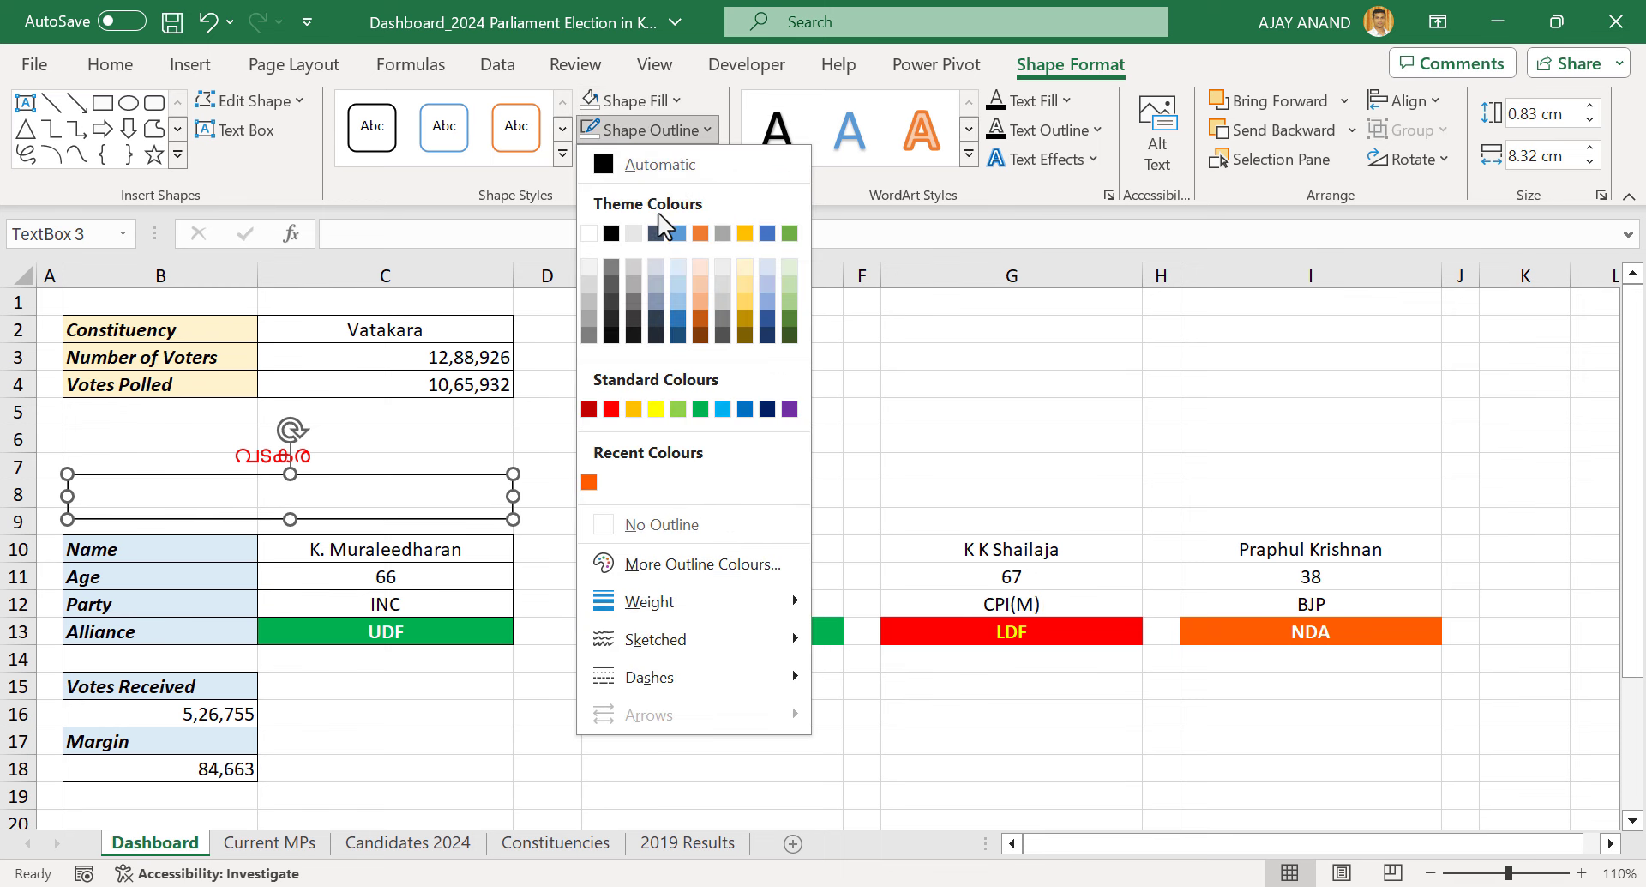
click(658, 521)
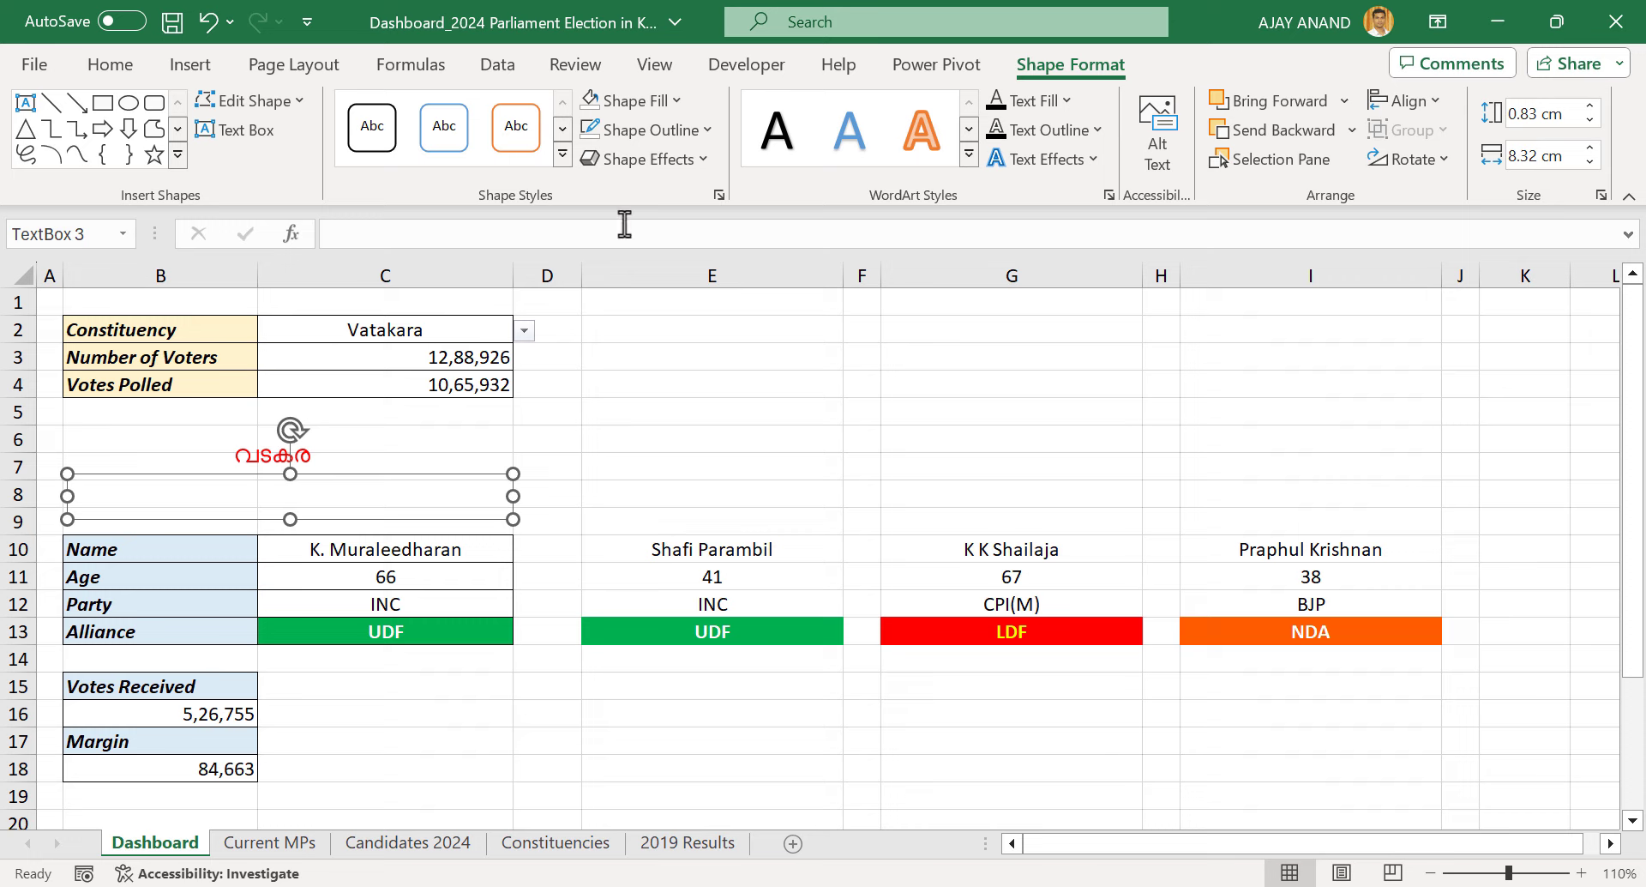
click(604, 466)
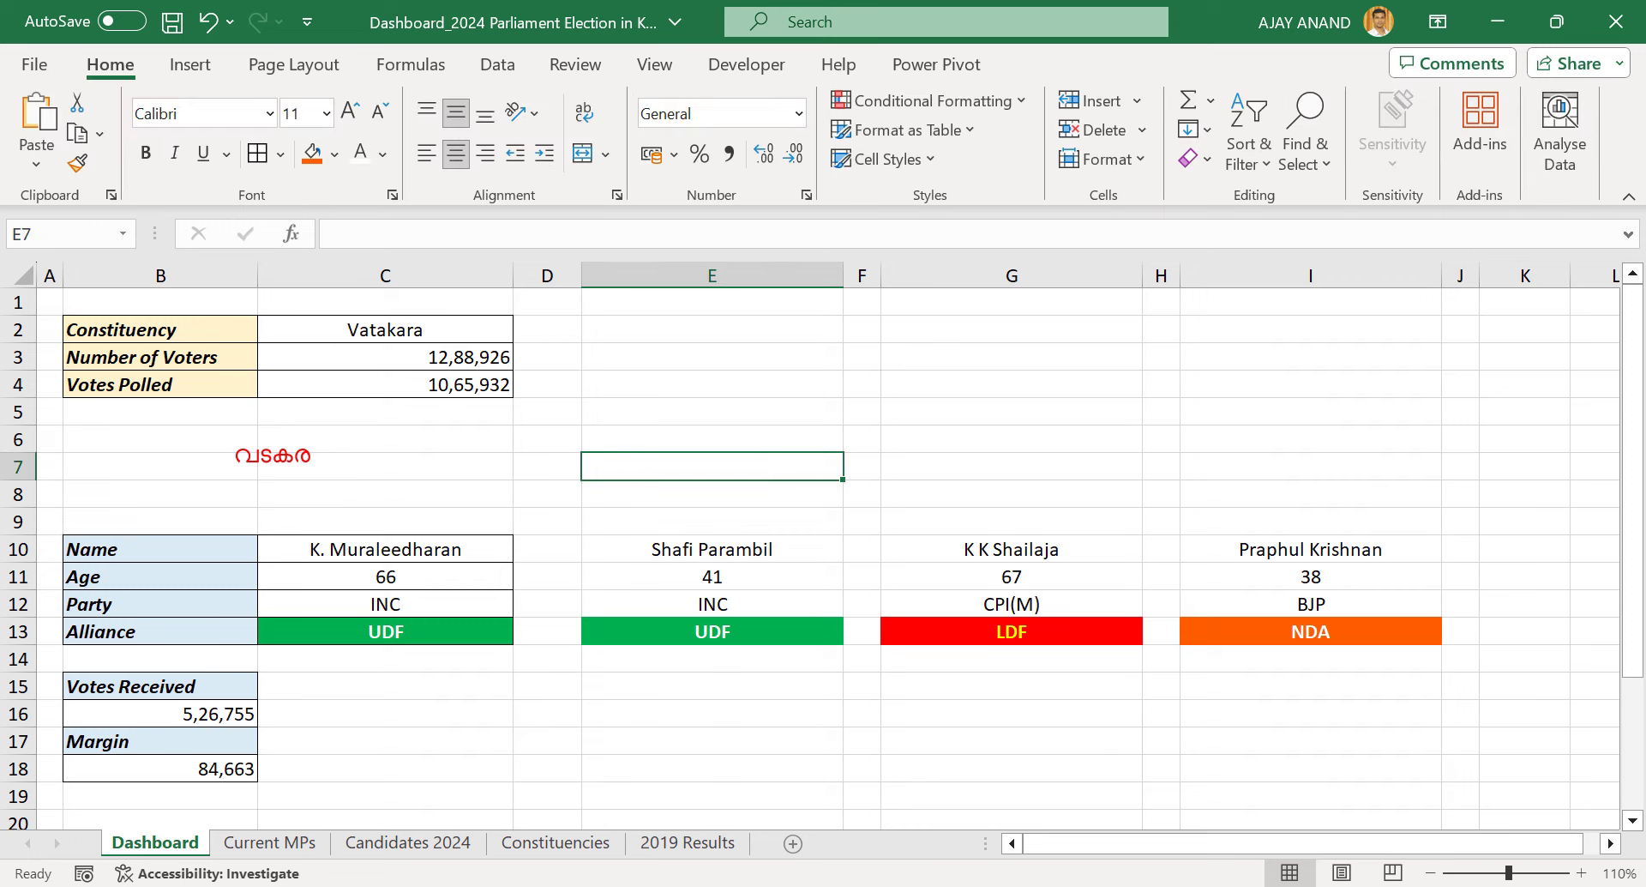
Switch to Chrome and open kuttipencil.in/google/ for Malayalam transliteration
key(alt+Tab)
click(374, 26)
text(k)
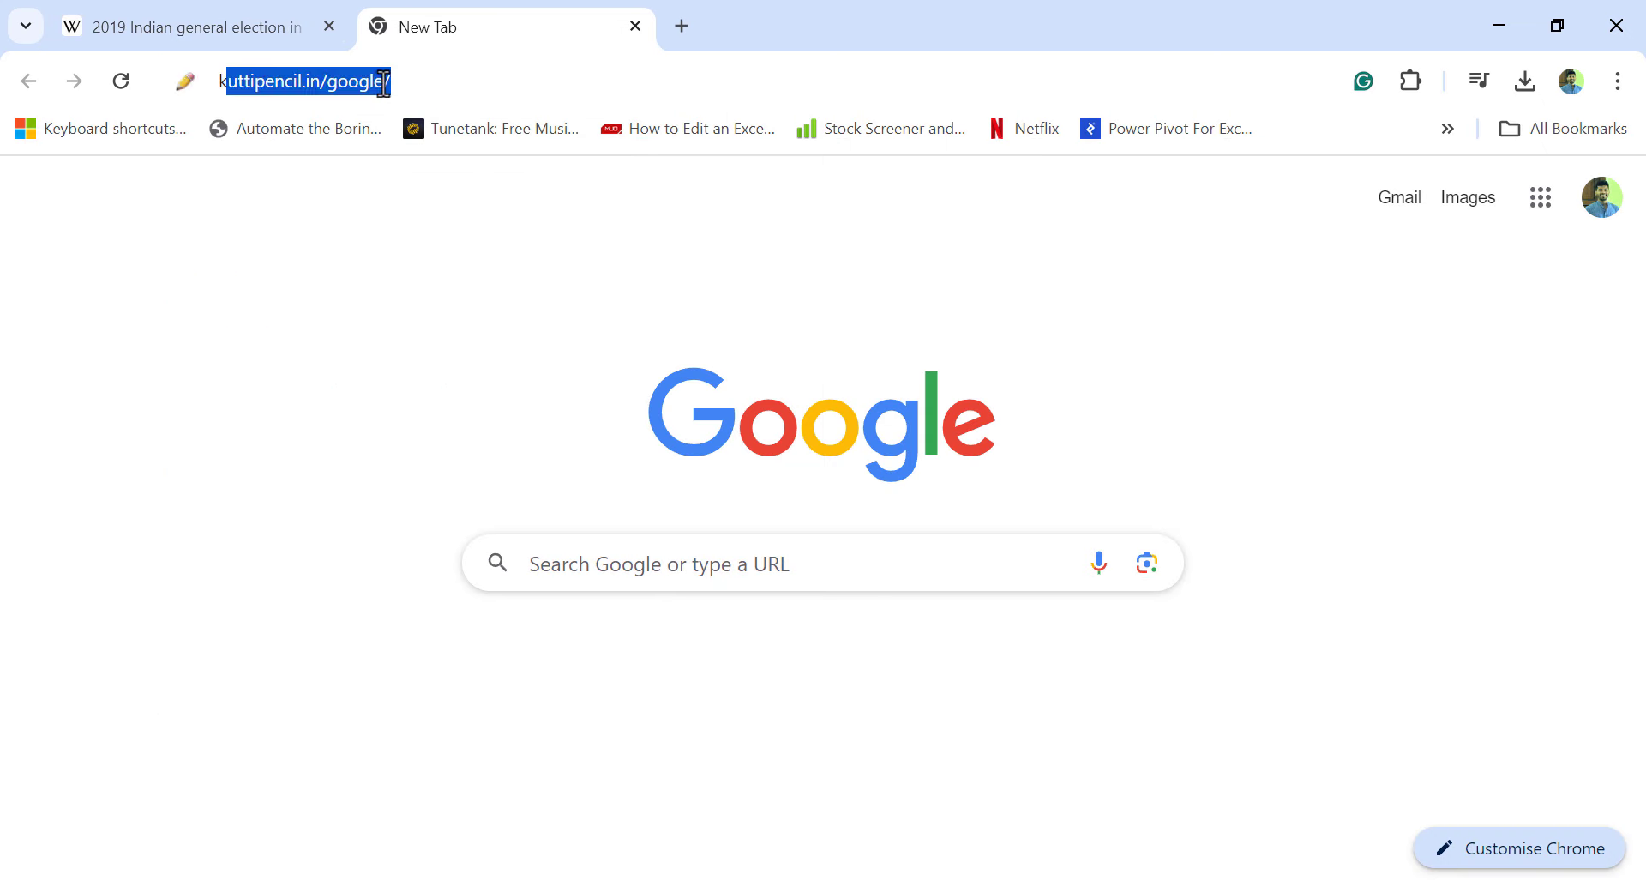
key(Return)
Replace the existing text with "mandalathile ippozhathe sthanarthi", transliterated into Malayalam as മണ്ഡലത്തിലെ ഇപ്പോഴത്തെ സ്ഥാനാർഥി
click(387, 339)
key(ctrl+a)
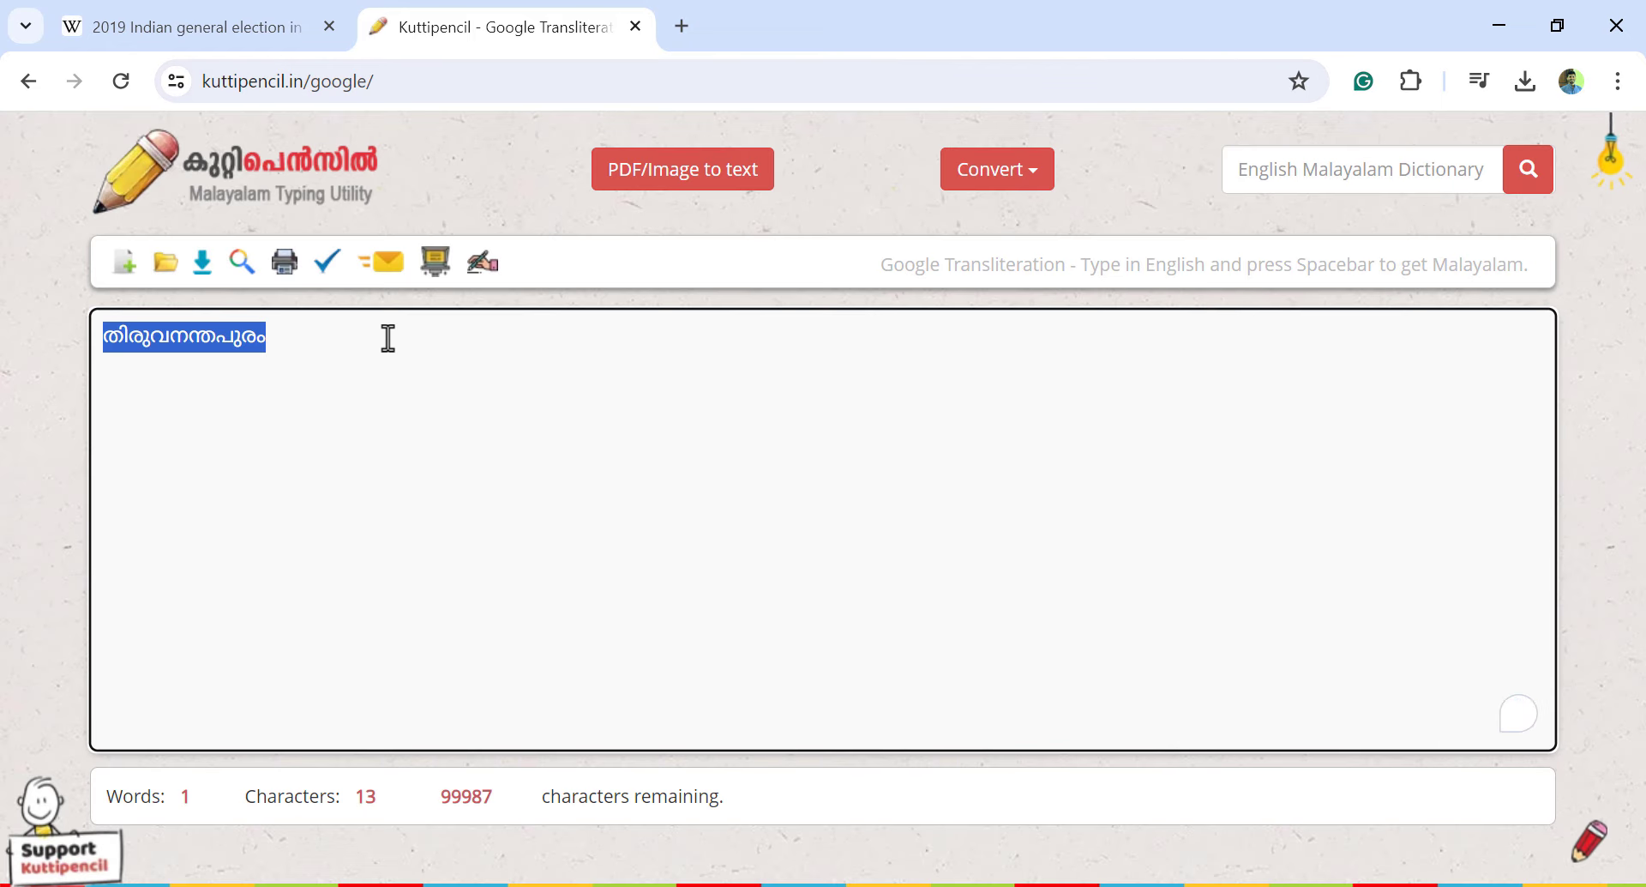
key(BackSpace)
text(mandal)
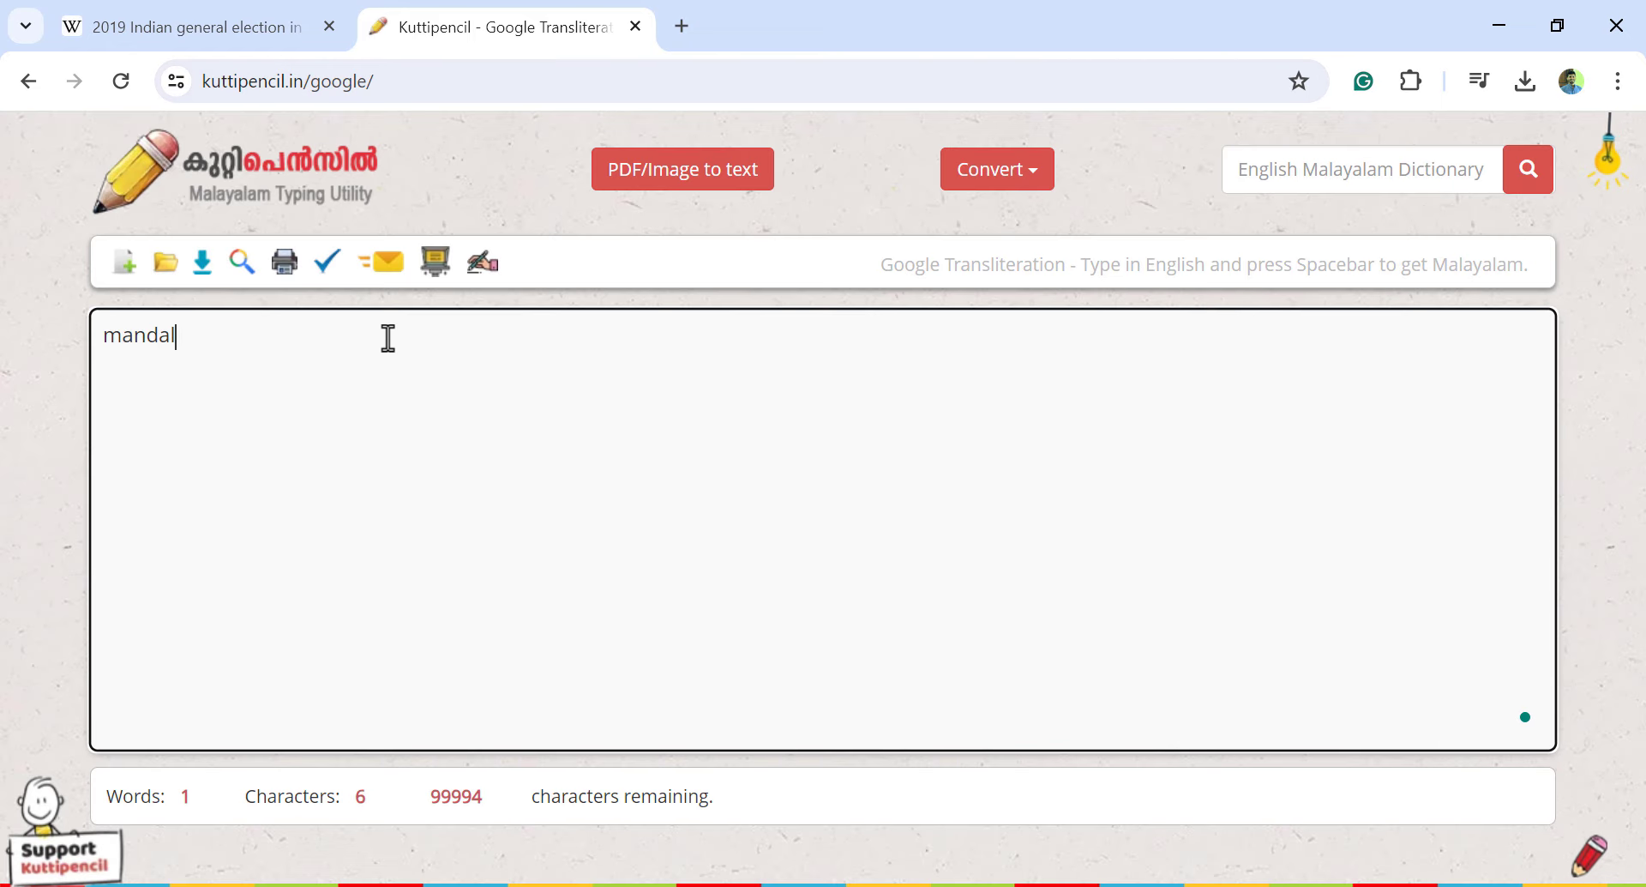
text(athile ippozhathe sthanarthi)
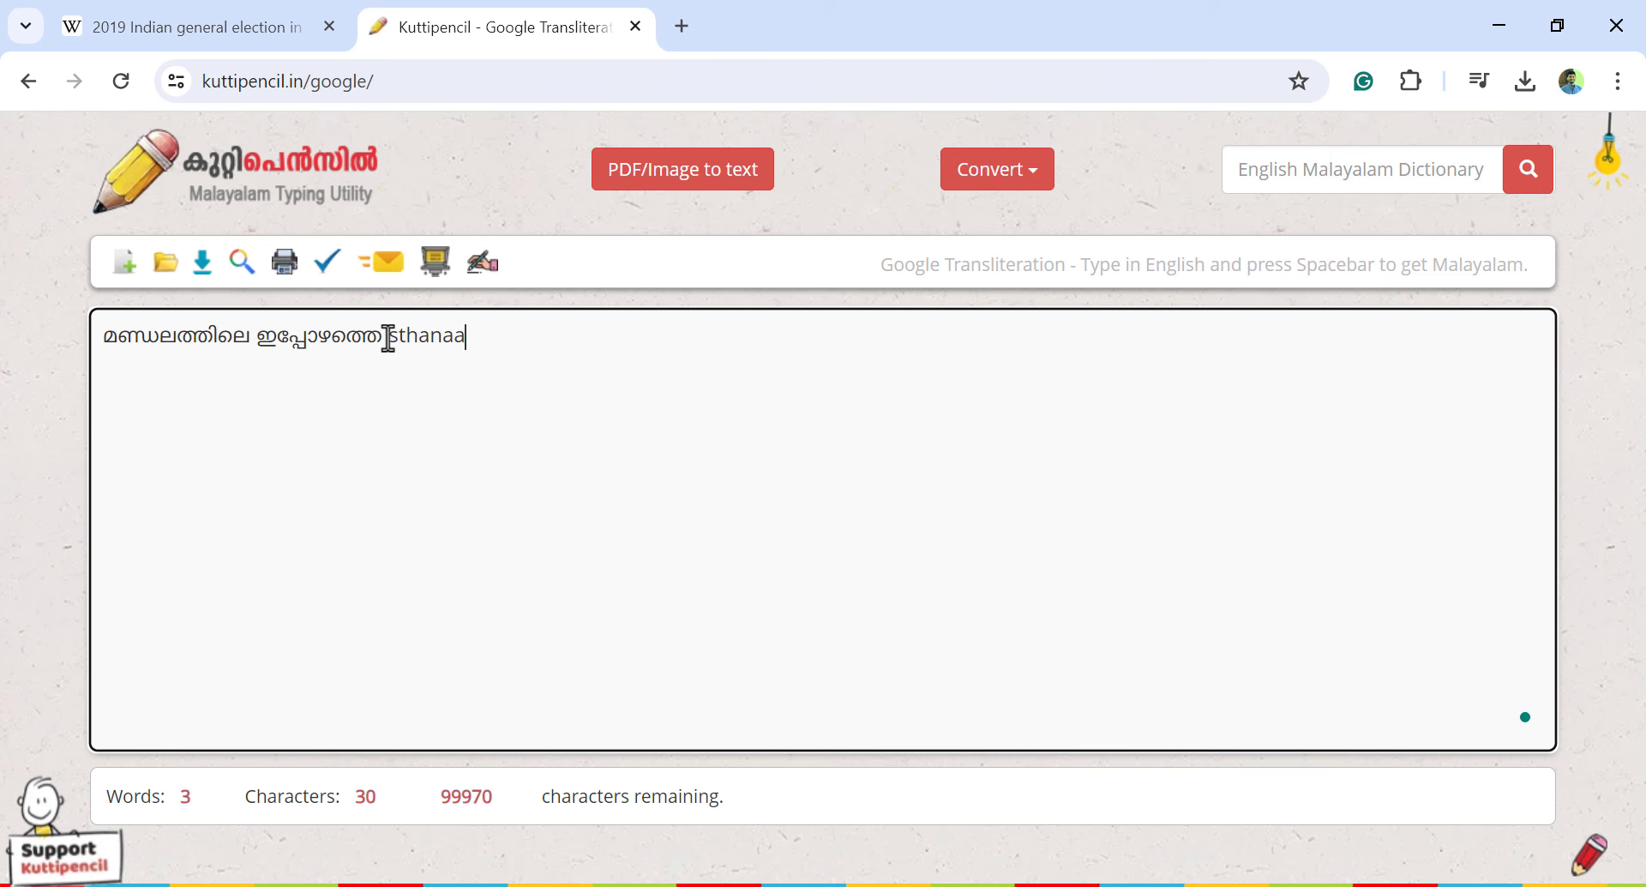
key(BackSpace)
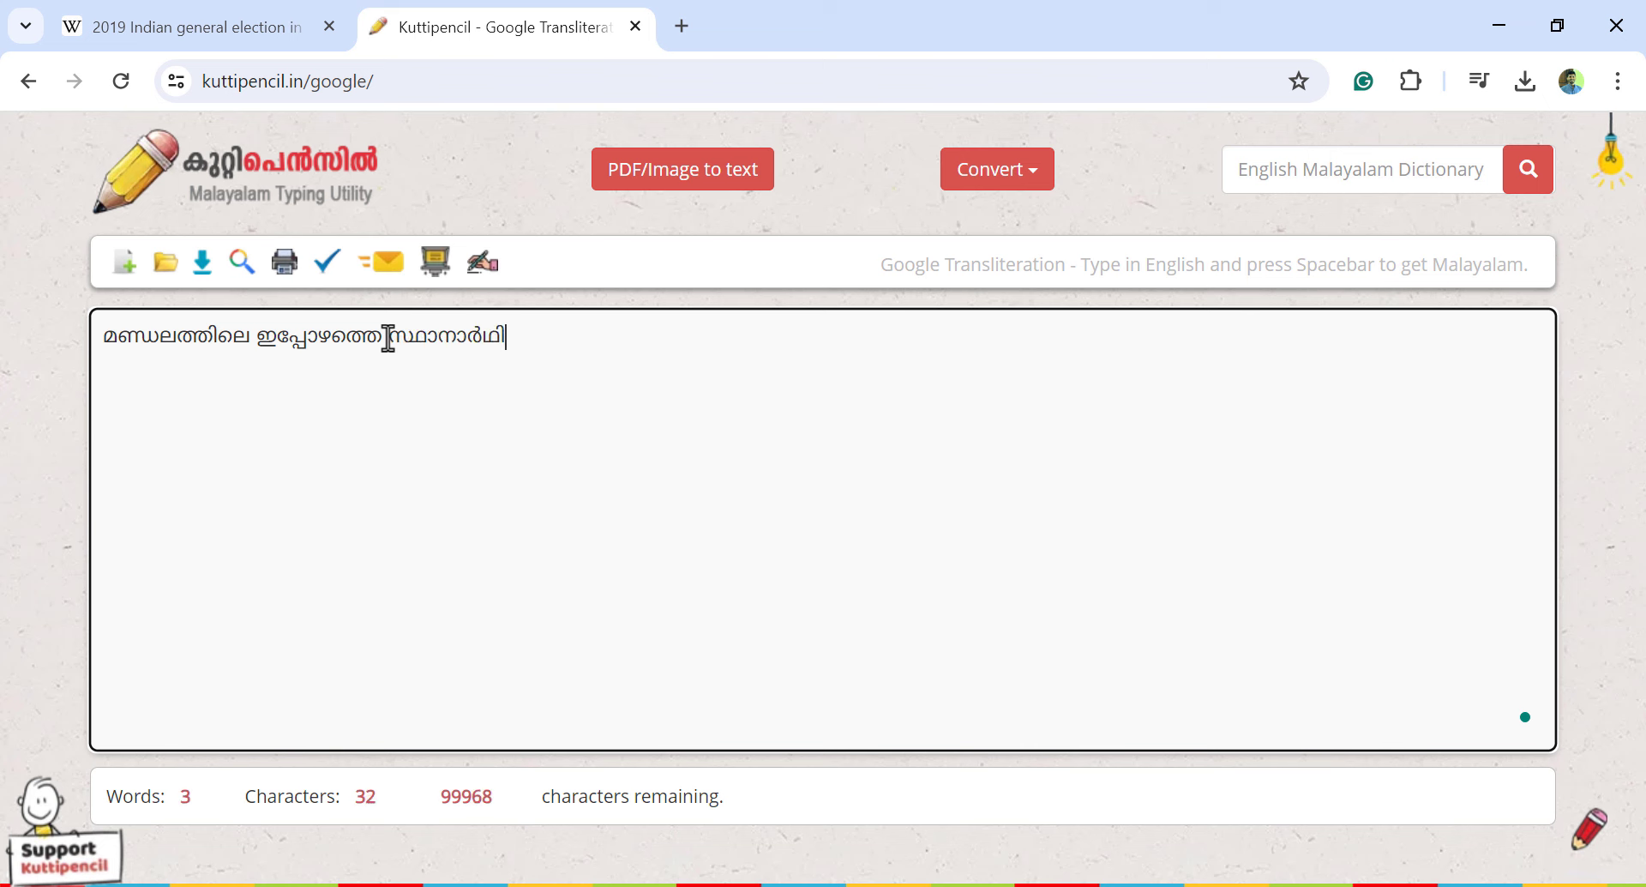
Copy the whole Malayalam phrase and paste it into the empty text box on Excel's Dashboard sheet
drag(702, 334, 103, 335)
right_click(209, 343)
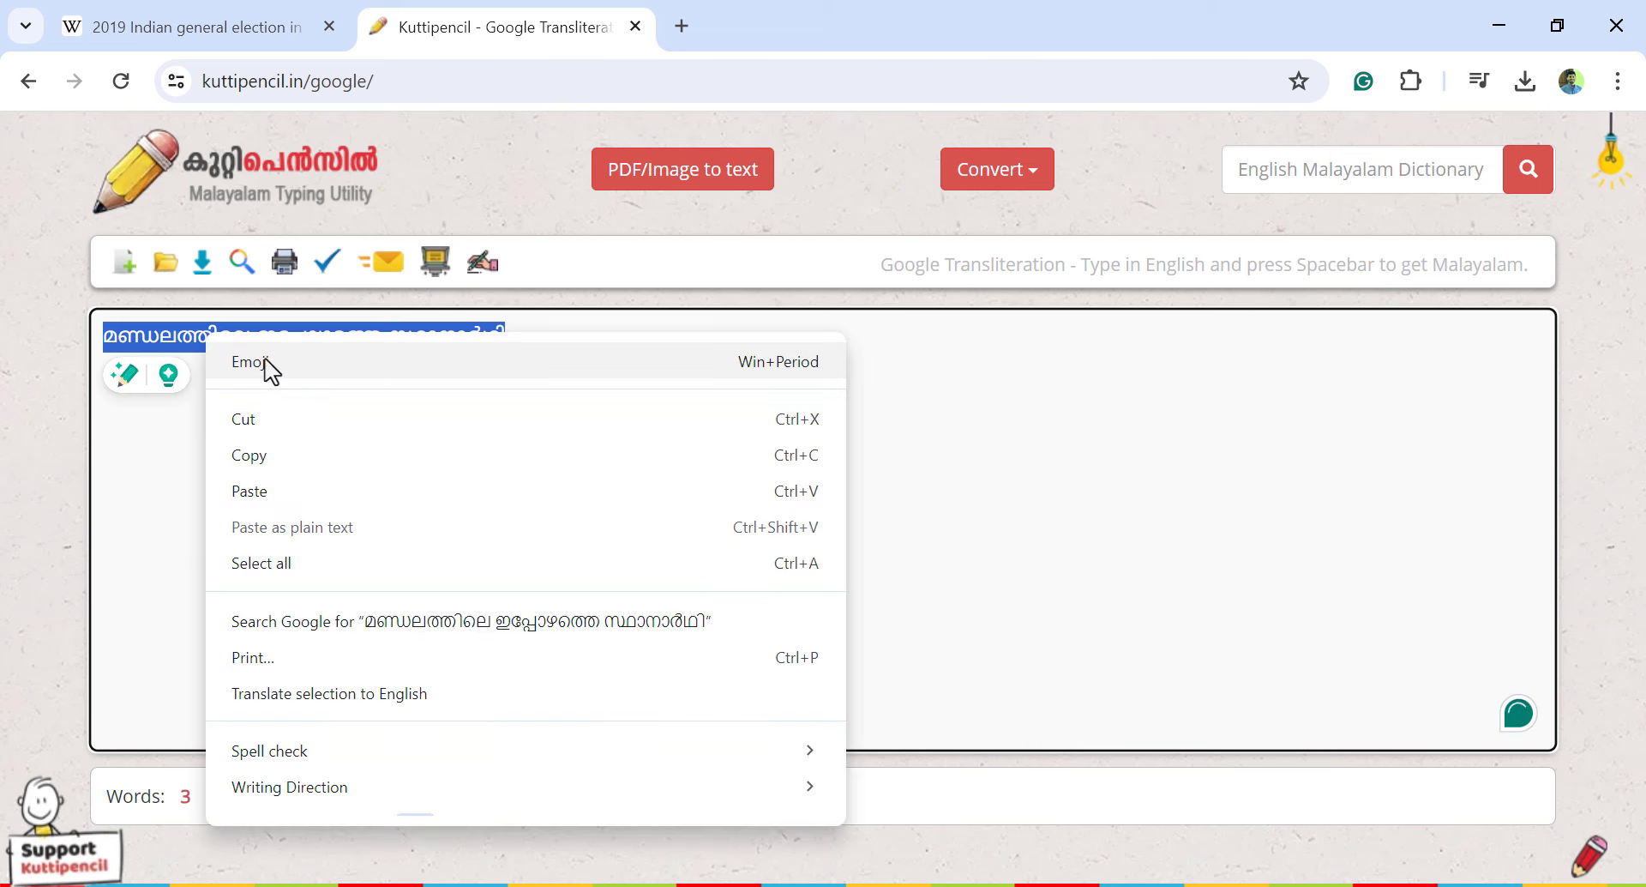
click(337, 455)
click(848, 885)
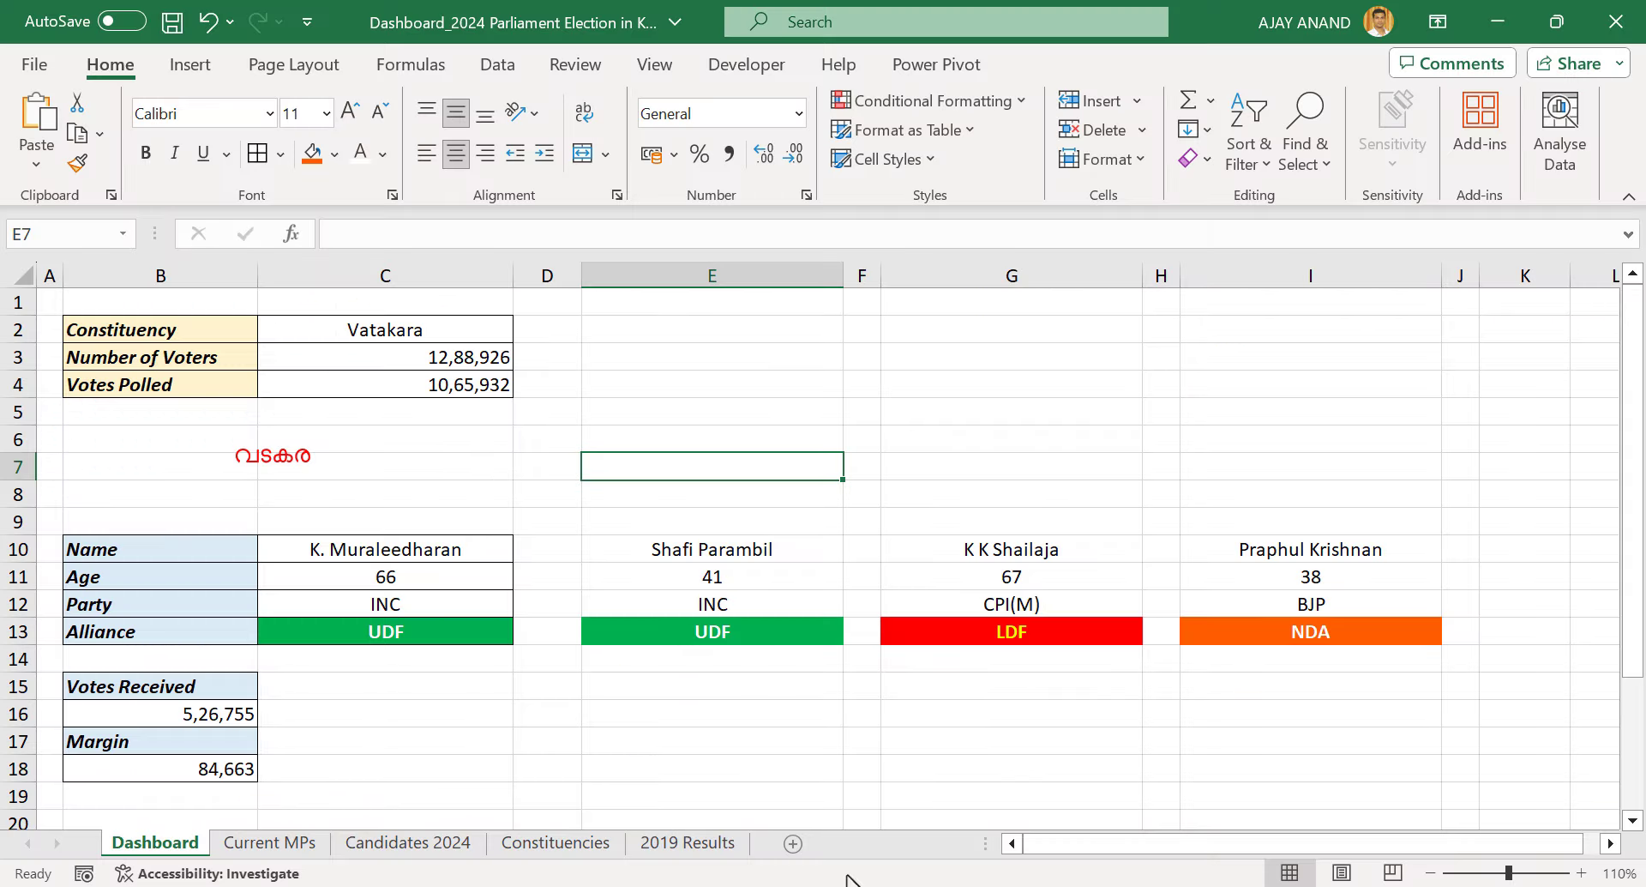
click(232, 511)
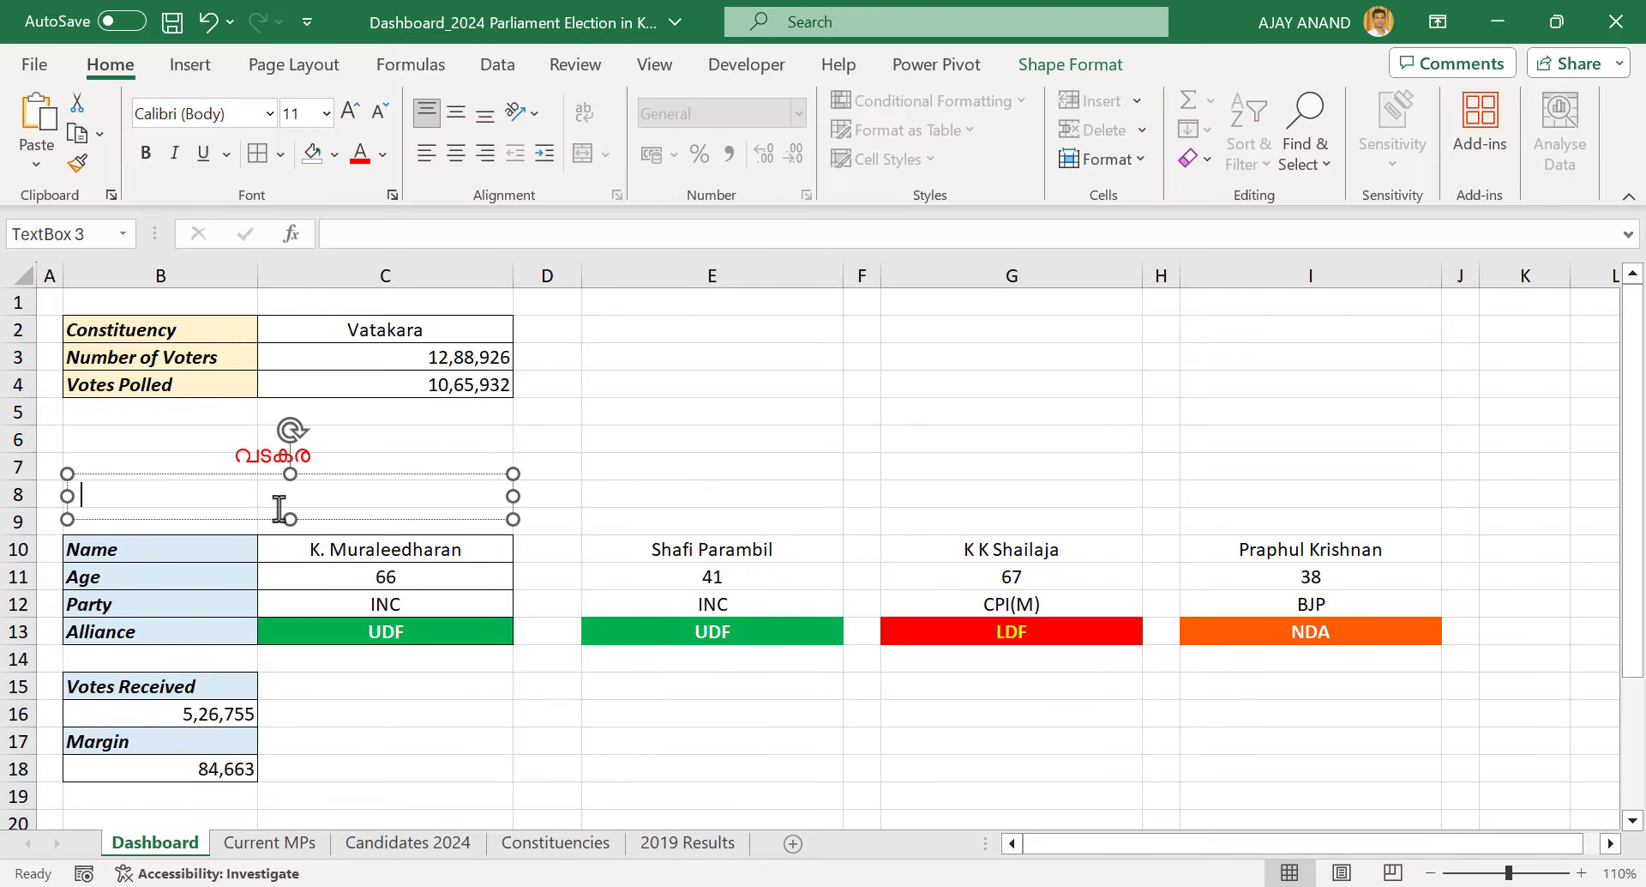
key(ctrl+v)
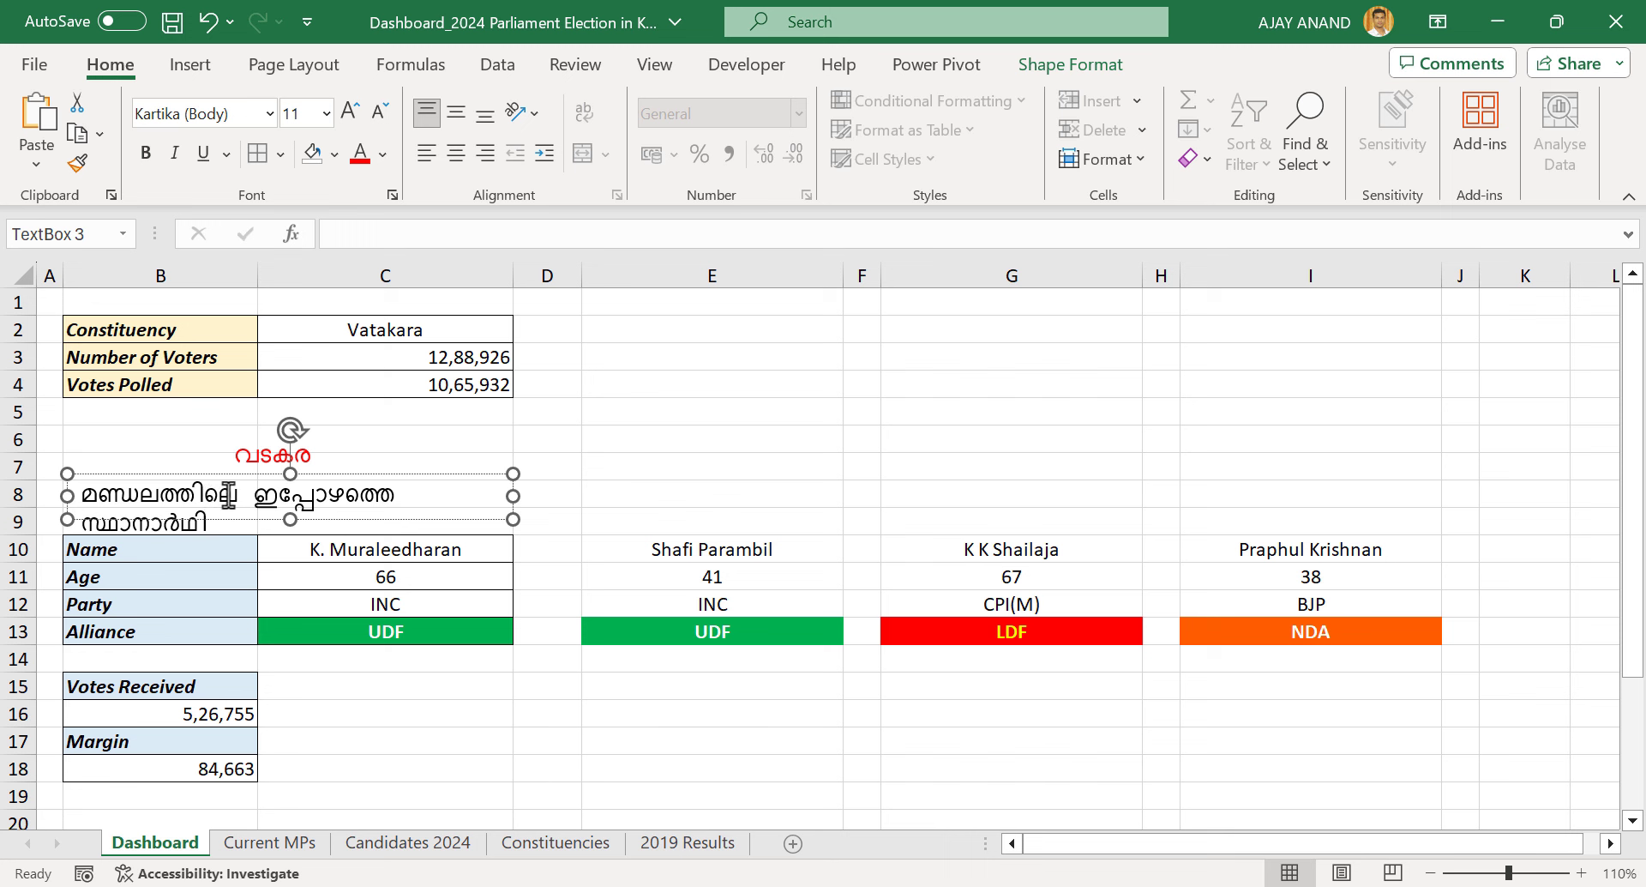
Widen the text box so the Malayalam phrase fits on one line, and centre its text horizontally
drag(515, 505, 495, 474)
click(589, 446)
click(490, 486)
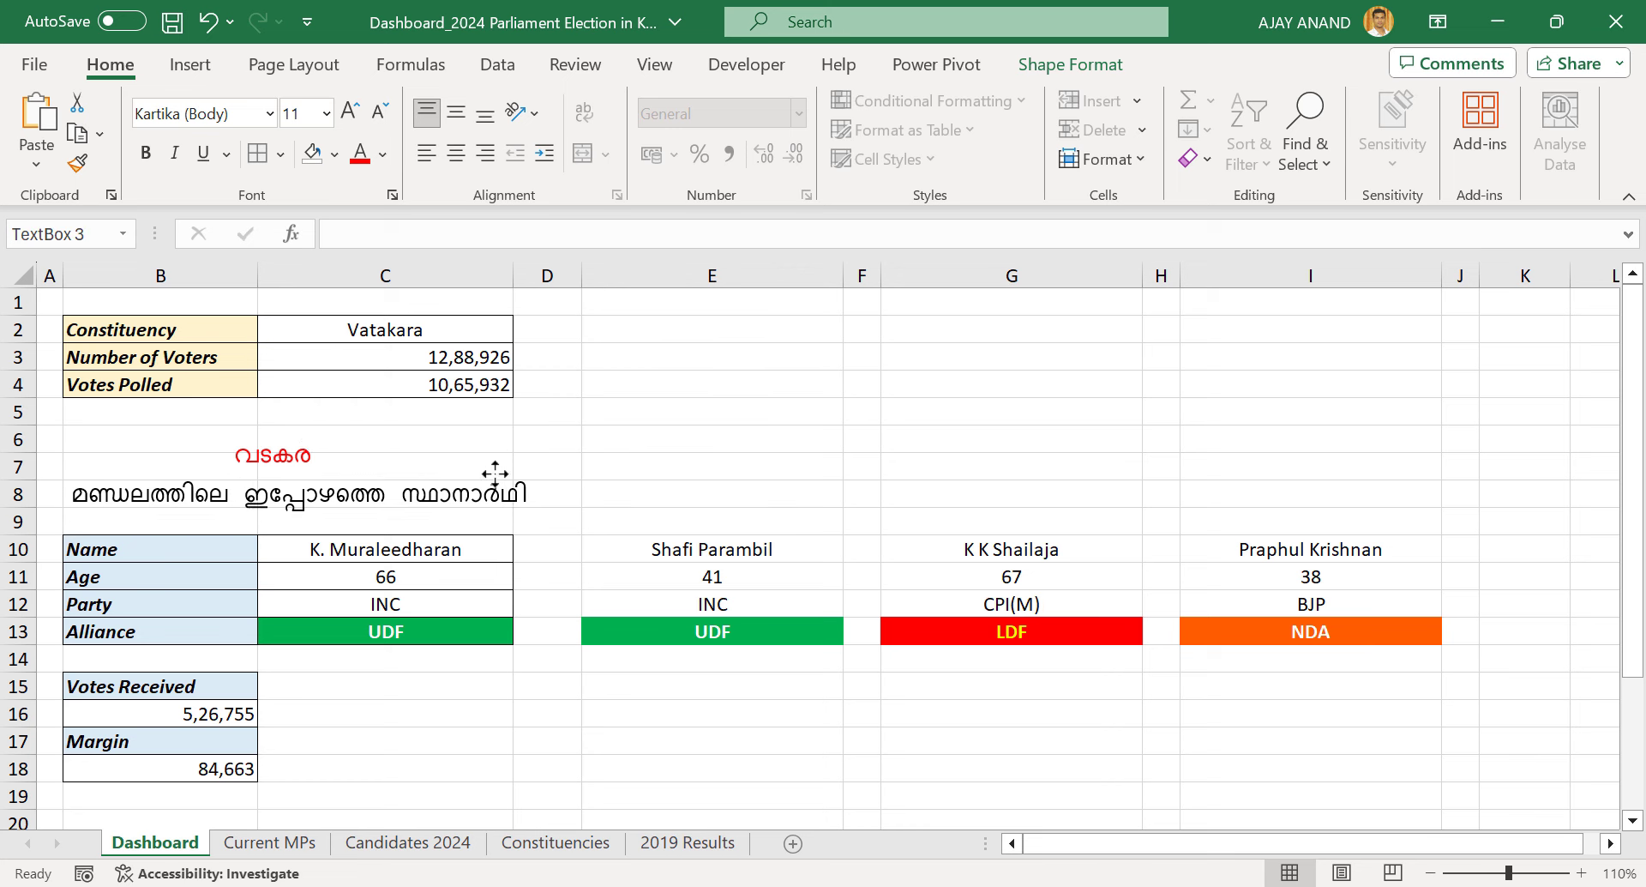
click(454, 154)
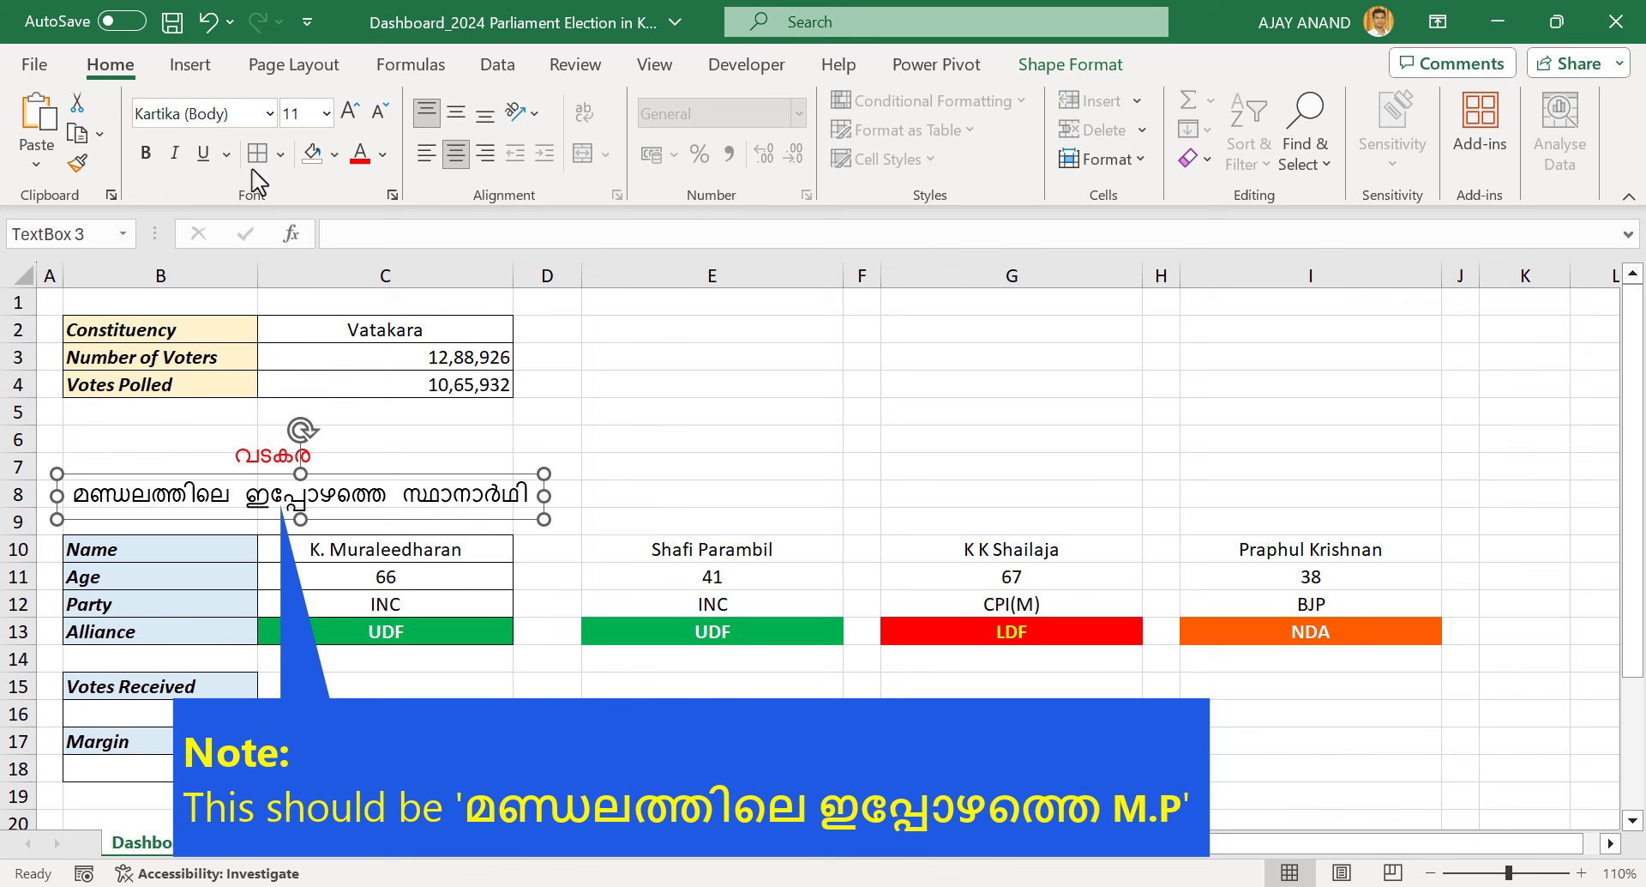
Bold the Malayalam phrase in the text box and nudge the box slightly left and up
click(146, 153)
click(454, 452)
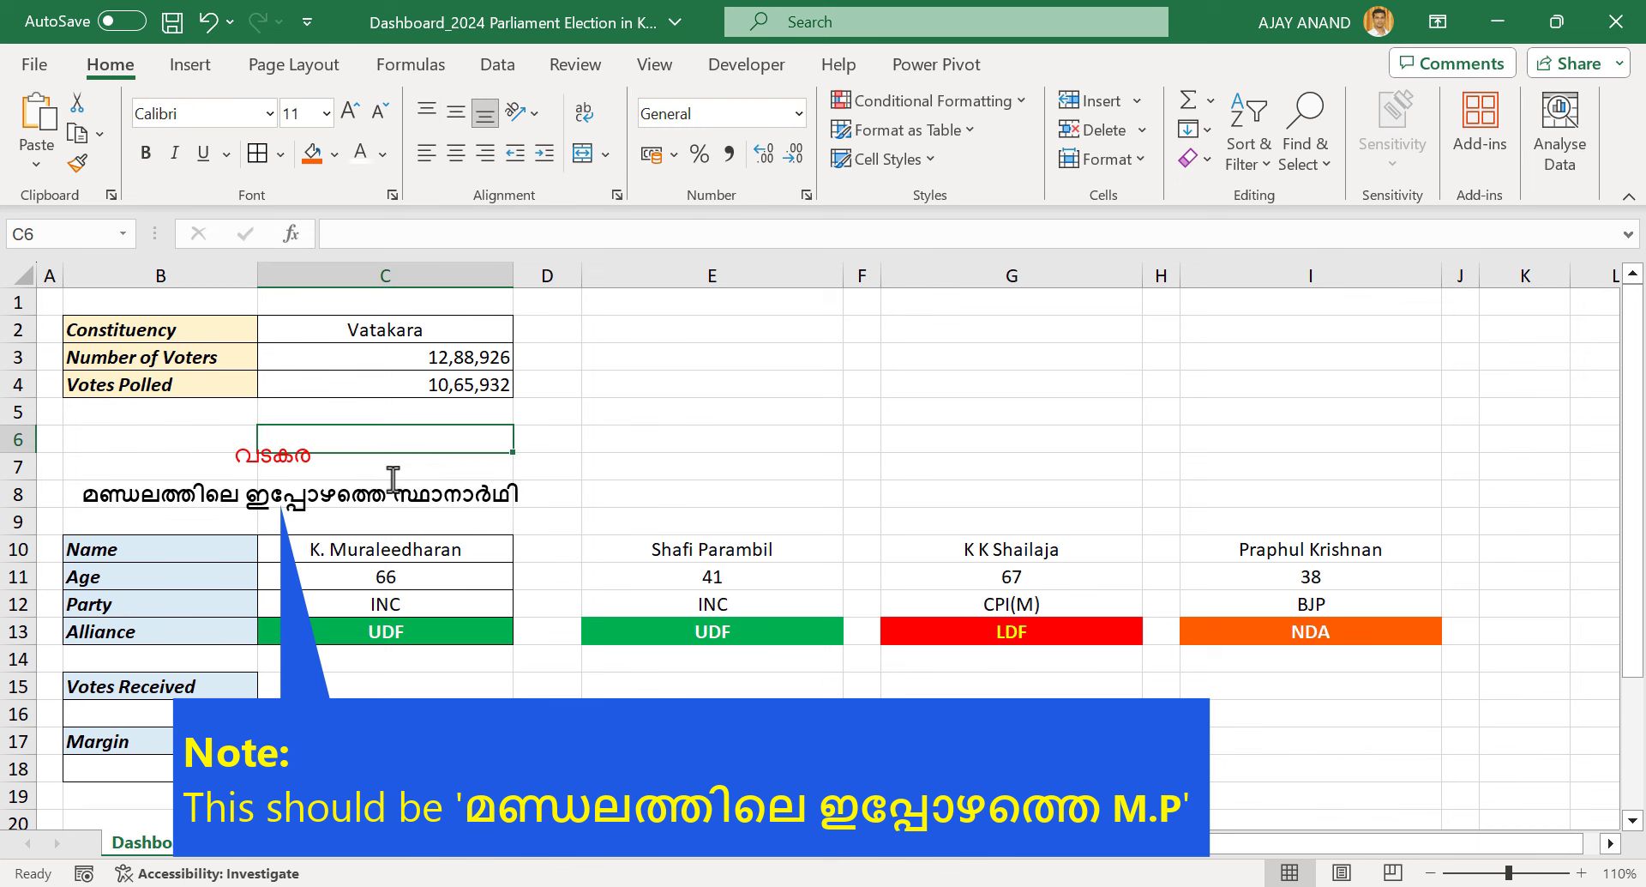
click(382, 484)
click(382, 474)
key(Left)
key(Left)
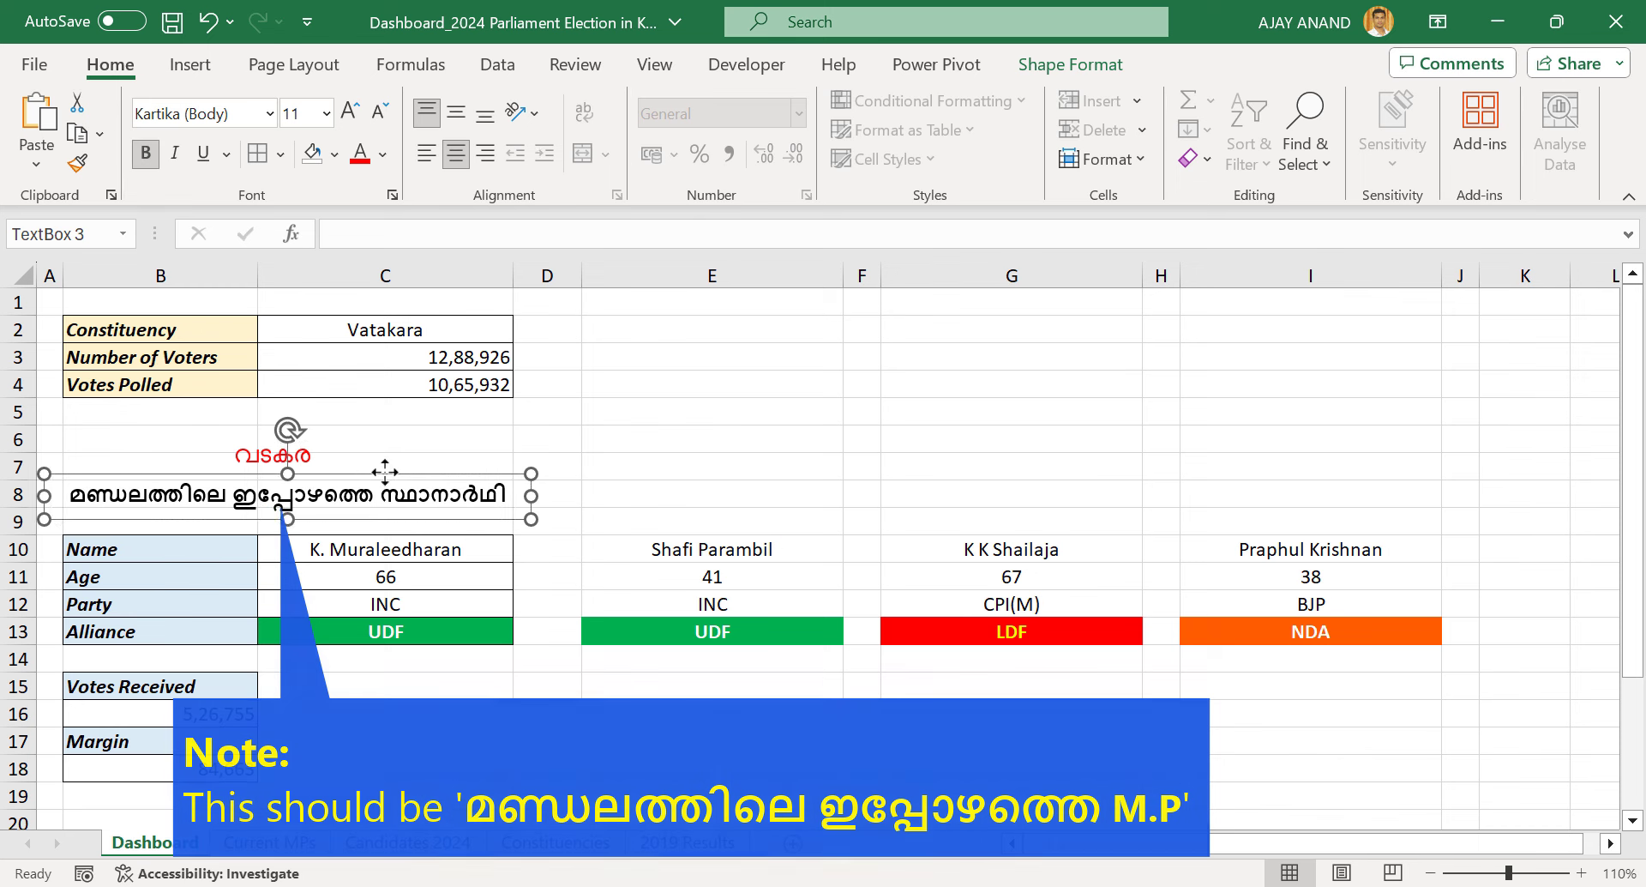
key(Up)
click(572, 447)
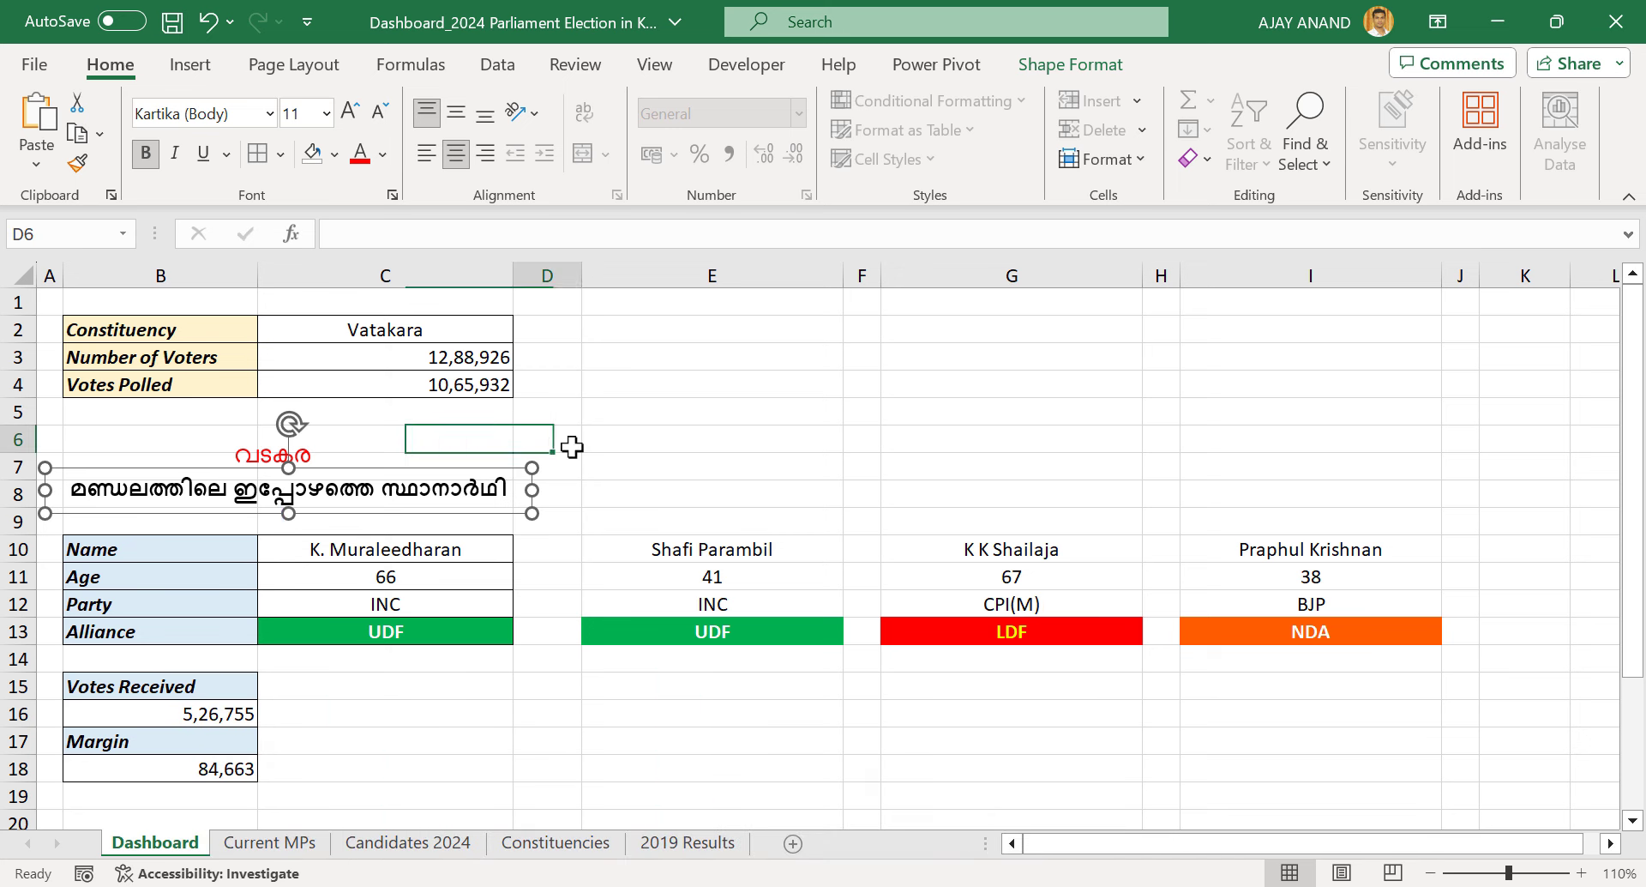
Shift the red Malayalam constituency name box slightly so it sits centred just above the bold phrase
click(295, 459)
drag(344, 437, 352, 440)
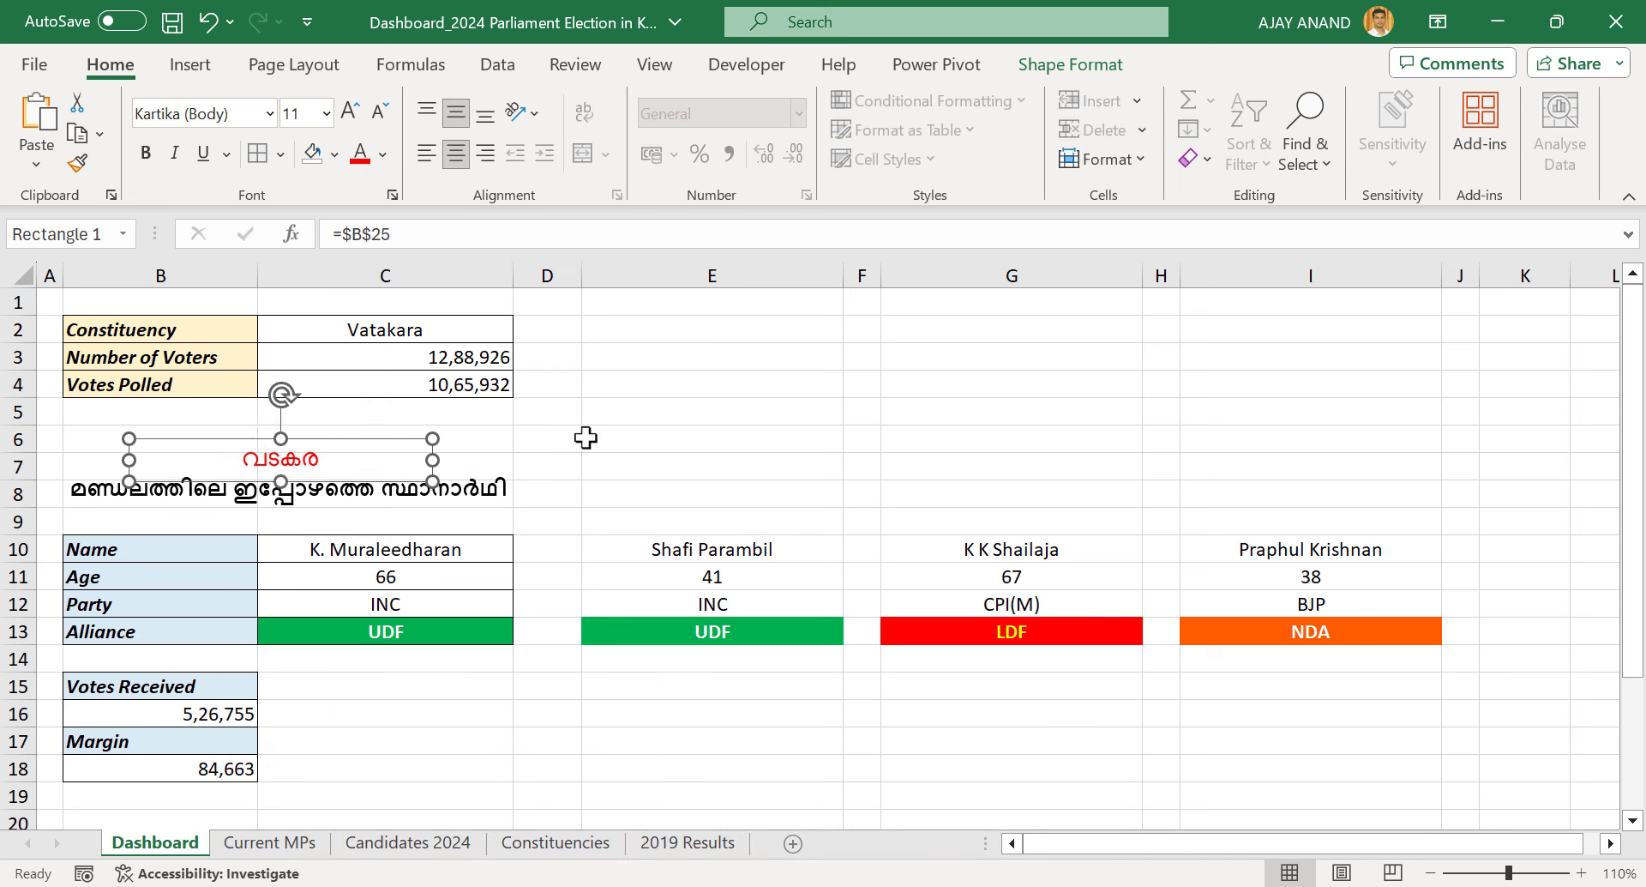
click(586, 437)
Select Malappuram as the constituency in cell C2
click(496, 312)
click(496, 327)
click(524, 331)
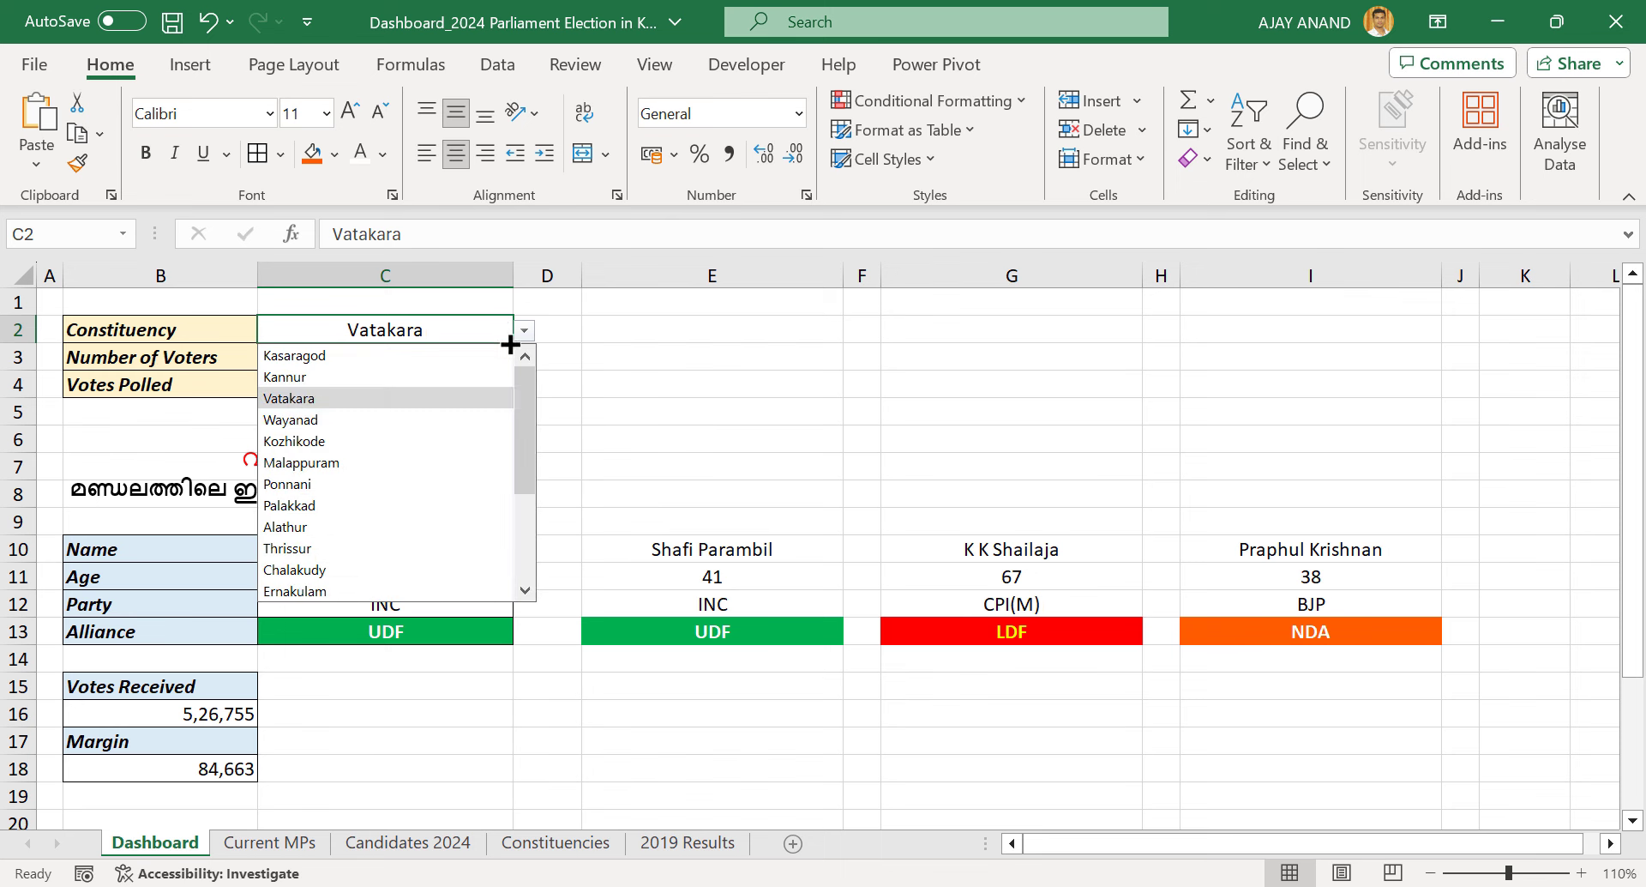
click(421, 454)
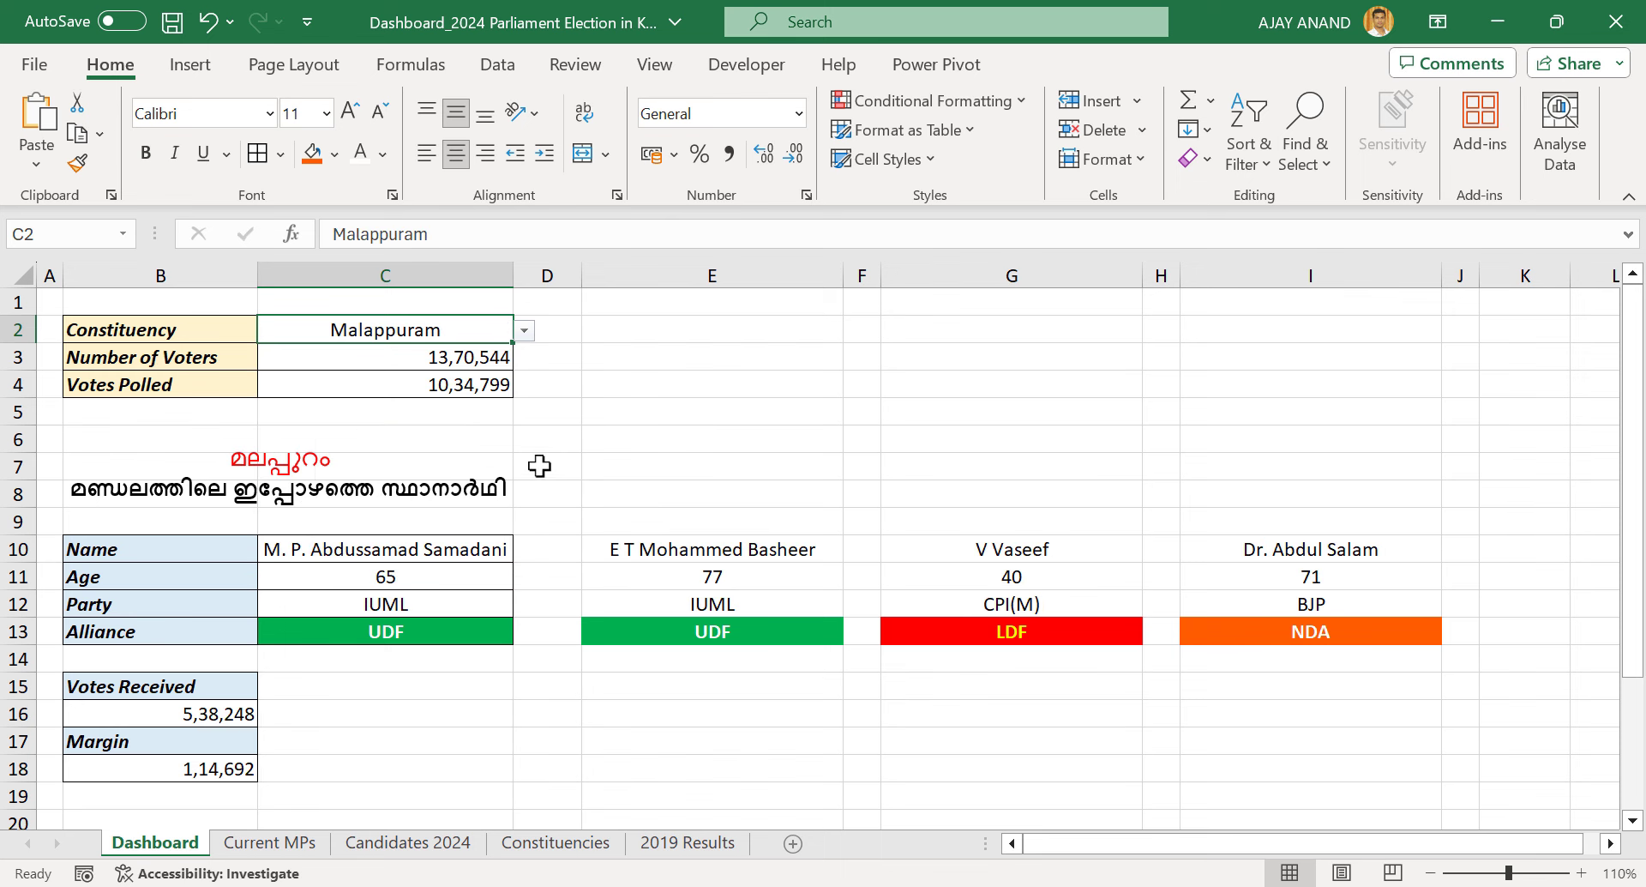
Copy the bold Malayalam text box, paste it at E2, and enlarge the copy to span columns E to I
click(449, 505)
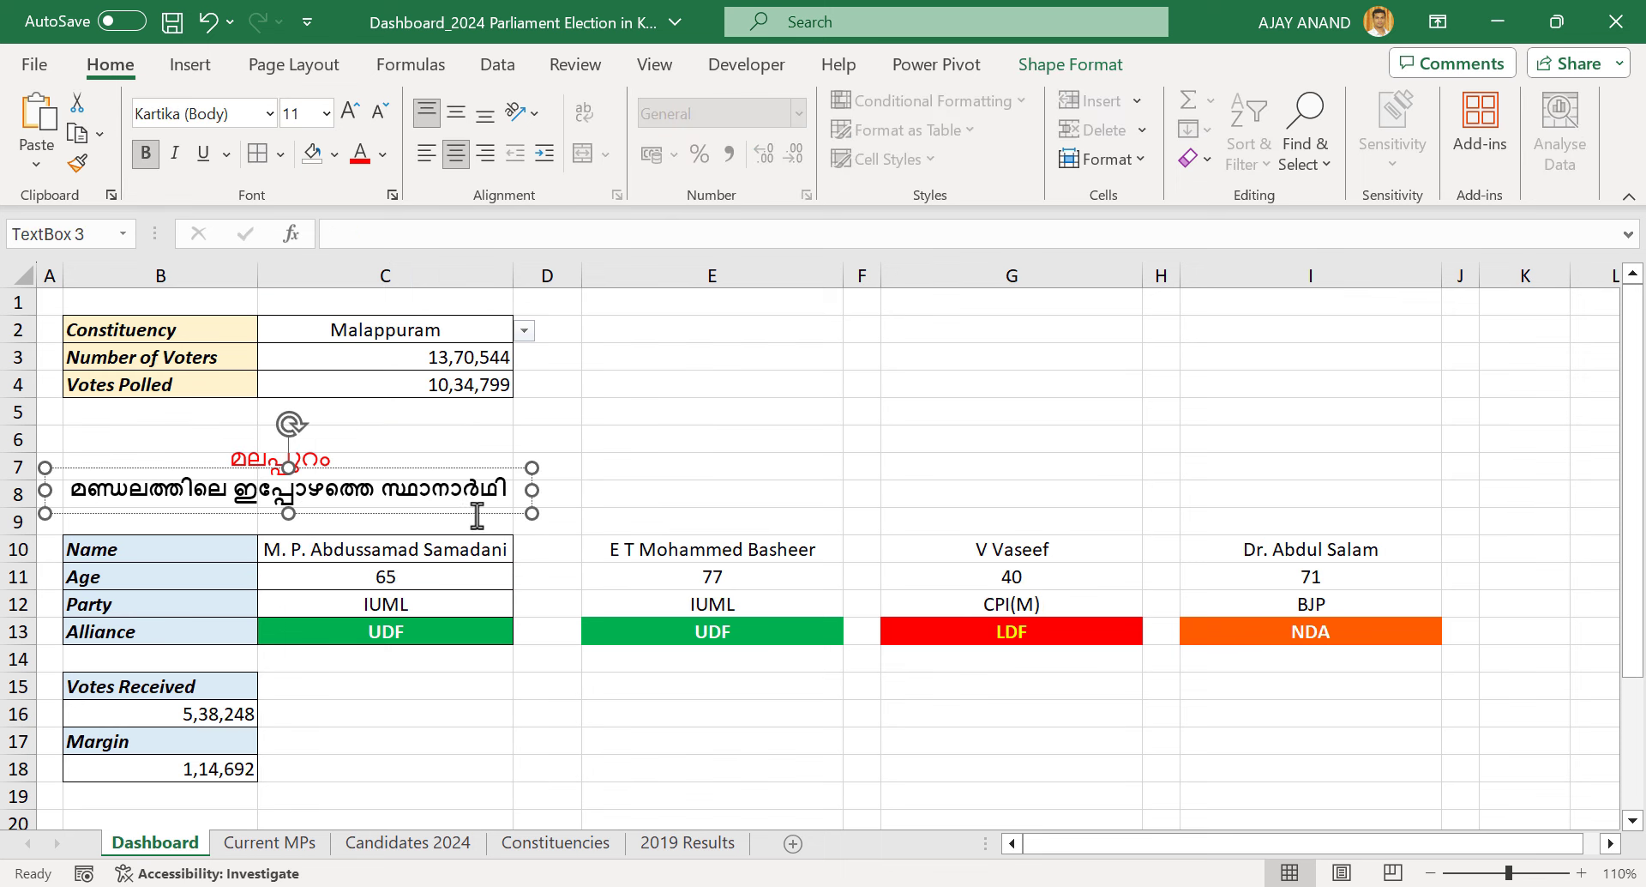
click(478, 513)
key(ctrl+c)
click(694, 331)
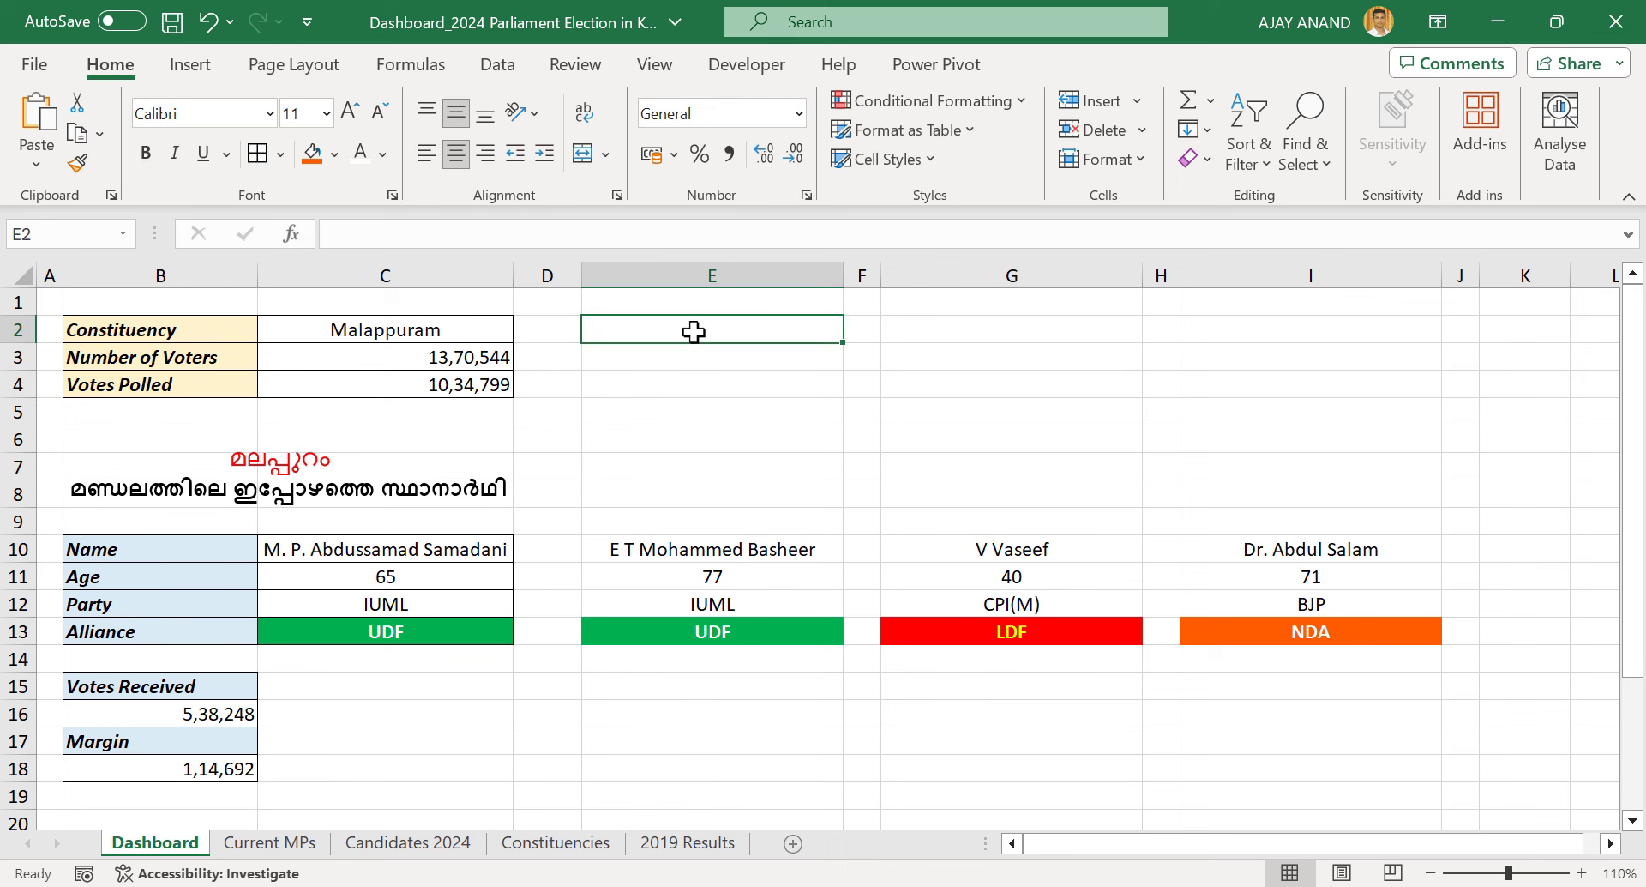
key(ctrl+v)
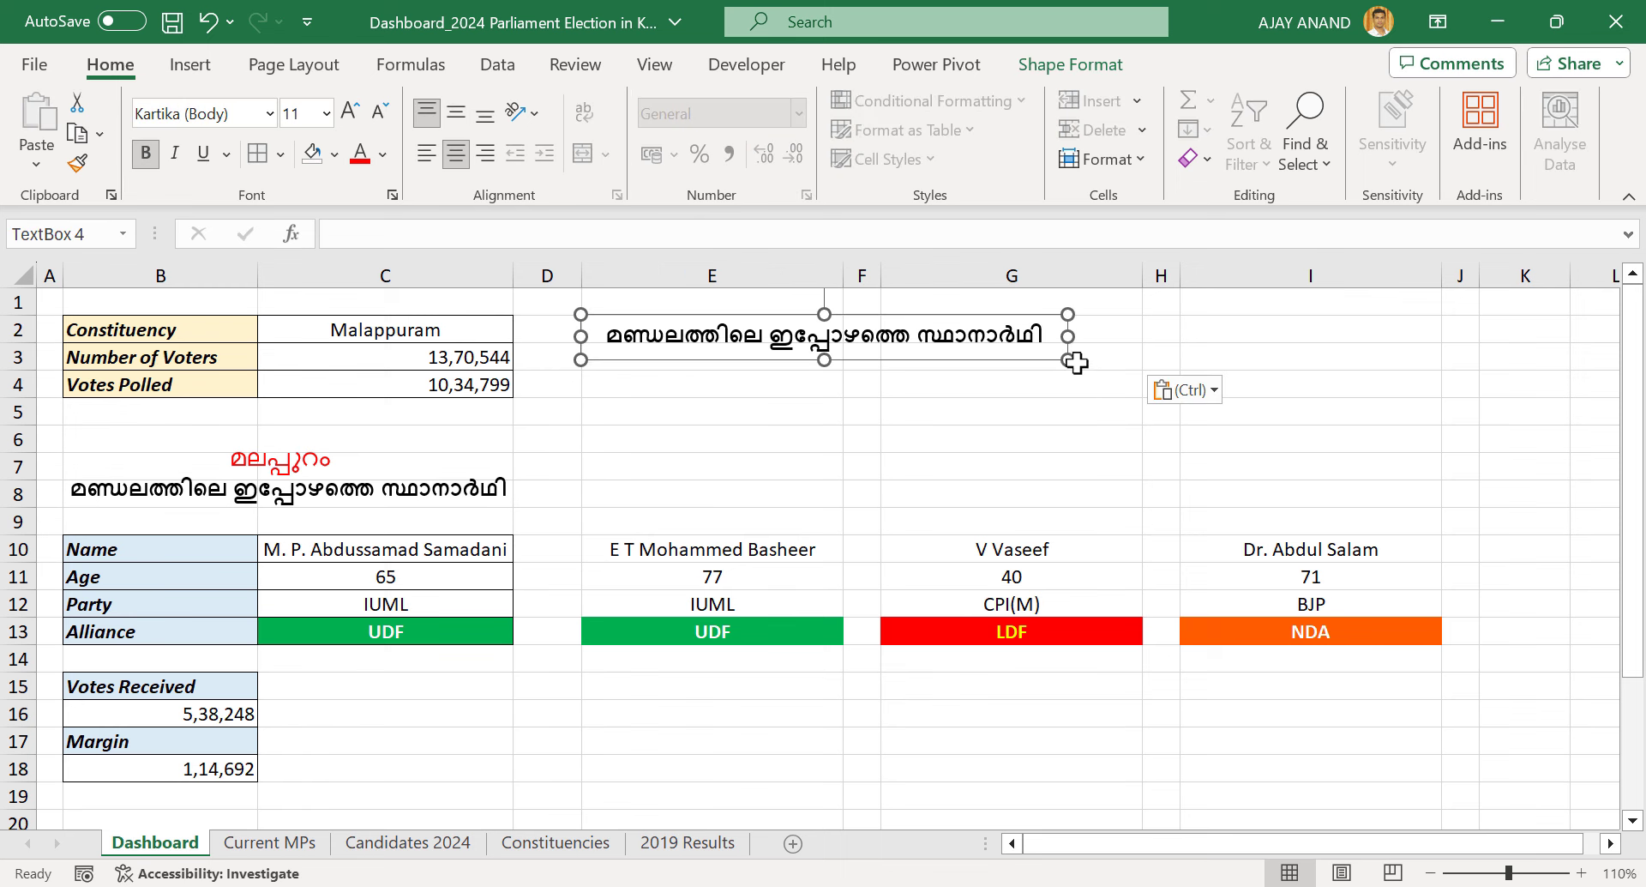
drag(1076, 362, 1431, 385)
Switch to Kuttipencil in Chrome and replace the text with കേരളം ലോക് സഭാ തിരഞ്ഞെടുപ്പിലെ പ്രമുഖ രാഷ്ട്രീയ മുന്നണികളുടെ സ്ഥാനാർത്ഥികൾ
key(alt+Tab)
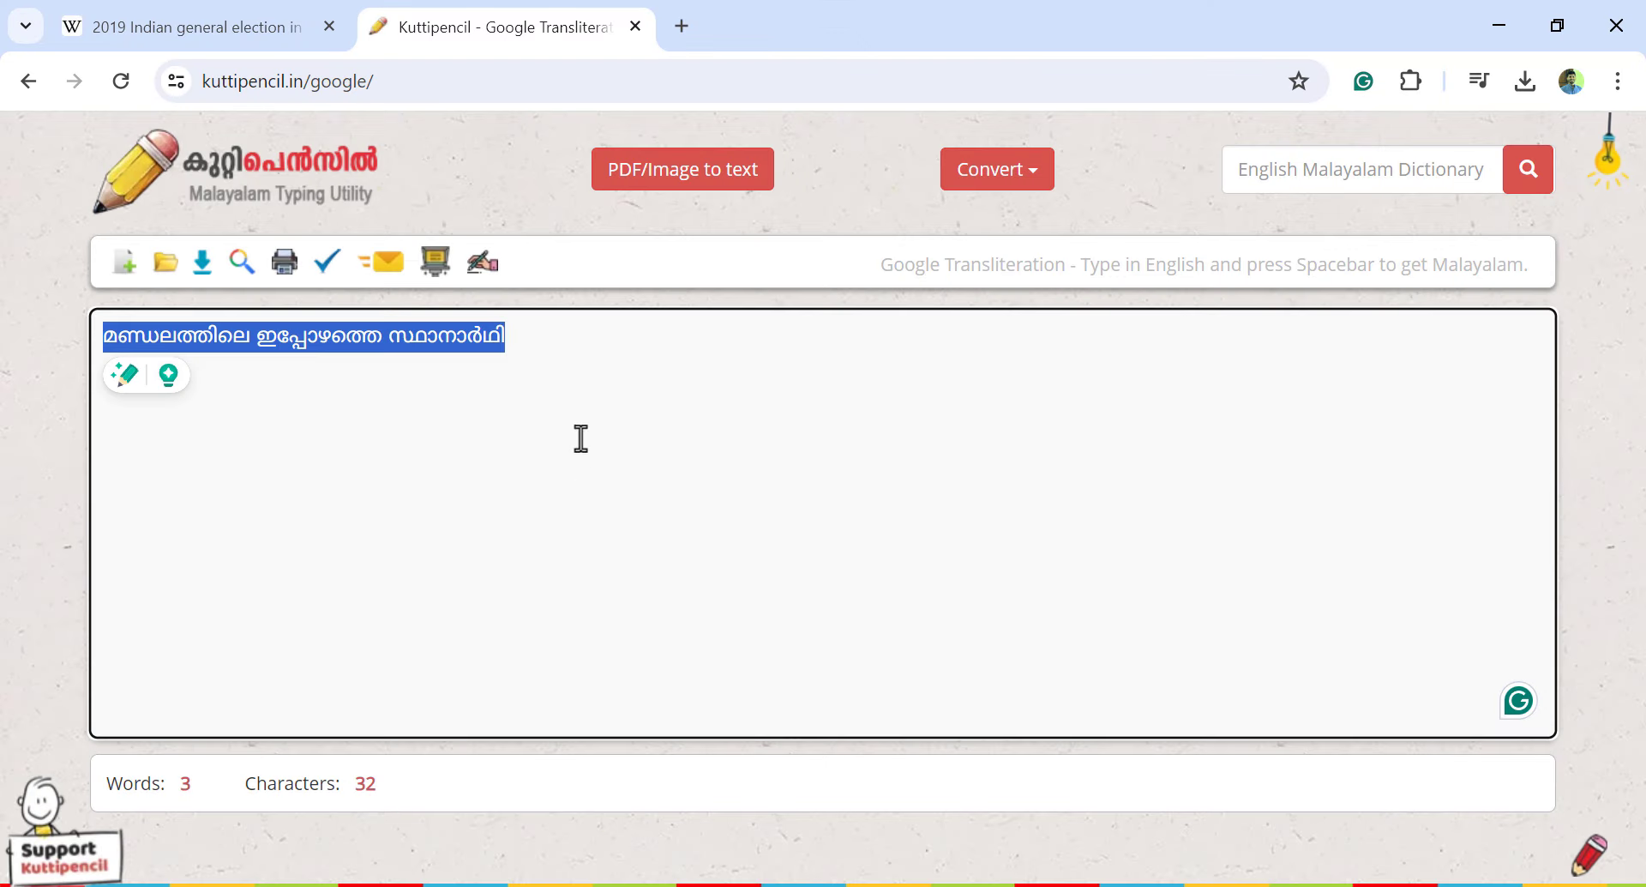
text(kerala lok s)
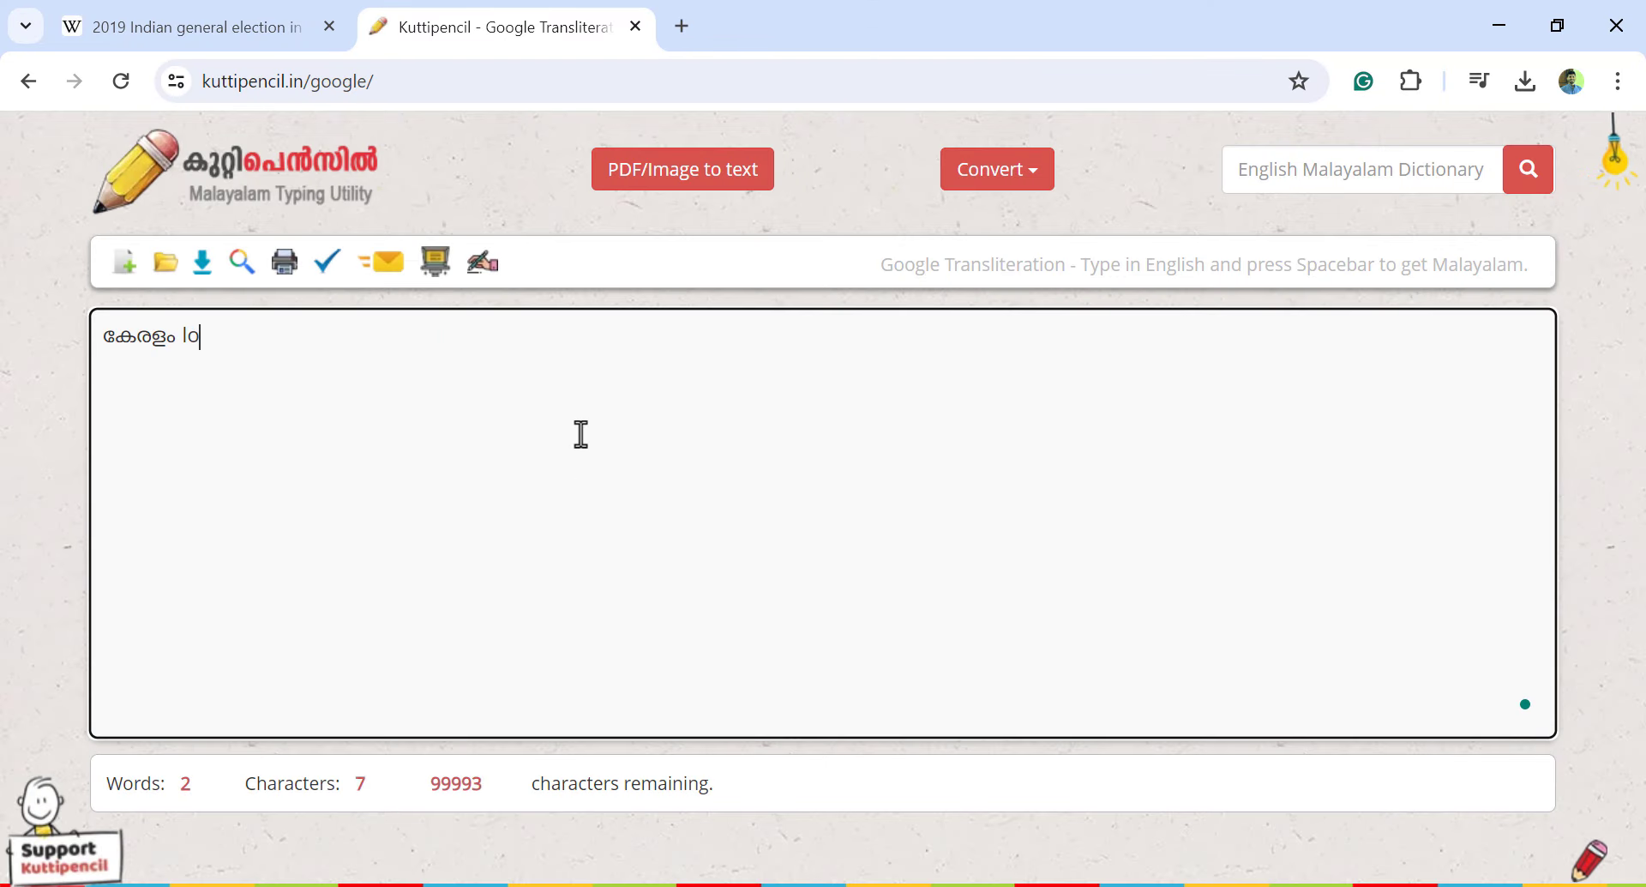
text(abha)
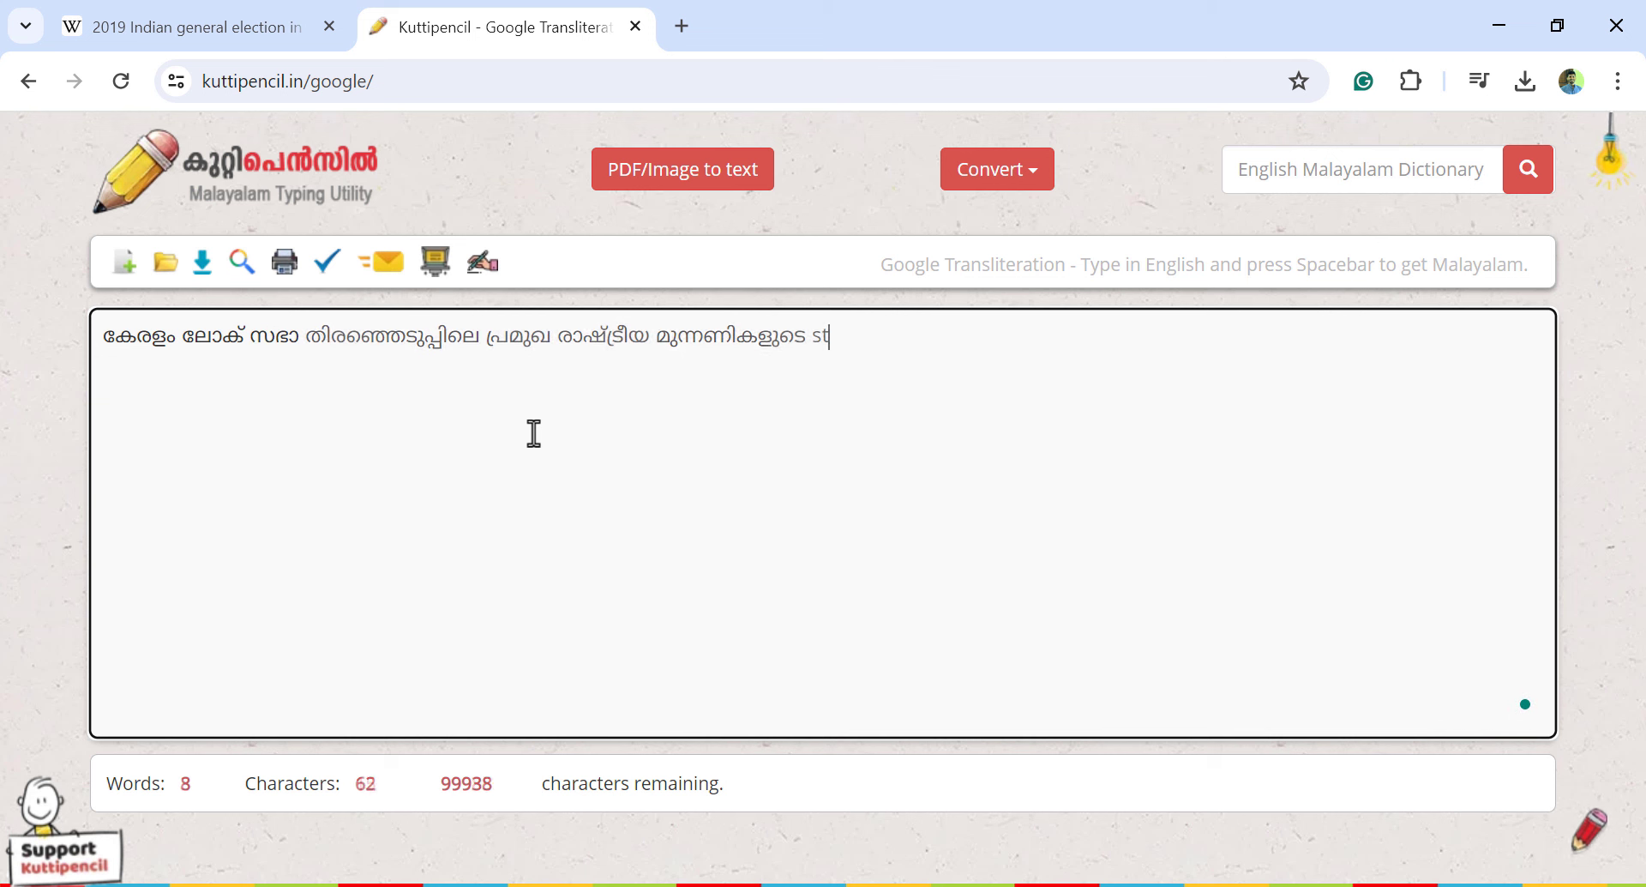
text(haanaarthikal)
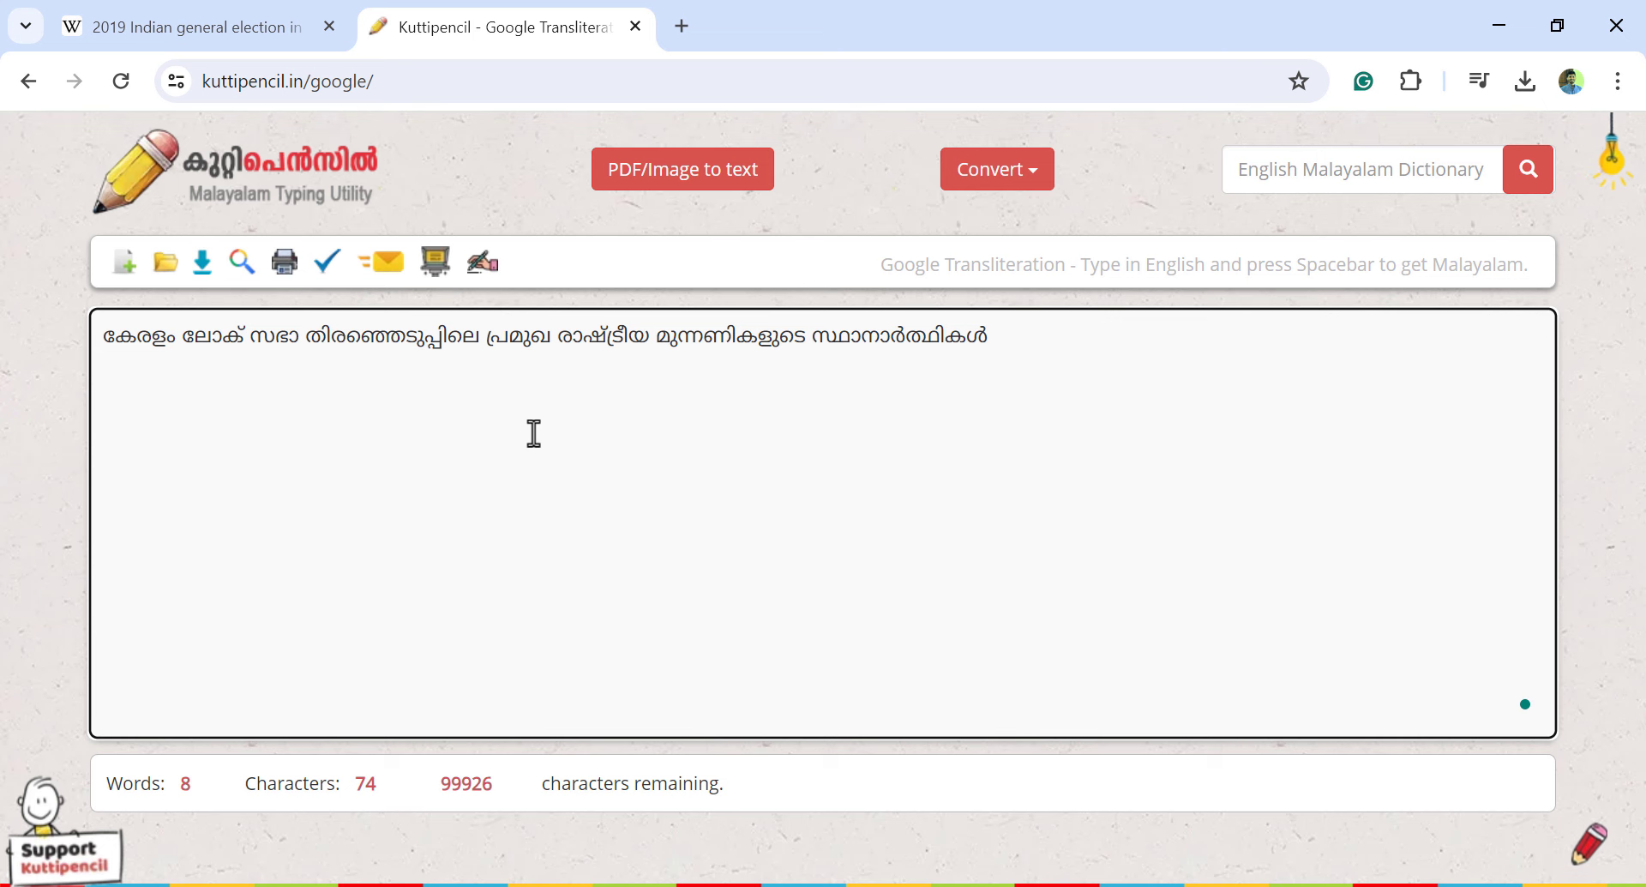
Copy the whole Malayalam sentence and paste it over the text in Excel's wide text box above the candidates
key(ctrl+a)
key(ctrl+c)
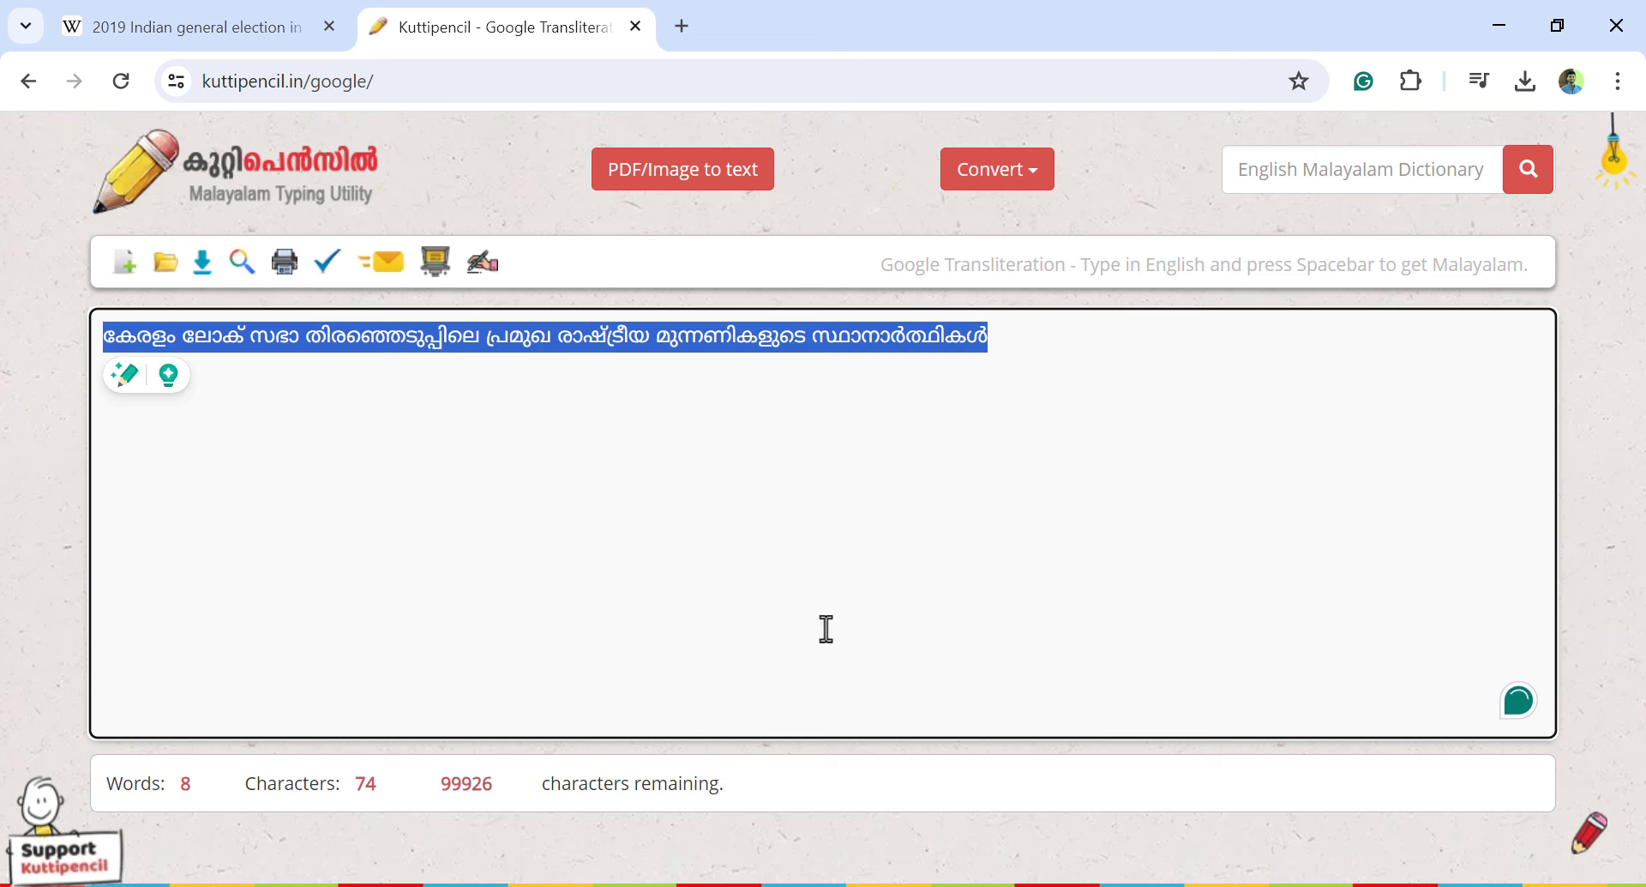
key(alt+Tab)
key(ctrl+a)
key(ctrl+v)
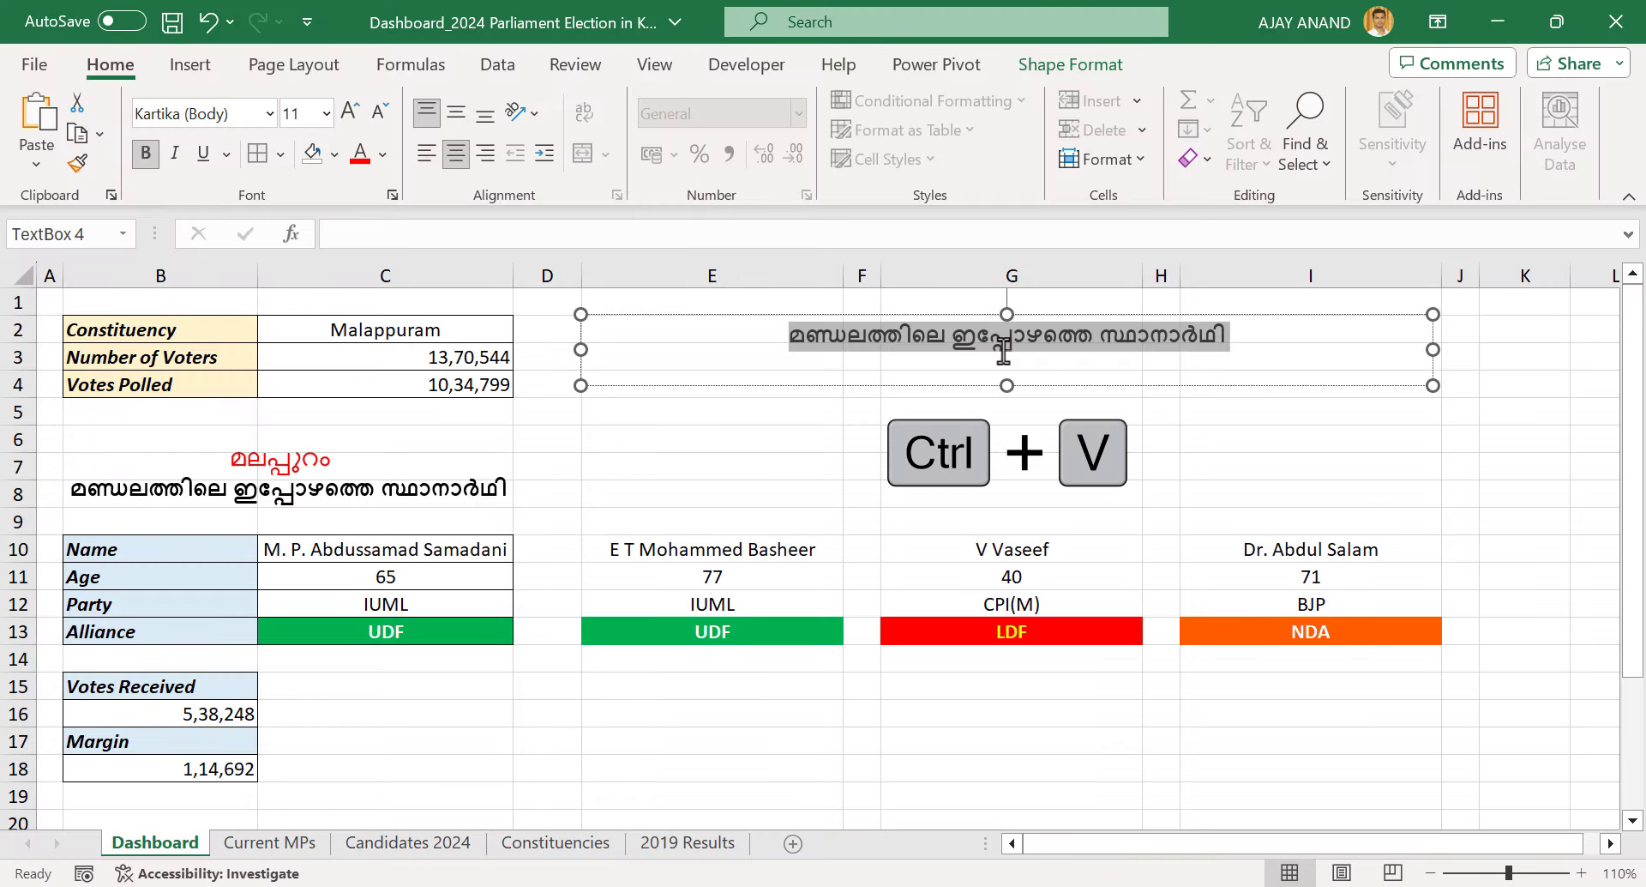
Change the sentence's first word to കേരളാ in Chrome's Kuttipencil page and replace that word in the Excel text box
click(710, 347)
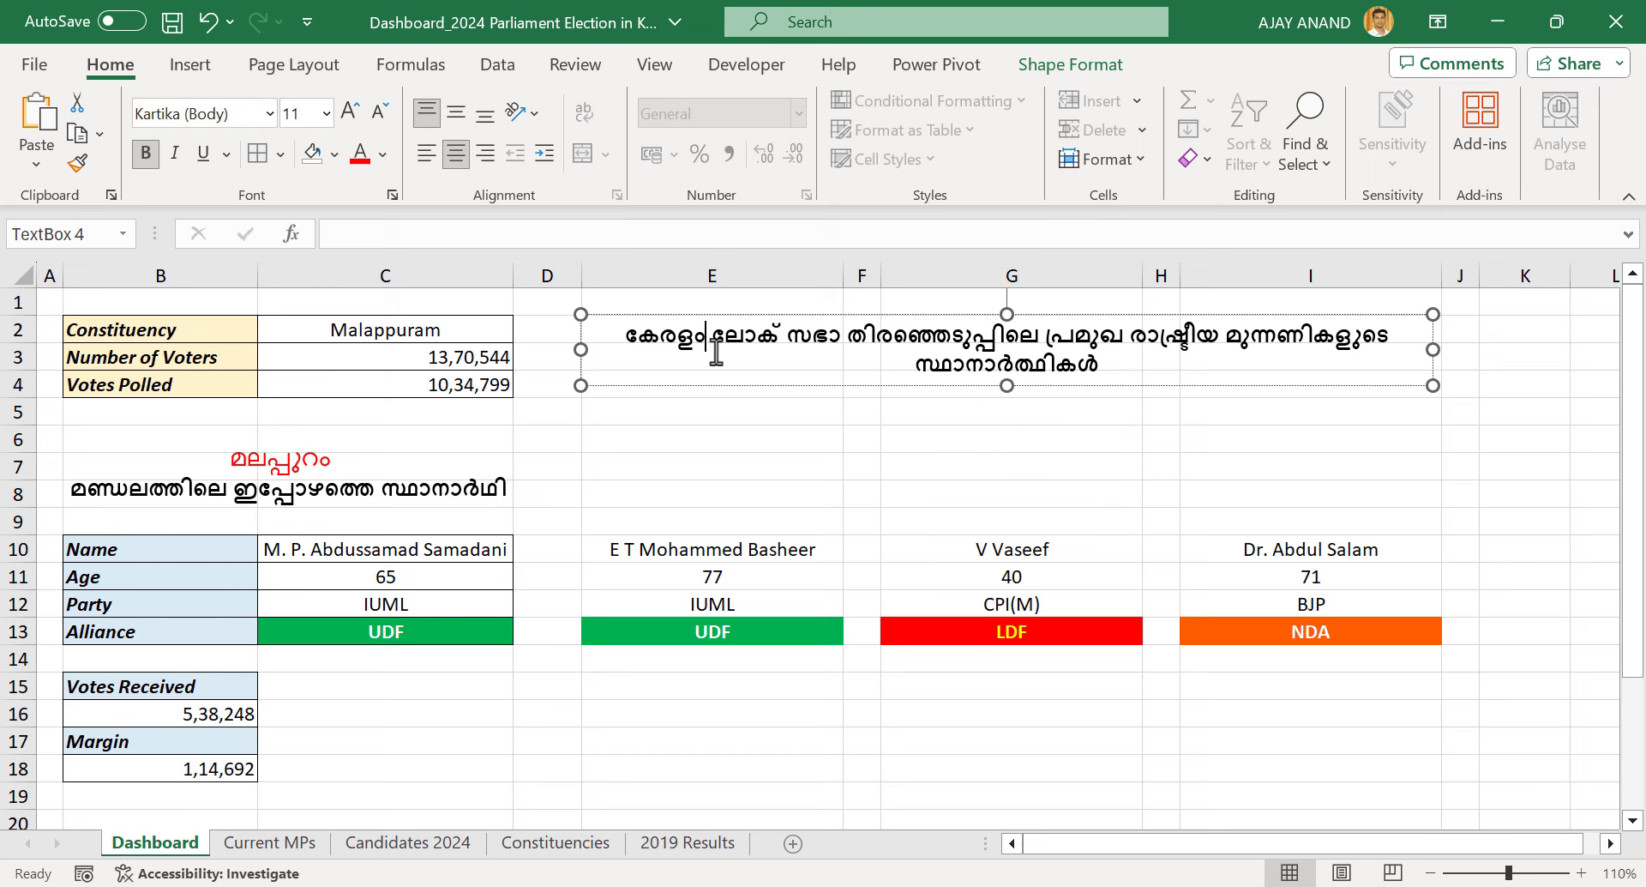
key(alt+Tab)
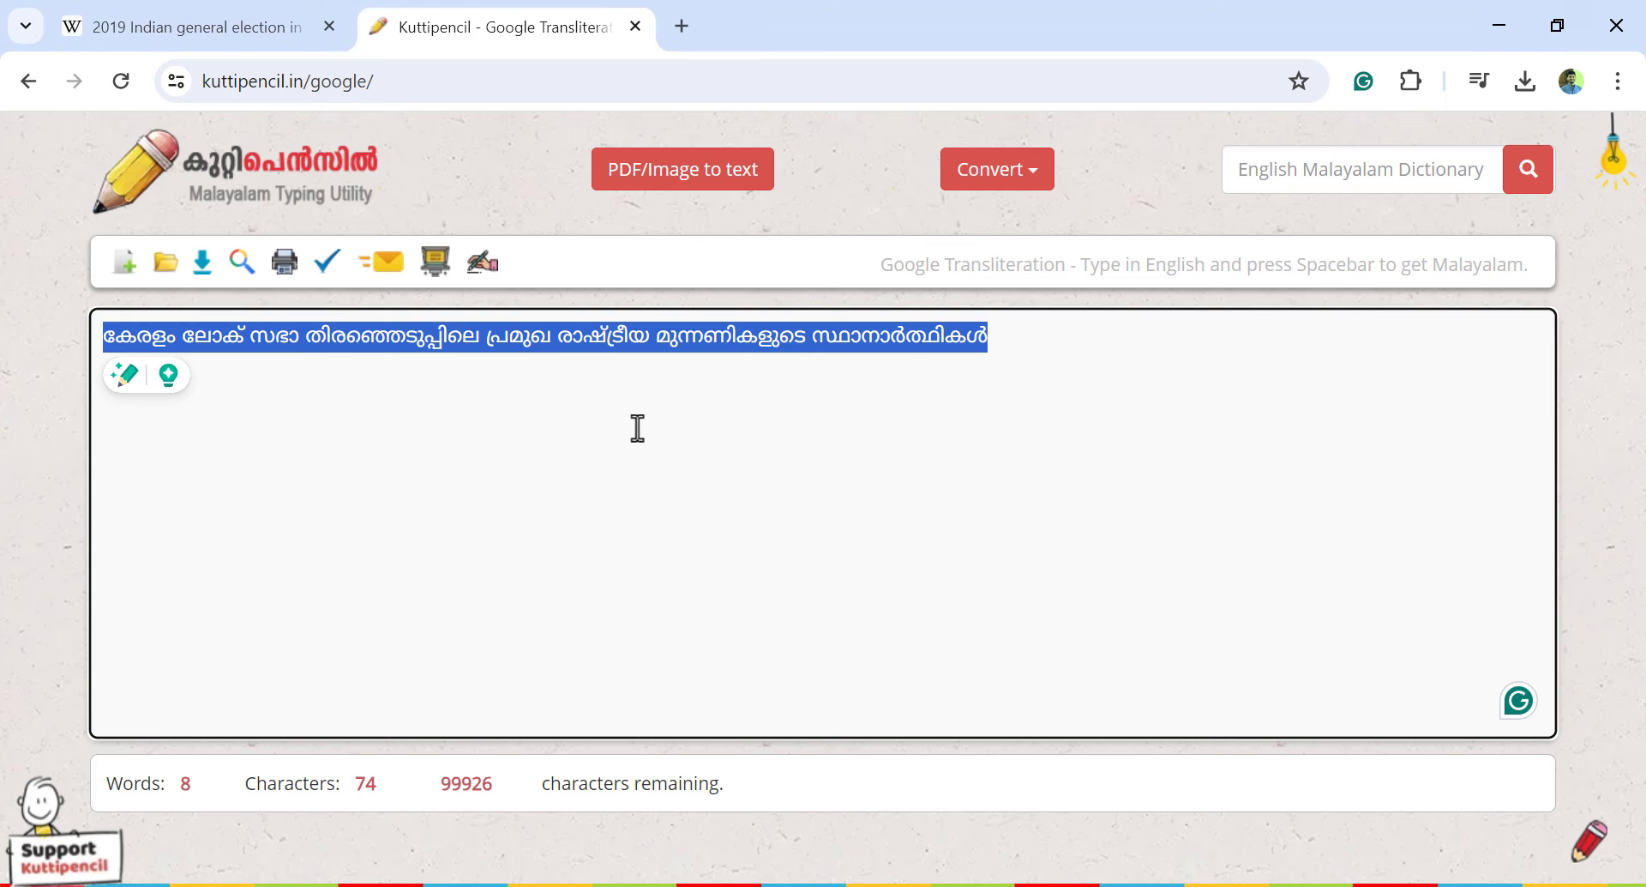
click(178, 335)
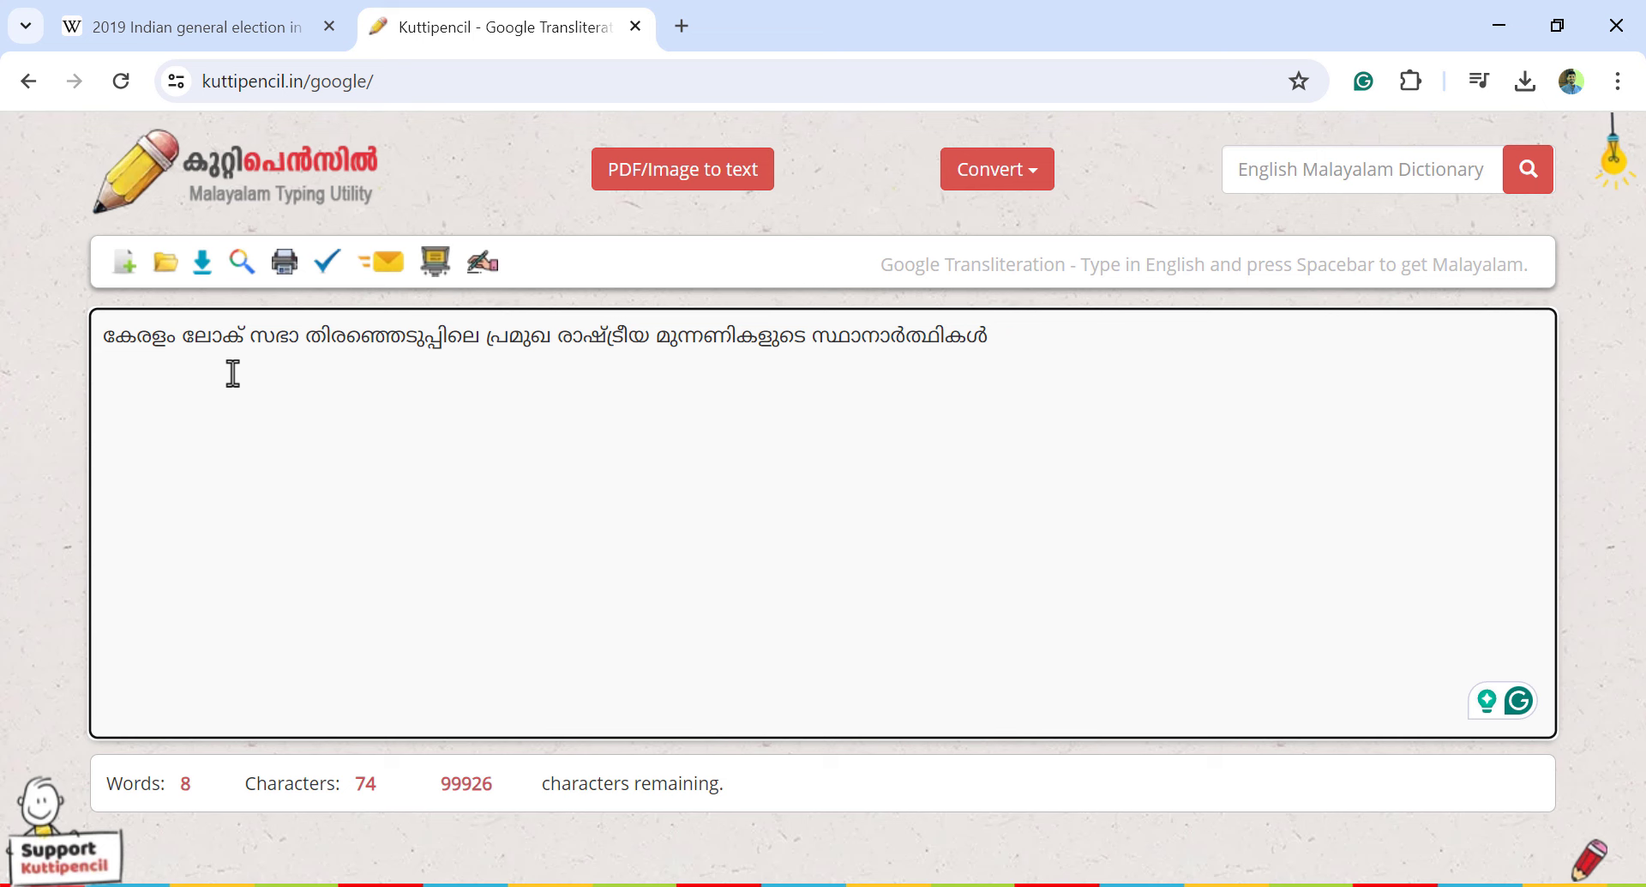
key(BackSpace)
key(Escape)
text(a)
key(BackSpace)
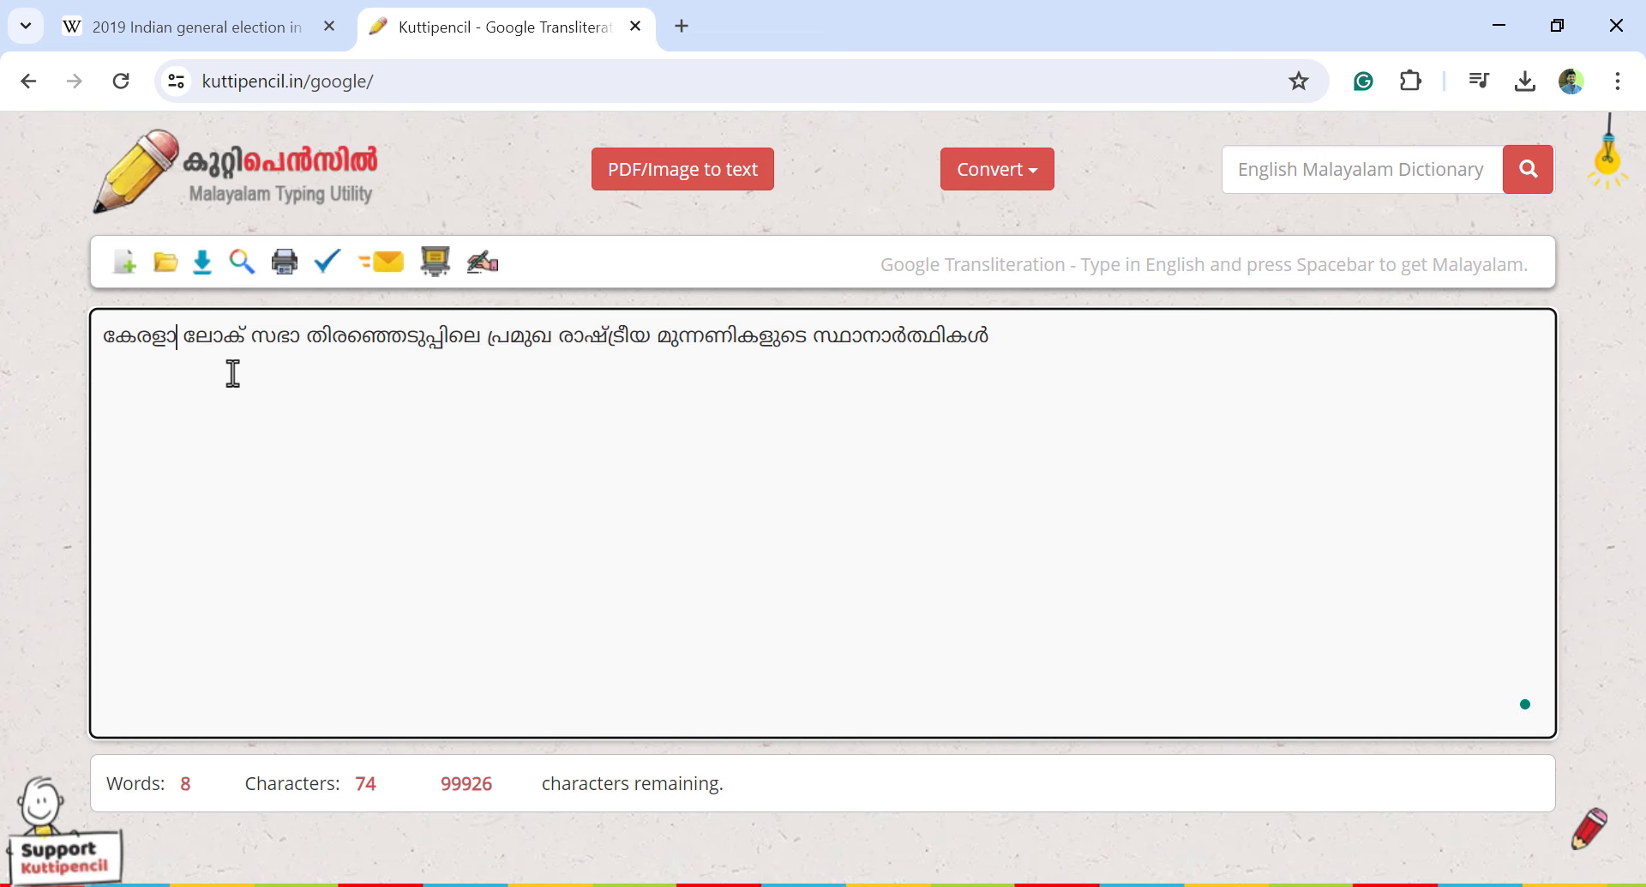
key(ctrl+shift+Left)
key(alt+Tab)
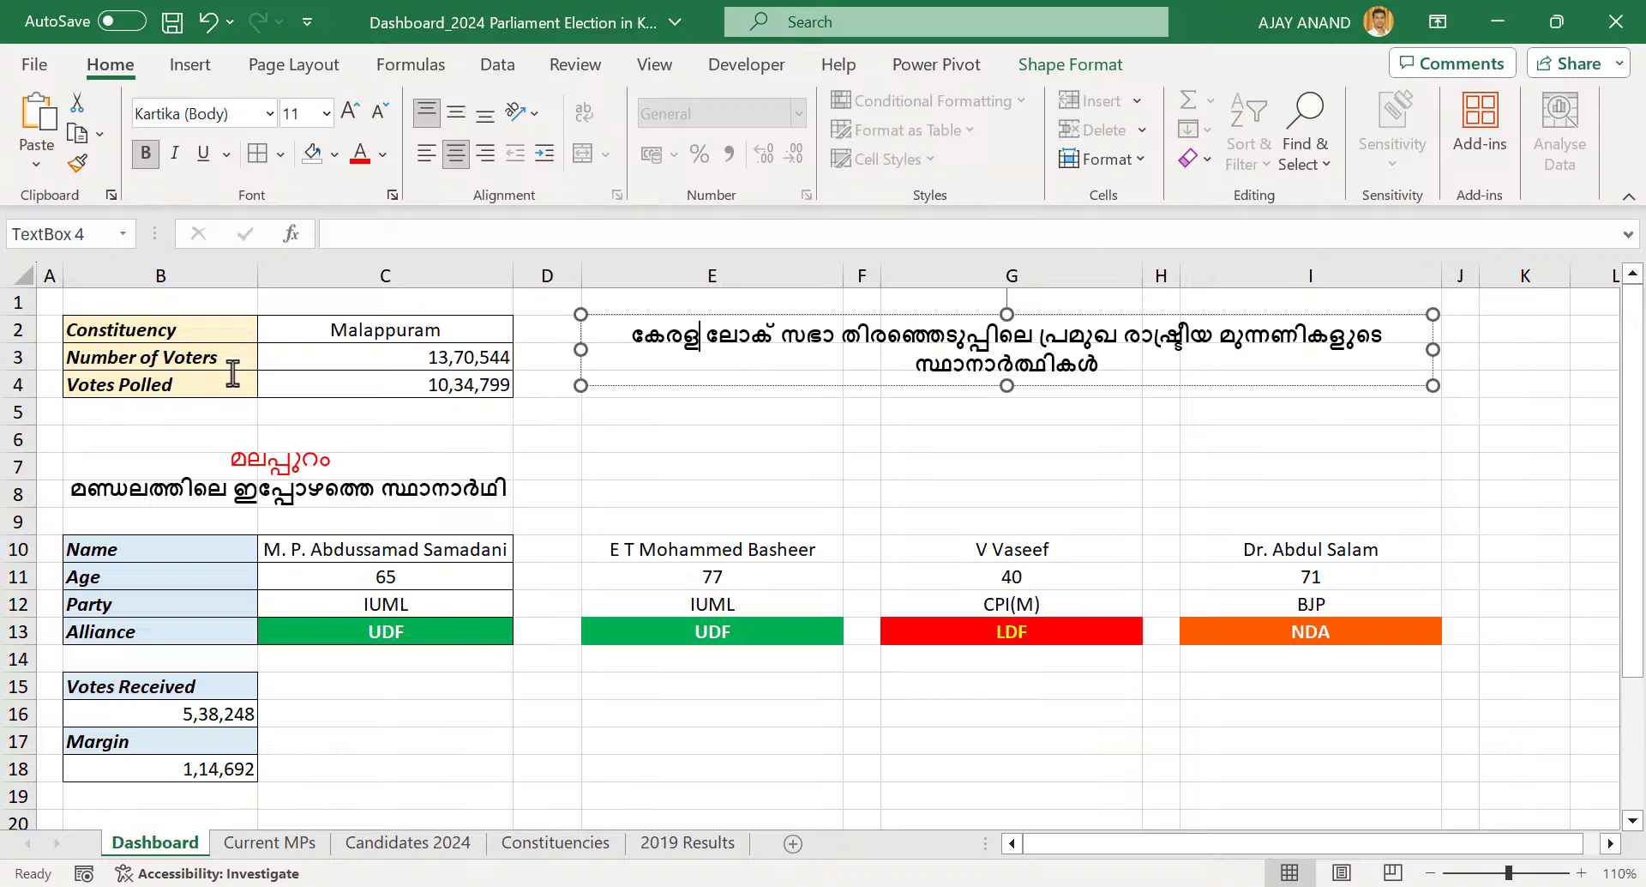
double_click(698, 347)
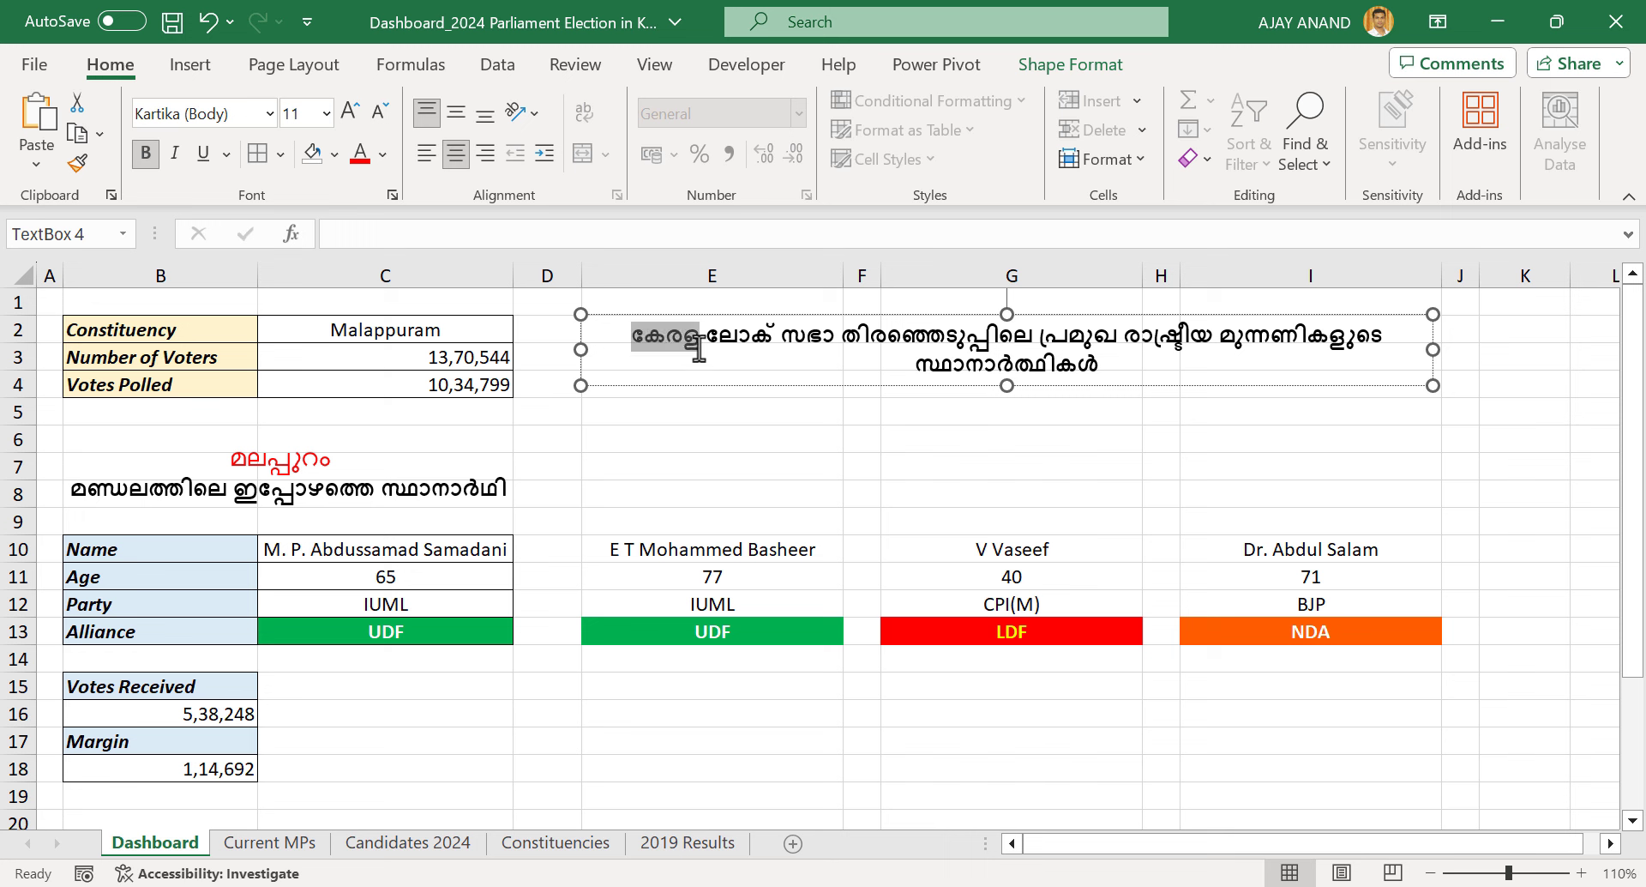
key(ctrl+v)
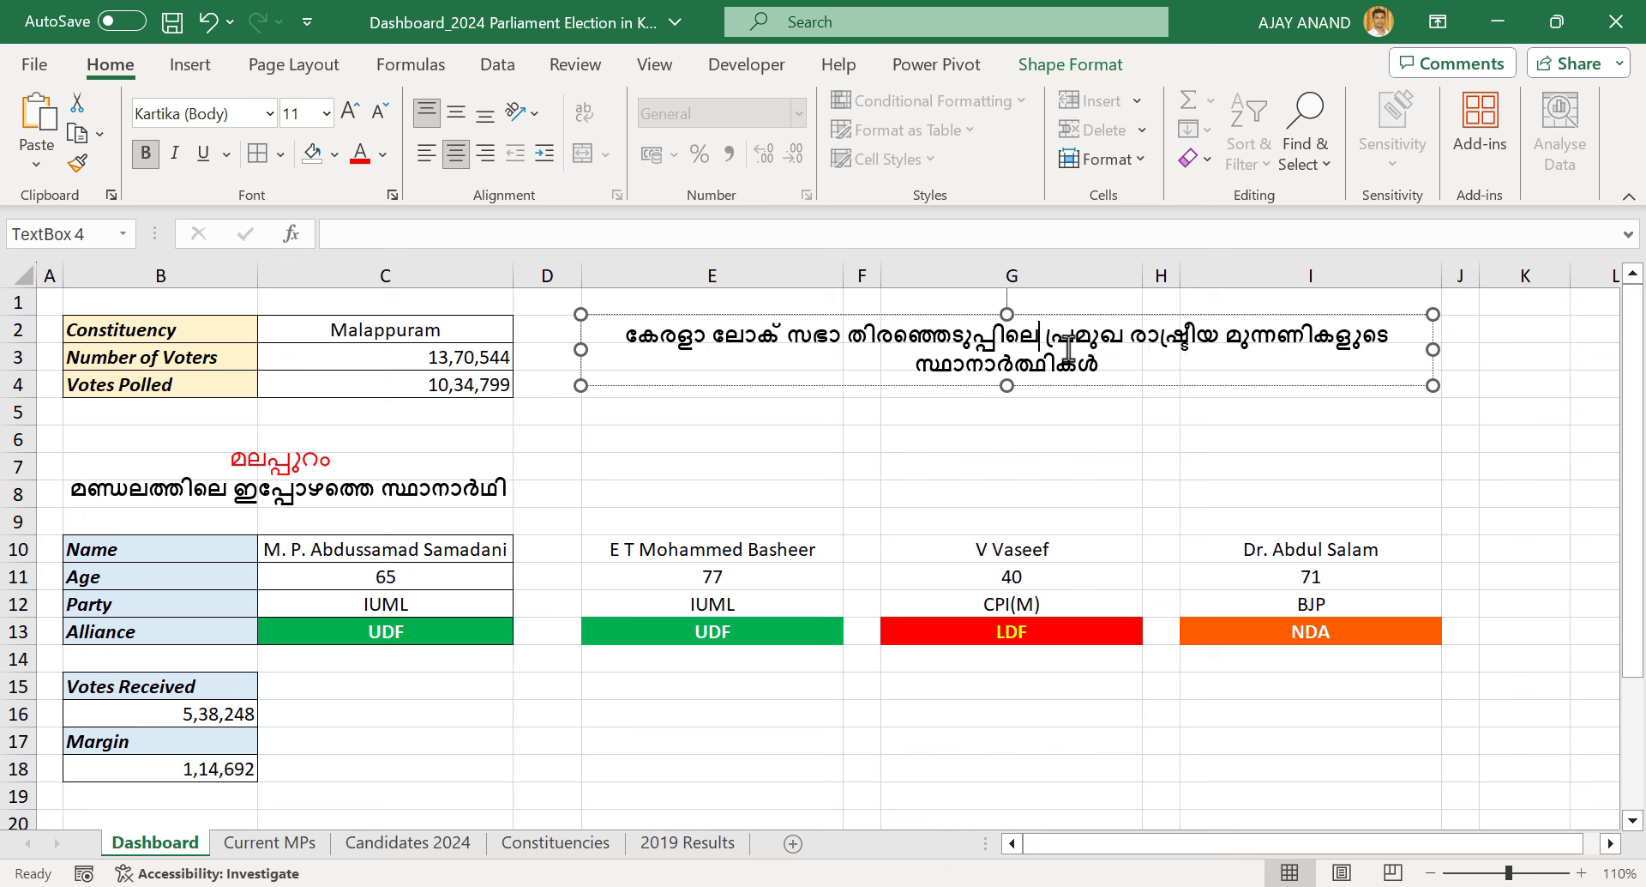
Break the heading onto a second line before പ്രമുഖ and insert 2024 at the start of its first line
key(Return)
key(Up)
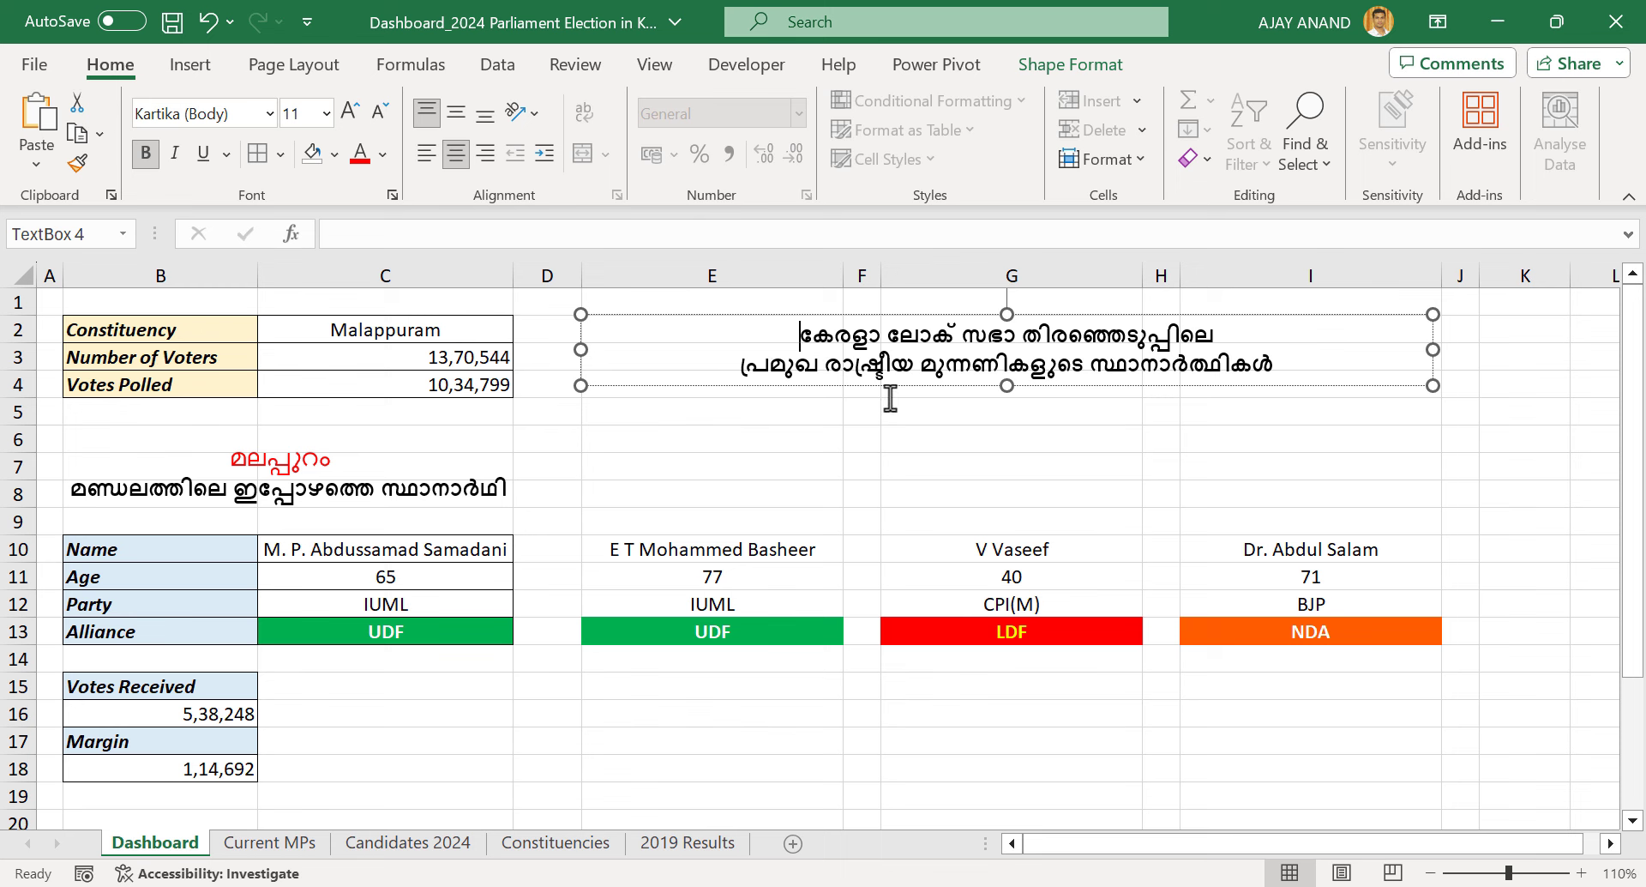
text(2024)
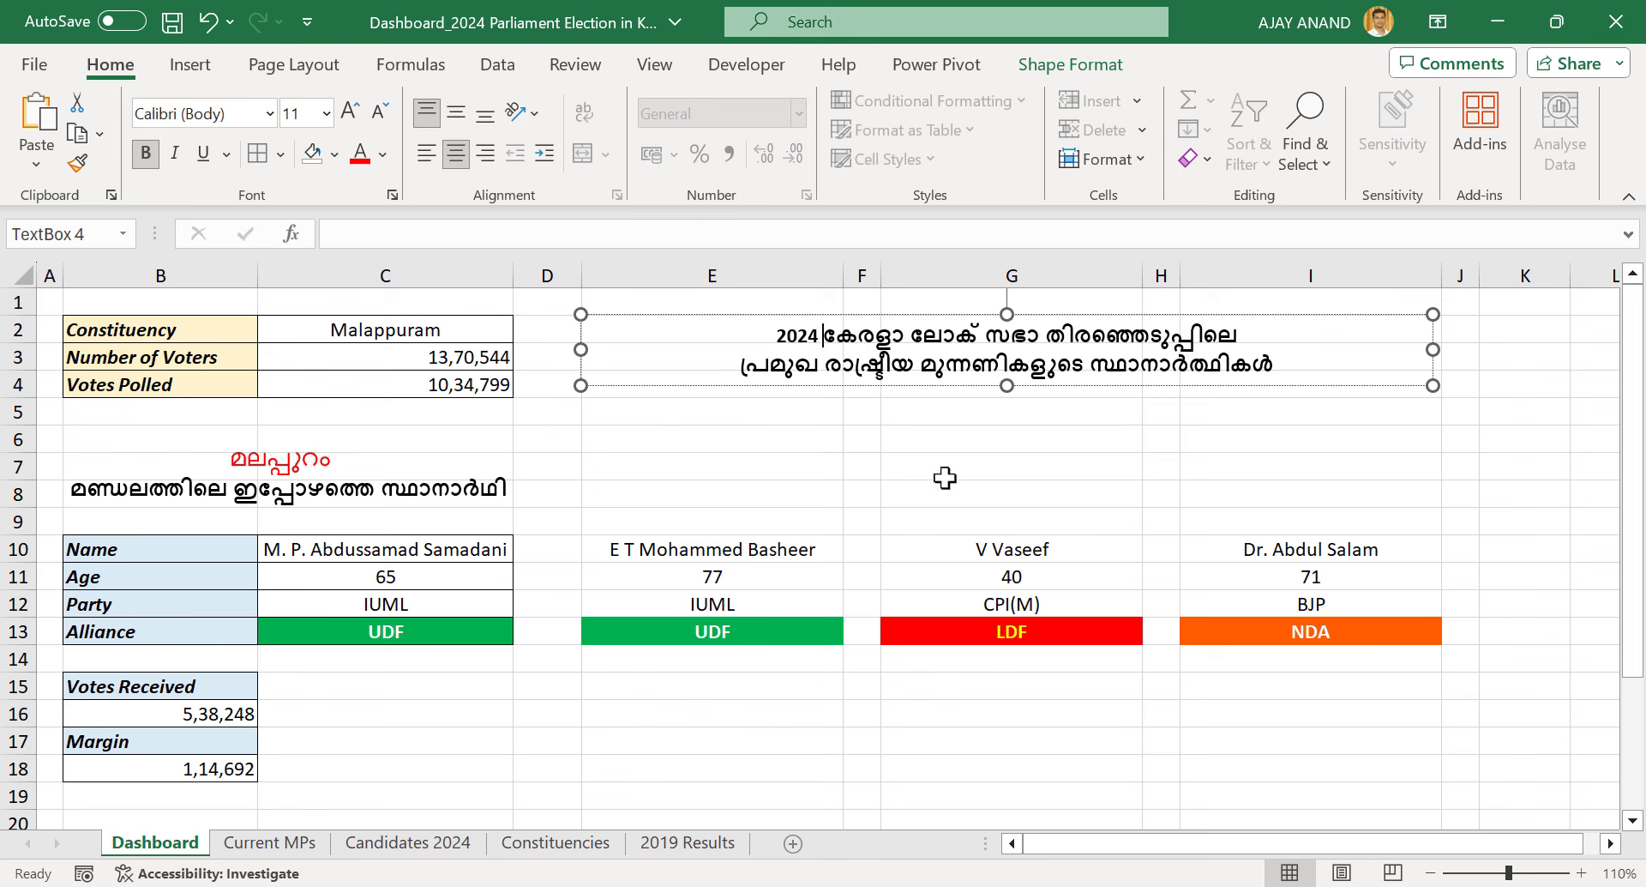
click(1038, 457)
click(1046, 343)
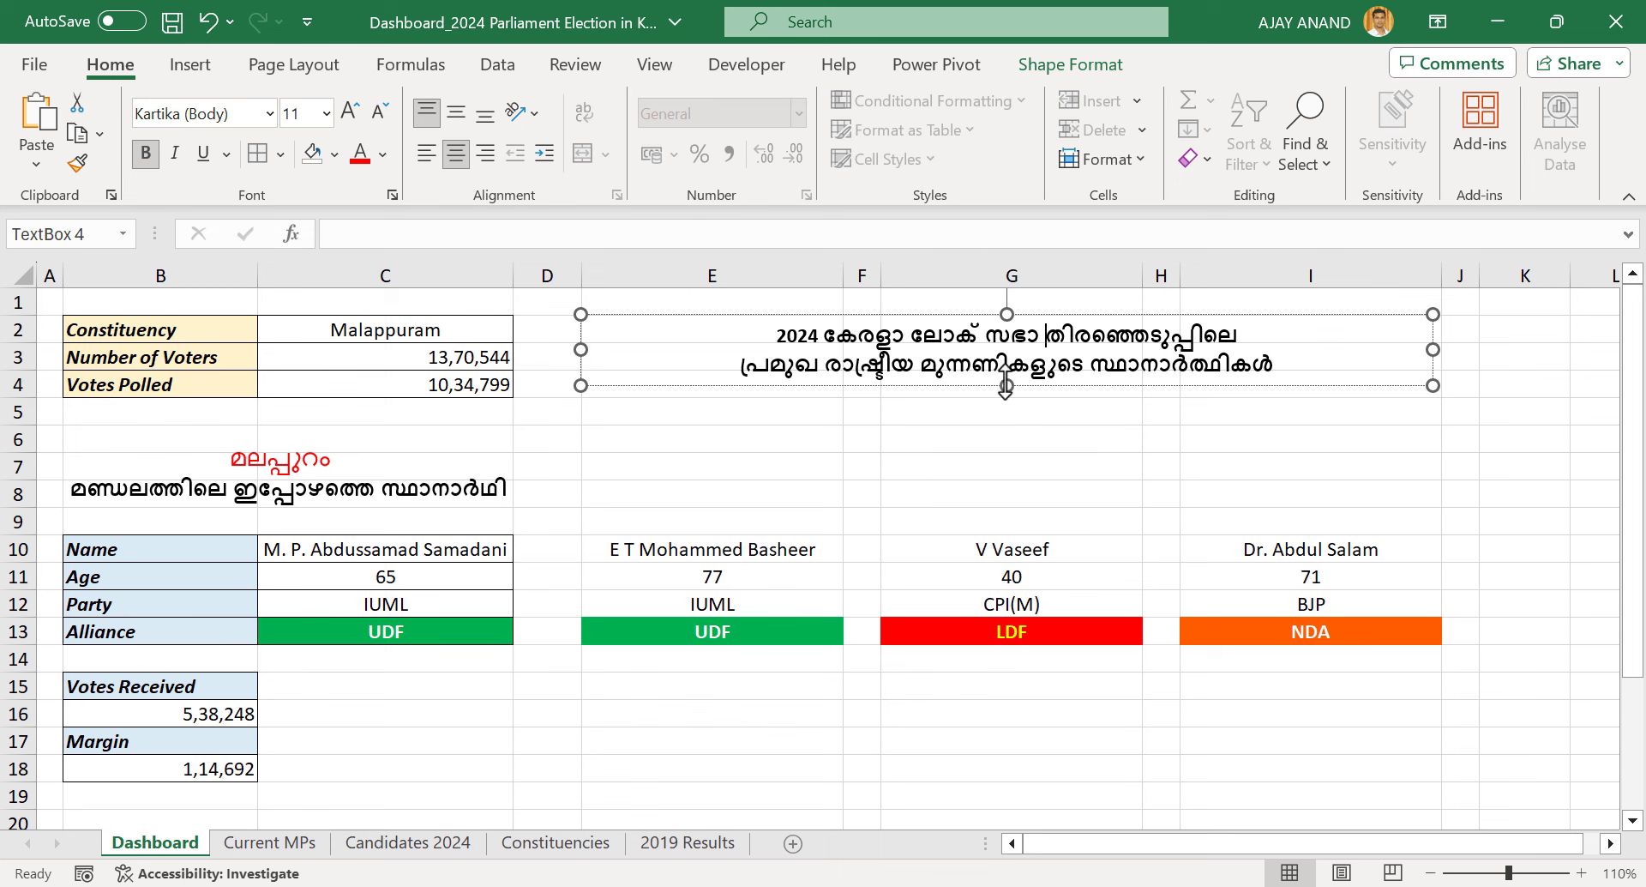
click(1023, 461)
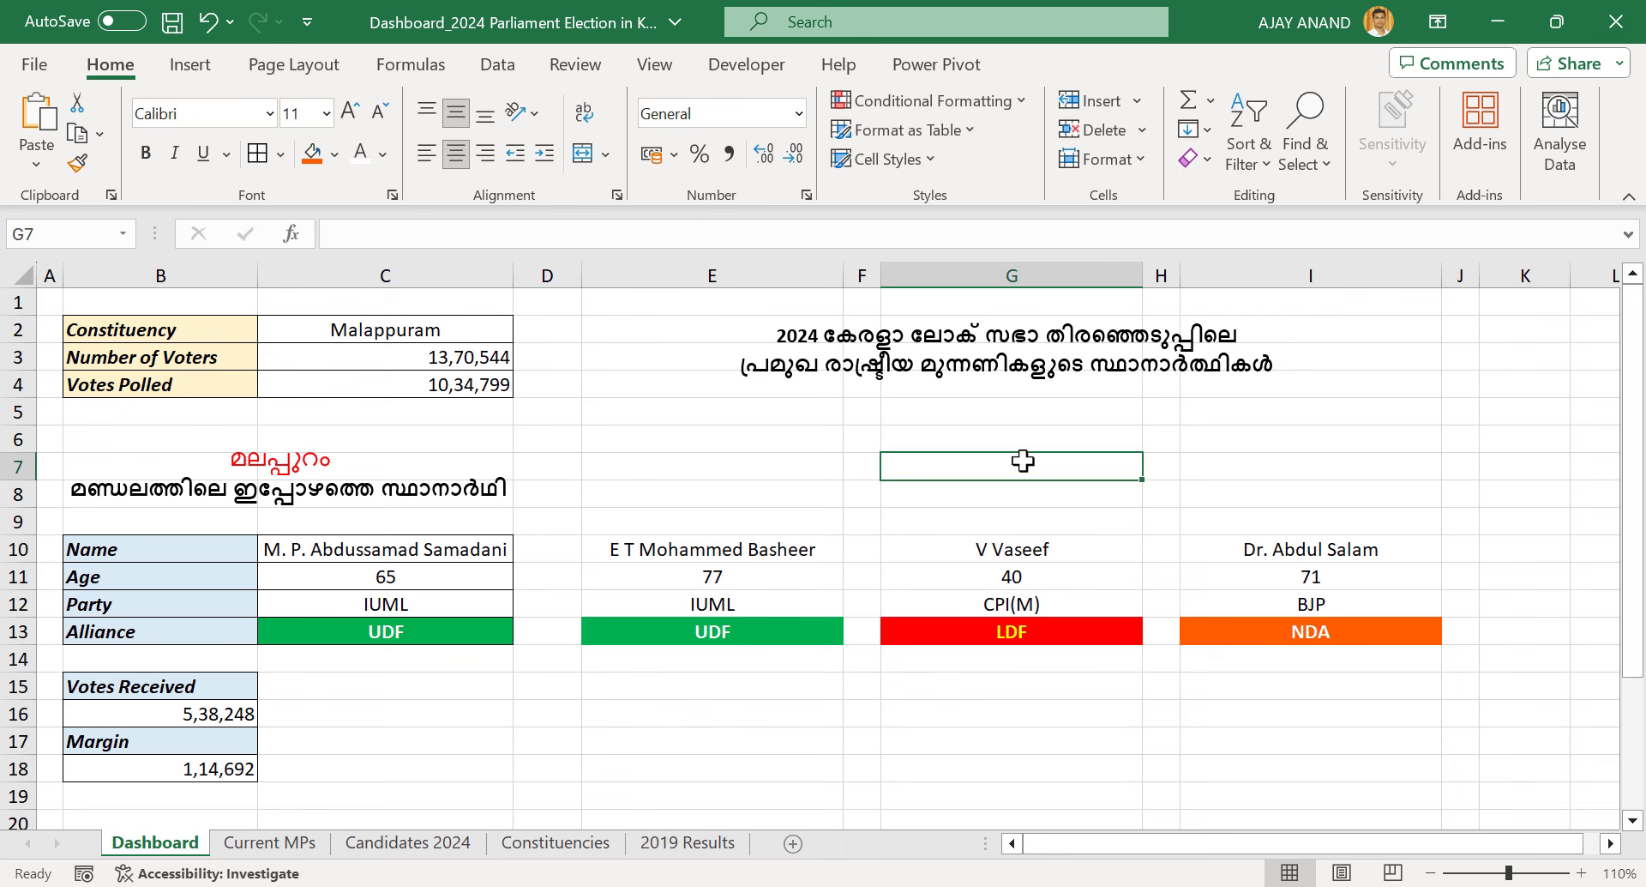
Nudge the 2024 heading text box slightly upward and align its text to the vertical middle
click(995, 335)
click(1020, 314)
key(Up)
key(Up)
key(Up)
key(Up)
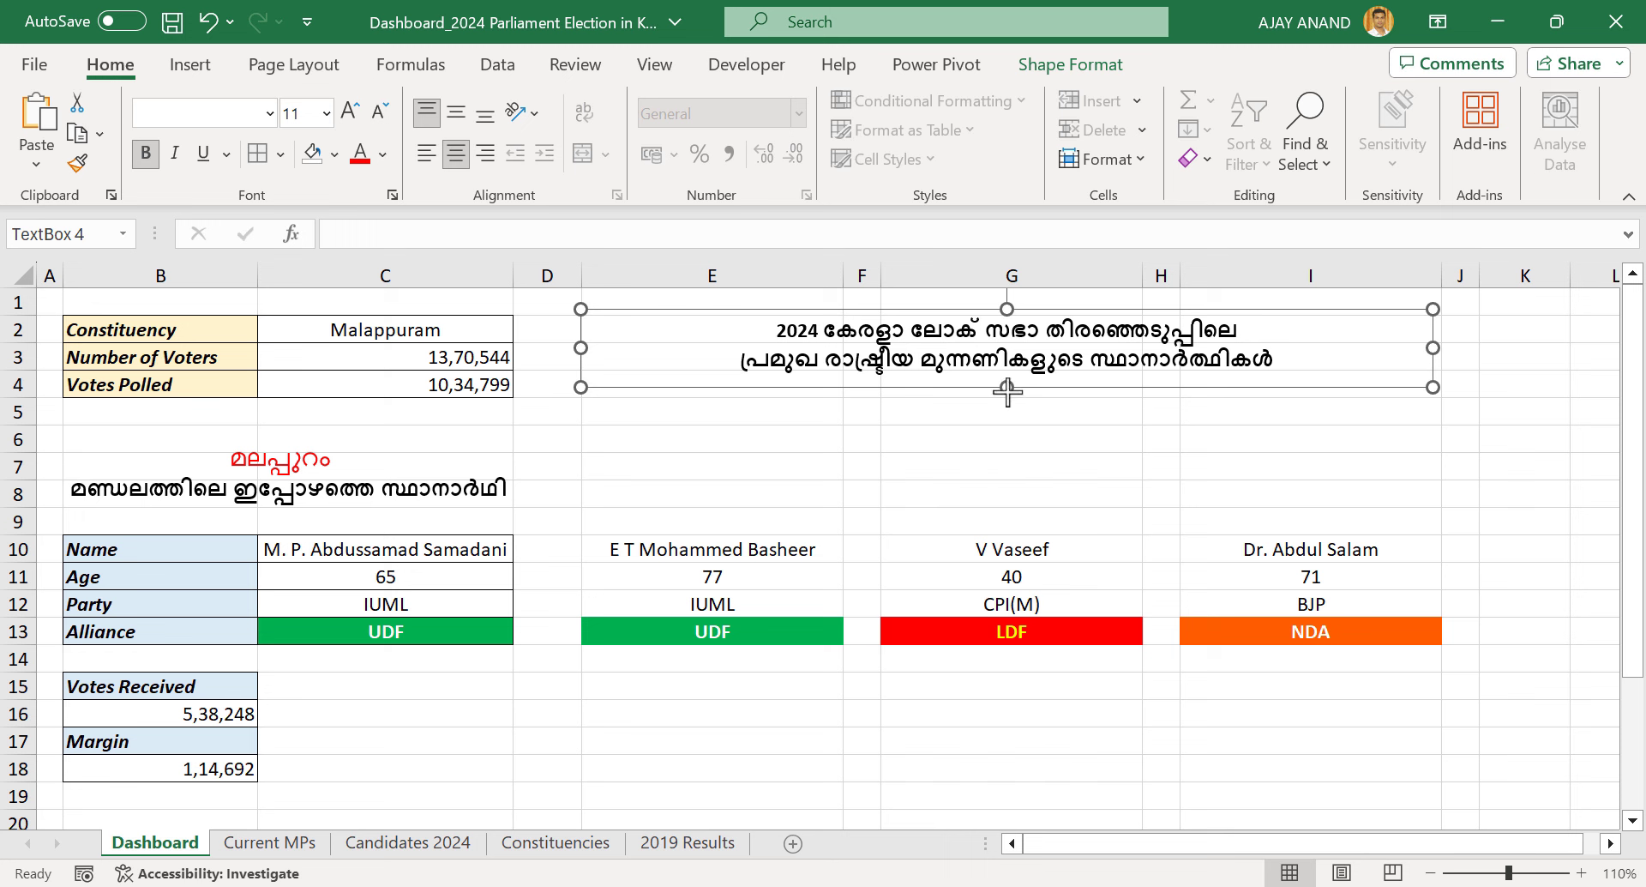
click(456, 112)
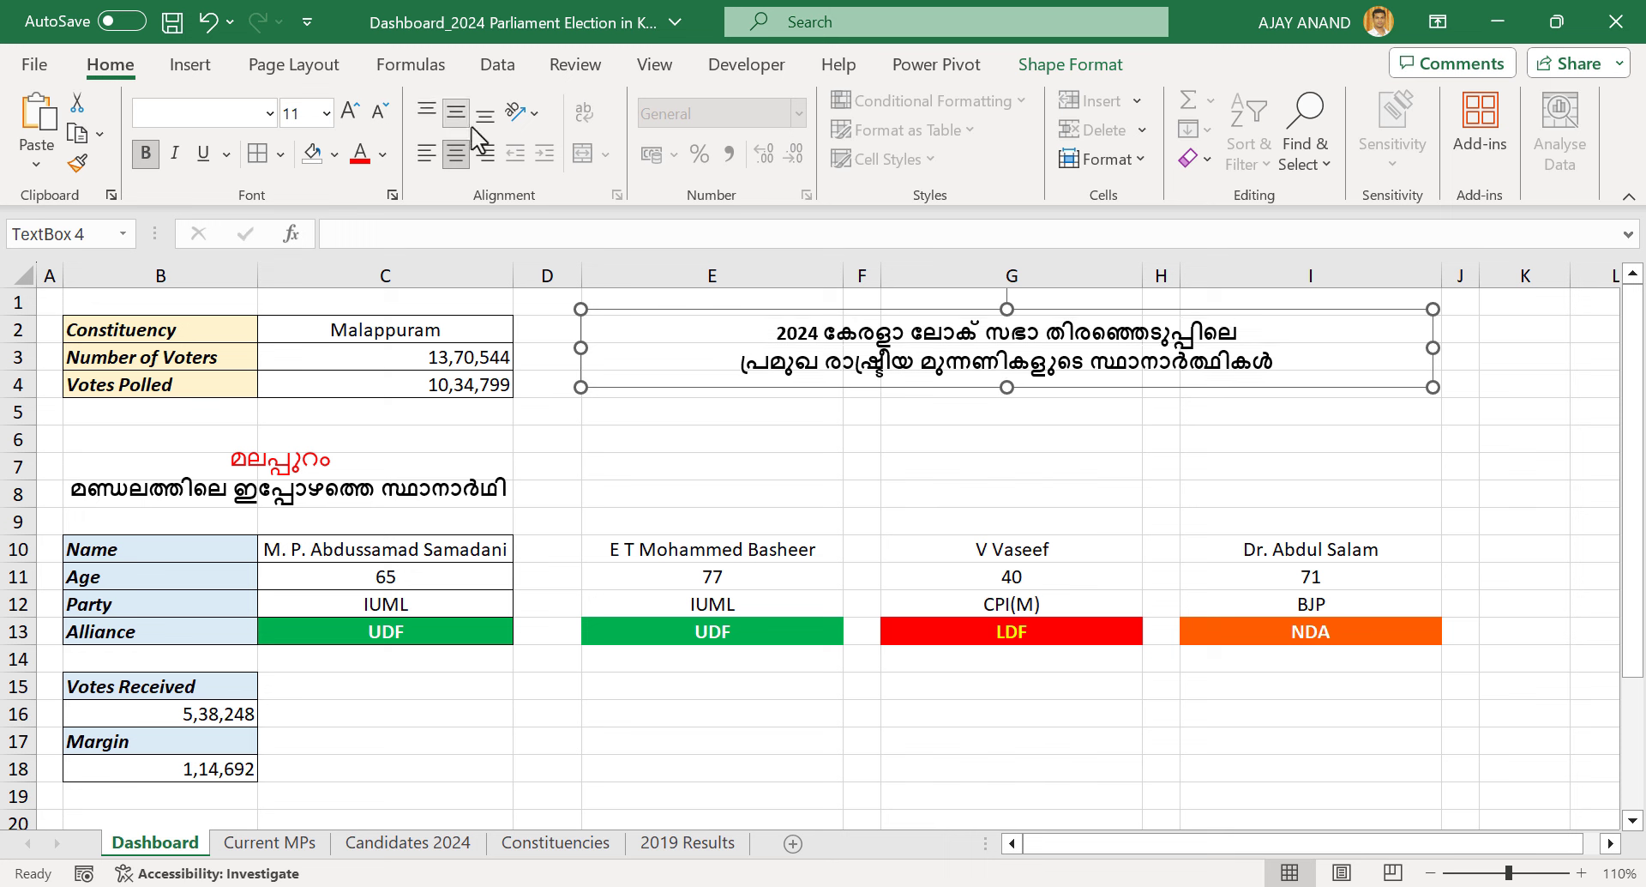
click(987, 410)
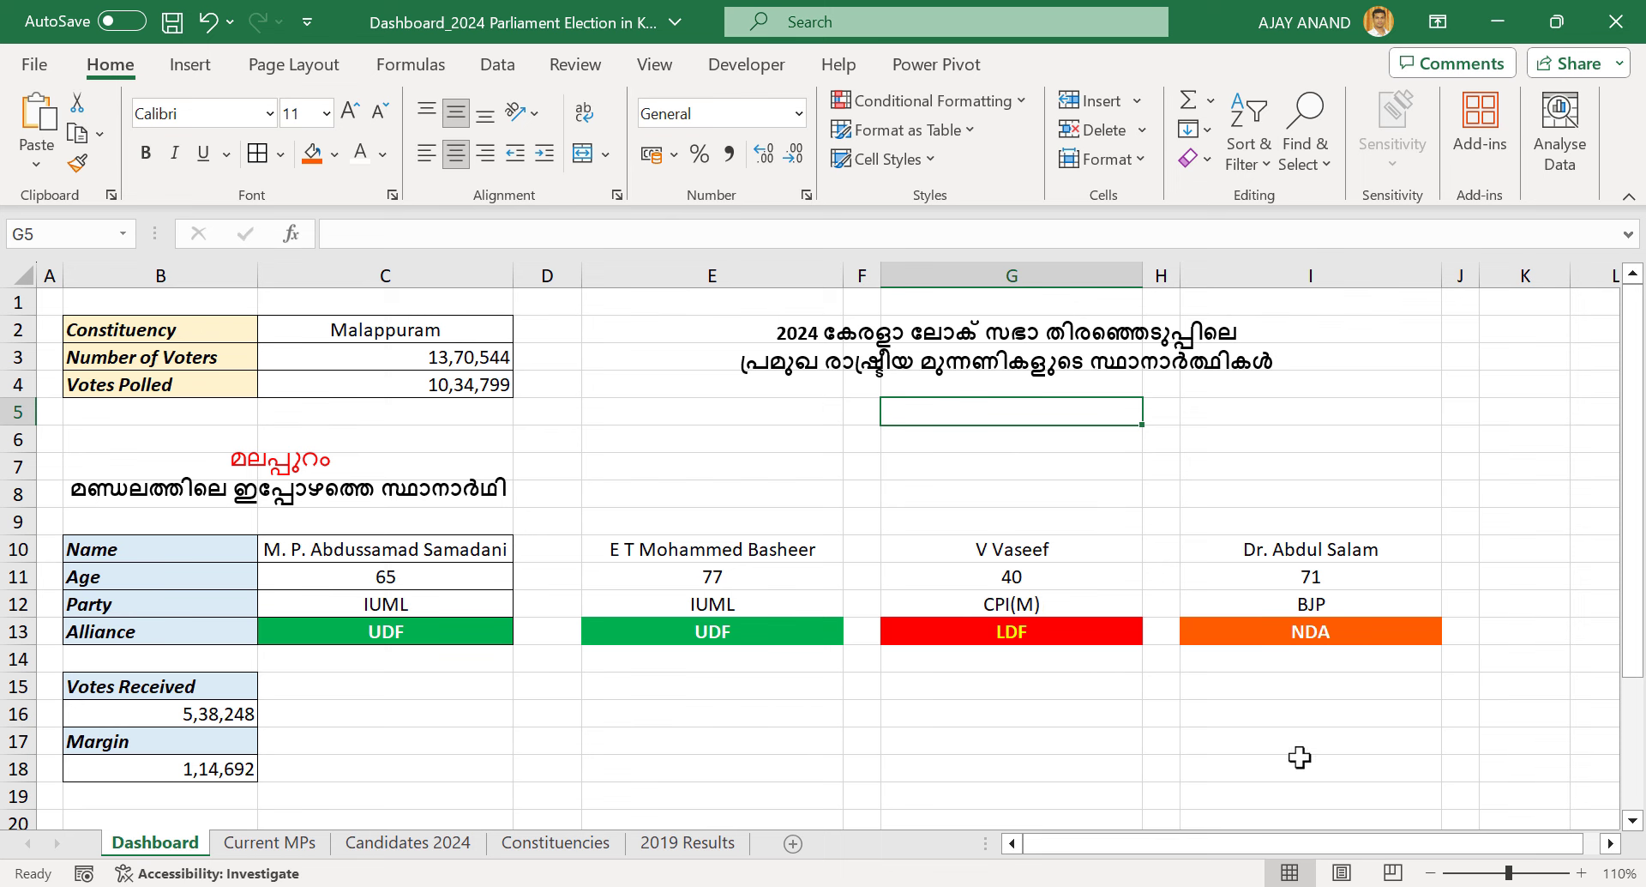
Enter the label Constituency in B28 and link C28 to the selected constituency in C2
scroll(412, 663, down, 5)
click(137, 629)
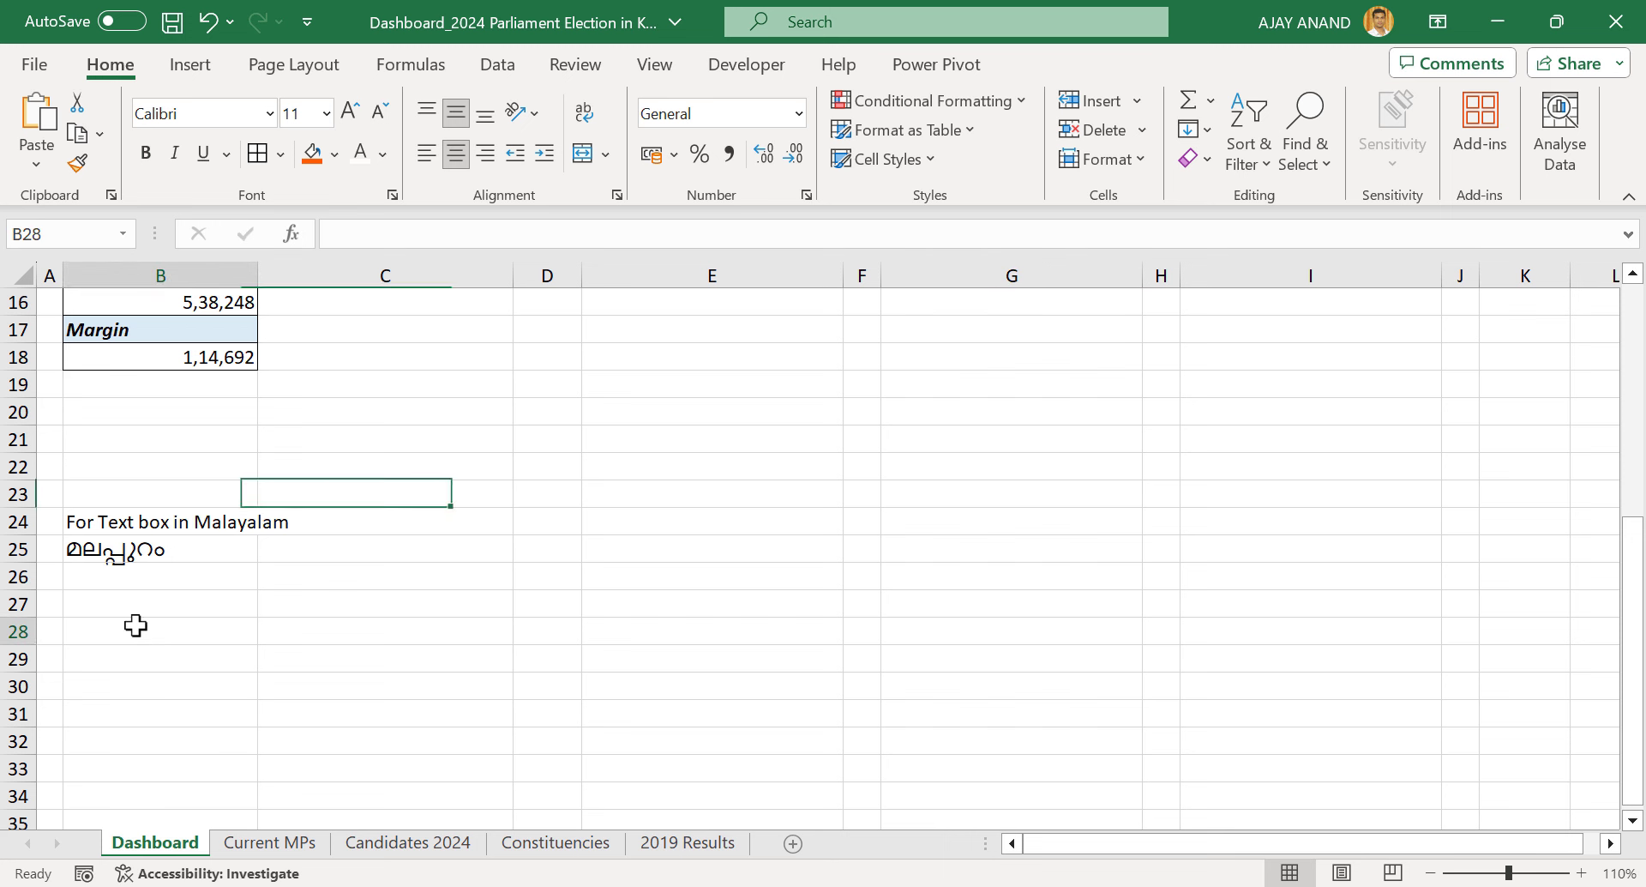
text(Co)
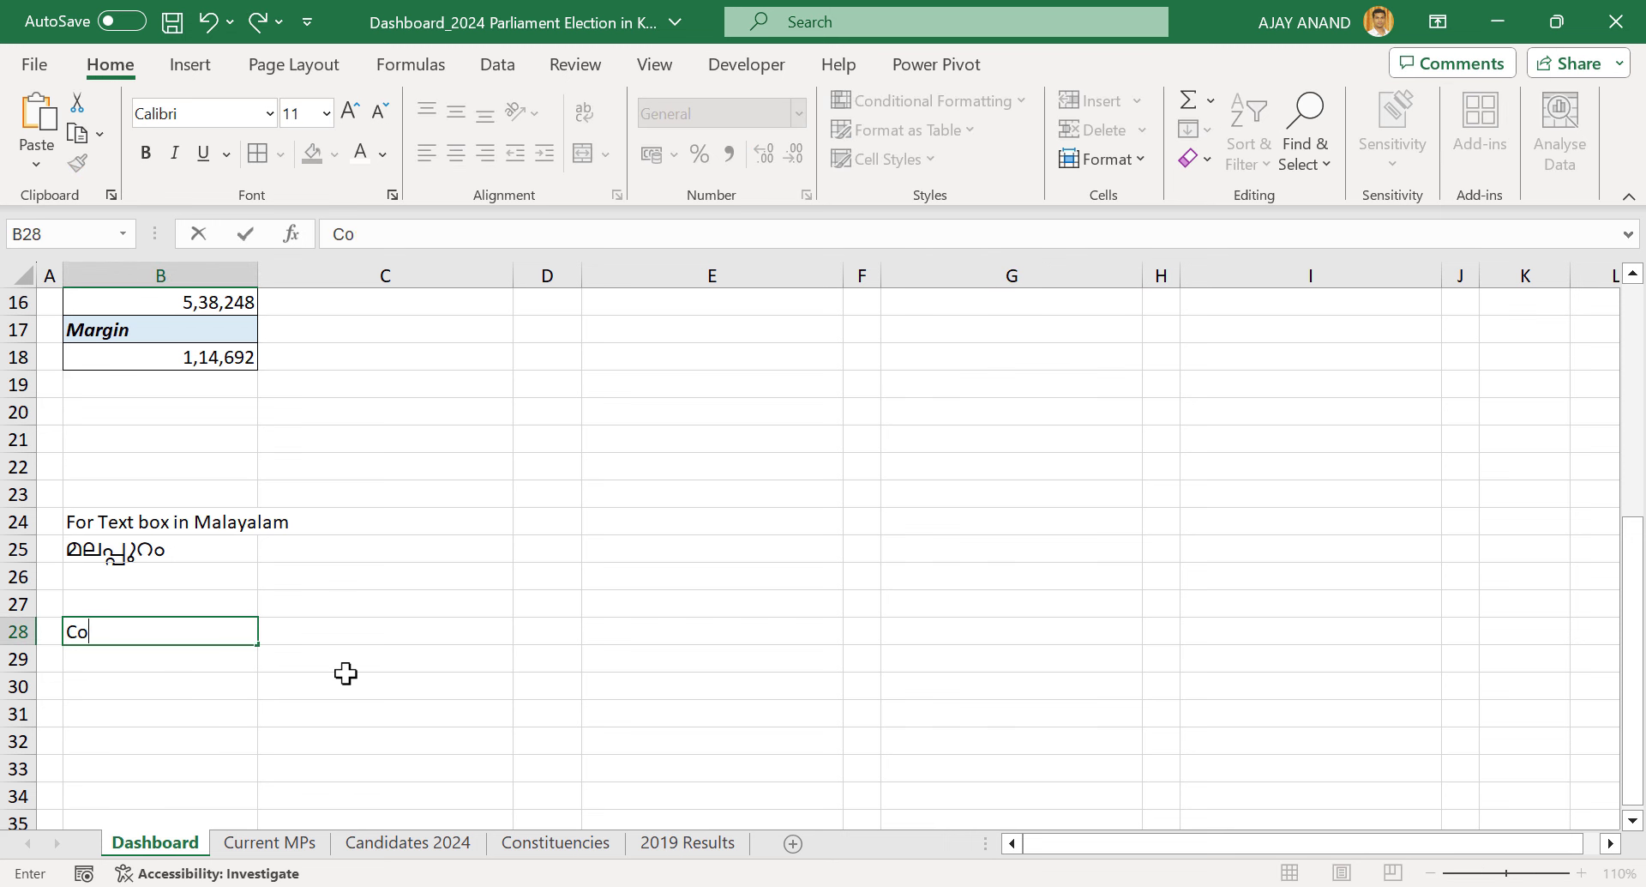
text(nstituency)
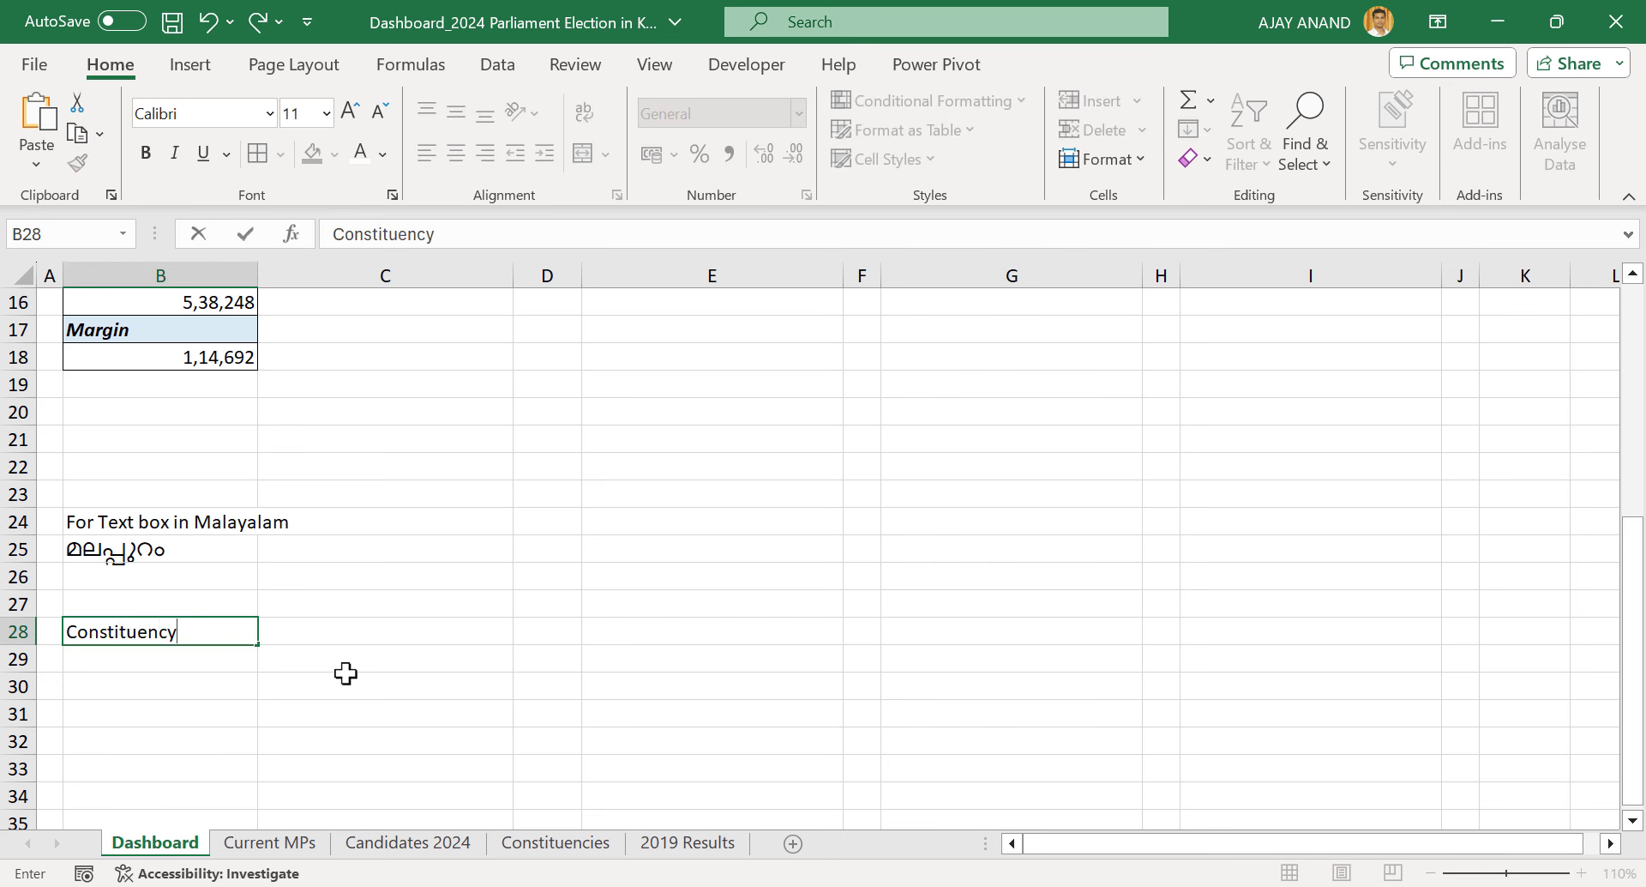
key(Tab)
text(=)
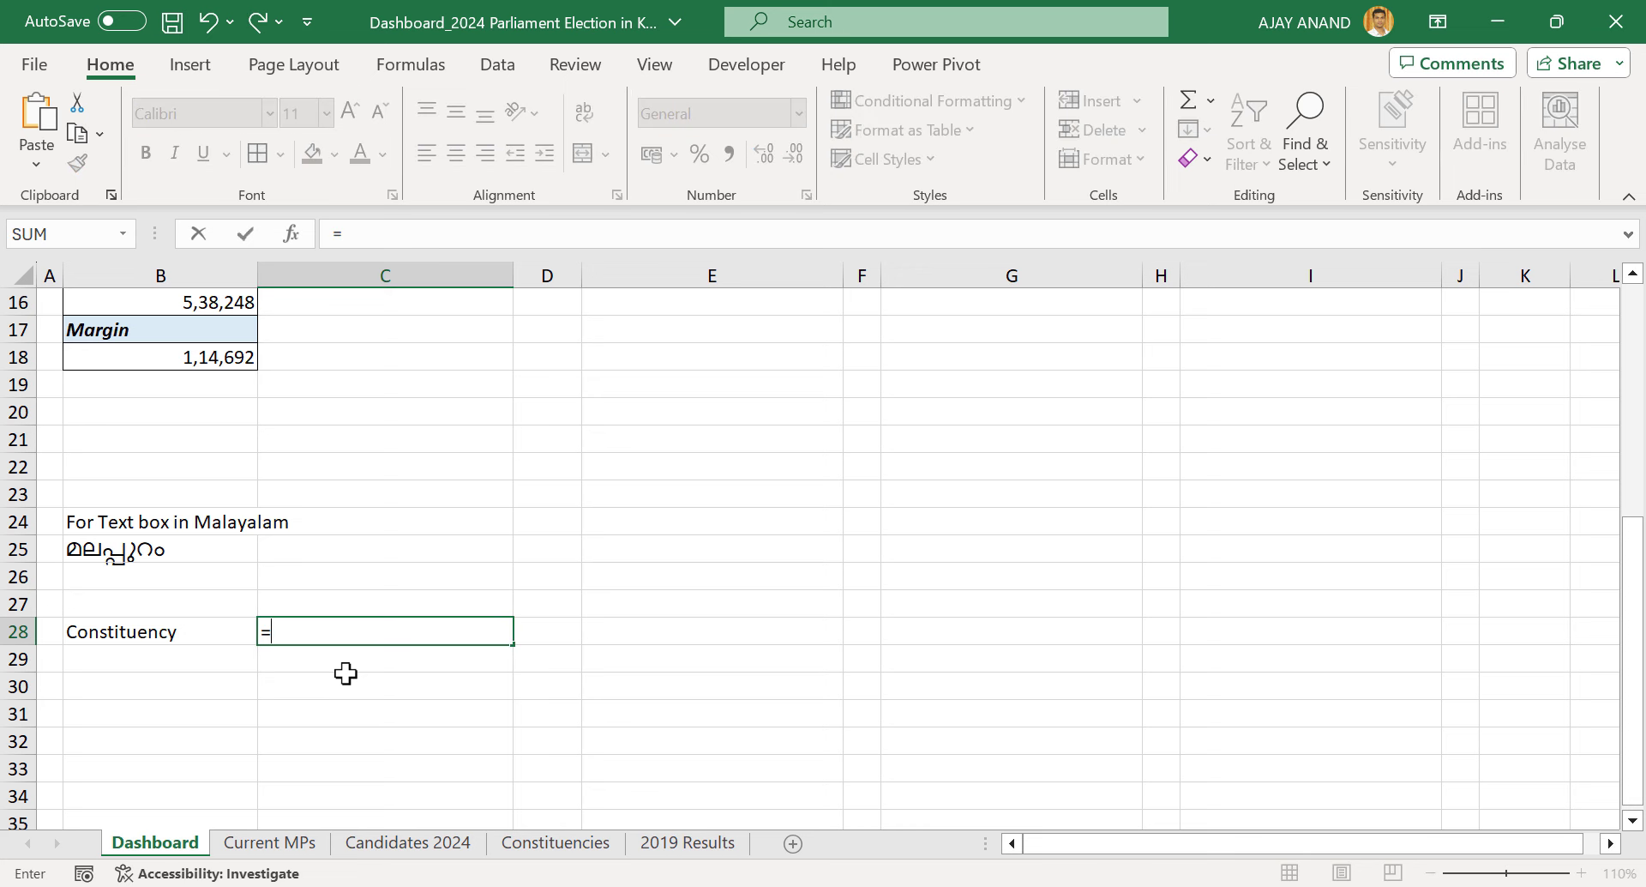
scroll(346, 673, up, 5)
click(416, 319)
key(Return)
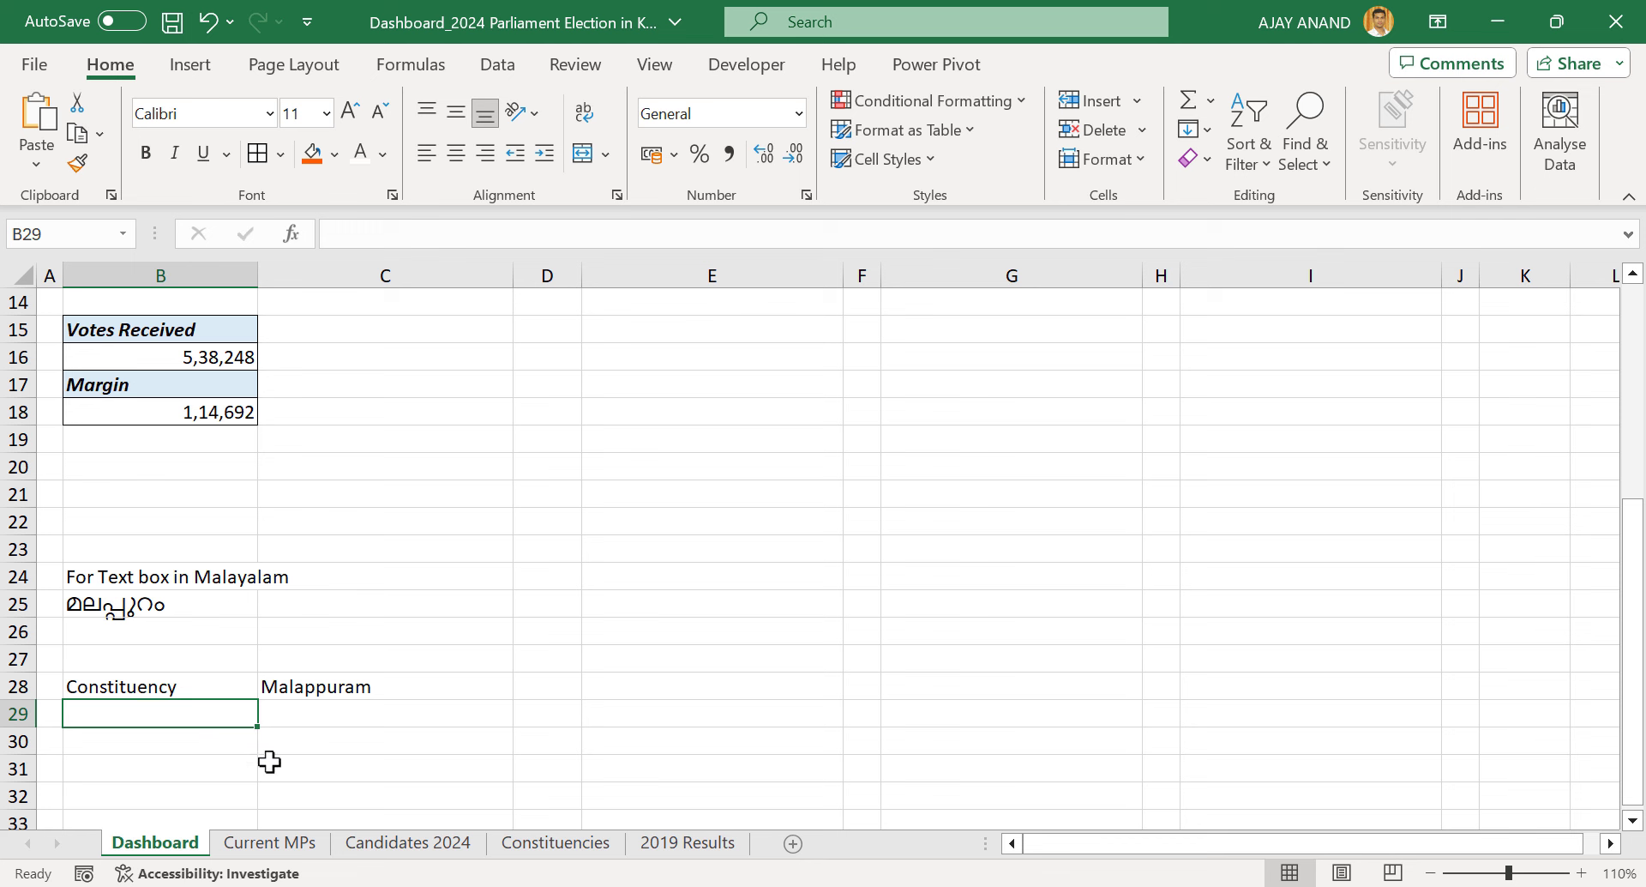
Enter the row labels UDF, LDF and NDA in cells B29 to B31 below Constituency
text(UDF)
key(Return)
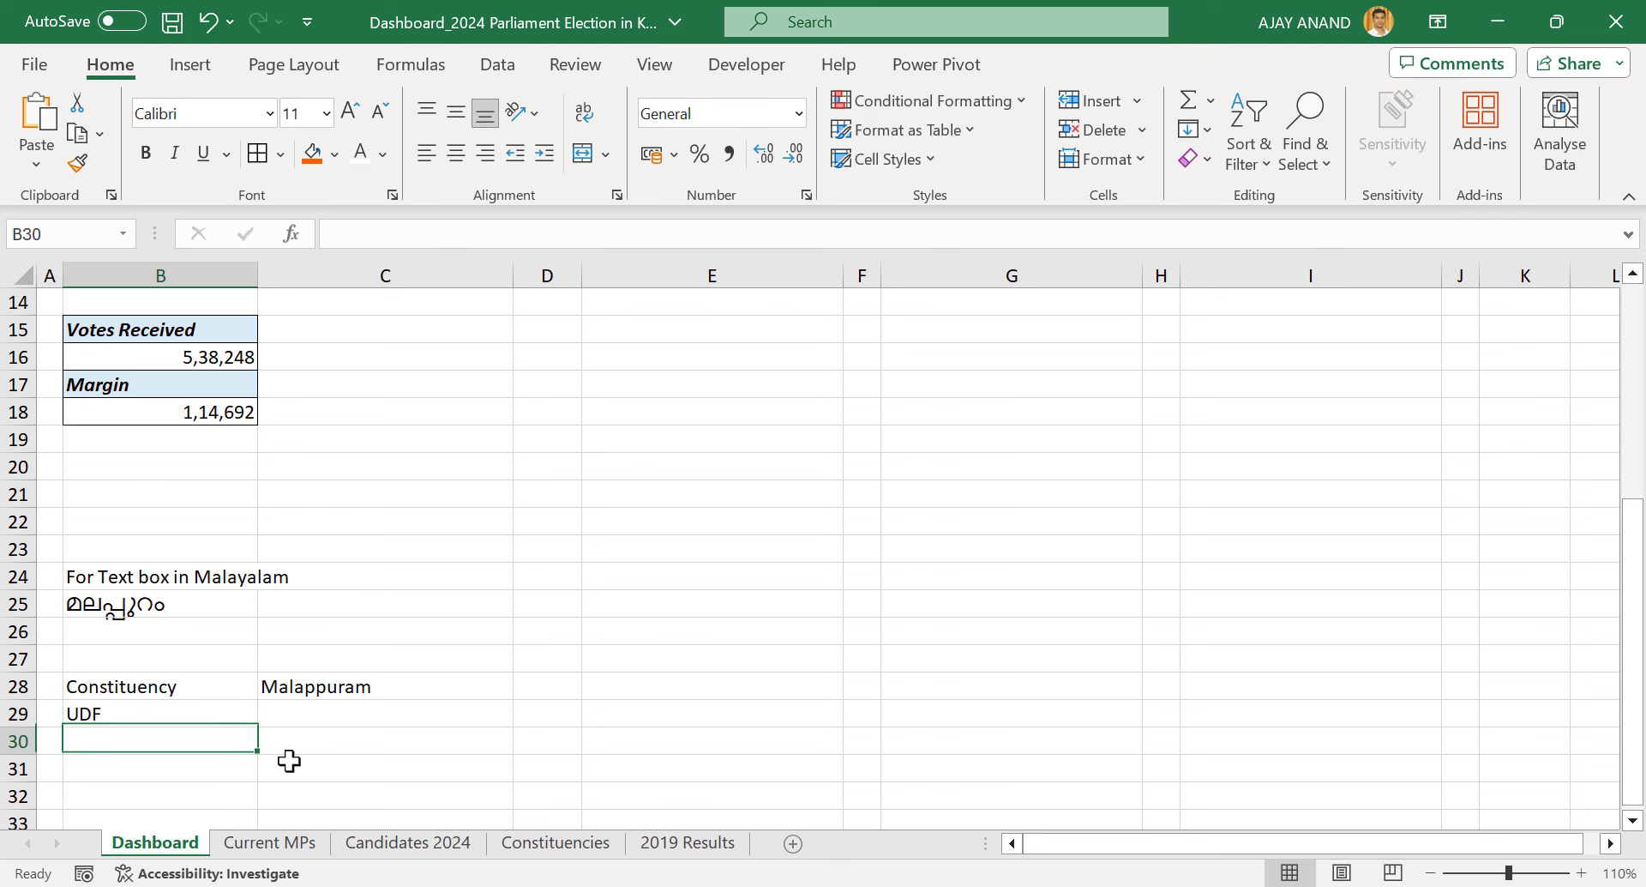
text(LDF)
key(Return)
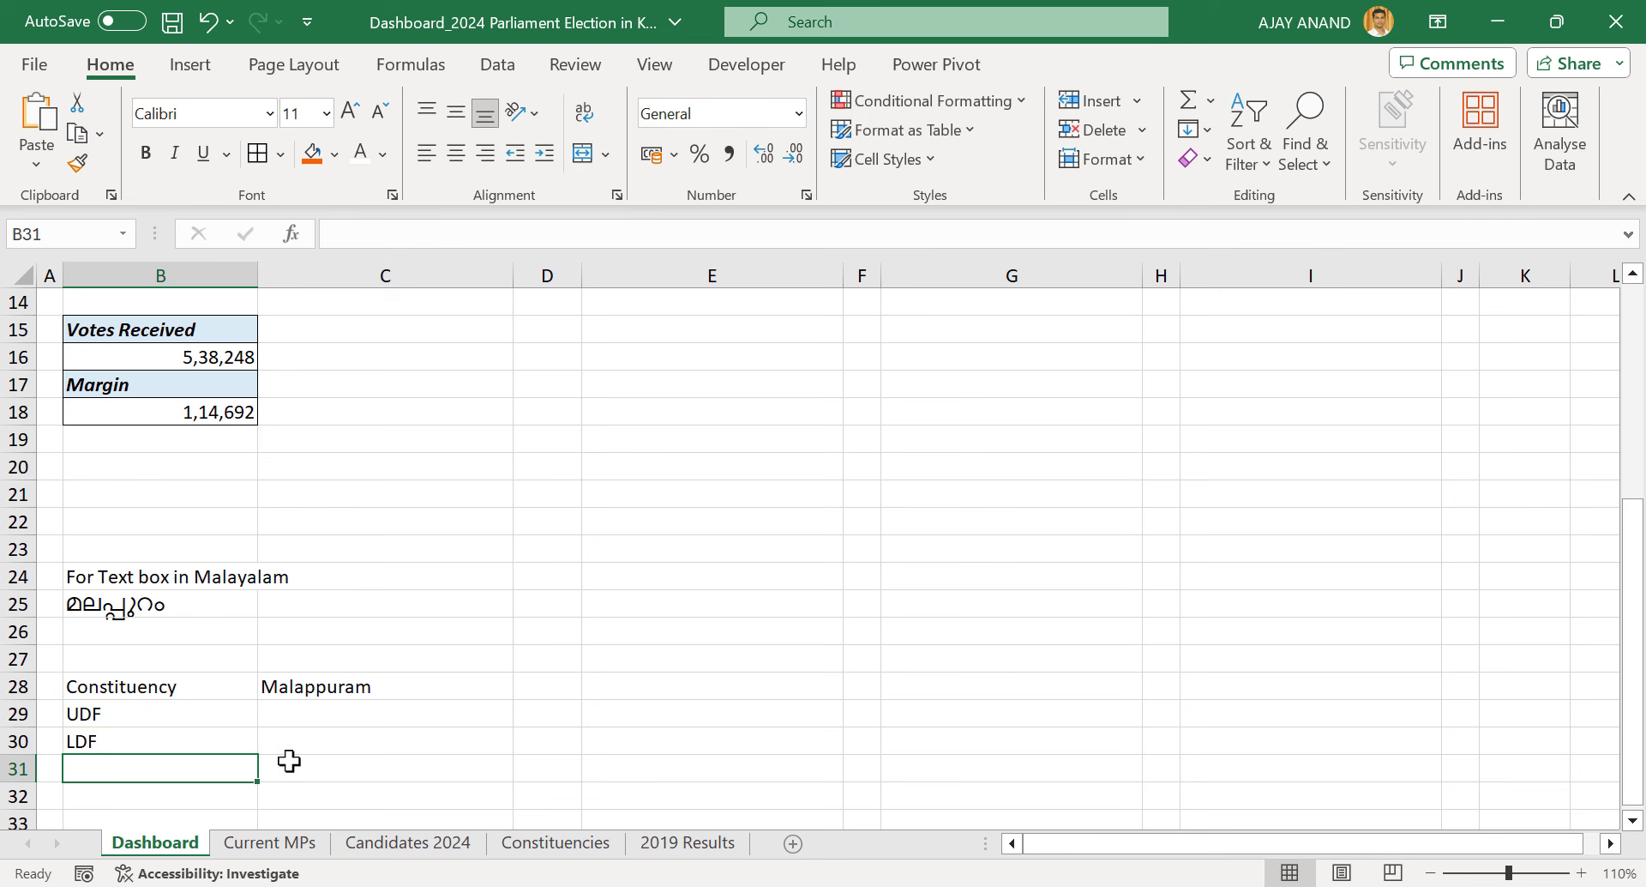
text(NDA)
click(289, 761)
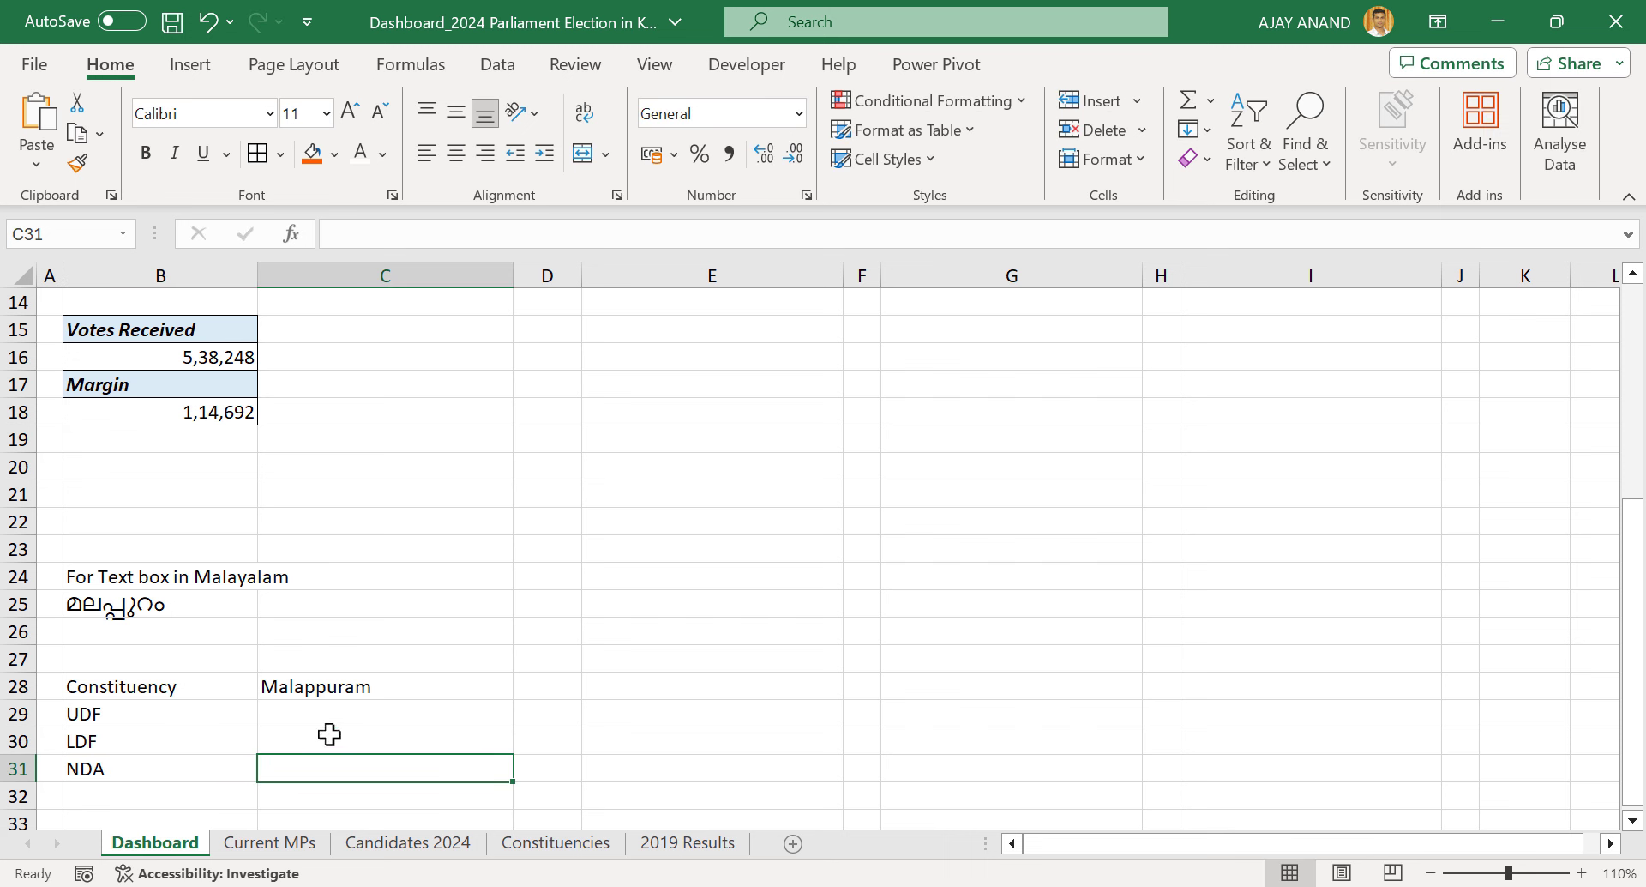
In C29, enter =VLOOKUP(C28,'2019 Results'!C3:F22,2,FALSE) and check its result against the 2019 Results sheet
click(308, 716)
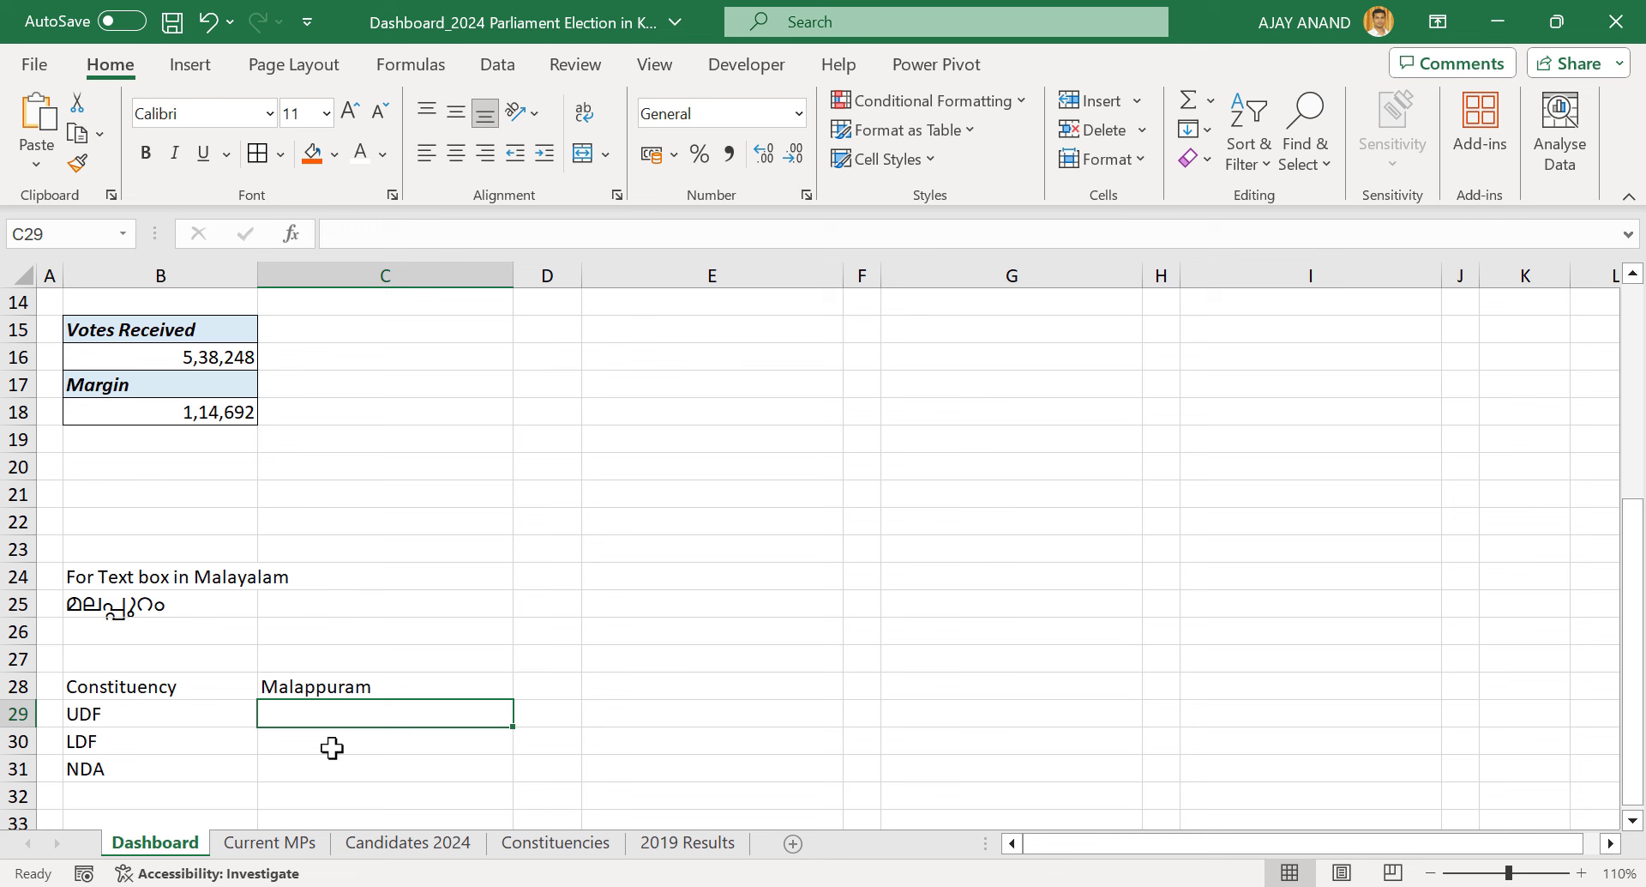
text(=VLOO)
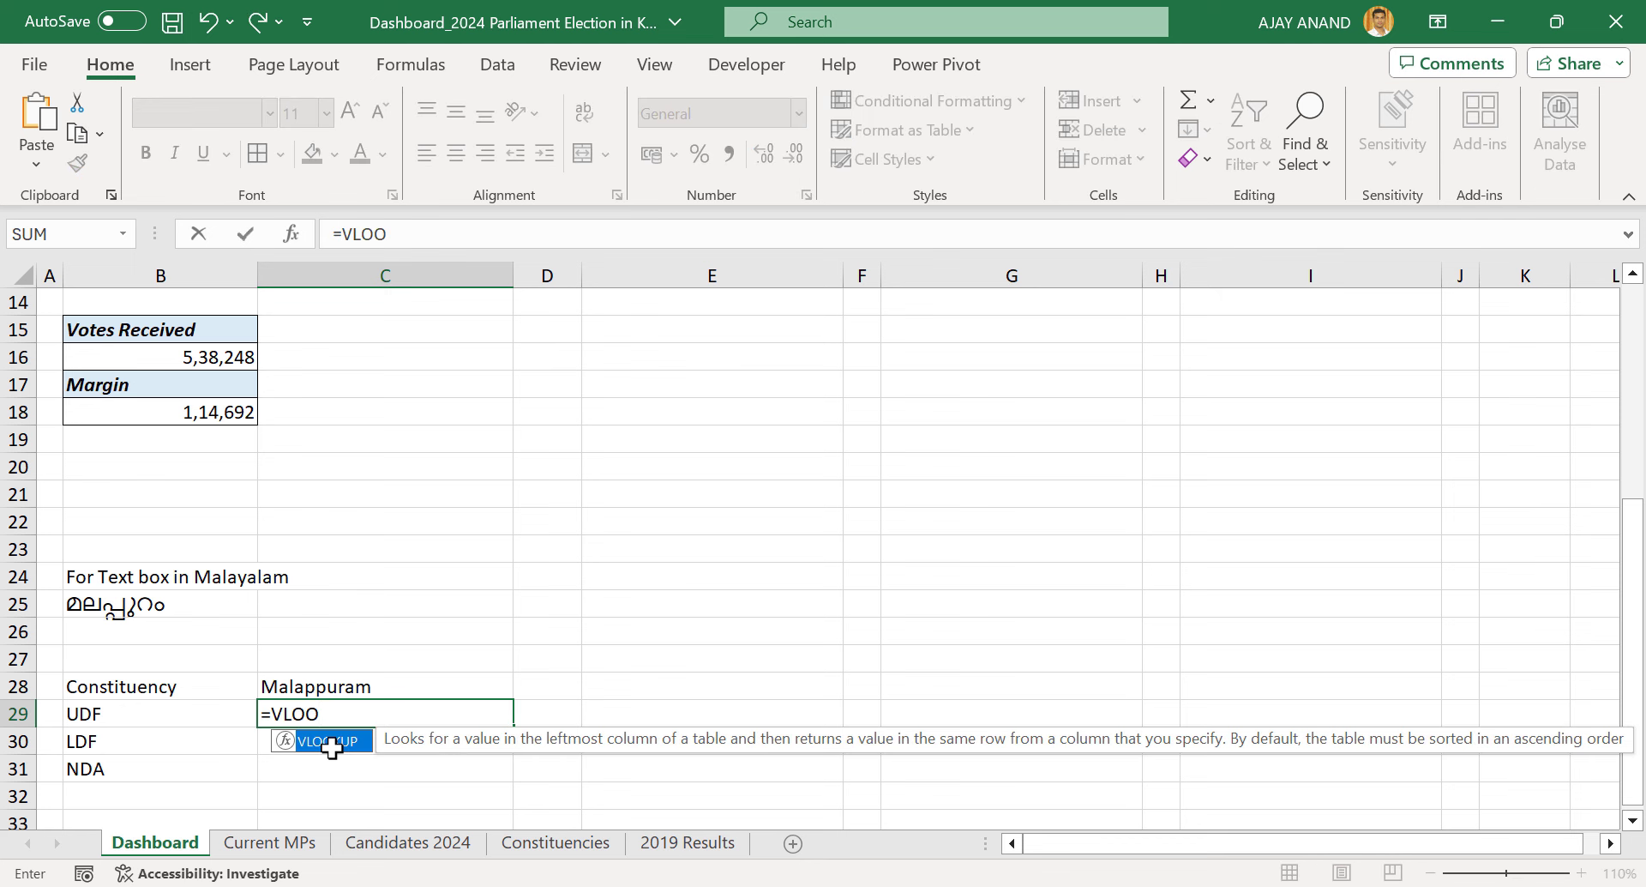
double_click(332, 742)
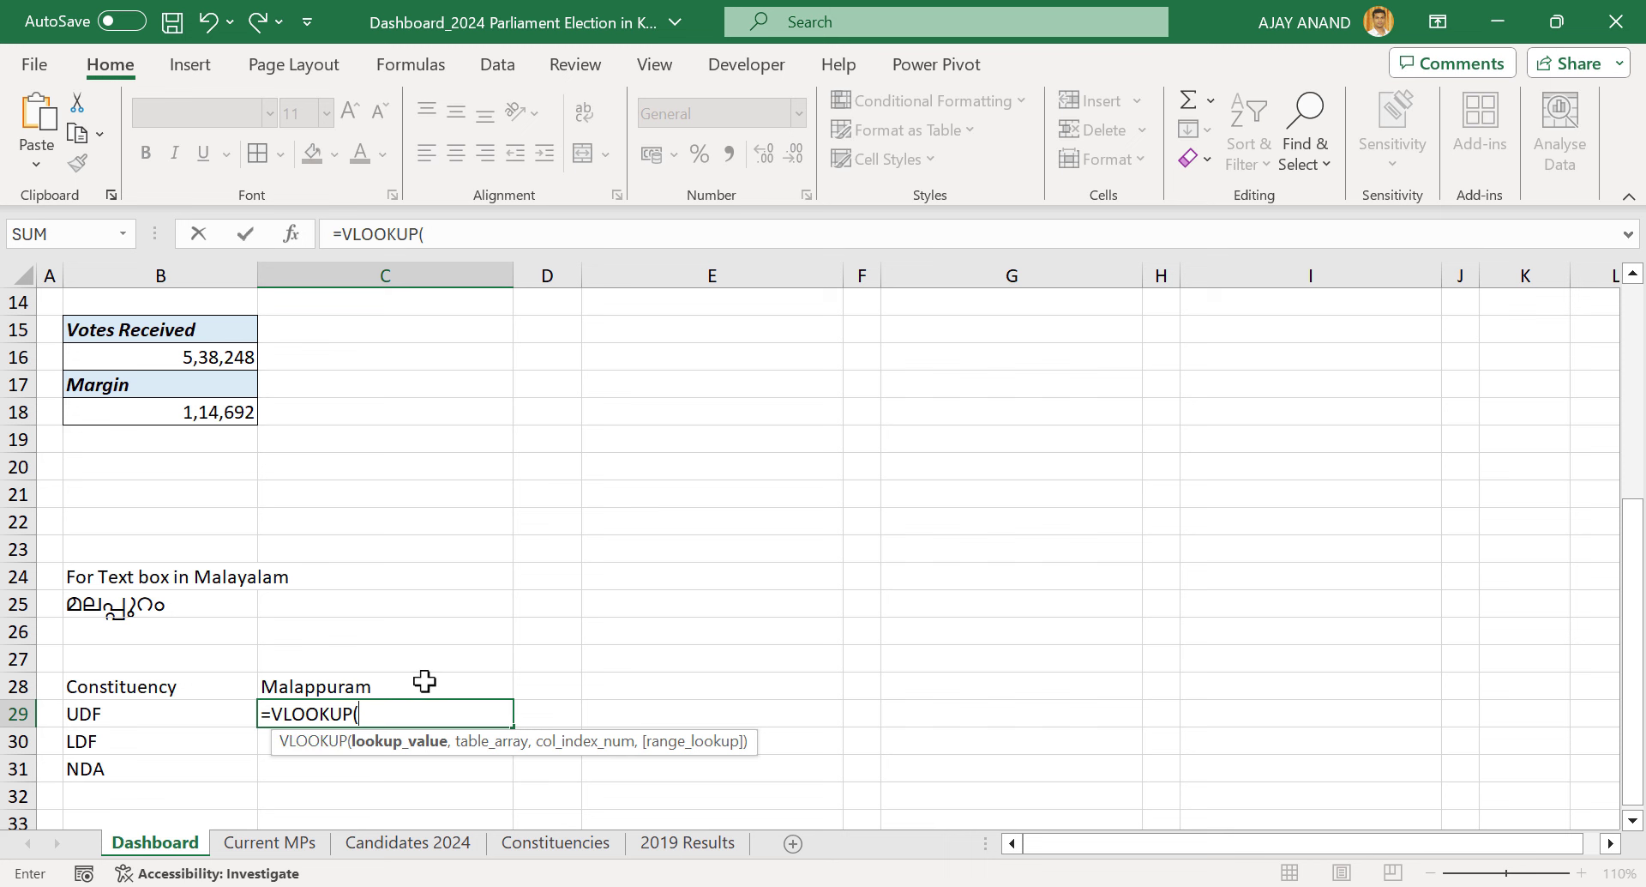
click(396, 685)
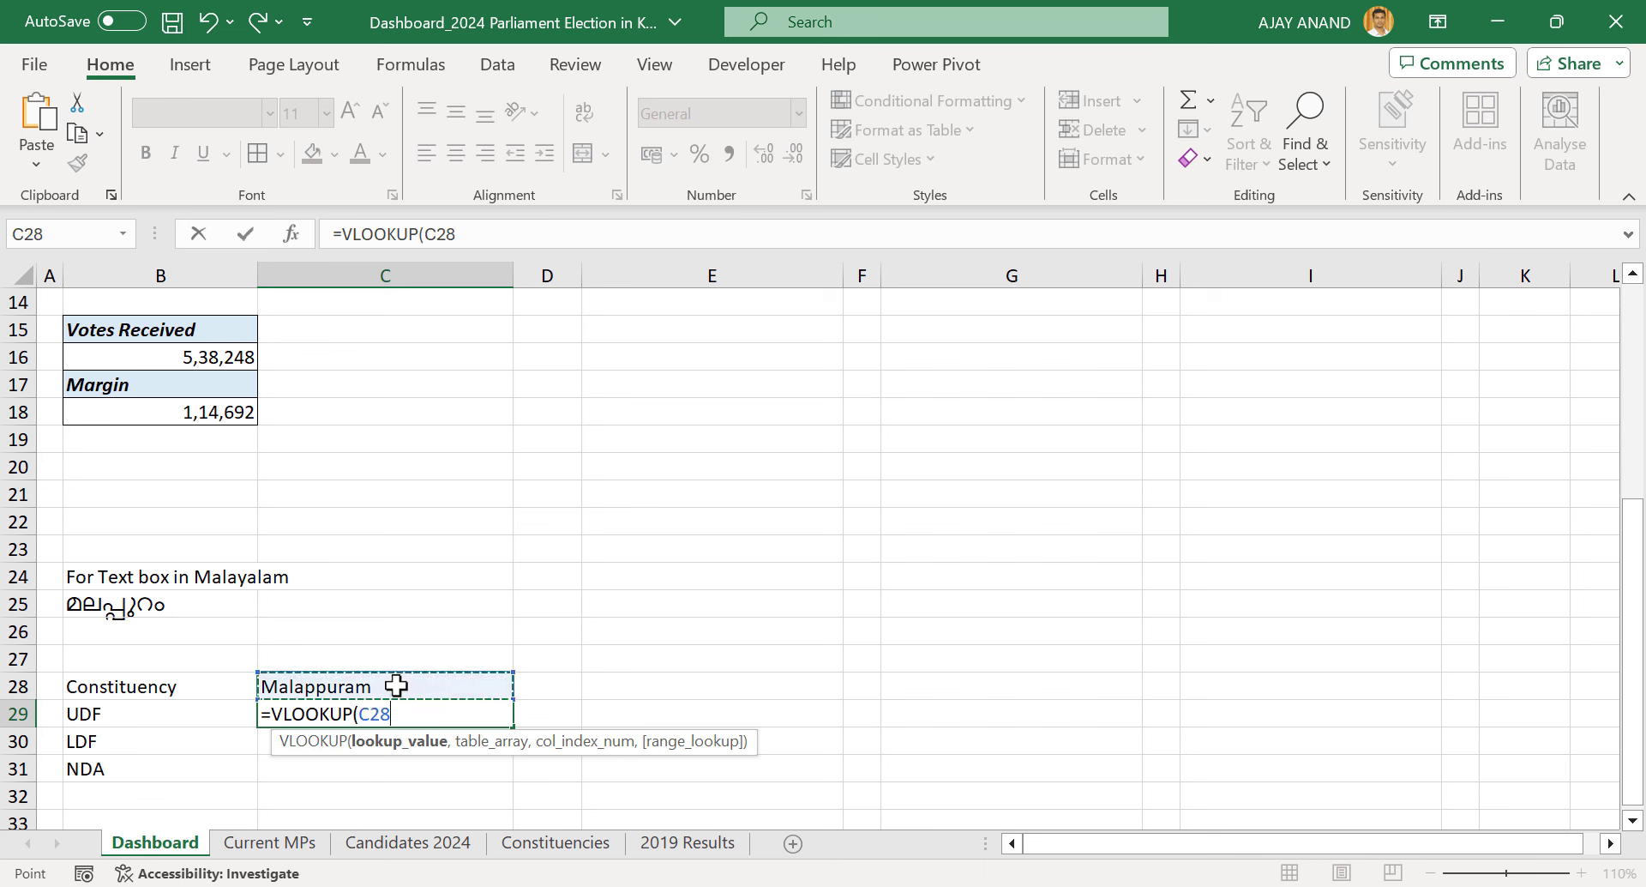
text(,)
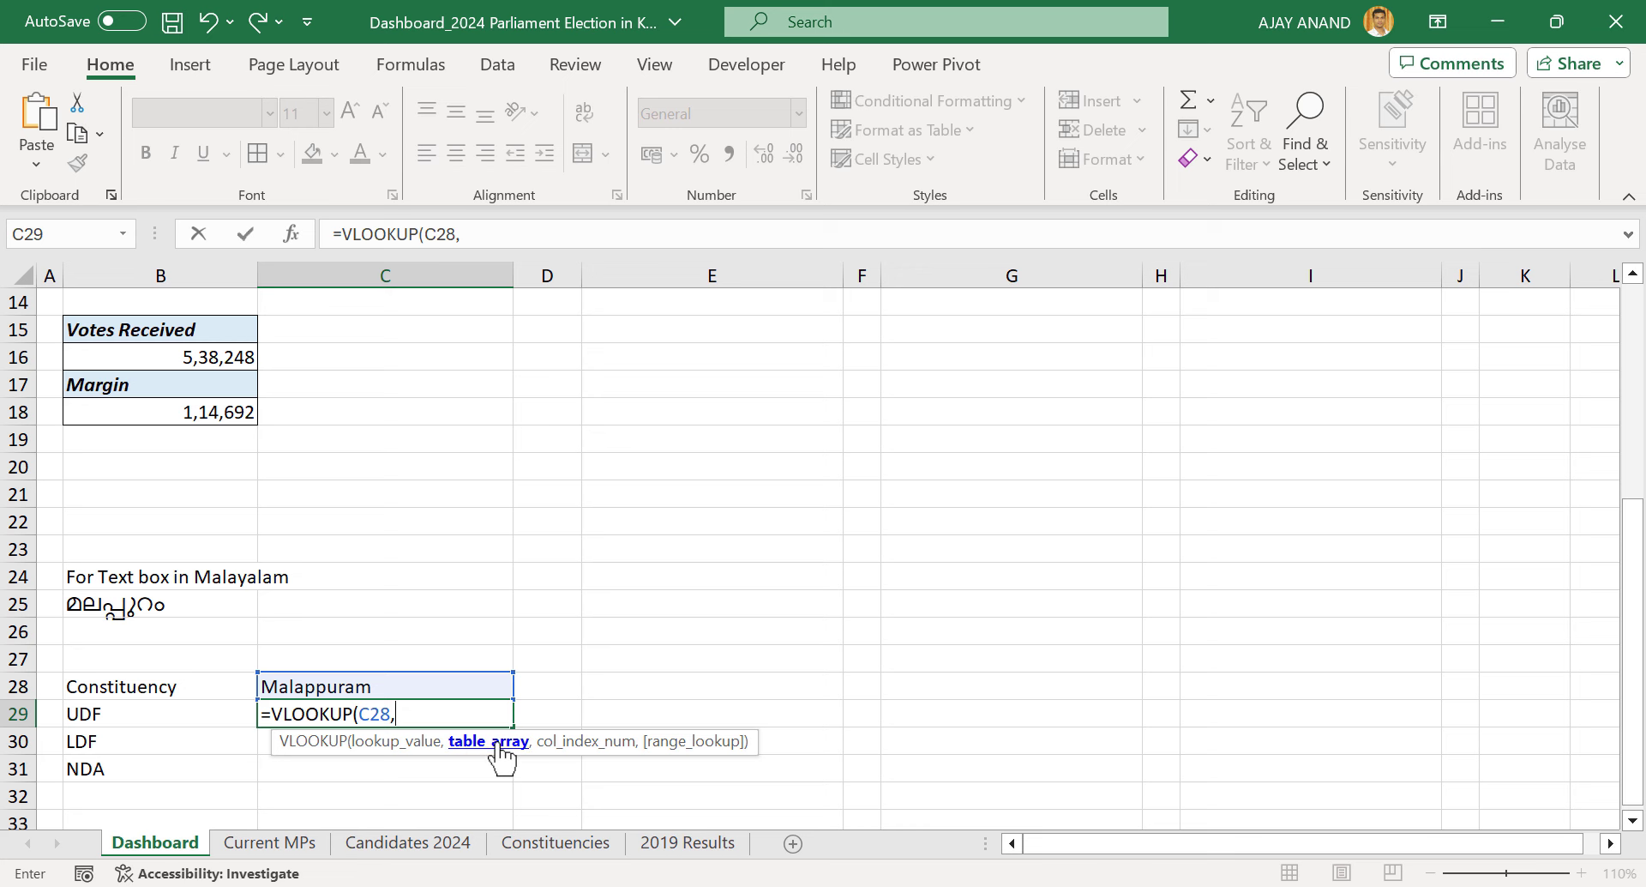
click(693, 844)
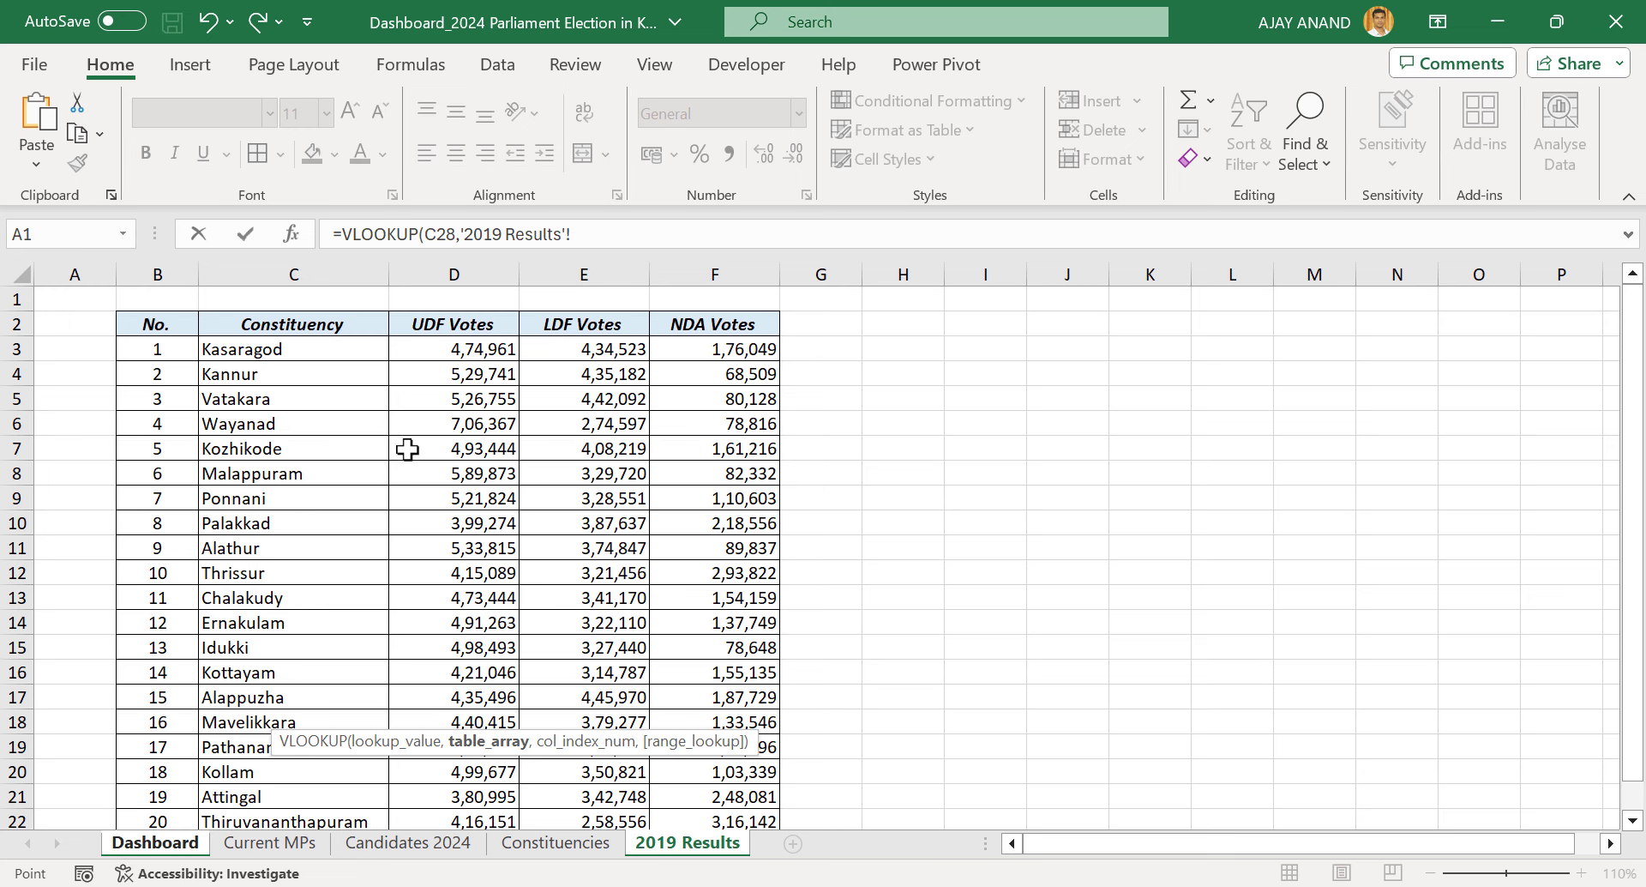
drag(304, 350, 701, 731)
scroll(532, 537, up, 1)
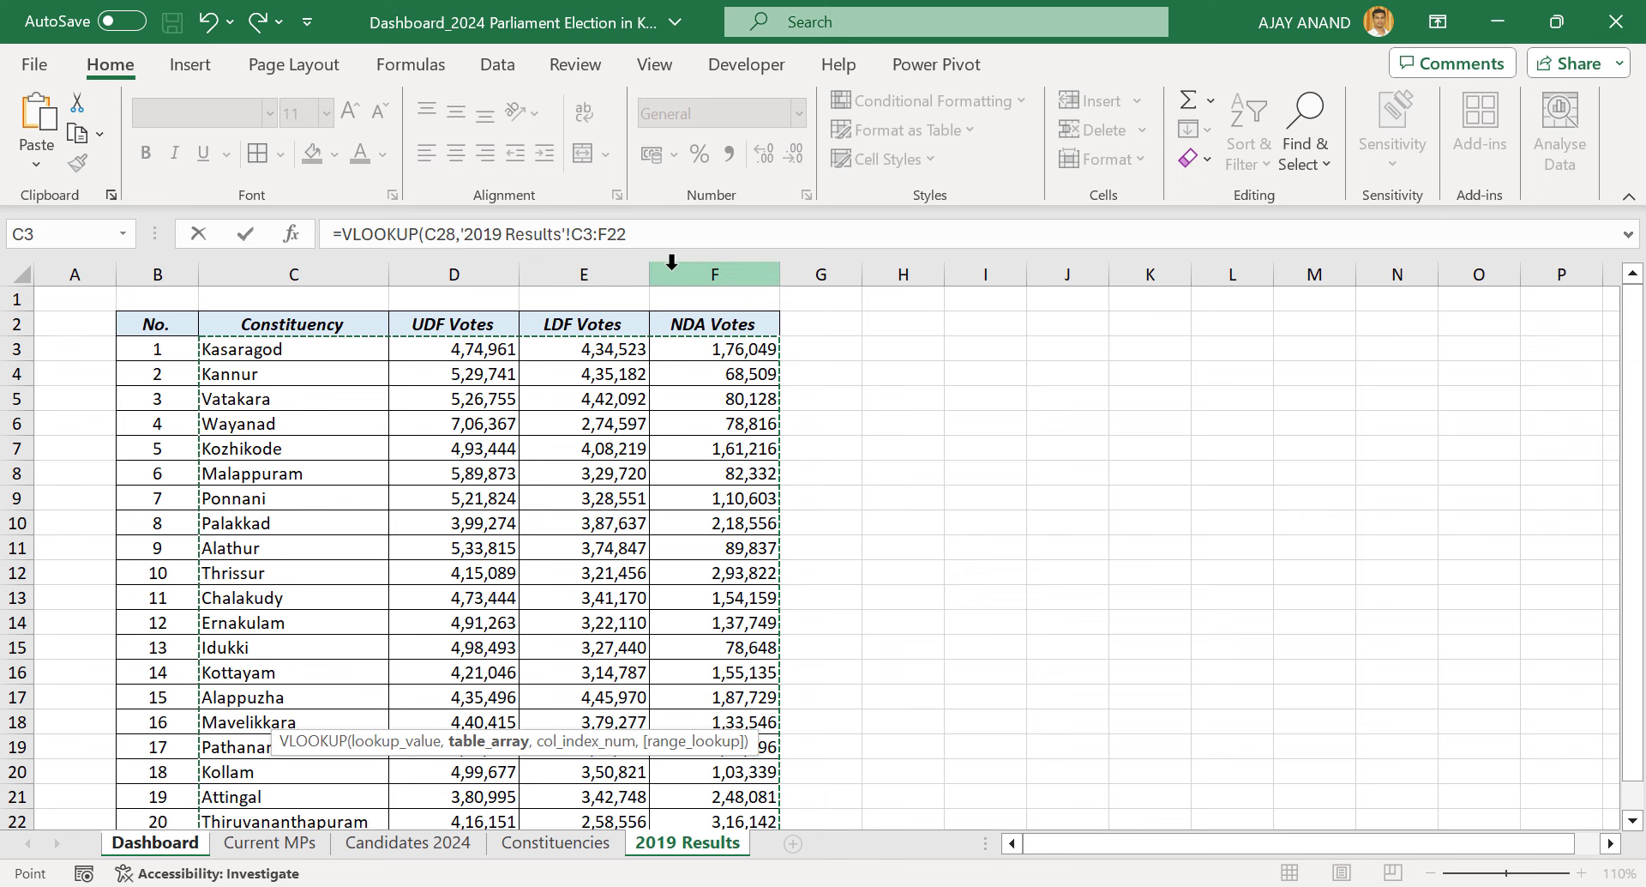
text(,)
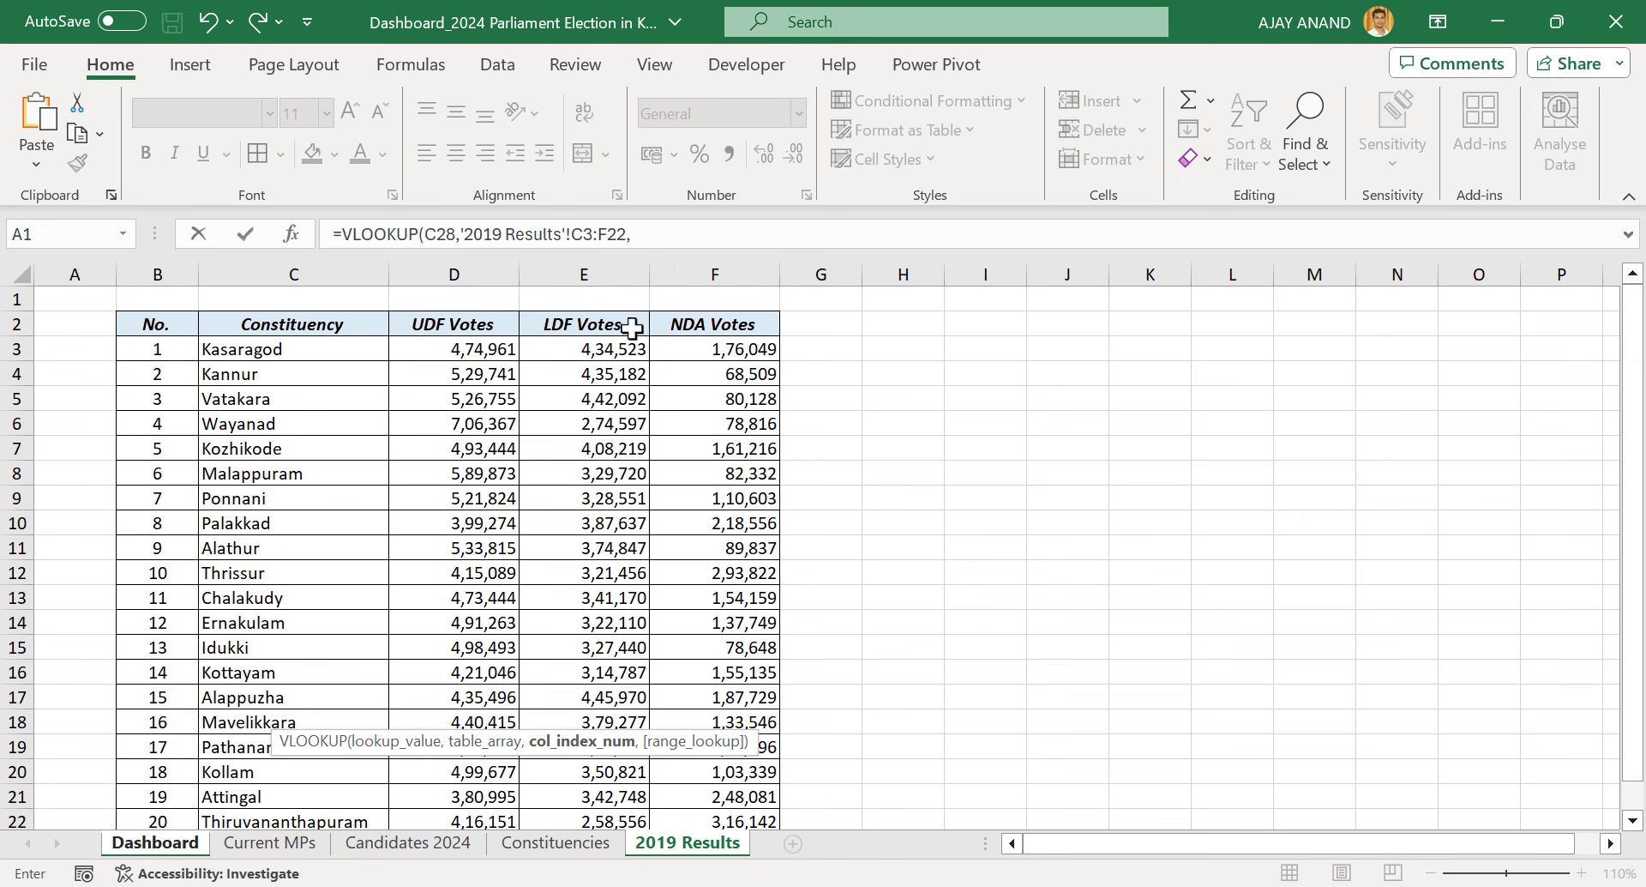
drag(441, 745, 669, 257)
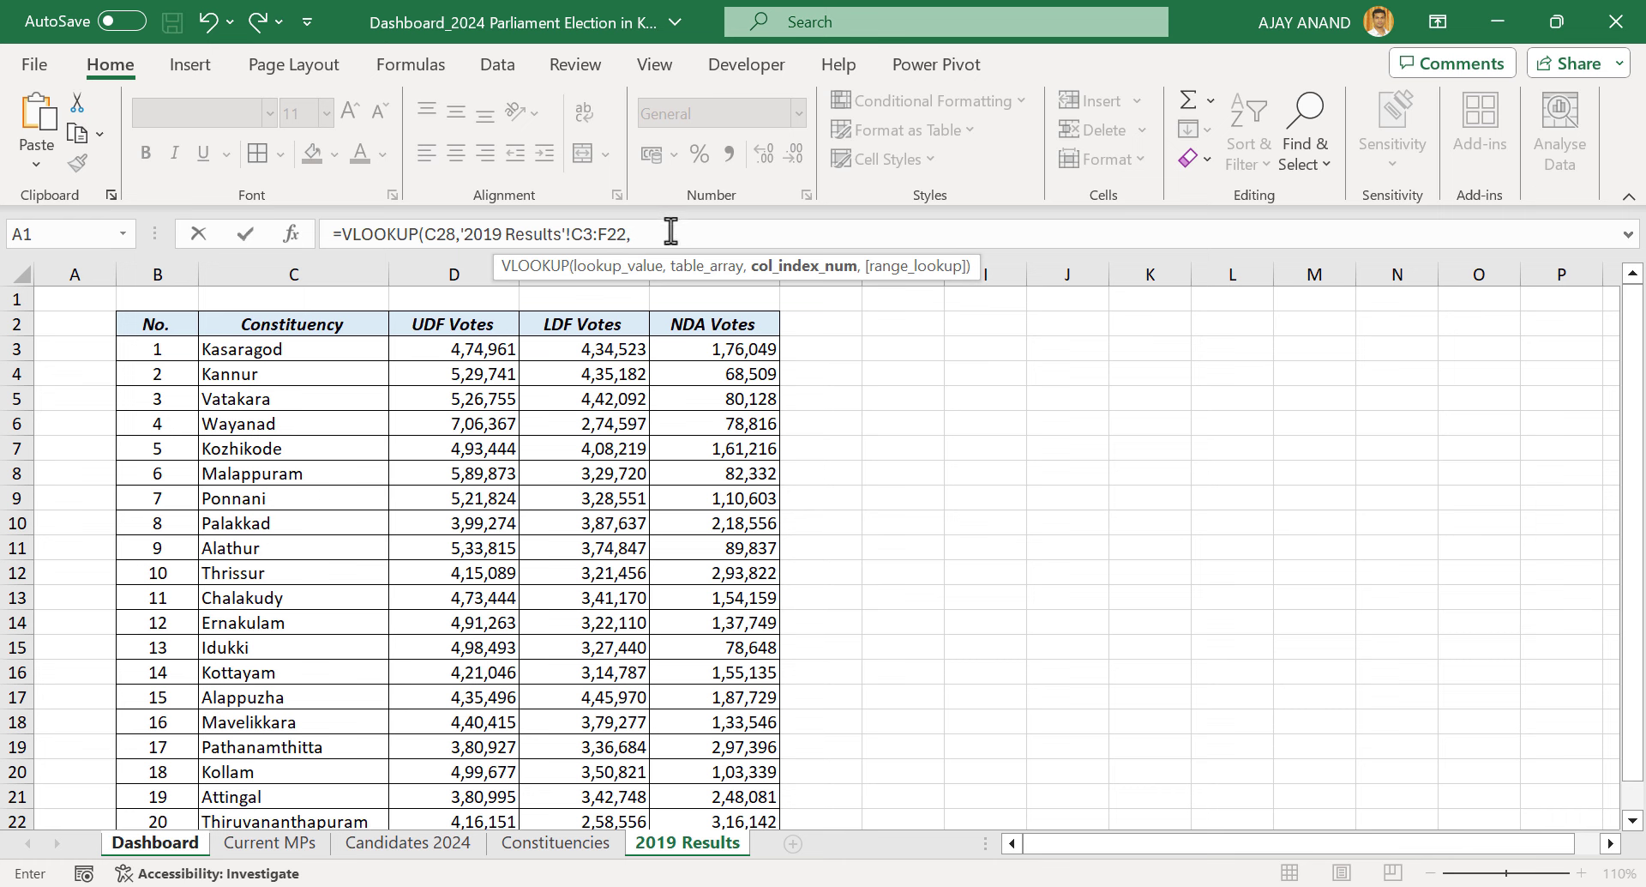
text(,FALSE)
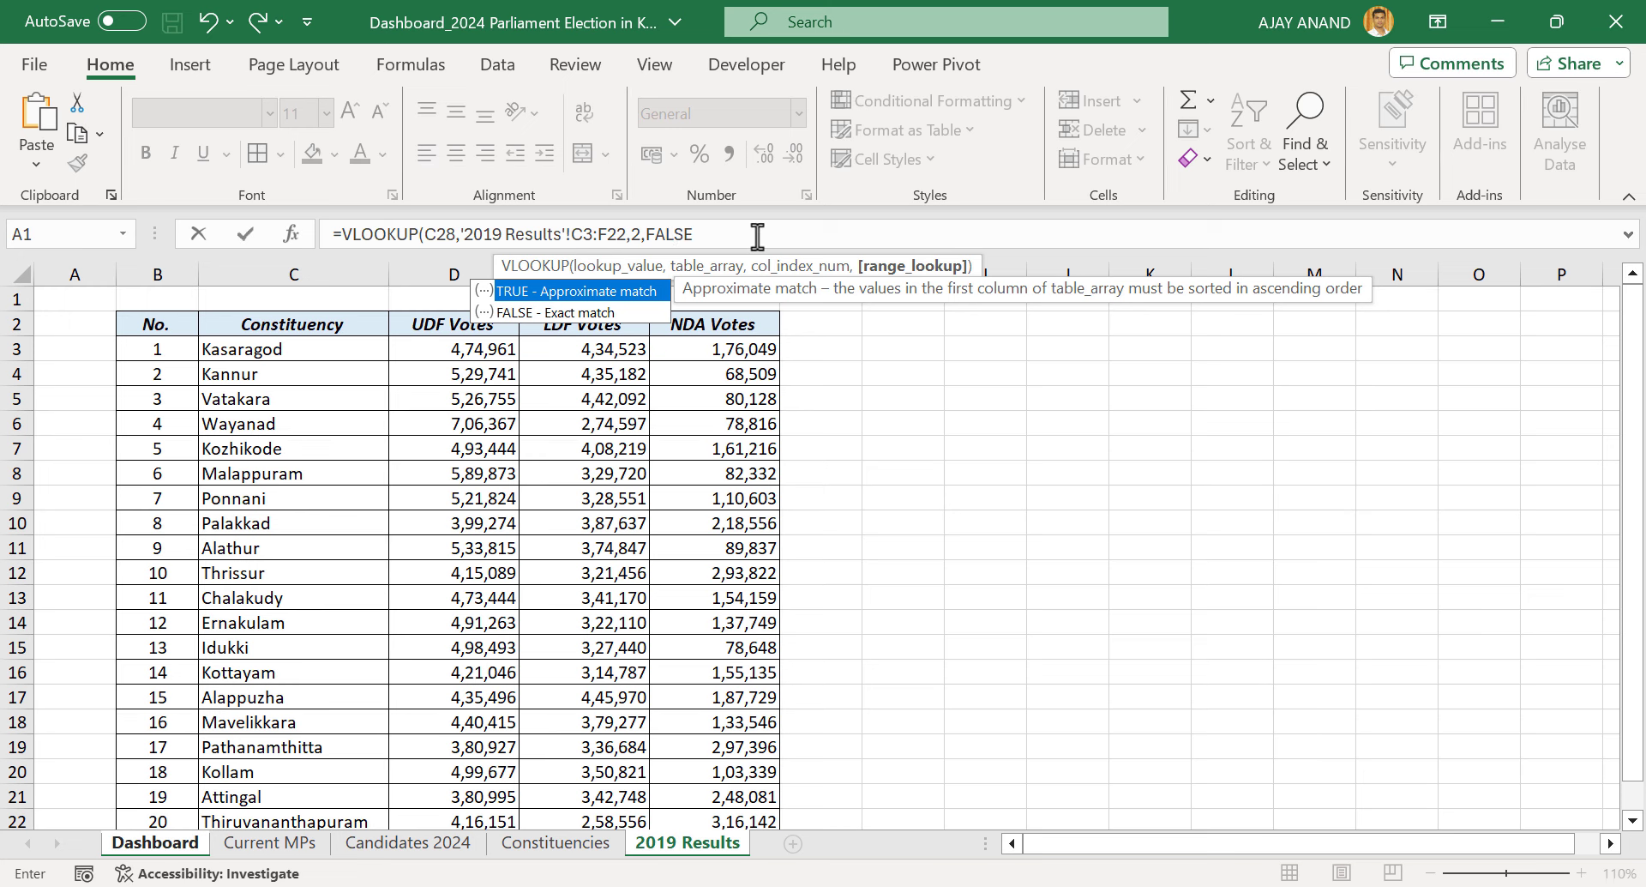
key(Return)
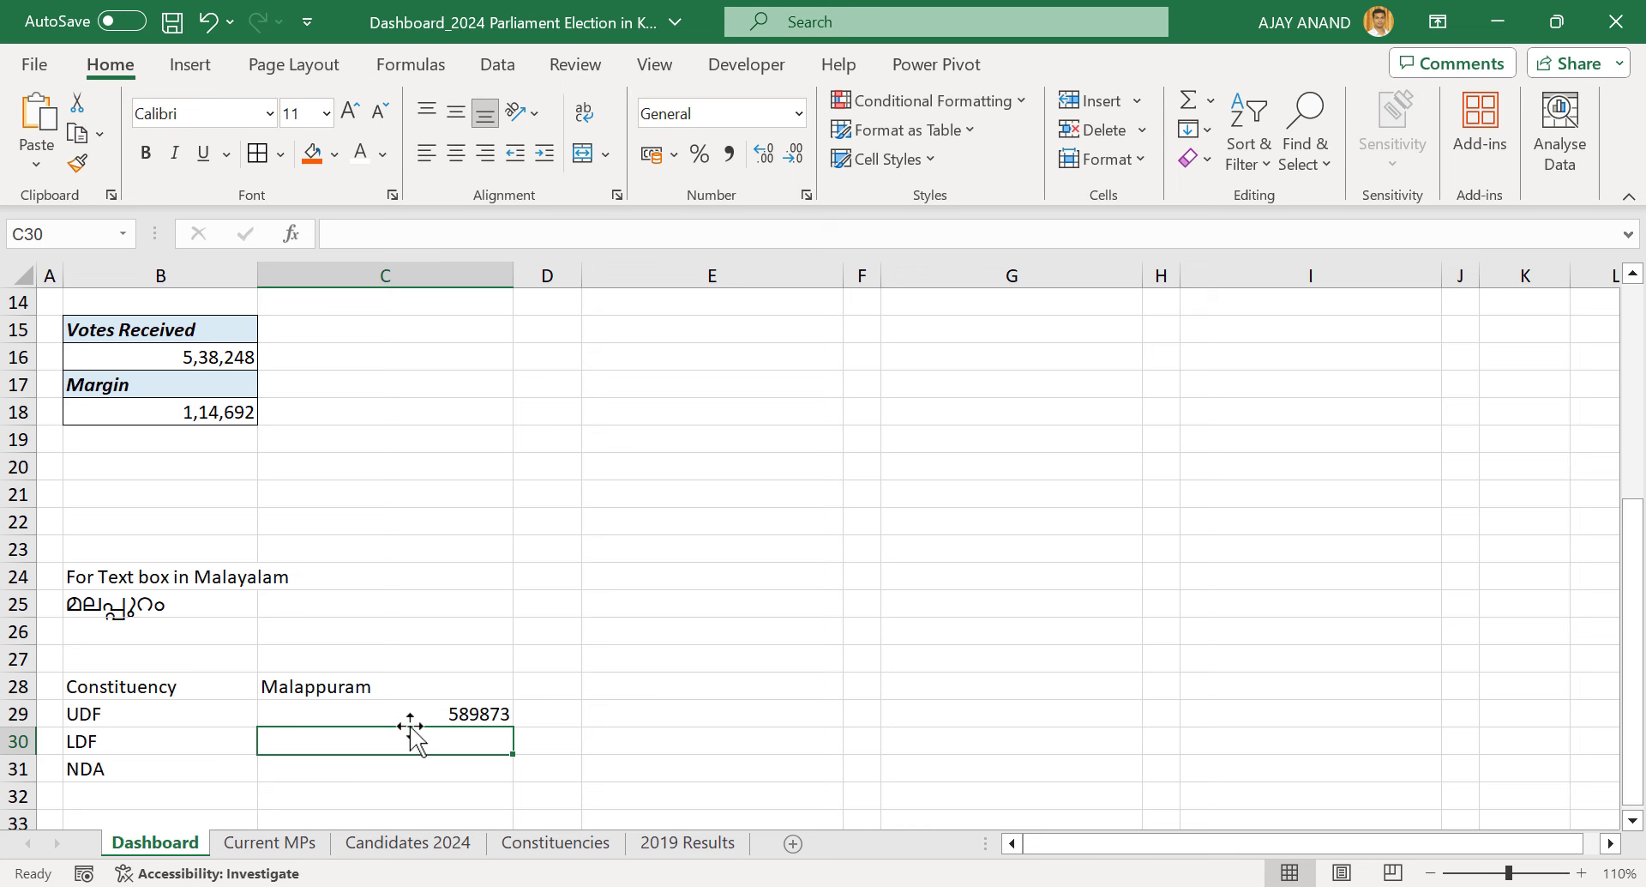
click(656, 847)
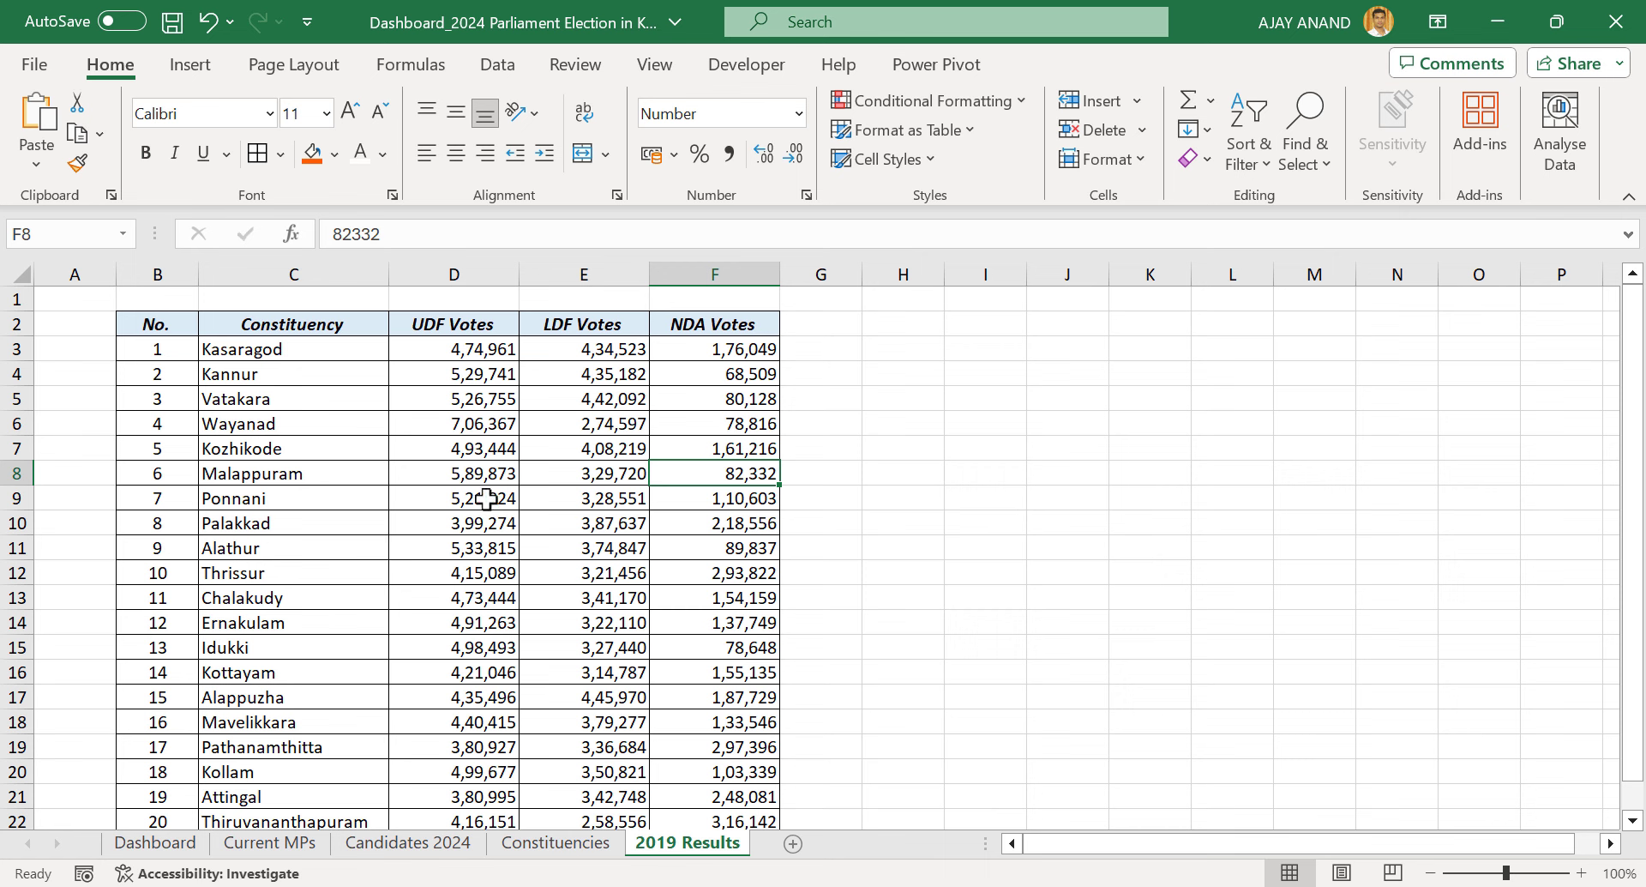
click(185, 844)
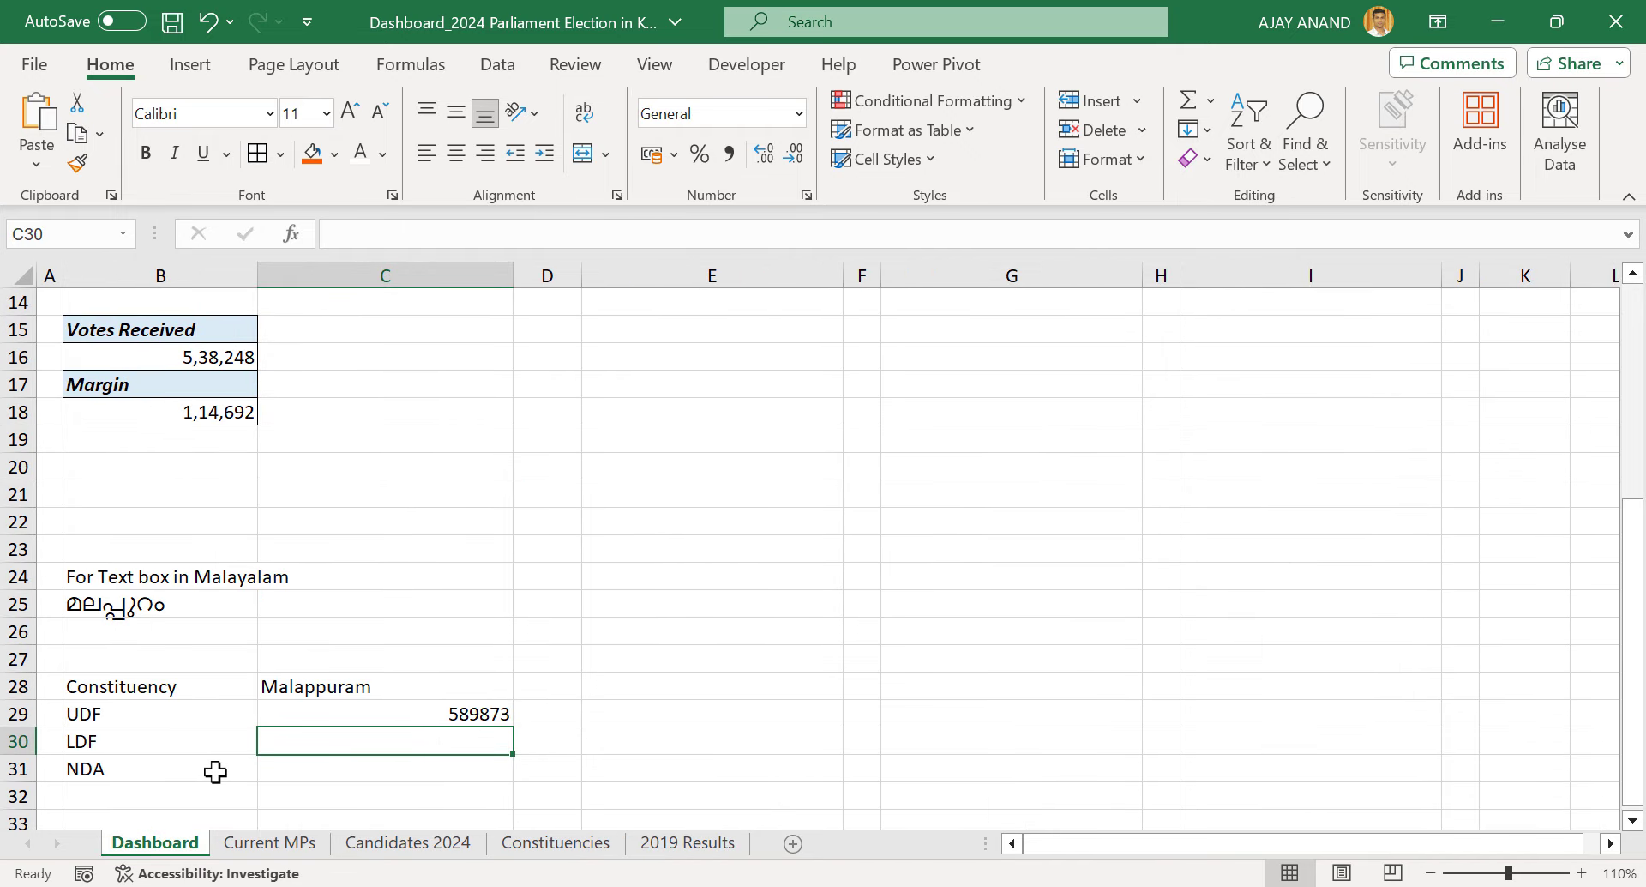
Copy the exact formula text from C29 unchanged into C30 and C31
click(425, 716)
drag(742, 235, 332, 235)
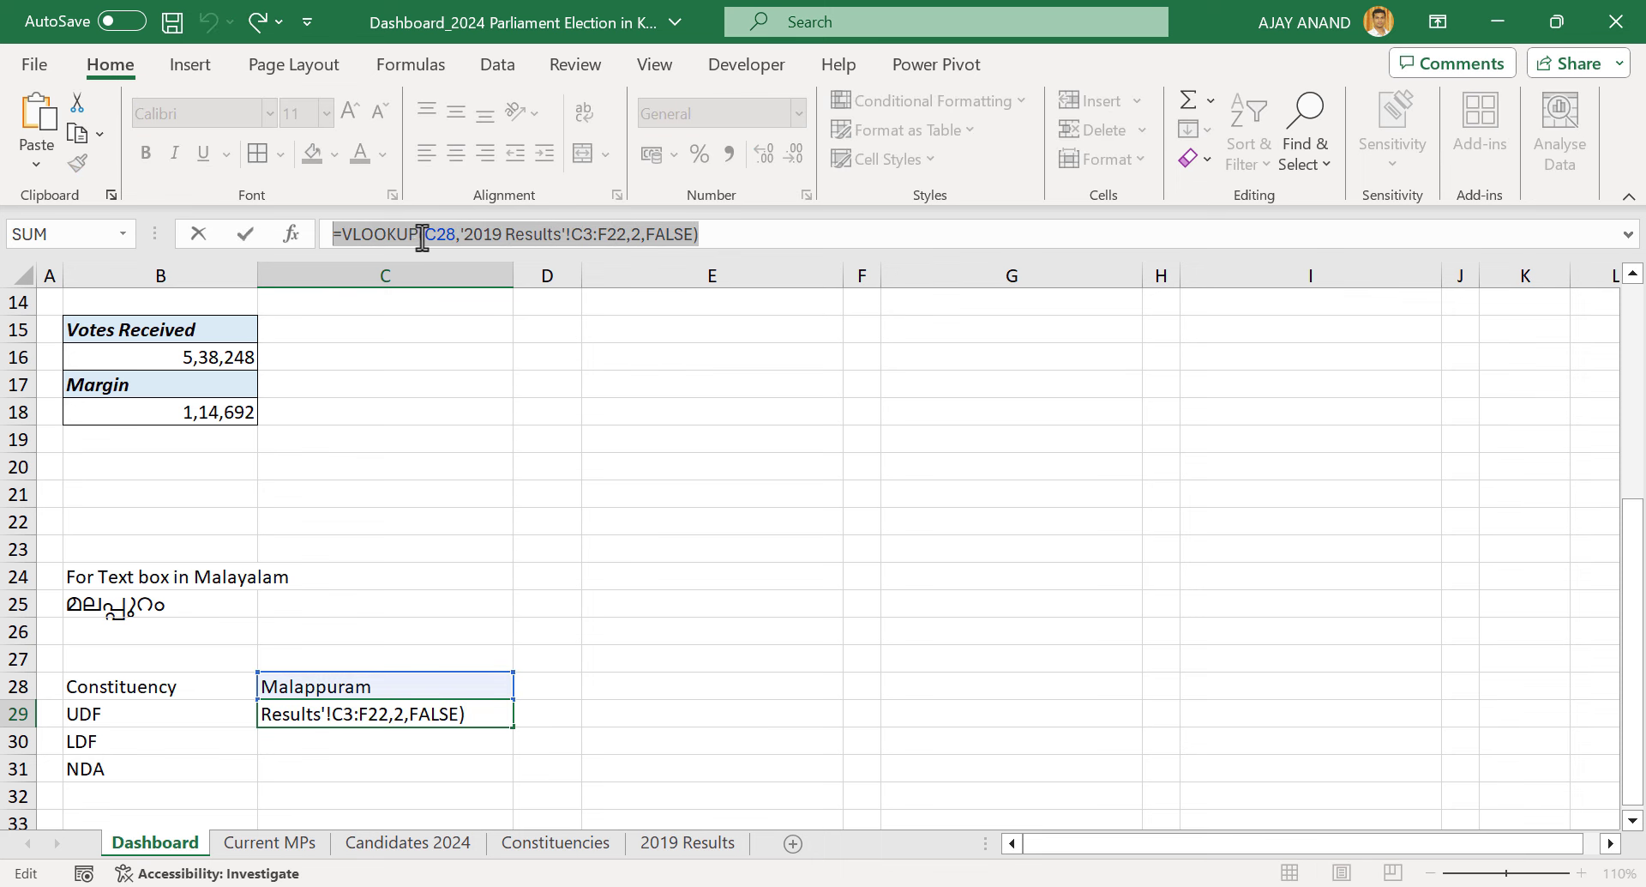
right_click(459, 233)
click(493, 291)
key(Escape)
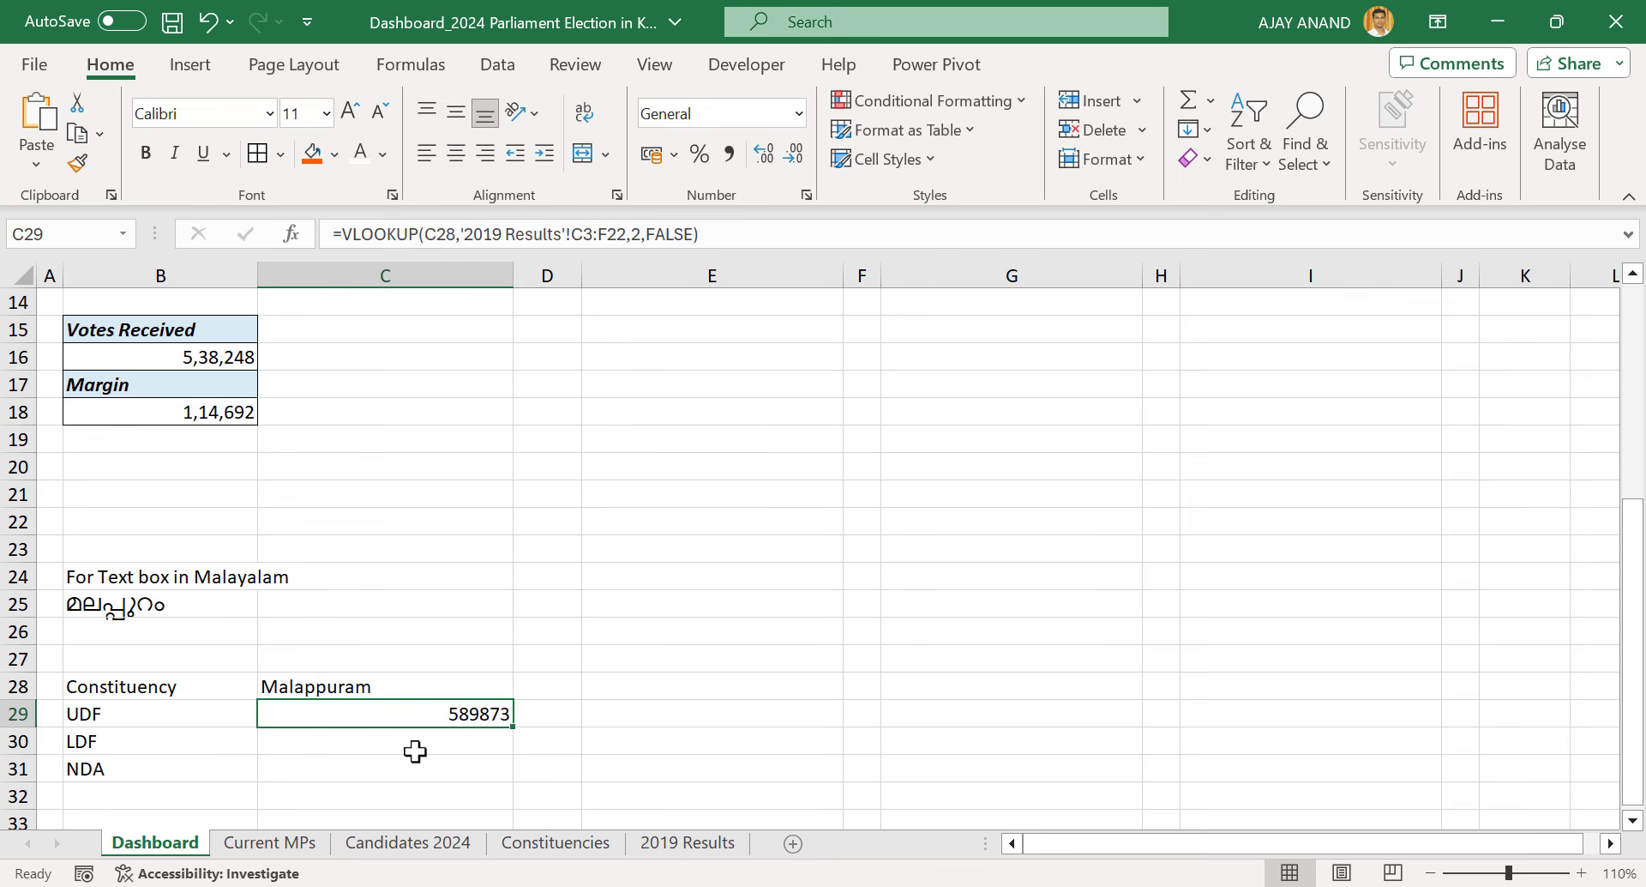
click(415, 751)
click(481, 228)
key(ctrl+v)
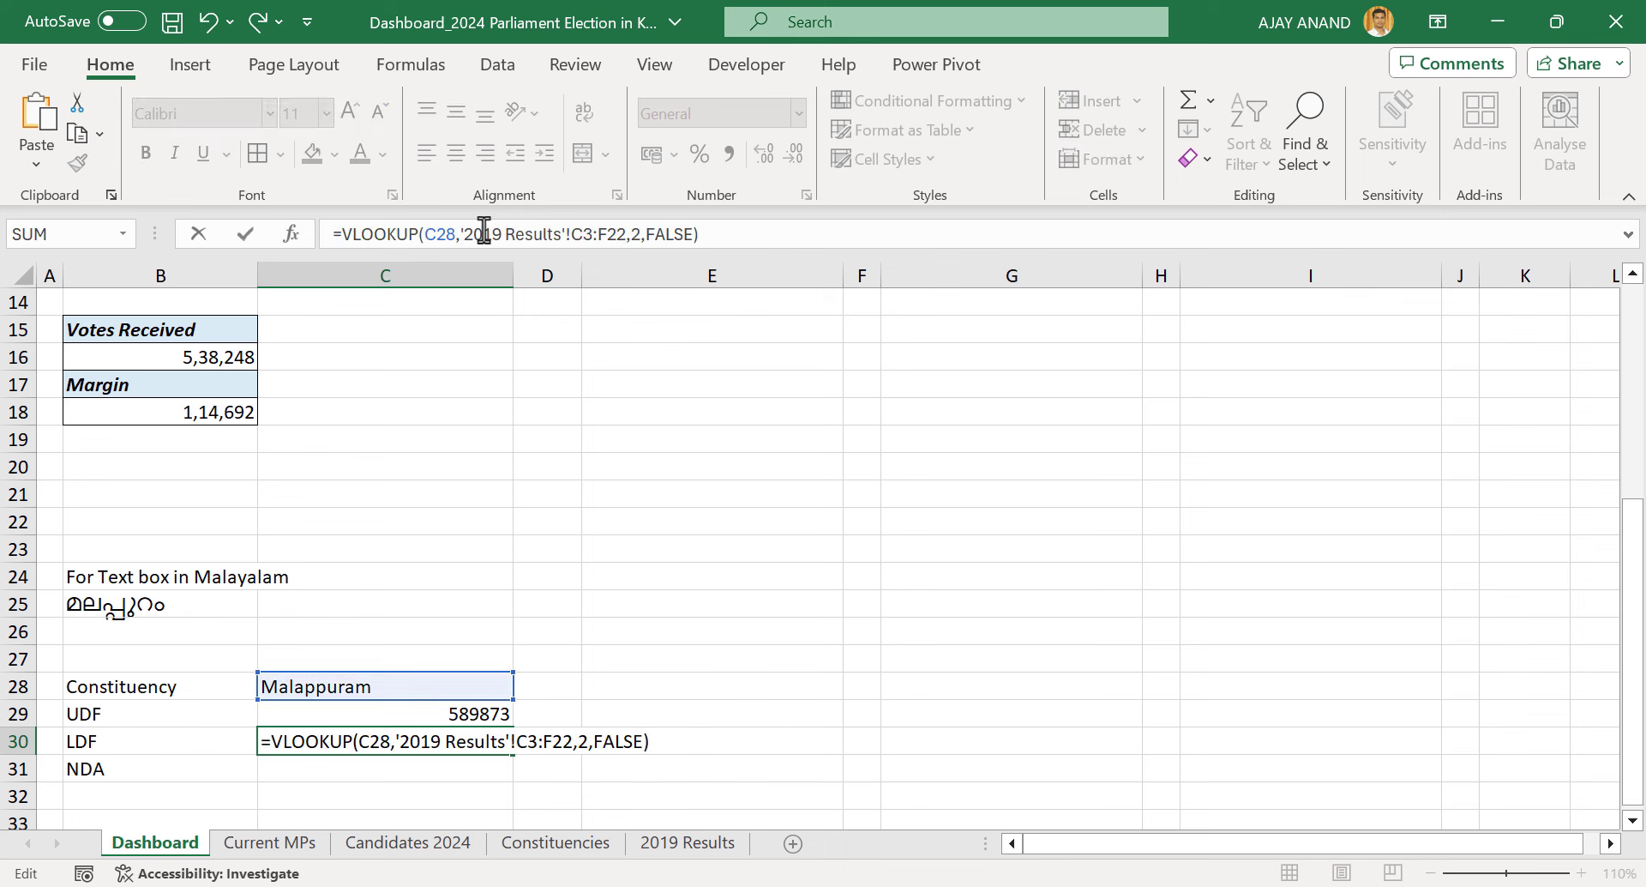
key(Return)
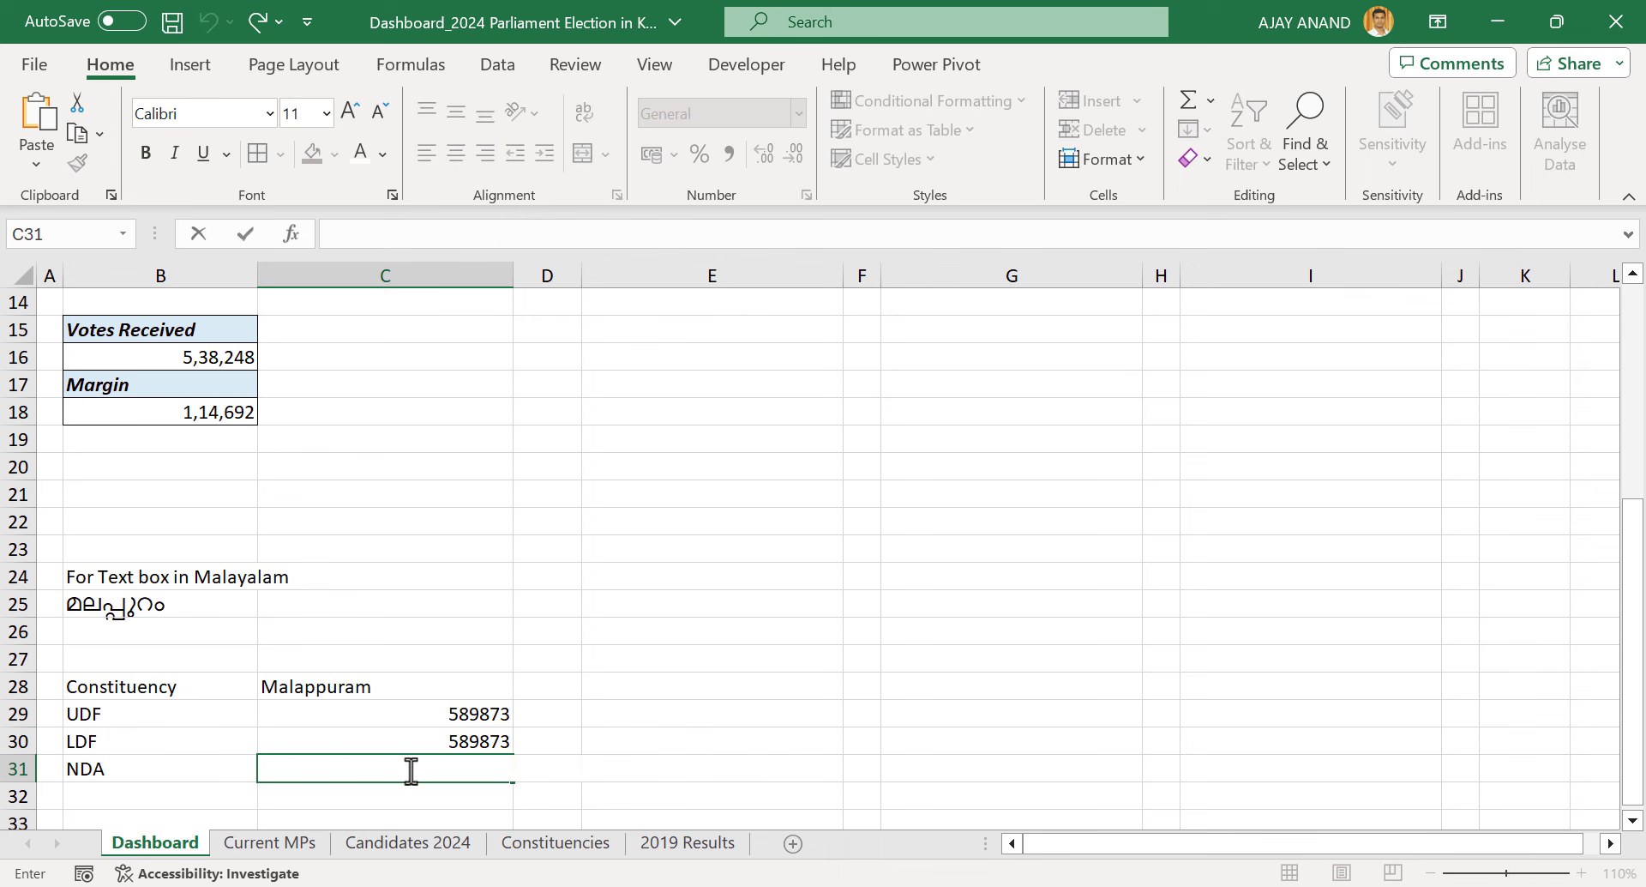
key(ctrl+v)
key(Return)
Set the VLOOKUP column index to 3 in C30 for LDF and to 4 in C31 for NDA
click(453, 740)
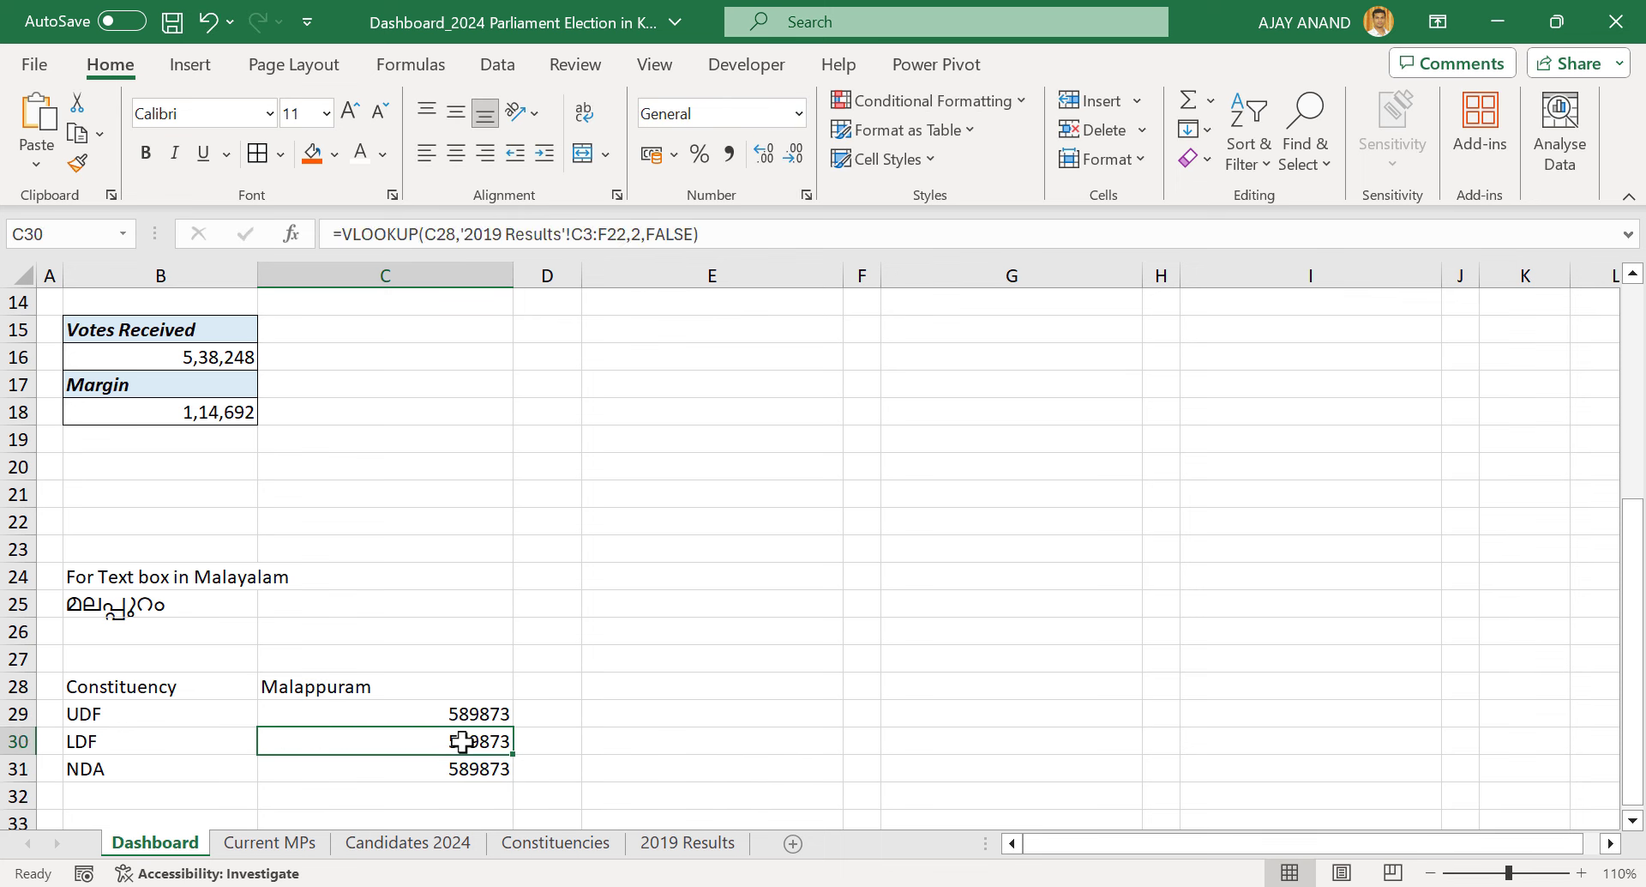
click(678, 844)
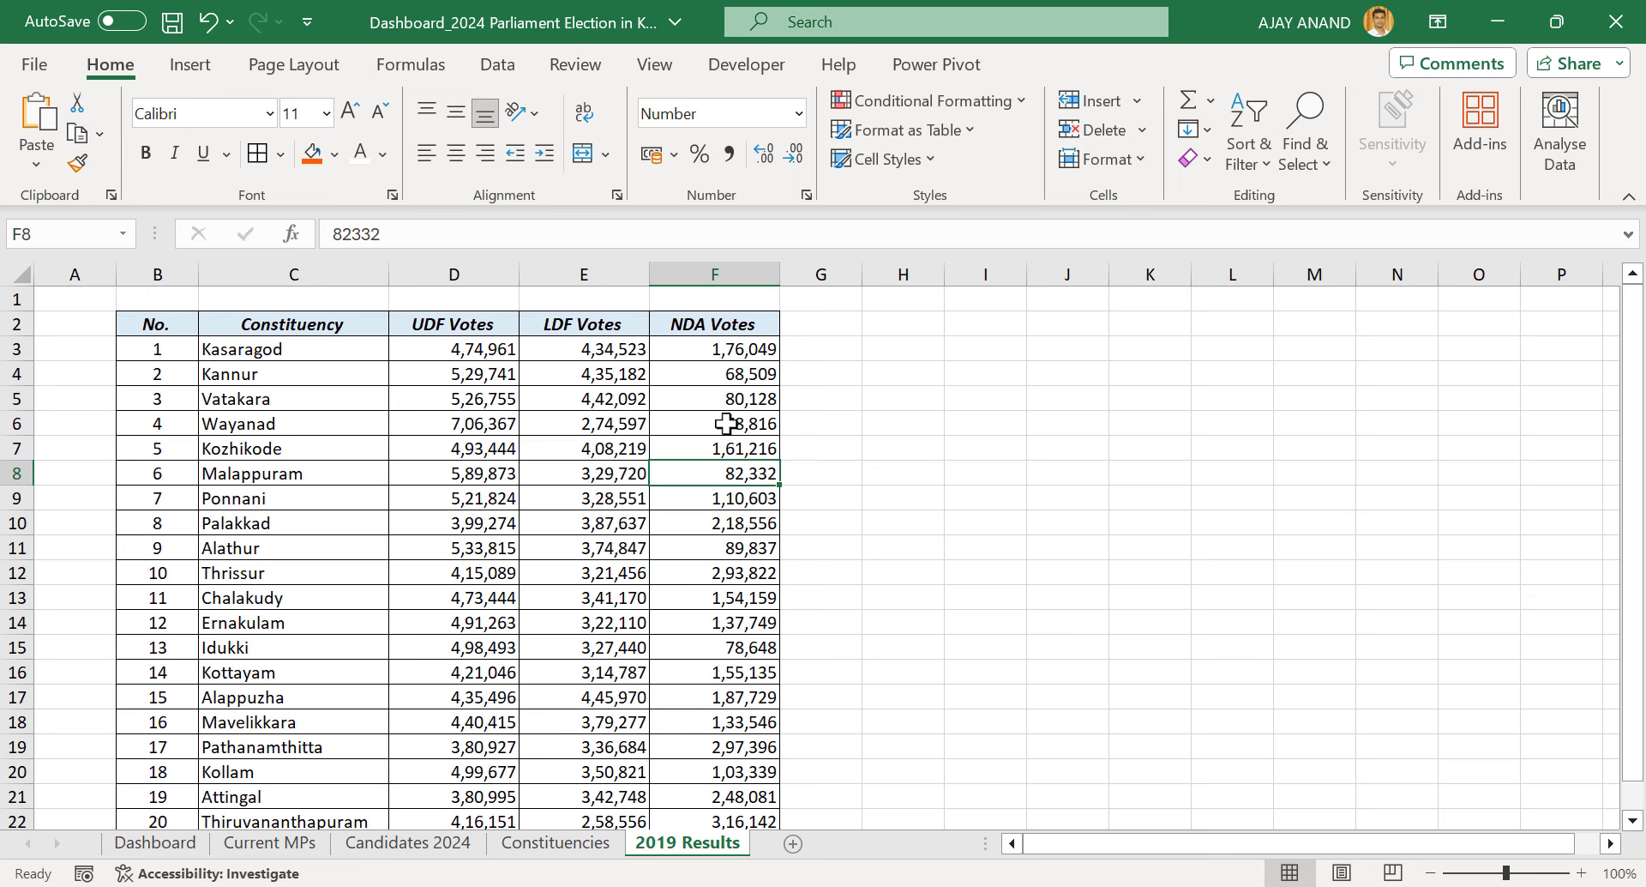
click(204, 842)
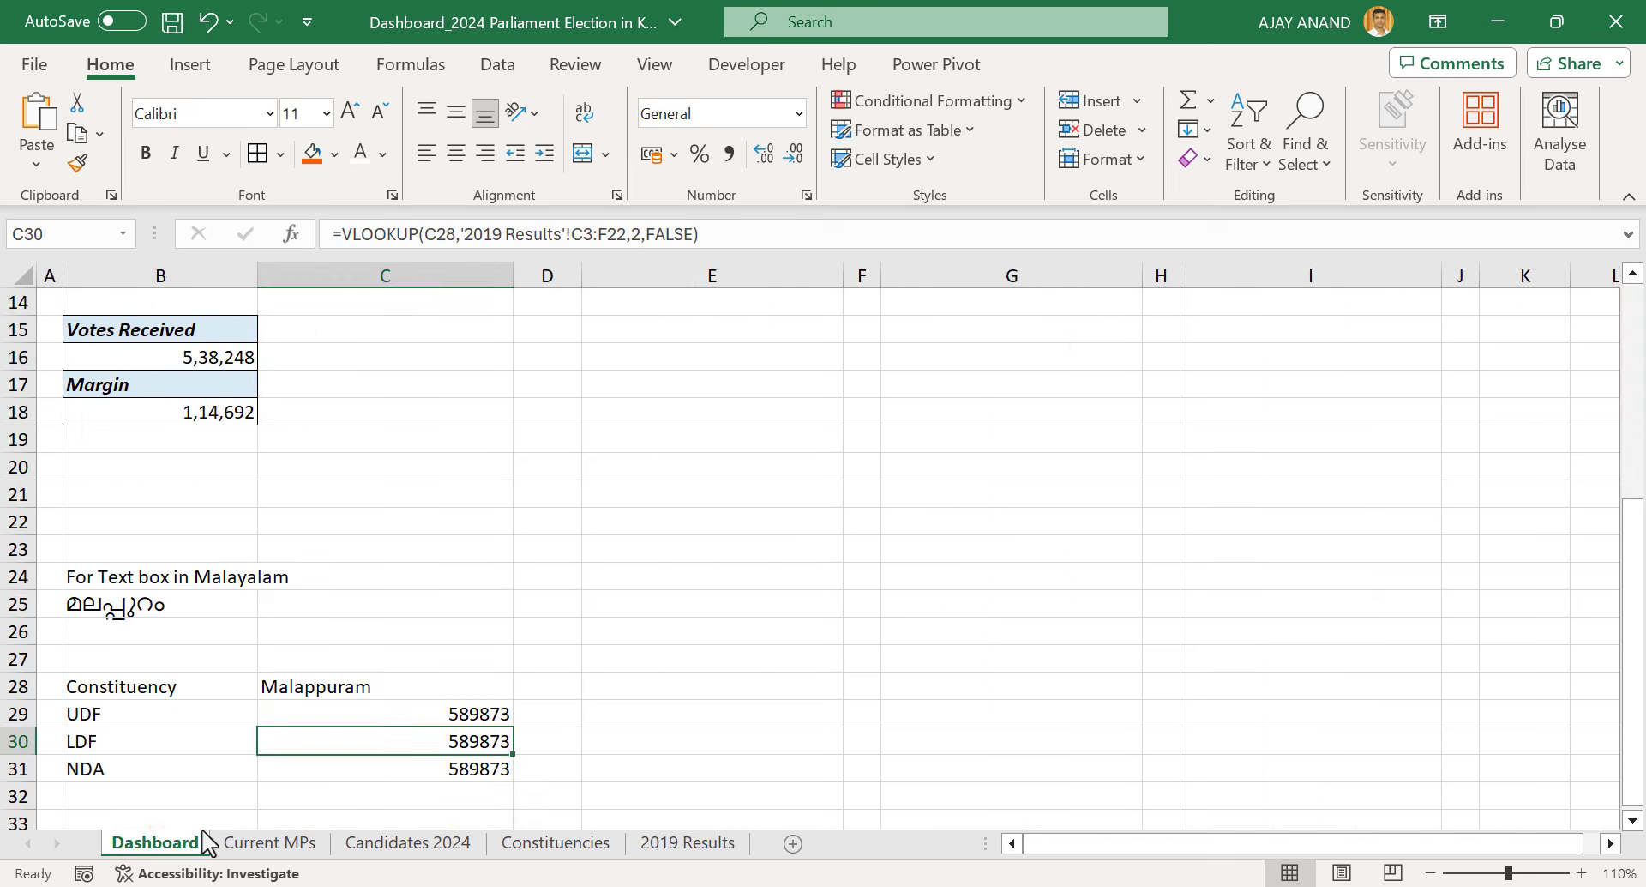
double_click(635, 233)
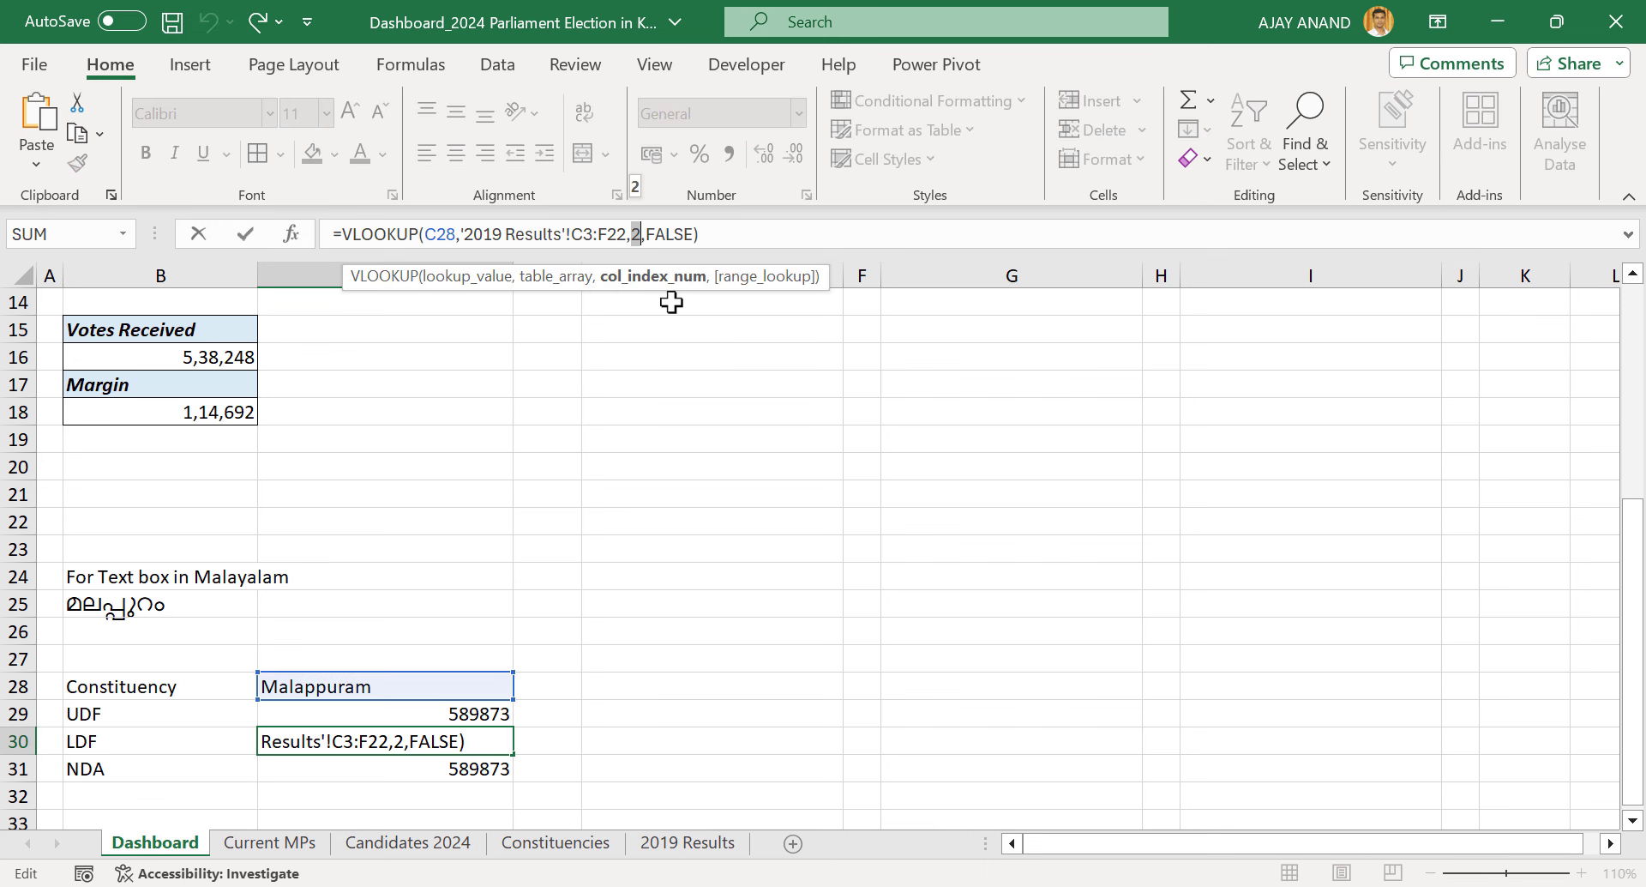
text(3)
key(Return)
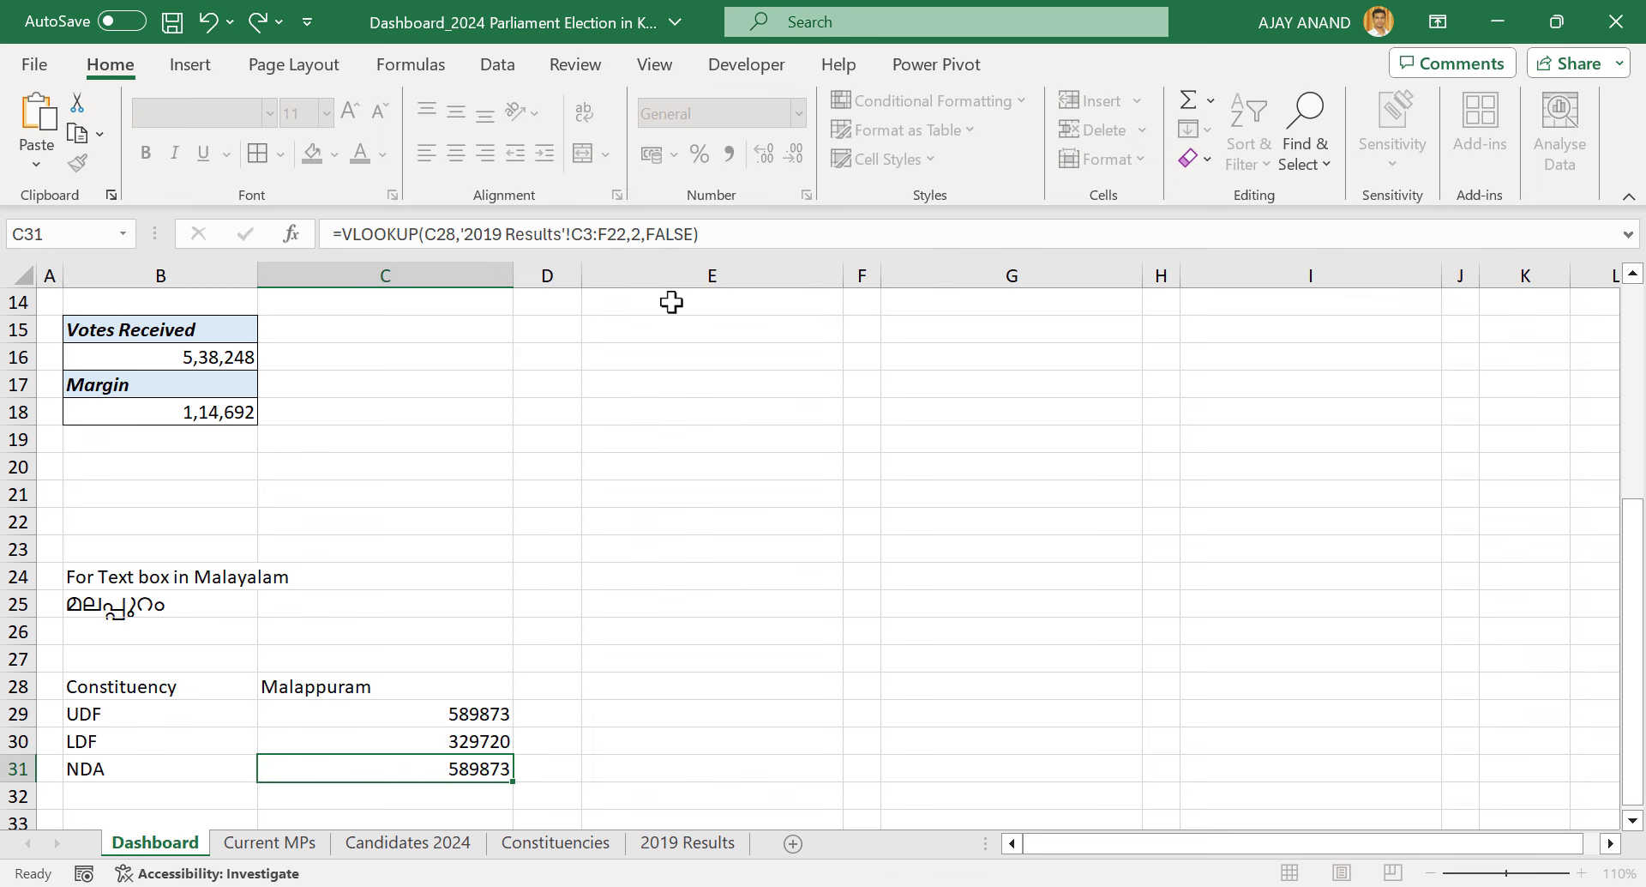
double_click(633, 234)
text(4)
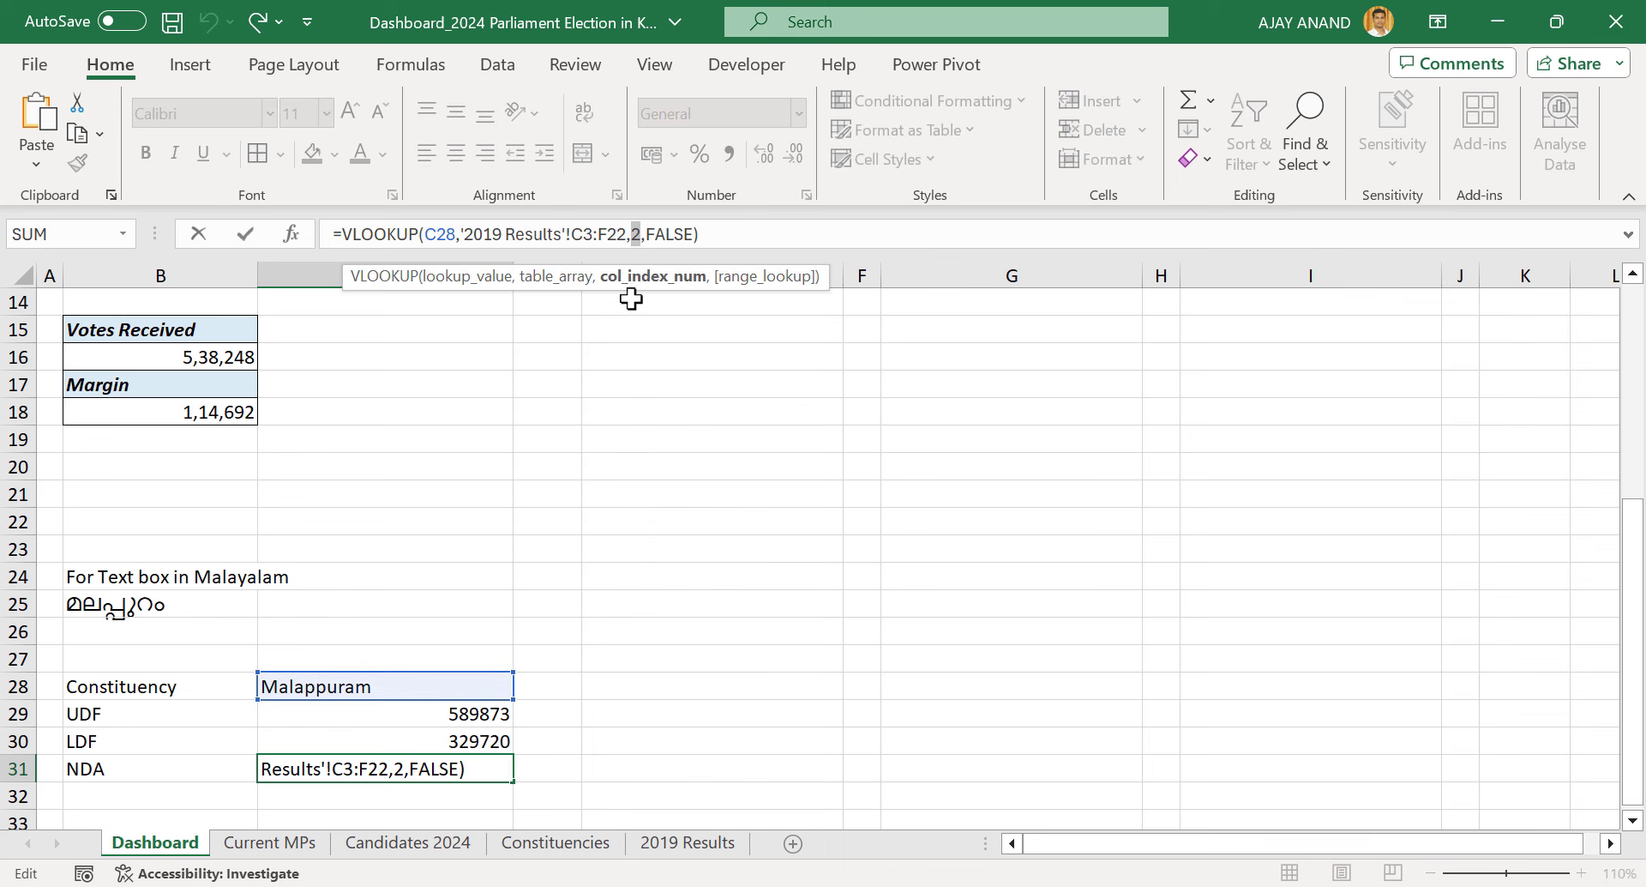
key(Return)
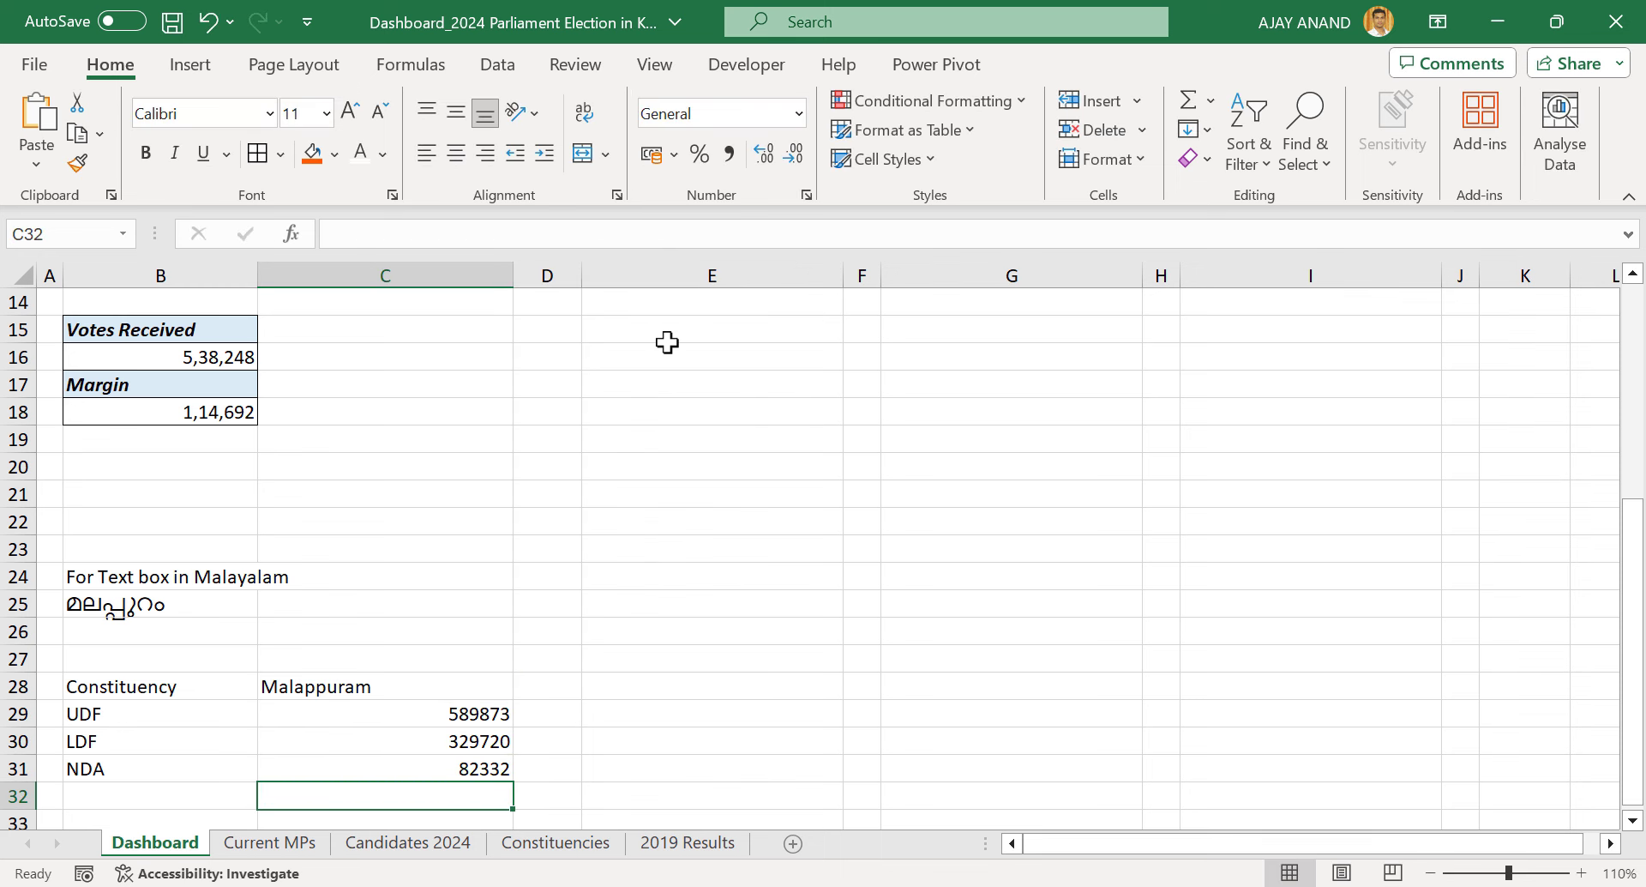
Choose Alappuzha as the constituency in C2 and compare the looked-up votes with its row on the 2019 Results sheet
scroll(422, 468, up, 5)
click(493, 331)
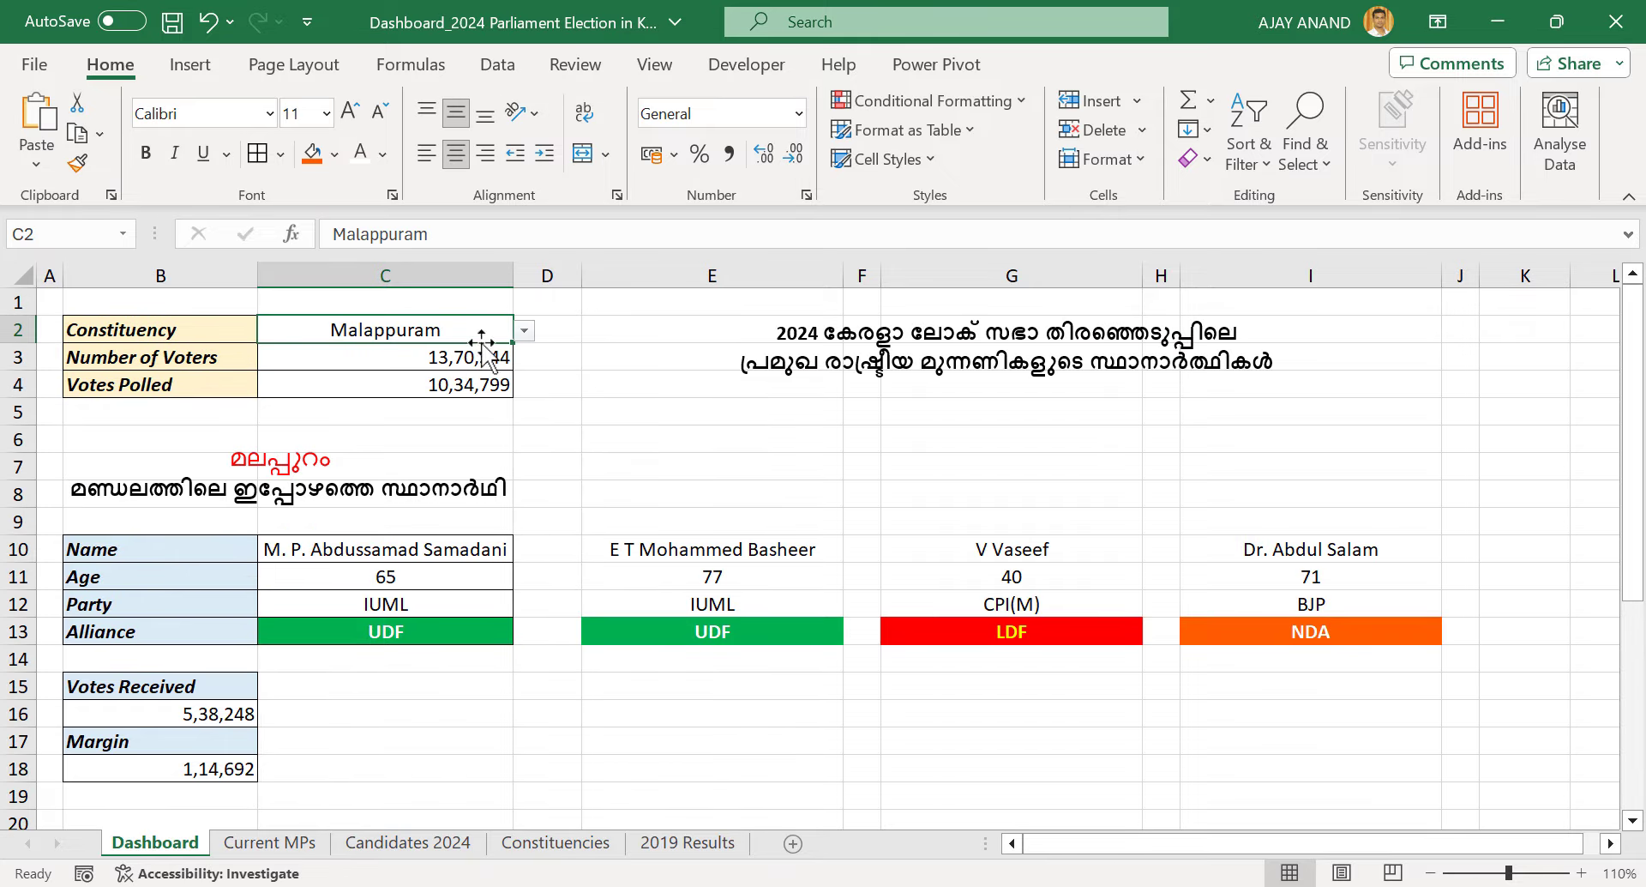
click(524, 330)
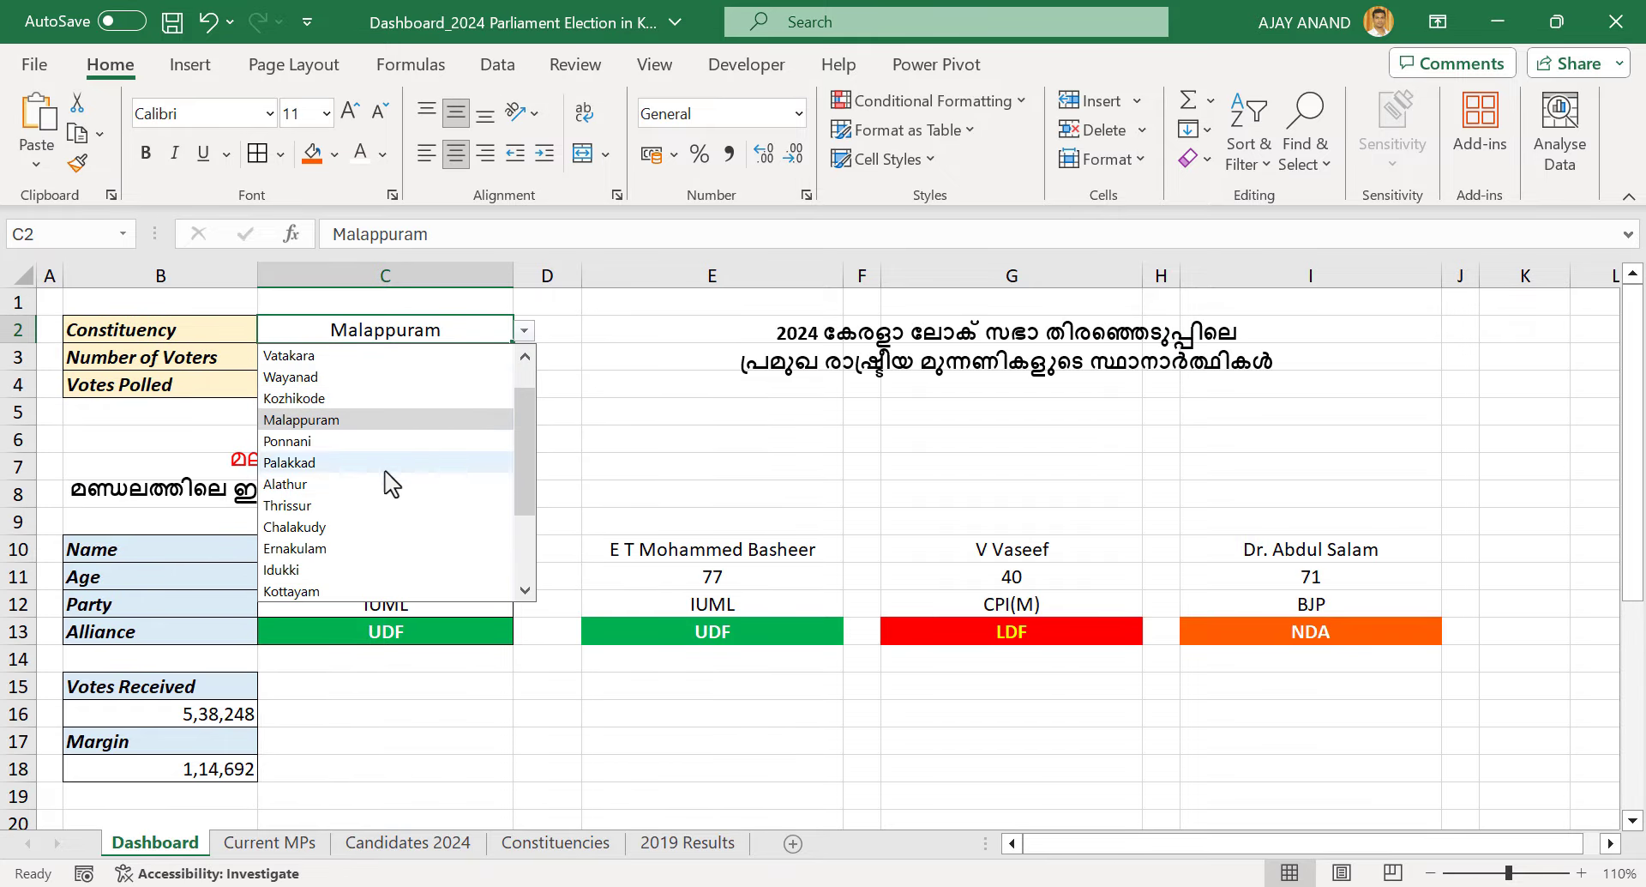
scroll(387, 534, down, 2)
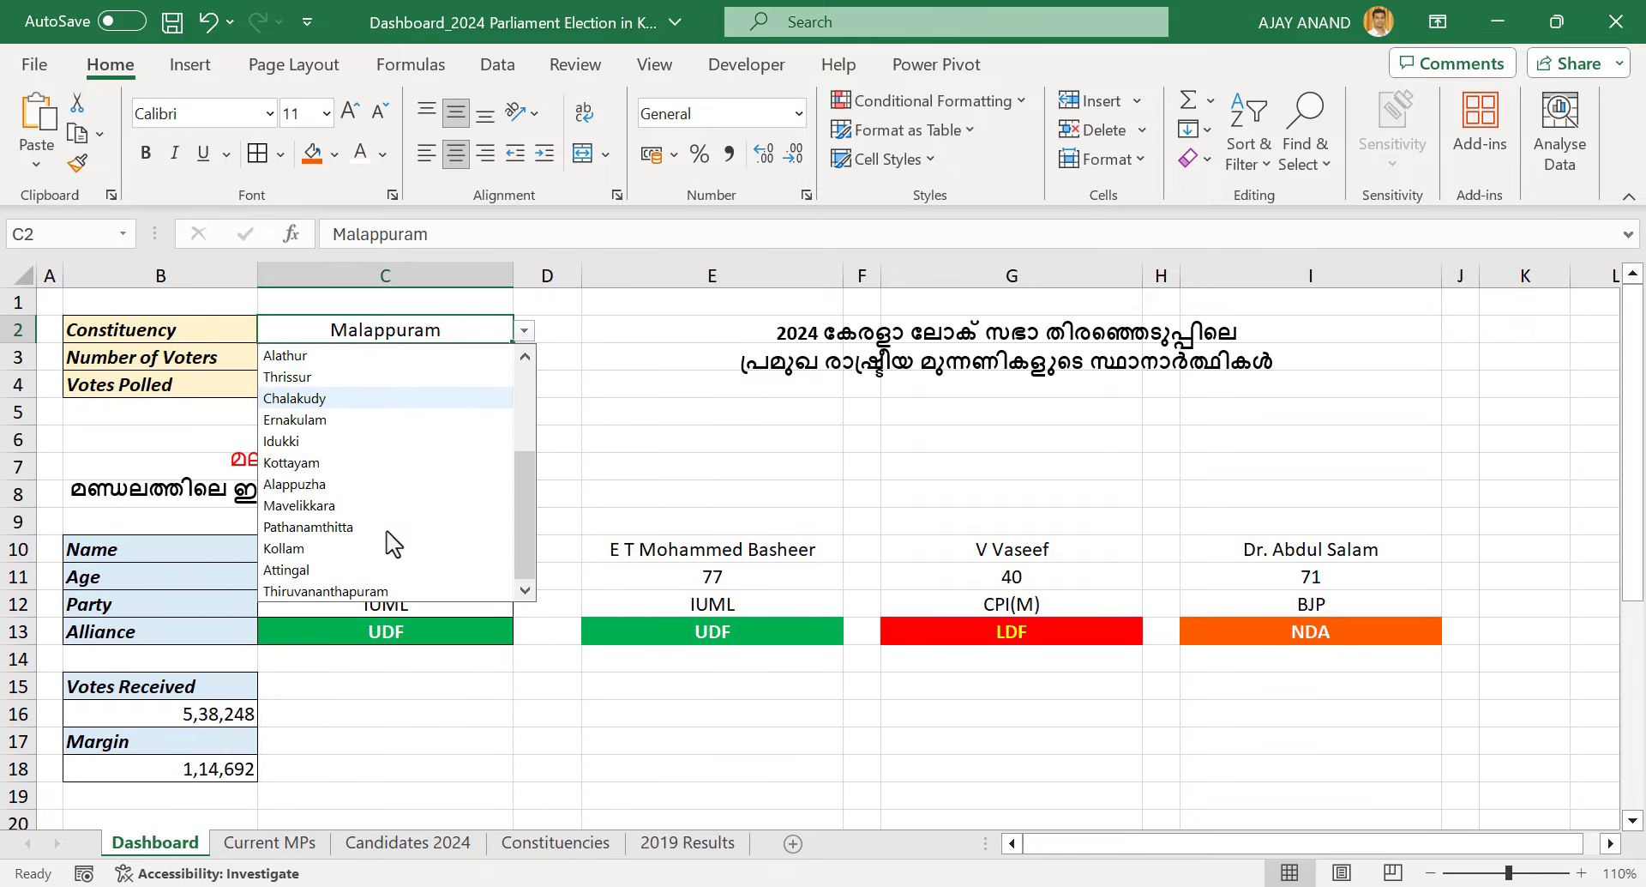
click(377, 484)
scroll(530, 420, down, 7)
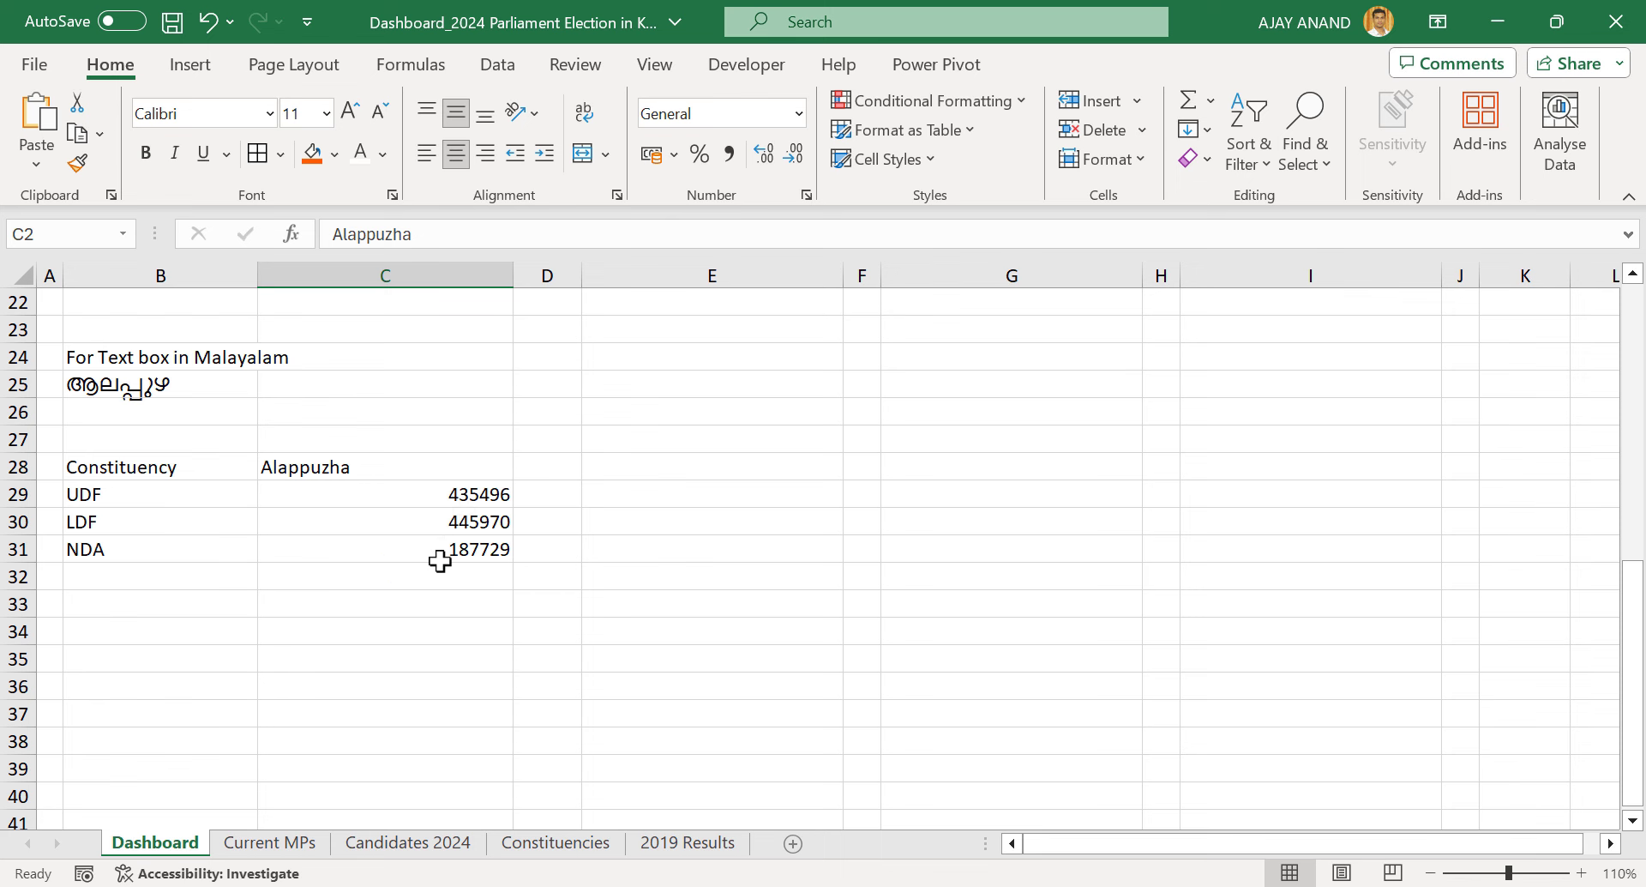
click(676, 842)
scroll(644, 536, down, 2)
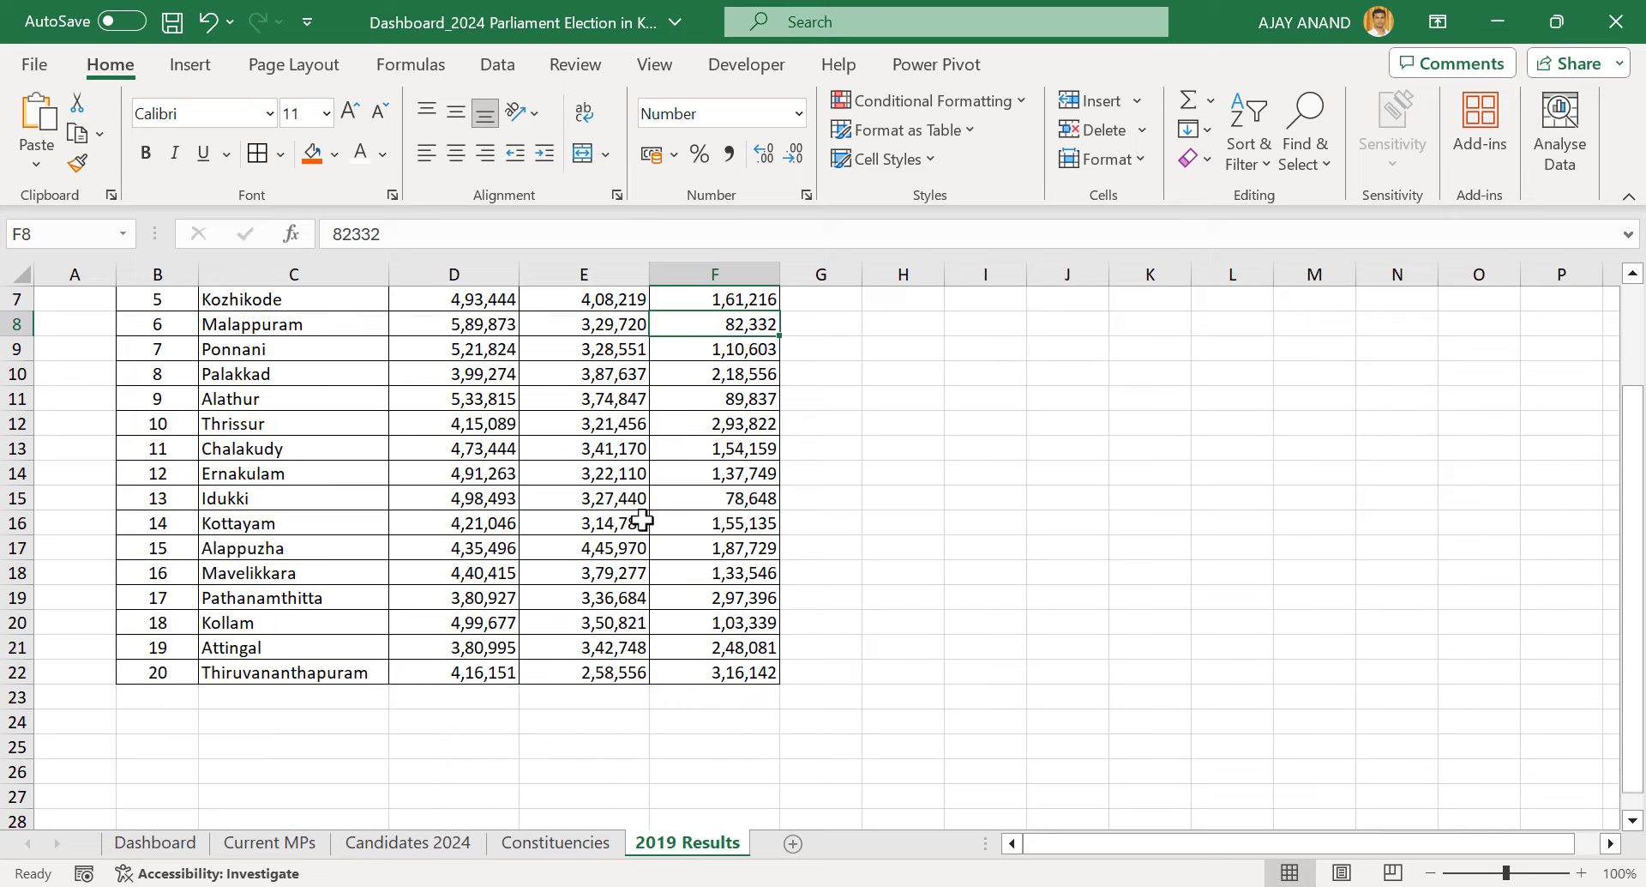
scroll(428, 502, up, 1)
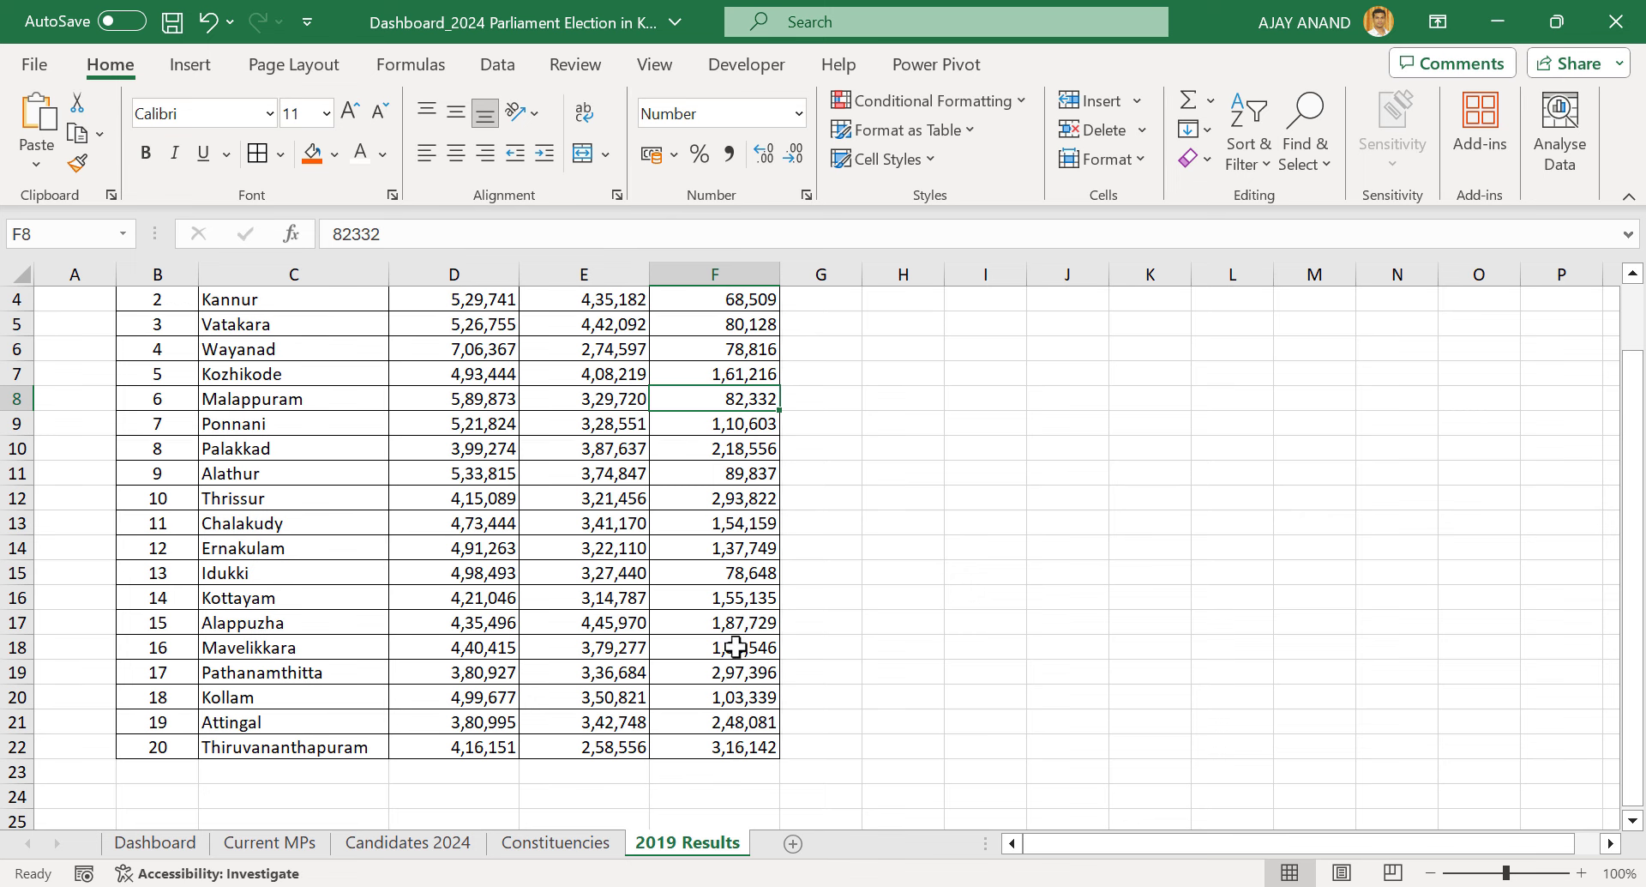
click(154, 843)
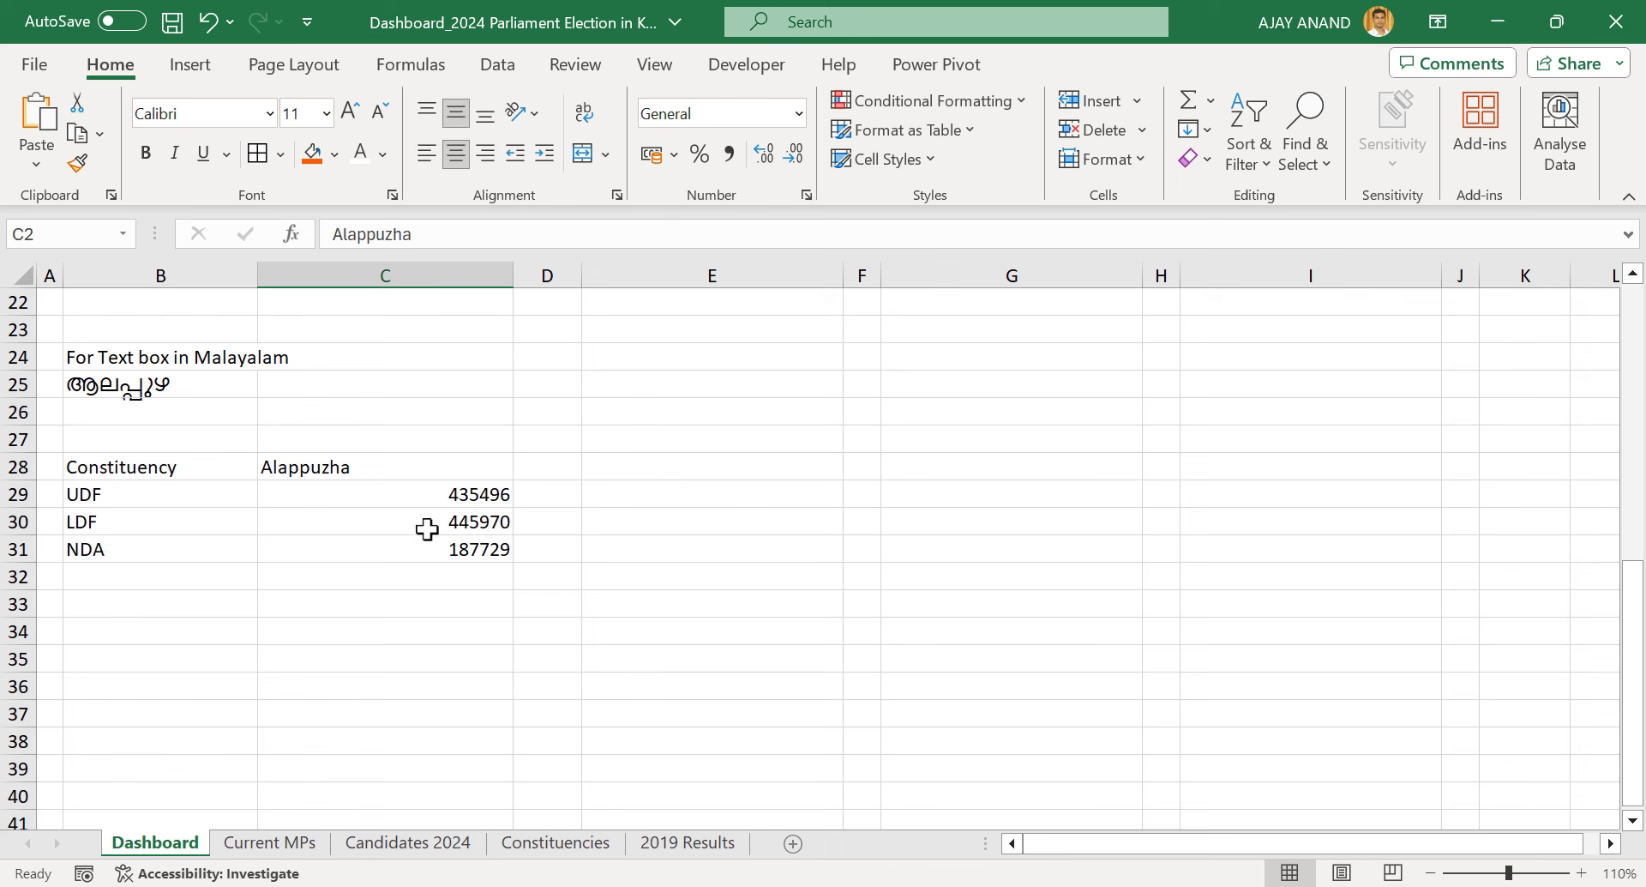
Format the vote figures in C29:C31 as Number with the 1000 separator and 0 decimal places
drag(448, 494, 459, 544)
right_click(469, 536)
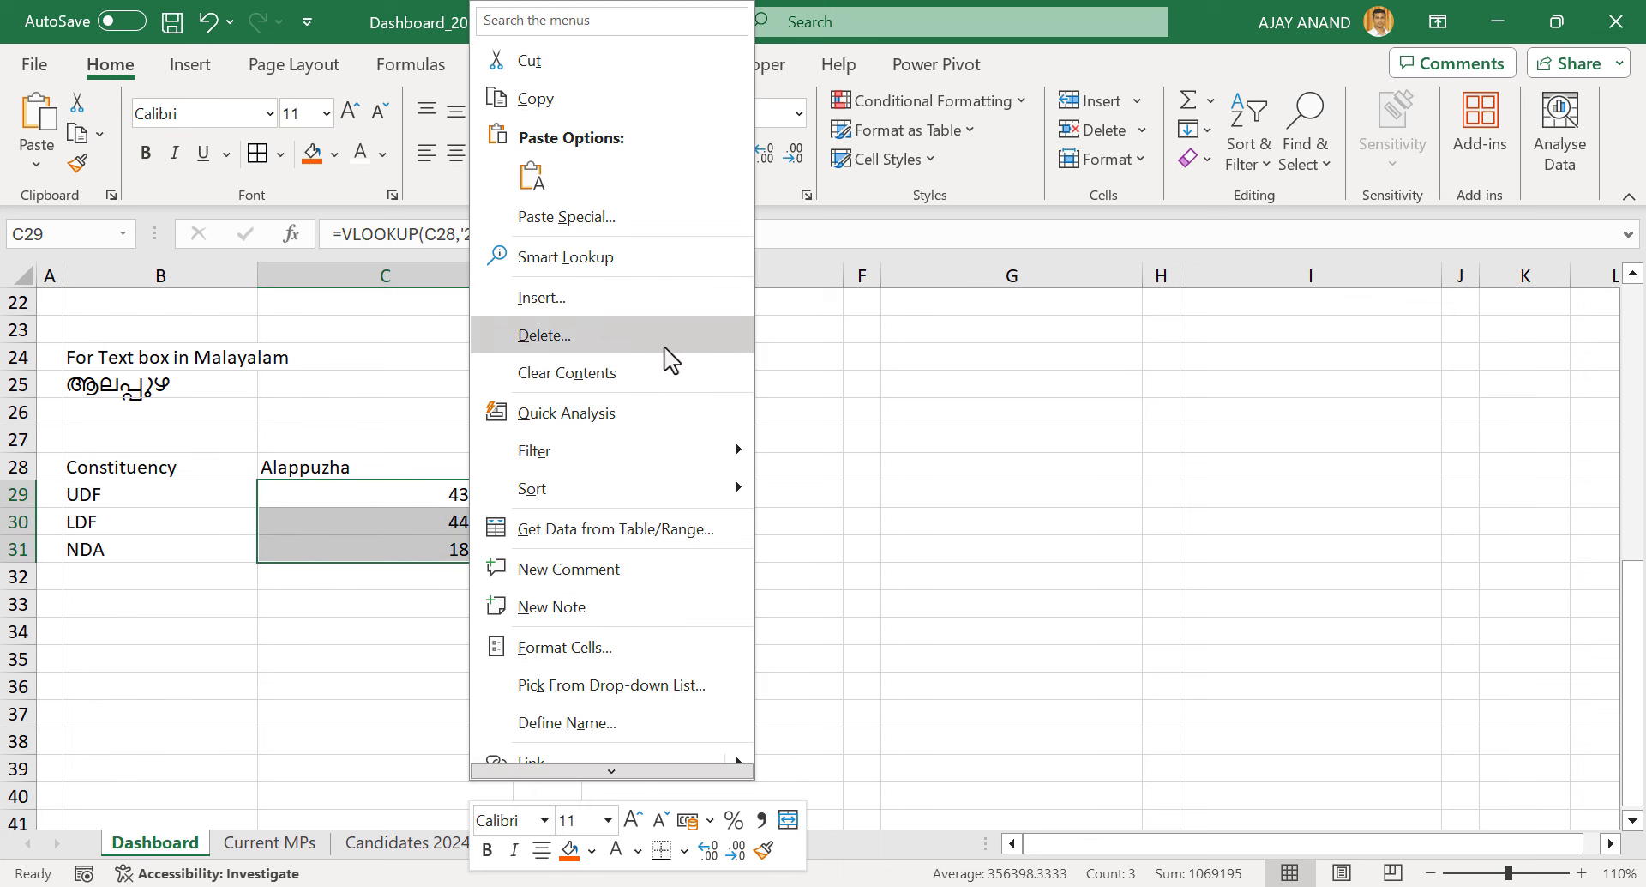
click(636, 656)
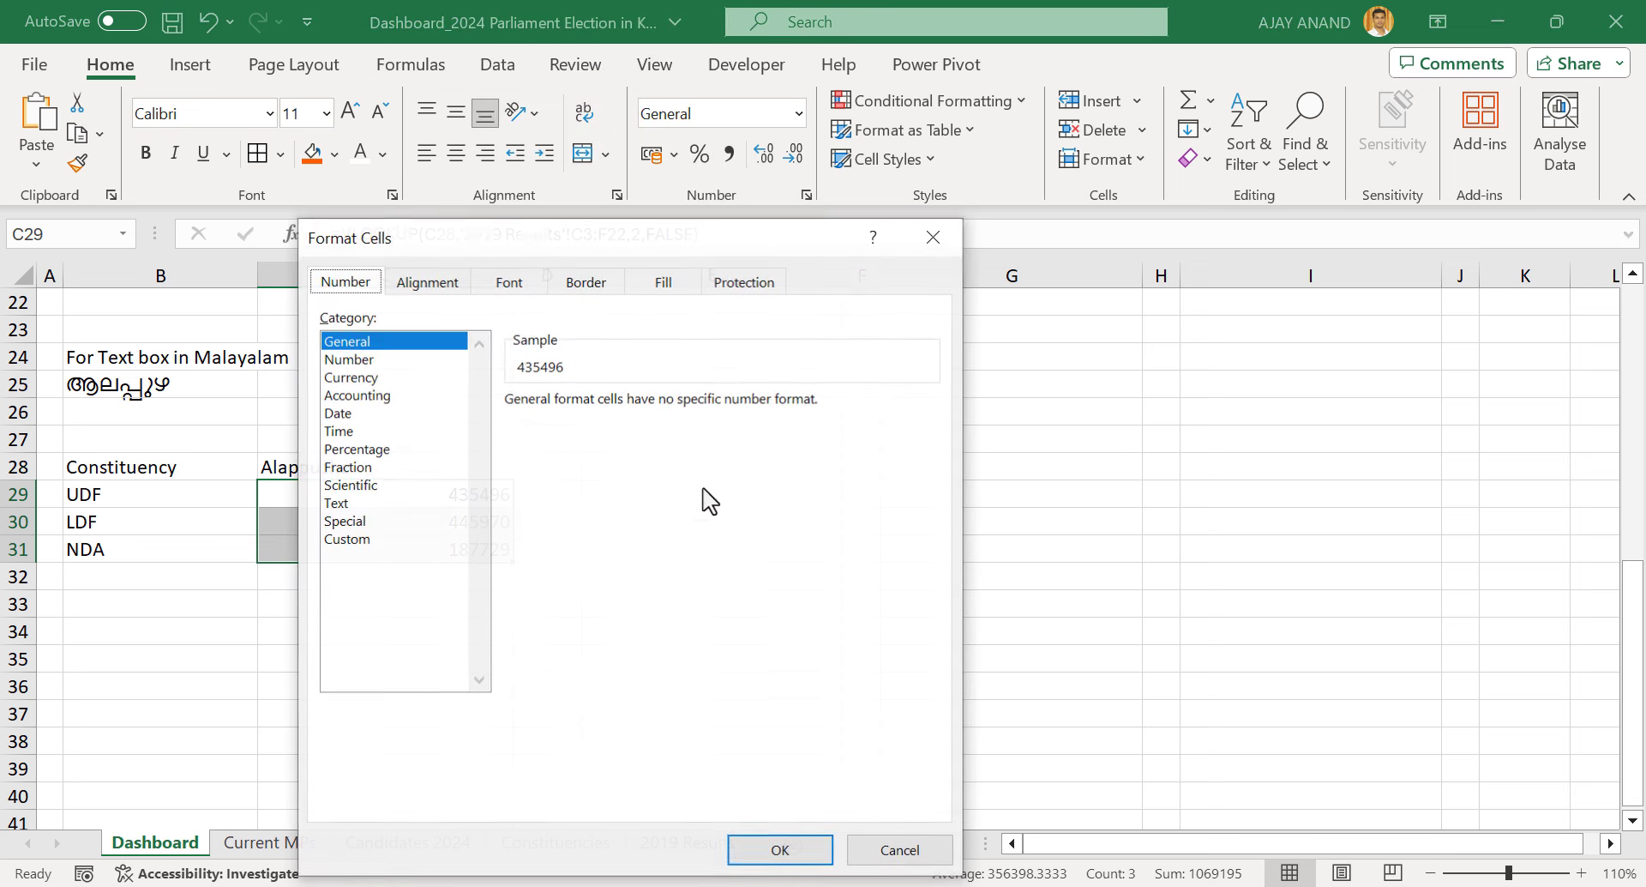
click(403, 361)
click(512, 434)
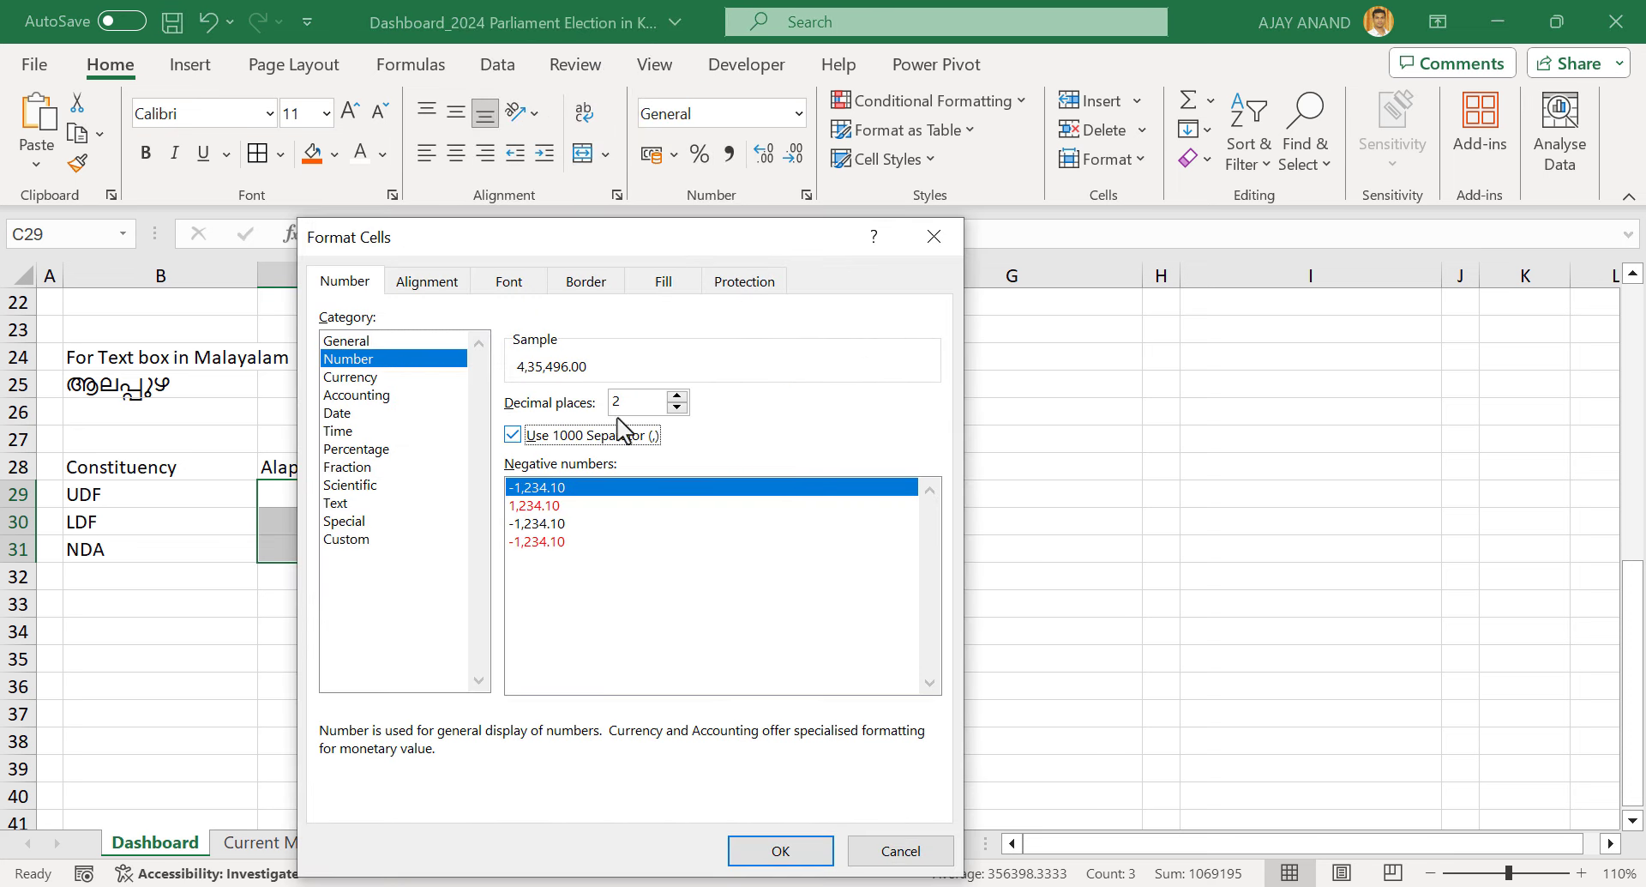
click(677, 407)
click(677, 407)
click(763, 848)
click(786, 541)
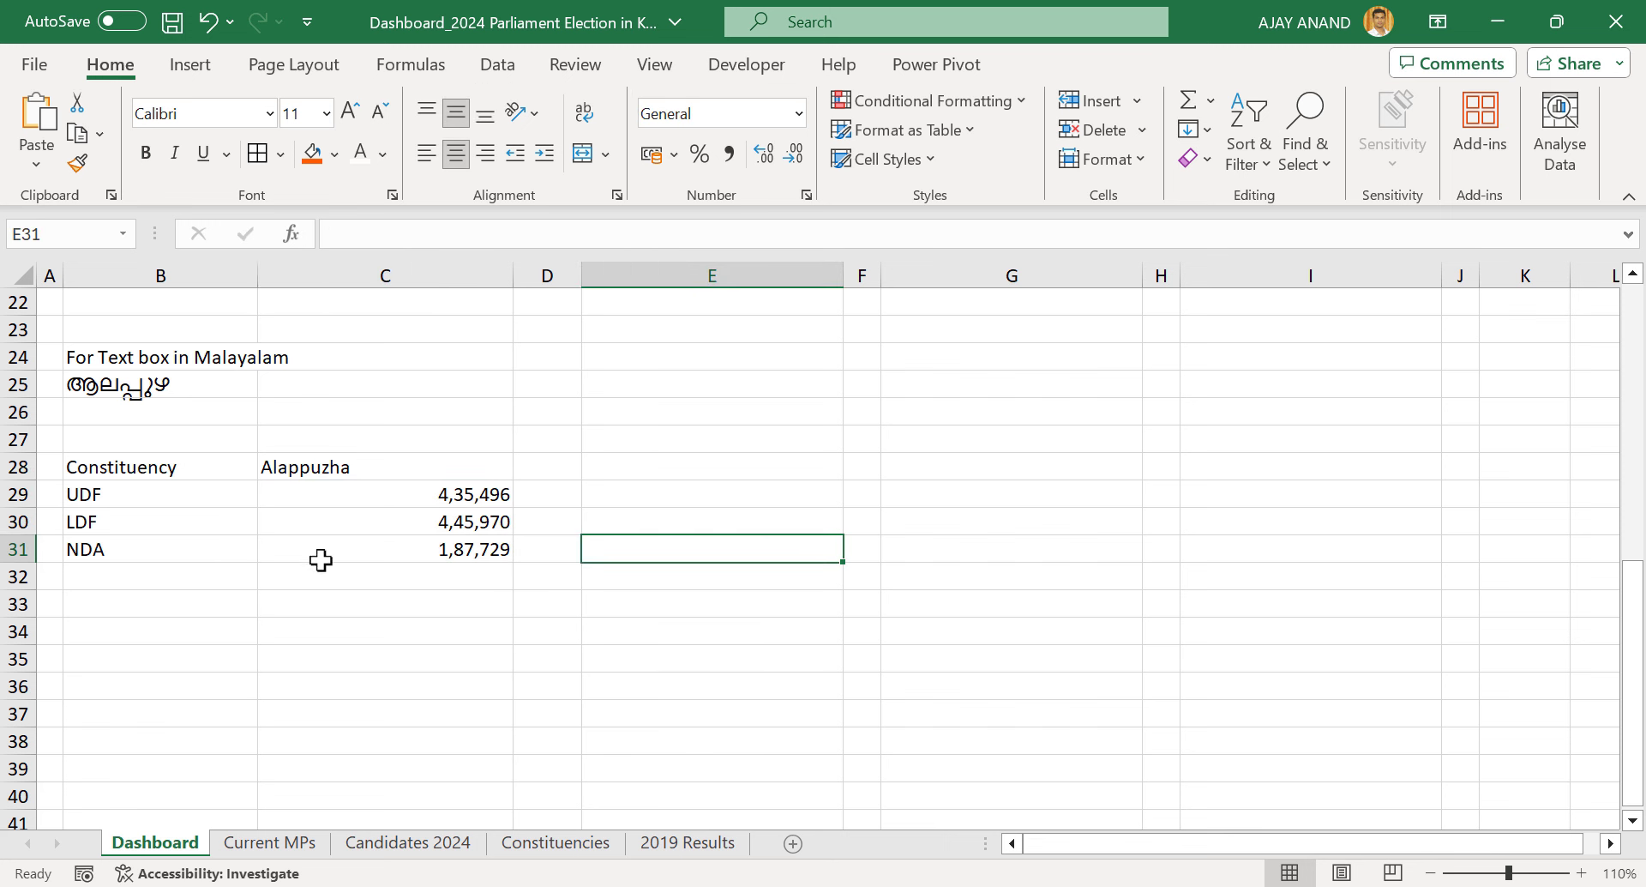
Insert a 2-D 100% stacked bar chart from the alliance names and votes in B29:C31
drag(182, 493, 331, 541)
click(190, 65)
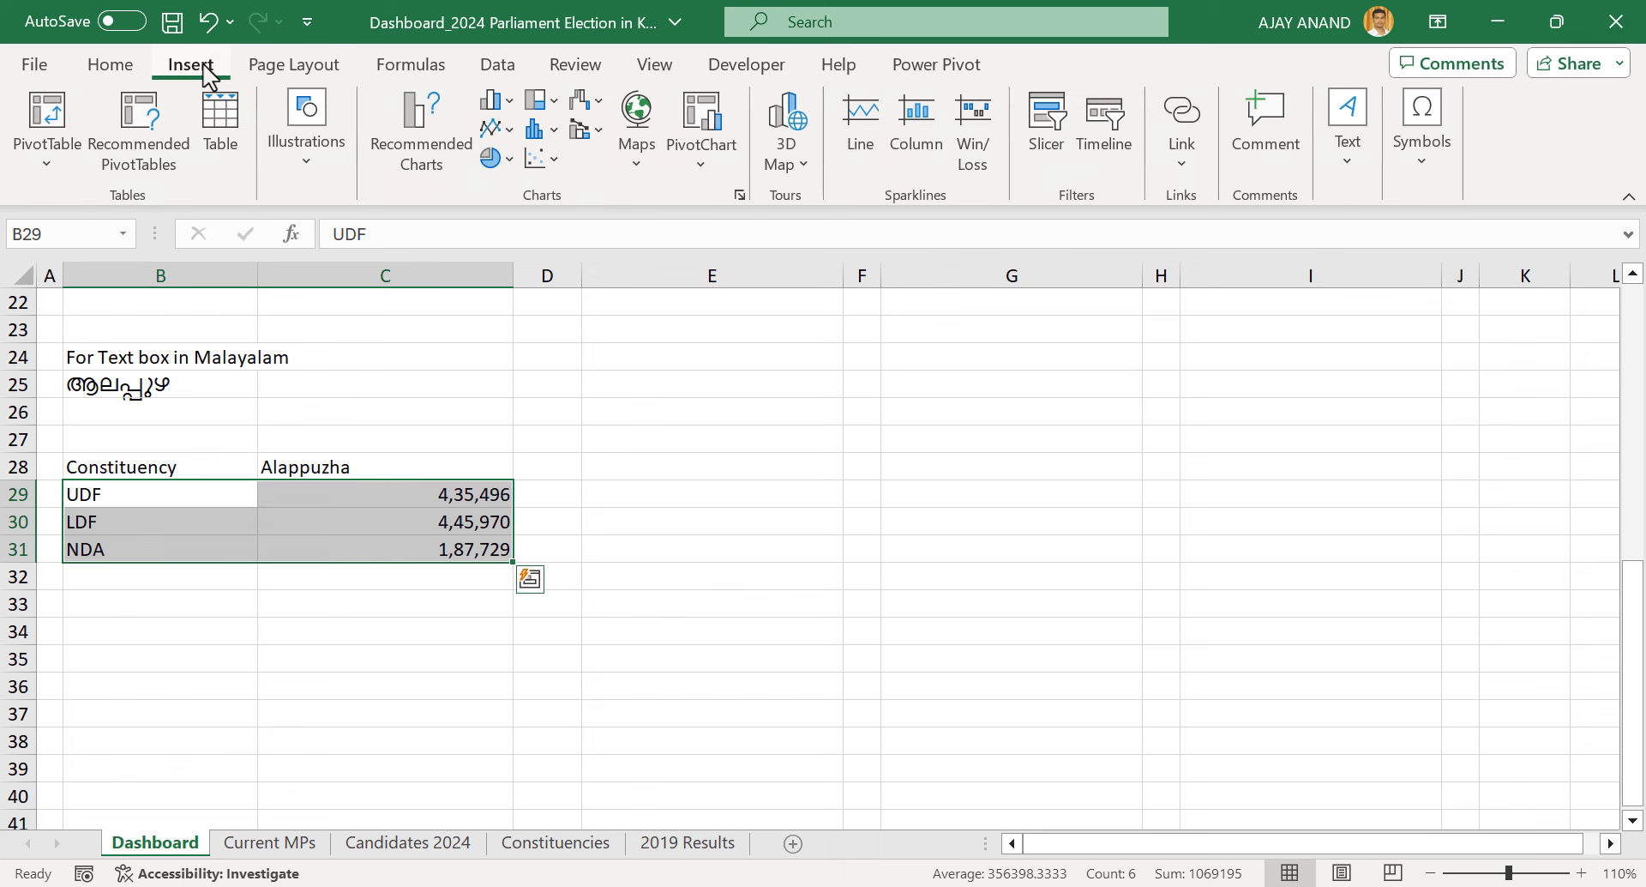
click(507, 103)
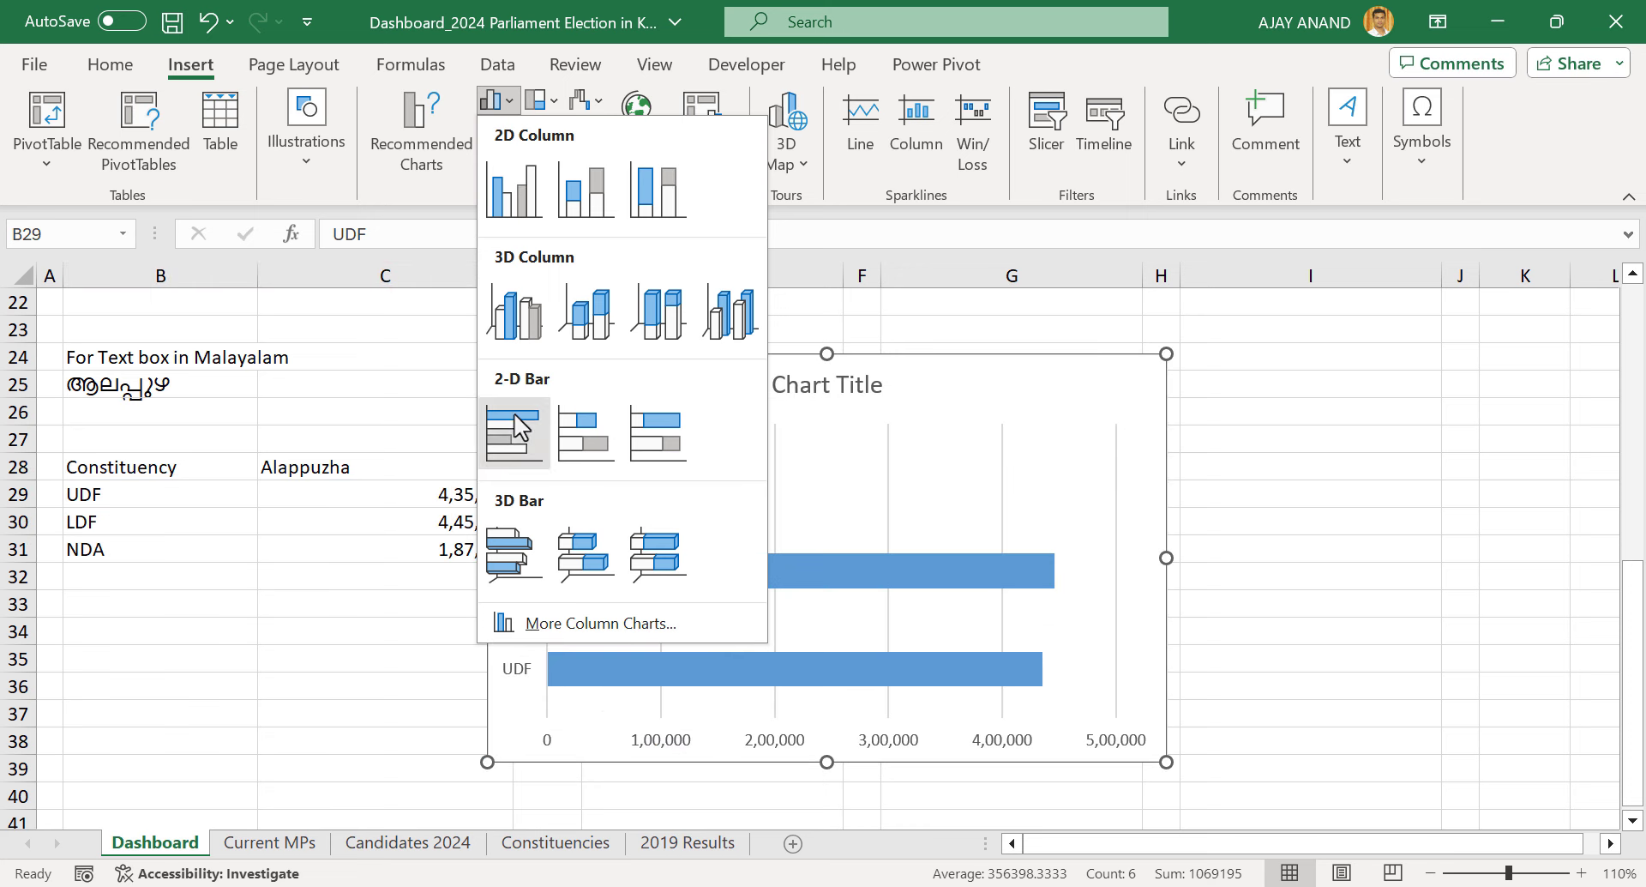
click(659, 433)
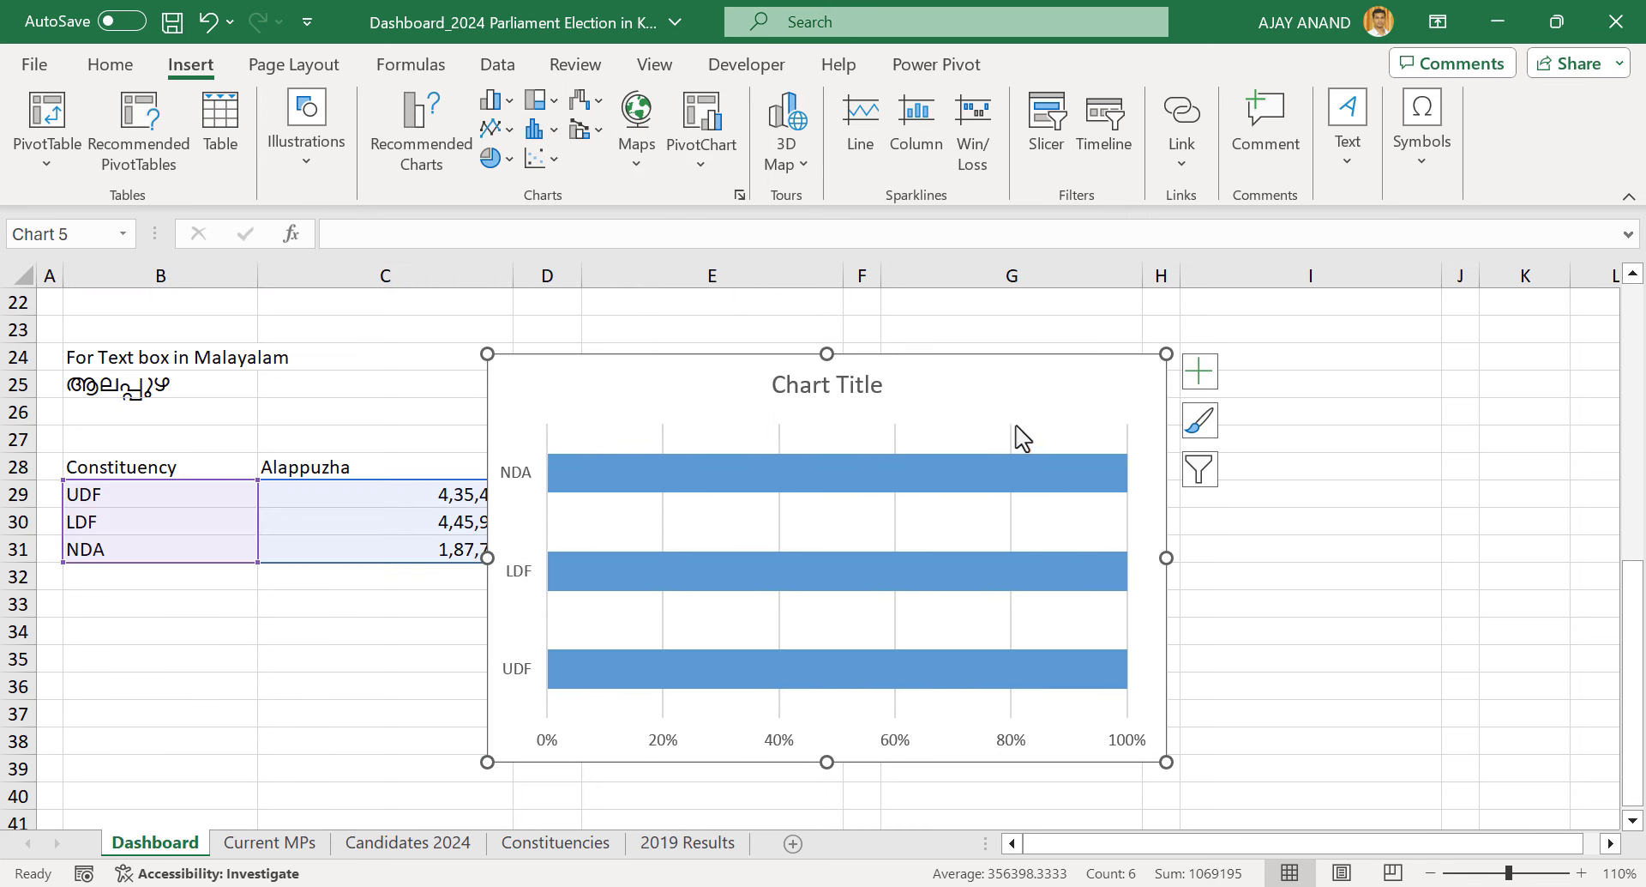
Switch rows and columns in the chart's data source so UDF, LDF and NDA become separate series in one bar
right_click(623, 484)
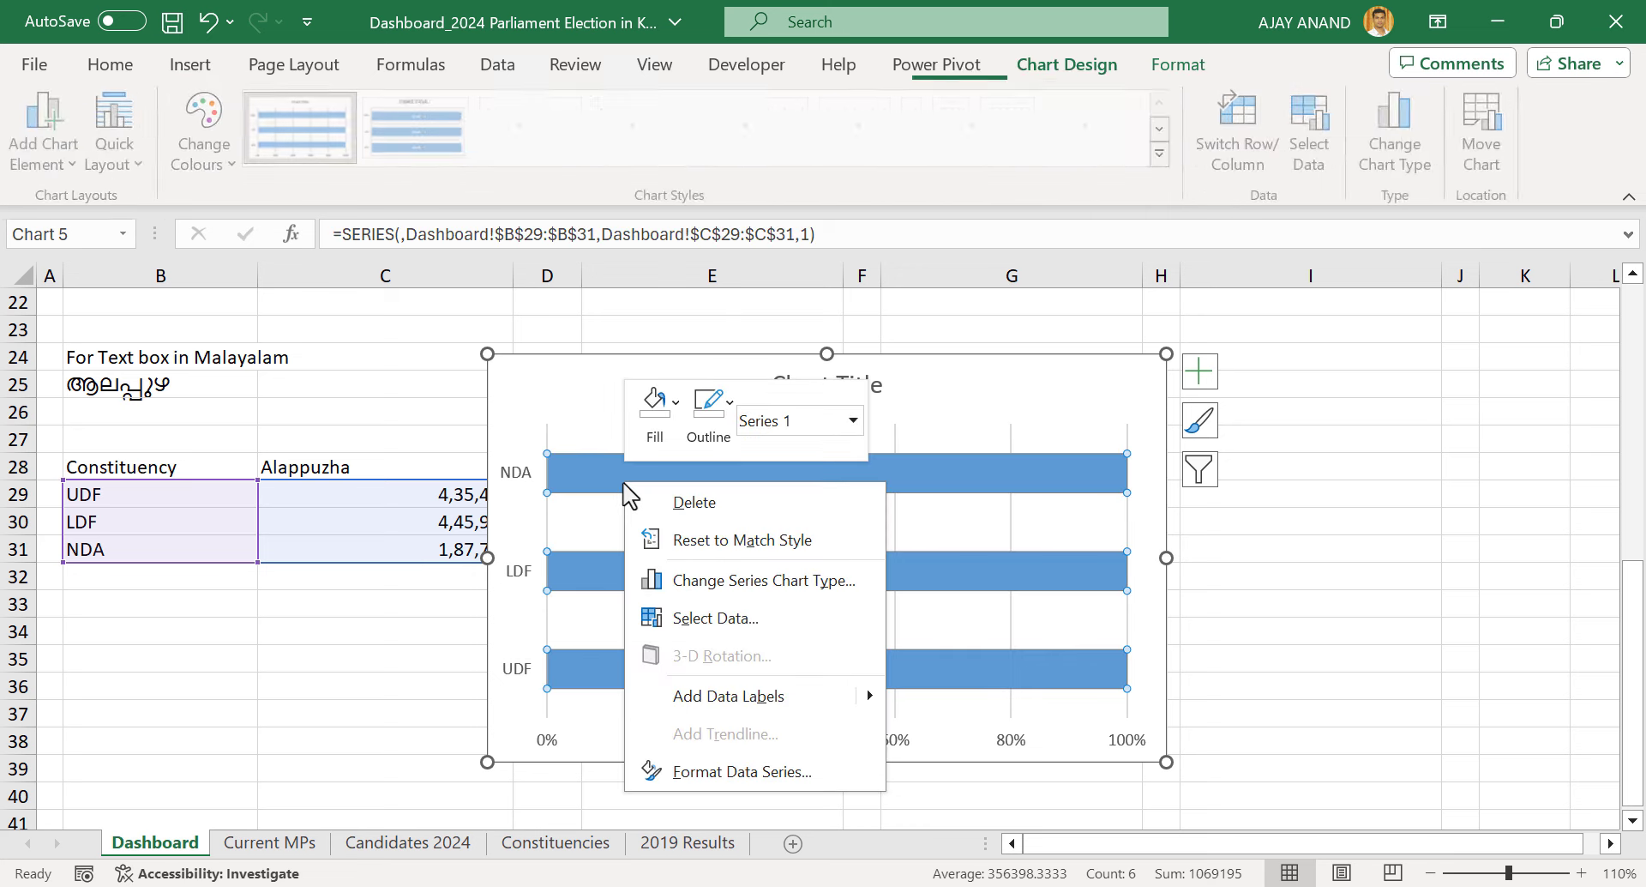
click(814, 629)
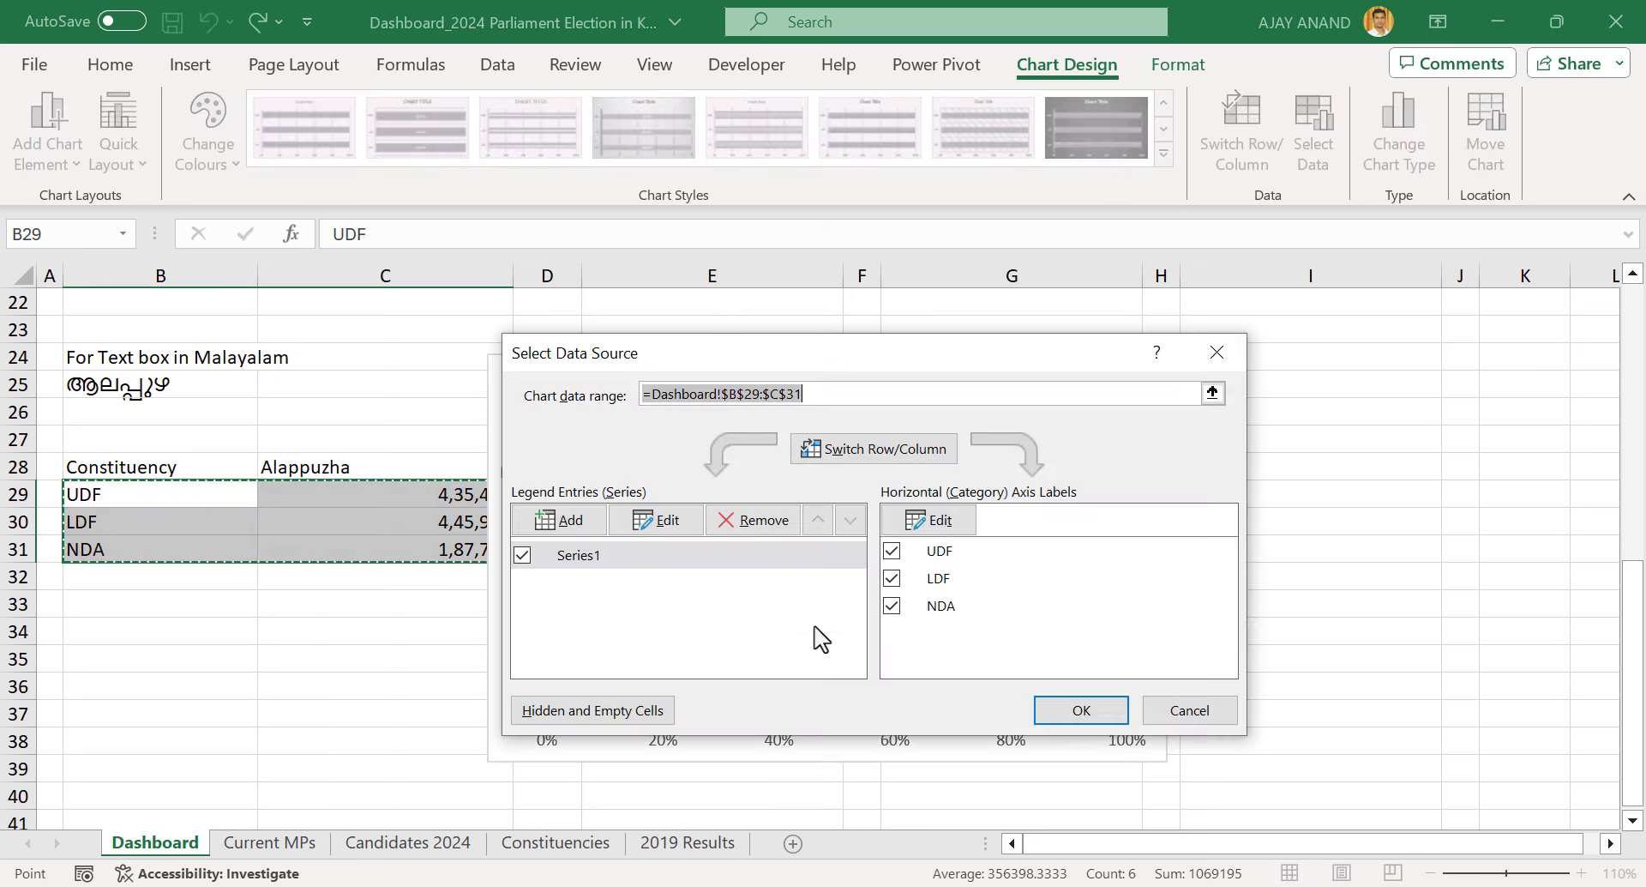
click(897, 470)
click(1077, 709)
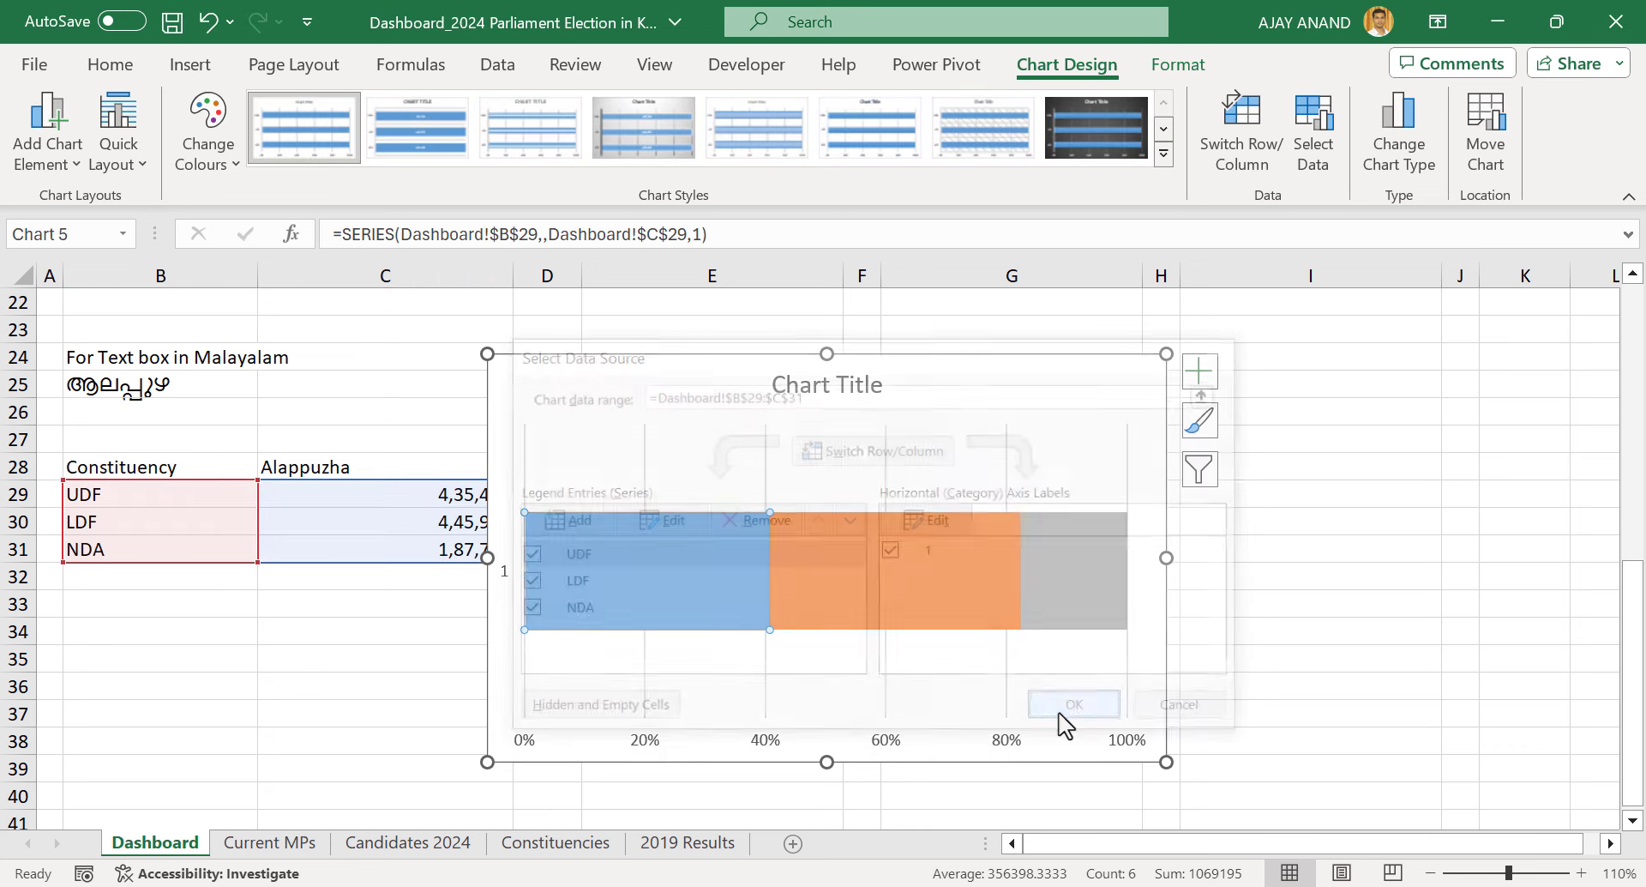
Delete the chart's gridlines and both axes, and move the chart clear of the vote figures in column C
click(767, 698)
key(Delete)
click(647, 742)
key(Delete)
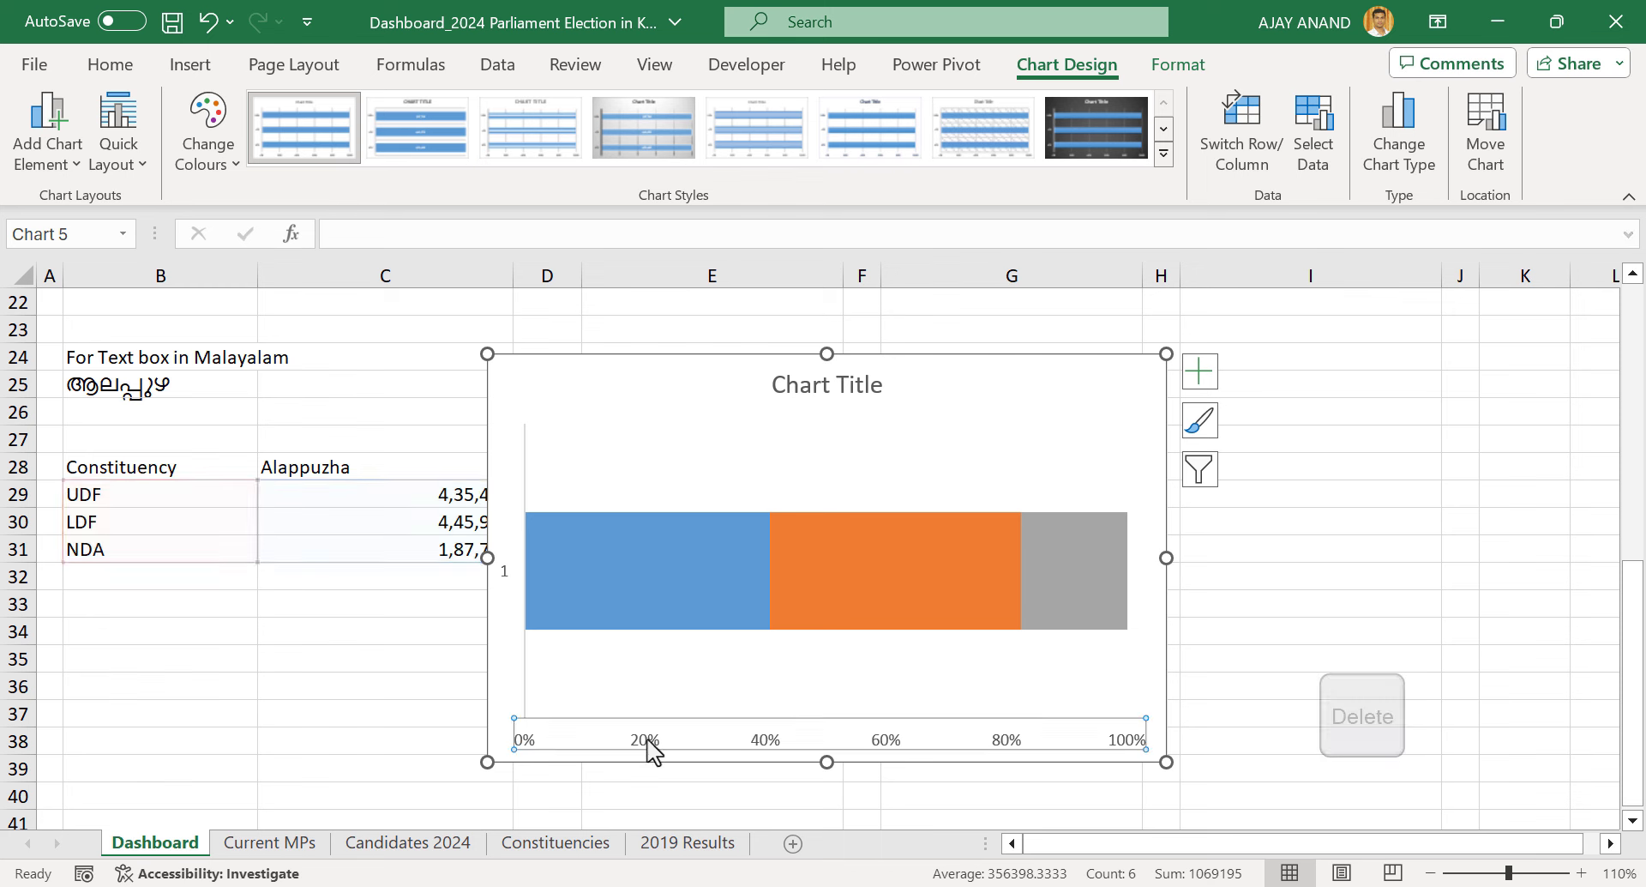
click(507, 590)
key(Delete)
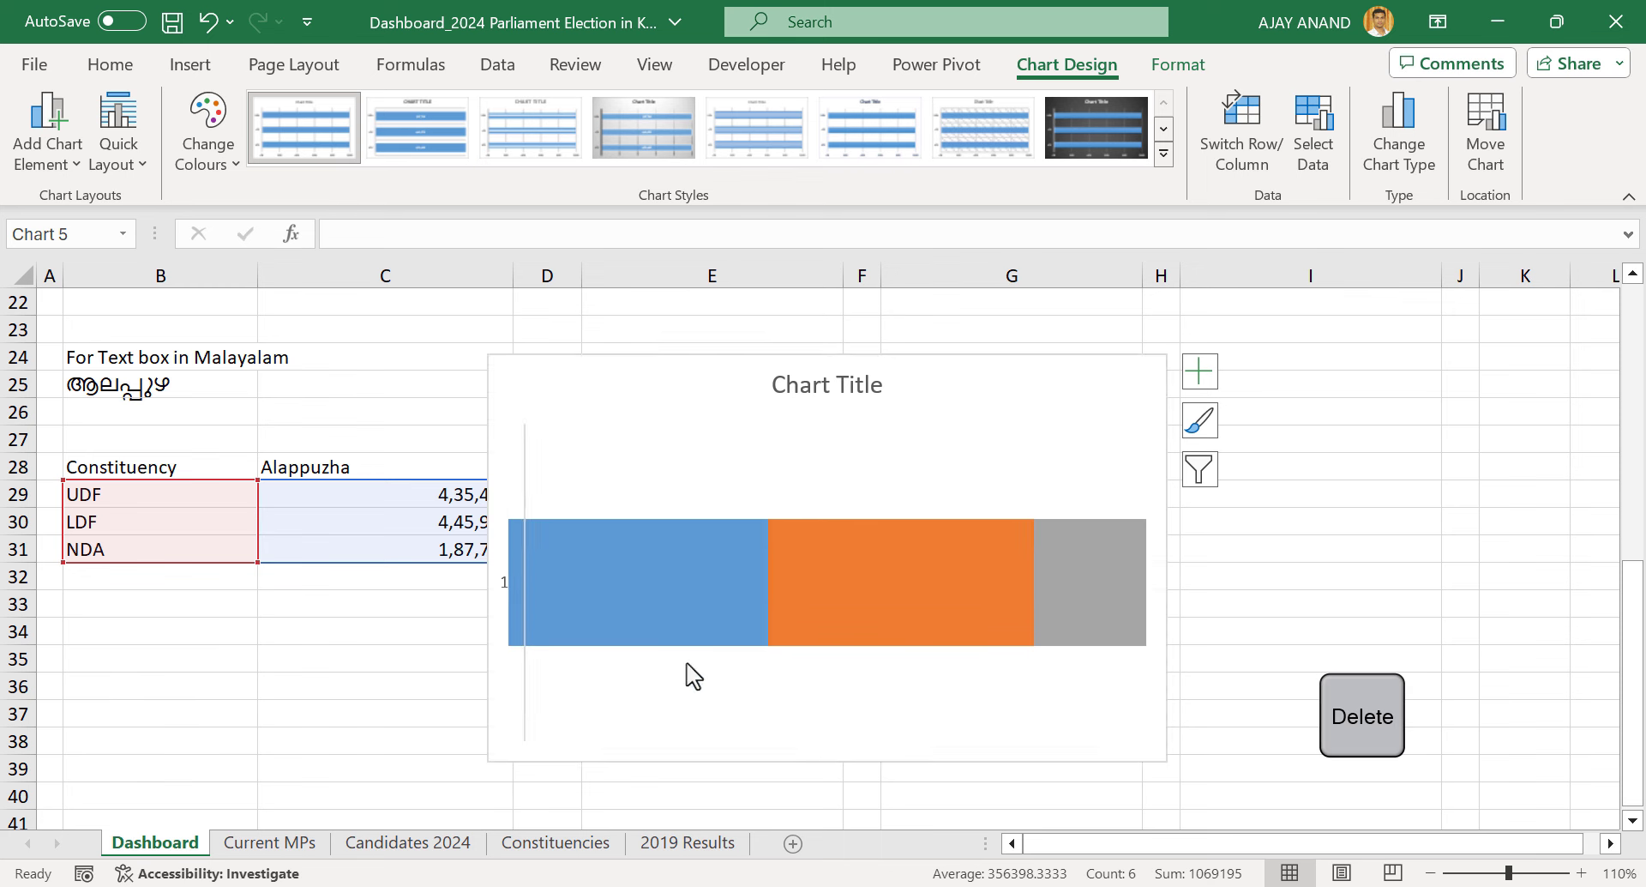
drag(1165, 682, 1247, 668)
Change the chart title to "Vote Share 2019"
triple_click(913, 369)
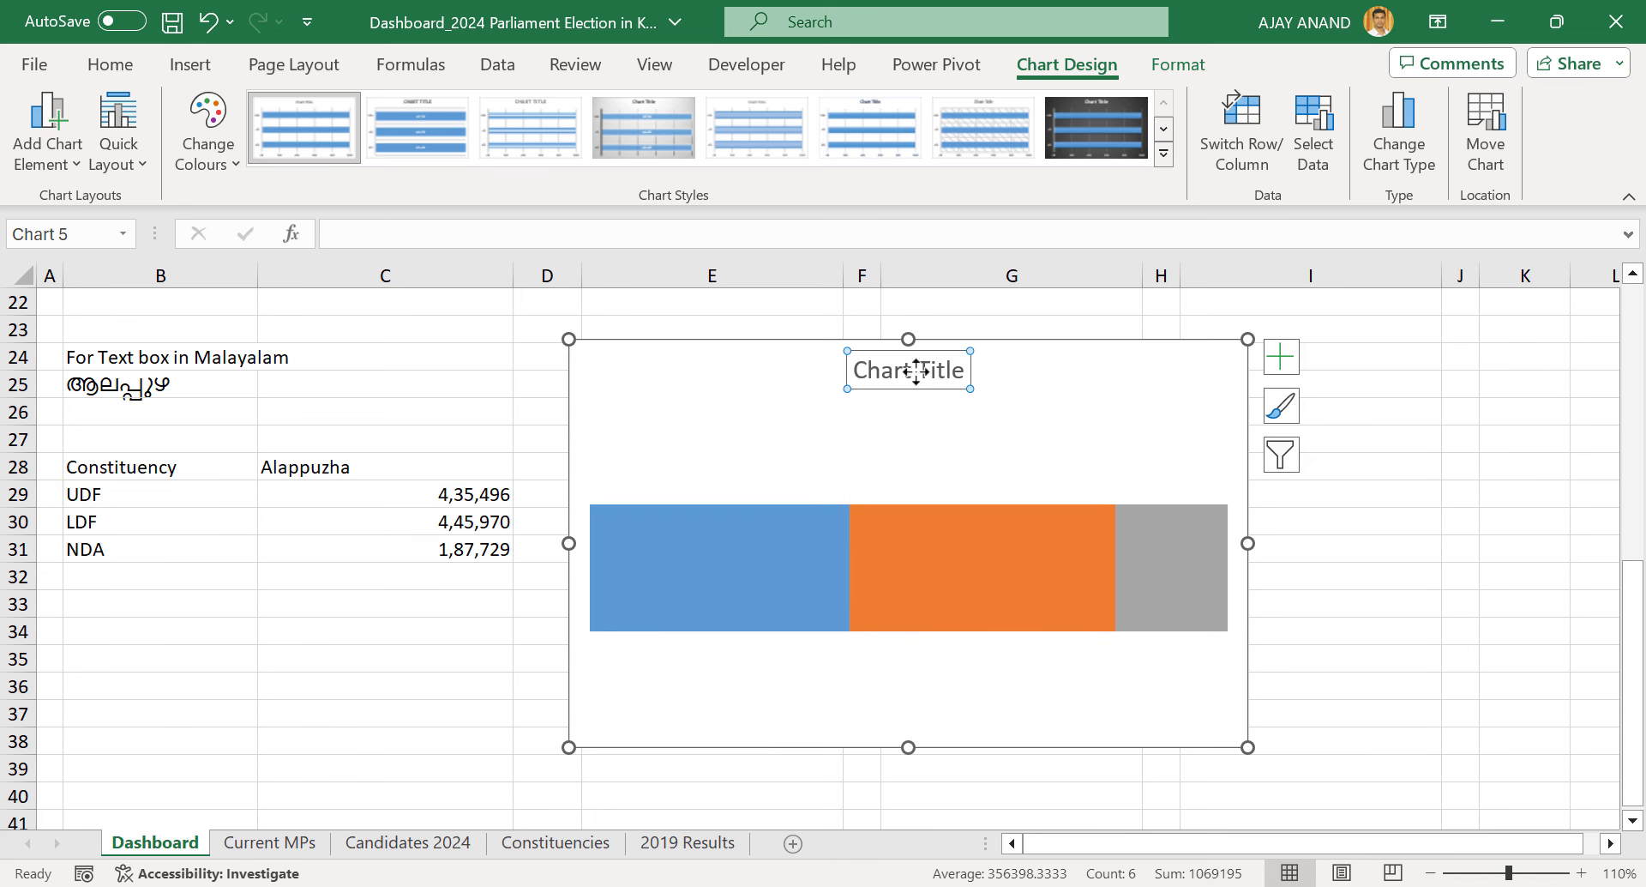
text(Votes)
text(hare)
key(BackSpace)
key(BackSpace)
key(BackSpace)
key(BackSpace)
key(BackSpace)
key(BackSpace)
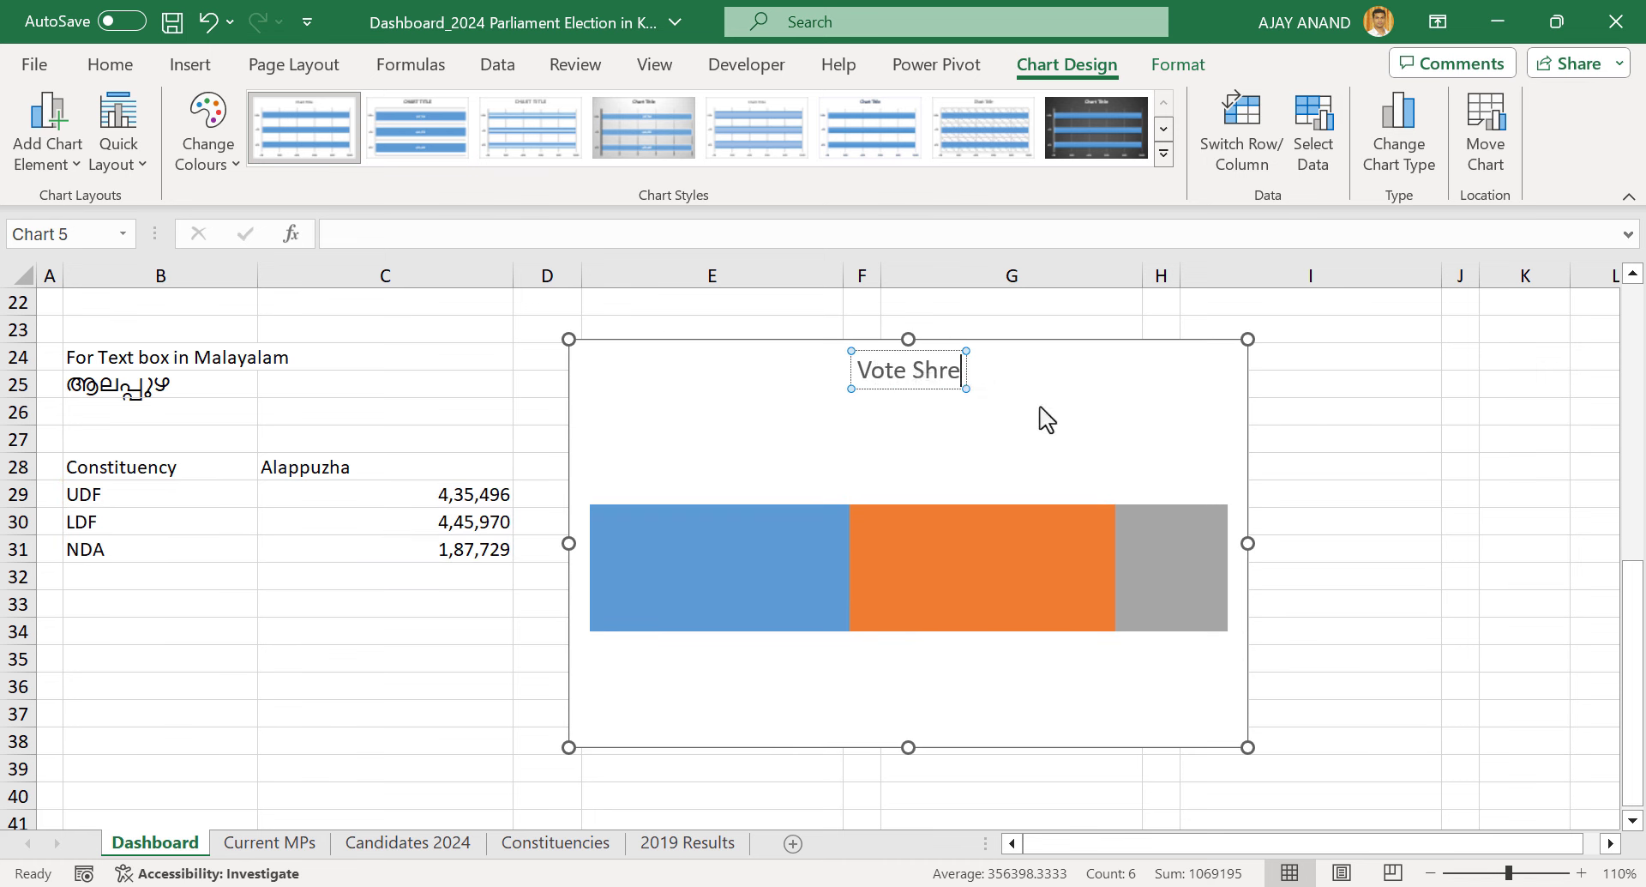
text(Share 2019)
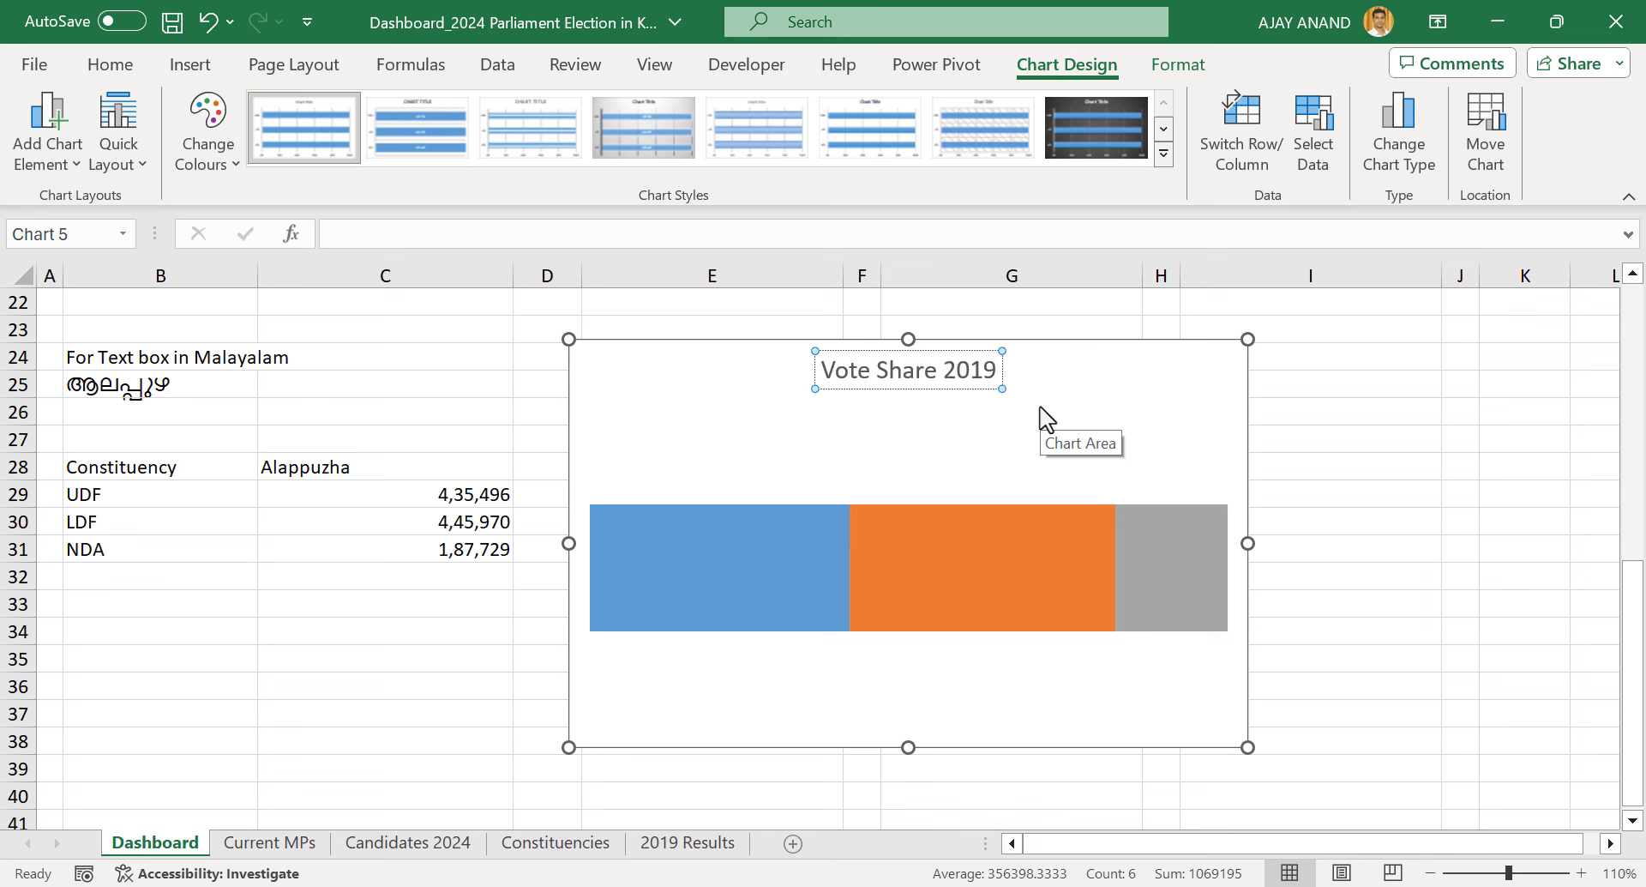
Make the chart title bold and italic at font size 12
key(ctrl+a)
click(110, 65)
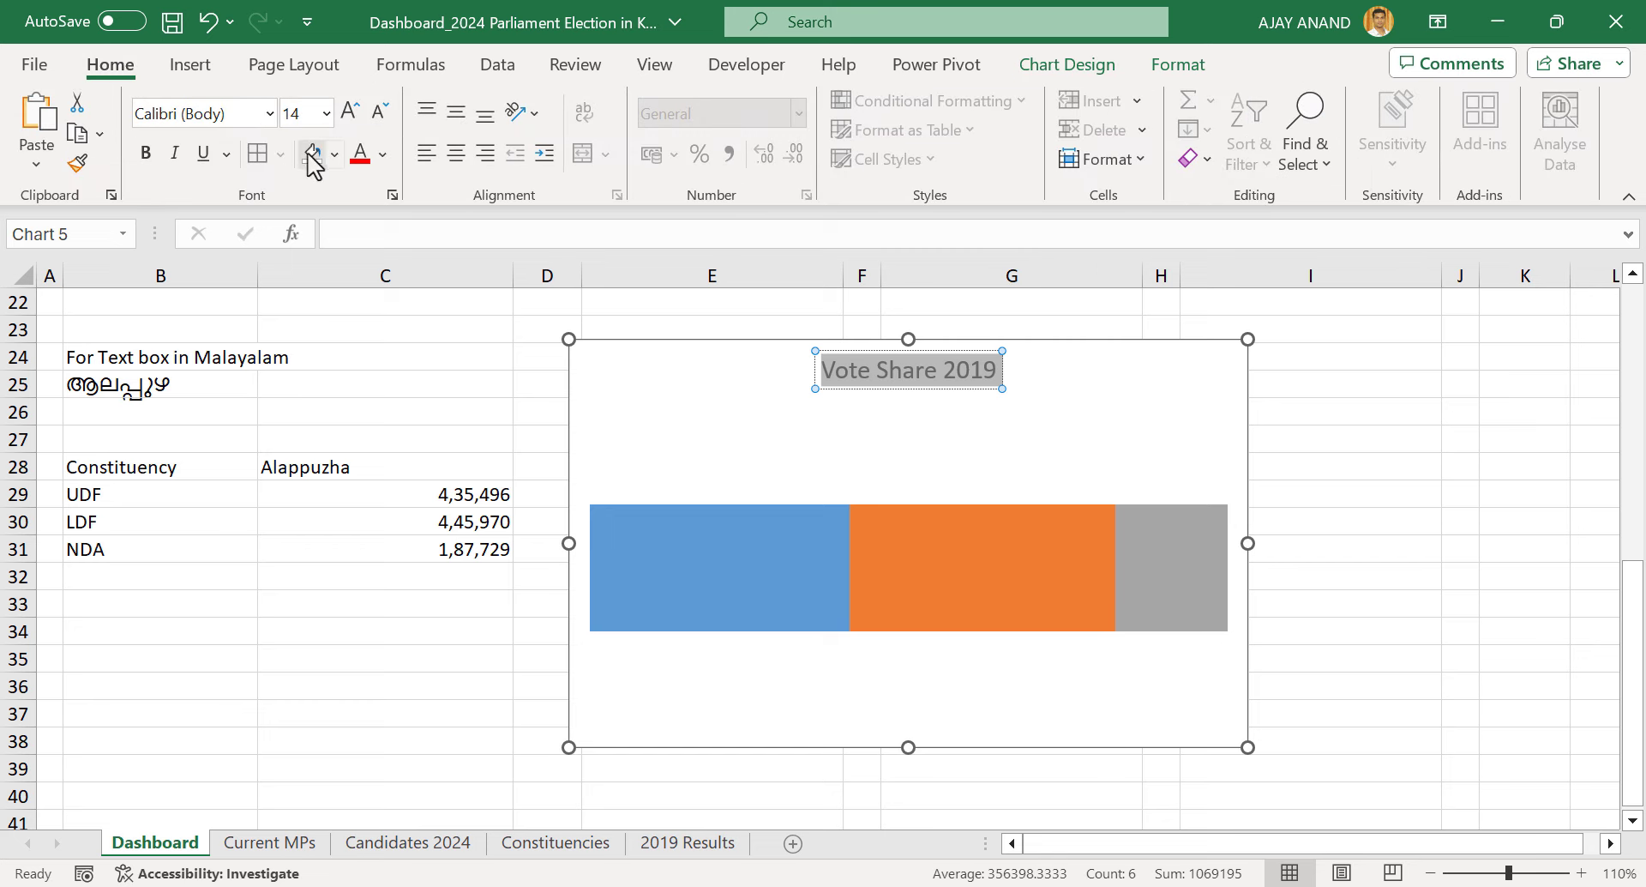
click(146, 153)
click(176, 154)
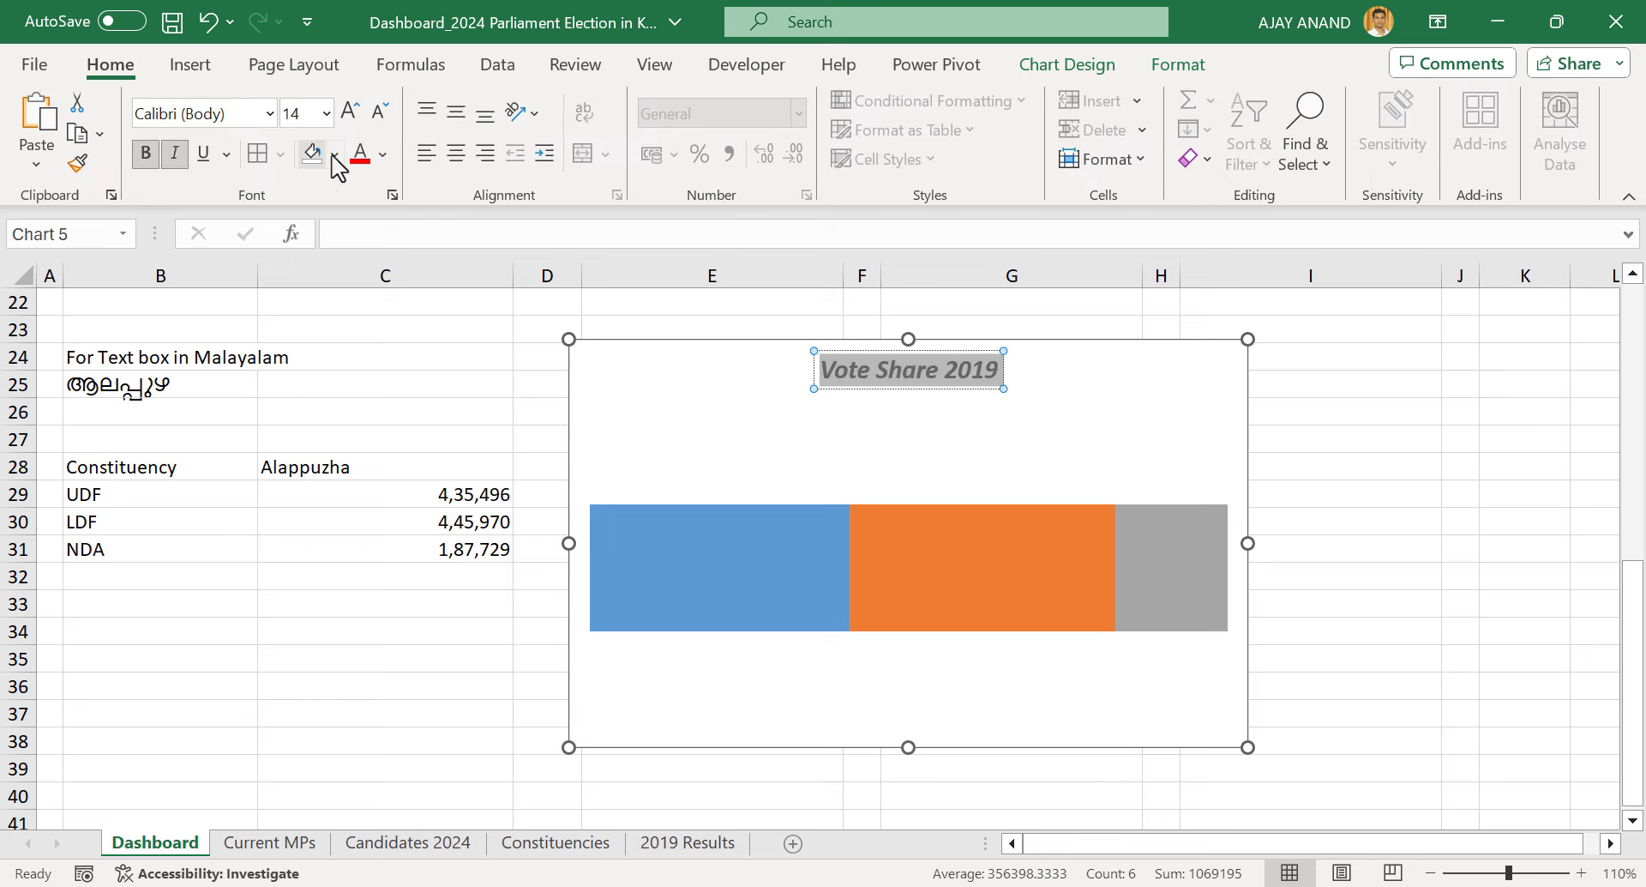
click(379, 110)
click(378, 111)
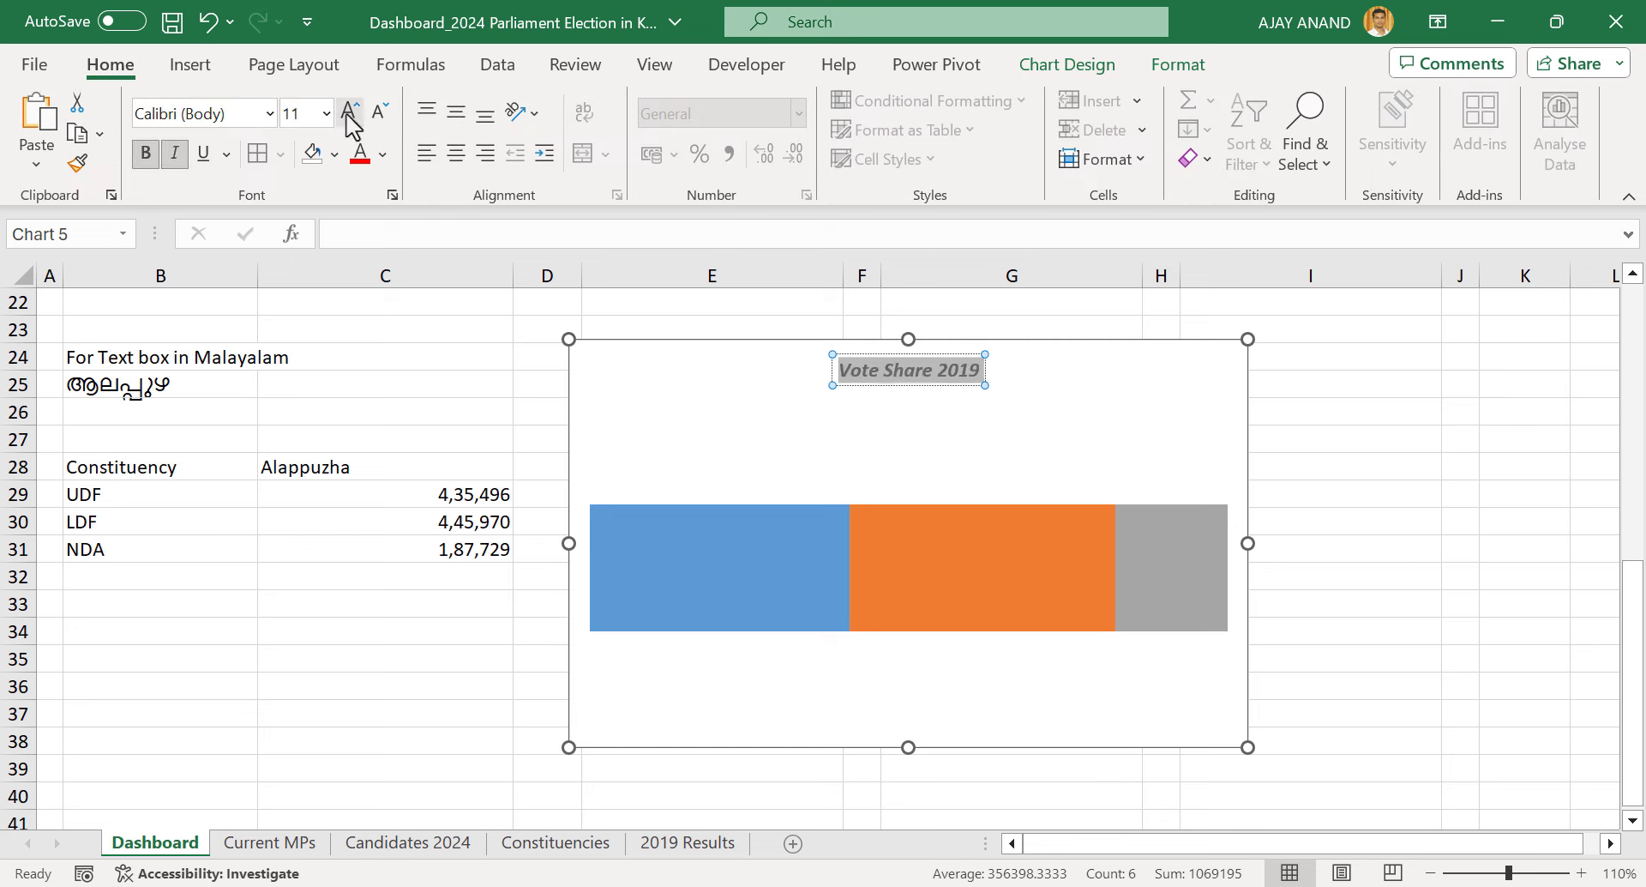
click(350, 110)
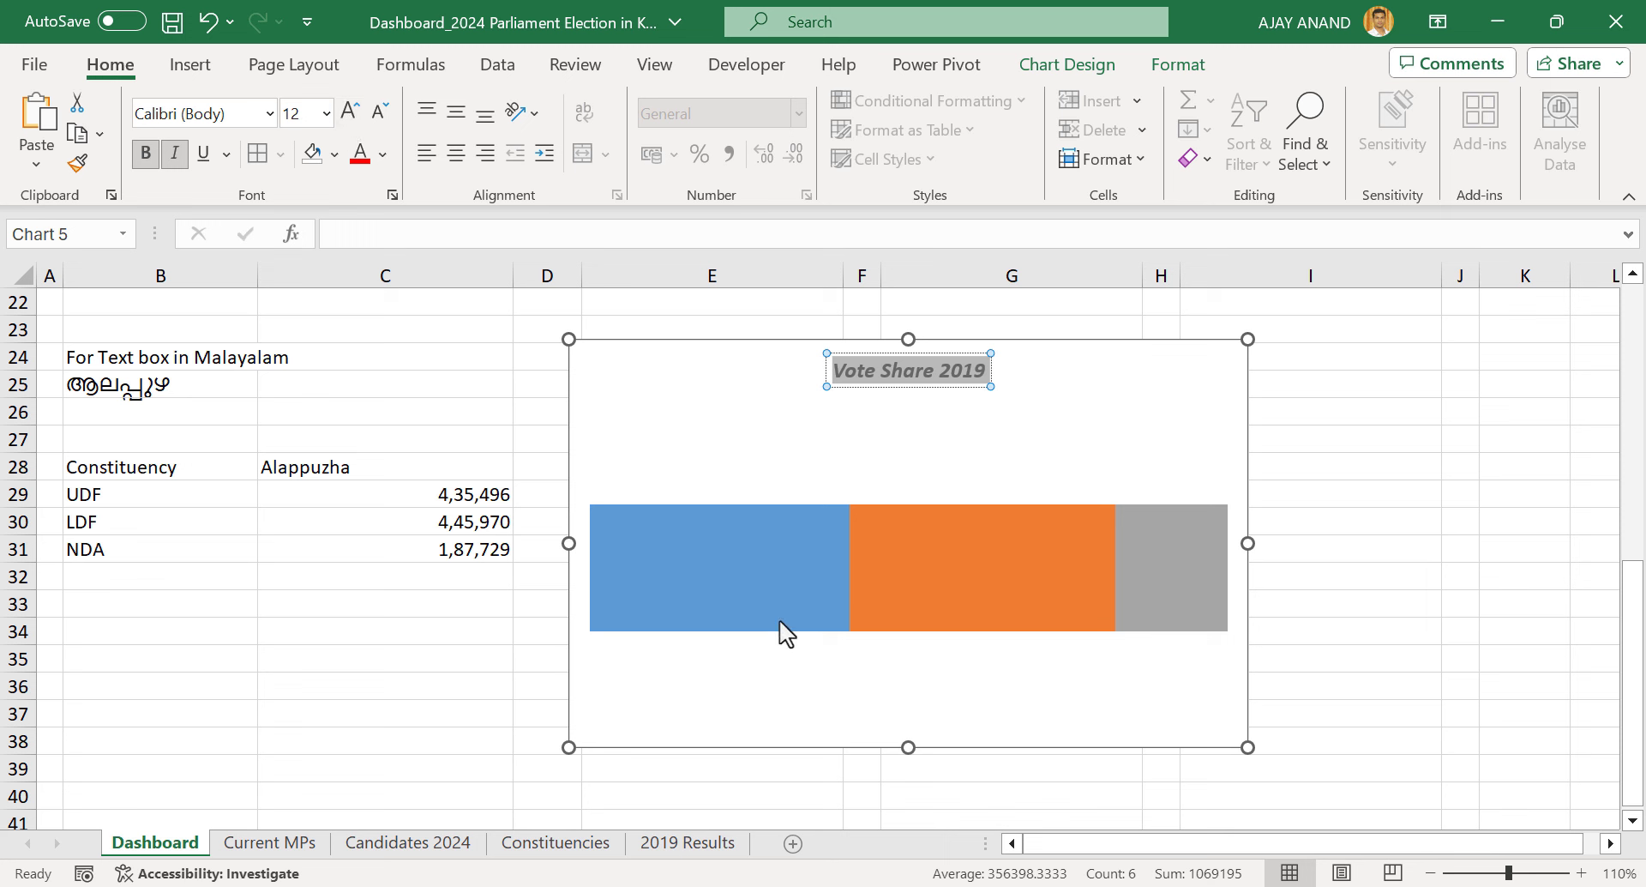
Fill the UDF bar segment with green, the LDF segment with red and the NDA segment with the recently used orange
mouse_move(780, 585)
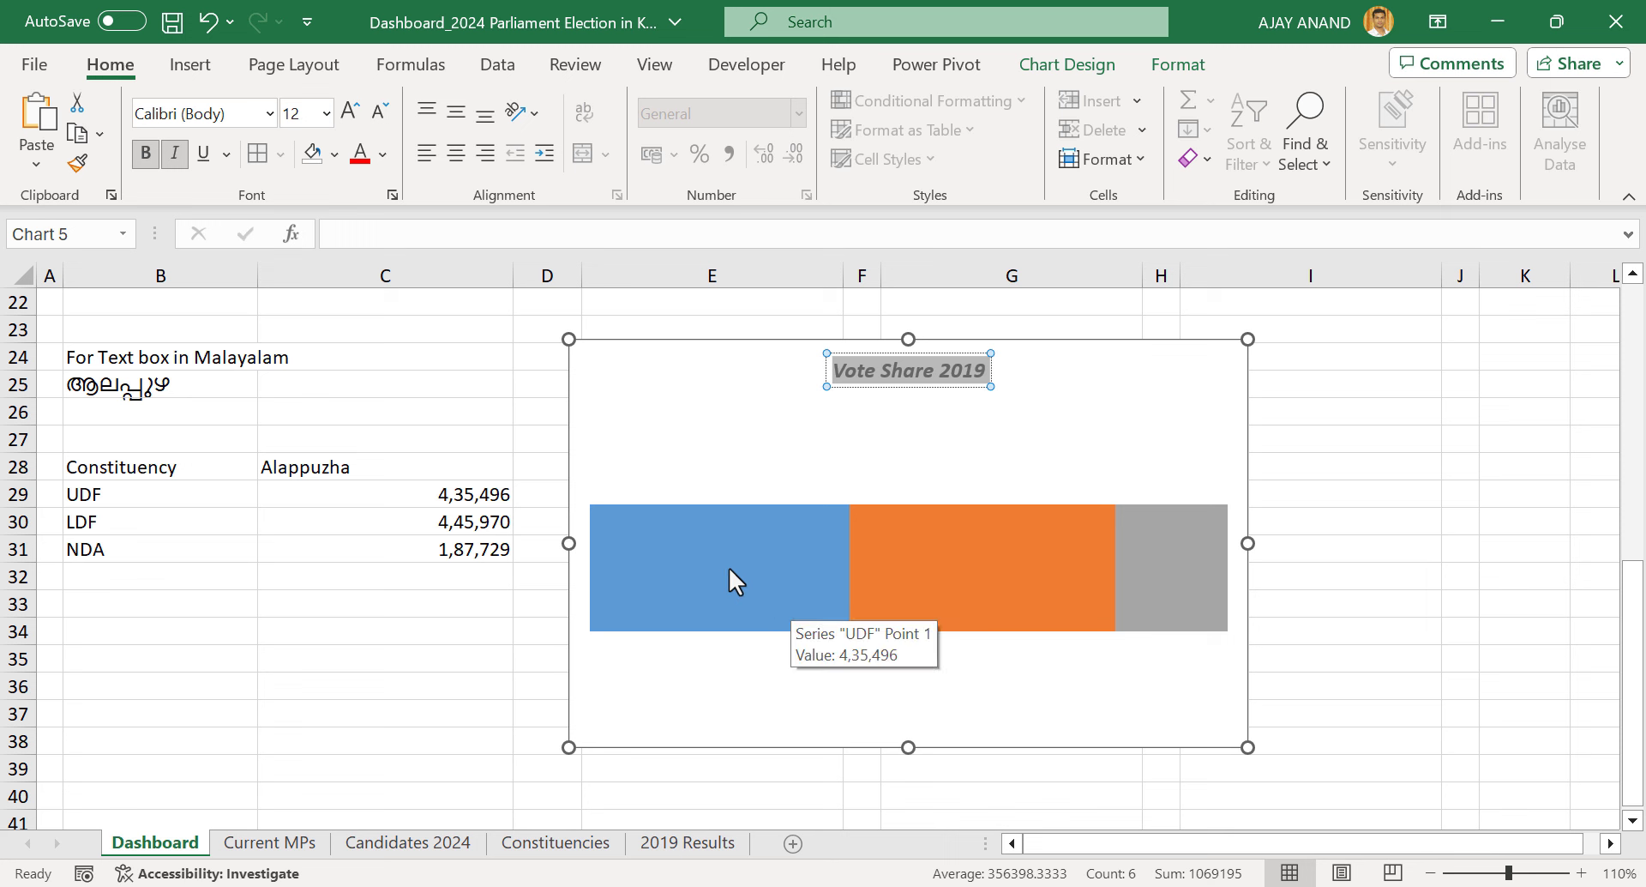
click(754, 569)
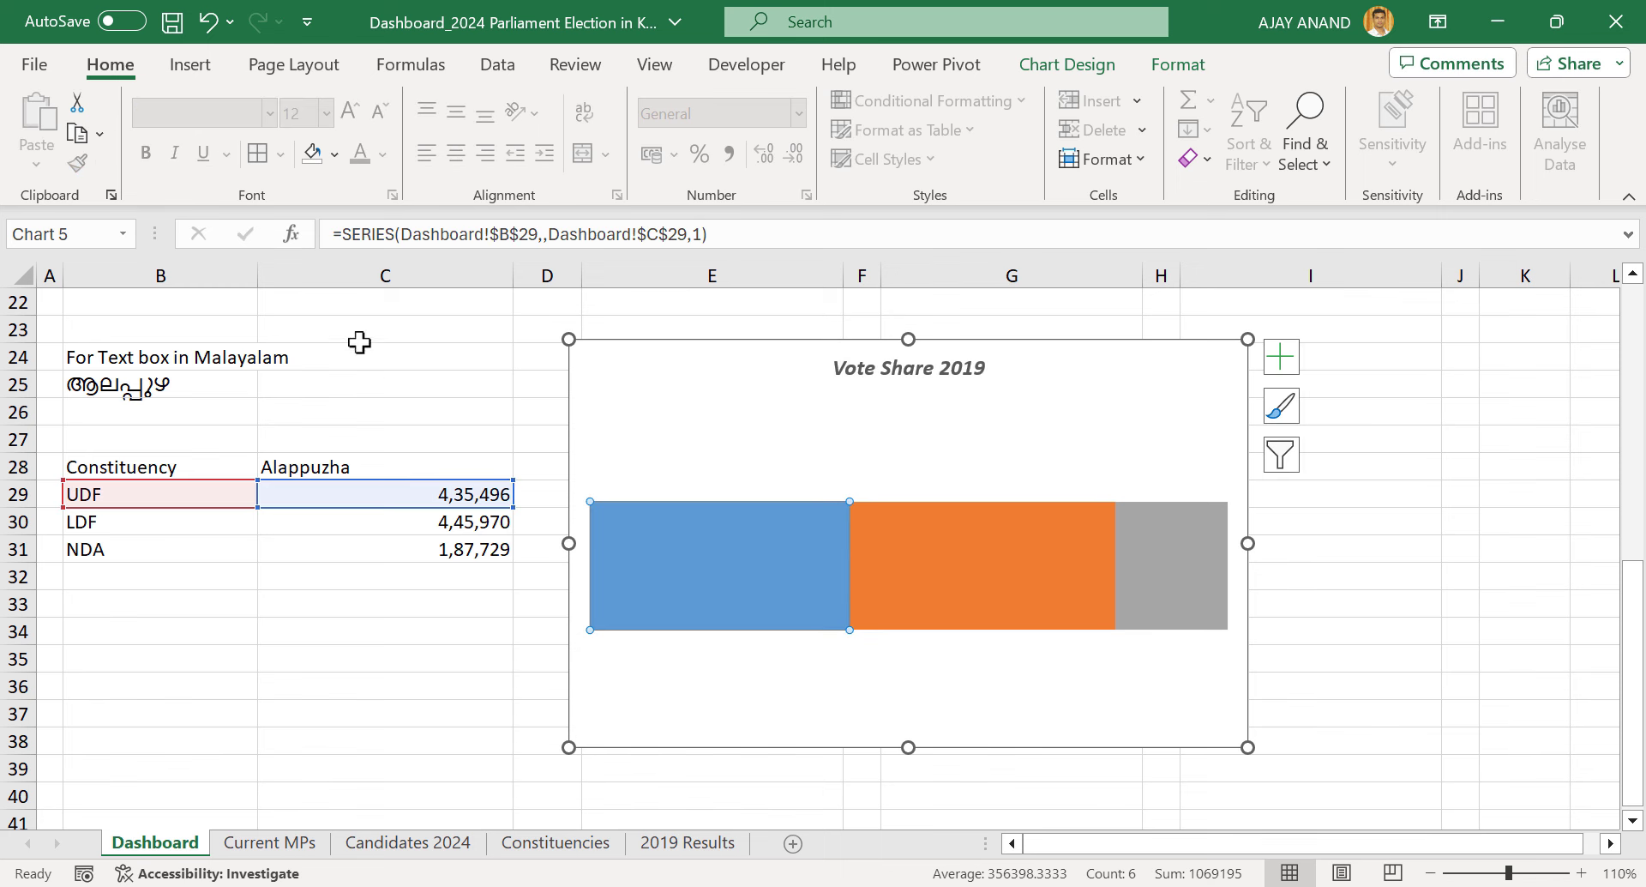
click(334, 154)
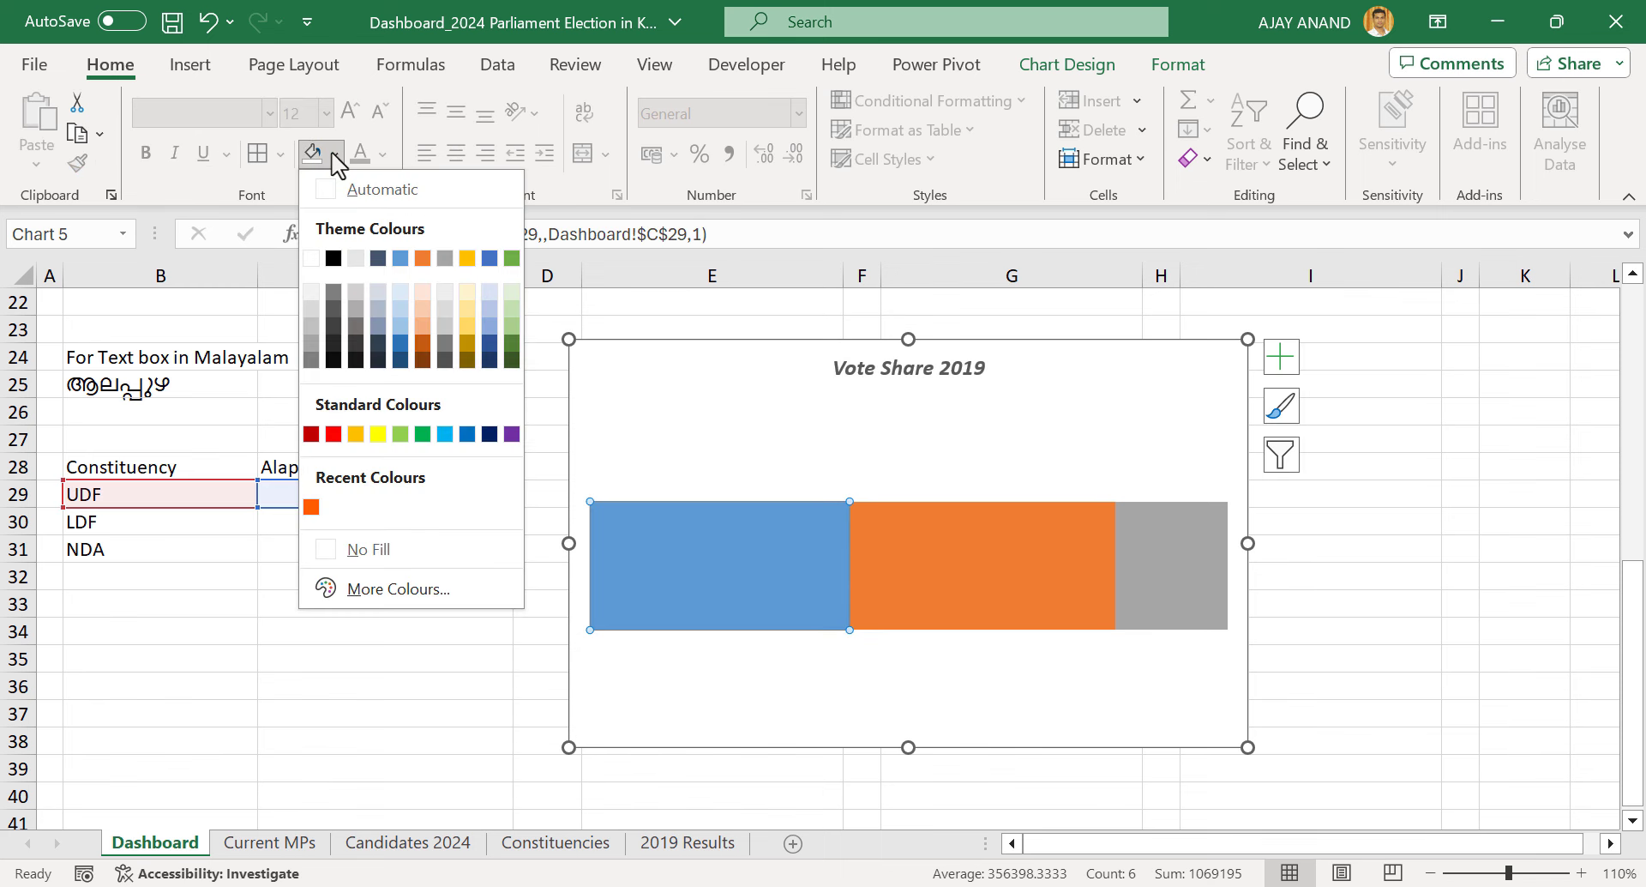
click(423, 434)
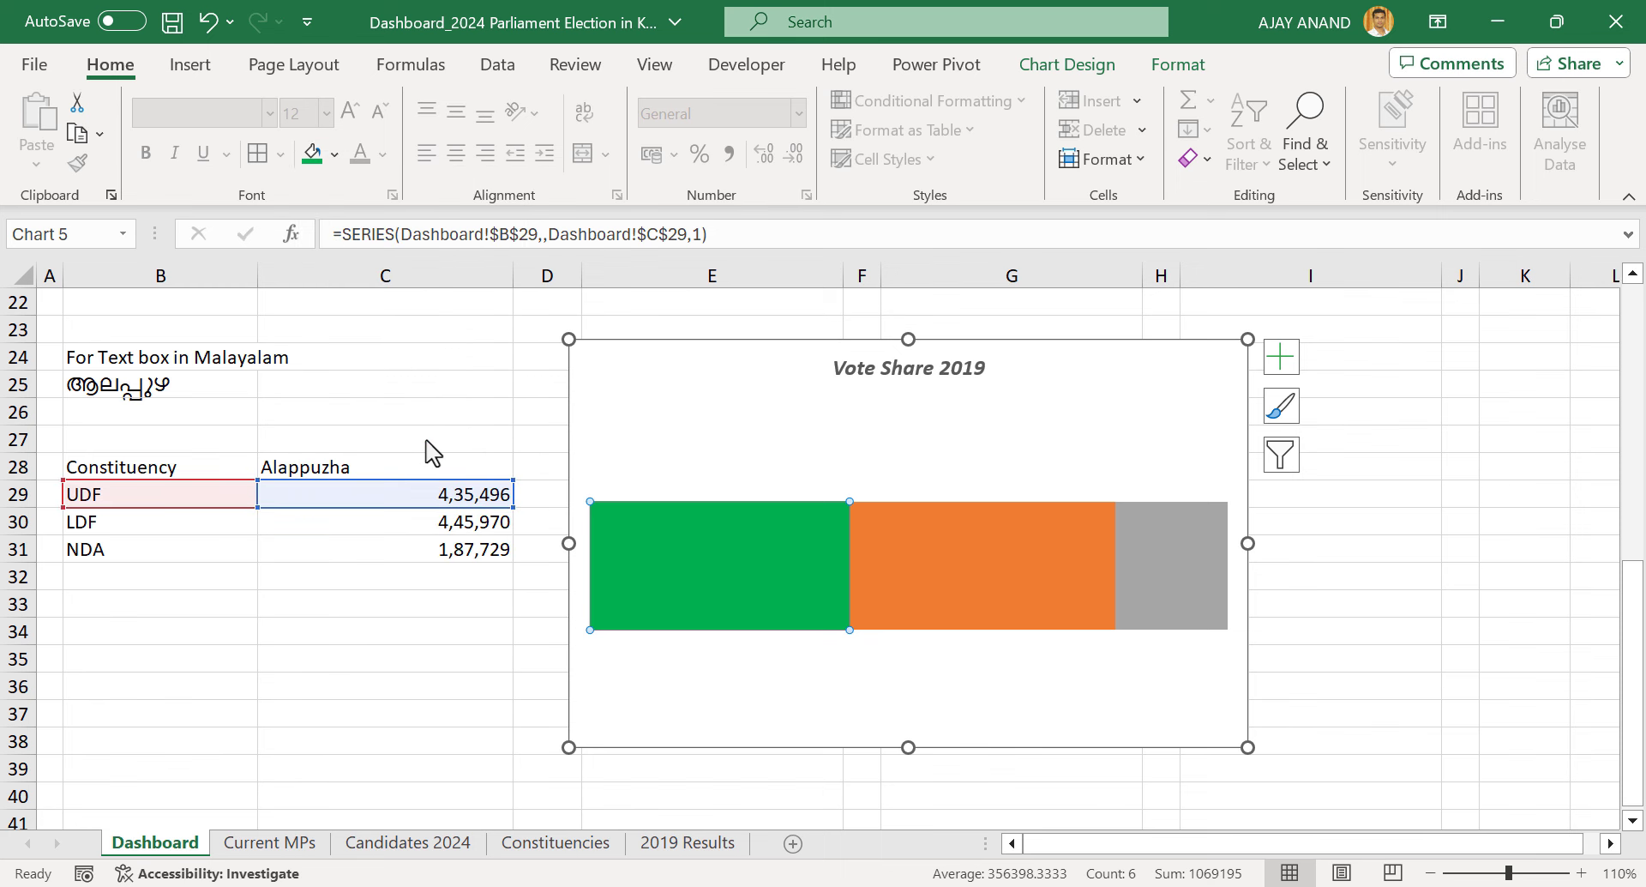
click(955, 544)
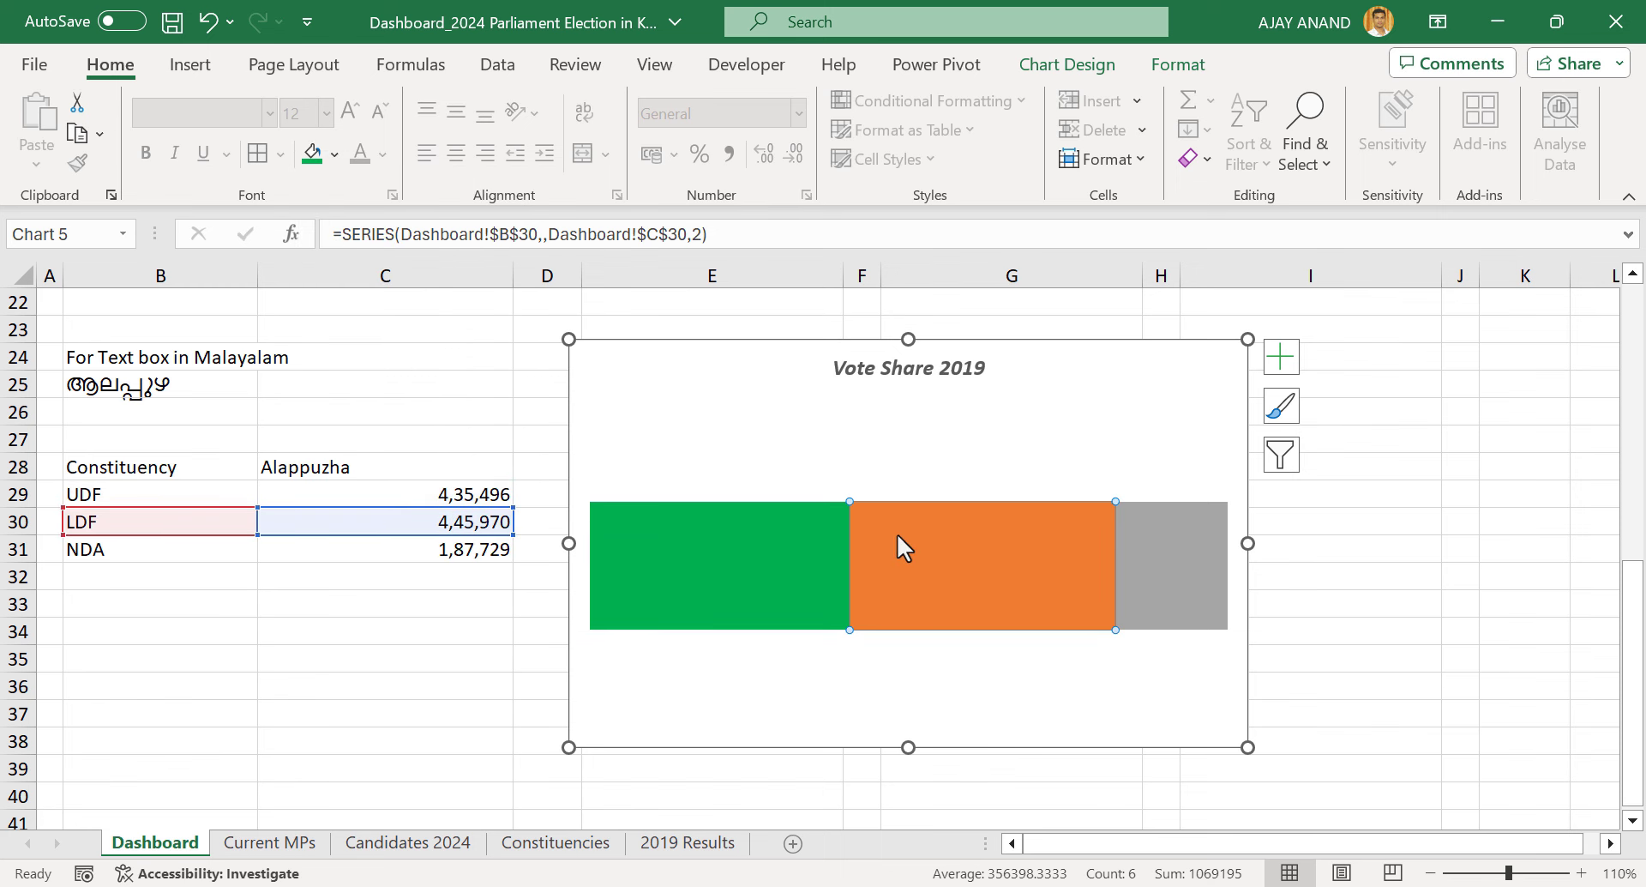
click(333, 154)
click(333, 434)
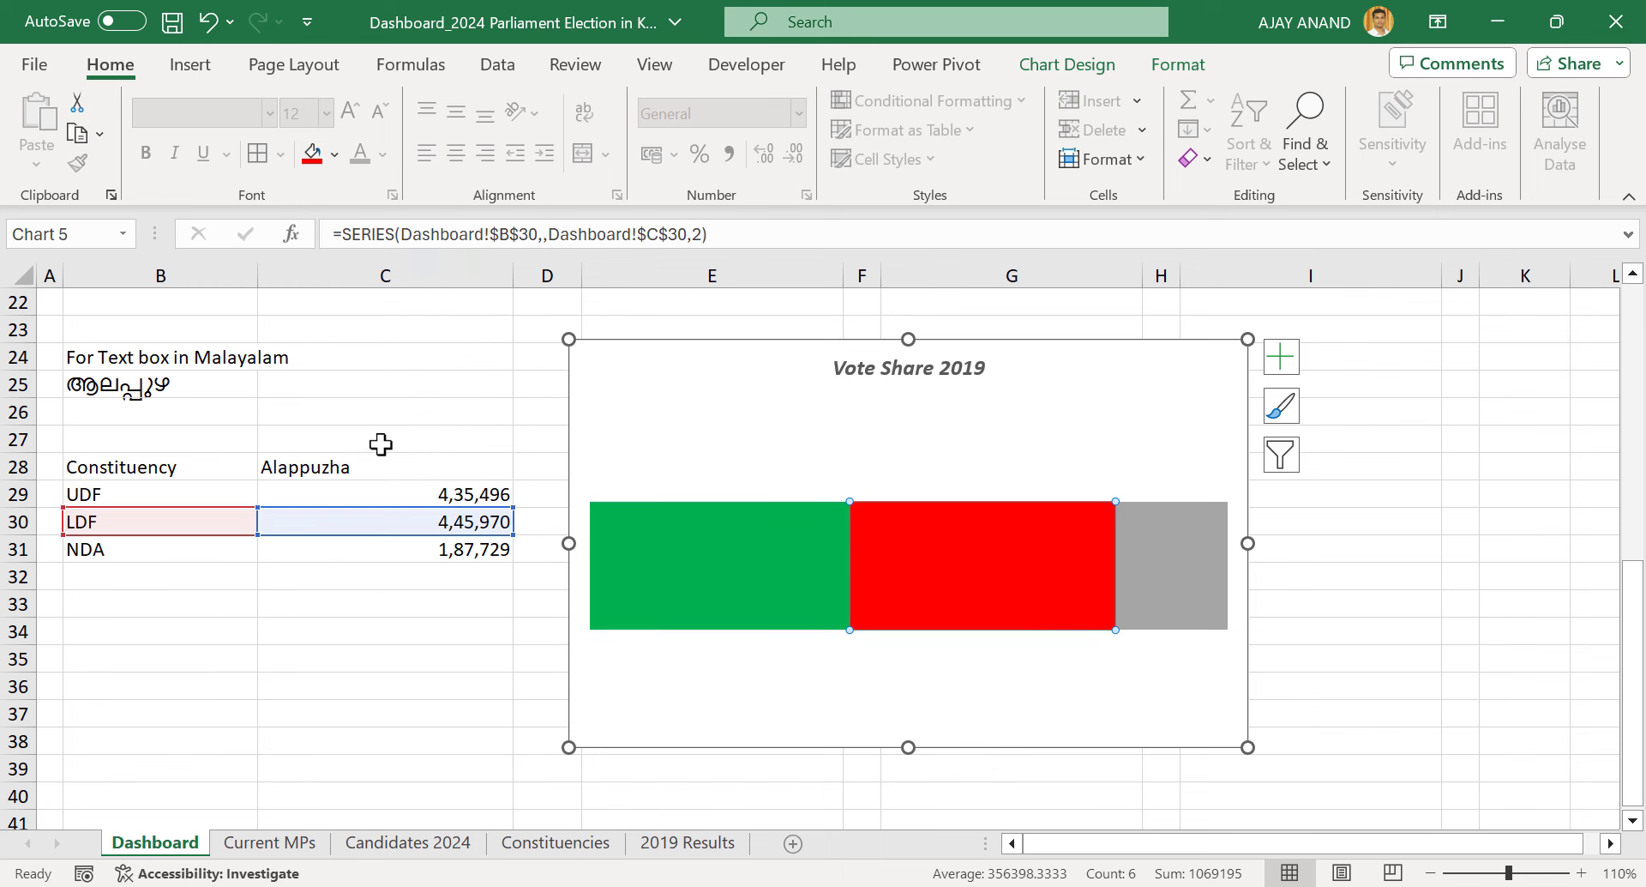
click(1149, 557)
click(333, 154)
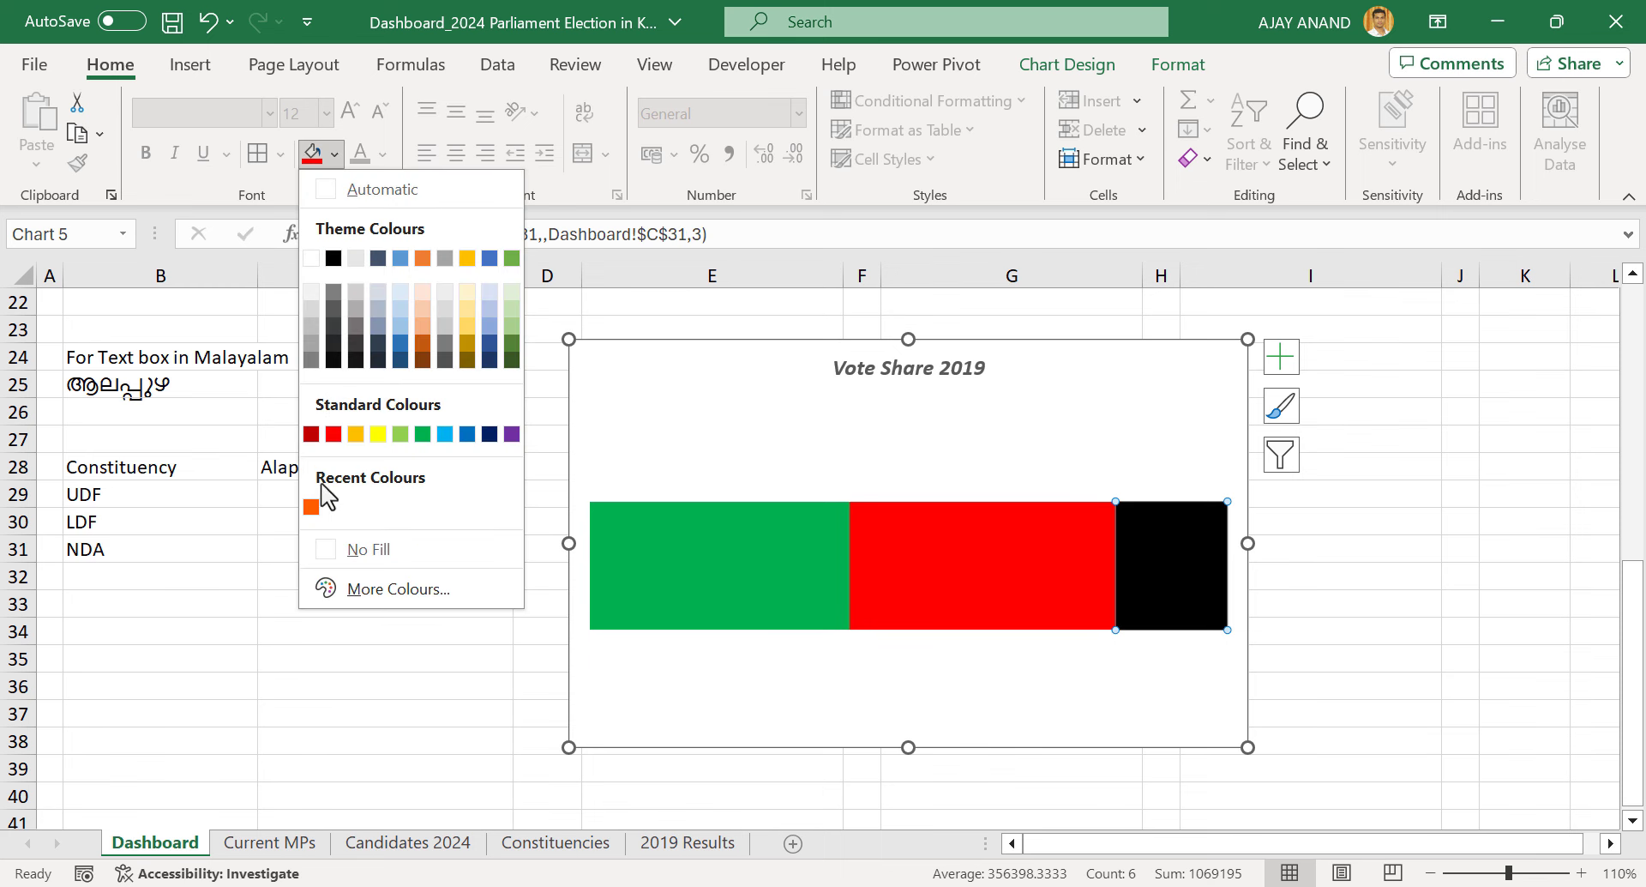
click(317, 504)
Add data labels to all three series of the vote share chart
click(1280, 355)
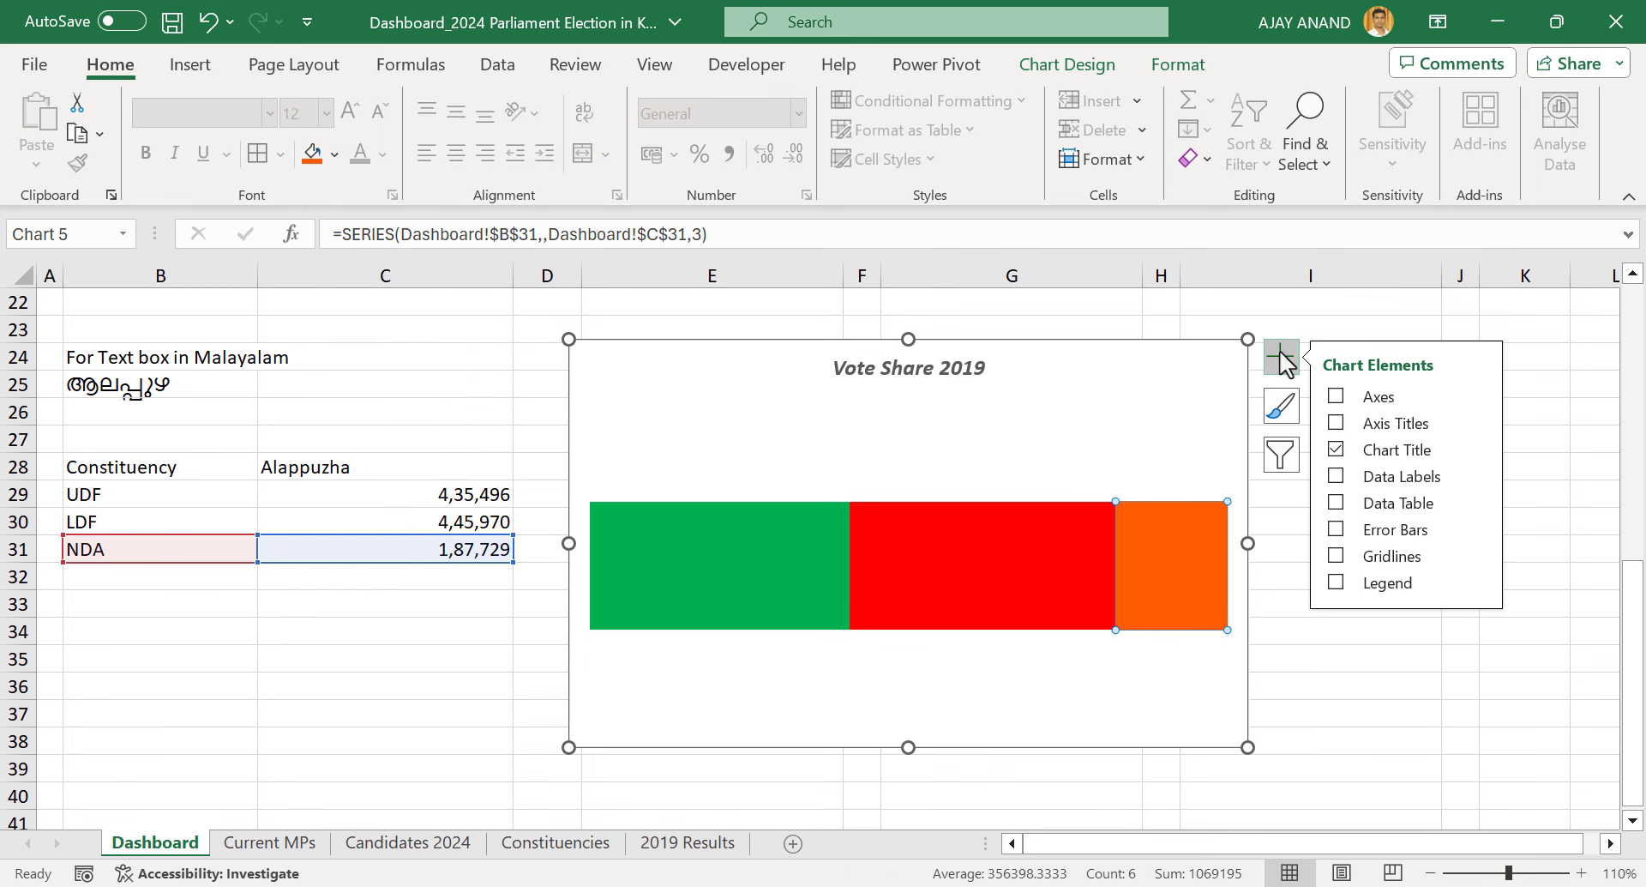
click(1338, 486)
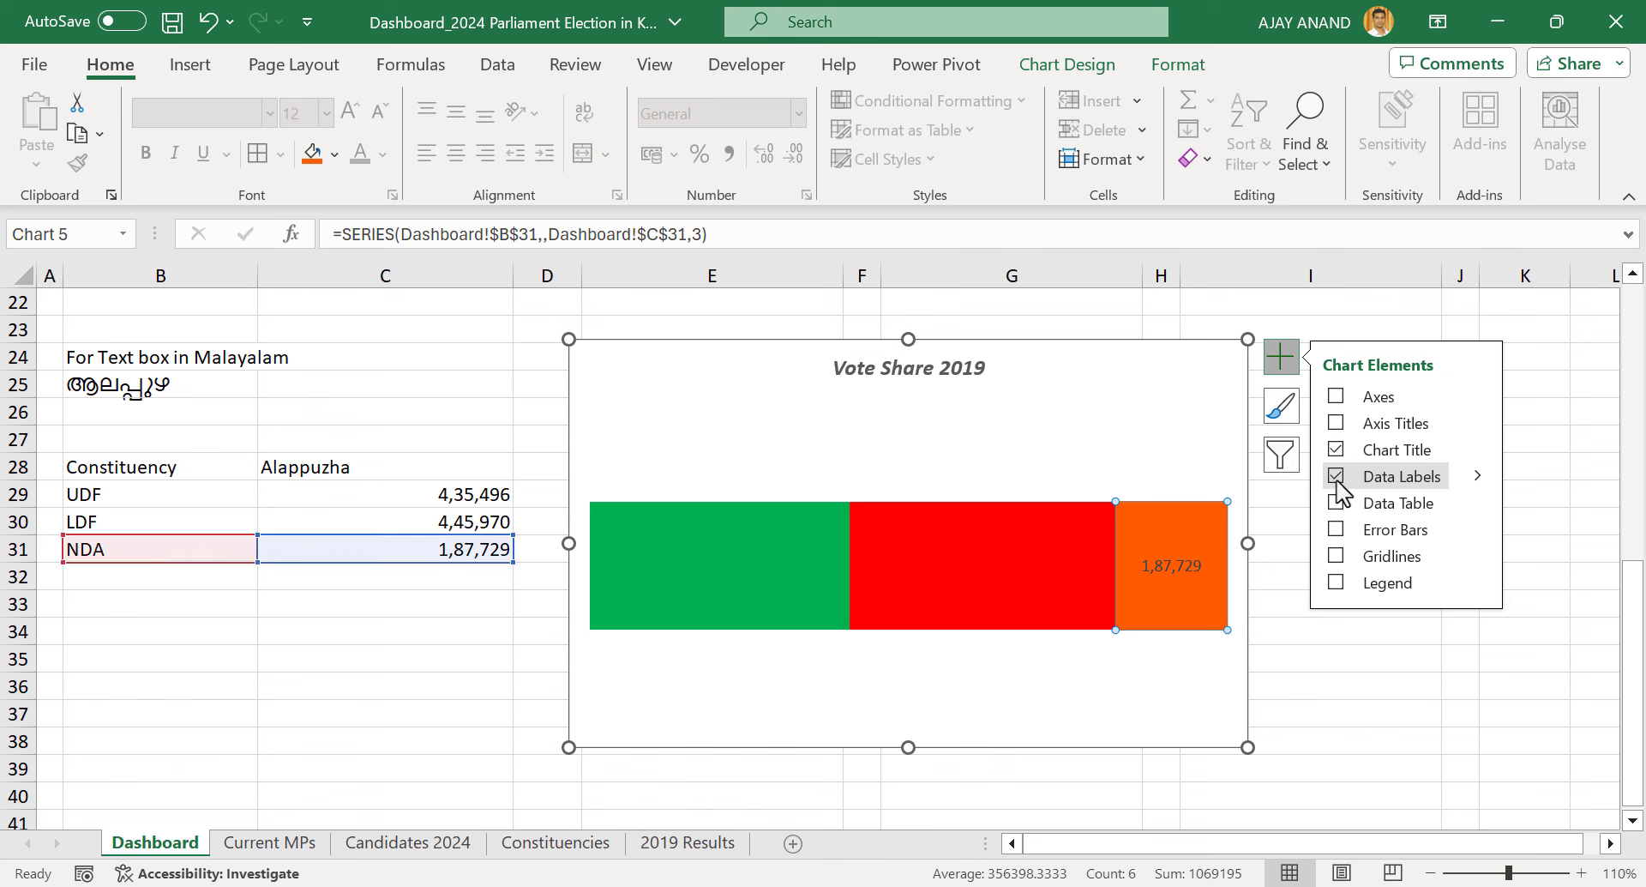
click(1334, 480)
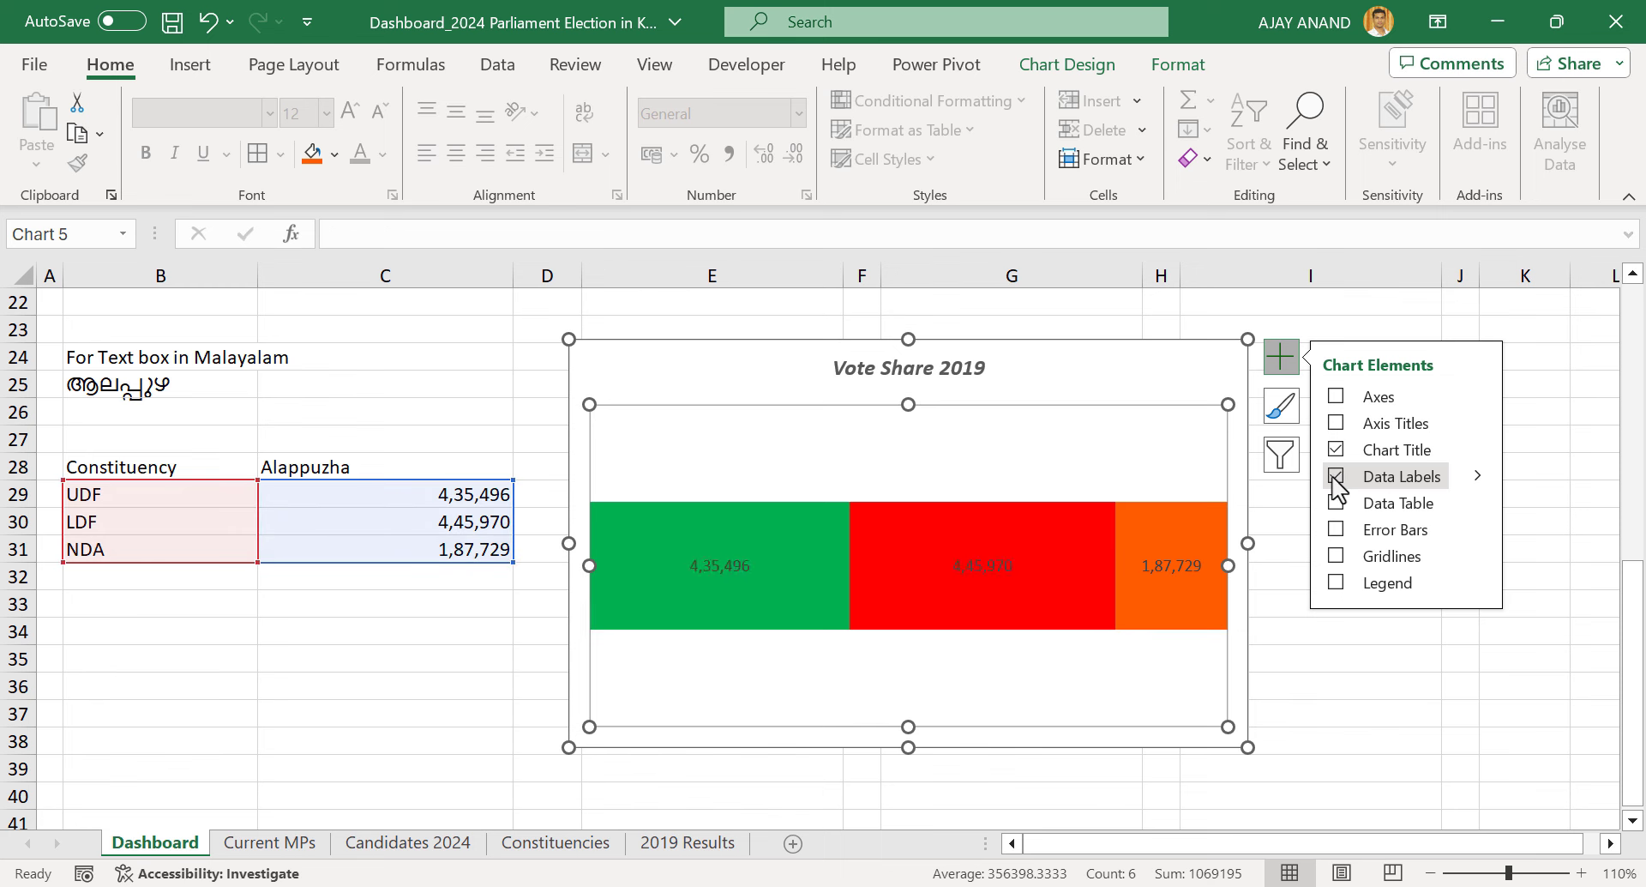
Format the UDF data label in the green segment as white, bold and italic
click(729, 566)
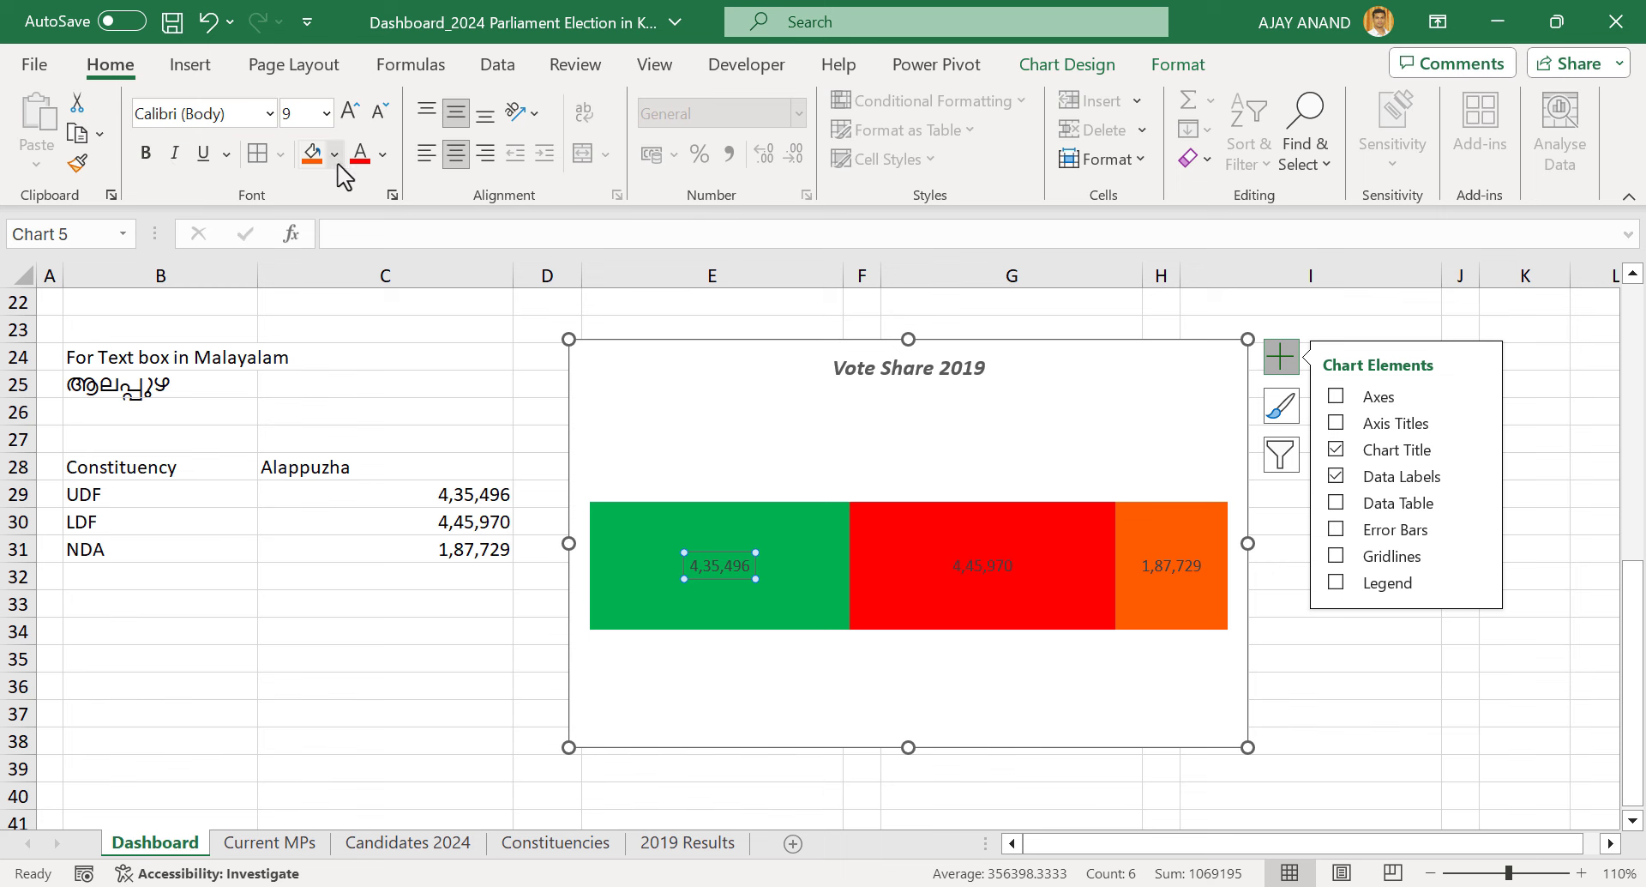
click(374, 165)
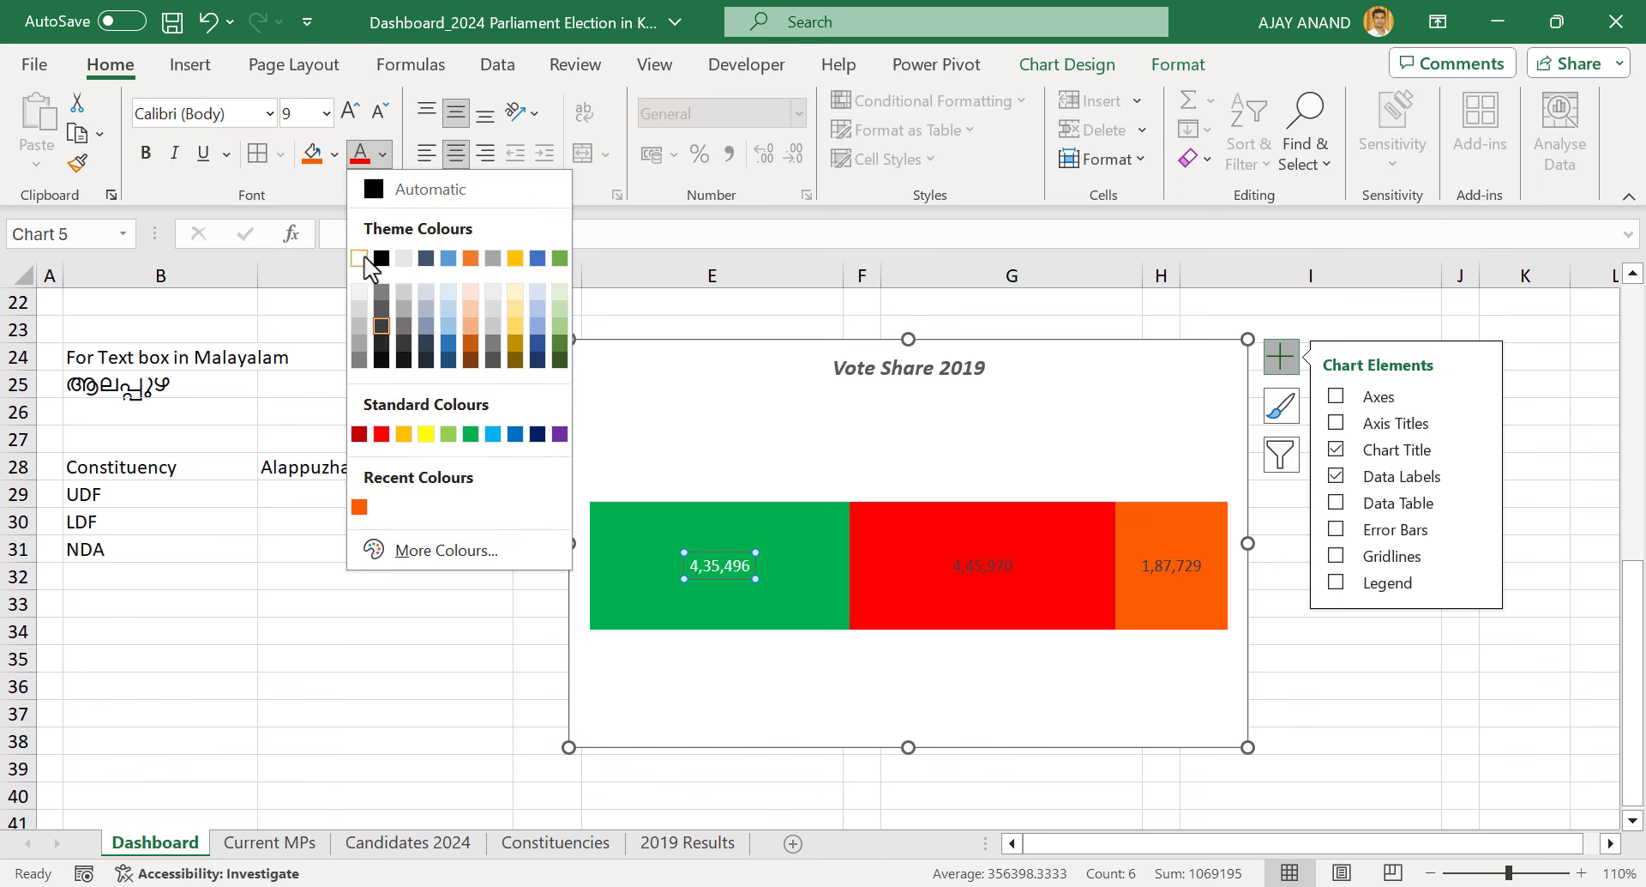
click(363, 261)
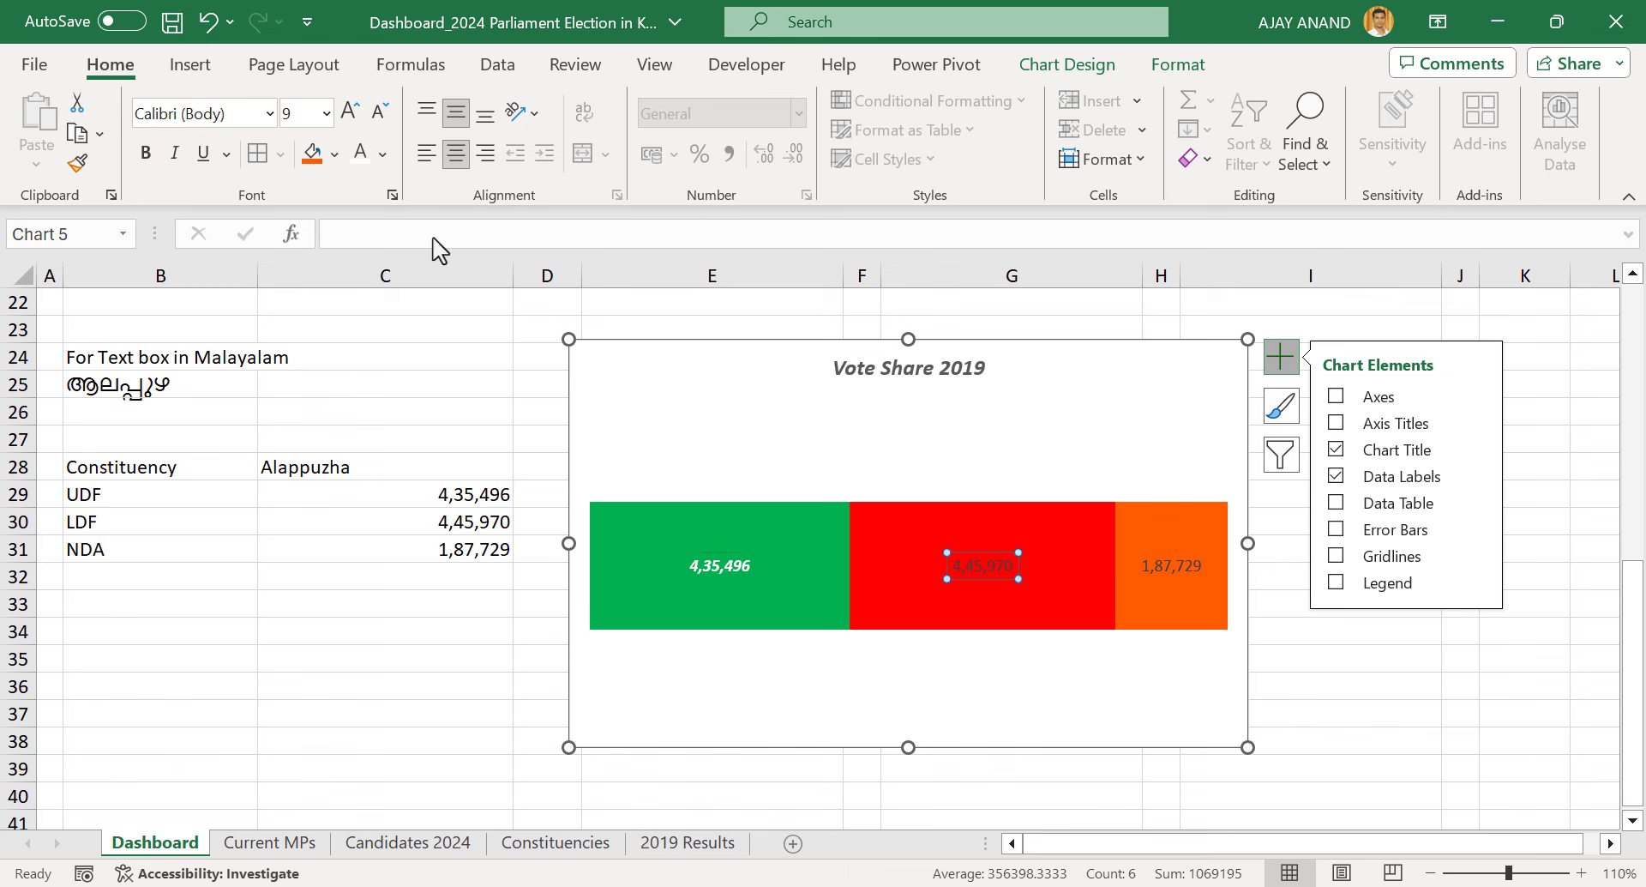
Format the LDF data label in the red segment as yellow, bold and italic
click(382, 154)
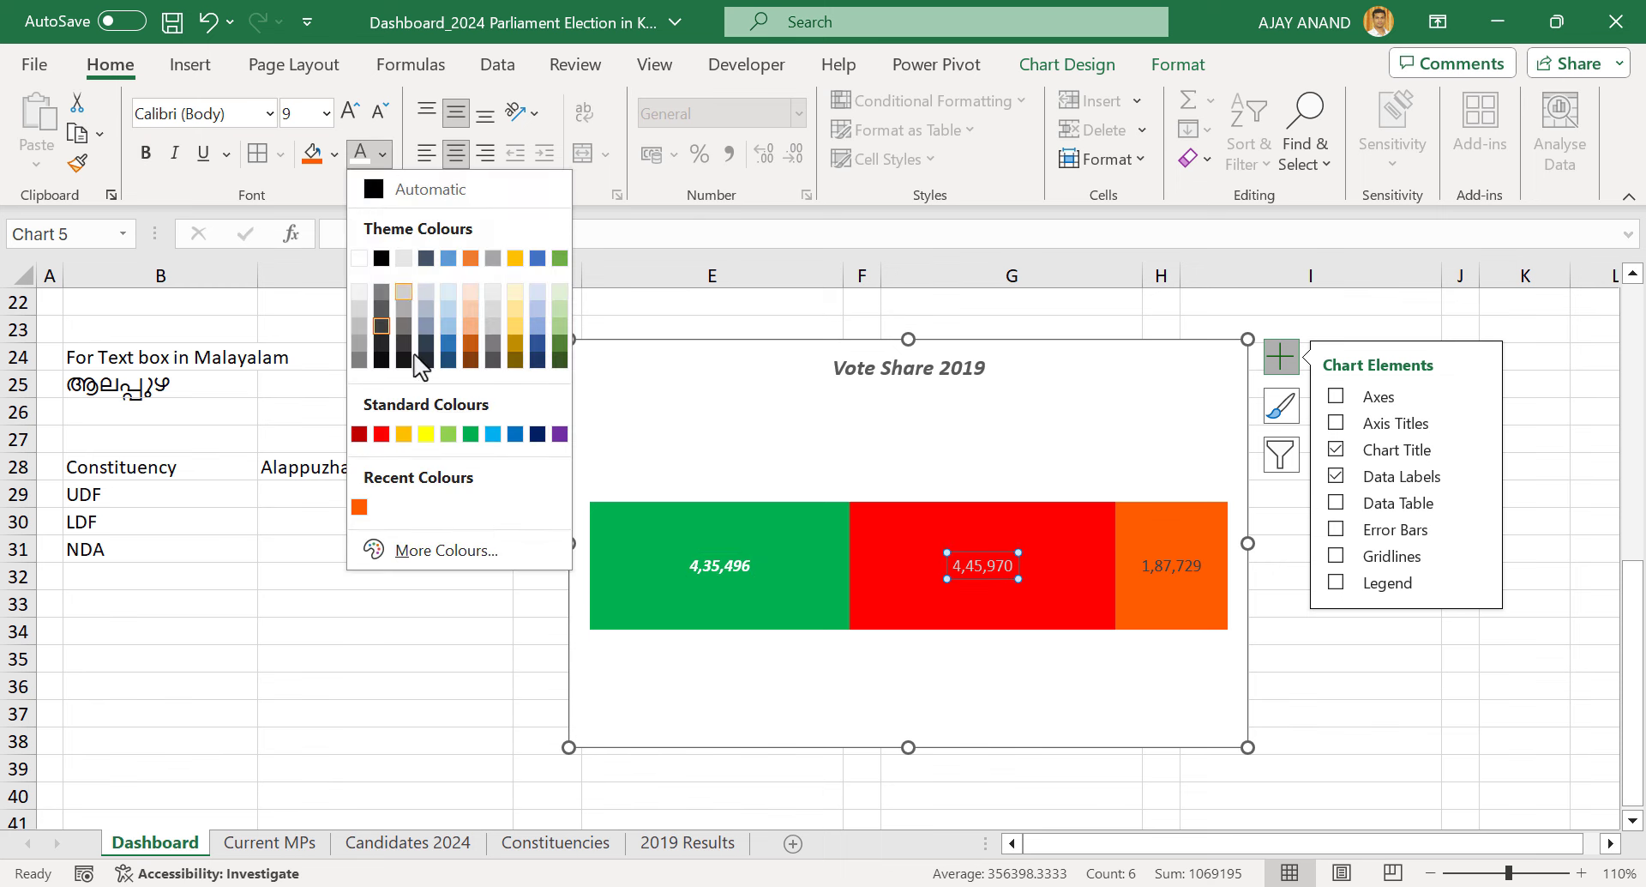
click(426, 434)
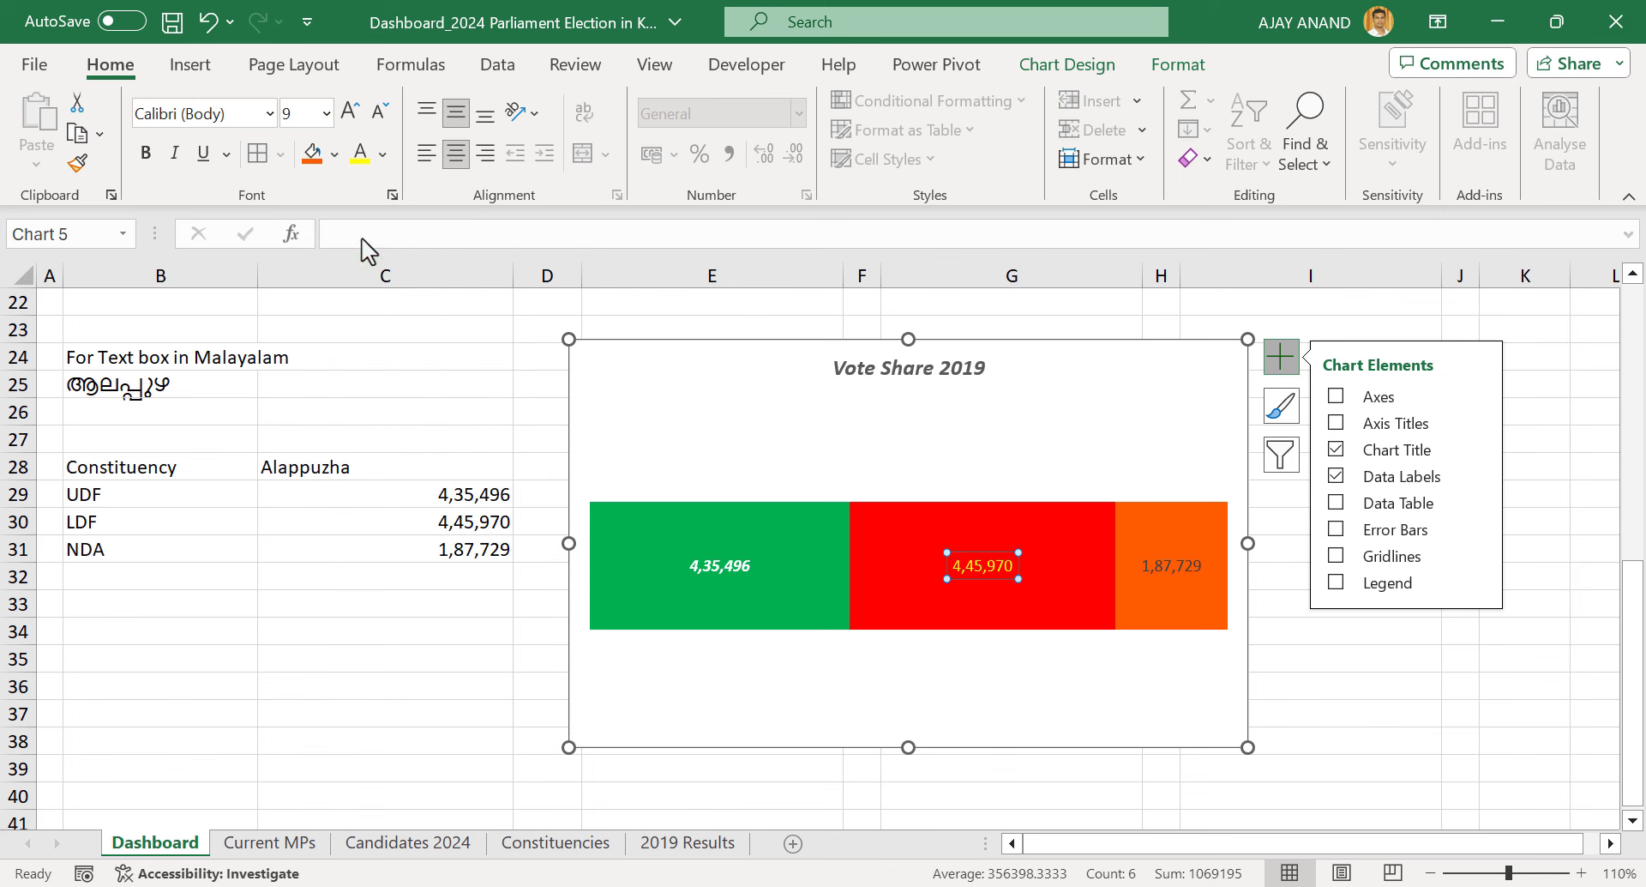
click(145, 152)
click(174, 152)
Format the NDA data label in the orange segment as white, bold and italic
click(1162, 568)
click(382, 154)
click(368, 259)
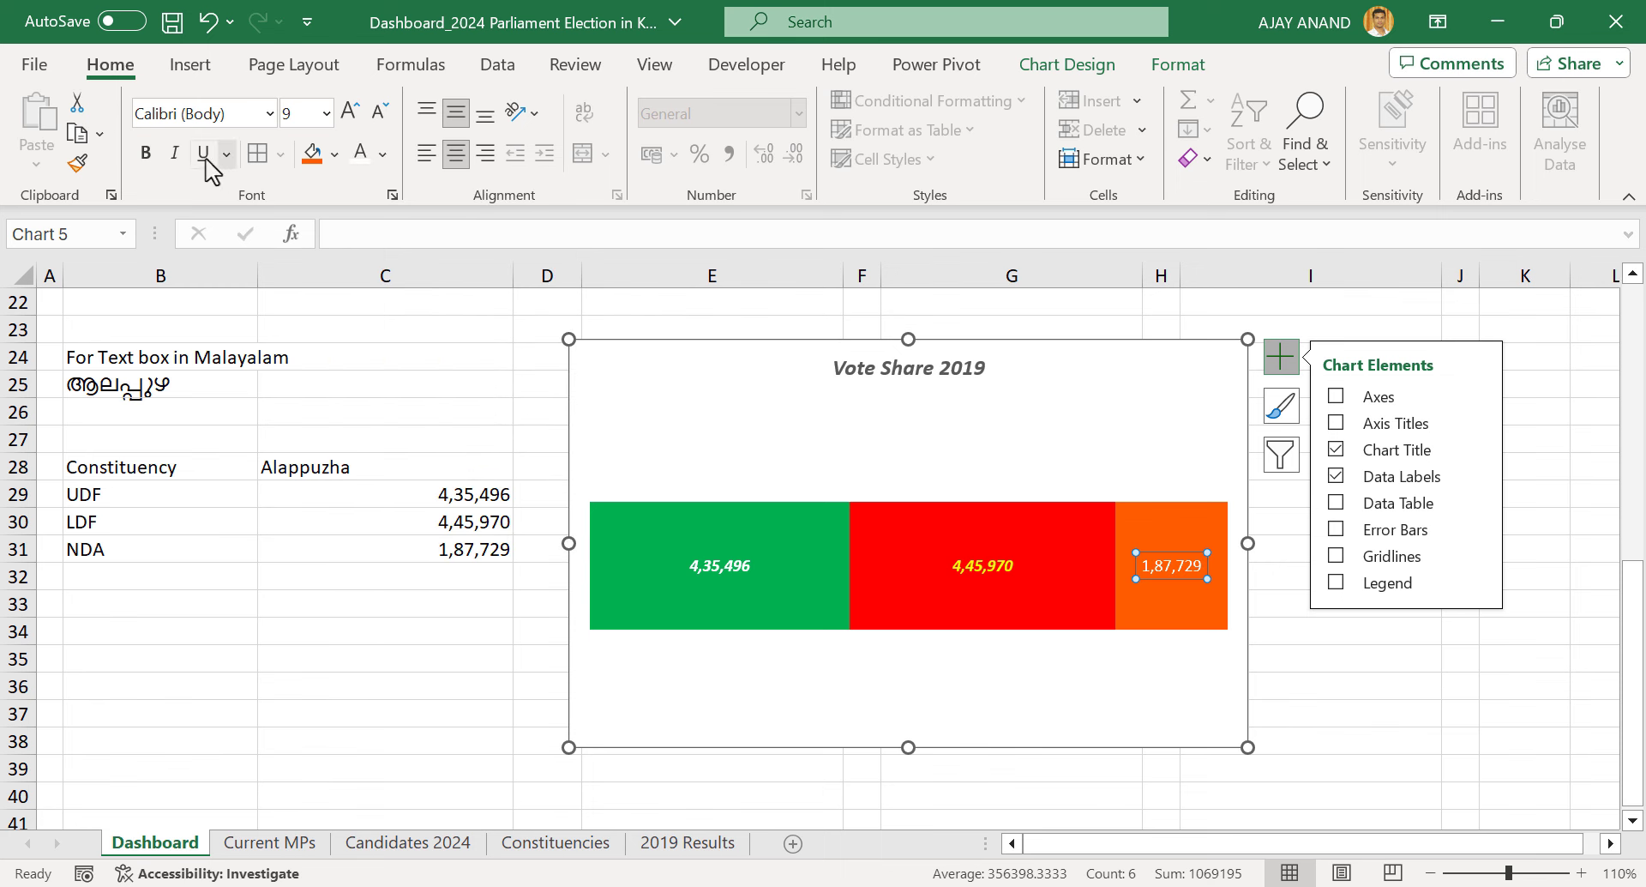
click(145, 153)
click(174, 153)
click(1343, 674)
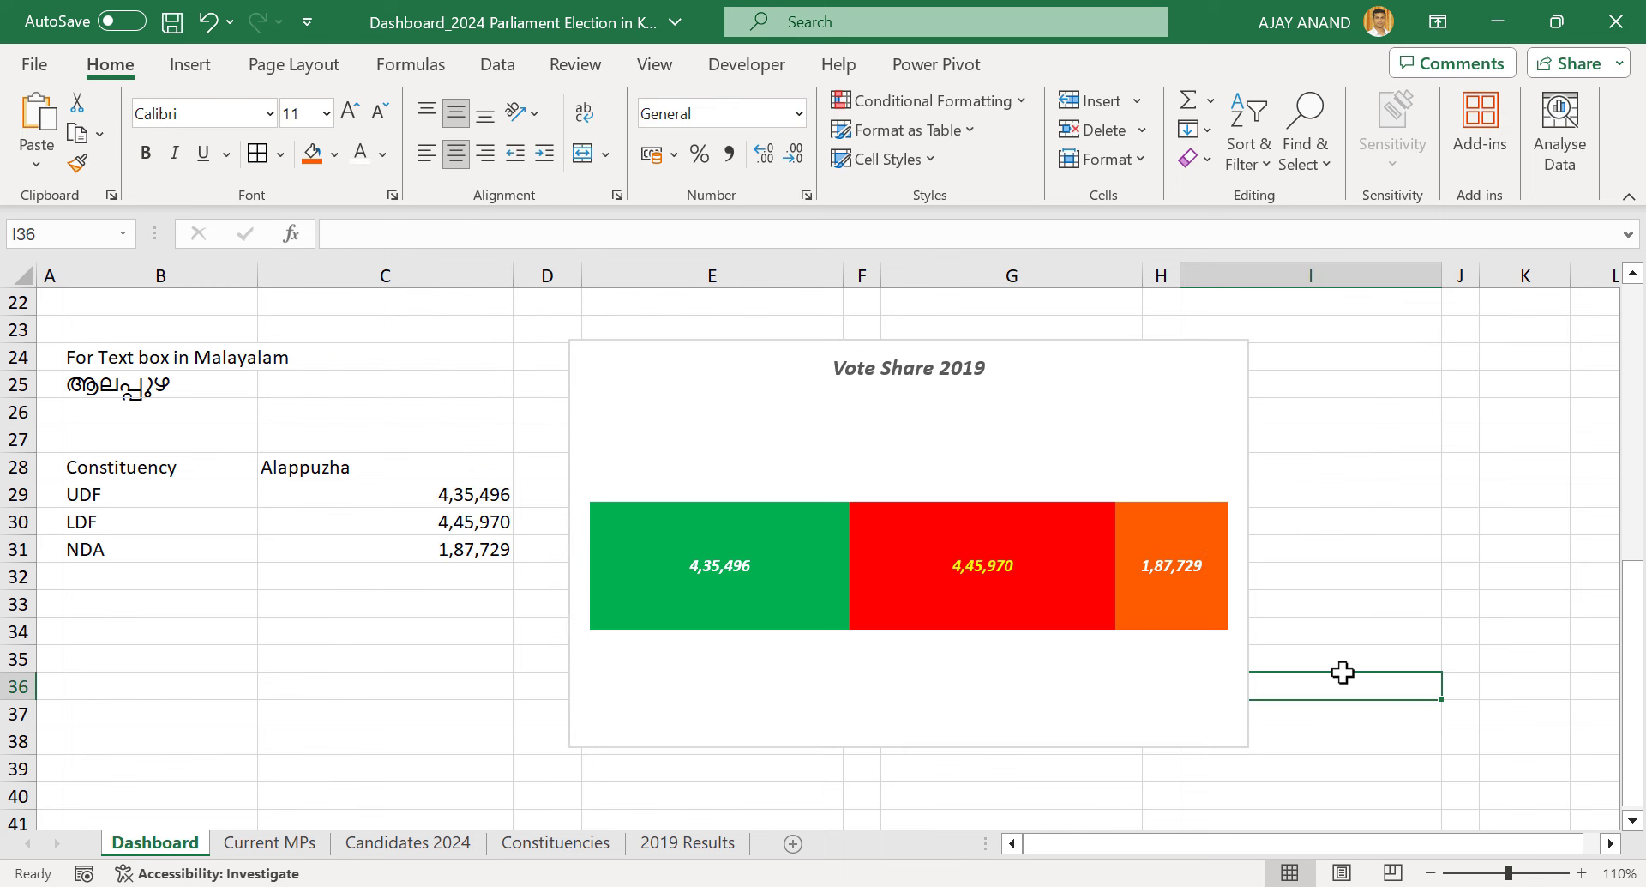
Resize the vote share chart to about 3.1 cm by 15.91 cm and place it below the alliance row across columns E to I
click(1218, 663)
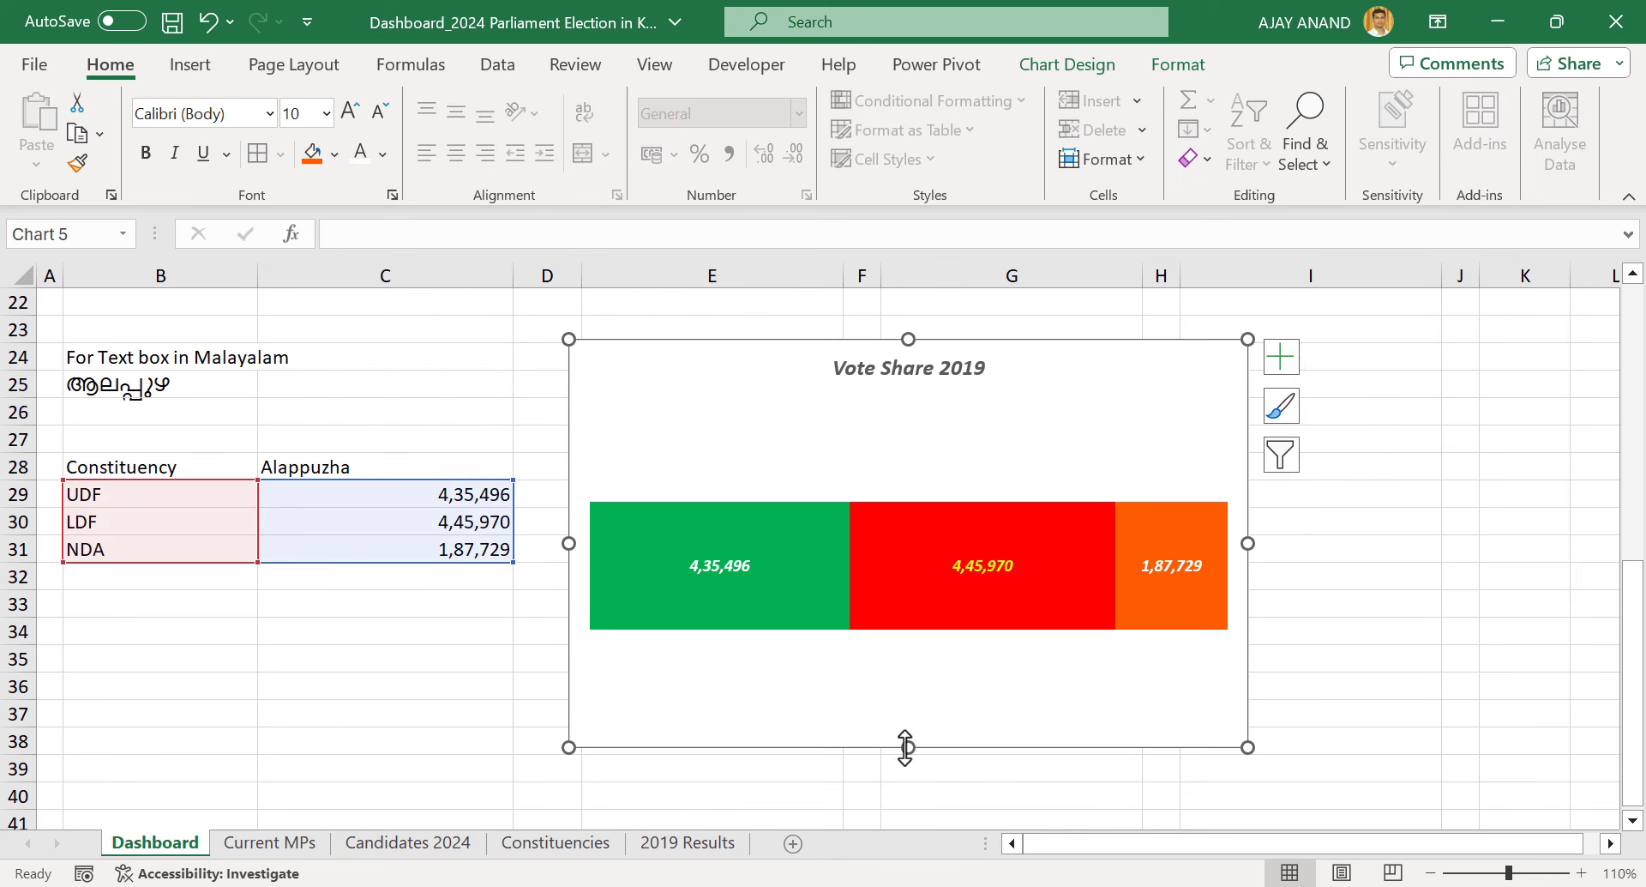
drag(905, 746, 911, 504)
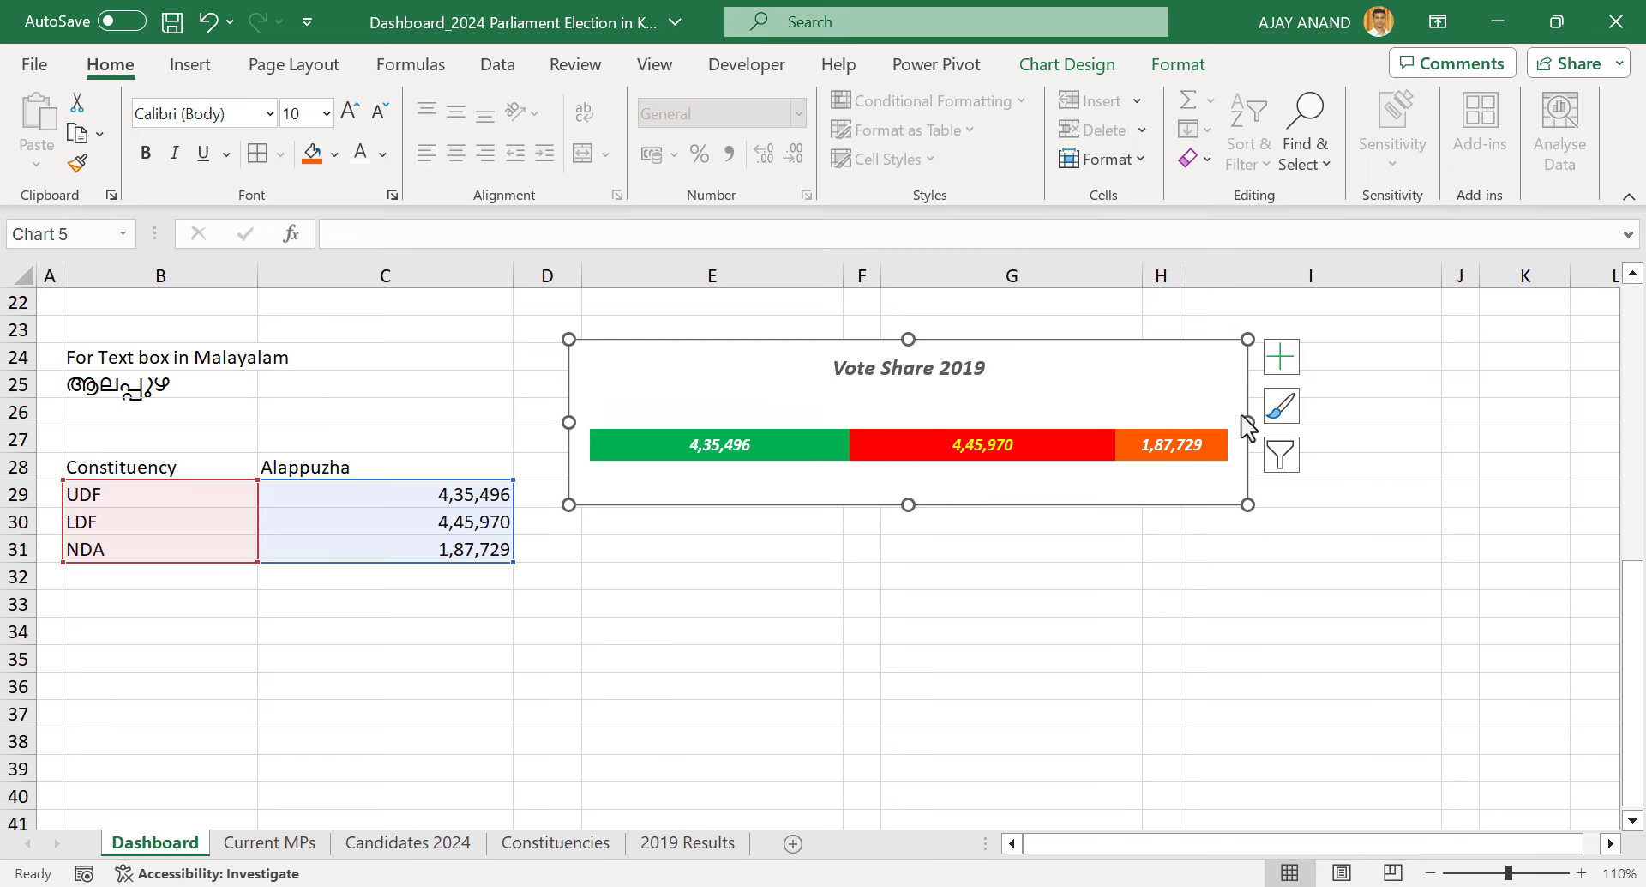
drag(1258, 418, 1269, 420)
scroll(1157, 505, up, 4)
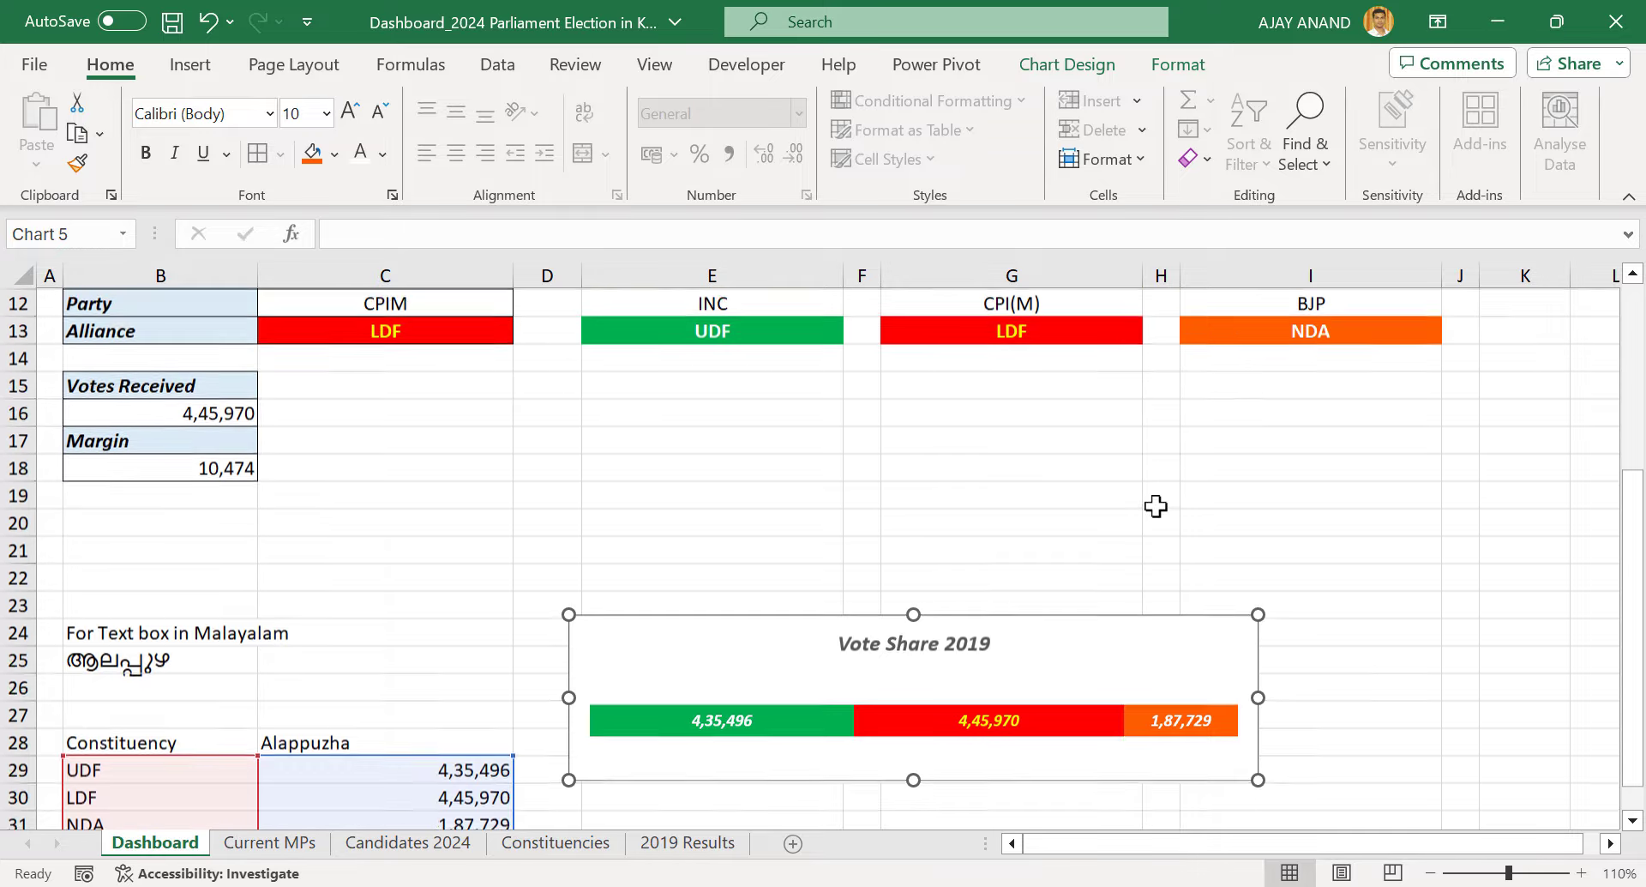
drag(1049, 674, 1066, 412)
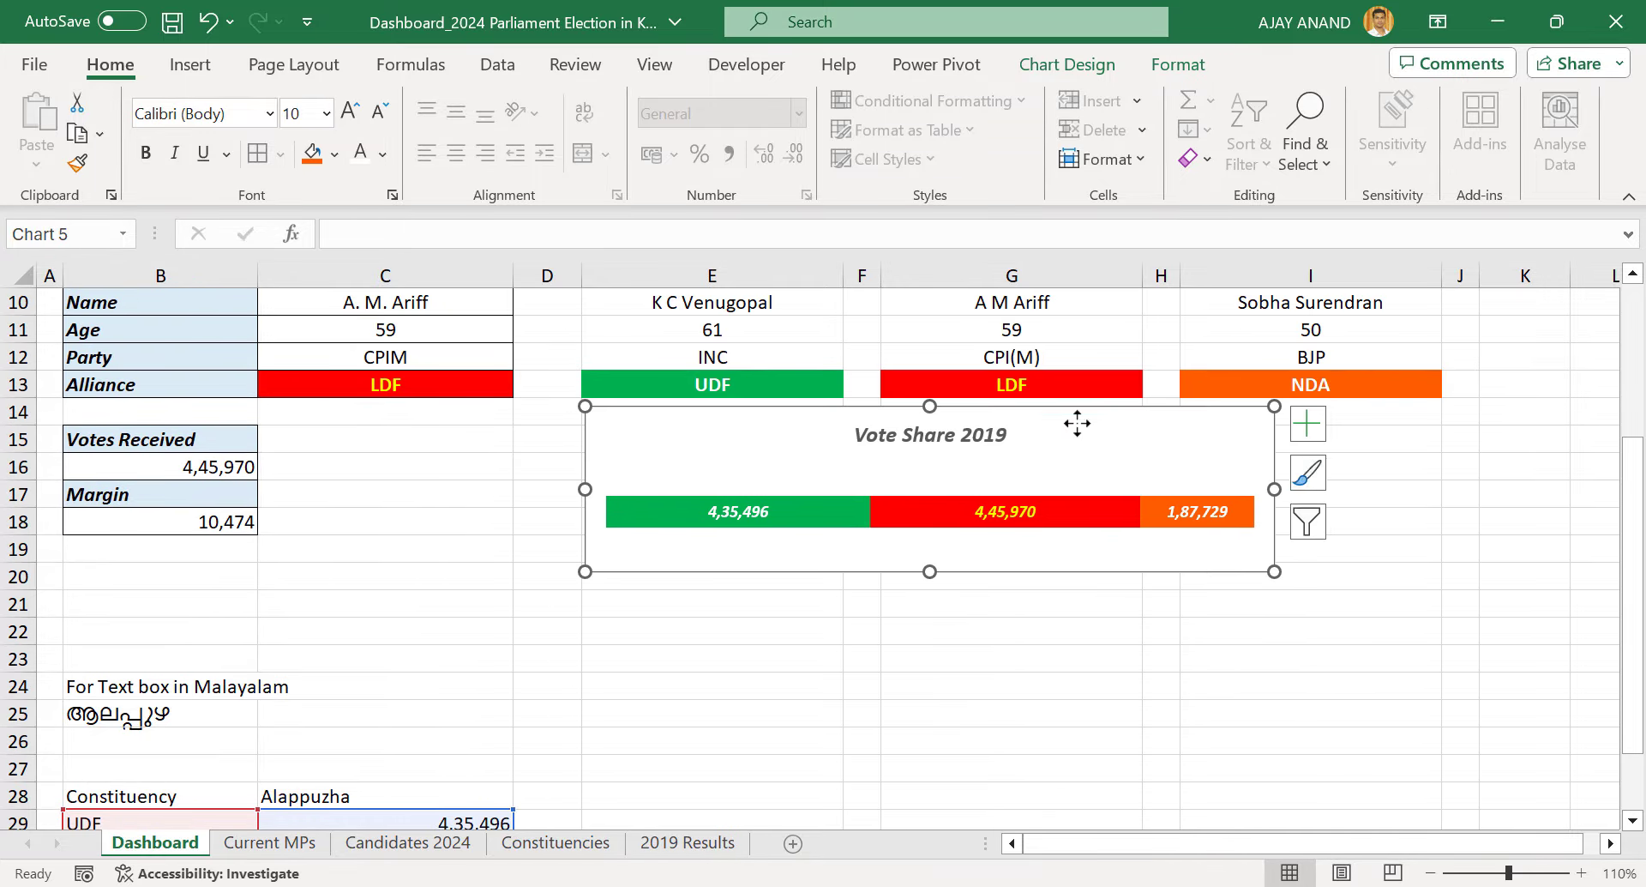
drag(1275, 488, 1436, 489)
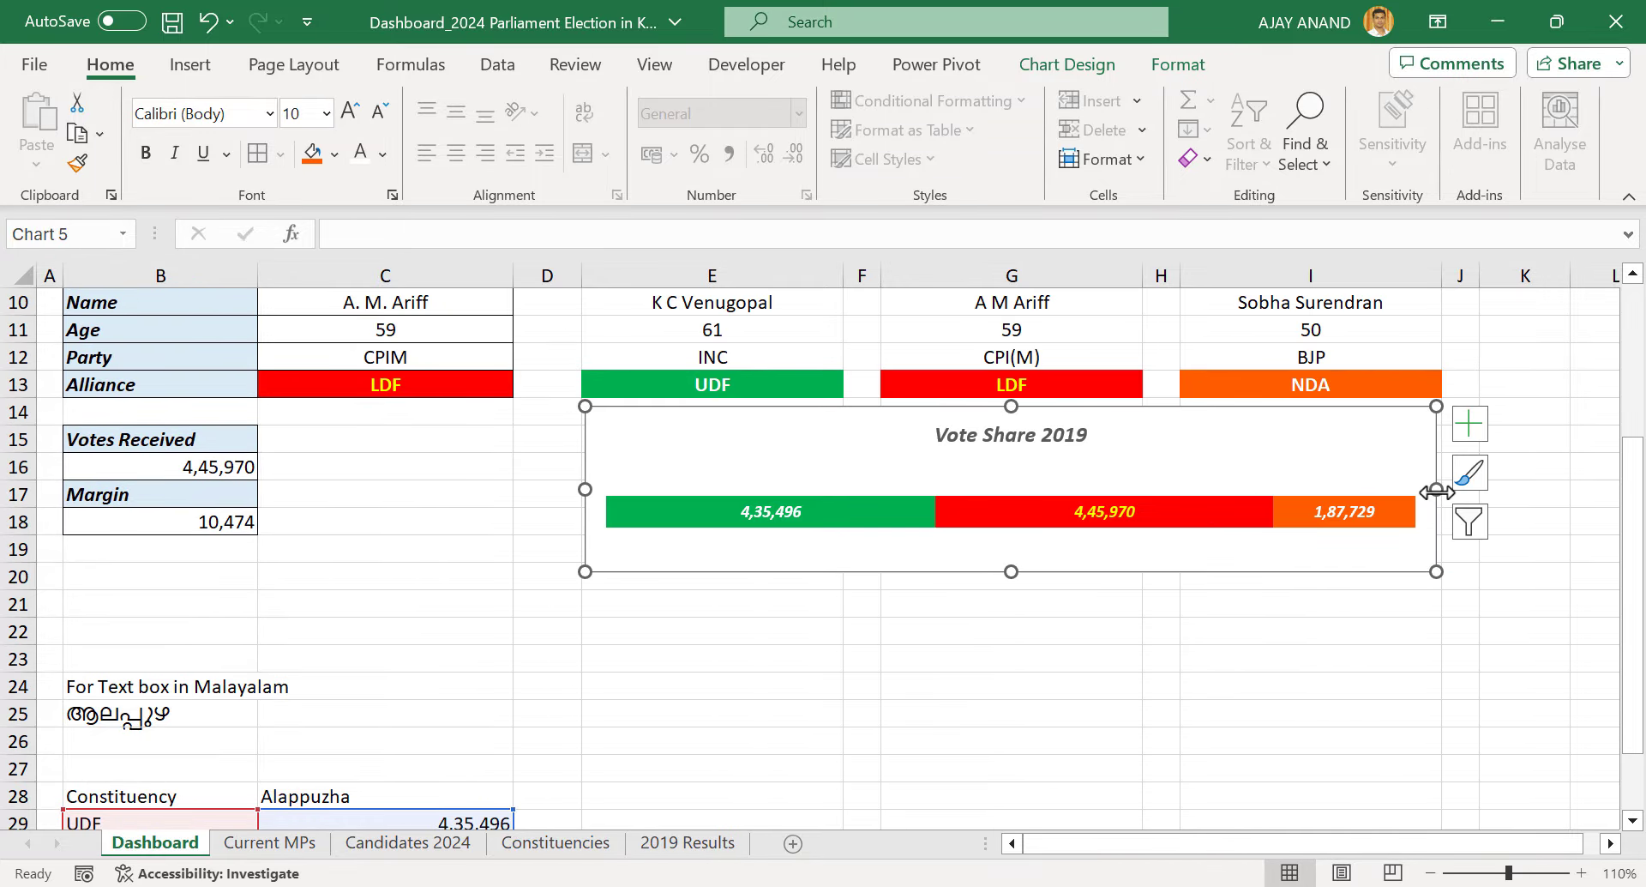
Shift the chart title slightly down toward the bar, and set the chart area to no fill and no outline
click(1041, 445)
drag(1042, 449, 1040, 468)
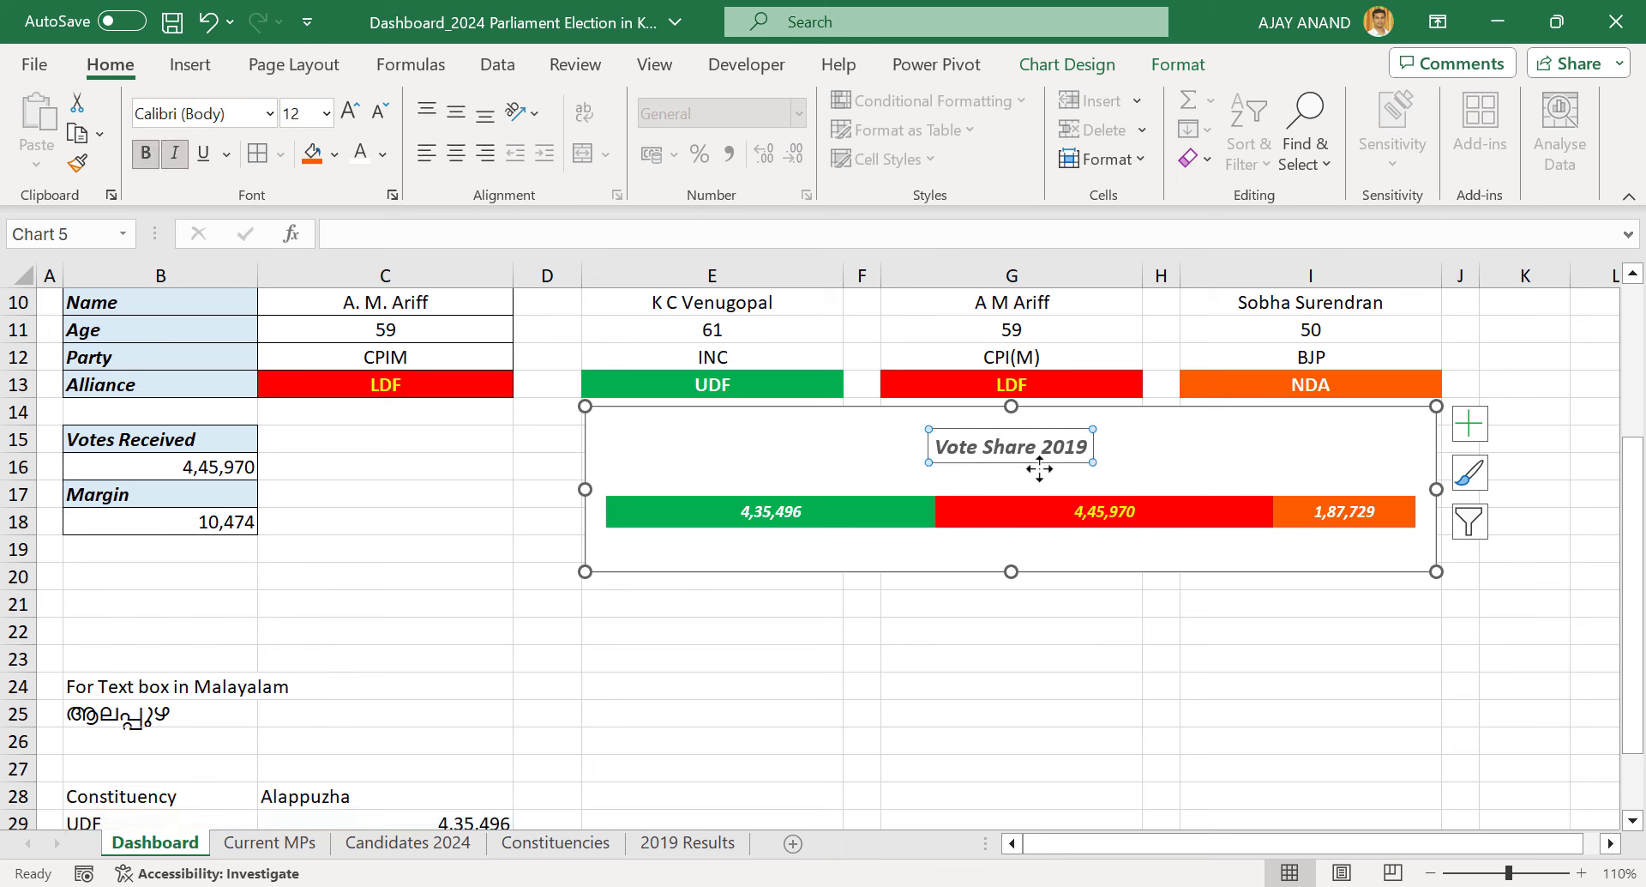
click(1084, 561)
click(1175, 67)
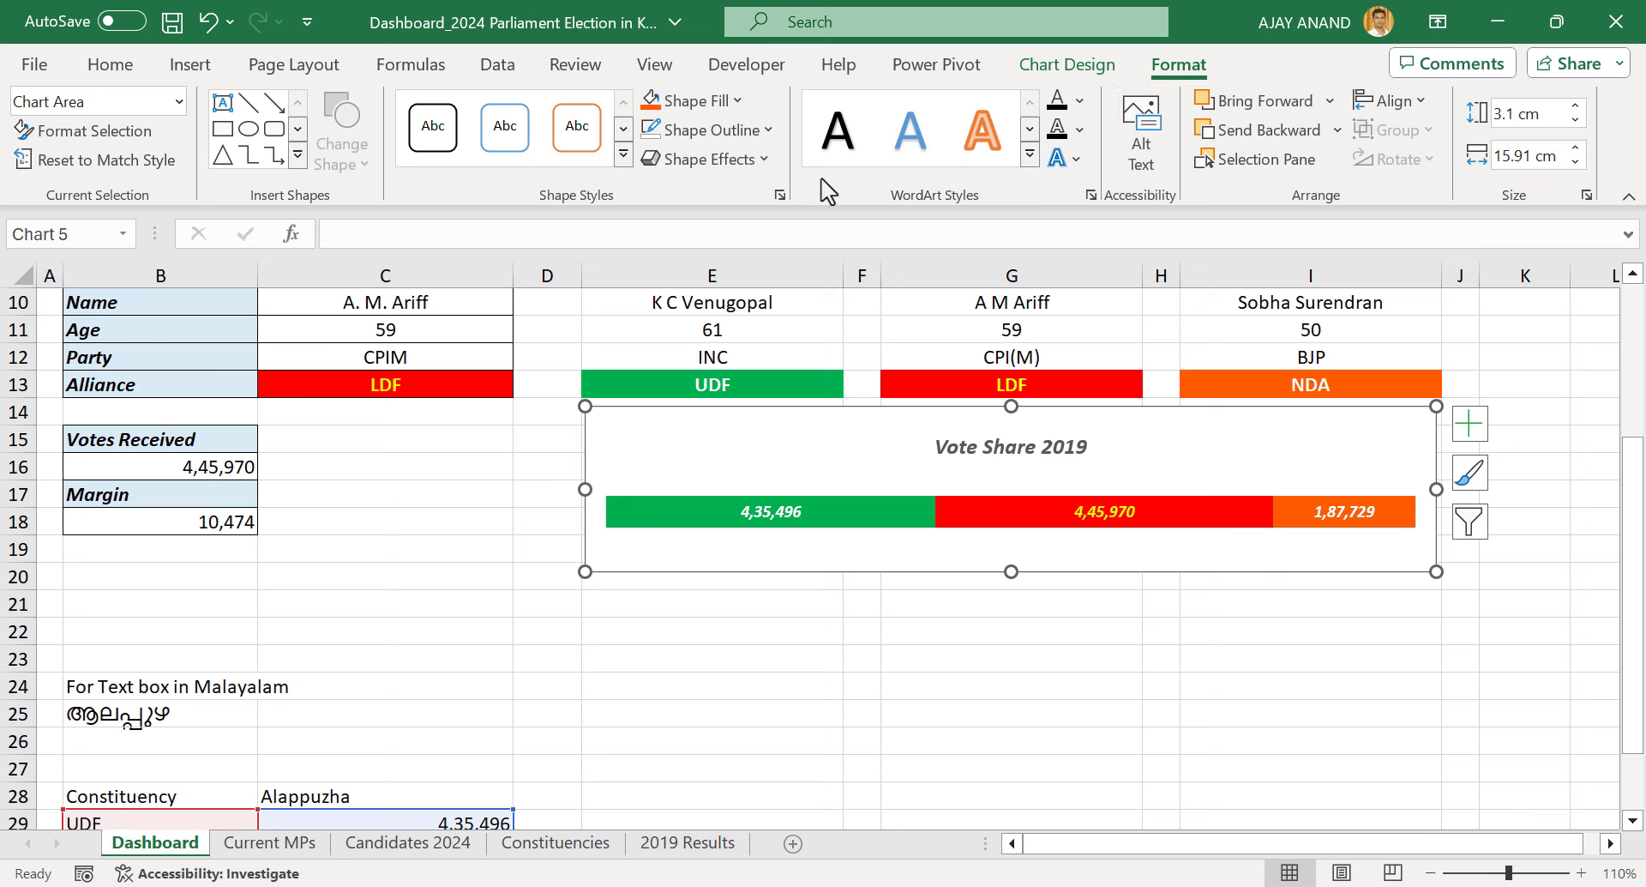
click(696, 100)
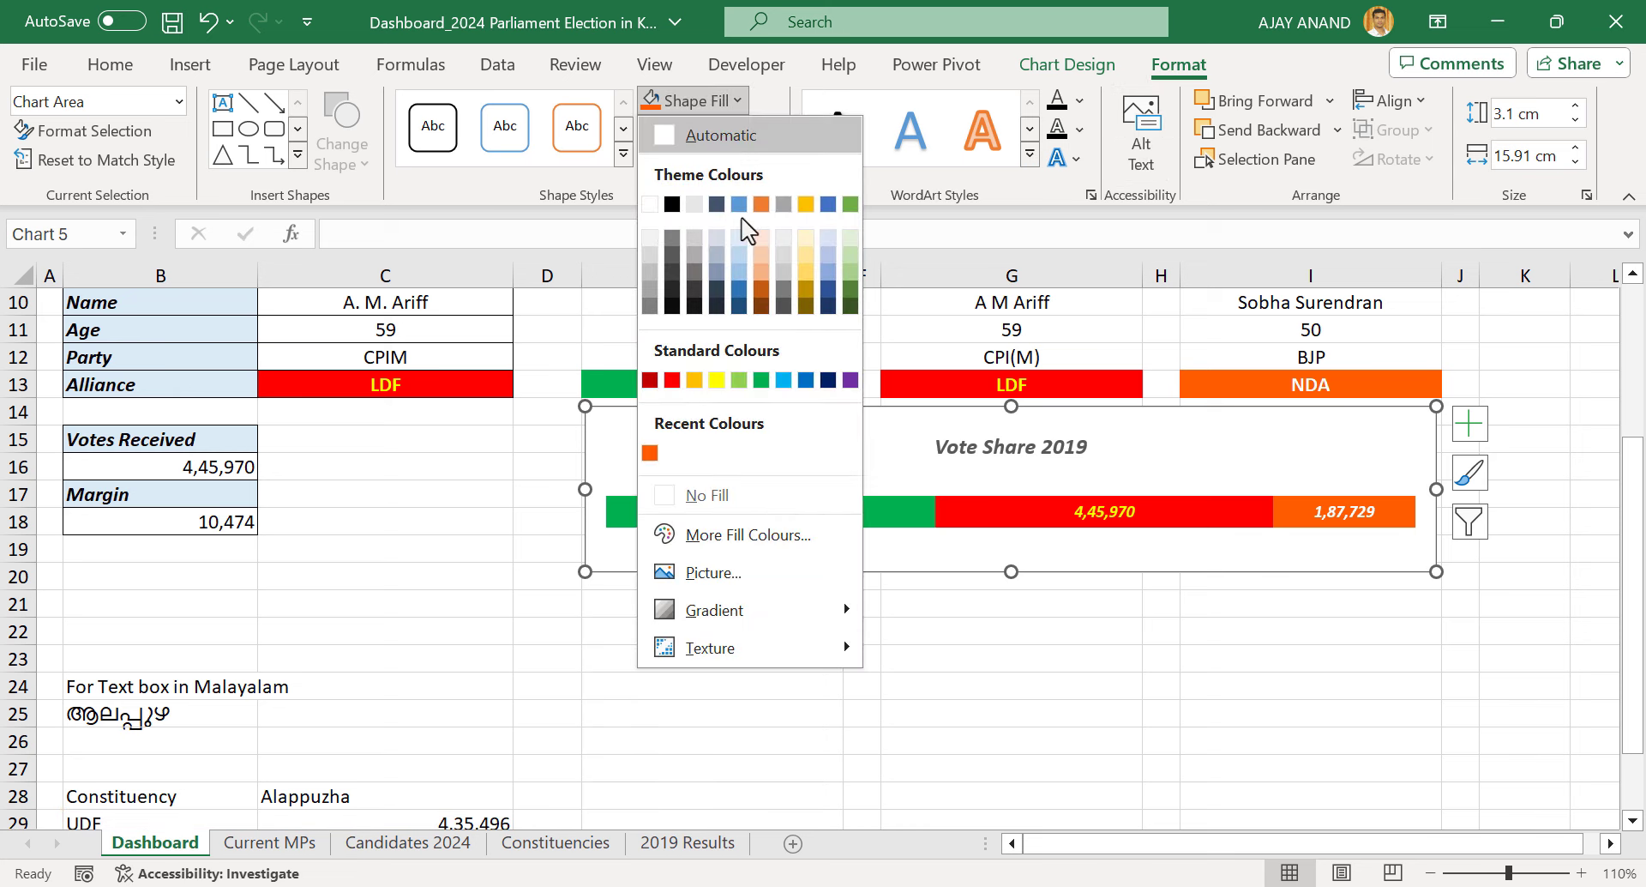
click(725, 496)
click(755, 134)
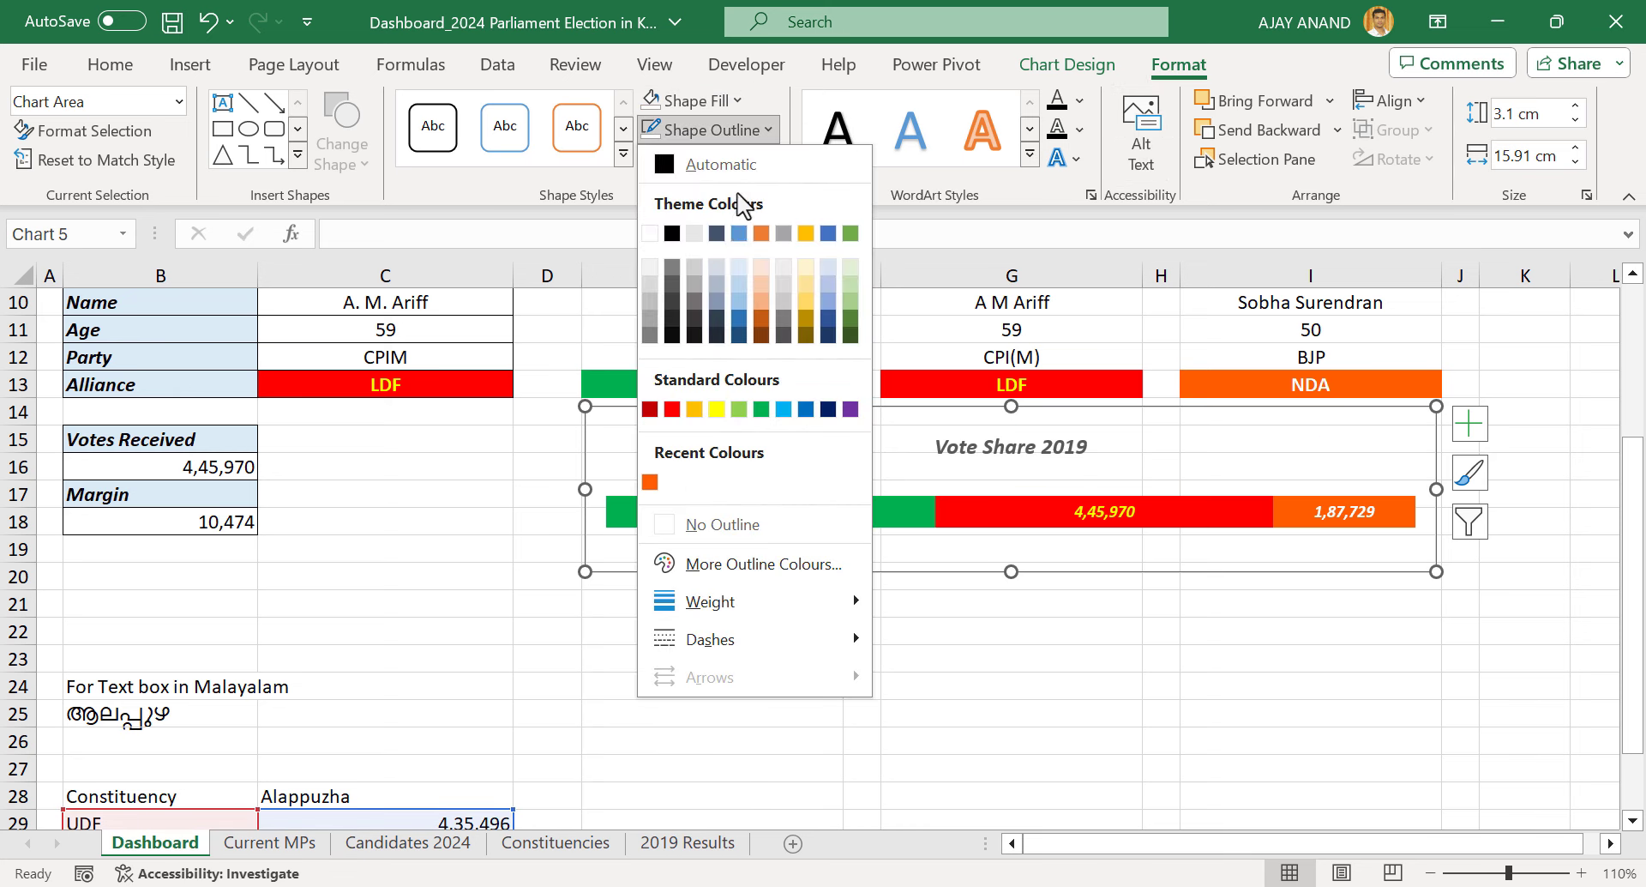
click(736, 525)
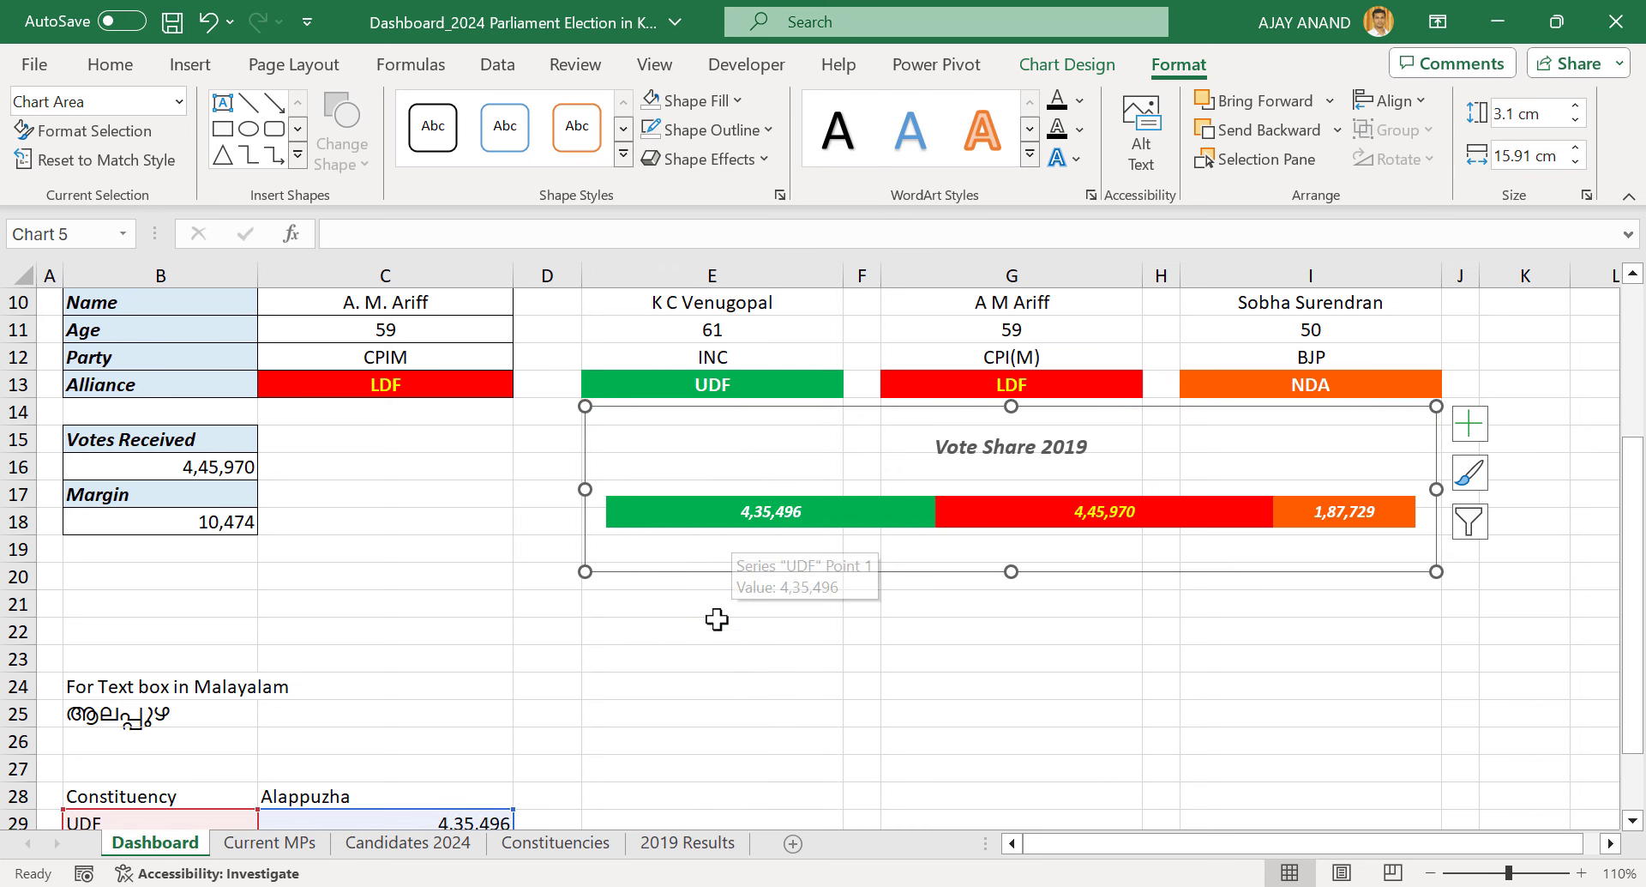
click(717, 619)
Shorten the vote share chart slightly from its lower edge and adjust the title's position above the bar
click(975, 553)
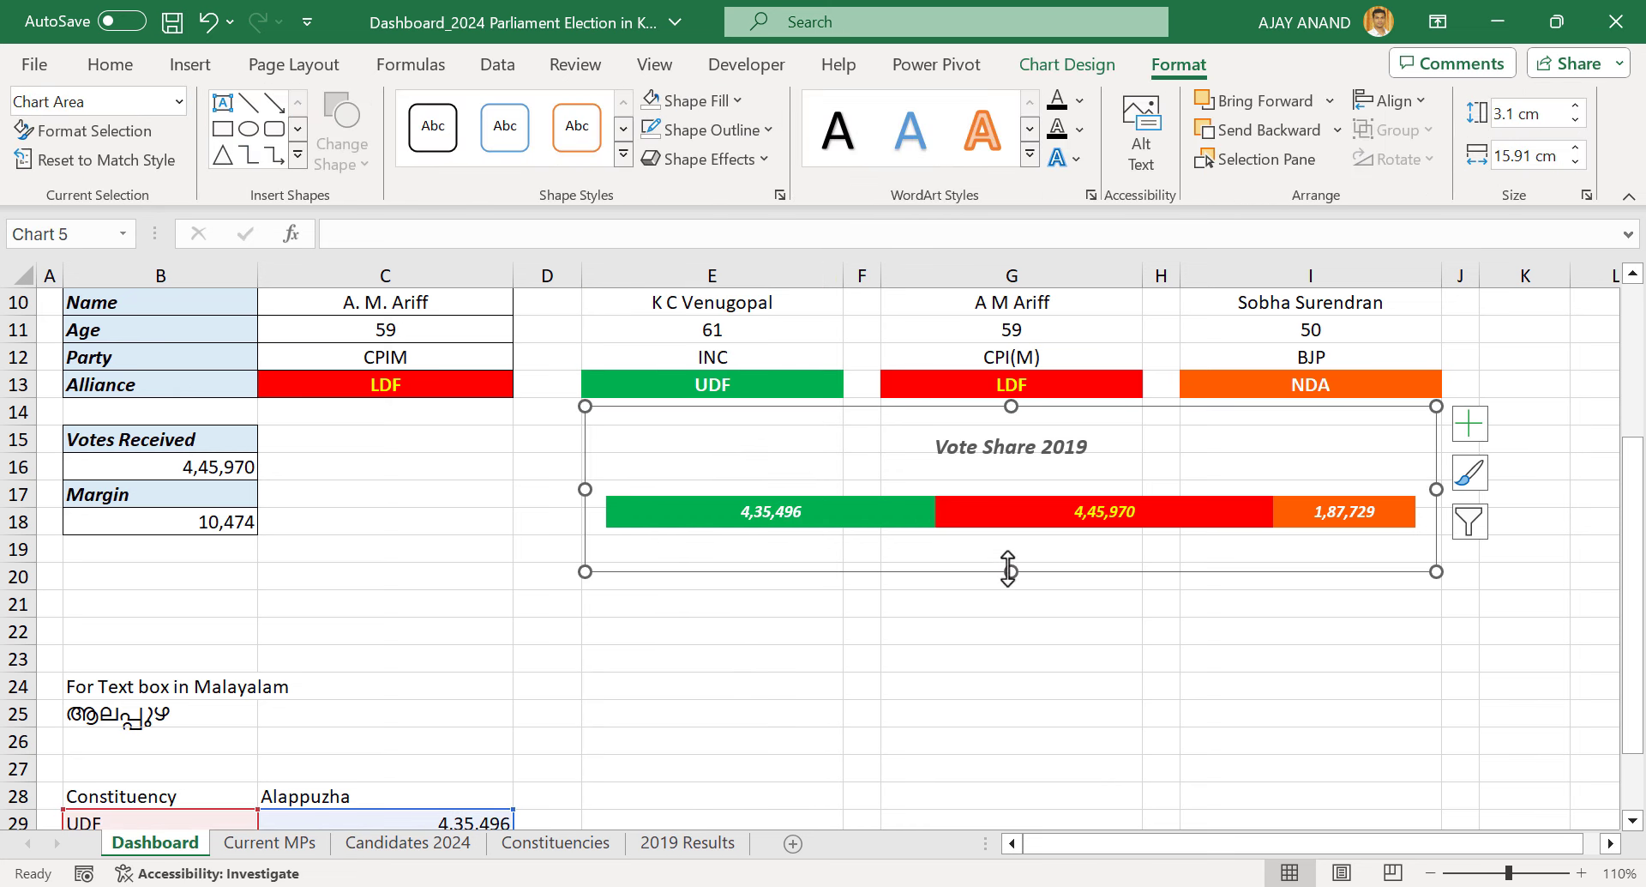
drag(1011, 571, 1011, 546)
drag(1009, 406, 1034, 424)
click(1006, 443)
click(1015, 547)
drag(1014, 546, 1010, 551)
click(1010, 570)
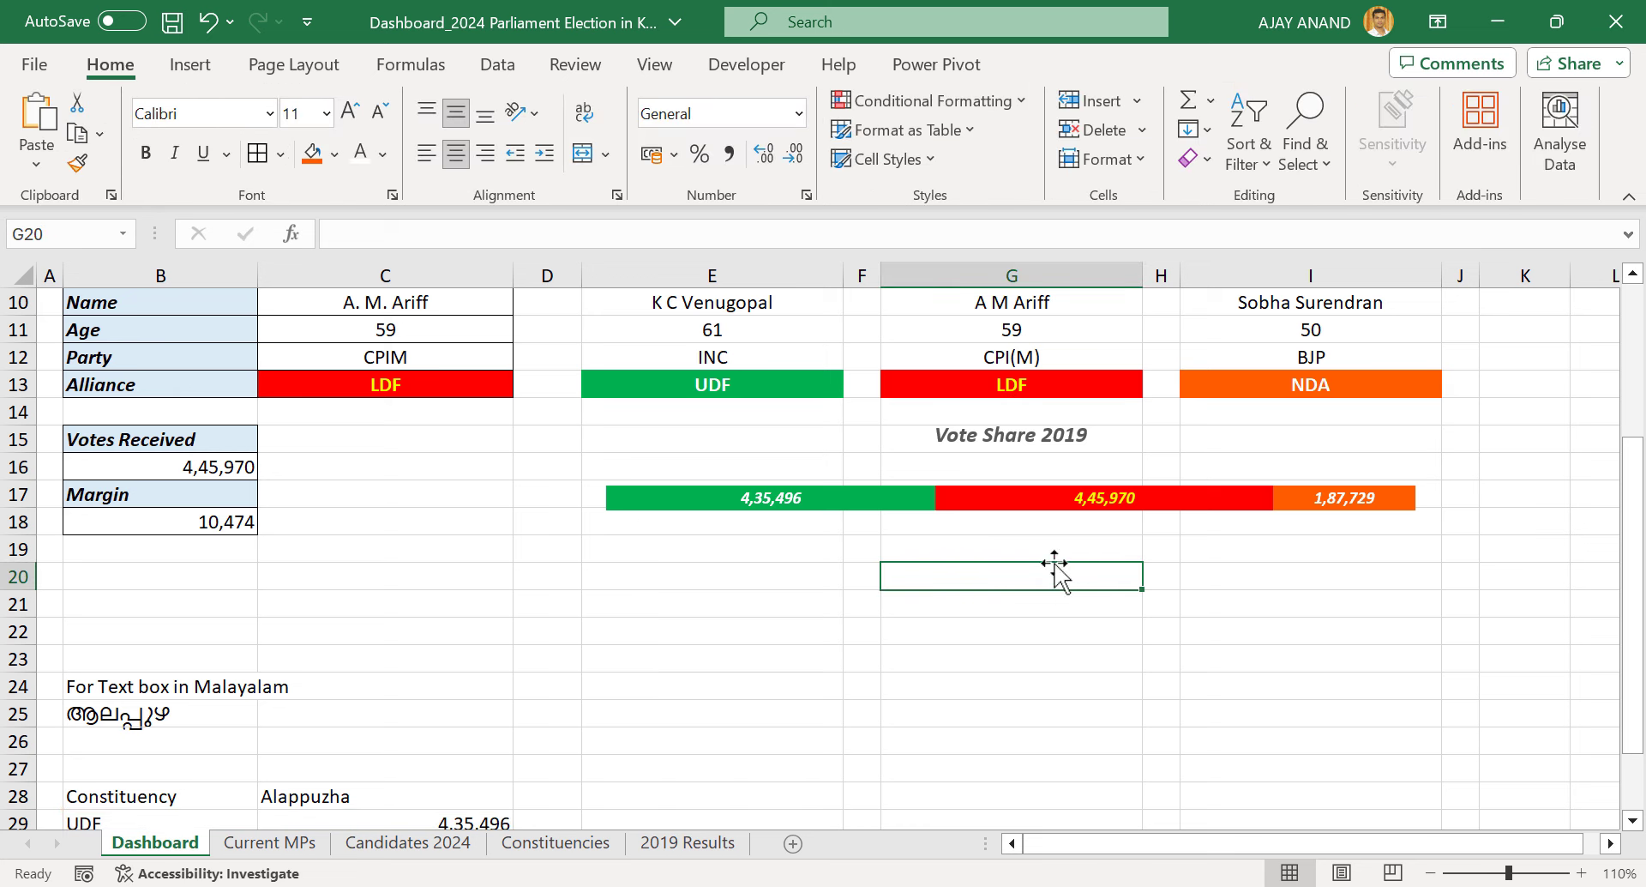
Test the dashboard and vote share chart by selecting the constituencies Kozhikode, Alathur and Ernakulam in cell C2
scroll(1059, 549, up, 3)
scroll(1063, 506, down, 1)
scroll(858, 504, up, 1)
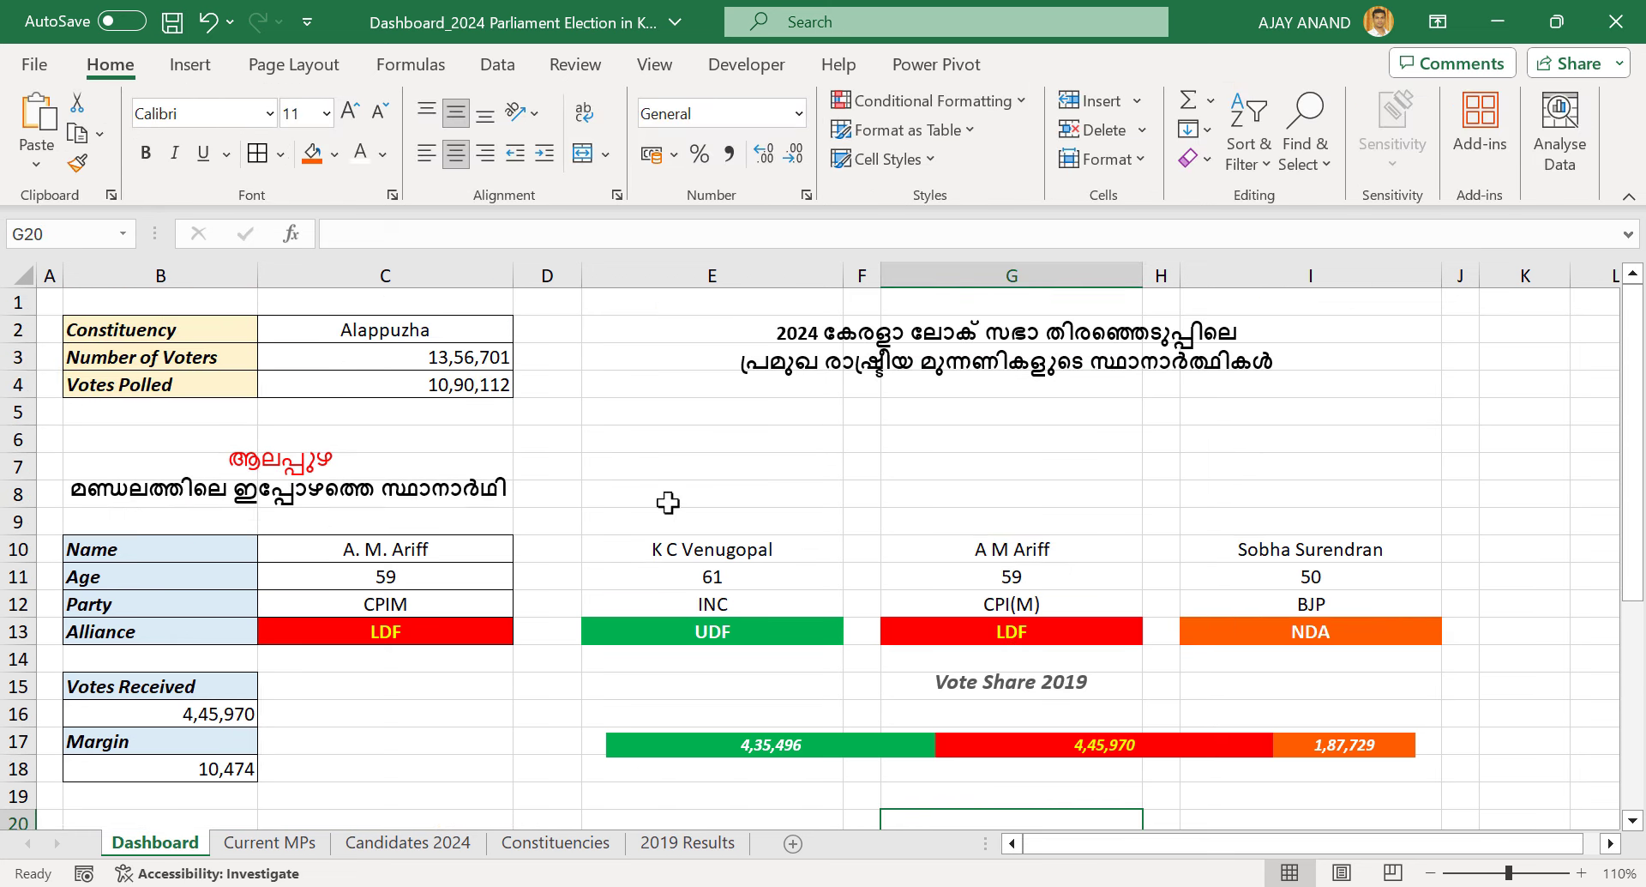
click(495, 332)
click(524, 331)
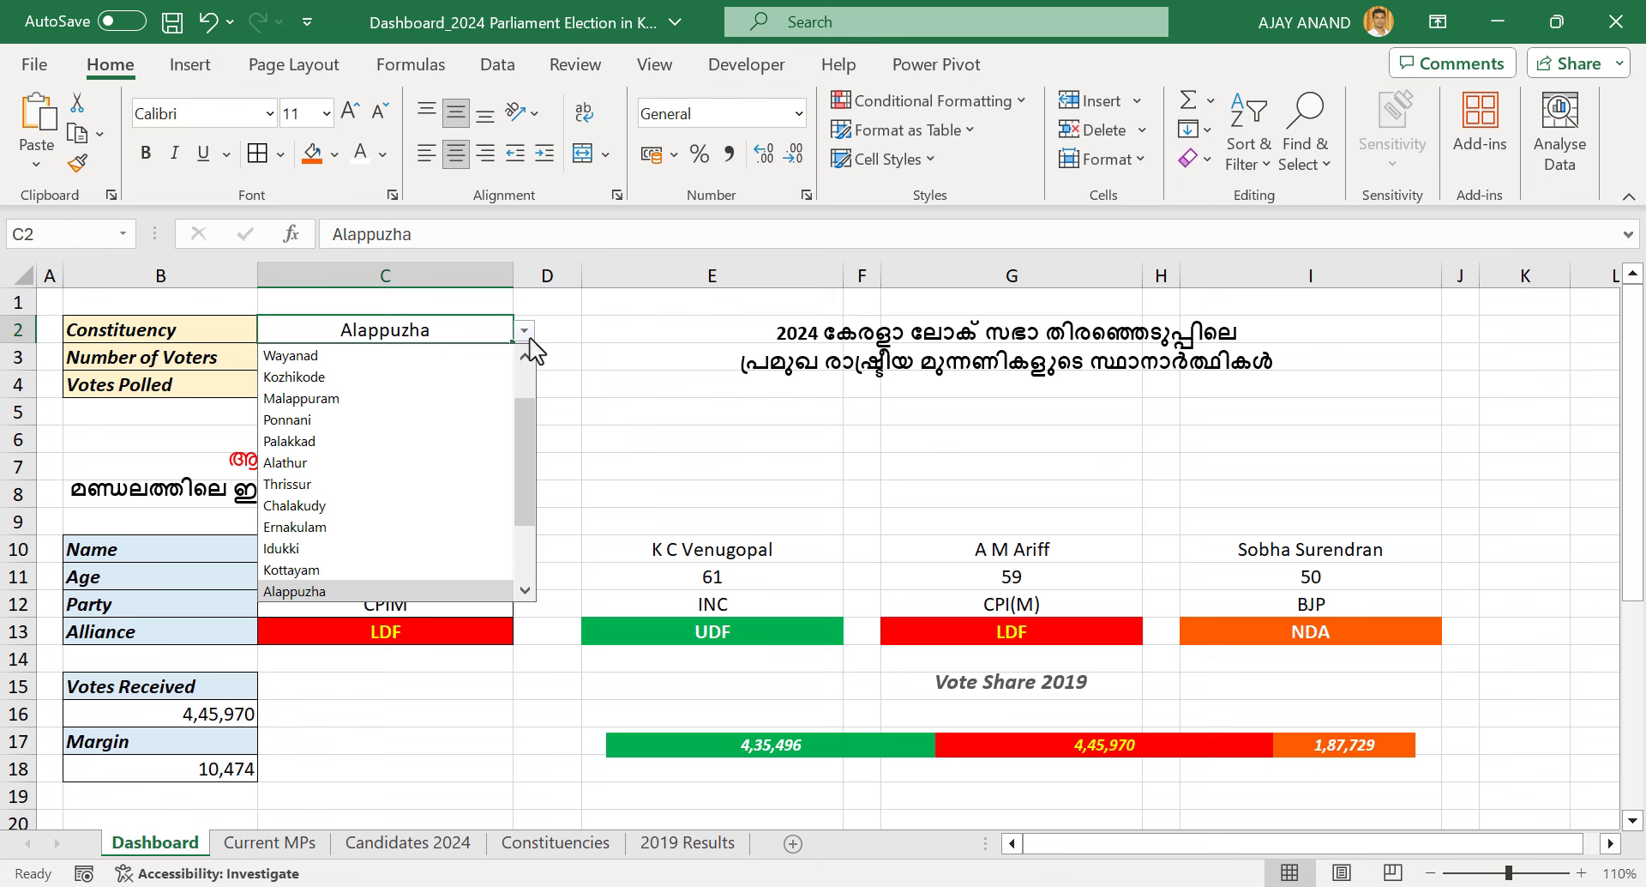
click(419, 377)
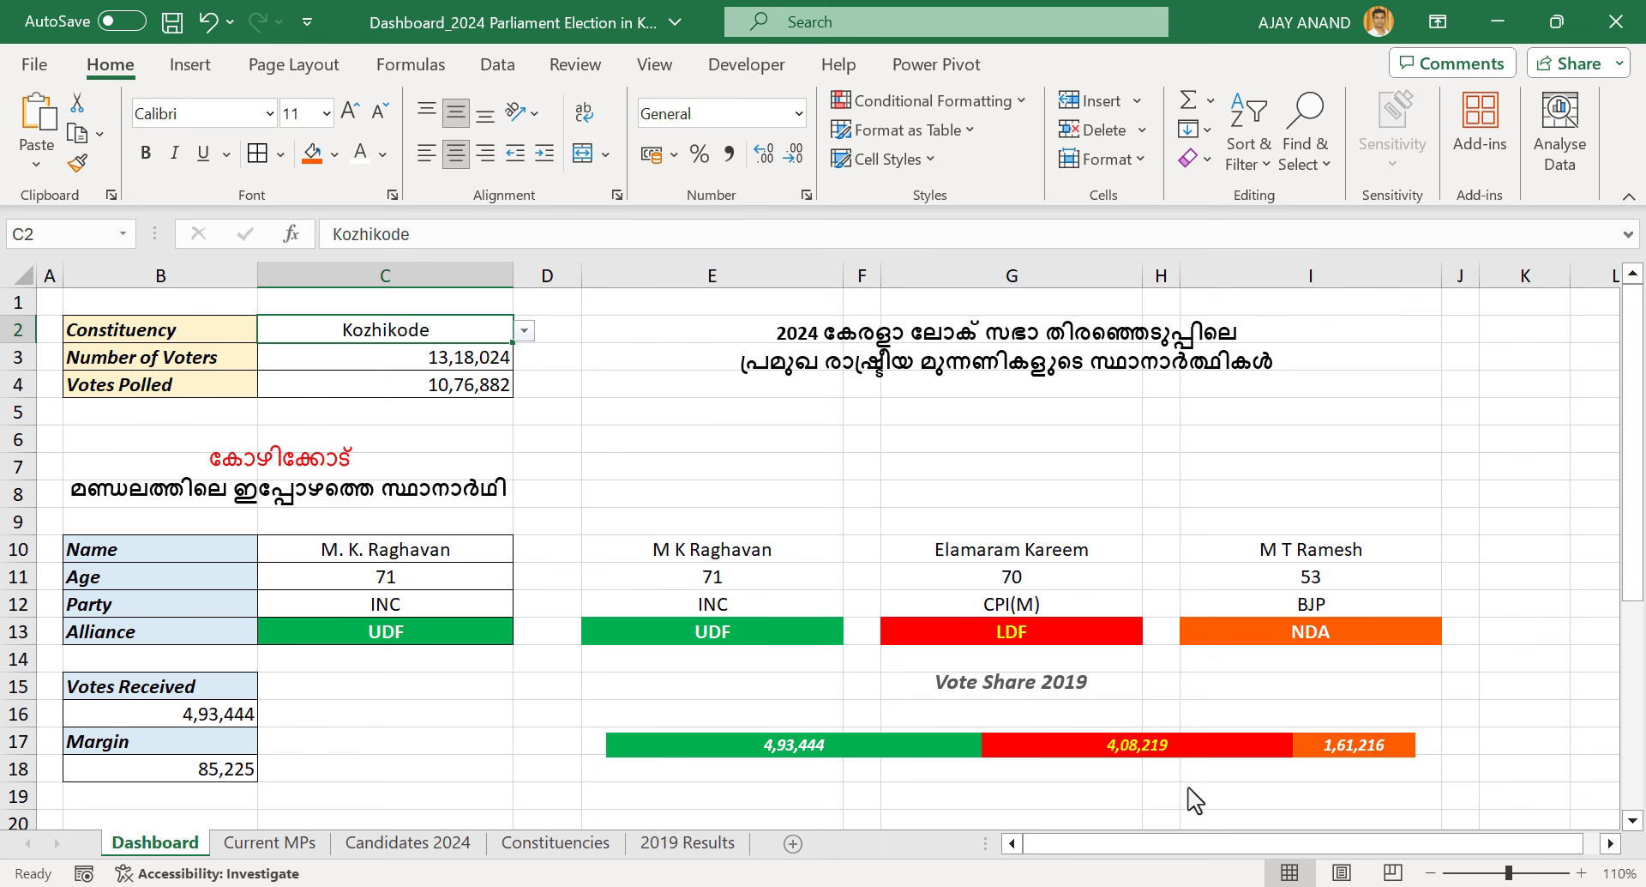
click(523, 331)
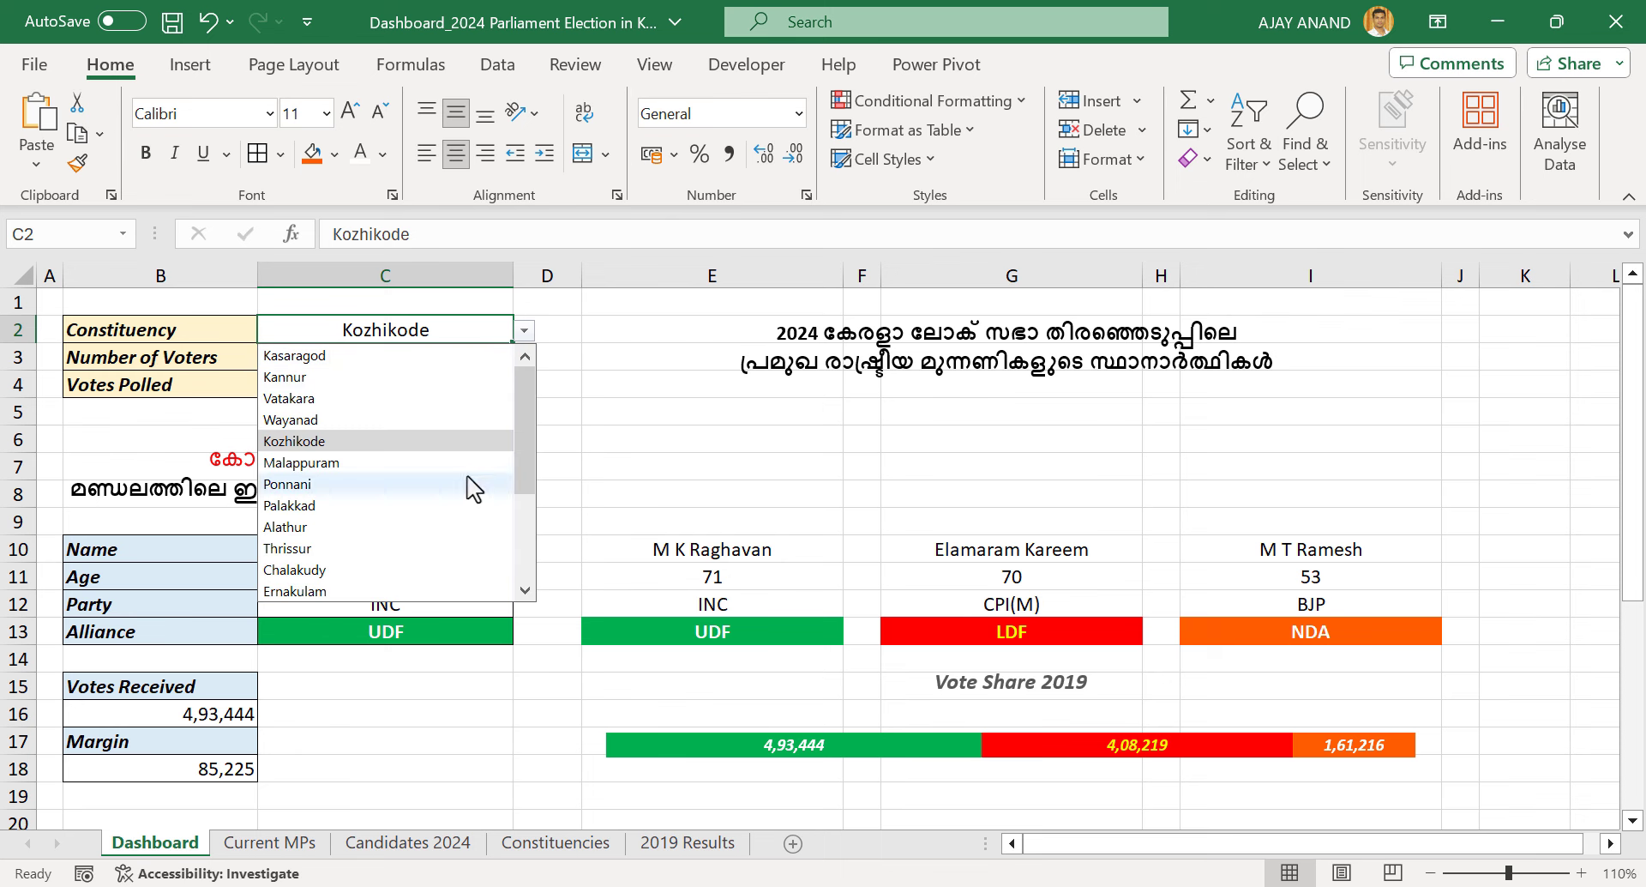
click(447, 526)
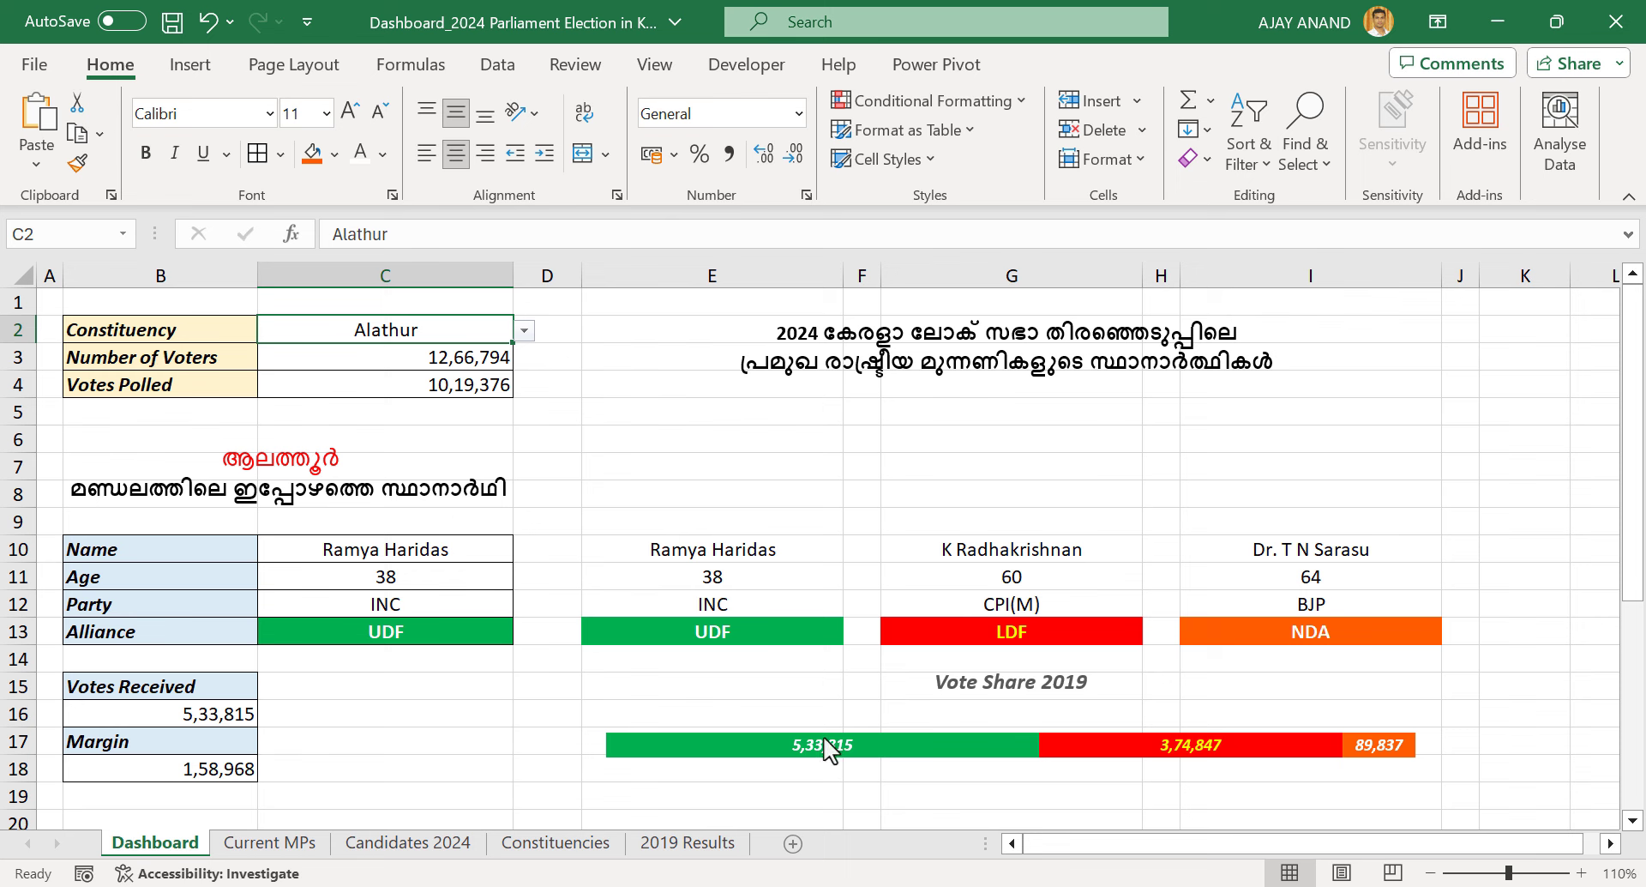
click(525, 334)
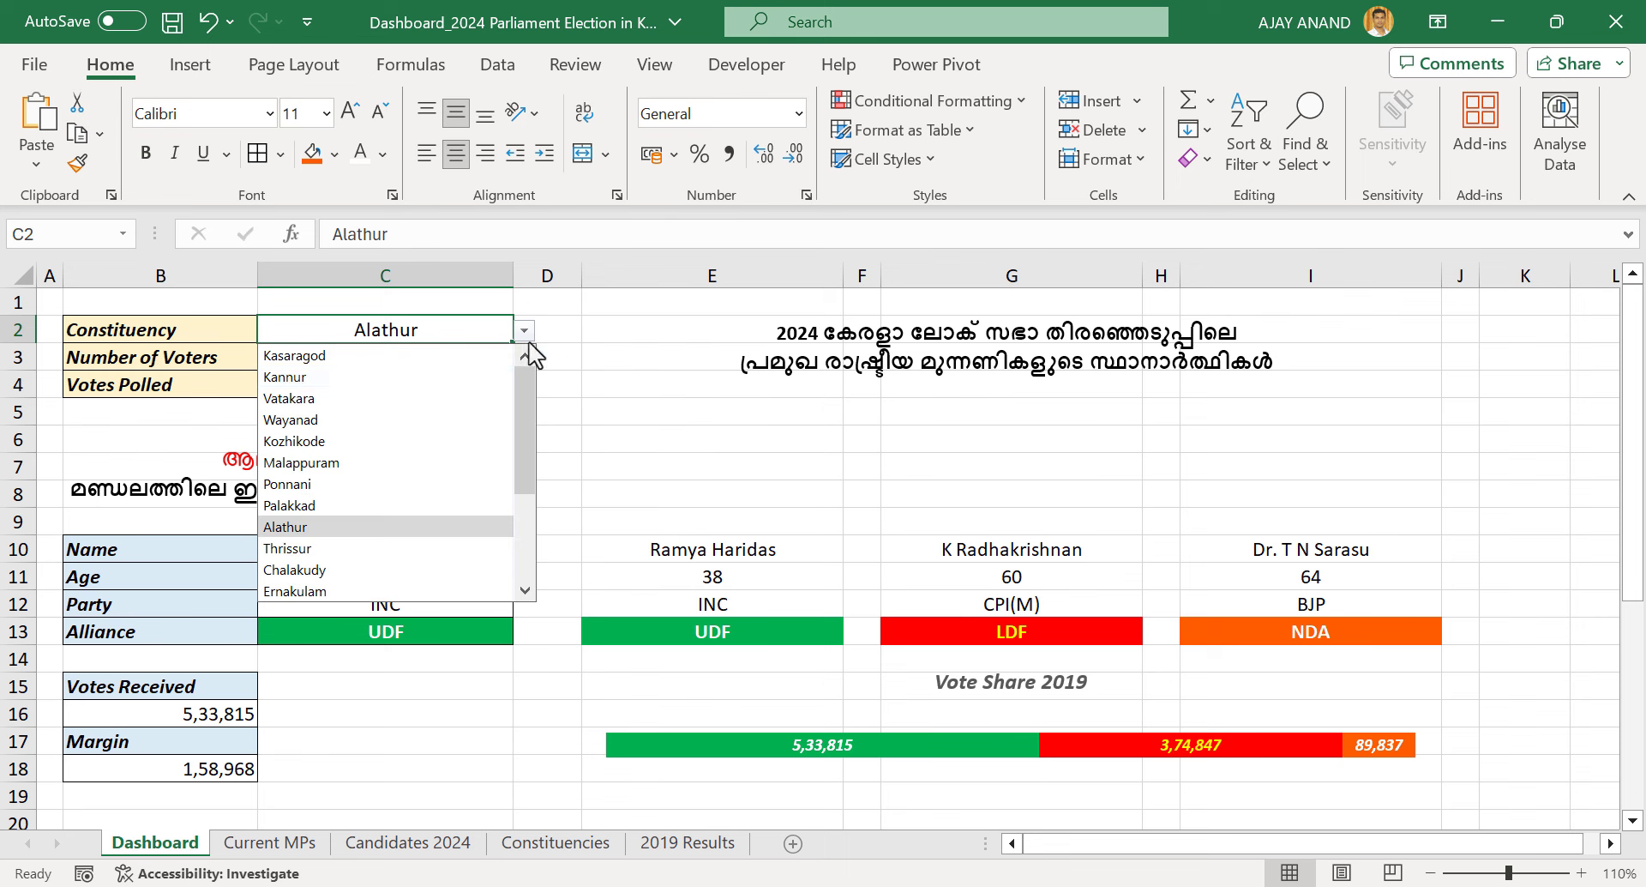
scroll(437, 446, down, 2)
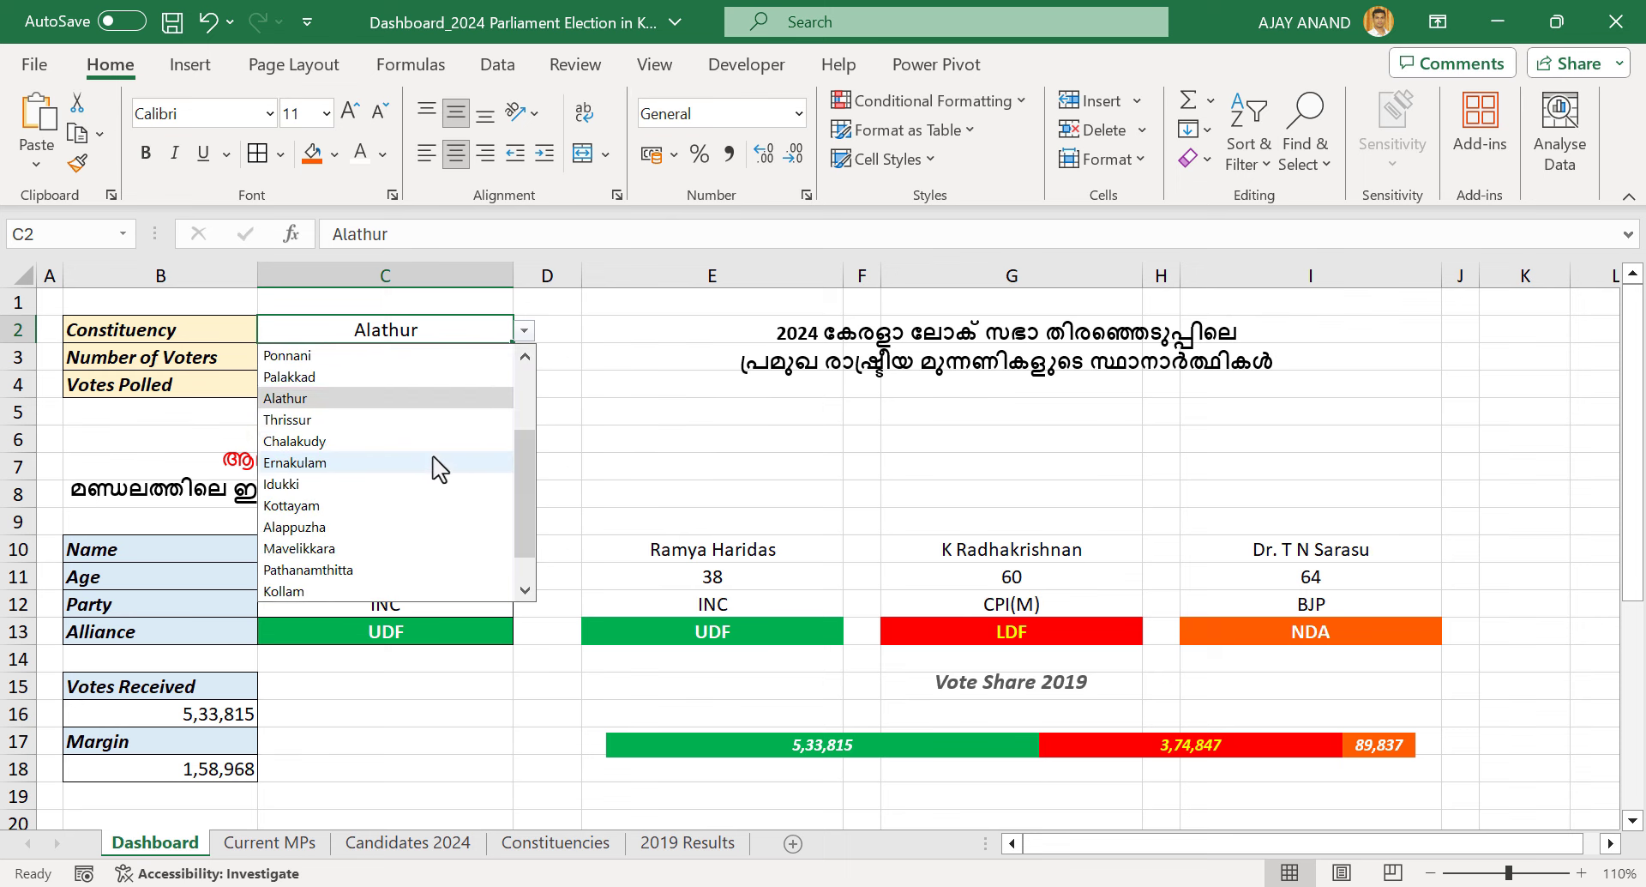
scroll(439, 468, down, 1)
click(463, 423)
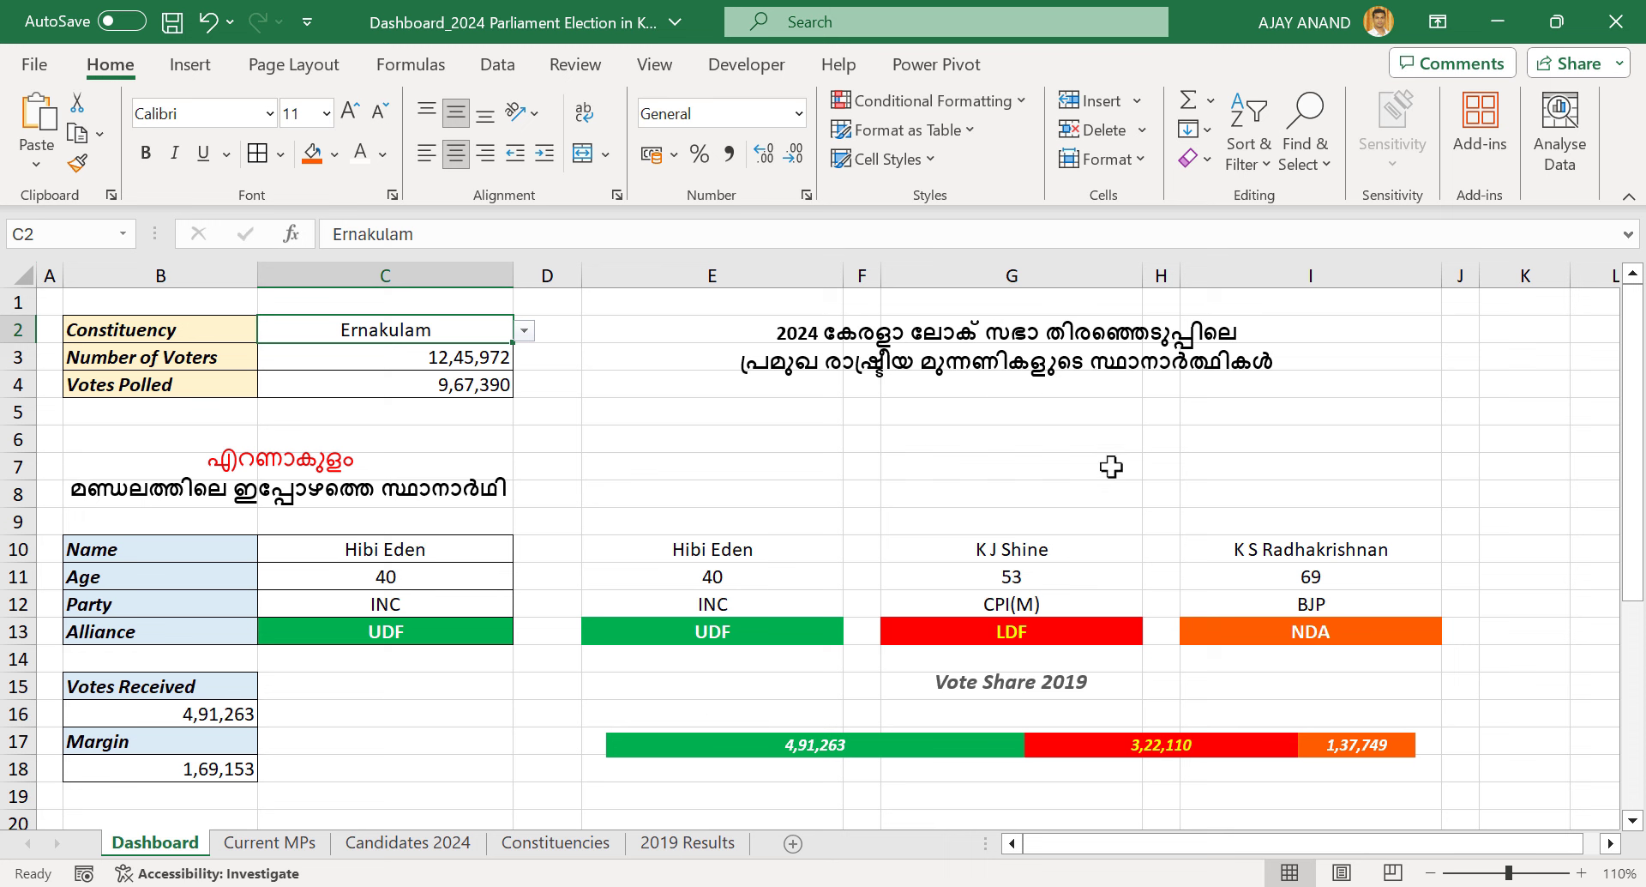
On the Current MPs sheet, increase the height of row 1 and link cell C1 to the constituency in Dashboard cell C2
click(270, 842)
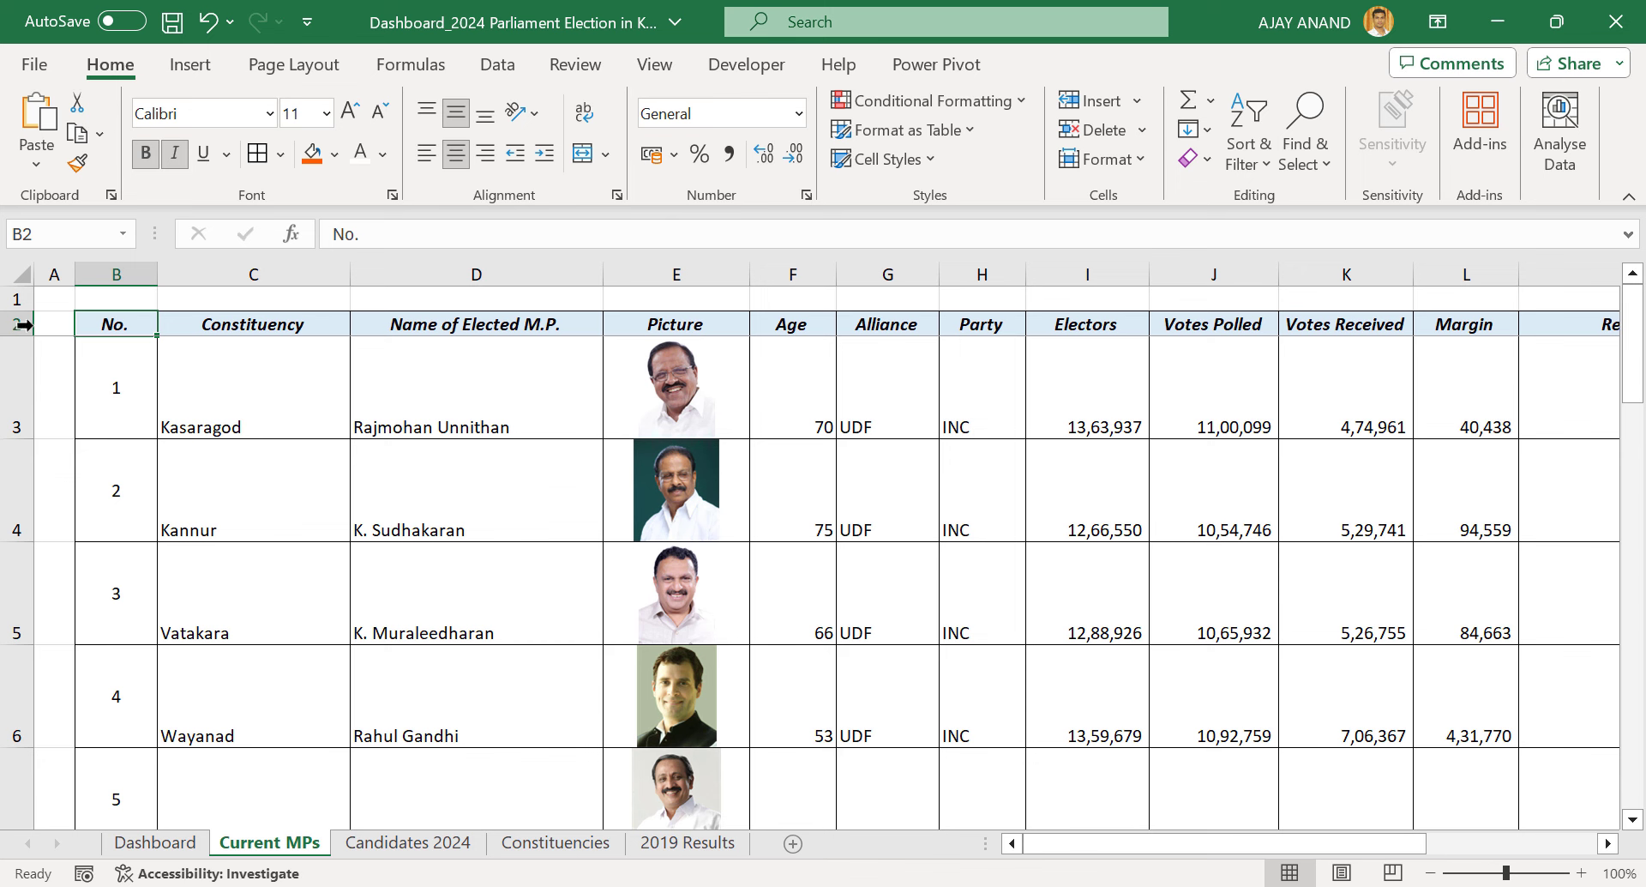
drag(26, 310, 24, 387)
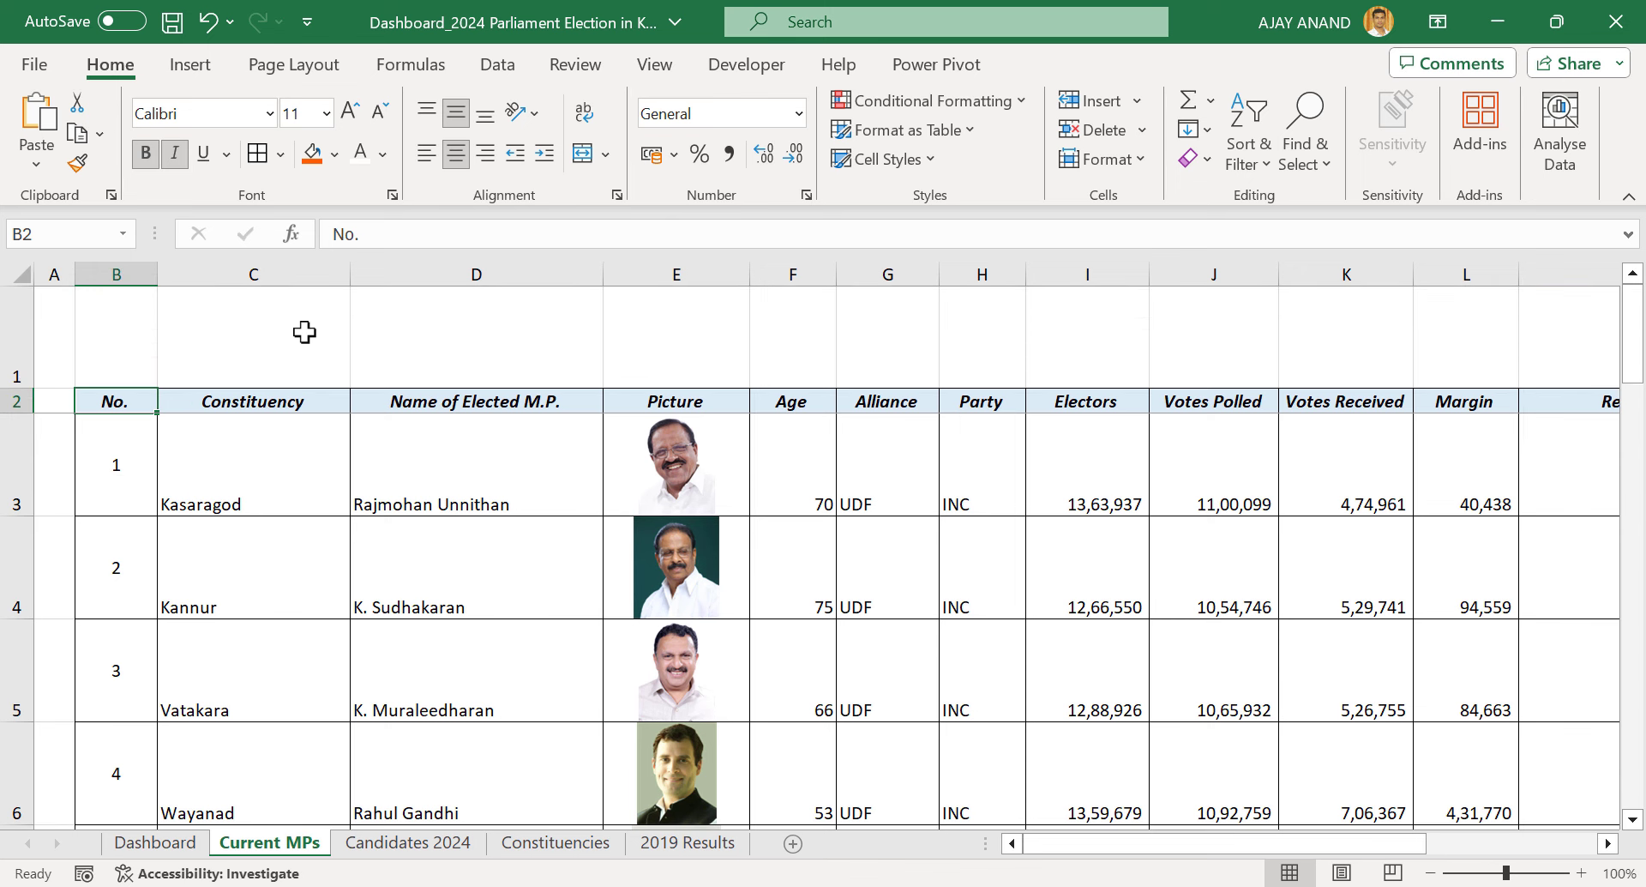
click(274, 328)
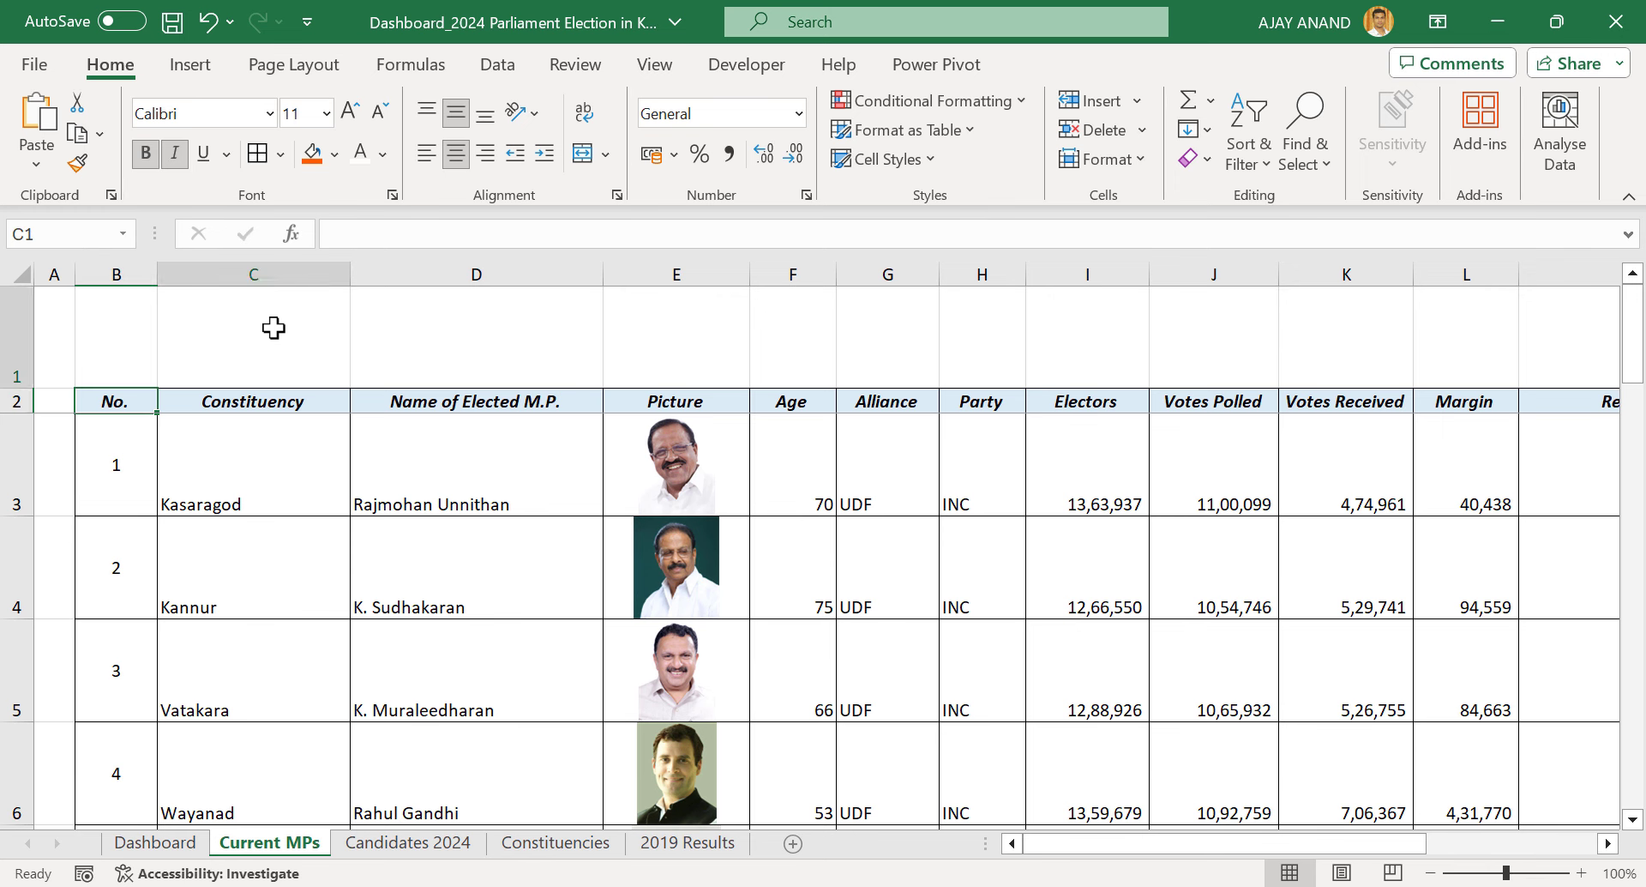
text(=)
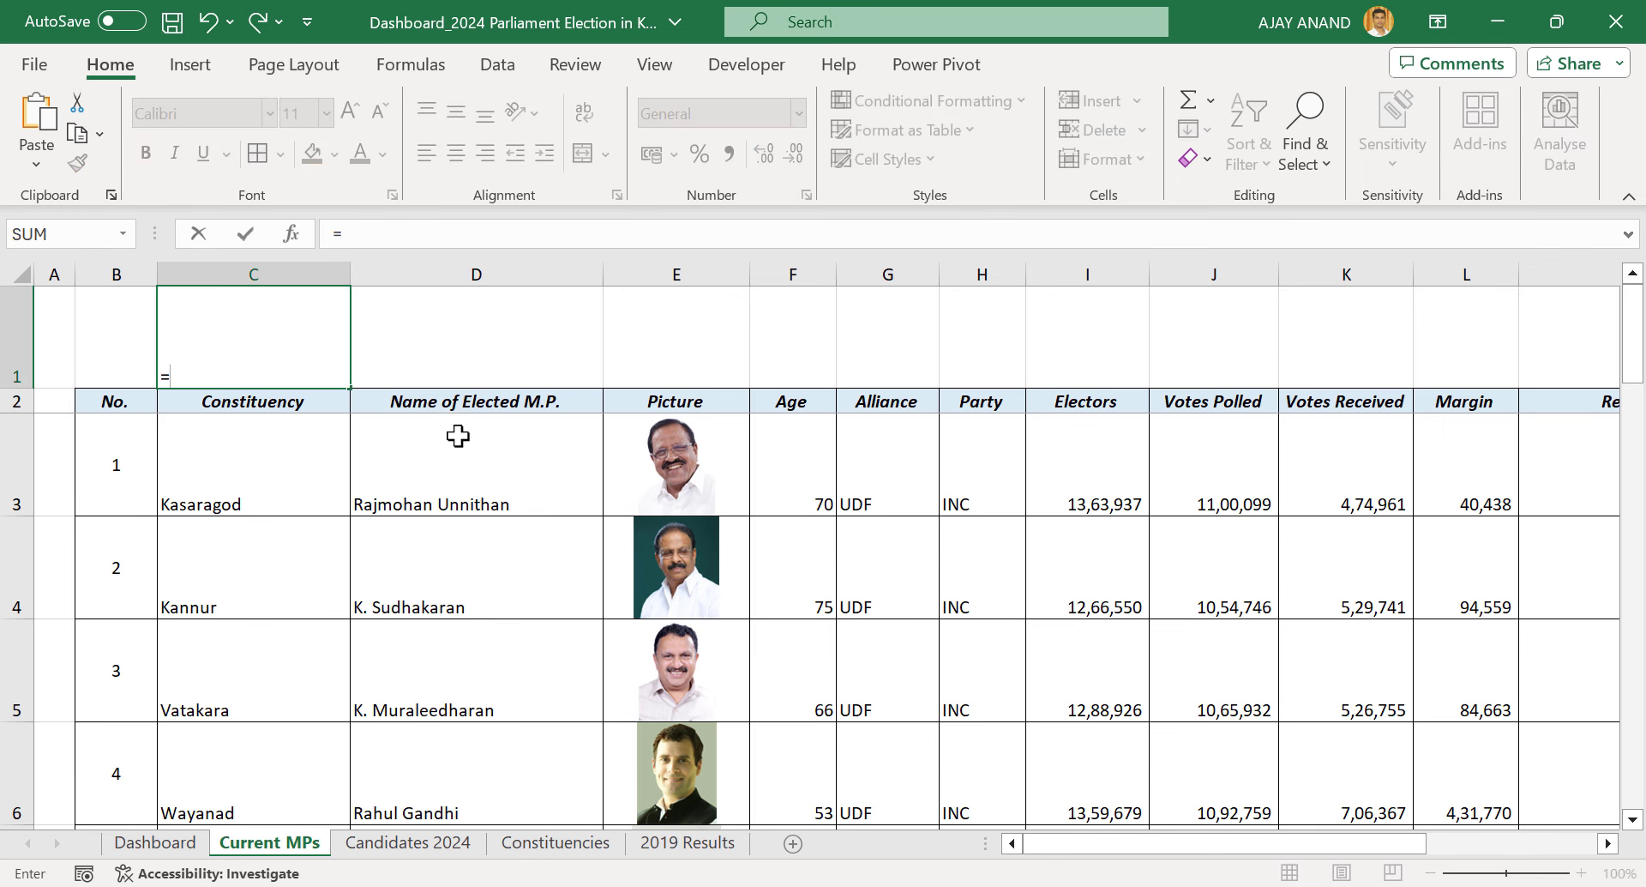
click(141, 843)
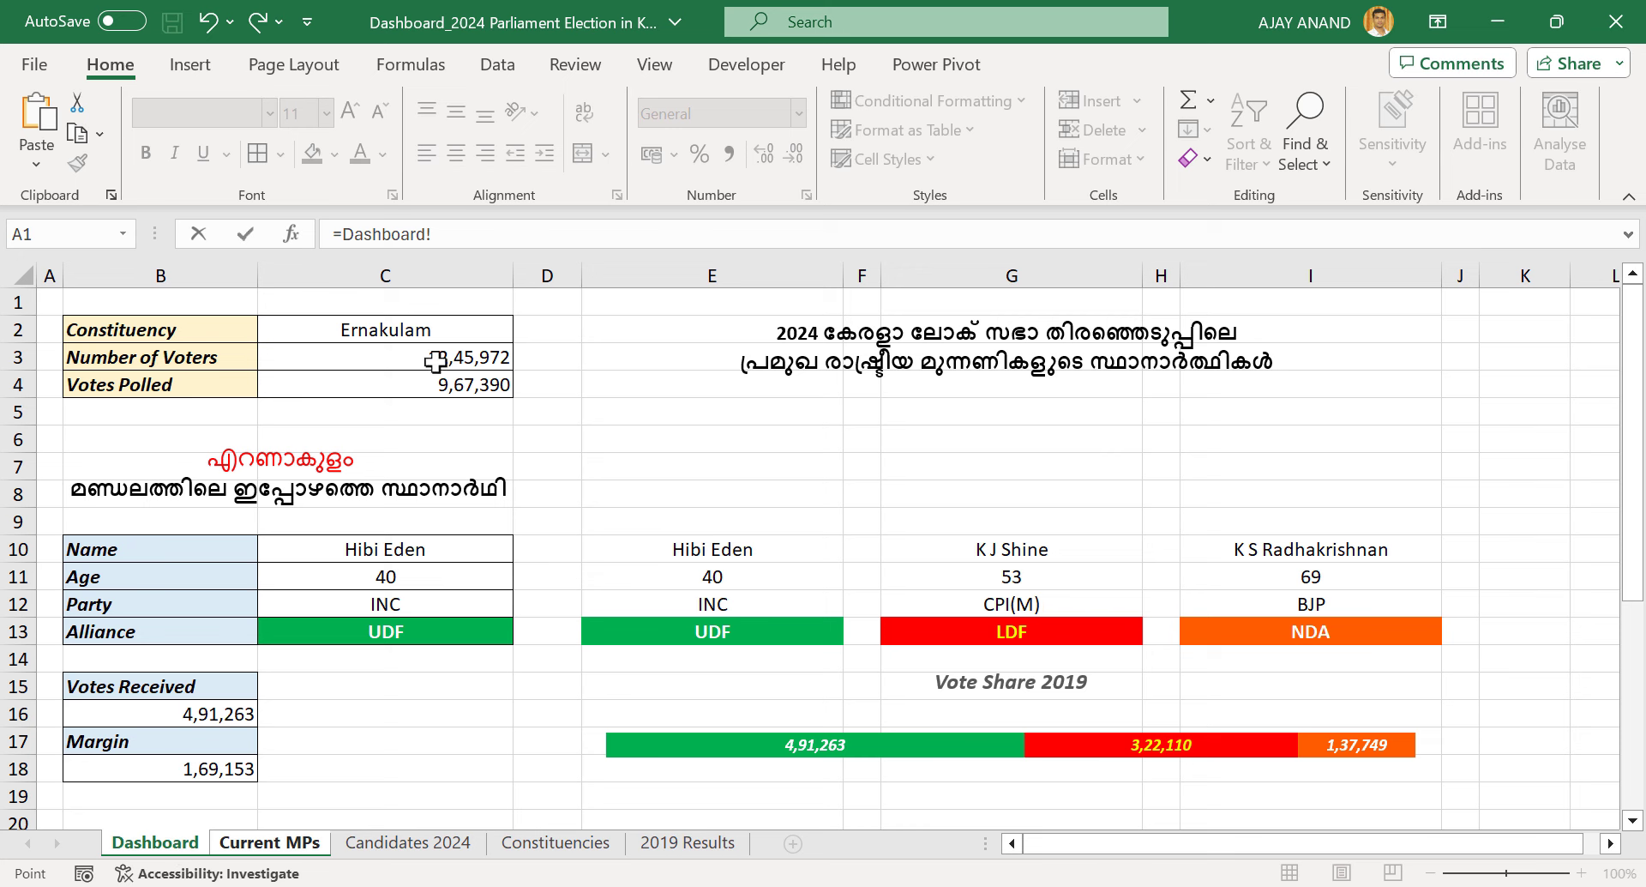
click(312, 326)
key(Return)
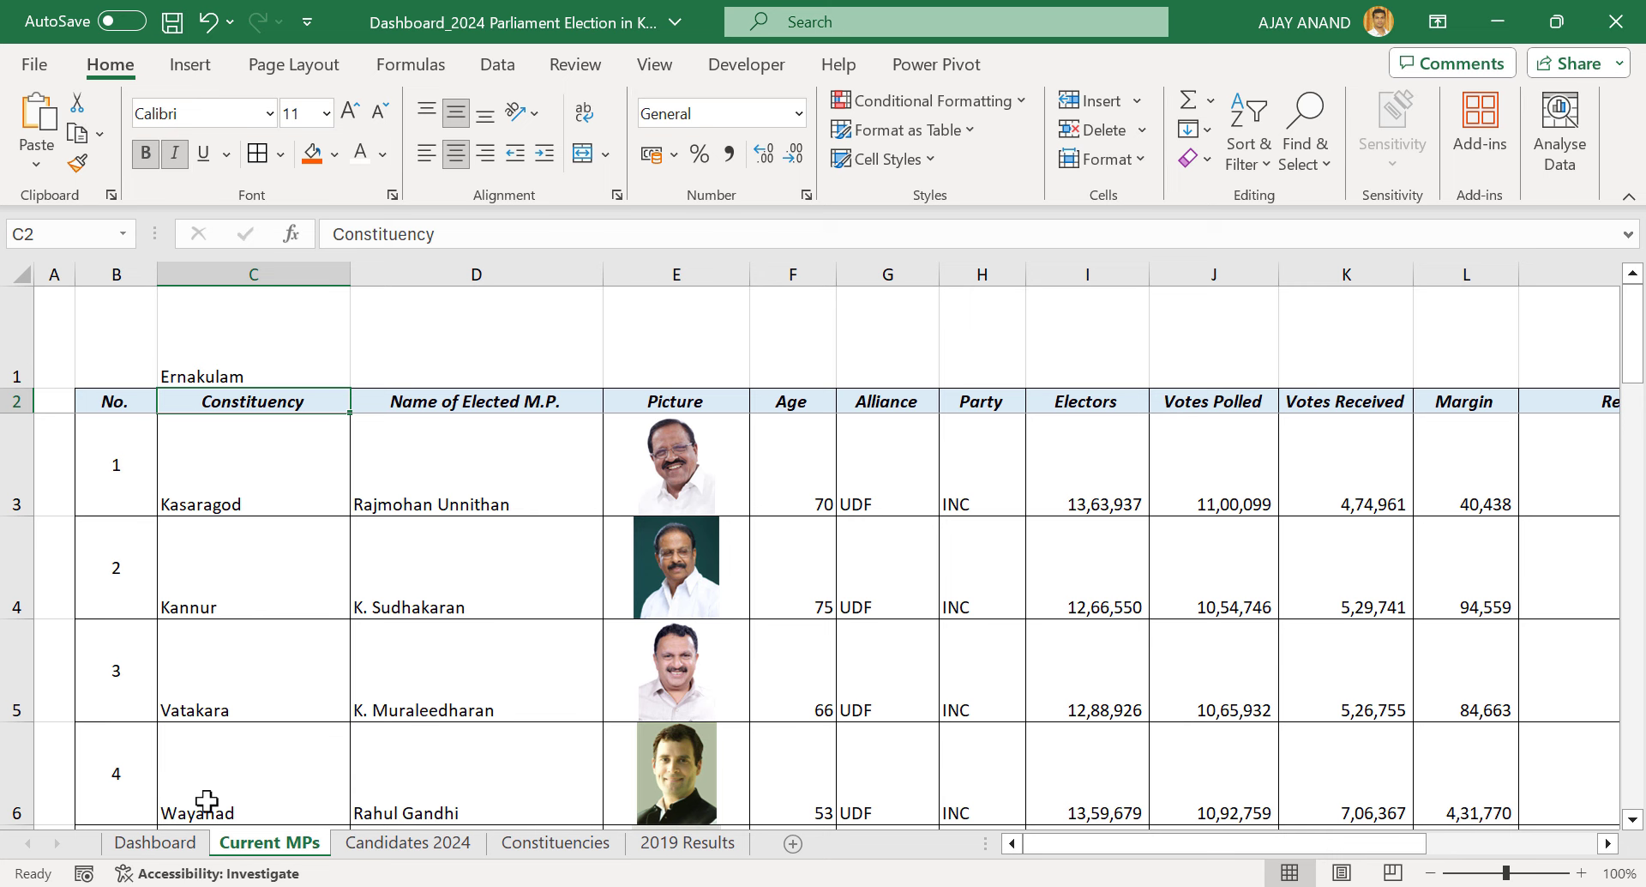
Change the Dashboard constituency to Palakkad and check the linked cell C1 on the Current MPs sheet
click(156, 842)
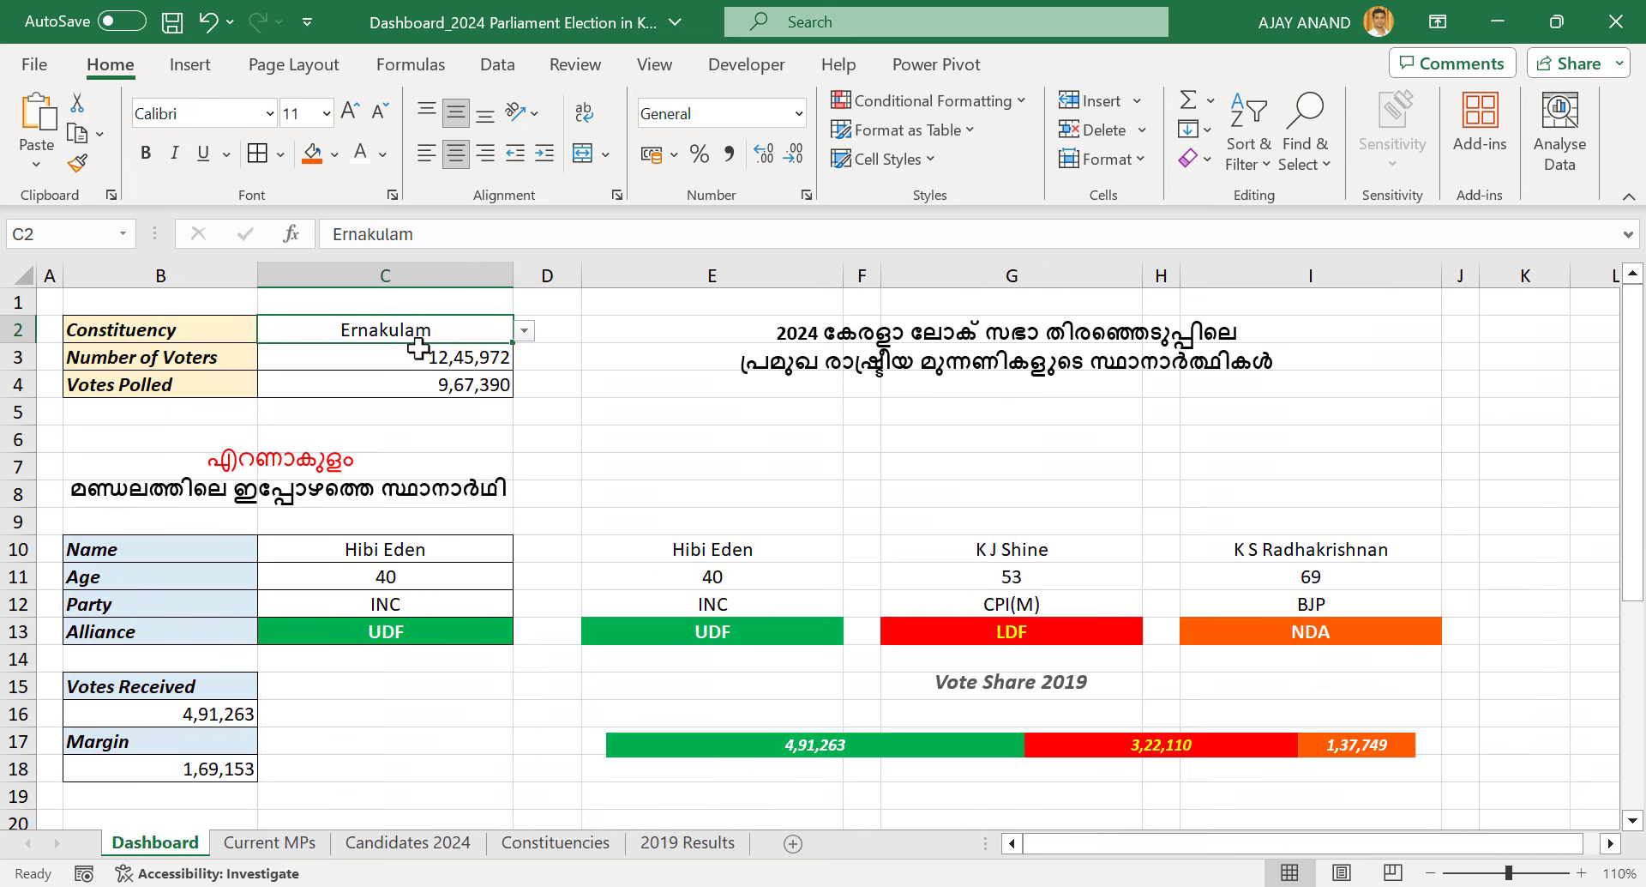
click(270, 845)
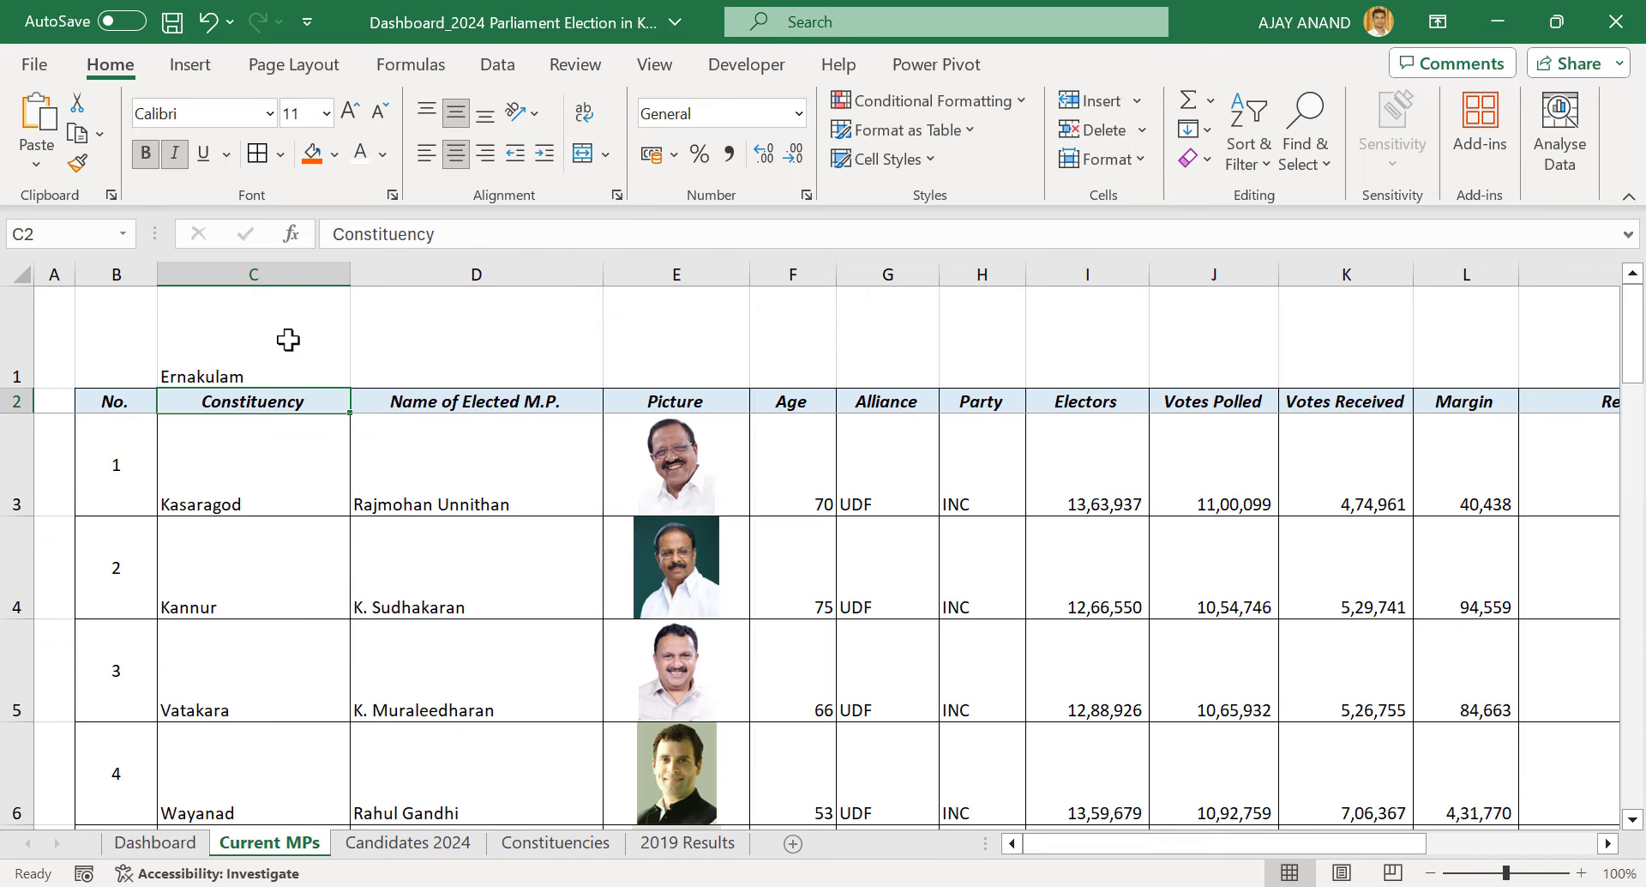
click(156, 843)
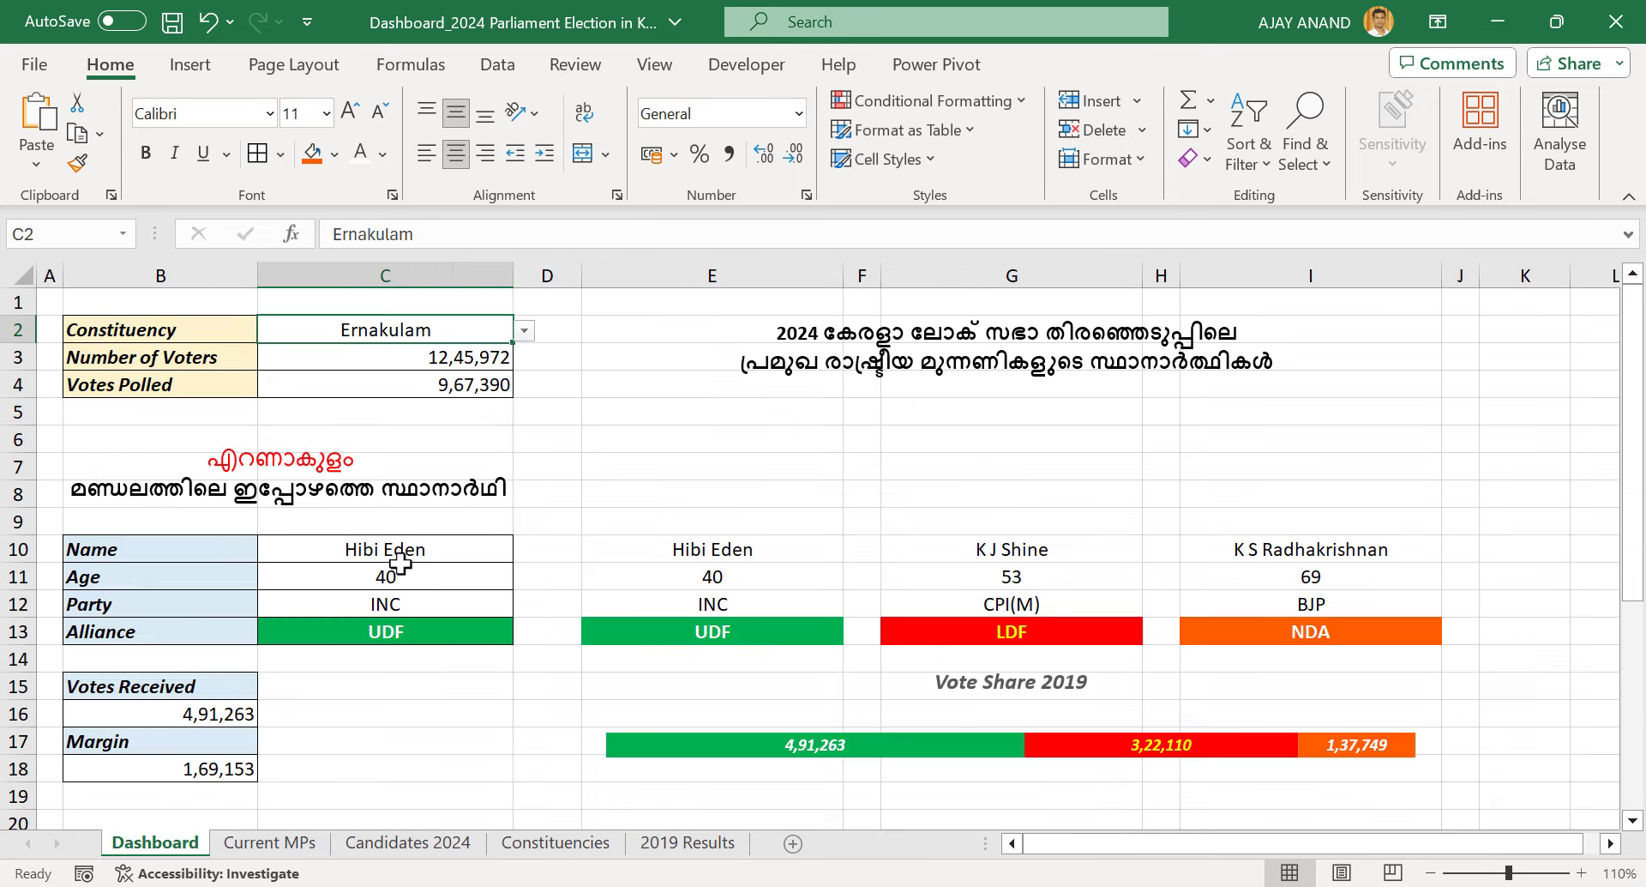
click(524, 330)
click(403, 507)
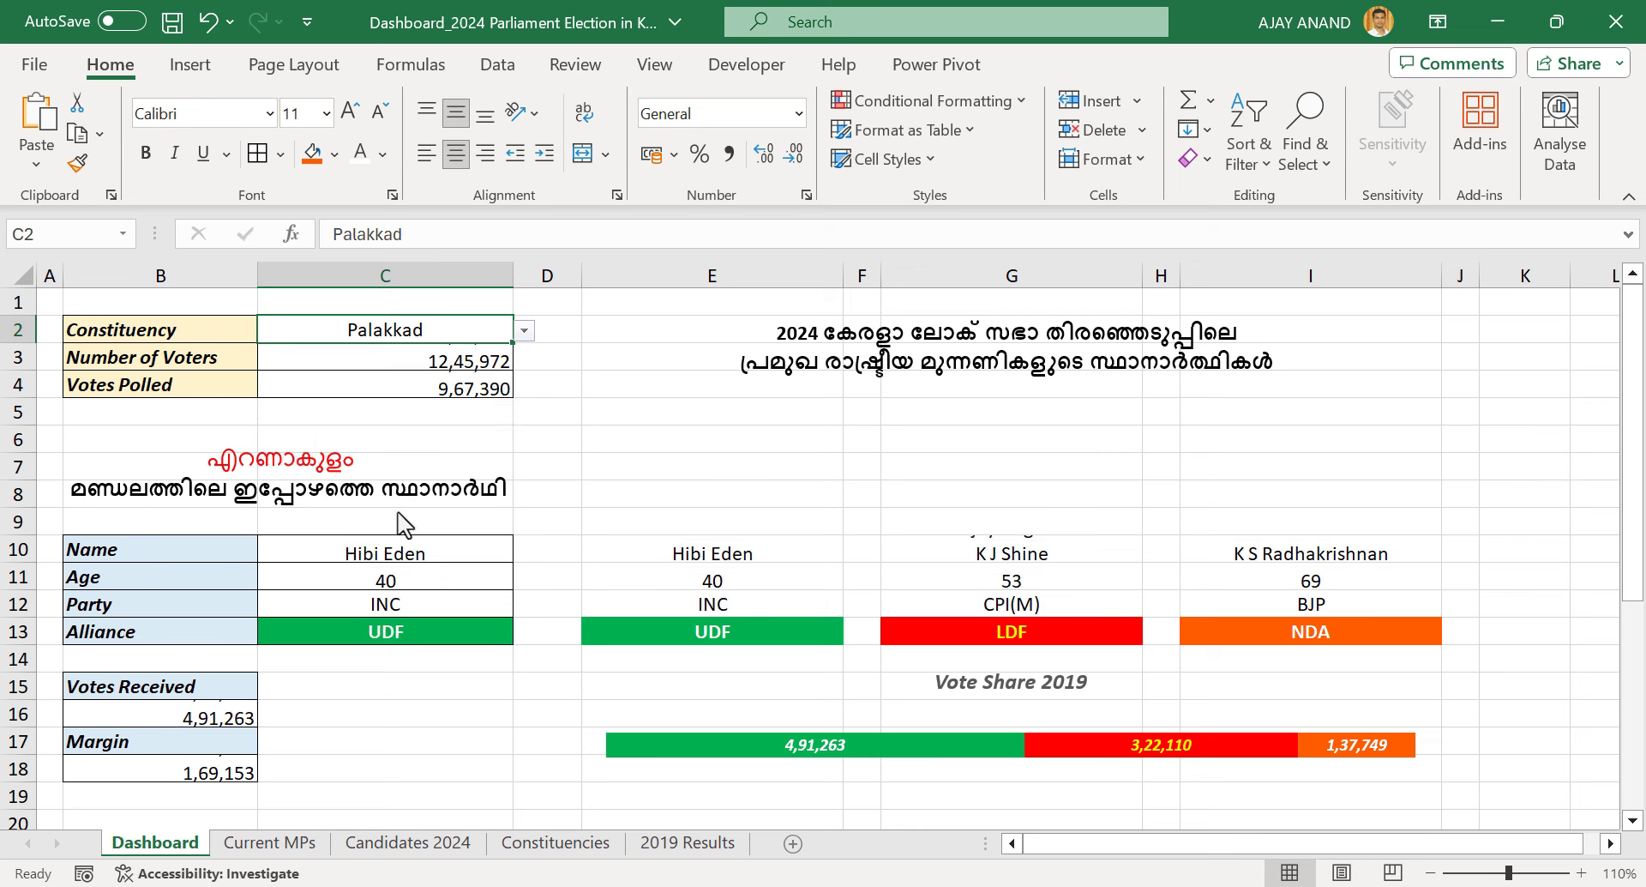
click(269, 843)
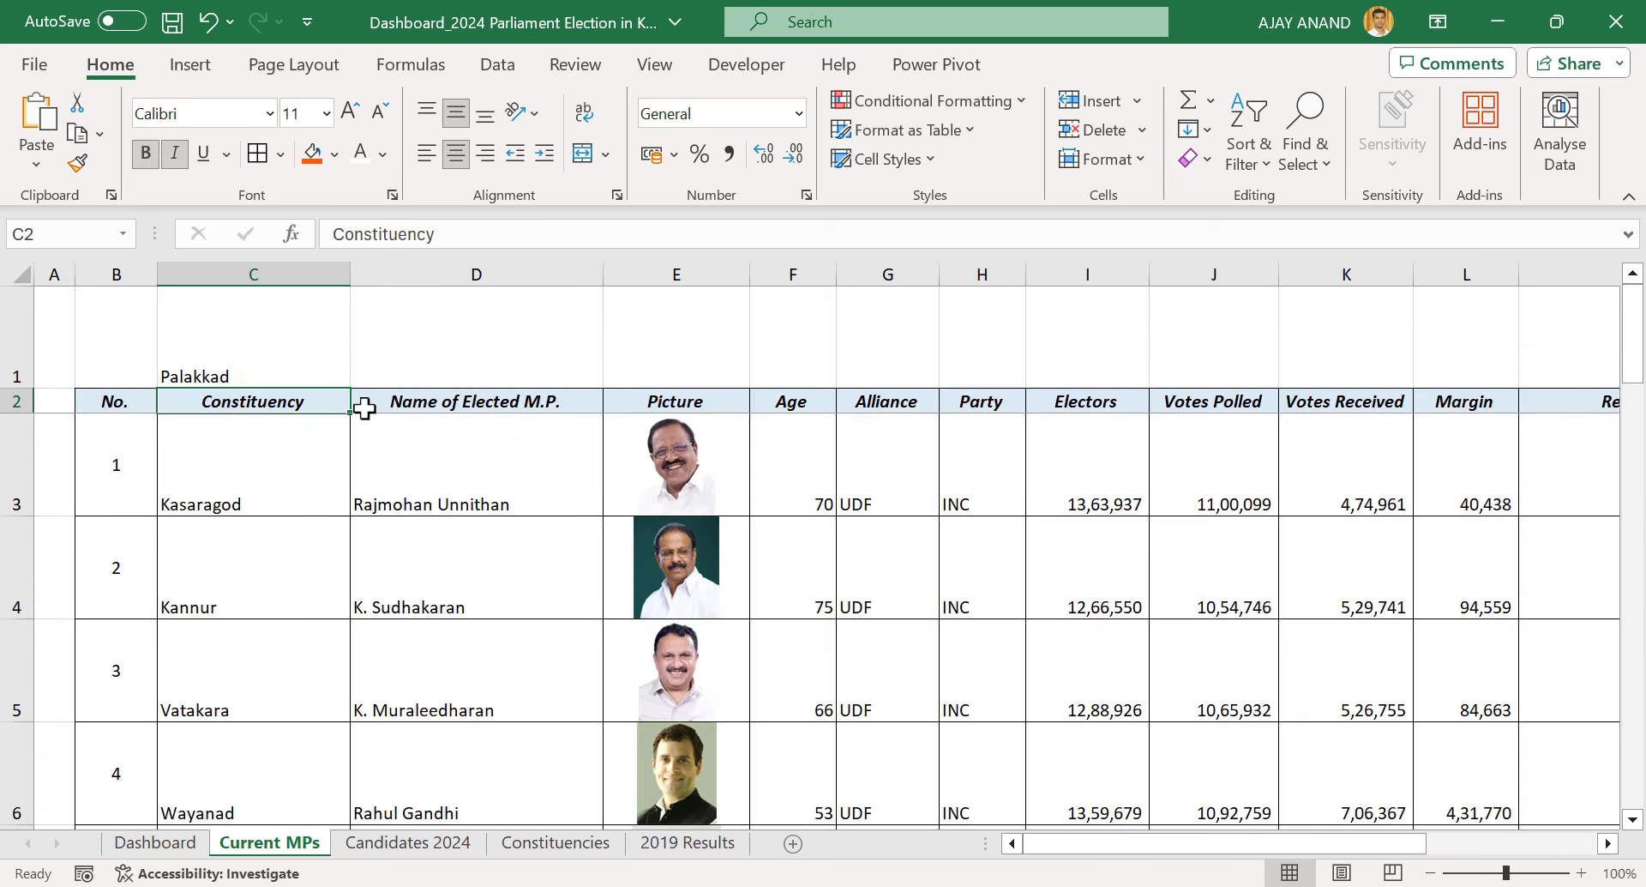
Centre the contents of row 1 on the Current MPs sheet both vertically and horizontally
click(16, 339)
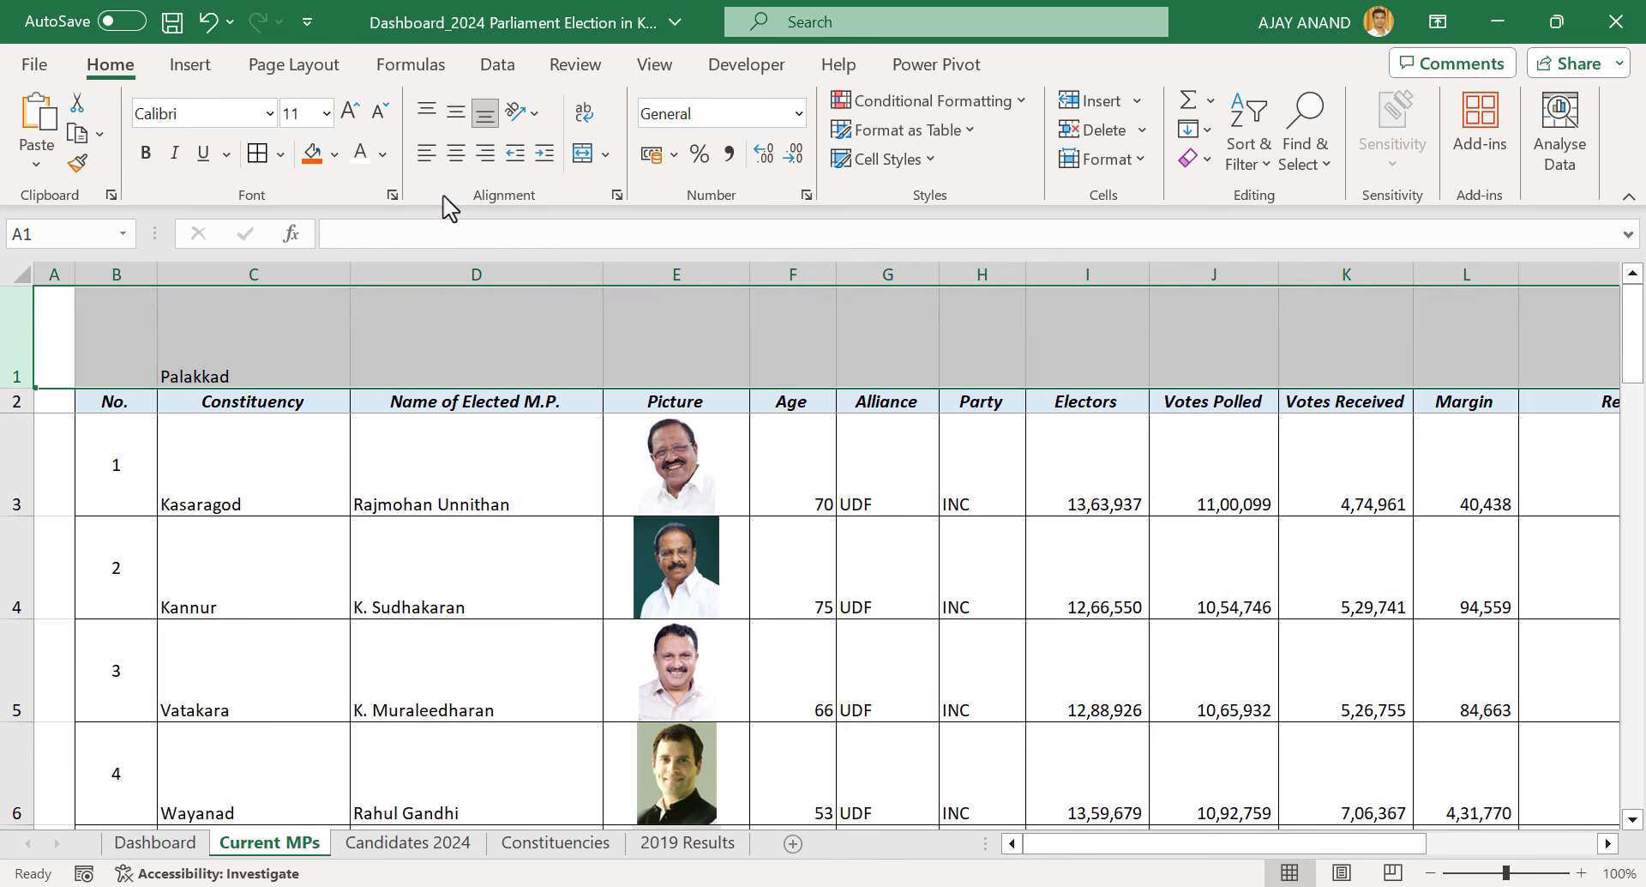
click(455, 113)
click(455, 153)
click(537, 336)
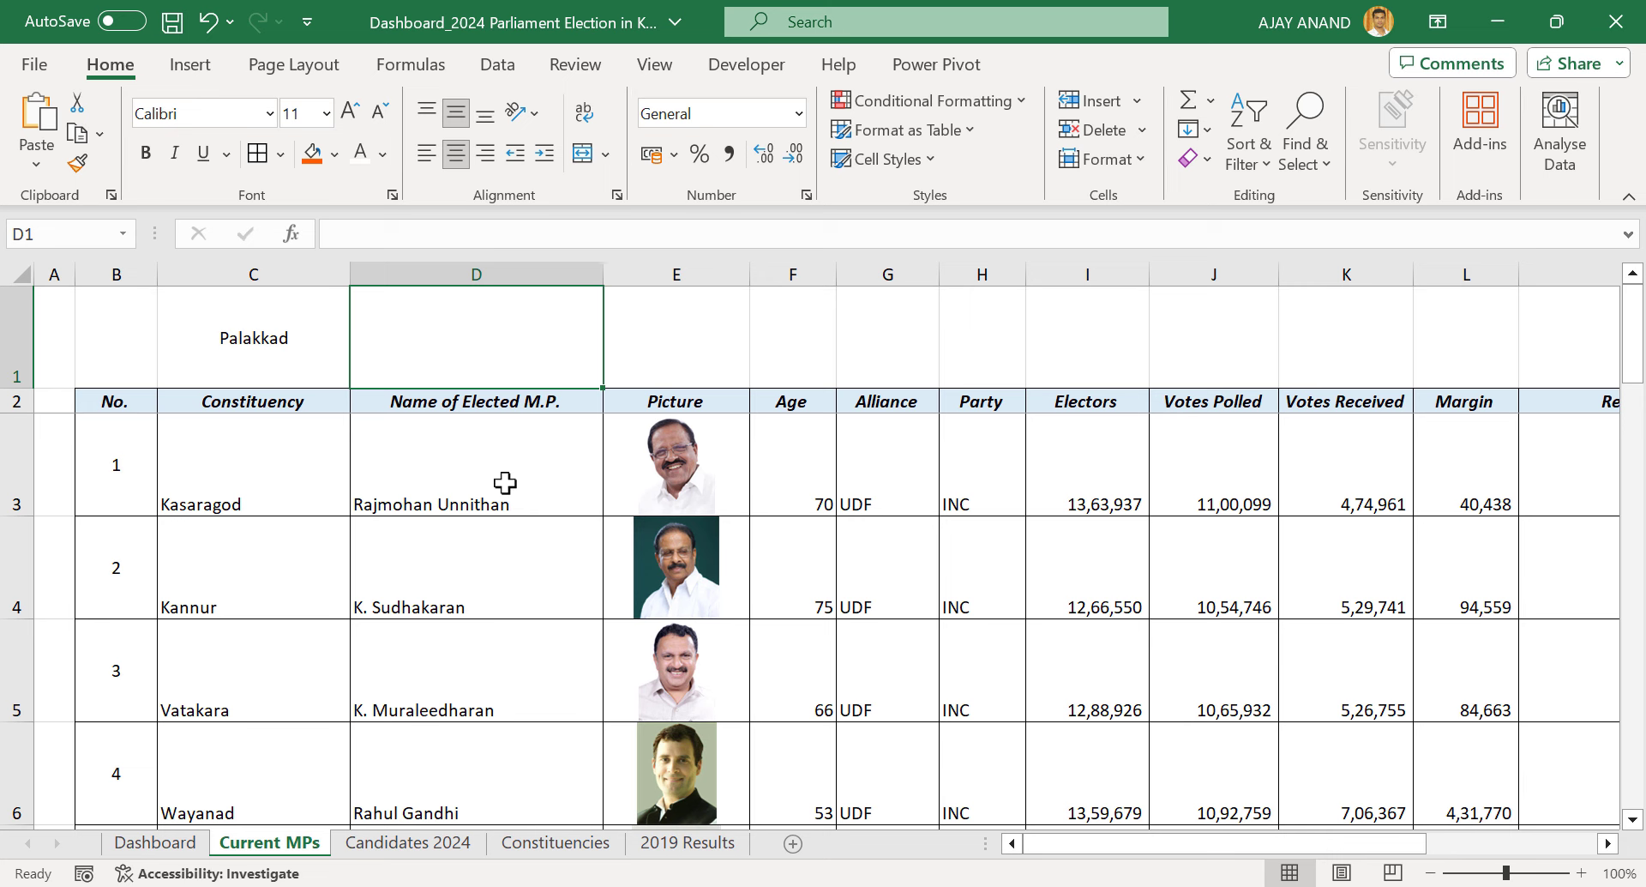
Begin an INDEX formula in cell E1 returning from $E$3:$E$22, with a nested MATCH that looks up $C$1
scroll(619, 615, down, 3)
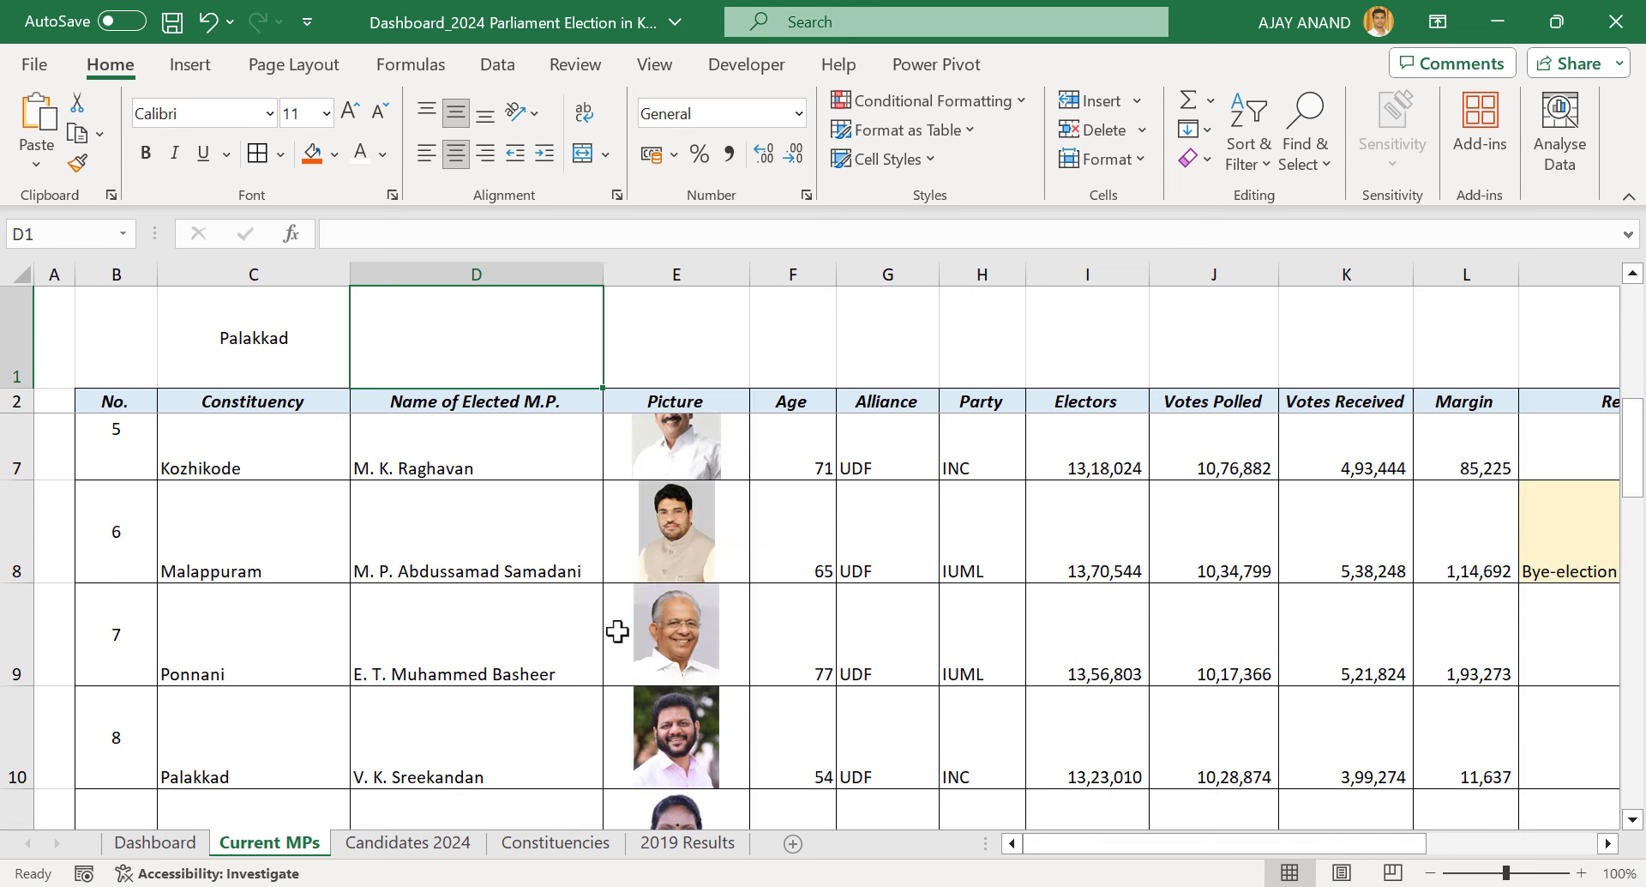
scroll(617, 626, up, 3)
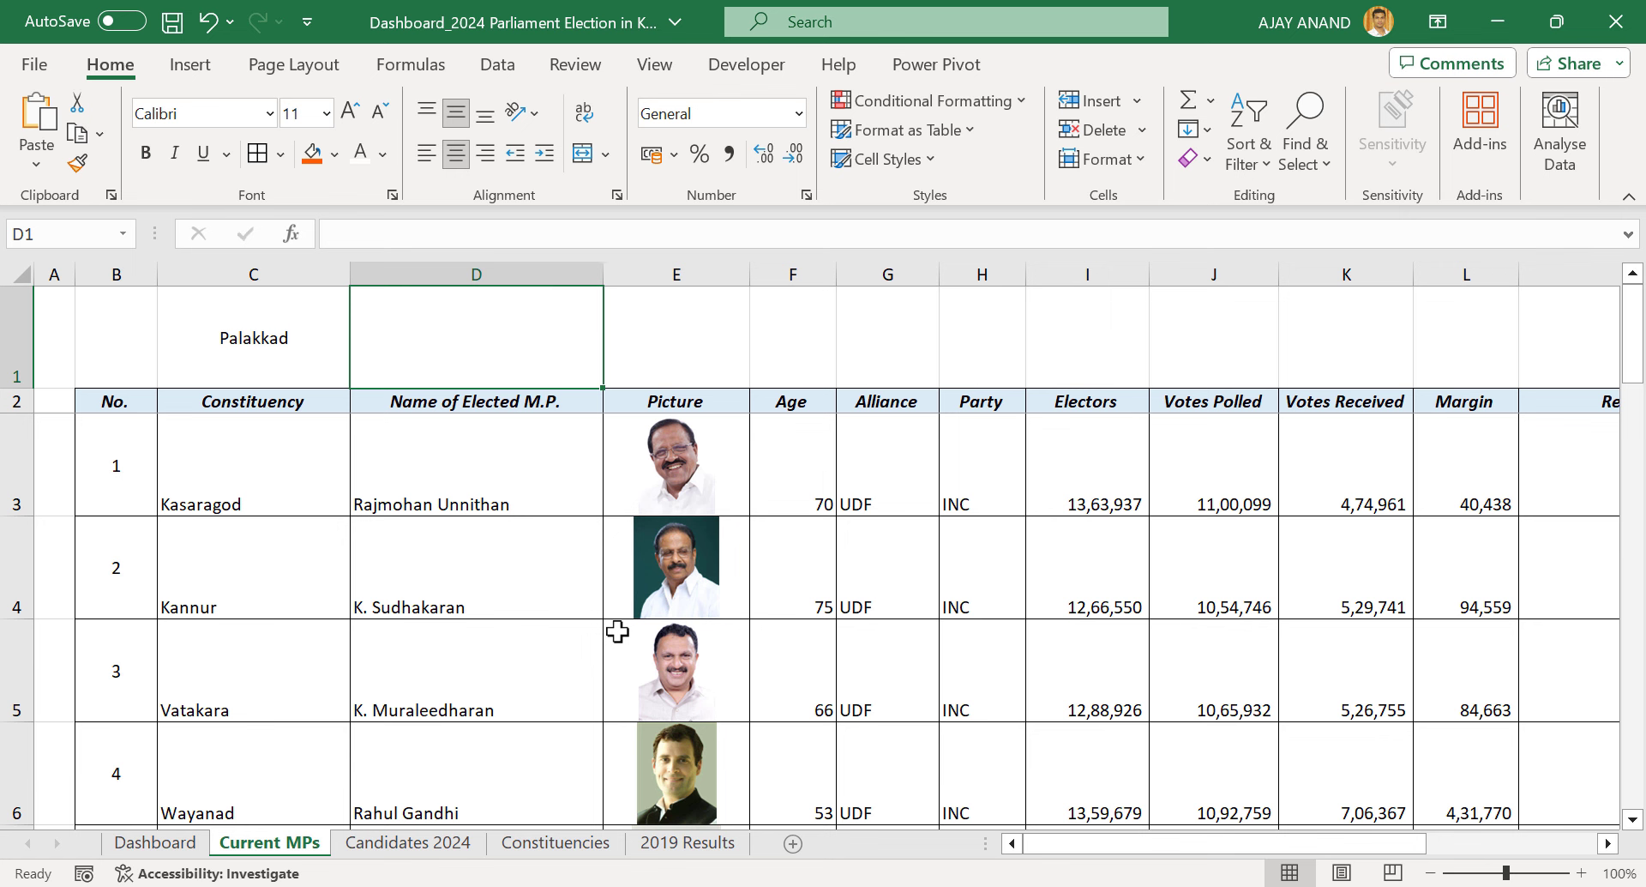
click(686, 329)
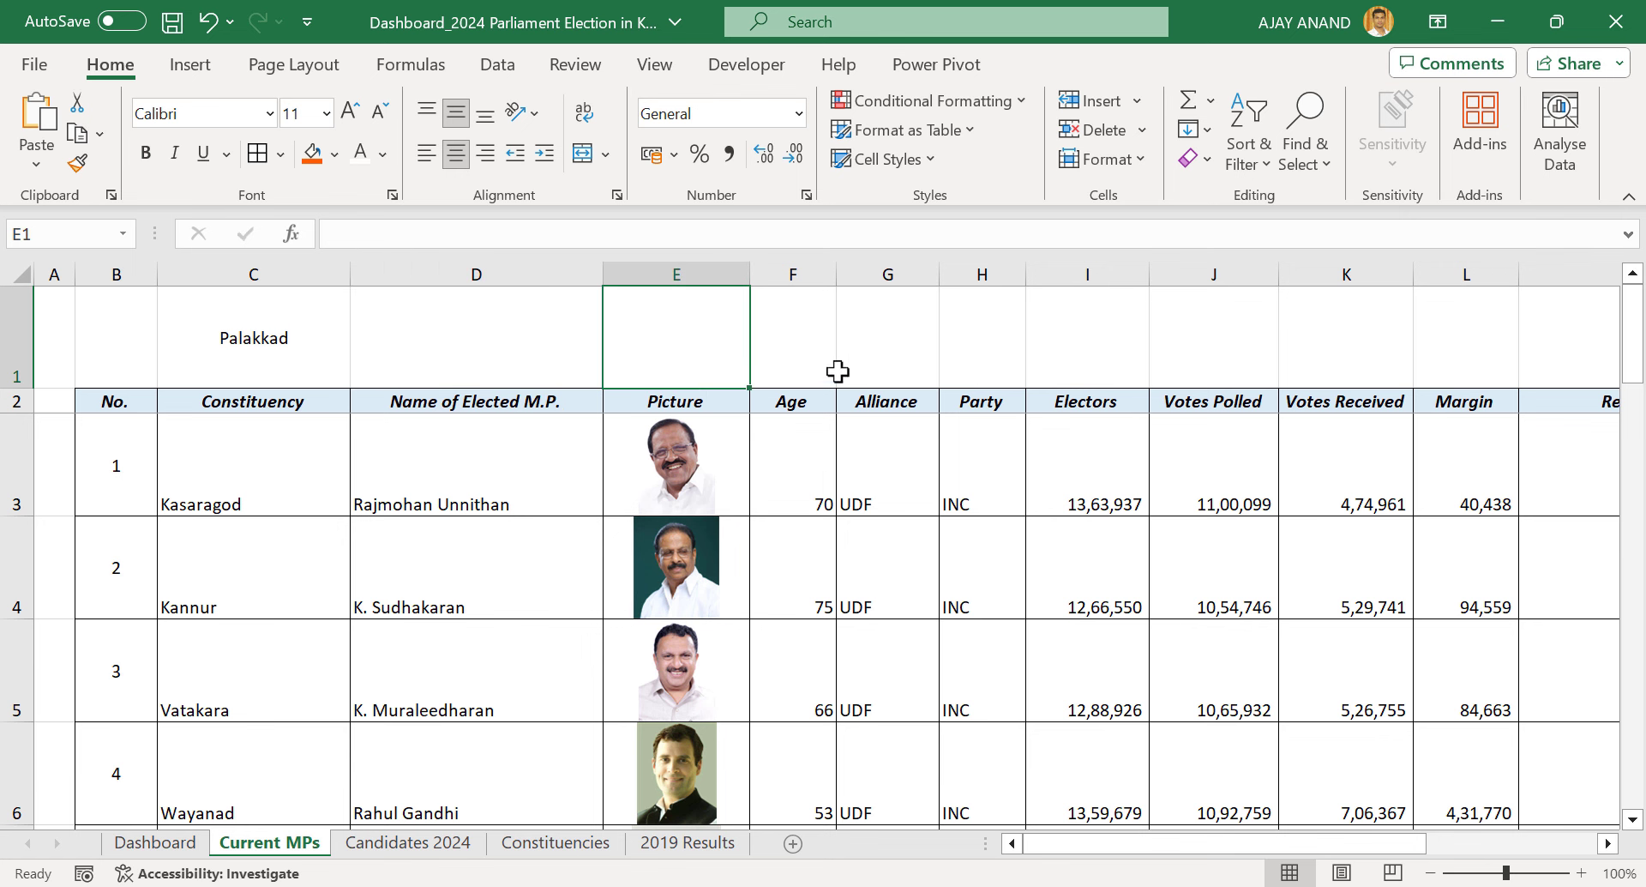
click(394, 238)
text(=)
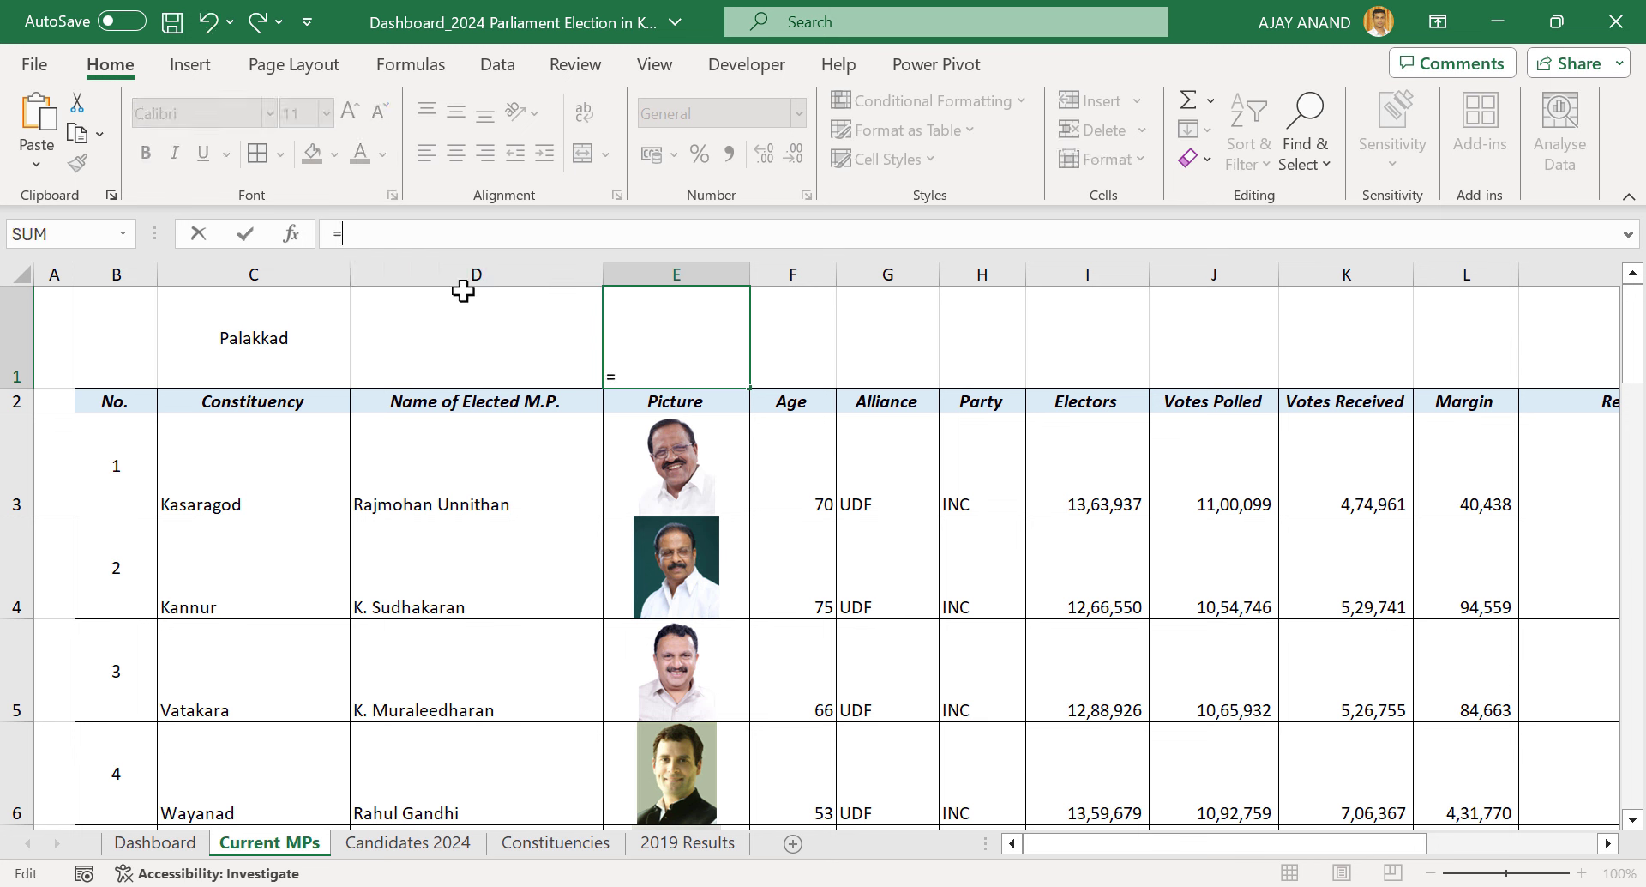
text(INDEX)
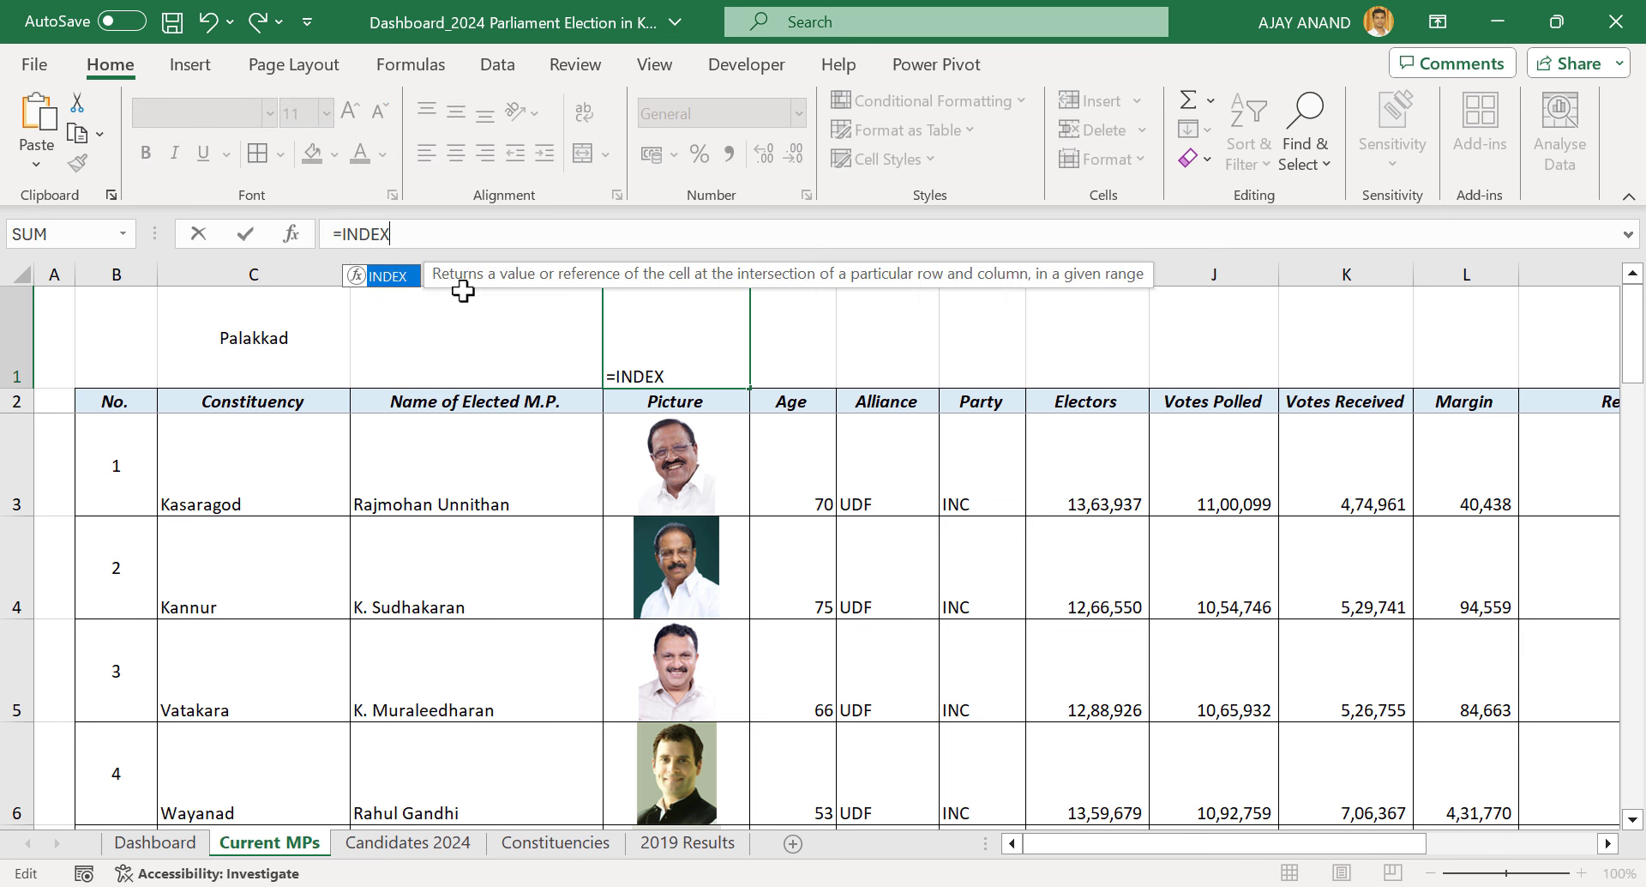
text(()
drag(734, 463, 734, 815)
key(F4)
text(,MATCH()
click(257, 343)
key(F4)
text(,)
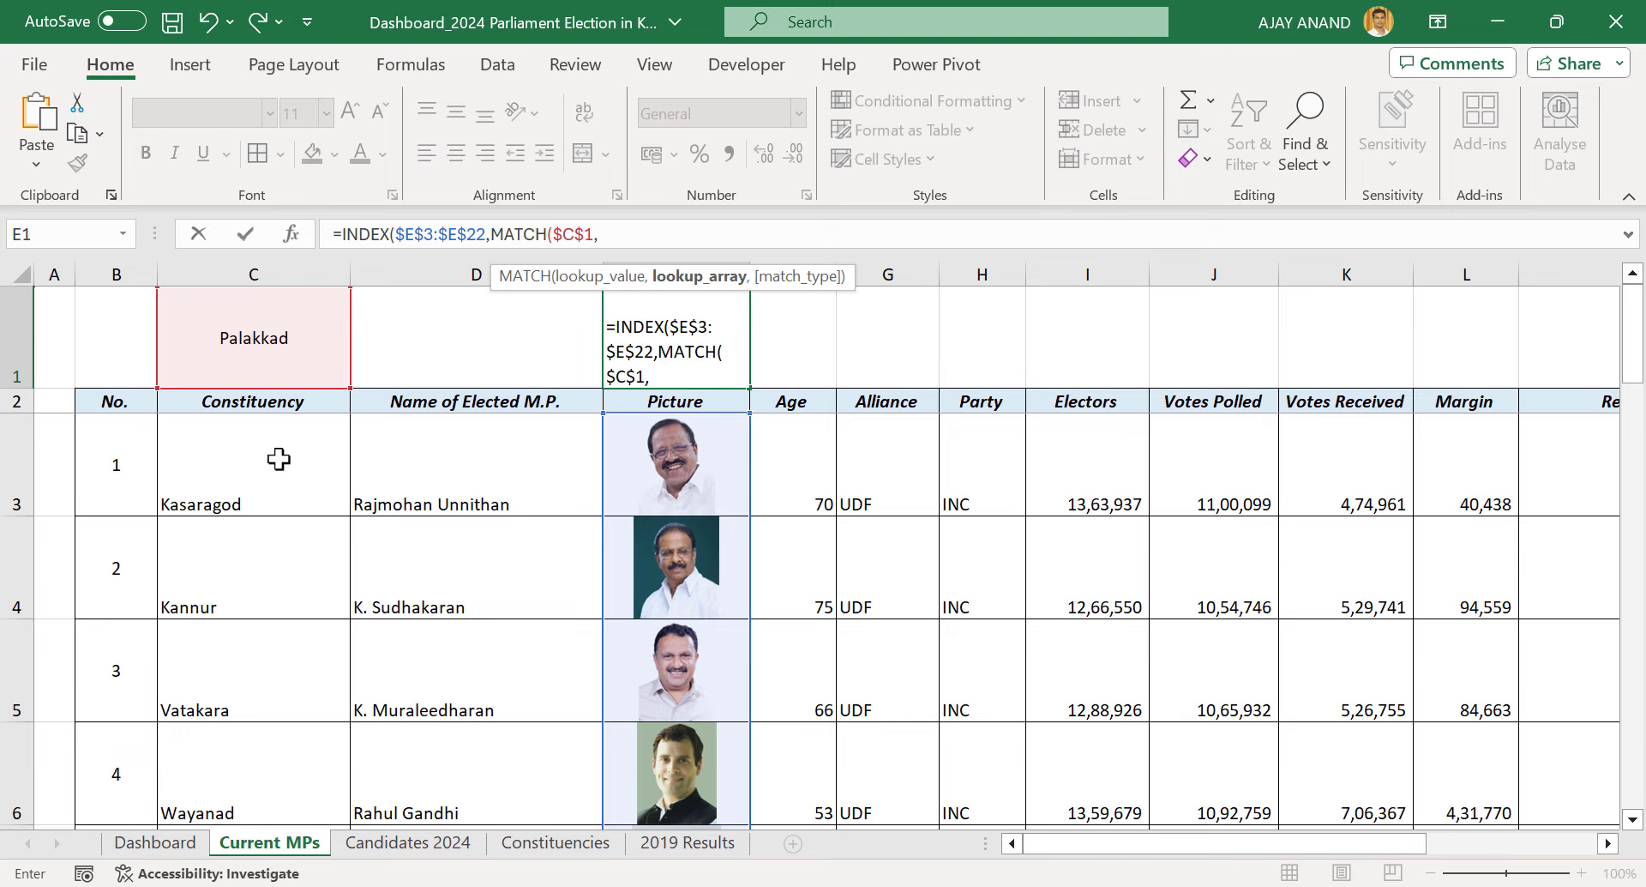
Complete the E1 formula with the constituency range $C$3:$C$22 as the MATCH lookup array and 0 for exact match
drag(279, 458, 257, 674)
scroll(257, 673, up, 4)
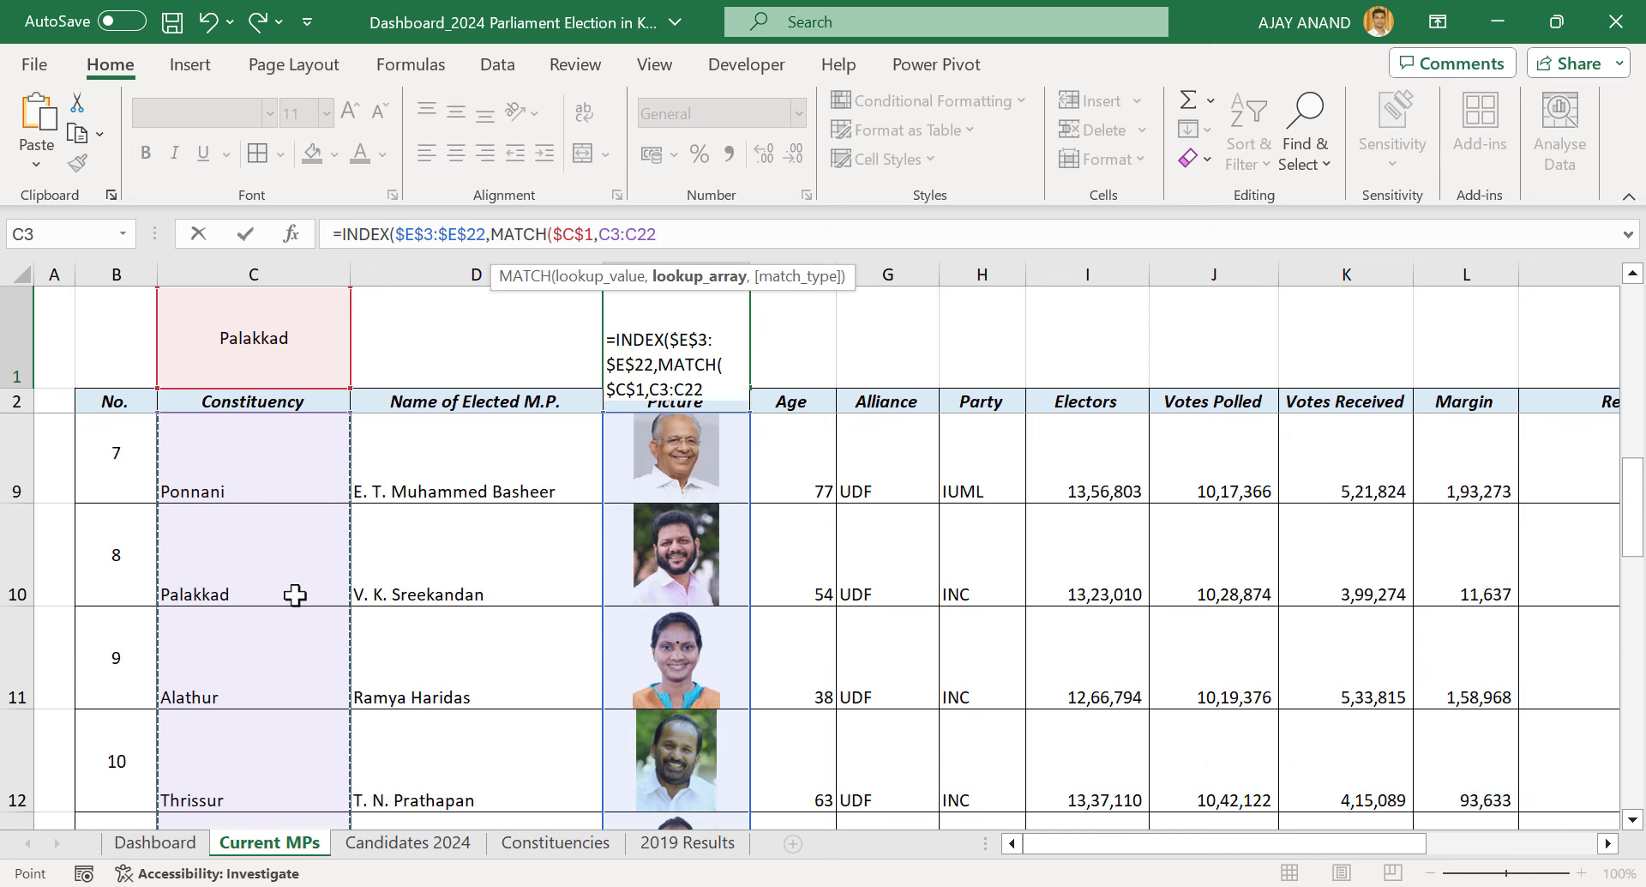
scroll(295, 595, up, 2)
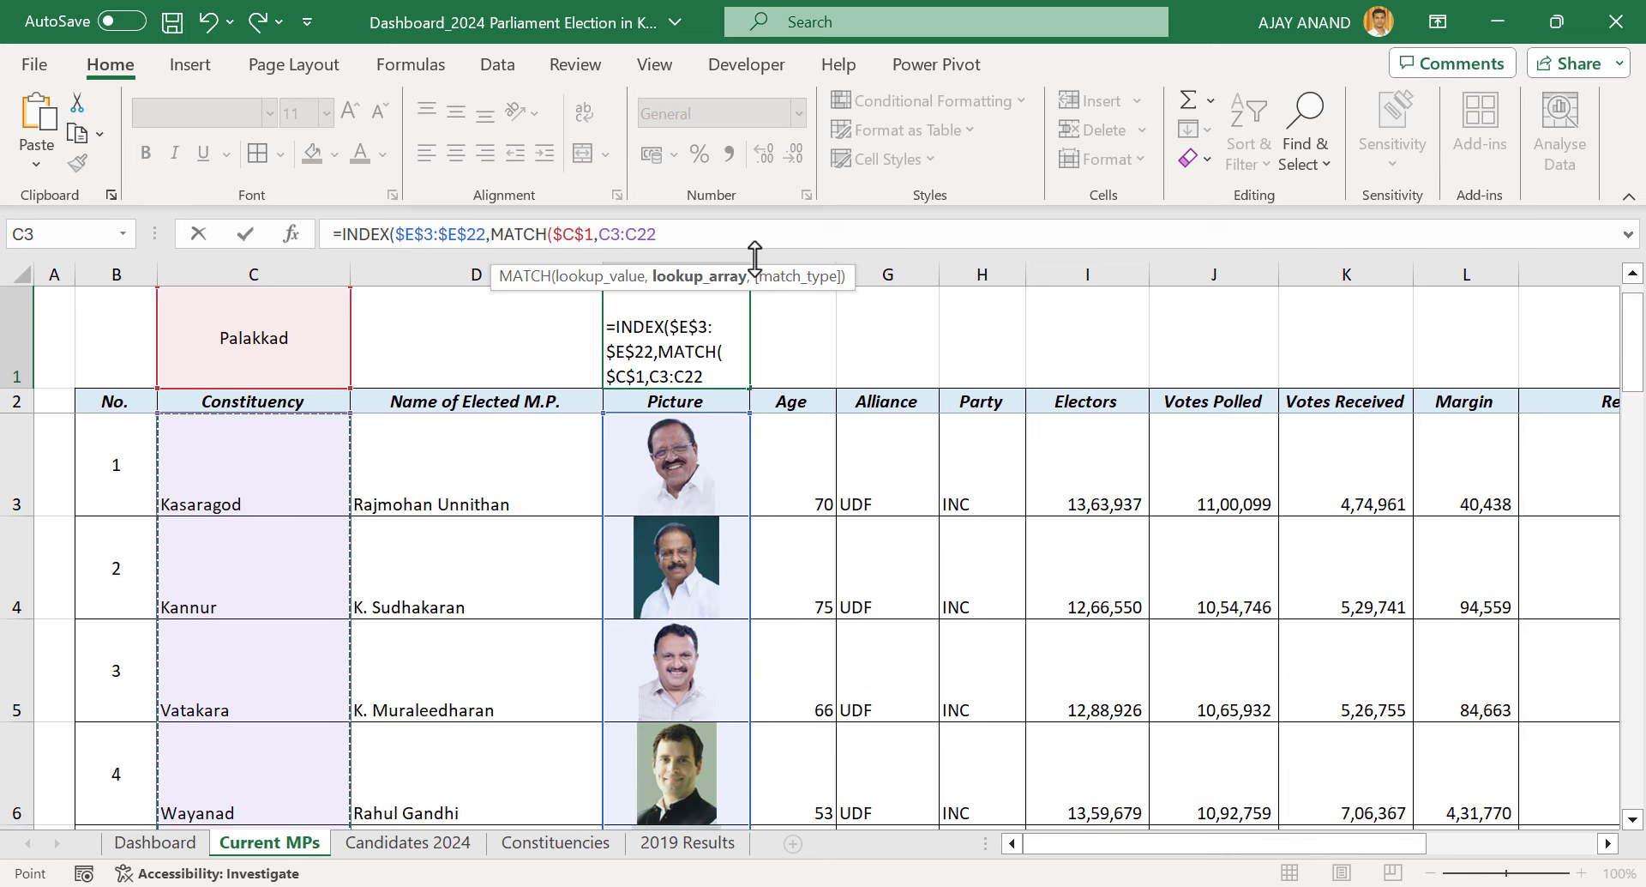
key(F4)
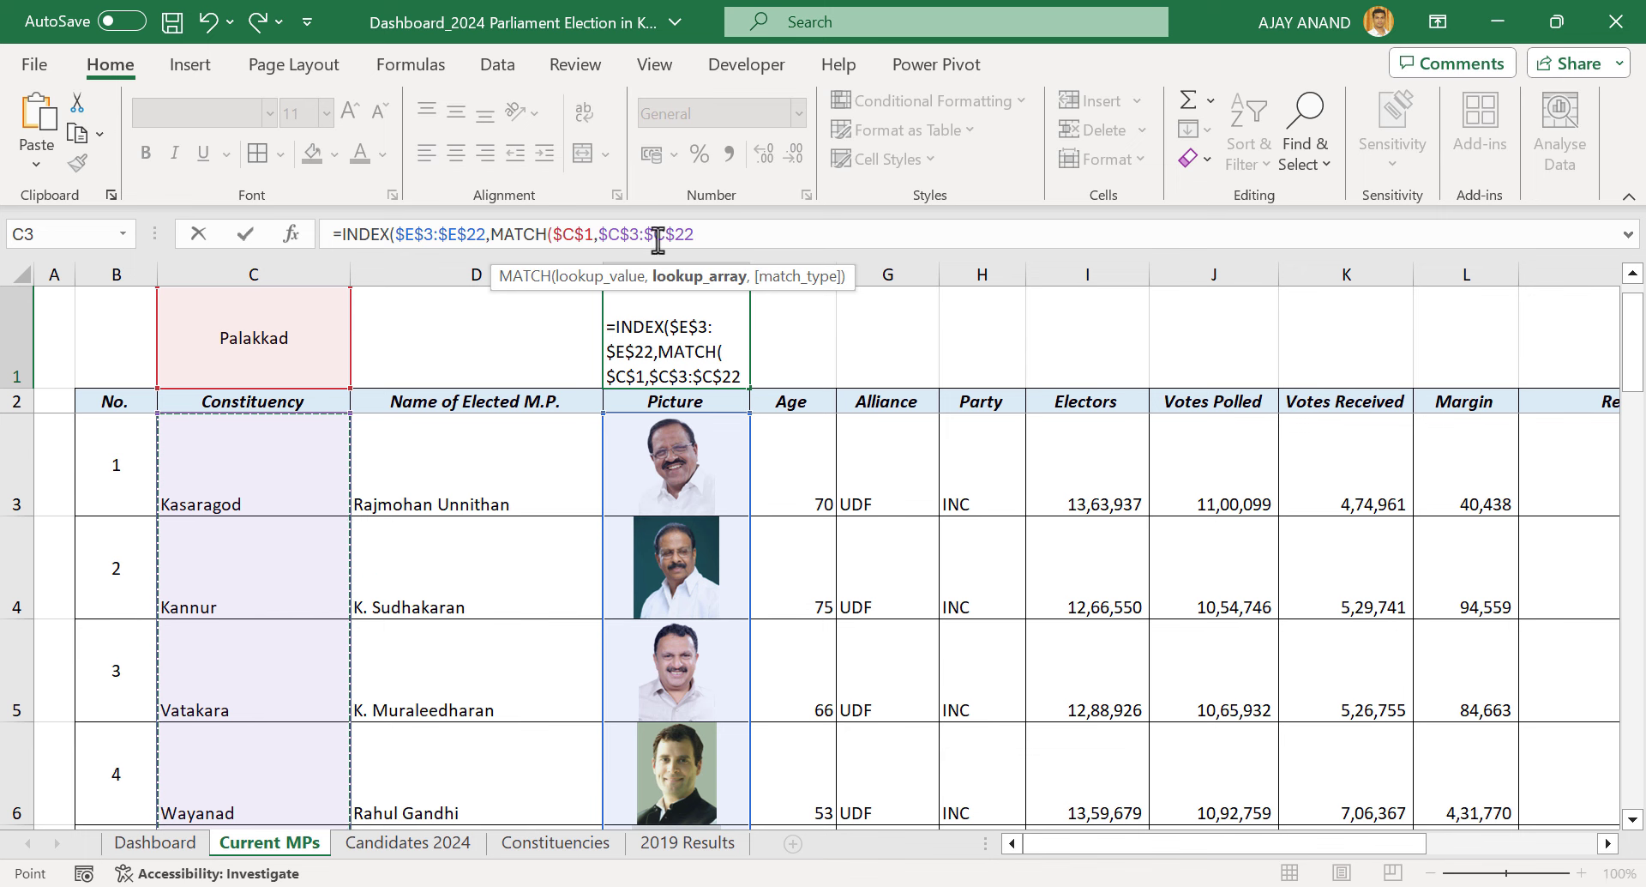
text(,)
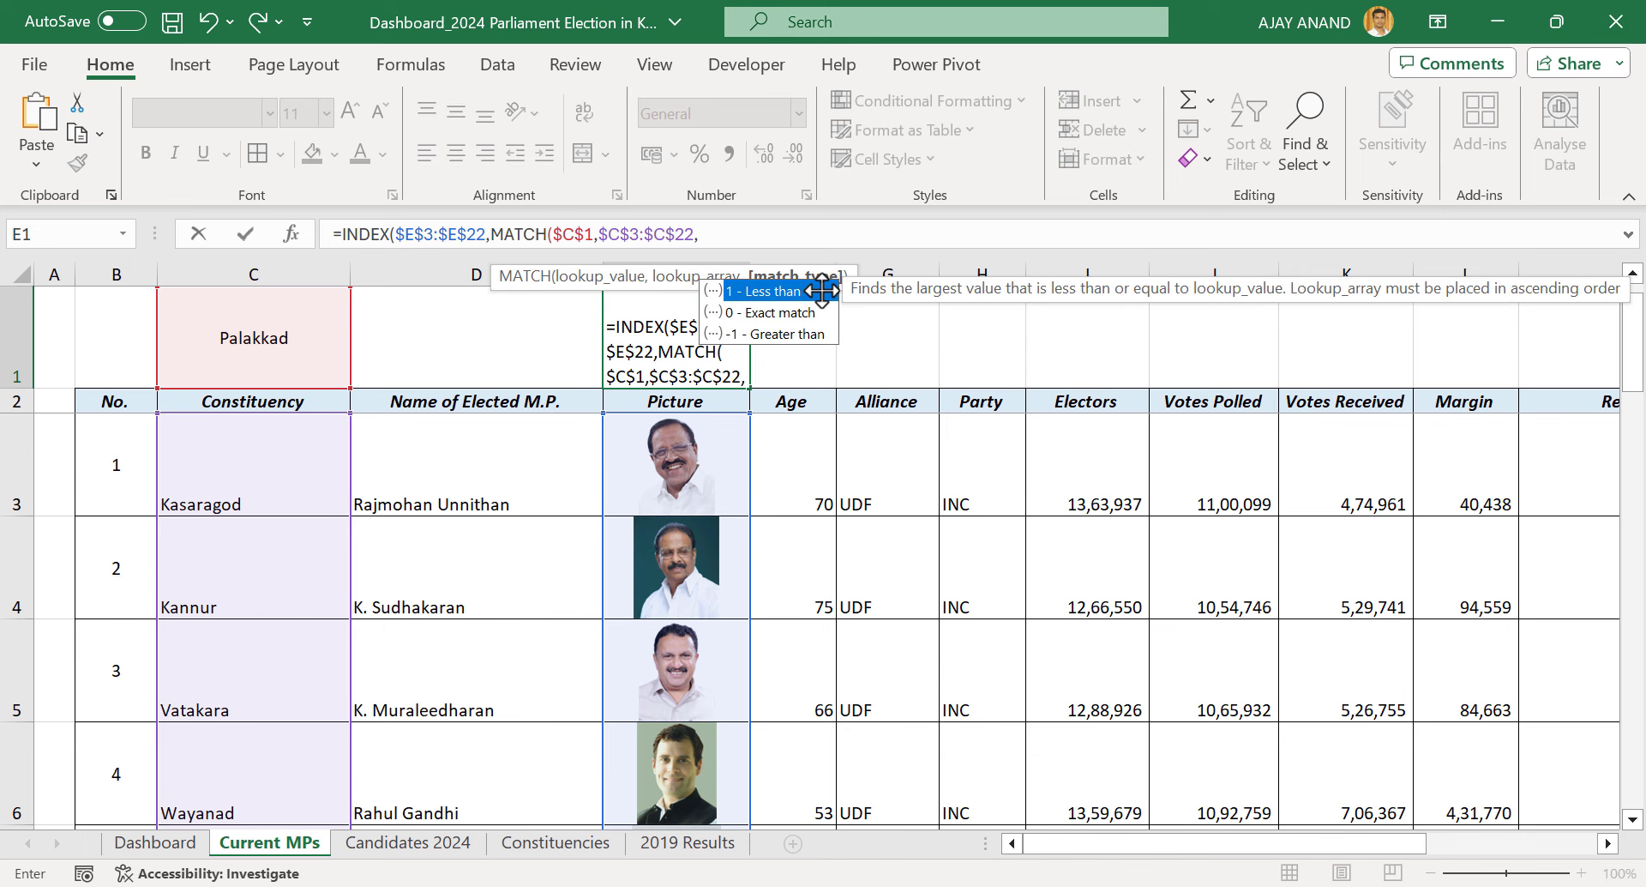
double_click(780, 315)
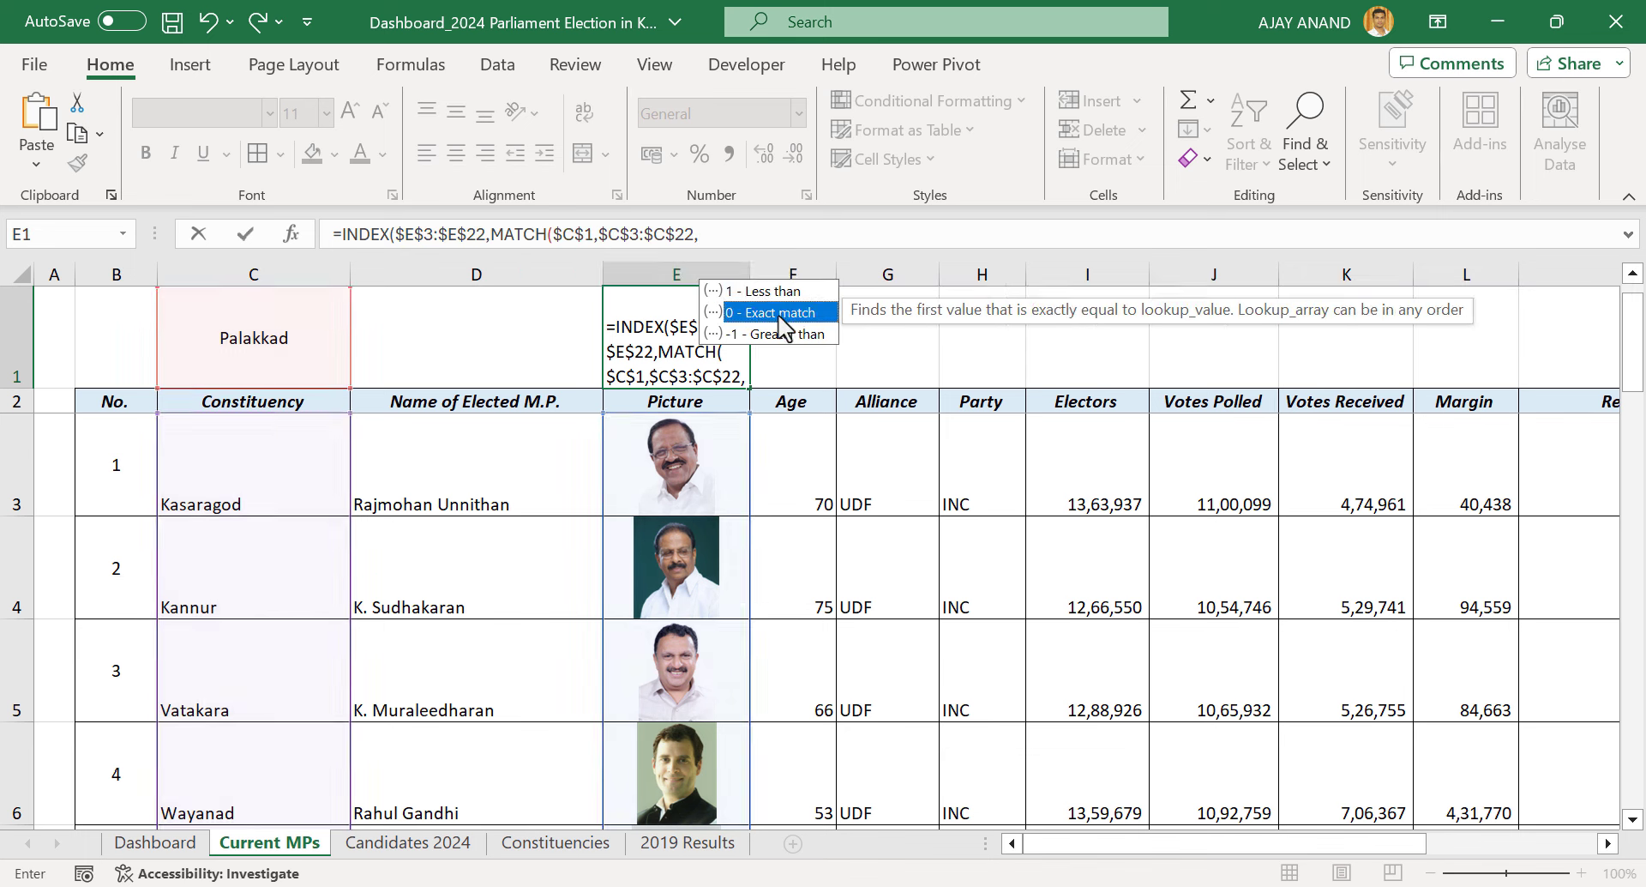
text())
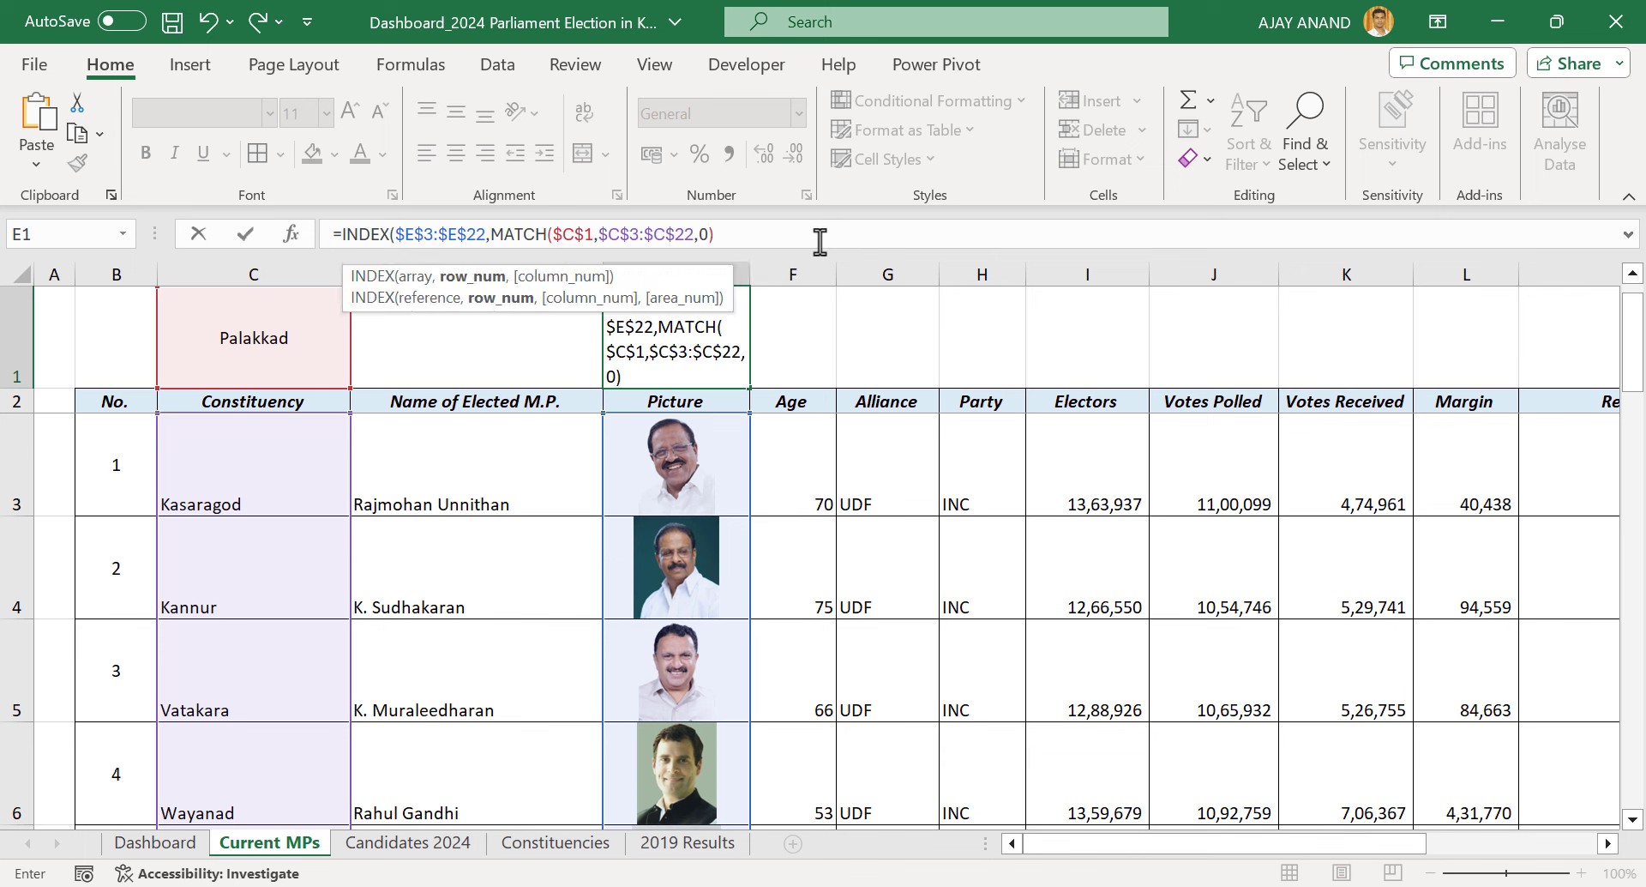
key(Return)
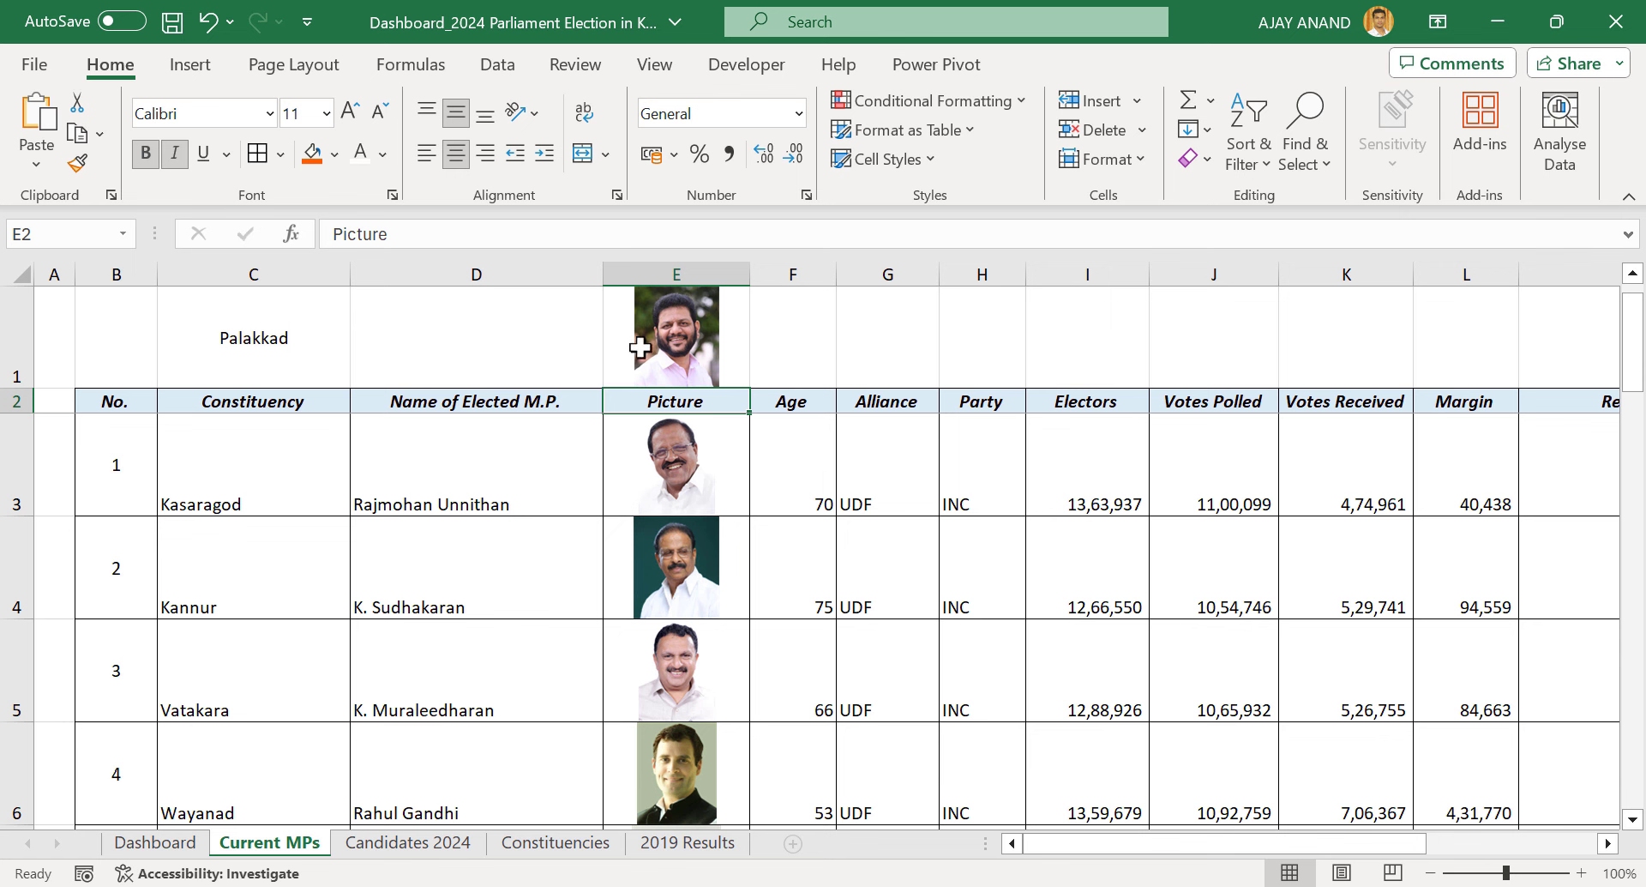
Copy the full INDEX/MATCH formula text from cell E1, leaving the cell as it is
click(742, 334)
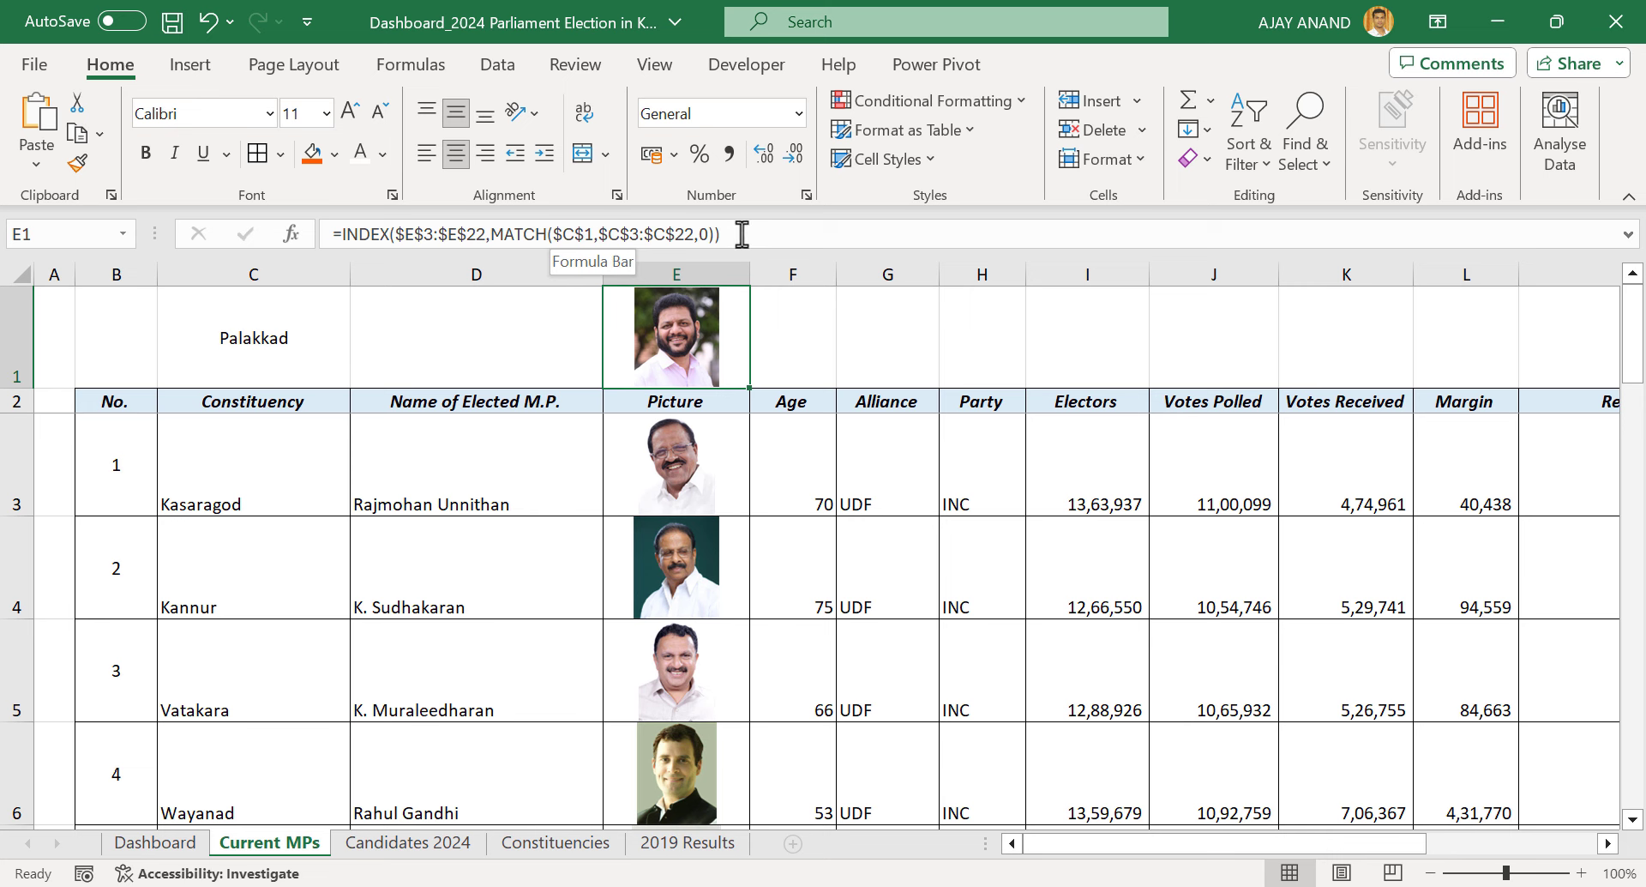
drag(743, 234, 325, 233)
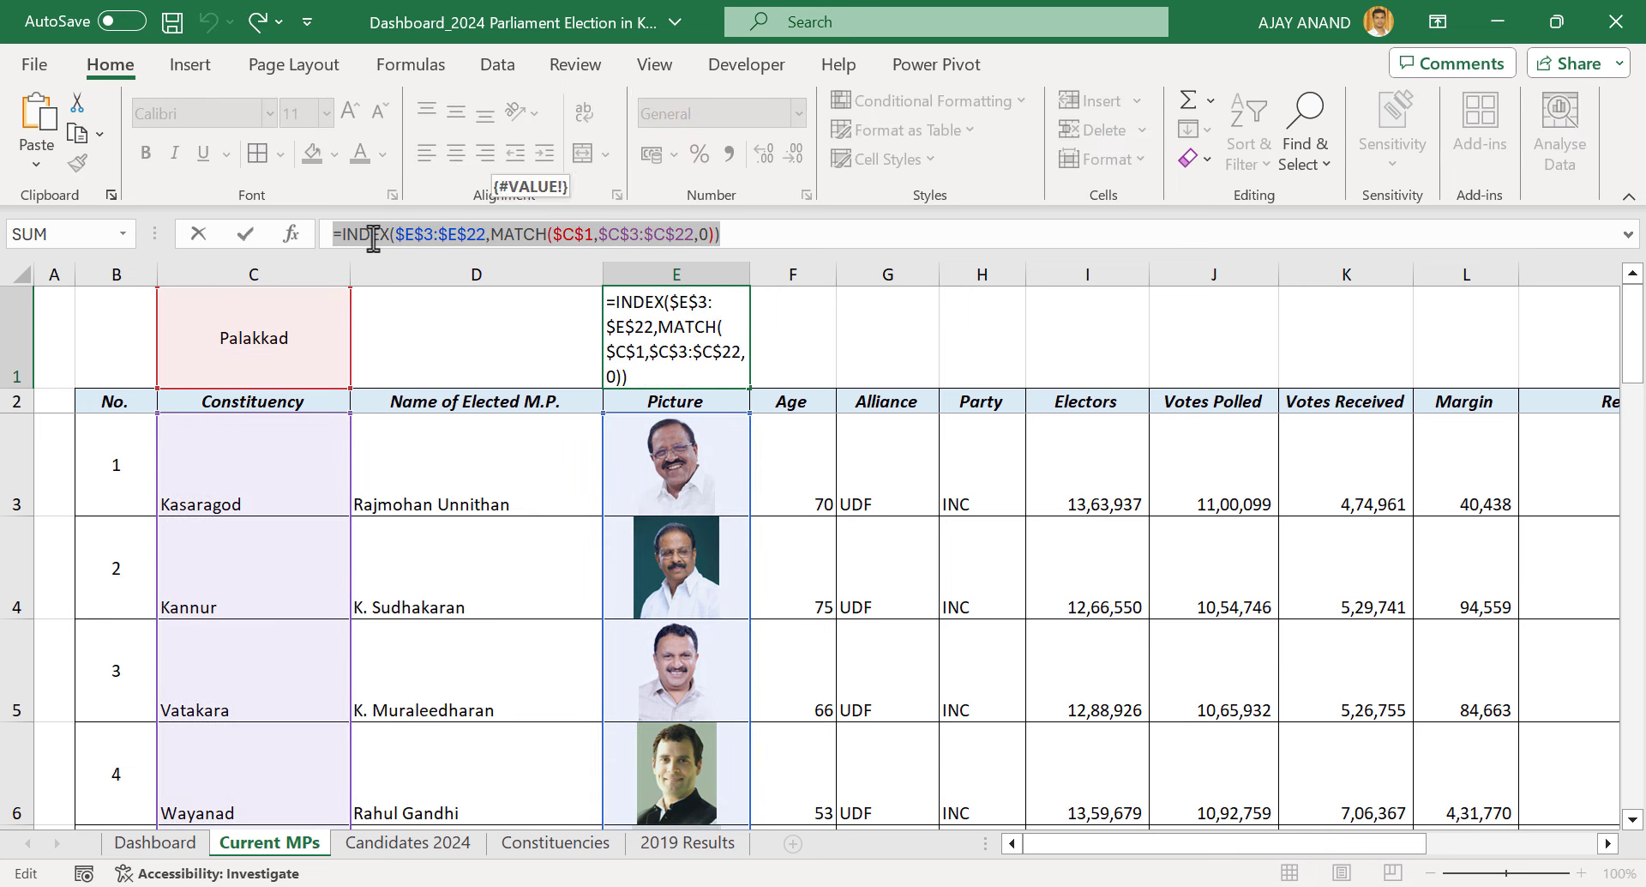
right_click(373, 238)
click(464, 296)
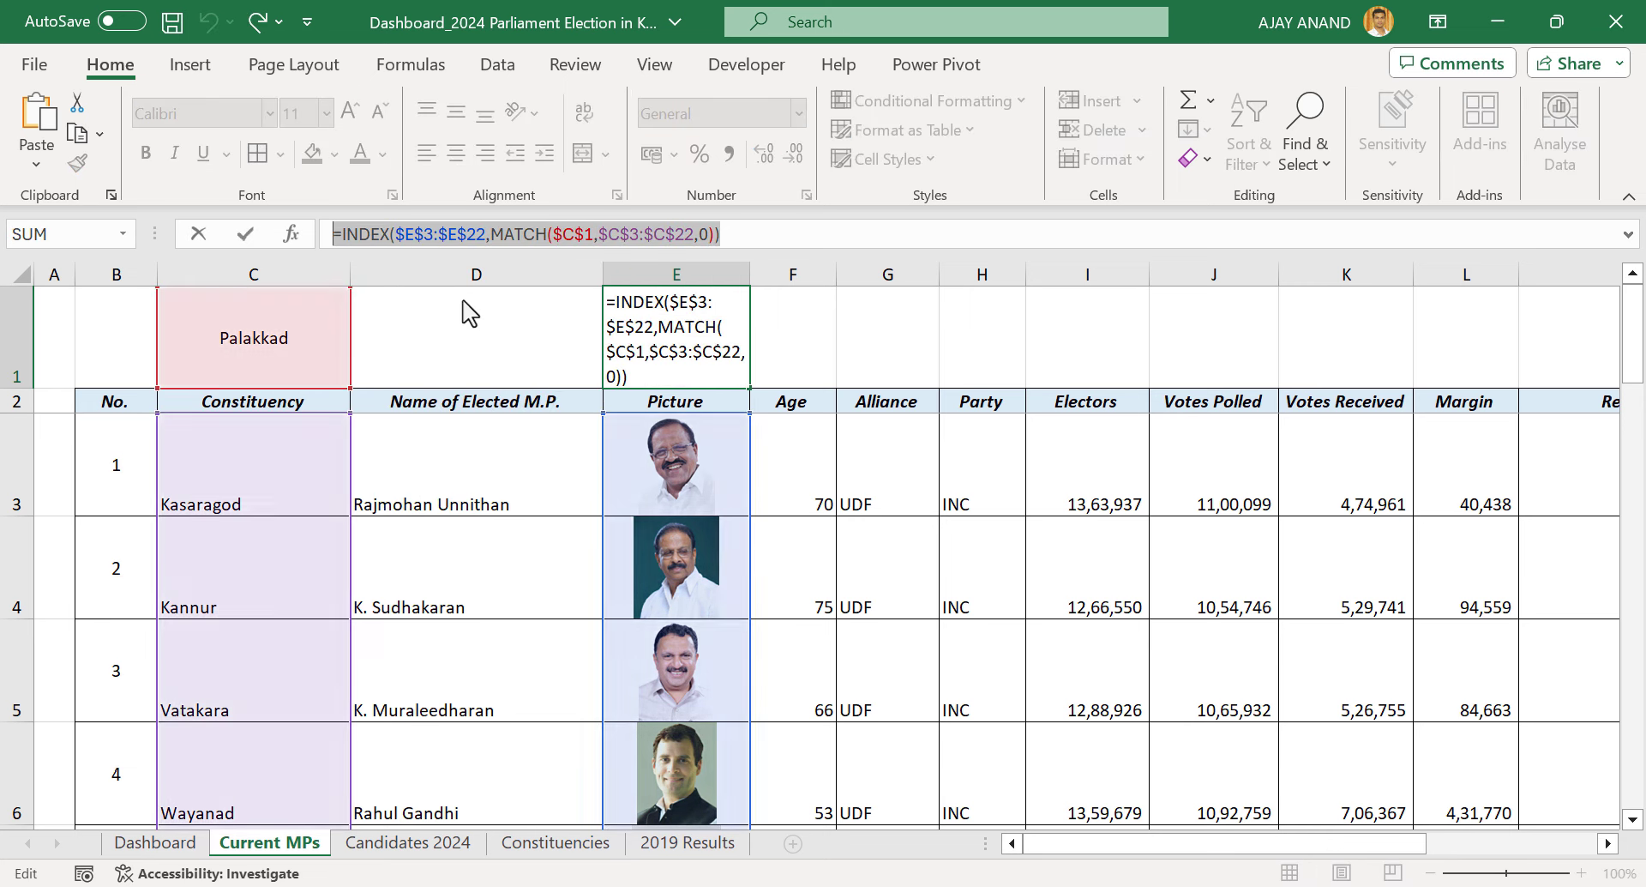
key(Escape)
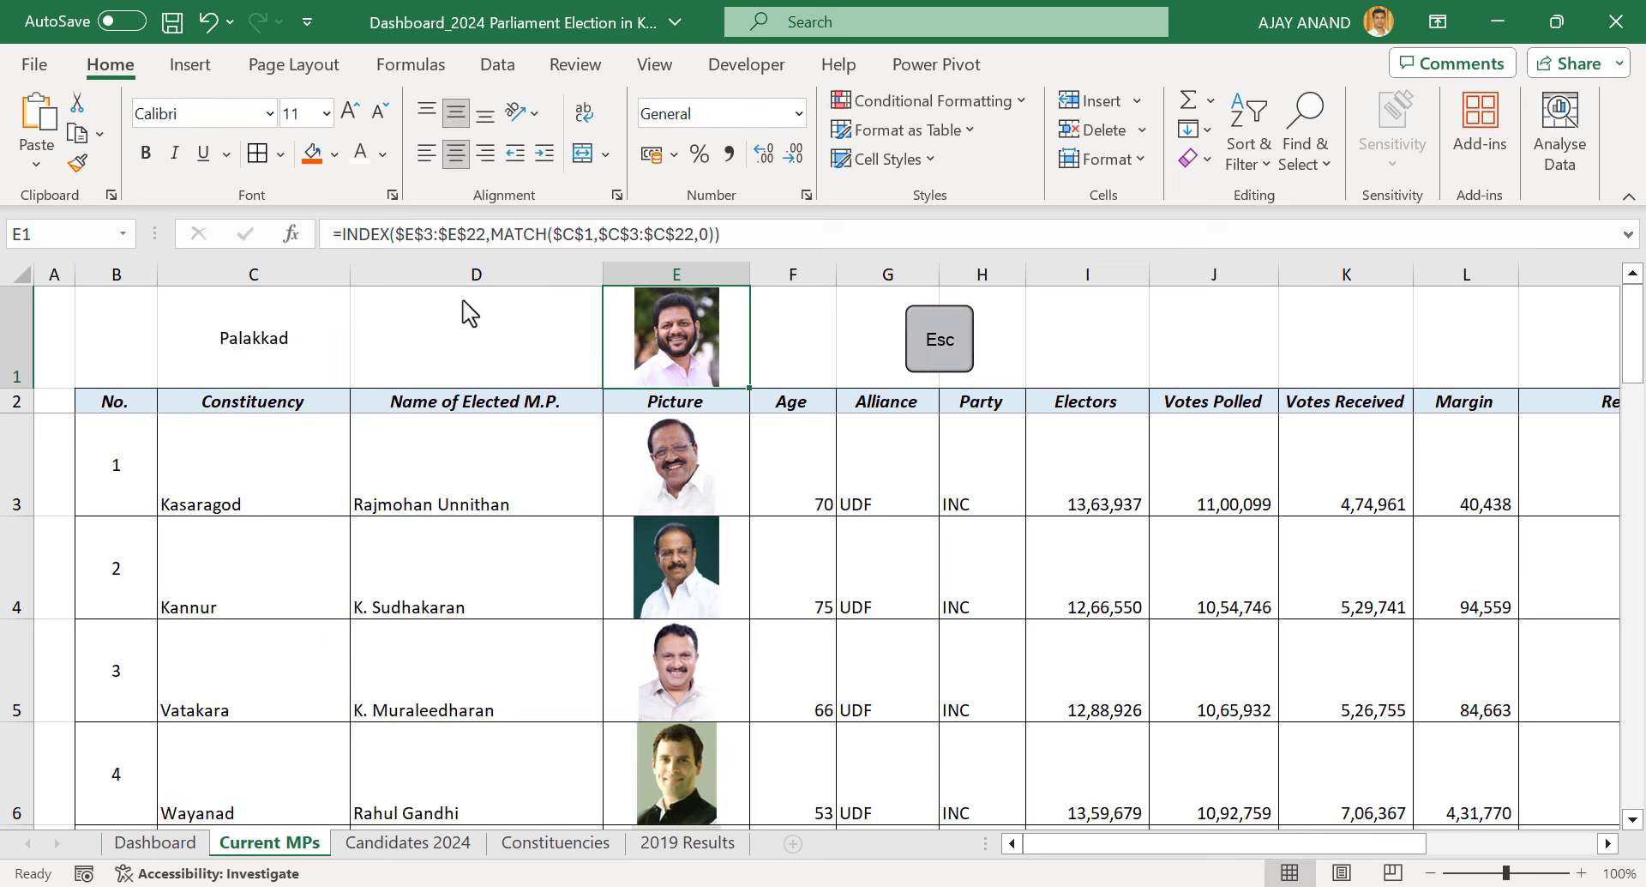
Define a workbook-scoped name PicOfCurrentMp that refers to =INDEX($E$3:$E$22,MATCH($C$1,$C$3:$C$22,0))
click(411, 64)
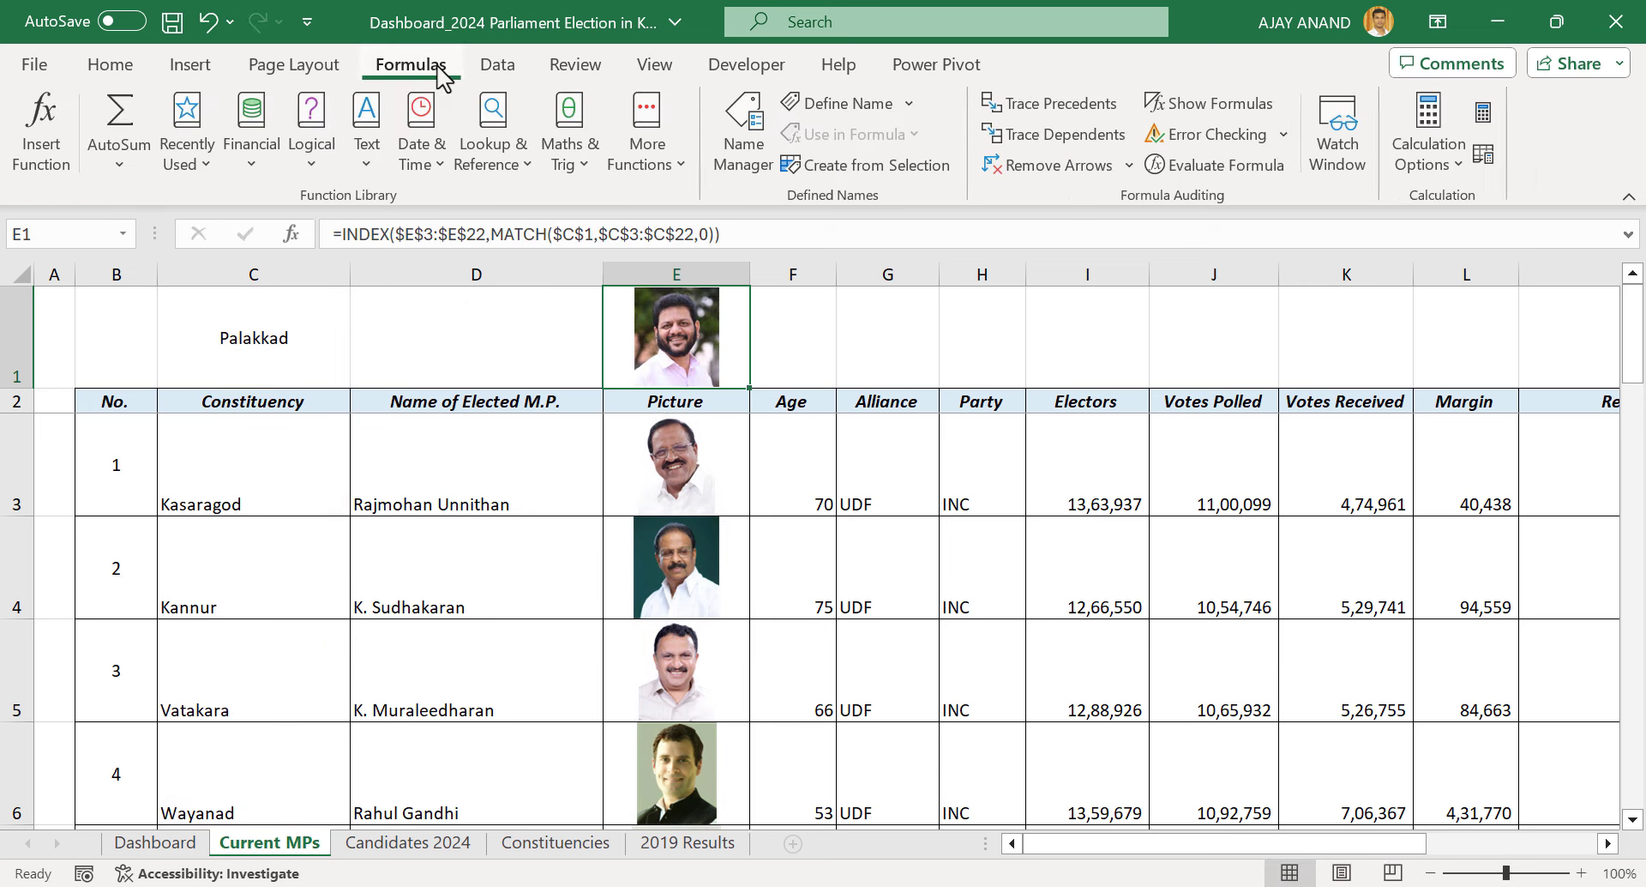
click(860, 106)
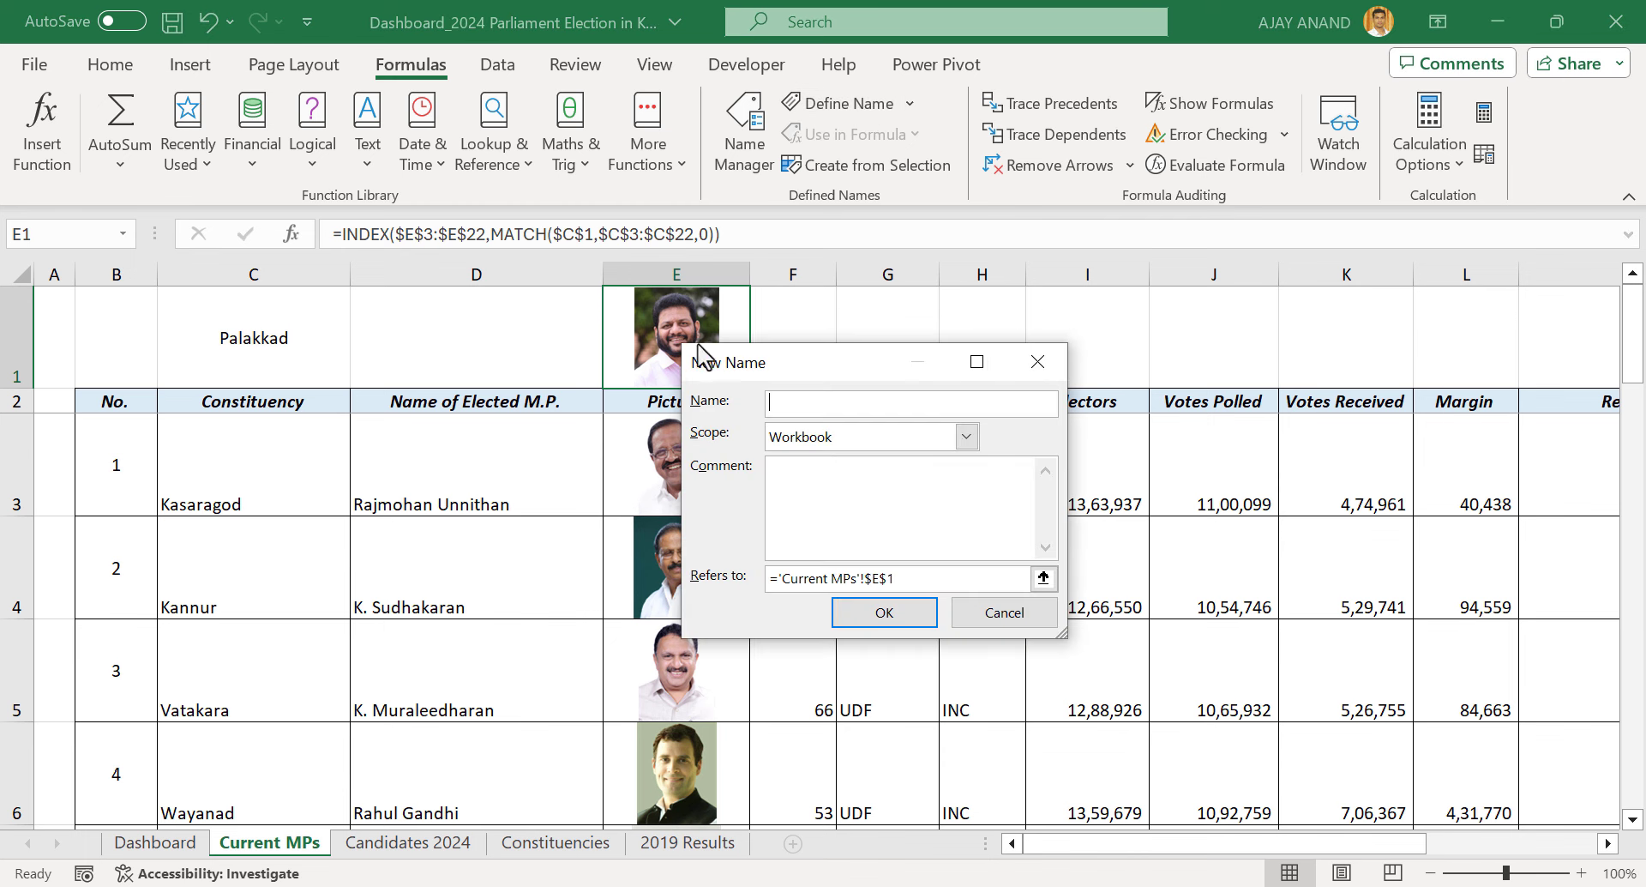
drag(683, 345, 545, 329)
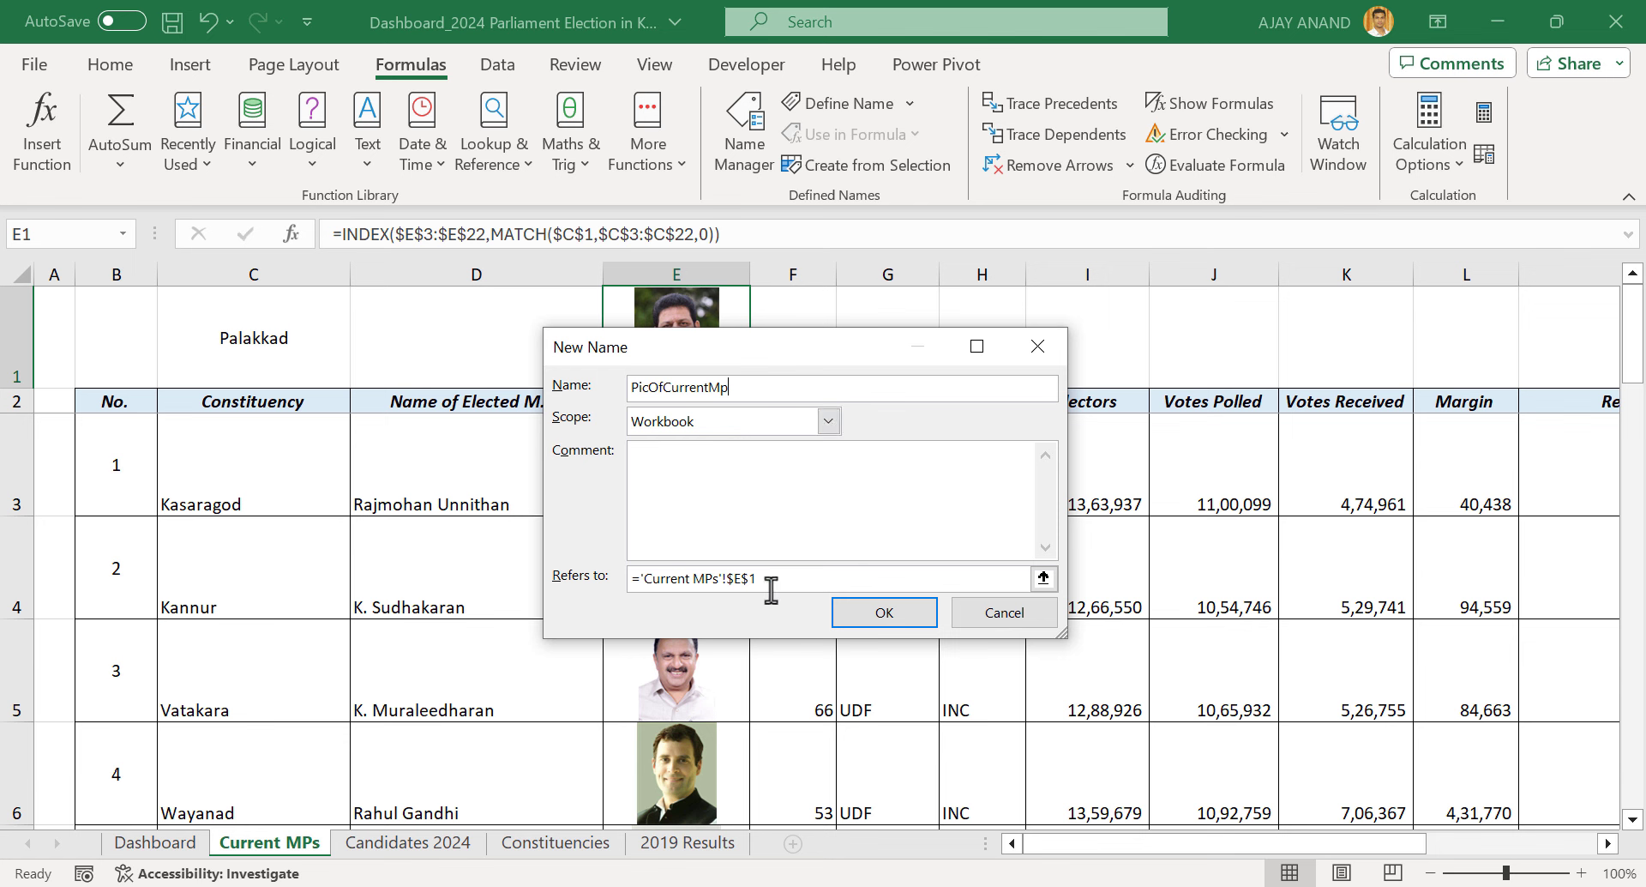
click(619, 580)
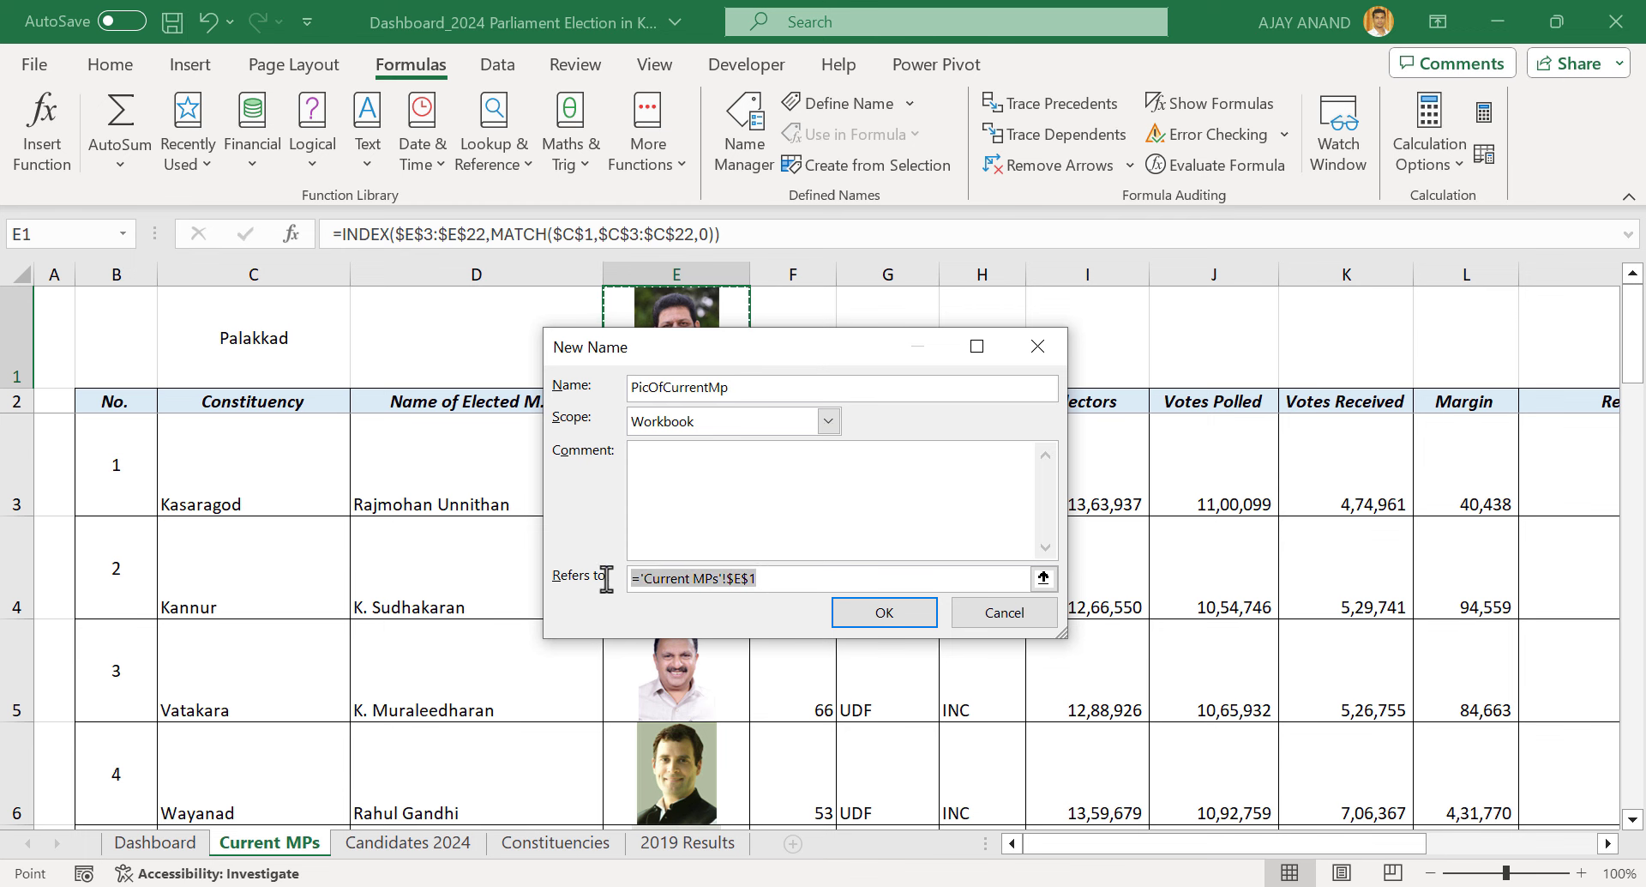
right_click(723, 579)
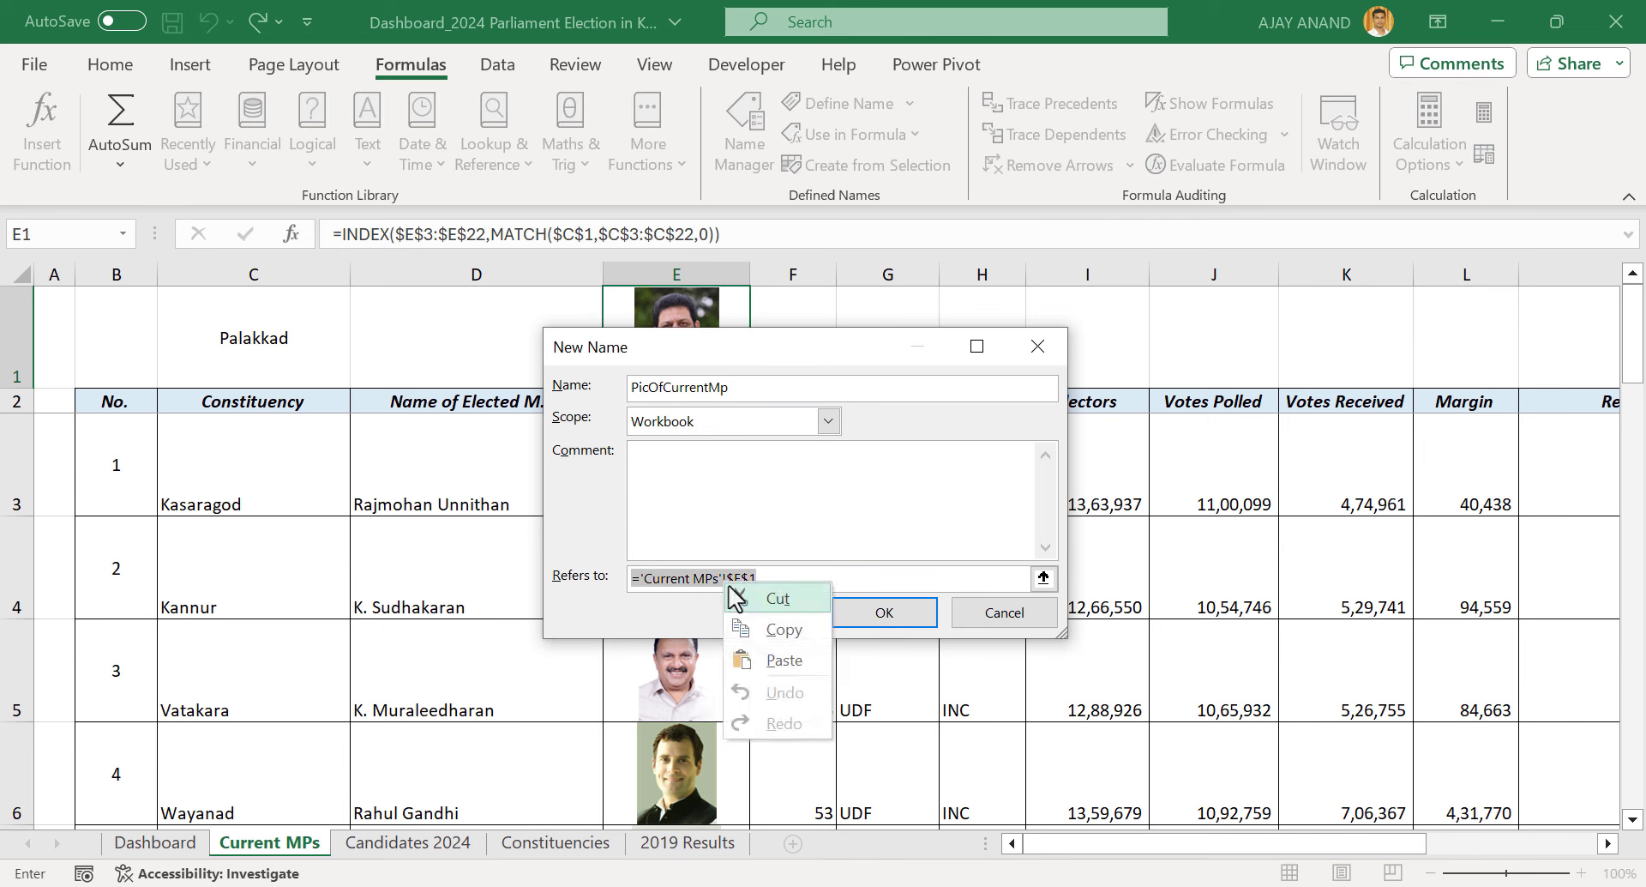
click(765, 663)
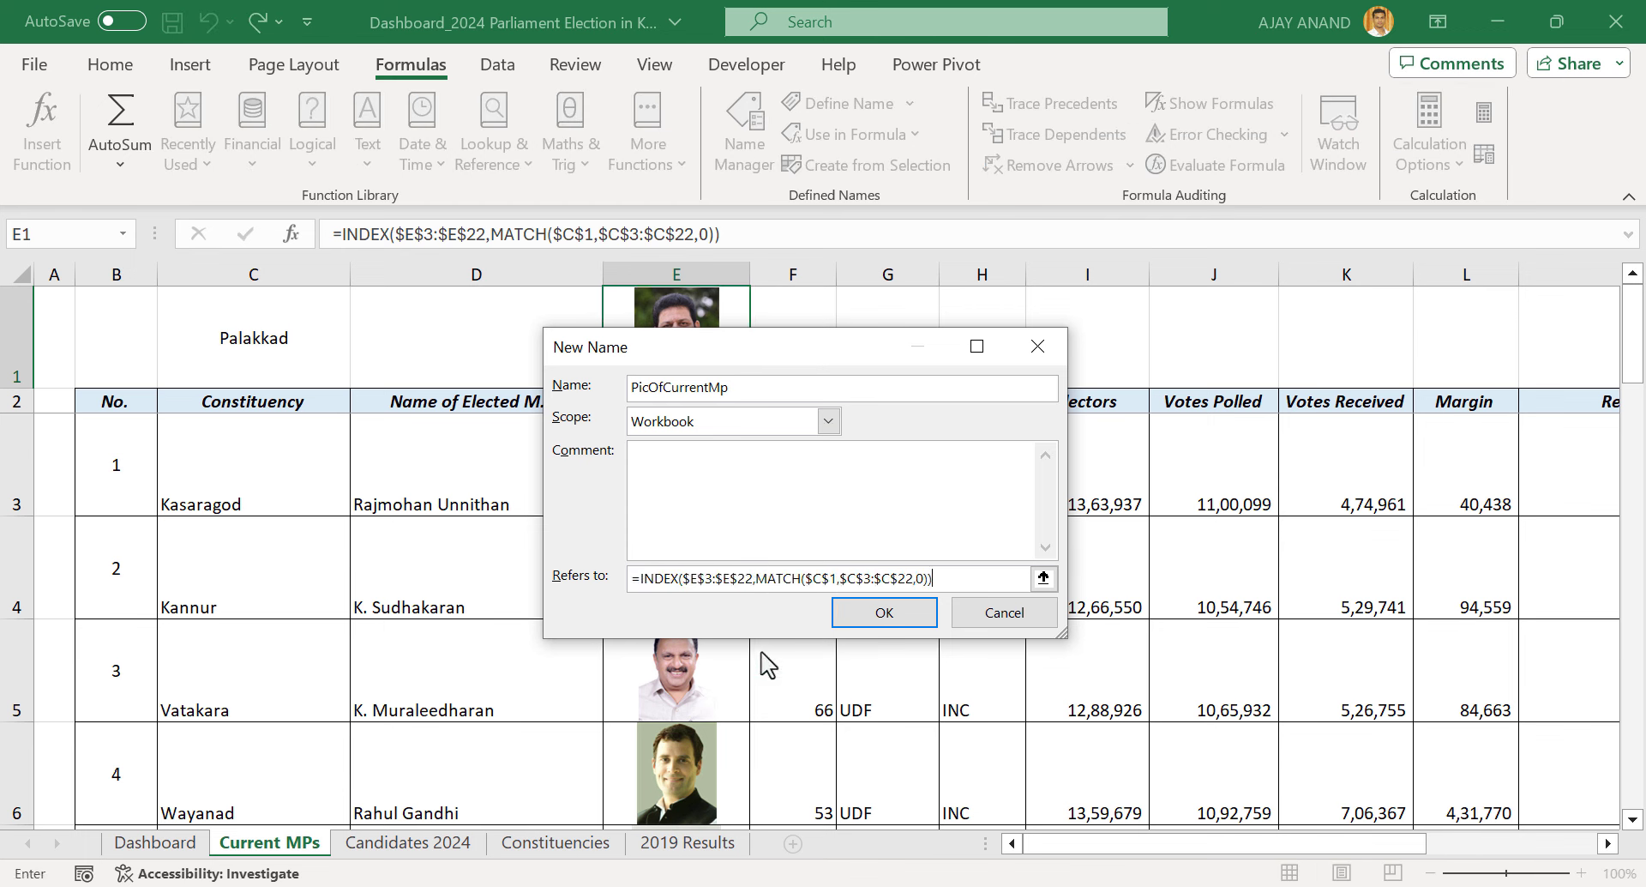
click(854, 616)
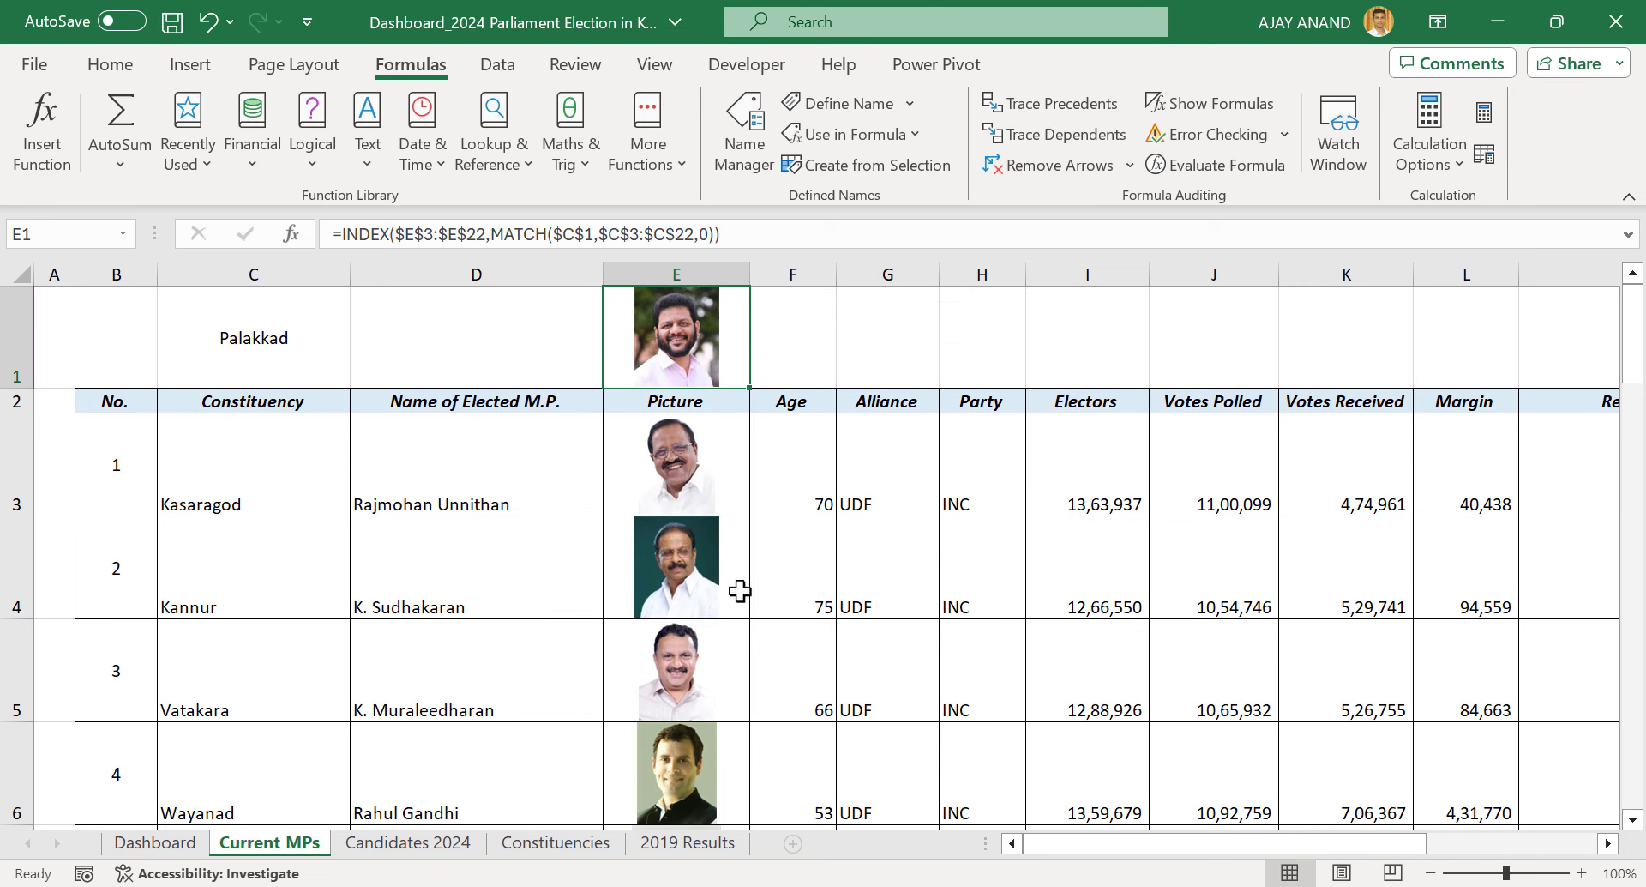
Copy the Kasaragod MP's picture cell E3 and paste it as a linked picture at cell C15 of the Dashboard
click(734, 471)
right_click(736, 474)
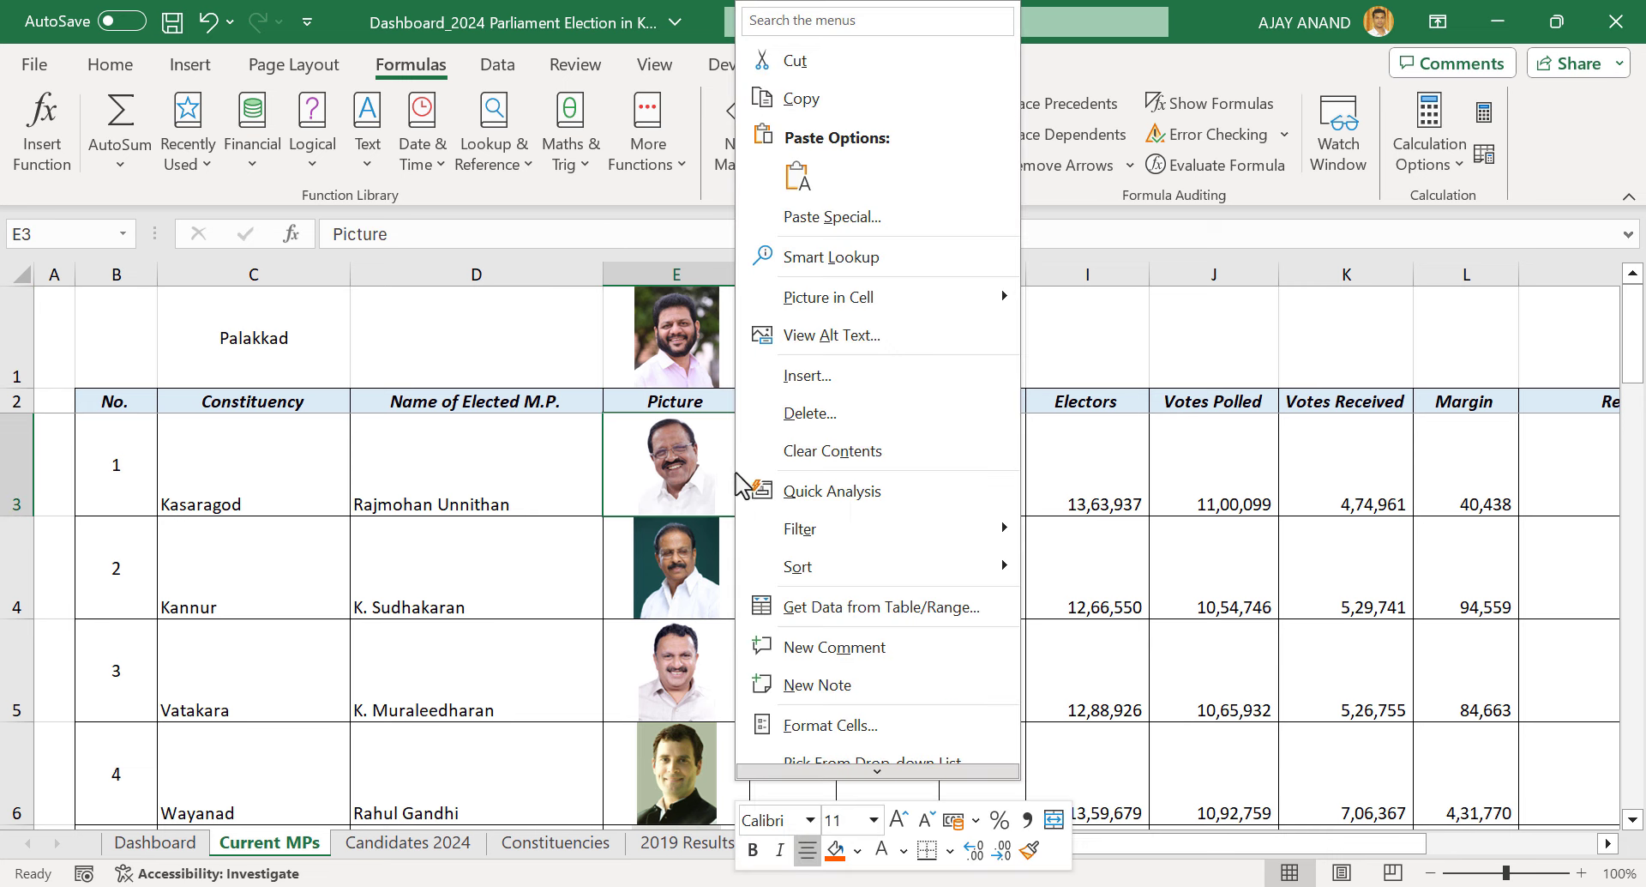
click(862, 102)
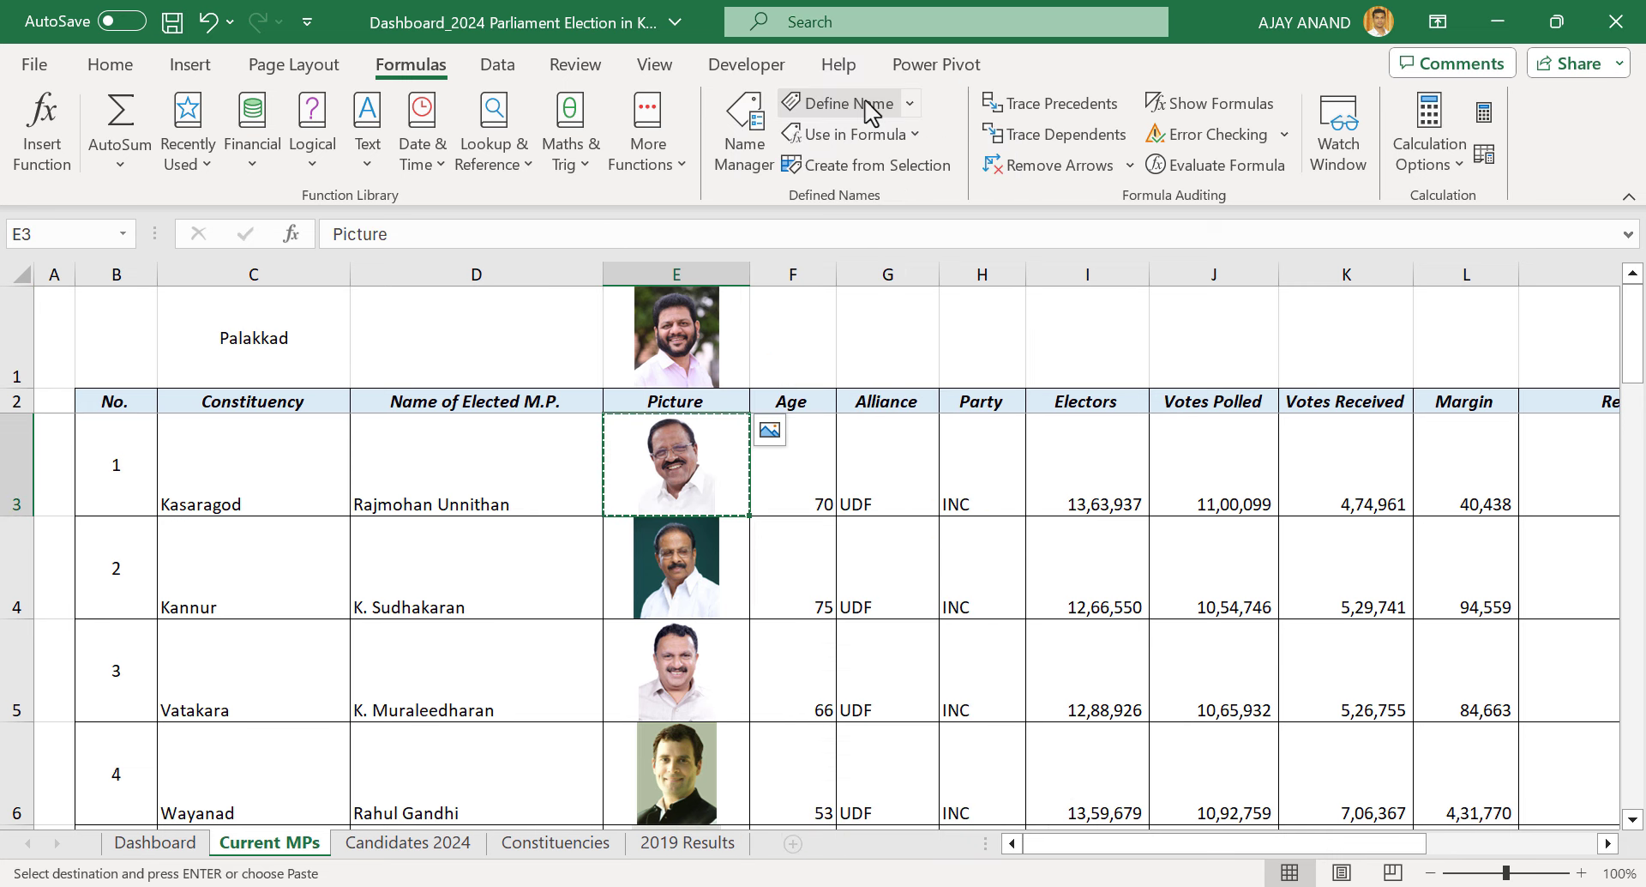
click(176, 842)
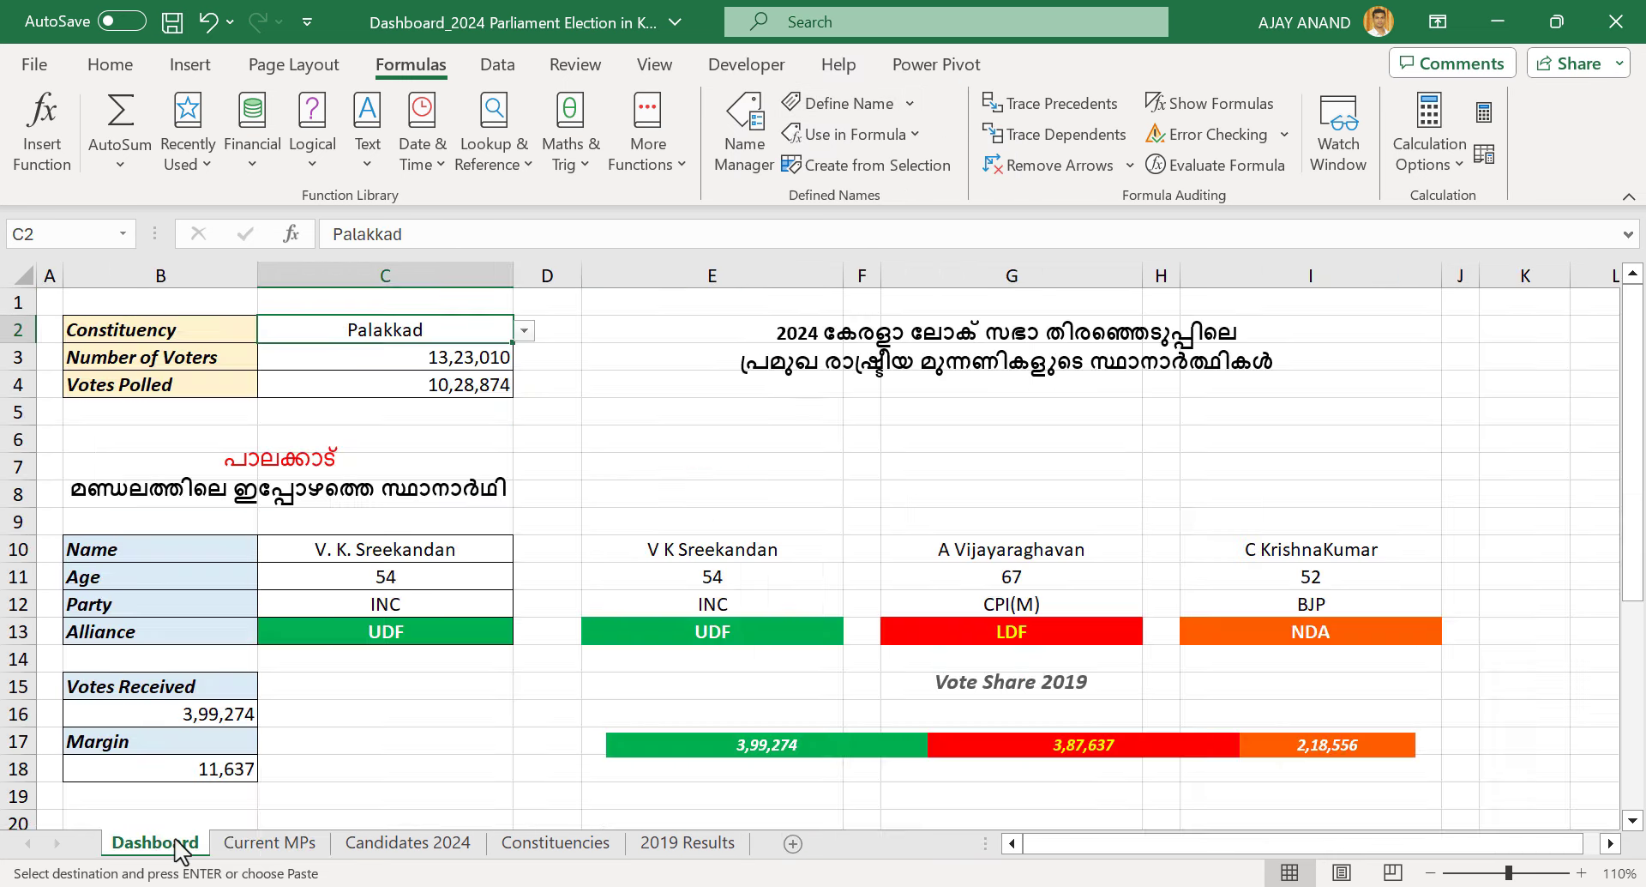
right_click(314, 683)
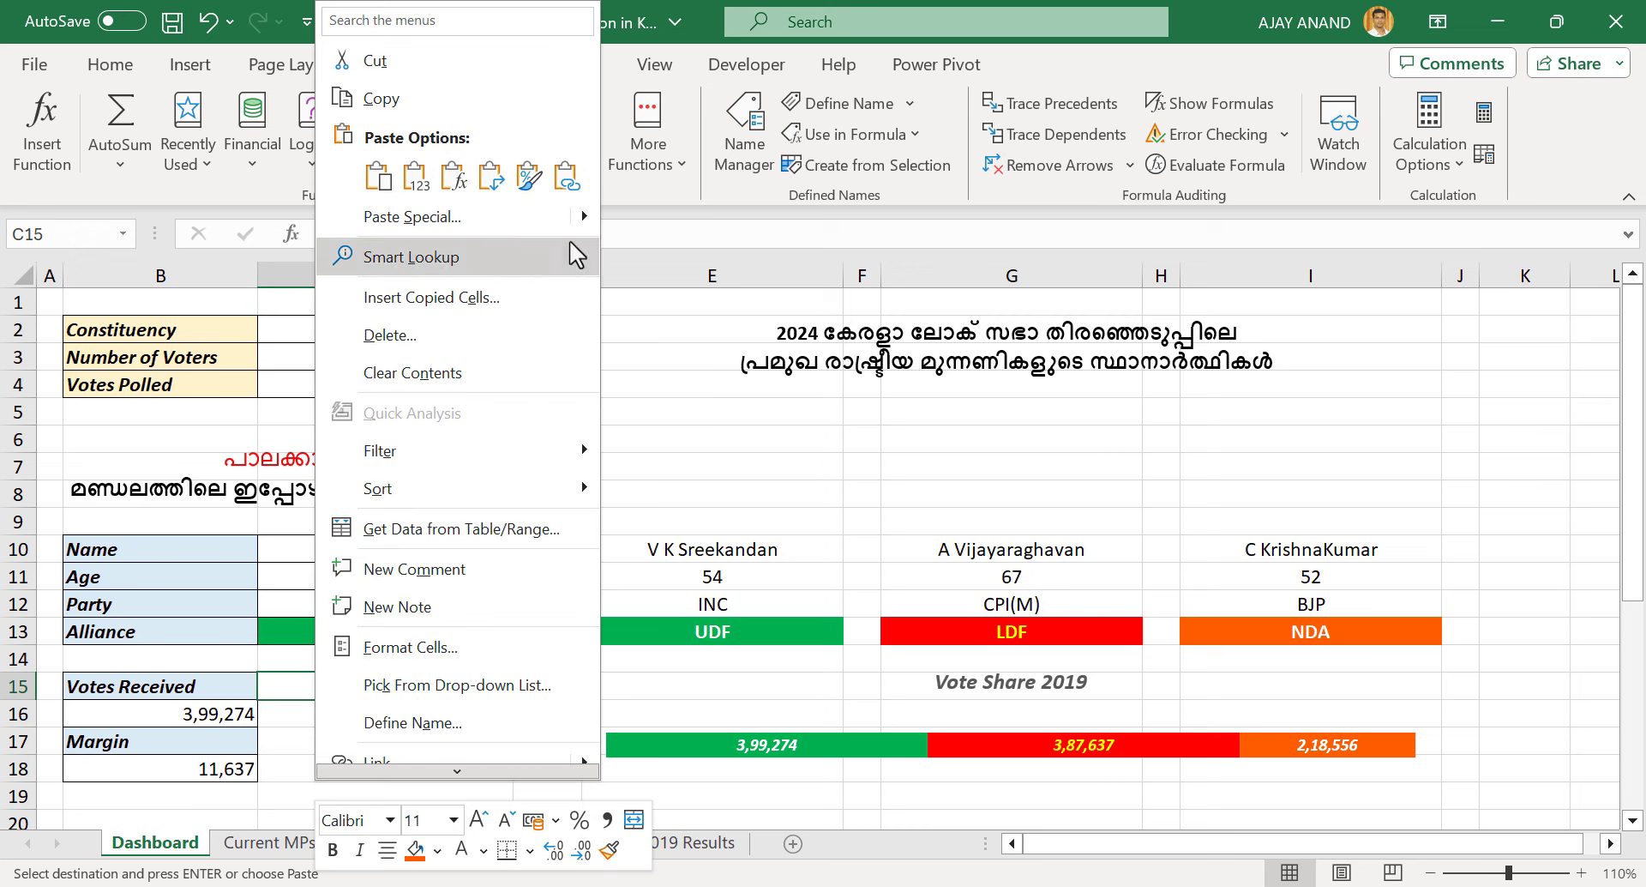
mouse_move(589, 227)
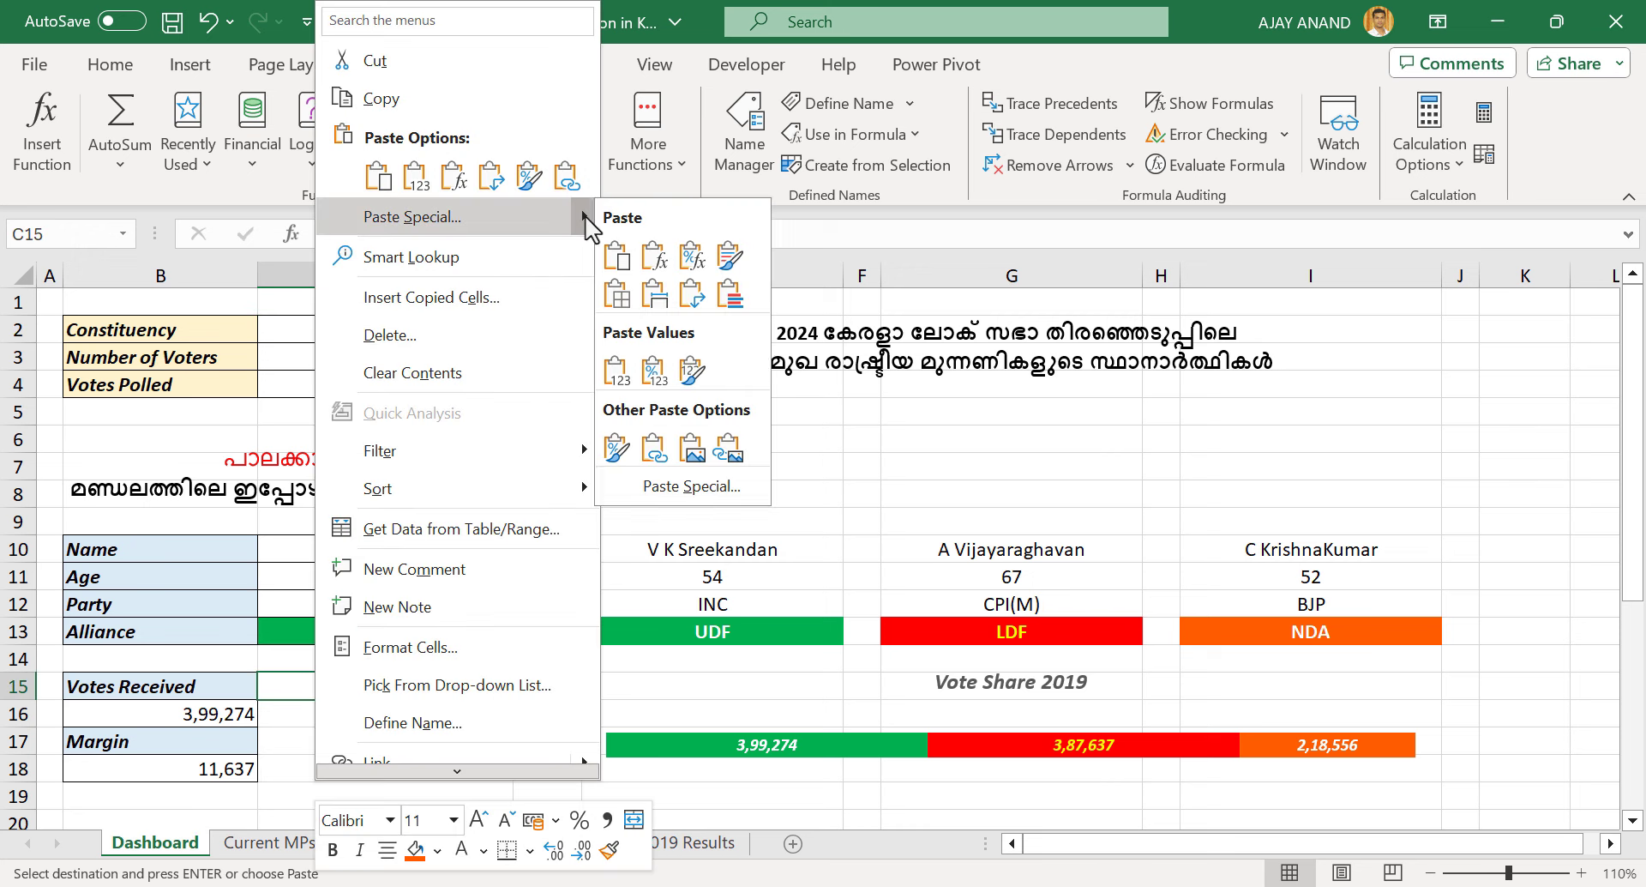
click(736, 447)
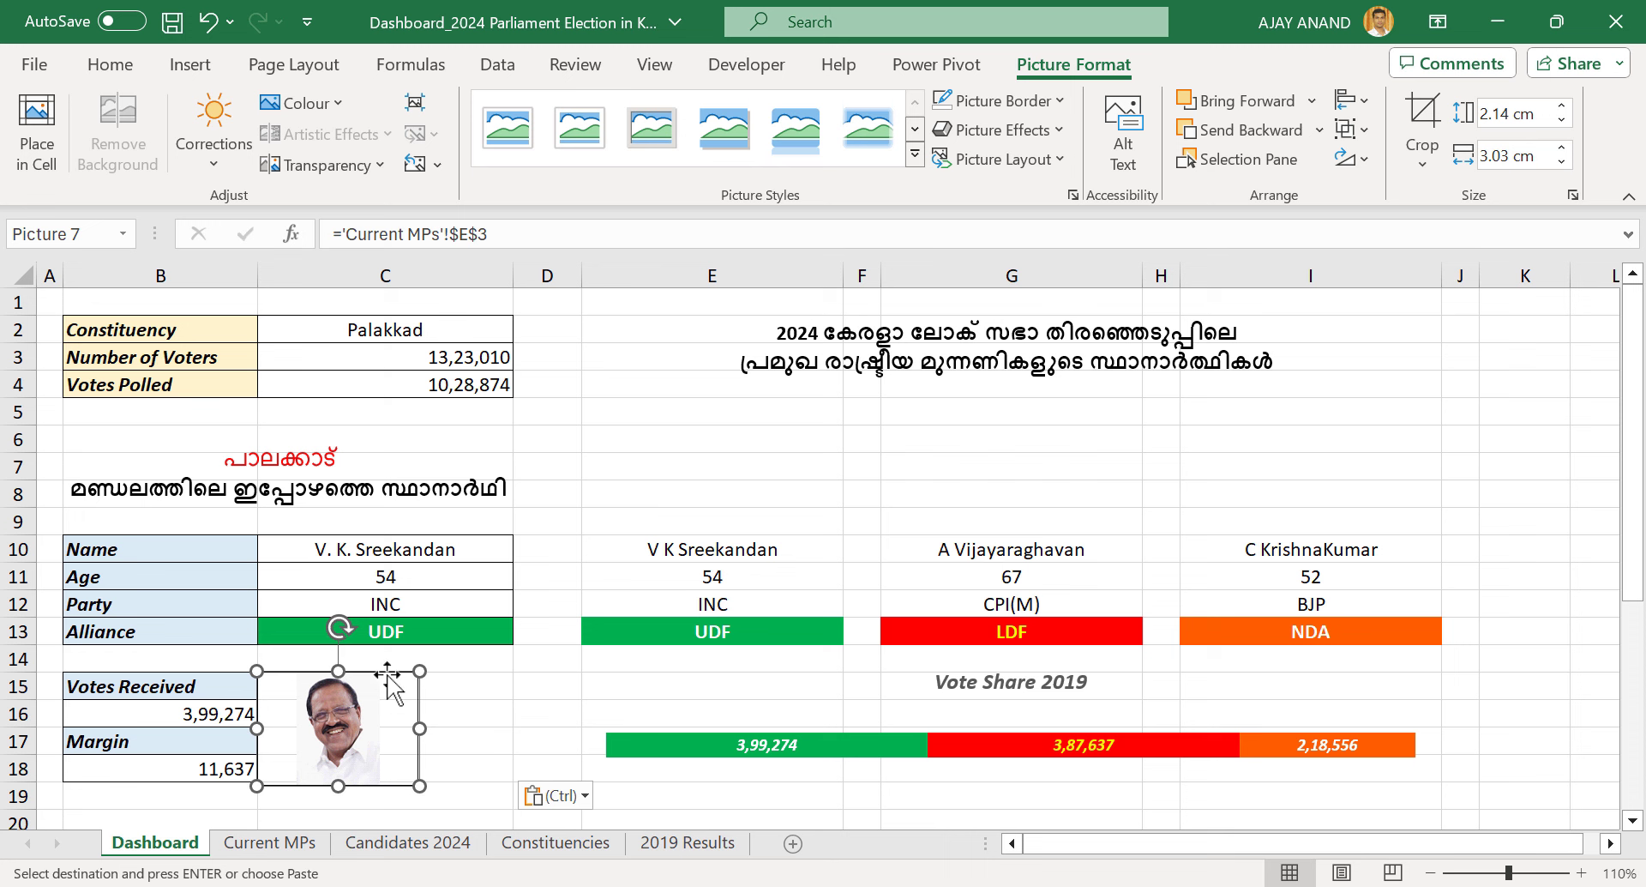
Reposition and enlarge the linked picture to about 2.47 × 3.5 cm, and crop both sides to about 2.41 cm wide
drag(394, 672, 425, 664)
drag(448, 780, 472, 798)
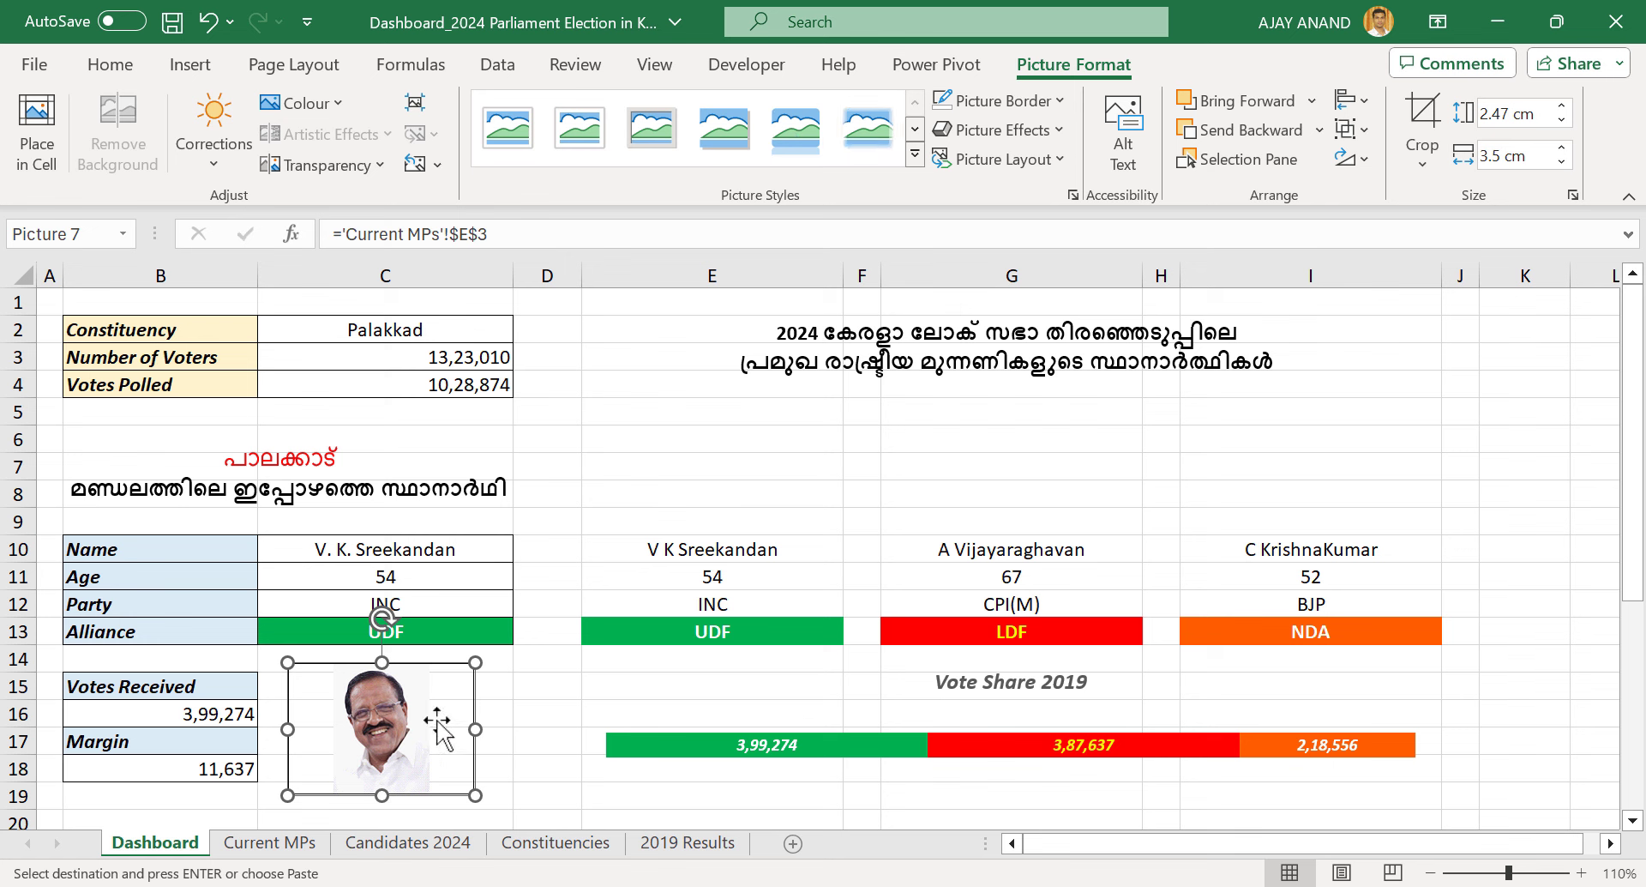
click(1423, 150)
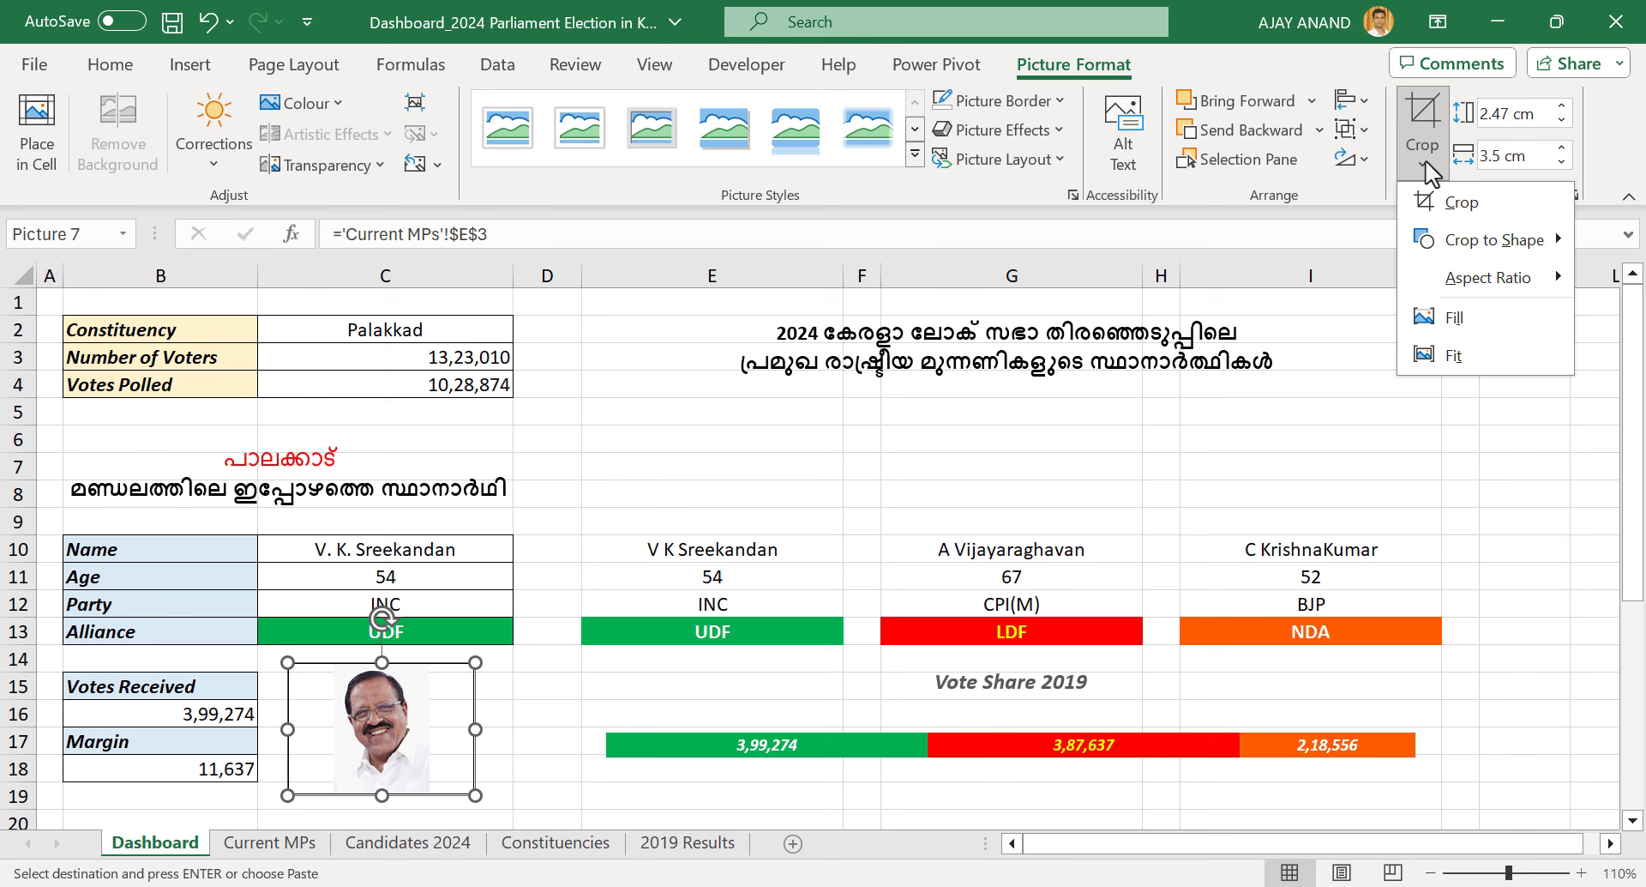
click(1461, 202)
drag(472, 725, 443, 724)
drag(292, 729, 318, 729)
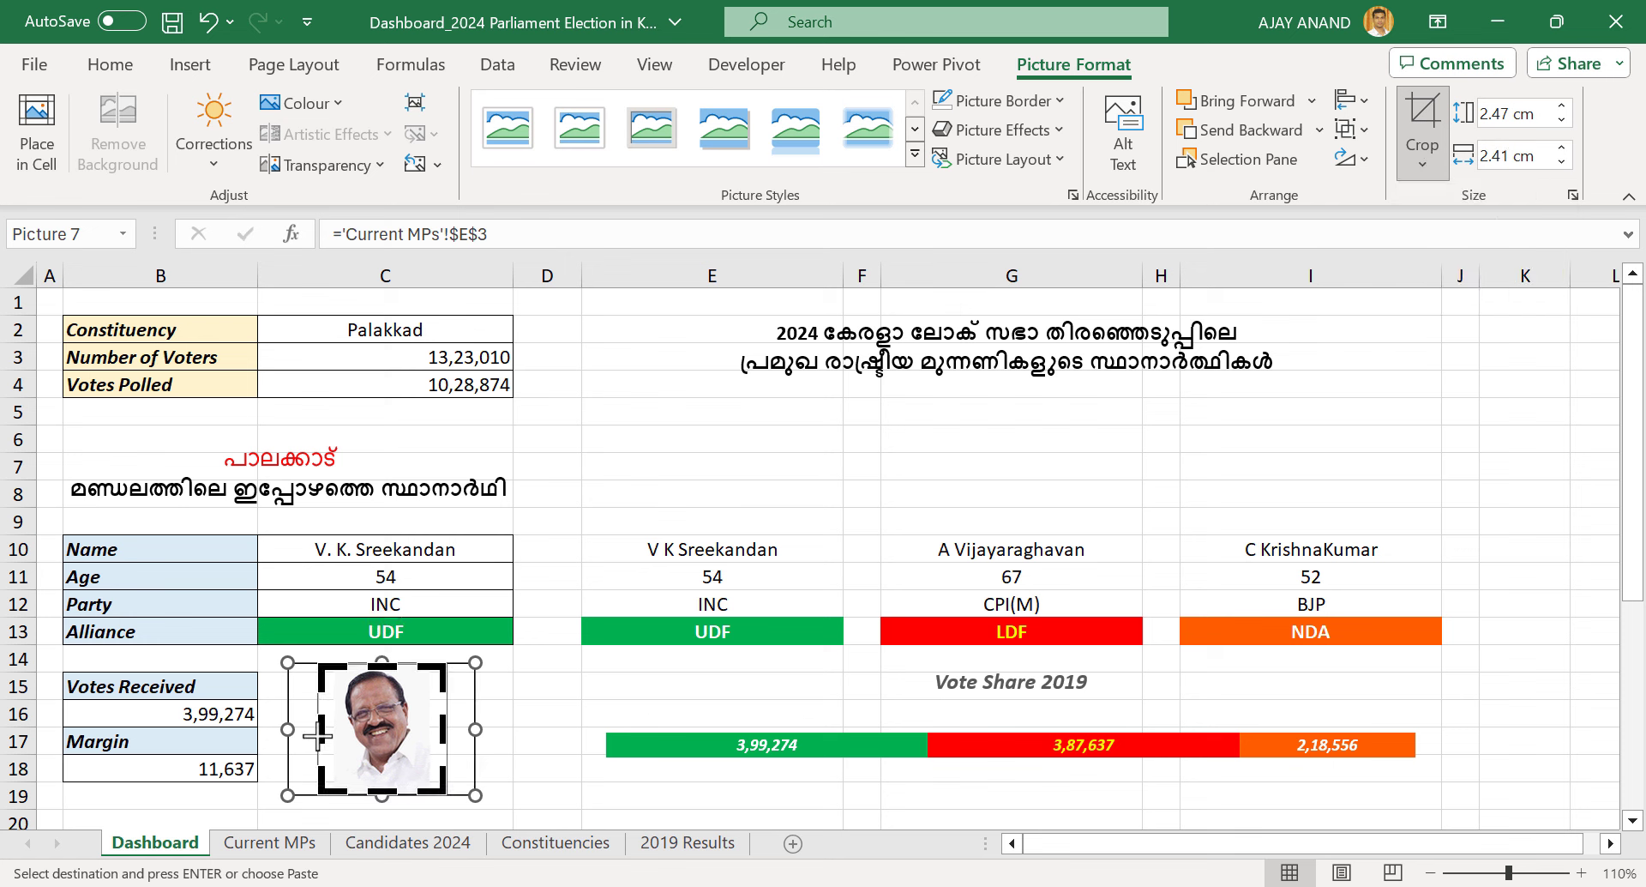
click(536, 683)
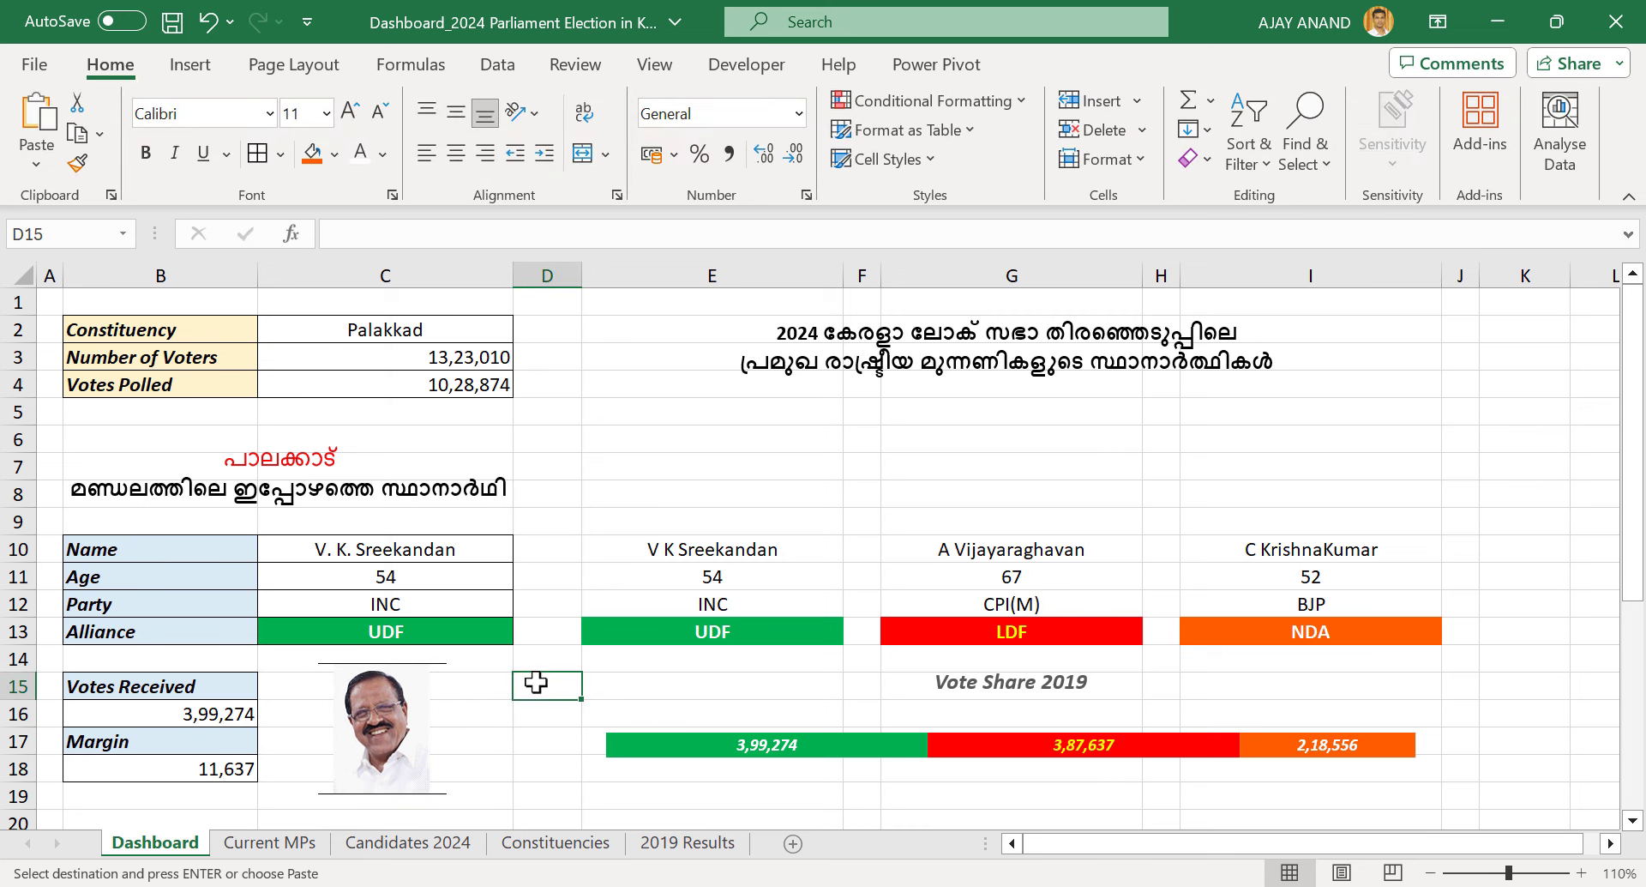
Change the linked MP photo's formula on the Dashboard to =PicOfCurrentMp
click(399, 716)
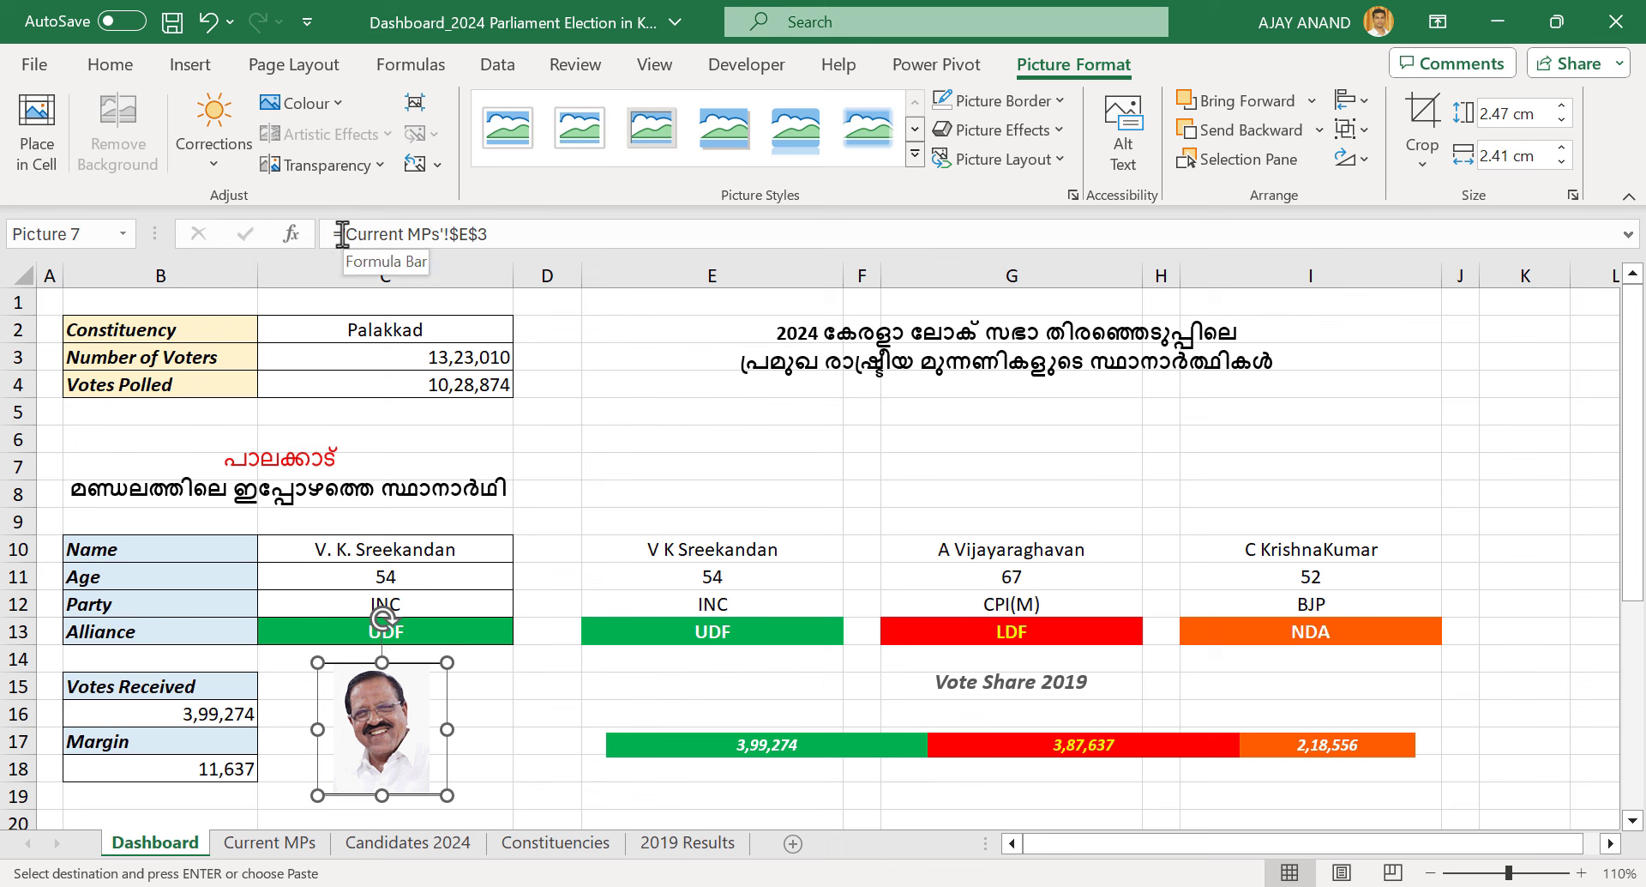
drag(340, 233, 504, 227)
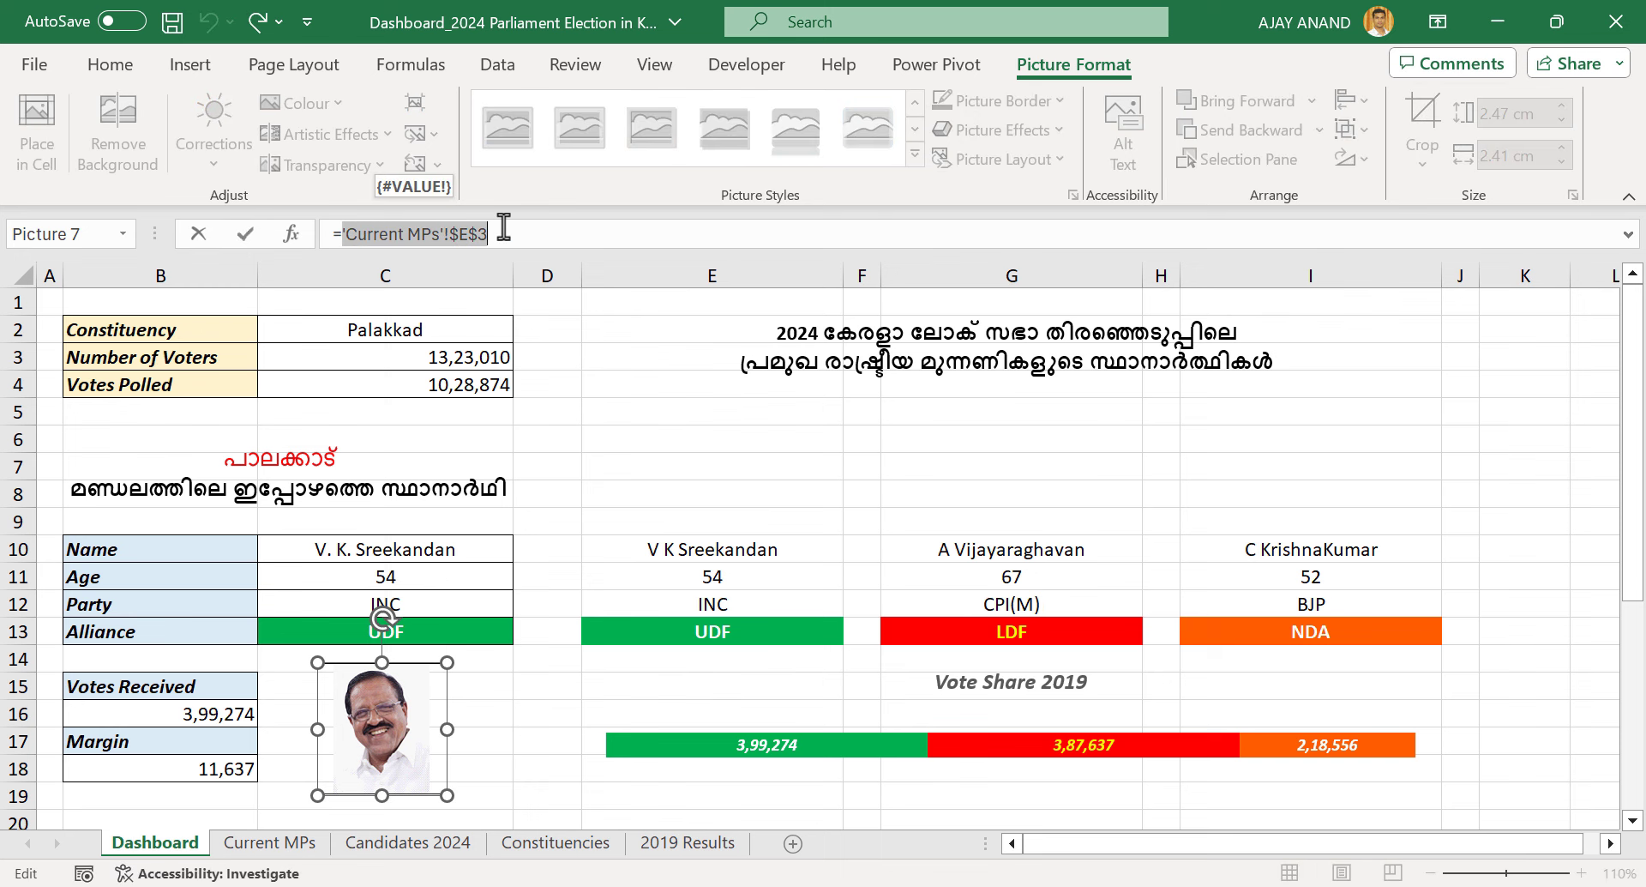
text(Pic)
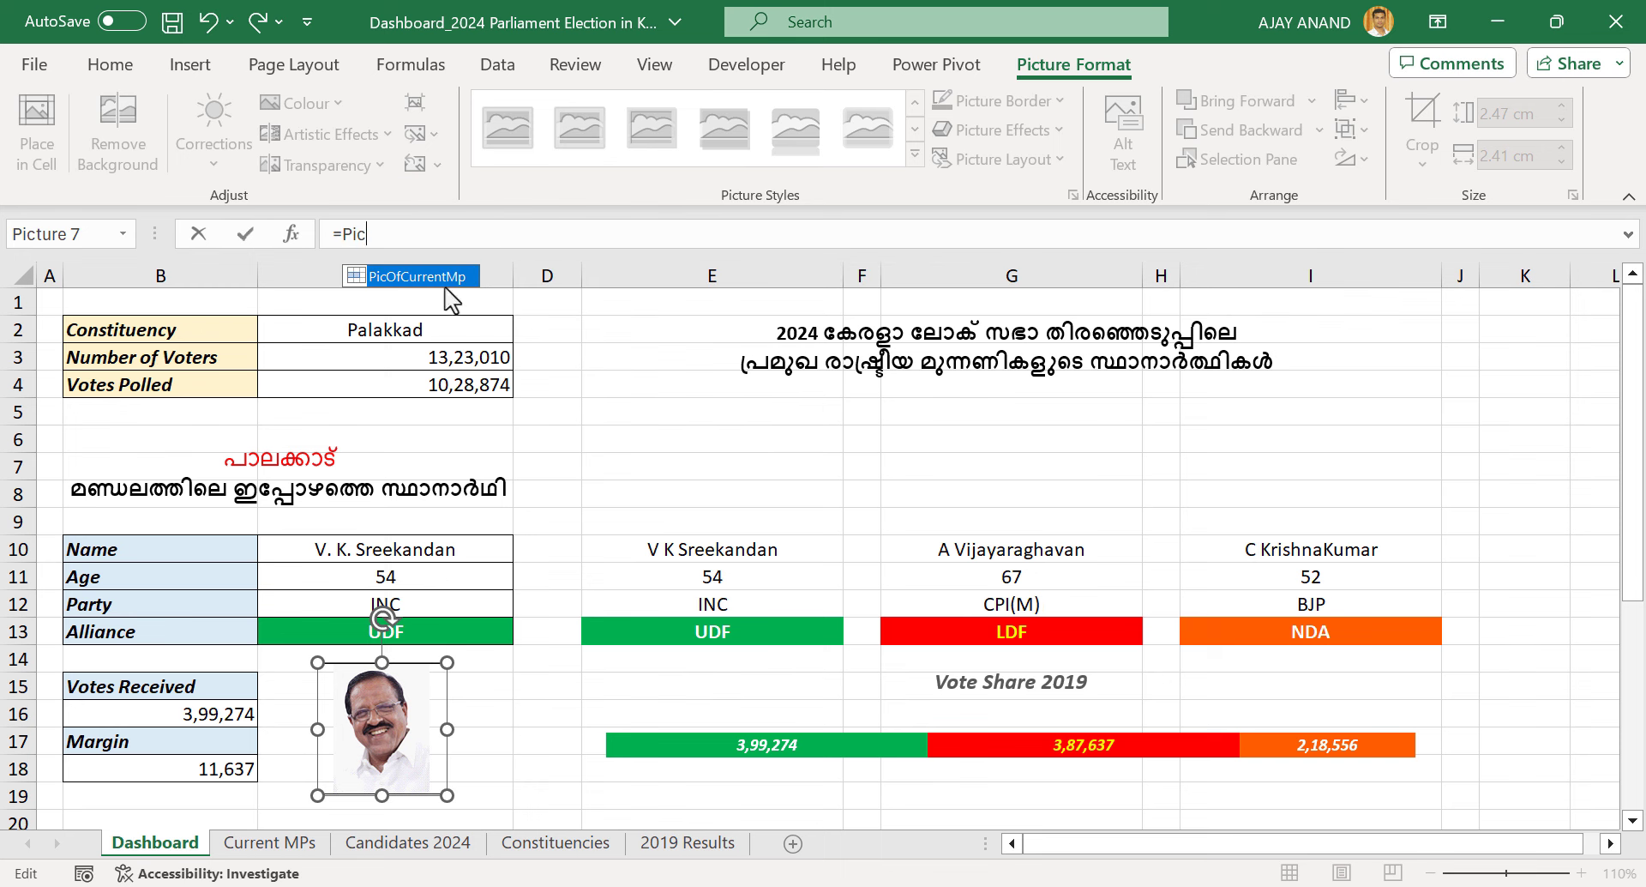
double_click(446, 279)
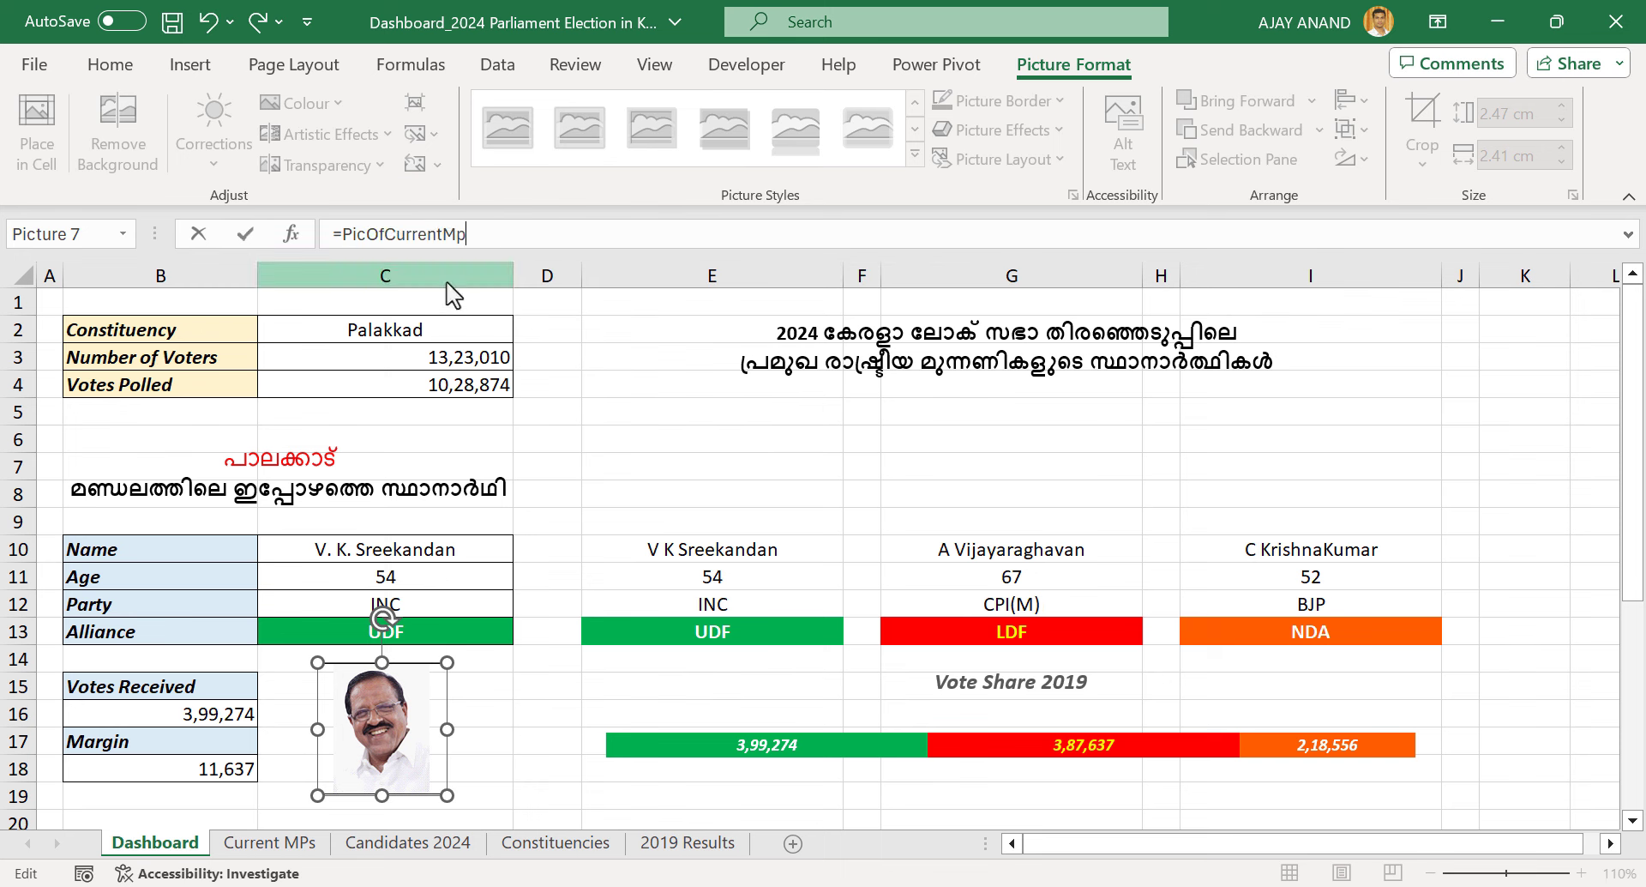
key(Return)
click(563, 441)
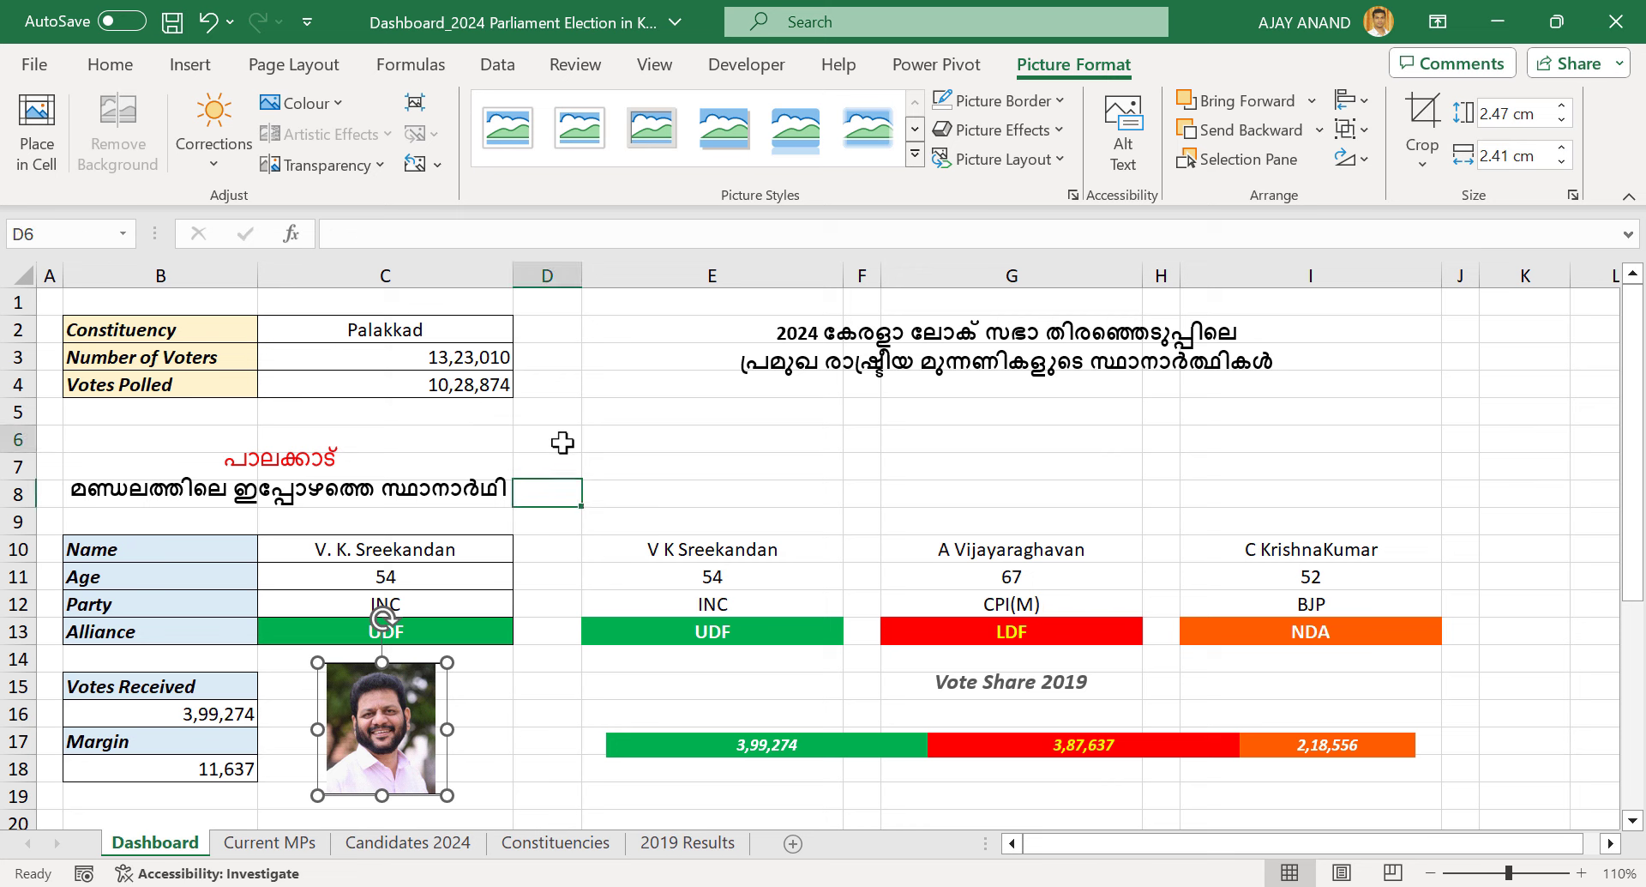
Test the photo link by setting the constituency to Malappuram and Kannur, and compare the photo with the Current MPs sheet
click(487, 329)
click(523, 331)
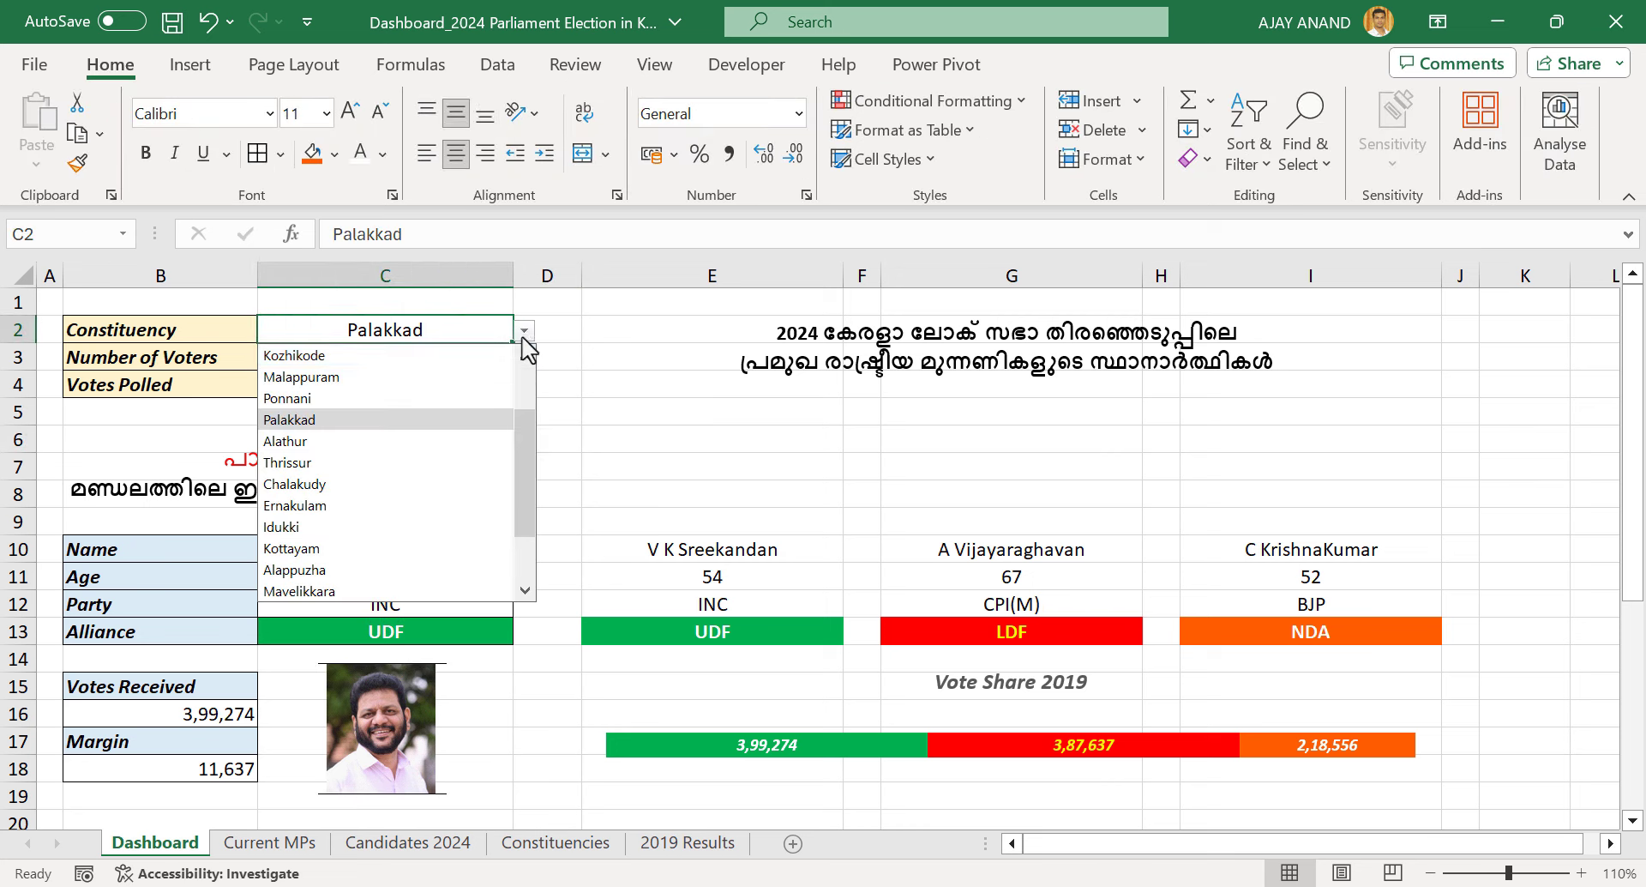
click(463, 377)
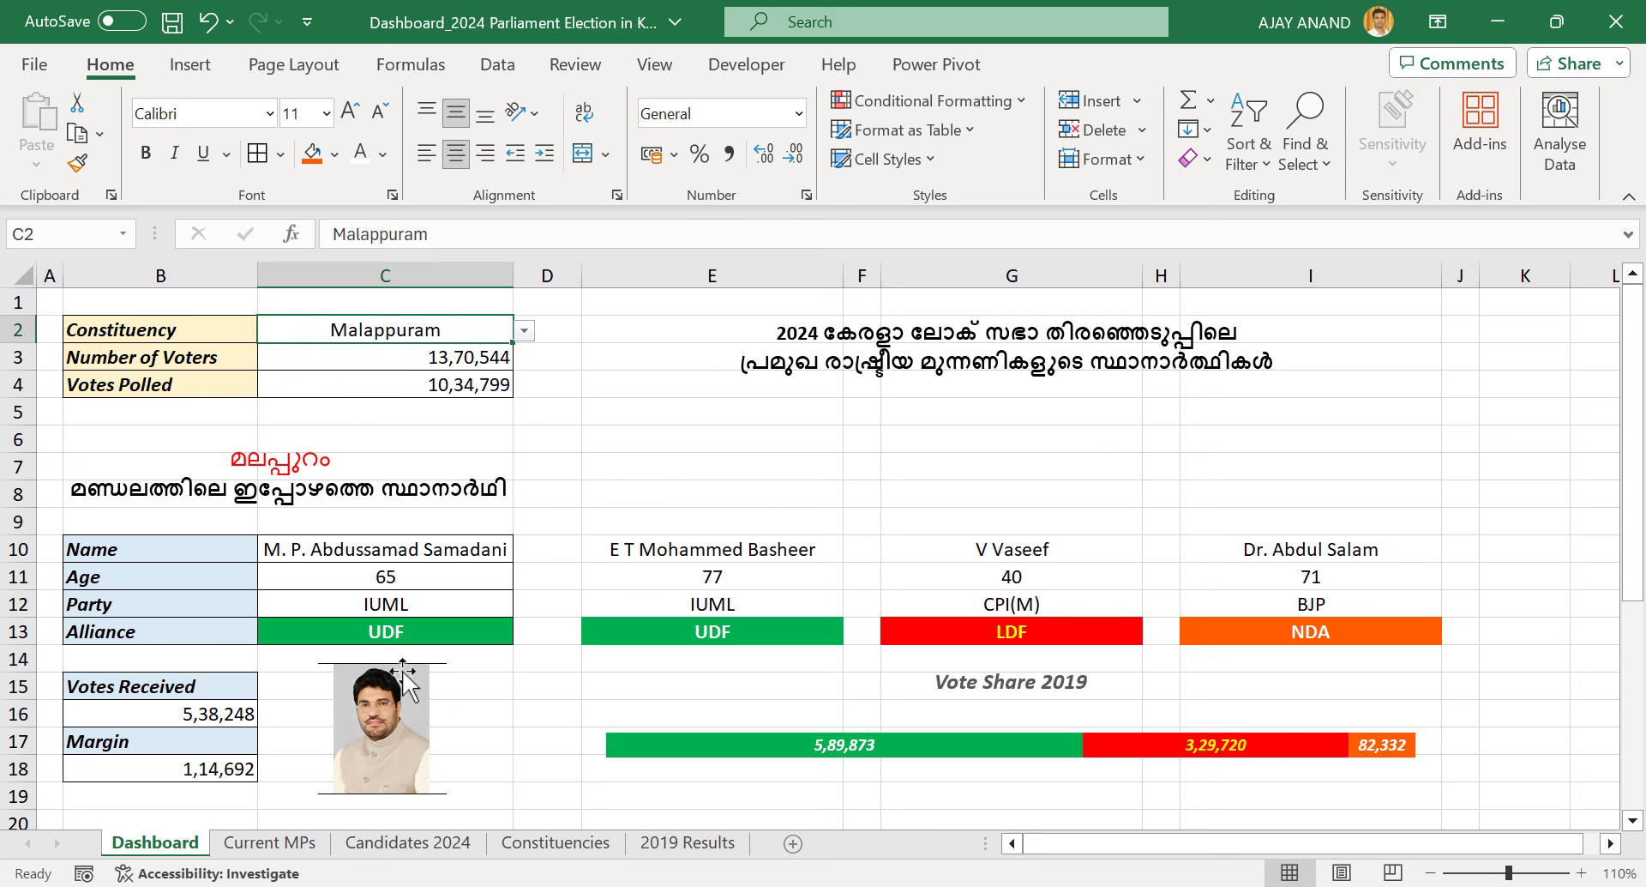
click(523, 331)
click(461, 379)
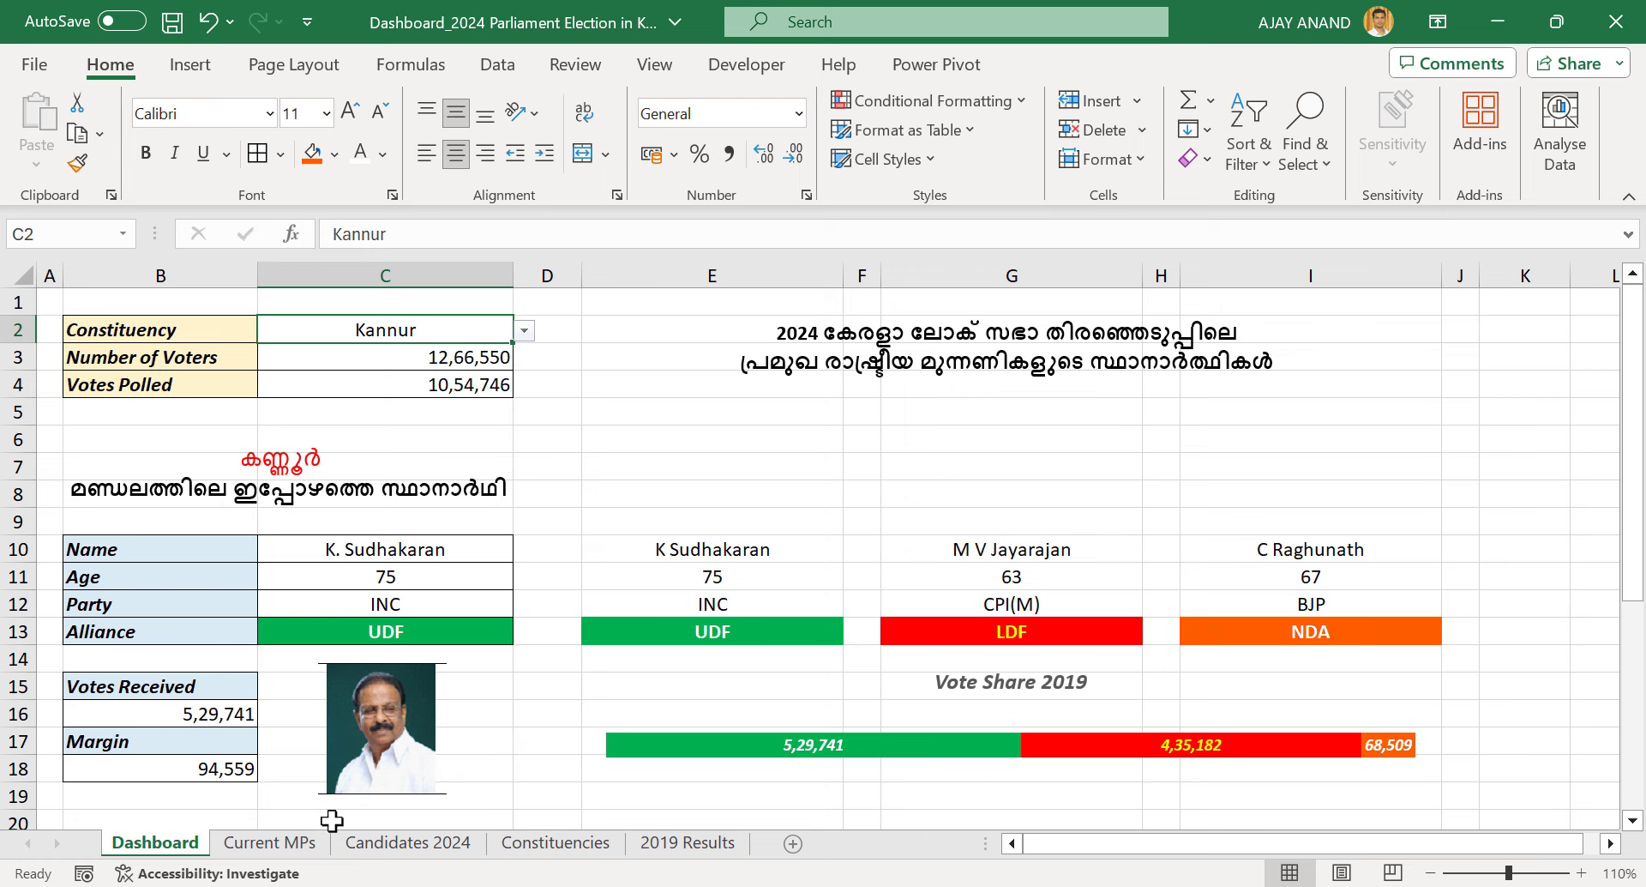
click(267, 842)
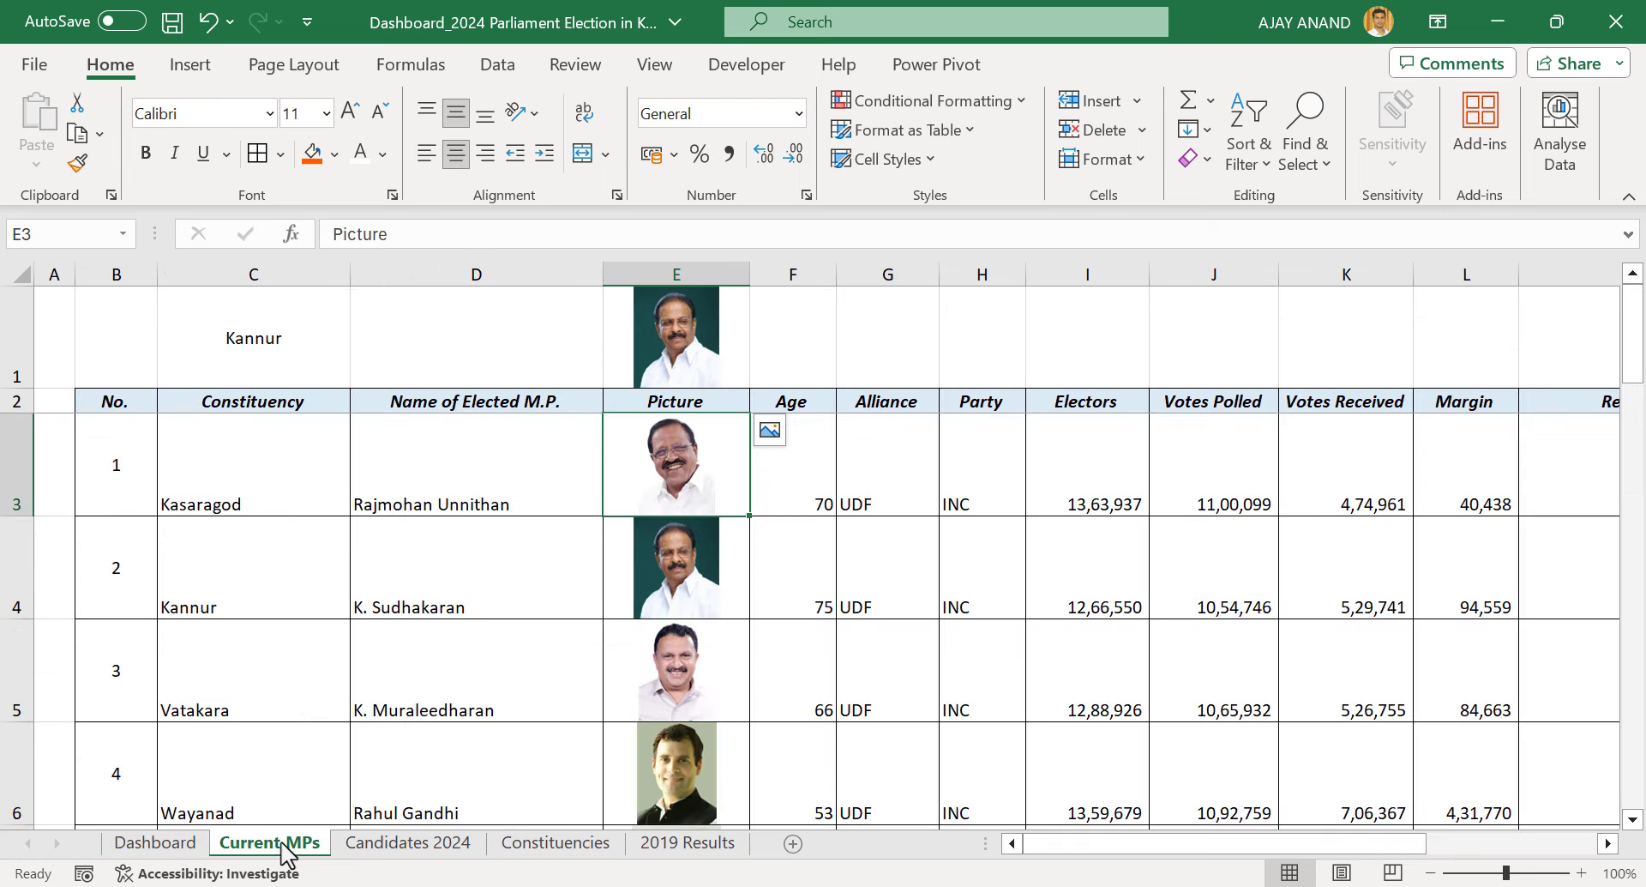
click(176, 846)
Crop the upper and lower edges of the MP photo to about 2.25 cm tall and apply a soft-edged picture style
click(399, 712)
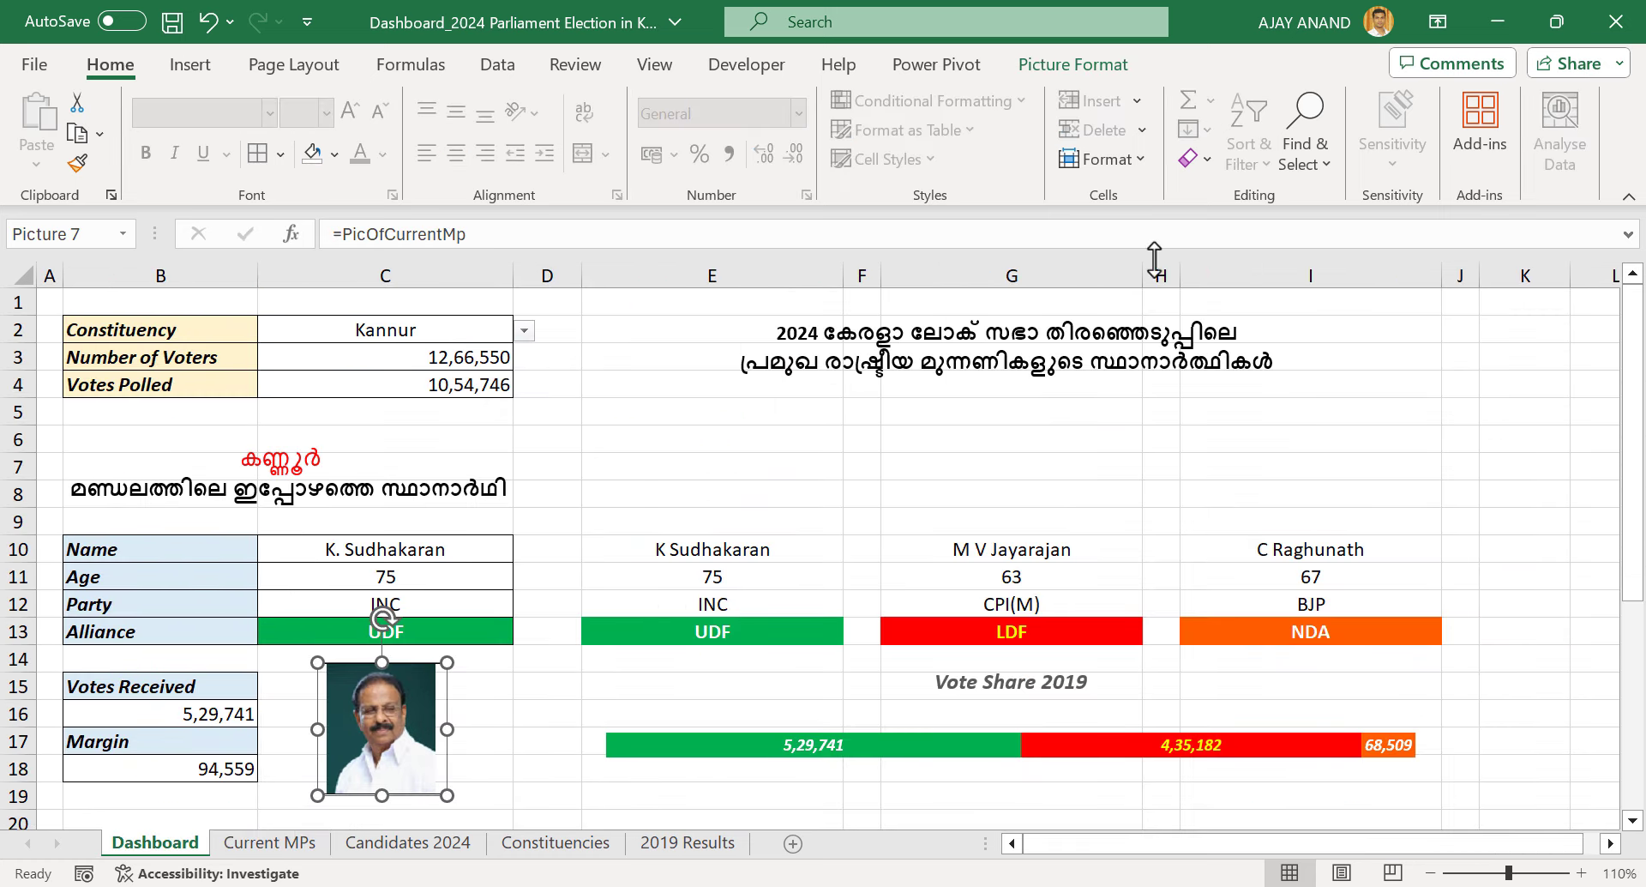
click(1073, 64)
click(1423, 152)
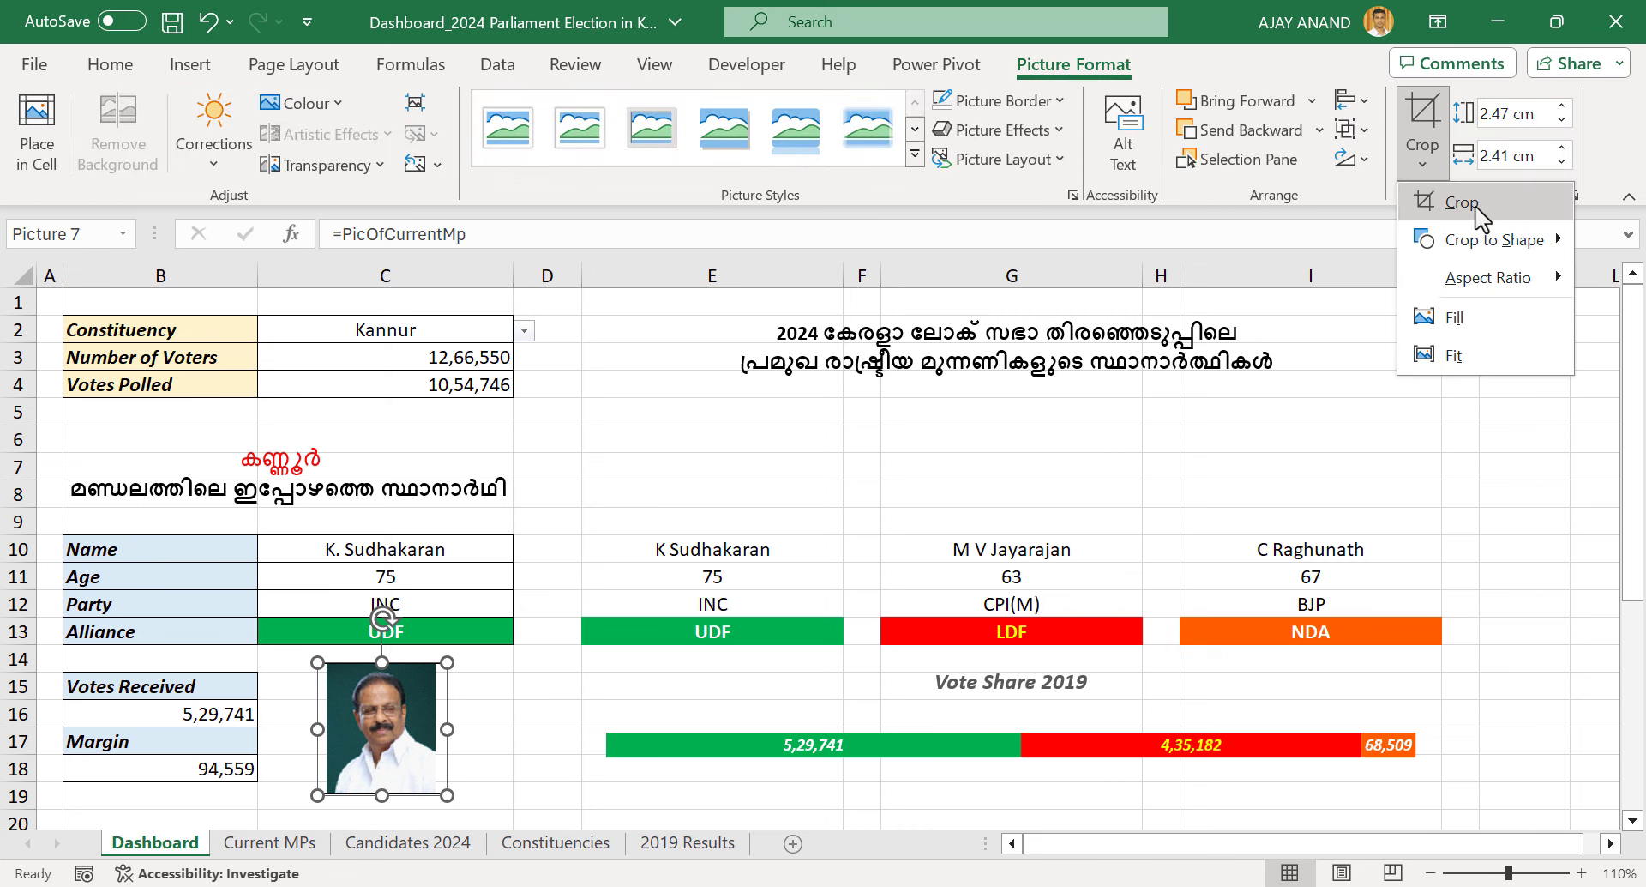
click(1477, 216)
drag(381, 663, 382, 668)
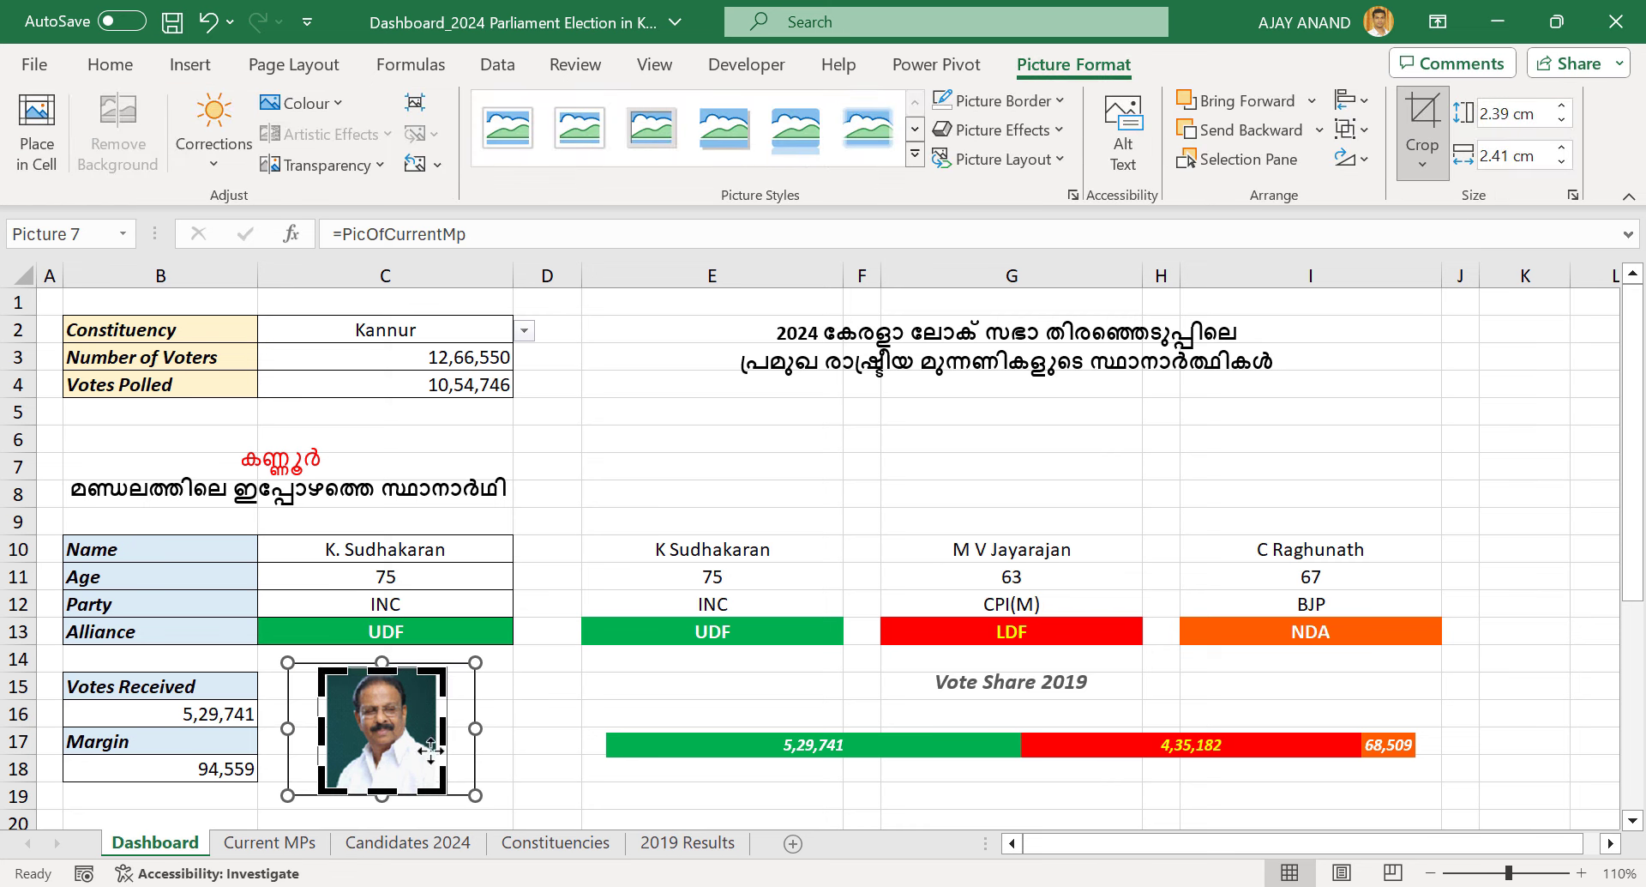
drag(389, 789, 388, 781)
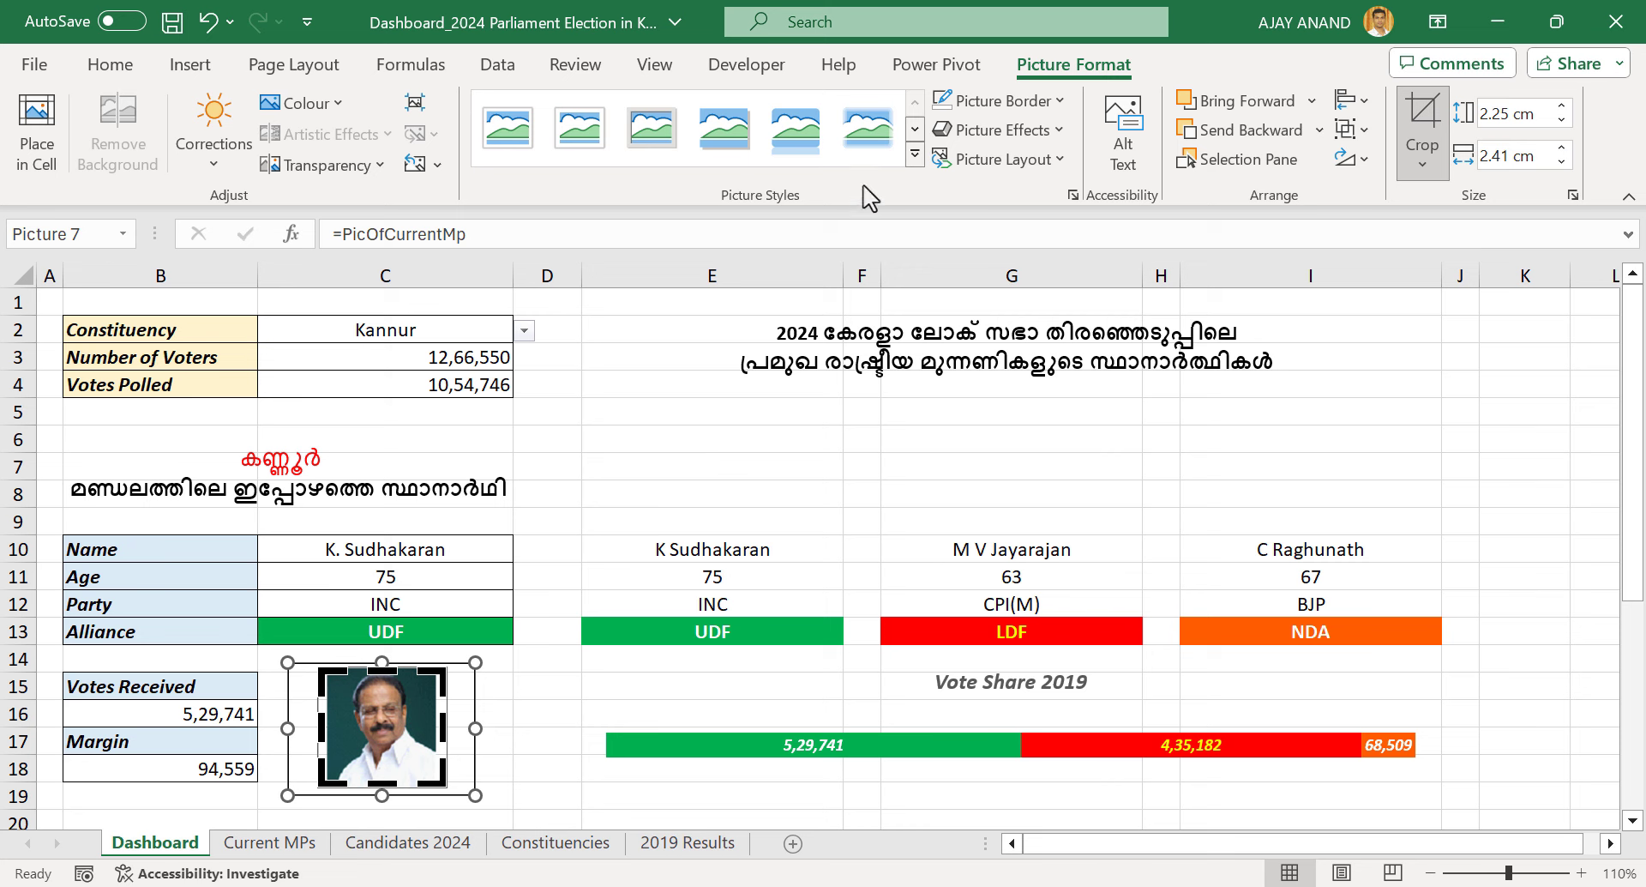
click(525, 741)
Set the MP photo's soft edges size to 2 pt
click(412, 720)
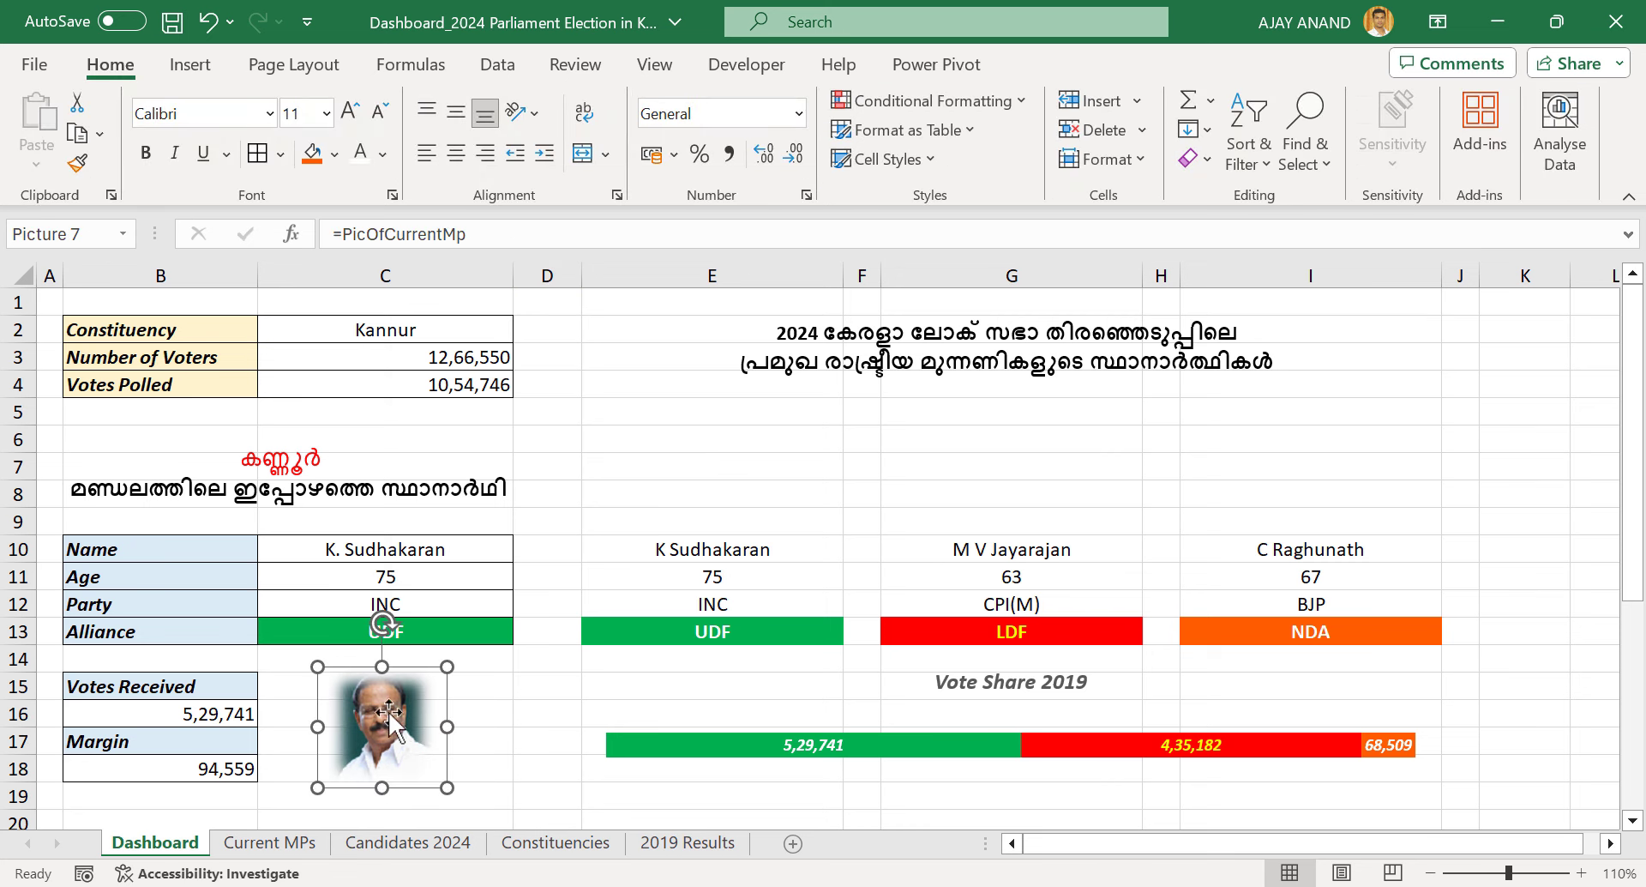
right_click(438, 690)
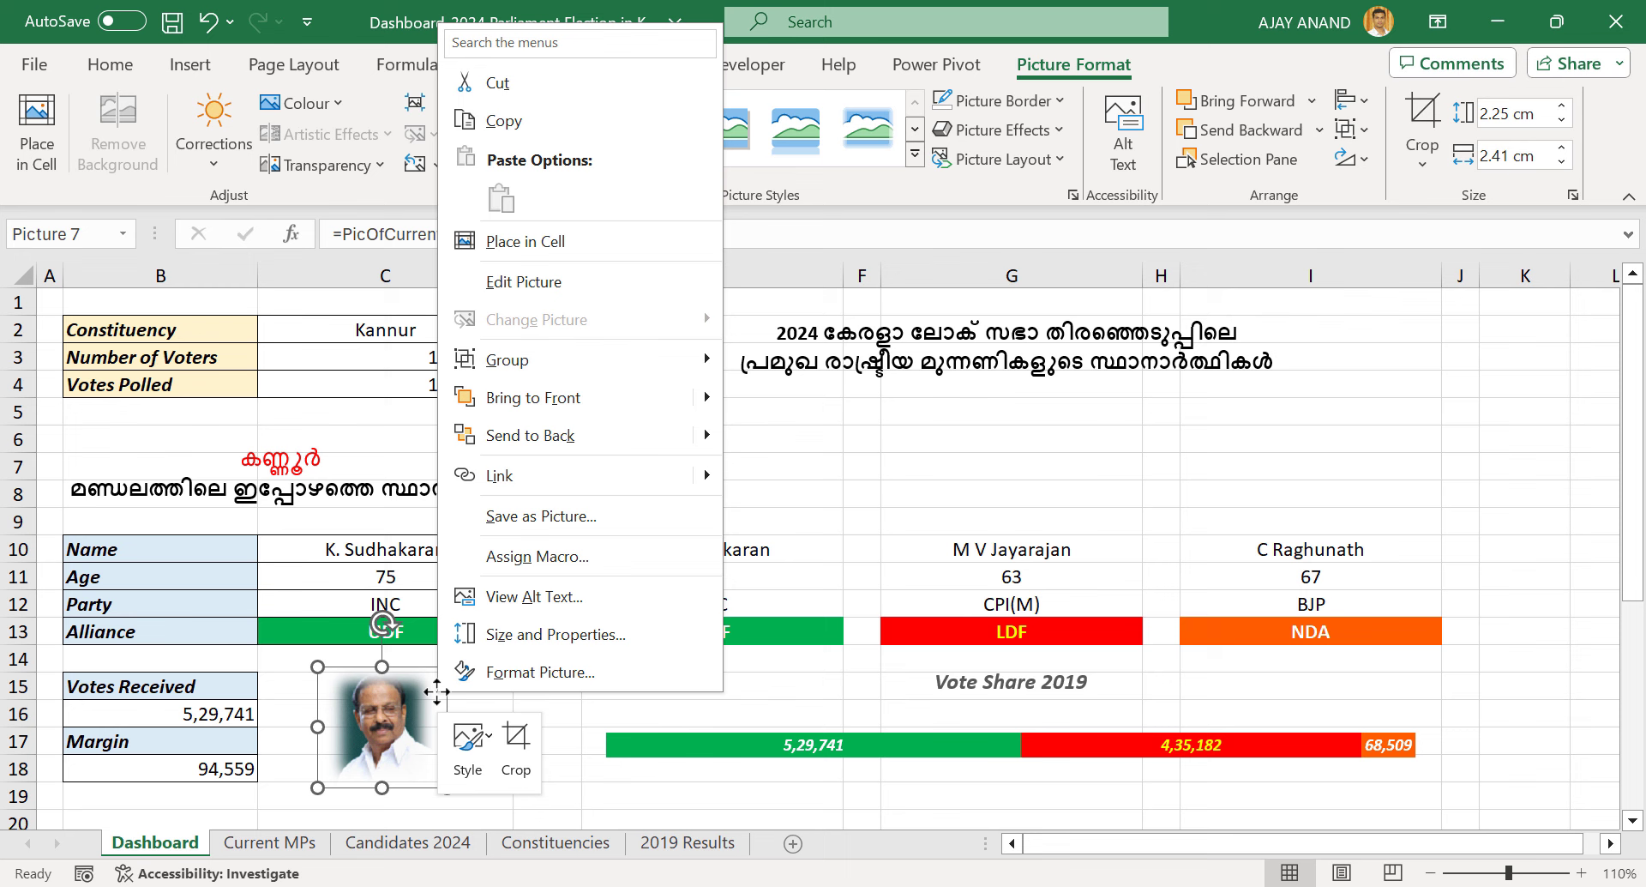
click(540, 672)
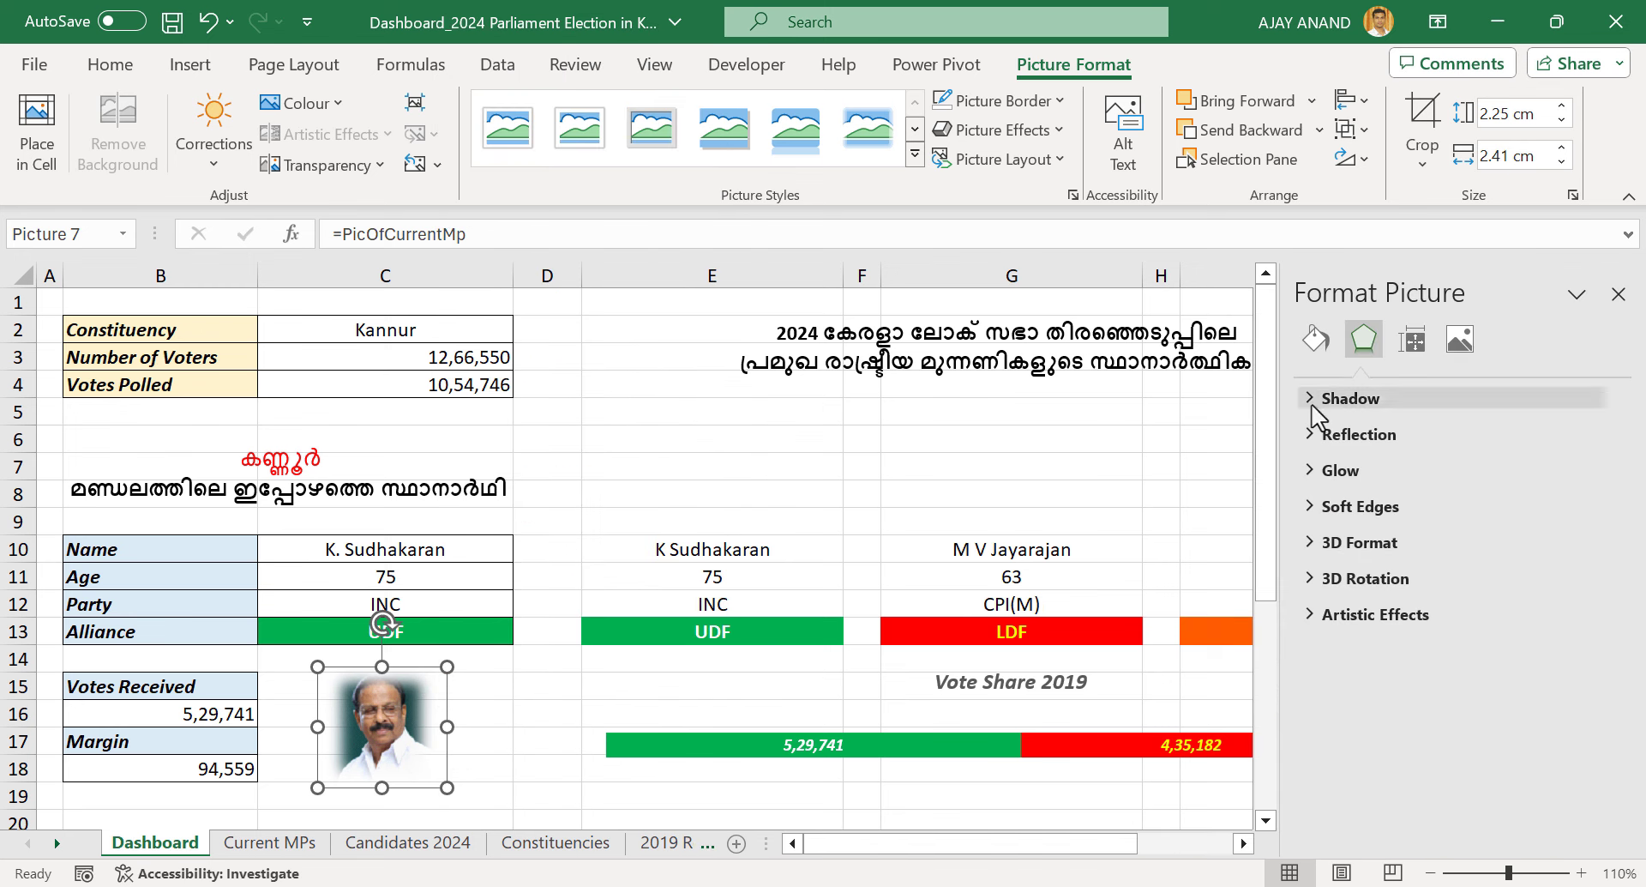
click(1312, 401)
click(1314, 697)
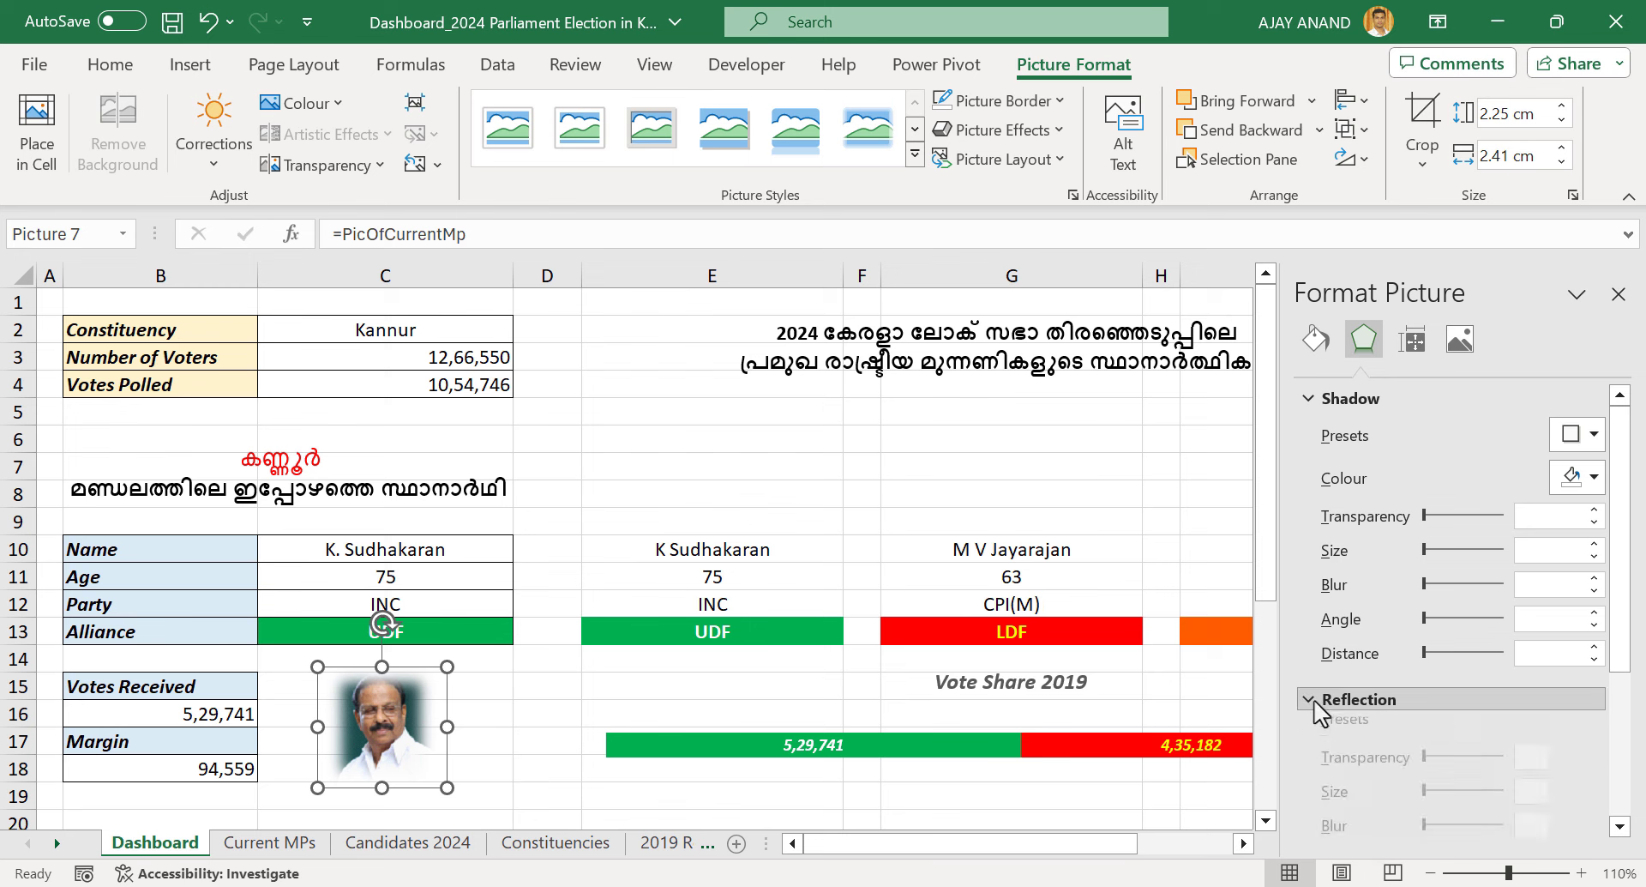
click(1325, 736)
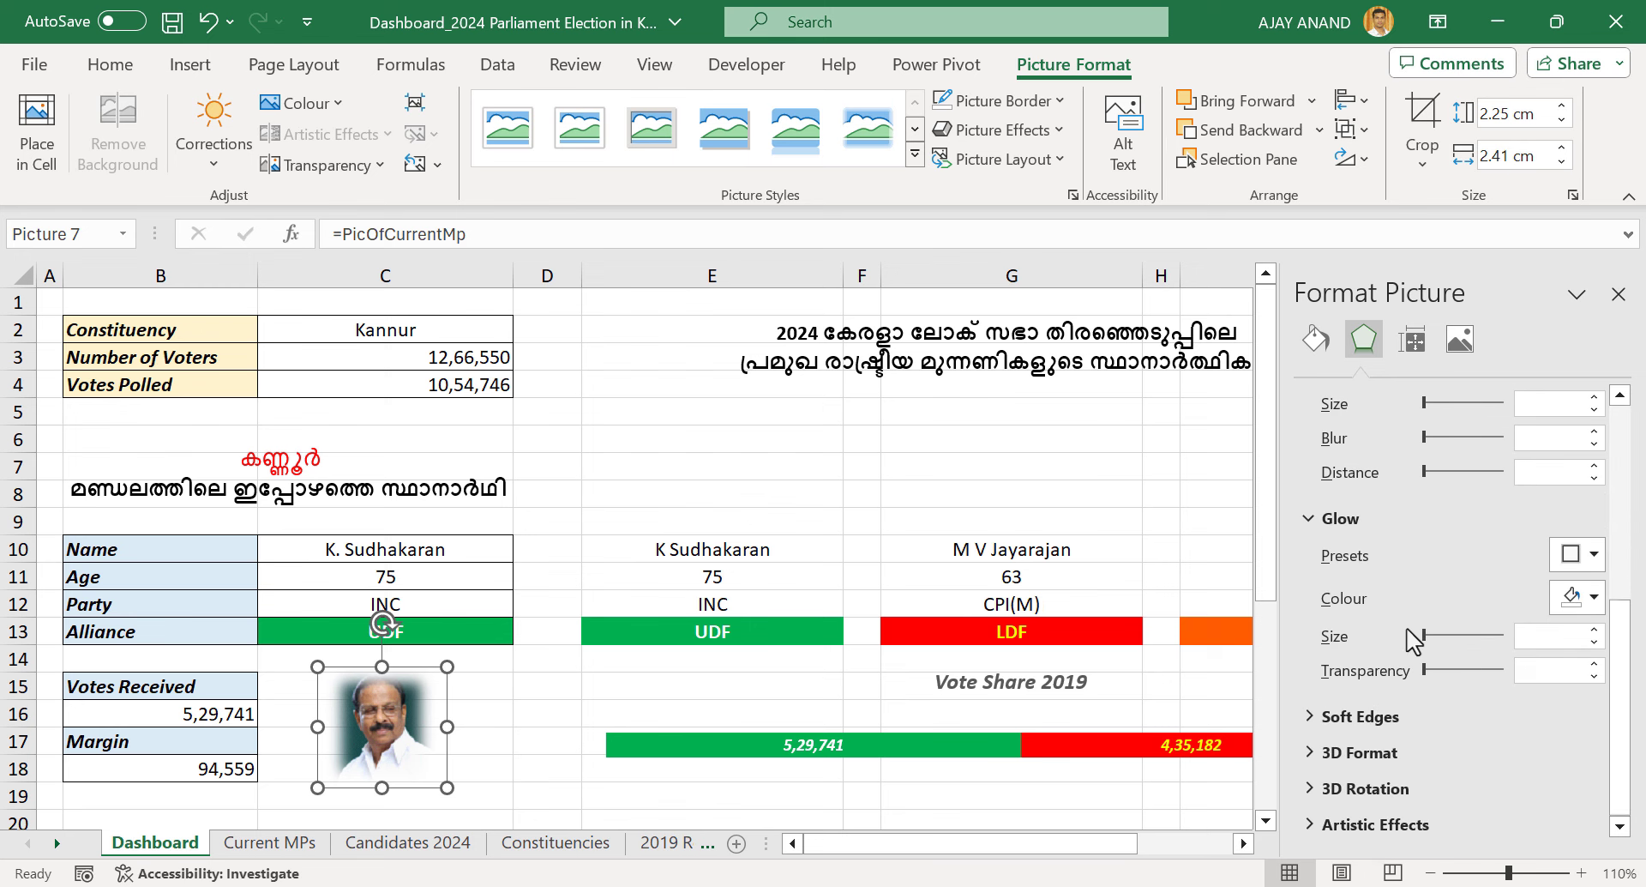
click(1363, 716)
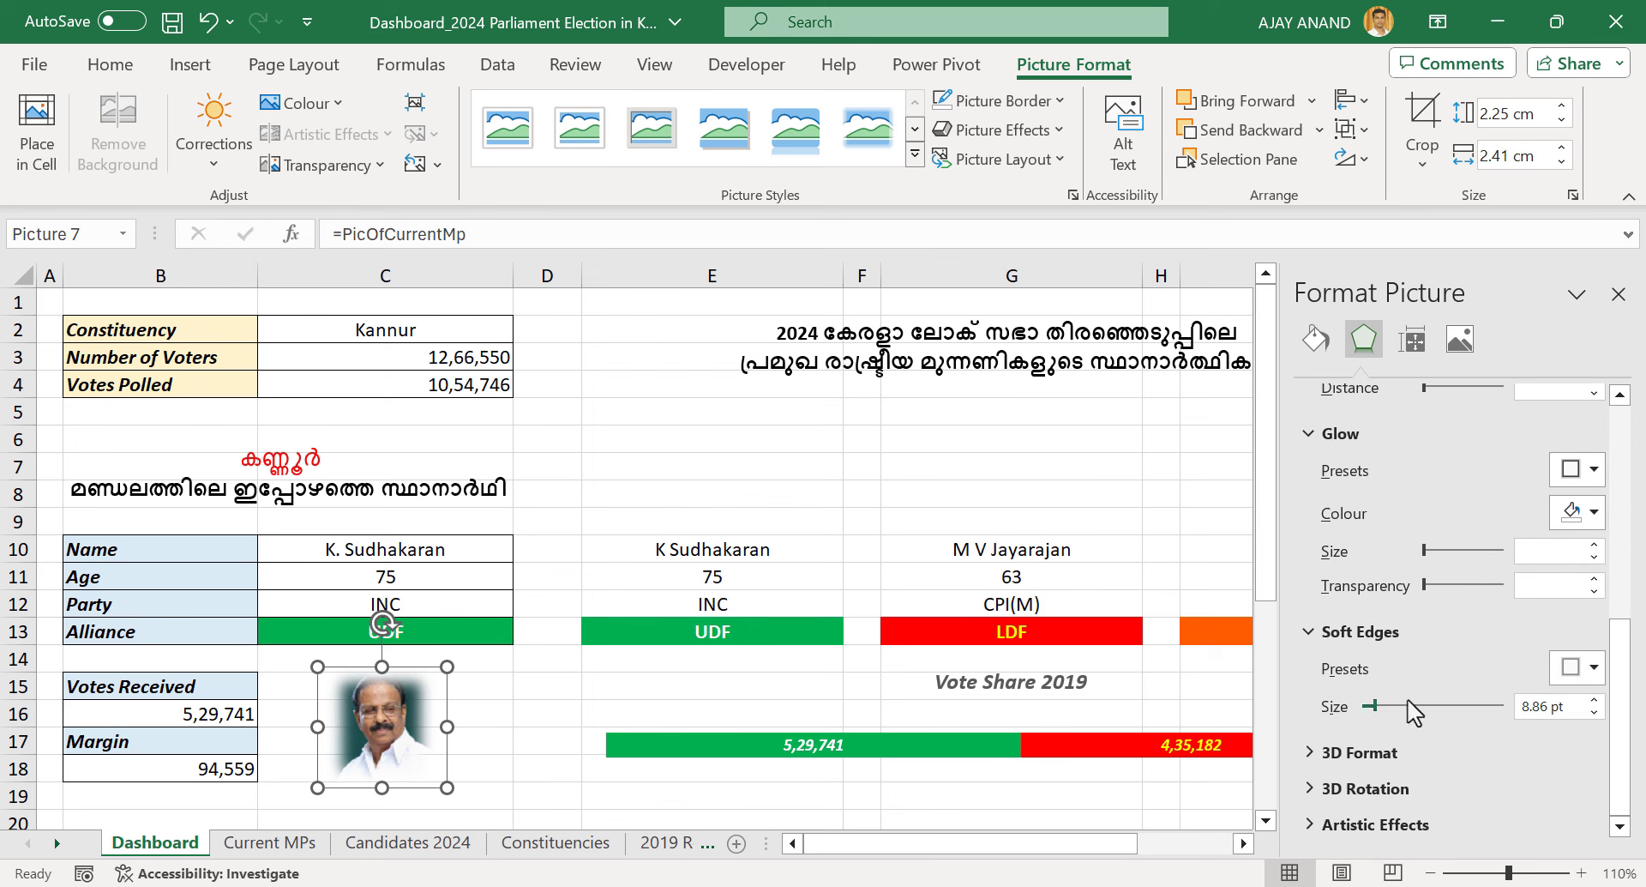
drag(1561, 706, 1492, 720)
text(2)
key(Return)
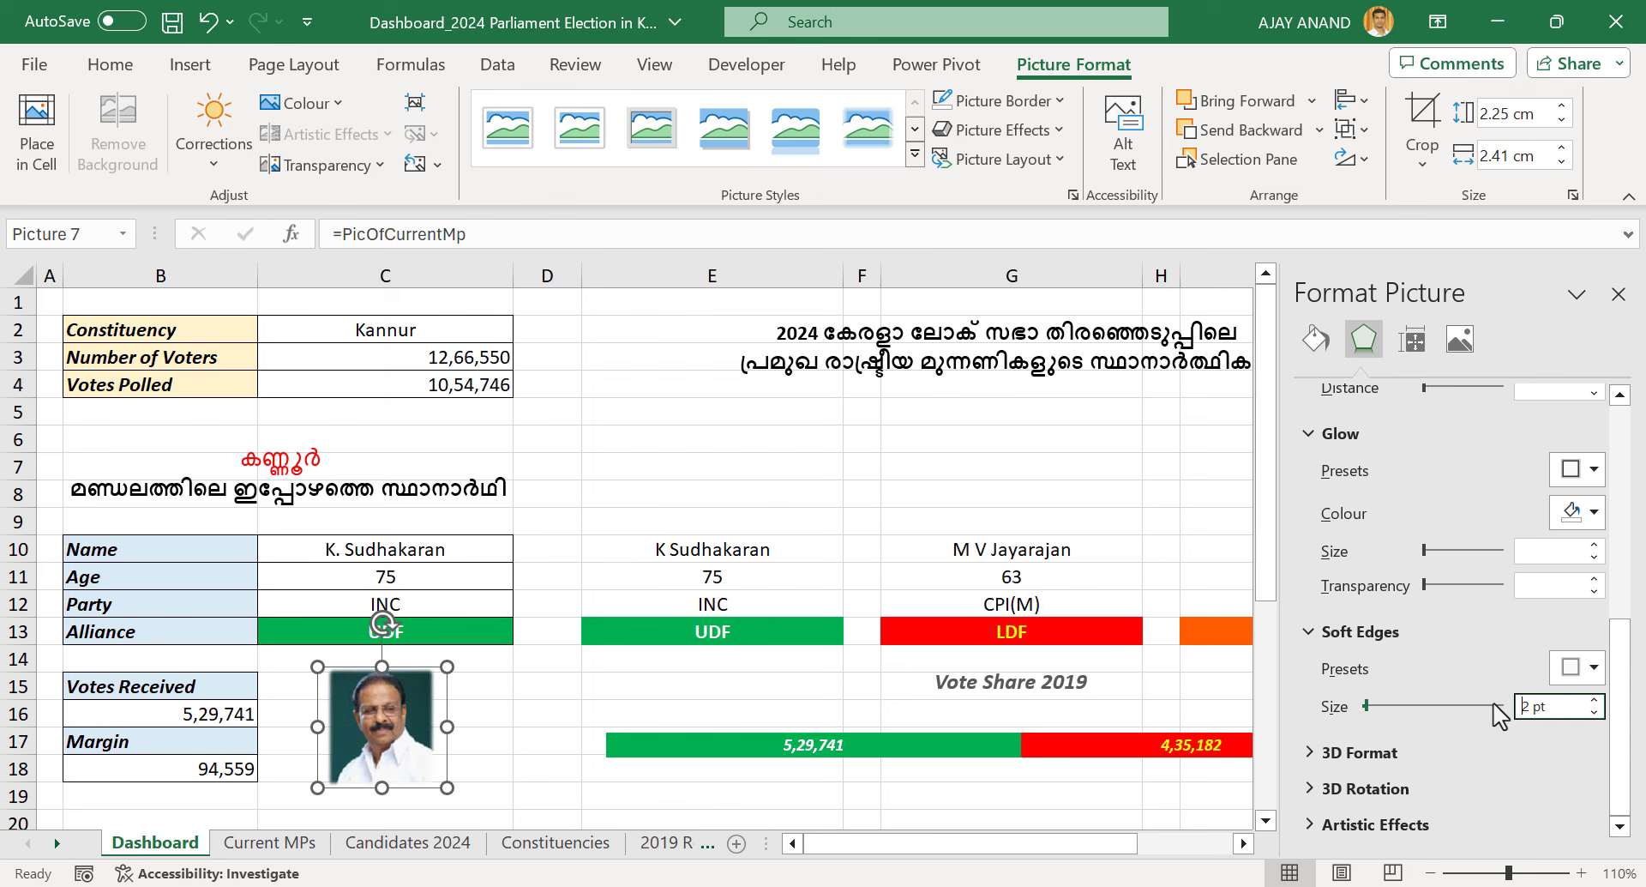
click(1618, 294)
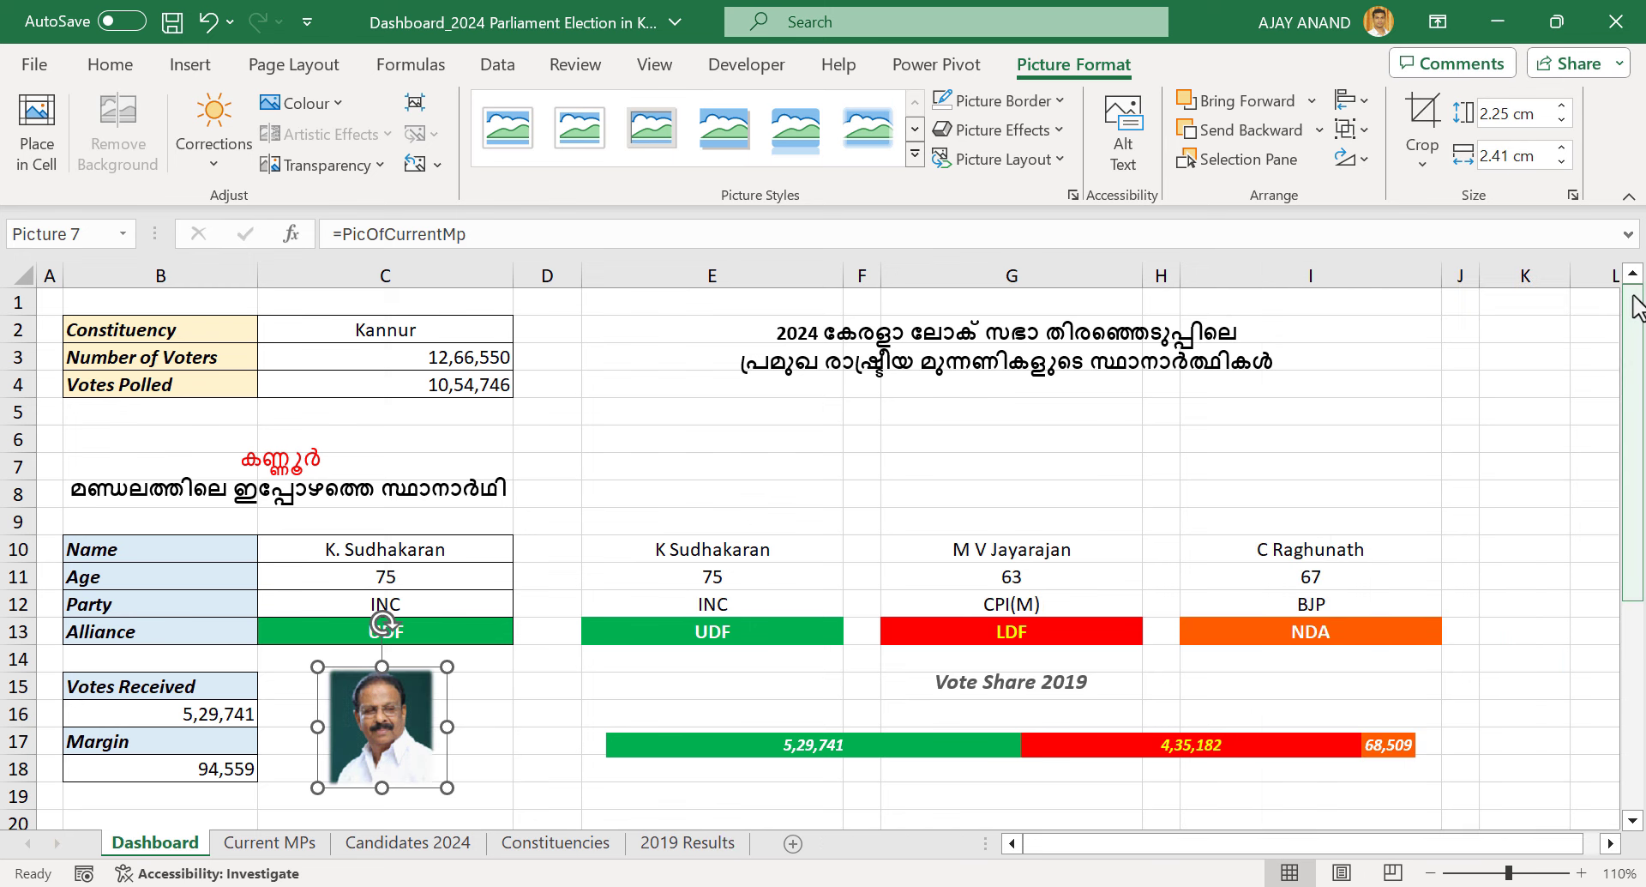
click(538, 733)
Enlarge the MP photo slightly by stretching its upper-left and lower-right corners outward
click(396, 704)
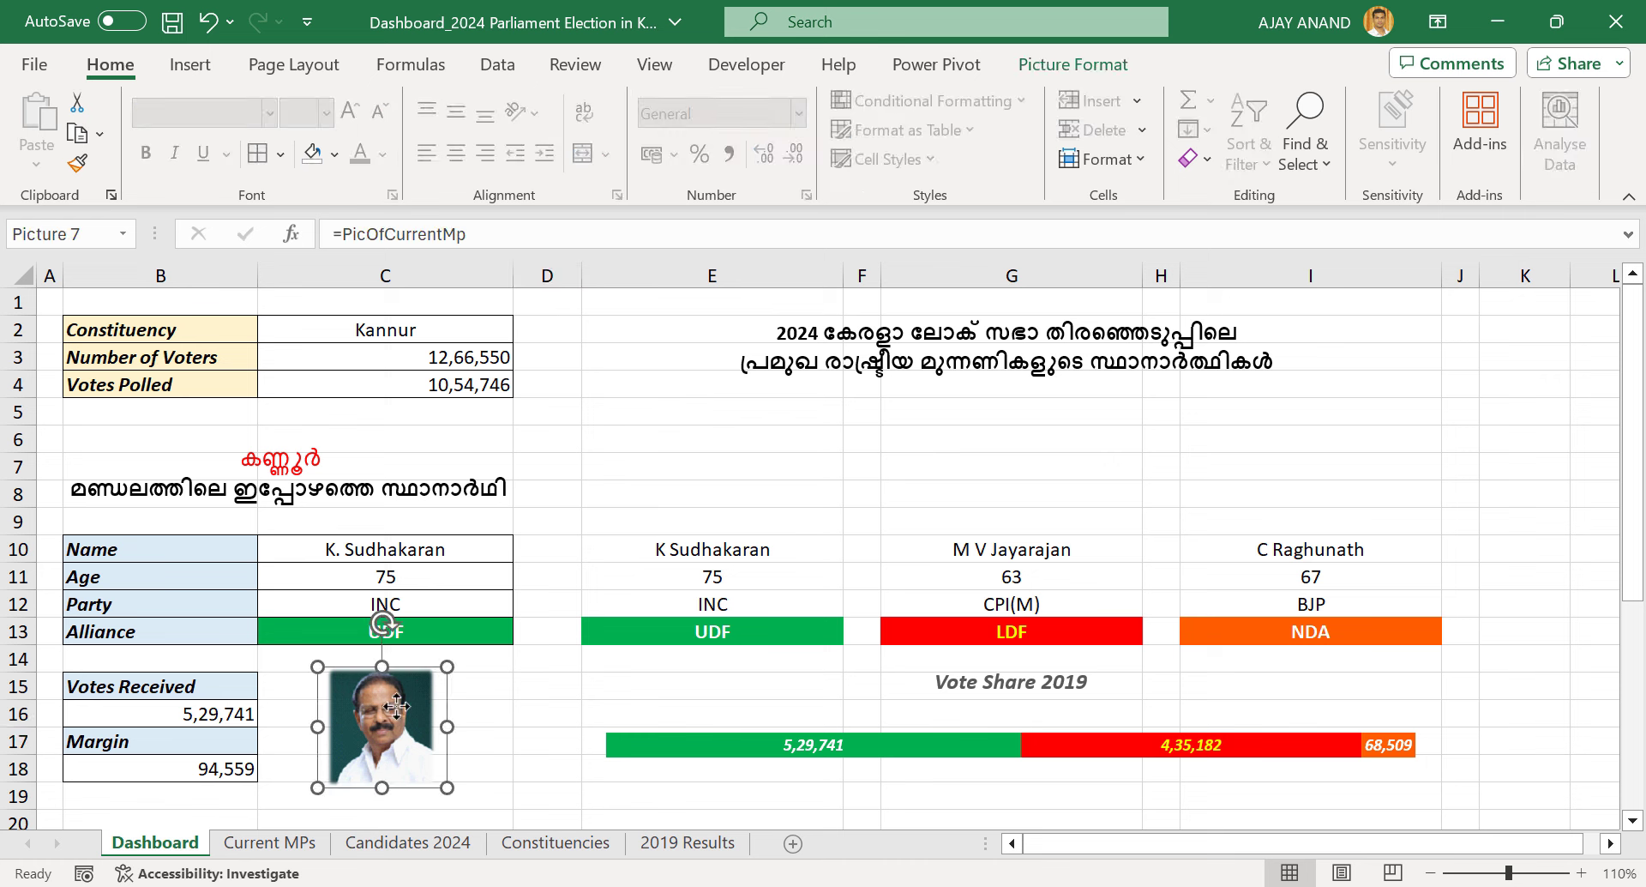
drag(320, 673, 309, 661)
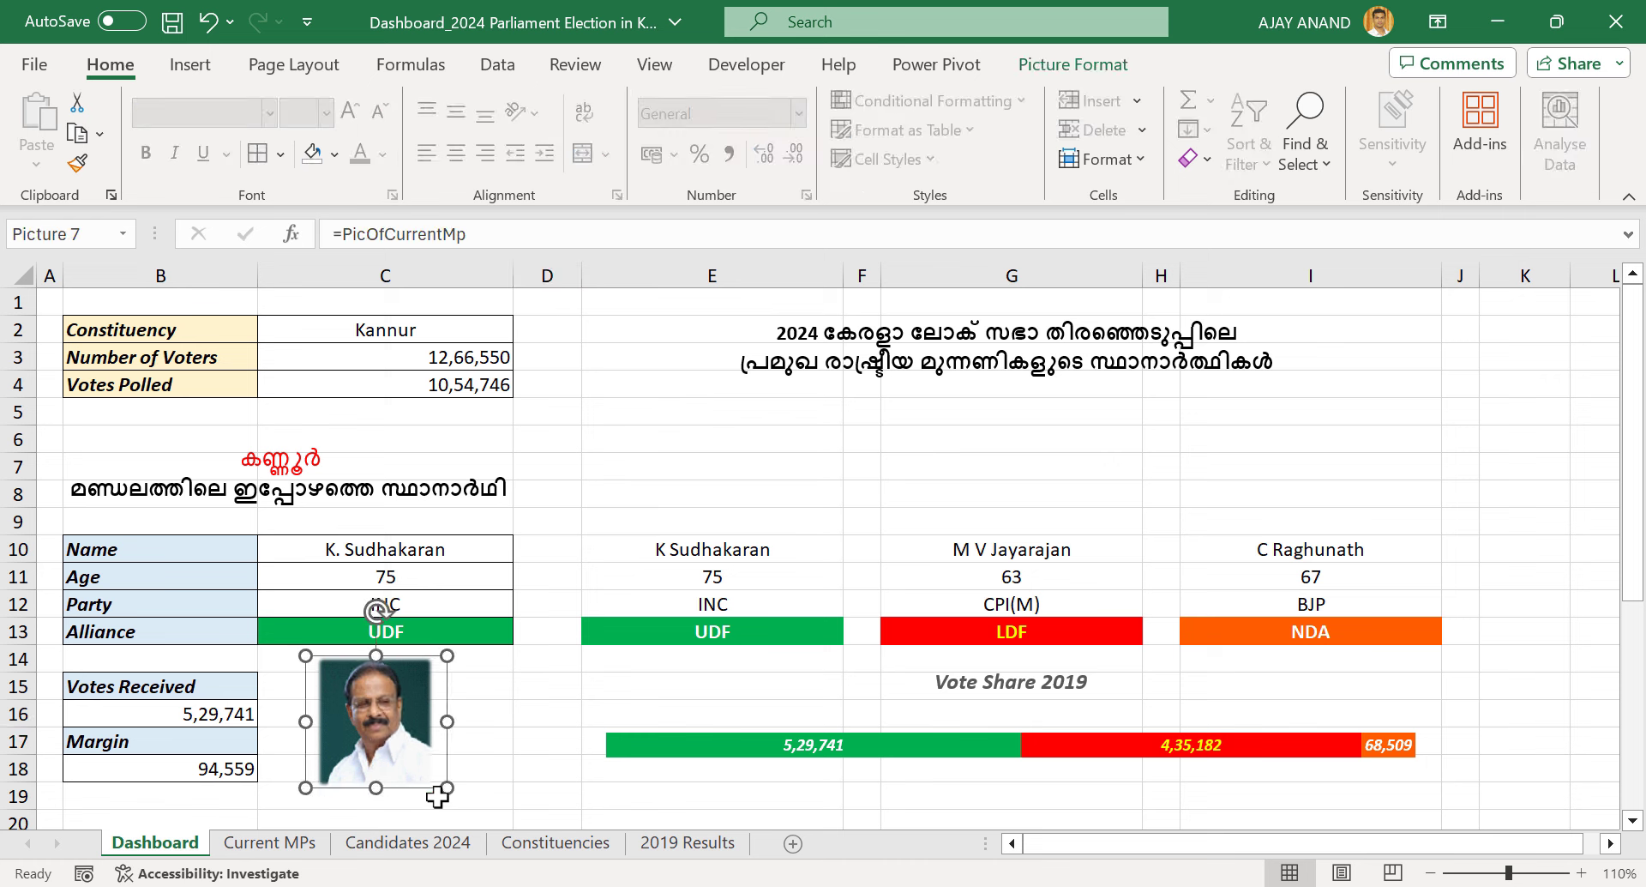
drag(451, 797, 454, 799)
click(488, 743)
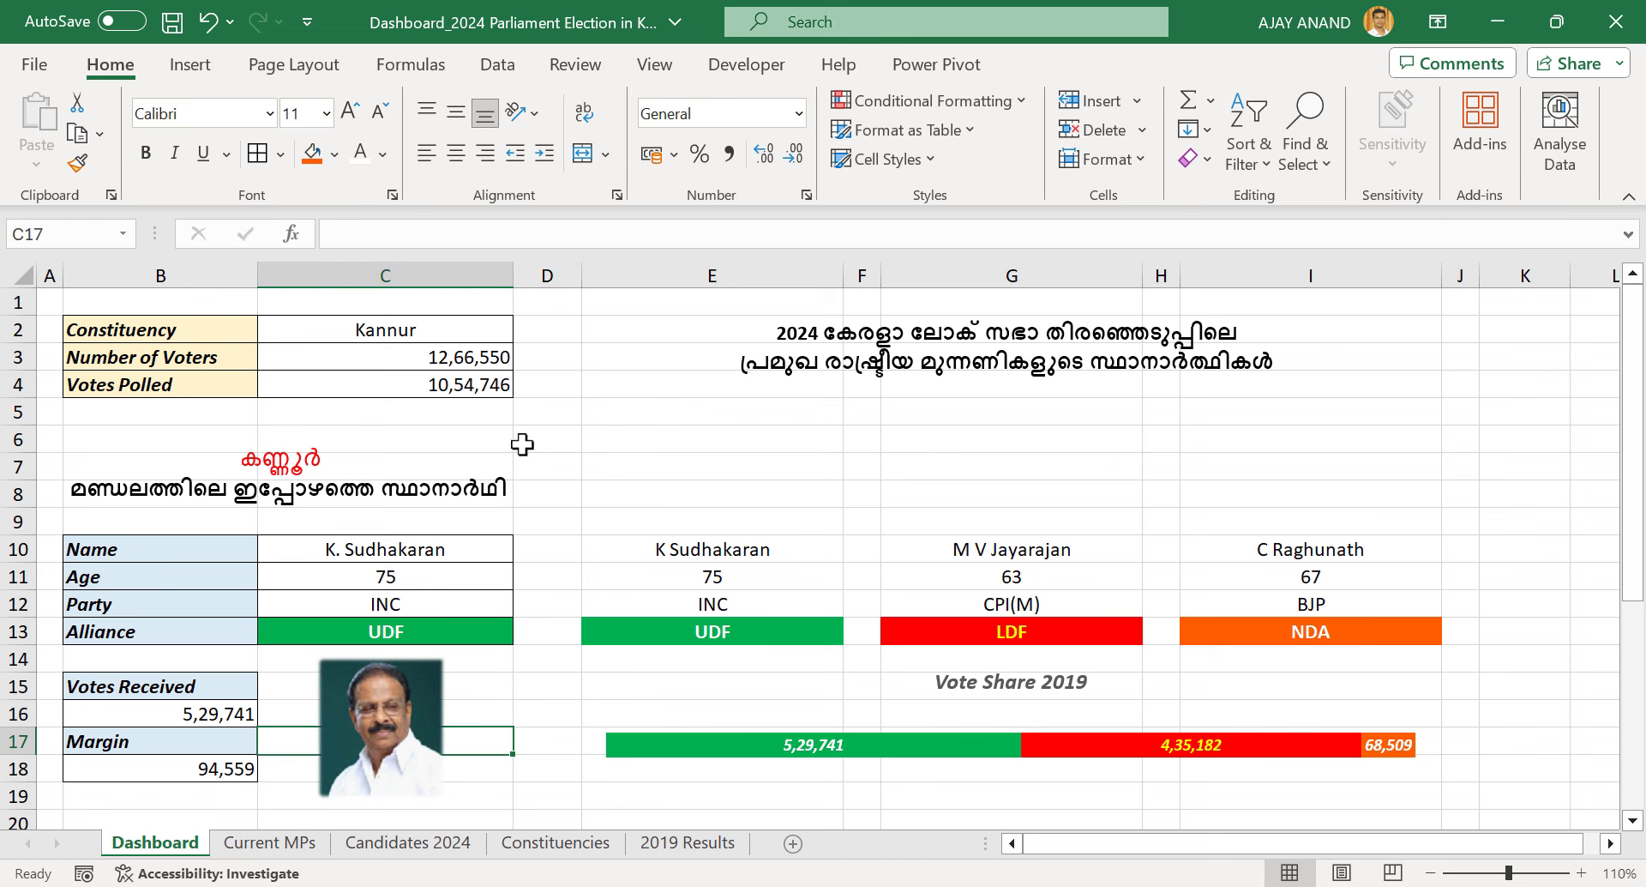
Switch the constituency in C2 to Kasaragod, Palakkad and finally Pathanamthitta to check the linked photo
click(506, 331)
click(524, 330)
click(435, 362)
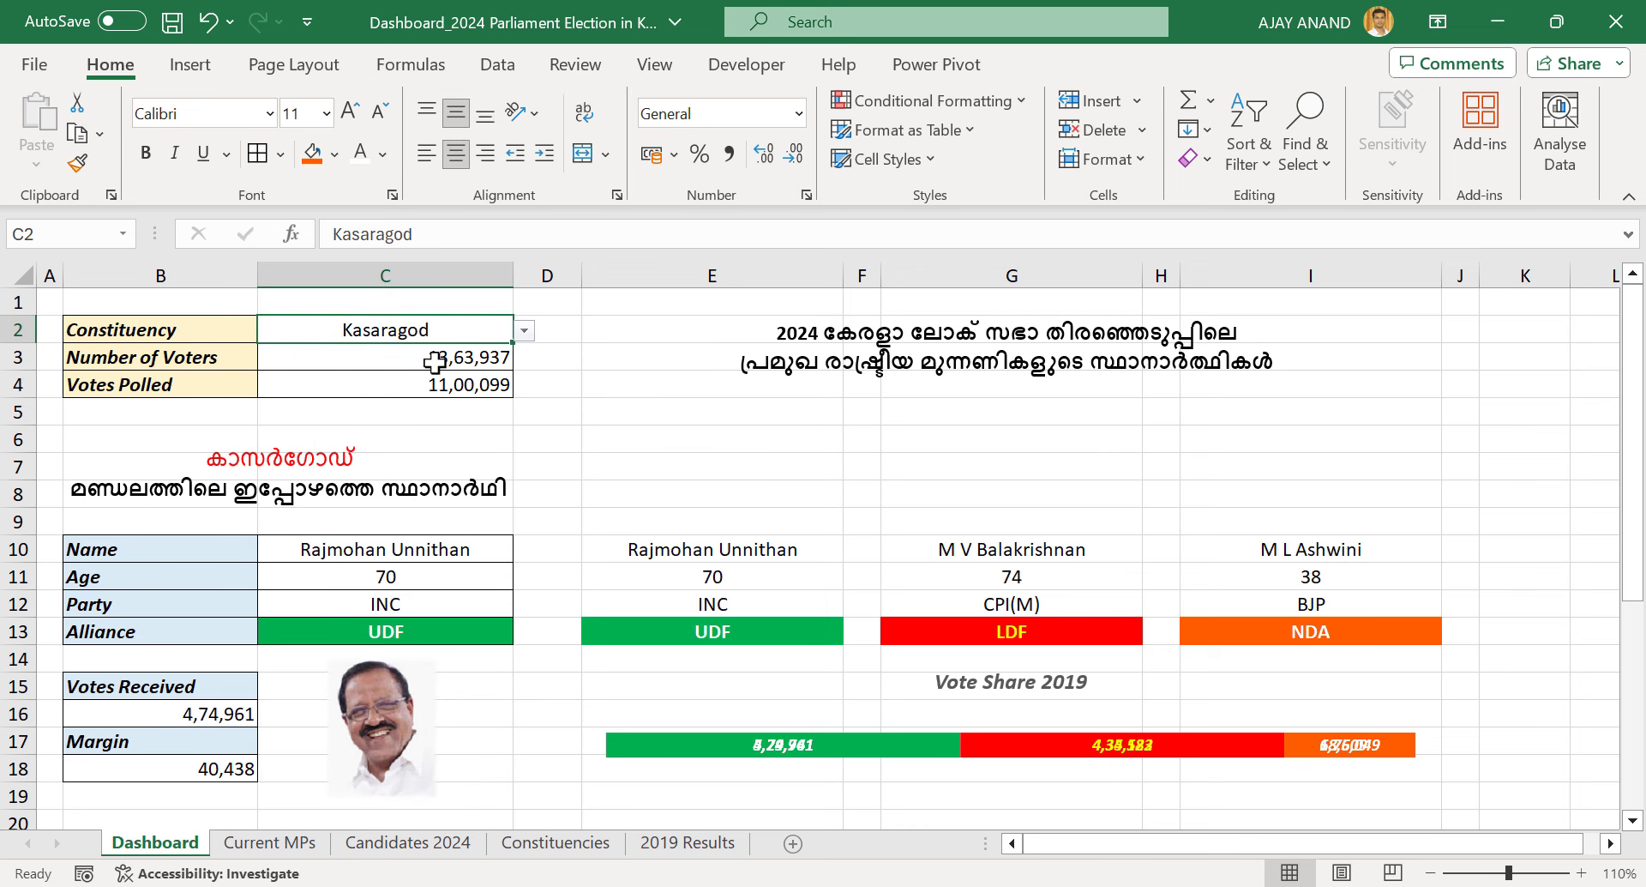
click(524, 330)
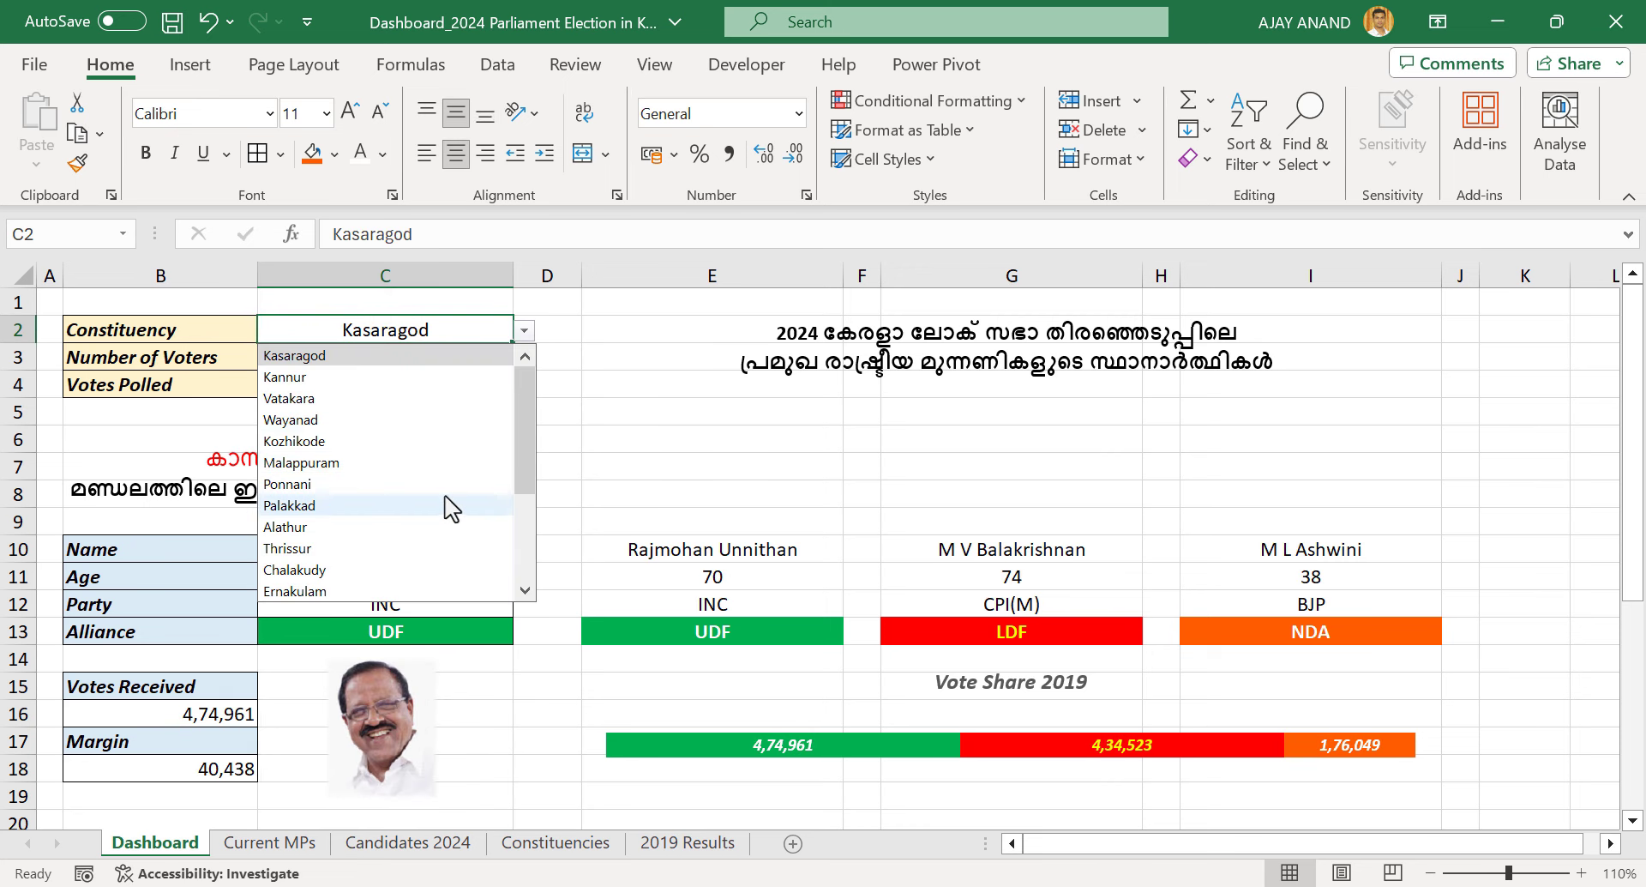
click(452, 508)
click(524, 330)
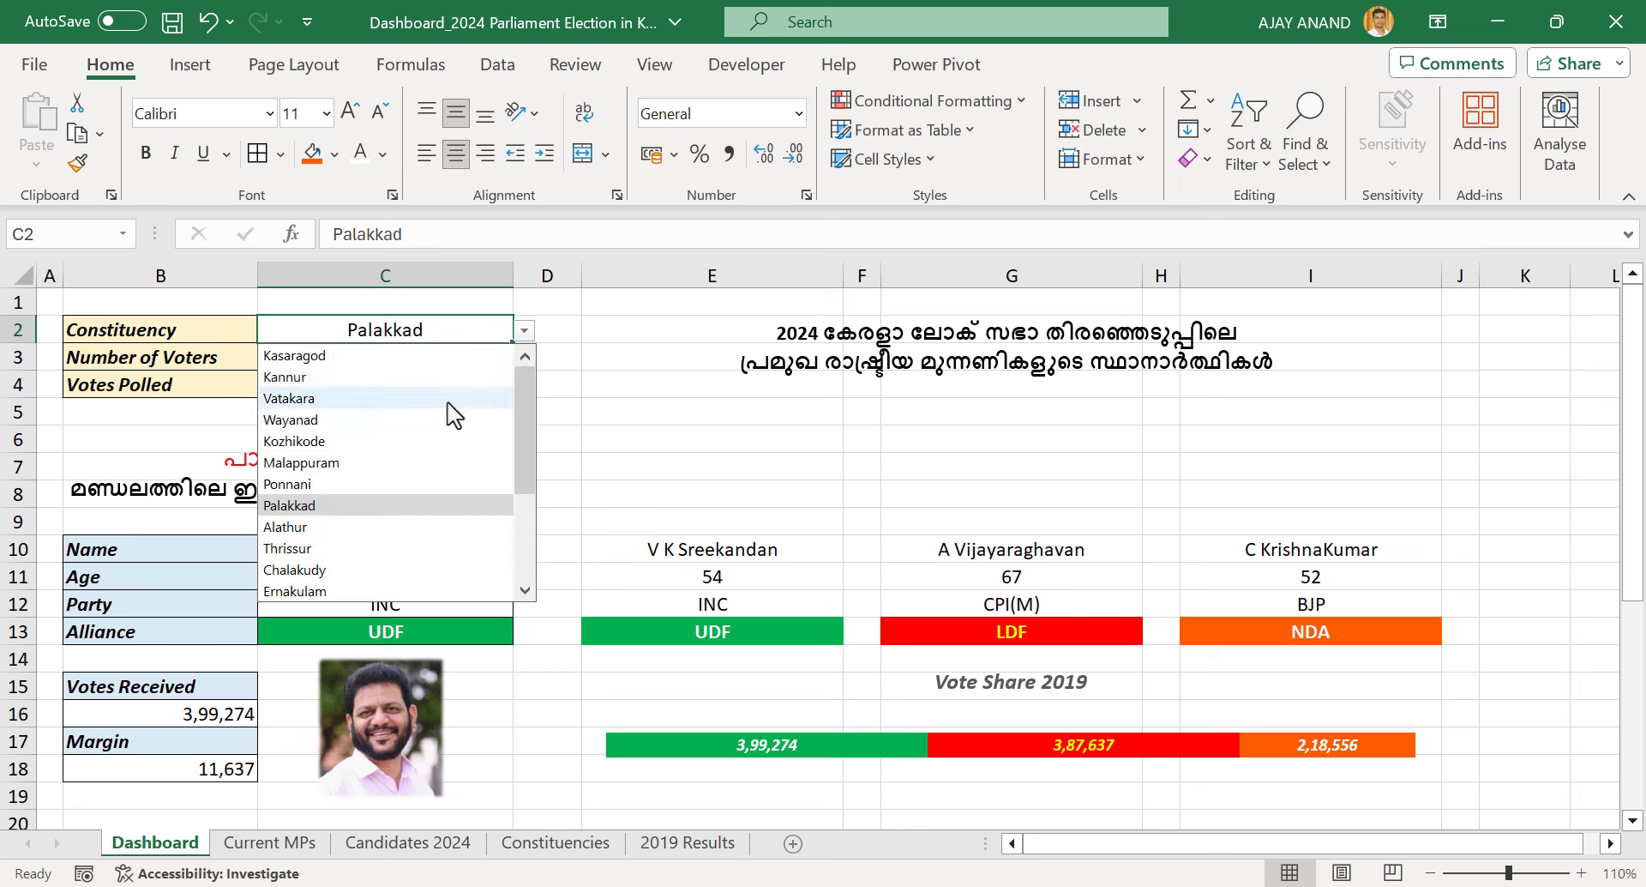
scroll(424, 549, down, 2)
click(391, 567)
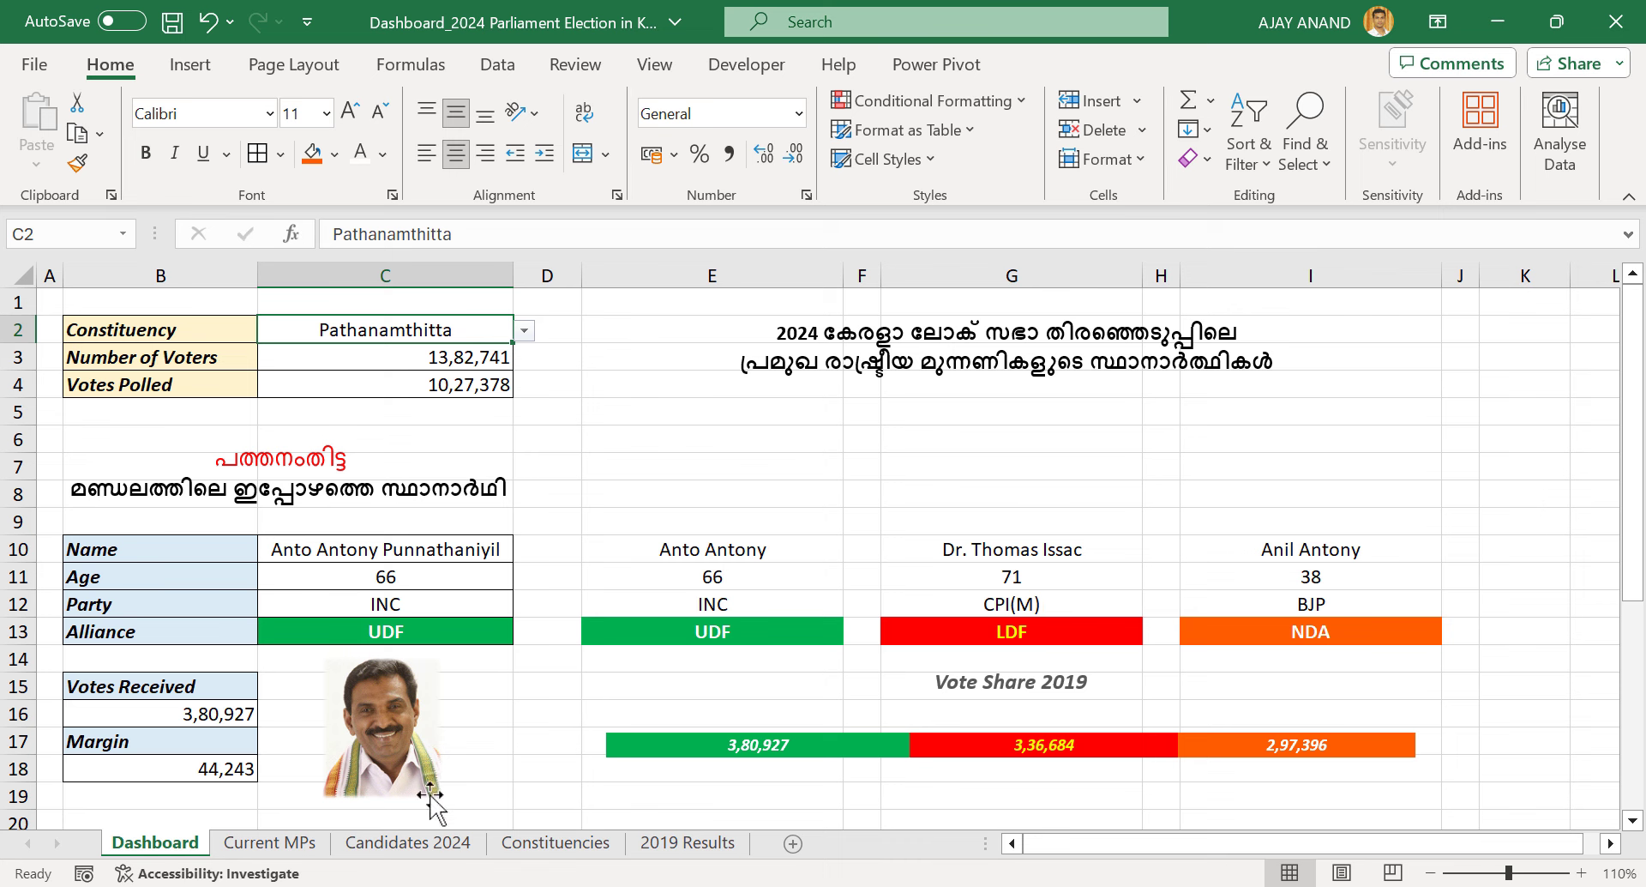
Increase the height of row 1 on the Candidates 2024 sheet to about the height of the picture rows
click(416, 840)
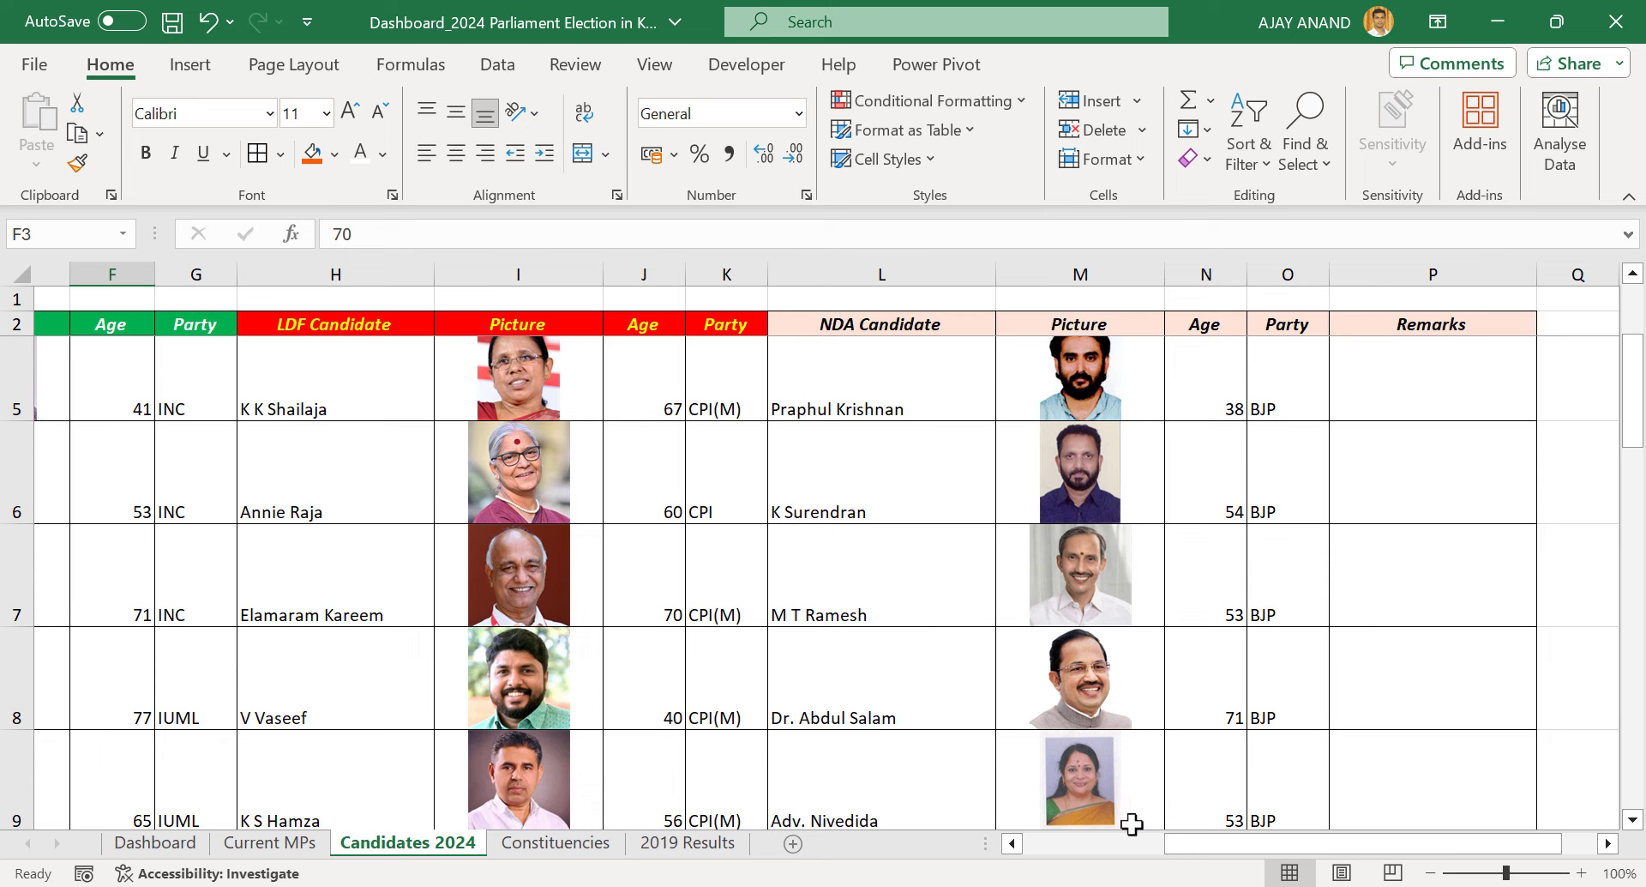
drag(1153, 844, 1011, 847)
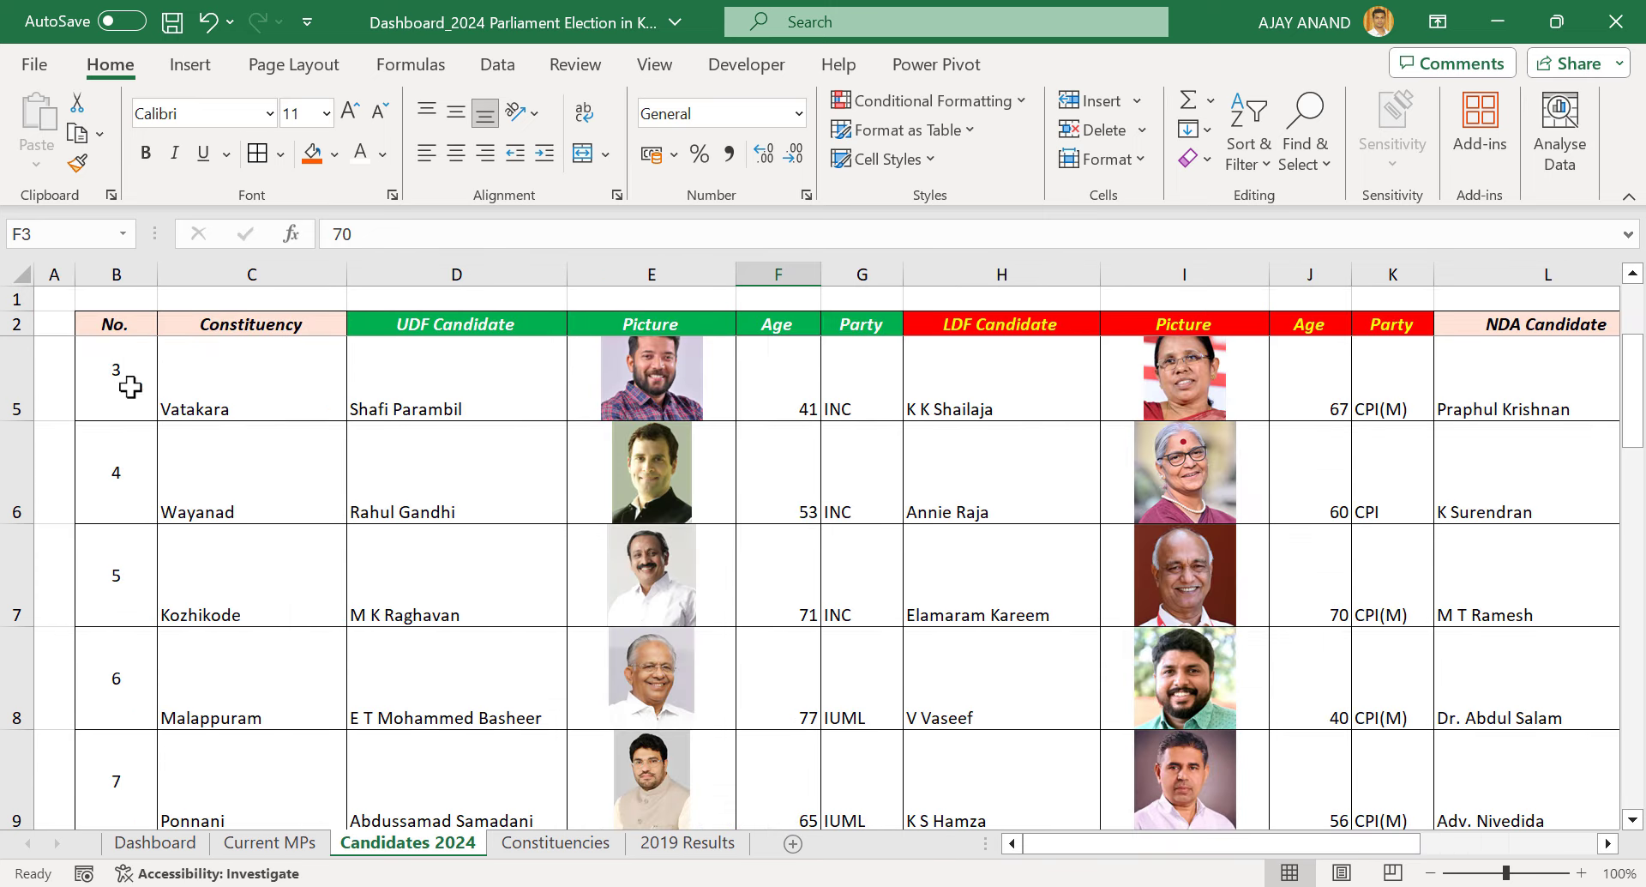
drag(19, 311, 20, 390)
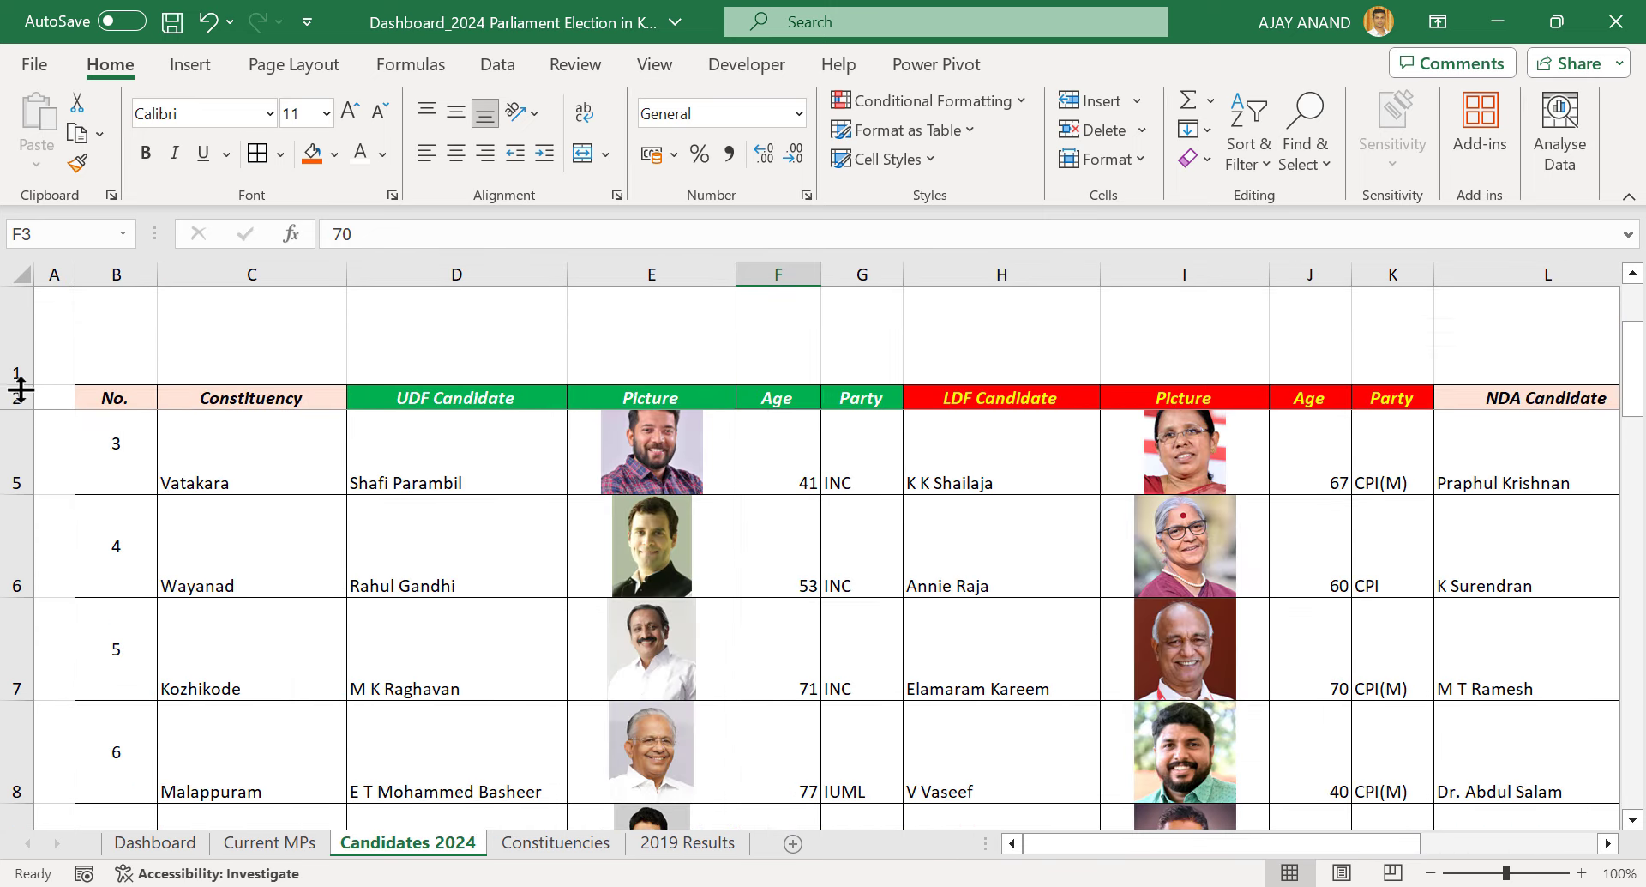
Link cell C1 of the Candidates 2024 sheet to the selected constituency with =Dashboard!C2
click(276, 313)
scroll(274, 466, up, 1)
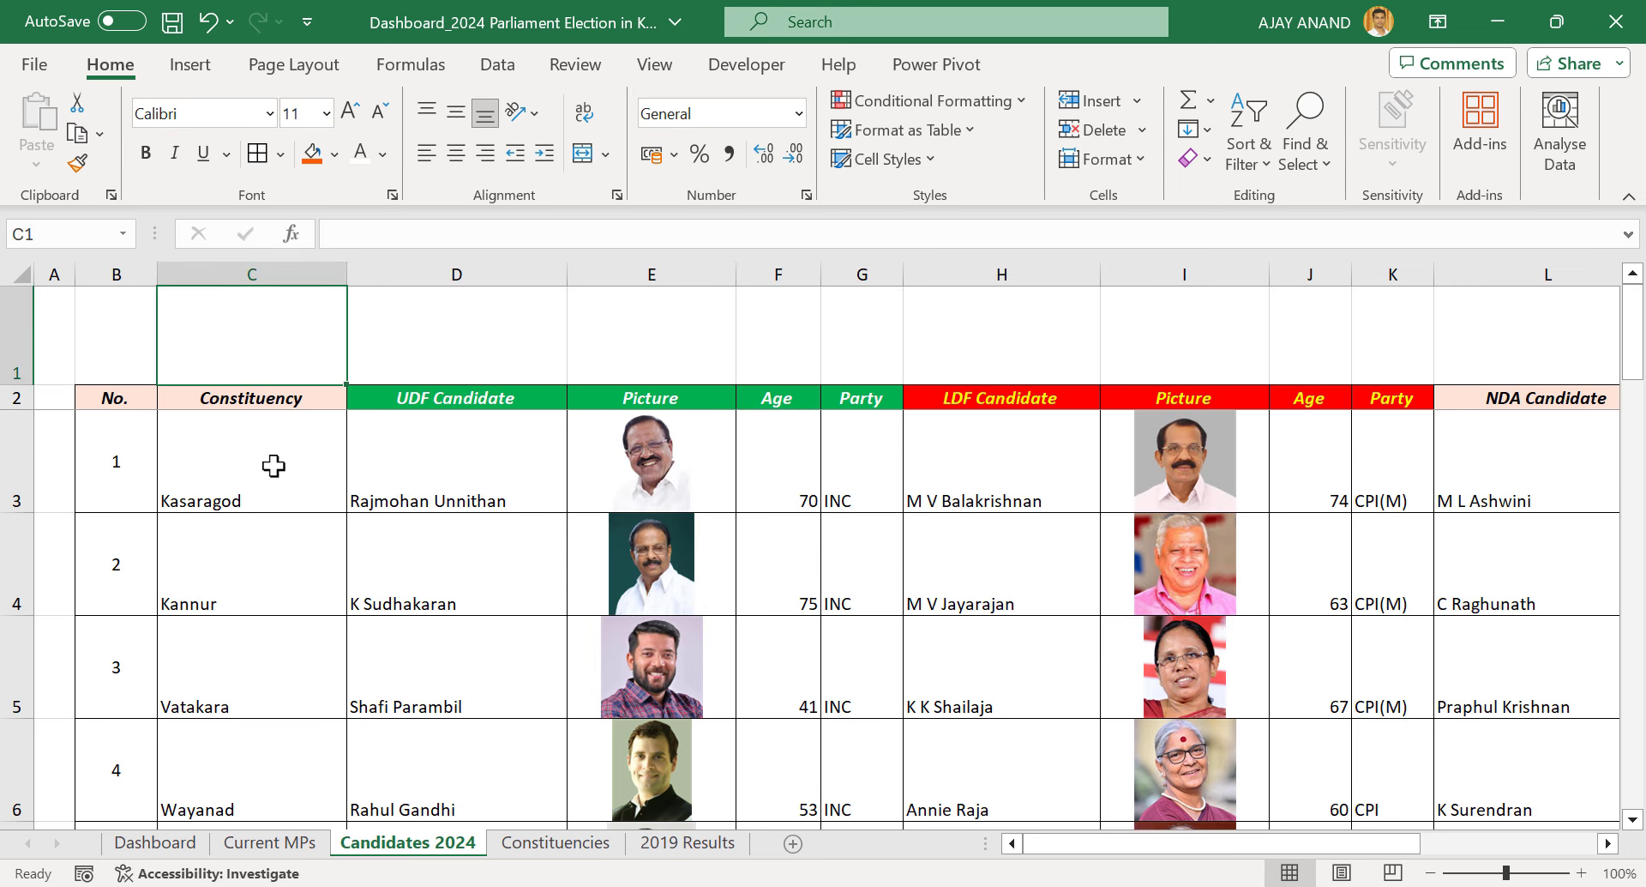
text(=)
click(155, 842)
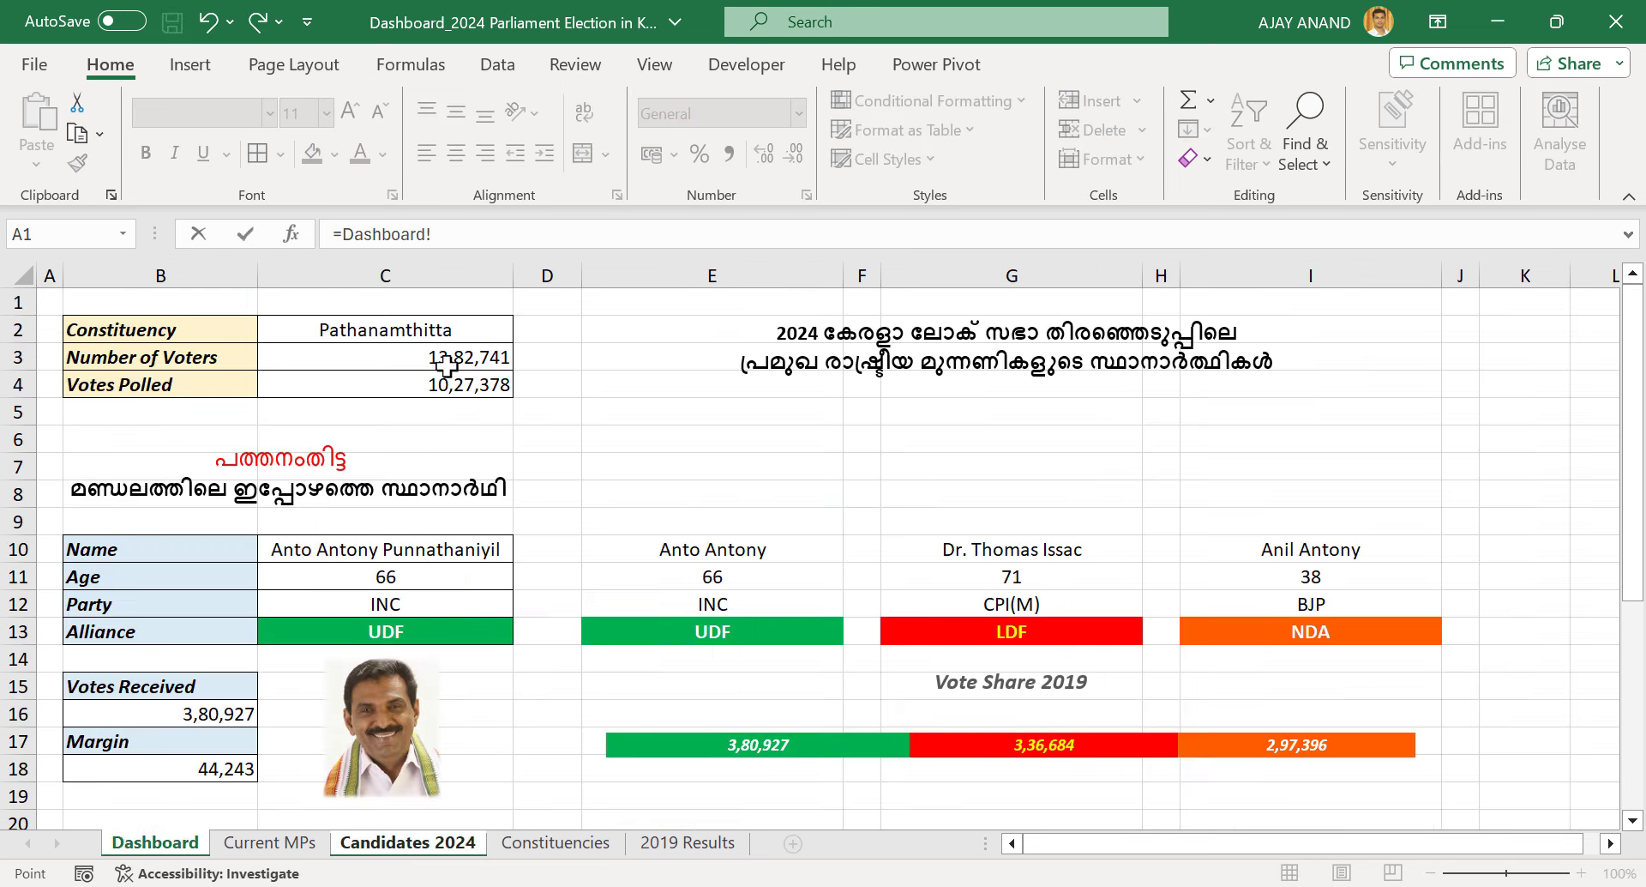
click(429, 329)
key(Return)
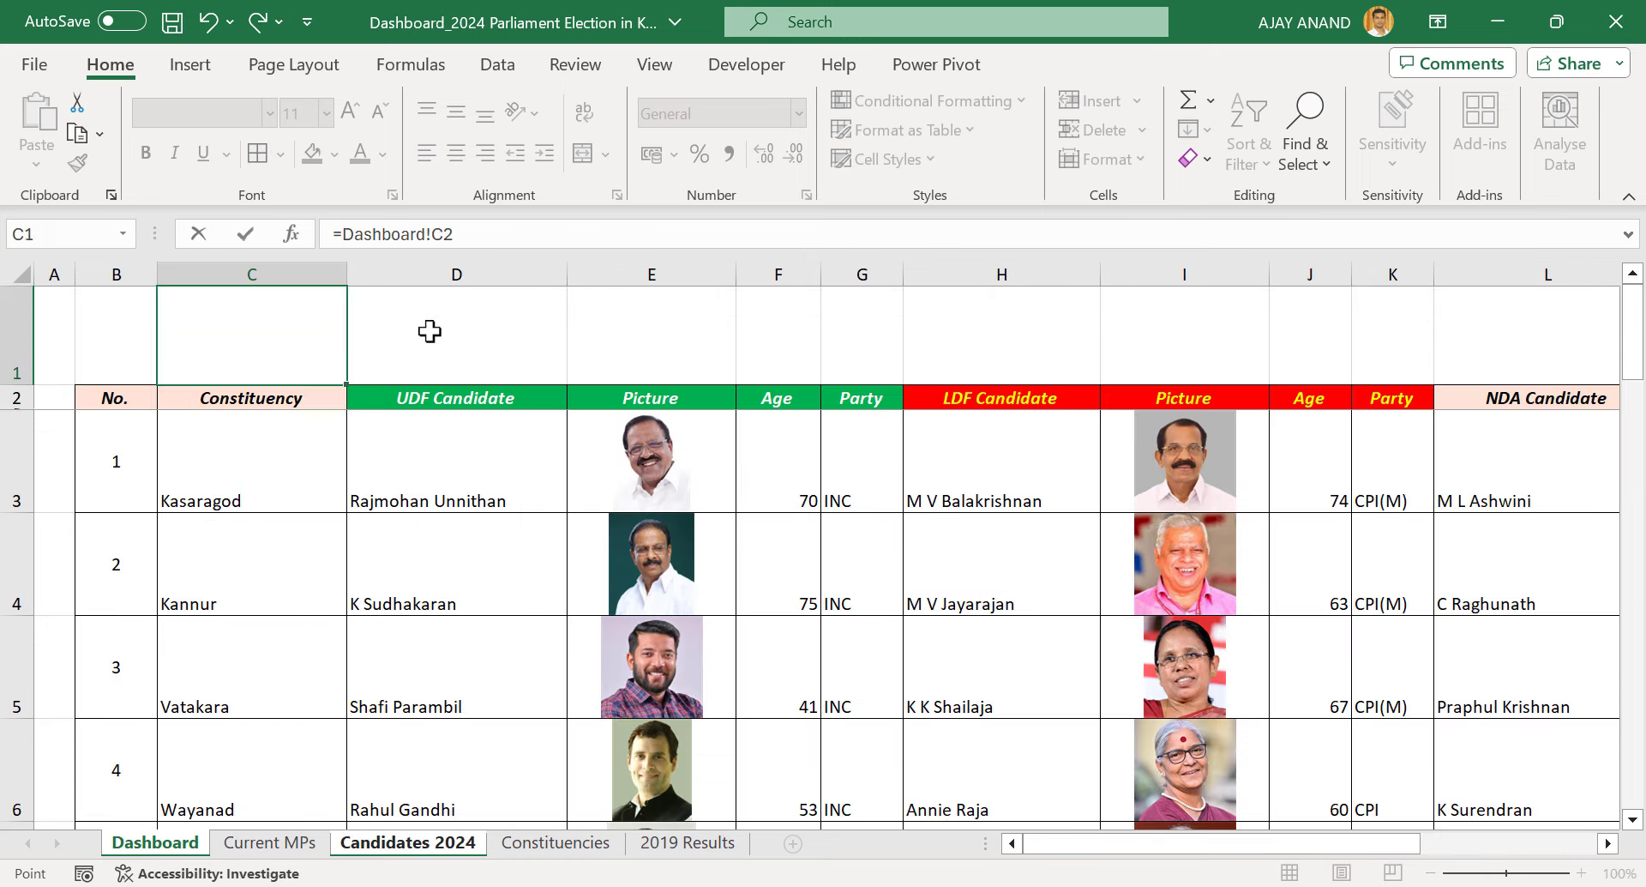
Centre the contents of row 1 on the Candidates 2024 sheet both vertically and horizontally
click(27, 334)
click(456, 112)
click(458, 153)
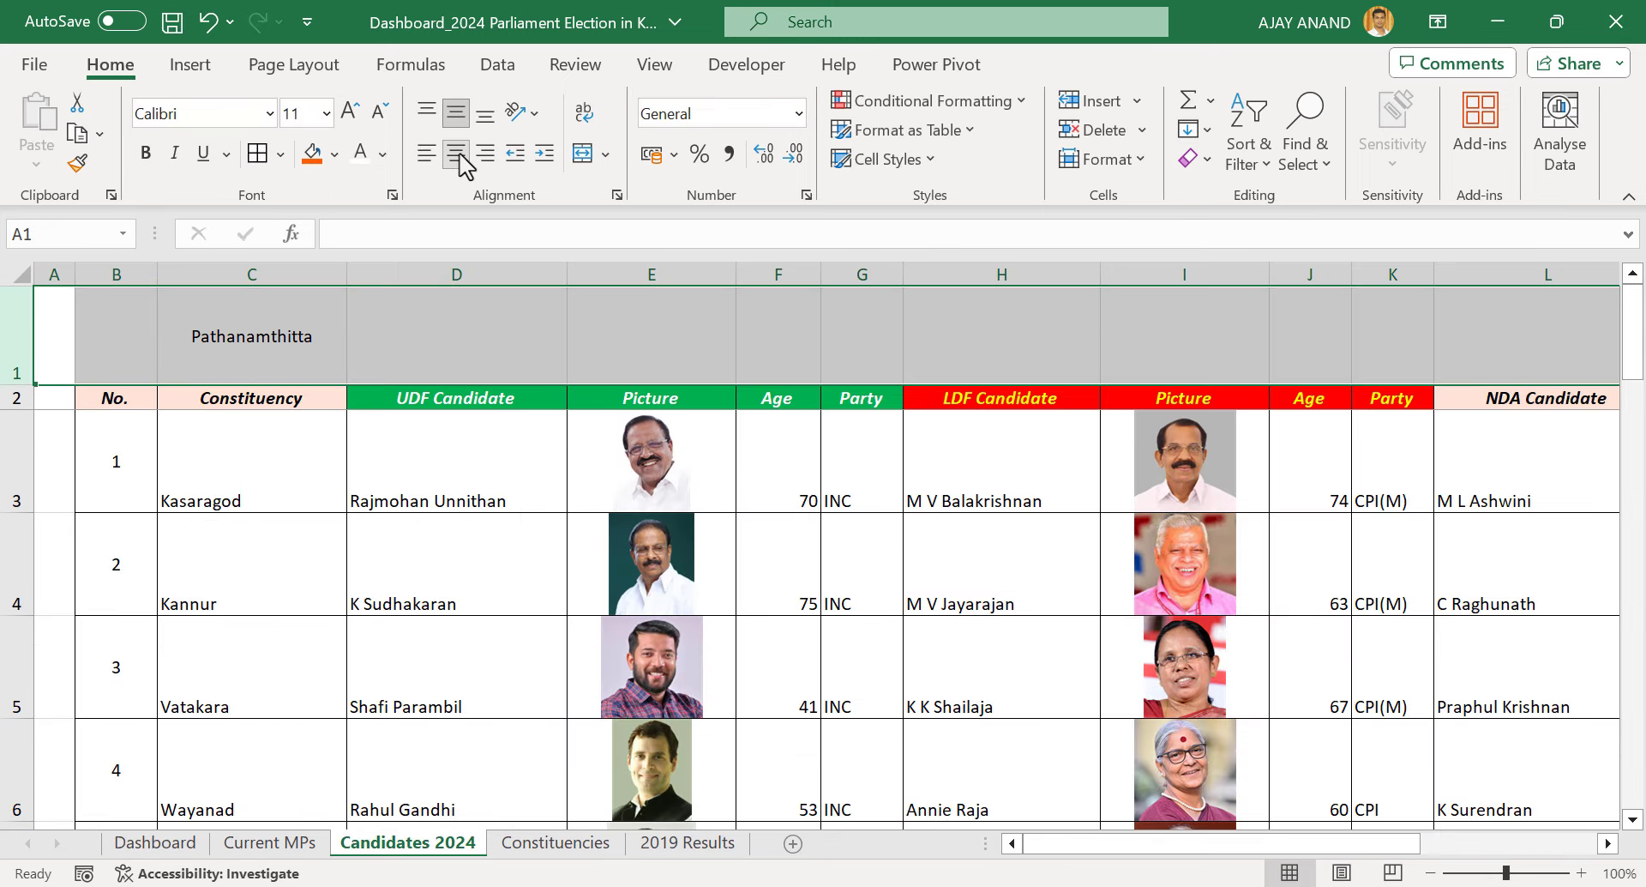
Start an INDEX formula in cell E1 of the Candidates 2024 sheet with the absolute UDF picture range $E$3:$E$22 as its array
click(536, 347)
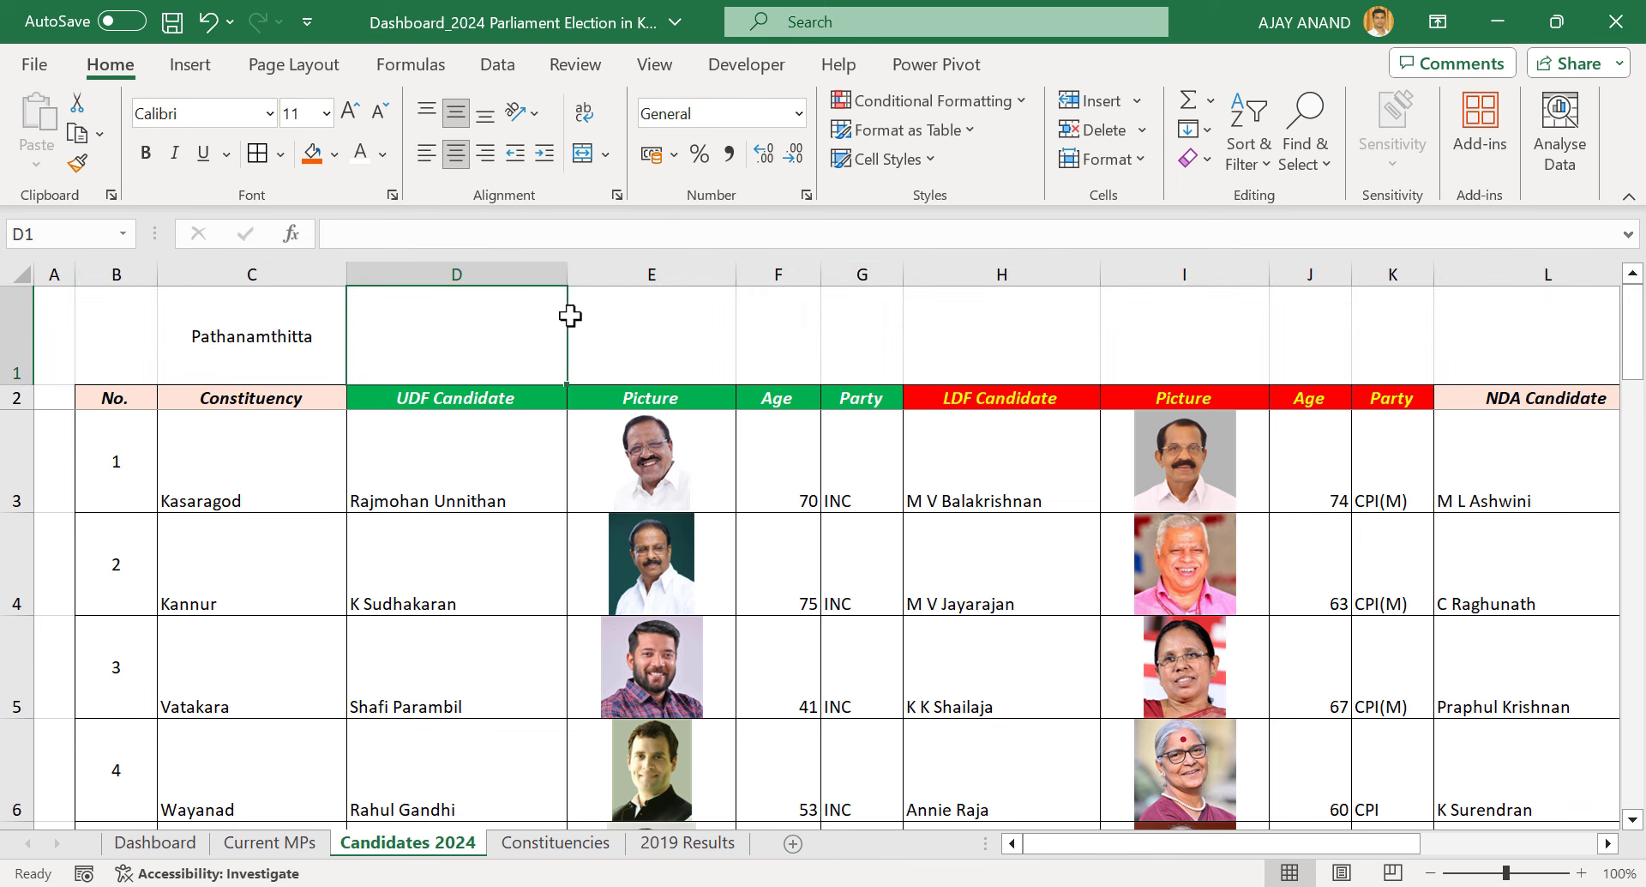
click(672, 332)
click(392, 242)
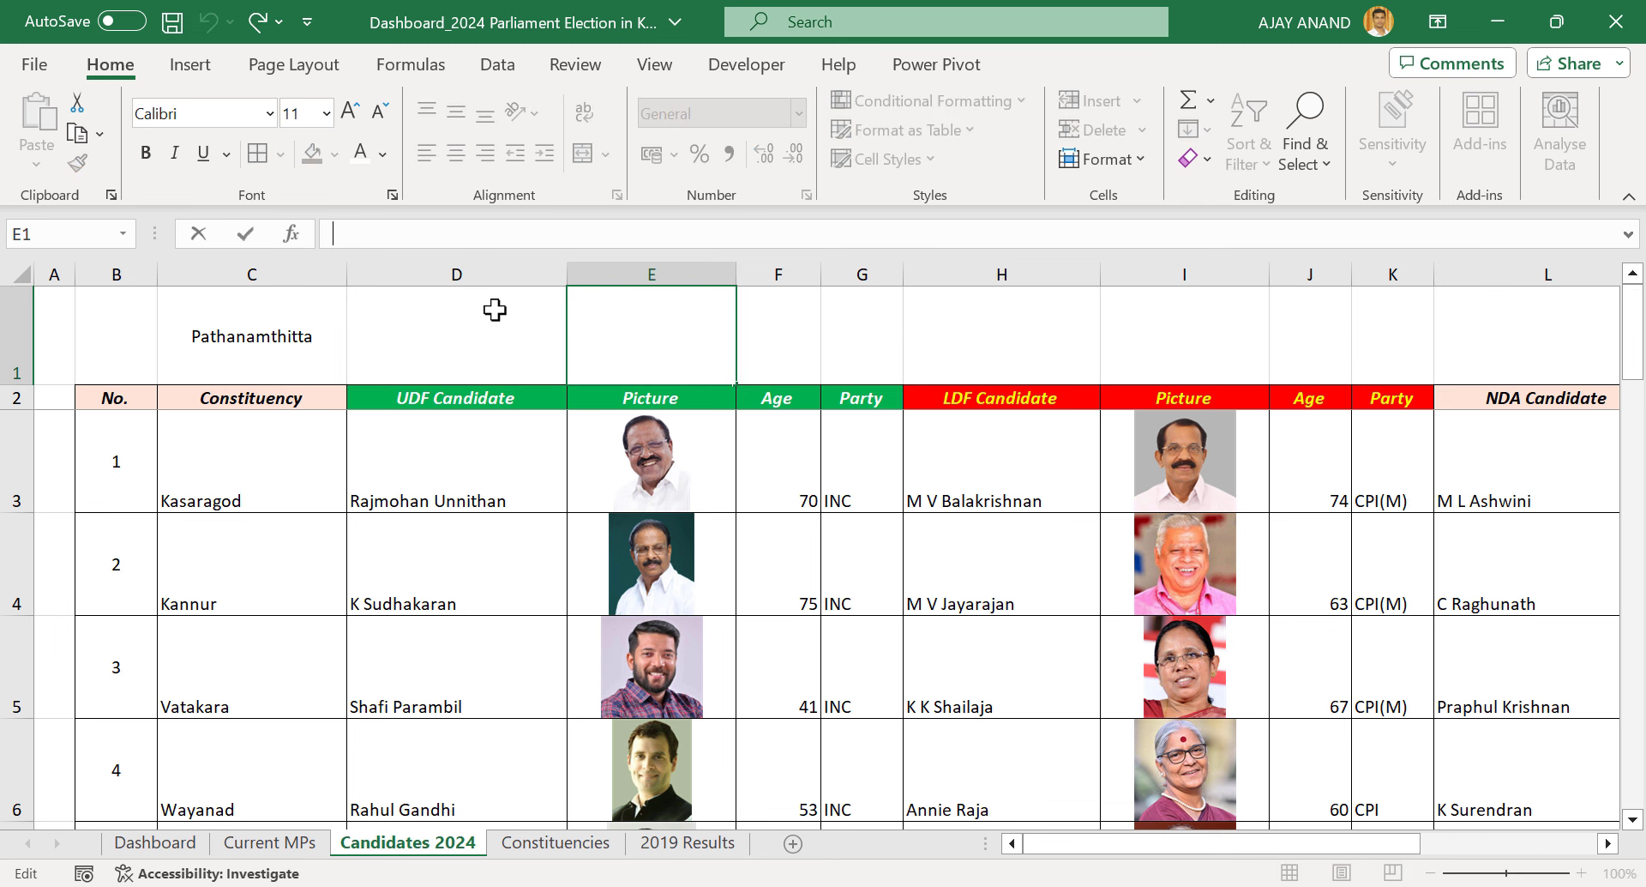
text(=INDE)
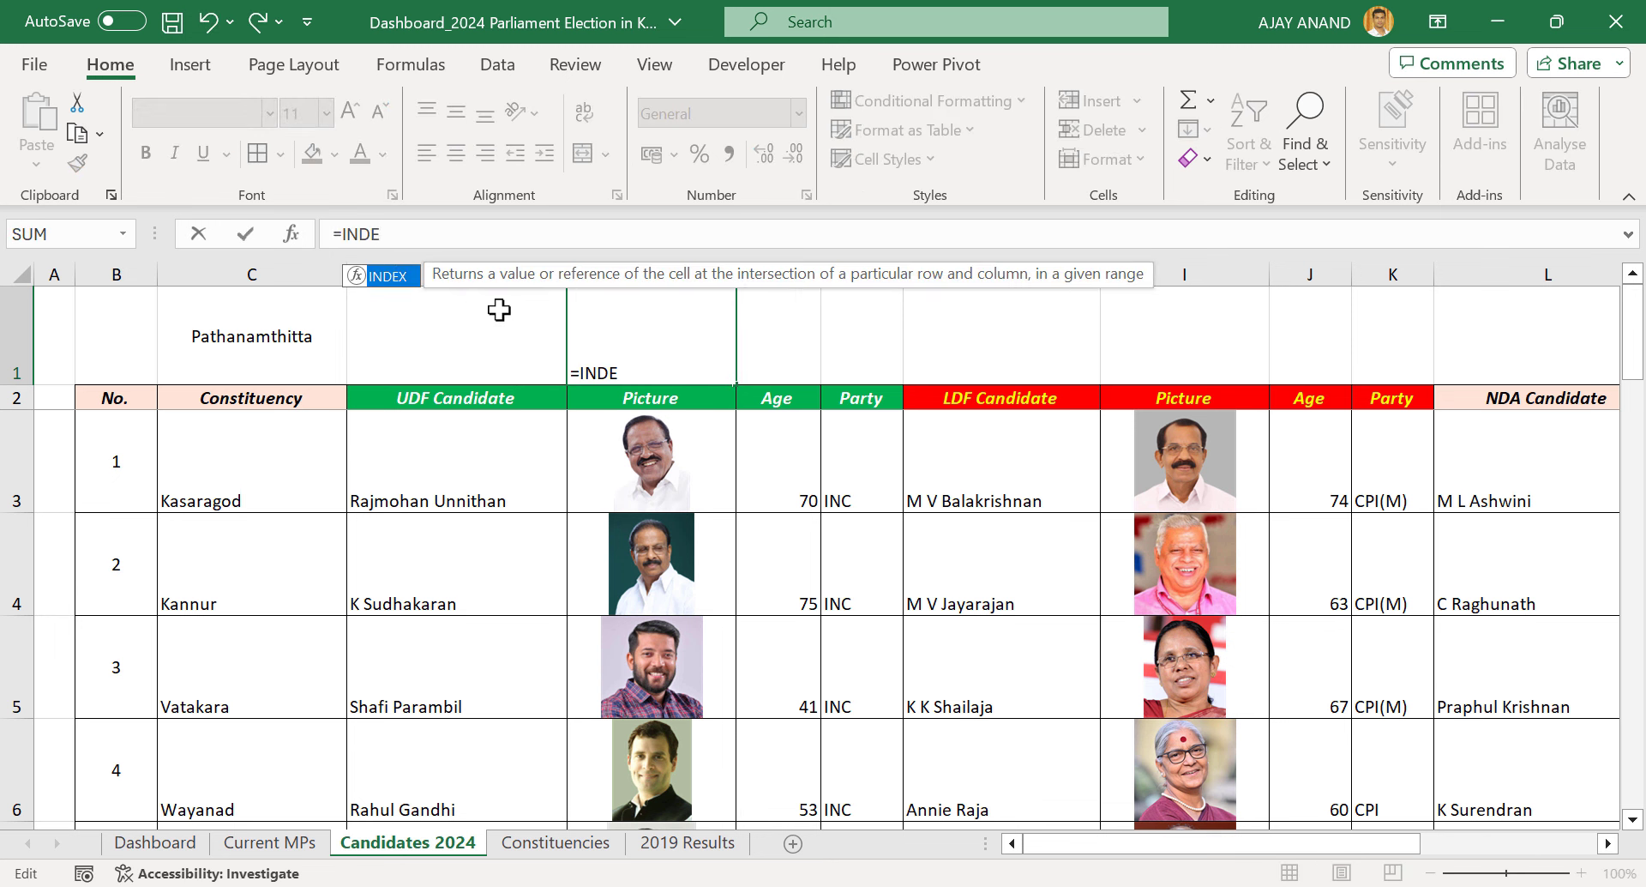
text(X()
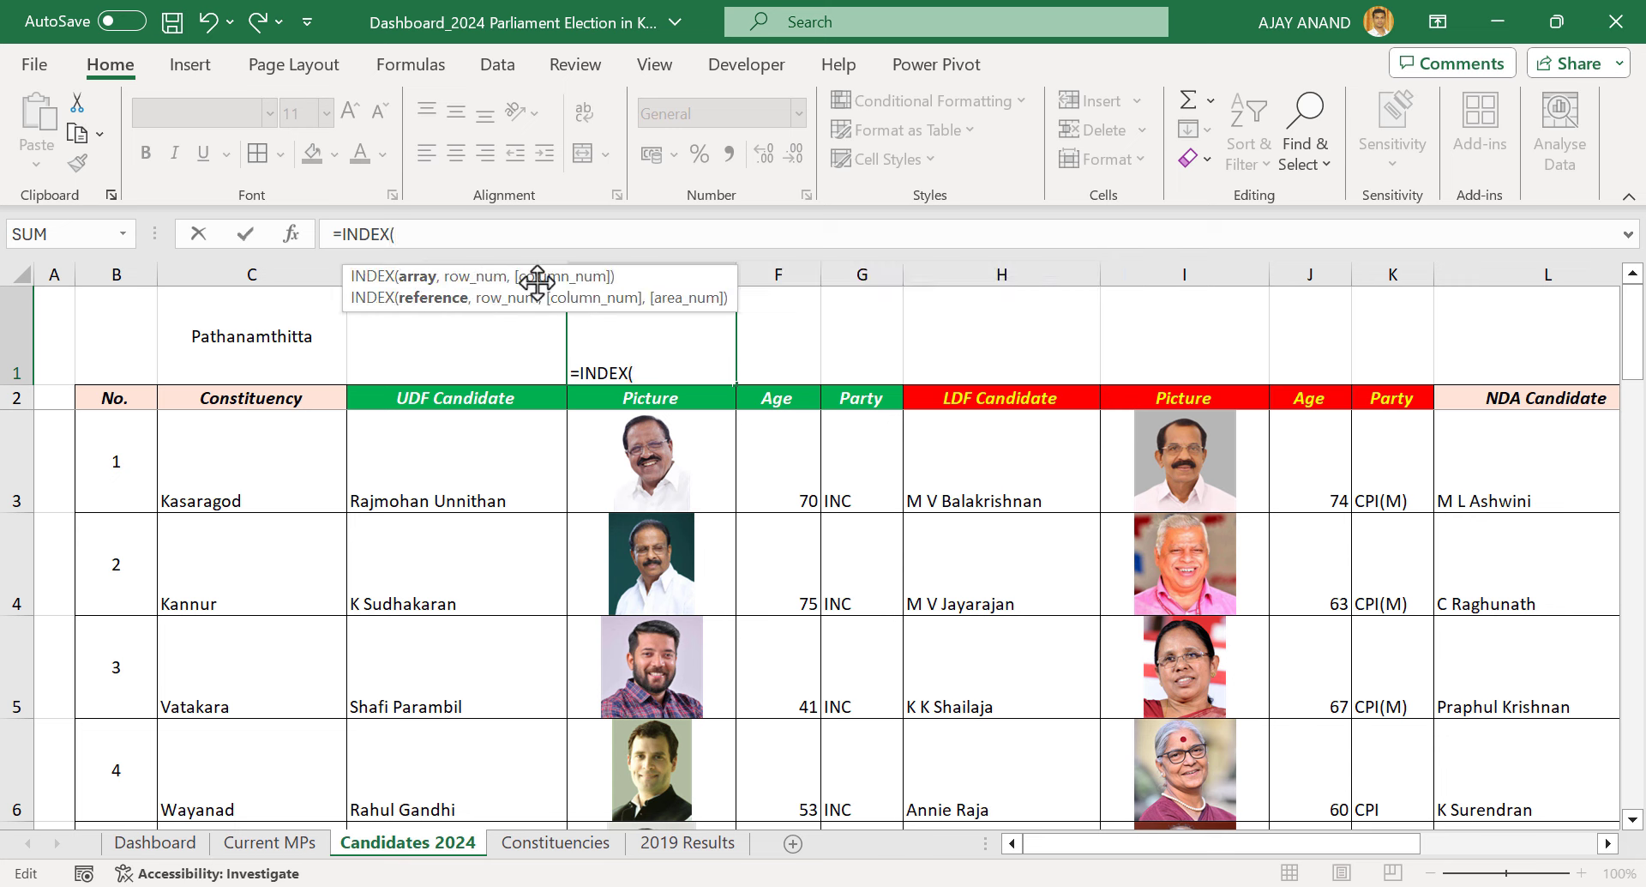
drag(718, 448, 723, 681)
scroll(682, 532, up, 6)
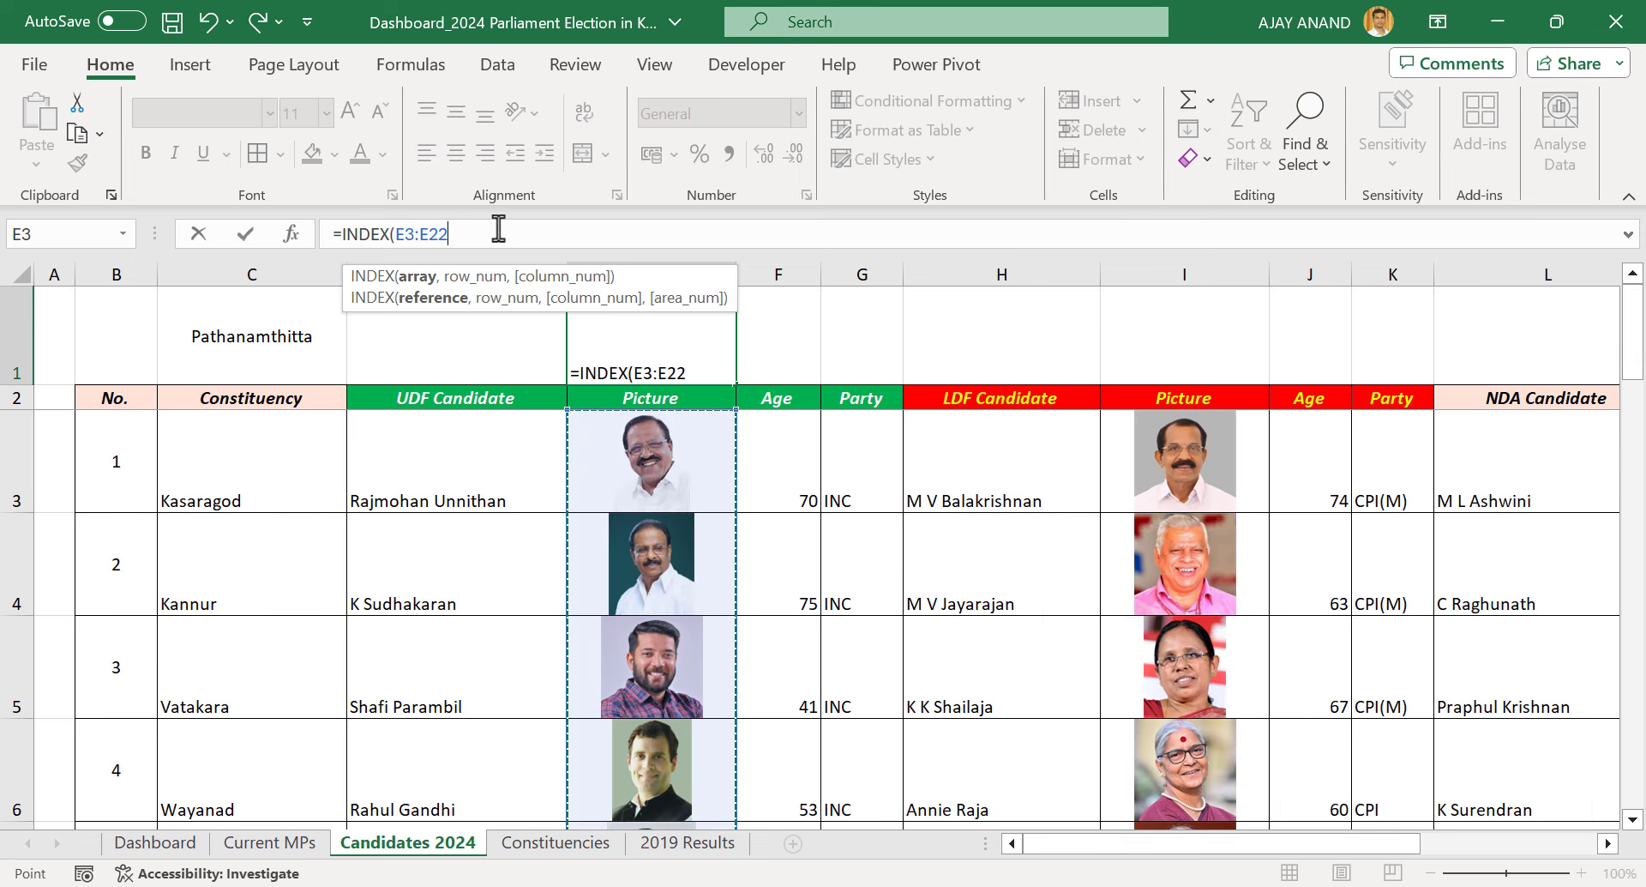
key(F4)
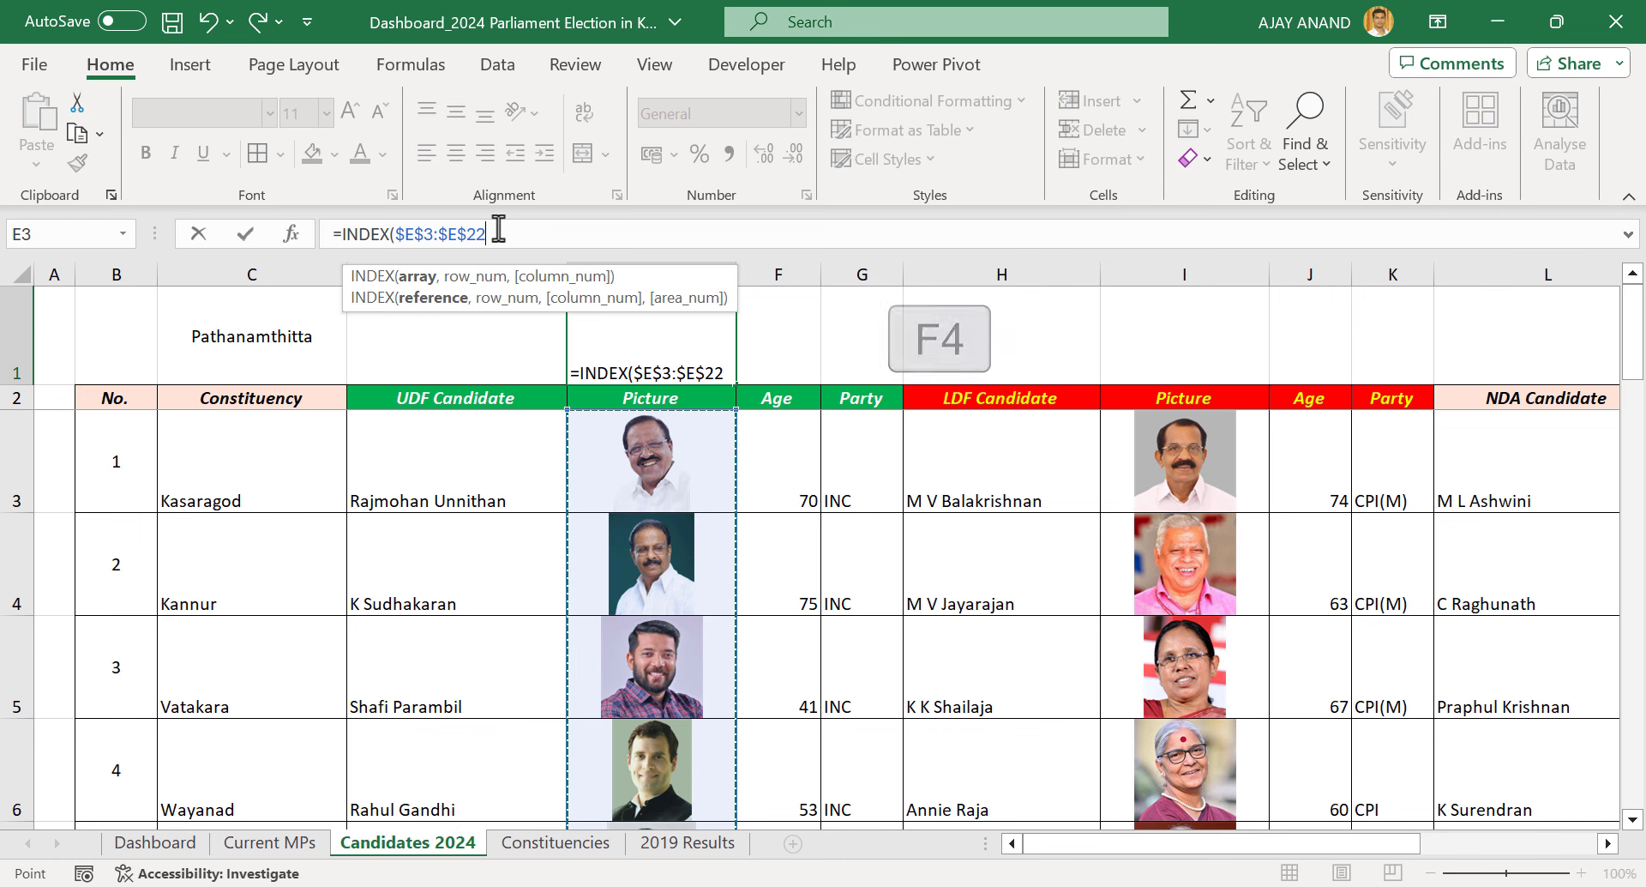
text(,)
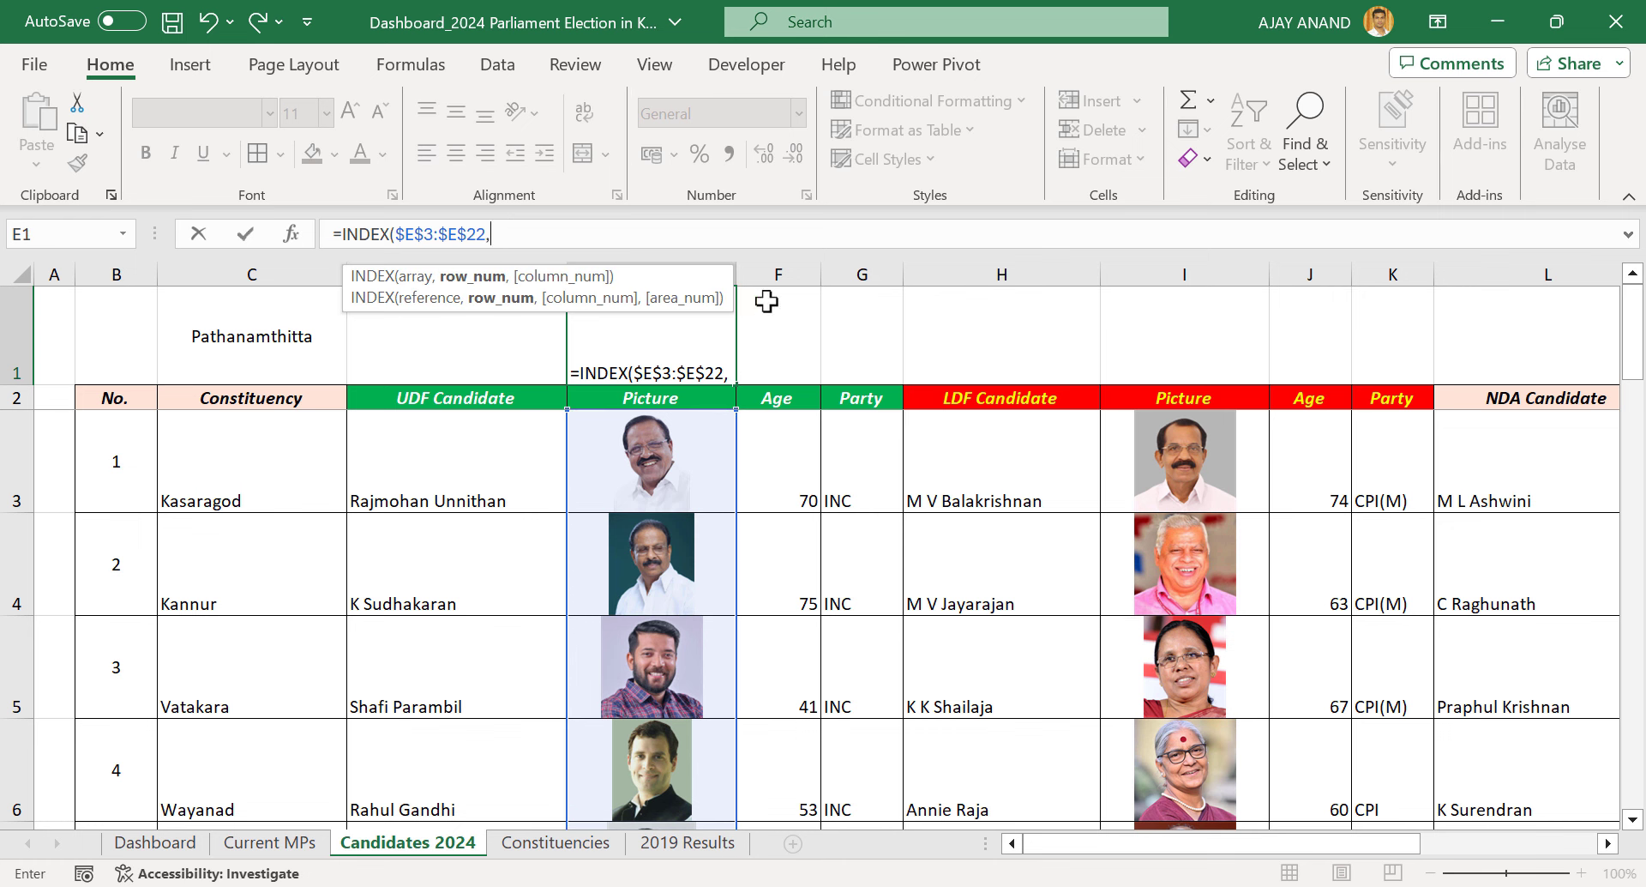
Complete the INDEX formula in E1 with MATCH($C$1,$C$3:$C$22,0) as the row number, using an exact match on the constituency
text(MATCH)
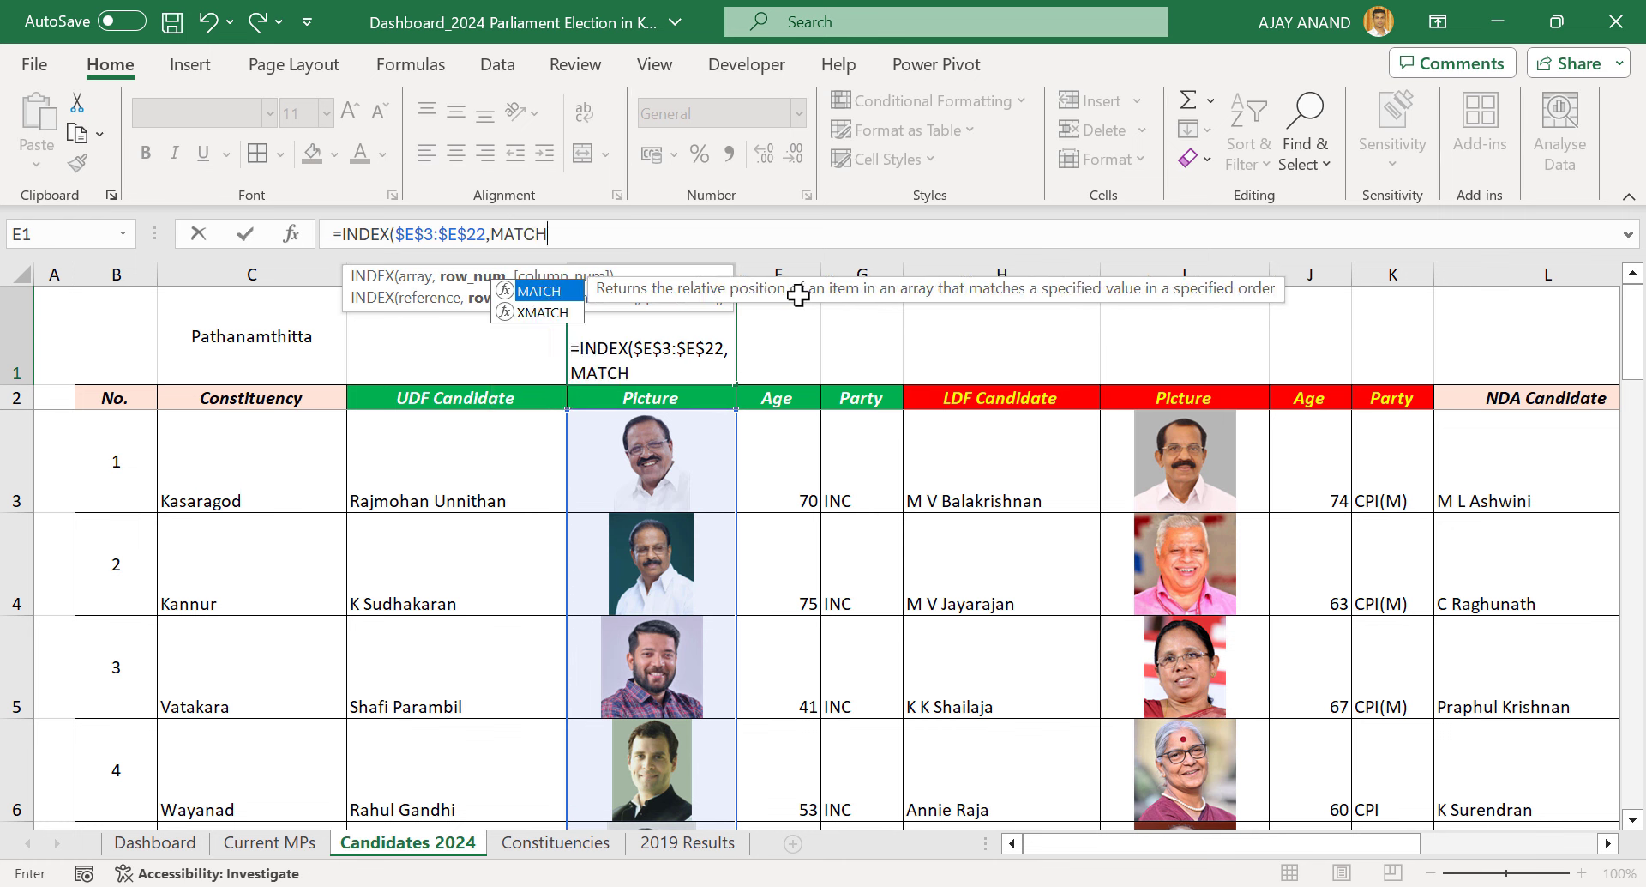
text(()
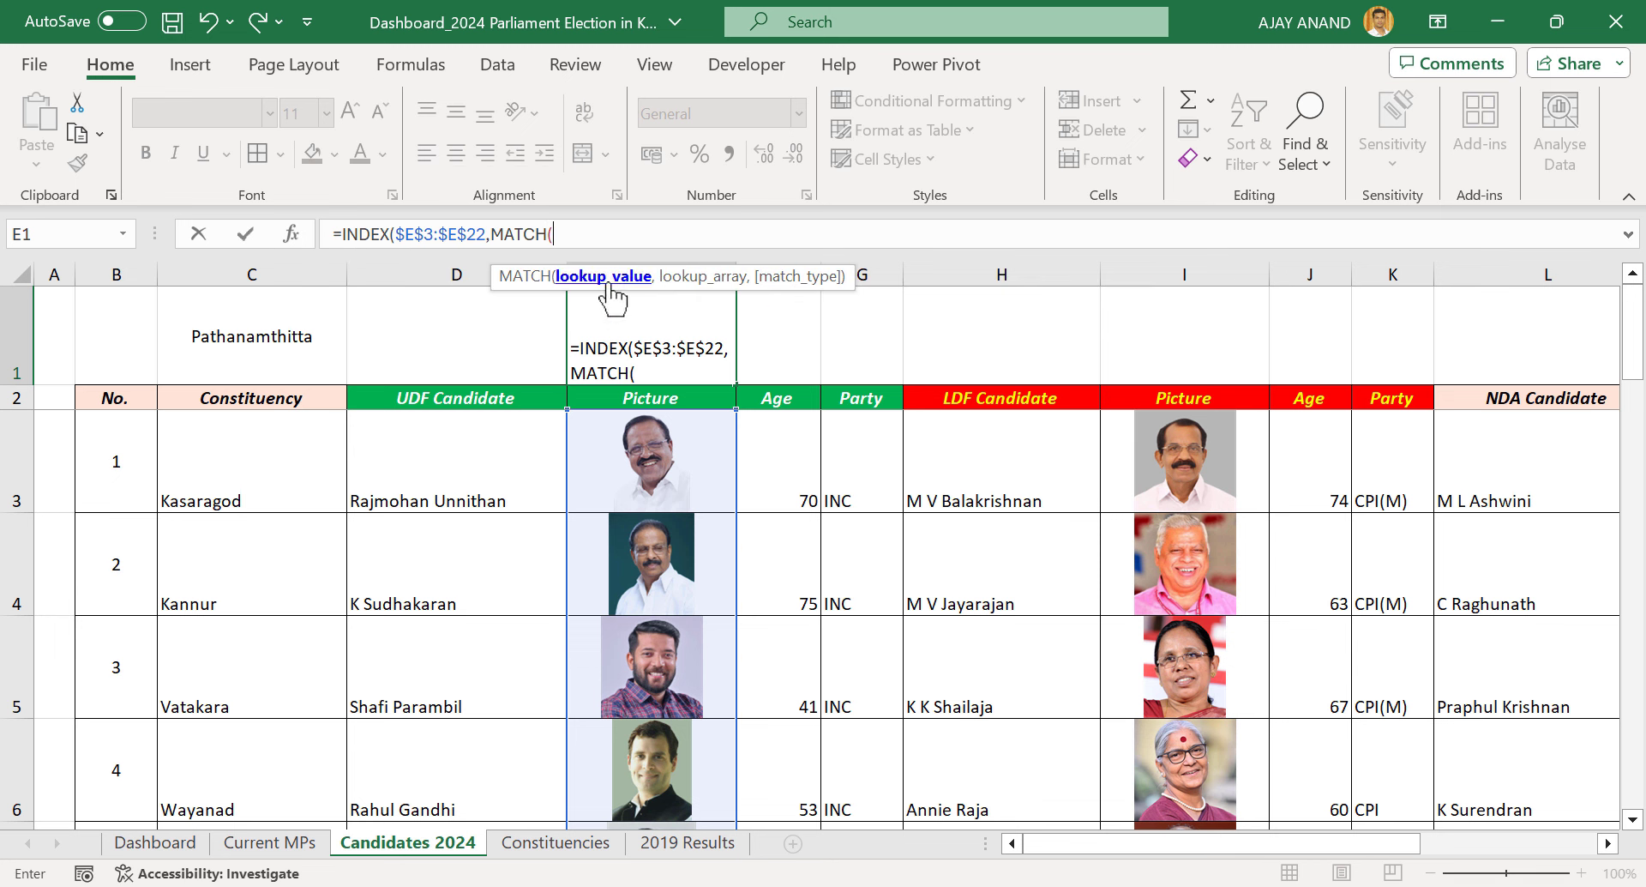
click(300, 318)
key(F4)
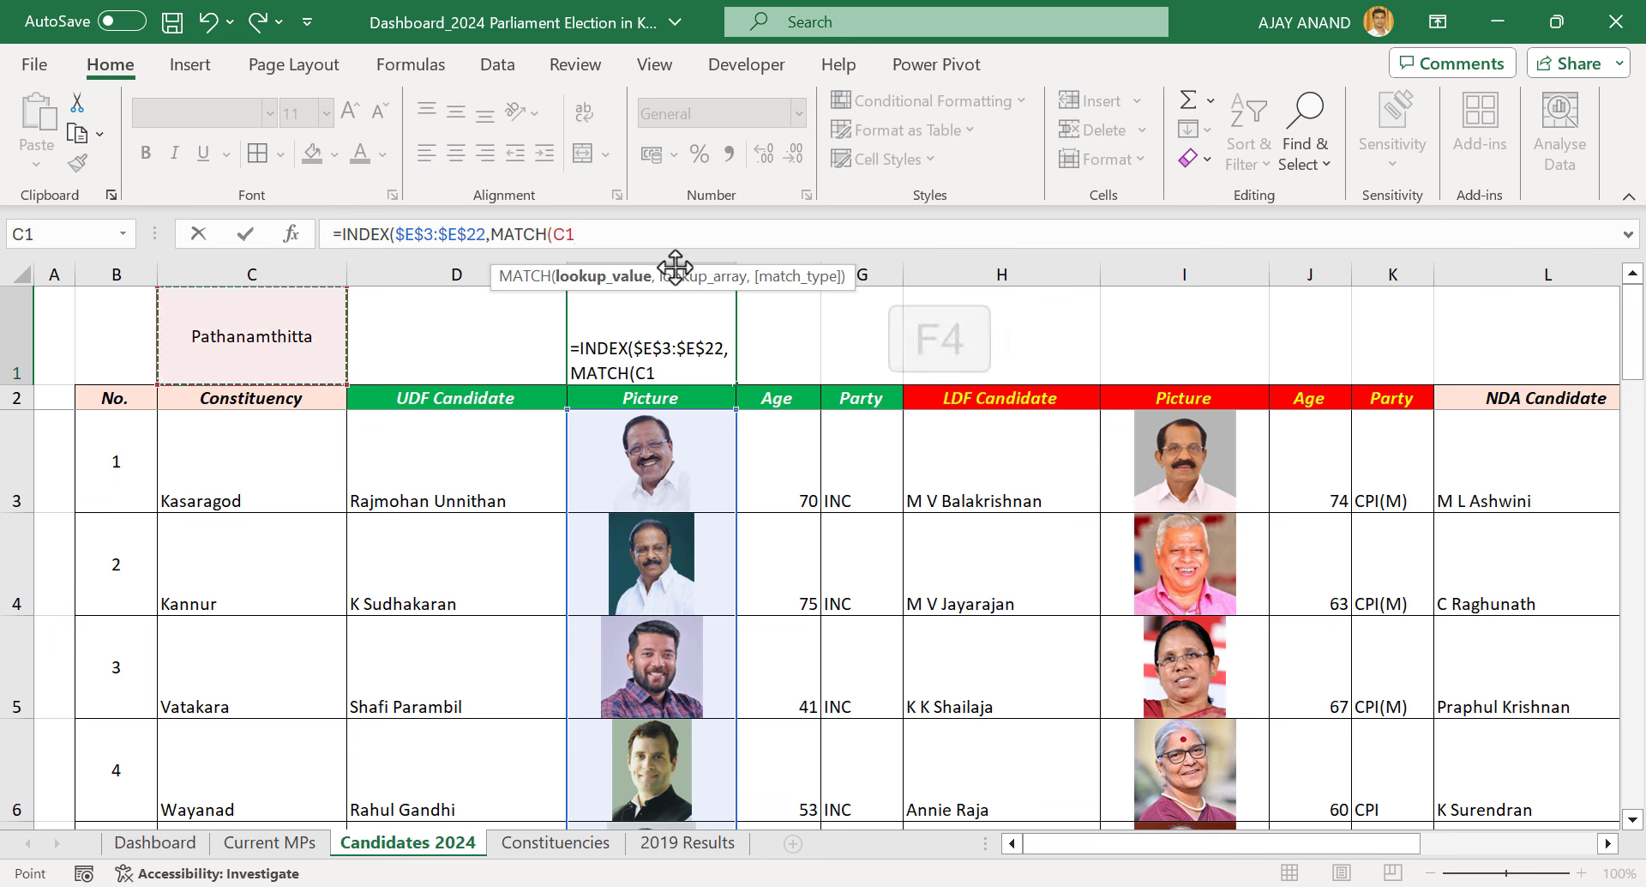
text(,)
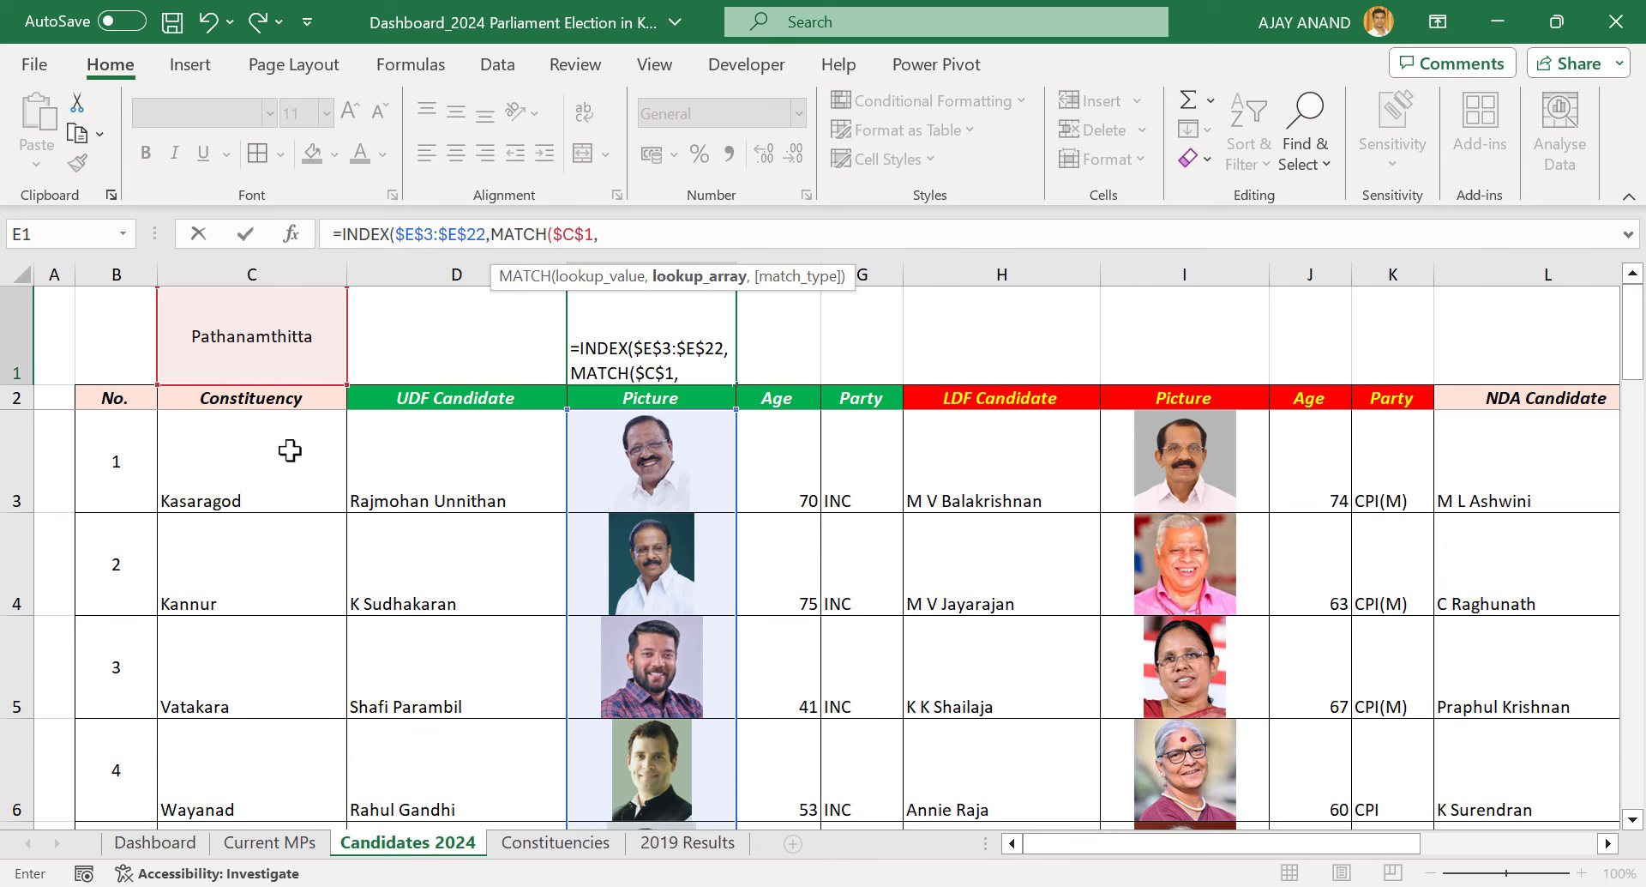
drag(289, 450, 322, 649)
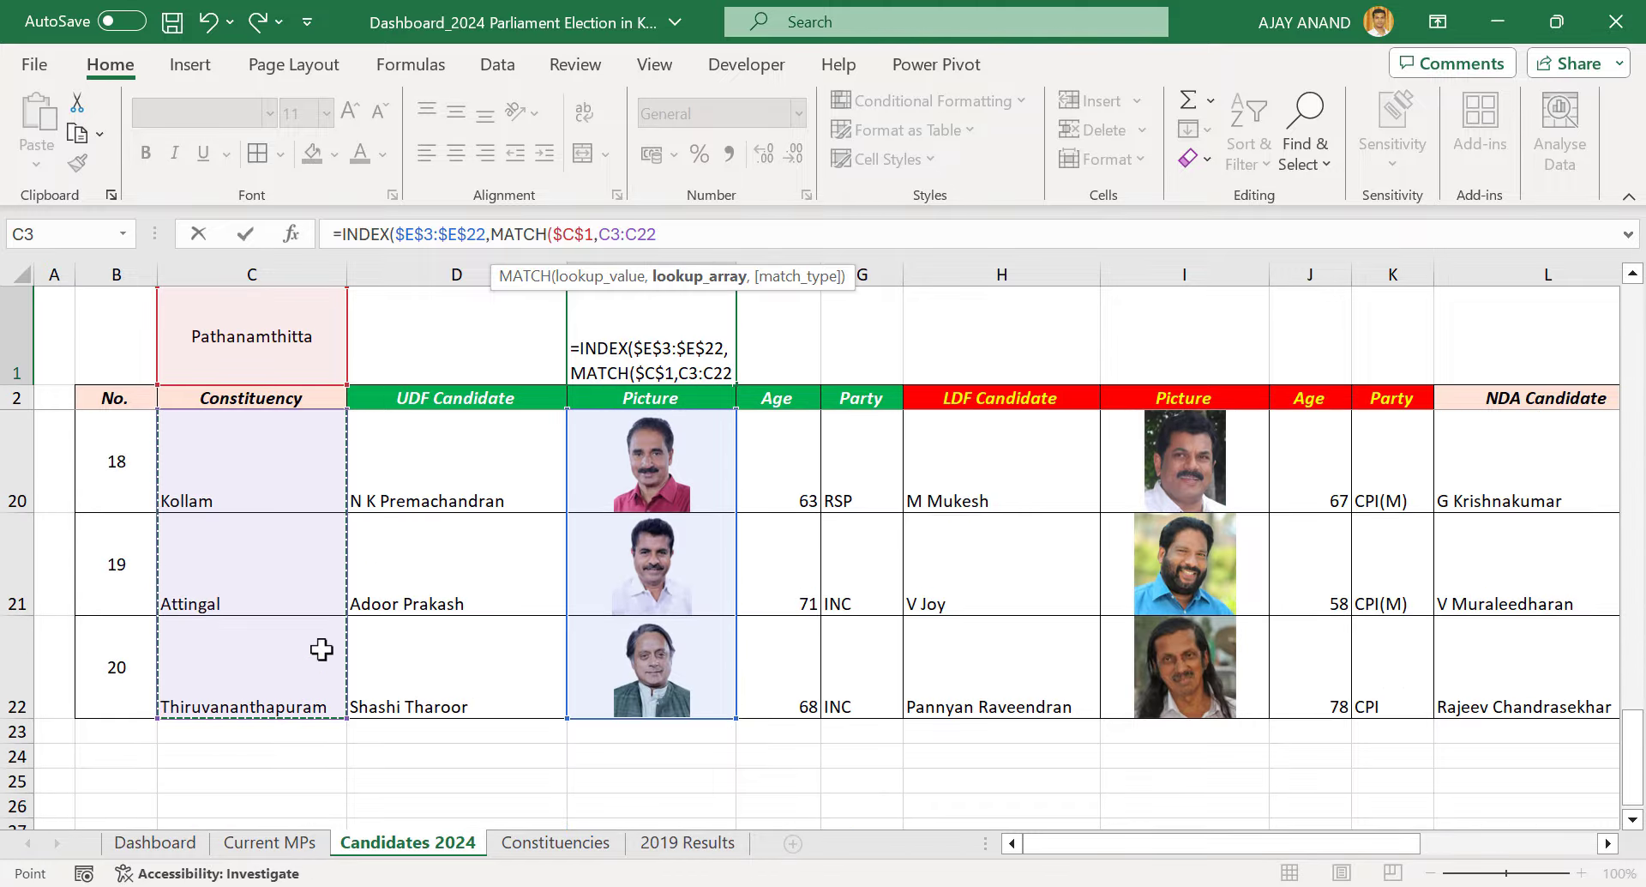
scroll(343, 473, up, 4)
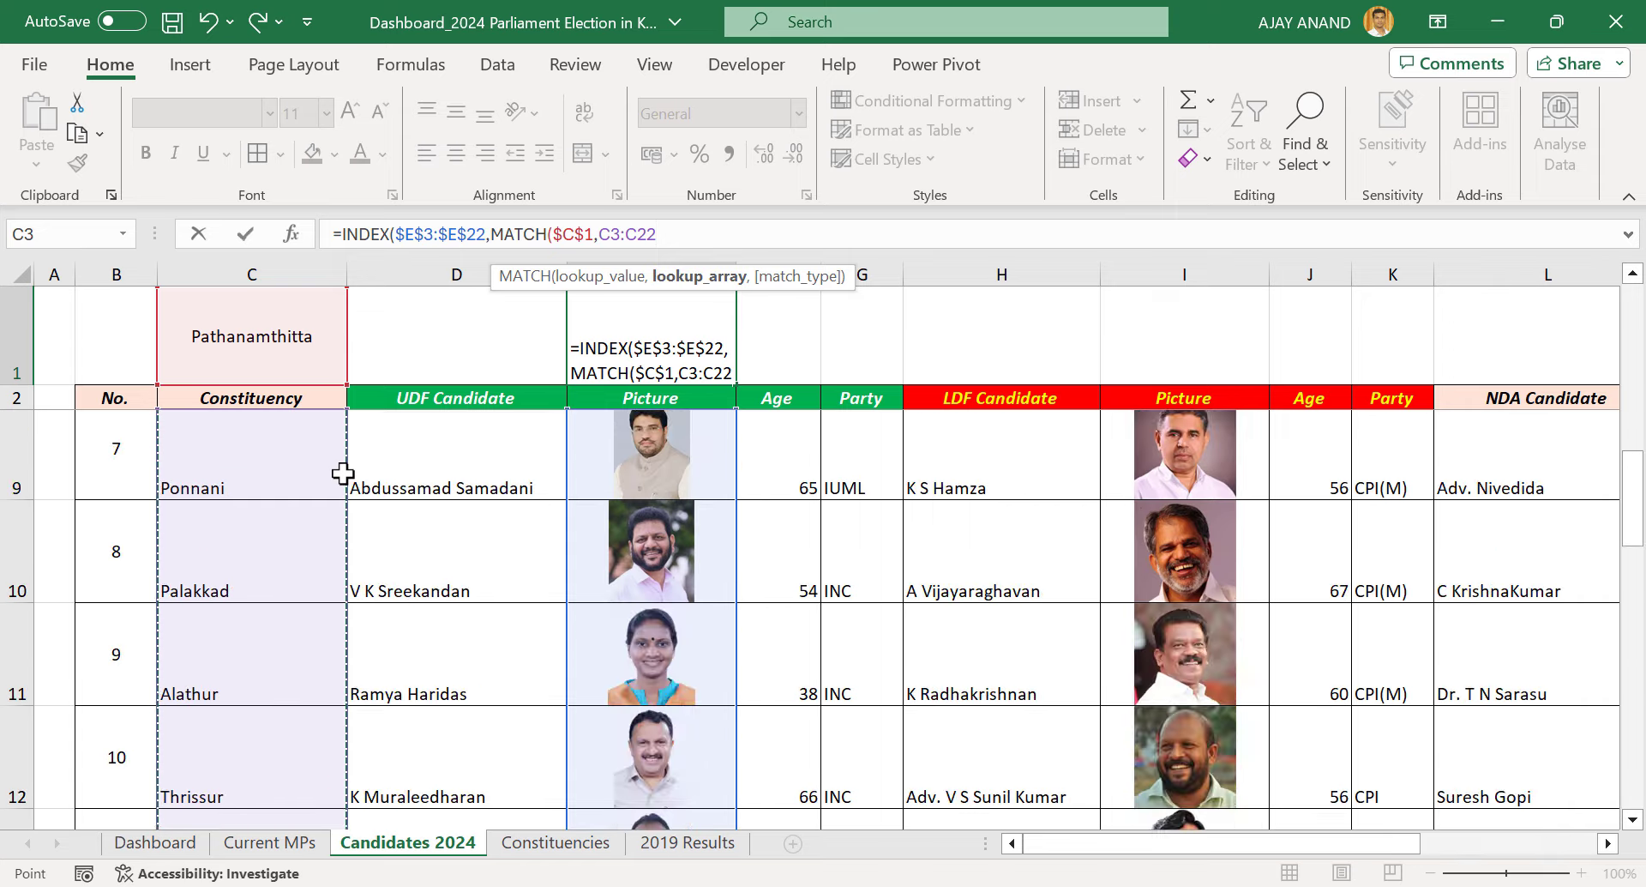
scroll(342, 472, up, 2)
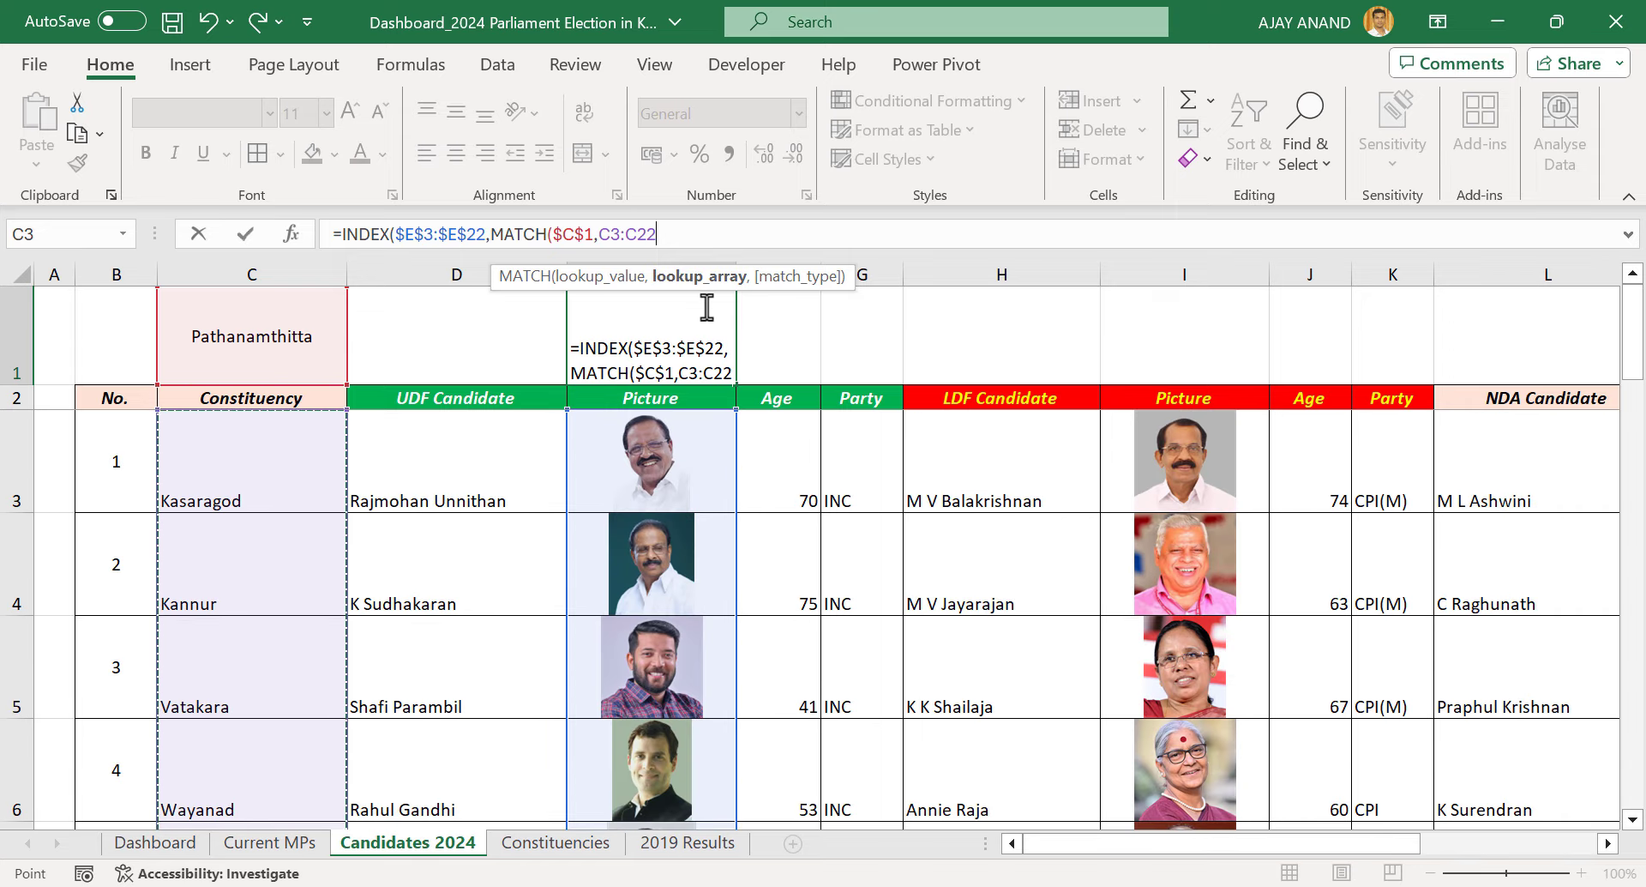
key(F4)
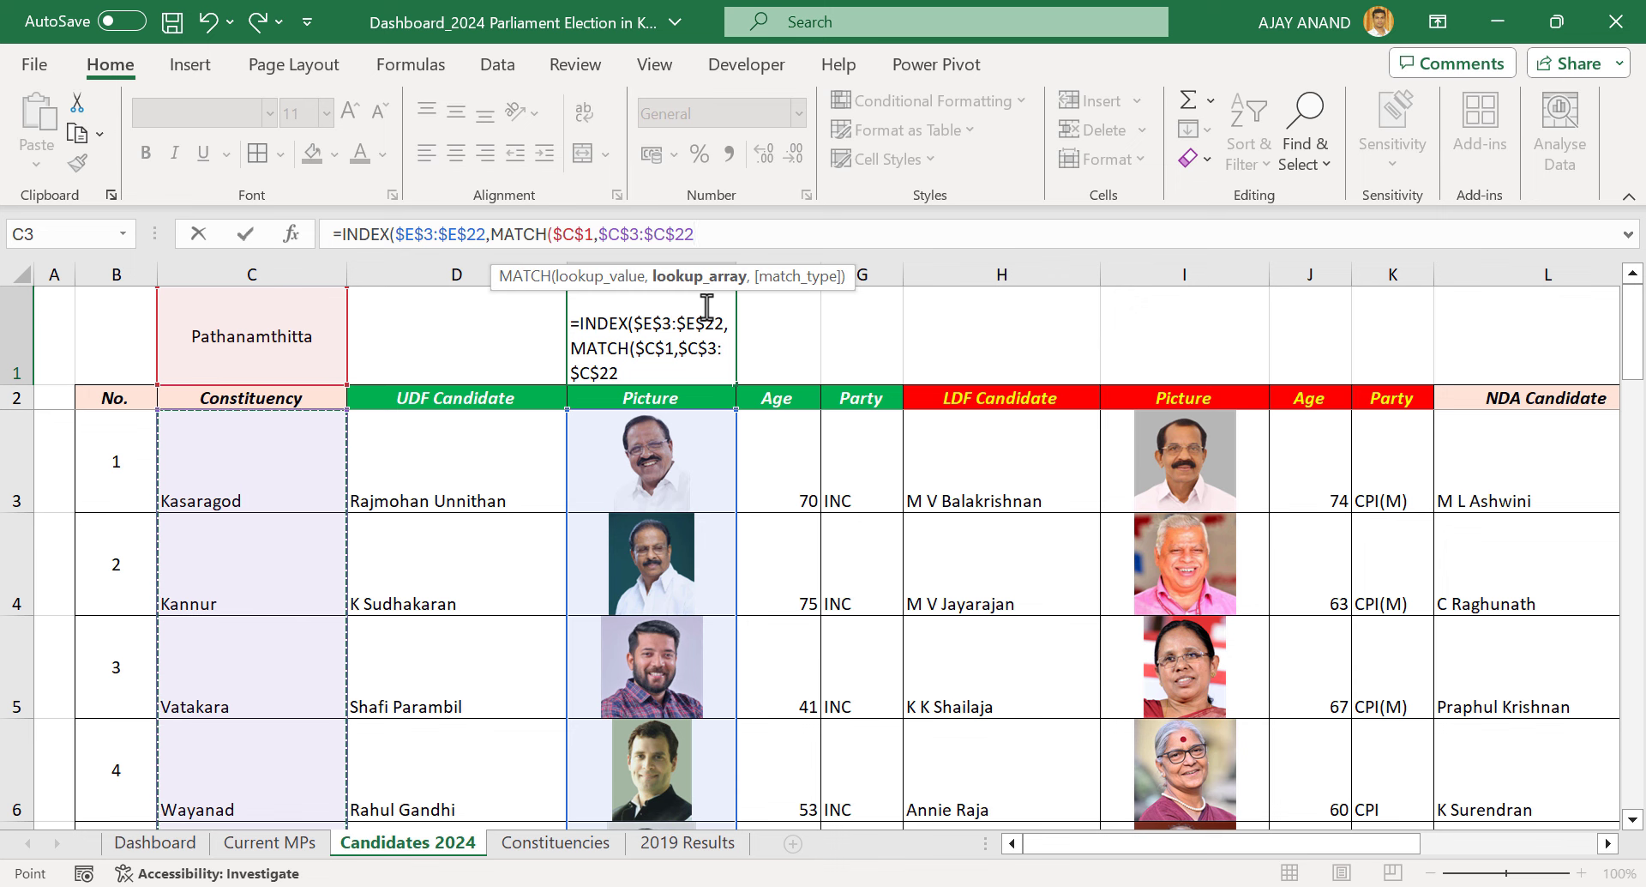
text(,)
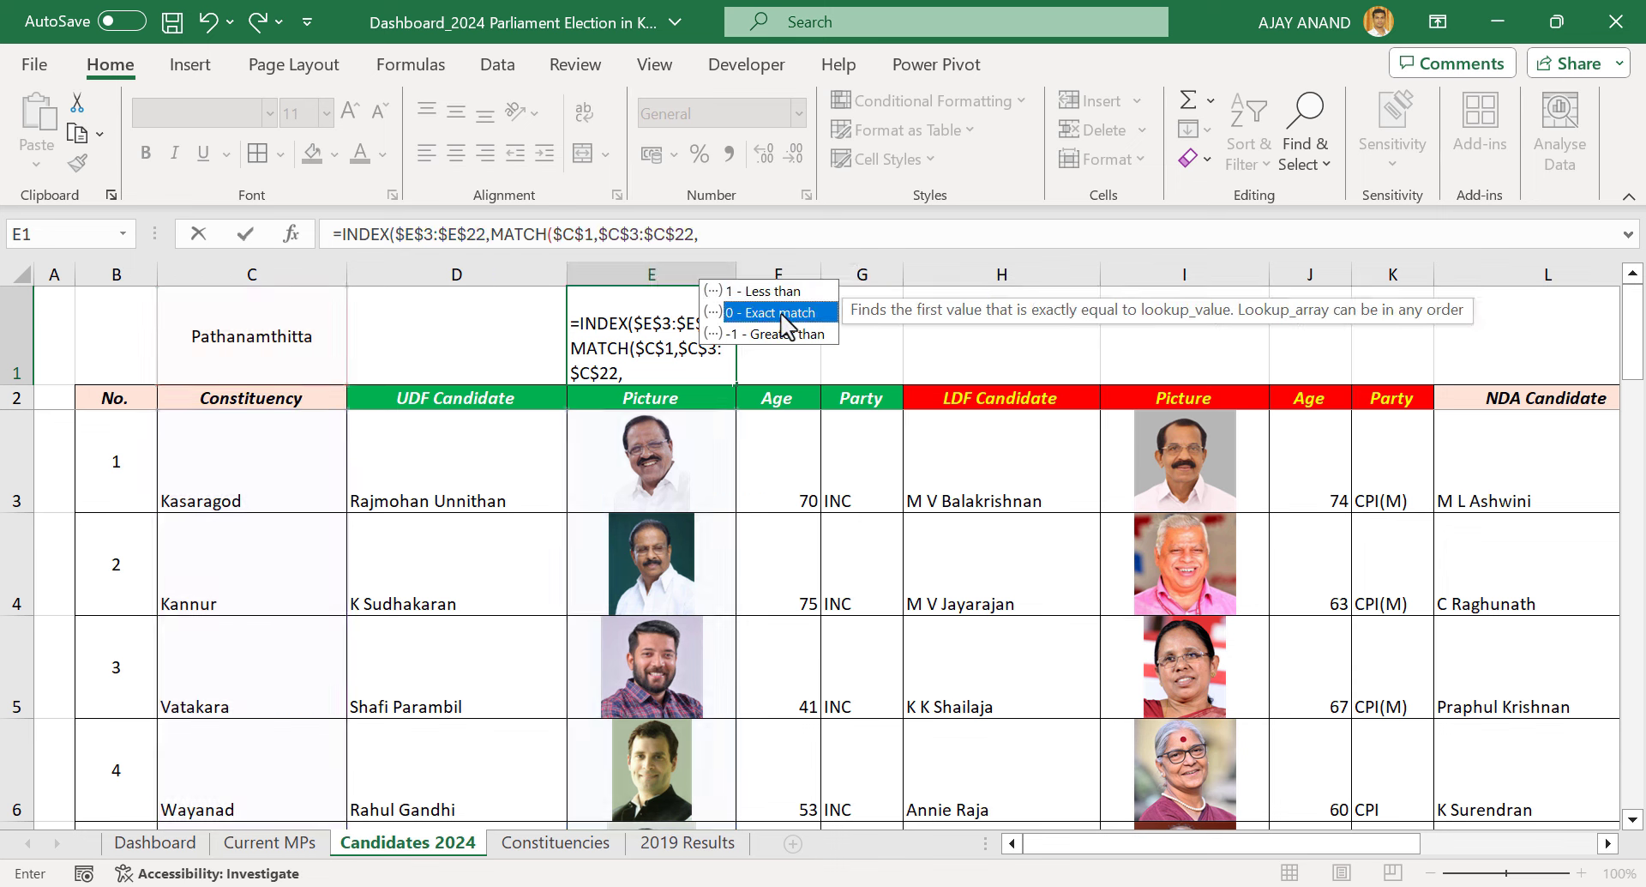
double_click(771, 312)
text())
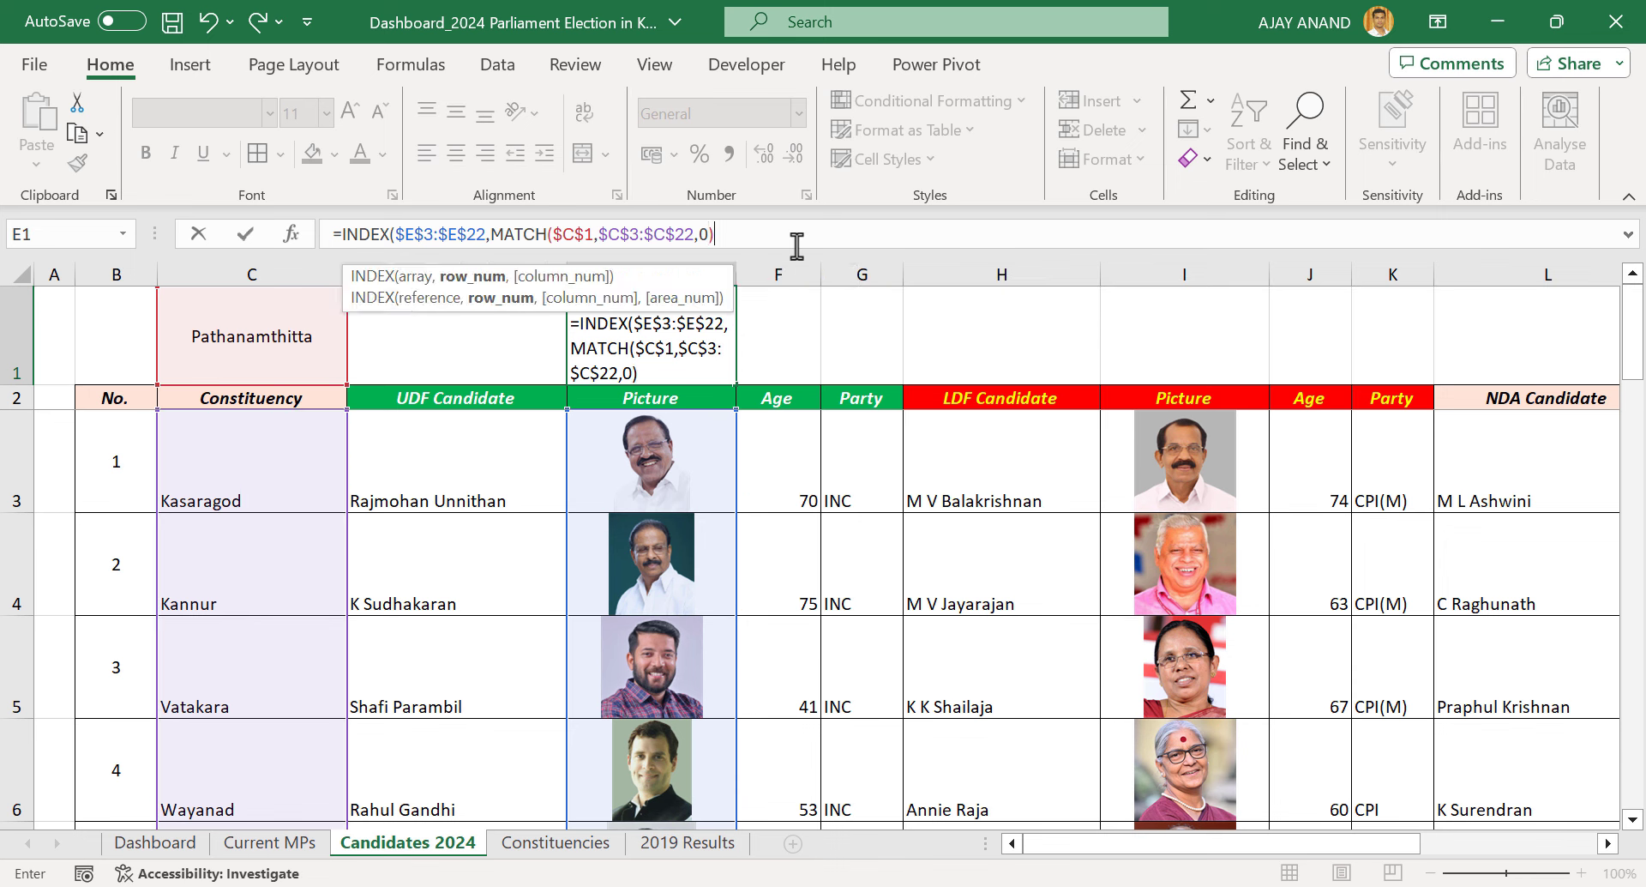
text())
key(Return)
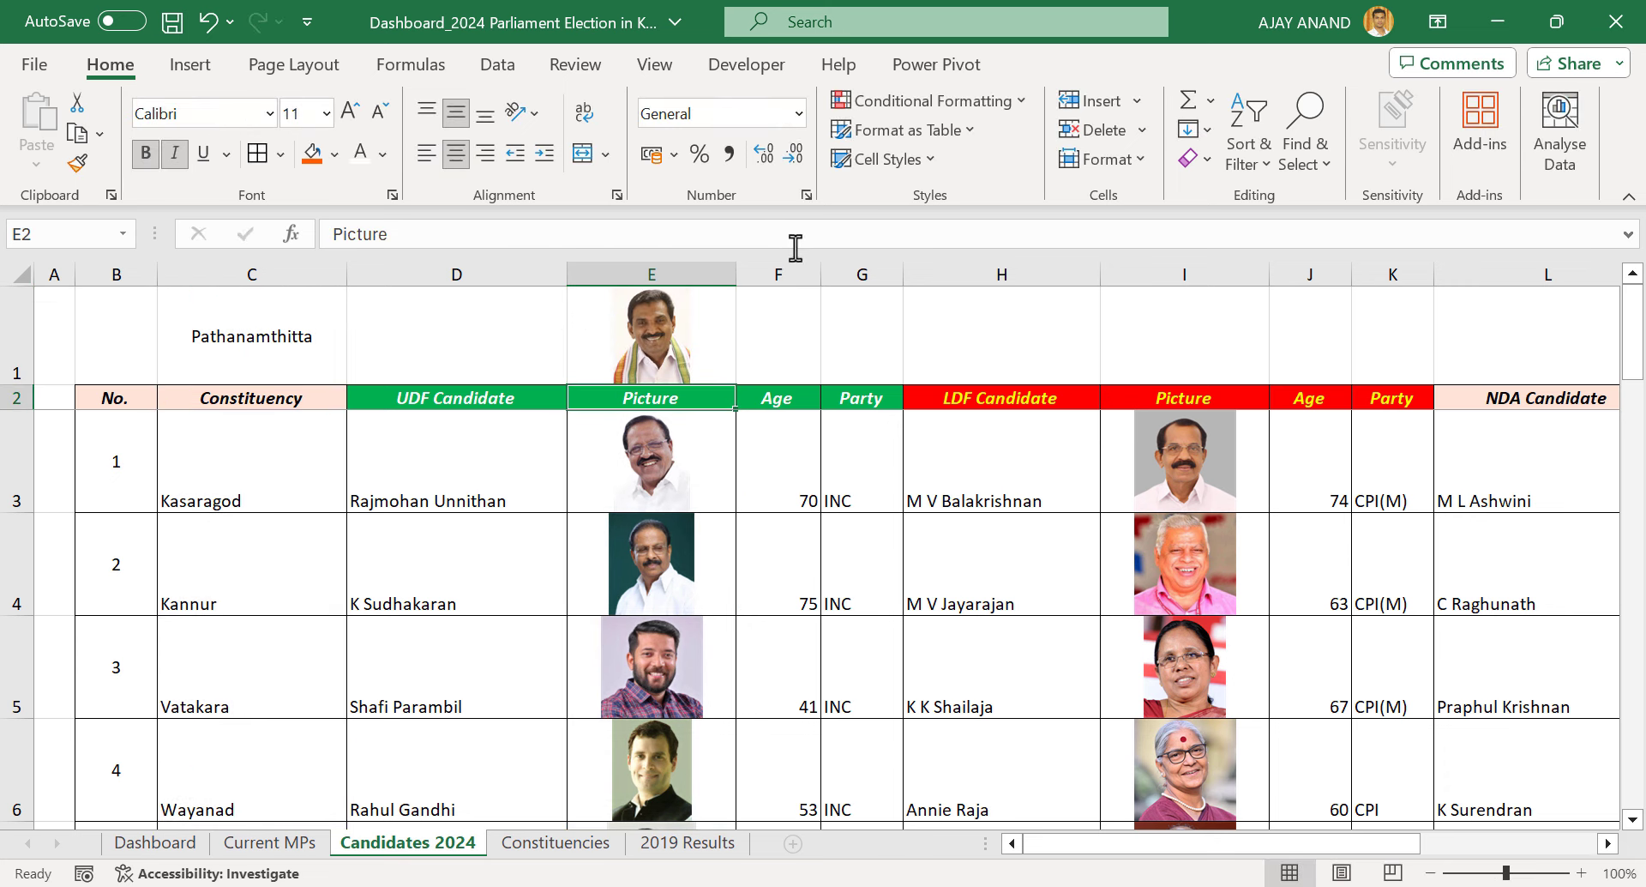
Define the workbook-scoped name UDFCandidate, pasting the INDEX/MATCH formula copied from cell E1 as its reference
click(713, 328)
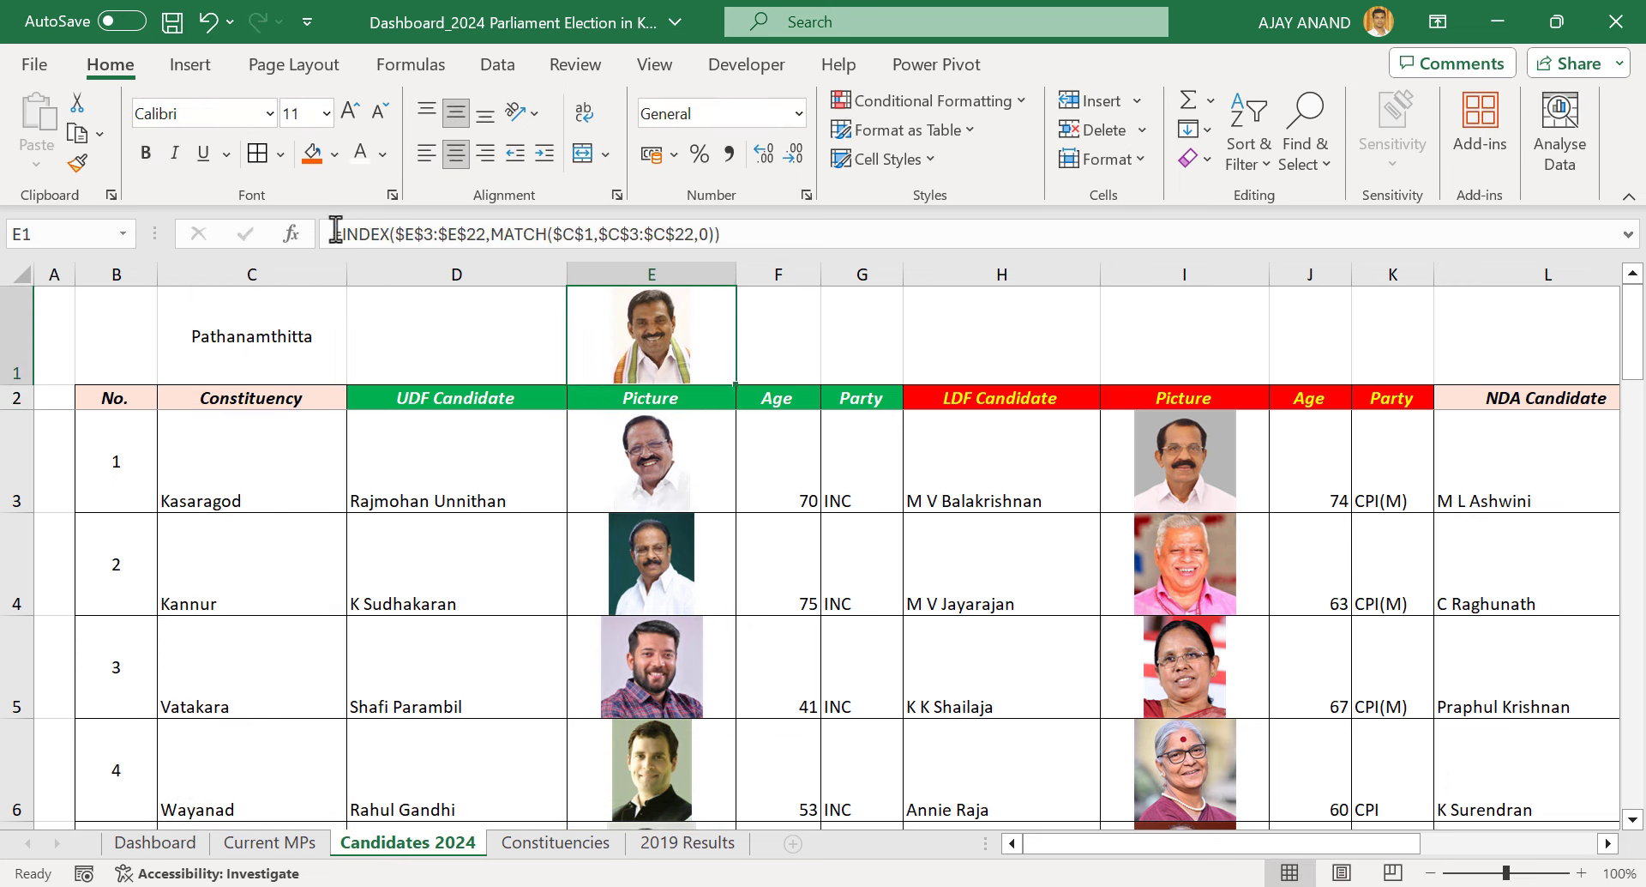
drag(759, 234, 369, 230)
right_click(383, 228)
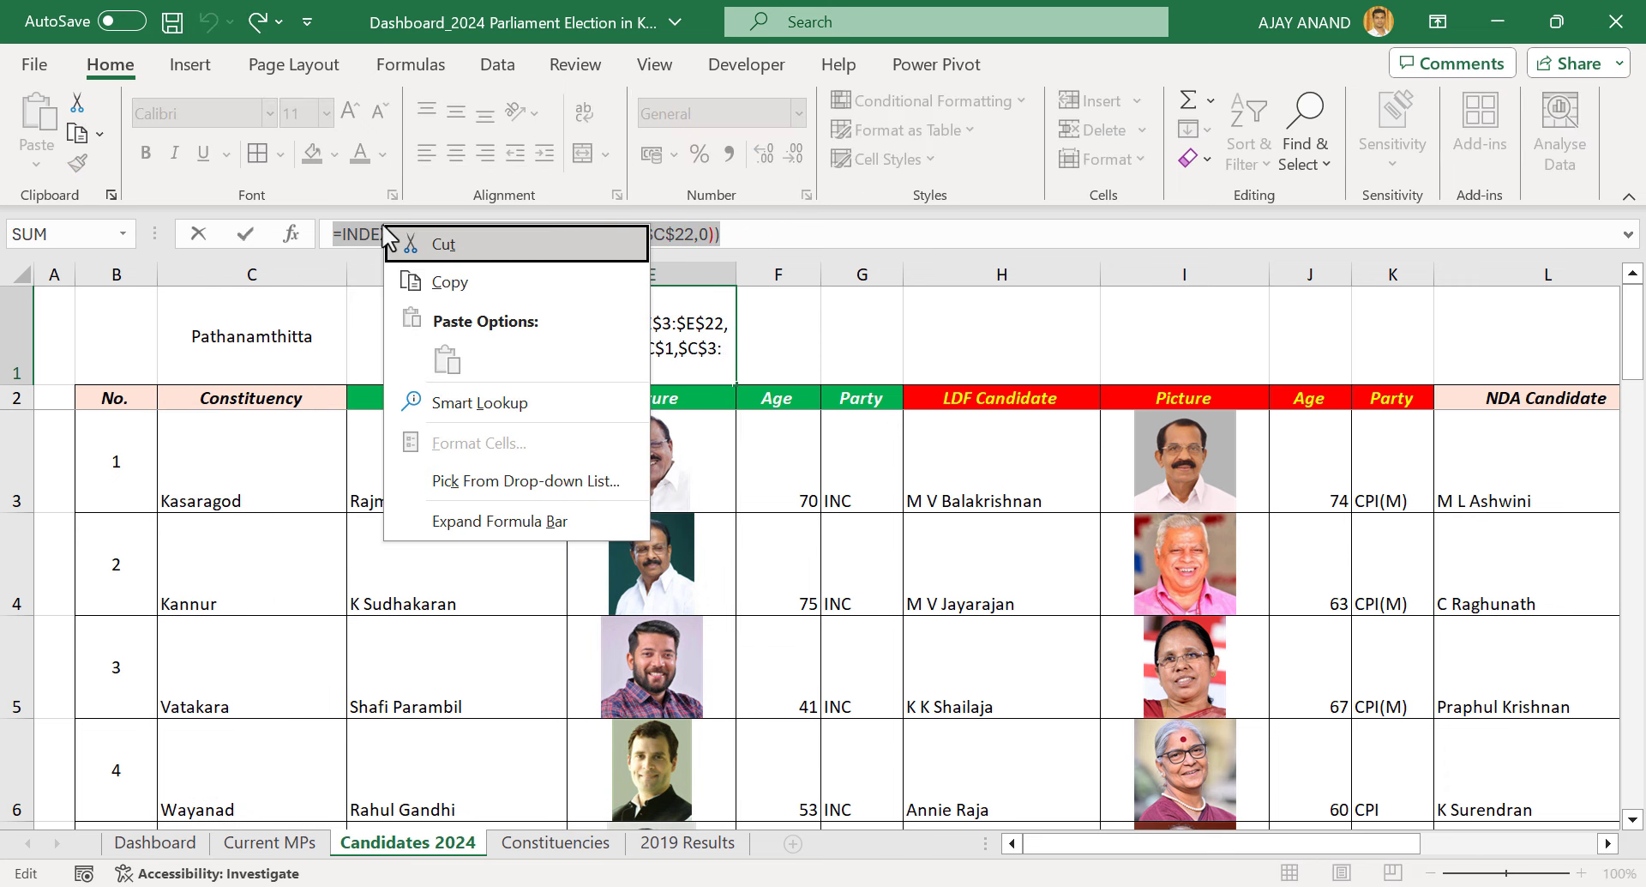
click(450, 283)
key(Escape)
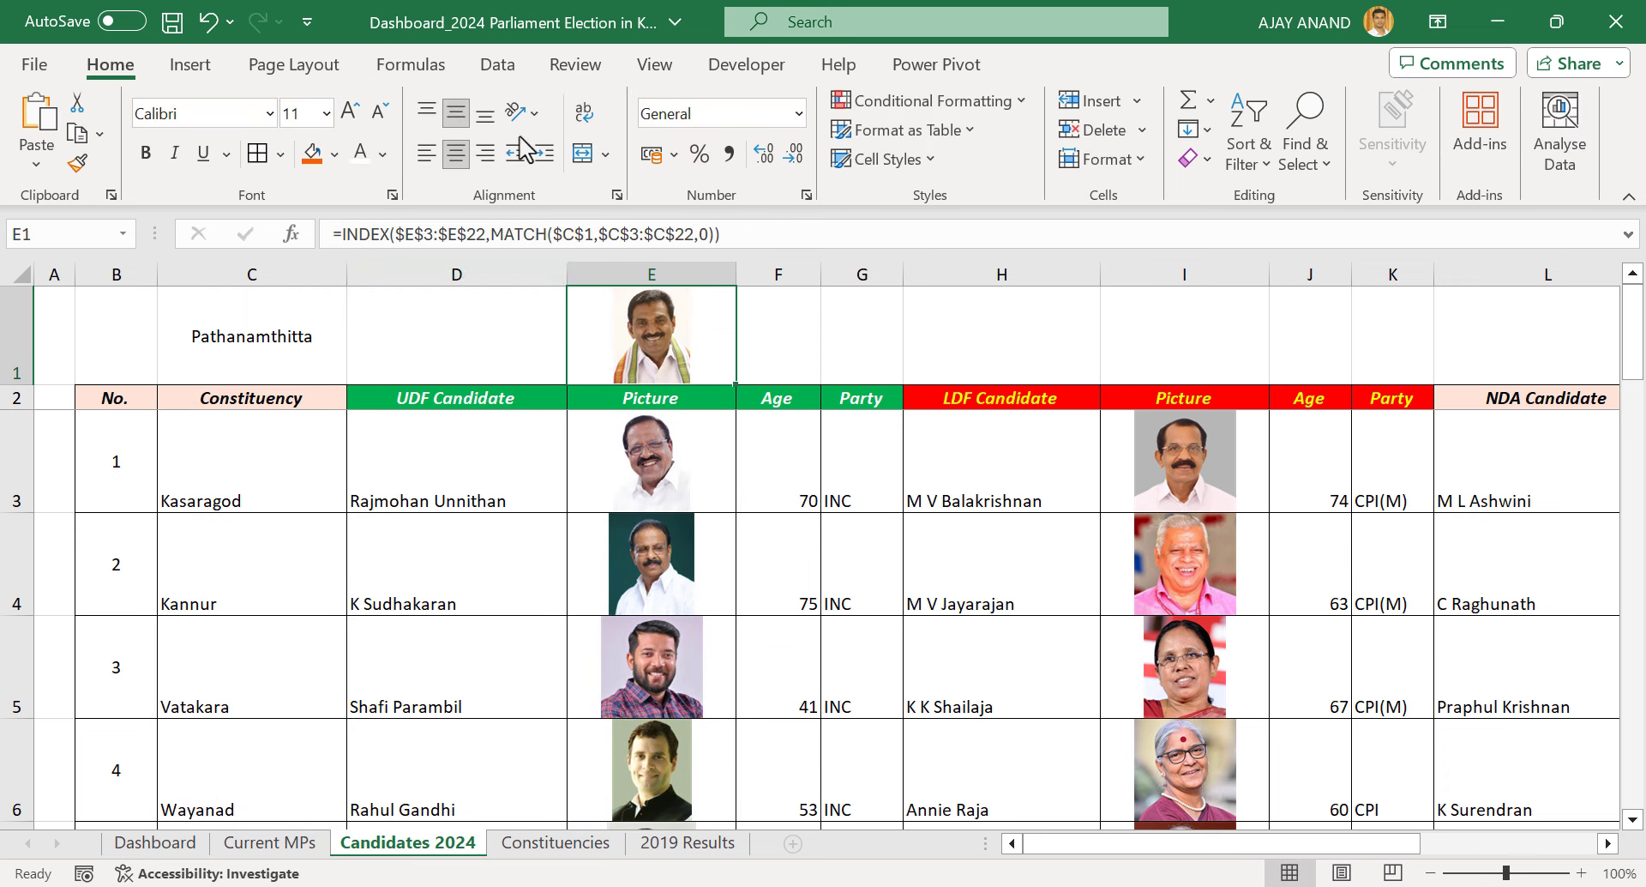
click(428, 67)
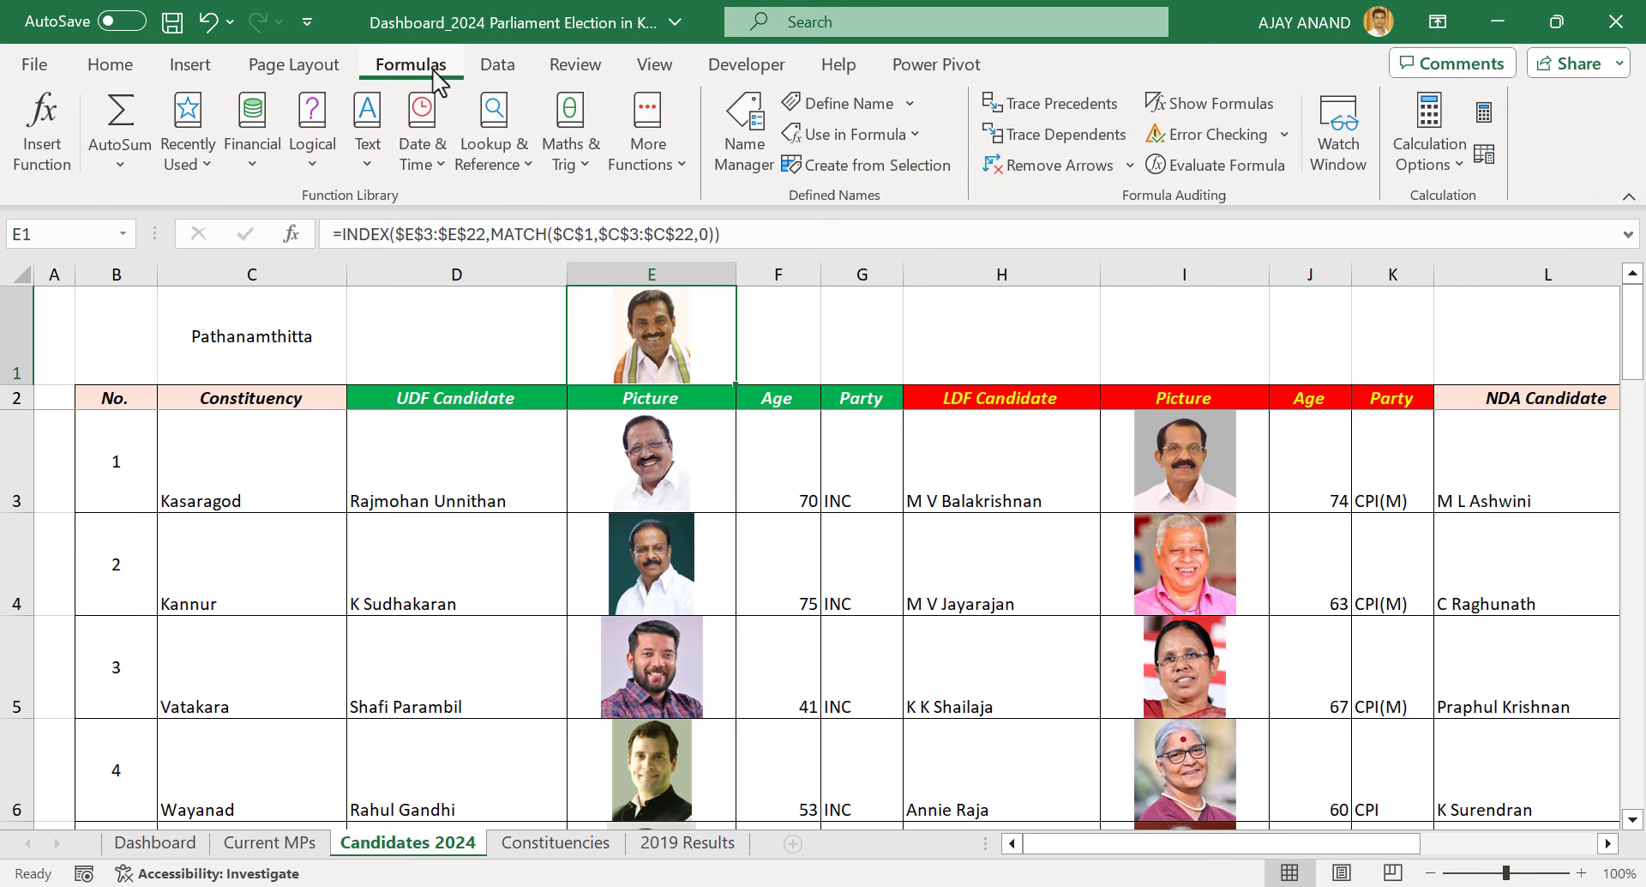
click(864, 109)
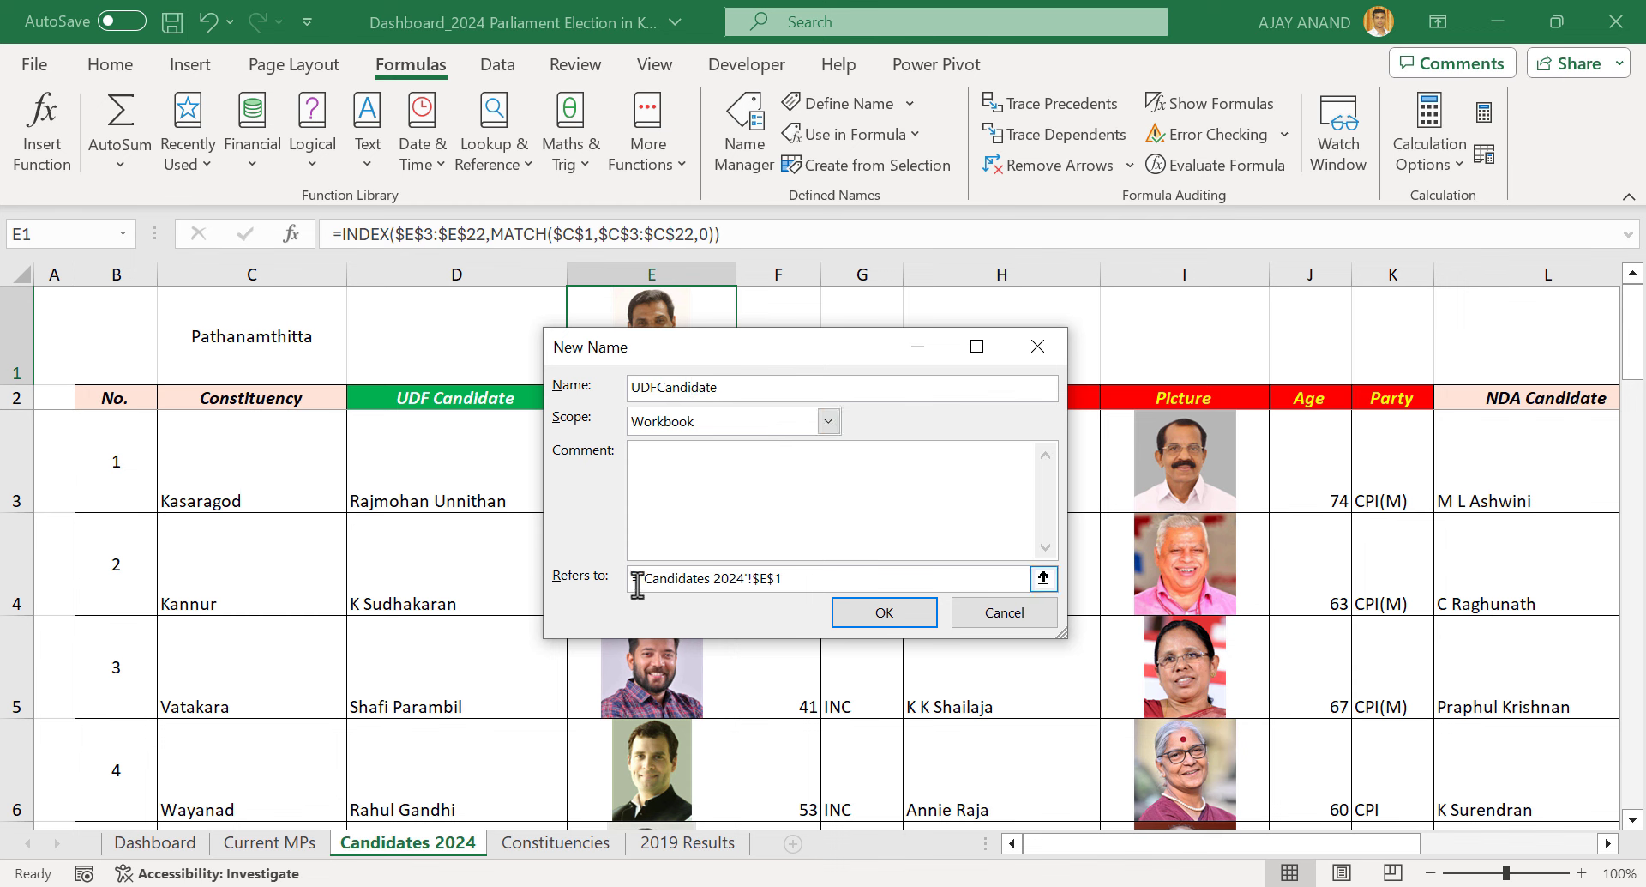
drag(815, 582, 614, 578)
key(ctrl+v)
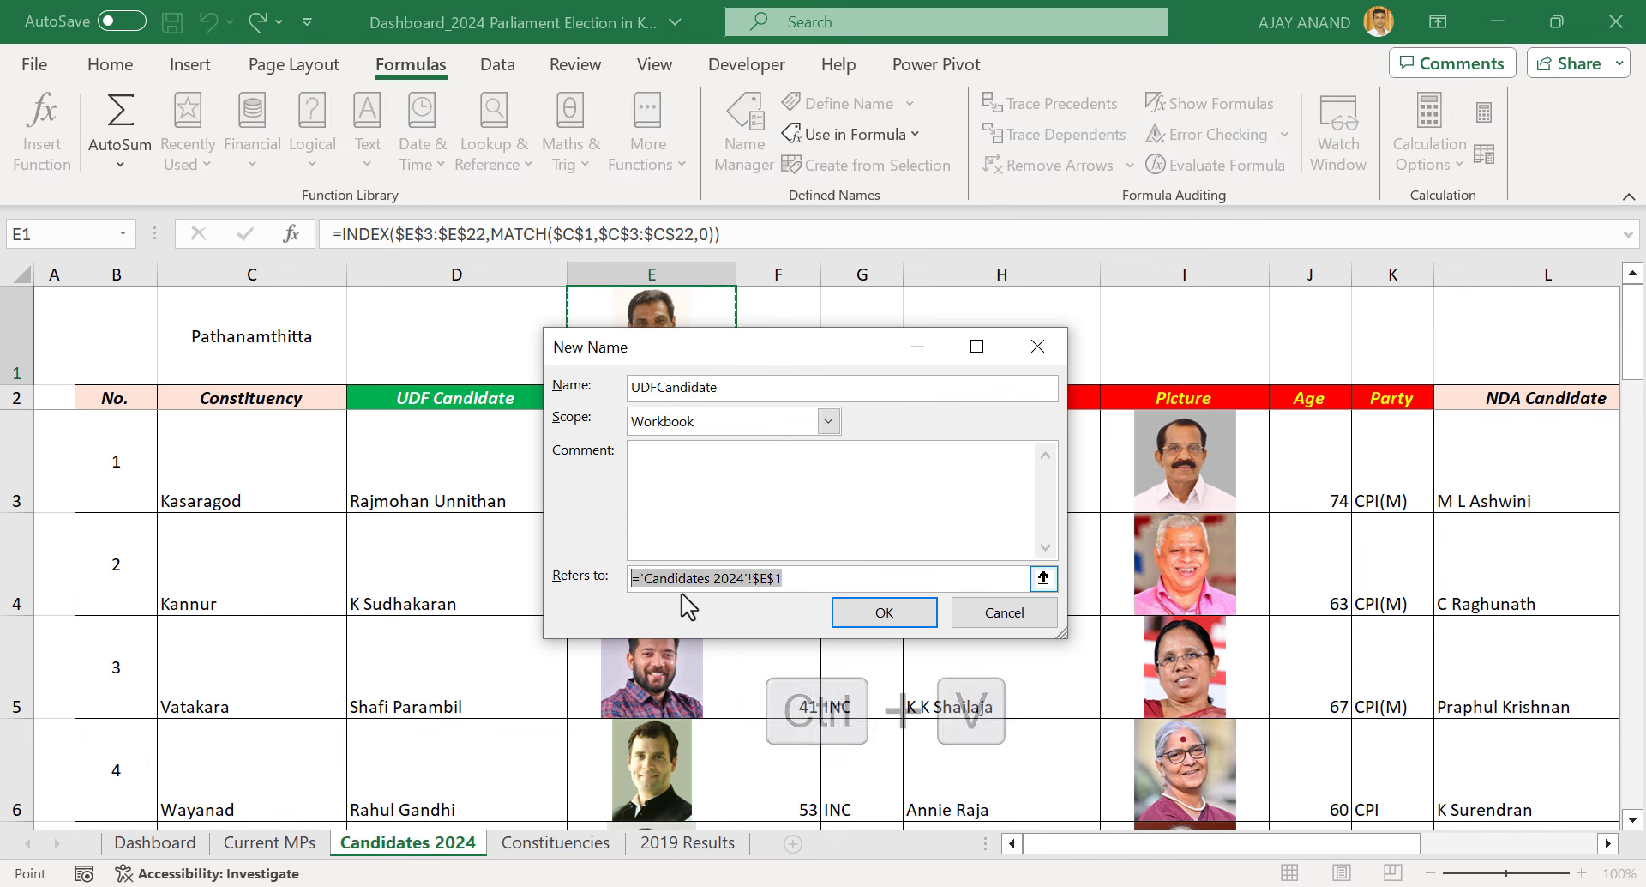
click(855, 618)
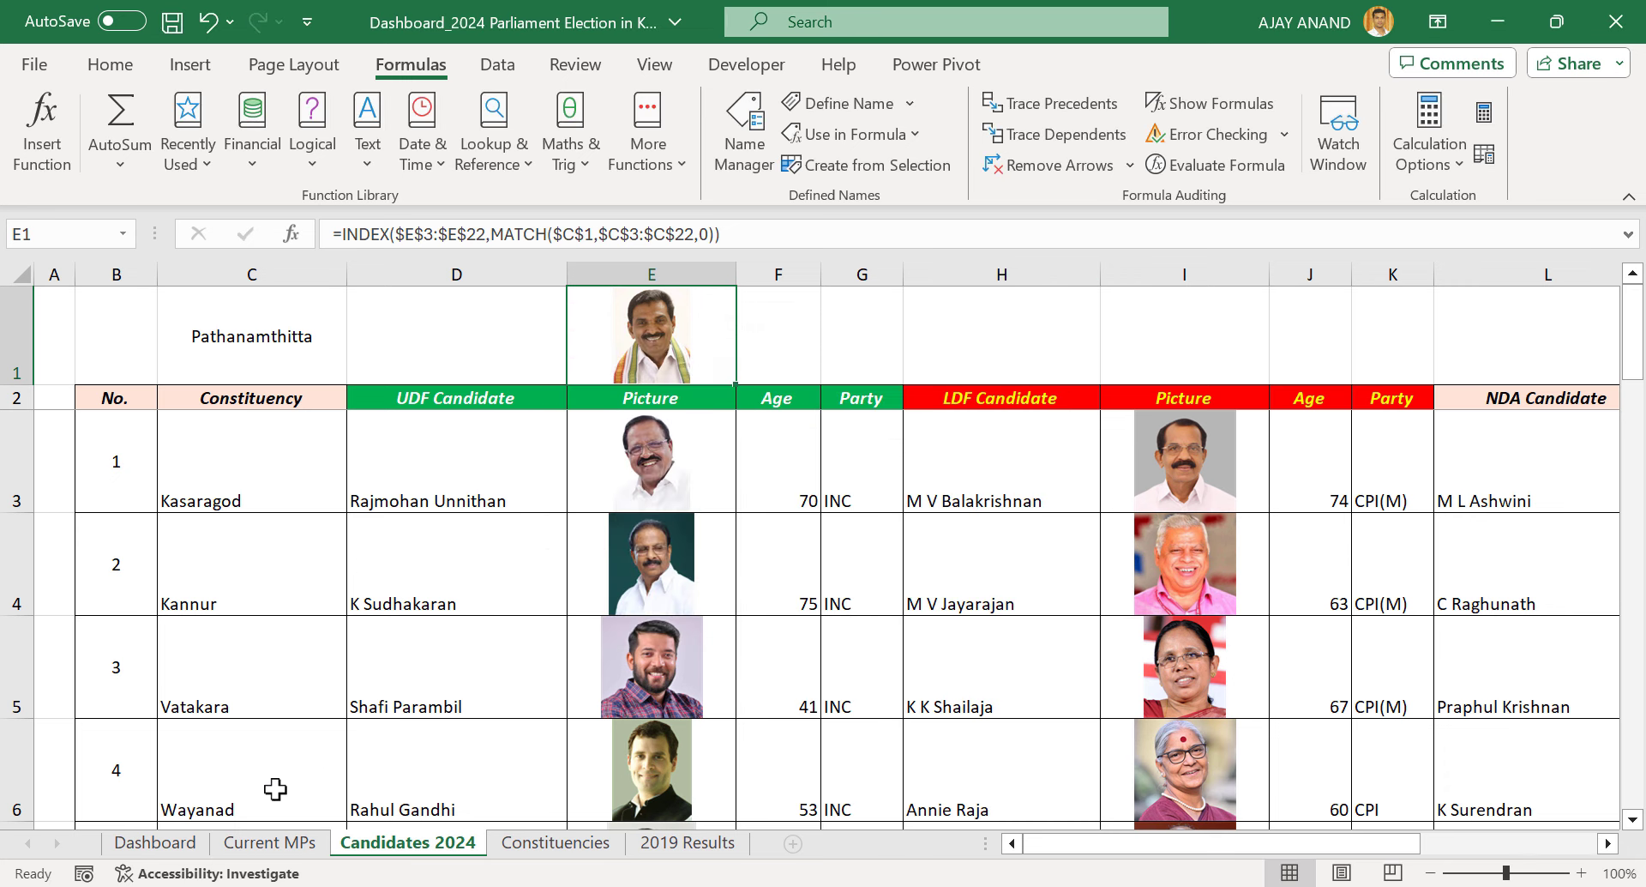
Copy the linked MP photo on the Dashboard sheet and place the duplicate centred above the UDF candidate's name in column E
click(155, 842)
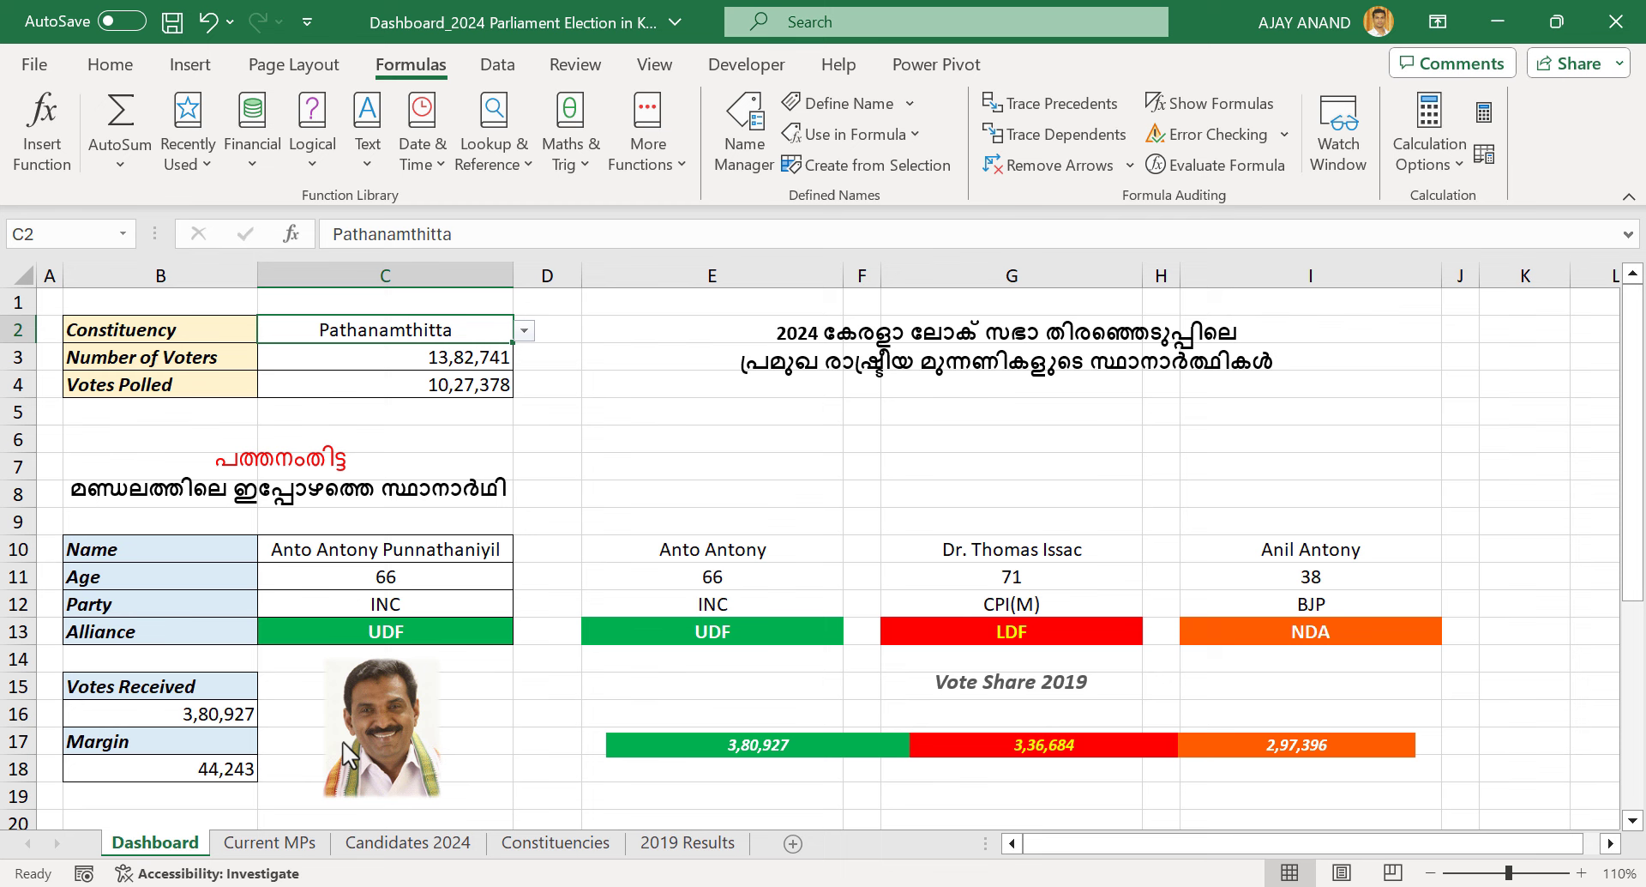
click(403, 716)
right_click(403, 716)
click(583, 163)
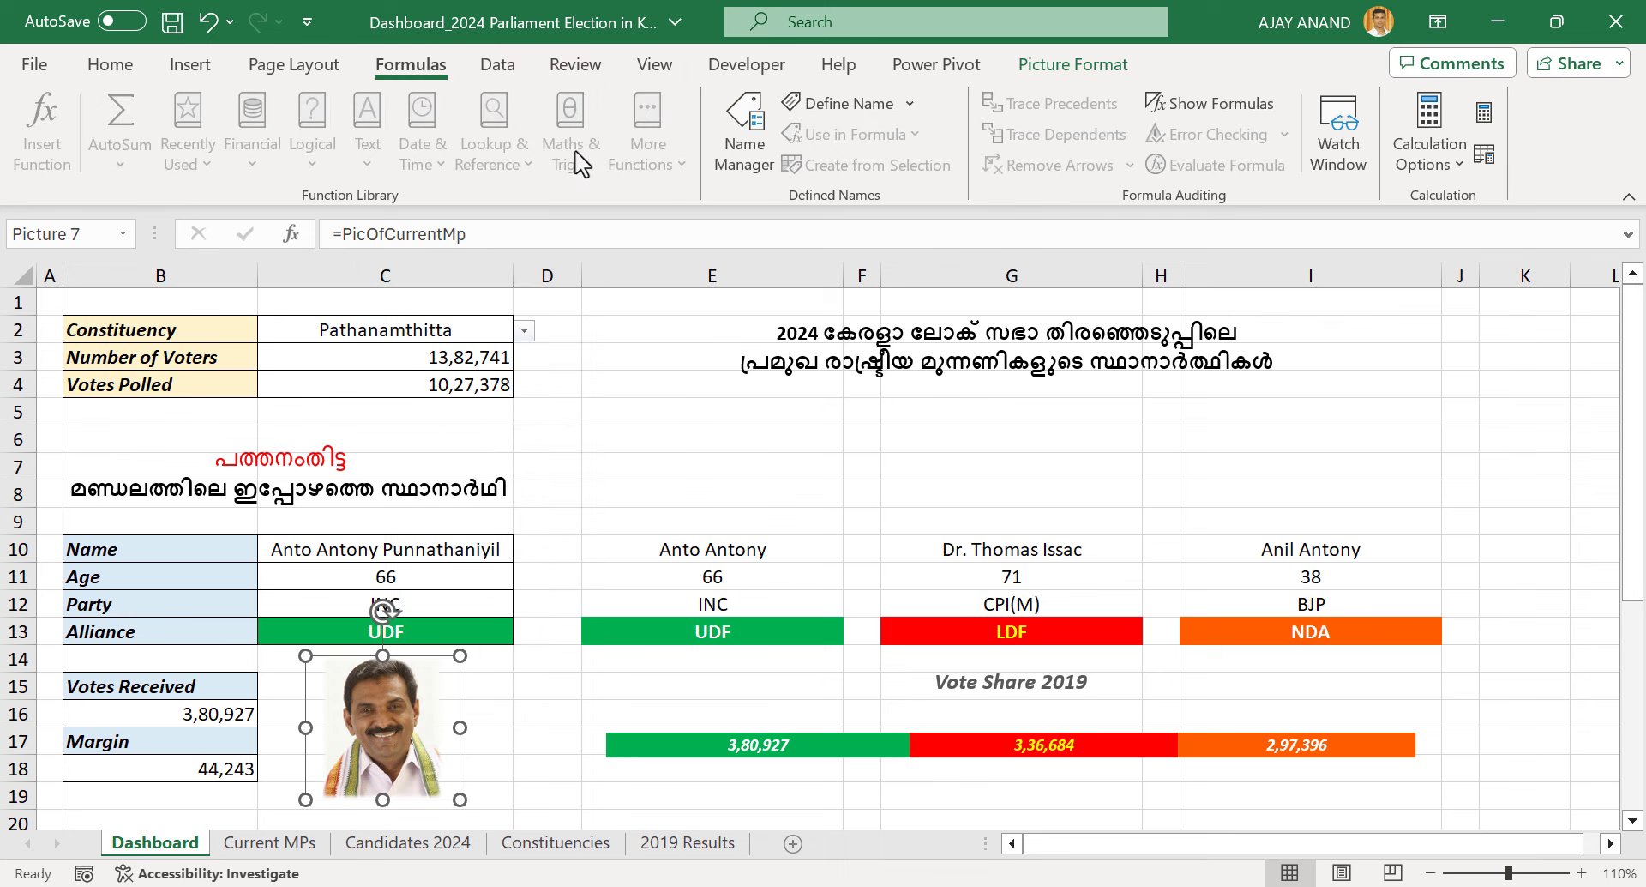
click(660, 411)
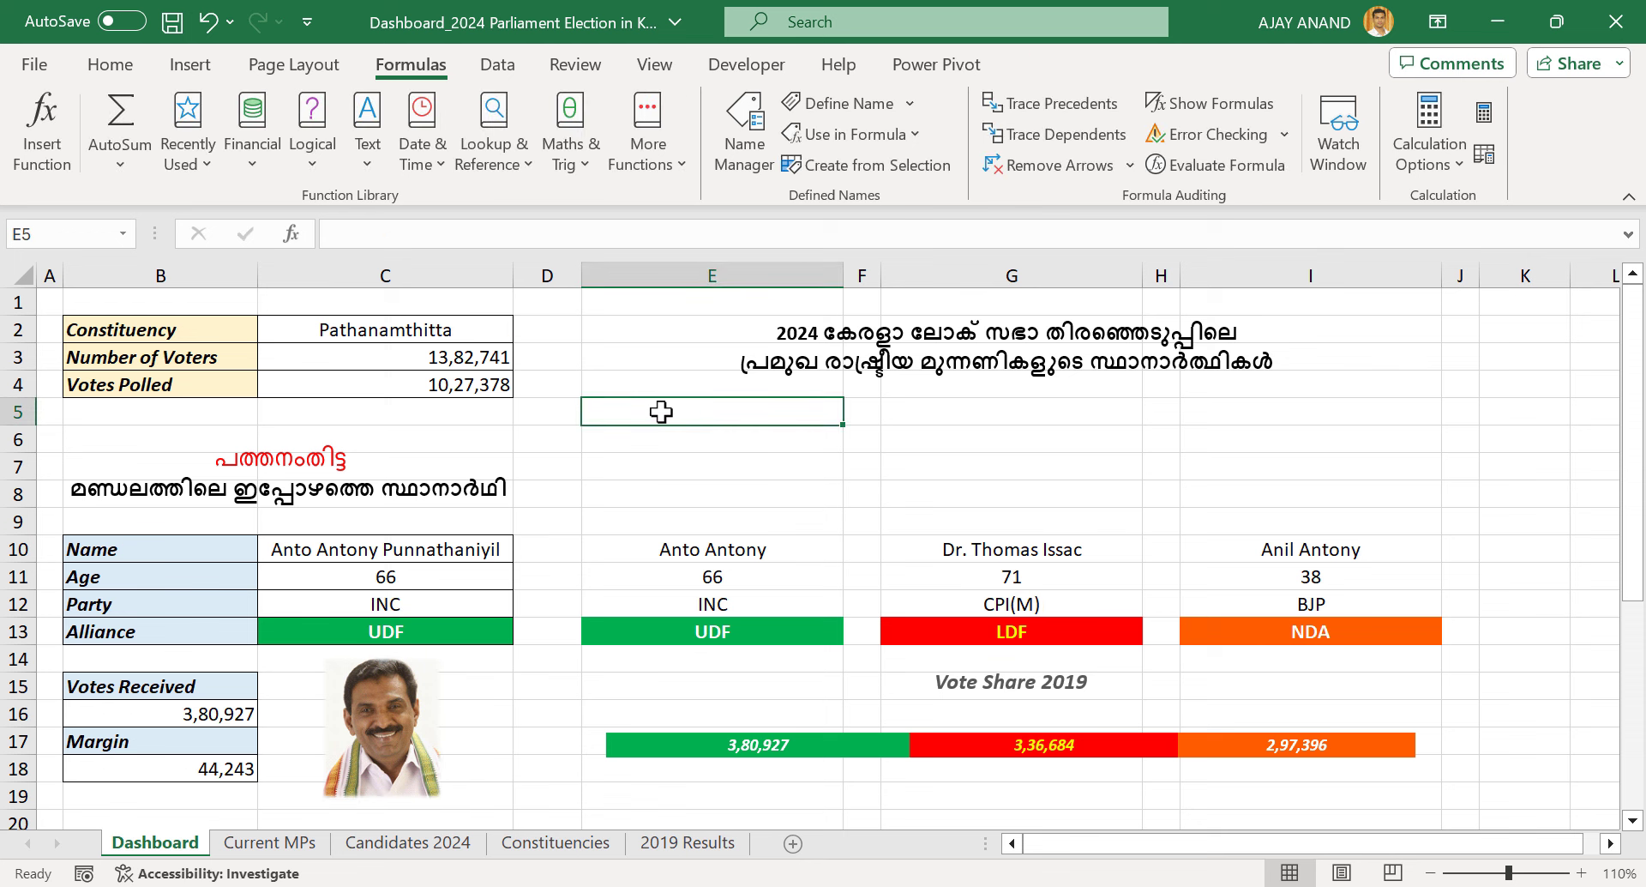
key(ctrl+v)
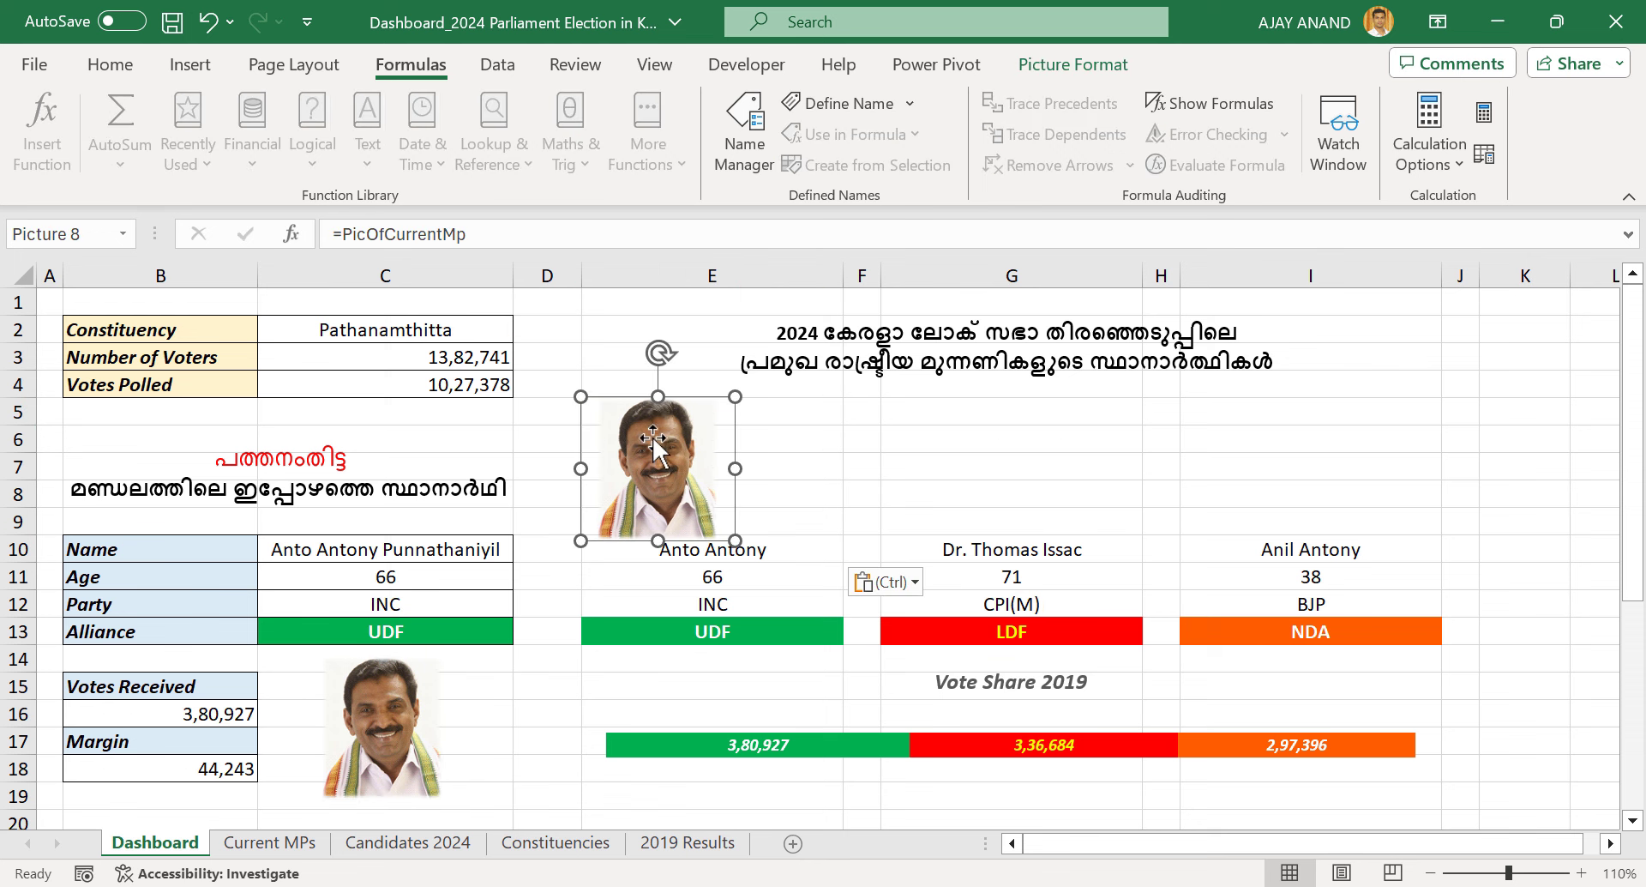
drag(661, 411, 711, 424)
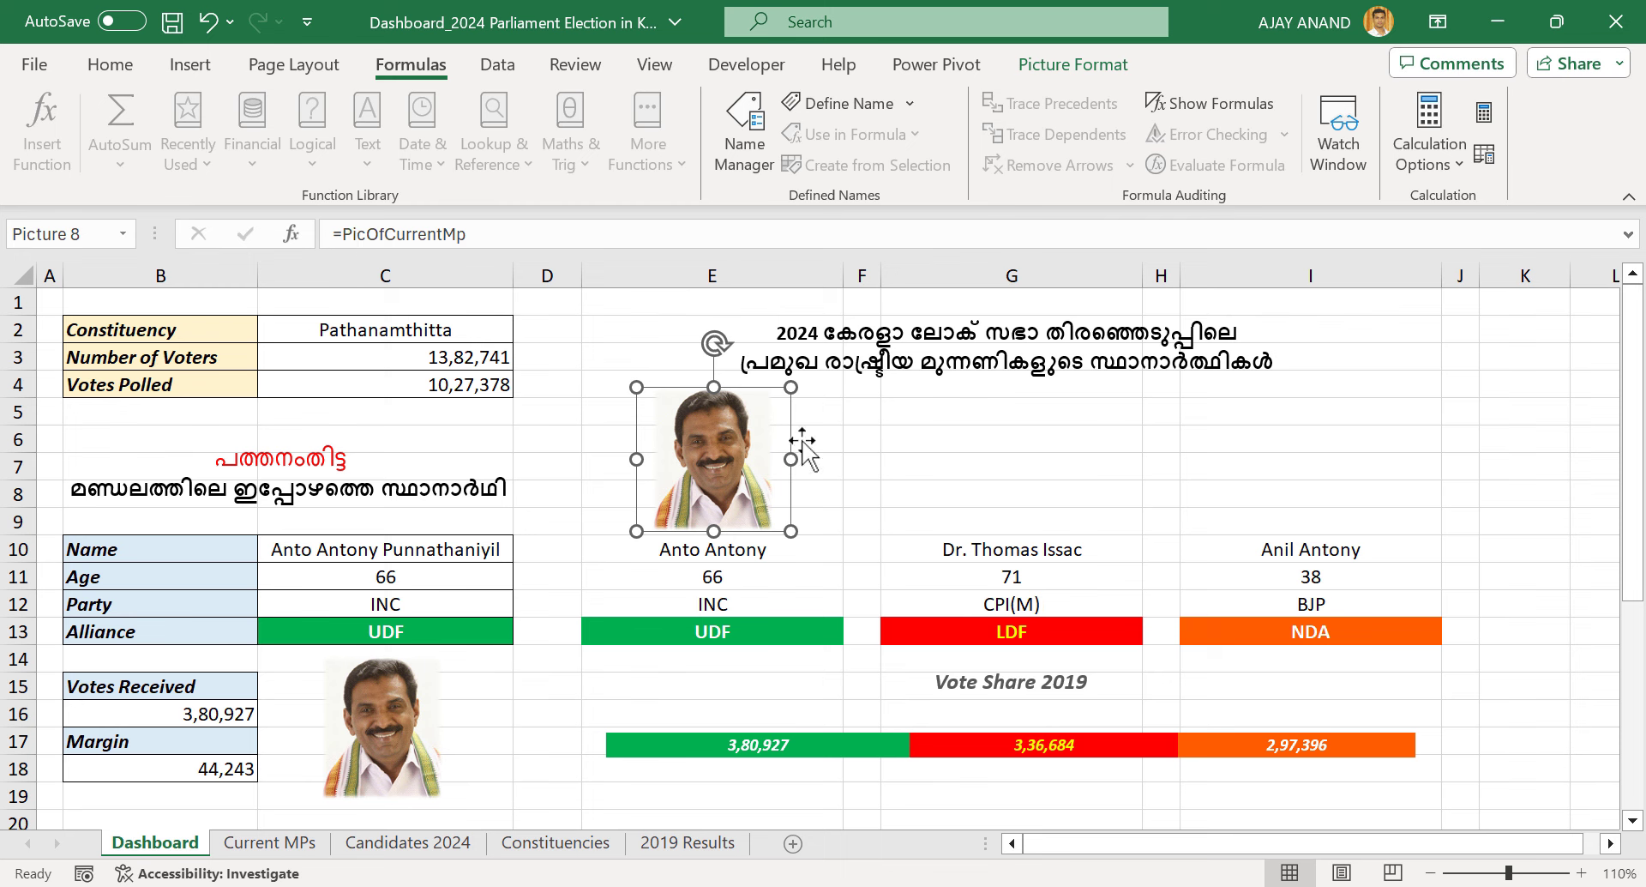
click(1020, 450)
Link the duplicated photo above the UDF candidate's name to =UDFCandidate
click(725, 454)
drag(344, 234, 480, 233)
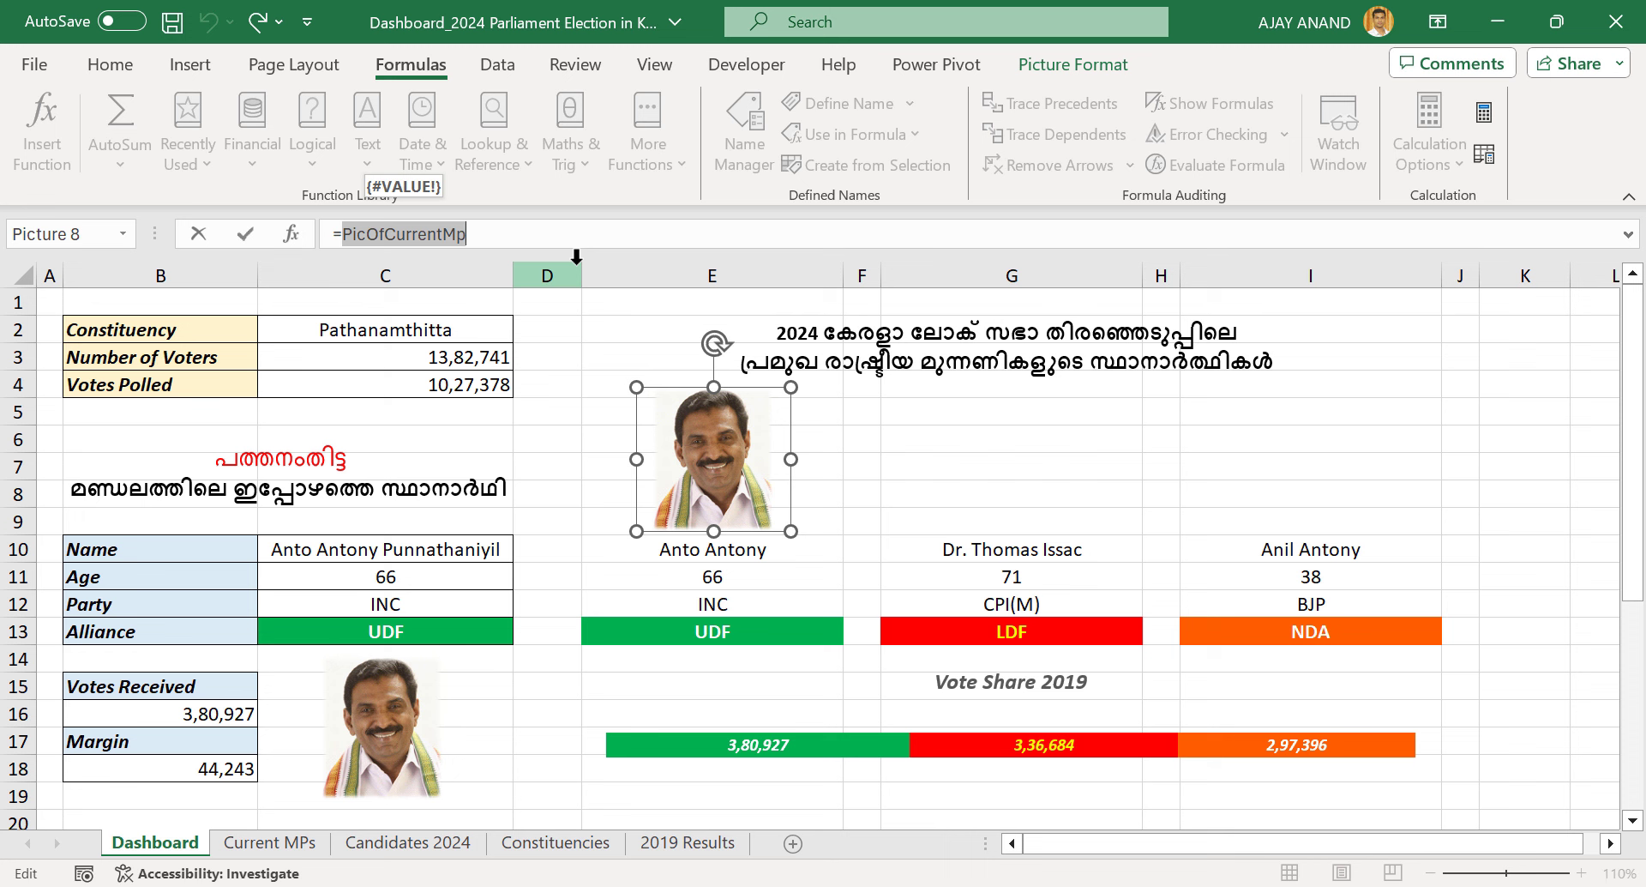
text(UD)
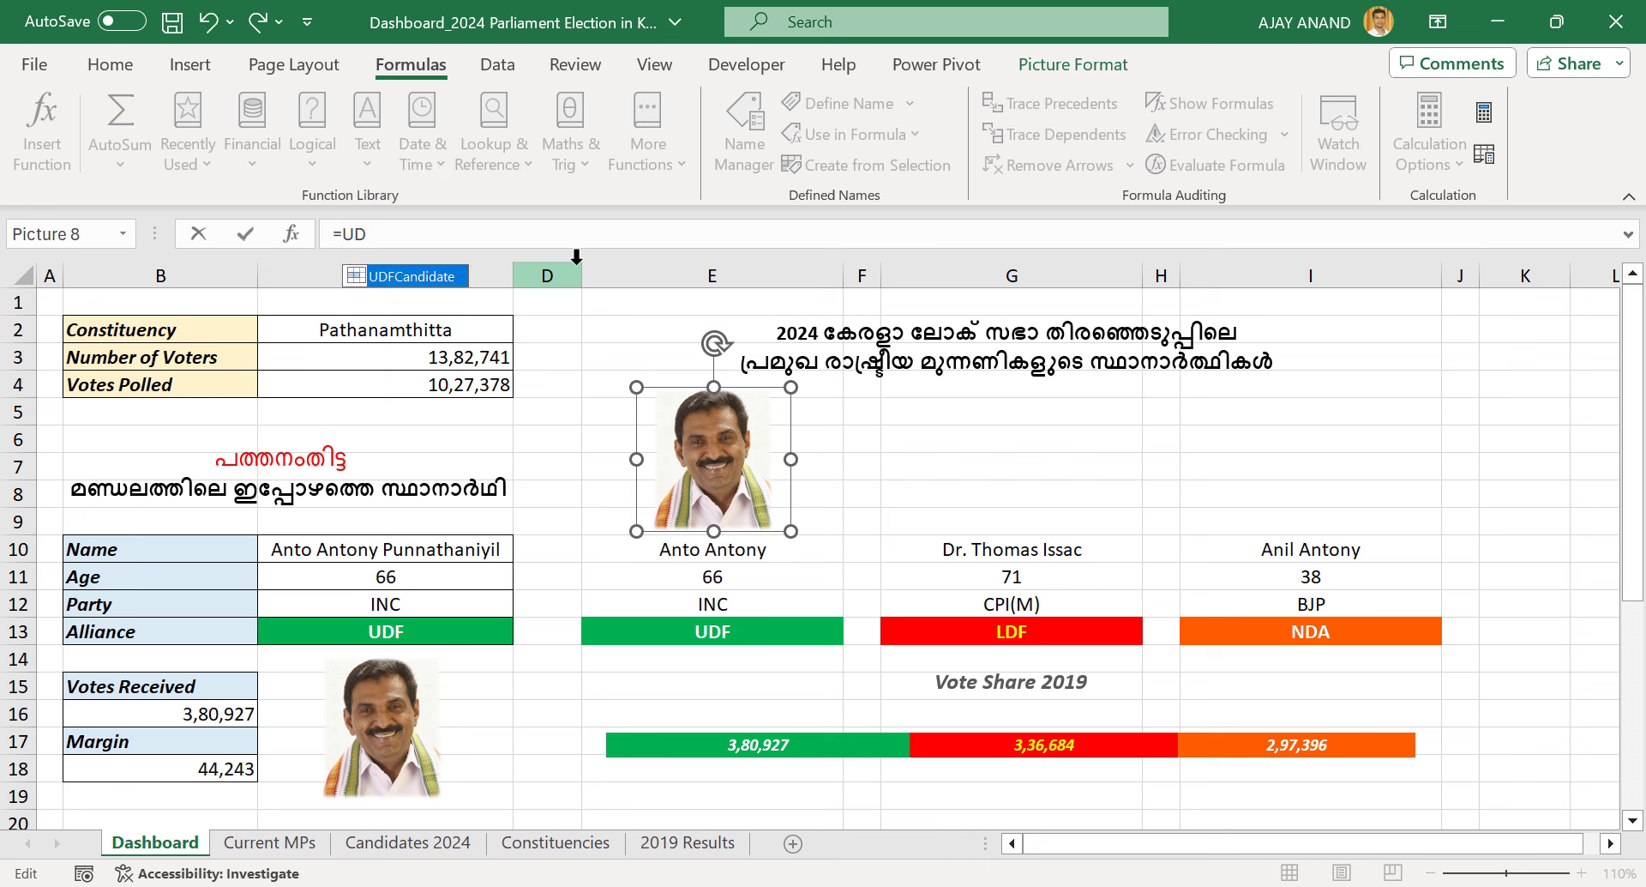
double_click(411, 276)
key(Return)
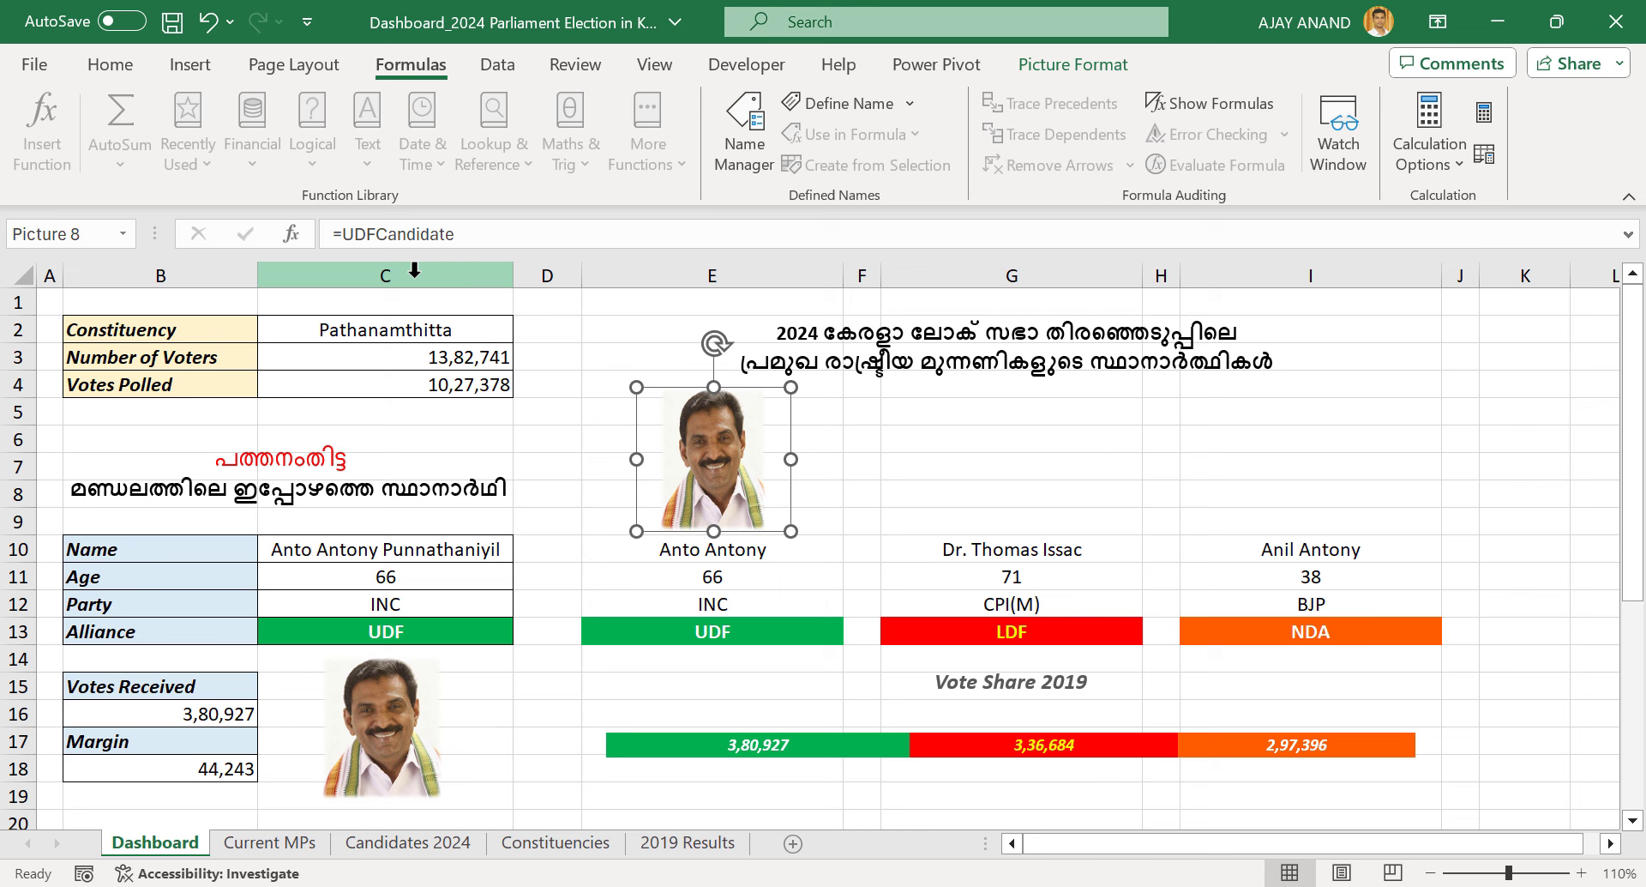
click(943, 473)
Switch the constituency in C2 to Chalakudy to check the linked UDF candidate photo
click(428, 332)
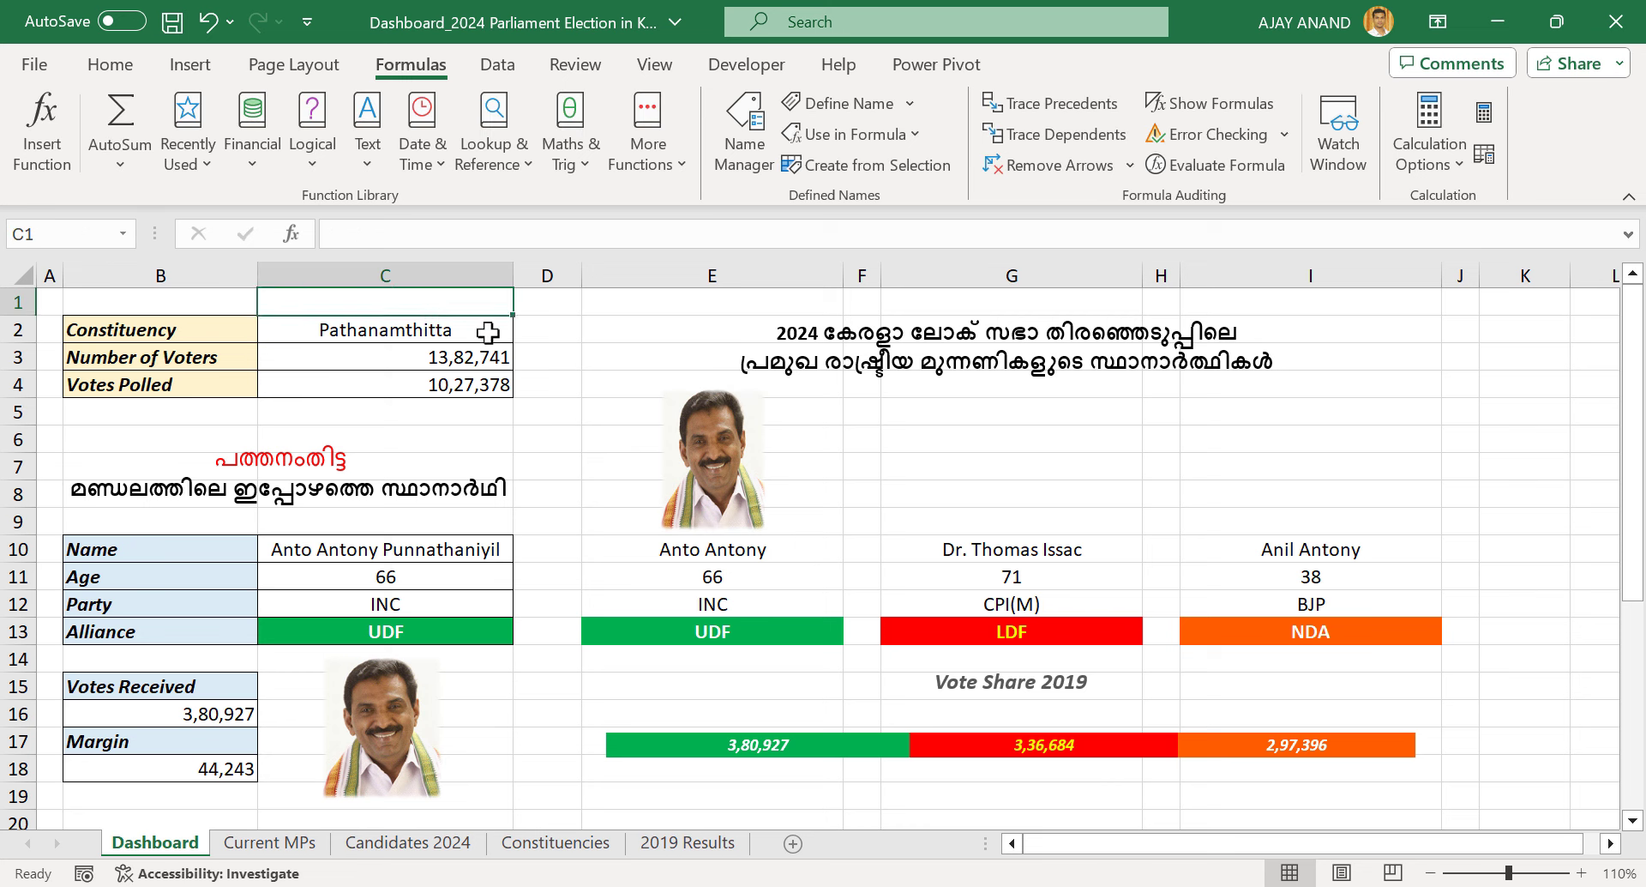
click(523, 330)
click(400, 400)
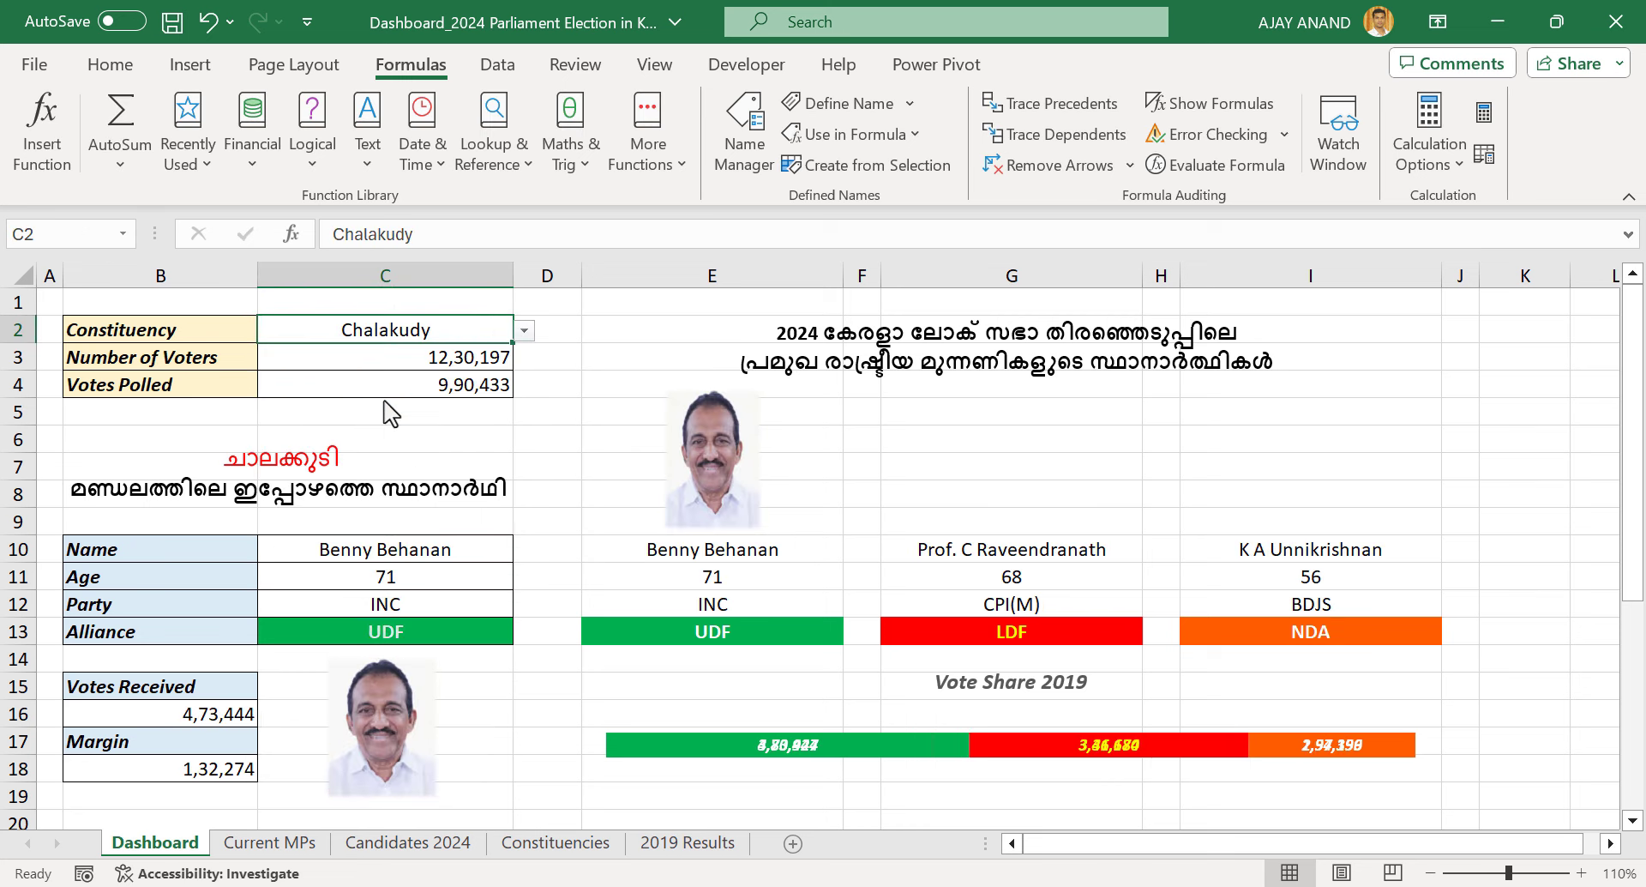
Switch the constituency in C2 to Alappuzha
click(523, 330)
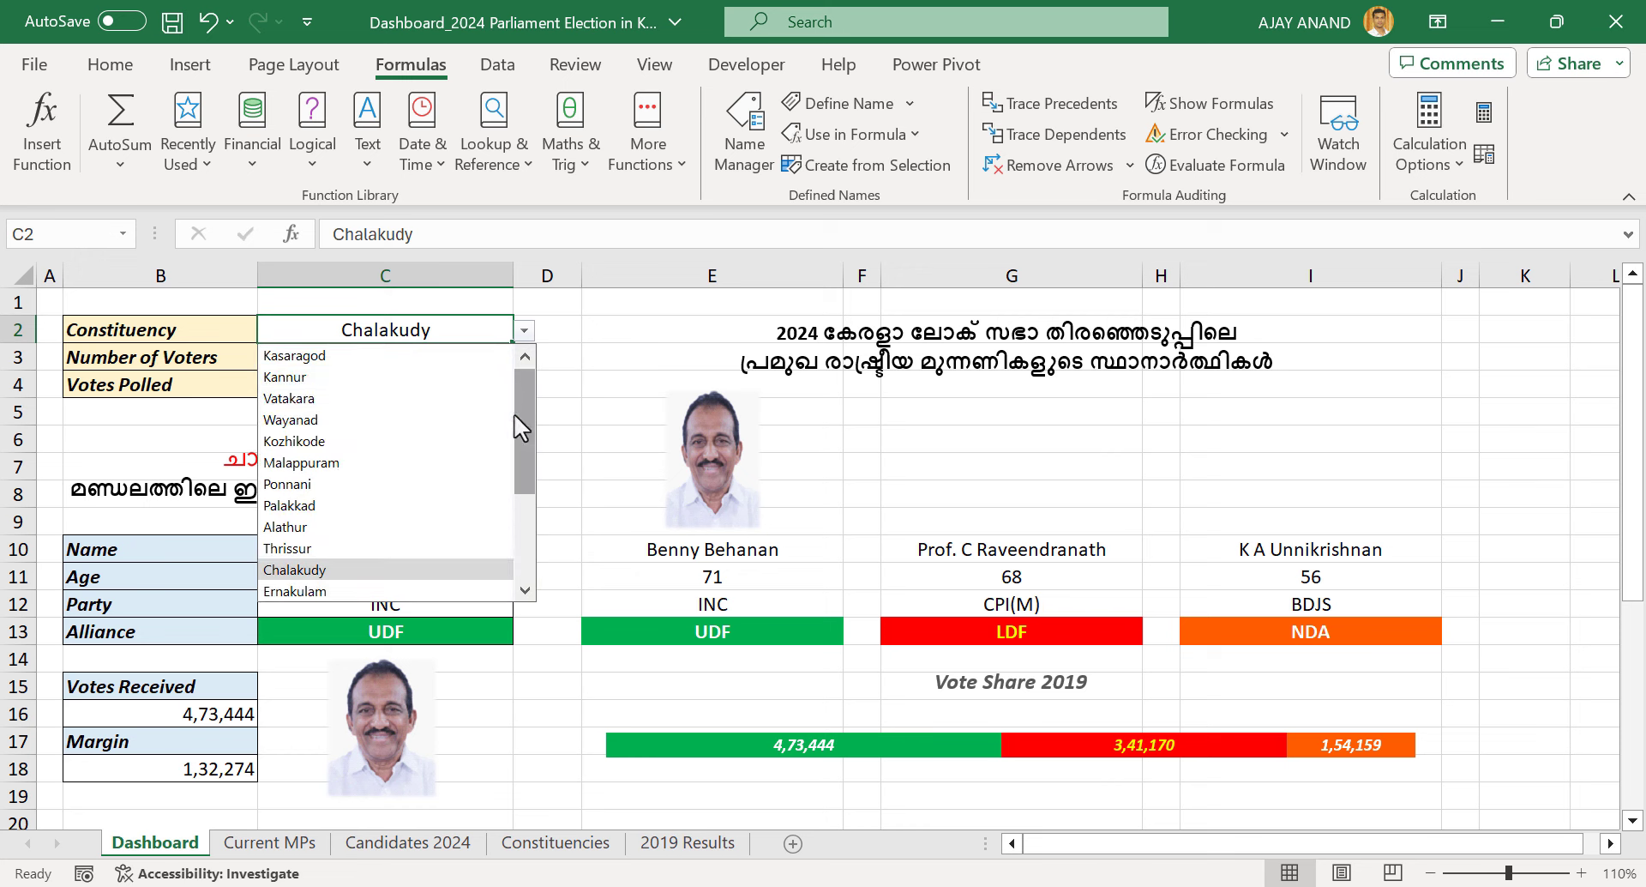
drag(515, 414, 517, 463)
click(484, 506)
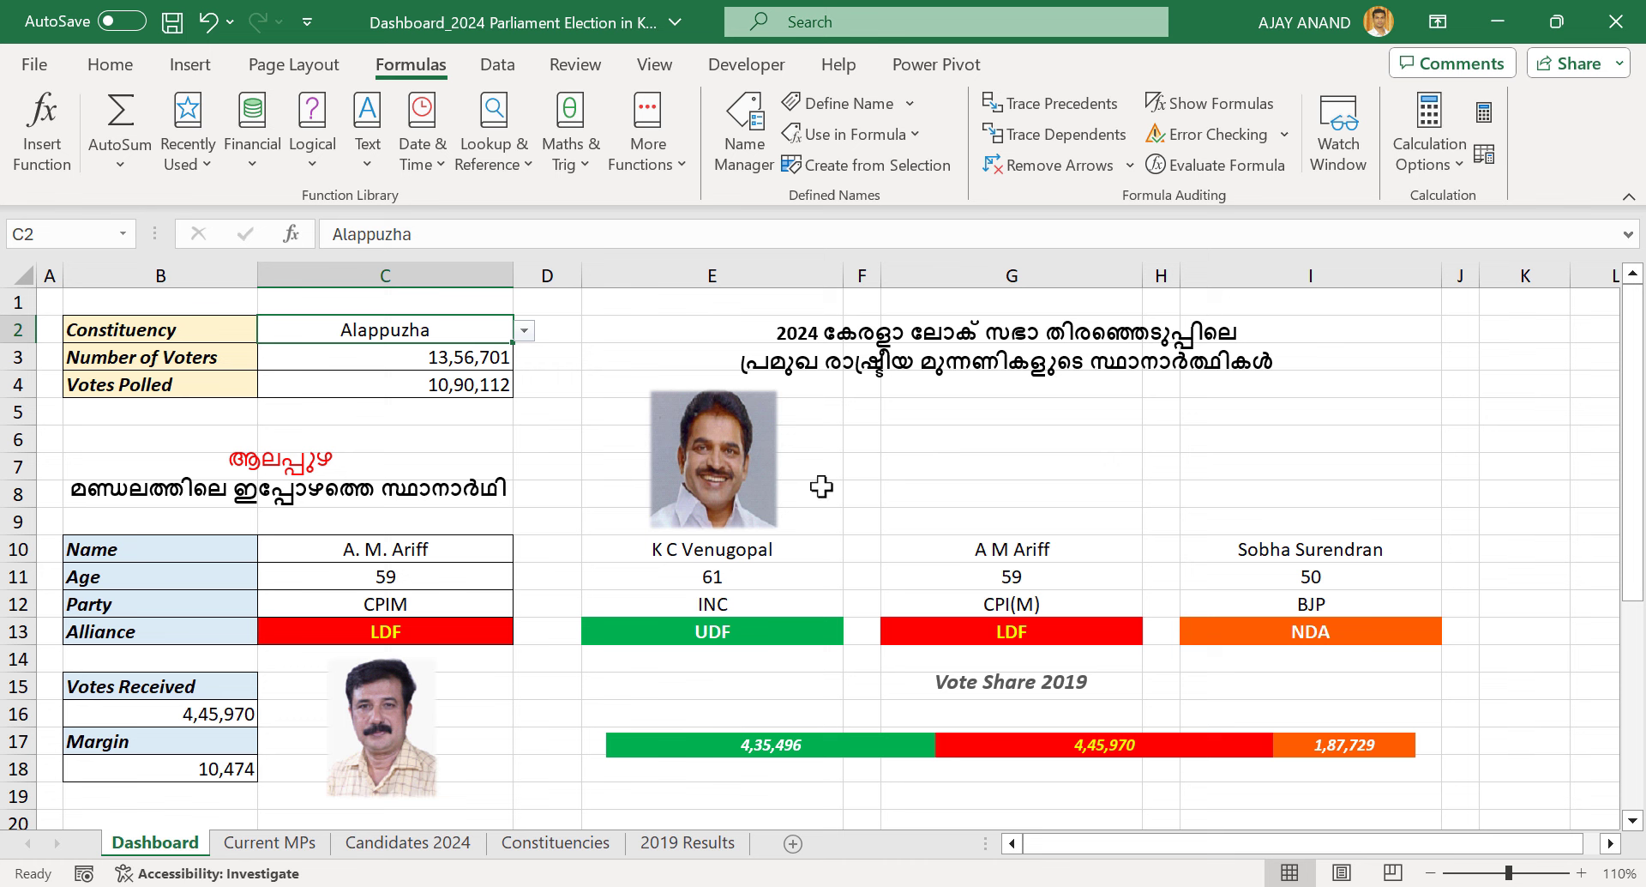
Enlarge the linked UDF candidate photo slightly and nudge it into a centred position above the candidate's name in column E
click(722, 449)
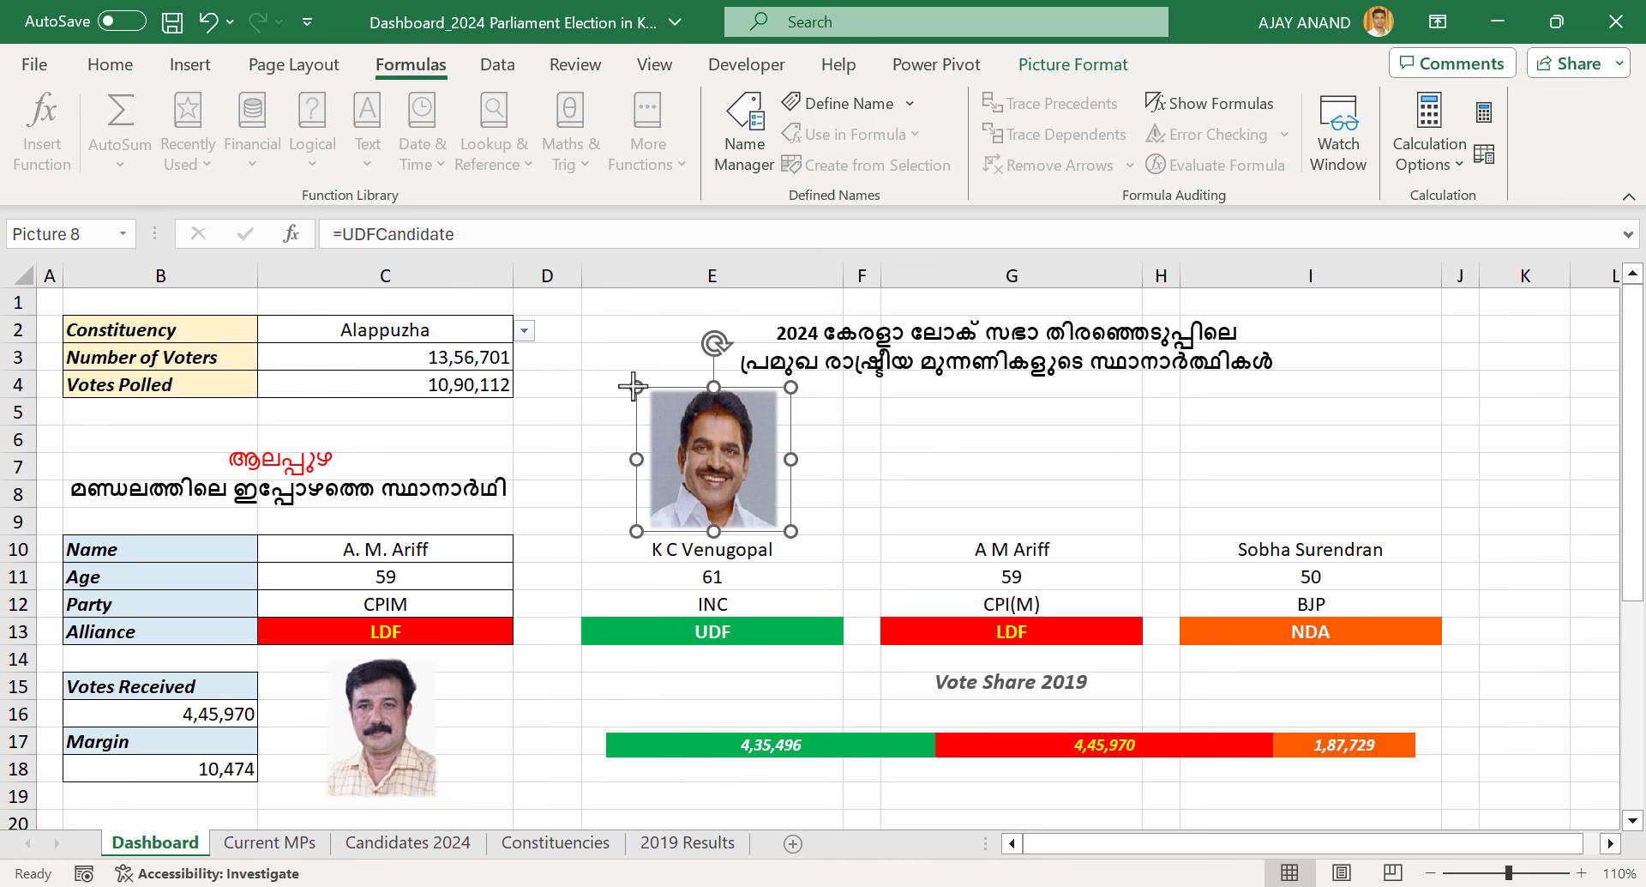
drag(633, 385, 622, 375)
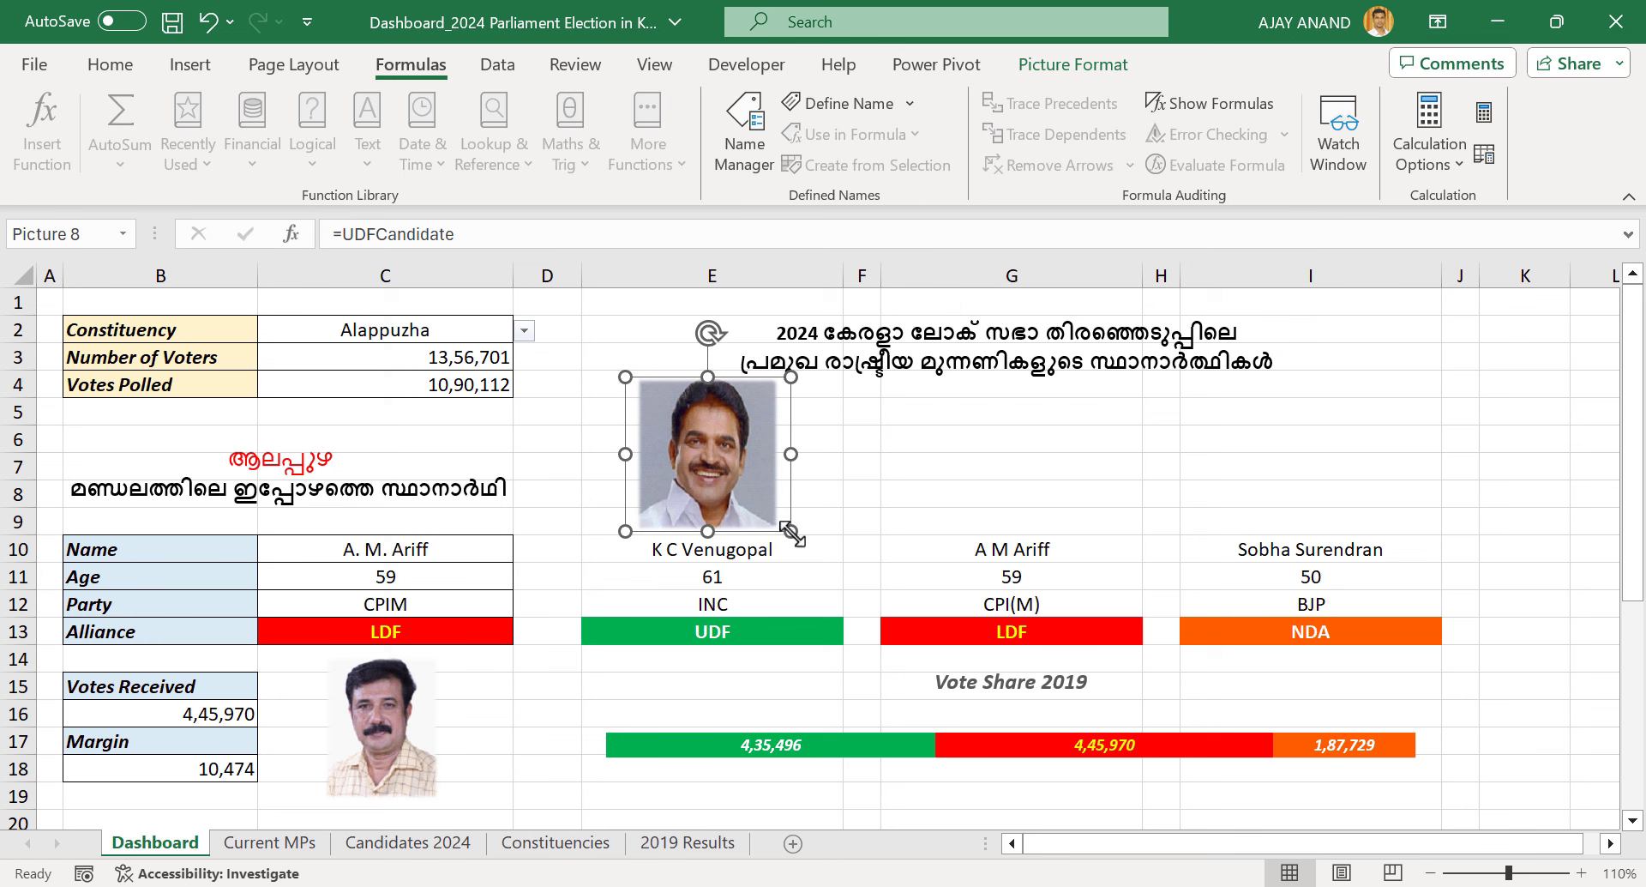
key(Down)
key(Down)
key(Right)
key(Right)
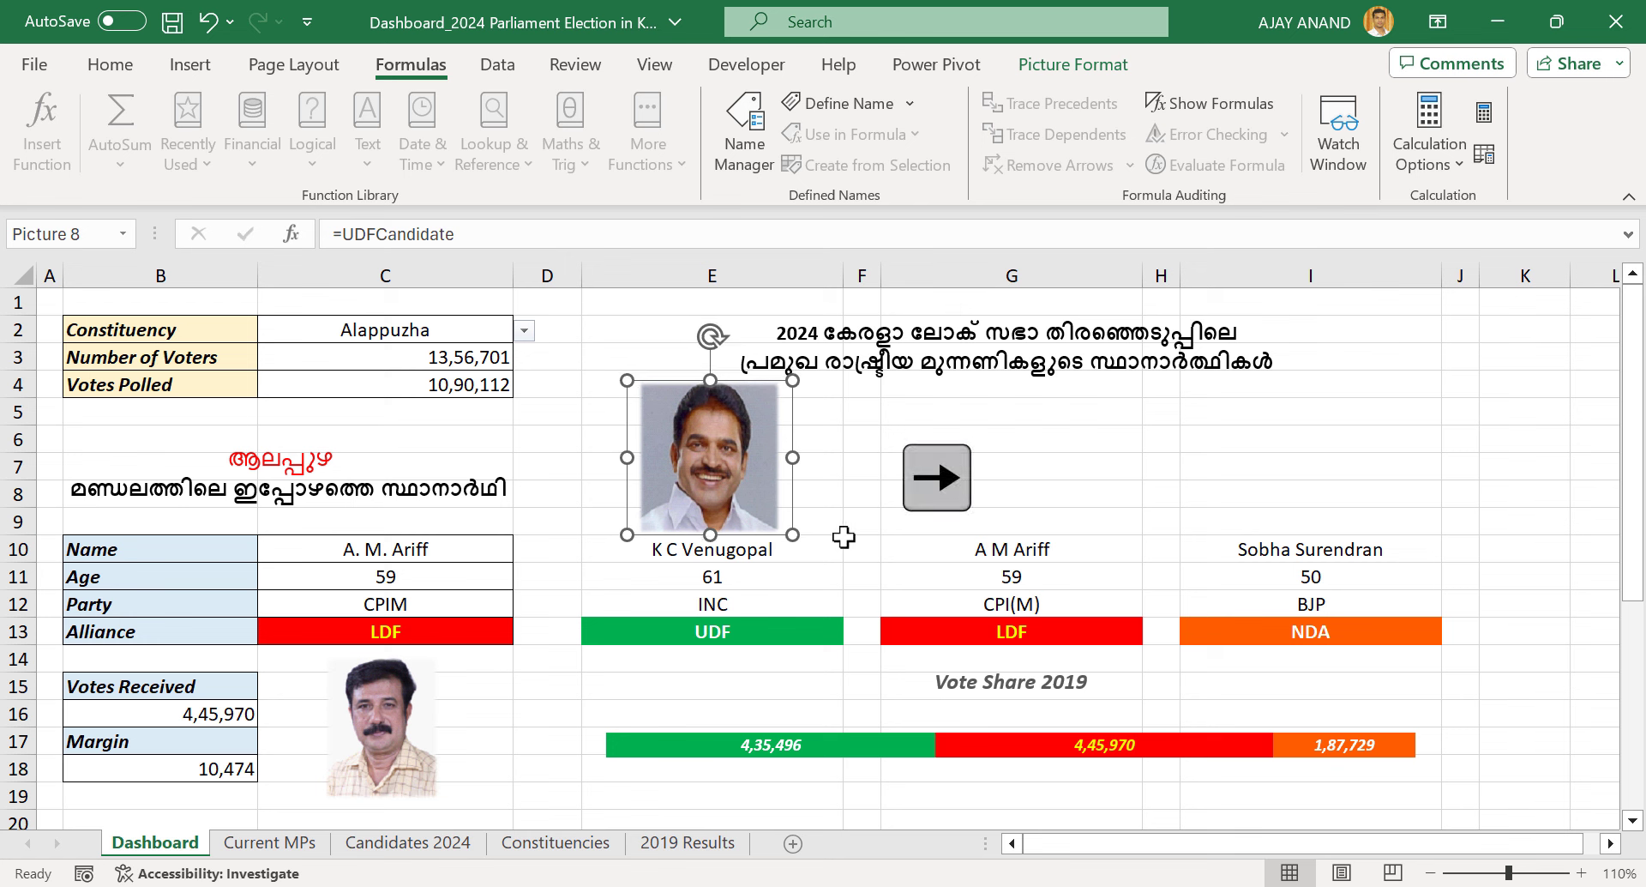
key(Right)
click(875, 488)
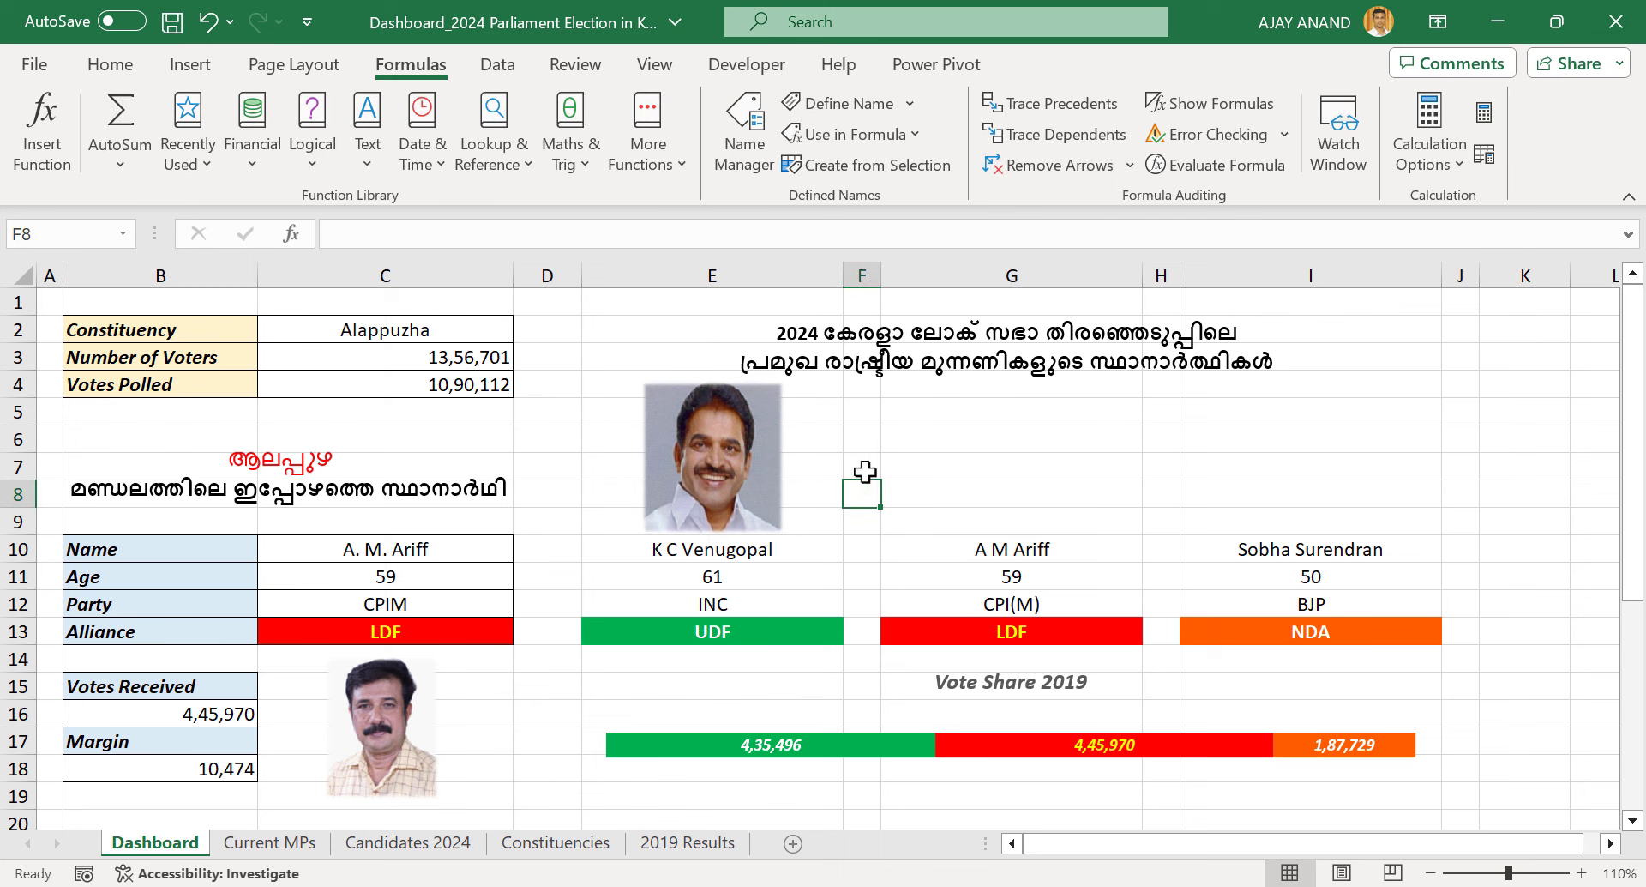
Duplicate the UDF candidate photo twice and place the copies above the LDF and NDA candidates' names in columns G and I
click(720, 473)
key(ctrl+c)
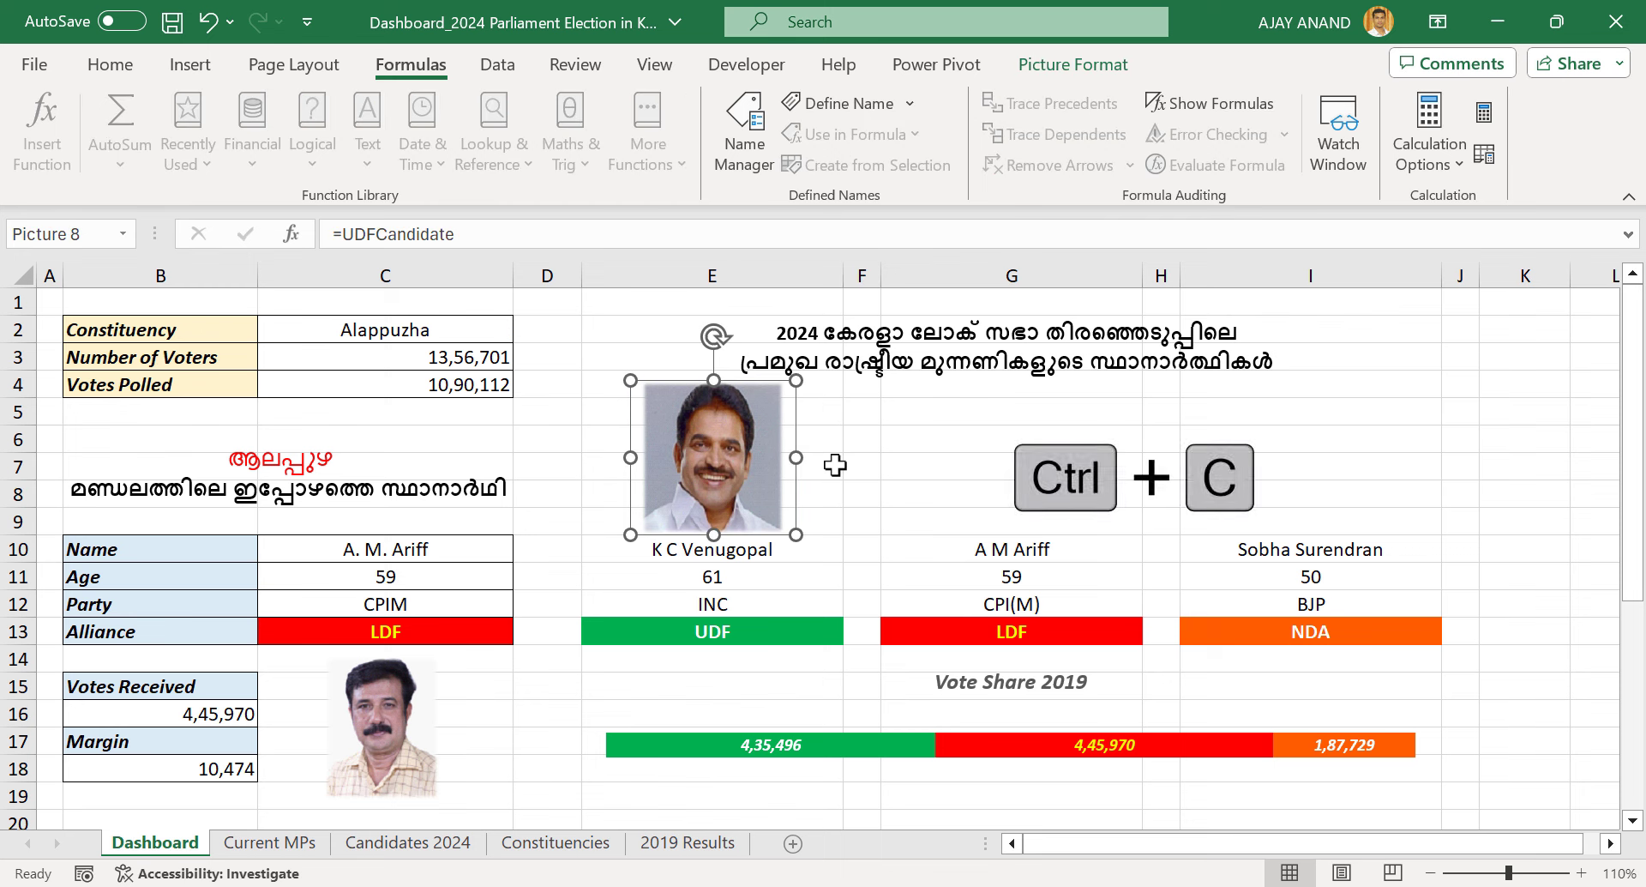
key(ctrl+v)
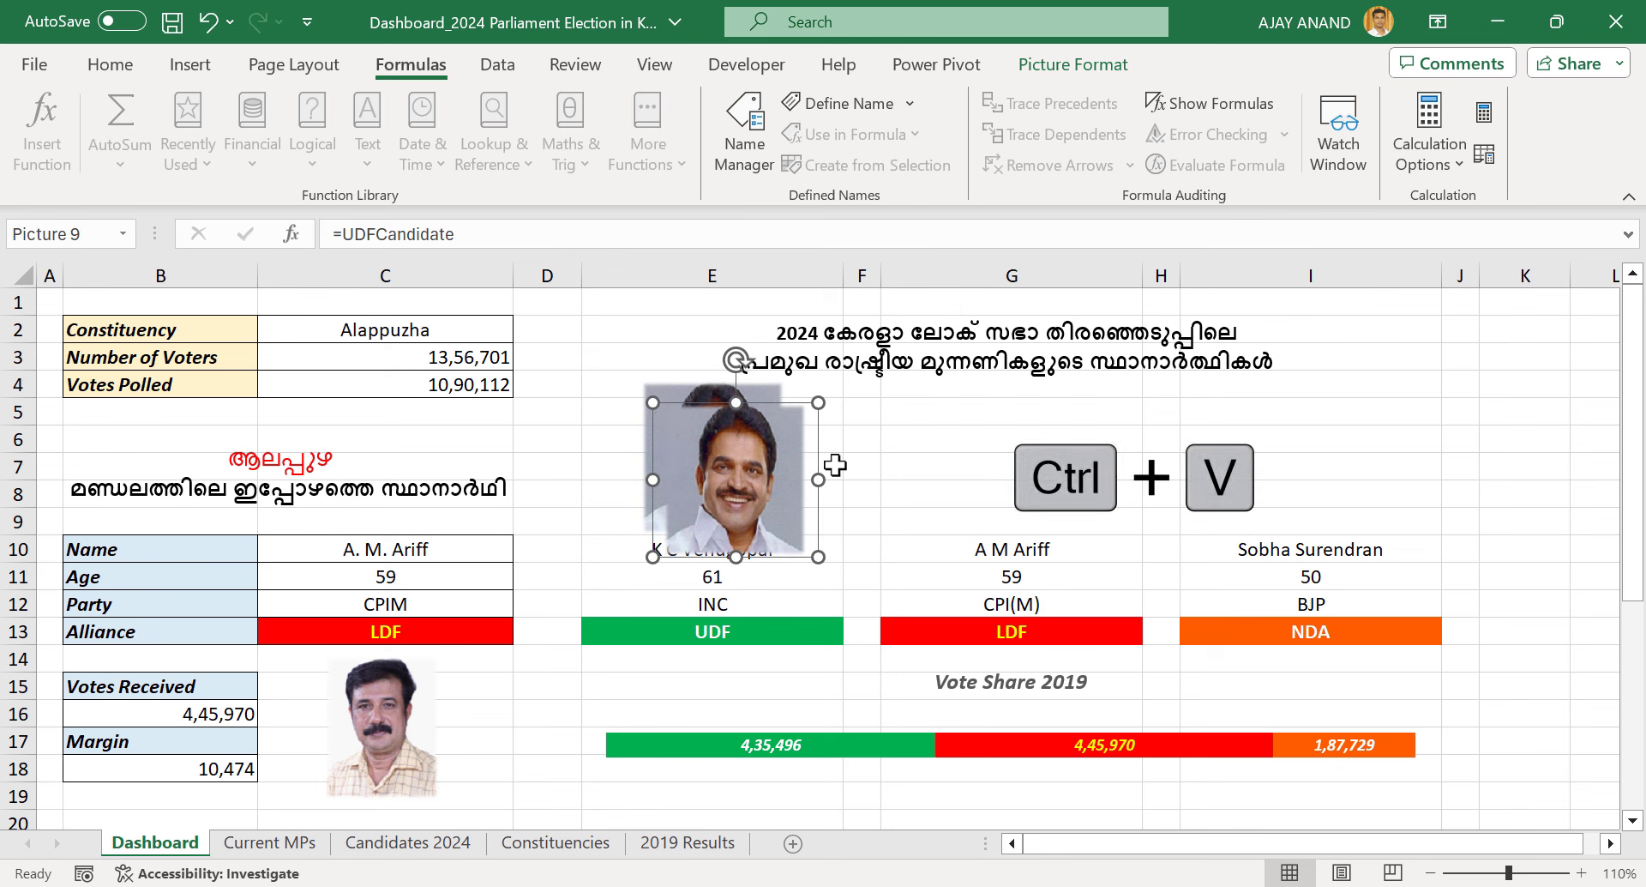
key(ctrl+v)
drag(776, 480, 1293, 443)
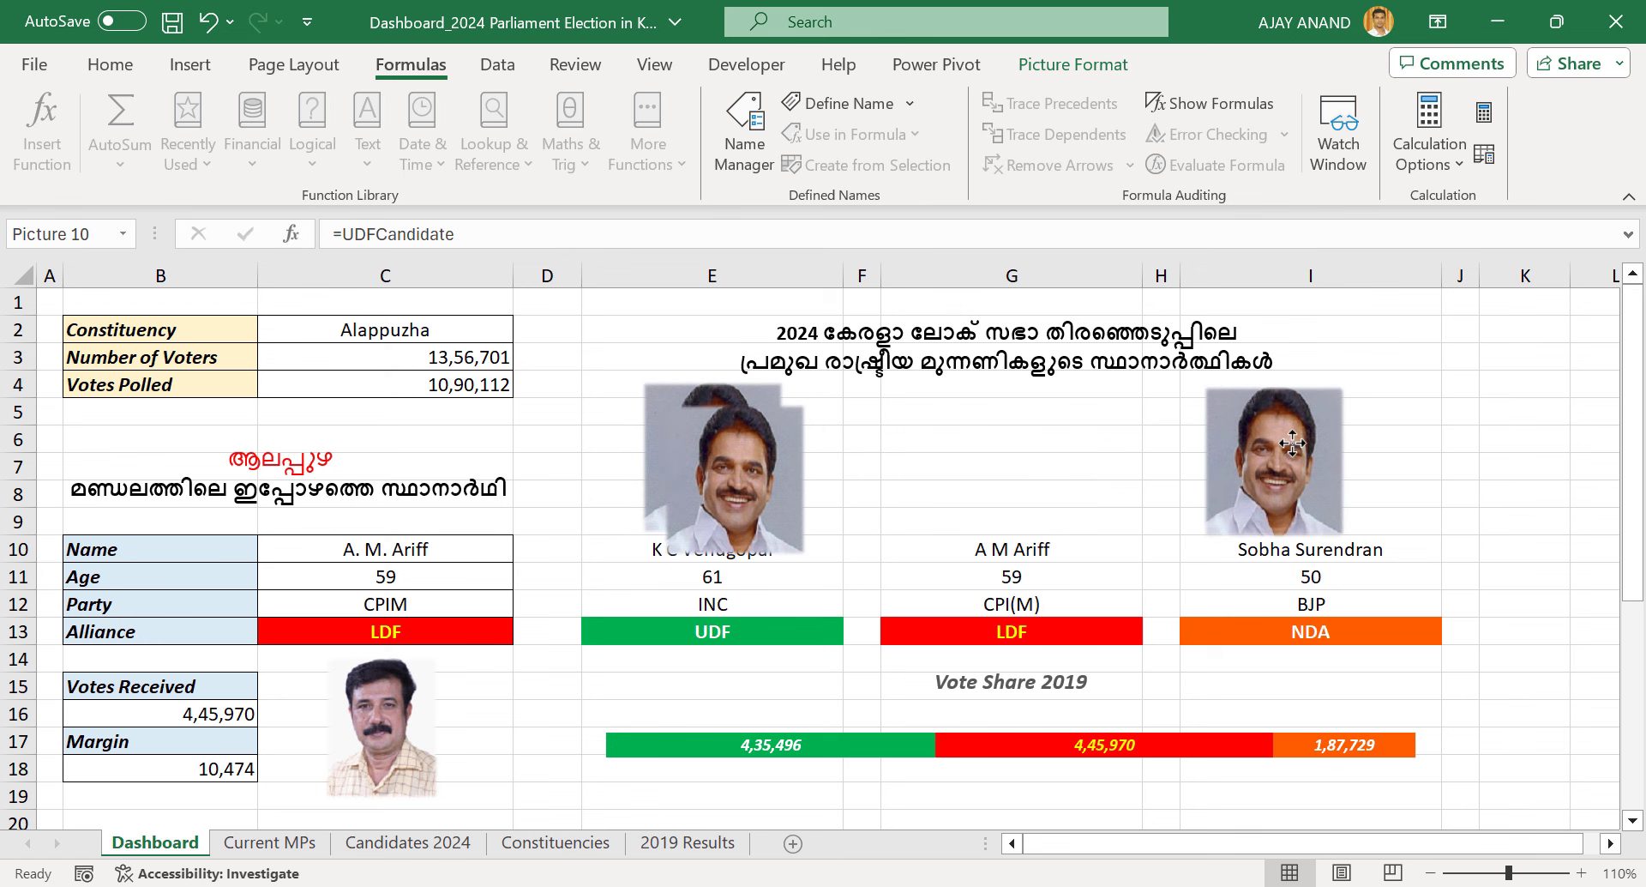
drag(776, 443, 1056, 424)
click(1350, 471)
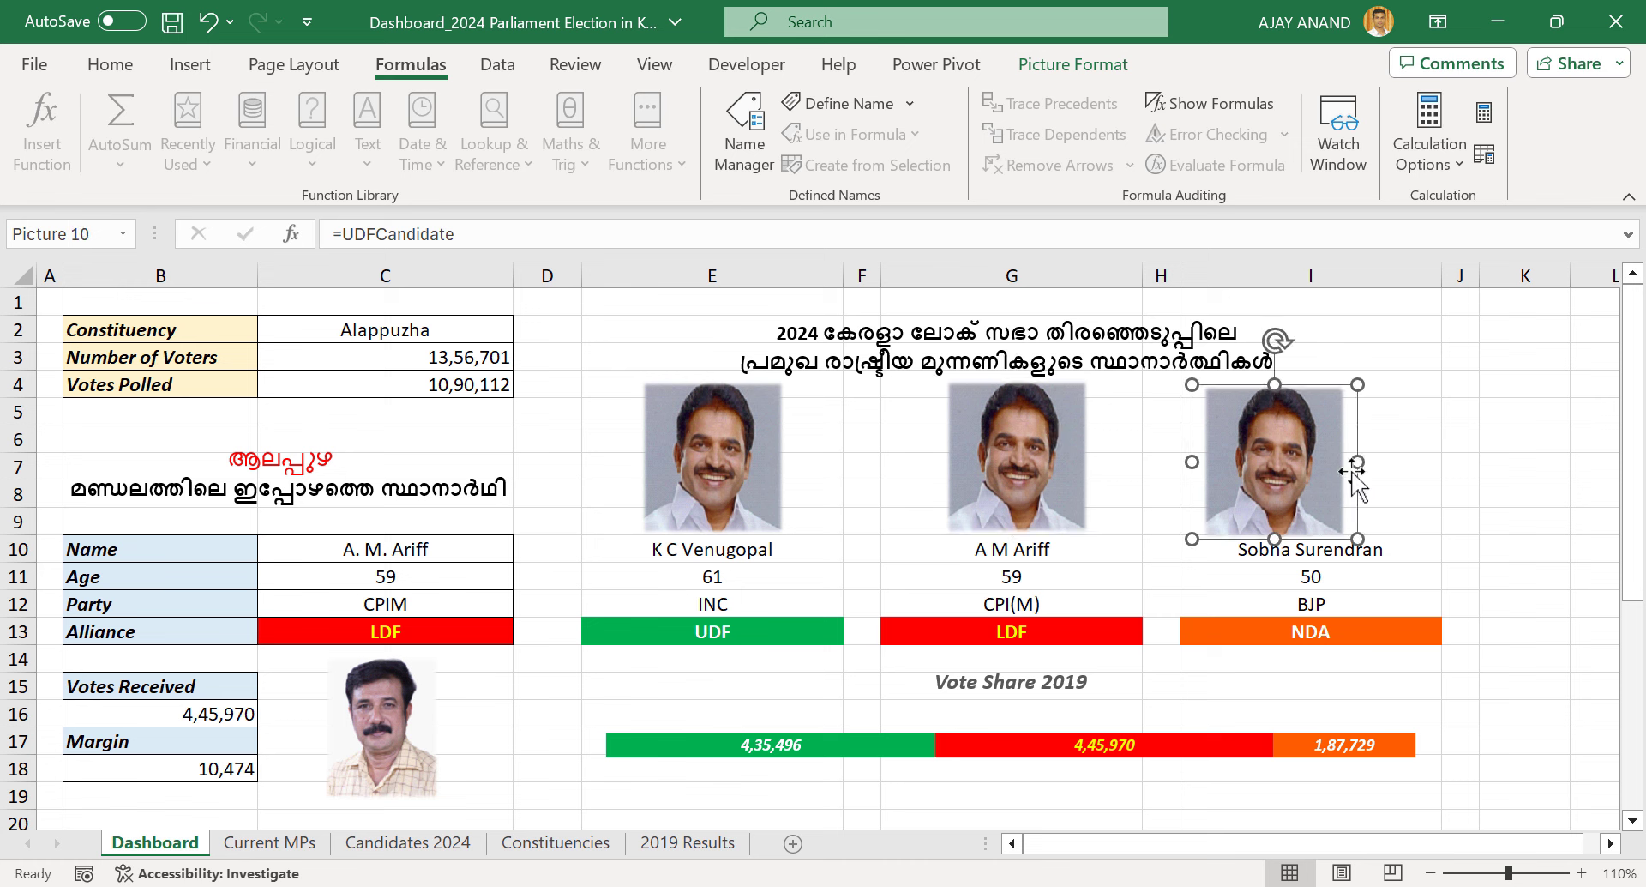
drag(1351, 472, 1390, 466)
Fine-tune the positions of the Malayalam candidates heading and the three candidate photos so they sit level without overlapping
click(938, 352)
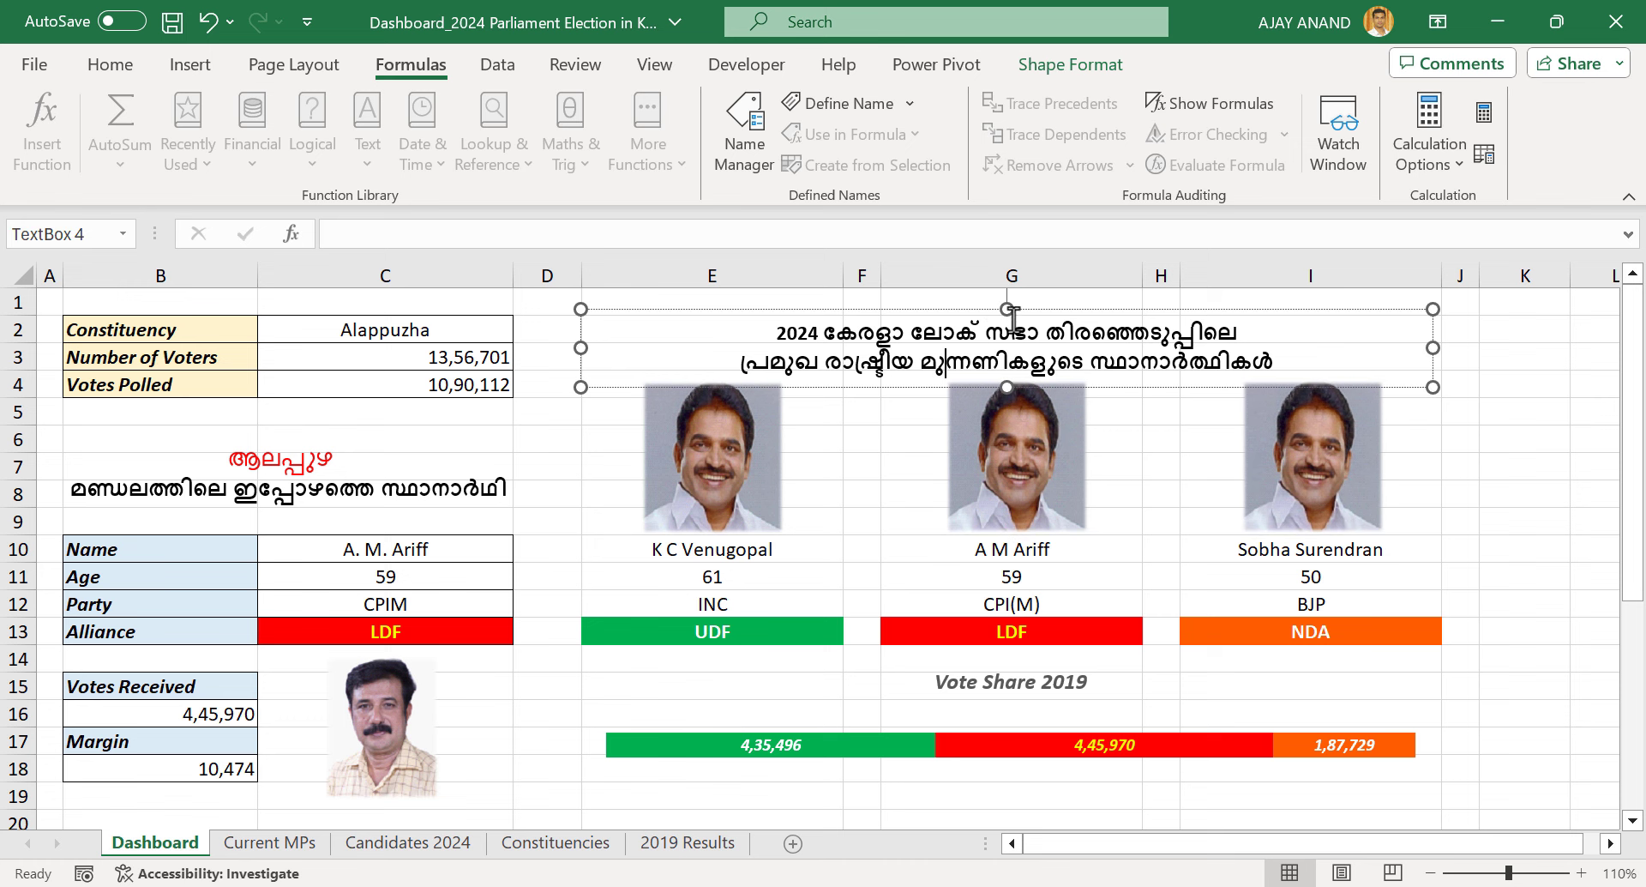
click(771, 446)
click(1012, 452)
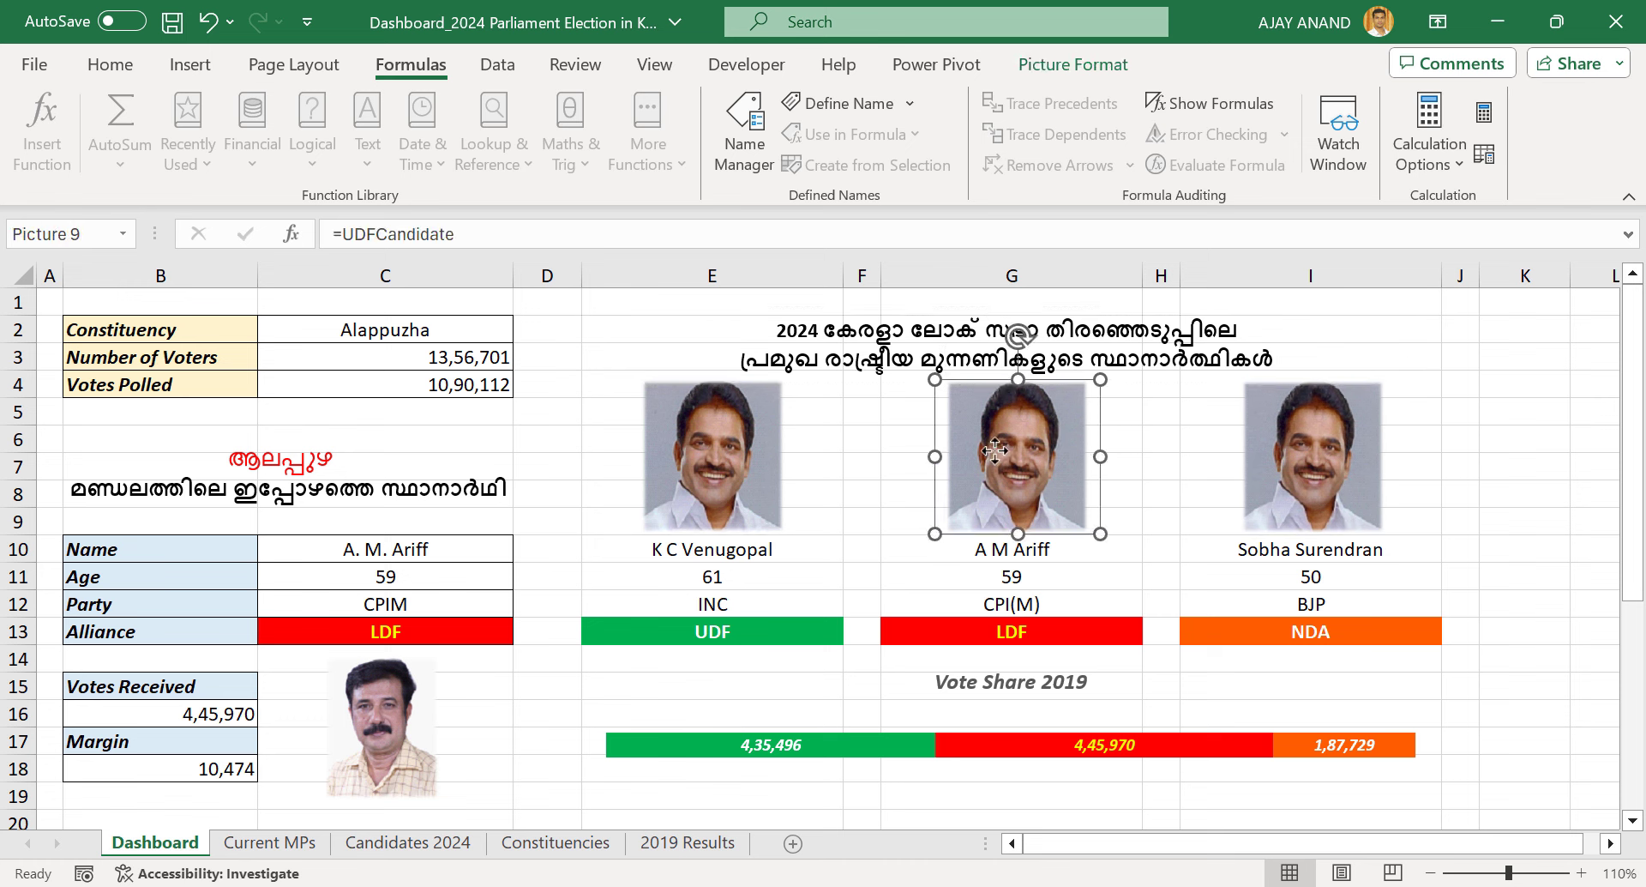
click(1284, 456)
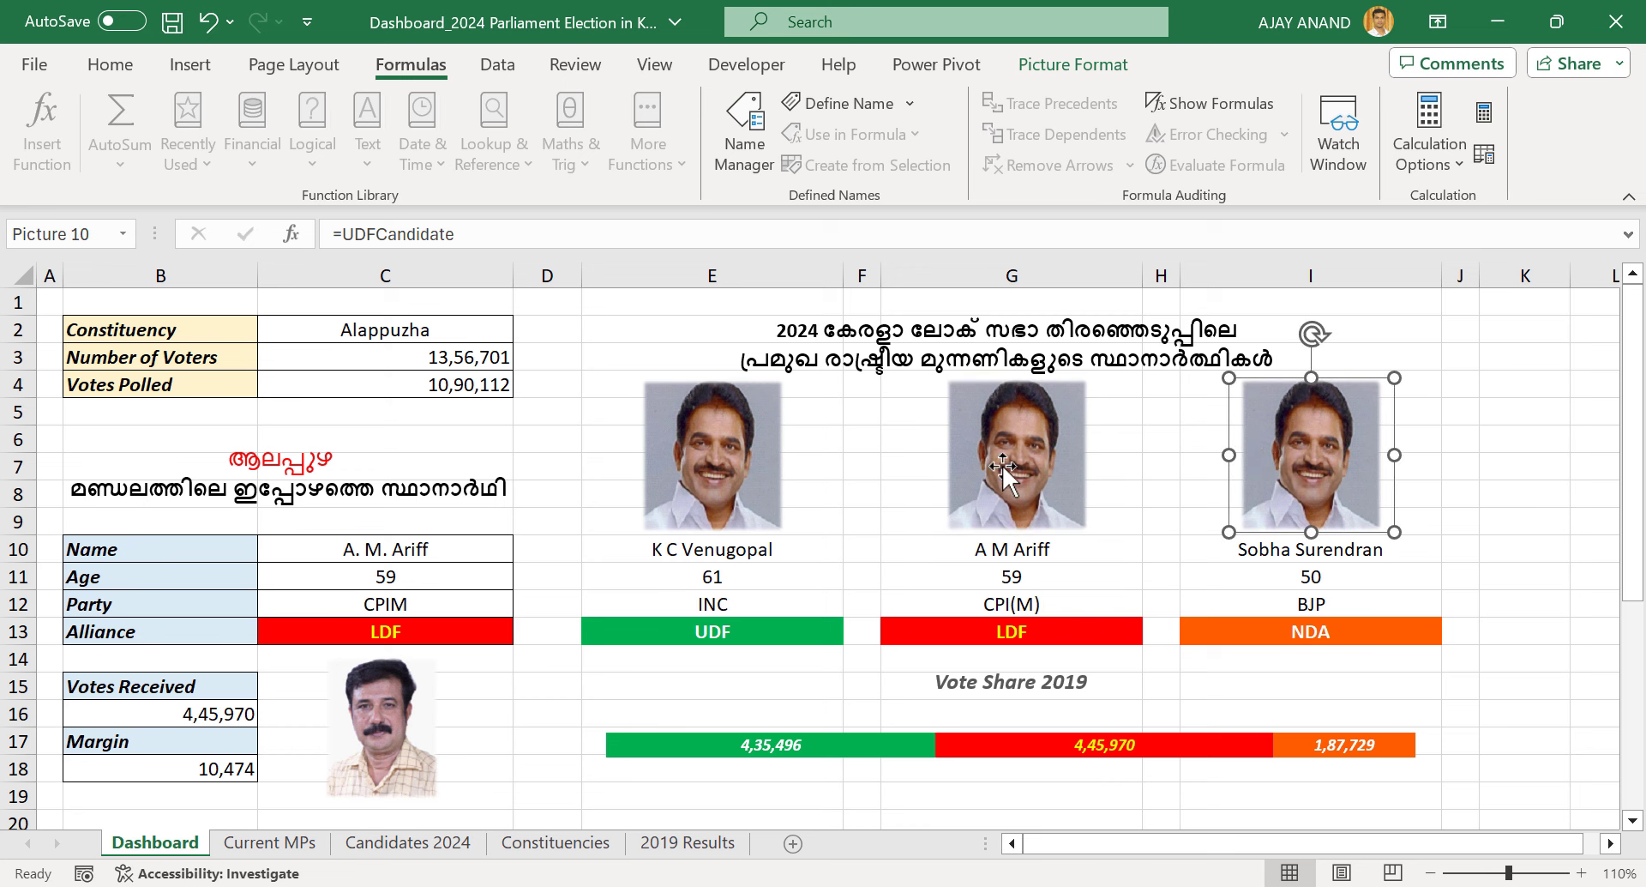
drag(1007, 476, 1001, 477)
click(1492, 471)
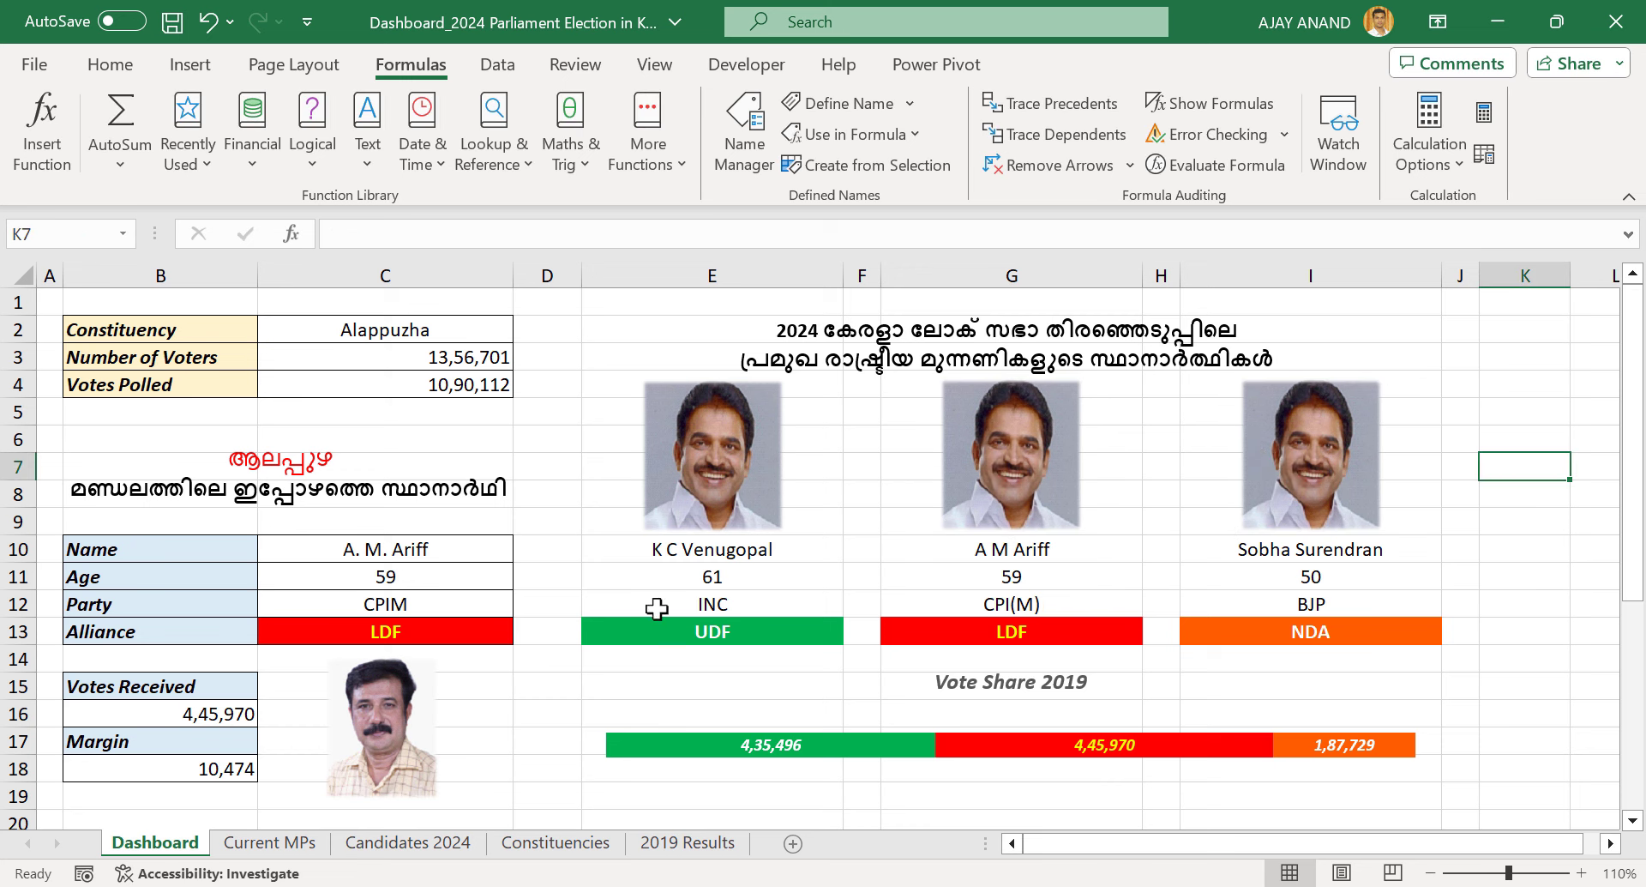
Copy the INDEX/MATCH formula from E1 on the Candidates 2024 sheet into I1, above the LDF Picture column
click(406, 842)
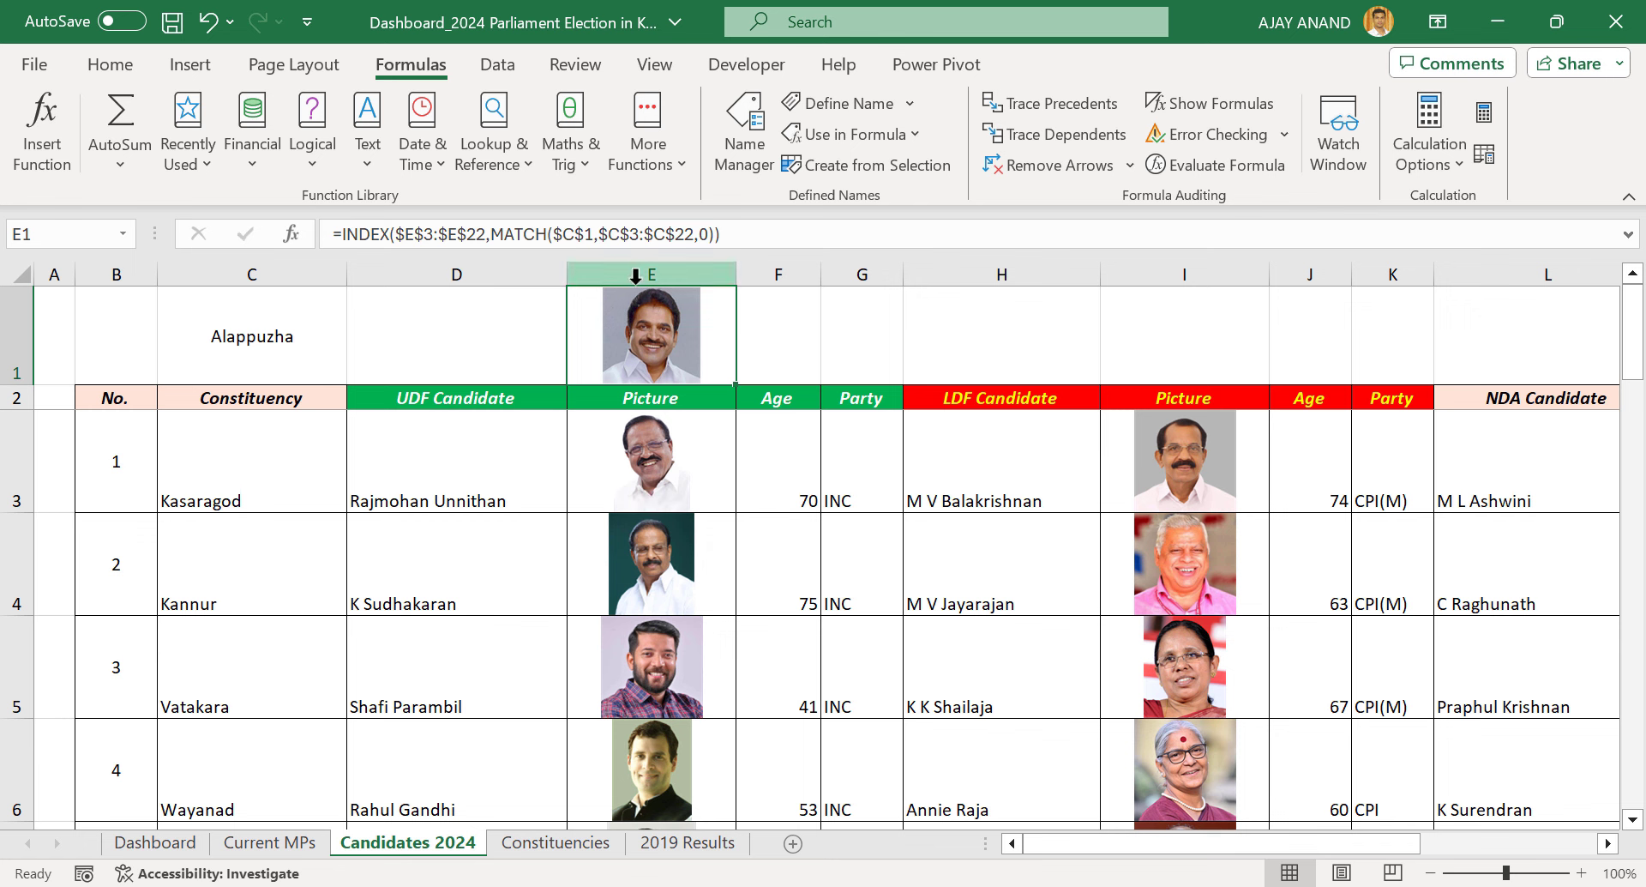
drag(762, 233, 313, 234)
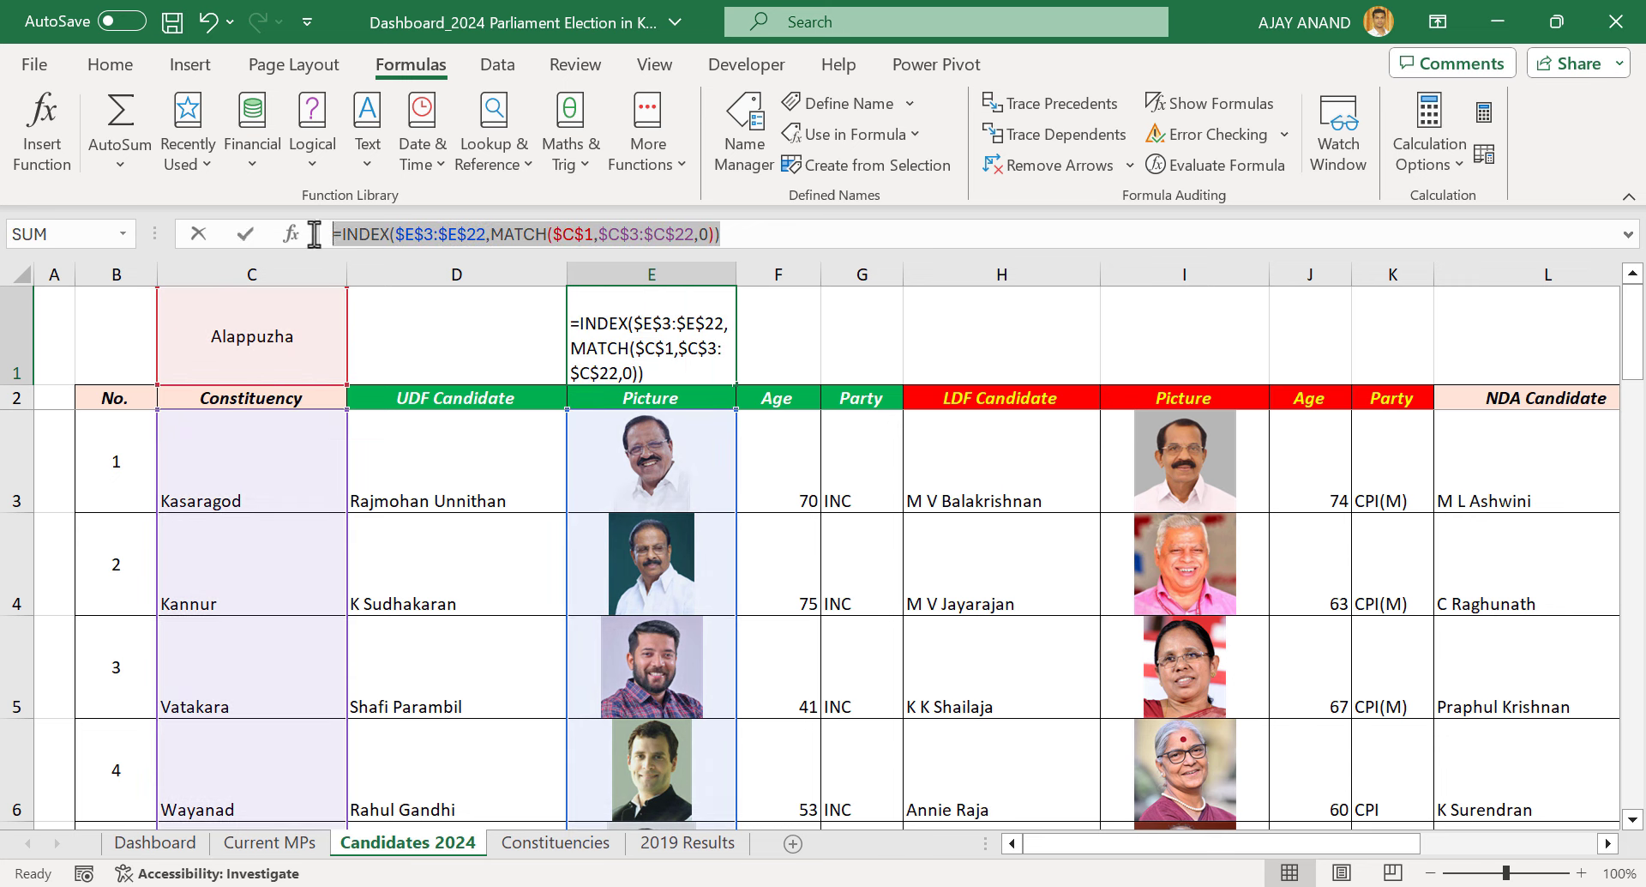
right_click(682, 234)
click(739, 291)
key(Escape)
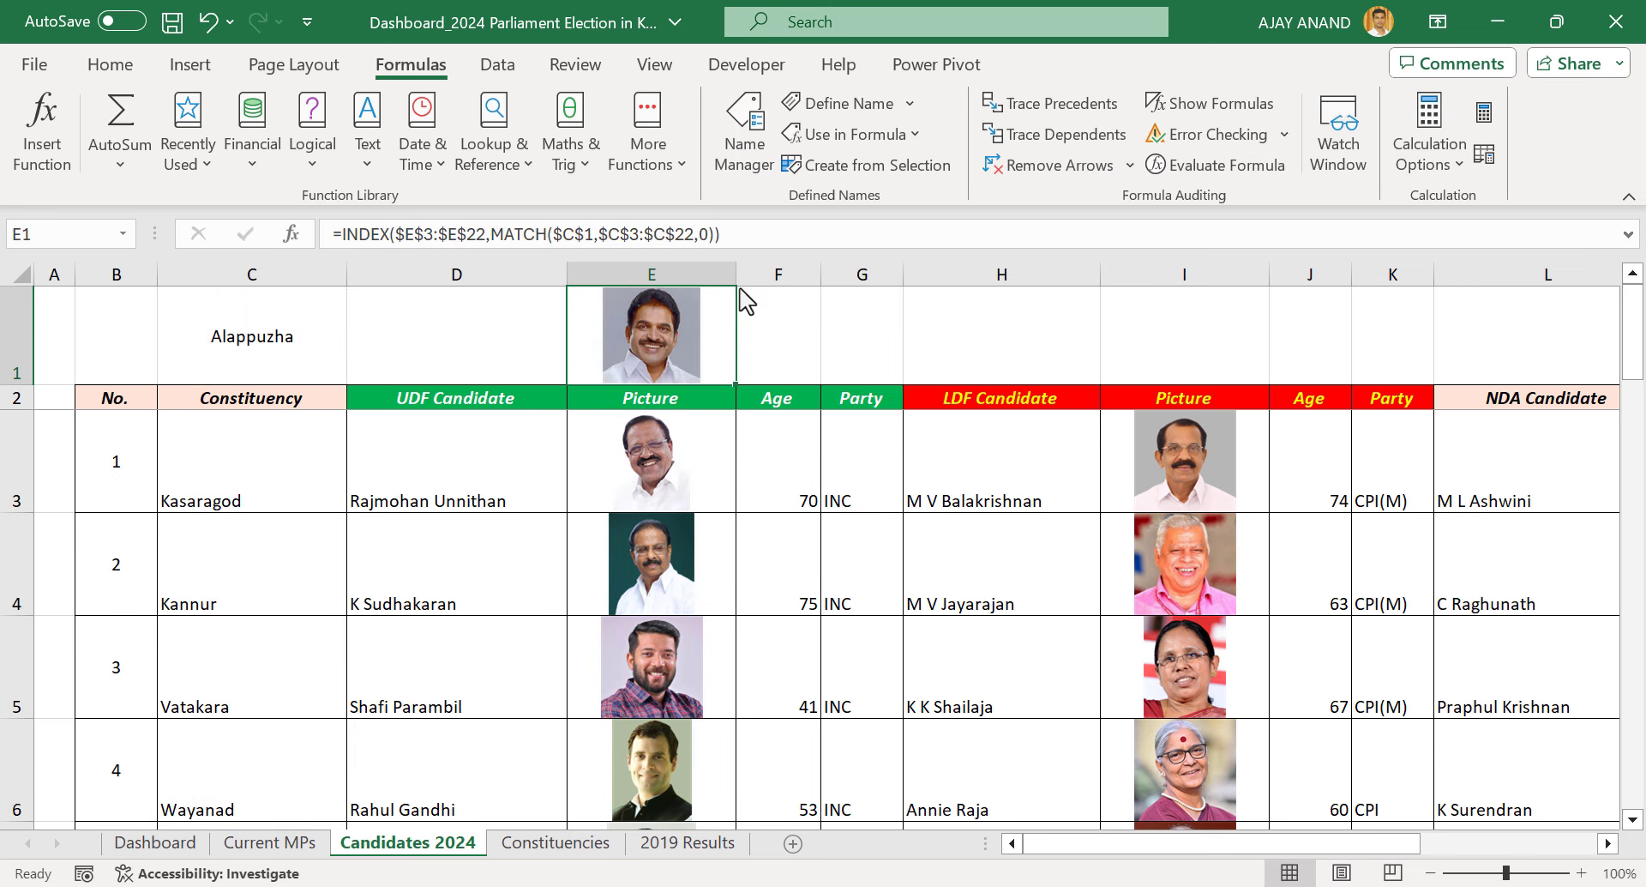
click(1176, 320)
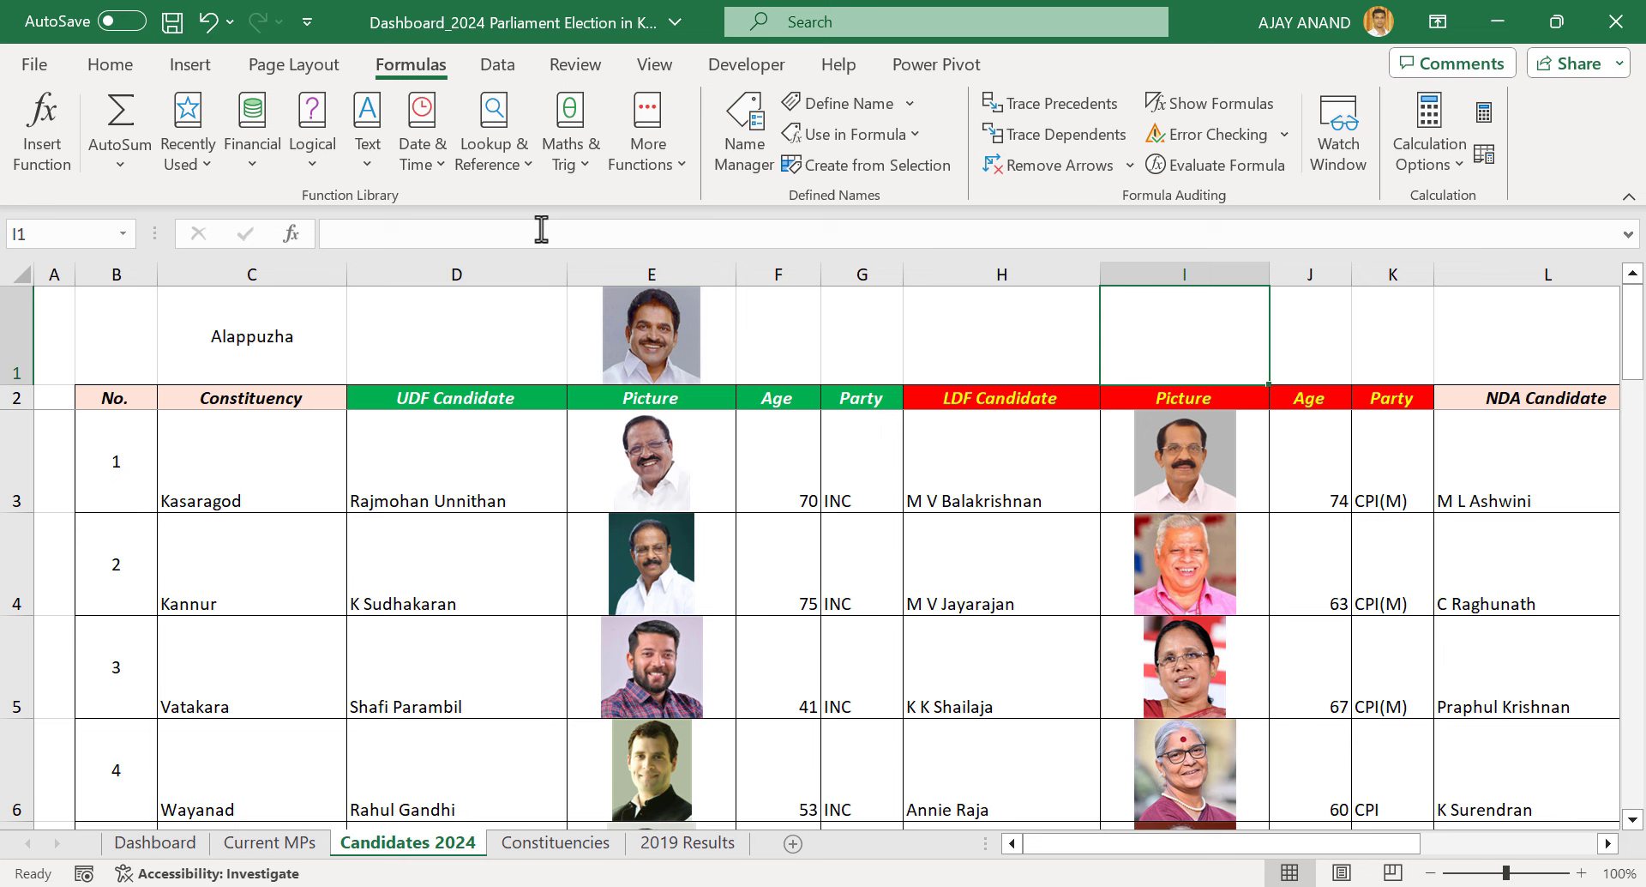
right_click(410, 230)
click(474, 363)
key(Return)
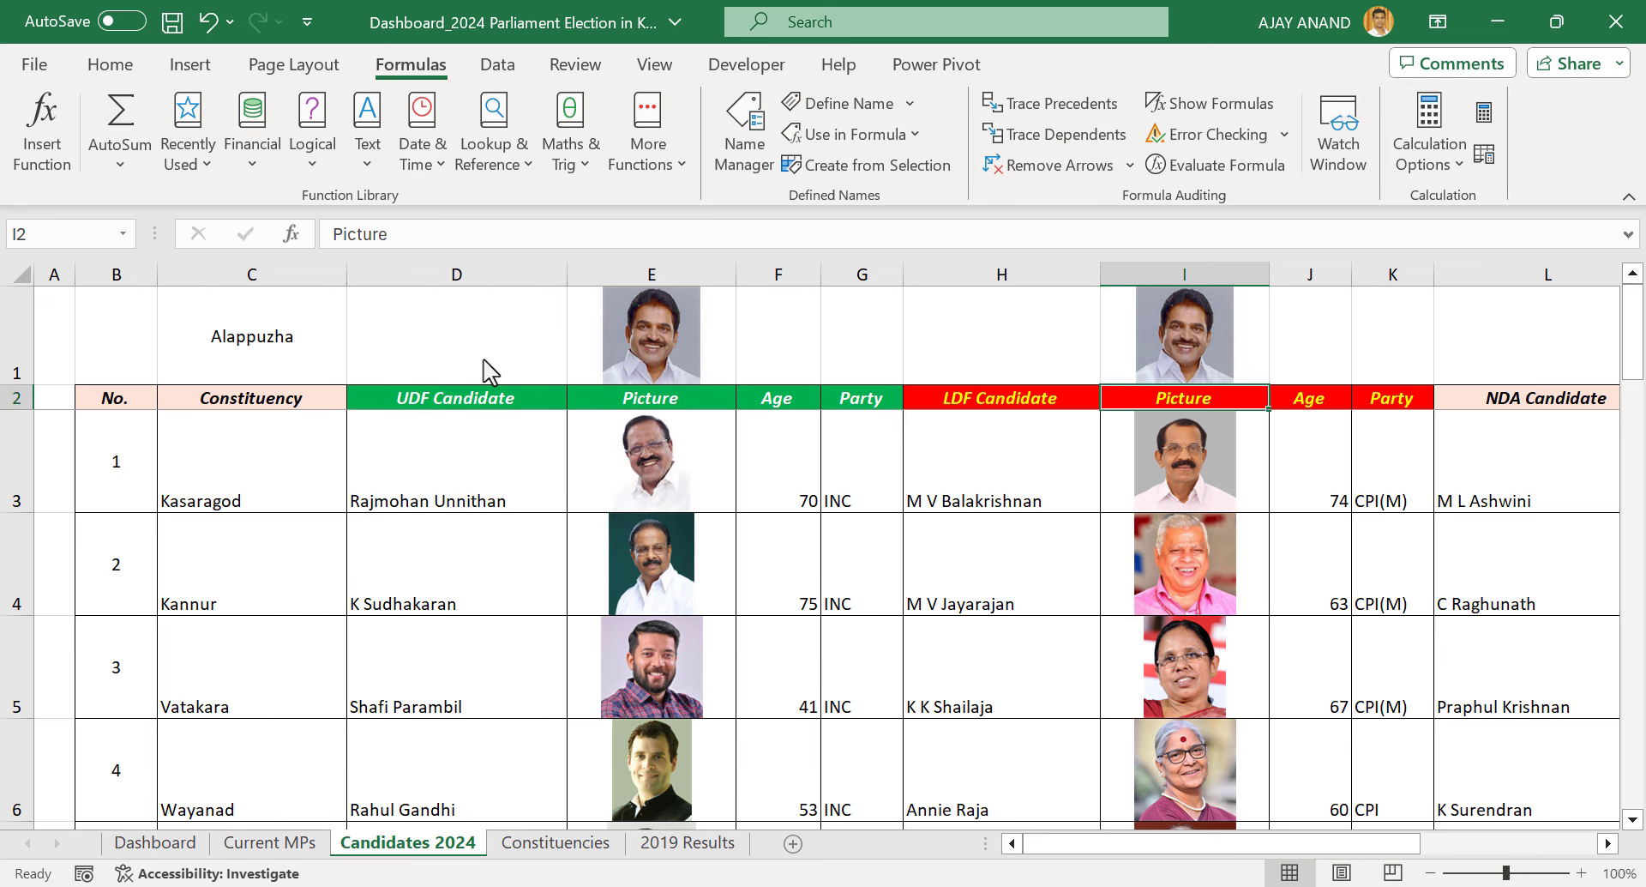
Change the INDEX range in the I1 formula to $I$3:$I$22 to return the LDF candidate's picture
click(1255, 321)
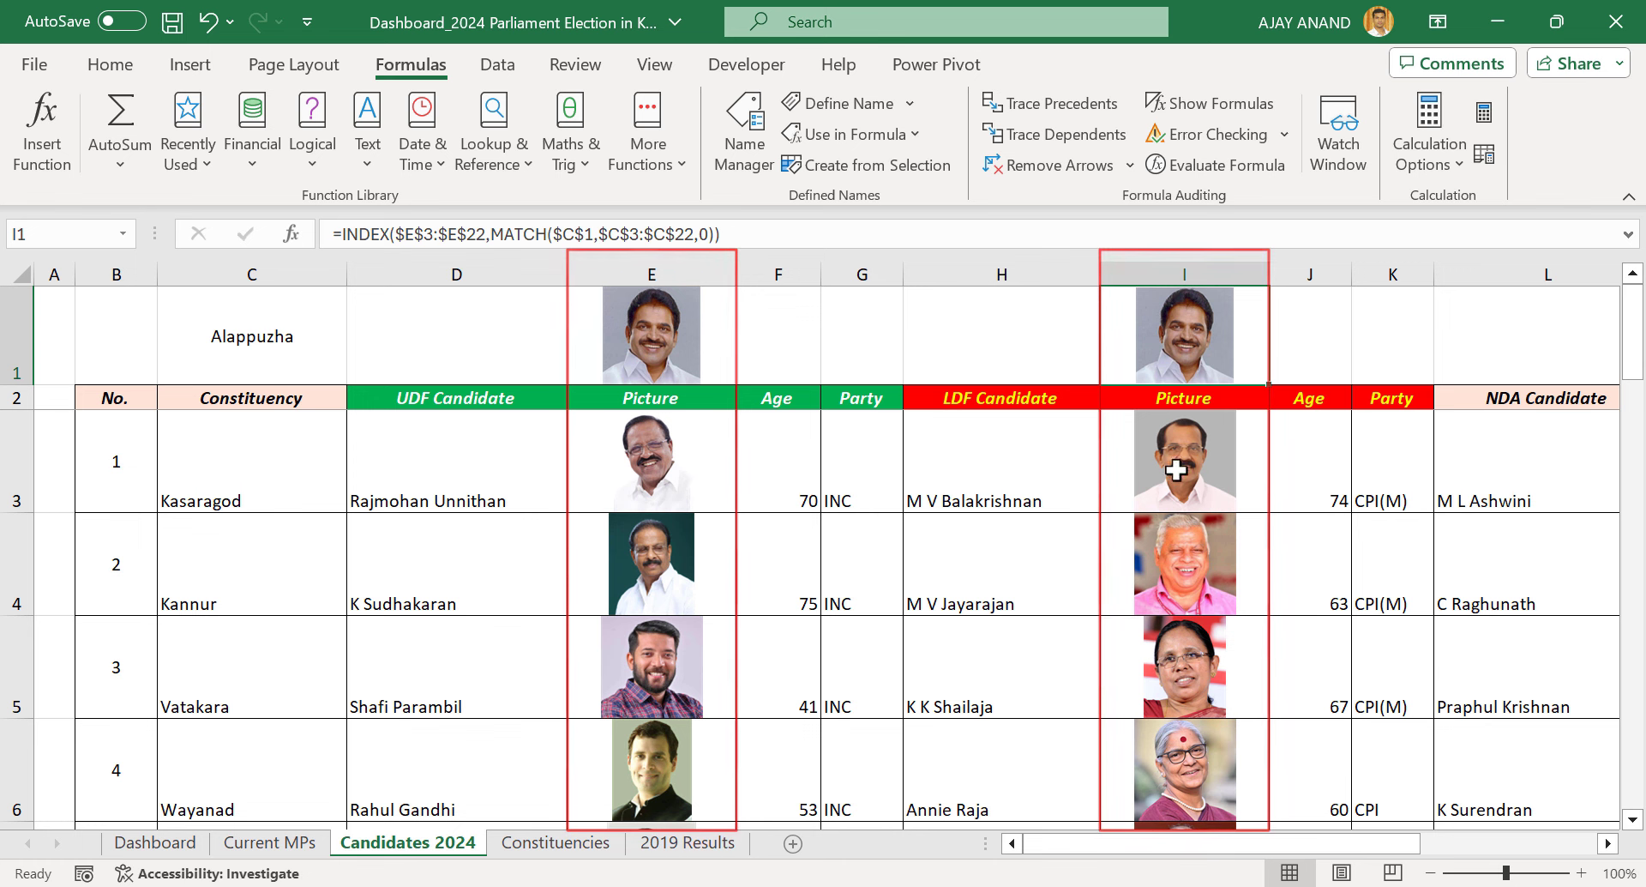
click(409, 234)
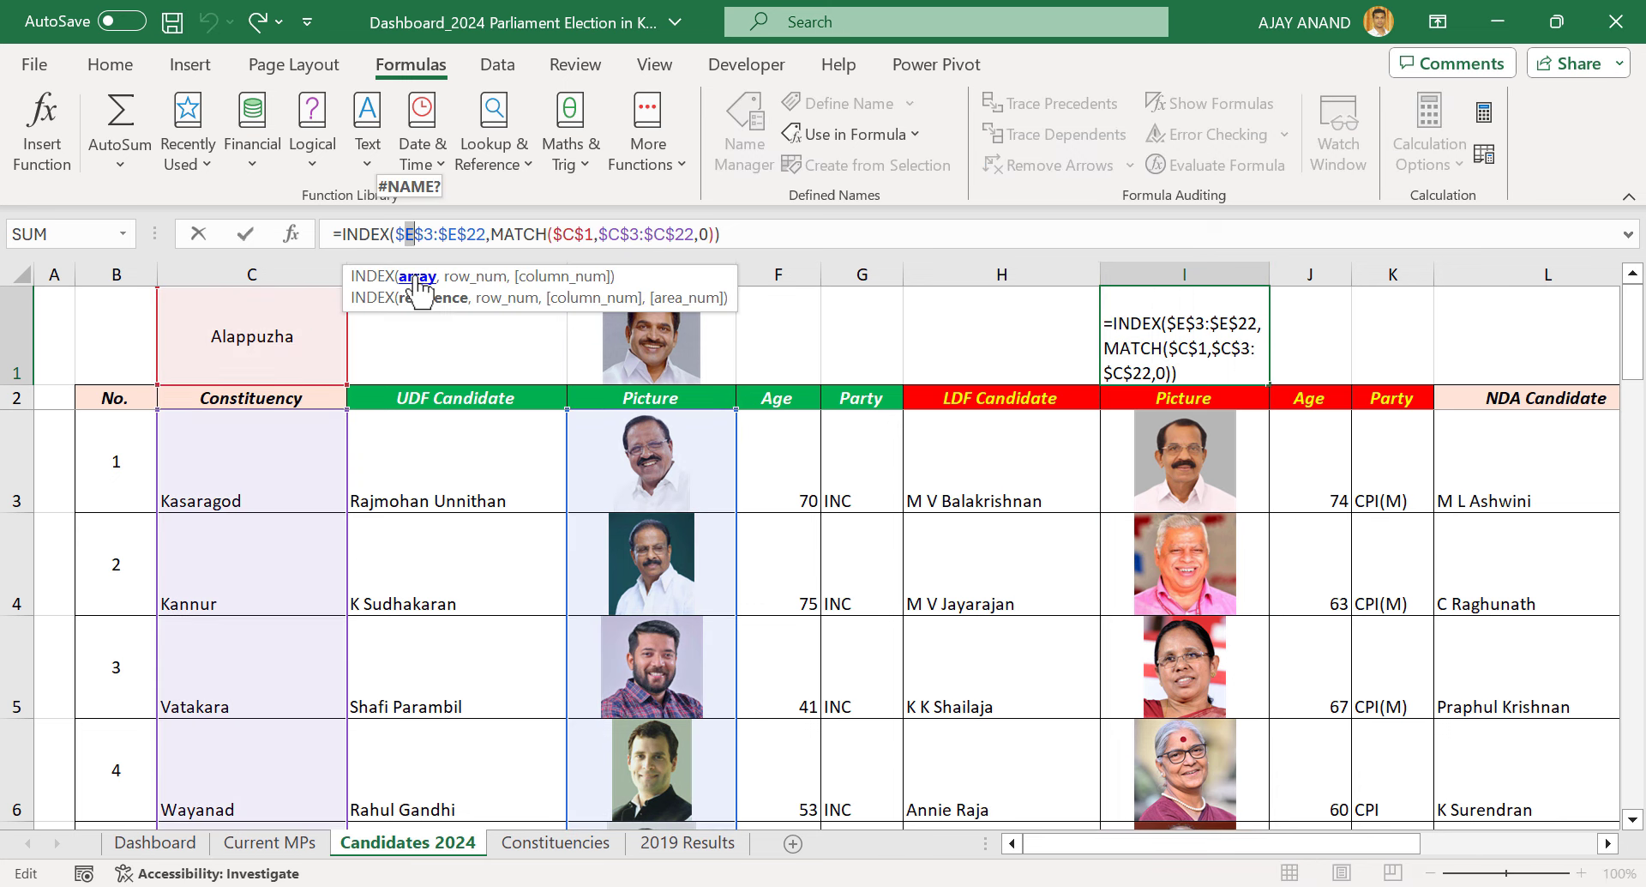
text(I)
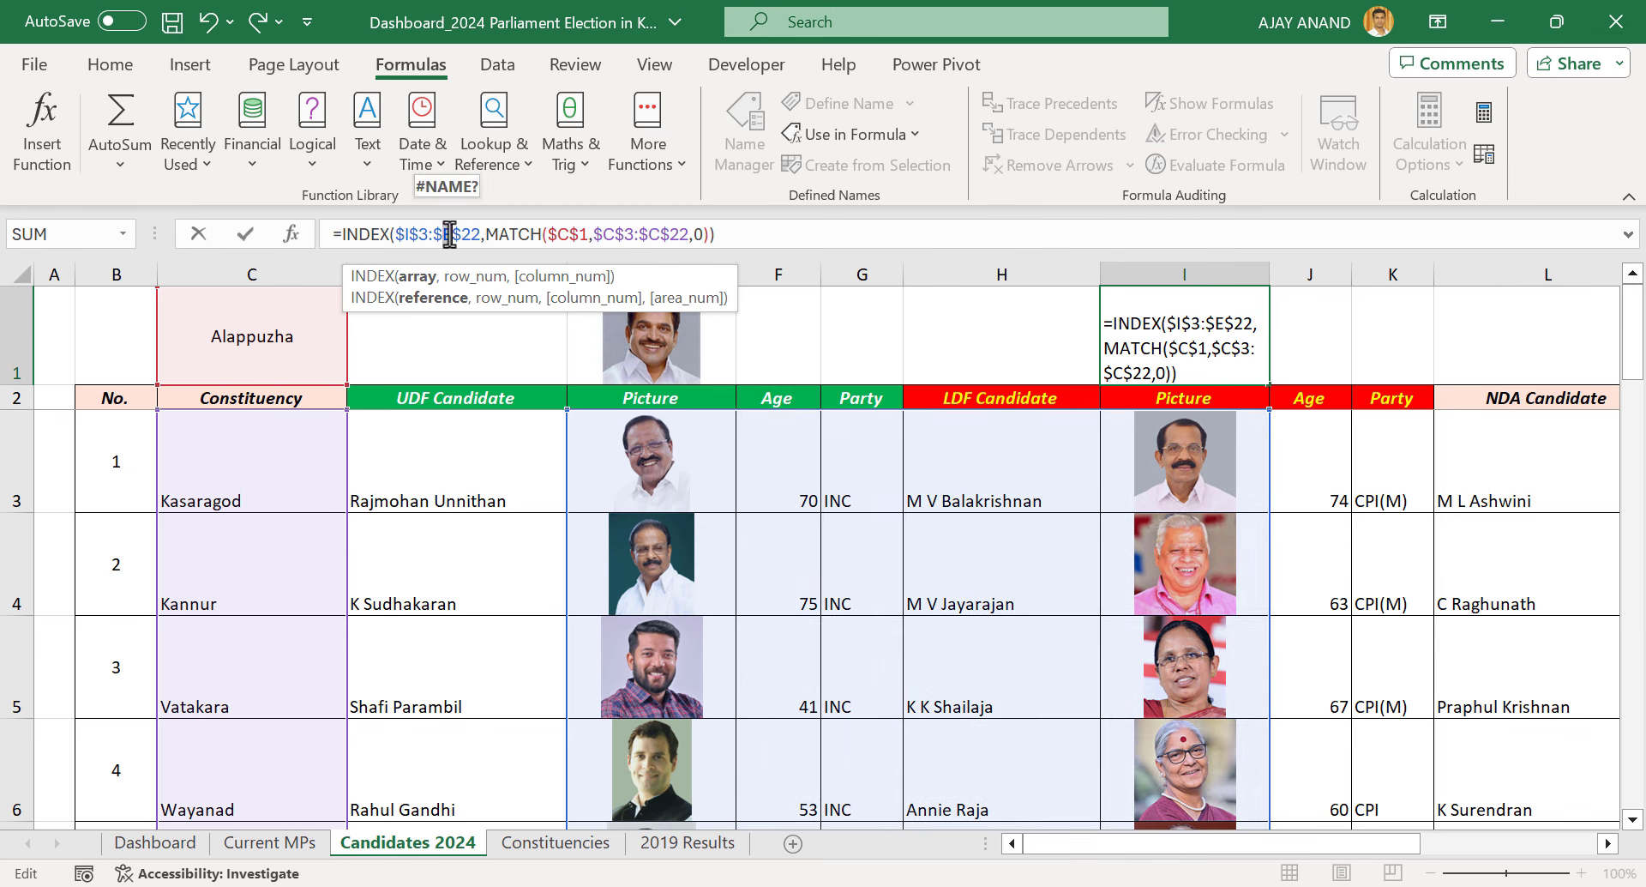
text(I)
key(Return)
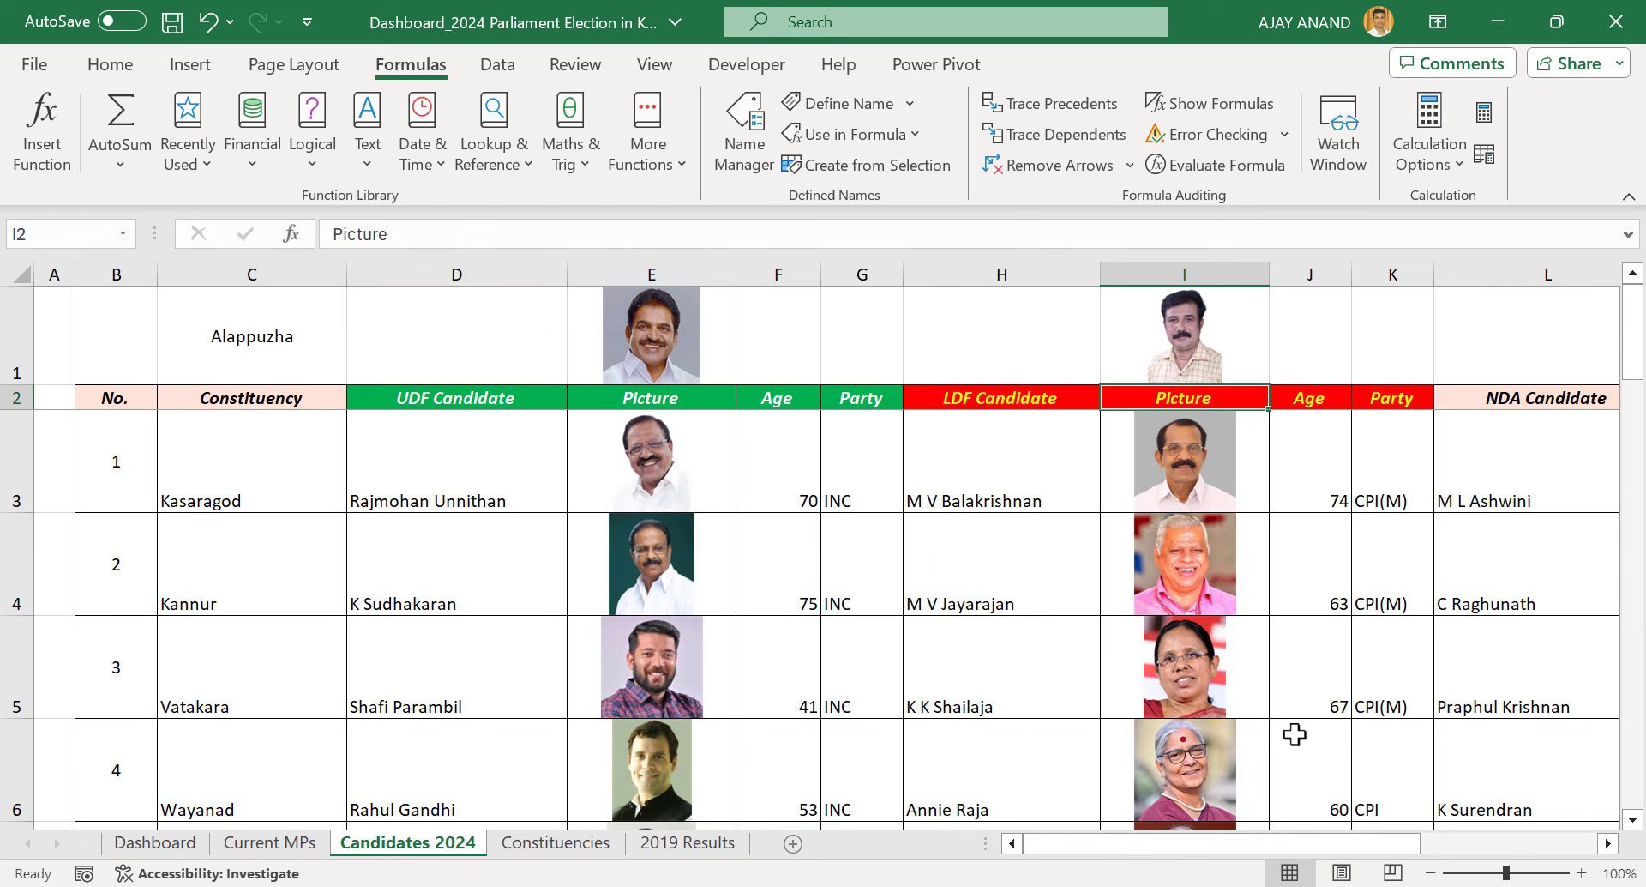
Define the workbook-scoped name LDFCandidate, using the INDEX/MATCH formula copied from I1 as its reference
drag(1415, 845, 1571, 844)
click(573, 338)
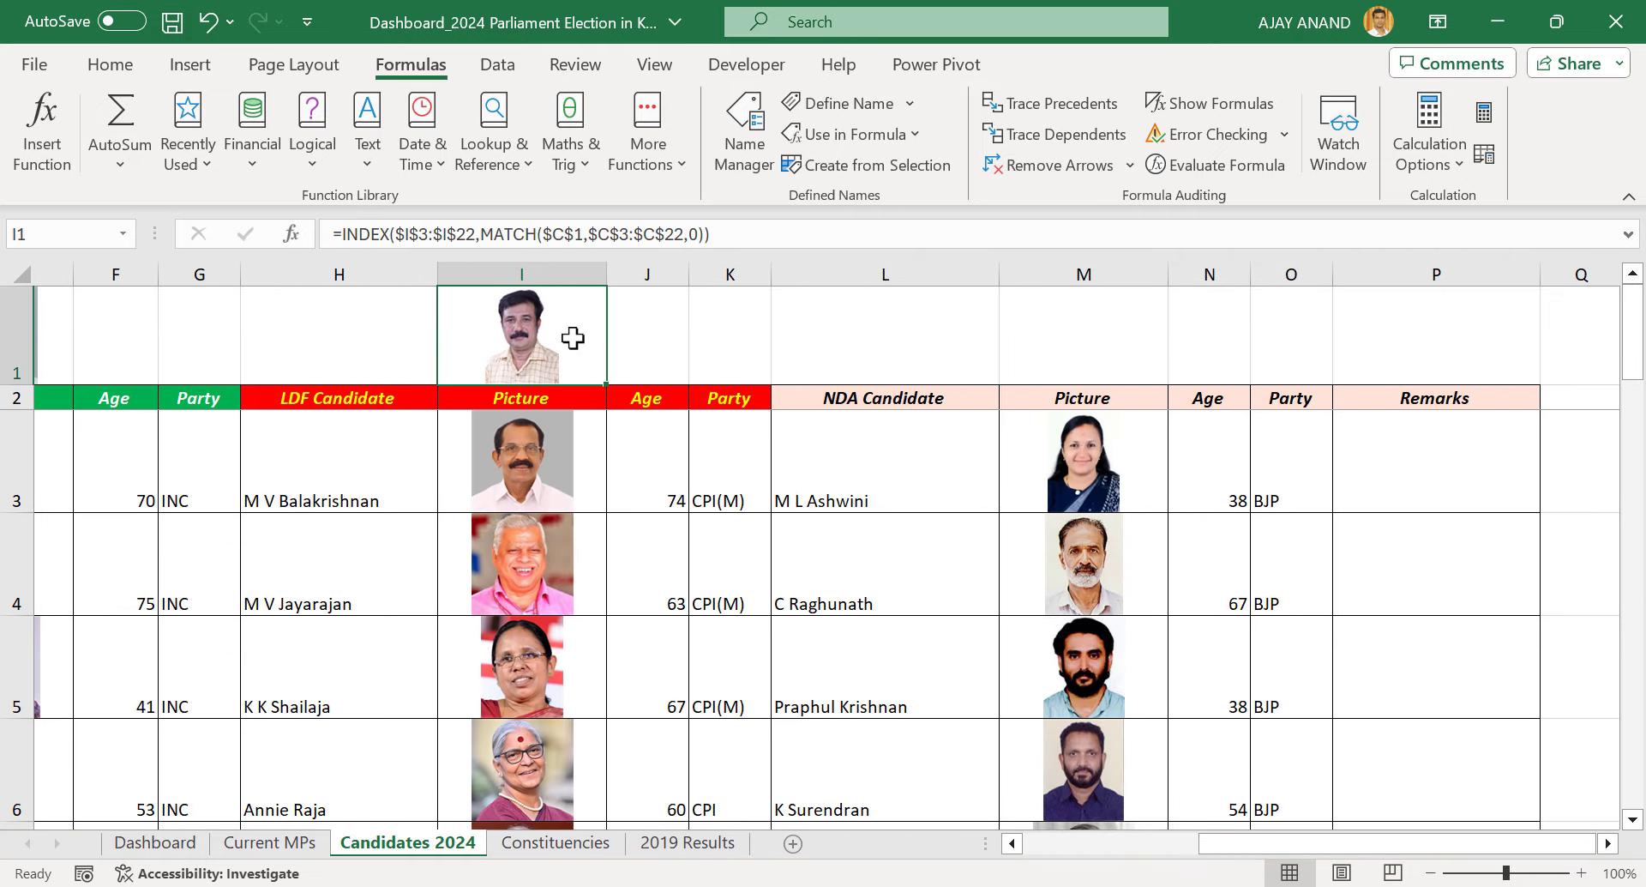
drag(720, 236, 331, 245)
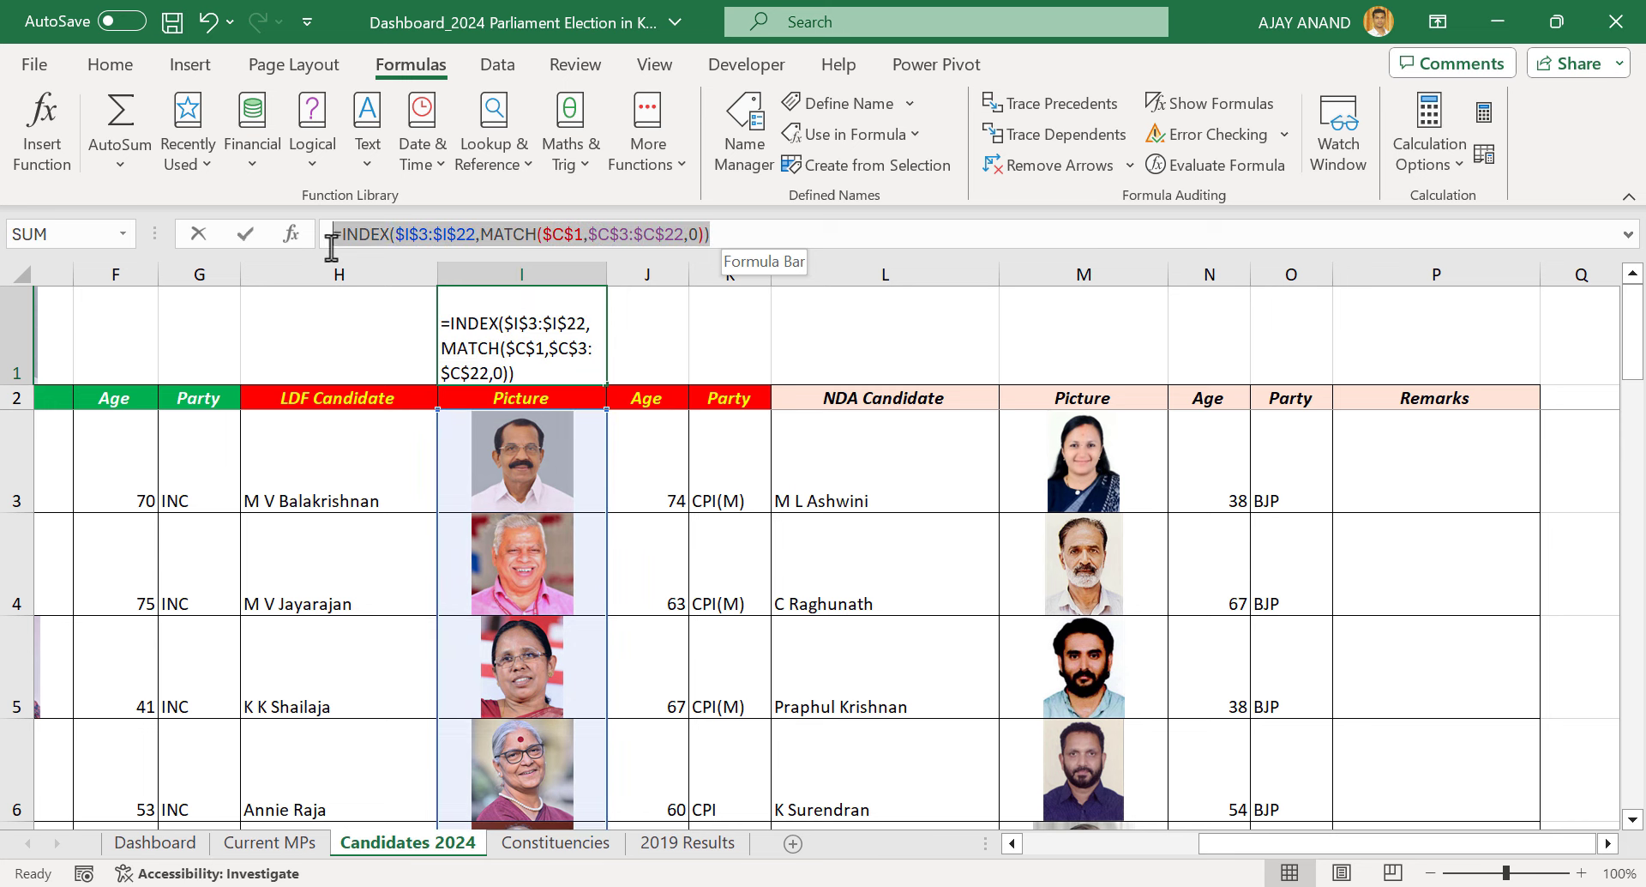
right_click(450, 232)
click(535, 292)
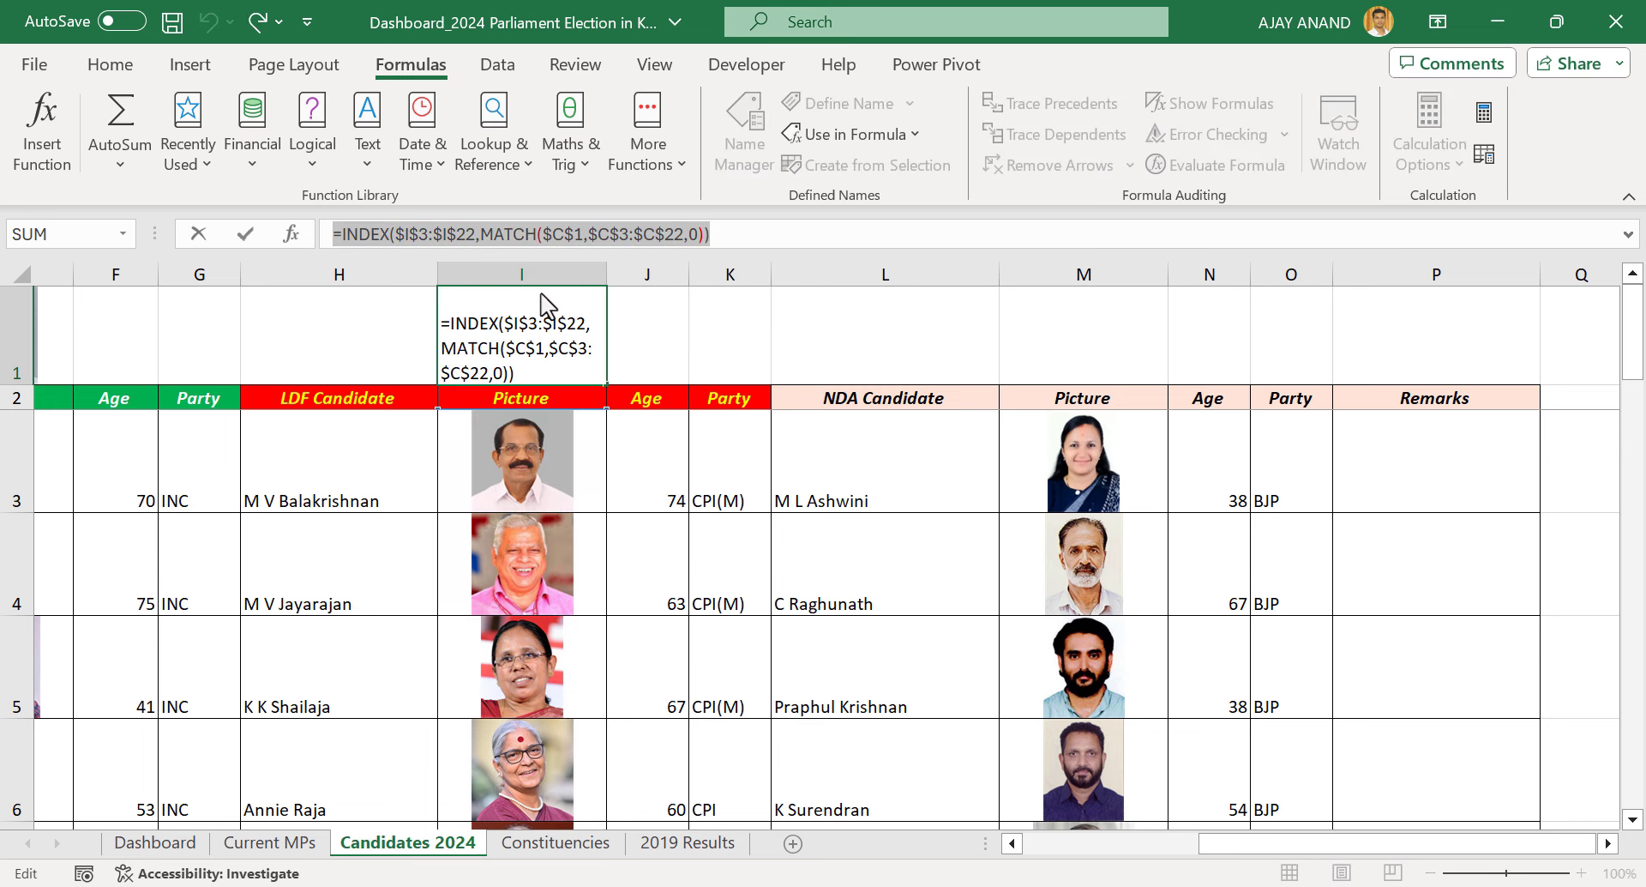
key(Escape)
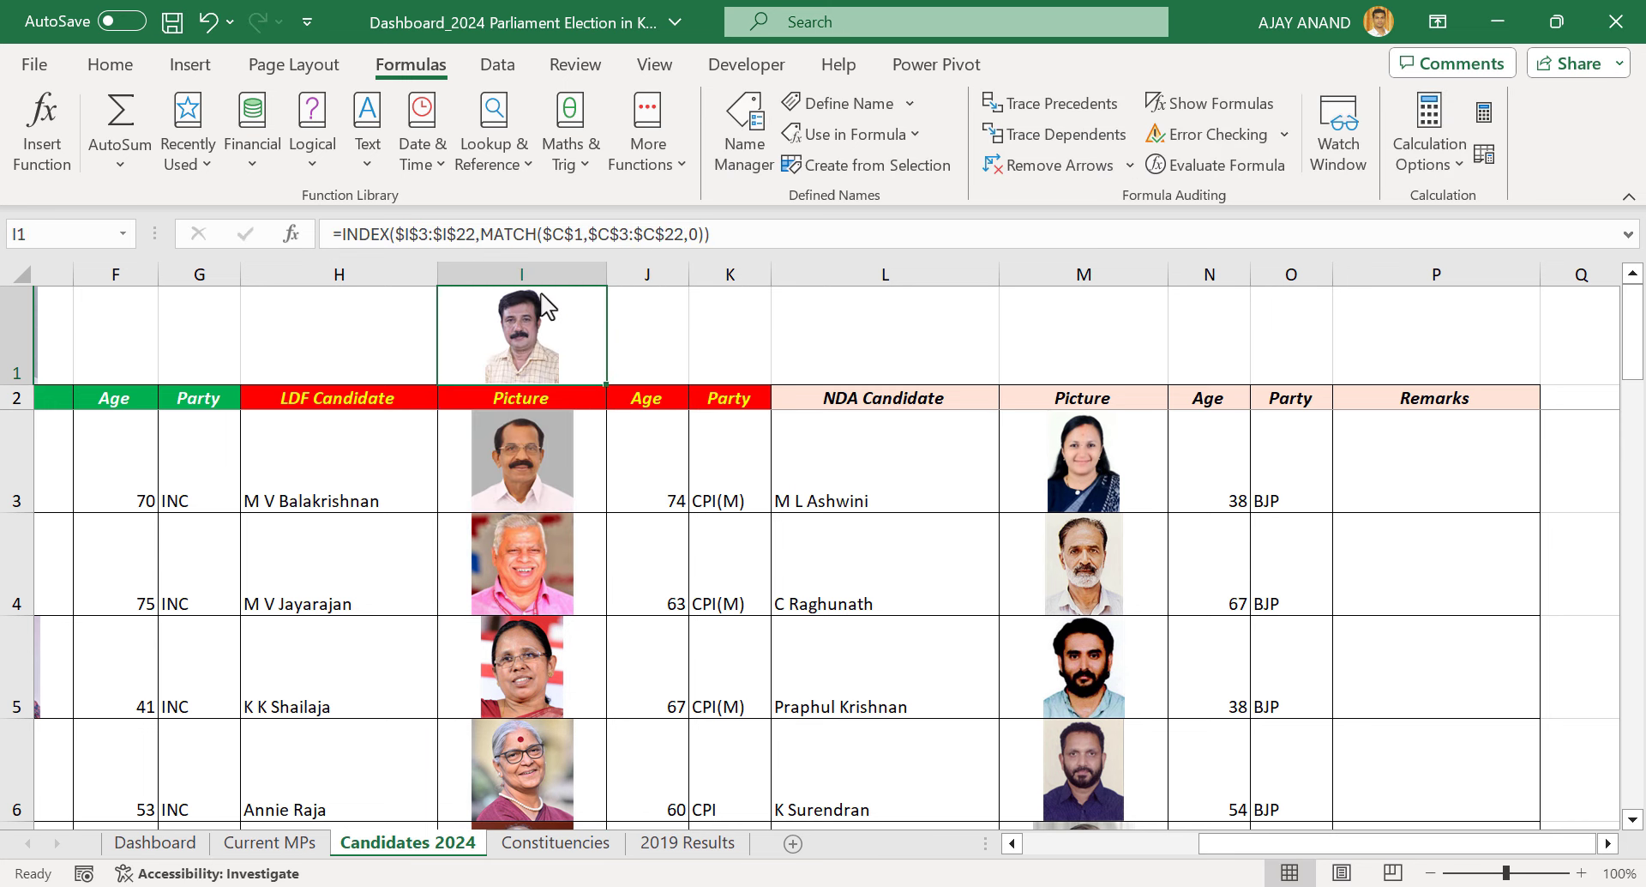
click(850, 104)
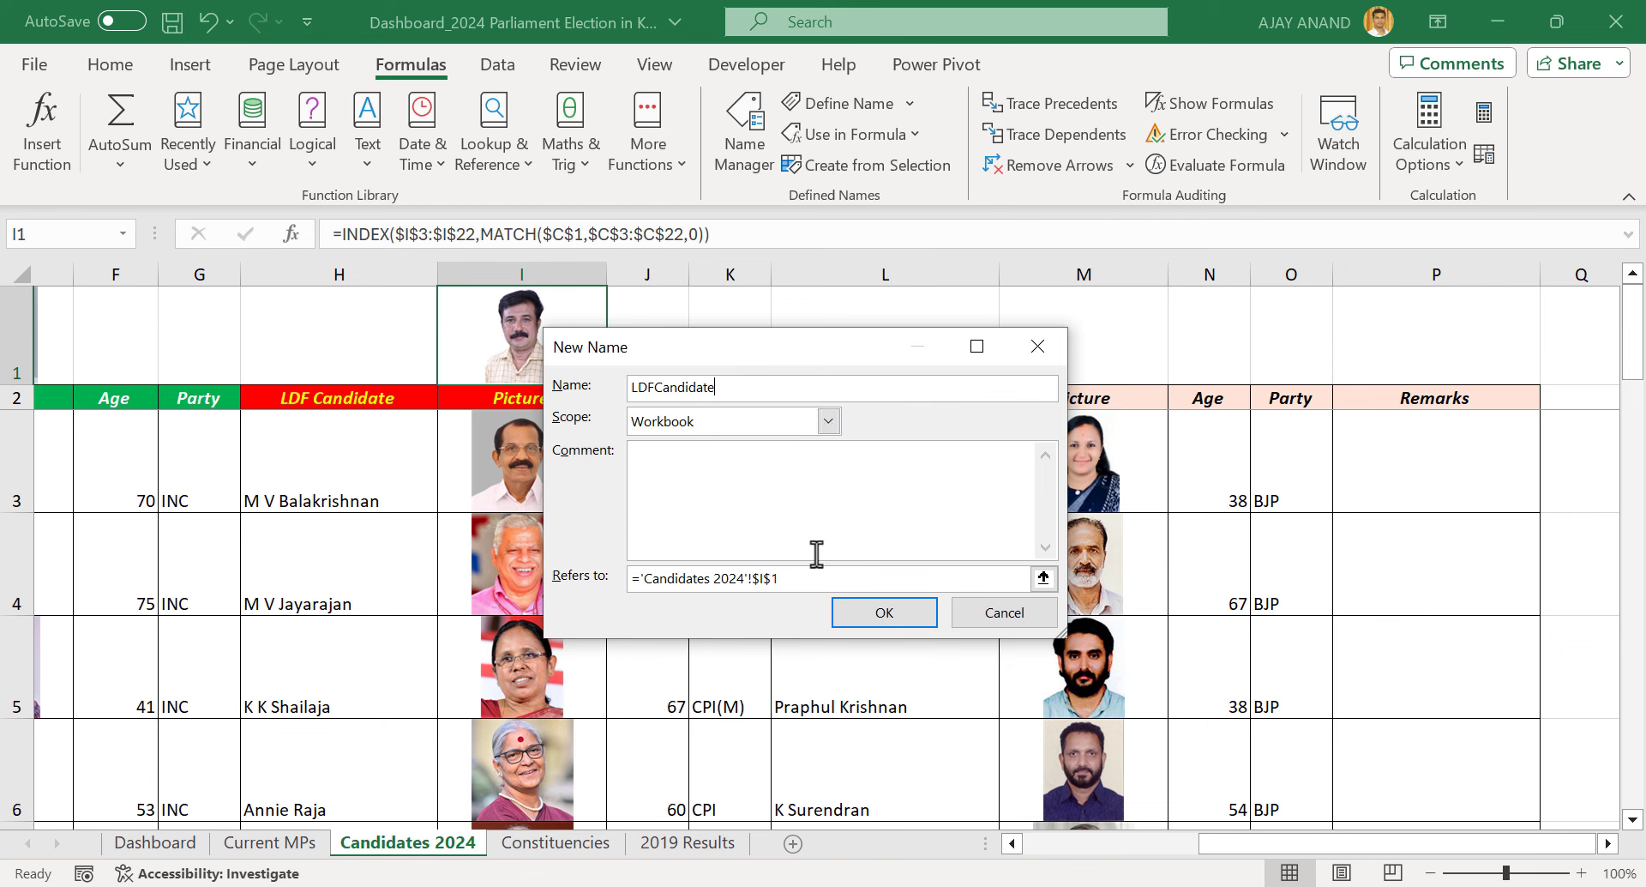
drag(817, 583, 451, 583)
key(ctrl+v)
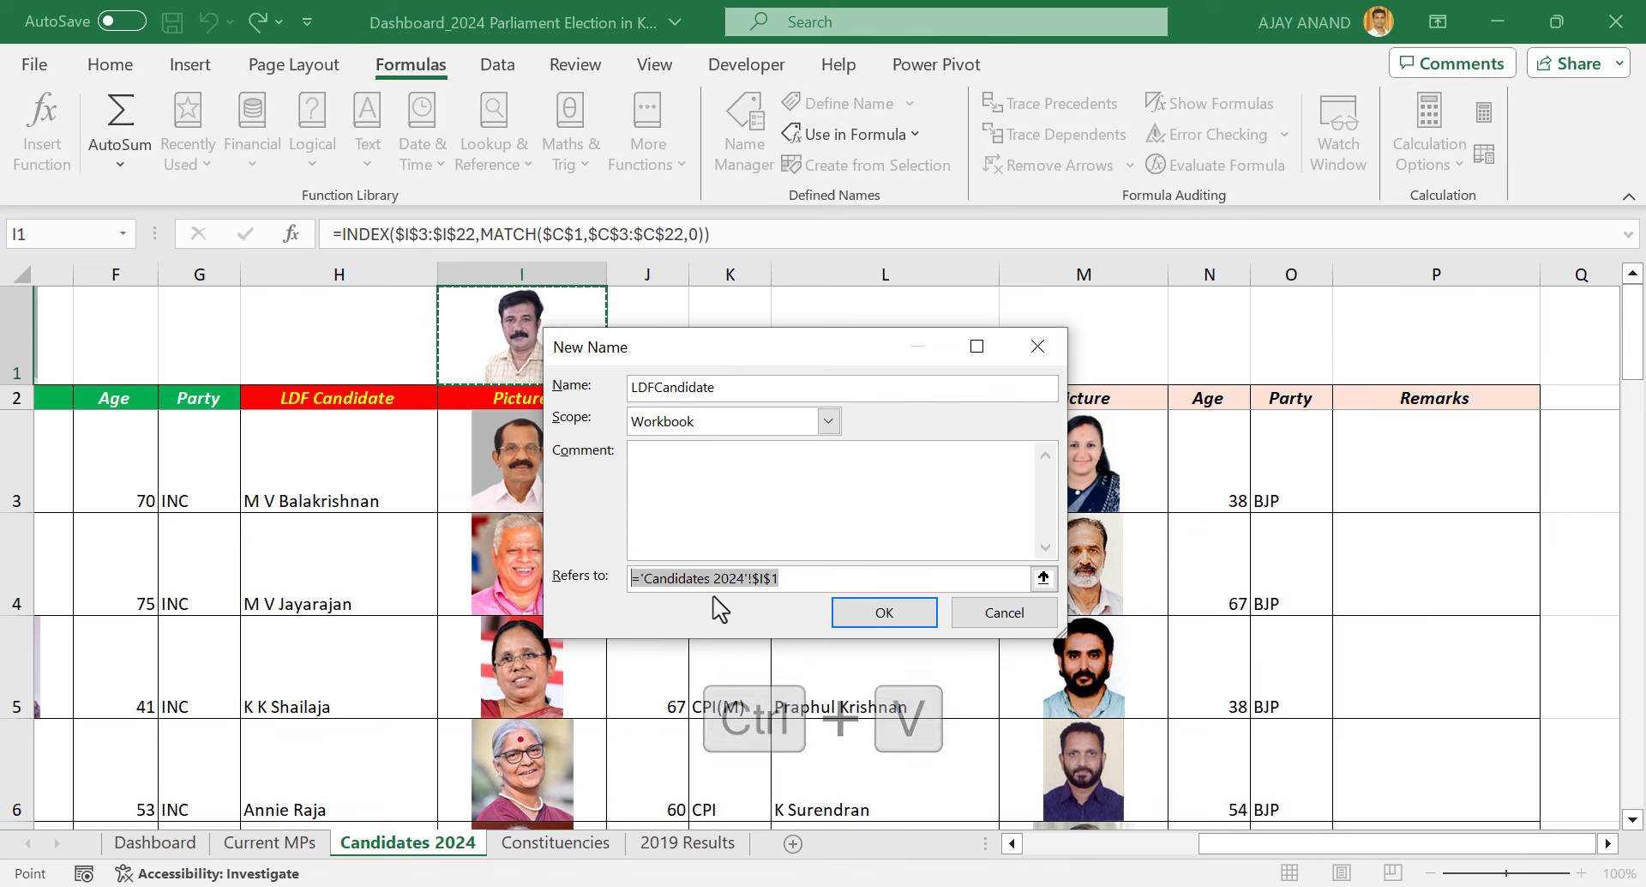
click(871, 613)
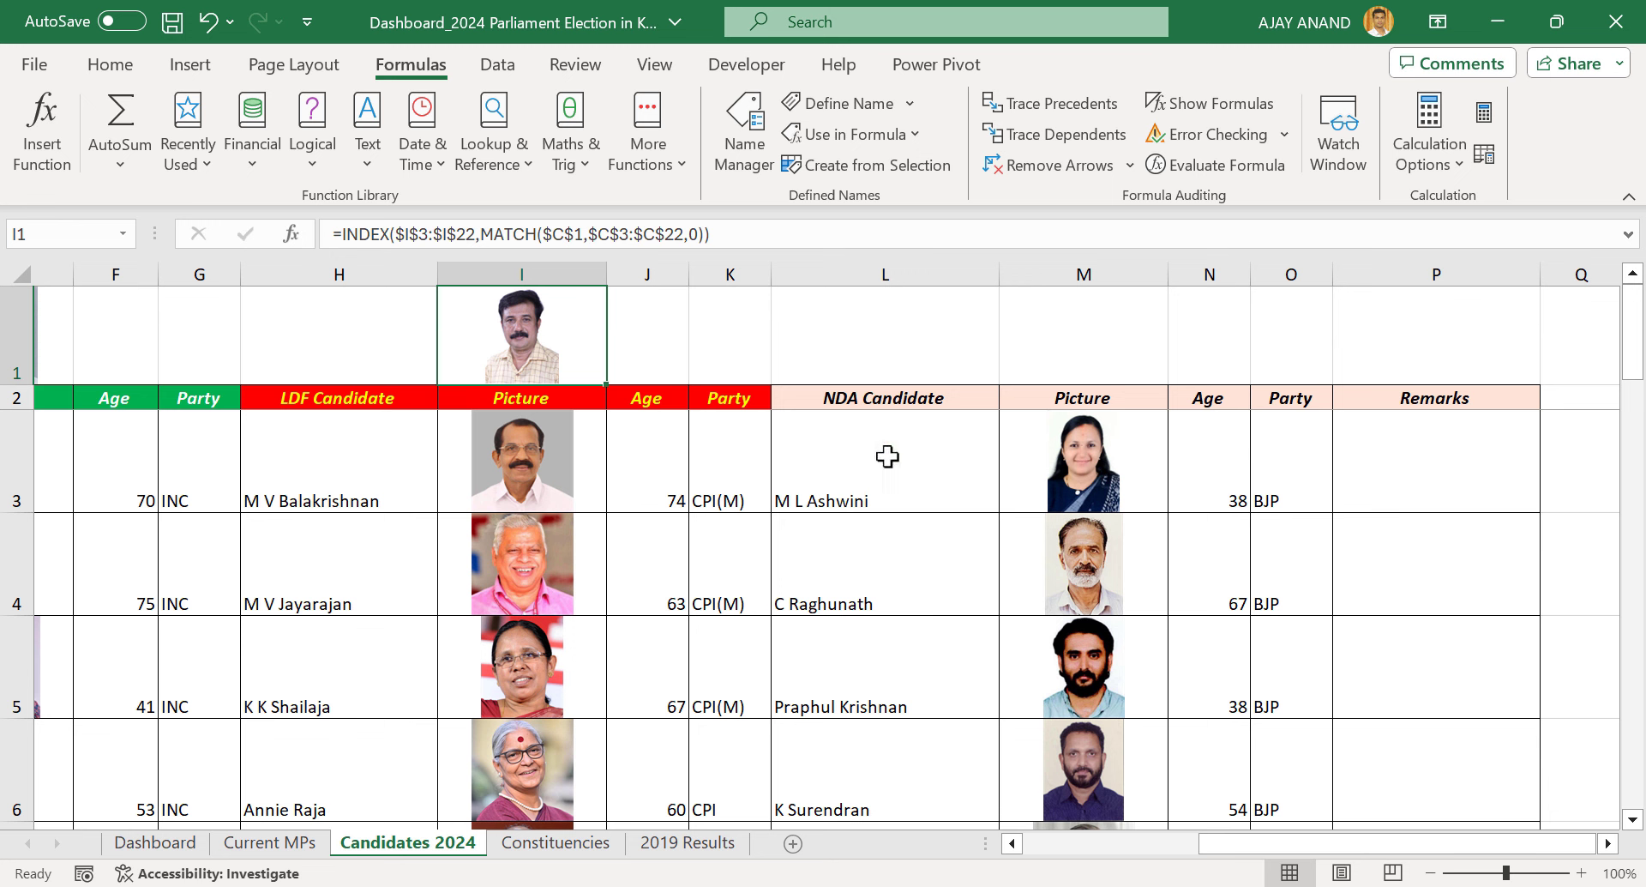
Paste the copied formula into M1 above the NDA Picture column and change its INDEX range to $M$3:$M$22
click(1096, 341)
click(481, 235)
key(ctrl+v)
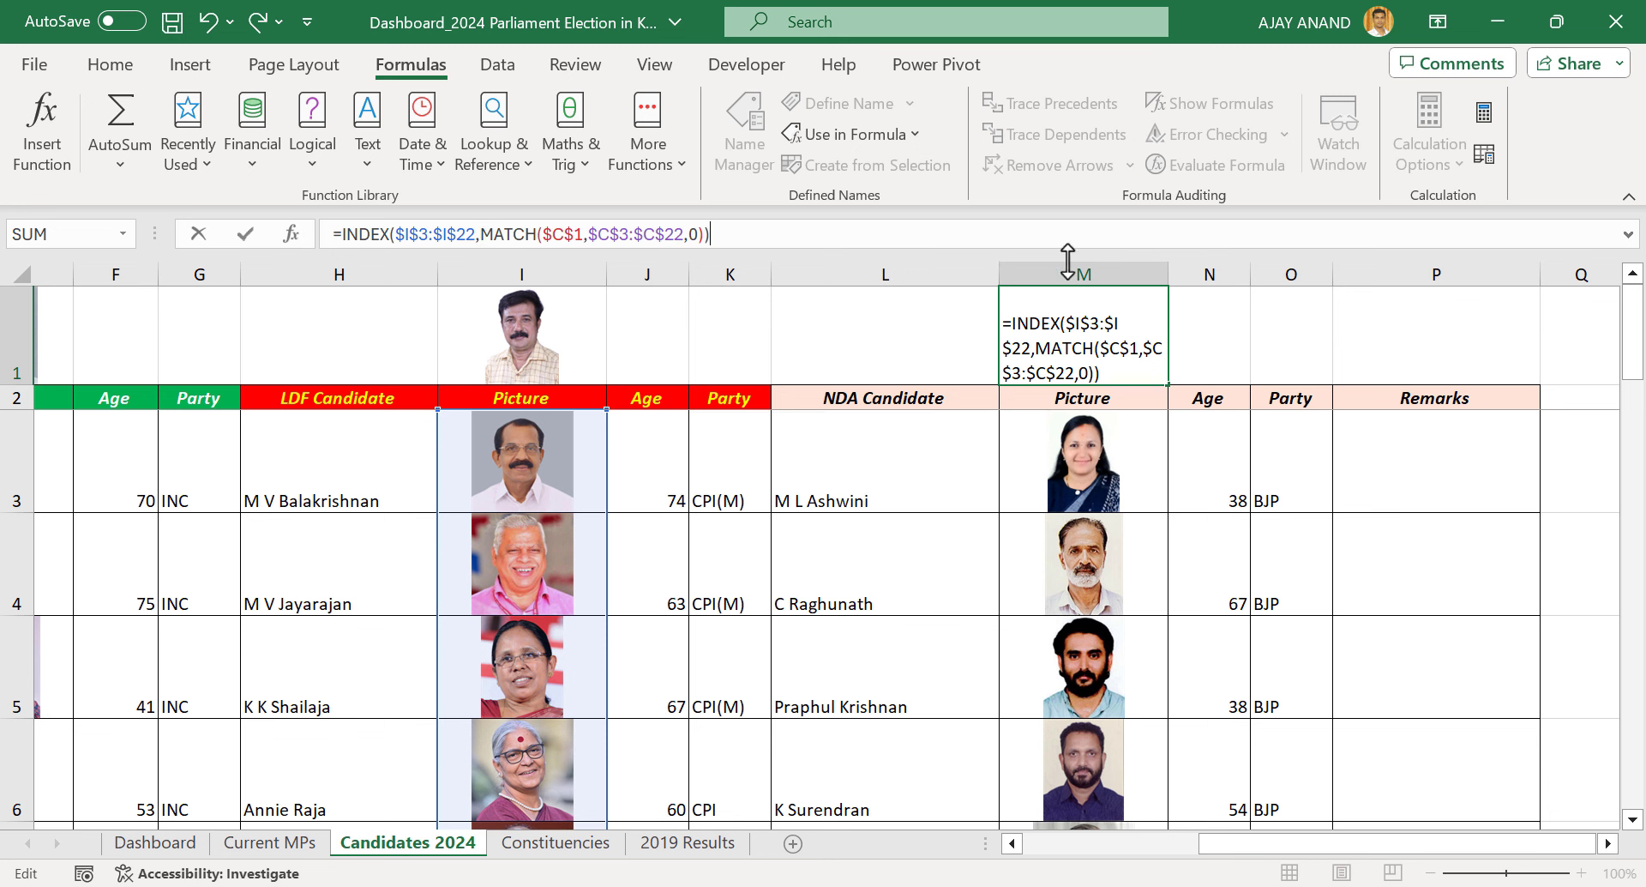
click(406, 235)
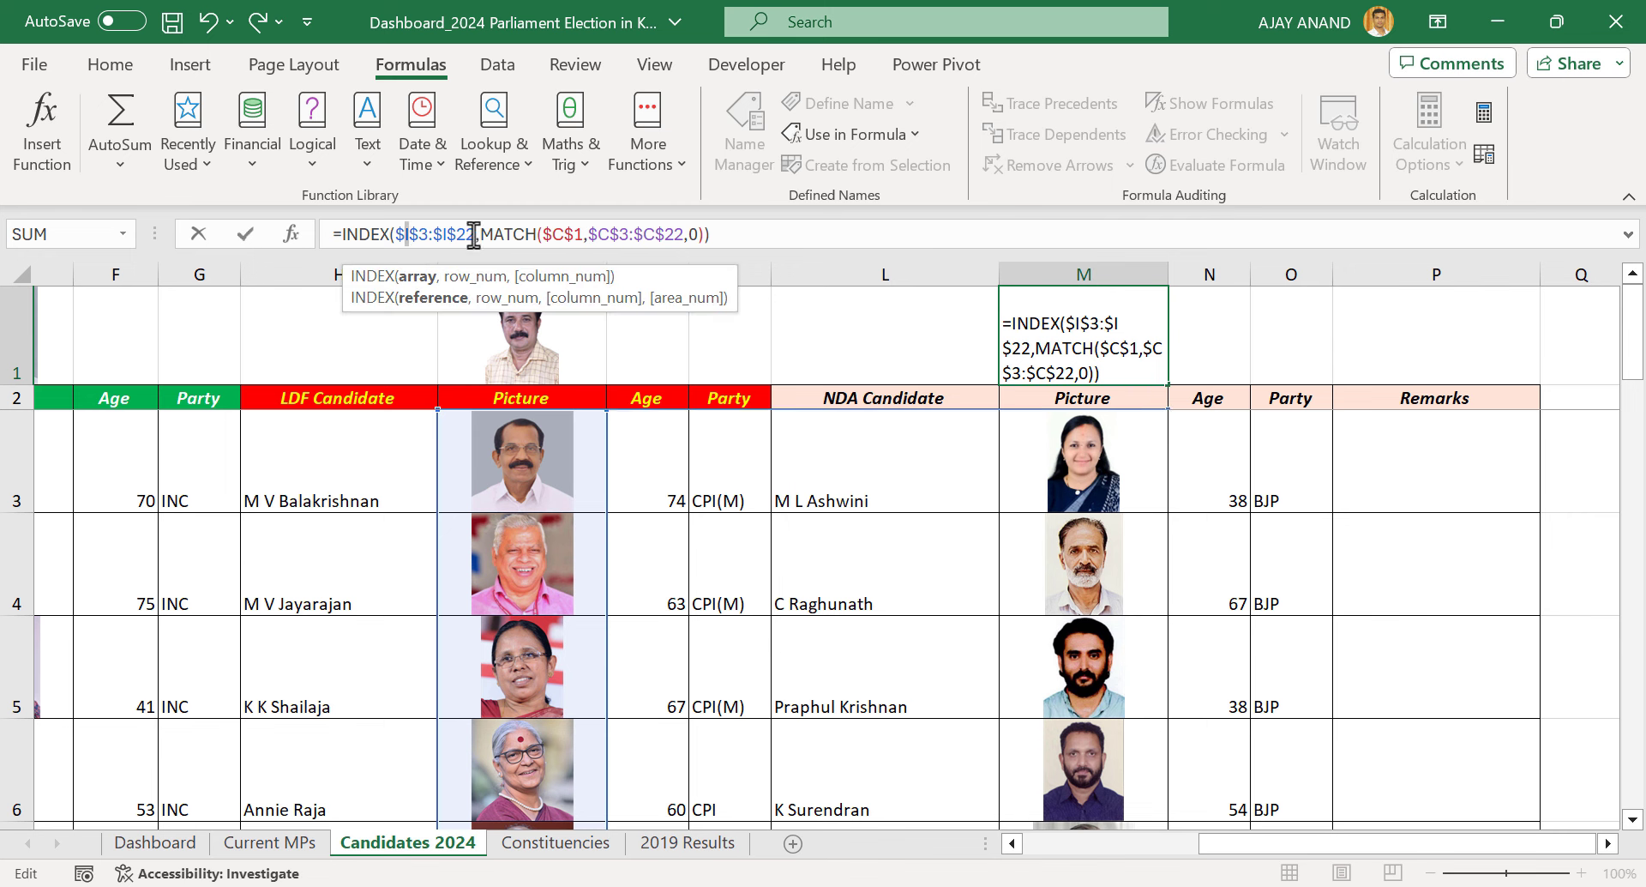
key(Delete)
text(M)
key(Delete)
text(M)
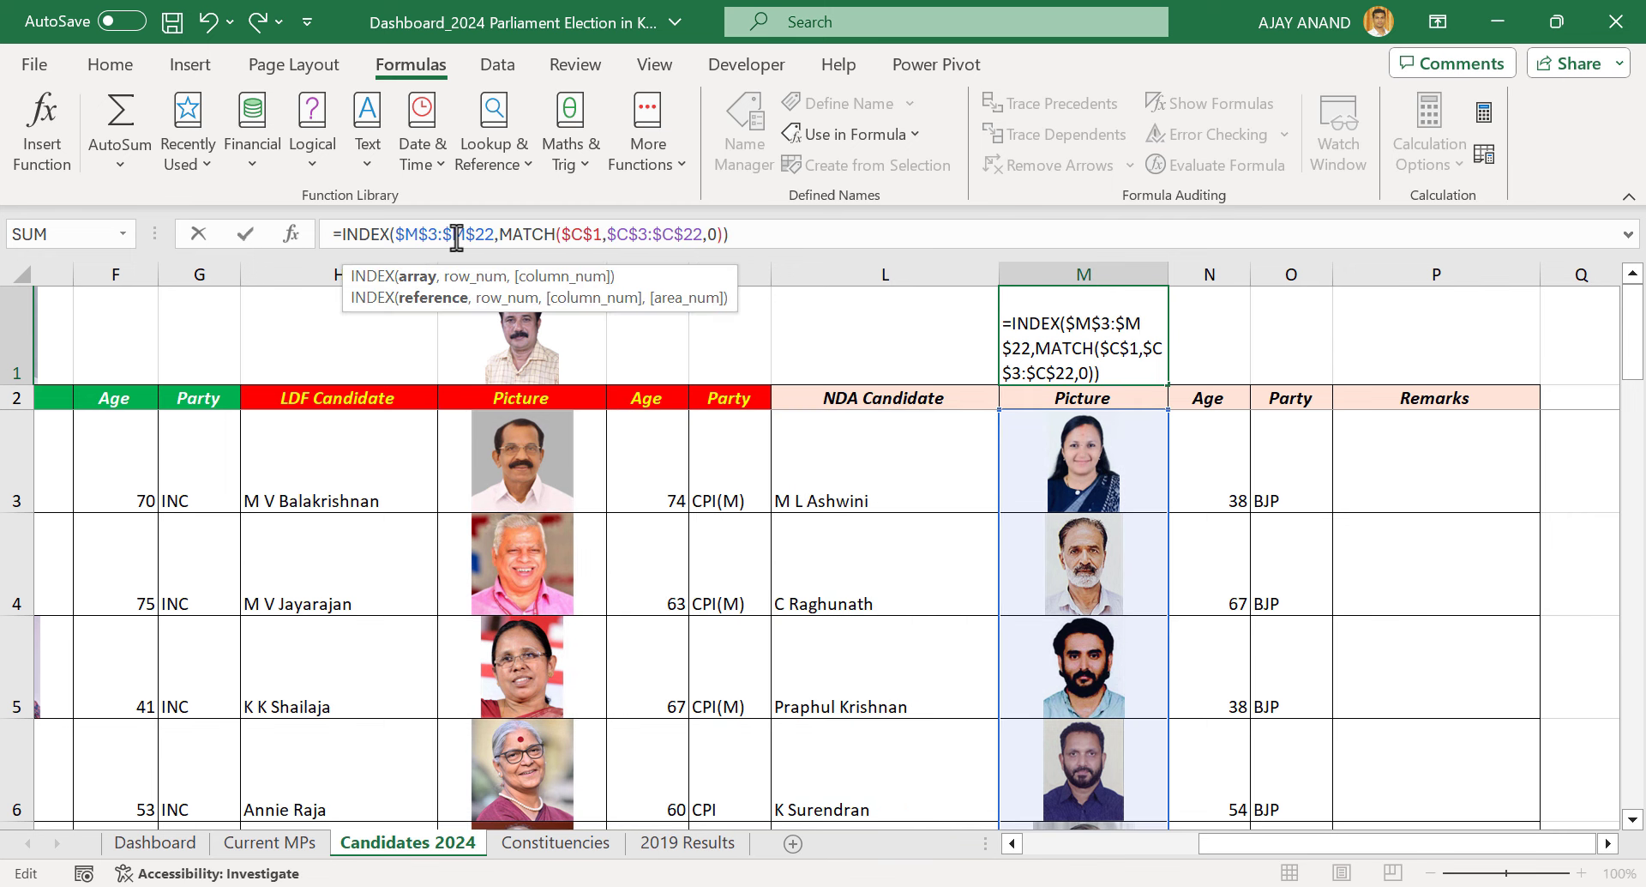
key(Return)
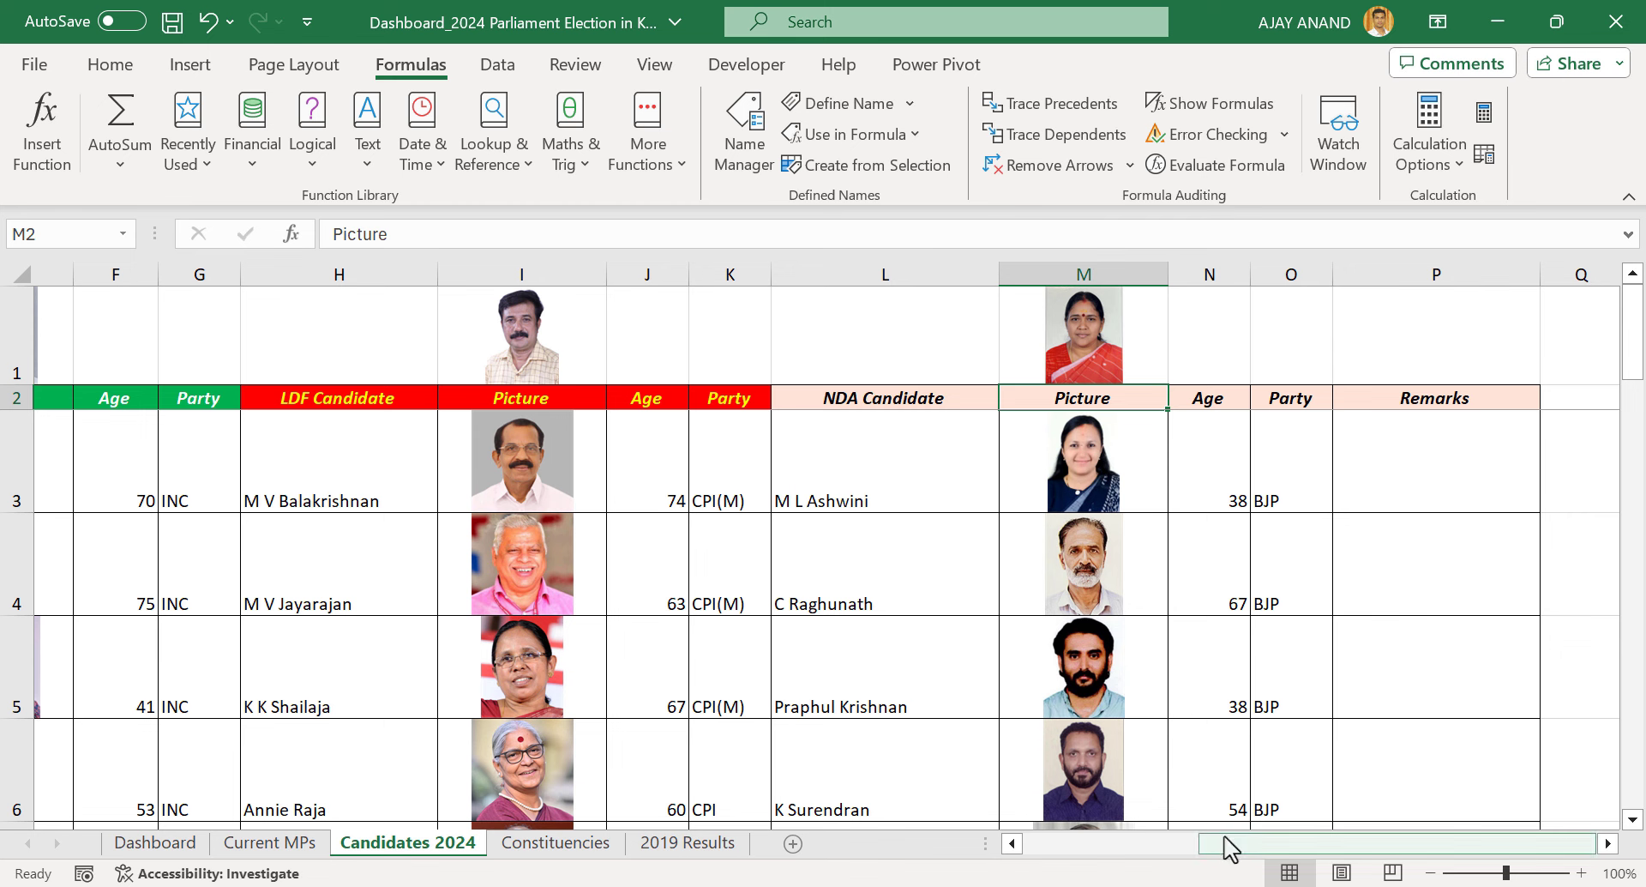
click(1149, 344)
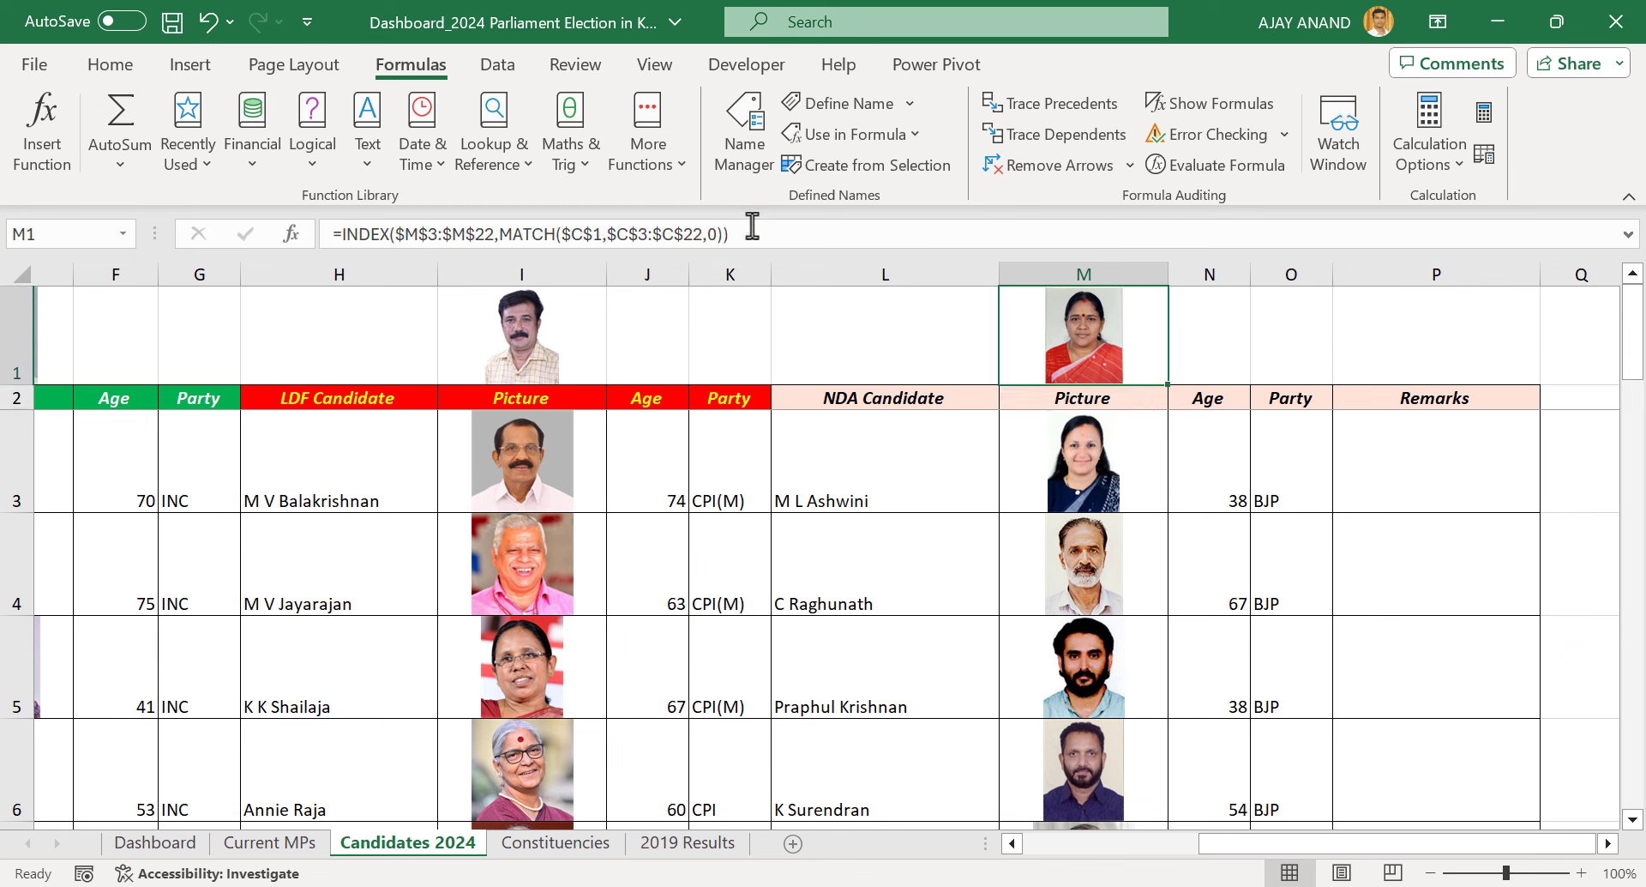
Define the workbook-scoped name NDACandidate, using the INDEX/MATCH formula copied from M1 as its reference
click(752, 225)
drag(752, 225, 335, 233)
right_click(396, 243)
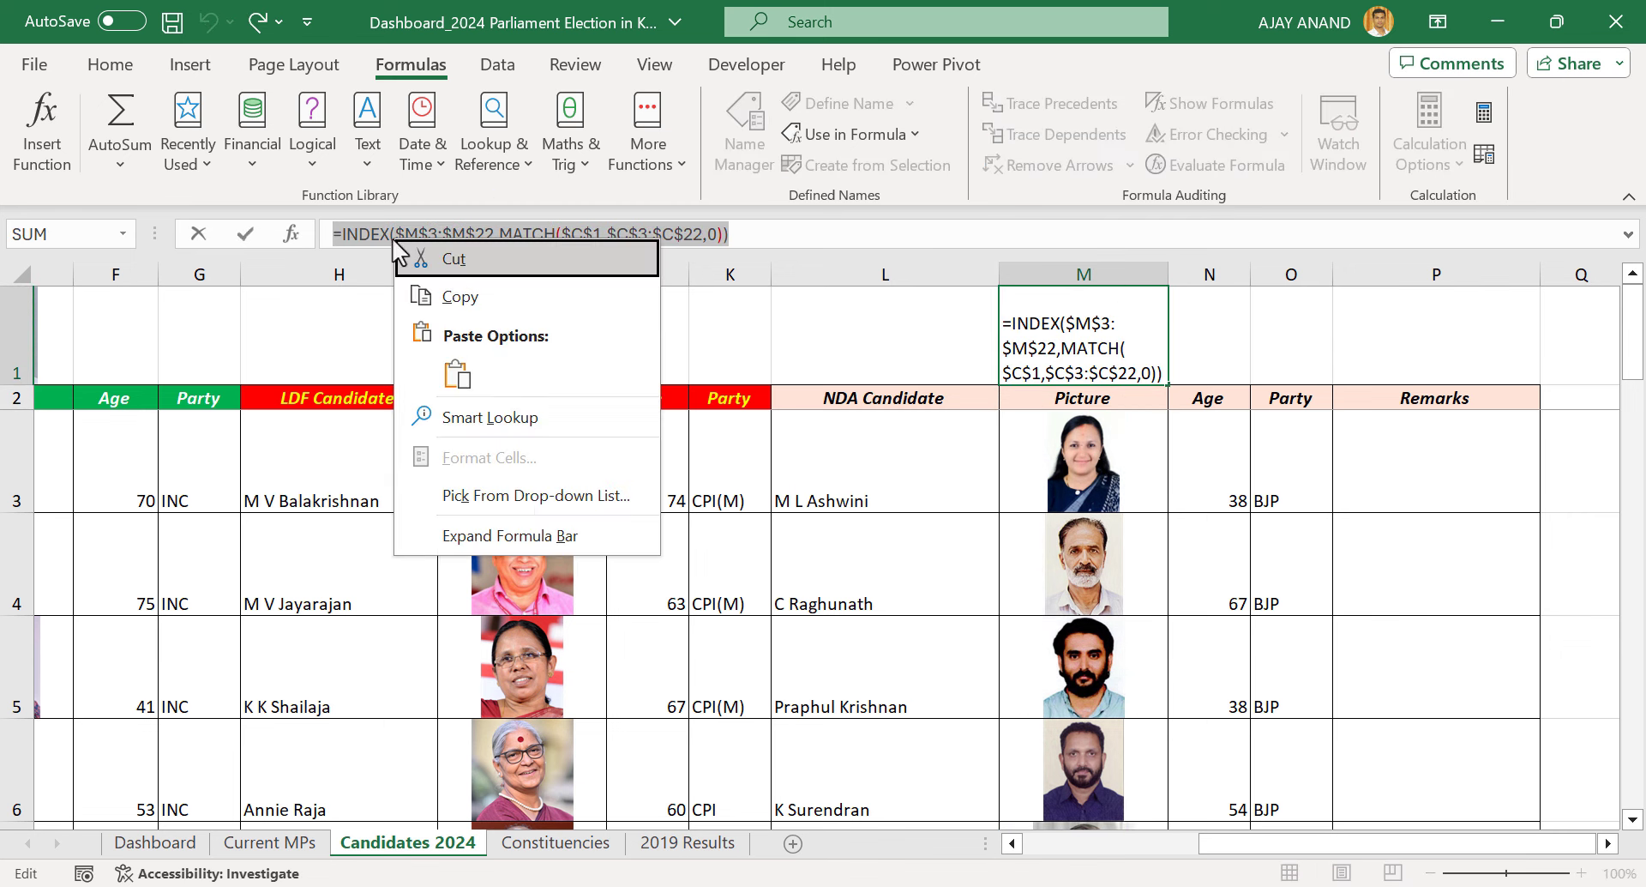
click(486, 297)
key(Escape)
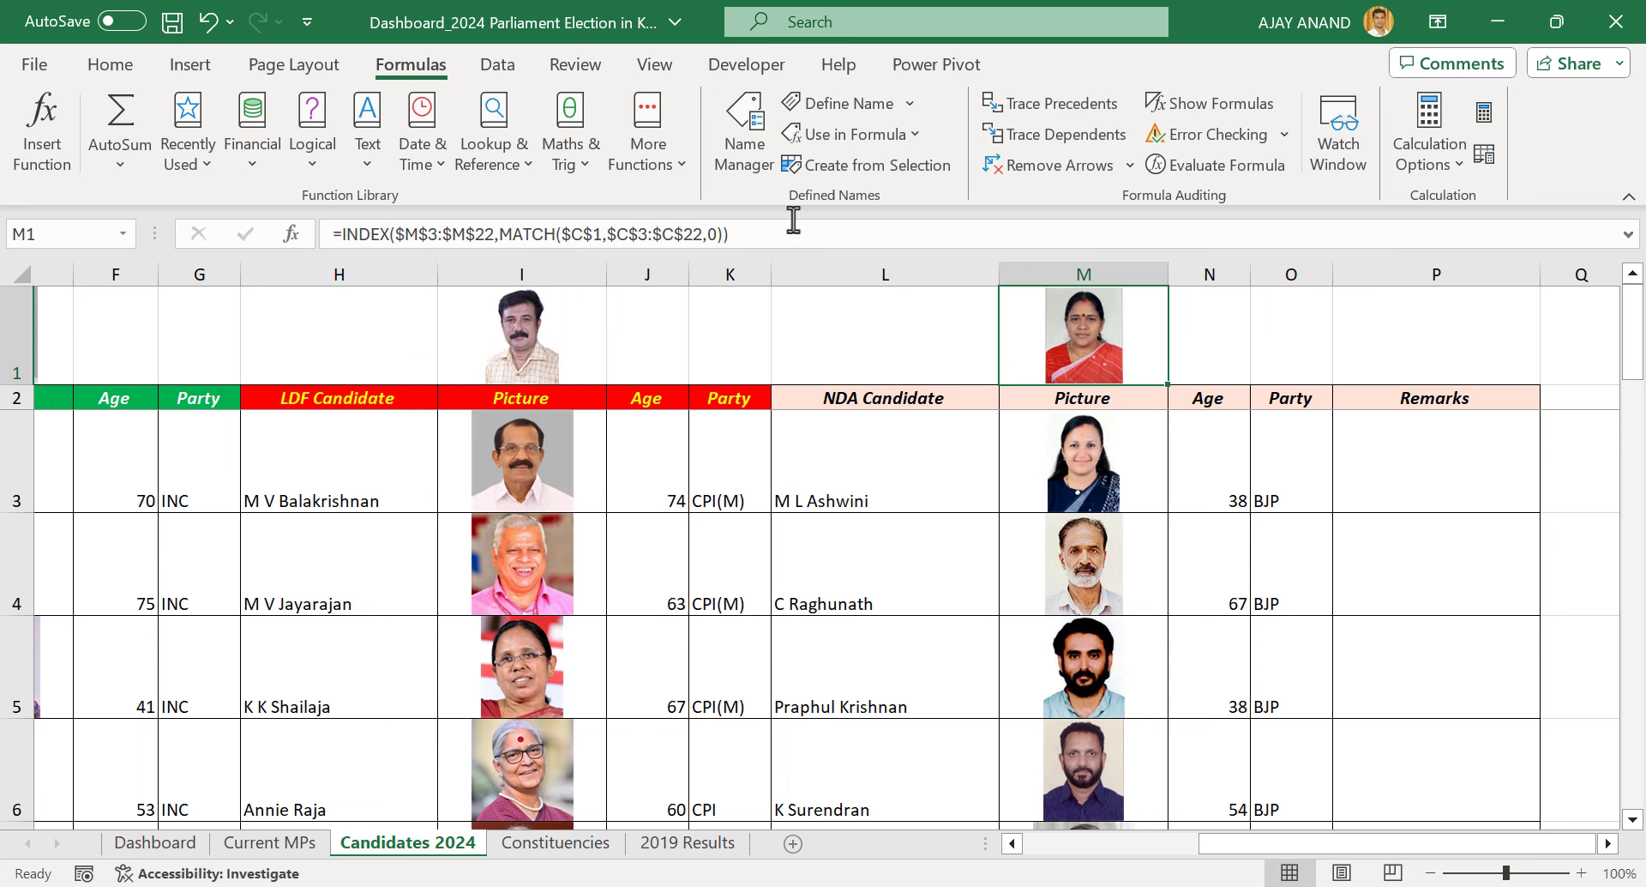
click(866, 113)
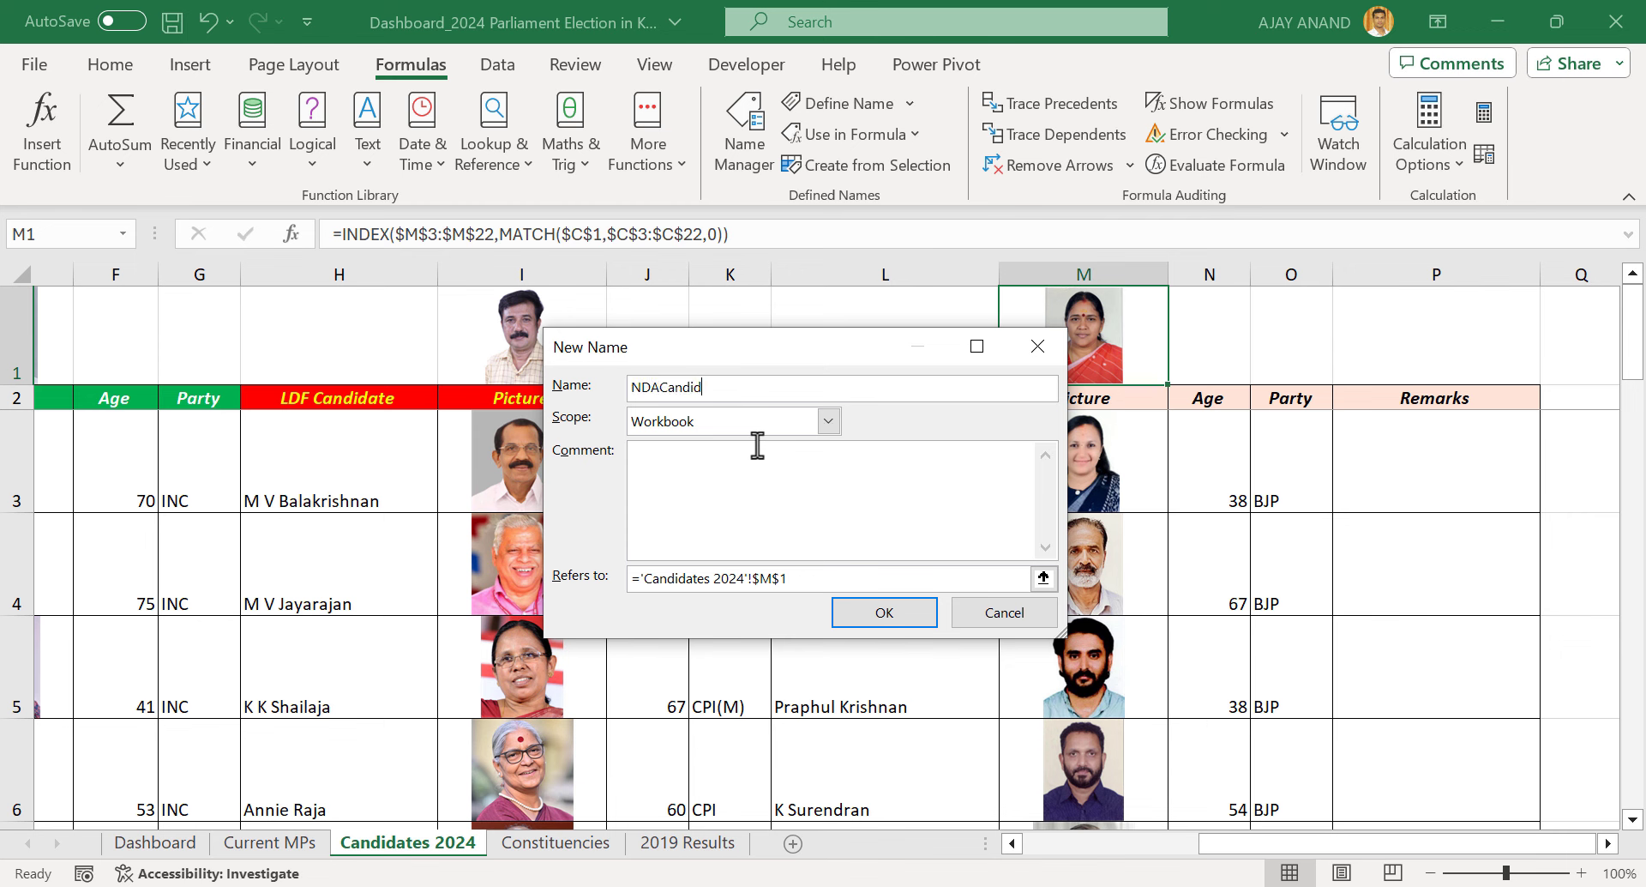
drag(853, 579, 474, 592)
key(ctrl+v)
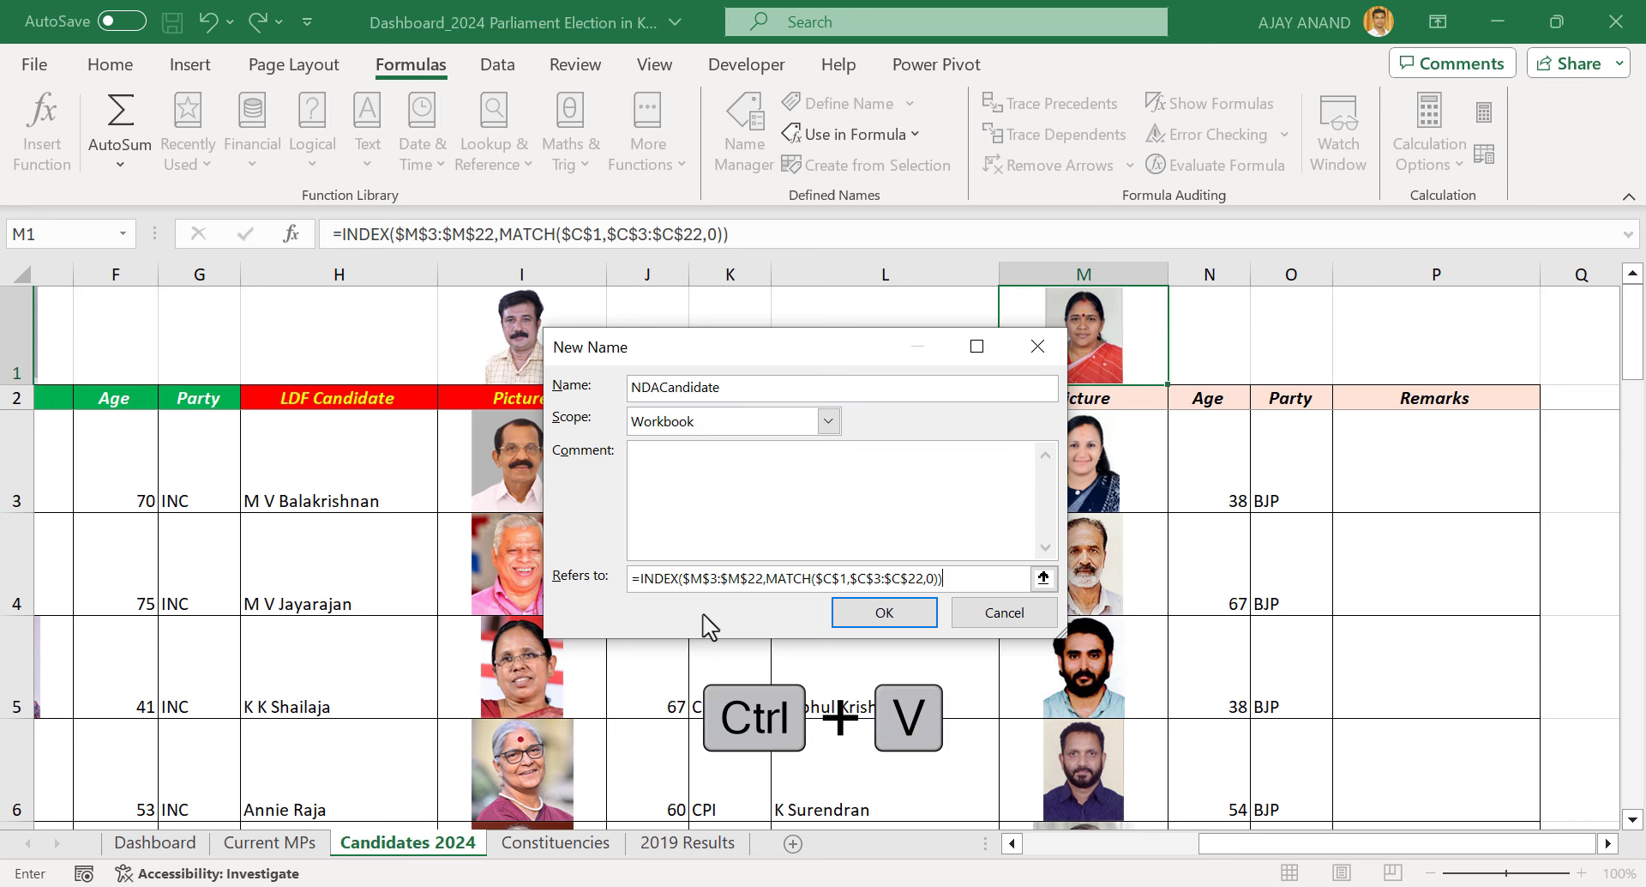
click(907, 632)
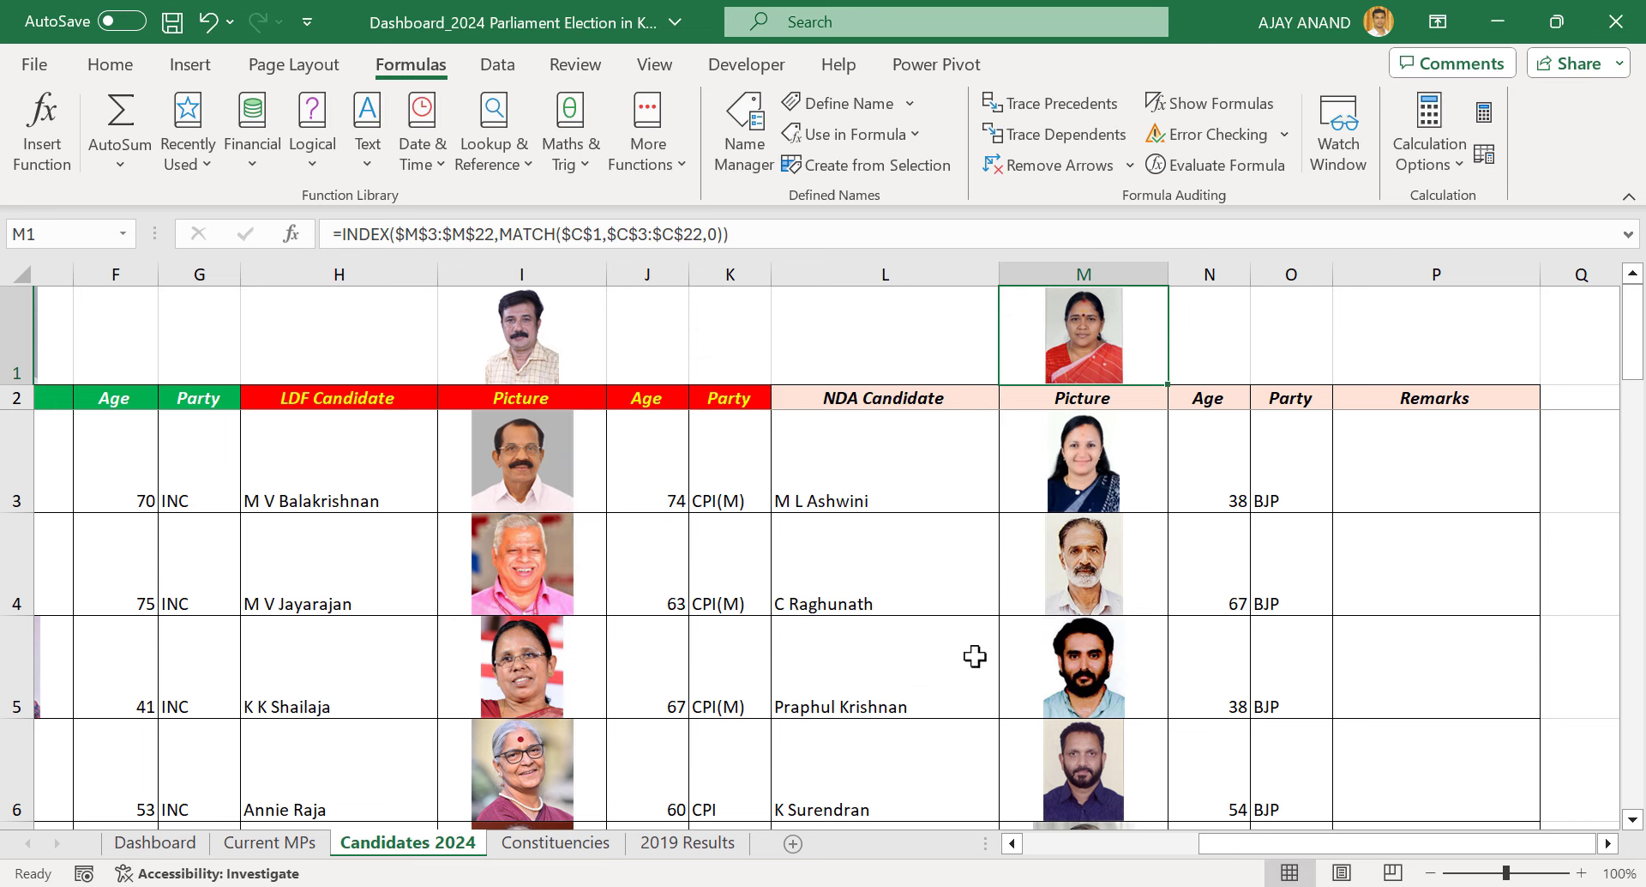
Link the middle candidate photo above the LDF column on the Dashboard sheet to =LDFCandidate
drag(1224, 843, 974, 847)
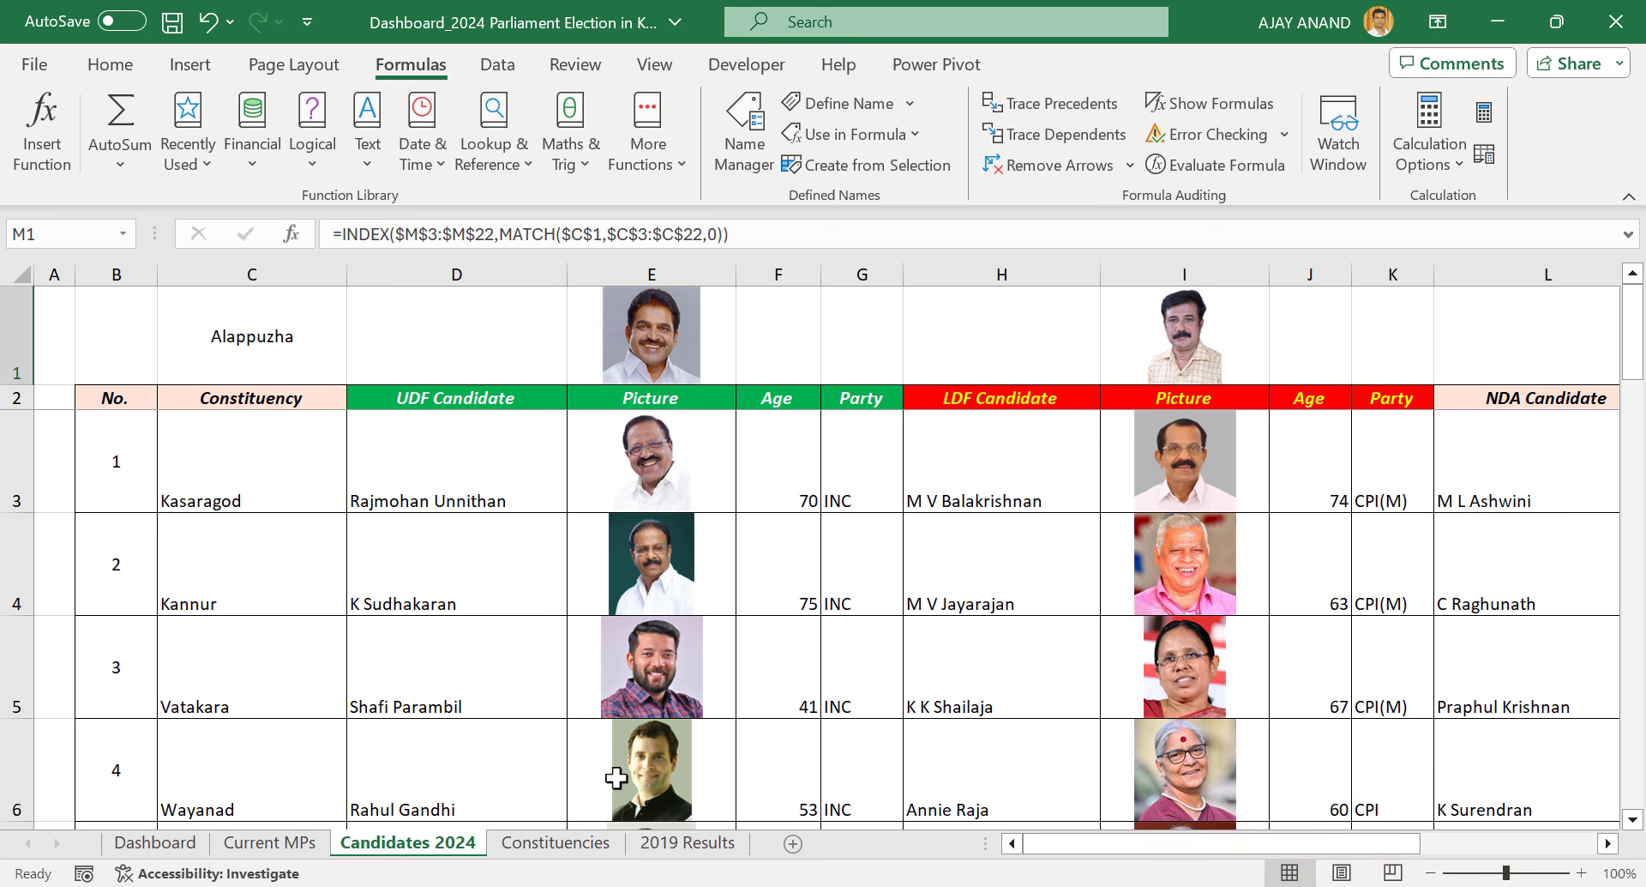
click(163, 844)
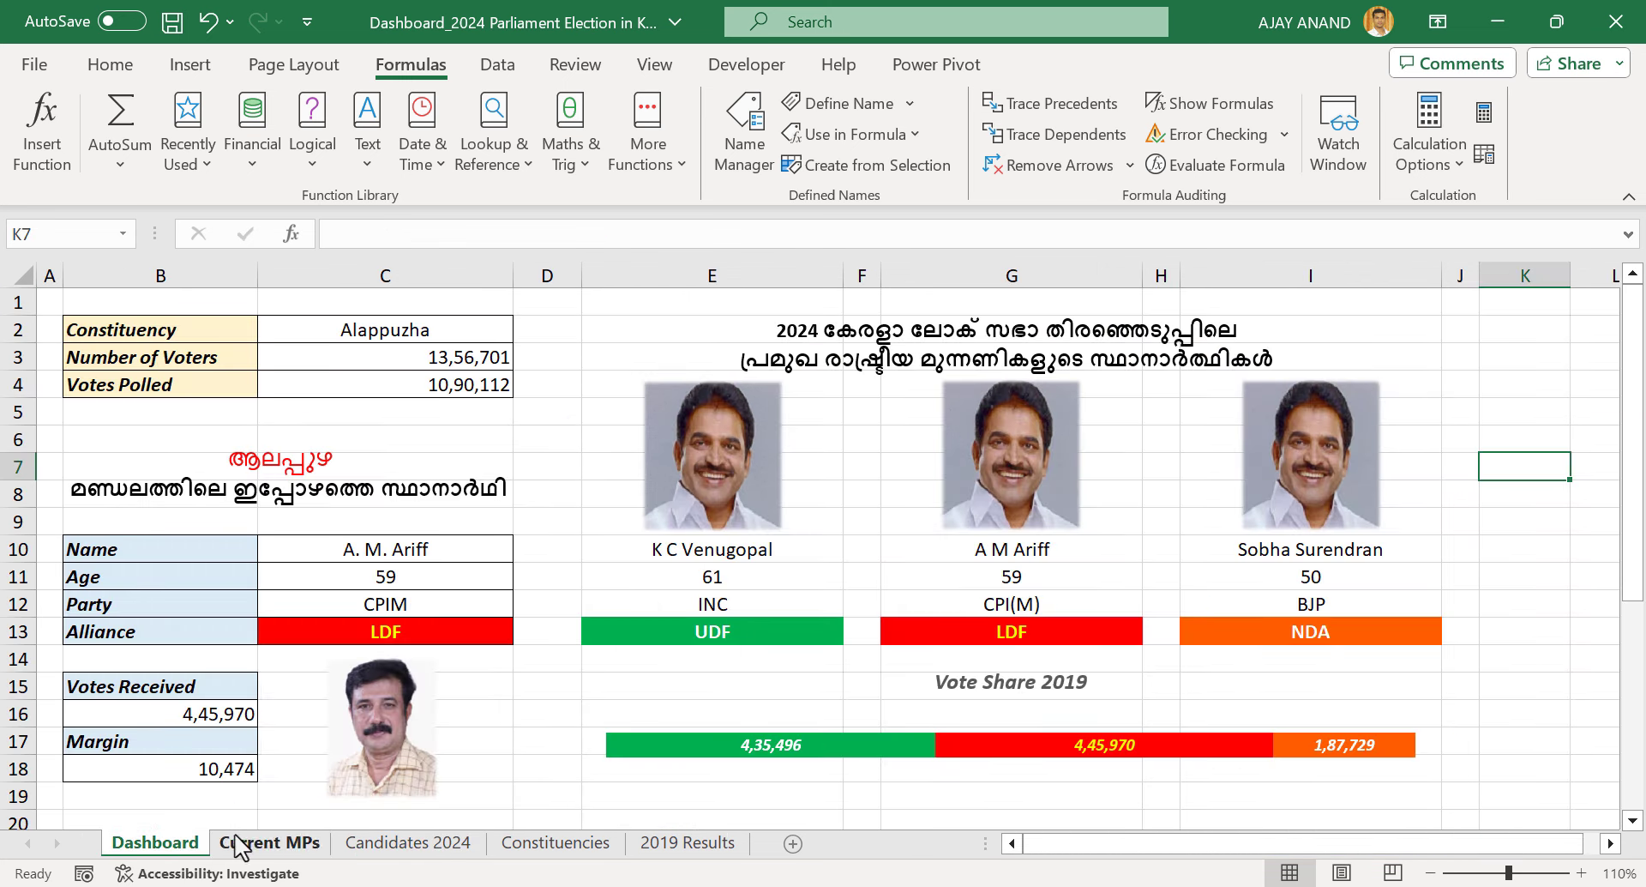
click(1037, 449)
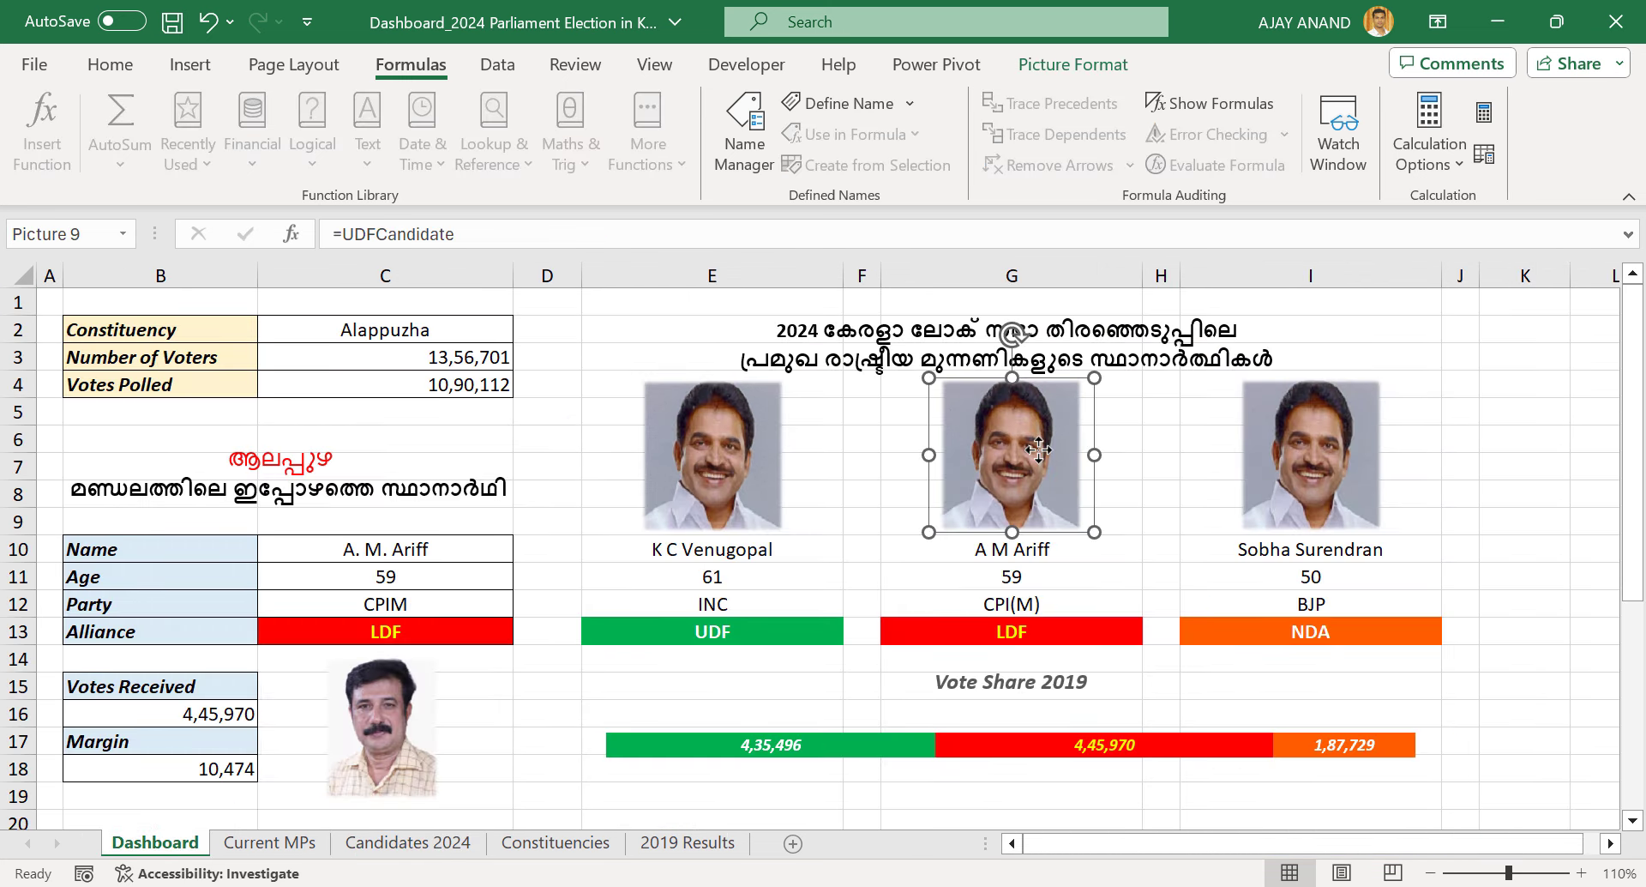
drag(353, 237, 478, 233)
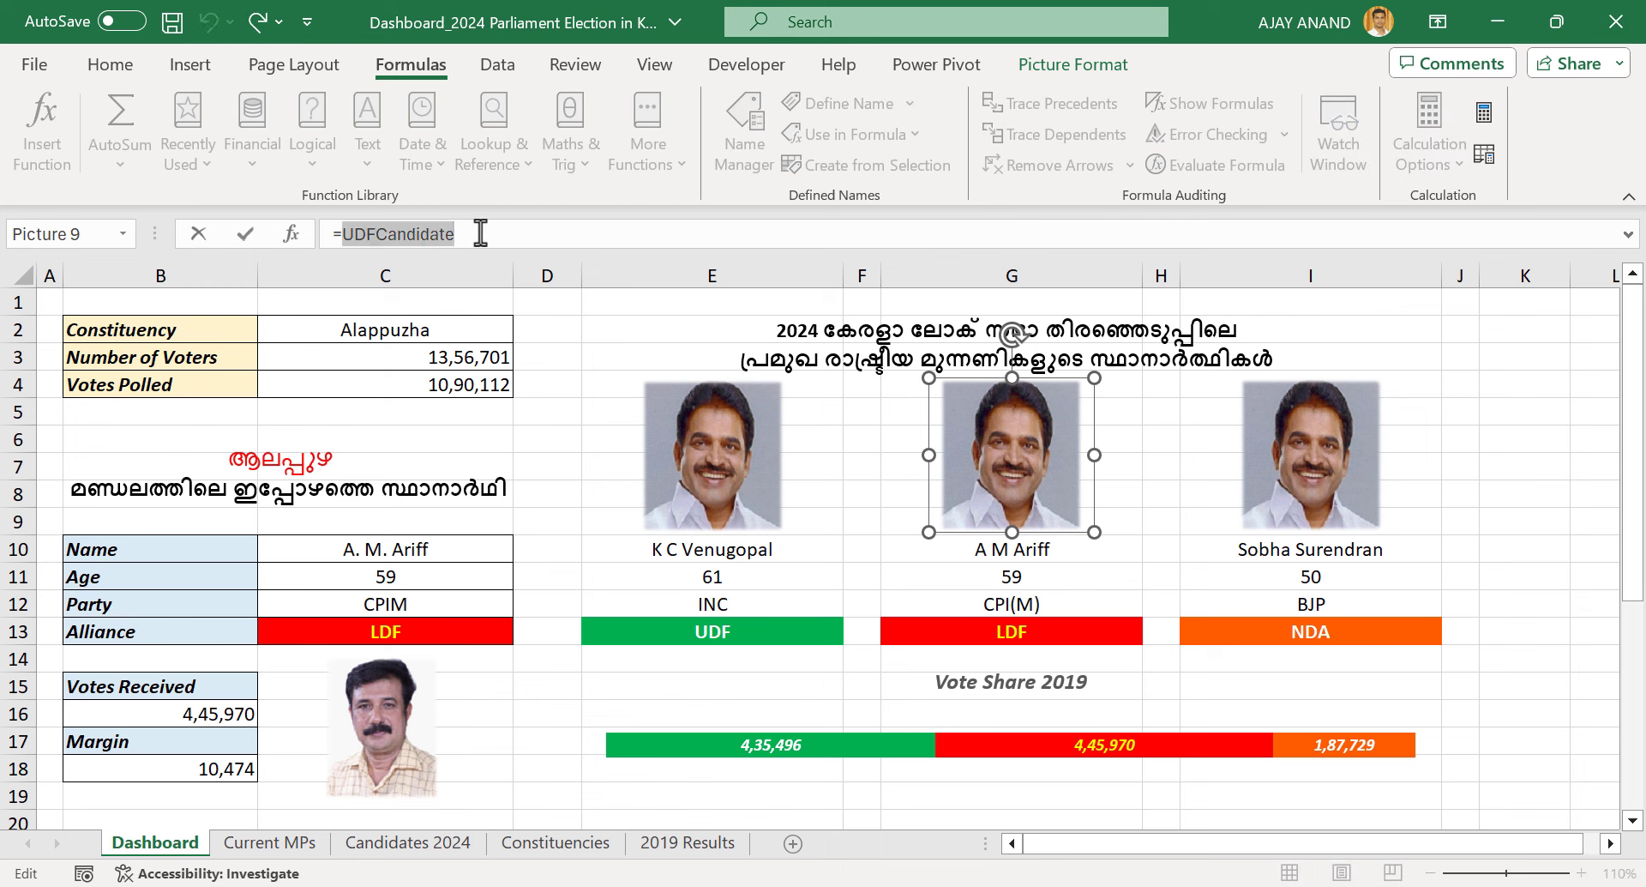
text(LDF)
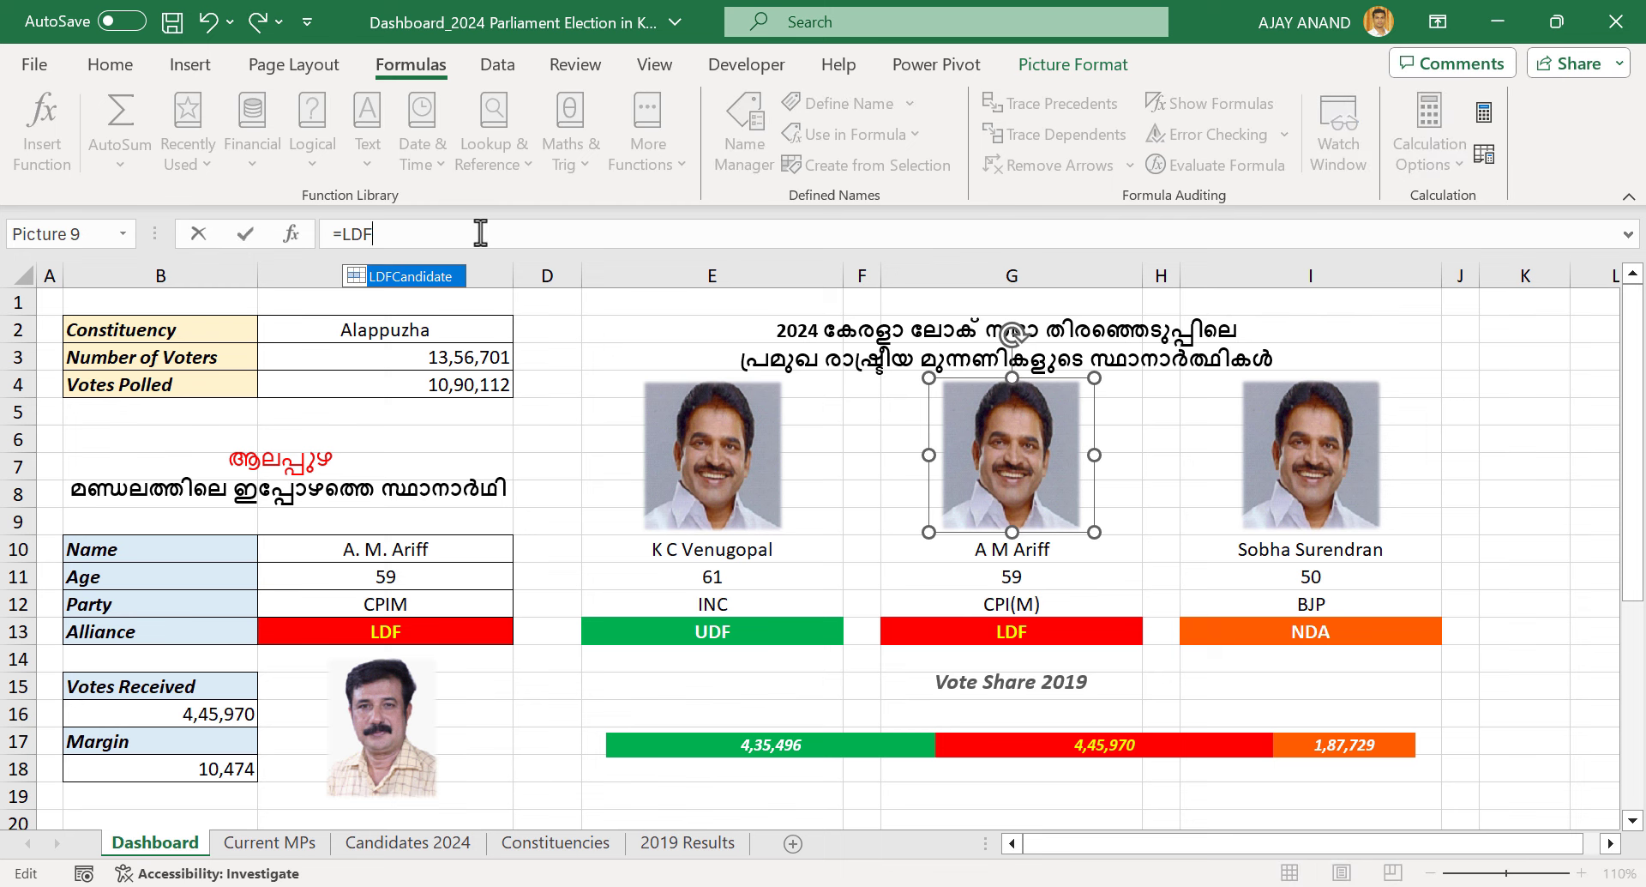
double_click(420, 277)
key(Return)
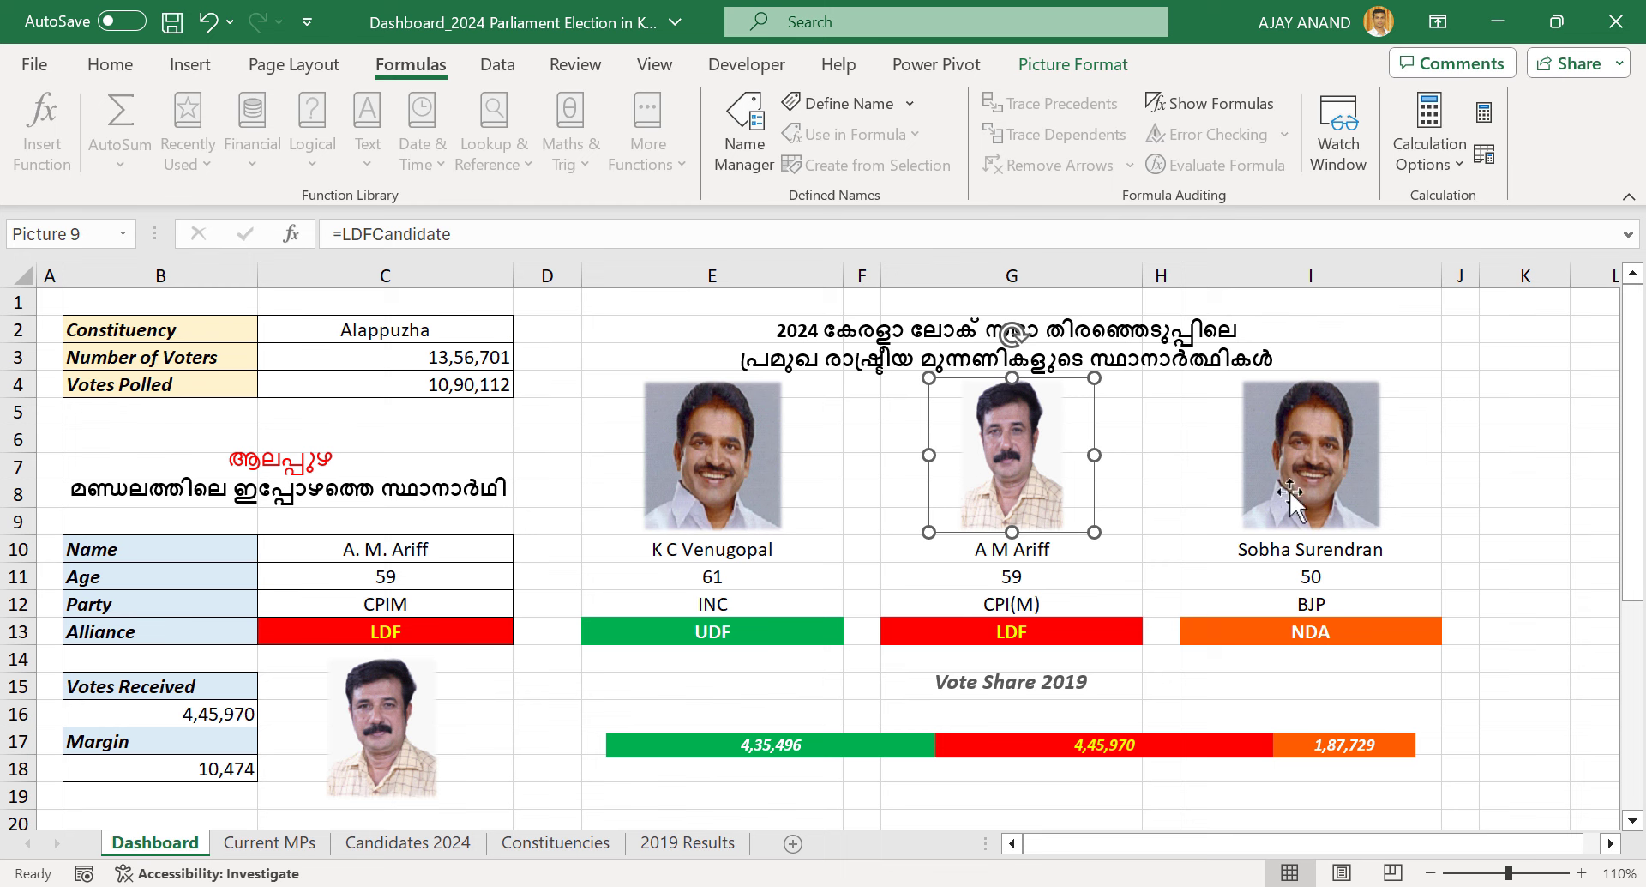
Link the candidate photo above the NDA column on the Dashboard to =NDACandidate
click(1345, 455)
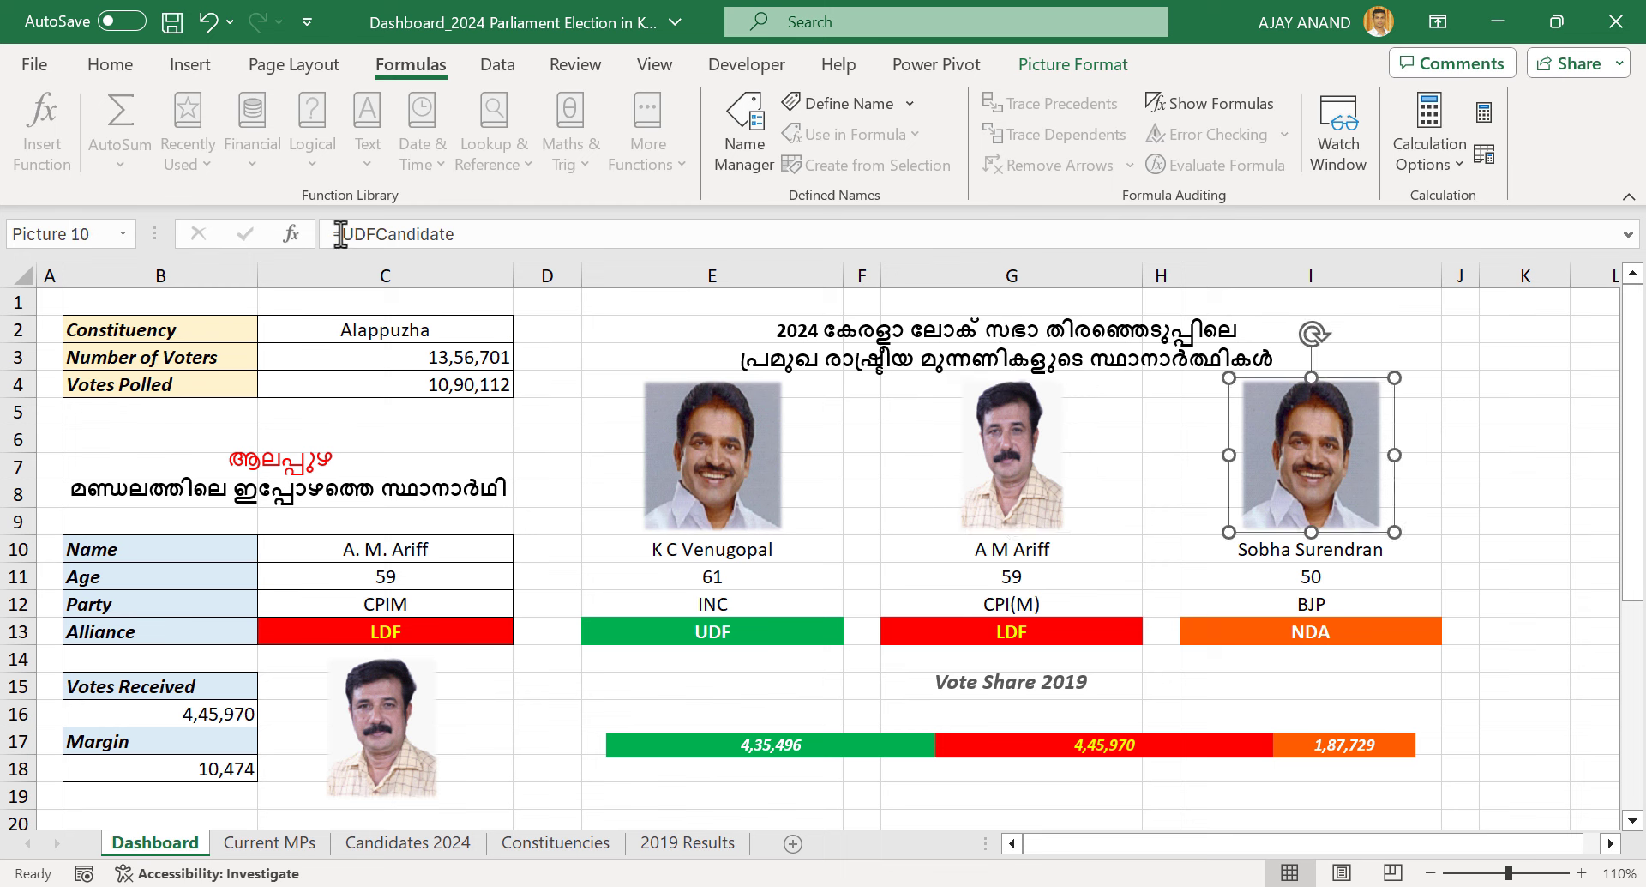
drag(342, 234, 475, 232)
text(NDA)
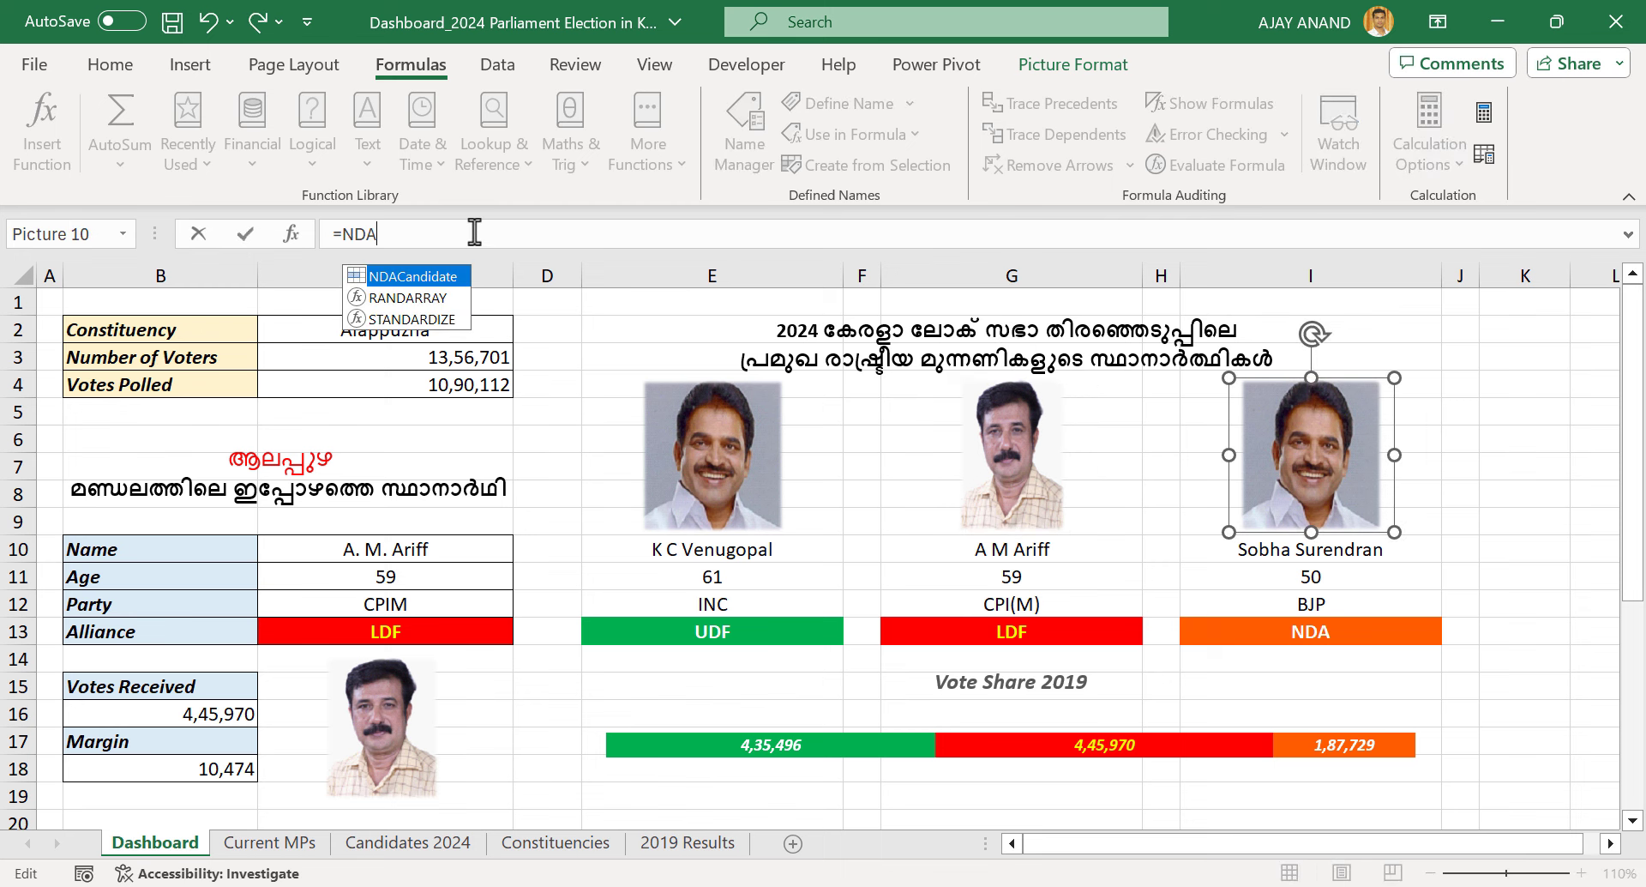
double_click(433, 278)
key(Return)
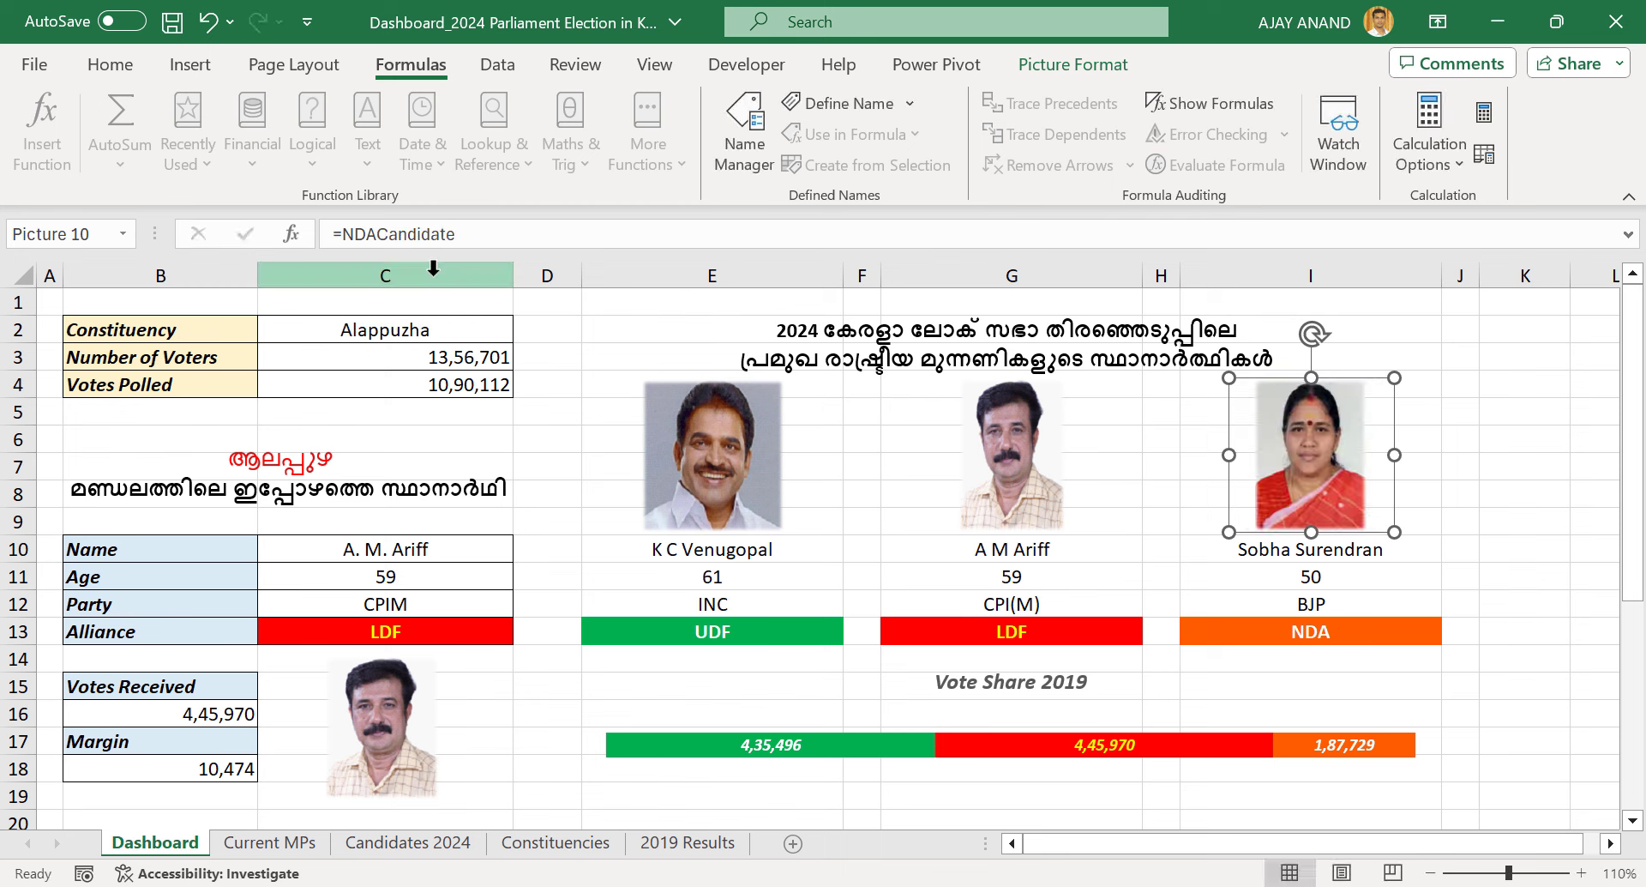
click(1462, 571)
Widen the LDF and NDA candidate photos slightly and adjust their positions above the candidate names
click(1056, 500)
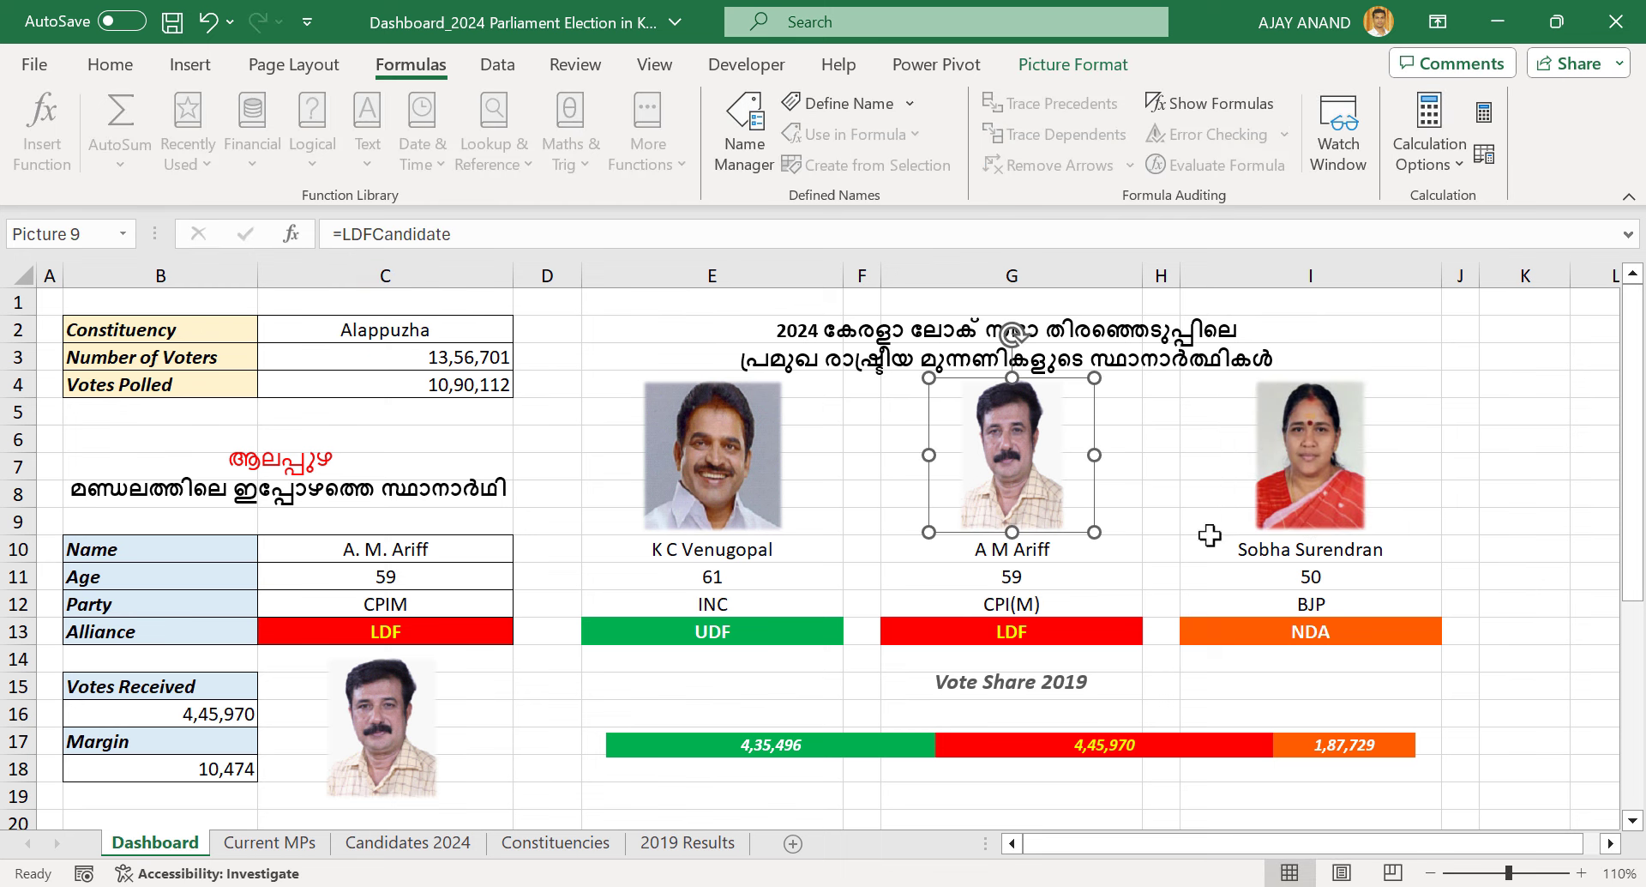
click(1509, 517)
click(1047, 455)
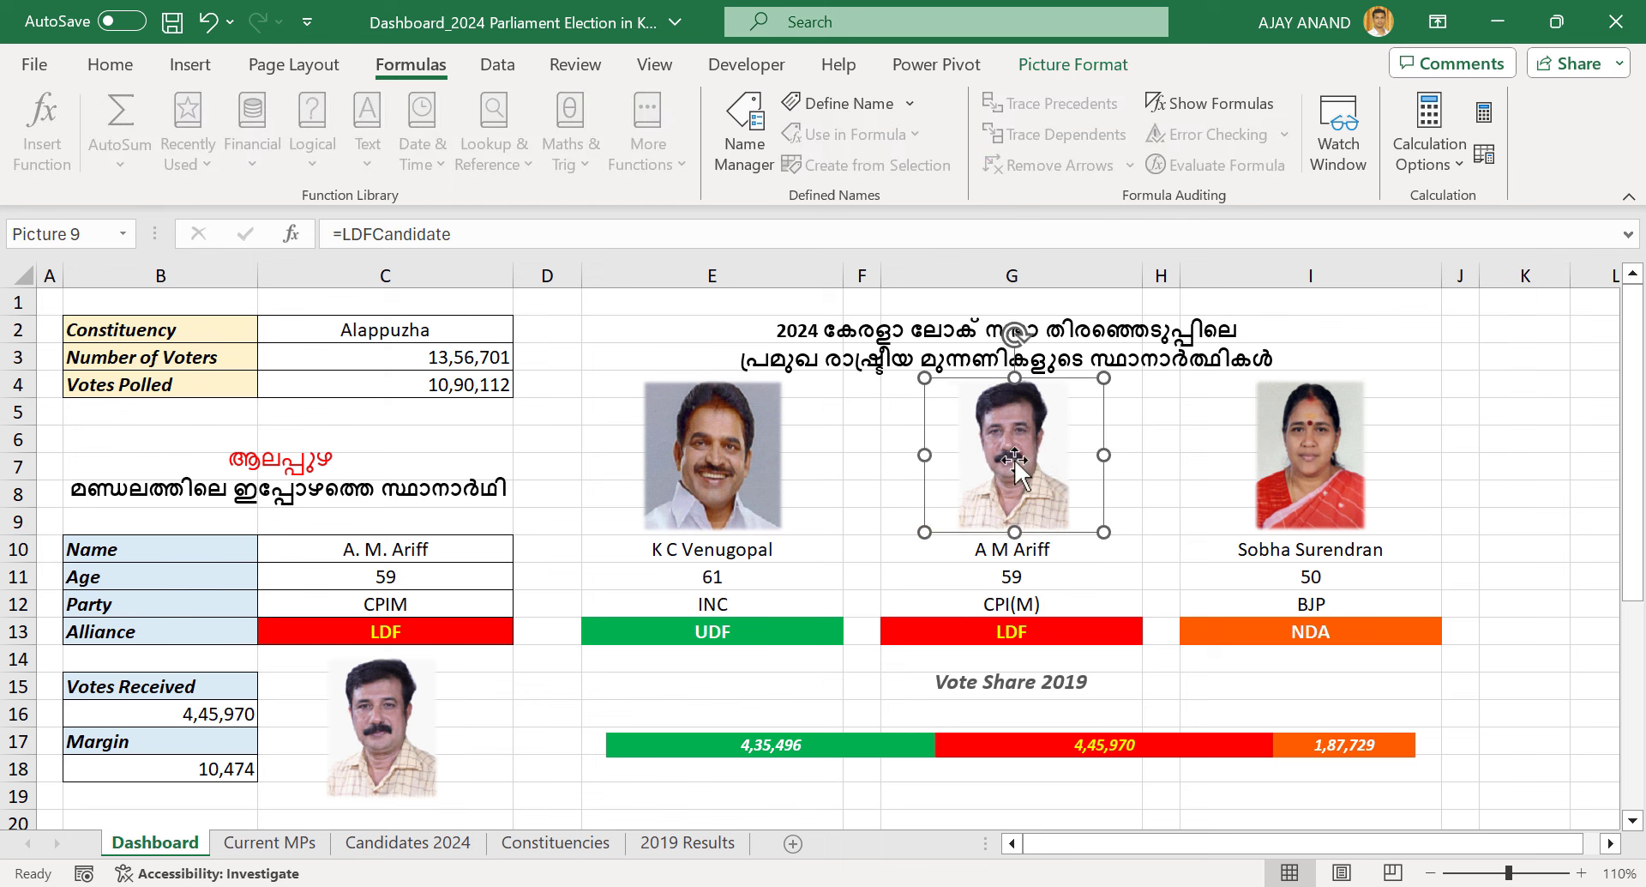
click(1320, 469)
drag(1219, 457, 1207, 457)
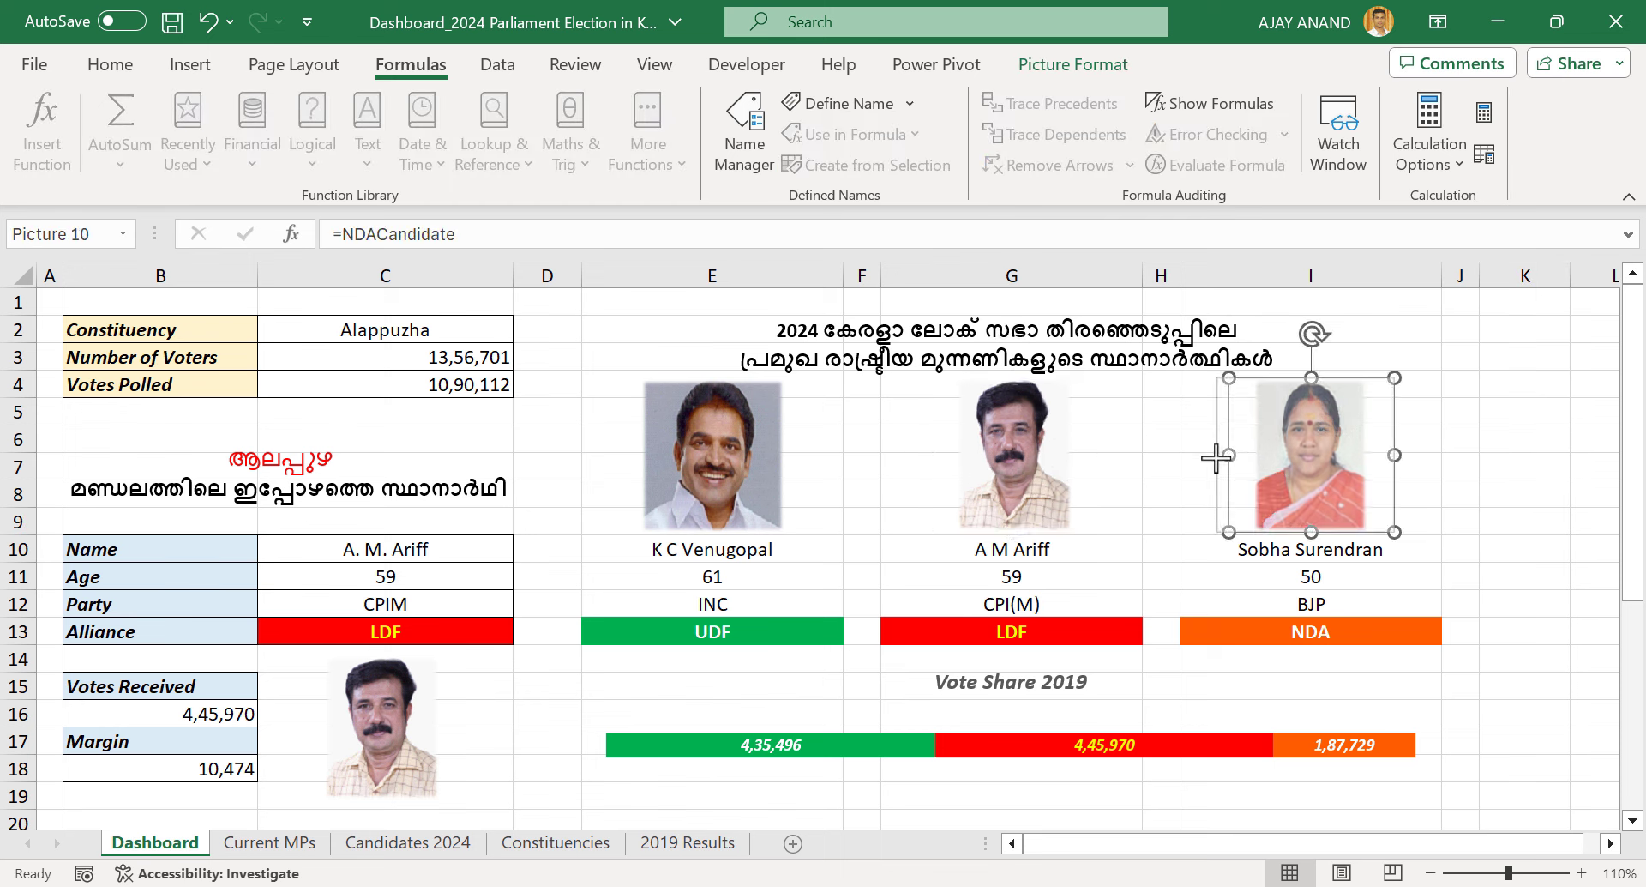
key(Right)
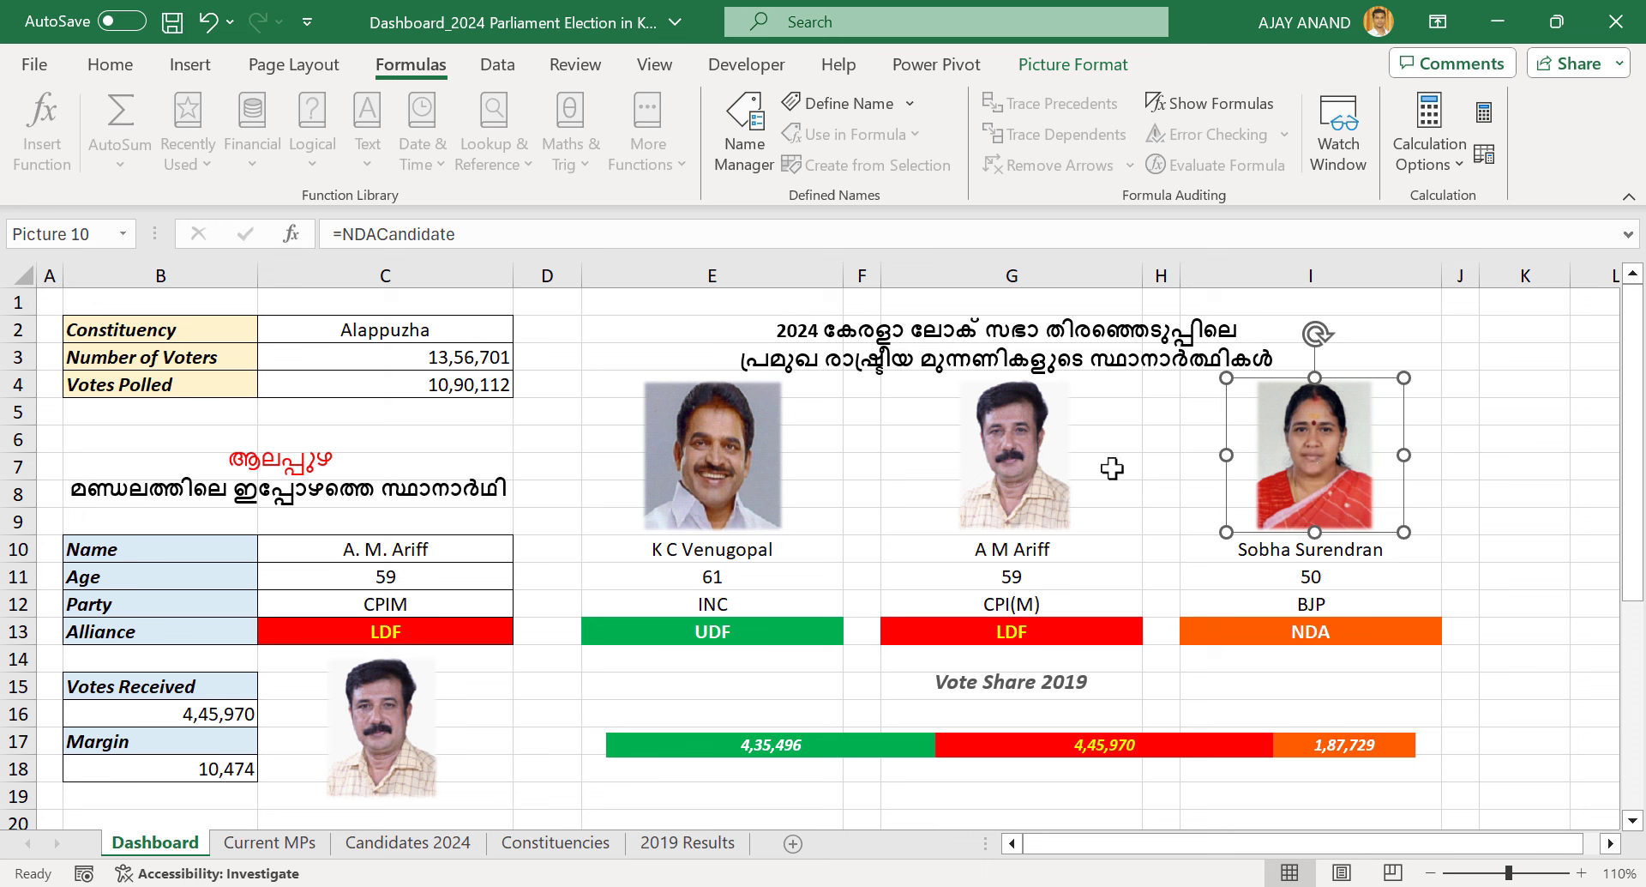
click(1015, 465)
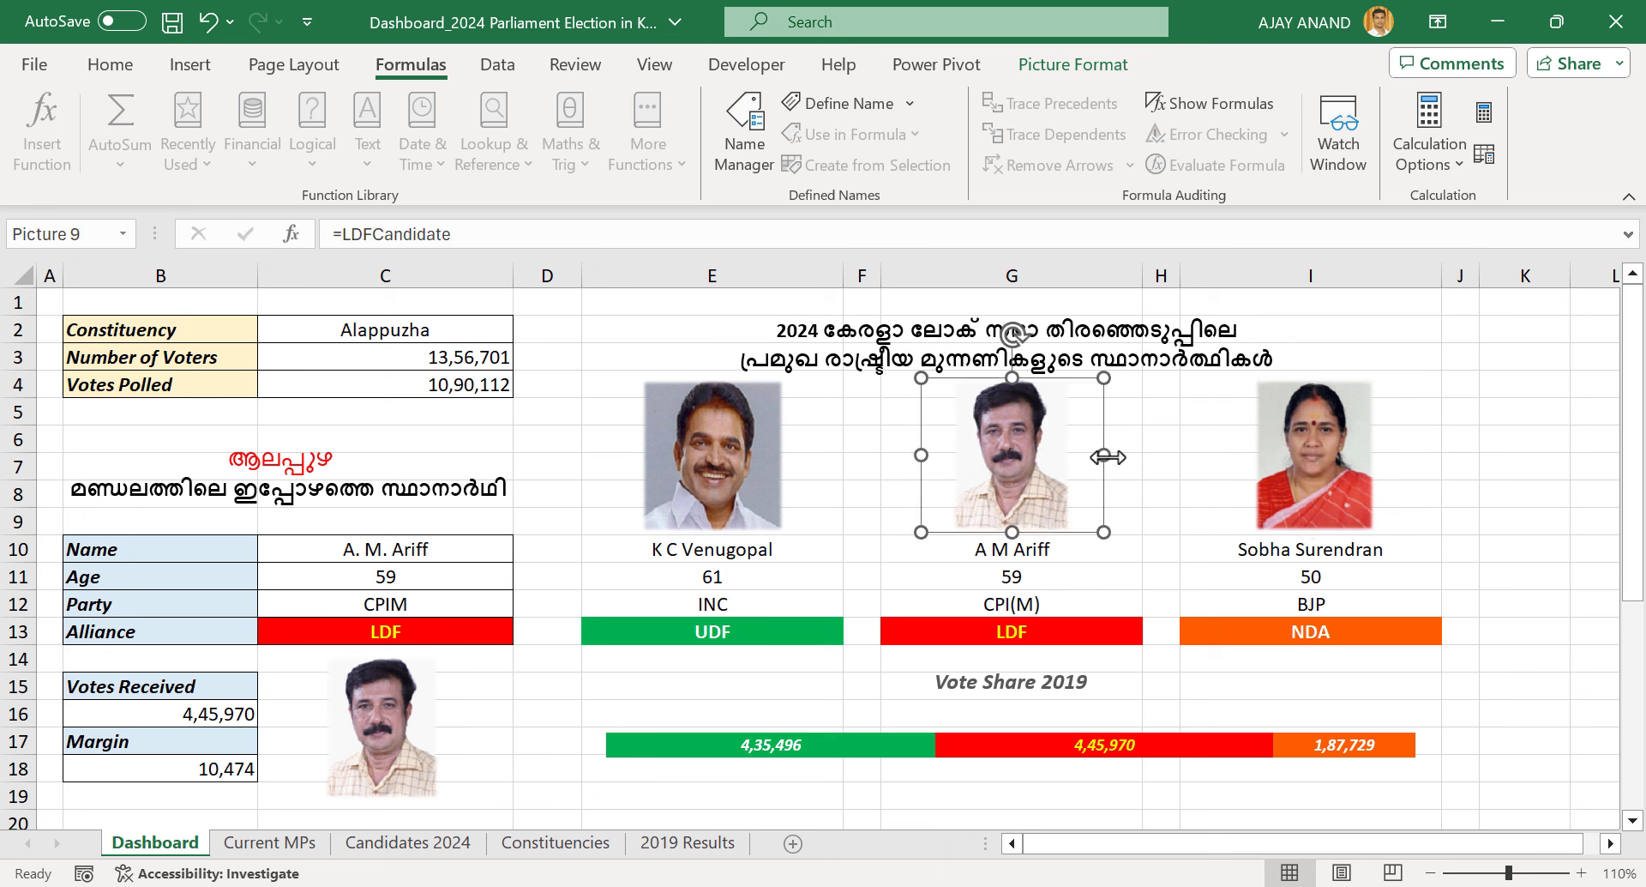
click(1286, 465)
drag(1231, 458, 1223, 461)
click(1511, 466)
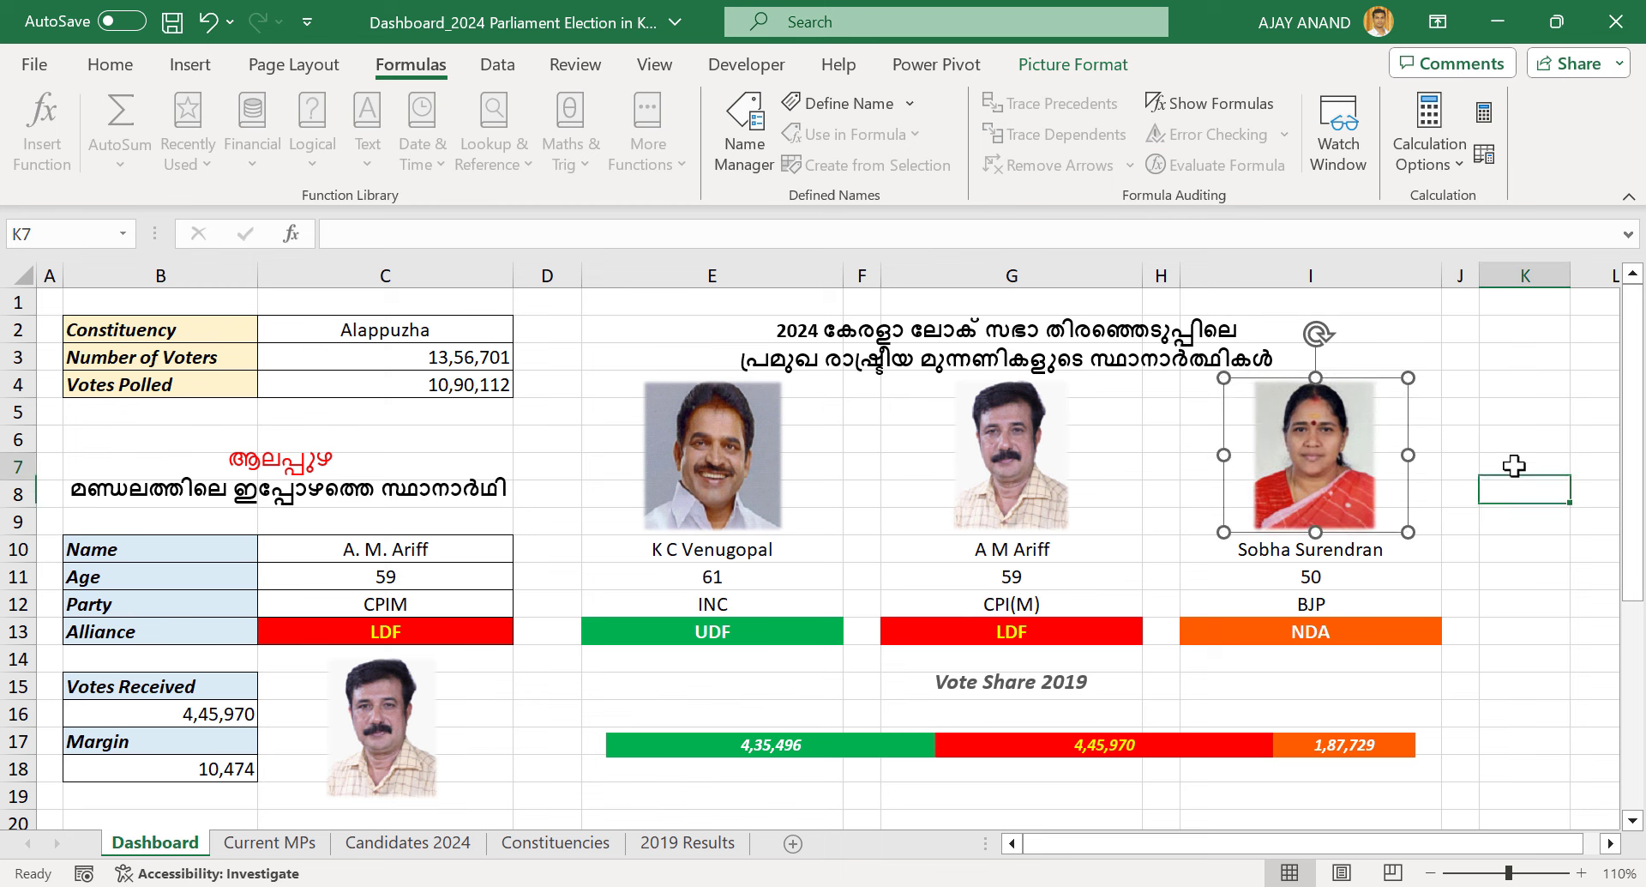
Switch the constituency in C2 to Chalakudy, Attingal and Thiruvananthapuram in turn to check the linked photos and data
click(479, 337)
click(524, 330)
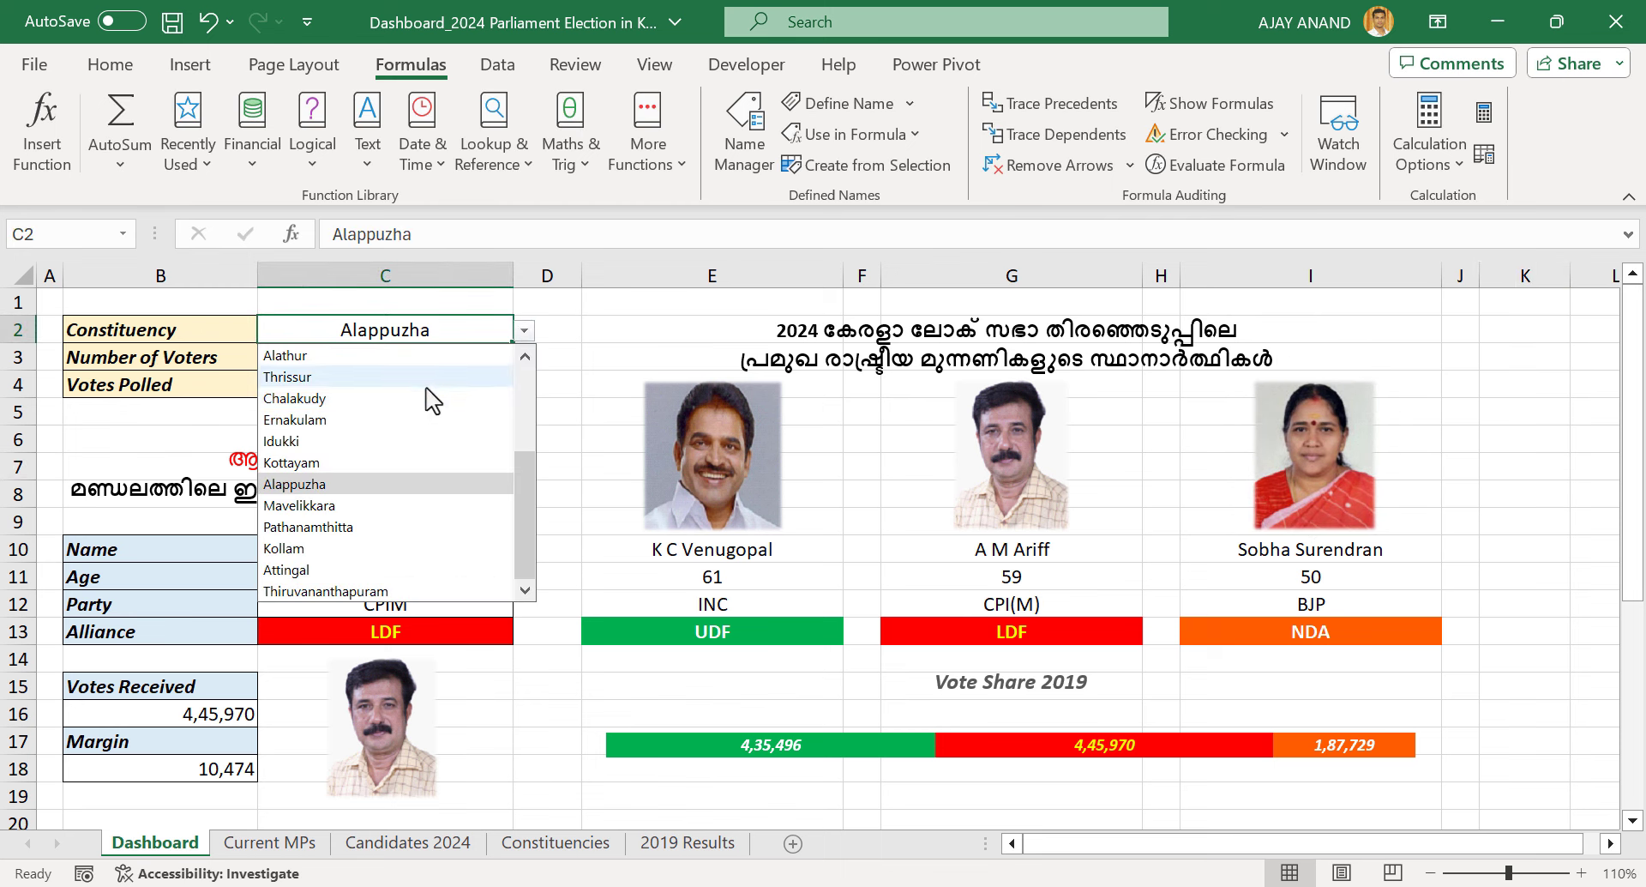
click(428, 374)
click(522, 334)
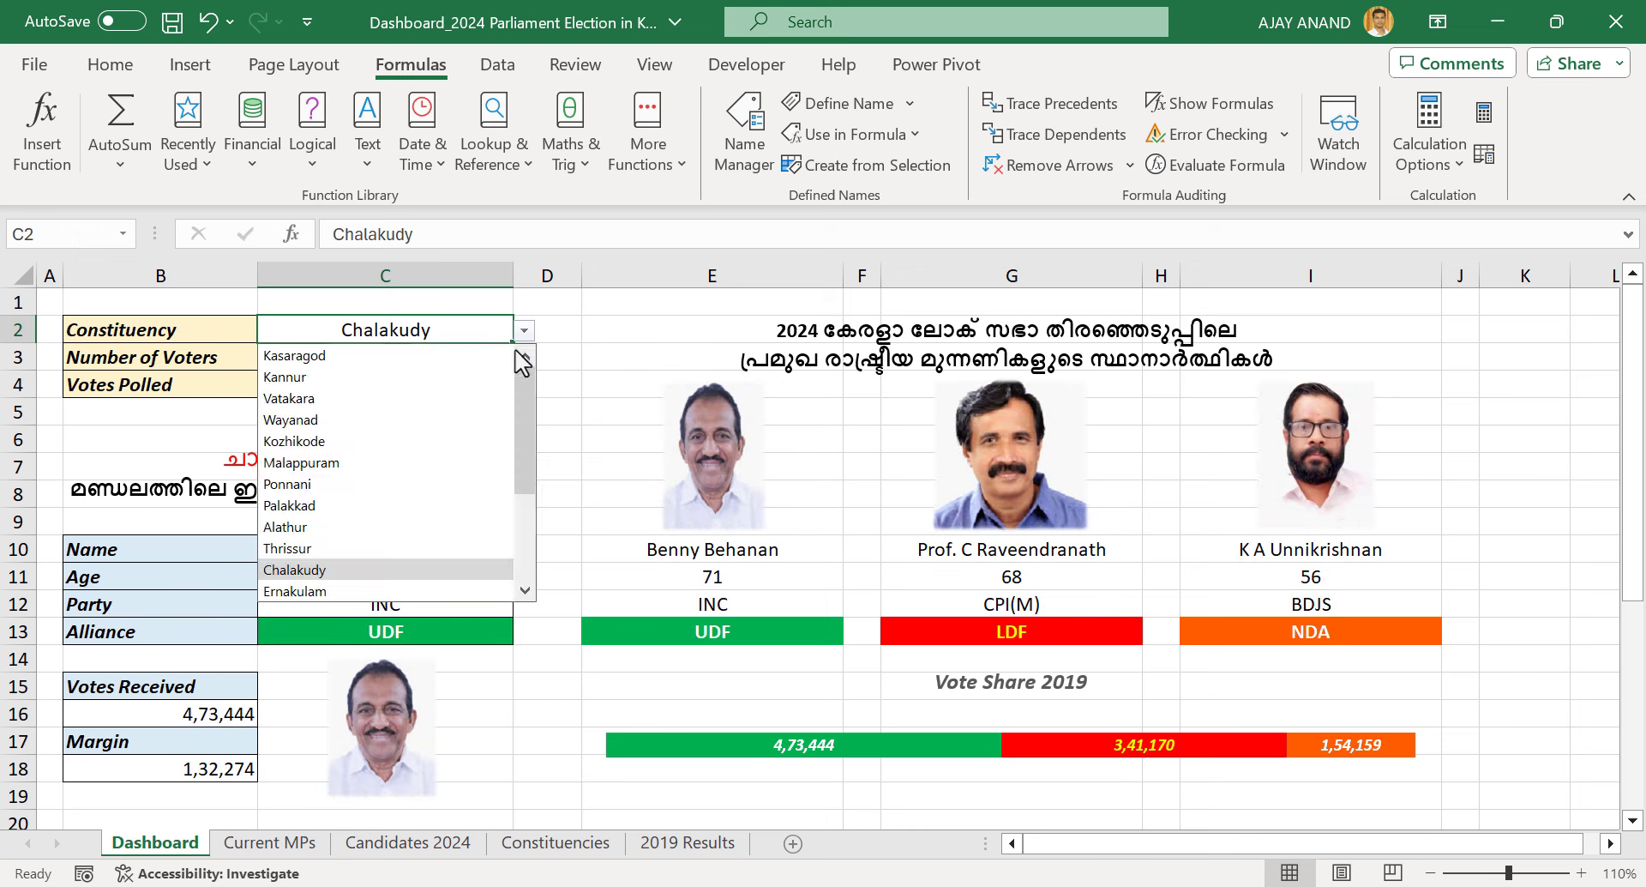
drag(526, 467, 526, 557)
click(419, 570)
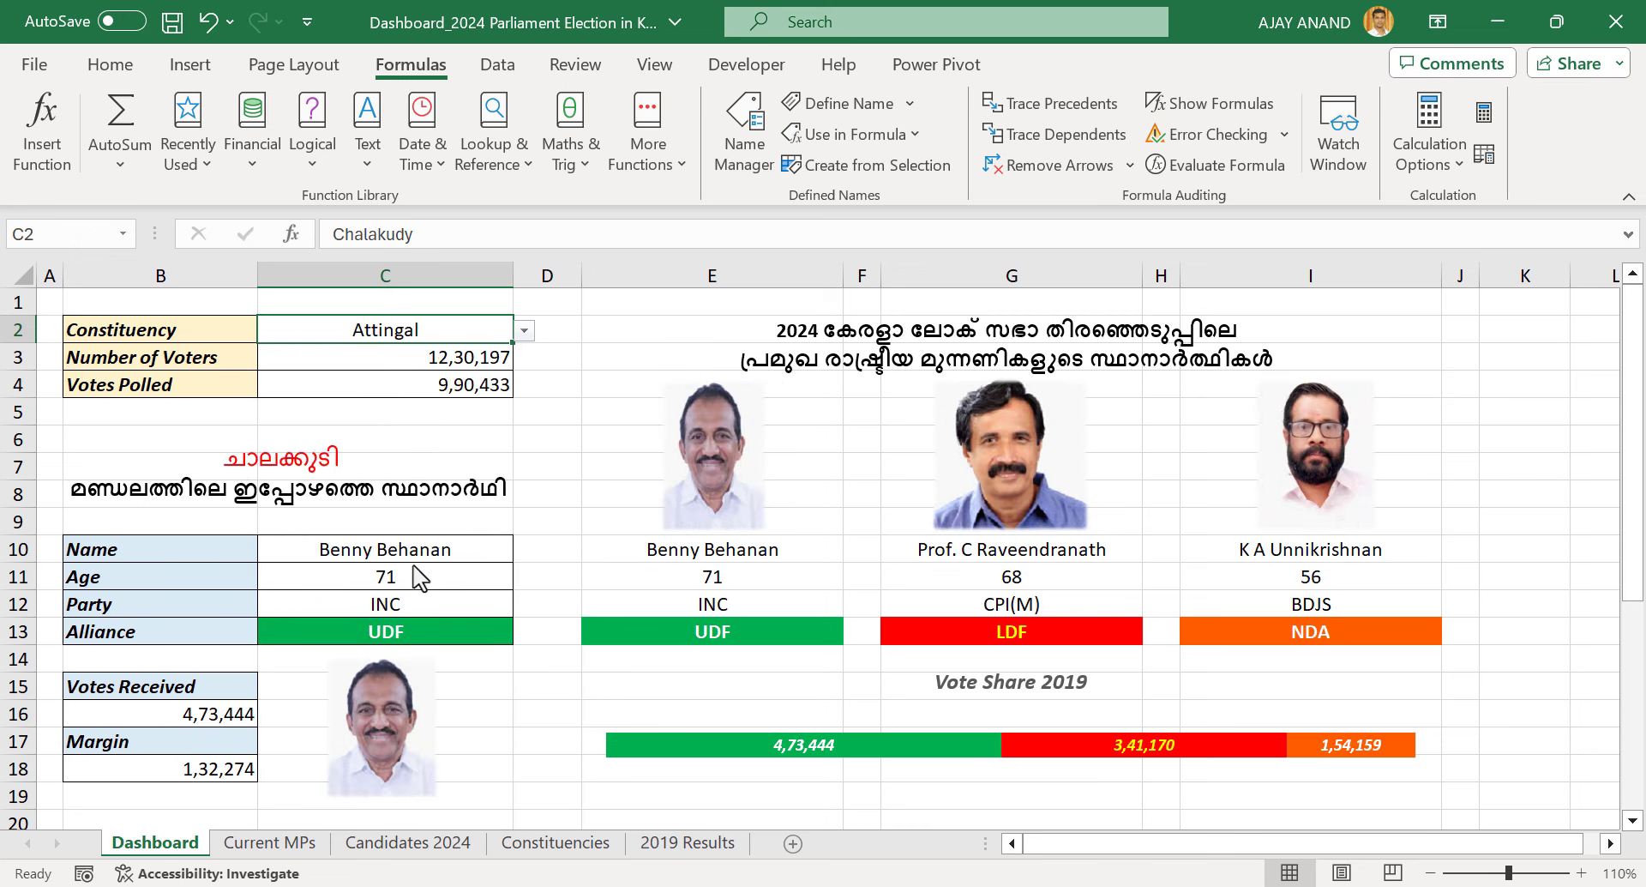
click(524, 330)
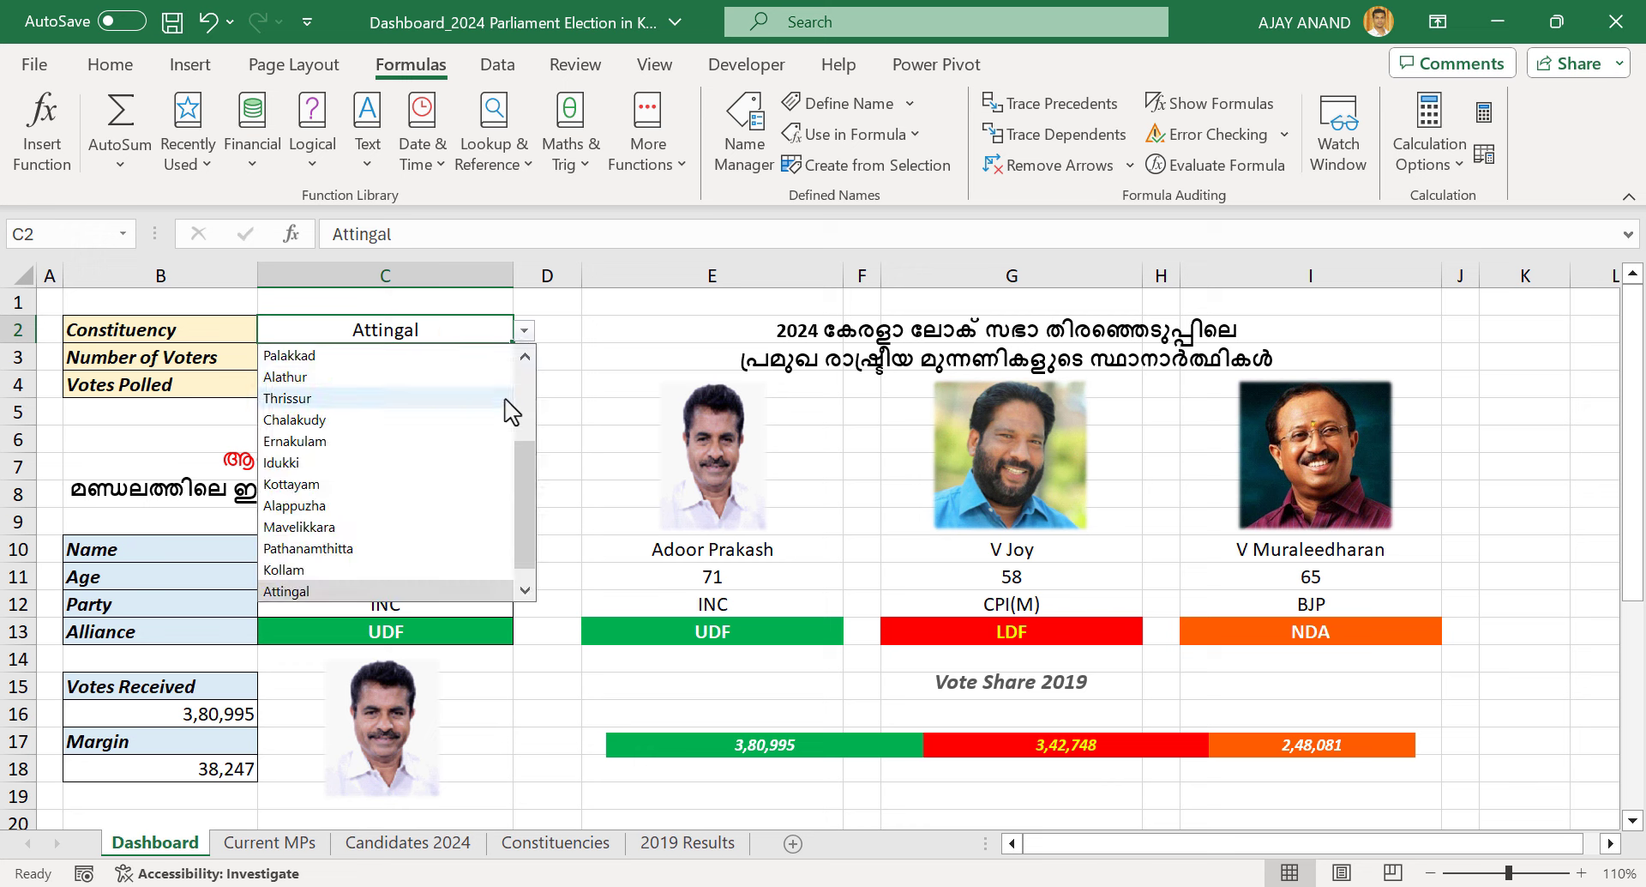
drag(523, 408, 529, 537)
click(467, 593)
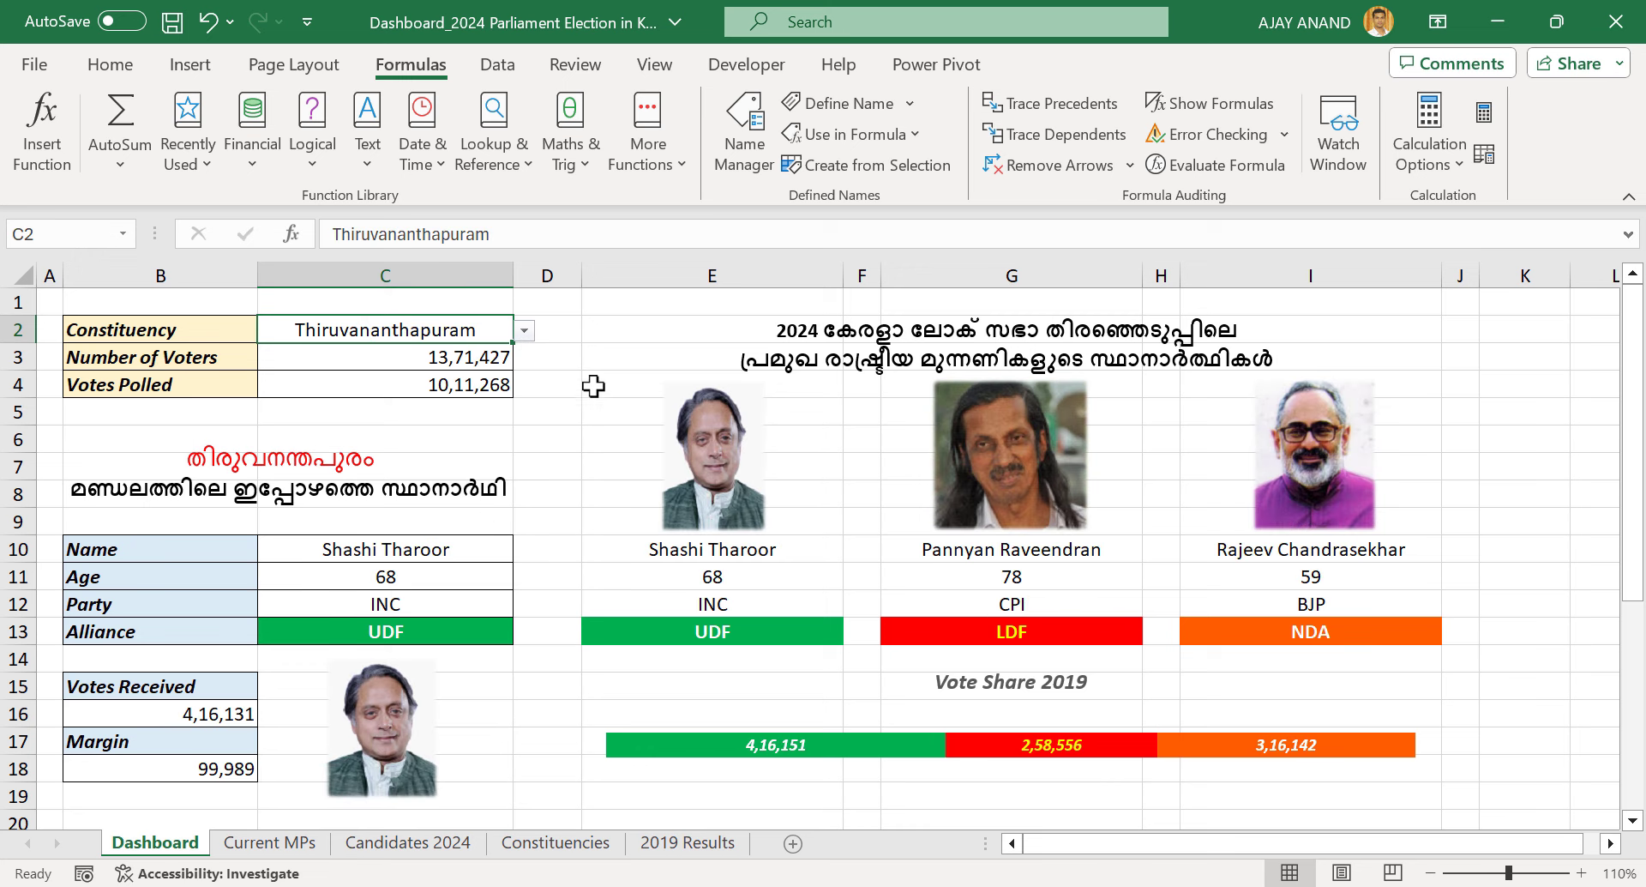
Hide the gridlines on the Dashboard sheet
click(110, 65)
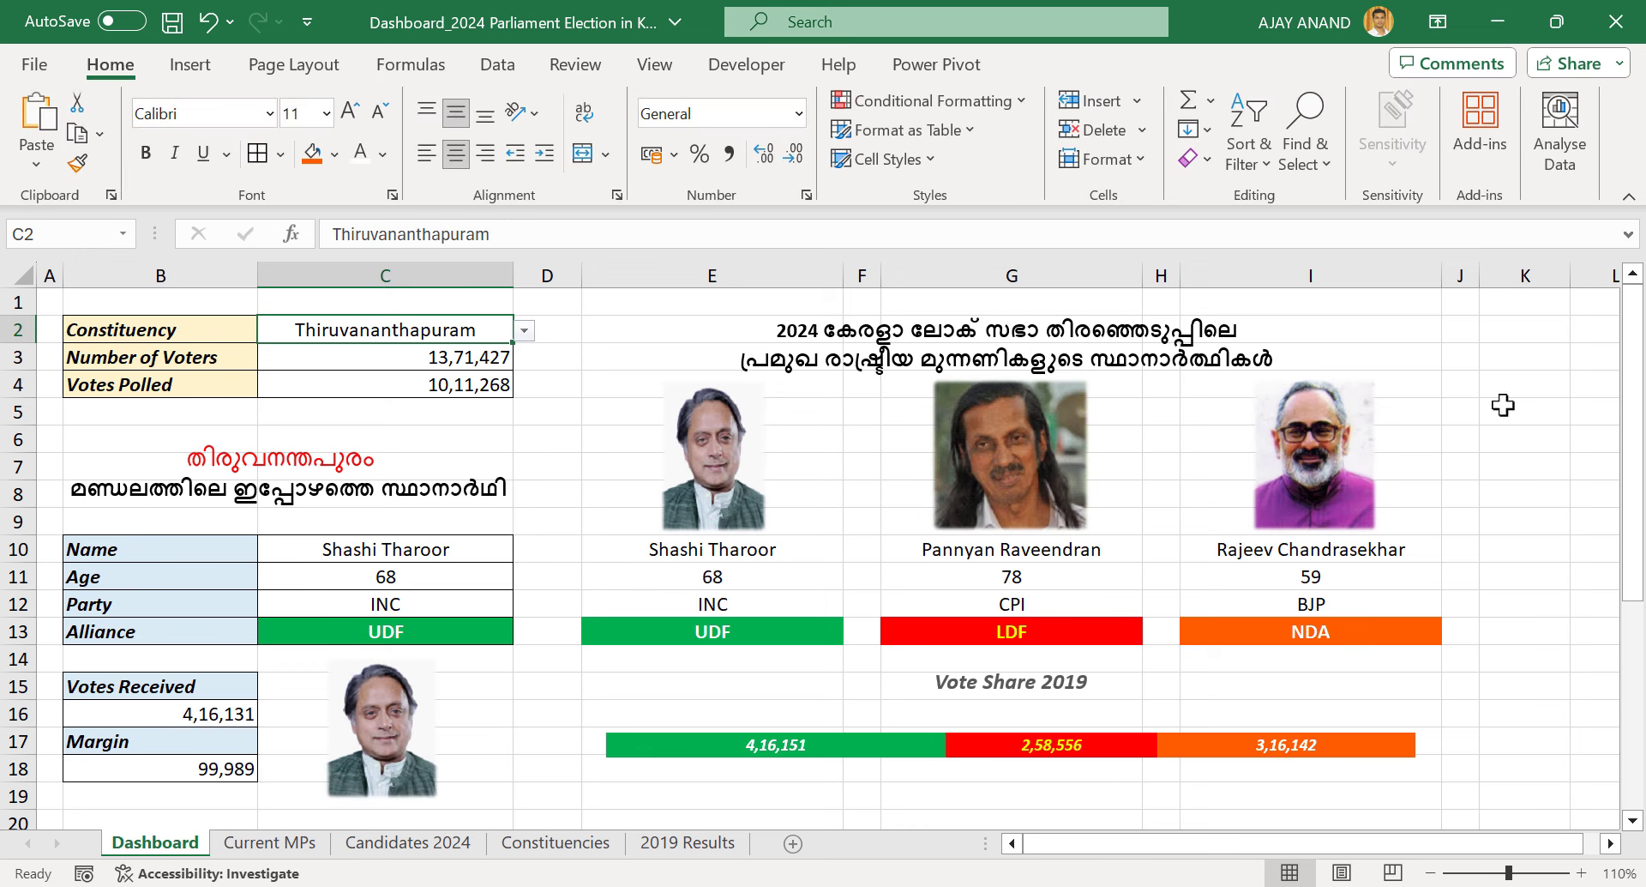
click(655, 64)
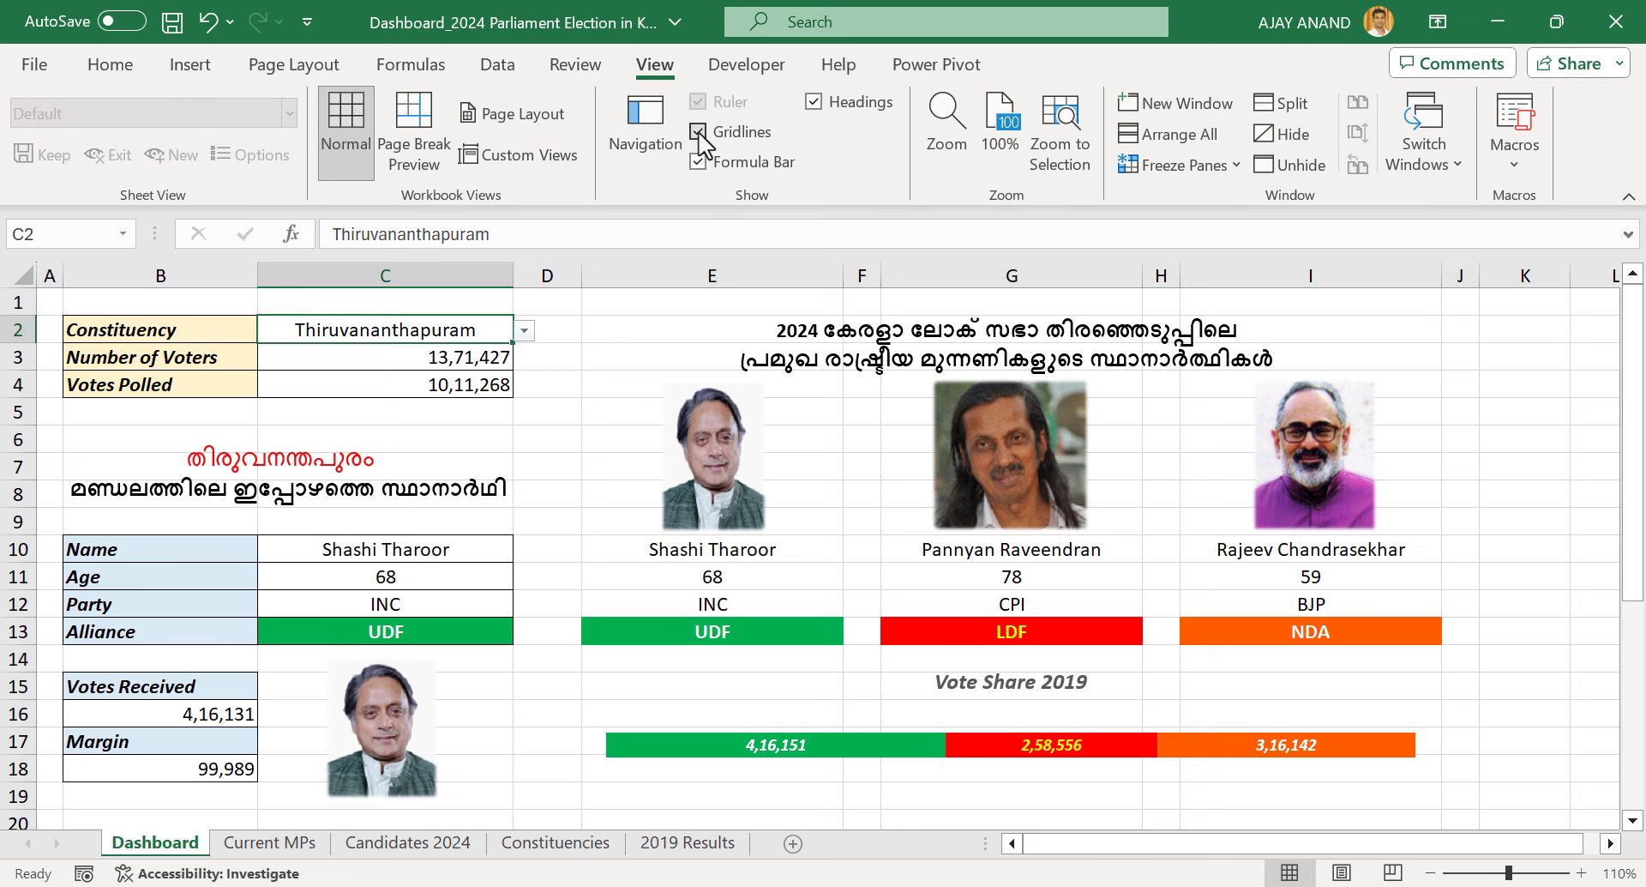
click(697, 132)
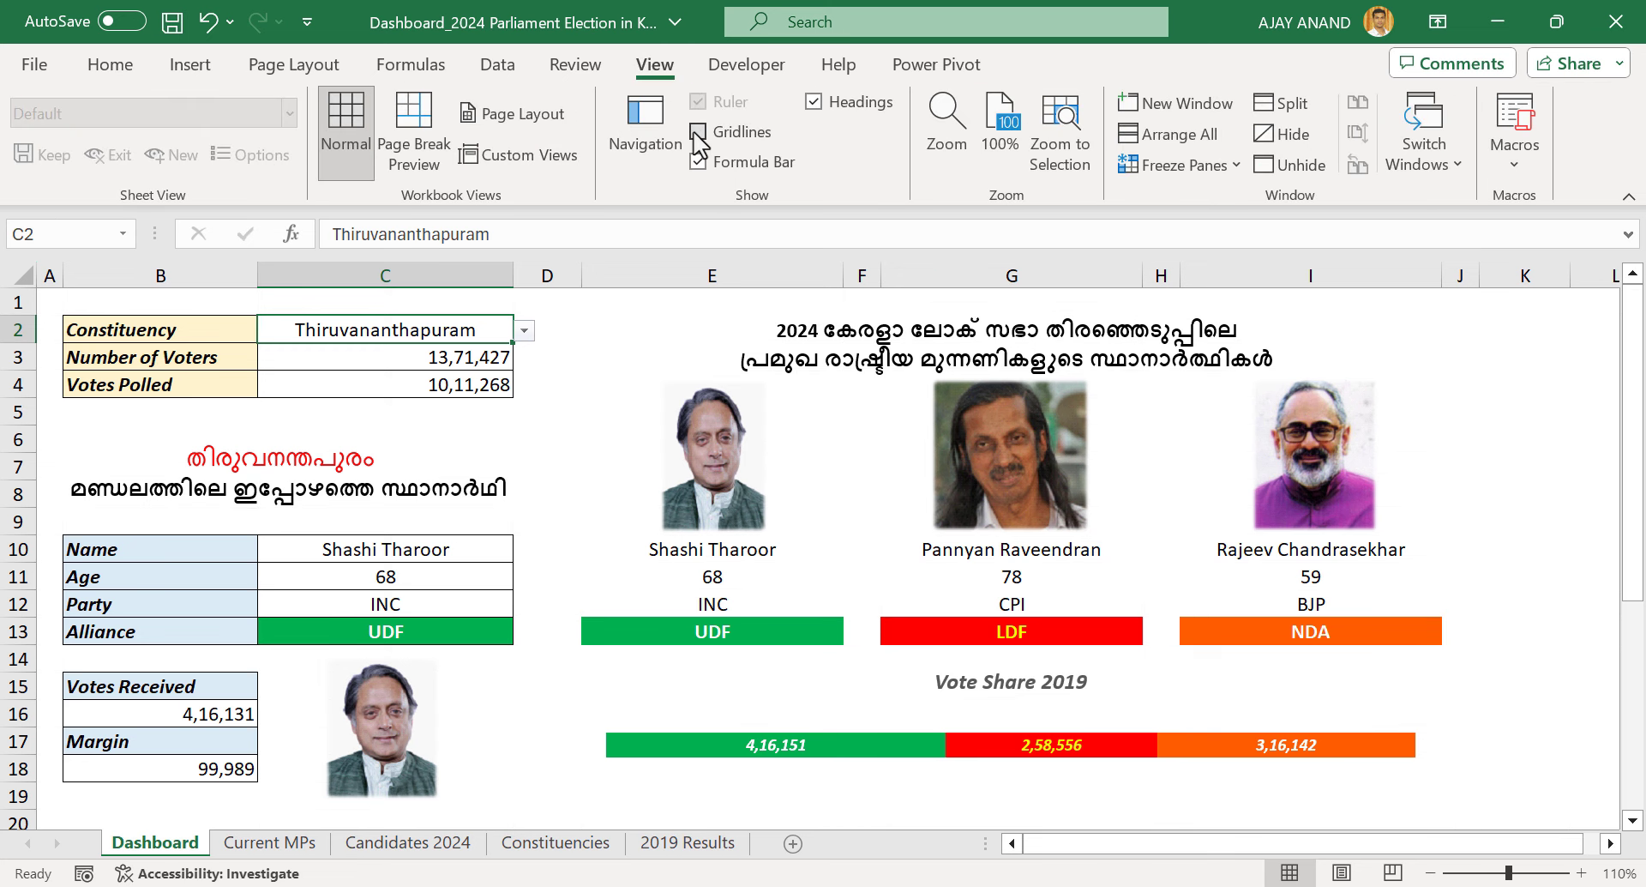
Adjust the spacing between the two Malayalam headings above the current MP table and make the red constituency name bold
click(349, 500)
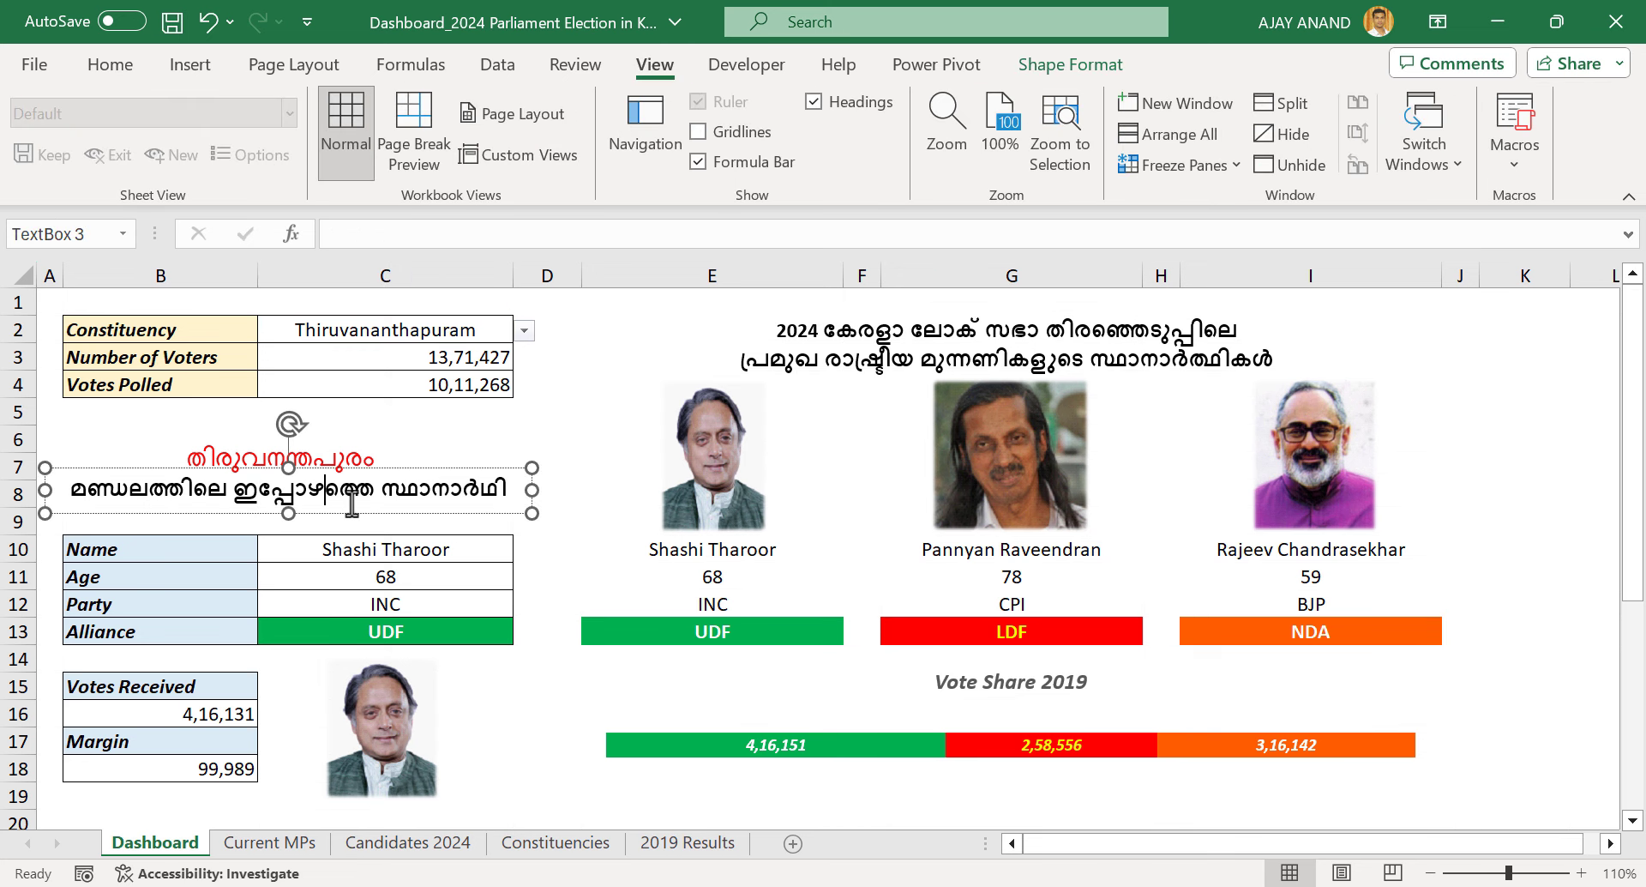
click(348, 465)
drag(357, 480, 357, 483)
click(109, 64)
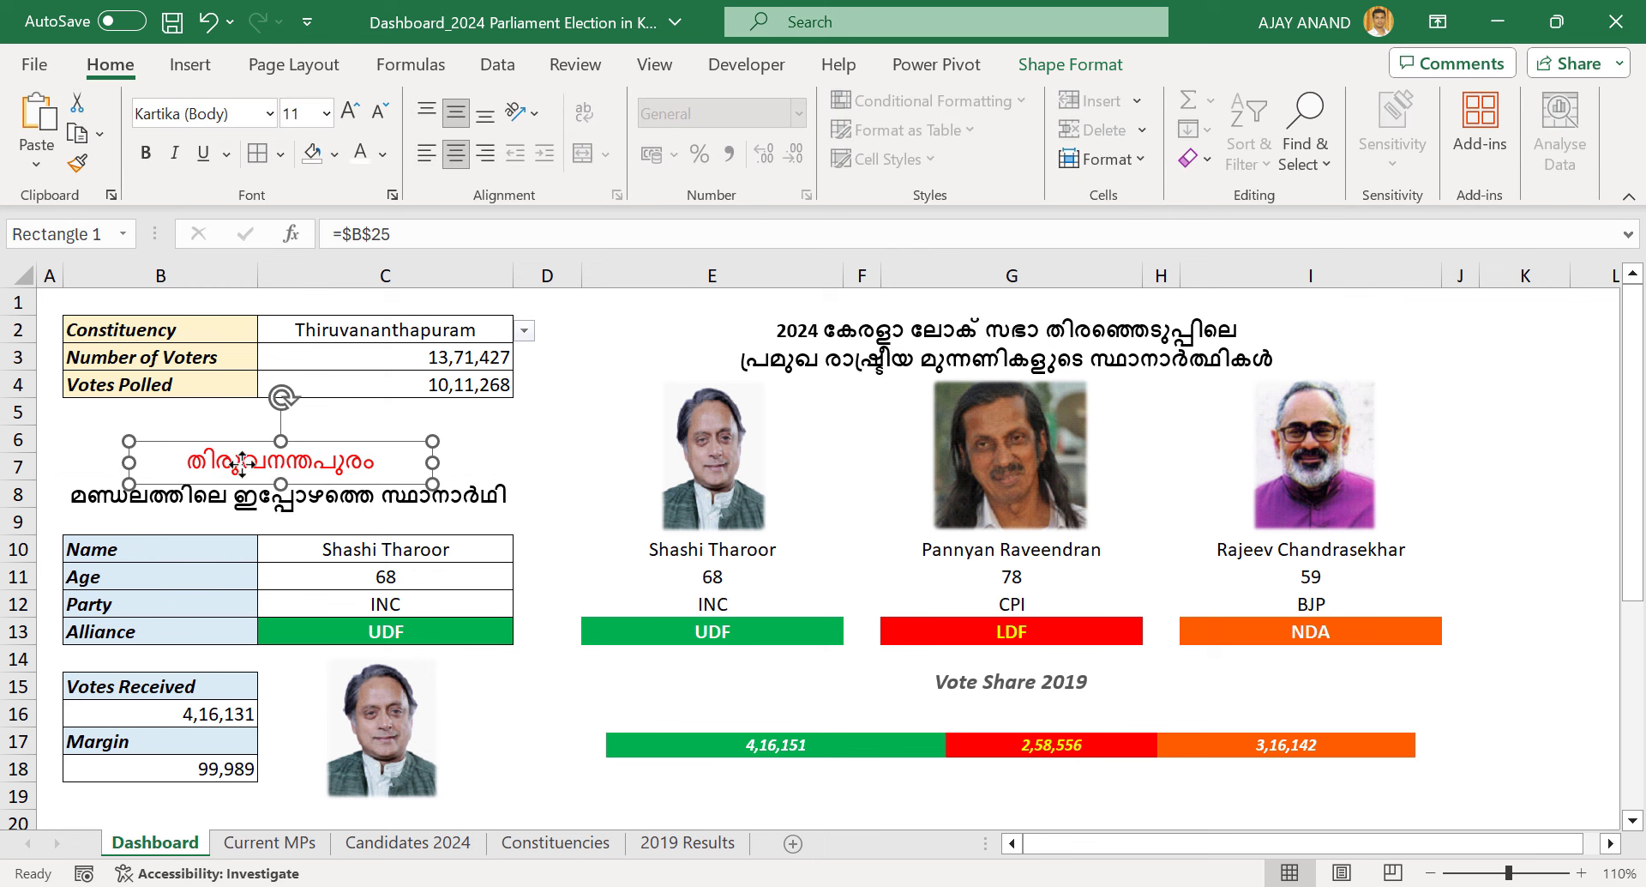
click(151, 153)
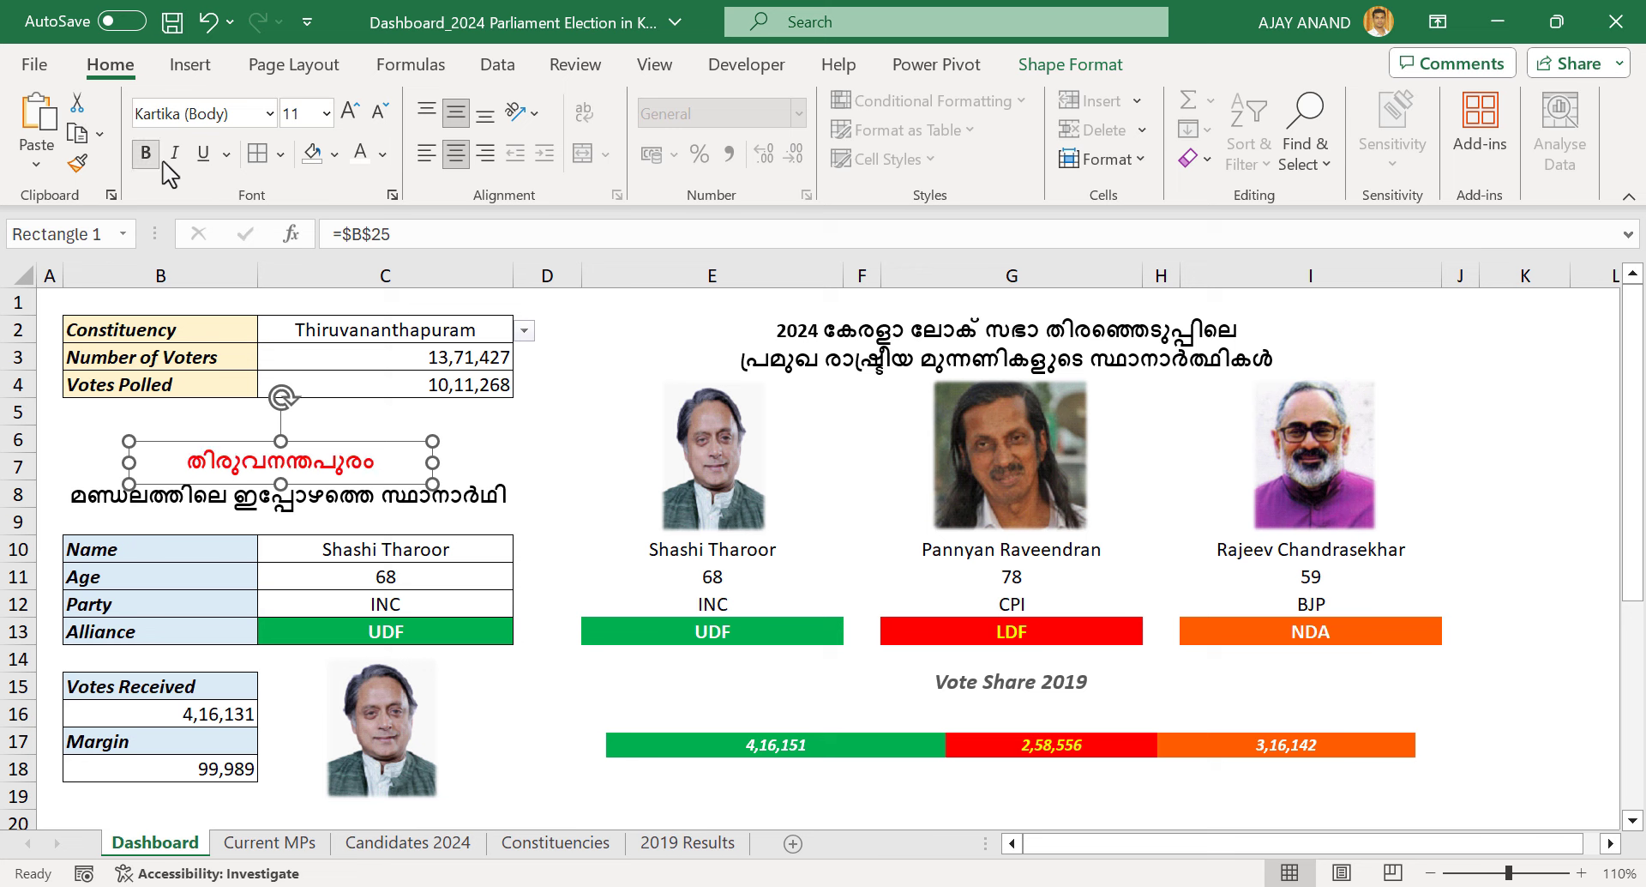
Set the constituency in C2 to Thrissur
click(525, 333)
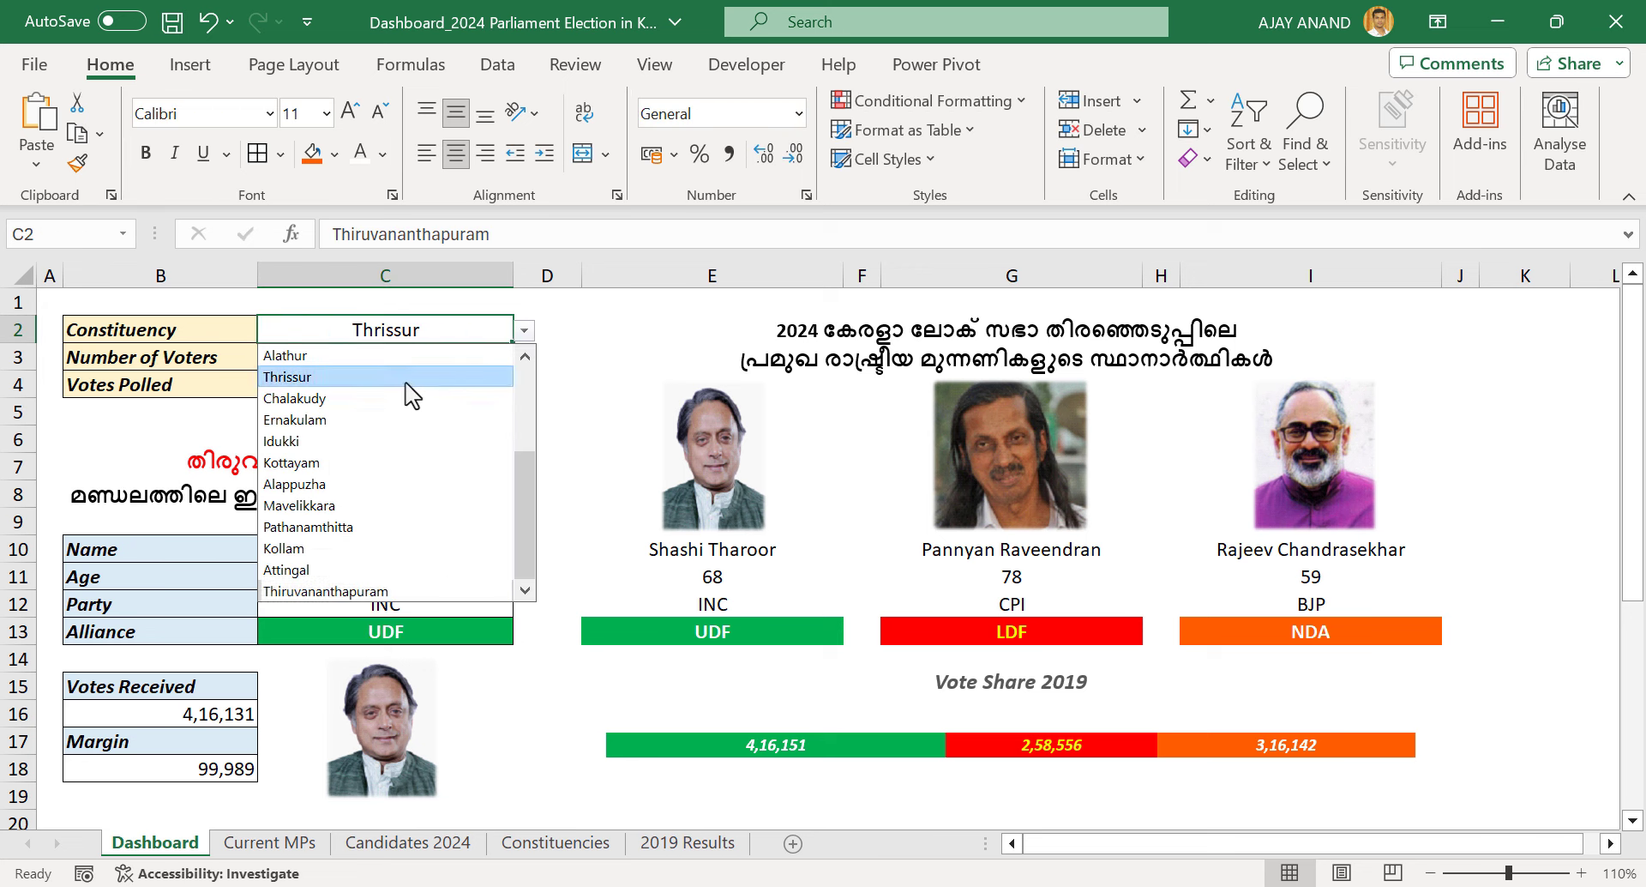
click(407, 384)
Draw a rectangle about 7 cm high and 9.3 cm wide over the current MP headings, tables and photo
click(204, 67)
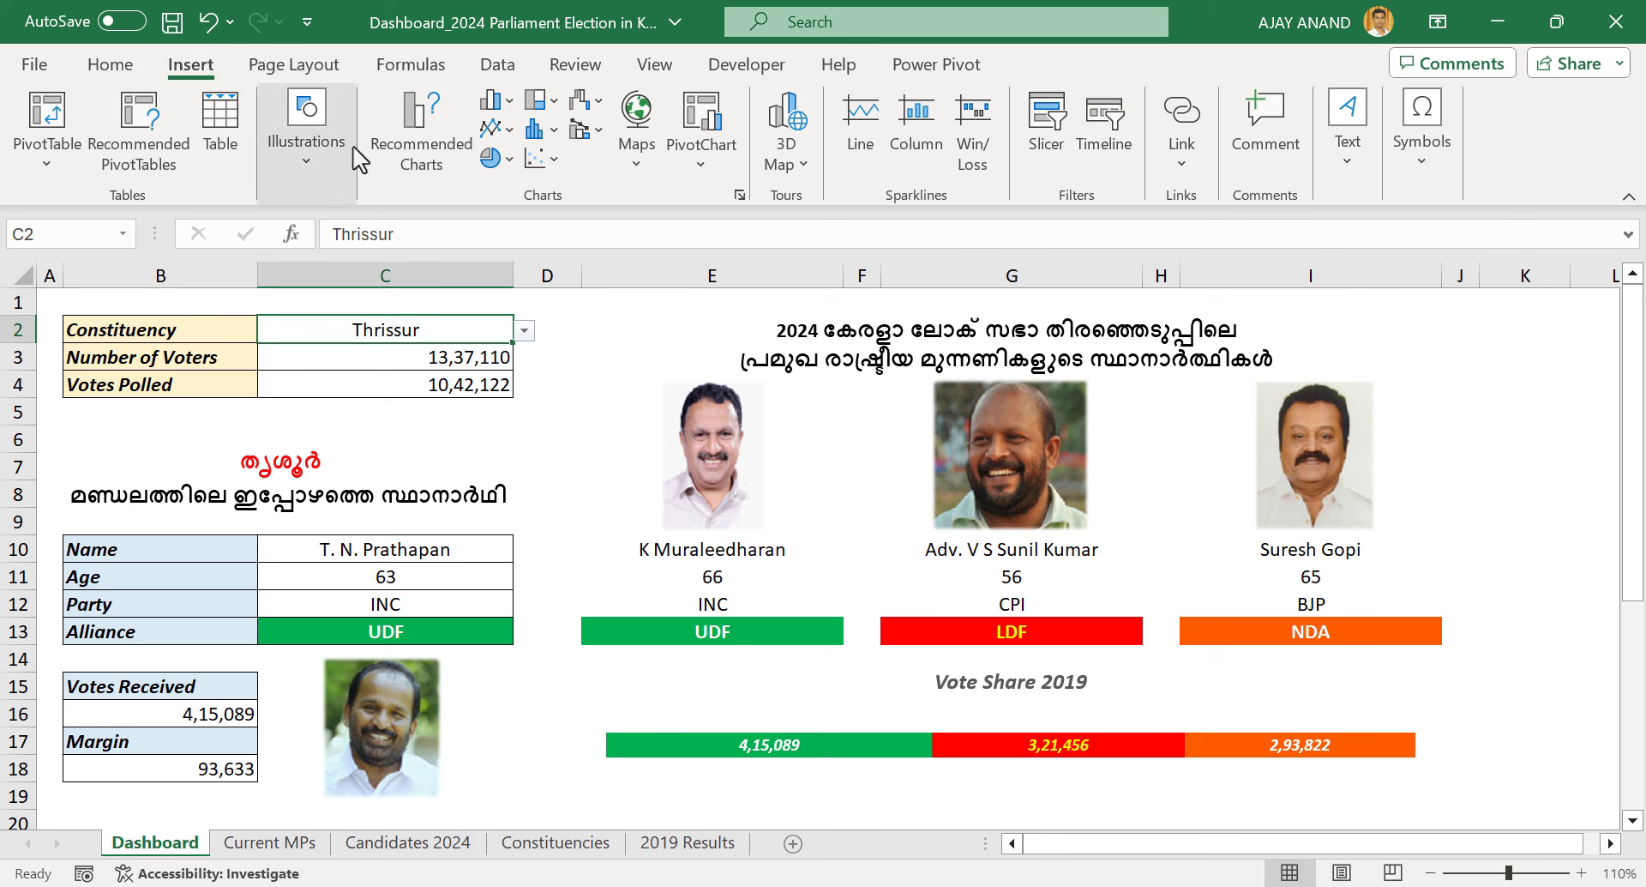
click(297, 164)
click(353, 285)
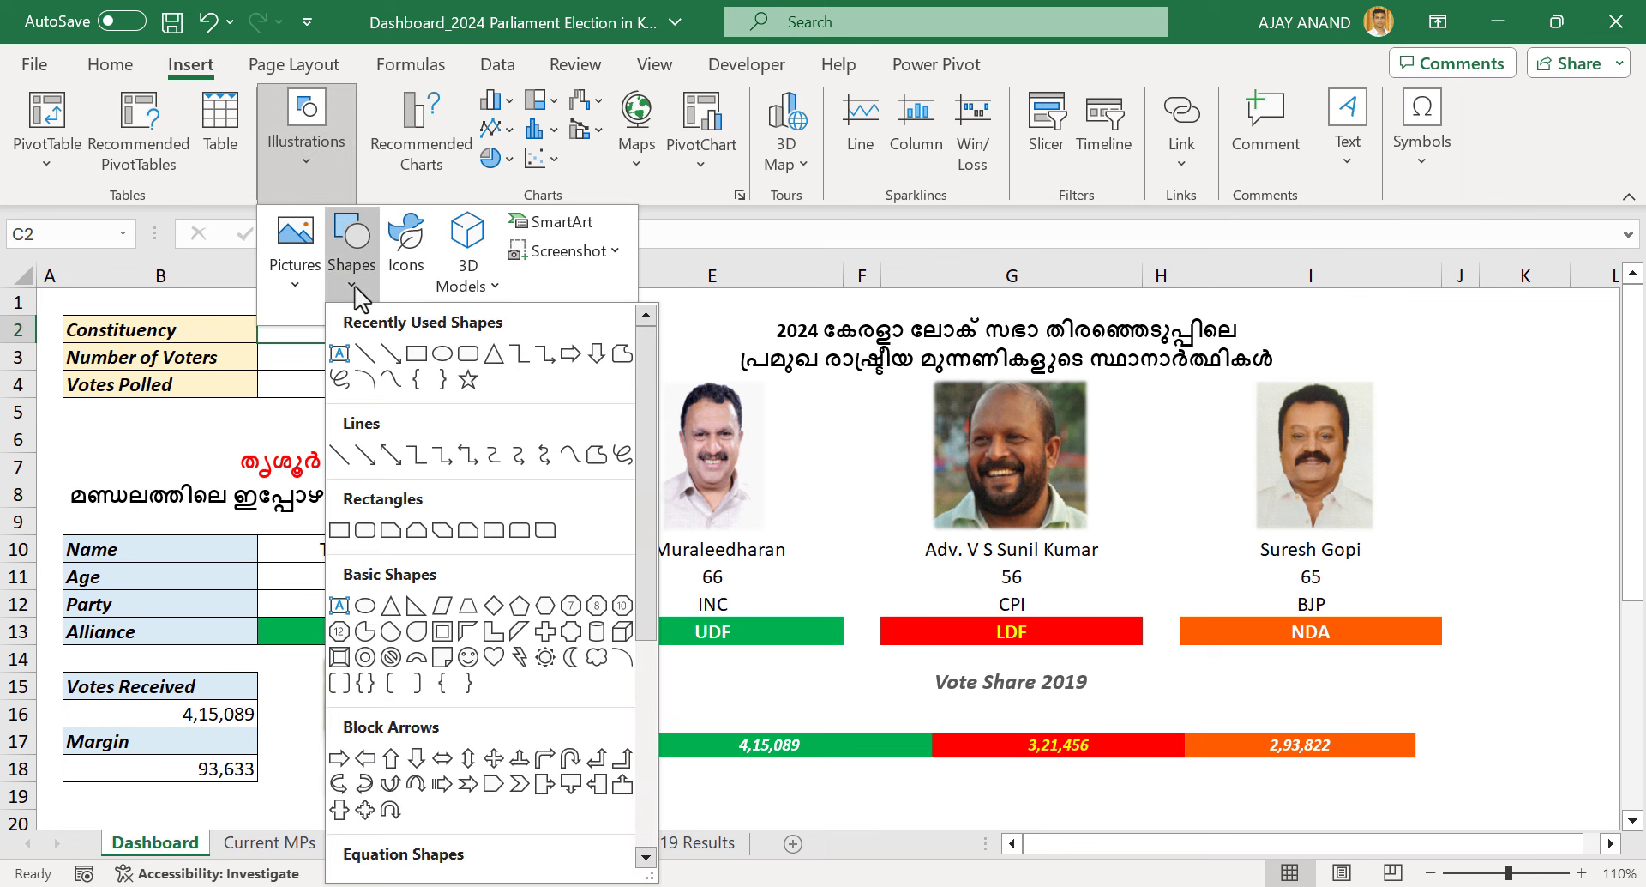
click(350, 520)
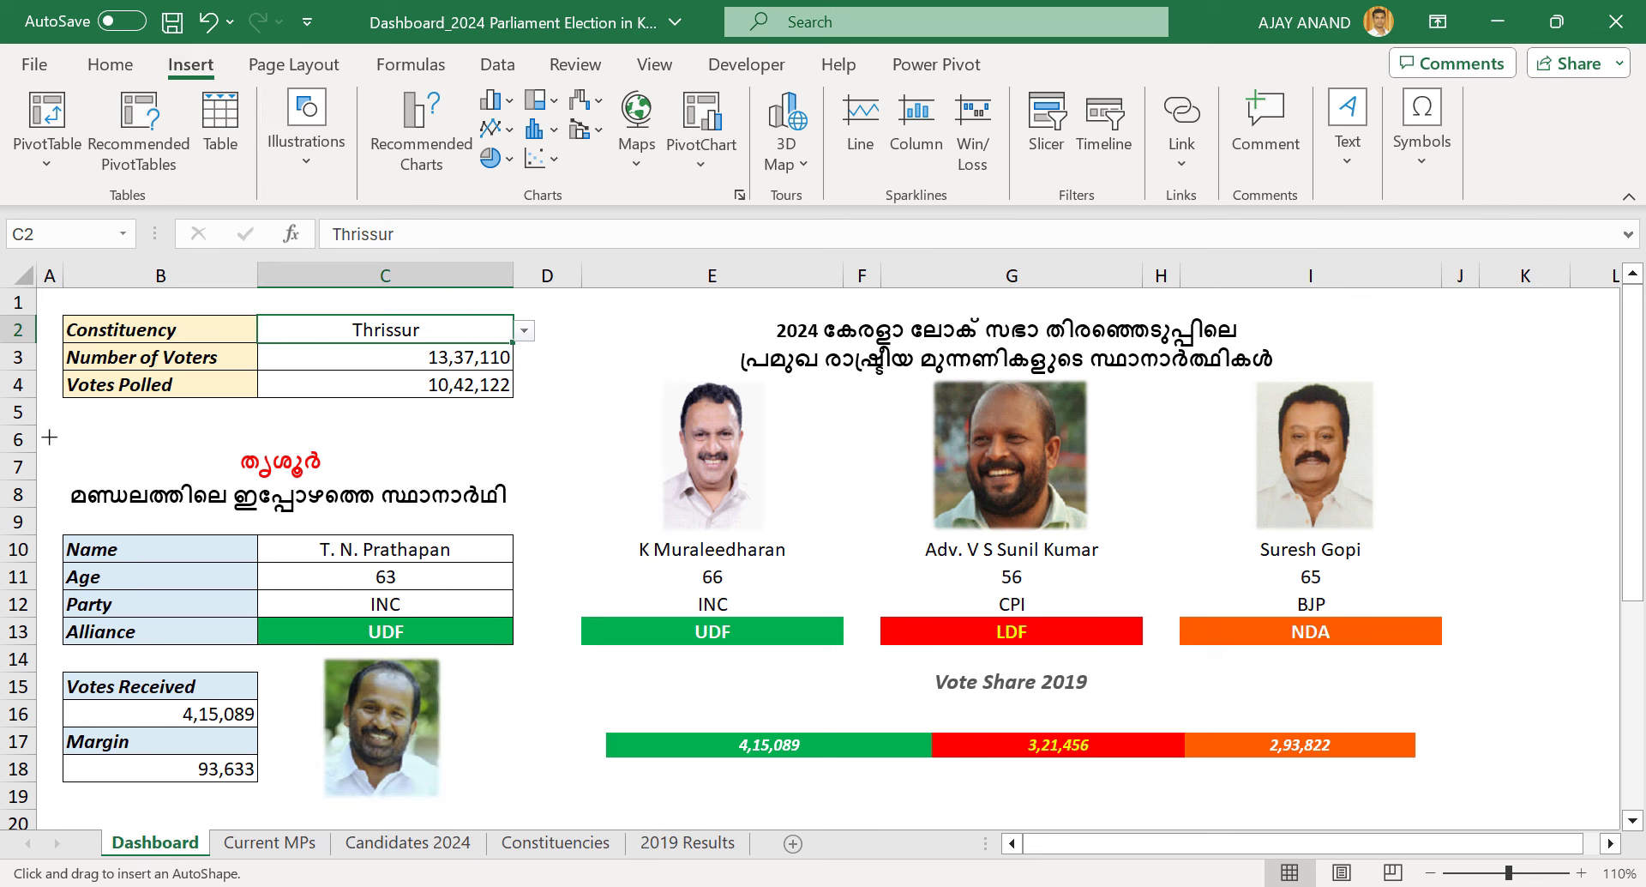
drag(46, 435, 540, 811)
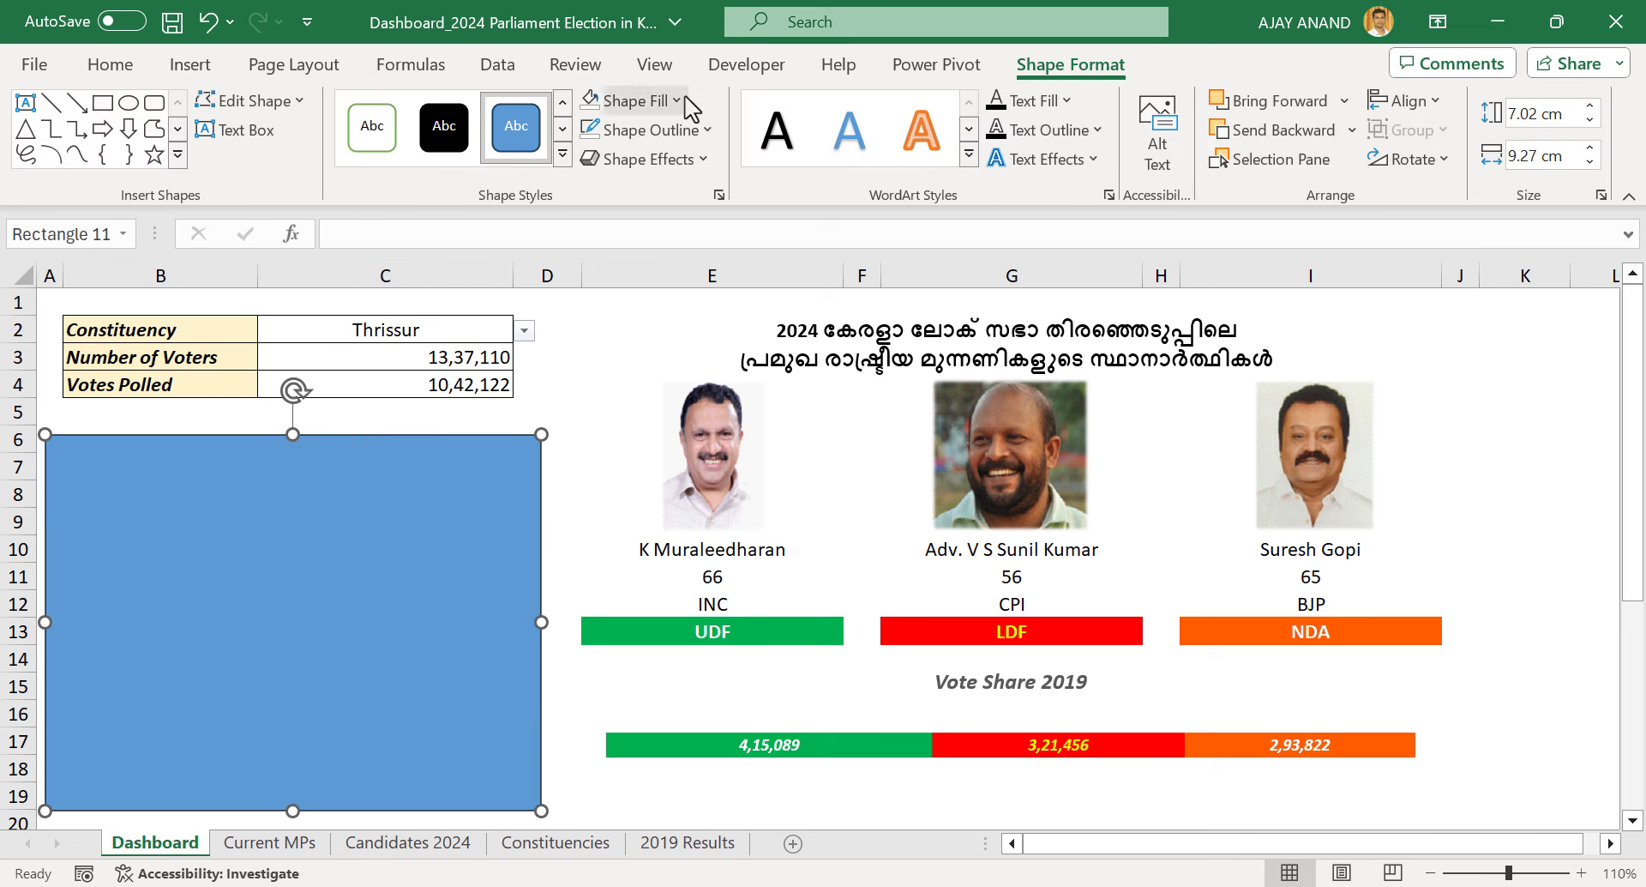
Remove the rectangle's fill so it frames the current MP section, and narrow it to a width of 9.12 cm
click(661, 100)
click(669, 496)
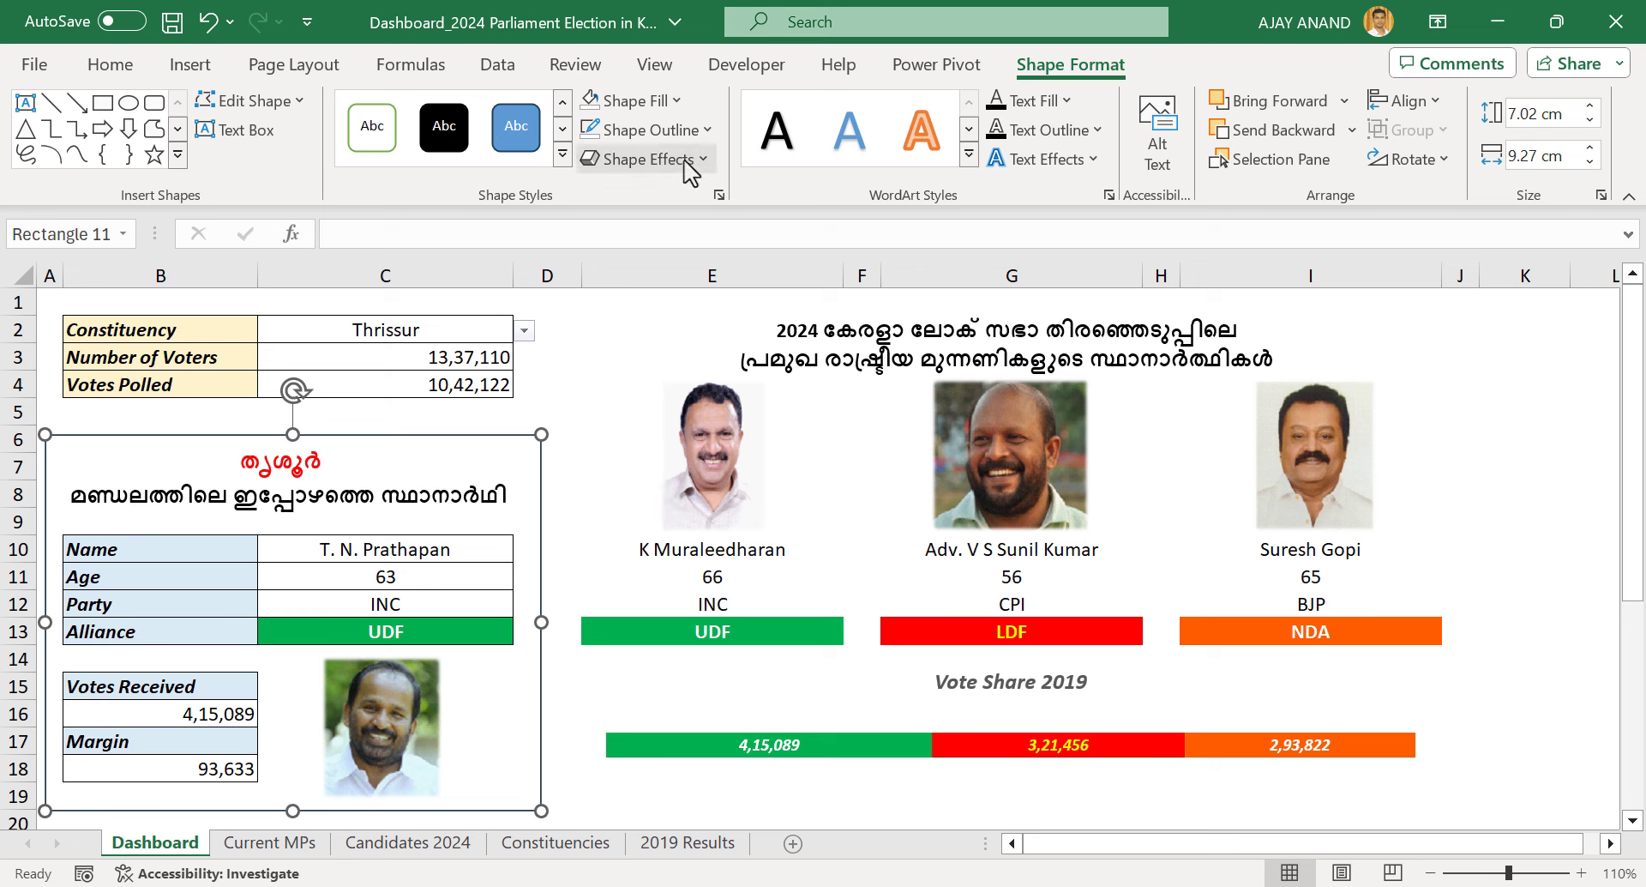
click(560, 374)
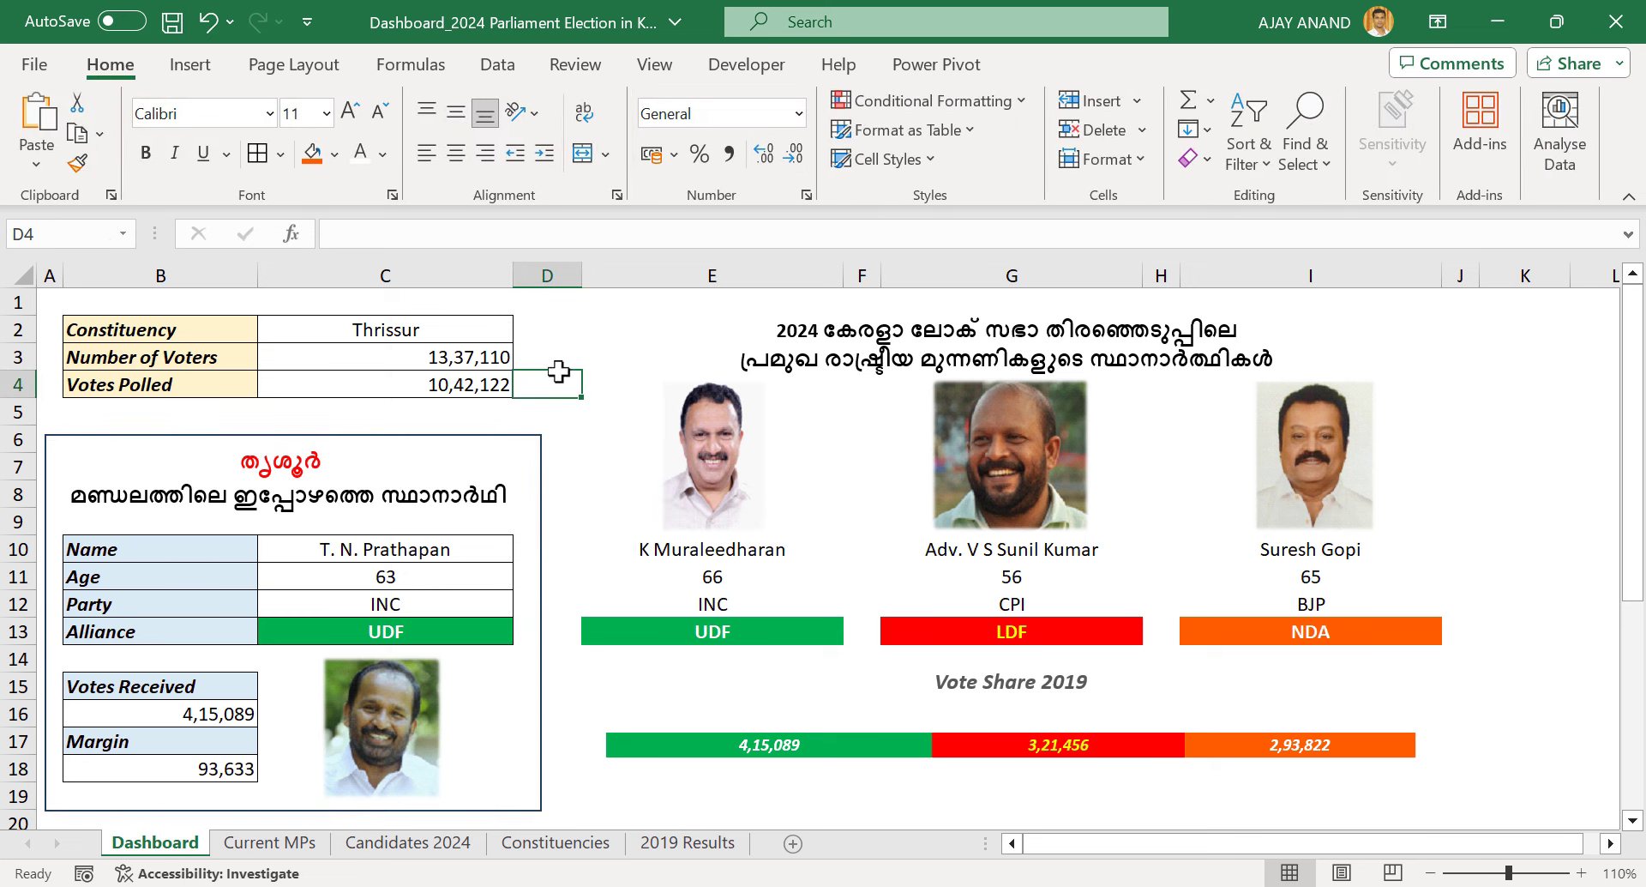
click(540, 614)
drag(541, 622, 533, 622)
click(540, 418)
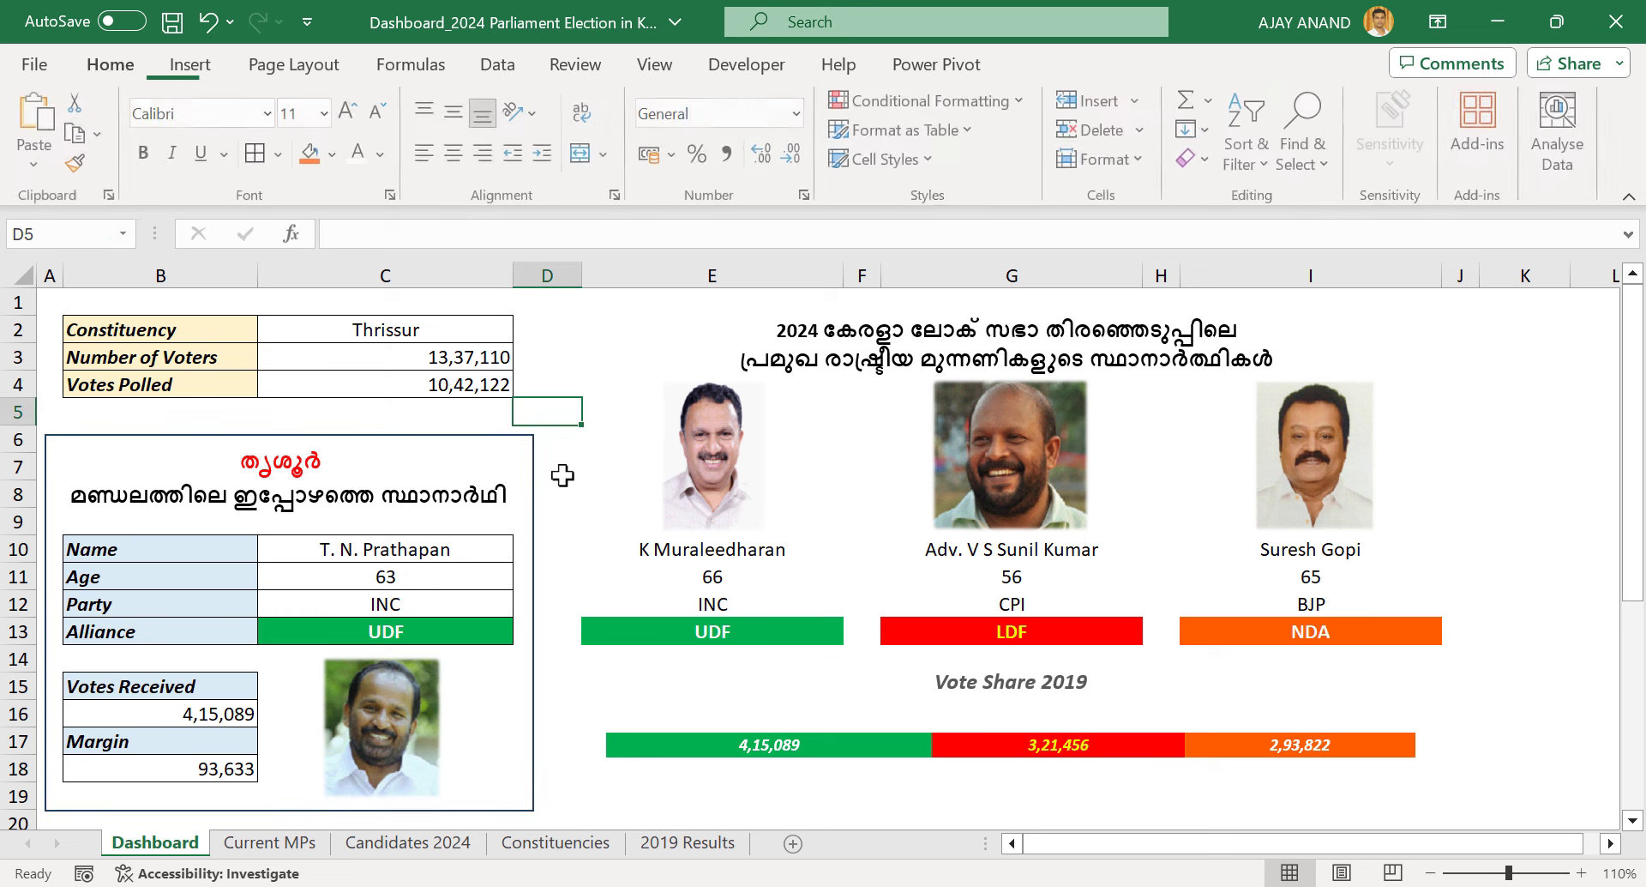
Duplicate the MP section frame and fit the copy around the candidates section at 6.72 cm high and 16.8 cm wide
click(504, 437)
key(ctrl+d)
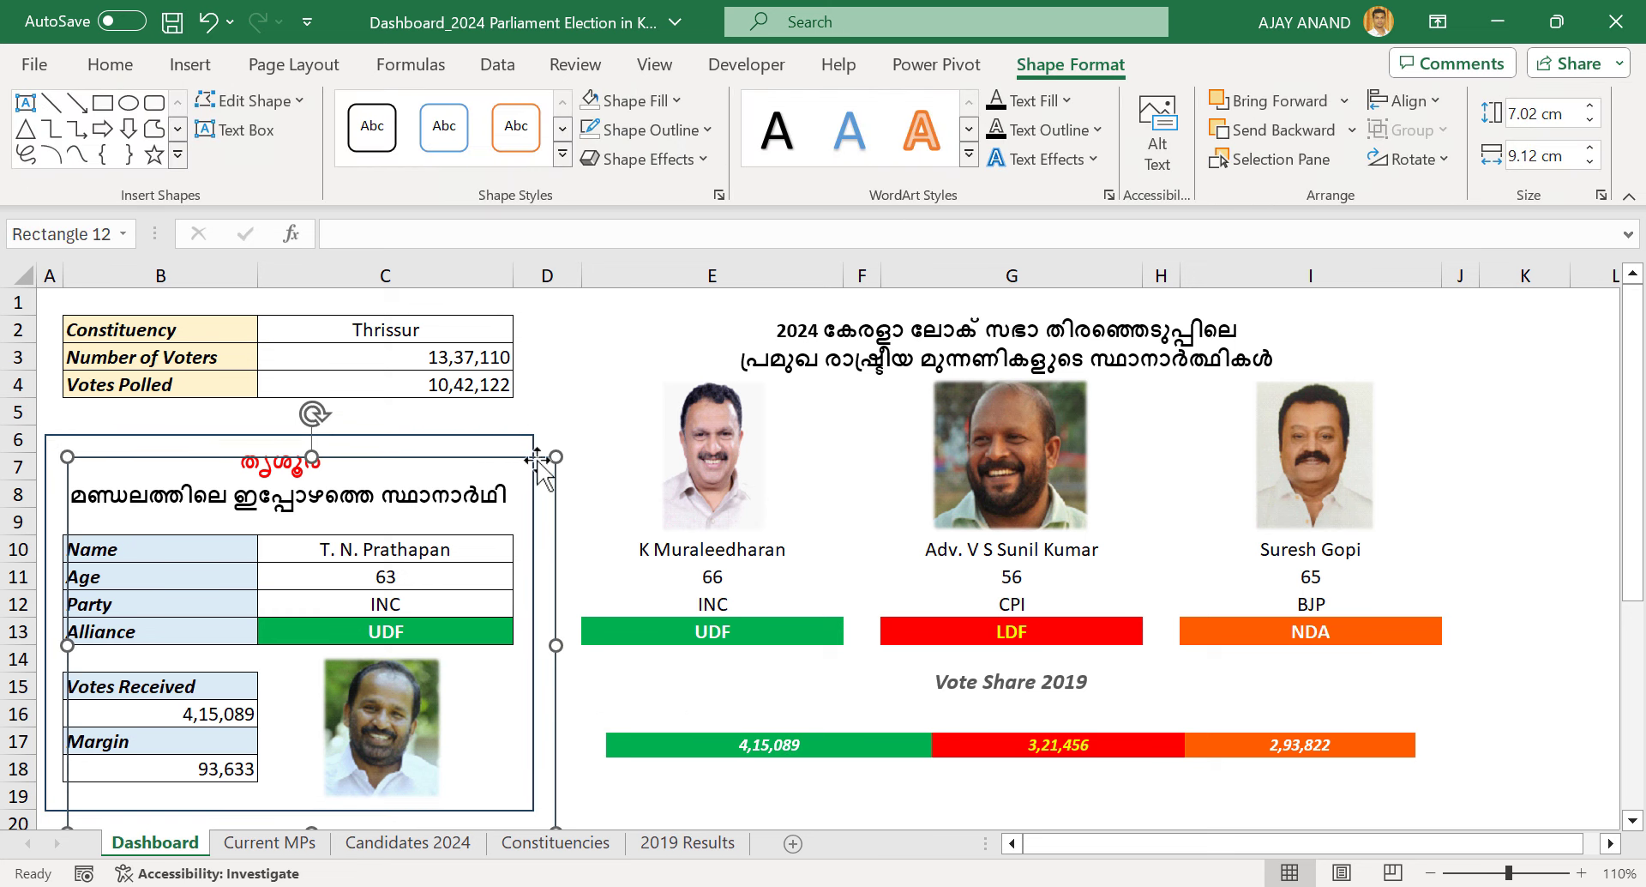
drag(538, 460, 1035, 314)
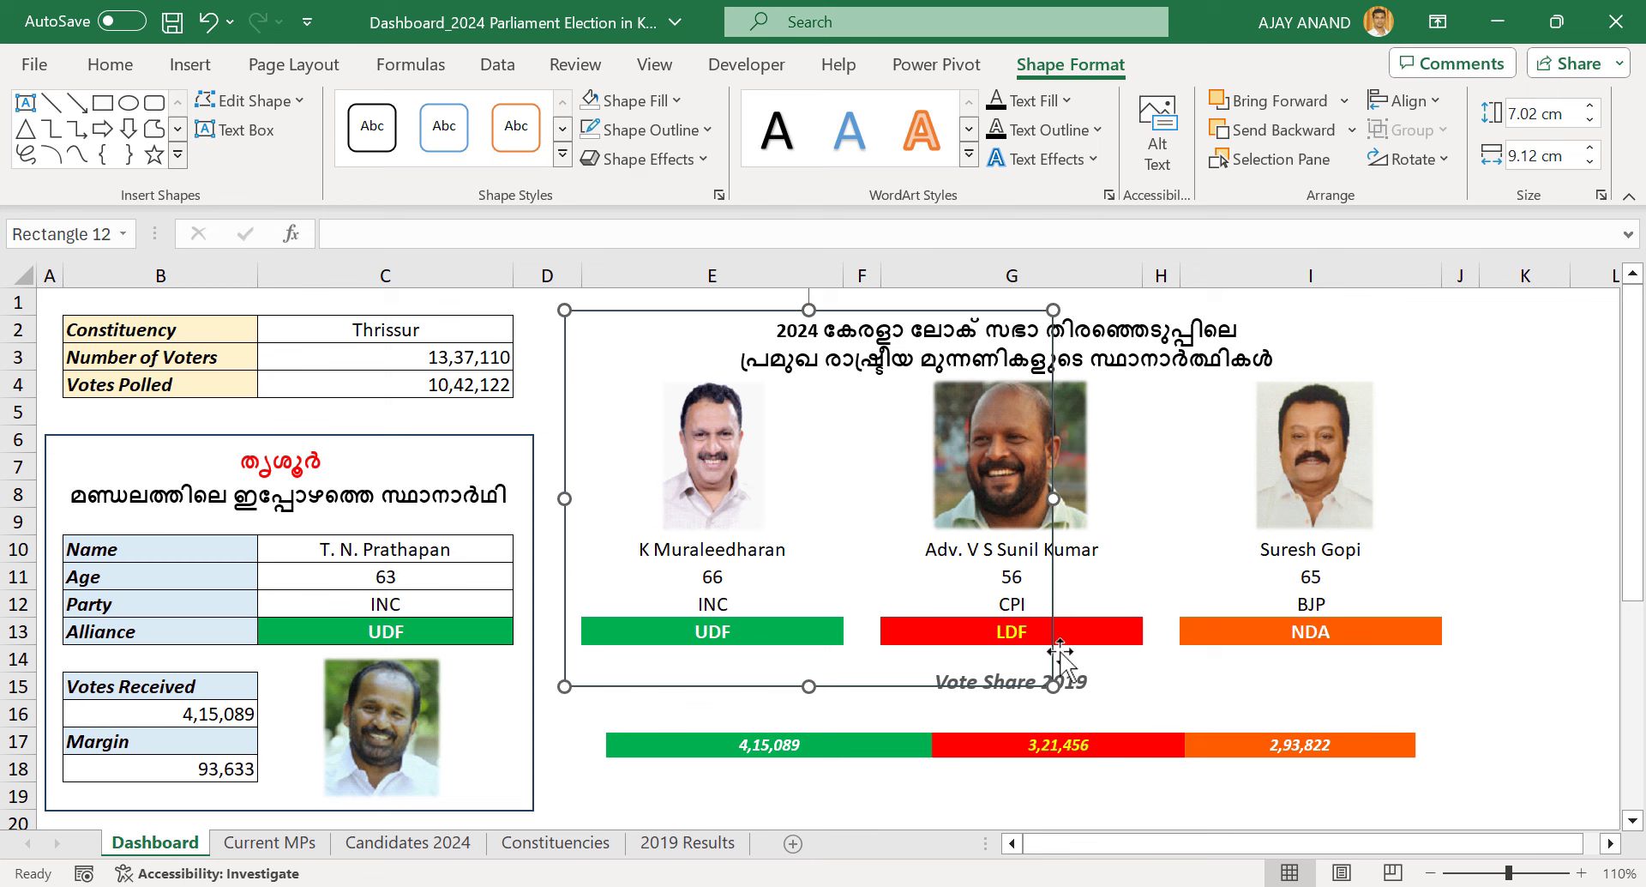
drag(1053, 686, 1463, 664)
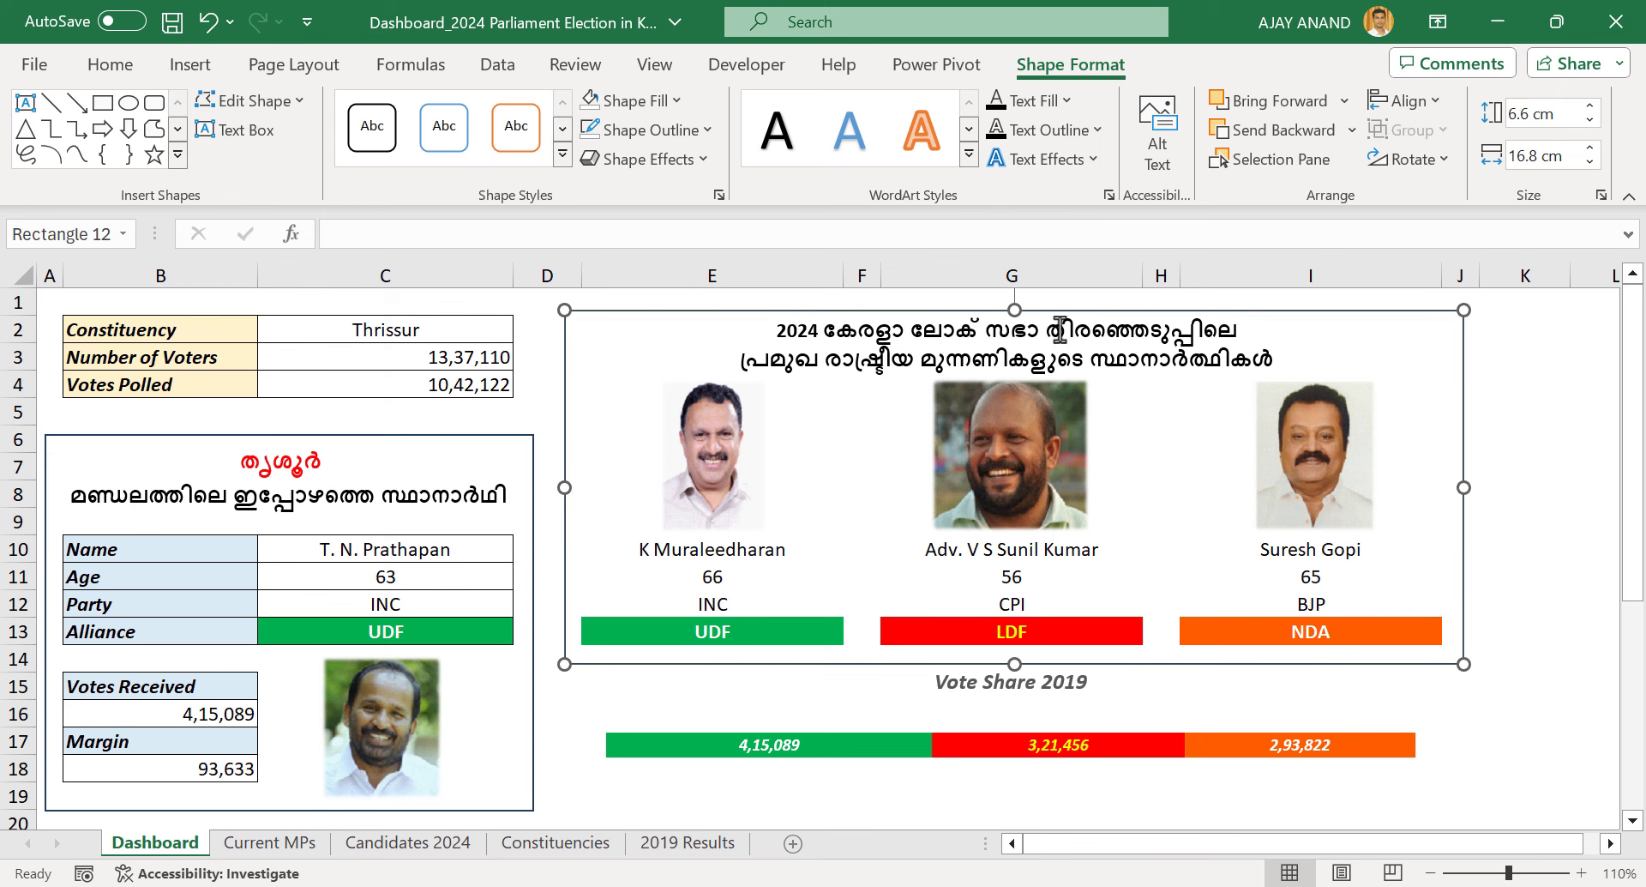
drag(1015, 307, 1013, 302)
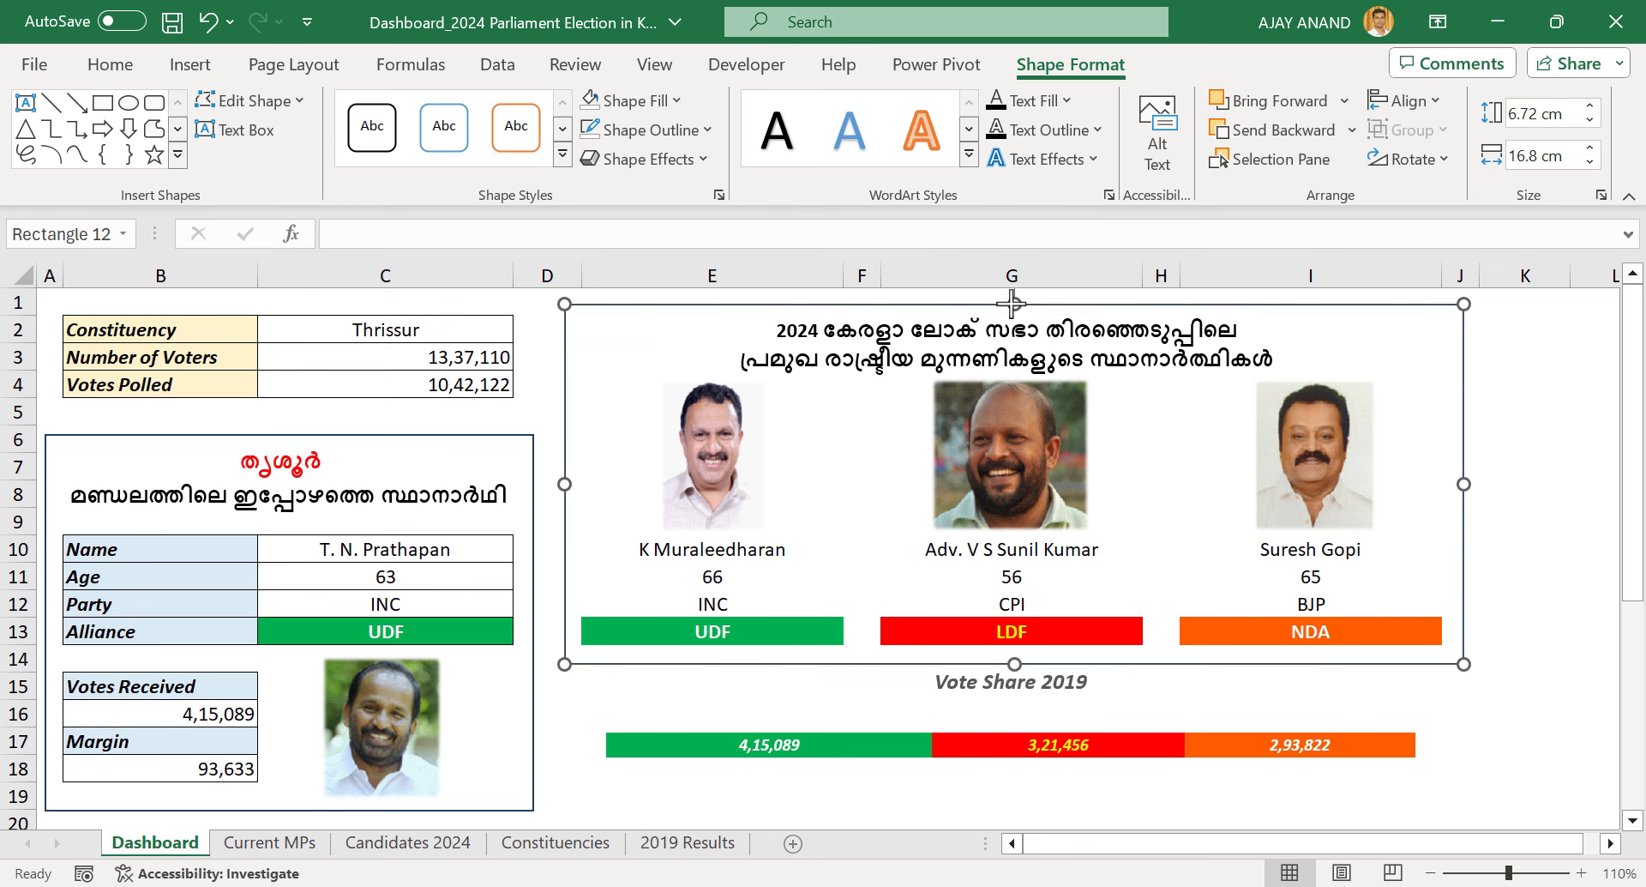
Trim the left edge of the current MP frame to bring its width to 9.11 cm
click(133, 433)
drag(45, 623, 47, 625)
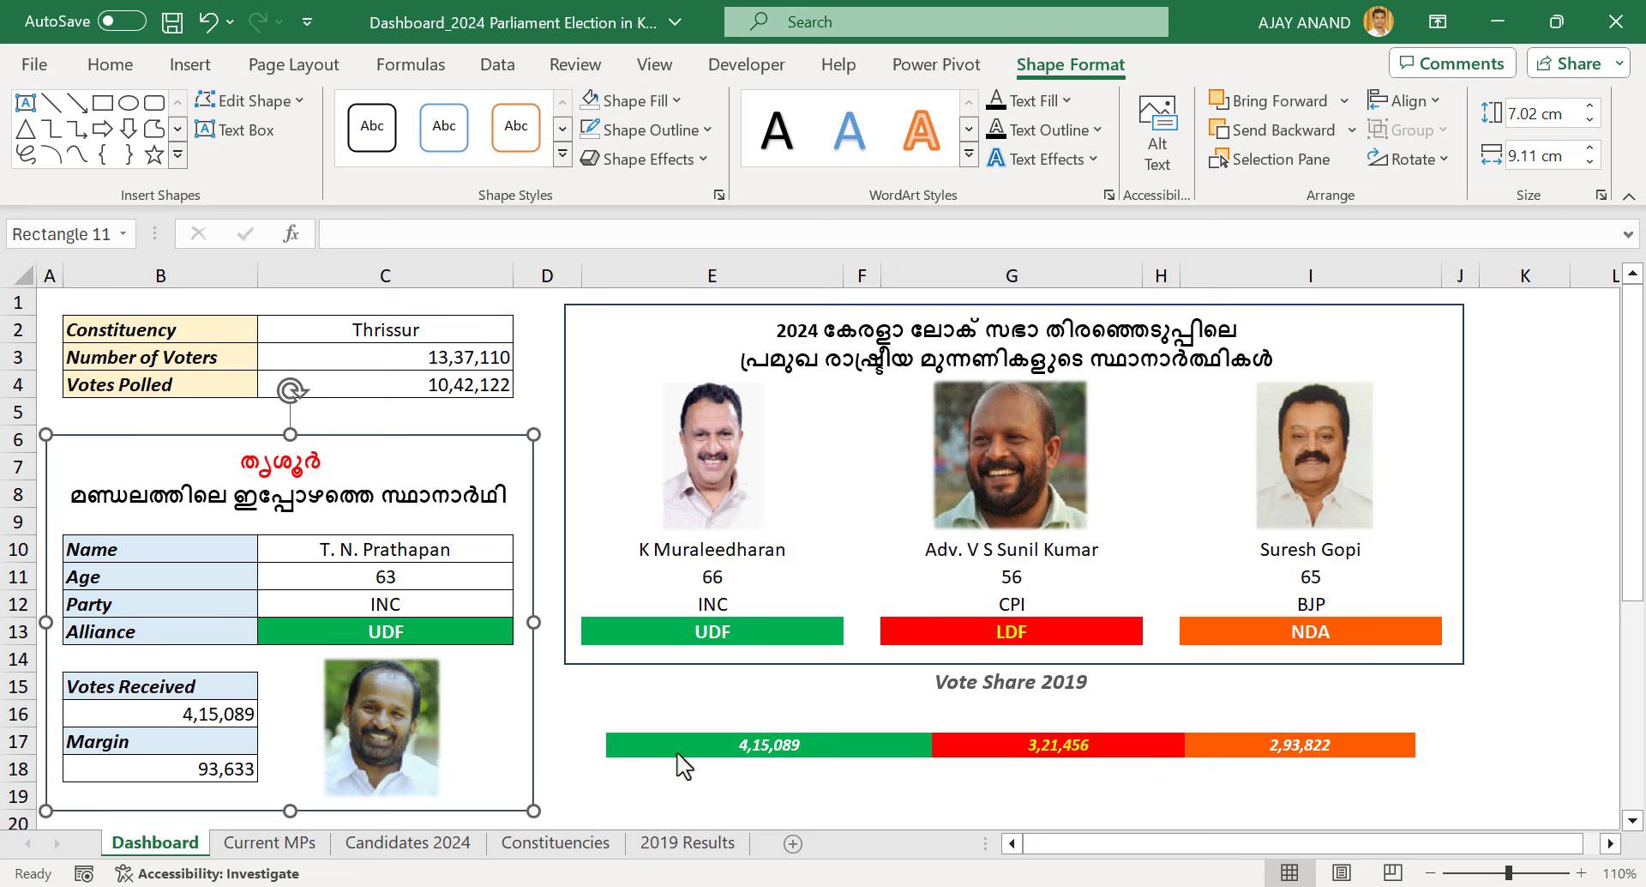
click(568, 765)
Duplicate the candidates frame, align the copy beneath it and lower its top edge so it encloses only the Vote Share 2019 chart
click(568, 630)
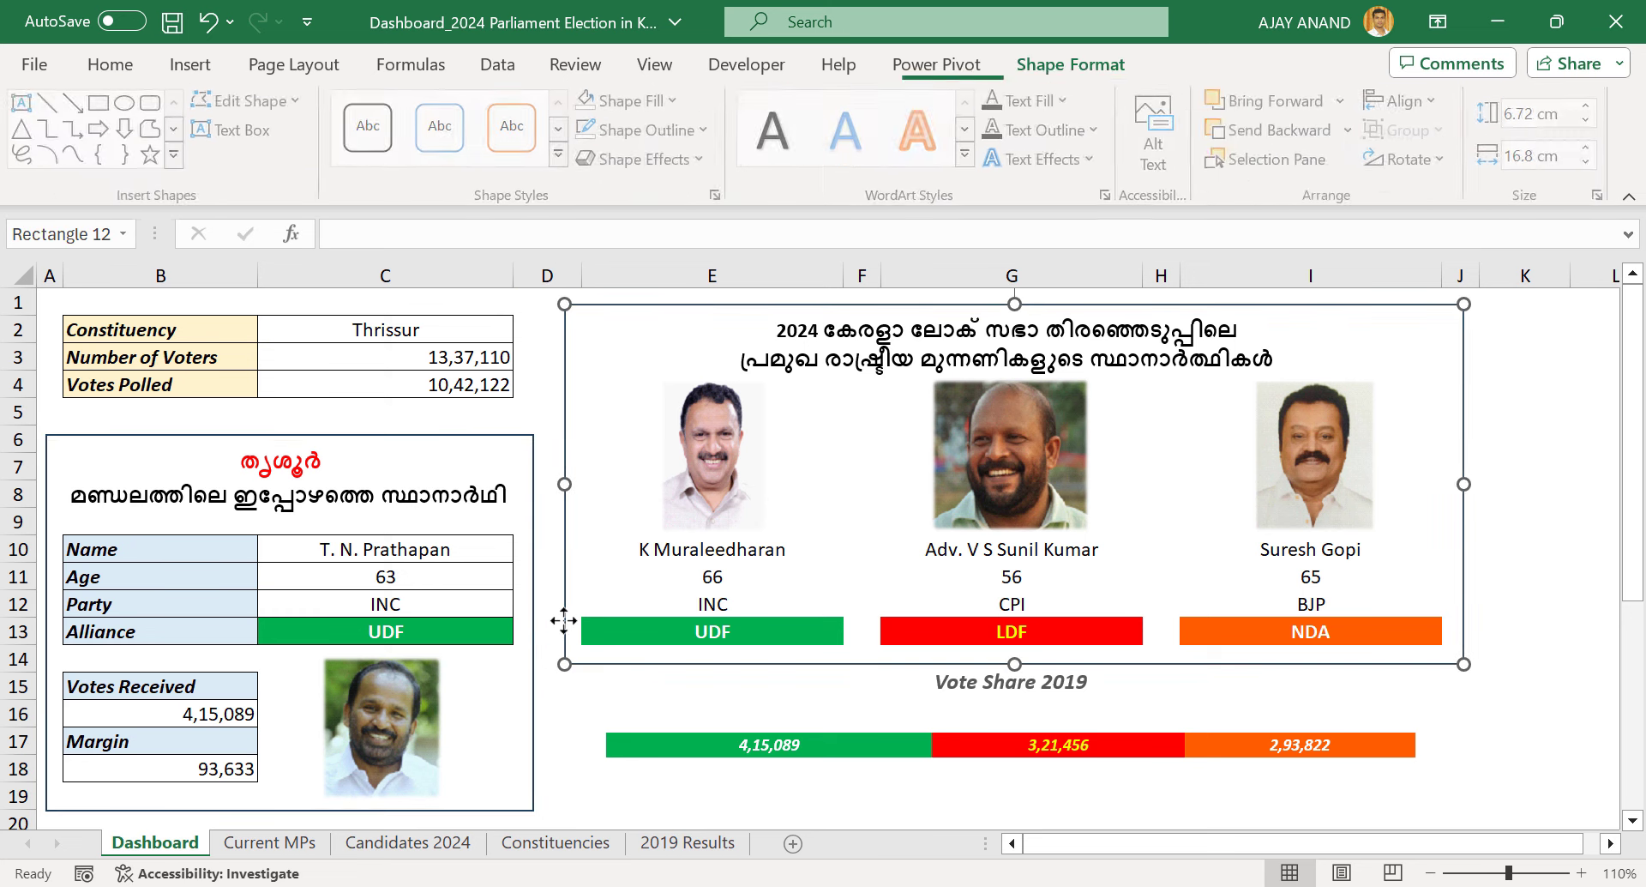
key(ctrl+d)
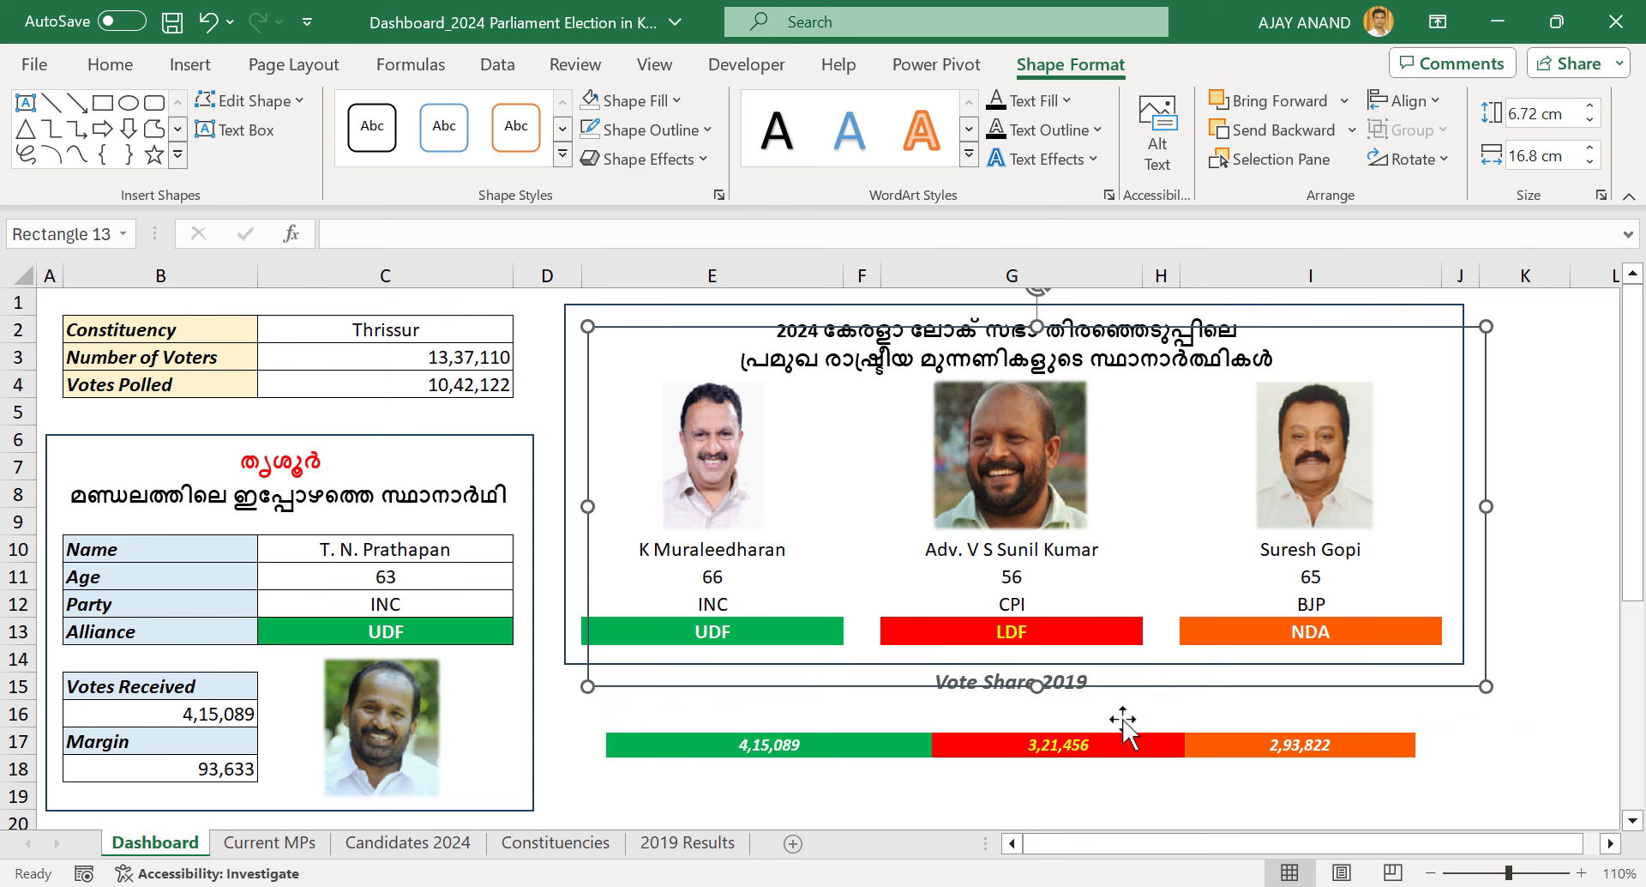
key(Left)
key(Left)
key(Left)
key(Left)
key(Left)
key(Left)
key(Left)
key(Left)
key(Left)
key(Left)
key(Left)
key(Left)
key(Left)
key(Left)
key(Left)
key(Left)
key(Left)
key(Left)
key(Left)
key(Left)
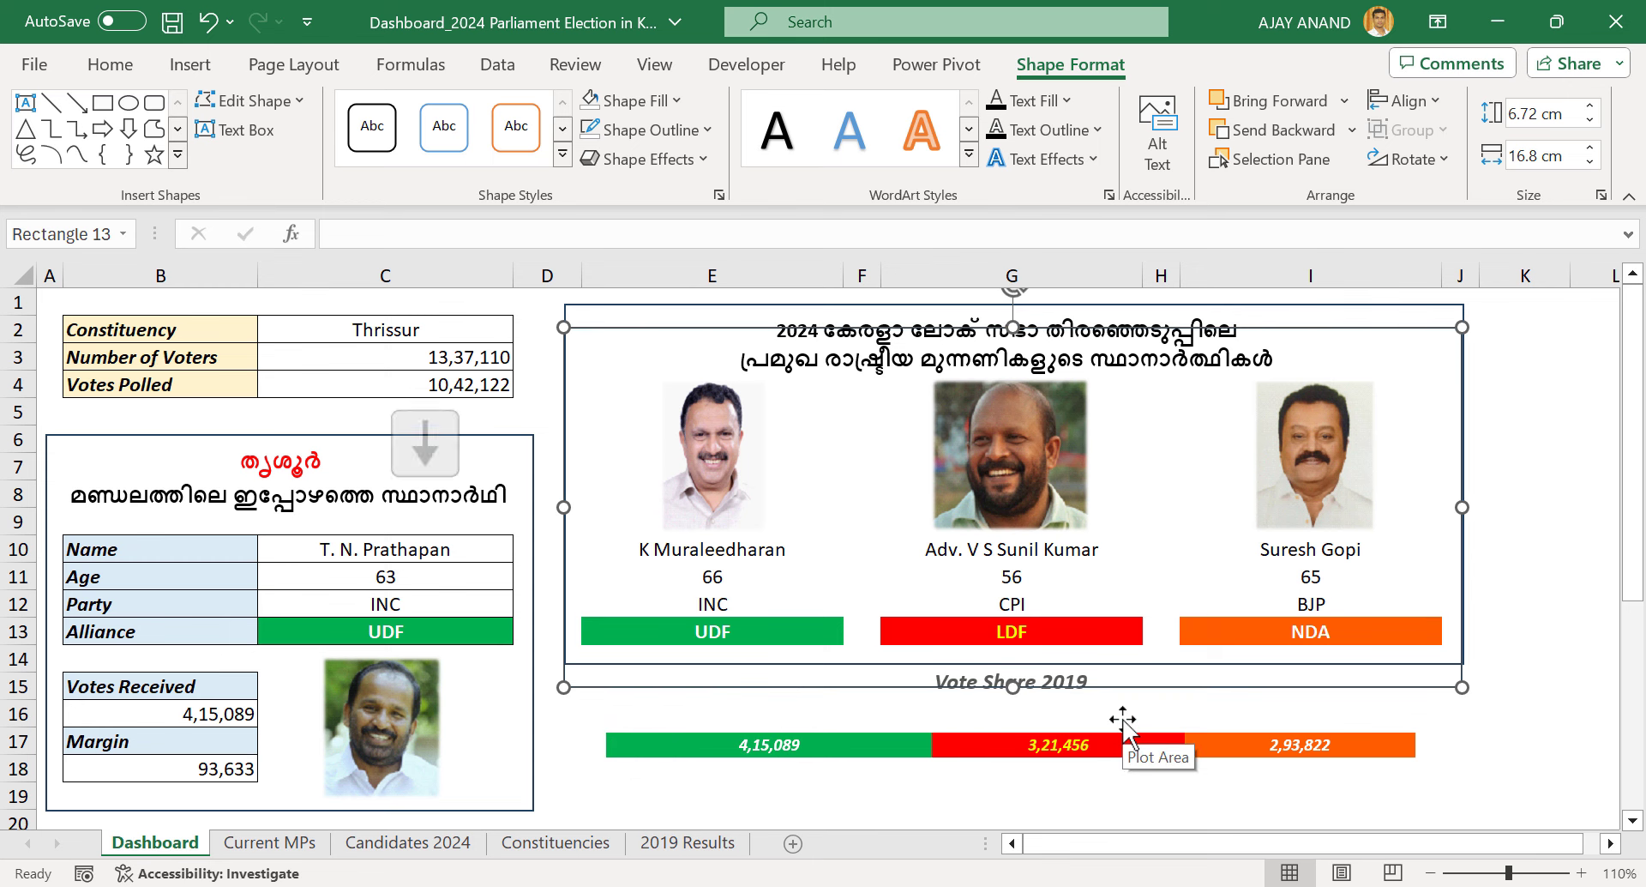
key(Down)
key(Down)
key(Down)
key(Down)
key(Down)
key(Down)
key(Down)
key(Down)
key(Down)
key(Down)
key(Down)
key(Down)
key(Down)
key(Down)
key(Down)
key(Down)
key(Down)
key(Down)
key(Down)
key(Down)
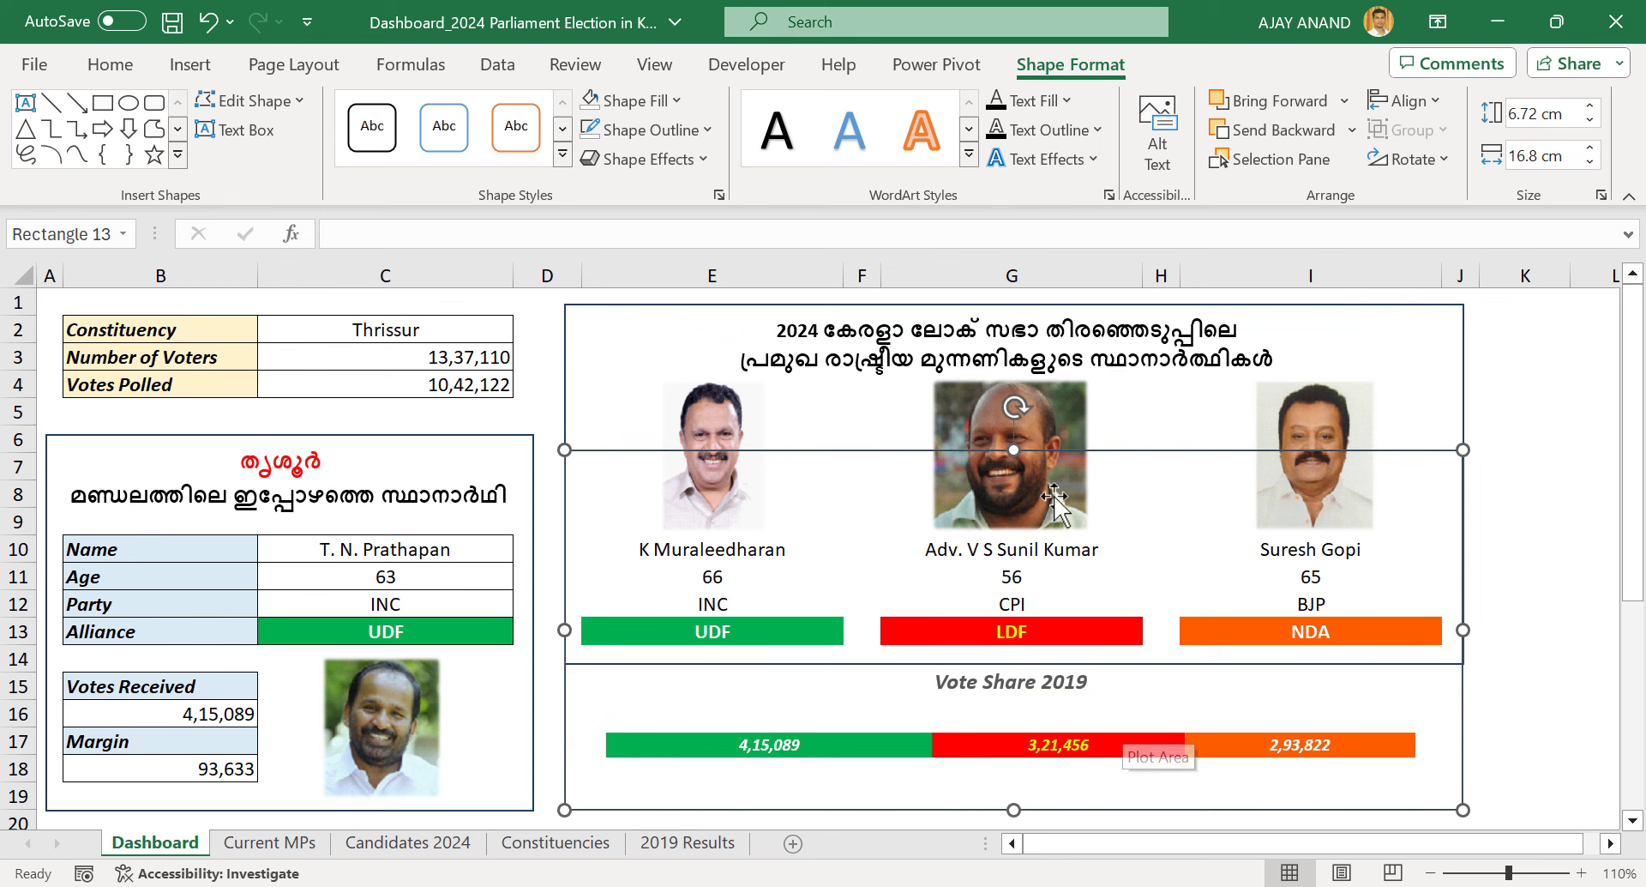
drag(1013, 451, 1013, 671)
Lower the Vote Share 2019 chart and widen it slightly to fit inside its new frame
click(1041, 691)
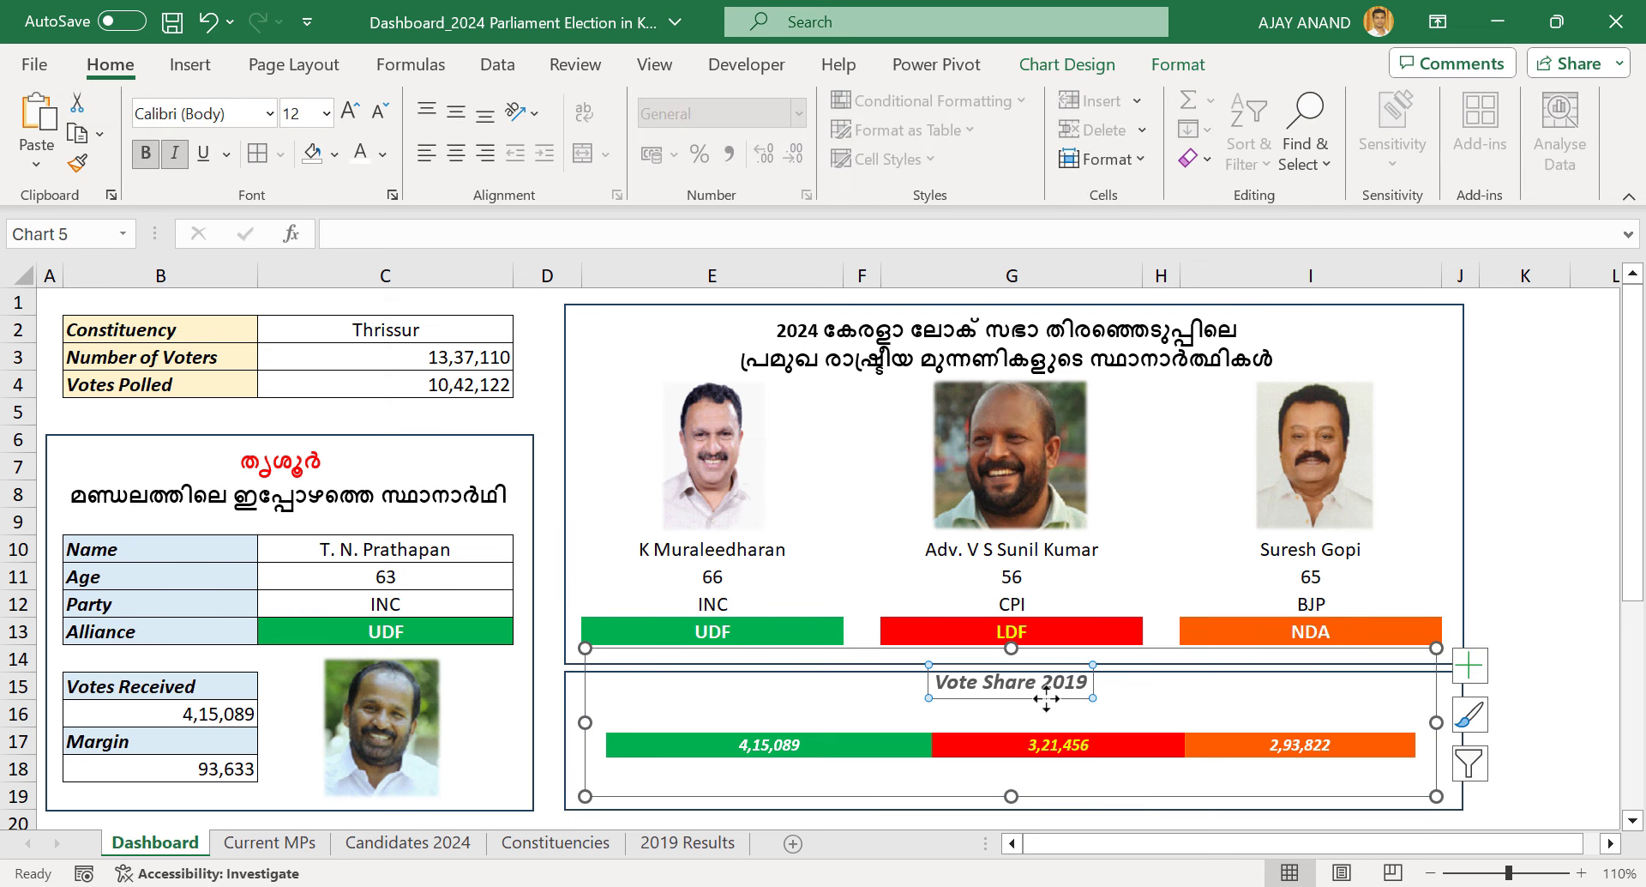
drag(1065, 793, 1065, 815)
drag(1433, 742, 1449, 742)
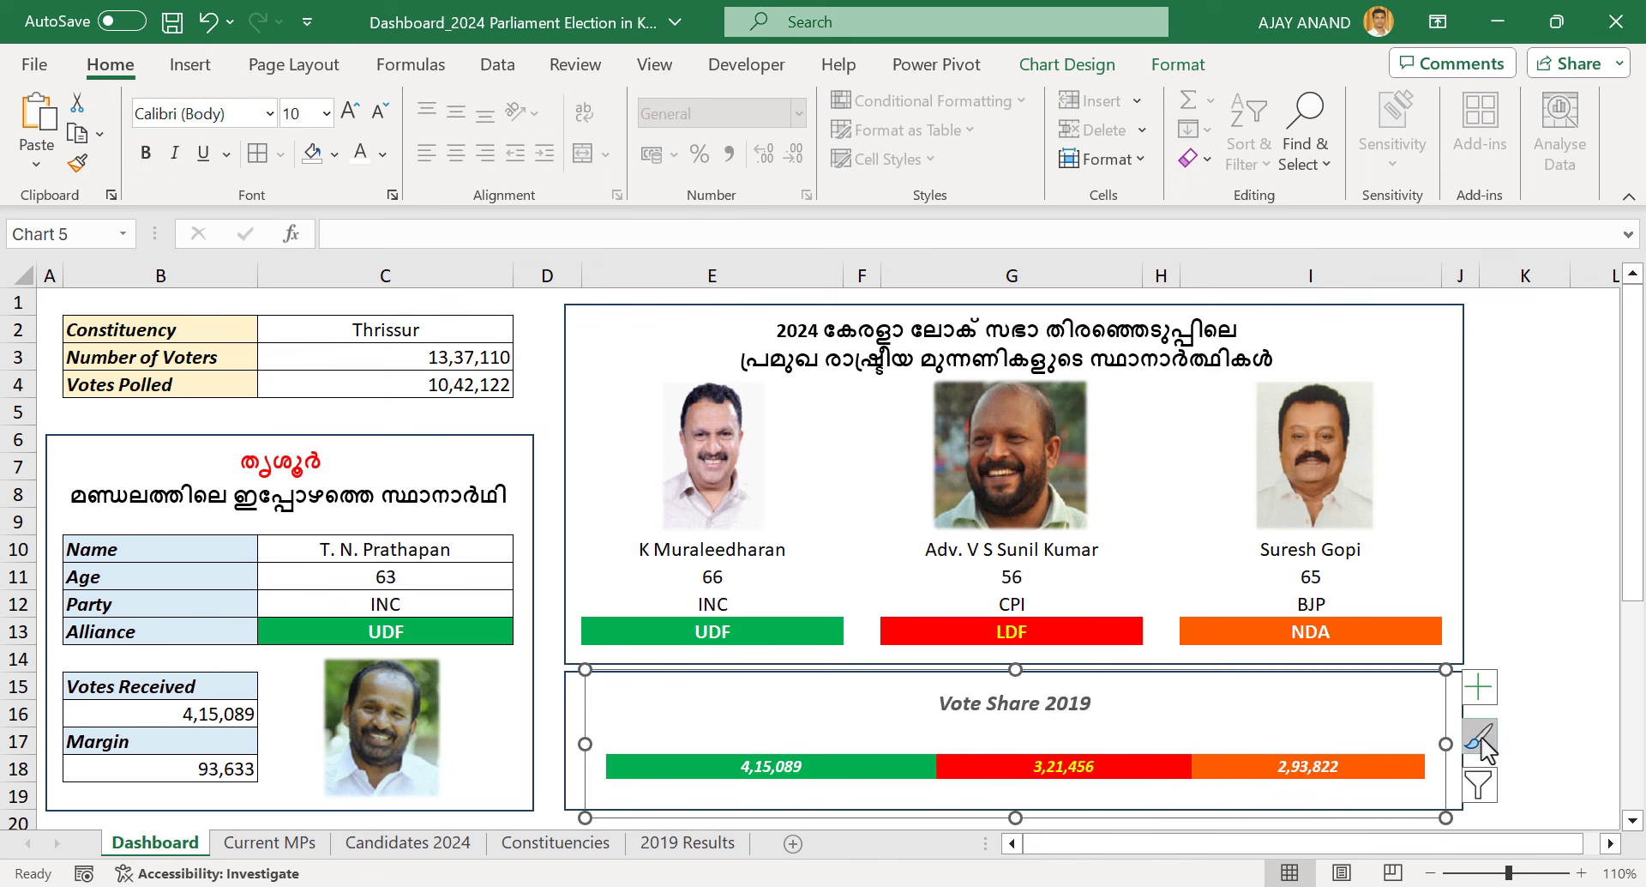
click(1531, 658)
click(1017, 681)
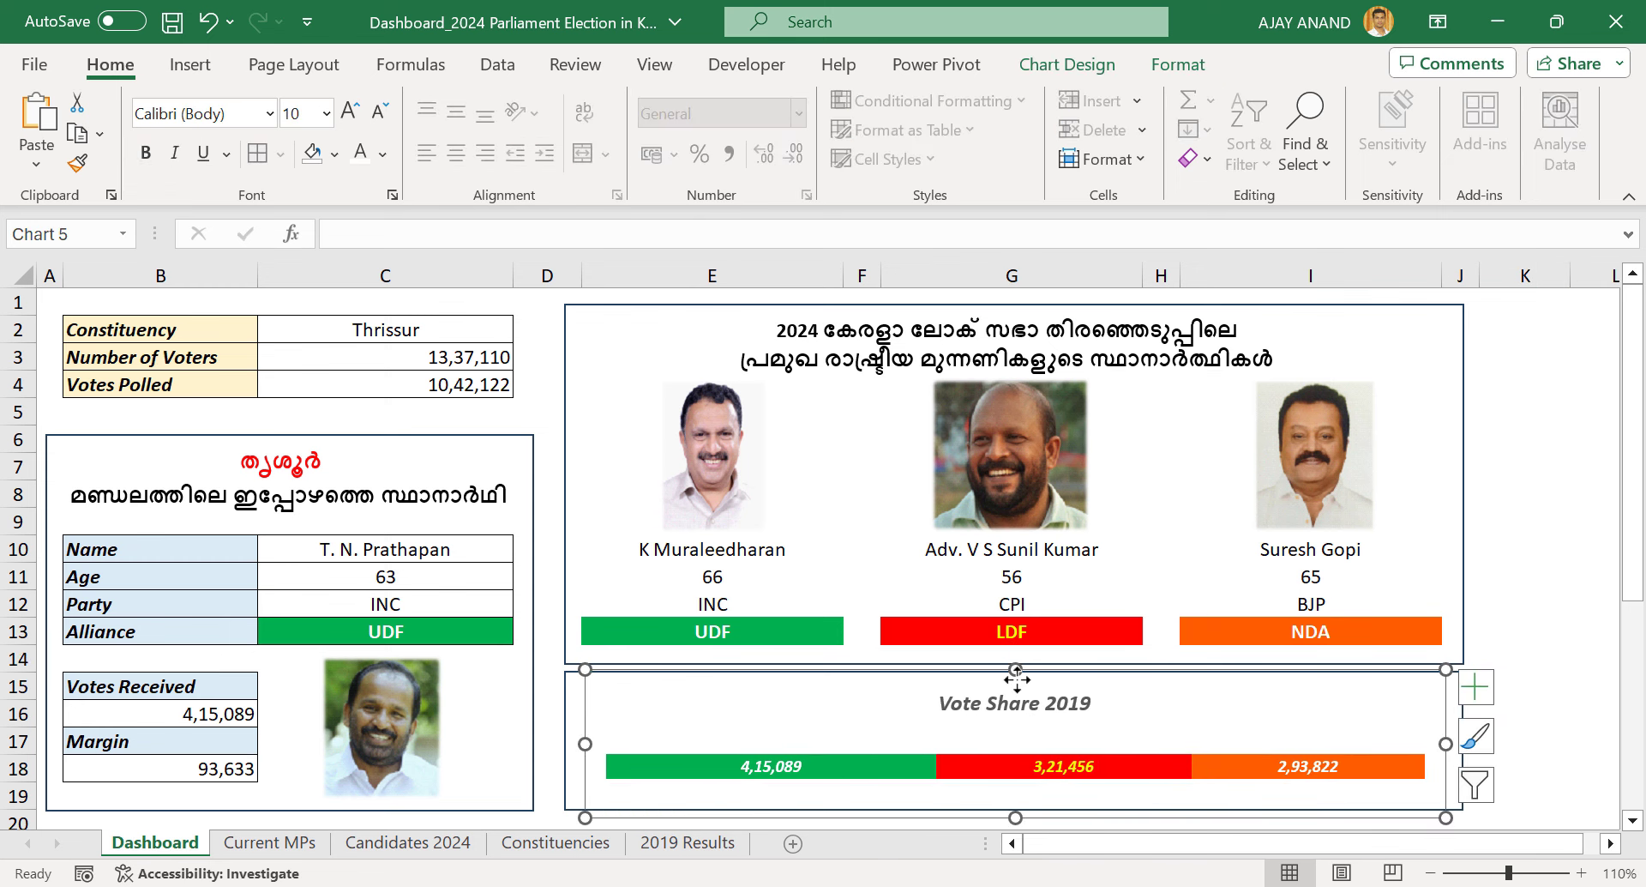
drag(1012, 669, 1013, 681)
Nudge the Vote Share 2019 chart slightly downward within its frame
click(1044, 663)
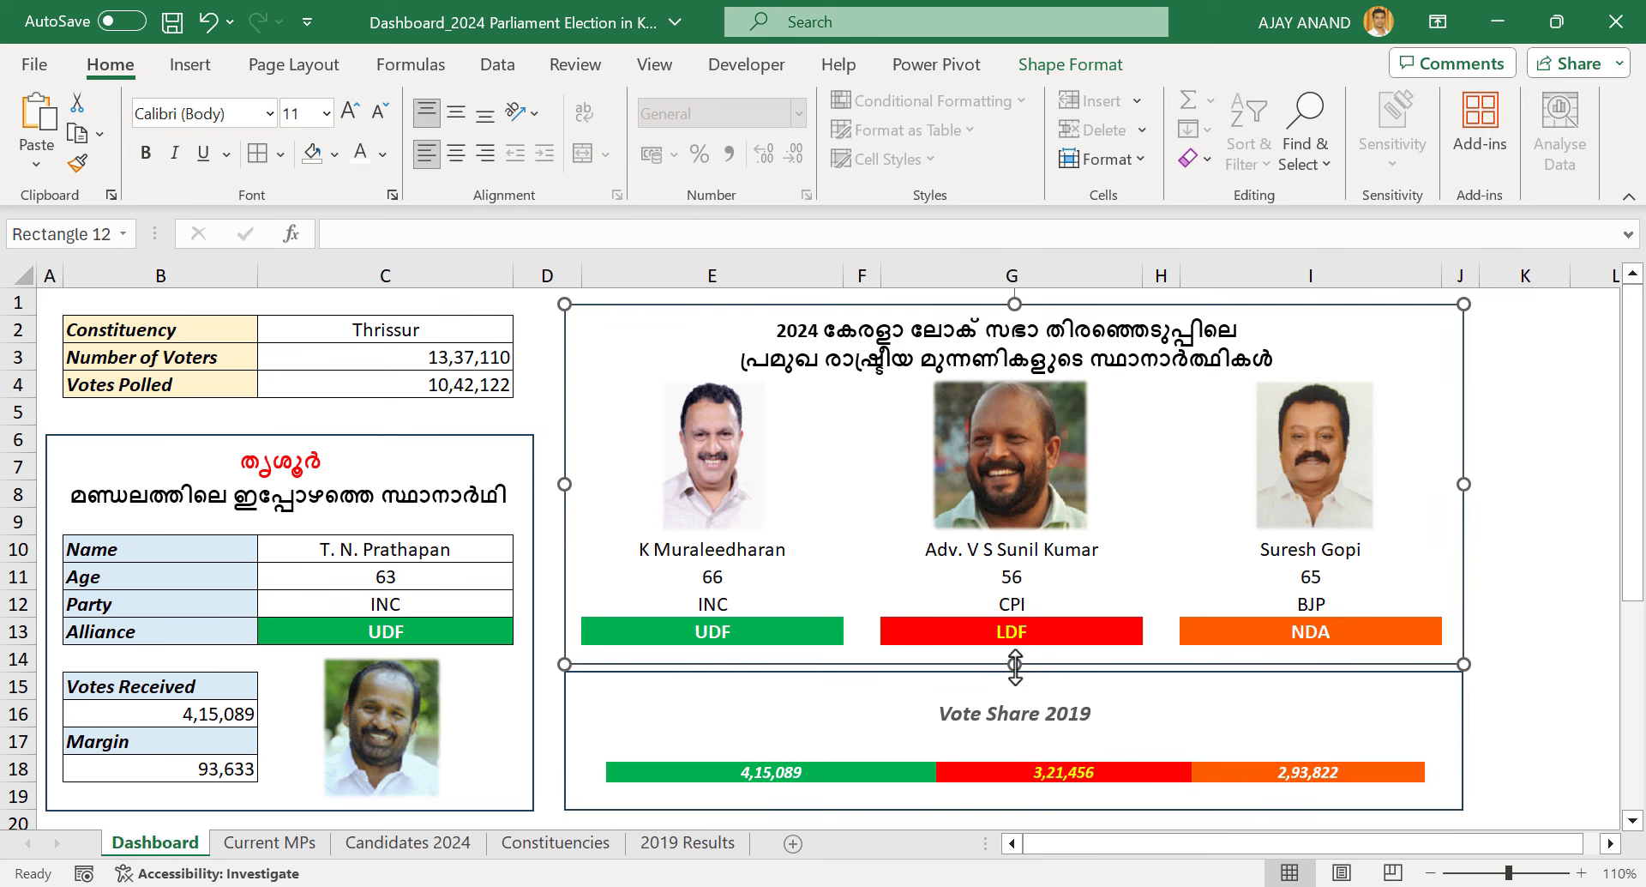
click(1184, 703)
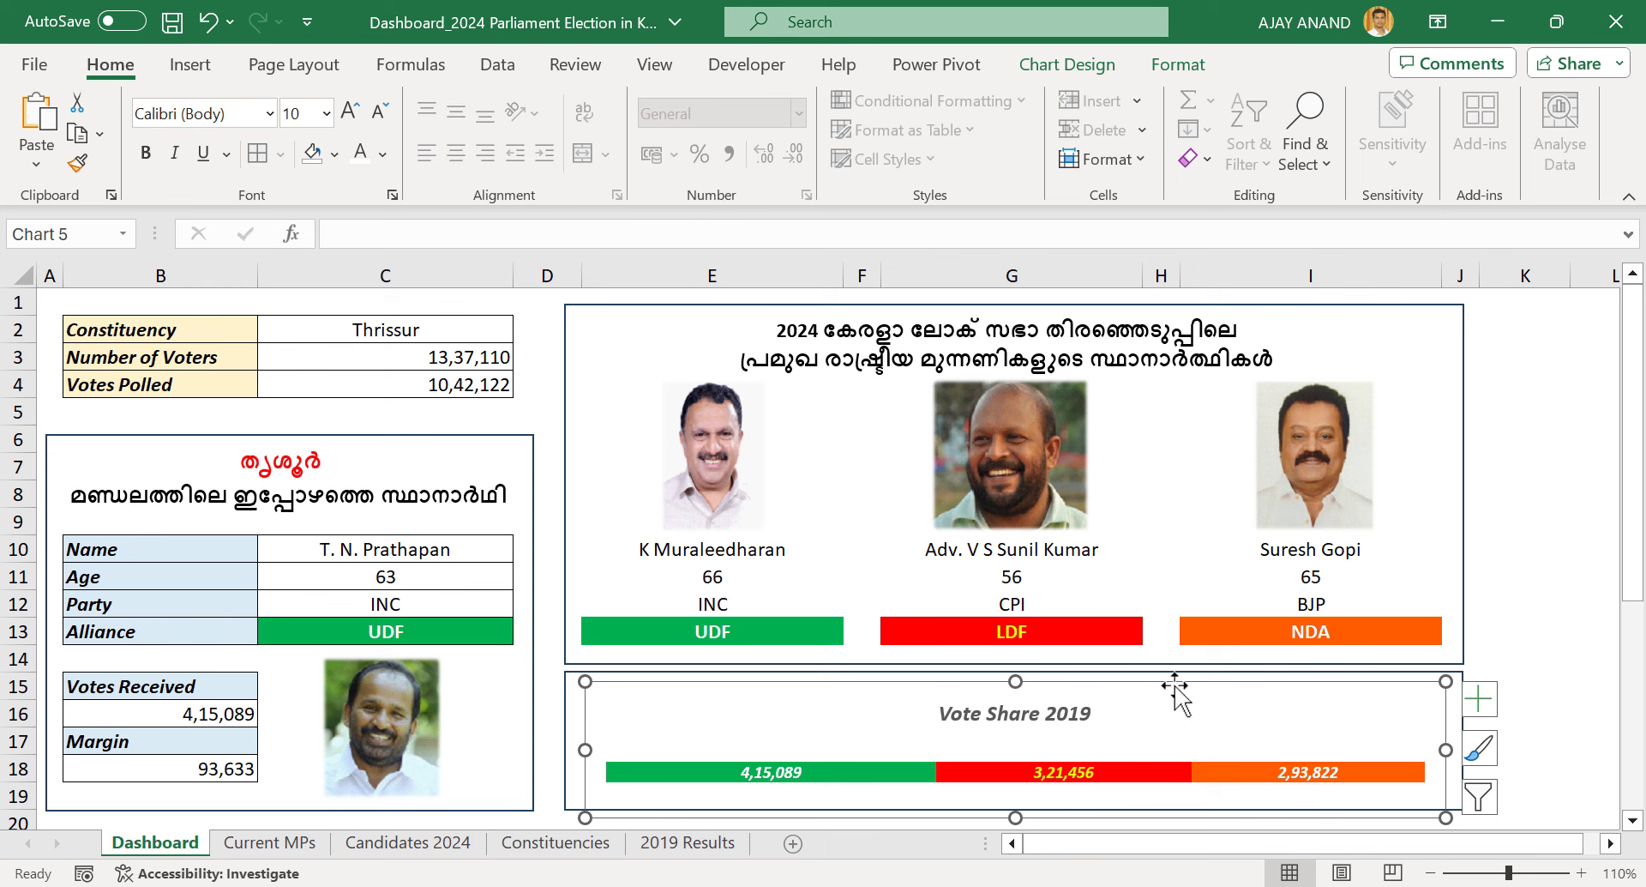
key(Down)
key(Down)
key(Up)
click(1507, 667)
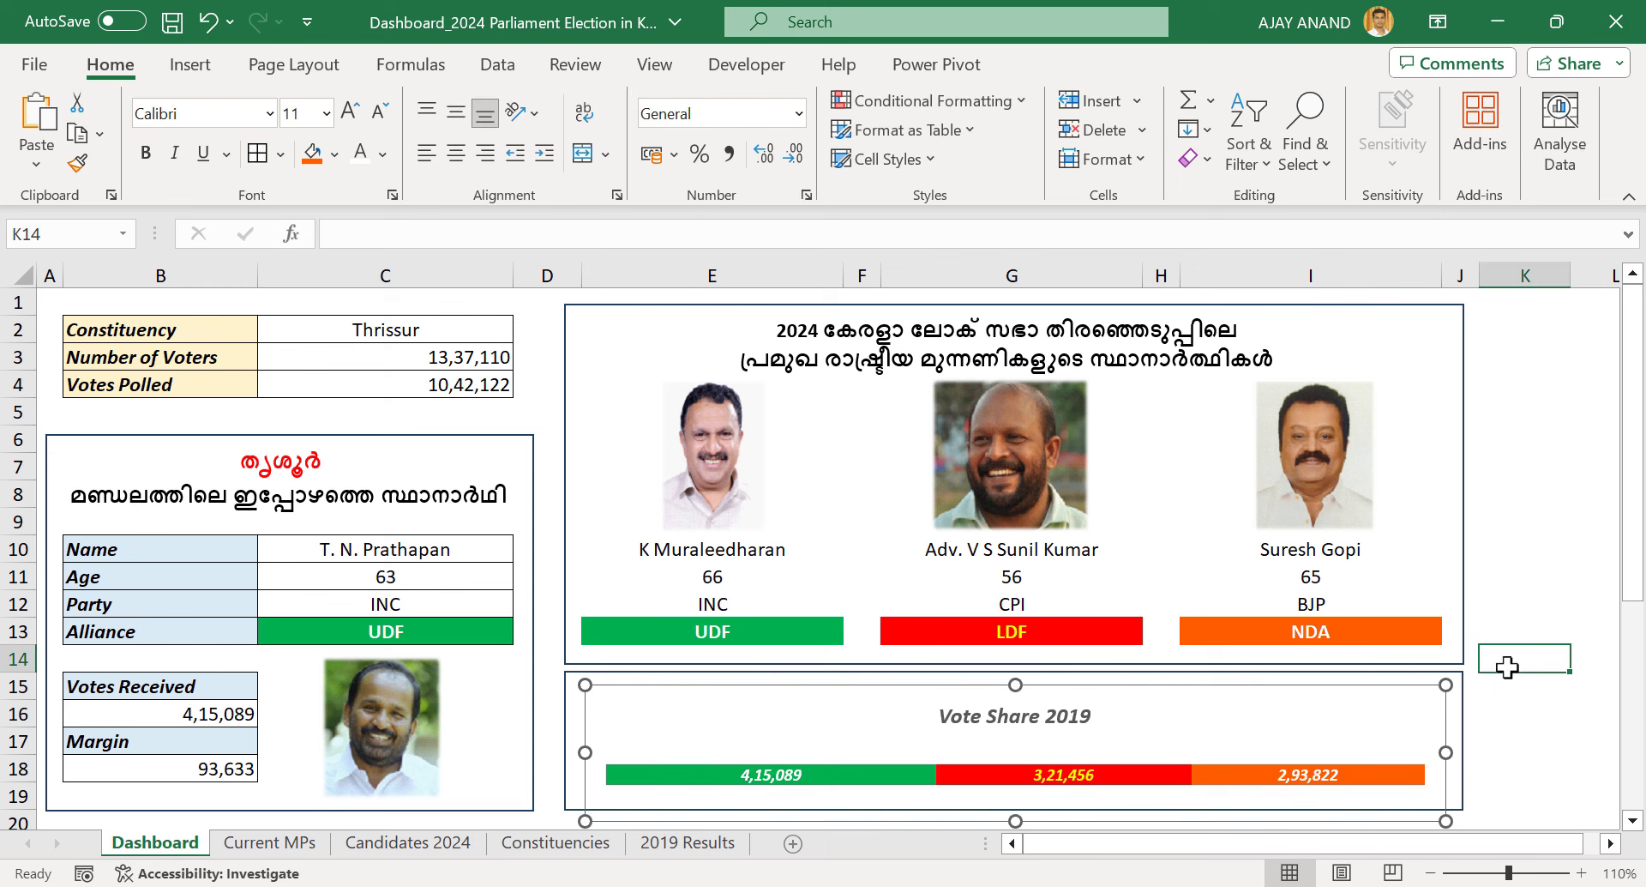
Adjust the facing edges of the candidates and vote share frames to leave a clear gap between them
click(1459, 683)
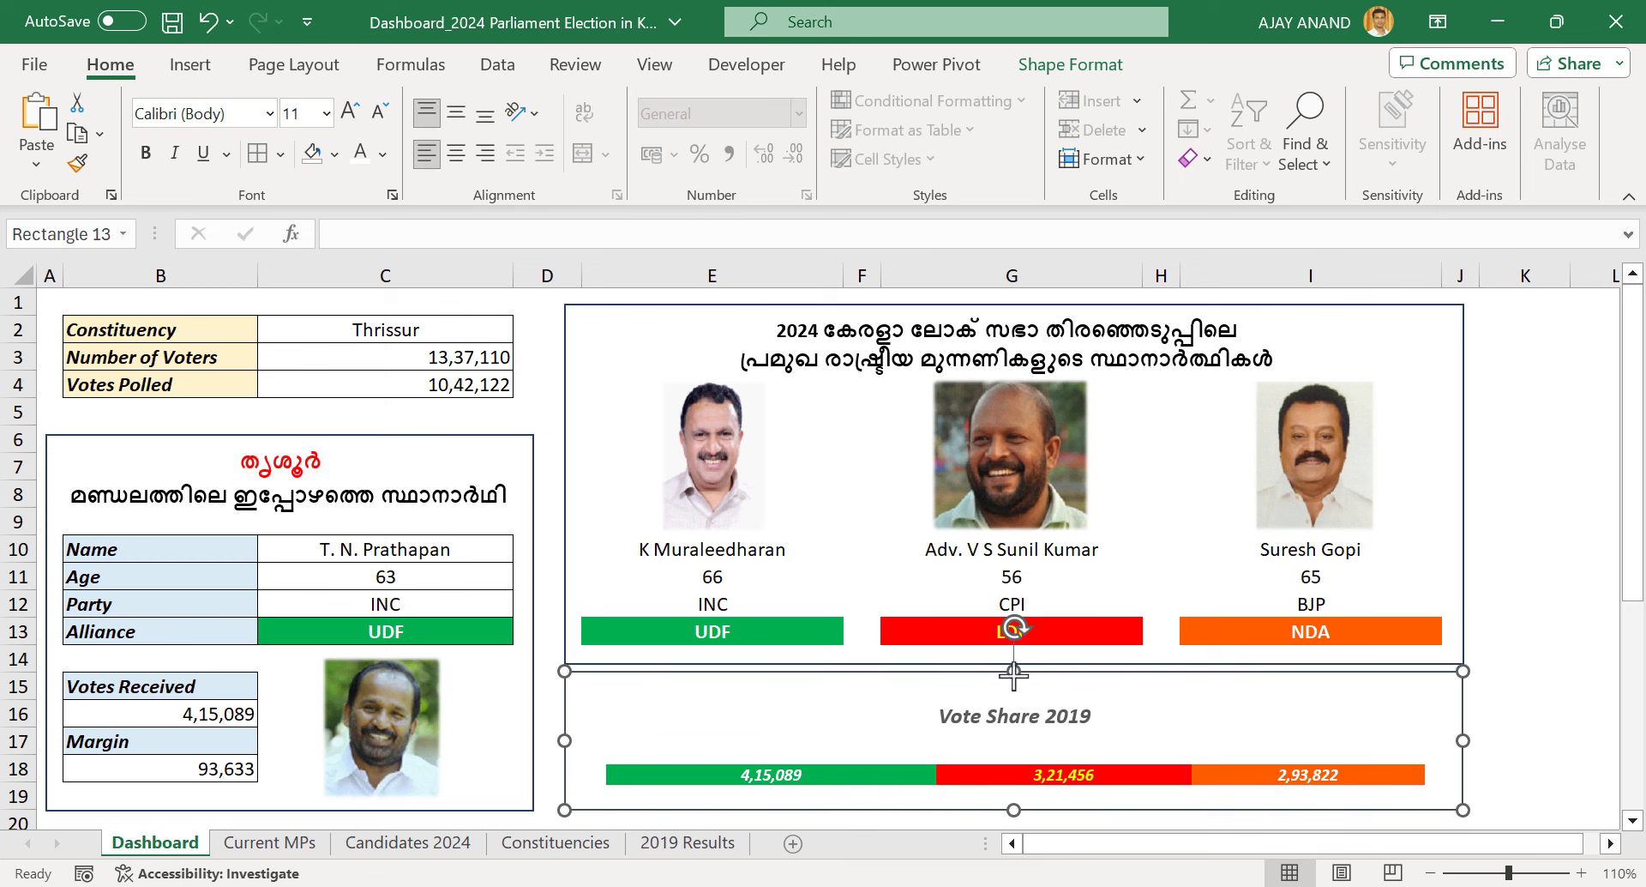
drag(1014, 675, 1014, 691)
click(1535, 656)
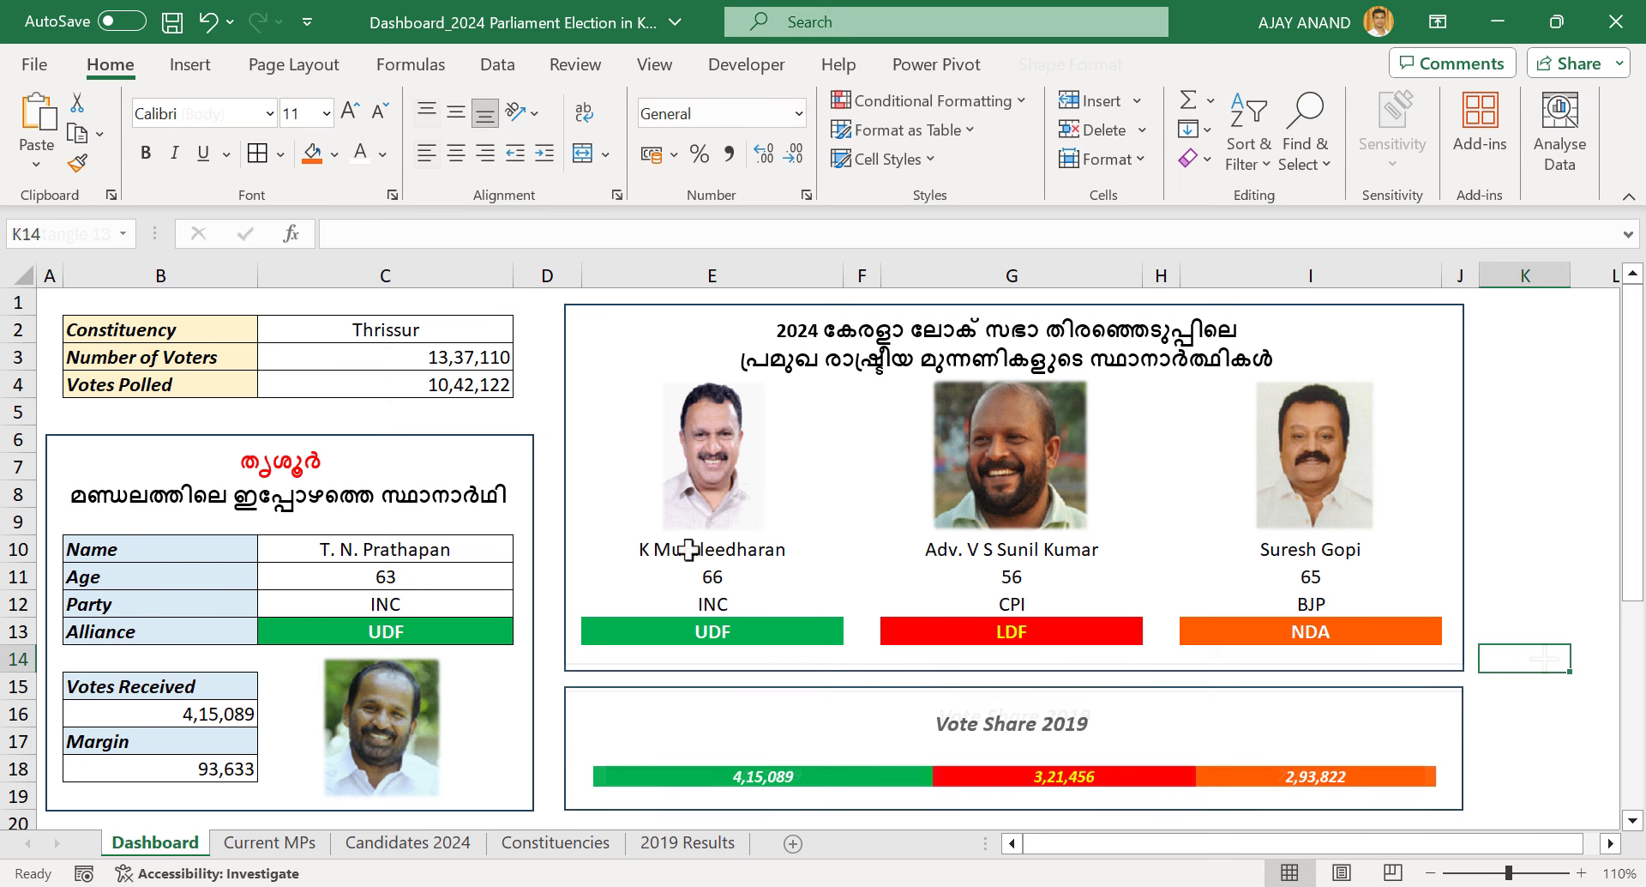
Switch the constituency in C2 to Malappuram and back to Thrissur to check the framed layout
click(470, 315)
click(524, 330)
click(414, 446)
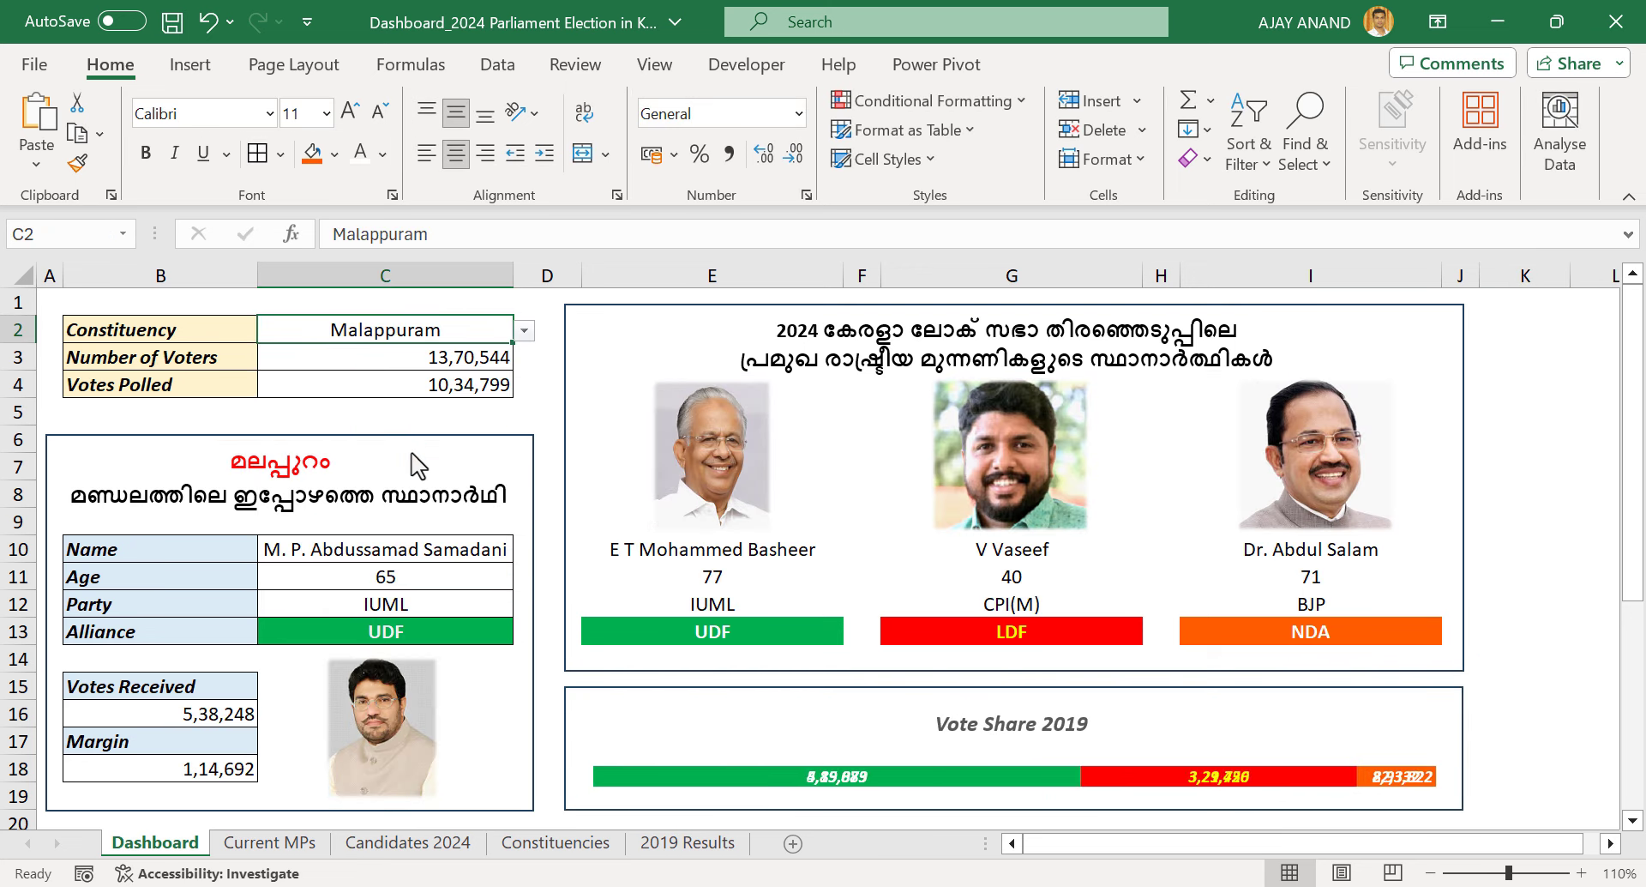
click(524, 330)
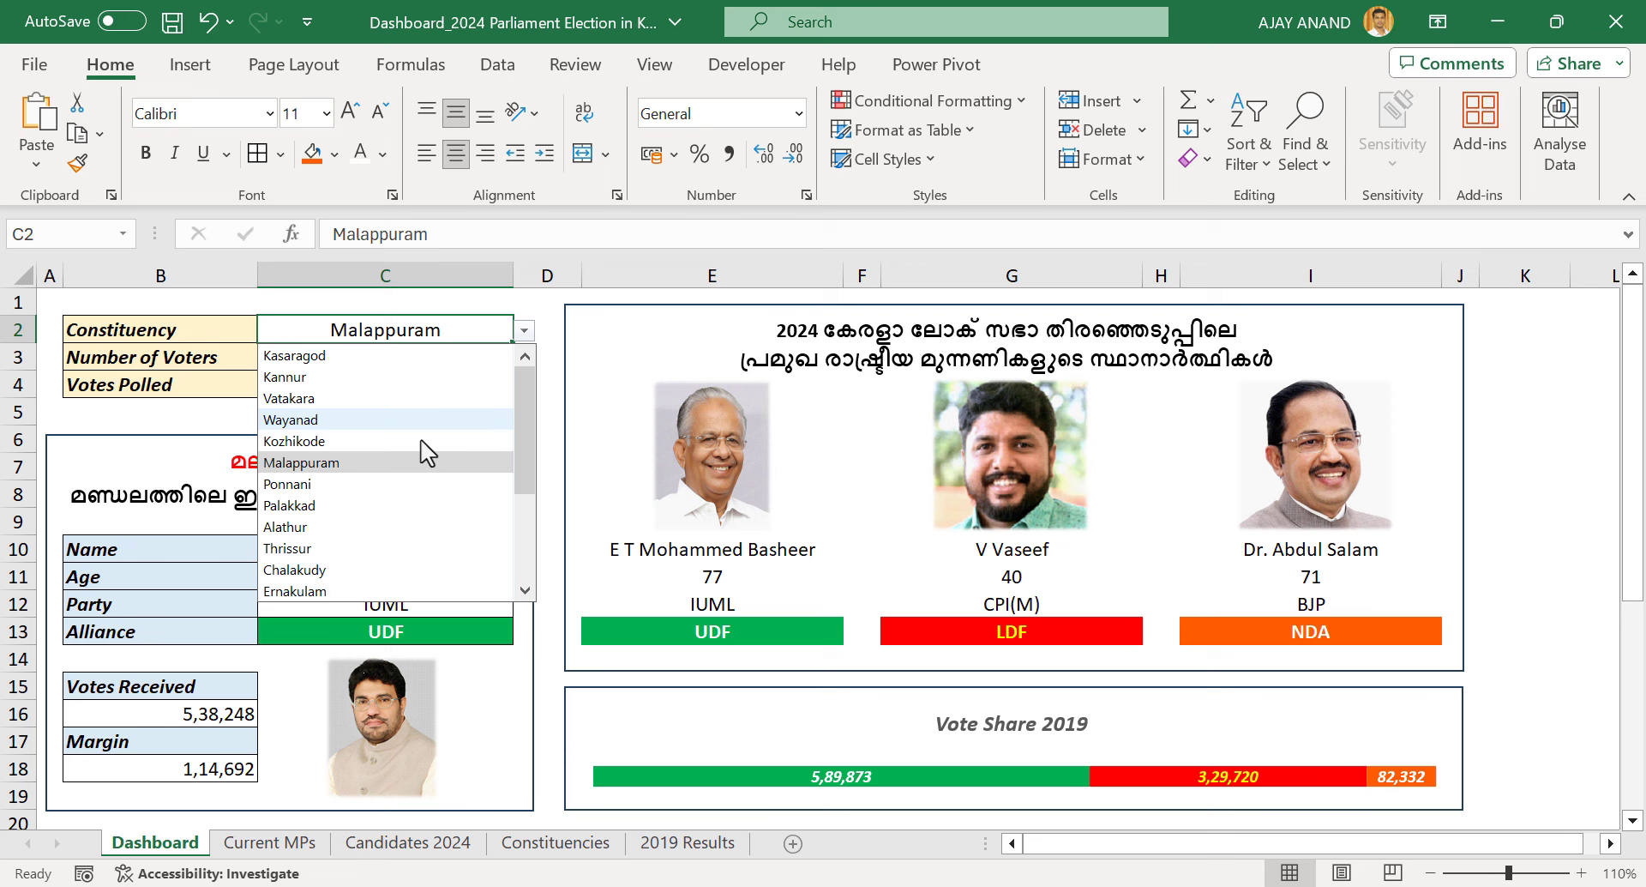
click(405, 551)
Widen the linked UDF candidate photo slightly on both sides
click(702, 460)
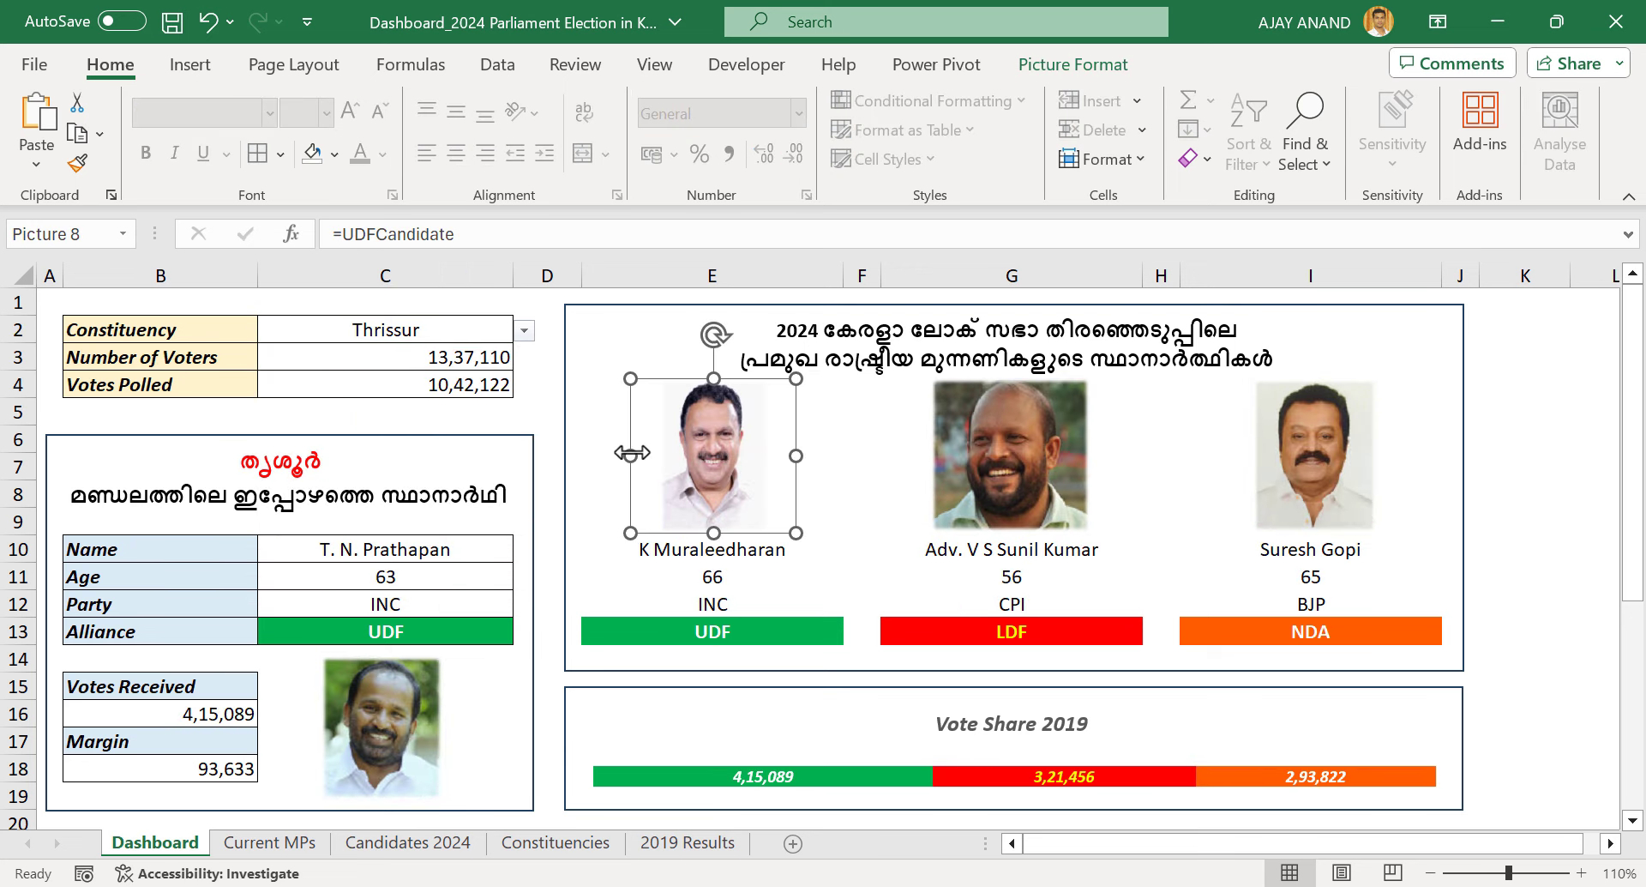
drag(632, 453, 616, 454)
drag(797, 455, 812, 455)
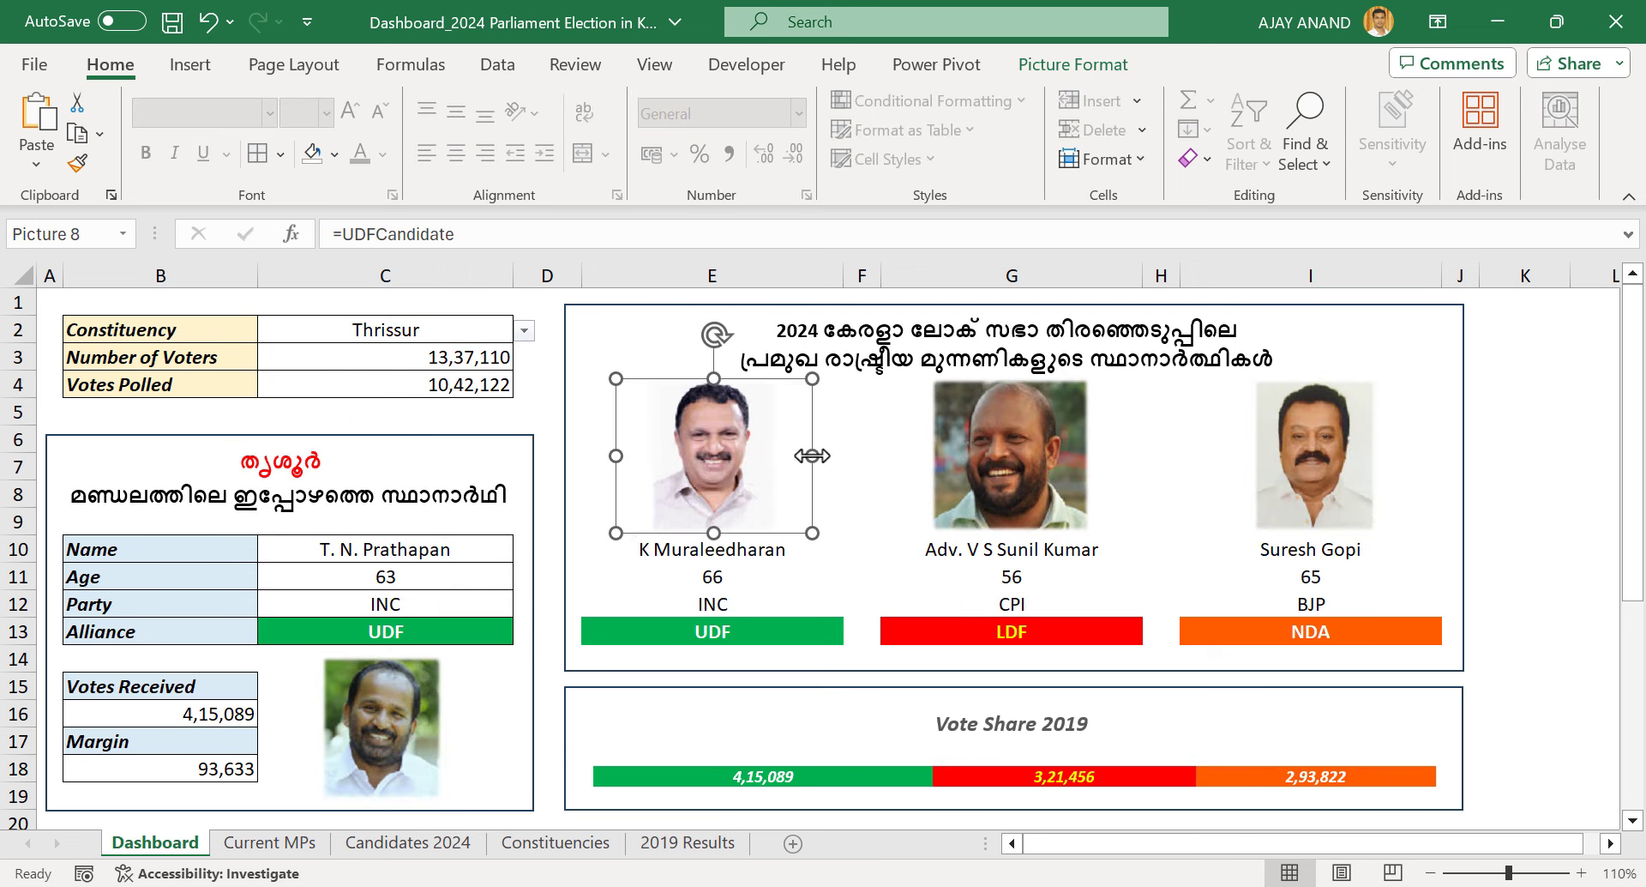
click(865, 462)
Switch the constituency in C2 to Palakkad to check the resized photo and linked data
click(501, 329)
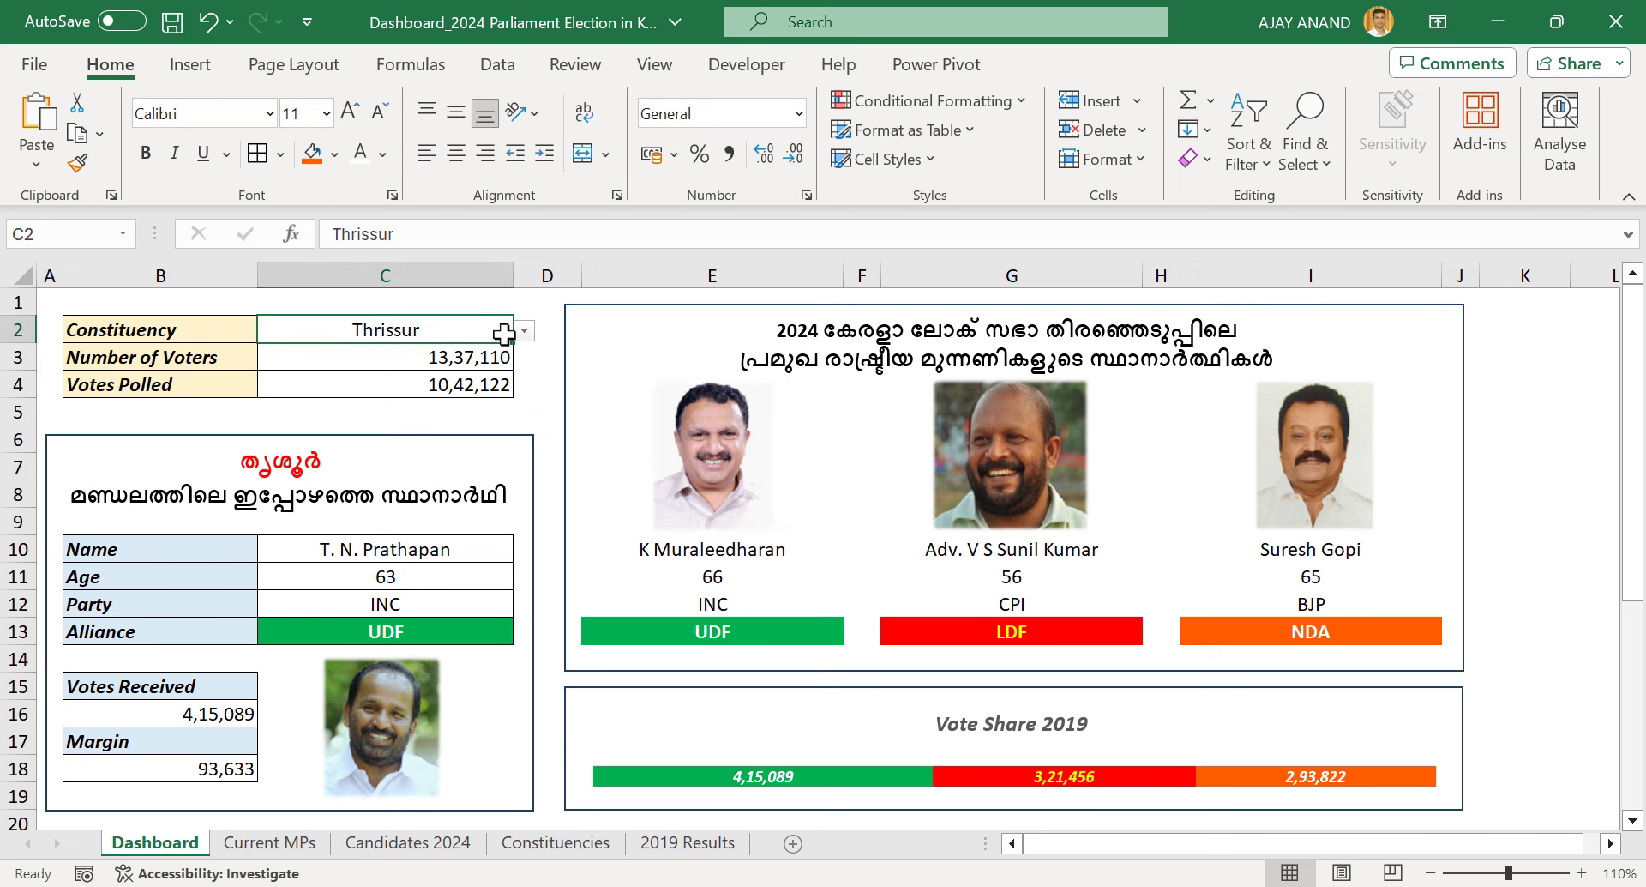
click(524, 330)
click(412, 511)
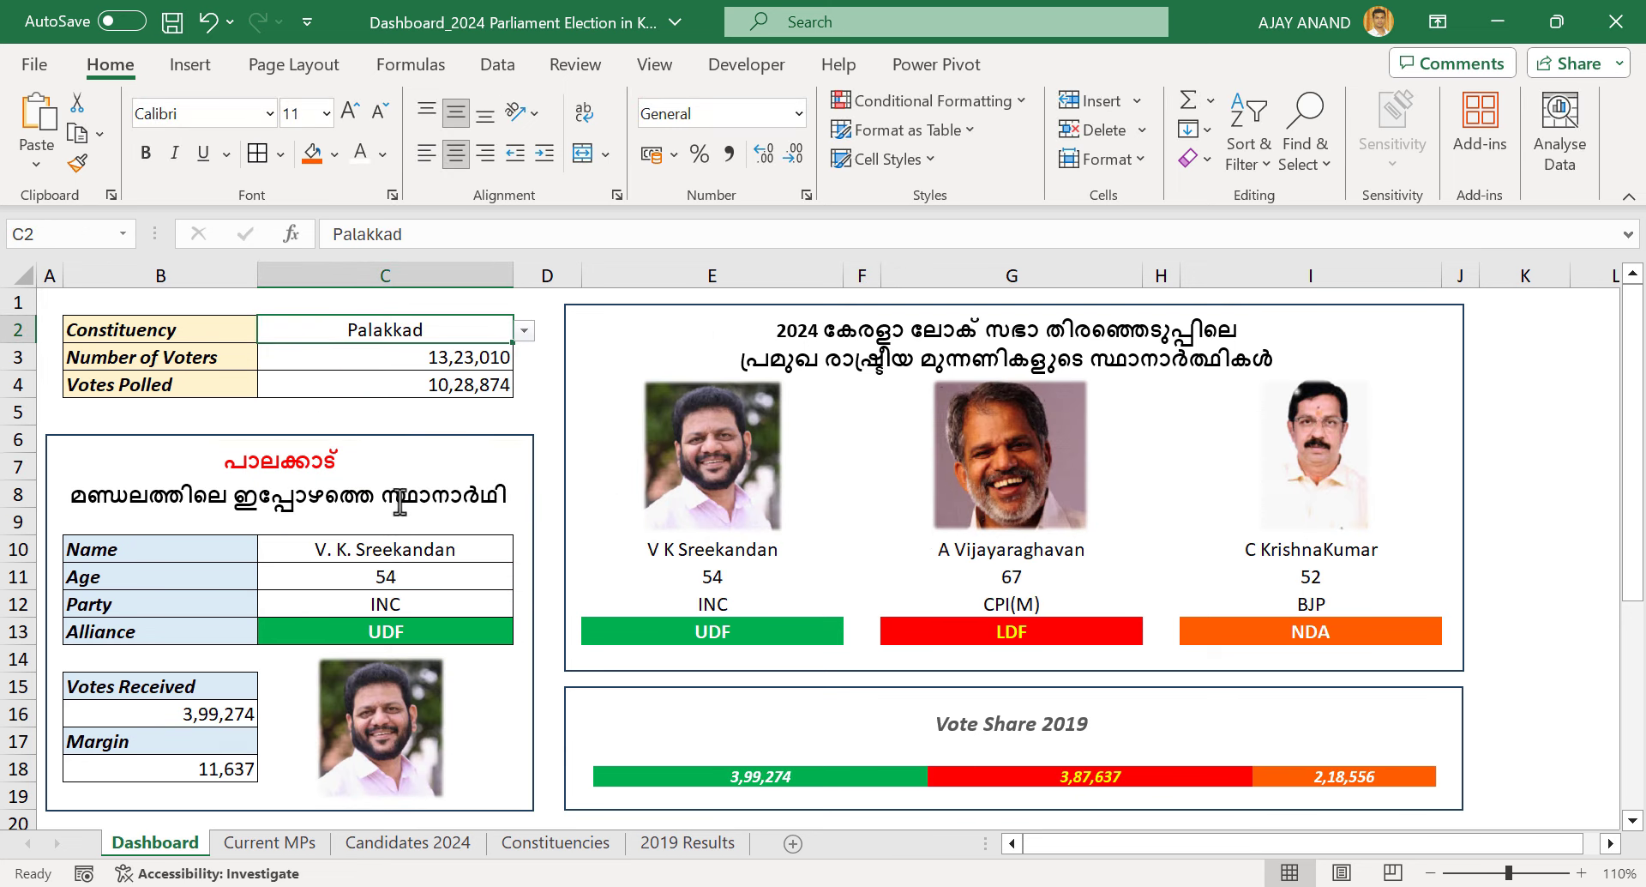
Collapse the ribbon and set the worksheet zoom to 120%
click(1628, 197)
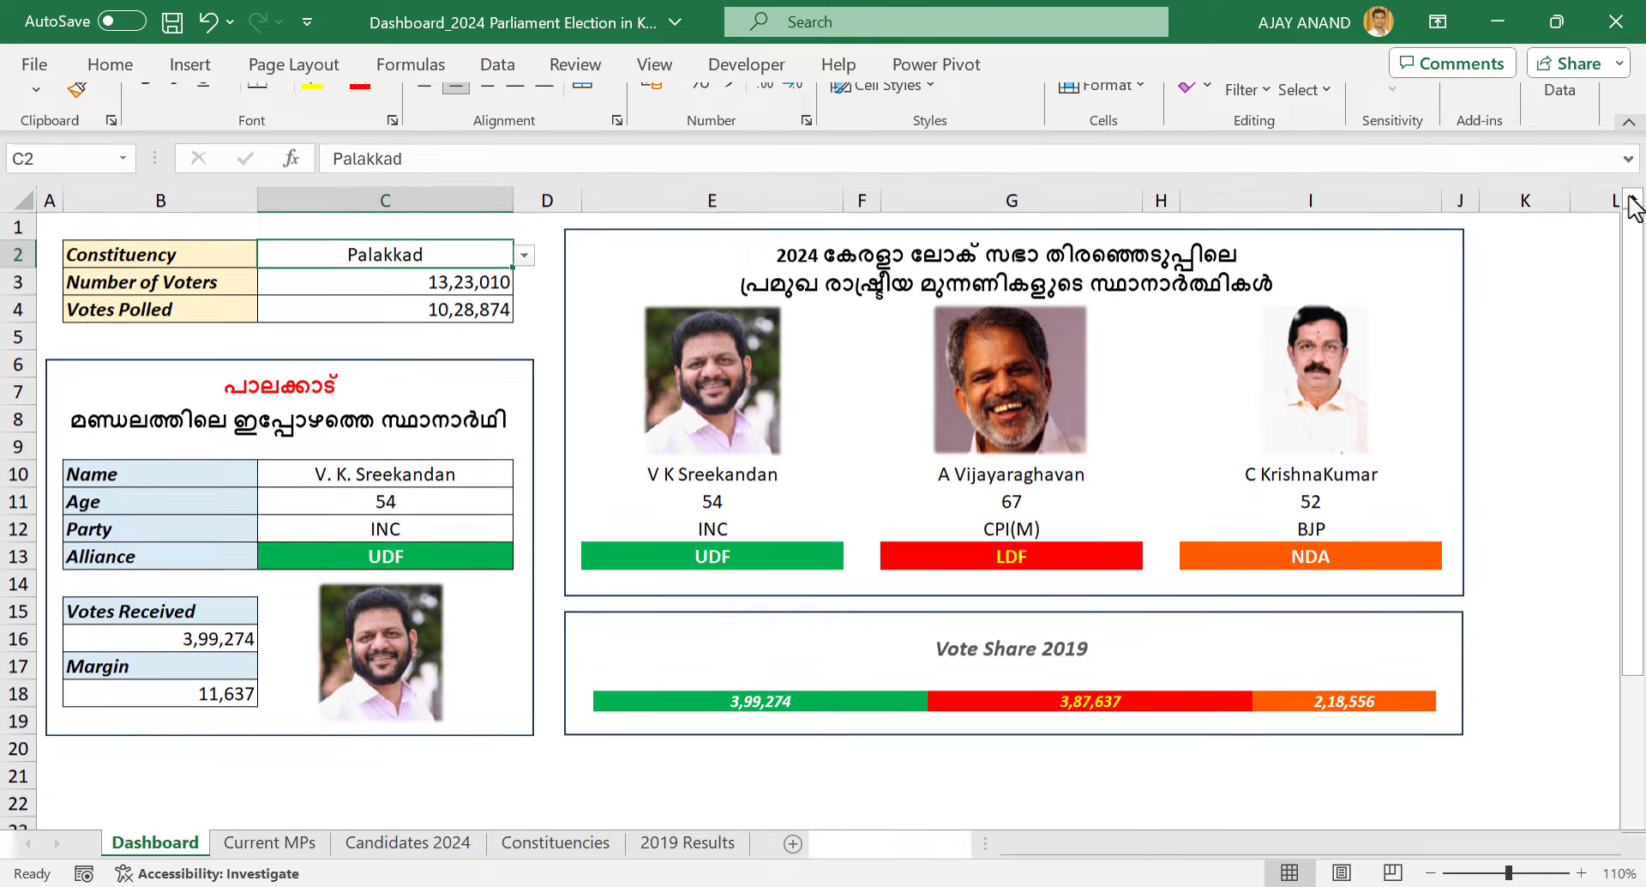
click(1581, 873)
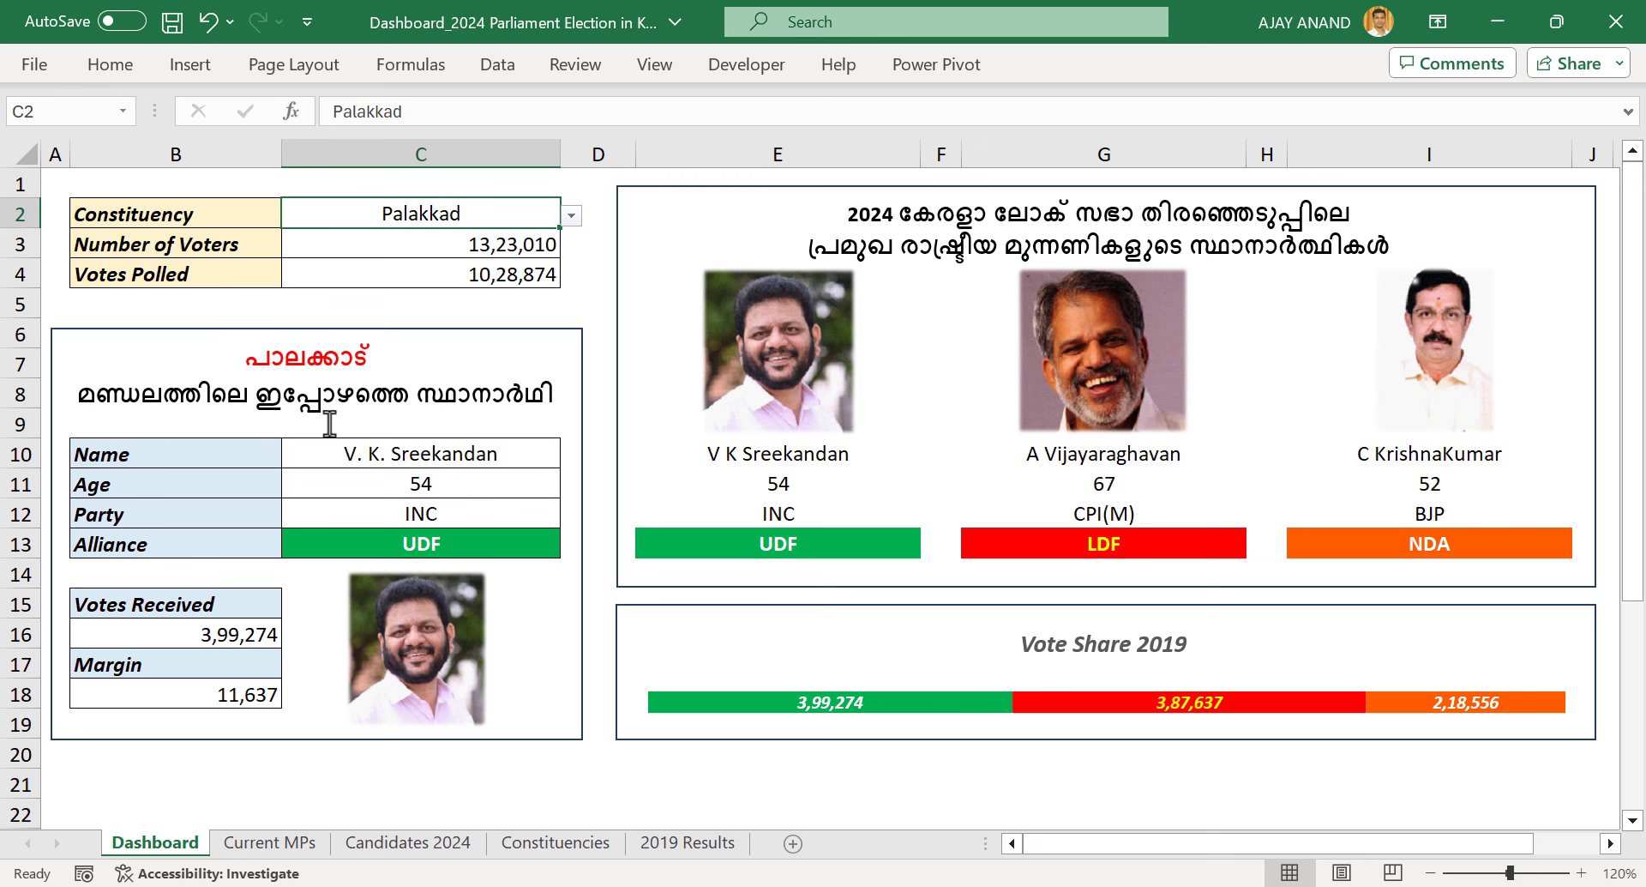
Replace the last word of the Malayalam heading above the current MP table with "M.P"
double_click(486, 400)
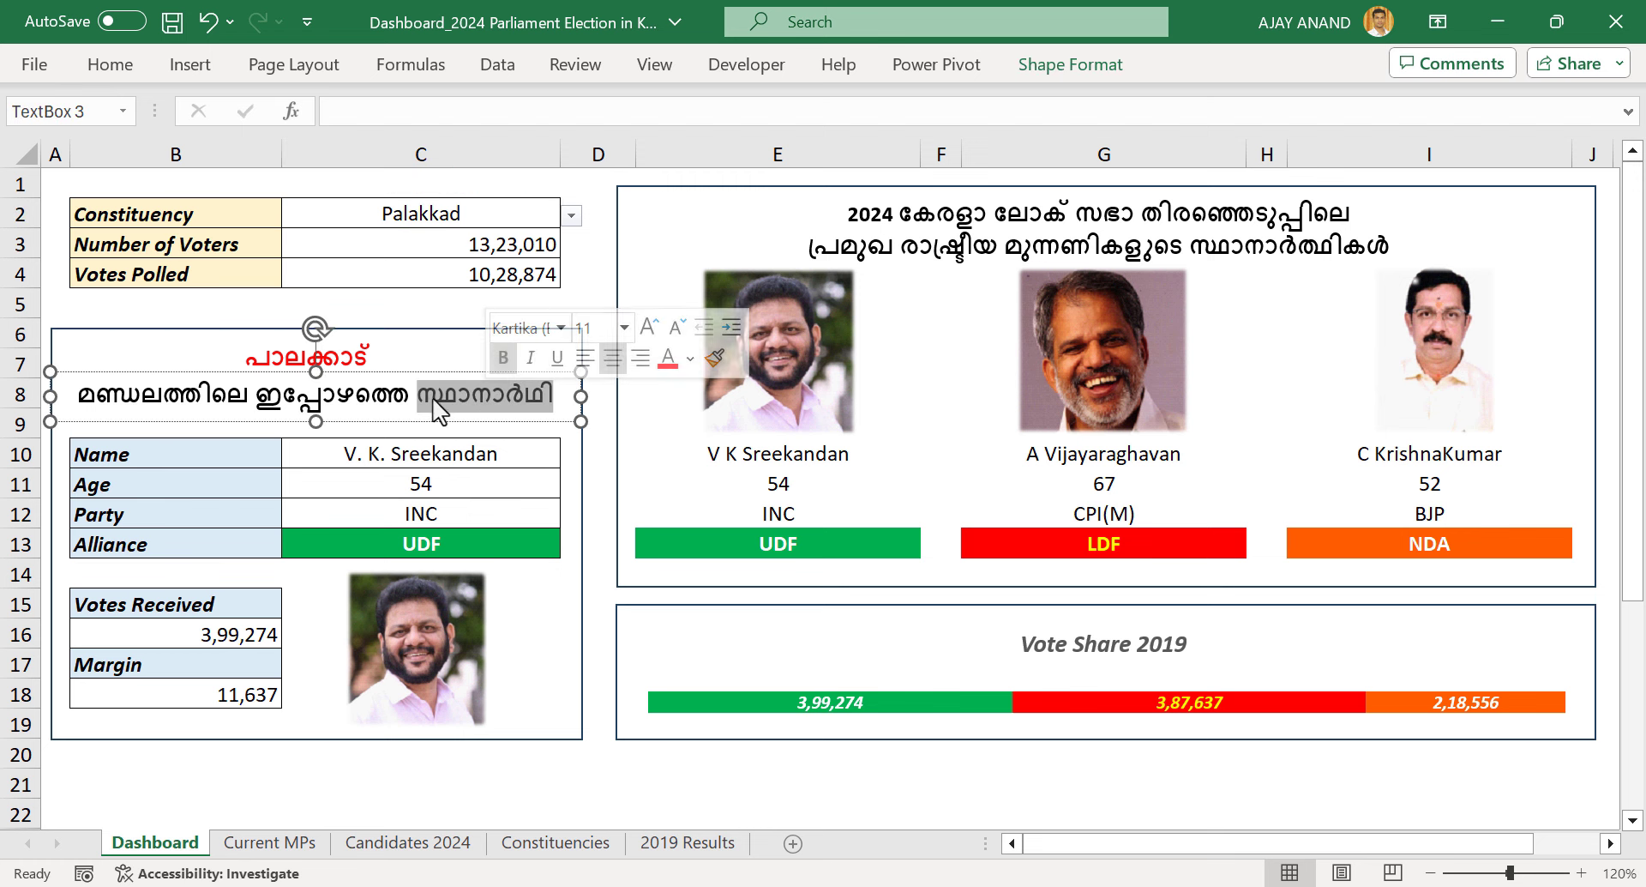
text(M.P)
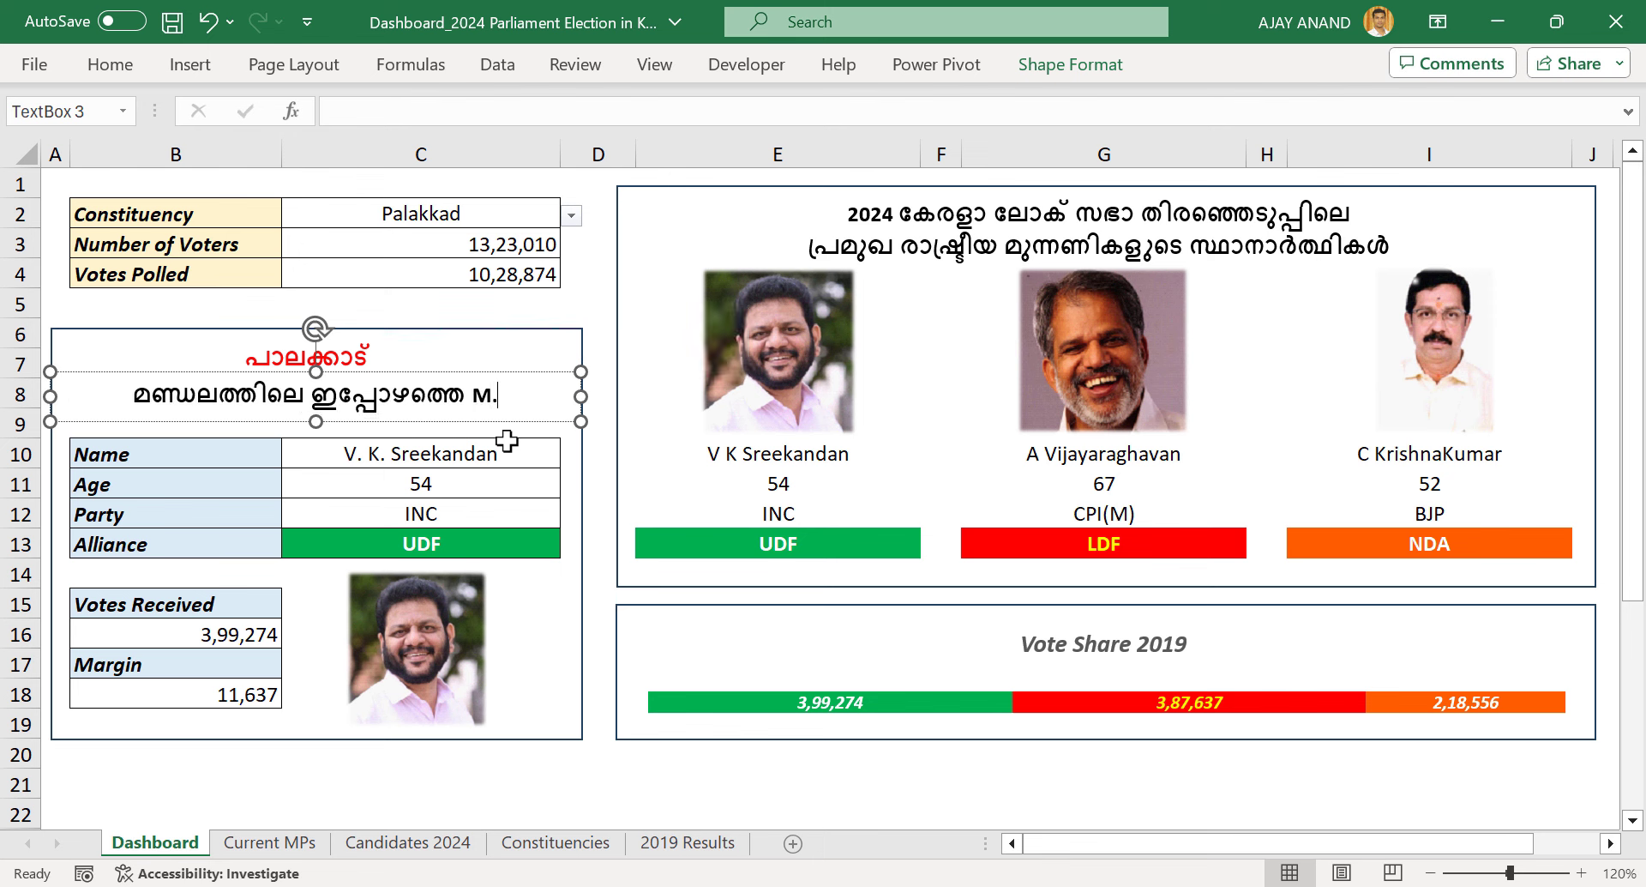
click(518, 210)
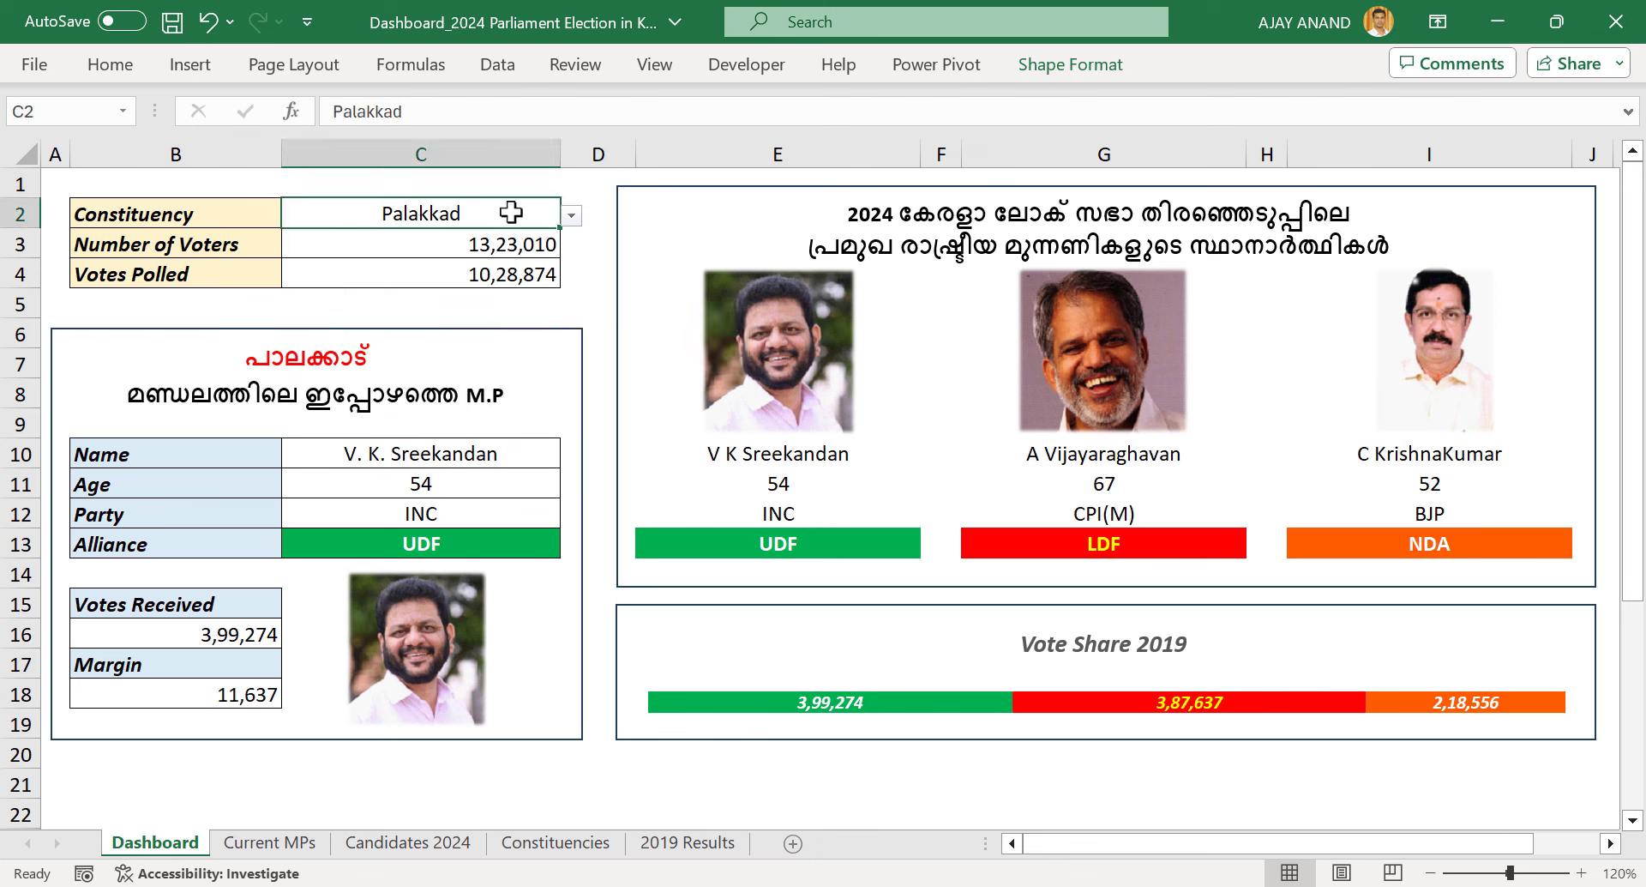
Switch the constituency in C2 to Vatakara, Wayanad and Thrissur in turn to check the finished dashboard
click(572, 216)
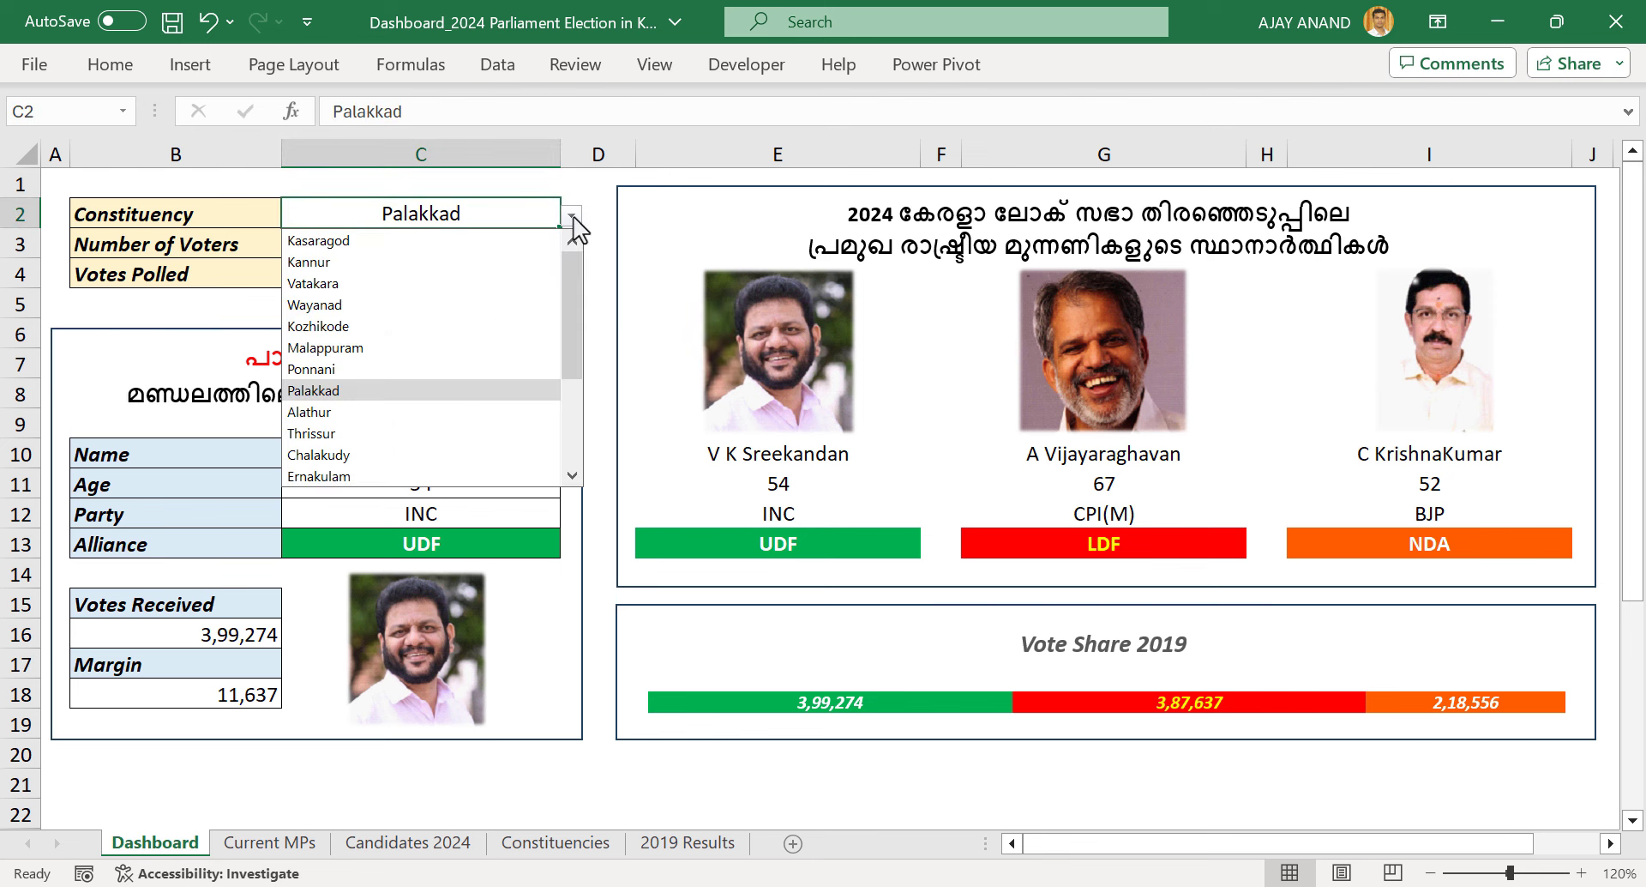
click(481, 284)
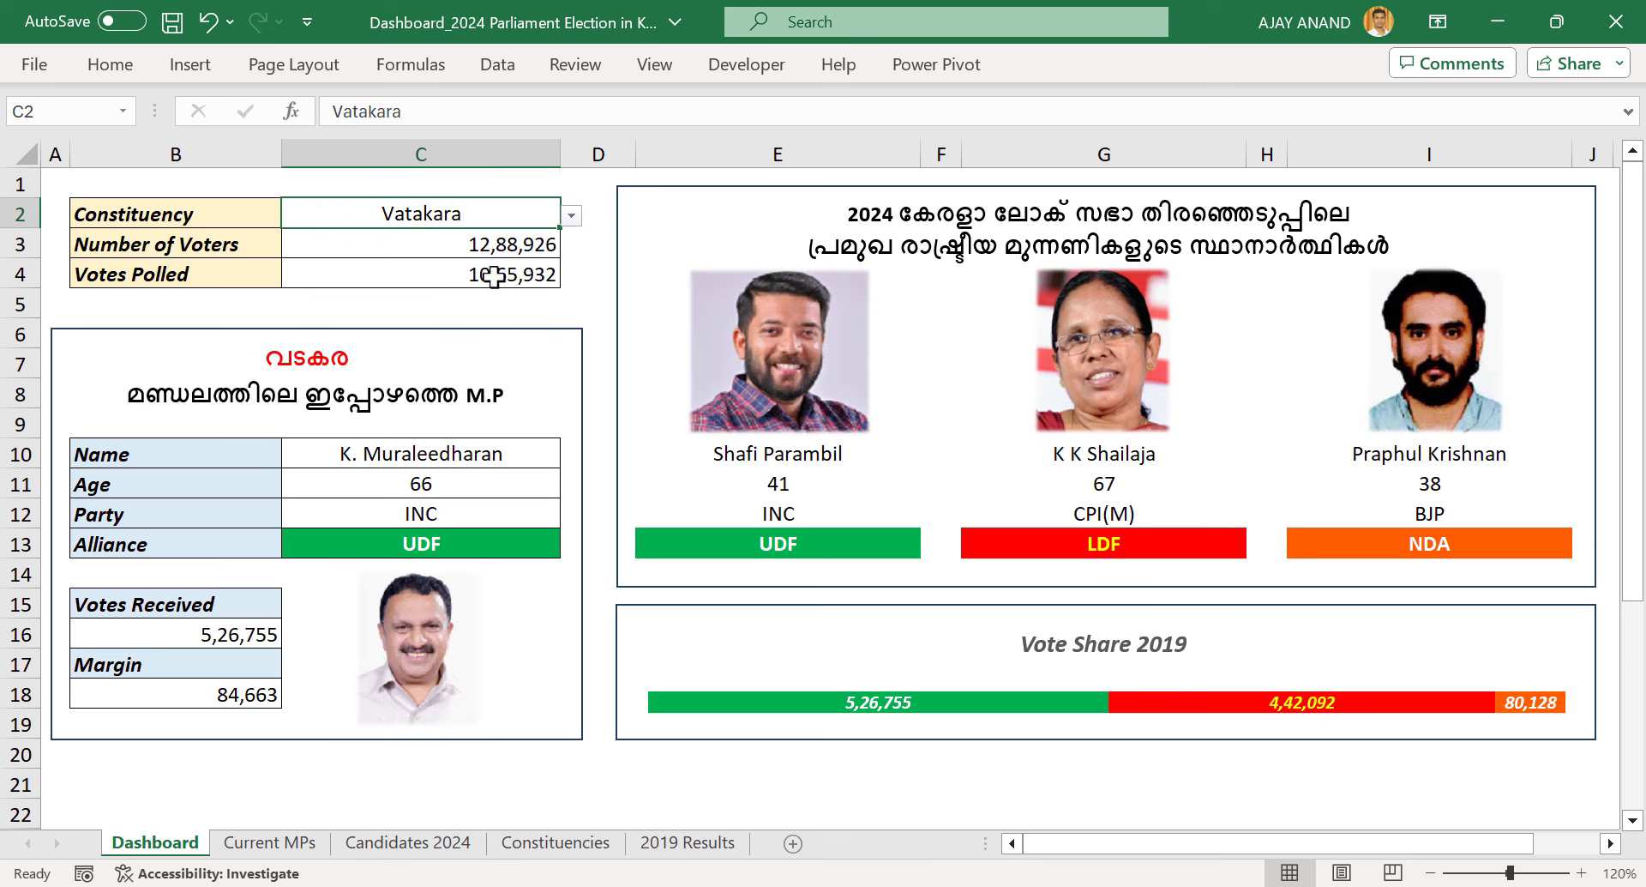
click(571, 216)
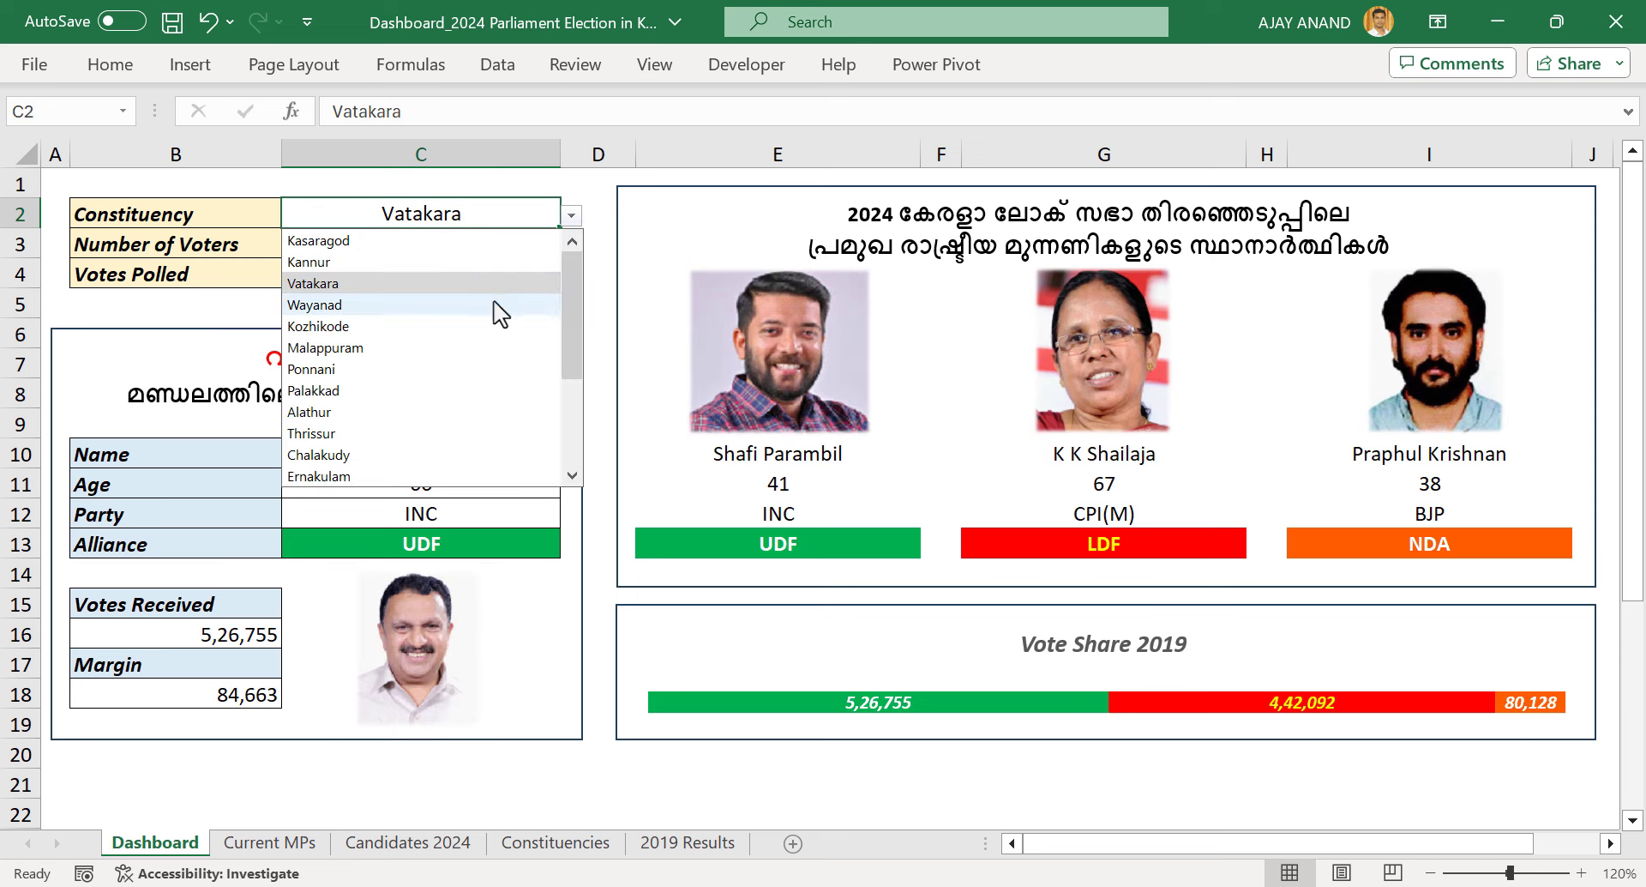
click(542, 306)
click(571, 216)
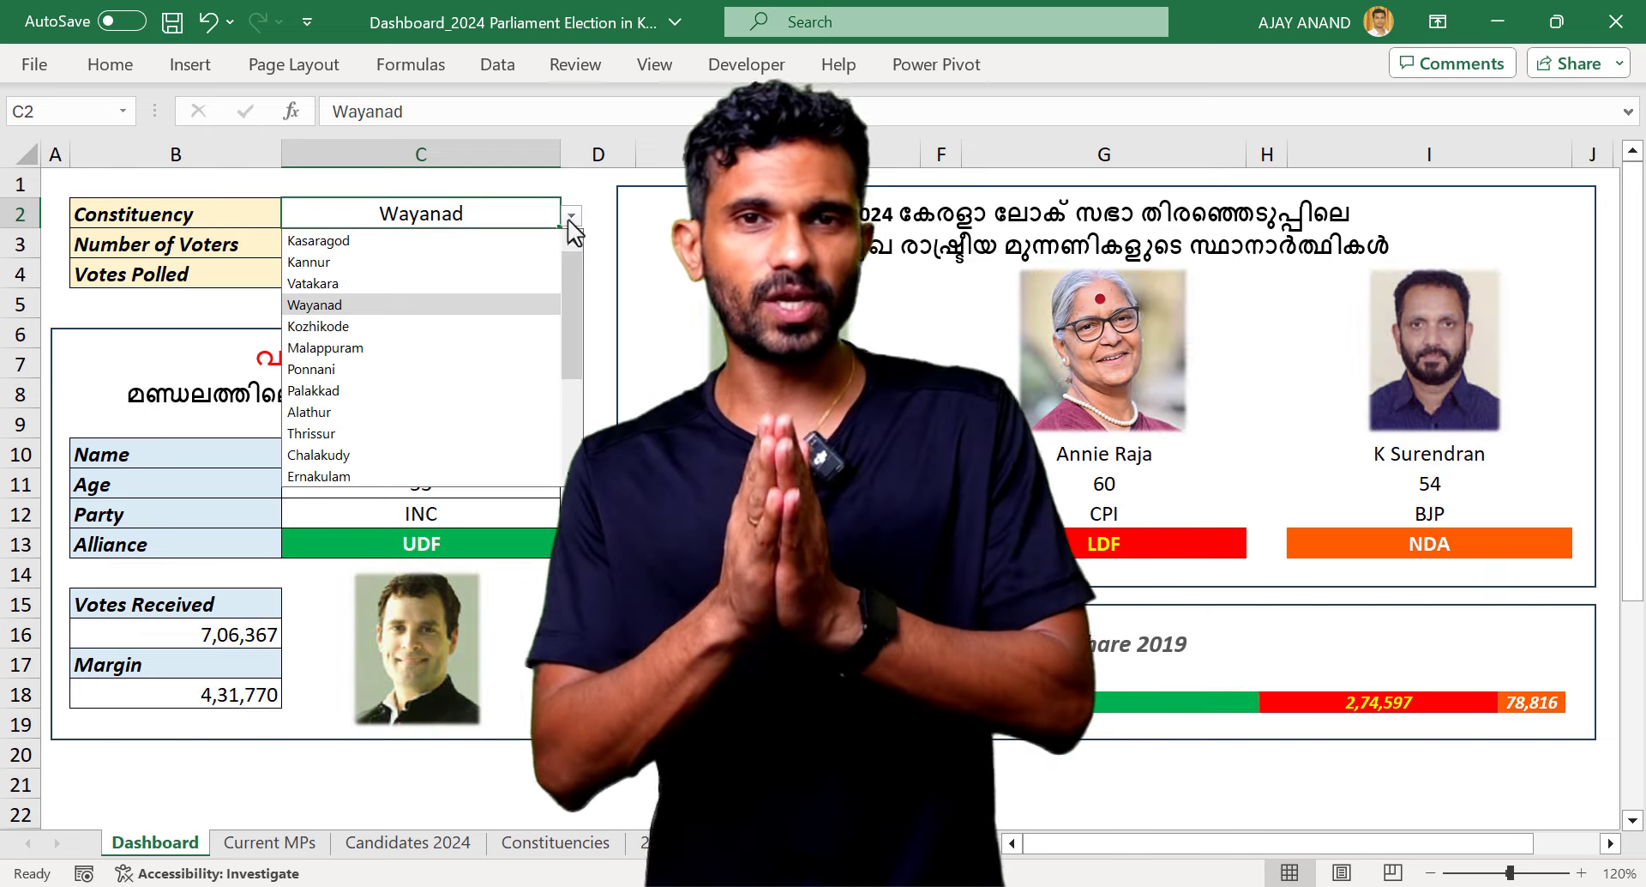
click(500, 447)
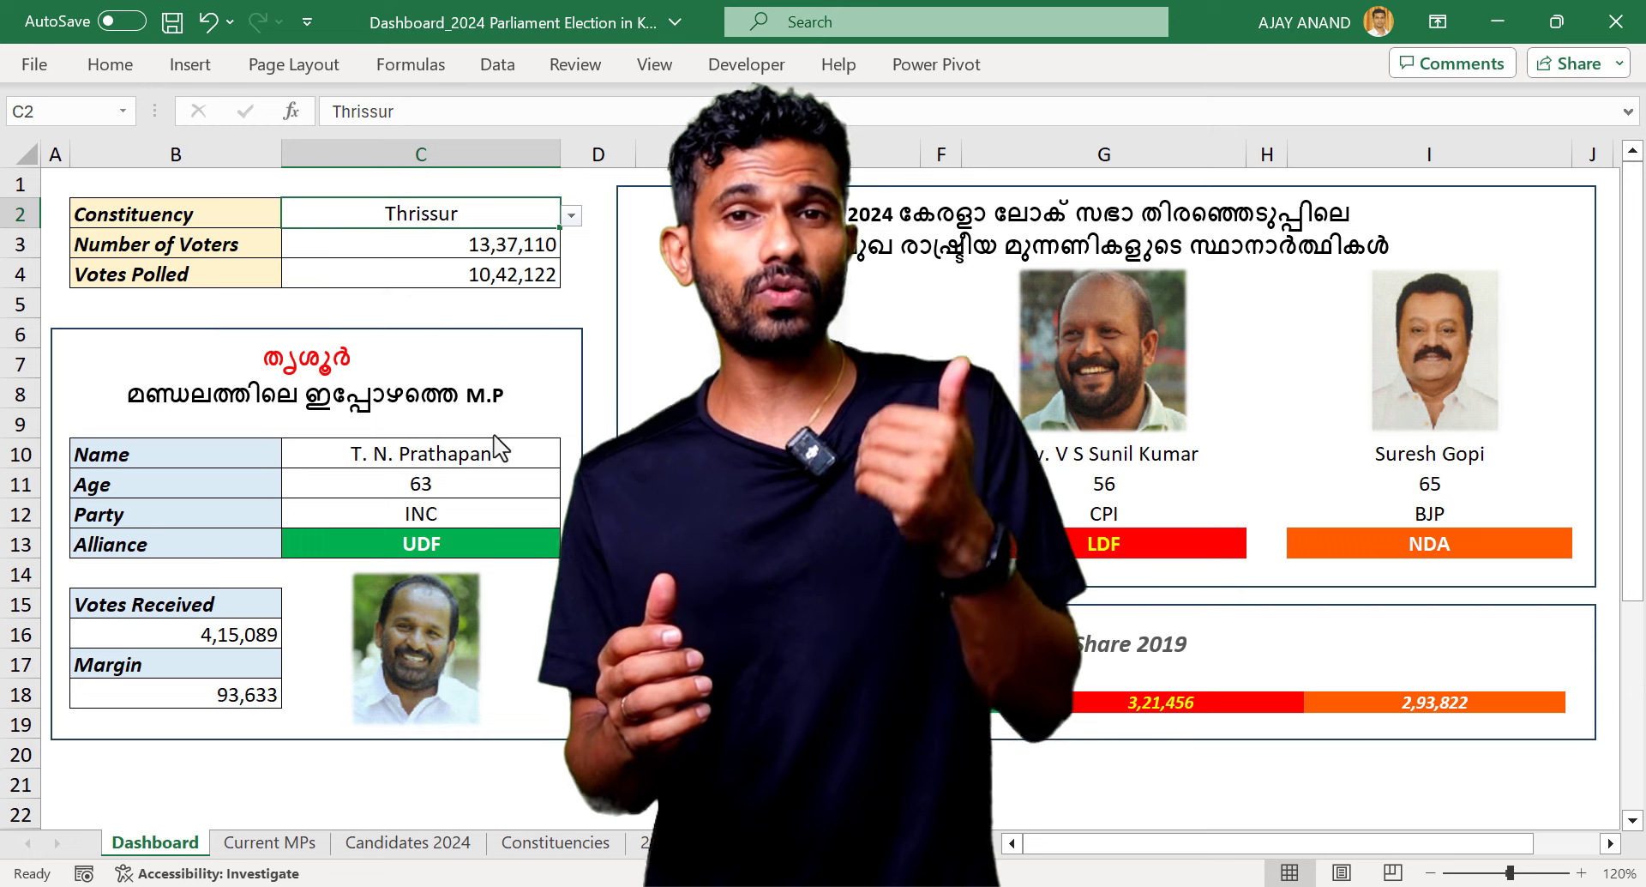